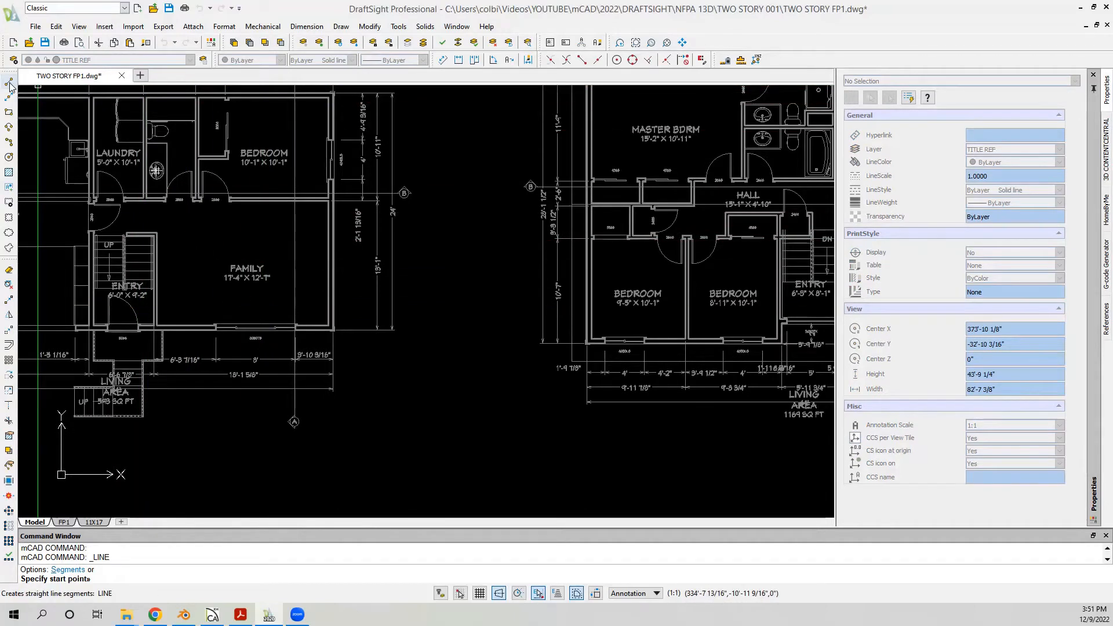
# Step: Examine the two floor plans and the building sections beside them
pyautogui.scroll(-2, 381, 232)
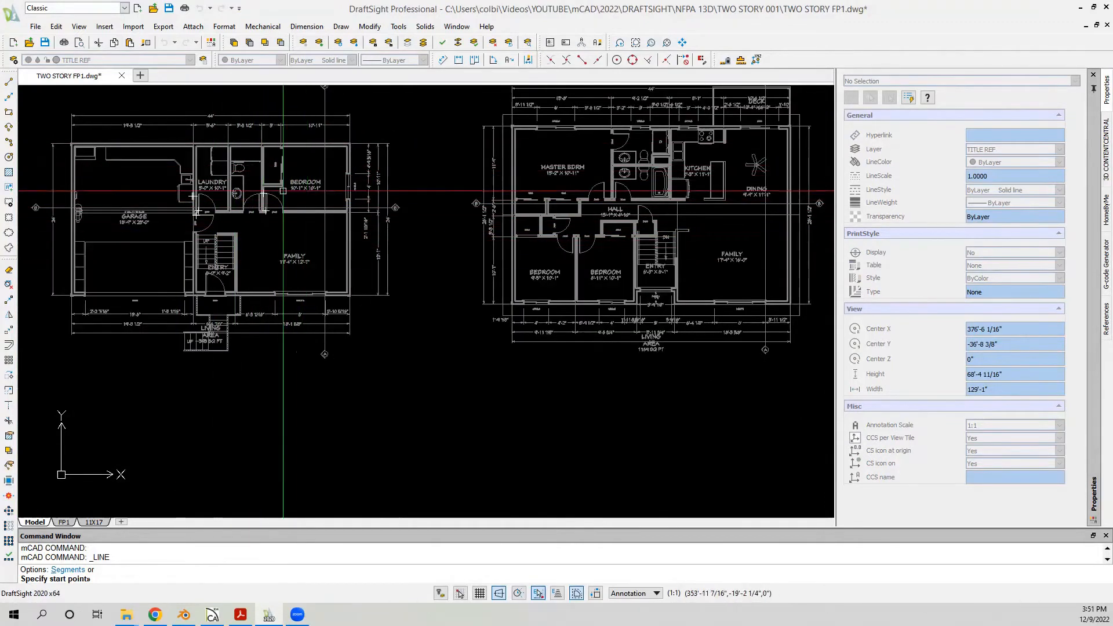
pyautogui.scroll(-2, 22, 241)
pyautogui.scroll(2, 519, 225)
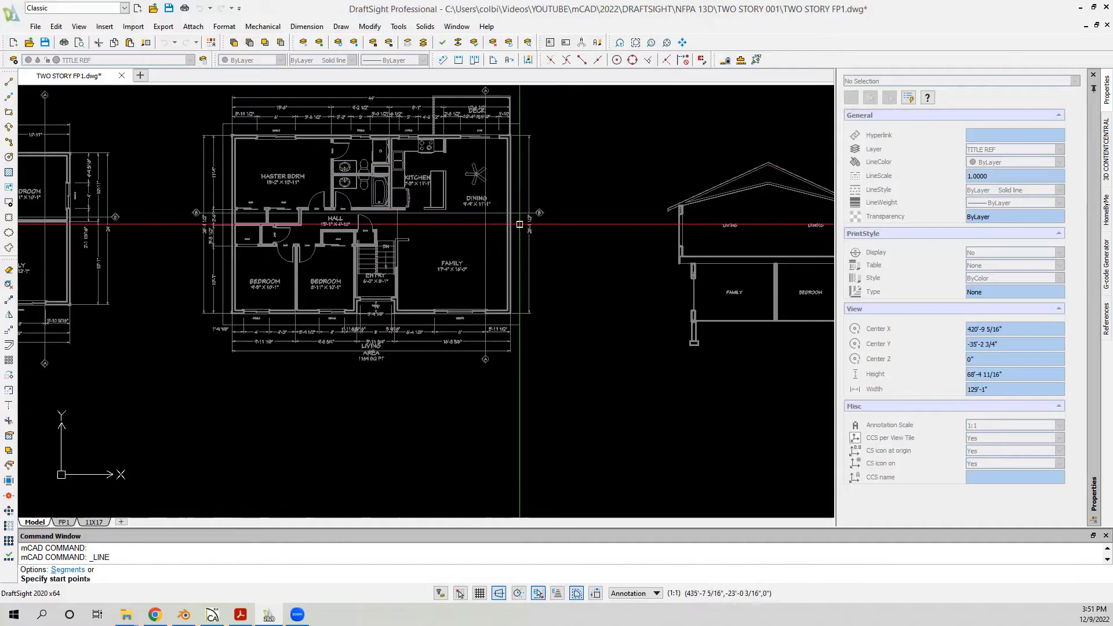
pyautogui.scroll(-2, 412, 217)
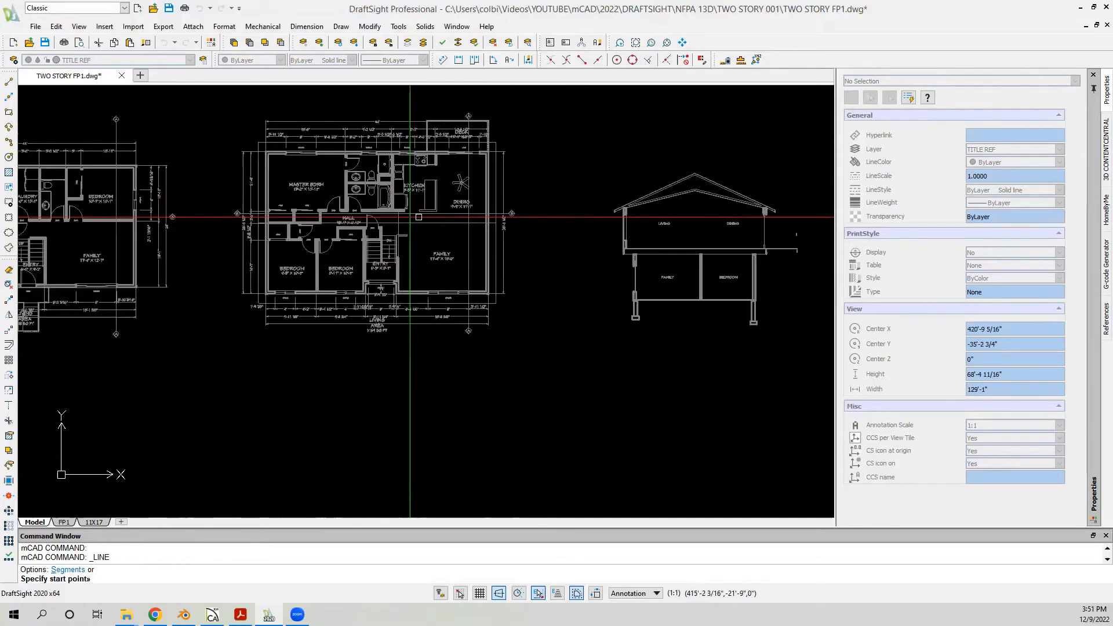
pyautogui.scroll(-1, 255, 215)
pyautogui.scroll(-1, 567, 224)
pyautogui.scroll(1, 703, 216)
pyautogui.scroll(-1, 332, 211)
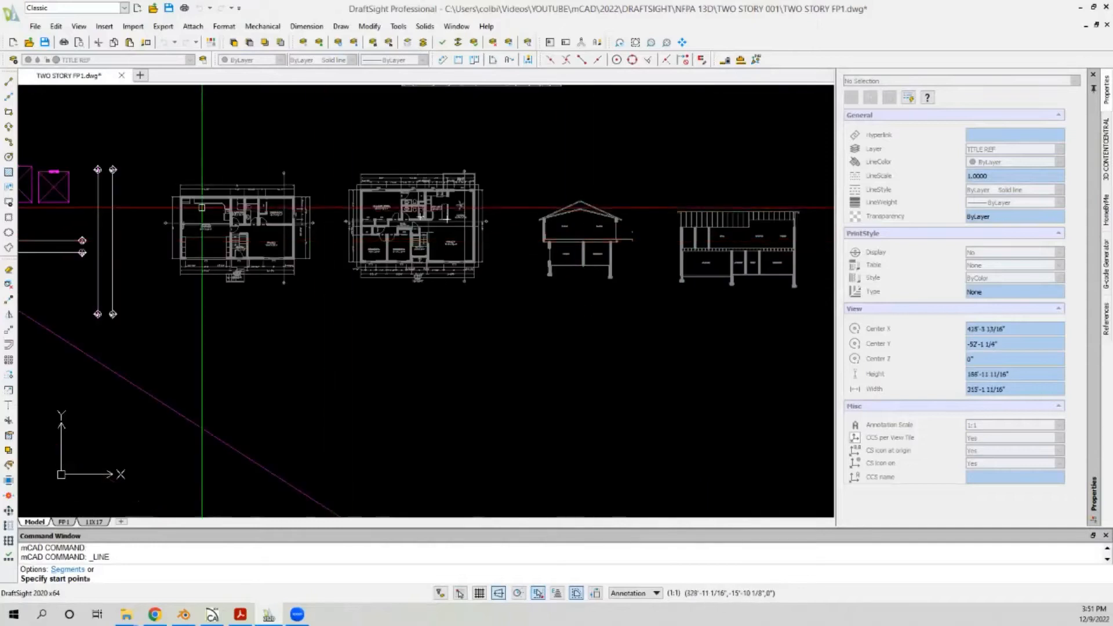
pyautogui.scroll(2, 197, 209)
pyautogui.scroll(2, 237, 225)
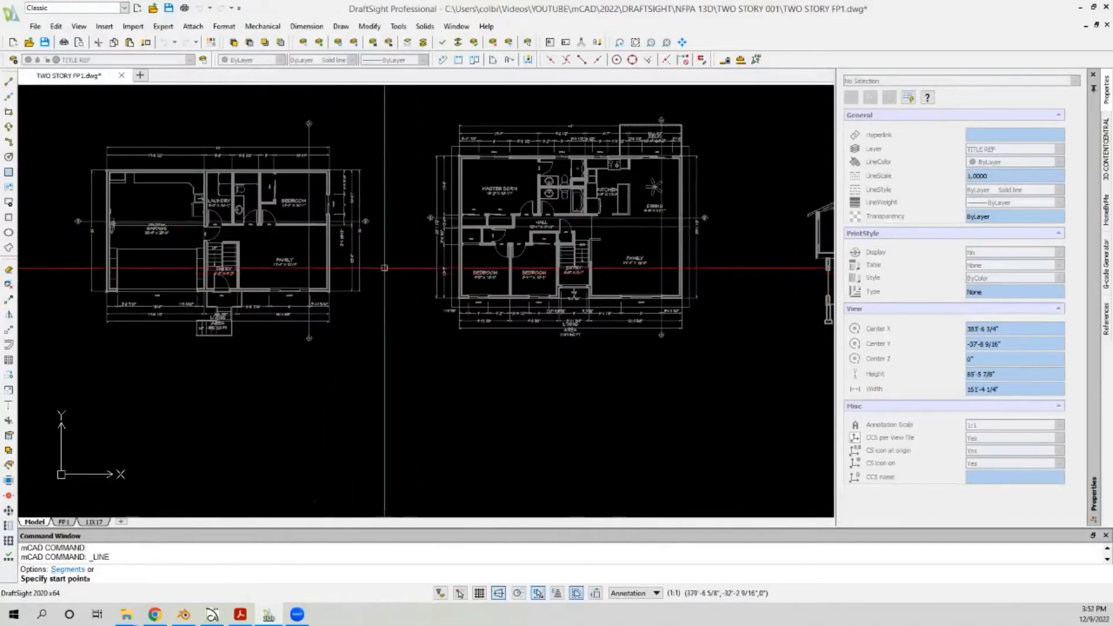
# Step: Draw a diagonal line across the garage-level bedroom, from its upper-right inside corner to the wall corner beside the bedroom door
pyautogui.scroll(8, 208, 209)
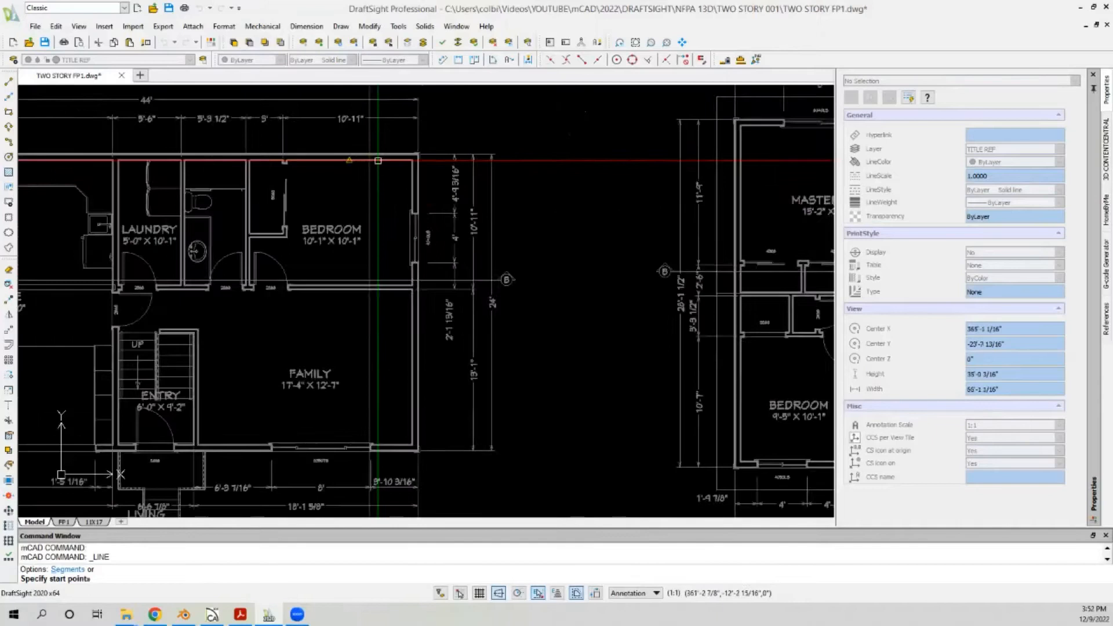
pyautogui.click(415, 162)
pyautogui.scroll(-4, 432, 163)
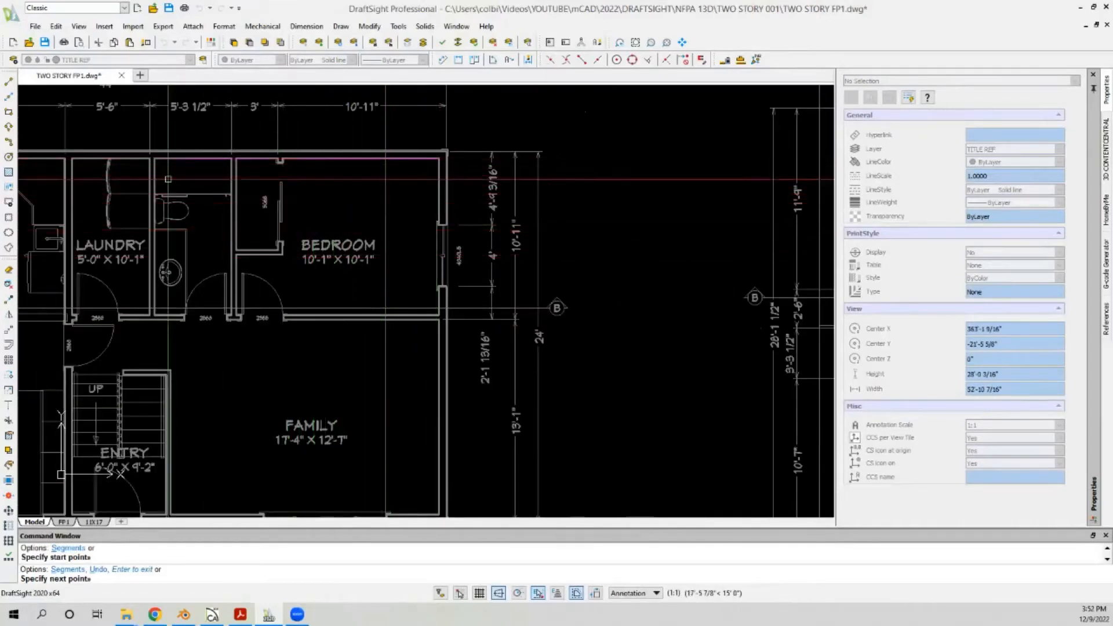
pyautogui.scroll(9, 186, 315)
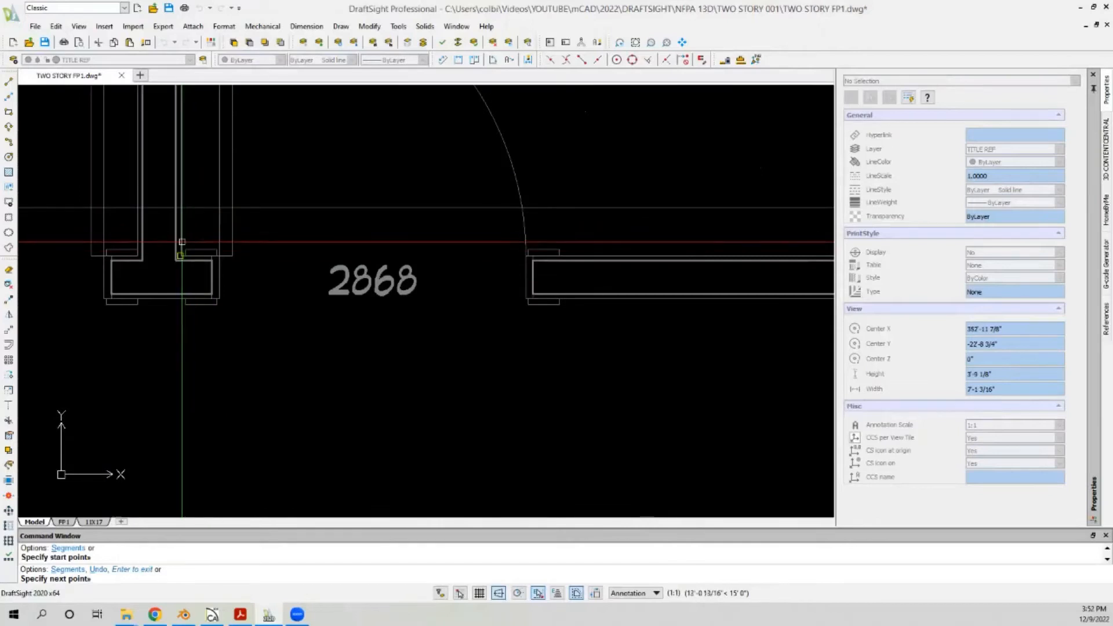
pyautogui.click(182, 242)
pyautogui.scroll(-14, 182, 241)
pyautogui.press('Return')
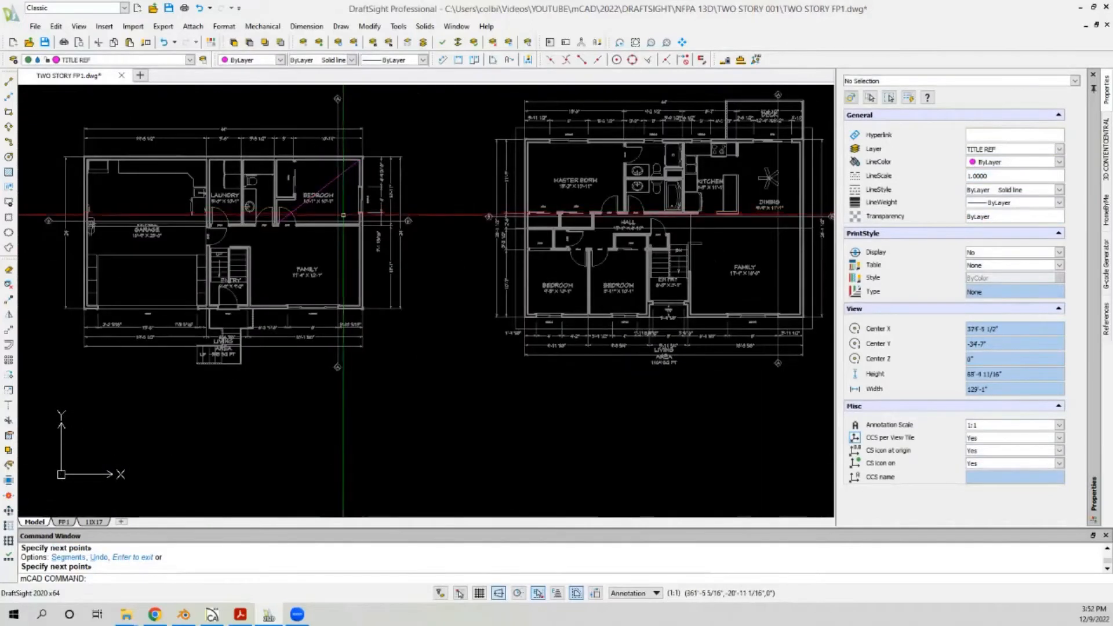
# Step: Draw a diagonal line across the garage-level family room, from its lower-left inside corner to its upper-right inside corner
pyautogui.scroll(2, 343, 215)
pyautogui.click(8, 82)
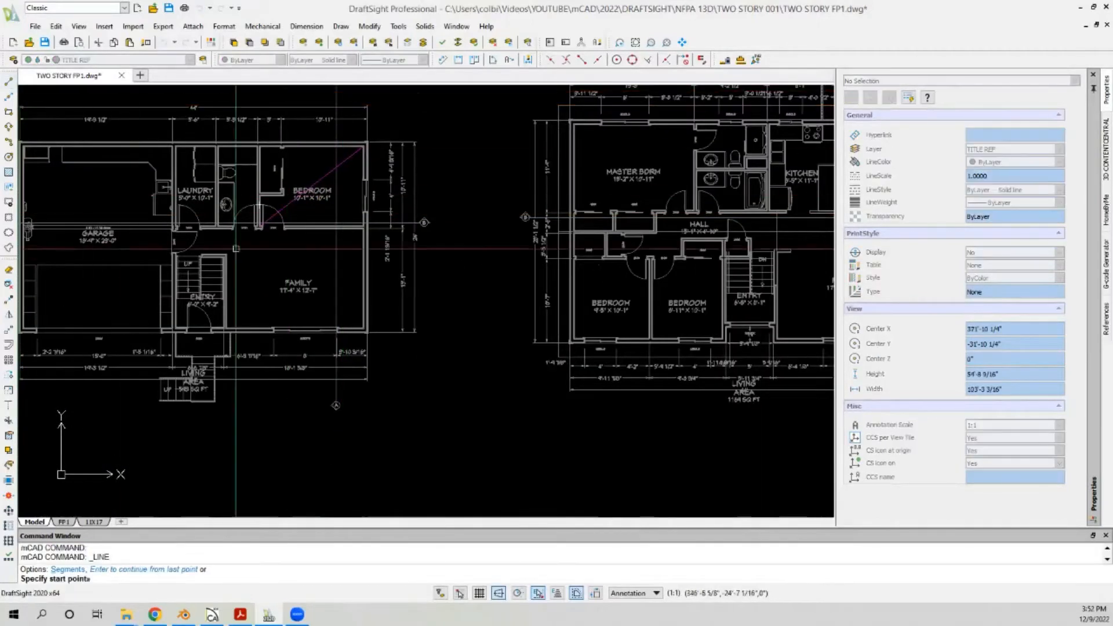
pyautogui.scroll(3, 359, 311)
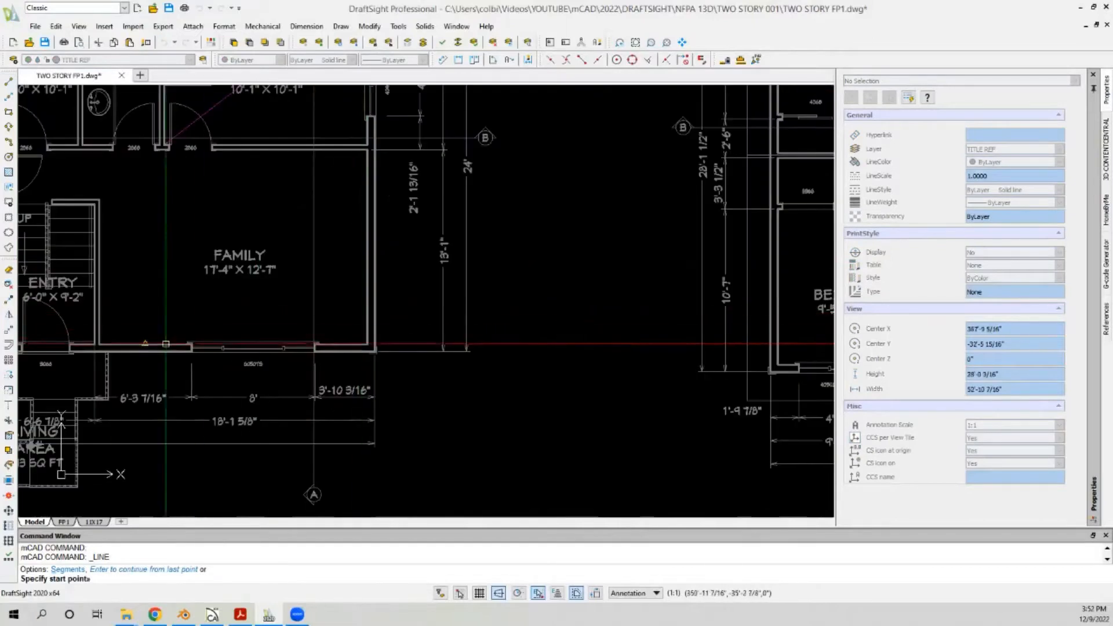
pyautogui.scroll(7, 103, 347)
pyautogui.click(104, 346)
pyautogui.scroll(-10, 103, 347)
pyautogui.scroll(5, 267, 187)
pyautogui.scroll(3, 267, 188)
pyautogui.click(296, 141)
pyautogui.scroll(-5, 403, 192)
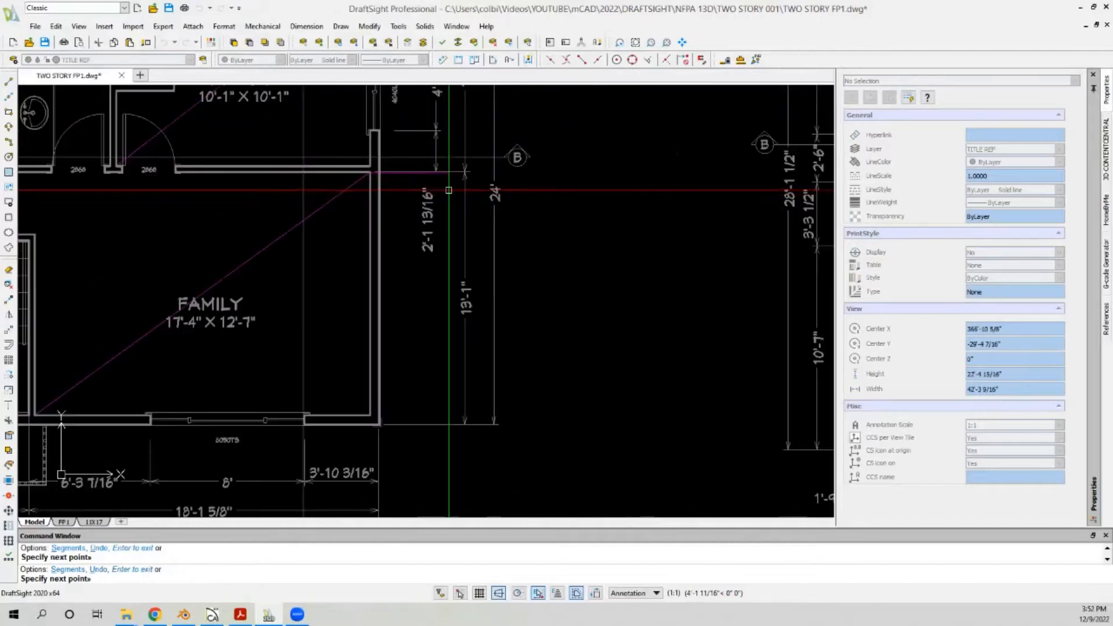
pyautogui.press('Return')
# Step: Draw a diagonal line from the wall corner at the garage entry door to the outer upper-right corner of the stair wall
pyautogui.scroll(-3, 450, 273)
pyautogui.scroll(-5, 344, 272)
pyautogui.scroll(4, 295, 244)
pyautogui.scroll(5, 295, 244)
pyautogui.scroll(-3, 343, 265)
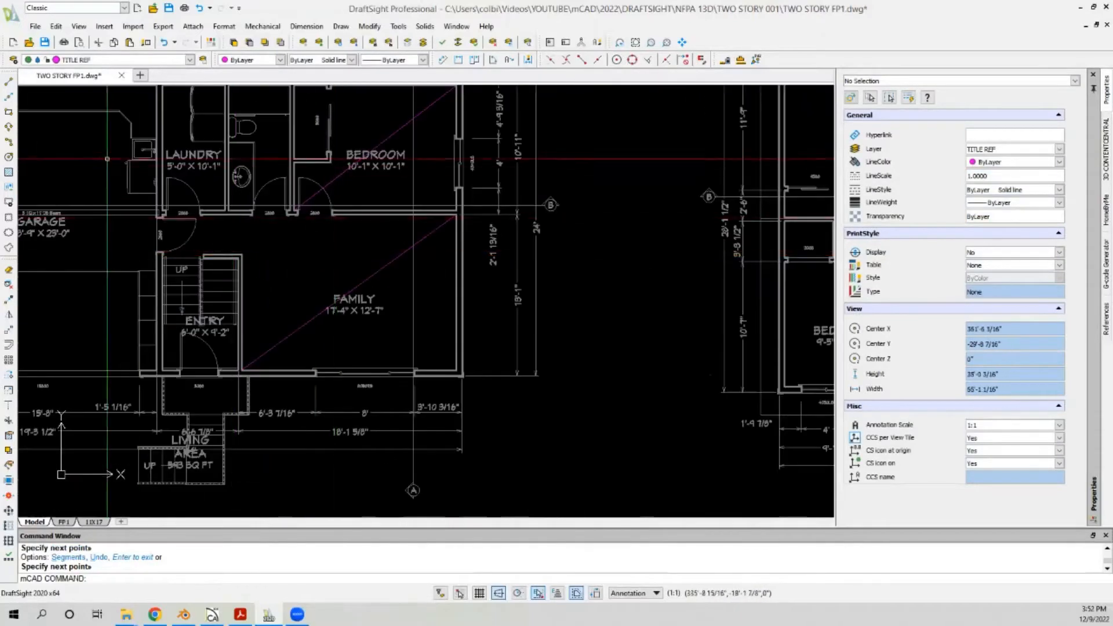
pyautogui.click(6, 83)
pyautogui.scroll(10, 146, 160)
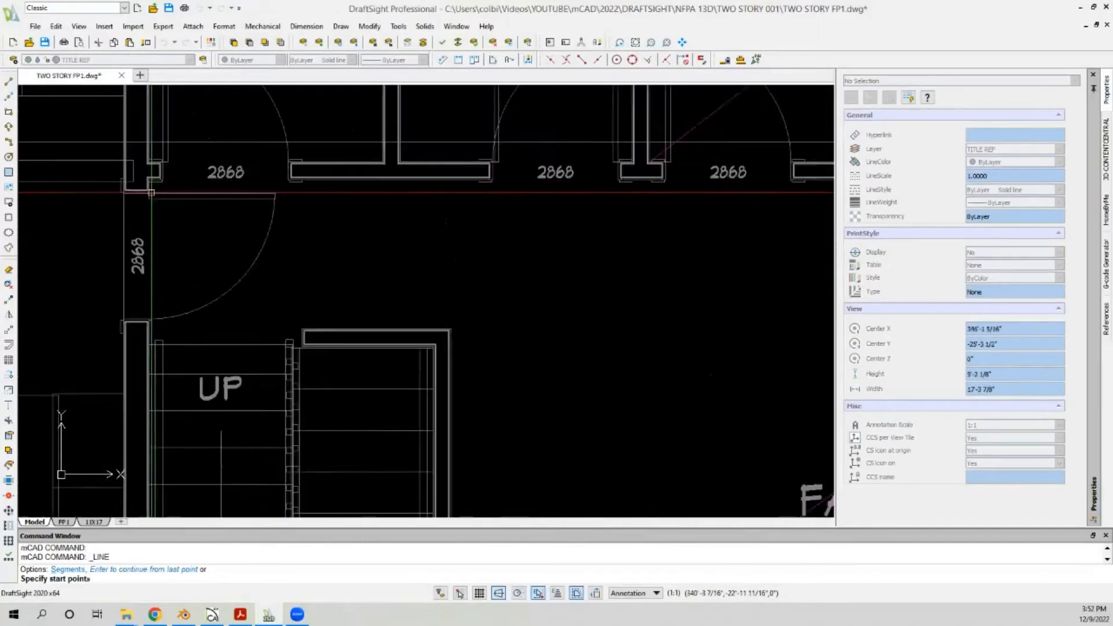
pyautogui.scroll(2, 146, 161)
pyautogui.click(132, 164)
pyautogui.scroll(-11, 132, 165)
pyautogui.scroll(3, 322, 287)
pyautogui.scroll(2, 323, 288)
pyautogui.click(303, 213)
pyautogui.scroll(-4, 331, 261)
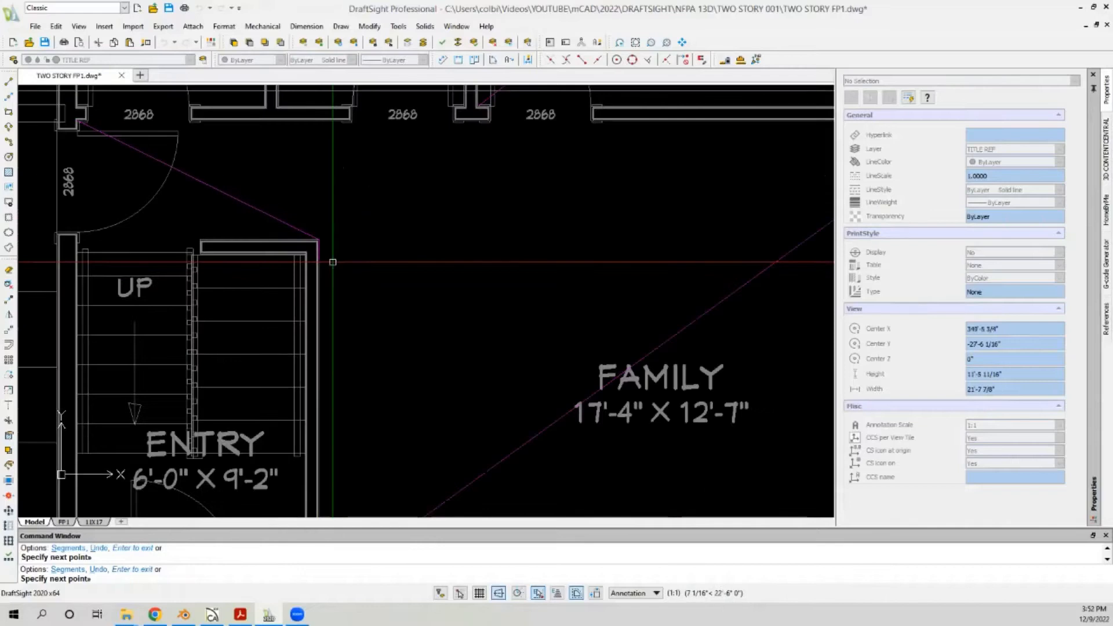
pyautogui.press('Return')
# Step: Copy the loose "NS PER 8.3.3 13 SF" note from the template details to the garage-level bedroom closet
pyautogui.scroll(-5, 315, 276)
pyautogui.scroll(-3, 365, 161)
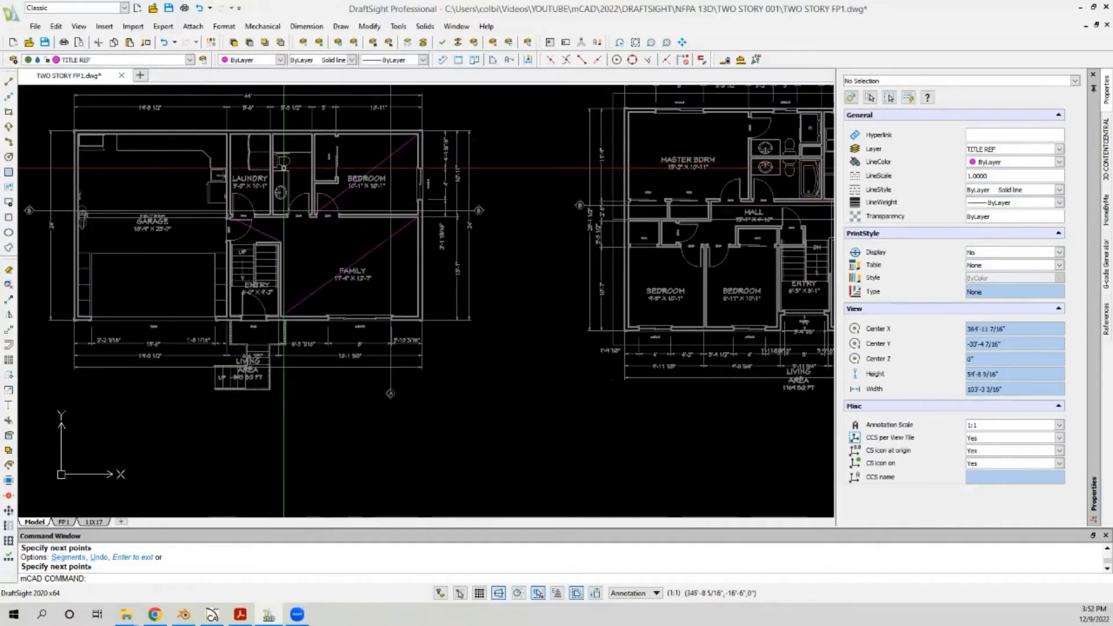
pyautogui.scroll(-6, 284, 168)
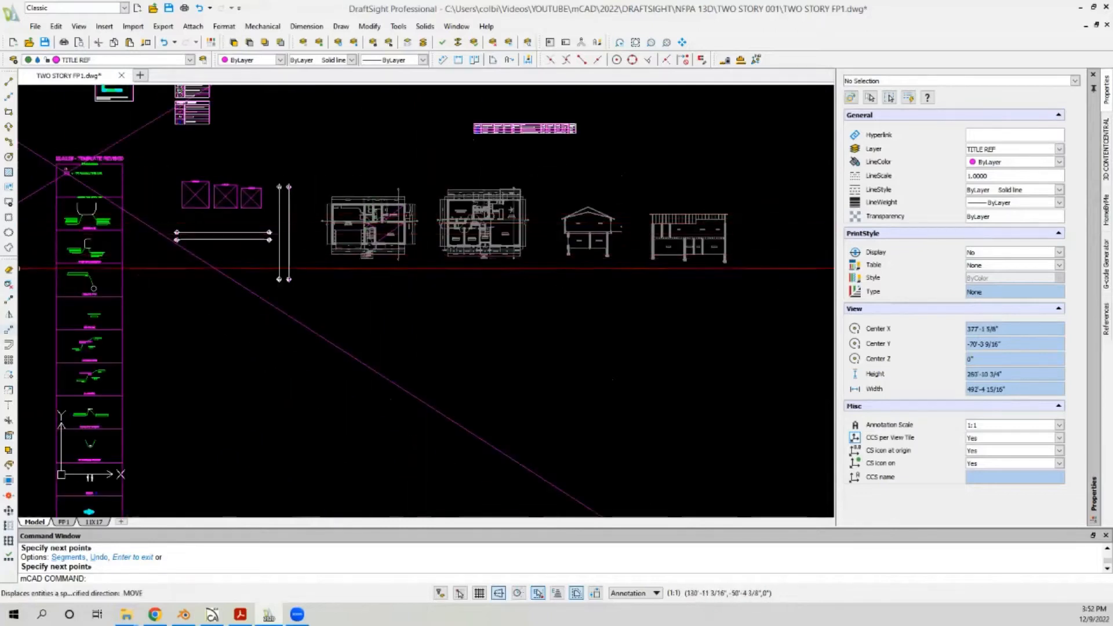
pyautogui.scroll(10, 87, 268)
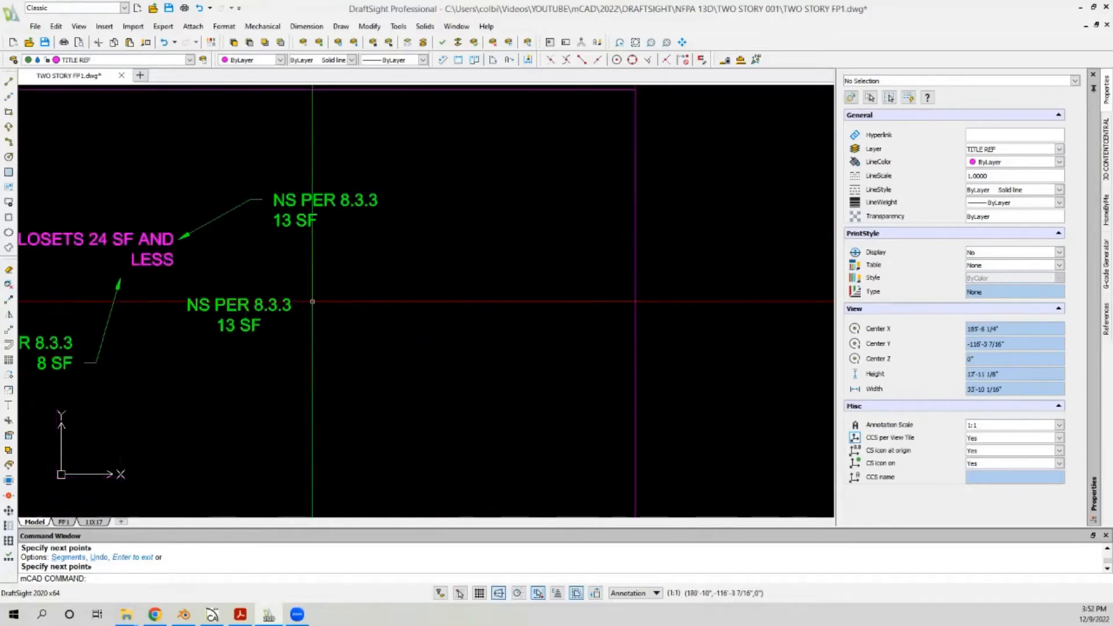
pyautogui.click(312, 301)
pyautogui.click(200, 336)
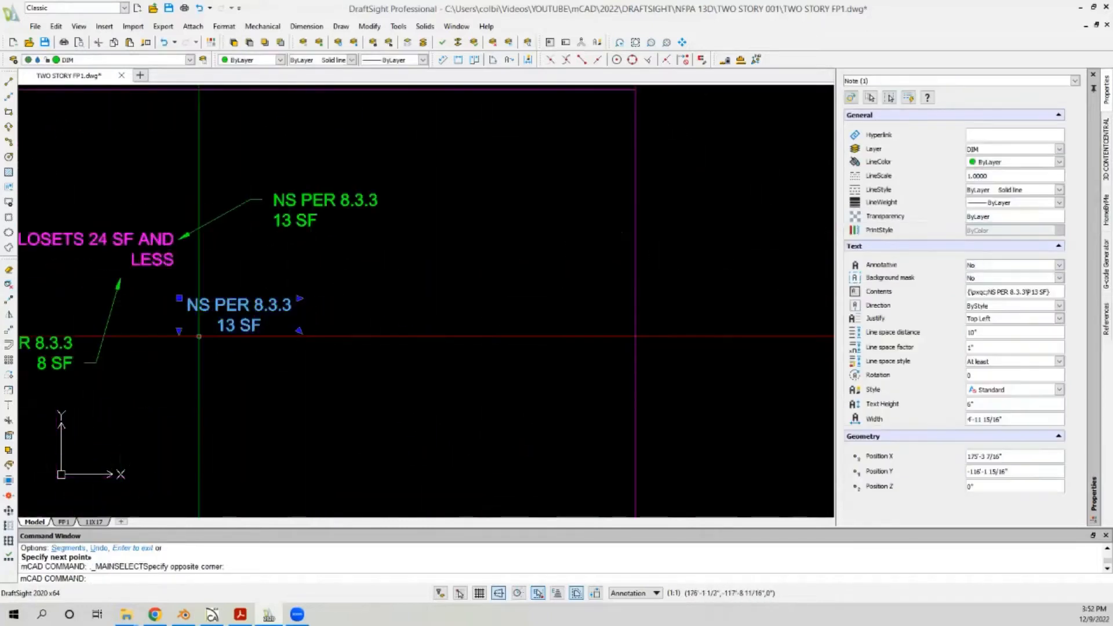
pyautogui.click(9, 302)
pyautogui.click(233, 320)
pyautogui.scroll(-12, 106, 267)
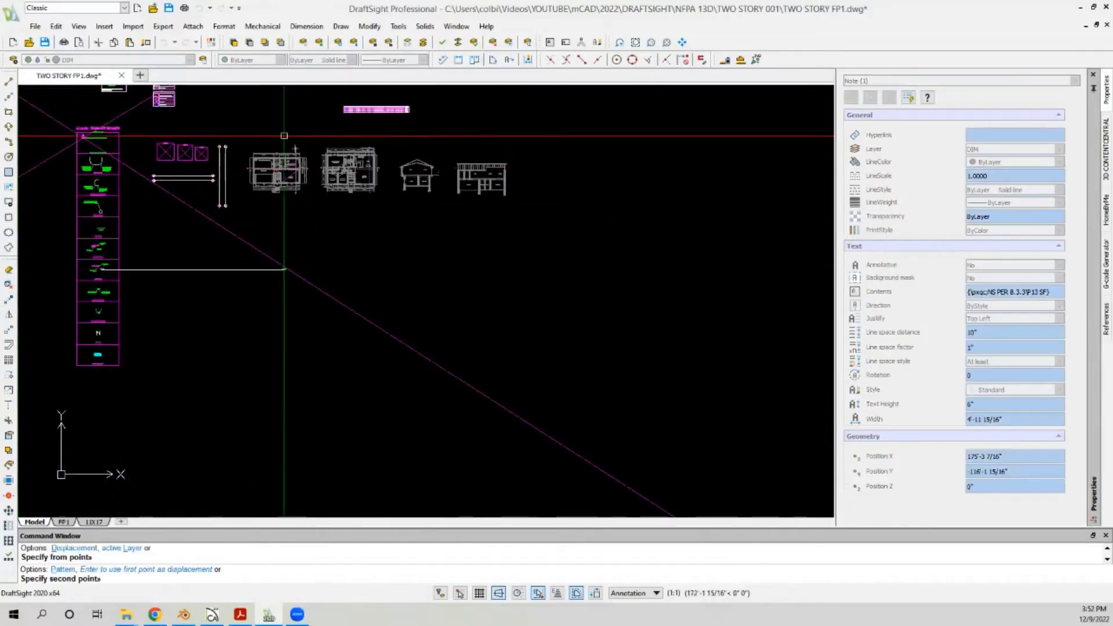
pyautogui.scroll(10, 282, 168)
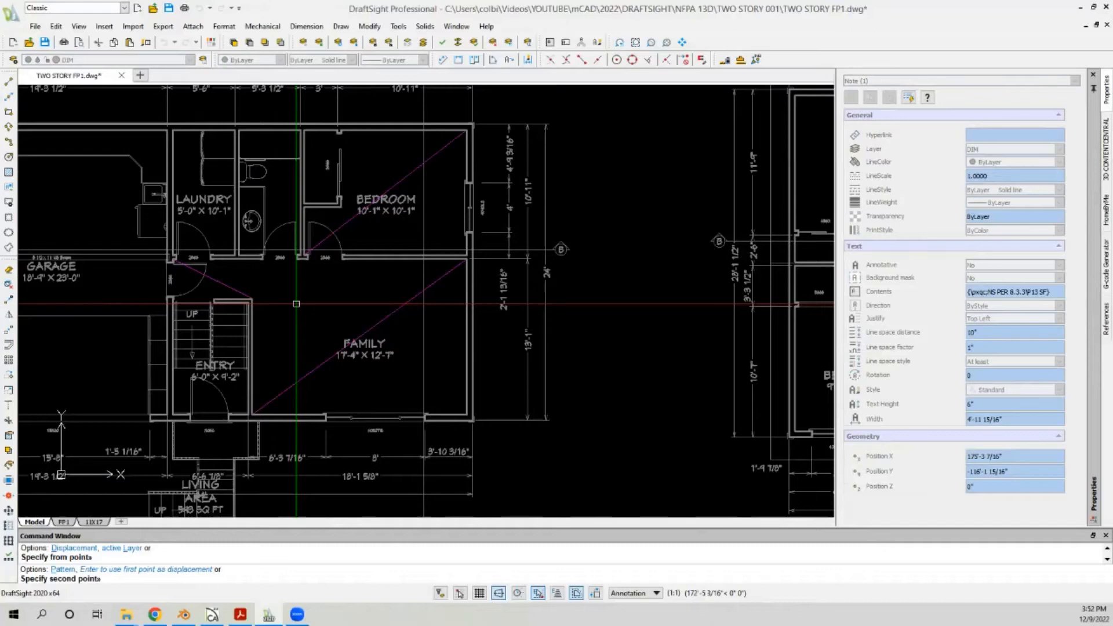
pyautogui.scroll(5, 330, 156)
pyautogui.click(279, 127)
pyautogui.scroll(-3, 283, 293)
pyautogui.press('Escape')
pyautogui.scroll(3, 282, 287)
pyautogui.scroll(-6, 348, 232)
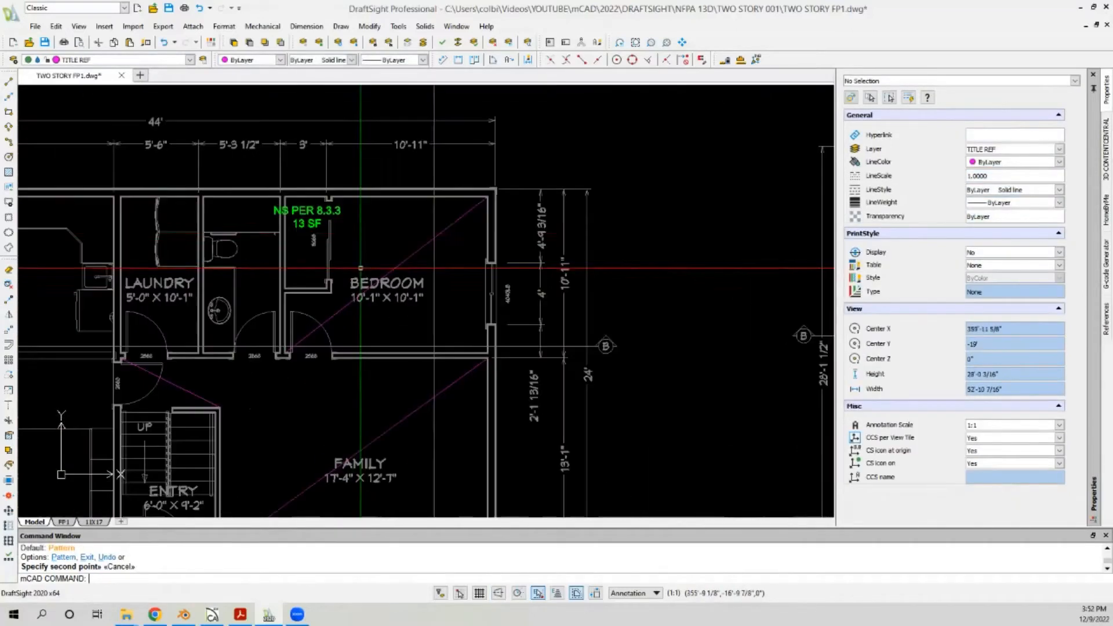
# Step: Isolate the Dimensions_ Legacy layer, delete all the garage-level plan's dimensions on it, and restore the hidden layers
pyautogui.scroll(-2, 425, 178)
pyautogui.scroll(-2, 104, 143)
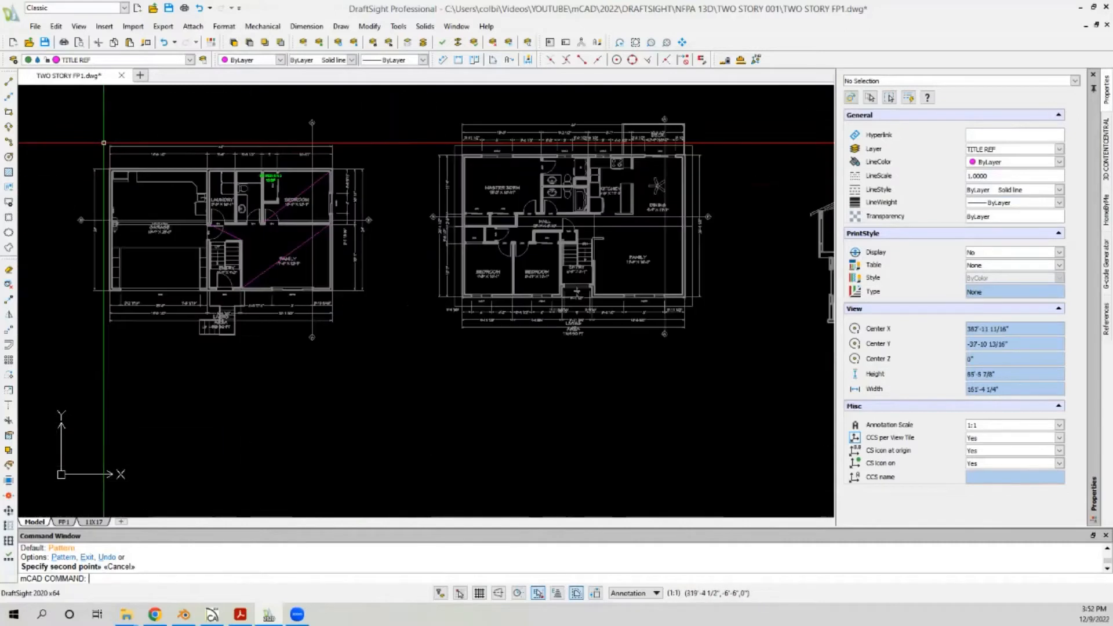
pyautogui.scroll(-1, 106, 143)
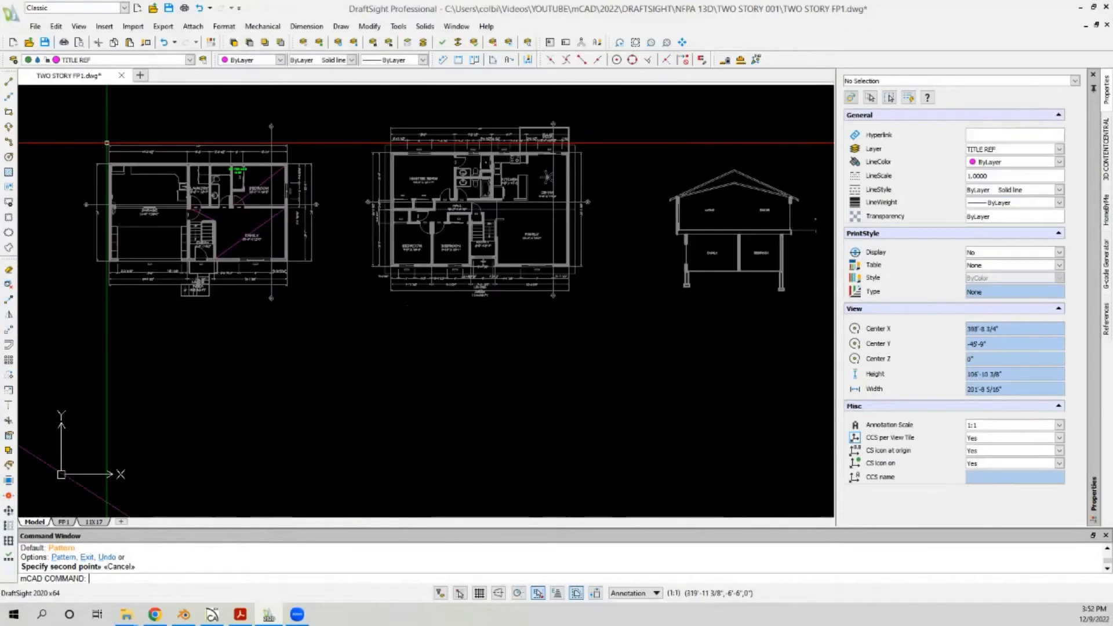
pyautogui.scroll(1, 106, 143)
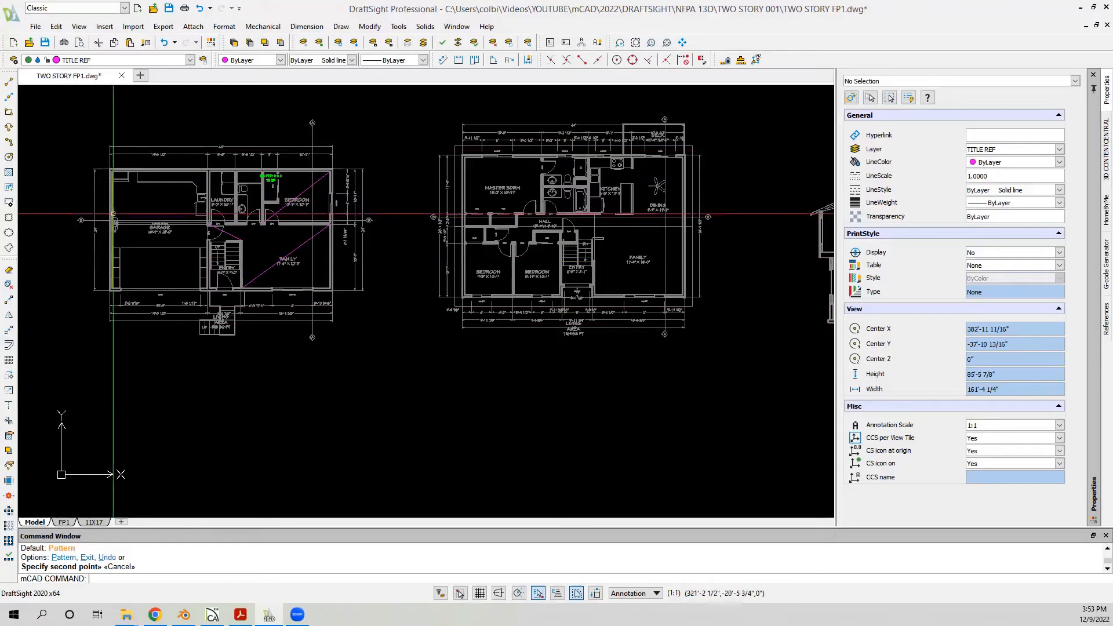
pyautogui.click(168, 146)
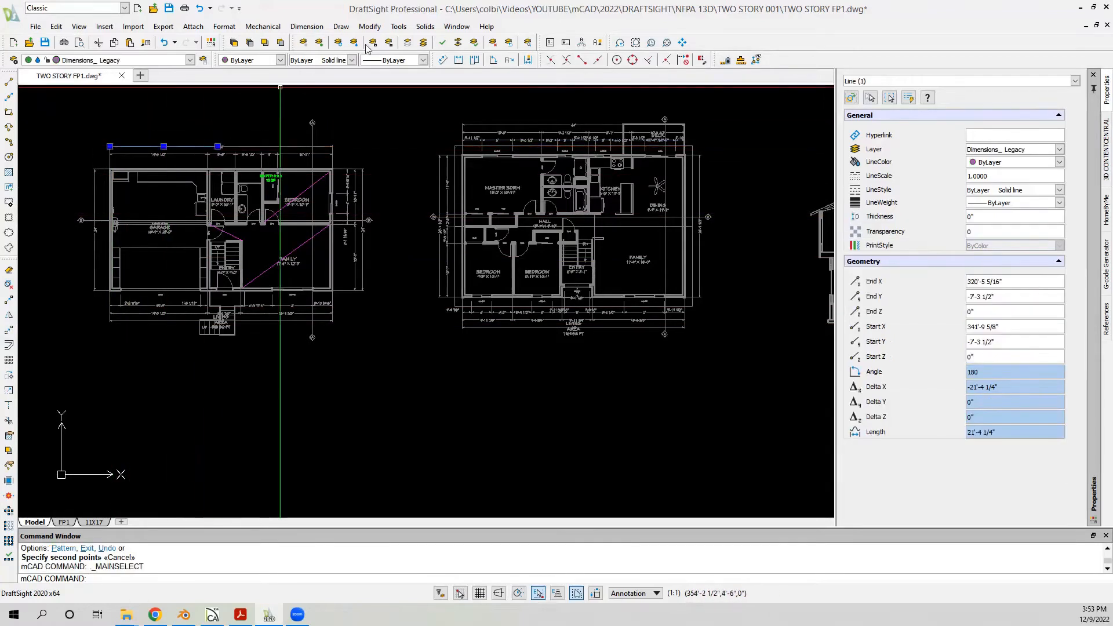
pyautogui.click(415, 45)
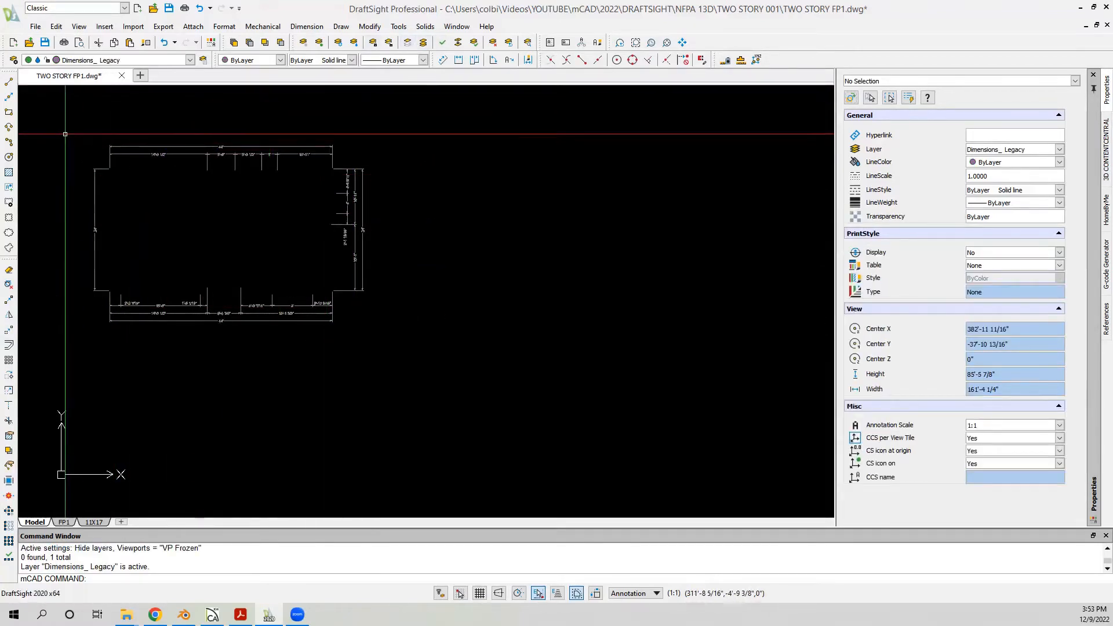
pyautogui.click(65, 125)
pyautogui.click(472, 388)
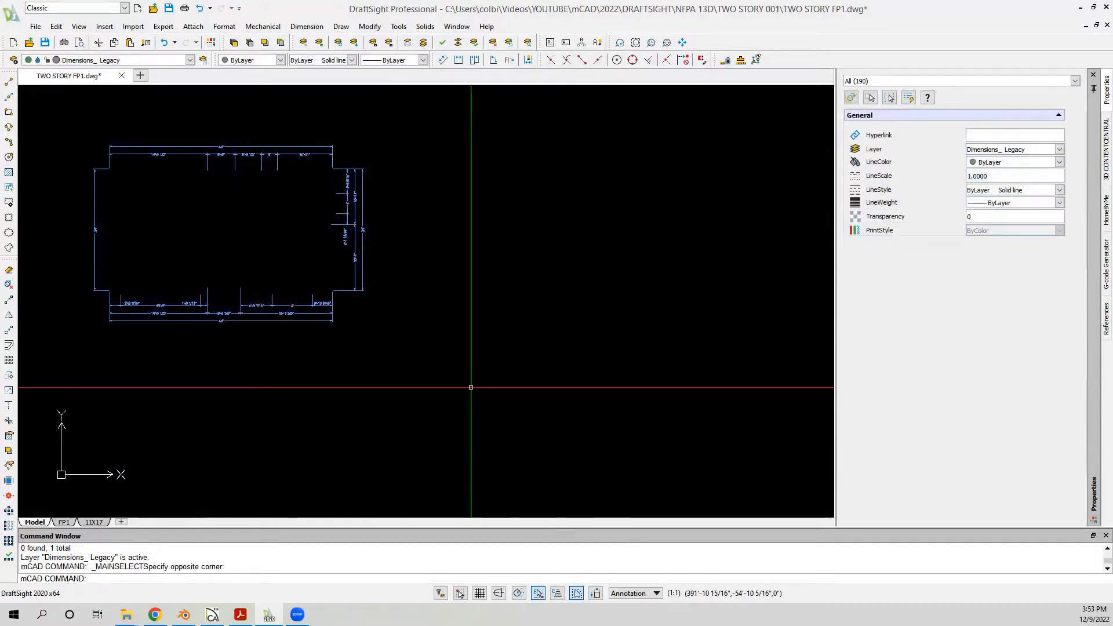
pyautogui.press('Delete')
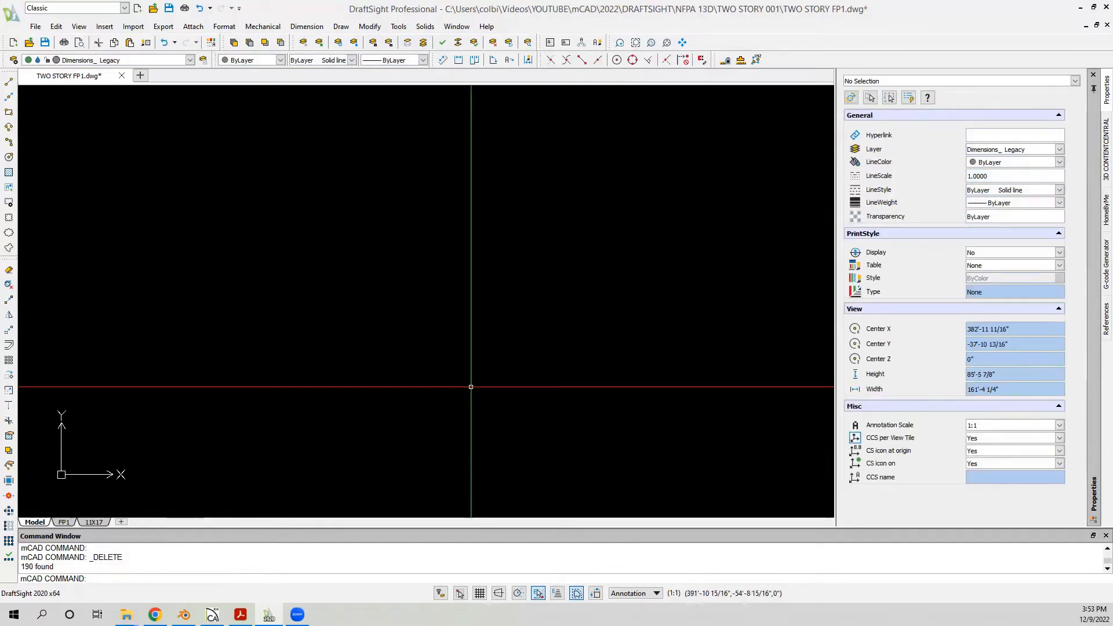
pyautogui.click(423, 43)
# Step: Isolate the Dimensions_ Electrical layer, delete all the upper-floor plan's dimensions on it, and restore the hidden layers
pyautogui.click(479, 125)
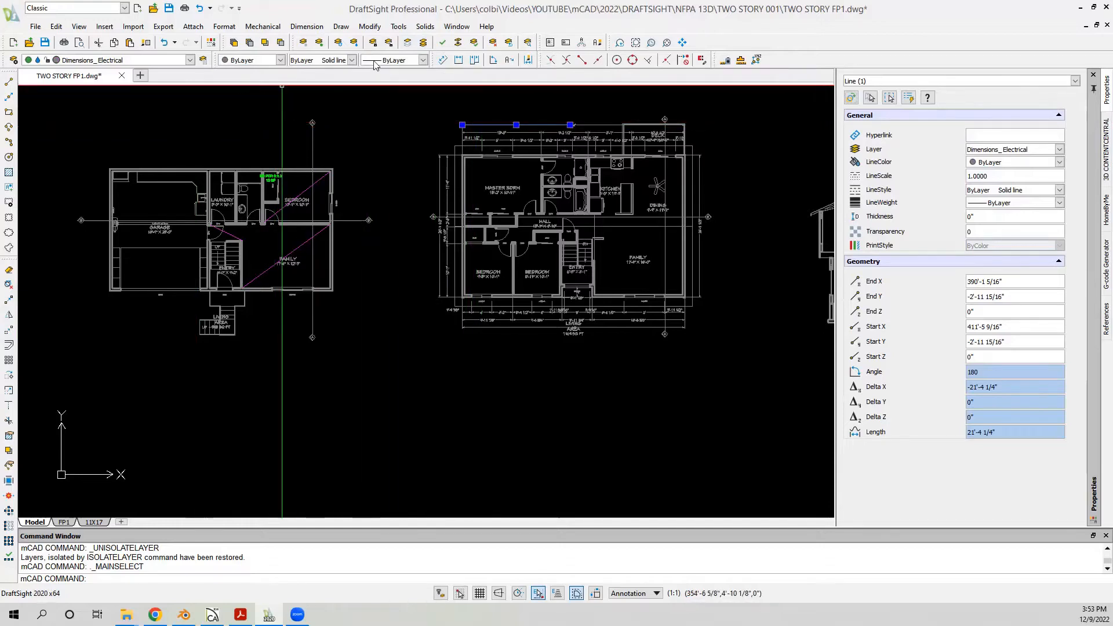
pyautogui.click(408, 43)
pyautogui.click(410, 107)
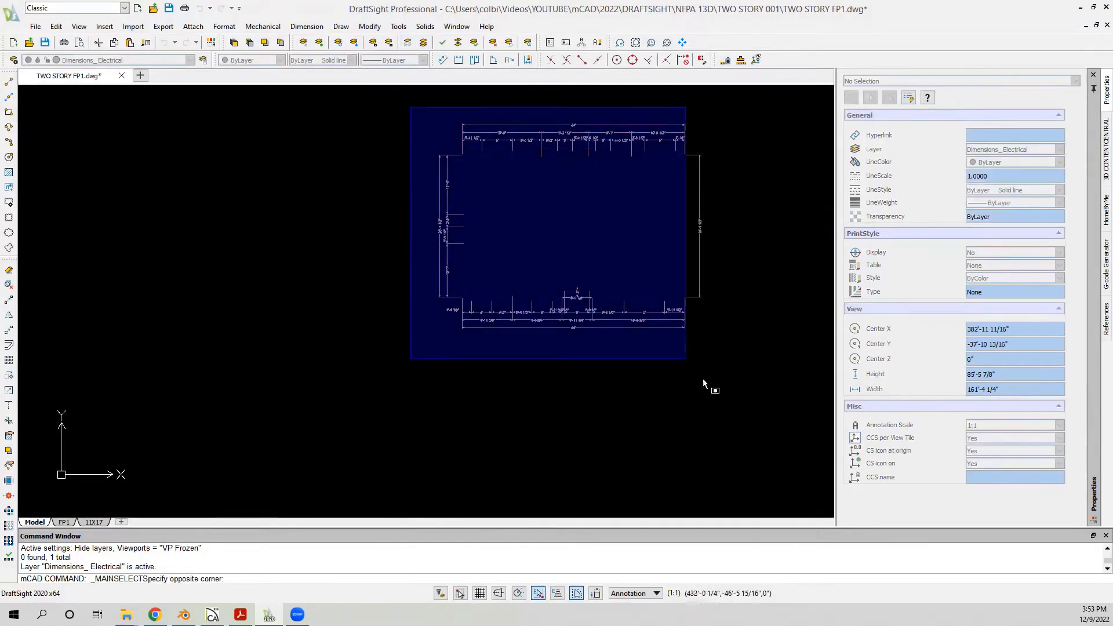
pyautogui.click(738, 392)
pyautogui.press('Delete')
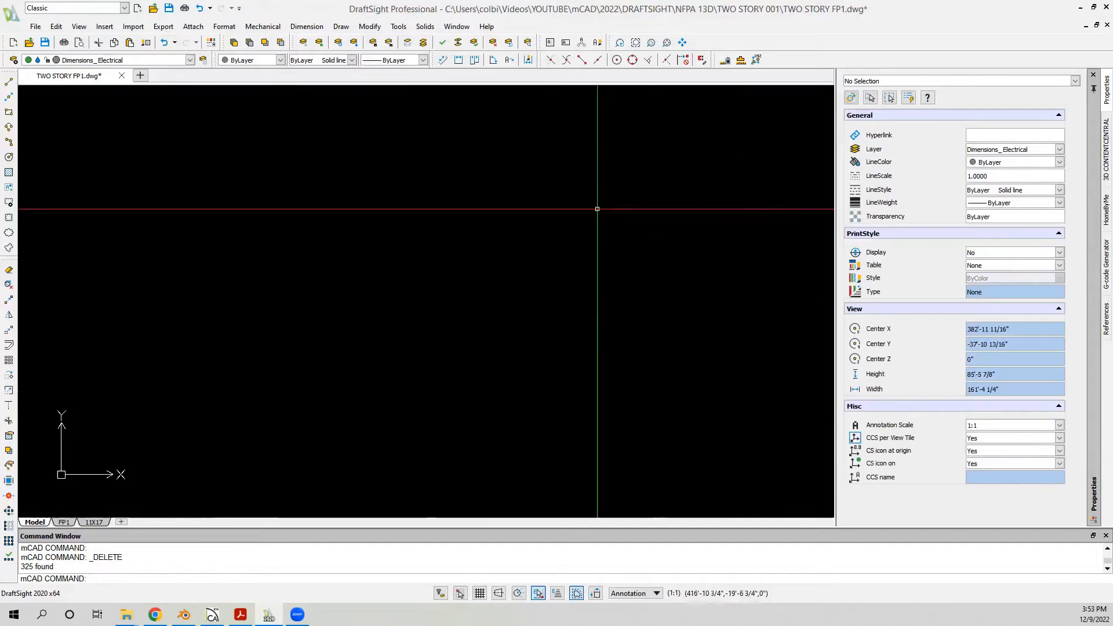
pyautogui.click(424, 44)
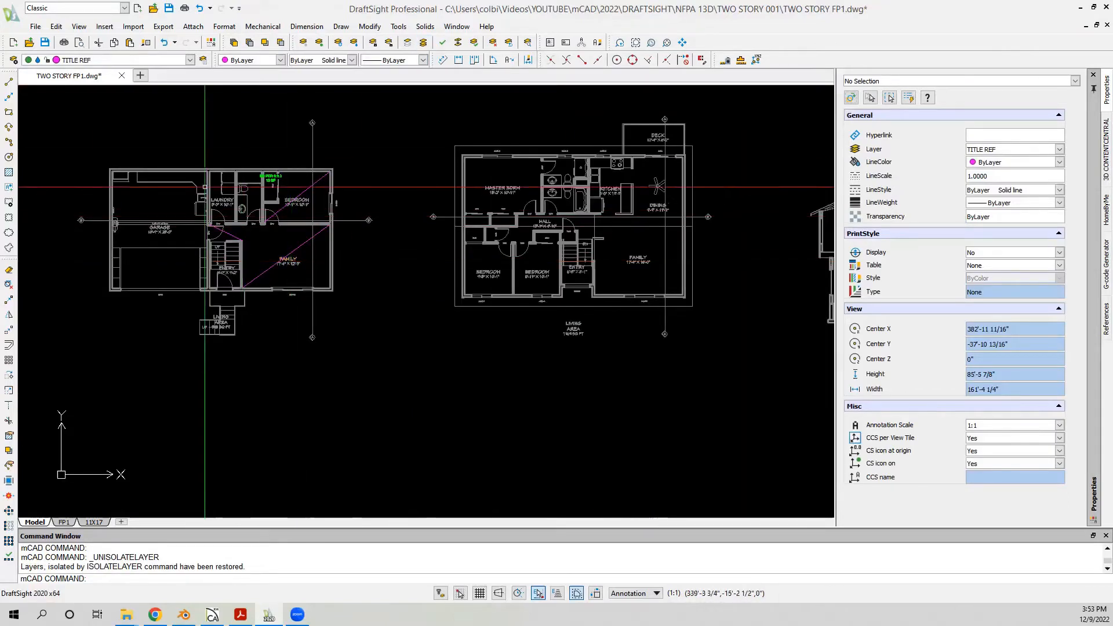
# Step: Isolate the Doors_ Labels layer, delete the door size labels of both floor plans, and restore the hidden layers
pyautogui.scroll(8, 220, 224)
pyautogui.click(207, 298)
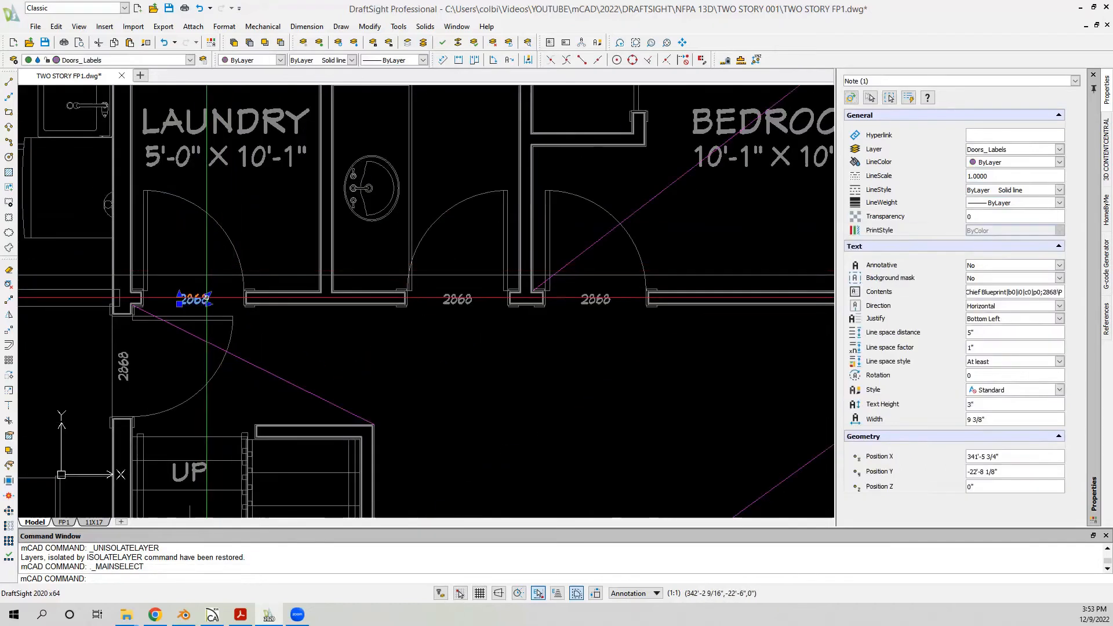
pyautogui.click(408, 43)
pyautogui.scroll(-5, 182, 174)
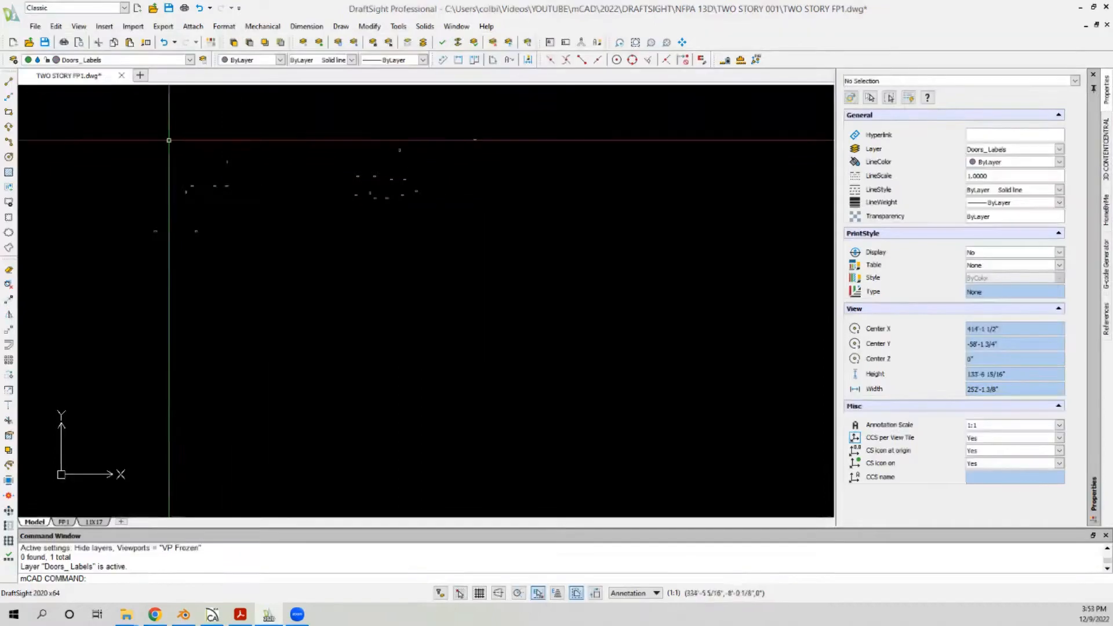
pyautogui.click(133, 137)
pyautogui.click(407, 259)
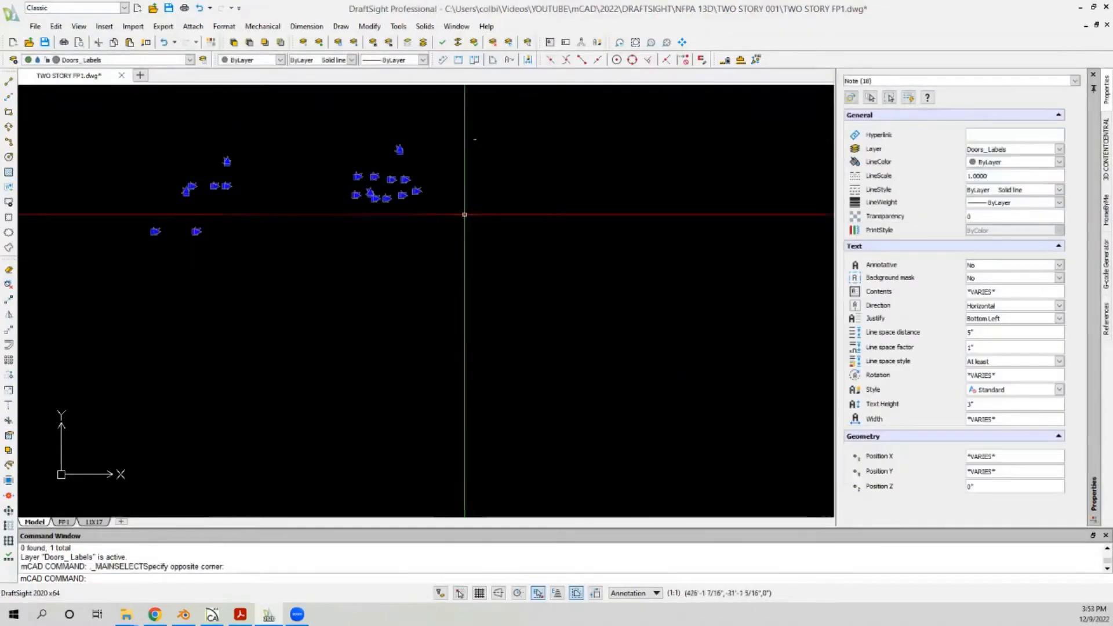
pyautogui.press('Delete')
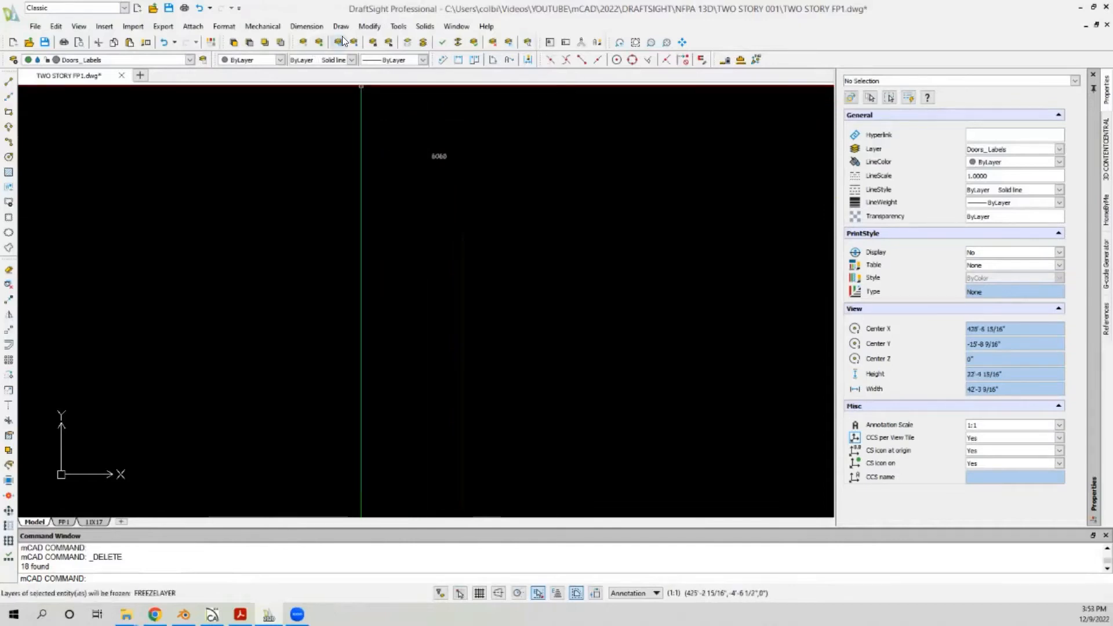
pyautogui.click(423, 43)
# Step: Delete the remaining 6060 label above the dining room's sliding door to the deck
pyautogui.click(439, 166)
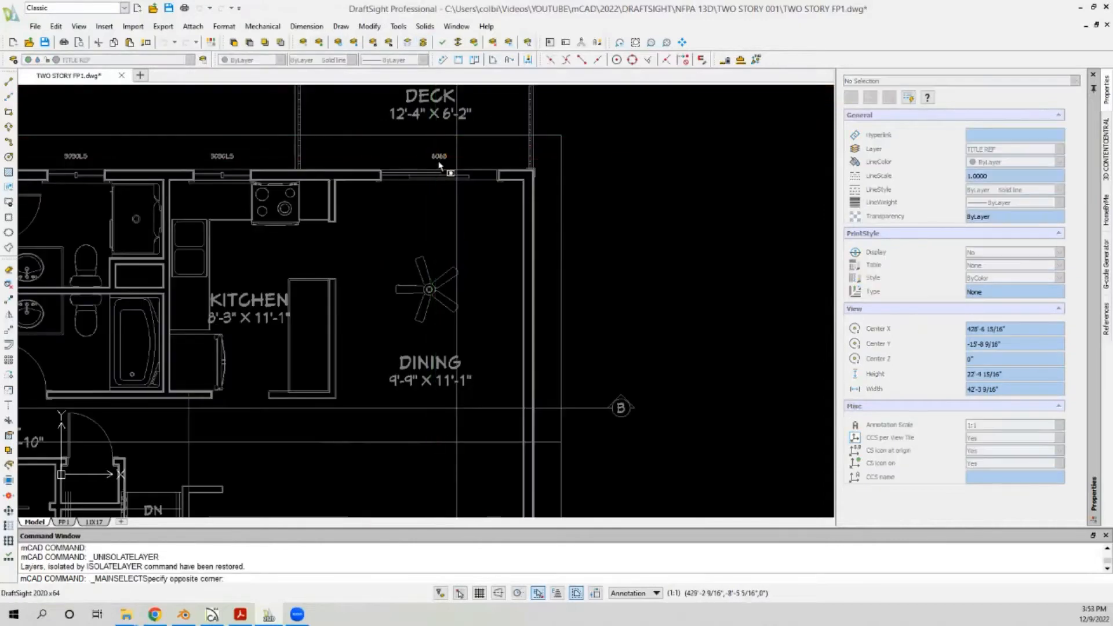
pyautogui.click(416, 155)
pyautogui.press('Delete')
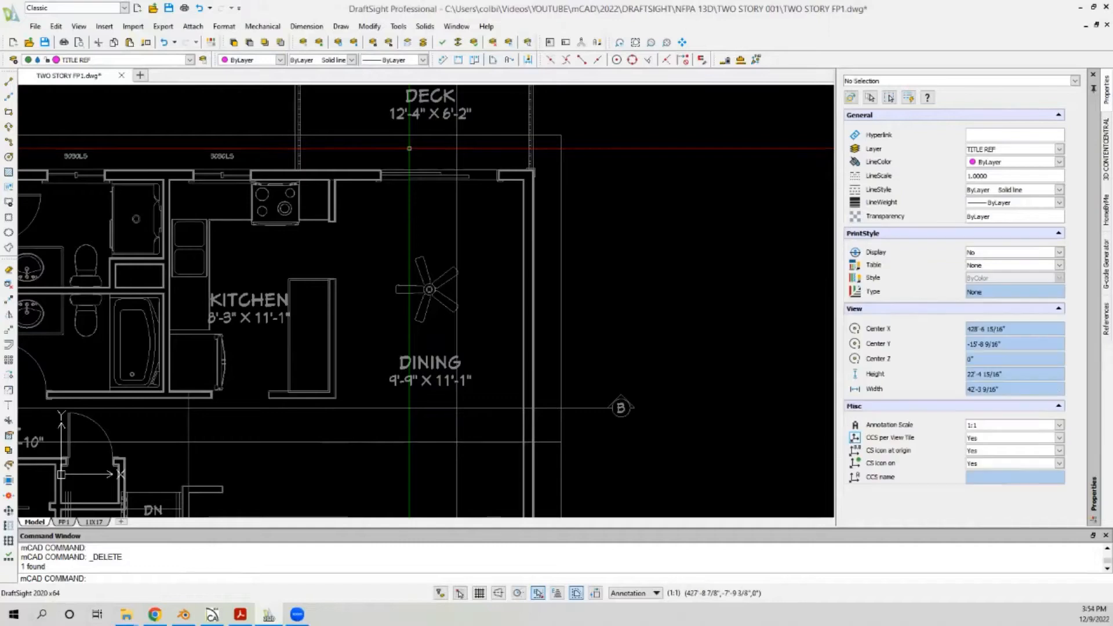
# Step: Isolate the Windows_ Labels layer, delete all window size labels of both floor plans, and restore the hidden layers
pyautogui.scroll(-6, 492, 183)
pyautogui.scroll(3, 151, 182)
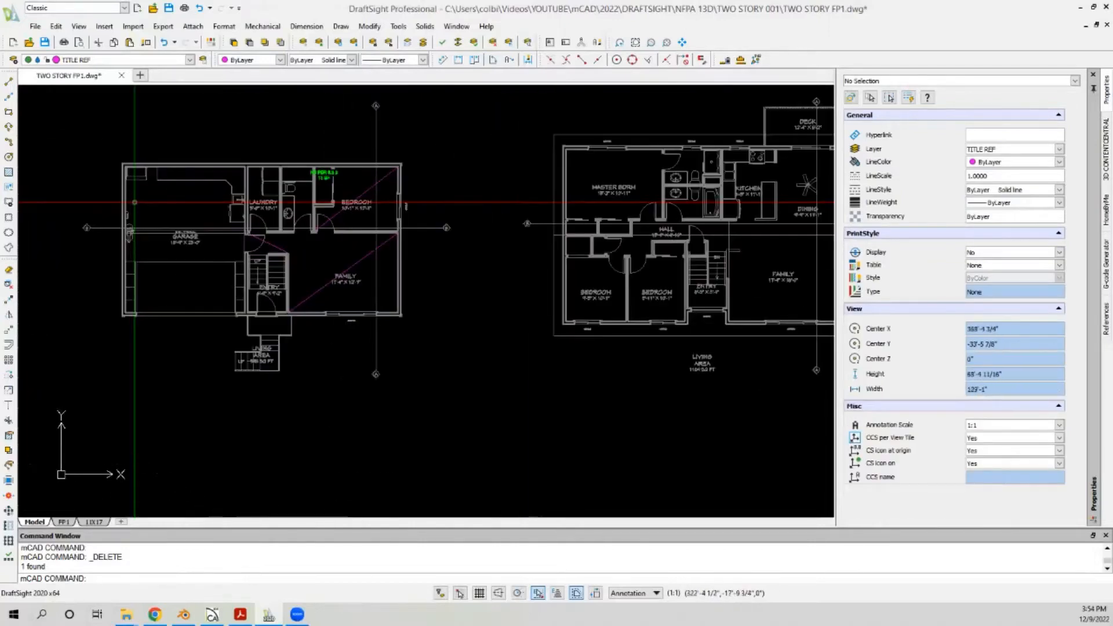
pyautogui.scroll(3, 349, 187)
pyautogui.click(349, 186)
pyautogui.scroll(-3, 182, 222)
pyautogui.scroll(-4, 182, 221)
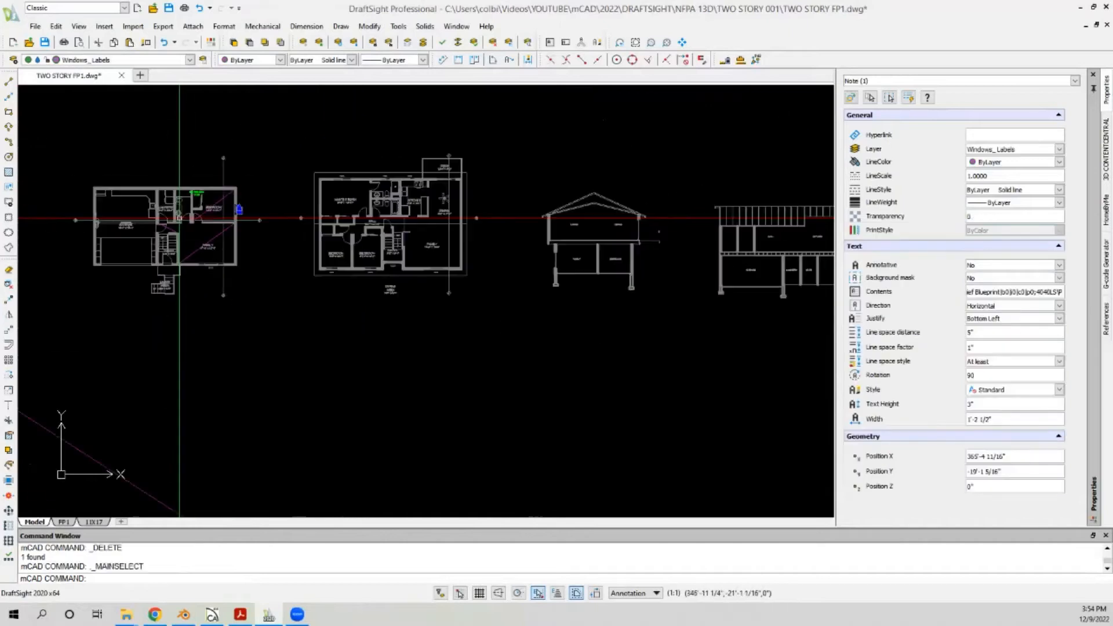
pyautogui.scroll(2, 143, 219)
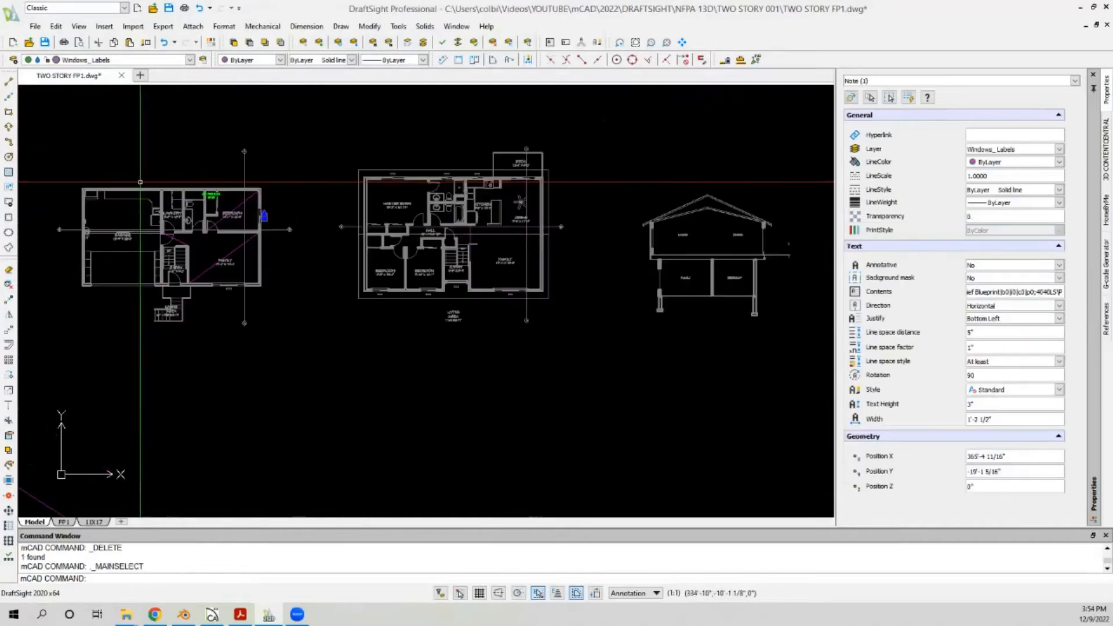
pyautogui.click(407, 42)
pyautogui.click(189, 136)
pyautogui.click(597, 403)
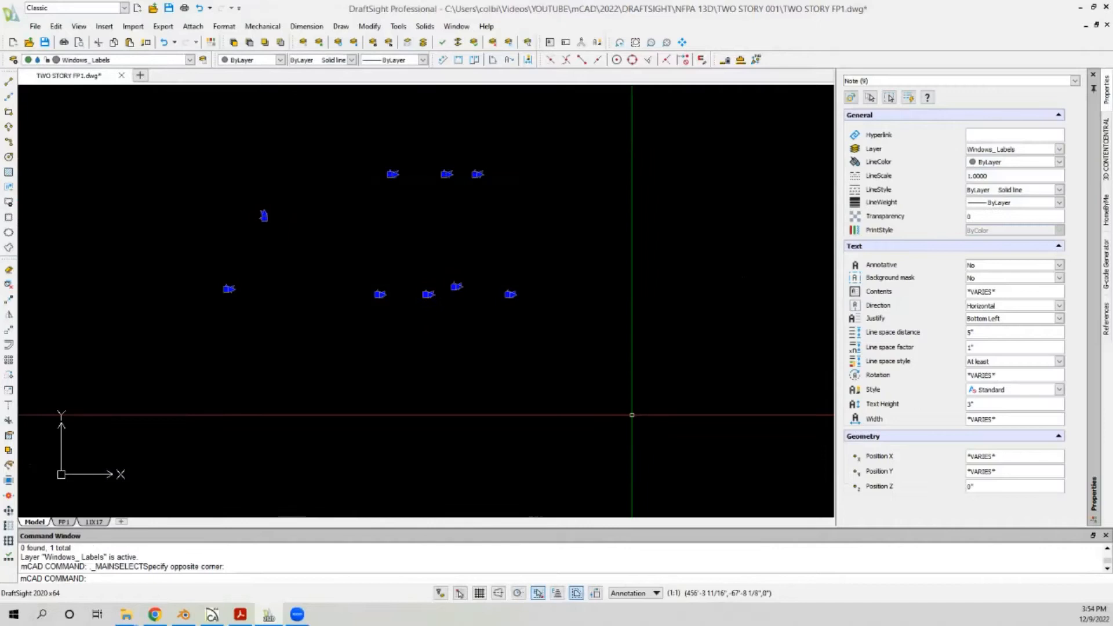
pyautogui.press('Delete')
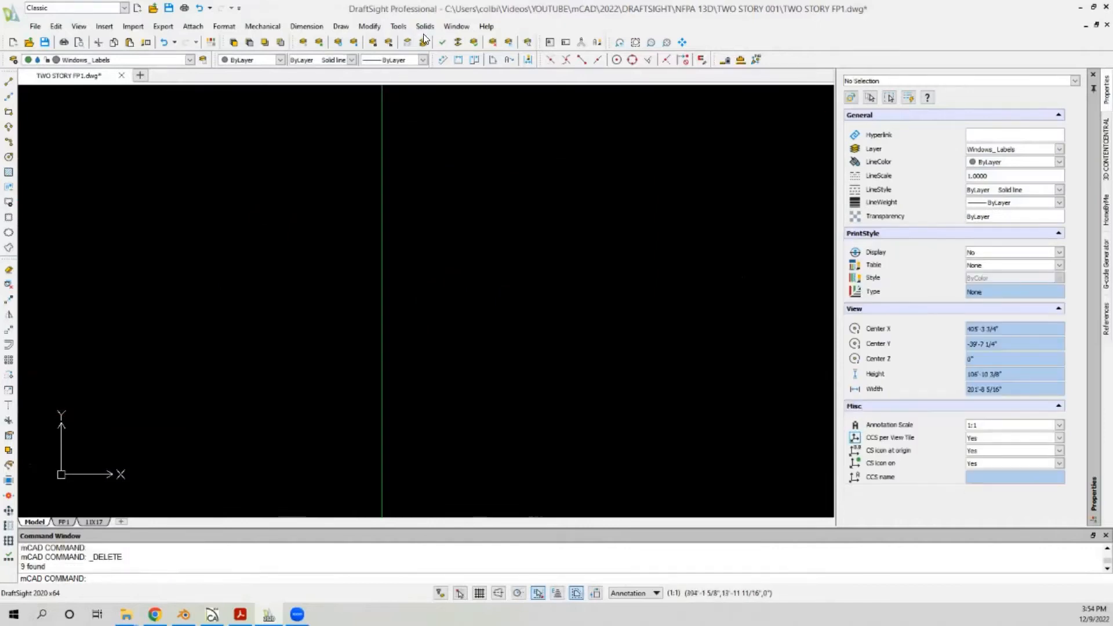
pyautogui.click(424, 43)
# Step: Measure the floor area of the garage-level bedroom closet by picking its four inside corners
pyautogui.scroll(3, 115, 275)
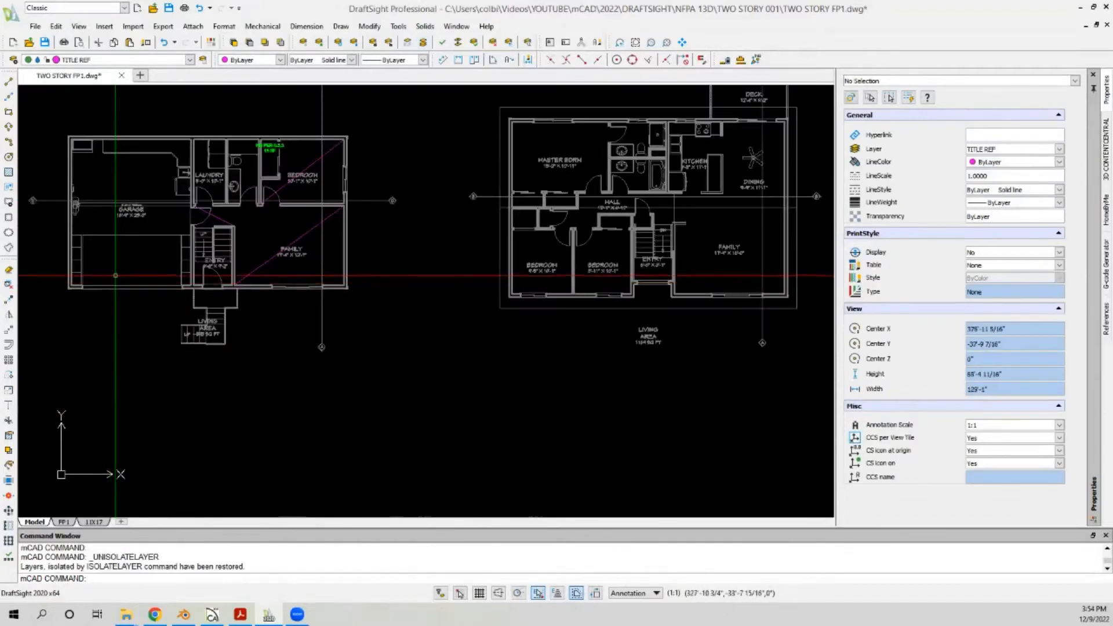
pyautogui.scroll(1, 232, 206)
pyautogui.scroll(1, 243, 174)
pyautogui.scroll(-1, 249, 145)
pyautogui.scroll(4, 278, 134)
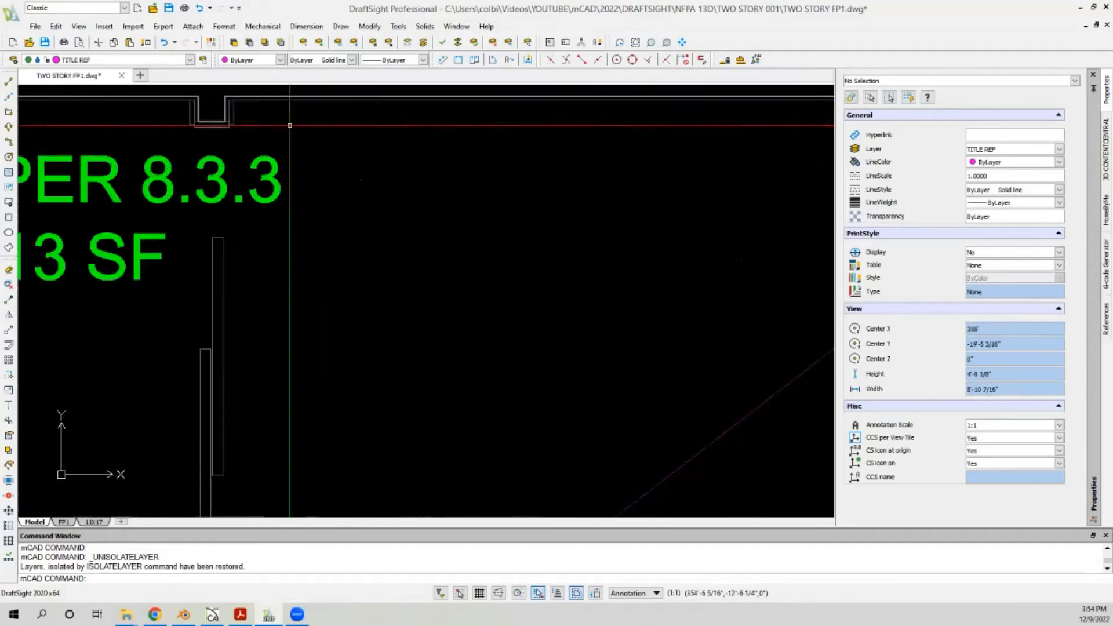
pyautogui.scroll(-2, 290, 124)
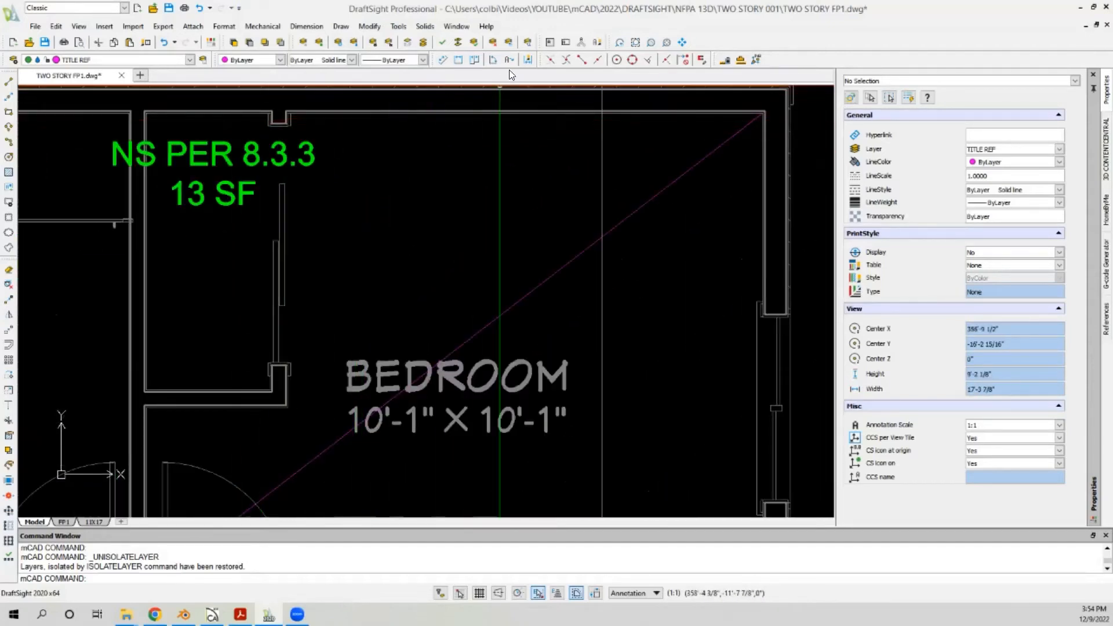
pyautogui.click(740, 59)
pyautogui.click(212, 114)
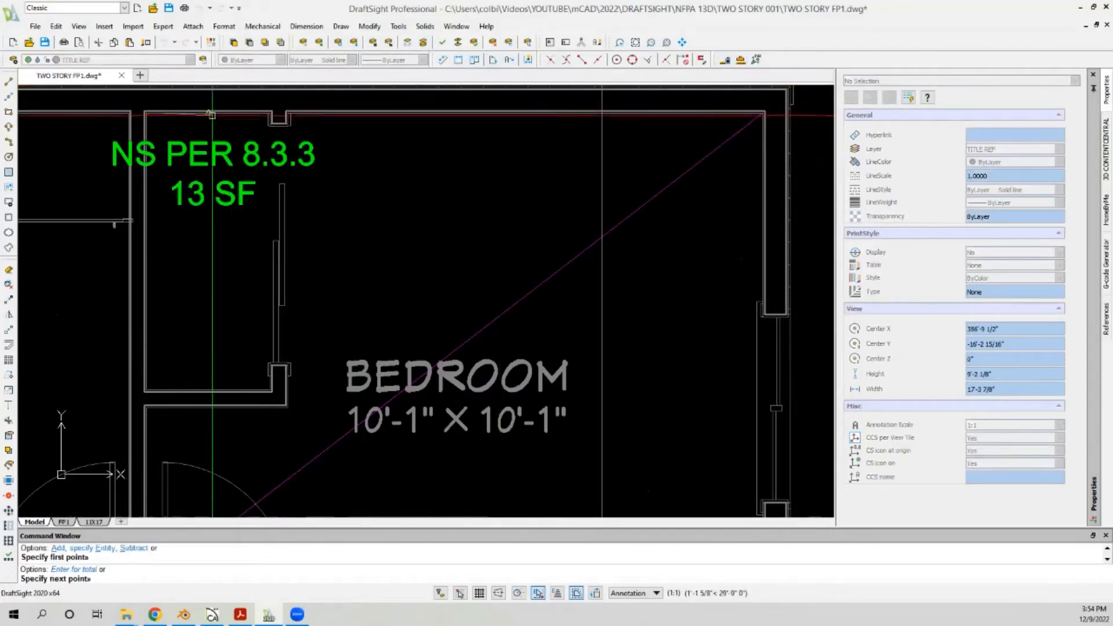
pyautogui.click(271, 114)
pyautogui.scroll(2, 257, 368)
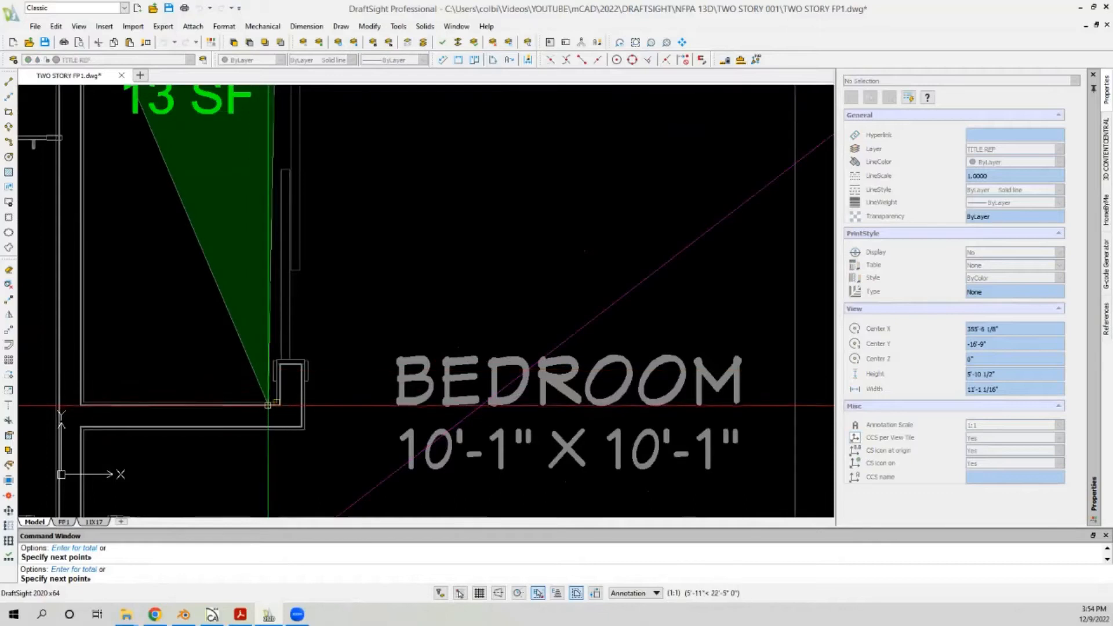
pyautogui.click(277, 403)
pyautogui.click(85, 403)
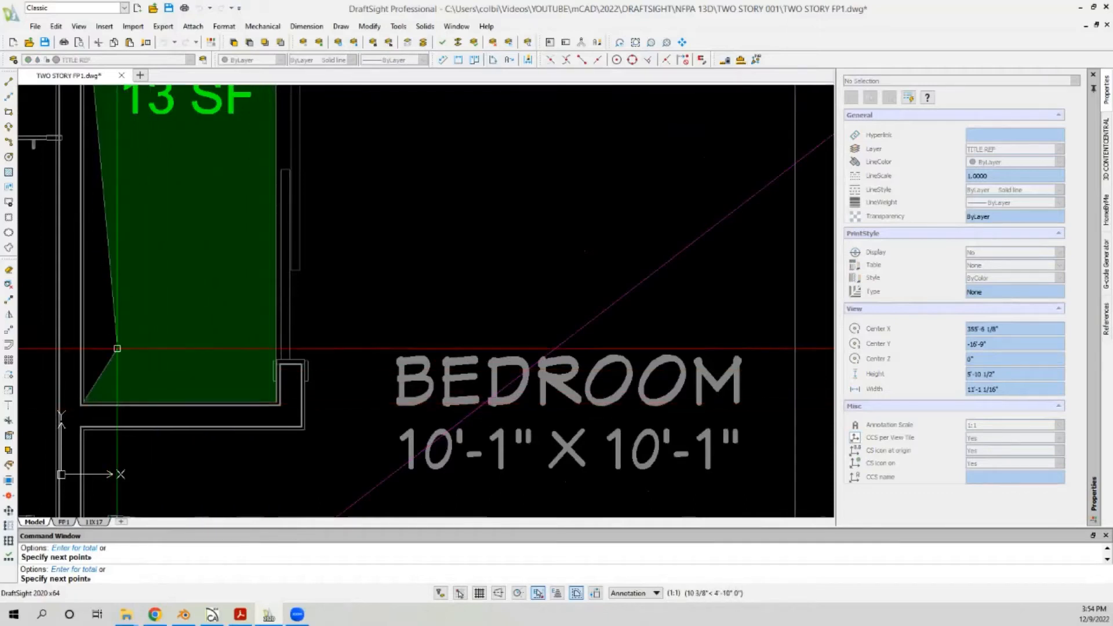
pyautogui.press('Return')
pyautogui.scroll(-3, 117, 348)
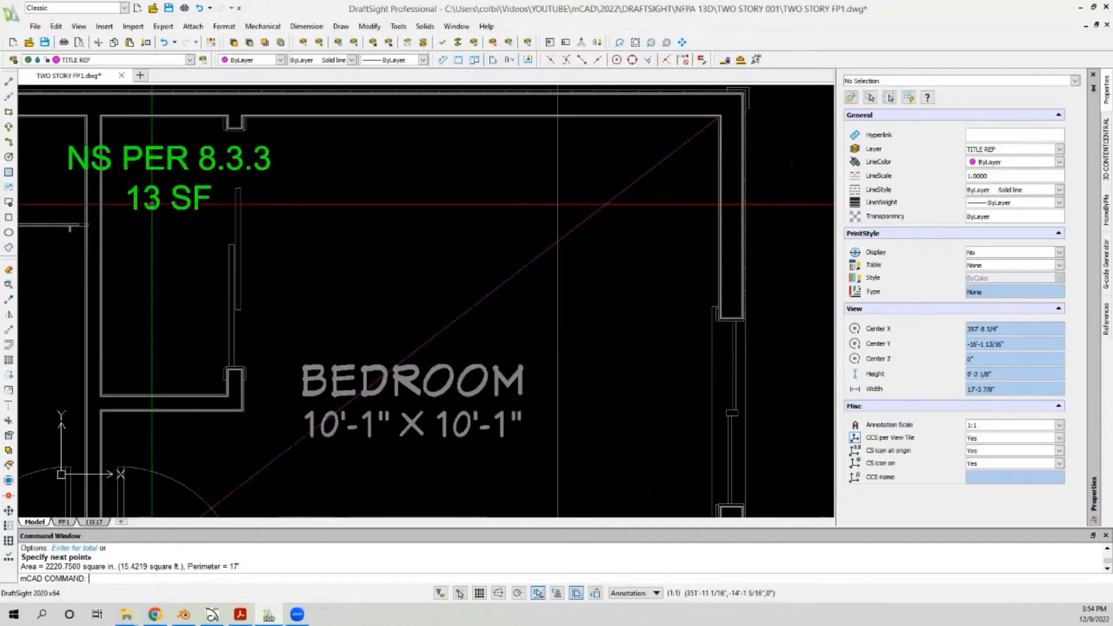
# Step: Change the closet note's area to 16 SF and narrow its text frame so the note wraps onto three lines
pyautogui.doubleClick(152, 200)
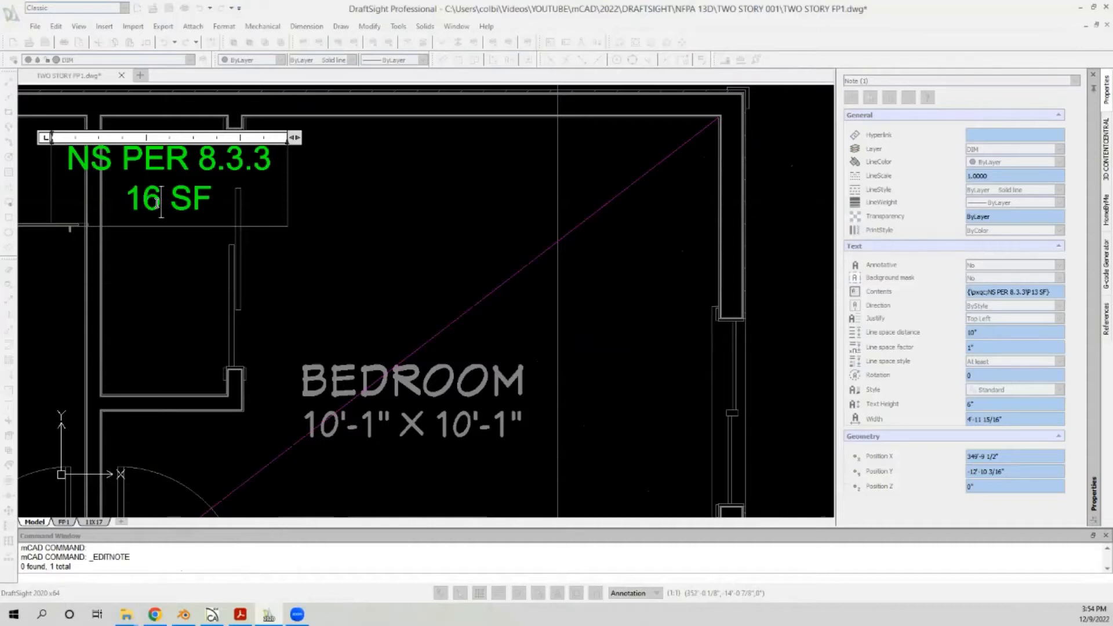
pyautogui.click(173, 321)
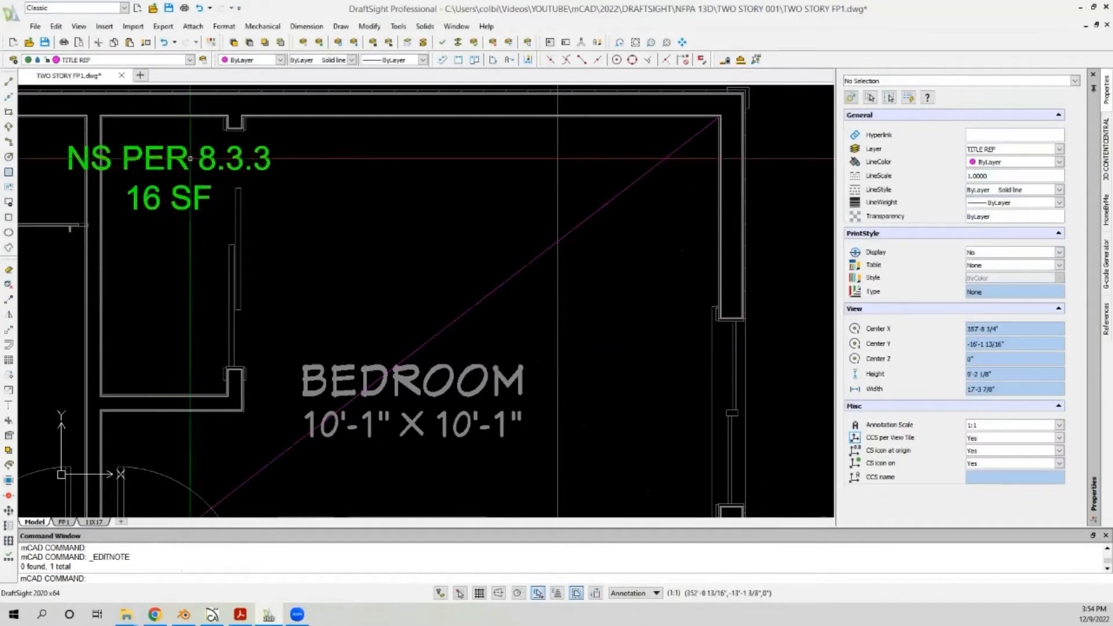
pyautogui.doubleClick(193, 154)
pyautogui.moveTo(295, 137); pyautogui.dragTo(204, 138)
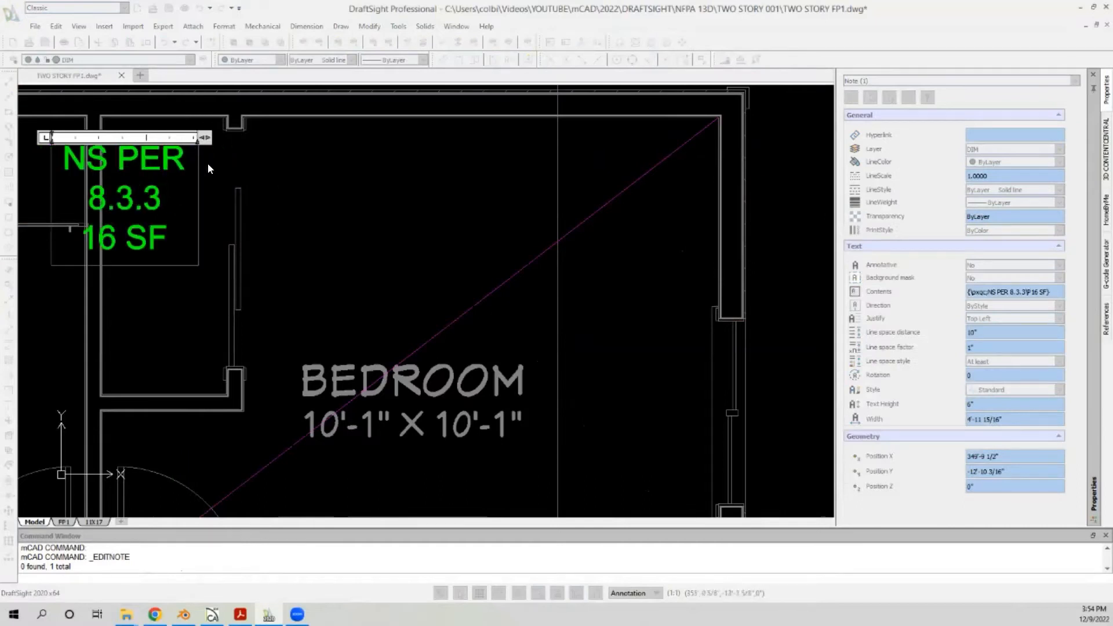
pyautogui.click(350, 219)
# Step: Move the "NS PER 8.3.3 16 SF" note so it sits between the bedroom closet's walls
pyautogui.click(113, 146)
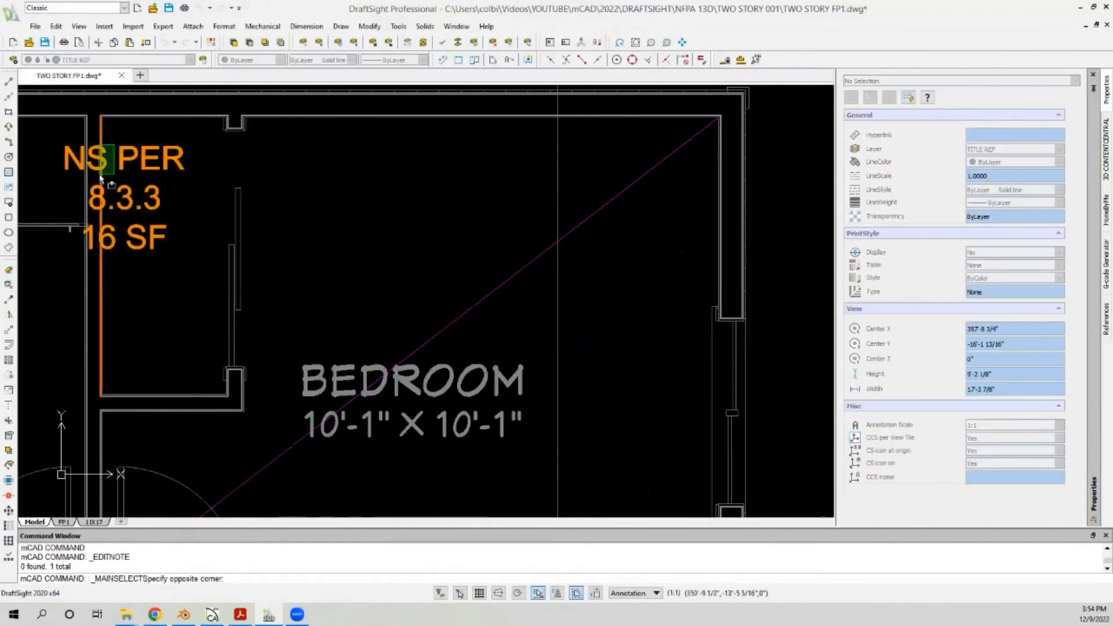
pyautogui.click(105, 174)
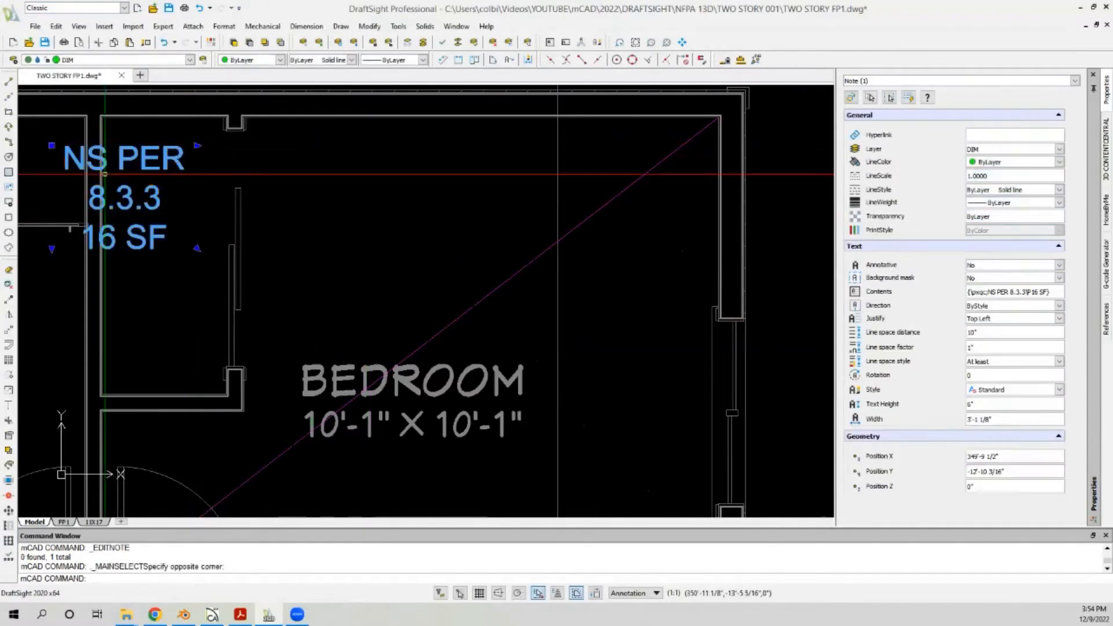
pyautogui.click(9, 336)
pyautogui.click(140, 251)
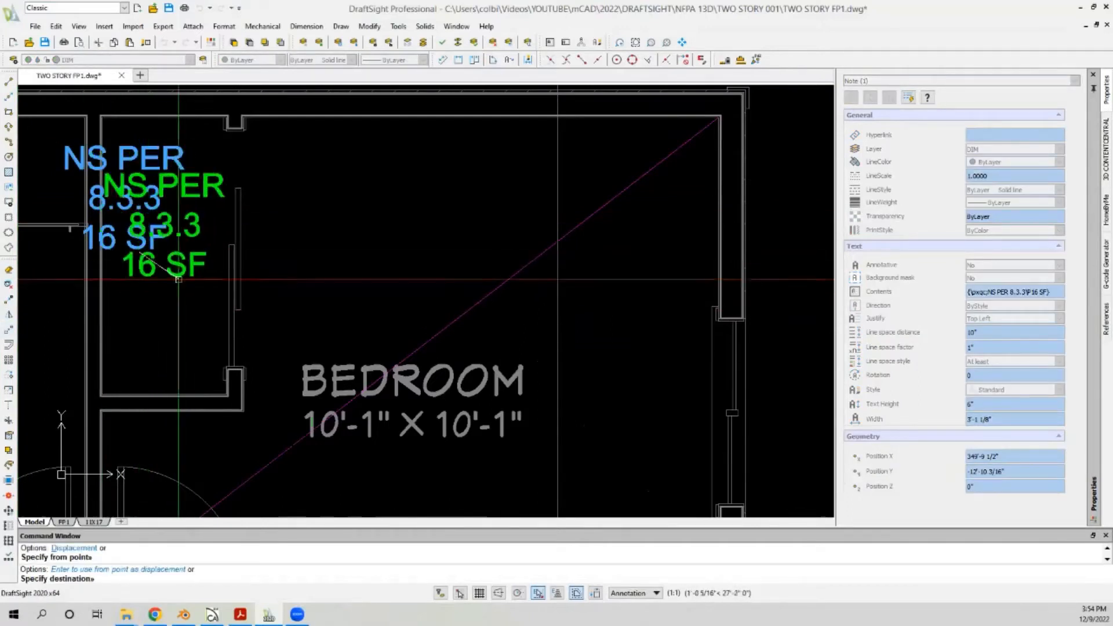
pyautogui.click(181, 283)
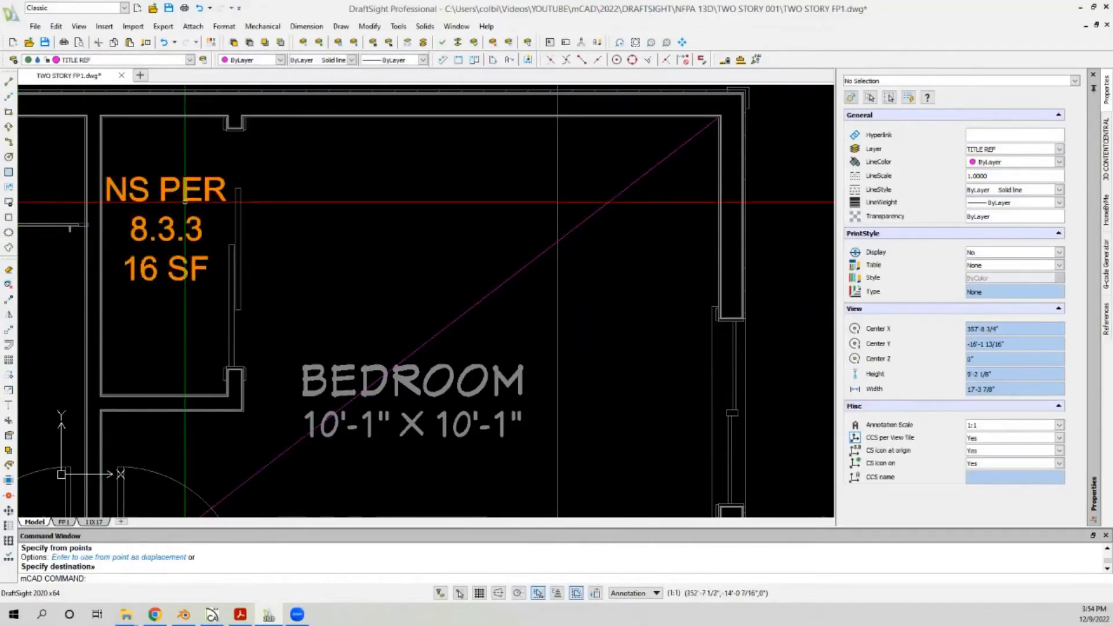
# Step: Examine the garage-level family room, the passage outside the laundry and bedroom doors, and the stair area
pyautogui.scroll(-6, 185, 202)
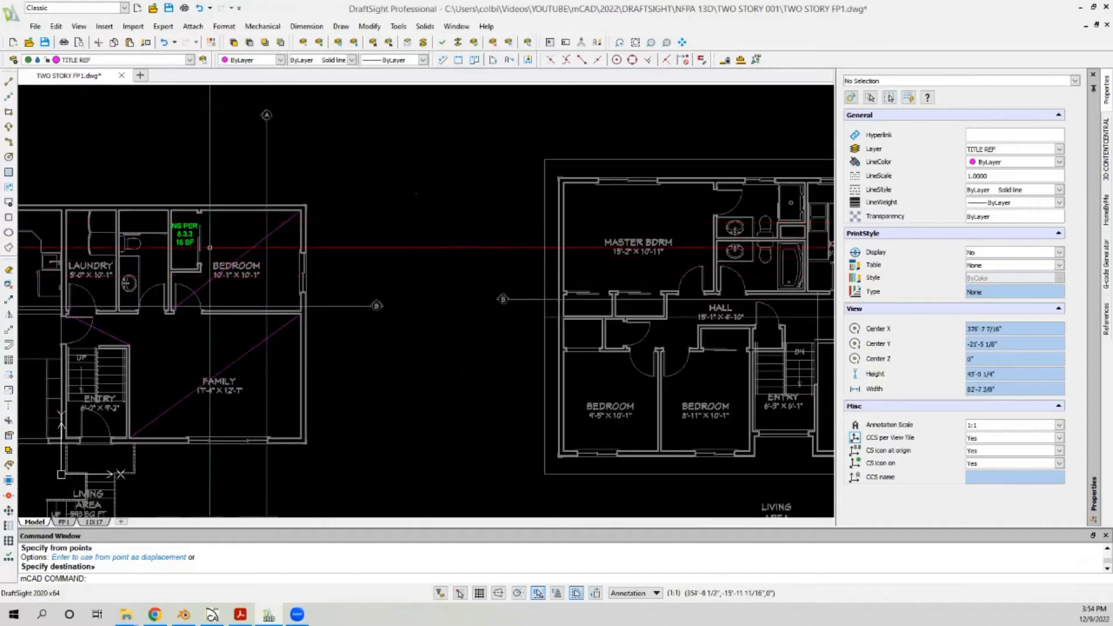
pyautogui.scroll(-2, 210, 248)
pyautogui.scroll(6, 236, 283)
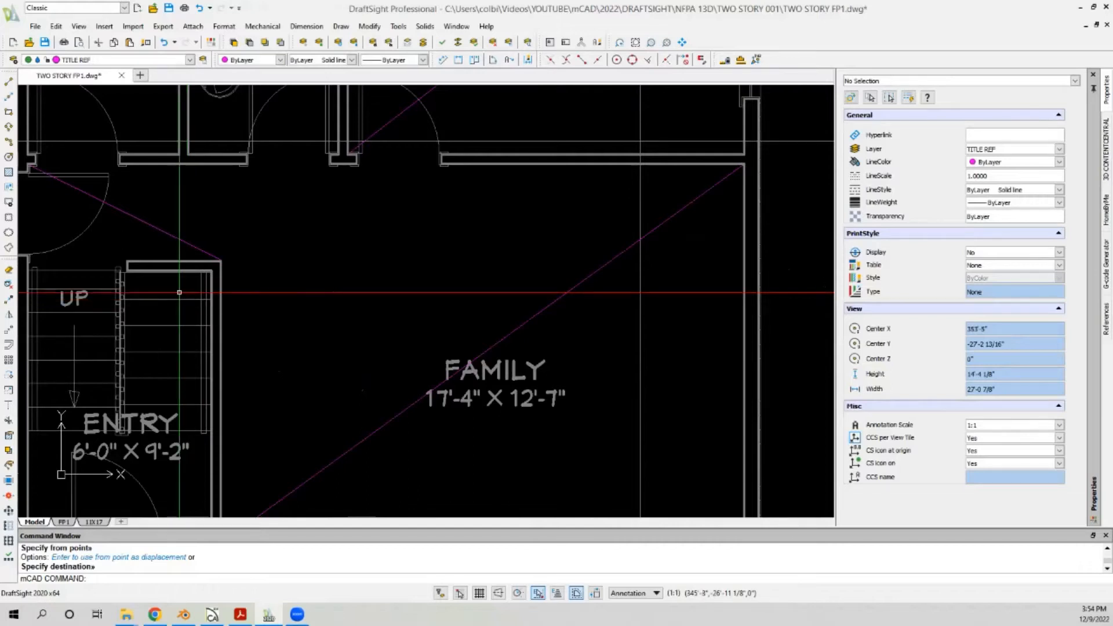
pyautogui.scroll(2, 167, 242)
pyautogui.scroll(-3, 164, 246)
pyautogui.scroll(3, 174, 238)
pyautogui.scroll(-2, 173, 239)
pyautogui.scroll(-1, 166, 260)
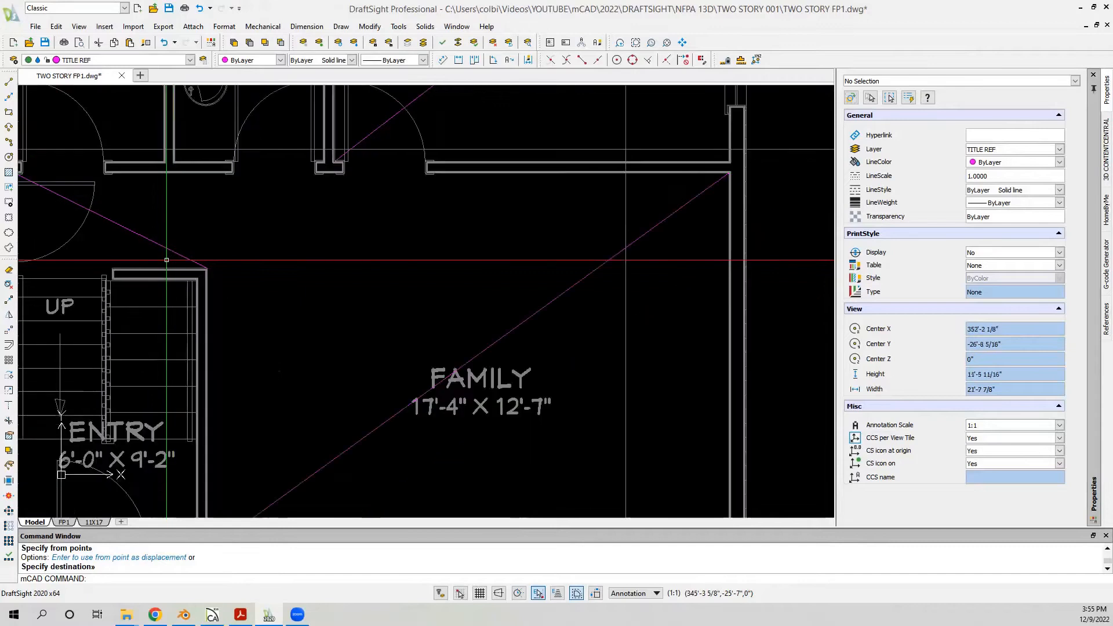
pyautogui.scroll(-1, 254, 235)
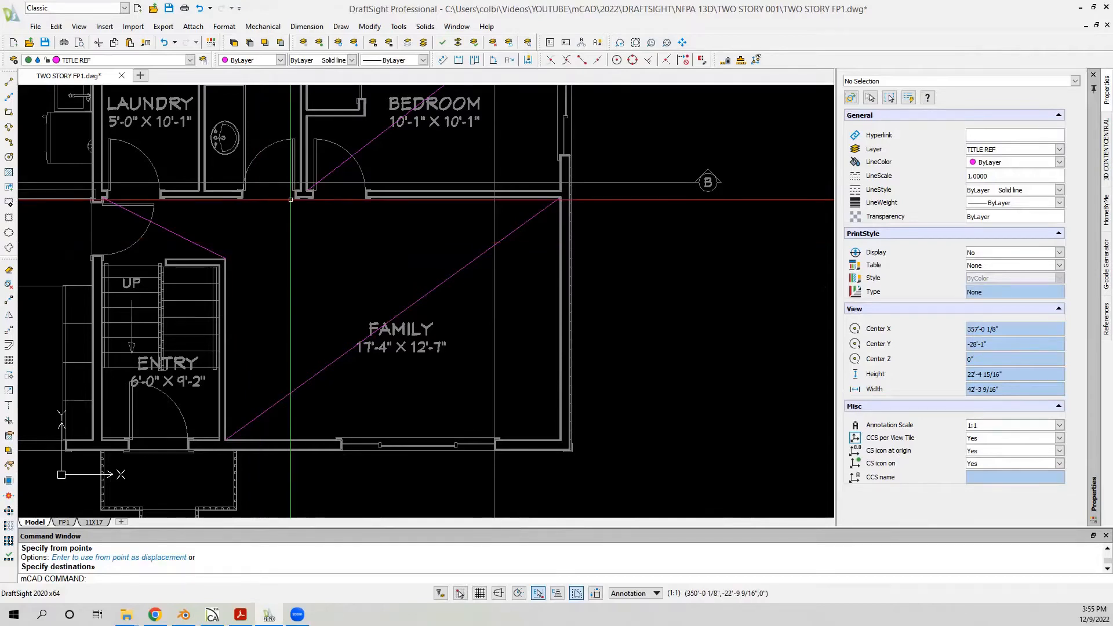
pyautogui.scroll(1, 290, 199)
pyautogui.scroll(1, 291, 200)
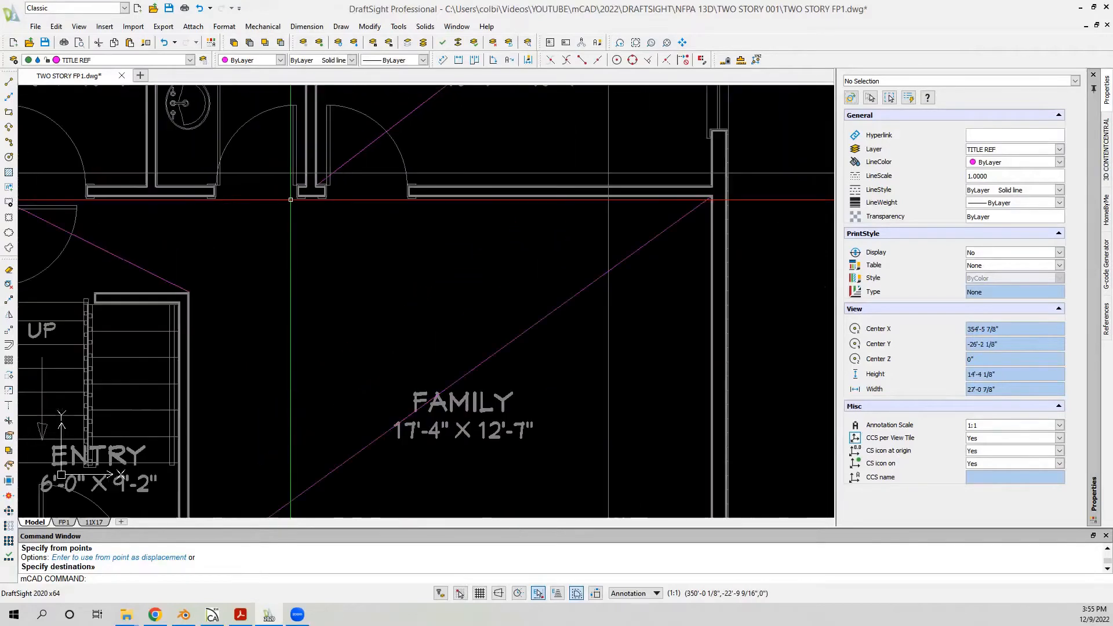
pyautogui.scroll(1, 103, 312)
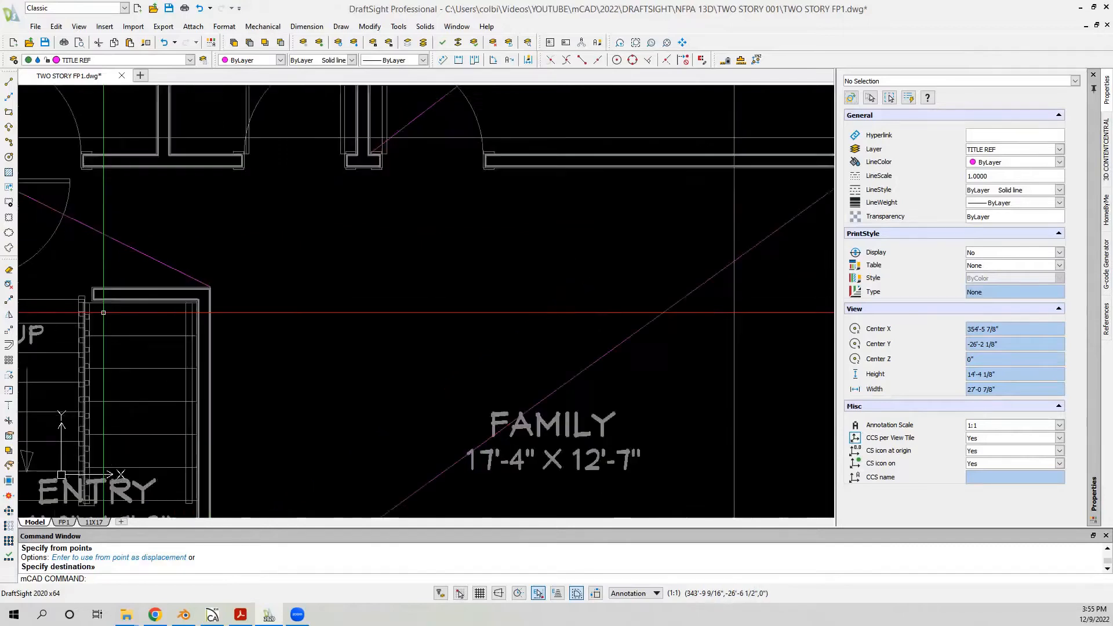
pyautogui.scroll(-2, 103, 313)
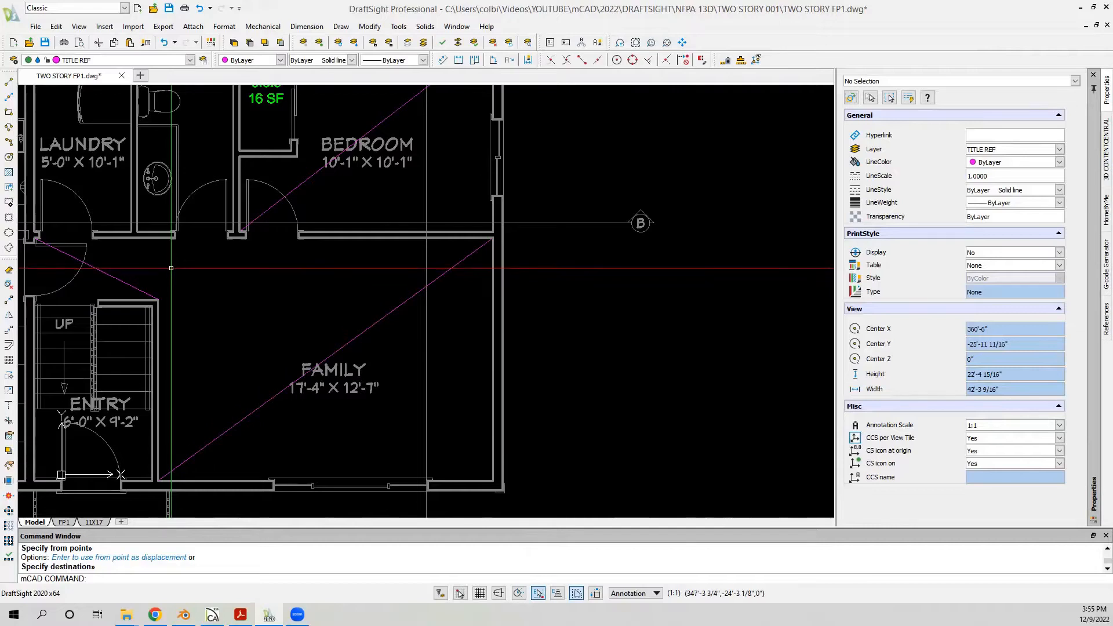
# Step: Copy the "NS PER 8.3.3 16 SF" note from the garage-level bedroom closet into the 9'-5" x 10'-1" bedroom's closet on the upper floor
pyautogui.scroll(-3, 171, 267)
pyautogui.scroll(6, 185, 222)
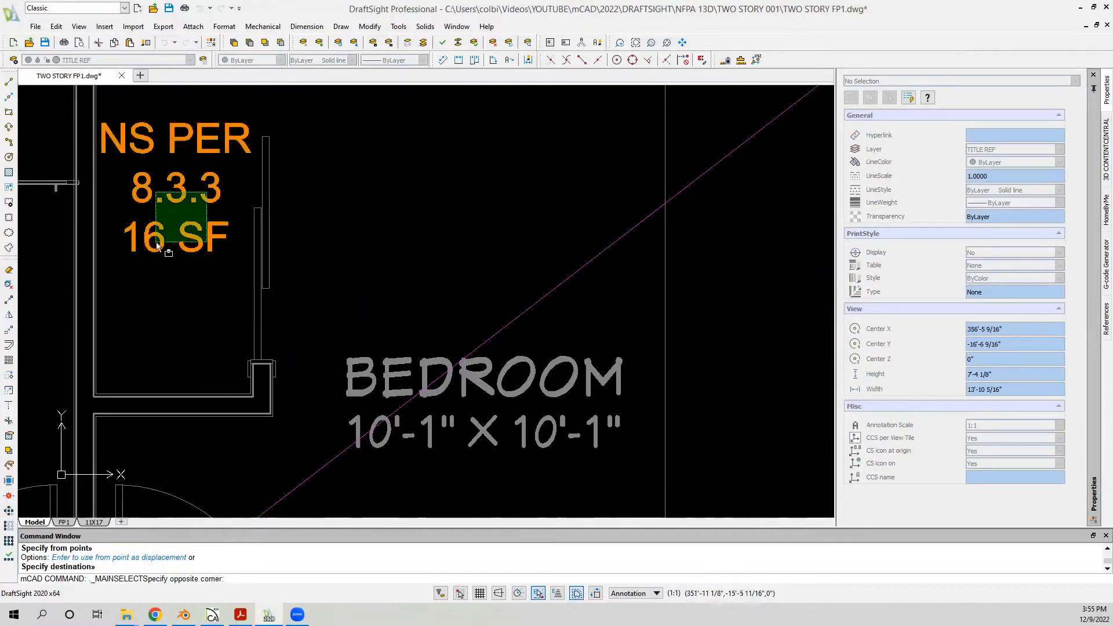
pyautogui.click(162, 236)
pyautogui.click(9, 301)
pyautogui.click(178, 199)
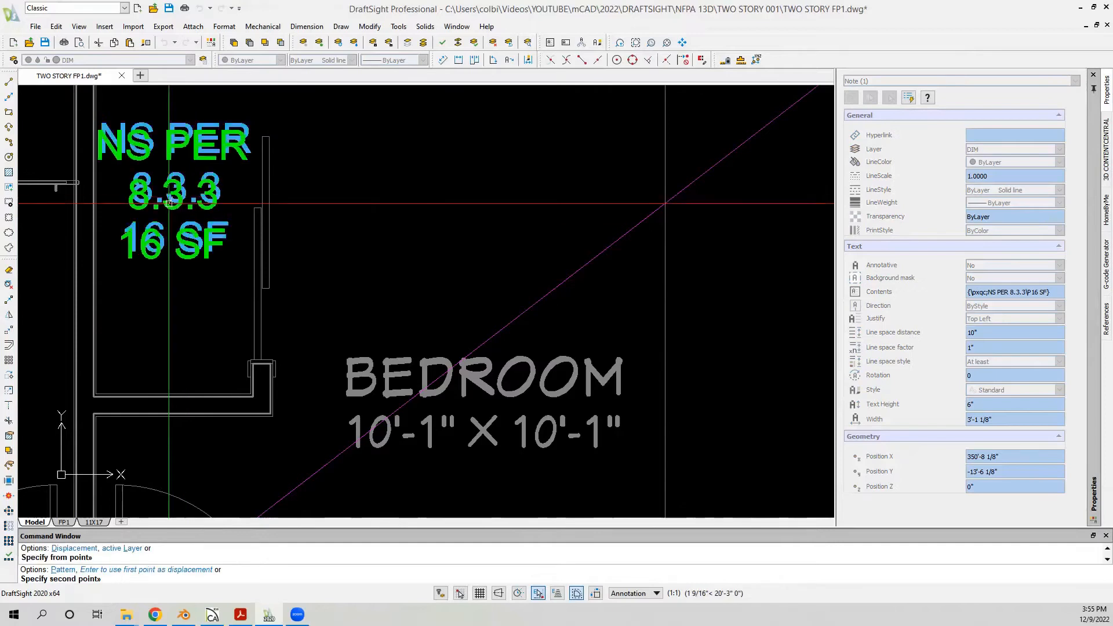
pyautogui.scroll(-7, 84, 258)
pyautogui.scroll(2, 429, 267)
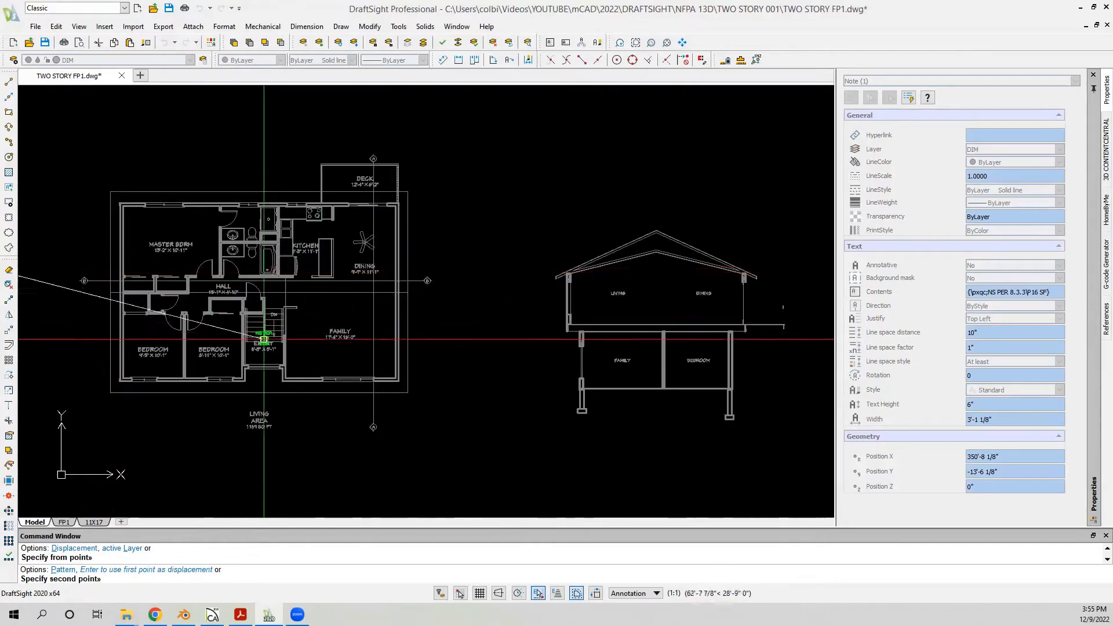
pyautogui.scroll(4, 132, 271)
pyautogui.scroll(4, 121, 295)
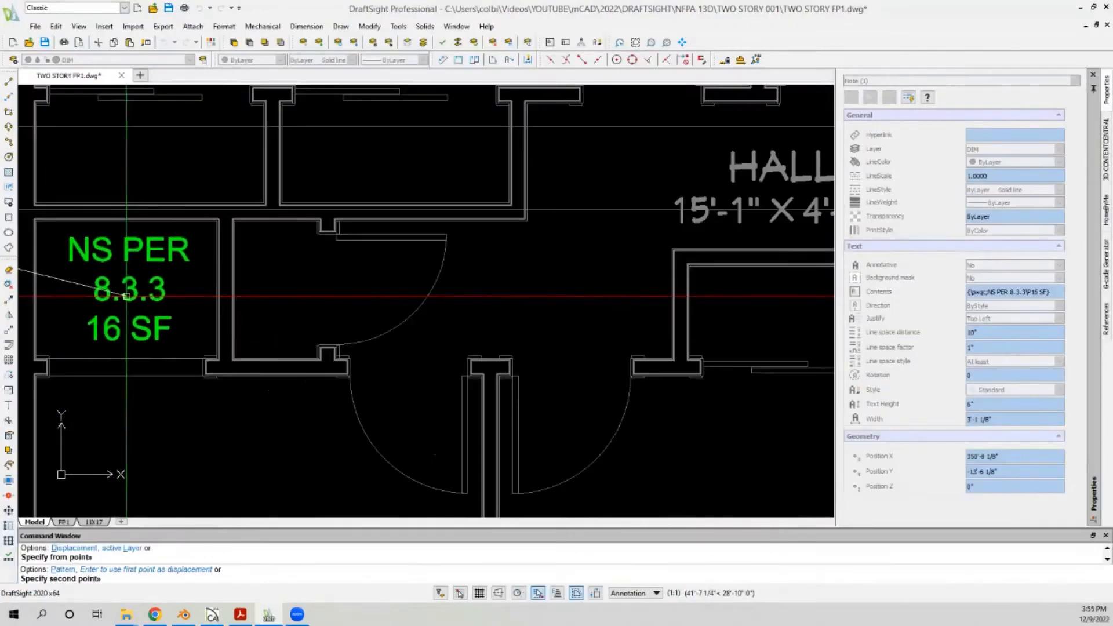
pyautogui.click(125, 297)
pyautogui.press('Return')
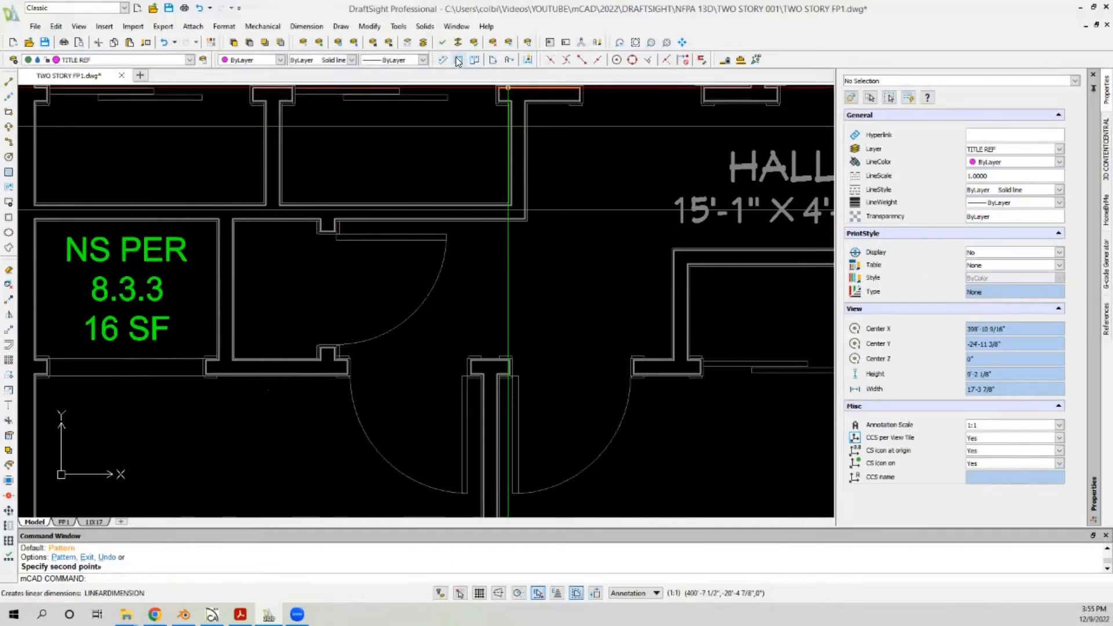
# Step: Measure the floor area of the upper-floor bedroom closet by picking its four inside corners
pyautogui.click(750, 62)
pyautogui.scroll(4, 130, 212)
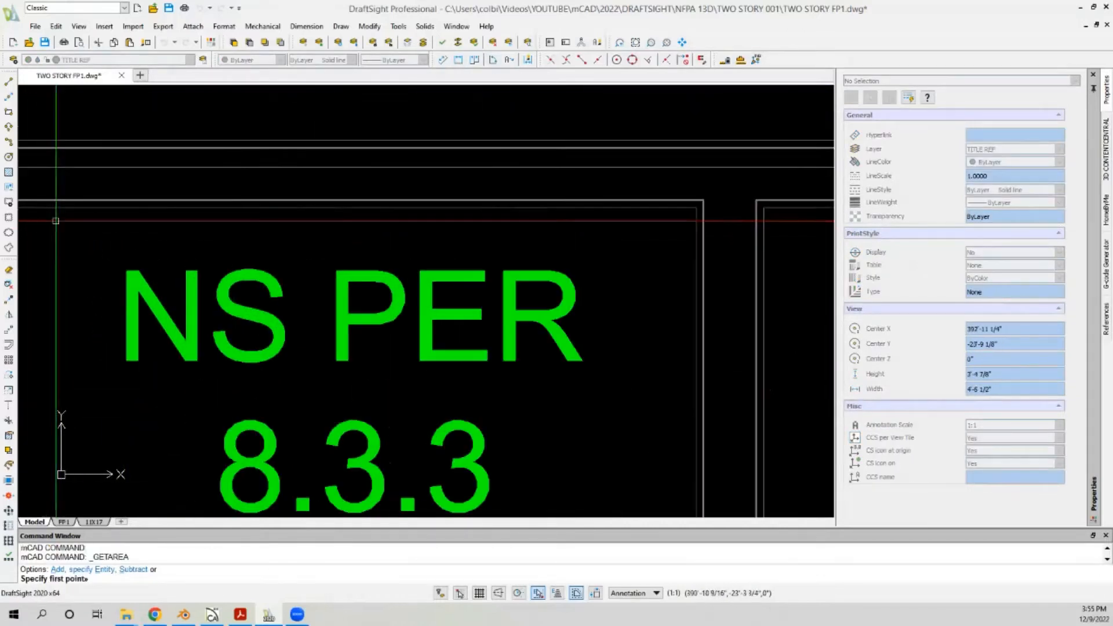
pyautogui.click(130, 212)
pyautogui.scroll(-3, 129, 211)
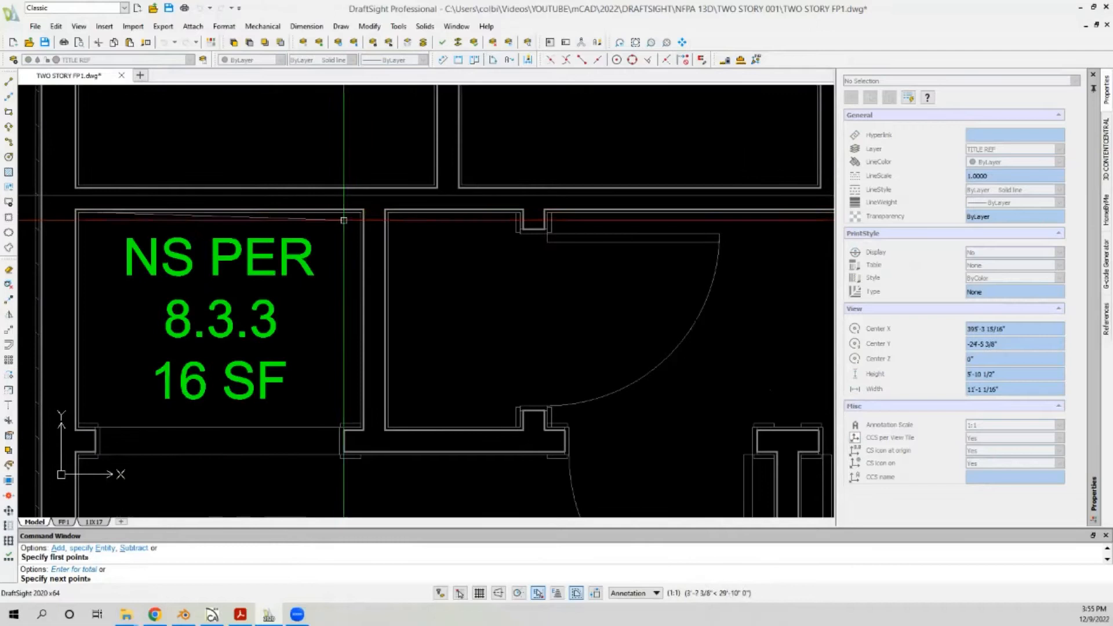
pyautogui.click(360, 213)
pyautogui.click(360, 427)
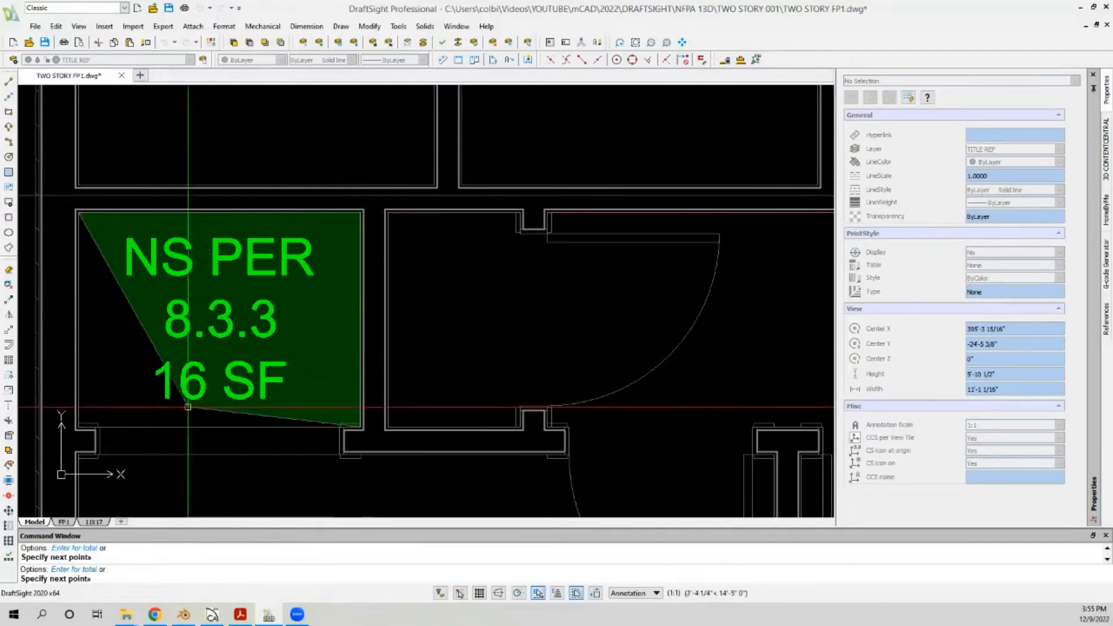
pyautogui.click(76, 407)
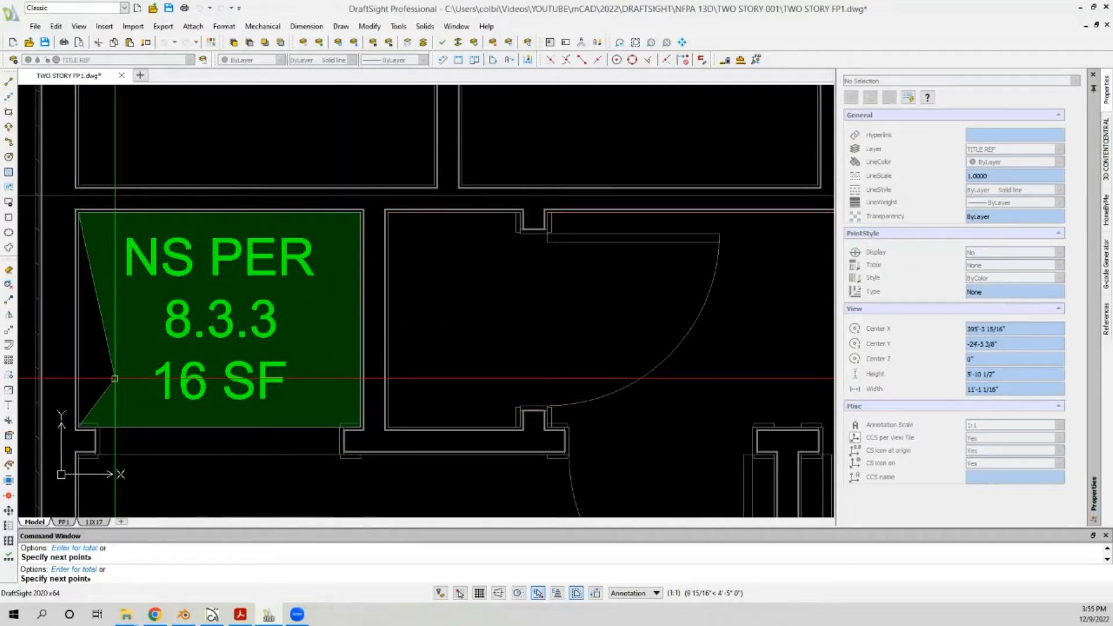
pyautogui.press('Return')
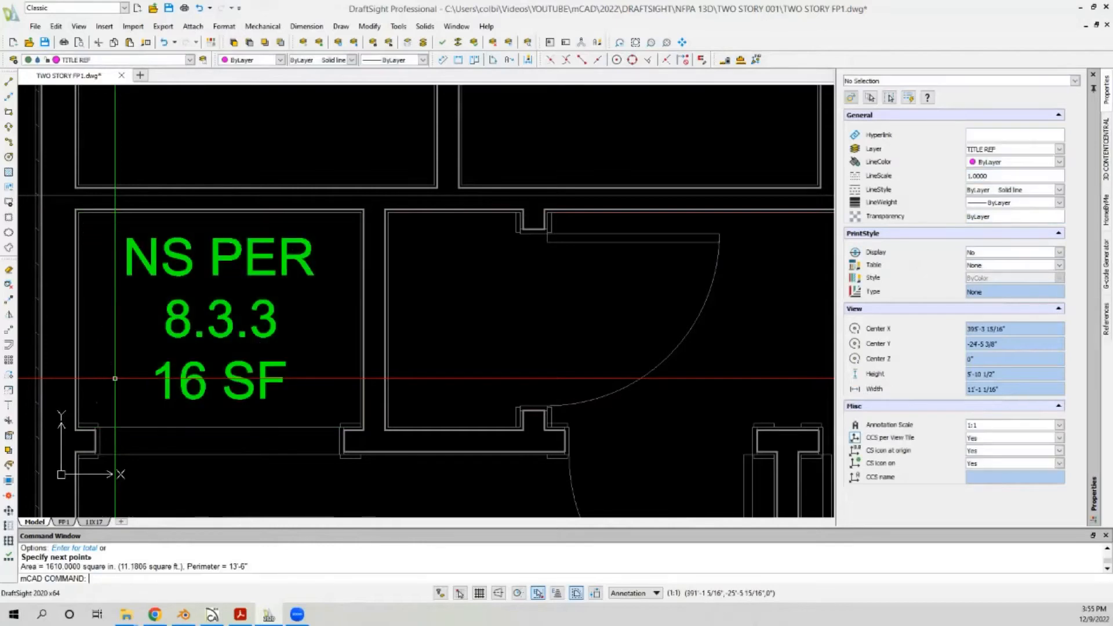
# Step: Change the area in the upper-floor bedroom closet's note to 12 SF
pyautogui.doubleClick(197, 365)
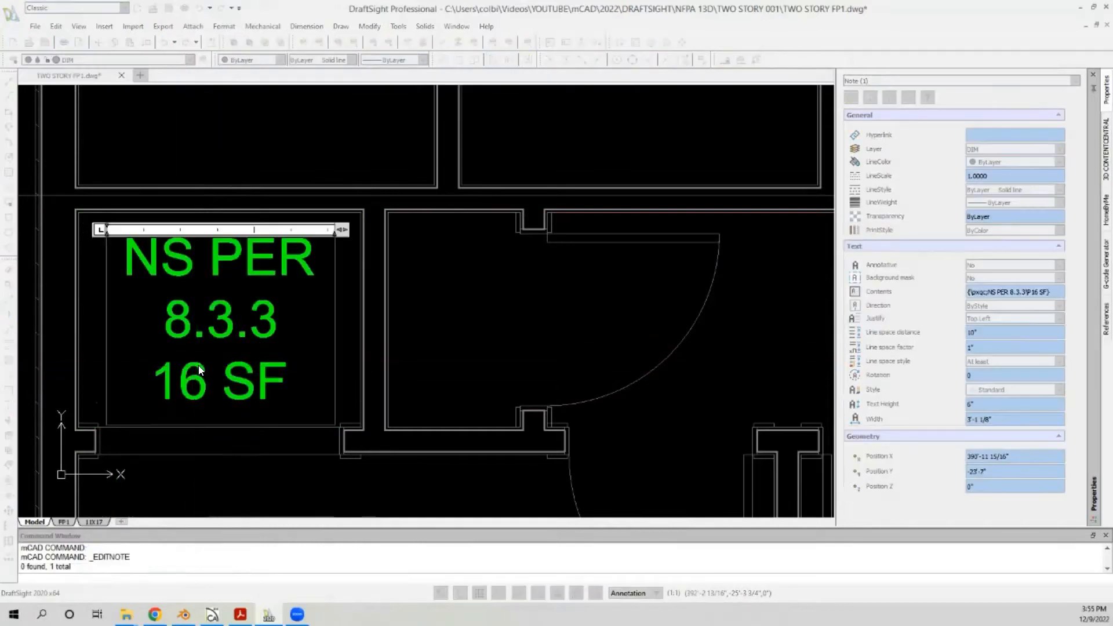
pyautogui.press('BackSpace')
pyautogui.write('2')
pyautogui.click(450, 284)
pyautogui.press('Return')
pyautogui.press('Escape')
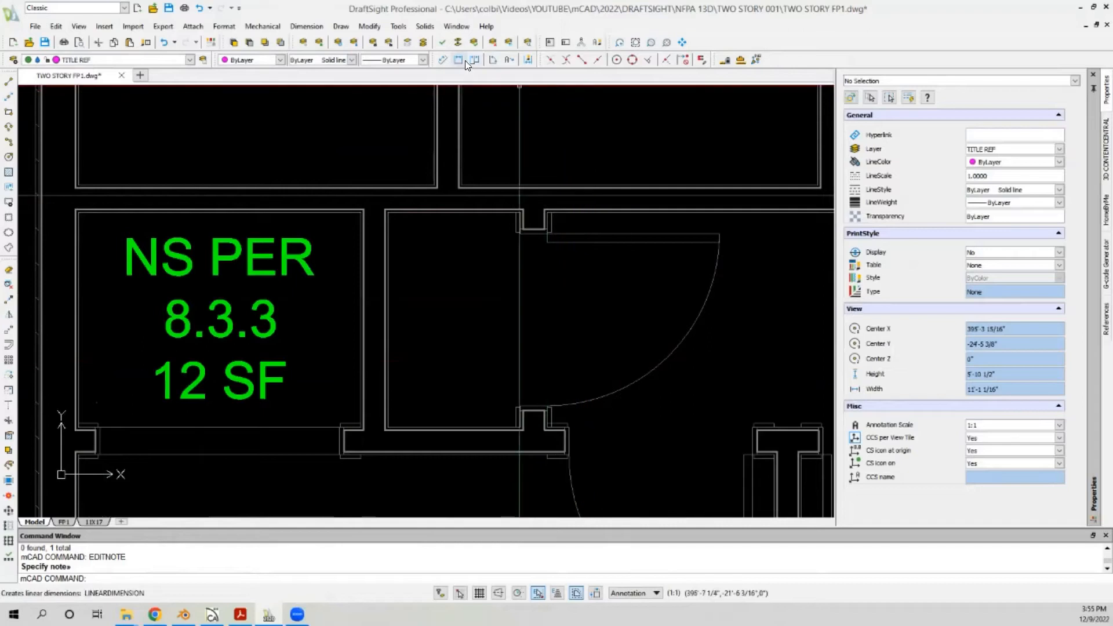
# Step: Recheck the floor area of the closet marked 12 SF by picking its four inside corners again
pyautogui.click(741, 59)
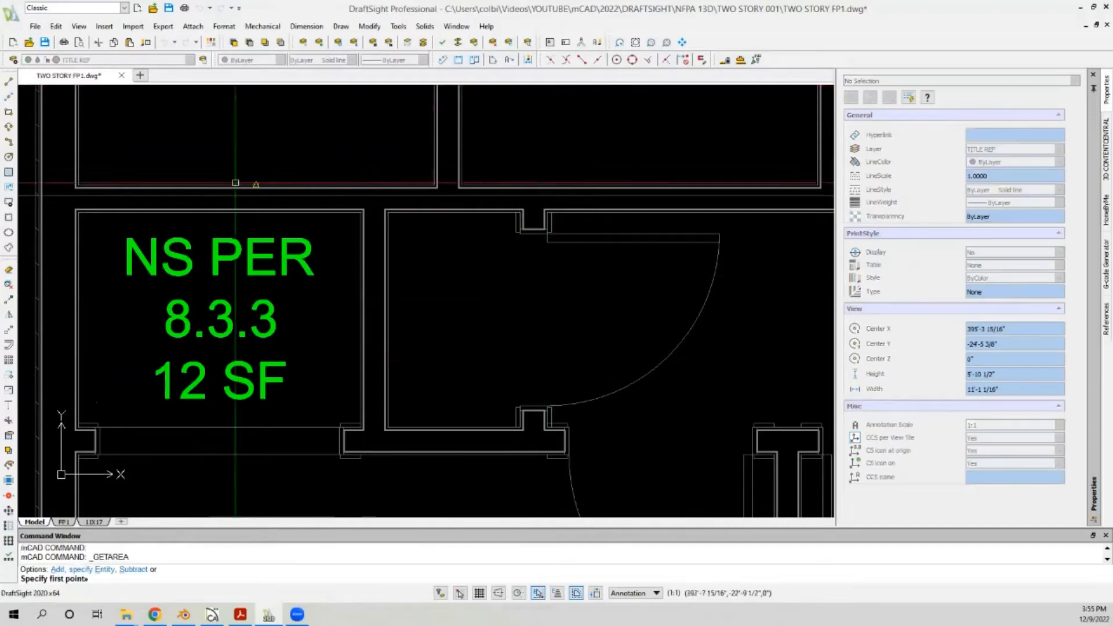
pyautogui.click(79, 213)
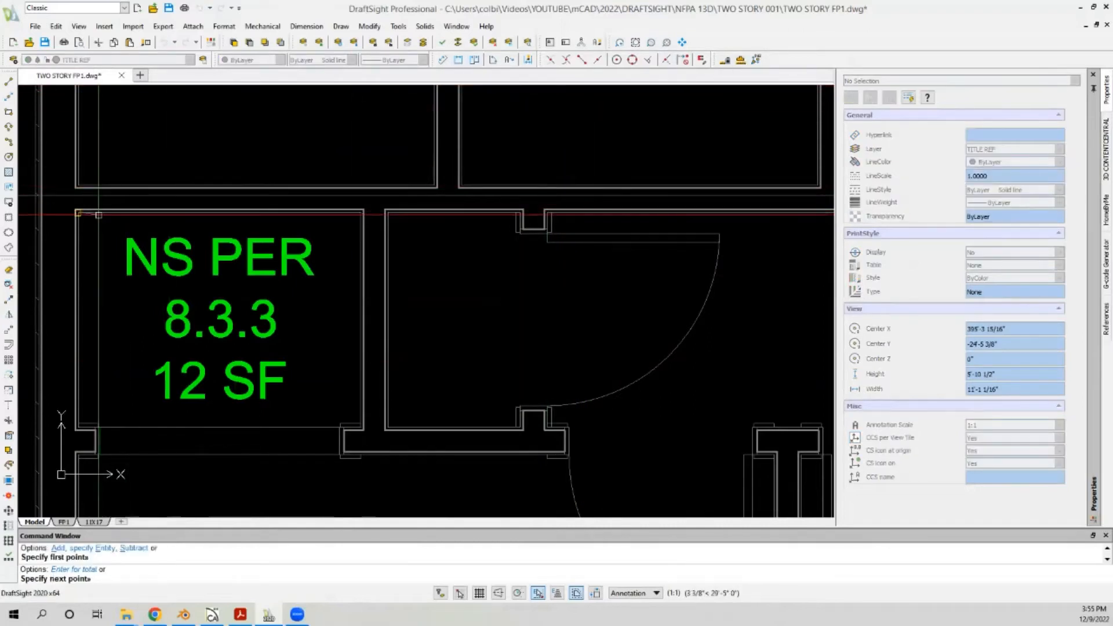
pyautogui.click(361, 212)
pyautogui.click(361, 426)
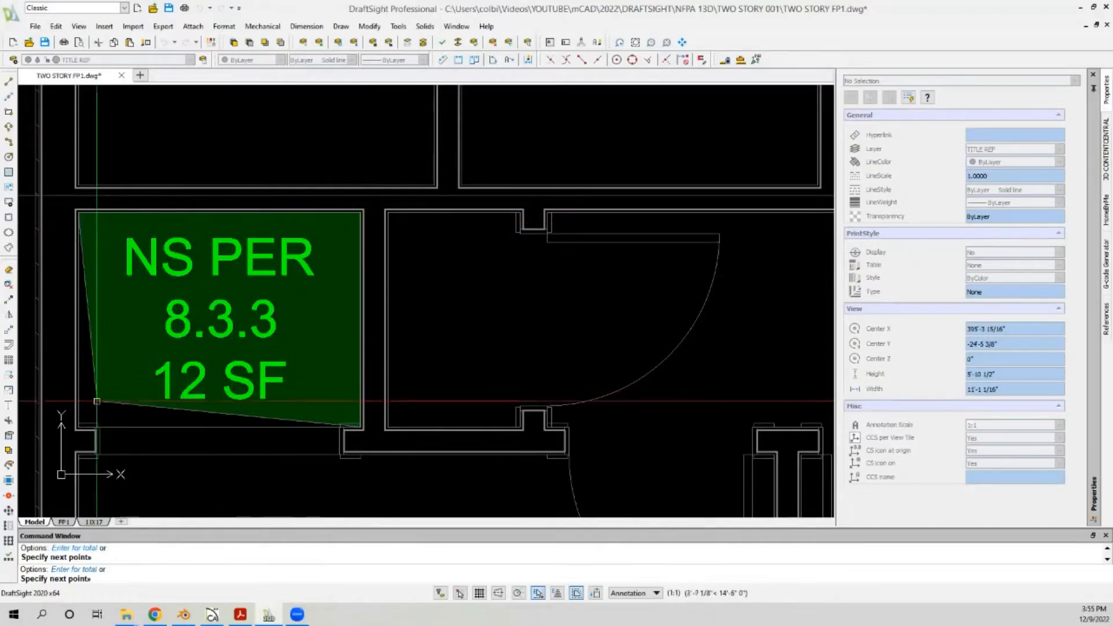
pyautogui.click(80, 427)
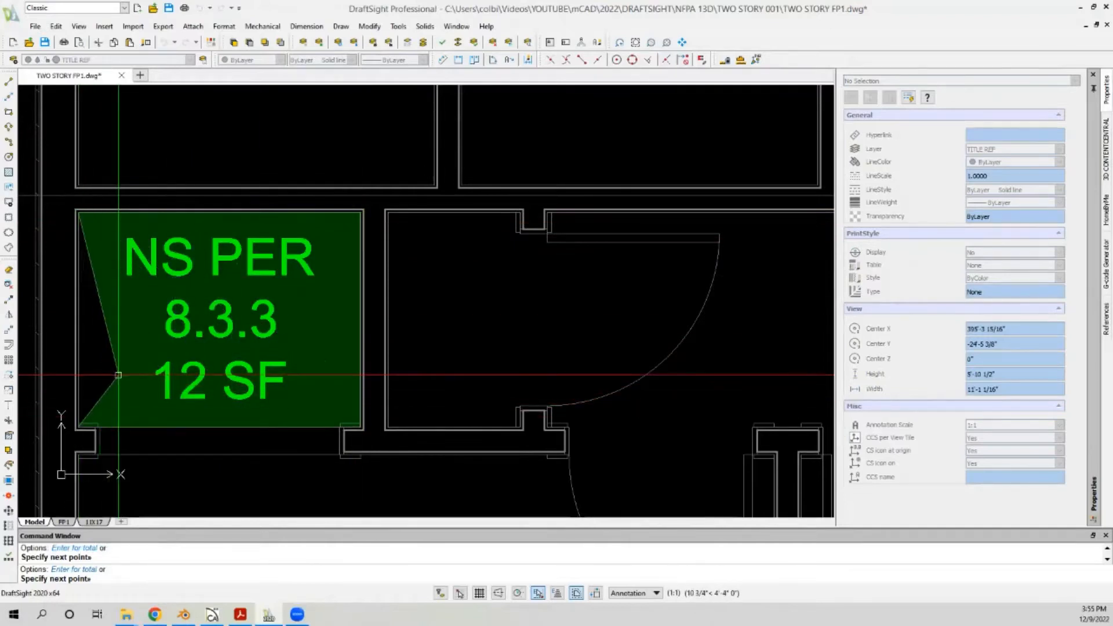
pyautogui.press('Return')
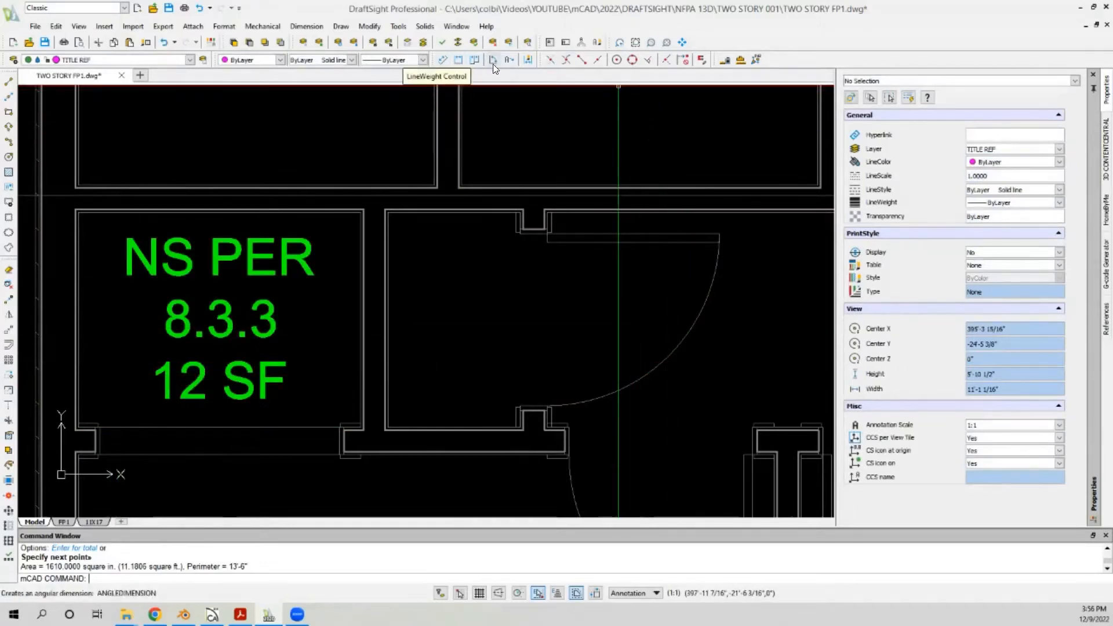
# Step: Check the closet's depth with a temporary linear dimension between its two inside corners, without placing it
pyautogui.click(452, 62)
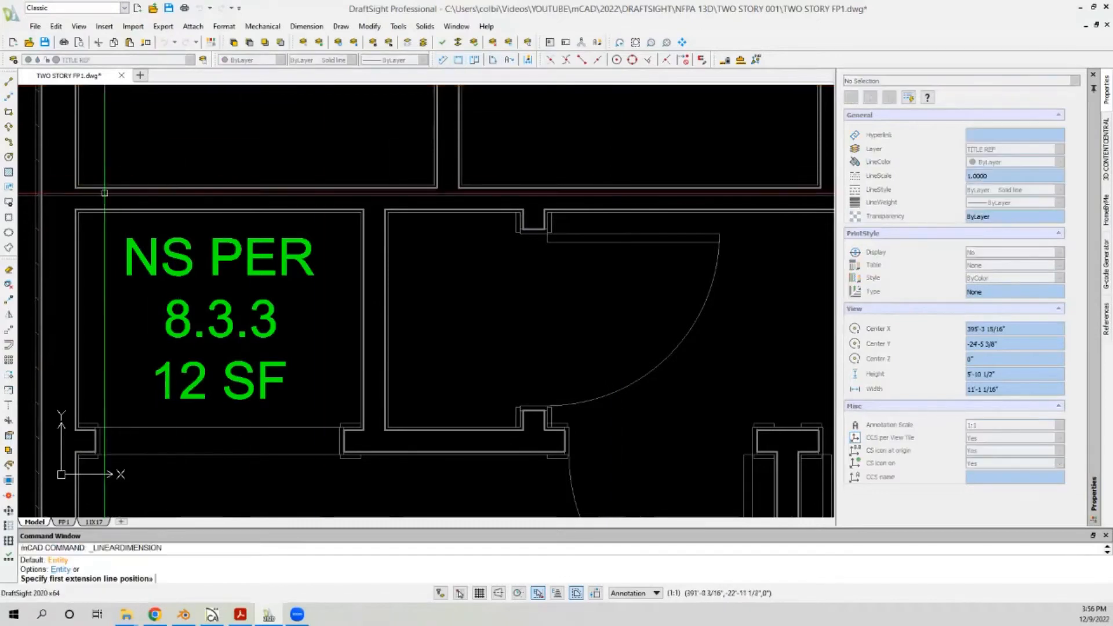
pyautogui.click(78, 213)
pyautogui.click(78, 427)
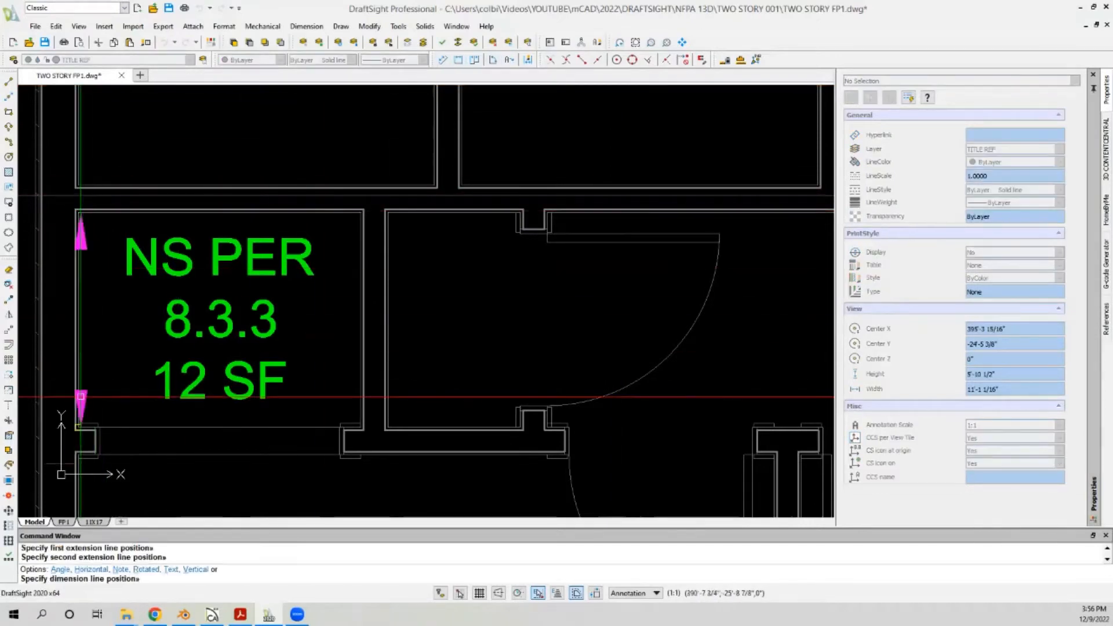
pyautogui.scroll(-4, 190, 322)
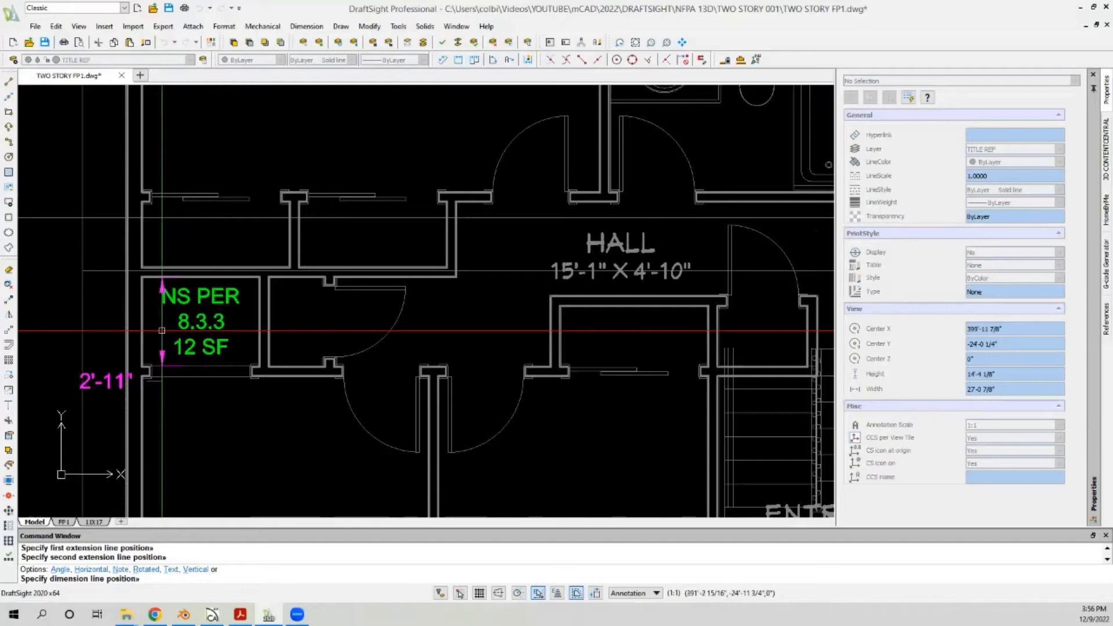
pyautogui.press('Escape')
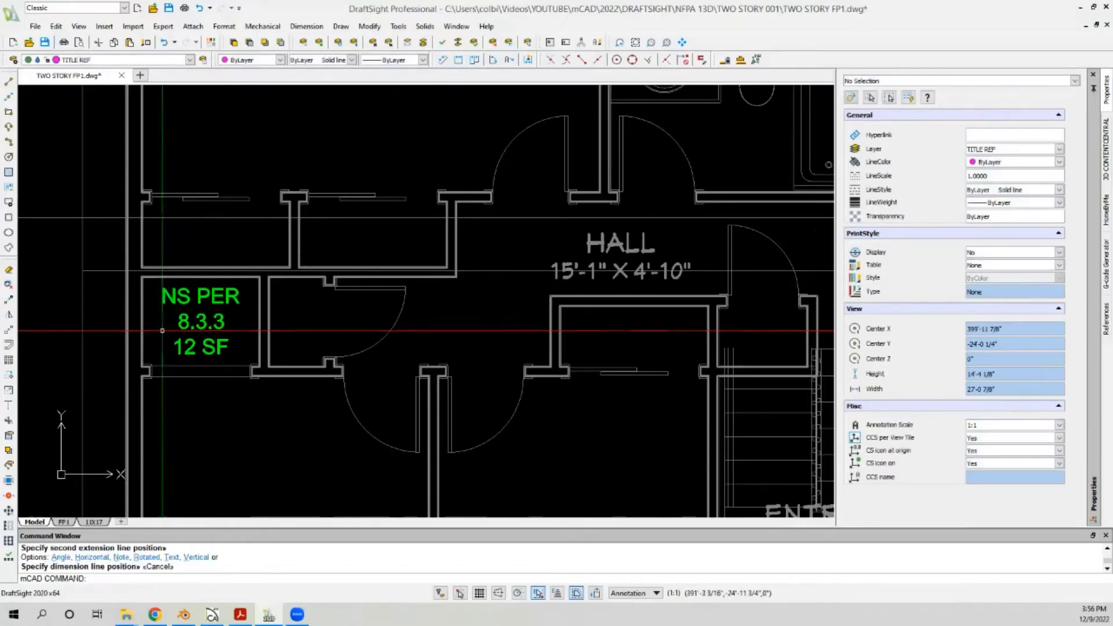
# Step: Copy the "NS PER 8.3.3 12 SF" note up into the adjacent master bedroom closet nearest the exterior wall
pyautogui.scroll(-1, 58, 294)
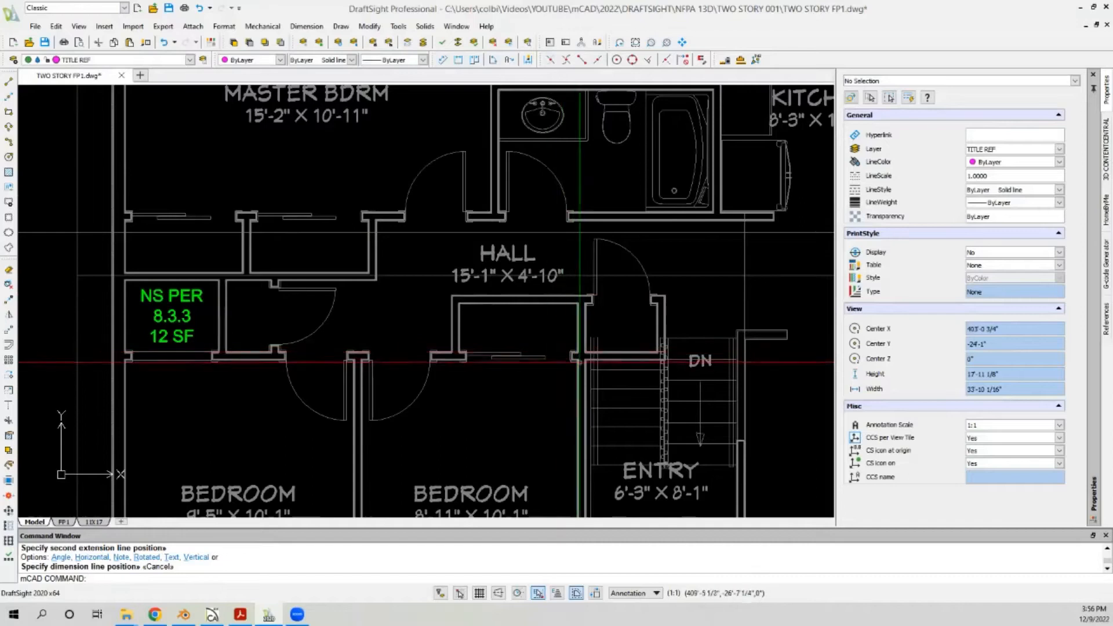
pyautogui.scroll(3, 169, 296)
pyautogui.click(174, 305)
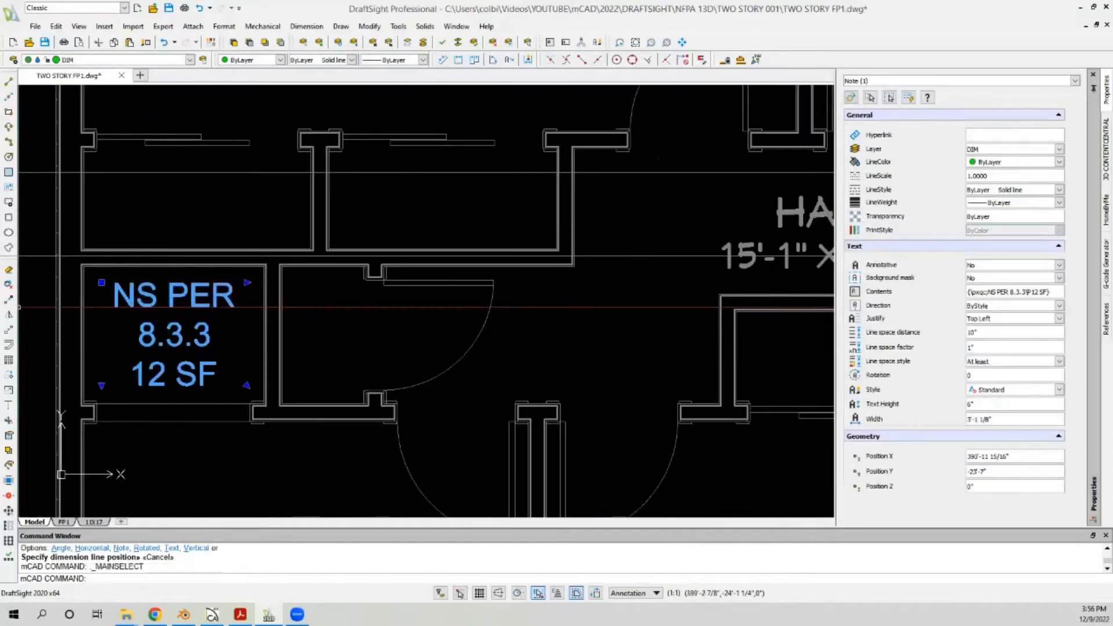
pyautogui.scroll(-6, 474, 293)
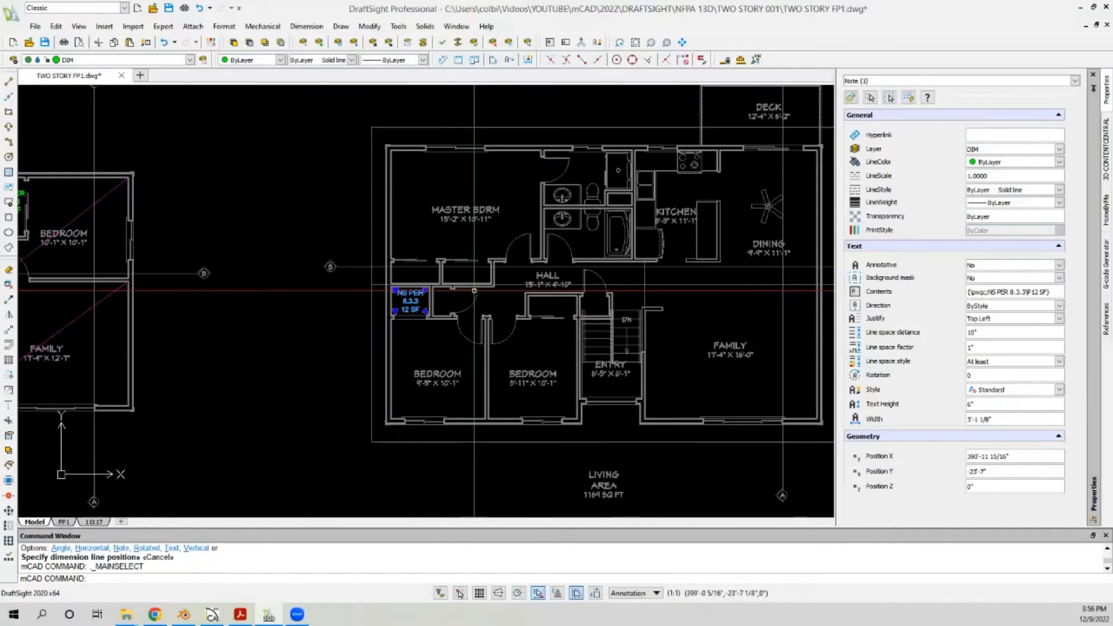
pyautogui.scroll(4, 459, 294)
pyautogui.scroll(3, 458, 294)
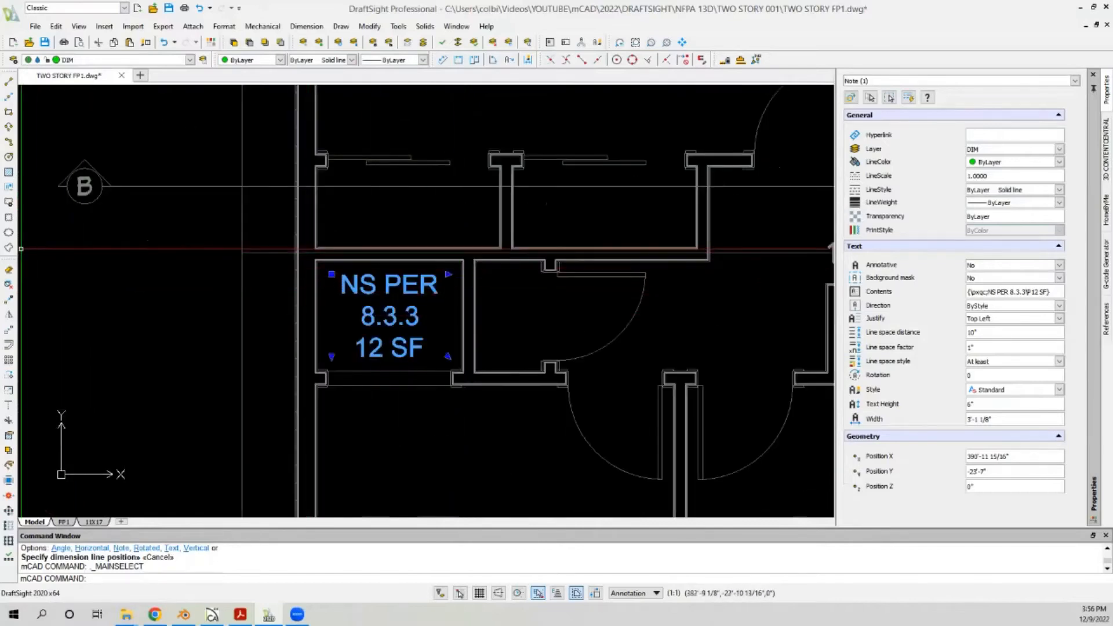
pyautogui.click(9, 302)
pyautogui.click(380, 336)
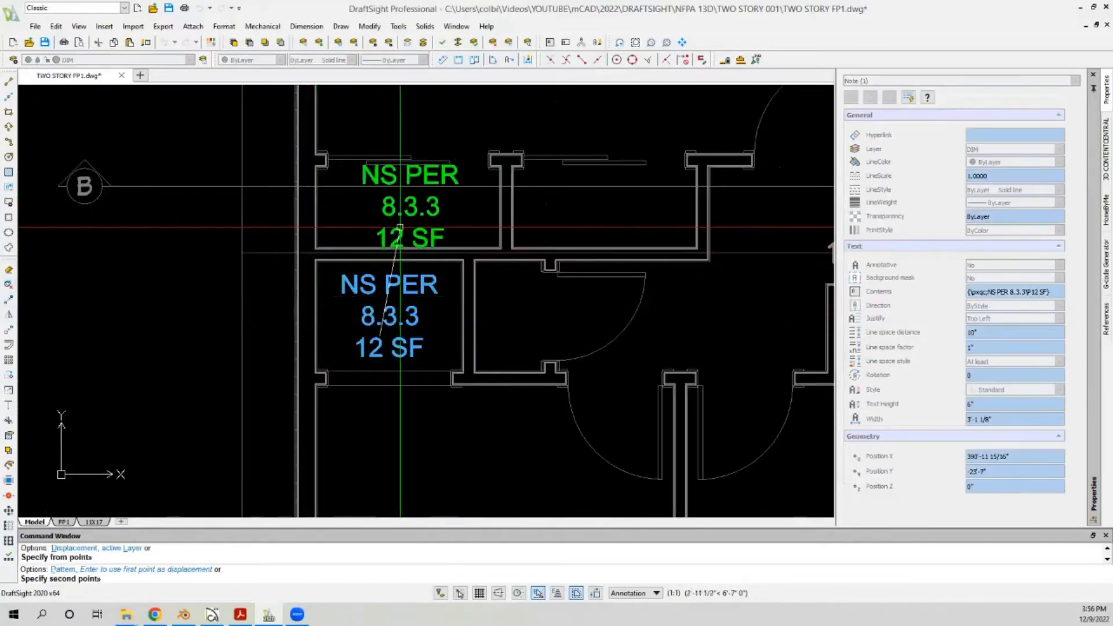
pyautogui.click(402, 225)
# Step: Widen the copied note's text frame so it wraps onto two lines, and move the note between the master bedroom closet's walls
pyautogui.doubleClick(458, 171)
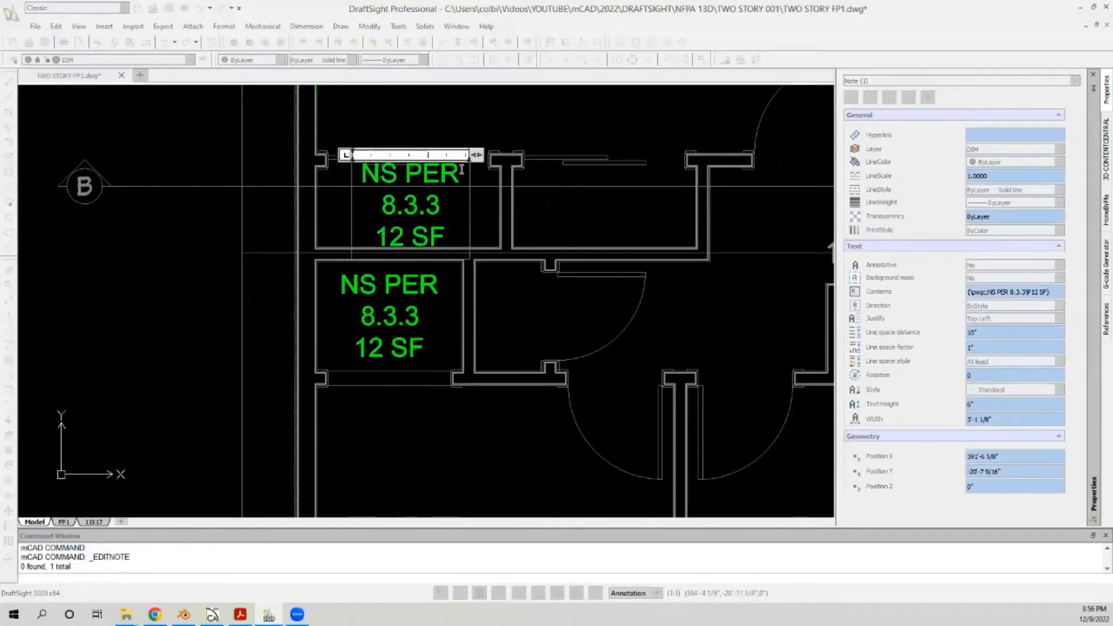
pyautogui.moveTo(475, 155); pyautogui.dragTo(528, 155)
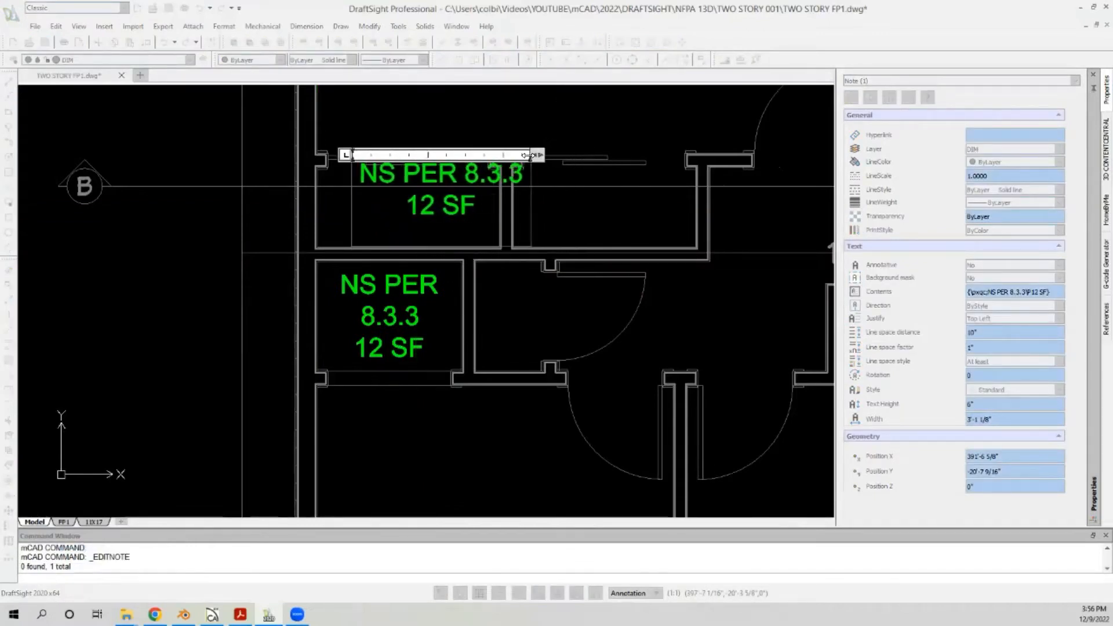
pyautogui.click(491, 139)
pyautogui.click(442, 177)
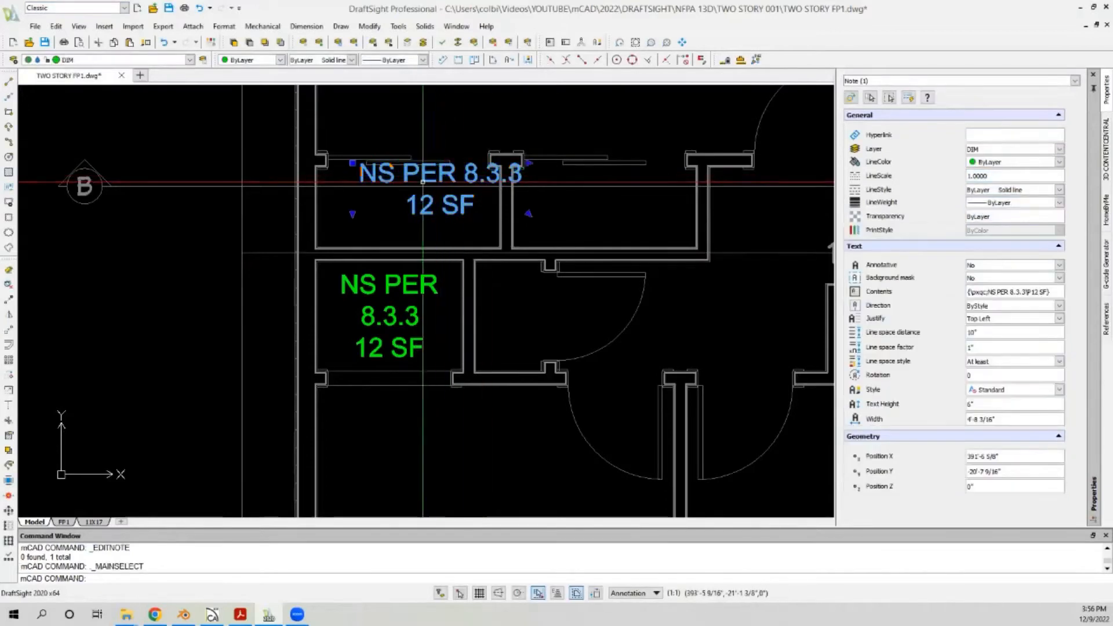
pyautogui.click(9, 330)
pyautogui.click(483, 109)
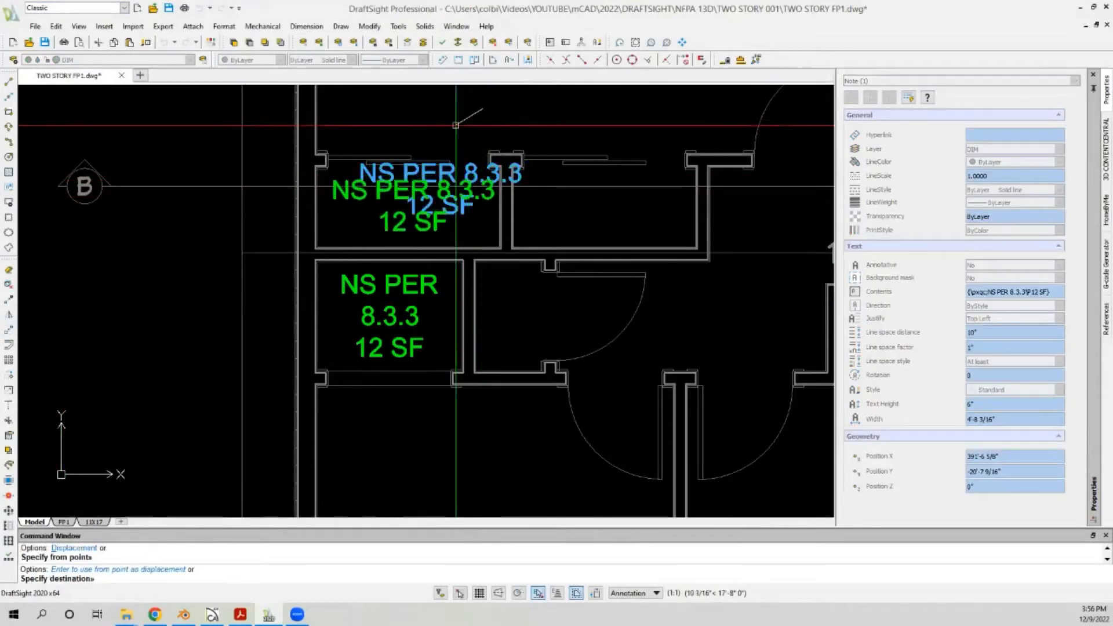
pyautogui.click(454, 128)
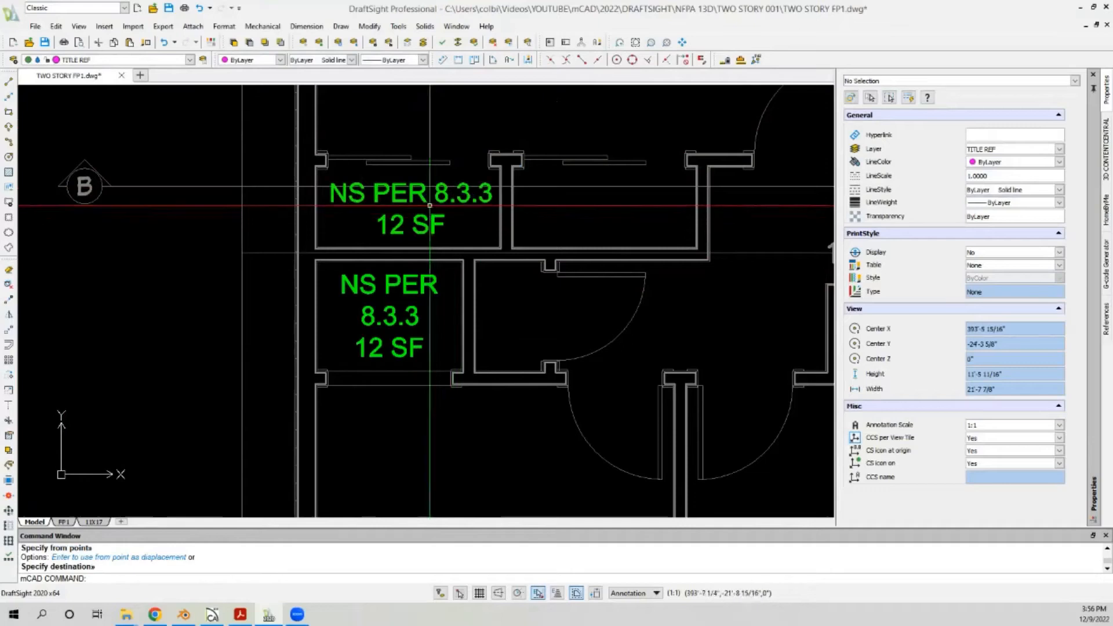
# Step: Measure the floor area of the master bedroom closet nearest the exterior wall by picking its four inside corners
pyautogui.click(740, 60)
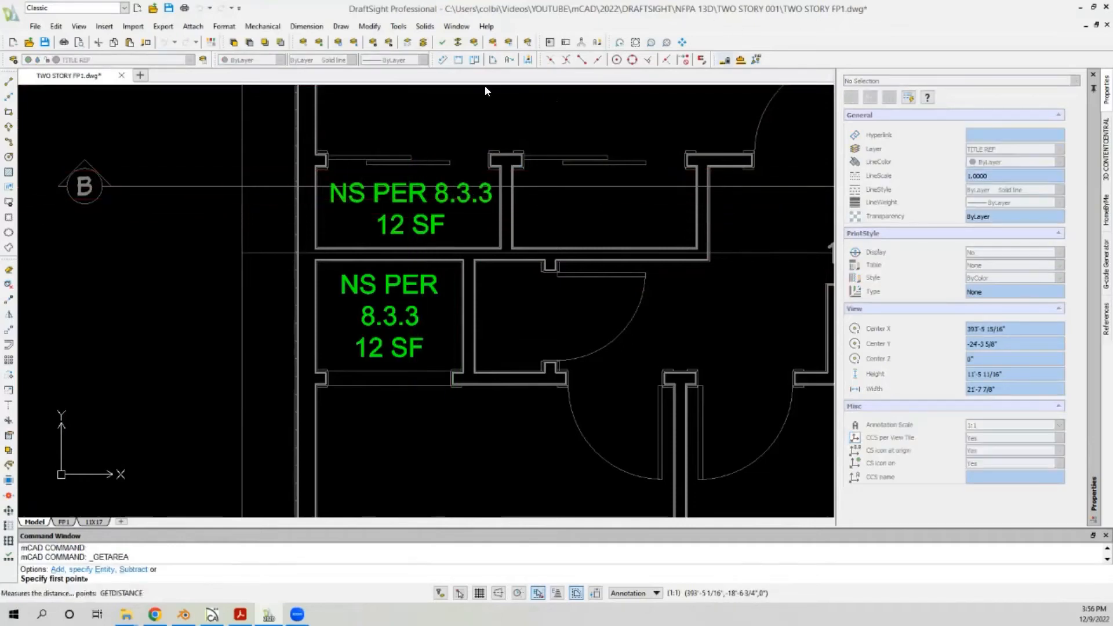
pyautogui.scroll(3, 322, 135)
pyautogui.scroll(2, 296, 243)
pyautogui.click(301, 243)
pyautogui.scroll(-5, 269, 219)
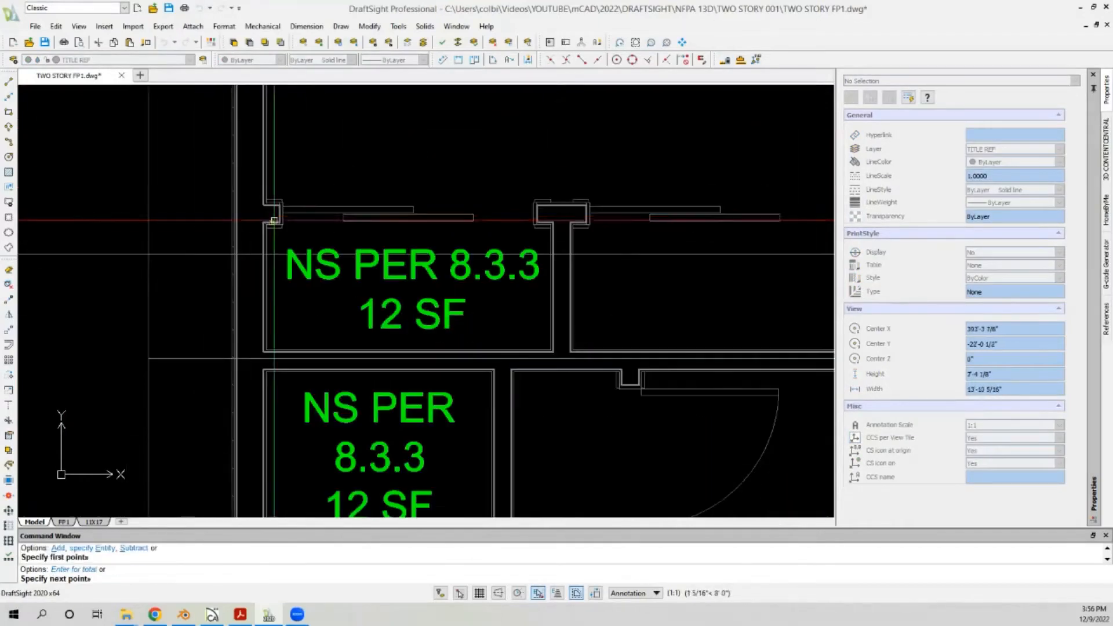
pyautogui.scroll(4, 538, 223)
pyautogui.click(563, 205)
pyautogui.scroll(-1, 561, 163)
pyautogui.scroll(-3, 561, 163)
pyautogui.scroll(3, 575, 303)
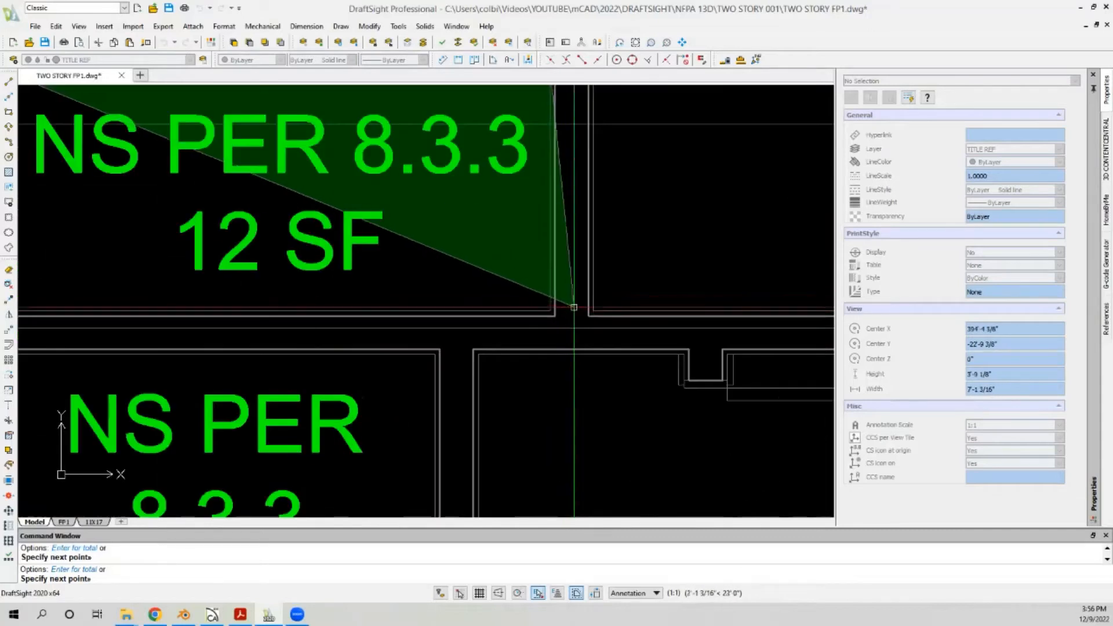
pyautogui.click(549, 297)
pyautogui.scroll(-6, 554, 294)
pyautogui.scroll(4, 380, 300)
pyautogui.click(369, 291)
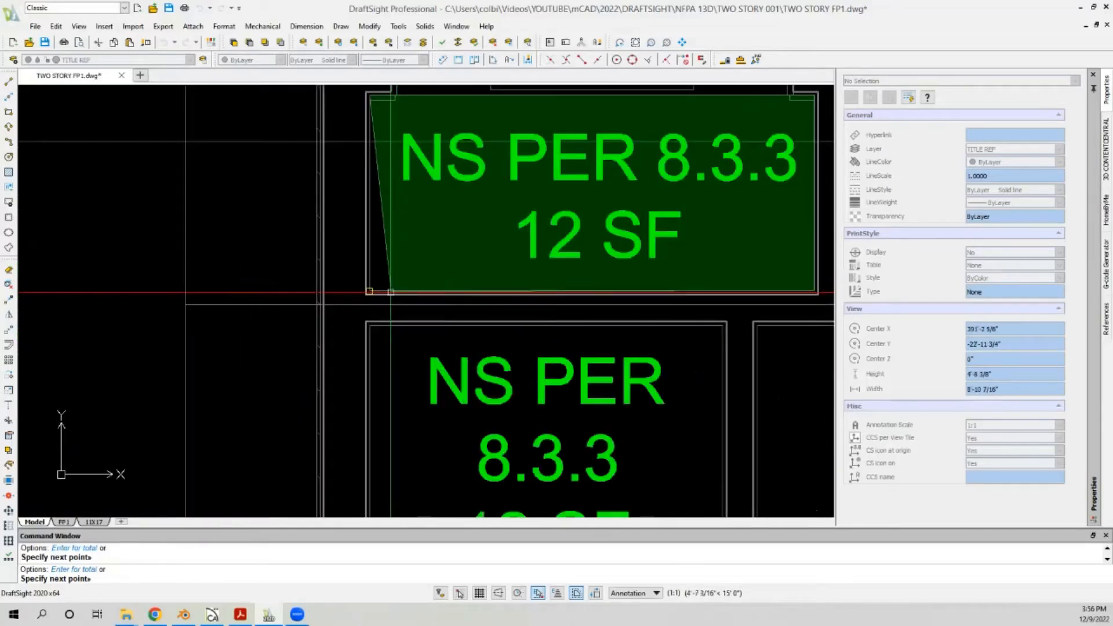
pyautogui.scroll(-3, 323, 298)
pyautogui.press('Return')
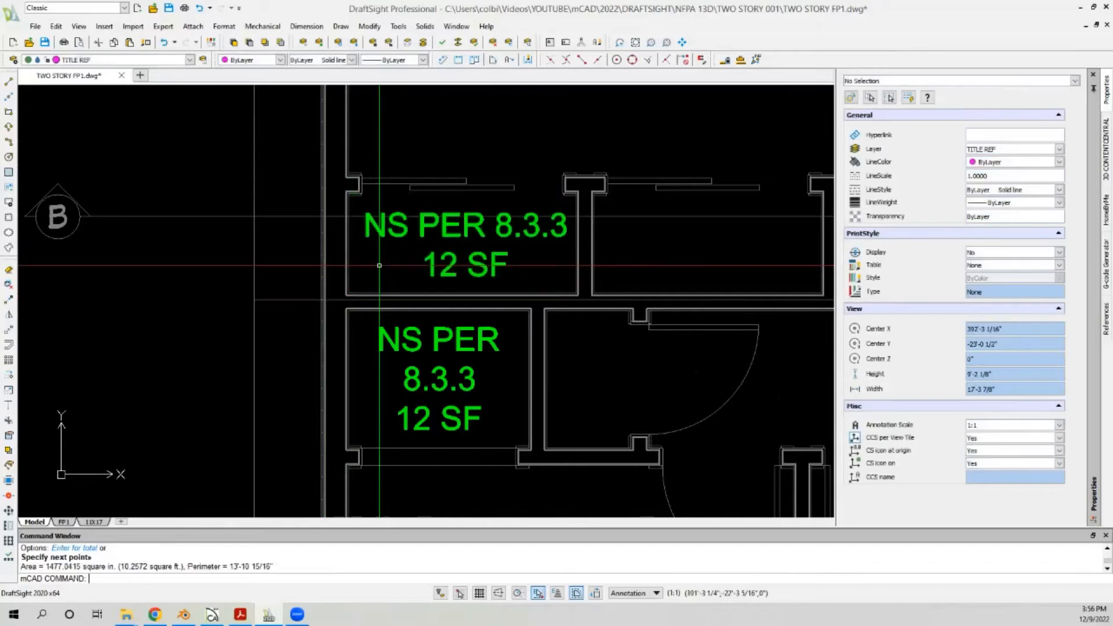
# Step: Change the measured closet's note to 11 SF and copy it horizontally into the adjacent master bedroom closet
pyautogui.doubleClick(455, 264)
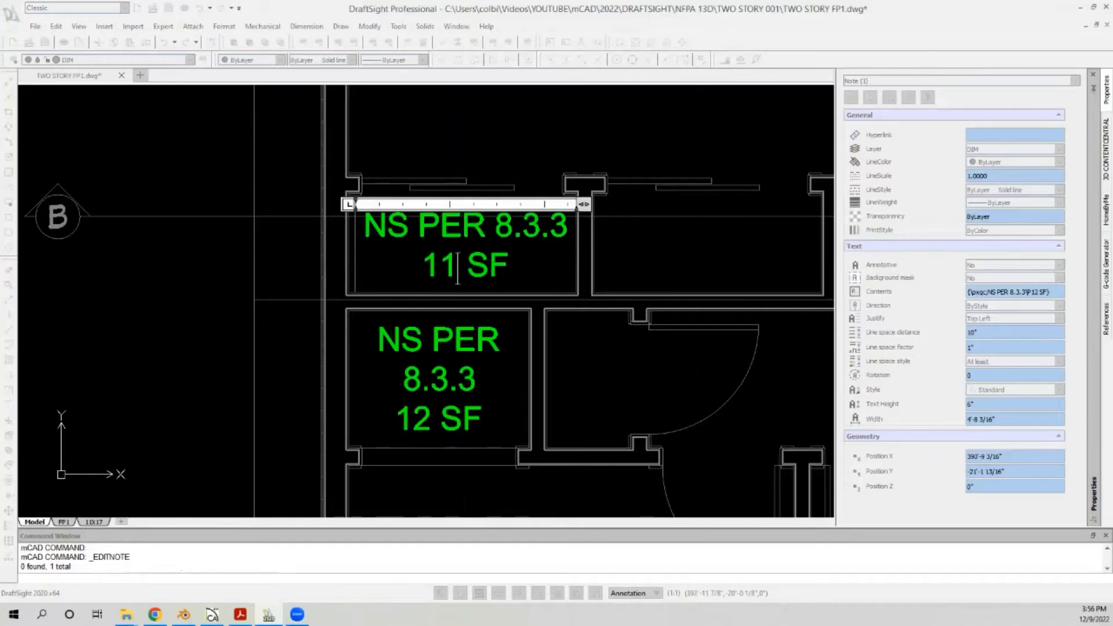
pyautogui.click(460, 157)
pyautogui.scroll(-3, 460, 158)
pyautogui.moveTo(761, 208); pyautogui.dragTo(552, 199, button='middle')
pyautogui.scroll(1, 545, 196)
pyautogui.click(141, 206)
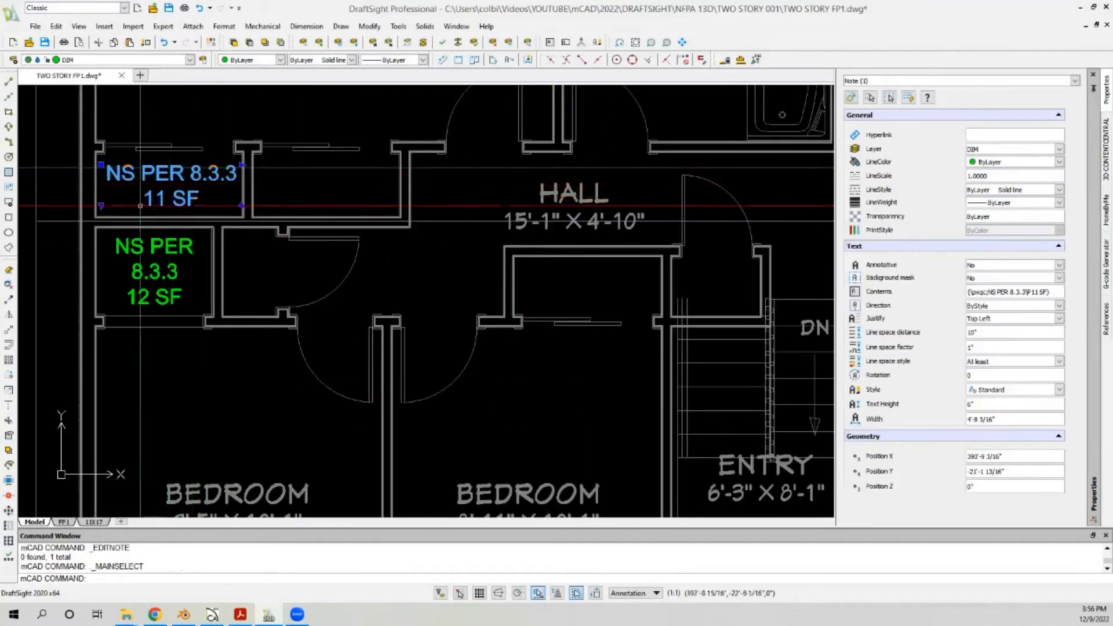
pyautogui.click(9, 299)
pyautogui.click(178, 188)
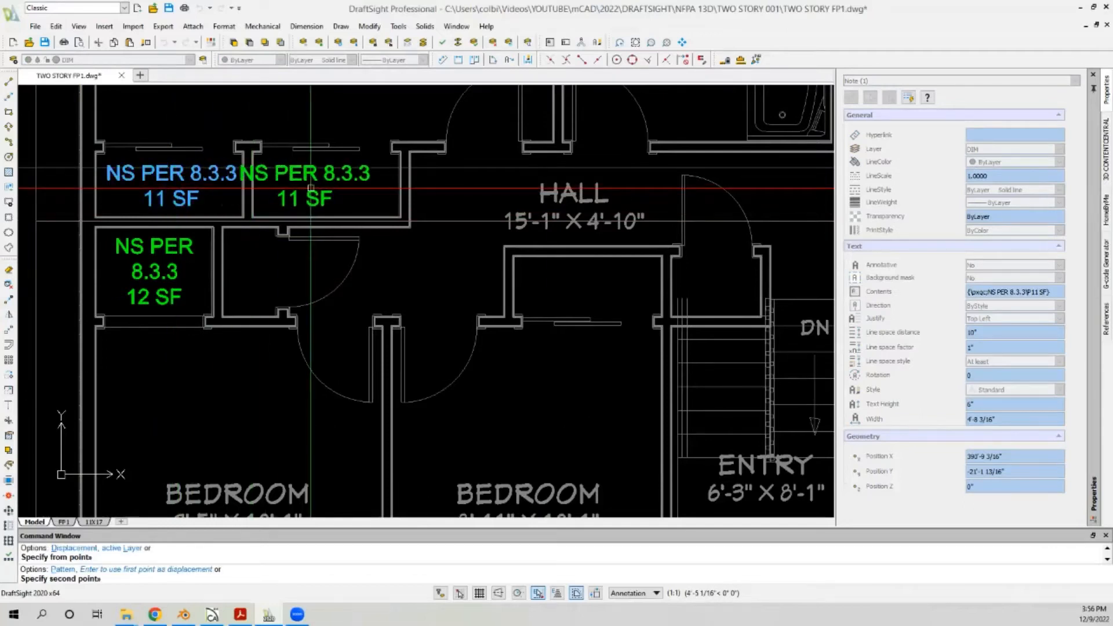
pyautogui.press('F8')
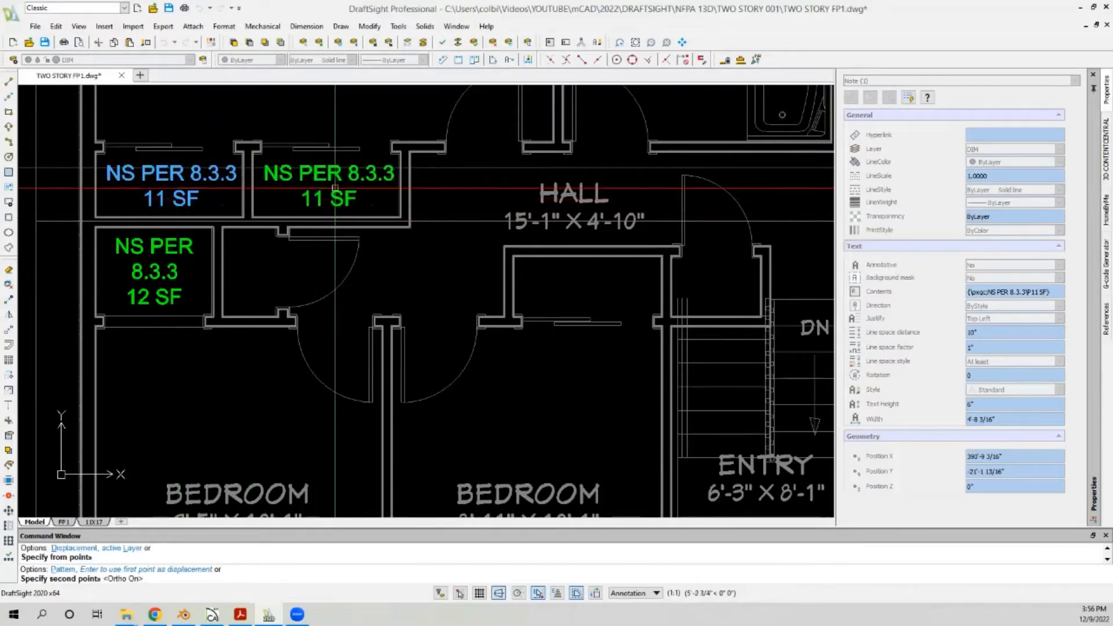
pyautogui.click(335, 189)
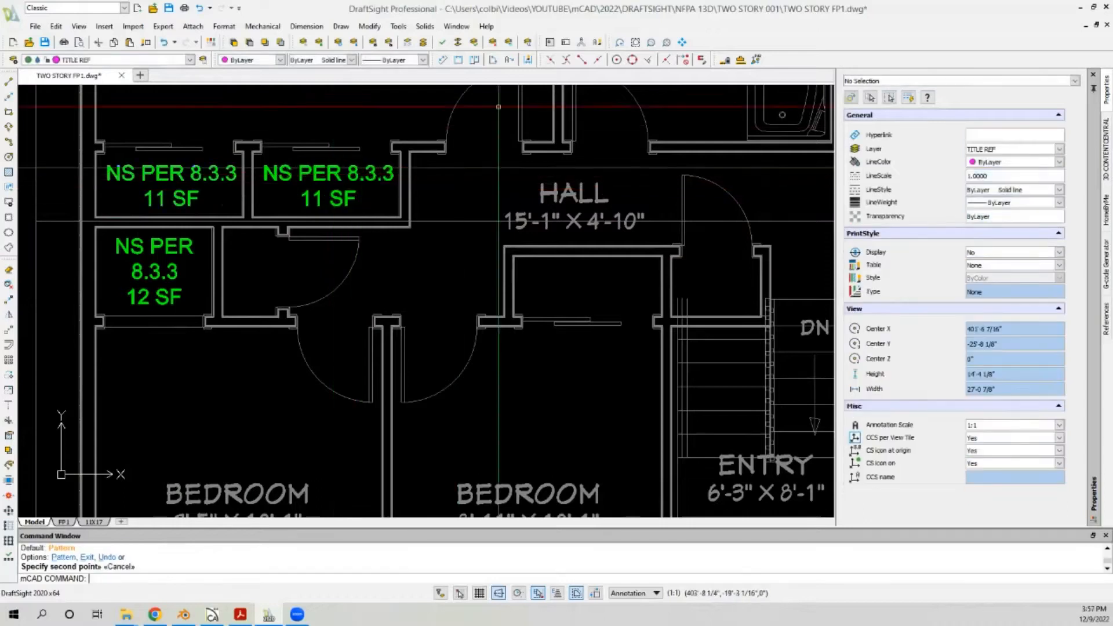
# Step: Measure the floor area of the second master bedroom closet by picking its four inside corners
pyautogui.click(742, 60)
pyautogui.scroll(7, 252, 159)
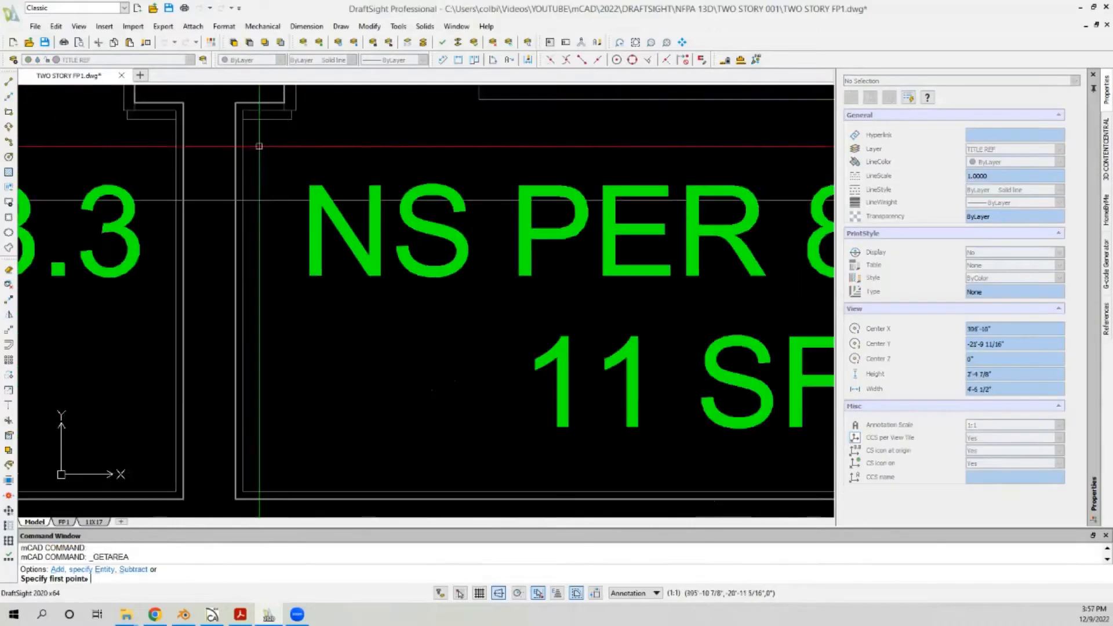
pyautogui.click(244, 142)
pyautogui.scroll(-4, 203, 139)
pyautogui.scroll(2, 510, 122)
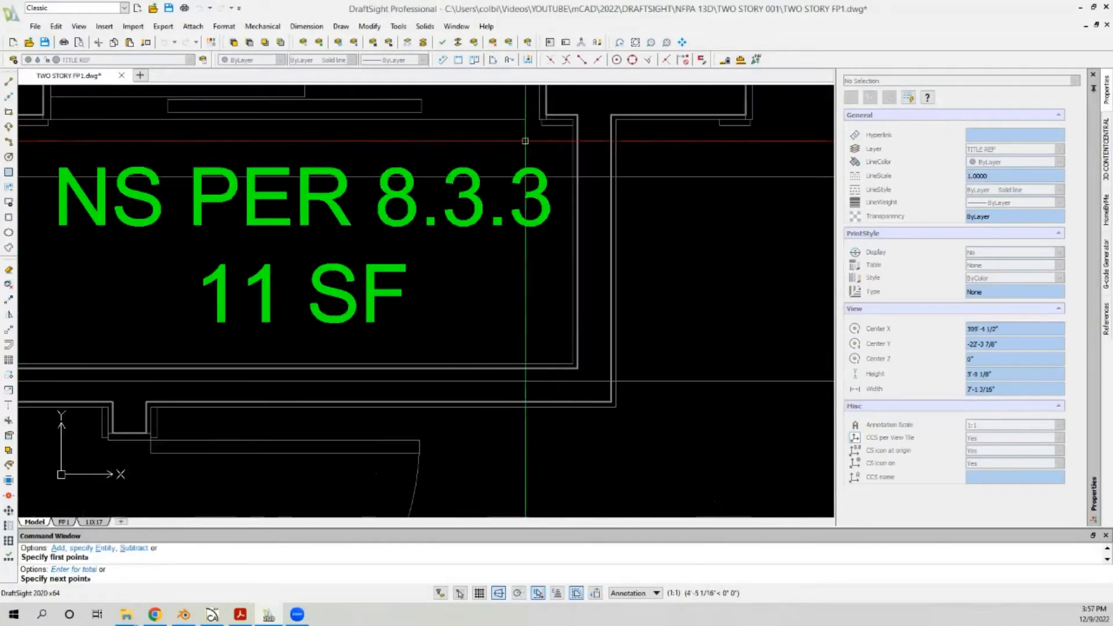
pyautogui.click(574, 119)
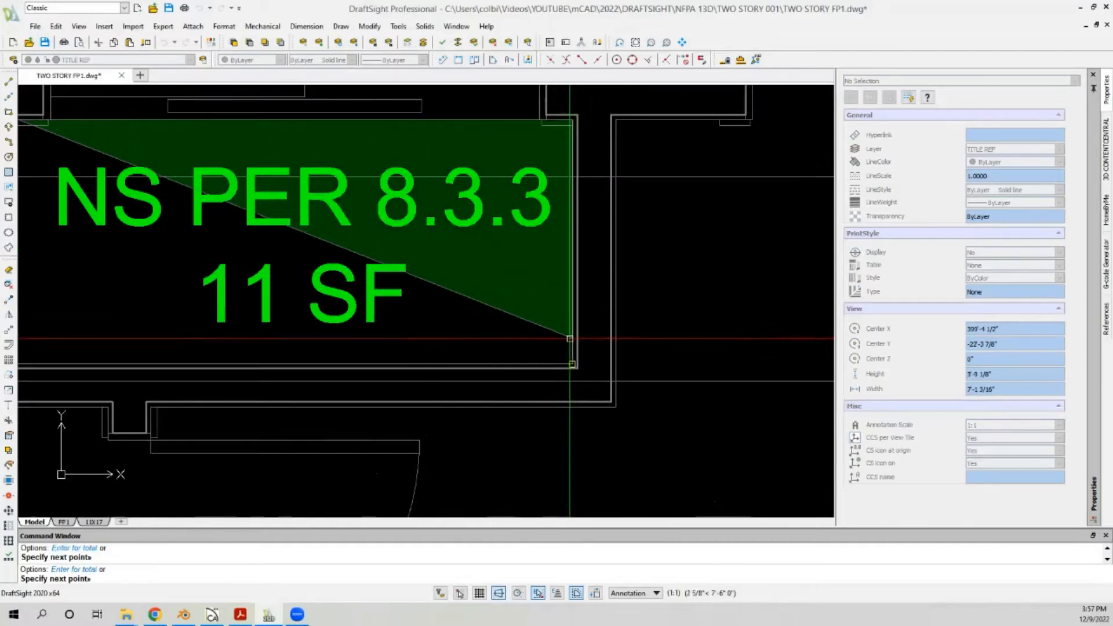
pyautogui.click(571, 337)
pyautogui.scroll(-4, 580, 313)
pyautogui.scroll(4, 454, 316)
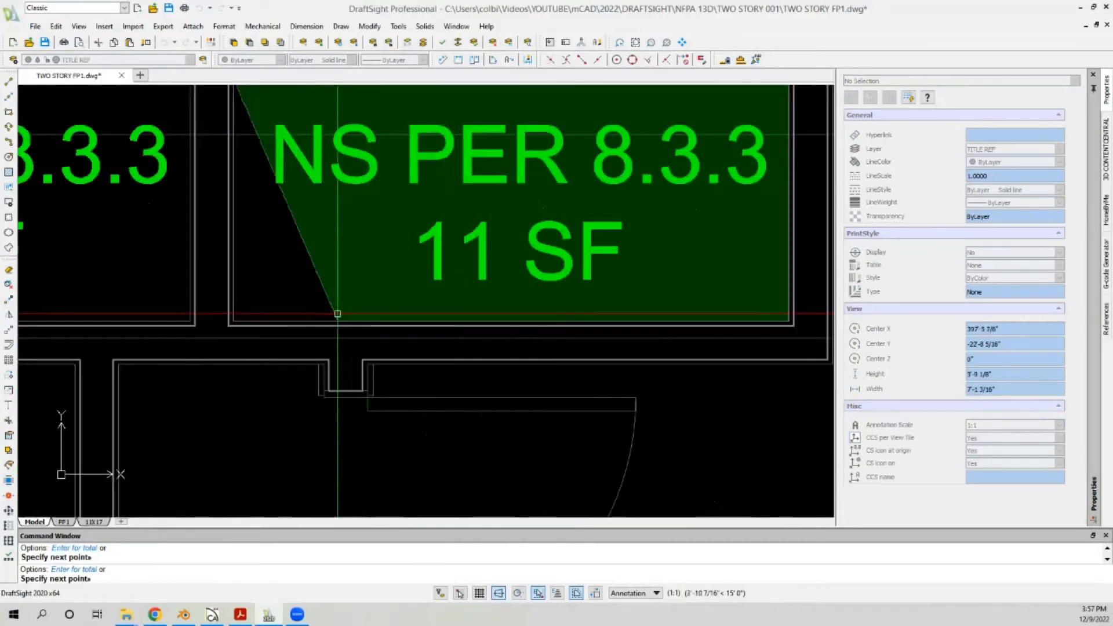
pyautogui.click(245, 319)
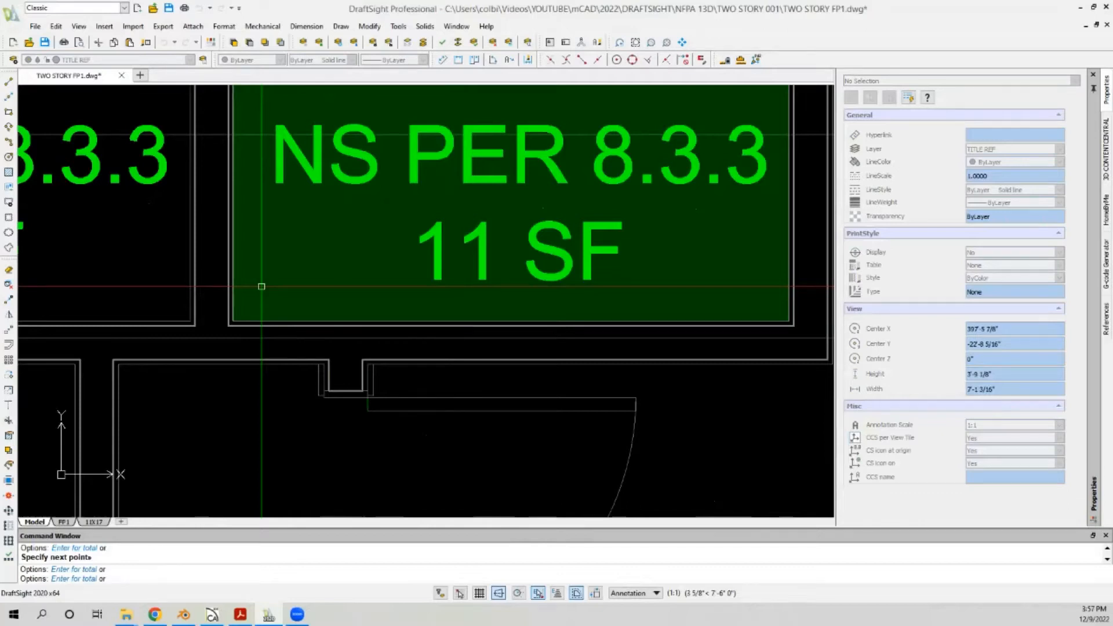
pyautogui.press('Return')
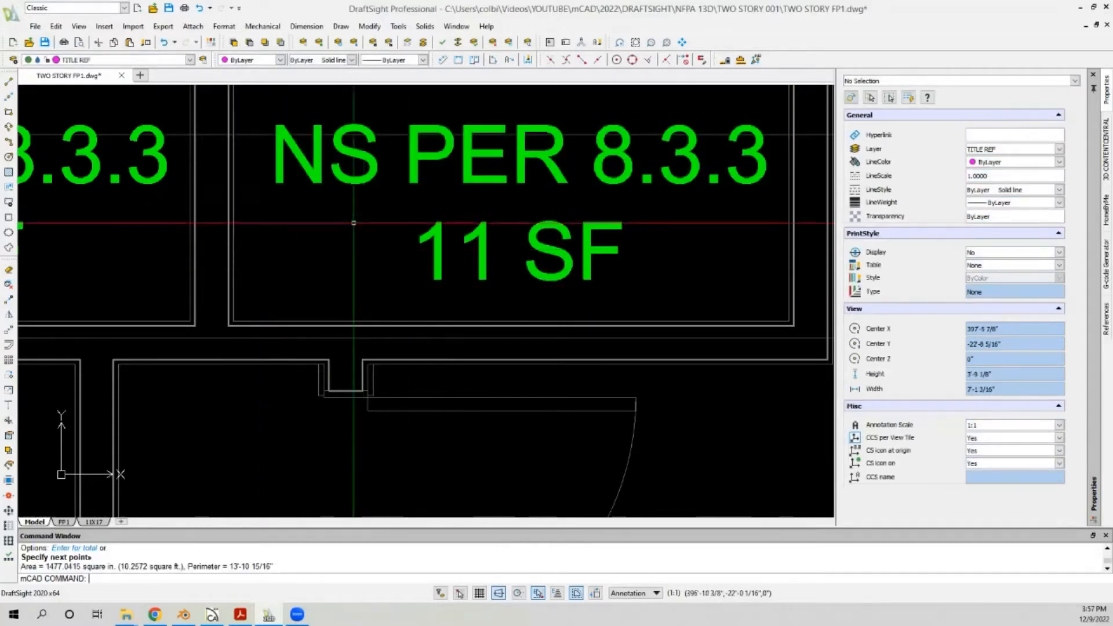
# Step: Trim the stair lines that run past the wall into the small hall closet beside the stairs
pyautogui.scroll(-8, 354, 223)
pyautogui.scroll(3, 240, 298)
pyautogui.scroll(-2, 240, 298)
pyautogui.scroll(4, 542, 314)
pyautogui.scroll(-2, 519, 297)
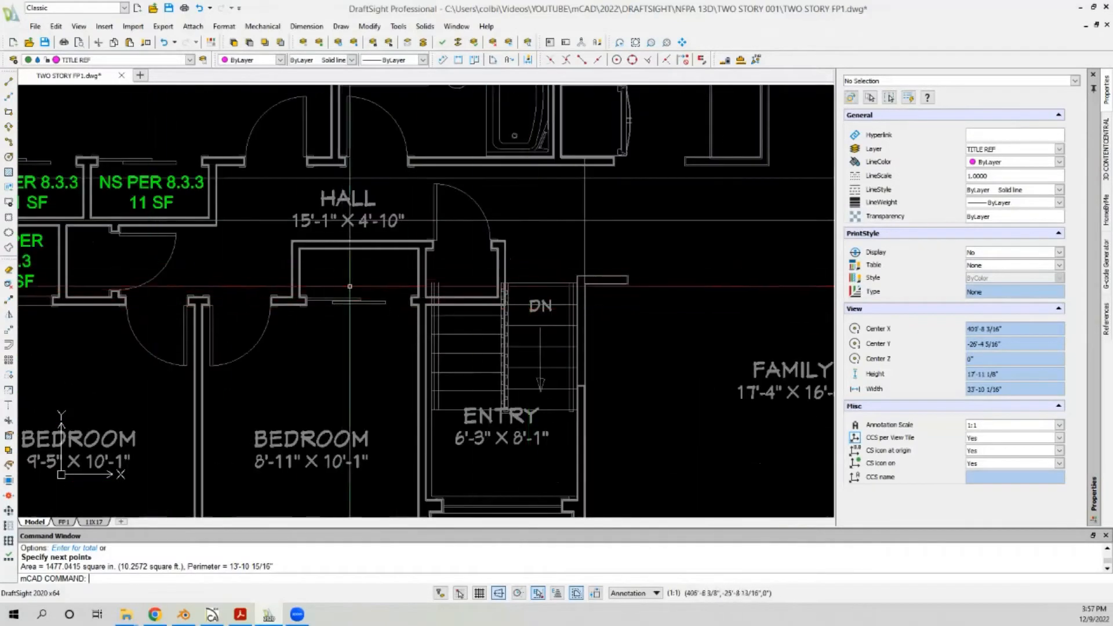
pyautogui.scroll(5, 464, 313)
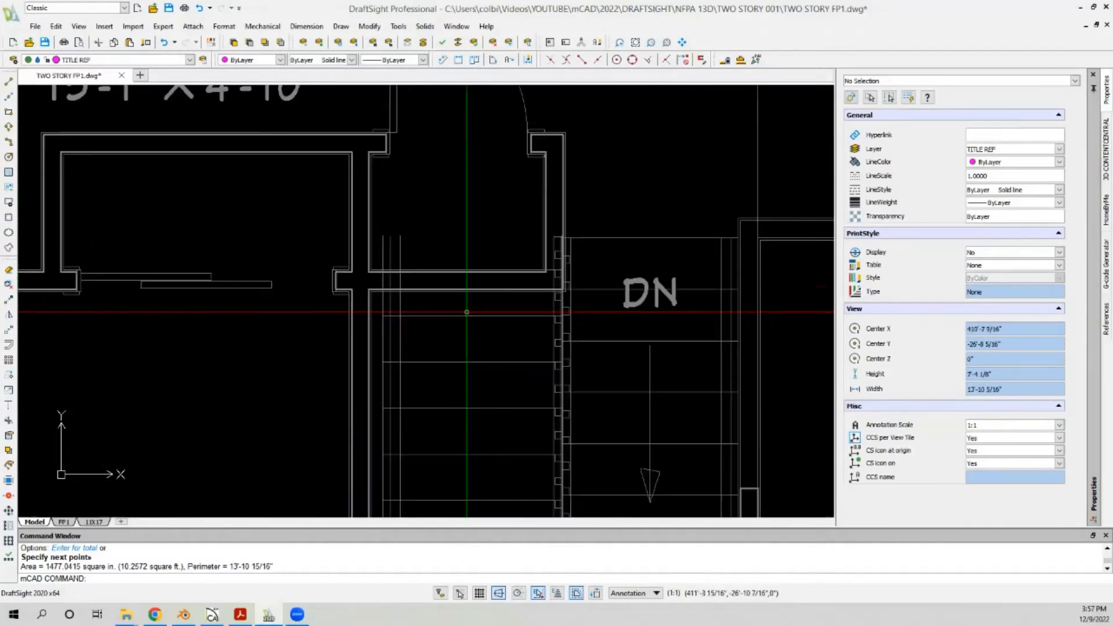
pyautogui.click(9, 419)
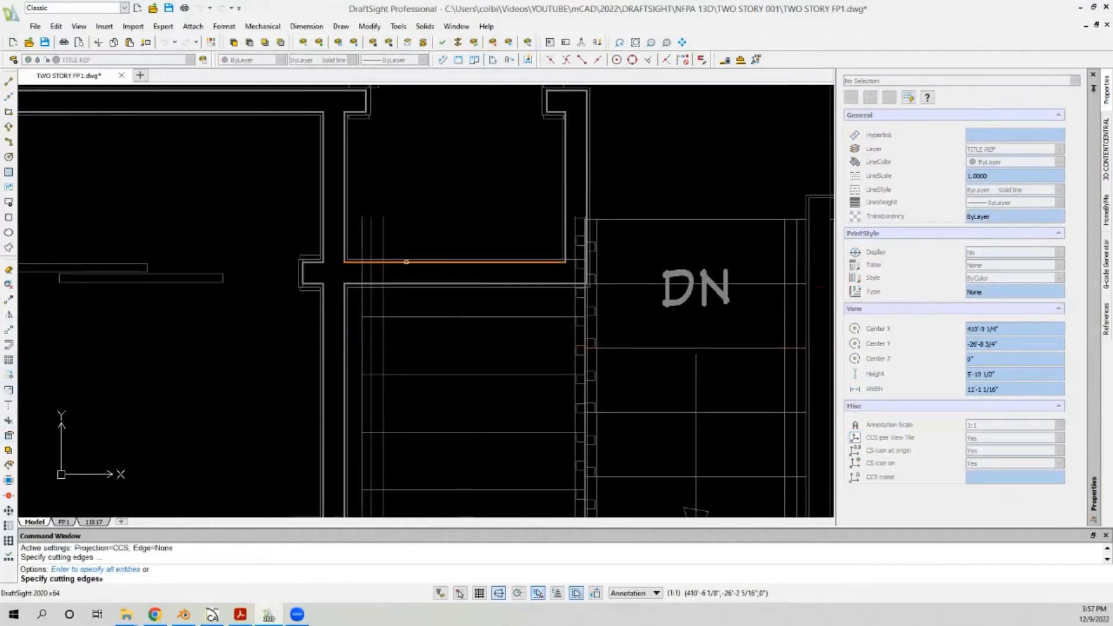
pyautogui.press('Return')
pyautogui.click(401, 236)
pyautogui.click(358, 256)
pyautogui.press('Return')
# Step: Delete the leftover stair line segments inside the small hall closet
pyautogui.click(361, 238)
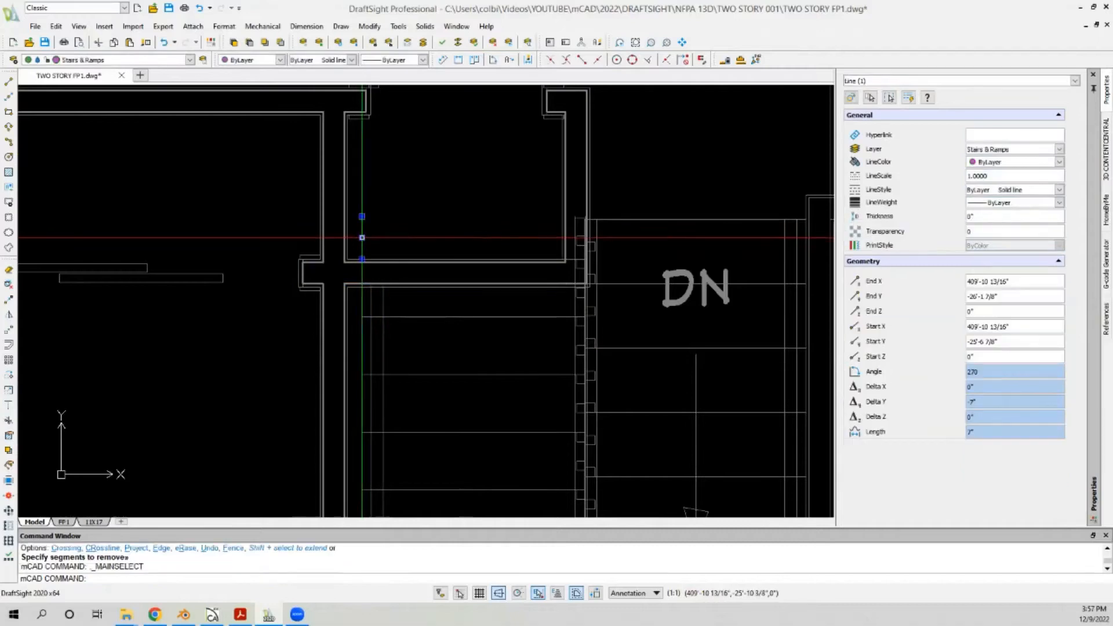
pyautogui.press('Delete')
pyautogui.click(351, 203)
pyautogui.click(385, 264)
pyautogui.press('Delete')
# Step: Trim the stair line segments crossing the thickness of the wall between the hall closet and the stairs
pyautogui.click(374, 270)
pyautogui.click(338, 275)
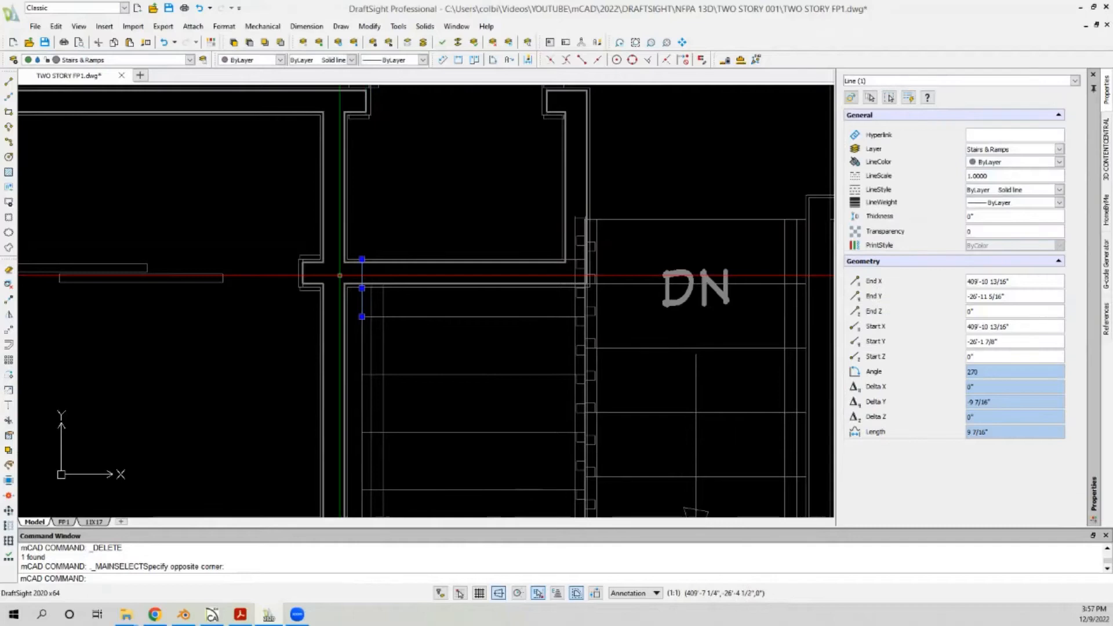
pyautogui.press('Escape')
pyautogui.write('tr')
pyautogui.press('Return')
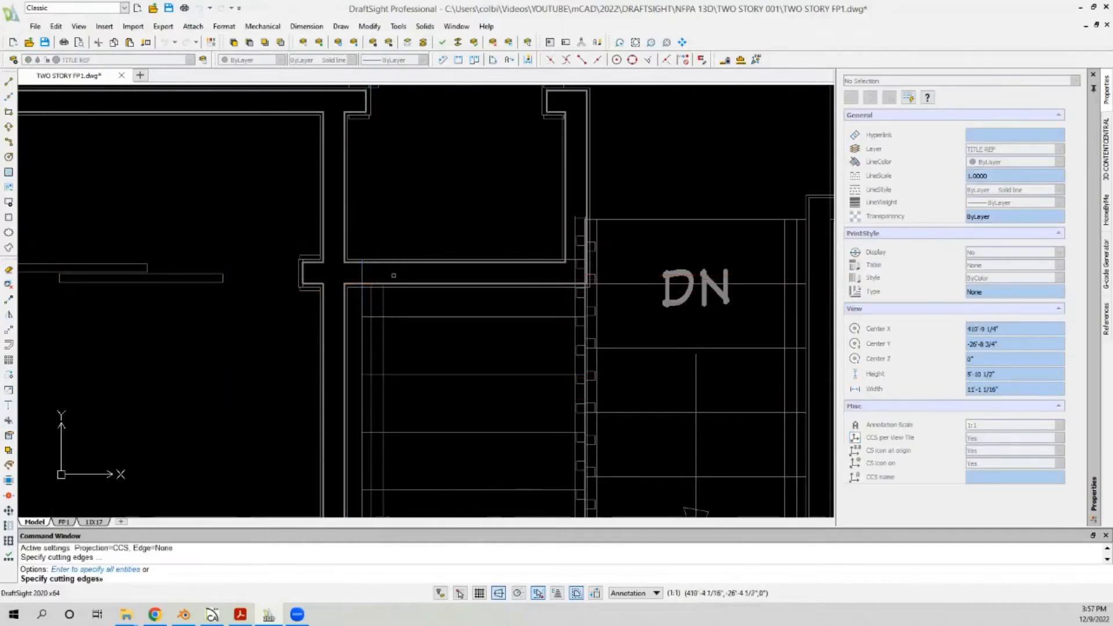
pyautogui.press('Return')
pyautogui.click(370, 275)
pyautogui.click(355, 271)
pyautogui.press('Return')
# Step: Copy the "NS PER 8.3.3 11 SF" note into the closet of the 8'-11" x 10'-1" bedroom
pyautogui.scroll(-5, 489, 220)
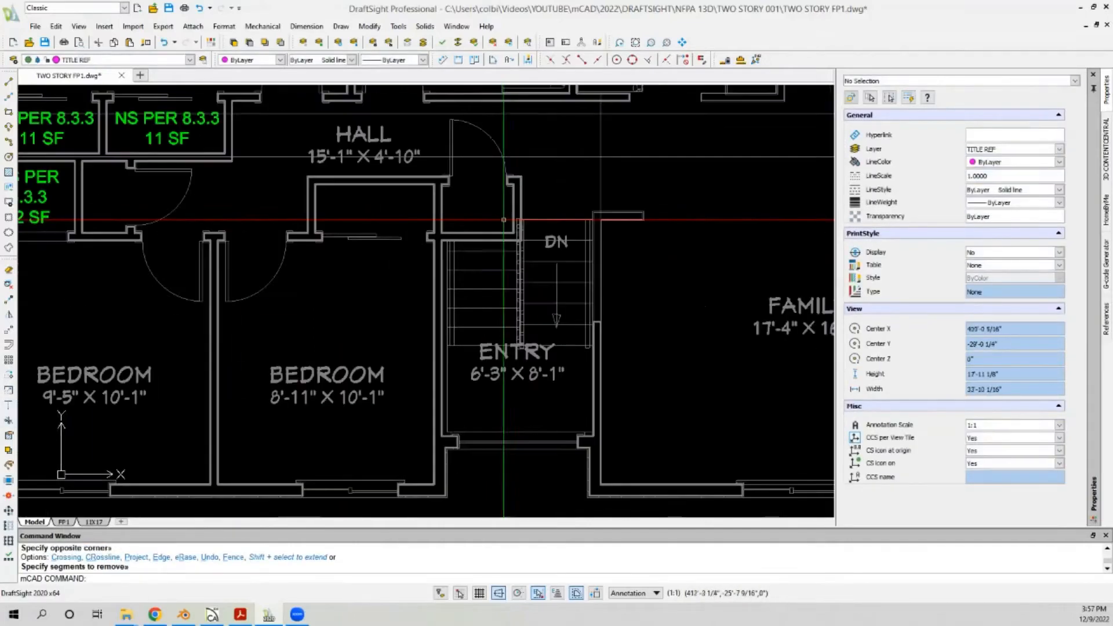
pyautogui.scroll(-1, 338, 194)
pyautogui.click(227, 157)
pyautogui.click(188, 148)
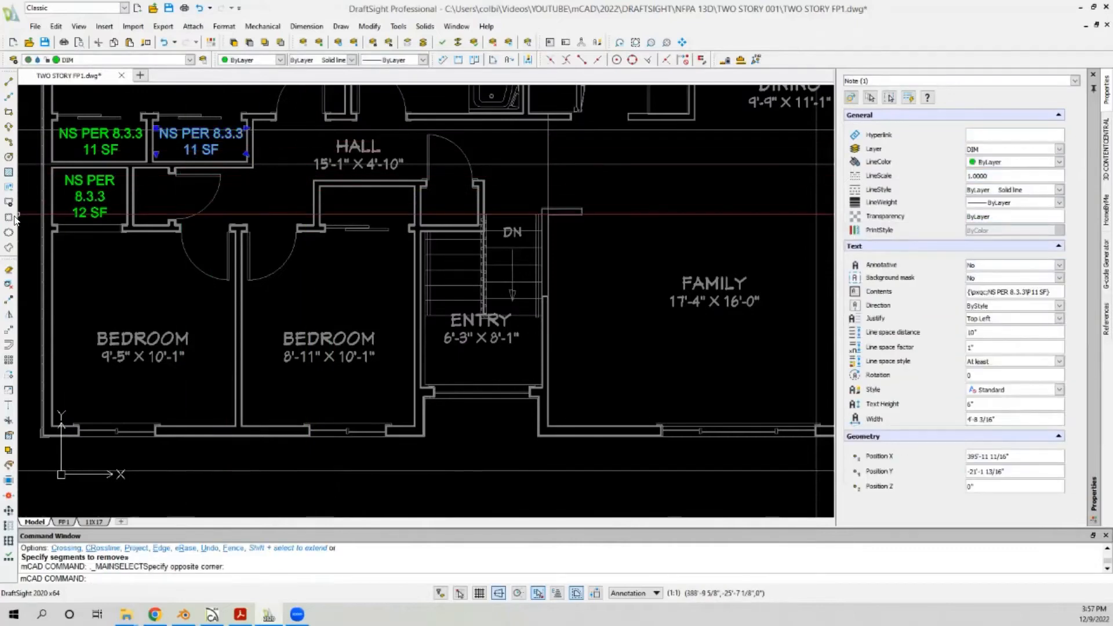
pyautogui.click(7, 308)
pyautogui.click(204, 223)
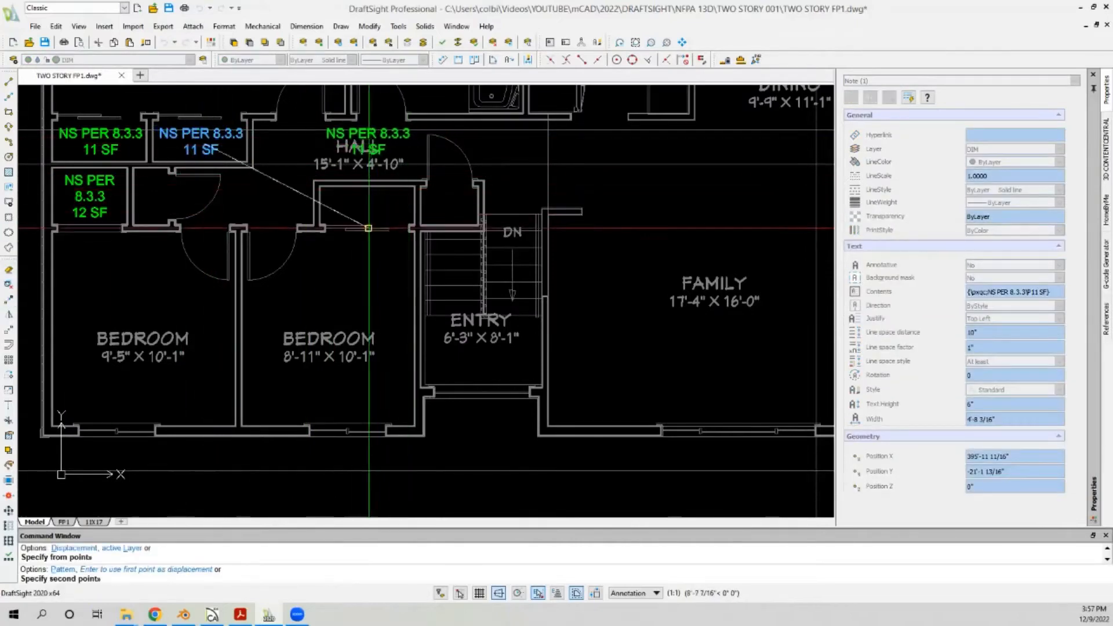
pyautogui.scroll(2, 371, 208)
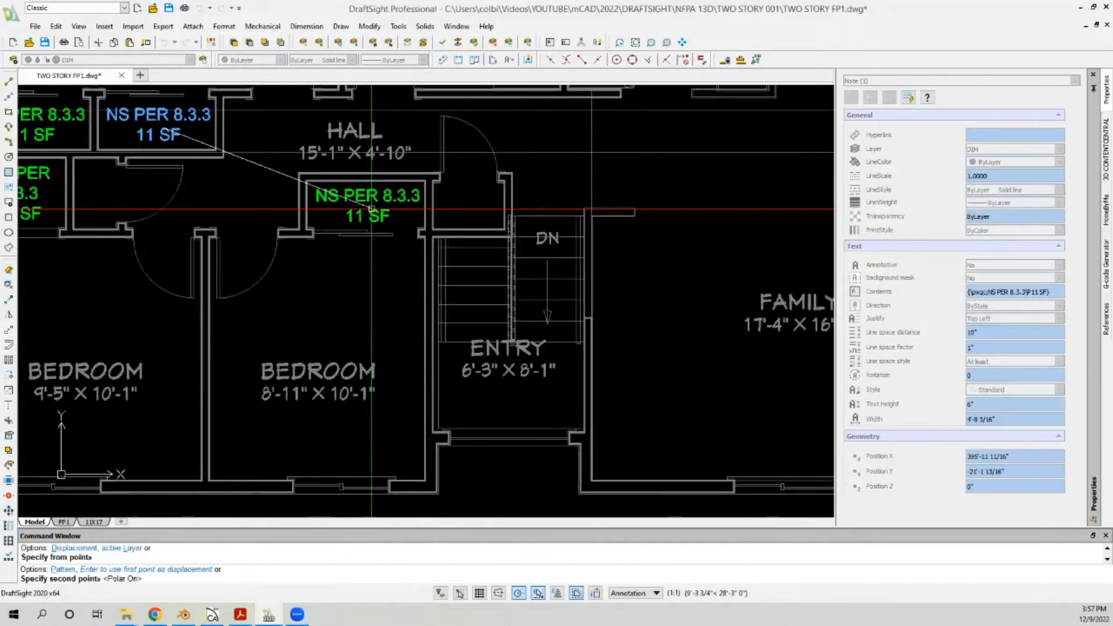
pyautogui.click(369, 204)
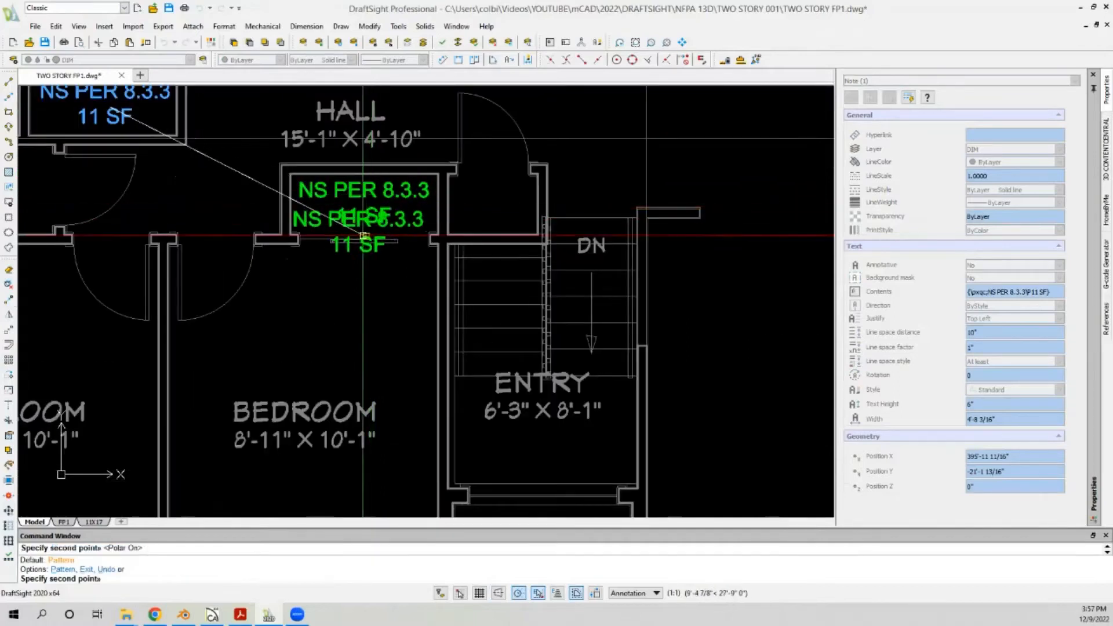
pyautogui.scroll(-1, 406, 243)
pyautogui.scroll(1, 419, 224)
pyautogui.press('Escape')
pyautogui.scroll(2, 419, 224)
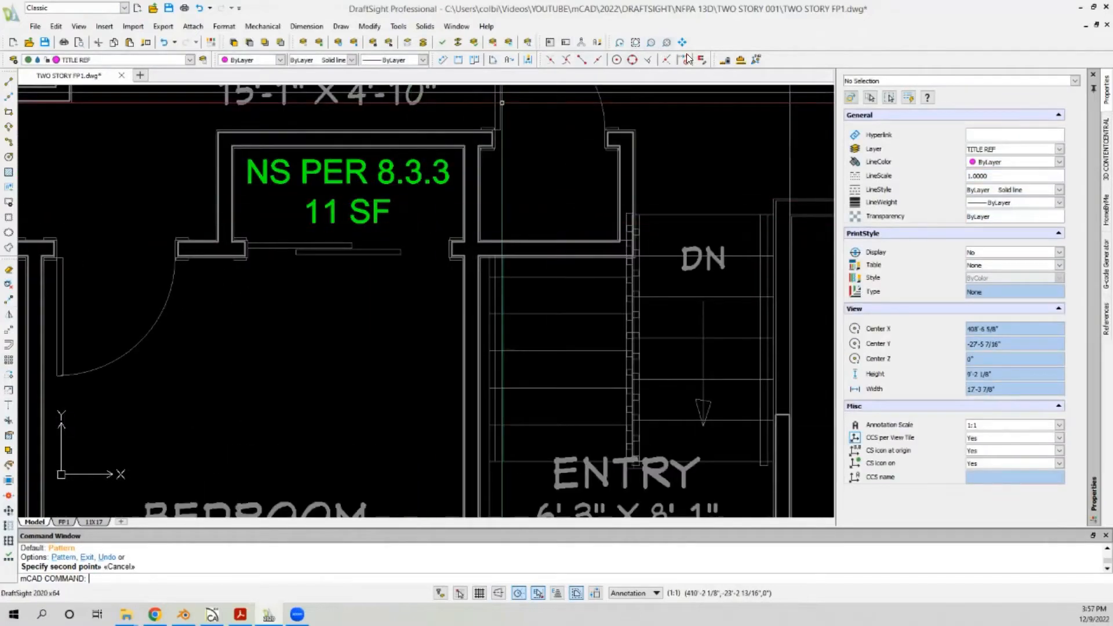
pyautogui.click(740, 59)
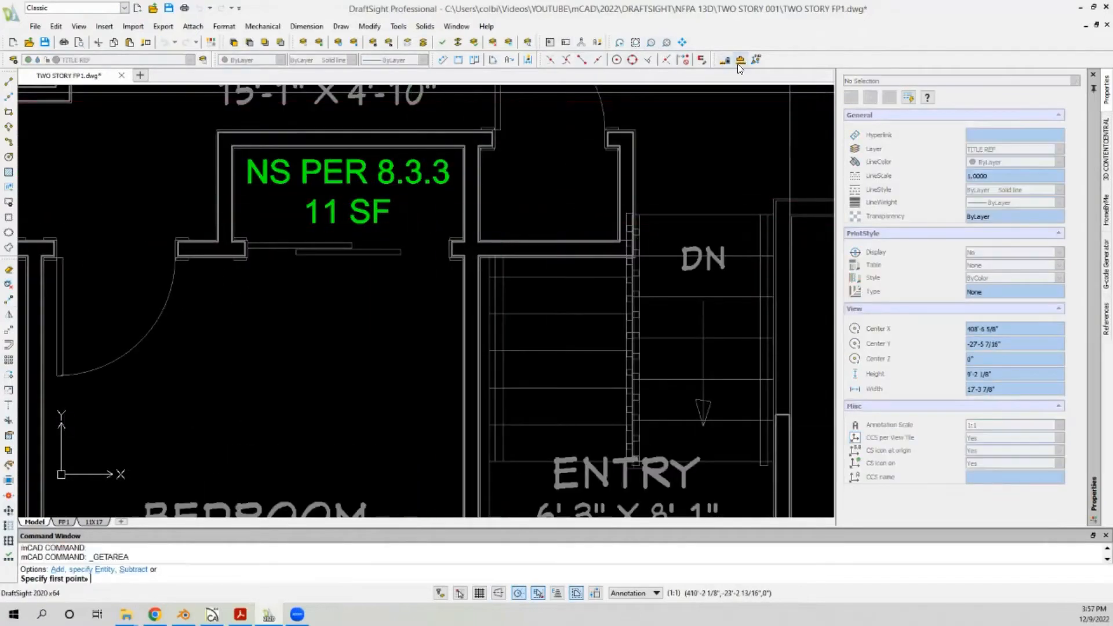
pyautogui.click(233, 146)
pyautogui.click(464, 148)
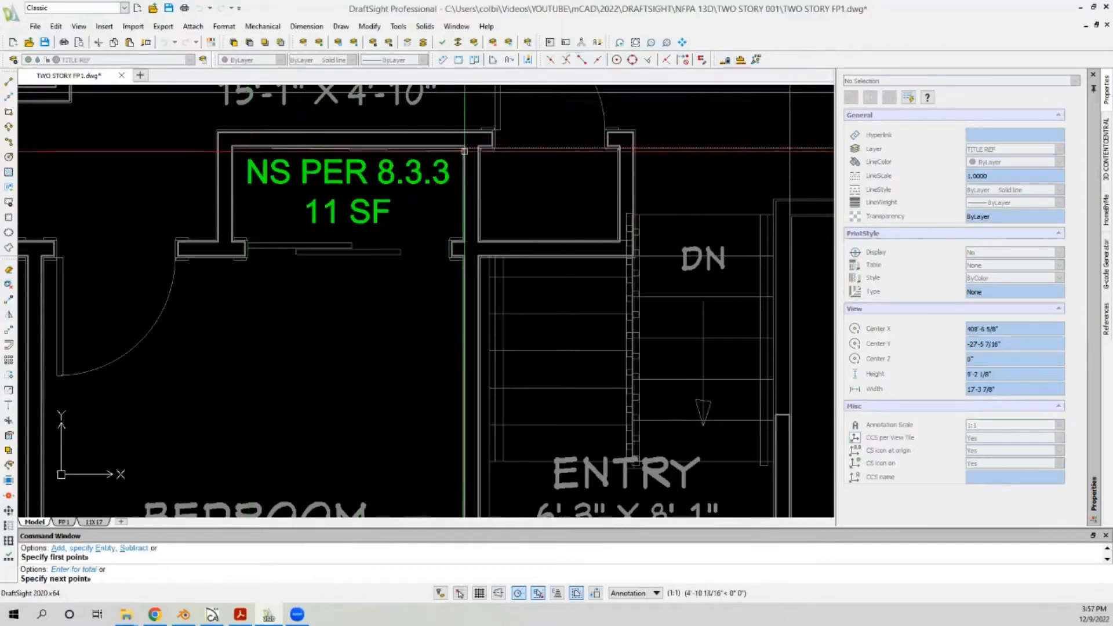
pyautogui.press('Escape')
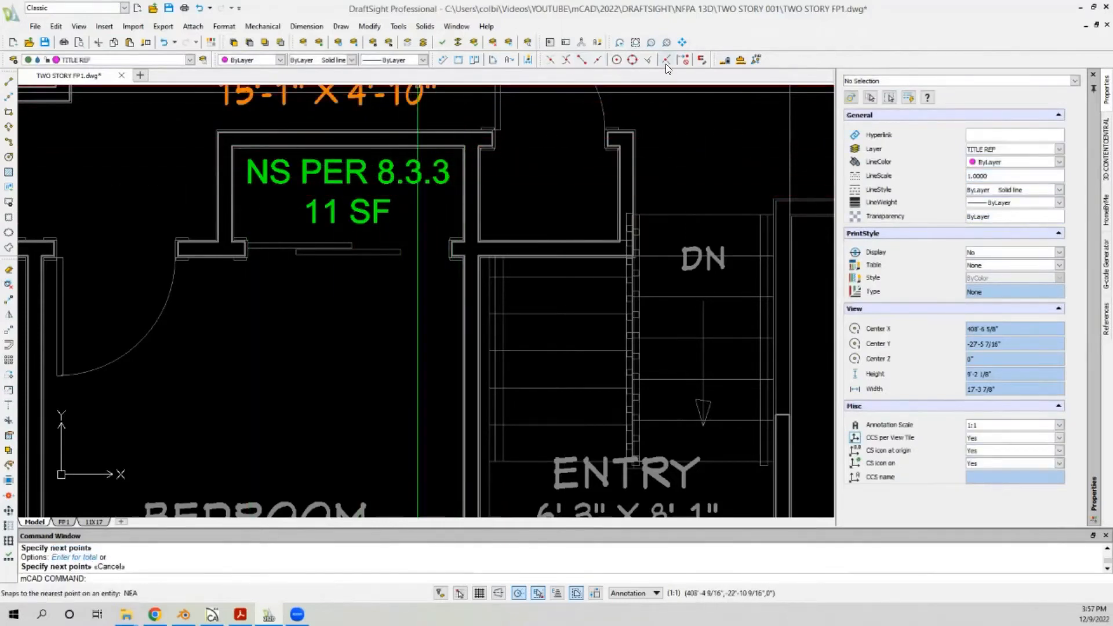
# Step: Measure the area of the 8'-11" x 10'-1" bedroom's closet with polar tracking off and change its note to "10 SF"
pyautogui.click(741, 60)
pyautogui.scroll(2, 278, 154)
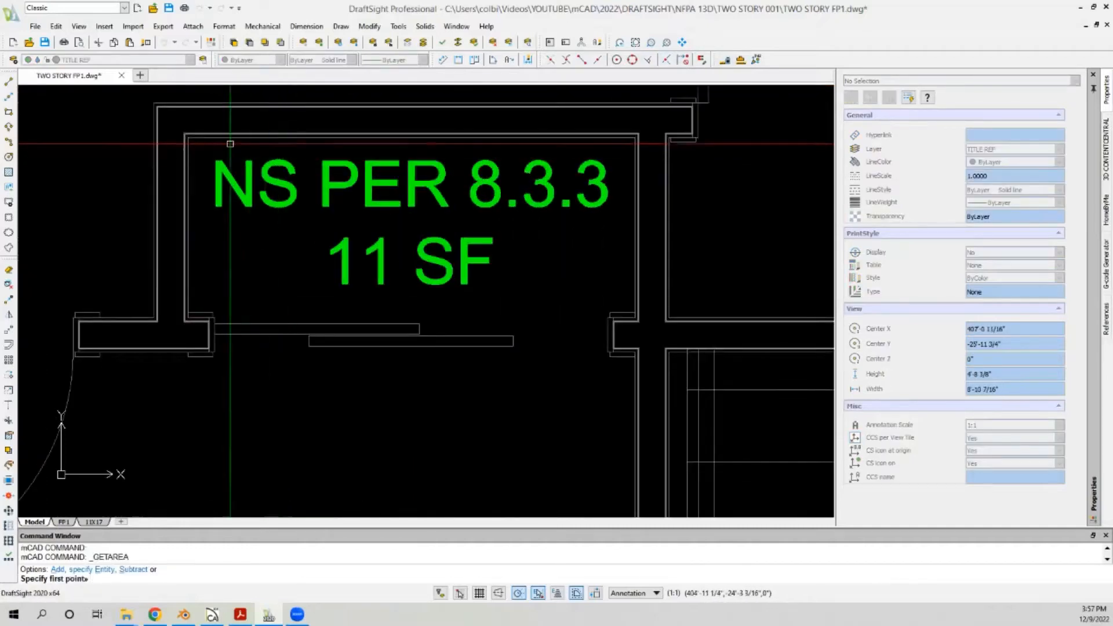
pyautogui.click(225, 140)
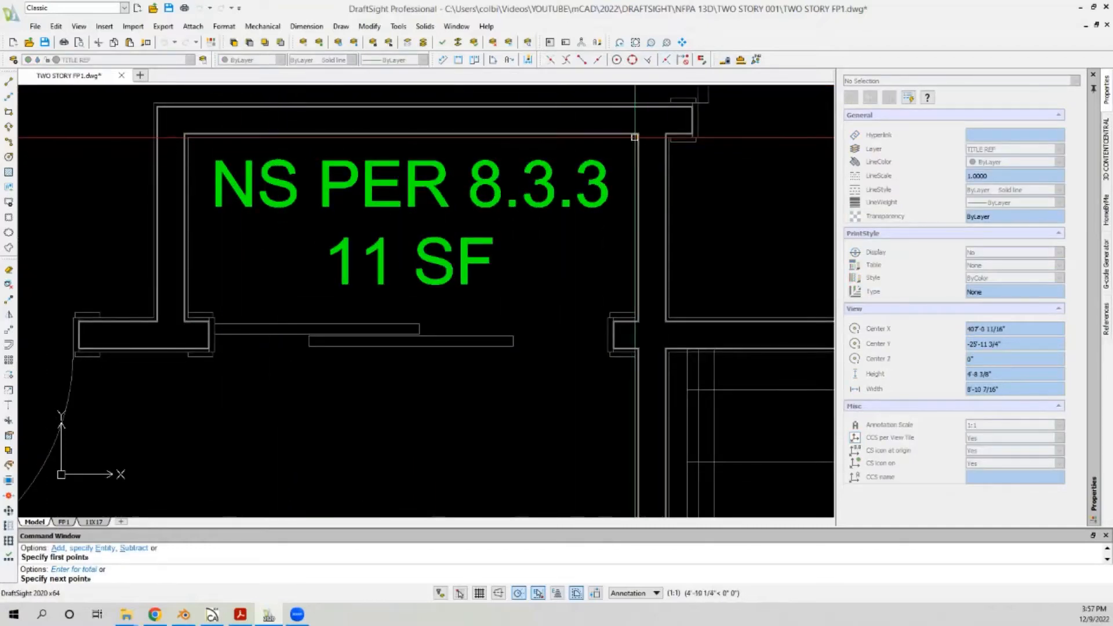
pyautogui.click(635, 137)
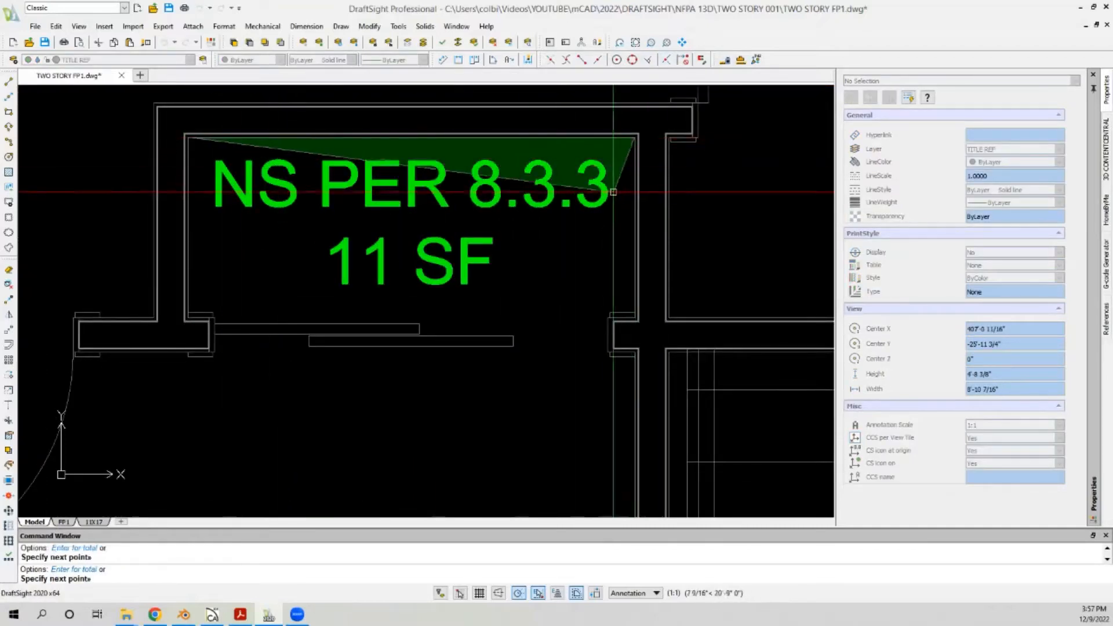
pyautogui.click(518, 593)
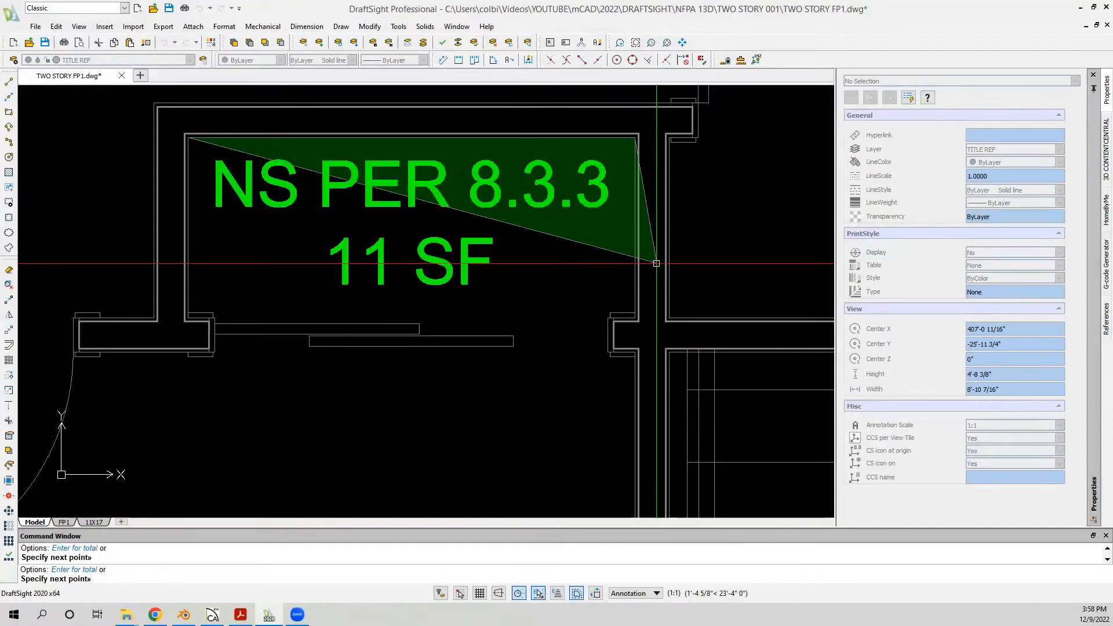
pyautogui.press('F9')
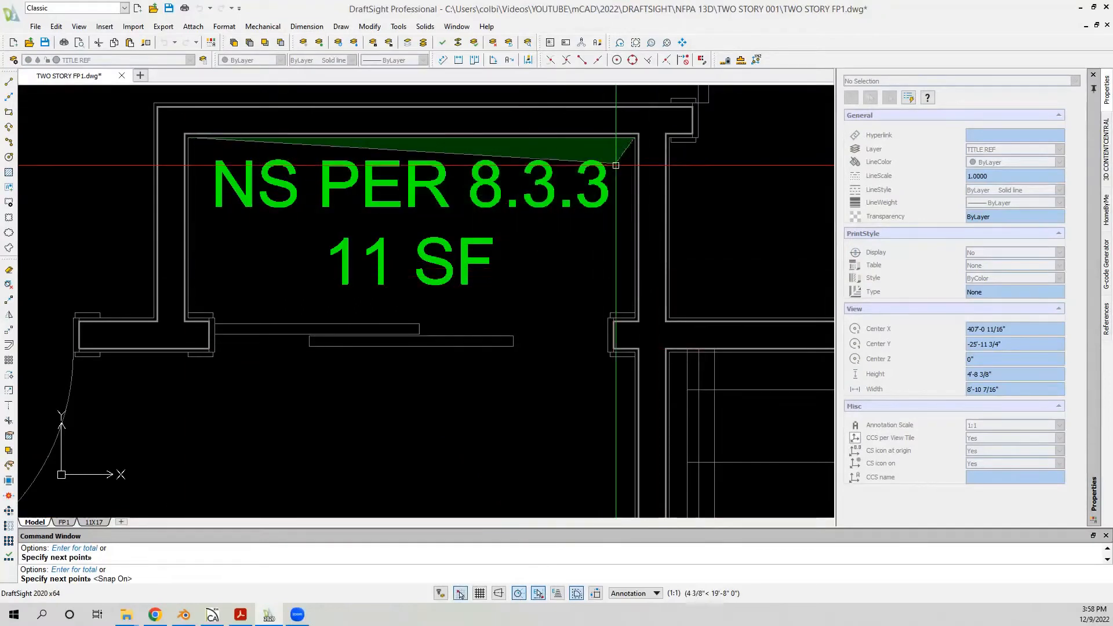
pyautogui.press('F9')
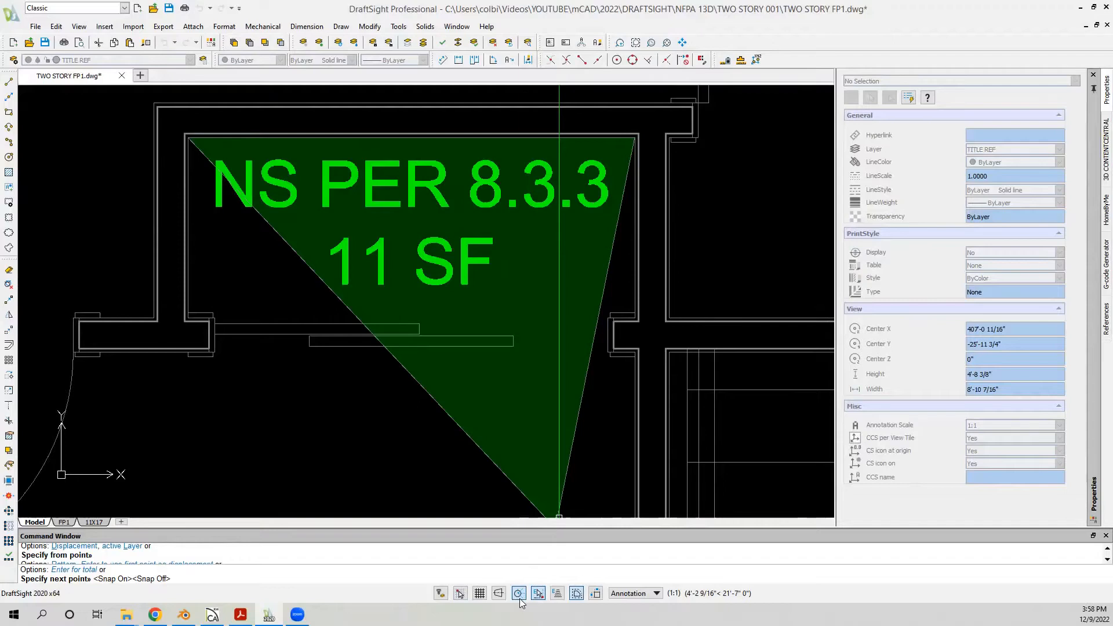
pyautogui.click(636, 316)
pyautogui.click(187, 316)
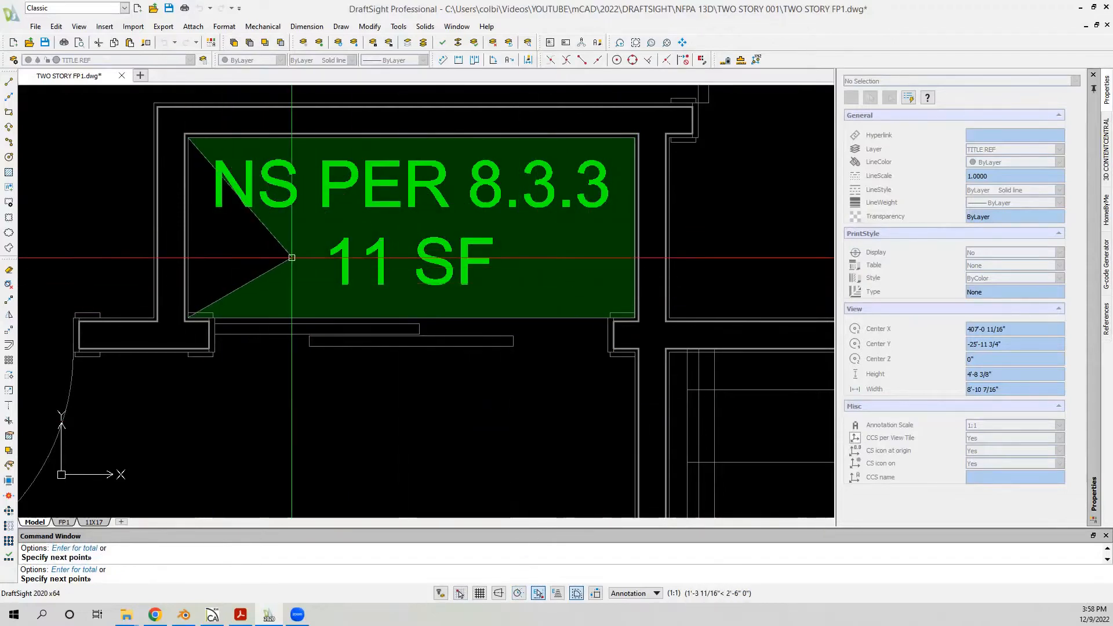
pyautogui.press('Return')
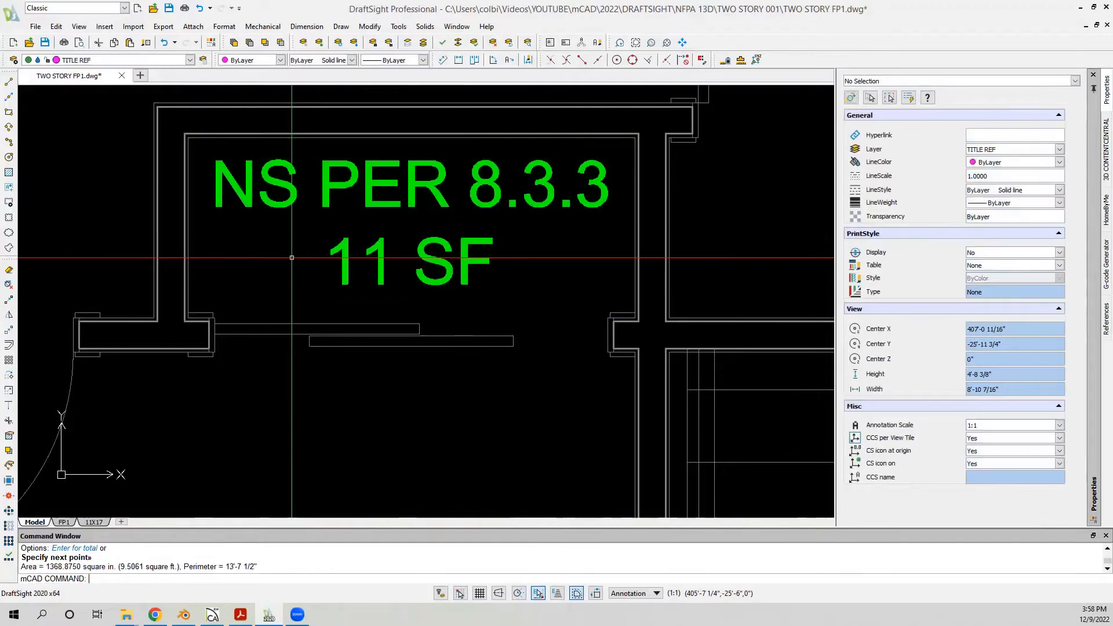
pyautogui.doubleClick(377, 251)
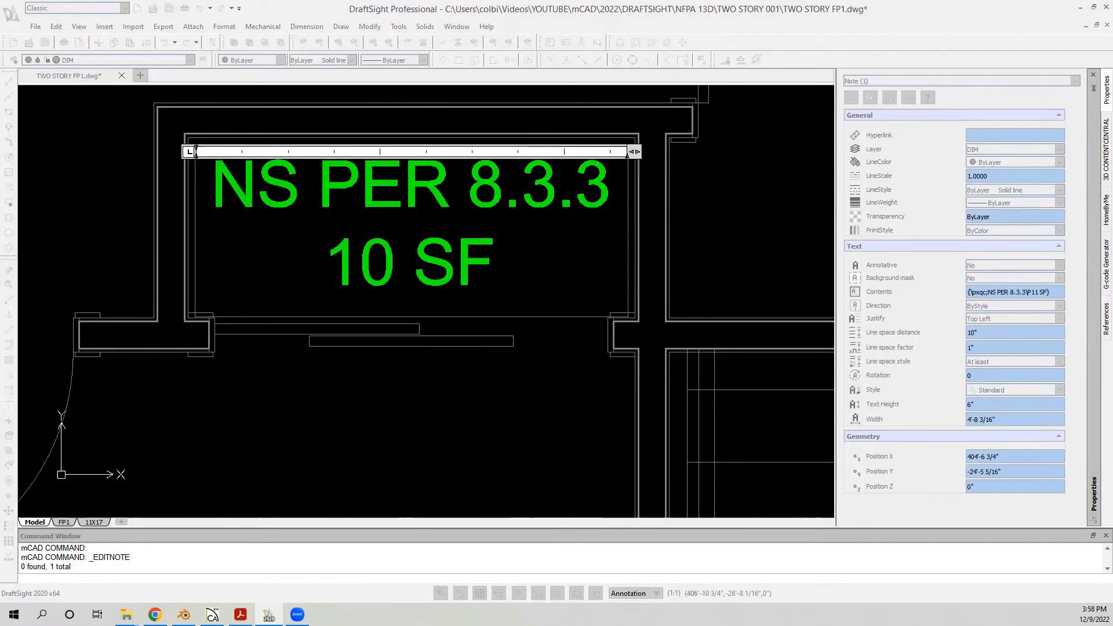
pyautogui.click(464, 366)
# Step: Copy the "NS PER 8.3.3 12 SF" note into the adjacent small closet whose door opens toward the hall
pyautogui.scroll(-7, 519, 267)
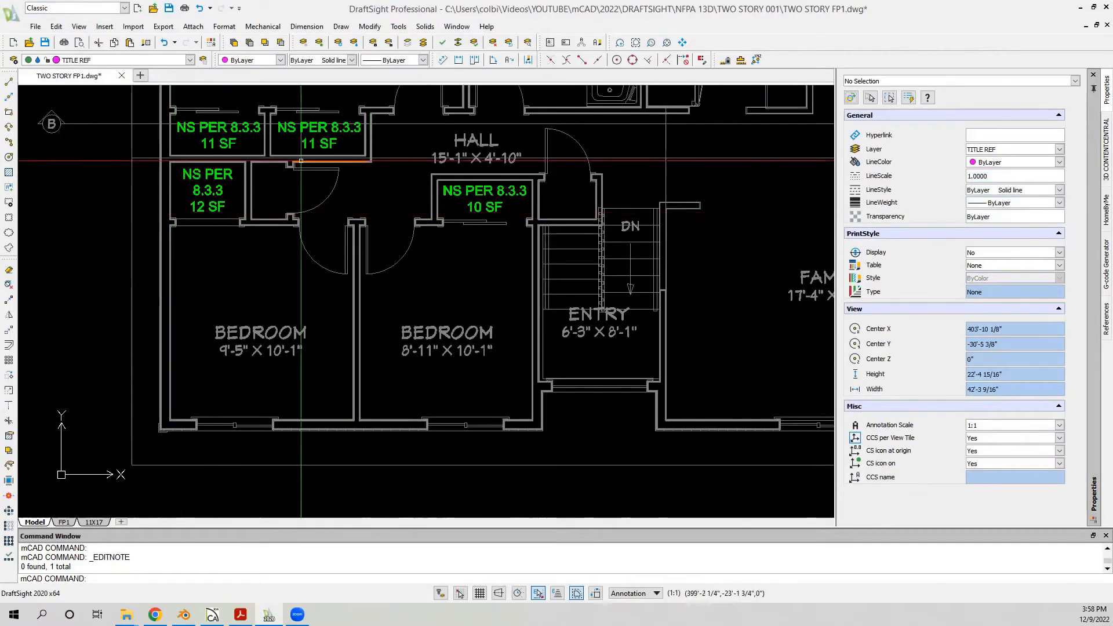
pyautogui.scroll(2, 208, 180)
pyautogui.scroll(-2, 206, 182)
pyautogui.scroll(4, 200, 188)
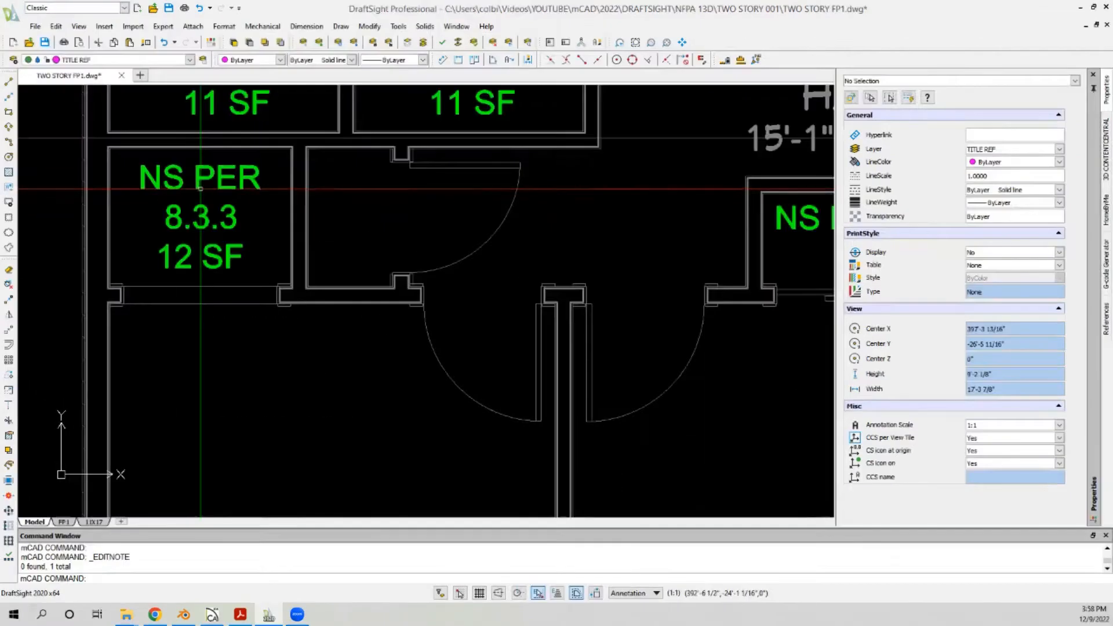
pyautogui.click(201, 188)
pyautogui.click(9, 302)
pyautogui.click(184, 223)
pyautogui.click(342, 226)
pyautogui.press('Escape')
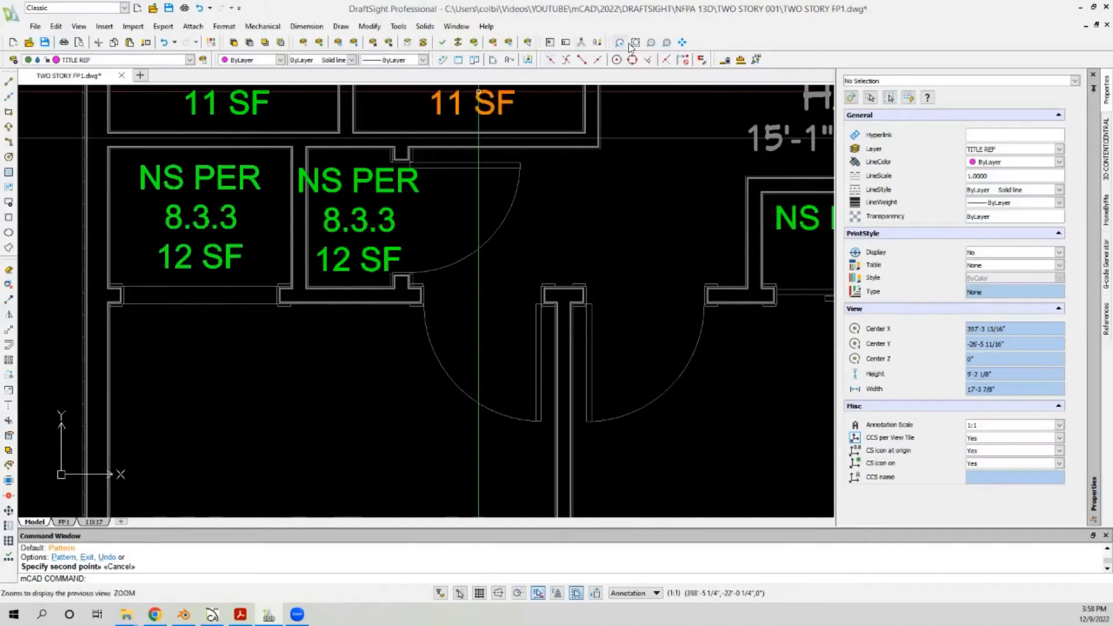
# Step: Measure the small closet's area from its four inner corners and change the copied note to "6 SF"
pyautogui.click(741, 60)
pyautogui.scroll(3, 304, 148)
pyautogui.click(303, 139)
pyautogui.click(470, 141)
pyautogui.click(470, 406)
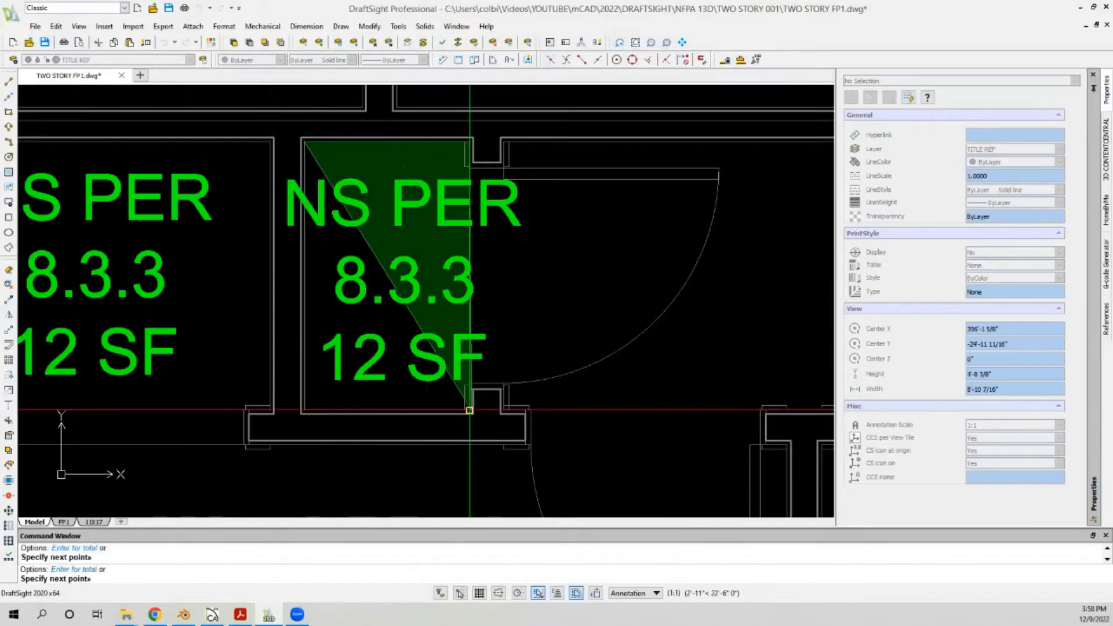
pyautogui.click(304, 410)
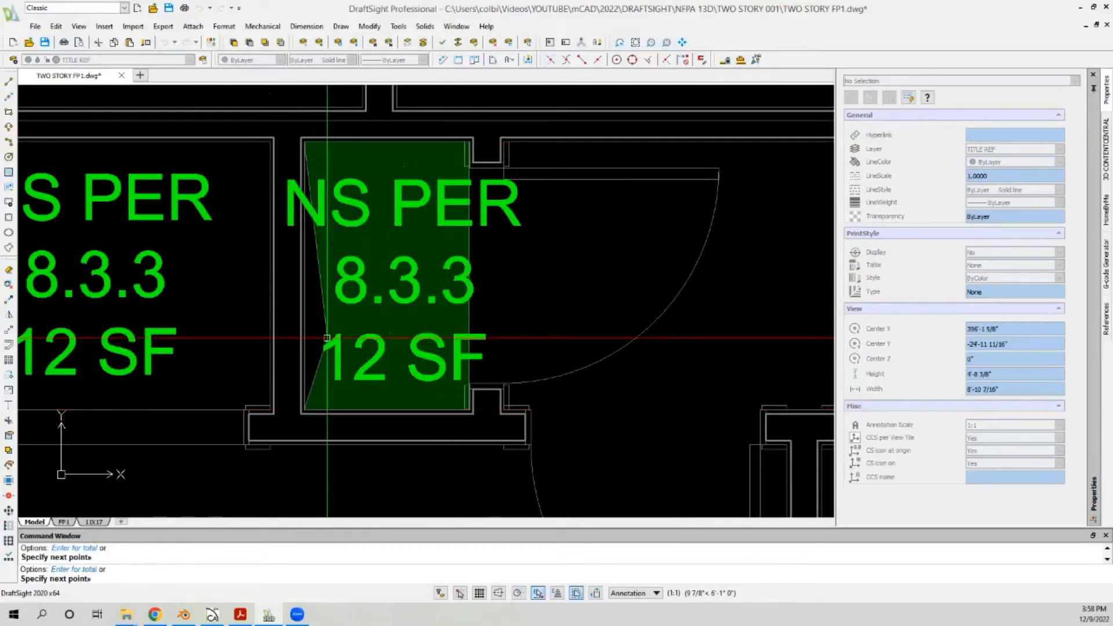
pyautogui.press('Return')
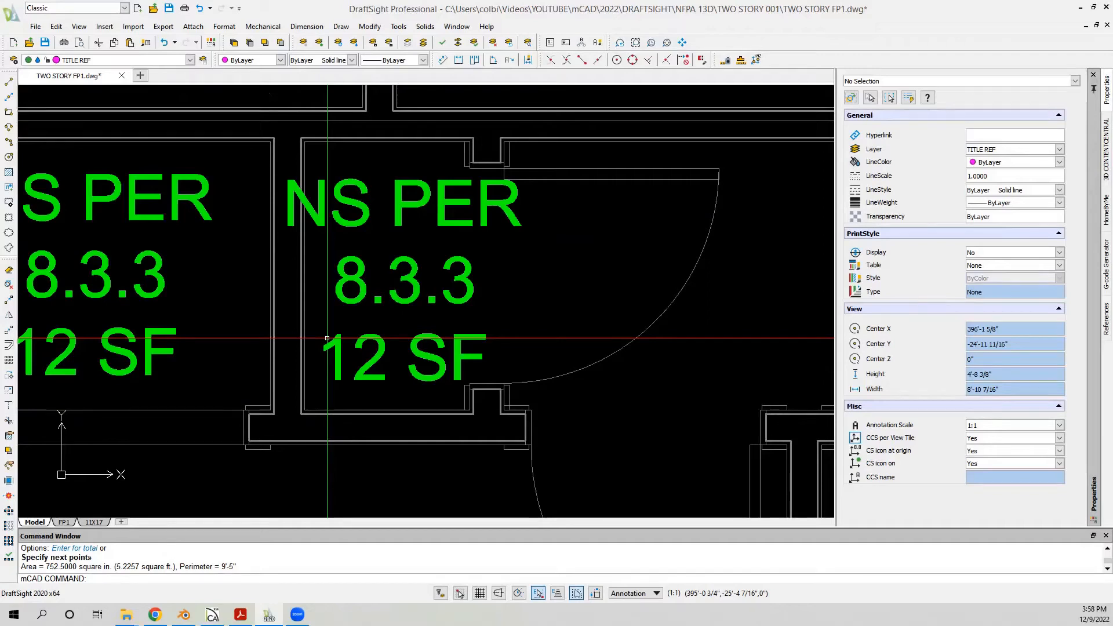
pyautogui.doubleClick(379, 344)
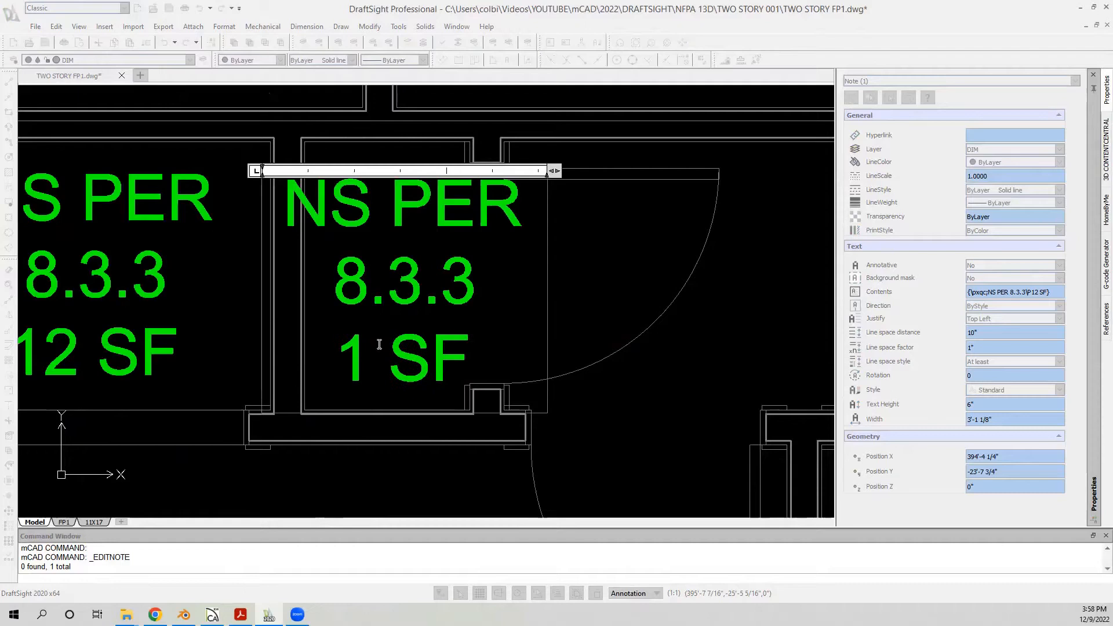
pyautogui.click(575, 233)
# Step: Narrow the "NS PER 8.3.3 6 SF" note to about 2'-1 11/16" wide so it wraps onto four lines
pyautogui.doubleClick(488, 219)
pyautogui.moveTo(549, 171); pyautogui.dragTo(458, 176)
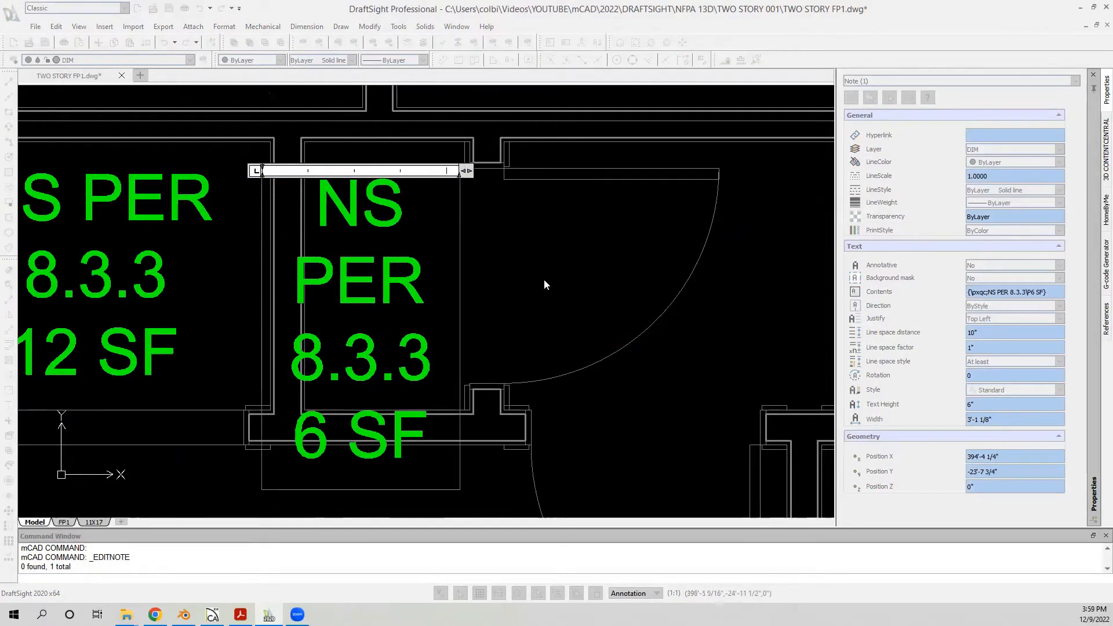
pyautogui.scroll(-2, 401, 214)
pyautogui.click(479, 285)
# Step: Move the narrowed "NS PER 8.3.3 6 SF" note up and right so it sits between the small closet's walls
pyautogui.click(399, 271)
pyautogui.click(354, 297)
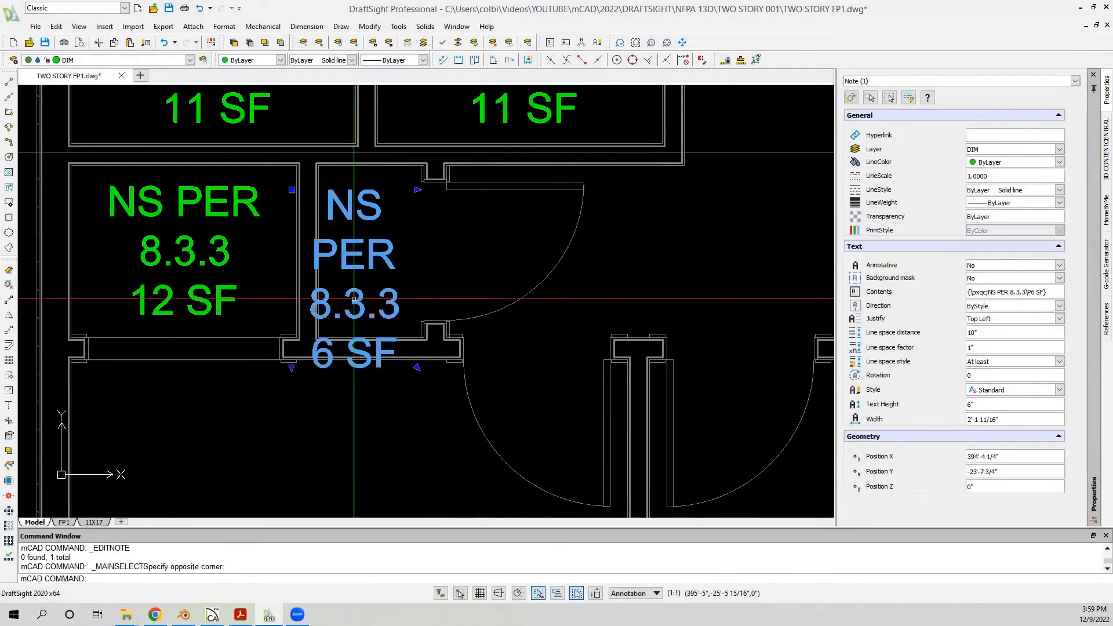
pyautogui.click(9, 332)
pyautogui.click(144, 439)
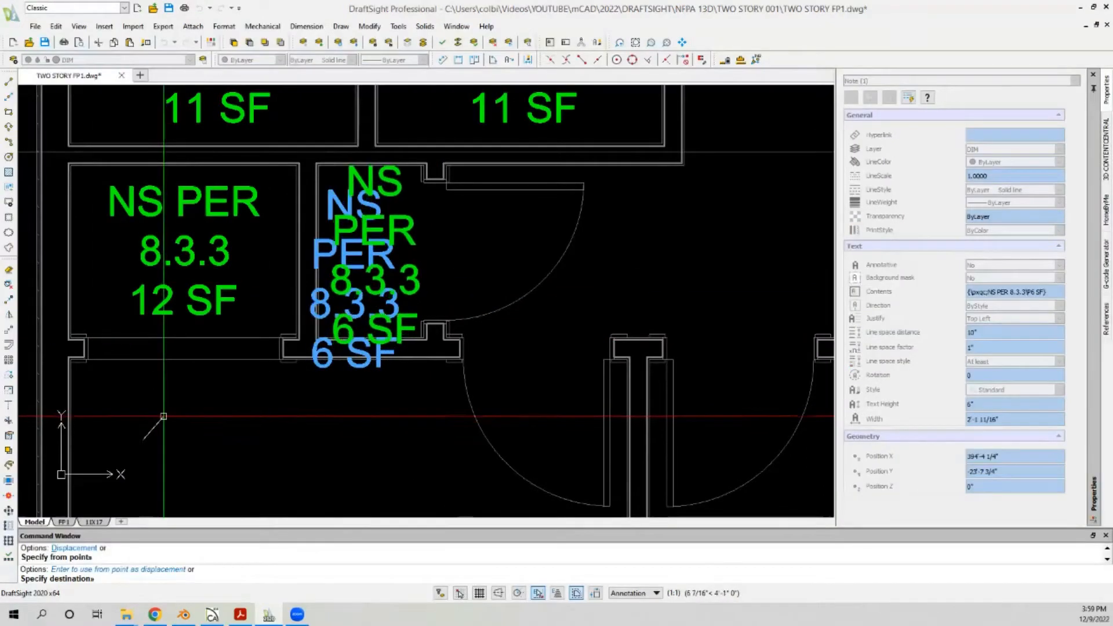
pyautogui.click(163, 416)
pyautogui.scroll(-2, 124, 421)
pyautogui.scroll(-2, 325, 274)
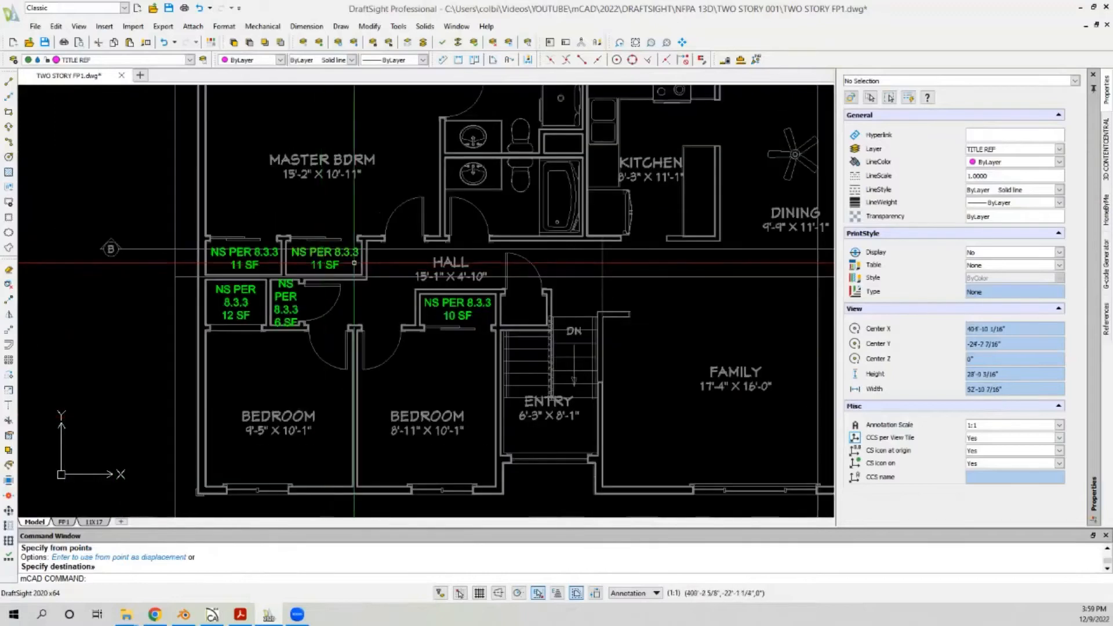
pyautogui.scroll(2, 401, 303)
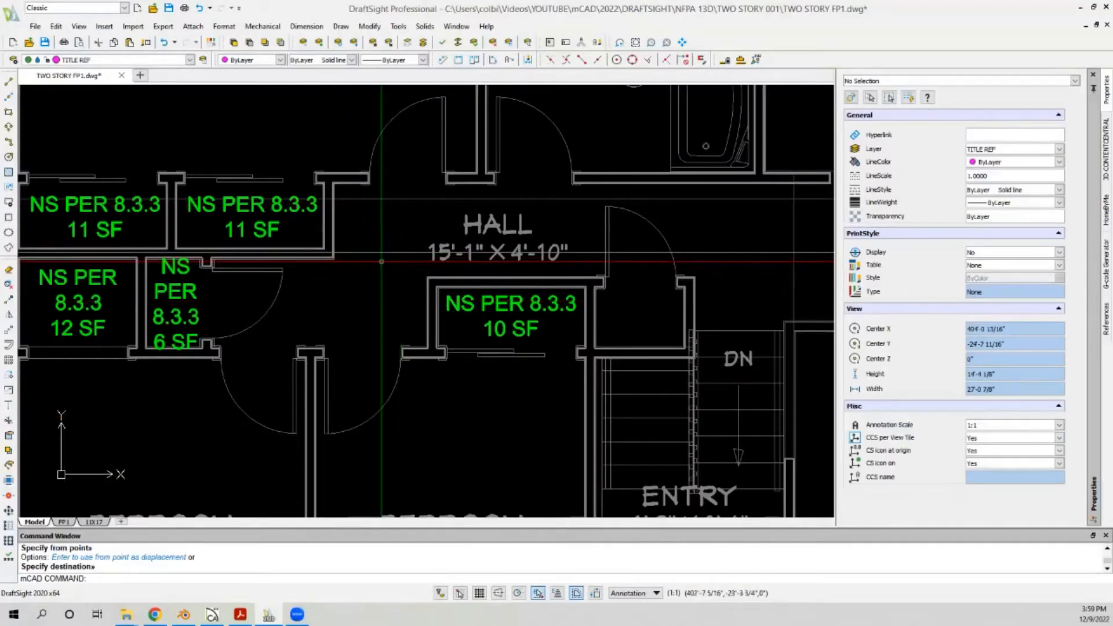
pyautogui.scroll(-1, 382, 261)
pyautogui.scroll(3, 413, 315)
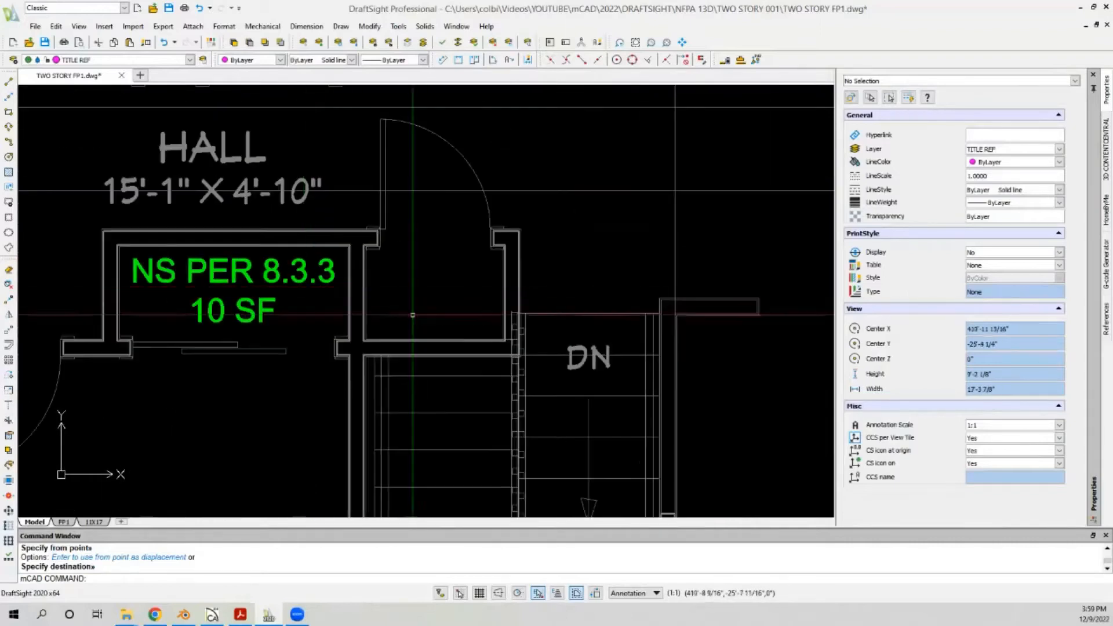
pyautogui.scroll(2, 457, 303)
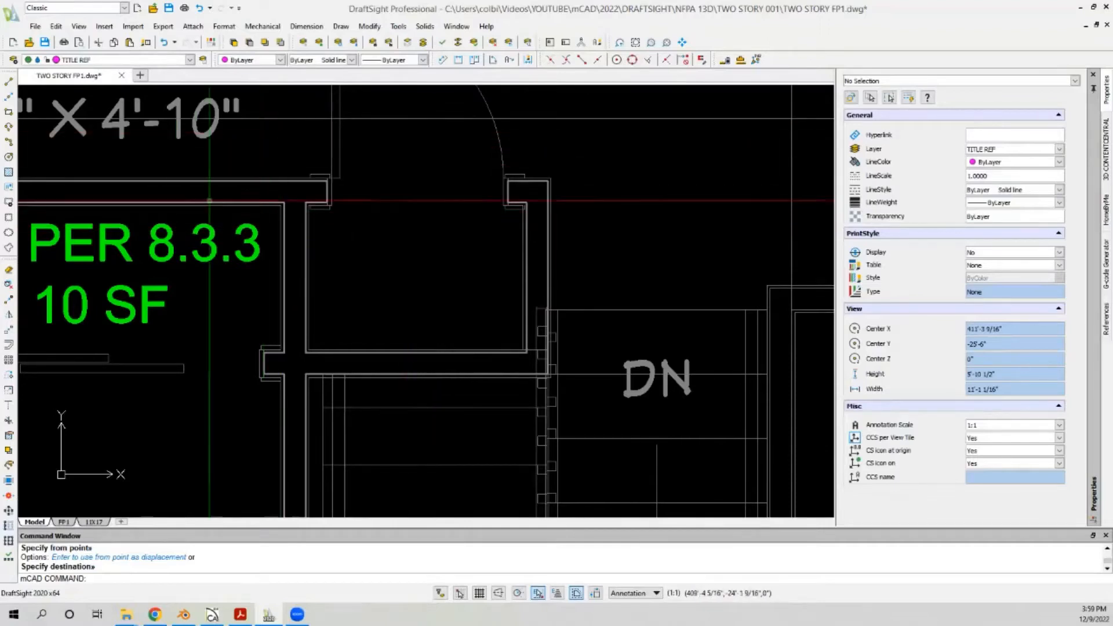
pyautogui.scroll(-5, 377, 209)
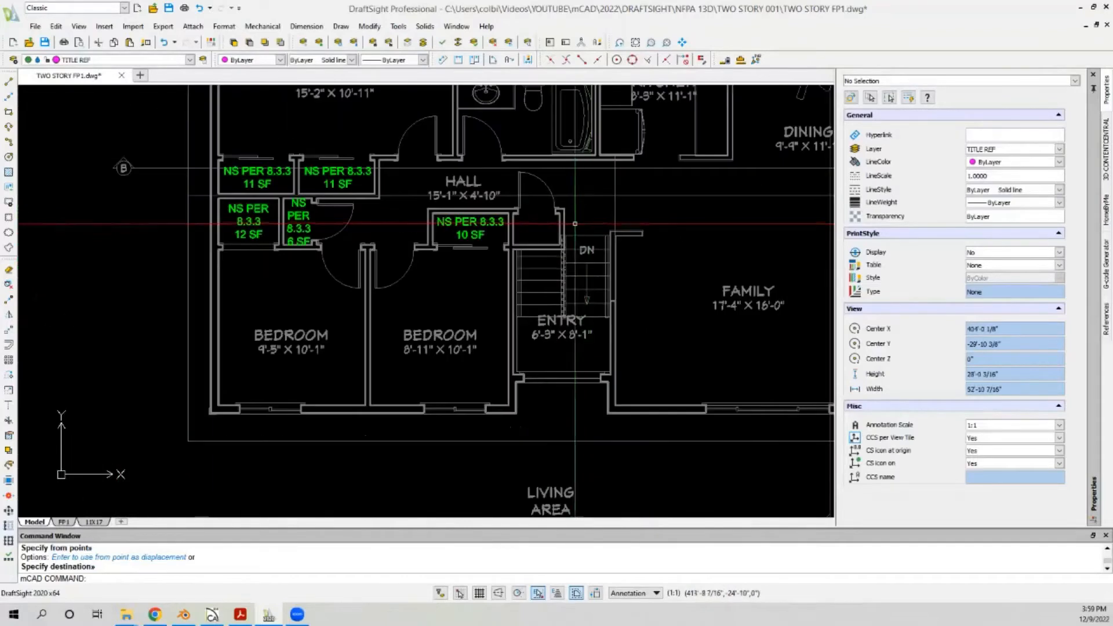
pyautogui.click(185, 221)
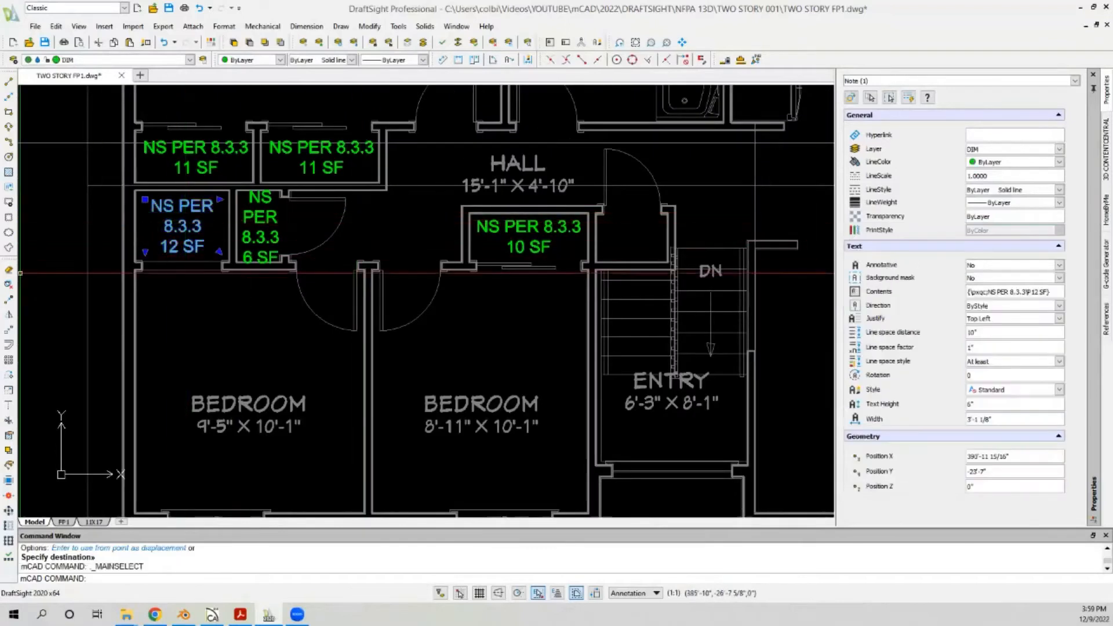
pyautogui.click(9, 302)
pyautogui.click(181, 224)
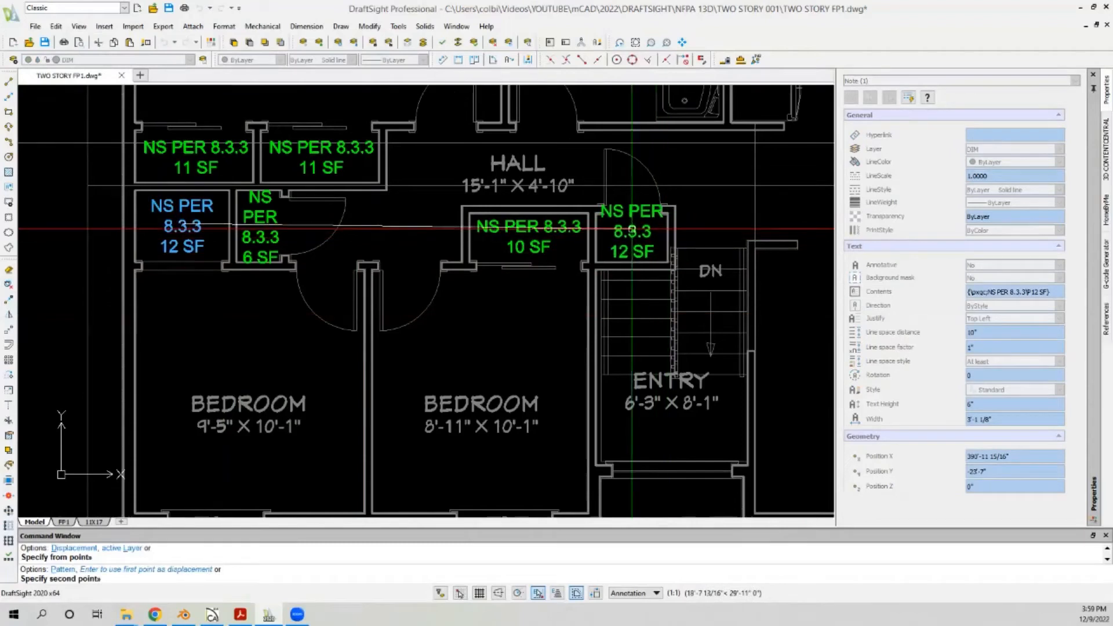
pyautogui.scroll(3, 632, 229)
pyautogui.scroll(-2, 632, 229)
pyautogui.press('Escape')
# Step: Copy the "NS PER 8.3.3 6 SF" note into the small hall closet beside the stairs
pyautogui.click(186, 232)
pyautogui.click(8, 300)
pyautogui.click(196, 218)
pyautogui.click(661, 211)
pyautogui.press('Escape')
# Step: Measure the area of the small hall closet beside the stairs from its four inner corners
pyautogui.scroll(-2, 372, 229)
pyautogui.scroll(3, 506, 229)
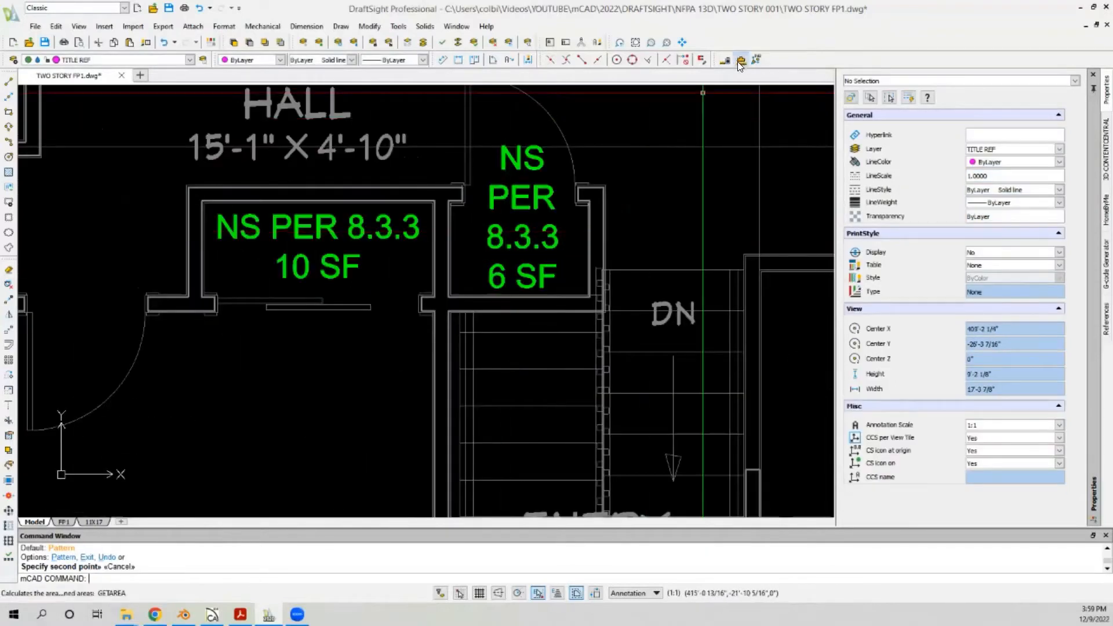
pyautogui.click(739, 61)
pyautogui.scroll(3, 464, 261)
pyautogui.scroll(-2, 374, 227)
pyautogui.scroll(2, 588, 227)
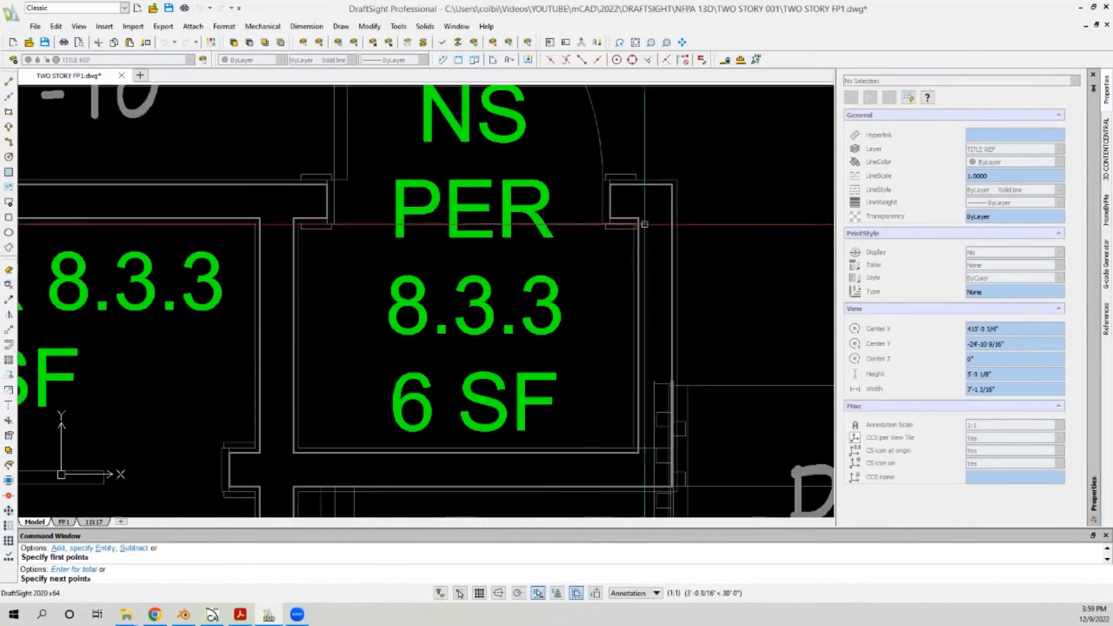
pyautogui.click(636, 224)
pyautogui.scroll(-2, 583, 218)
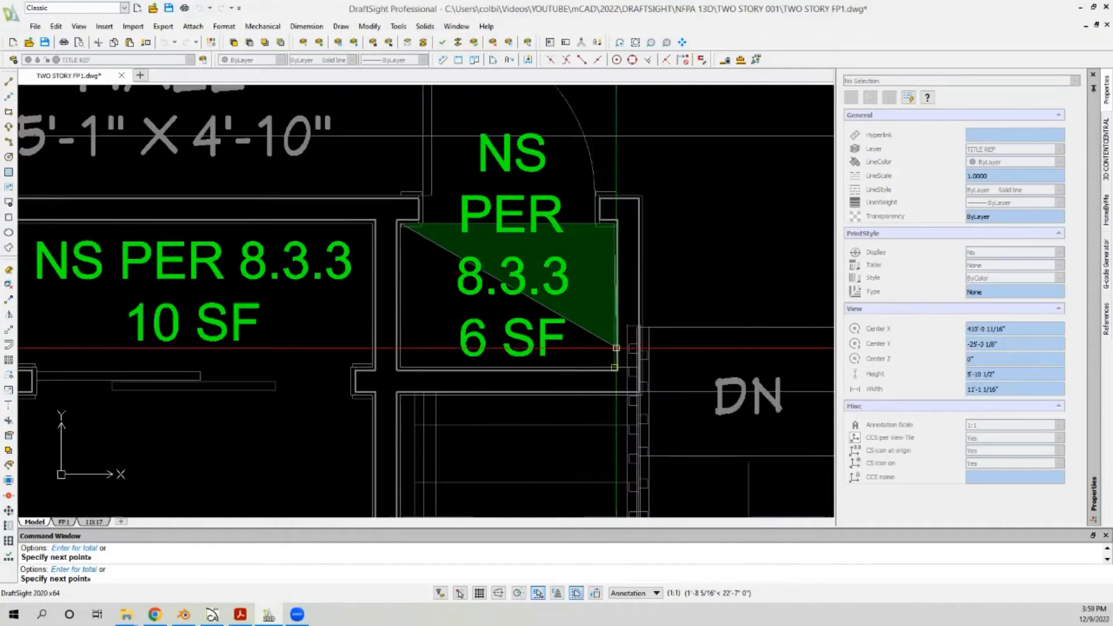
pyautogui.click(615, 368)
pyautogui.click(400, 368)
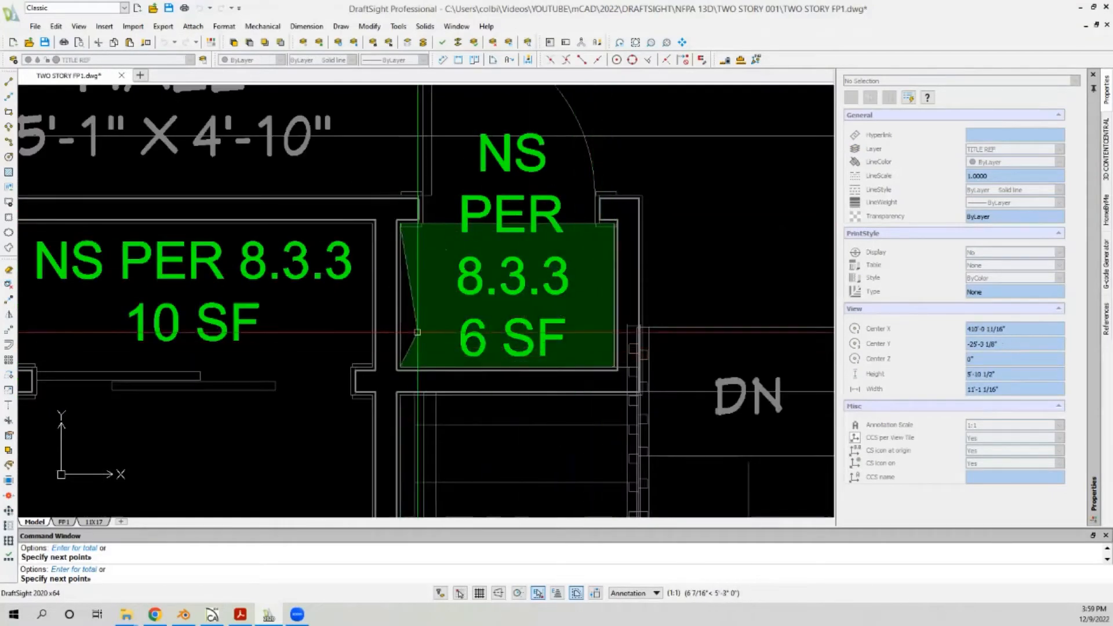
pyautogui.press('Return')
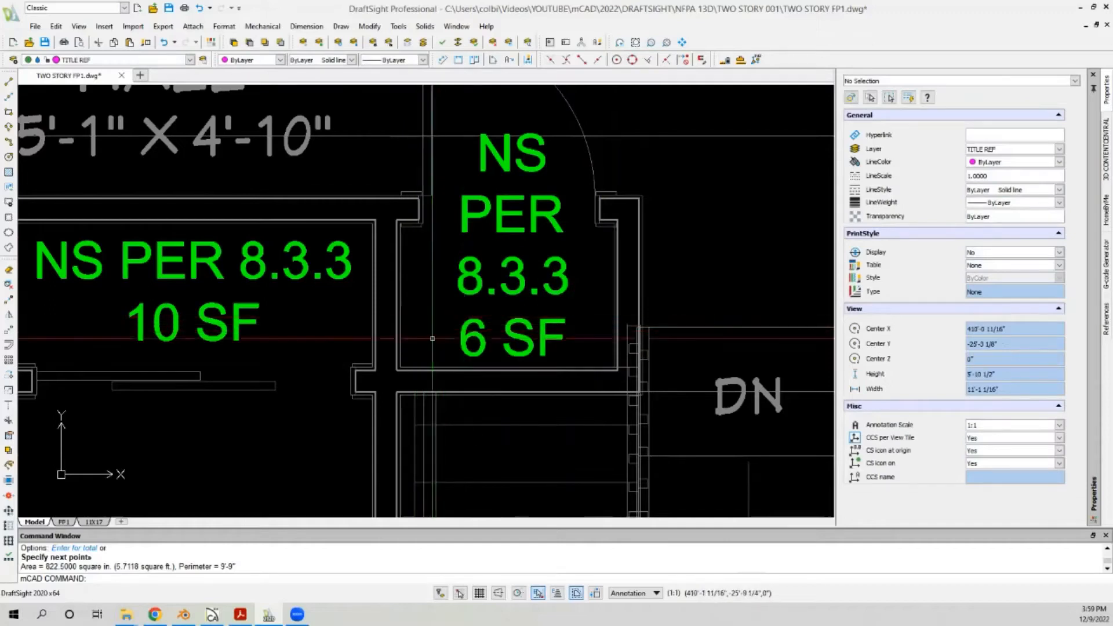
# Step: Measure the area of the upper-floor hall bathroom from its four inner corners, including the tub
pyautogui.scroll(-3, 432, 338)
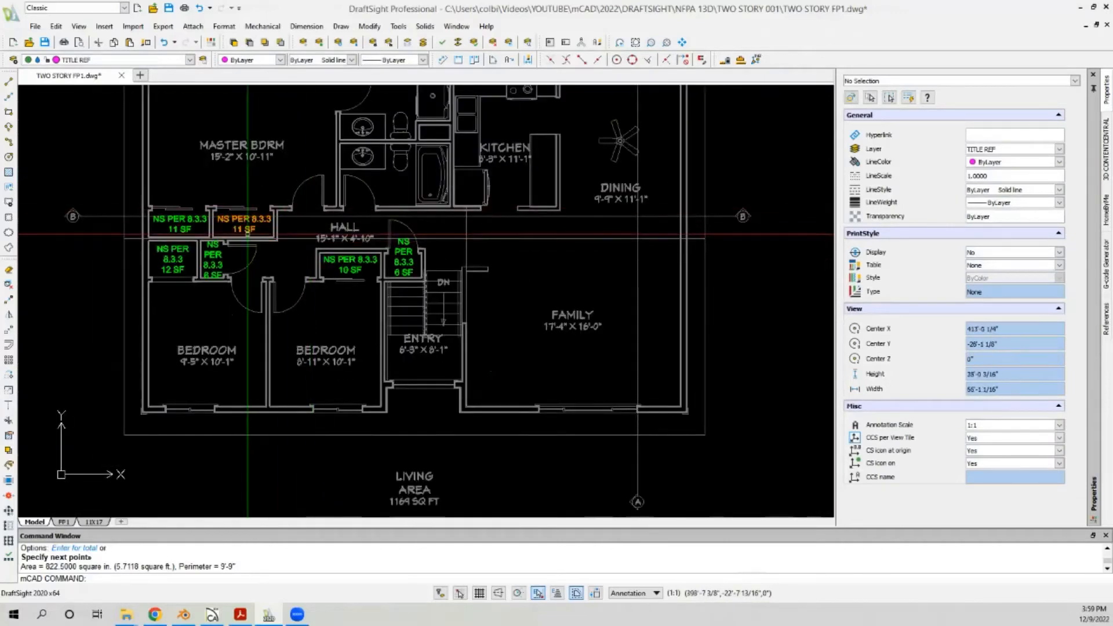
pyautogui.scroll(-2, 219, 219)
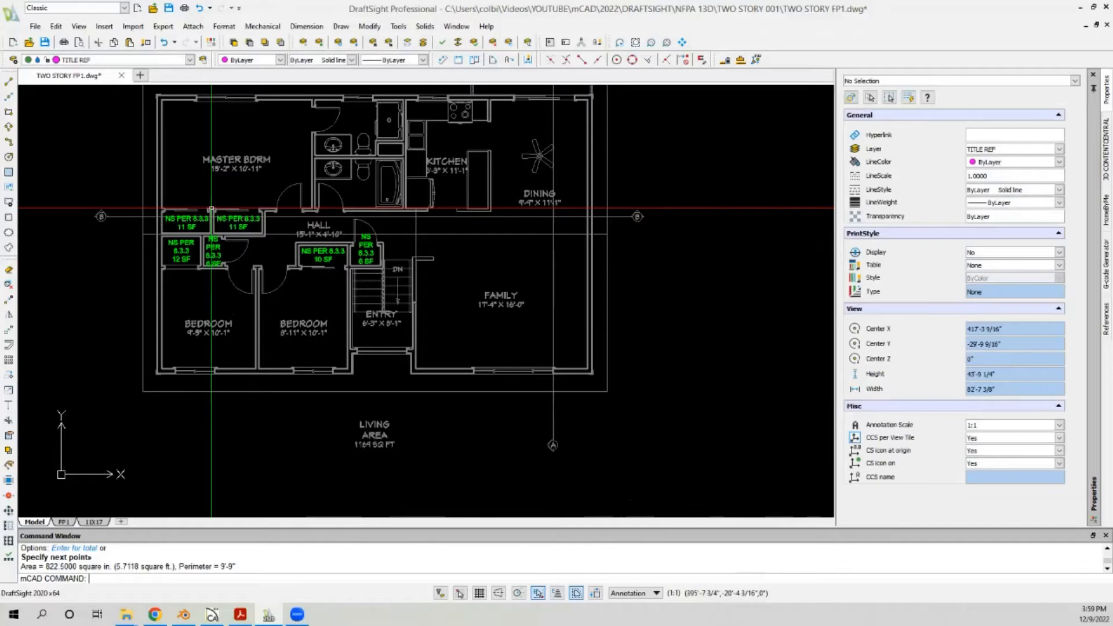
pyautogui.scroll(3, 406, 133)
pyautogui.scroll(-4, 429, 128)
pyautogui.scroll(4, 434, 126)
pyautogui.scroll(-3, 441, 145)
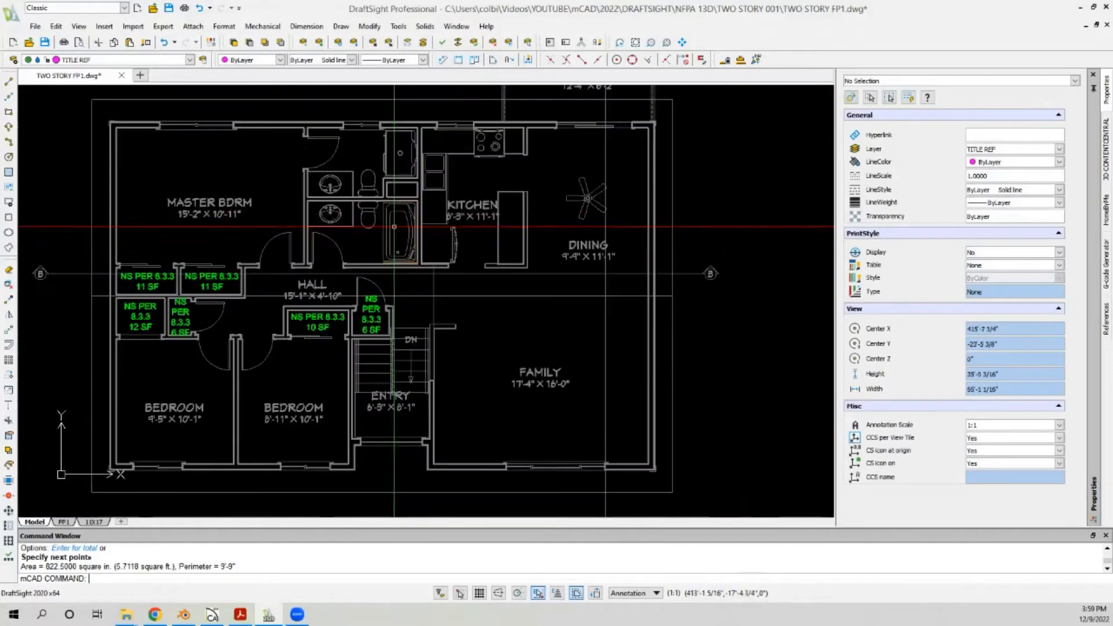
pyautogui.scroll(4, 406, 174)
pyautogui.click(741, 61)
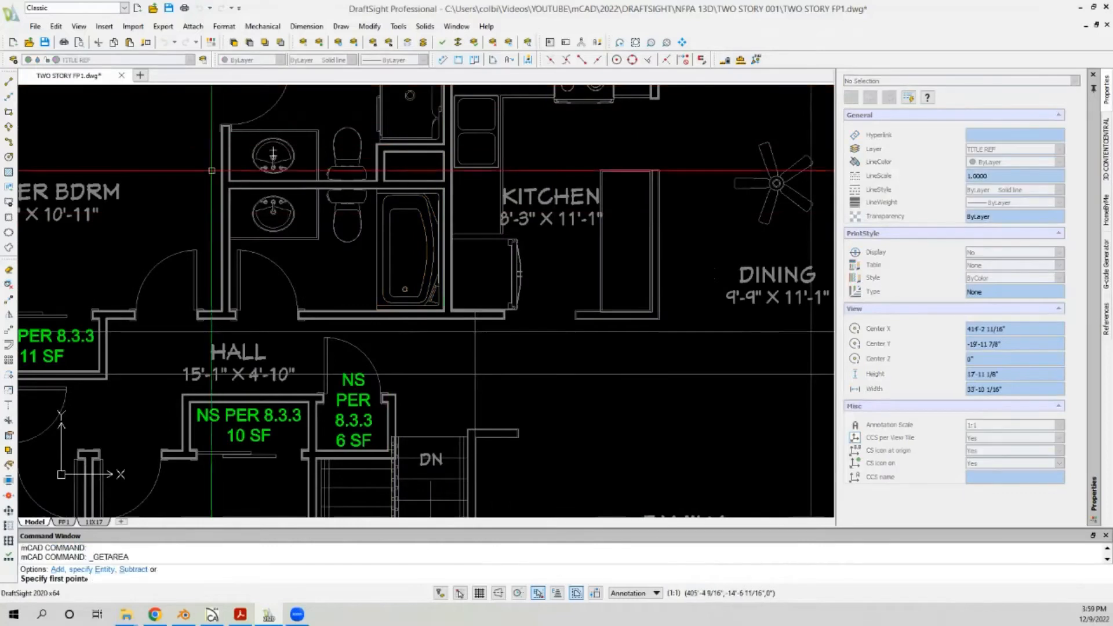
pyautogui.scroll(5, 212, 169)
pyautogui.click(273, 226)
pyautogui.scroll(-5, 285, 226)
pyautogui.scroll(5, 316, 211)
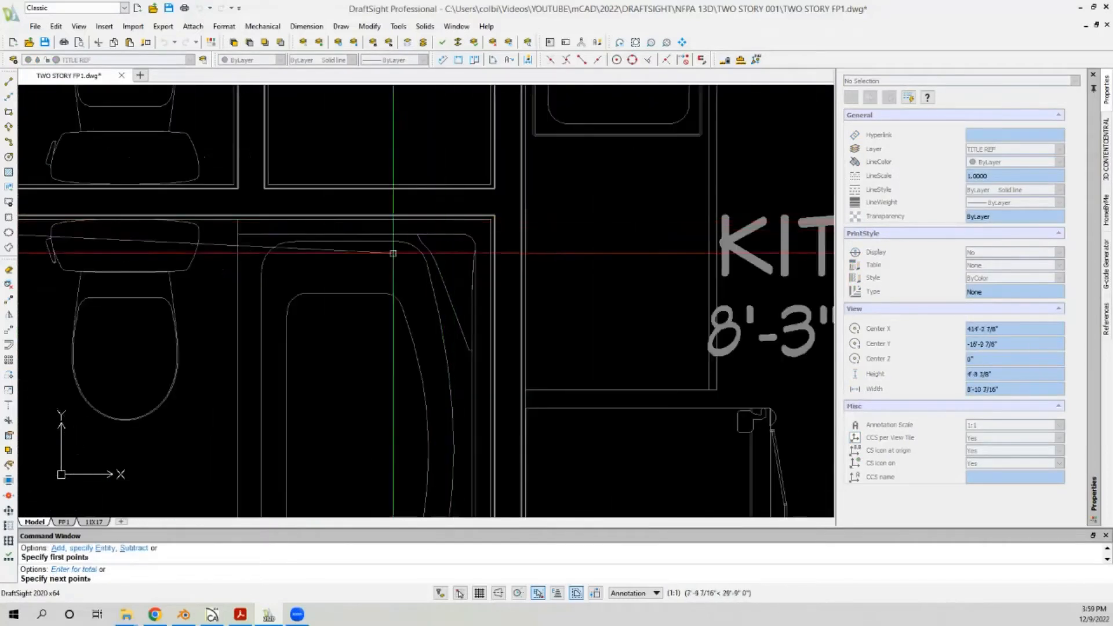
pyautogui.click(491, 219)
pyautogui.scroll(-5, 406, 232)
pyautogui.scroll(6, 429, 400)
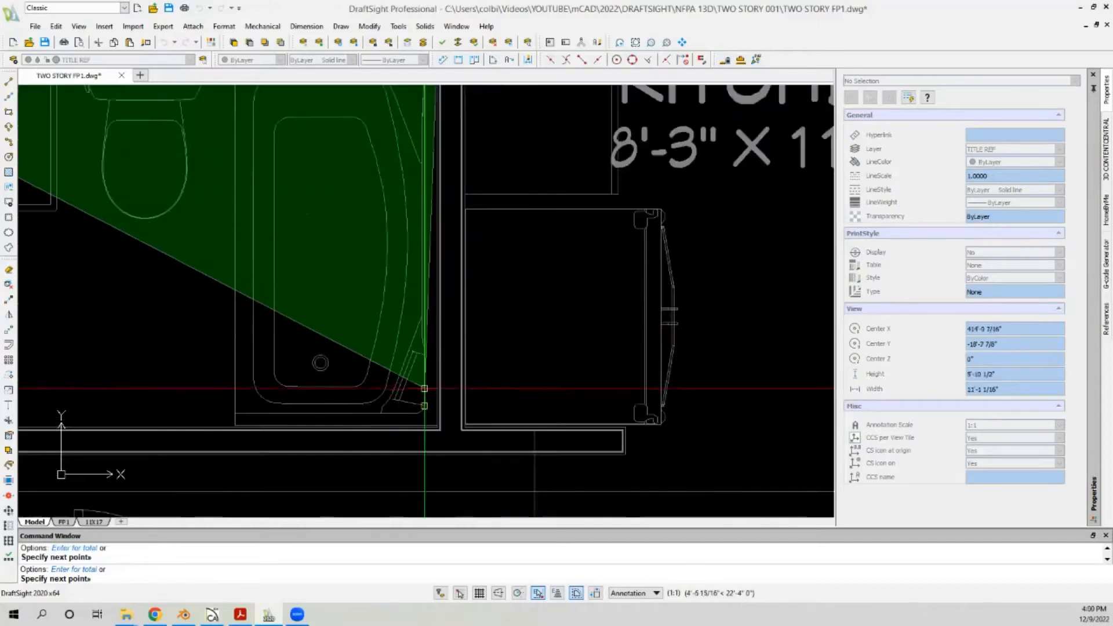
pyautogui.scroll(3, 428, 471)
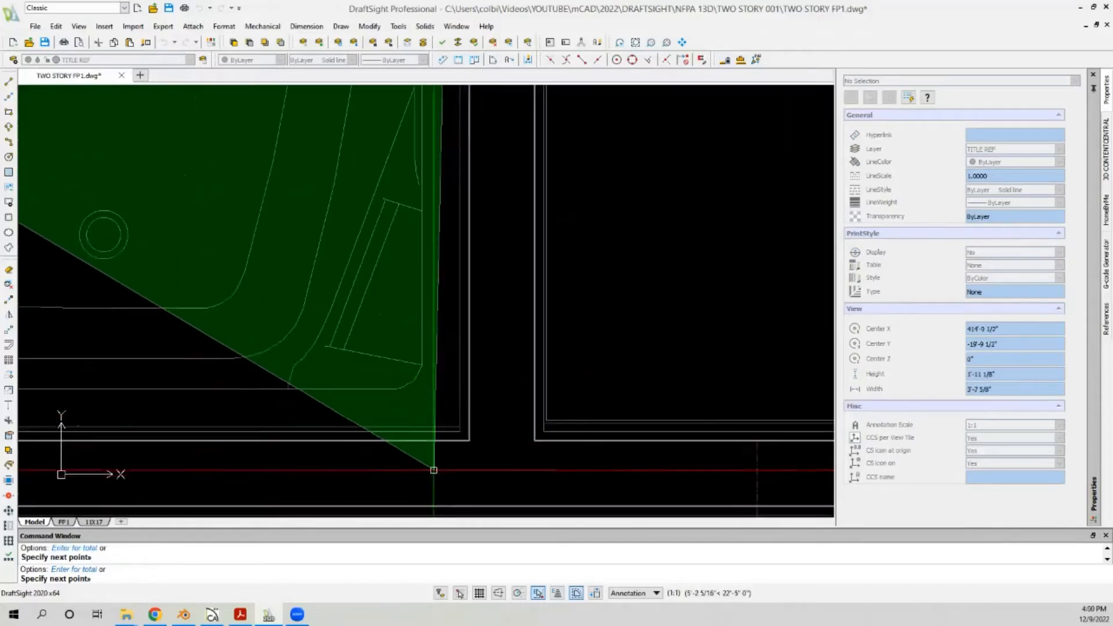
pyautogui.click(460, 430)
pyautogui.scroll(-4, 586, 313)
pyautogui.scroll(-3, 618, 339)
pyautogui.scroll(4, 288, 359)
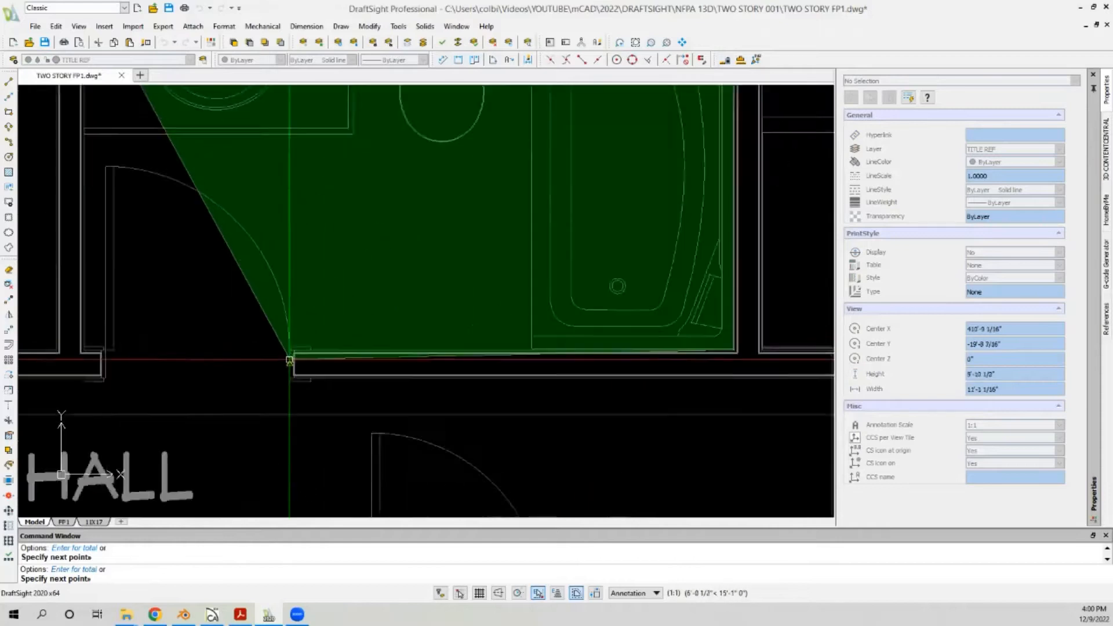
pyautogui.scroll(-4, 504, 325)
pyautogui.scroll(5, 292, 329)
pyautogui.scroll(1, 294, 329)
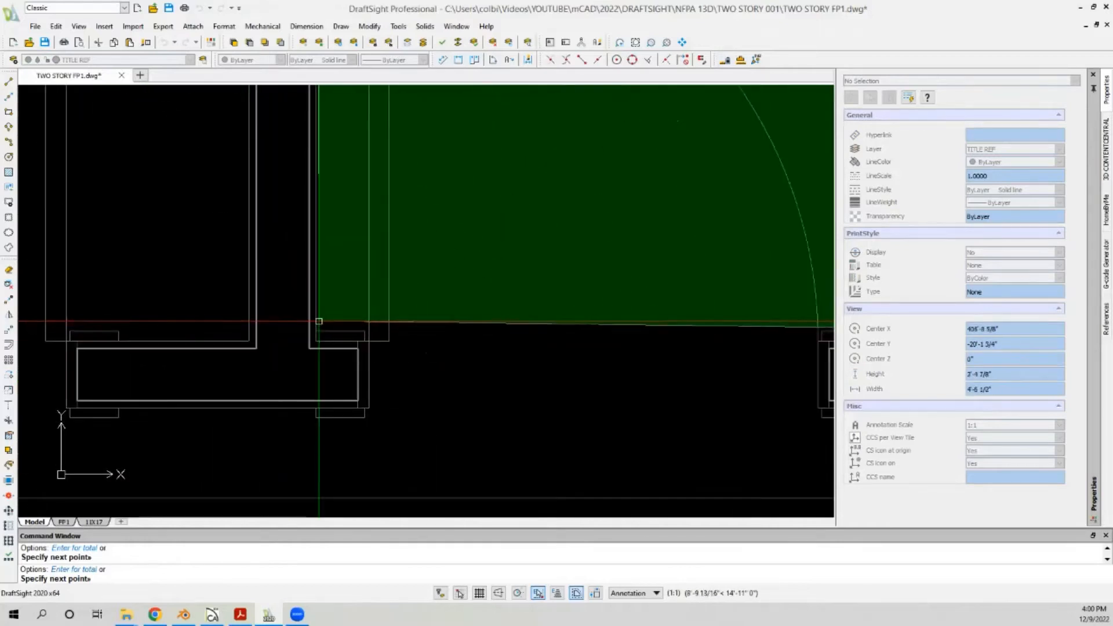
pyautogui.click(318, 322)
pyautogui.scroll(-5, 318, 323)
pyautogui.press('Return')
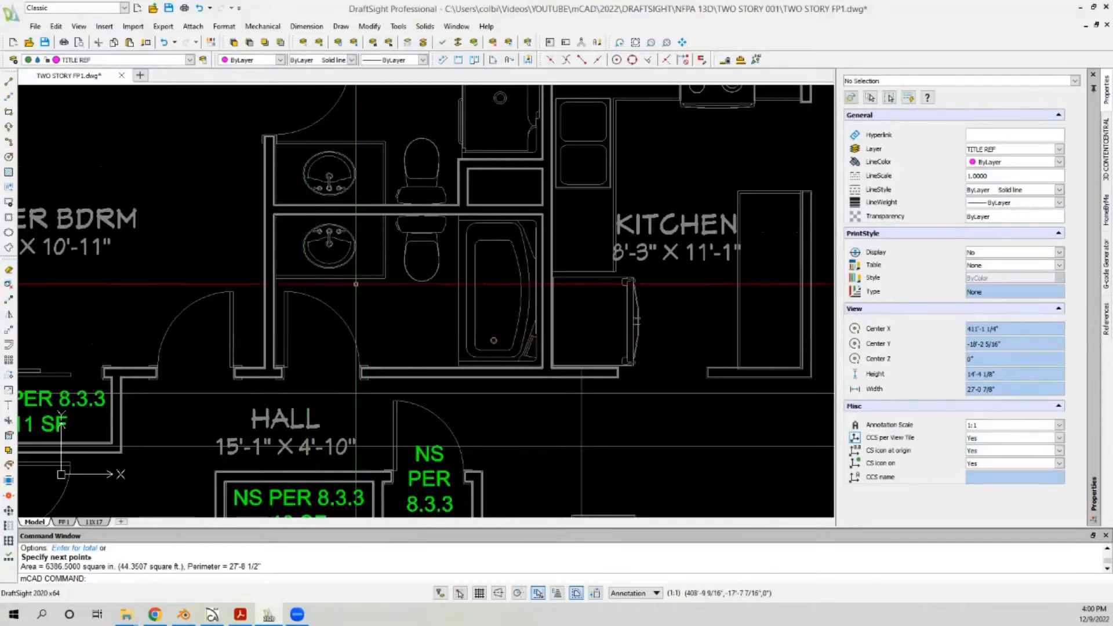
# Step: Copy the "NS PER 8.3.2 53 SF" note from above the BATHROOMS heading into the upper-floor hall bathroom
pyautogui.scroll(-10, 356, 284)
pyautogui.scroll(9, 214, 345)
pyautogui.scroll(-7, 224, 268)
pyautogui.scroll(4, 265, 339)
pyautogui.scroll(5, 264, 339)
pyautogui.click(341, 121)
pyautogui.click(301, 175)
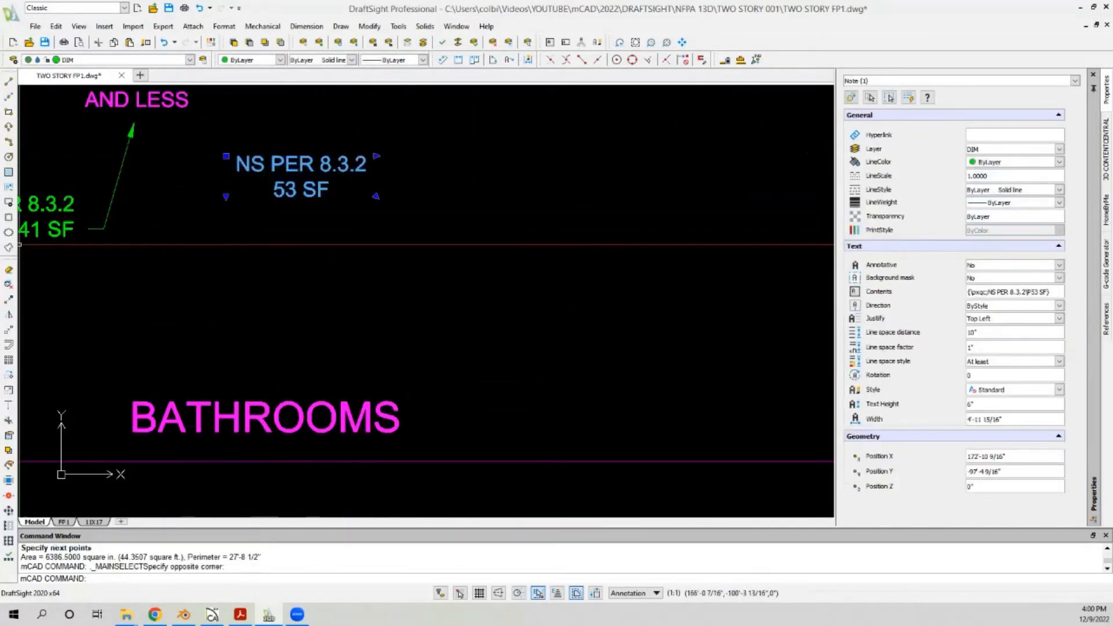
pyautogui.click(9, 300)
pyautogui.click(267, 228)
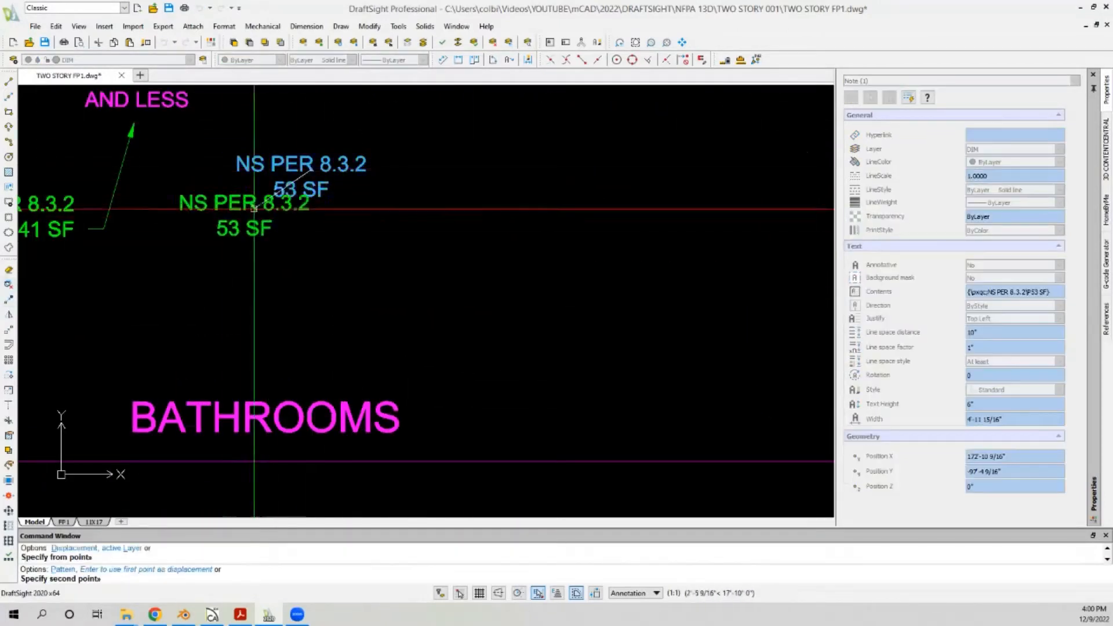
pyautogui.scroll(-6, 174, 243)
pyautogui.scroll(7, 293, 200)
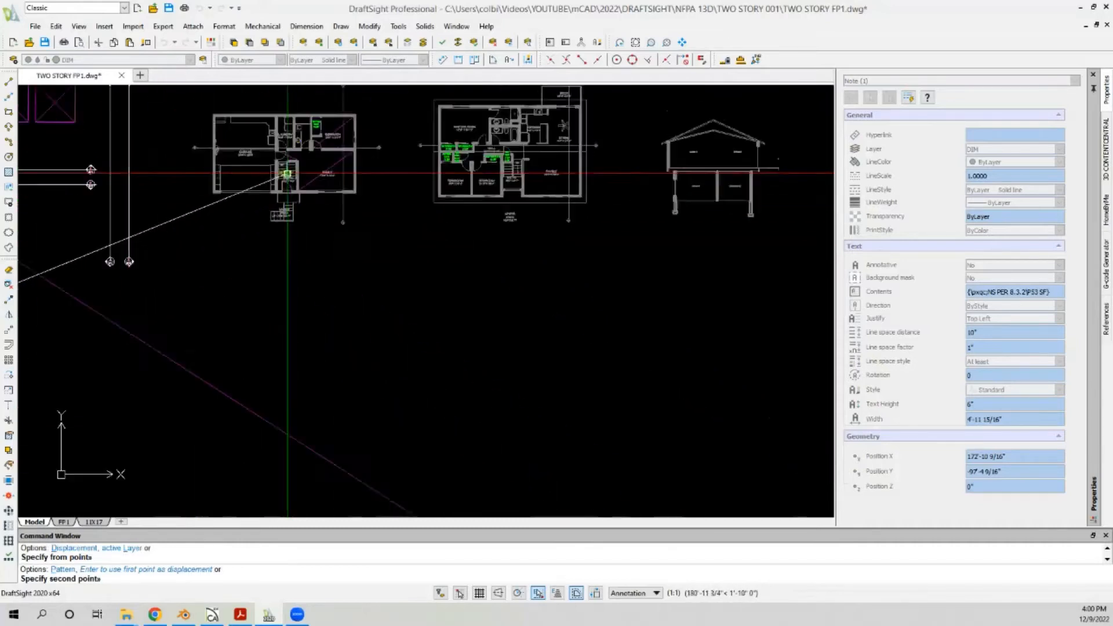
pyautogui.scroll(-2, 226, 234)
pyautogui.scroll(6, 470, 154)
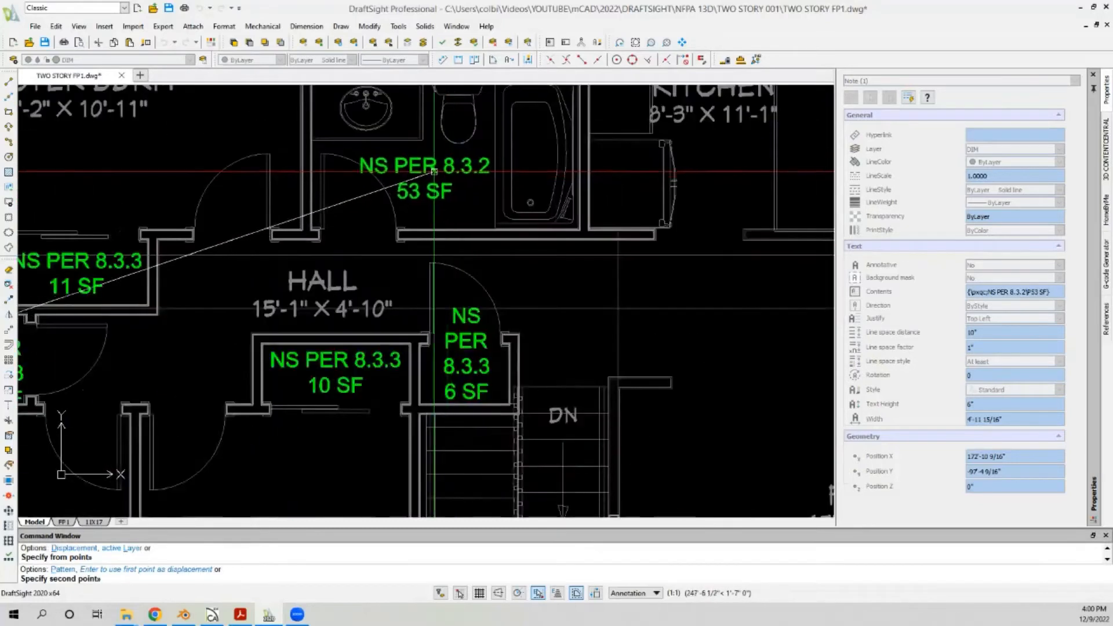
pyautogui.click(440, 176)
pyautogui.press('Return')
# Step: Change the area in the hall bathroom's copied note to 45 SF
pyautogui.doubleClick(424, 183)
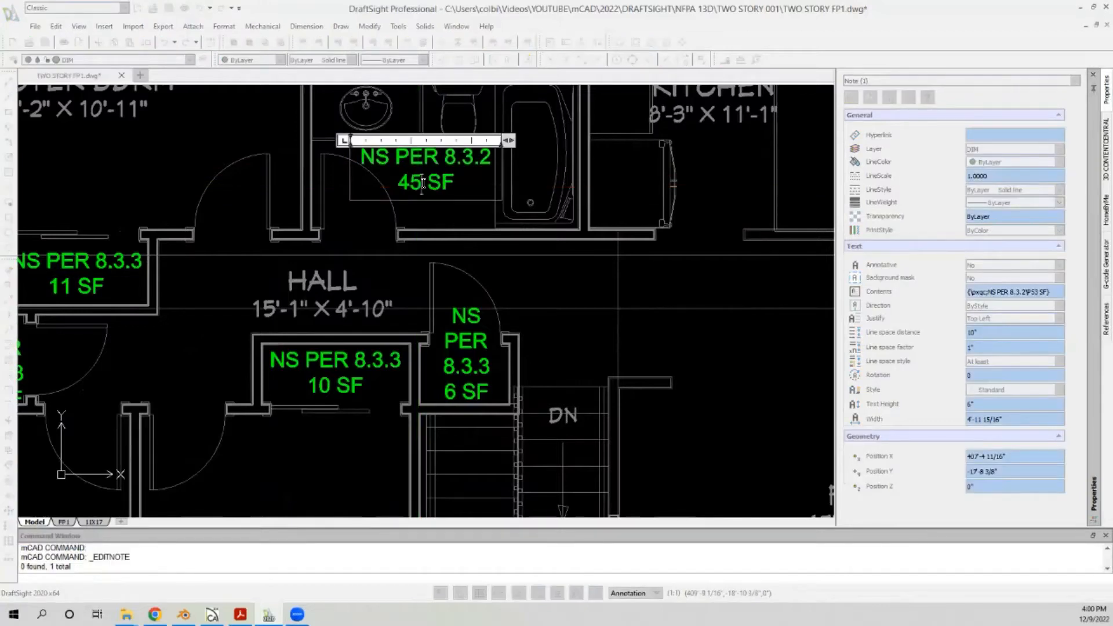
pyautogui.click(420, 243)
# Step: Copy the "NS PER 8.3.2 45 SF" note from the hall bathroom up into the adjoining master bathroom
pyautogui.scroll(-2, 401, 440)
pyautogui.scroll(2, 348, 279)
pyautogui.scroll(-2, 212, 452)
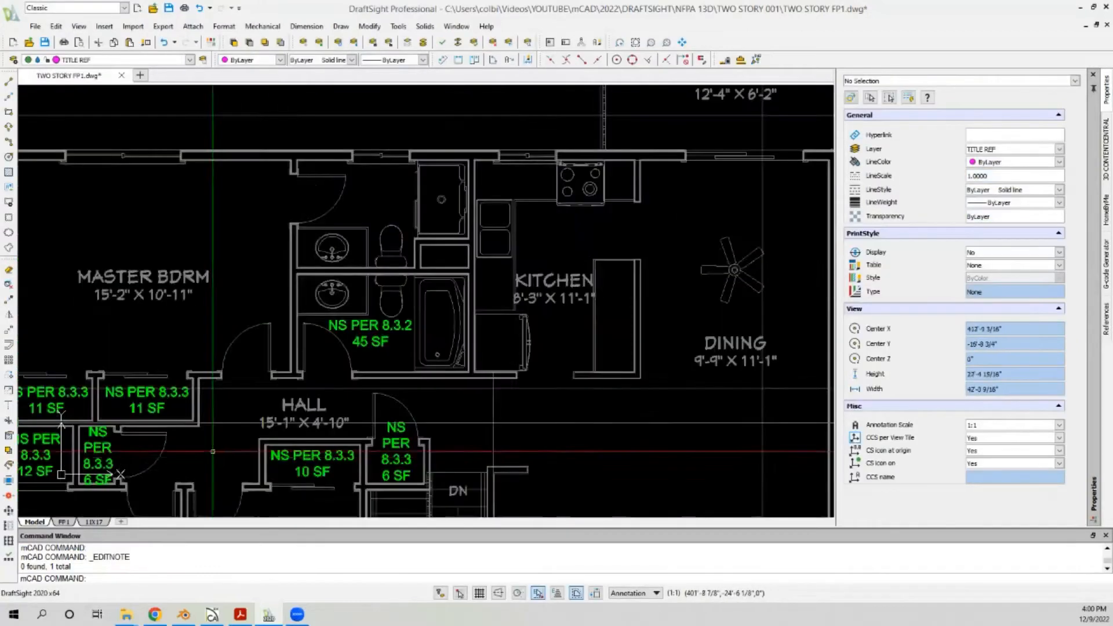
pyautogui.scroll(2, 345, 318)
pyautogui.click(9, 301)
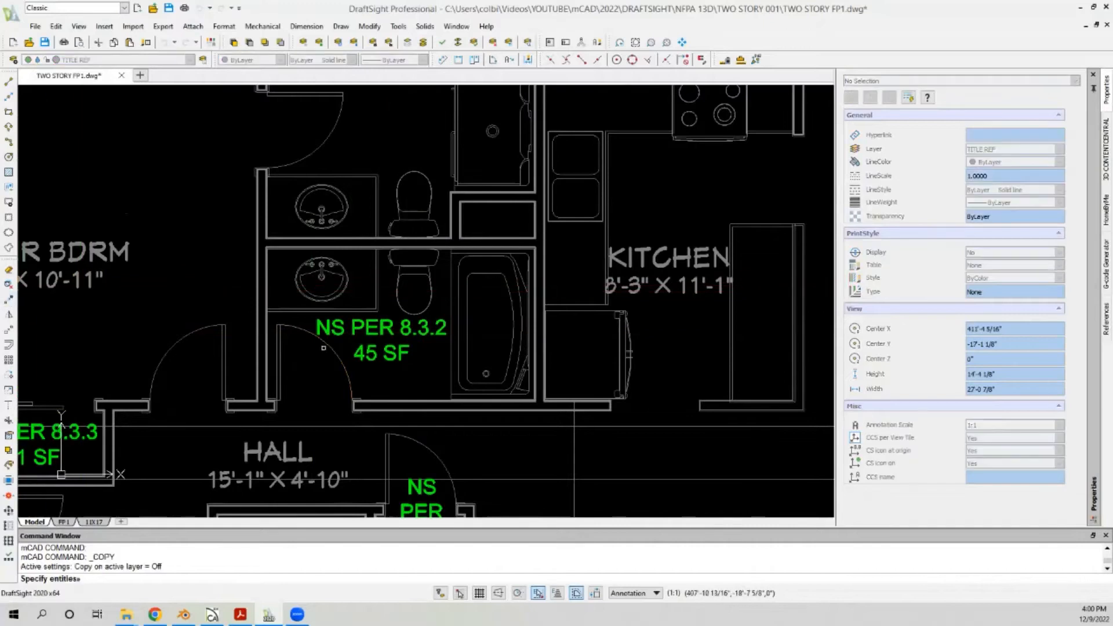
pyautogui.press('Return')
pyautogui.click(367, 334)
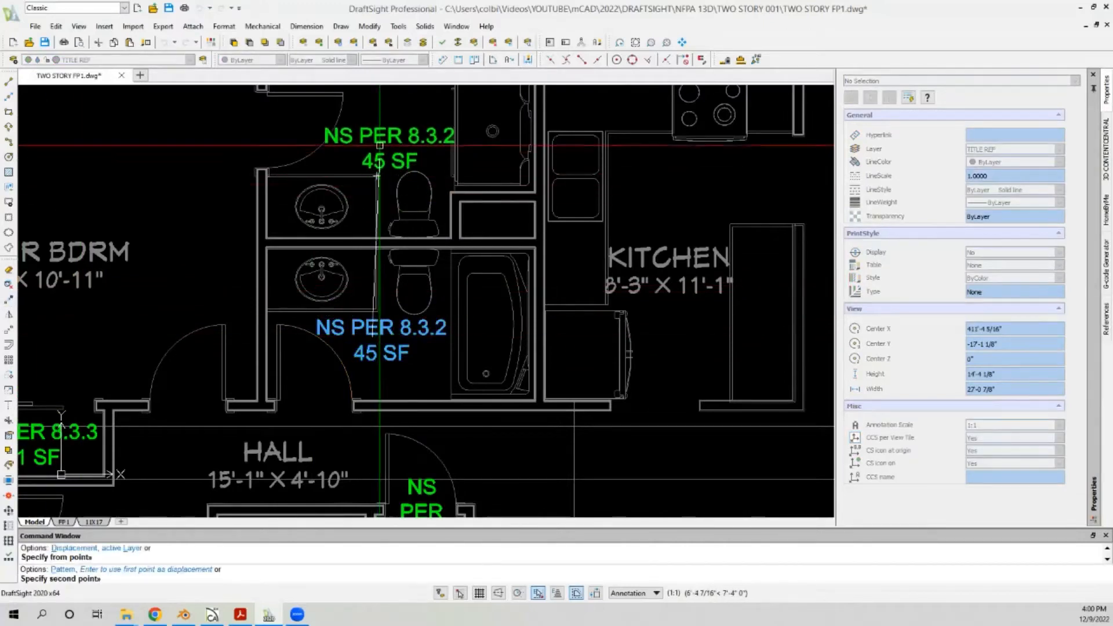
pyautogui.press('Escape')
# Step: Measure the area of the master bathroom along its inner corners, including the shower and following the jog around the chase
pyautogui.scroll(-2, 281, 262)
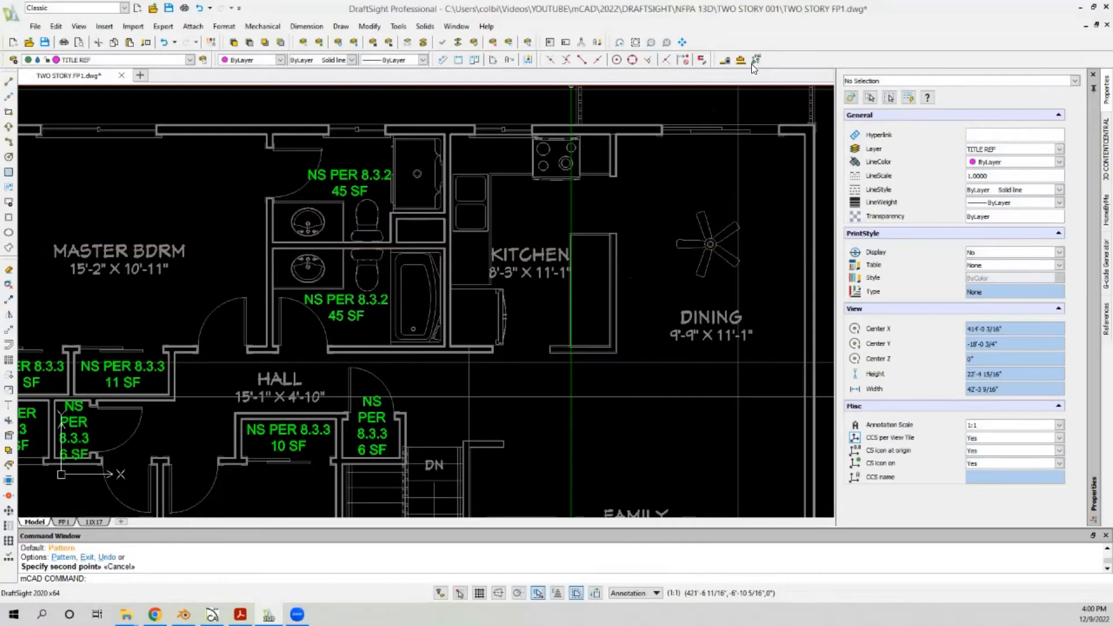
pyautogui.click(743, 59)
pyautogui.scroll(5, 287, 124)
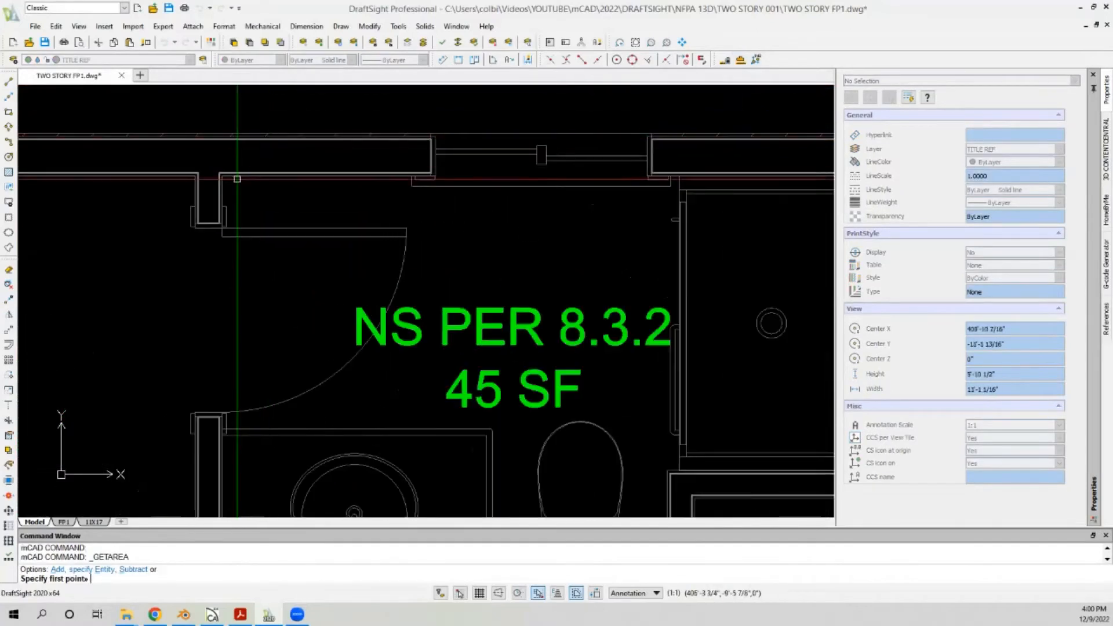
pyautogui.click(237, 176)
pyautogui.scroll(-3, 261, 177)
pyautogui.scroll(4, 598, 186)
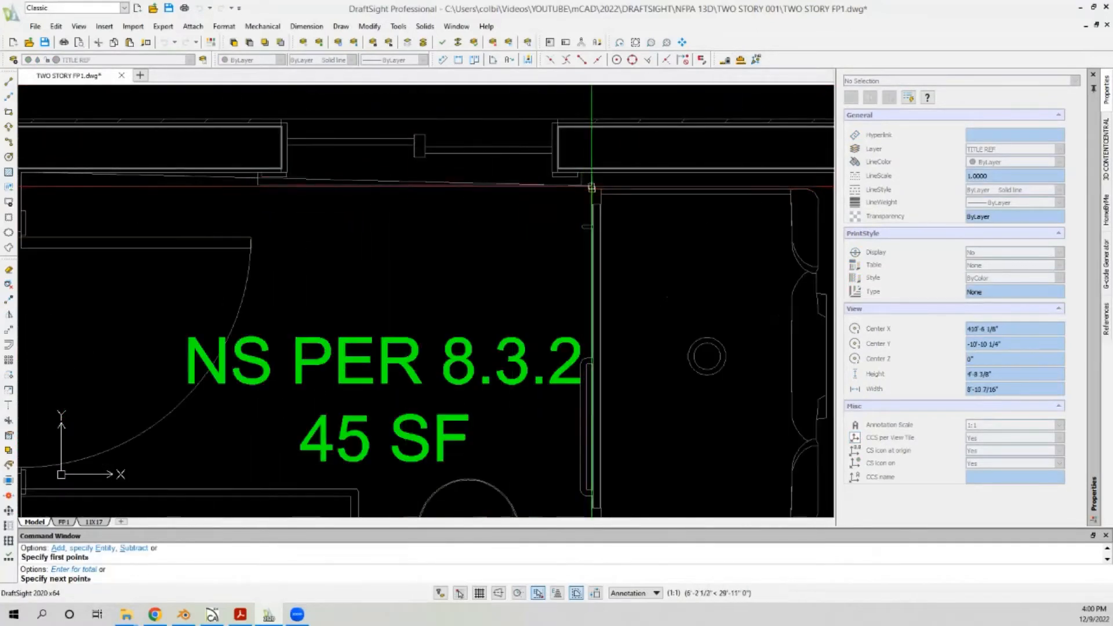
pyautogui.scroll(-2, 312, 173)
pyautogui.scroll(3, 627, 172)
pyautogui.click(664, 173)
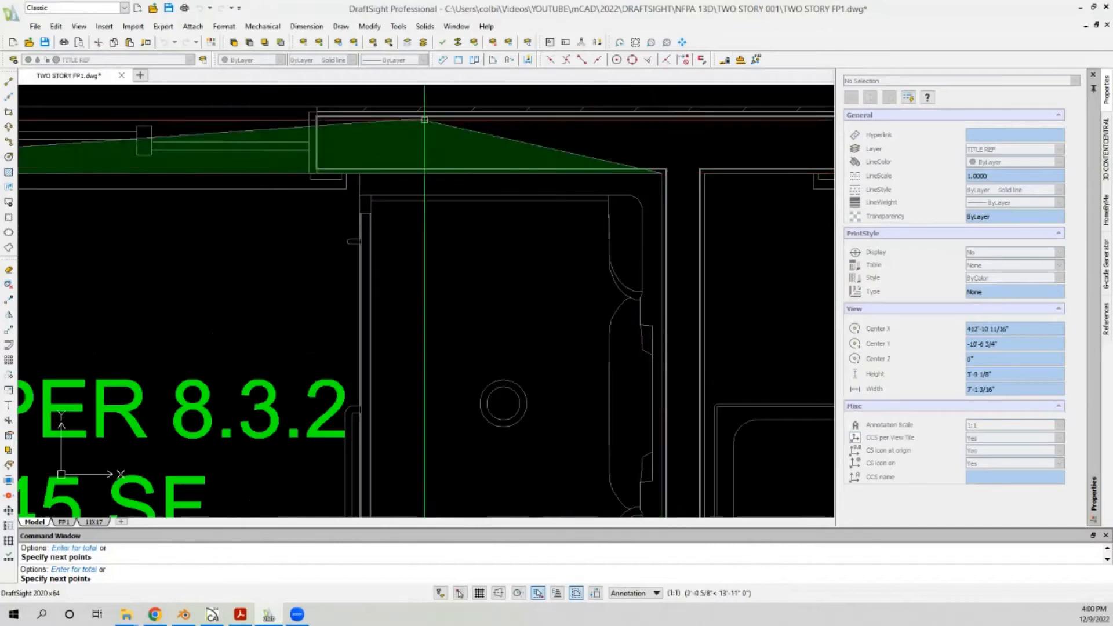
pyautogui.scroll(-4, 416, 119)
pyautogui.scroll(1, 518, 395)
pyautogui.scroll(3, 518, 398)
pyautogui.click(515, 315)
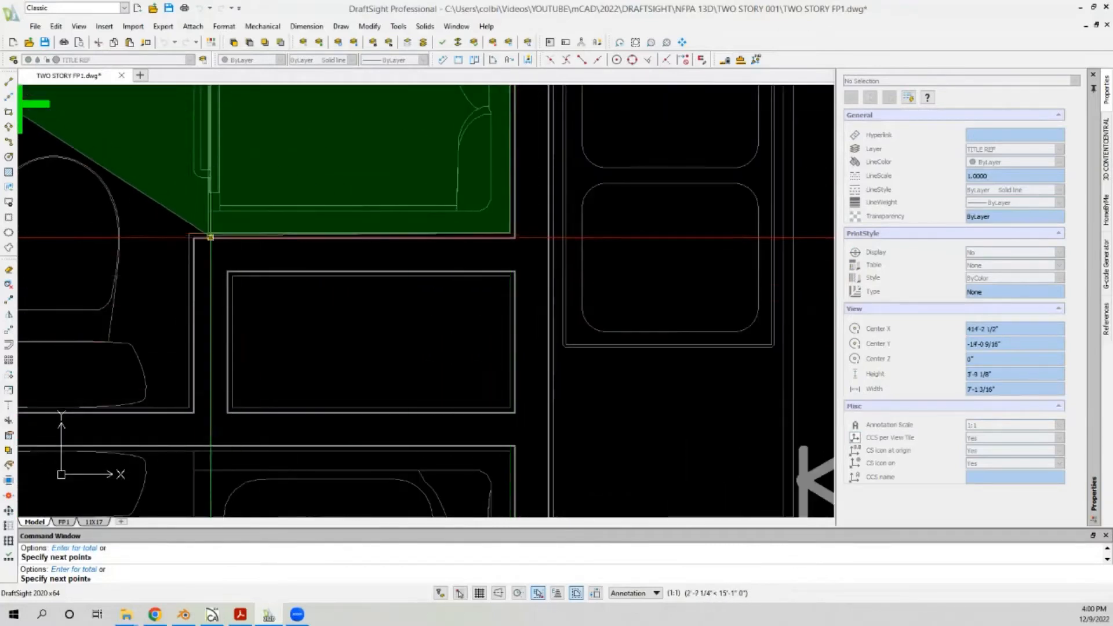
pyautogui.click(189, 234)
pyautogui.click(189, 408)
pyautogui.scroll(-4, 388, 299)
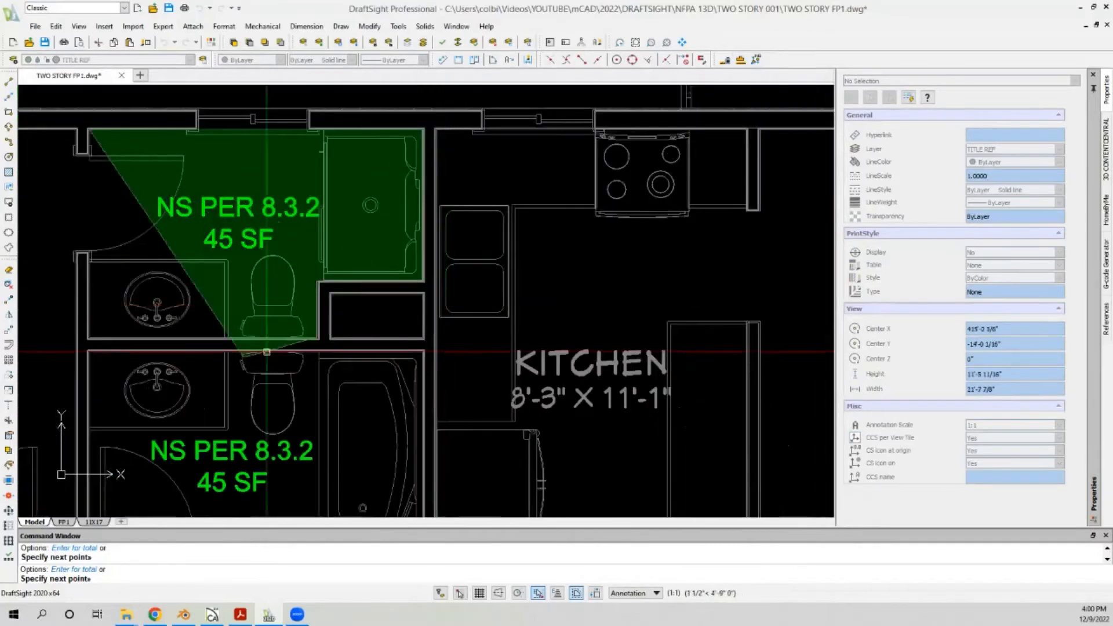
pyautogui.scroll(4, 43, 345)
pyautogui.scroll(2, 149, 293)
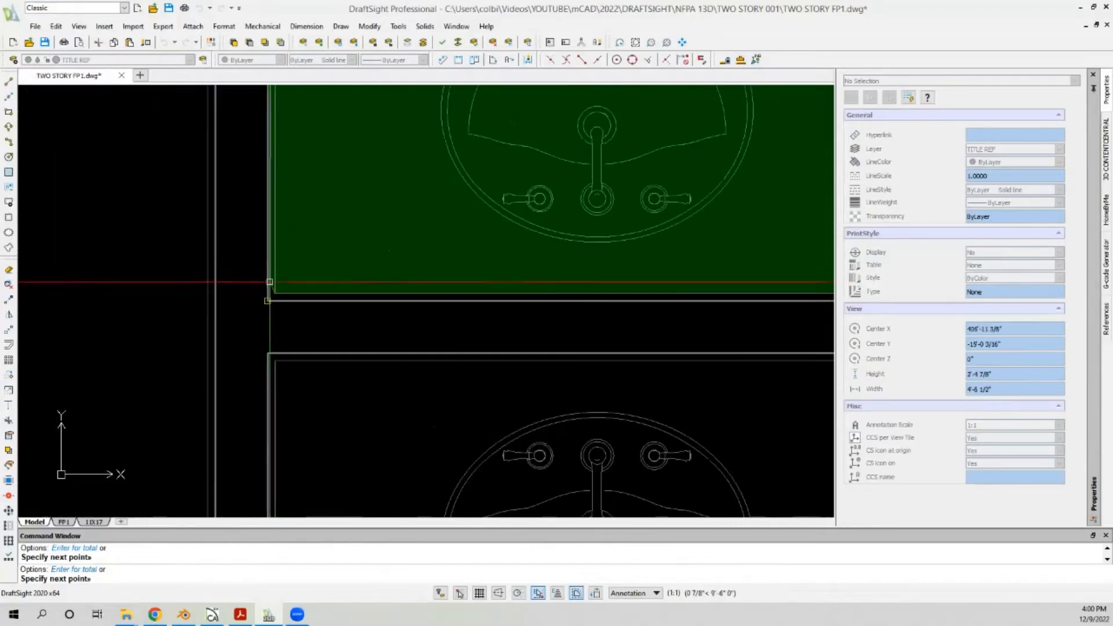
pyautogui.press('Return')
# Step: Measure the area of the lower-floor bathroom between the laundry and the bedroom from its four inner corners
pyautogui.scroll(-13, 298, 238)
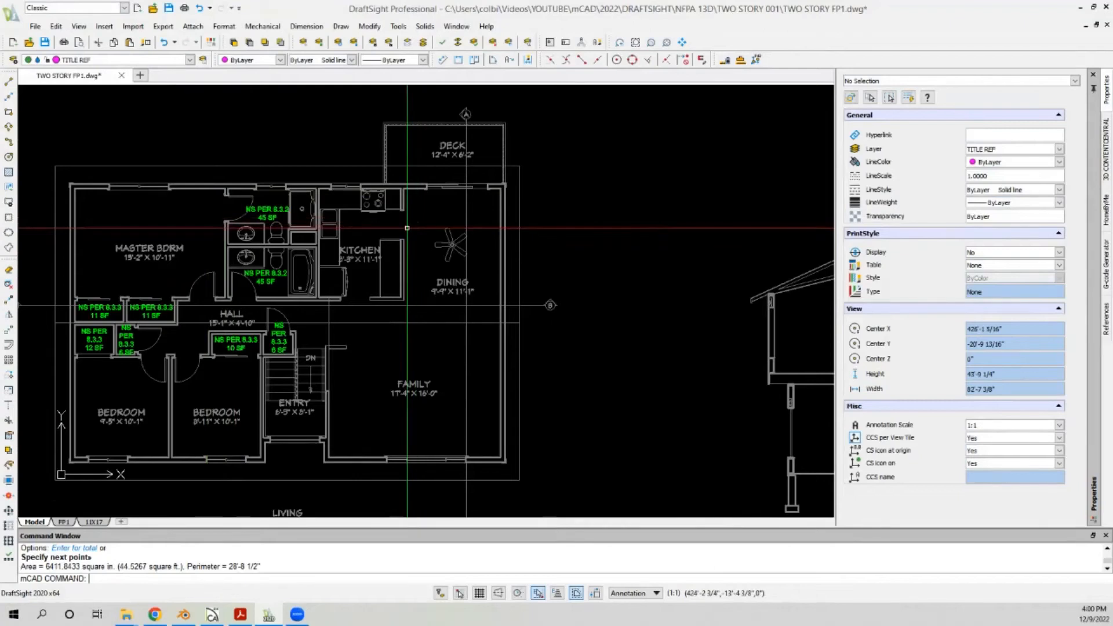
pyautogui.scroll(-5, 522, 219)
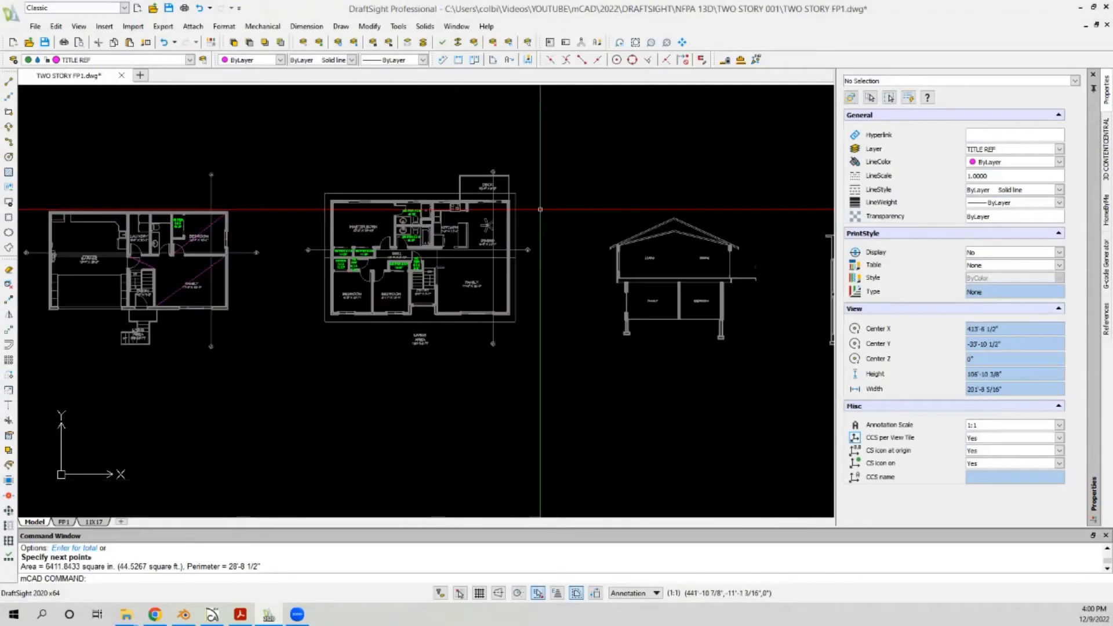
pyautogui.scroll(10, 284, 244)
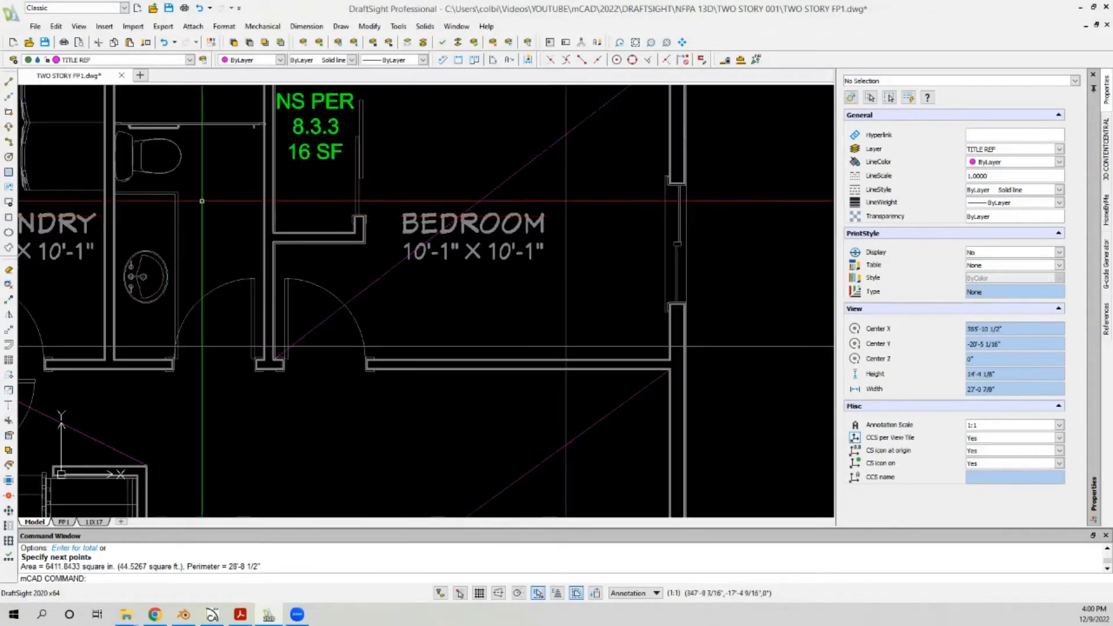
pyautogui.scroll(-2, 653, 369)
pyautogui.click(742, 60)
pyautogui.scroll(7, 323, 174)
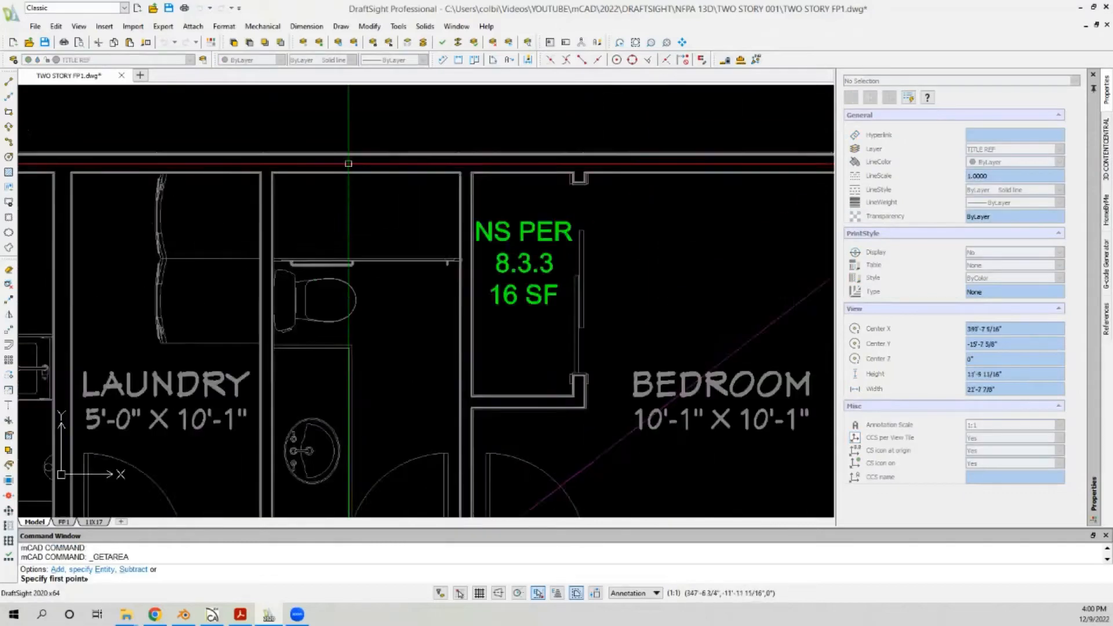
pyautogui.click(246, 172)
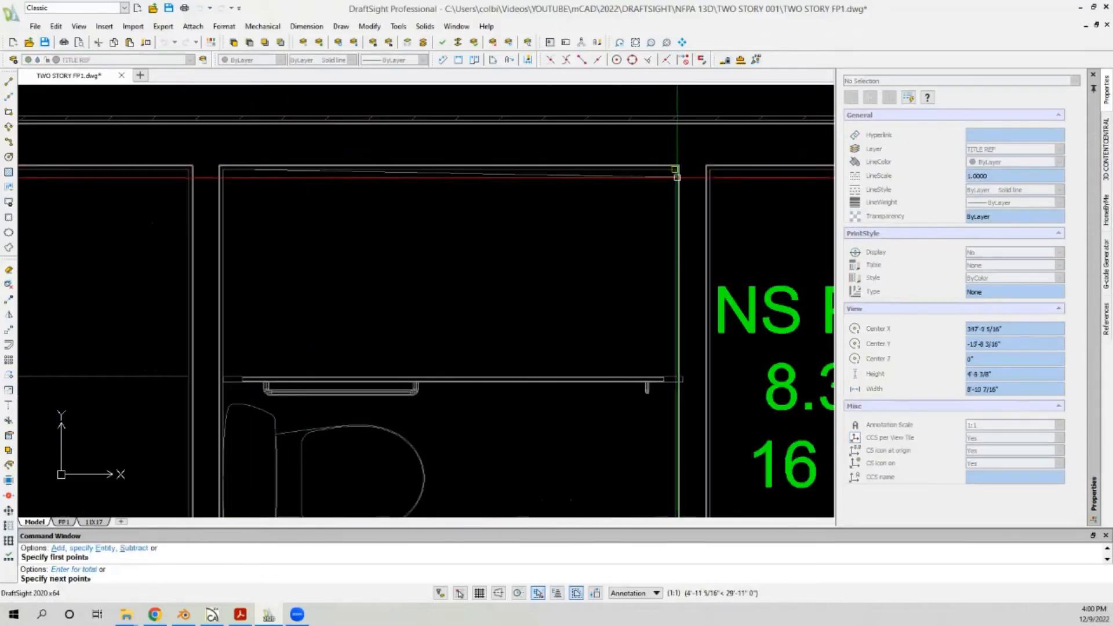
pyautogui.click(677, 169)
pyautogui.scroll(-3, 580, 168)
pyautogui.scroll(-6, 564, 275)
pyautogui.scroll(5, 584, 415)
pyautogui.scroll(2, 571, 294)
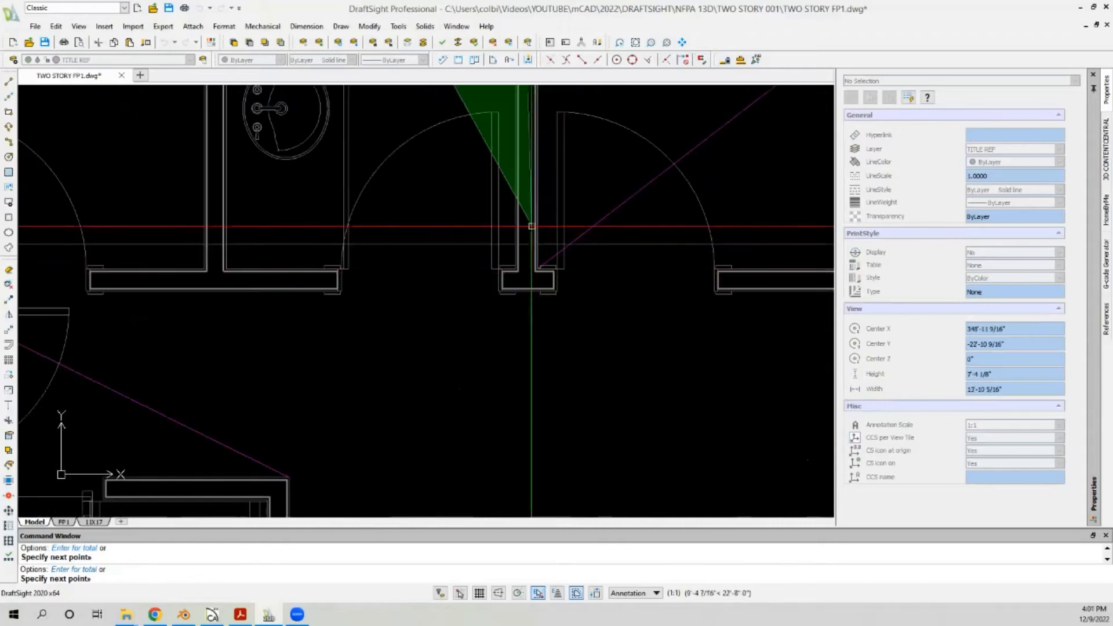
pyautogui.click(516, 267)
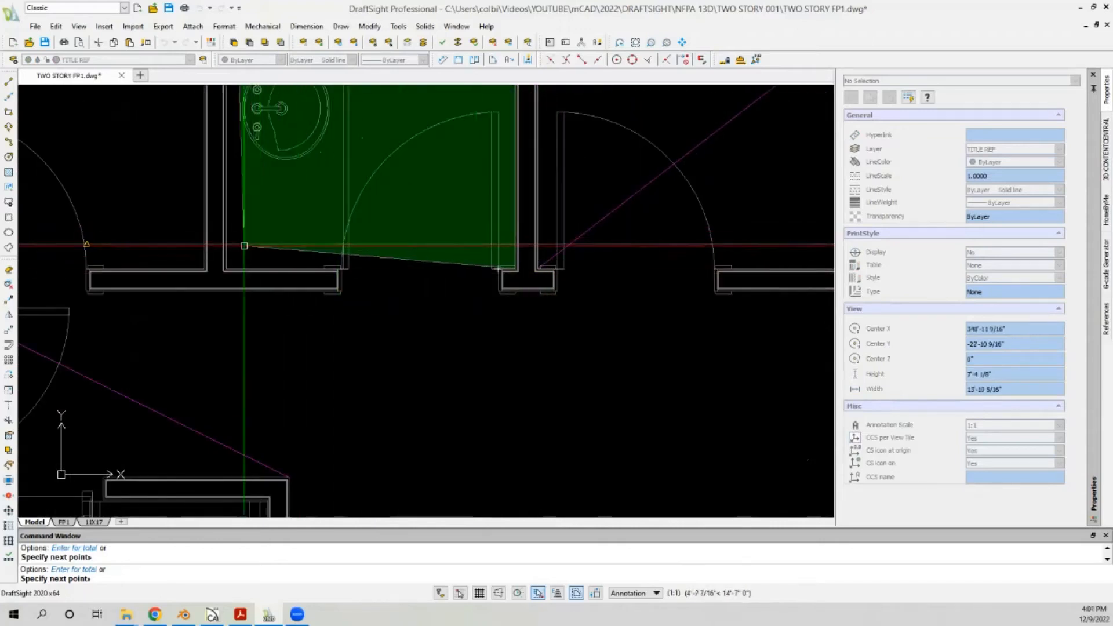
pyautogui.click(226, 269)
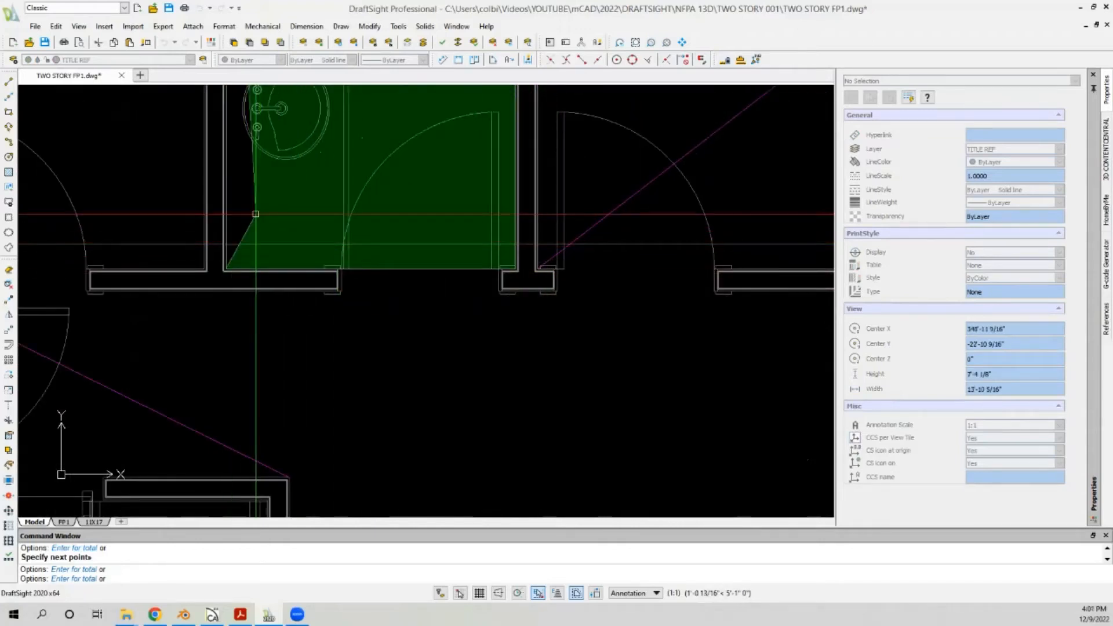
pyautogui.press('Return')
pyautogui.scroll(-8, 471, 241)
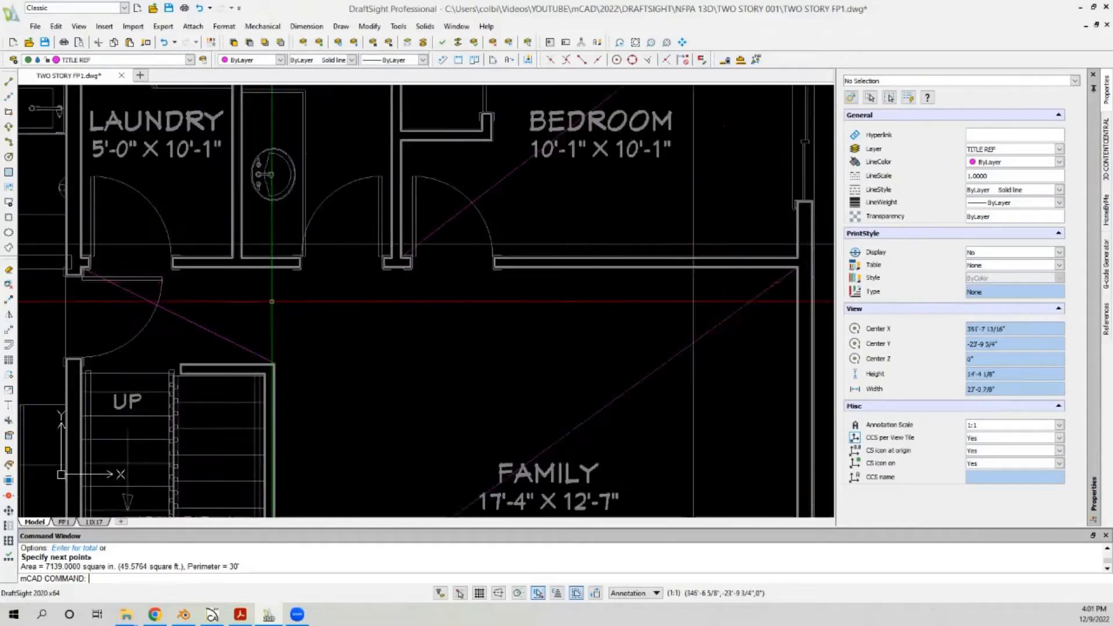
pyautogui.scroll(9, 505, 248)
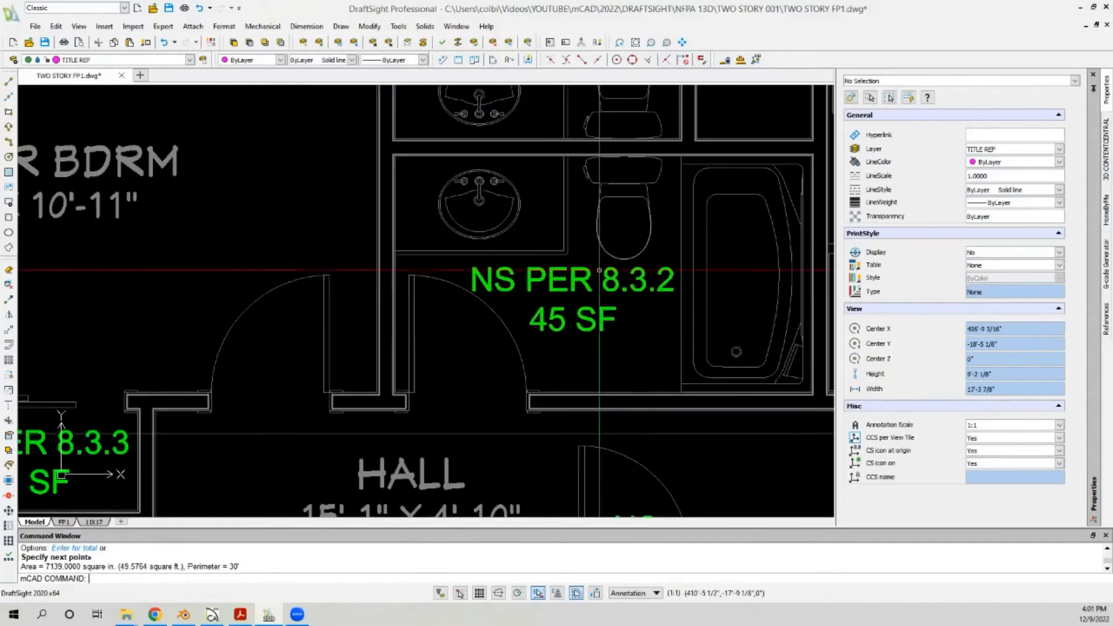
# Step: Copy the "NS PER 8.3.2 45 SF" note from the hall bathroom into the lower-floor bathroom beside the laundry
pyautogui.click(643, 270)
pyautogui.click(571, 286)
pyautogui.click(6, 304)
pyautogui.click(573, 297)
pyautogui.scroll(-8, 667, 239)
pyautogui.scroll(2, 74, 242)
pyautogui.scroll(5, 75, 244)
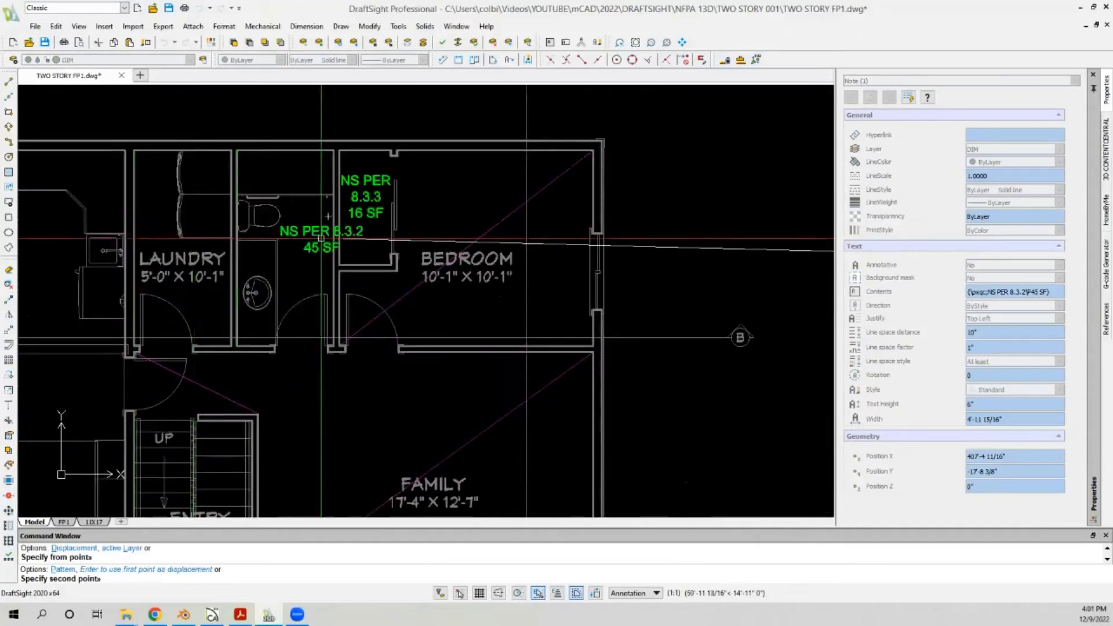
pyautogui.click(258, 244)
pyautogui.press('Escape')
# Step: Set the area in the lower-floor bathroom's note to 50 SF and move the note up above the toilet
pyautogui.doubleClick(252, 264)
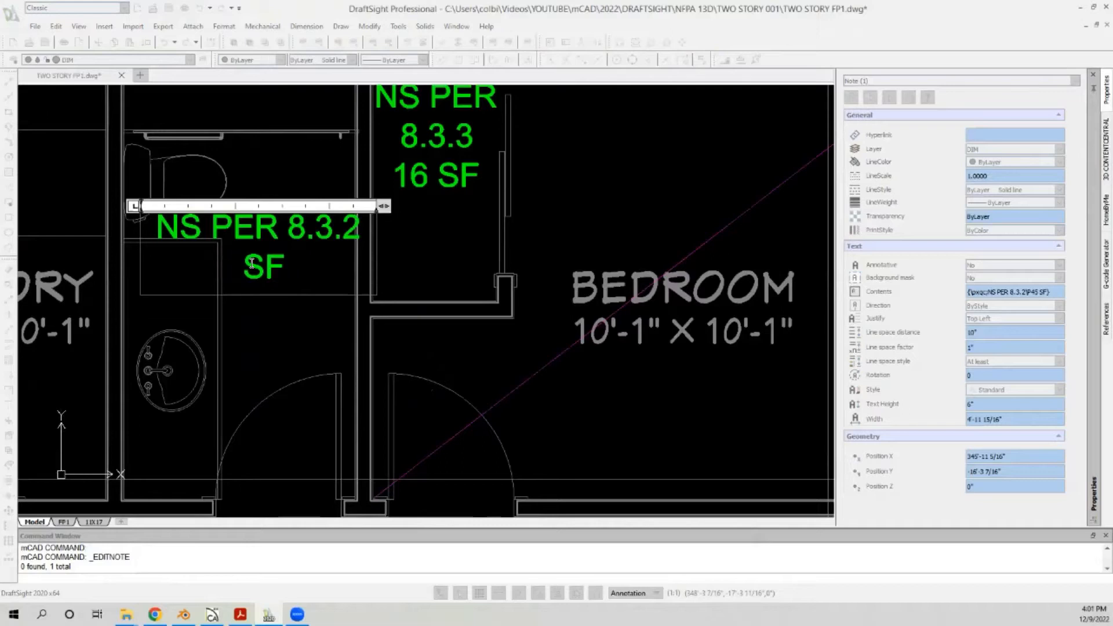
pyautogui.click(309, 345)
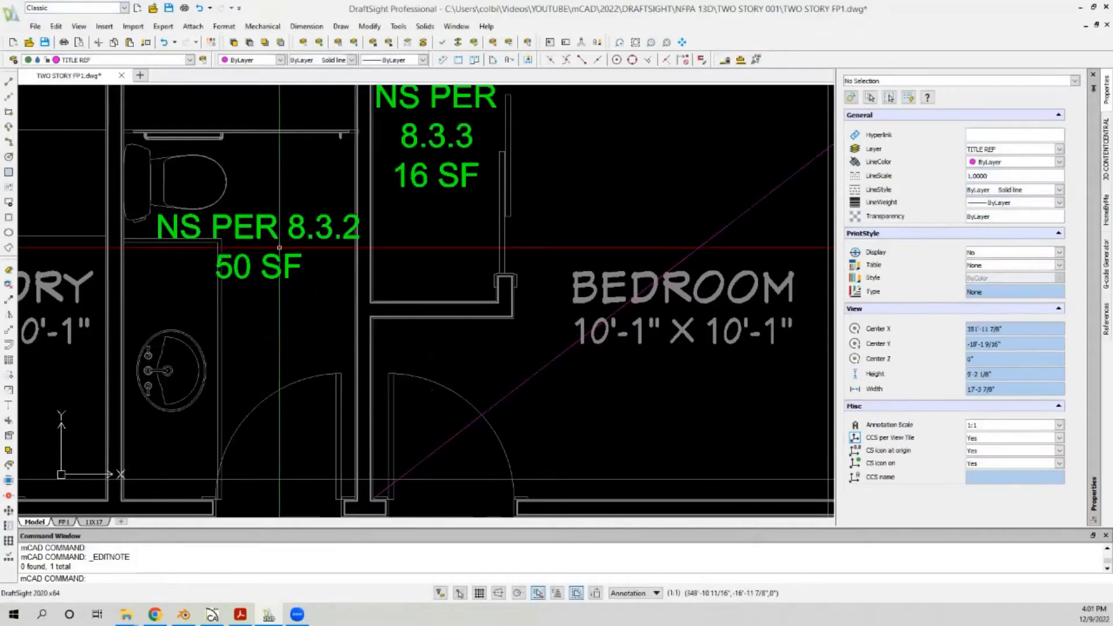
pyautogui.scroll(-2, 279, 248)
pyautogui.click(280, 288)
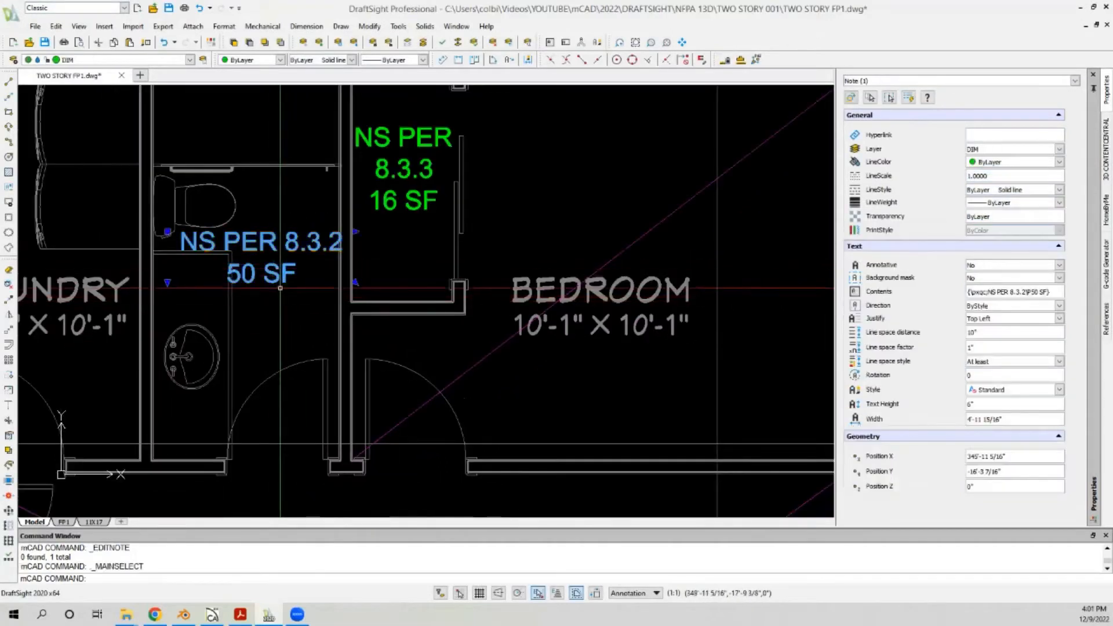
pyautogui.click(8, 330)
pyautogui.scroll(-2, 271, 312)
pyautogui.click(271, 311)
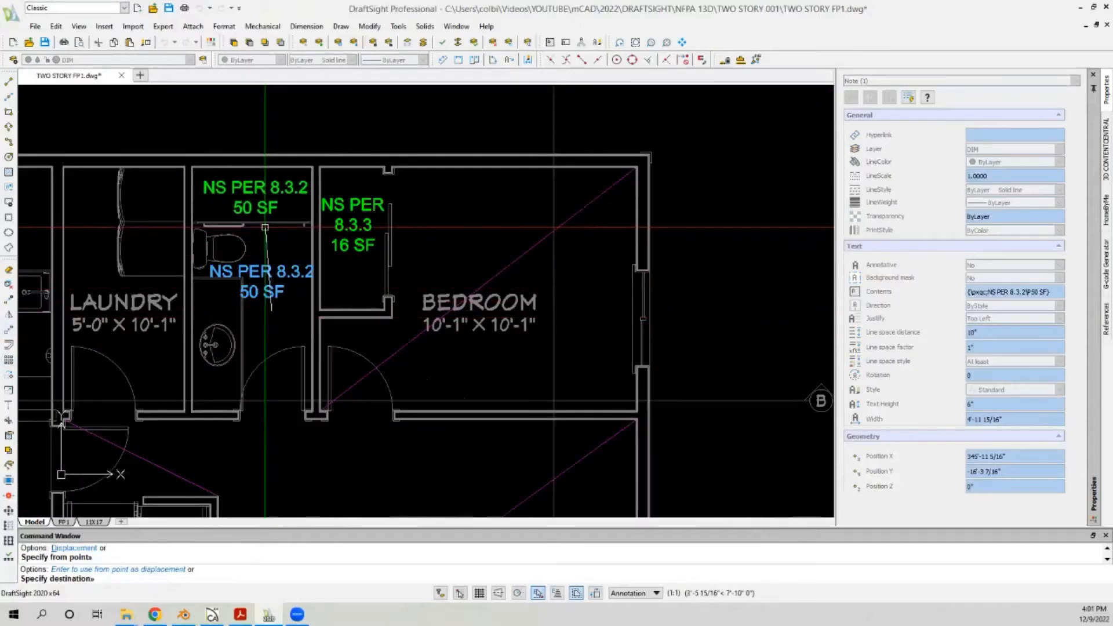
pyautogui.click(265, 227)
# Step: Copy the dashed circle from the template's Ceiling Fan detail onto the center of the dining room fan
pyautogui.scroll(-4, 218, 162)
pyautogui.scroll(-4, 125, 141)
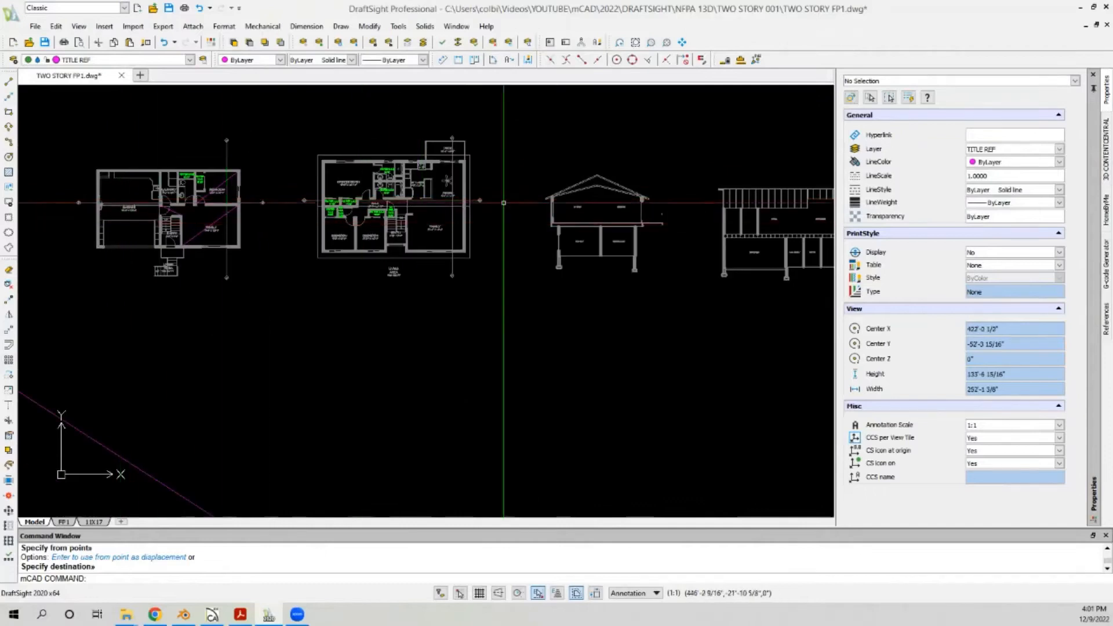
pyautogui.scroll(1, 504, 203)
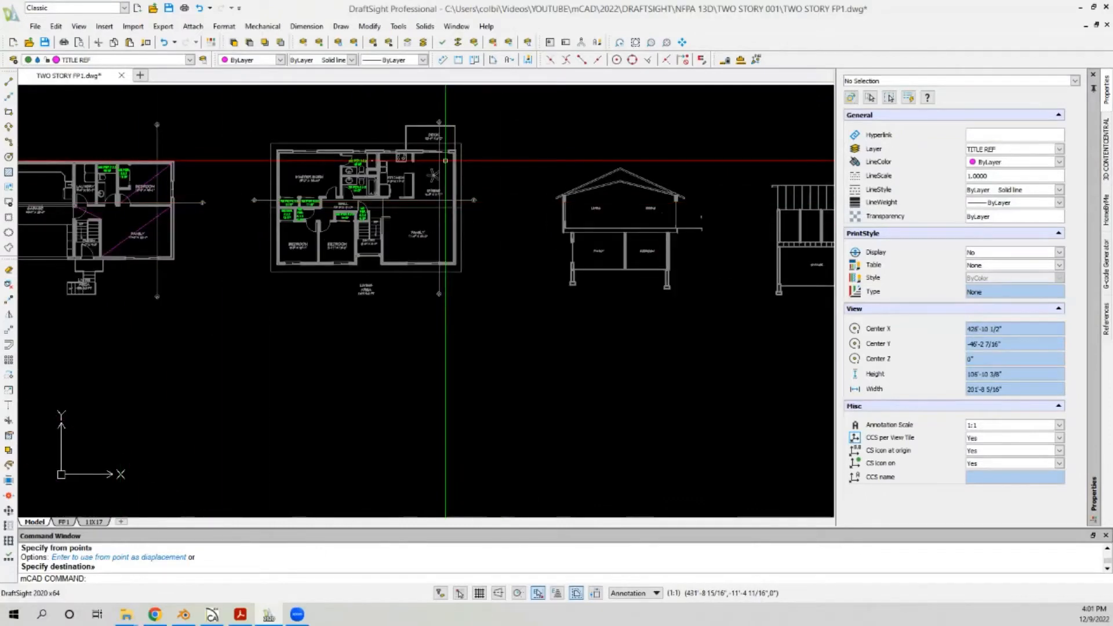
pyautogui.scroll(7, 445, 161)
pyautogui.scroll(-4, 475, 192)
pyautogui.scroll(-9, 475, 191)
pyautogui.scroll(14, 202, 242)
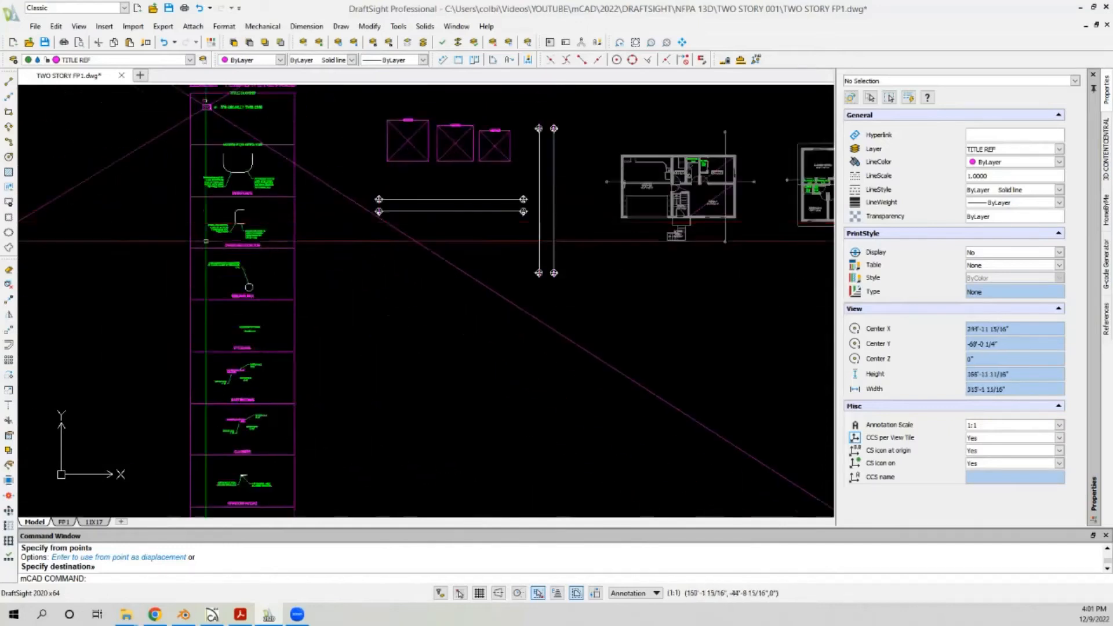
pyautogui.scroll(-2, 373, 360)
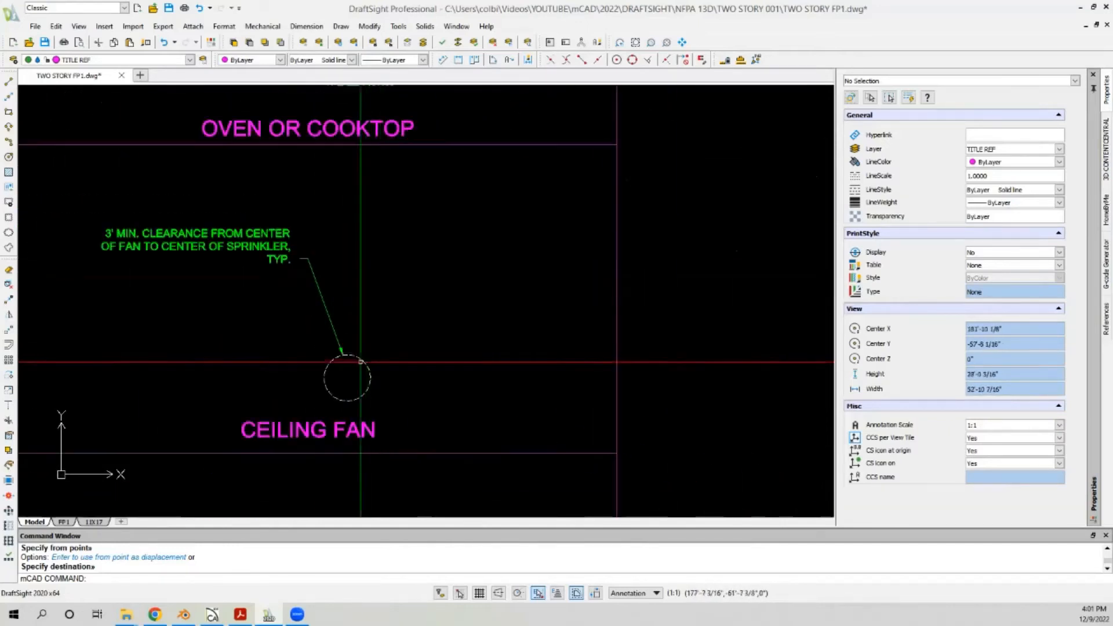
pyautogui.scroll(2, 361, 366)
pyautogui.moveTo(360, 364); pyautogui.dragTo(268, 395)
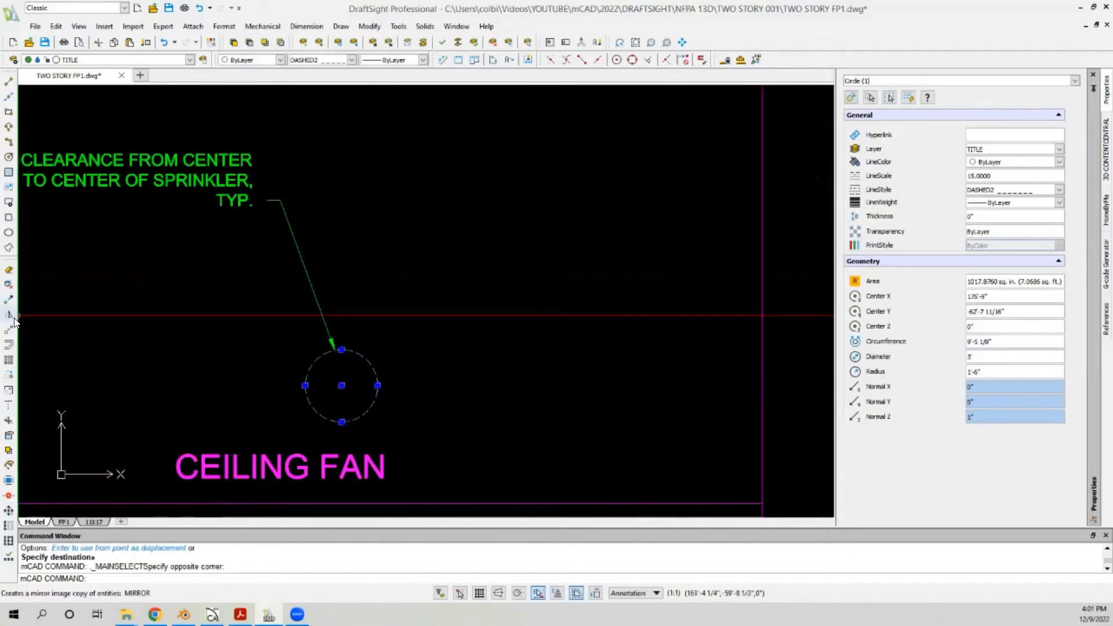
pyautogui.click(10, 300)
pyautogui.click(342, 386)
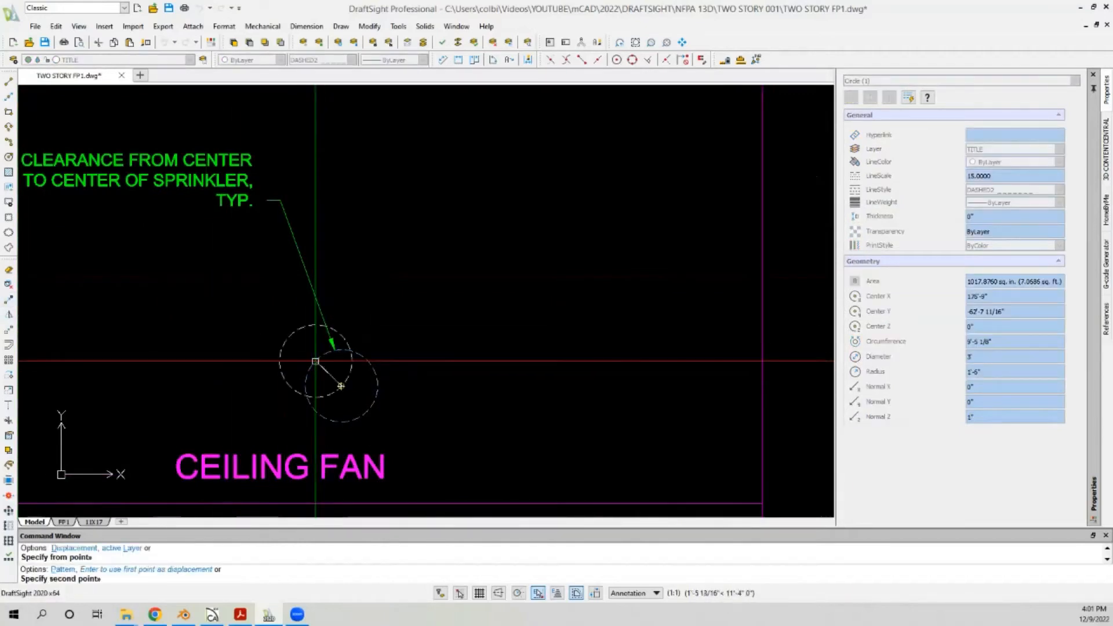
pyautogui.scroll(-9, 66, 371)
pyautogui.scroll(-5, 56, 374)
pyautogui.scroll(8, 260, 331)
pyautogui.scroll(-3, 214, 310)
pyautogui.scroll(3, 525, 281)
pyautogui.scroll(6, 322, 244)
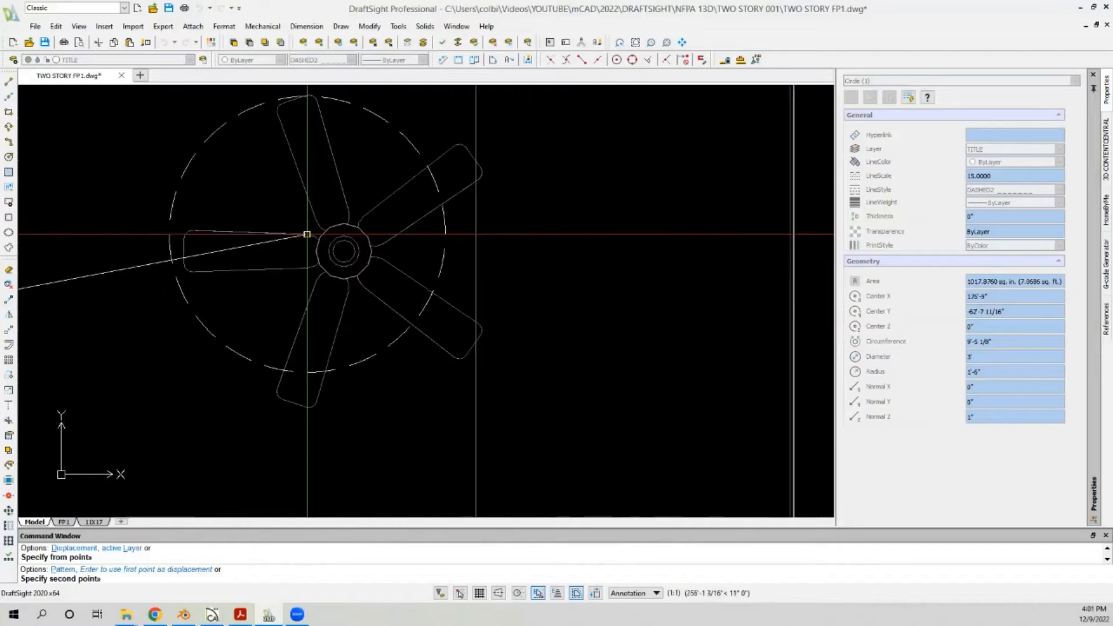
pyautogui.click(350, 252)
pyautogui.scroll(-10, 371, 261)
pyautogui.press('Escape')
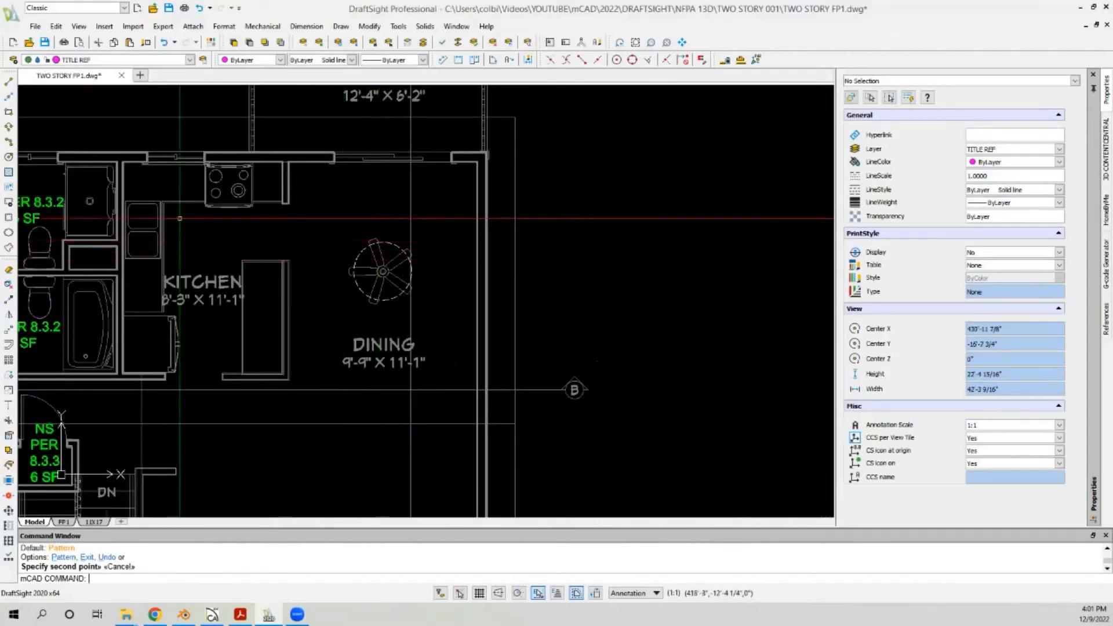
# Step: Draw an 18" vertical guide line down from the front left corner of the kitchen range, with Ortho on
pyautogui.scroll(-3, 354, 207)
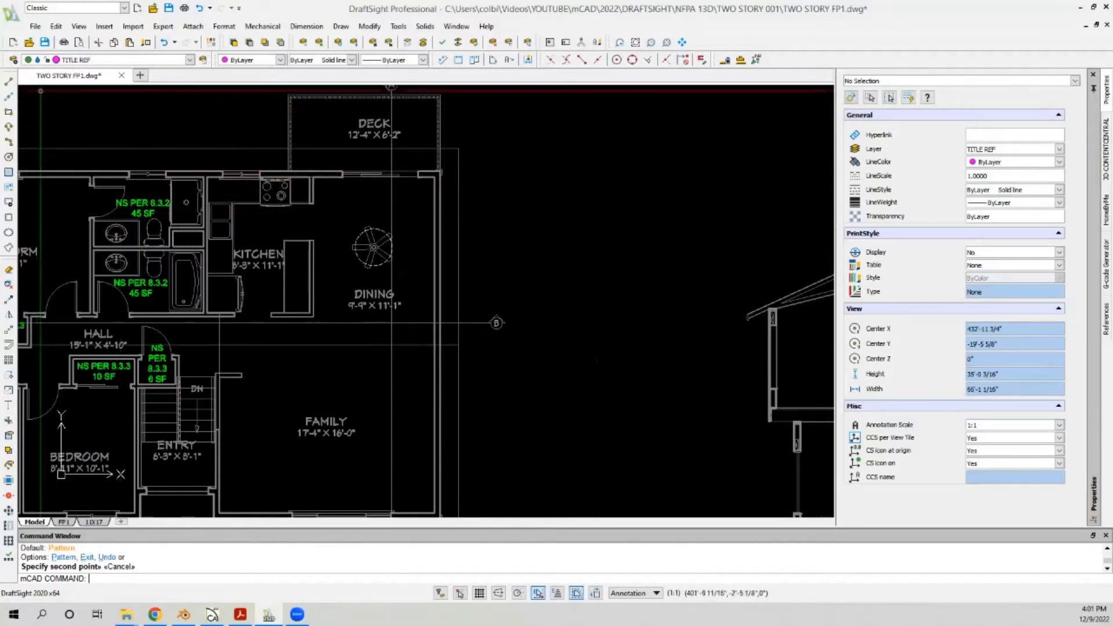
pyautogui.click(11, 83)
pyautogui.scroll(10, 344, 172)
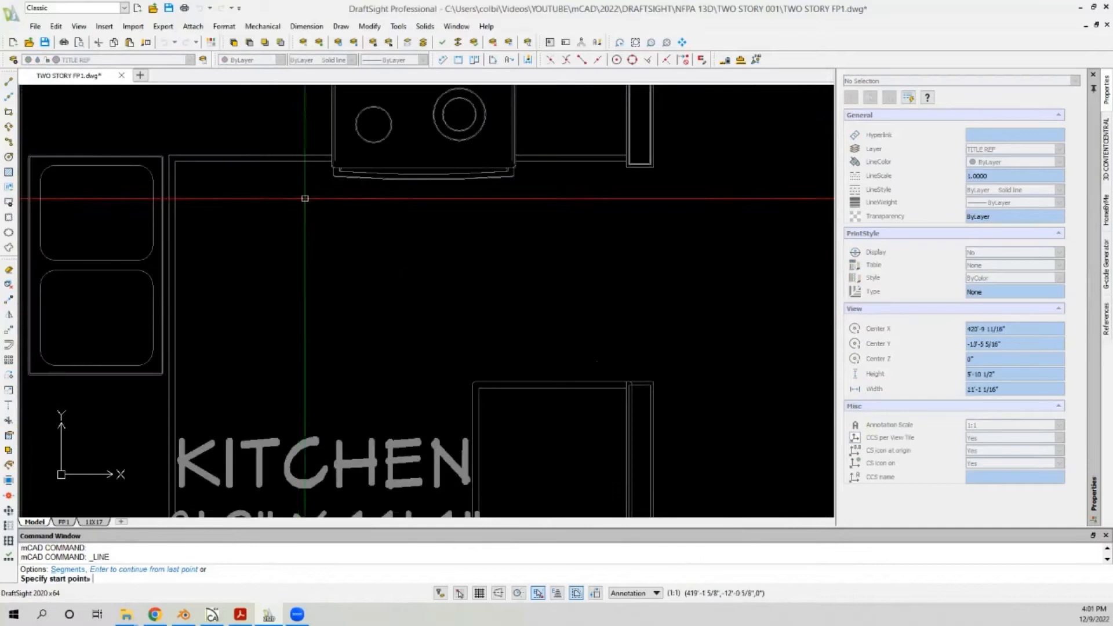
pyautogui.scroll(3, 344, 162)
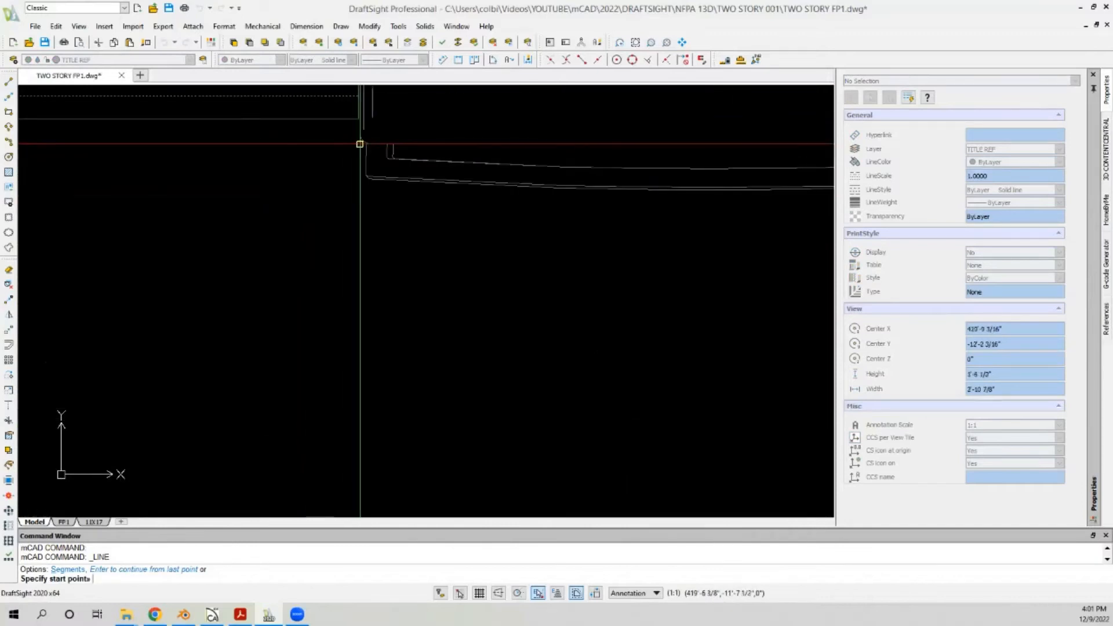
pyautogui.click(360, 141)
pyautogui.scroll(-4, 260, 197)
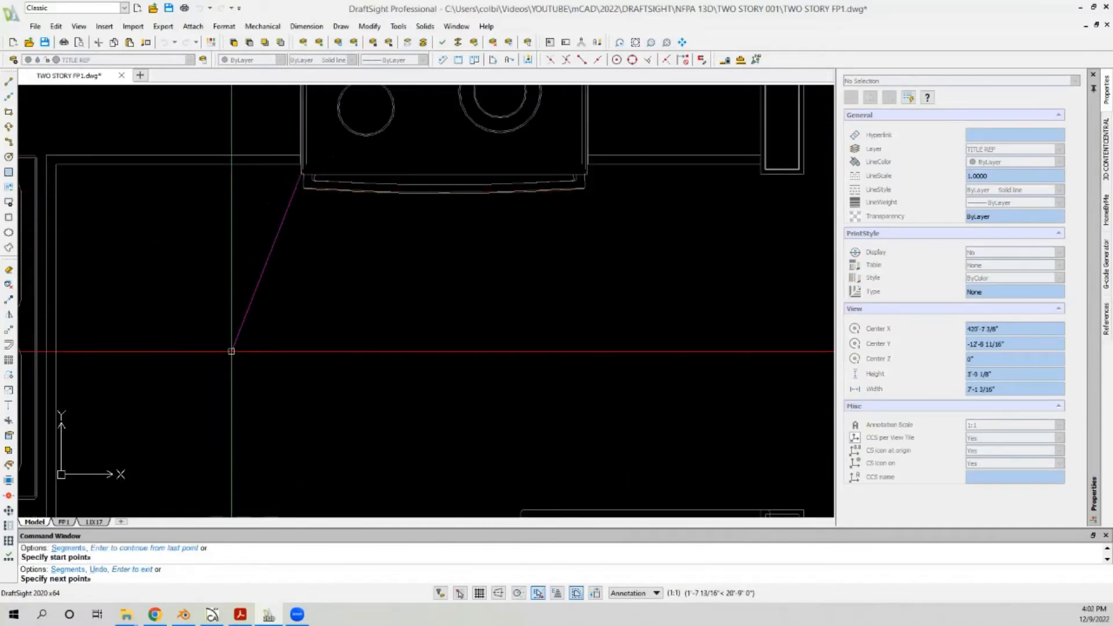
pyautogui.press('F8')
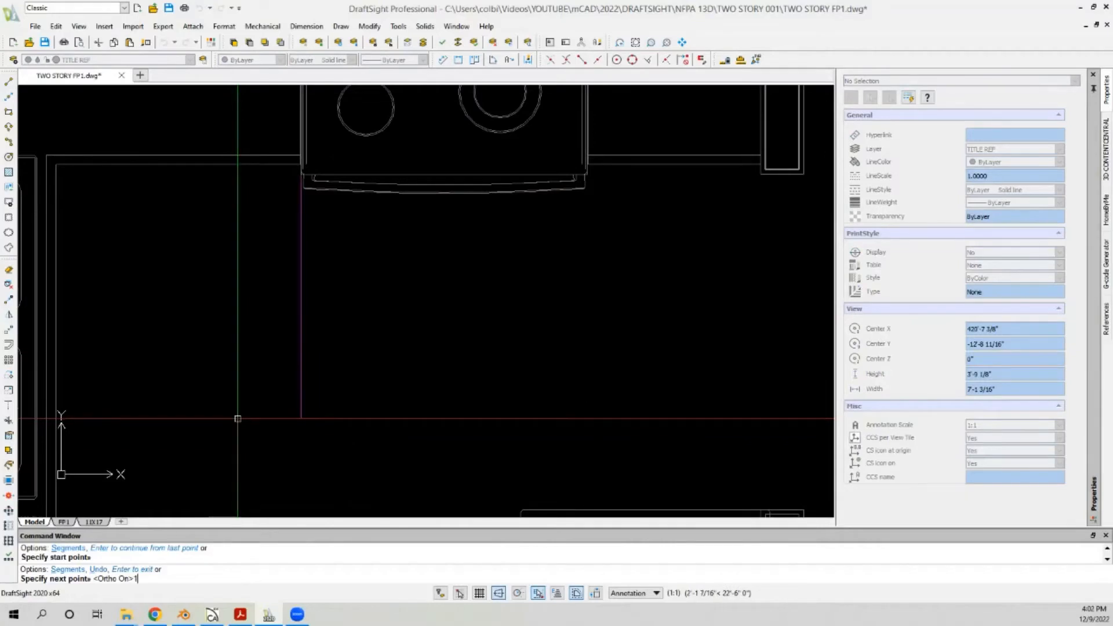
pyautogui.scroll(-4, 174, 377)
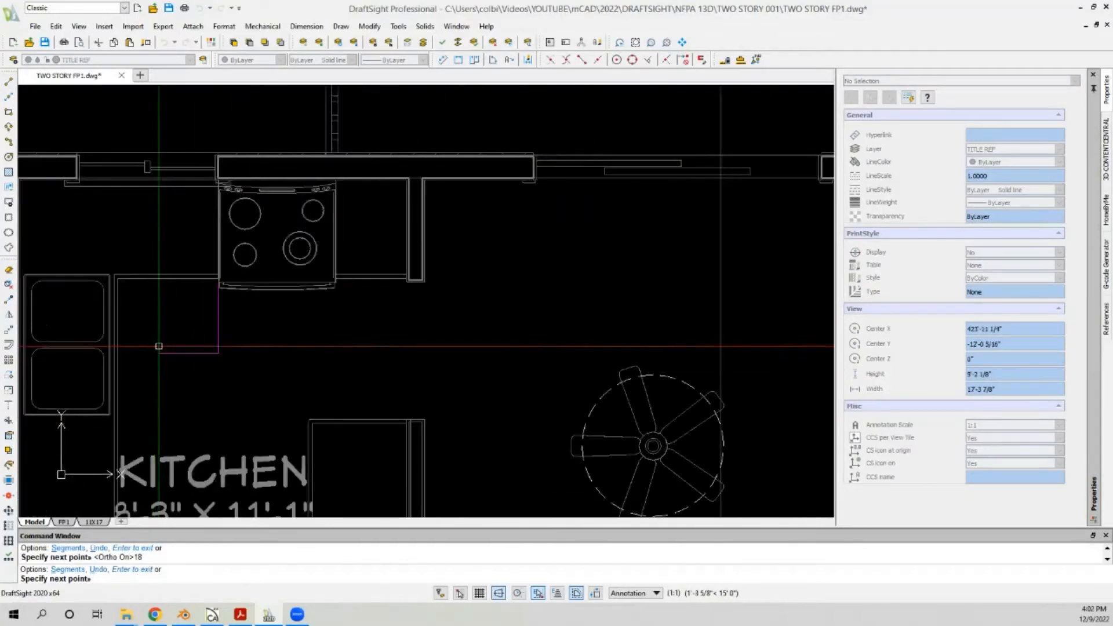
pyautogui.press('Escape')
# Step: Draw a matching 18" vertical guide line down from the range's front right corner
pyautogui.click(8, 81)
pyautogui.scroll(5, 336, 278)
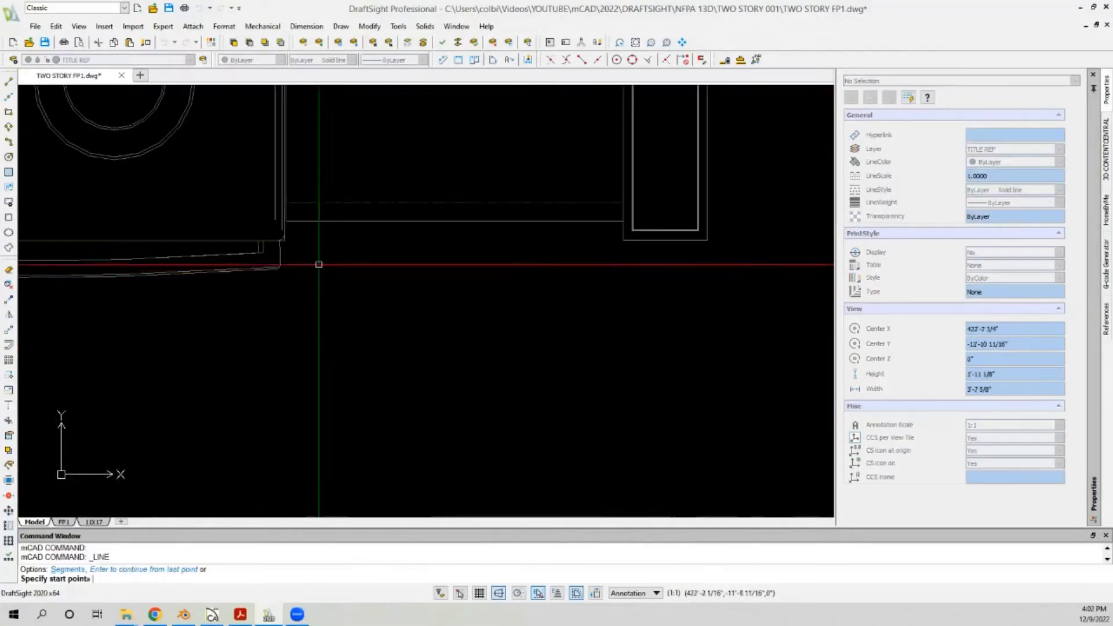
pyautogui.click(299, 242)
pyautogui.scroll(-3, 340, 252)
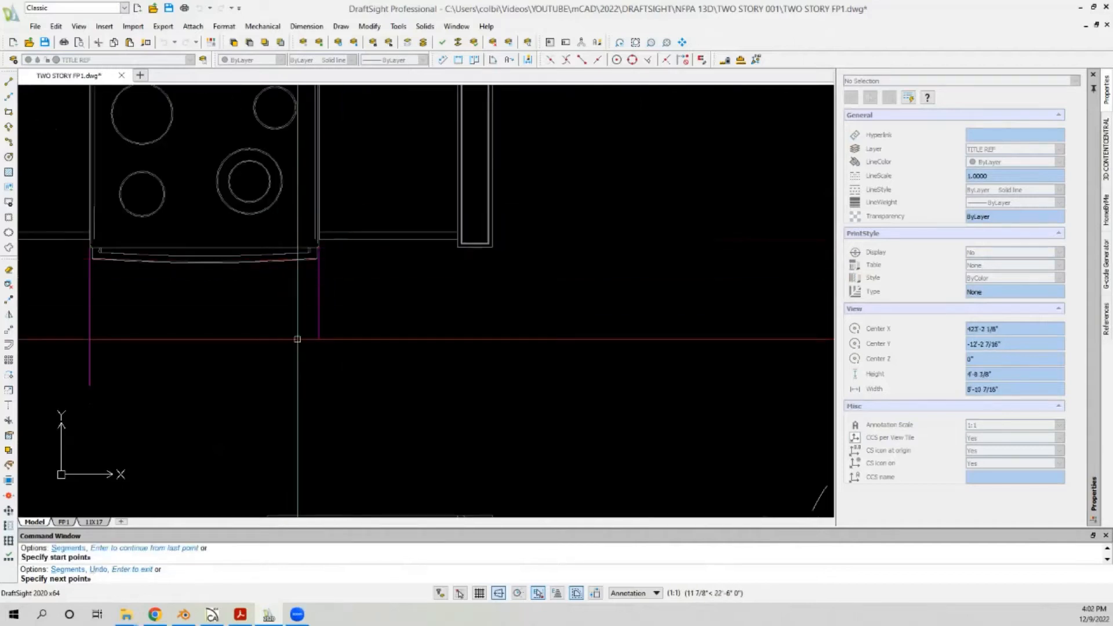
pyautogui.scroll(-15, 301, 336)
pyautogui.press('Escape')
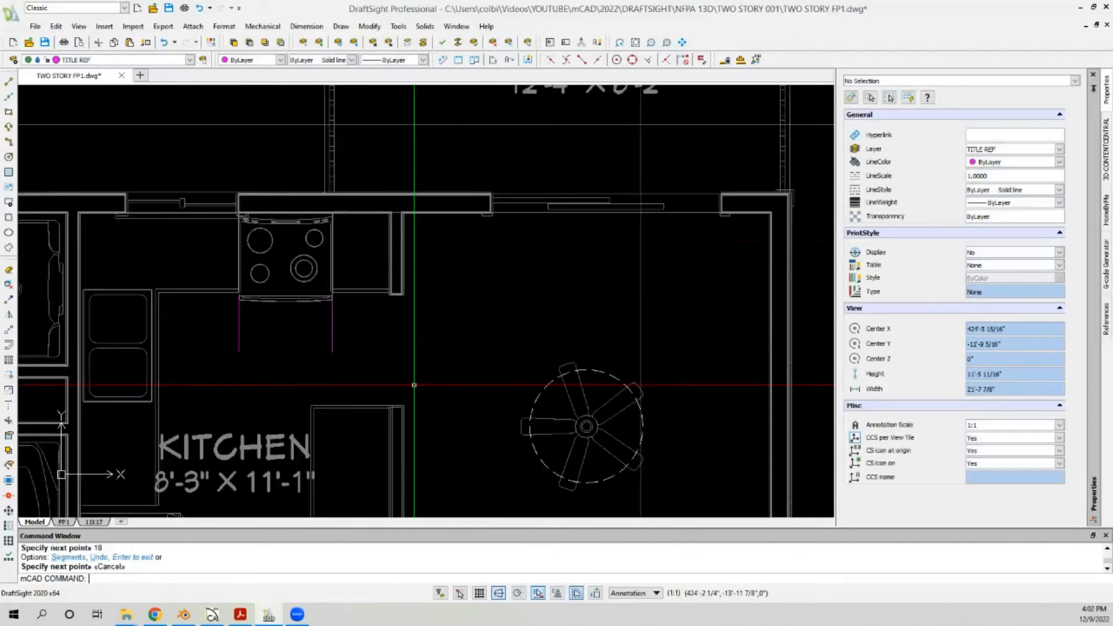
# Step: Copy the dashed clearance outline from the template's Oven or Cooktop detail to the empty area above the upper floor plan
pyautogui.scroll(9, 253, 370)
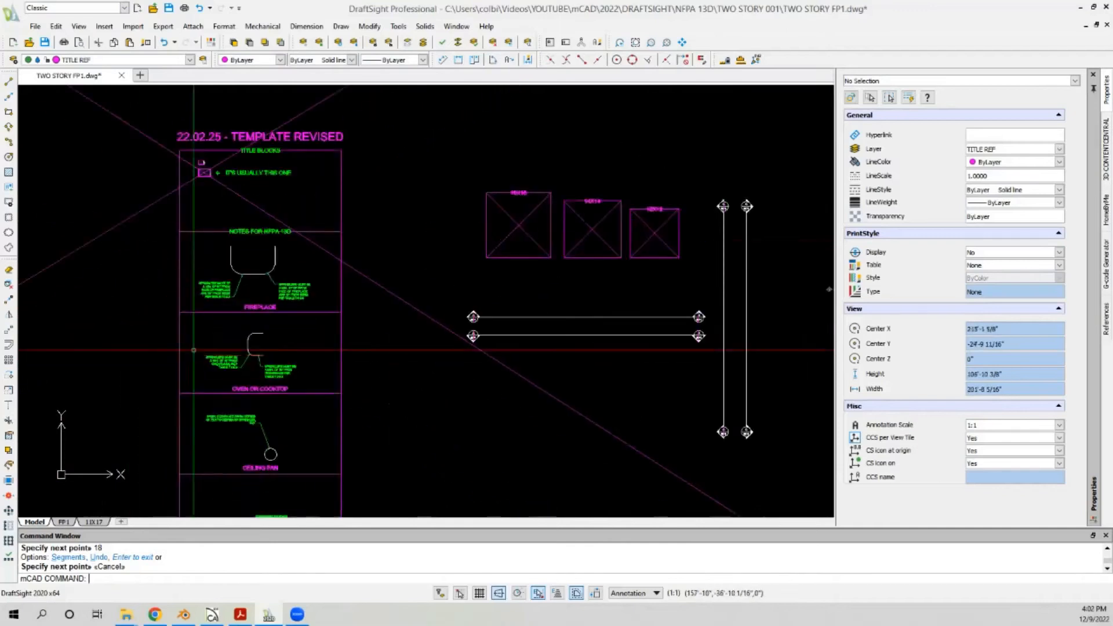
pyautogui.click(311, 305)
pyautogui.click(225, 392)
pyautogui.scroll(-1, 246, 356)
pyautogui.scroll(4, 260, 387)
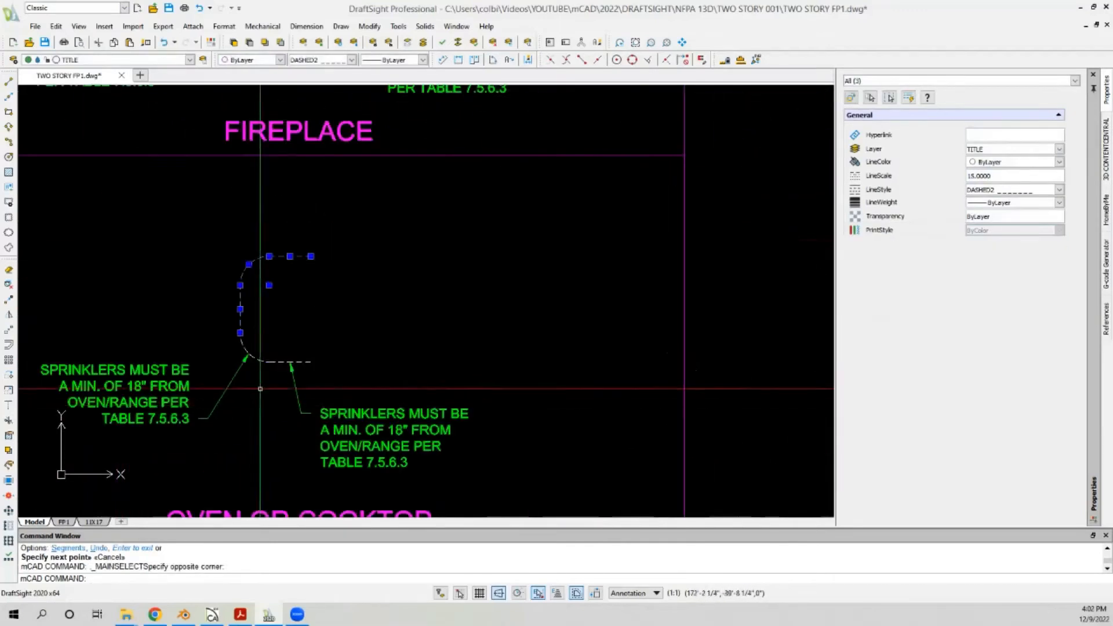
pyautogui.click(233, 329)
pyautogui.click(338, 357)
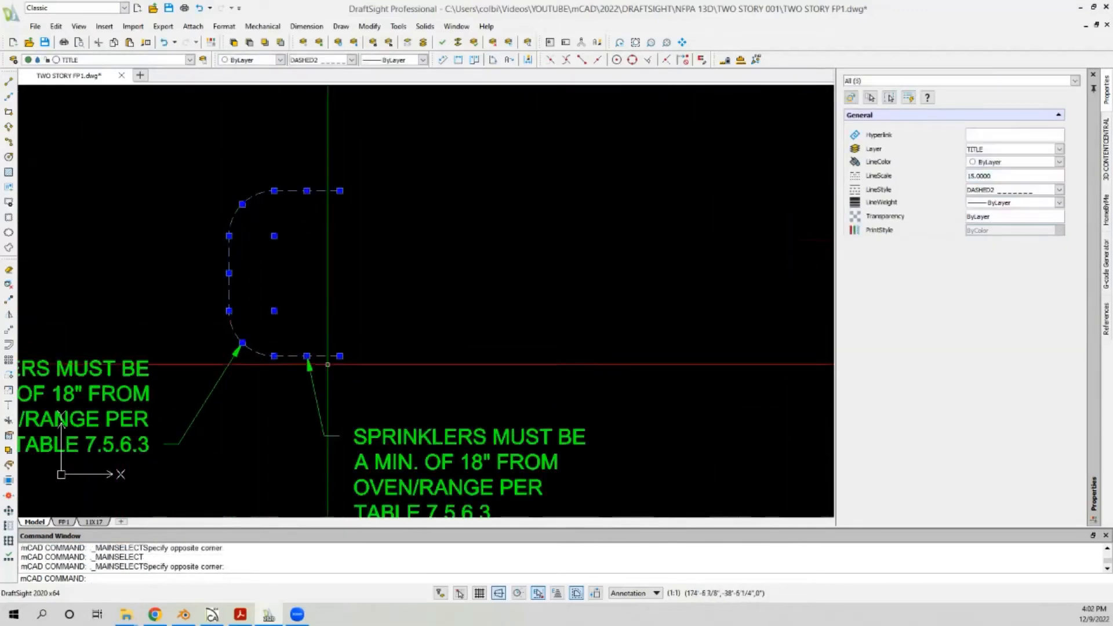
pyautogui.click(8, 299)
pyautogui.click(261, 295)
pyautogui.scroll(-7, 261, 294)
pyautogui.scroll(3, 437, 260)
pyautogui.scroll(3, 436, 261)
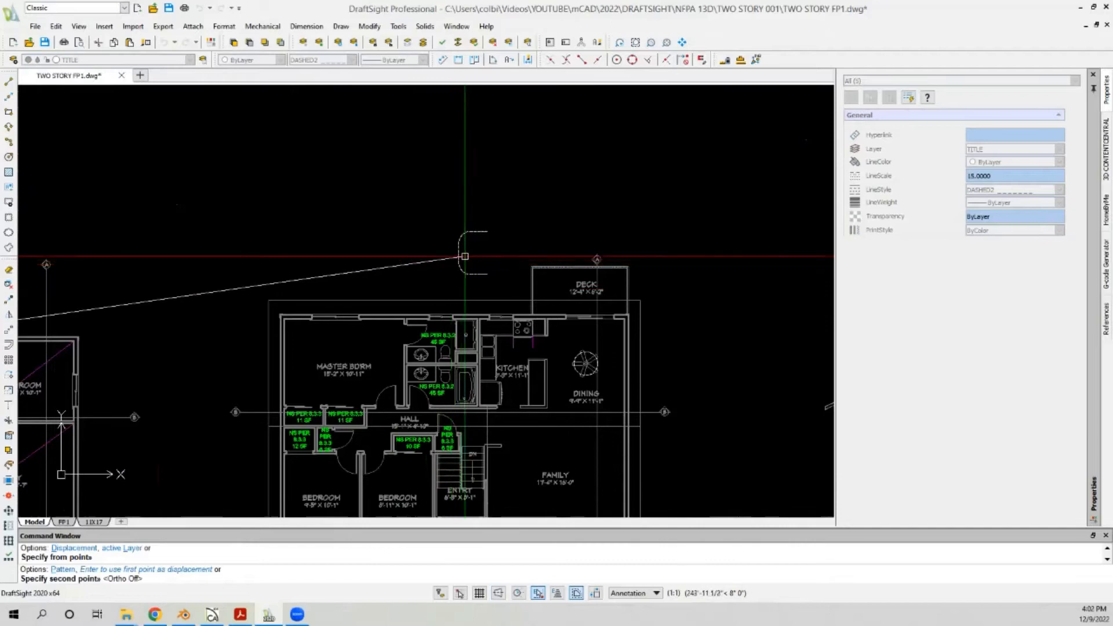
pyautogui.scroll(3, 467, 256)
pyautogui.press('F8')
pyautogui.press('Escape')
# Step: Rotate the copied clearance outline a quarter turn counterclockwise so that its open side faces up
pyautogui.moveTo(534, 182); pyautogui.dragTo(435, 323)
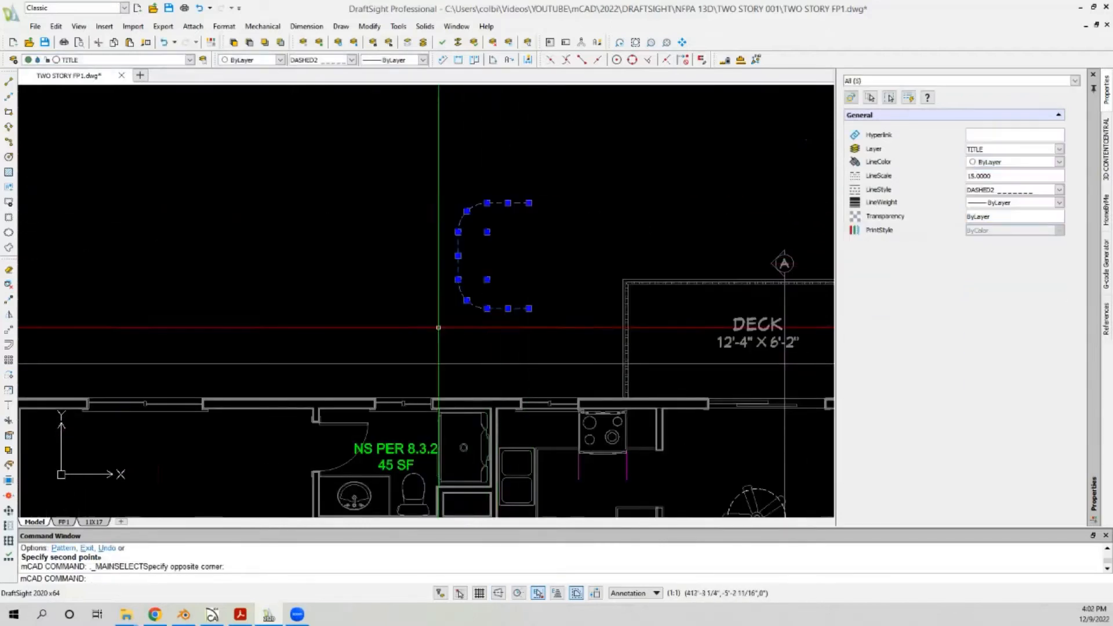
pyautogui.click(9, 375)
pyautogui.click(508, 262)
pyautogui.press('F8')
pyautogui.click(525, 156)
pyautogui.scroll(-3, 482, 212)
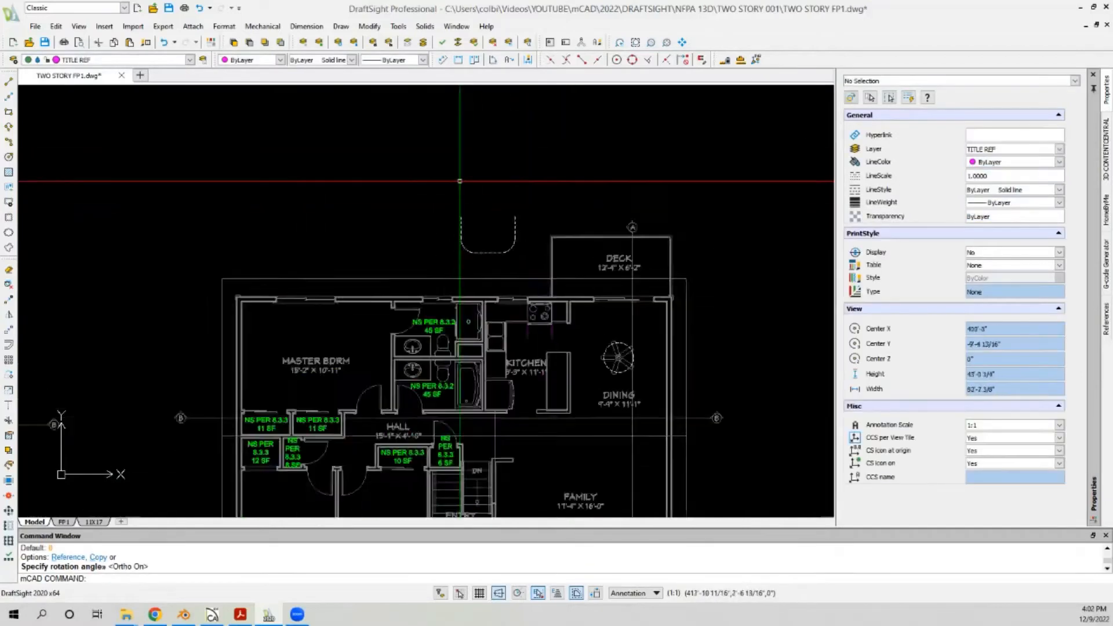
# Step: Move the outline's left side, corner arc and bottom line to the lower end of the range's left guide line
pyautogui.scroll(3, 496, 221)
pyautogui.moveTo(482, 207); pyautogui.dragTo(396, 303)
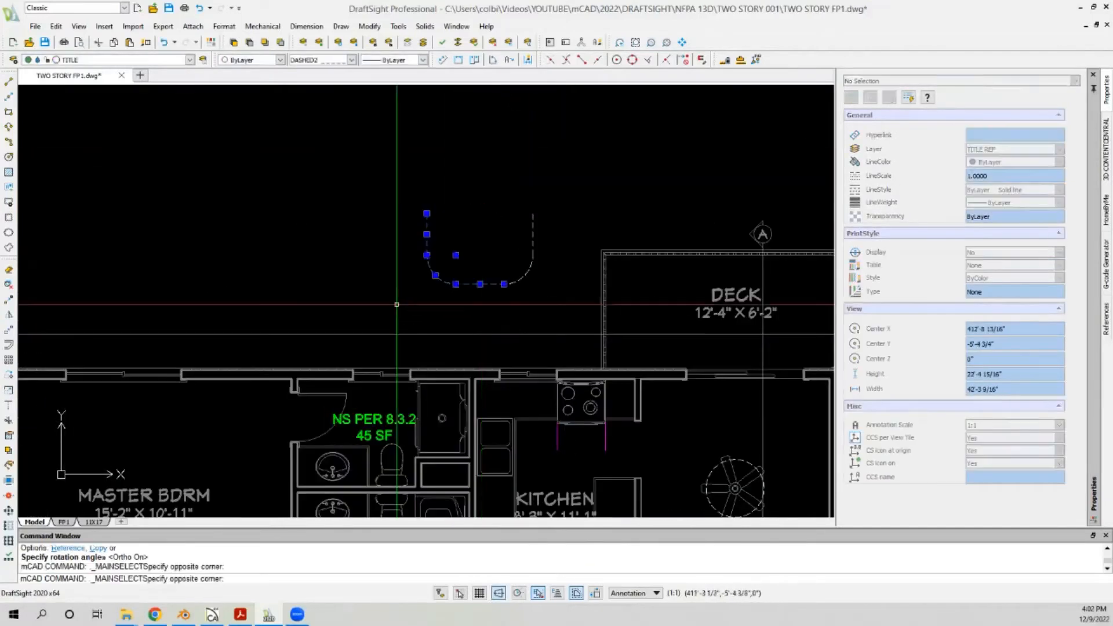
pyautogui.click(9, 329)
pyautogui.scroll(1, 365, 291)
pyautogui.click(456, 284)
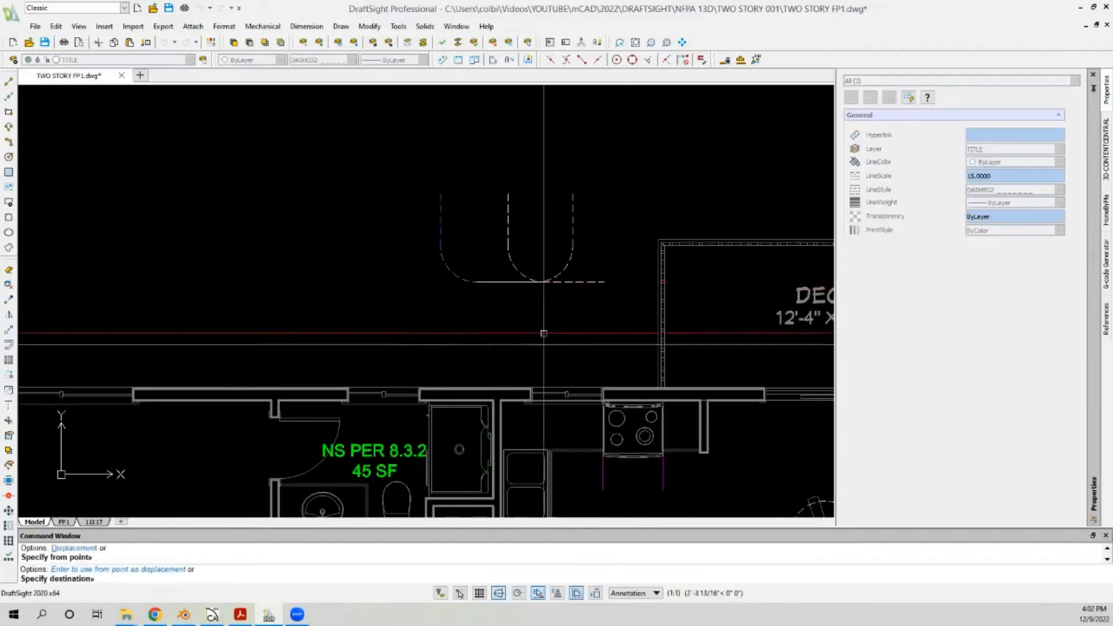
pyautogui.click(605, 472)
# Step: Extend the dashed bottom line of the range clearance to the right guide line
pyautogui.scroll(5, 675, 498)
pyautogui.scroll(2, 668, 429)
pyautogui.click(8, 404)
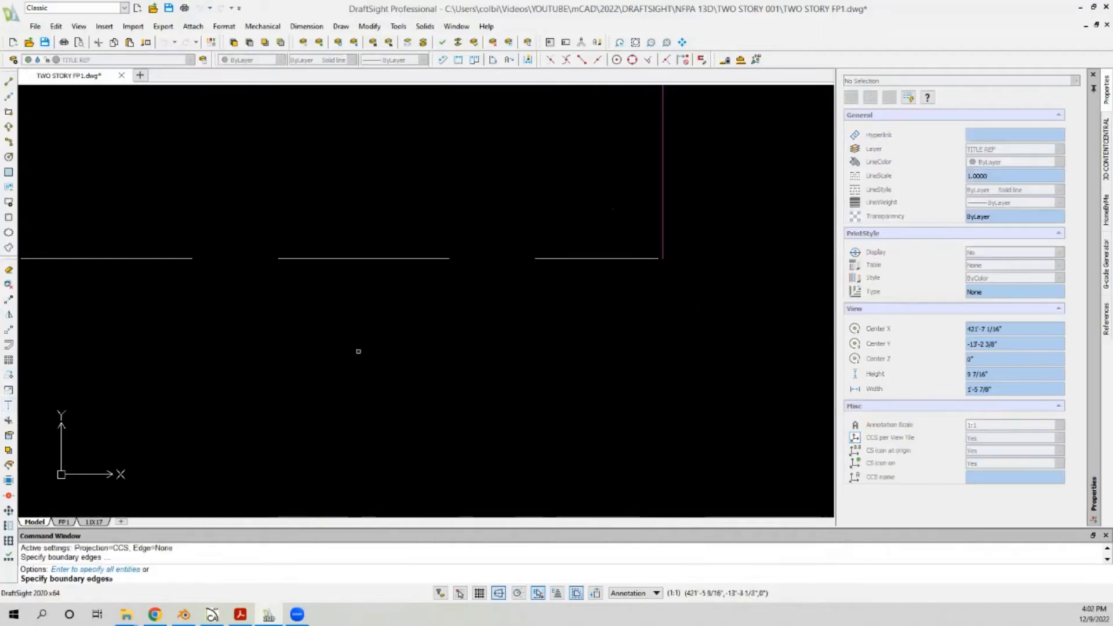
pyautogui.press('Return')
pyautogui.click(656, 236)
pyautogui.click(642, 271)
pyautogui.press('Return')
# Step: Move the remaining right side and corner arc of the outline to the lower end of the range's right guide line
pyautogui.scroll(-8, 553, 343)
pyautogui.scroll(-3, 474, 193)
pyautogui.scroll(3, 377, 168)
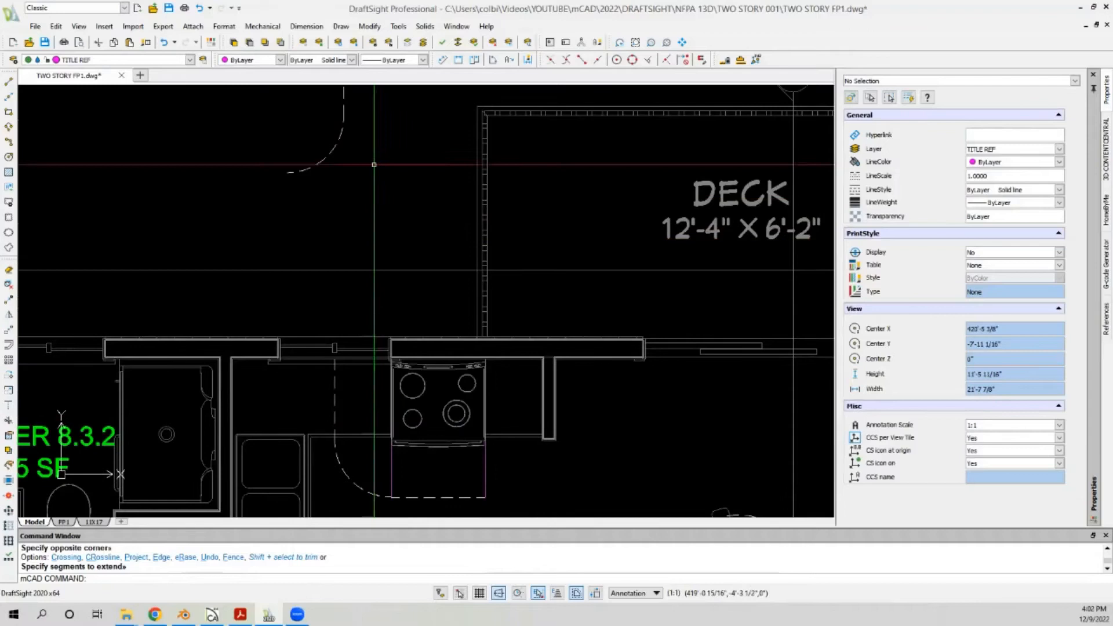
pyautogui.click(384, 172)
pyautogui.click(307, 112)
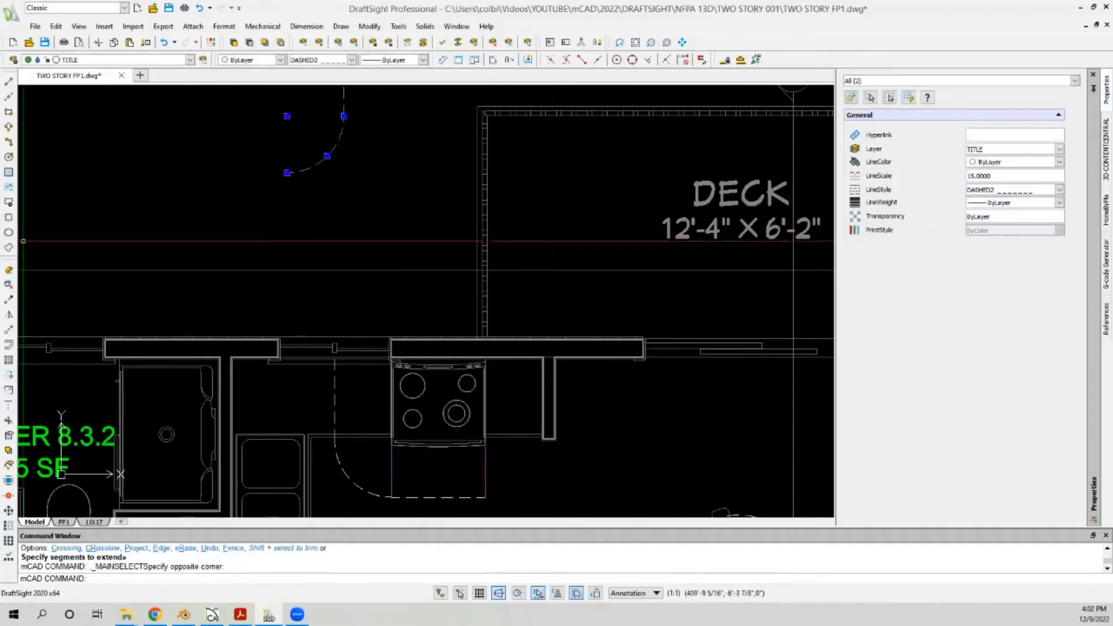
pyautogui.click(8, 335)
pyautogui.click(289, 172)
pyautogui.scroll(-3, 293, 172)
pyautogui.scroll(4, 374, 300)
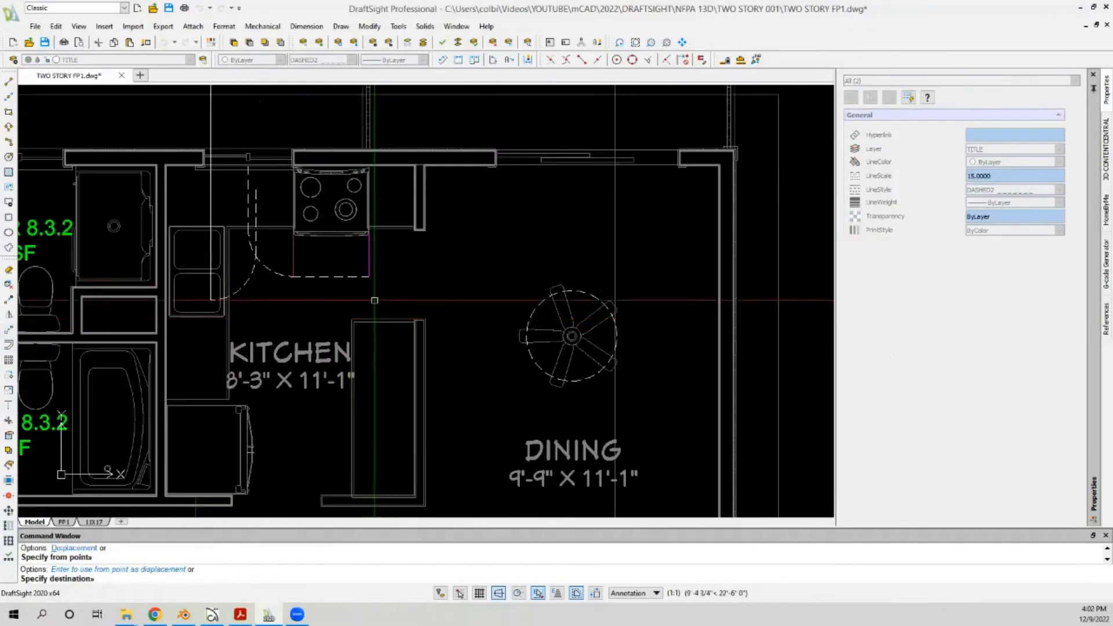
pyautogui.click(355, 292)
pyautogui.scroll(-2, 353, 286)
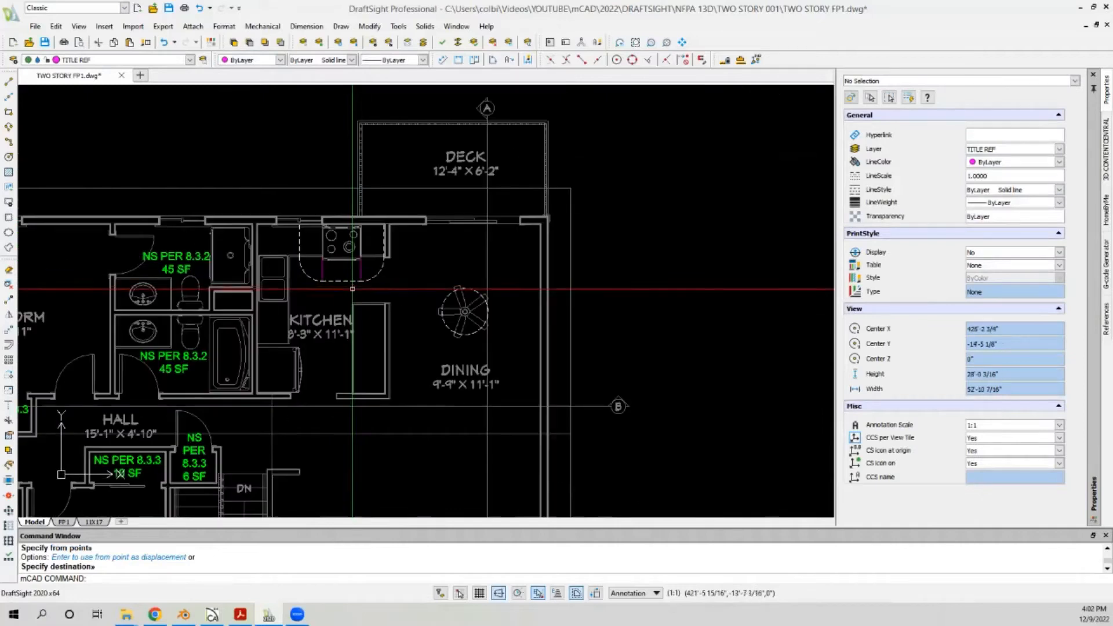
# Step: Examine the upper floor plan around the kitchen, dining and family rooms and compare it with the building section
pyautogui.scroll(-3, 352, 288)
pyautogui.scroll(5, 312, 267)
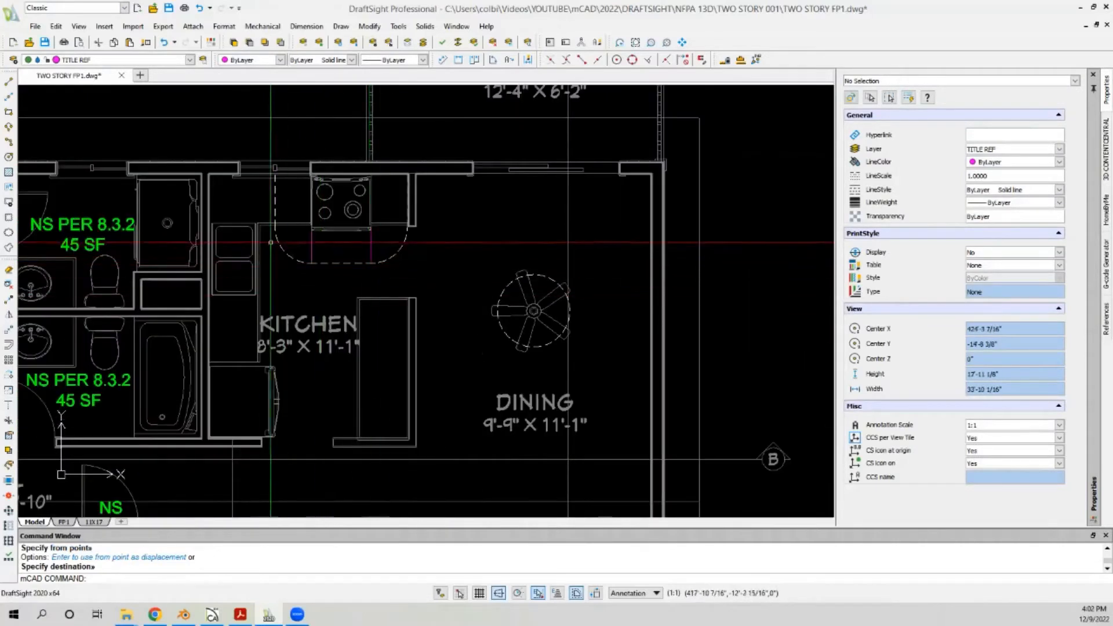
pyautogui.scroll(-2, 319, 267)
pyautogui.scroll(-2, 234, 226)
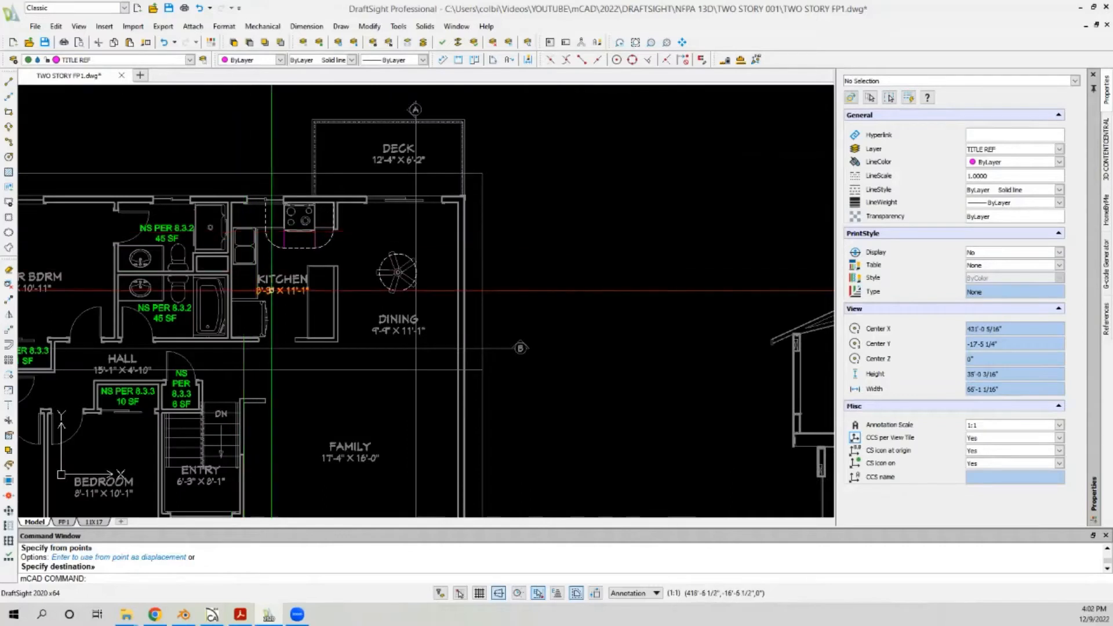
pyautogui.scroll(-2, 222, 204)
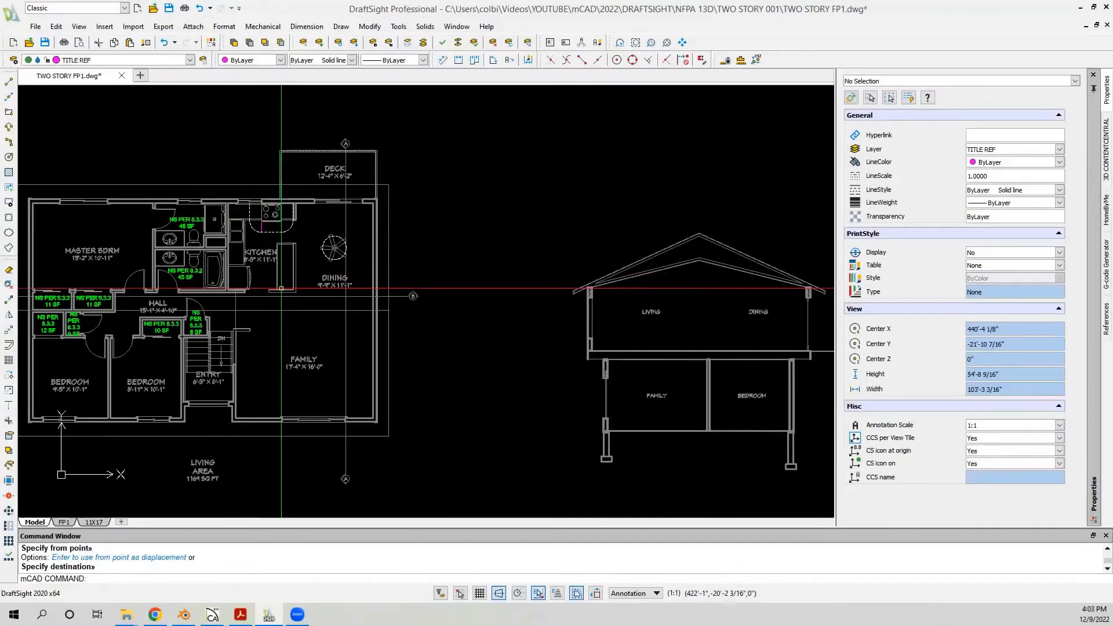
pyautogui.scroll(2, 335, 294)
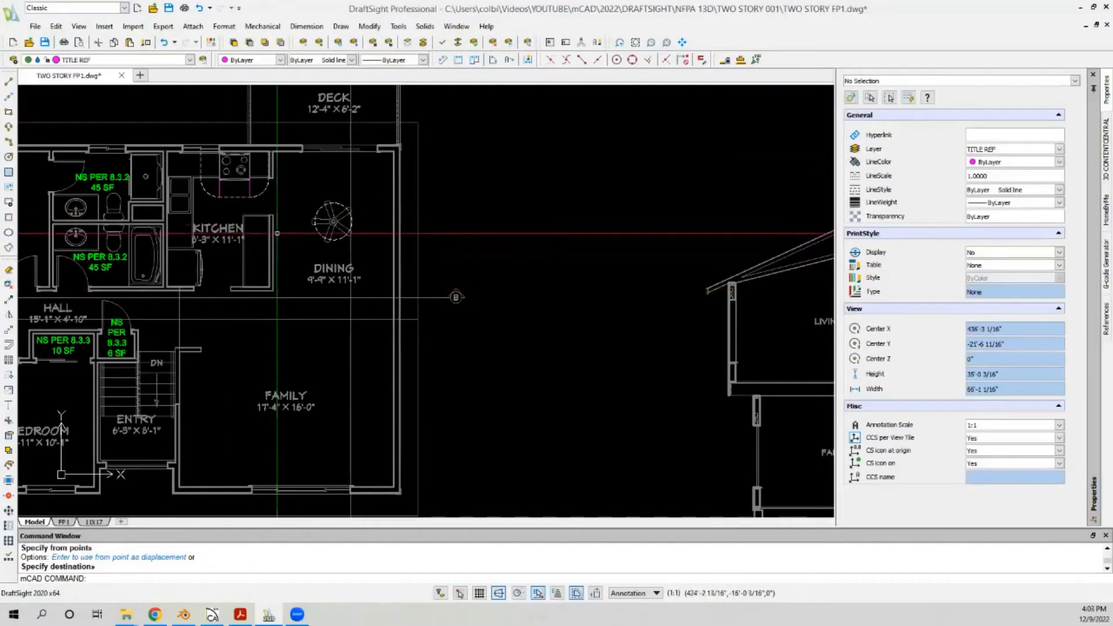
pyautogui.scroll(-3, 319, 282)
pyautogui.scroll(2, 357, 255)
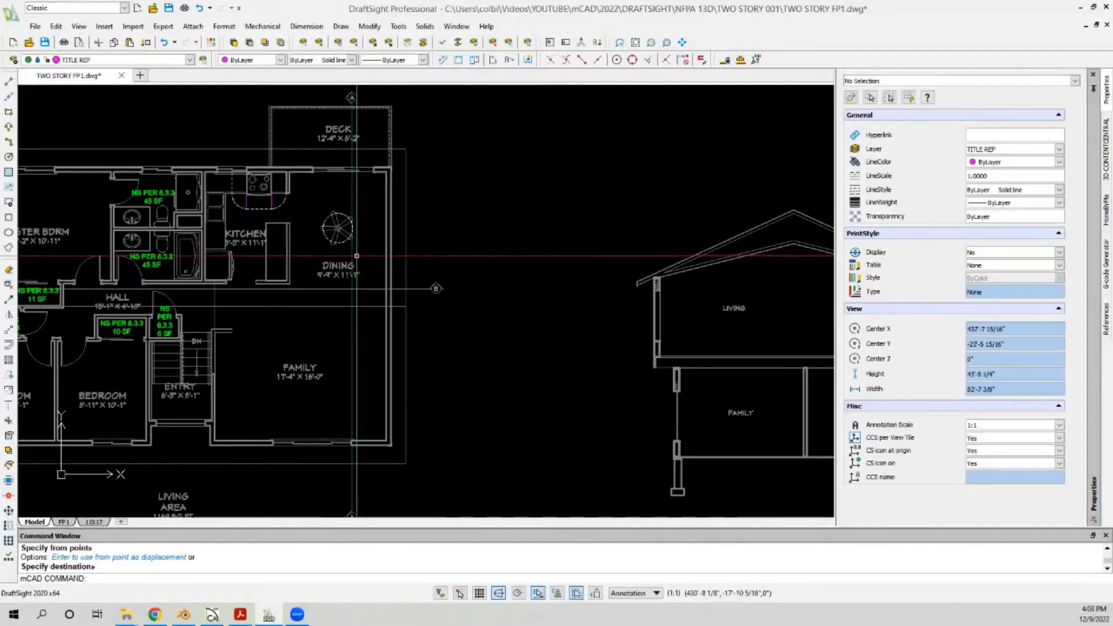
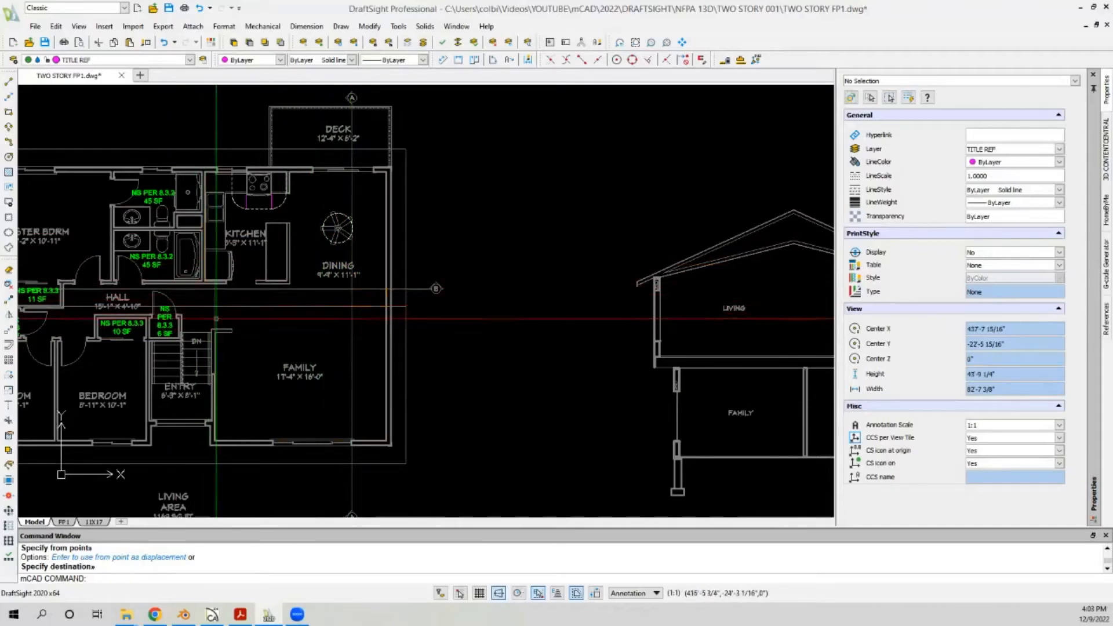
pyautogui.scroll(-2, 154, 285)
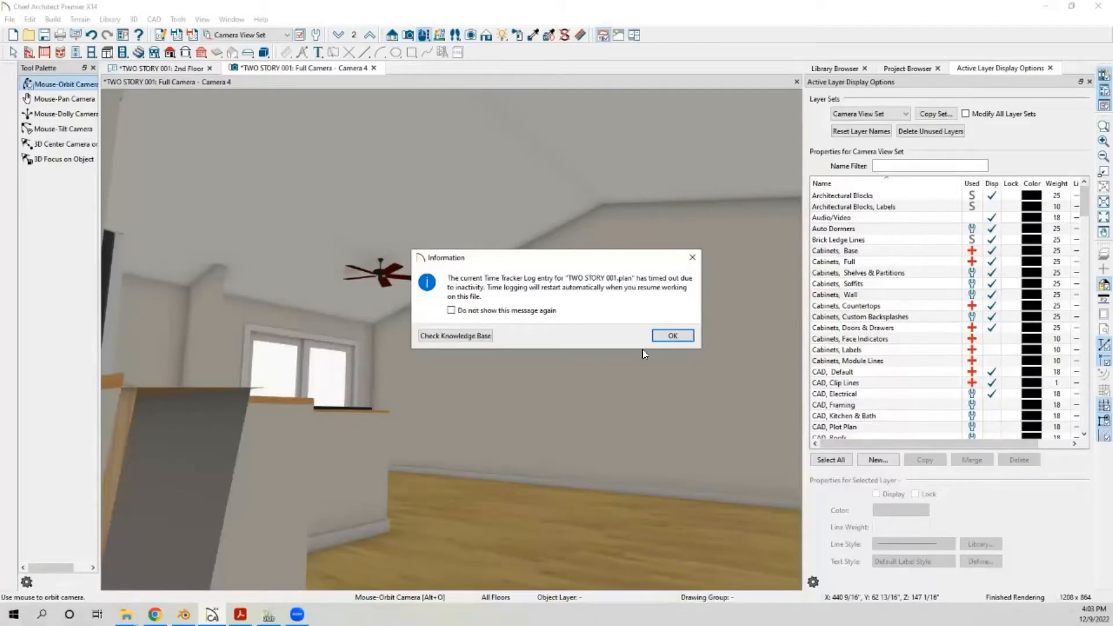
# Step: In Chief Architect, dismiss the time tracker notice and inspect the 3D house model's ceilings, stairwell, front exterior and entry door
pyautogui.click(657, 336)
pyautogui.scroll(-3, 450, 379)
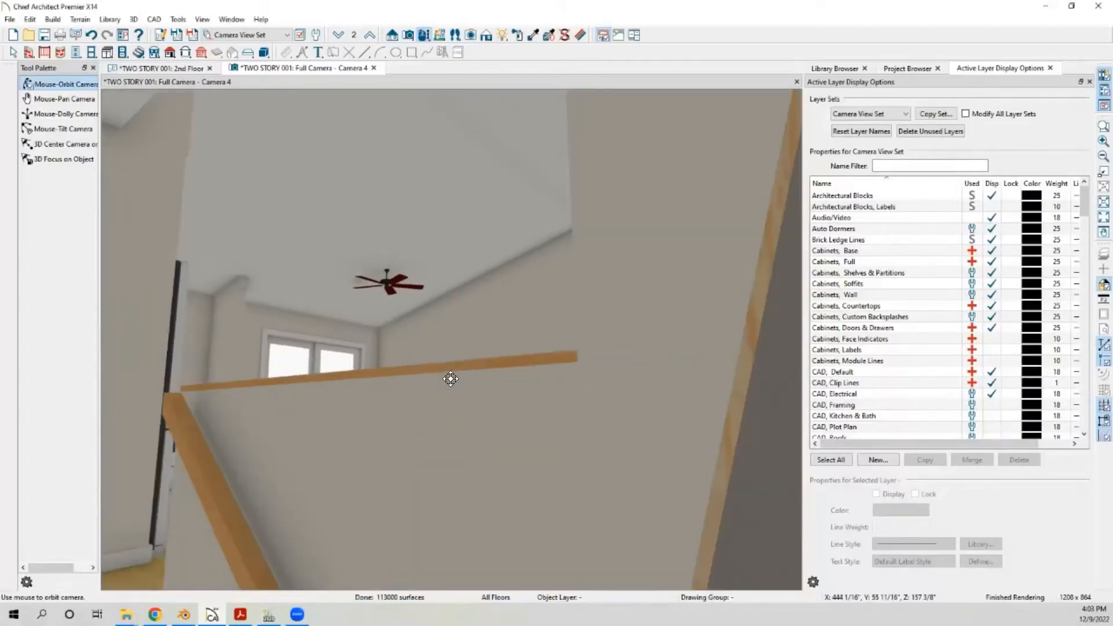
pyautogui.scroll(-3, 450, 379)
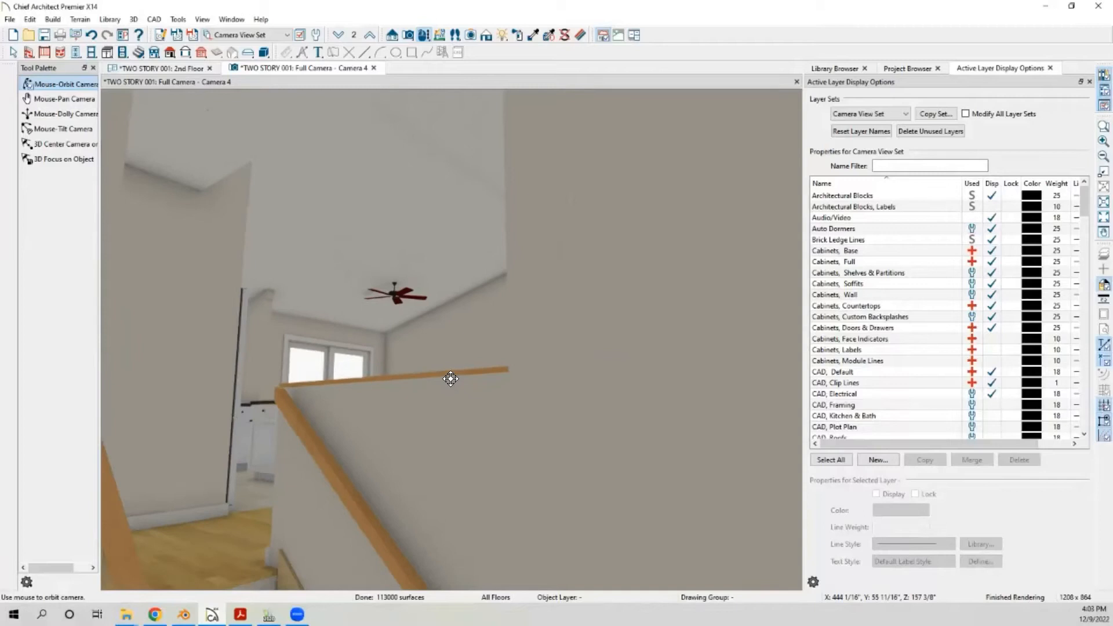
pyautogui.scroll(-5, 450, 378)
pyautogui.scroll(-3, 470, 417)
pyautogui.scroll(3, 465, 423)
pyautogui.moveTo(515, 413); pyautogui.dragTo(449, 411)
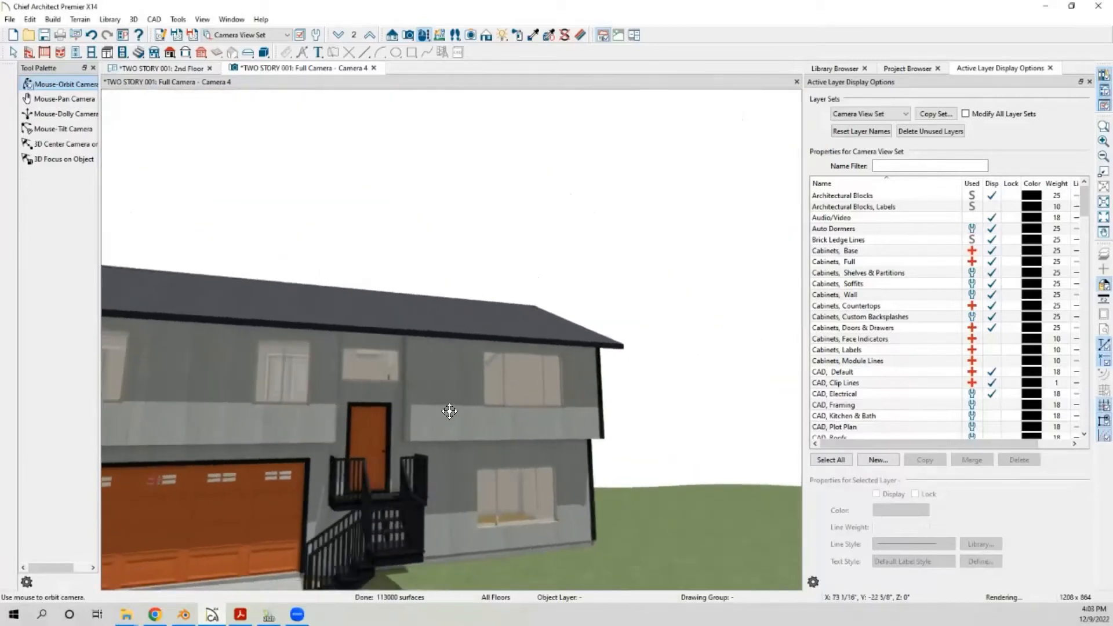
pyautogui.scroll(6, 373, 417)
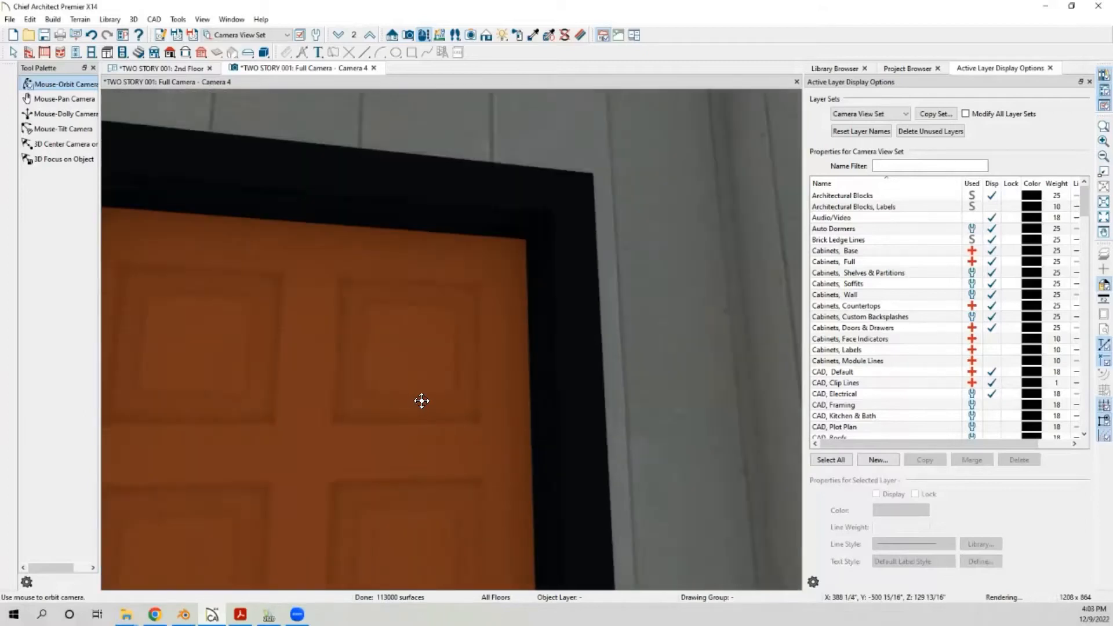
pyautogui.scroll(2, 422, 401)
pyautogui.moveTo(441, 299); pyautogui.dragTo(438, 416)
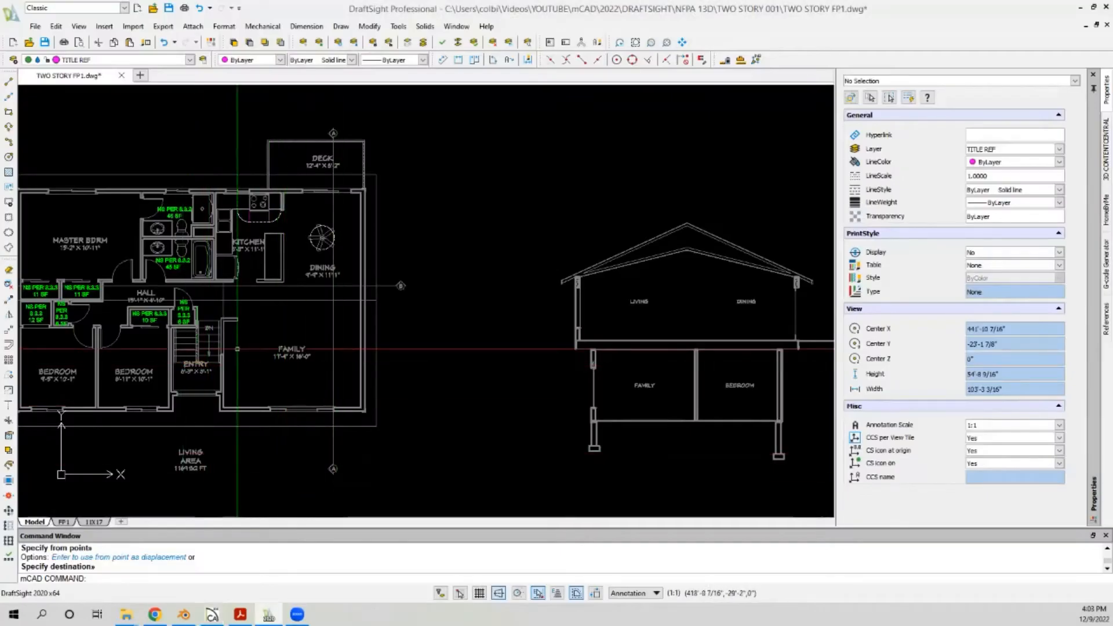
# Step: Switch back to DraftSight and review the open kitchen, dining and family area within the overall drawing
pyautogui.scroll(2, 229, 235)
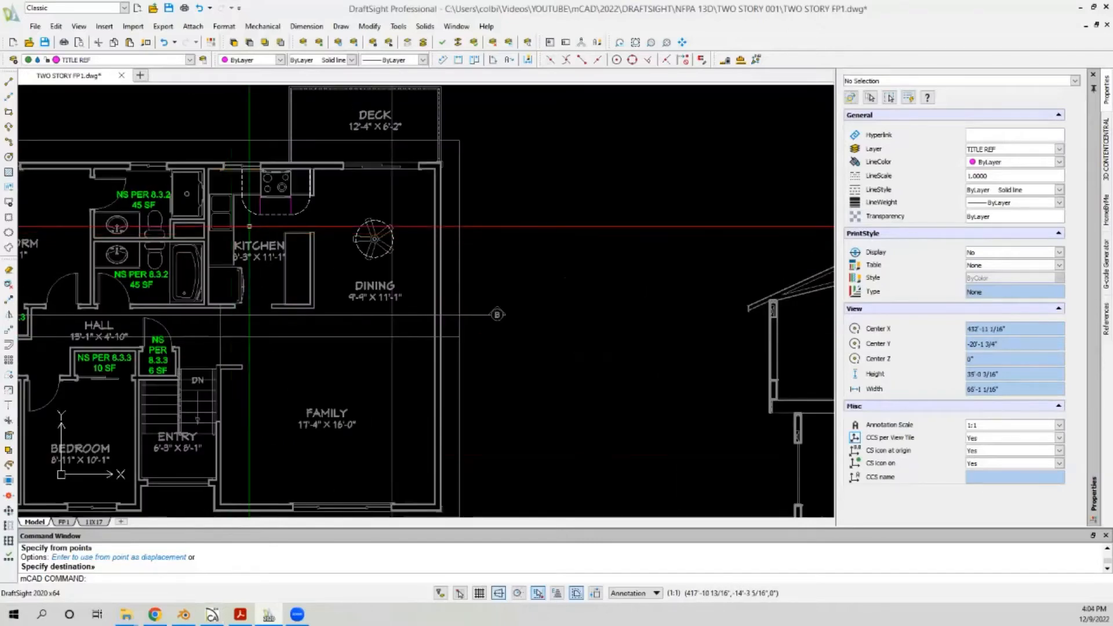
pyautogui.scroll(-2, 474, 258)
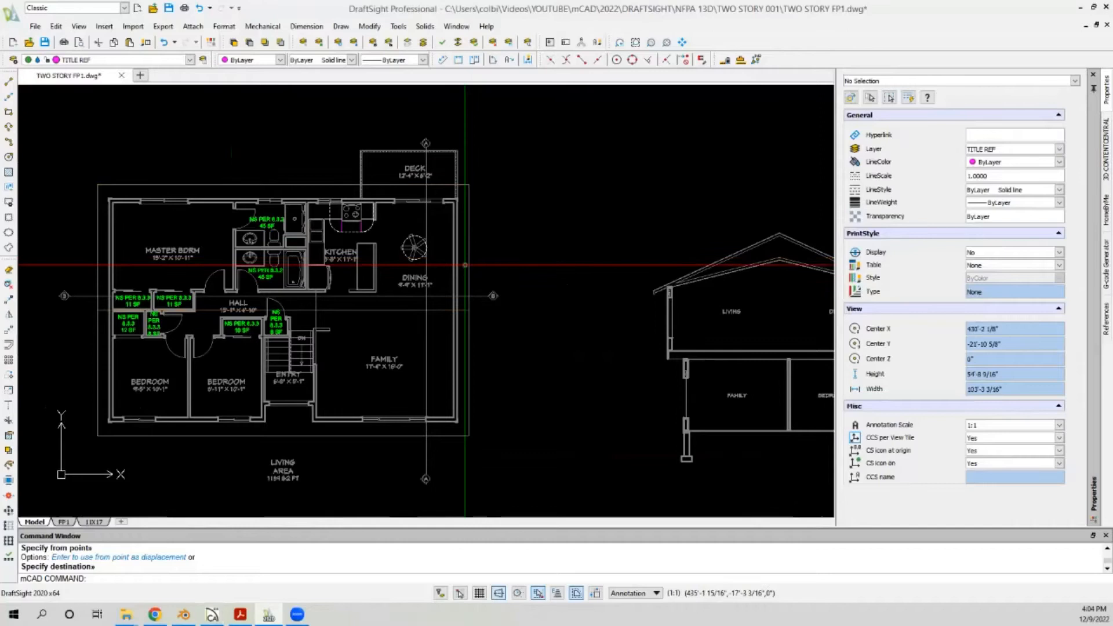
pyautogui.scroll(4, 432, 313)
pyautogui.scroll(-2, 428, 325)
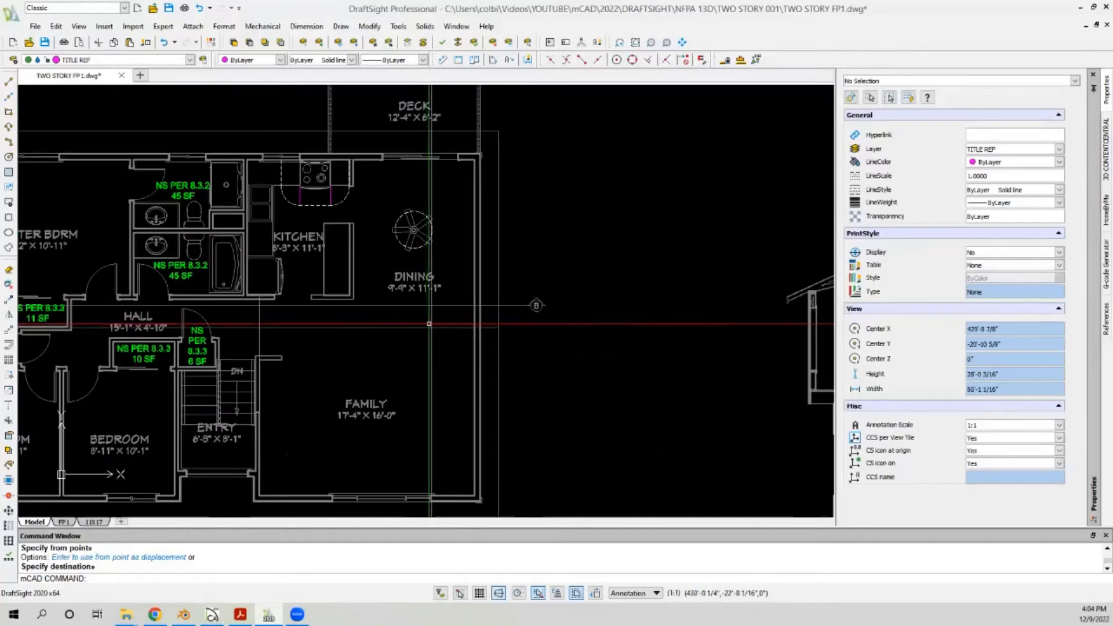
pyautogui.scroll(-8, 426, 325)
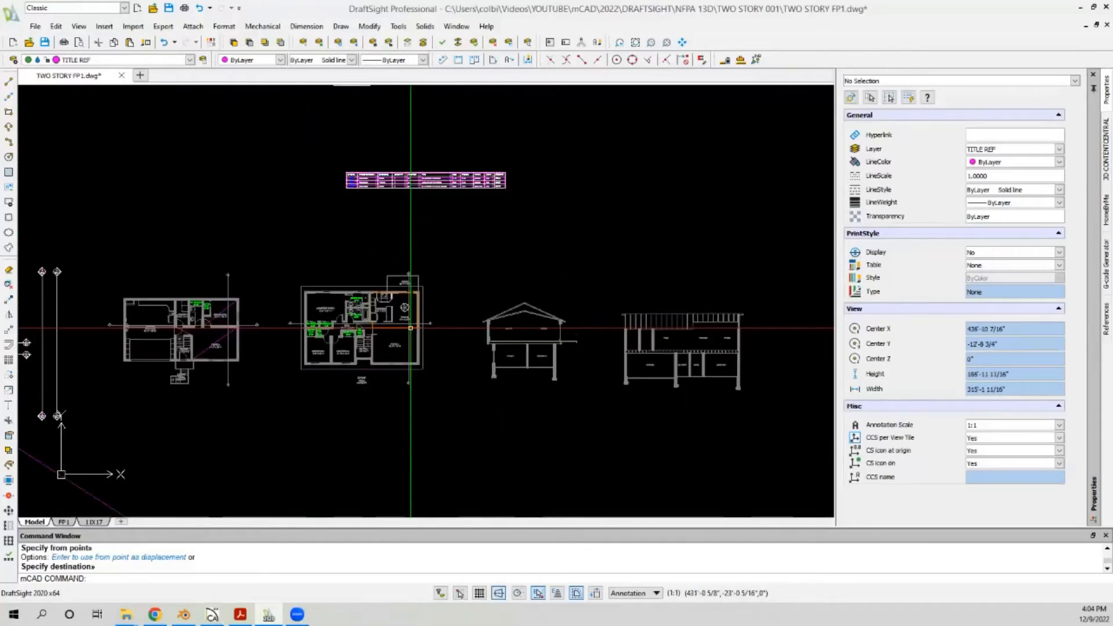
pyautogui.scroll(8, 410, 328)
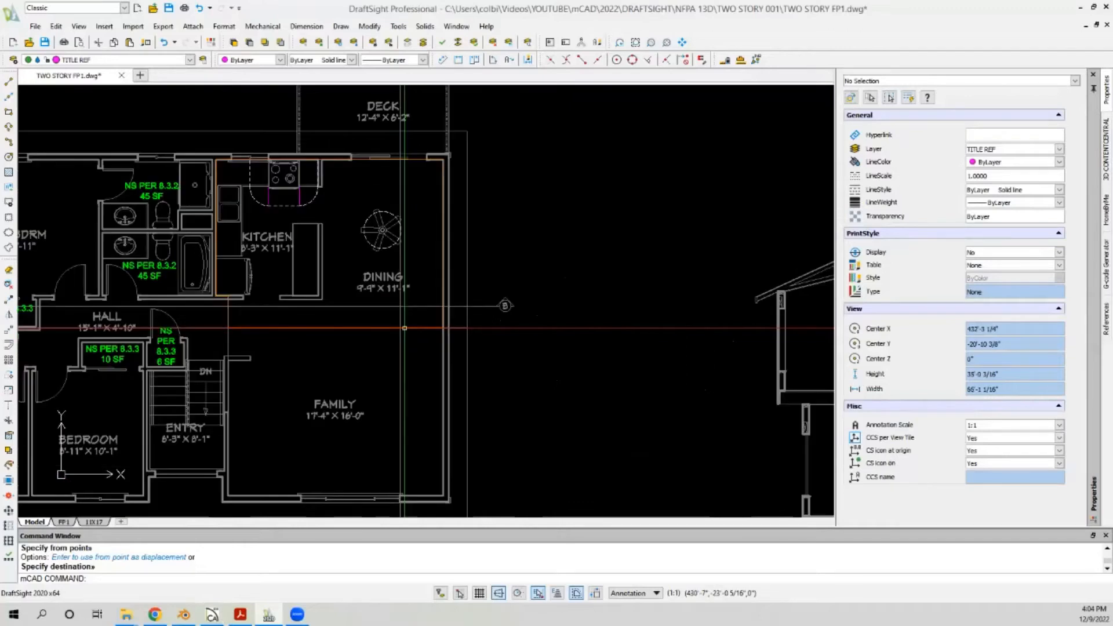
pyautogui.scroll(-10, 404, 328)
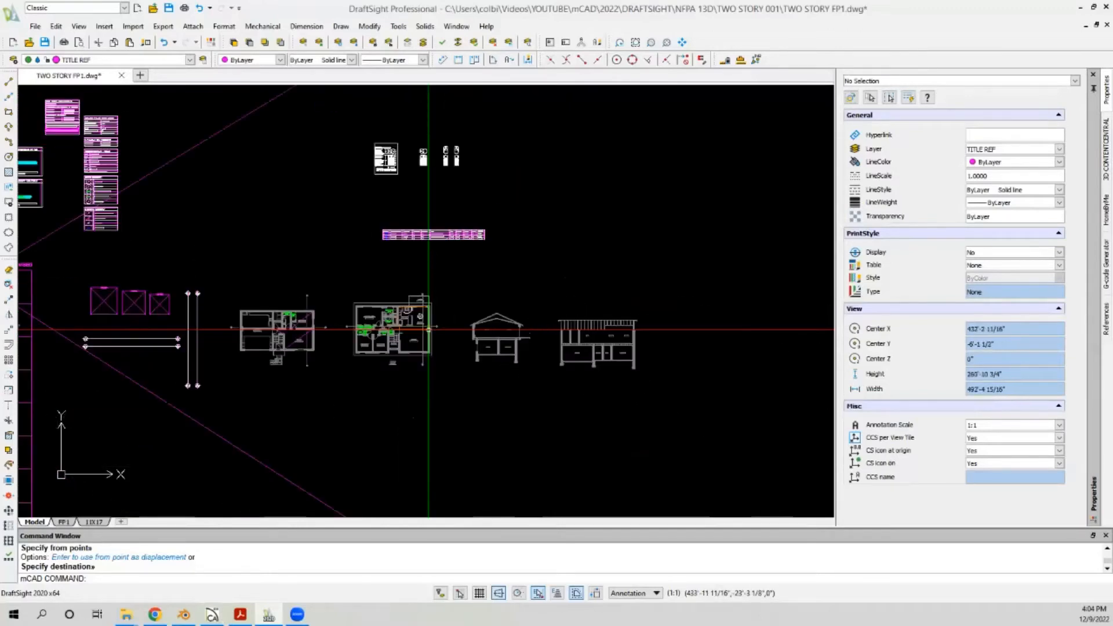
pyautogui.scroll(-1, 428, 329)
pyautogui.scroll(-1, 428, 329)
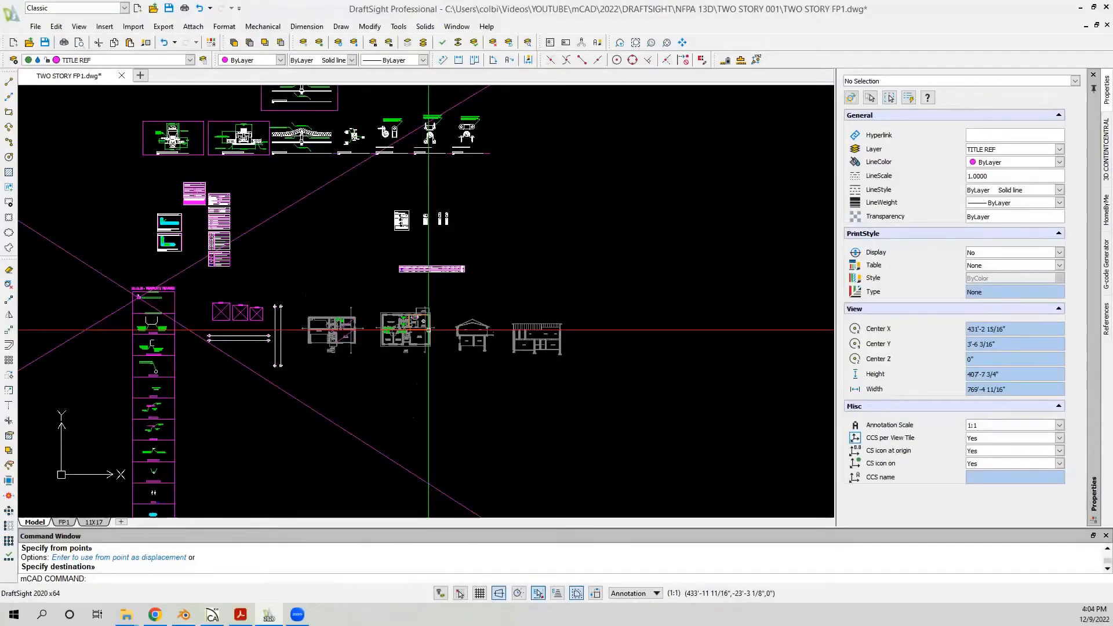
pyautogui.scroll(10, 428, 329)
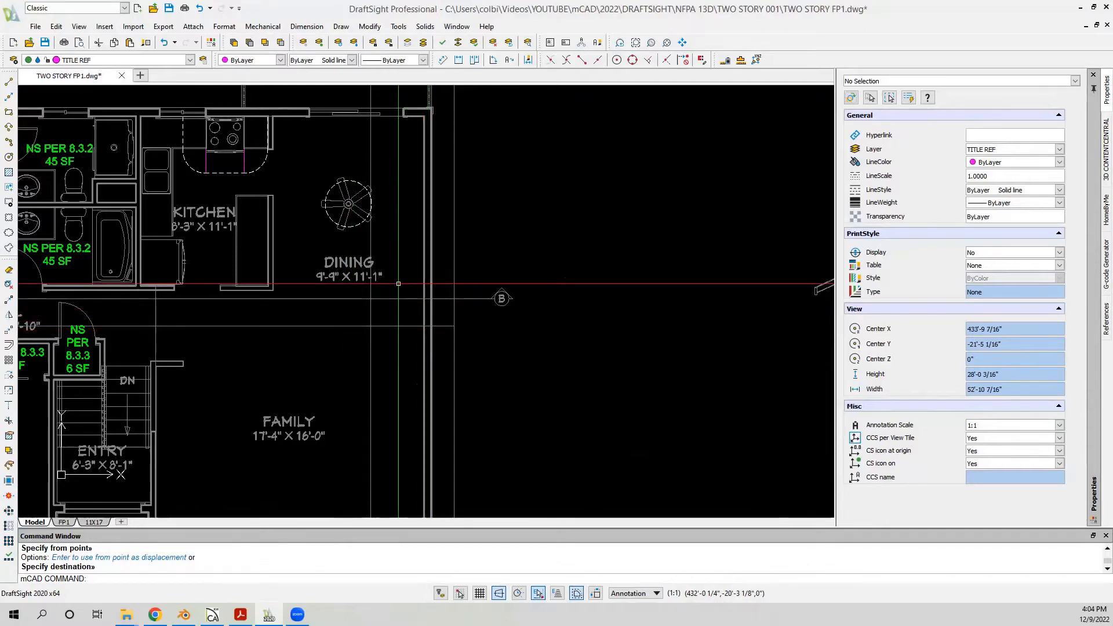
pyautogui.scroll(-2, 450, 281)
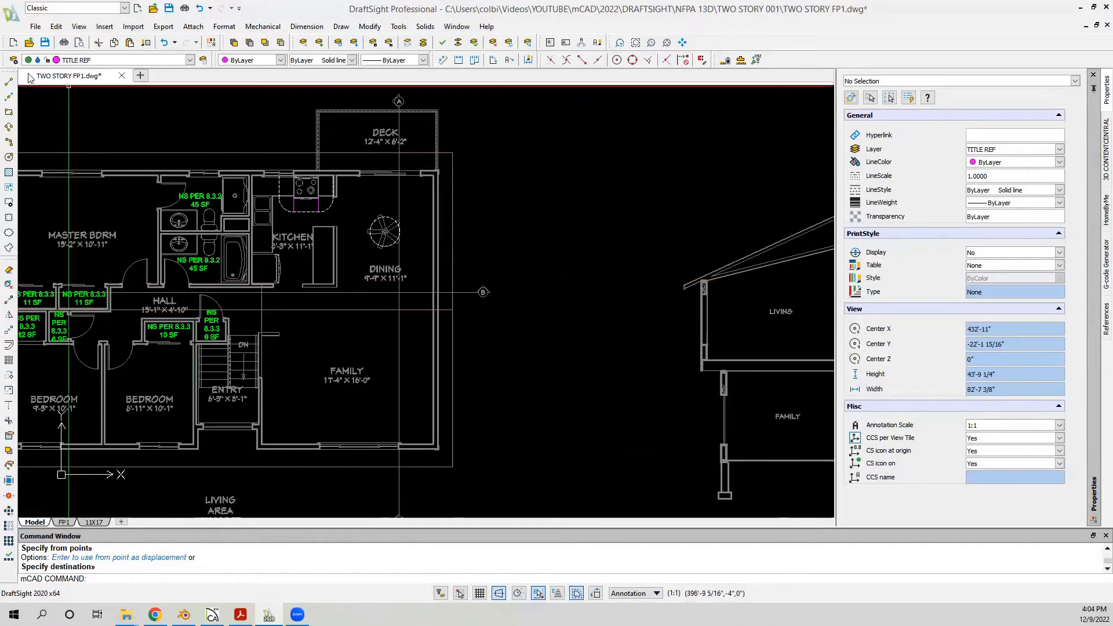
# Step: Draw a diagonal line across the master bedroom from its upper-left inside corner to its lower-right inside corner
pyautogui.click(9, 82)
pyautogui.scroll(-2, 409, 202)
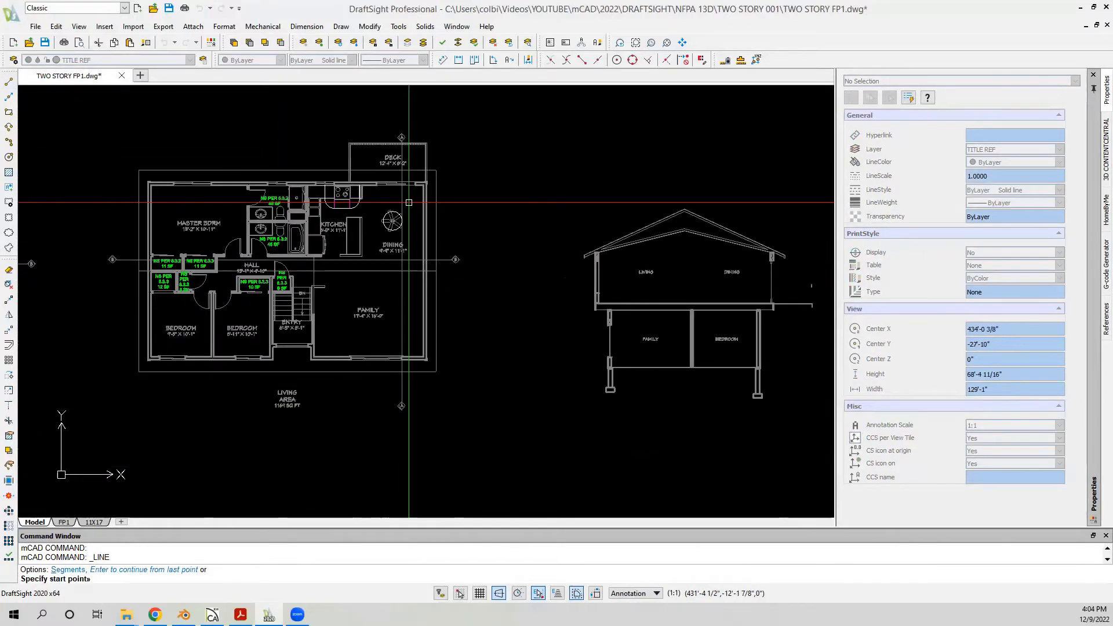
pyautogui.scroll(10, 117, 106)
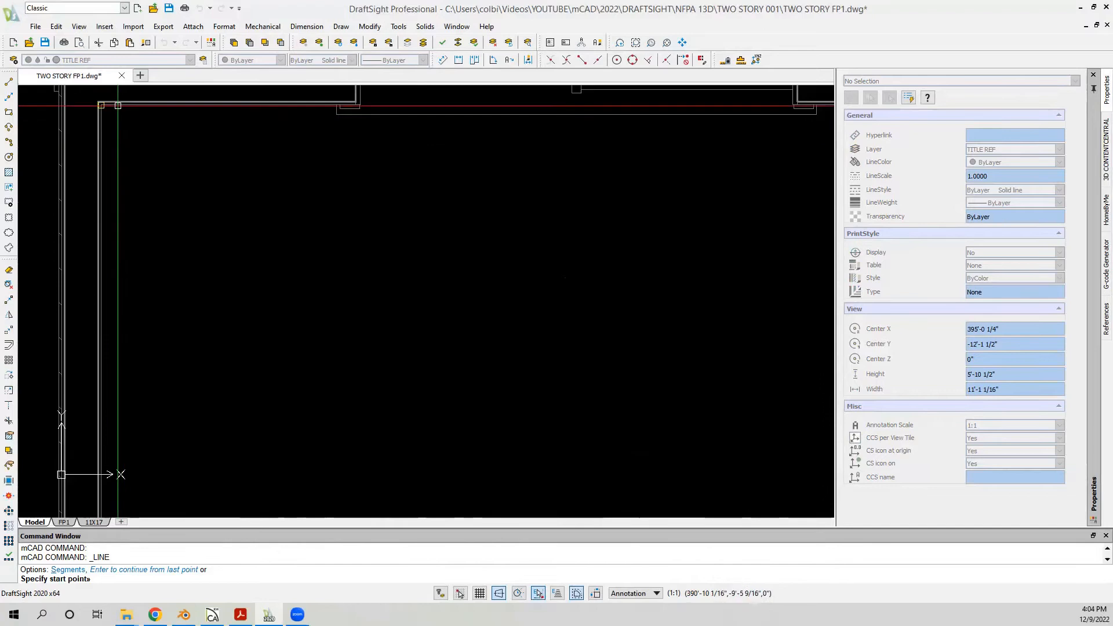
pyautogui.click(118, 106)
pyautogui.scroll(-5, 118, 106)
pyautogui.scroll(5, 473, 368)
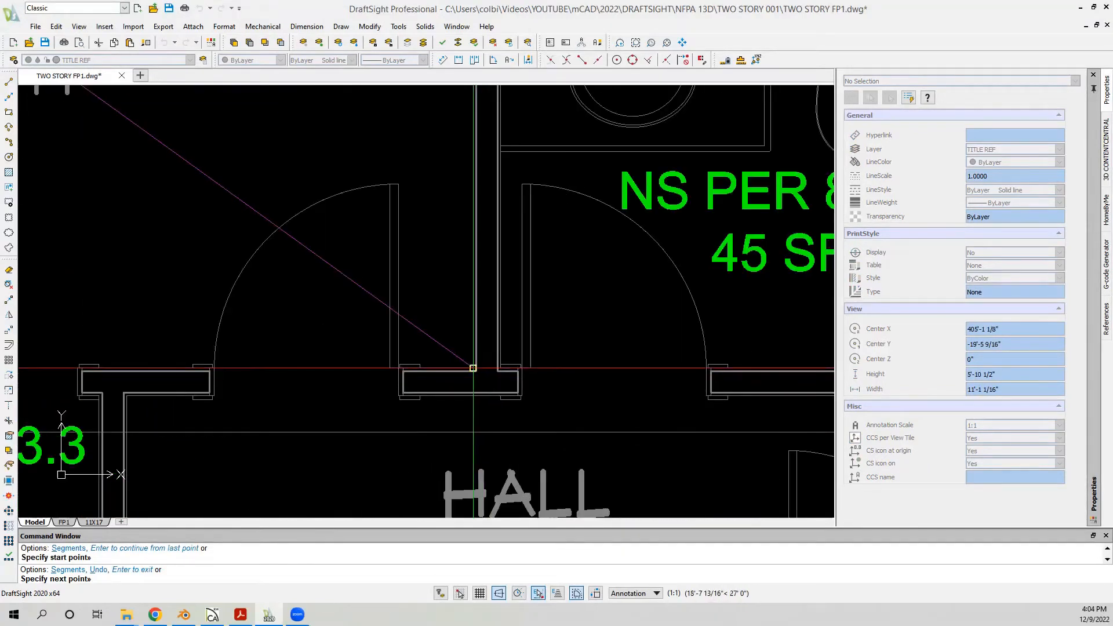
pyautogui.scroll(-6, 386, 346)
pyautogui.press('Escape')
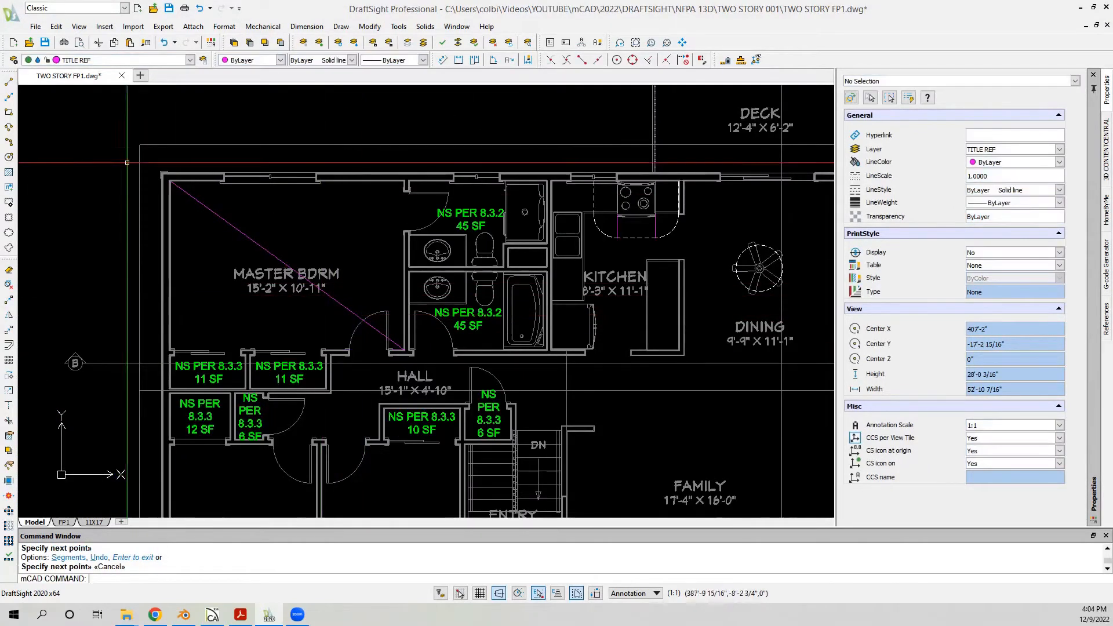
# Step: Draw a diagonal line across the 9'-5" x 10'-1" bedroom from its upper-left inside corner to its lower-right inside corner
pyautogui.click(8, 82)
pyautogui.scroll(-4, 107, 113)
pyautogui.scroll(9, 137, 259)
pyautogui.scroll(3, 127, 200)
pyautogui.click(87, 176)
pyautogui.scroll(-4, 125, 228)
pyautogui.scroll(3, 360, 426)
pyautogui.click(286, 406)
pyautogui.scroll(-4, 208, 400)
pyautogui.press('Escape')
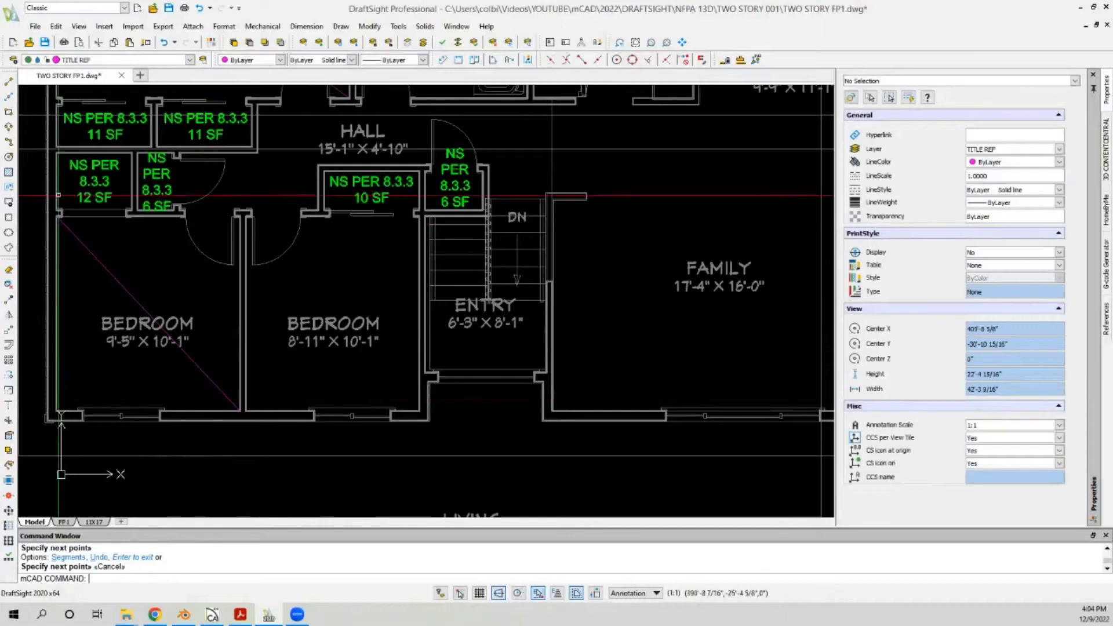
# Step: Draw a diagonal line across the 8'-11" x 10'-1" bedroom from its lower-left inside corner to its upper-right inside corner
pyautogui.click(9, 82)
pyautogui.scroll(4, 250, 409)
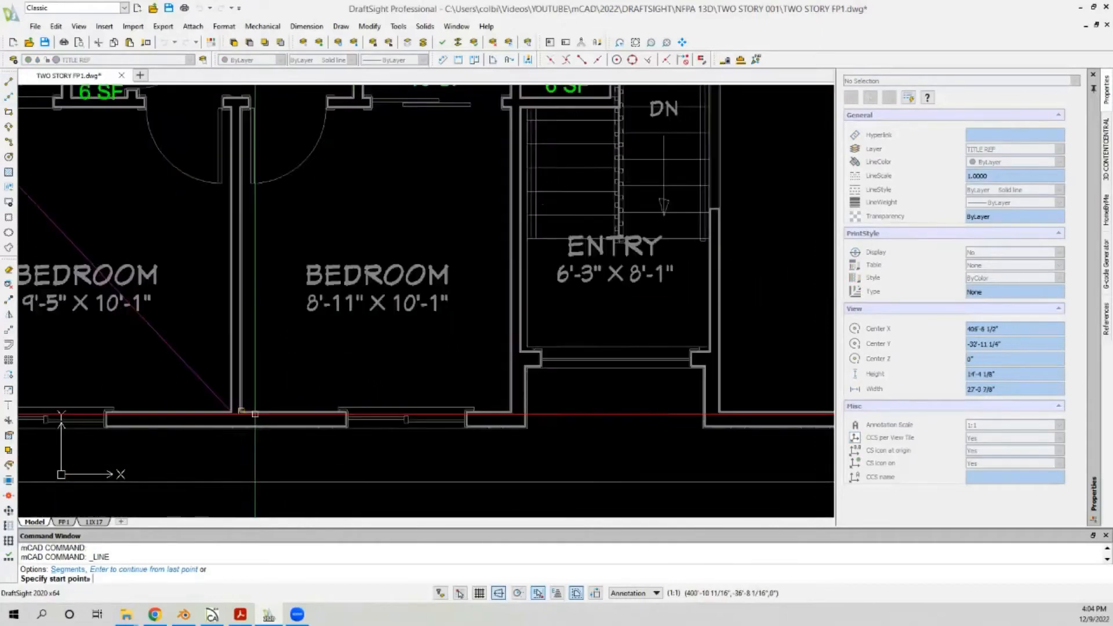
pyautogui.click(226, 410)
pyautogui.scroll(-4, 226, 400)
pyautogui.scroll(5, 370, 196)
pyautogui.scroll(-2, 370, 197)
pyautogui.click(353, 189)
pyautogui.scroll(-4, 354, 189)
pyautogui.press('Escape')
pyautogui.scroll(-6, 331, 240)
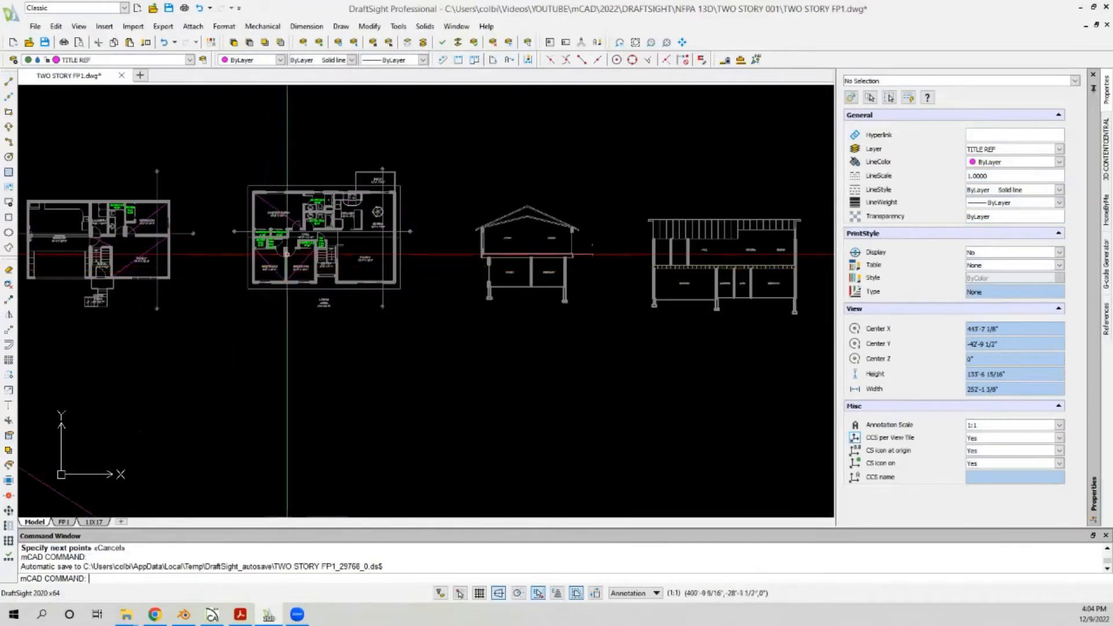
# Step: Draw a short line across the hall from the 11 SF closet's outer lower-right corner to the 10 SF closet's outer upper-left corner
pyautogui.scroll(2, 287, 254)
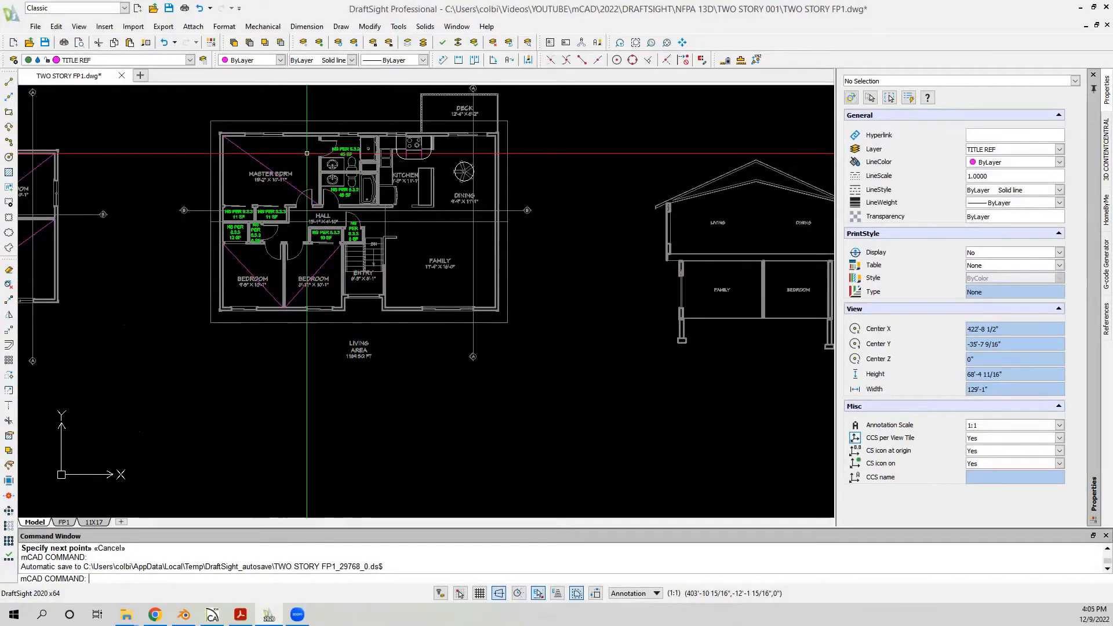
pyautogui.scroll(5, 293, 226)
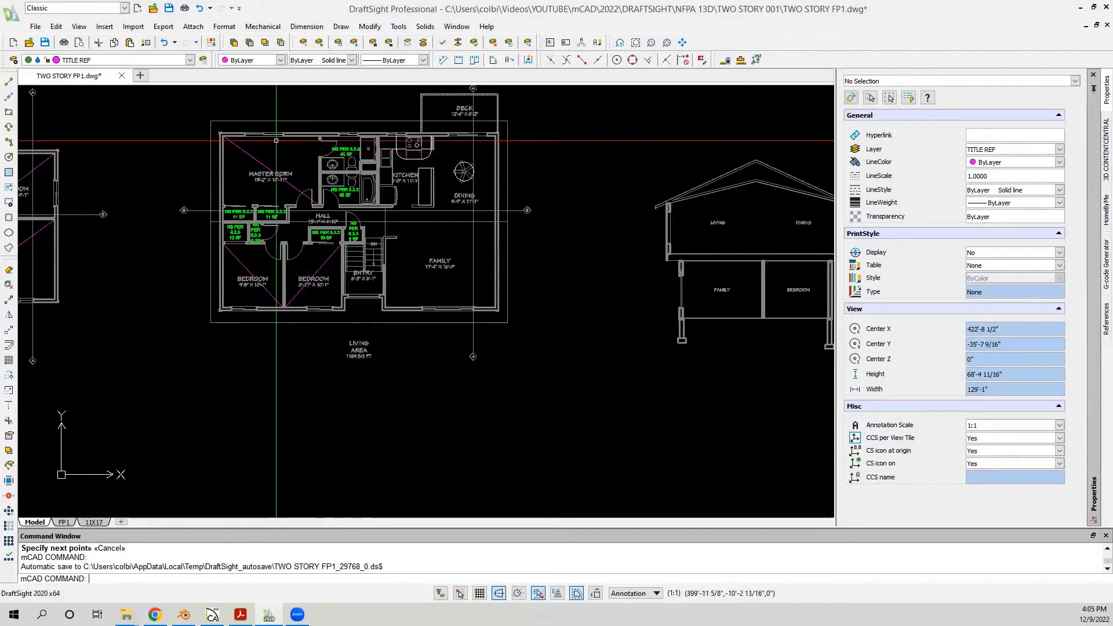
pyautogui.scroll(1, 171, 218)
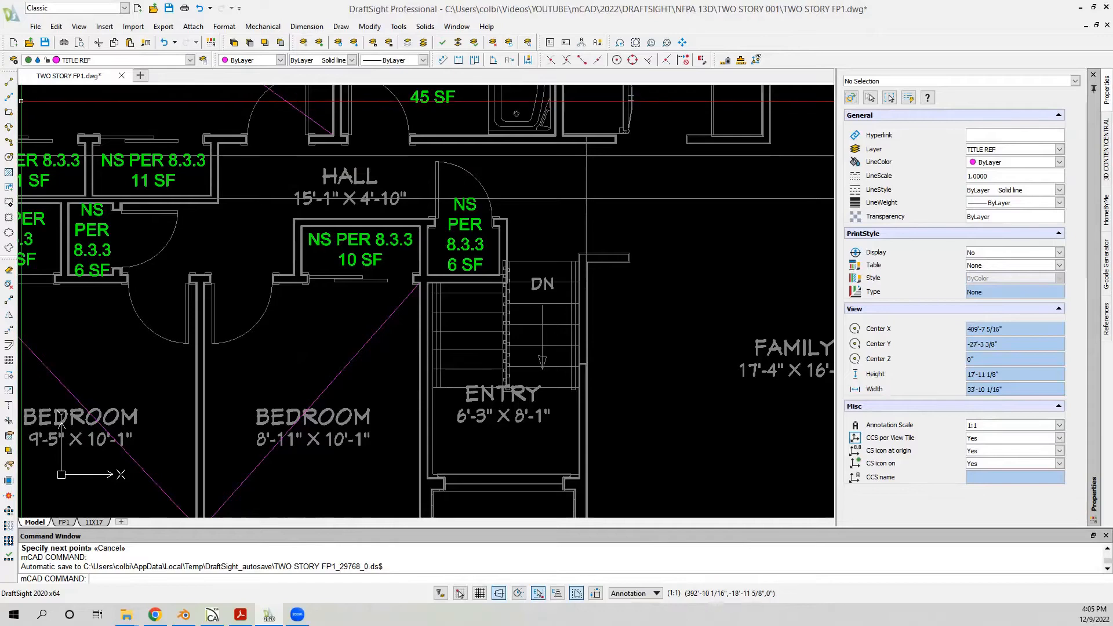
pyautogui.click(8, 81)
pyautogui.scroll(5, 197, 197)
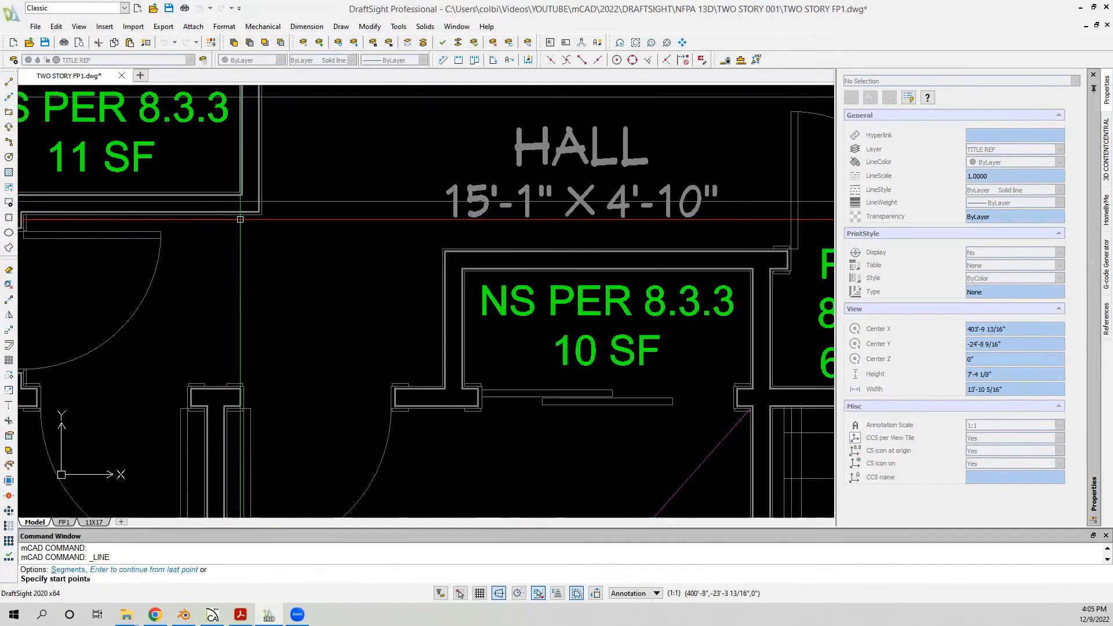
pyautogui.click(272, 256)
pyautogui.click(494, 256)
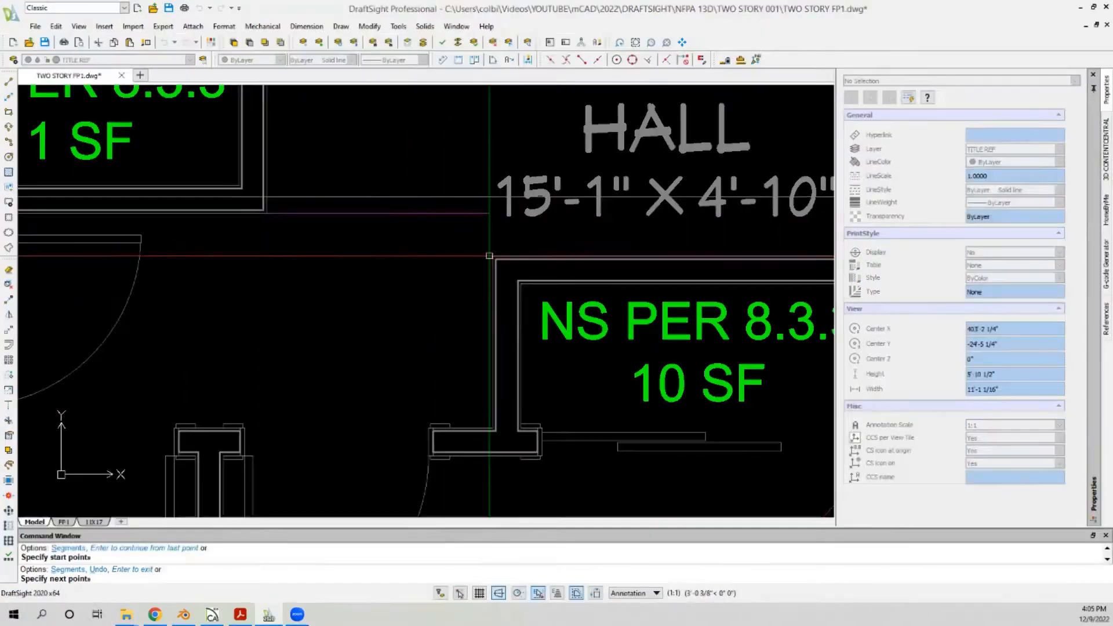
pyautogui.scroll(-6, 232, 213)
pyautogui.press('Escape')
pyautogui.scroll(-6, 161, 205)
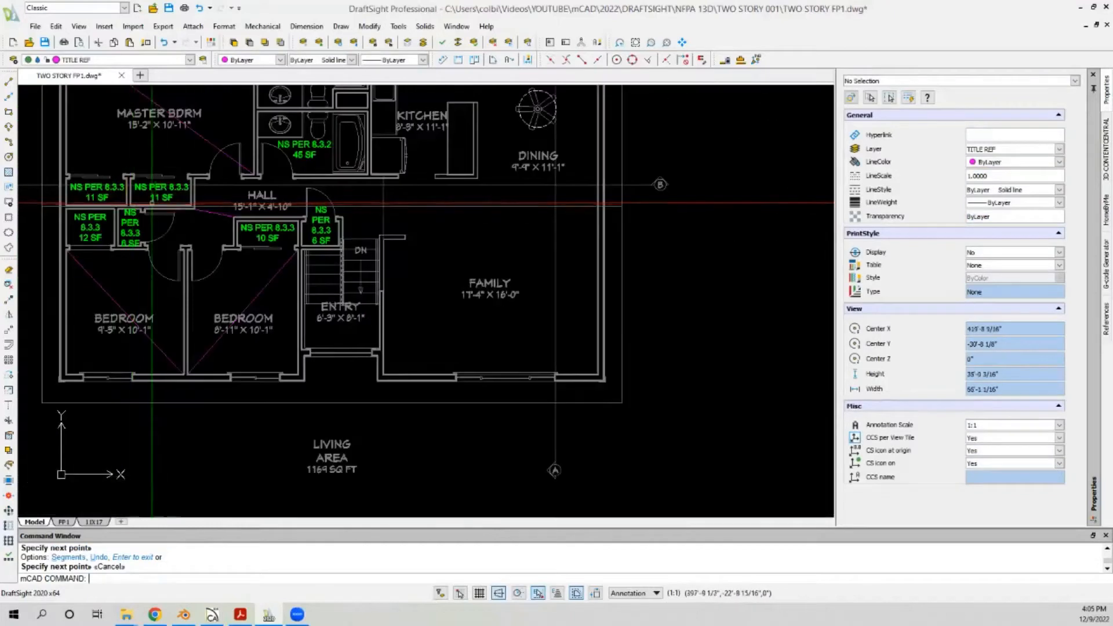
pyautogui.scroll(4, 306, 212)
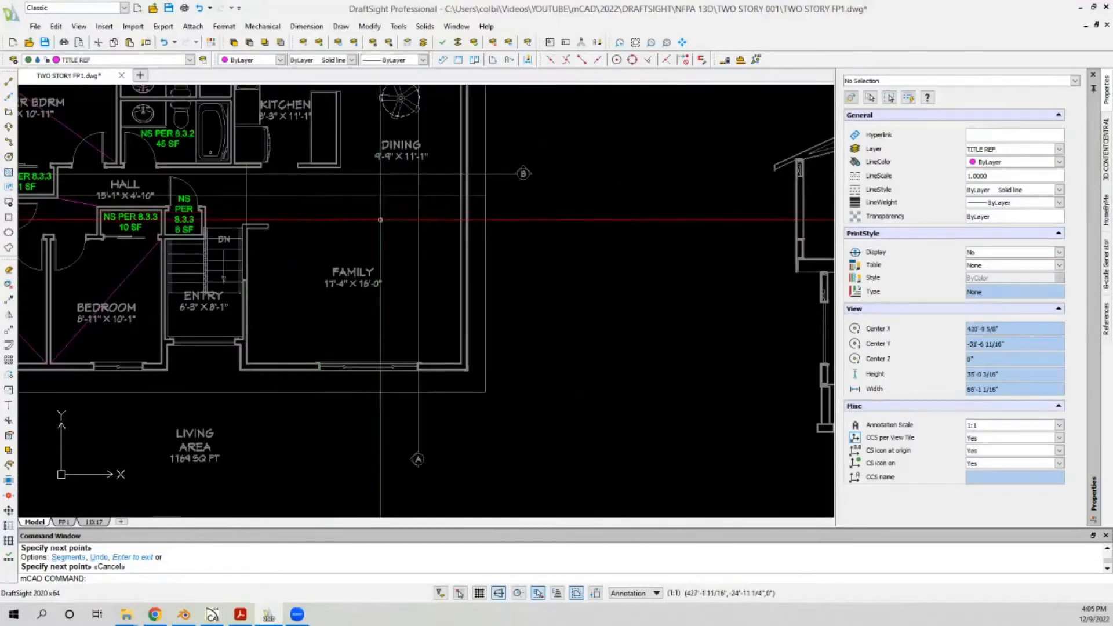
# Step: Delete the two roof plane outlines that overlap the second-floor plan
pyautogui.scroll(-3, 458, 170)
pyautogui.scroll(-2, 342, 246)
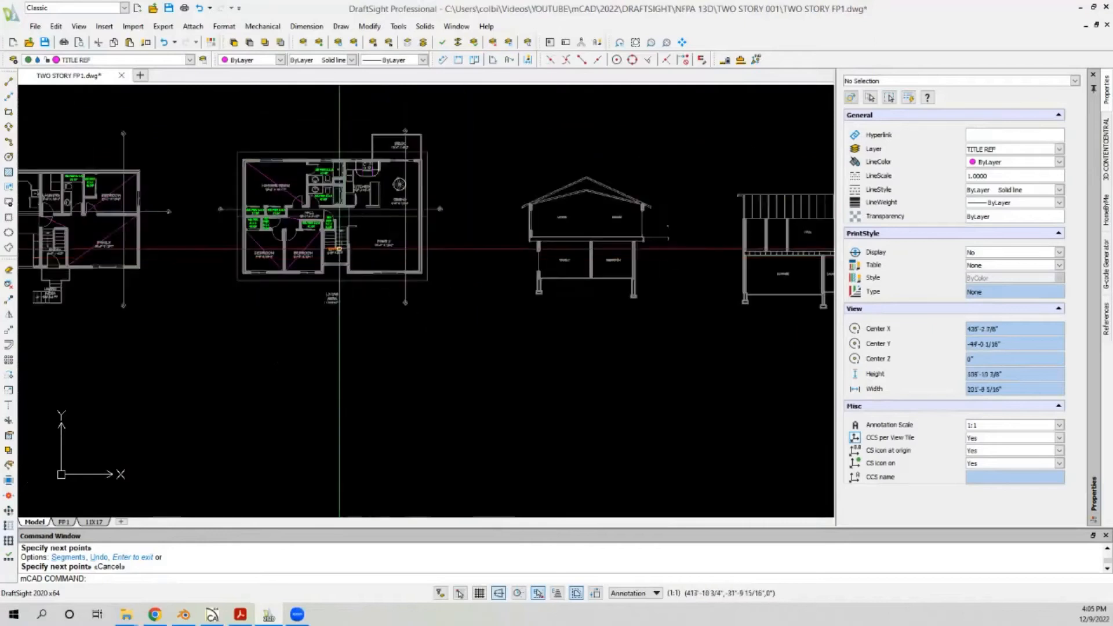
pyautogui.scroll(2, 312, 176)
pyautogui.click(190, 134)
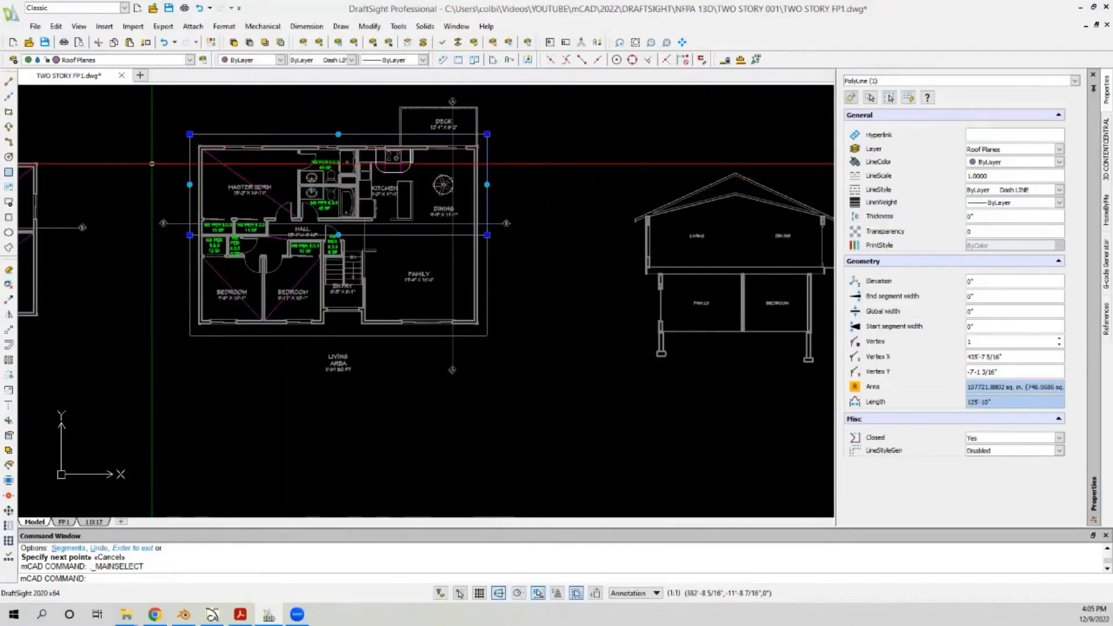
pyautogui.press('Delete')
pyautogui.scroll(5, 498, 237)
pyautogui.click(513, 234)
pyautogui.press('Delete')
pyautogui.scroll(-3, 505, 240)
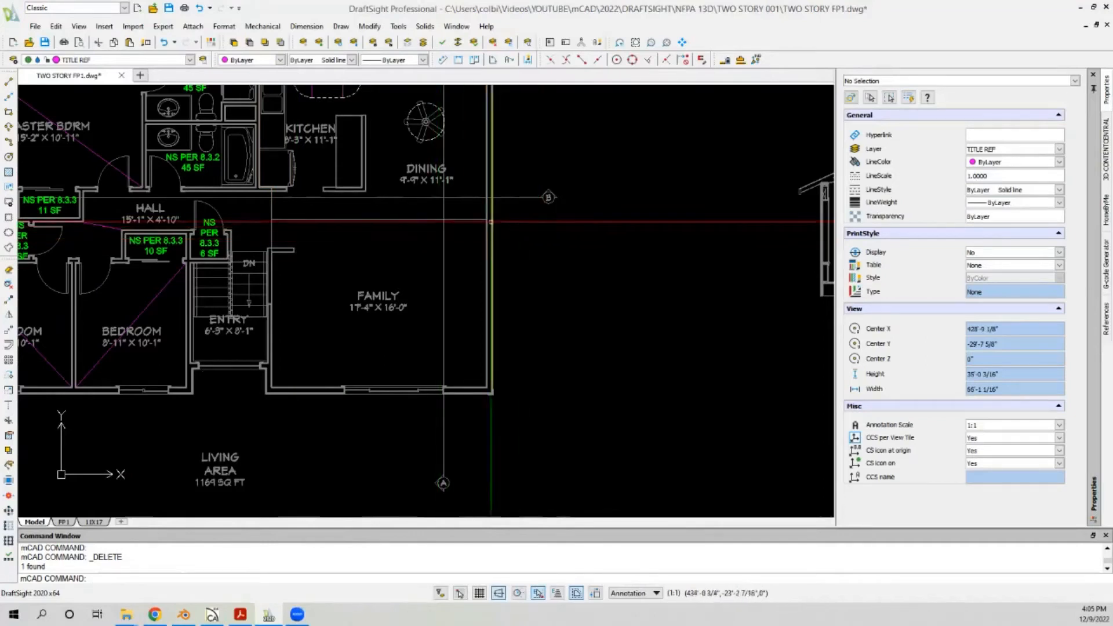
# Step: Draw a diagonal line across the second-floor family room from its upper-left corner to its lower-right inside corner
pyautogui.scroll(-1, 492, 221)
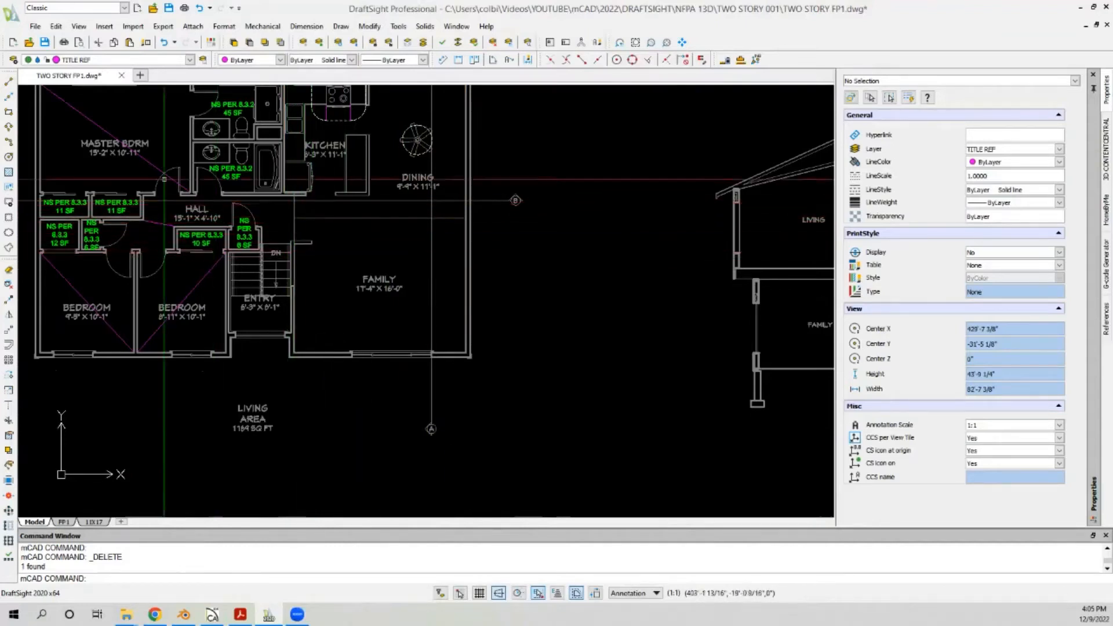
pyautogui.click(10, 84)
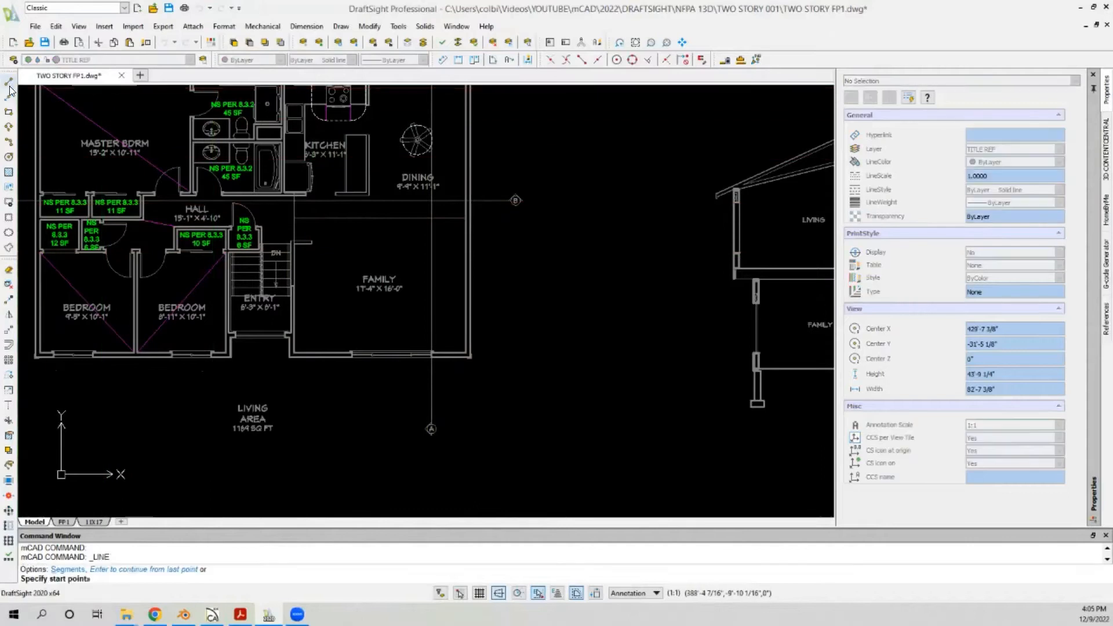
pyautogui.click(311, 215)
pyautogui.scroll(8, 469, 350)
pyautogui.scroll(4, 471, 372)
pyautogui.scroll(-12, 472, 372)
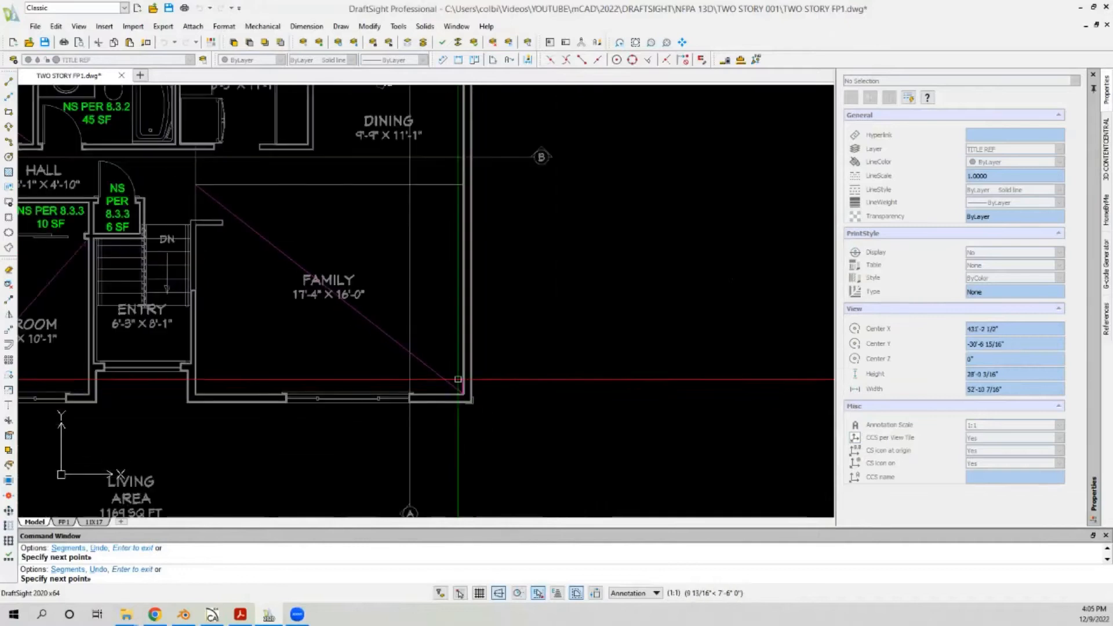
pyautogui.press('Escape')
# Step: Draw a diagonal line across the kitchen and dining area from the family room diagonal's upper-left end to the dining room's upper-right inside corner
pyautogui.click(9, 82)
pyautogui.click(197, 184)
pyautogui.scroll(-3, 229, 185)
pyautogui.moveTo(229, 184); pyautogui.dragTo(210, 266, button='middle')
pyautogui.scroll(9, 316, 155)
pyautogui.click(313, 151)
pyautogui.scroll(-7, 390, 180)
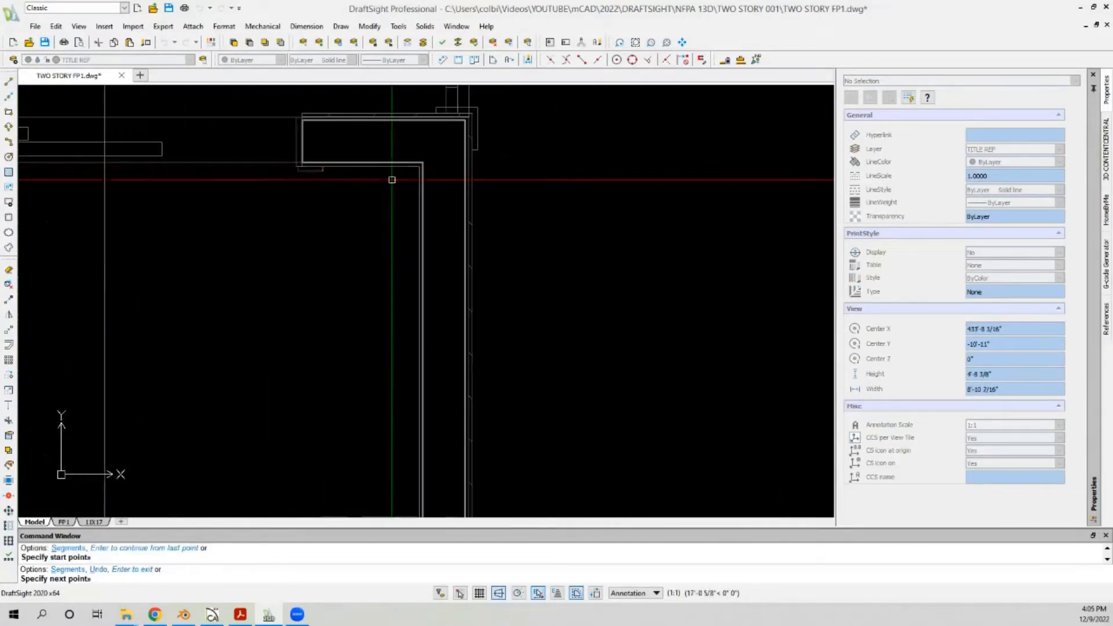
pyautogui.scroll(-4, 368, 168)
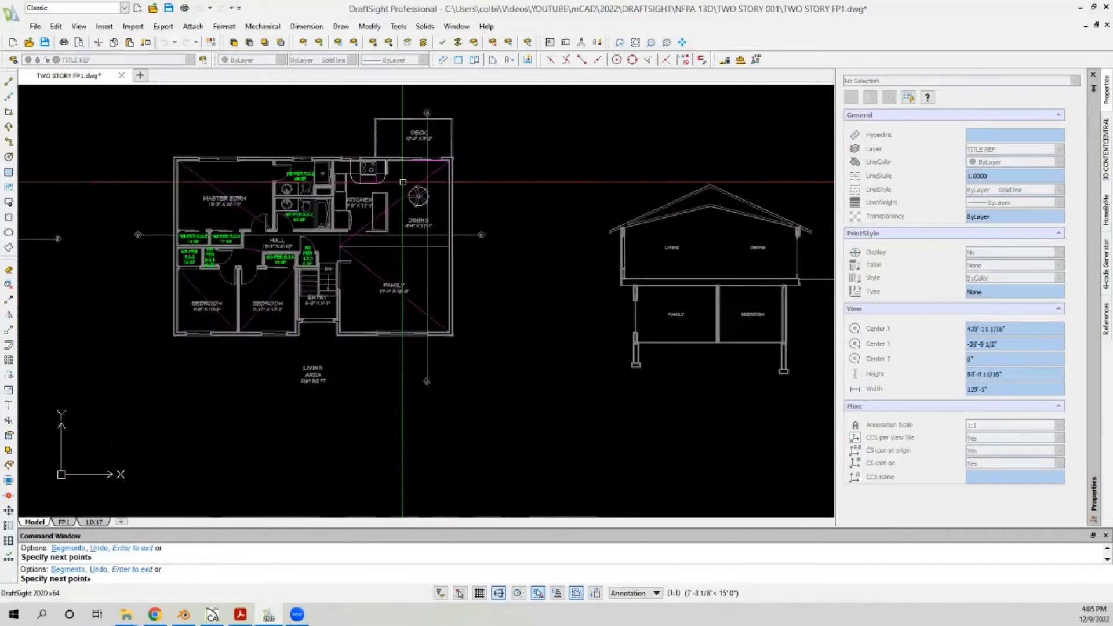
pyautogui.scroll(6, 102, 235)
pyautogui.press('Escape')
# Step: Draw a diagonal line across the first-floor laundry from its upper-left inside corner to its lower-right inside corner
pyautogui.scroll(-6, 102, 239)
pyautogui.scroll(-6, 318, 238)
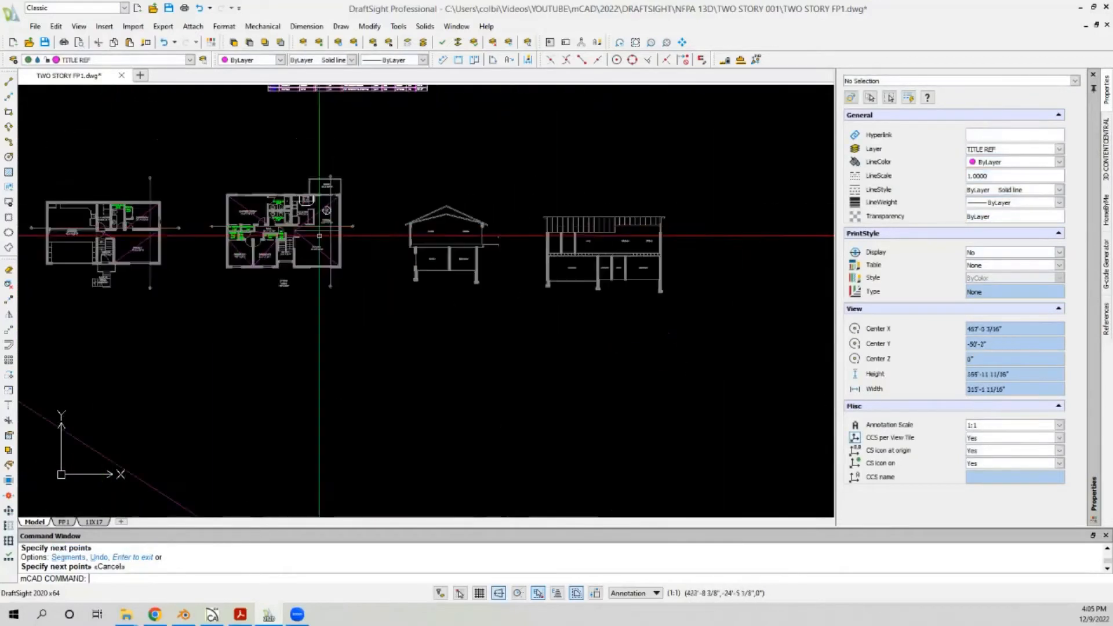
pyautogui.scroll(5, 159, 230)
pyautogui.scroll(4, 348, 235)
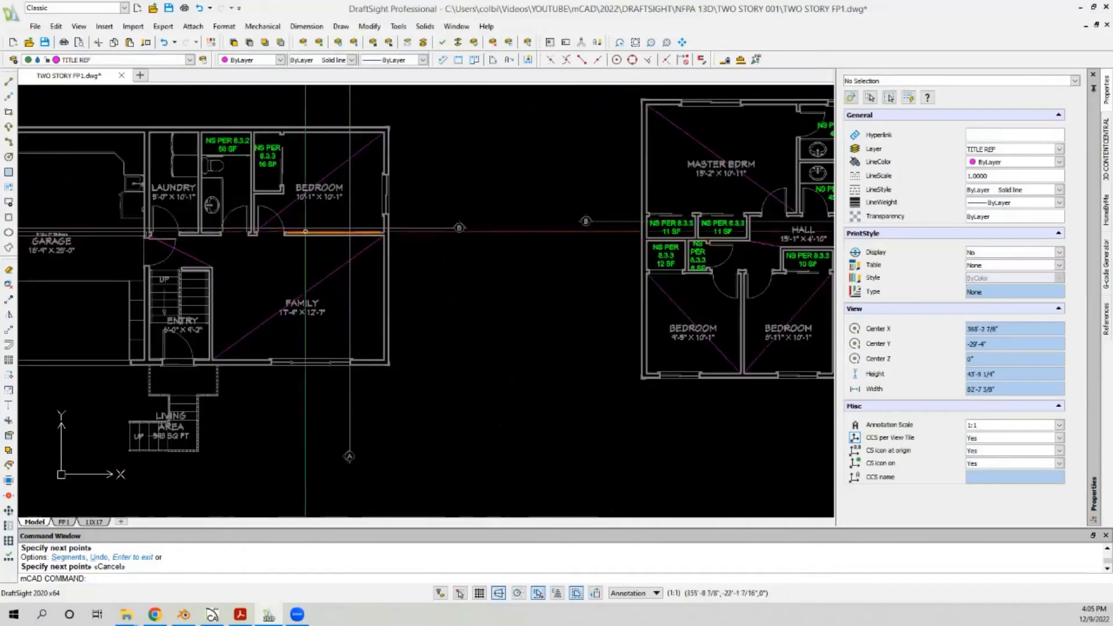
pyautogui.scroll(4, 163, 180)
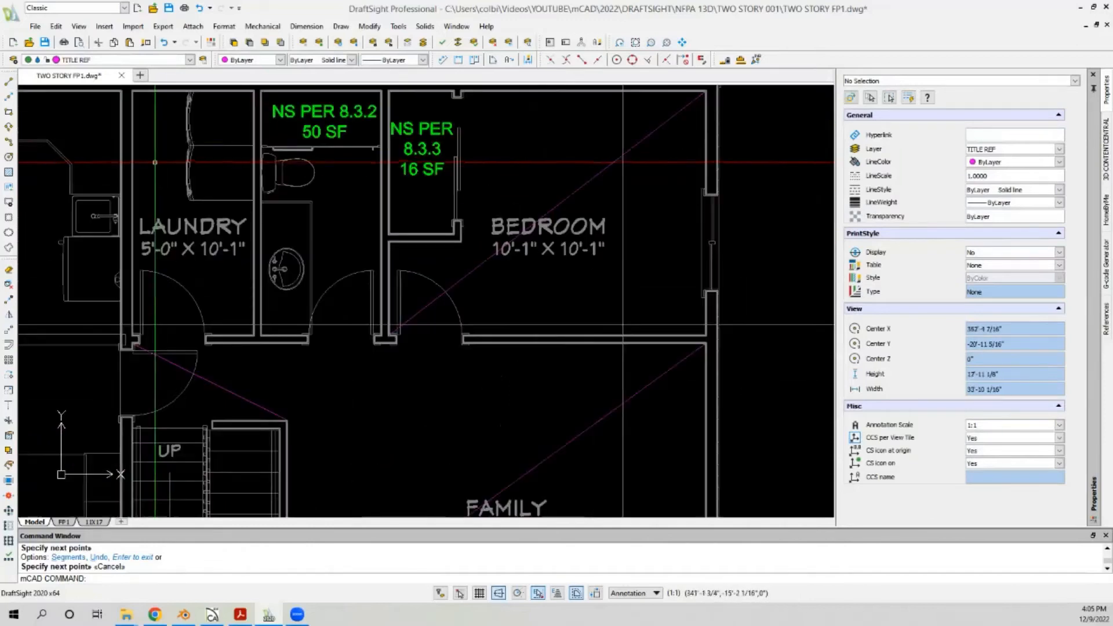
pyautogui.click(9, 84)
pyautogui.scroll(6, 116, 91)
pyautogui.click(131, 91)
pyautogui.scroll(-6, 139, 98)
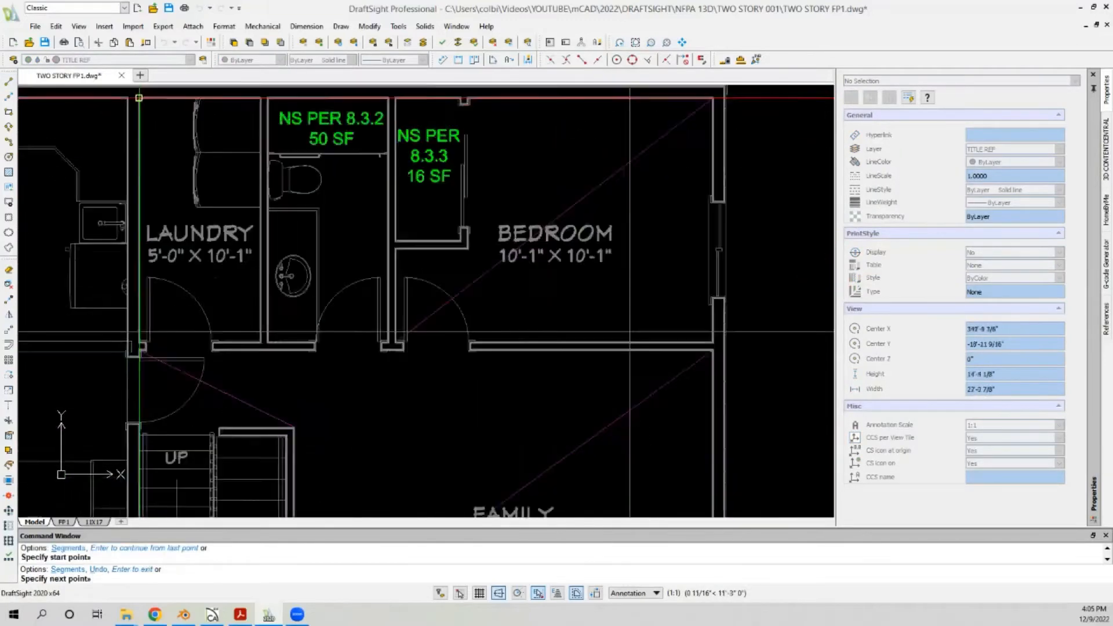
pyautogui.scroll(-2, 139, 97)
pyautogui.scroll(2, 187, 196)
pyautogui.scroll(3, 227, 275)
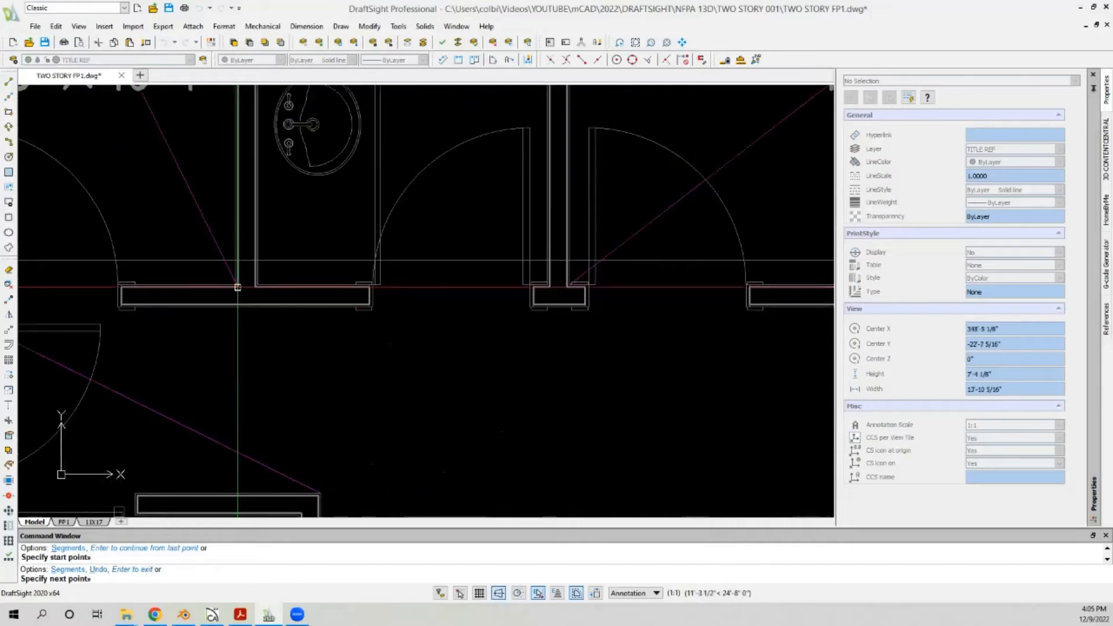
pyautogui.scroll(-6, 236, 285)
pyautogui.press('Escape')
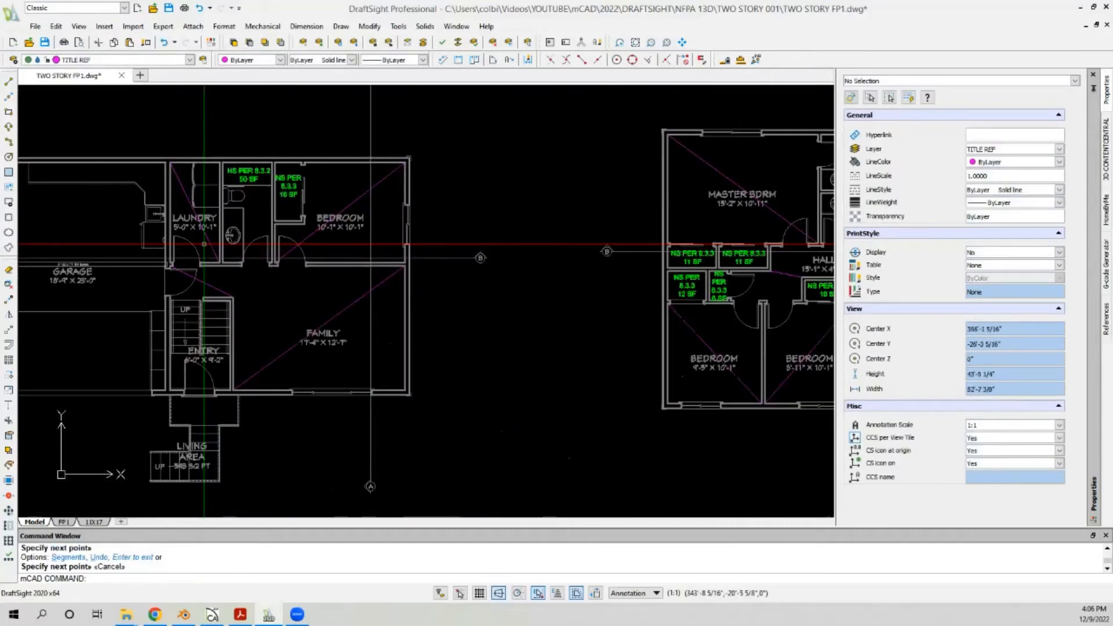
# Step: Draw a short diagonal across the top of the first-floor right-hand stair flight, from its upper-right inside corner to the second tread line's left end
pyautogui.scroll(-2, 203, 244)
pyautogui.scroll(5, 194, 250)
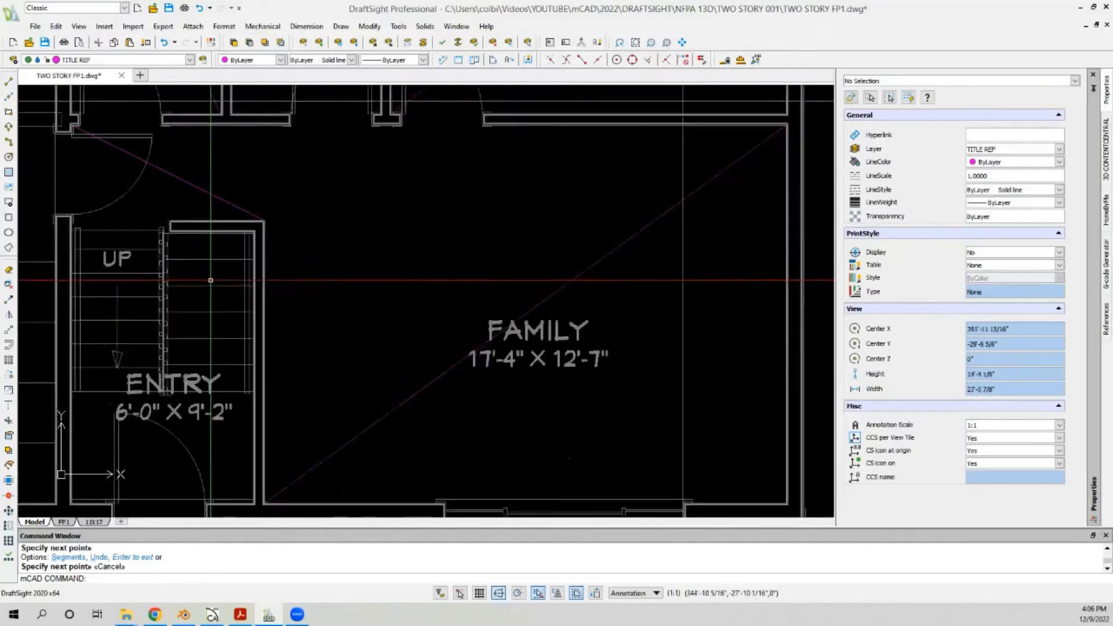
pyautogui.scroll(1, 147, 232)
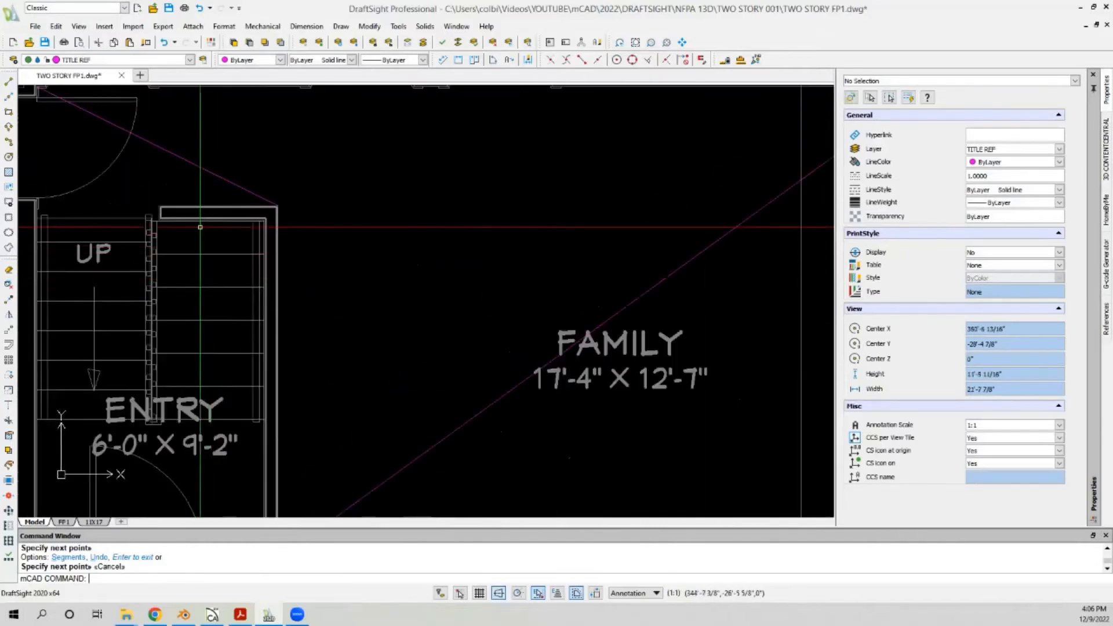
pyautogui.click(8, 82)
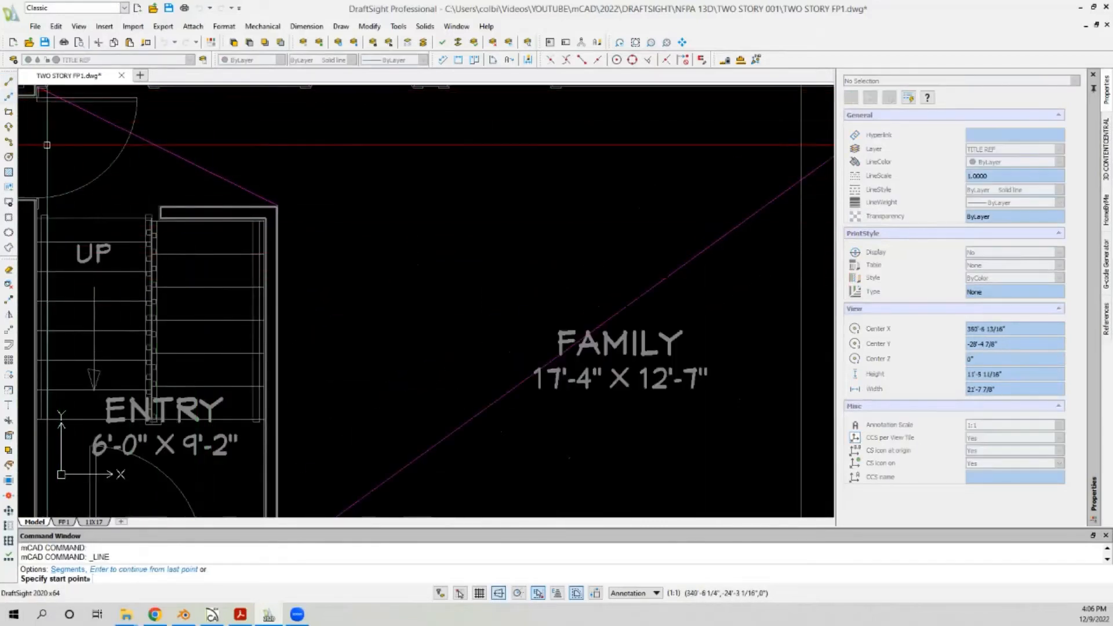
pyautogui.click(262, 220)
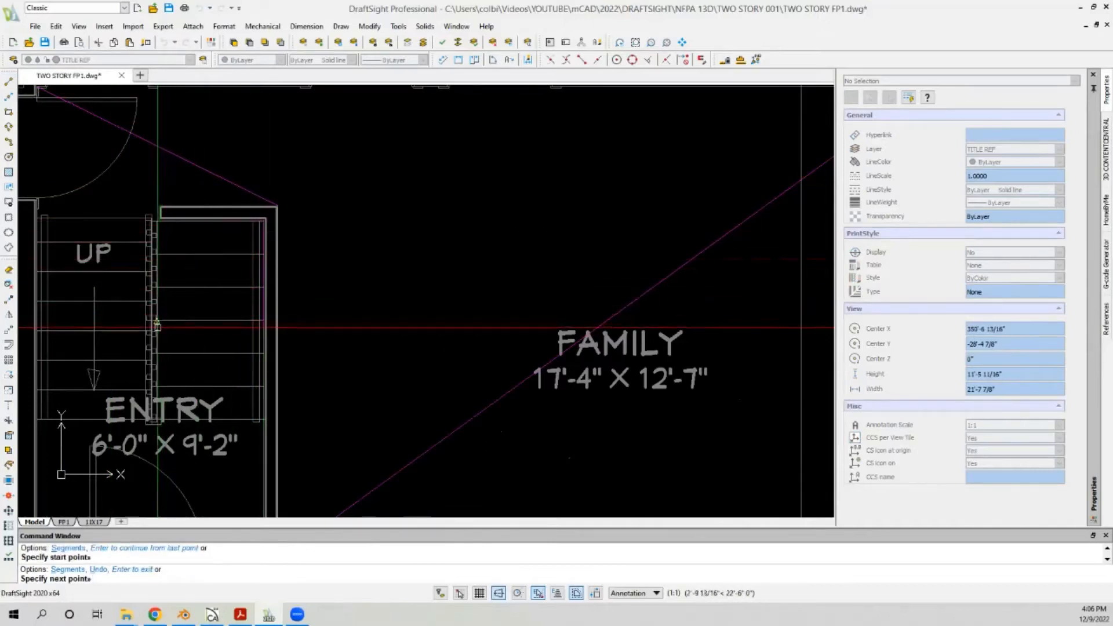
pyautogui.click(155, 287)
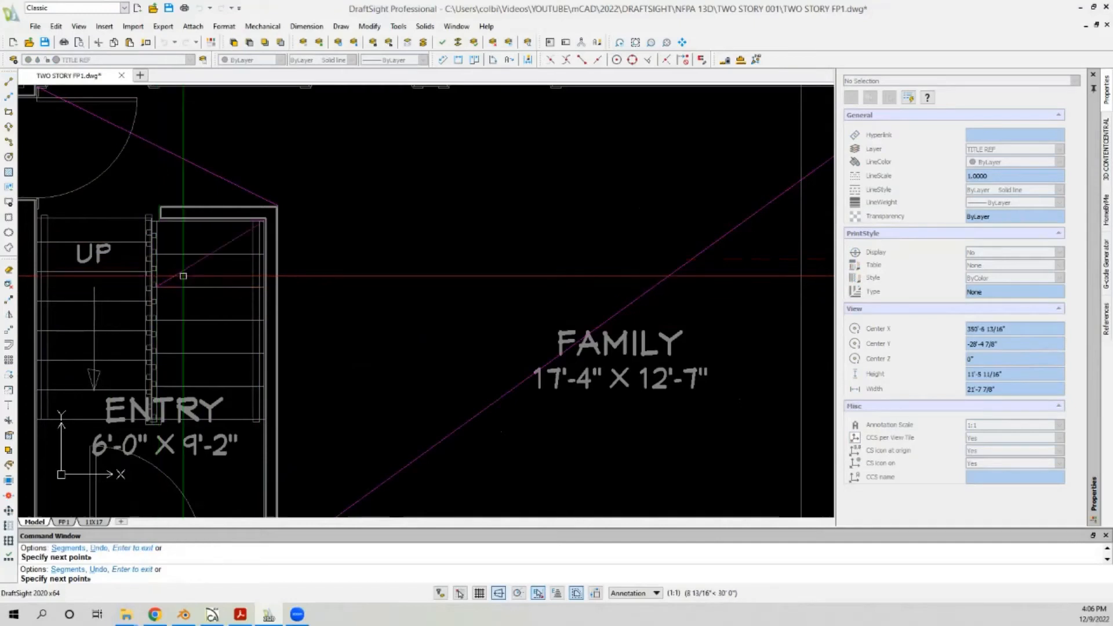
pyautogui.press('Escape')
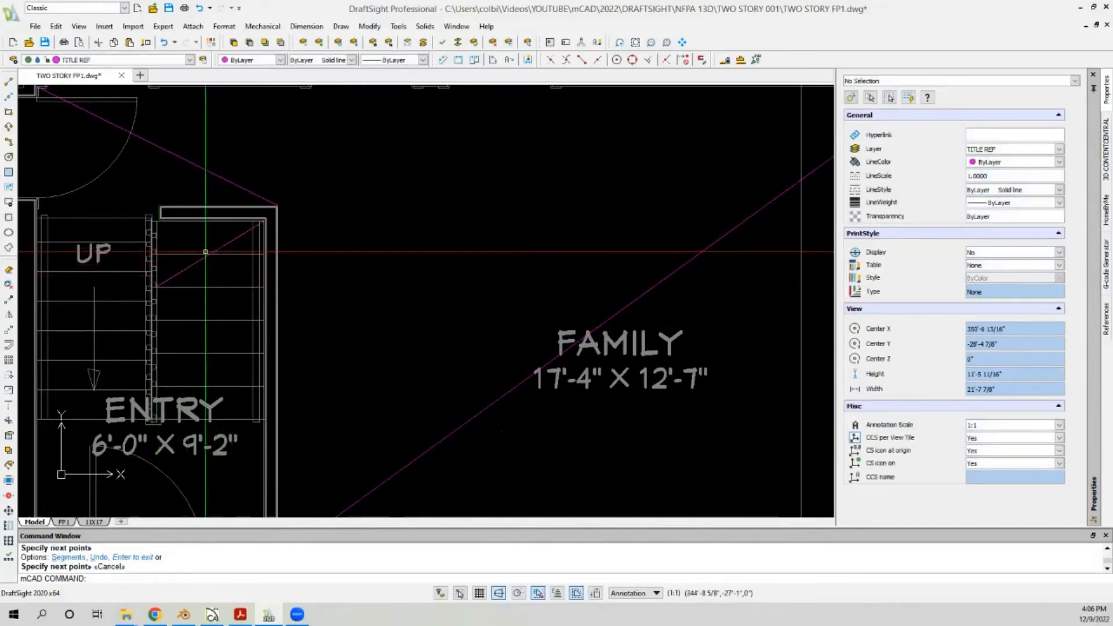
# Step: Copy the Reliable R3516 pendant symbol from the sprinkler legend, using its center as base point, to the laundry diagonal's midpoint
pyautogui.scroll(-5, 223, 250)
pyautogui.scroll(-2, 173, 224)
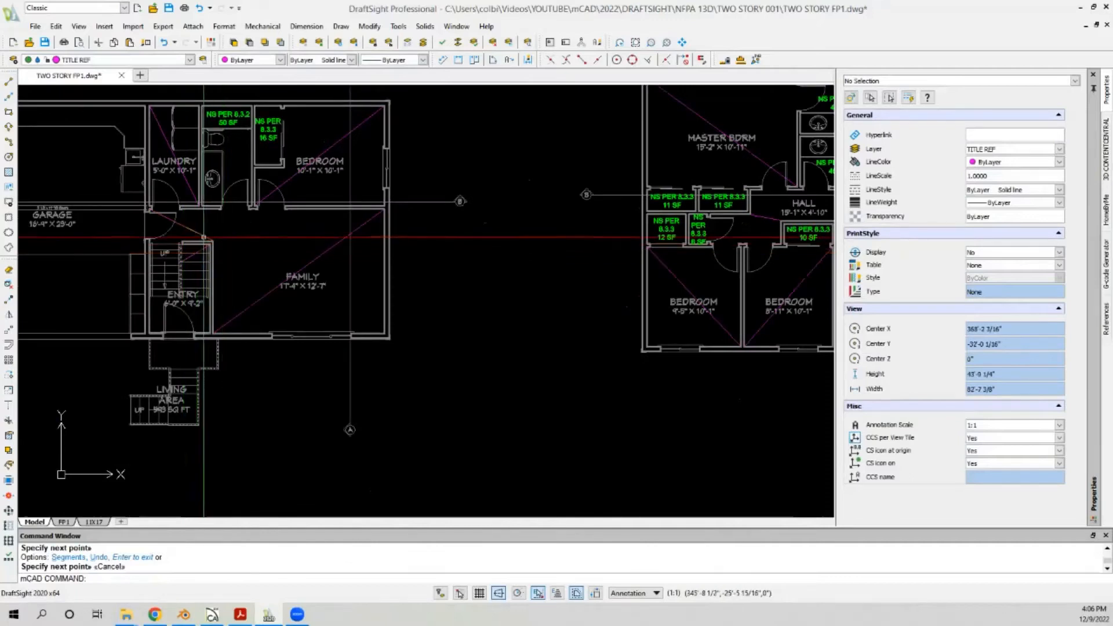
pyautogui.scroll(-1, 172, 221)
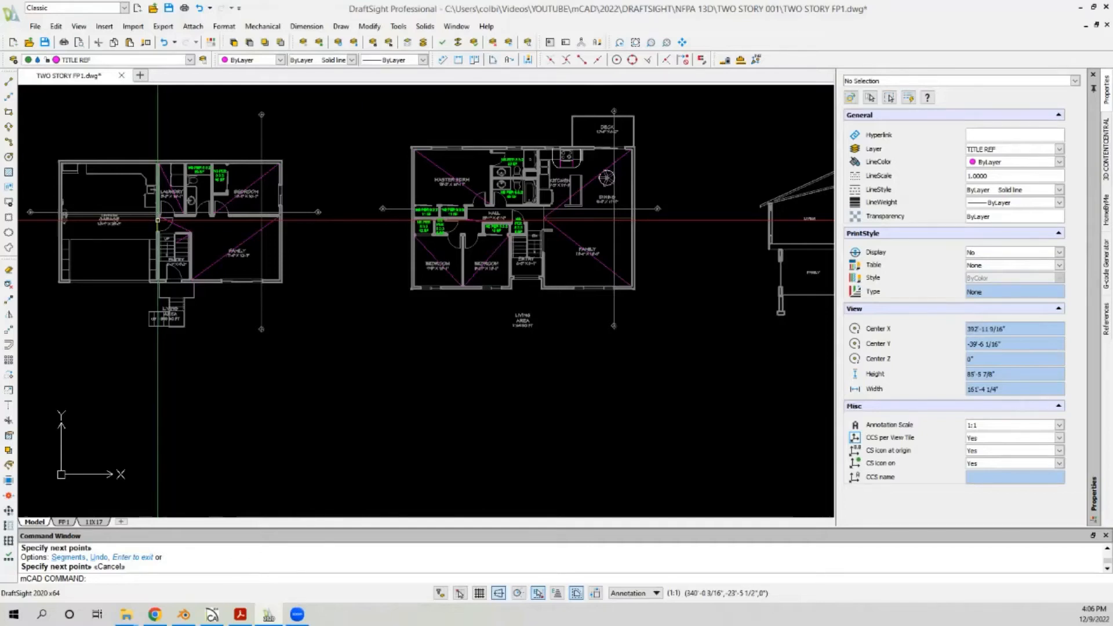
pyautogui.scroll(-2, 158, 220)
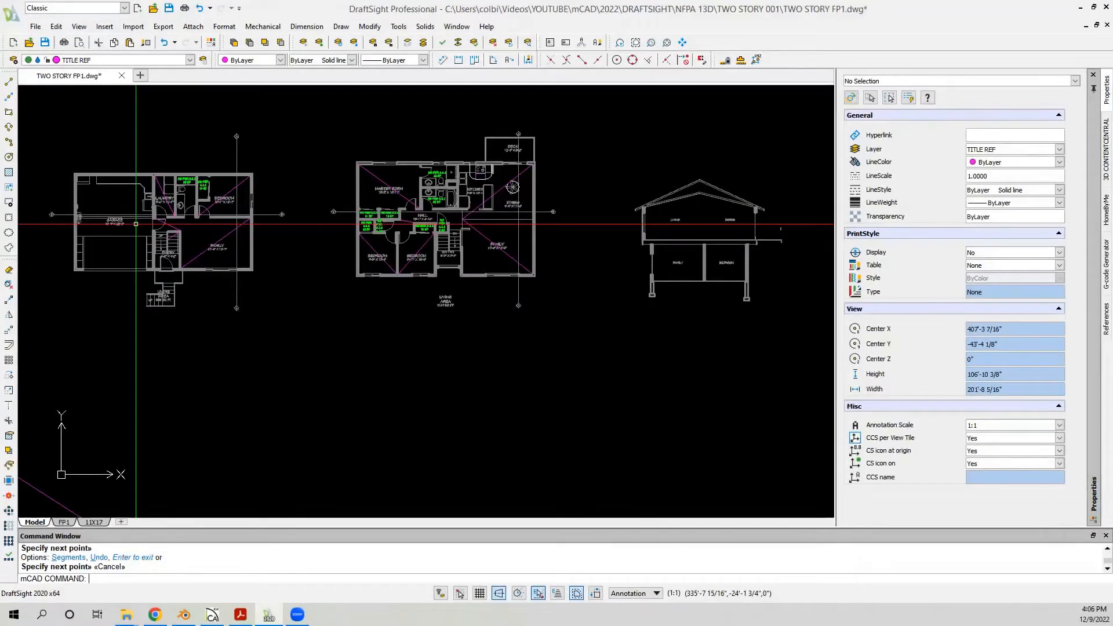
pyautogui.scroll(-1, 136, 223)
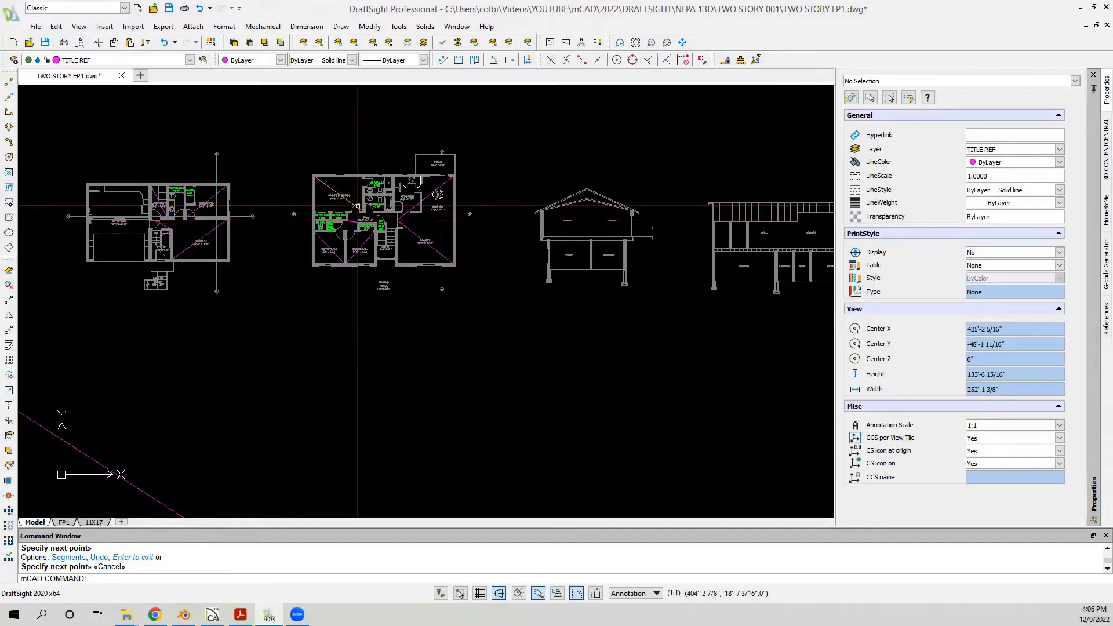
pyautogui.scroll(-5, 358, 206)
pyautogui.scroll(10, 361, 175)
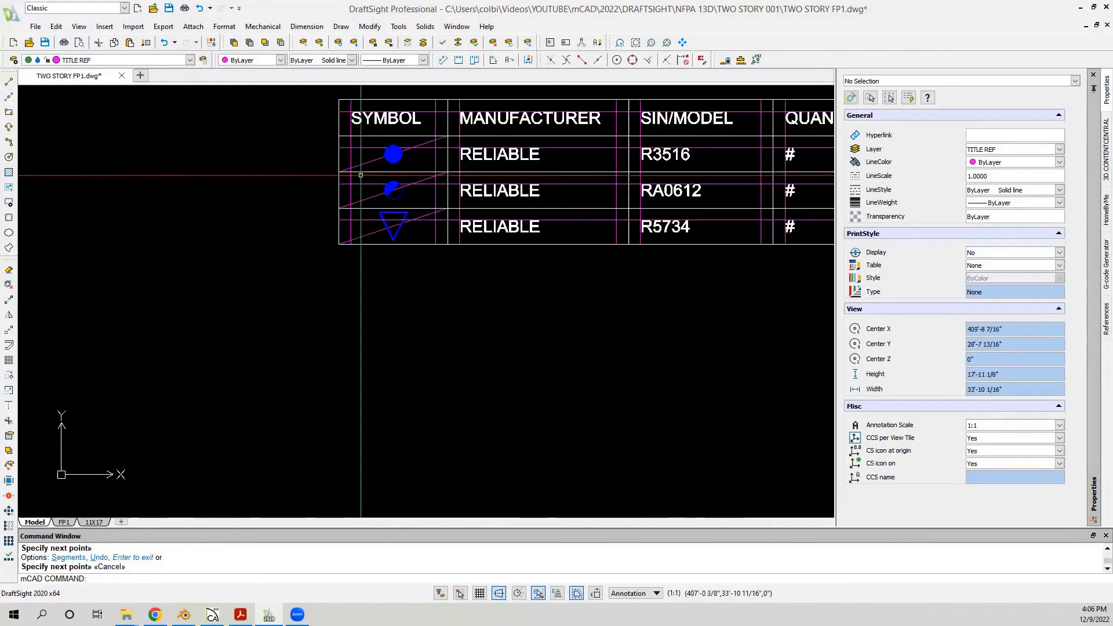
pyautogui.scroll(3, 406, 164)
pyautogui.click(385, 159)
pyautogui.click(9, 301)
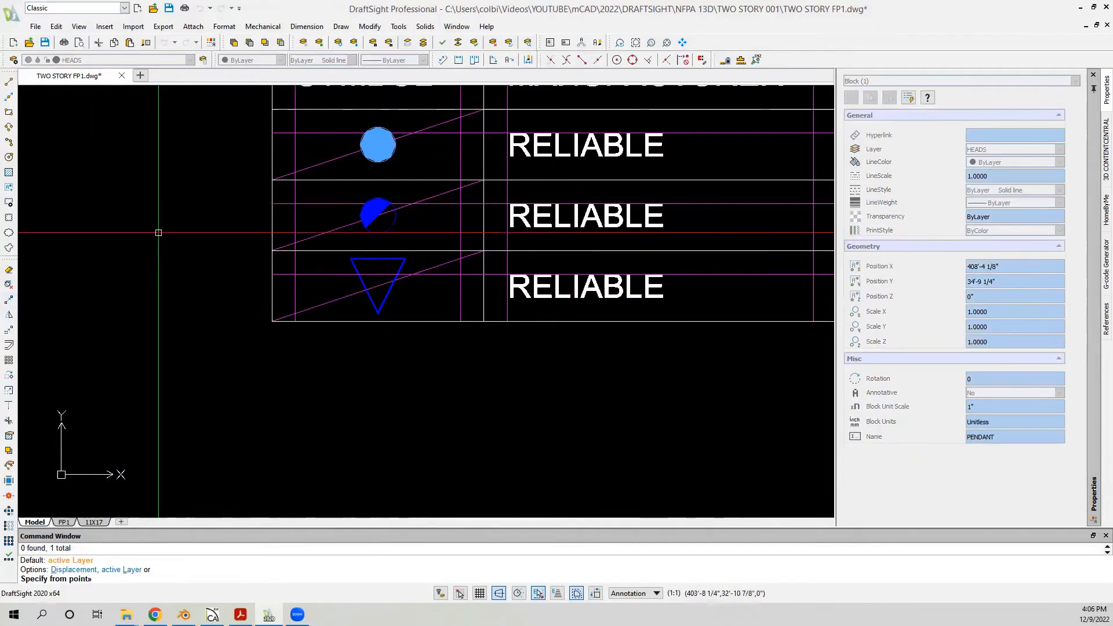
pyautogui.click(378, 144)
pyautogui.scroll(-5, 360, 235)
pyautogui.scroll(10, 357, 240)
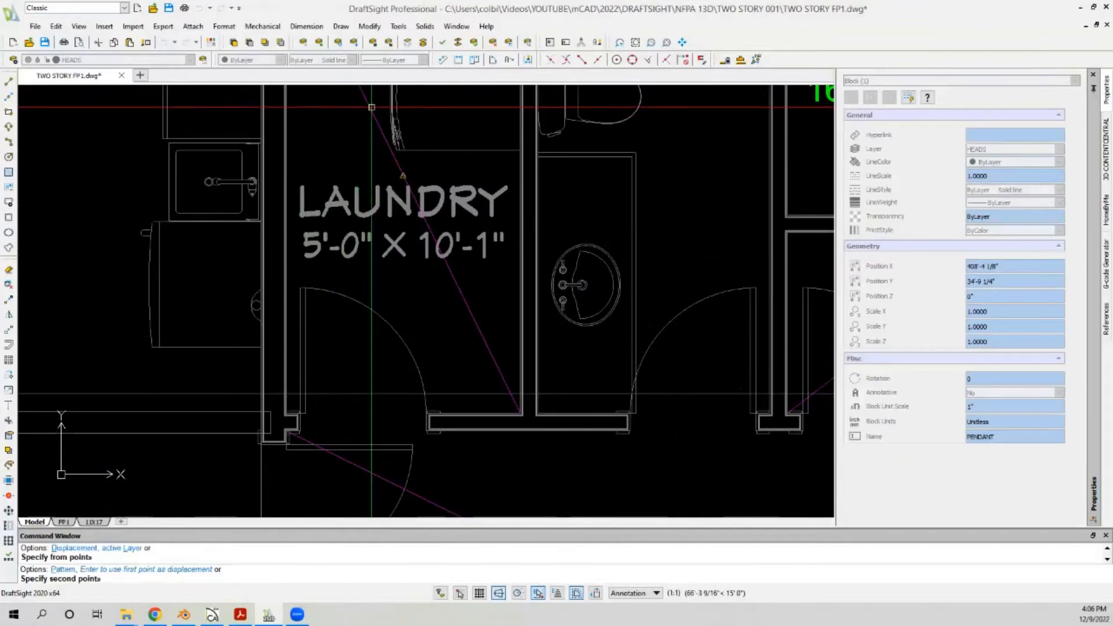
# Step: Place further pendant copies at the midpoints of the first-floor hall, family room and bedroom diagonals
pyautogui.scroll(-4, 377, 151)
pyautogui.scroll(2, 364, 293)
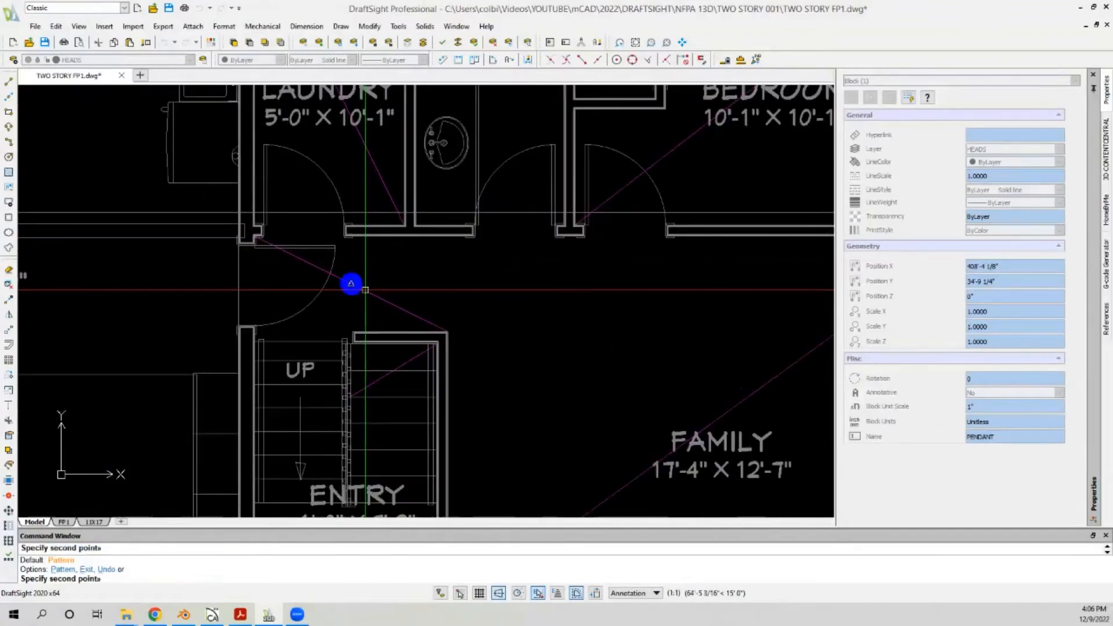
pyautogui.scroll(-4, 351, 284)
pyautogui.scroll(5, 287, 262)
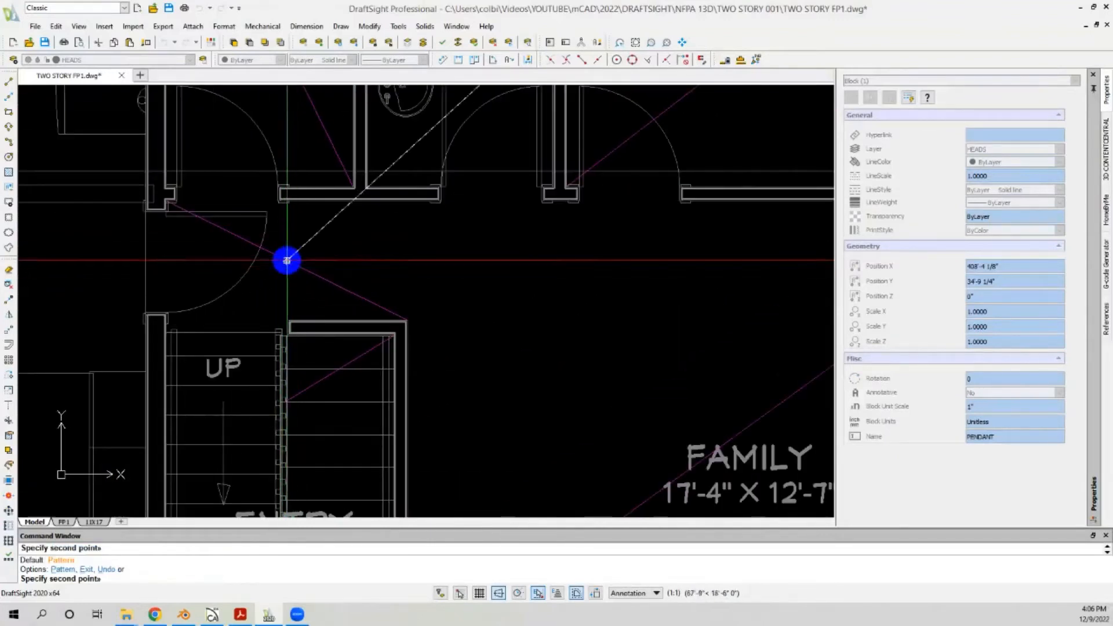
pyautogui.scroll(-3, 286, 261)
pyautogui.scroll(-4, 472, 343)
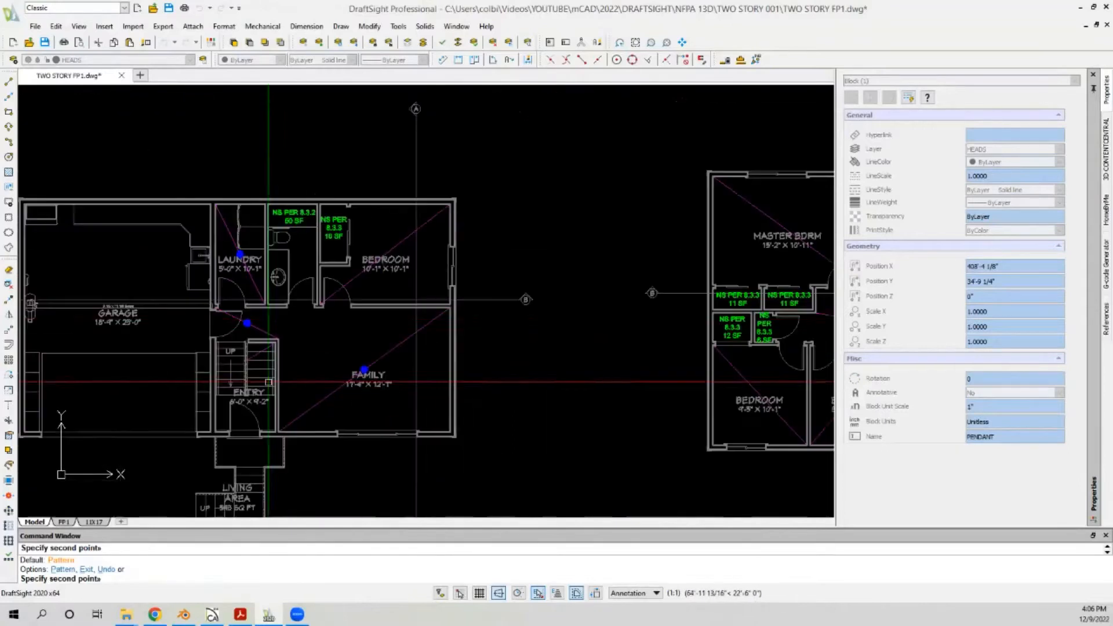
pyautogui.scroll(3, 382, 306)
pyautogui.scroll(-4, 346, 256)
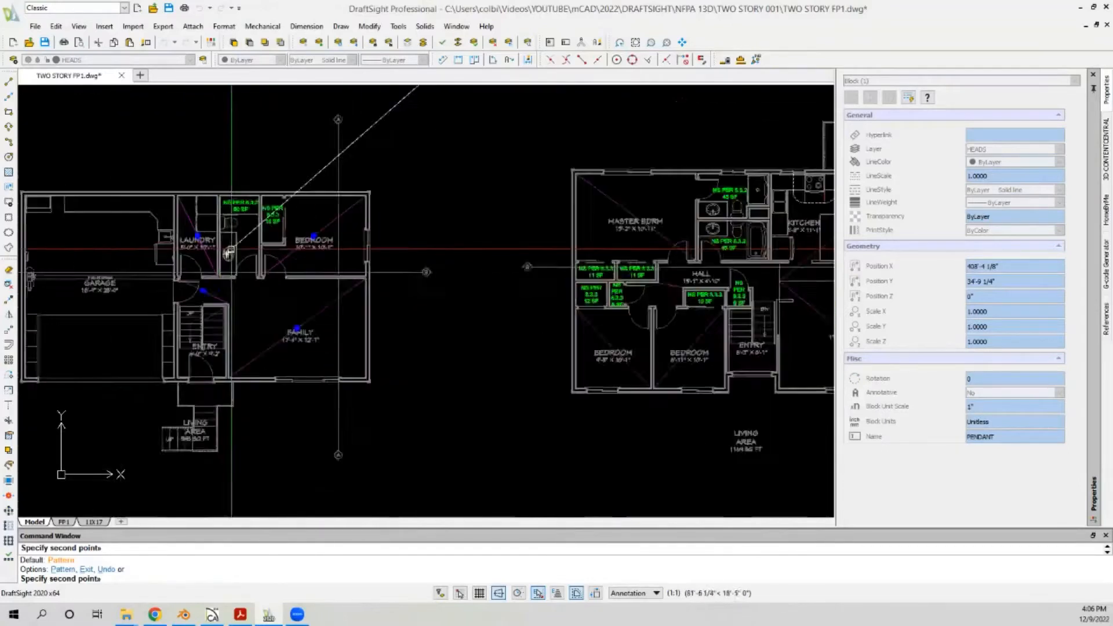
# Step: Place pendant copies at the midpoints of the master bedroom and 9'-5" x 10'-1" bedroom diagonals
pyautogui.scroll(4, 398, 226)
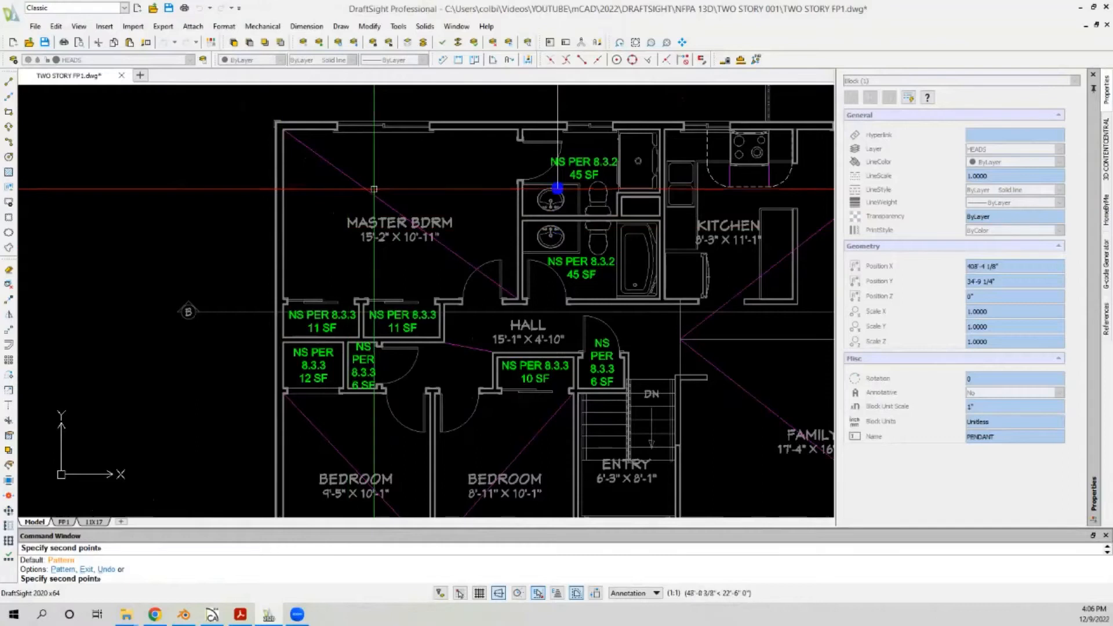
pyautogui.scroll(-3, 296, 110)
pyautogui.scroll(4, 322, 252)
pyautogui.click(311, 335)
pyautogui.scroll(-2, 270, 258)
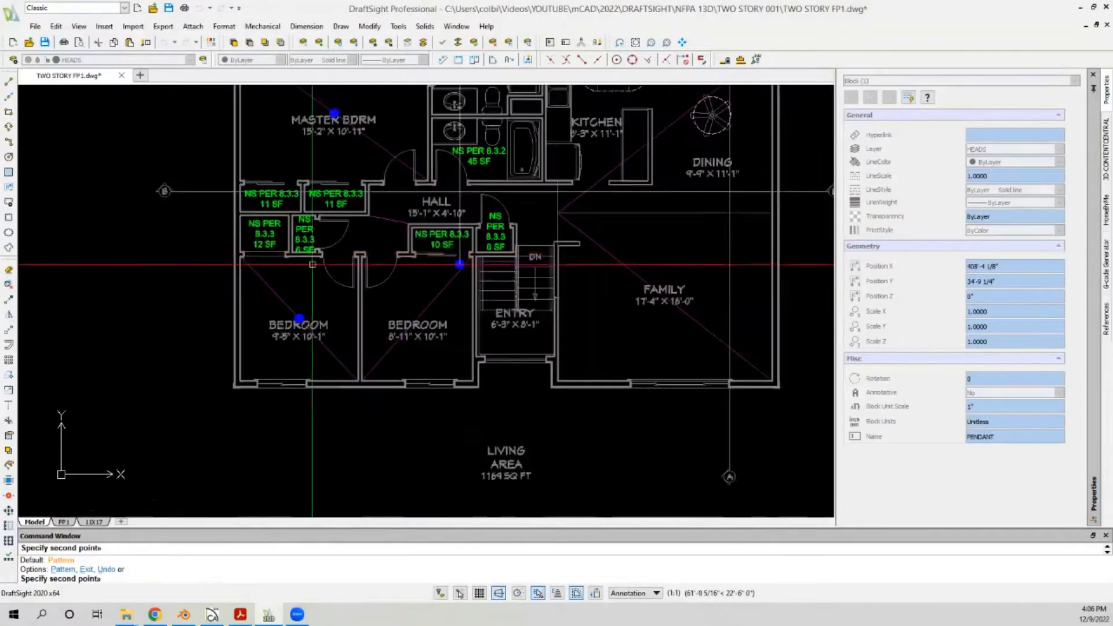
# Step: Place pendant copies at the midpoints of further second-floor diagonals, from the 8'-11" x 10'-1" bedroom through the kitchen and dining area
pyautogui.scroll(2, 404, 267)
pyautogui.click(440, 325)
pyautogui.scroll(-4, 130, 326)
pyautogui.scroll(3, 374, 340)
pyautogui.click(408, 276)
pyautogui.scroll(-4, 408, 277)
pyautogui.scroll(4, 377, 268)
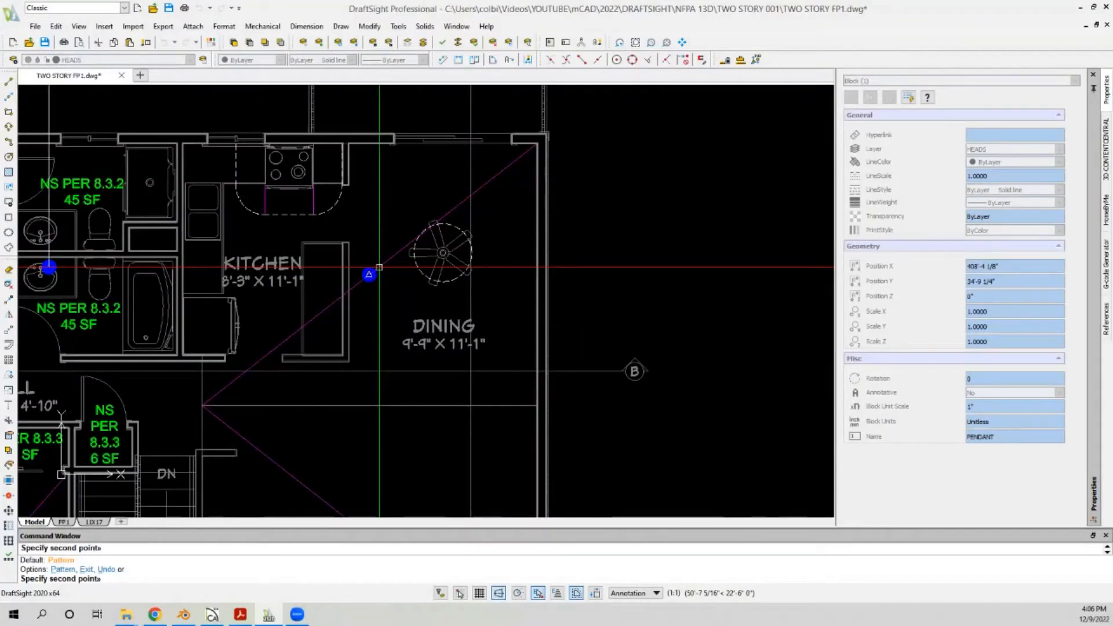
pyautogui.click(379, 268)
pyautogui.scroll(-4, 495, 234)
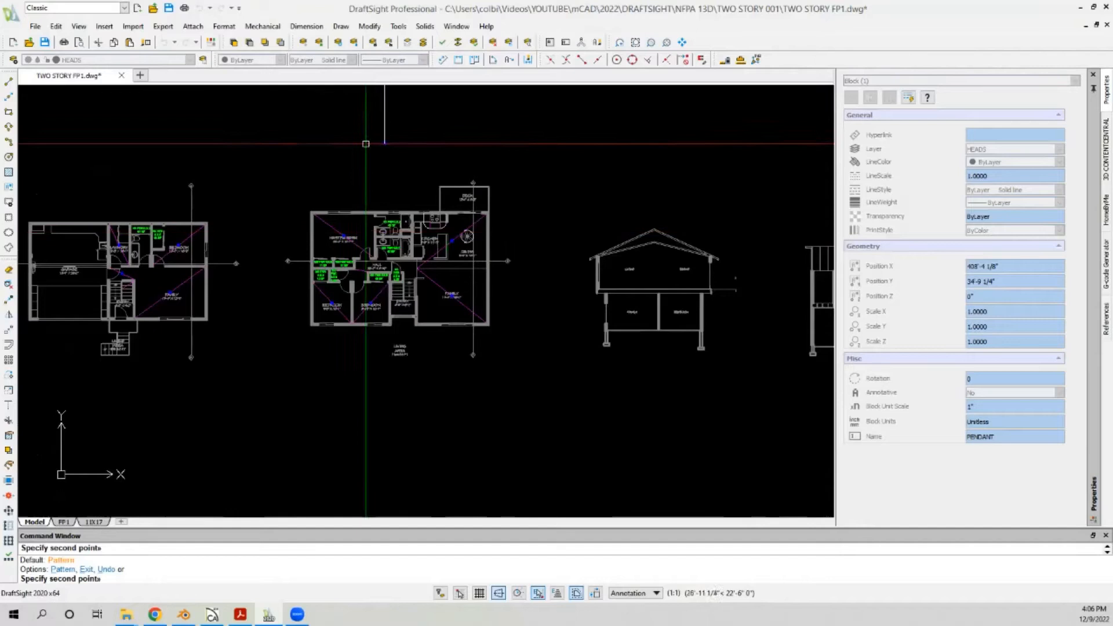
# Step: Copy the first-floor hall's pendant head, using its center as base point, to the midpoint of the diagonal over the entry stairs
pyautogui.press('Escape')
pyautogui.press('Escape')
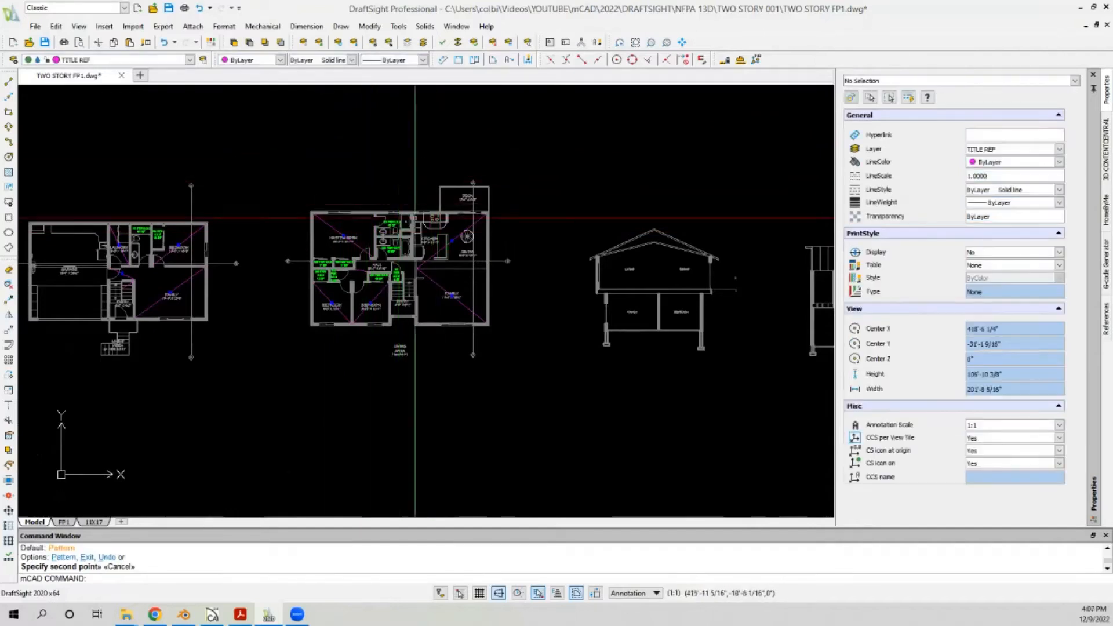
pyautogui.scroll(2, 322, 251)
pyautogui.scroll(-2, 343, 238)
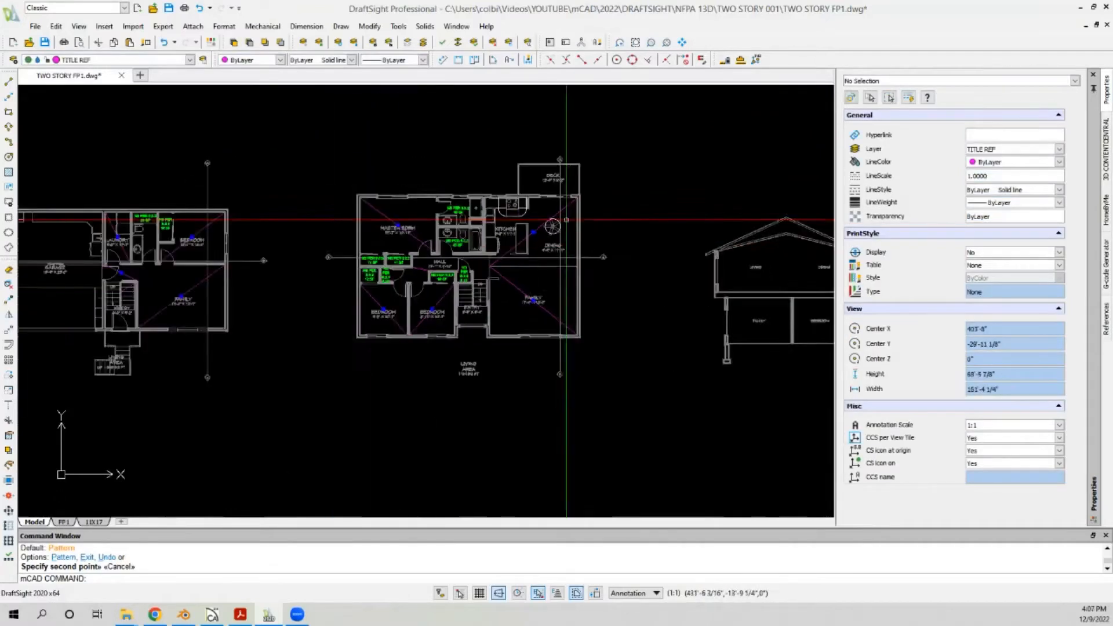
pyautogui.scroll(3, 318, 287)
pyautogui.click(288, 283)
pyautogui.scroll(-3, 194, 273)
pyautogui.press('Escape')
pyautogui.scroll(11, 193, 277)
pyautogui.click(159, 174)
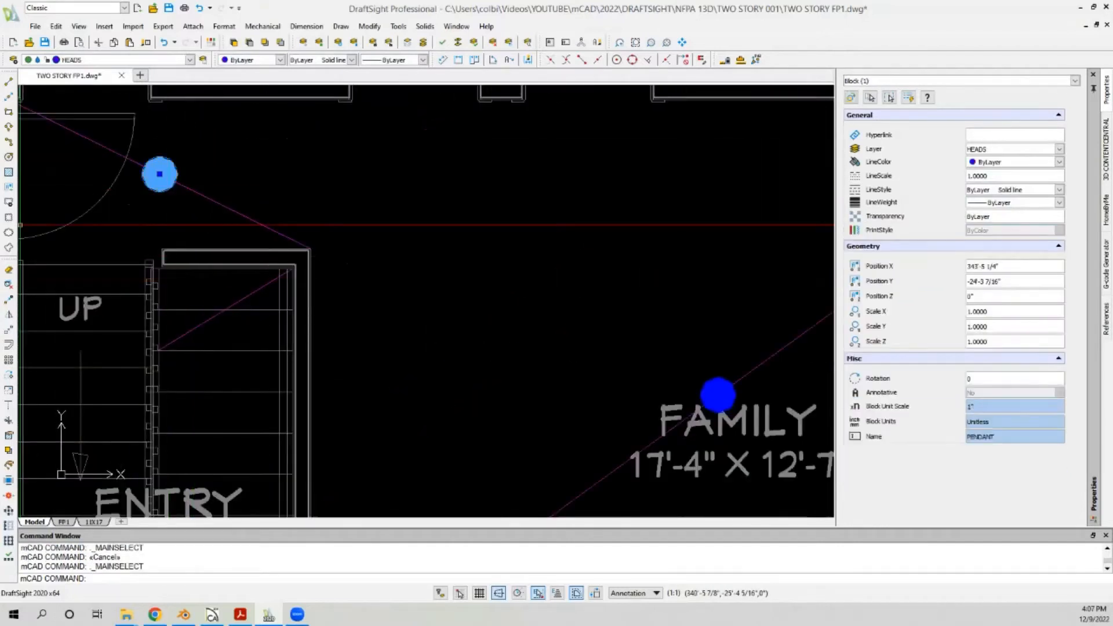
pyautogui.click(9, 299)
pyautogui.click(160, 174)
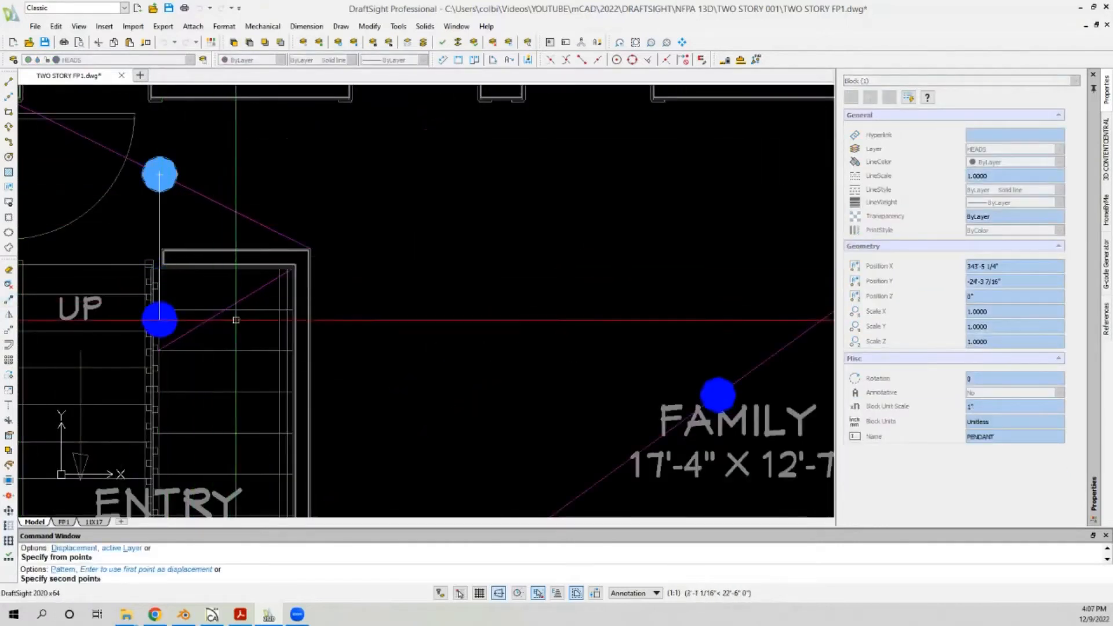
pyautogui.click(206, 323)
pyautogui.scroll(-4, 165, 312)
pyautogui.press('Escape')
pyautogui.click(189, 266)
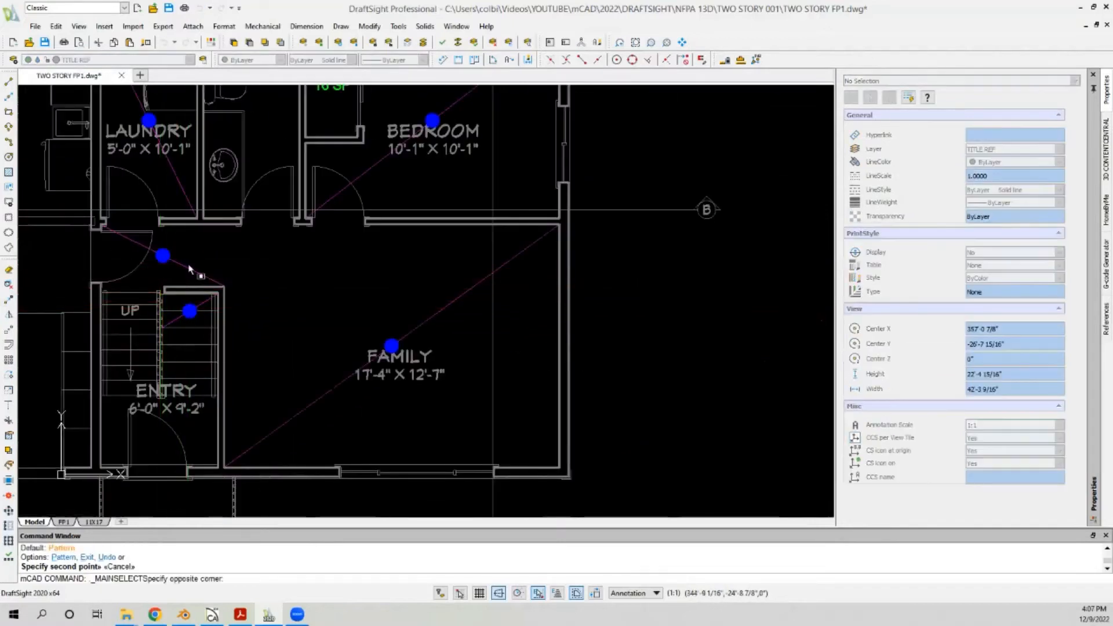
pyautogui.click(176, 280)
pyautogui.scroll(-6, 176, 280)
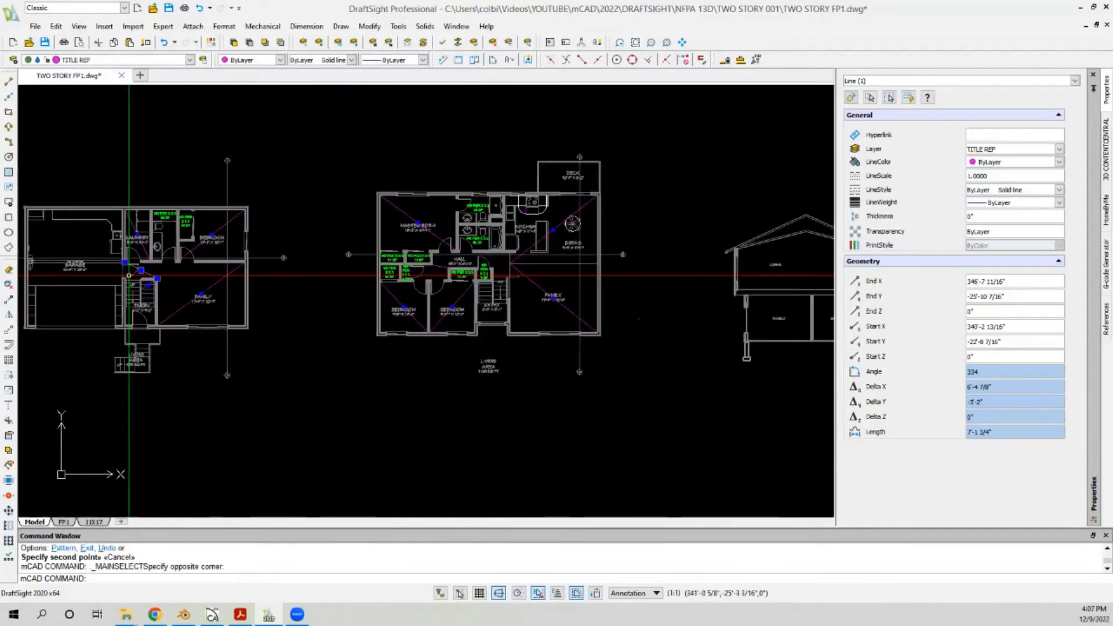
pyautogui.press('Escape')
pyautogui.scroll(6, 429, 273)
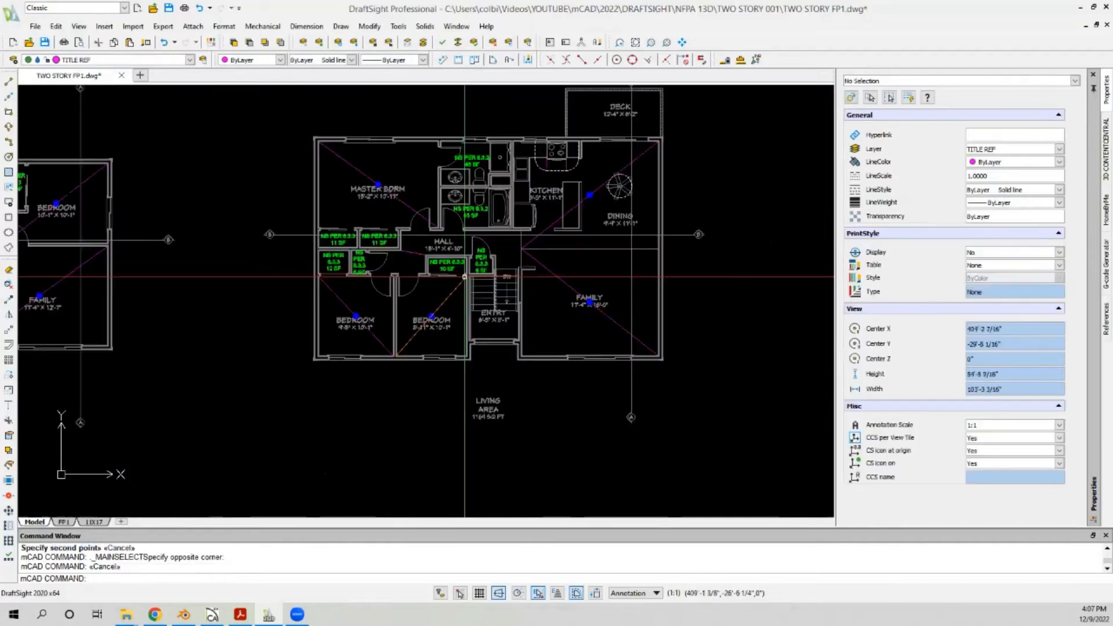
pyautogui.scroll(-2, 400, 360)
pyautogui.scroll(3, 393, 380)
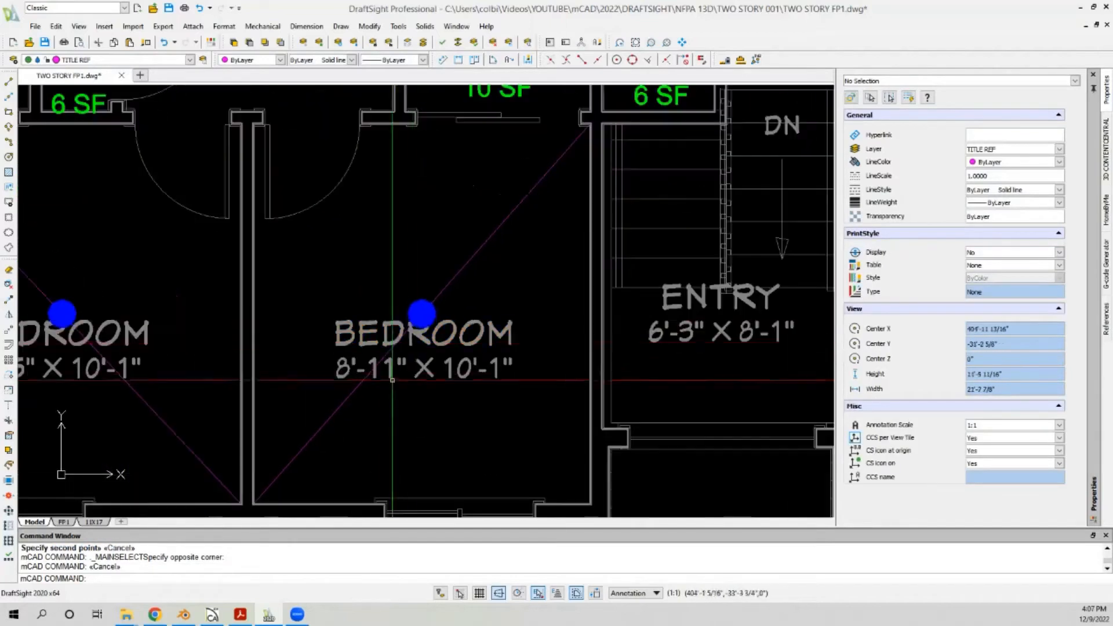
pyautogui.click(422, 314)
pyautogui.click(8, 300)
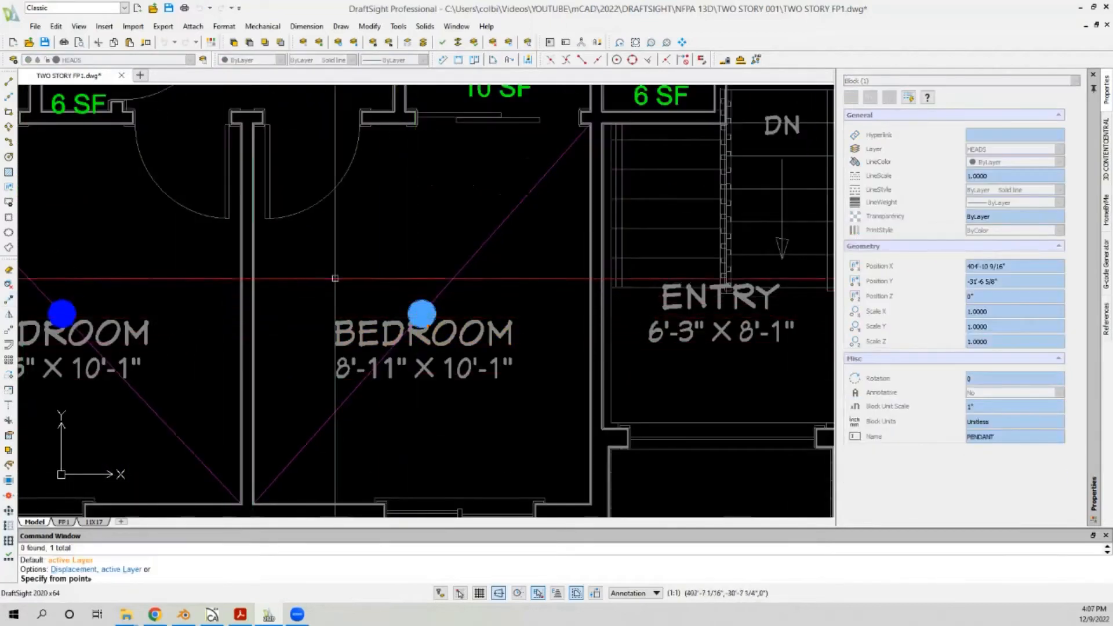
pyautogui.click(421, 314)
pyautogui.scroll(-3, 338, 360)
pyautogui.press('Escape')
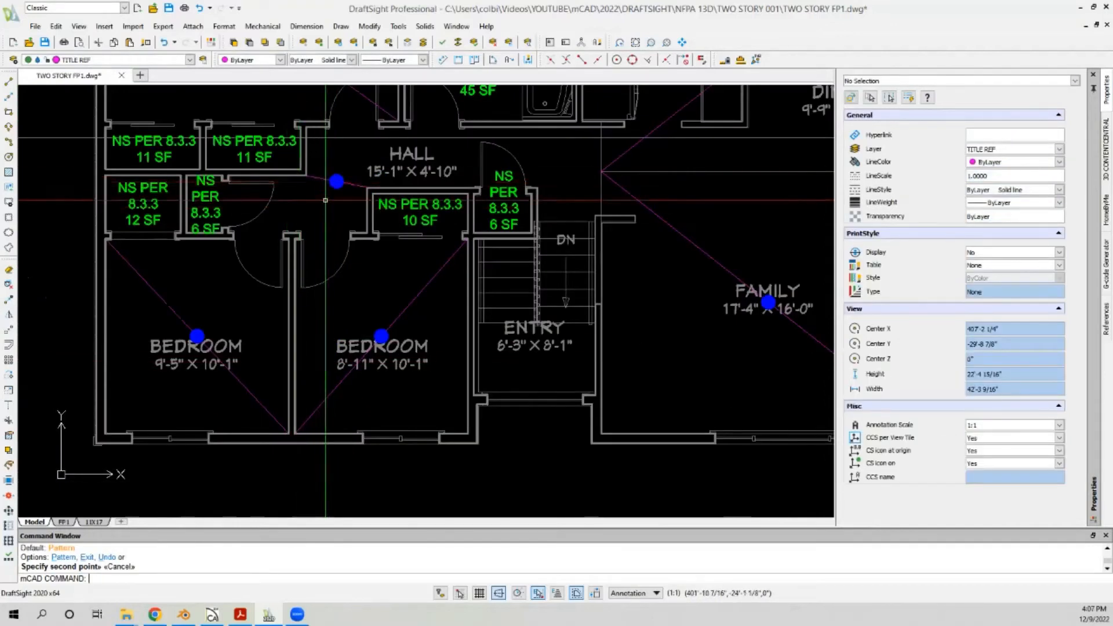
# Step: Isolate the TITLE REF layer to delete all room diagonals on both floor plans, and restore the hidden layers
pyautogui.scroll(-5, 320, 181)
pyautogui.scroll(-2, 330, 220)
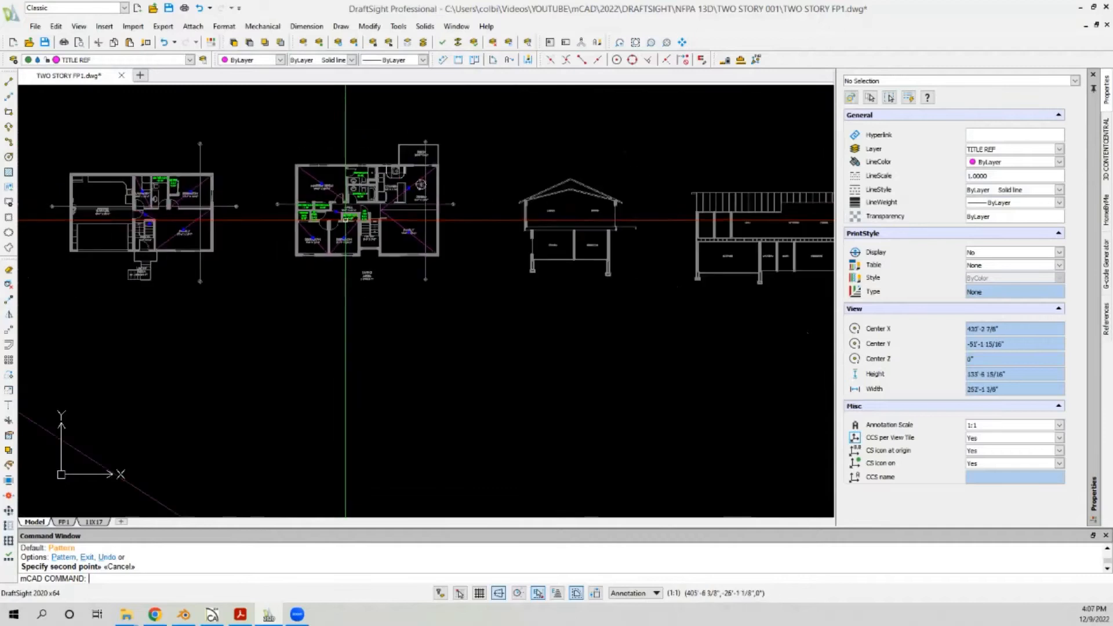
pyautogui.scroll(3, 319, 221)
pyautogui.scroll(-2, 373, 221)
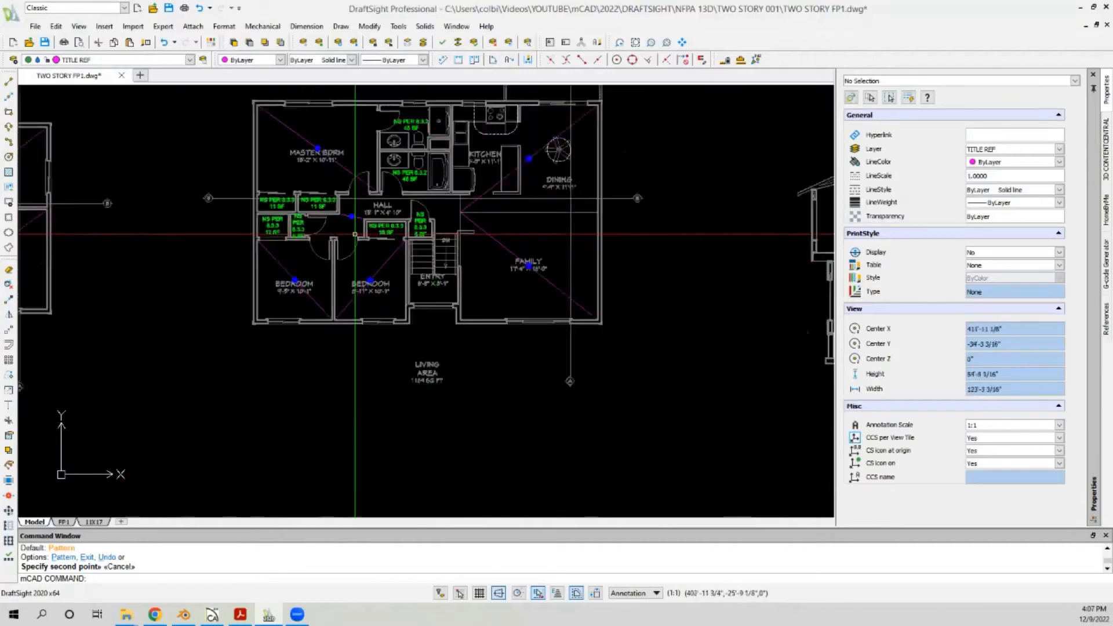
pyautogui.click(148, 171)
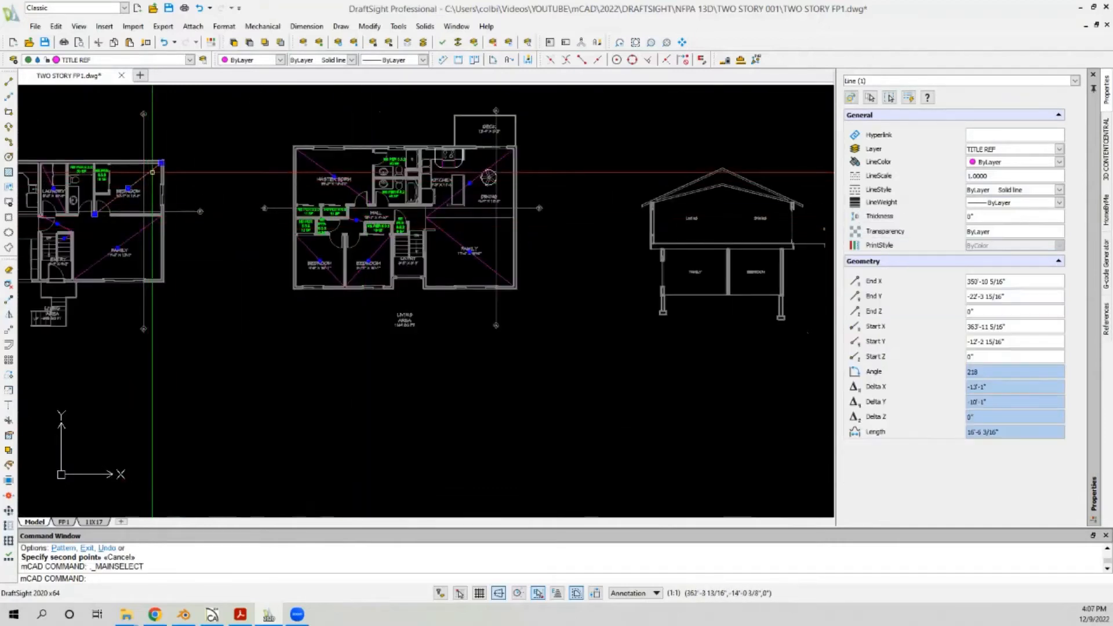
pyautogui.click(408, 42)
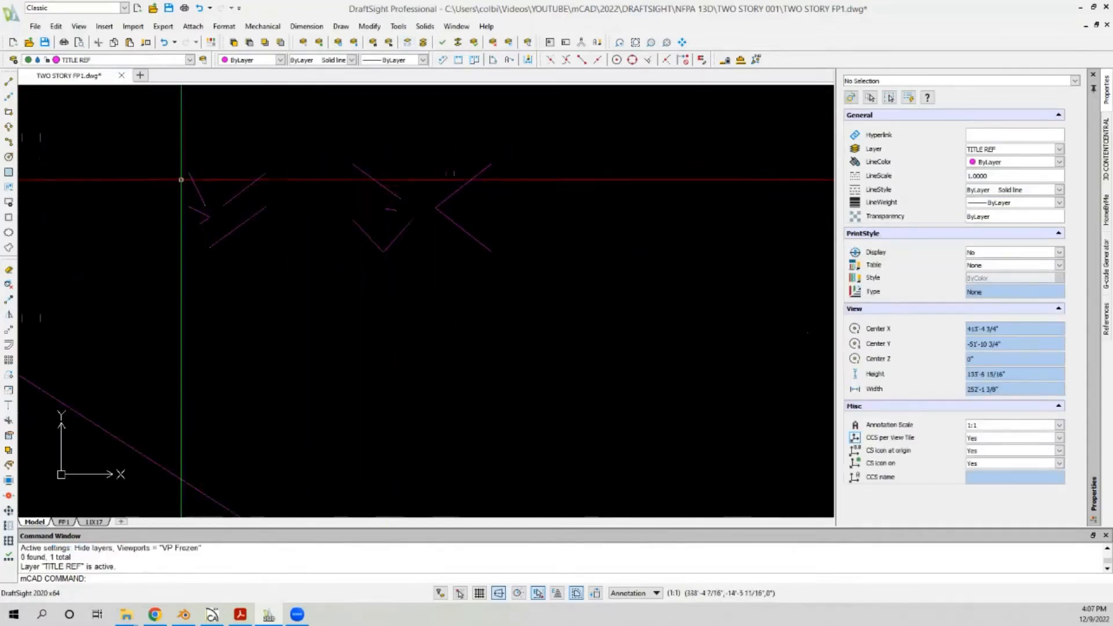
pyautogui.click(171, 158)
pyautogui.click(424, 257)
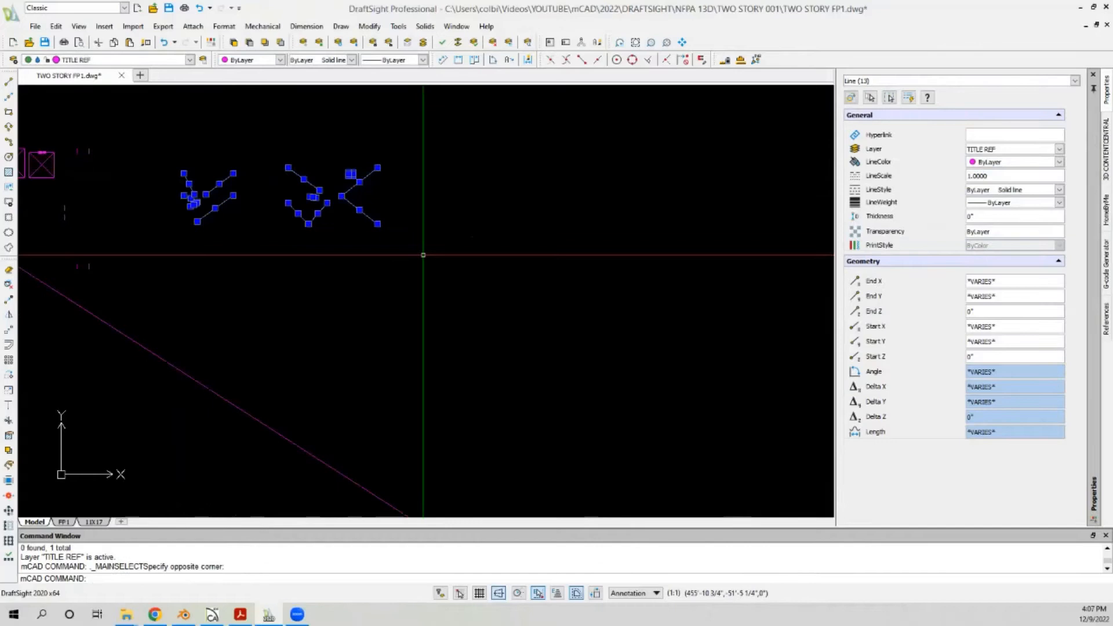
pyautogui.press('Delete')
pyautogui.click(421, 49)
# Step: Examine the pendant heads placed on the floor plans and the 16X16, 14X14 and 12X12 coverage squares beside them
pyautogui.scroll(4, 133, 277)
pyautogui.scroll(-2, 122, 347)
pyautogui.scroll(7, 224, 180)
pyautogui.scroll(4, 136, 269)
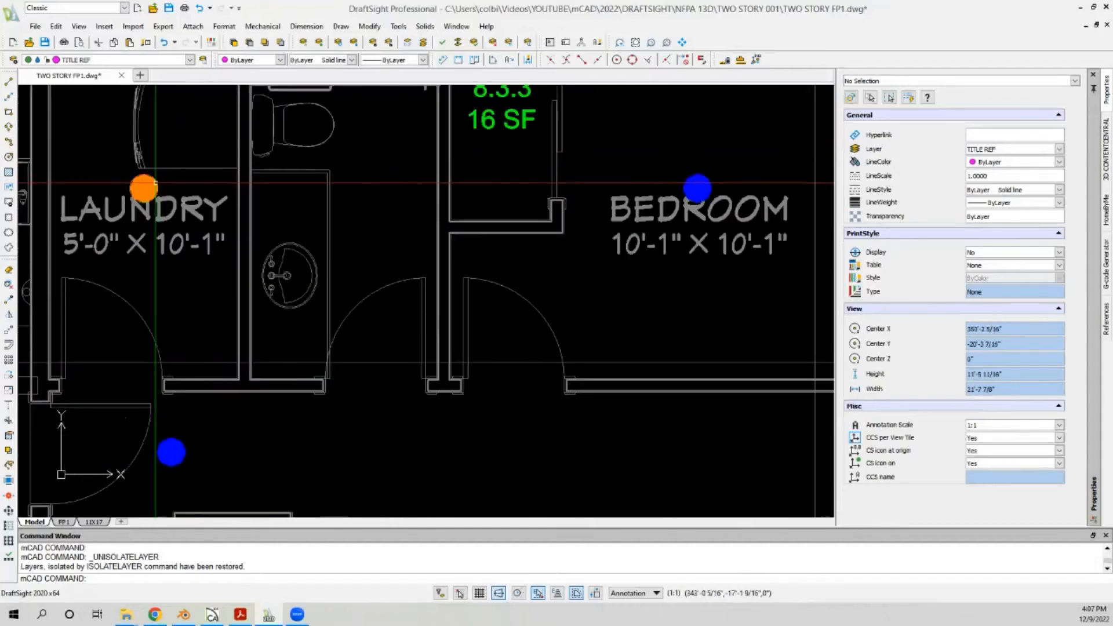
pyautogui.scroll(-2, 155, 183)
pyautogui.scroll(-4, 156, 185)
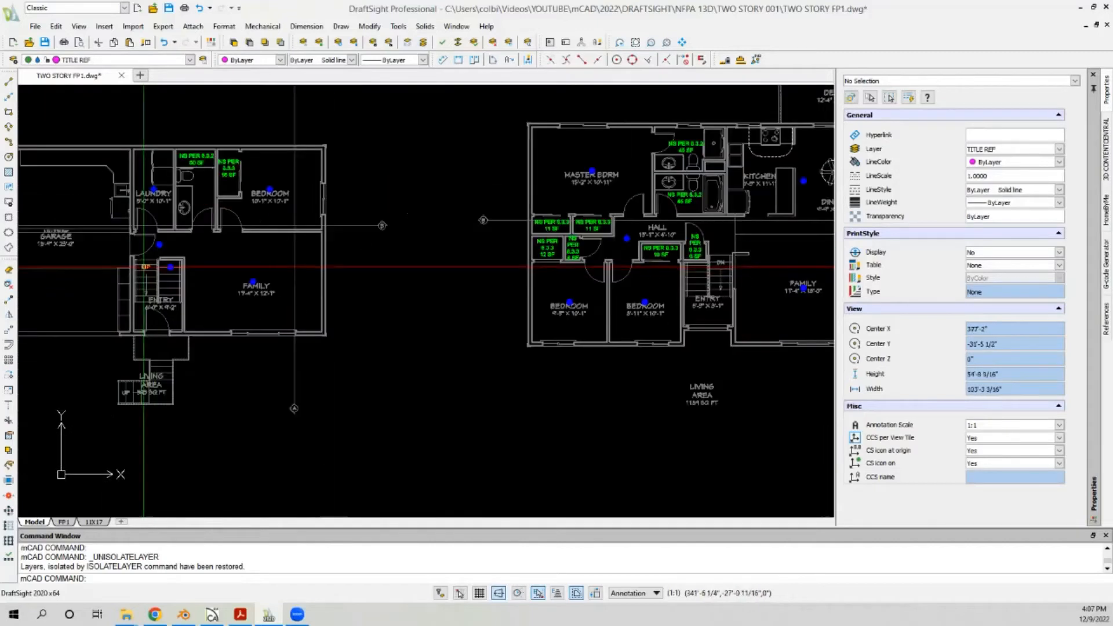
pyautogui.scroll(2, 140, 145)
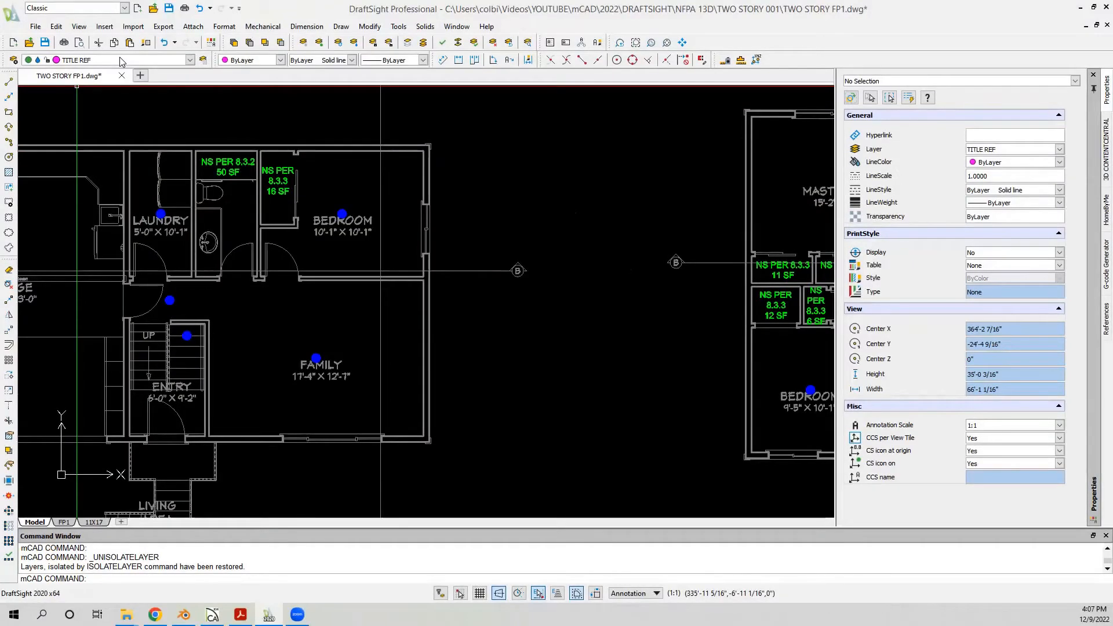
pyautogui.scroll(-6, 498, 267)
pyautogui.scroll(5, 60, 208)
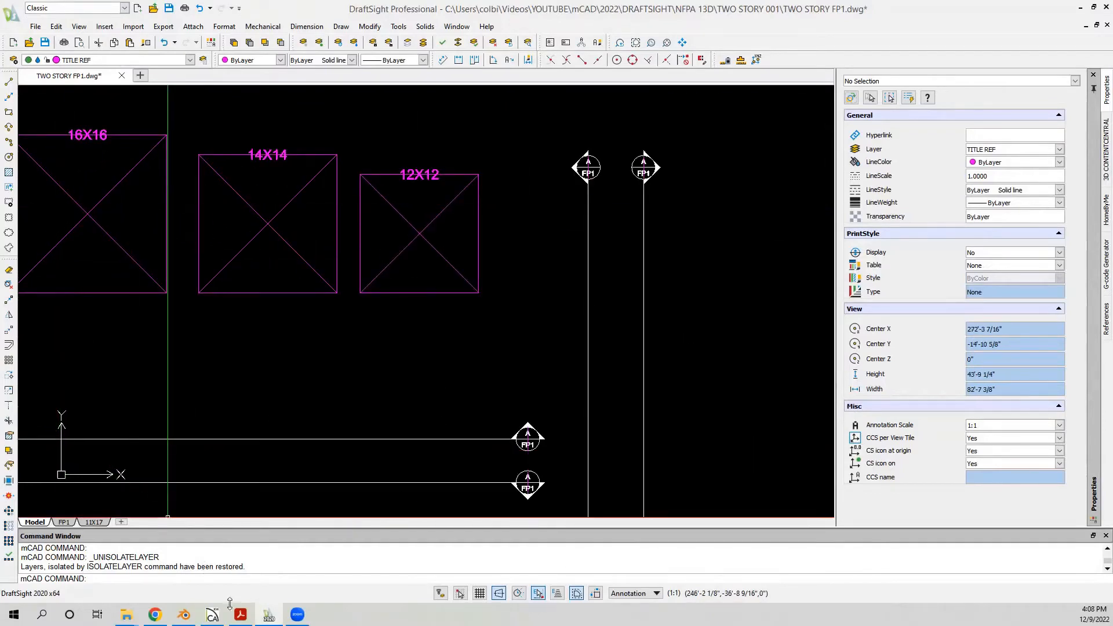
pyautogui.scroll(-3, 162, 261)
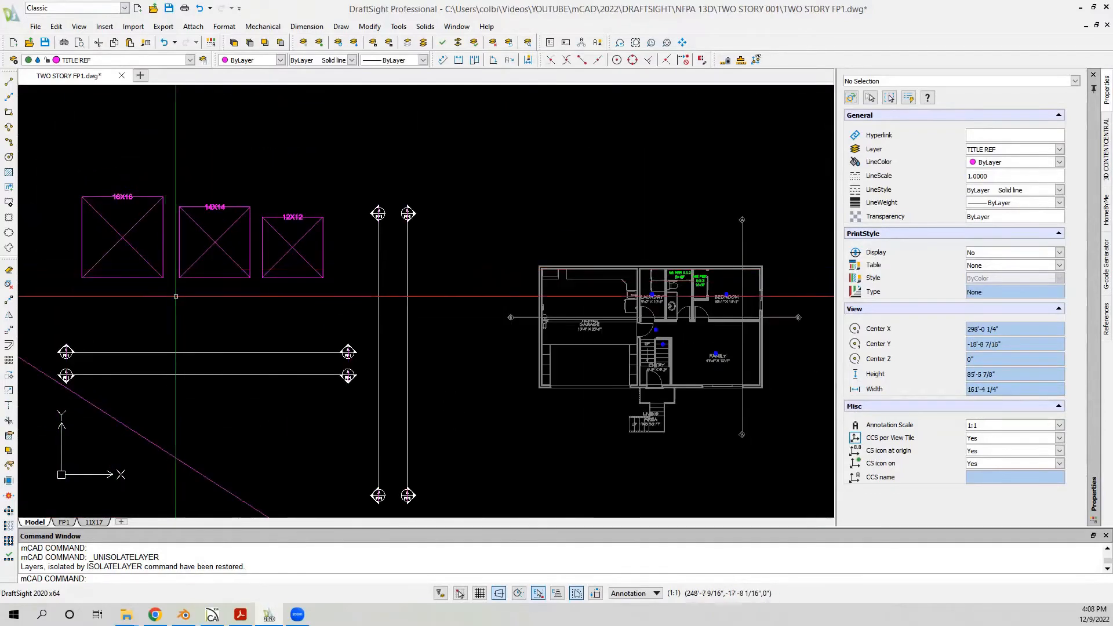
pyautogui.scroll(-3, 111, 311)
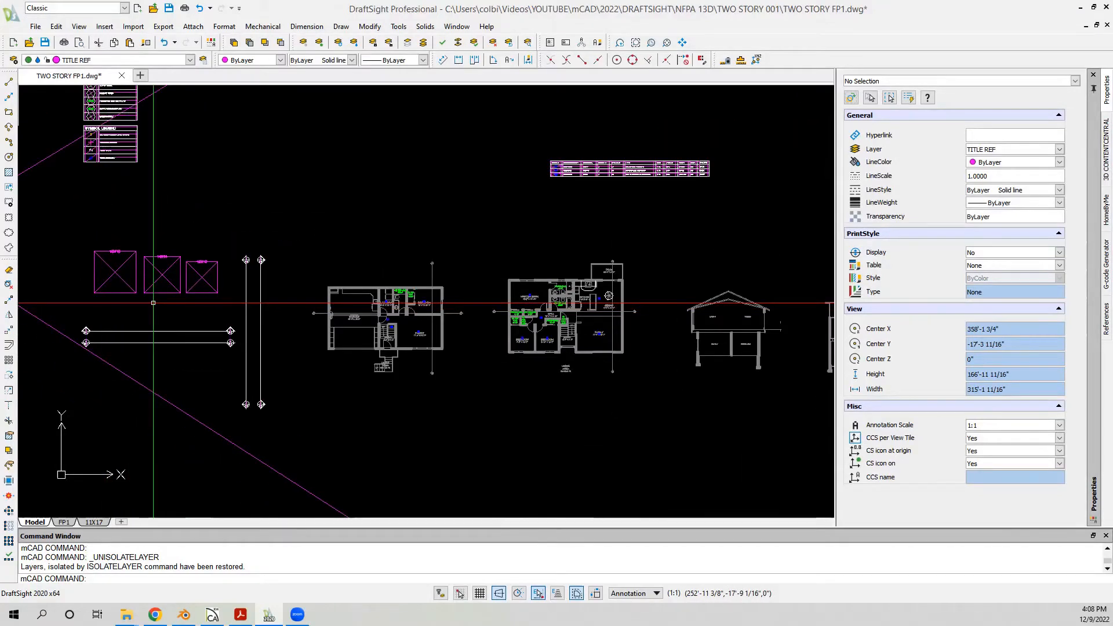
# Step: Try moving the original 16X16 coverage square by its center onto the first-floor family room's pendant head
pyautogui.scroll(4, 153, 303)
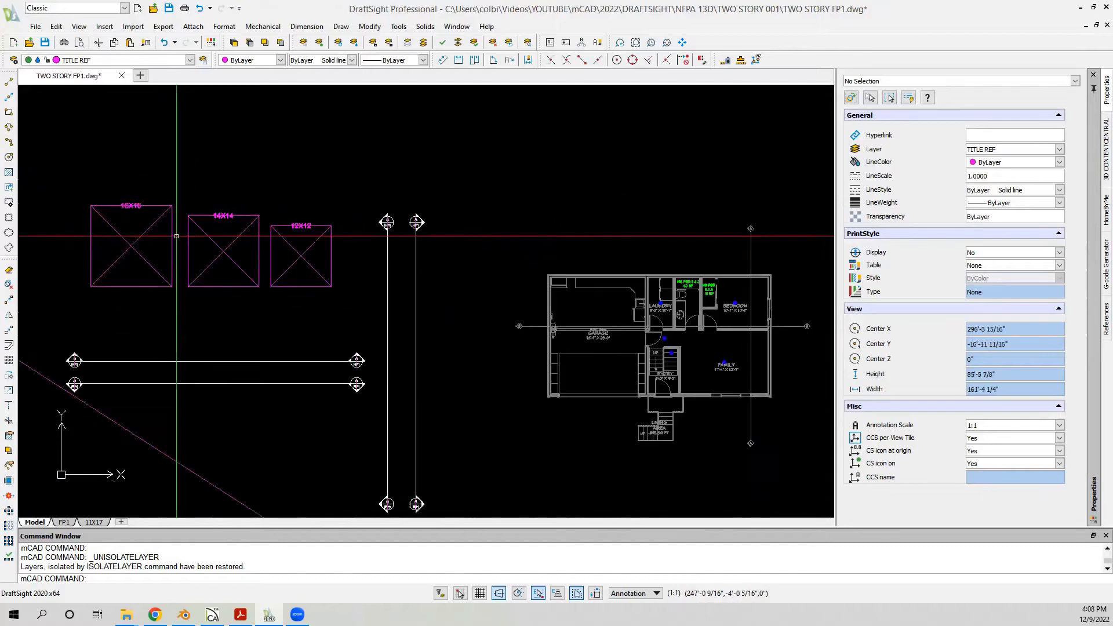
pyautogui.scroll(2, 177, 236)
pyautogui.click(135, 244)
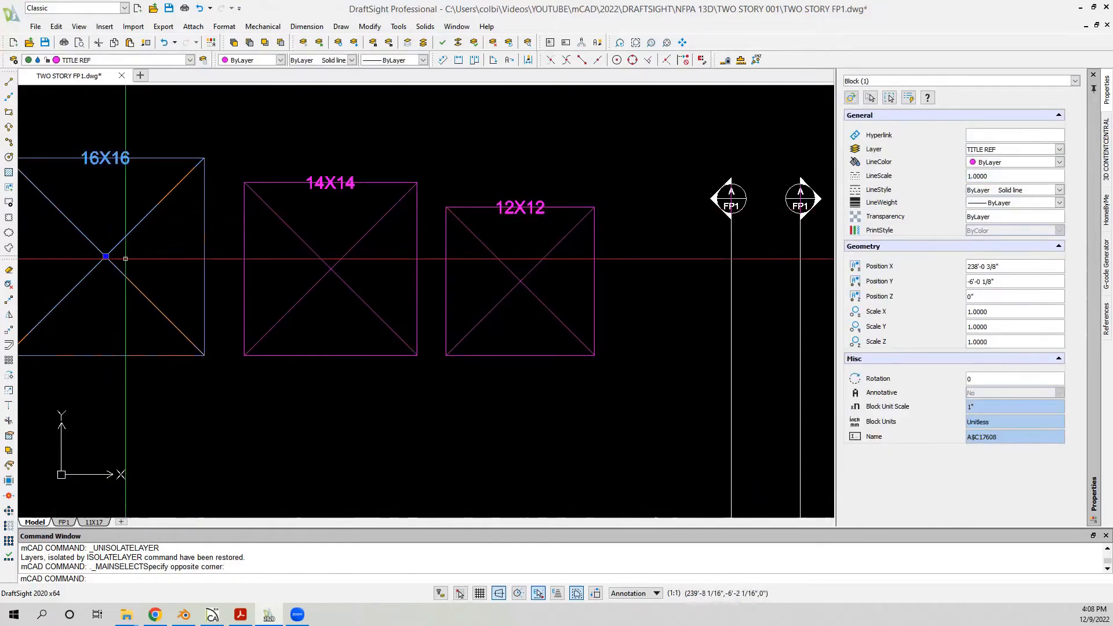
pyautogui.click(105, 256)
pyautogui.scroll(-3, 400, 174)
pyautogui.scroll(4, 468, 255)
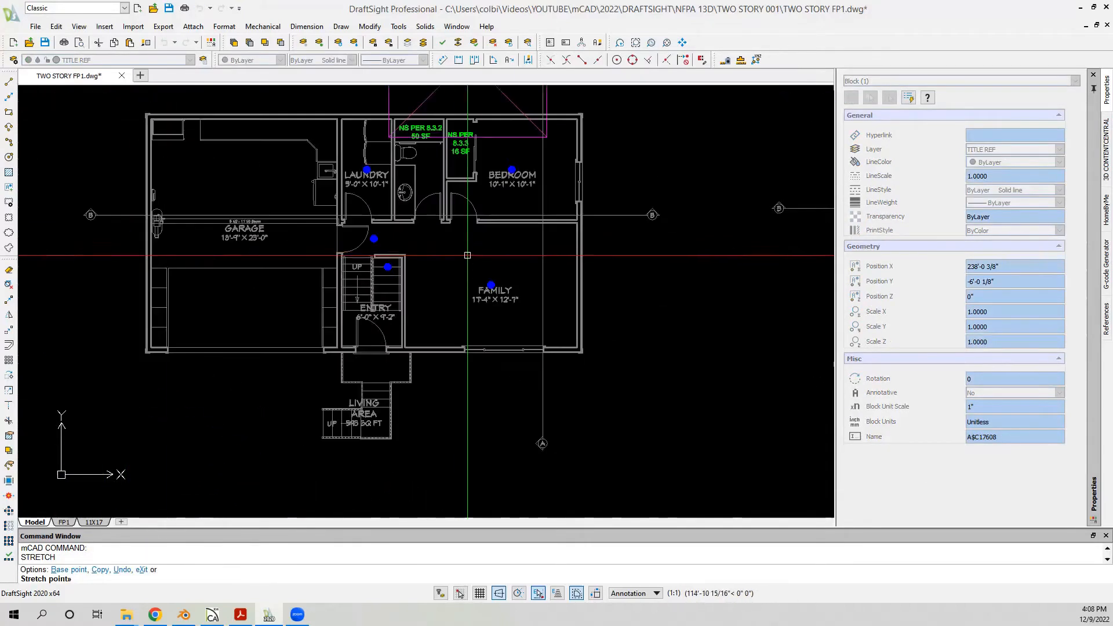
pyautogui.scroll(2, 495, 270)
pyautogui.click(489, 293)
pyautogui.scroll(-1, 307, 297)
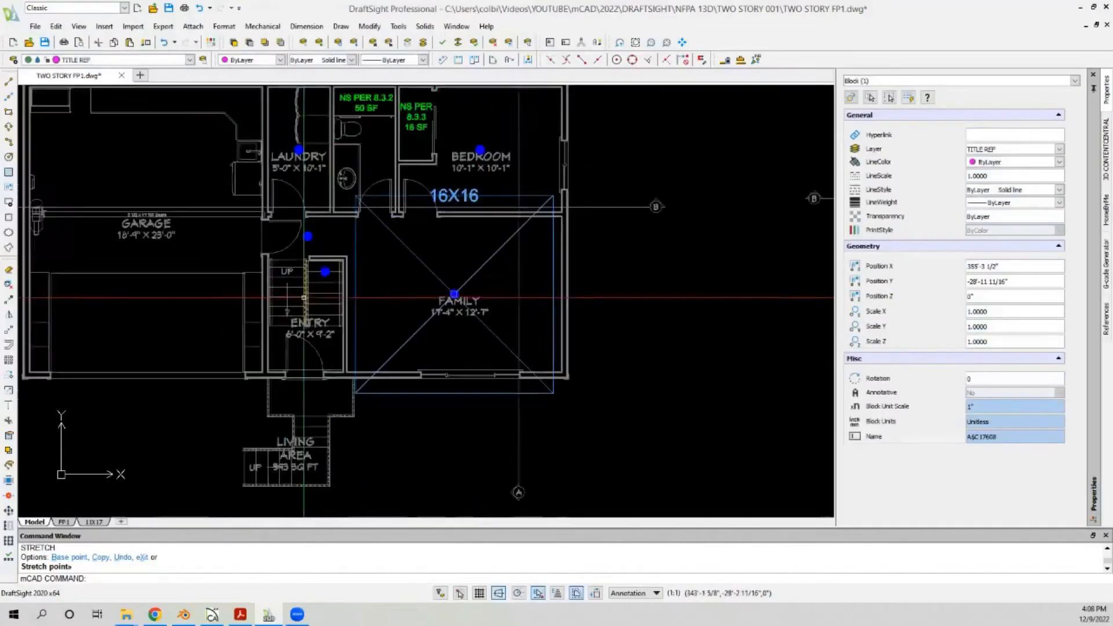
# Step: Undo the move of the original 16X16 coverage square
pyautogui.scroll(-1, 304, 298)
pyautogui.scroll(1, 445, 281)
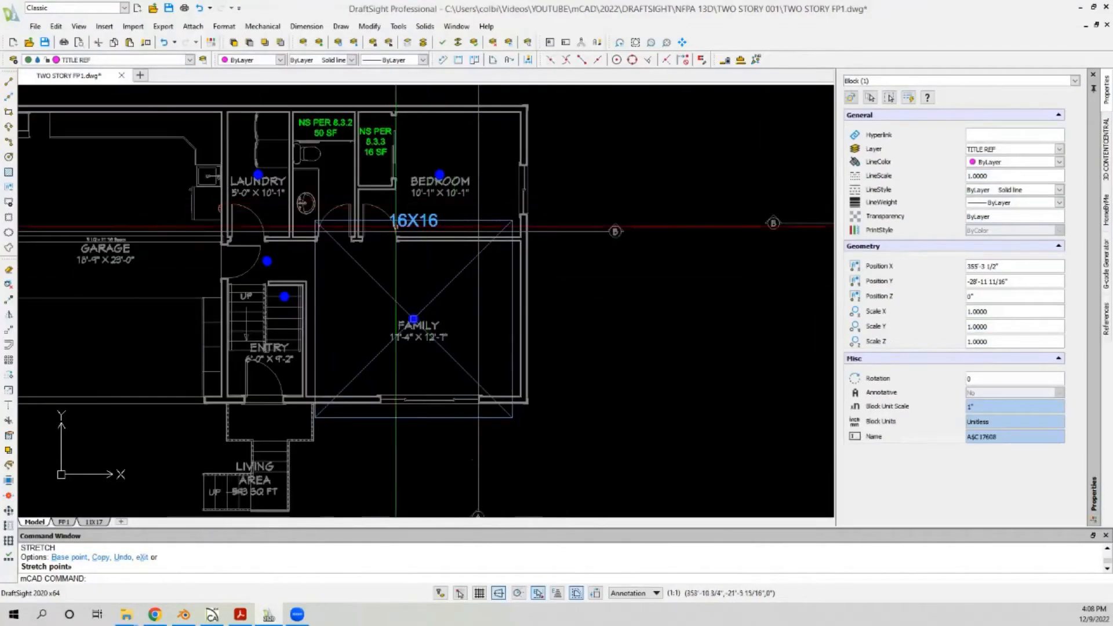
pyautogui.scroll(-3, 383, 232)
pyautogui.scroll(4, 297, 267)
pyautogui.scroll(-4, 437, 266)
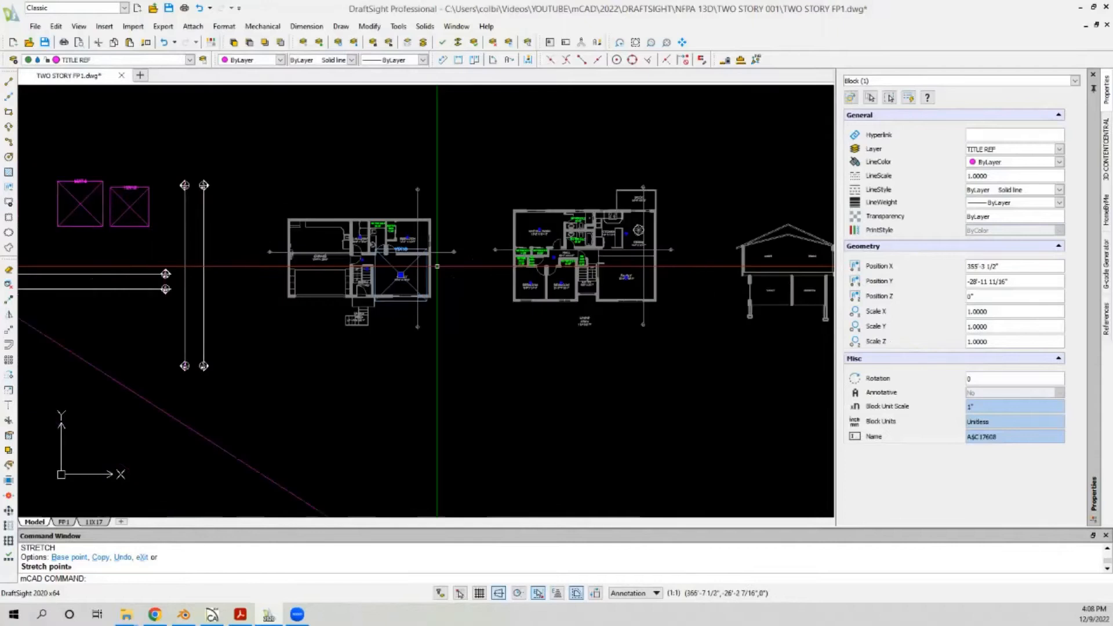
pyautogui.scroll(-1, 437, 266)
pyautogui.hotkey('ctrl', 'z')
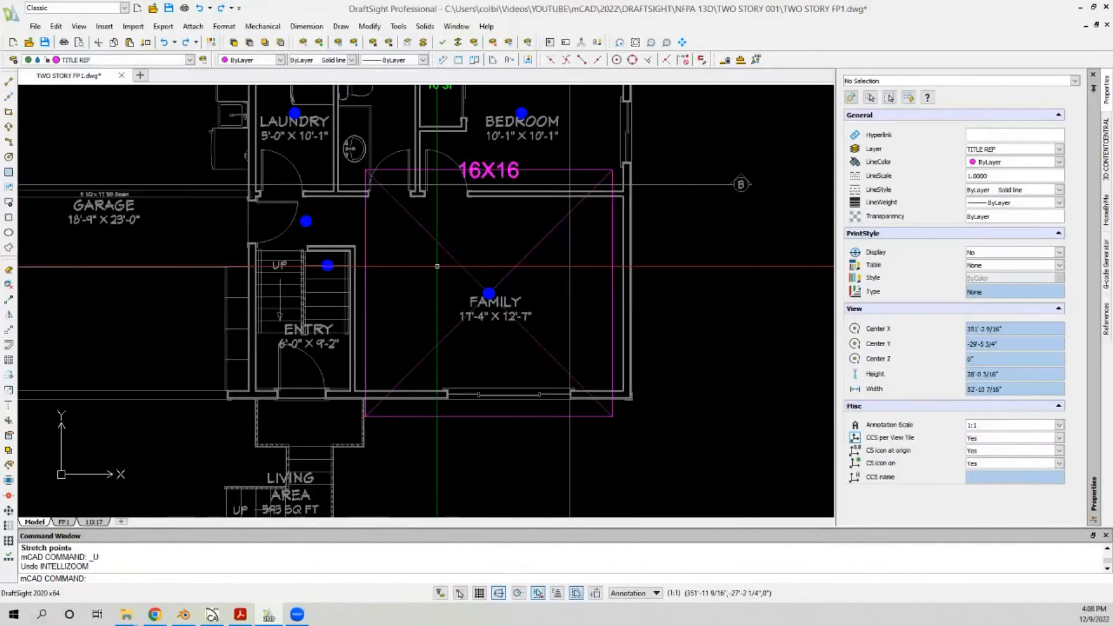
pyautogui.hotkey('ctrl', 'z')
# Step: Copy the 16X16 coverage square from its center onto the pendant heads of the first-floor family room and bedroom
pyautogui.scroll(-3, 437, 266)
pyautogui.click(276, 212)
pyautogui.click(163, 278)
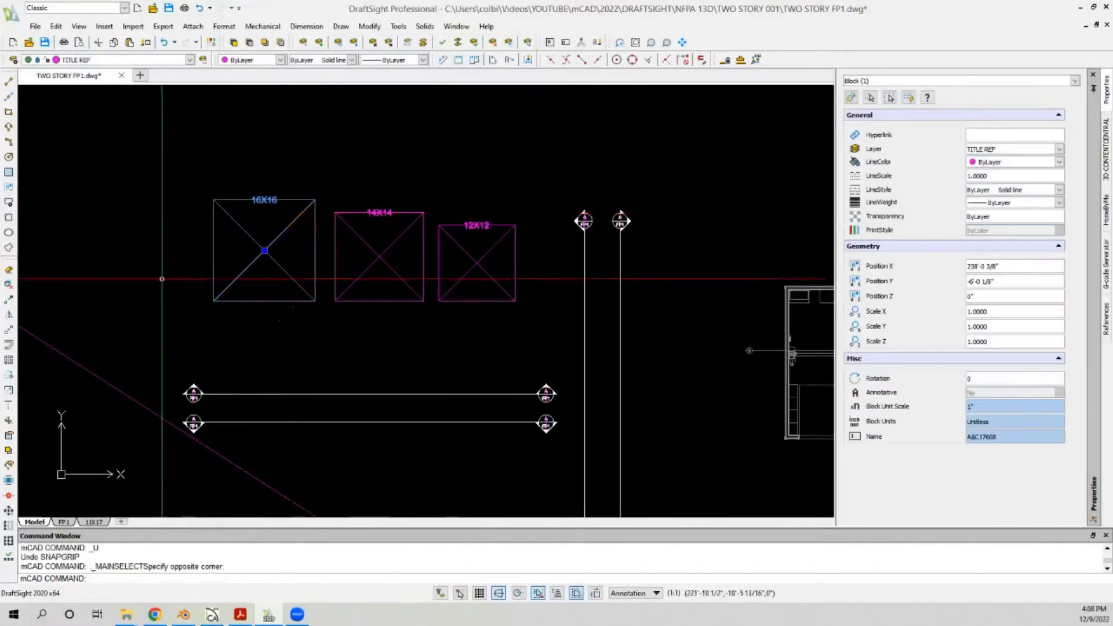
pyautogui.click(8, 298)
pyautogui.click(264, 251)
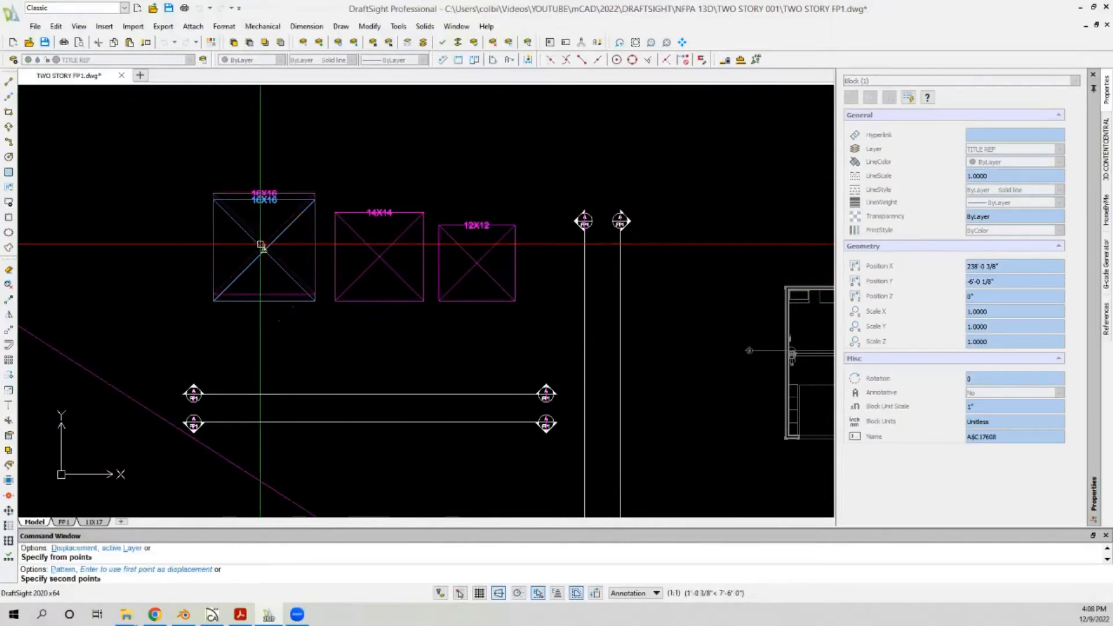
pyautogui.scroll(-3, 174, 232)
pyautogui.scroll(6, 406, 264)
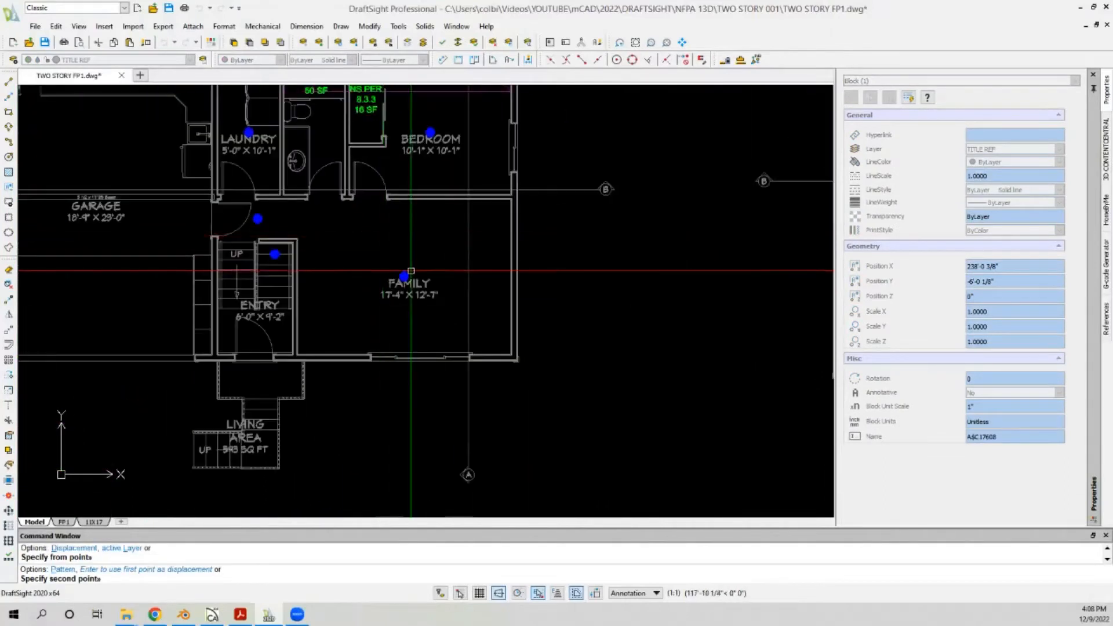
pyautogui.click(407, 260)
pyautogui.scroll(-4, 400, 258)
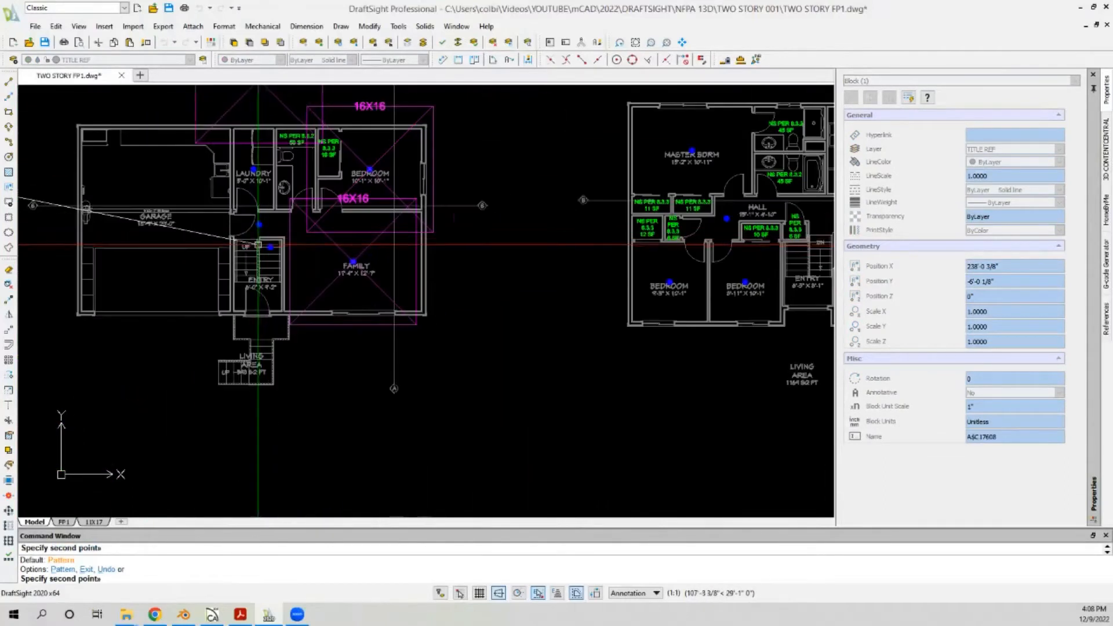
# Step: Place further 16X16 coverage square copies on the pendant heads of the second-floor 8'-11" x 10'-1" and 9'-5" x 10'-1" bedrooms
pyautogui.scroll(-2, 231, 201)
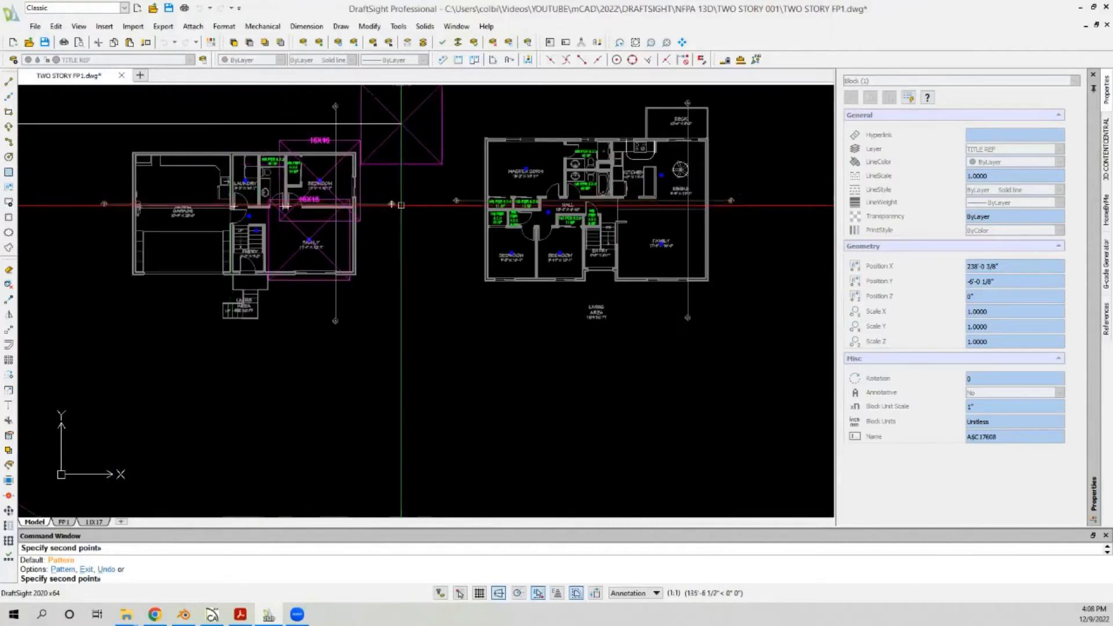
pyautogui.scroll(6, 558, 243)
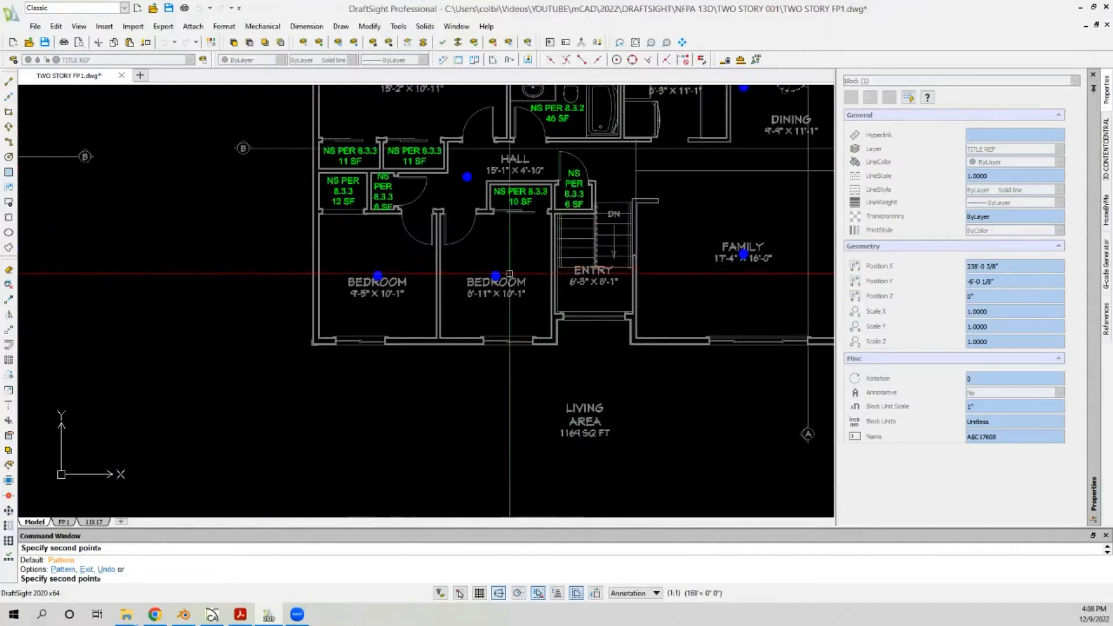
pyautogui.click(495, 273)
pyautogui.click(378, 273)
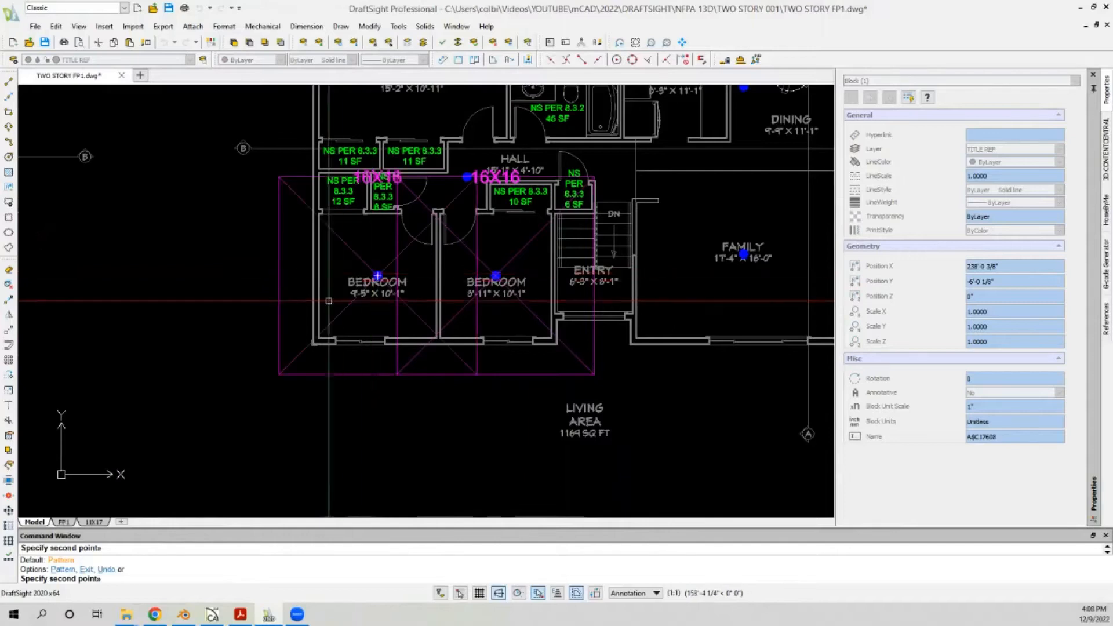
# Step: Place 16X16 coverage square copies on the second-floor pendant heads of the master bedroom, kitchen/dining area and family room, ending the copy
pyautogui.scroll(-3, 321, 326)
pyautogui.scroll(2, 384, 189)
pyautogui.click(360, 203)
pyautogui.scroll(-1, 301, 290)
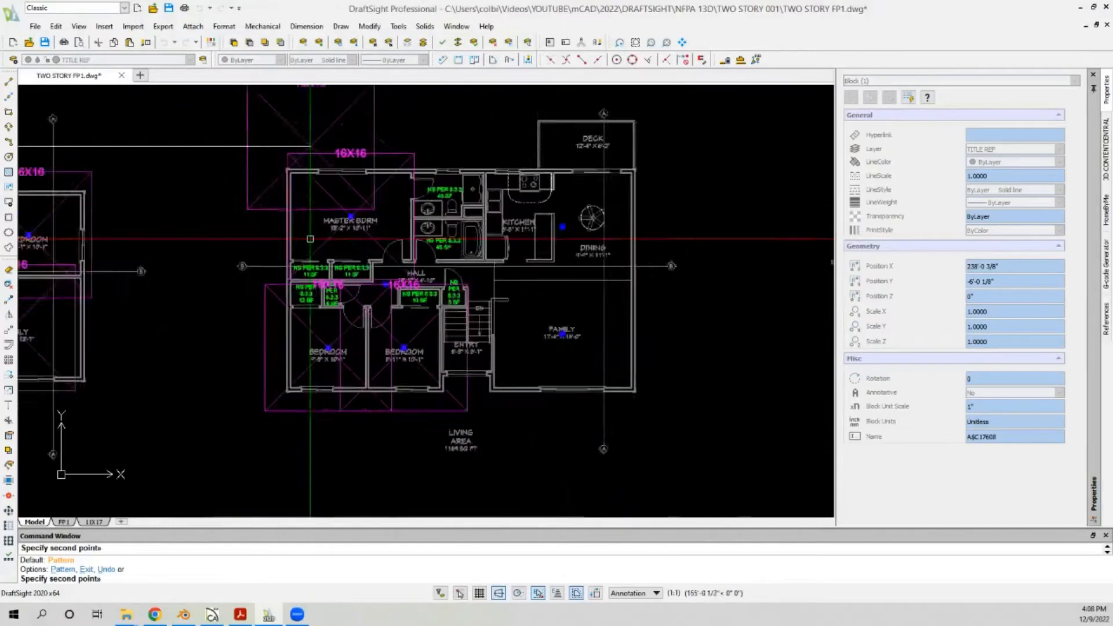
pyautogui.scroll(1, 546, 237)
pyautogui.click(492, 225)
pyautogui.scroll(1, 491, 360)
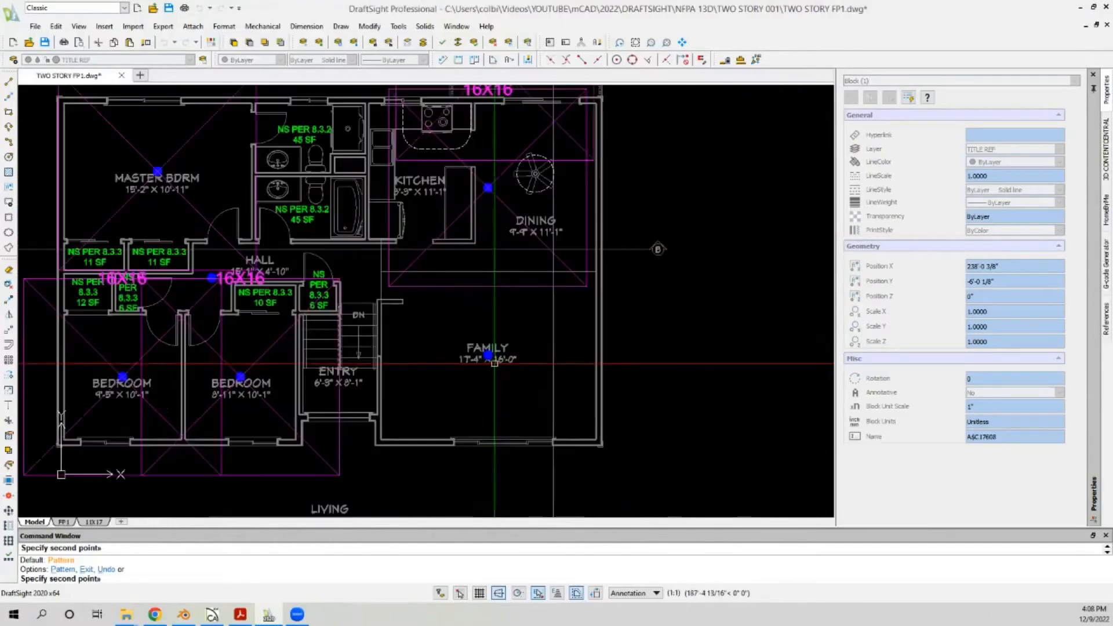
pyautogui.click(489, 356)
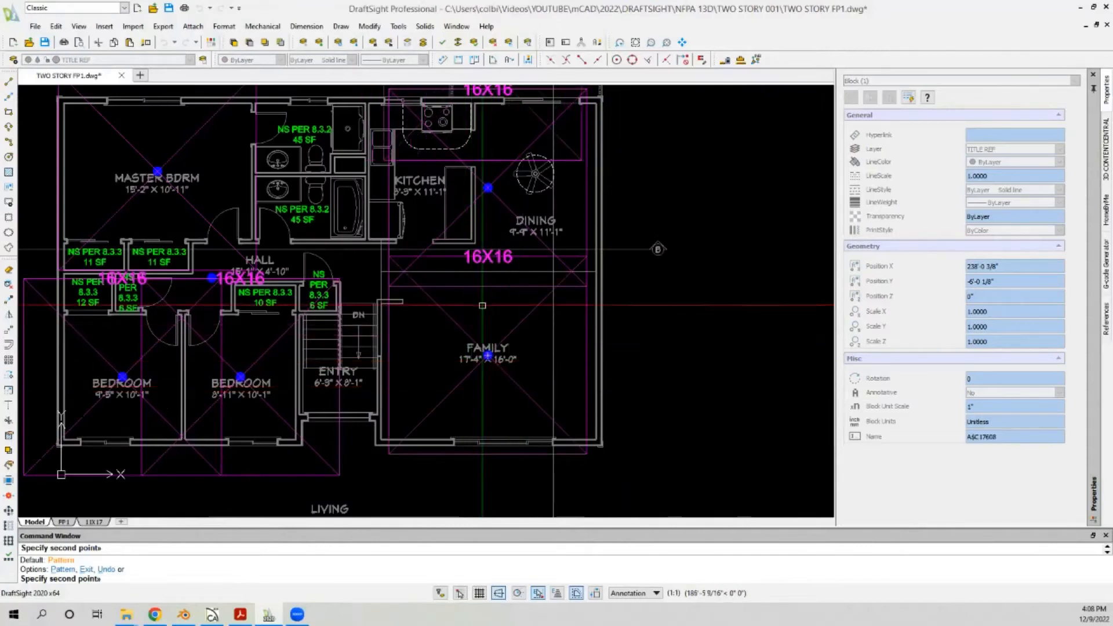
pyautogui.scroll(-1, 478, 304)
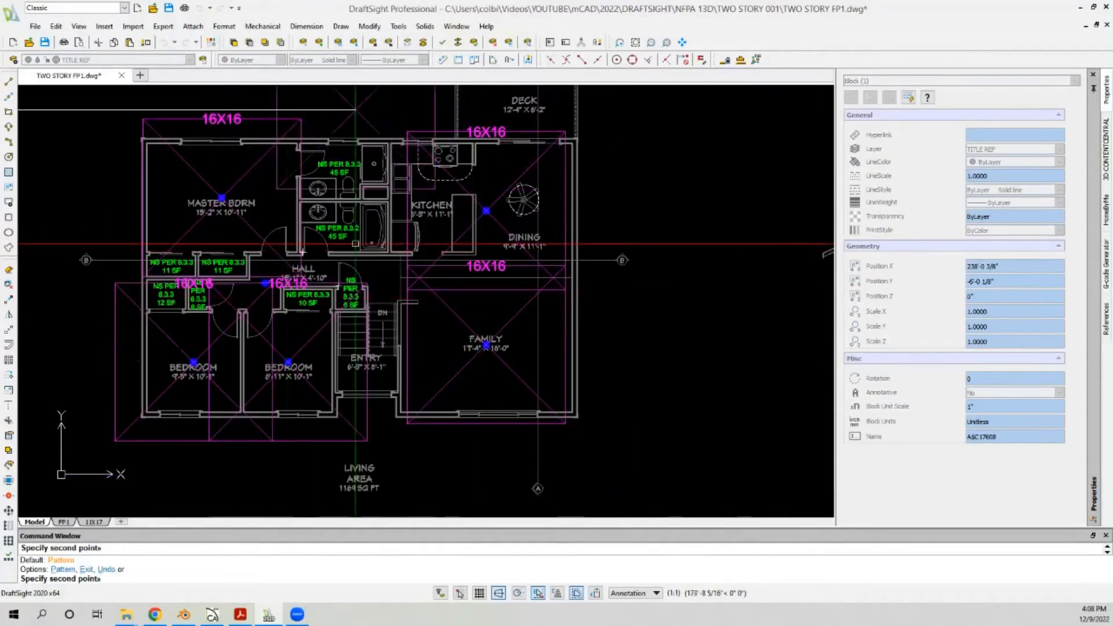
pyautogui.scroll(-1, 364, 244)
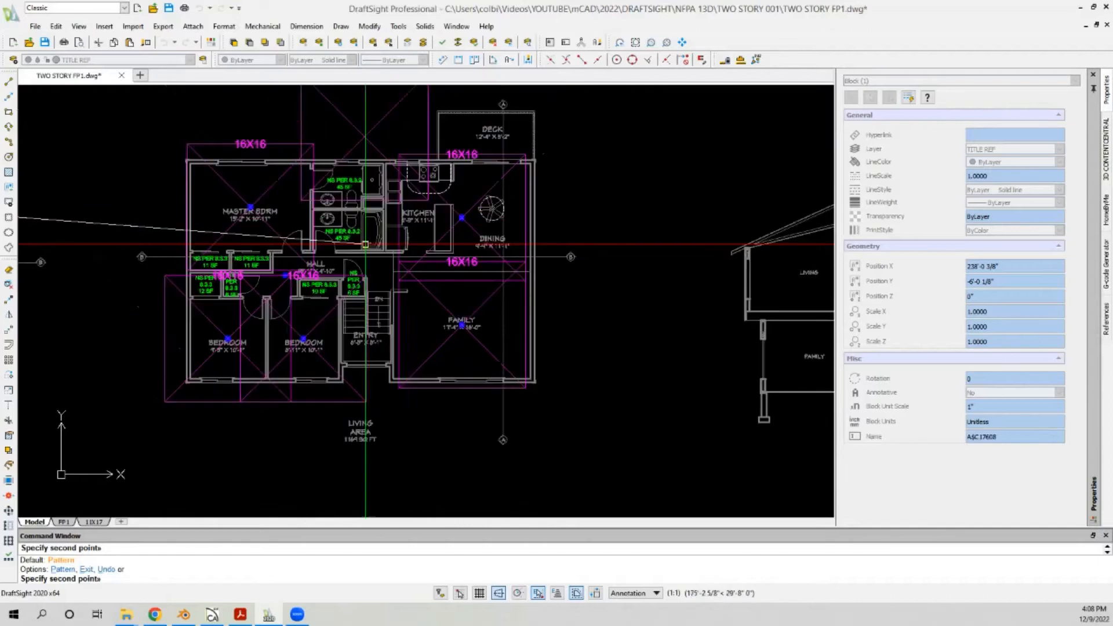
pyautogui.press('Escape')
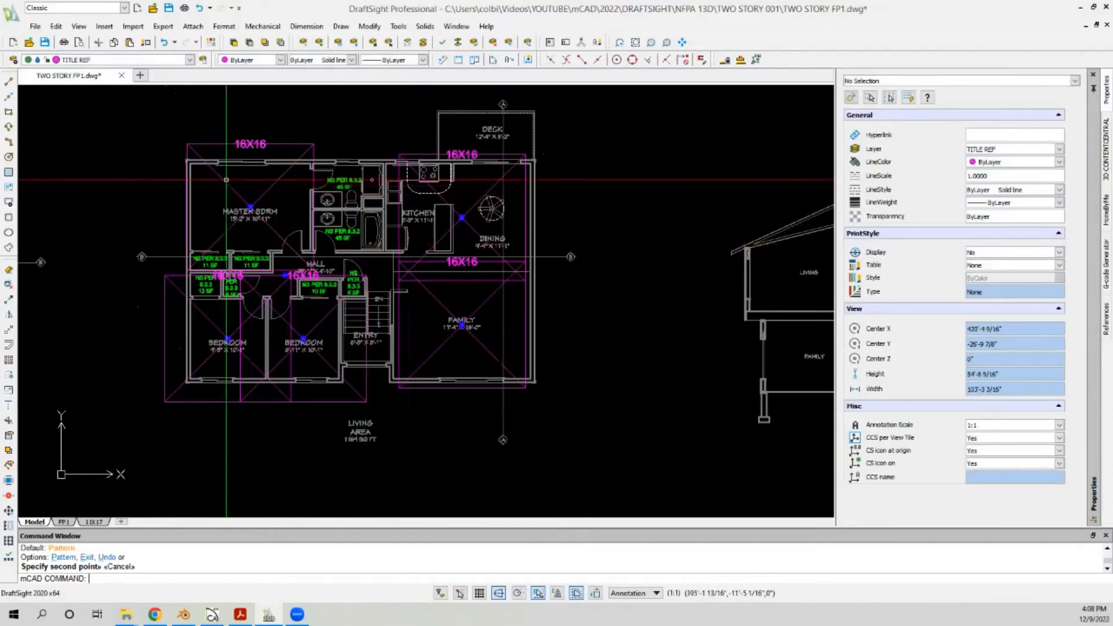
# Step: Move the master bedroom's pendant head 48 inches horizontally from the room's center toward the exterior side wall
pyautogui.scroll(1, 209, 158)
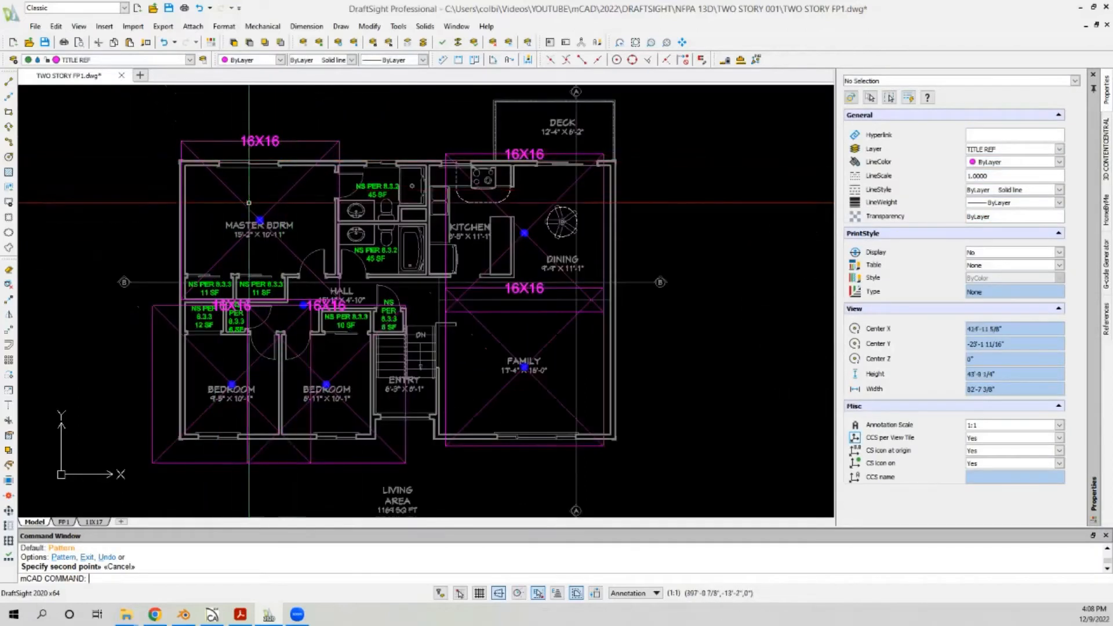
pyautogui.scroll(-1, 394, 176)
pyautogui.scroll(3, 253, 230)
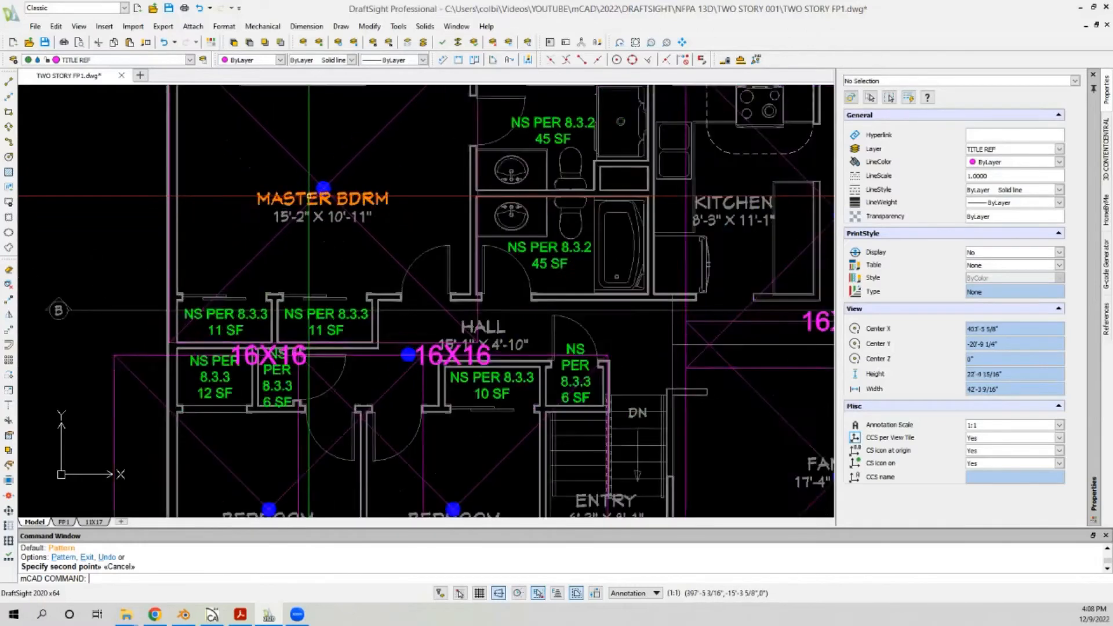
pyautogui.scroll(-1, 133, 243)
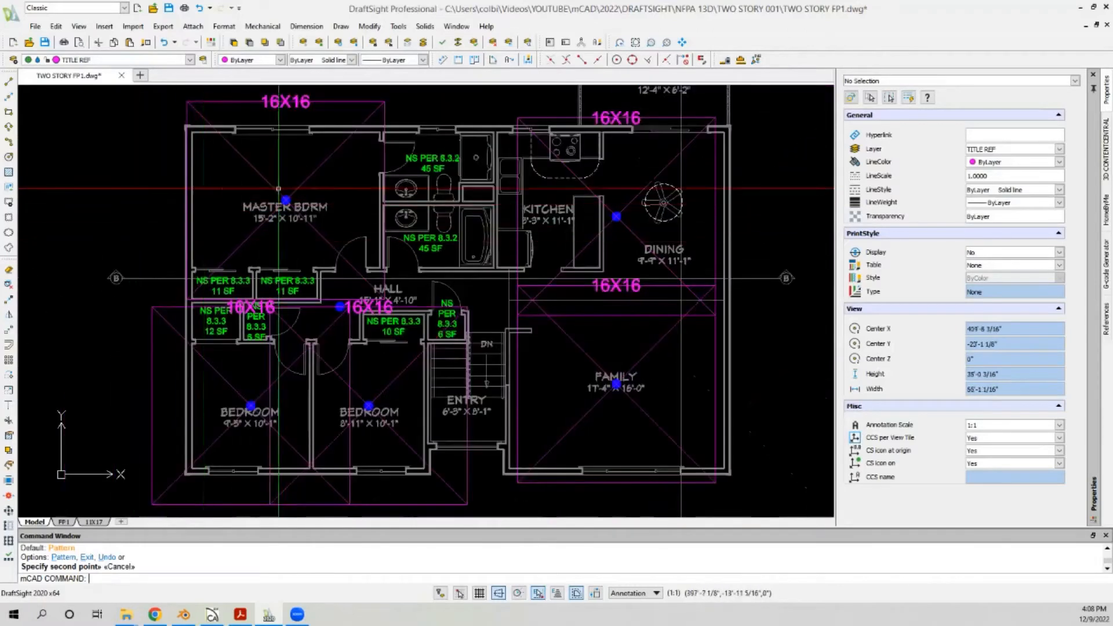
pyautogui.scroll(2, 281, 194)
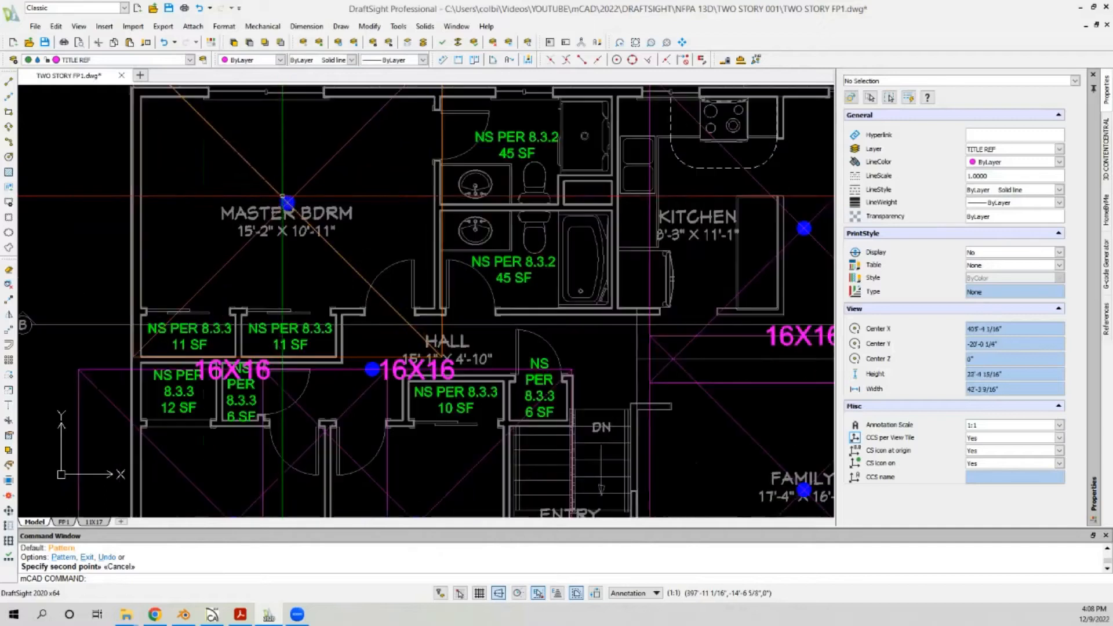
pyautogui.scroll(-1, 292, 192)
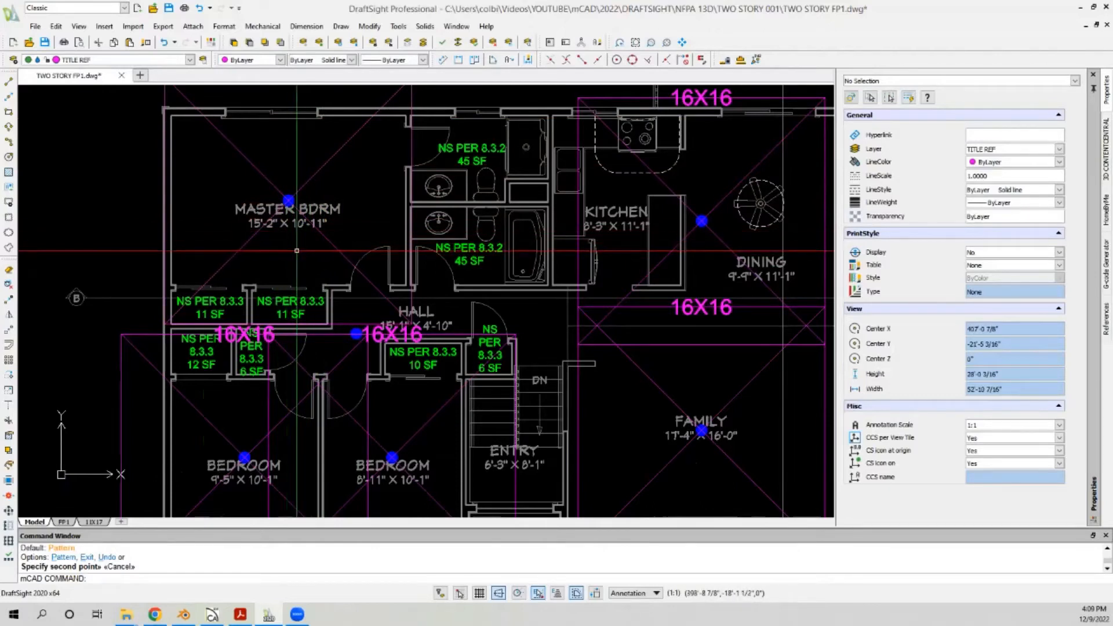
pyautogui.scroll(2, 268, 204)
pyautogui.click(288, 200)
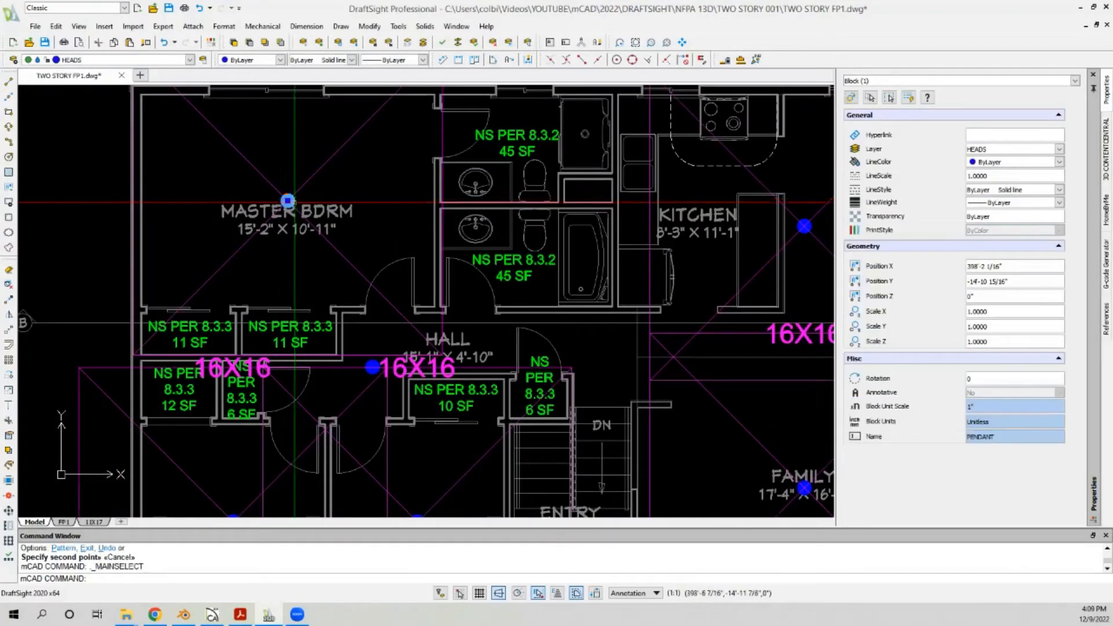
pyautogui.click(288, 200)
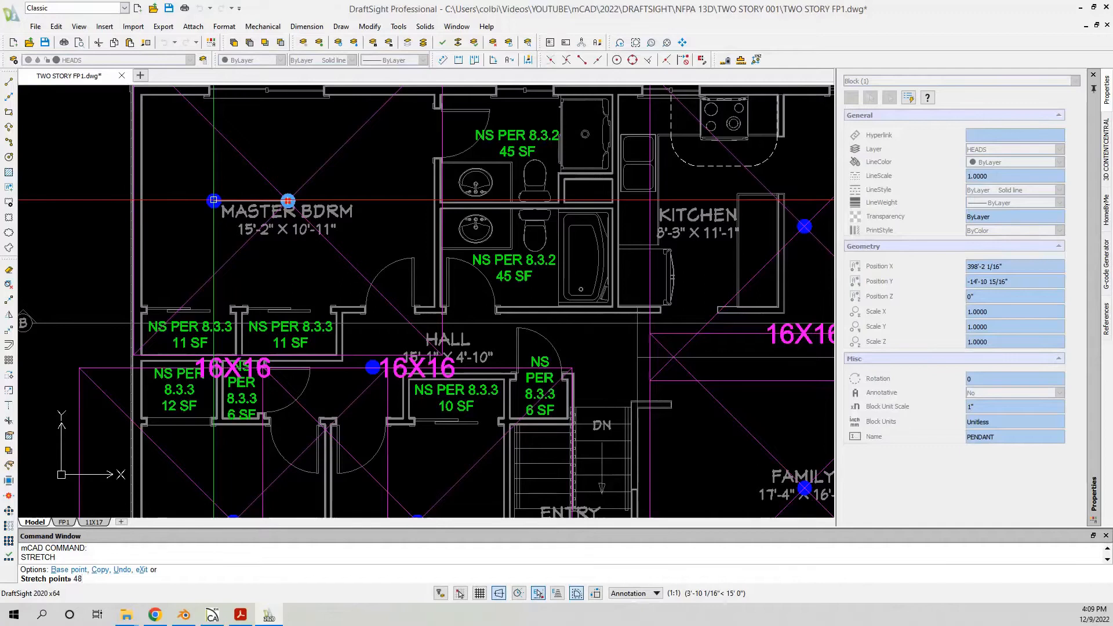
pyautogui.press('Return')
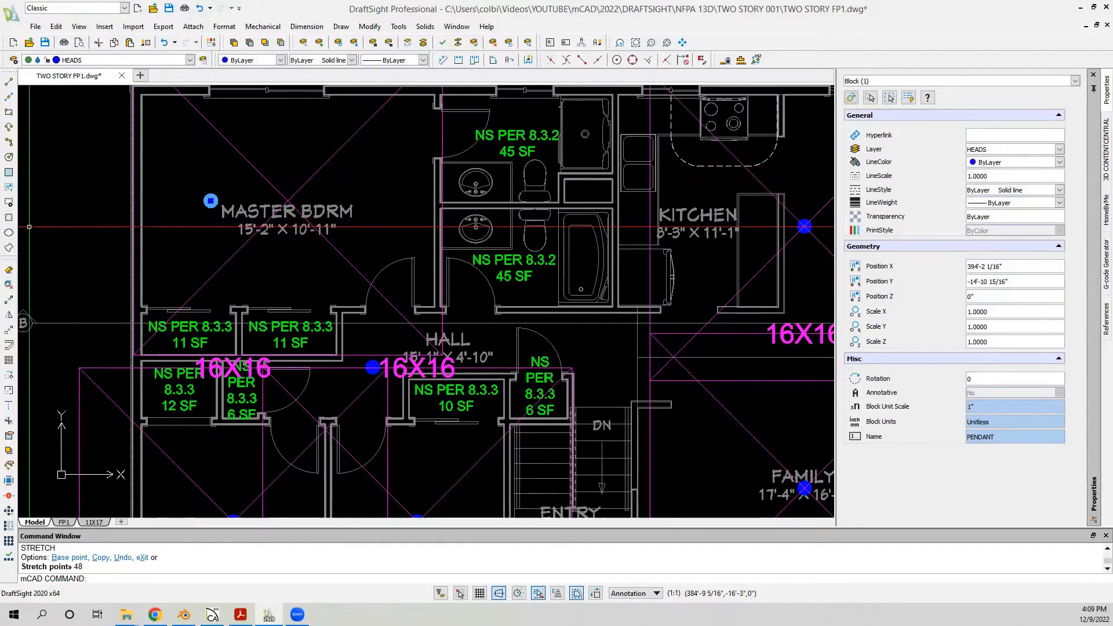
# Step: Copy the master bedroom's pendant head 8' horizontally toward the bathroom side
pyautogui.click(9, 285)
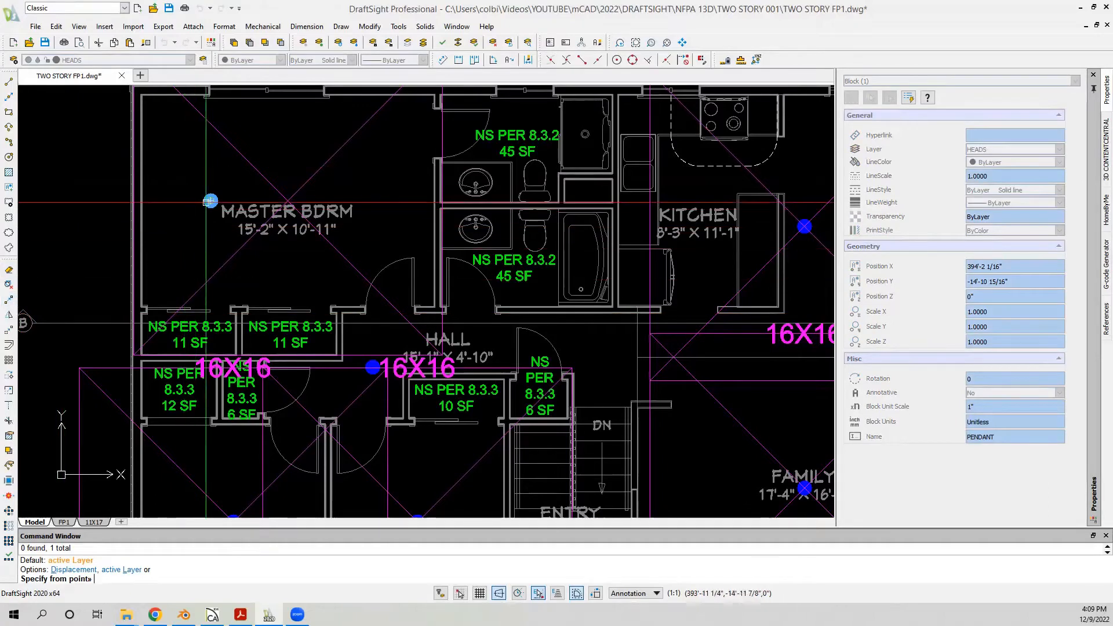
pyautogui.click(191, 164)
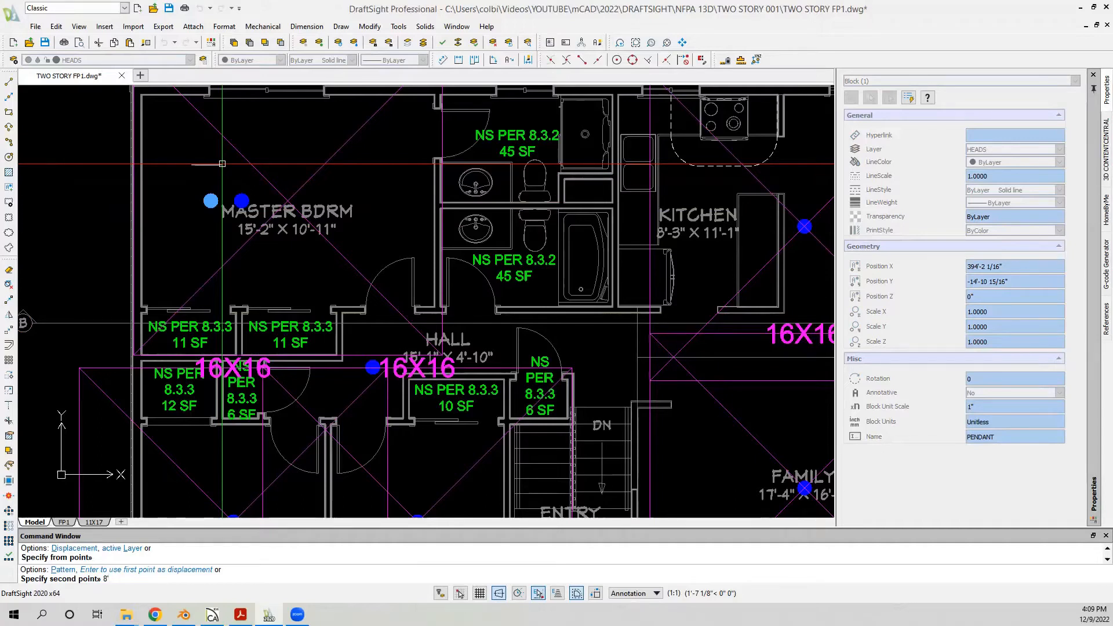
pyautogui.press('Return')
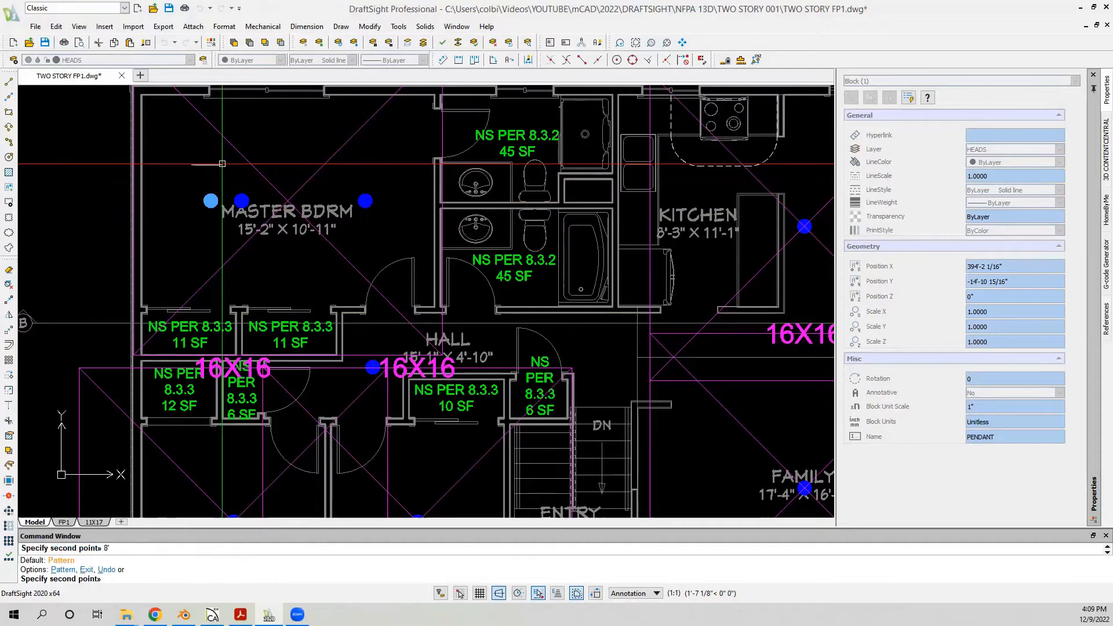
pyautogui.press('Escape')
# Step: Delete the 16X16 coverage square over the master bedroom
pyautogui.scroll(-3, 203, 186)
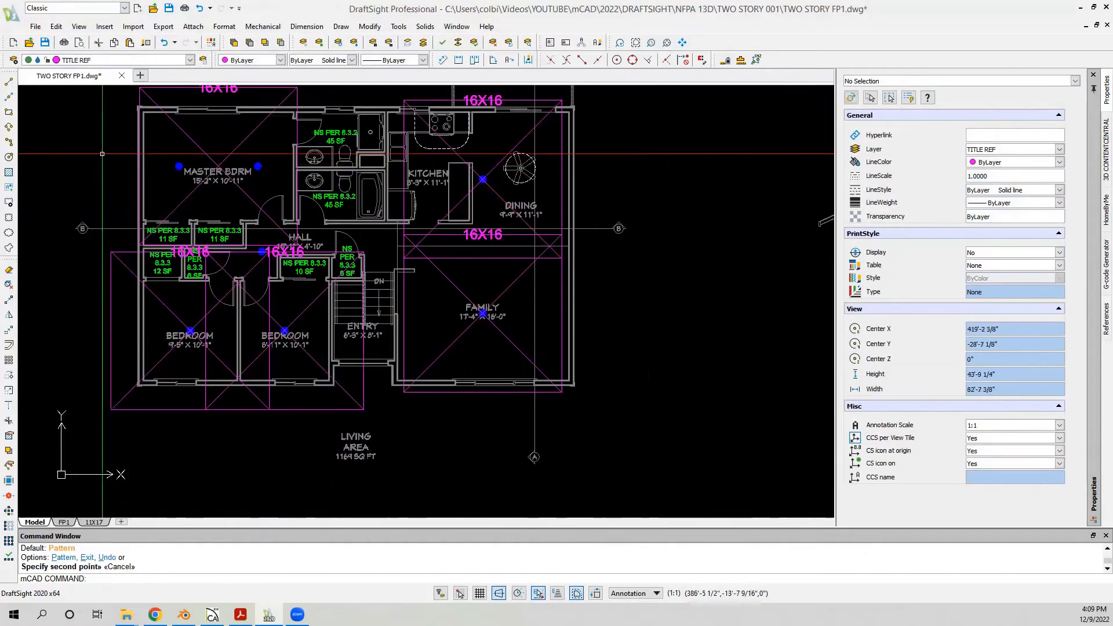
pyautogui.scroll(-3, 201, 191)
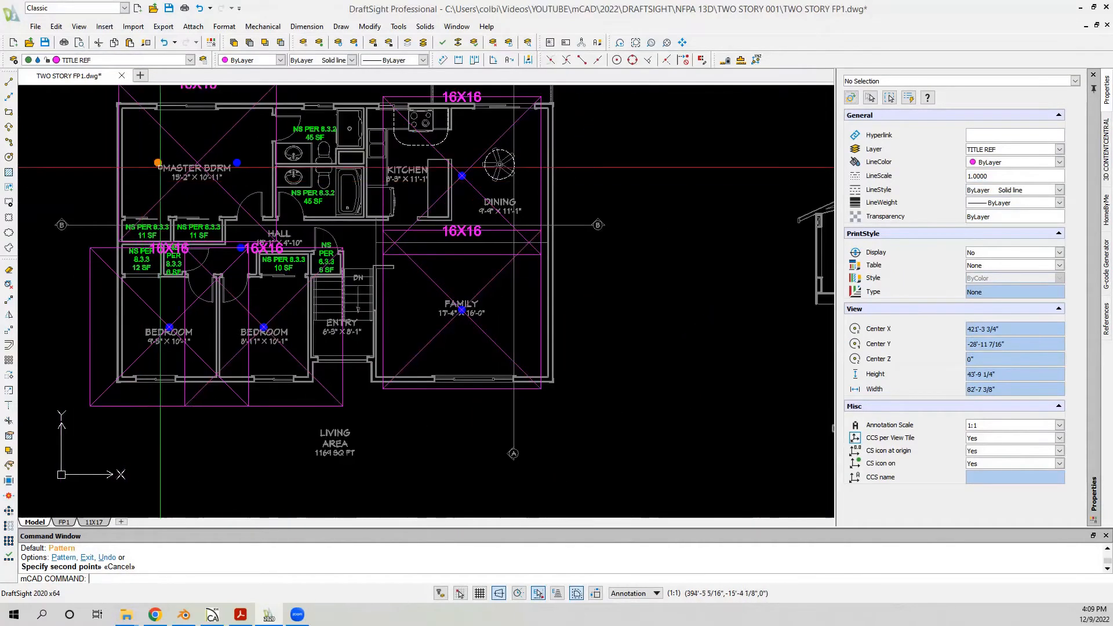
pyautogui.scroll(3, 191, 152)
pyautogui.click(191, 152)
pyautogui.click(179, 161)
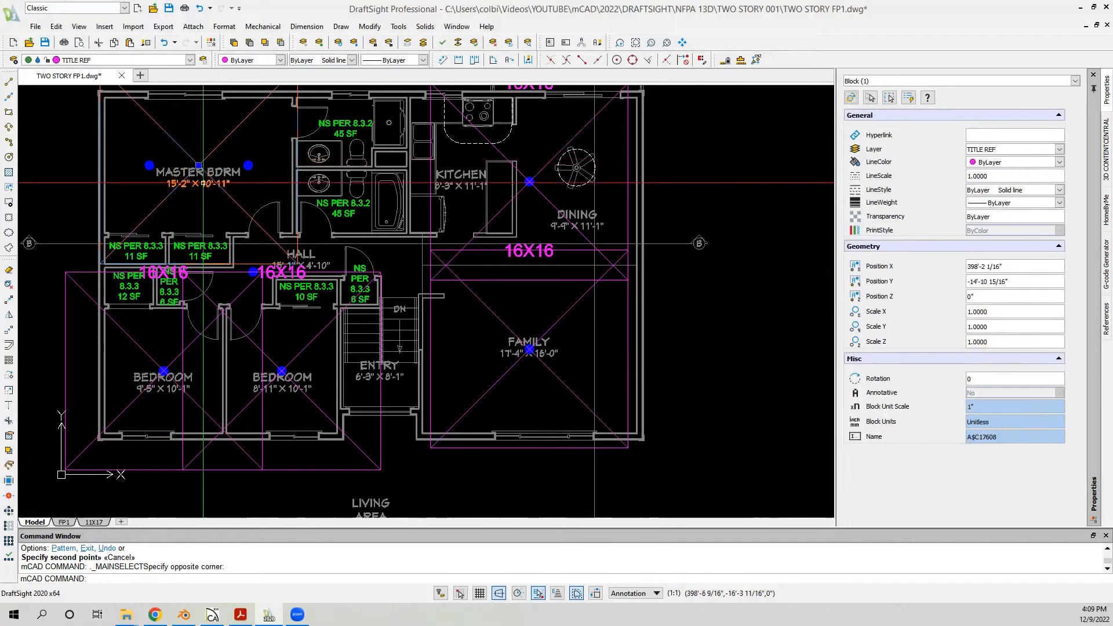
pyautogui.press('Delete')
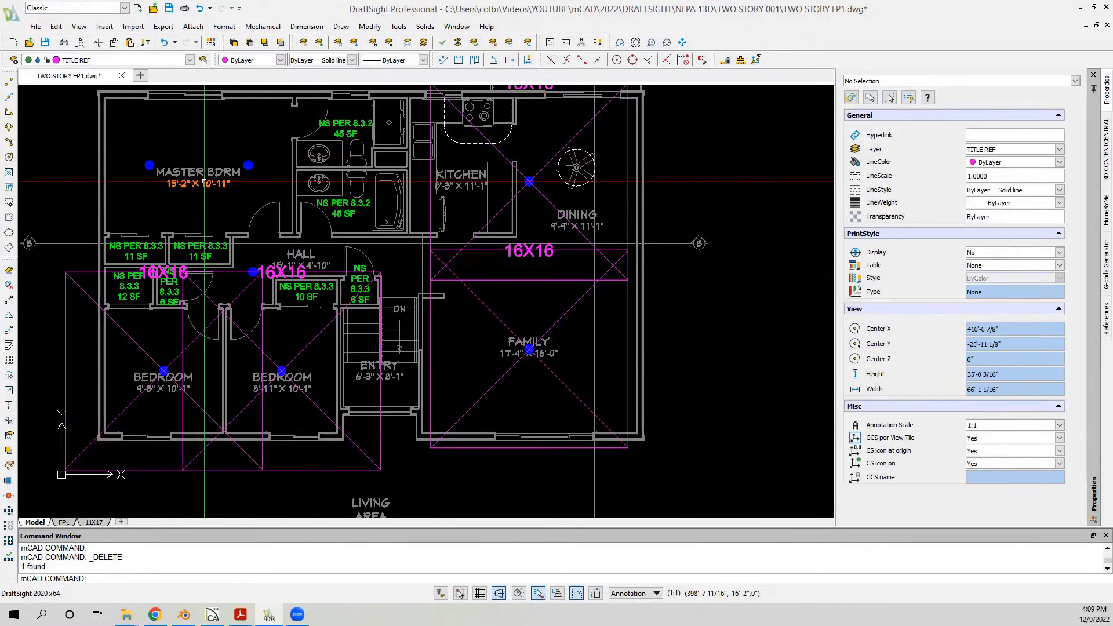
# Step: Examine the 16X16 coverage squares and pendant heads over the second-floor kitchen, dining and family areas
pyautogui.scroll(-2, 125, 176)
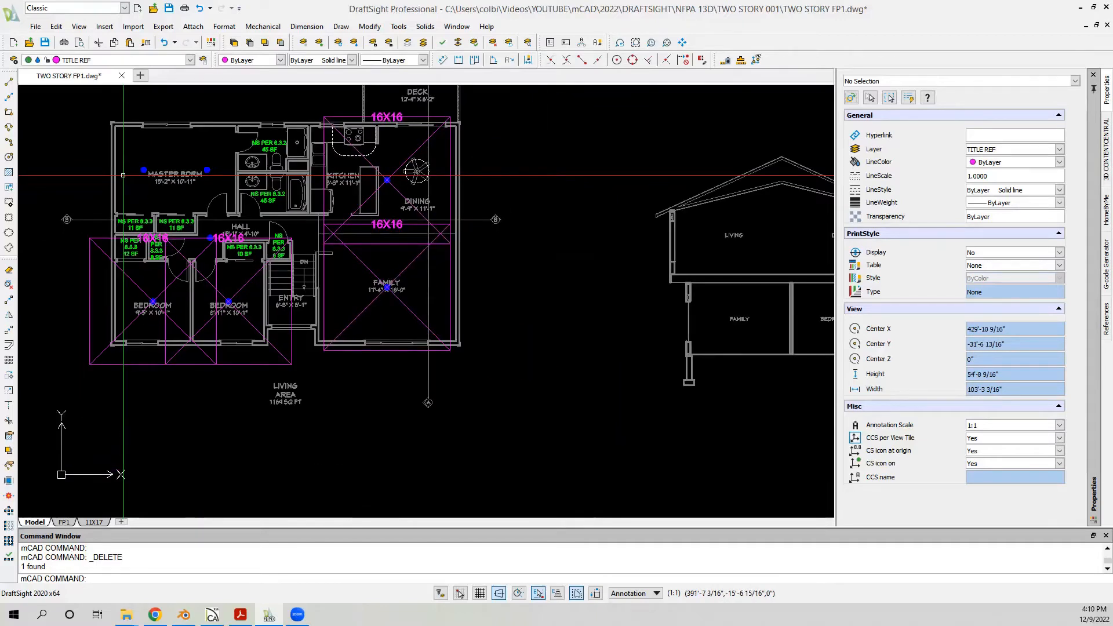
pyautogui.scroll(-1, 122, 175)
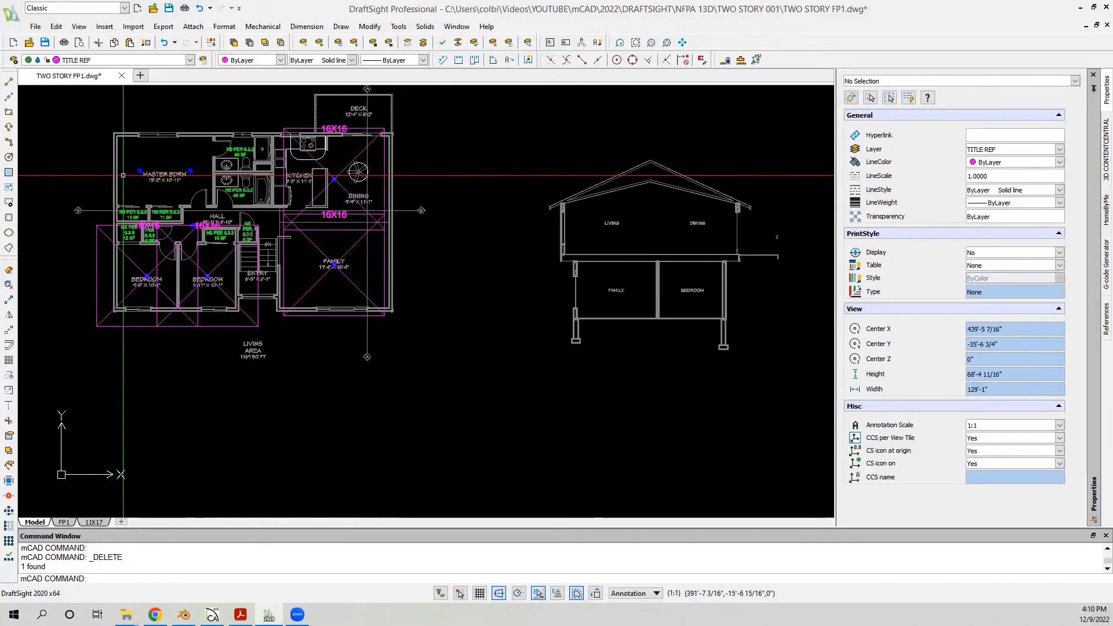
pyautogui.scroll(1, 300, 174)
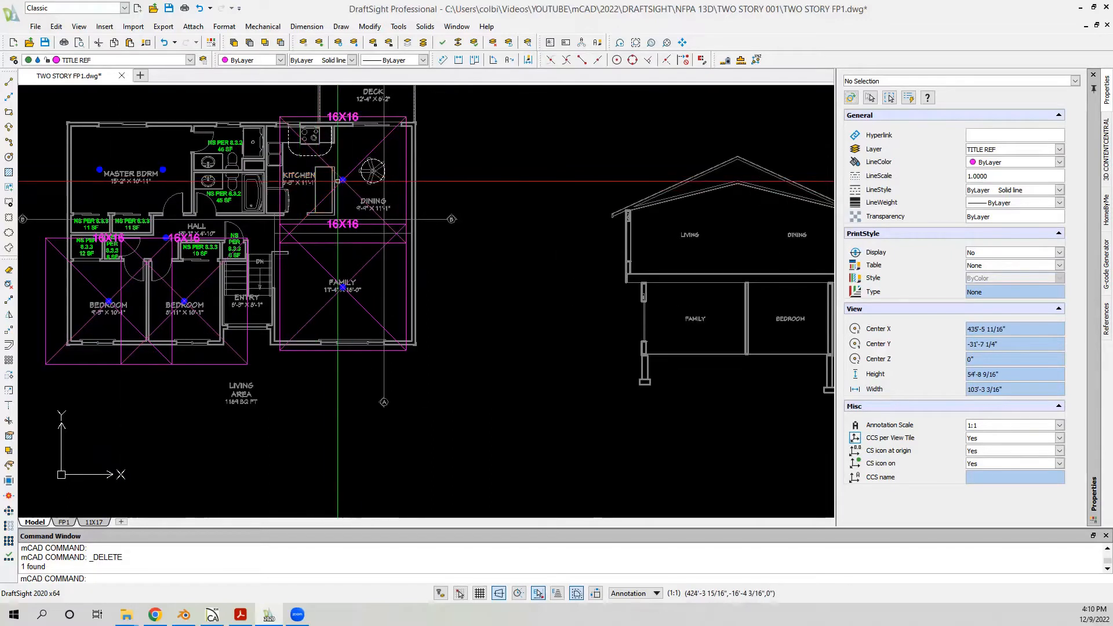
pyautogui.press('Escape')
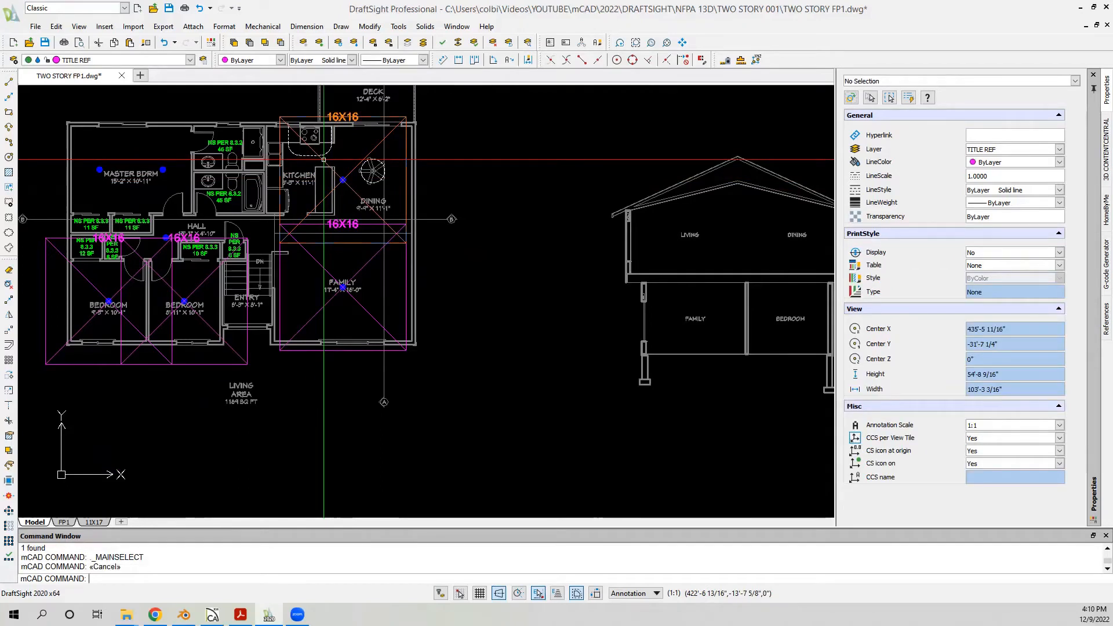
pyautogui.scroll(3, 323, 159)
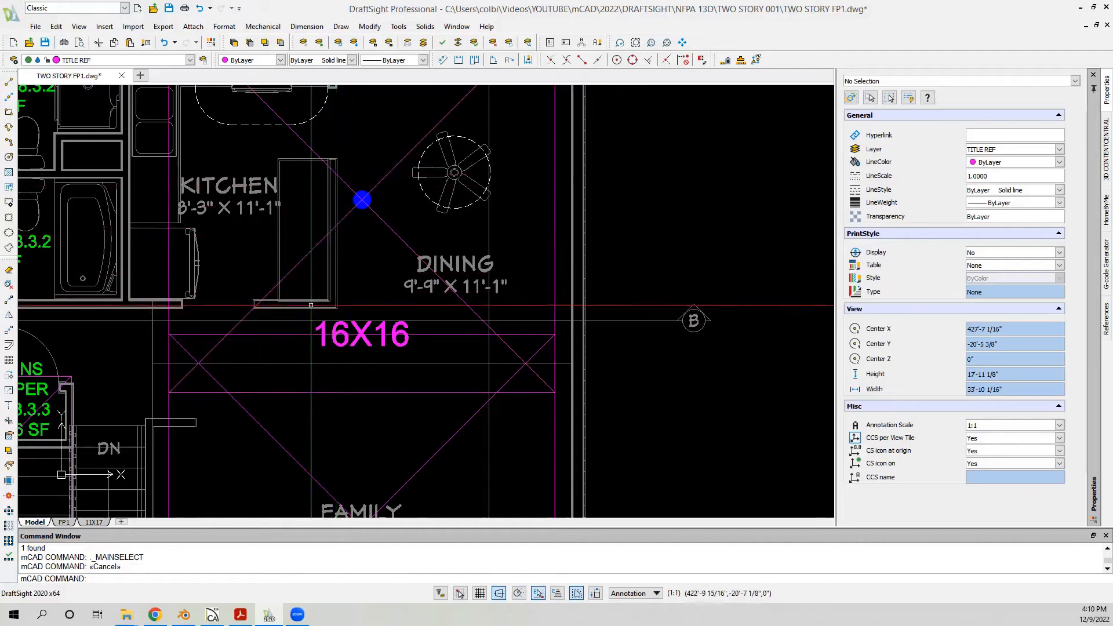
pyautogui.scroll(-1, 226, 302)
pyautogui.scroll(-1, 230, 265)
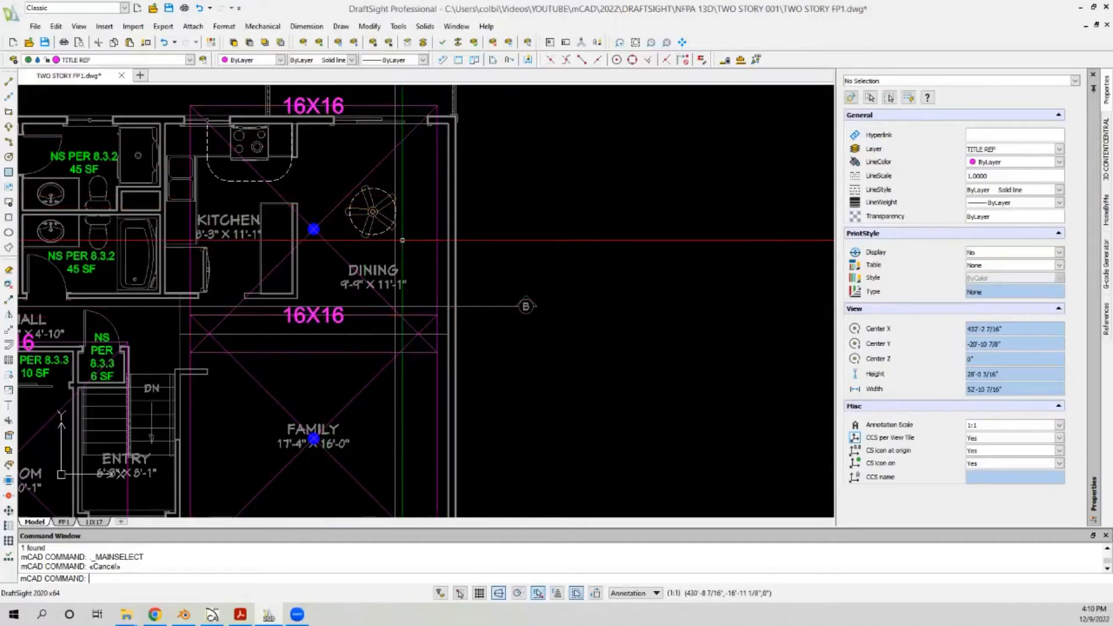
pyautogui.scroll(-4, 311, 150)
pyautogui.scroll(4, 270, 188)
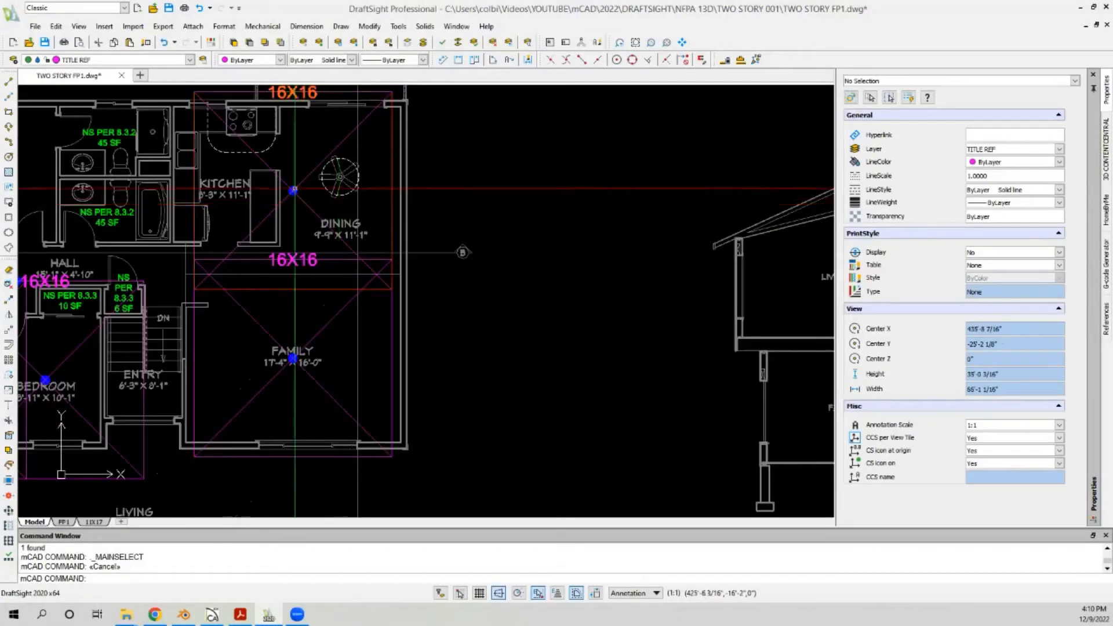
pyautogui.scroll(-2, 129, 201)
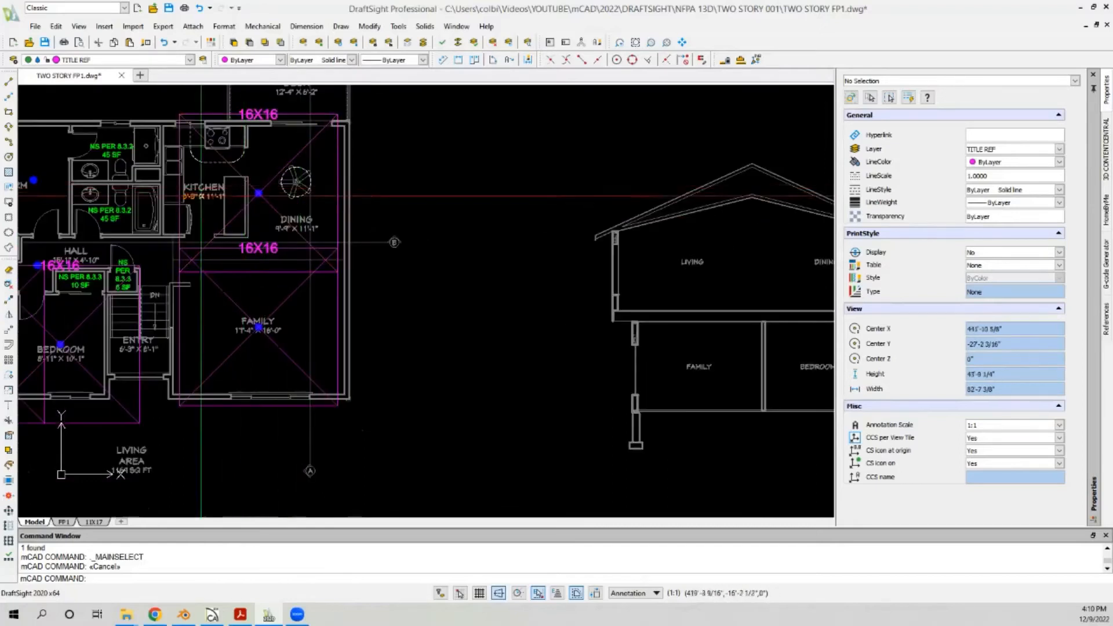
pyautogui.scroll(-2, 223, 211)
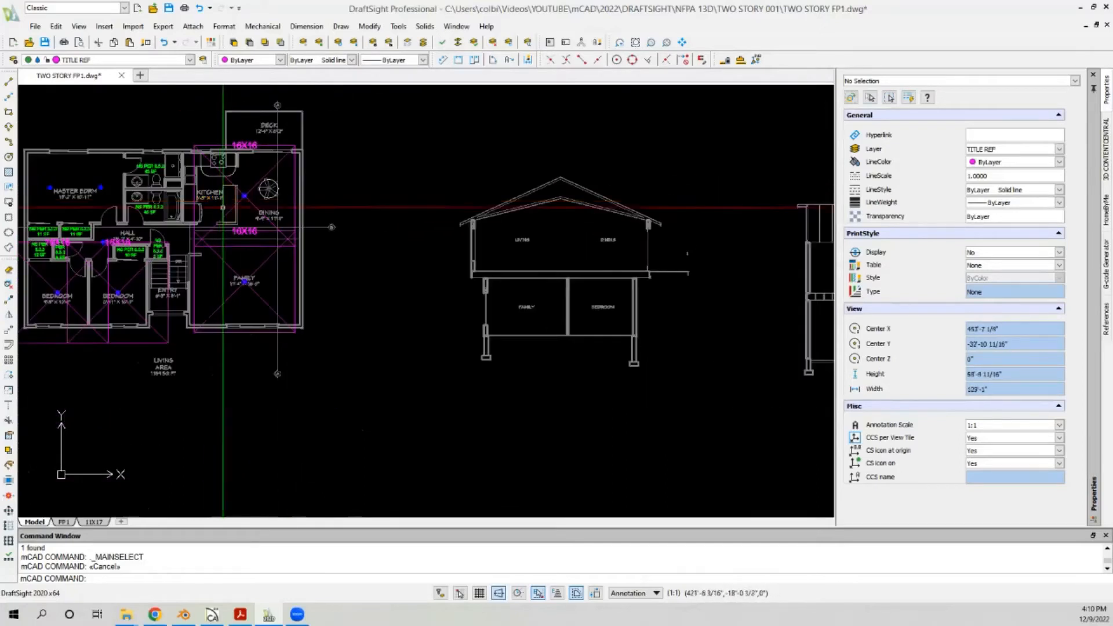
# Step: Examine the roof and ceiling slope over living and dining in the building section against the second-floor plan
pyautogui.scroll(-2, 238, 211)
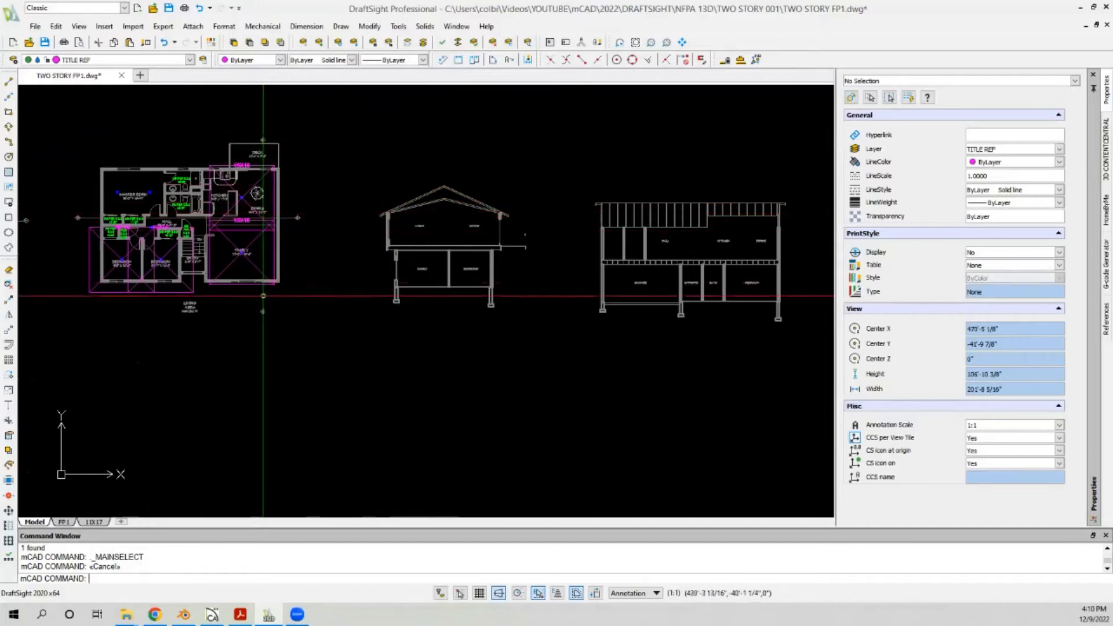
pyautogui.scroll(2, 384, 210)
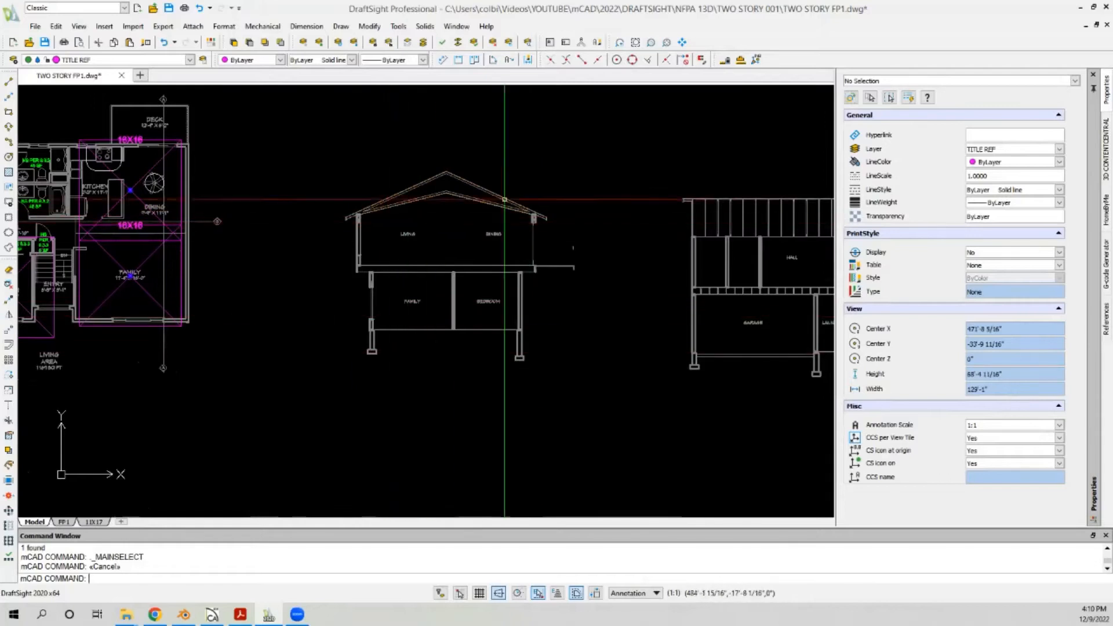
pyautogui.scroll(2, 508, 199)
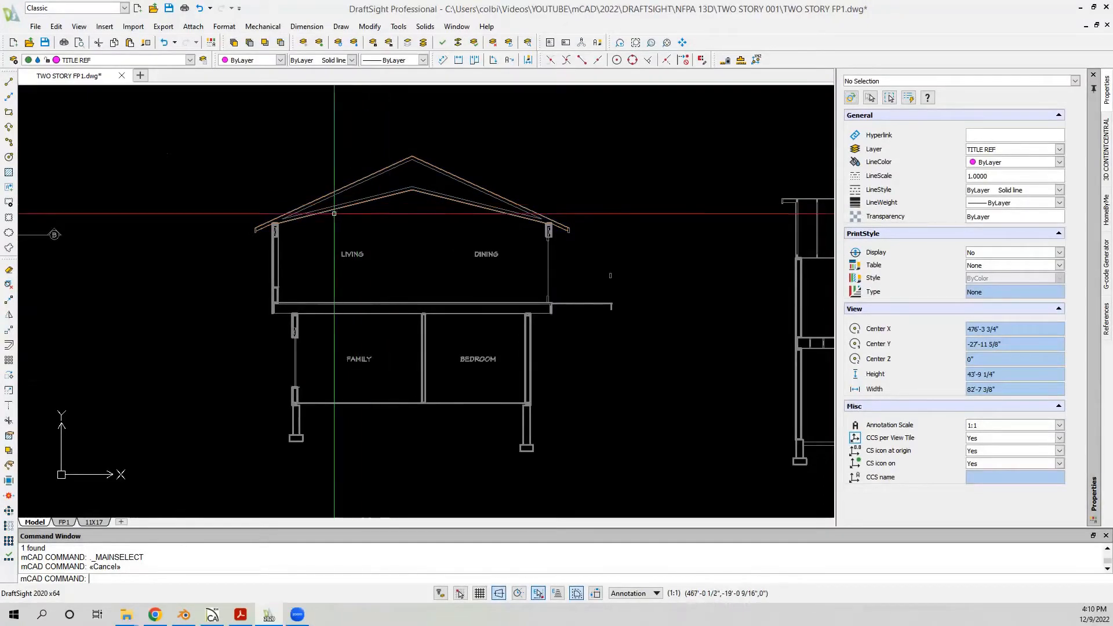
pyautogui.scroll(-3, 407, 210)
pyautogui.scroll(3, 276, 213)
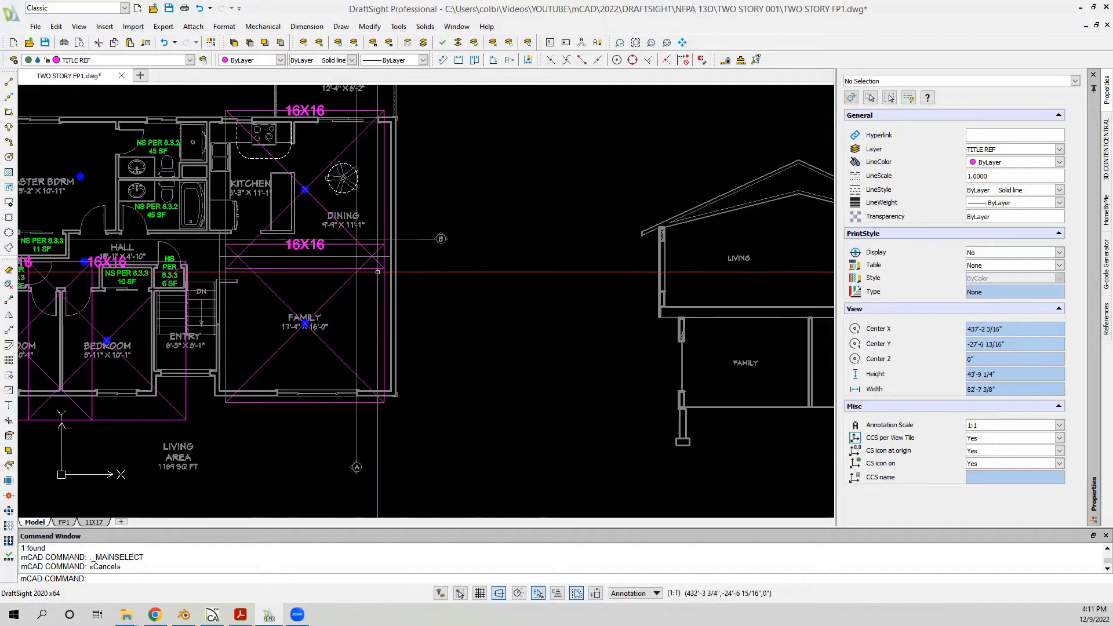
pyautogui.scroll(-1, 275, 220)
pyautogui.scroll(1, 232, 225)
pyautogui.scroll(-1, 179, 229)
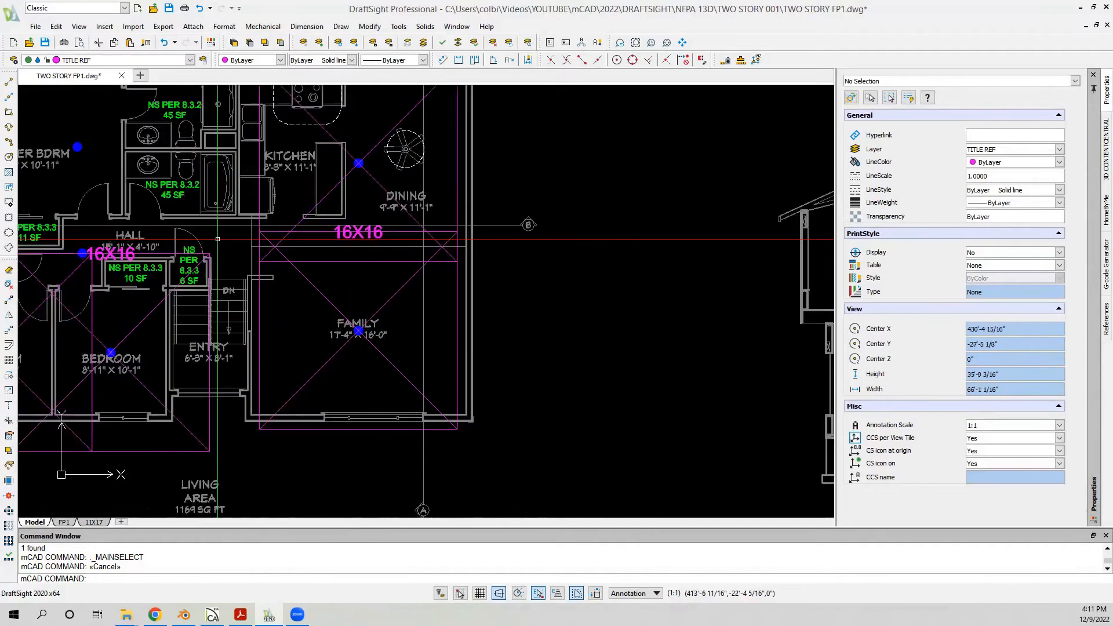
pyautogui.scroll(-1, 179, 230)
pyautogui.scroll(1, 203, 209)
pyautogui.scroll(-1, 232, 186)
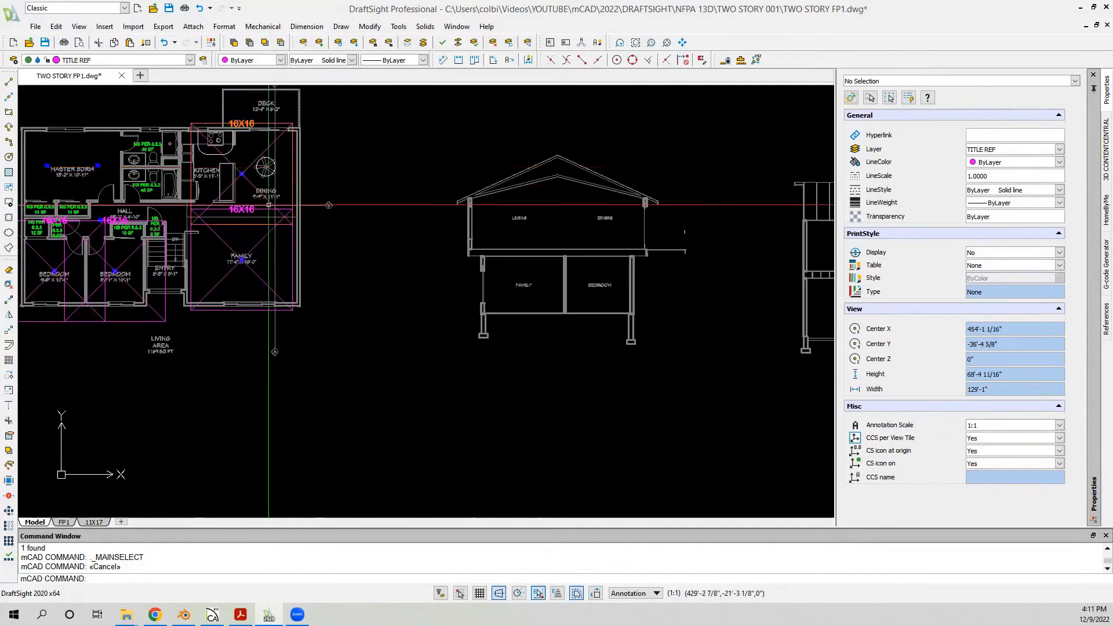
pyautogui.scroll(1, 260, 160)
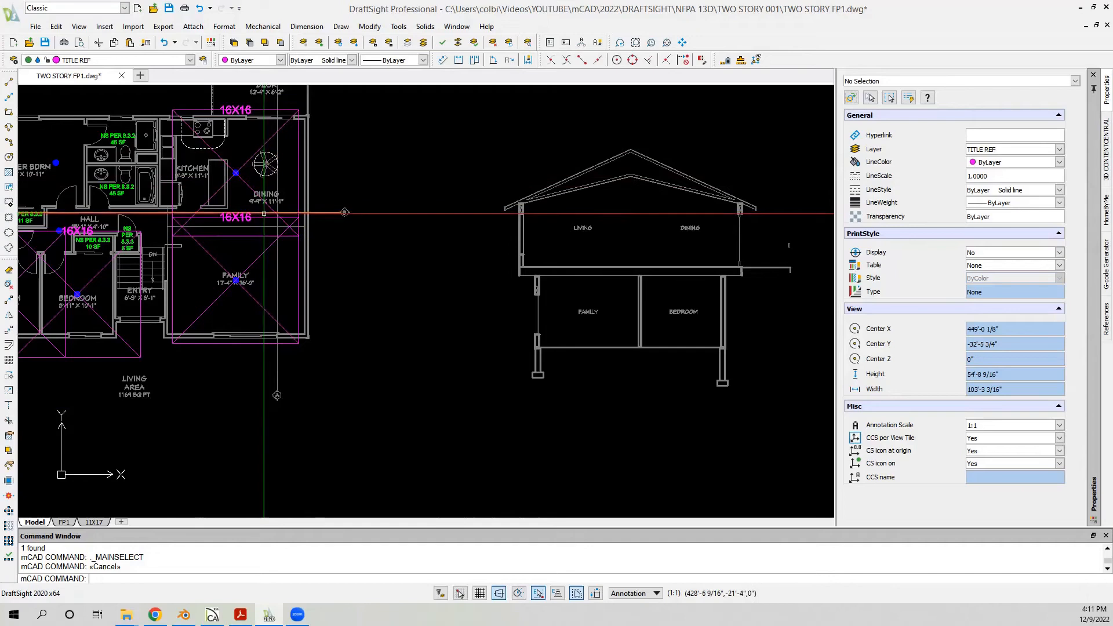
pyautogui.scroll(-1, 207, 175)
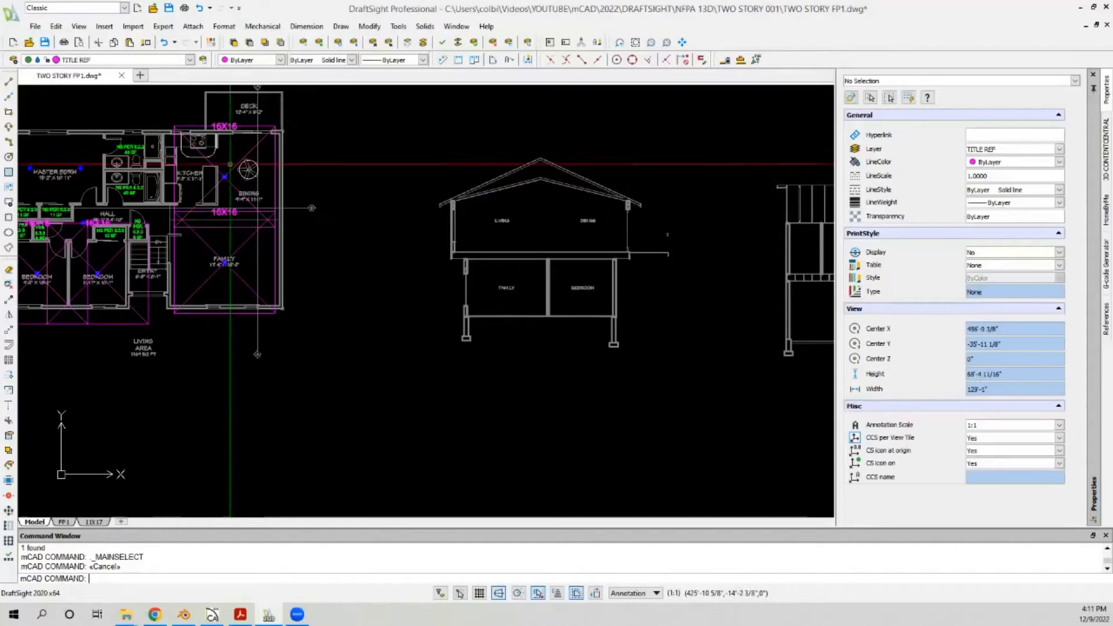
pyautogui.scroll(-2, 231, 153)
pyautogui.scroll(2, 383, 168)
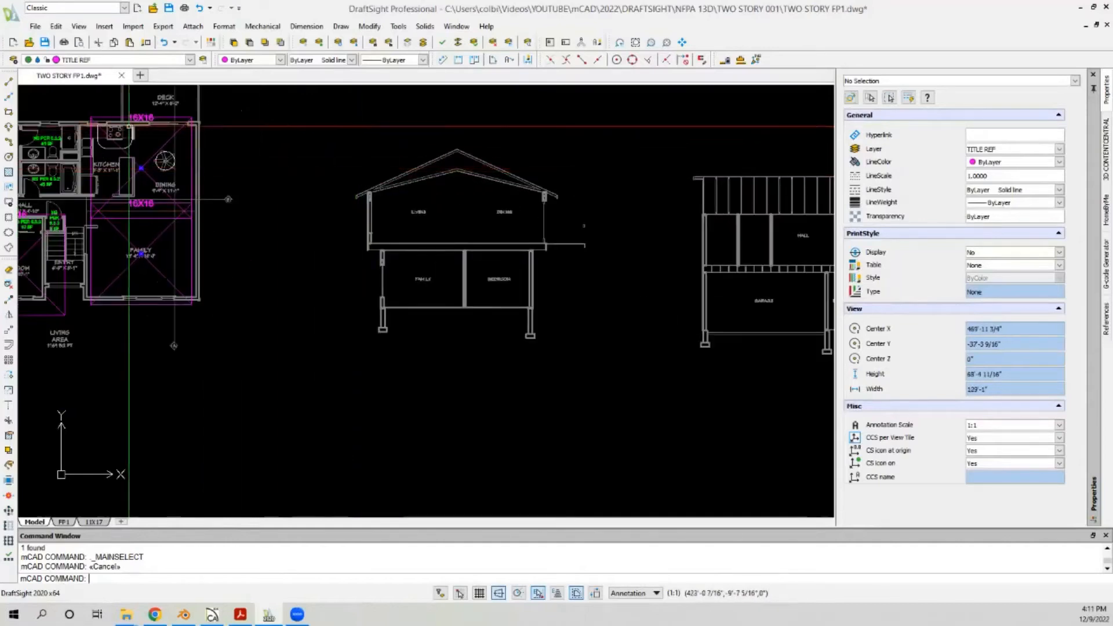
# Step: Draw a 12' horizontal line from the left-hand meeting point of the truss lines above the Living room in the building section
pyautogui.scroll(3, 129, 126)
pyautogui.scroll(-2, 166, 145)
pyautogui.scroll(5, 532, 196)
pyautogui.scroll(-3, 453, 174)
pyautogui.scroll(2, 350, 261)
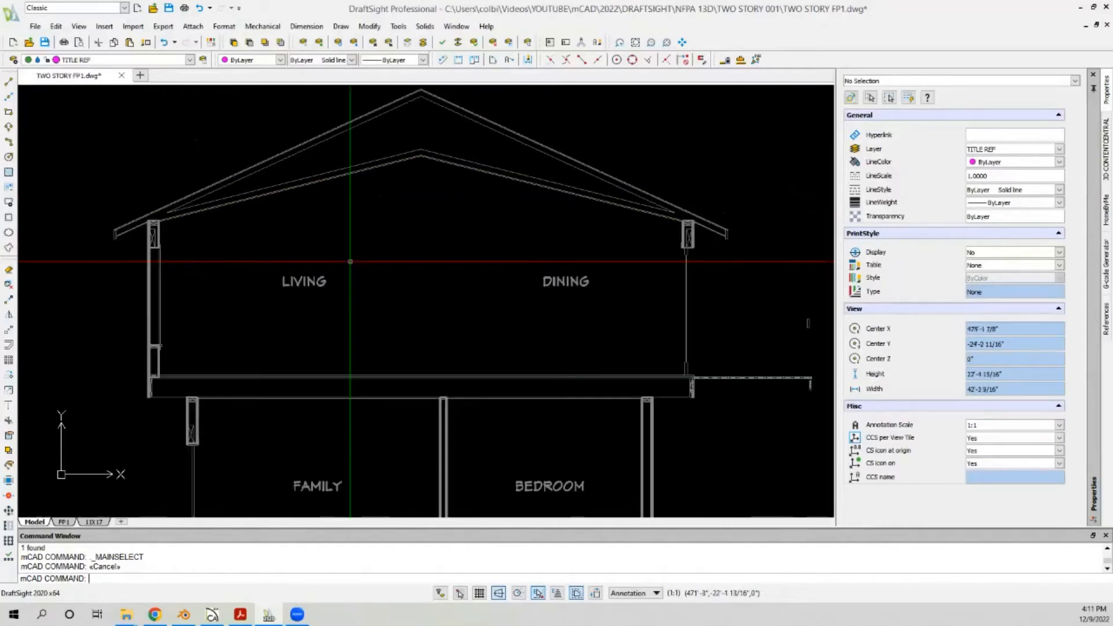
pyautogui.scroll(1, 195, 181)
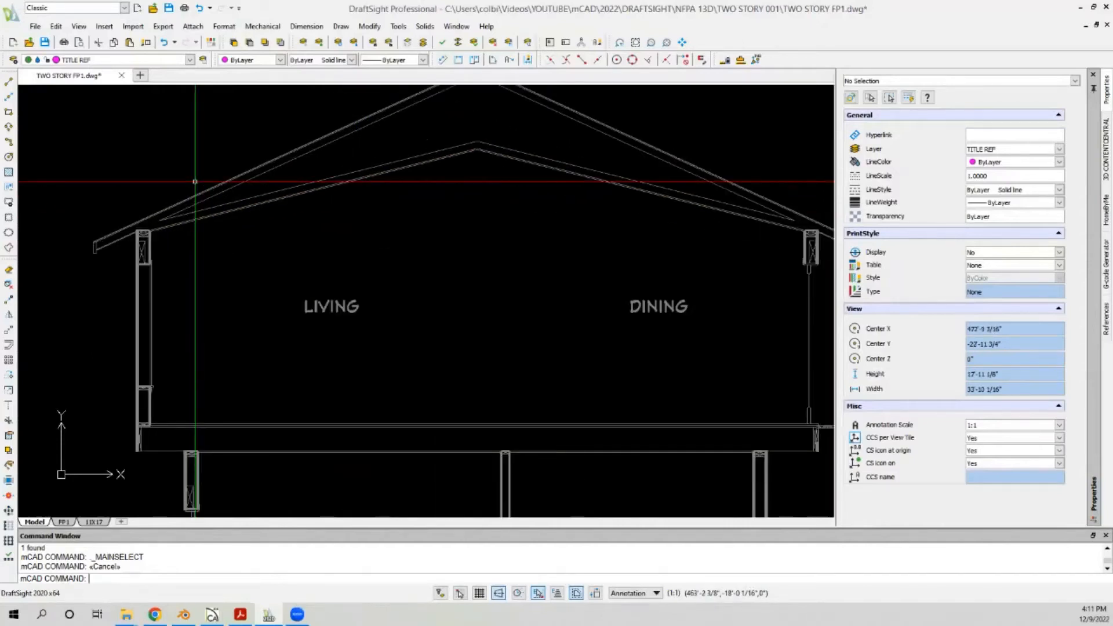
pyautogui.click(9, 81)
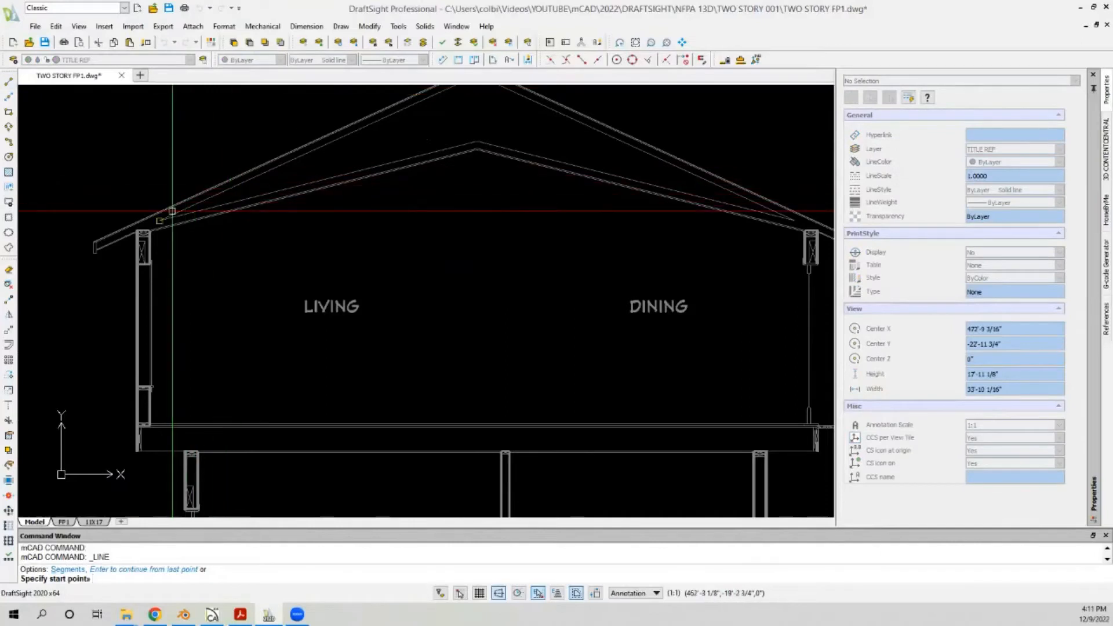
pyautogui.scroll(2, 190, 210)
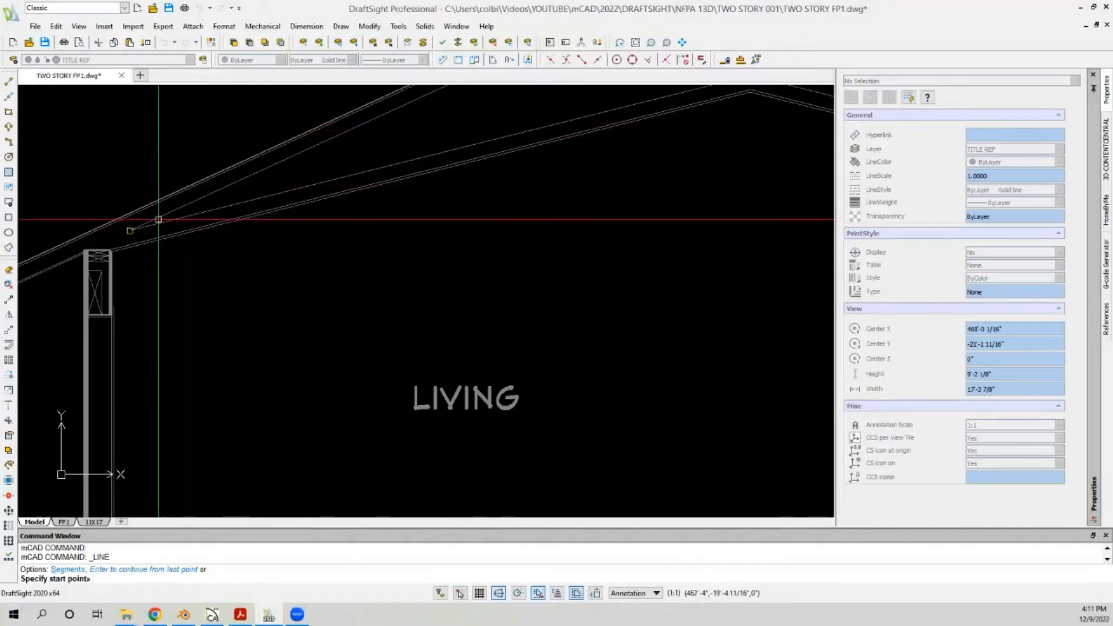
pyautogui.click(121, 220)
pyautogui.scroll(-2, 119, 229)
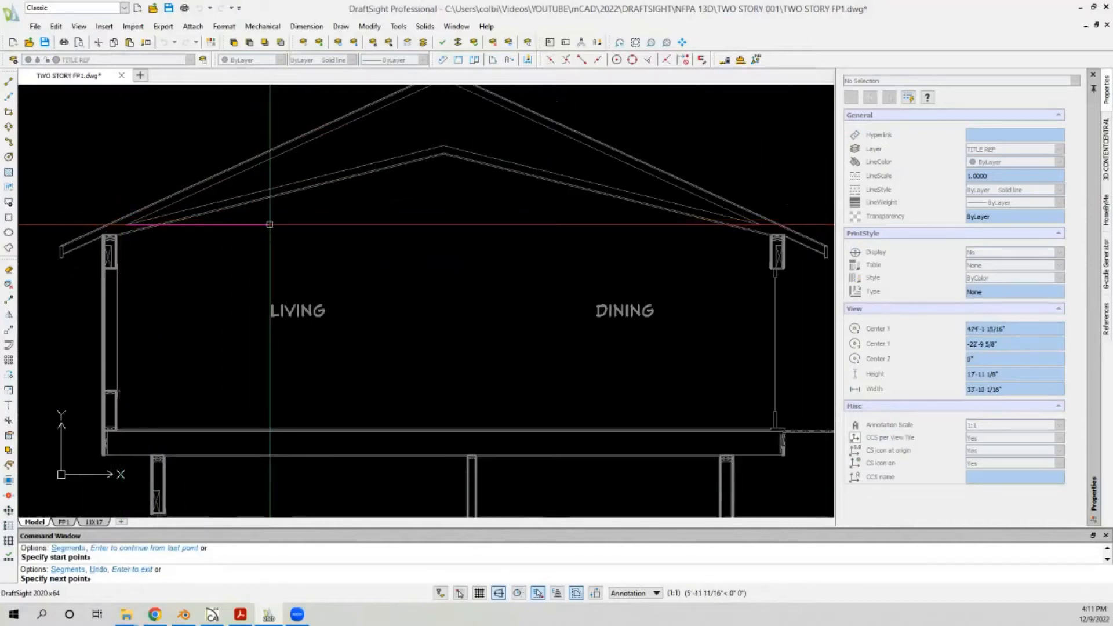
pyautogui.write("12'")
pyautogui.press('Return')
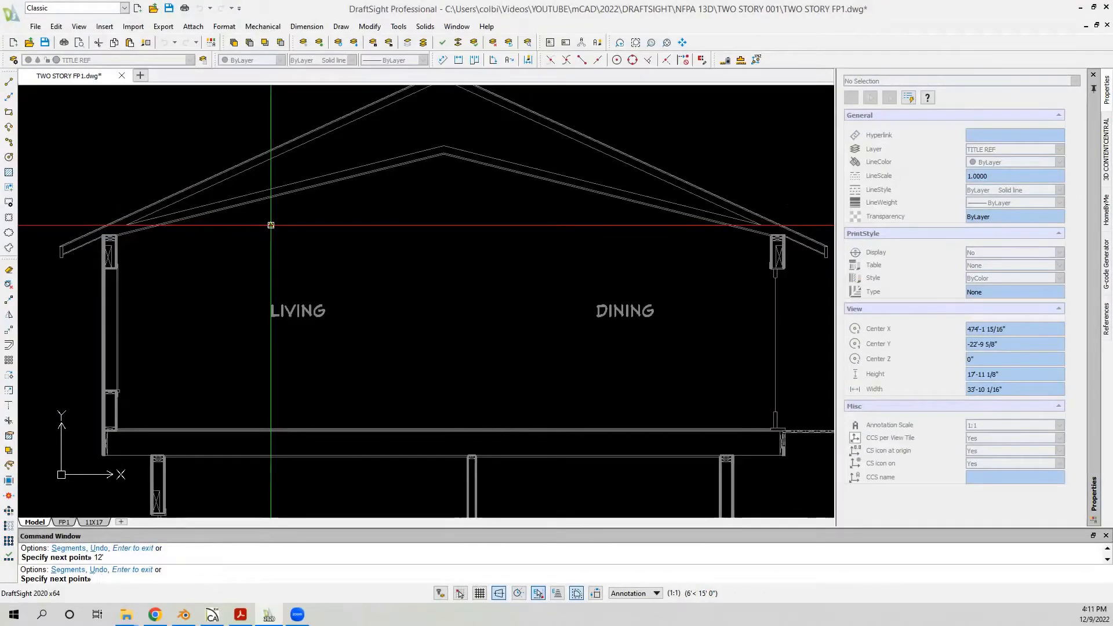
pyautogui.press('Escape')
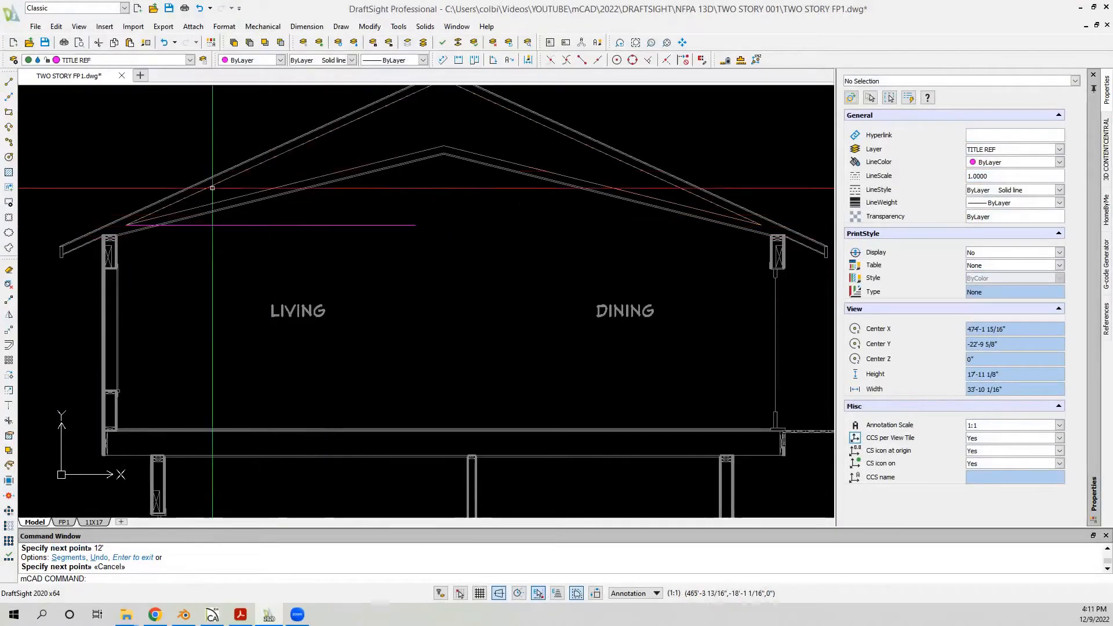
# Step: Delete the 12' horizontal line from the section
pyautogui.click(397, 226)
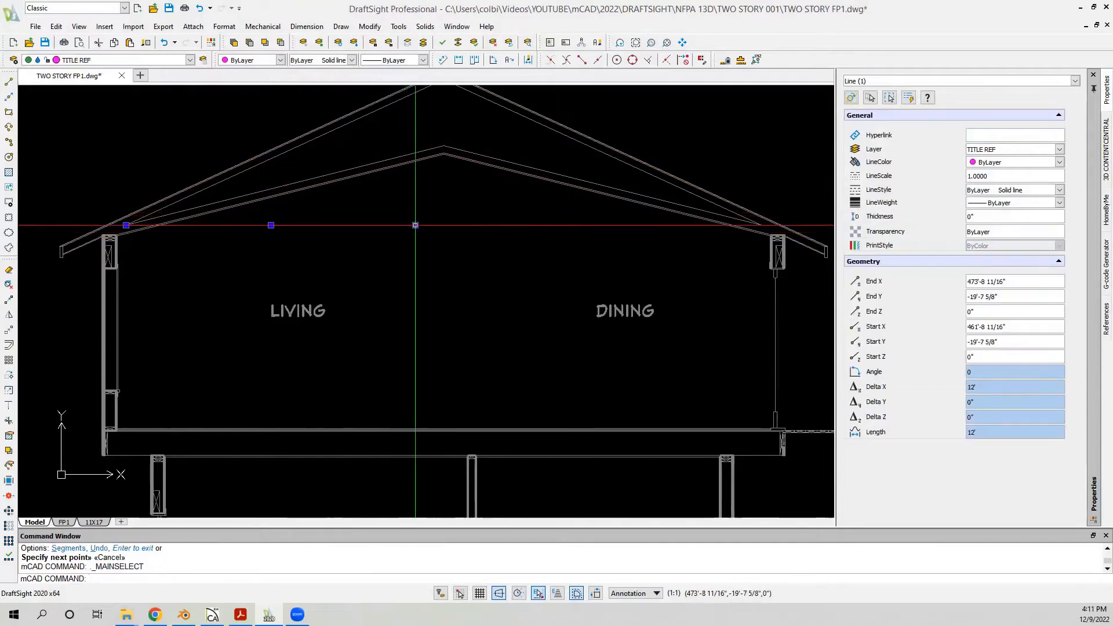
pyautogui.press('Escape')
pyautogui.click(424, 213)
pyautogui.click(389, 254)
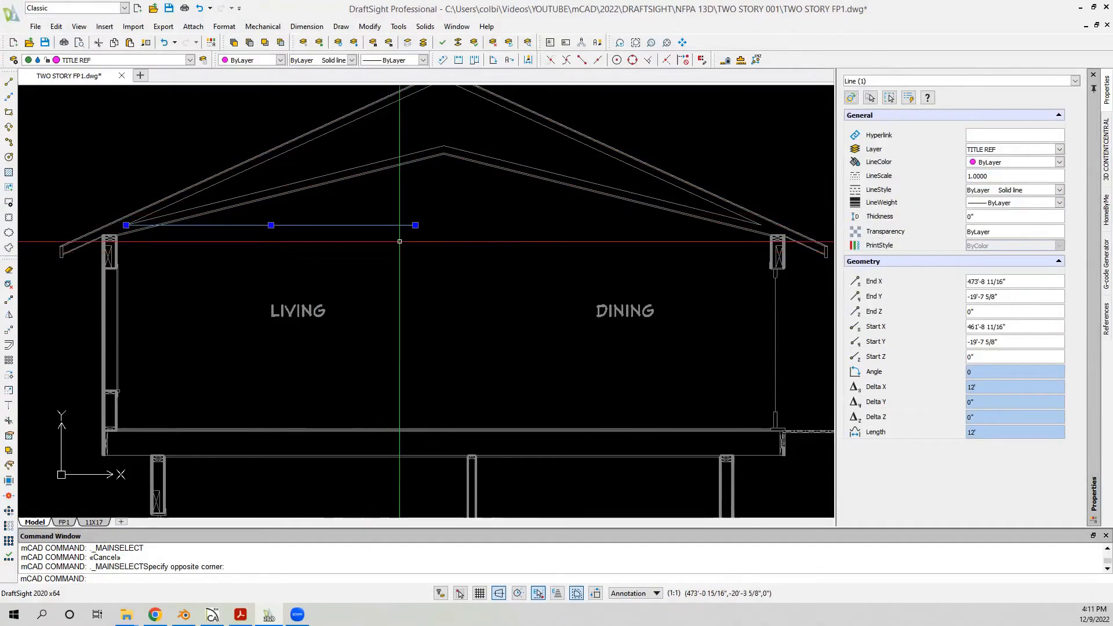
pyautogui.press('Delete')
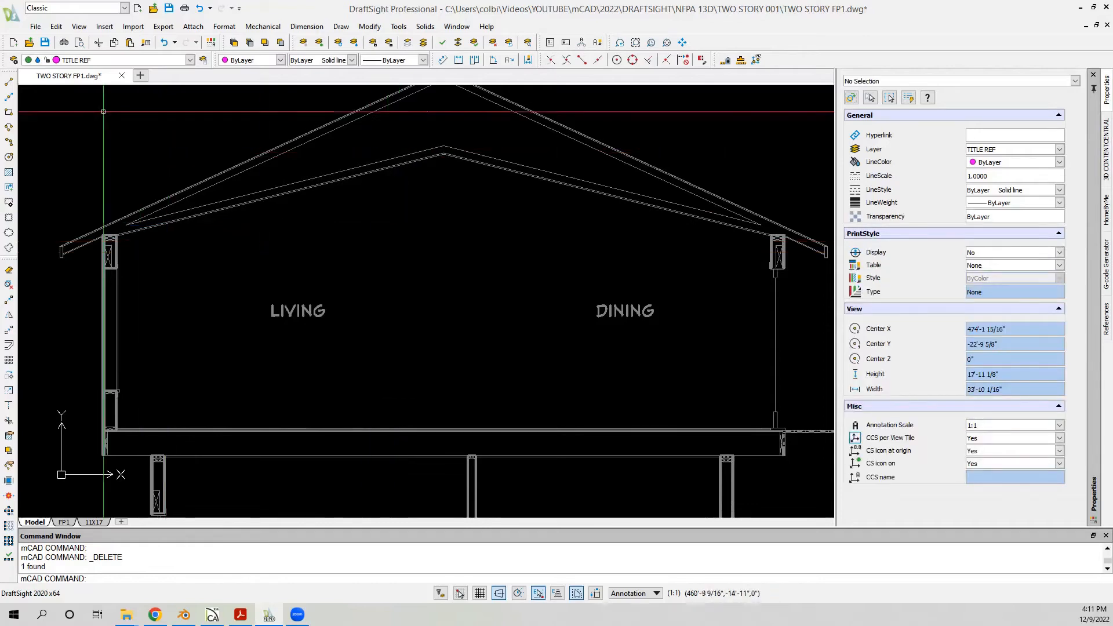
# Step: Draw an 8' horizontal line toward the ridge from the inner top corner of the Living room's left exterior wall
pyautogui.click(9, 82)
pyautogui.scroll(6, 104, 232)
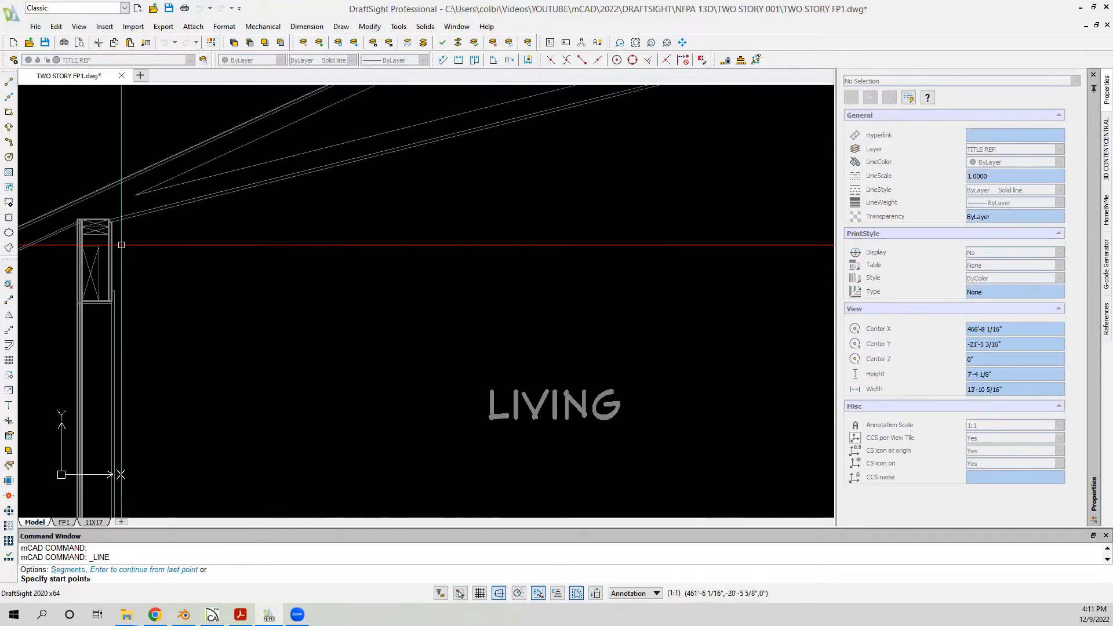
pyautogui.click(106, 197)
pyautogui.scroll(-3, 106, 198)
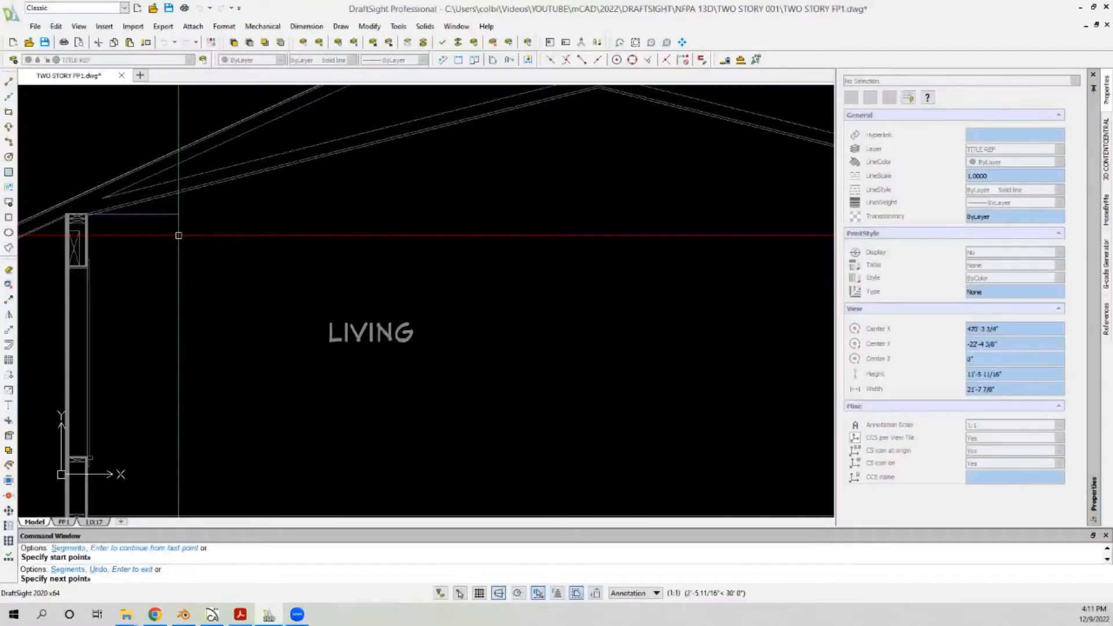
pyautogui.write("8'")
pyautogui.press('Return')
pyautogui.press('Escape')
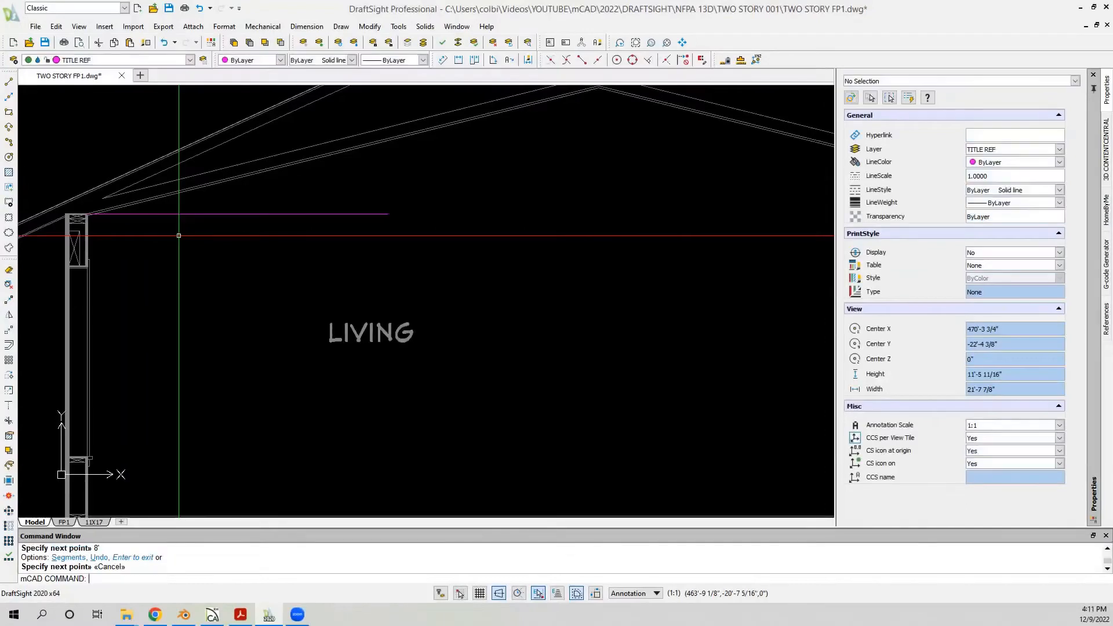
# Step: Move the 8' line from its left endpoint to the point where the truss lines meet above the Living room wall
pyautogui.click(201, 233)
pyautogui.click(139, 200)
pyautogui.press('Escape')
pyautogui.scroll(4, 74, 210)
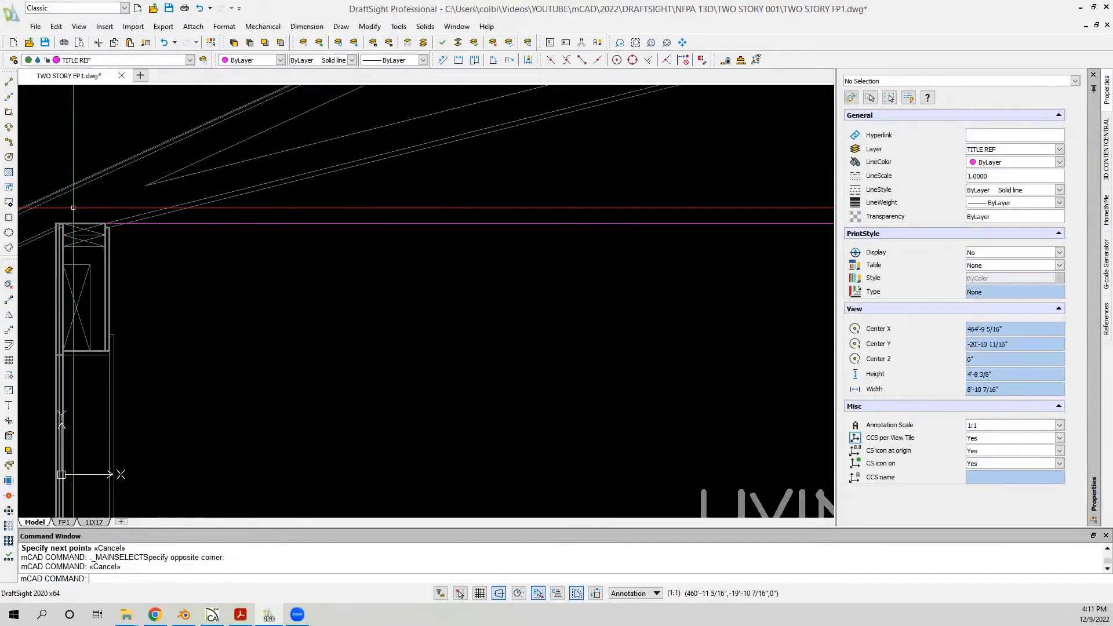
pyautogui.click(178, 223)
pyautogui.click(167, 234)
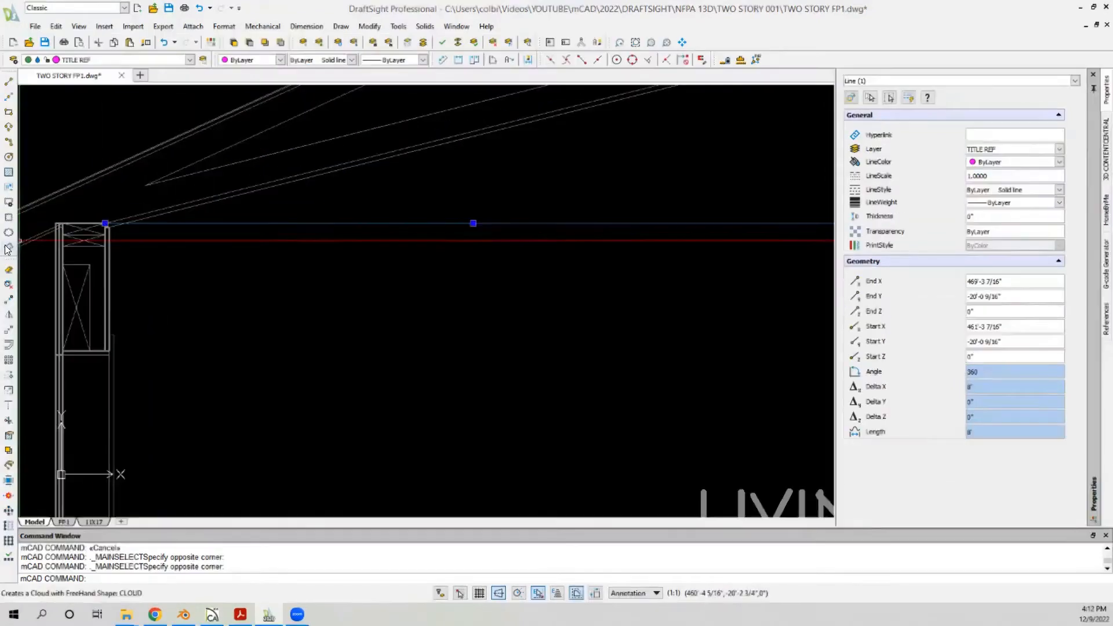
pyautogui.click(9, 329)
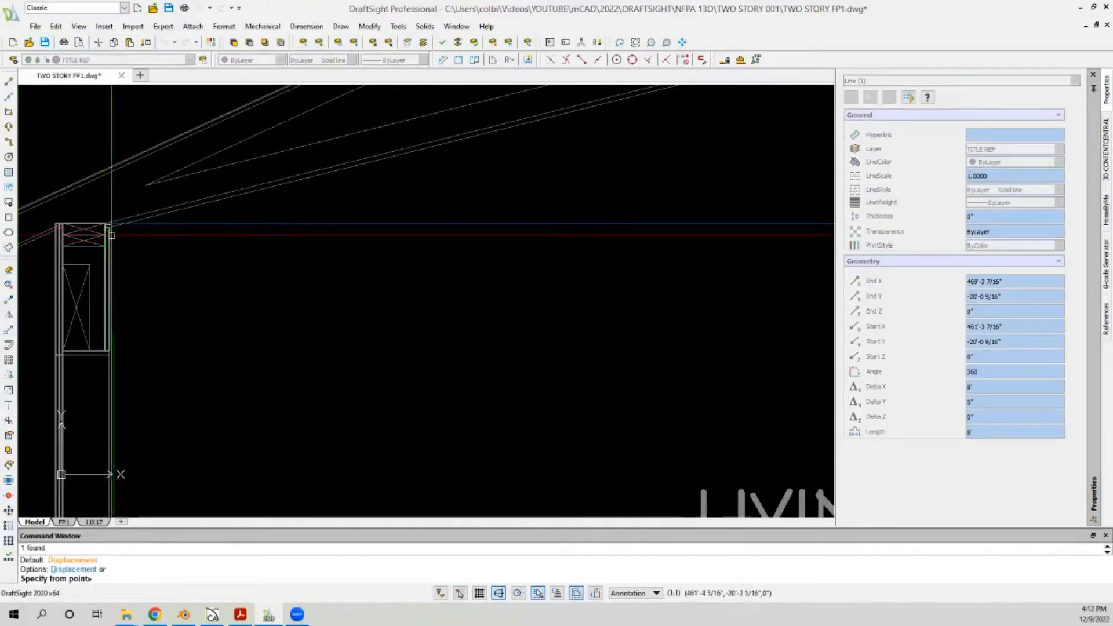
pyautogui.click(153, 223)
pyautogui.click(170, 181)
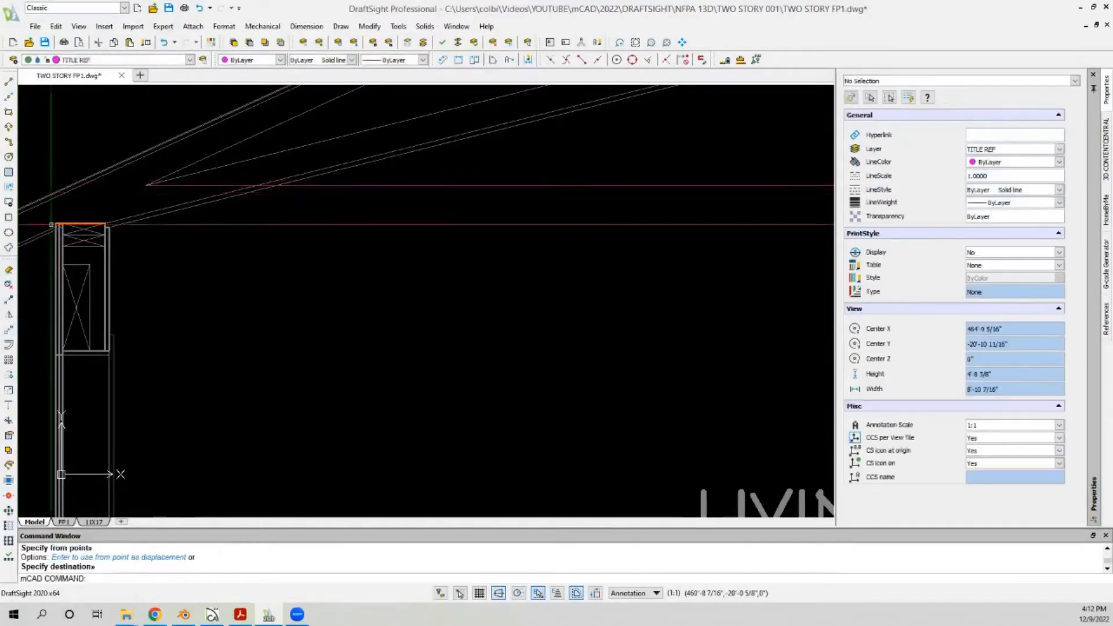
# Step: Rotate the 8' line about its left endpoint so it follows the upper line of the sloped Living room ceiling
pyautogui.scroll(-3, 23, 278)
pyautogui.scroll(2, 14, 288)
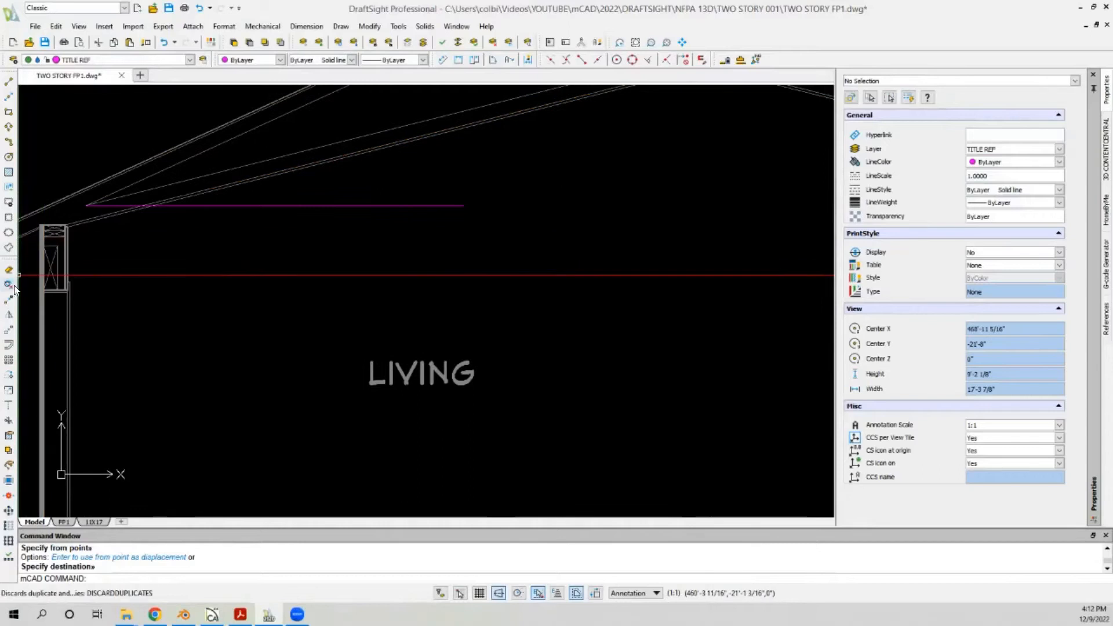
pyautogui.click(10, 344)
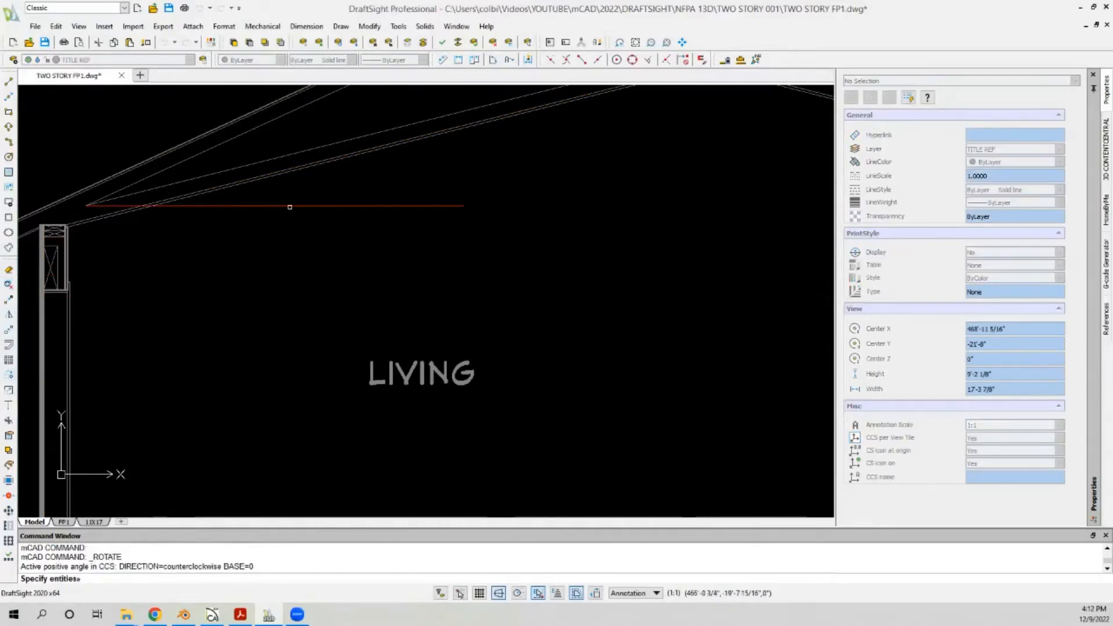
pyautogui.press('Return')
pyautogui.click(87, 205)
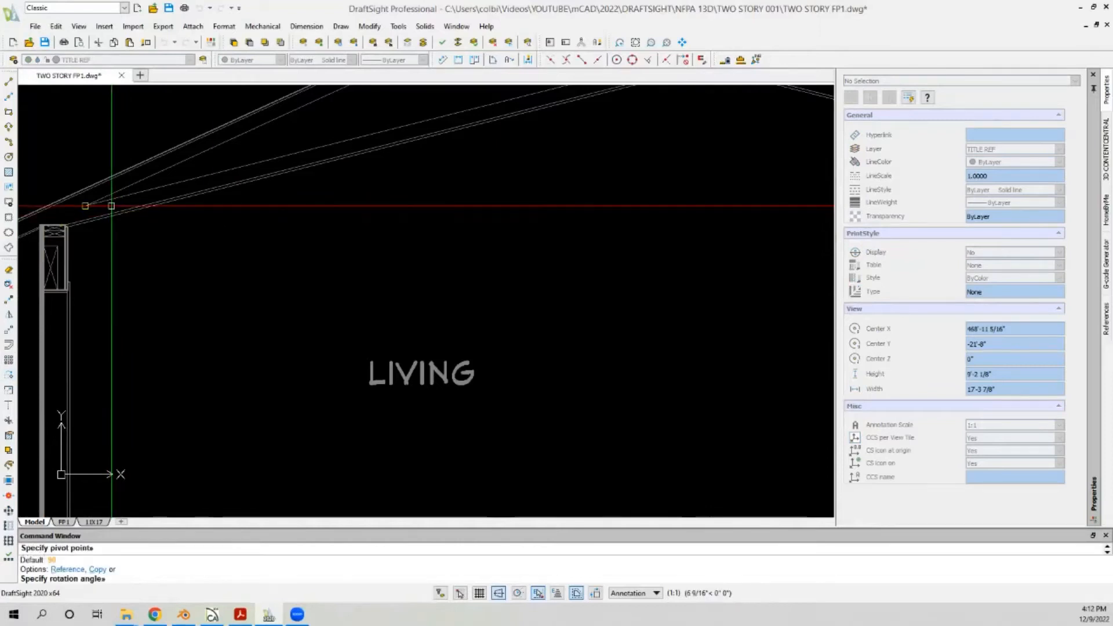
pyautogui.scroll(-3, 93, 215)
pyautogui.click(368, 140)
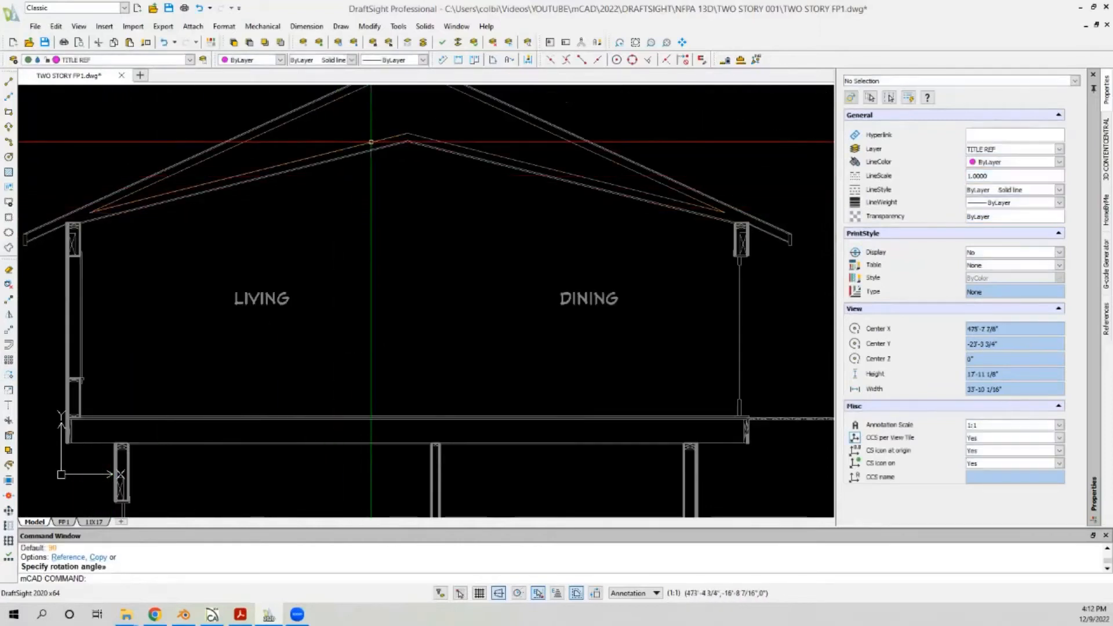
# Step: Add a horizontal linear dimension between the ends of the sloped 8' line, placing it above the LIVING label
pyautogui.scroll(2, 122, 234)
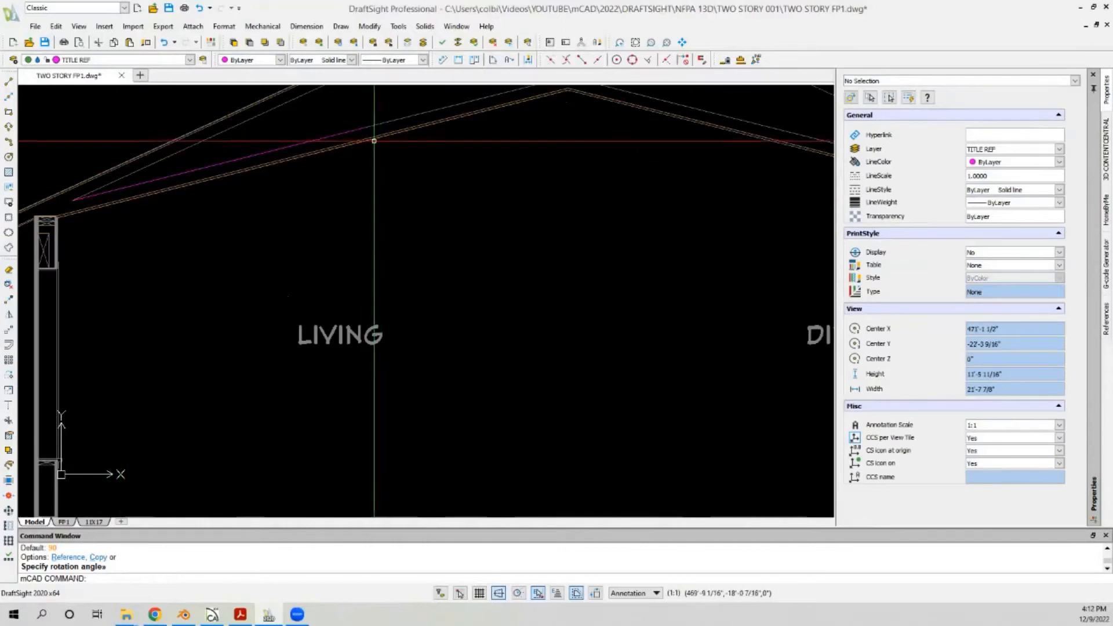
pyautogui.scroll(-2, 367, 238)
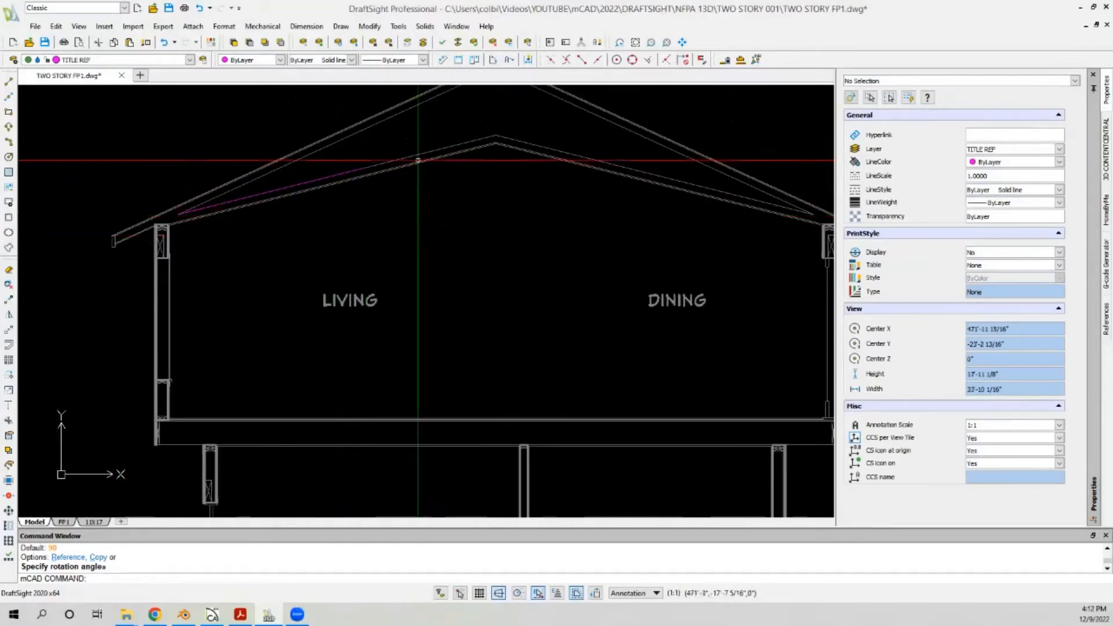
pyautogui.click(458, 60)
pyautogui.scroll(3, 126, 224)
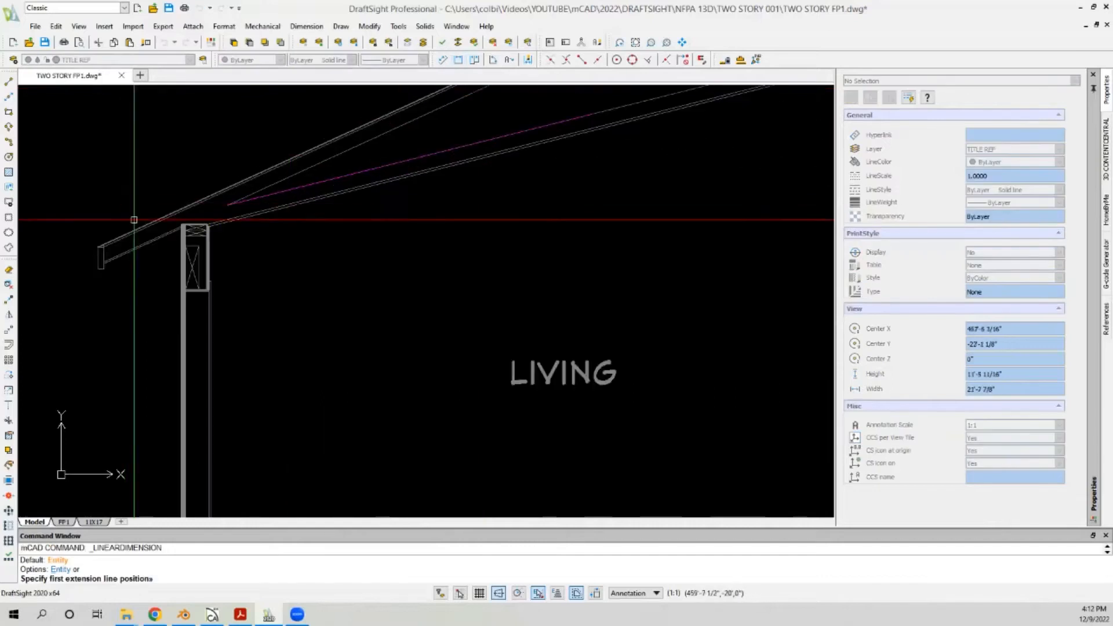
pyautogui.click(251, 202)
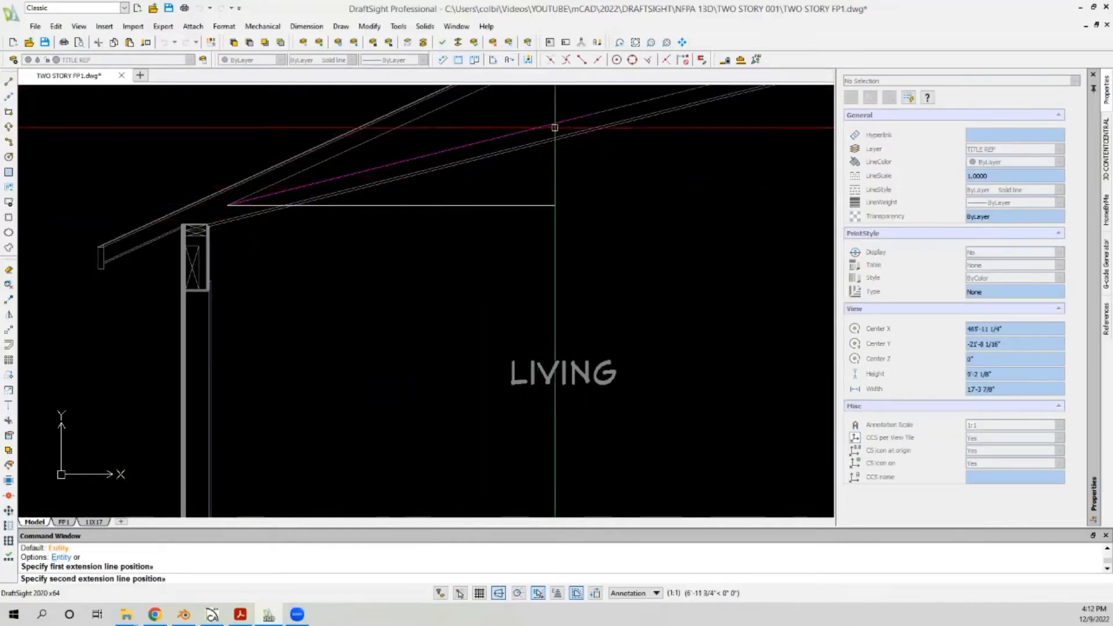
pyautogui.click(592, 114)
pyautogui.scroll(-5, 263, 236)
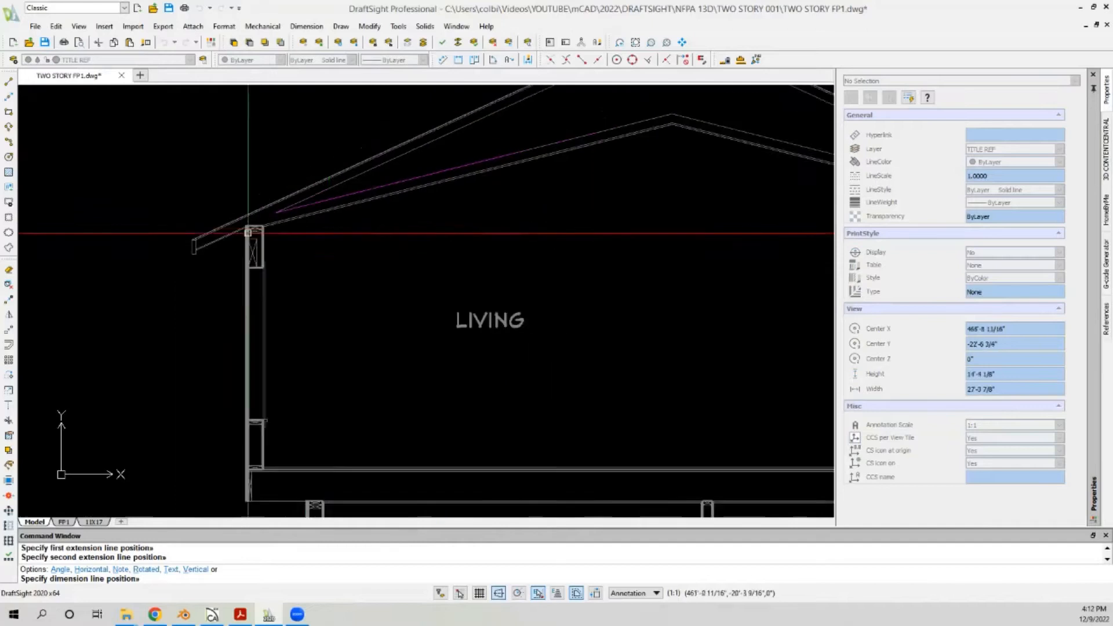
pyautogui.scroll(-1, 351, 248)
pyautogui.scroll(3, 356, 249)
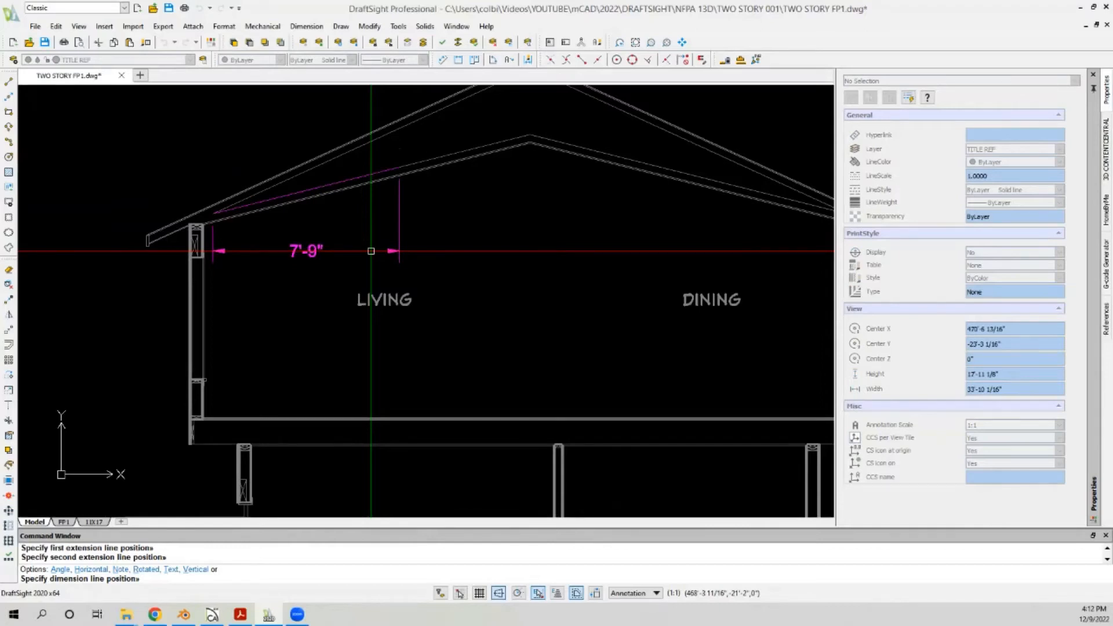
pyautogui.click(371, 251)
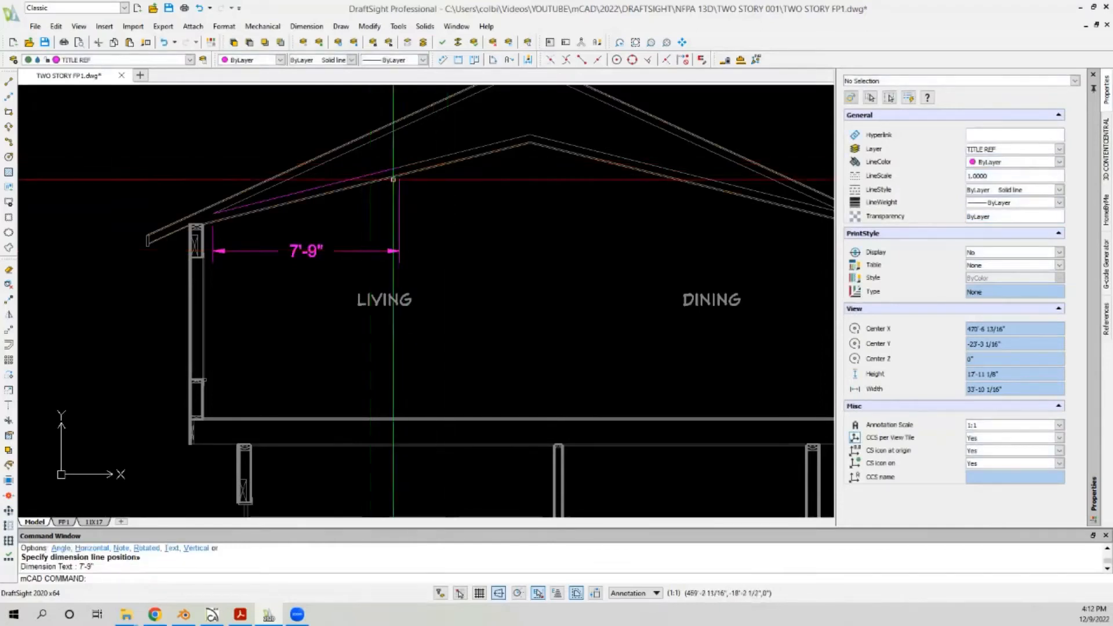
# Step: Compare the dimensioned Living/Dining section with the 16X16 coverage areas over the Kitchen, Dining and Family rooms in the floor plan
pyautogui.scroll(-1, 212, 226)
pyautogui.scroll(1, 249, 237)
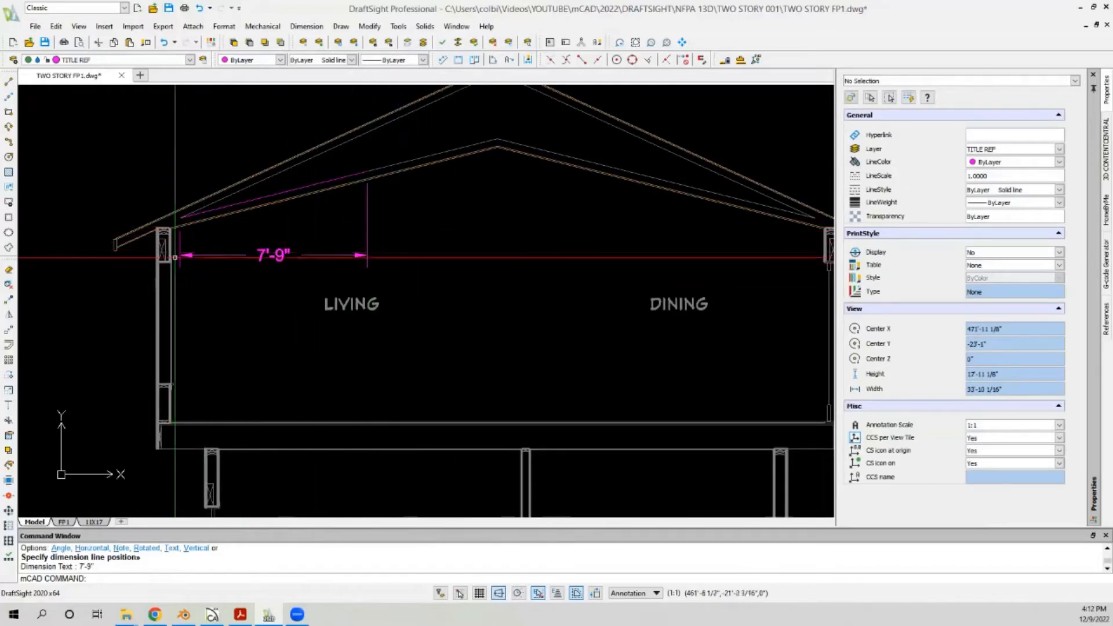
pyautogui.scroll(-1, 332, 264)
pyautogui.scroll(-3, 331, 264)
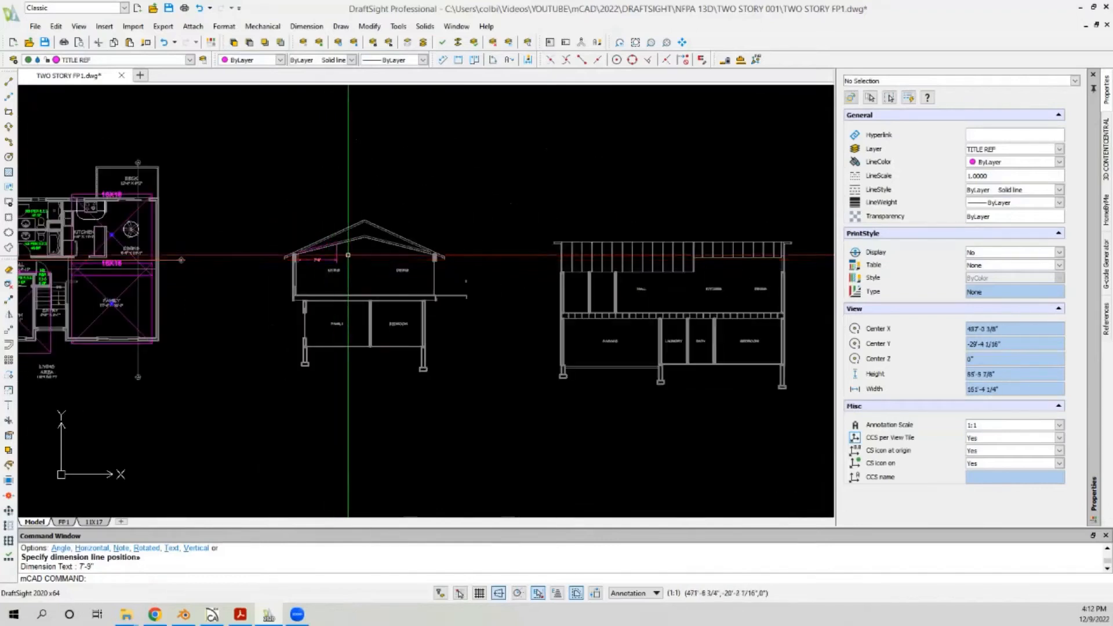
pyautogui.scroll(5, 103, 200)
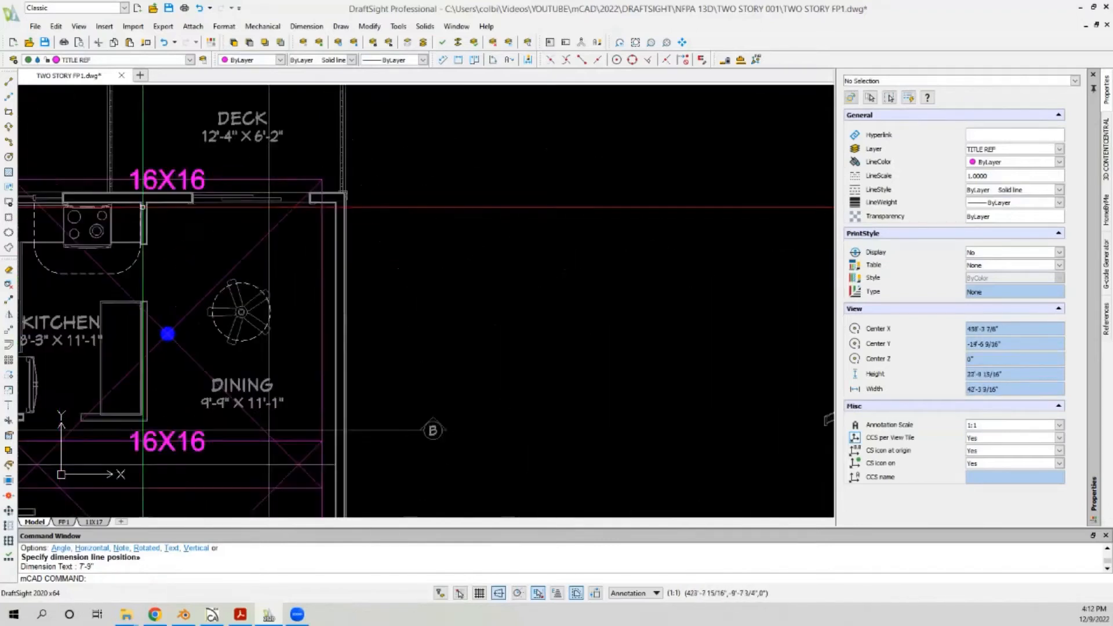
pyautogui.scroll(-3, 168, 202)
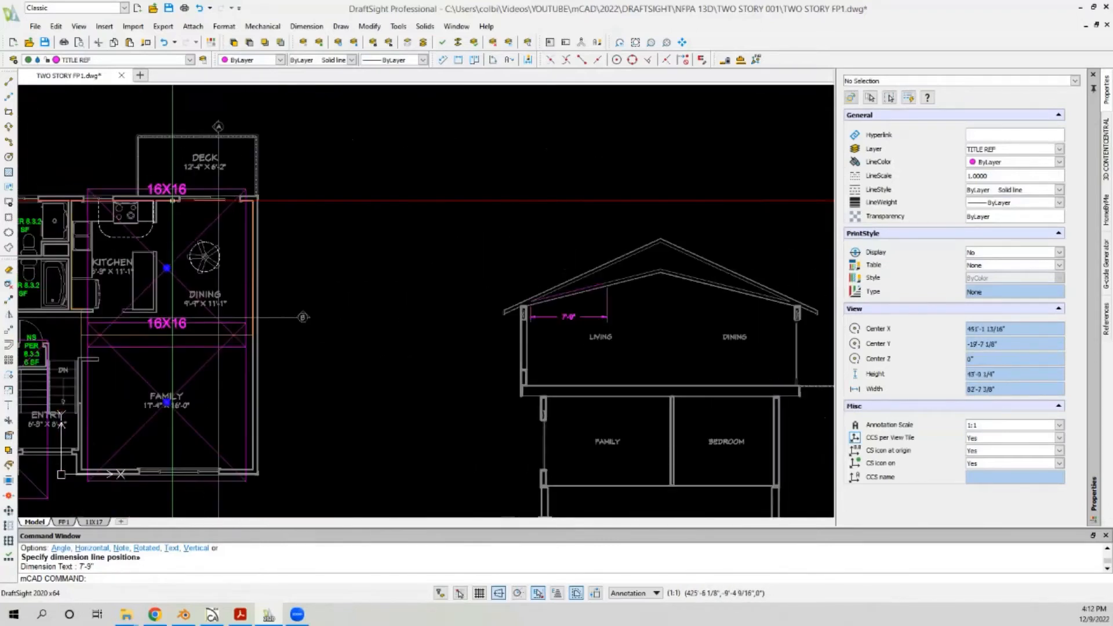
pyautogui.scroll(2, 172, 200)
pyautogui.scroll(-5, 144, 226)
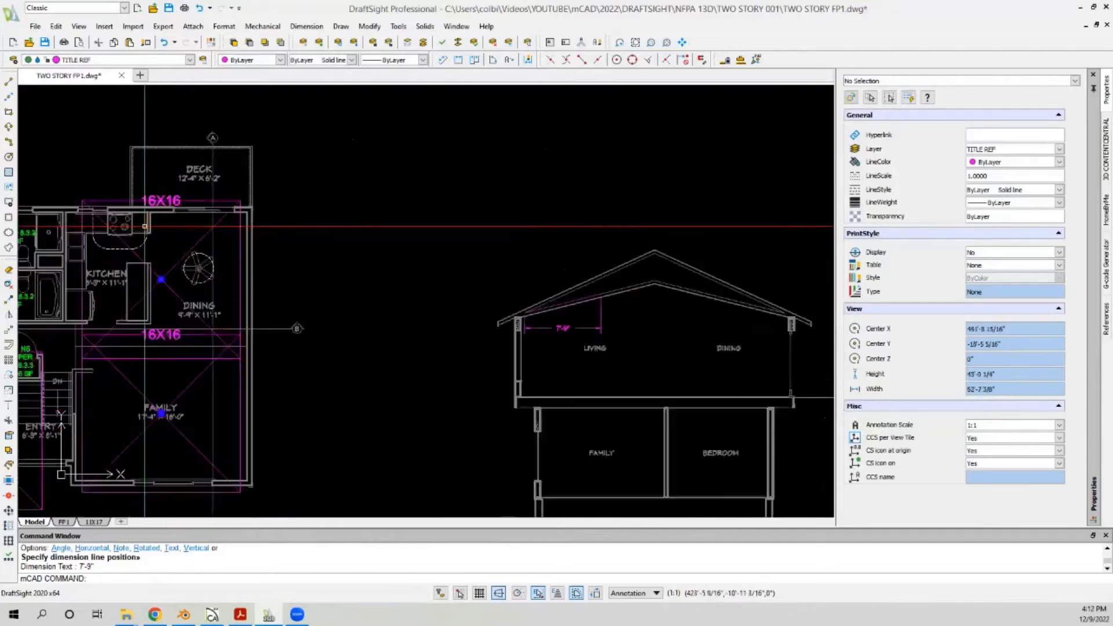
pyautogui.scroll(2, 418, 241)
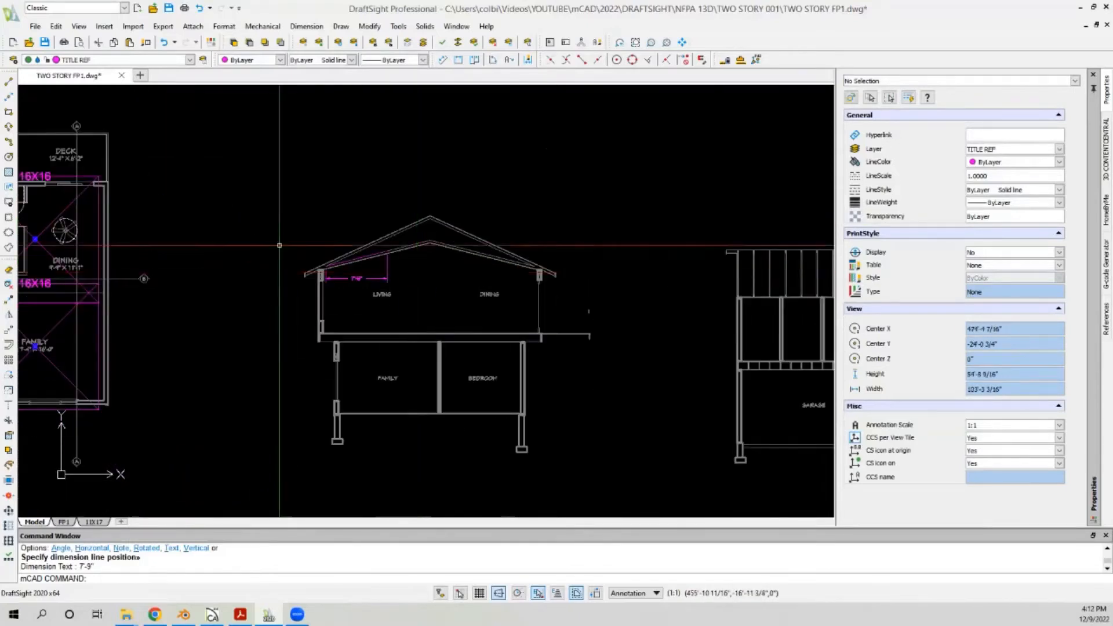
pyautogui.scroll(-2, 191, 258)
pyautogui.scroll(1, 191, 258)
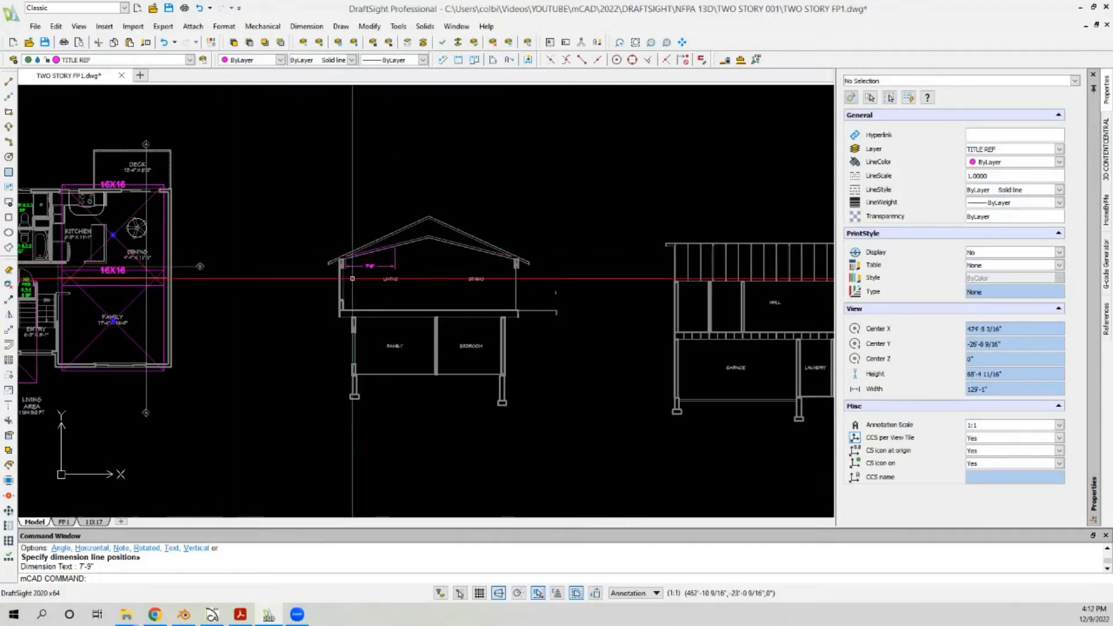
# Step: Delete the 16X16 coverage area over the Kitchen and Dining rooms in the floor plan
pyautogui.scroll(4, 380, 276)
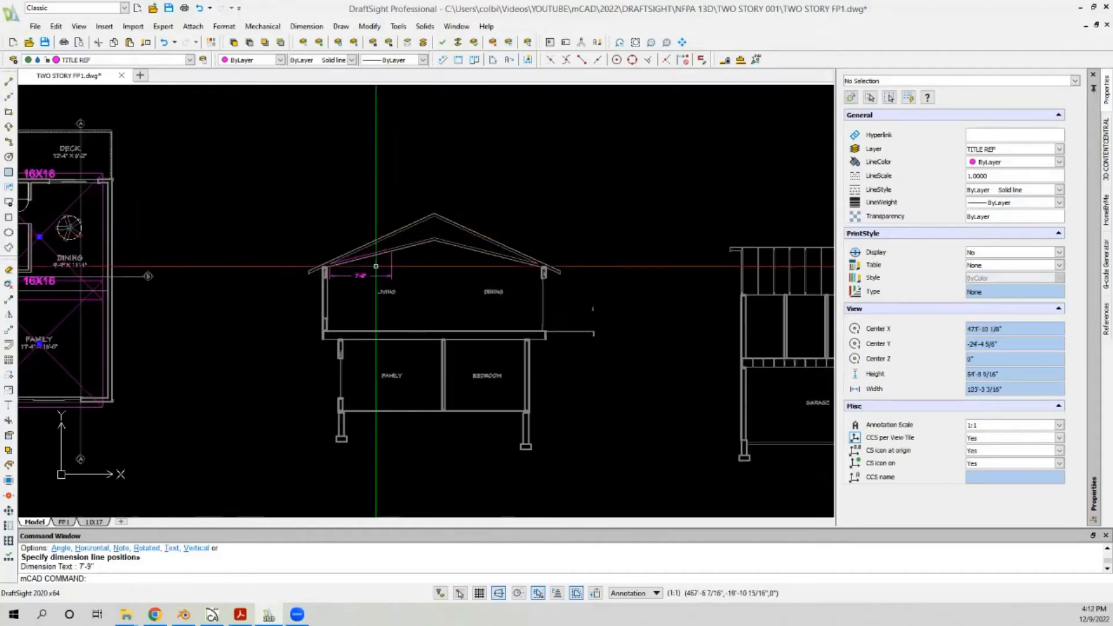
pyautogui.scroll(-4, 369, 272)
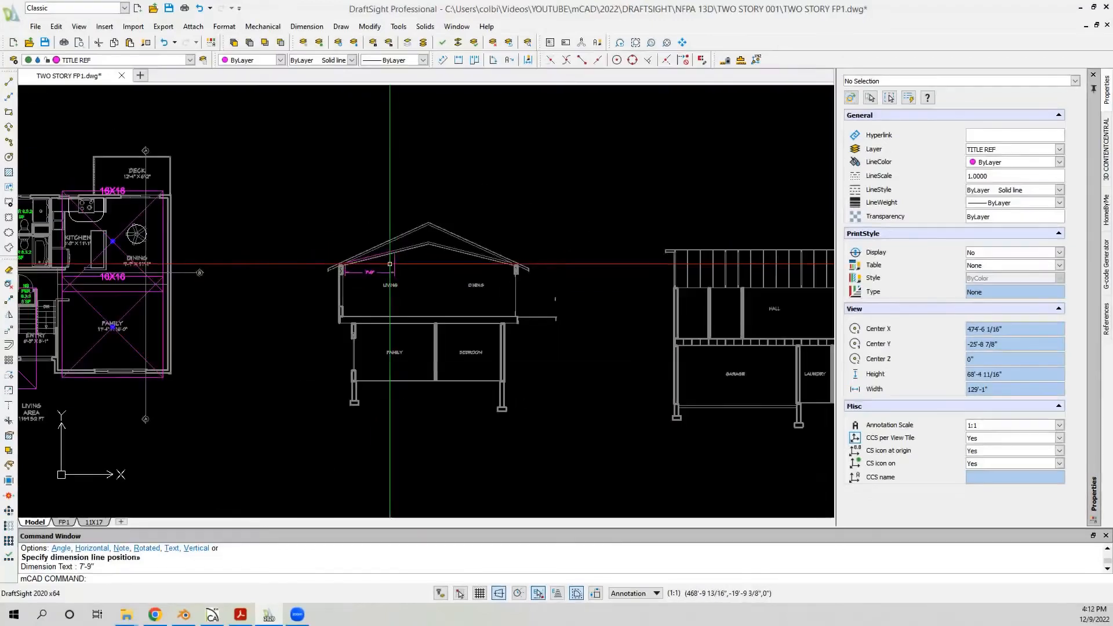
pyautogui.scroll(-1, 402, 261)
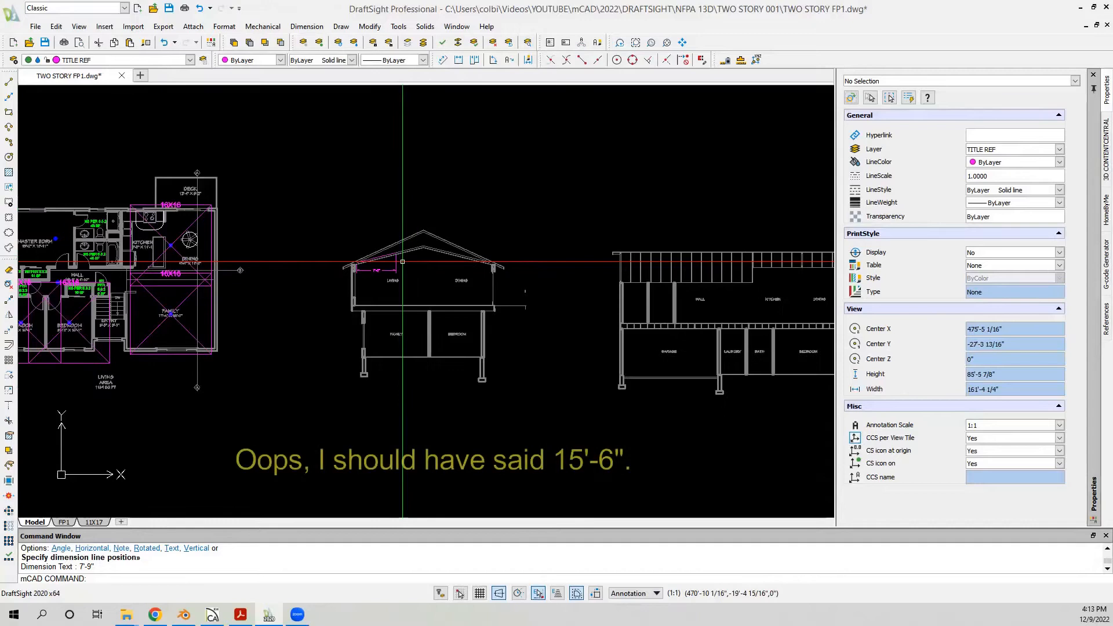
pyautogui.scroll(-1, 466, 228)
pyautogui.scroll(3, 193, 230)
pyautogui.scroll(-2, 253, 216)
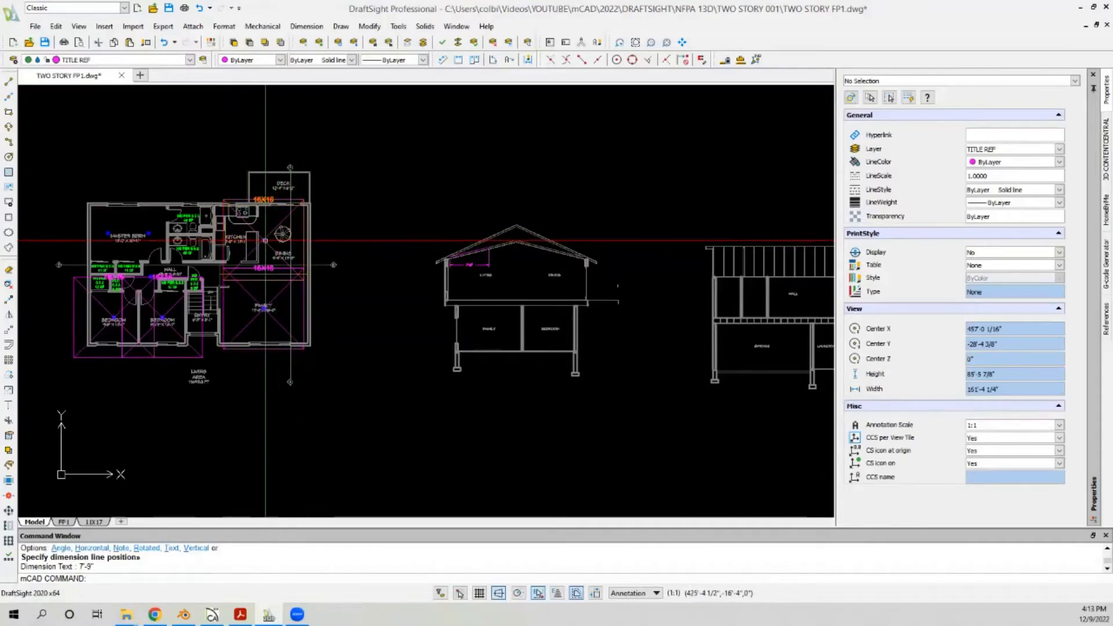
pyautogui.scroll(3, 265, 240)
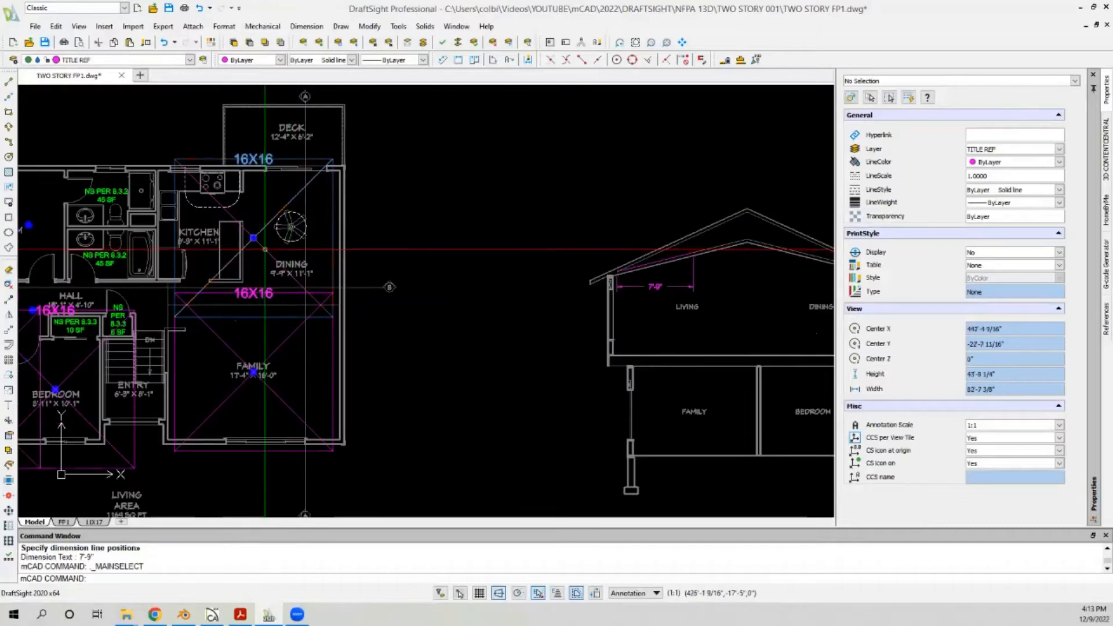
pyautogui.press('Delete')
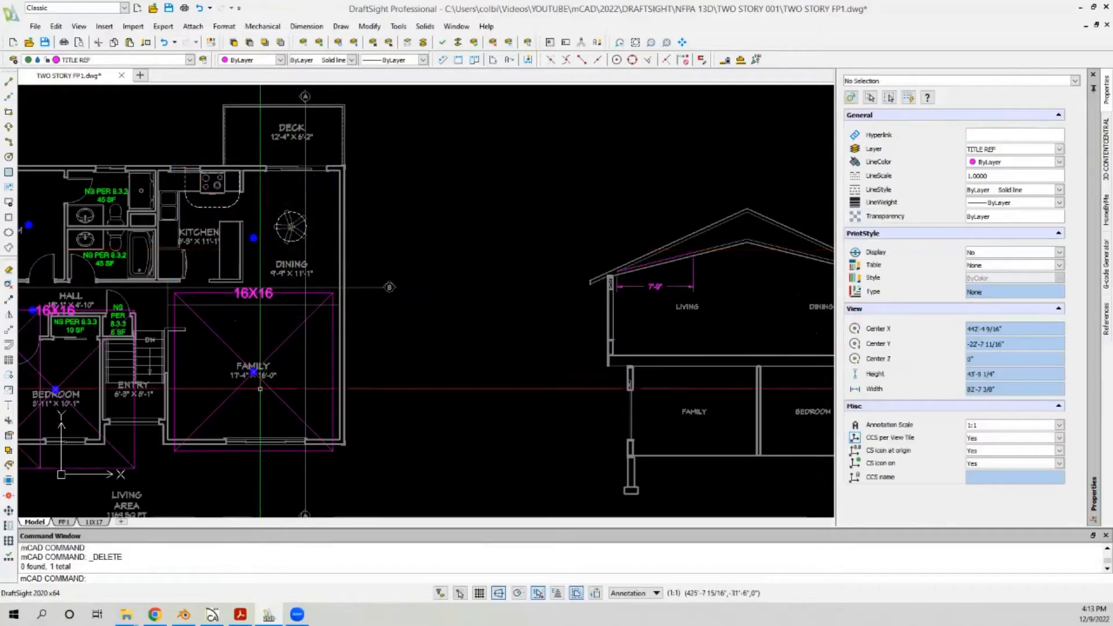
# Step: Switch to Chief Architect to examine the sloped ceiling in the 3D camera view, dismissing the time tracker message, and return to DraftSight
pyautogui.click(212, 614)
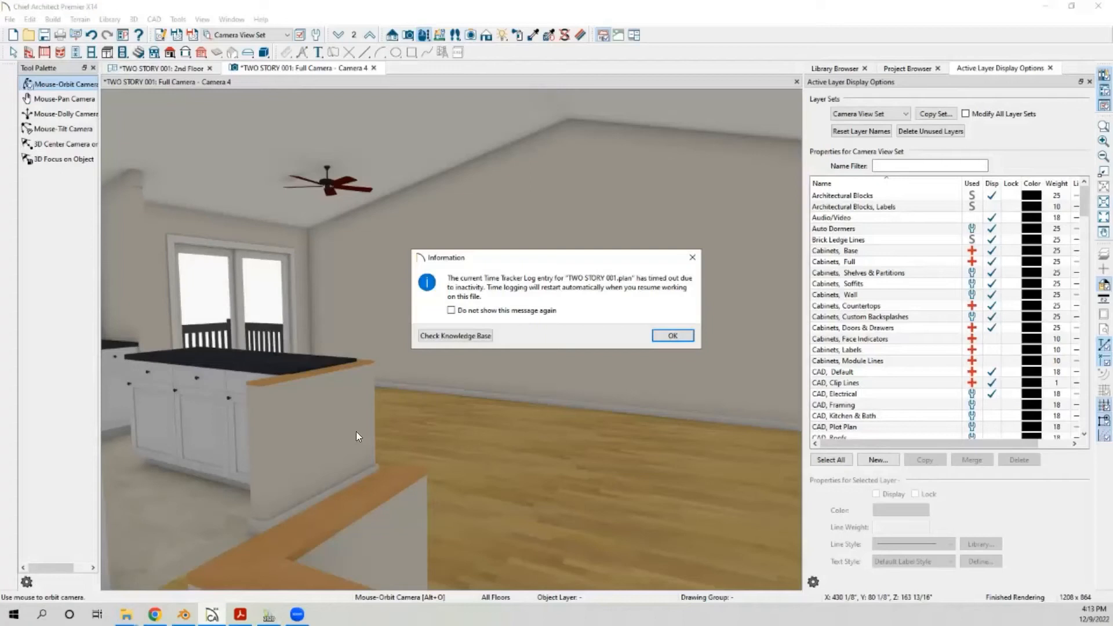
pyautogui.click(668, 335)
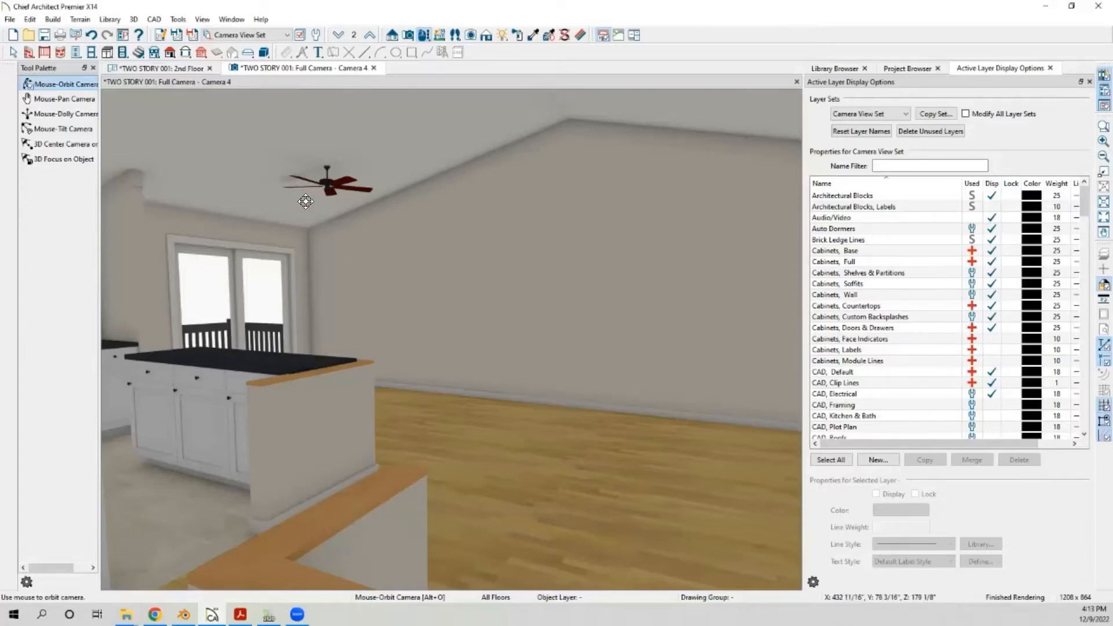
pyautogui.click(269, 614)
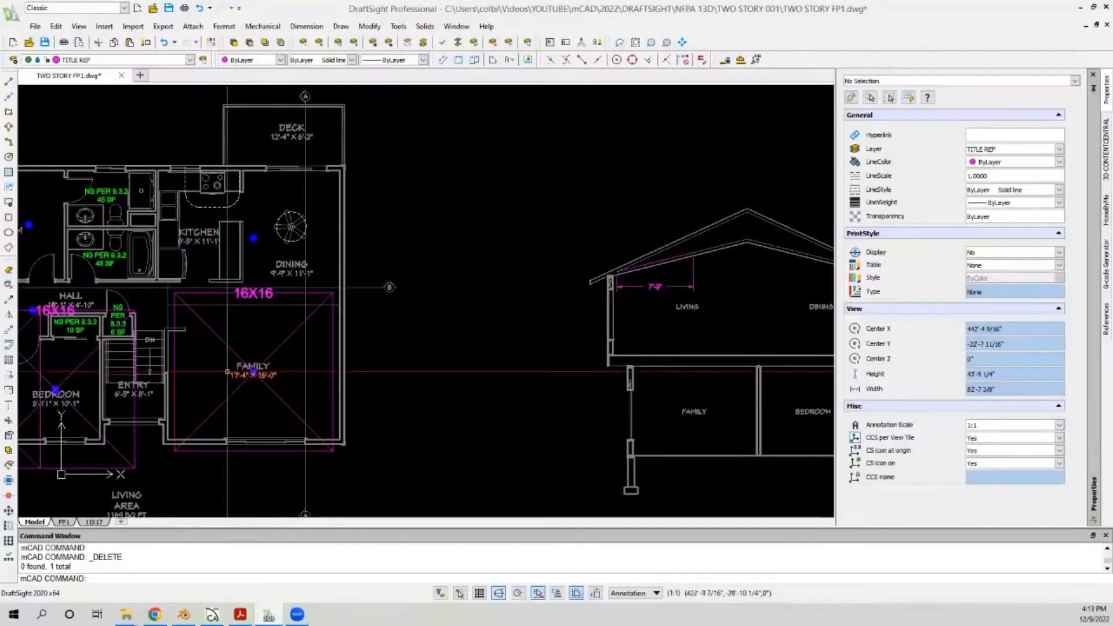
# Step: Delete the 16X16 coverage area over the Family room
pyautogui.scroll(2, 336, 291)
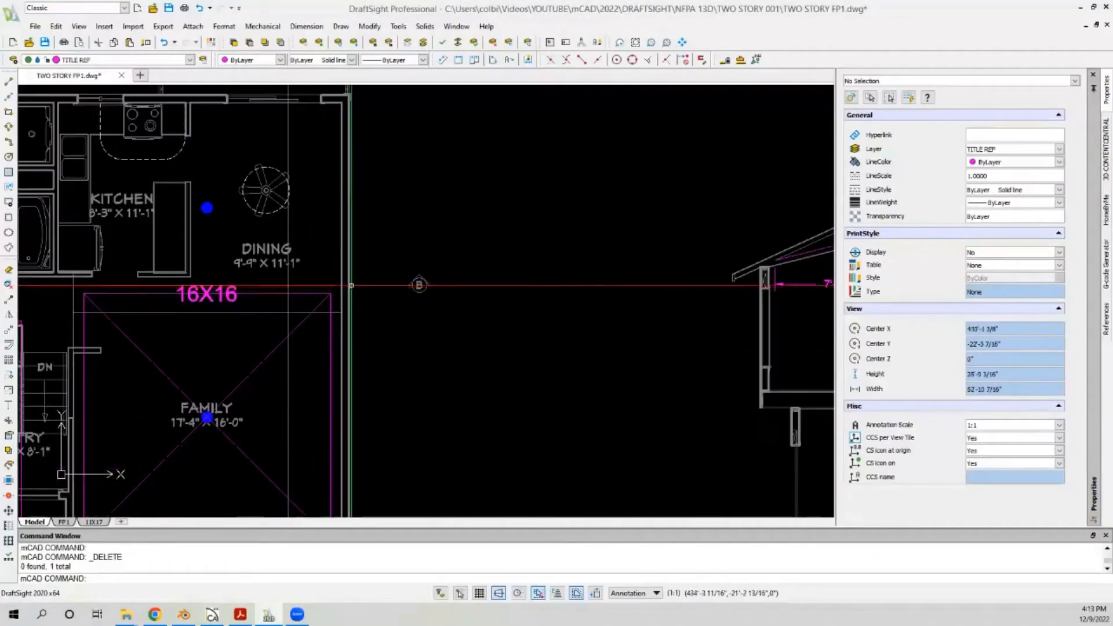
pyautogui.scroll(1, 318, 311)
pyautogui.scroll(-2, 455, 266)
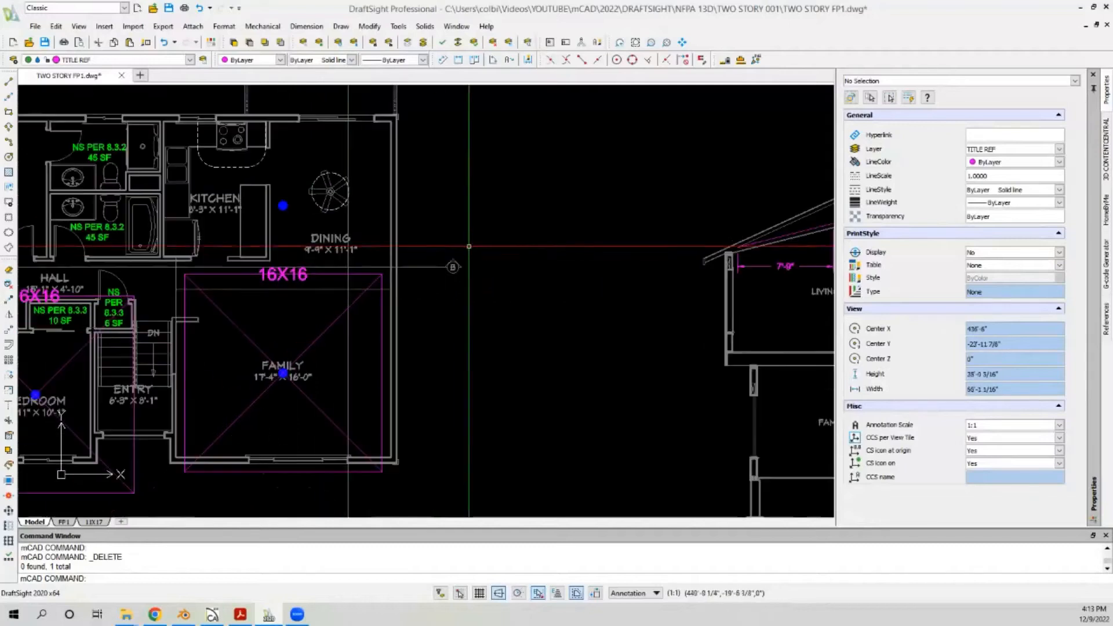
pyautogui.scroll(1, 311, 321)
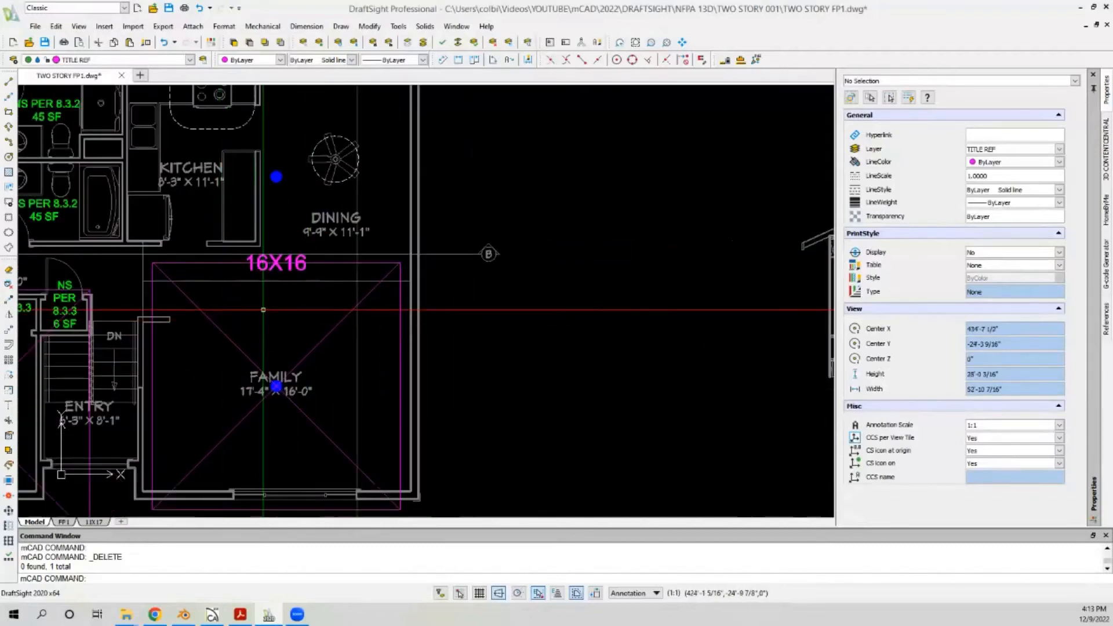
pyautogui.scroll(-1, 335, 281)
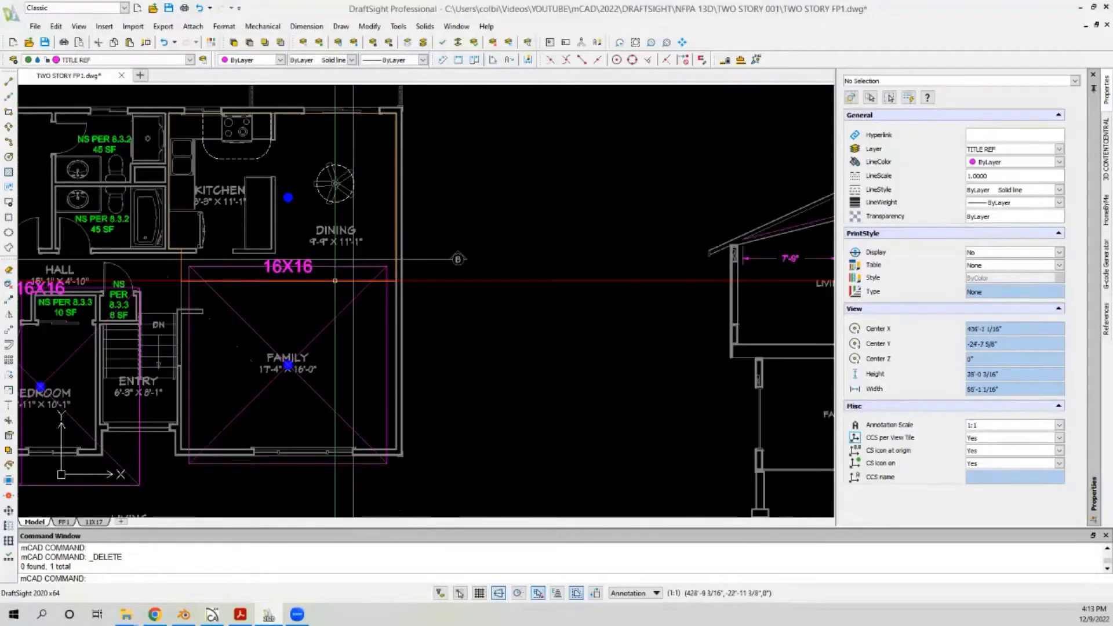
pyautogui.scroll(-1, 335, 281)
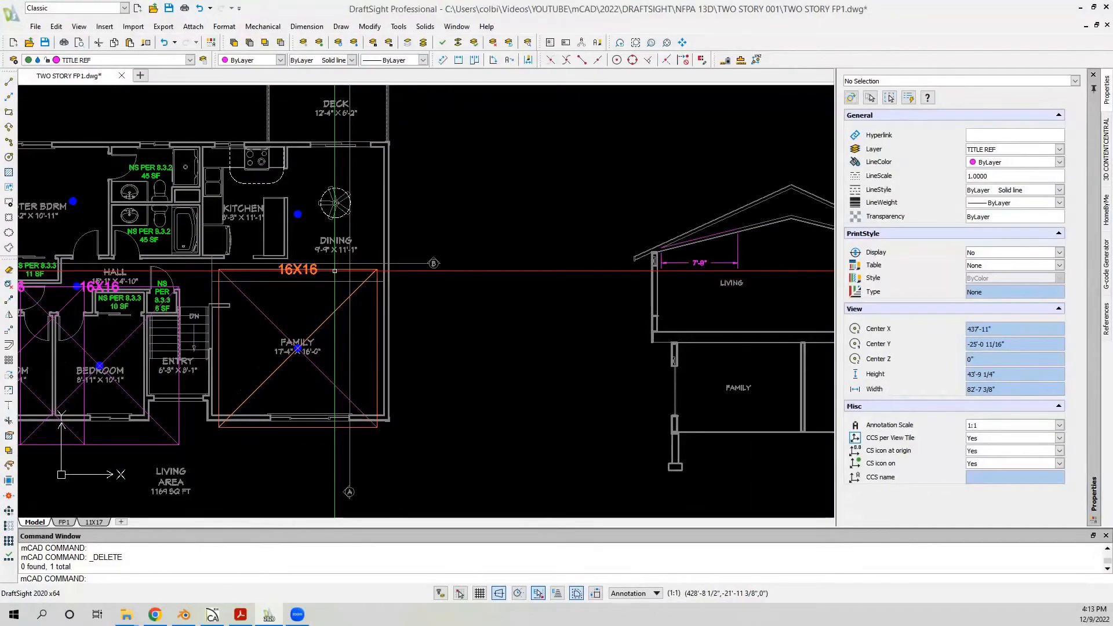
pyautogui.click(329, 271)
pyautogui.press('Delete')
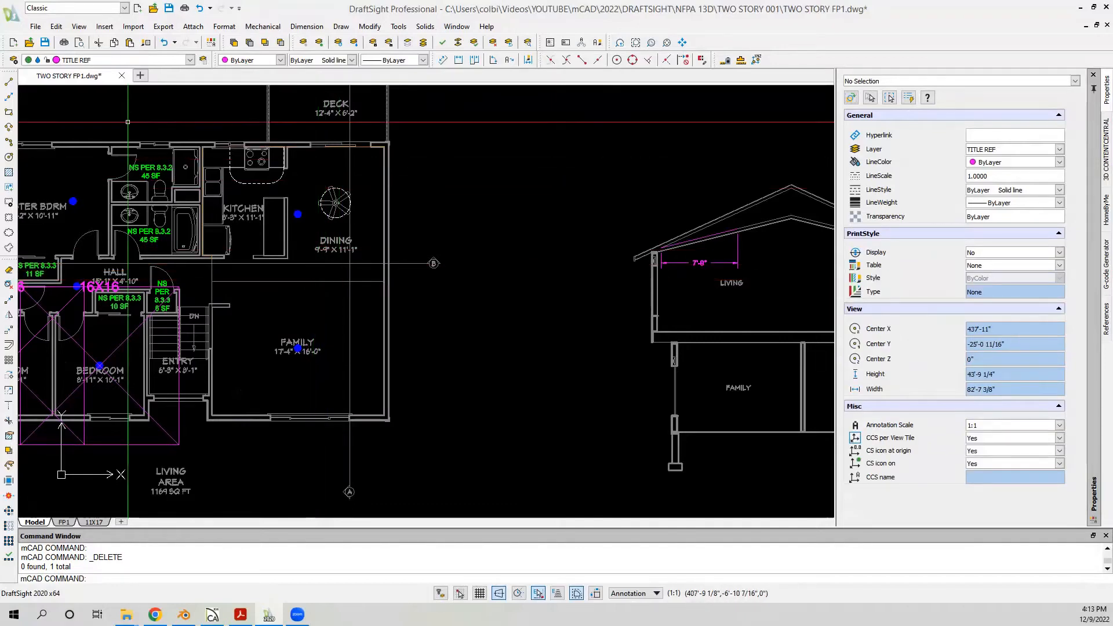
# Step: Draw a 7'9" line down from the inside of the Dining room's deck wall, continuing about 28'-8" horizontally across the Kitchen toward the Master Bedroom
pyautogui.click(9, 82)
pyautogui.scroll(8, 396, 187)
pyautogui.click(396, 187)
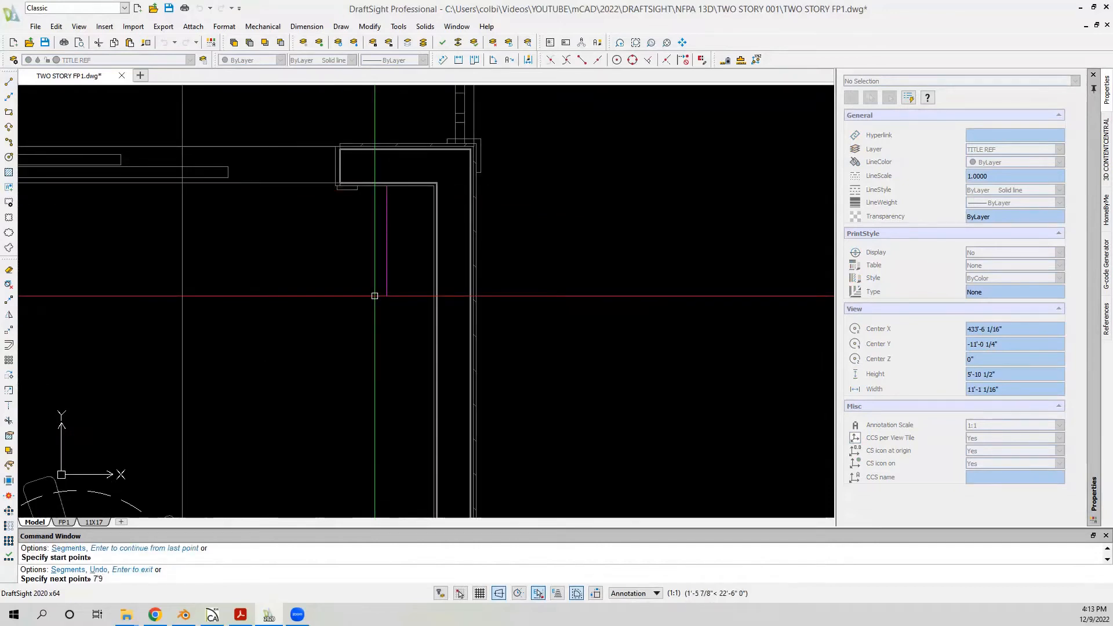
pyautogui.write("7'9")
pyautogui.press('Return')
pyautogui.scroll(-6, 374, 296)
pyautogui.click(136, 343)
pyautogui.press('Escape')
pyautogui.scroll(3, 341, 375)
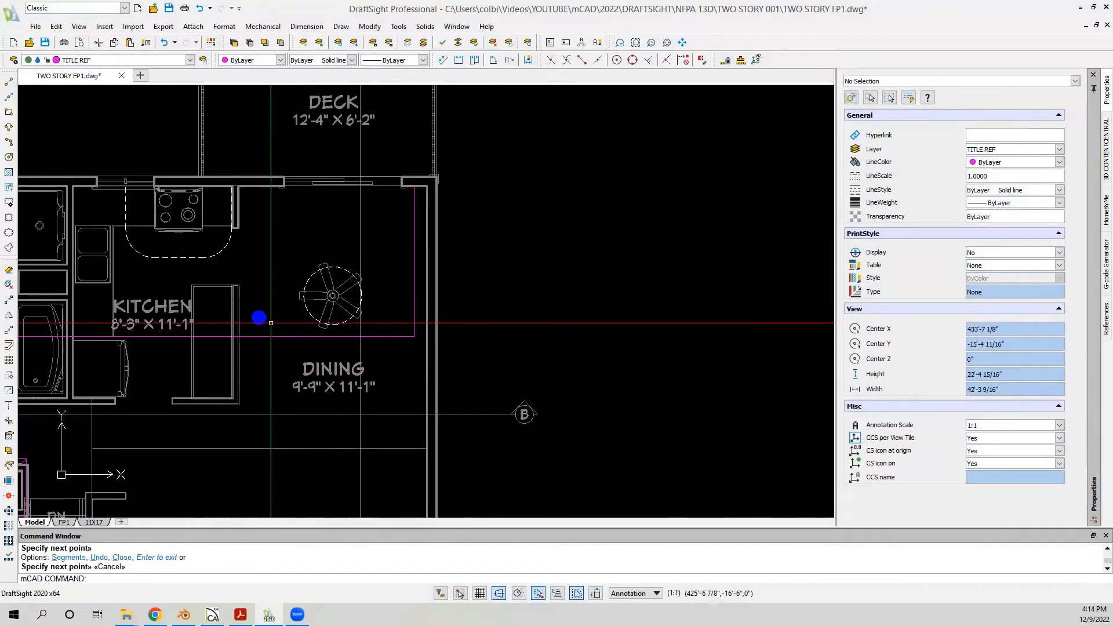
pyautogui.scroll(-4, 291, 300)
pyautogui.scroll(3, 292, 300)
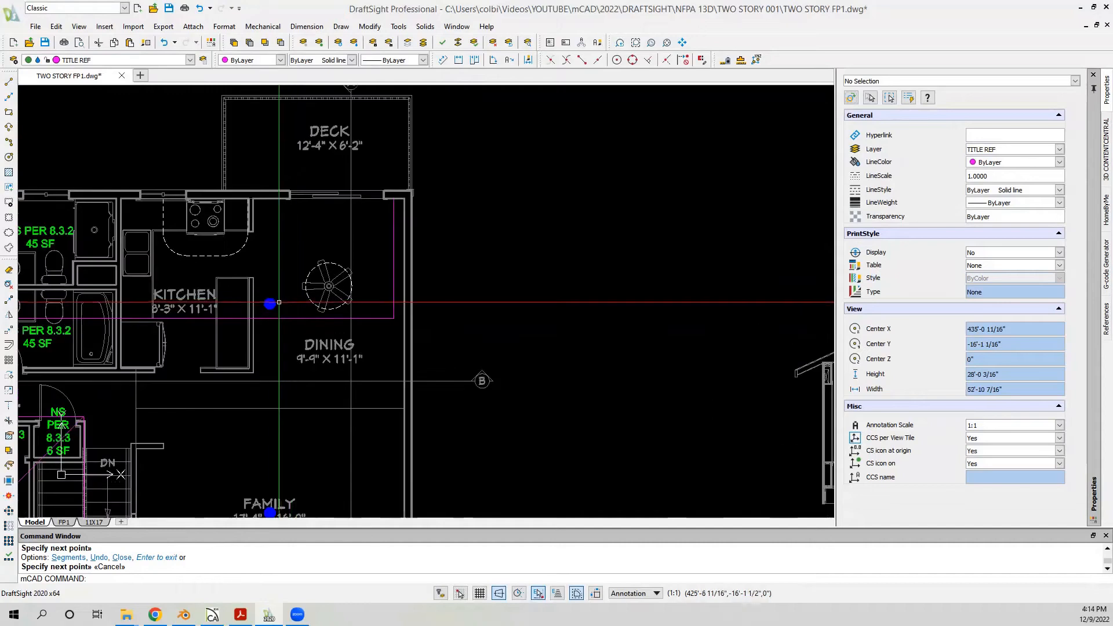
pyautogui.doubleClick(269, 303)
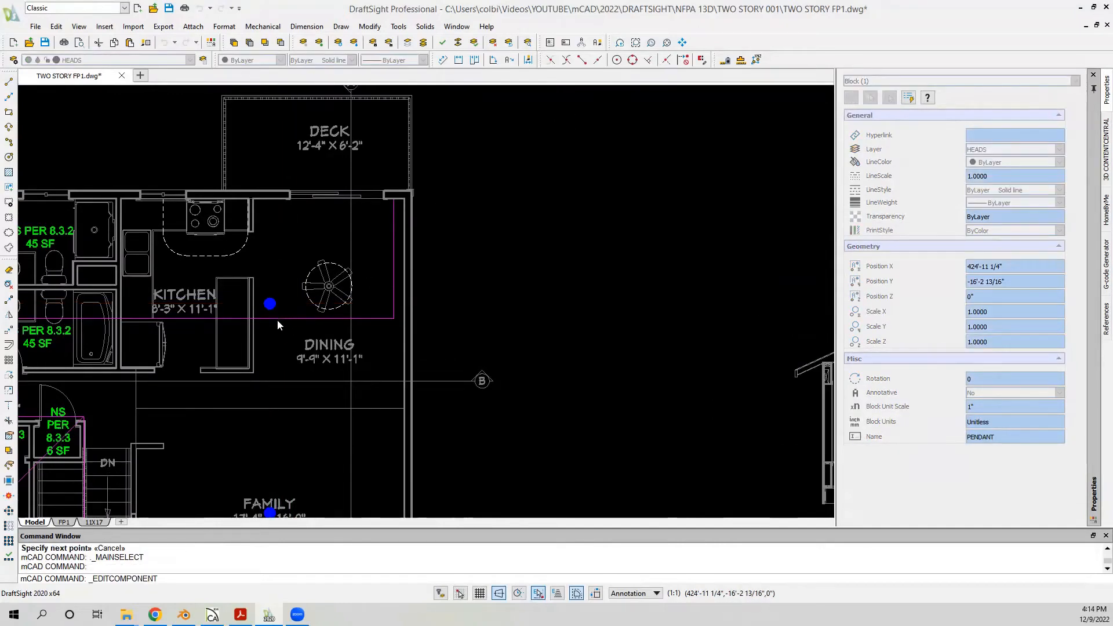
pyautogui.press('Escape')
pyautogui.doubleClick(270, 303)
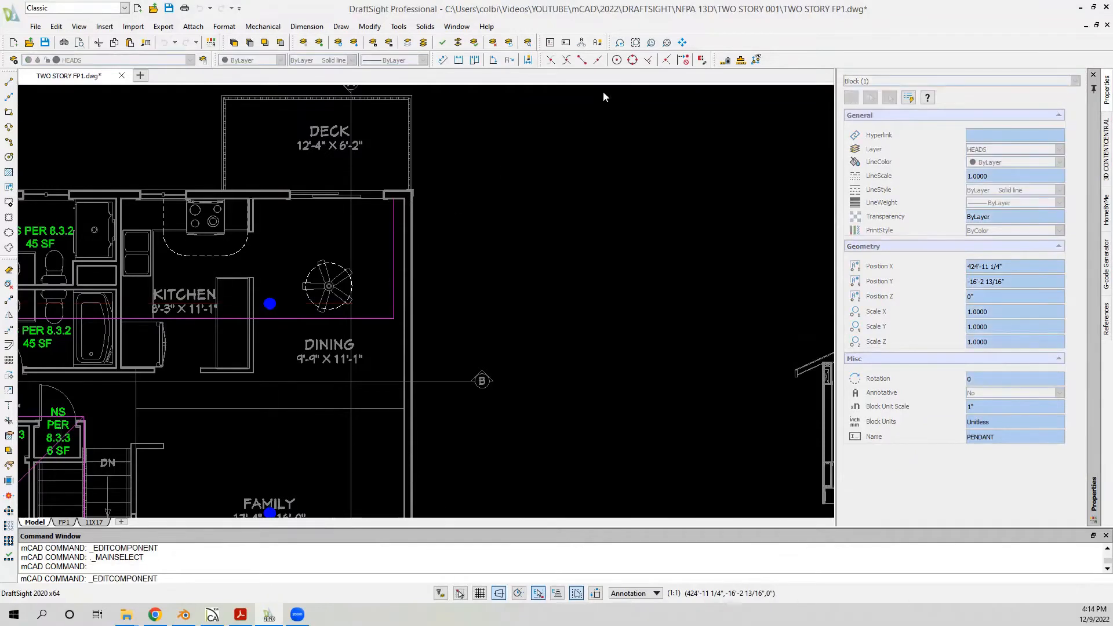
pyautogui.press('Escape')
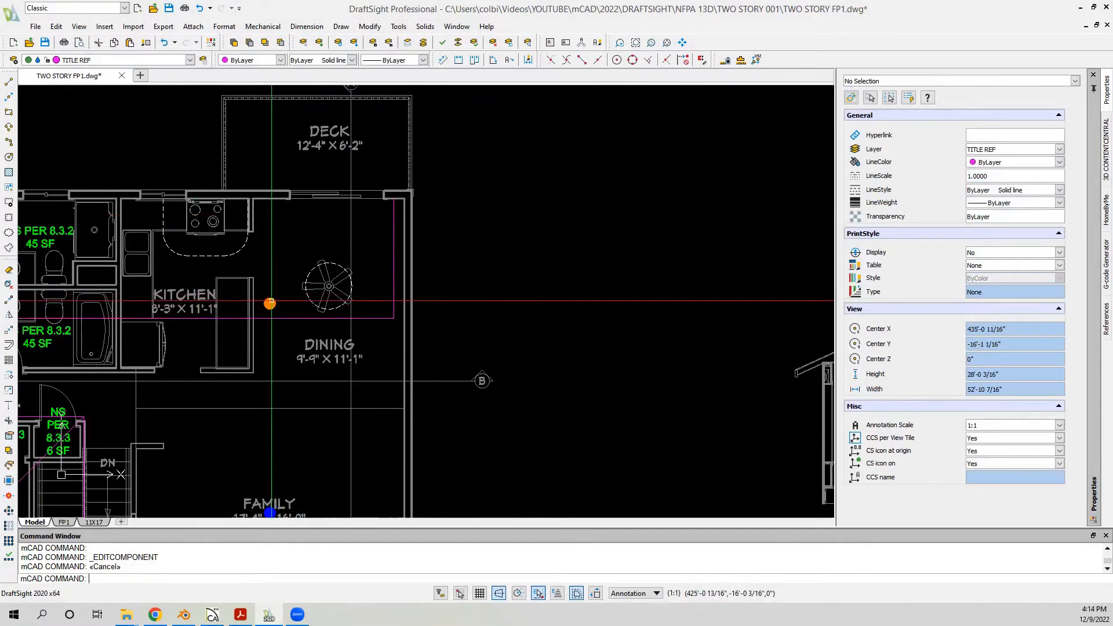
# Step: Move the sprinkler head between Kitchen and Dining perpendicularly onto the horizontal reference line
pyautogui.click(269, 303)
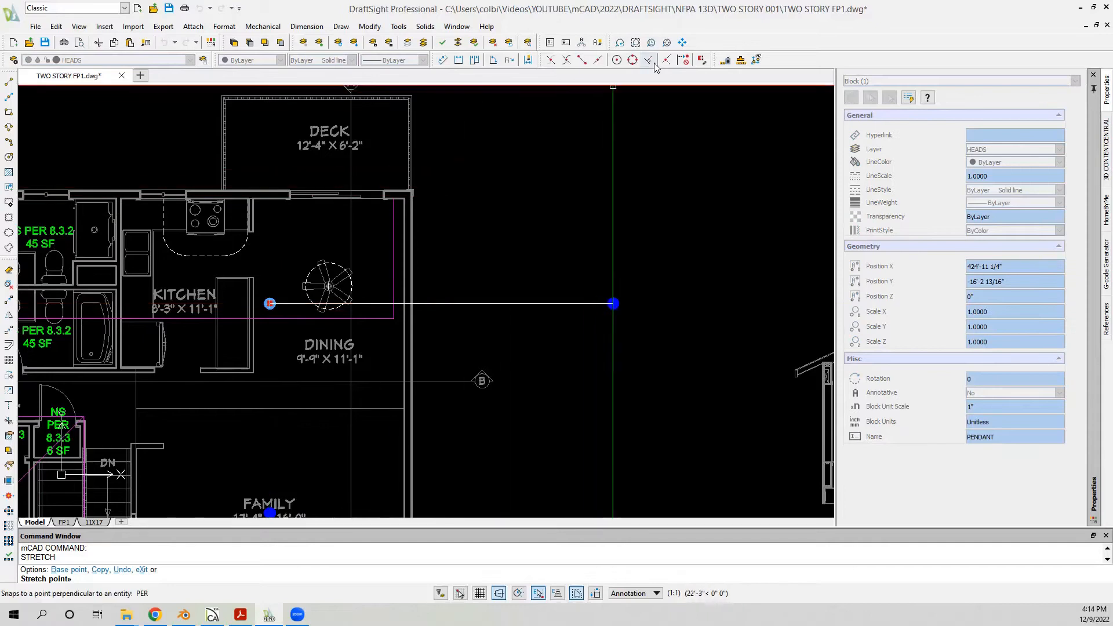
pyautogui.press('Escape')
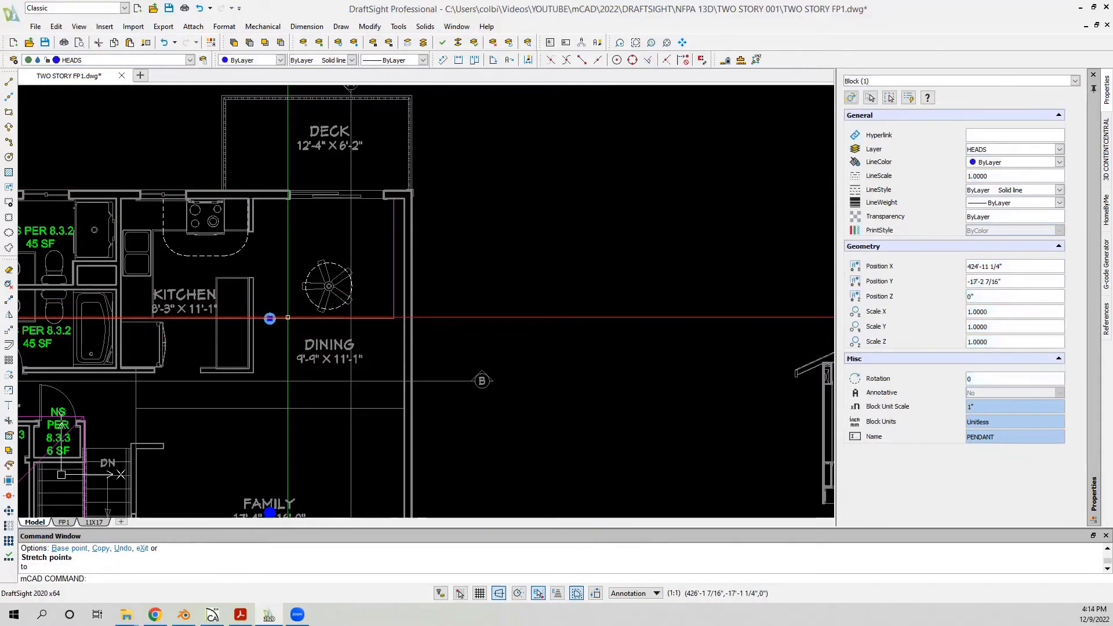
pyautogui.scroll(-2, 330, 311)
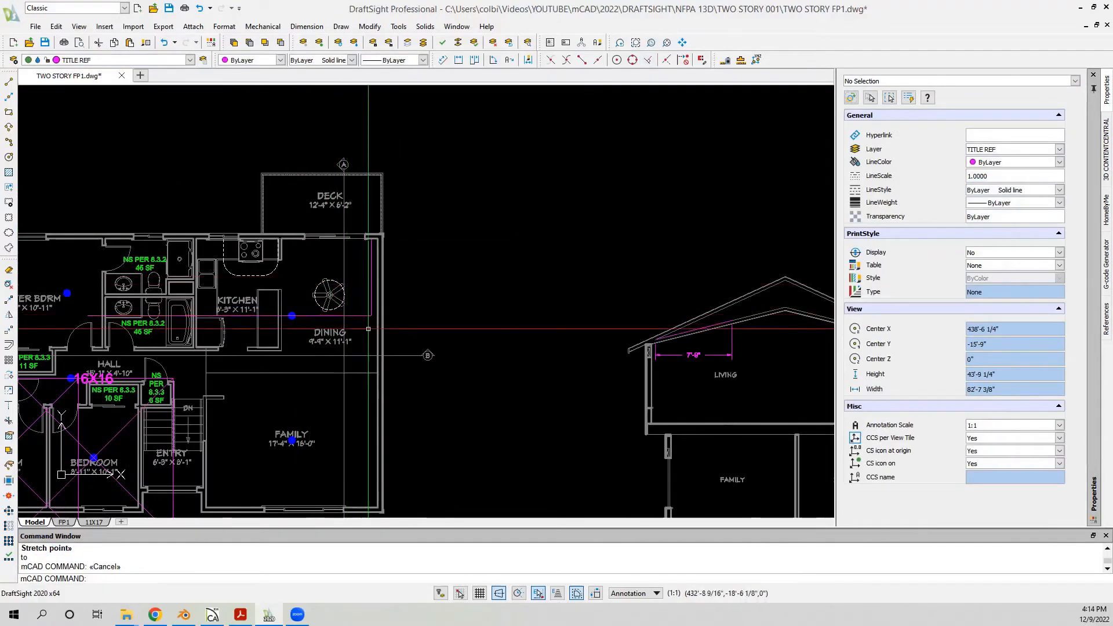
# Step: Delete the vertical 7'9" reference line beside the Dining room's outer wall
pyautogui.scroll(-1, 410, 310)
pyautogui.scroll(4, 416, 306)
pyautogui.click(431, 327)
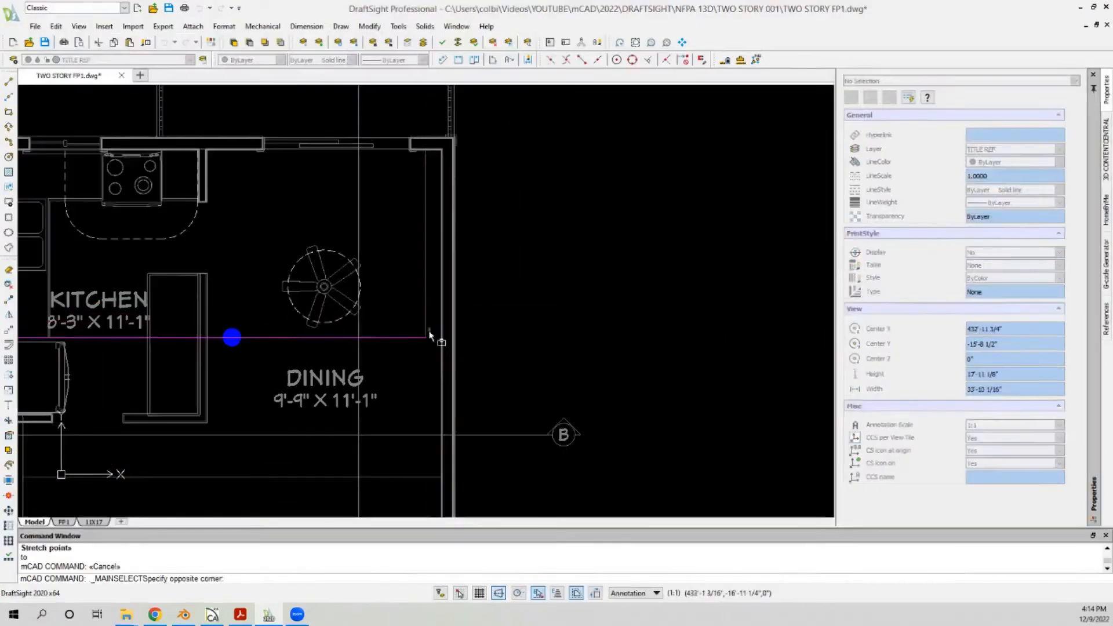
pyautogui.click(416, 353)
pyautogui.press('Escape')
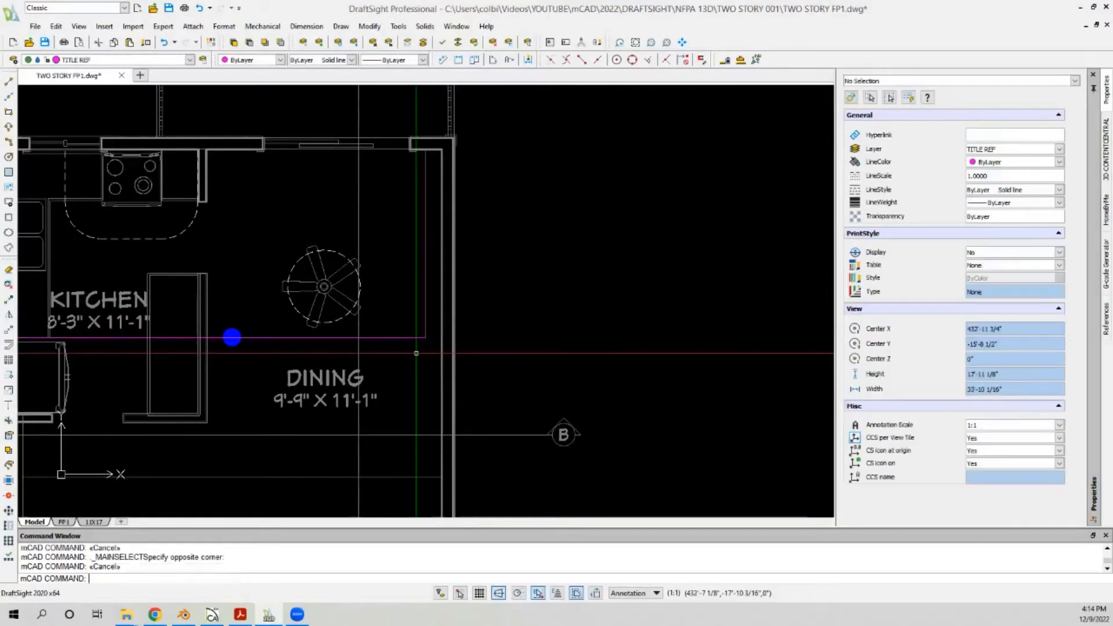
pyautogui.press('Delete')
# Step: Stretch the horizontal reference line's left end across the Master Bedroom to just past its leftmost sprinkler
pyautogui.scroll(-5, 469, 308)
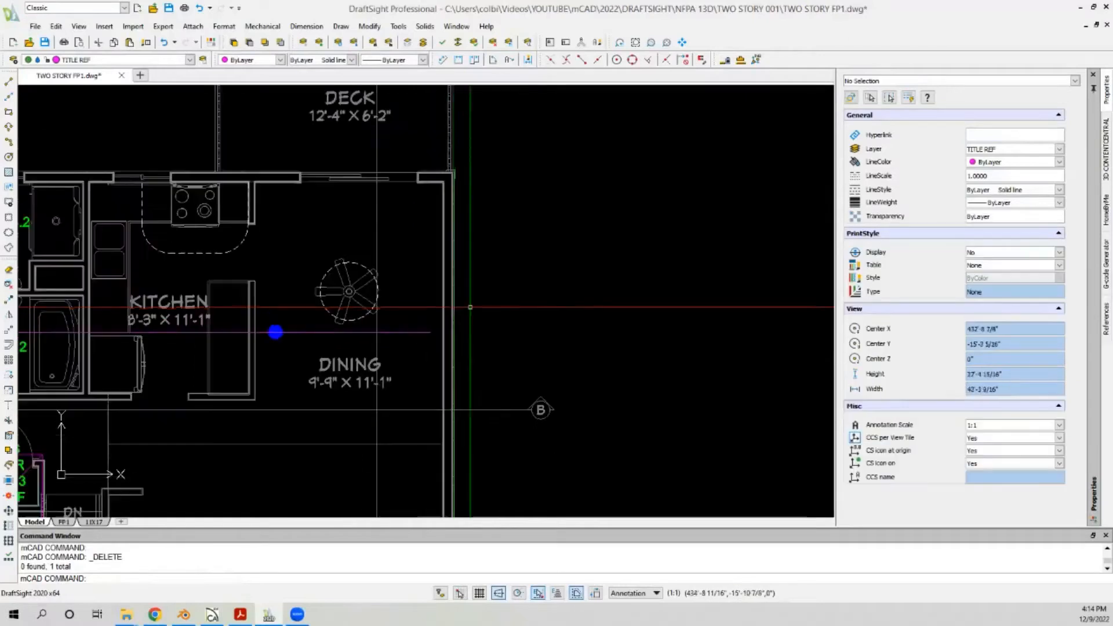
pyautogui.scroll(3, 271, 320)
pyautogui.click(284, 307)
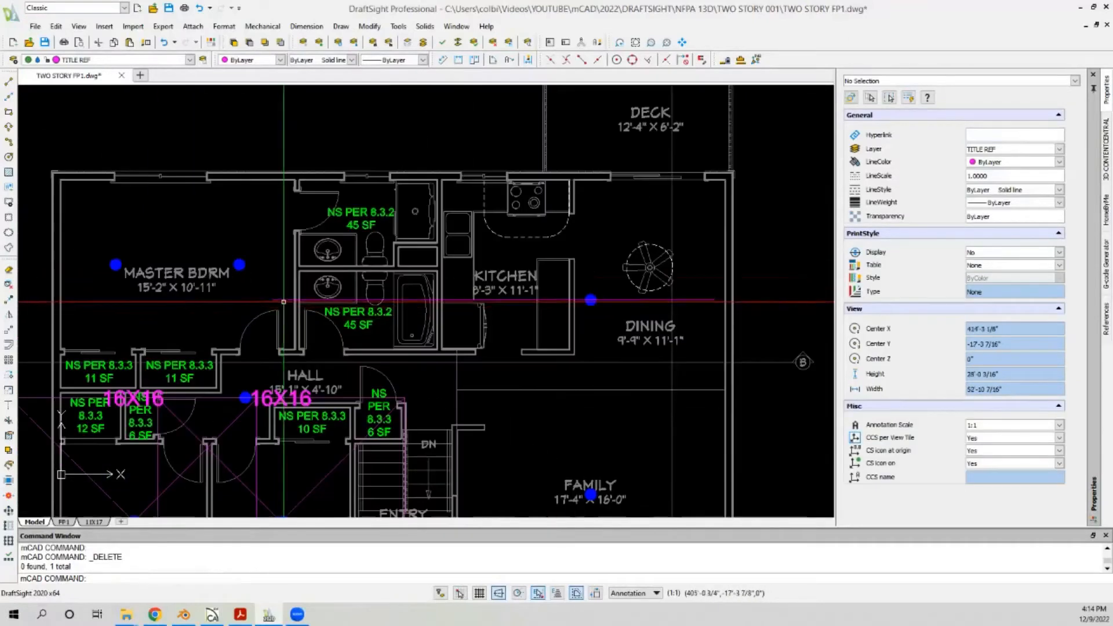
pyautogui.click(275, 294)
pyautogui.click(272, 300)
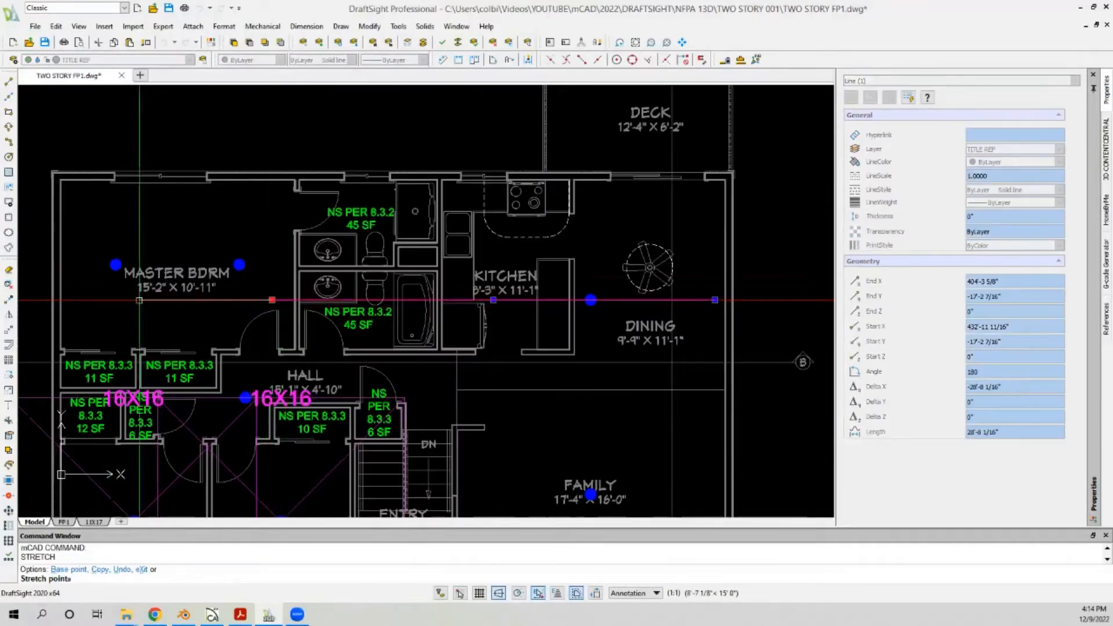
pyautogui.click(96, 300)
pyautogui.press('Escape')
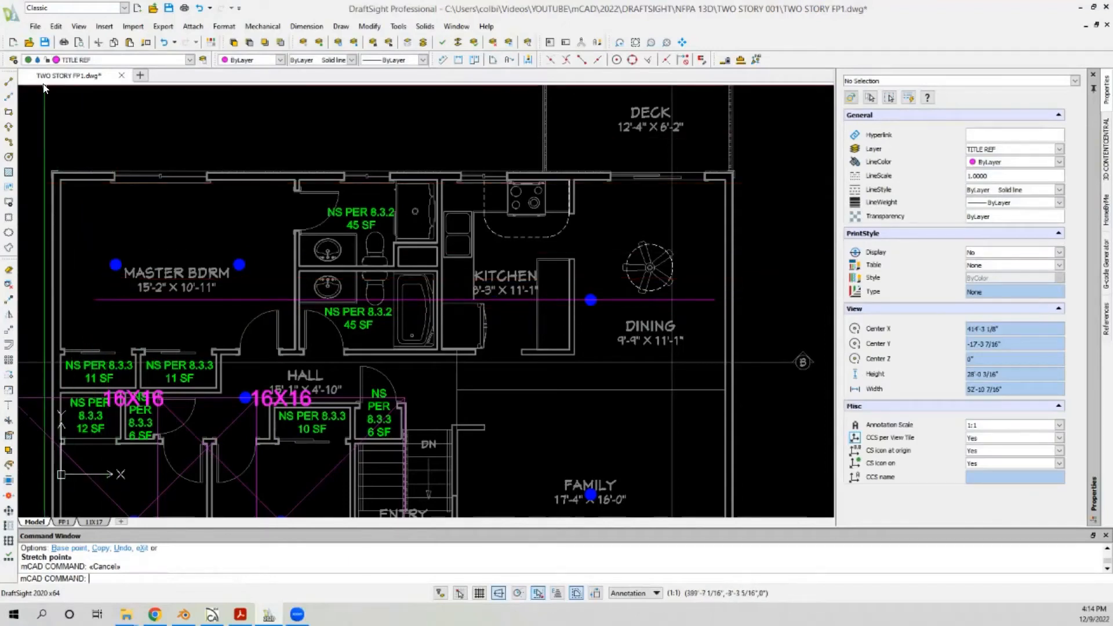
# Step: Draw a line connecting the two Master Bedroom sprinkler heads
pyautogui.click(10, 83)
pyautogui.click(116, 265)
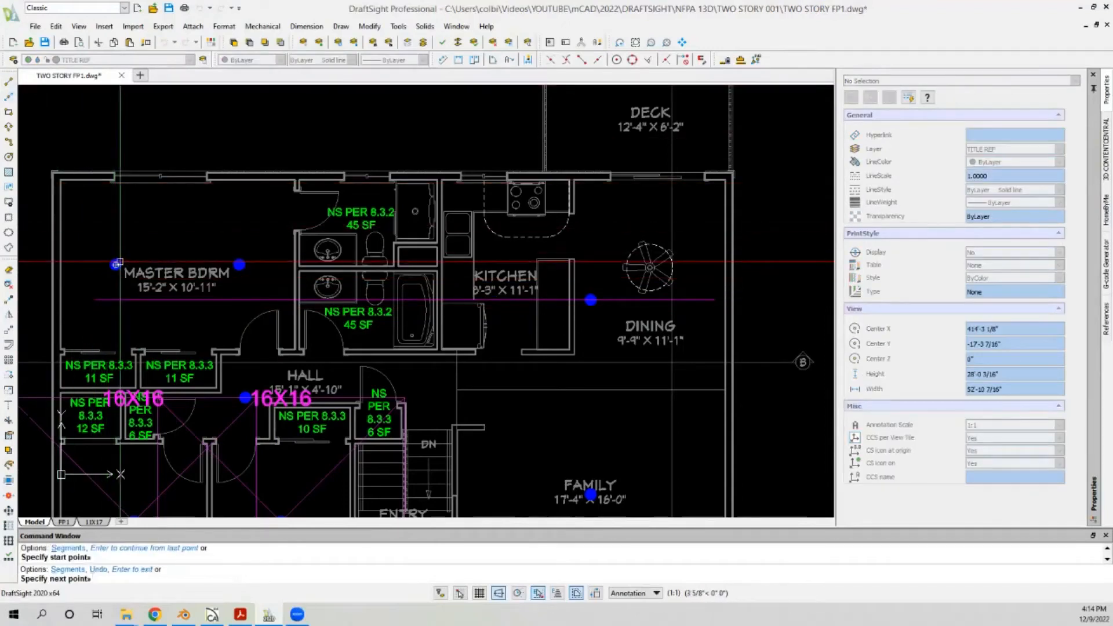
pyautogui.click(240, 265)
pyautogui.press('Escape')
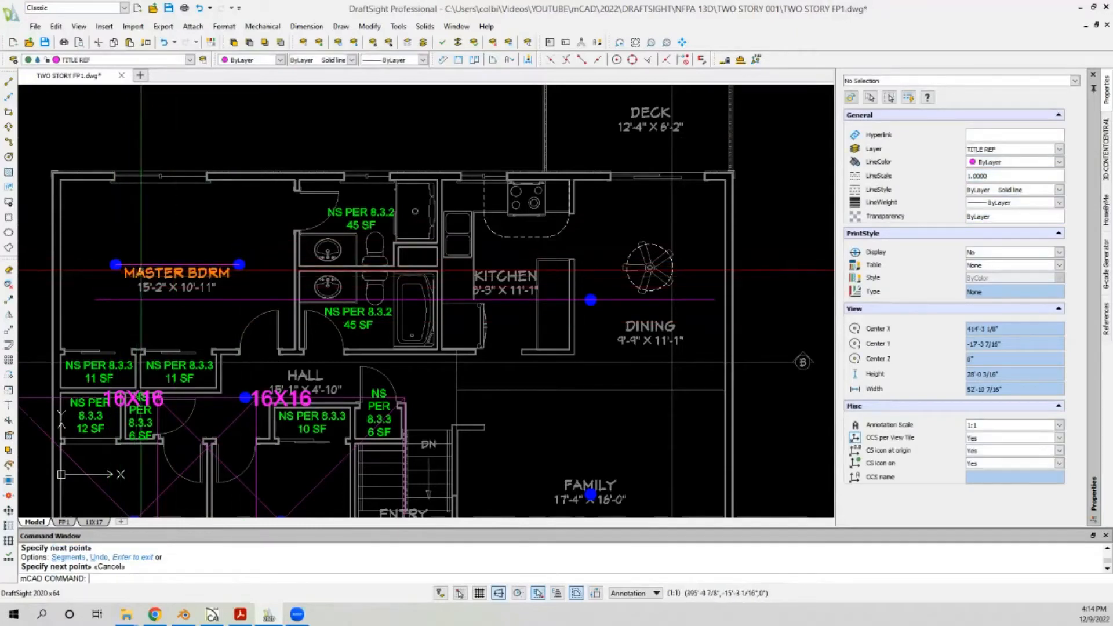
# Step: Move the sprinkler head between Kitchen and Dining 48" along the reference line toward the Dining room's outer wall
pyautogui.scroll(-2, 121, 272)
pyautogui.scroll(2, 102, 282)
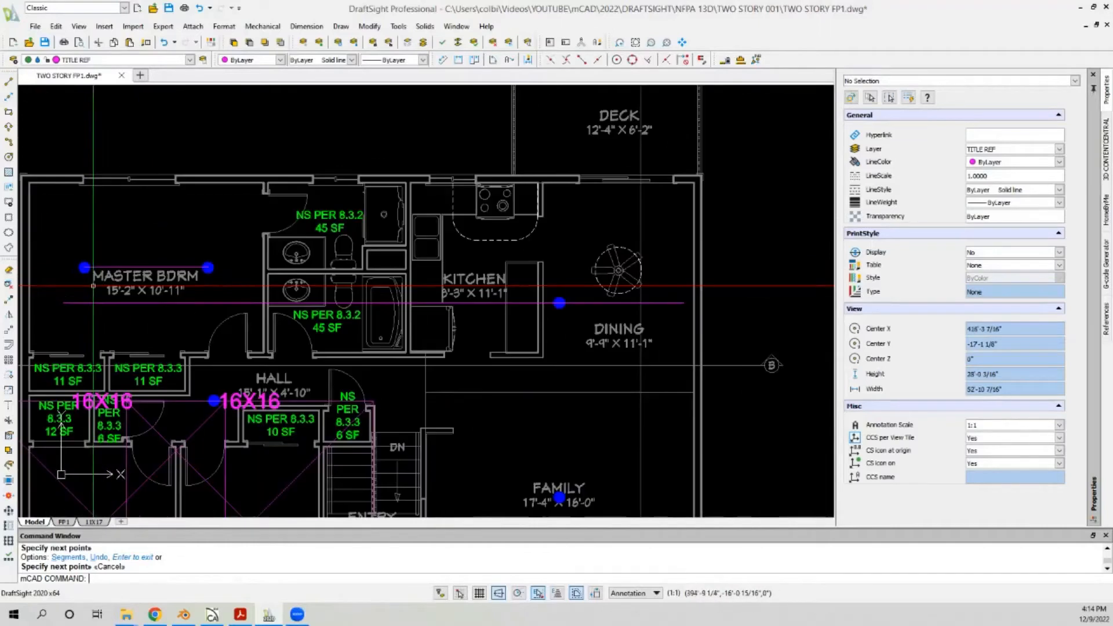
pyautogui.scroll(-1, 99, 284)
pyautogui.scroll(1, 638, 304)
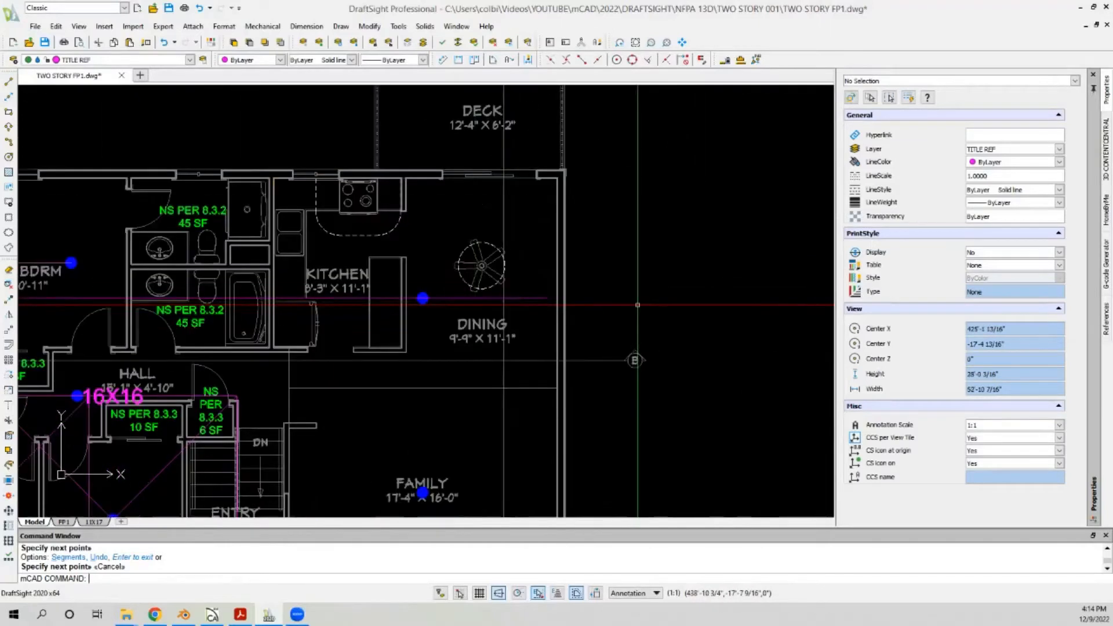
pyautogui.scroll(1, 545, 296)
pyautogui.click(392, 297)
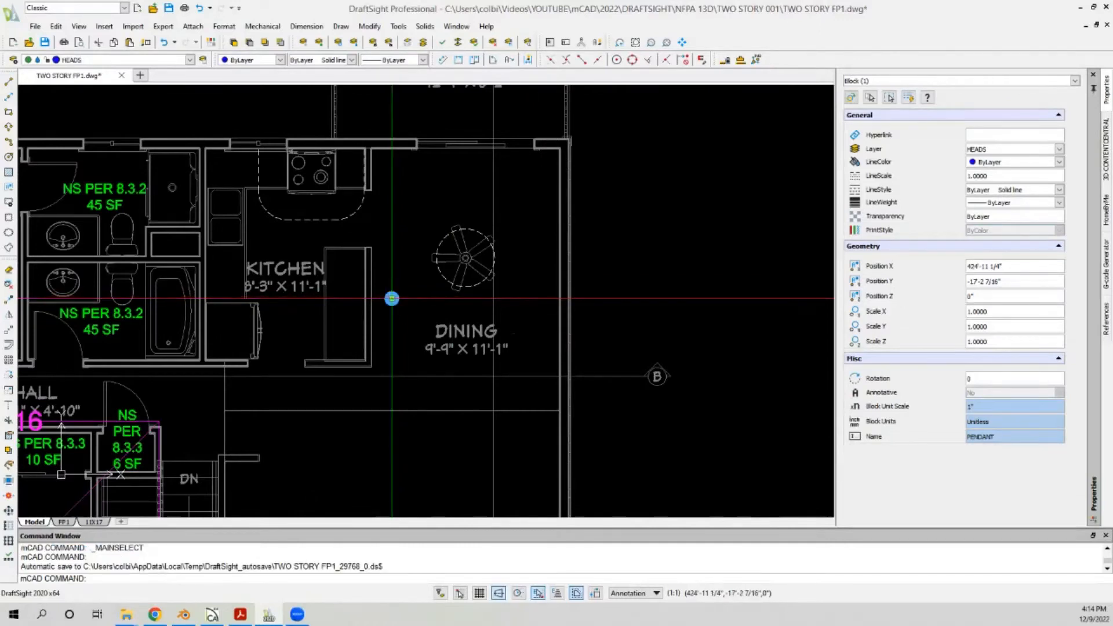
pyautogui.click(392, 299)
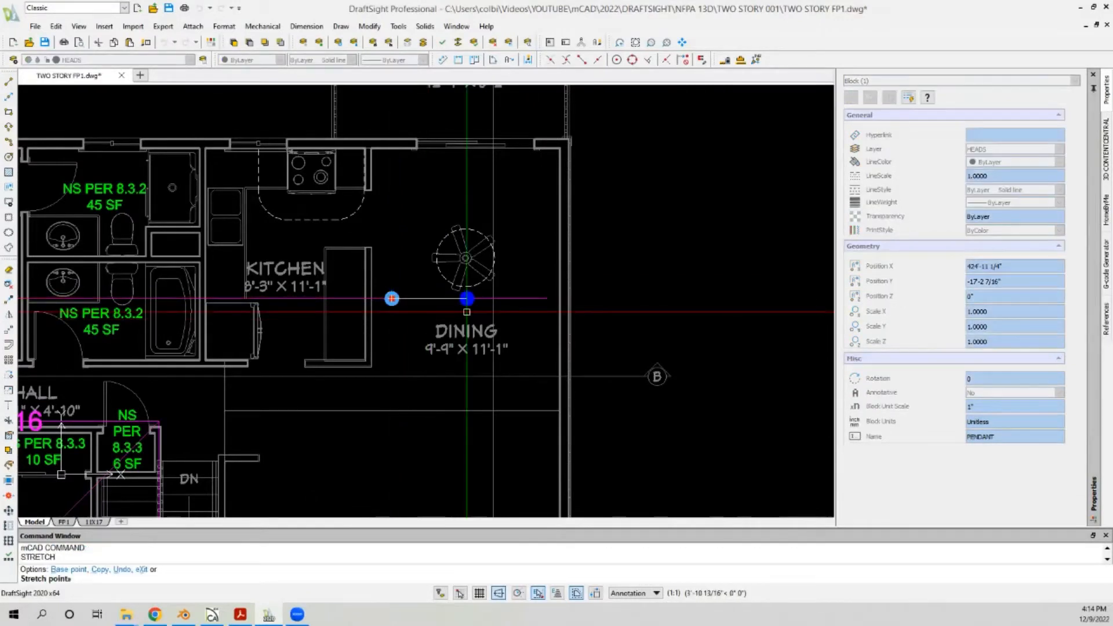
pyautogui.press('Return')
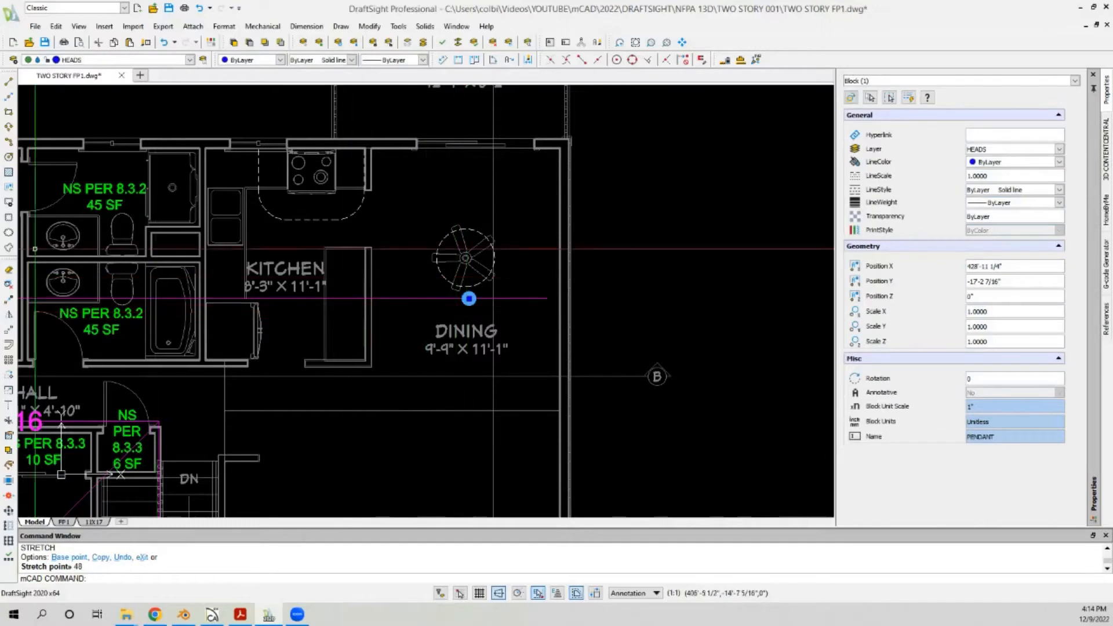
# Step: Copy the Dining sprinkler head 8' along the reference line into the Kitchen
pyautogui.click(9, 301)
pyautogui.click(716, 291)
pyautogui.write("8'")
pyautogui.press('Return')
pyautogui.press('Escape')
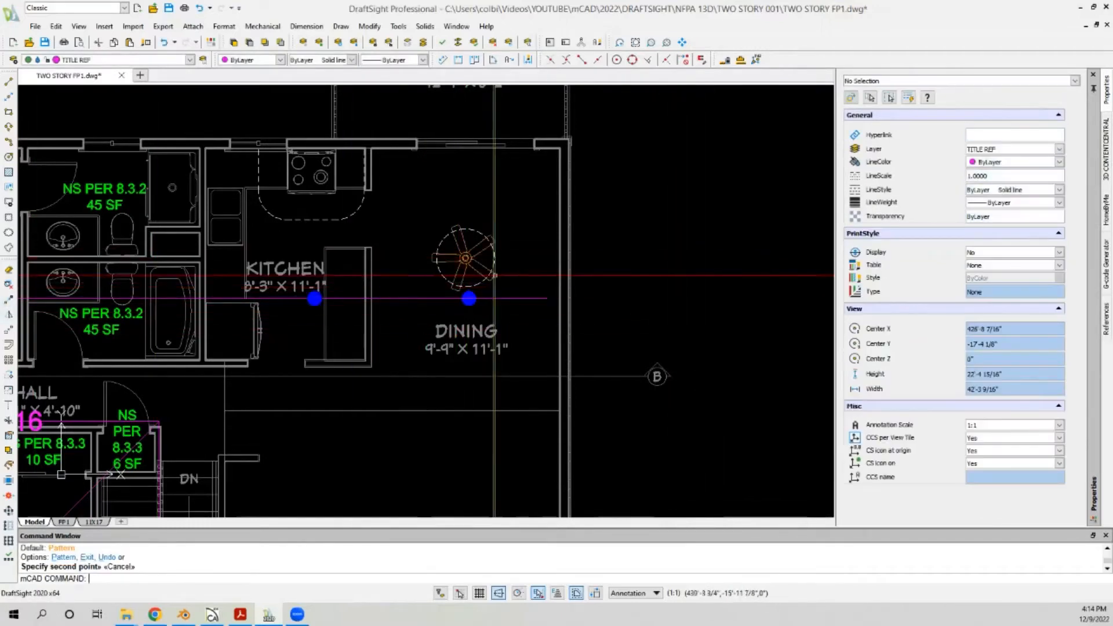
# Step: Spread the two heads apart, moving the Dining head 24" toward the outer wall and the Kitchen head 24" toward the bathroom
pyautogui.click(469, 299)
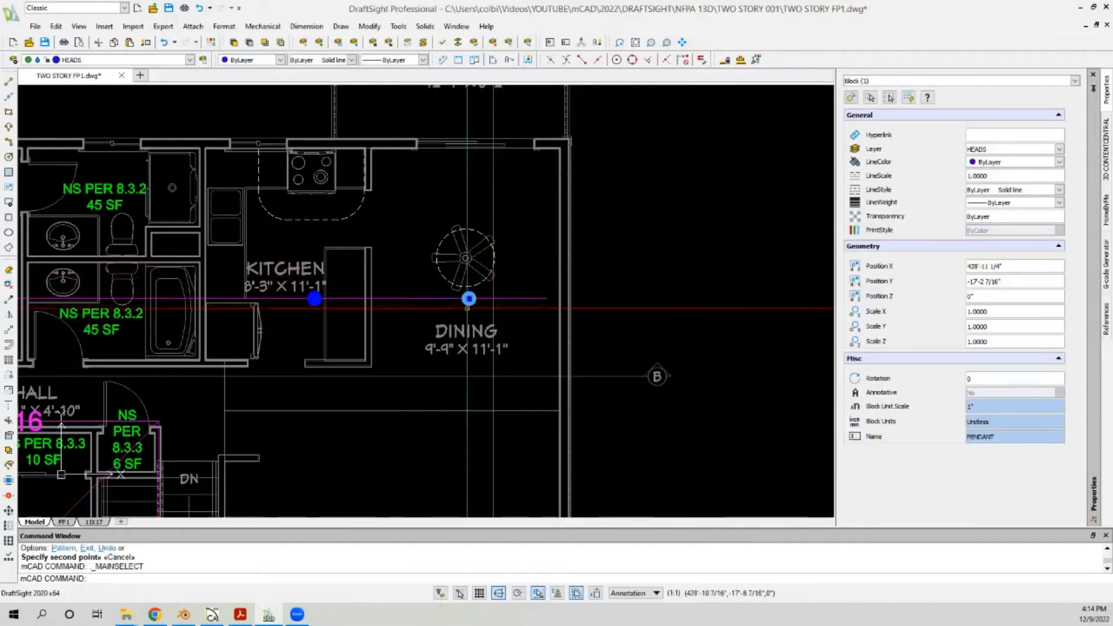
pyautogui.click(469, 298)
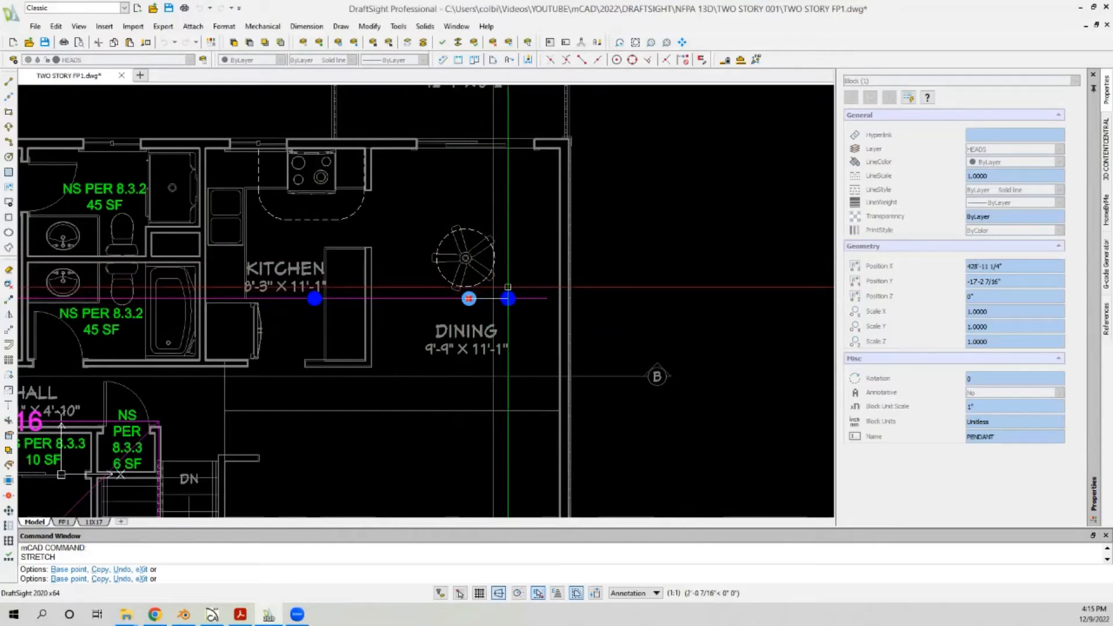
pyautogui.write('24')
pyautogui.press('Return')
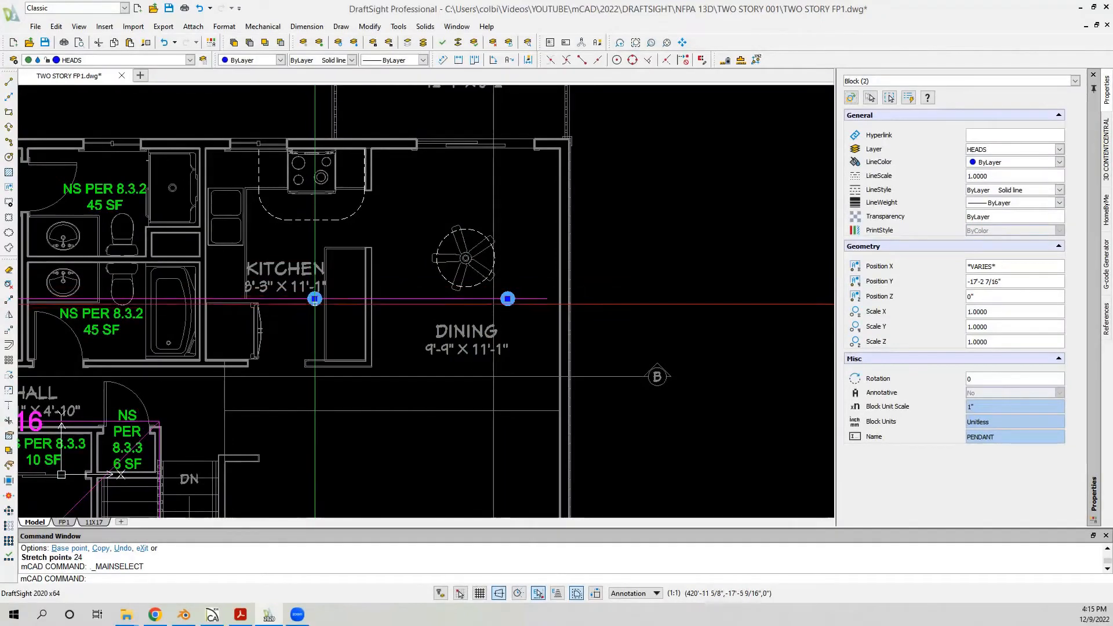
pyautogui.click(315, 299)
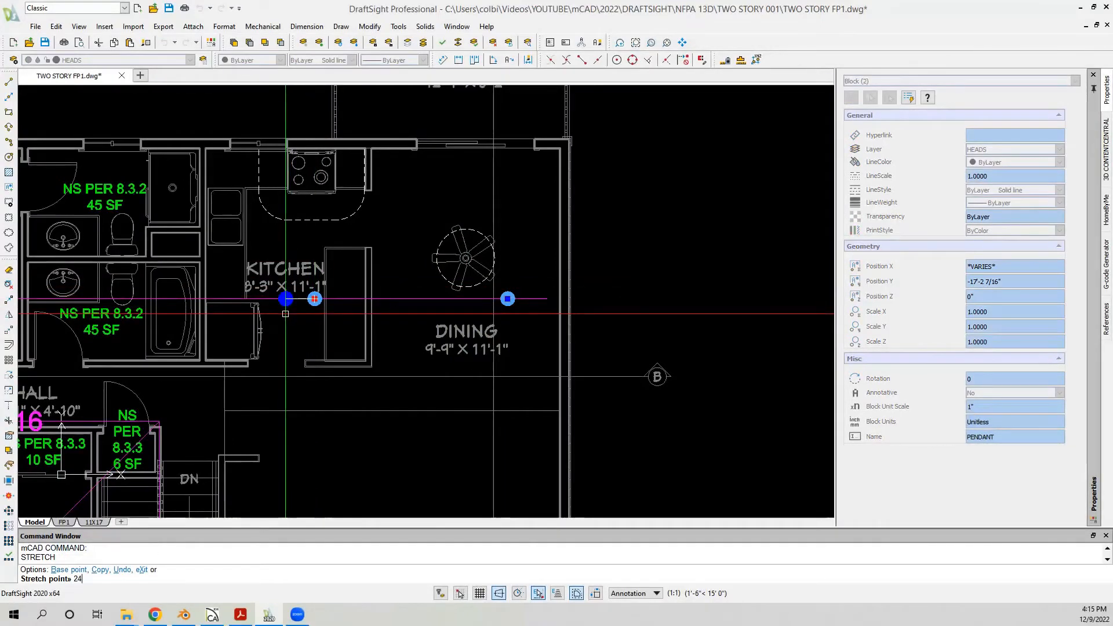
pyautogui.write('24')
pyautogui.press('Return')
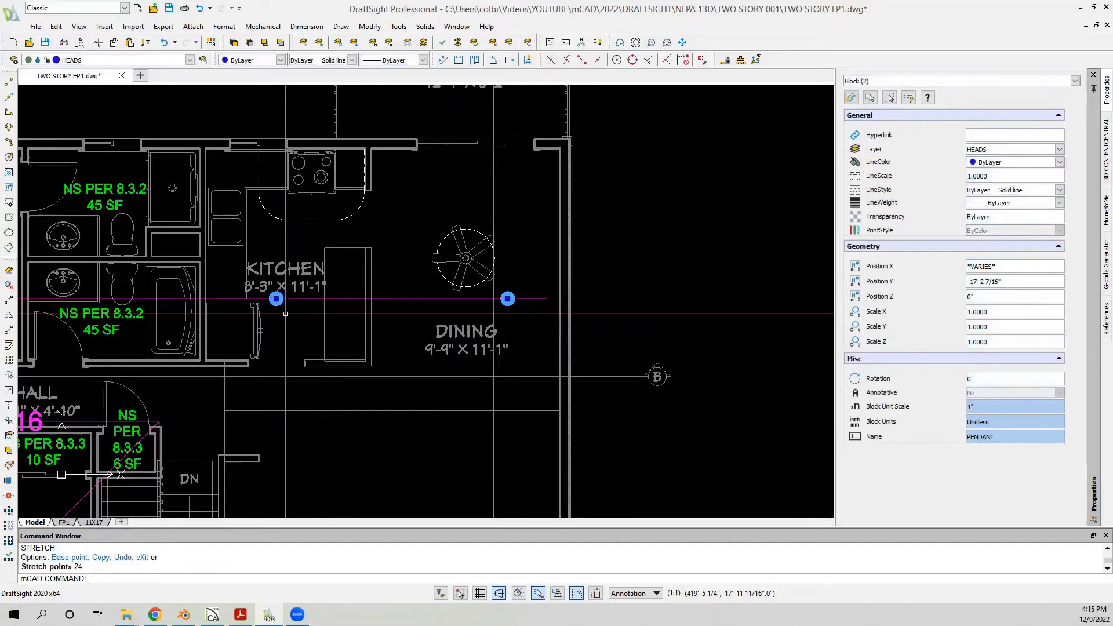
pyautogui.press('Escape')
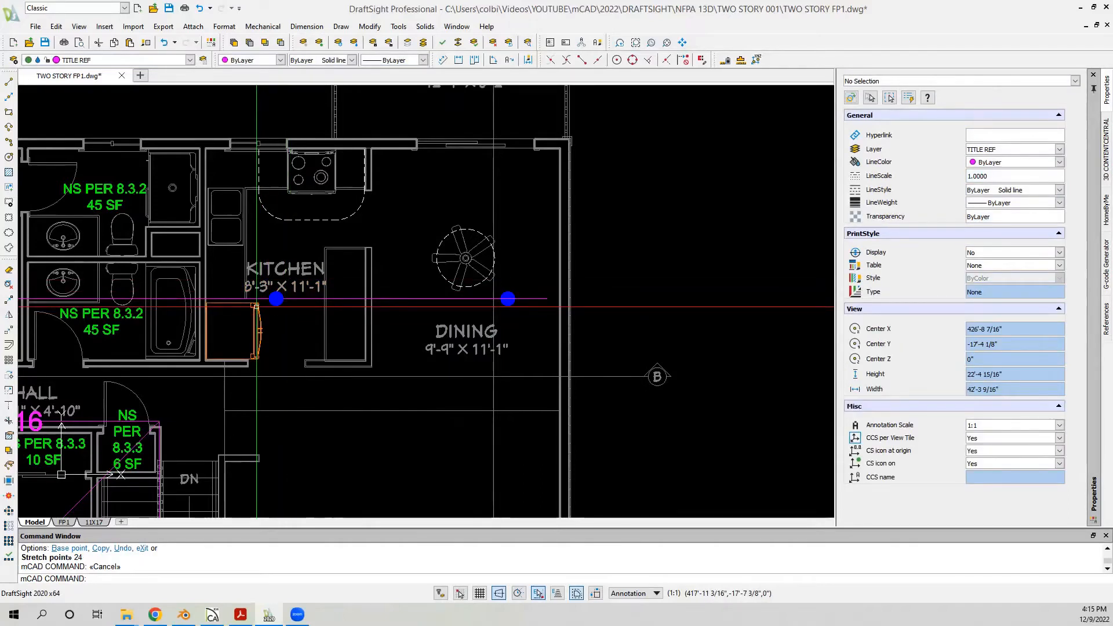
pyautogui.scroll(1, 213, 315)
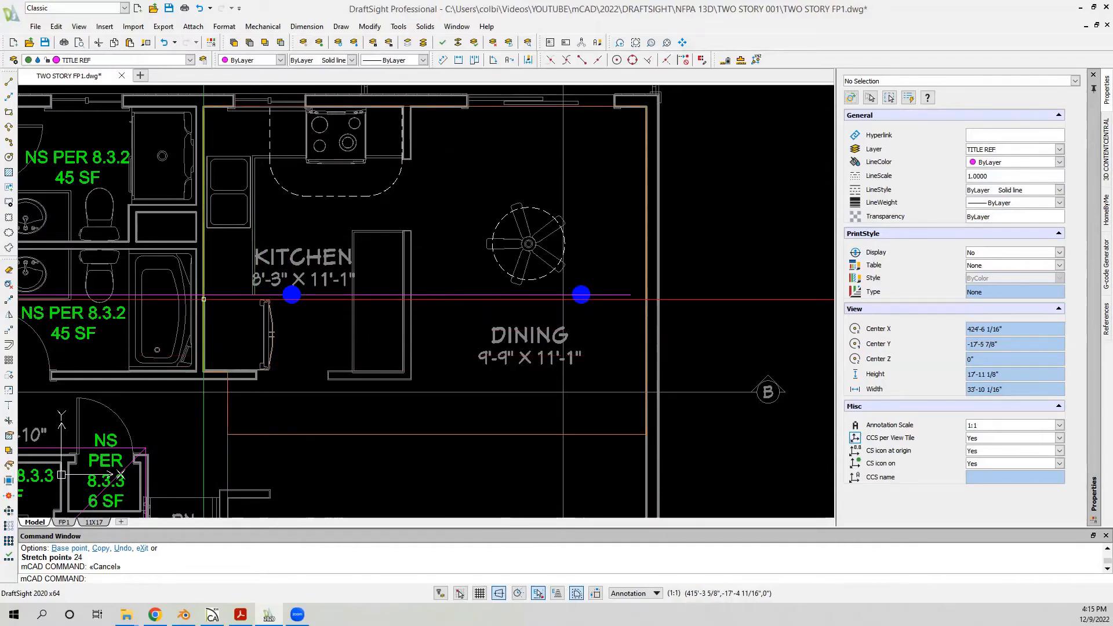
pyautogui.moveTo(260, 269); pyautogui.dragTo(274, 252, button='middle')
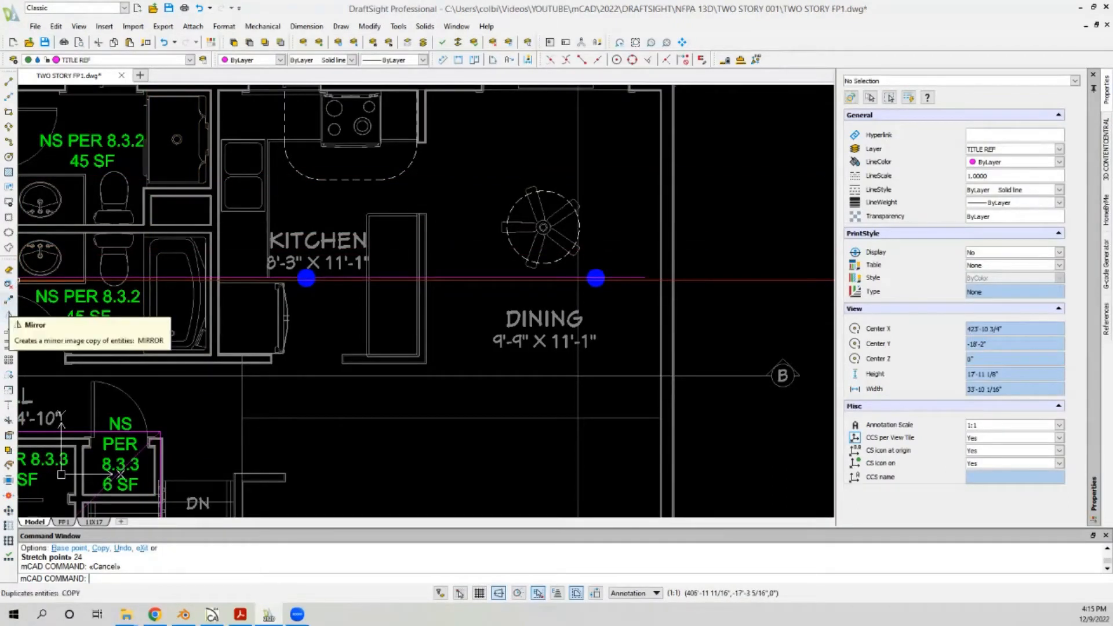
pyautogui.click(11, 300)
pyautogui.scroll(2, 264, 340)
pyautogui.press('Escape')
# Step: Draw a construction line 8' horizontally from the Kitchen's bathroom-side wall, continuing vertically up past the head reference line
pyautogui.click(9, 82)
pyautogui.scroll(5, 192, 327)
pyautogui.scroll(2, 194, 328)
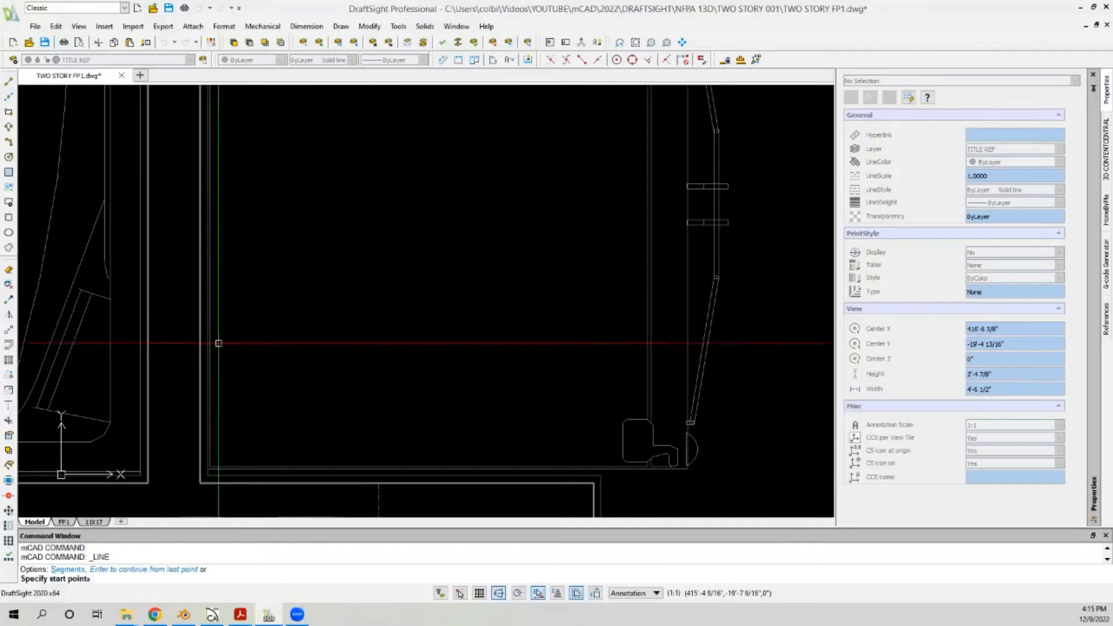
pyautogui.scroll(3, 214, 348)
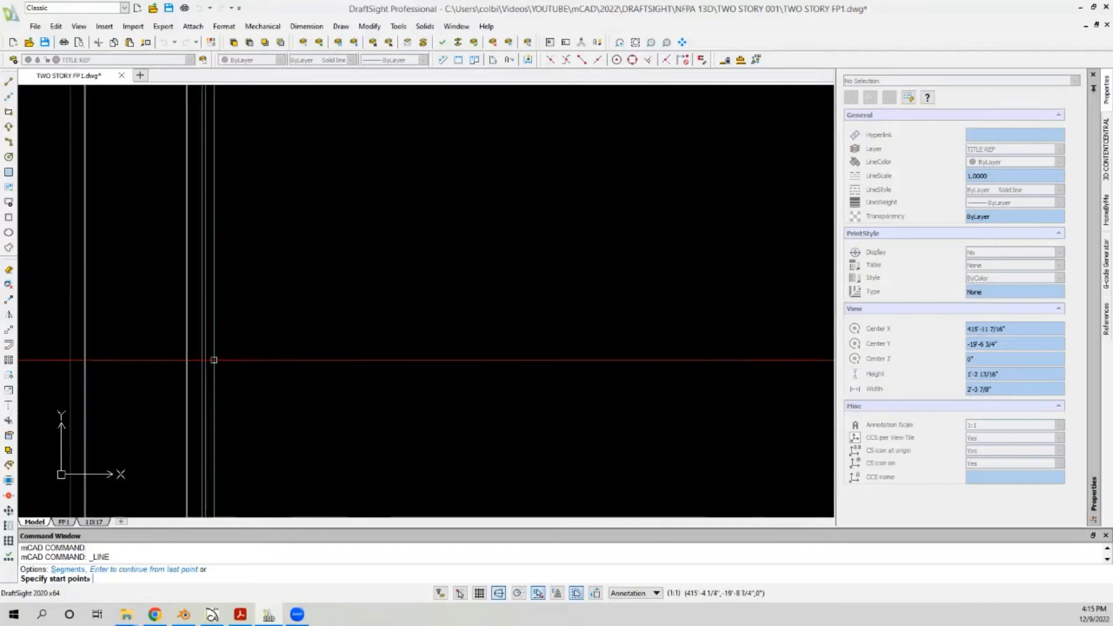
pyautogui.click(668, 60)
pyautogui.click(198, 297)
pyautogui.scroll(-5, 206, 306)
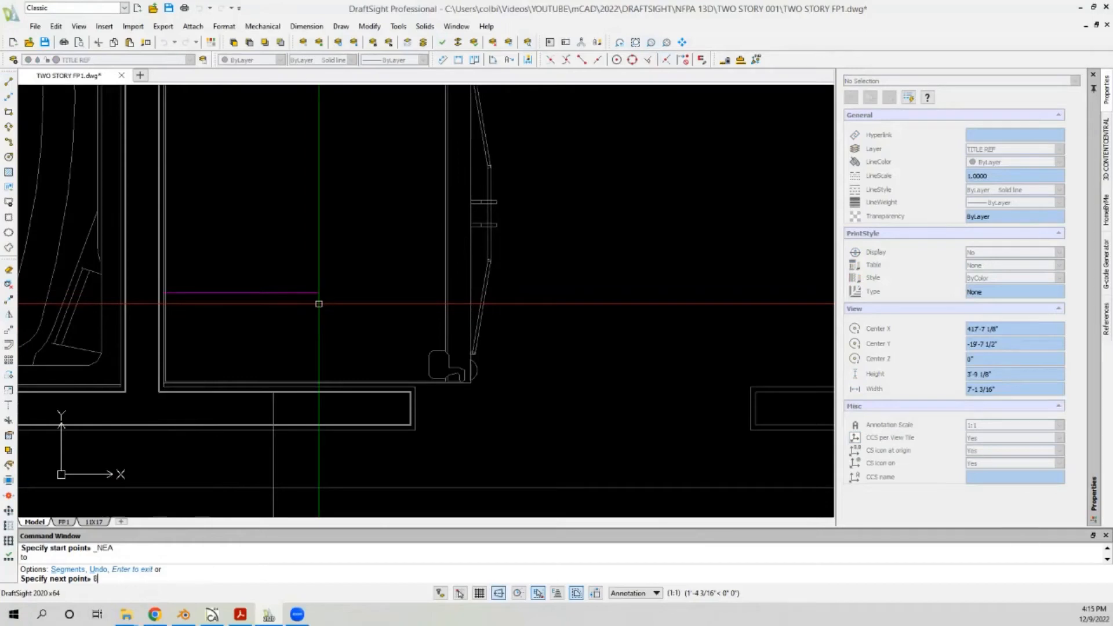
pyautogui.scroll(-6, 320, 303)
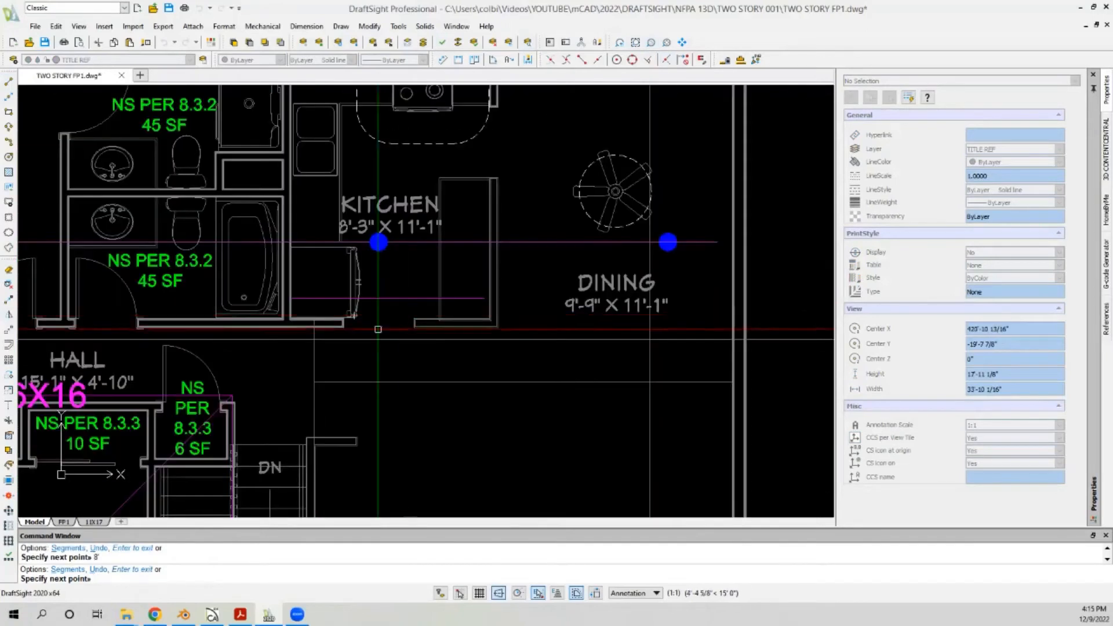
pyautogui.scroll(-2, 378, 341)
pyautogui.scroll(2, 444, 337)
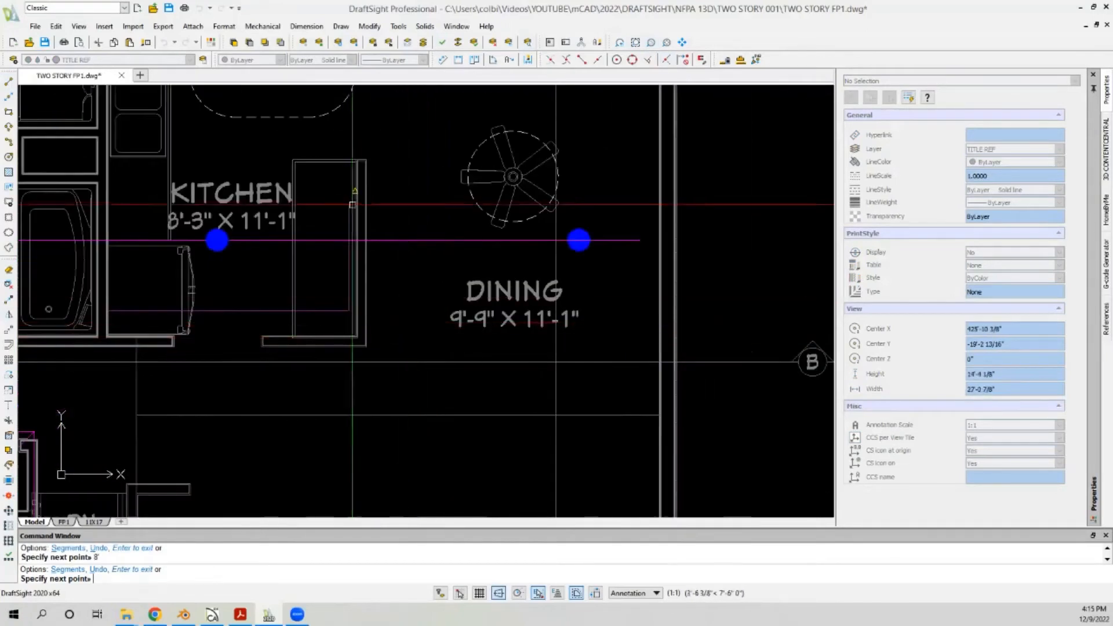
pyautogui.press('Escape')
# Step: Move the Kitchen sprinkler head along the reference line, snapping it perpendicular to the vertical construction line
pyautogui.click(216, 240)
pyautogui.click(216, 240)
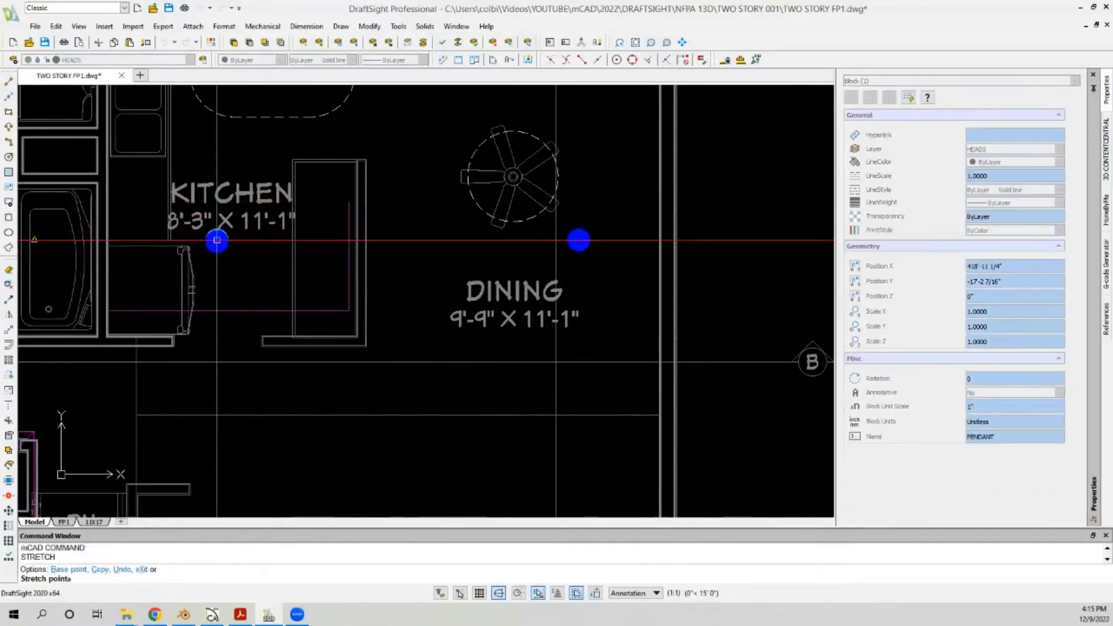
pyautogui.click(648, 59)
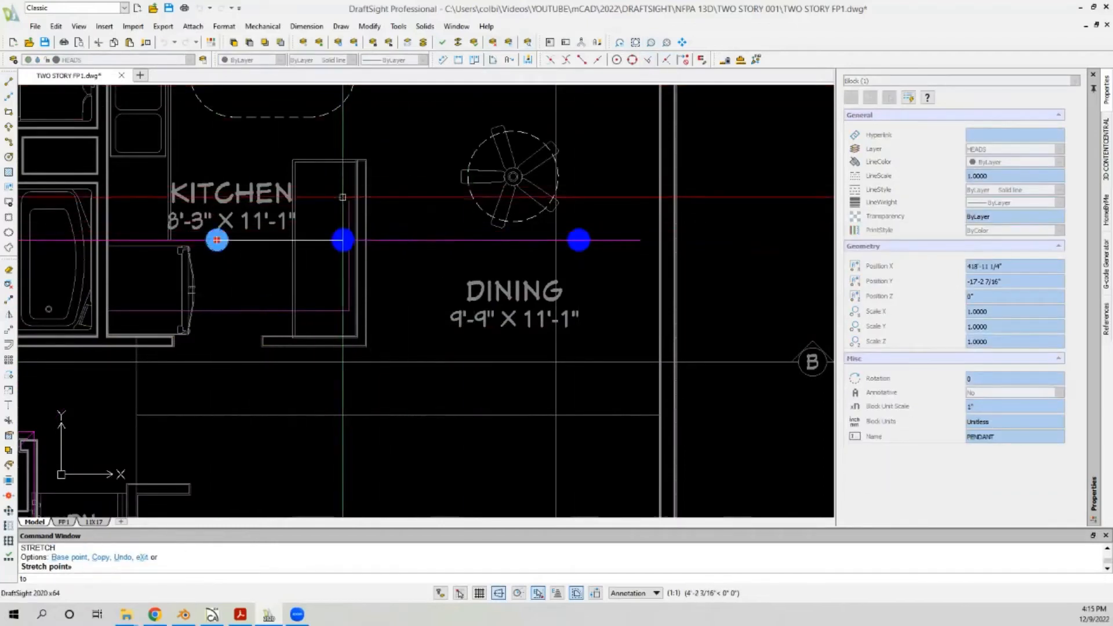
pyautogui.click(347, 198)
pyautogui.press('Escape')
# Step: Delete the Dining sprinkler head and copy the Kitchen head 8' along the reference line into the Dining room
pyautogui.click(578, 243)
pyautogui.press('Delete')
pyautogui.click(348, 239)
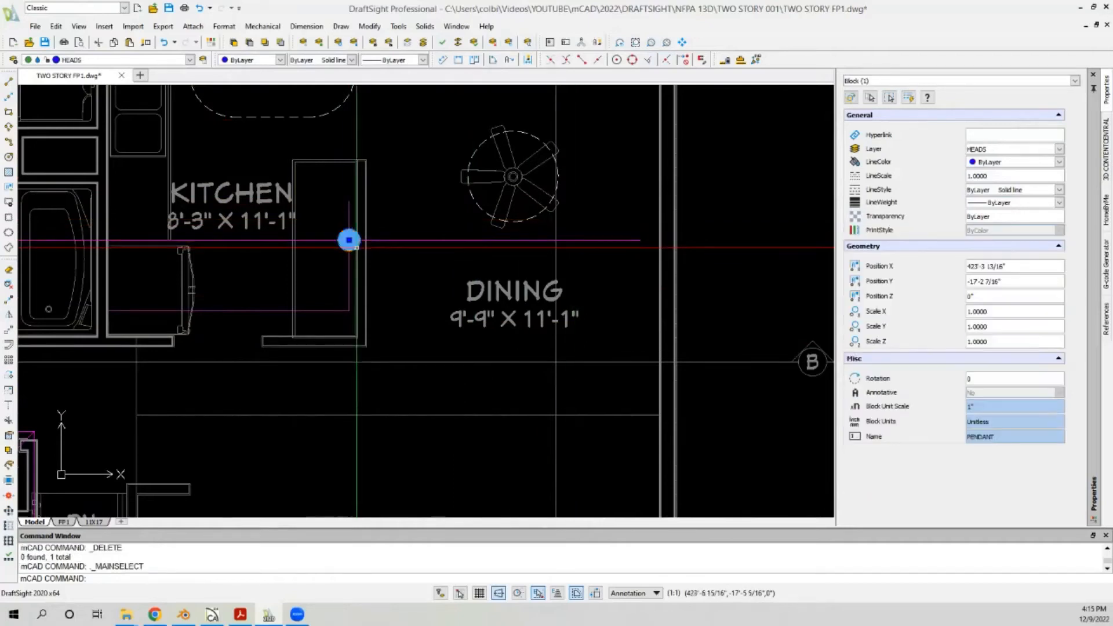
pyautogui.click(10, 301)
pyautogui.click(403, 260)
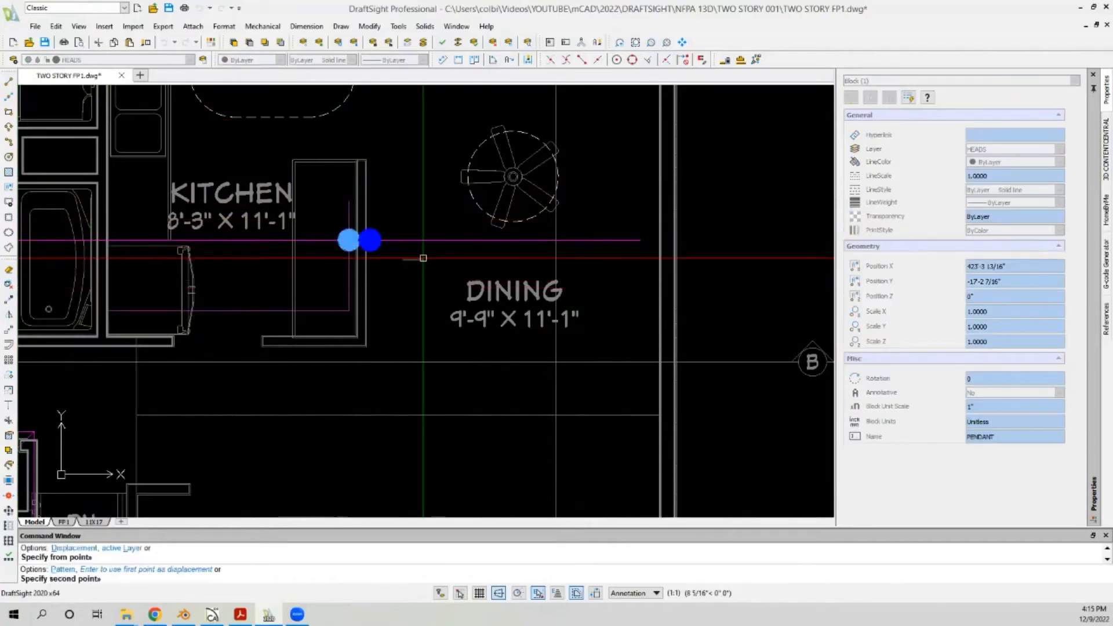
pyautogui.write("8'")
pyautogui.press('Return')
pyautogui.press('Escape')
pyautogui.click(426, 232)
pyautogui.click(415, 249)
pyautogui.click(349, 301)
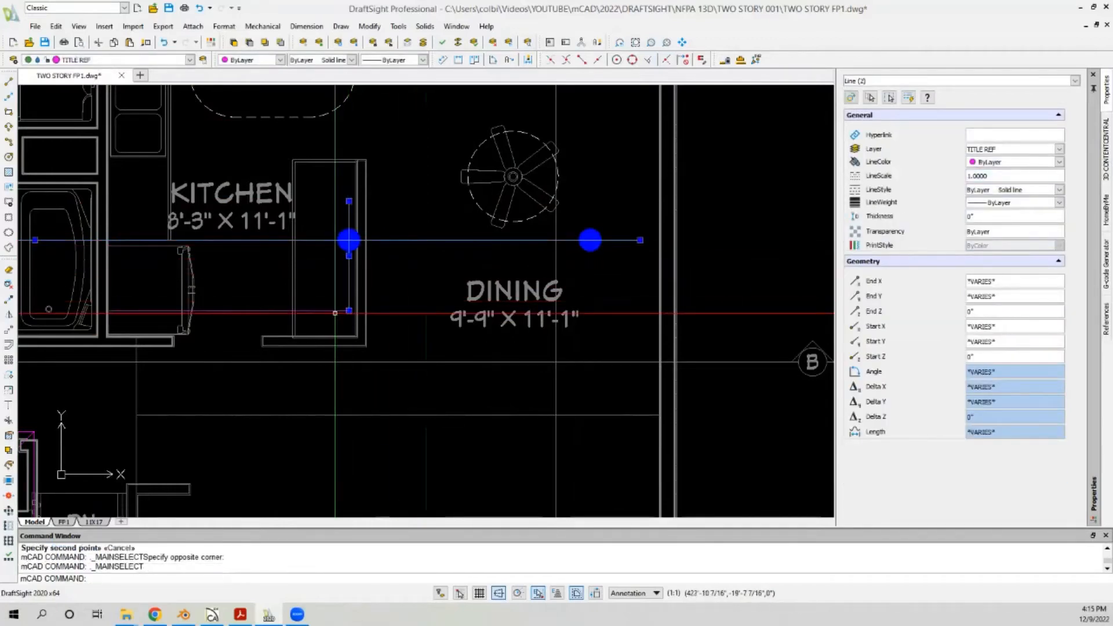
pyautogui.click(336, 313)
pyautogui.scroll(-2, 335, 314)
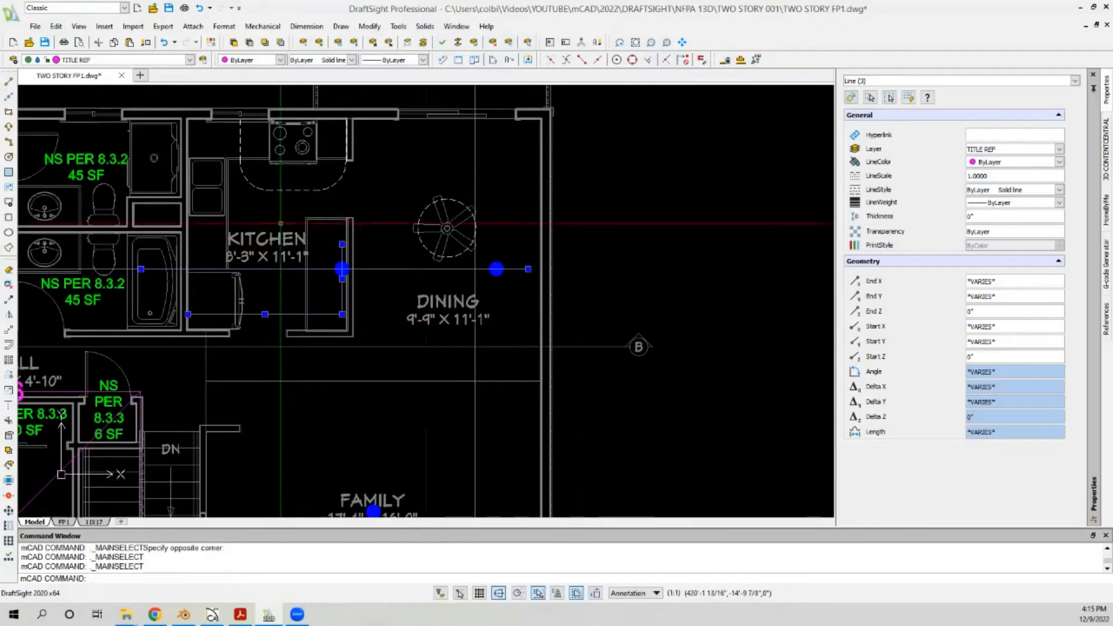
pyautogui.press('Escape')
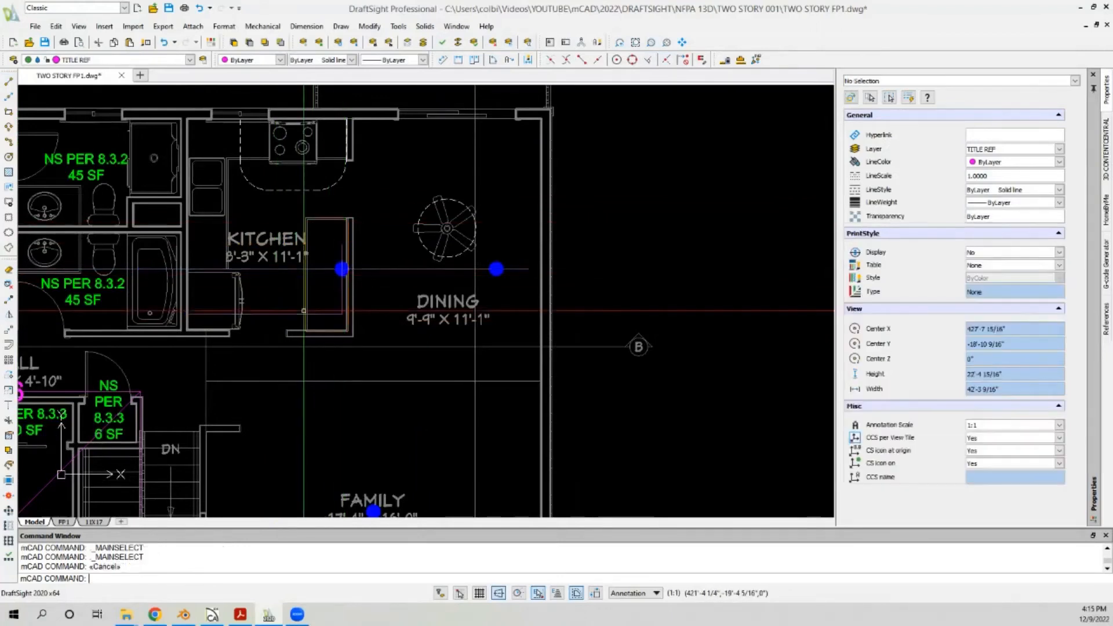
# Step: Delete the horizontal and vertical construction lines in the Kitchen
pyautogui.click(342, 310)
pyautogui.click(335, 315)
pyautogui.press('Delete')
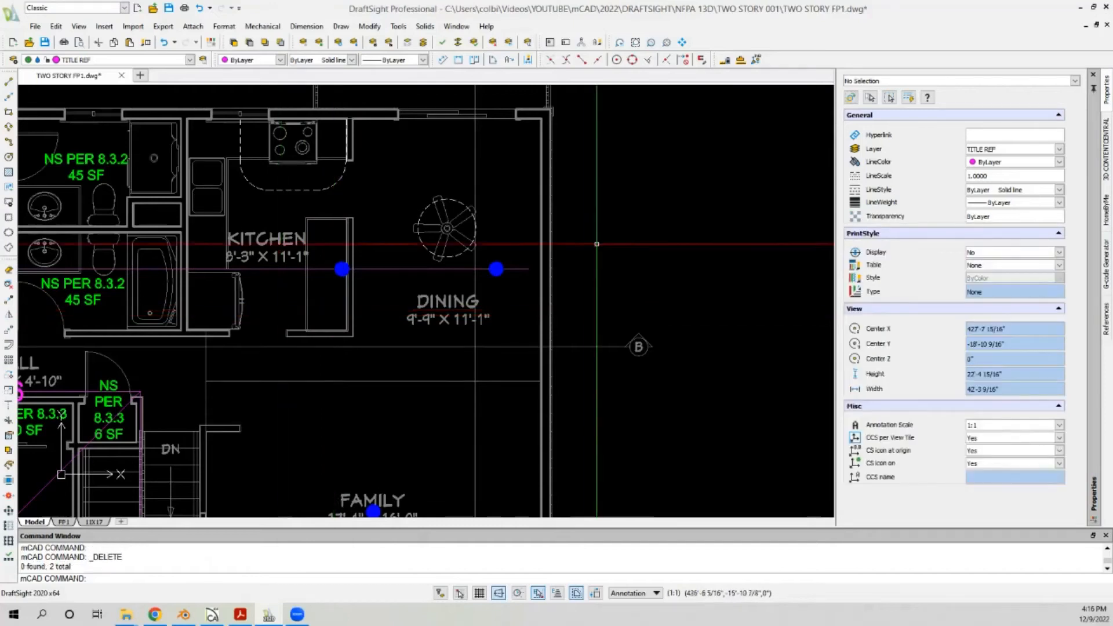
# Step: Shorten the horizontal reference line so its Dining end stops at the centre of the Dining sprinkler head
pyautogui.scroll(-2, 615, 244)
pyautogui.scroll(2, 523, 250)
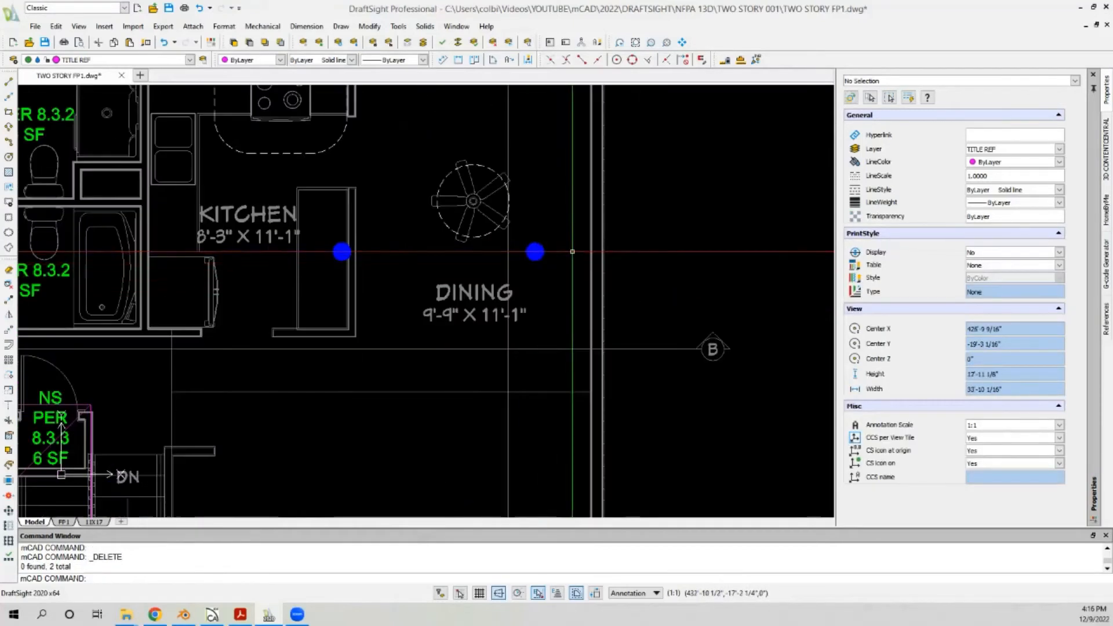
pyautogui.click(565, 252)
pyautogui.click(575, 252)
pyautogui.press('Escape')
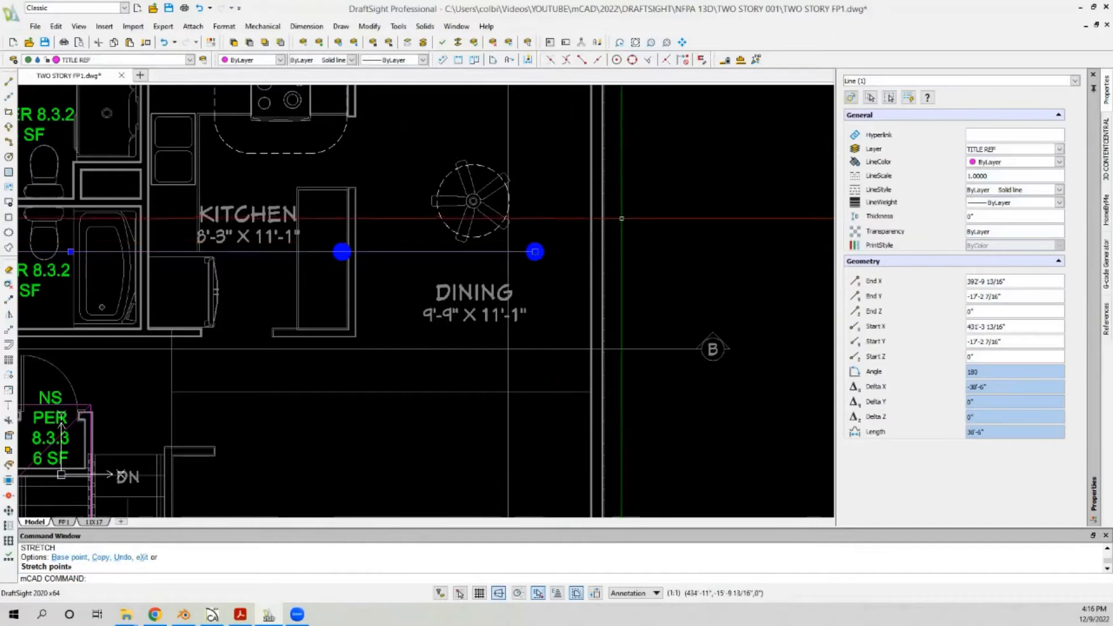
# Step: Draw a line from the Master Bedroom head nearest the bathroom perpendicular to the horizontal reference line
pyautogui.scroll(-3, 623, 229)
pyautogui.scroll(2, 293, 232)
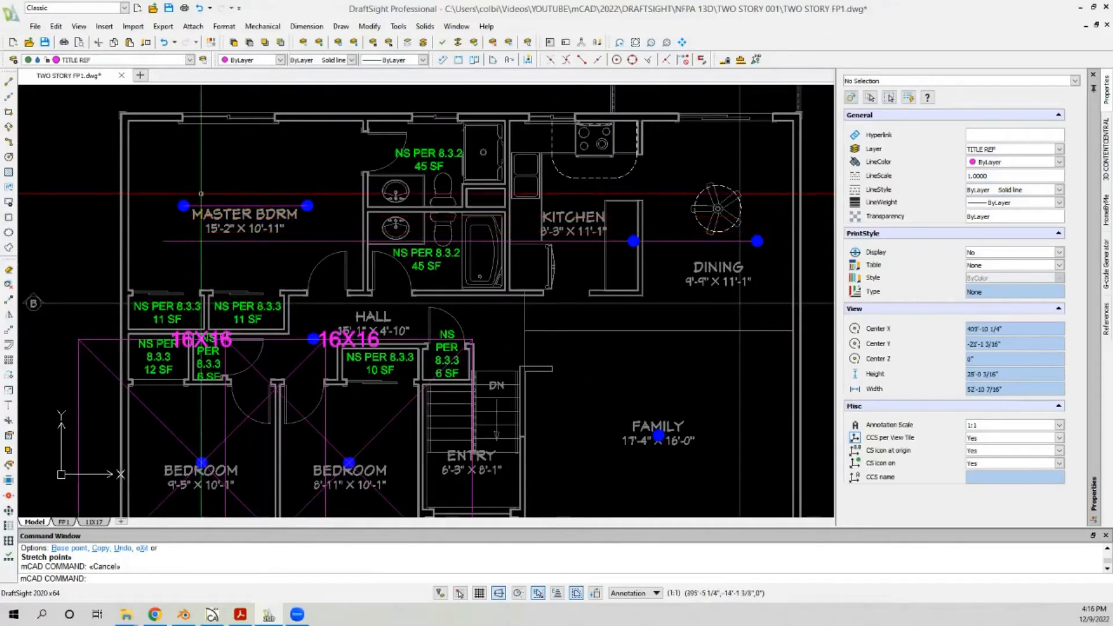
pyautogui.click(9, 82)
pyautogui.scroll(3, 311, 209)
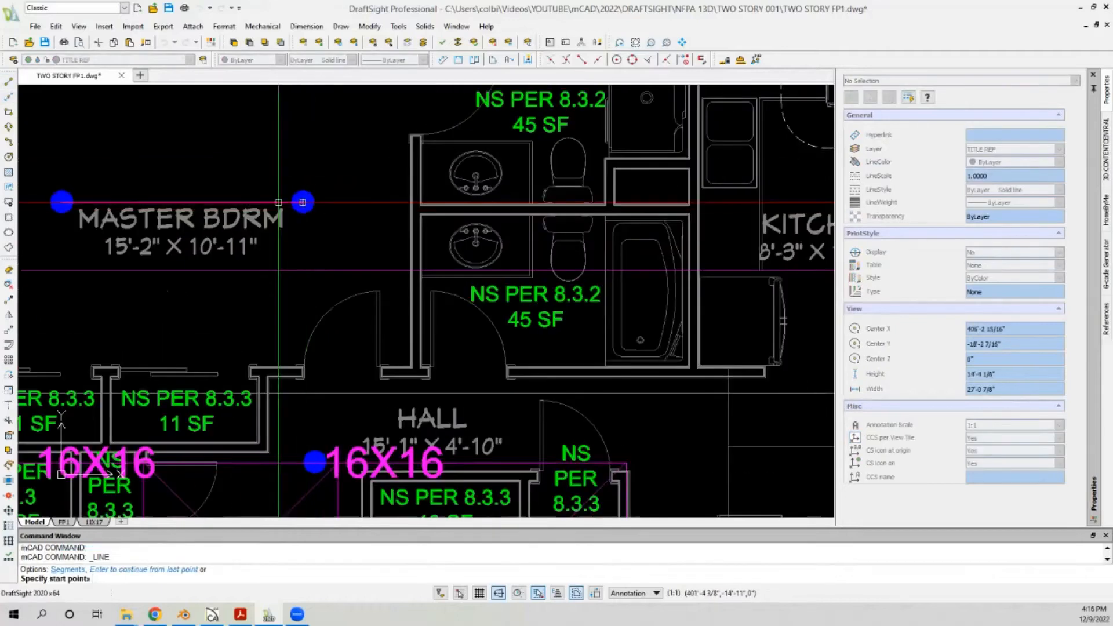
pyautogui.click(303, 202)
pyautogui.click(648, 59)
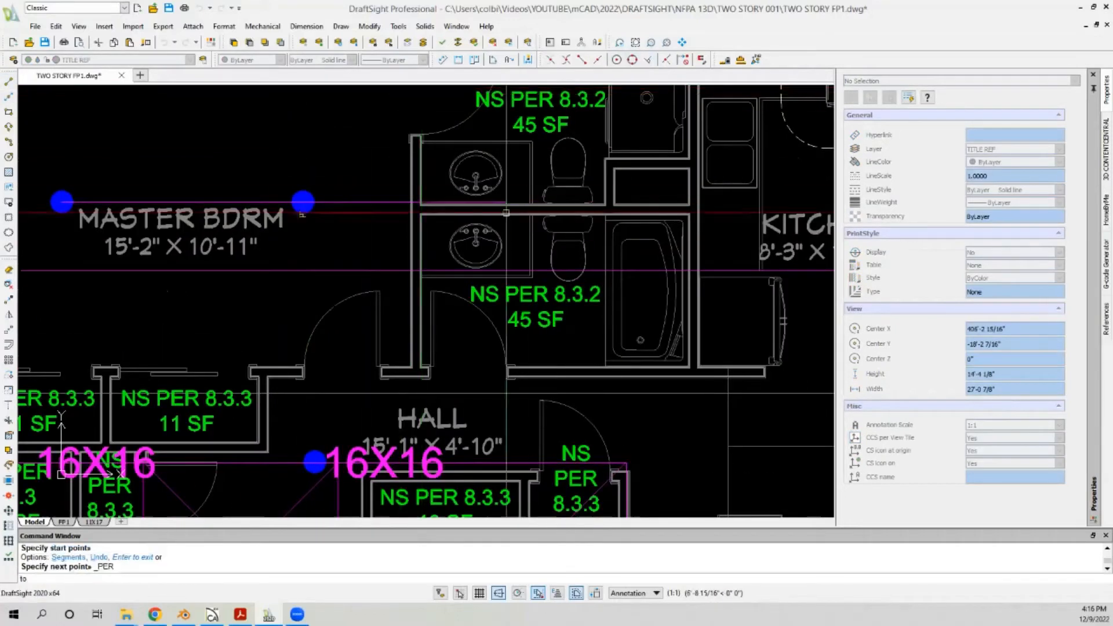
pyautogui.click(339, 266)
pyautogui.click(336, 272)
pyautogui.press('Return')
# Step: Move the short vertical line in the Master Bedroom 18" toward the bathroom wall
pyautogui.click(304, 247)
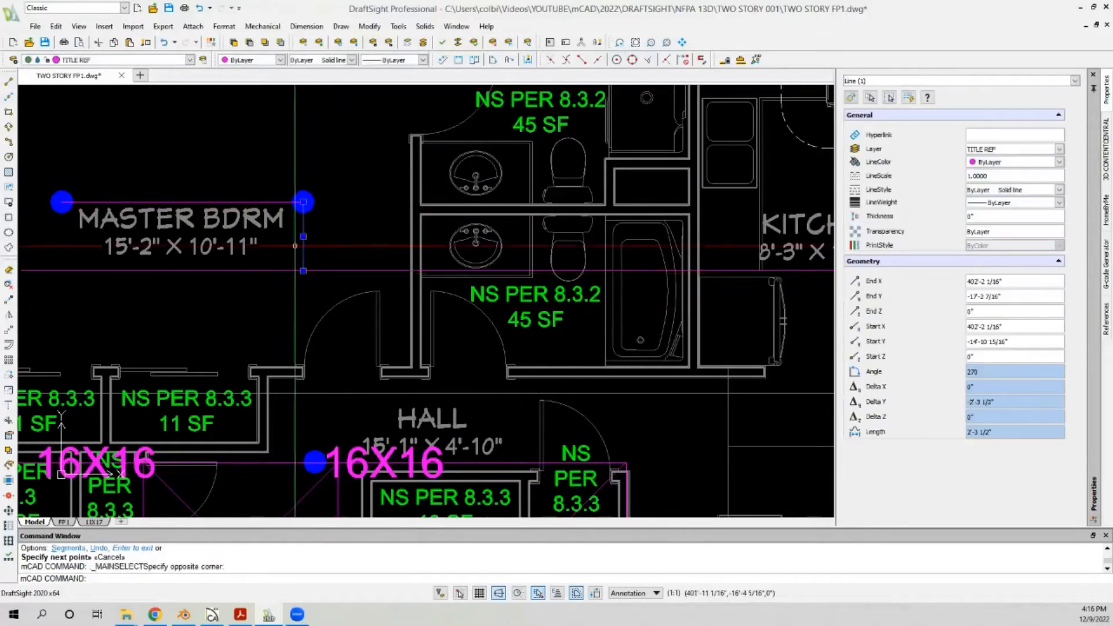
pyautogui.click(303, 237)
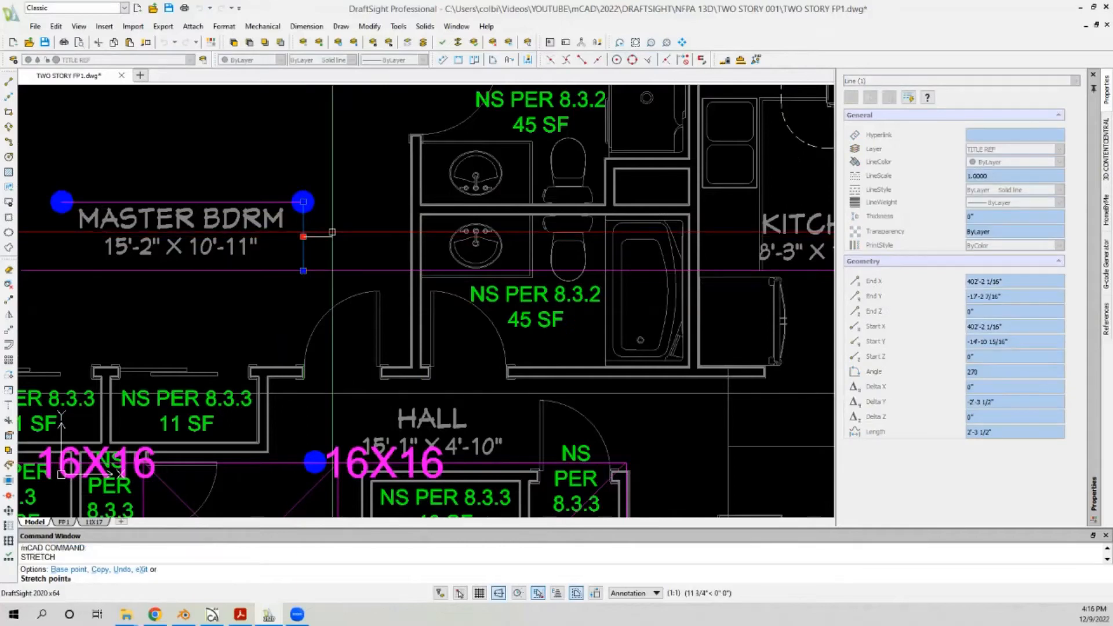
pyautogui.write('18')
pyautogui.press('Return')
pyautogui.press('Escape')
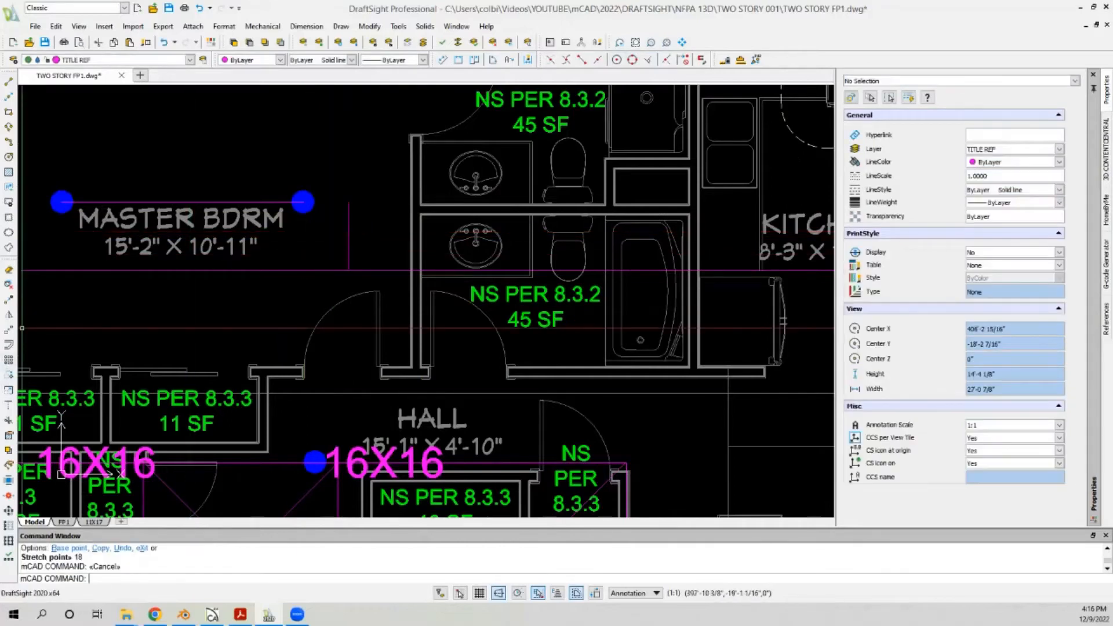
# Step: Extend the line joining the two Master Bedroom heads to the short vertical line near the bathroom wall
pyautogui.click(8, 403)
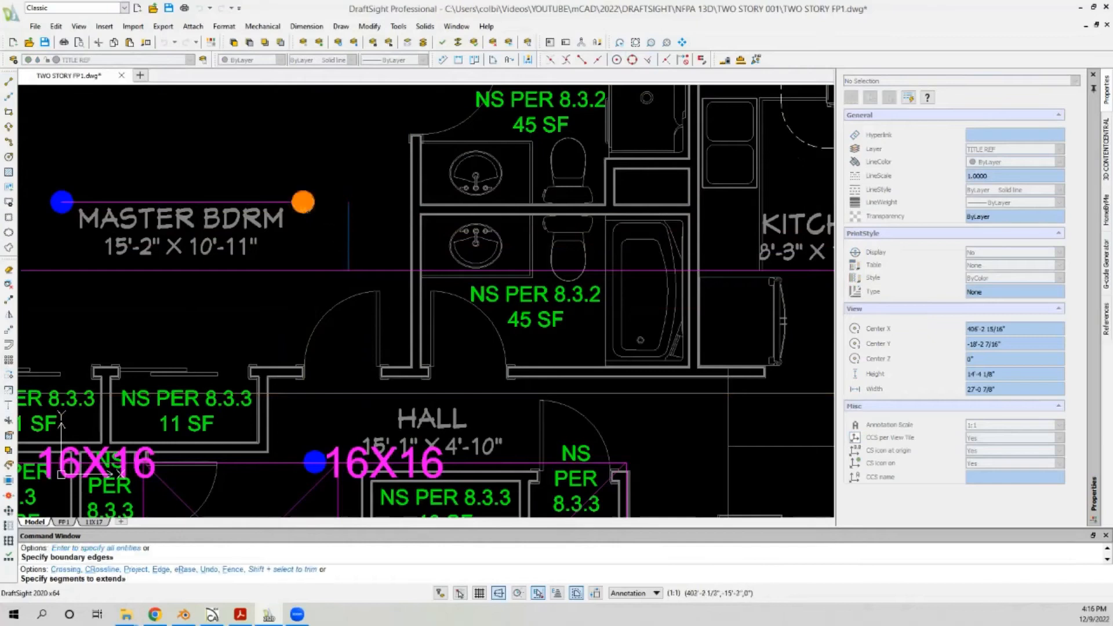
pyautogui.press('Return')
pyautogui.scroll(-3, 244, 260)
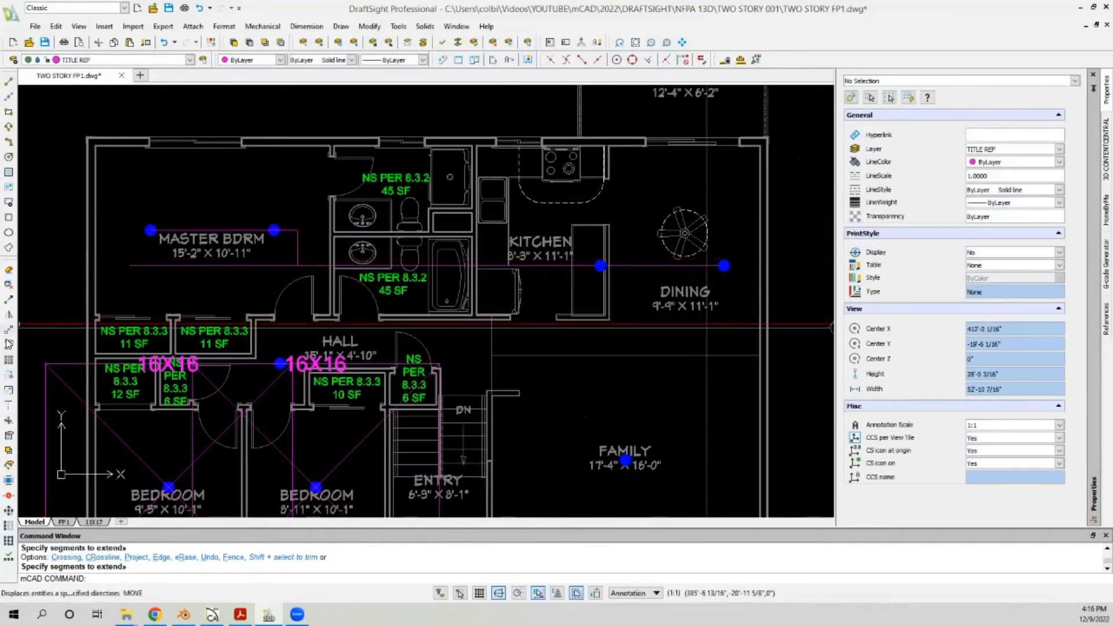
# Step: Trim the long horizontal reference line where it overhangs into the Master Bedroom beyond the short vertical line
pyautogui.click(9, 420)
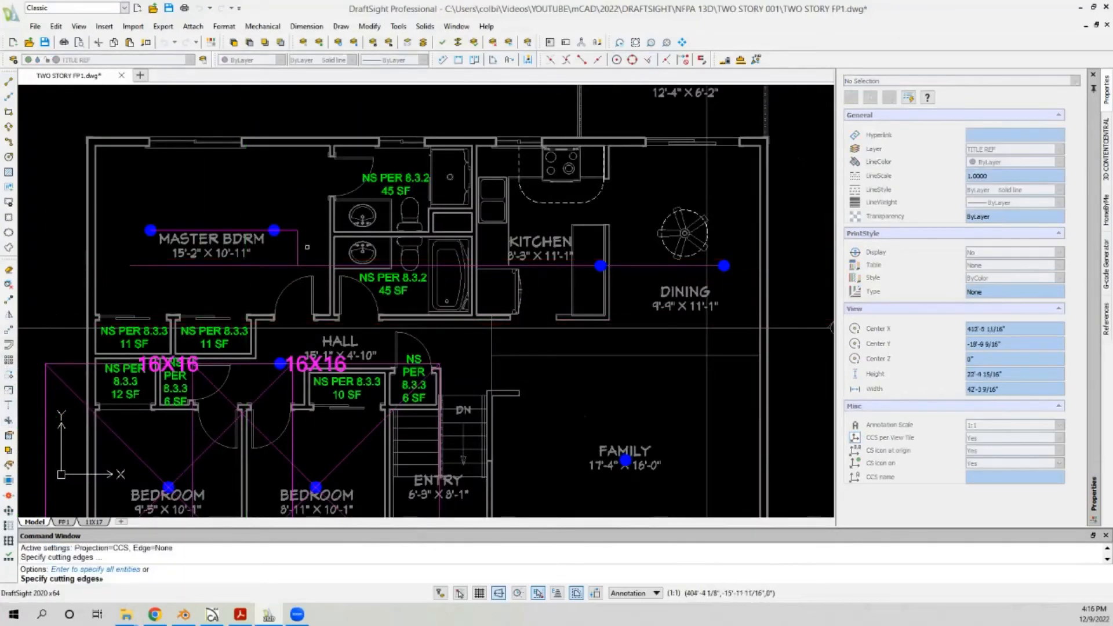
pyautogui.scroll(2, 308, 247)
pyautogui.click(263, 264)
pyautogui.press('Return')
pyautogui.click(275, 273)
pyautogui.click(258, 298)
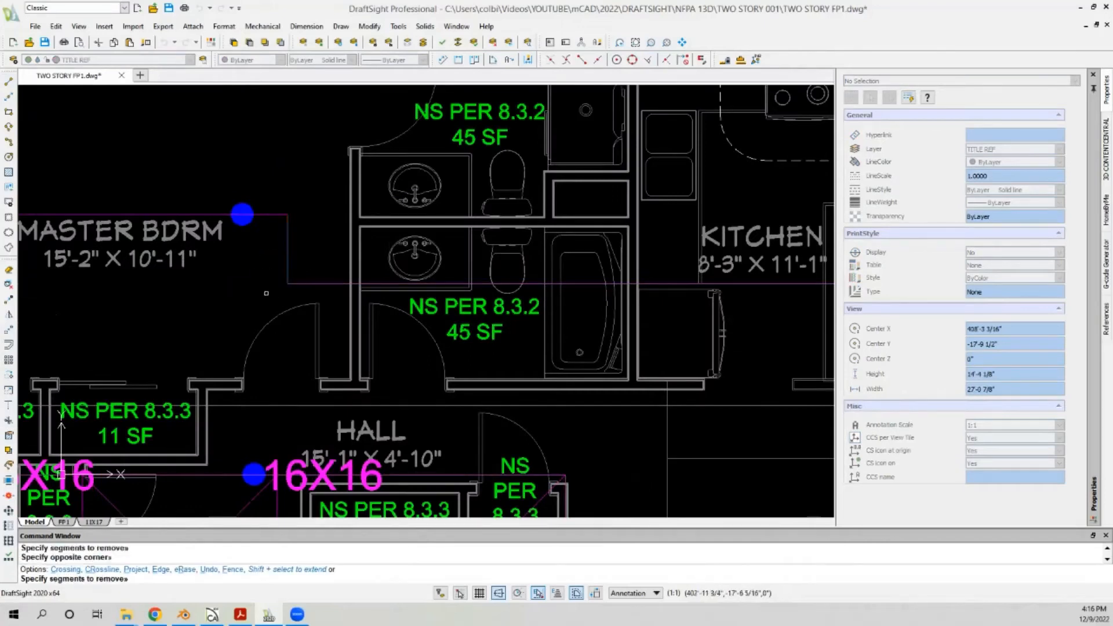
pyautogui.press('Return')
pyautogui.scroll(-4, 347, 236)
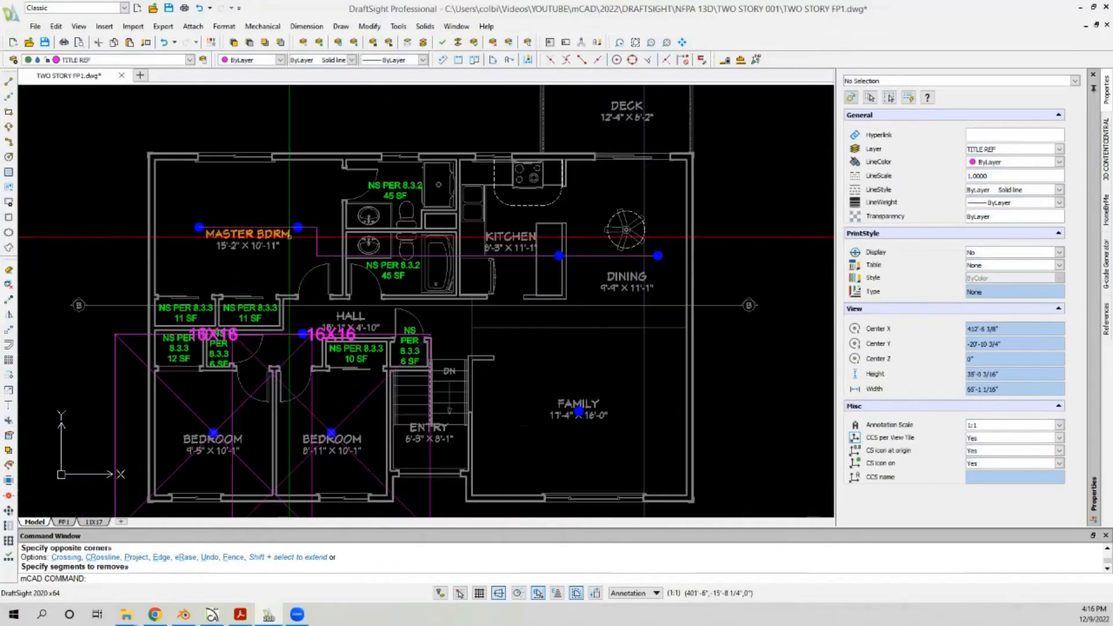
# Step: Assign the three connected lines running from the Master Bedroom heads to the Dining head to the PIPE layer
pyautogui.scroll(-2, 53, 231)
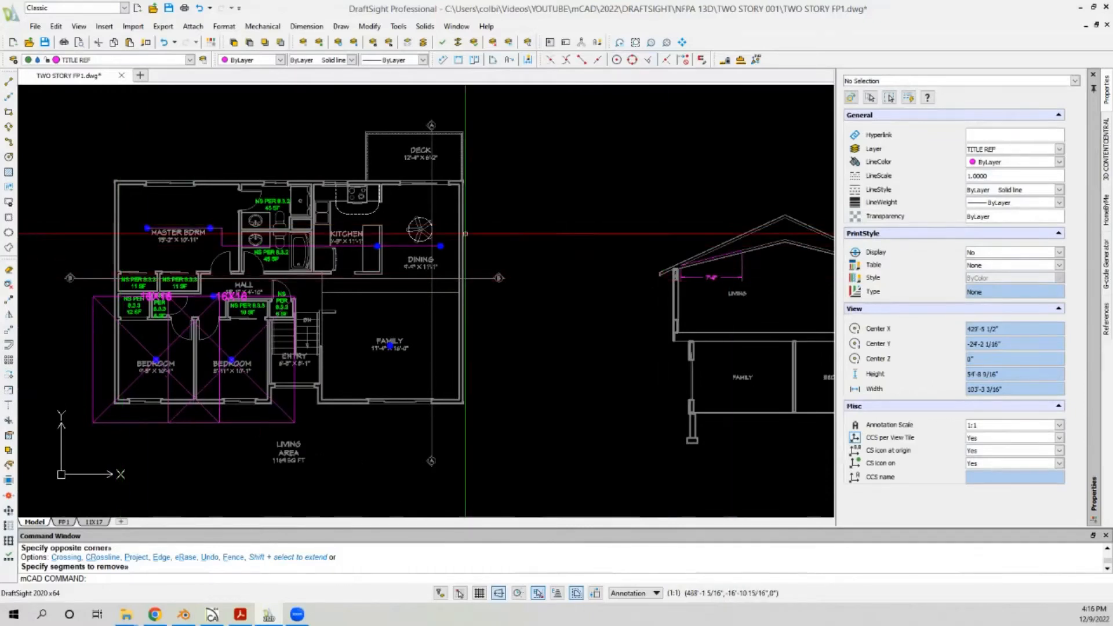
pyautogui.scroll(4, 719, 278)
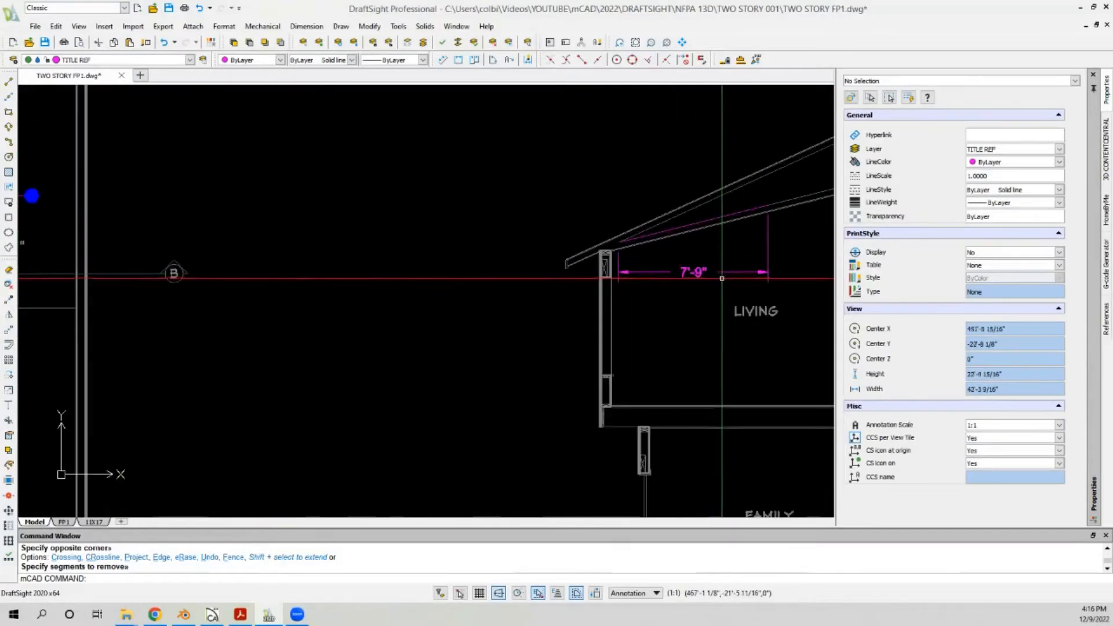
pyautogui.scroll(-3, 722, 278)
pyautogui.scroll(-2, 346, 213)
pyautogui.scroll(2, 131, 217)
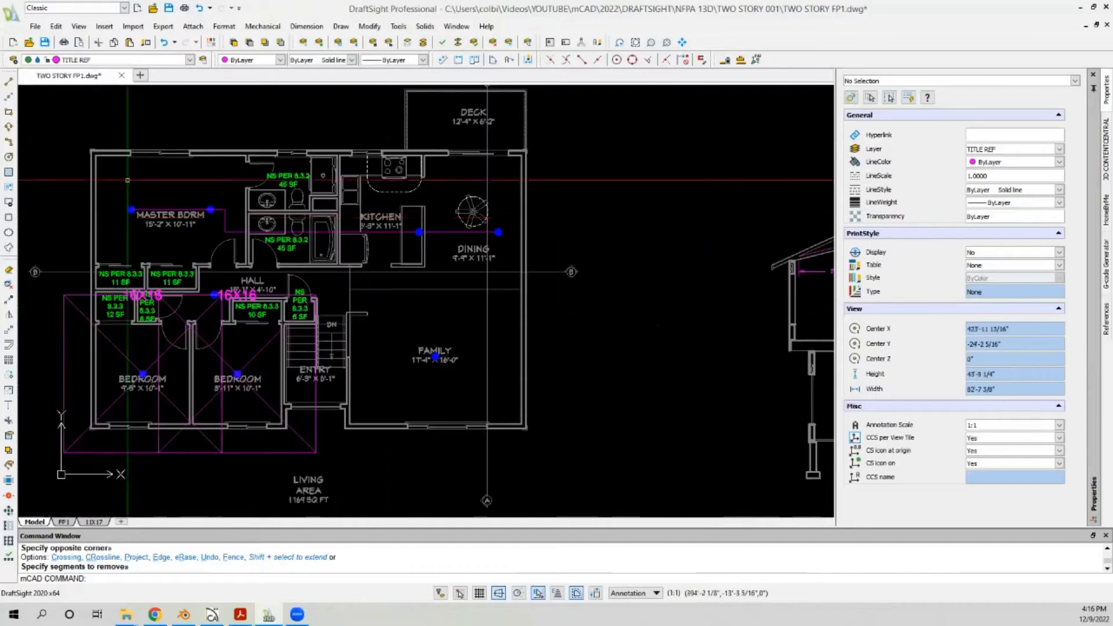
pyautogui.click(235, 201)
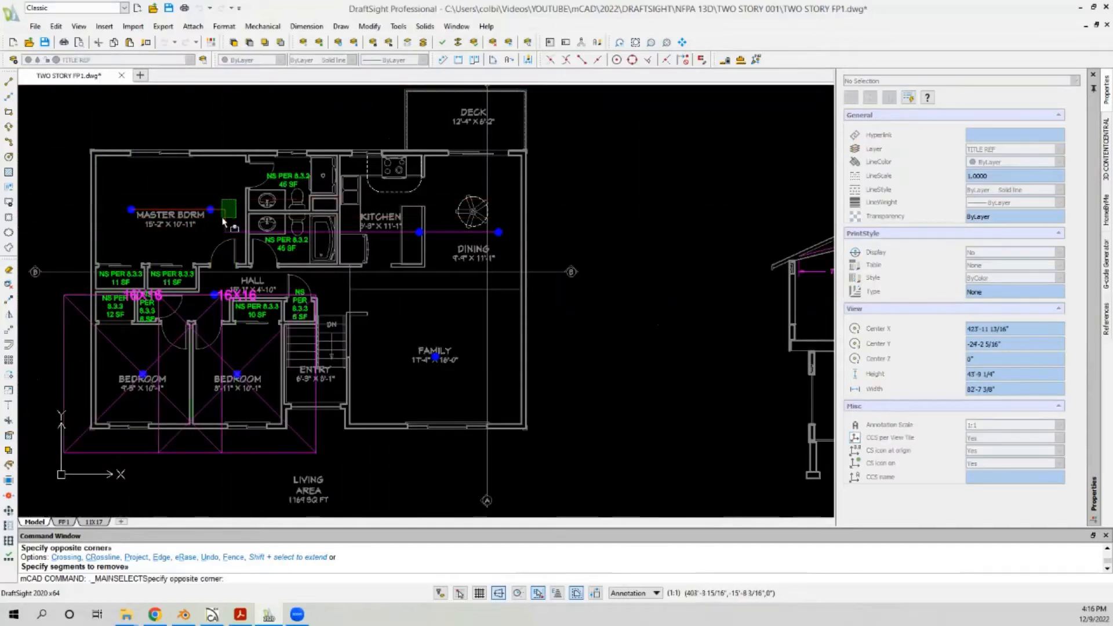
pyautogui.click(223, 239)
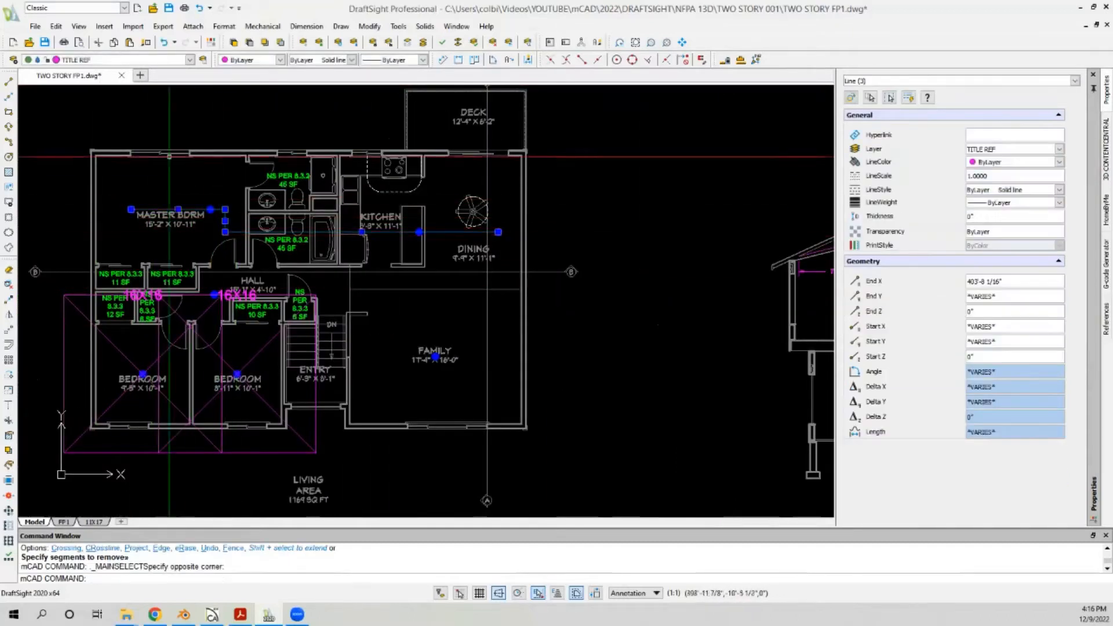
pyautogui.click(155, 60)
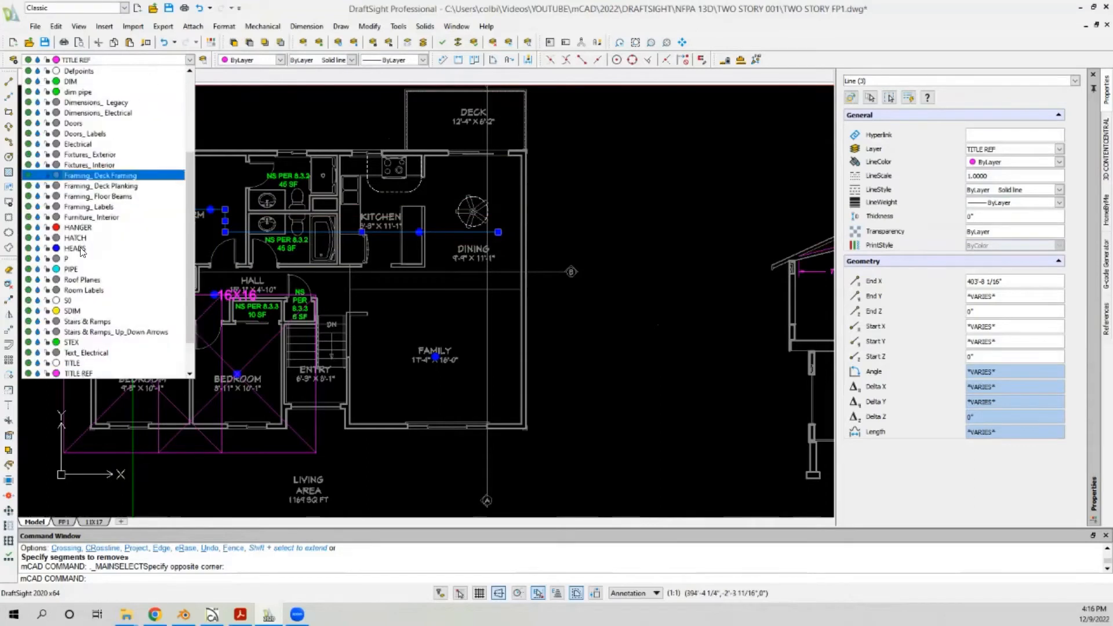
pyautogui.click(90, 273)
pyautogui.press('Escape')
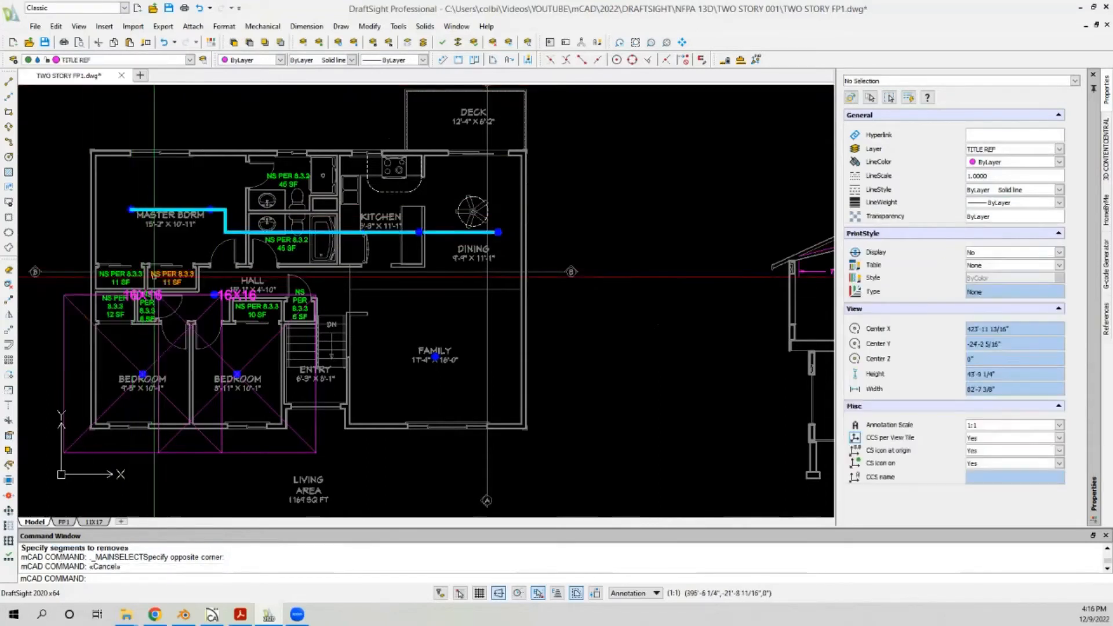
# Step: Examine the two building sections for the ceiling slope and truss framing above the second floor, comparing them with the floor plan
pyautogui.scroll(-3, 154, 277)
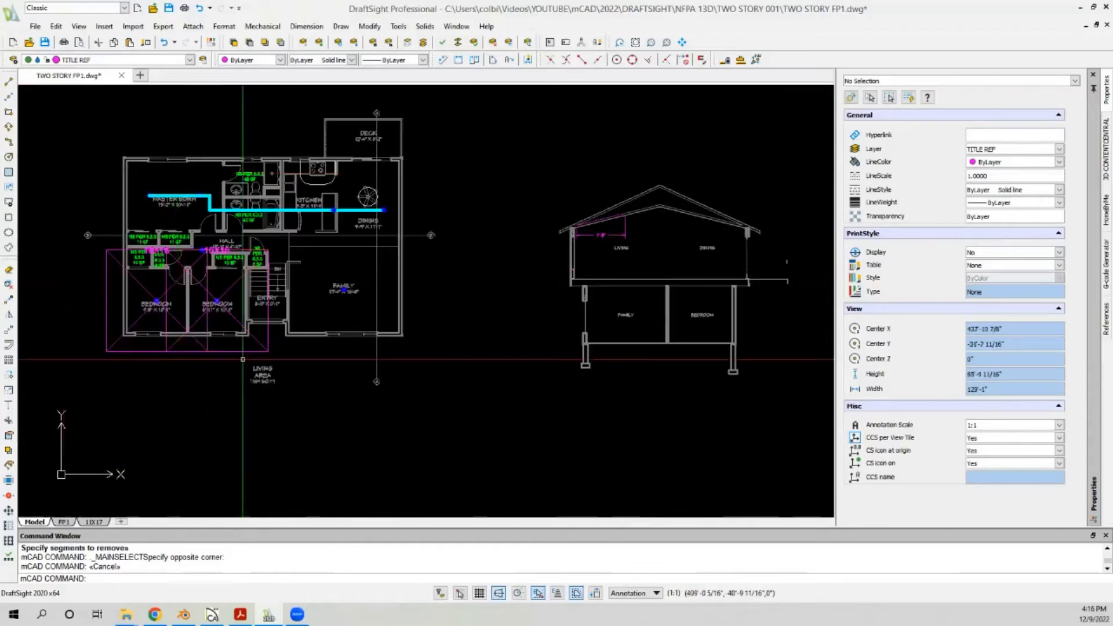
pyautogui.scroll(3, 239, 341)
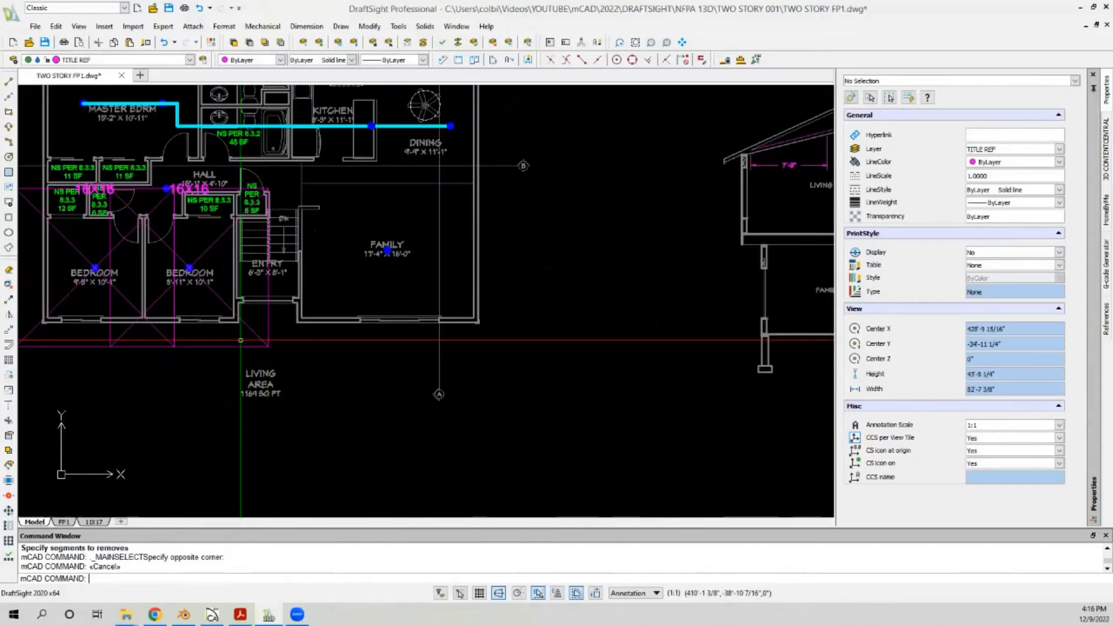
pyautogui.scroll(-1, 240, 340)
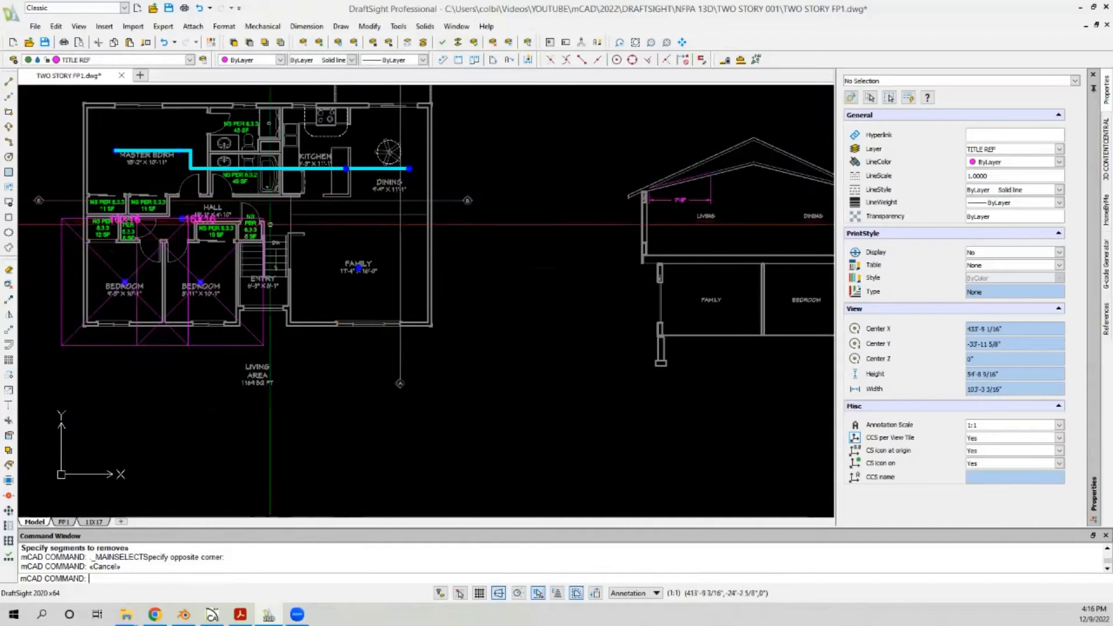
pyautogui.scroll(-1, 205, 266)
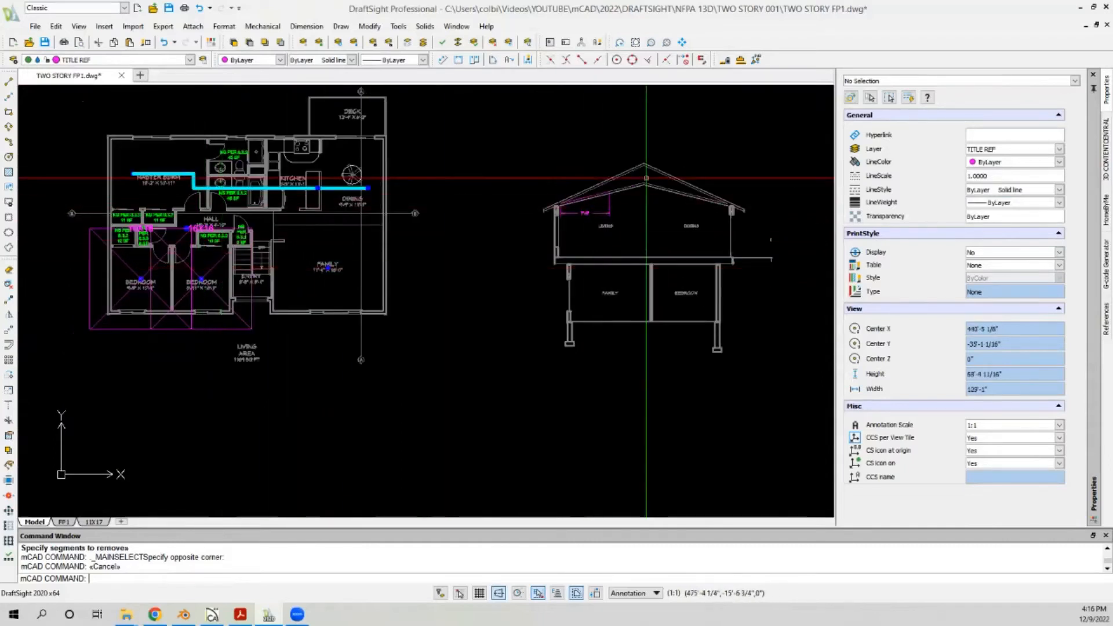
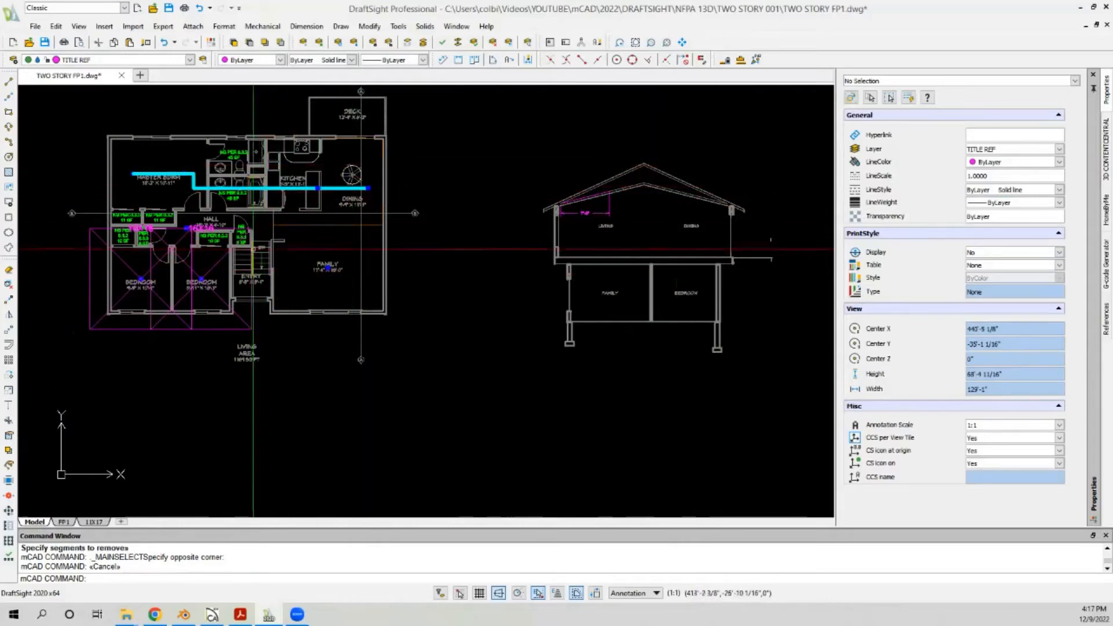
pyautogui.scroll(-2, 80, 244)
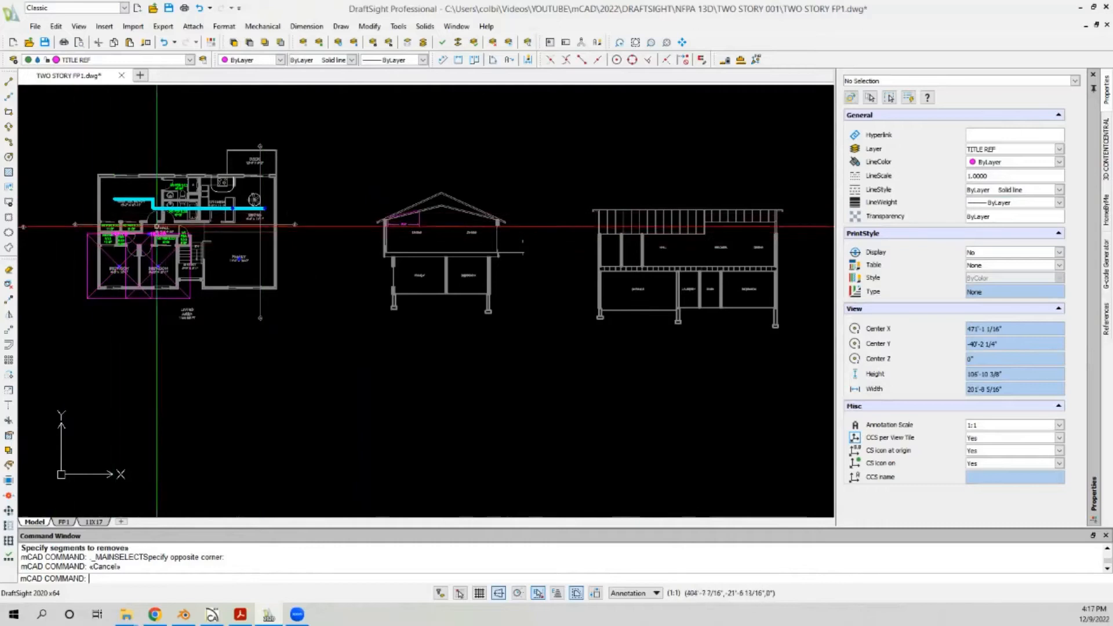
pyautogui.scroll(5, 771, 225)
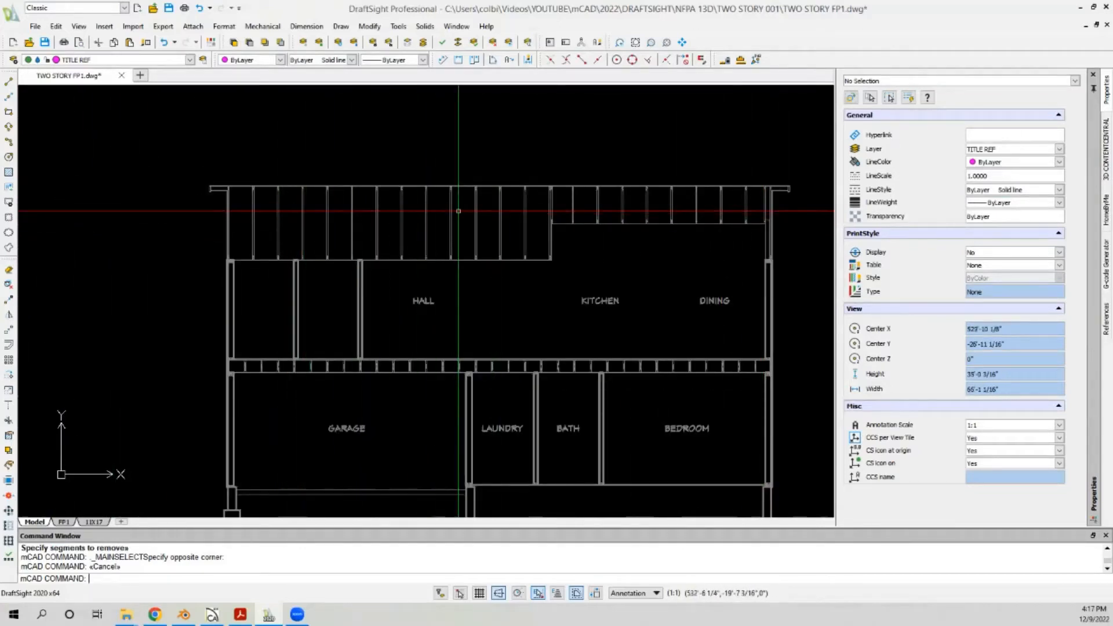
pyautogui.scroll(-1, 458, 211)
pyautogui.scroll(-5, 652, 217)
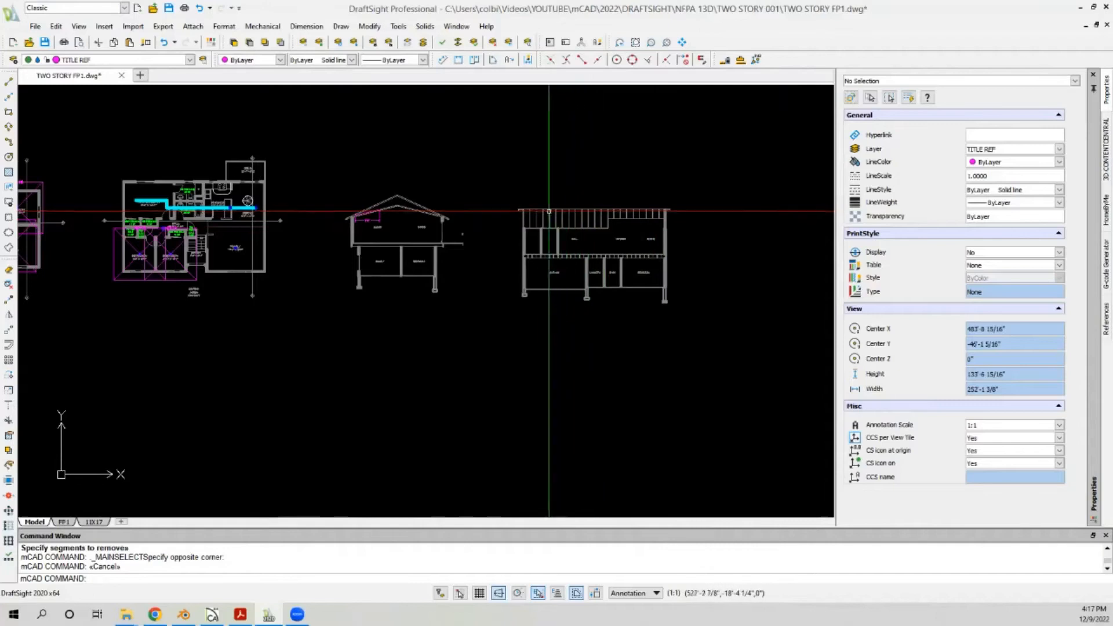
pyautogui.scroll(9, 664, 220)
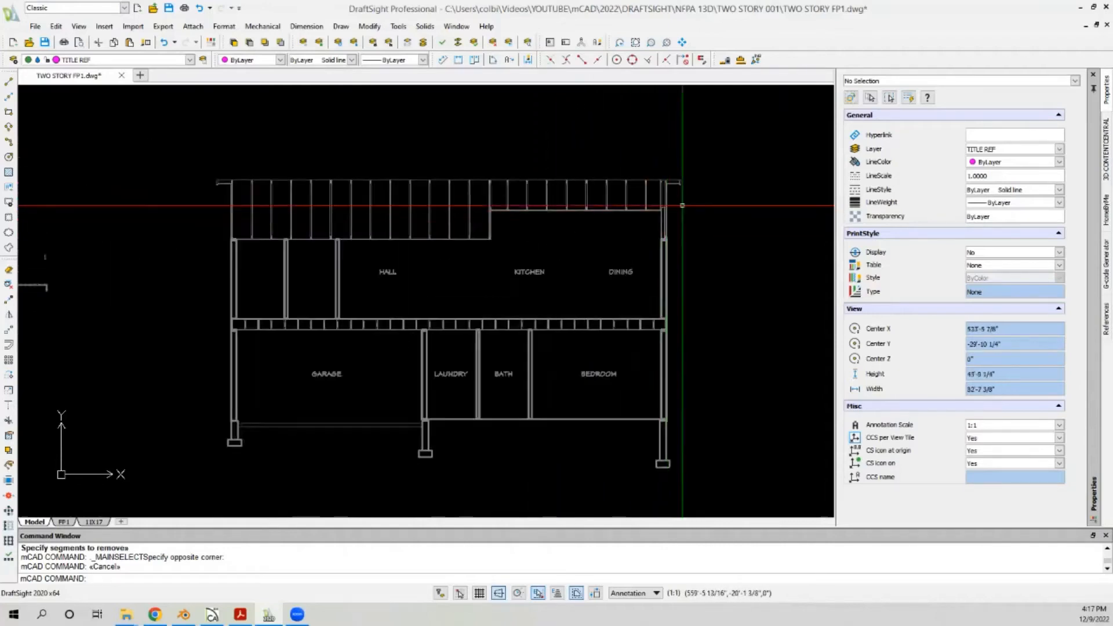
pyautogui.scroll(7, 621, 207)
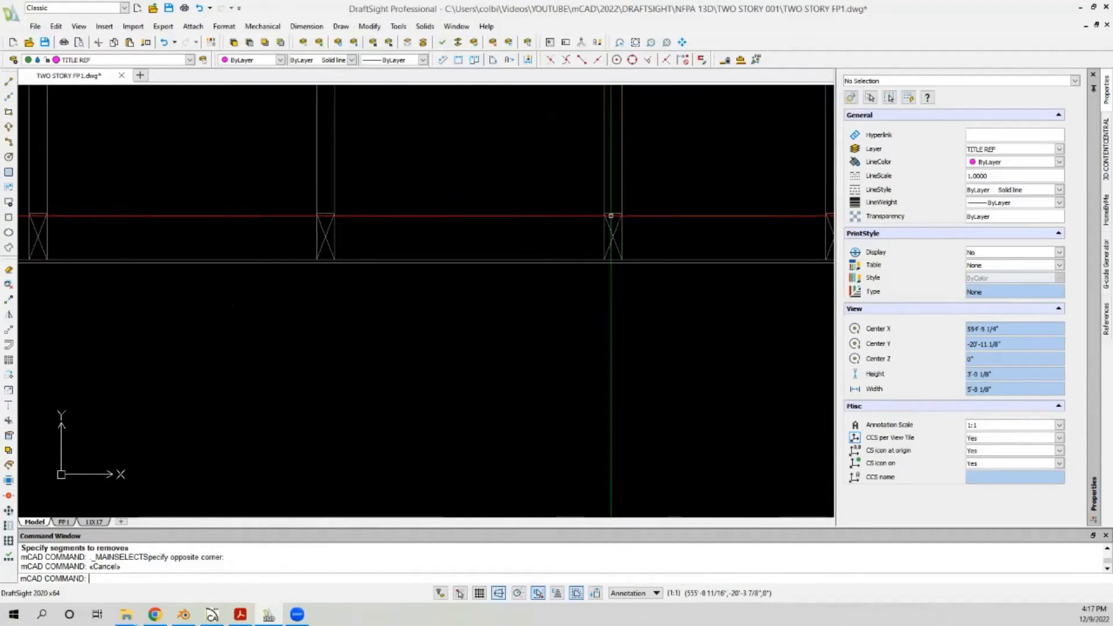
pyautogui.scroll(-6, 629, 235)
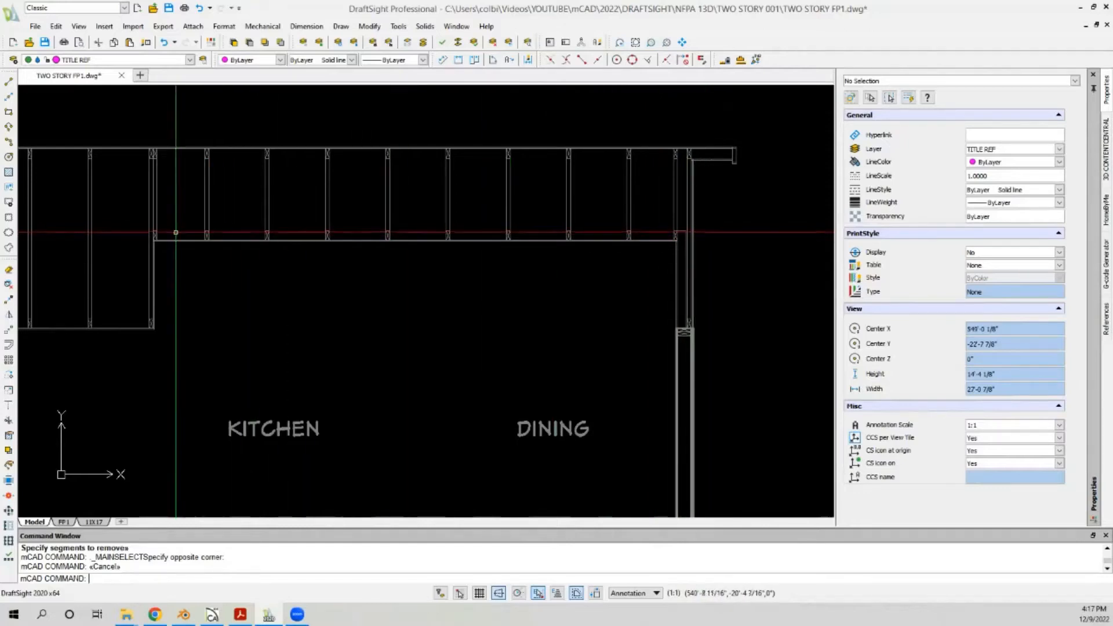
pyautogui.scroll(-6, 754, 232)
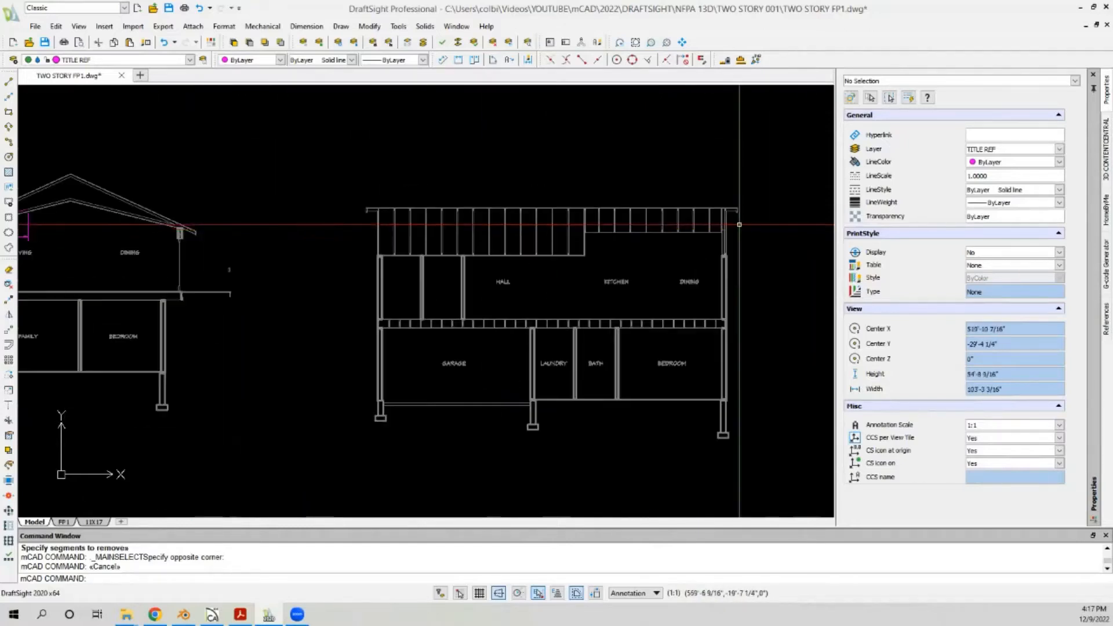
pyautogui.scroll(-2, 645, 256)
pyautogui.scroll(3, 107, 239)
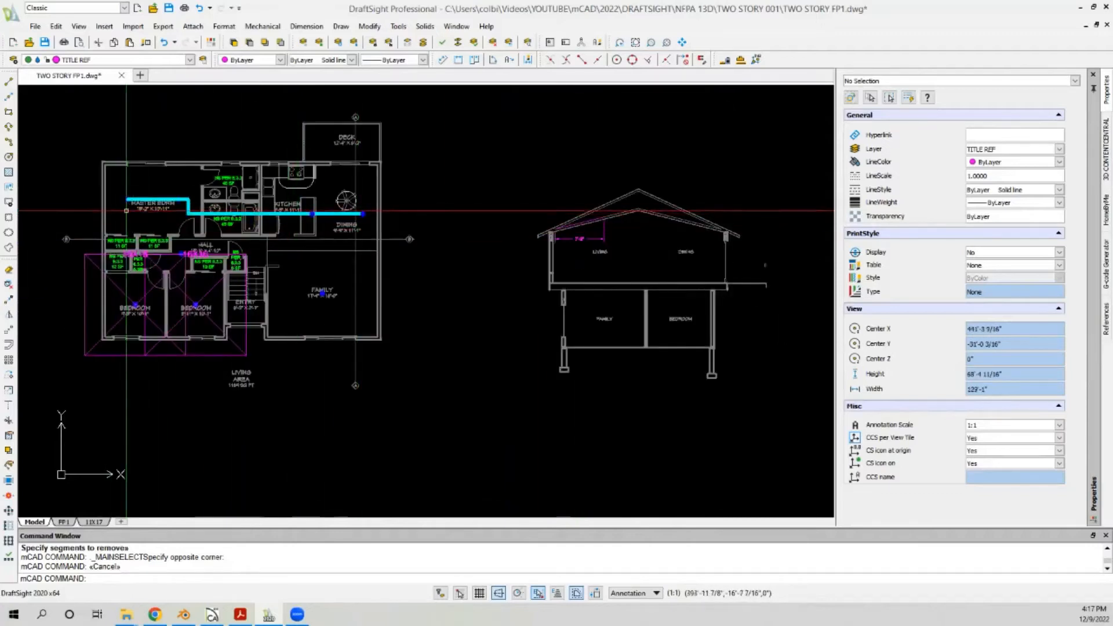
pyautogui.scroll(1, 195, 294)
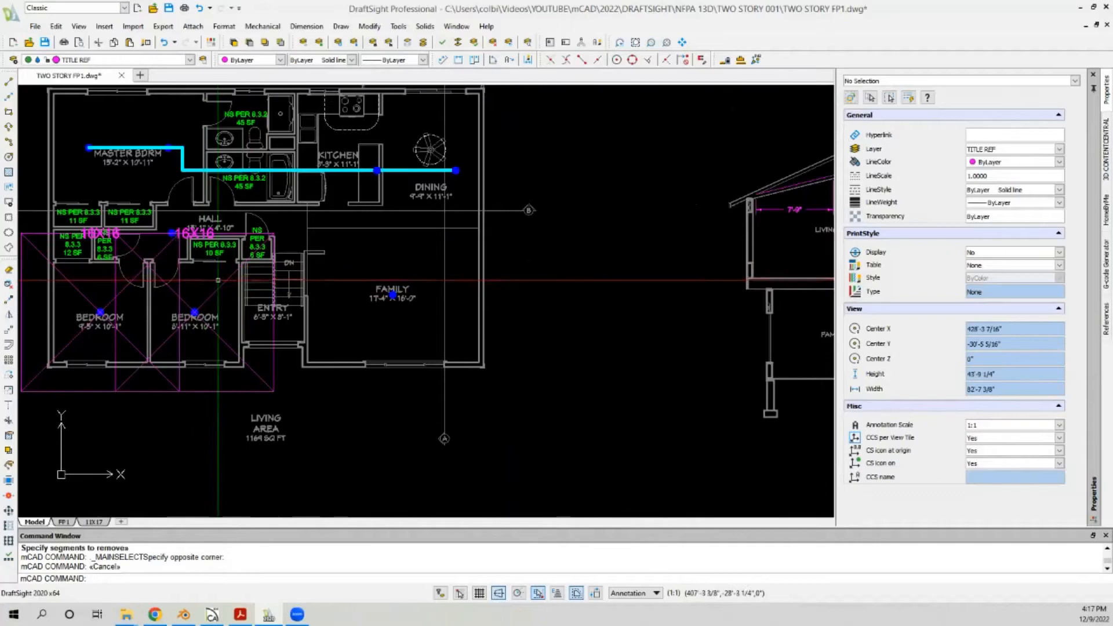
pyautogui.scroll(-1, 422, 223)
pyautogui.scroll(2, 238, 267)
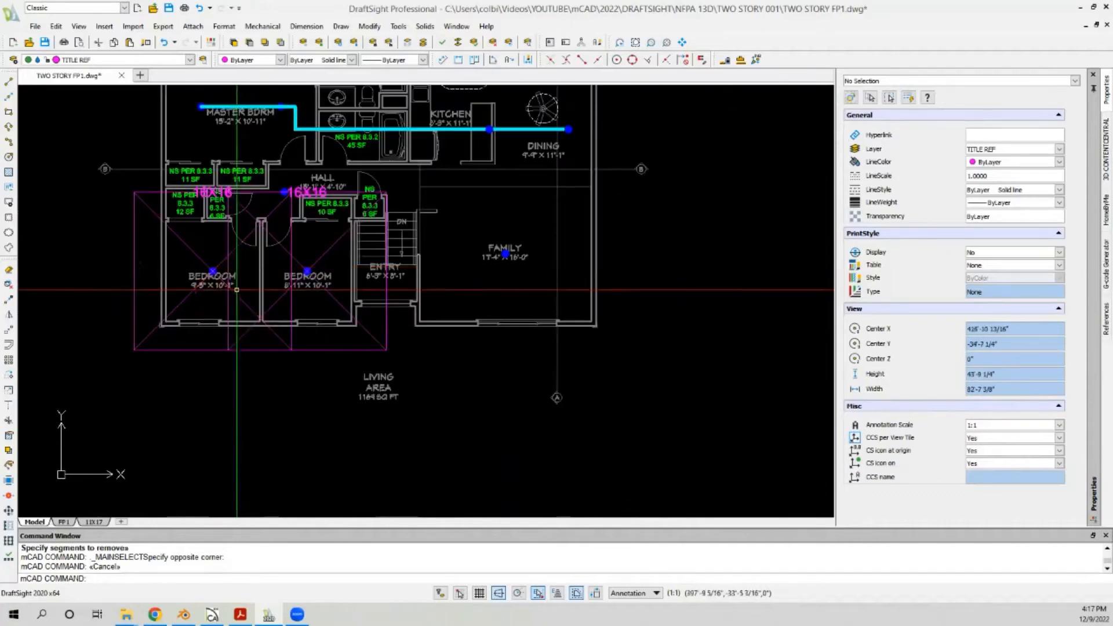
# Step: Delete the two 16X16 coverage blocks overlapping the Bedrooms and Hall
pyautogui.scroll(1, 239, 289)
pyautogui.click(243, 289)
pyautogui.click(222, 311)
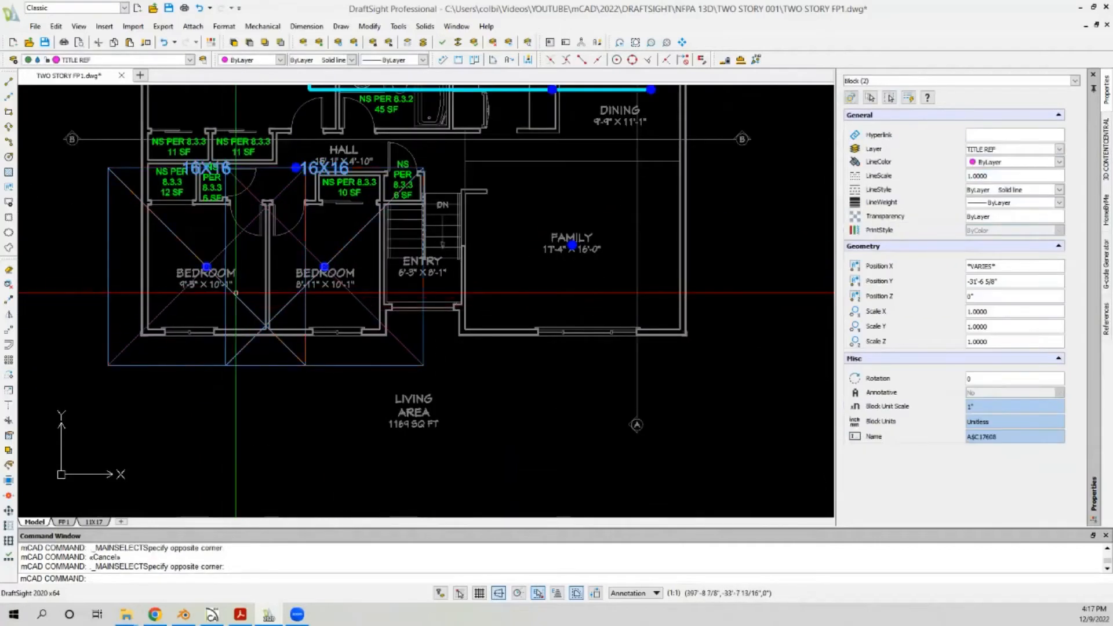
pyautogui.press('Delete')
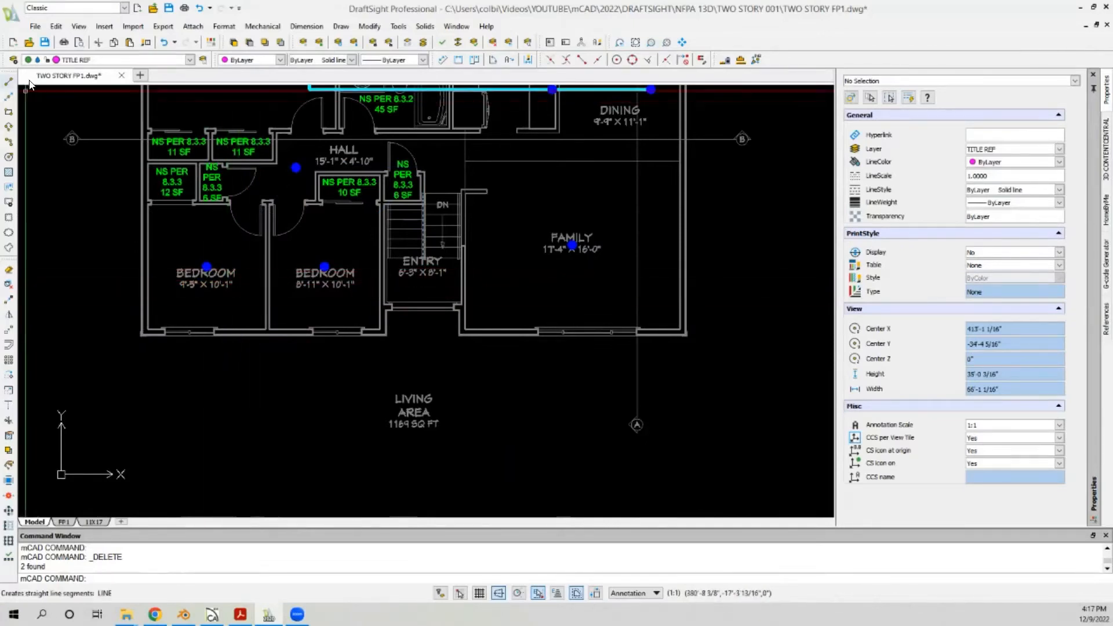
# Step: Draw a horizontal reference line across the Family room and Bedrooms, offset 7'-9" from the Family window wall, and delete its vertical helper segment
pyautogui.click(8, 83)
pyautogui.scroll(6, 641, 325)
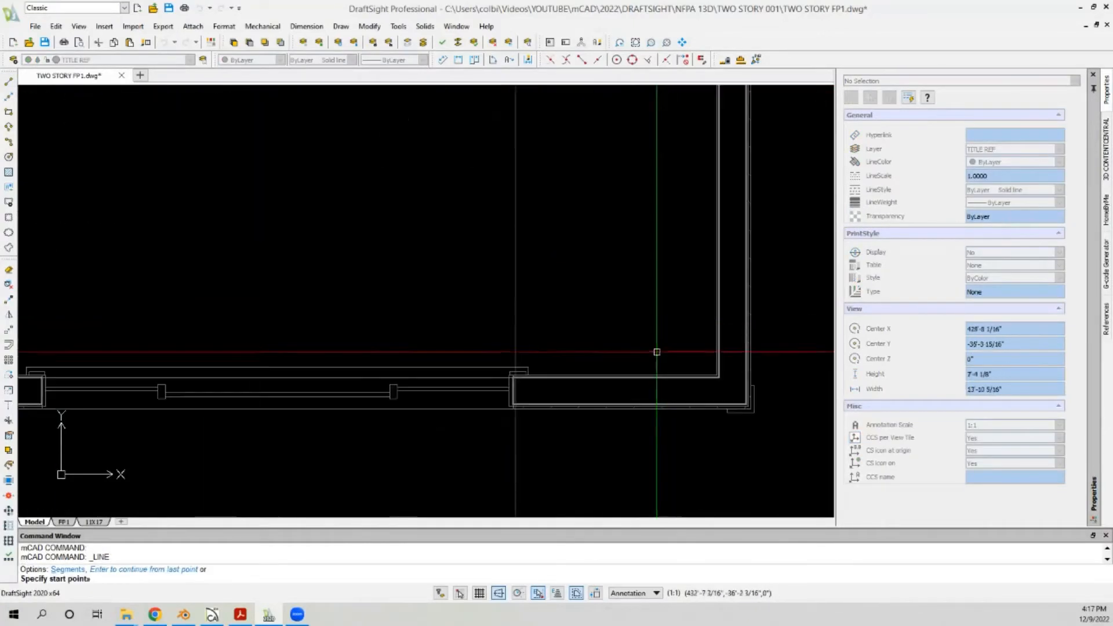
pyautogui.click(655, 374)
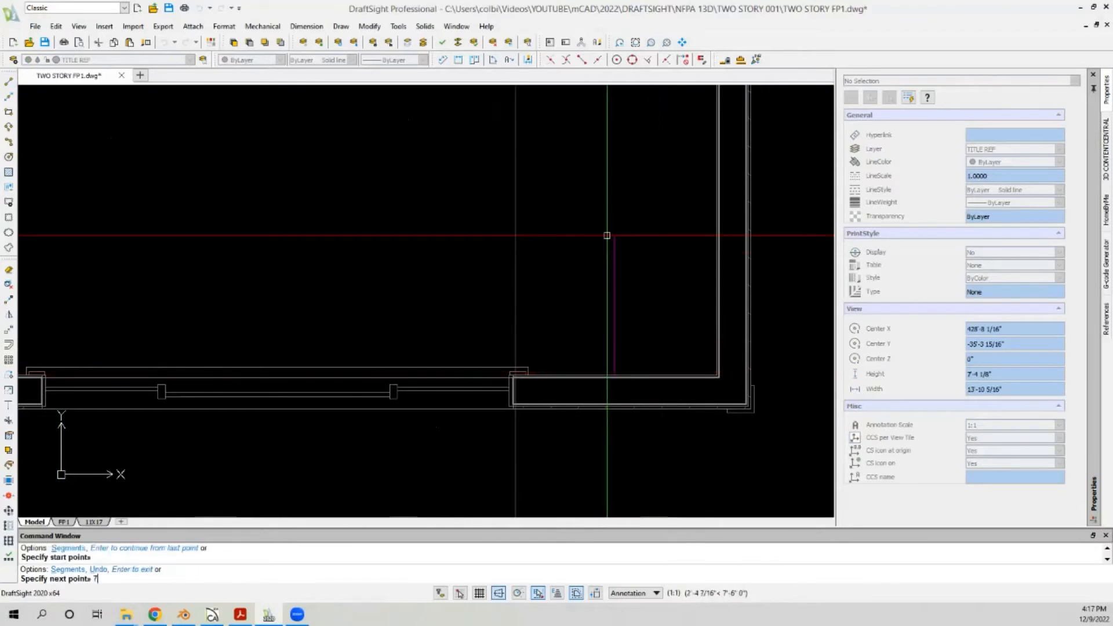
pyautogui.write("7'9")
pyautogui.press('Return')
pyautogui.scroll(-8, 607, 235)
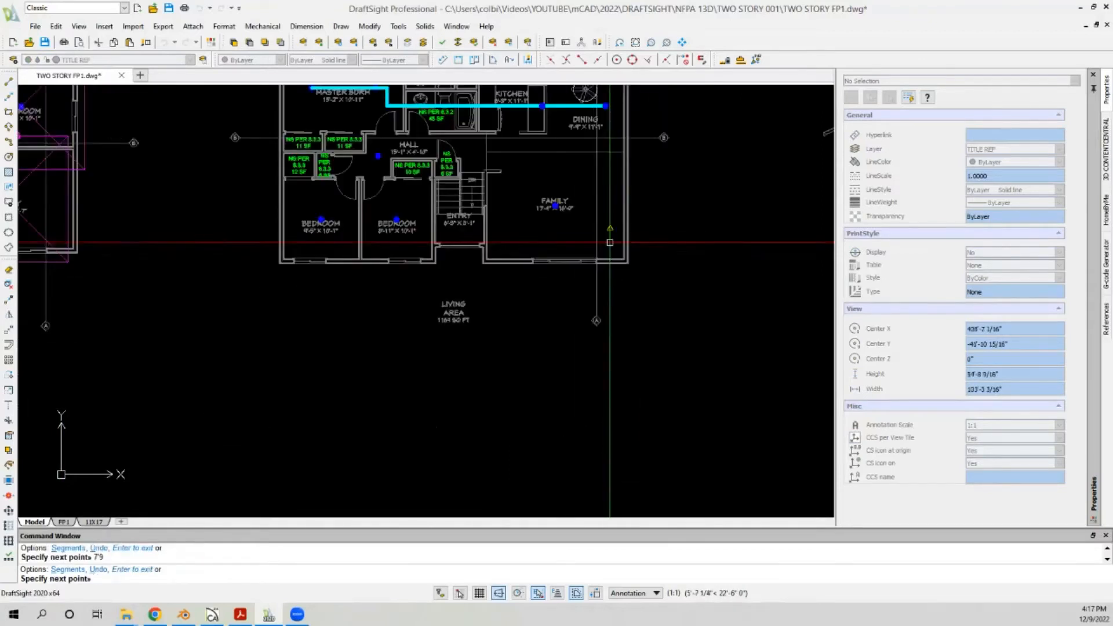
pyautogui.click(214, 198)
pyautogui.press('Escape')
pyautogui.click(617, 240)
pyautogui.click(604, 232)
# Step: Move the Family room sprinkler head perpendicularly onto the new horizontal reference line
pyautogui.scroll(4, 519, 208)
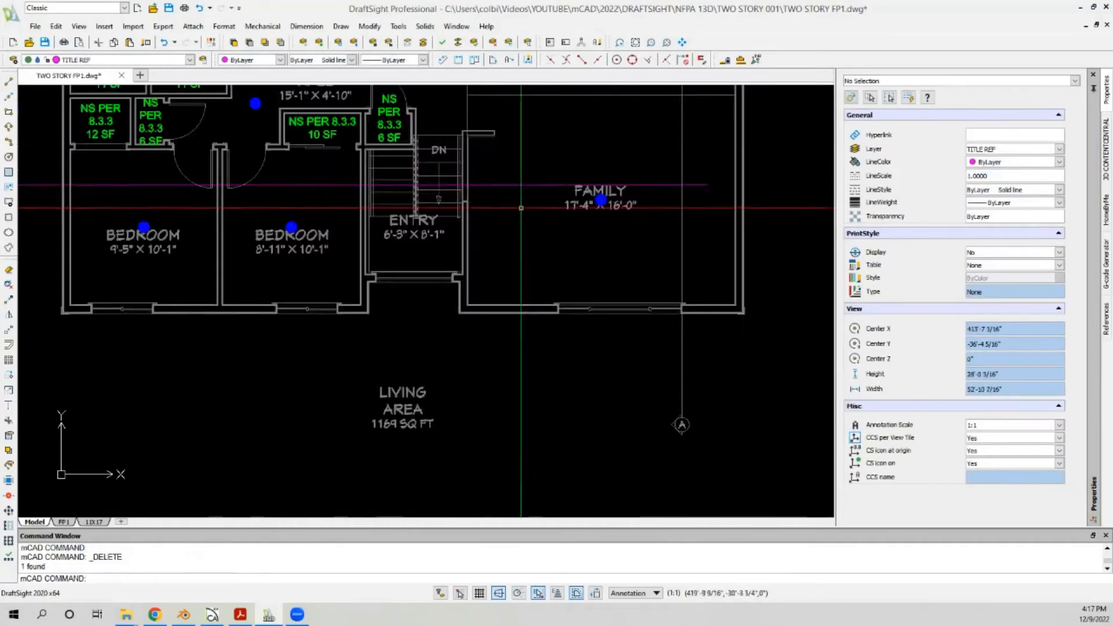
pyautogui.click(595, 200)
pyautogui.click(595, 200)
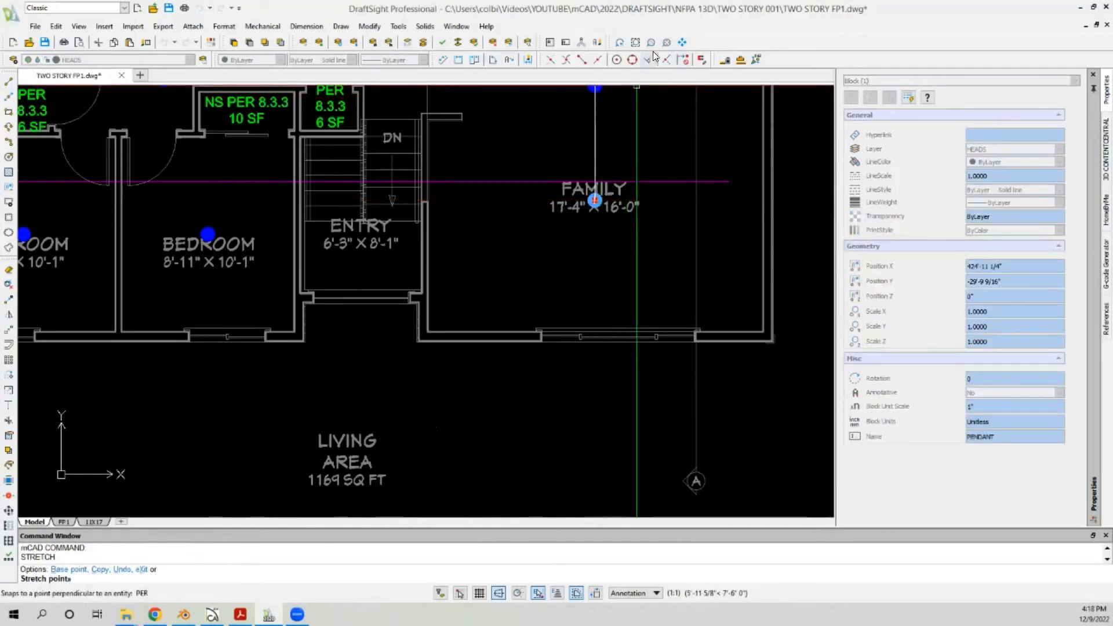
pyautogui.click(638, 182)
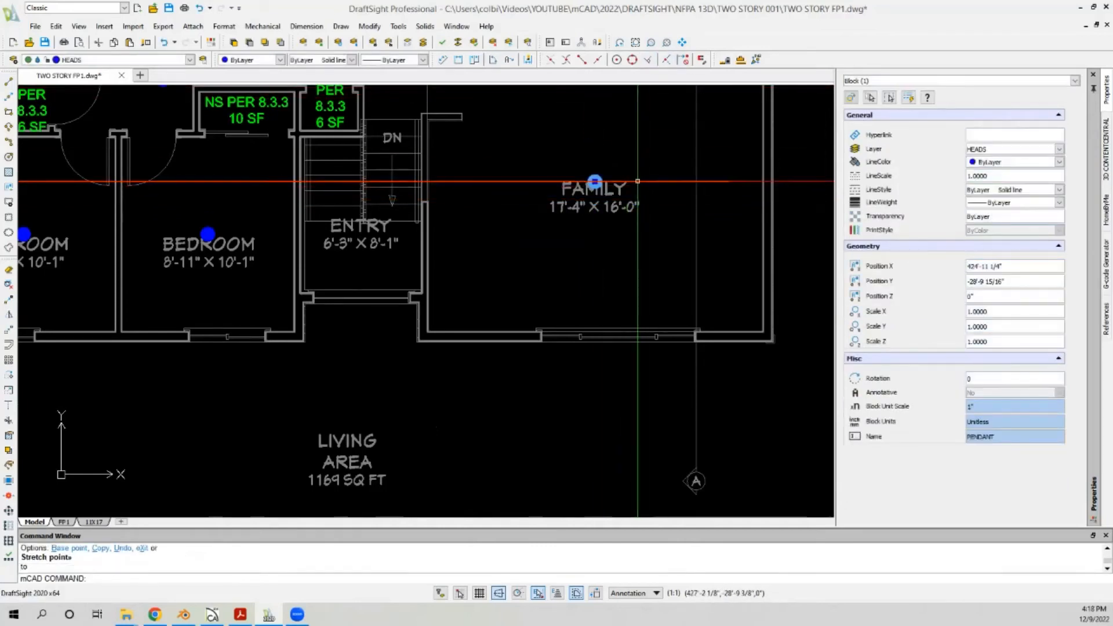
# Step: Delete the existing sprinkler head on the reference line in the Family room
pyautogui.scroll(-5, 638, 181)
pyautogui.scroll(3, 612, 219)
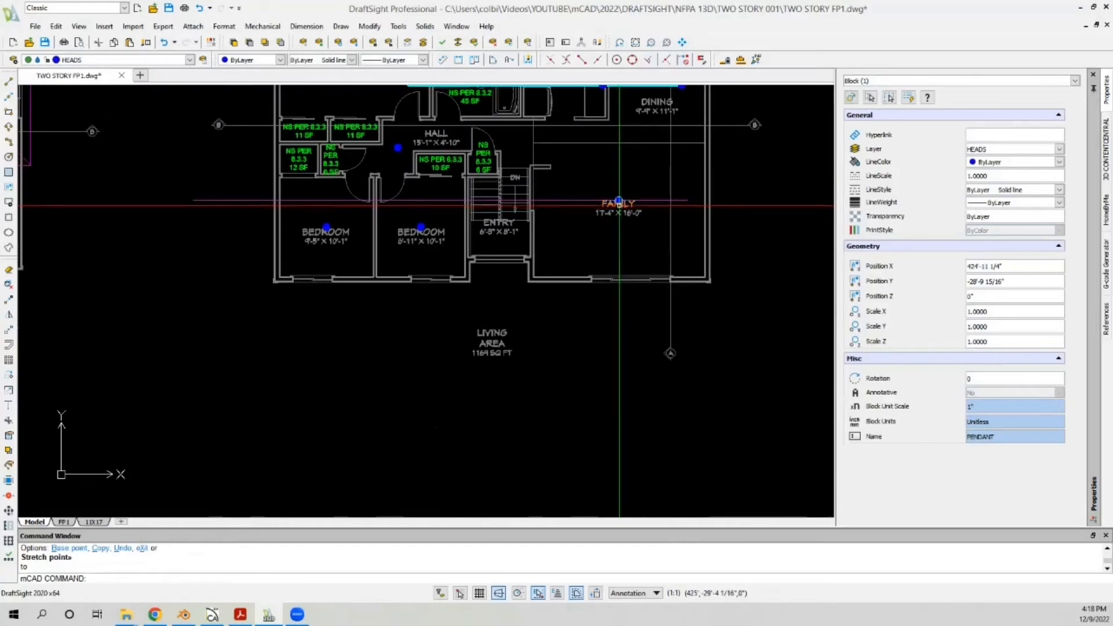
pyautogui.scroll(-2, 615, 218)
pyautogui.scroll(2, 501, 209)
pyautogui.scroll(2, 501, 209)
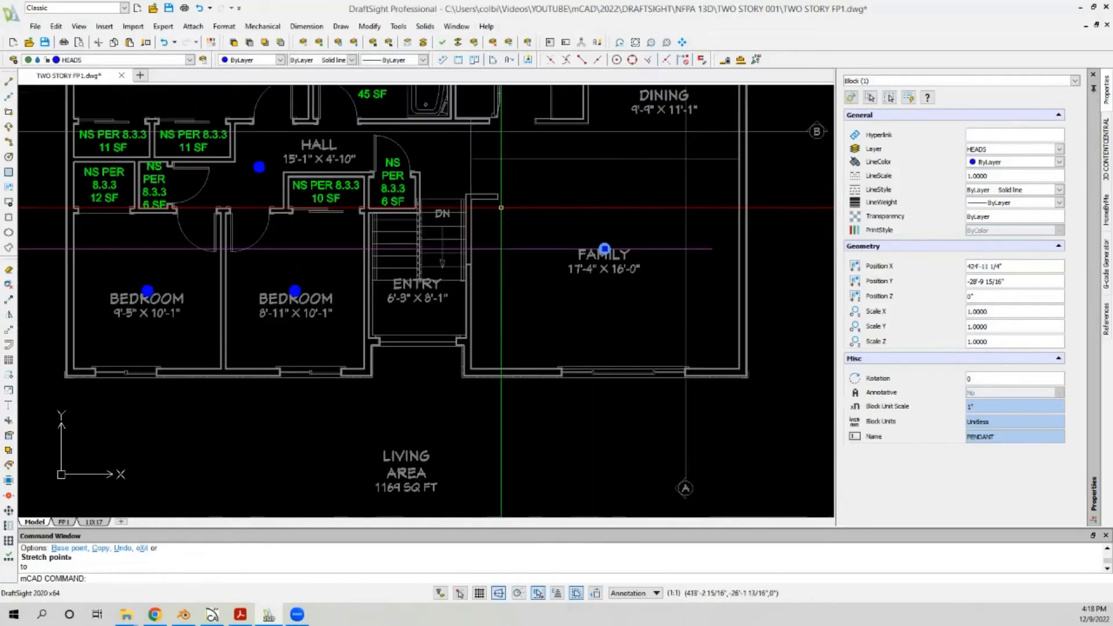
pyautogui.scroll(3, 468, 268)
pyautogui.scroll(-2, 468, 268)
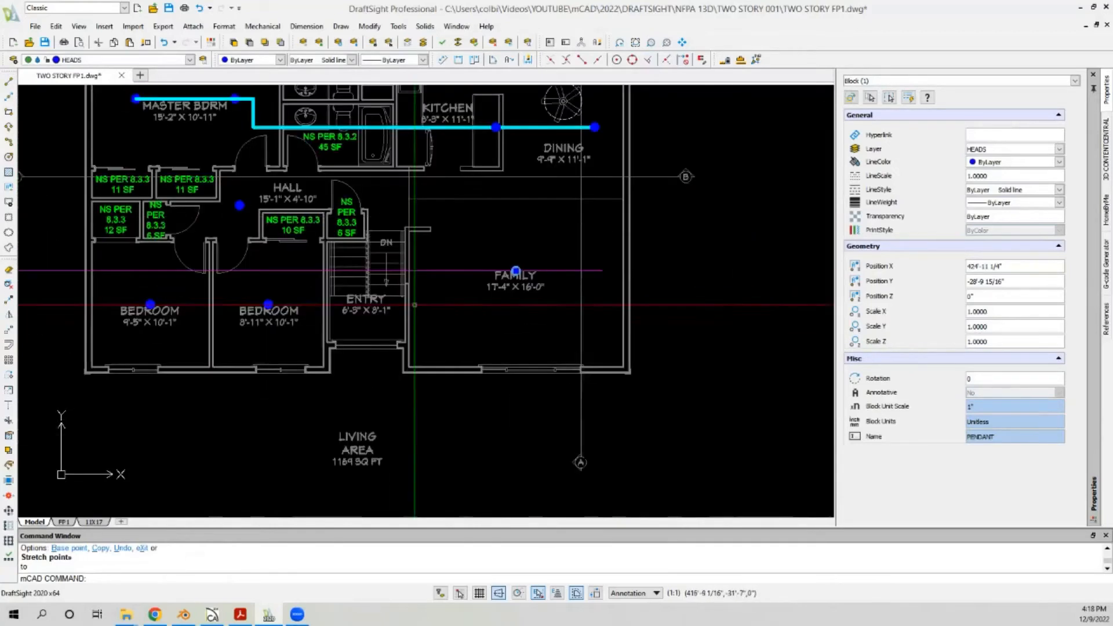
pyautogui.press('Escape')
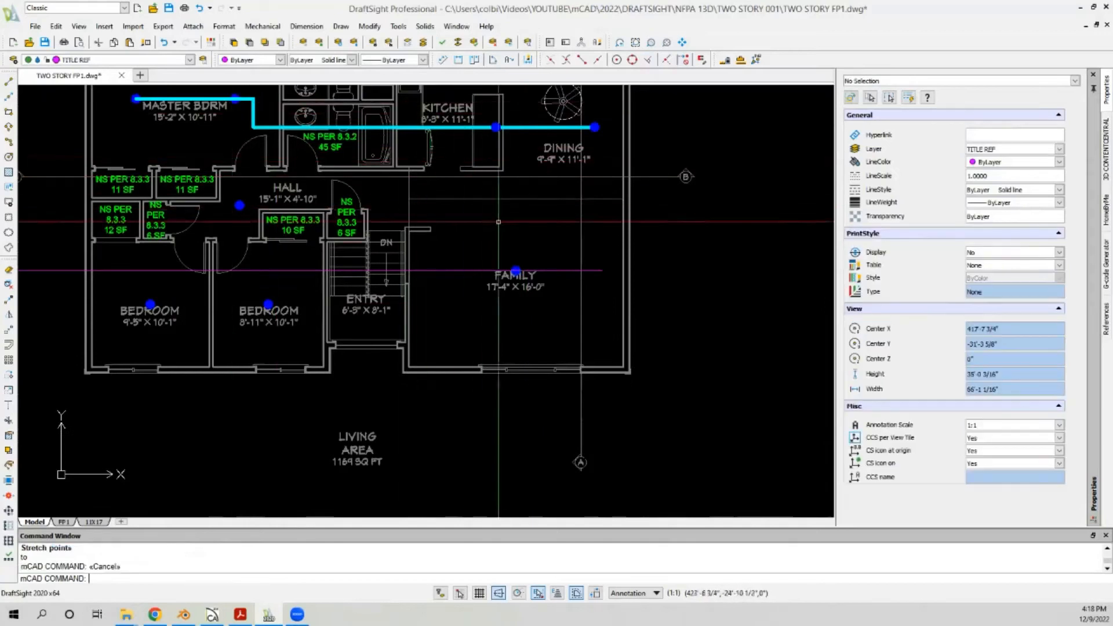
pyautogui.click(516, 269)
pyautogui.press('Delete')
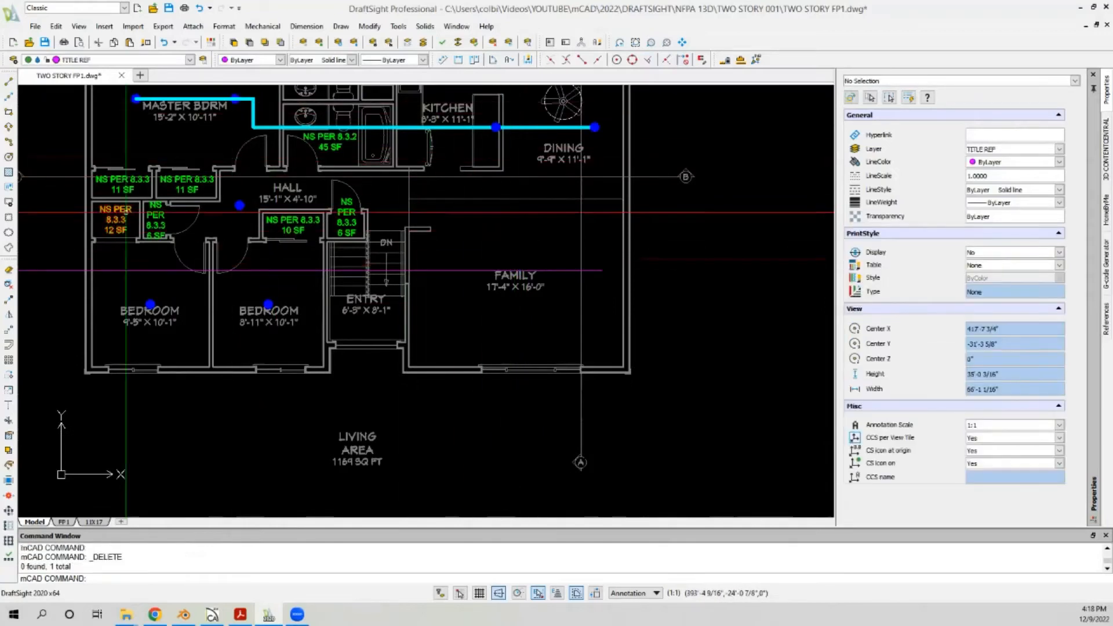
# Step: Copy the Kitchen and Dining sprinkler heads straight down onto the horizontal reference line in the Family room
pyautogui.click(10, 304)
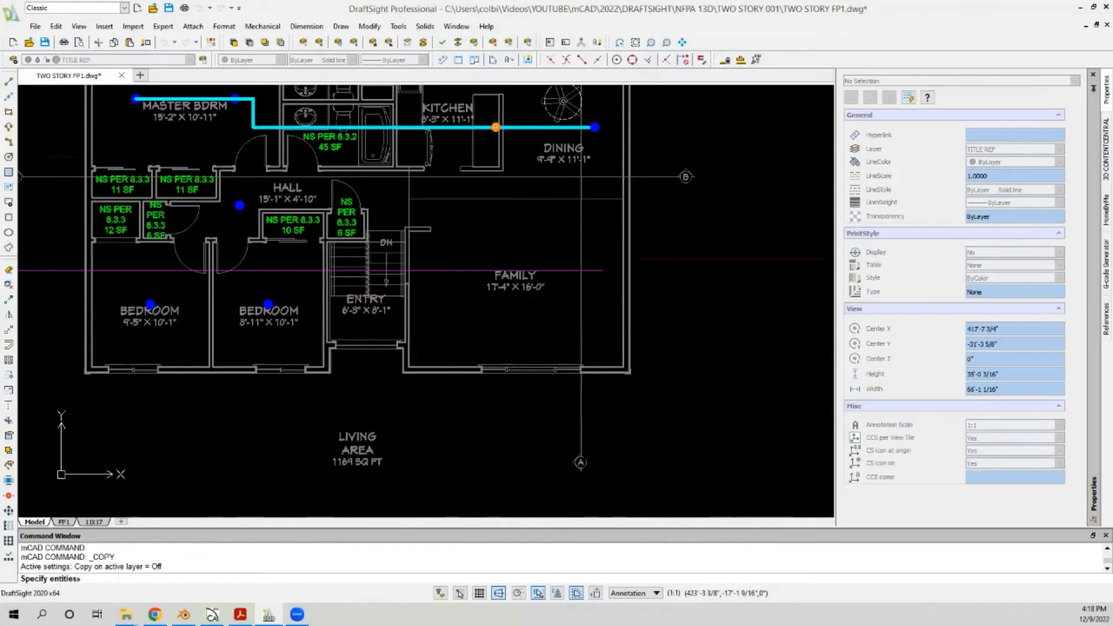
pyautogui.press('Return')
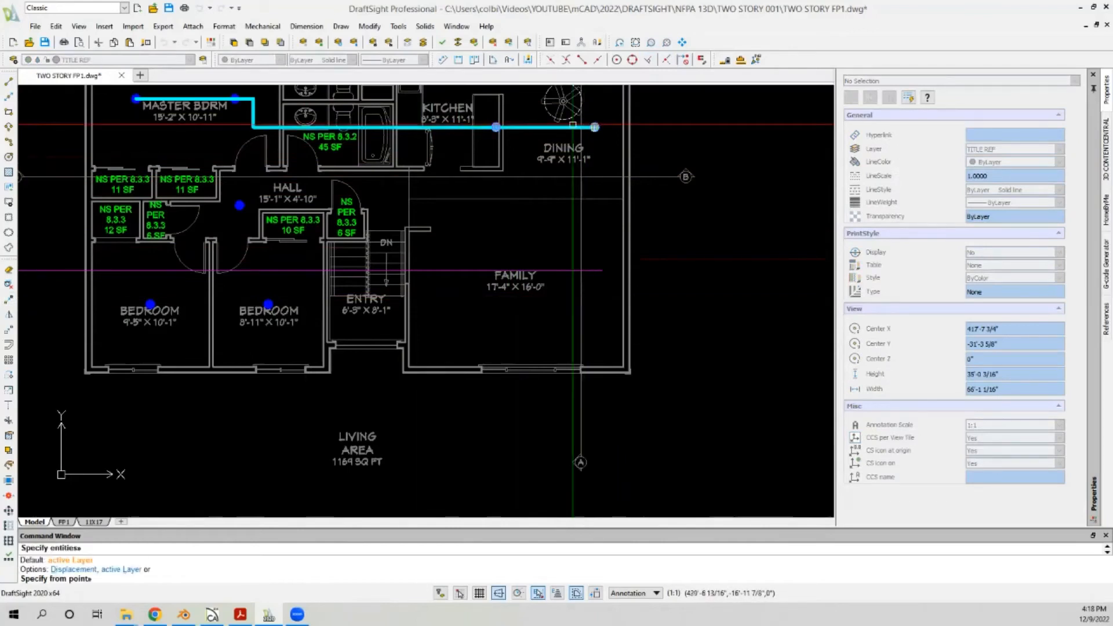
pyautogui.click(594, 127)
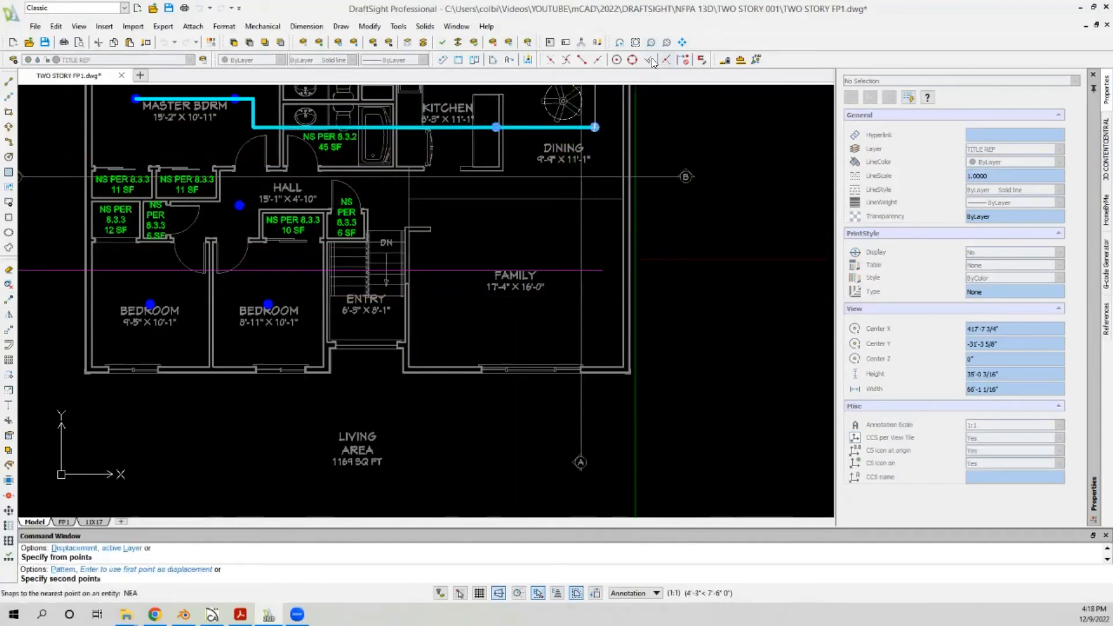
pyautogui.click(595, 270)
pyautogui.press('Escape')
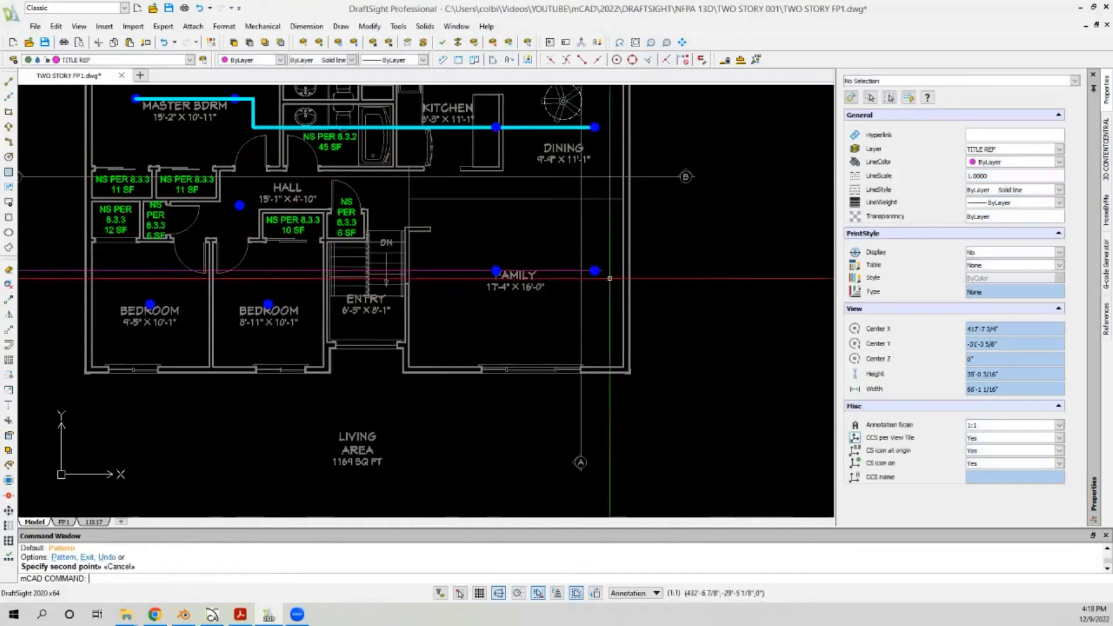
# Step: Stretch the Family-room end of the reference line to the centre of the outer Family head
pyautogui.scroll(4, 609, 278)
pyautogui.click(579, 250)
pyautogui.press('Escape')
pyautogui.scroll(-4, 618, 218)
pyautogui.scroll(-3, 618, 218)
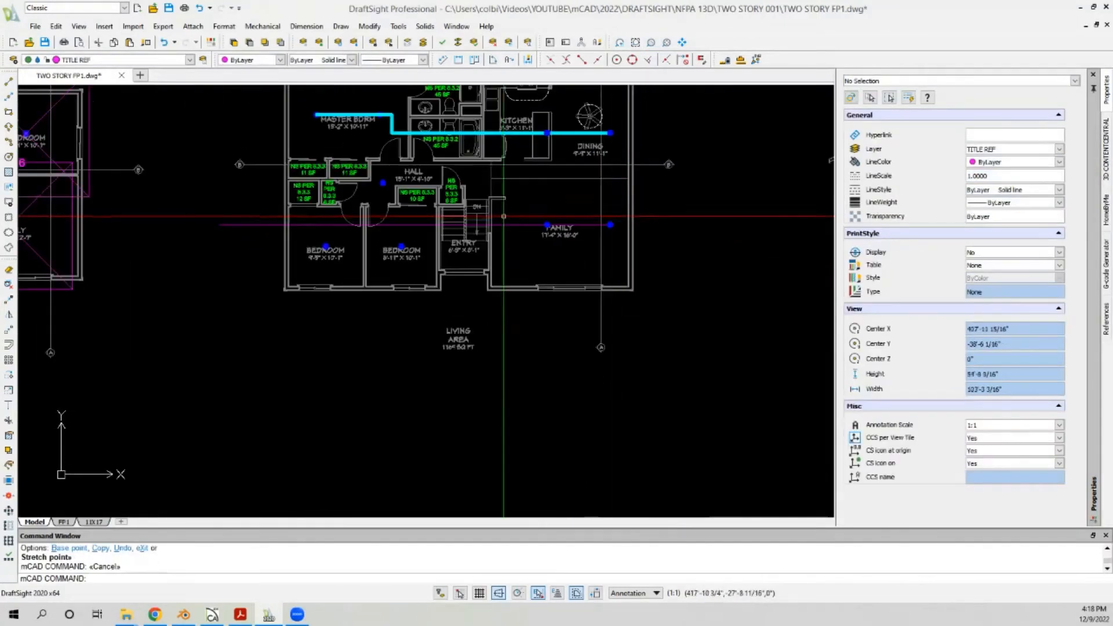
# Step: Move the sprinkler heads of both Bedrooms perpendicularly onto the horizontal reference line
pyautogui.scroll(2, 401, 232)
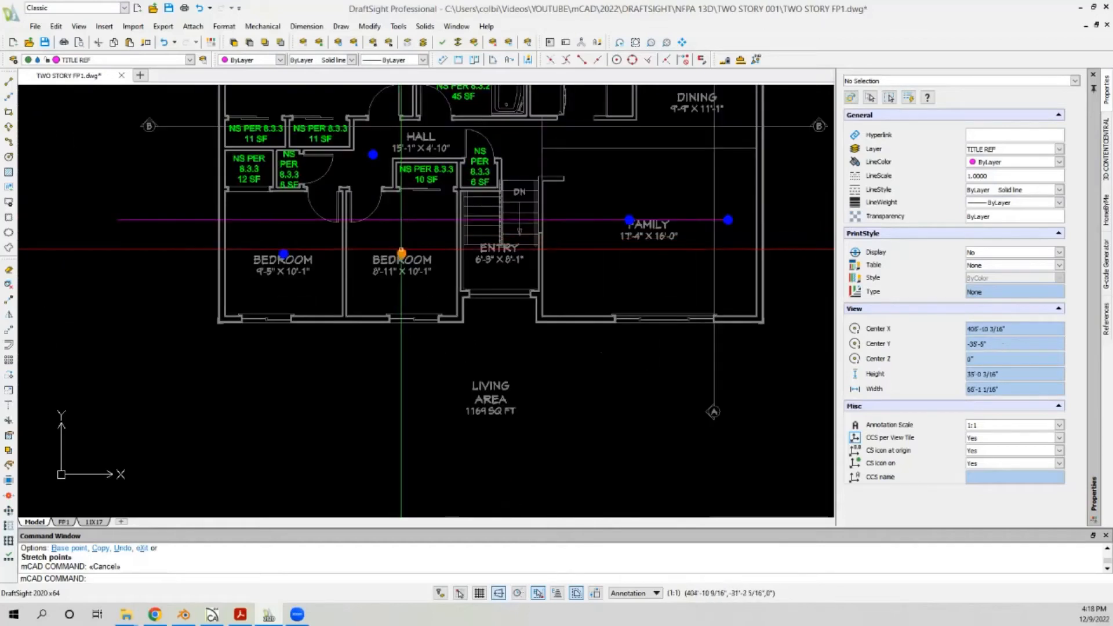
pyautogui.click(401, 246)
pyautogui.click(401, 246)
pyautogui.click(402, 221)
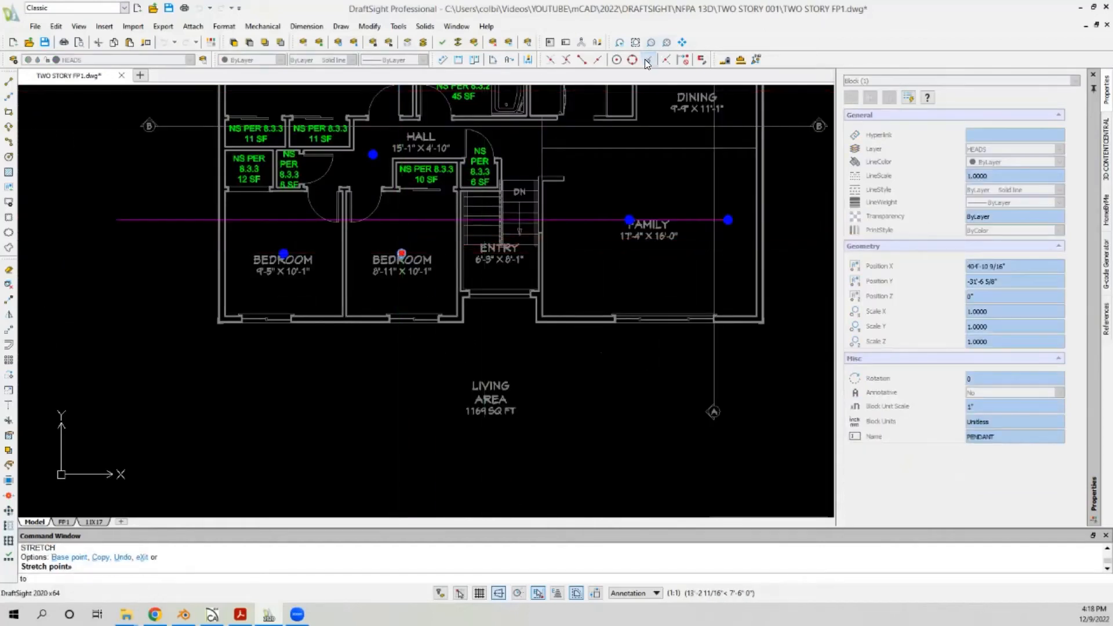
pyautogui.click(283, 253)
pyautogui.click(283, 253)
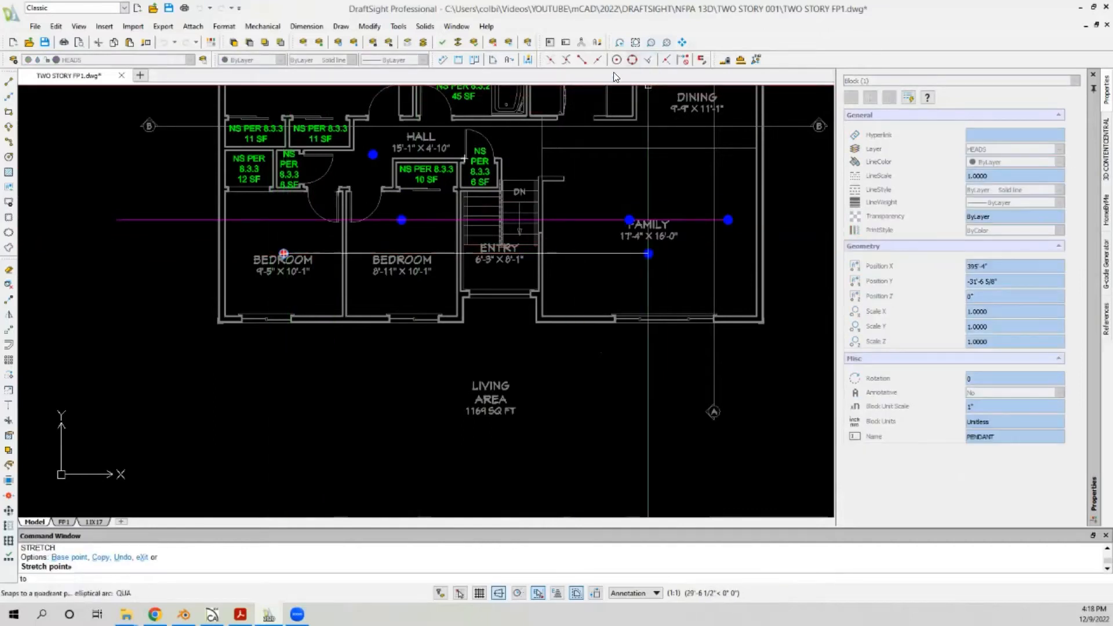
pyautogui.click(285, 219)
pyautogui.press('Escape')
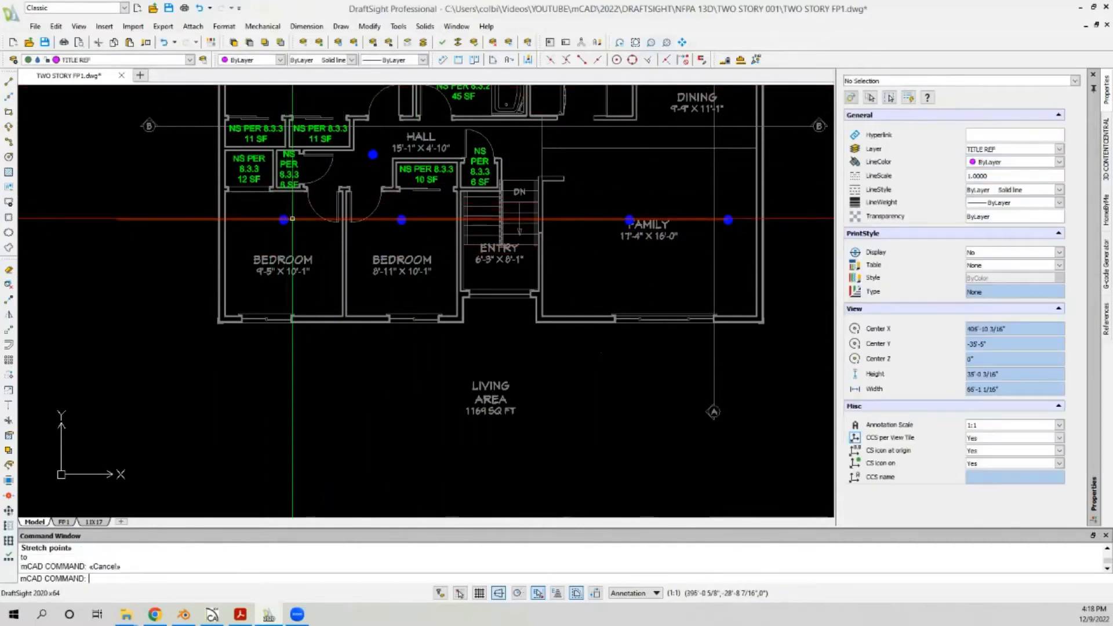
# Step: Draw an 8' horizontal helper line from the 9'-5" Bedroom's outer wall, with a vertical segment crossing the reference line
pyautogui.scroll(1, 292, 235)
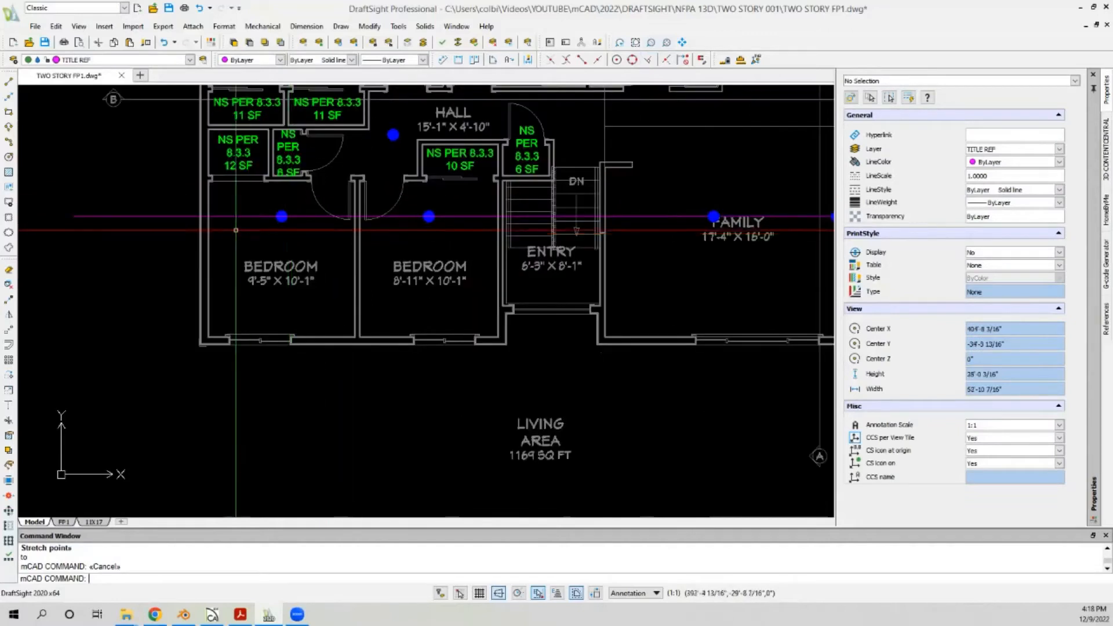
pyautogui.click(7, 90)
pyautogui.scroll(3, 200, 233)
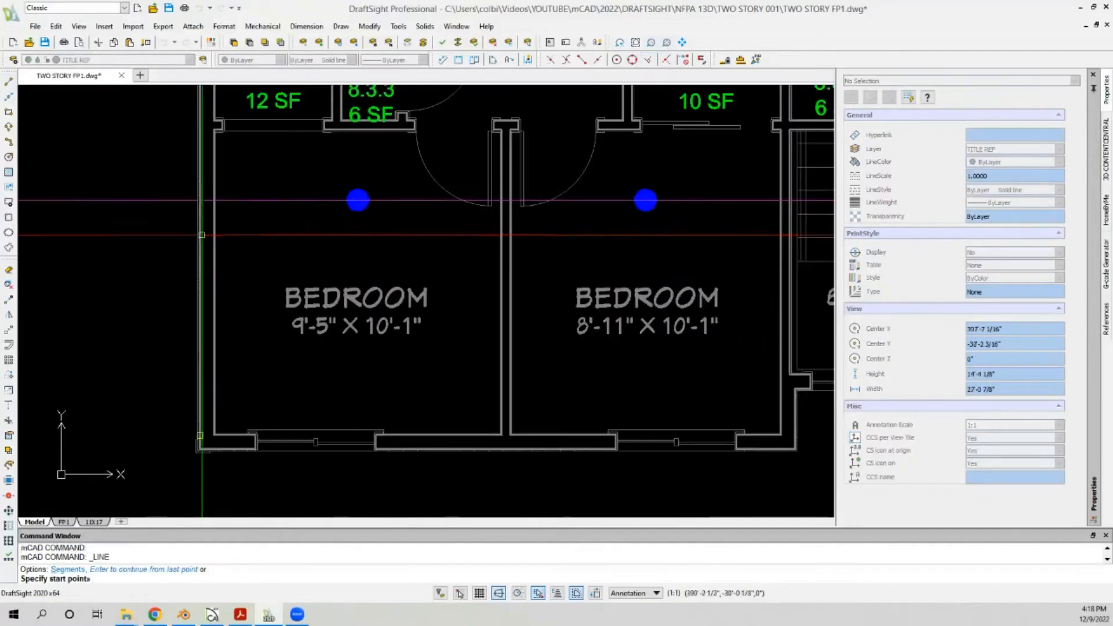
pyautogui.scroll(3, 218, 274)
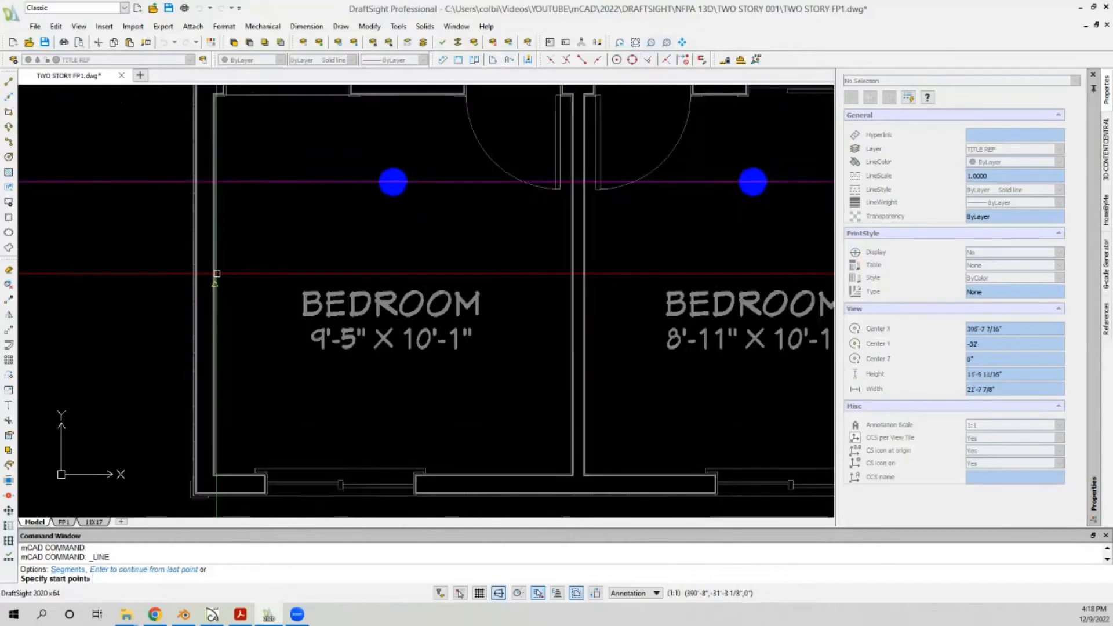
pyautogui.click(218, 273)
pyautogui.scroll(-4, 218, 274)
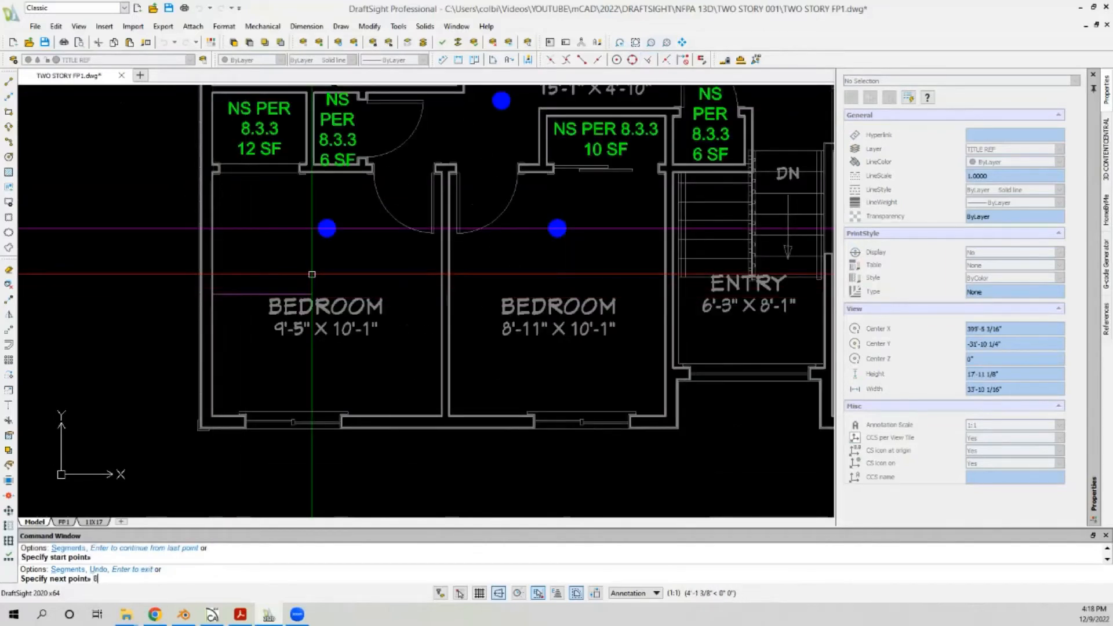
pyautogui.scroll(2, 423, 212)
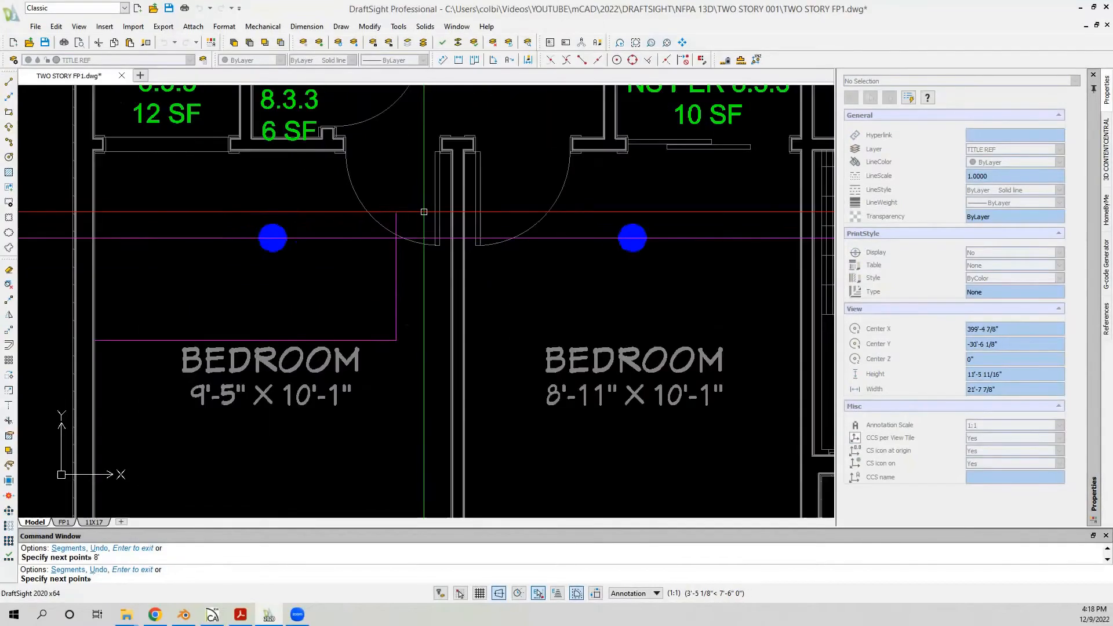
pyautogui.press('Escape')
# Step: Move the 9'-5" Bedroom's head along the reference line to its intersection with the vertical helper segment
pyautogui.click(272, 238)
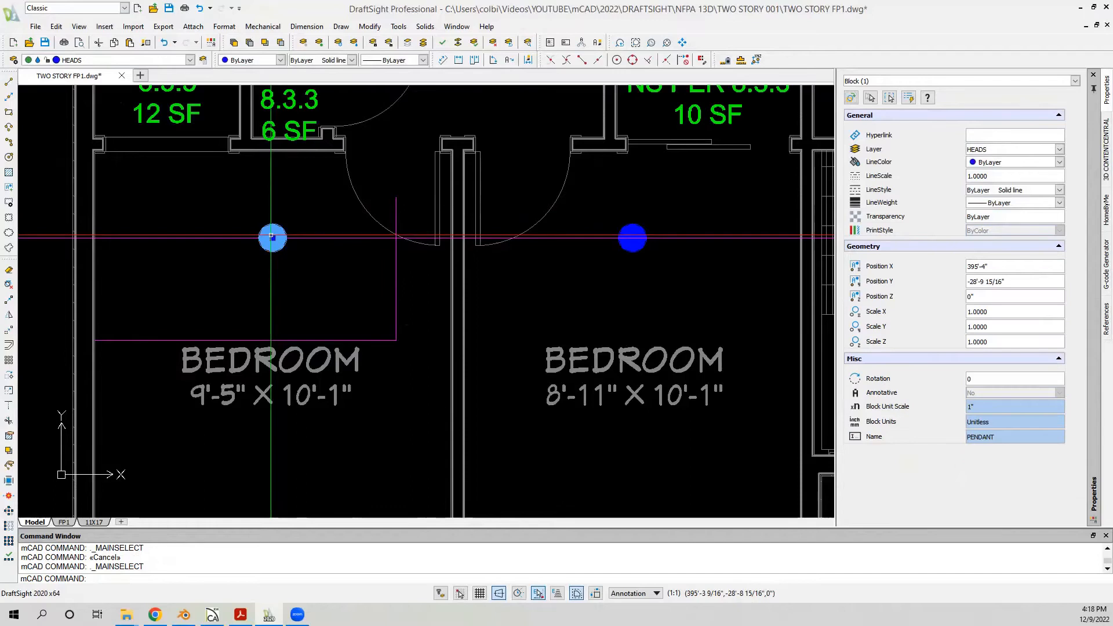
pyautogui.click(273, 238)
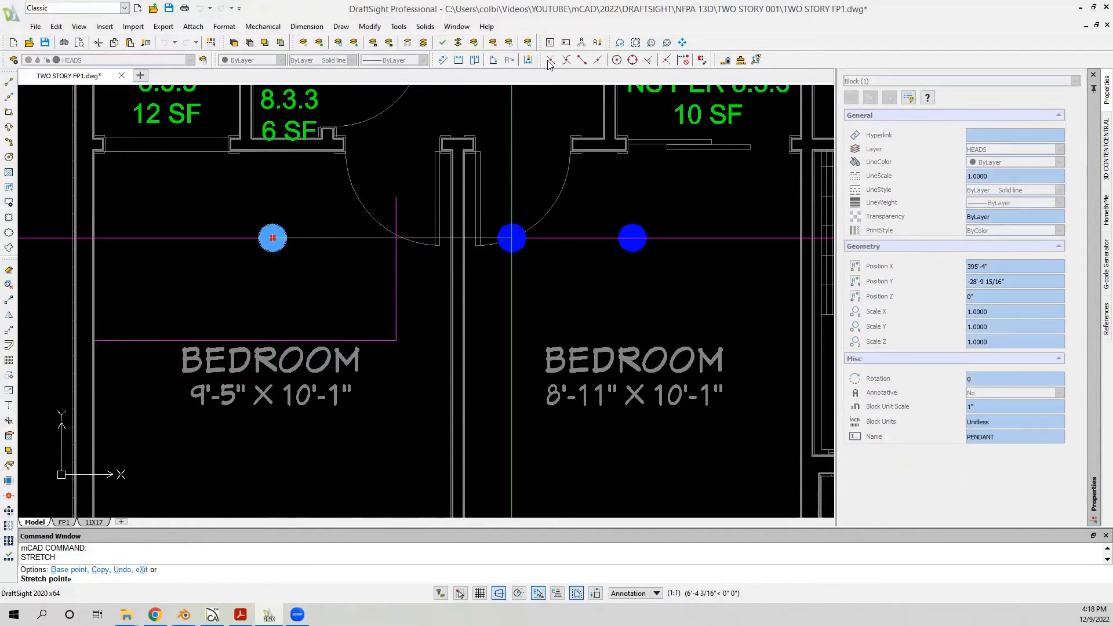
pyautogui.click(396, 238)
pyautogui.press('Escape')
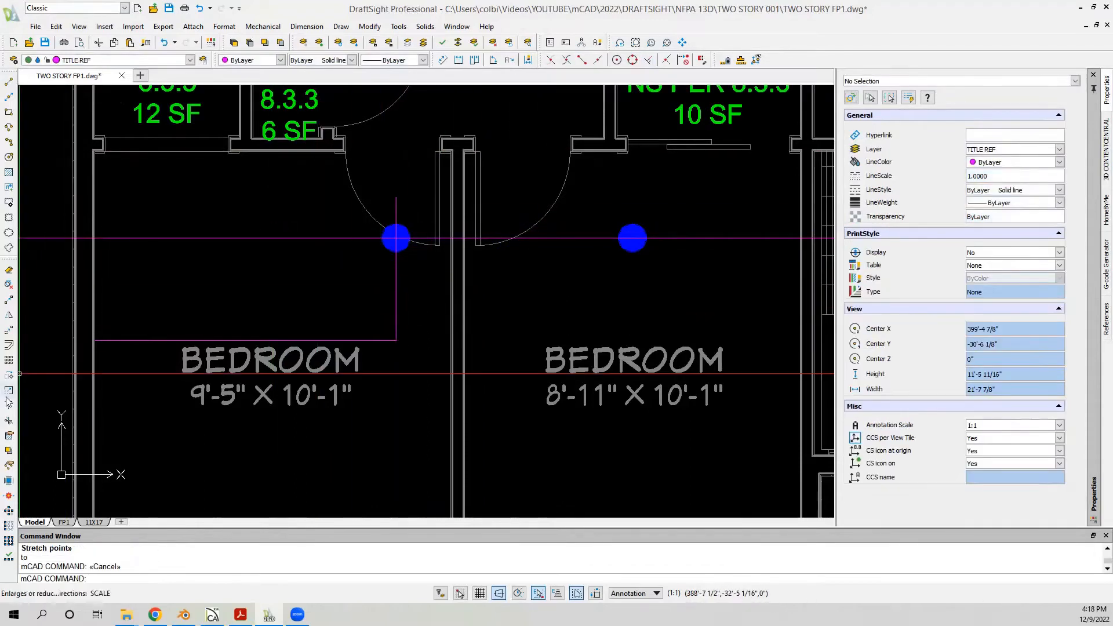
# Step: Trim the reference line beyond the 9'-5" Bedroom's head and delete the two helper lines
pyautogui.click(8, 422)
pyautogui.press('Return')
pyautogui.press('Return')
pyautogui.click(416, 294)
pyautogui.click(389, 355)
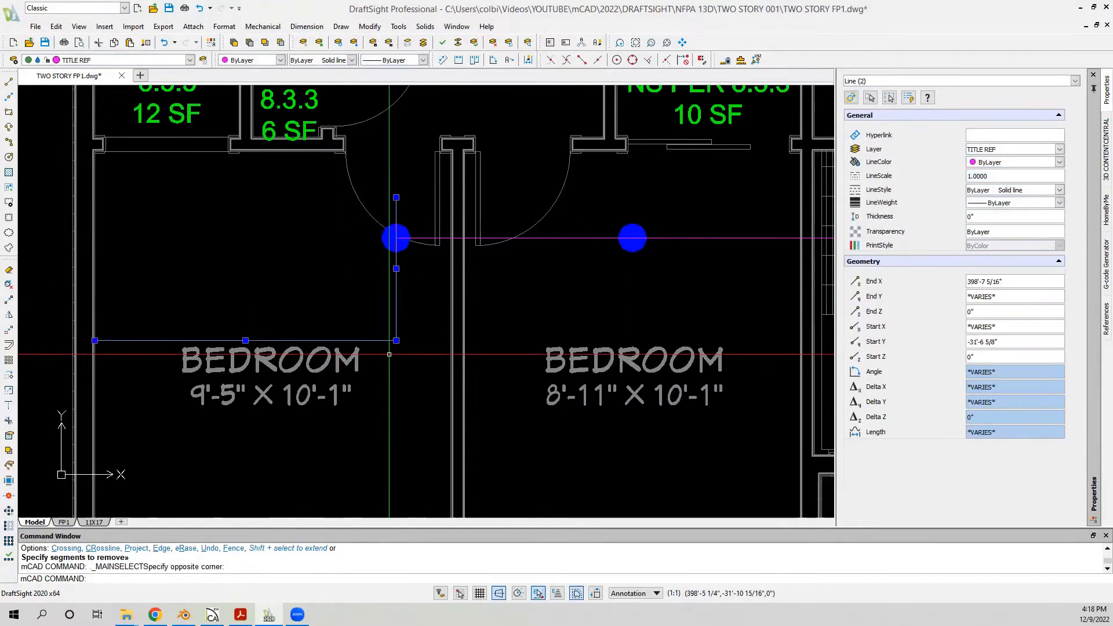
pyautogui.press('Delete')
pyautogui.scroll(-5, 390, 355)
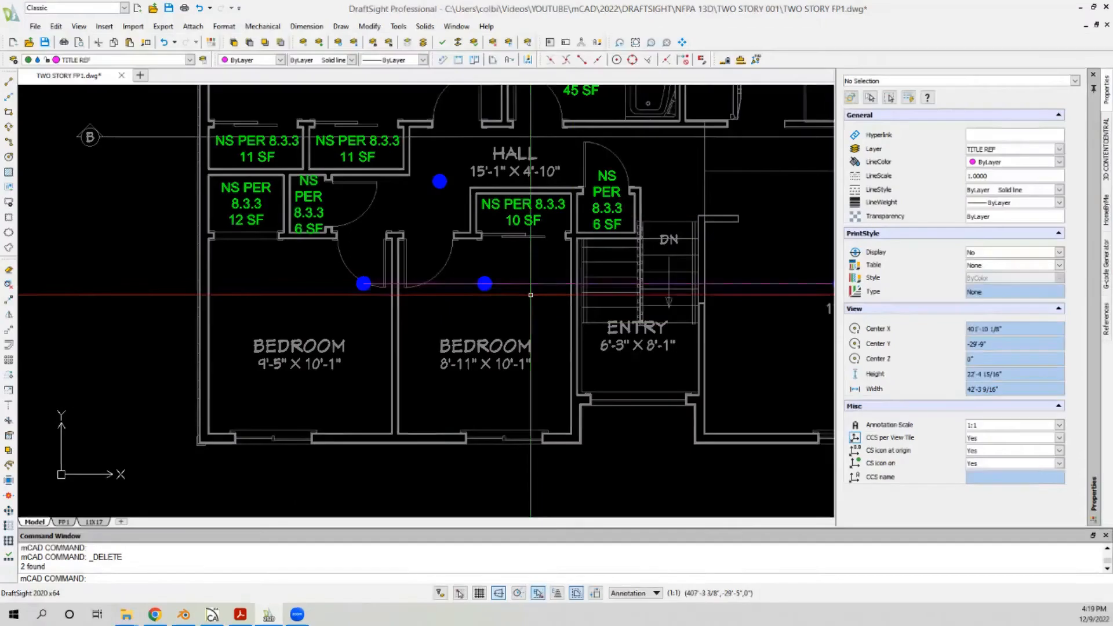
# Step: Draw an 8' horizontal helper line from the 8'-11" Bedroom's stair-side wall, with a vertical segment across the reference line
pyautogui.scroll(5, 365, 255)
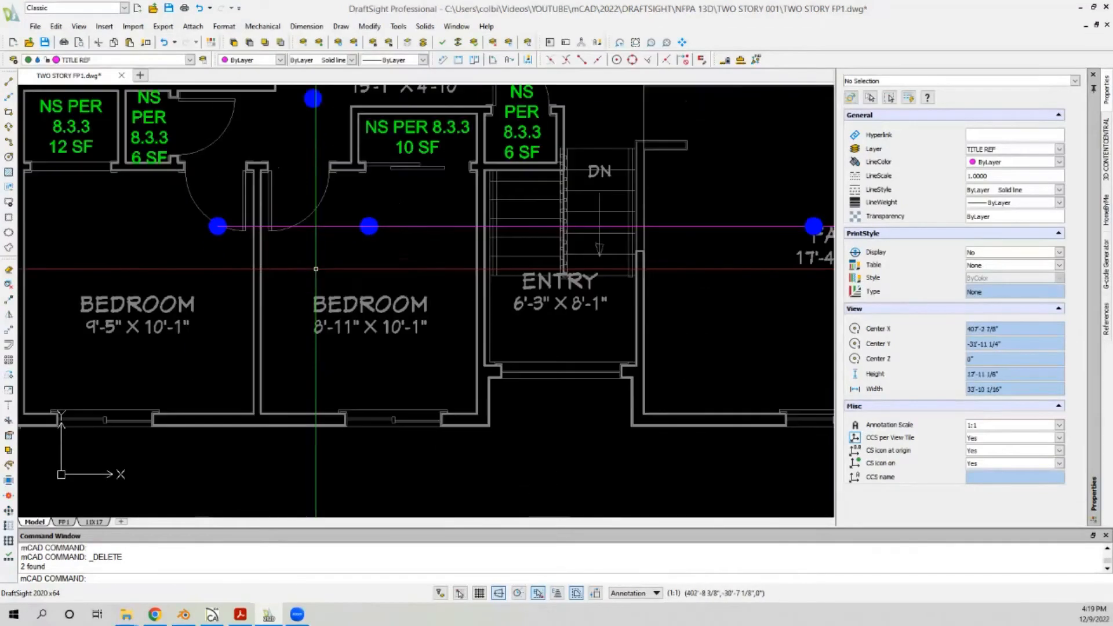
pyautogui.click(8, 81)
pyautogui.scroll(6, 487, 230)
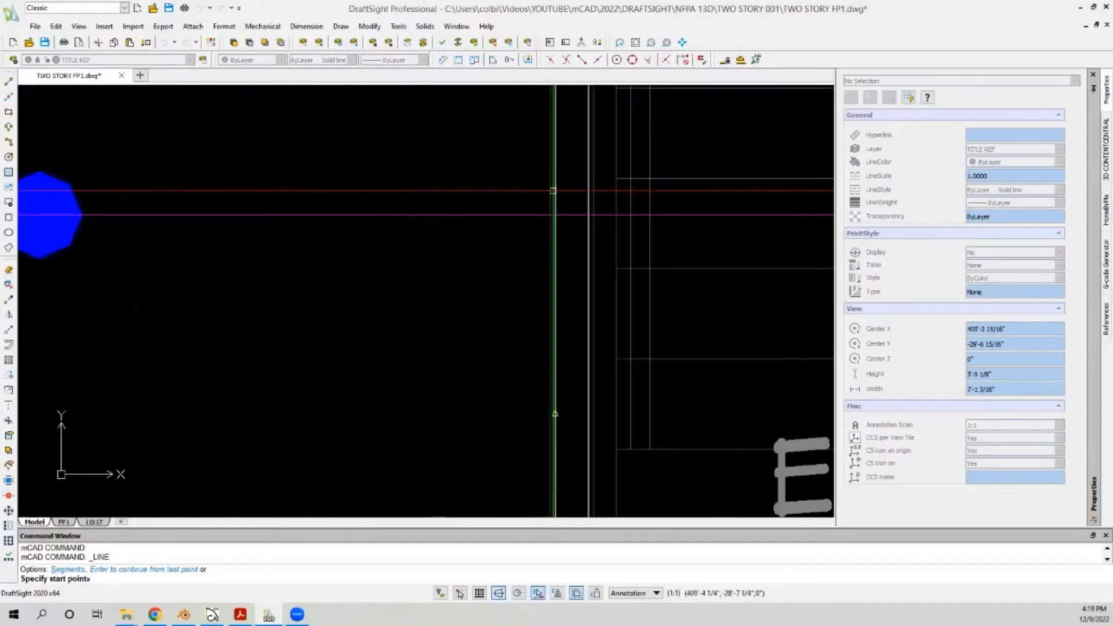
pyautogui.click(666, 61)
pyautogui.click(550, 203)
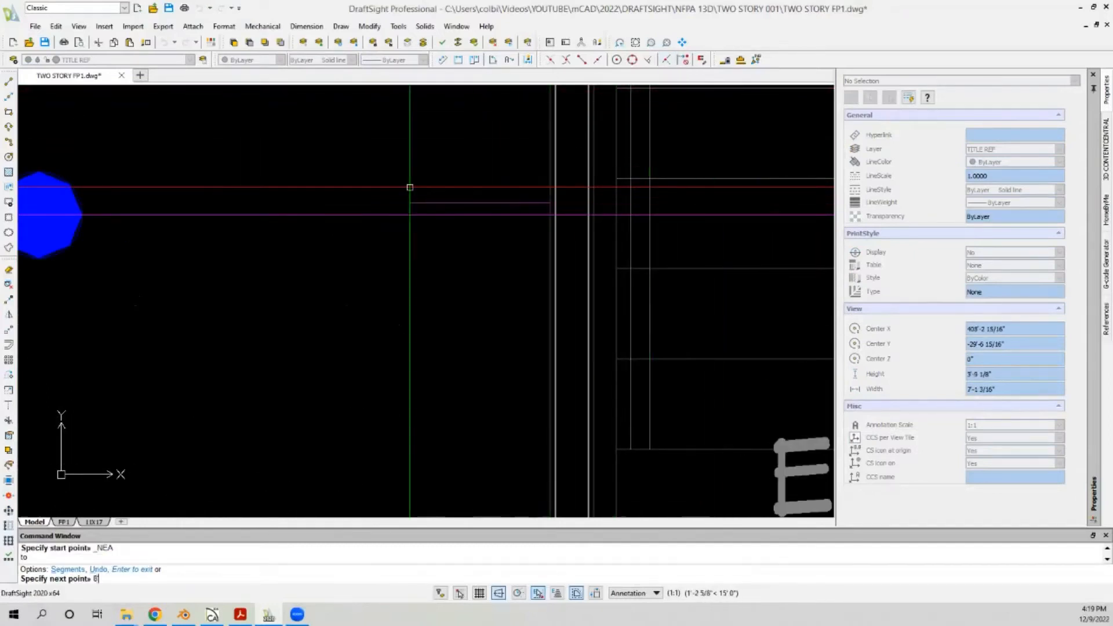
pyautogui.scroll(-4, 410, 187)
pyautogui.press('Escape')
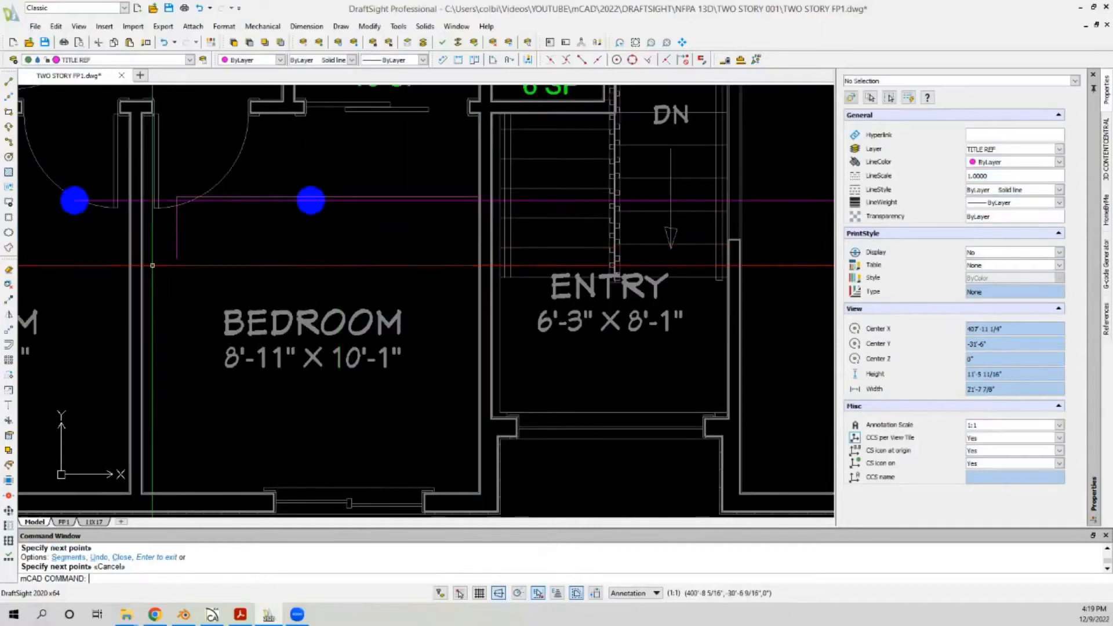
# Step: Move the 8'-11" Bedroom's head along the reference line to the vertical helper segment
pyautogui.scroll(2, 337, 224)
pyautogui.click(338, 186)
pyautogui.click(338, 184)
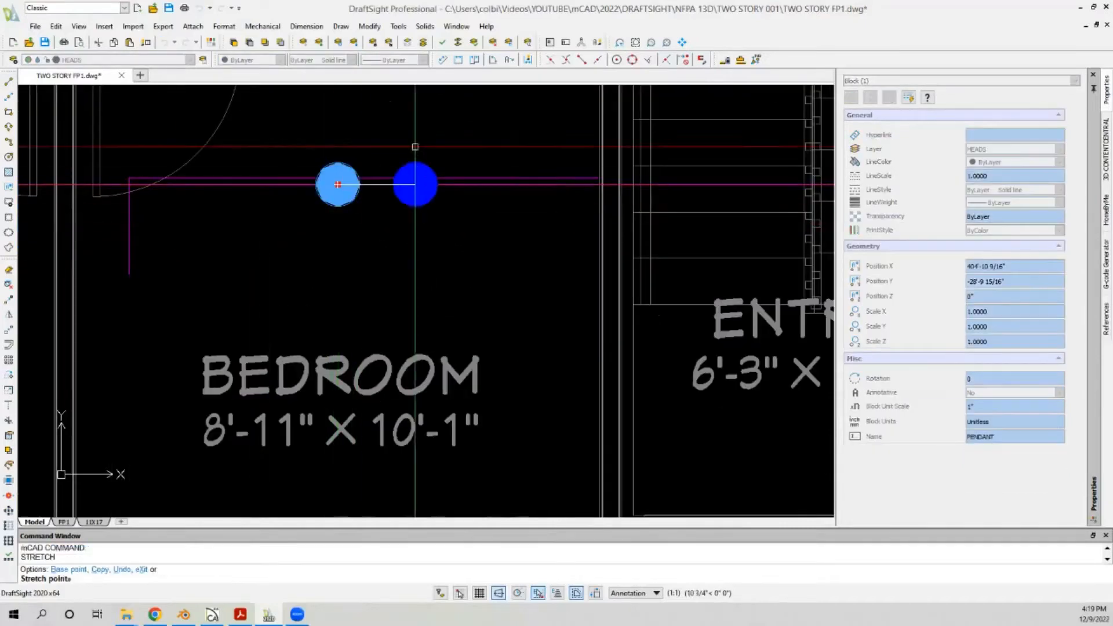
pyautogui.click(127, 223)
pyautogui.press('Escape')
# Step: Delete the horizontal and vertical helper lines in the 8'-11" Bedroom
pyautogui.click(151, 224)
pyautogui.click(125, 246)
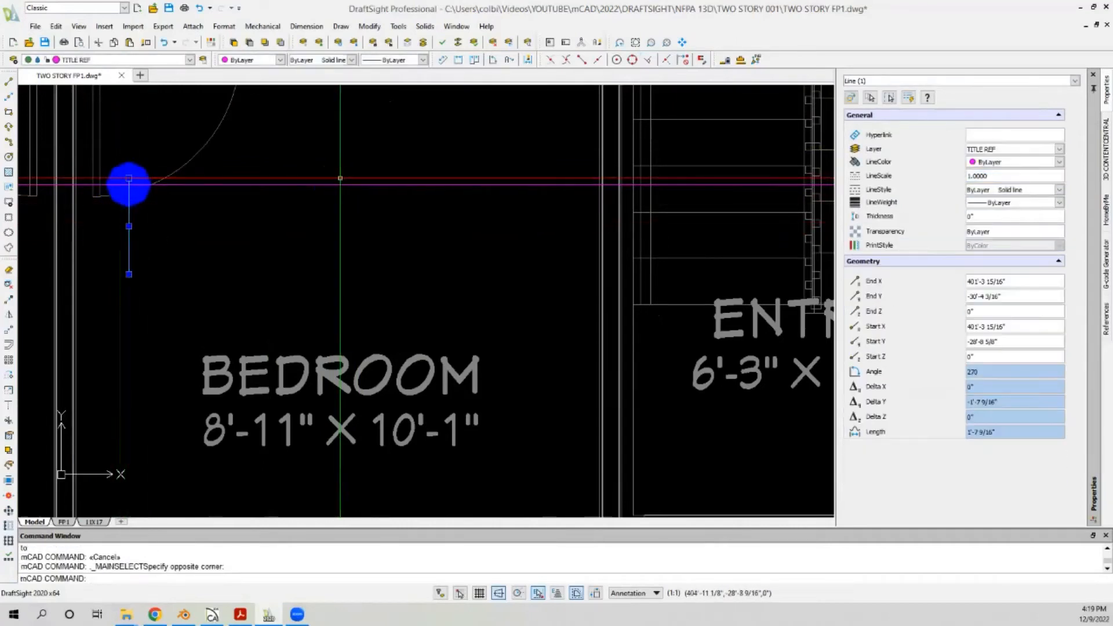
pyautogui.press('Delete')
pyautogui.scroll(-6, 220, 235)
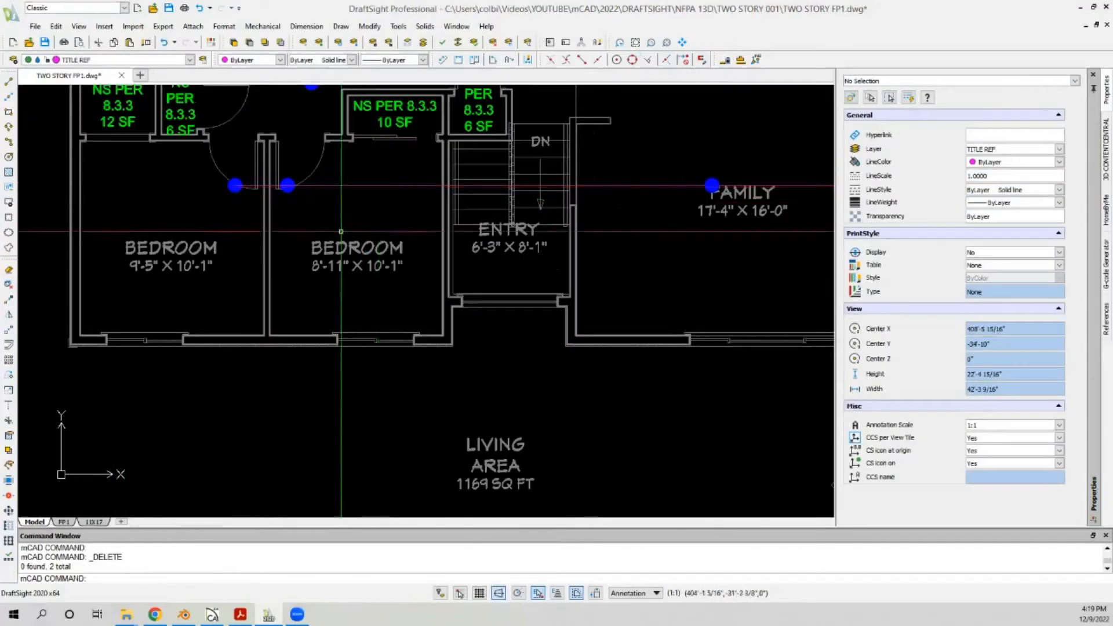
pyautogui.scroll(3, 261, 213)
pyautogui.click(271, 233)
pyautogui.click(256, 220)
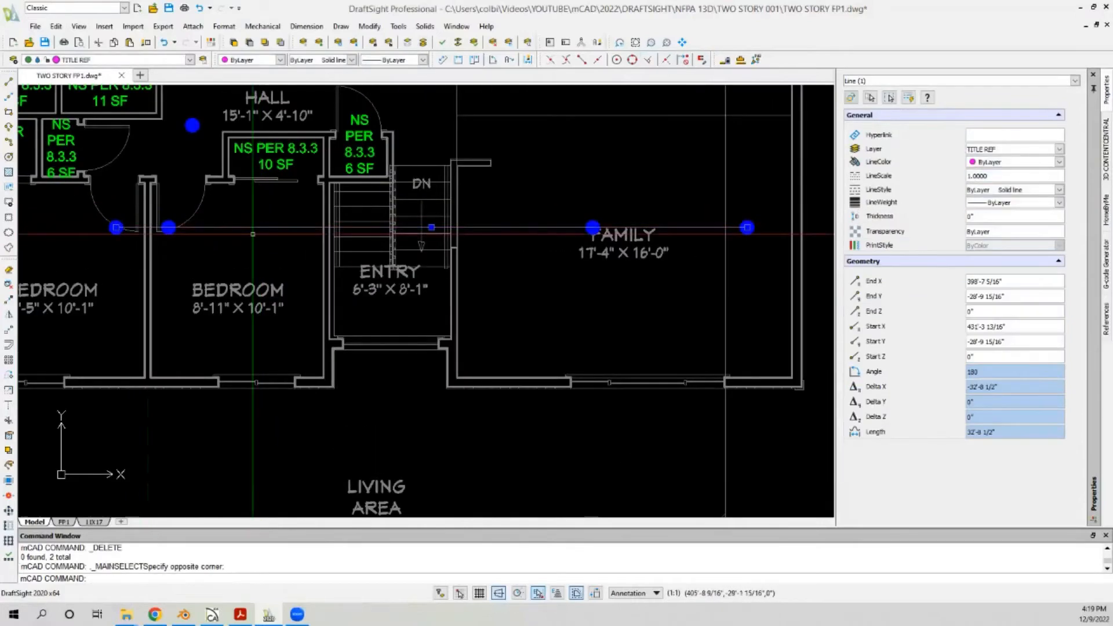
pyautogui.press('Escape')
# Step: Match the properties of the line through the Family and Bedroom heads to the existing cyan pipe line
pyautogui.scroll(-4, 133, 278)
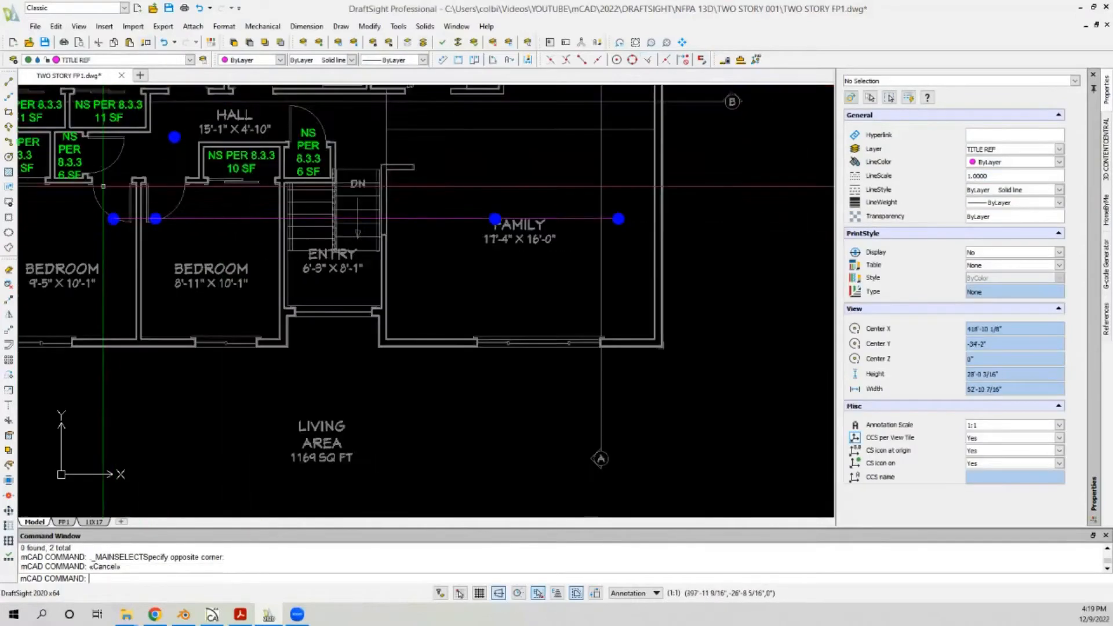
pyautogui.scroll(-2, 155, 122)
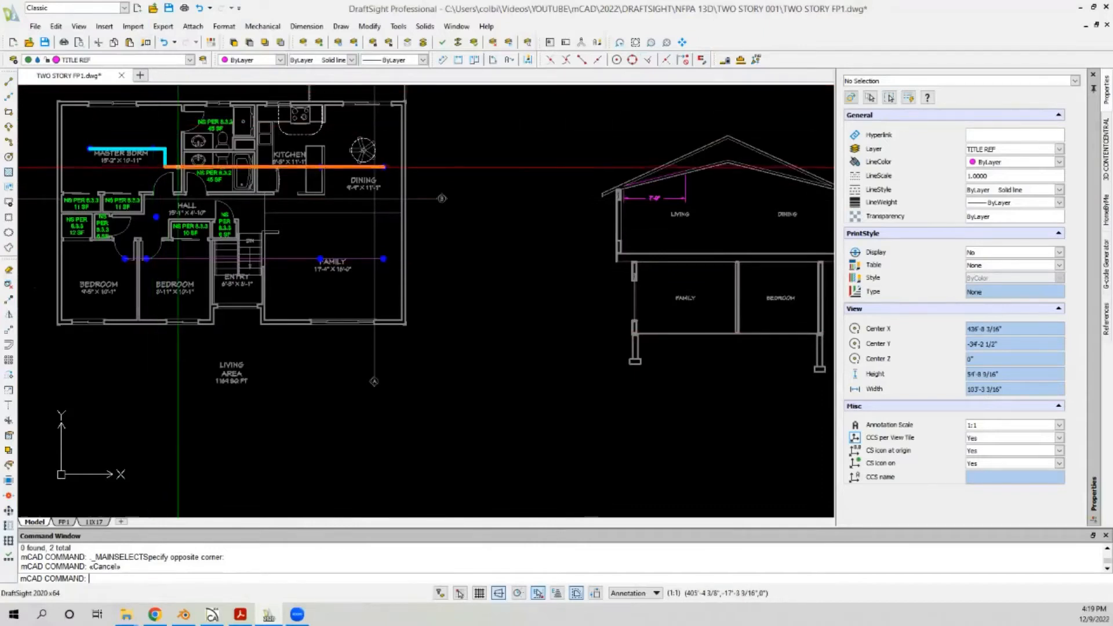
pyautogui.click(146, 43)
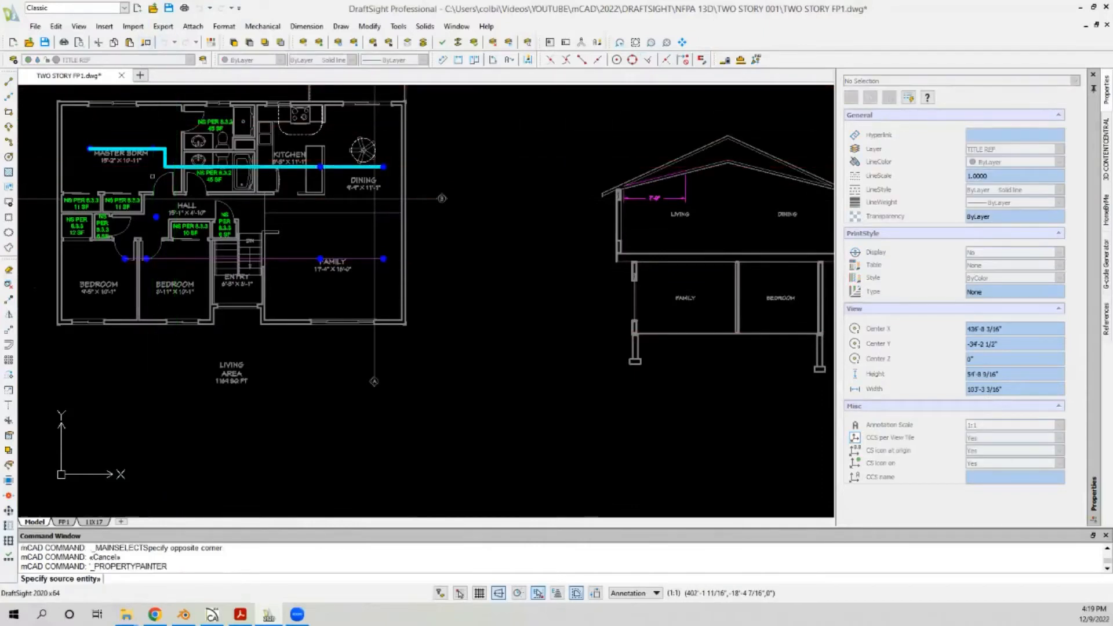
pyautogui.click(169, 167)
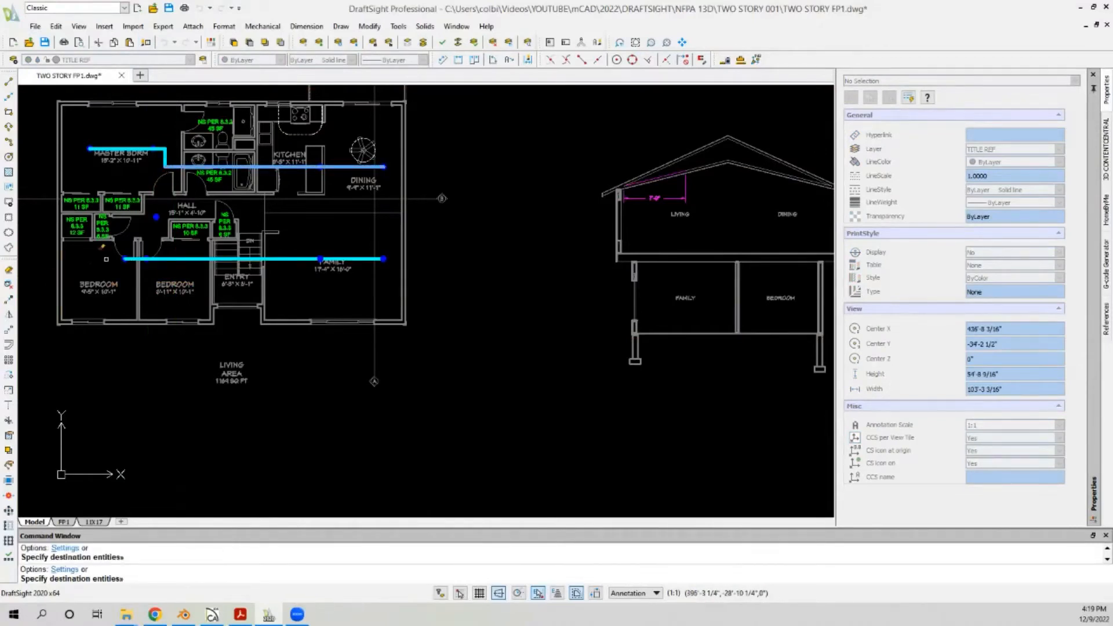
pyautogui.press('Escape')
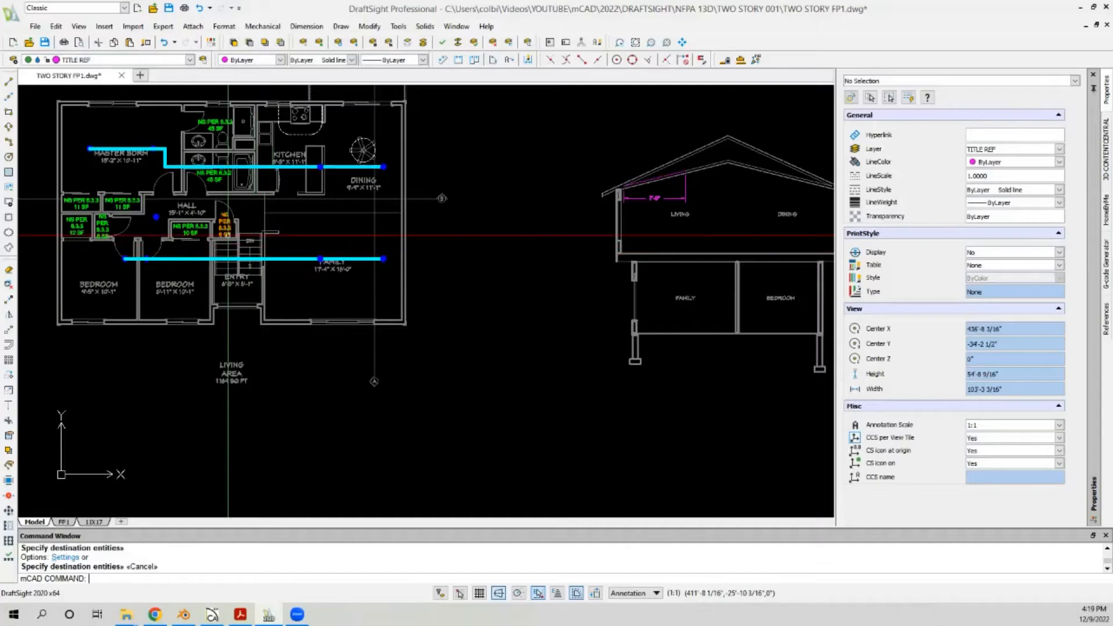
pyautogui.scroll(4, 148, 223)
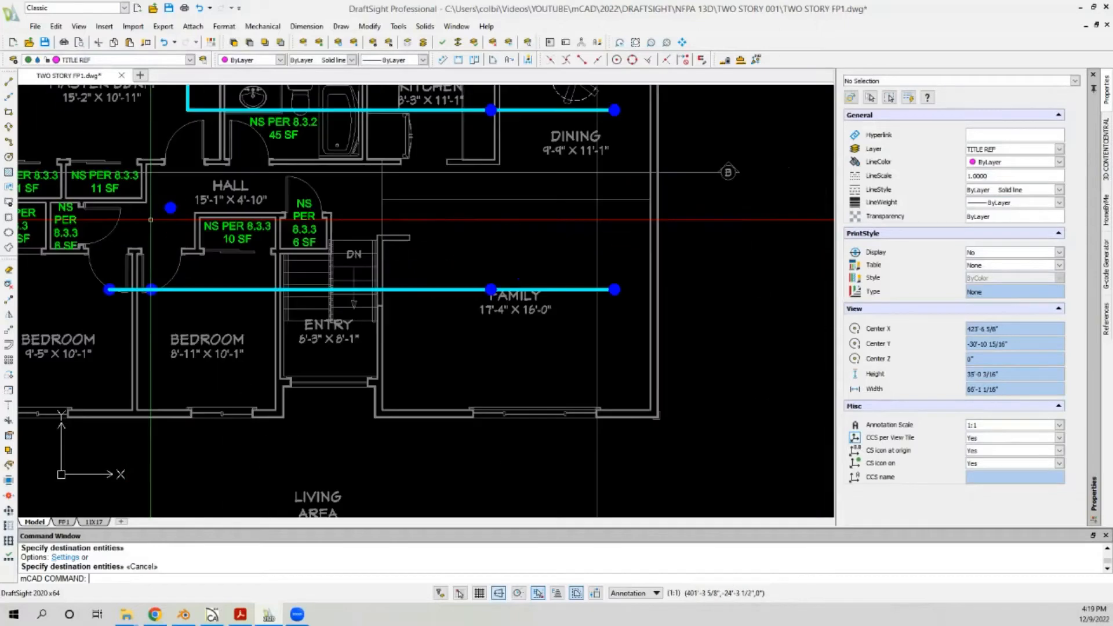
# Step: Extend the vertical pipe beside the Master Bedroom through the Hall to the Family and Bedroom pipe line
pyautogui.scroll(-2, 151, 220)
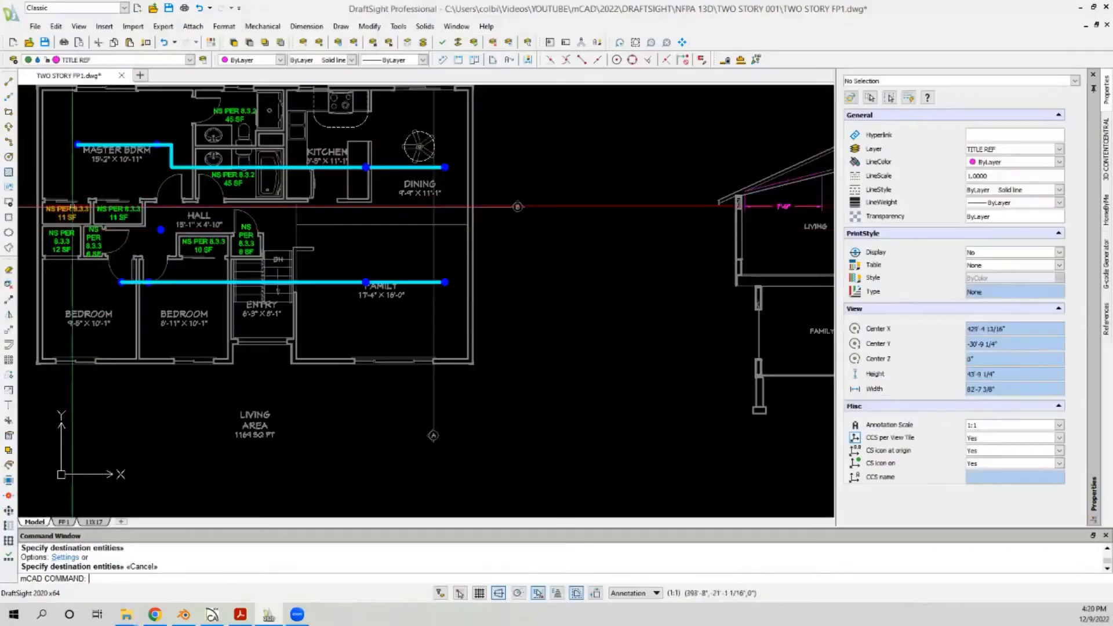
pyautogui.click(10, 406)
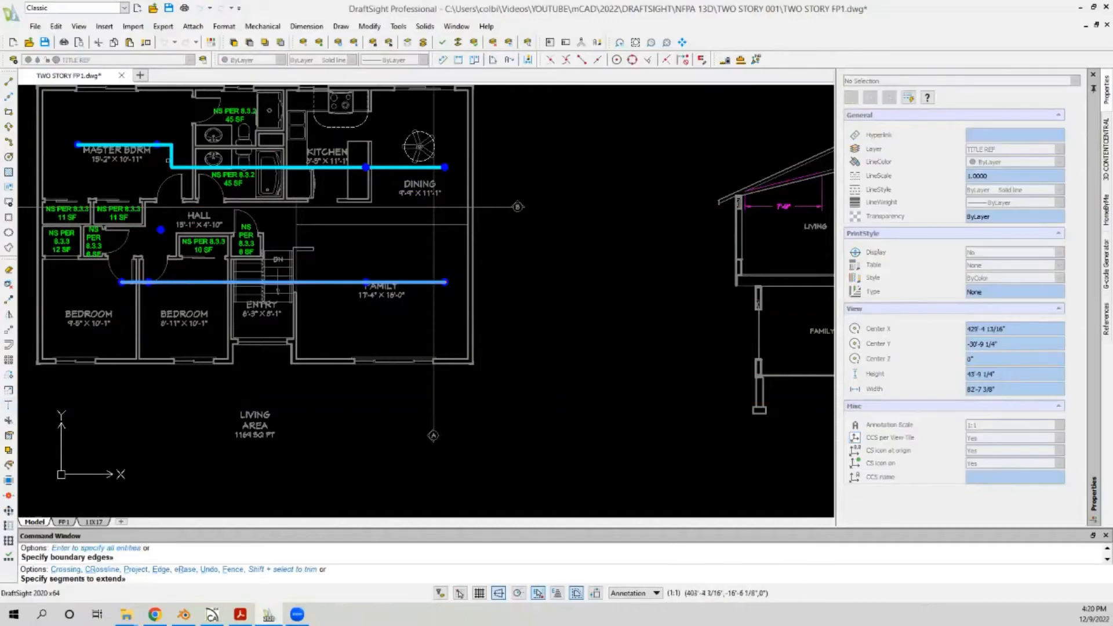
pyautogui.press('Return')
pyautogui.scroll(4, 164, 231)
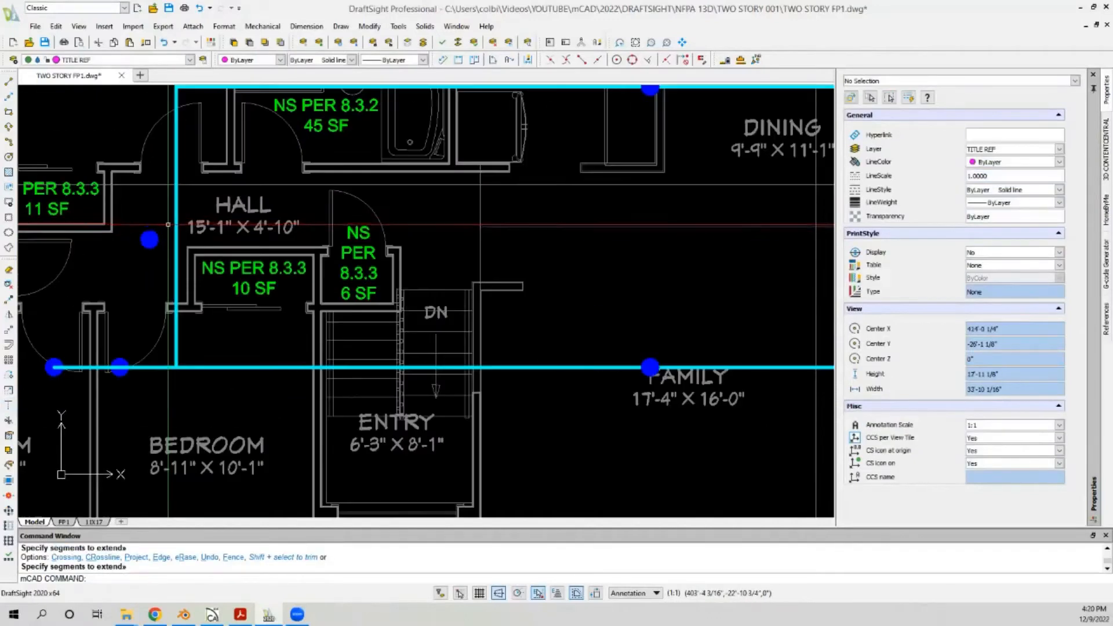
# Step: Move the Hall sprinkler head horizontally onto the vertical pipe, perpendicular to it
pyautogui.click(161, 230)
pyautogui.click(150, 239)
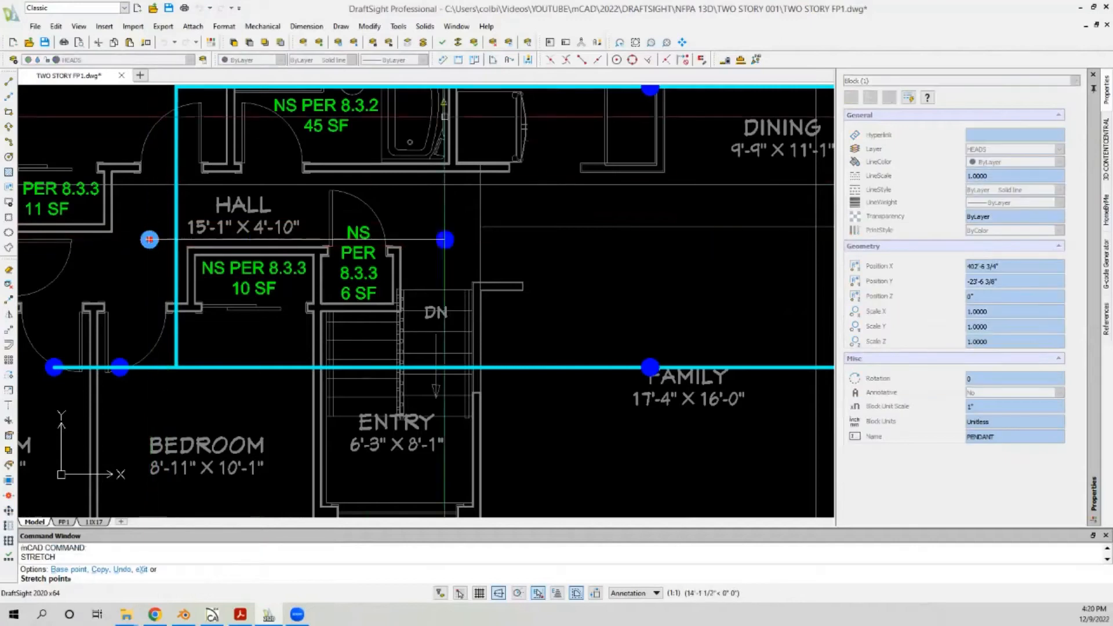
pyautogui.click(648, 60)
pyautogui.click(173, 219)
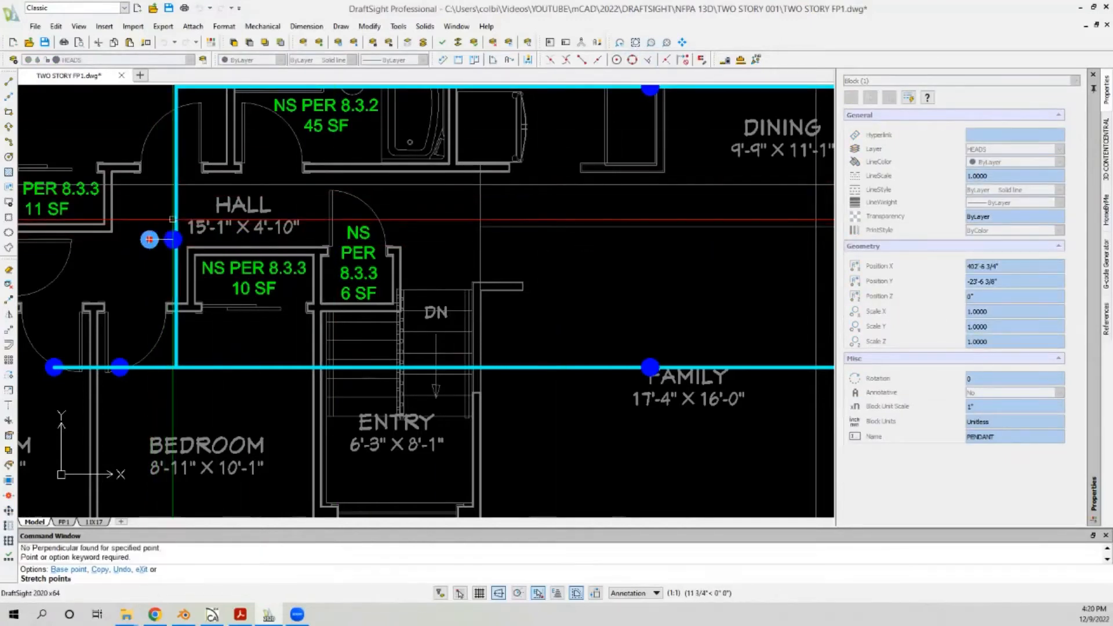
pyautogui.press('Escape')
pyautogui.press('Escape')
pyautogui.scroll(-6, 212, 265)
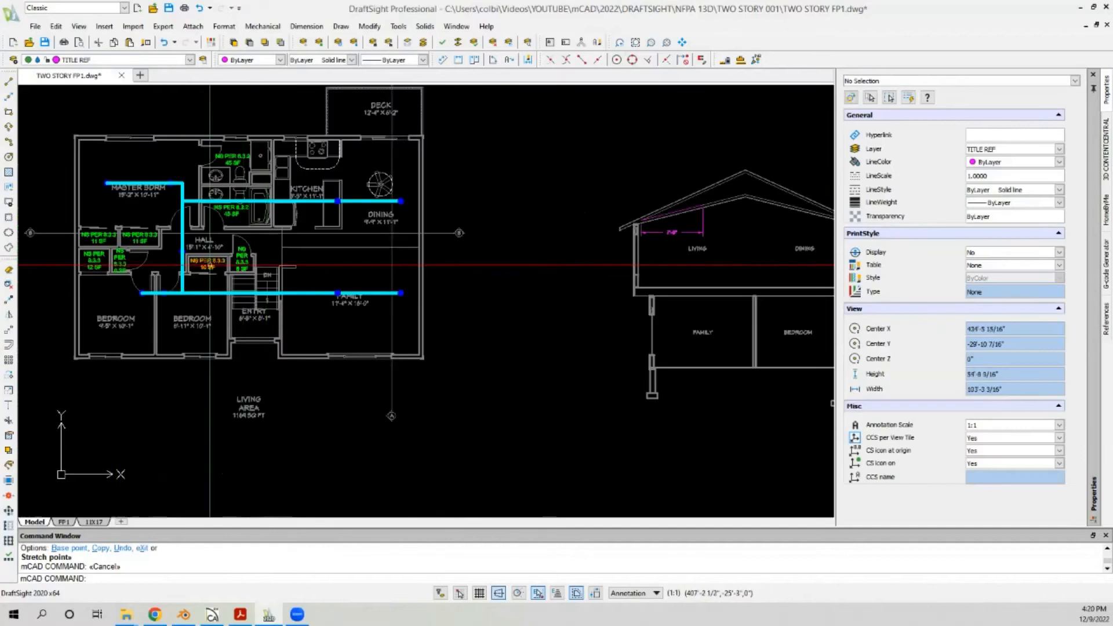
# Step: Measure the horizontal distance from the Hall head to the wall of the 6 SF closet beside the 9'-5" Bedroom
pyautogui.scroll(5, 212, 265)
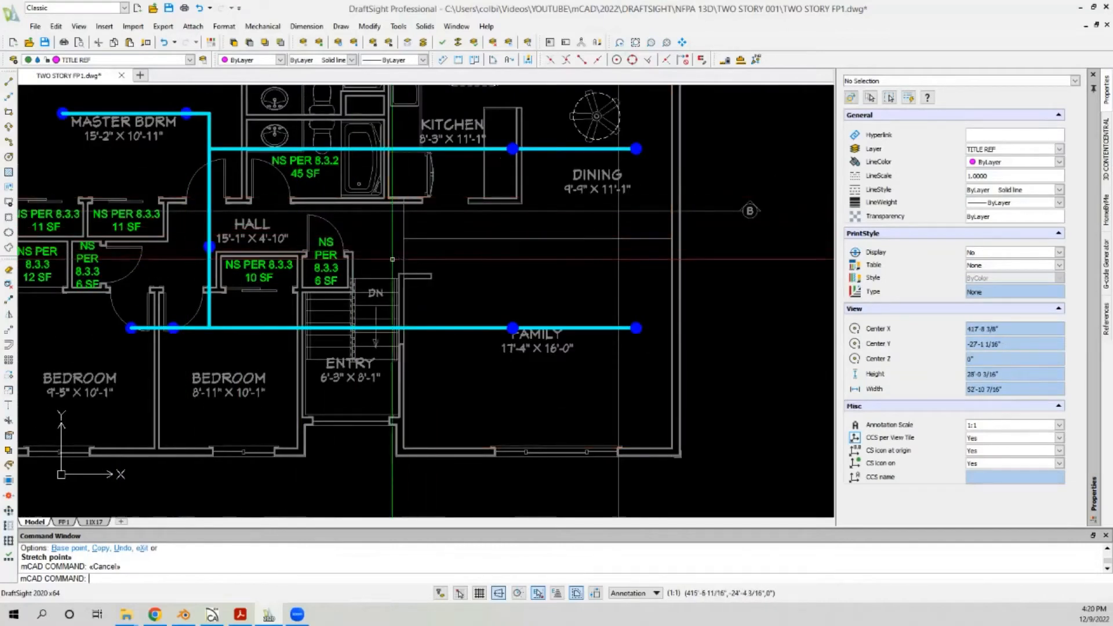
pyautogui.scroll(3, 81, 258)
pyautogui.scroll(2, 174, 253)
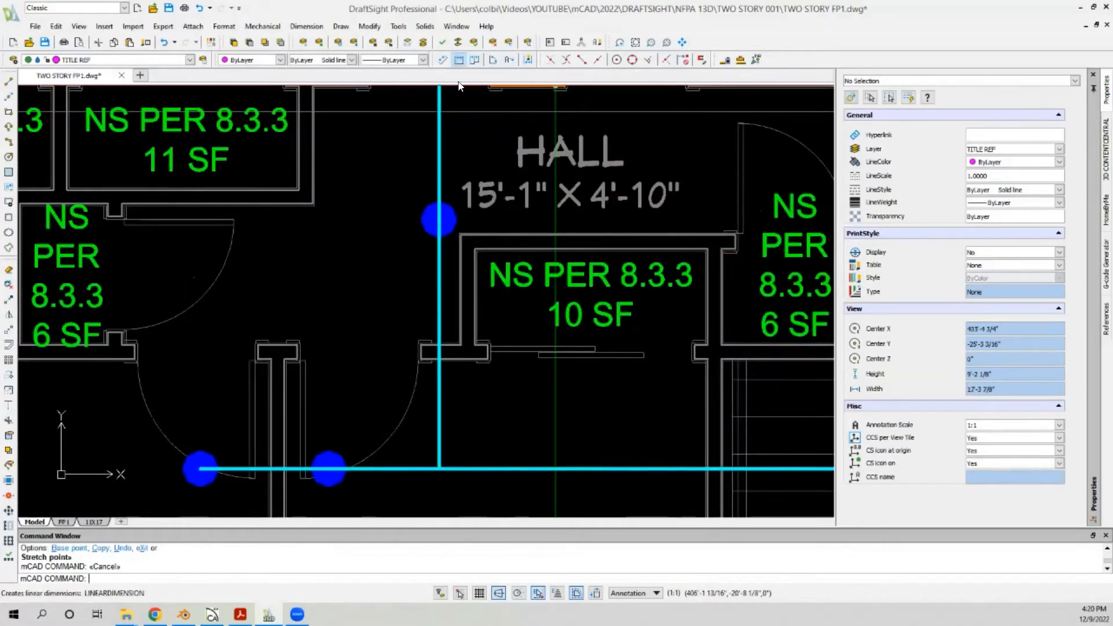
pyautogui.click(459, 60)
pyautogui.click(439, 219)
pyautogui.click(648, 60)
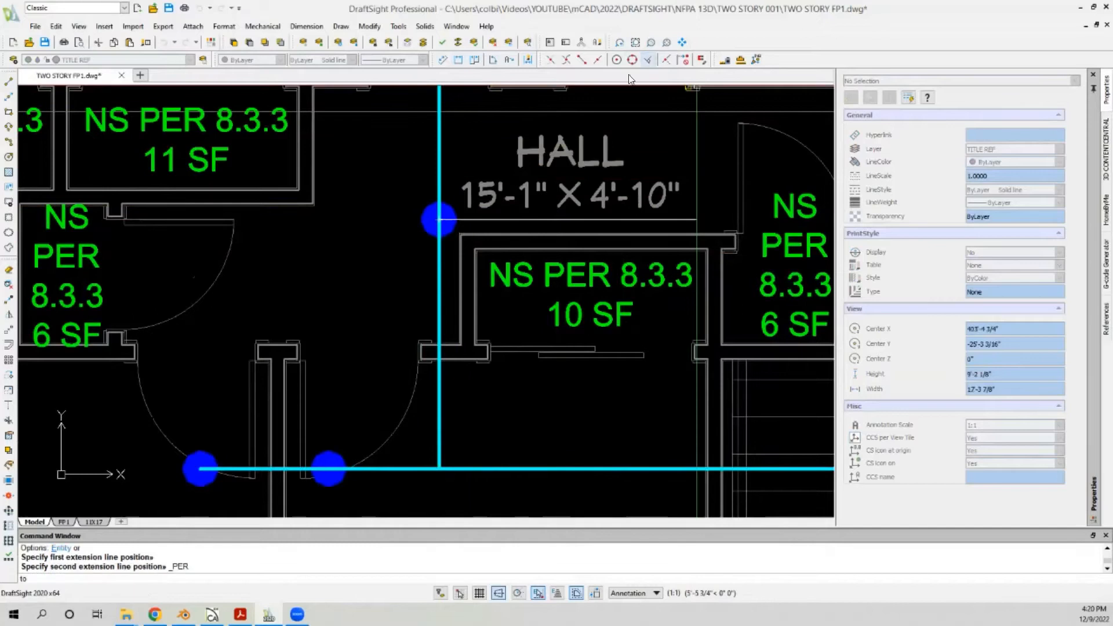
pyautogui.click(124, 215)
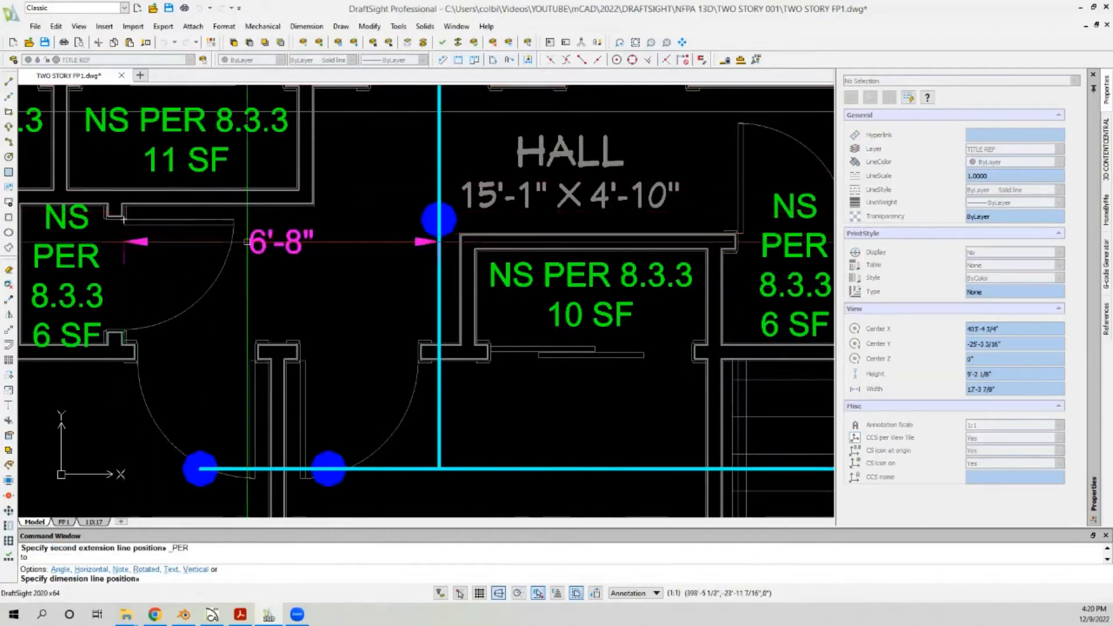
pyautogui.scroll(-5, 248, 242)
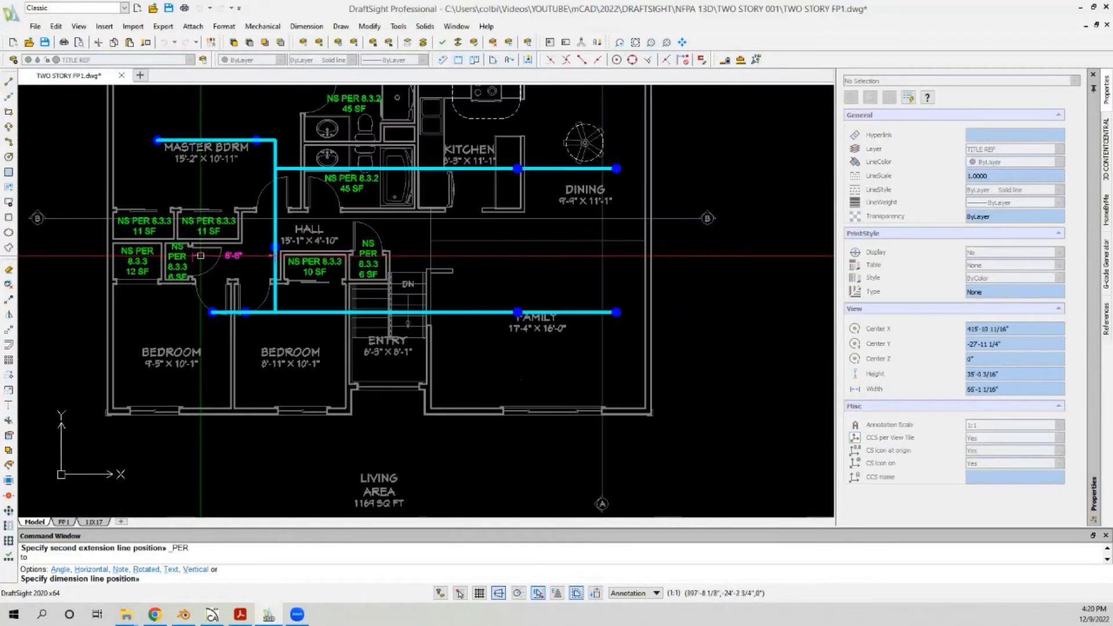
pyautogui.press('Escape')
# Step: Examine the Family room heads and the pipe routing across the stairs, Entry and Hall
pyautogui.scroll(2, 624, 249)
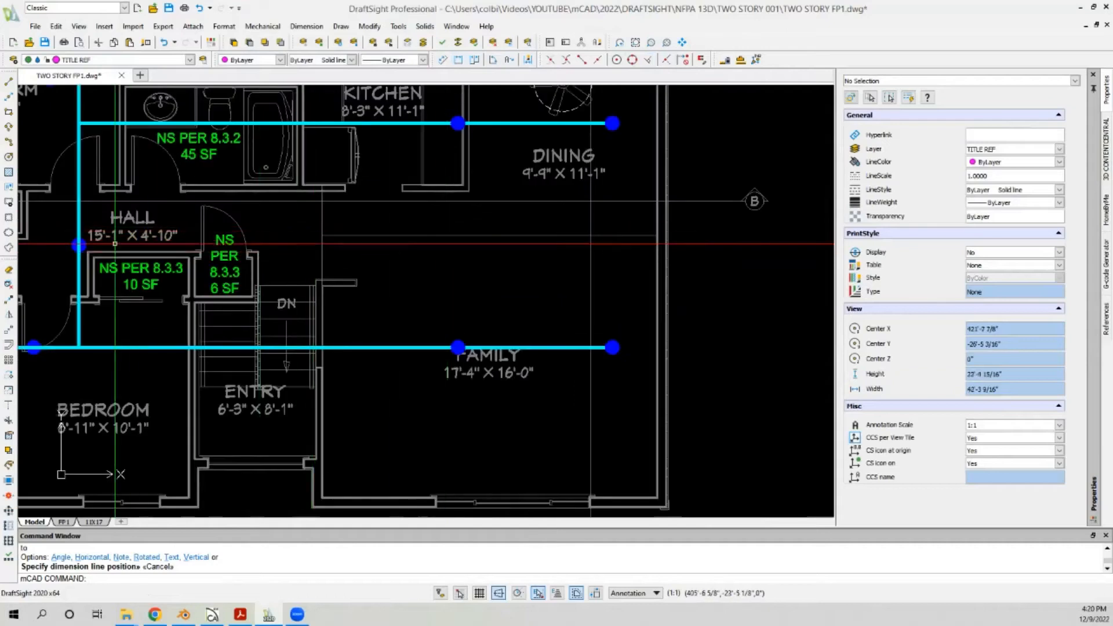
pyautogui.scroll(2, 279, 348)
pyautogui.scroll(-3, 382, 297)
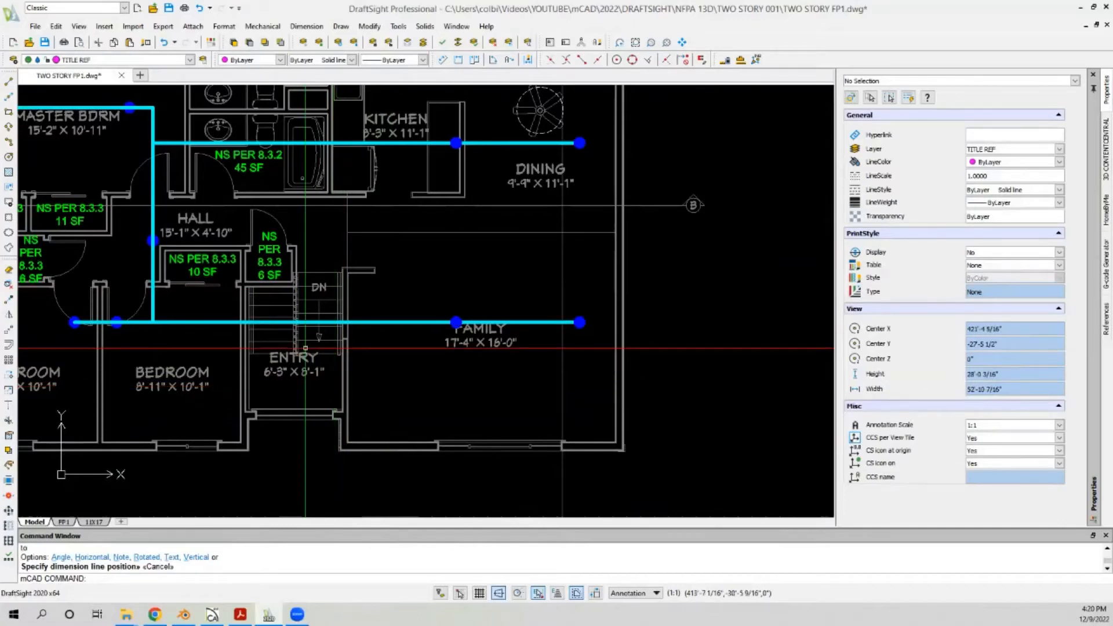
pyautogui.scroll(4, 534, 324)
pyautogui.scroll(-2, 534, 325)
pyautogui.scroll(2, 535, 326)
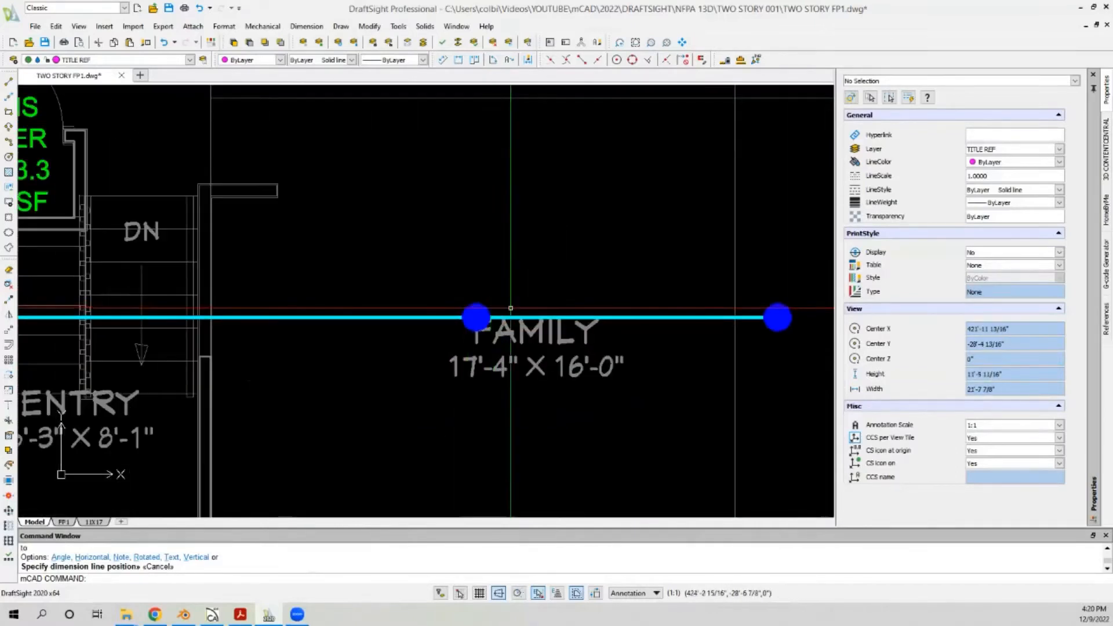
pyautogui.scroll(-2, 511, 307)
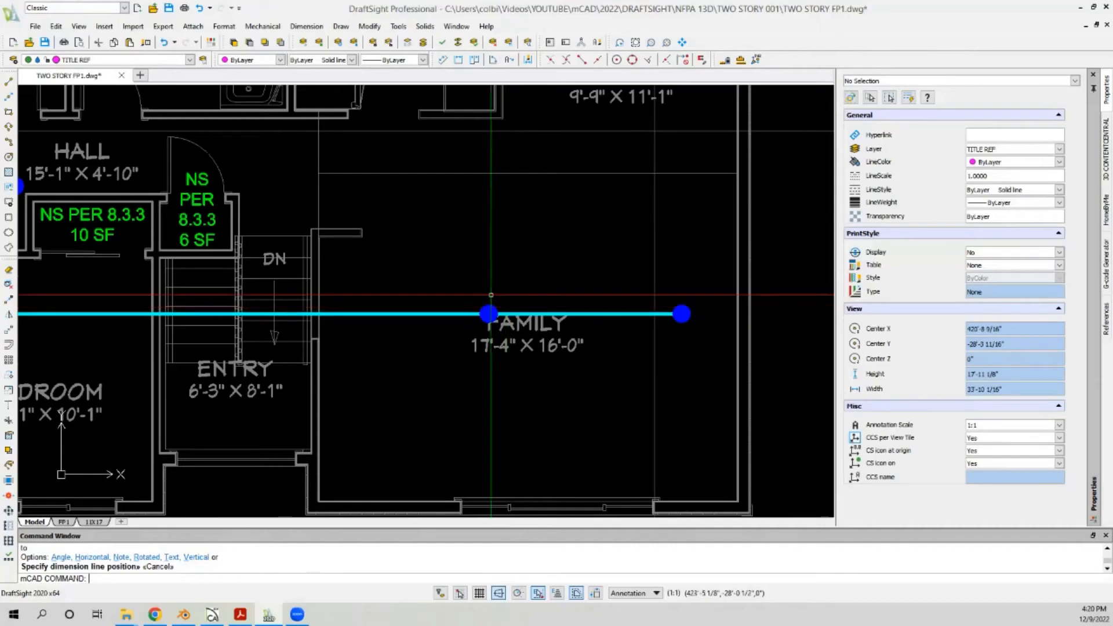
pyautogui.scroll(-2, 585, 306)
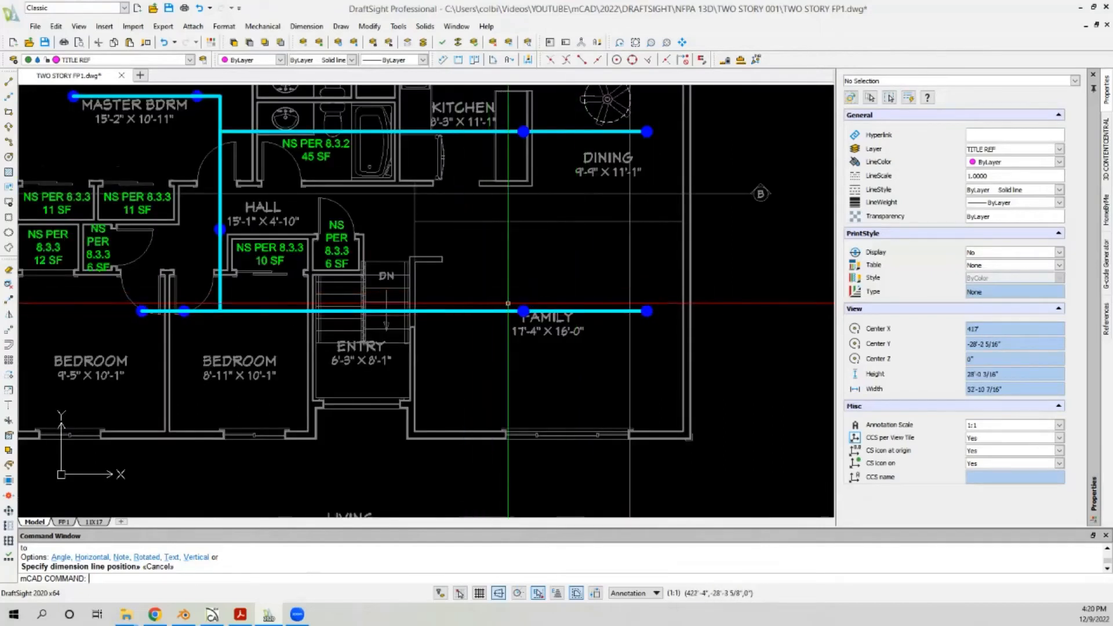
pyautogui.scroll(1, 507, 302)
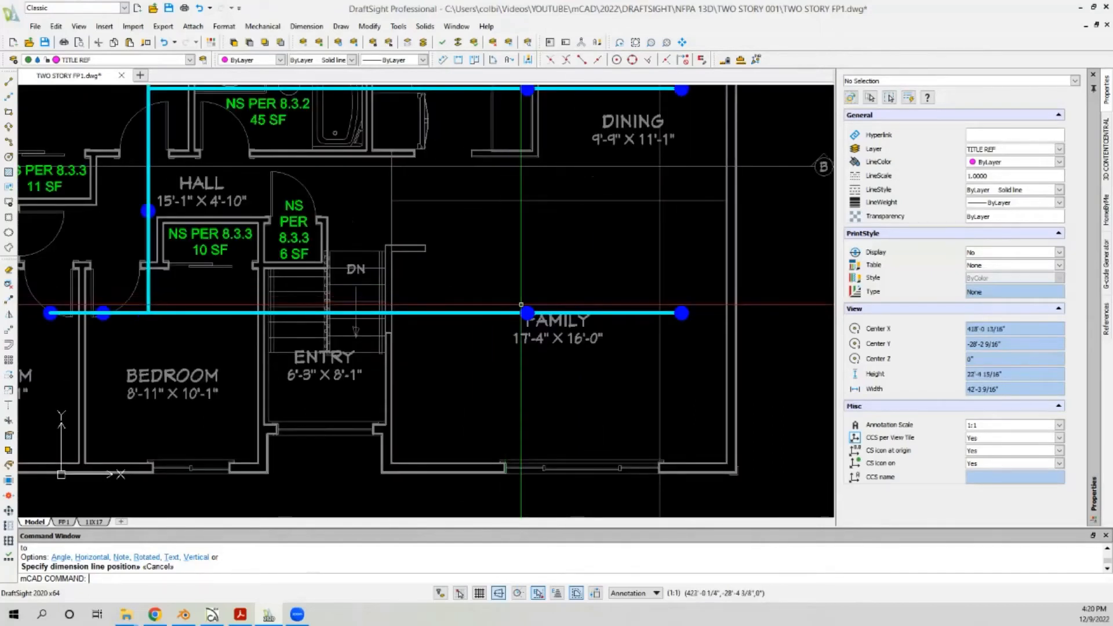
pyautogui.scroll(3, 525, 308)
pyautogui.scroll(-1, 638, 316)
pyautogui.scroll(2, 531, 325)
pyautogui.scroll(-2, 580, 324)
pyautogui.scroll(2, 554, 318)
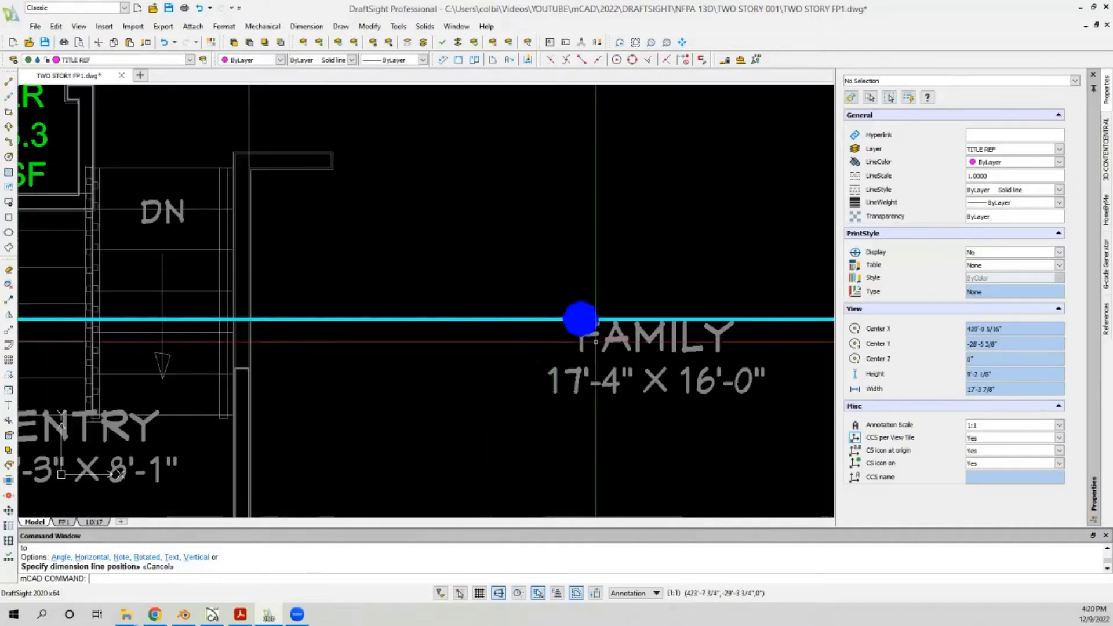
pyautogui.scroll(-2, 641, 344)
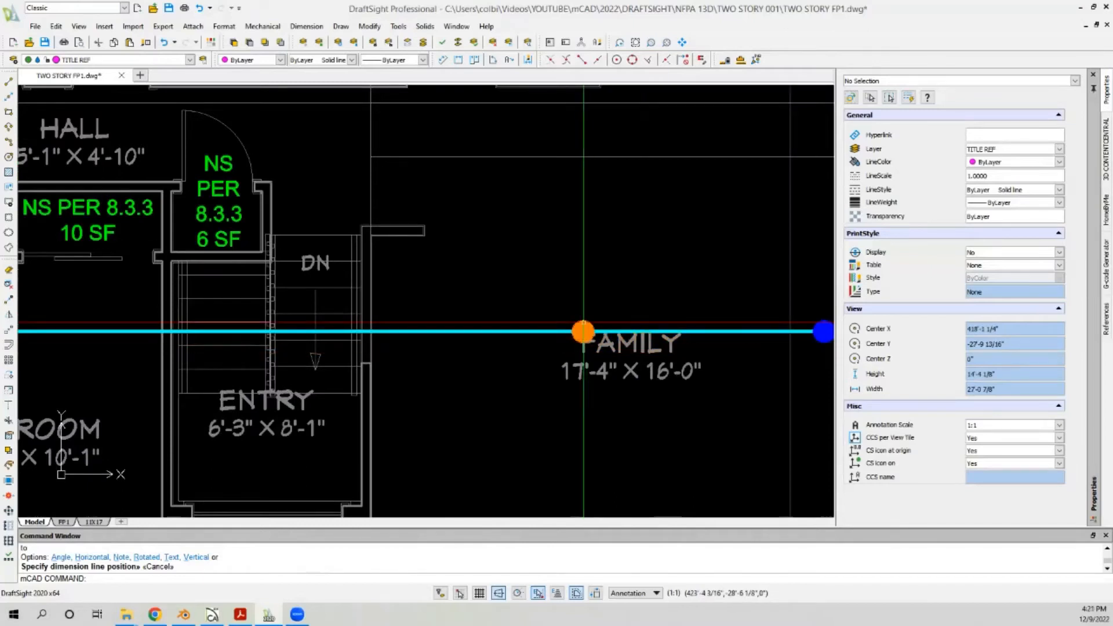
pyautogui.click(584, 332)
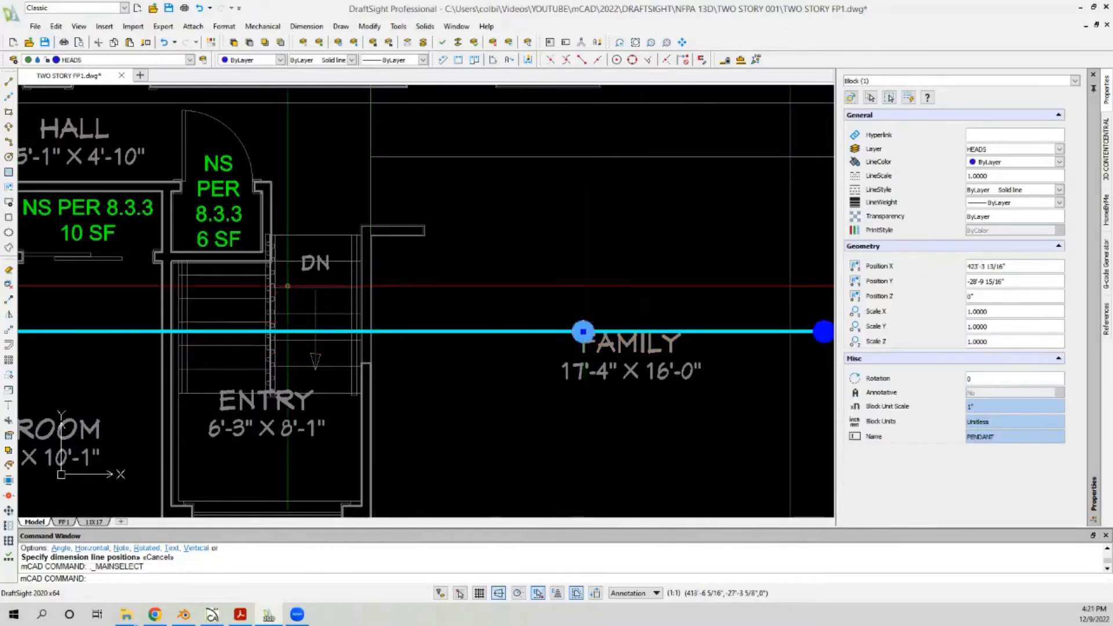
pyautogui.scroll(-2, 244, 284)
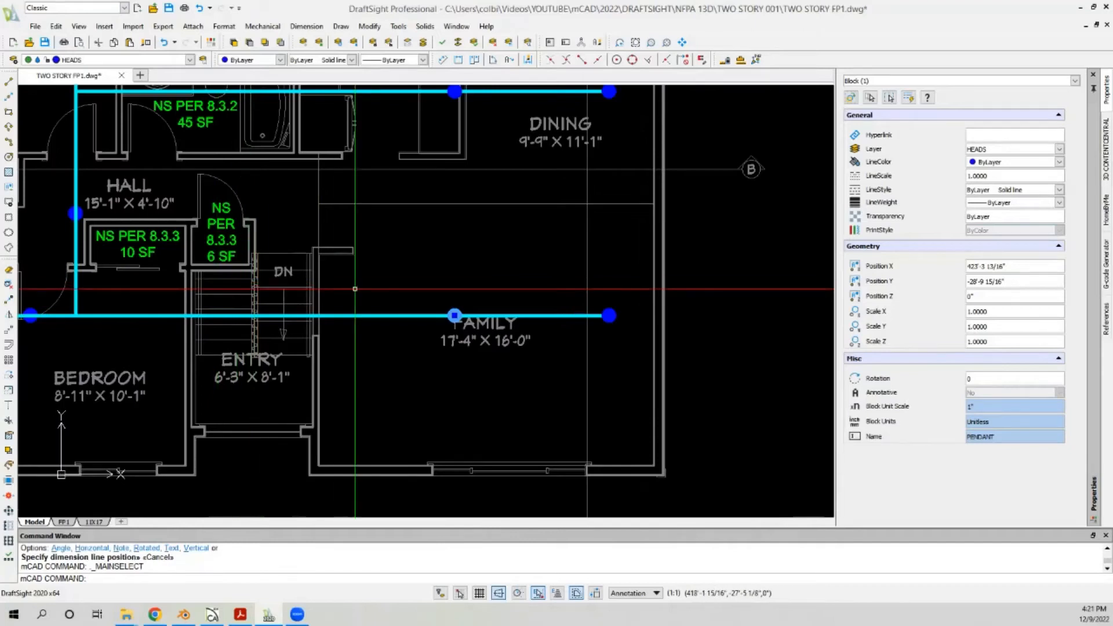
pyautogui.scroll(-1, 350, 289)
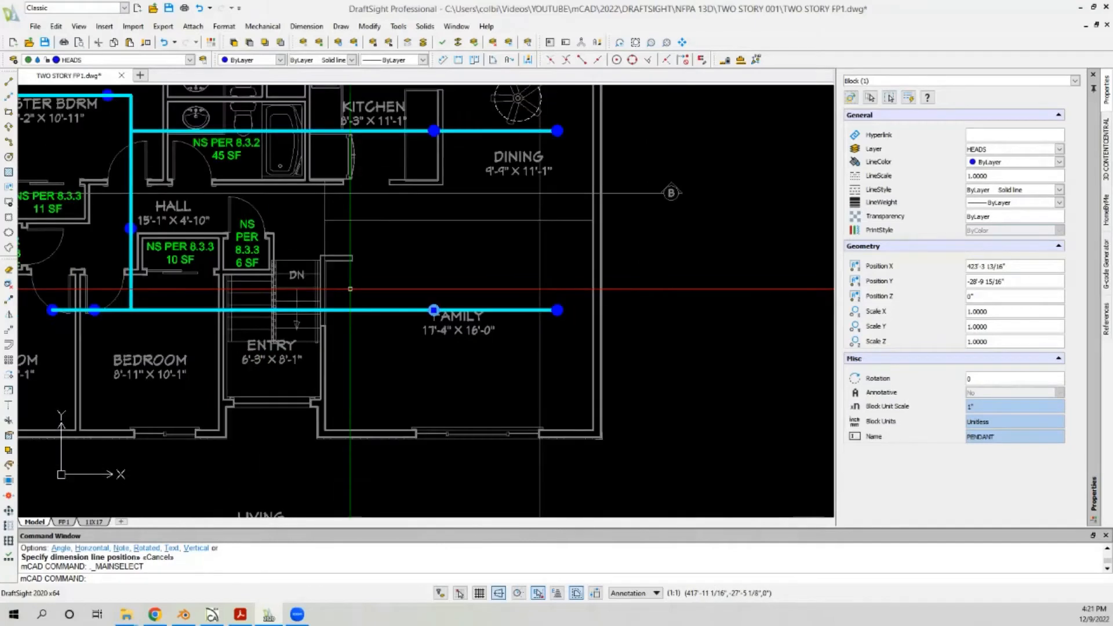
pyautogui.scroll(-1, 377, 297)
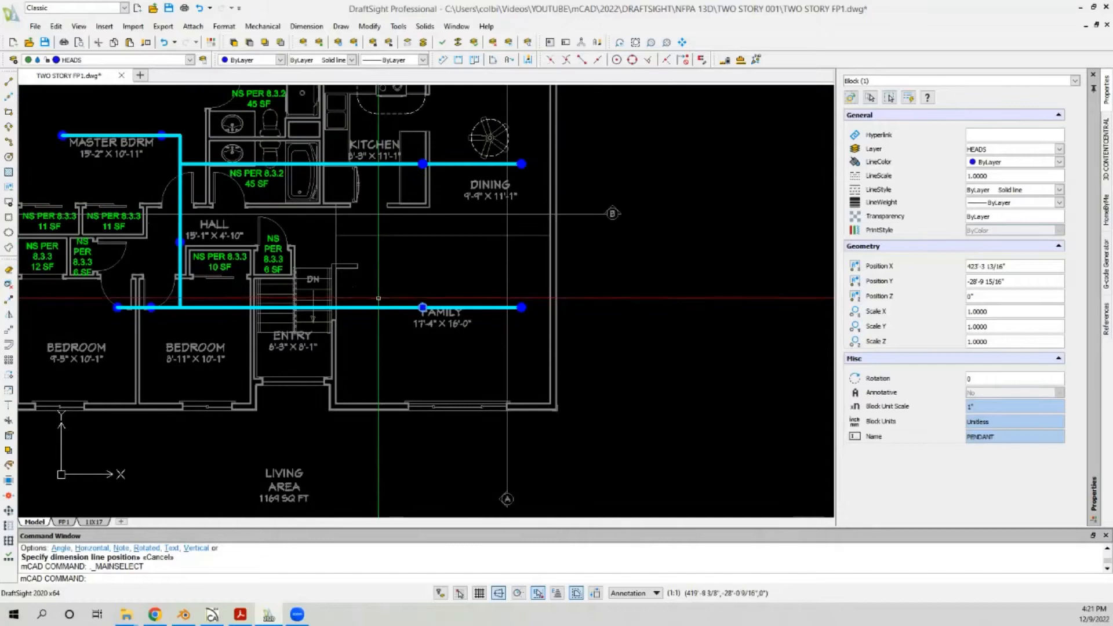
pyautogui.press('Escape')
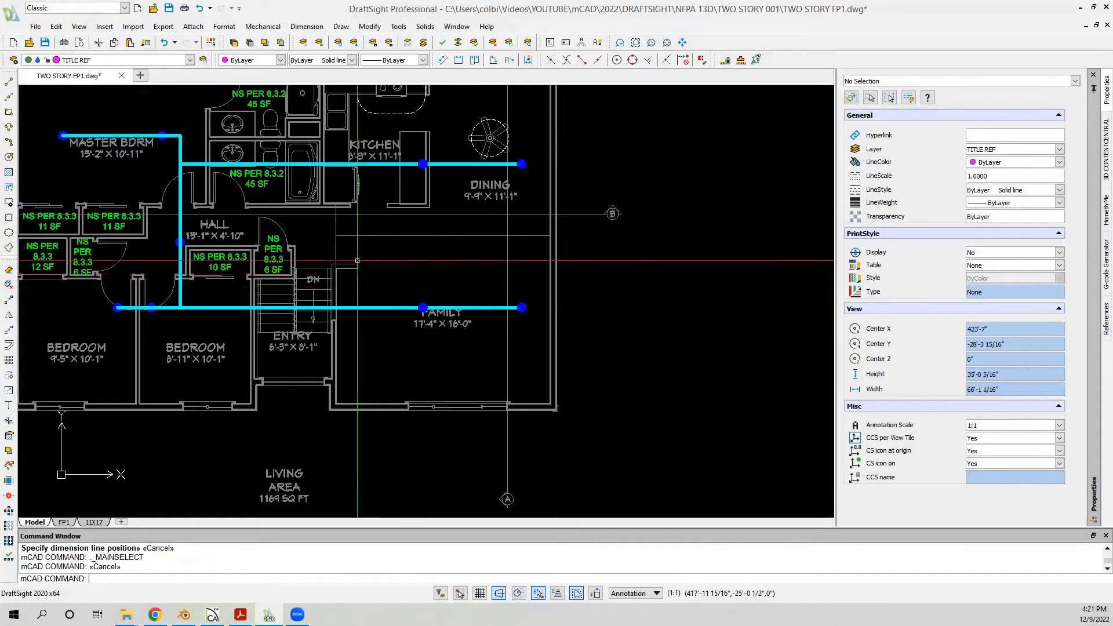
pyautogui.scroll(2, 341, 257)
pyautogui.scroll(-2, 387, 260)
pyautogui.scroll(3, 370, 252)
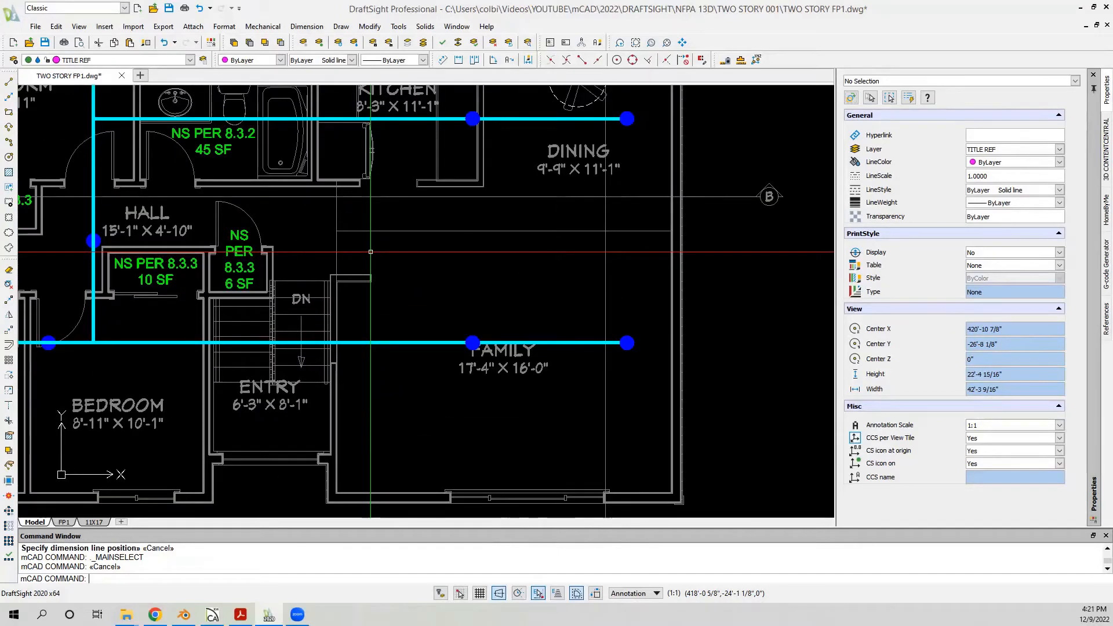
pyautogui.scroll(-3, 400, 243)
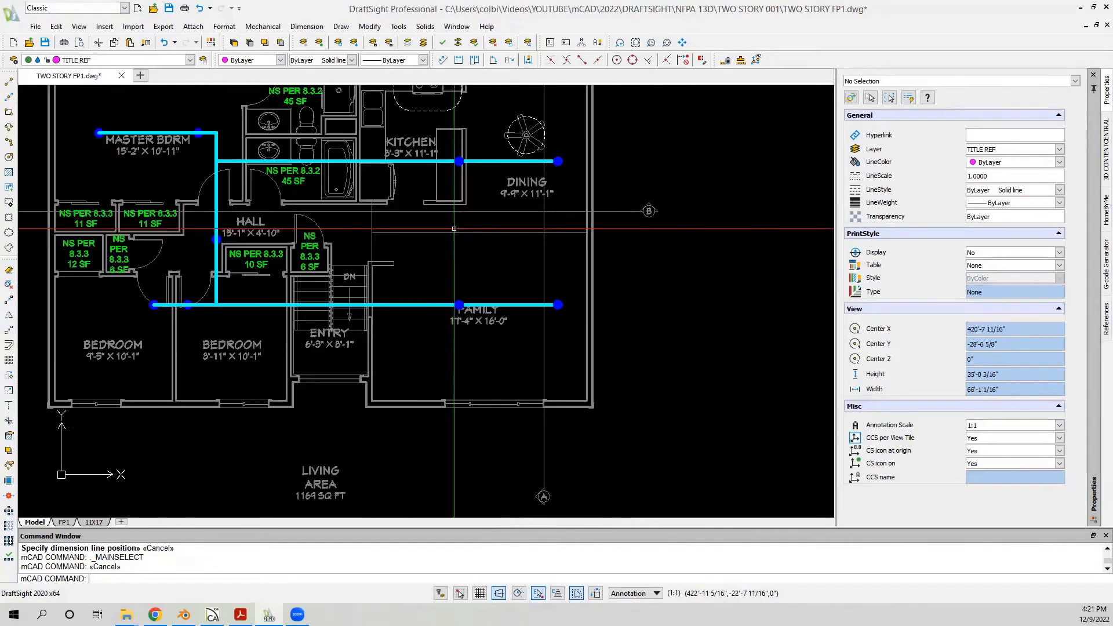
pyautogui.scroll(-1, 422, 231)
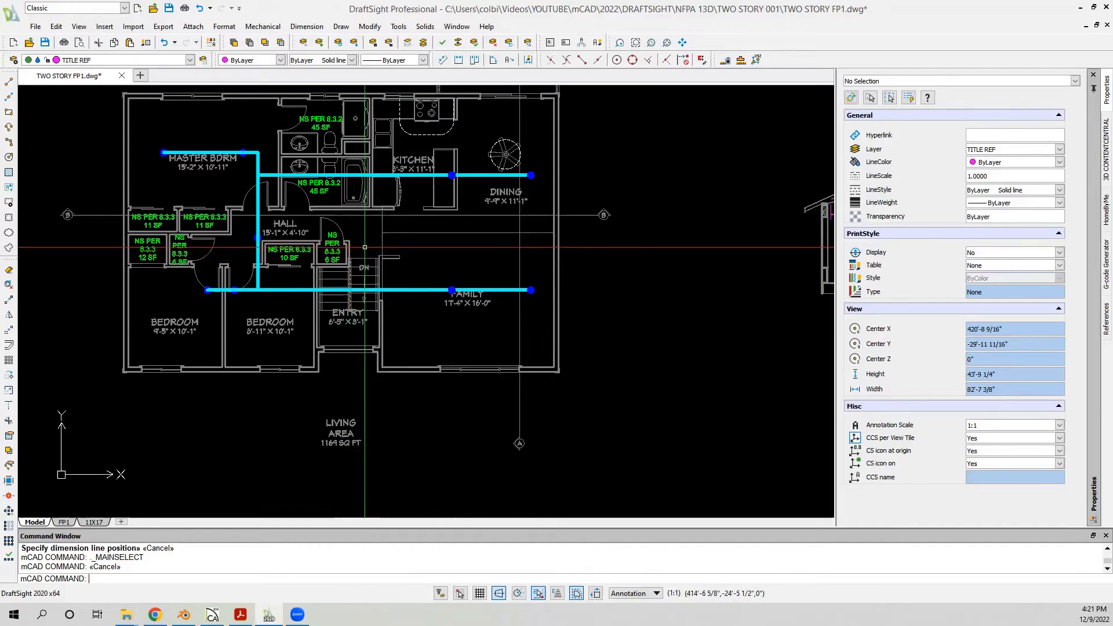
# Step: Open the FP1 sheet and review its General Notes on pipe routing and head locations
pyautogui.click(64, 522)
pyautogui.scroll(-2, 480, 360)
pyautogui.scroll(8, 255, 377)
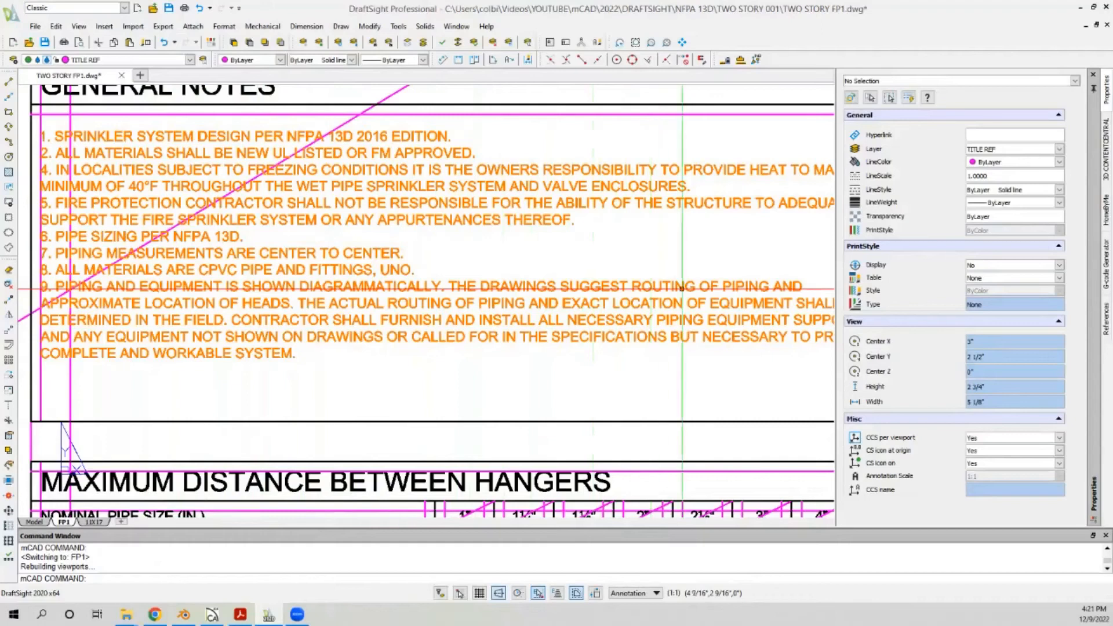
pyautogui.scroll(-1, 750, 289)
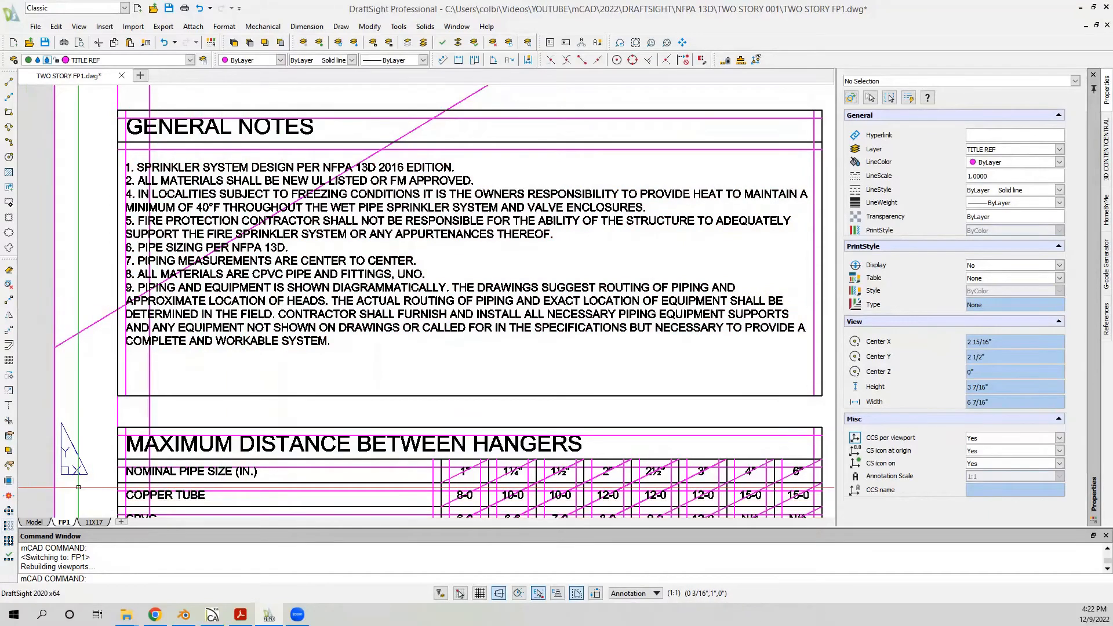
# Step: Return to model space and examine the second-floor pipe layout from the Master Bedroom through the Hall to the Bedrooms
pyautogui.click(34, 522)
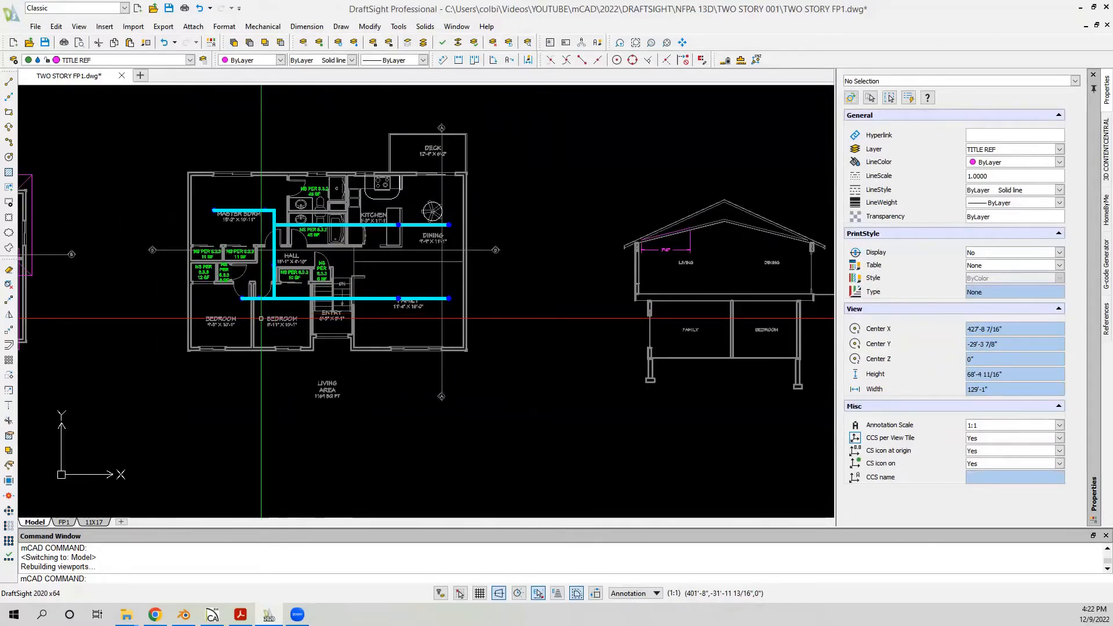
pyautogui.scroll(-1, 181, 250)
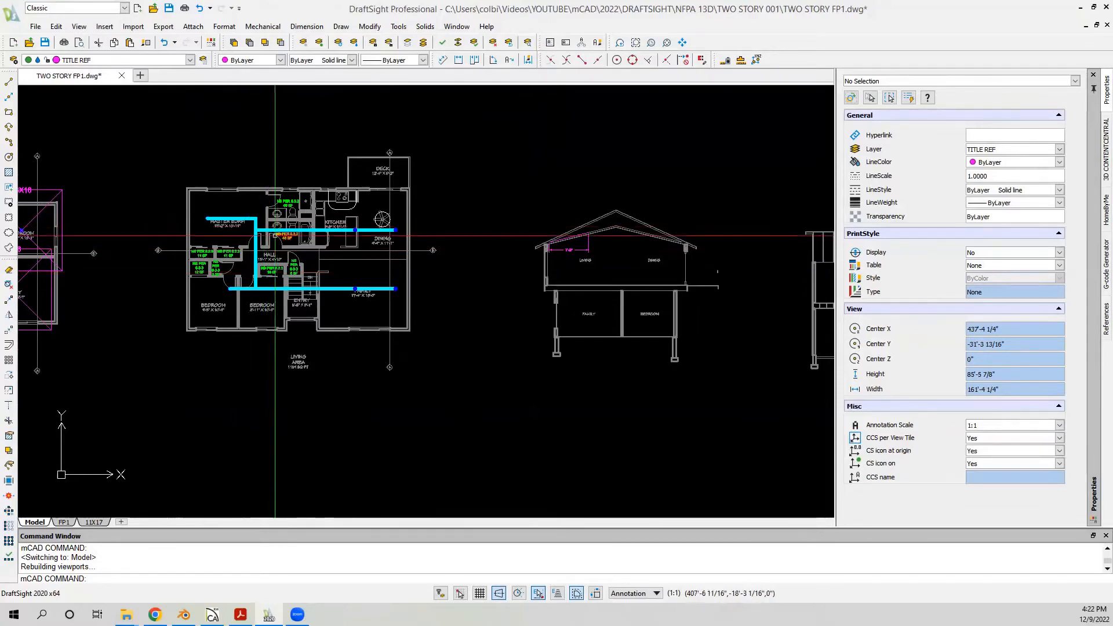
pyautogui.scroll(1, 257, 263)
pyautogui.scroll(4, 257, 262)
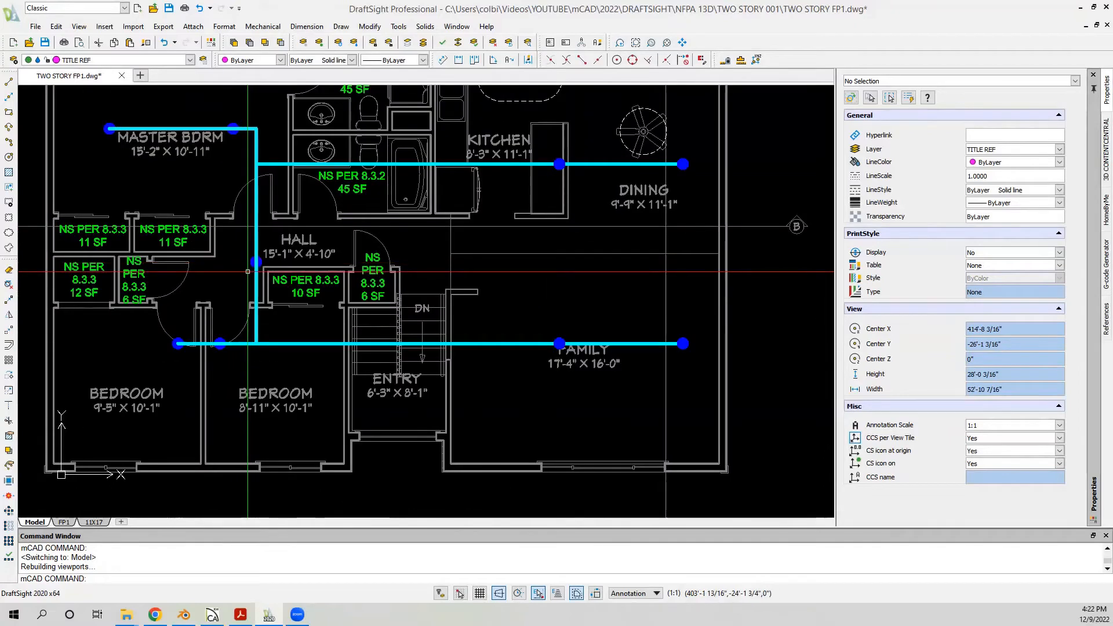
pyautogui.scroll(-2, 247, 271)
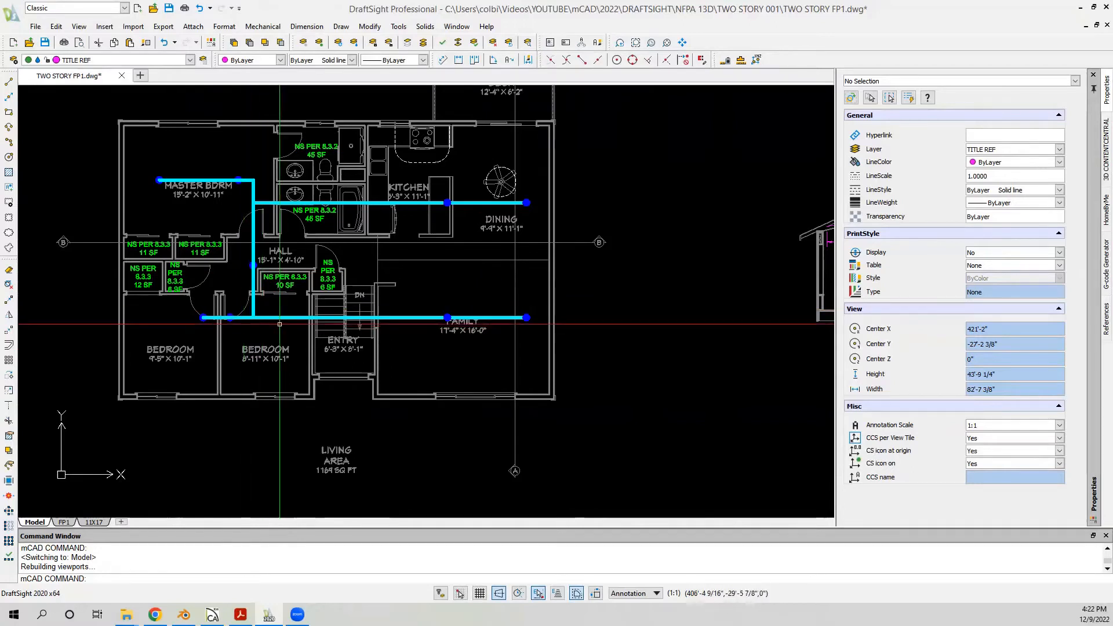
pyautogui.scroll(-2, 226, 307)
pyautogui.scroll(-1, 298, 254)
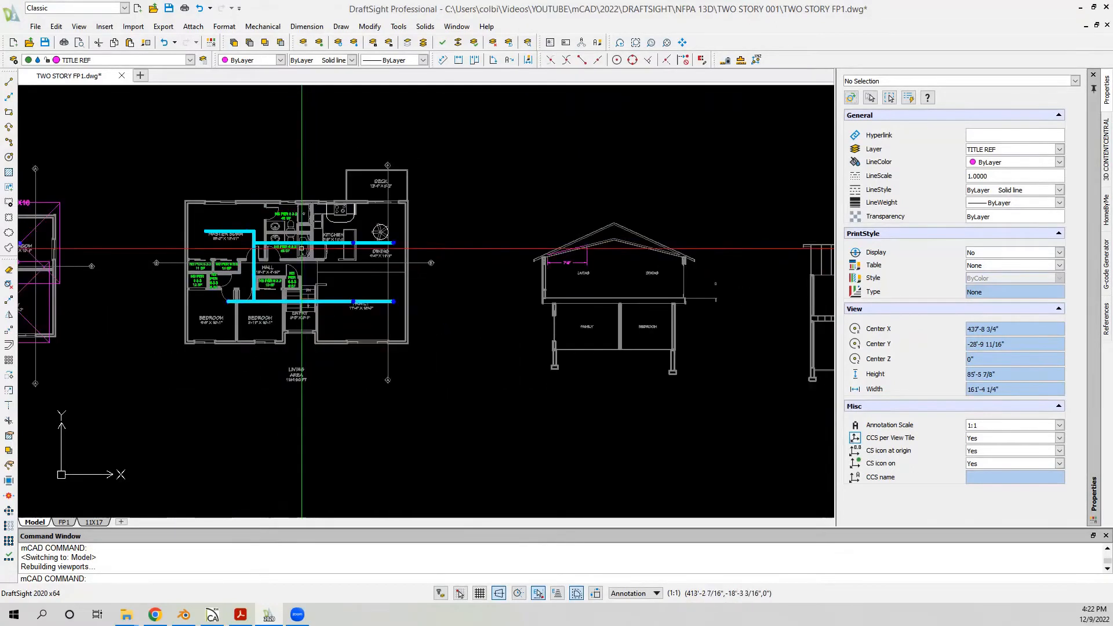
pyautogui.scroll(3, 421, 270)
pyautogui.scroll(-2, 419, 261)
pyautogui.scroll(1, 226, 259)
pyautogui.scroll(-2, 304, 251)
pyautogui.scroll(5, 304, 249)
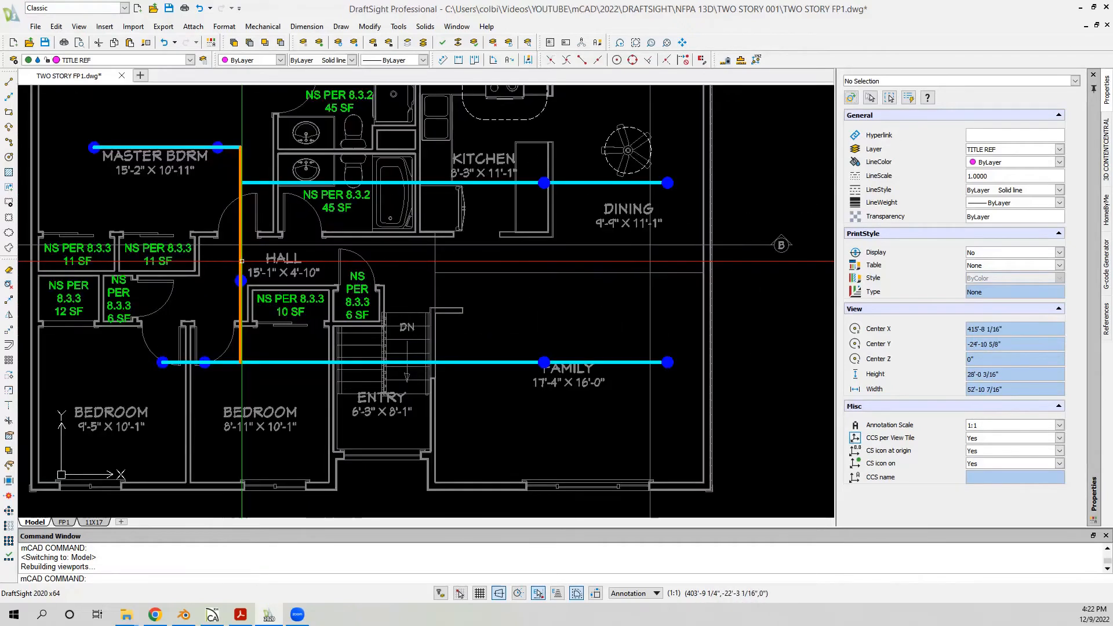
pyautogui.scroll(-1, 242, 261)
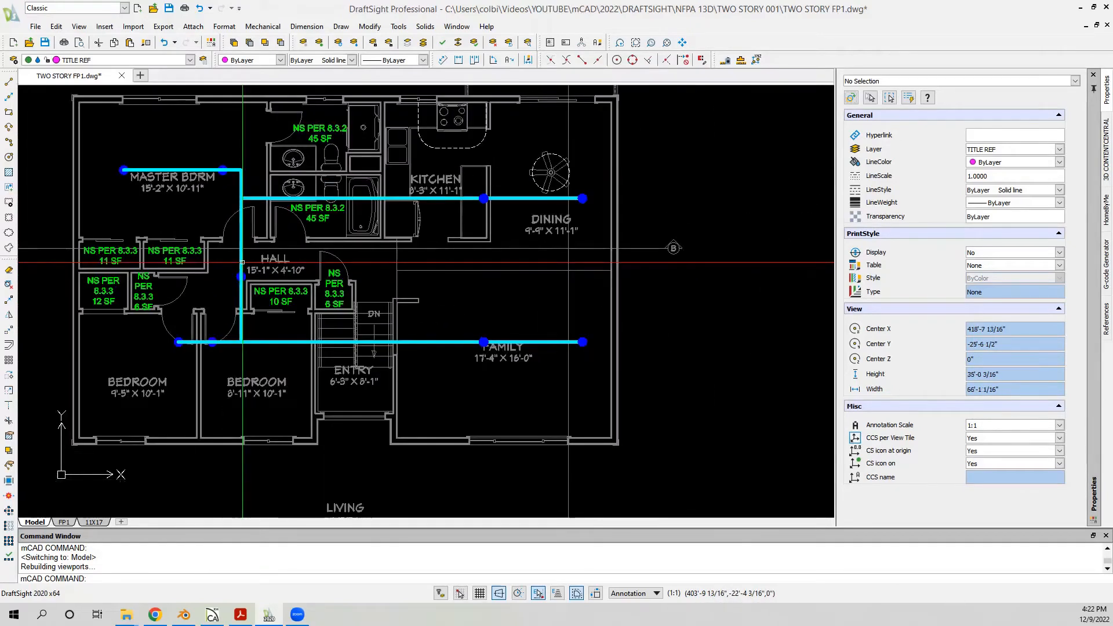
# Step: Examine the pipe run crossing the stairs and Entry and the uncovered area between the Hall and Family room
pyautogui.scroll(2, 412, 366)
pyautogui.scroll(2, 413, 367)
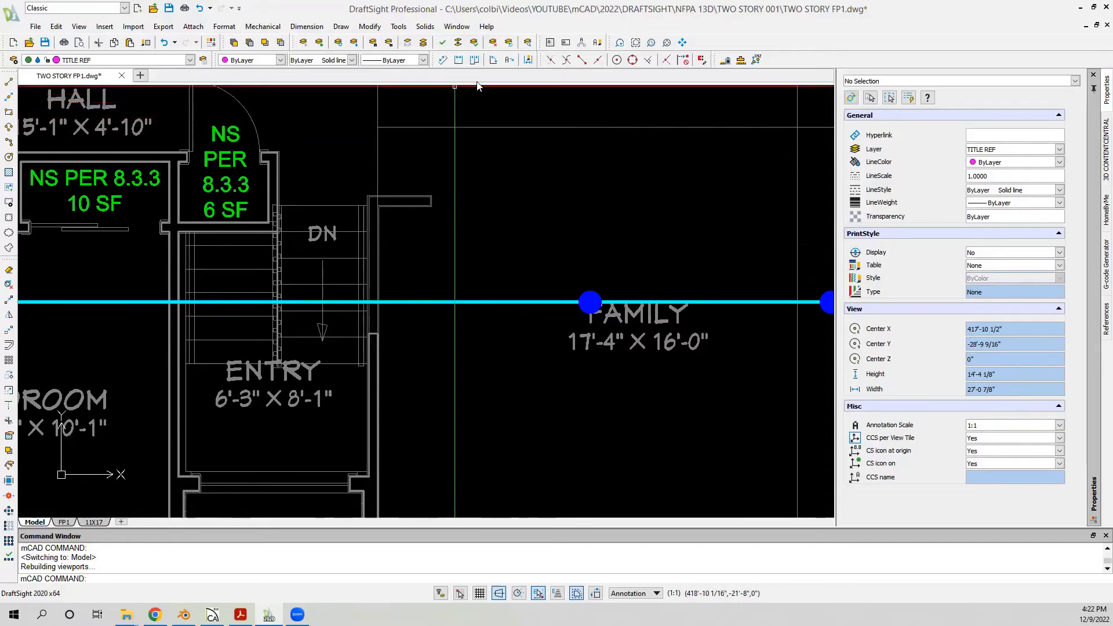
pyautogui.scroll(-4, 491, 150)
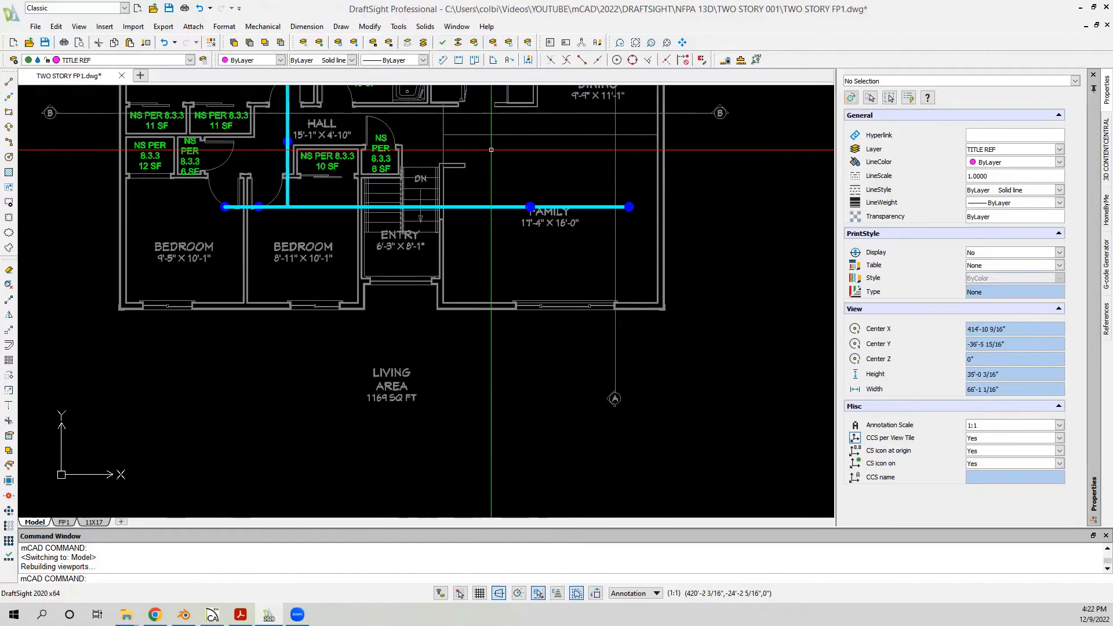
pyautogui.scroll(-1, 375, 193)
pyautogui.scroll(2, 476, 139)
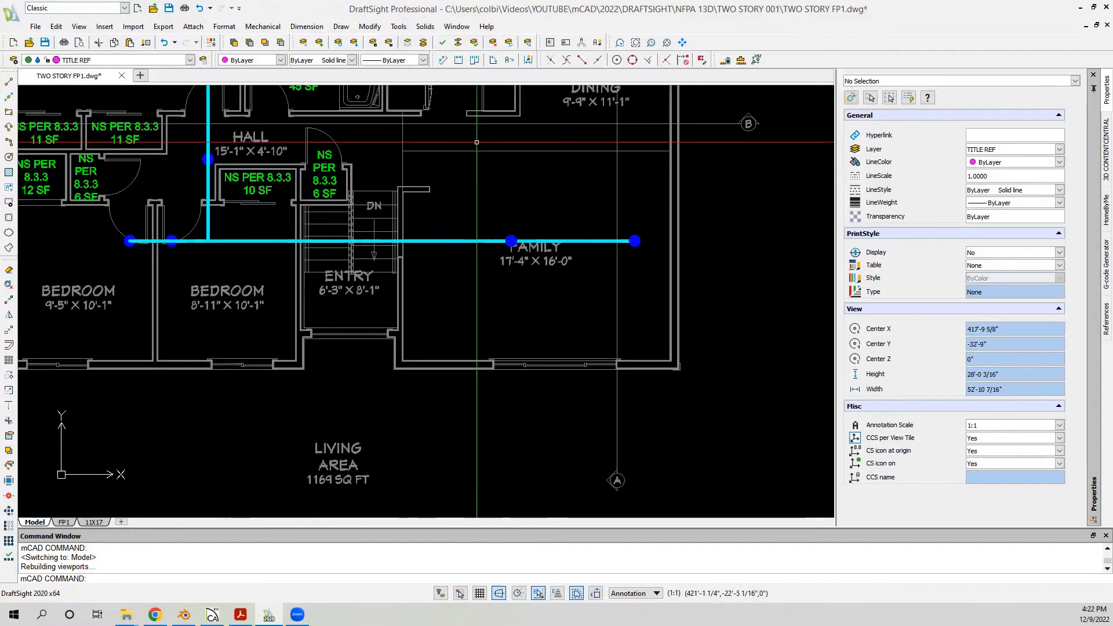
pyautogui.scroll(-1, 468, 245)
pyautogui.scroll(-2, 298, 226)
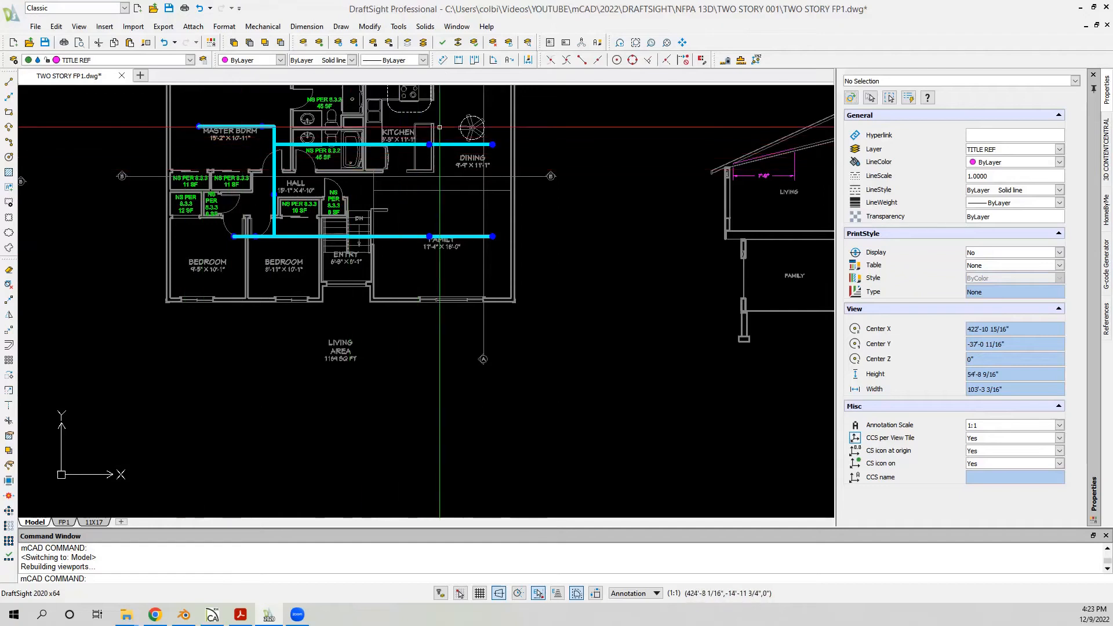
pyautogui.scroll(2, 440, 106)
pyautogui.scroll(-2, 371, 241)
pyautogui.scroll(2, 349, 251)
pyautogui.scroll(4, 349, 251)
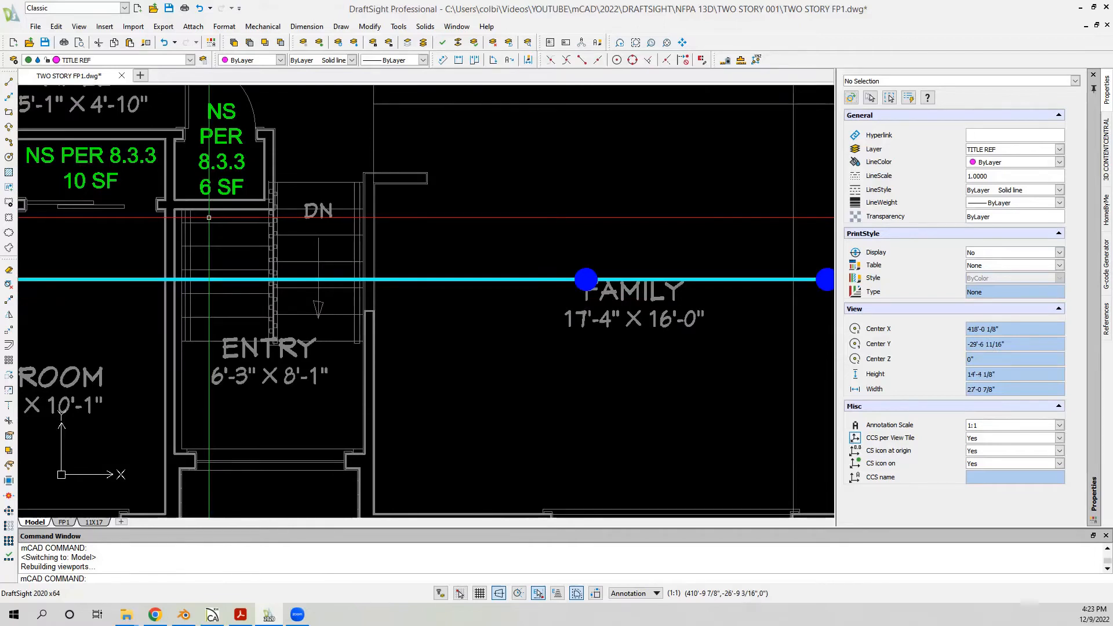
pyautogui.scroll(1, 286, 246)
pyautogui.scroll(-1, 364, 273)
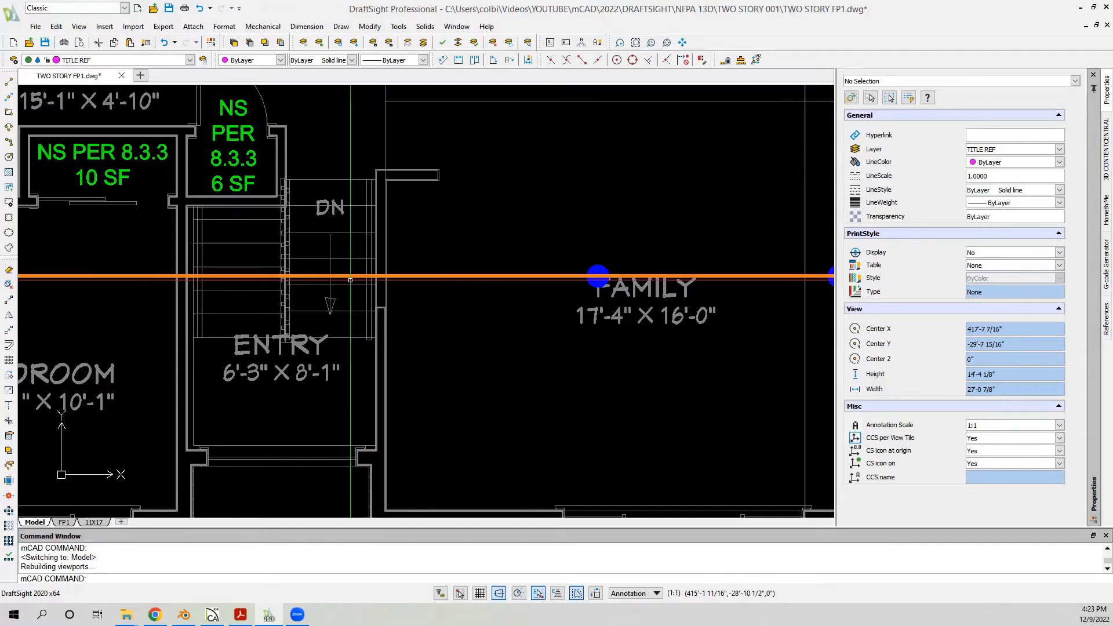
pyautogui.scroll(-2, 331, 306)
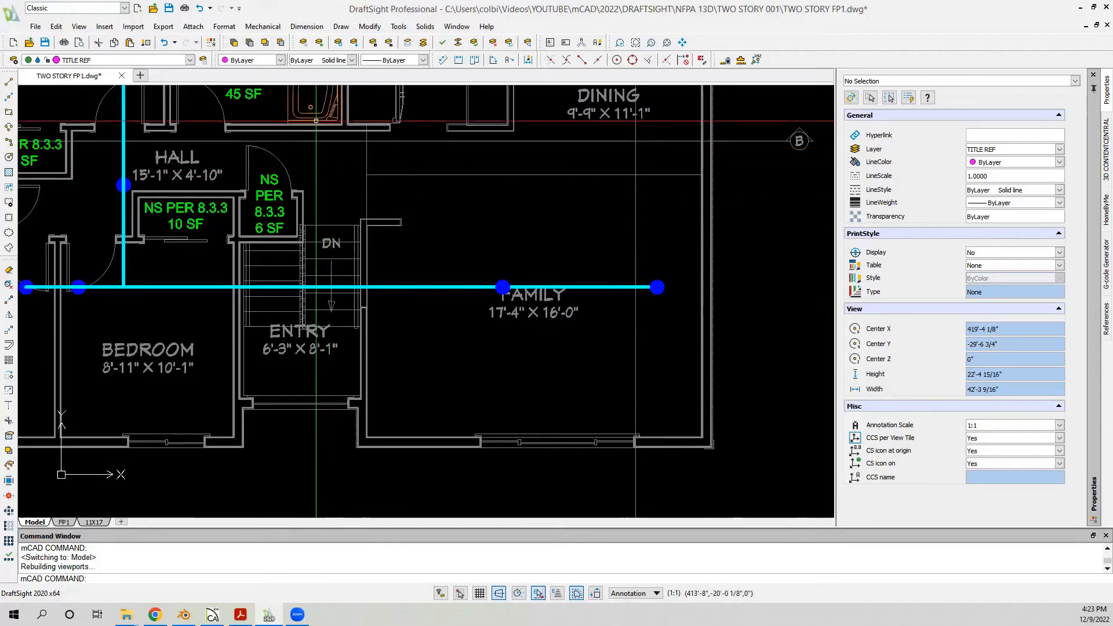
# Step: Copy the Hall sprinkler head 8' horizontally along the Hall toward the 6 SF closet and stairs
pyautogui.scroll(4, 318, 119)
pyautogui.scroll(-3, 306, 160)
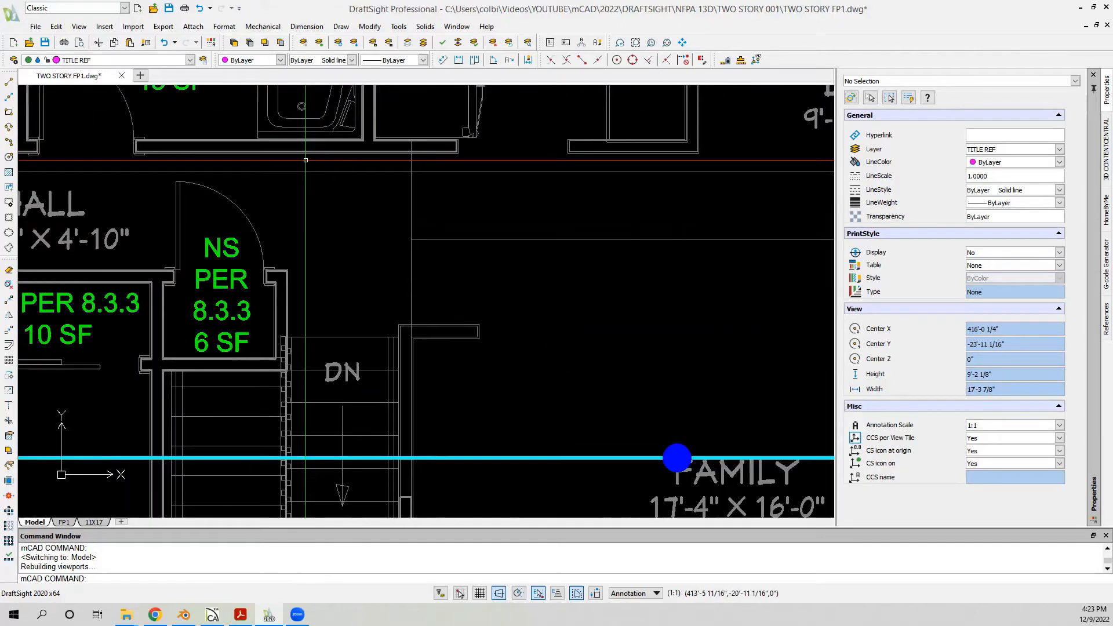
pyautogui.scroll(2, 68, 233)
pyautogui.click(79, 227)
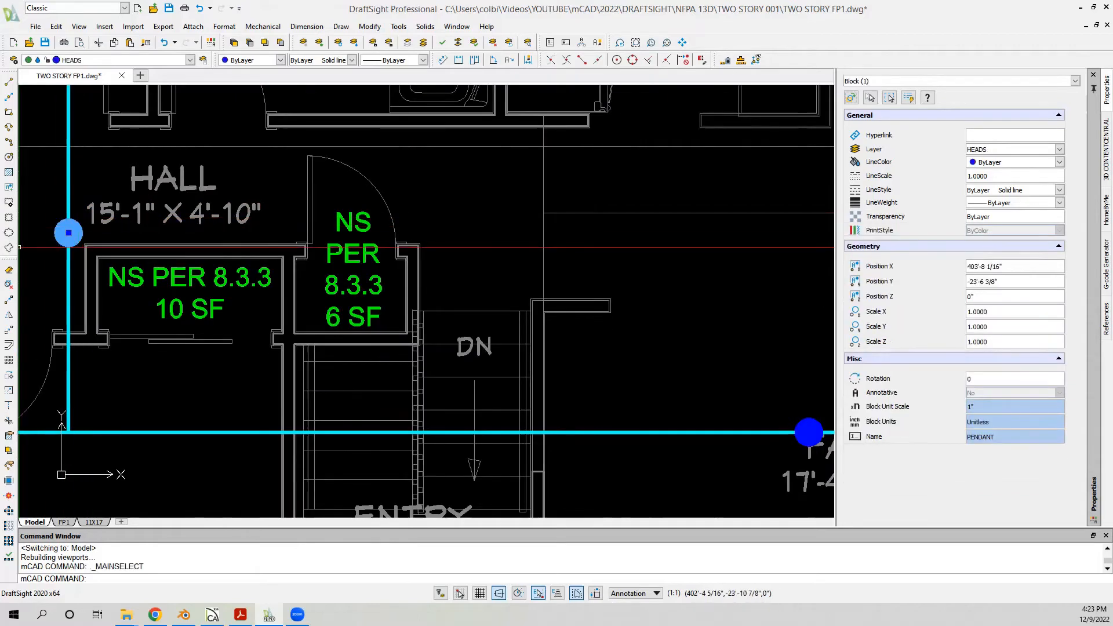
pyautogui.click(9, 300)
pyautogui.click(127, 380)
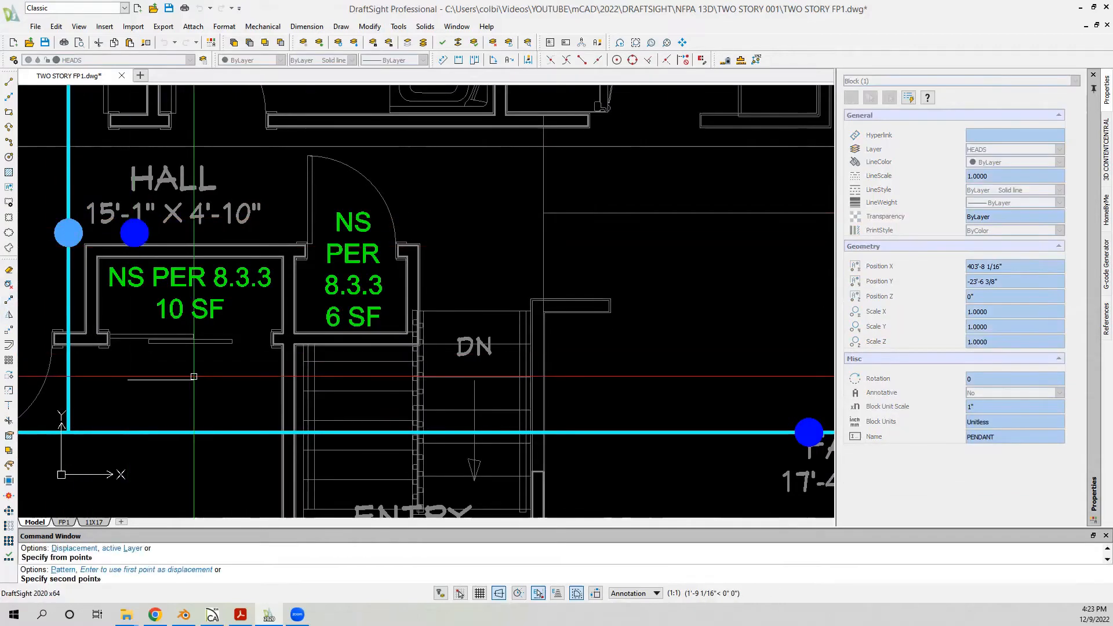
pyautogui.press('Escape')
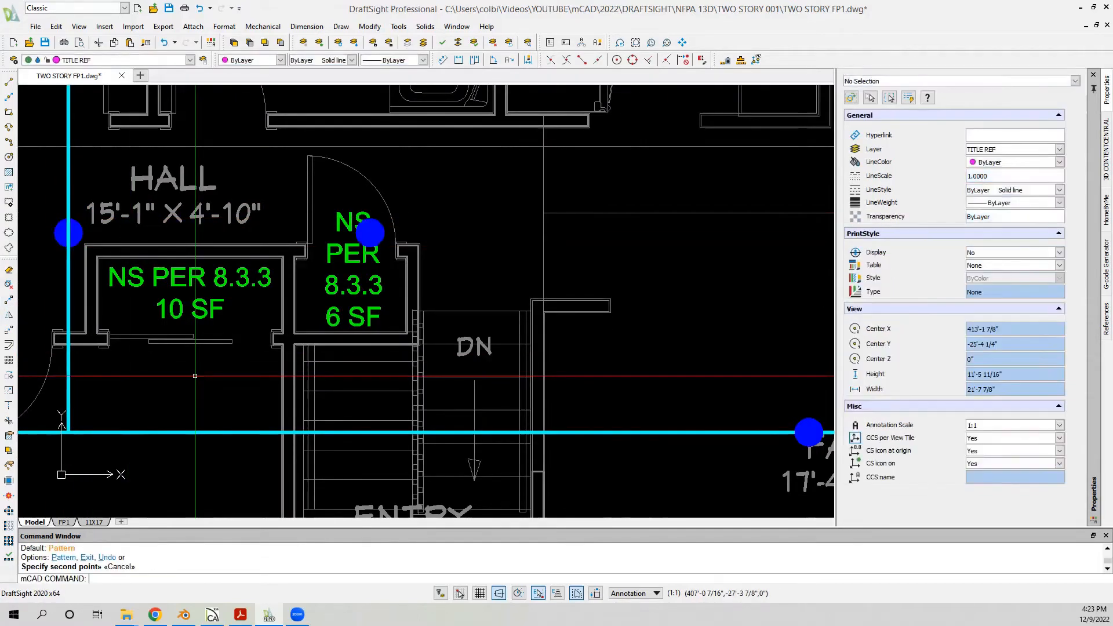
# Step: Move the copied Hall head 24" horizontally past the 6 SF closet, to the space above the stairs
pyautogui.scroll(-2, 184, 325)
pyautogui.scroll(2, 348, 273)
pyautogui.click(253, 283)
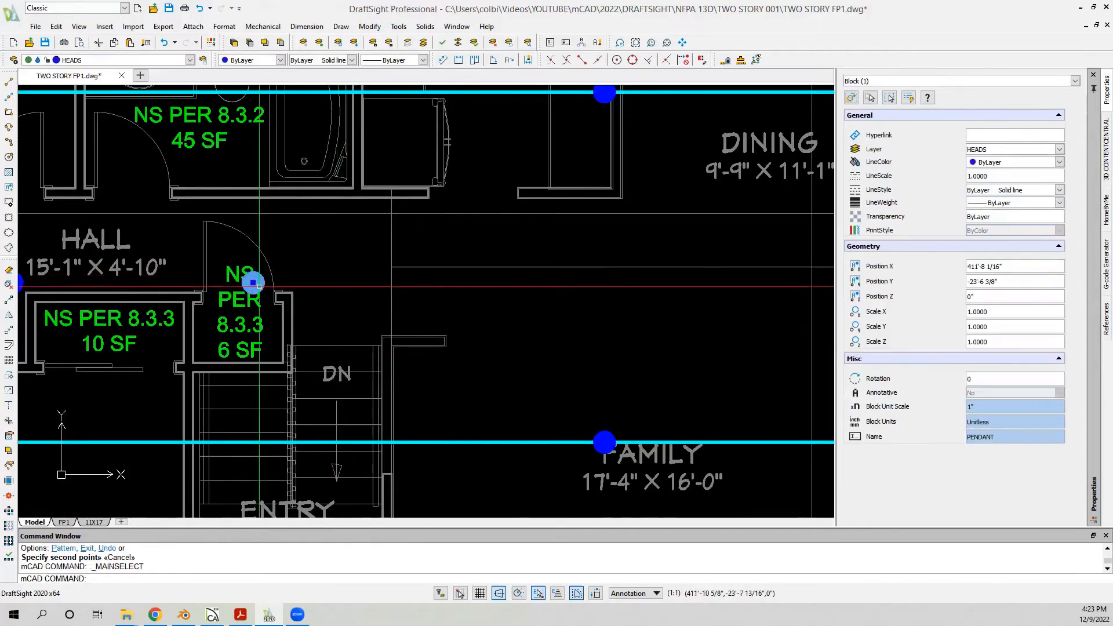
pyautogui.click(253, 283)
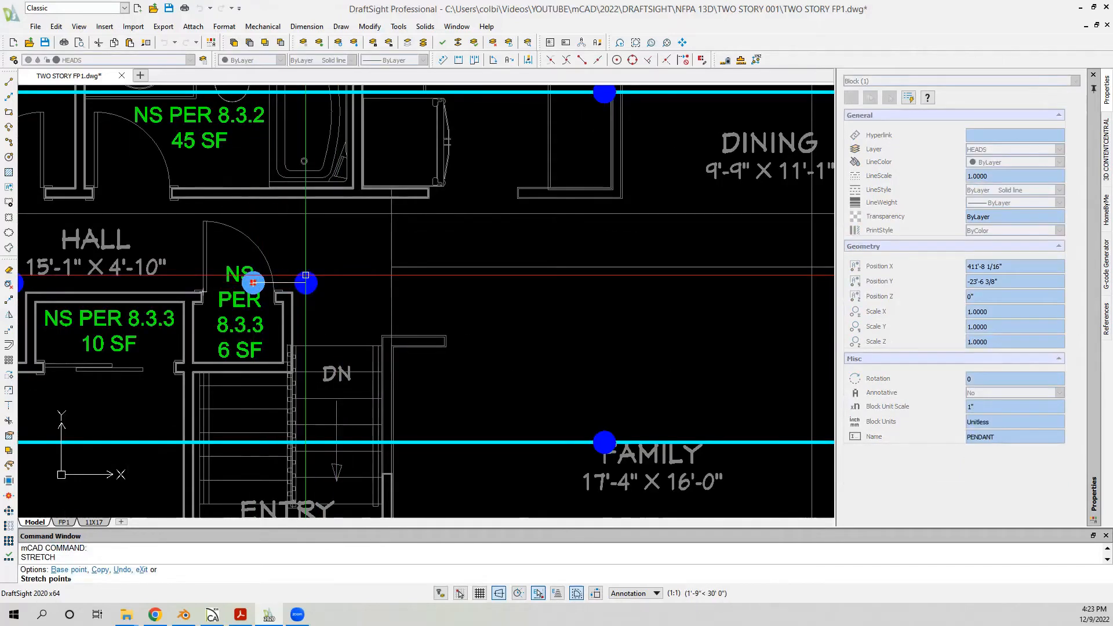
pyautogui.write('24')
pyautogui.press('Return')
pyautogui.press('Escape')
# Step: Examine the new head's coverage of the stairs and Entry against the Family room heads
pyautogui.scroll(-3, 308, 277)
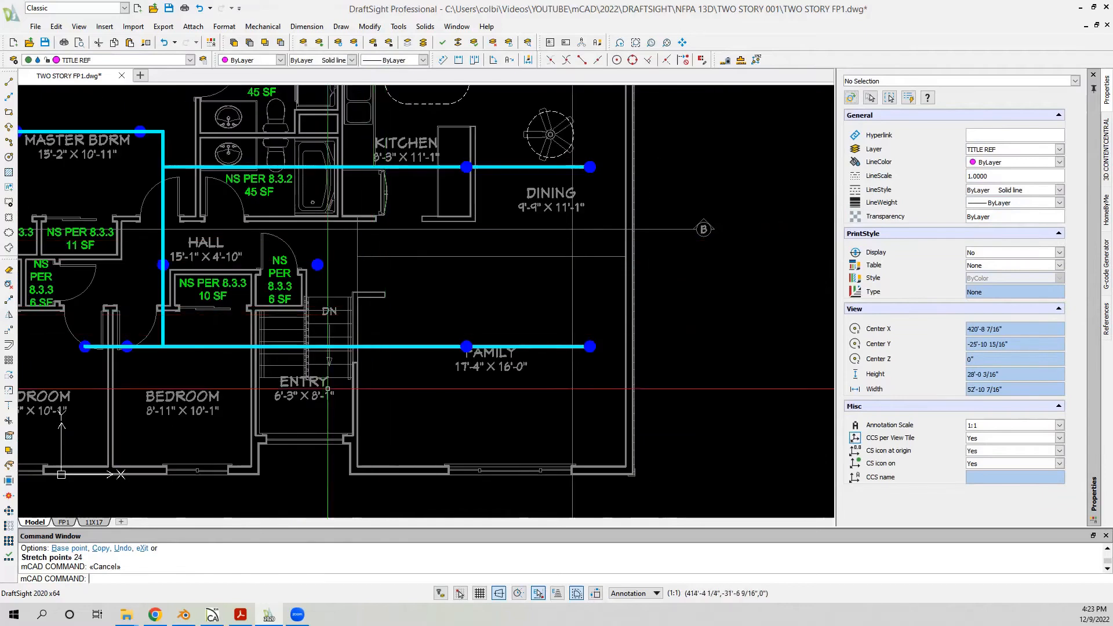
pyautogui.scroll(1, 312, 388)
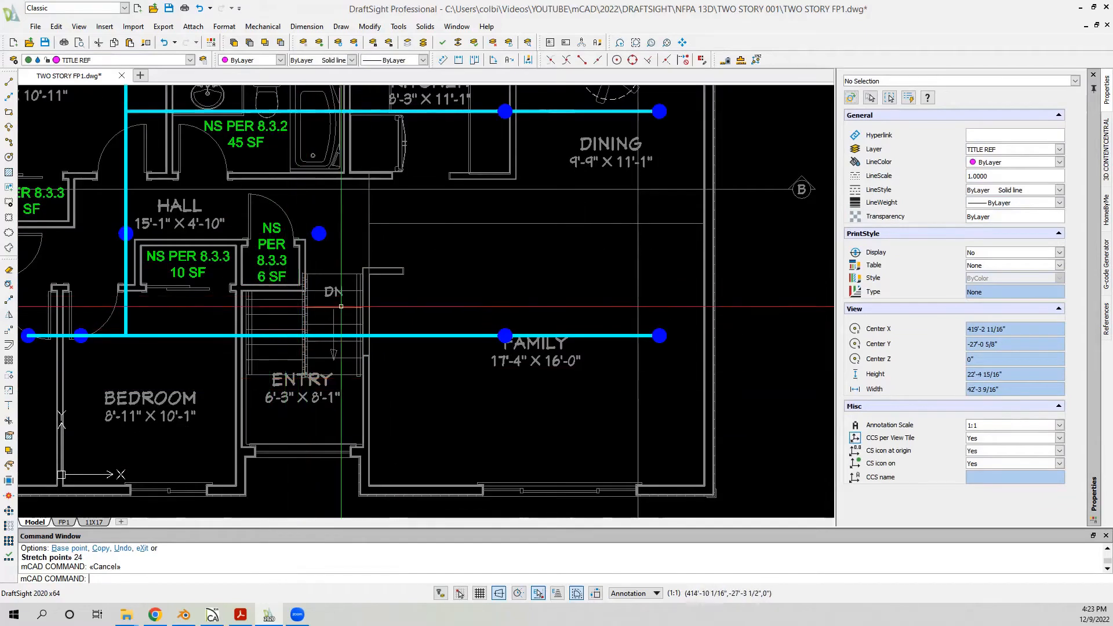
pyautogui.scroll(-1, 353, 298)
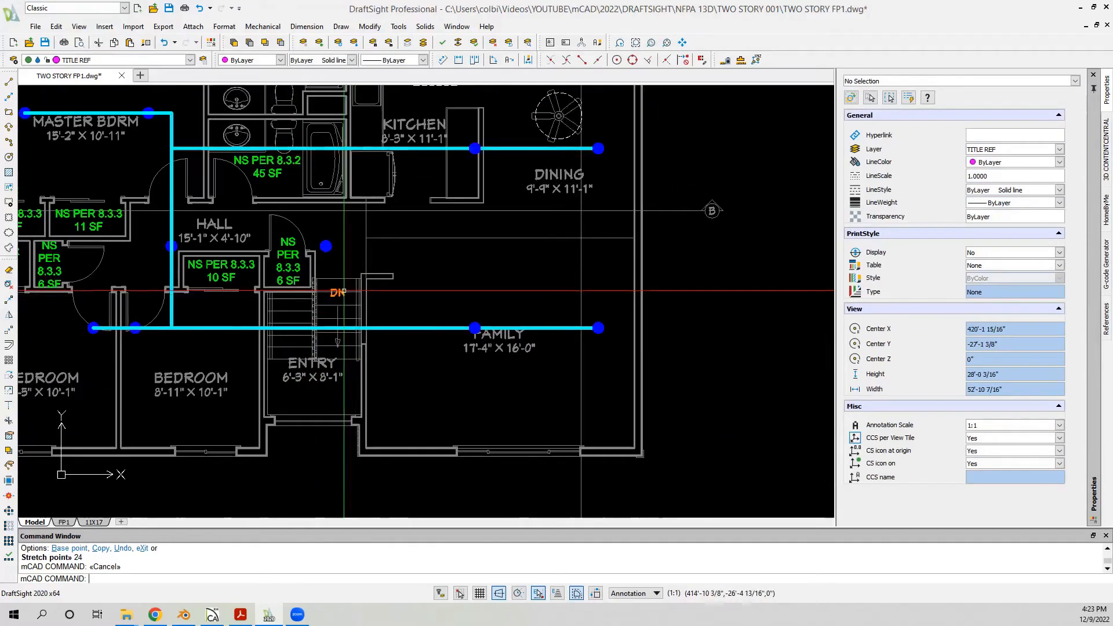
pyautogui.scroll(-1, 344, 290)
pyautogui.scroll(1, 319, 291)
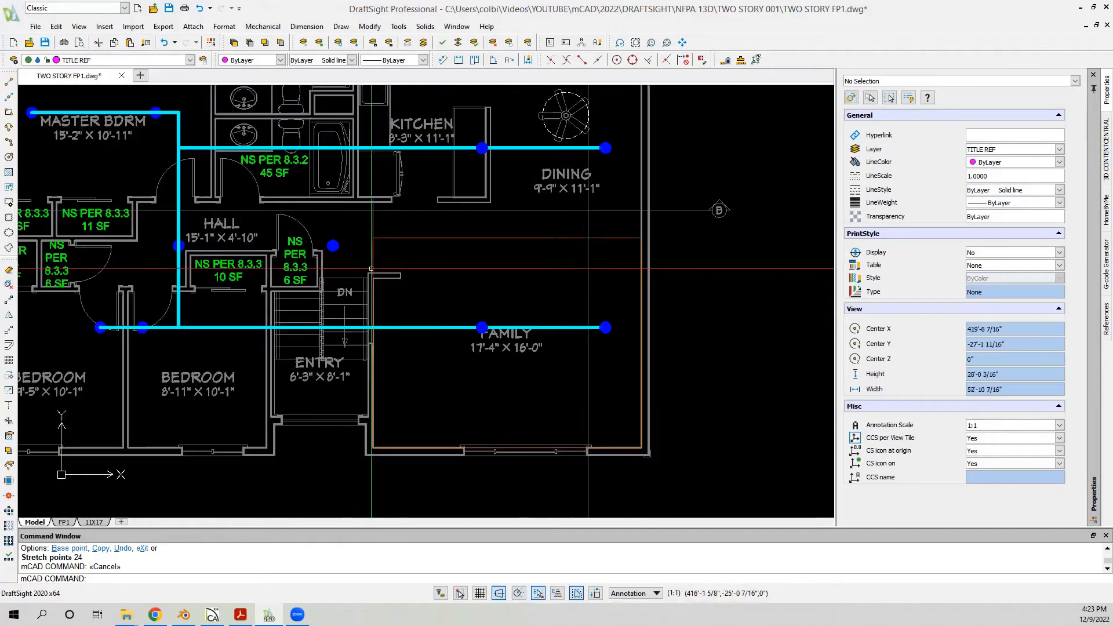
pyautogui.scroll(1, 335, 391)
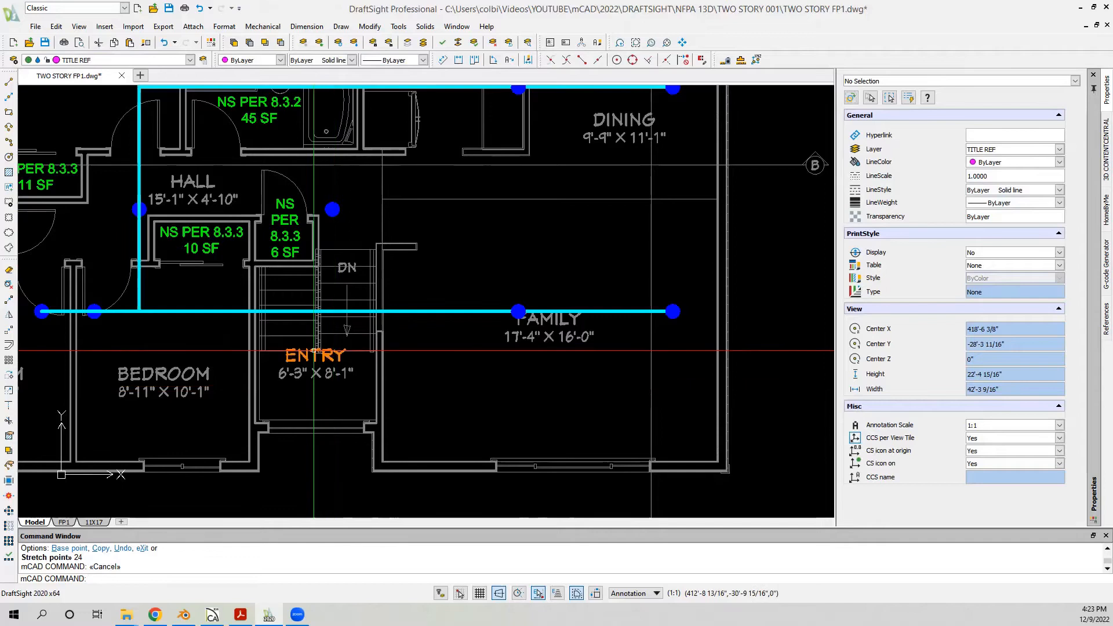
pyautogui.scroll(-1, 389, 211)
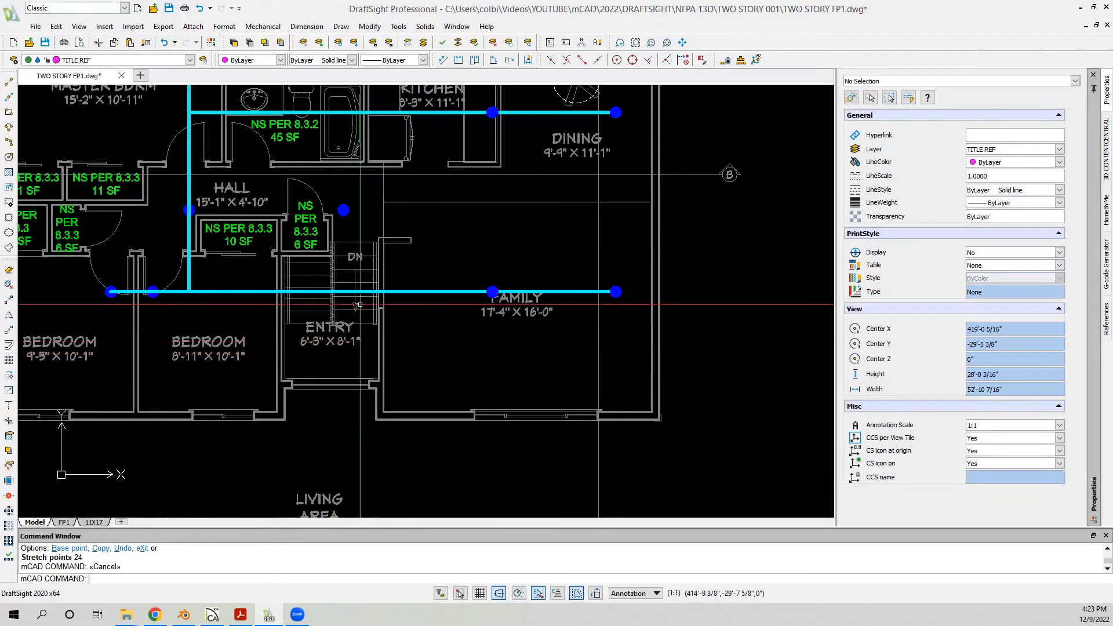
pyautogui.scroll(-1, 359, 305)
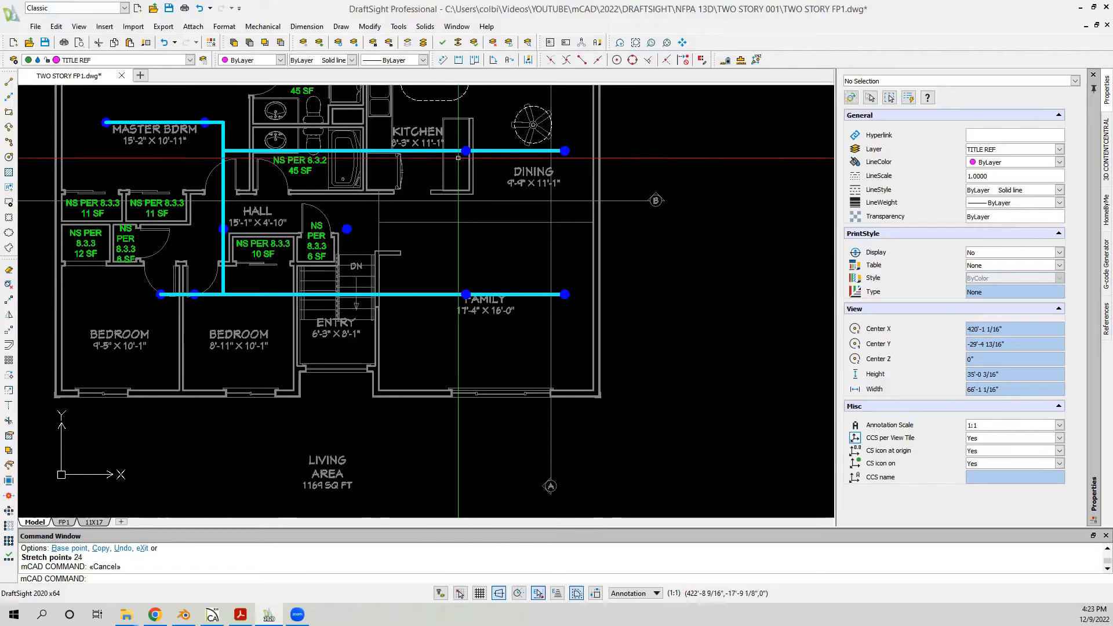
# Step: Copy the new Hall head to the middle of the stair flight's edge along the 6 SF closet wall
pyautogui.scroll(3, 340, 327)
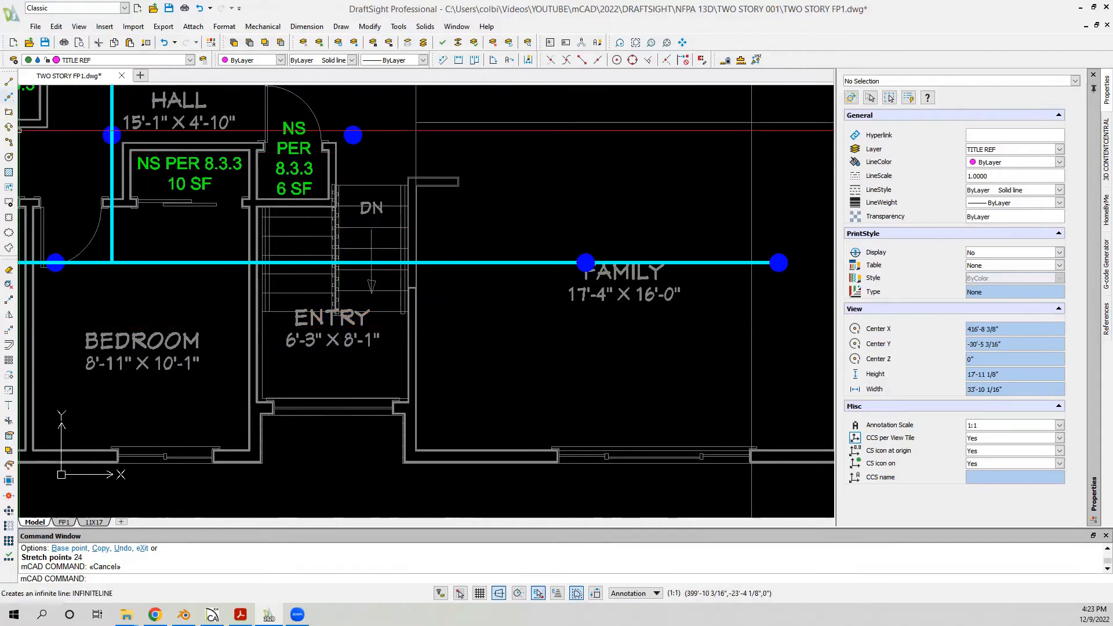
pyautogui.click(9, 300)
pyautogui.scroll(2, 388, 140)
pyautogui.press('Return')
pyautogui.click(334, 134)
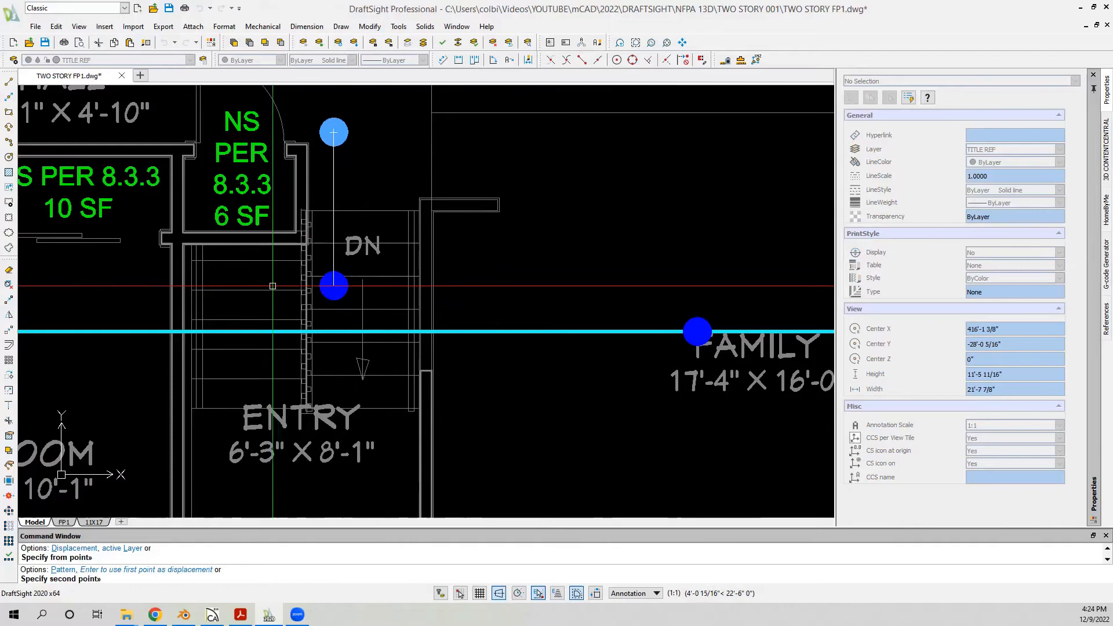
pyautogui.scroll(1, 272, 285)
pyautogui.scroll(3, 244, 287)
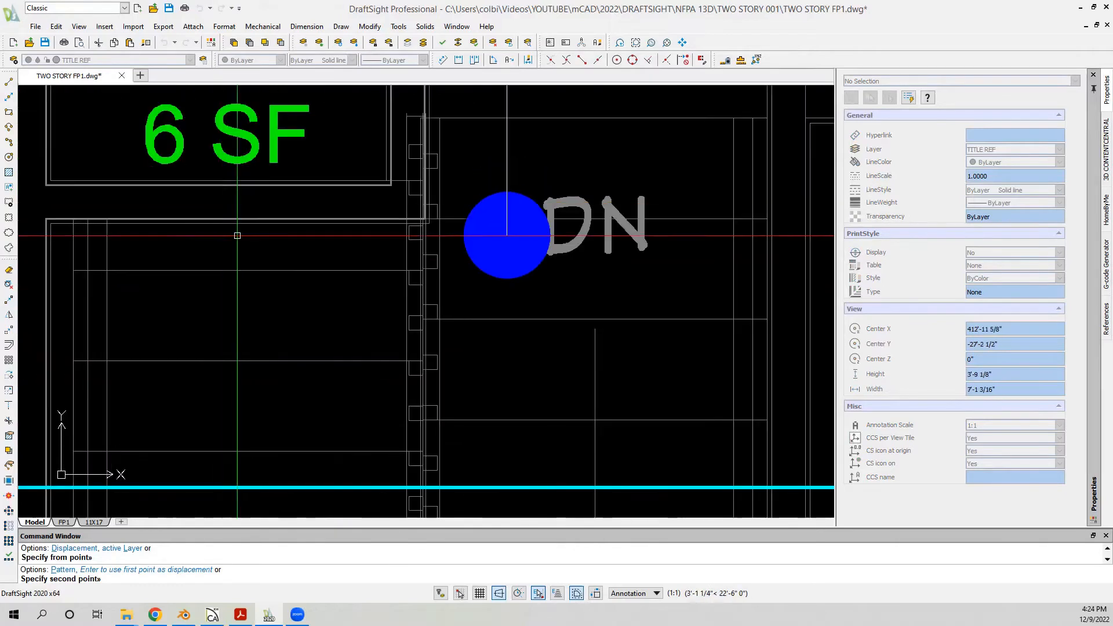
pyautogui.click(218, 267)
pyautogui.press('Escape')
# Step: Move the stair head 6" down, away from the 6 SF closet wall
pyautogui.click(239, 224)
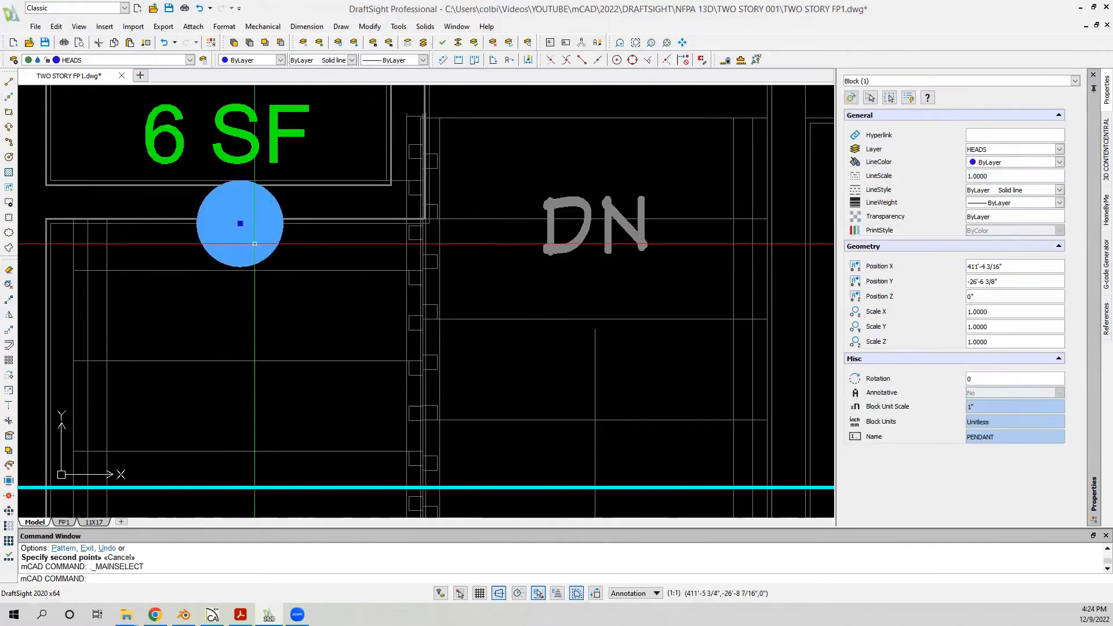
pyautogui.click(240, 224)
pyautogui.write('6')
pyautogui.press('Return')
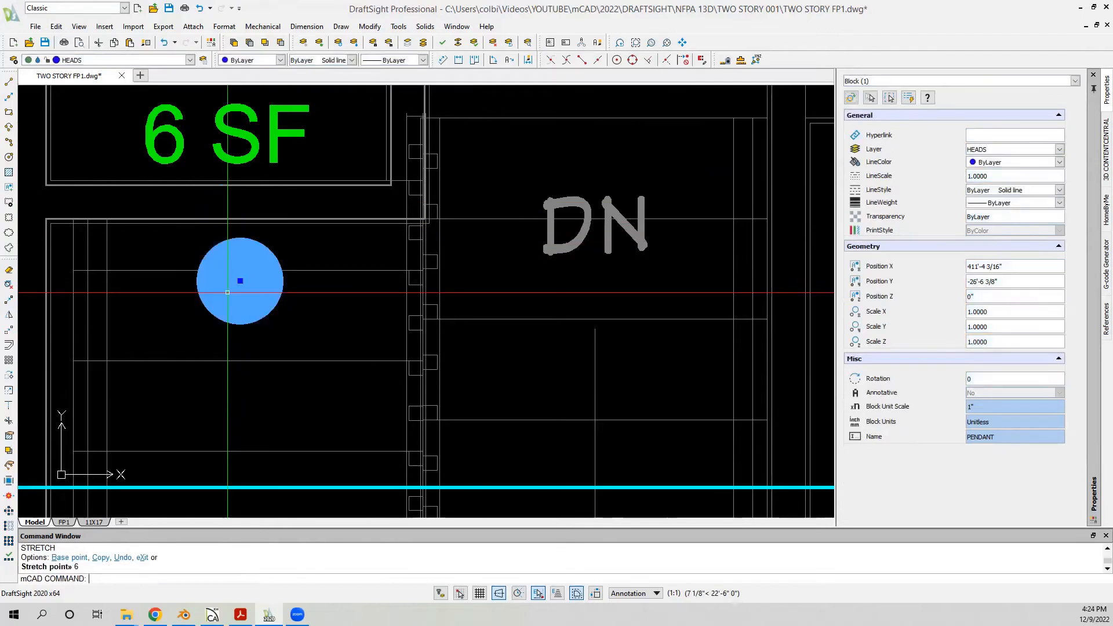
pyautogui.press('Escape')
pyautogui.scroll(-5, 227, 292)
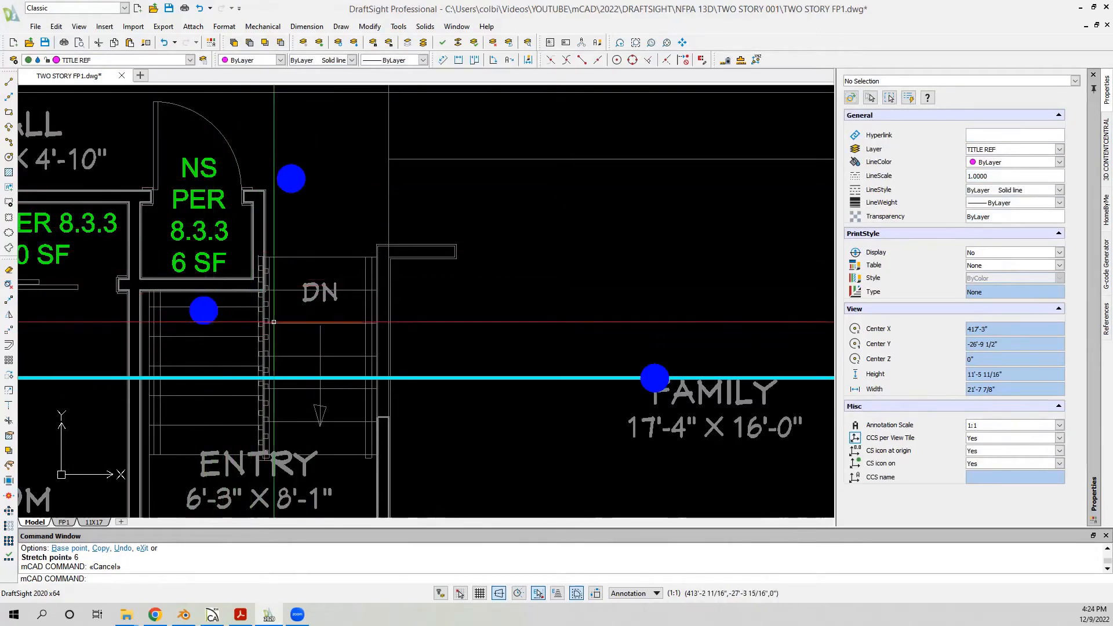
pyautogui.scroll(-1, 262, 325)
pyautogui.scroll(-2, 327, 308)
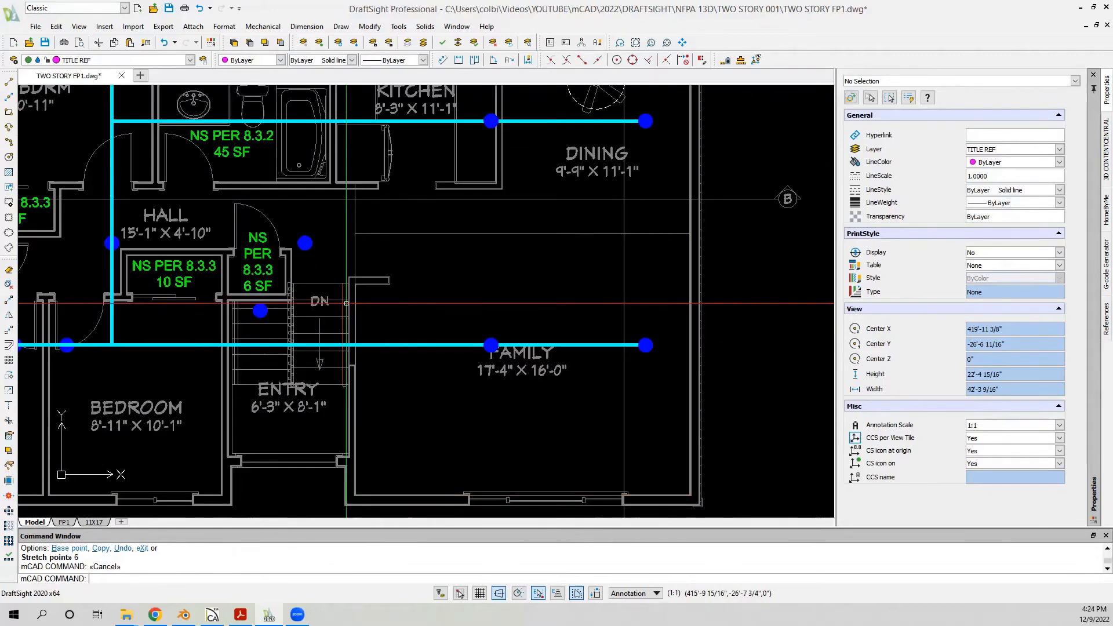
pyautogui.scroll(1, 261, 311)
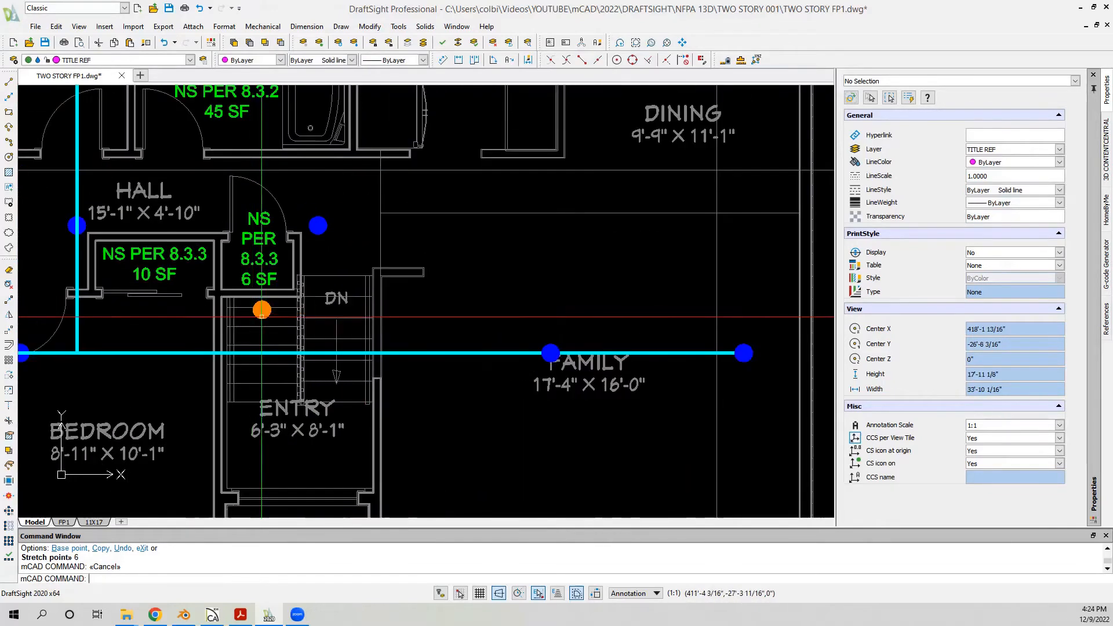
# Step: Move the stair head straight down onto the horizontal branch pipe crossing the stairs
pyautogui.click(260, 311)
pyautogui.click(262, 310)
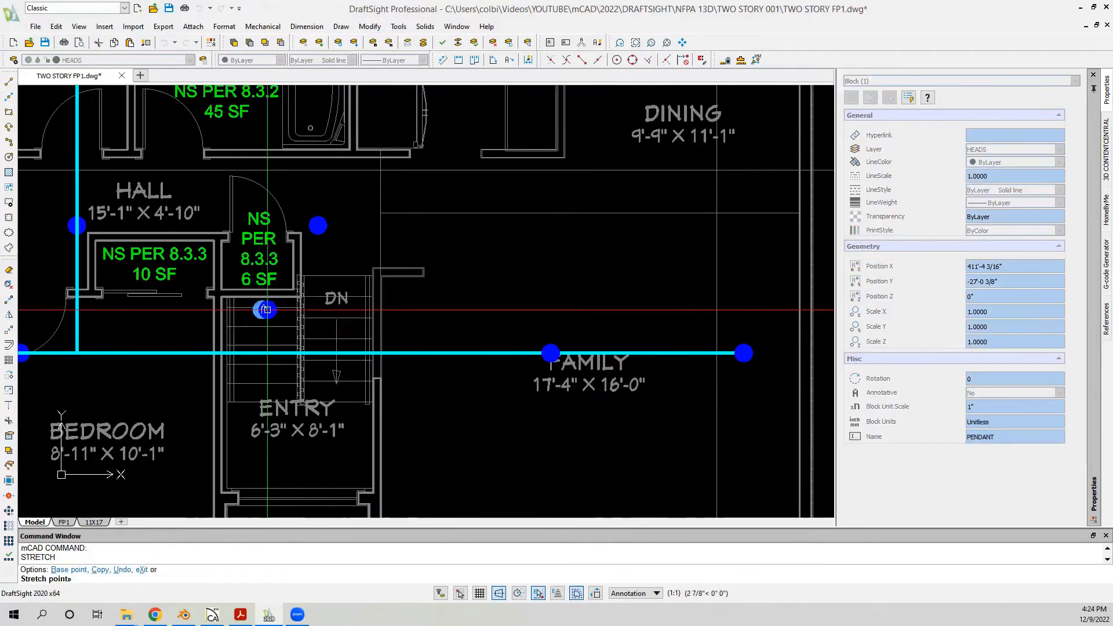
pyautogui.click(648, 59)
pyautogui.scroll(2, 253, 356)
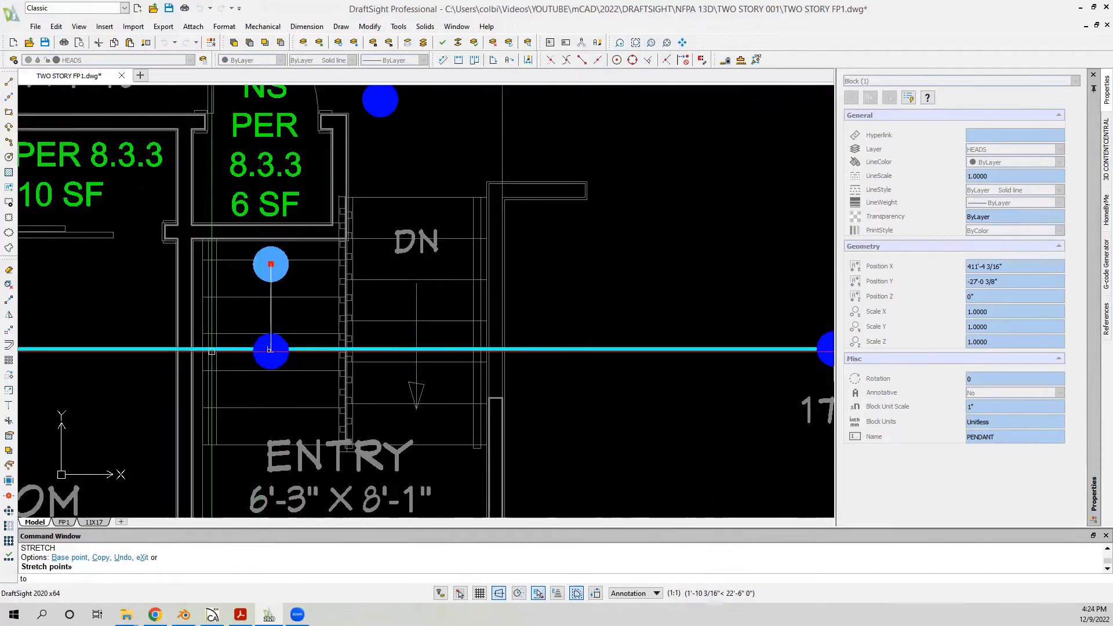
pyautogui.click(241, 348)
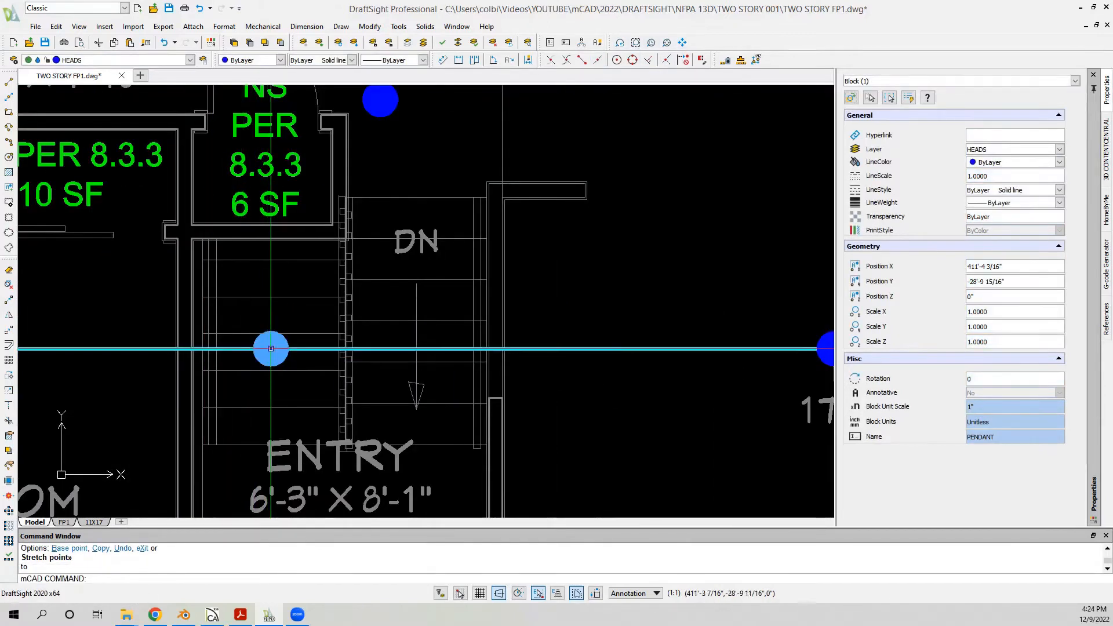
# Step: Move the stair head along the branch pipe to the stairwell's left wall, and offset it 6" from that wall
pyautogui.click(271, 349)
pyautogui.scroll(2, 224, 348)
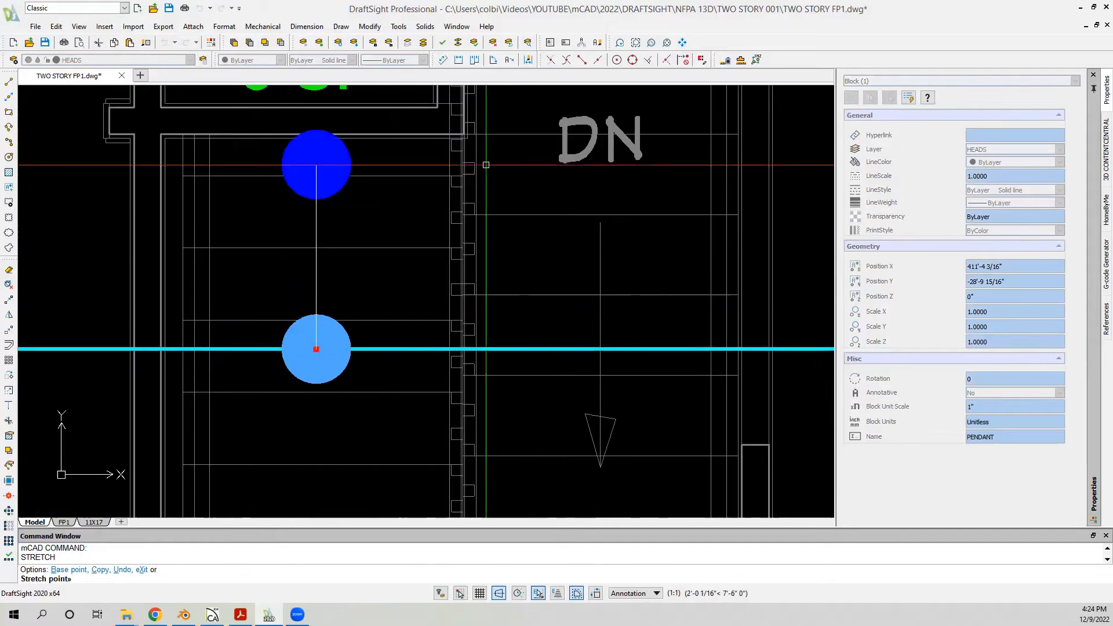
pyautogui.click(649, 60)
pyautogui.click(169, 349)
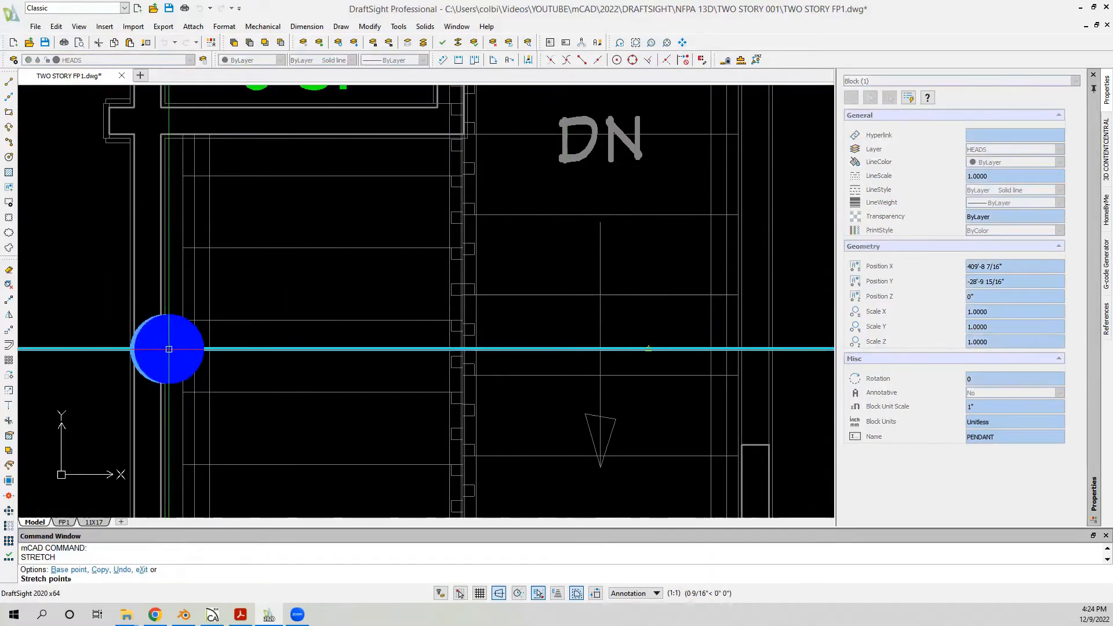
pyautogui.write('6')
pyautogui.press('Return')
pyautogui.press('Escape')
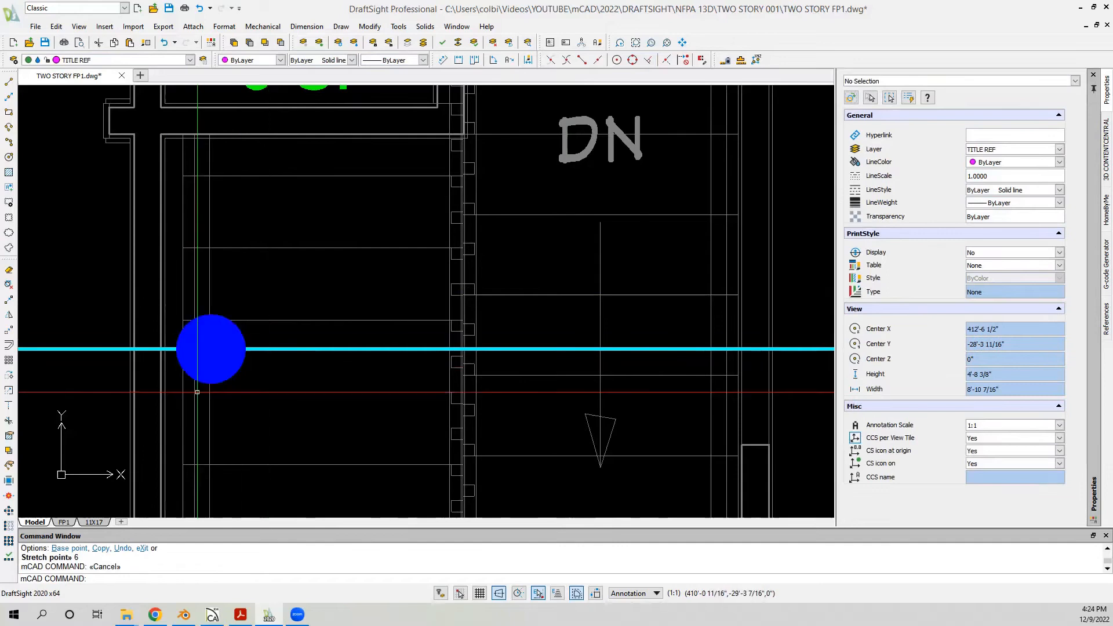
pyautogui.scroll(-3, 232, 348)
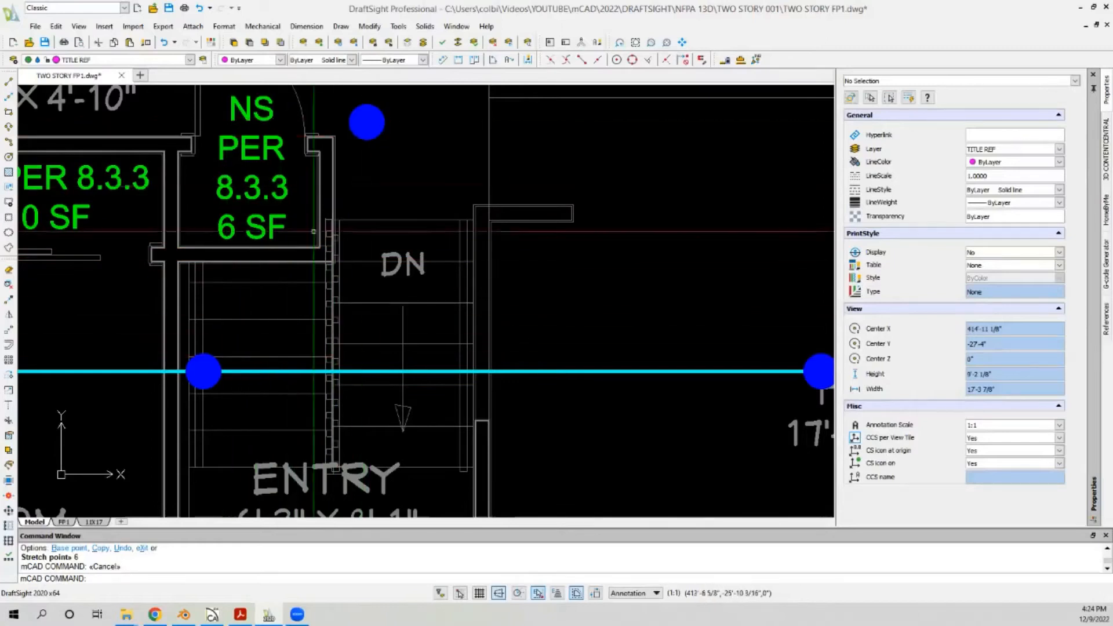
pyautogui.scroll(-2, 351, 198)
pyautogui.scroll(-2, 329, 256)
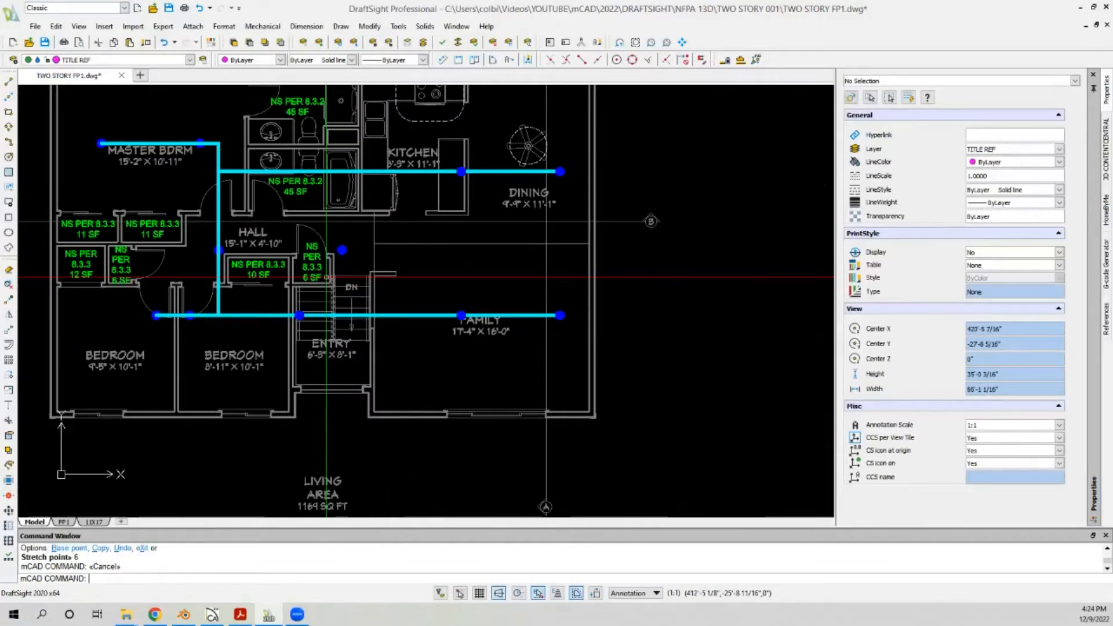
pyautogui.scroll(1, 343, 262)
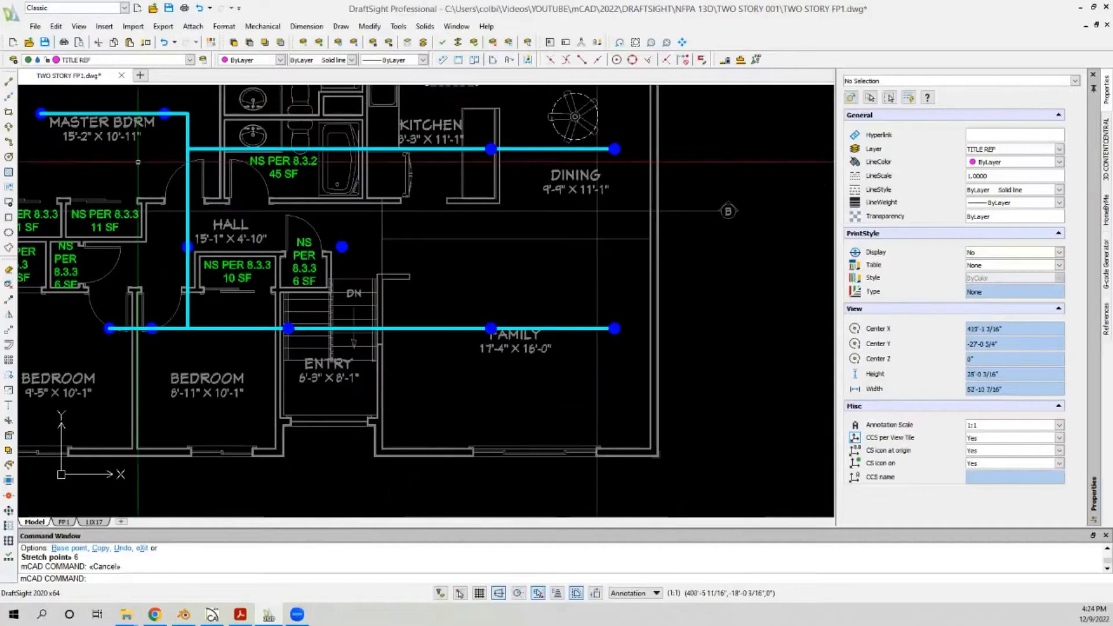
pyautogui.click(9, 82)
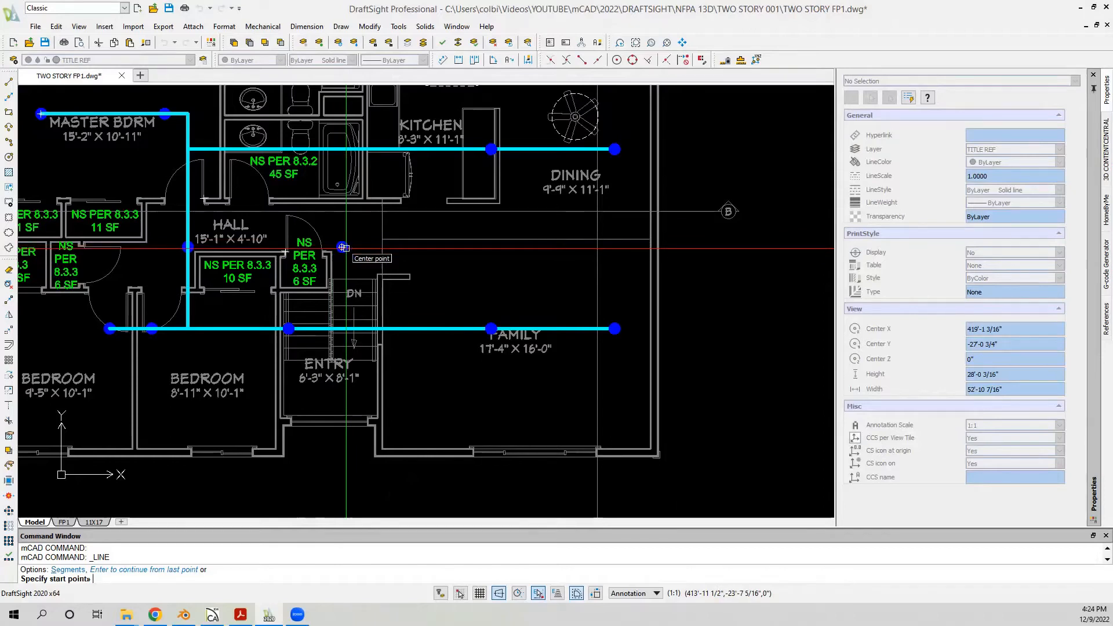
pyautogui.press('Escape')
# Step: Review both floor plans and the building sections to compare the head layouts with the ceiling and floor construction
pyautogui.scroll(-4, 342, 247)
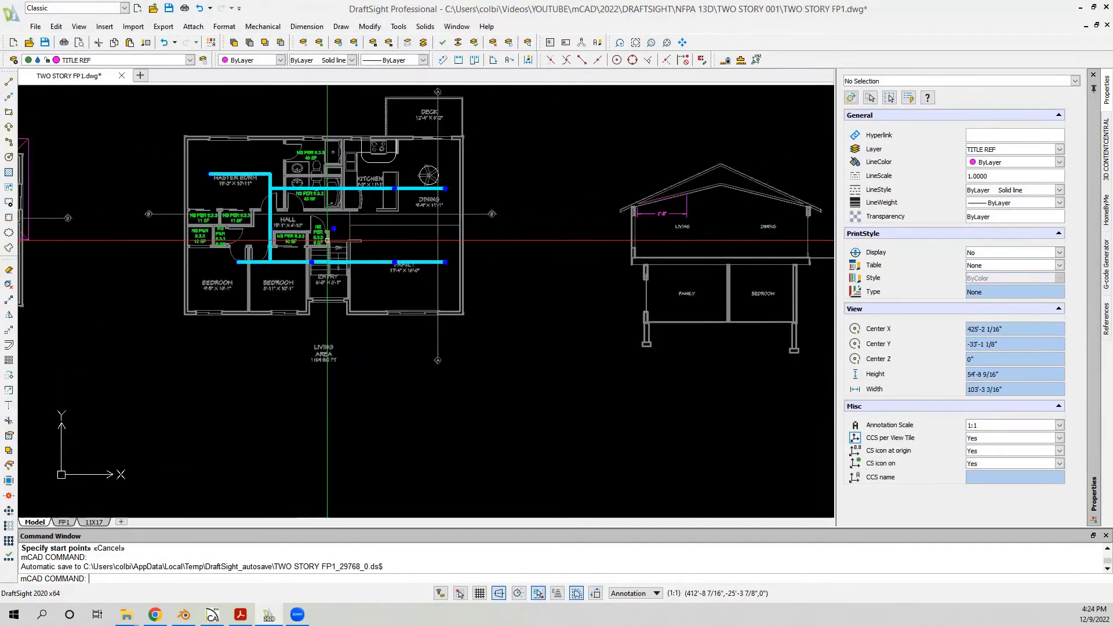
pyautogui.scroll(-4, 327, 240)
pyautogui.scroll(2, 354, 232)
pyautogui.scroll(-3, 380, 230)
pyautogui.scroll(4, 193, 229)
pyautogui.scroll(2, 232, 278)
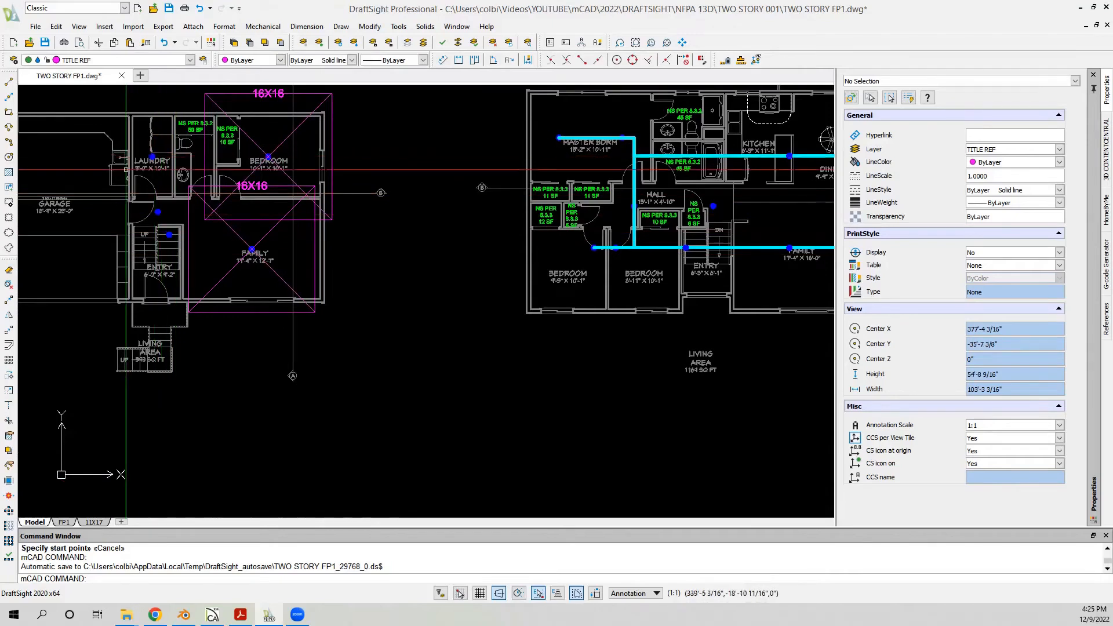
pyautogui.scroll(-2, 125, 170)
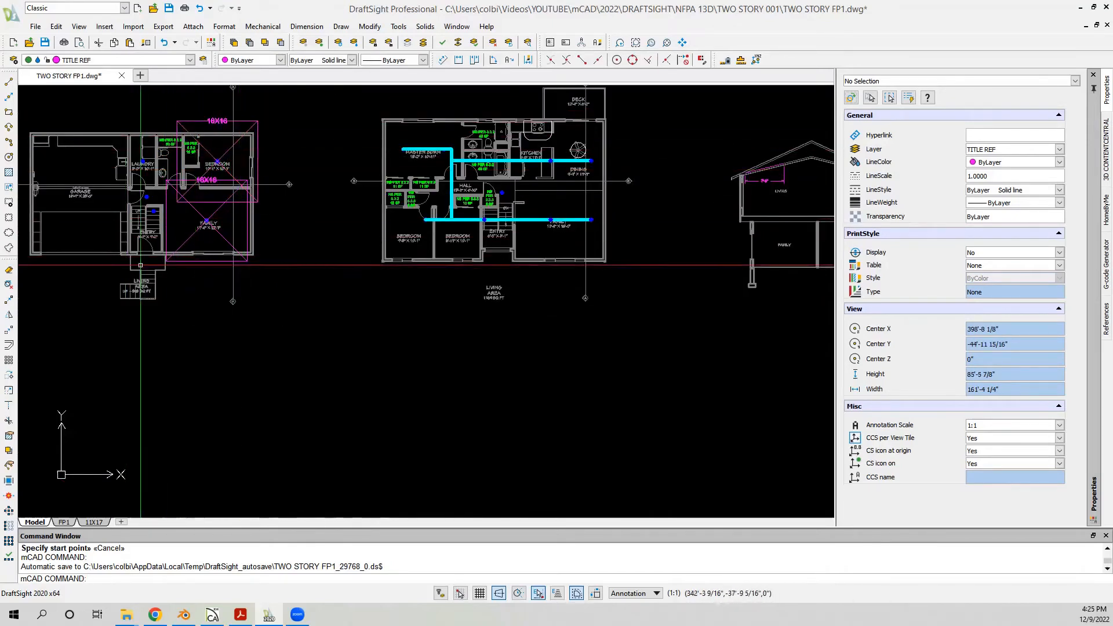
pyautogui.scroll(-1, 166, 204)
pyautogui.scroll(-1, 229, 212)
pyautogui.scroll(2, 613, 232)
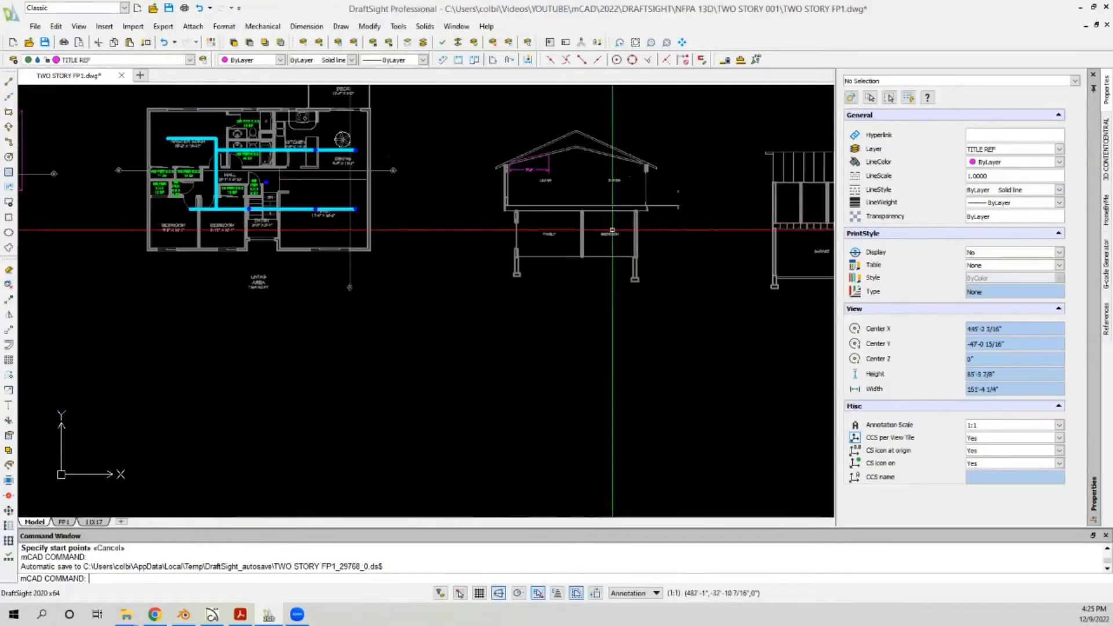
pyautogui.scroll(-2, 450, 208)
pyautogui.scroll(4, 827, 223)
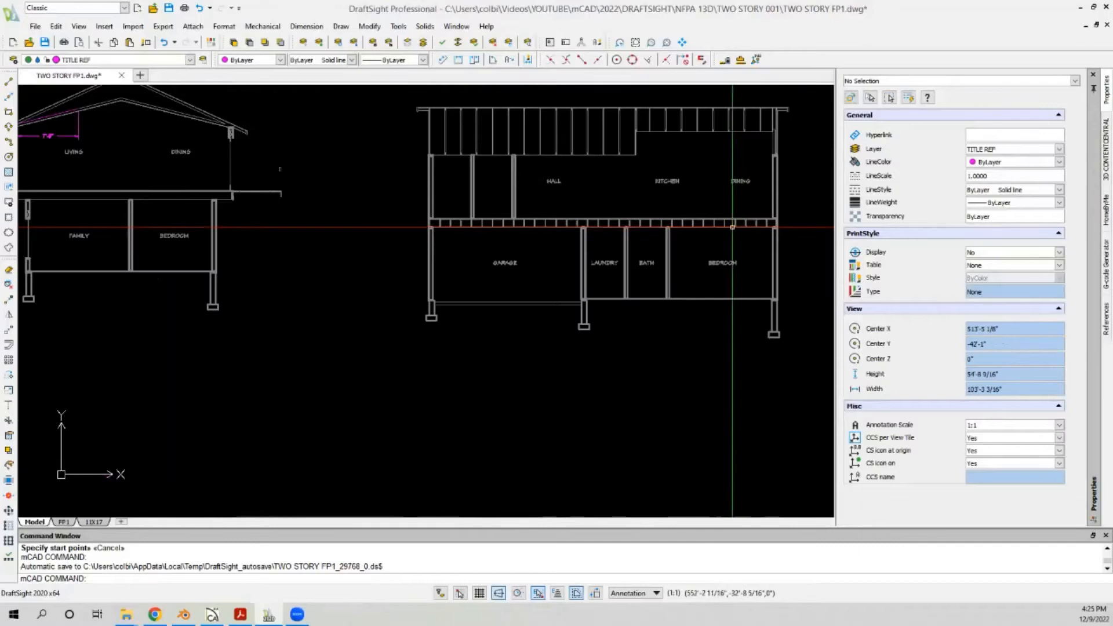
pyautogui.scroll(-5, 722, 228)
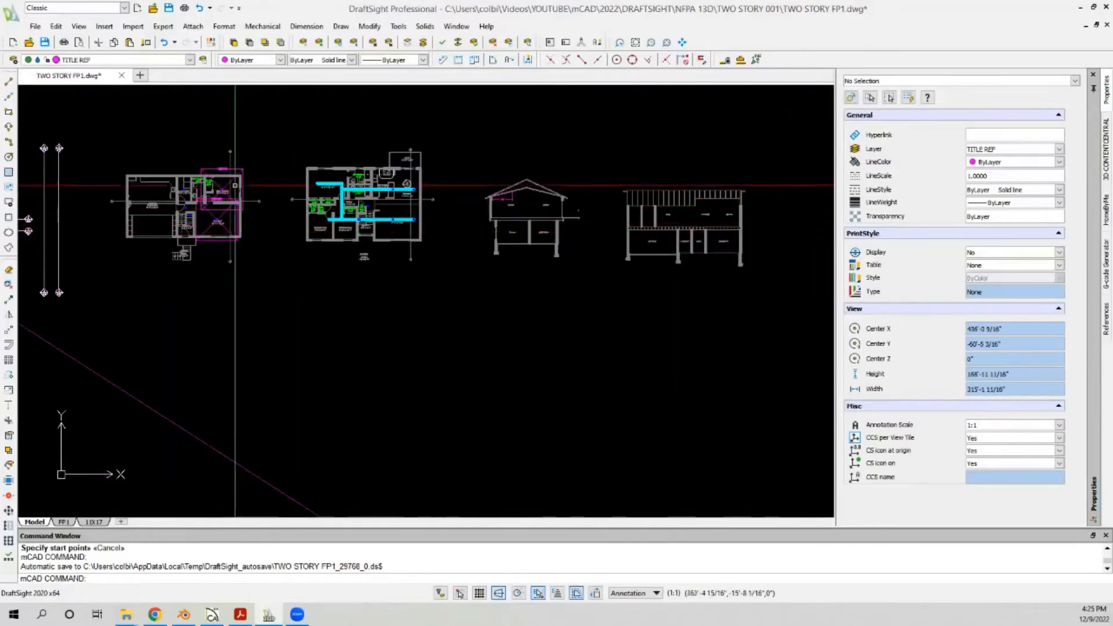
# Step: Examine the 16X16 coverage squares of the first-floor Bedroom and Family heads against the room walls
pyautogui.scroll(5, 222, 216)
pyautogui.scroll(-2, 242, 218)
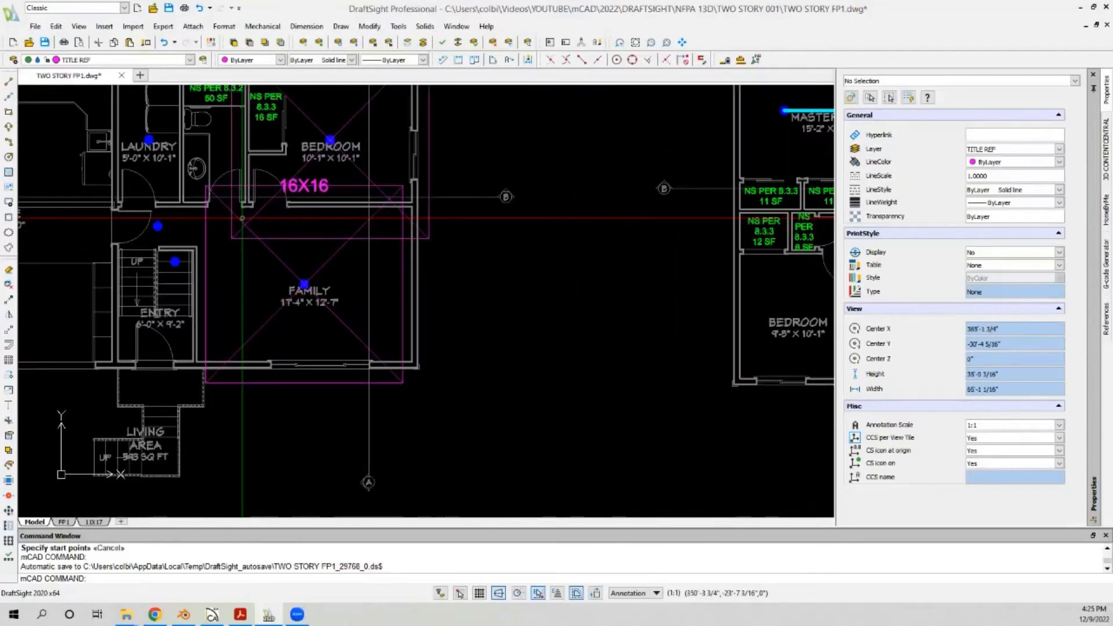
pyautogui.scroll(1, 239, 219)
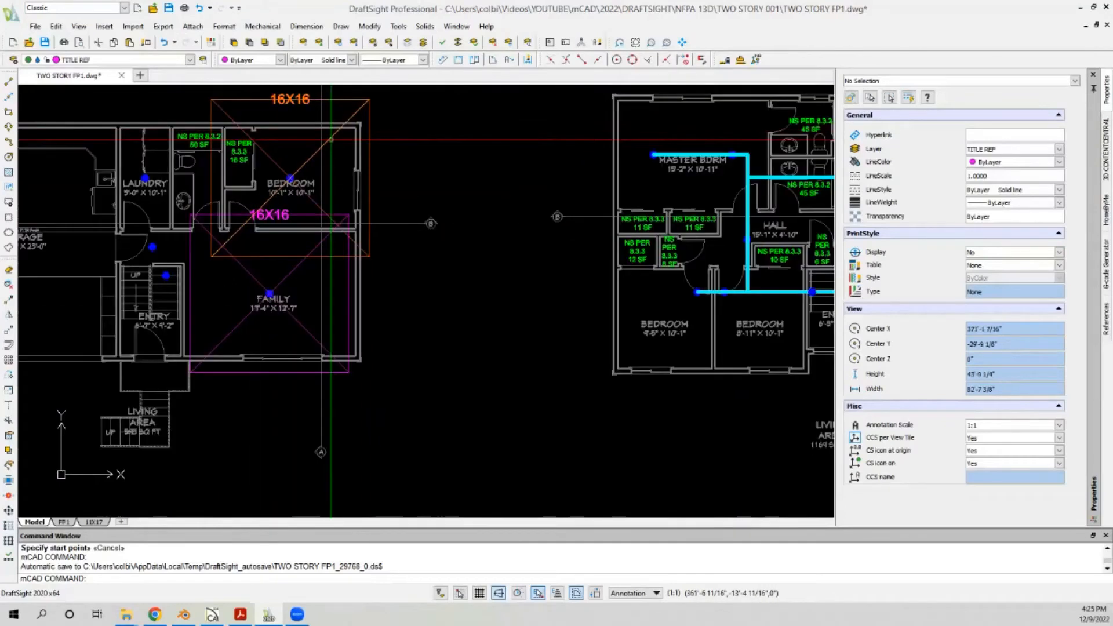
pyautogui.scroll(-2, 280, 169)
pyautogui.scroll(2, 268, 164)
pyautogui.scroll(2, 234, 214)
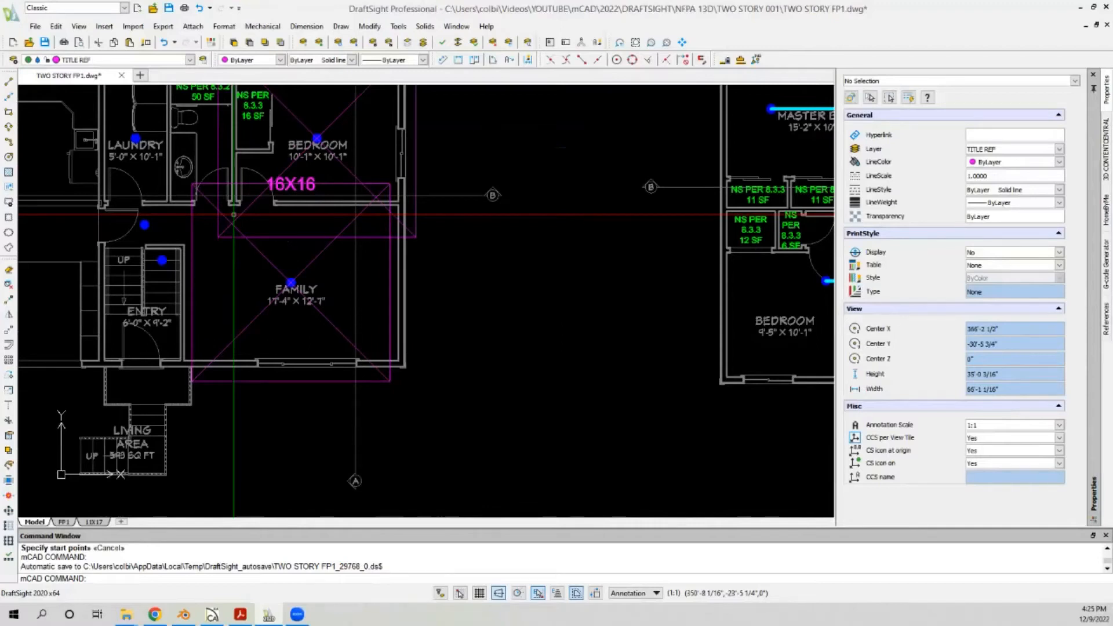
pyautogui.scroll(-2, 250, 232)
pyautogui.scroll(3, 267, 203)
pyautogui.scroll(-2, 261, 232)
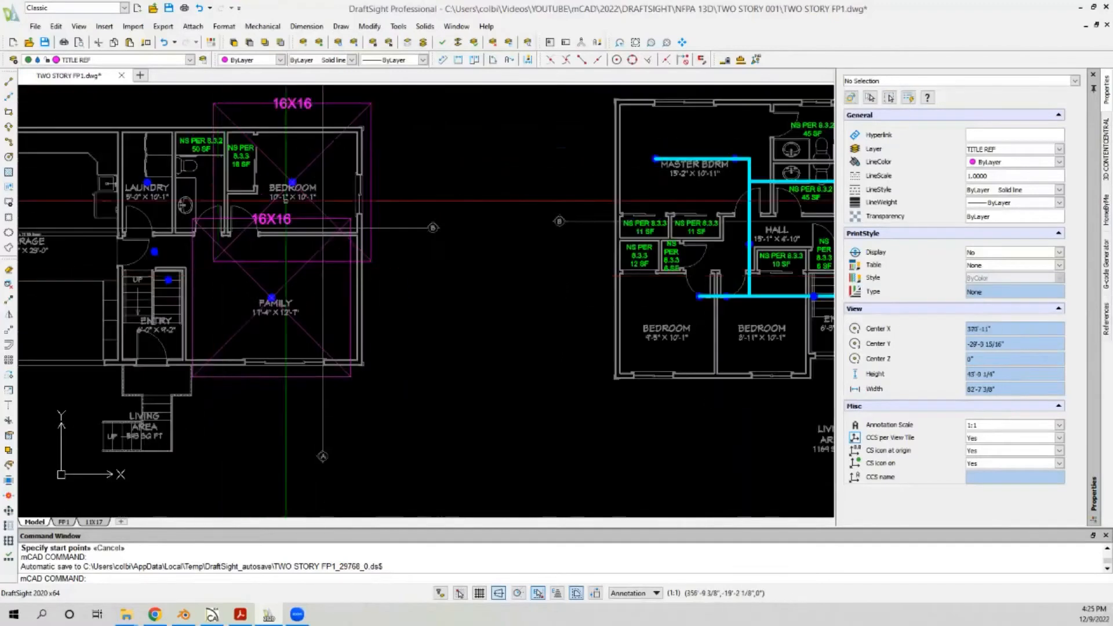
# Step: Move the first-floor Bedroom head with its 16X16 coverage square so the square's upper-right corner meets the room's inside wall corner
pyautogui.scroll(7, 303, 170)
pyautogui.click(259, 231)
pyautogui.scroll(-3, 261, 231)
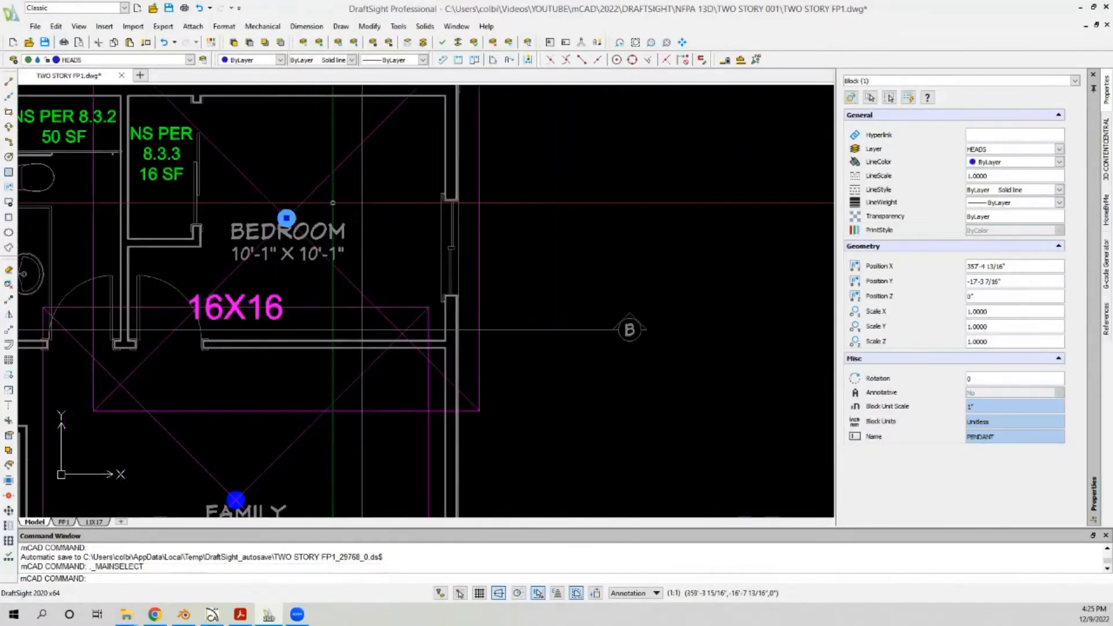
pyautogui.scroll(-1, 341, 193)
pyautogui.scroll(2, 334, 196)
pyautogui.scroll(-1, 327, 197)
pyautogui.scroll(1, 325, 199)
pyautogui.click(350, 189)
pyautogui.click(309, 169)
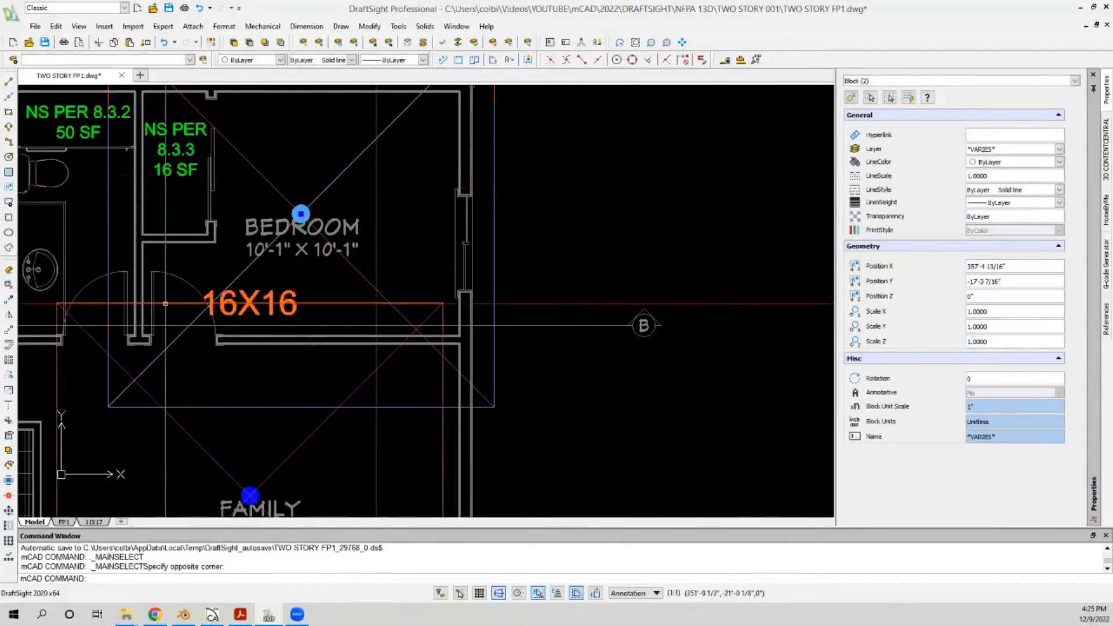
pyautogui.scroll(-2, 163, 311)
pyautogui.click(12, 337)
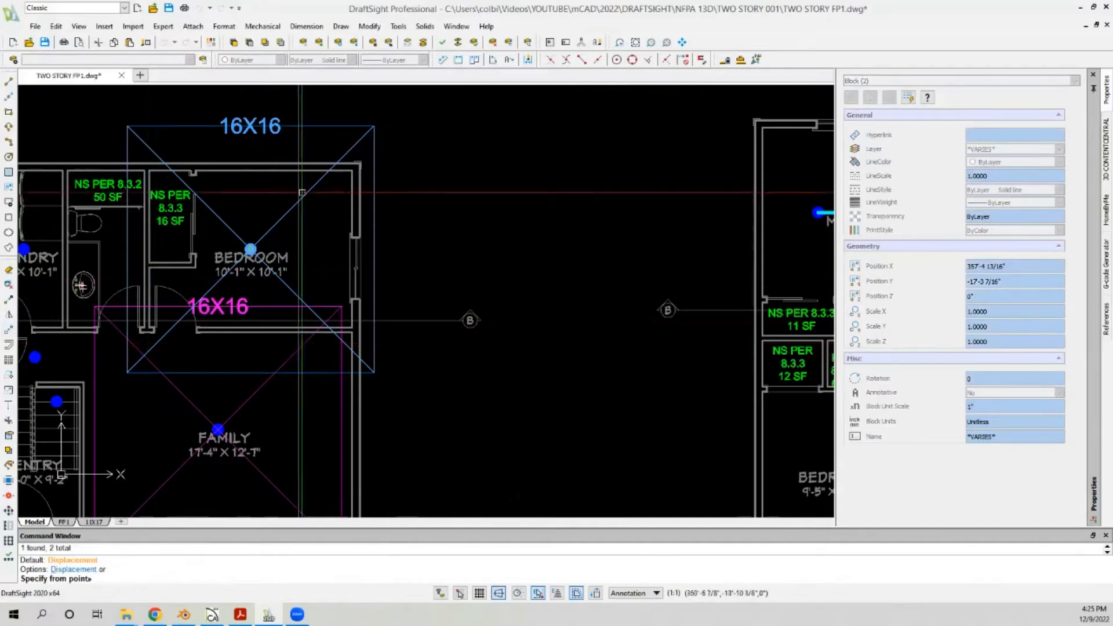
pyautogui.click(365, 137)
pyautogui.scroll(3, 329, 195)
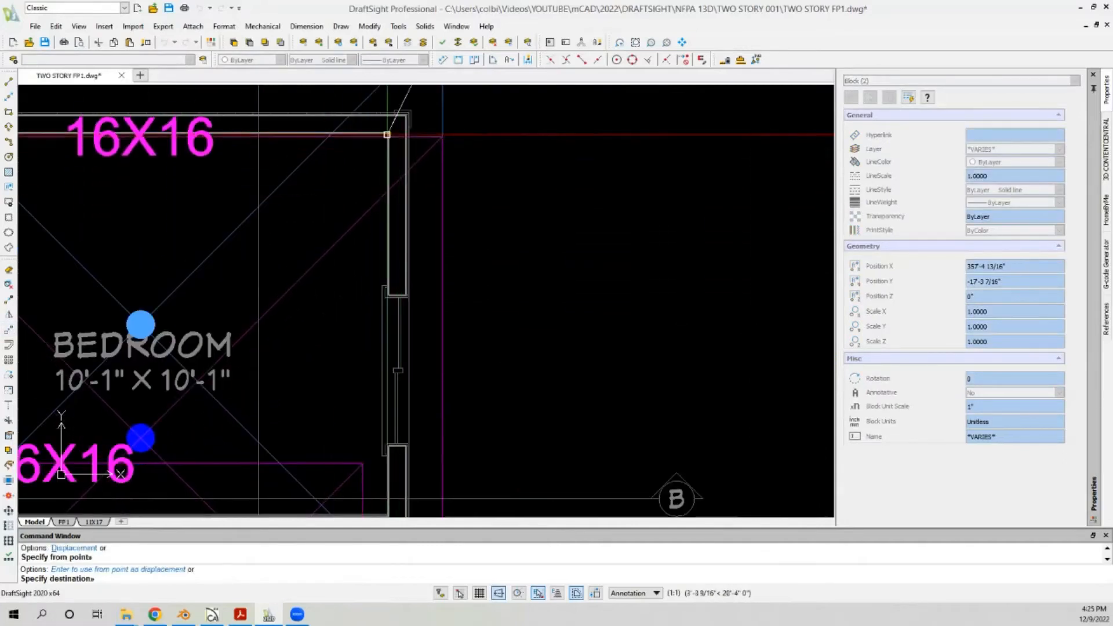
pyautogui.click(386, 135)
pyautogui.scroll(-4, 401, 174)
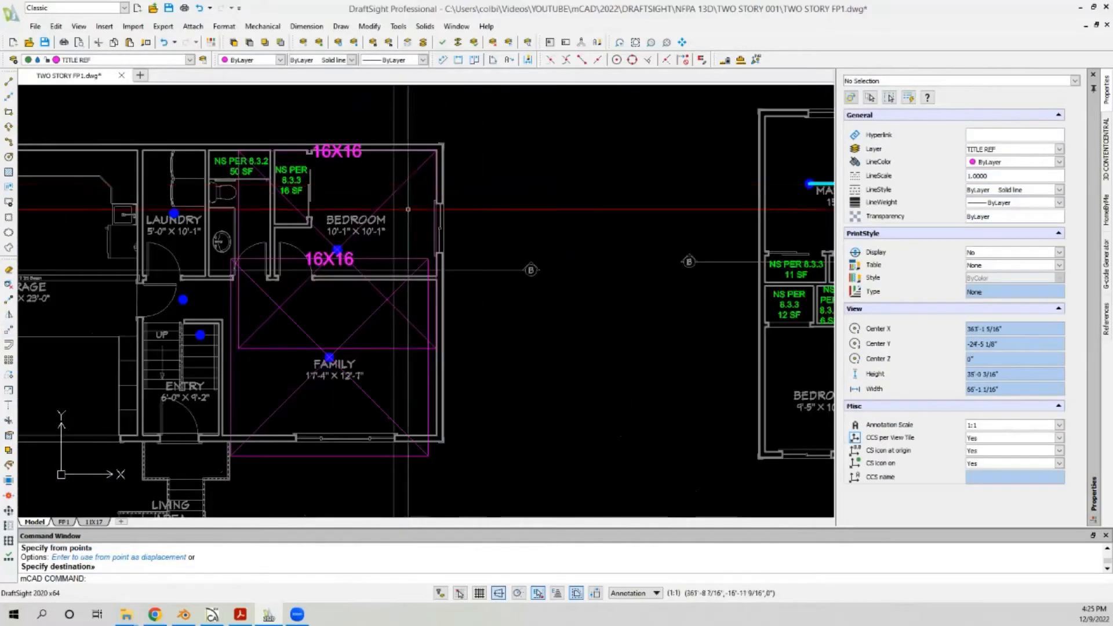
# Step: Delete the 16X16 coverage squares of the first-floor Bedroom and Family heads
pyautogui.click(296, 292)
pyautogui.scroll(-1, 297, 272)
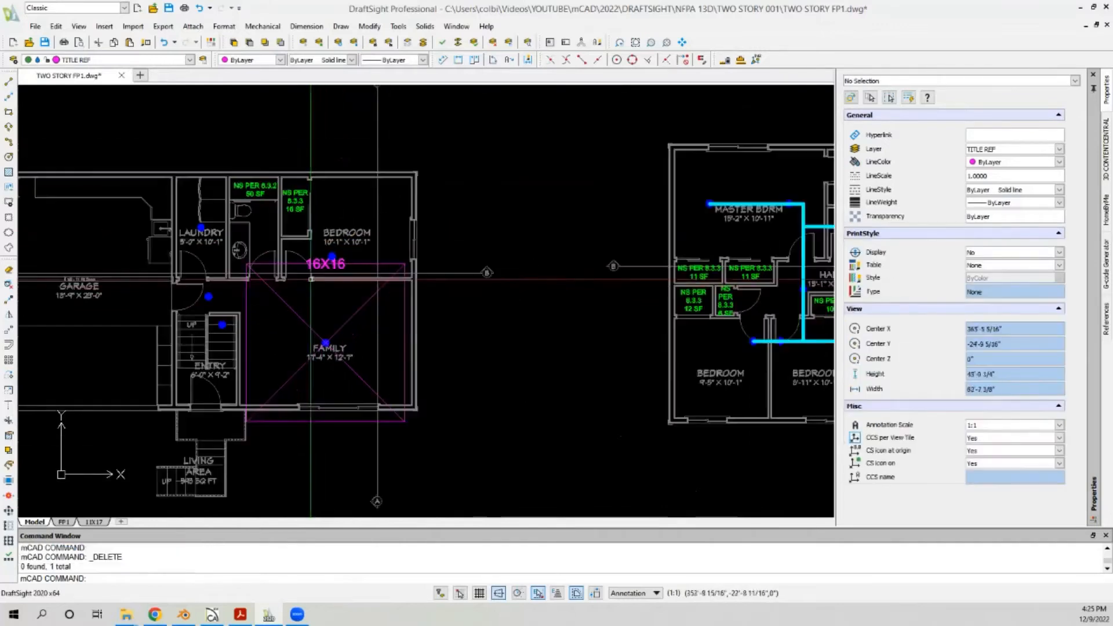
pyautogui.scroll(2, 295, 334)
pyautogui.scroll(-1, 268, 273)
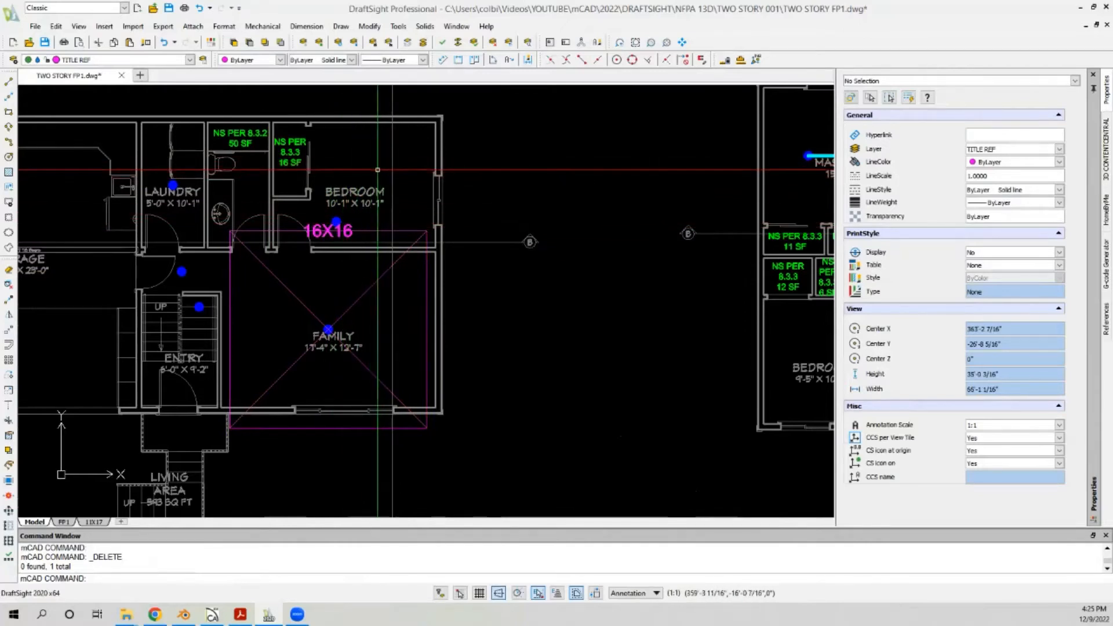
pyautogui.scroll(-2, 368, 206)
pyautogui.scroll(2, 362, 283)
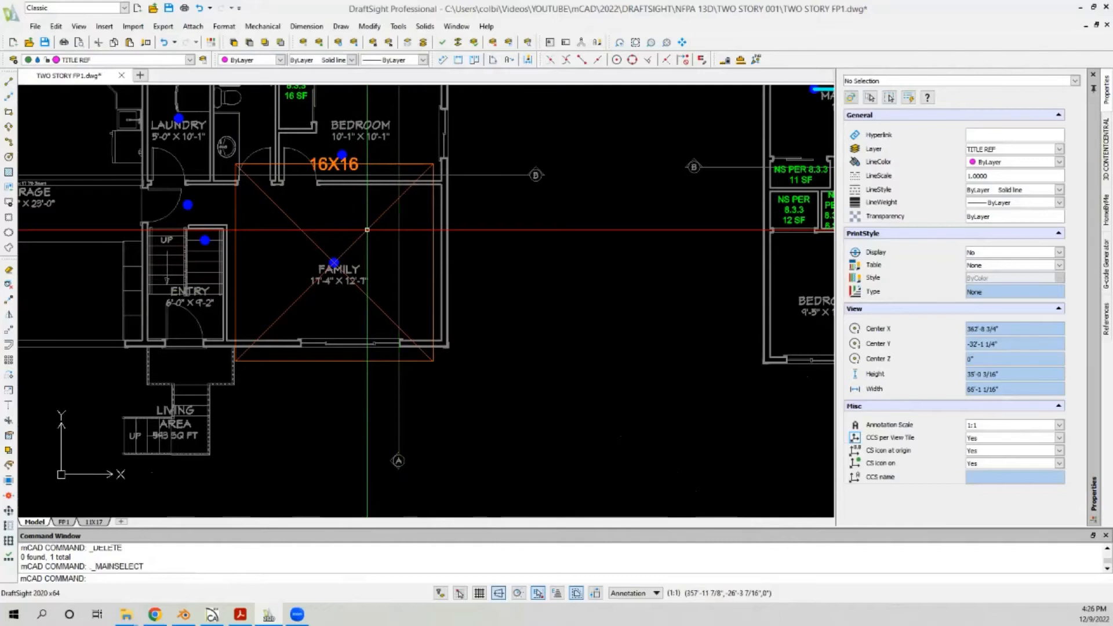
pyautogui.press('Delete')
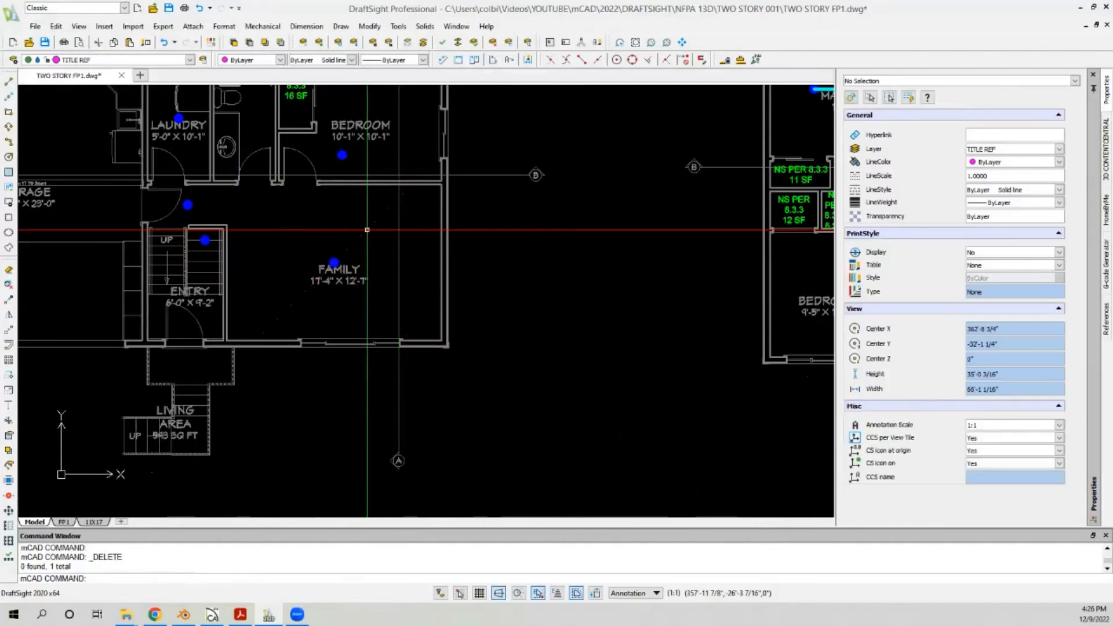
# Step: Move the first-floor Family head 48" horizontally toward the Entry stairs
pyautogui.click(333, 261)
pyautogui.click(334, 263)
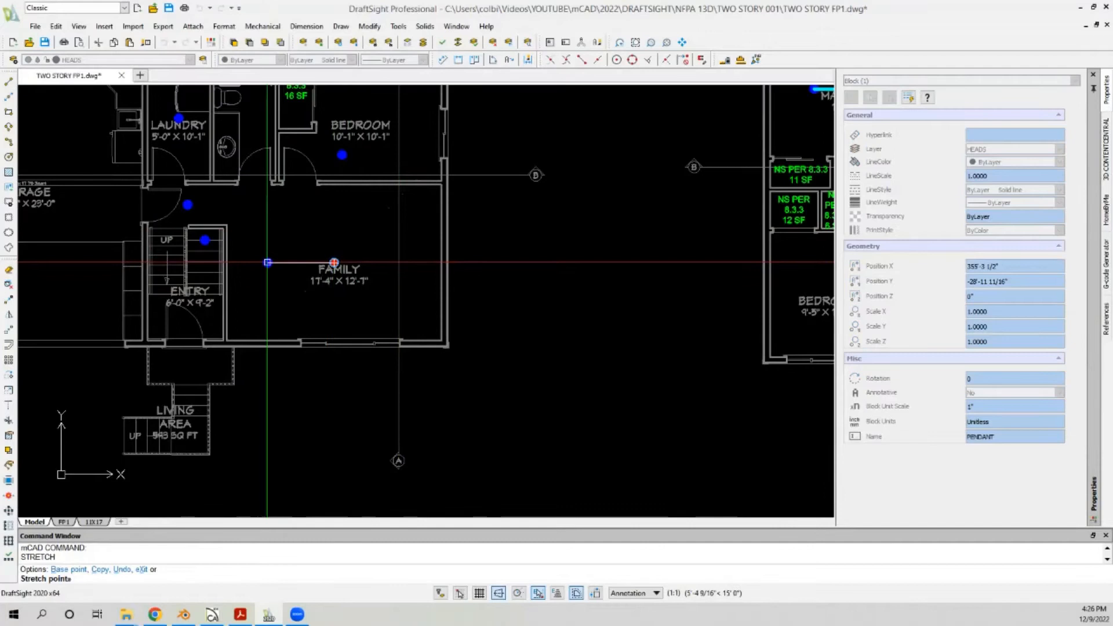
pyautogui.write('48')
pyautogui.press('Return')
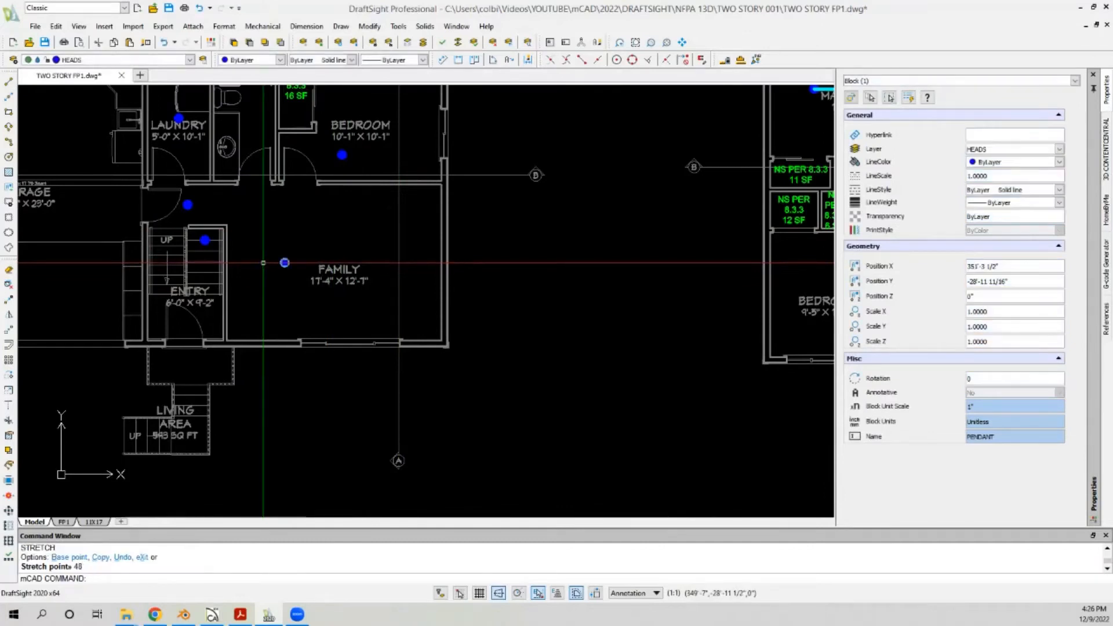
# Step: Copy the Family head 8' horizontally toward the room's exterior side wall
pyautogui.click(8, 300)
pyautogui.click(276, 224)
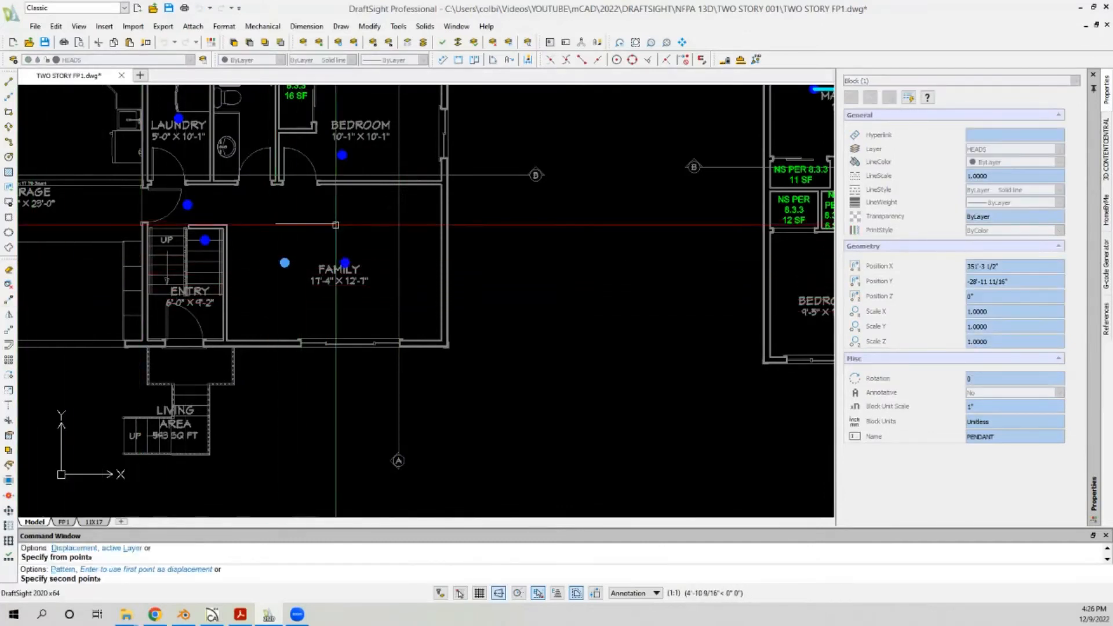
pyautogui.press('Return')
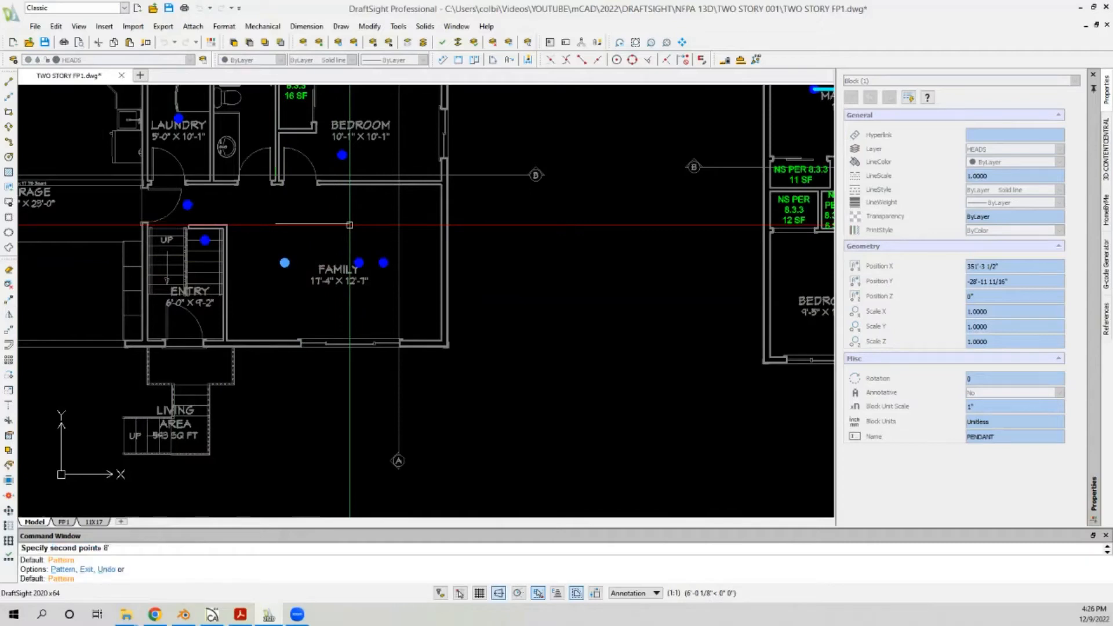
pyautogui.press('Escape')
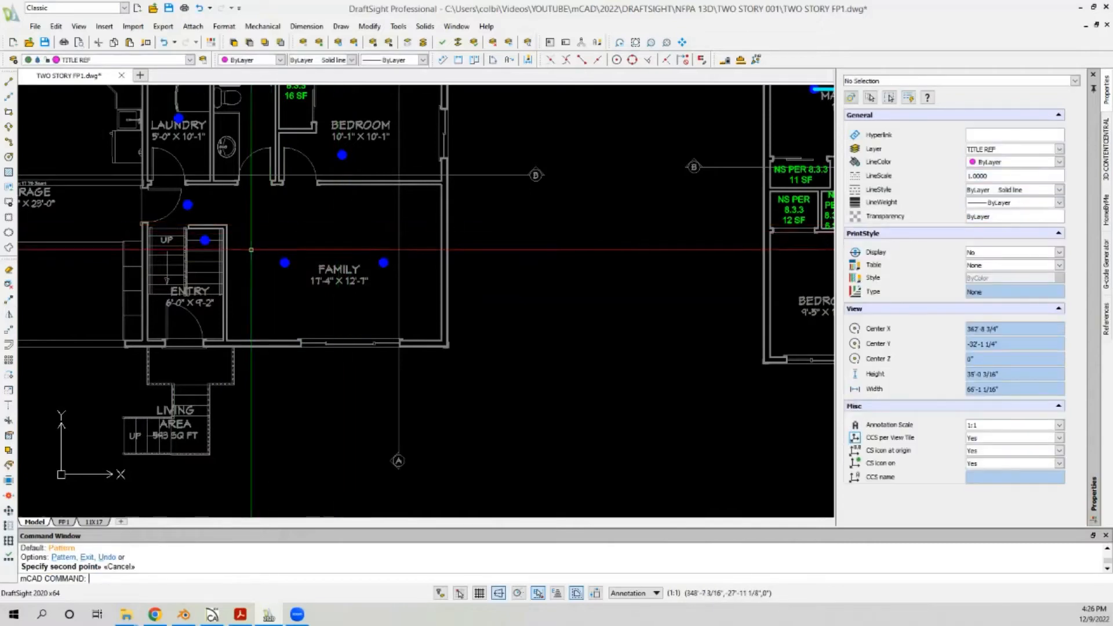
pyautogui.scroll(-2, 410, 232)
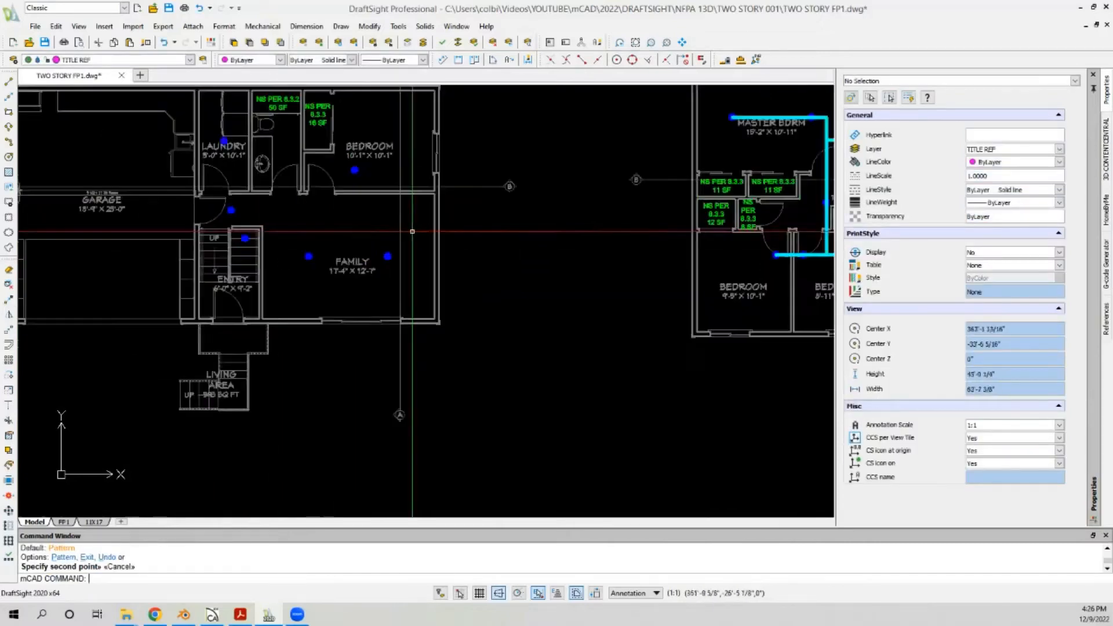
# Step: Try to move the sprinkler head over the Entry stairs 6" vertically toward the wall at the stair's upper end
pyautogui.scroll(3, 227, 200)
pyautogui.scroll(4, 331, 268)
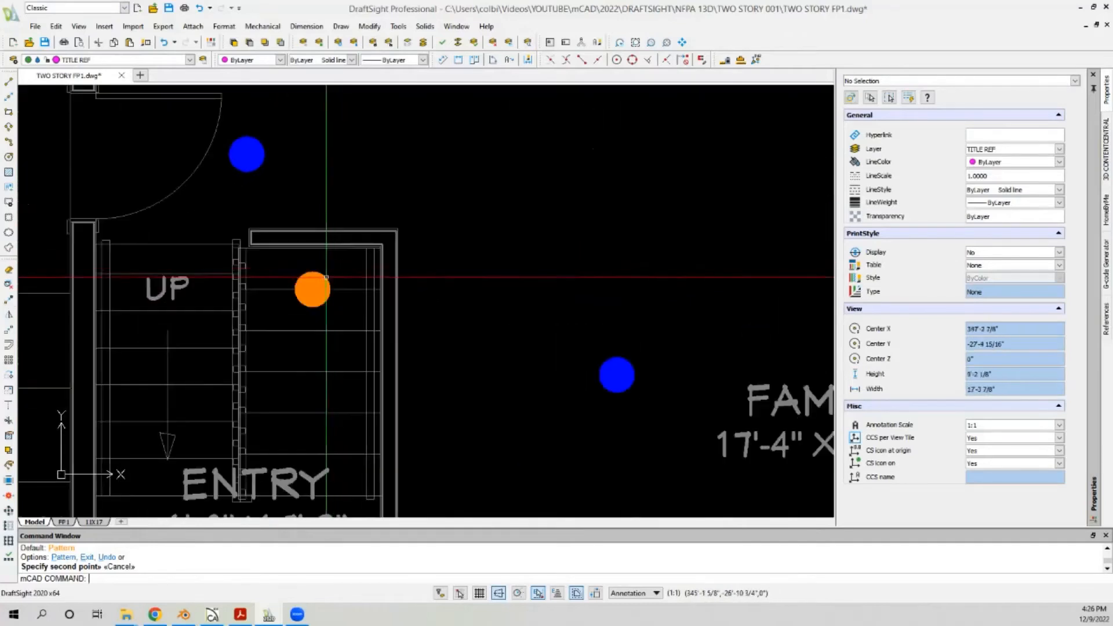
pyautogui.click(315, 282)
pyautogui.click(313, 289)
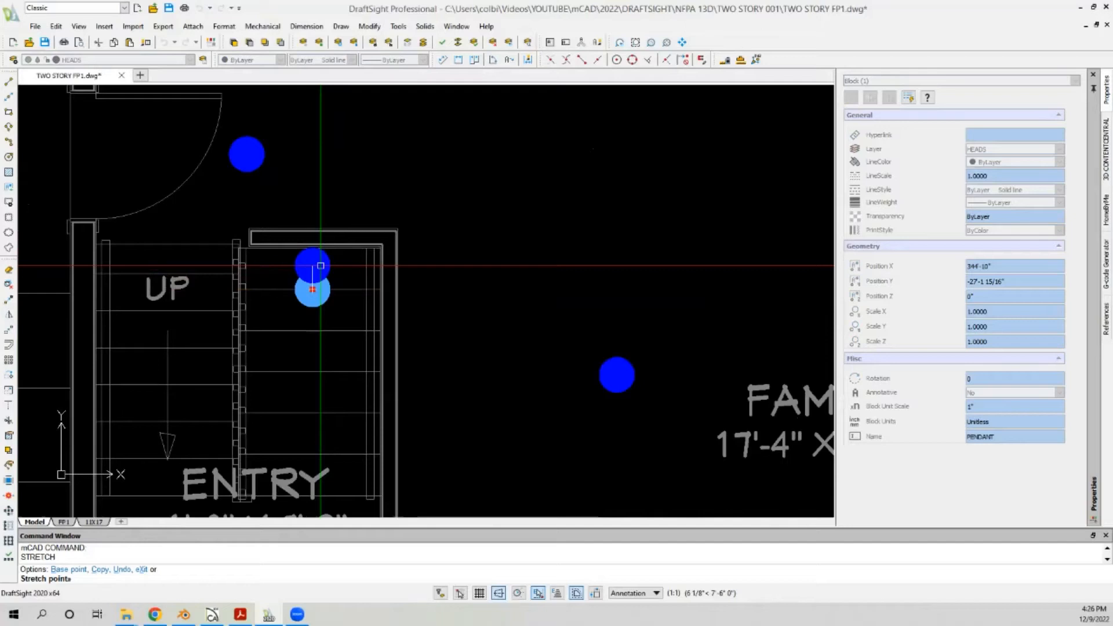
pyautogui.write('6')
pyautogui.press('Return')
pyautogui.scroll(5, 314, 264)
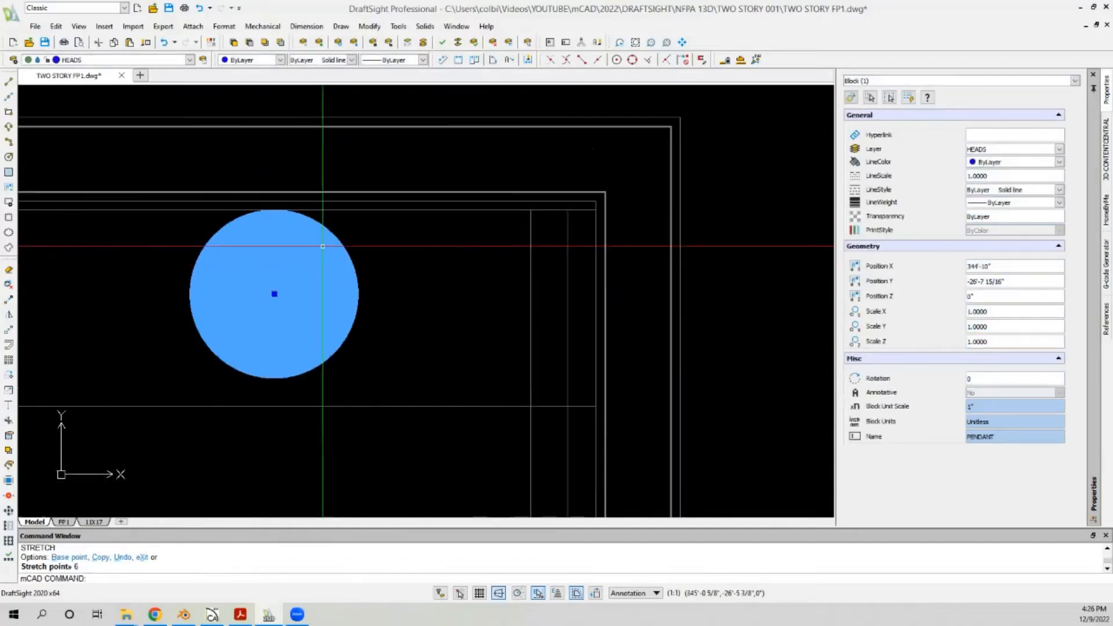
pyautogui.scroll(-3, 302, 263)
pyautogui.scroll(3, 266, 279)
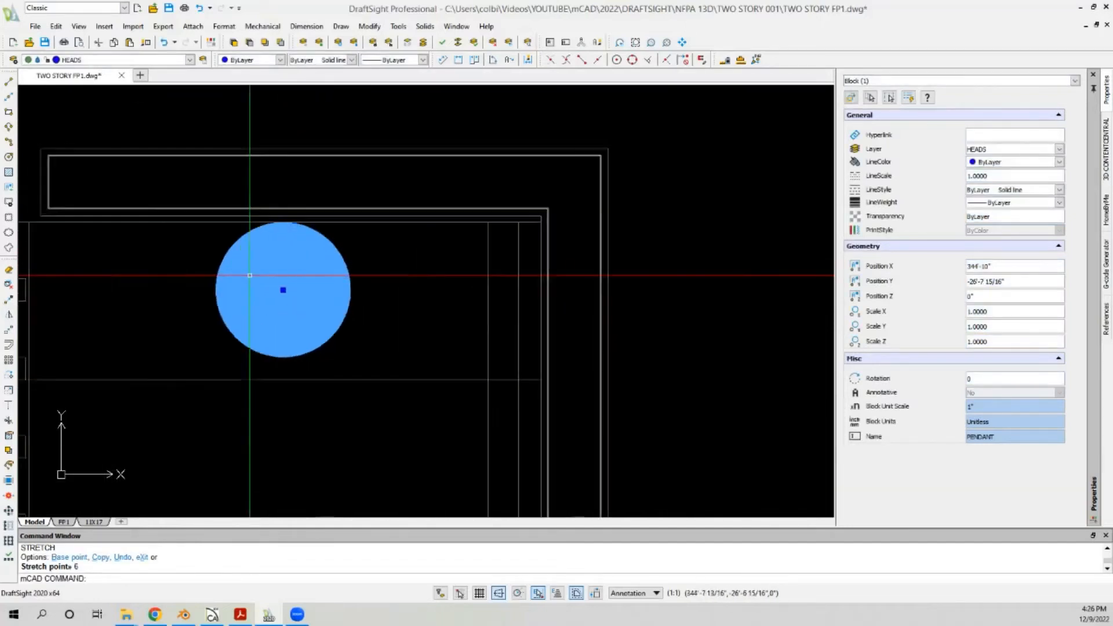
# Step: Snap the Entry stair head perpendicular to the wall at the stair's upper end, then offset it 6" back into the stairwell
pyautogui.click(291, 294)
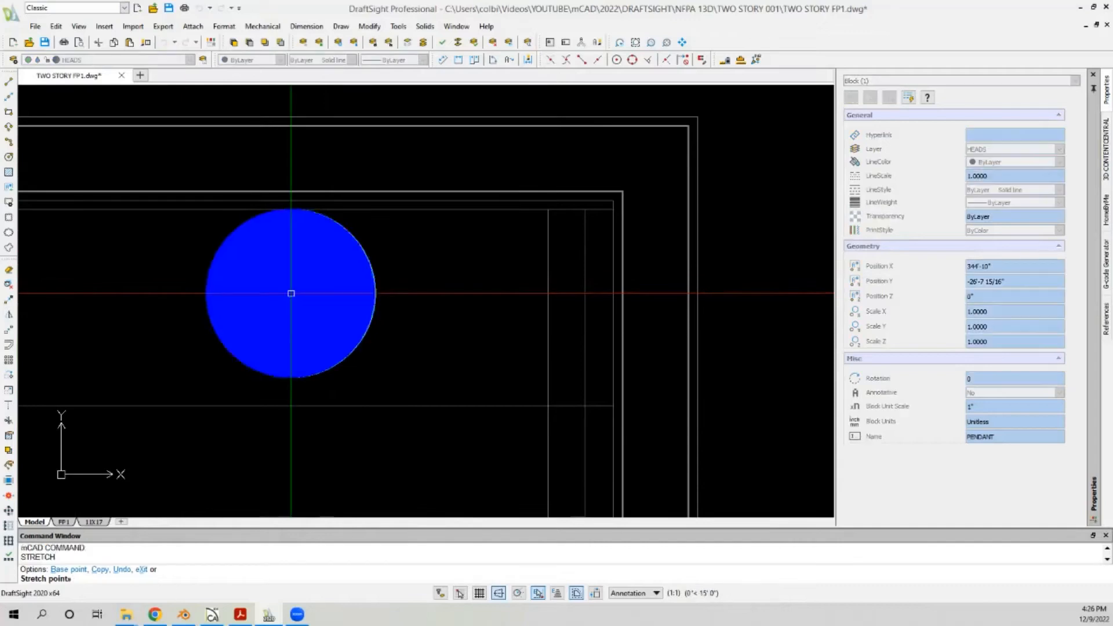
pyautogui.click(650, 60)
pyautogui.click(334, 201)
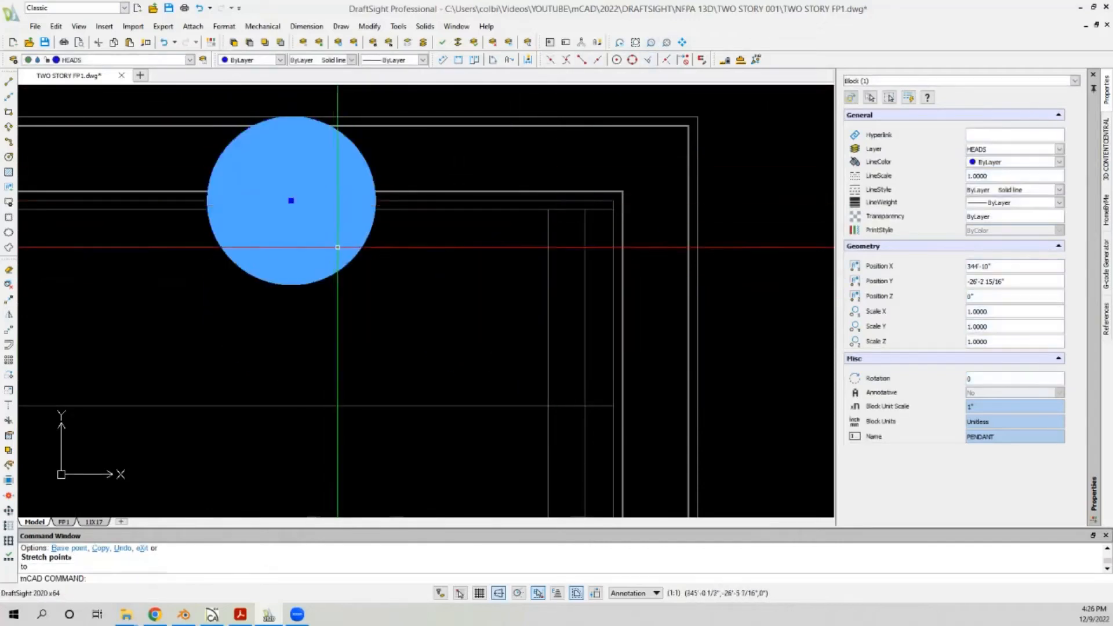
pyautogui.click(291, 200)
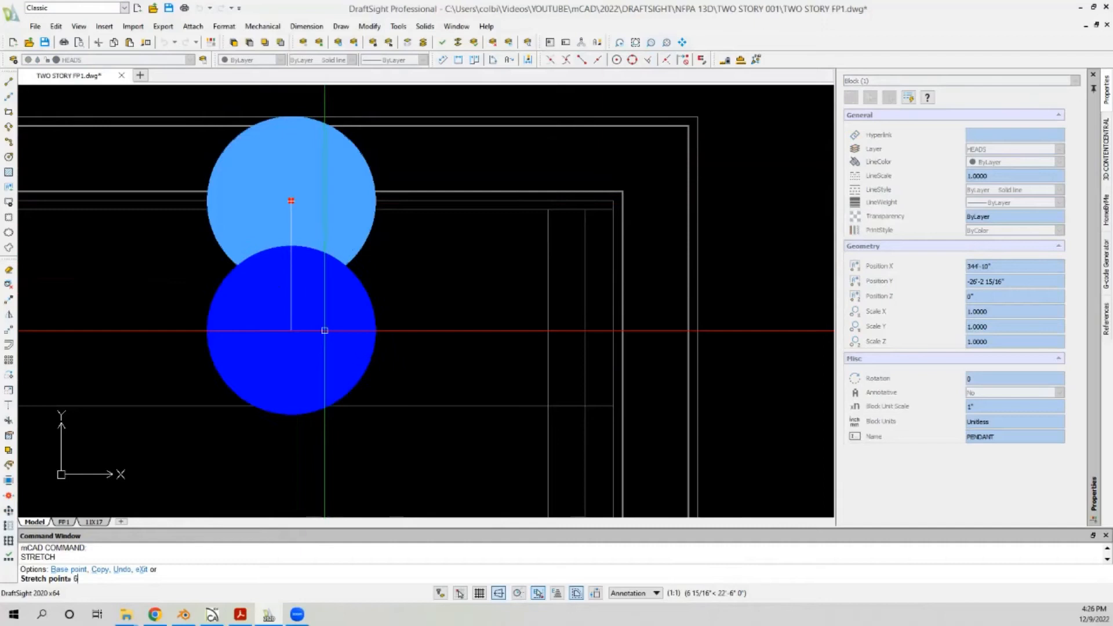
pyautogui.write('6')
pyautogui.press('Escape')
pyautogui.press('Escape')
pyautogui.scroll(-6, 316, 322)
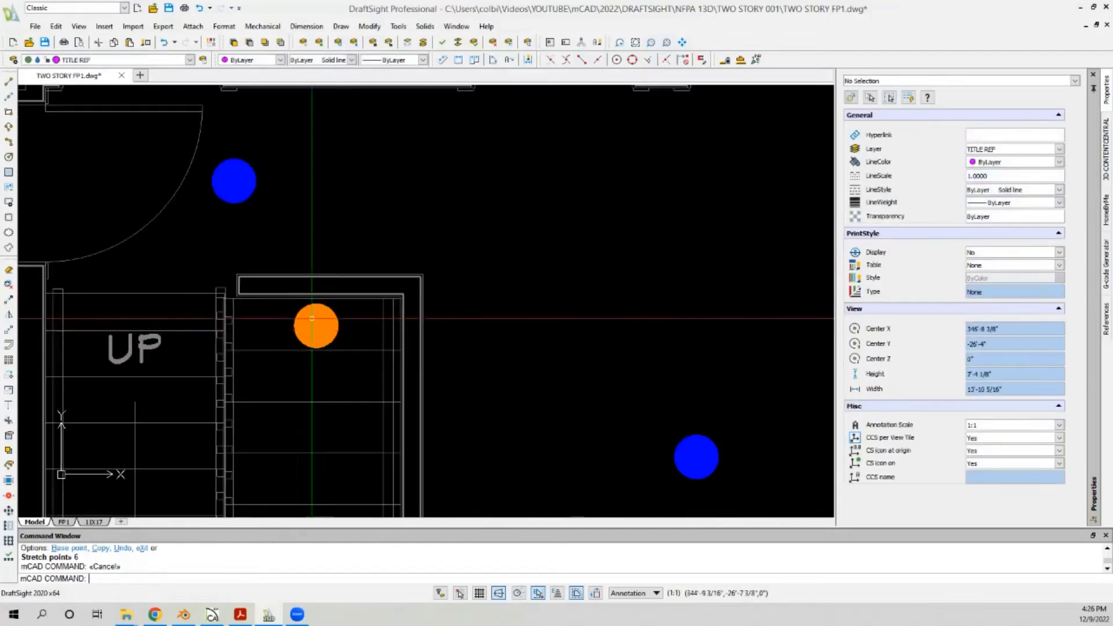
# Step: Move the hall head near the garage door perpendicular to the stair wall's hall-side line, then offset it 6" into the hall
pyautogui.scroll(-3, 312, 318)
pyautogui.scroll(3, 243, 249)
pyautogui.scroll(-2, 219, 256)
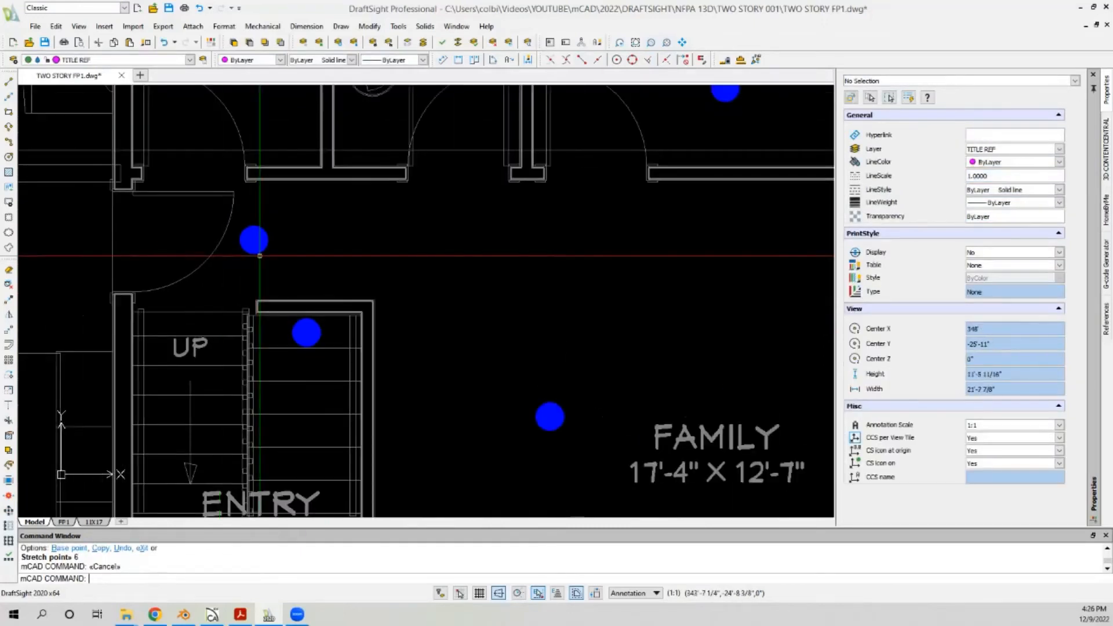
pyautogui.scroll(1, 260, 256)
pyautogui.scroll(-2, 215, 284)
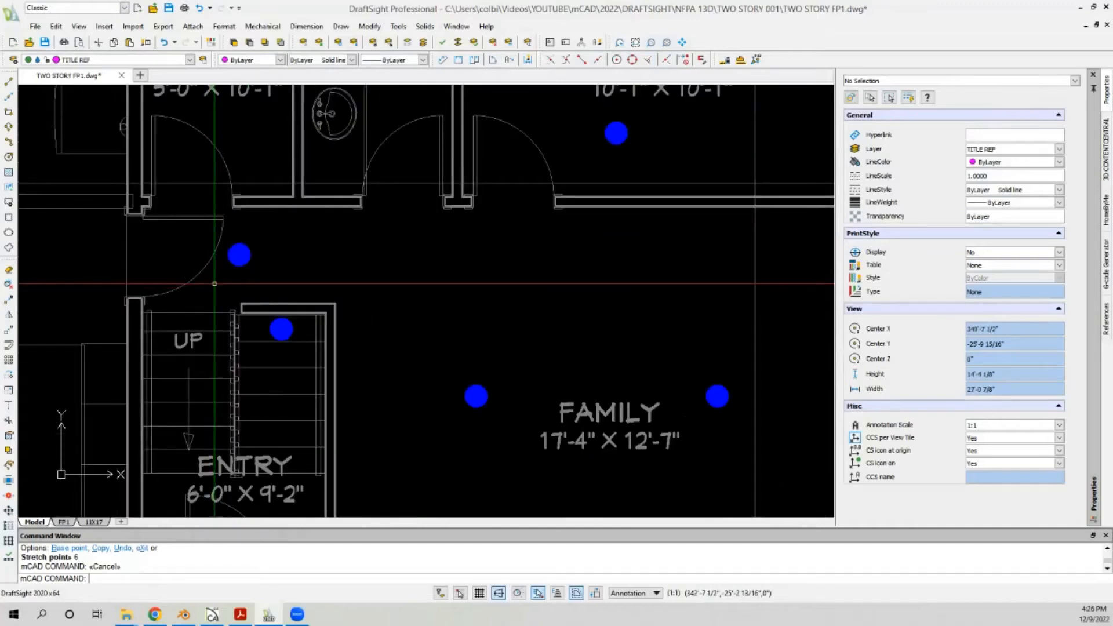
pyautogui.click(246, 263)
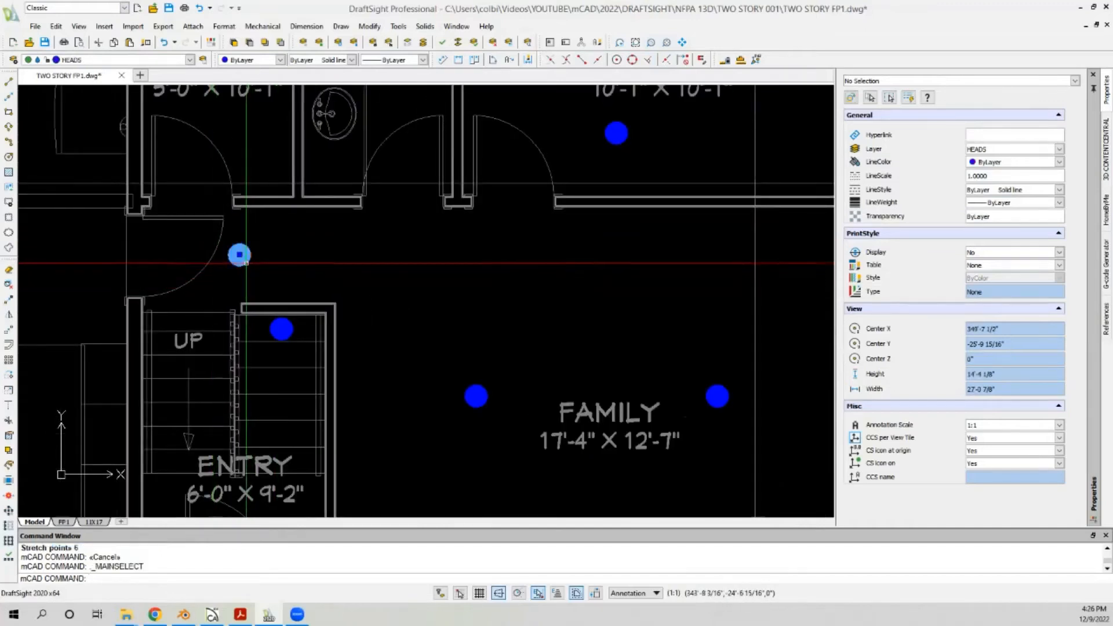
pyautogui.click(240, 254)
pyautogui.scroll(2, 239, 255)
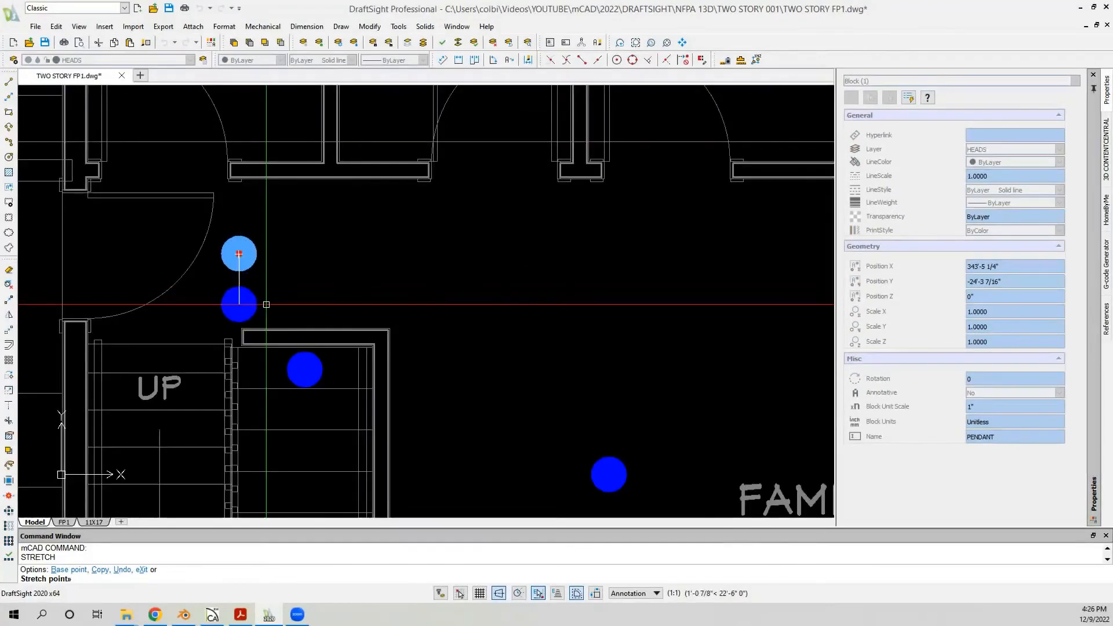
pyautogui.click(649, 60)
pyautogui.scroll(2, 286, 272)
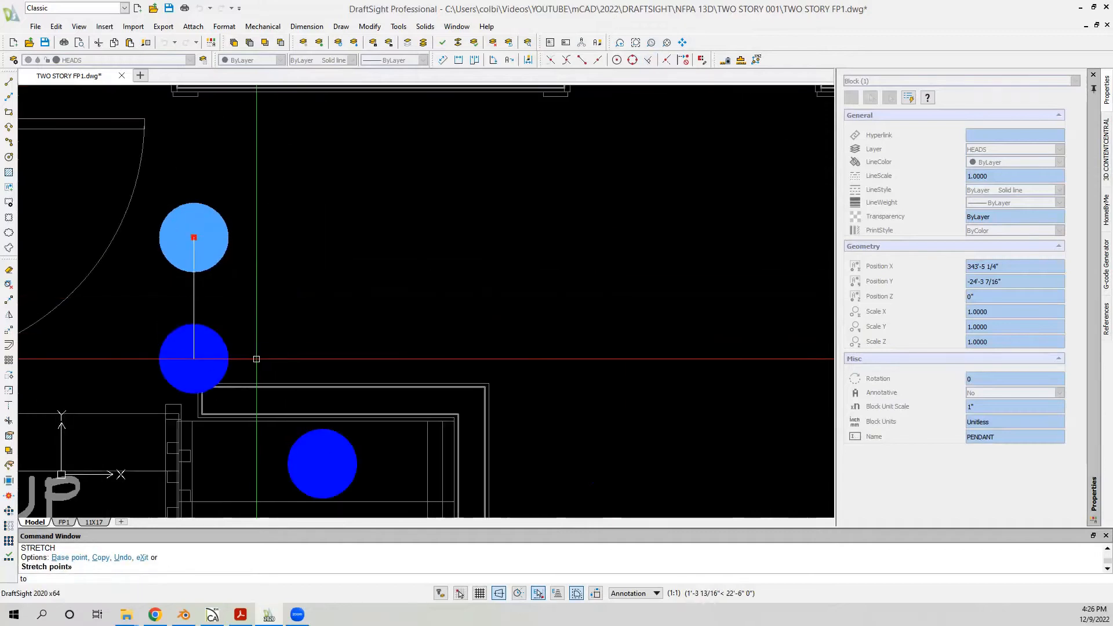
pyautogui.click(252, 384)
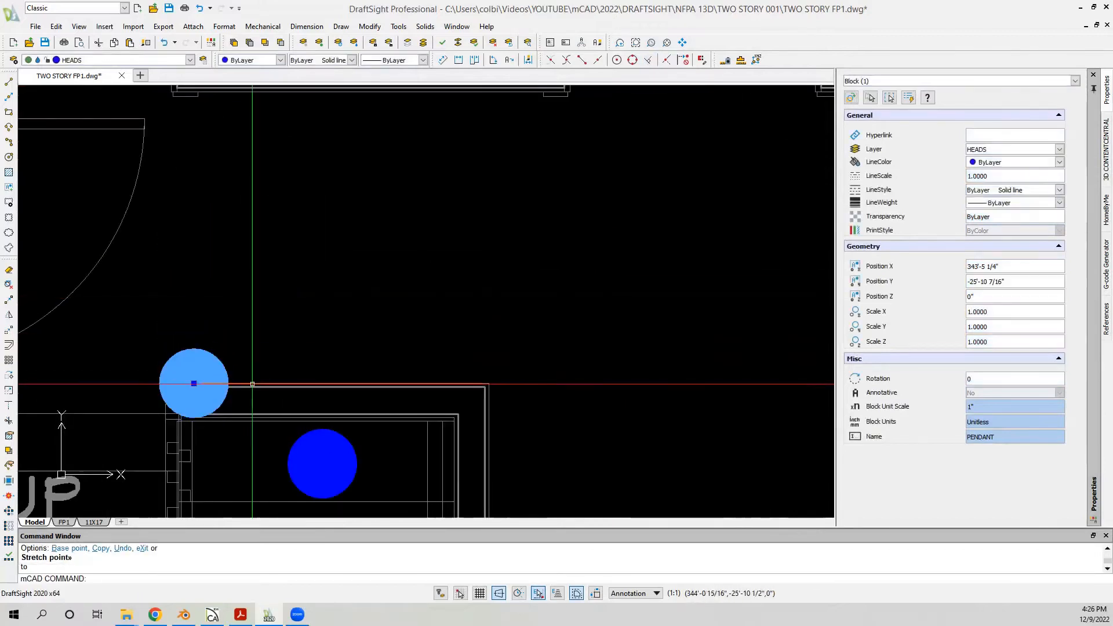
pyautogui.press('Escape')
pyautogui.click(193, 382)
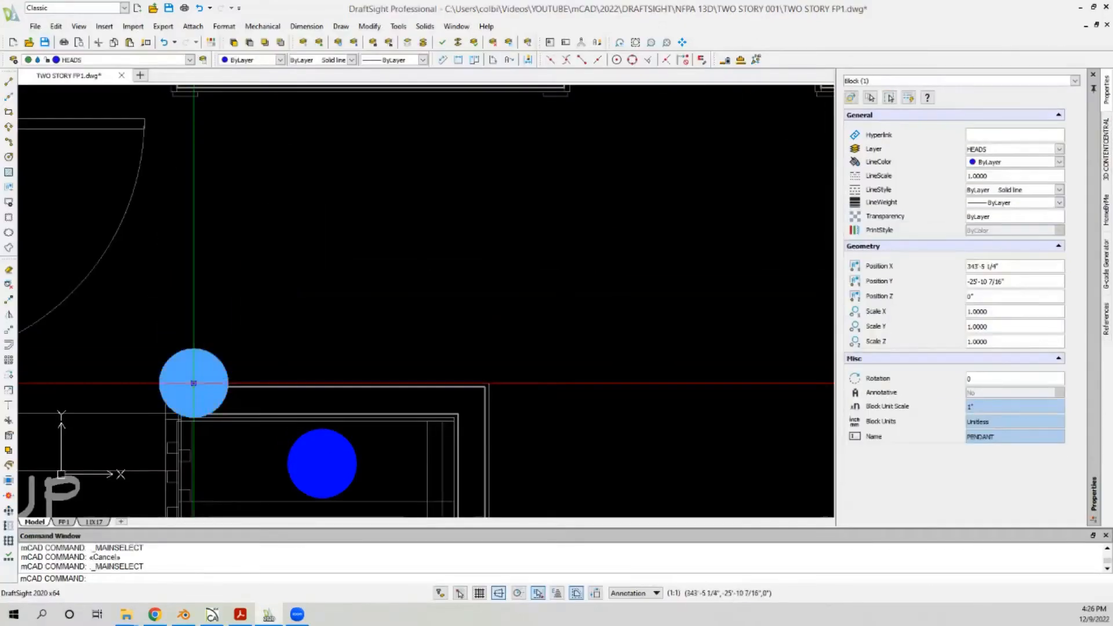
pyautogui.click(194, 383)
pyautogui.write('6')
pyautogui.press('Return')
pyautogui.press('Escape')
pyautogui.scroll(-6, 229, 267)
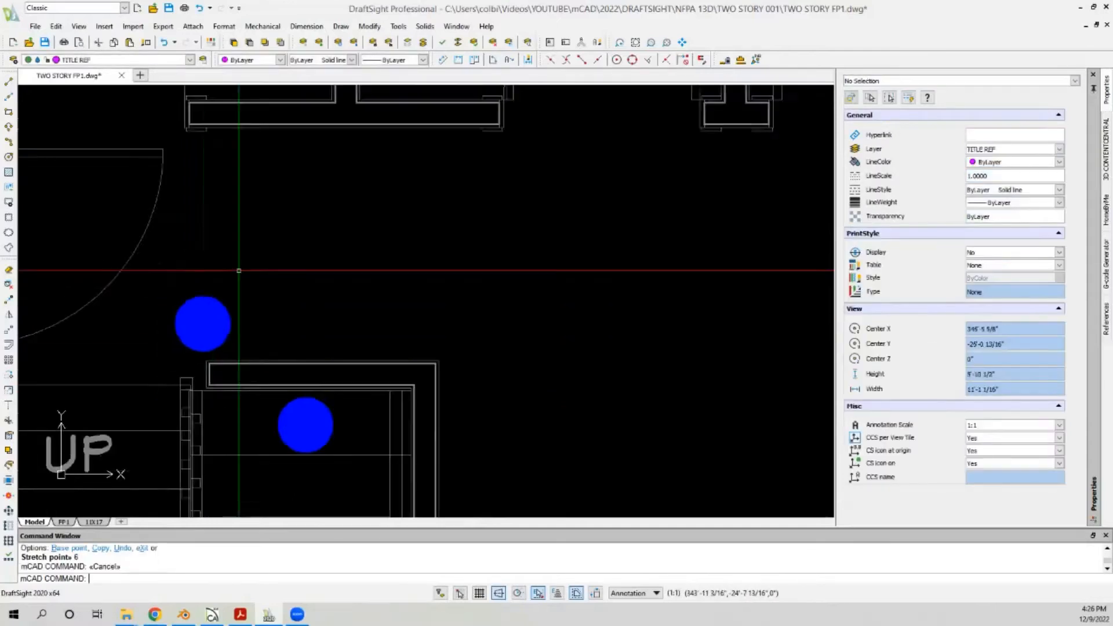
# Step: Draw a horizontal reference line about 21'-11" long from the first-floor Bedroom head across the Laundry
pyautogui.scroll(-5, 226, 268)
pyautogui.scroll(5, 188, 209)
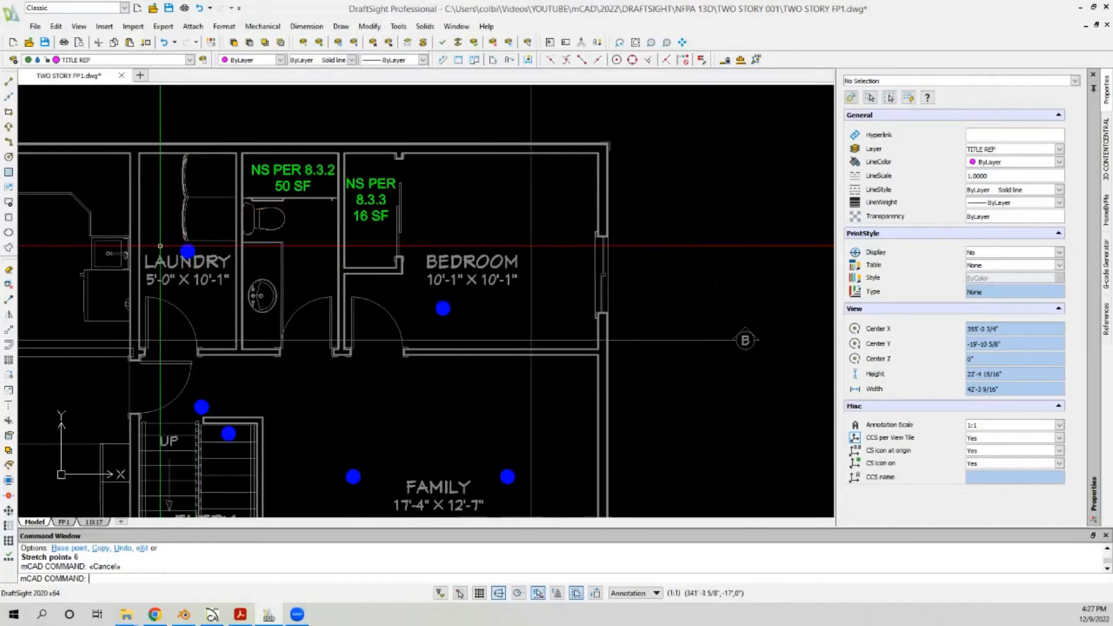
pyautogui.scroll(3, 188, 264)
pyautogui.scroll(-3, 292, 229)
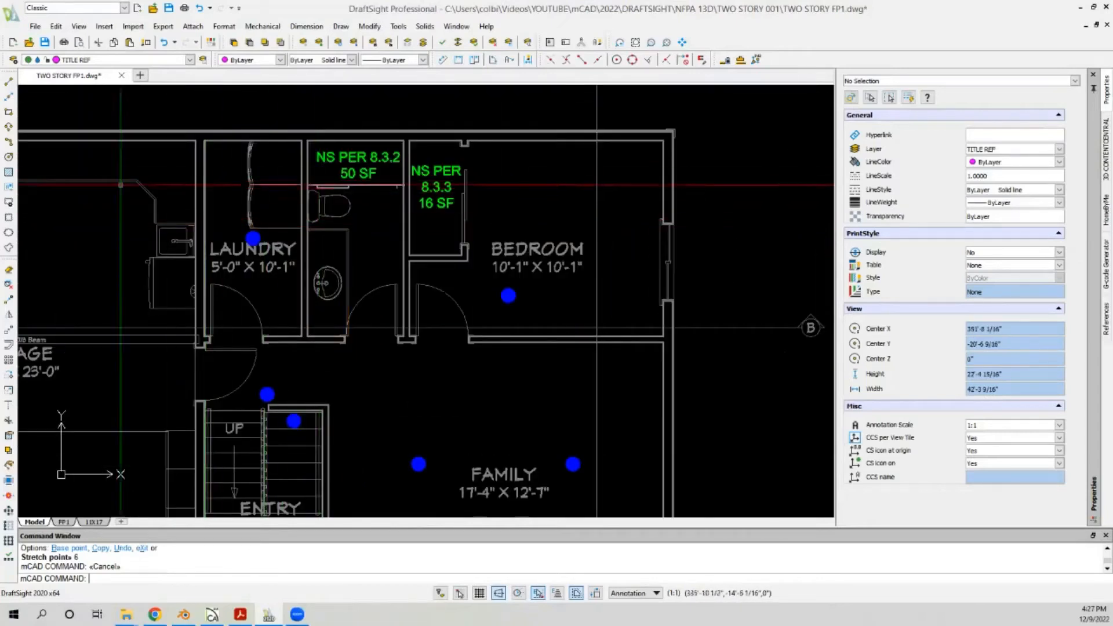
pyautogui.click(9, 81)
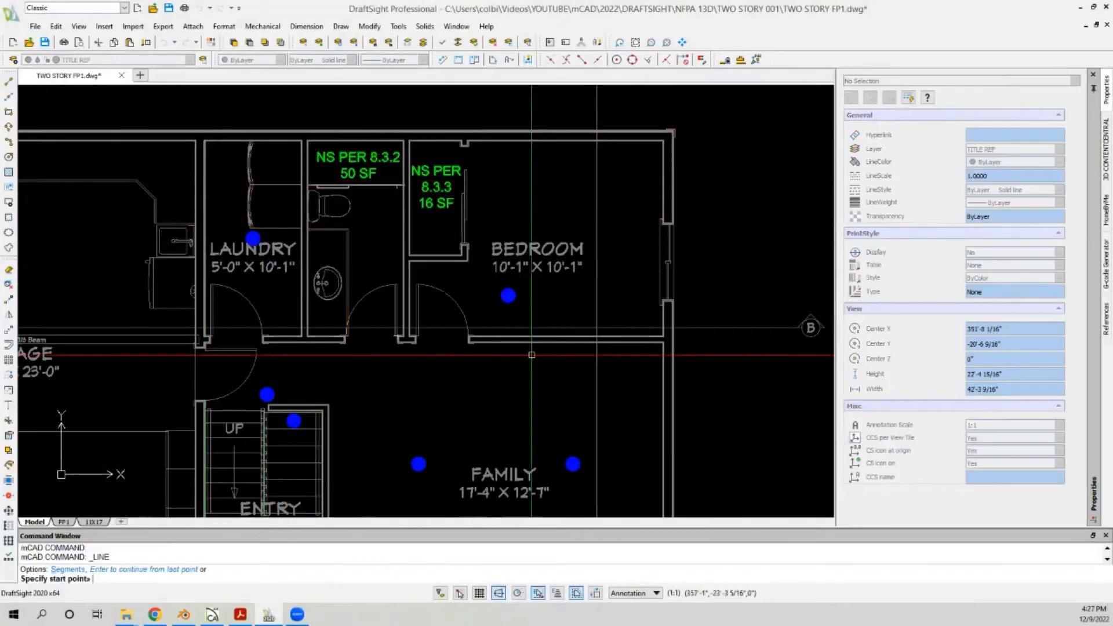
pyautogui.click(508, 296)
pyautogui.press('Escape')
# Step: Move the Laundry head vertically onto the horizontal reference line from the Bedroom head and delete that line
pyautogui.scroll(3, 244, 241)
pyautogui.click(267, 231)
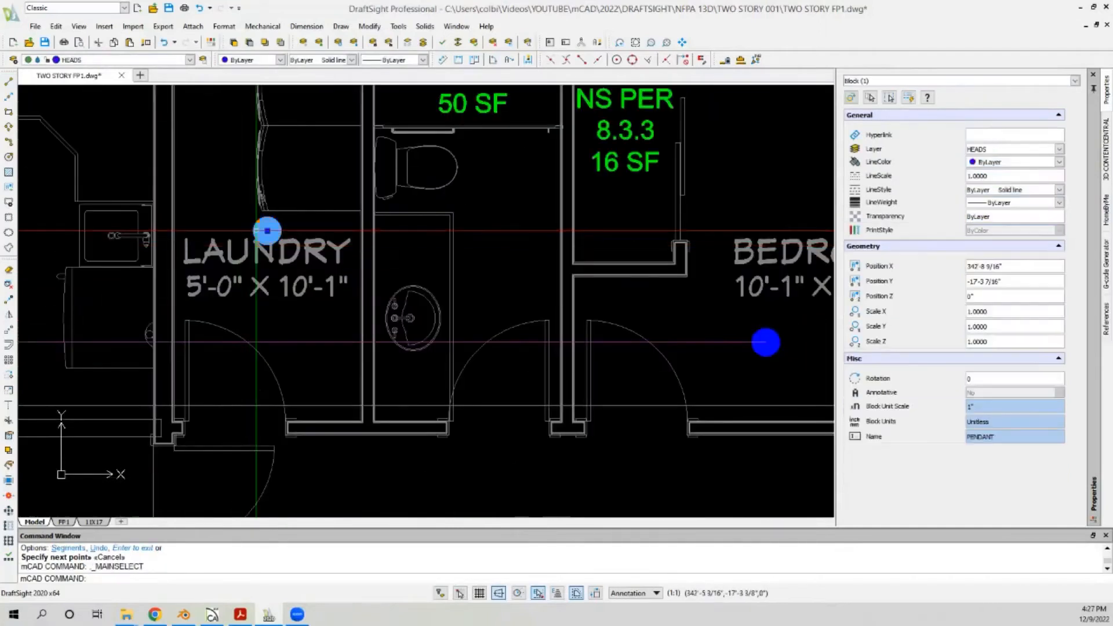
pyautogui.click(268, 231)
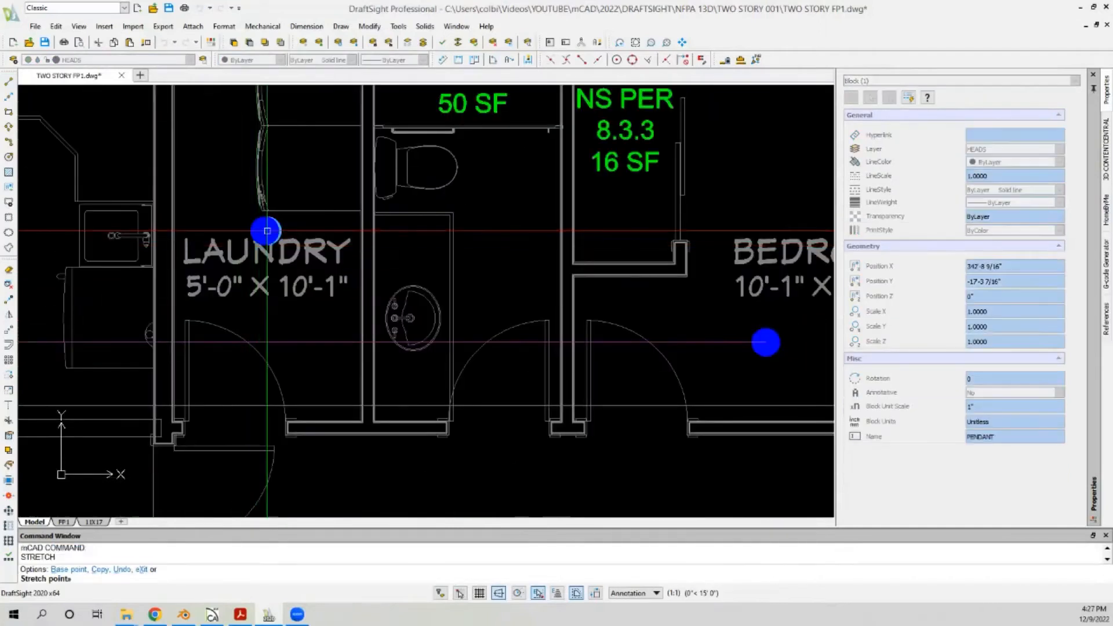
pyautogui.click(296, 343)
pyautogui.press('Escape')
pyautogui.click(301, 342)
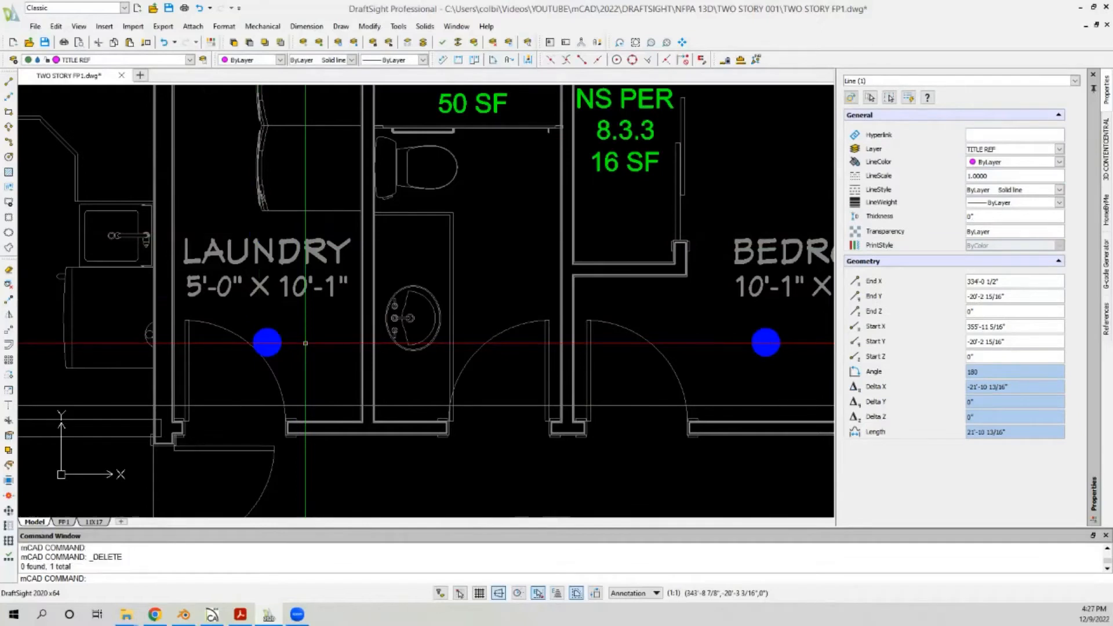
pyautogui.press('Escape')
# Step: Move the Entry stair head 12" horizontally toward the UP stair flight
pyautogui.scroll(-4, 252, 325)
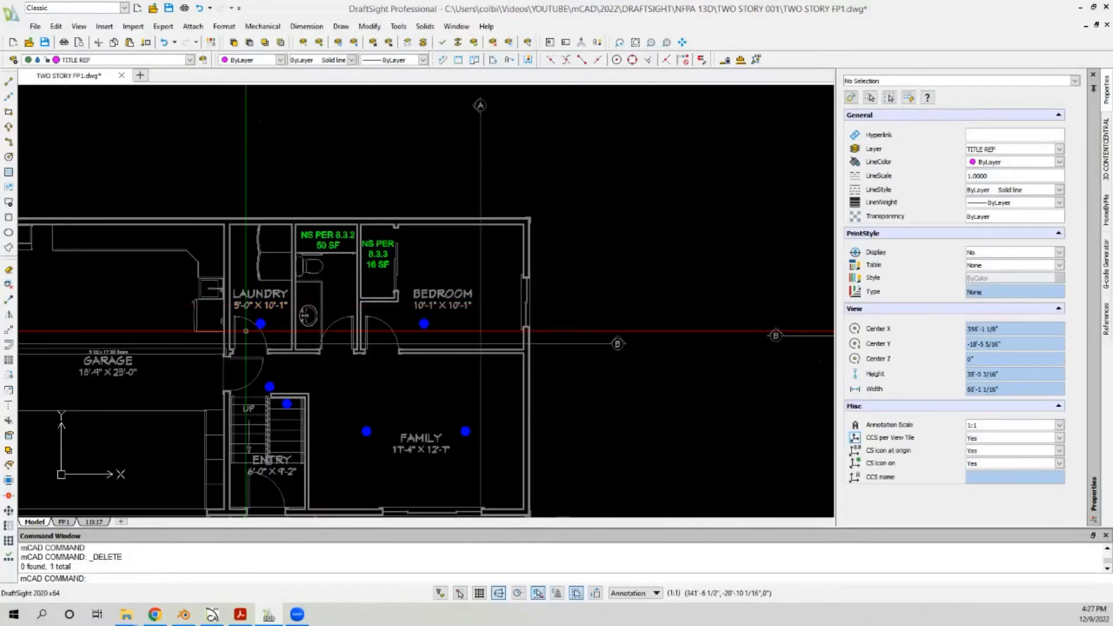
pyautogui.scroll(3, 279, 343)
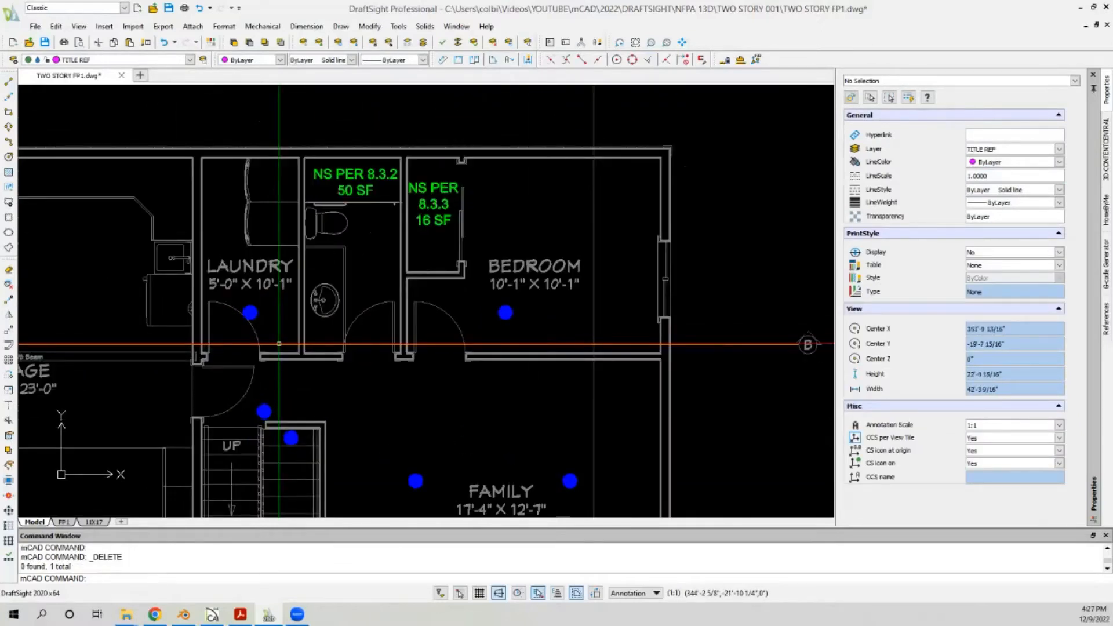
pyautogui.scroll(-3, 241, 280)
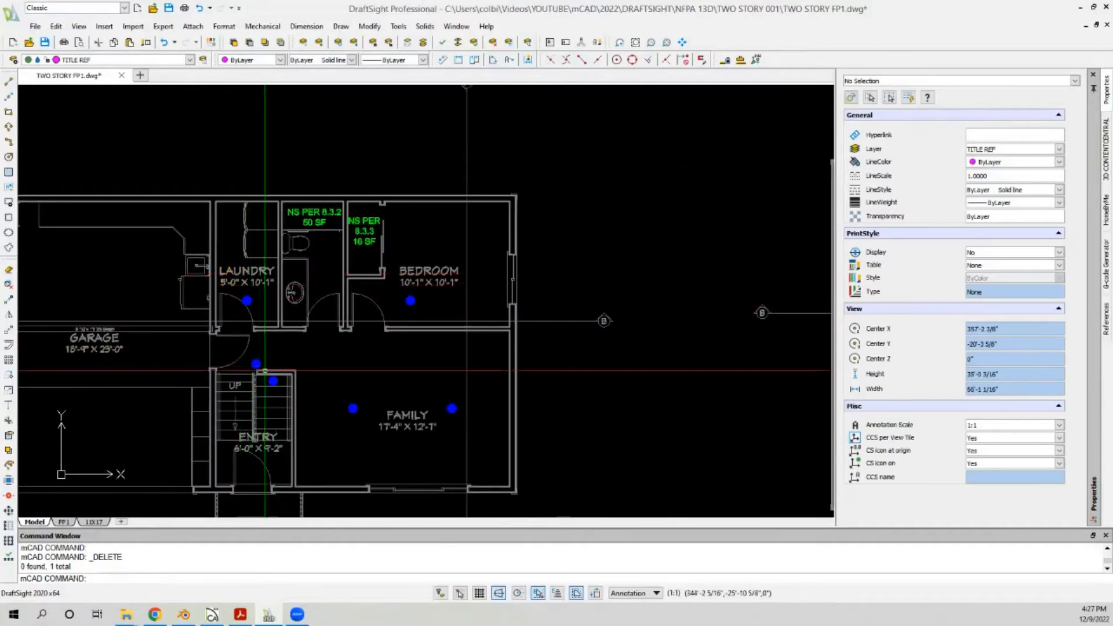
pyautogui.scroll(-2, 272, 348)
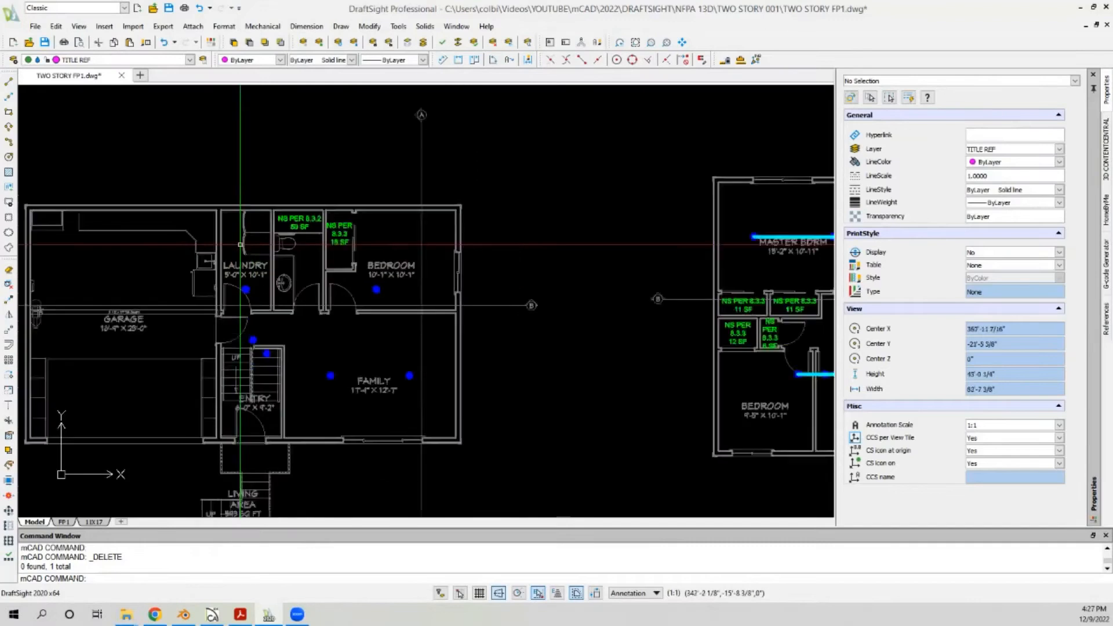
pyautogui.scroll(2, 274, 300)
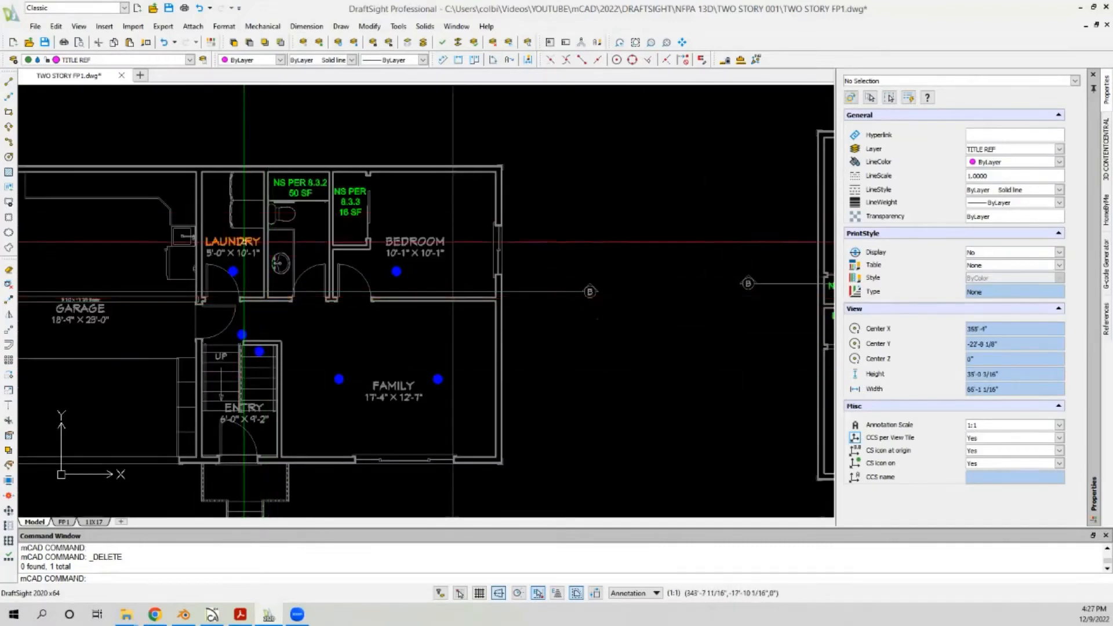
pyautogui.scroll(6, 250, 350)
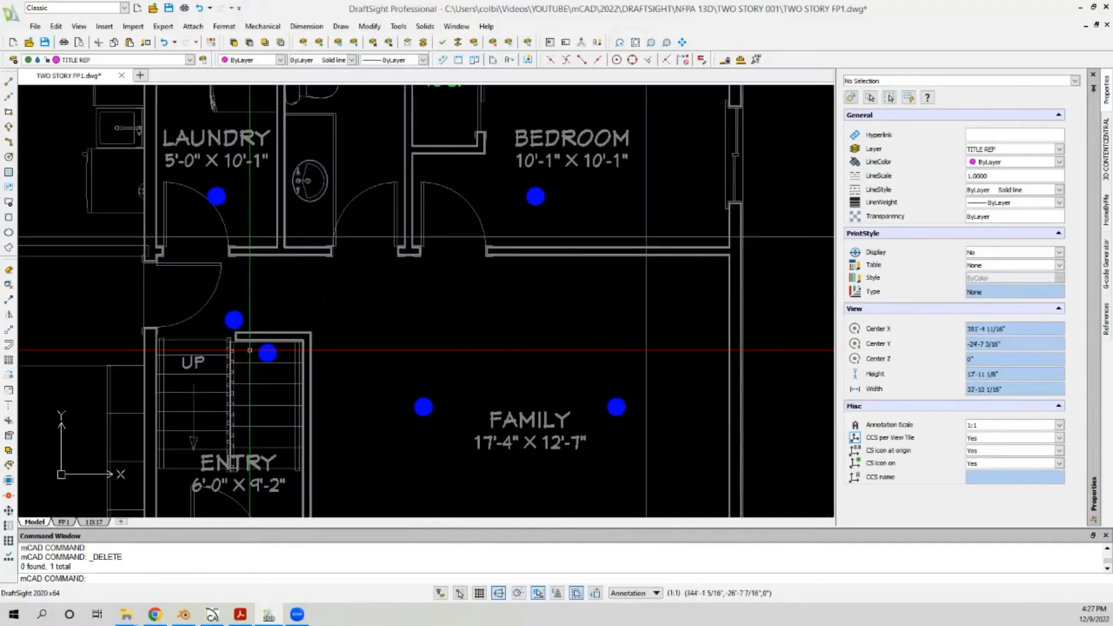
pyautogui.click(301, 353)
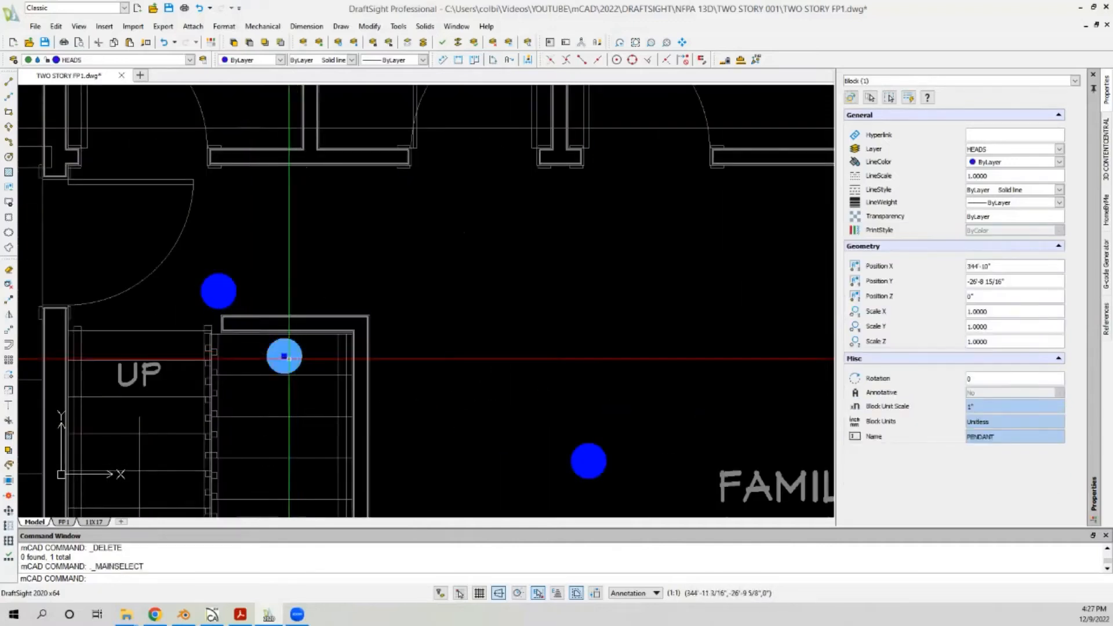
pyautogui.click(284, 356)
pyautogui.scroll(2, 259, 354)
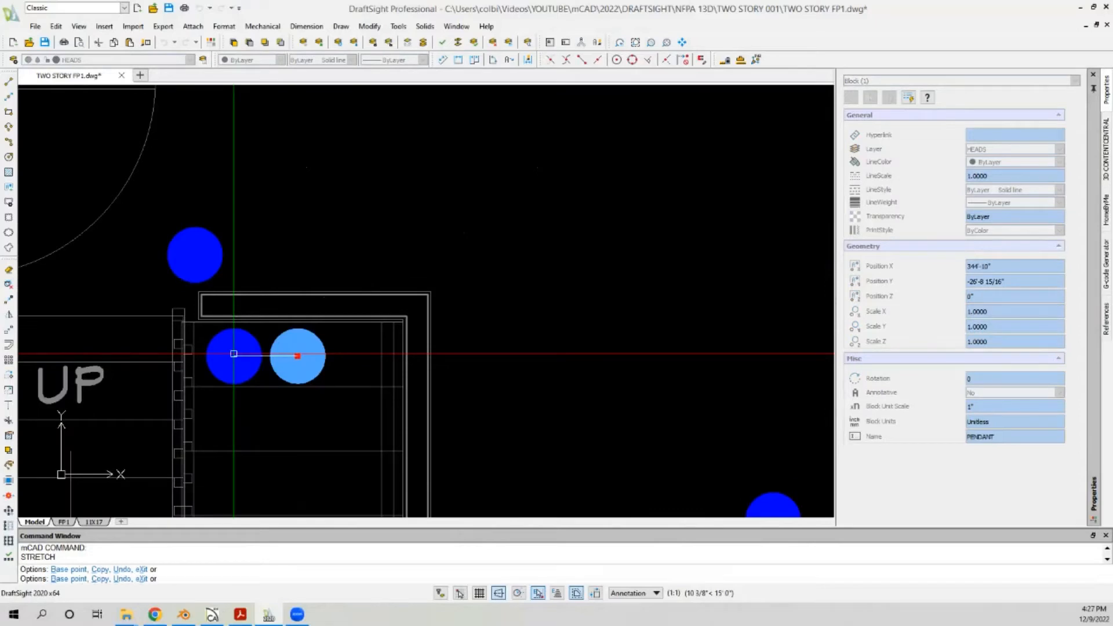
pyautogui.write('12')
pyautogui.press('Return')
pyautogui.press('Escape')
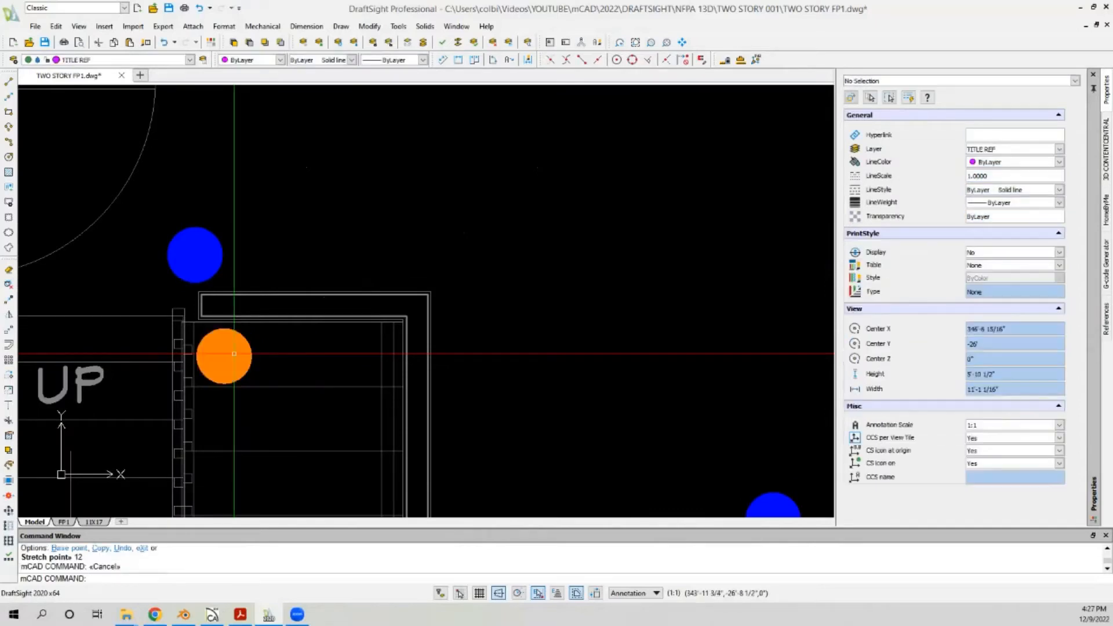
# Step: Draw a vertical reference line from the Entry stair head up past the hall into the Laundry
pyautogui.click(7, 85)
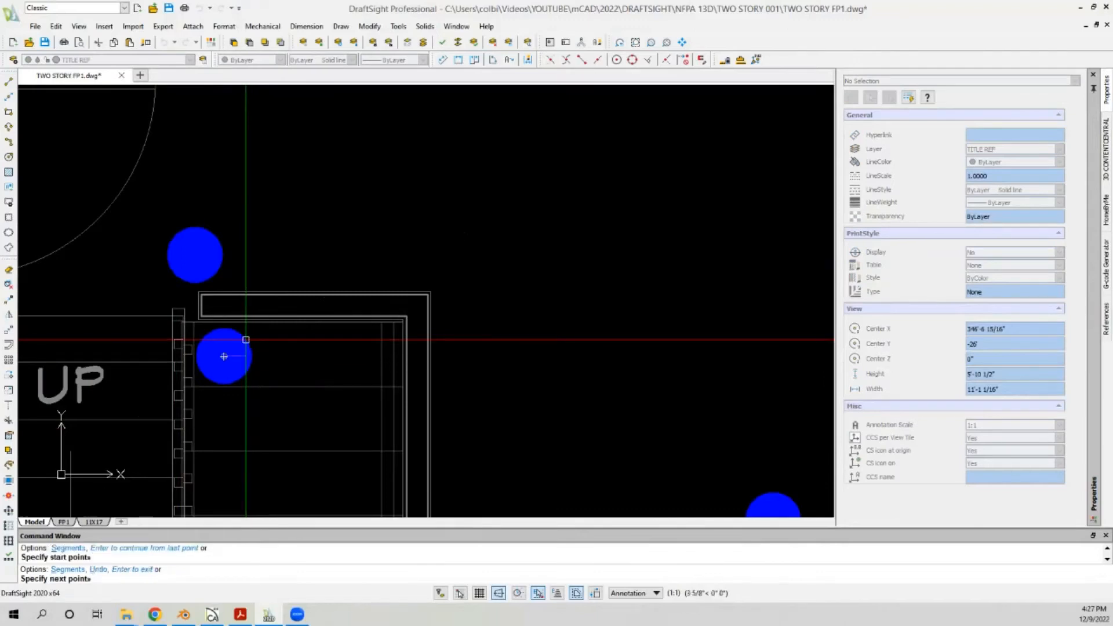
pyautogui.scroll(-5, 224, 356)
pyautogui.press('Escape')
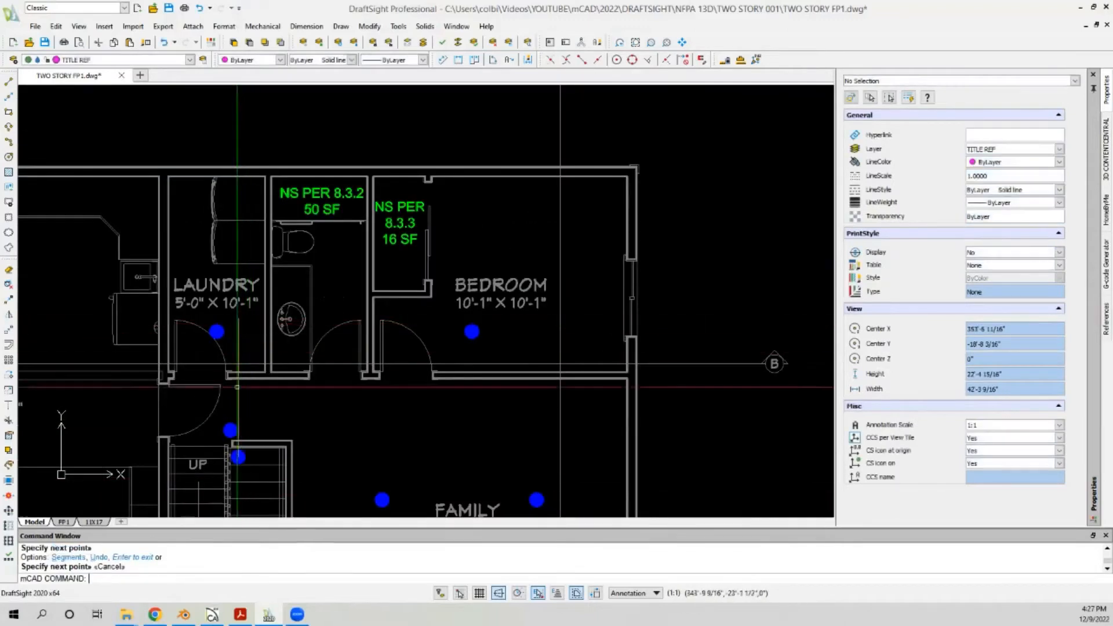
# Step: Move the hall head horizontally, perpendicular onto the vertical reference line above the Entry stair head
pyautogui.scroll(3, 235, 400)
pyautogui.click(231, 430)
pyautogui.click(230, 429)
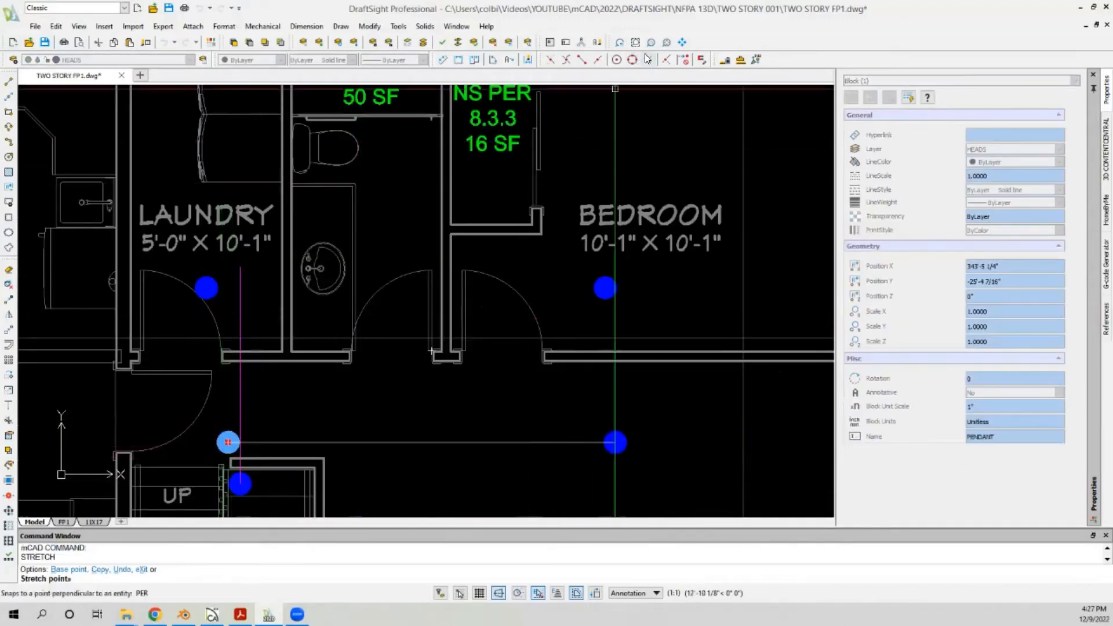
pyautogui.click(240, 442)
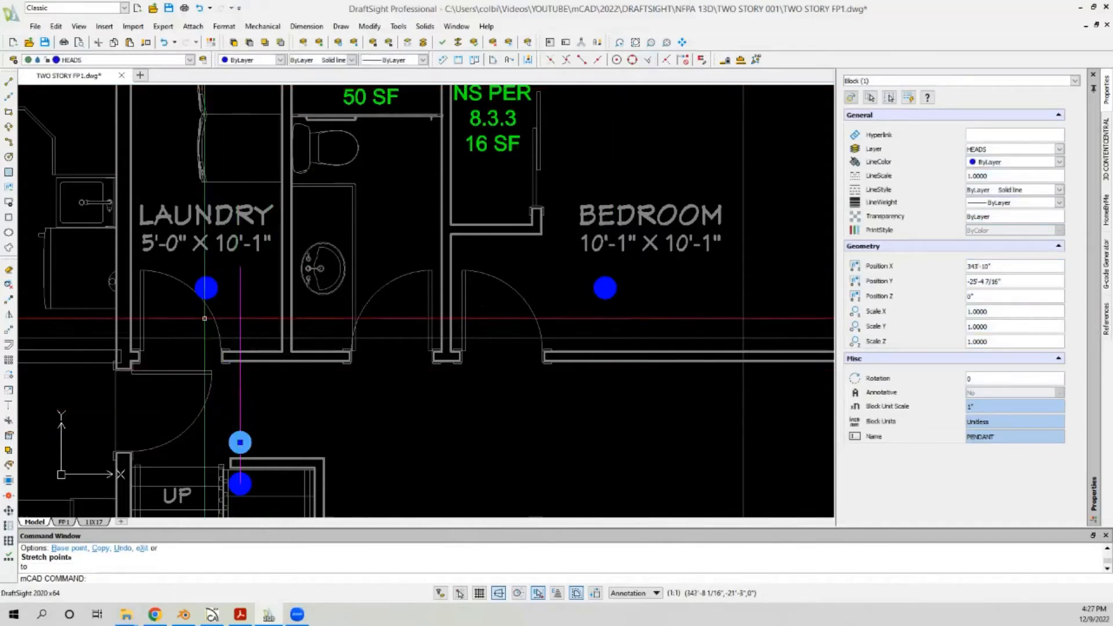
# Step: Move the Laundry head horizontally, perpendicular onto the vertical reference line from the Entry stair head
pyautogui.click(206, 288)
pyautogui.click(207, 287)
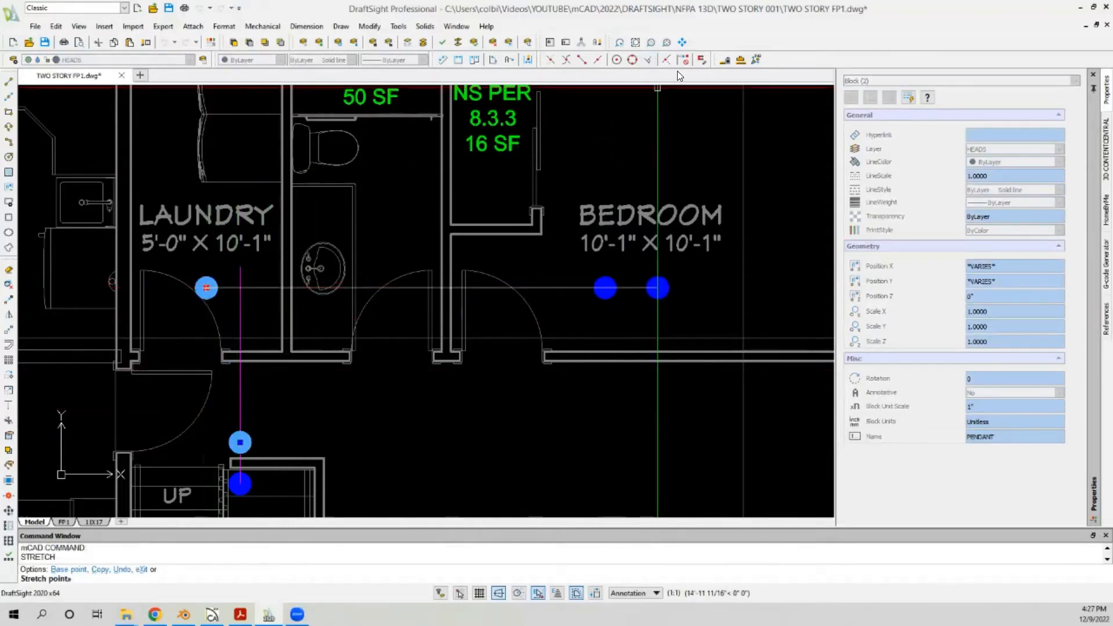
pyautogui.click(649, 59)
pyautogui.click(240, 287)
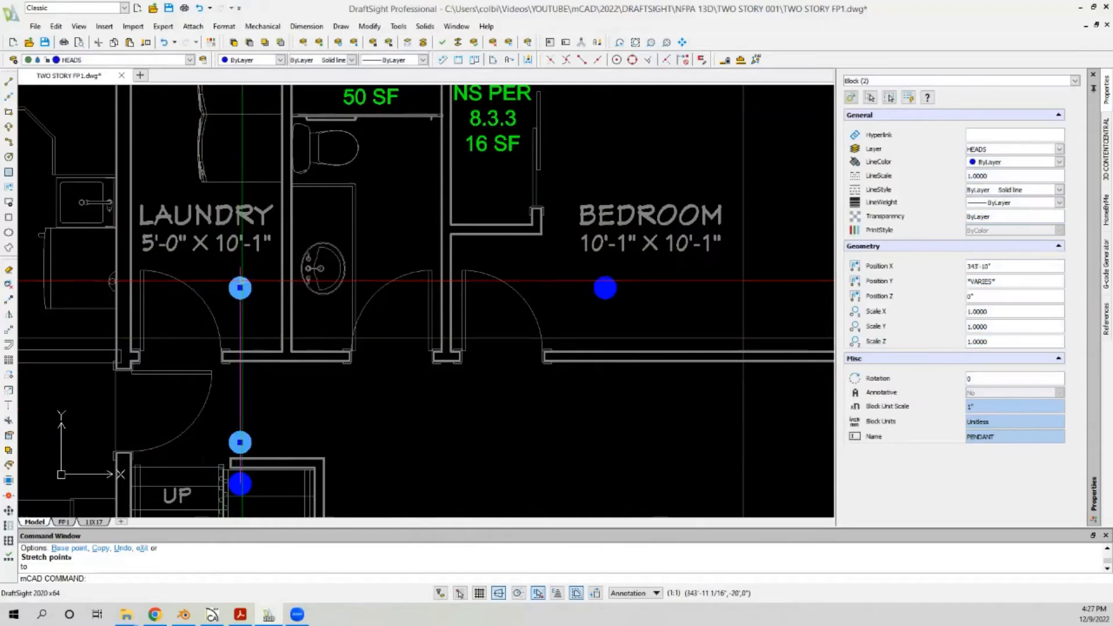
# Step: Shorten the vertical reference line's upper end to the Laundry head's center and put the line on the PIPE layer
pyautogui.click(241, 270)
pyautogui.click(240, 268)
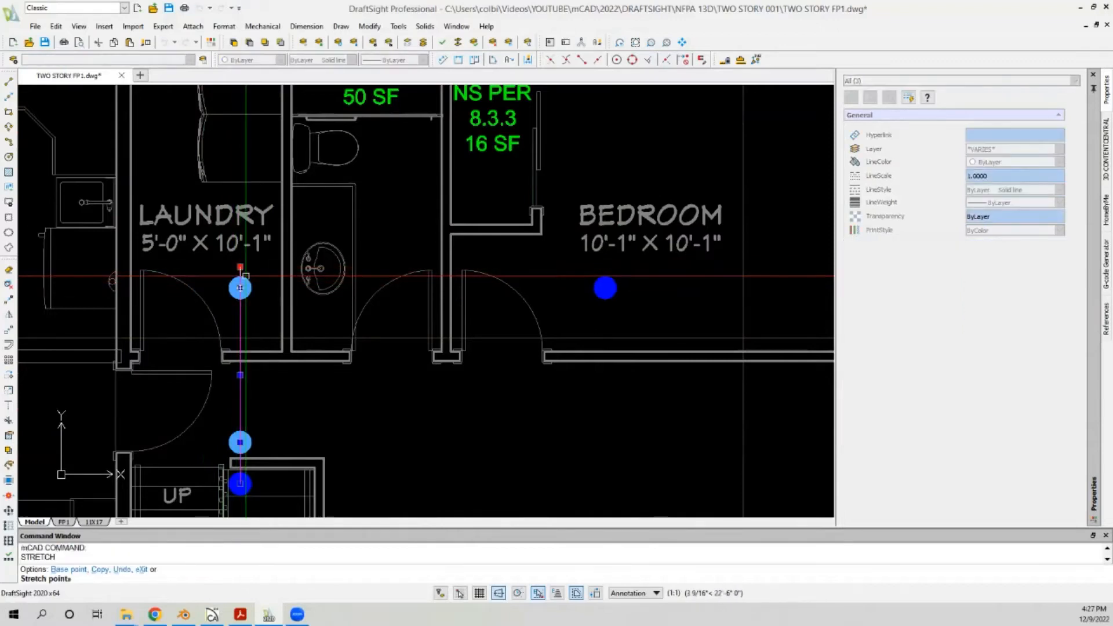
pyautogui.press('Escape')
pyautogui.scroll(-1, 246, 276)
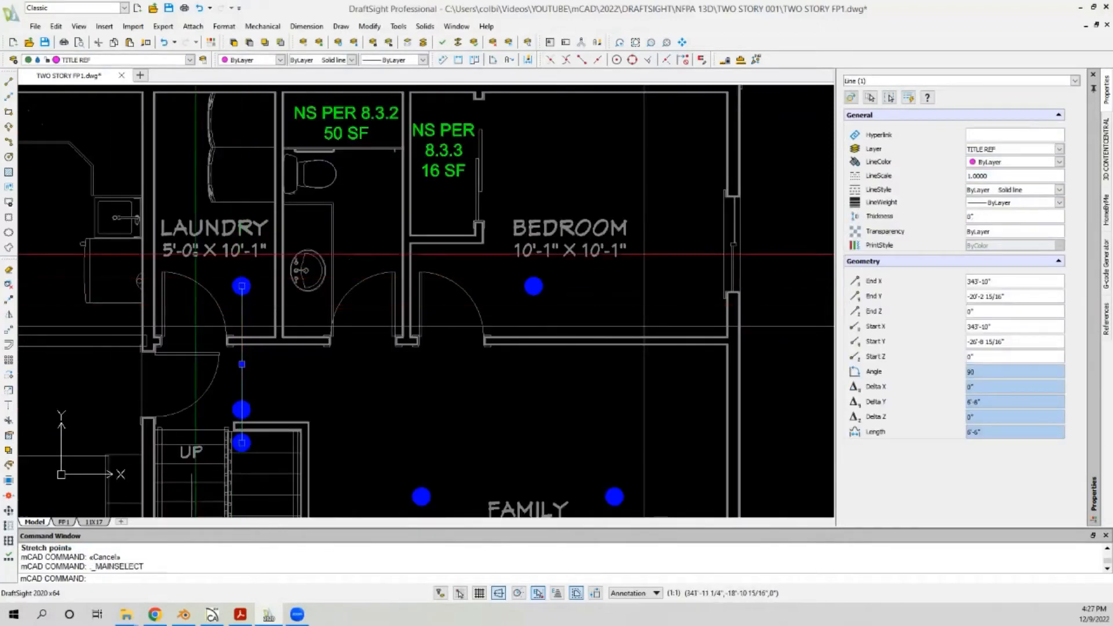
pyautogui.click(122, 60)
pyautogui.click(74, 270)
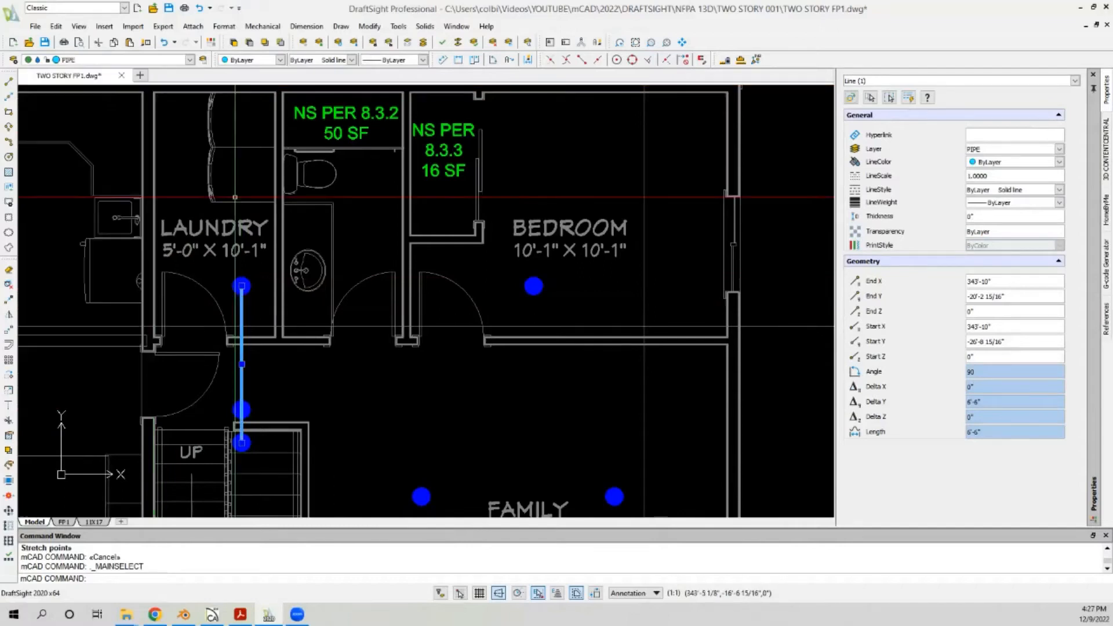
pyautogui.press('Escape')
pyautogui.scroll(-2, 235, 197)
pyautogui.scroll(-1, 377, 299)
pyautogui.scroll(2, 400, 307)
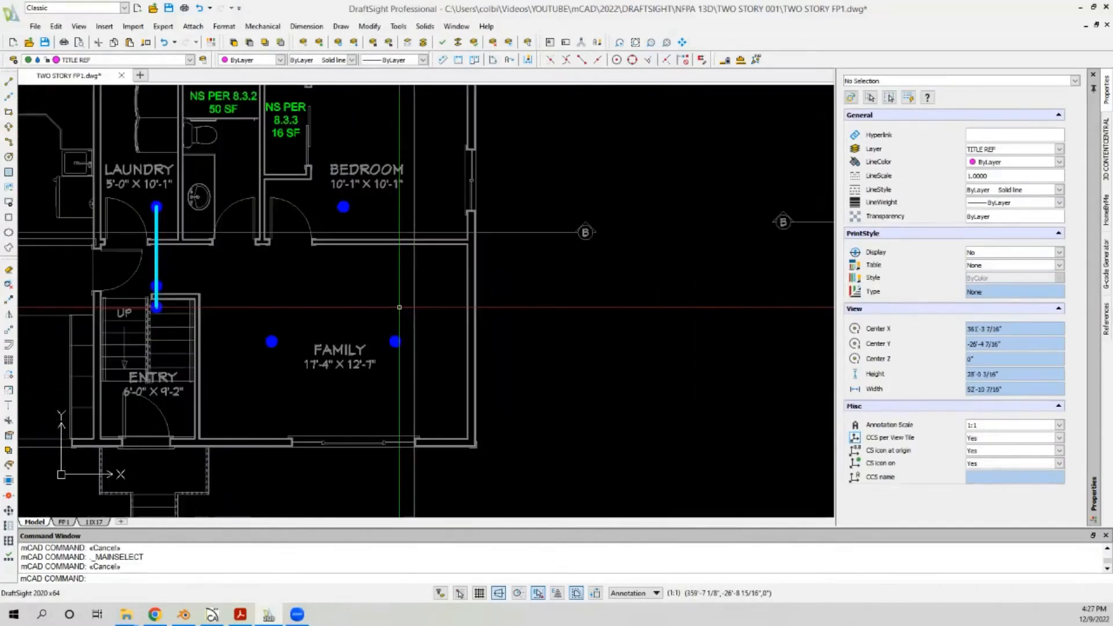
pyautogui.scroll(-2, 293, 308)
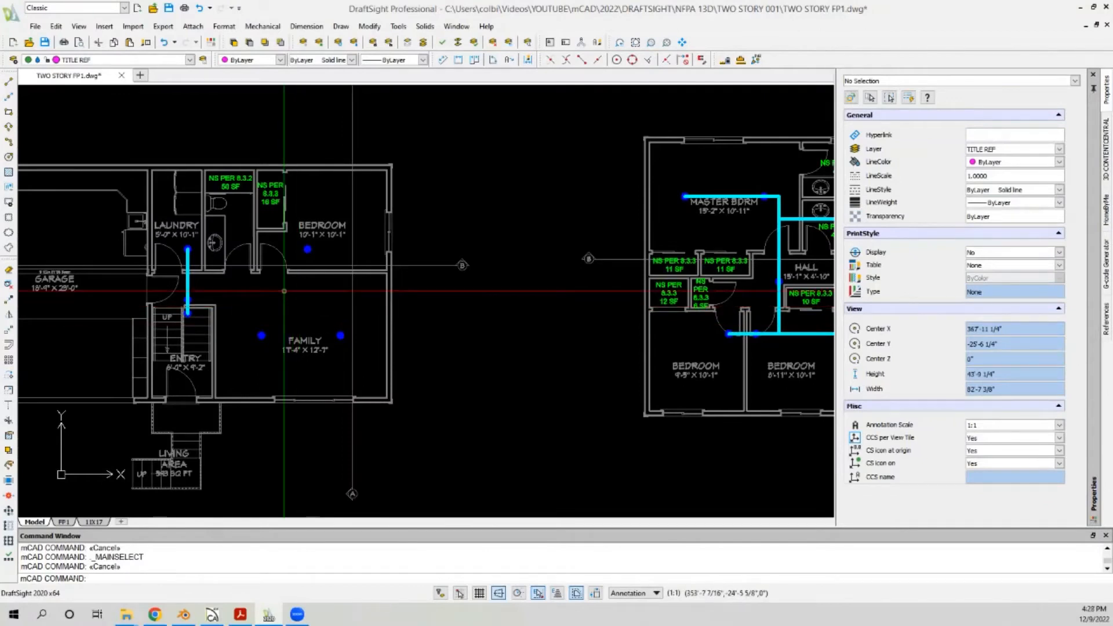
pyautogui.scroll(2, 297, 232)
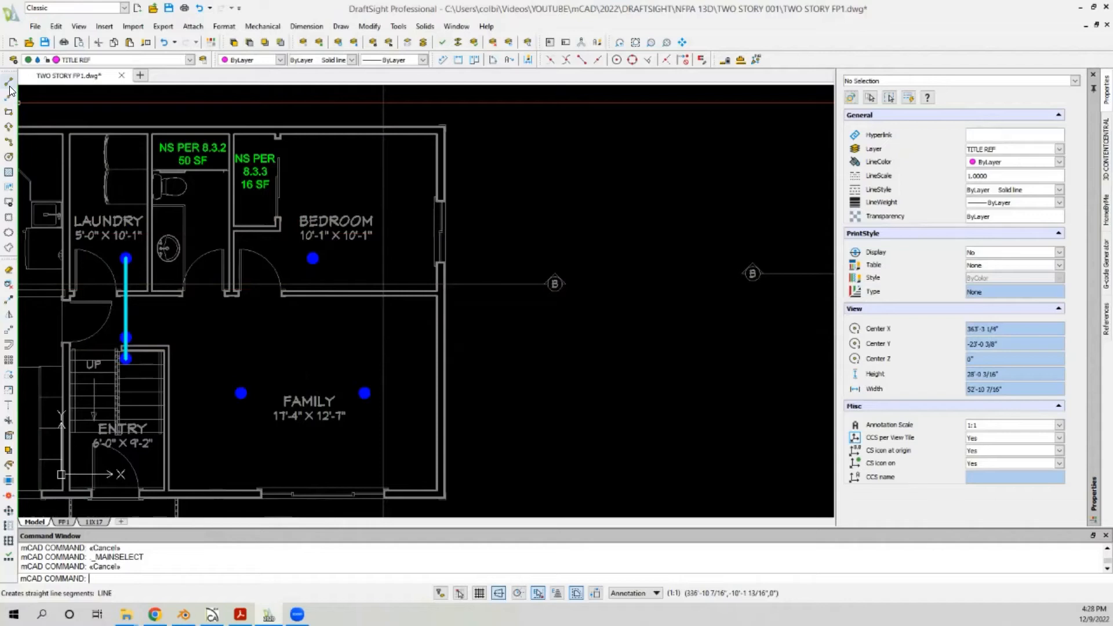
# Step: Copy the riser symbol from the symbol library by its center to the Laundry's lower inside corner at the bathroom wall
pyautogui.scroll(-5, 279, 273)
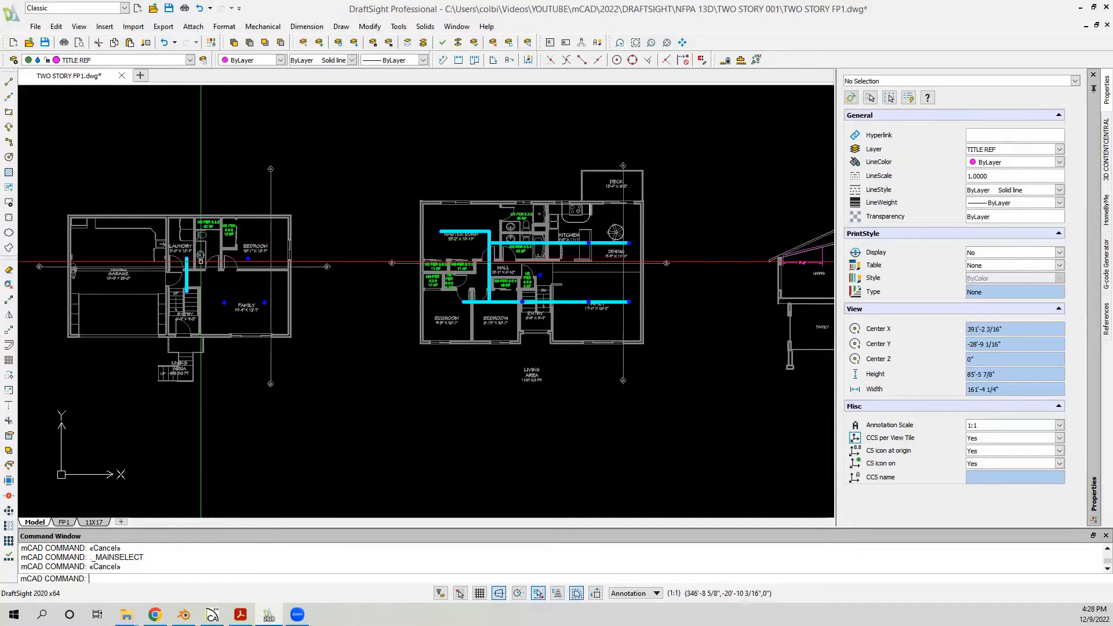
pyautogui.scroll(-2, 255, 237)
pyautogui.scroll(-5, 231, 236)
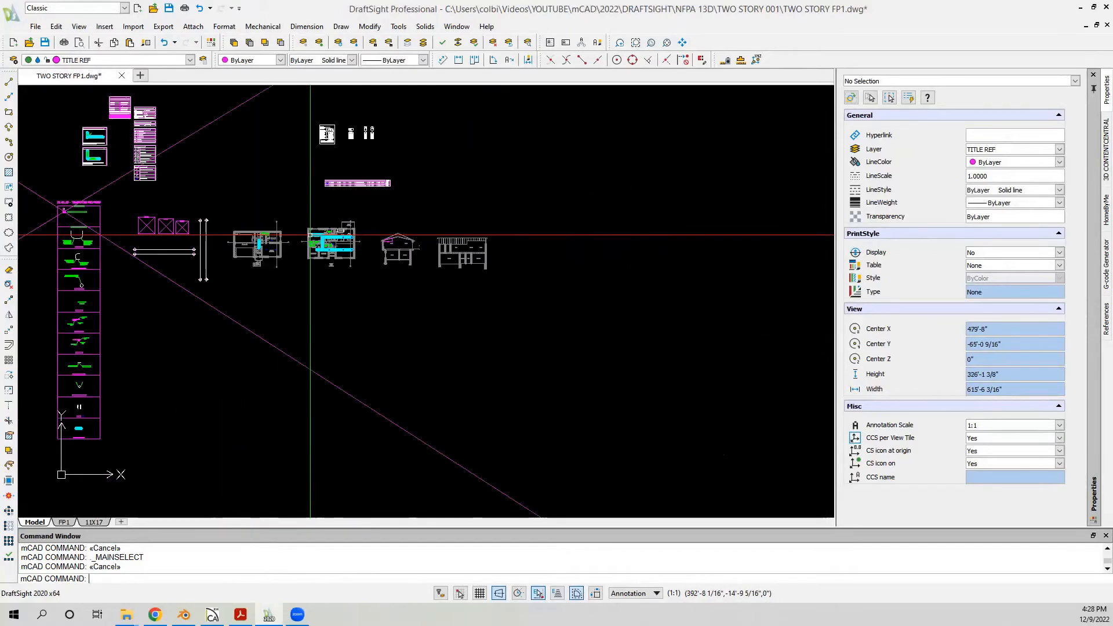
pyautogui.scroll(15, 83, 420)
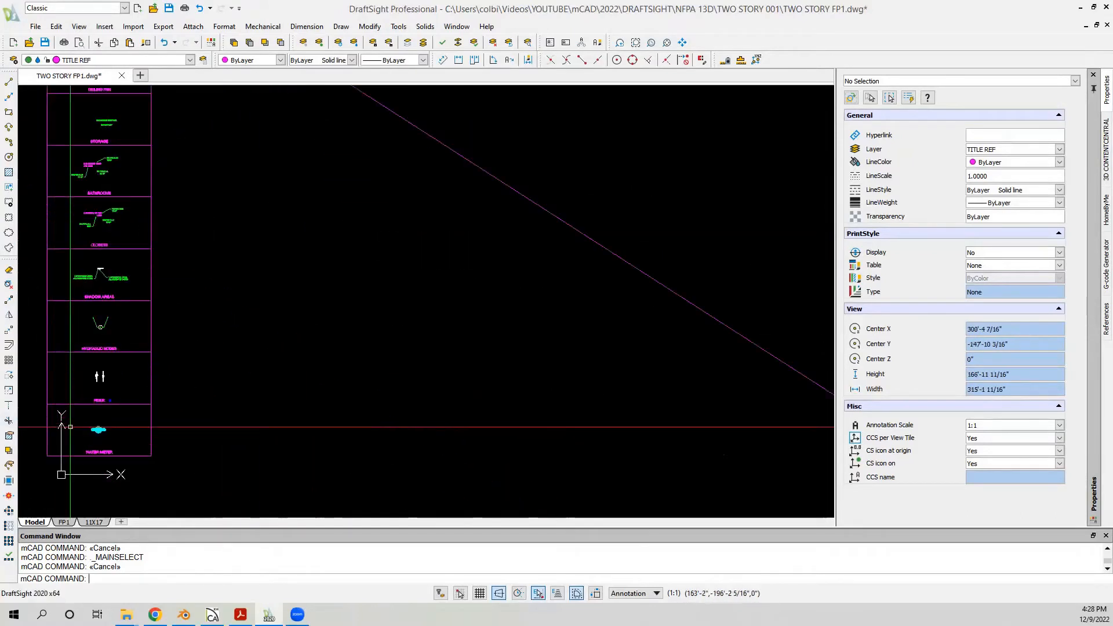
pyautogui.click(149, 278)
pyautogui.click(253, 415)
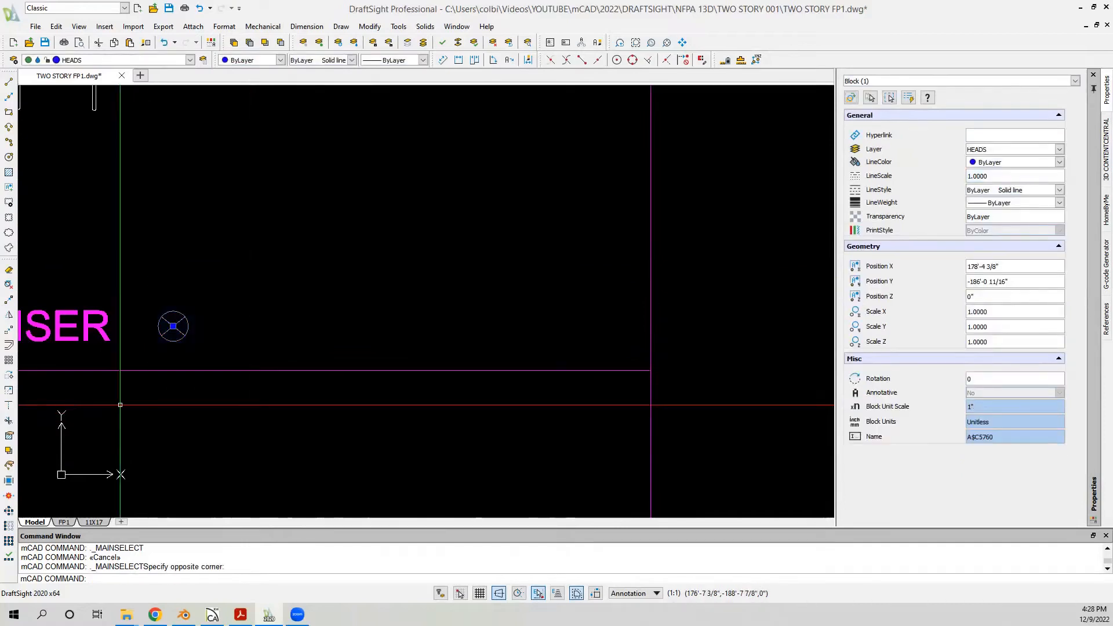
pyautogui.click(8, 299)
pyautogui.click(173, 326)
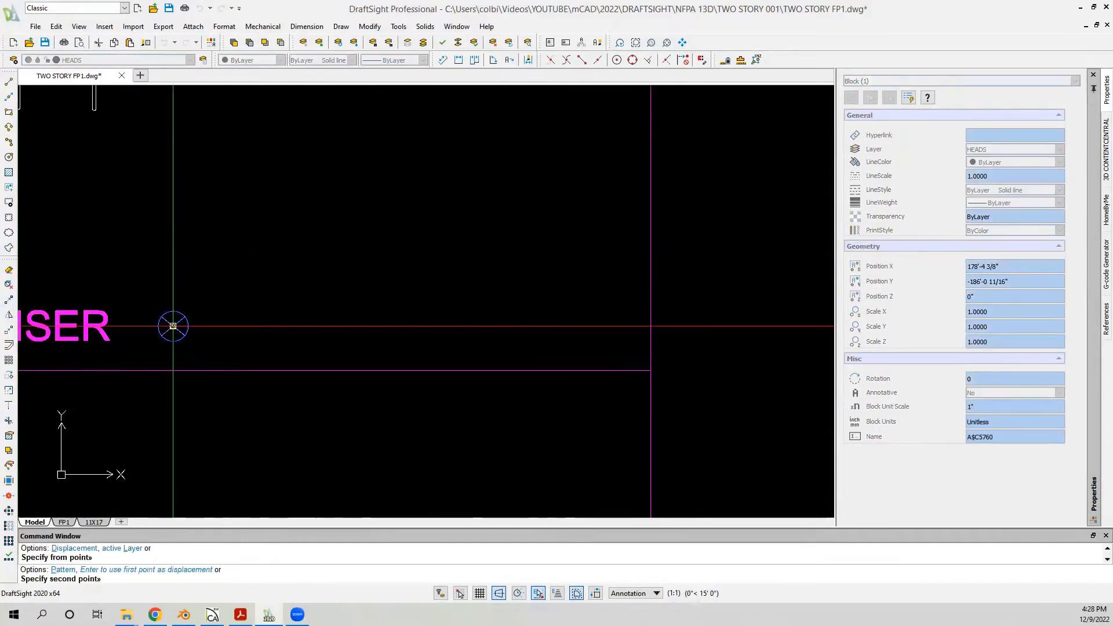
pyautogui.scroll(-10, 173, 326)
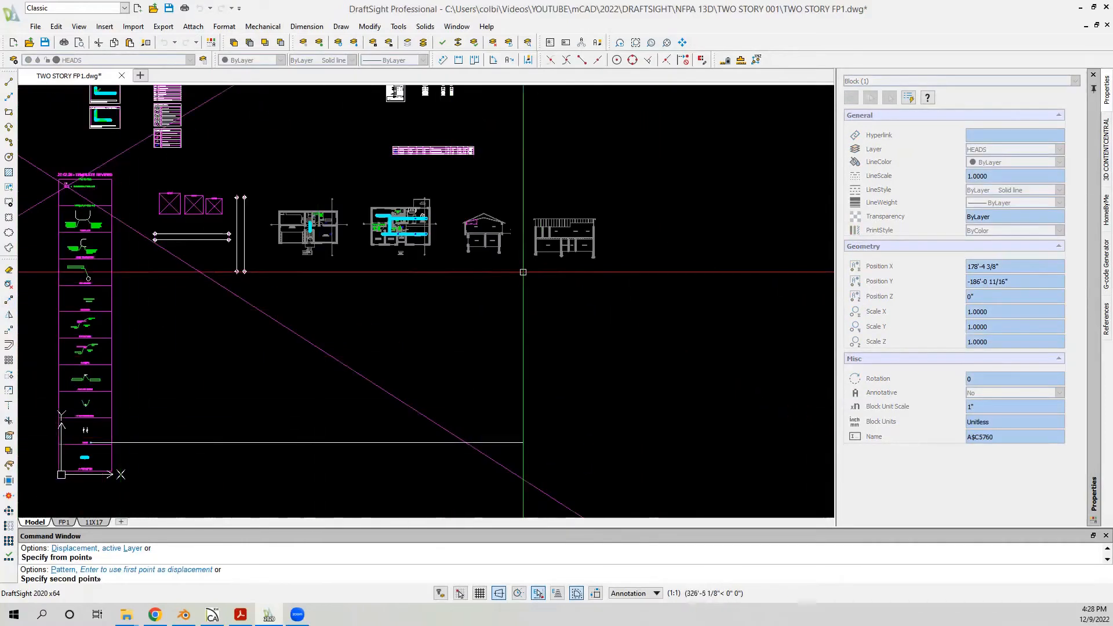
pyautogui.scroll(5, 481, 229)
pyautogui.scroll(-3, 490, 233)
pyautogui.scroll(1, 140, 249)
pyautogui.scroll(2, 162, 236)
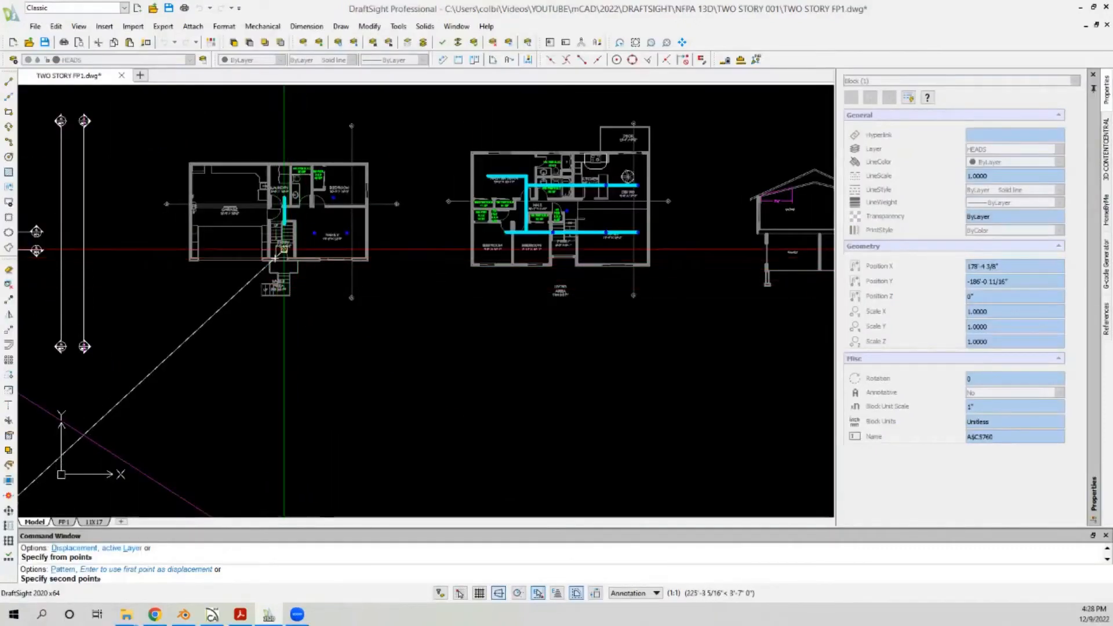
pyautogui.scroll(4, 284, 255)
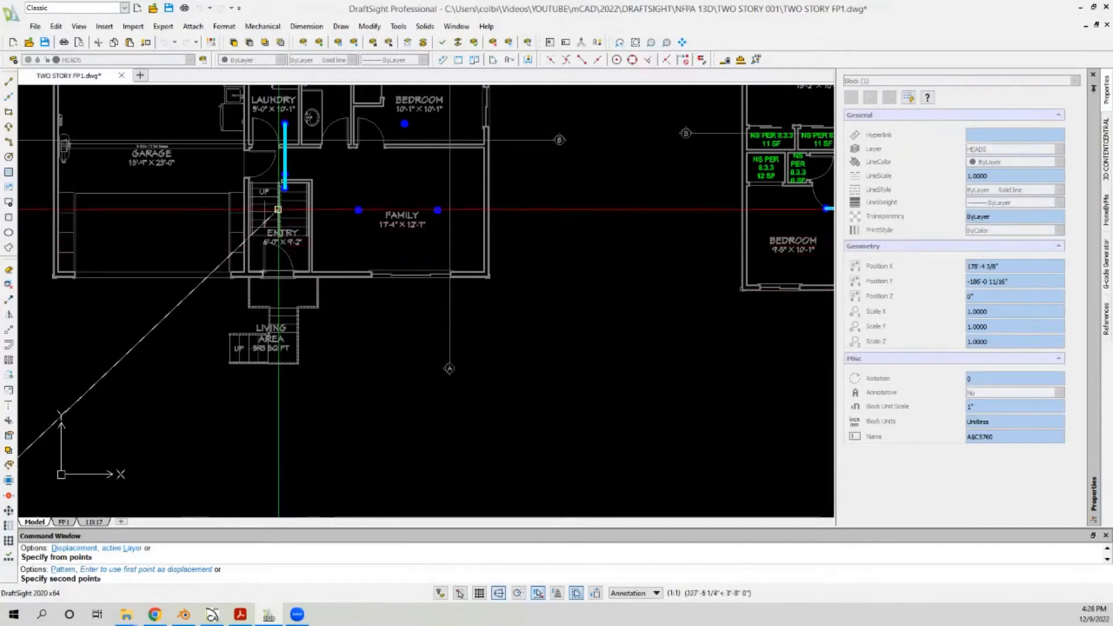
pyautogui.scroll(-2, 282, 165)
pyautogui.scroll(5, 272, 174)
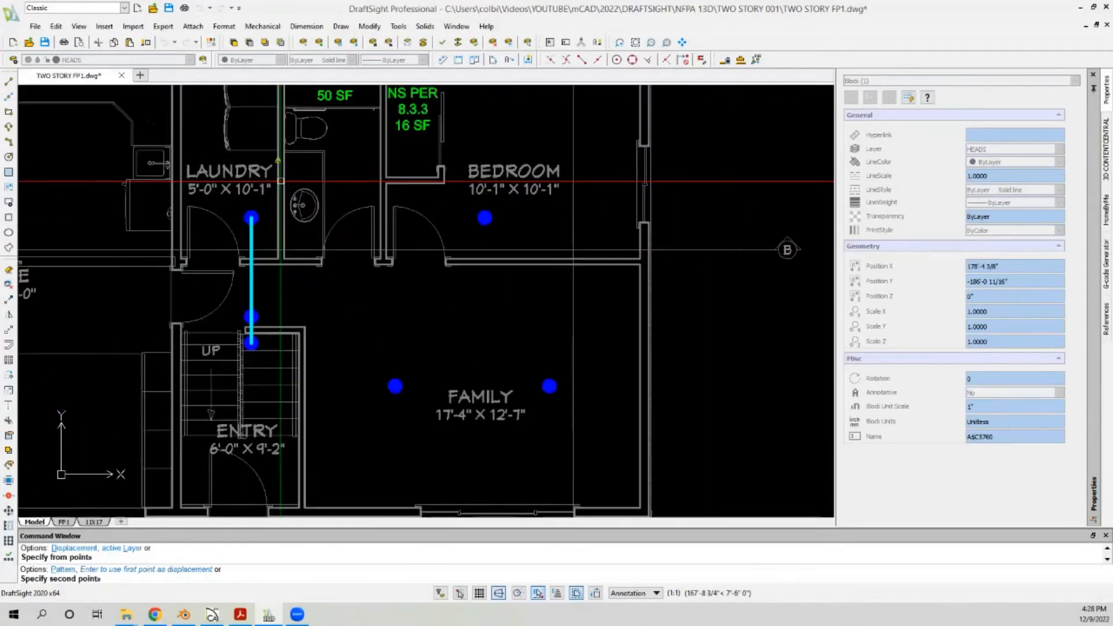
pyautogui.scroll(-1, 236, 199)
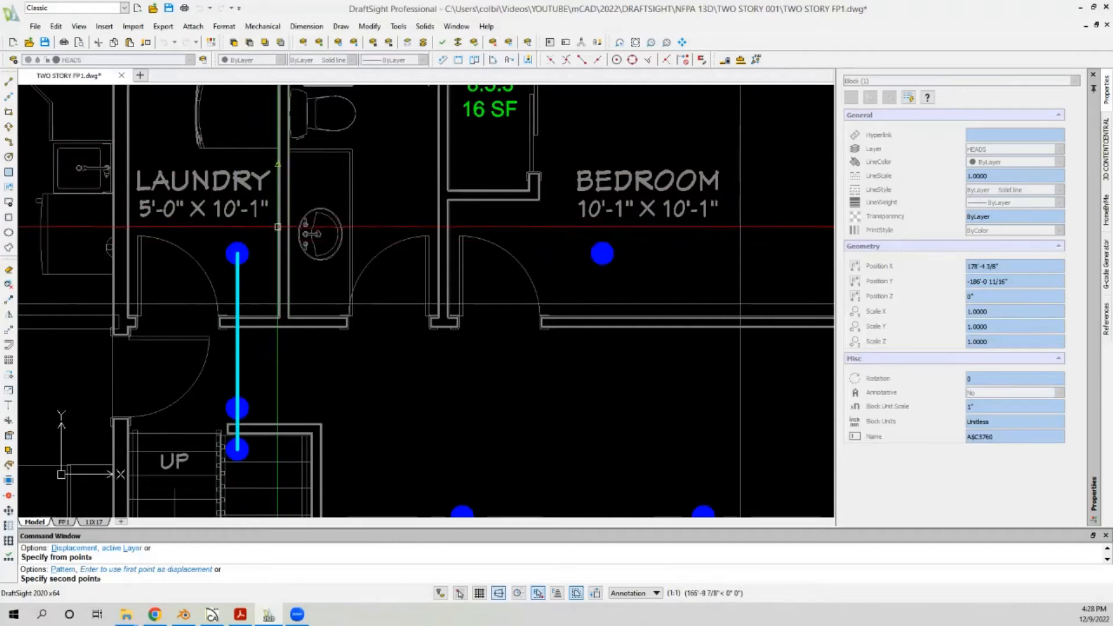
pyautogui.scroll(2, 280, 287)
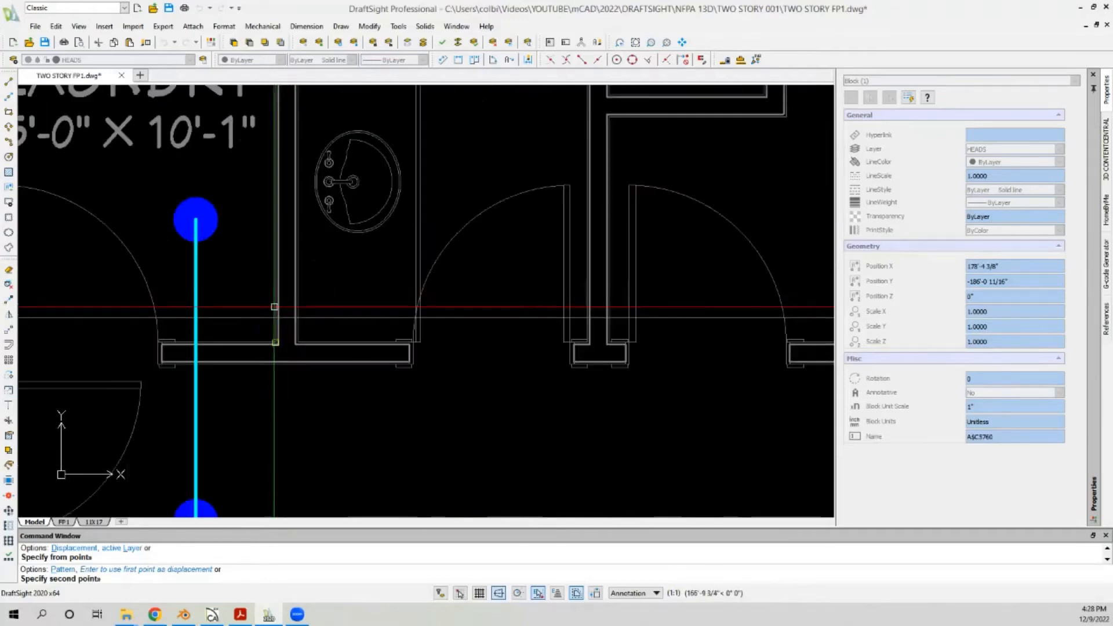
pyautogui.click(274, 307)
pyautogui.scroll(-2, 226, 297)
pyautogui.press('Escape')
# Step: Move the riser symbol 6" horizontally and 6" vertically into the Laundry, away from the wall corner
pyautogui.click(264, 322)
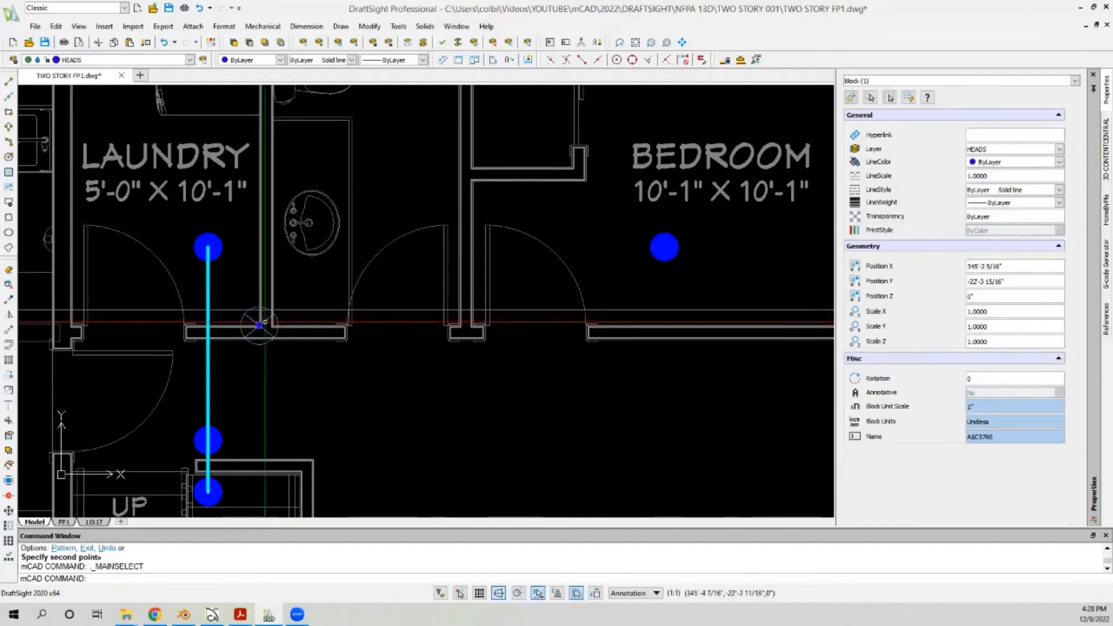
pyautogui.click(260, 325)
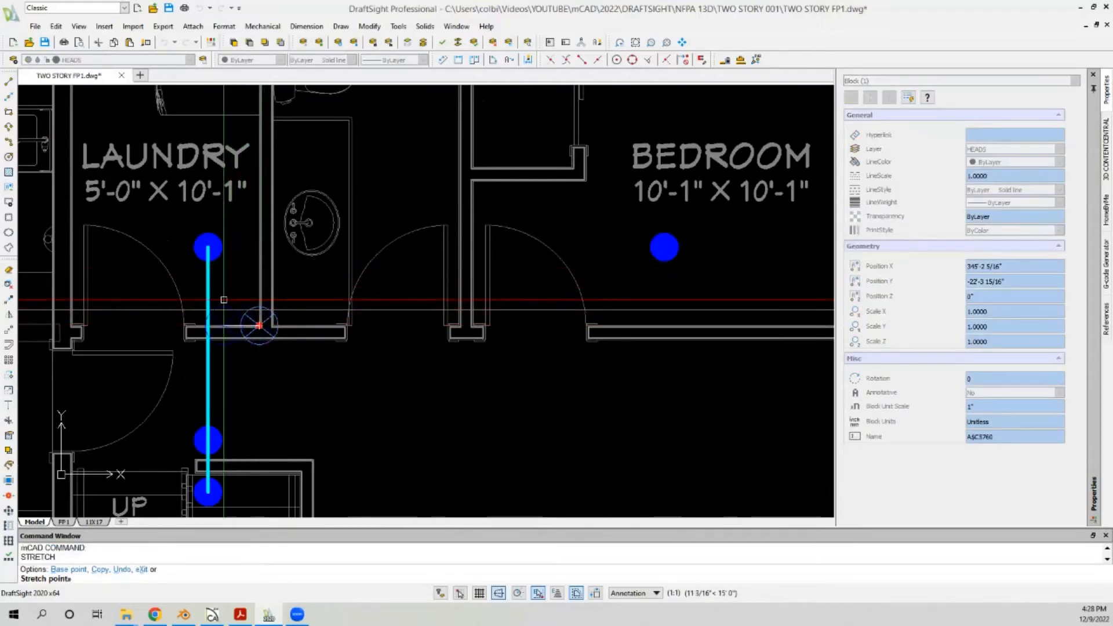
pyautogui.write('6')
pyautogui.press('Return')
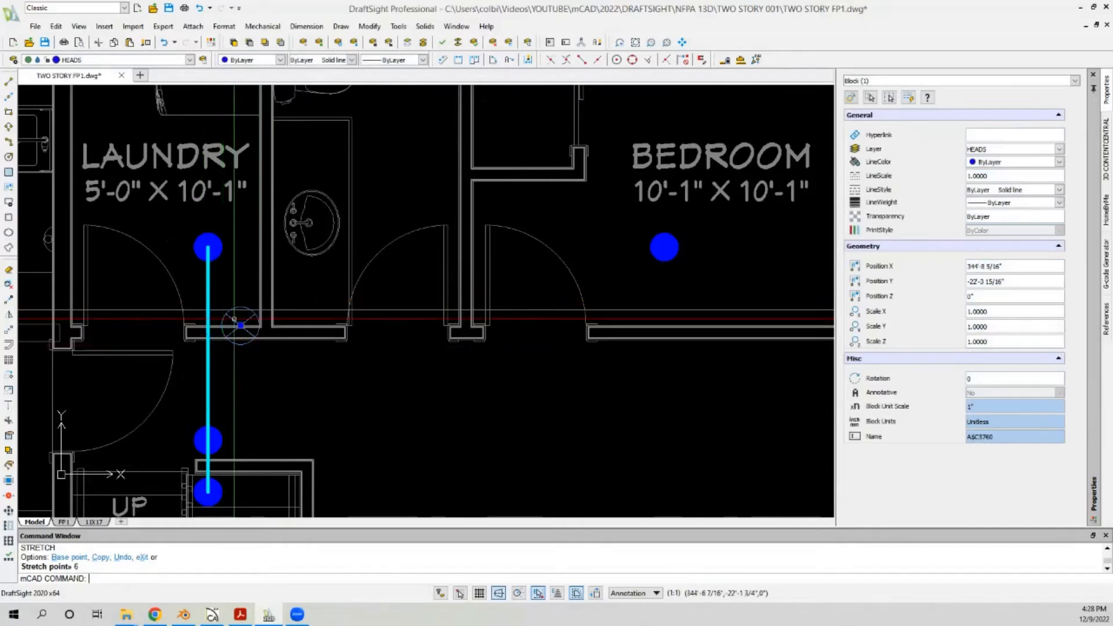
pyautogui.click(241, 326)
pyautogui.press('Return')
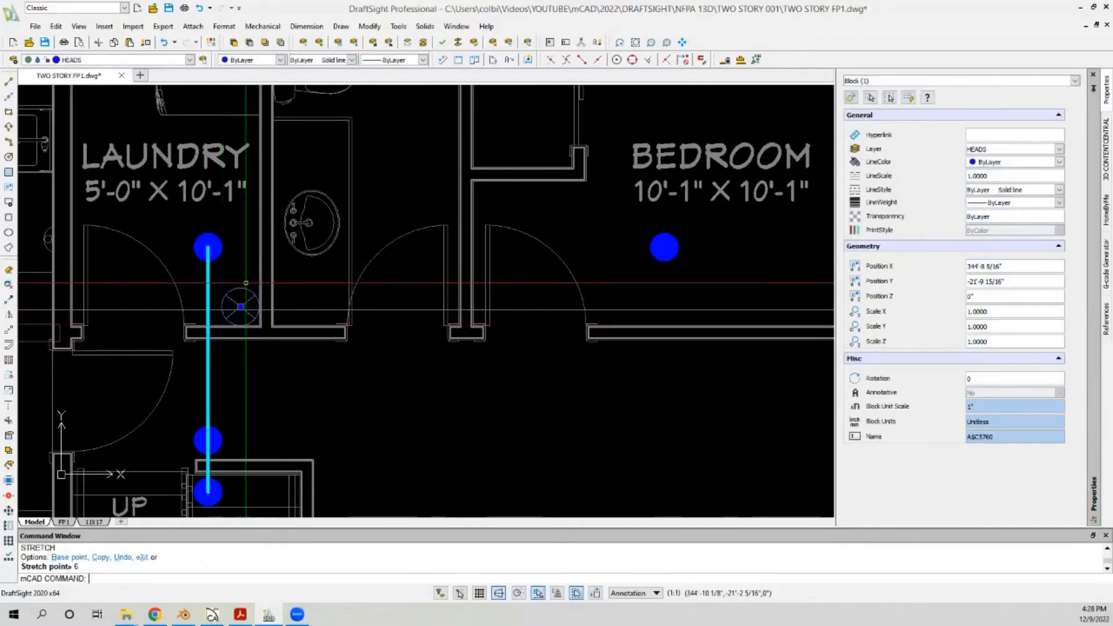
pyautogui.scroll(-4, 246, 283)
pyautogui.scroll(4, 381, 291)
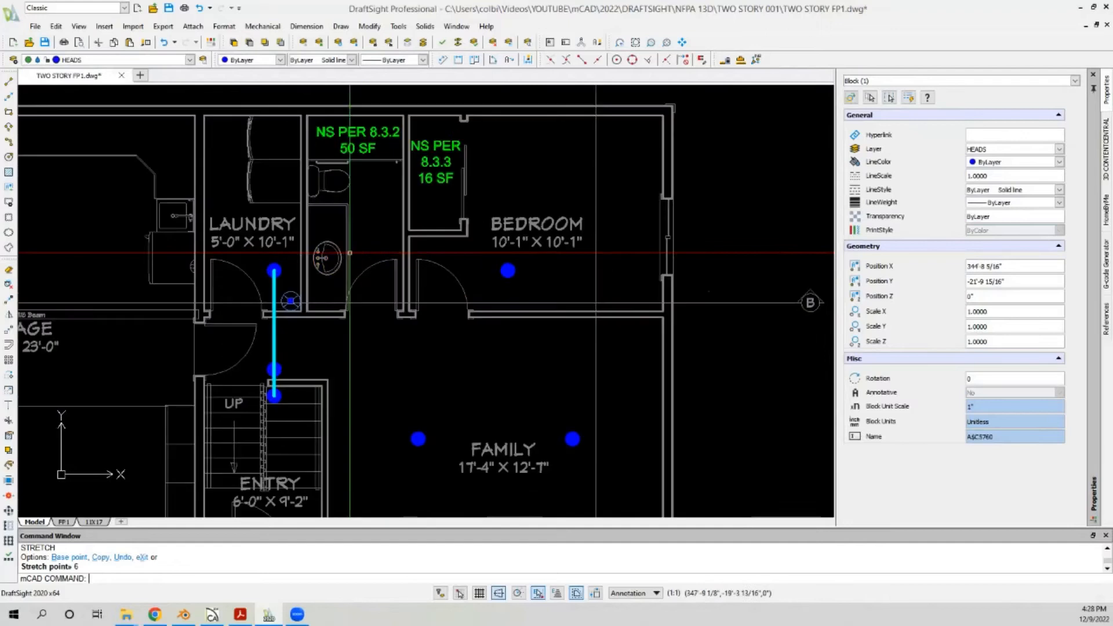
pyautogui.press('Escape')
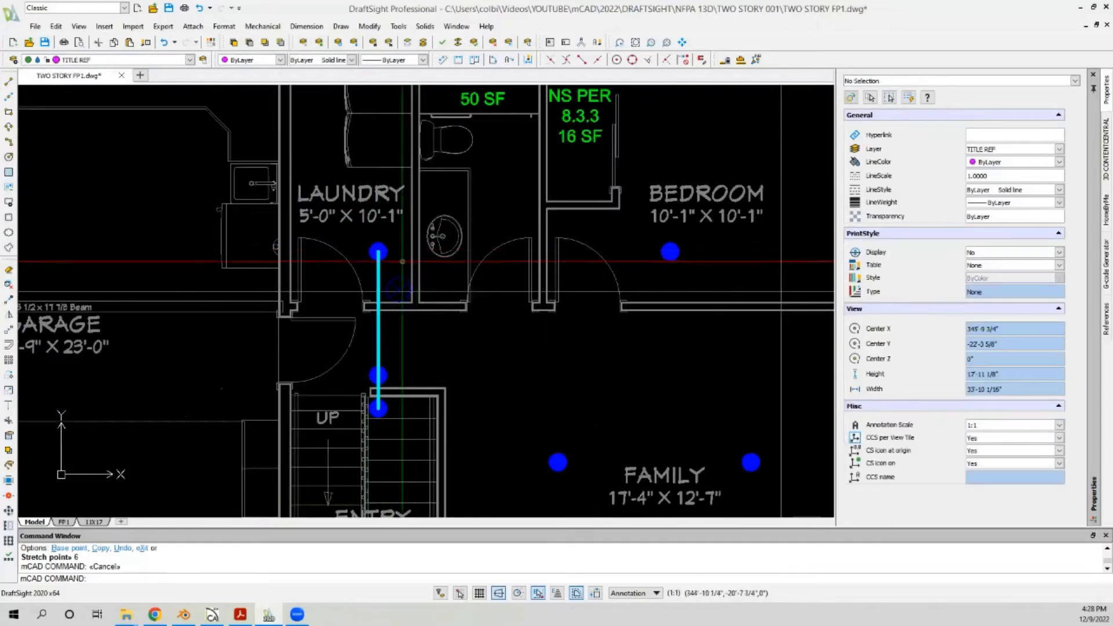
# Step: Draw a diagonal reference line across the Laundry/bathroom wall, from its lower bathroom-side corner to its upper Laundry-side corner
pyautogui.scroll(3, 379, 270)
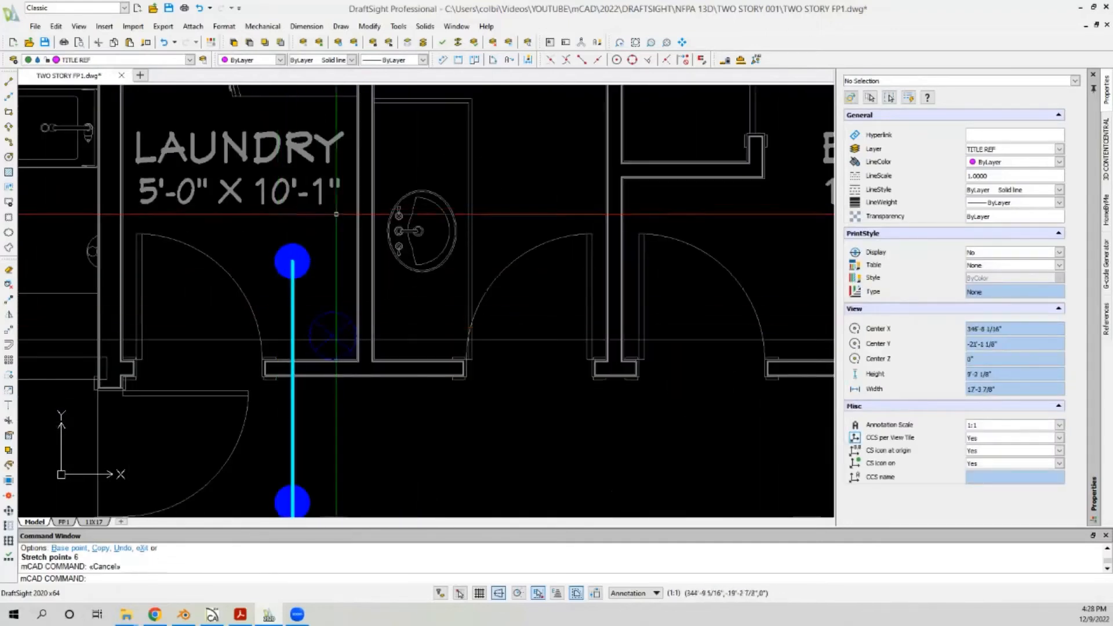
pyautogui.scroll(-1, 302, 328)
pyautogui.scroll(2, 348, 341)
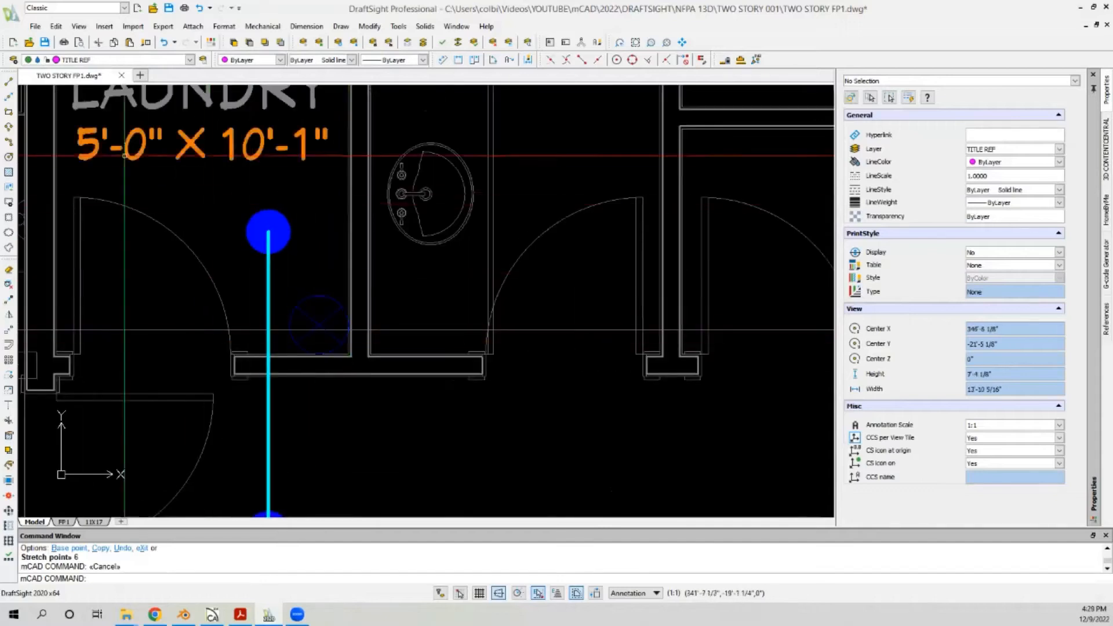
pyautogui.click(10, 88)
pyautogui.scroll(-1, 118, 337)
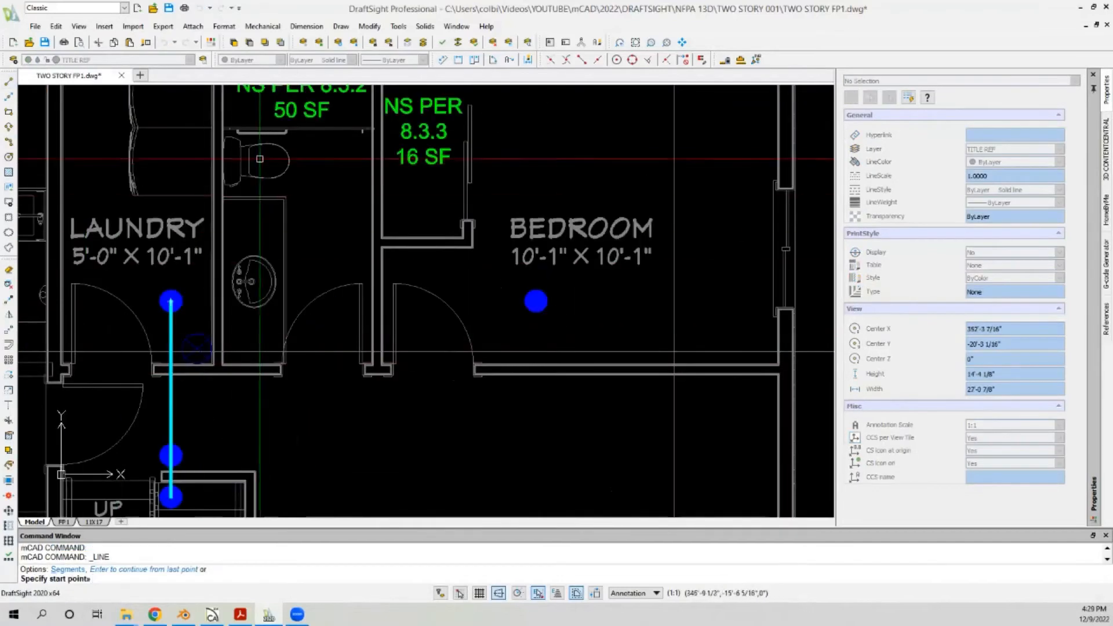
pyautogui.scroll(1, 217, 385)
pyautogui.scroll(1, 221, 387)
pyautogui.click(223, 385)
pyautogui.scroll(-1, 222, 384)
pyautogui.scroll(-2, 249, 442)
pyautogui.scroll(2, 236, 131)
pyautogui.scroll(-2, 248, 115)
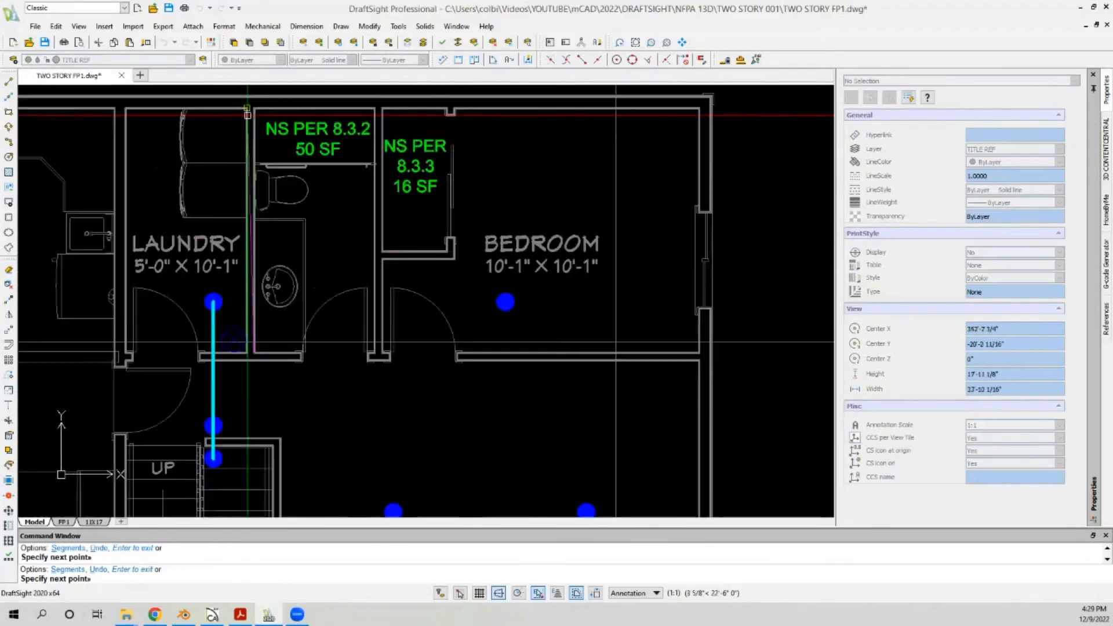
pyautogui.press('Escape')
# Step: Move the riser symbol onto the diagonal line's midpoint inside the Laundry/bathroom wall and delete that line
pyautogui.scroll(1, 229, 325)
pyautogui.scroll(2, 229, 325)
pyautogui.click(231, 334)
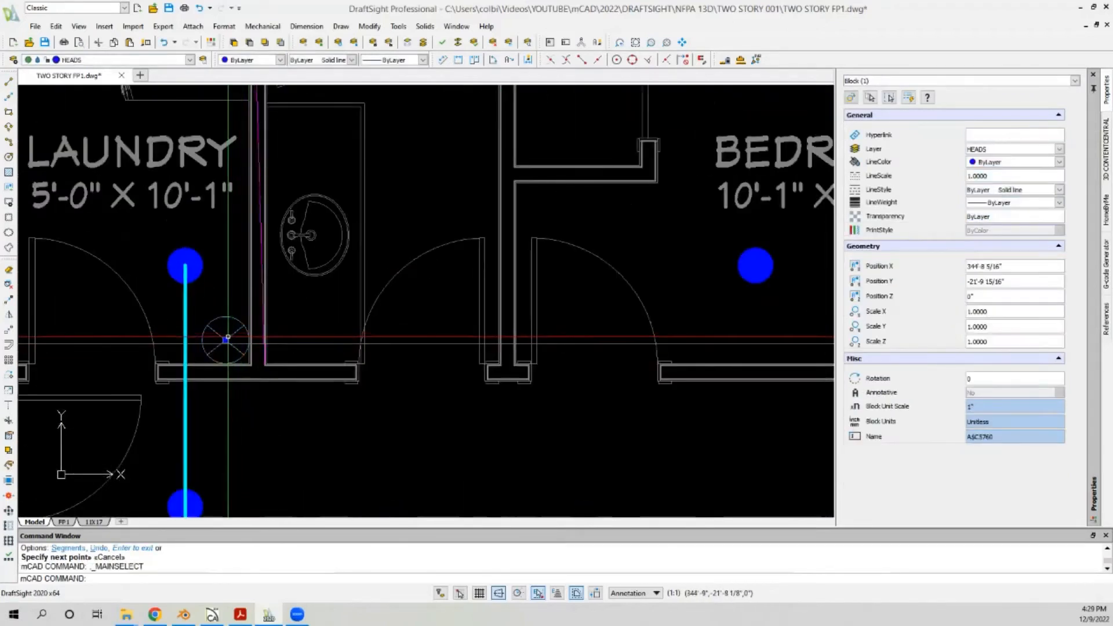
pyautogui.click(225, 339)
pyautogui.press('Escape')
pyautogui.click(259, 162)
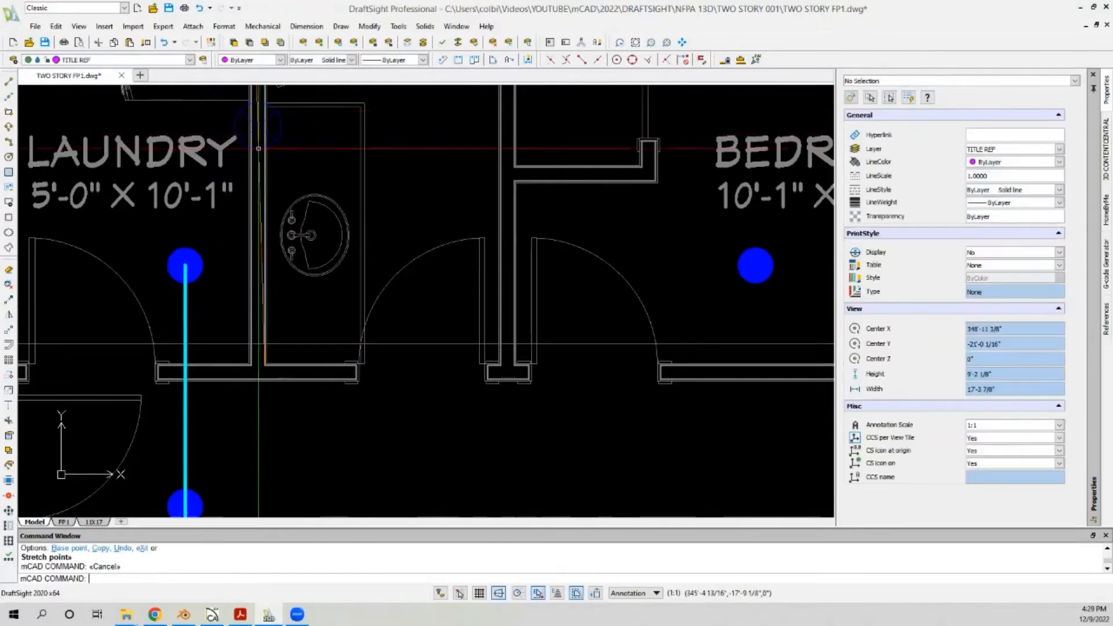
pyautogui.press('Delete')
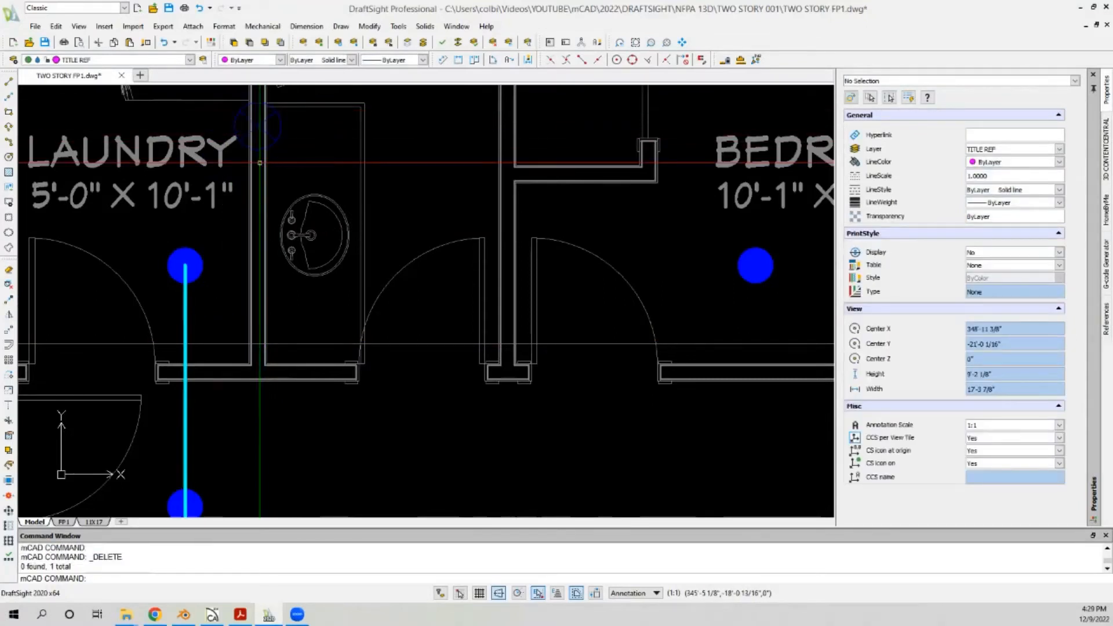
# Step: Move the riser symbol 24" straight down along the Laundry/bathroom wall, beside the bathroom sink
pyautogui.scroll(-3, 260, 163)
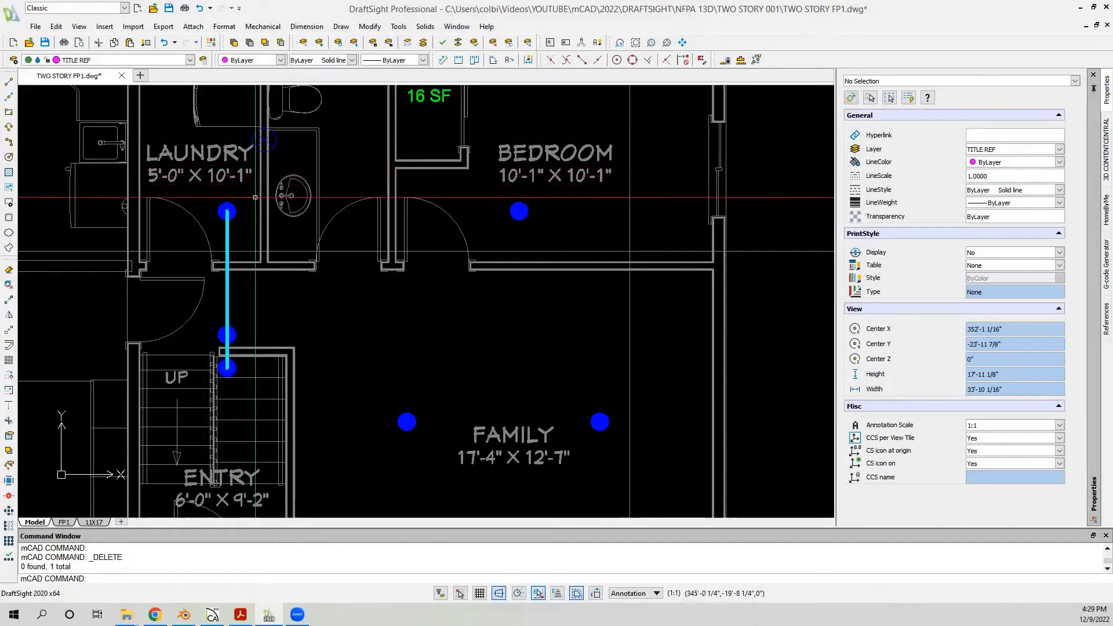
pyautogui.scroll(-1, 270, 159)
pyautogui.click(264, 151)
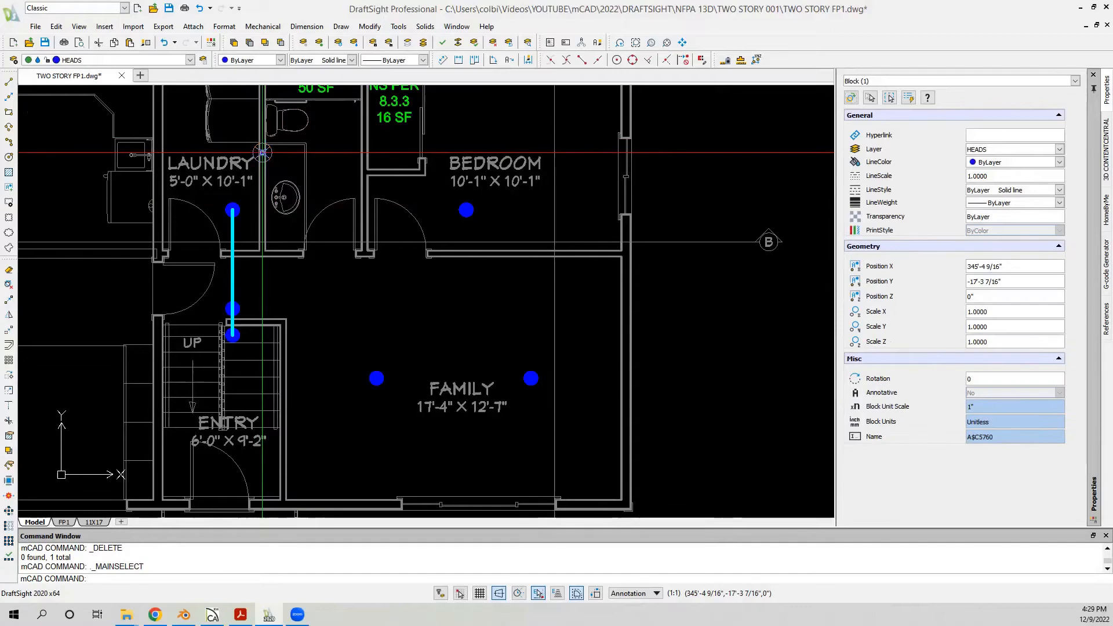
pyautogui.click(263, 152)
pyautogui.scroll(2, 251, 183)
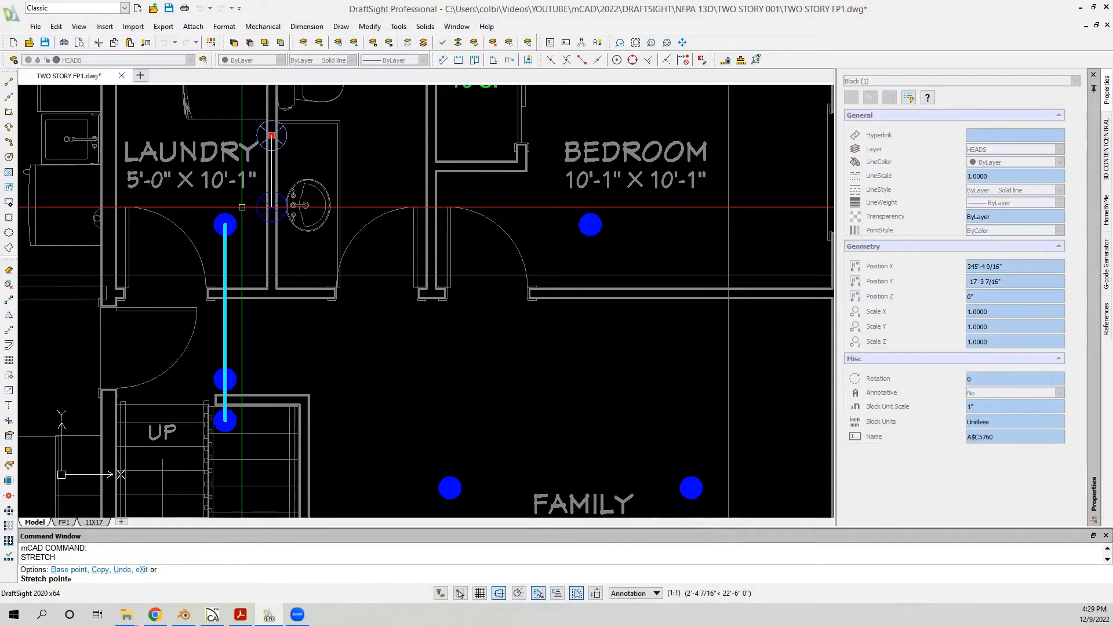
pyautogui.write('24')
pyautogui.press('Return')
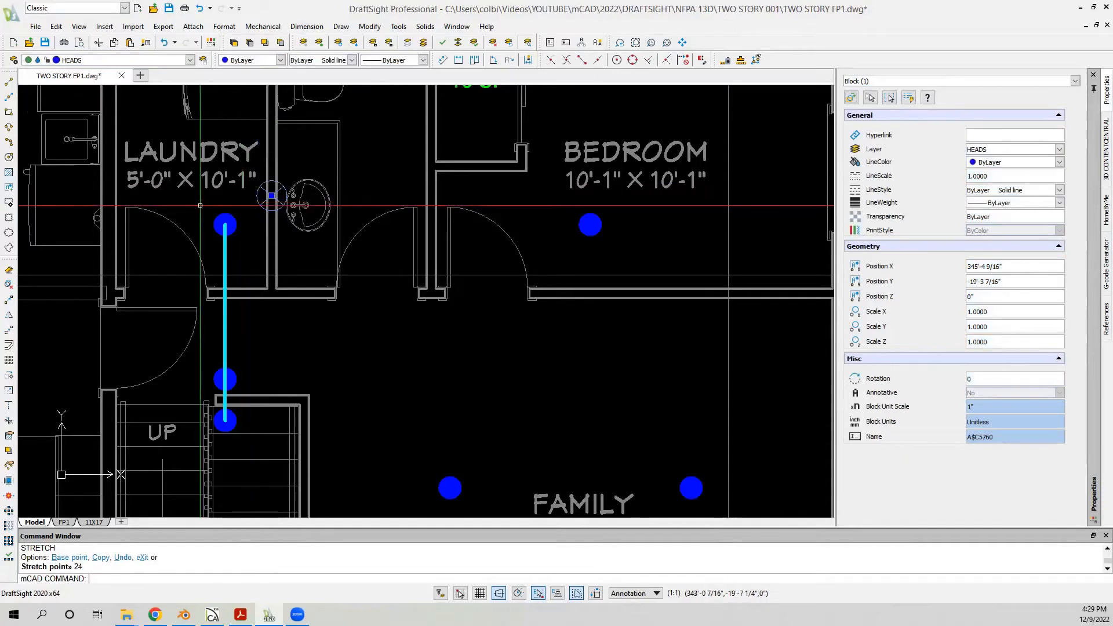
pyautogui.scroll(-2, 242, 195)
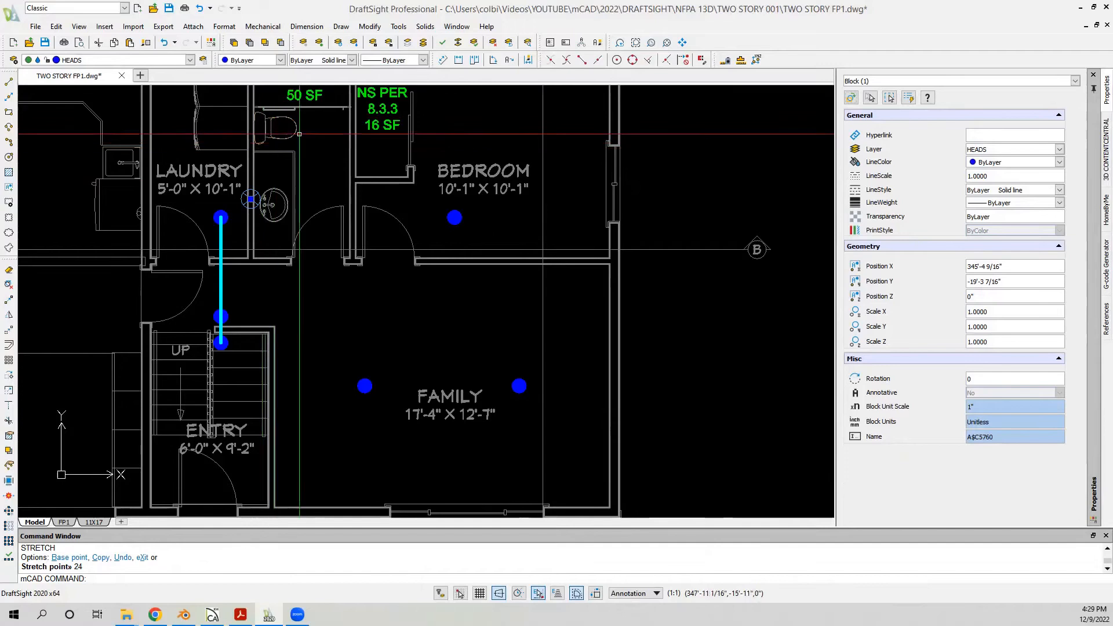
pyautogui.scroll(-1, 301, 135)
pyautogui.press('Escape')
# Step: Examine the first-floor riser location and the floor framing above the Laundry and bath in the longitudinal building section
pyautogui.scroll(-2, 252, 206)
pyautogui.scroll(1, 255, 221)
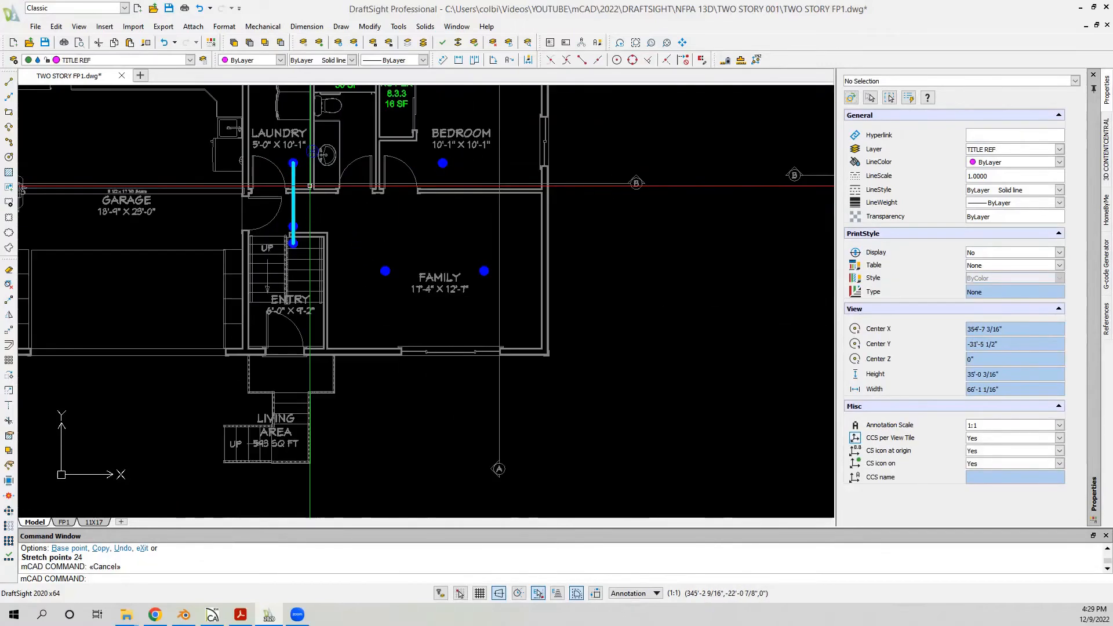
pyautogui.scroll(-1, 256, 231)
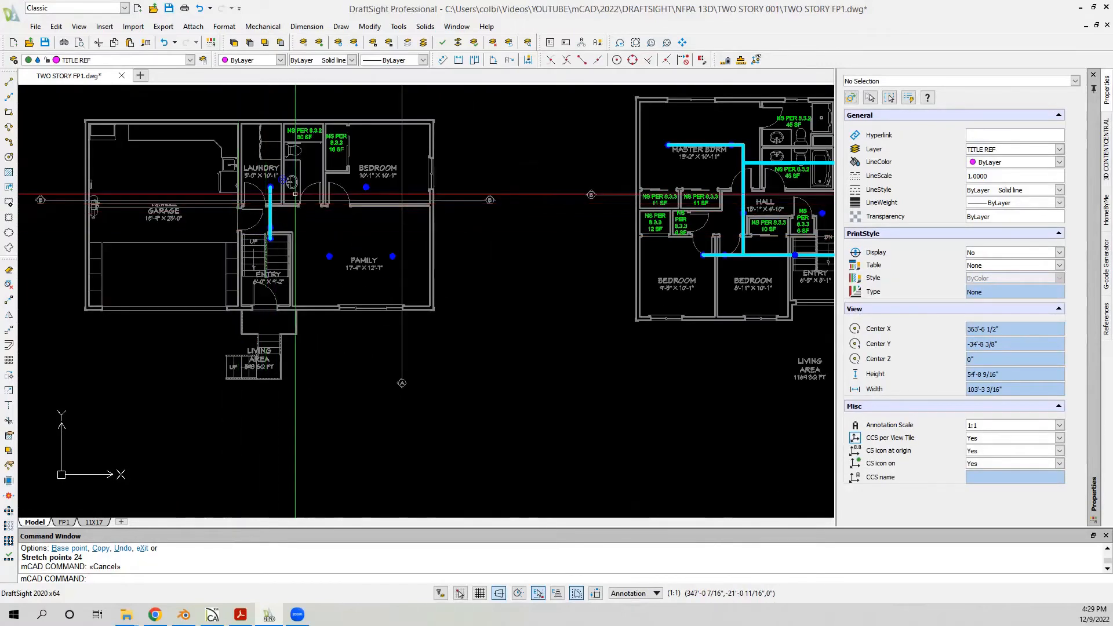
pyautogui.scroll(1, 295, 195)
pyautogui.scroll(2, 295, 194)
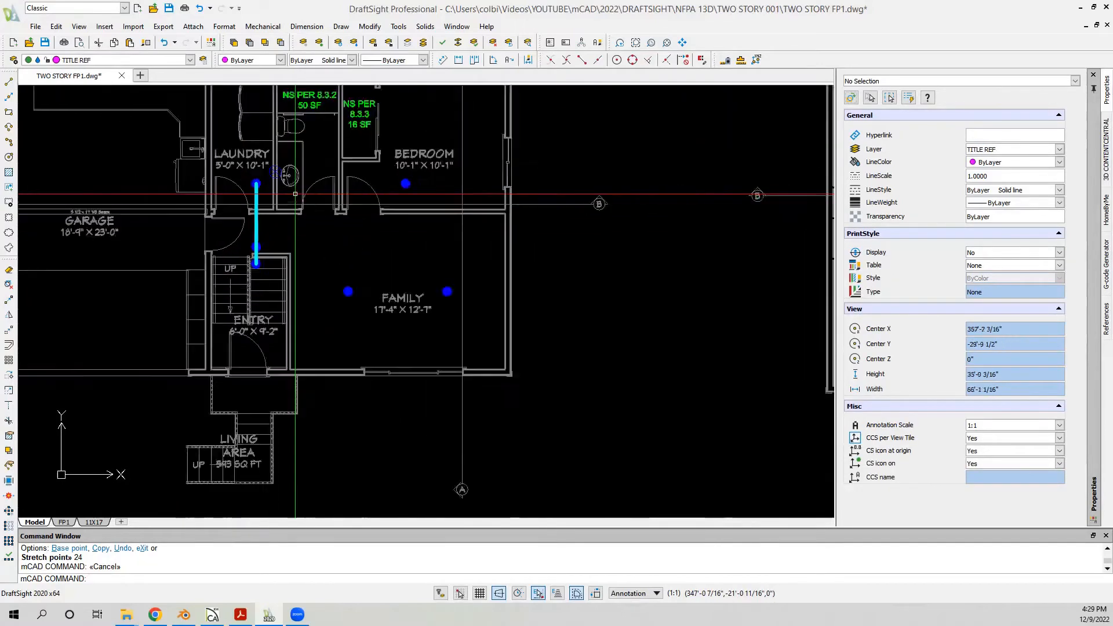
pyautogui.click(10, 85)
pyautogui.scroll(3, 265, 143)
pyautogui.scroll(-3, 249, 148)
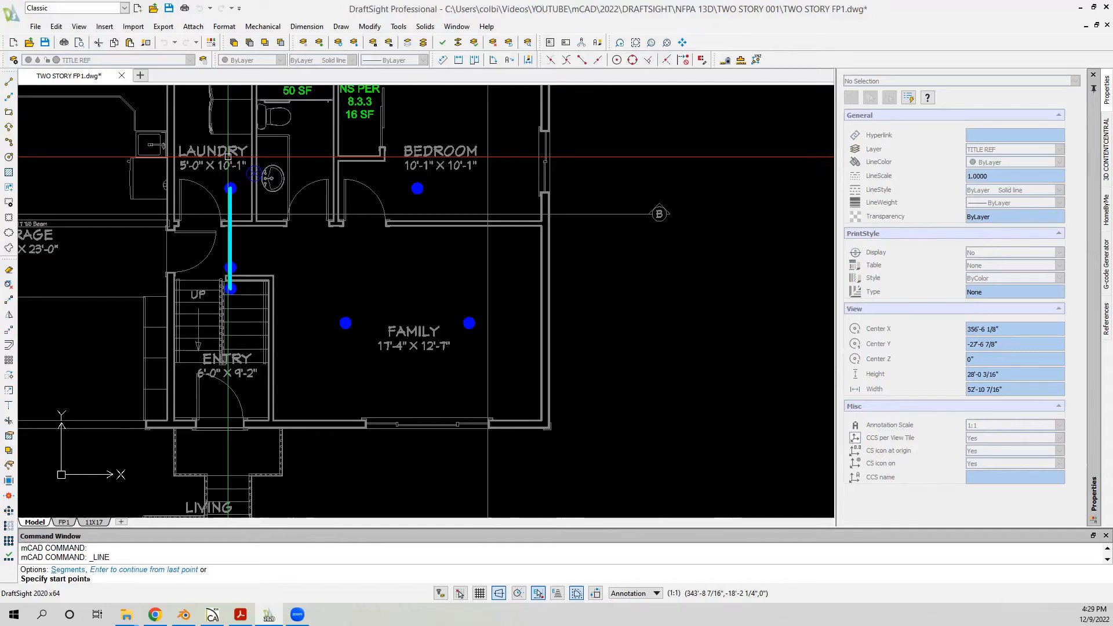
pyautogui.scroll(-1, 228, 156)
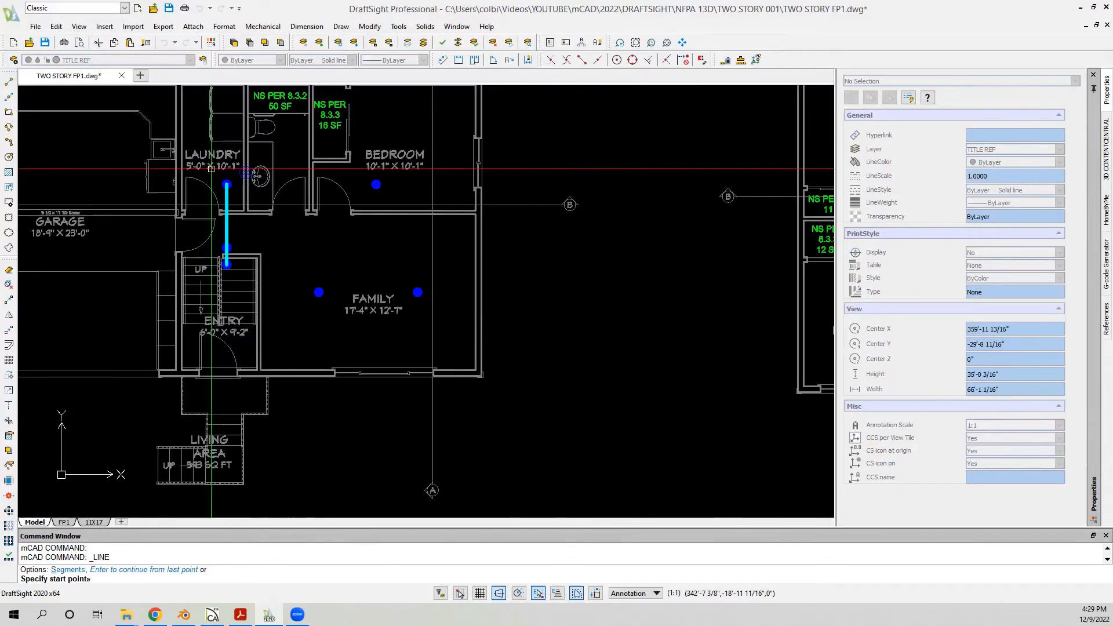
pyautogui.scroll(-1, 210, 170)
pyautogui.scroll(1, 208, 172)
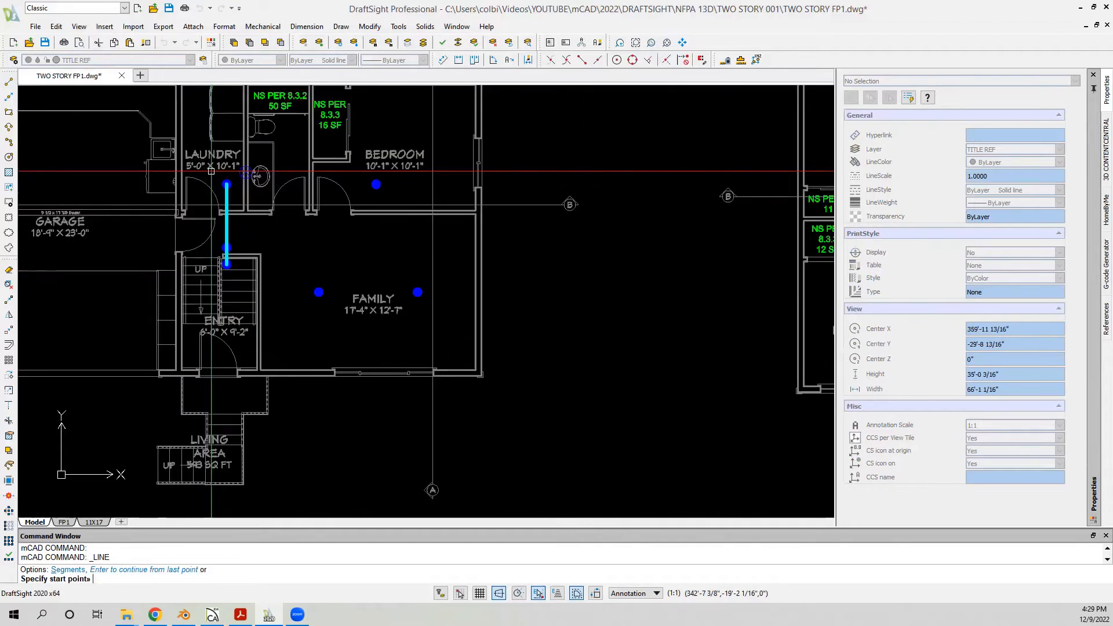
pyautogui.scroll(-5, 208, 174)
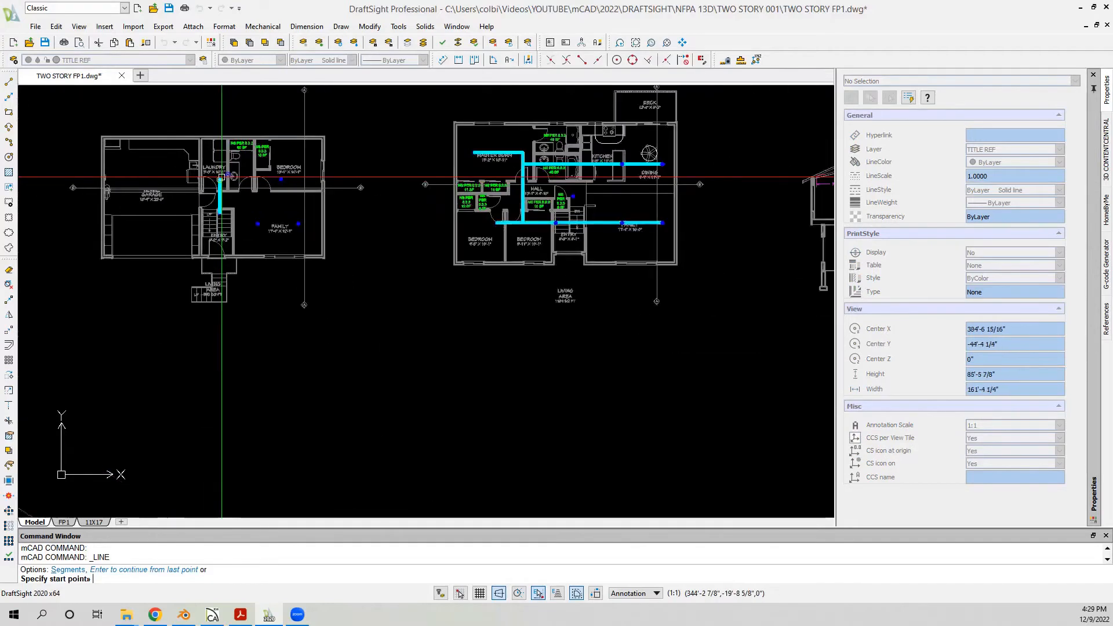
pyautogui.scroll(-2, 222, 177)
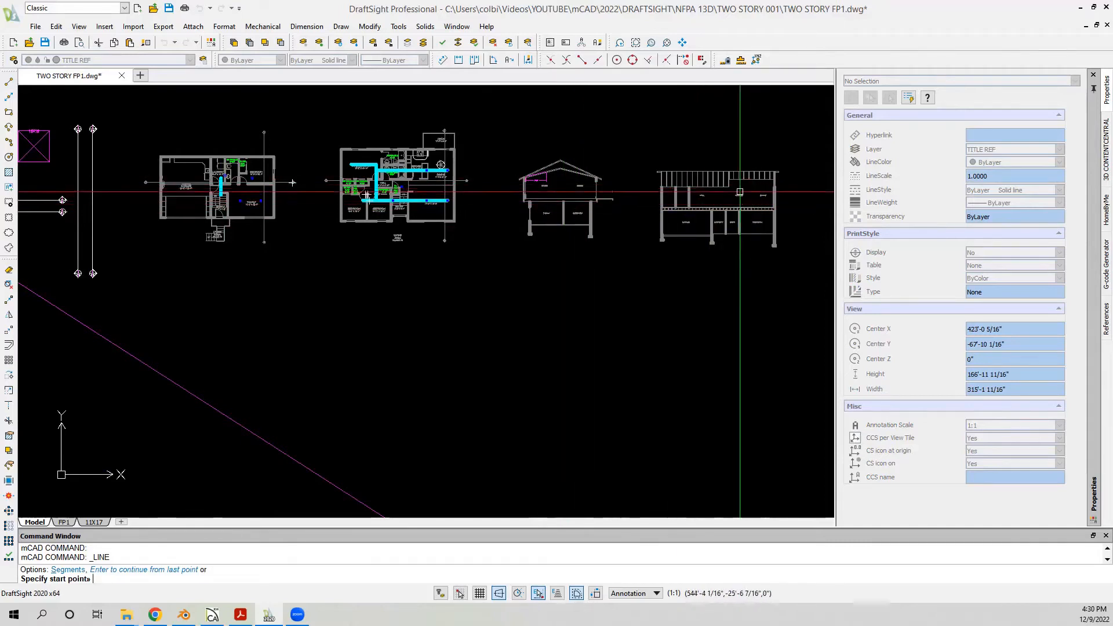
pyautogui.scroll(3, 751, 191)
pyautogui.scroll(2, 751, 192)
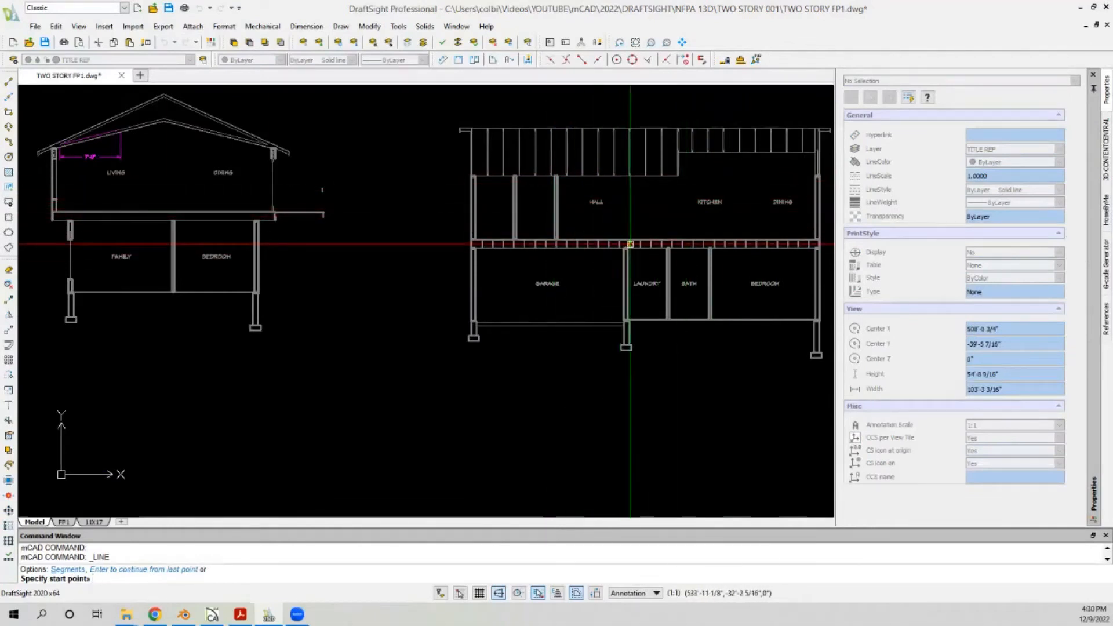
pyautogui.scroll(-5, 630, 244)
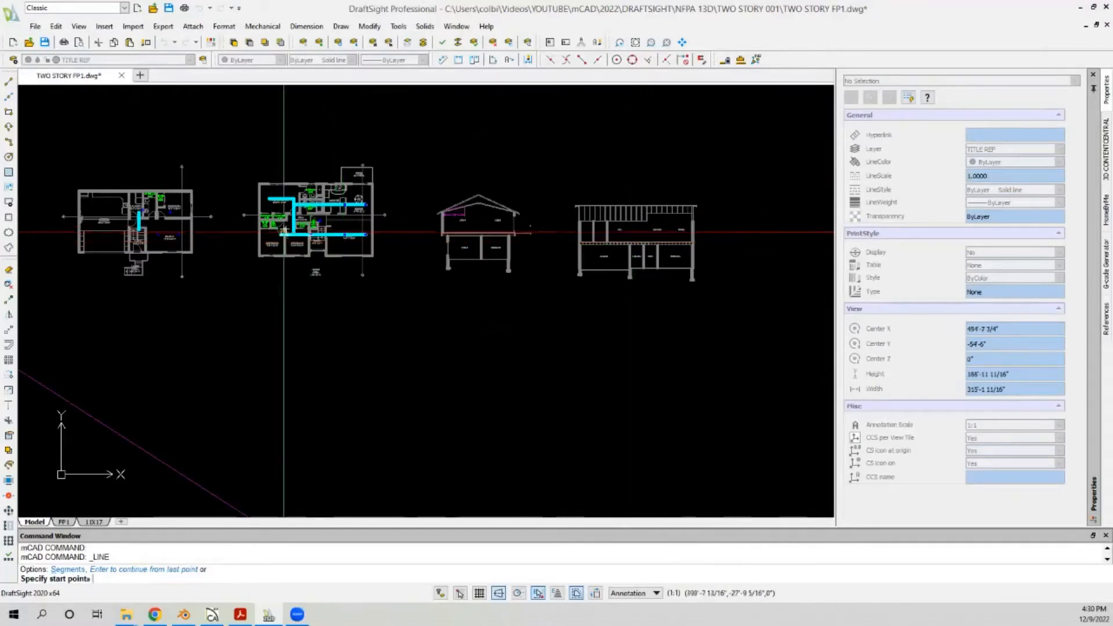
# Step: Compare the second-floor pipe layout around the kitchen, baths and hall with the riser location on the first-floor plan
pyautogui.scroll(4, 307, 232)
pyautogui.scroll(-3, 369, 198)
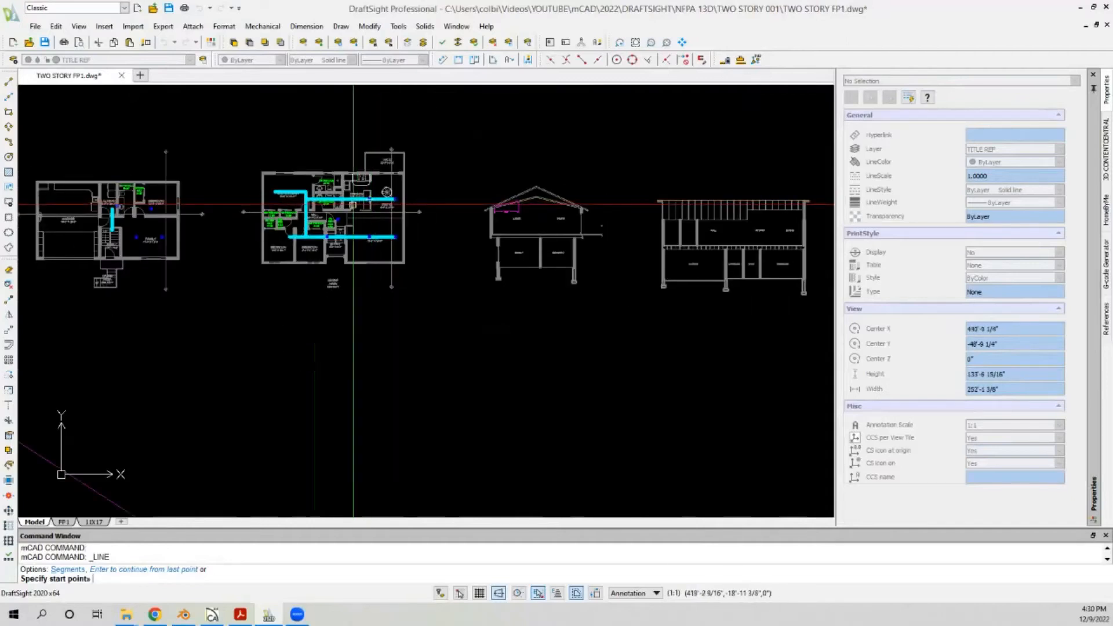
pyautogui.scroll(4, 353, 205)
pyautogui.scroll(-2, 333, 182)
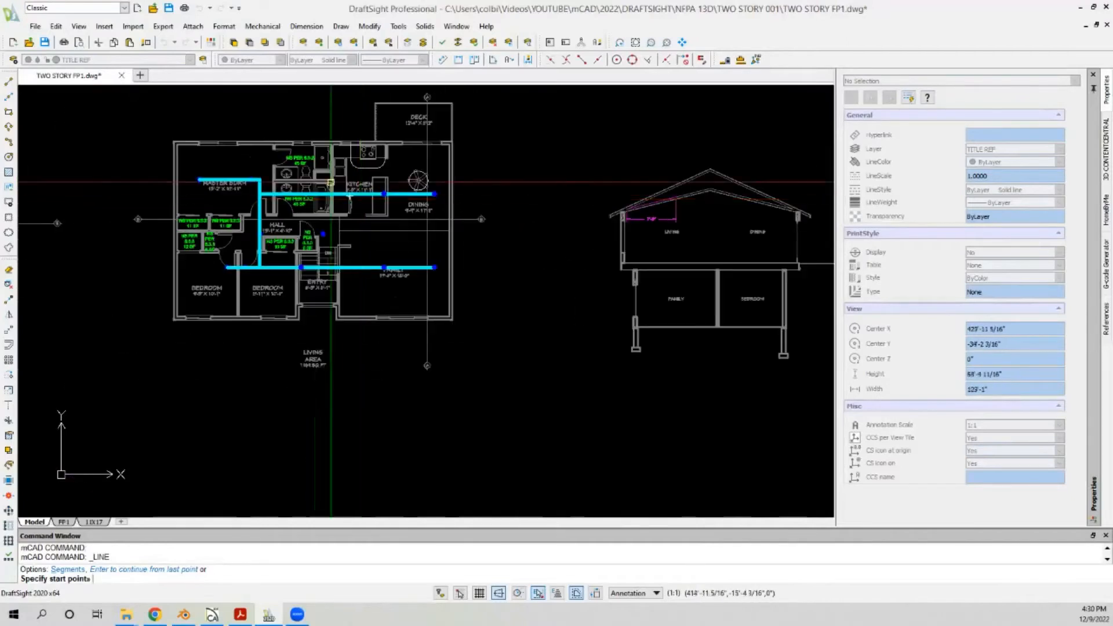
pyautogui.scroll(-1, 333, 178)
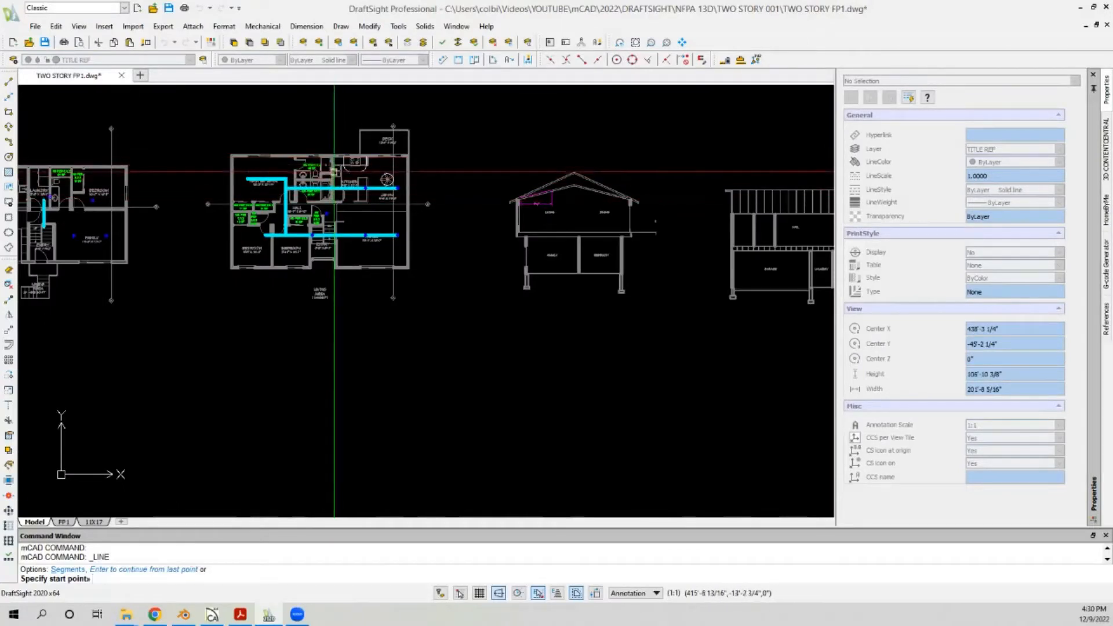
pyautogui.scroll(-1, 336, 172)
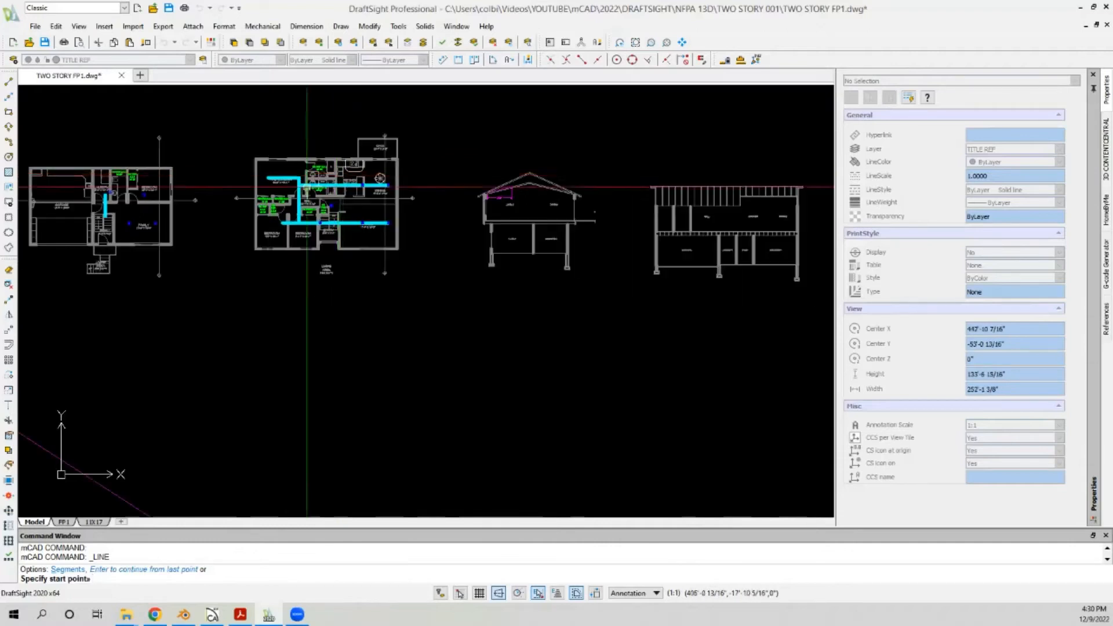
pyautogui.scroll(1, 27, 218)
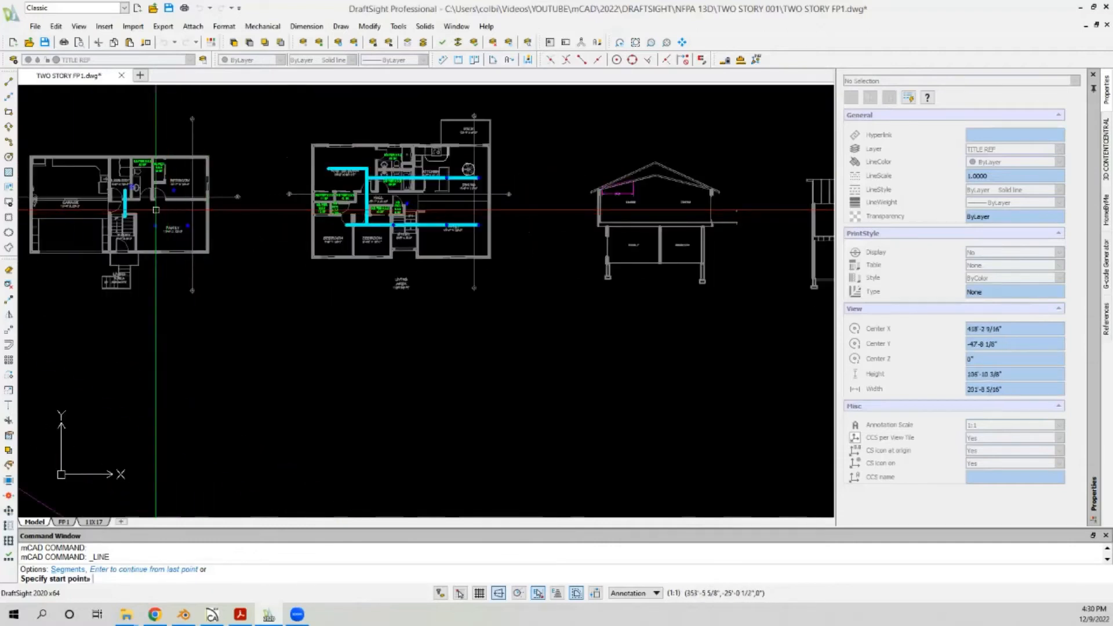
pyautogui.scroll(3, 114, 197)
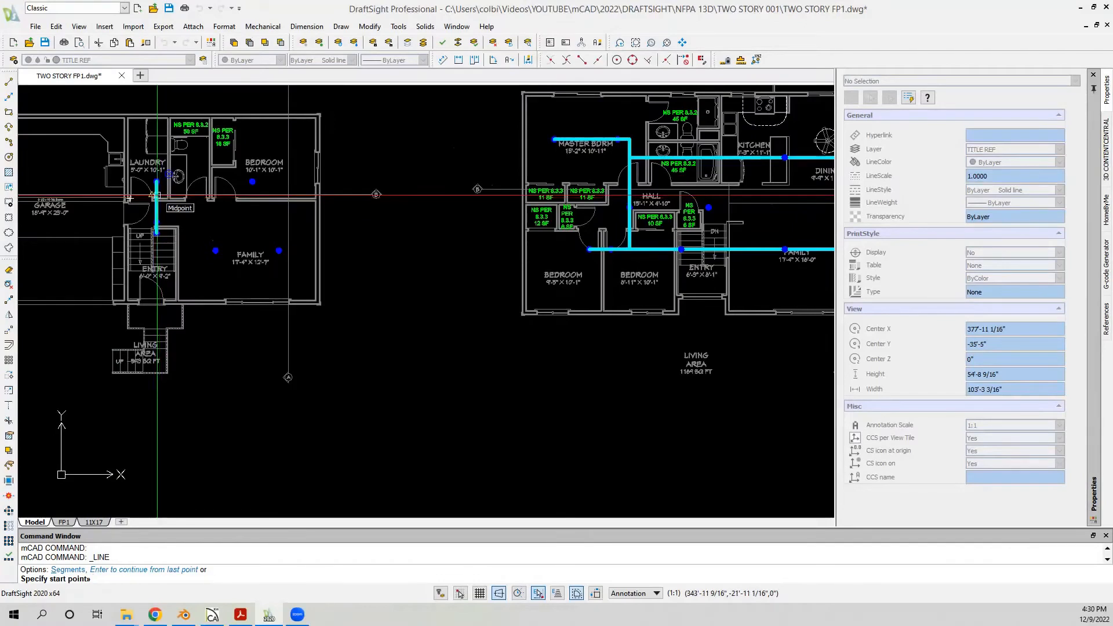
pyautogui.scroll(-1, 145, 218)
pyautogui.scroll(-2, 146, 217)
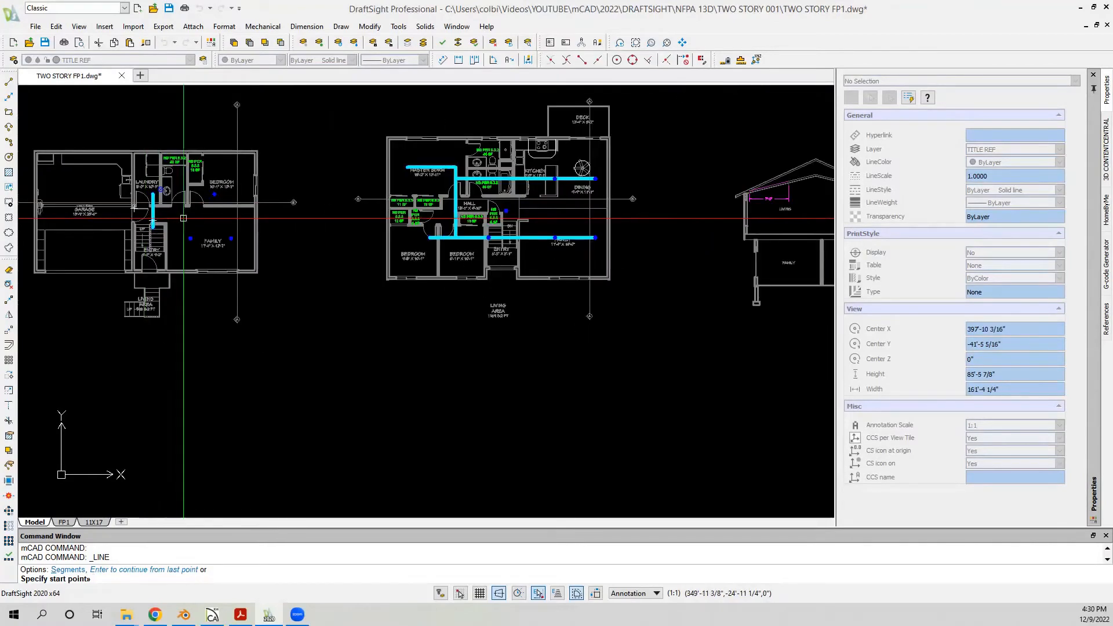
pyautogui.scroll(-1, 210, 215)
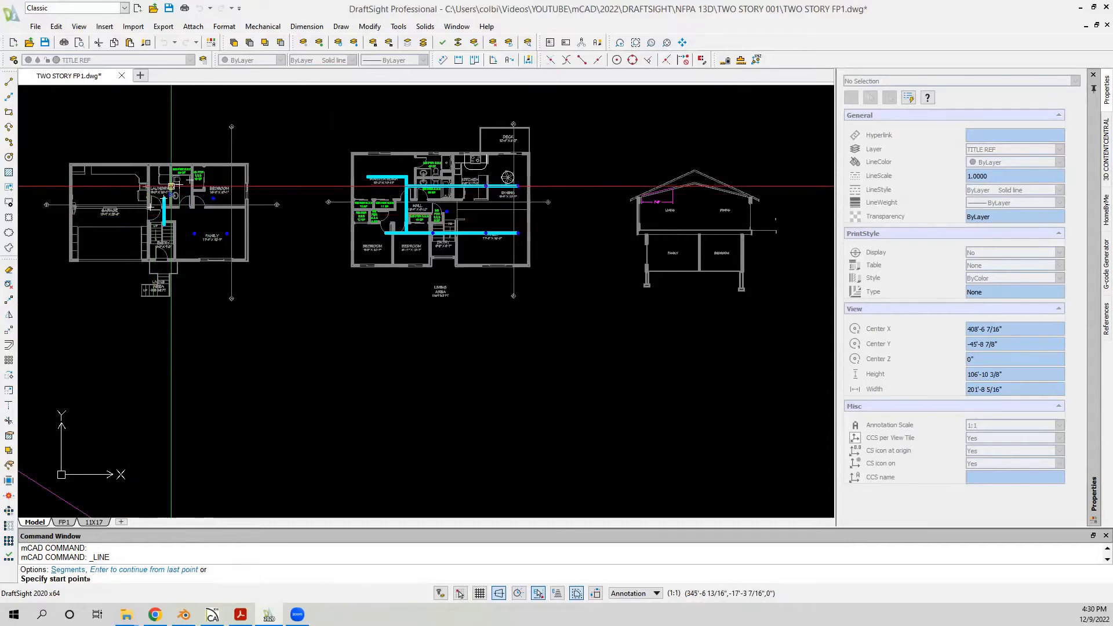
pyautogui.scroll(3, 164, 209)
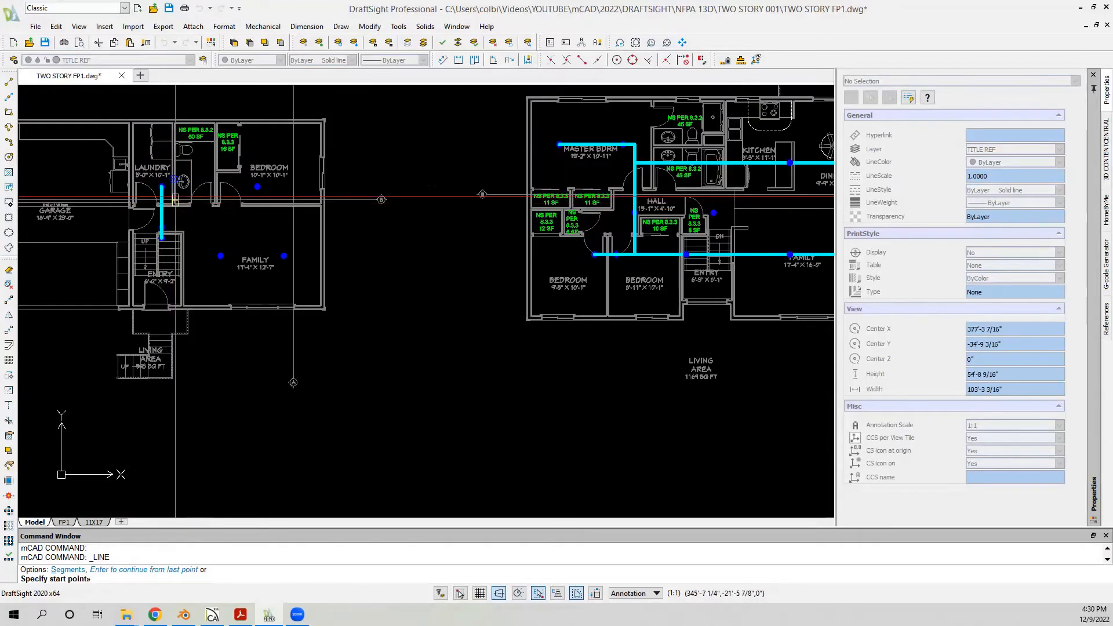
pyautogui.scroll(-3, 219, 194)
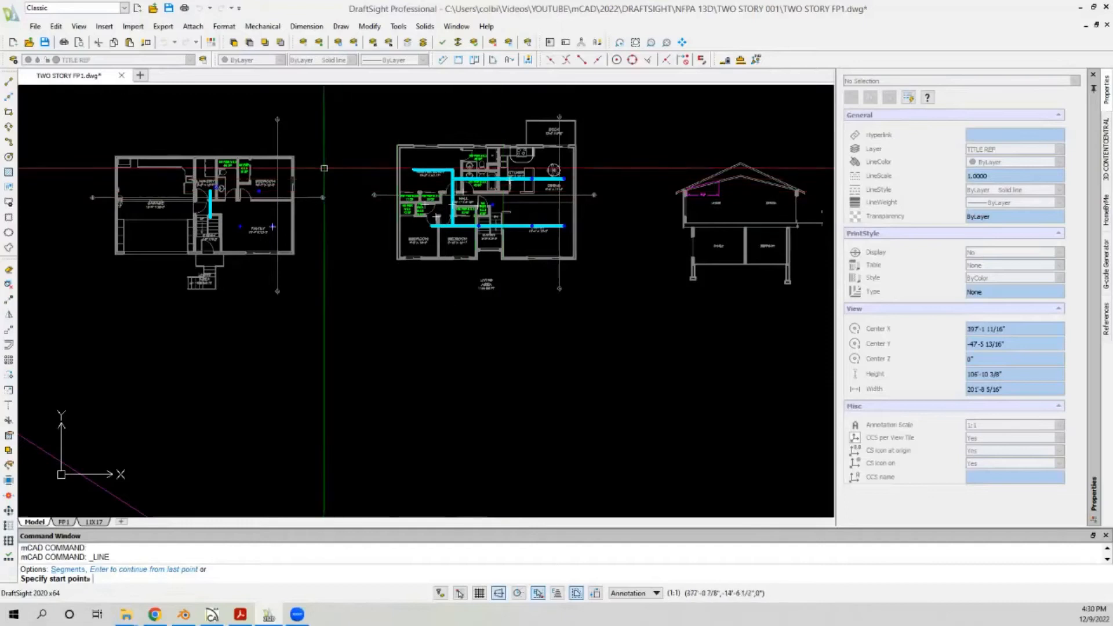
# Step: Compare the floor plans with the cross section, examining the exterior wall and floor framing above the first-floor Family room
pyautogui.scroll(-2, 324, 168)
pyautogui.scroll(2, 450, 191)
pyautogui.scroll(-1, 458, 198)
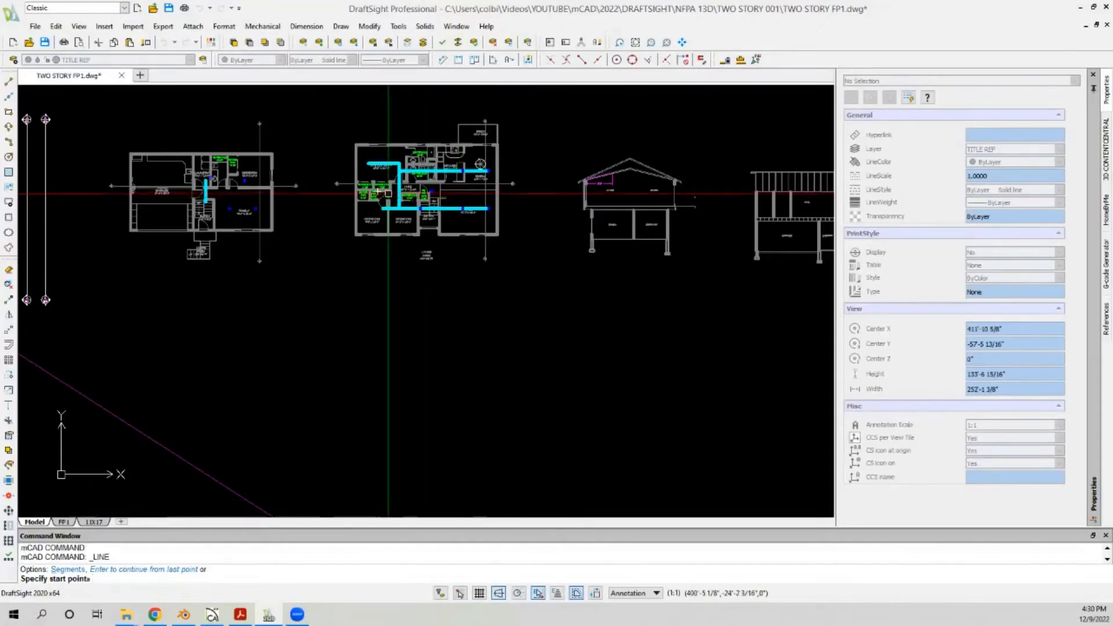
pyautogui.scroll(5, 568, 206)
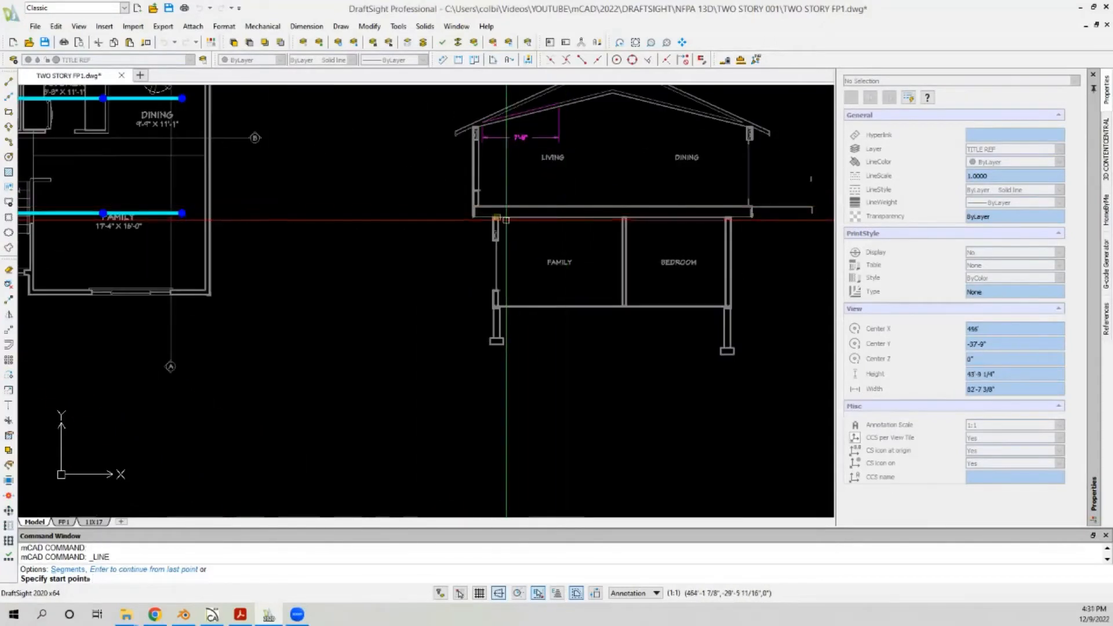
pyautogui.scroll(2, 506, 219)
pyautogui.scroll(-2, 489, 212)
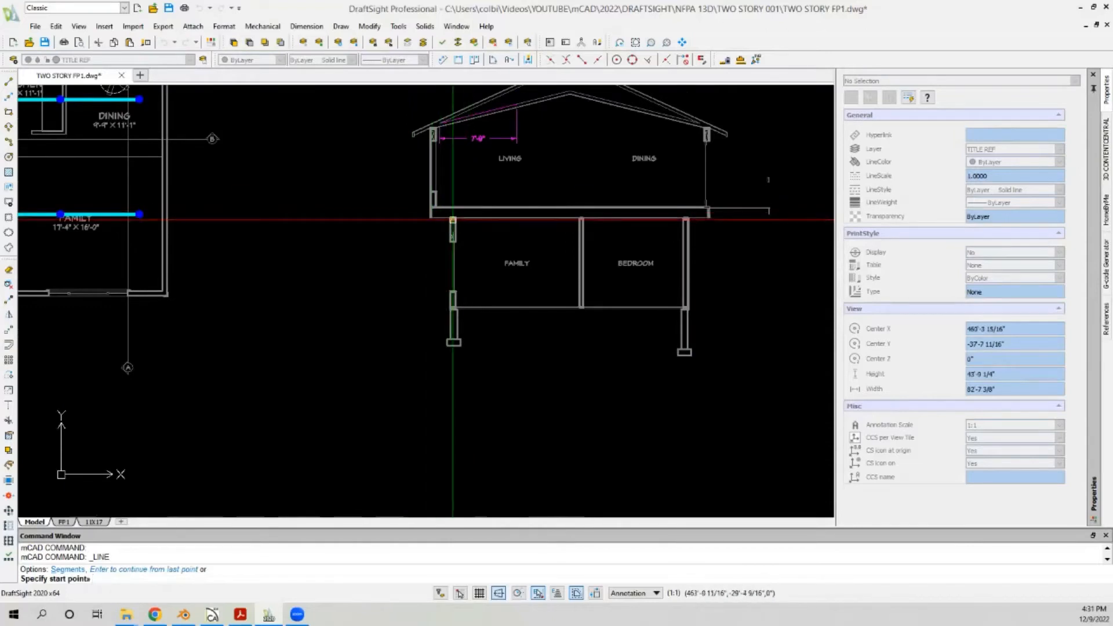
pyautogui.scroll(-5, 477, 219)
pyautogui.scroll(-2, 511, 221)
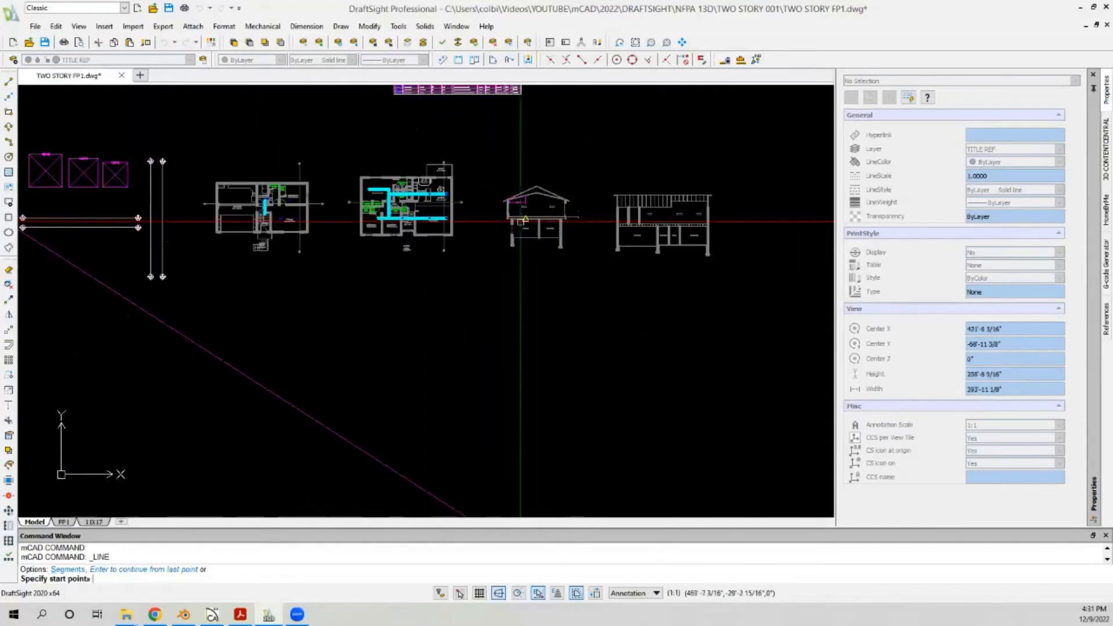
# Step: Start a line at the Garage's upper exterior wall corner on the first-floor plan
pyautogui.scroll(3, 291, 182)
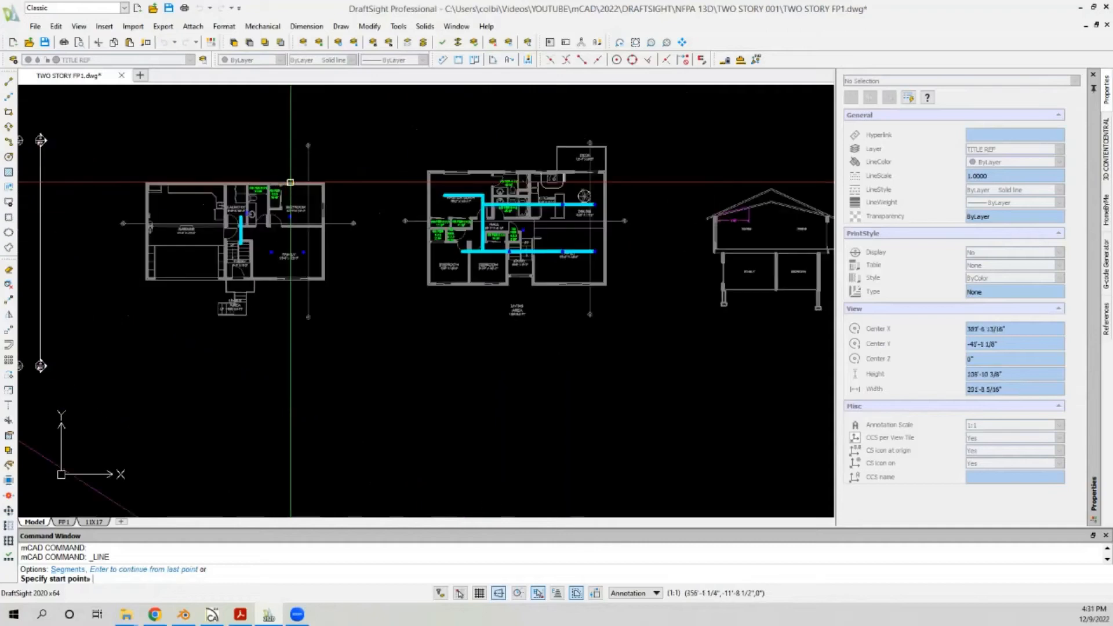
pyautogui.scroll(12, 174, 182)
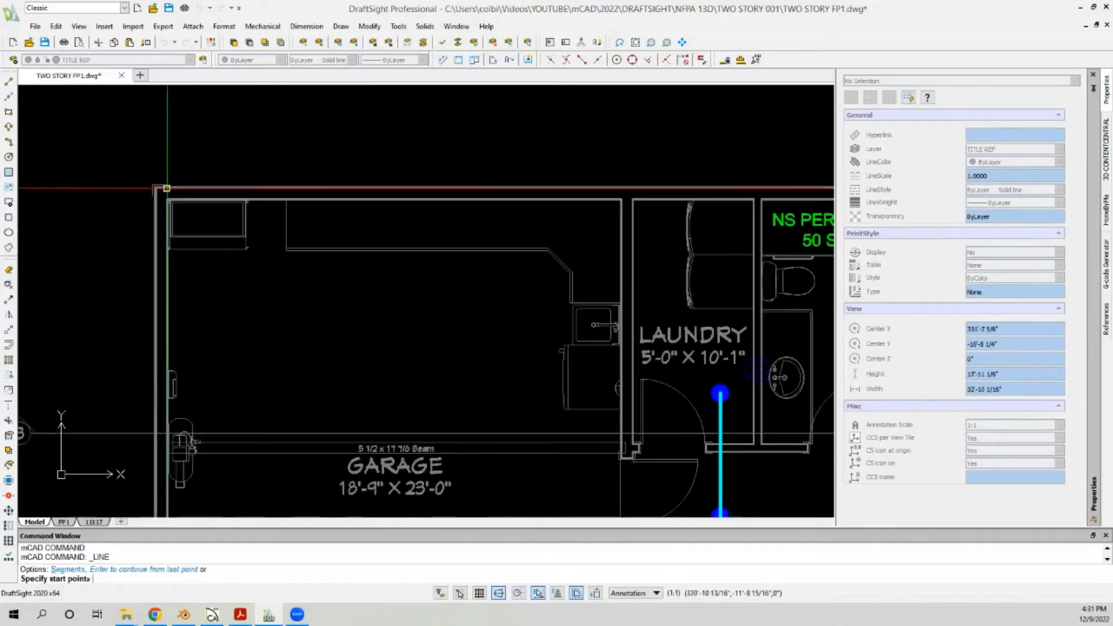
pyautogui.scroll(-9, 141, 189)
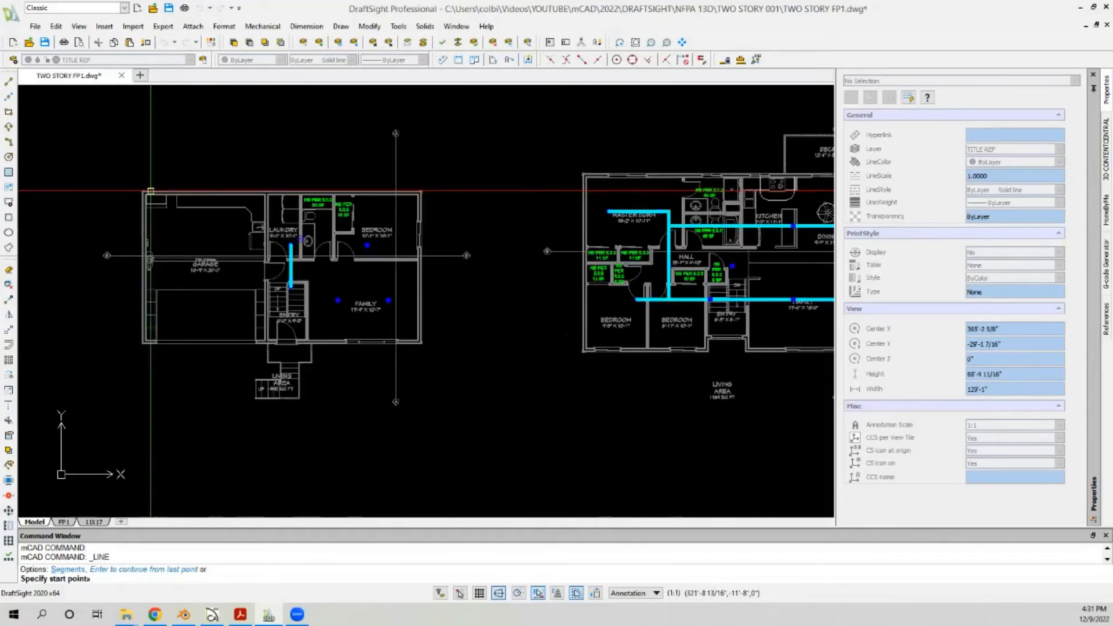
pyautogui.scroll(-5, 600, 190)
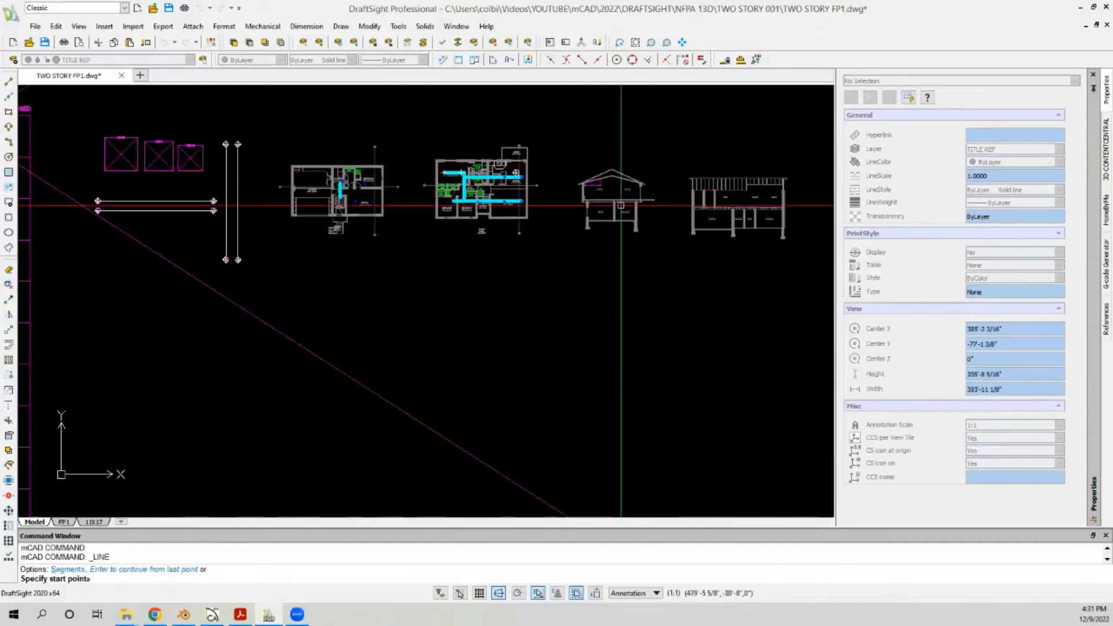
pyautogui.scroll(-1, 641, 202)
pyautogui.scroll(1, 631, 203)
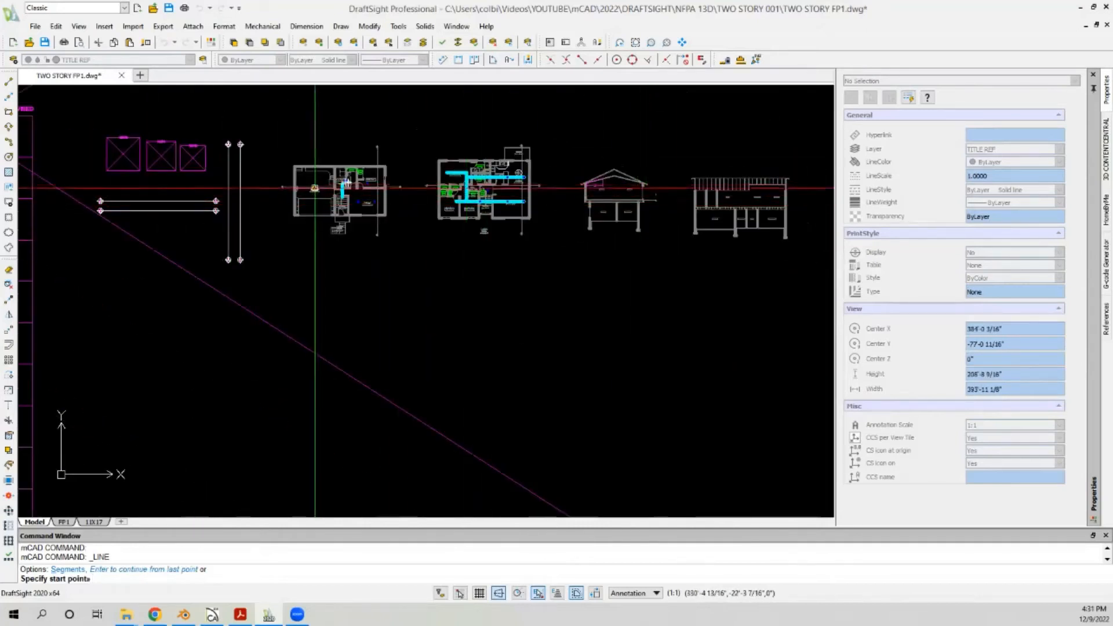
pyautogui.scroll(6, 244, 197)
pyautogui.scroll(-3, 168, 198)
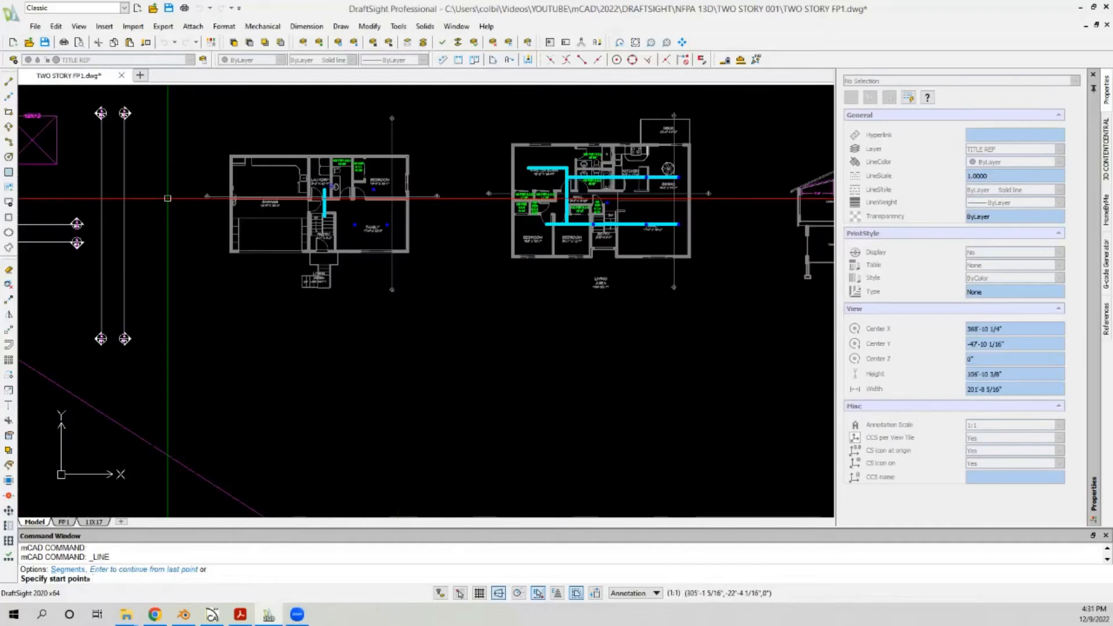
pyautogui.press('Escape')
# Step: Draw a horizontal reference line from the garage's outer side wall outward on the lower floor plan
pyautogui.scroll(6, 206, 199)
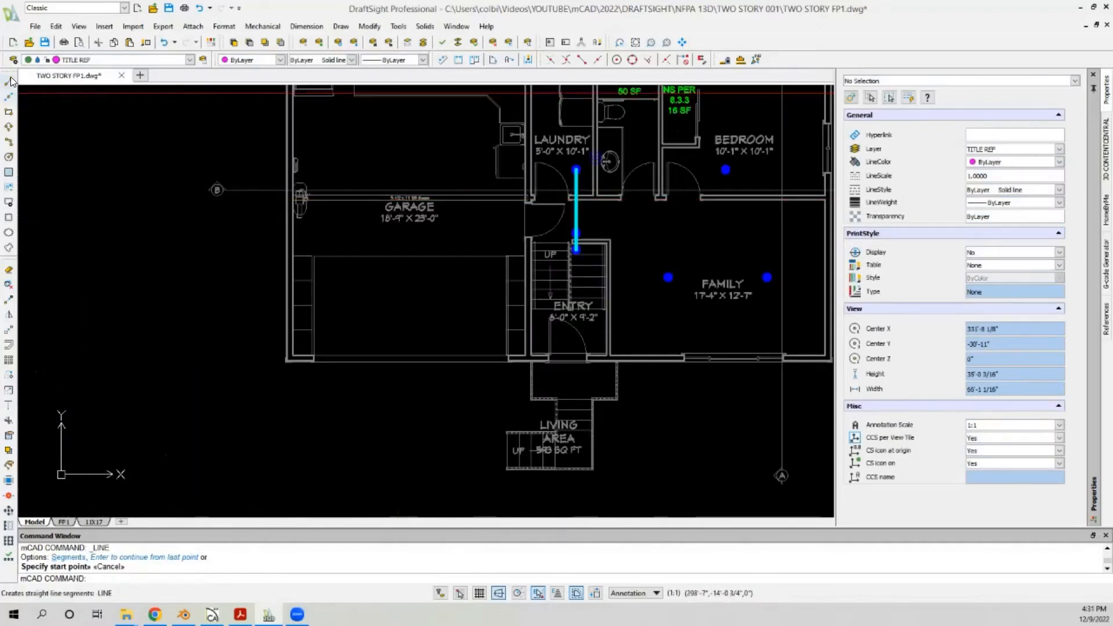
pyautogui.click(9, 81)
pyautogui.scroll(6, 317, 192)
pyautogui.scroll(2, 249, 270)
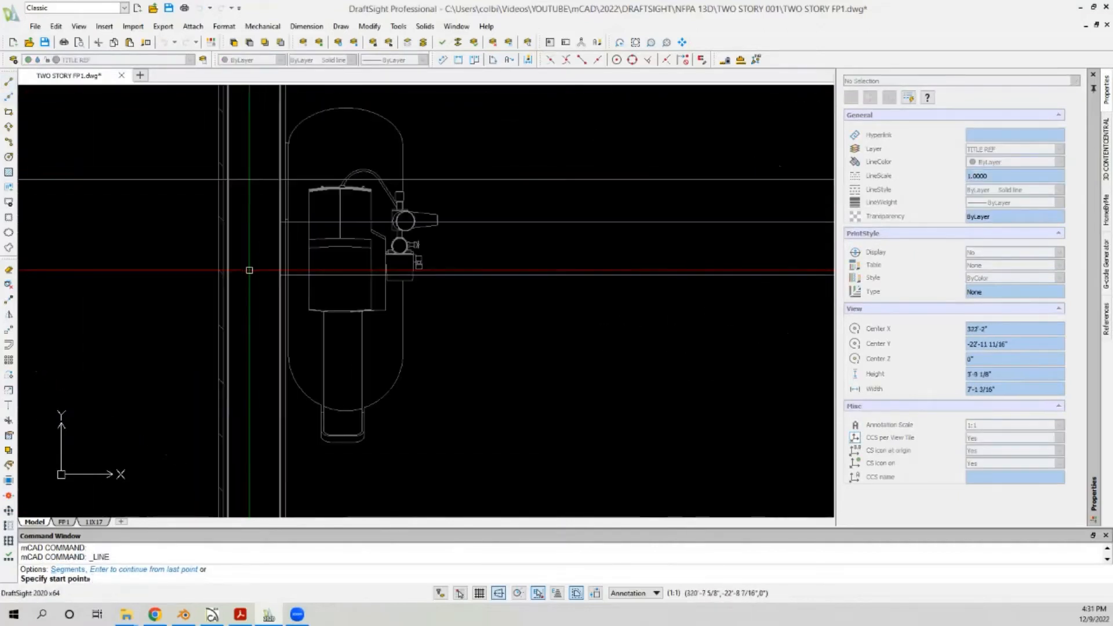
pyautogui.click(229, 285)
pyautogui.scroll(-10, 229, 285)
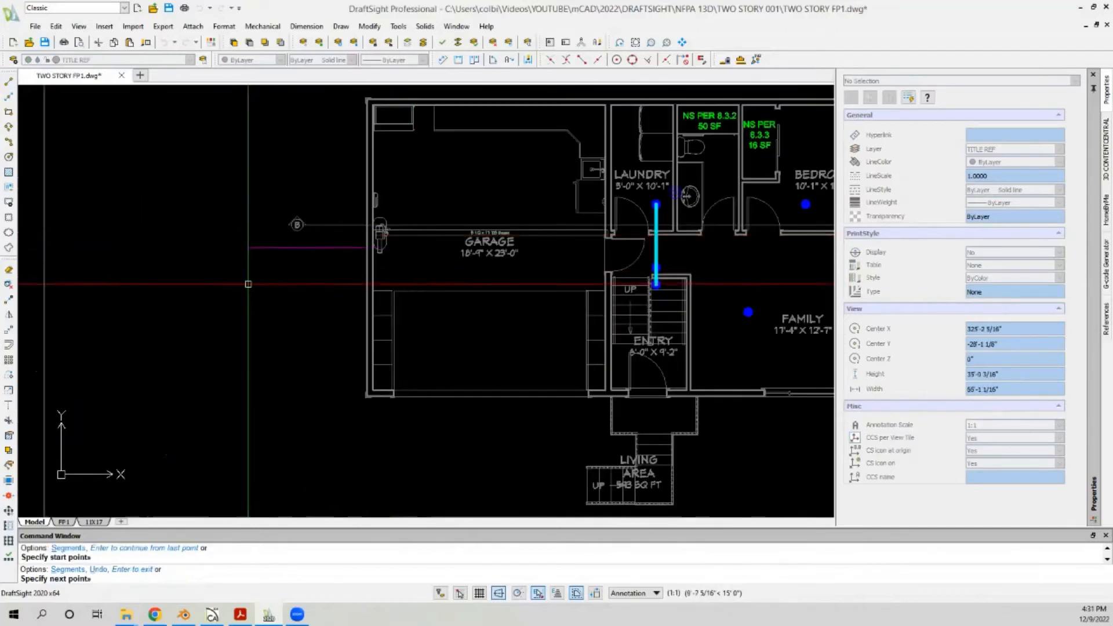
pyautogui.scroll(-2, 145, 238)
pyautogui.press('Escape')
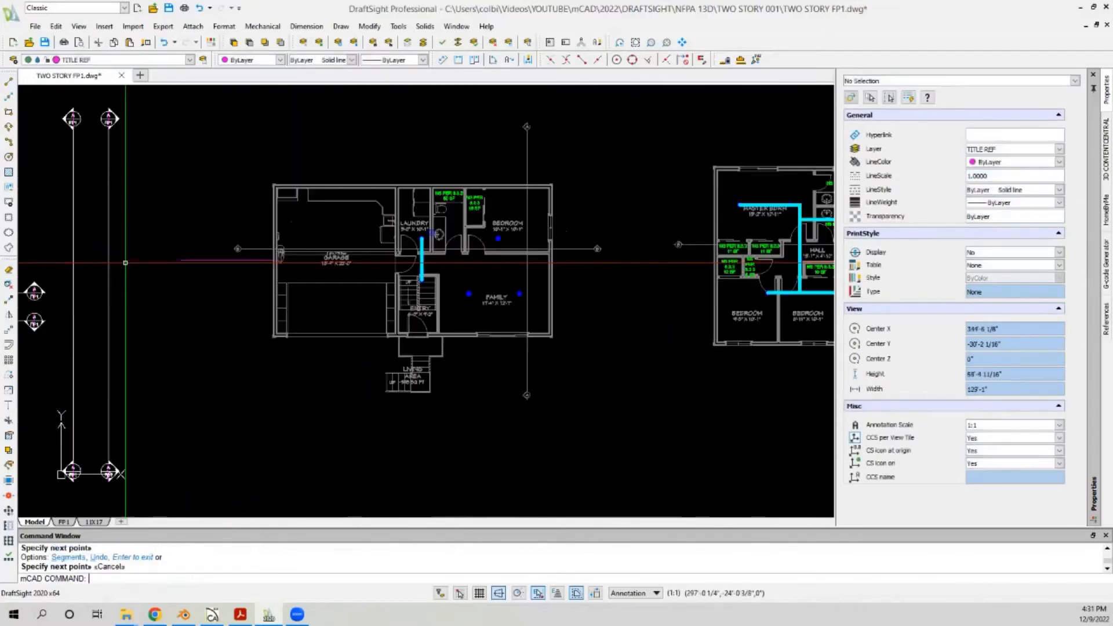
# Step: Draw a matching horizontal reference line from the outer side wall beside the bedroom closets outward on the upper floor plan
pyautogui.click(8, 81)
pyautogui.scroll(8, 586, 299)
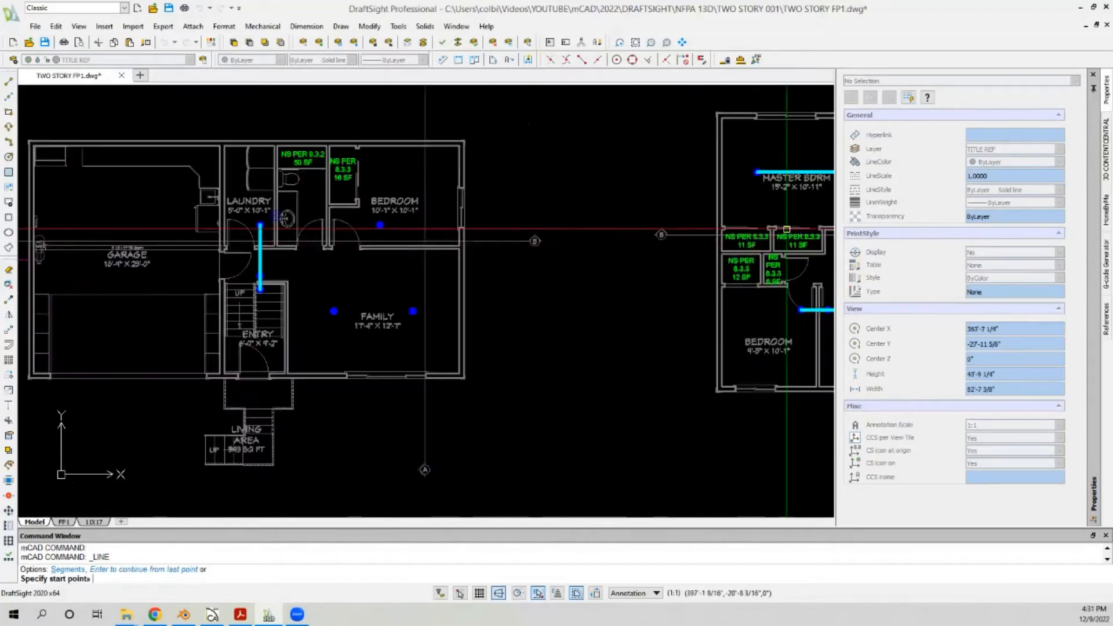
pyautogui.scroll(4, 586, 299)
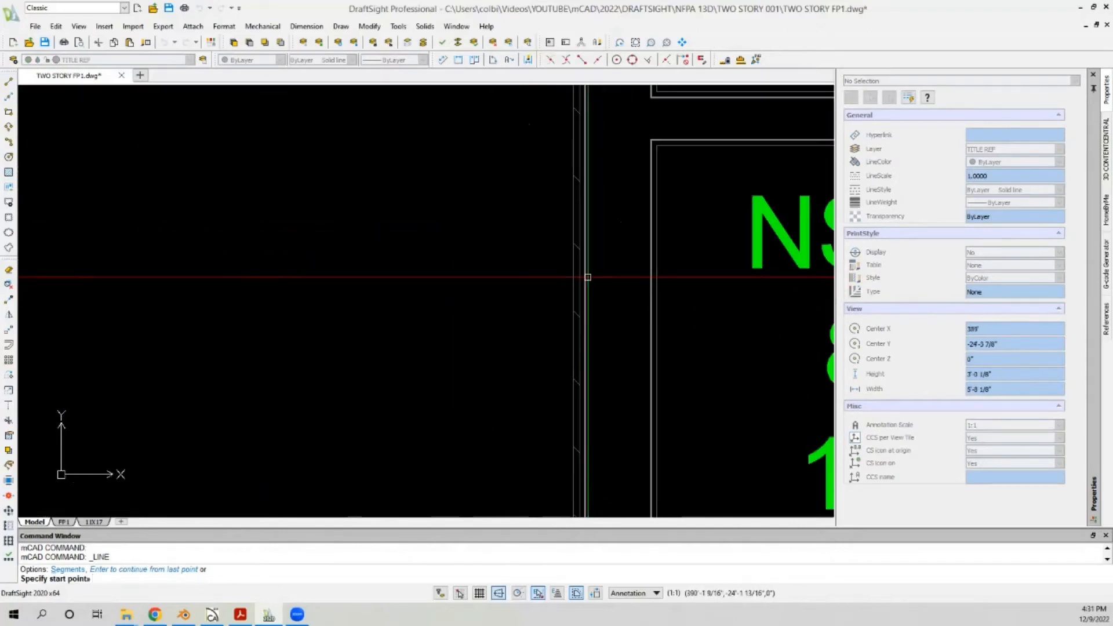
pyautogui.scroll(-12, 584, 277)
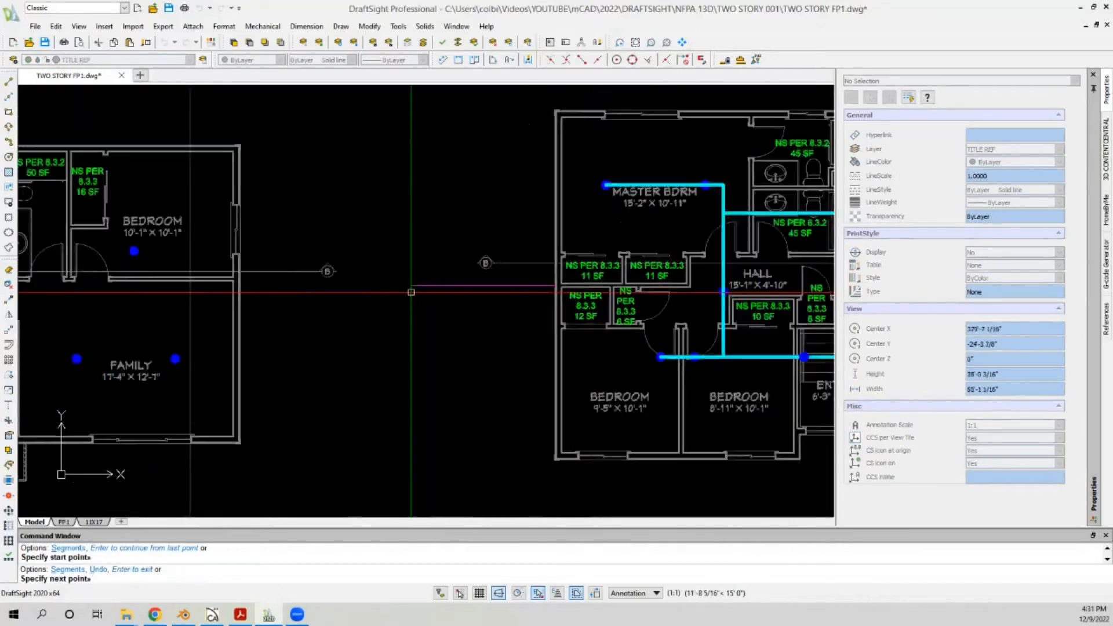
pyautogui.press('Escape')
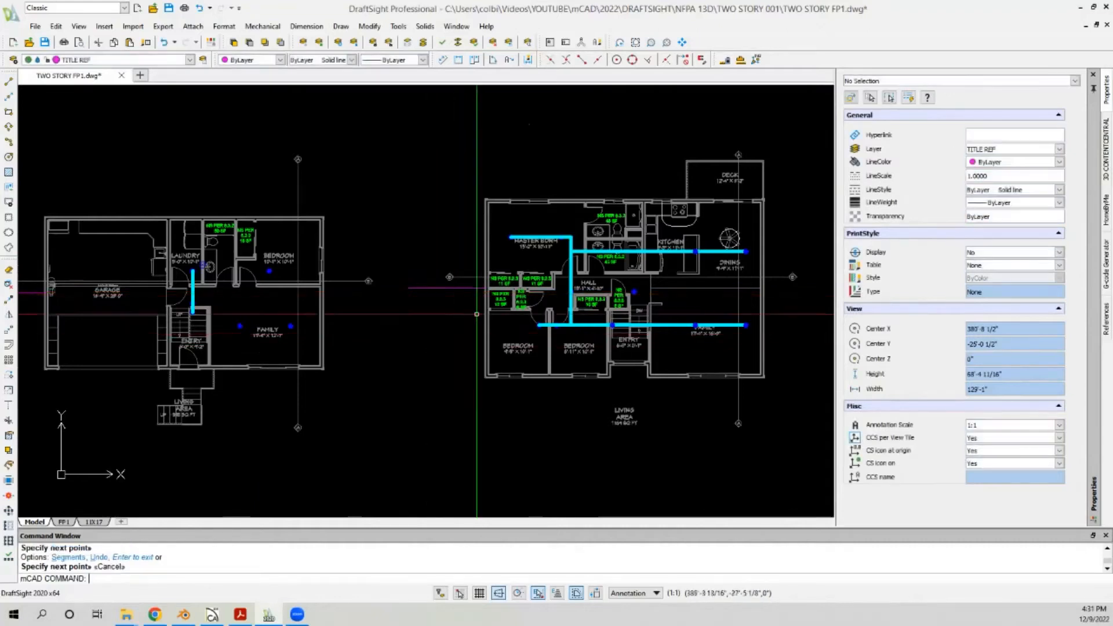
# Step: Copy the lower floor's sprinkler heads, riser symbol and pipe run, using the wall end of the garage reference line as the reference point
pyautogui.scroll(-1, 480, 306)
pyautogui.scroll(-2, 232, 250)
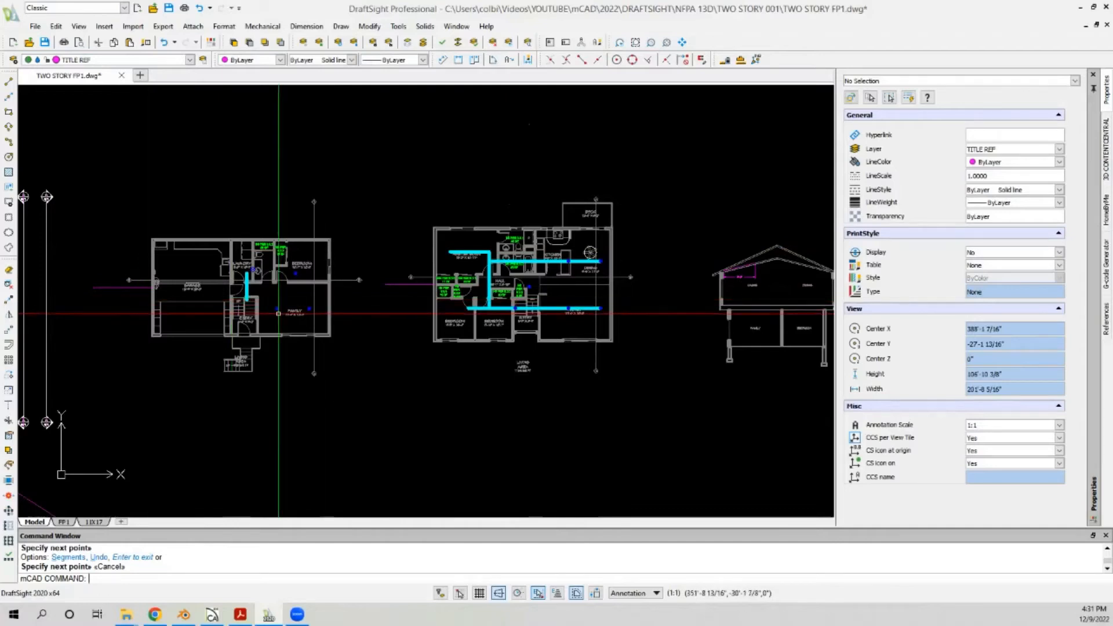
pyautogui.scroll(4, 262, 307)
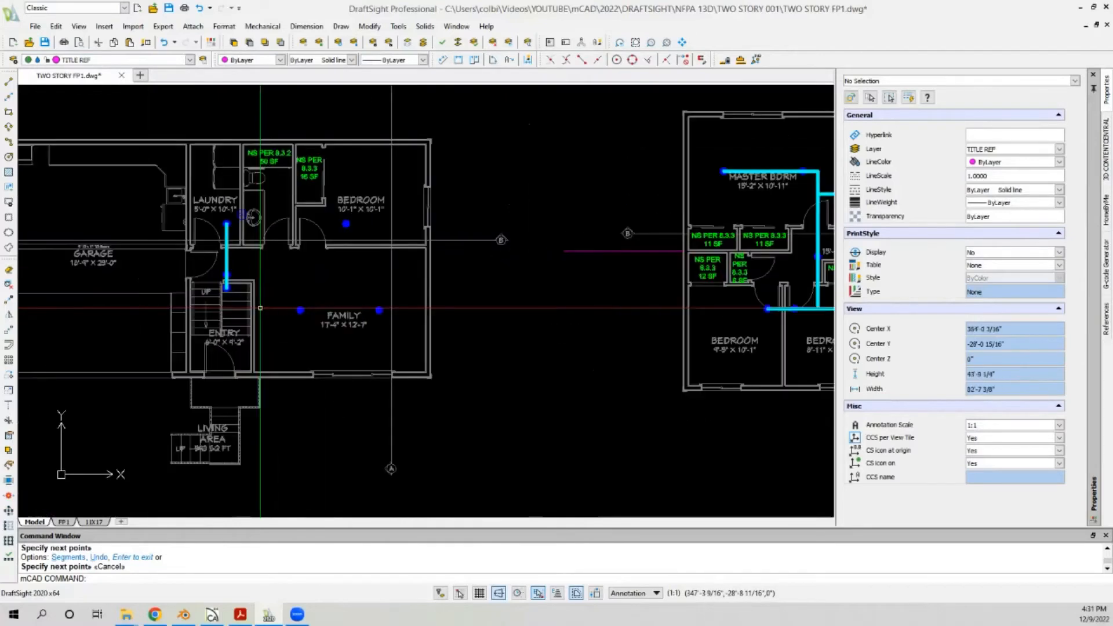
pyautogui.scroll(2, 236, 244)
pyautogui.moveTo(231, 205); pyautogui.dragTo(210, 238)
pyautogui.moveTo(233, 287)
pyautogui.mouseDown()
pyautogui.moveTo(207, 317)
pyautogui.moveTo(228, 342)
pyautogui.moveTo(212, 348)
pyautogui.mouseUp()
pyautogui.moveTo(422, 362); pyautogui.dragTo(338, 389)
pyautogui.click(516, 385)
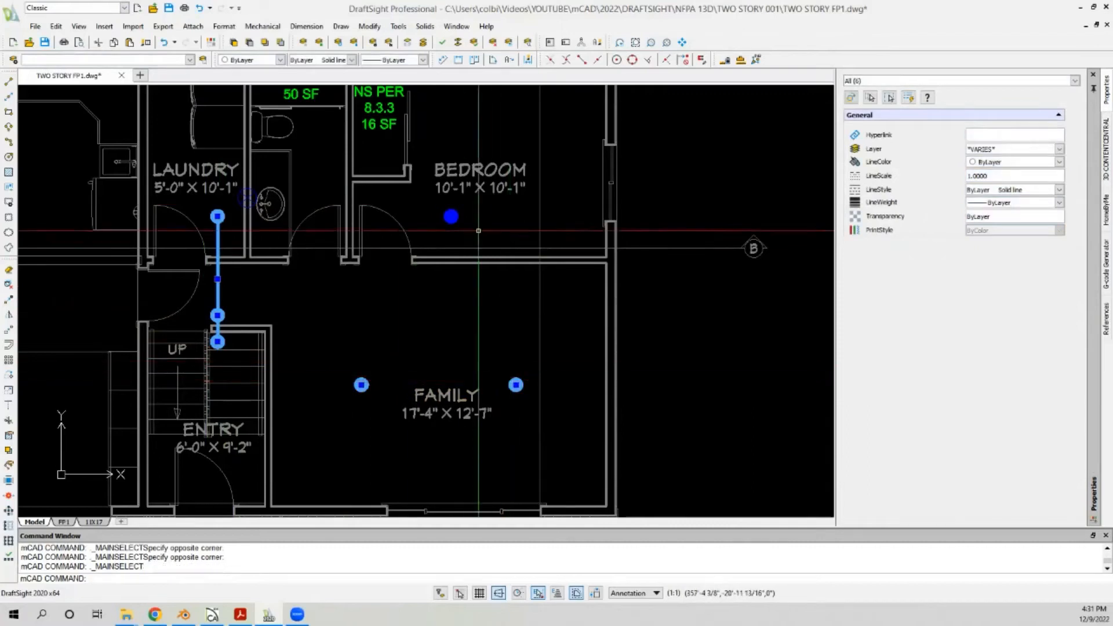
pyautogui.click(451, 217)
pyautogui.scroll(4, 244, 209)
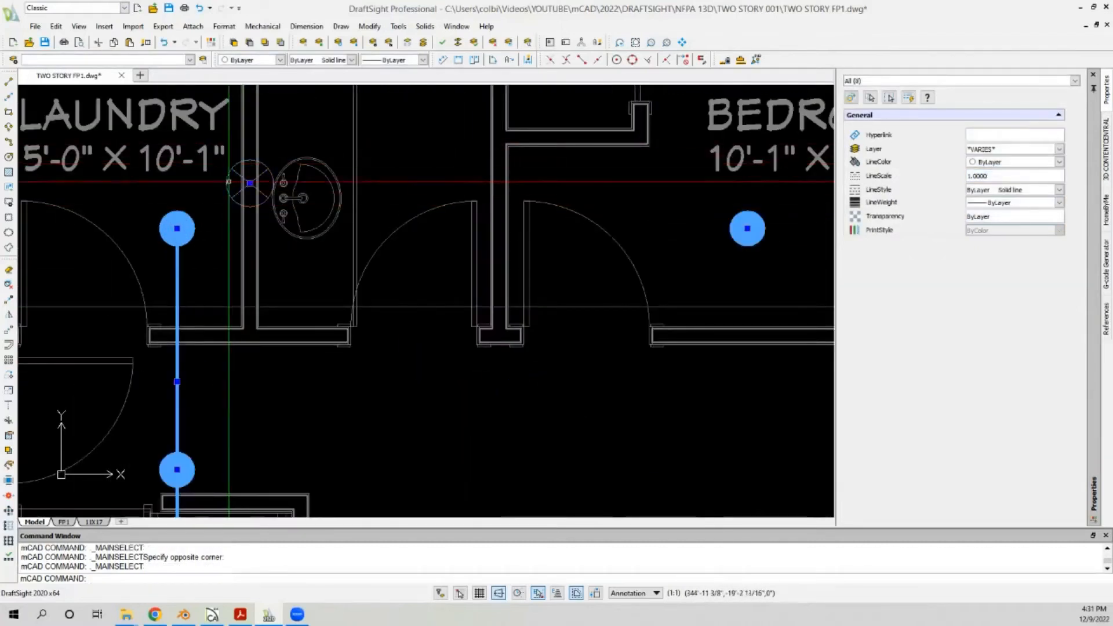
pyautogui.scroll(-5, 225, 164)
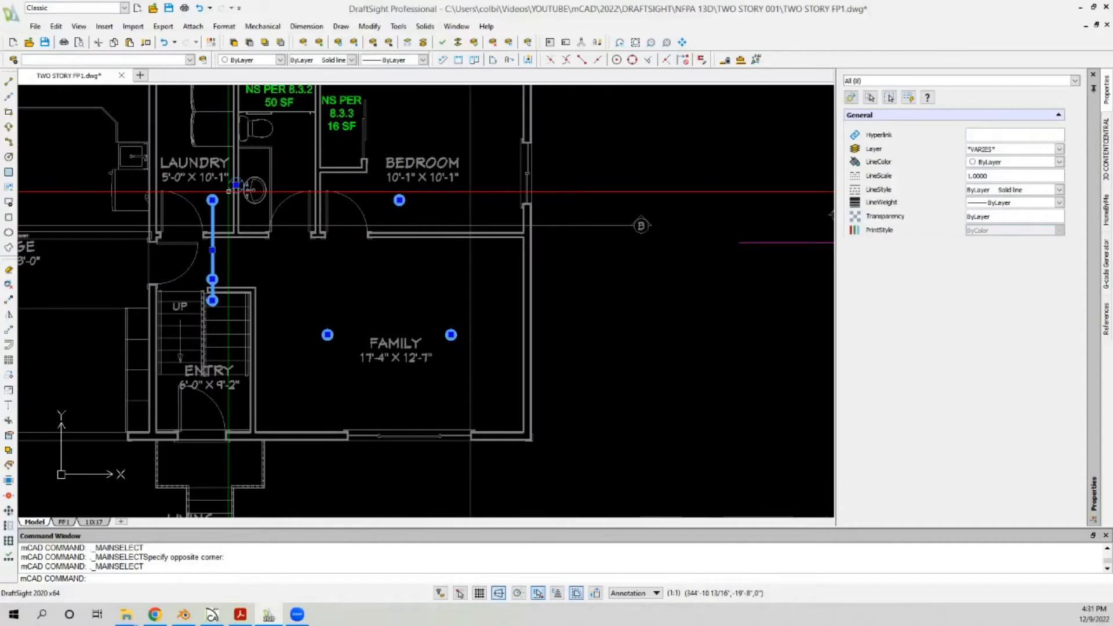
pyautogui.scroll(-2, 268, 192)
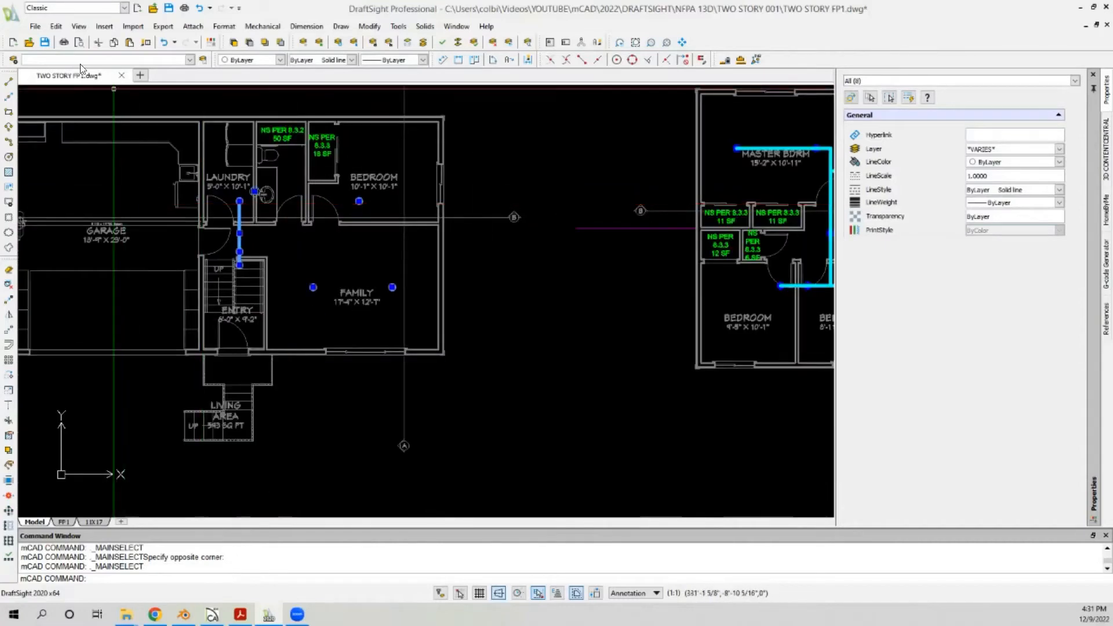
pyautogui.click(60, 27)
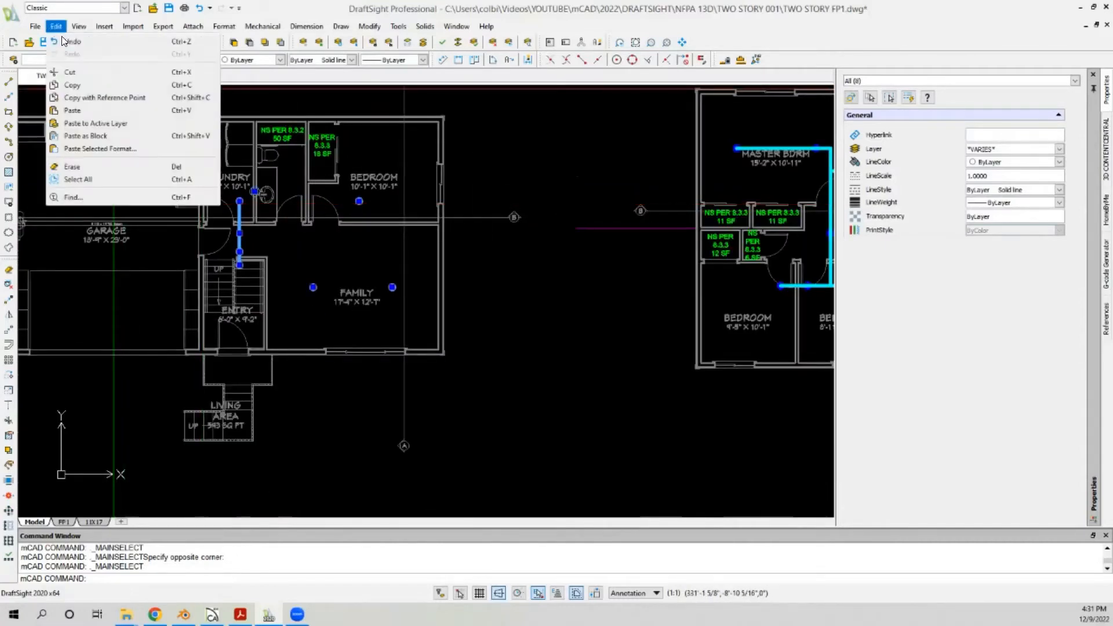
pyautogui.click(96, 98)
pyautogui.scroll(-2, 171, 261)
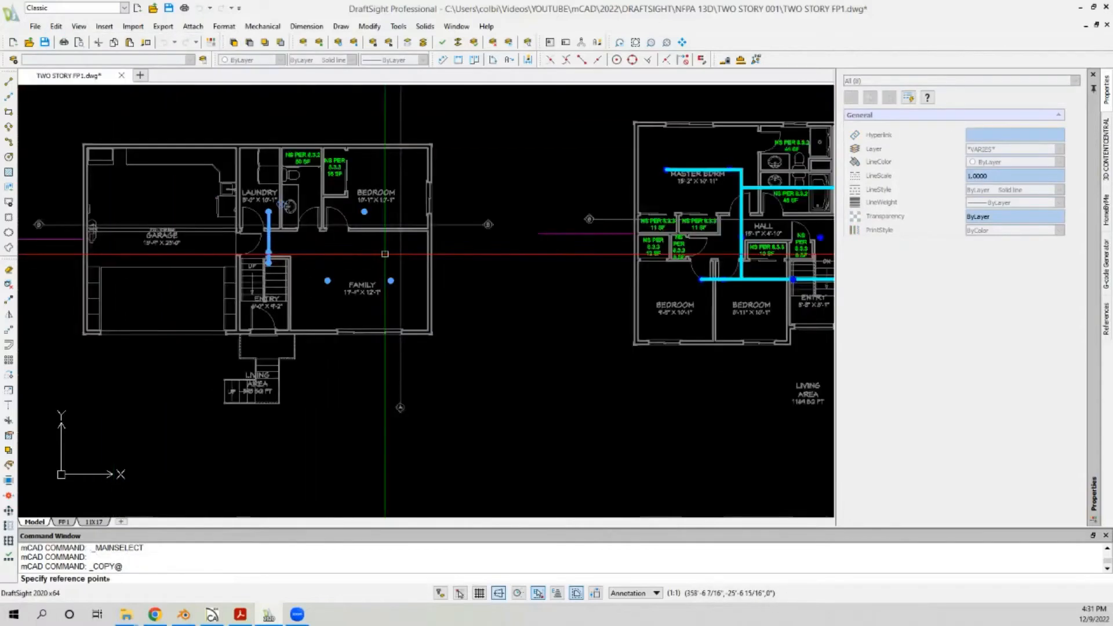
pyautogui.scroll(5, 174, 199)
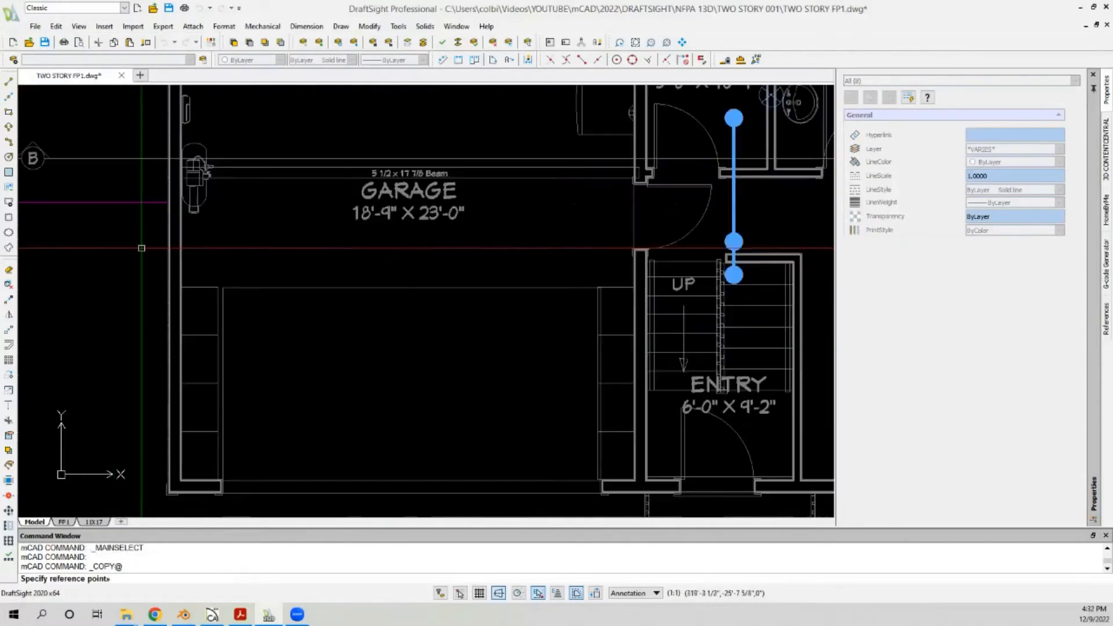
pyautogui.click(144, 200)
# Step: Paste the copied sprinkler layout as a block at the wall end of the upper floor plan's reference line
pyautogui.scroll(-6, 145, 200)
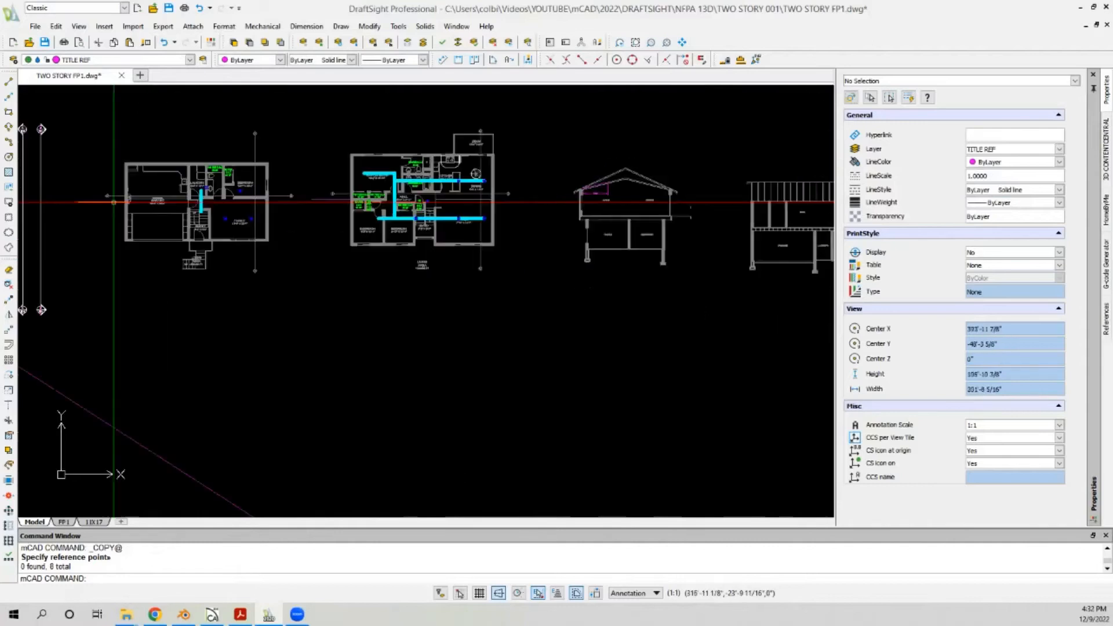
pyautogui.click(56, 26)
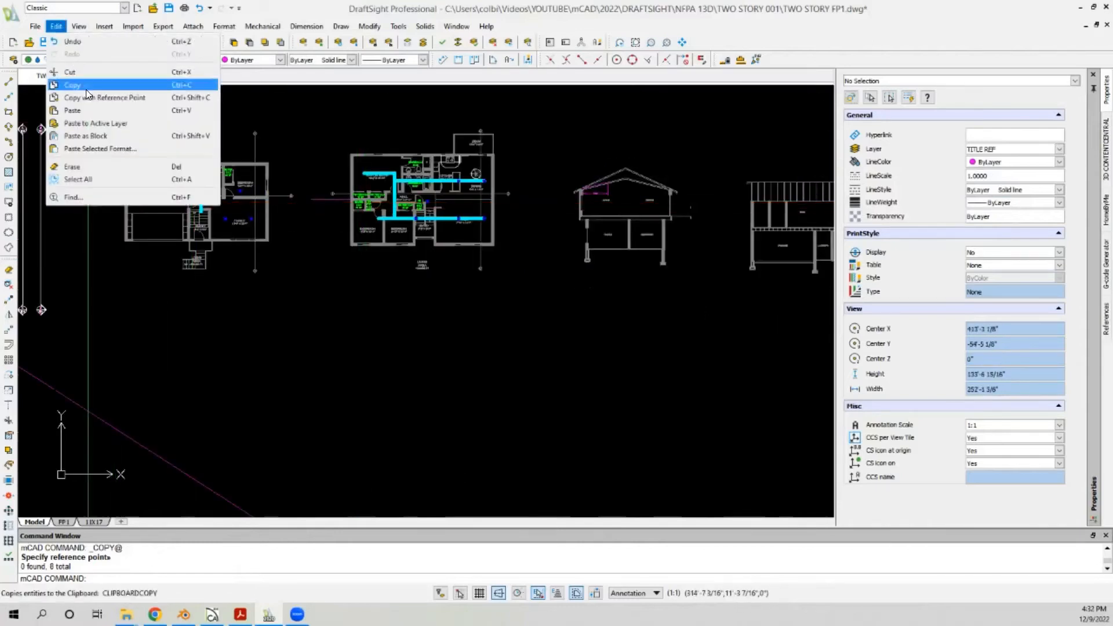
pyautogui.click(85, 136)
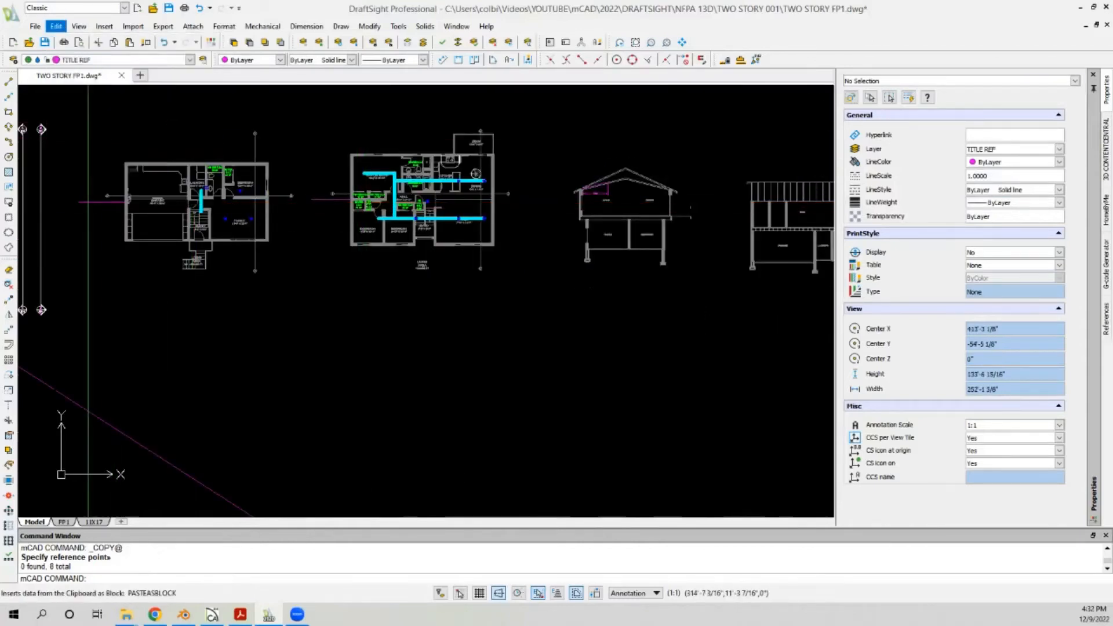
pyautogui.scroll(8, 333, 203)
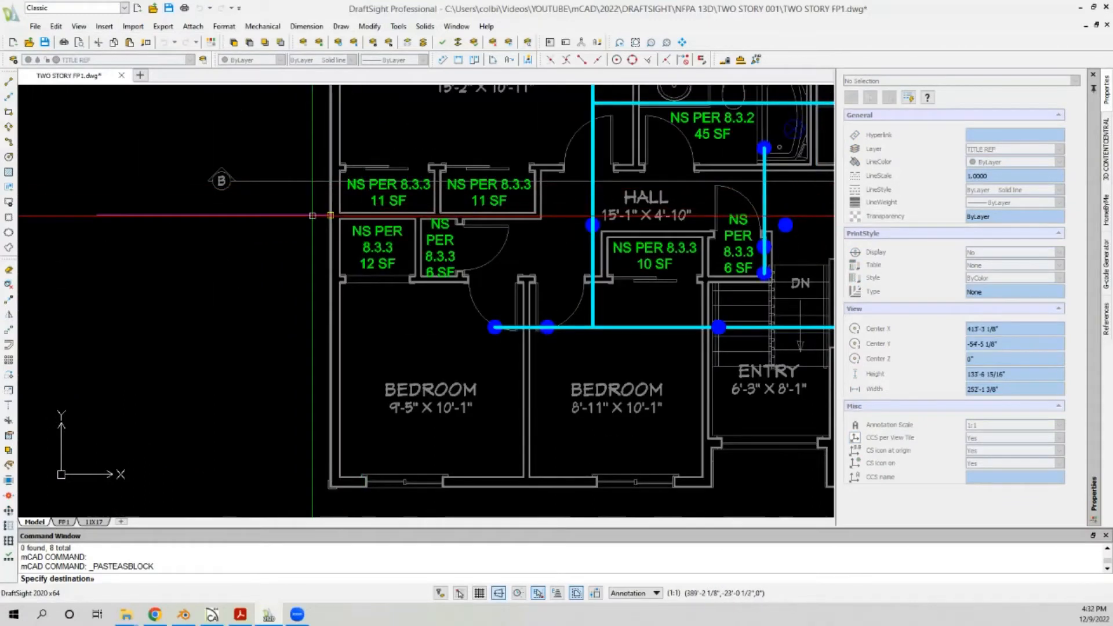
pyautogui.click(312, 216)
# Step: Select the pasted block and examine how its heads and pipe run line up with the upper floor's piping, bathroom walls and stairs
pyautogui.scroll(-6, 419, 251)
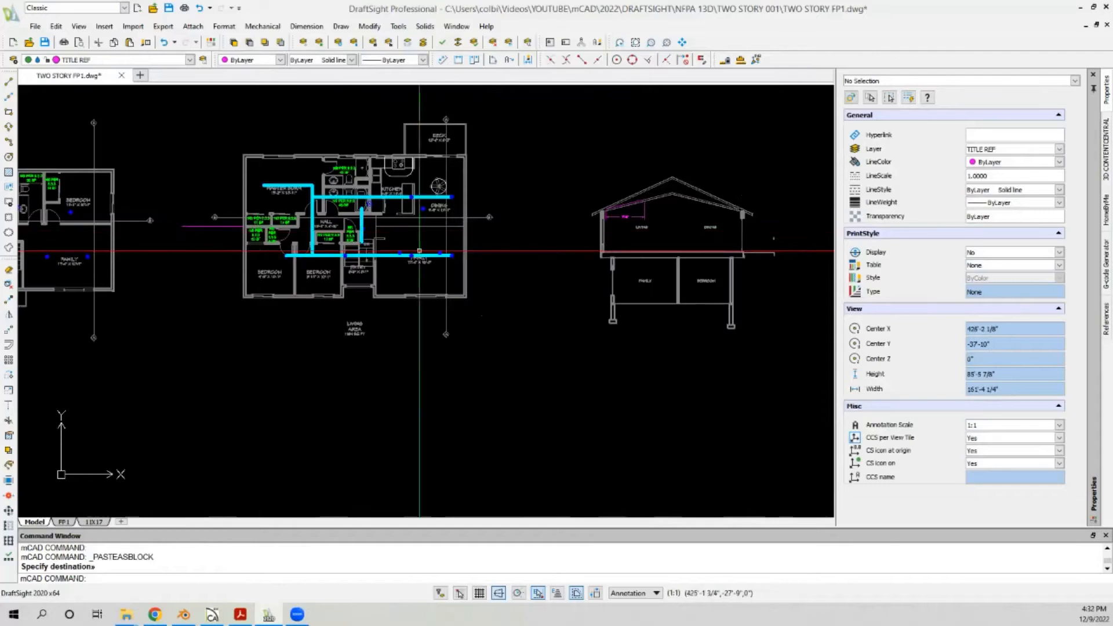
pyautogui.scroll(4, 432, 246)
pyautogui.scroll(-2, 33, 181)
pyautogui.scroll(1, 161, 186)
pyautogui.scroll(-2, 139, 189)
pyautogui.scroll(2, 153, 188)
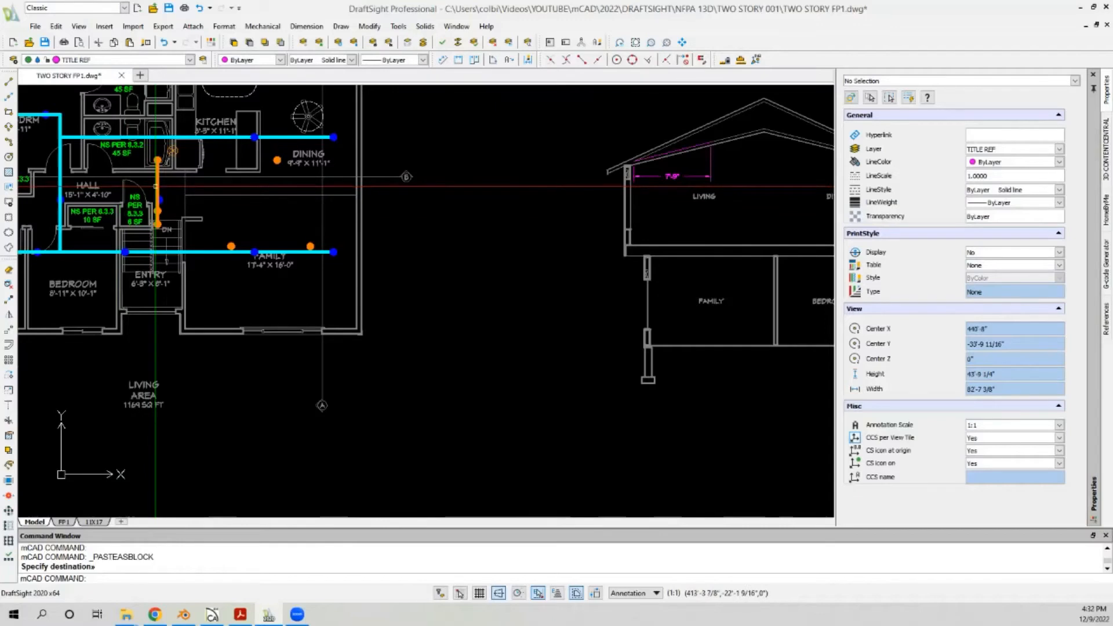
pyautogui.click(156, 186)
pyautogui.scroll(2, 313, 163)
pyautogui.scroll(-2, 313, 174)
pyautogui.scroll(3, 308, 232)
pyautogui.scroll(-1, 311, 240)
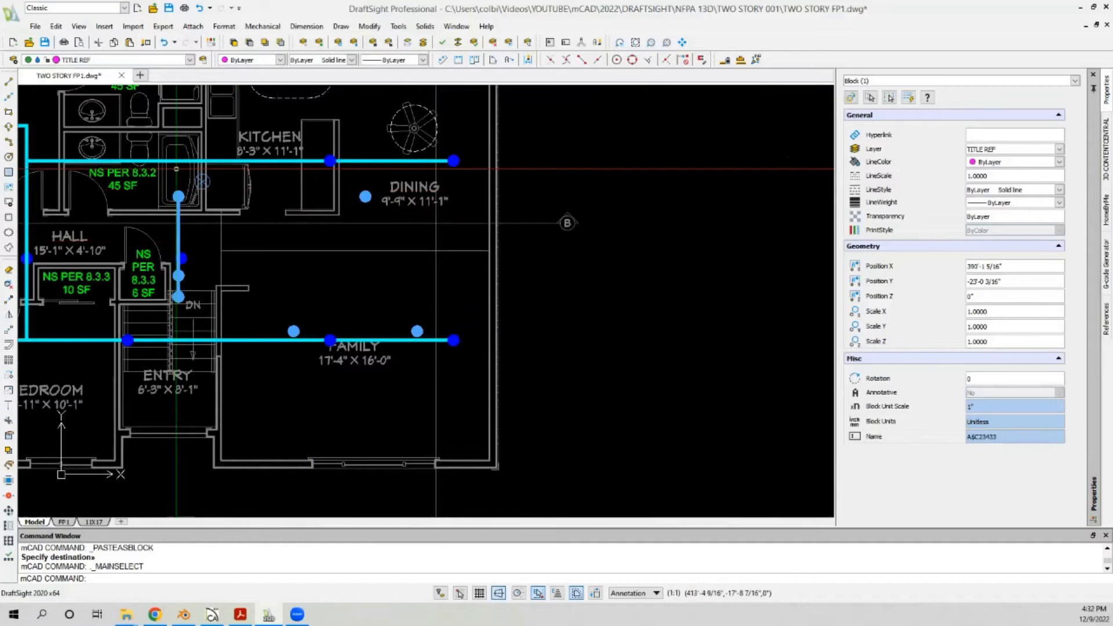
pyautogui.scroll(-2, 311, 240)
pyautogui.scroll(5, 232, 203)
pyautogui.scroll(-2, 227, 199)
pyautogui.scroll(3, 228, 199)
pyautogui.scroll(-5, 232, 187)
pyautogui.scroll(-3, 232, 187)
pyautogui.scroll(3, 232, 187)
pyautogui.scroll(-1, 223, 190)
pyautogui.scroll(-1, 223, 190)
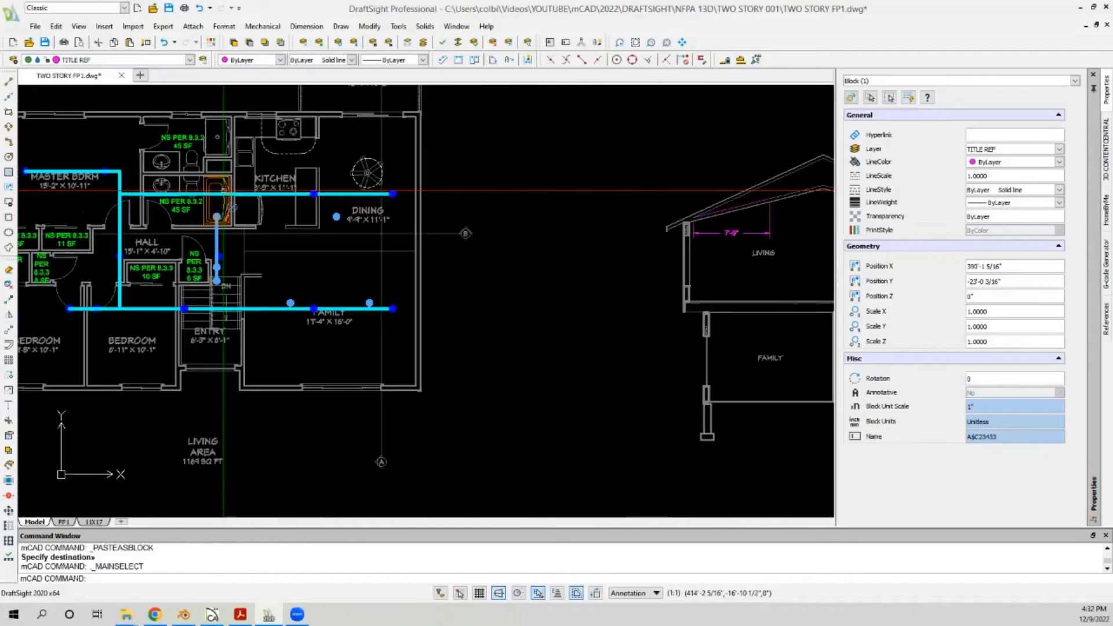
pyautogui.scroll(2, 223, 192)
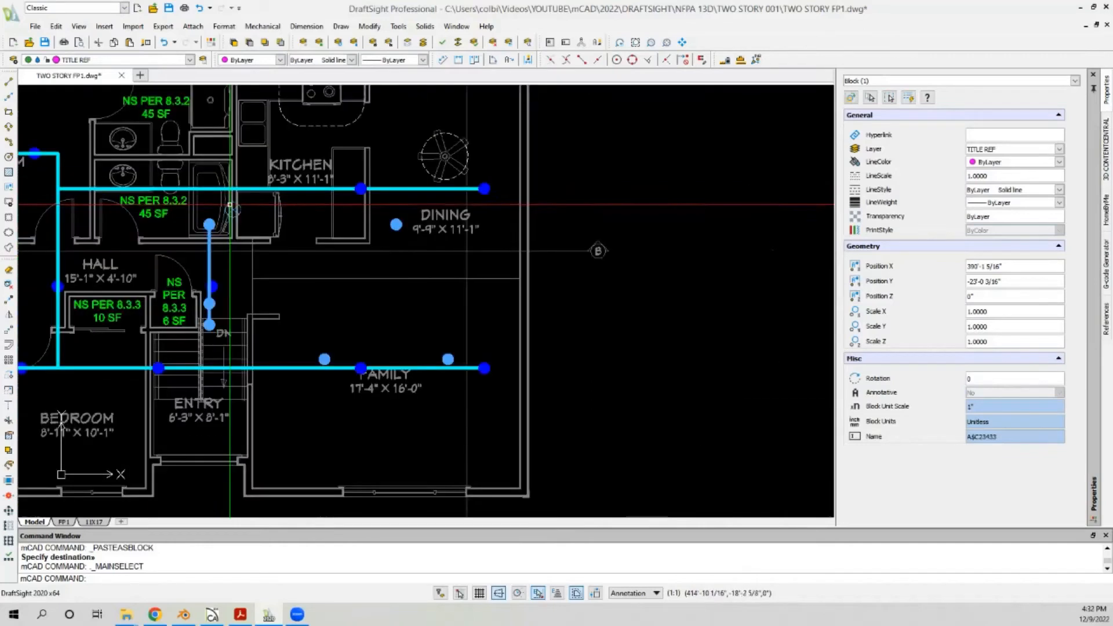
pyautogui.scroll(2, 231, 204)
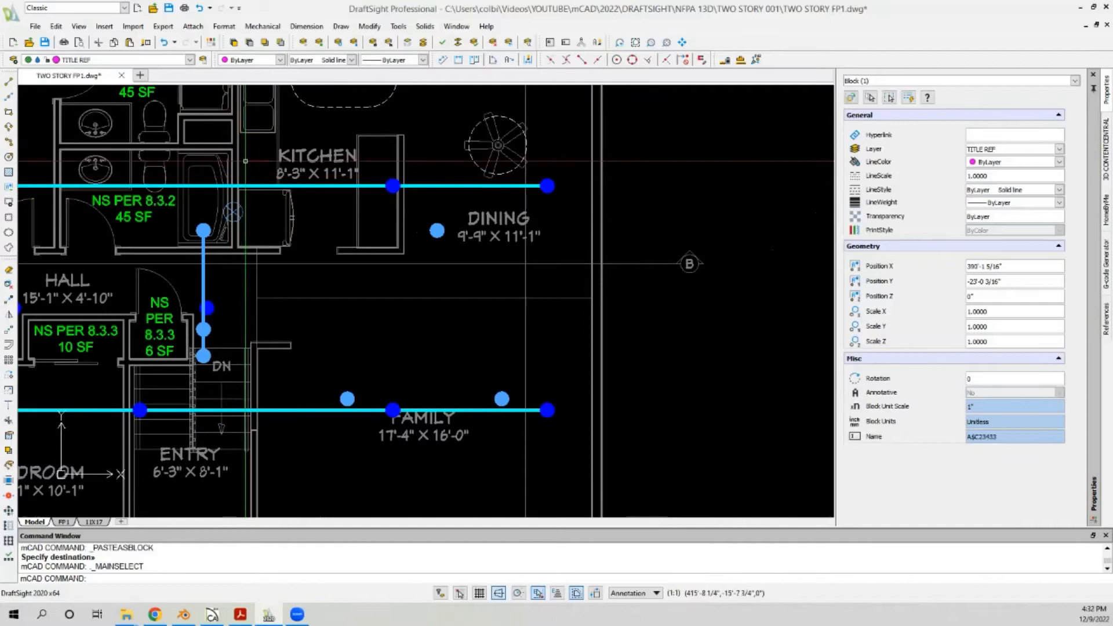
pyautogui.scroll(-3, 244, 210)
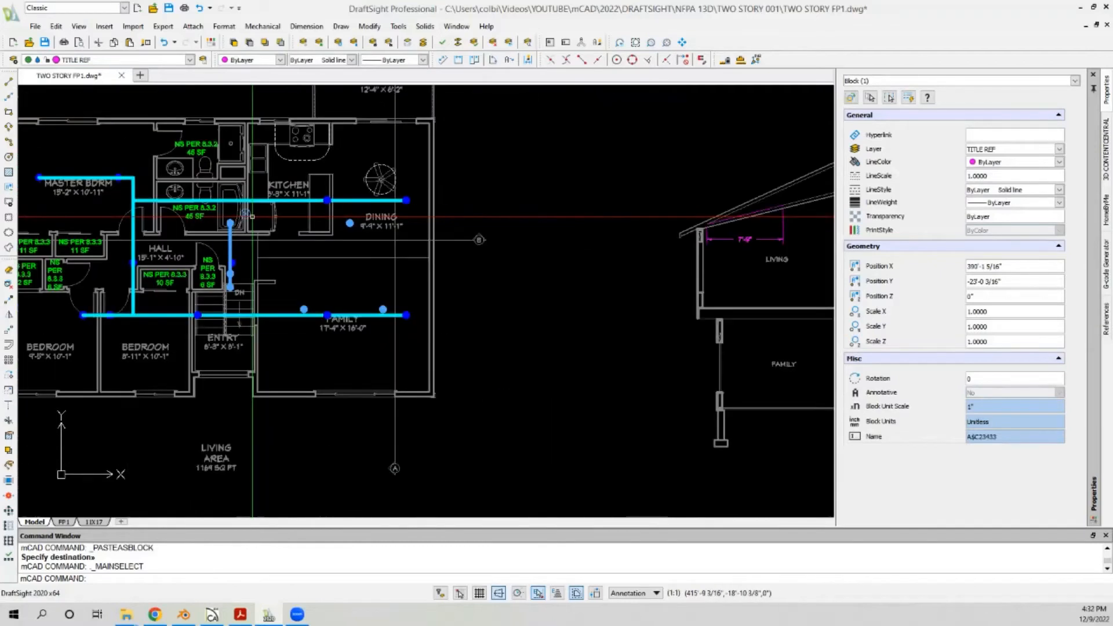
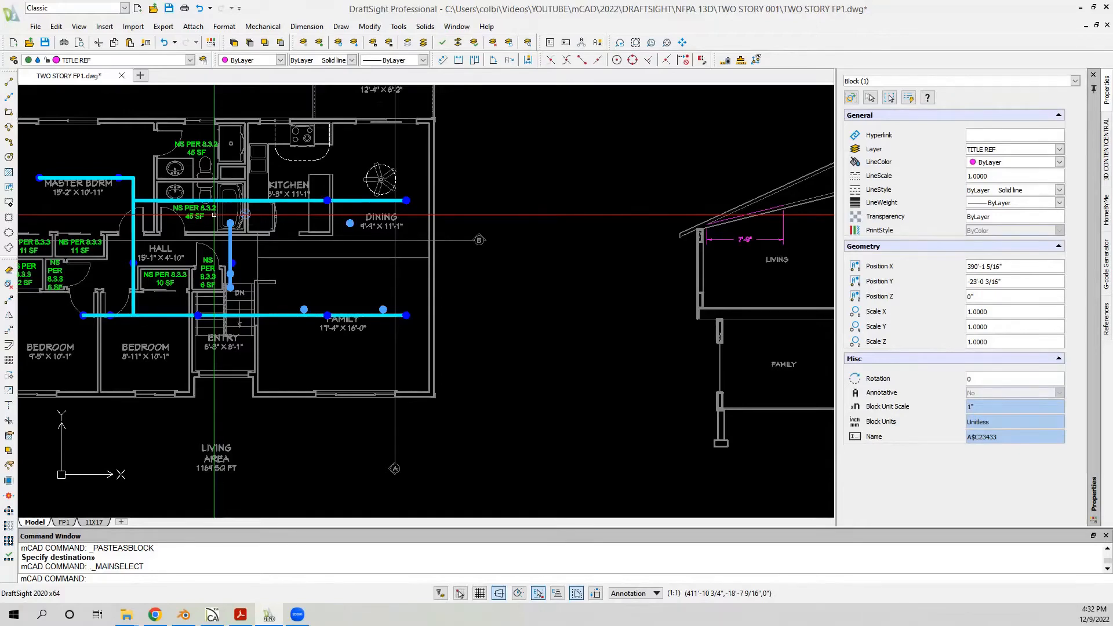
pyautogui.scroll(3, 264, 235)
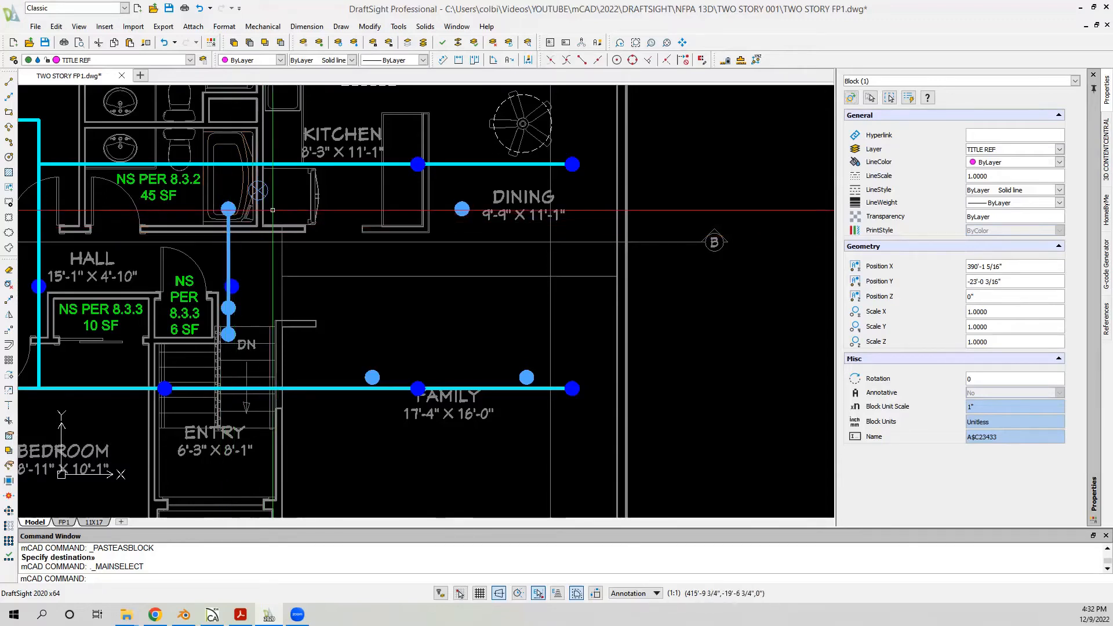
pyautogui.scroll(2, 225, 242)
pyautogui.scroll(3, 225, 243)
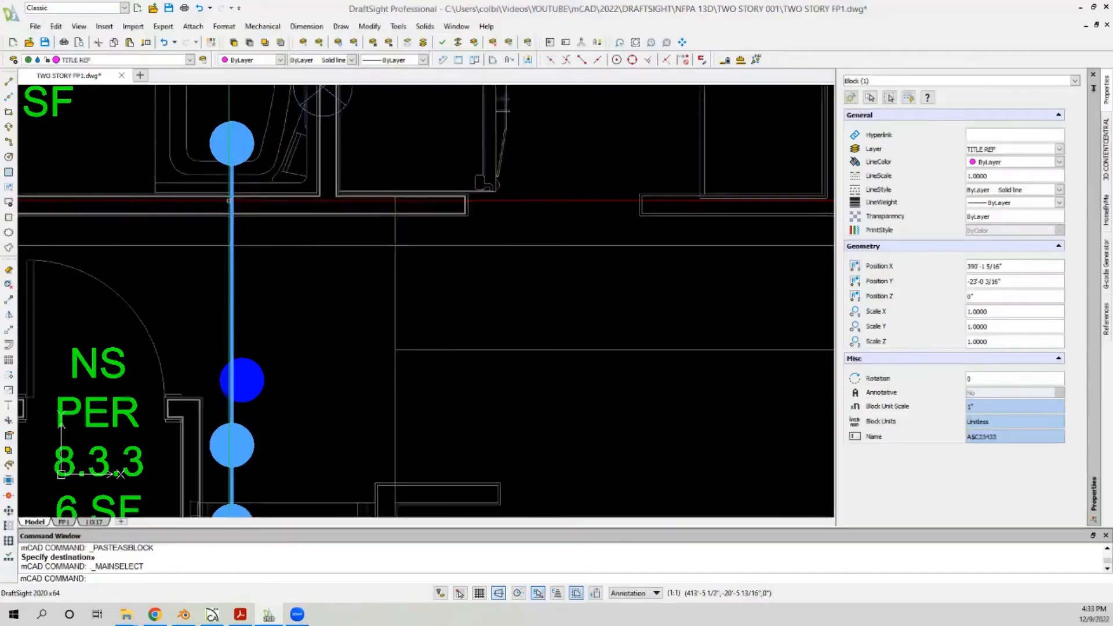
# Step: Copy the riser nipple circle from the sprinkler pipe dimension style sample to the end of the upper floor's bathroom wall beside the kitchen
pyautogui.scroll(-4, 233, 190)
pyautogui.scroll(-2, 230, 202)
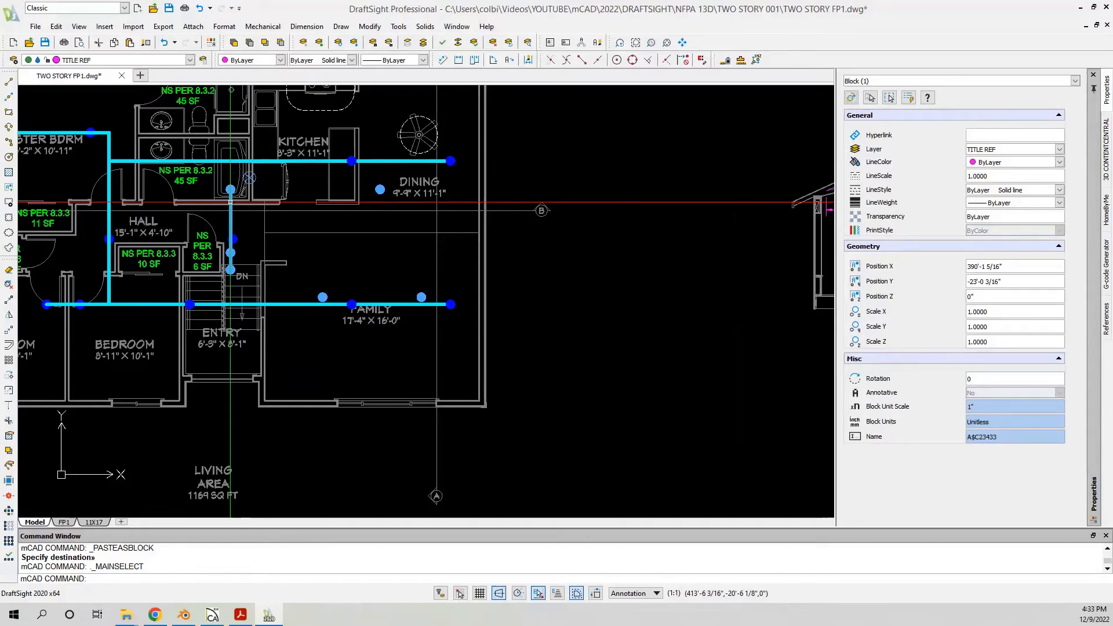
pyautogui.scroll(-8, 239, 202)
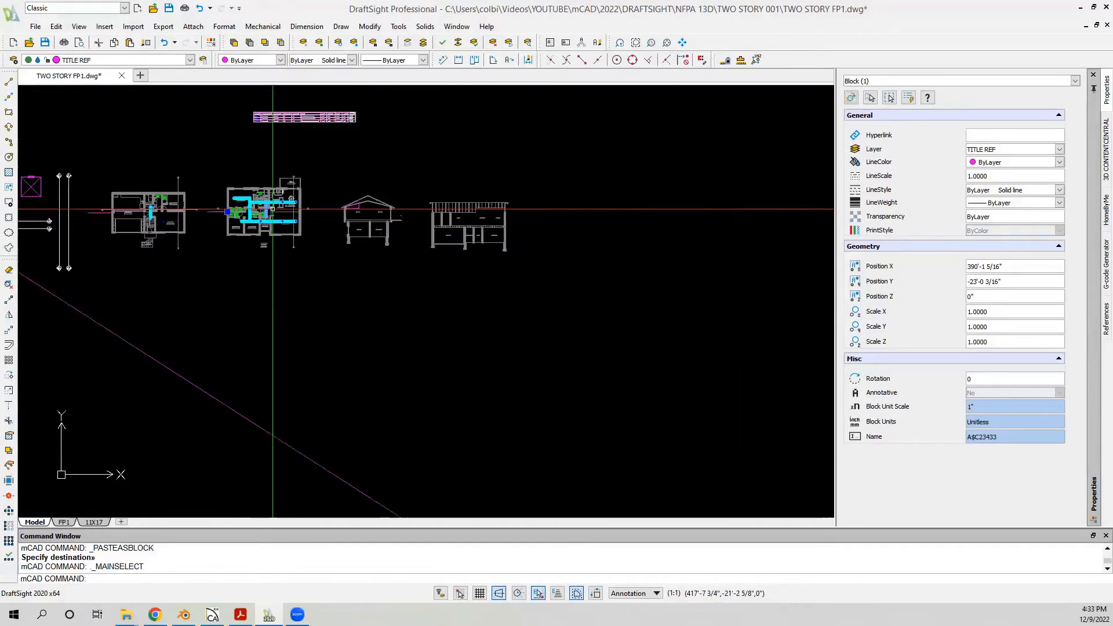
pyautogui.scroll(10, 90, 121)
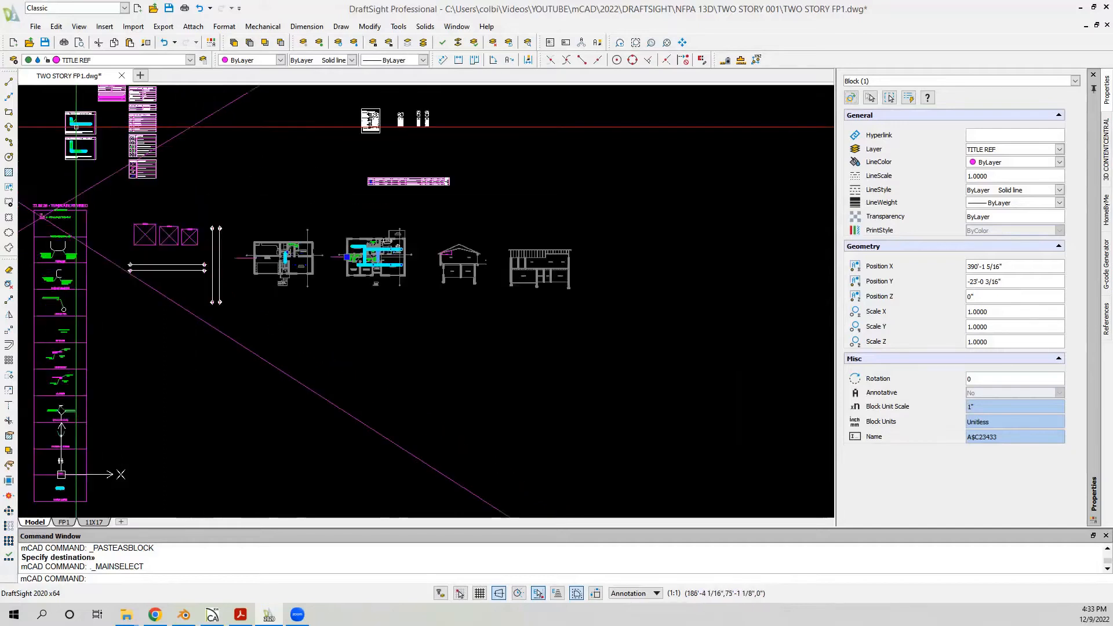
pyautogui.scroll(-2, 90, 121)
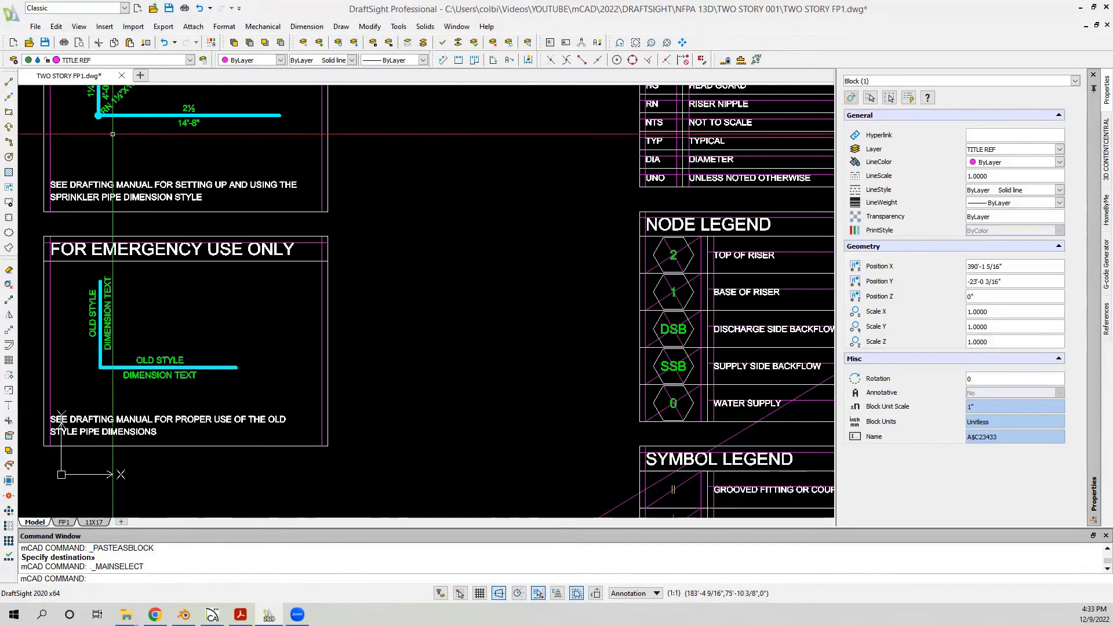
pyautogui.press('Escape')
pyautogui.scroll(4, 111, 180)
pyautogui.scroll(-4, 104, 162)
pyautogui.scroll(4, 73, 125)
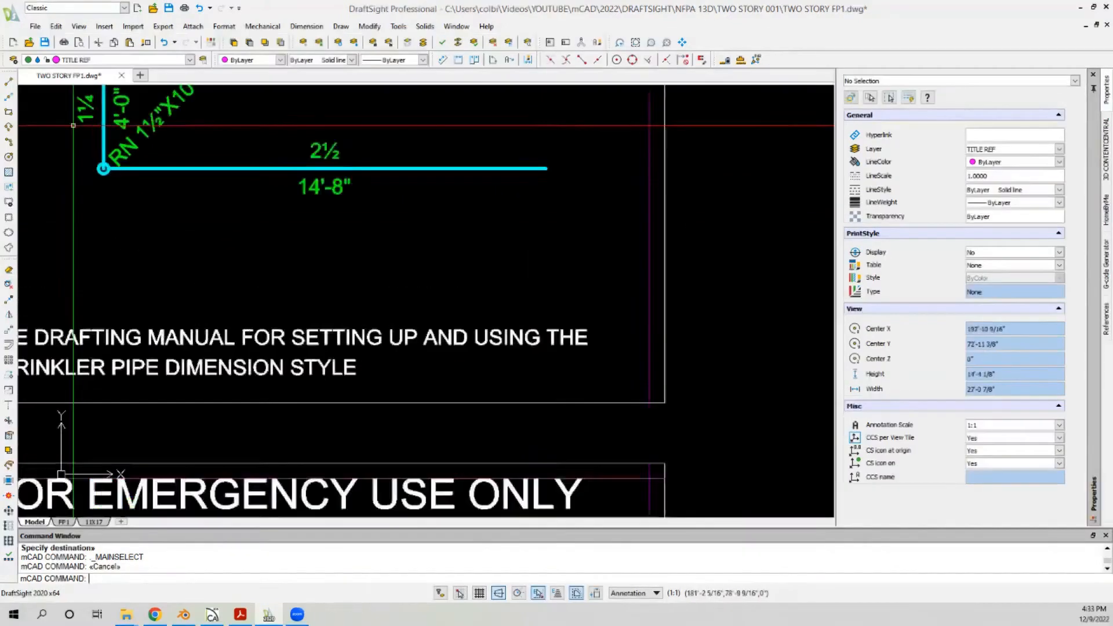
pyautogui.scroll(2, 73, 125)
pyautogui.click(120, 193)
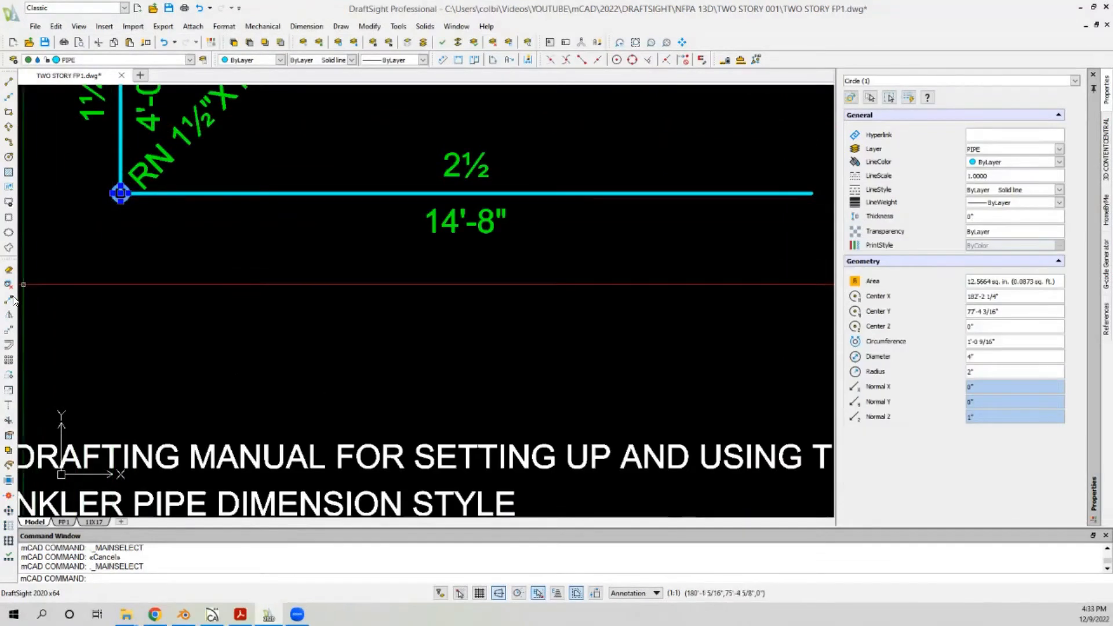
pyautogui.click(10, 301)
pyautogui.click(121, 194)
pyautogui.scroll(-6, 69, 203)
pyautogui.scroll(-4, 69, 203)
pyautogui.scroll(6, 352, 273)
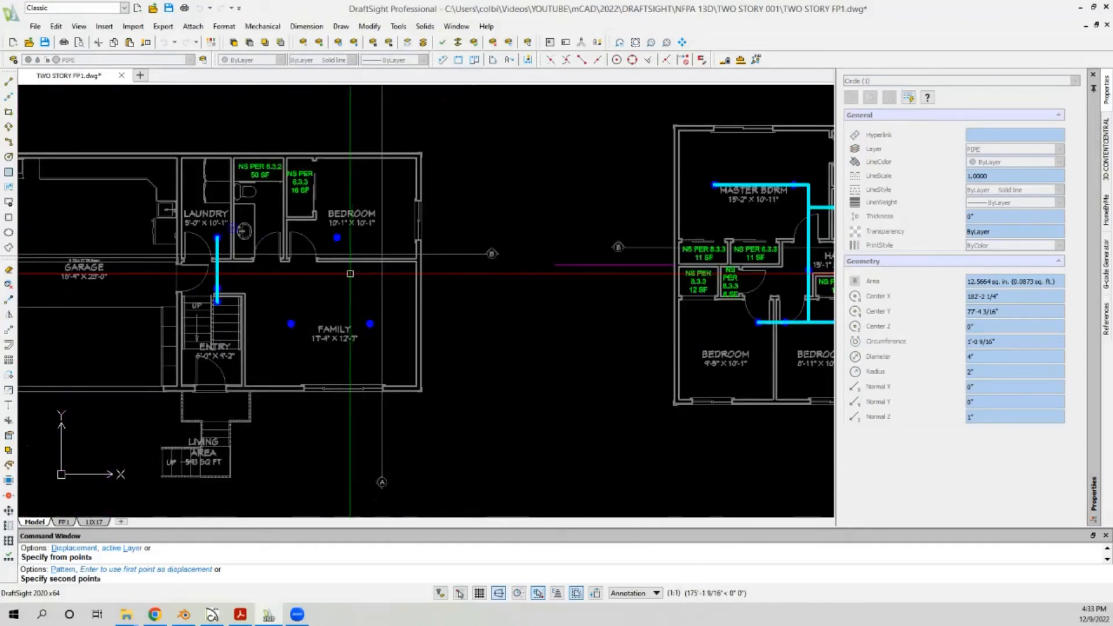
pyautogui.scroll(-1, 319, 262)
pyautogui.scroll(3, 273, 275)
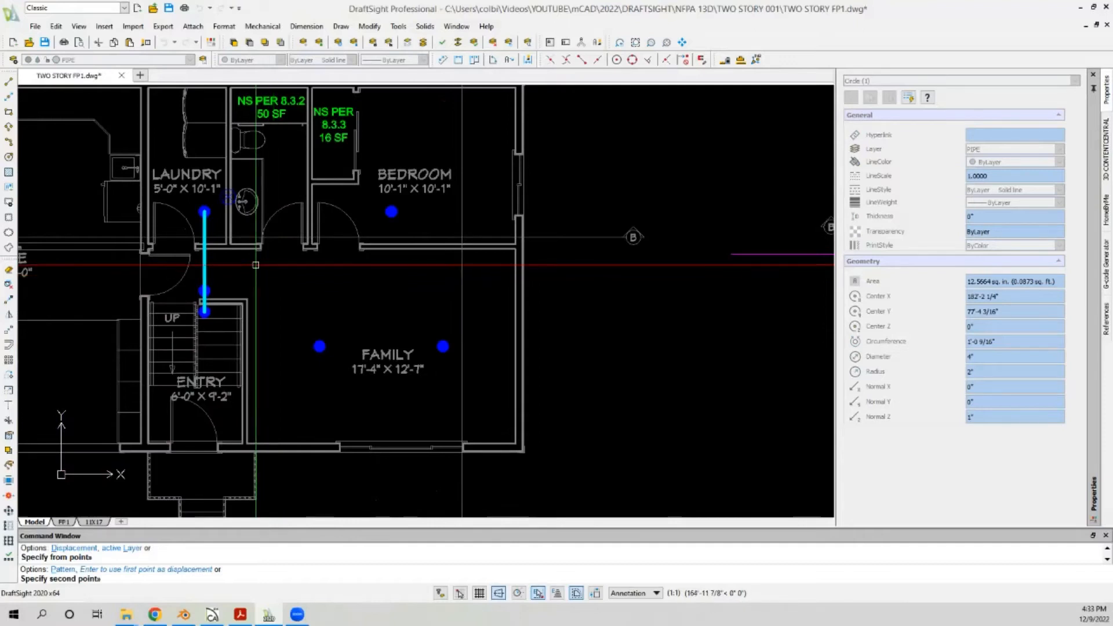
pyautogui.scroll(-3, 251, 265)
pyautogui.scroll(10, 422, 238)
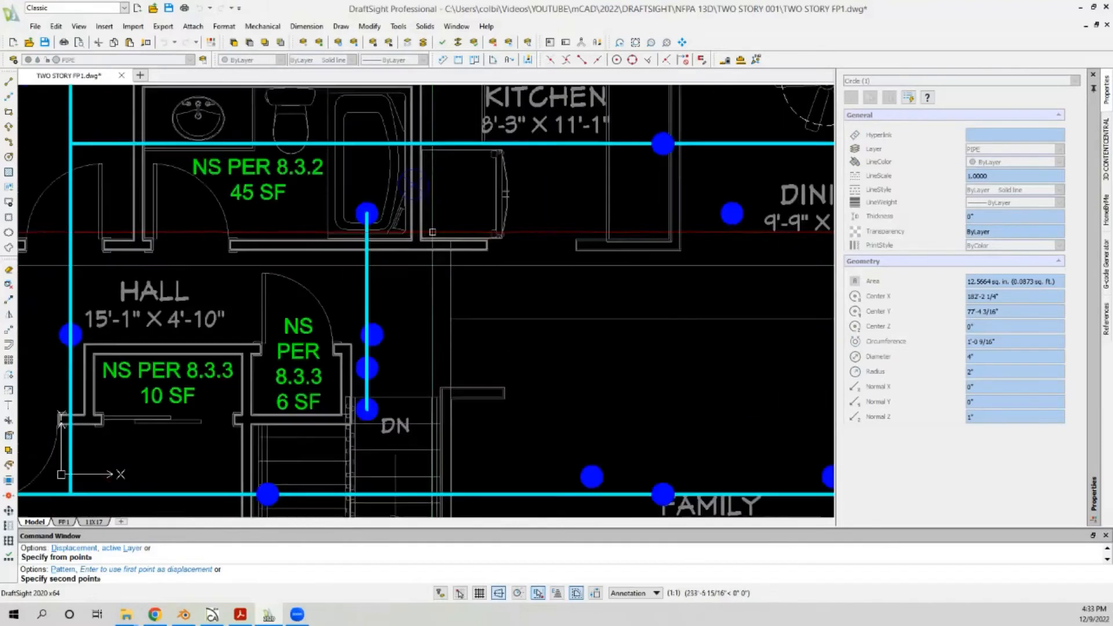
pyautogui.scroll(2, 499, 249)
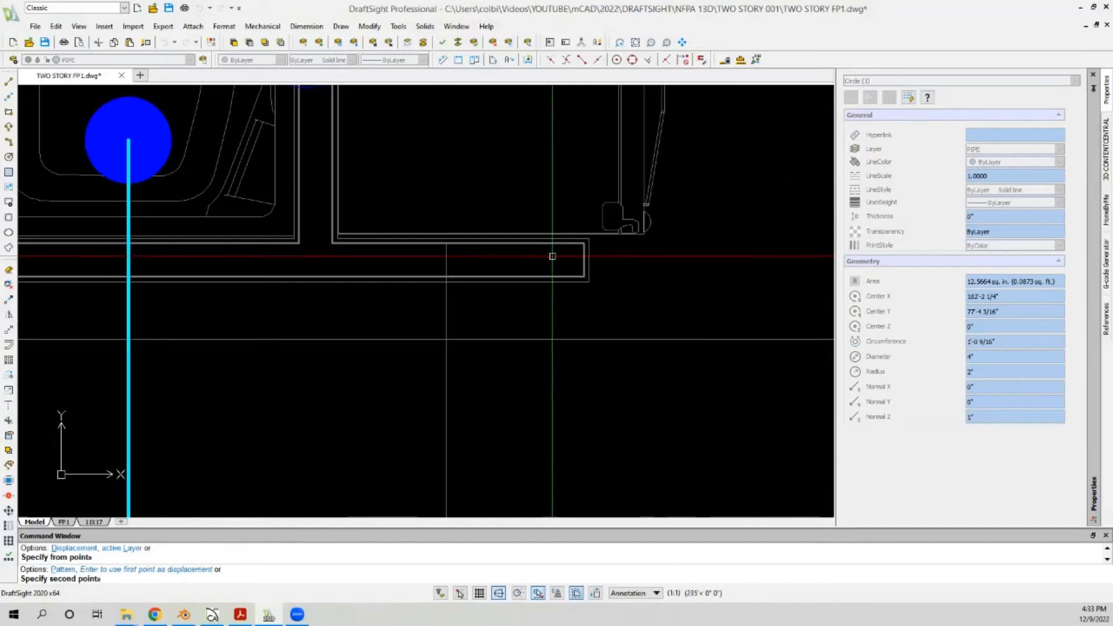
pyautogui.click(583, 262)
pyautogui.press('Escape')
# Step: Move the copied riser circle along the bathroom wall, perpendicular onto the overlaid lower-floor pipe run
pyautogui.click(576, 269)
pyautogui.click(557, 264)
pyautogui.click(584, 260)
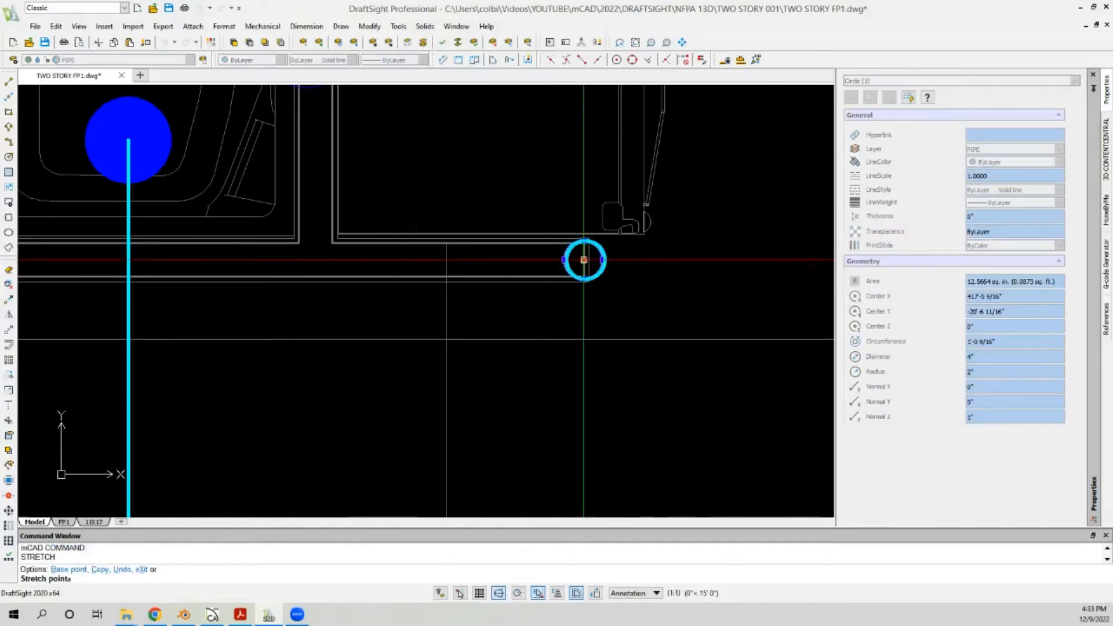
pyautogui.click(652, 61)
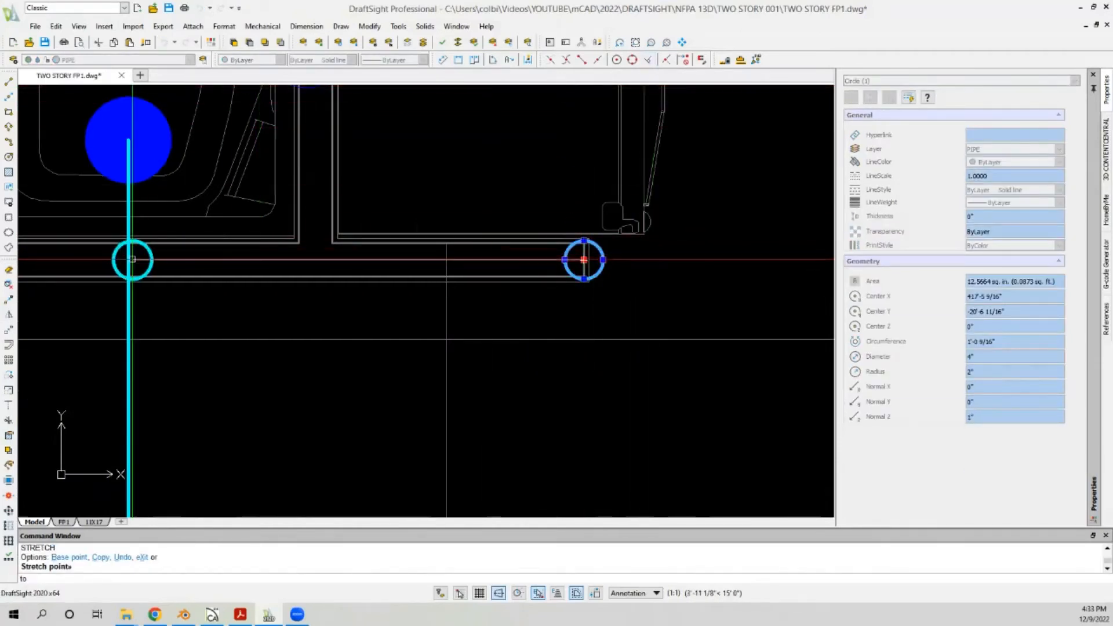
pyautogui.click(129, 259)
pyautogui.press('Escape')
pyautogui.scroll(-3, 267, 232)
pyautogui.scroll(3, 264, 231)
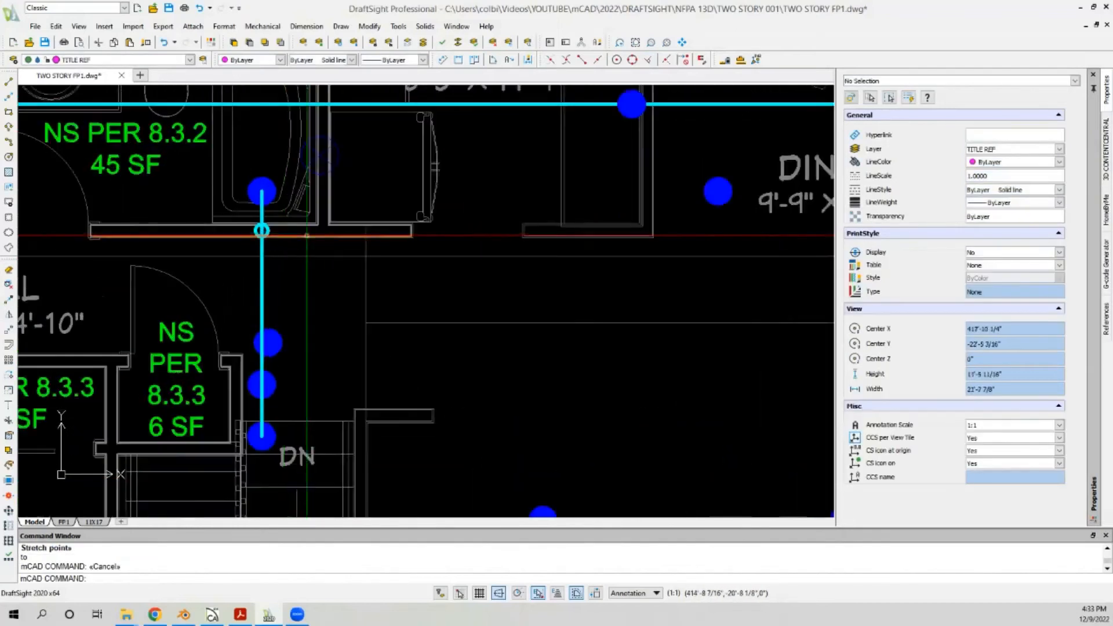
# Step: Copy the riser circle from the upper floor to the lower floor's pipe run, using the bathroom-side sprinkler head and the matching laundry head as reference points
pyautogui.click(264, 230)
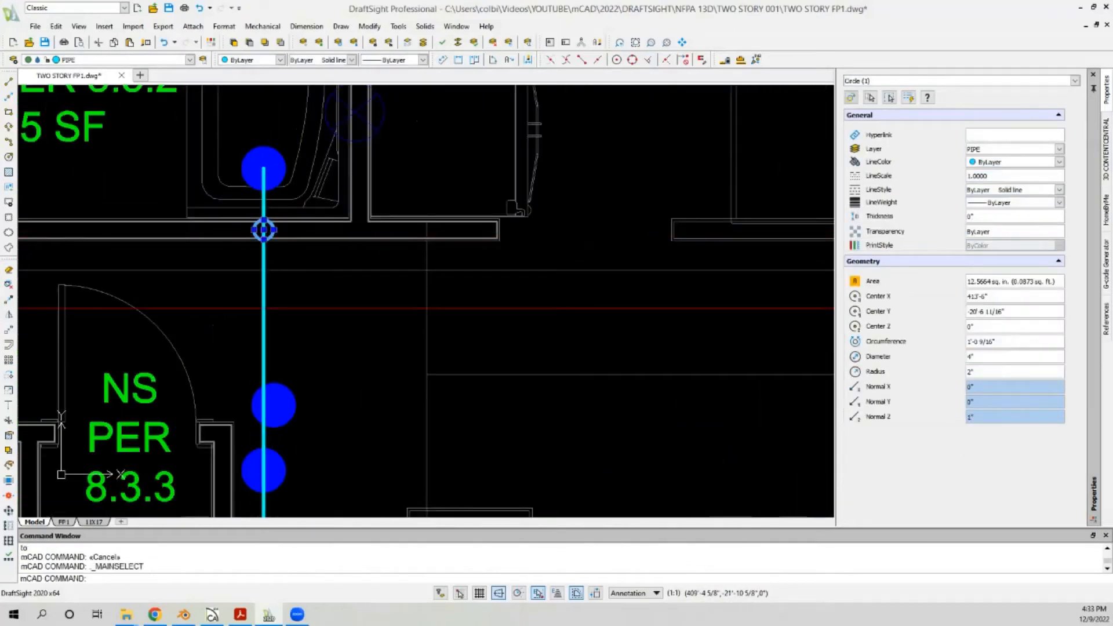
pyautogui.click(9, 300)
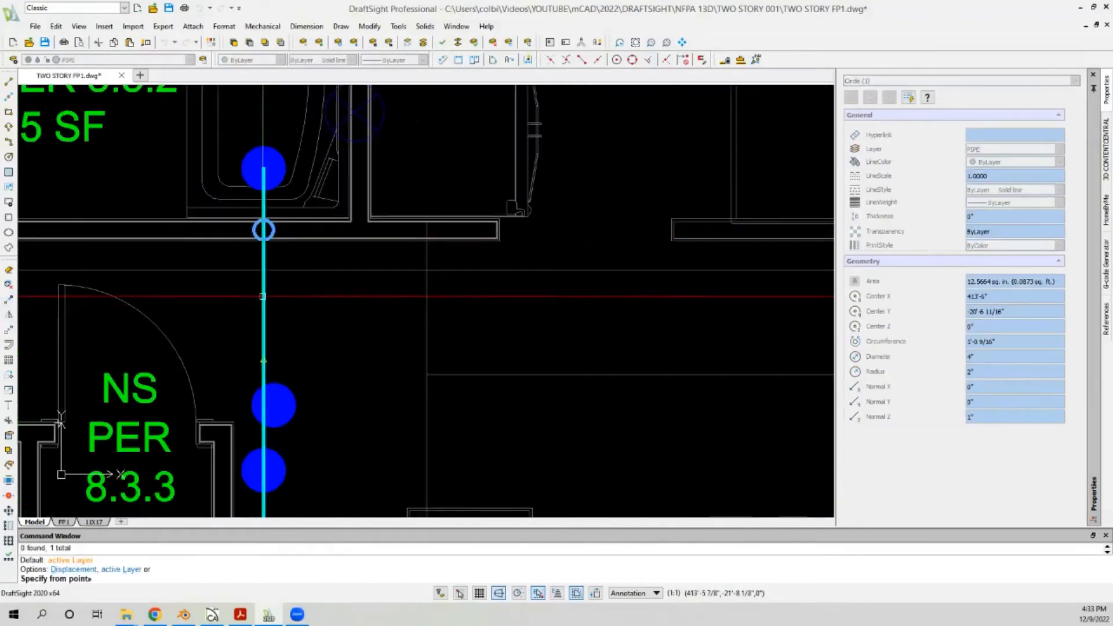
pyautogui.click(264, 168)
pyautogui.scroll(-10, 264, 168)
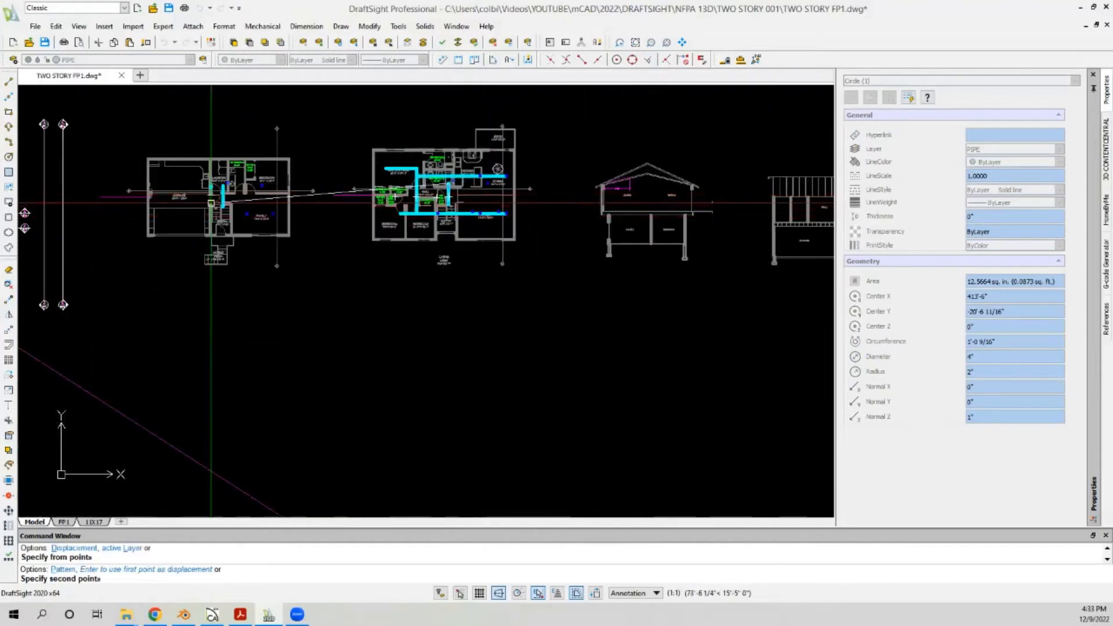
pyautogui.scroll(8, 392, 191)
pyautogui.click(240, 143)
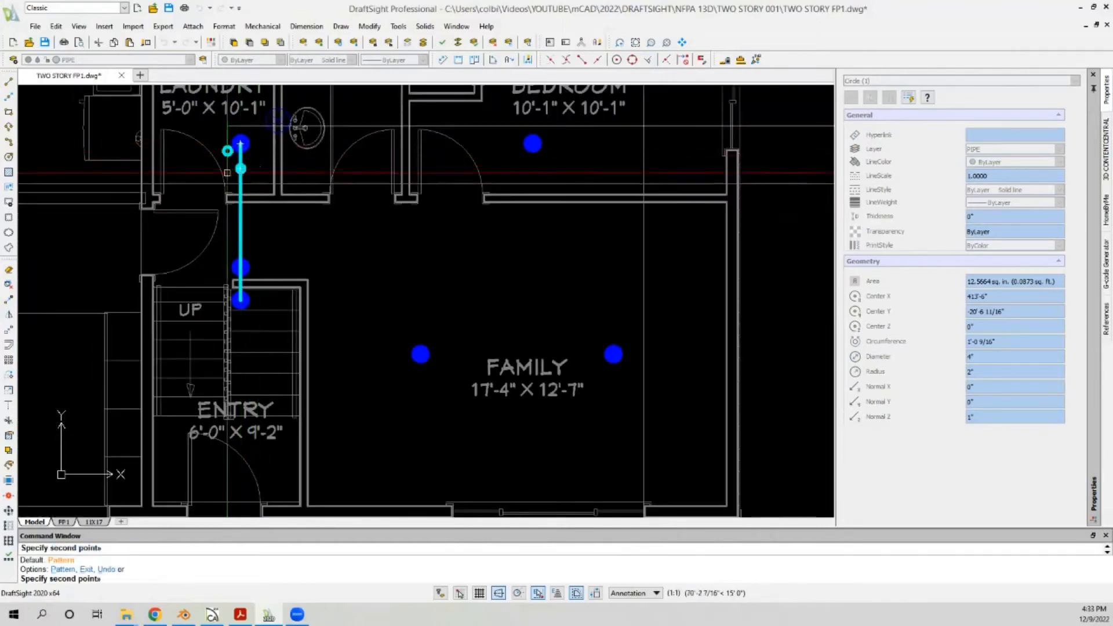
pyautogui.press('Escape')
# Step: Examine where the copied riser circle sits on the lower-floor pipe run relative to the laundry wall and doors
pyautogui.scroll(-3, 149, 266)
pyautogui.scroll(6, 150, 267)
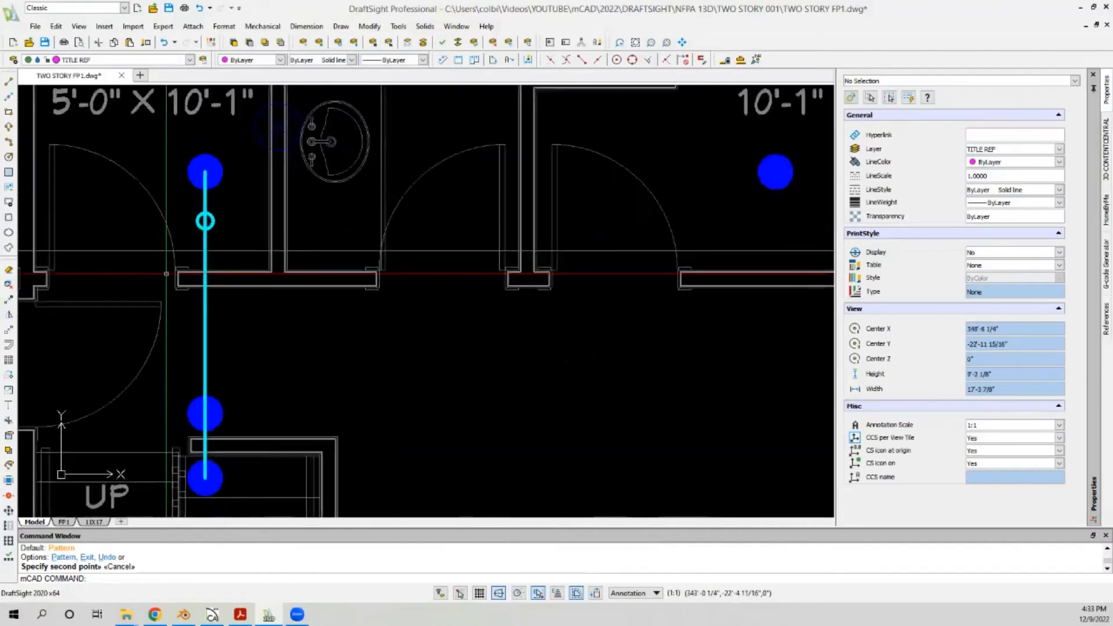
pyautogui.scroll(-3, 192, 174)
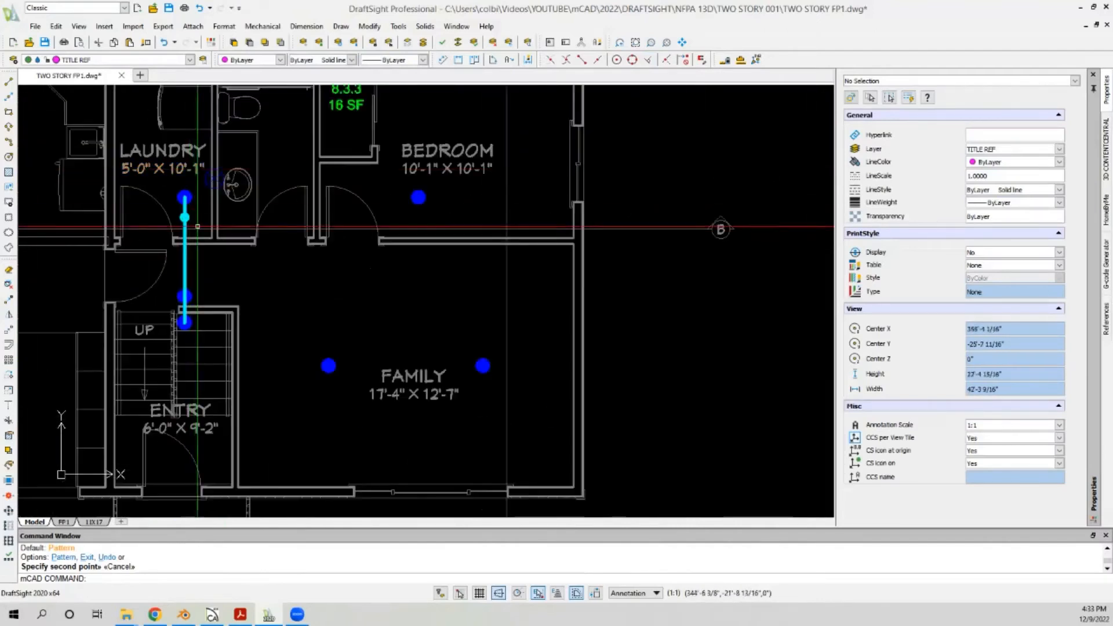
pyautogui.scroll(3, 177, 232)
pyautogui.scroll(-1, 163, 197)
pyautogui.scroll(-2, 155, 211)
pyautogui.scroll(2, 169, 210)
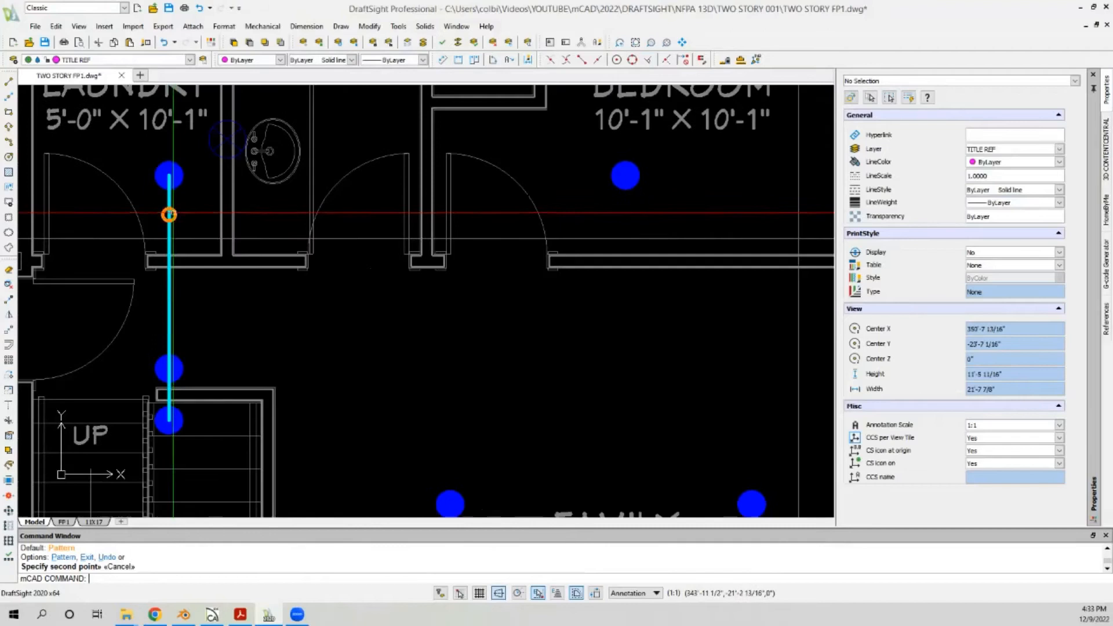
# Step: Delete the pasted lower-floor sprinkler block from the upper floor plan
pyautogui.scroll(-8, 169, 214)
pyautogui.scroll(2, 391, 203)
pyautogui.scroll(5, 382, 227)
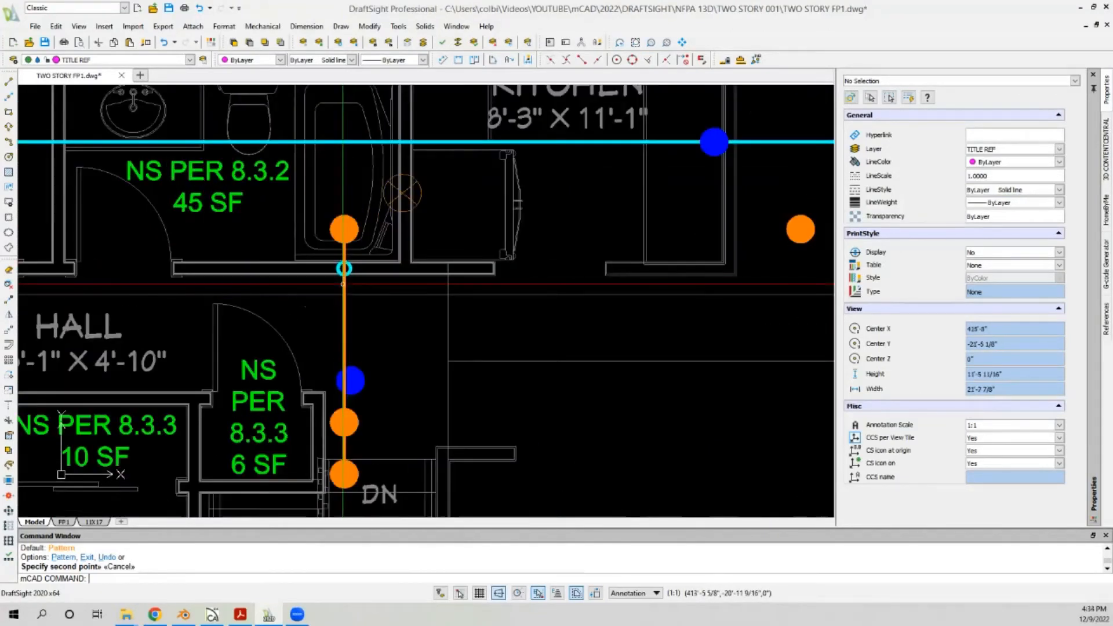
pyautogui.click(344, 284)
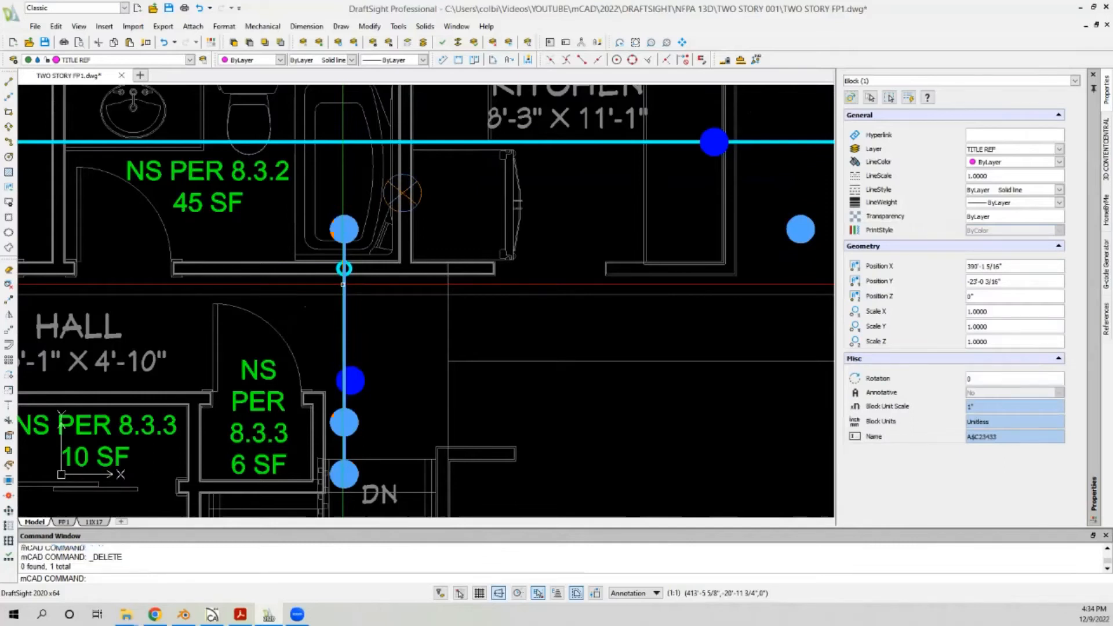
pyautogui.press('Escape')
pyautogui.scroll(-5, 343, 284)
pyautogui.scroll(2, 383, 243)
pyautogui.scroll(-2, 418, 224)
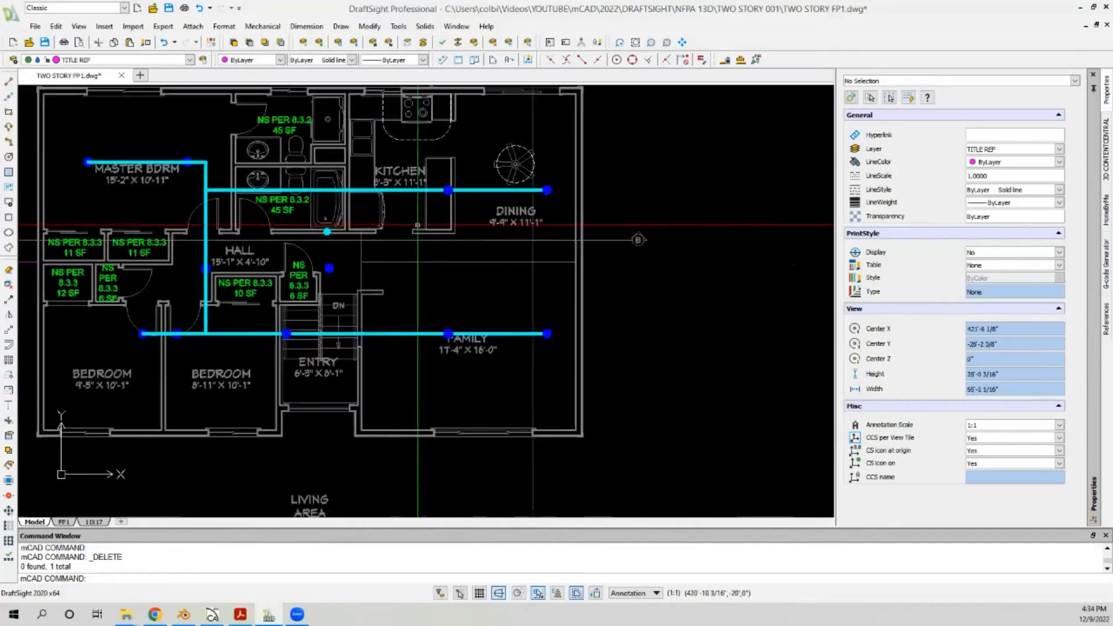
pyautogui.scroll(2, 418, 225)
pyautogui.scroll(2, 377, 232)
pyautogui.scroll(-2, 364, 235)
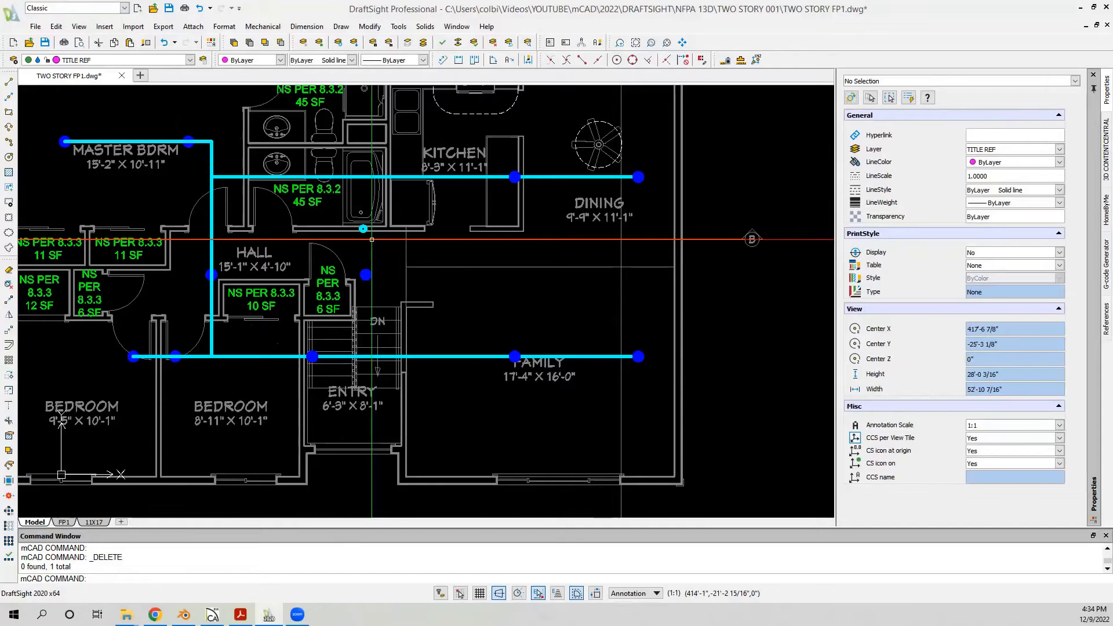
# Step: Draw a line from the riser circle's lower quadrant perpendicular to the branch pipe running through the entry and family room
pyautogui.click(9, 82)
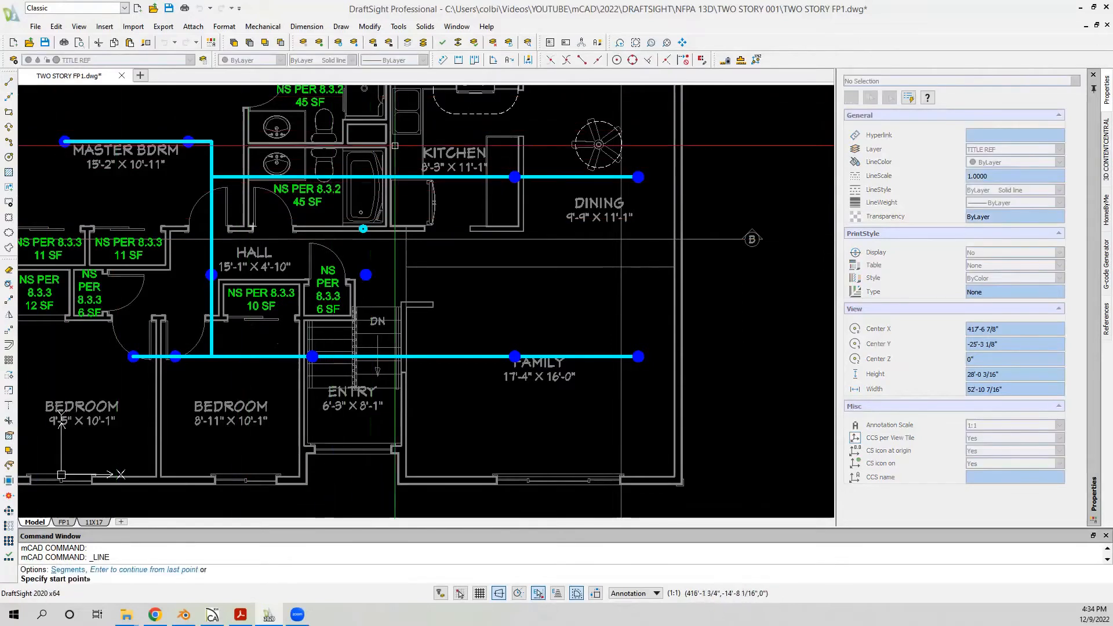
pyautogui.click(633, 60)
pyautogui.scroll(3, 363, 230)
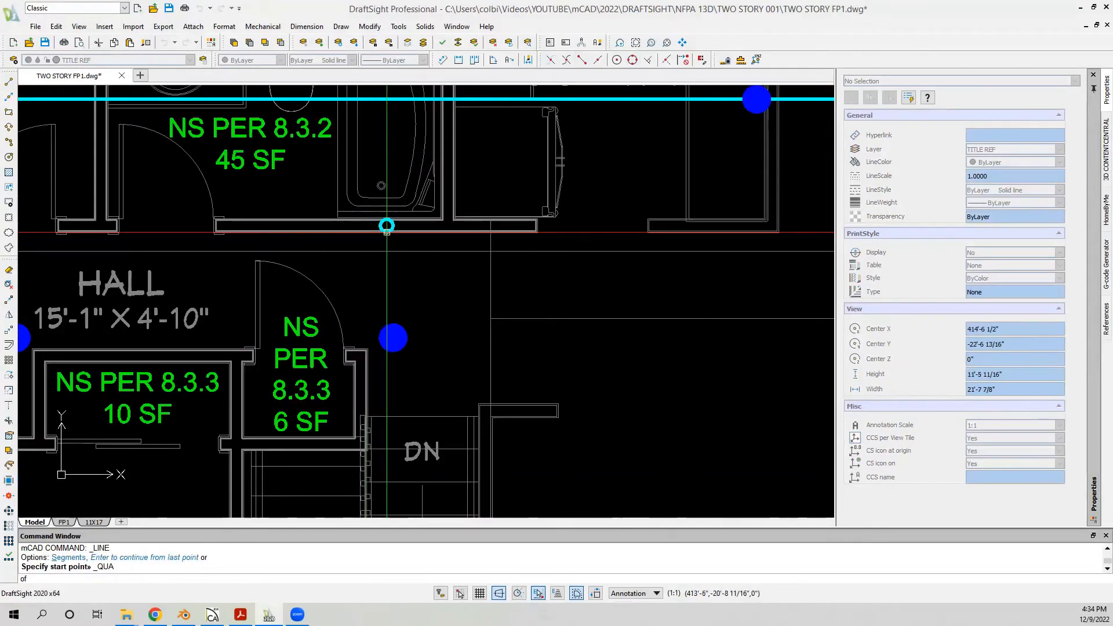
pyautogui.click(387, 226)
pyautogui.click(648, 60)
pyautogui.scroll(-4, 418, 186)
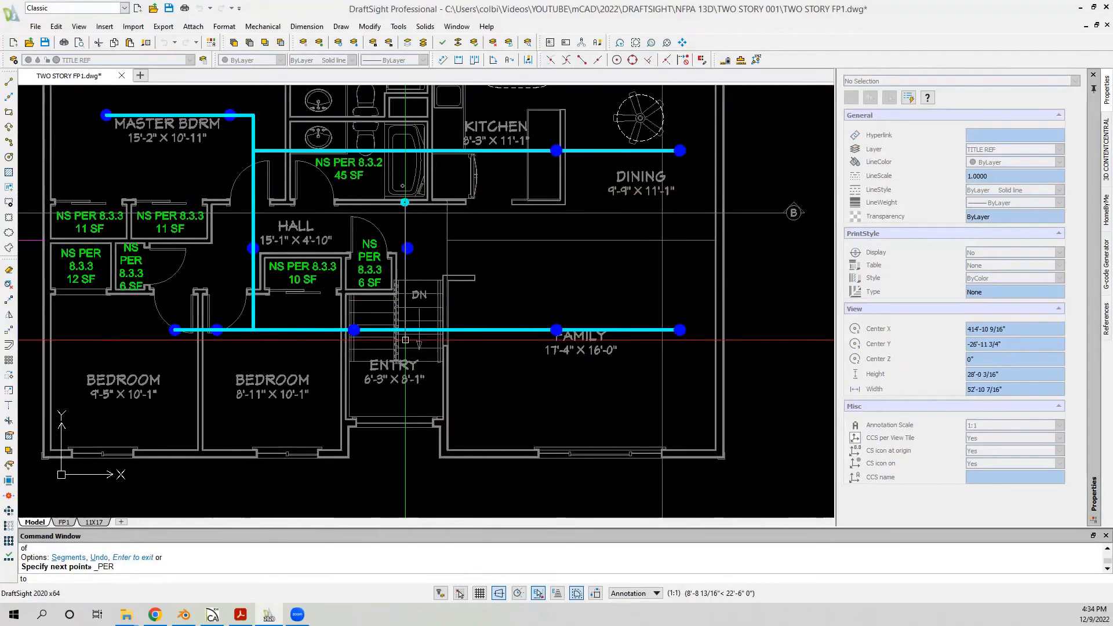
pyautogui.scroll(3, 405, 340)
pyautogui.click(406, 337)
pyautogui.press('Return')
pyautogui.scroll(-3, 343, 399)
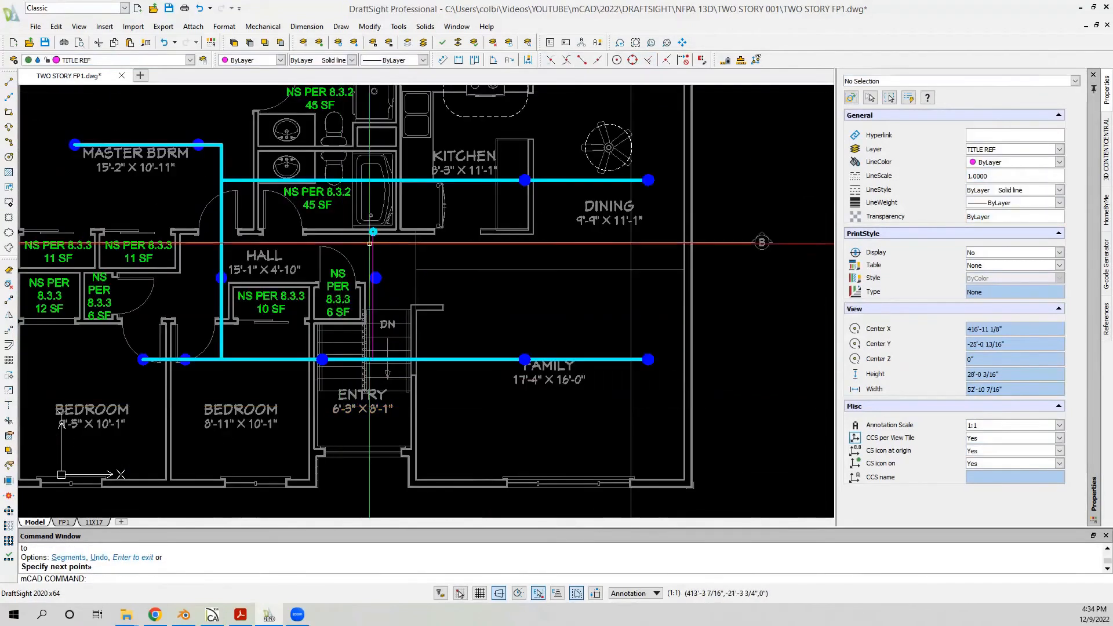
# Step: Draw a line from the riser circle's upper quadrant perpendicular to the branch pipe running through the bathroom and kitchen
pyautogui.scroll(2, 406, 223)
pyautogui.click(10, 84)
pyautogui.scroll(4, 272, 176)
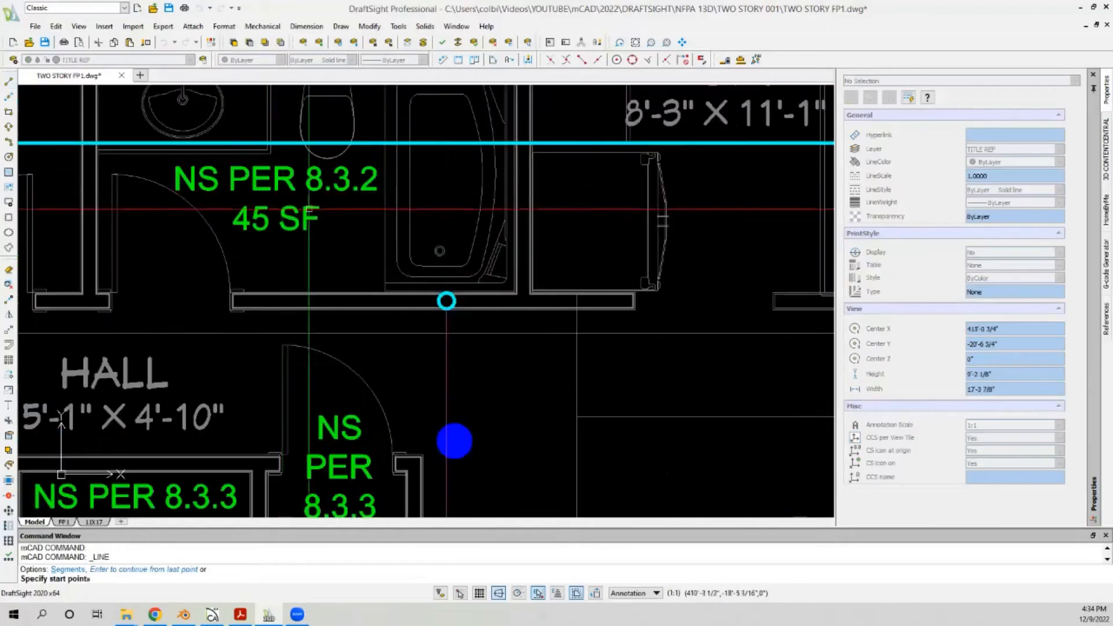
pyautogui.click(632, 59)
pyautogui.scroll(2, 463, 305)
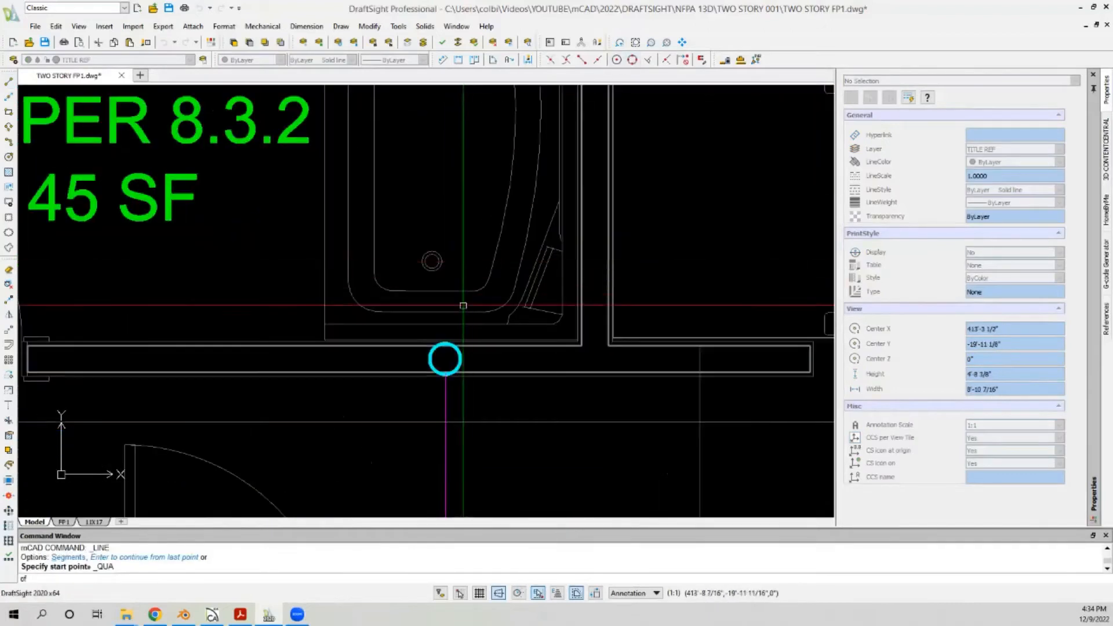
pyautogui.click(445, 359)
pyautogui.click(648, 60)
pyautogui.scroll(-2, 457, 291)
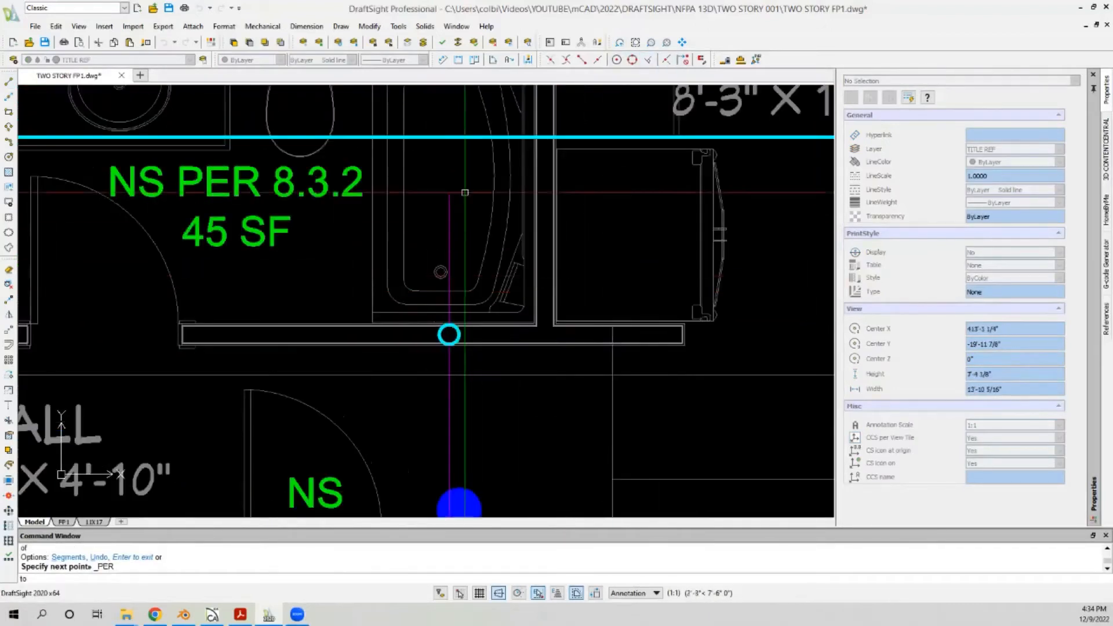
pyautogui.click(465, 137)
pyautogui.press('Return')
pyautogui.scroll(-4, 504, 175)
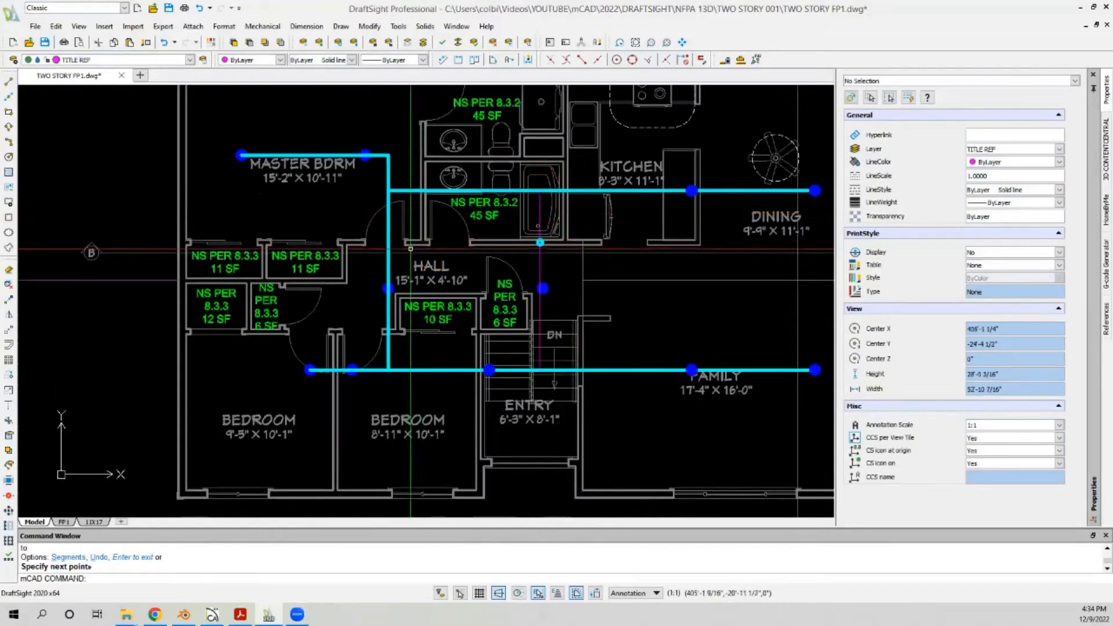
# Step: Trim away the vertical pipe crossing the hall between the bathroom-kitchen branch and the bedroom-entry branch
pyautogui.scroll(2, 406, 253)
pyautogui.scroll(-1, 371, 247)
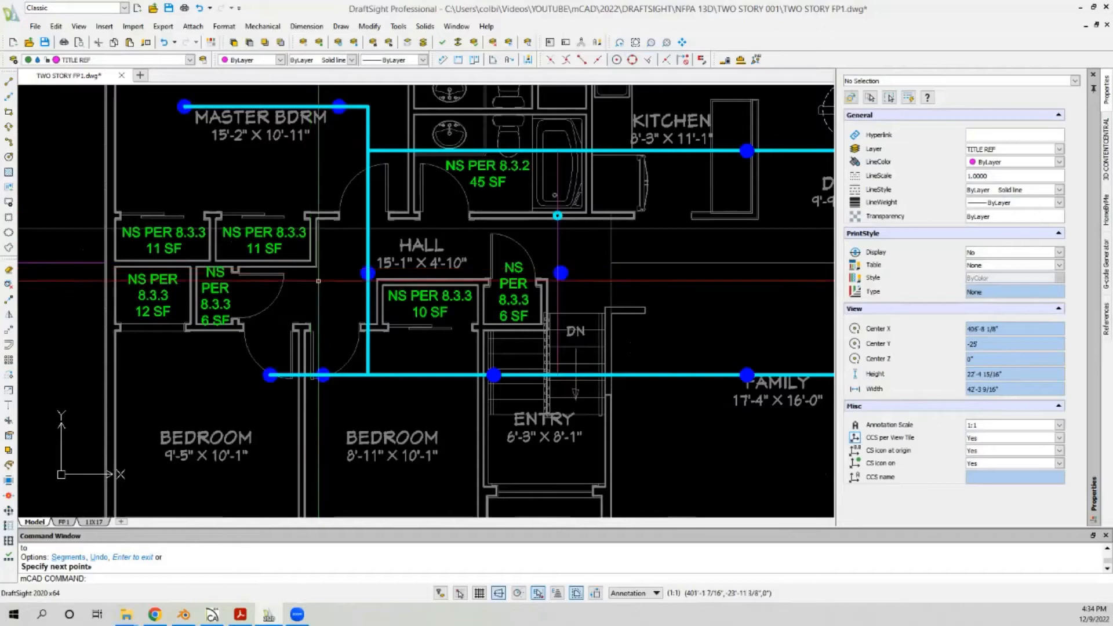
pyautogui.click(9, 420)
pyautogui.press('Return')
pyautogui.click(375, 163)
pyautogui.click(359, 163)
pyautogui.press('Return')
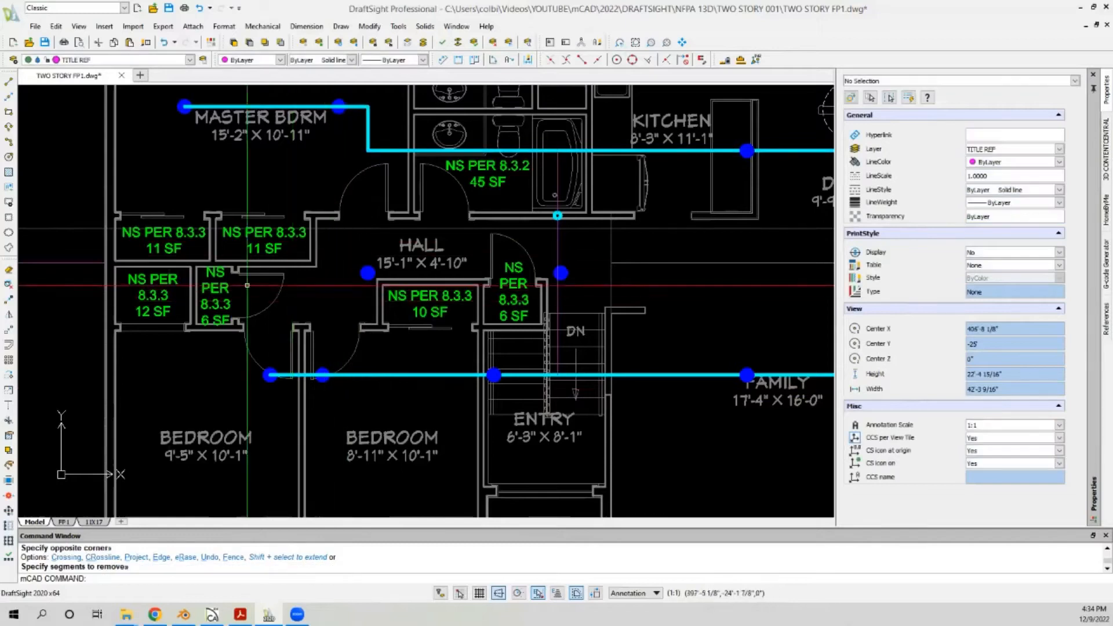
pyautogui.scroll(-2, 247, 285)
pyautogui.scroll(2, 503, 296)
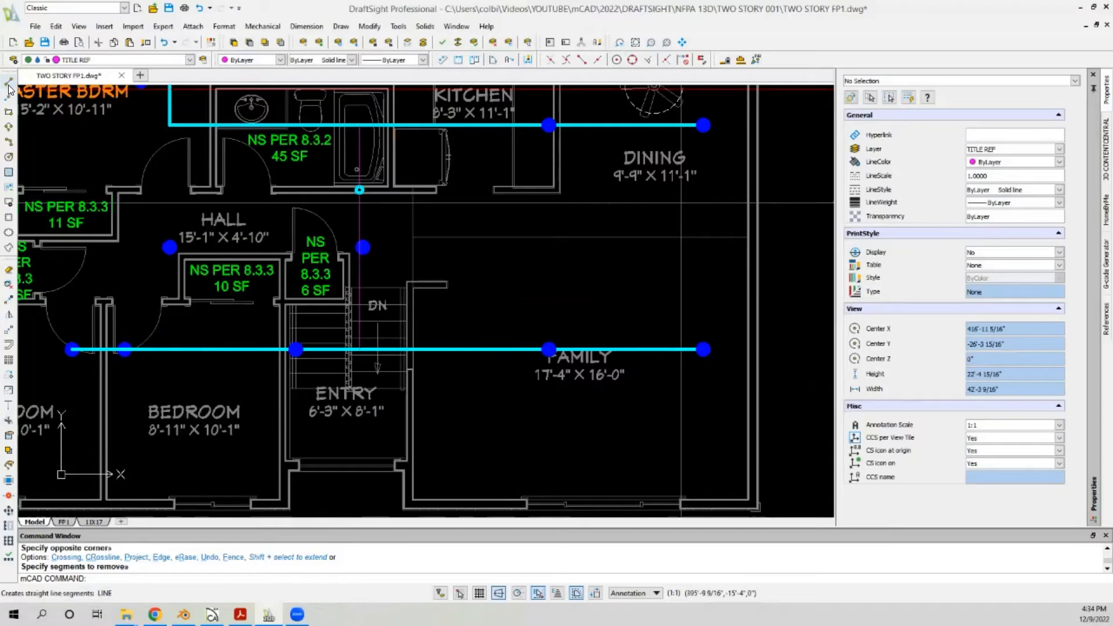
# Step: Move the sprinkler head beside the stairs up perpendicular to the bathroom wall's hall face, and offset it 6" down from there
pyautogui.press('Escape')
pyautogui.click(363, 248)
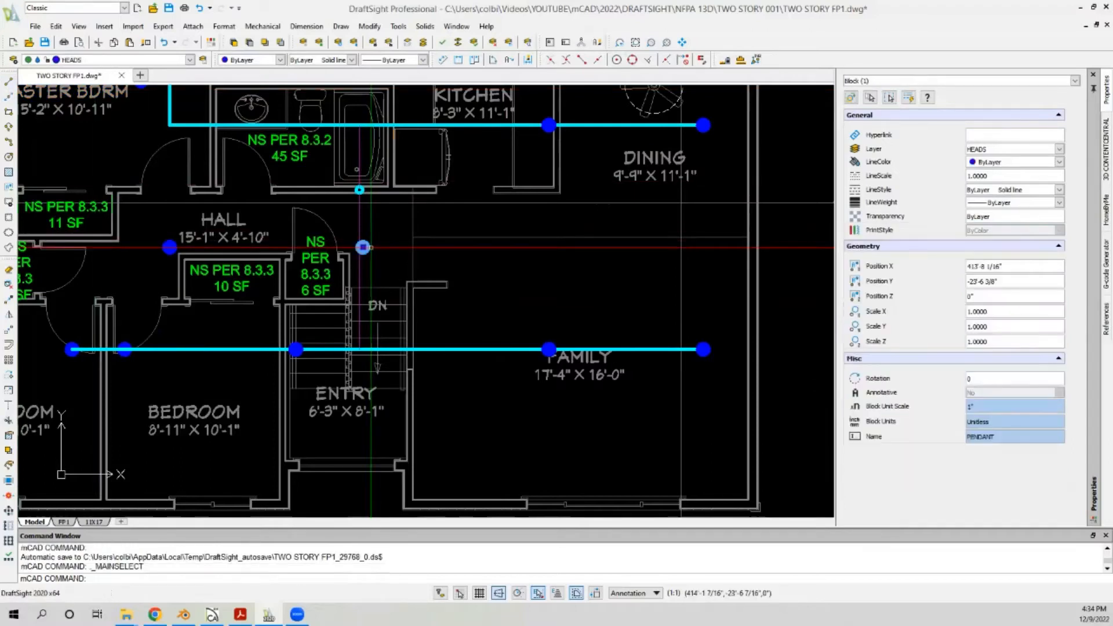
pyautogui.click(363, 248)
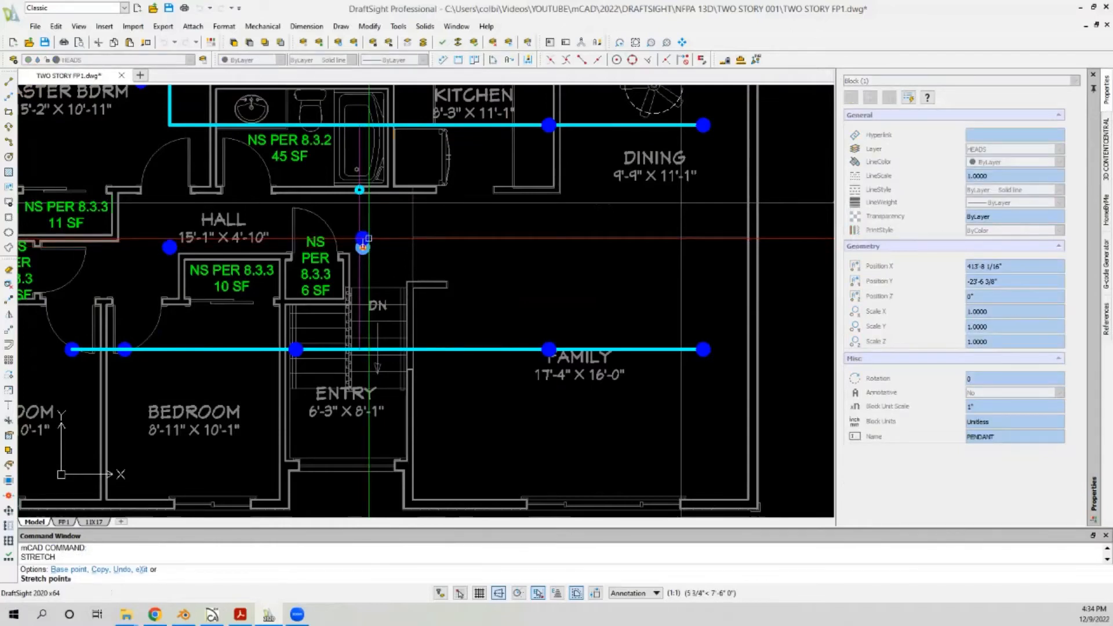
pyautogui.scroll(5, 362, 247)
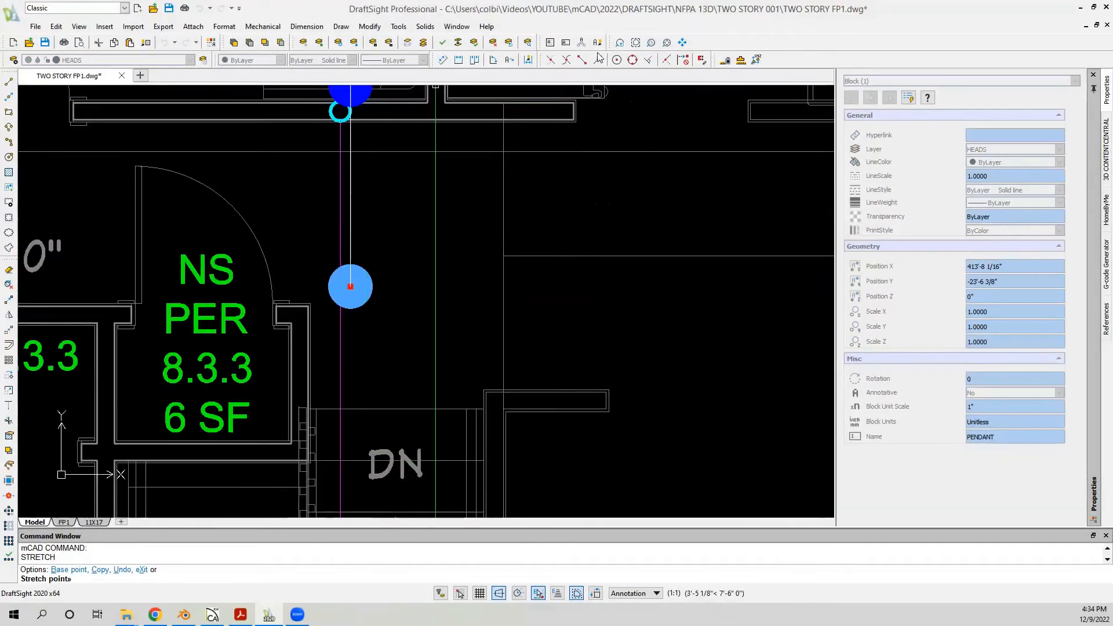
pyautogui.click(648, 60)
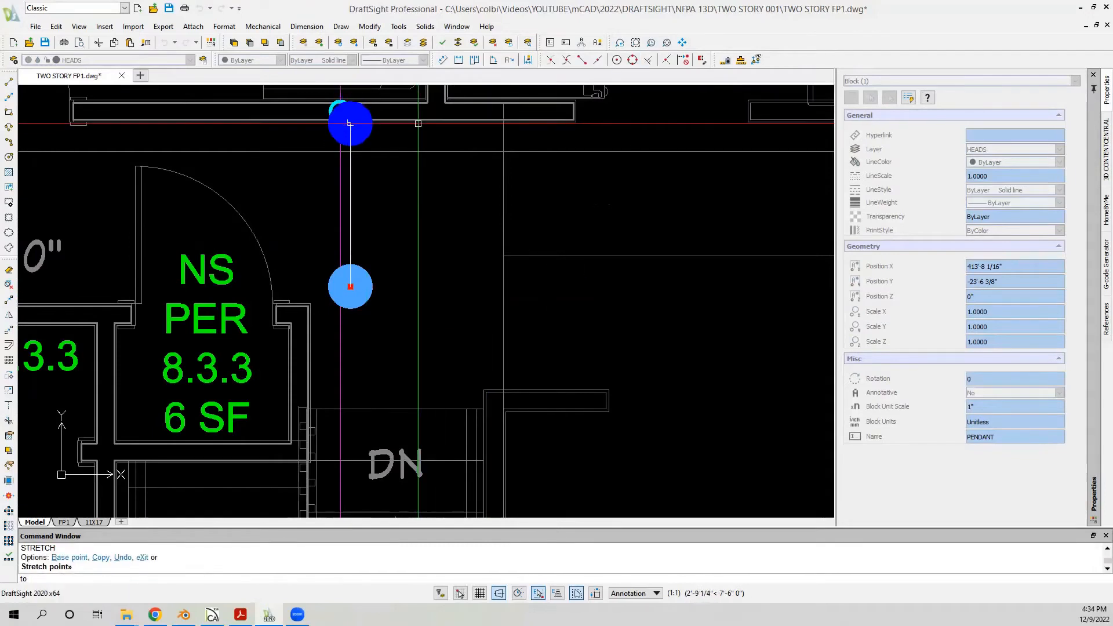
pyautogui.click(354, 125)
pyautogui.click(351, 122)
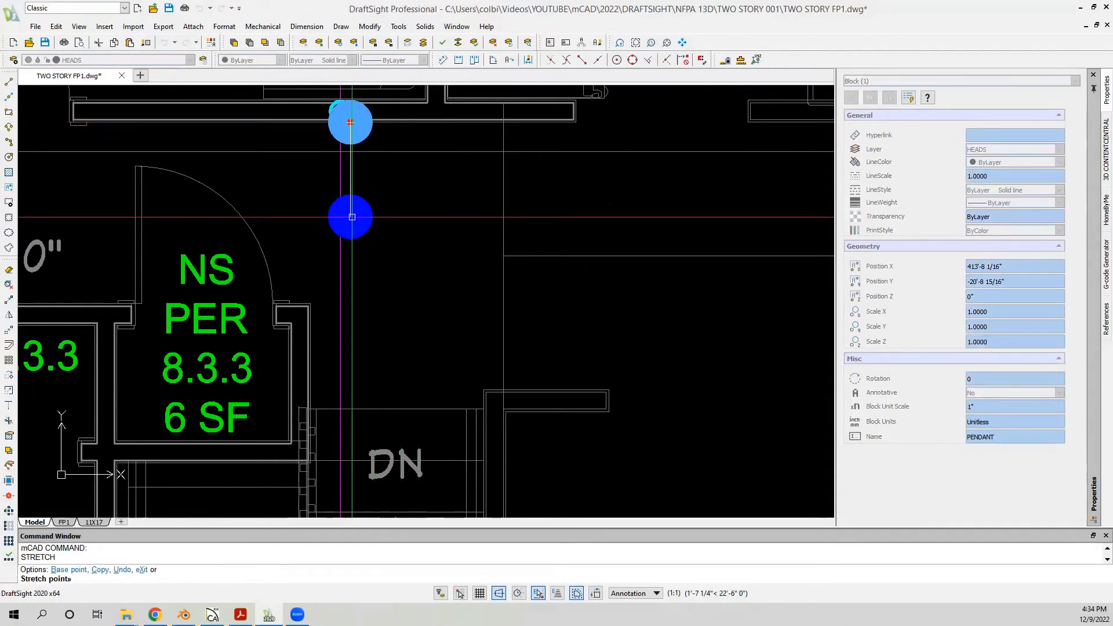
pyautogui.write('6')
pyautogui.press('Return')
# Step: Move the same sprinkler head horizontally, perpendicular onto the vertical line running down from the riser
pyautogui.click(350, 151)
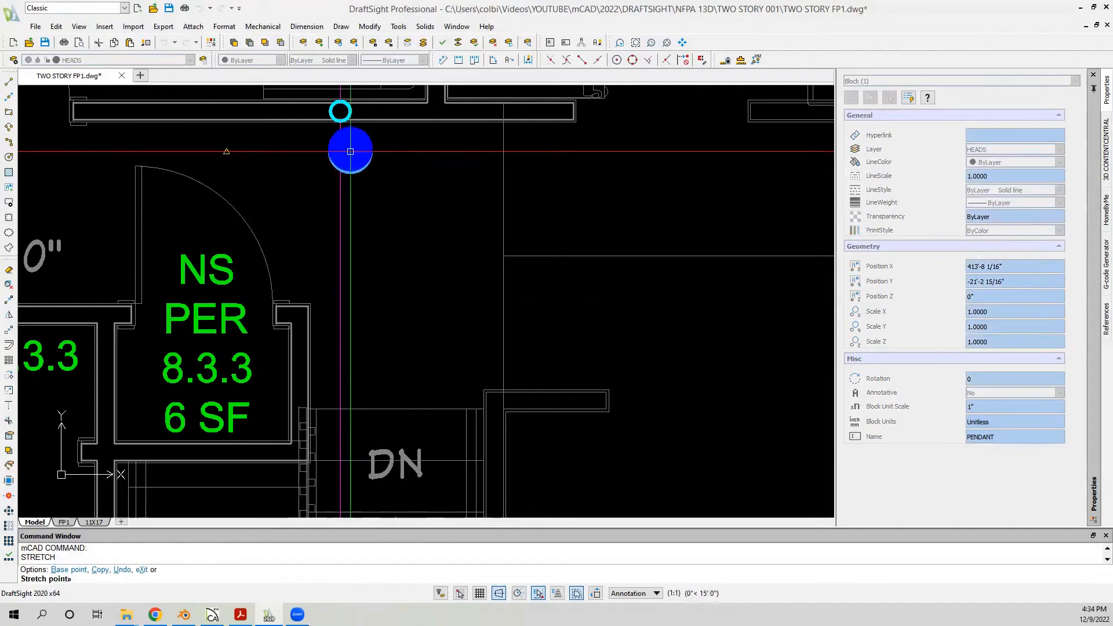
pyautogui.click(657, 60)
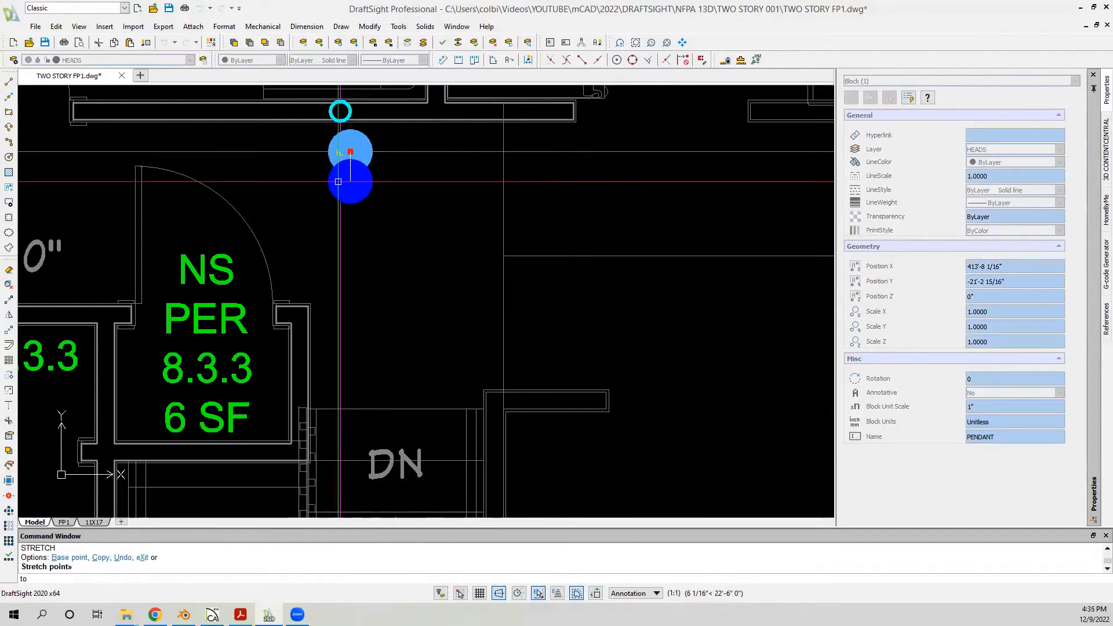
pyautogui.click(341, 183)
pyautogui.scroll(-3, 341, 182)
pyautogui.scroll(-2, 341, 182)
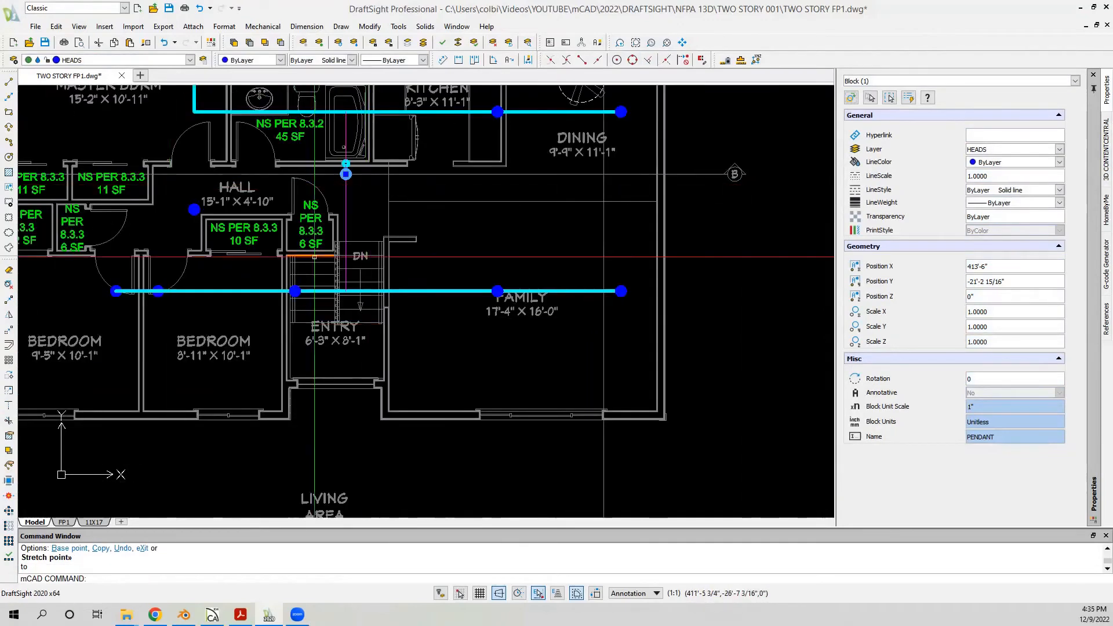
pyautogui.scroll(-1, 541, 149)
pyautogui.press('Escape')
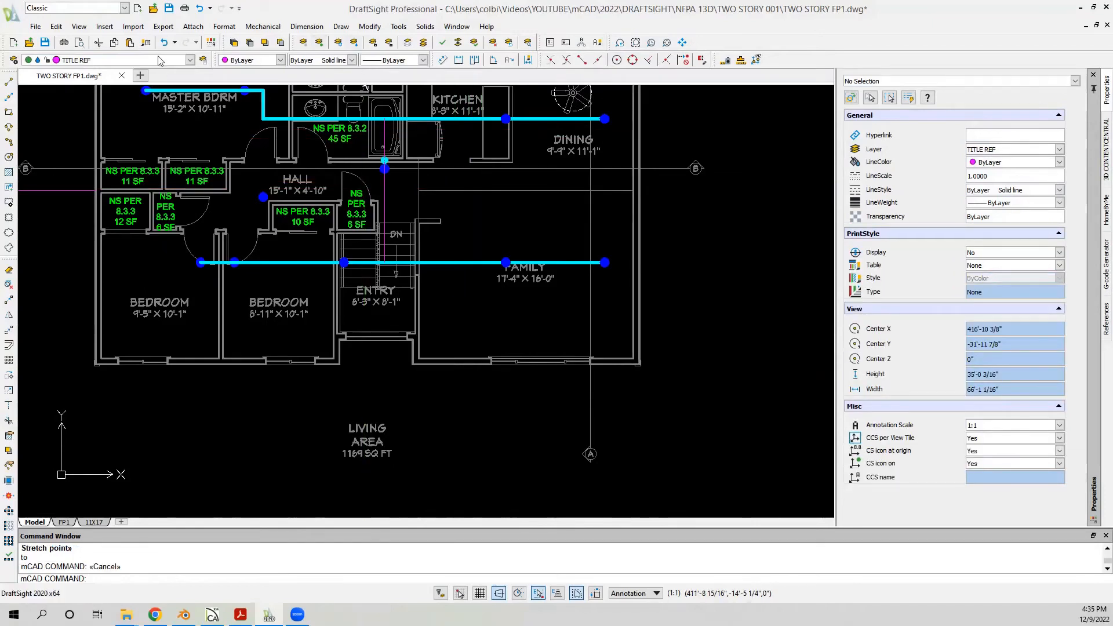
# Step: Copy the existing pipe's properties onto the two new vertical lines above and below the riser circle
pyautogui.click(146, 44)
pyautogui.click(264, 111)
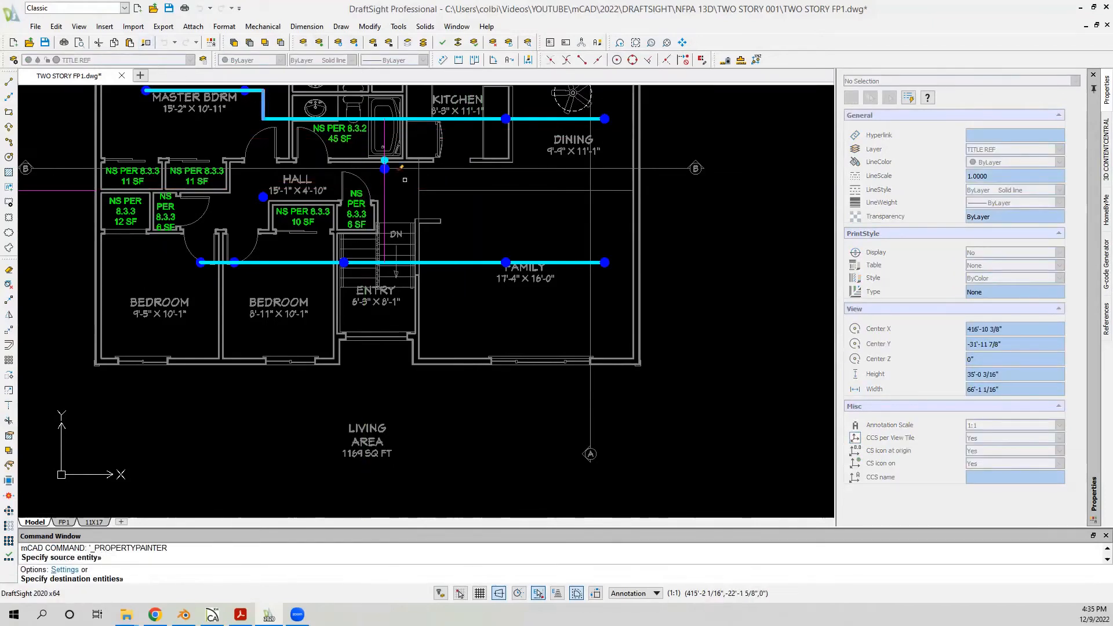
pyautogui.scroll(3, 404, 180)
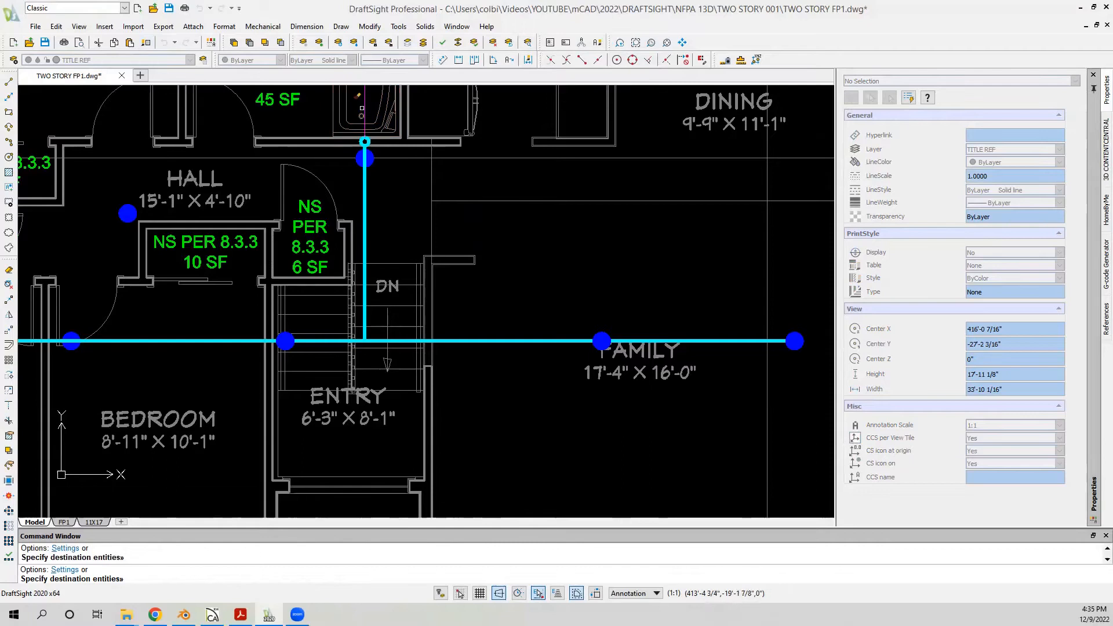
pyautogui.scroll(-4, 418, 246)
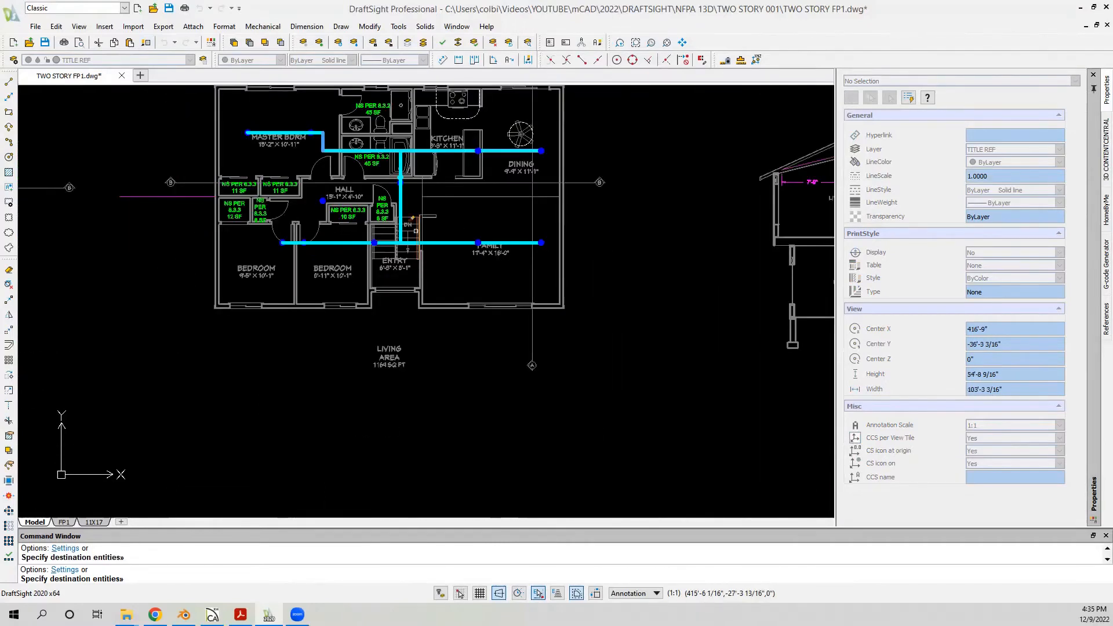
pyautogui.press('Escape')
pyautogui.scroll(2, 415, 231)
pyautogui.scroll(-3, 415, 231)
pyautogui.scroll(4, 441, 220)
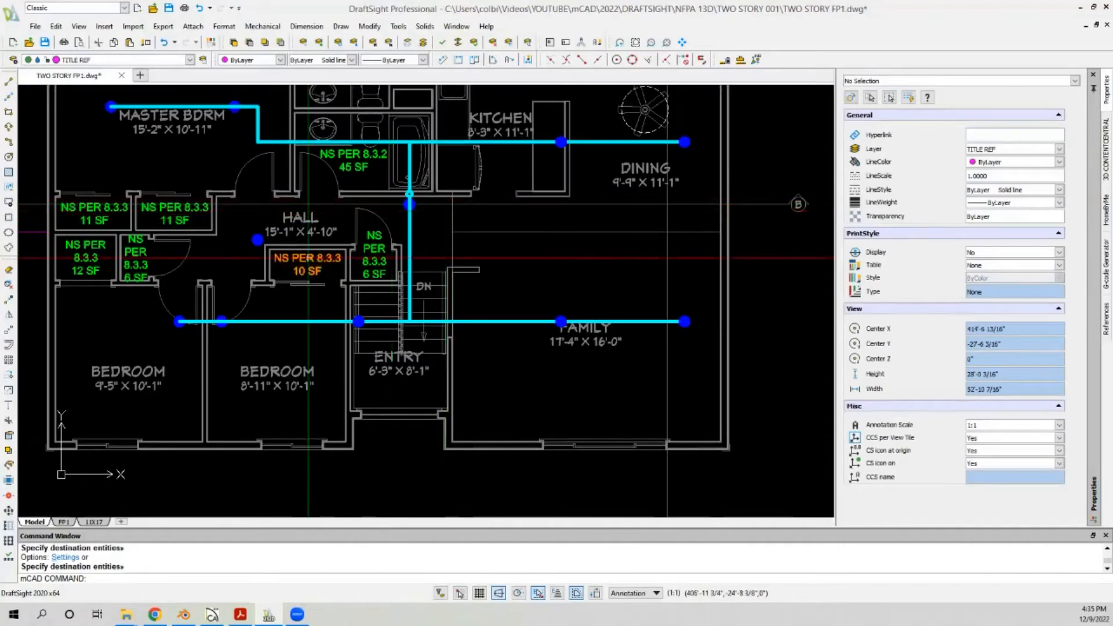
# Step: Make PIPE the active layer
pyautogui.scroll(3, 246, 242)
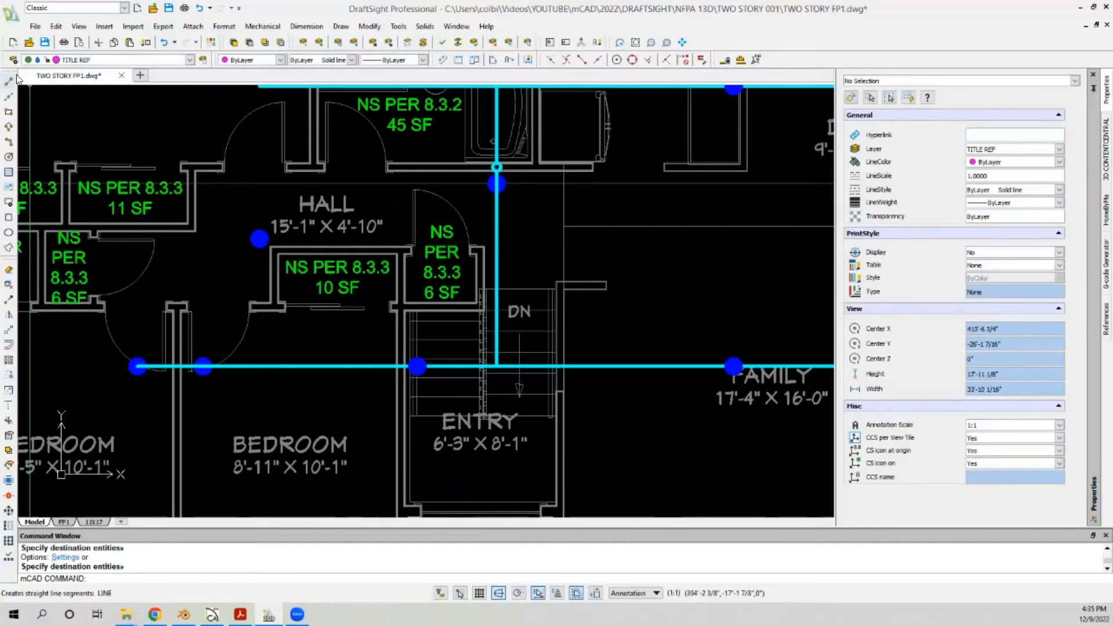
pyautogui.click(84, 60)
pyautogui.click(75, 266)
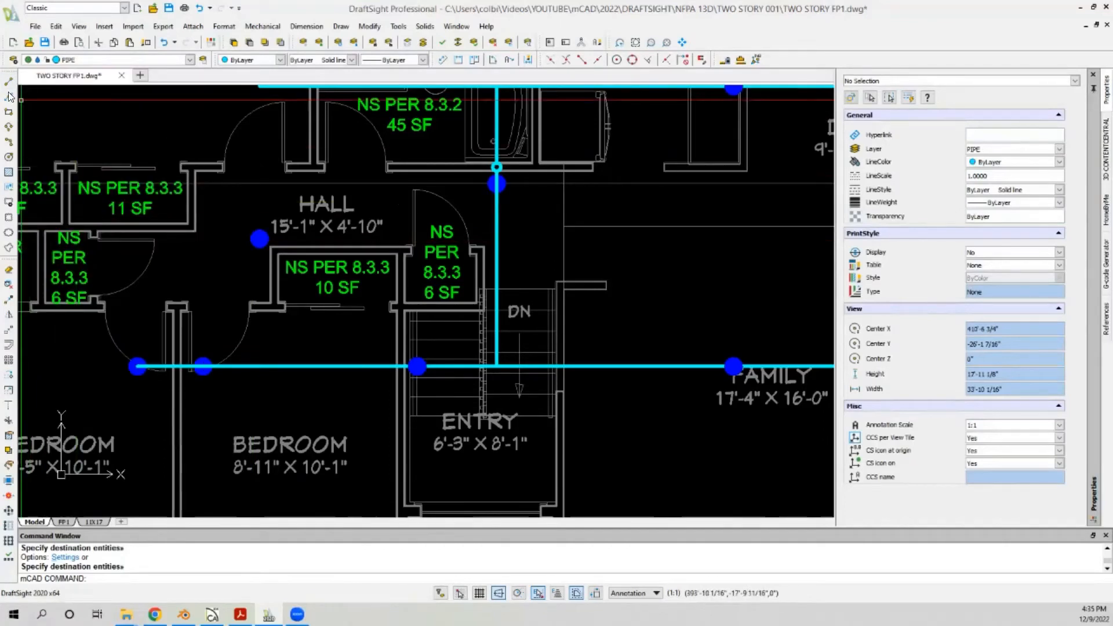
# Step: Draw a line from the hall sprinkler head perpendicular to the branch pipe running through the bedrooms and entry
pyautogui.click(9, 95)
pyautogui.click(260, 238)
pyautogui.scroll(-1, 204, 259)
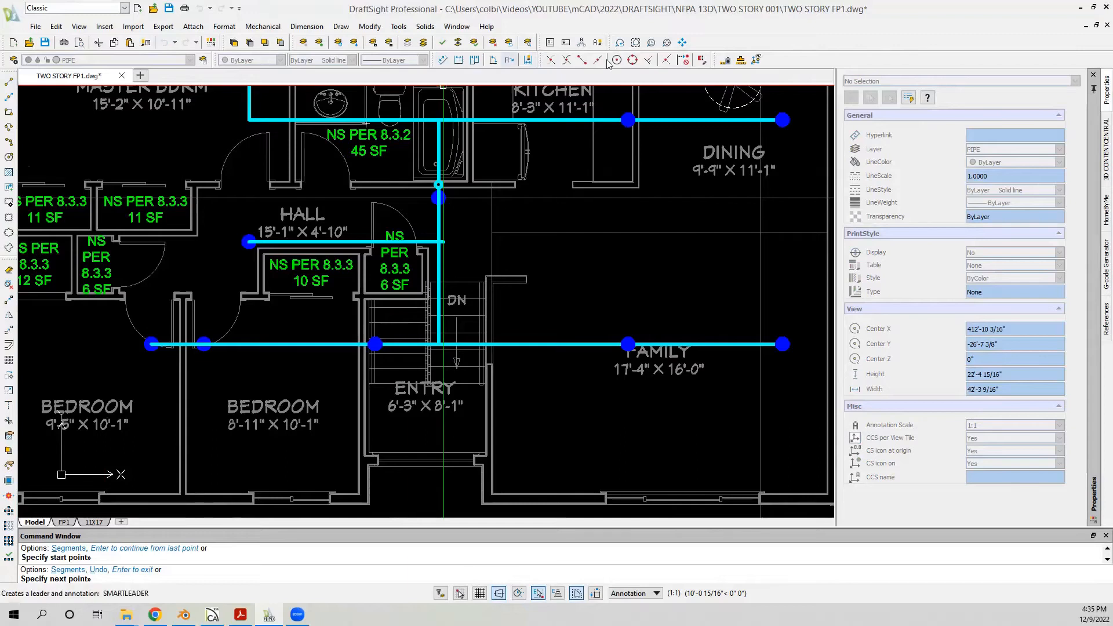
pyautogui.click(647, 60)
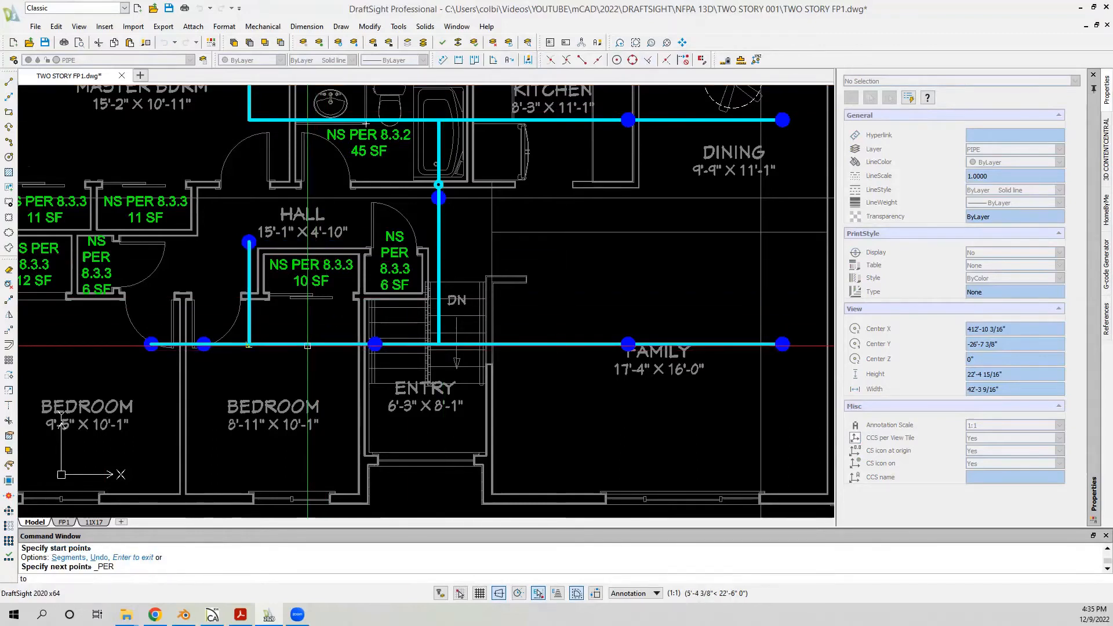
pyautogui.press('Escape')
pyautogui.scroll(-2, 181, 350)
pyautogui.scroll(3, 219, 336)
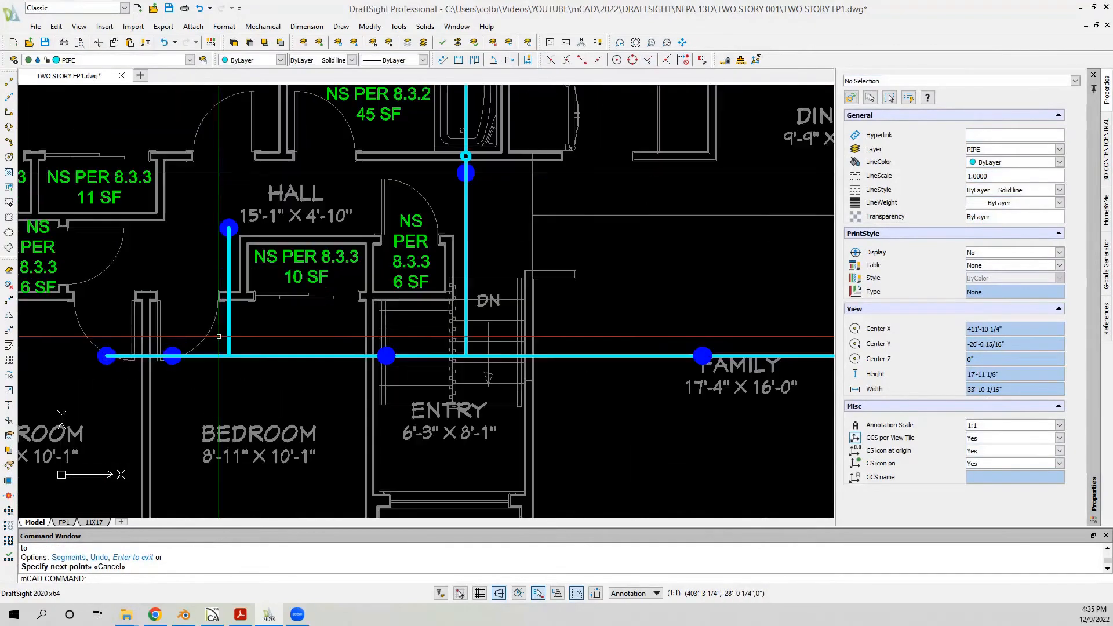
# Step: Delete the vertical pipe between the hall sprinkler head and the bedroom-entry branch
pyautogui.press('Escape')
pyautogui.click(238, 342)
pyautogui.click(225, 340)
pyautogui.press('Delete')
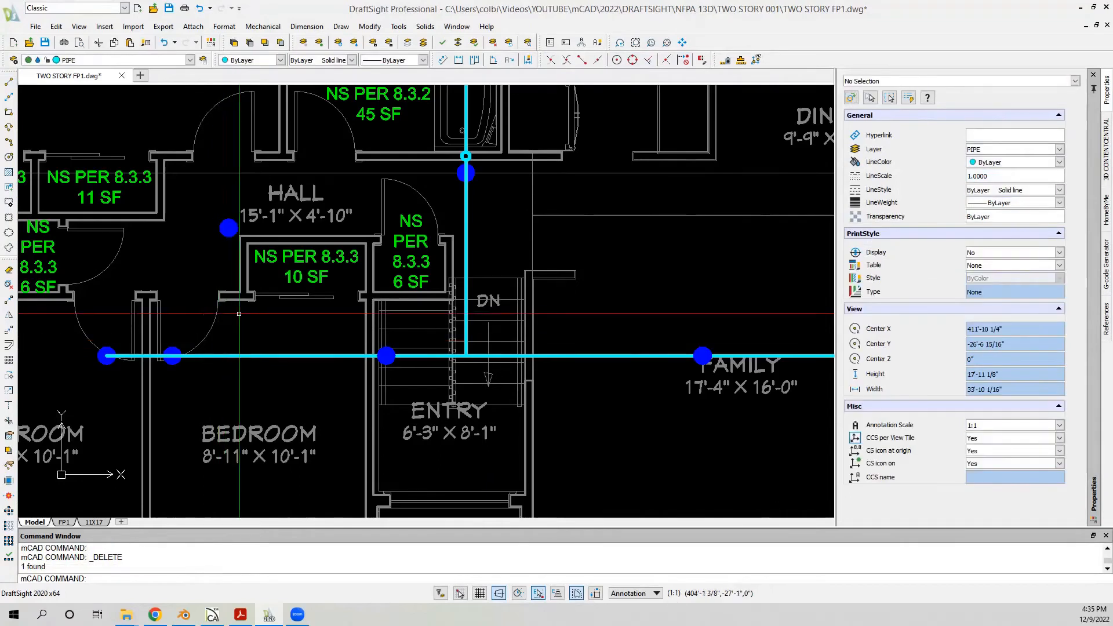
# Step: Draw a pipe line from the hall sprinkler head perpendicular to the vertical main below the riser
pyautogui.click(10, 82)
pyautogui.click(229, 228)
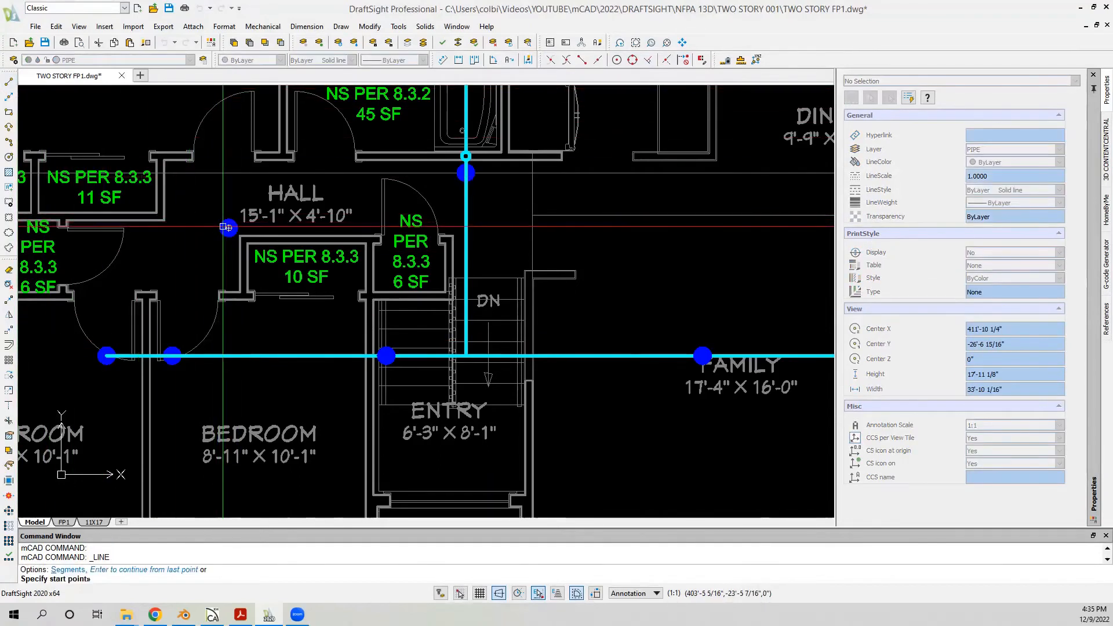
pyautogui.click(658, 61)
pyautogui.click(469, 207)
pyautogui.press('Return')
pyautogui.scroll(-2, 438, 223)
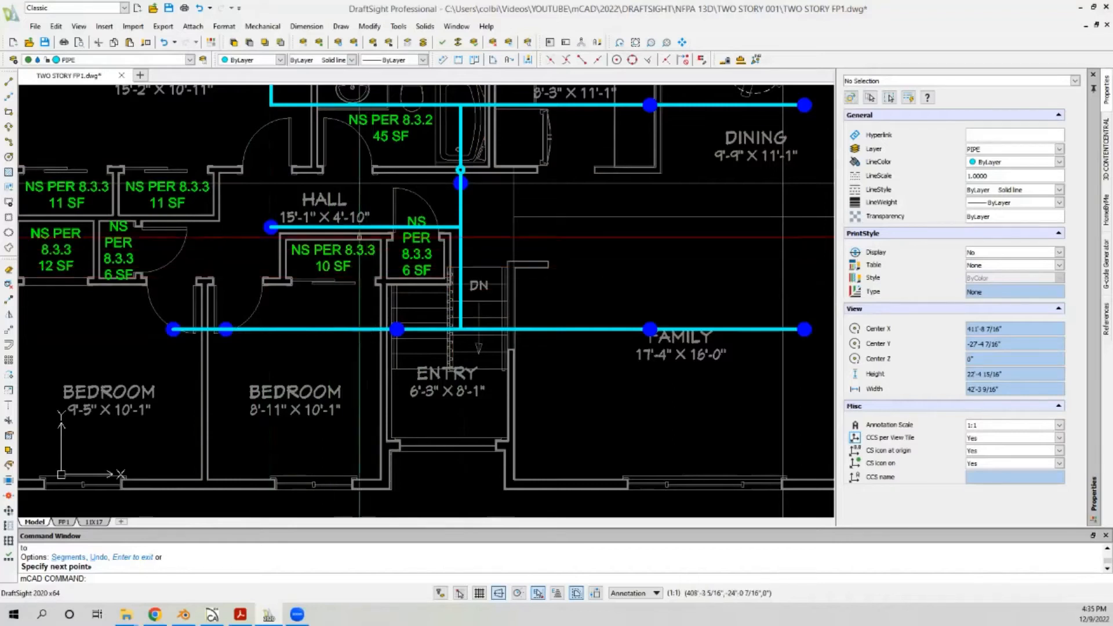
# Step: Review the upper floor's sprinkler piping layout, from the master bedroom and hall to the family room
pyautogui.scroll(-3, 198, 223)
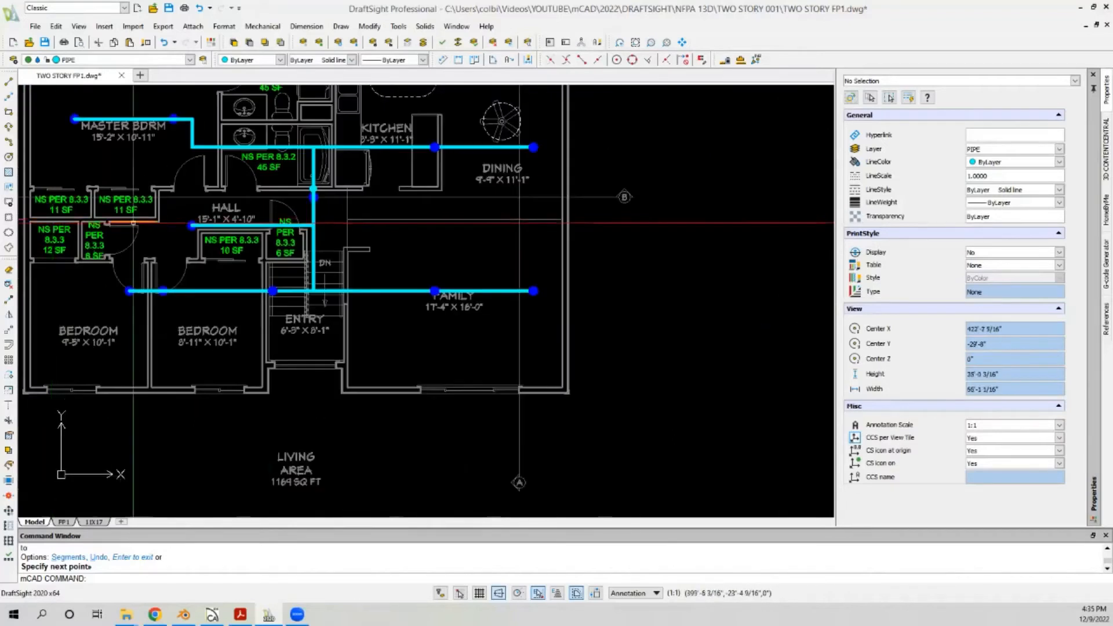
pyautogui.scroll(3, 280, 219)
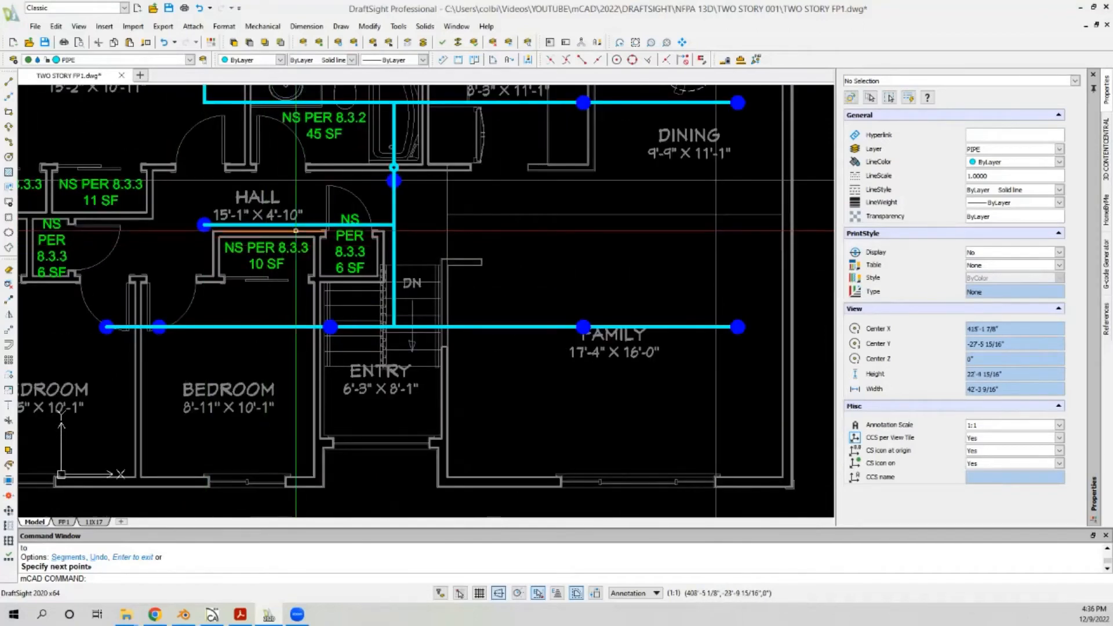
pyautogui.scroll(-3, 338, 204)
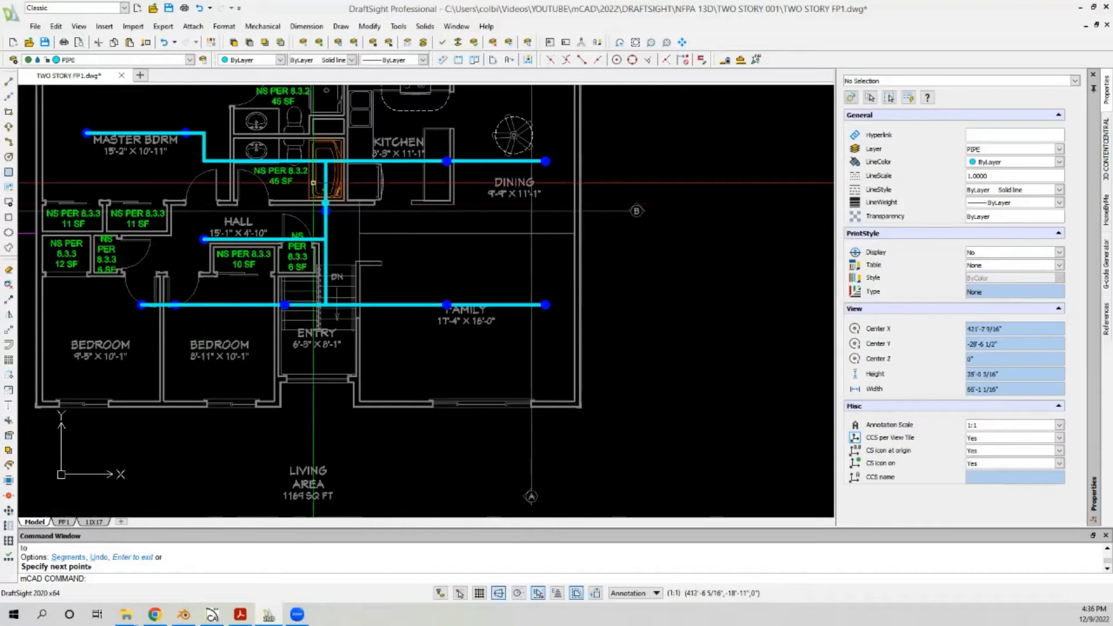
pyautogui.scroll(2, 337, 204)
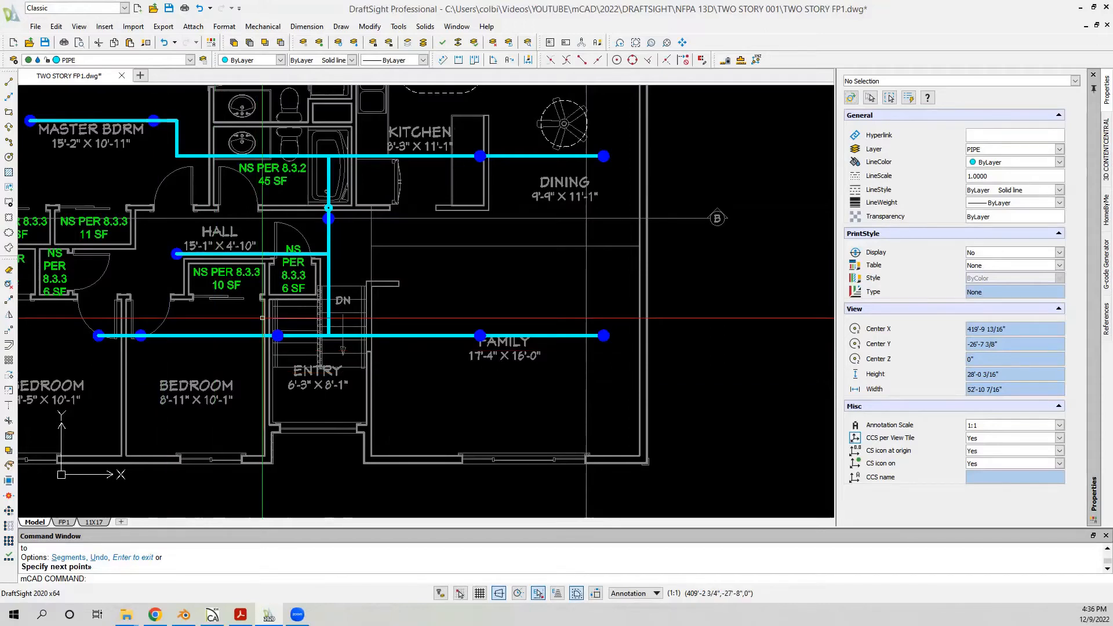
pyautogui.scroll(-1, 441, 320)
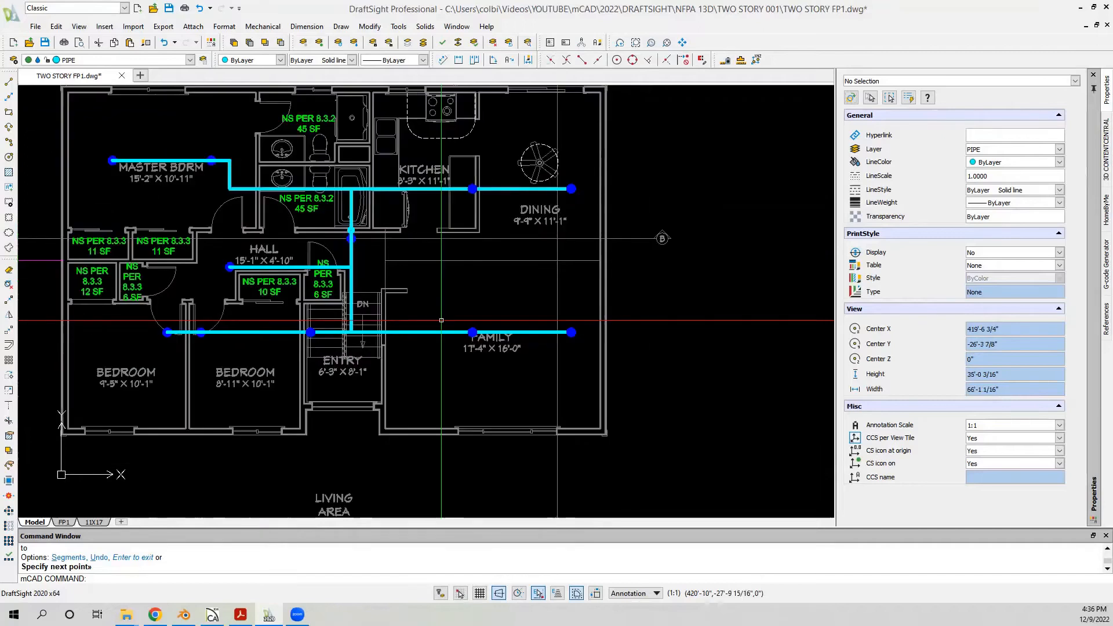
pyautogui.scroll(-3, 437, 321)
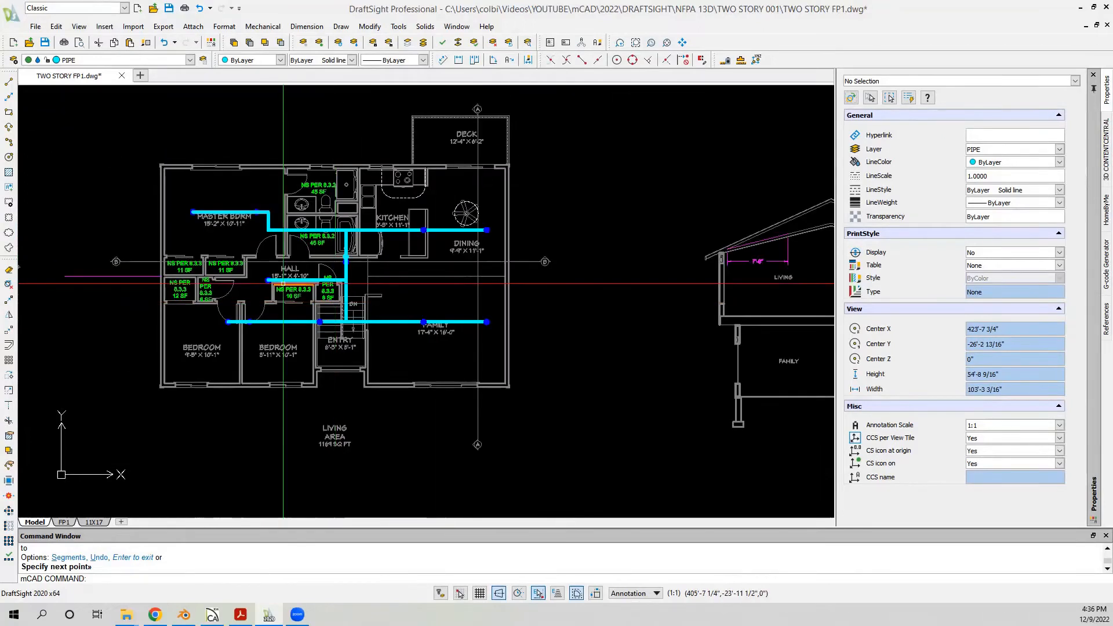
pyautogui.scroll(4, 331, 301)
pyautogui.scroll(4, 331, 301)
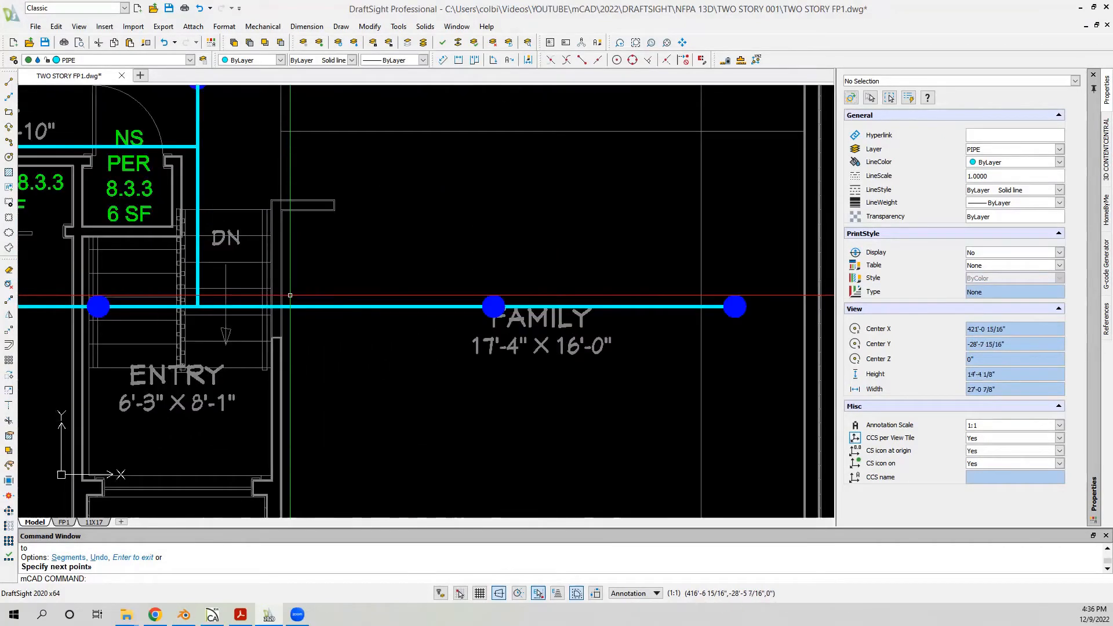
pyautogui.scroll(-9, 315, 302)
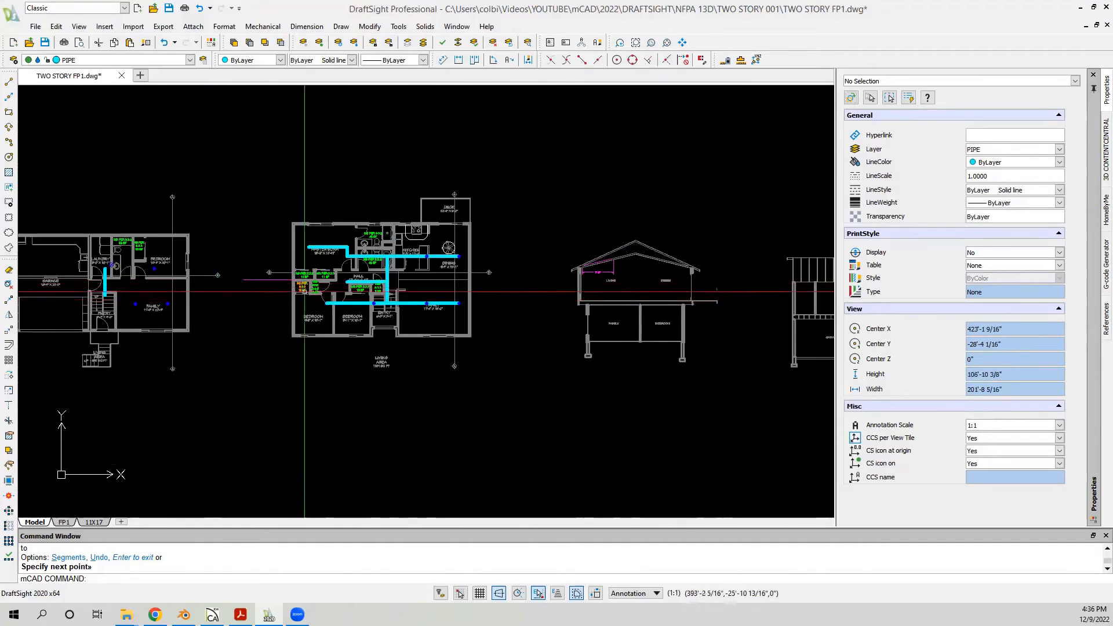
# Step: Copy the riser circle by its center from the hall wall to the intersection of the family branch pipe and the entry-family wall line
pyautogui.scroll(8, 387, 259)
pyautogui.scroll(4, 385, 273)
pyautogui.click(359, 293)
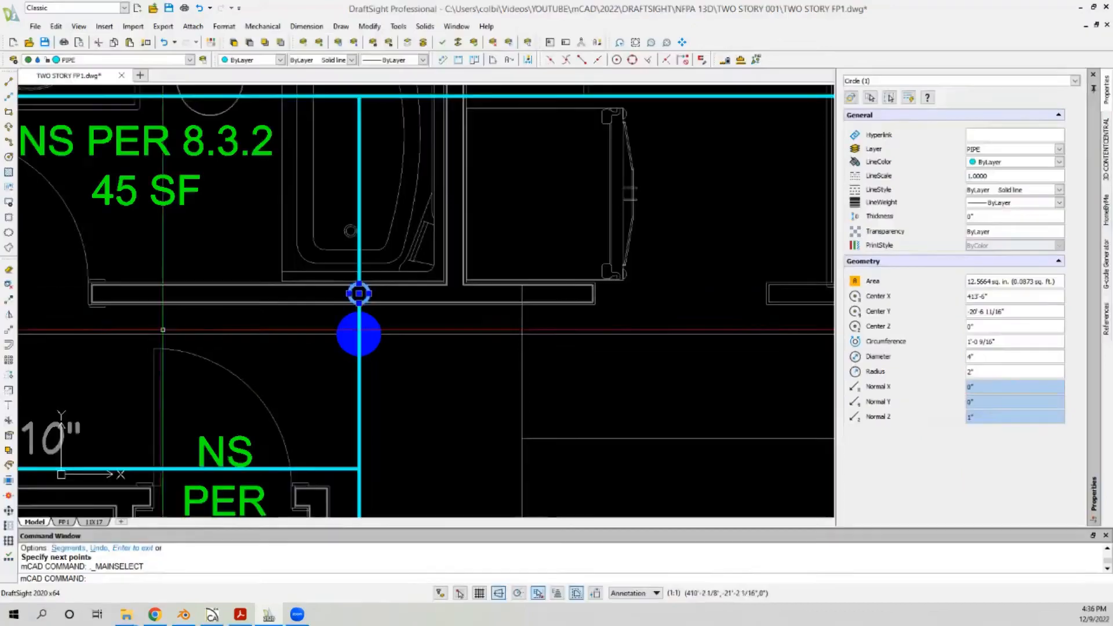
pyautogui.click(8, 299)
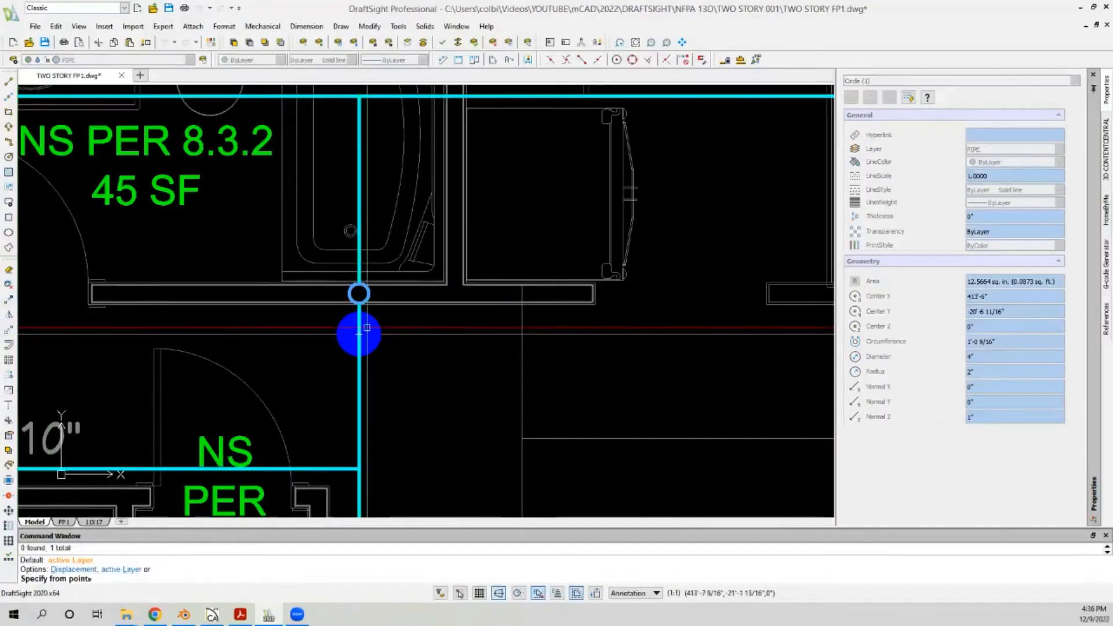
pyautogui.click(359, 294)
pyautogui.scroll(-6, 359, 293)
pyautogui.scroll(8, 355, 264)
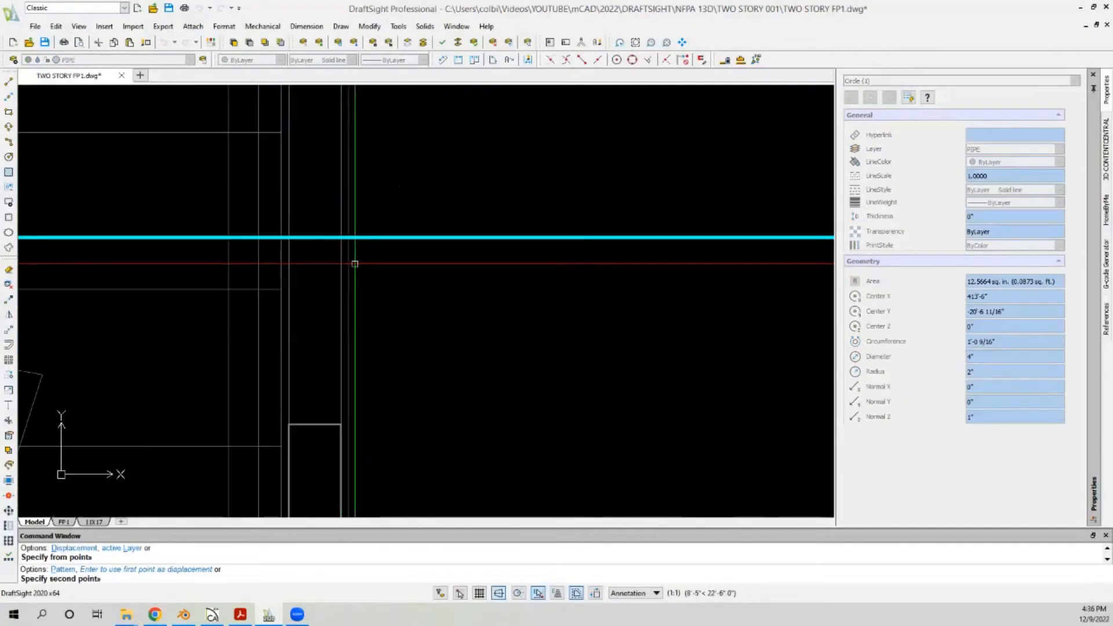
pyautogui.scroll(-3, 297, 249)
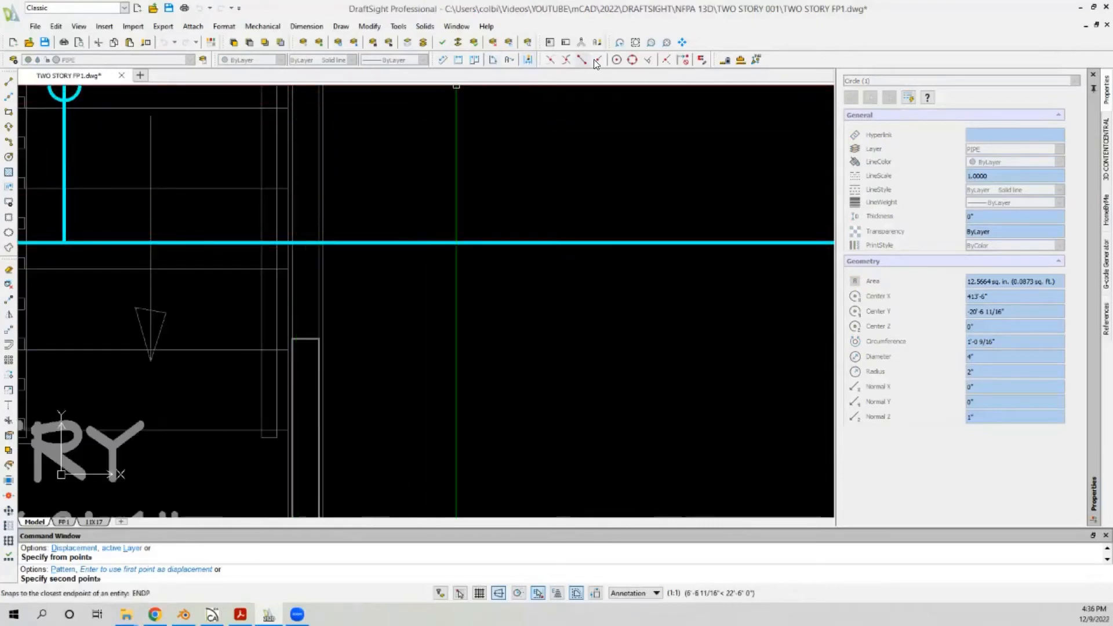
pyautogui.click(567, 61)
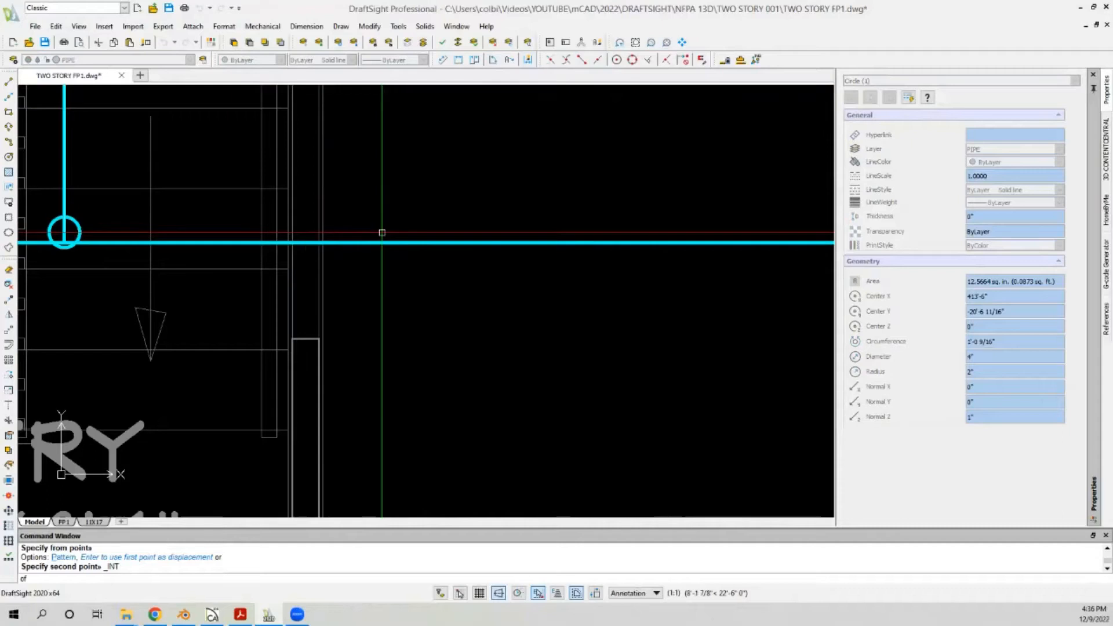
pyautogui.scroll(-4, 207, 398)
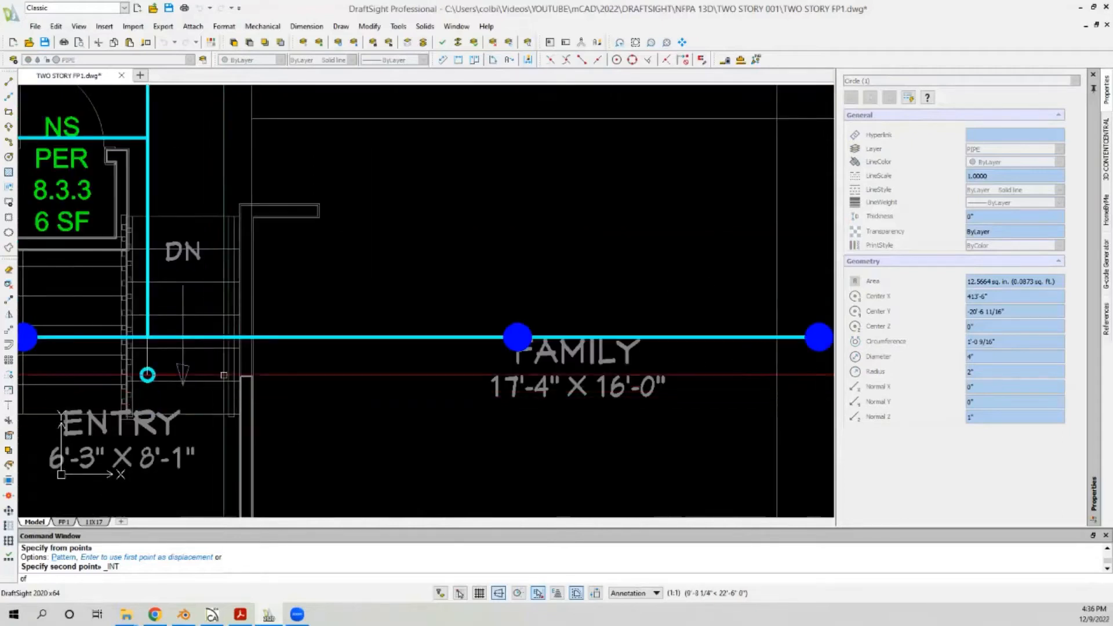
pyautogui.scroll(3, 249, 342)
pyautogui.scroll(1, 255, 330)
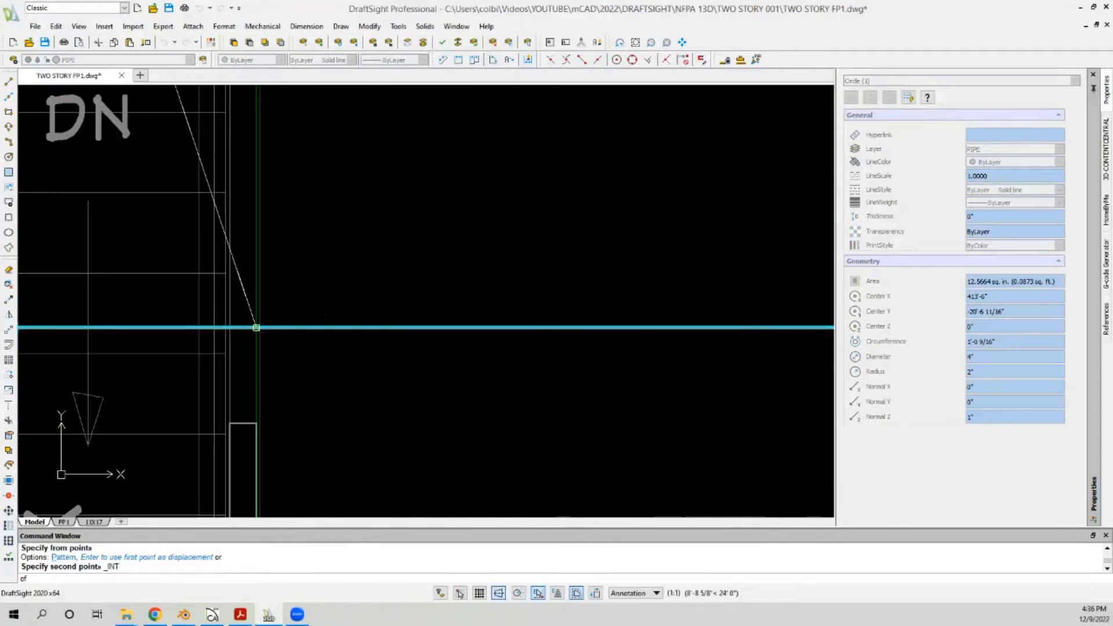
pyautogui.click(256, 327)
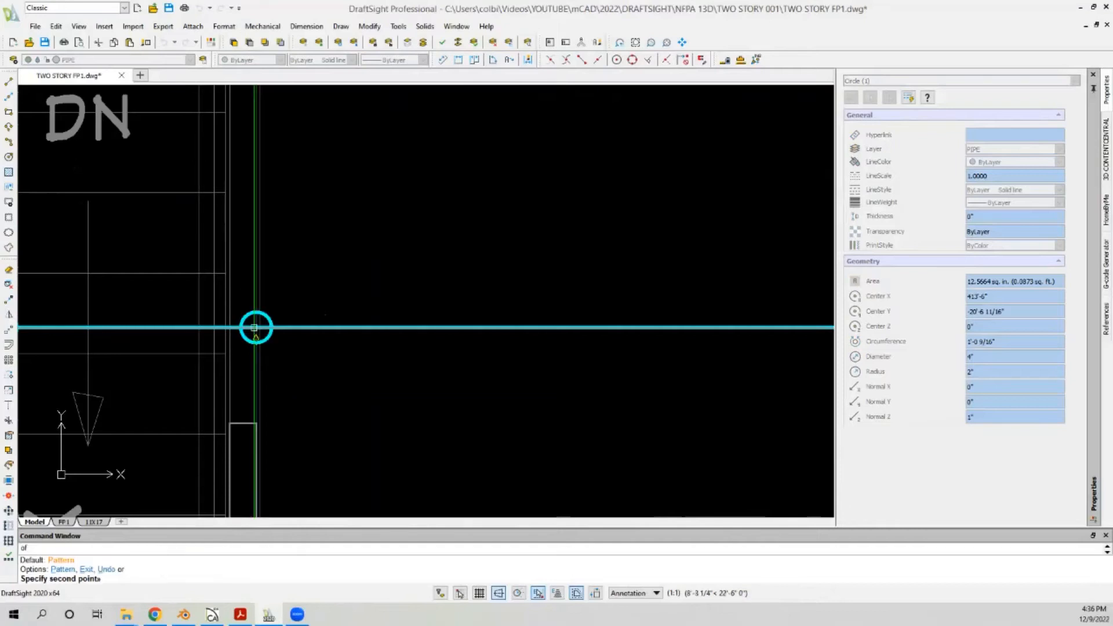
pyautogui.press('Escape')
# Step: Move the copied circle 3.5 inches along the family branch pipe toward the entry
pyautogui.click(266, 337)
pyautogui.click(256, 328)
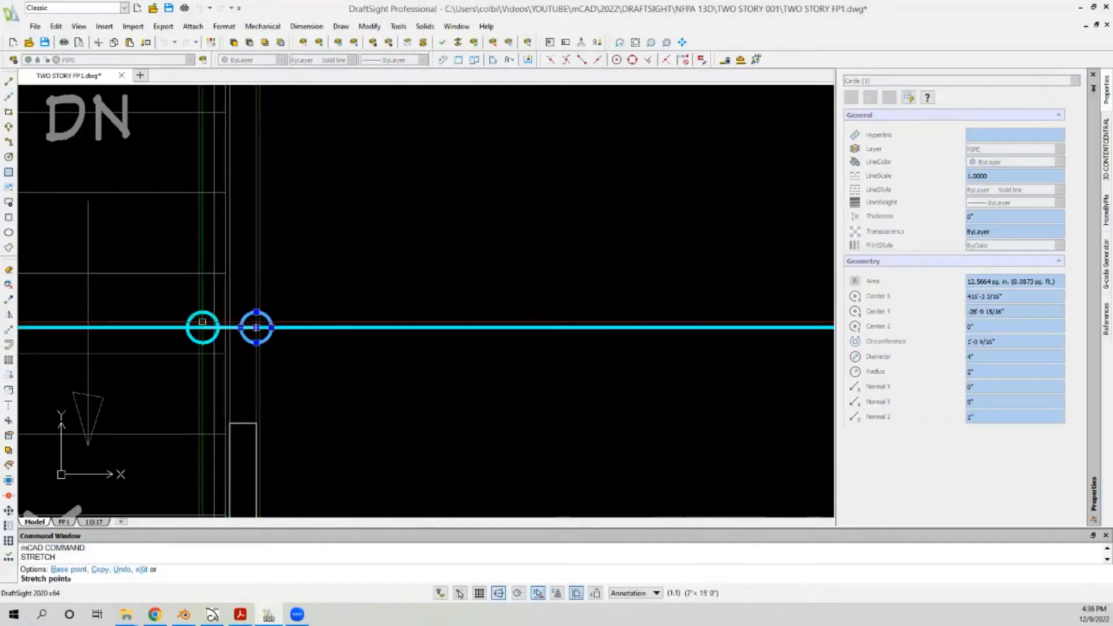
pyautogui.write('3.5')
pyautogui.press('Return')
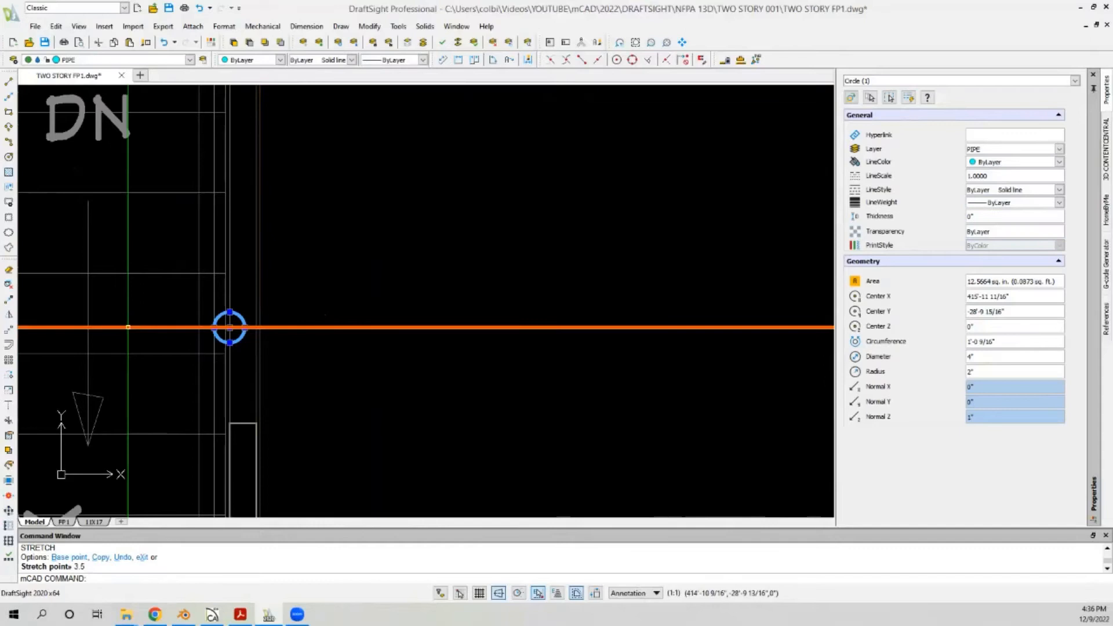
pyautogui.press('Escape')
# Step: Move the circle by its family-side quadrant point perpendicular to the adjacent line of the entry-family wall
pyautogui.click(258, 353)
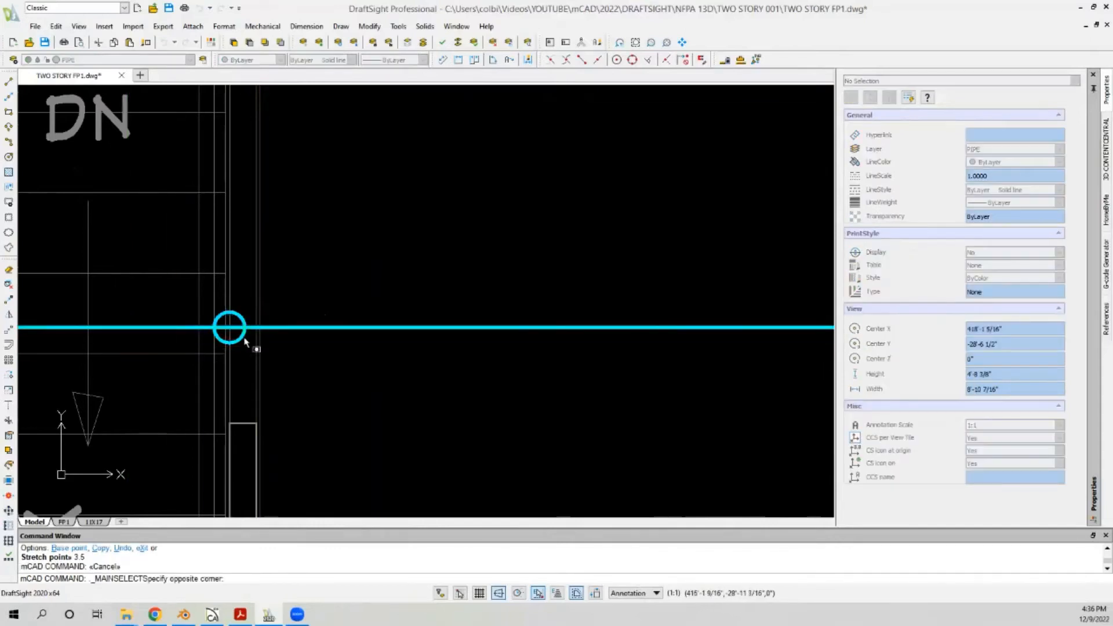
pyautogui.click(238, 337)
pyautogui.scroll(4, 250, 331)
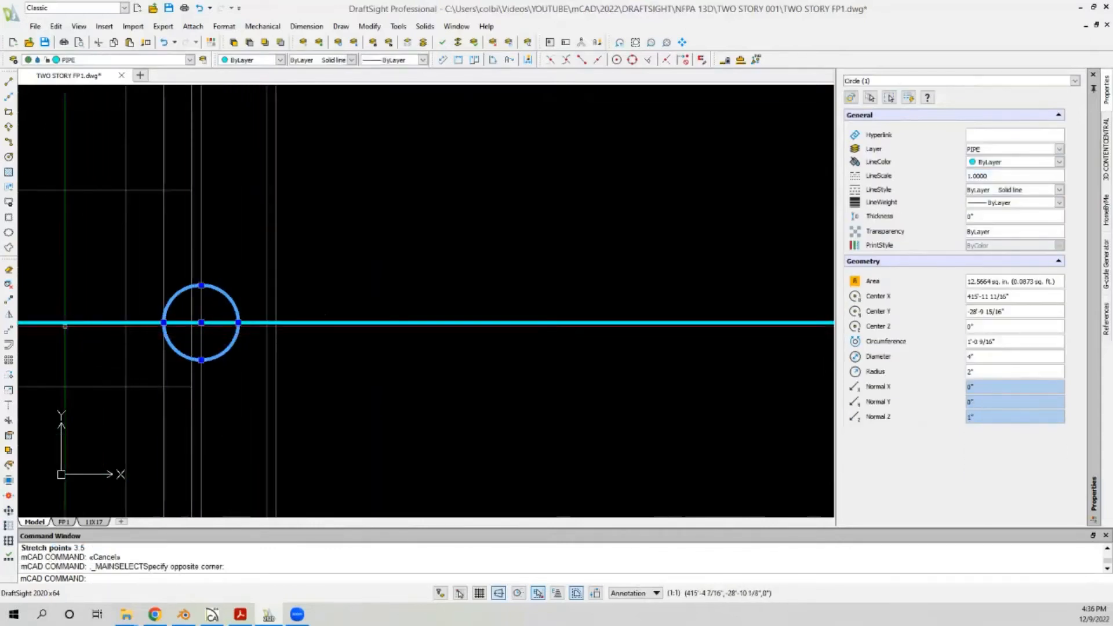
pyautogui.click(8, 336)
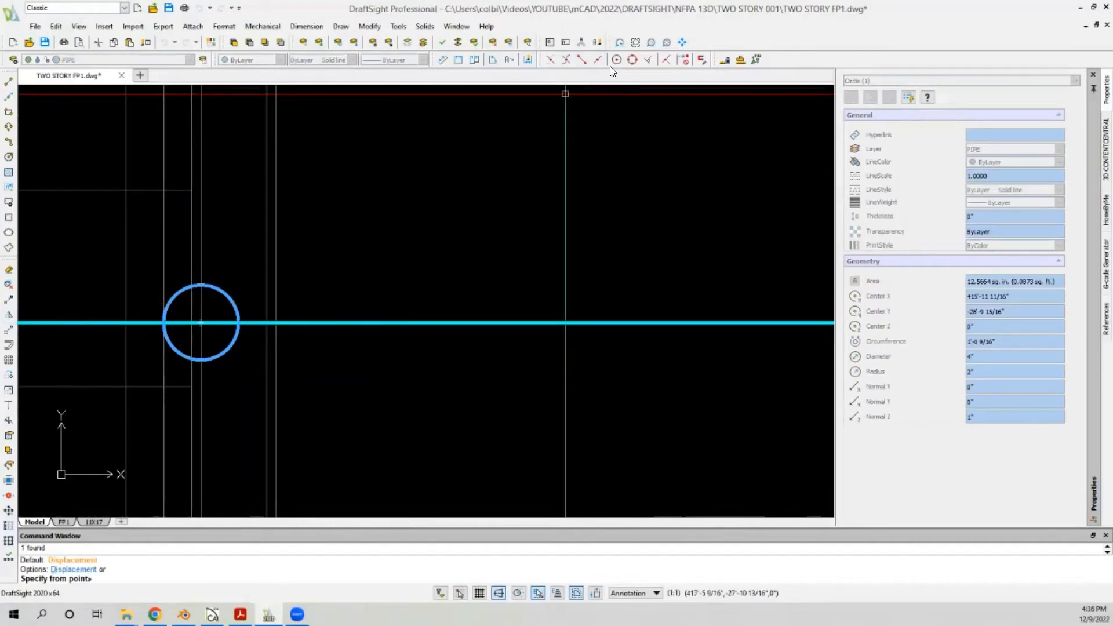
pyautogui.click(631, 59)
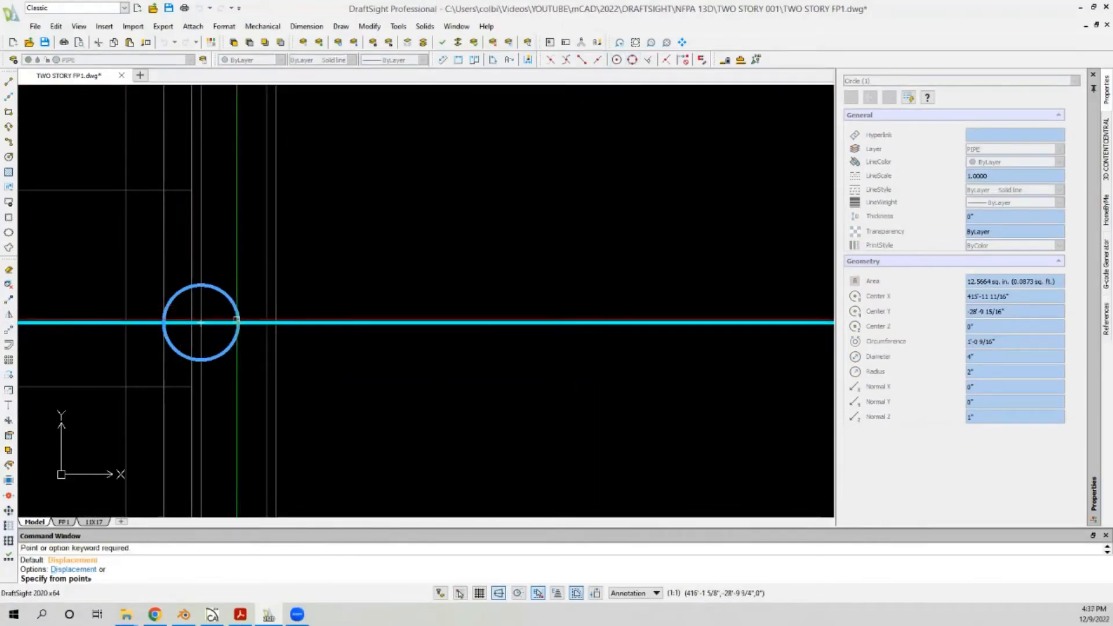
pyautogui.click(238, 322)
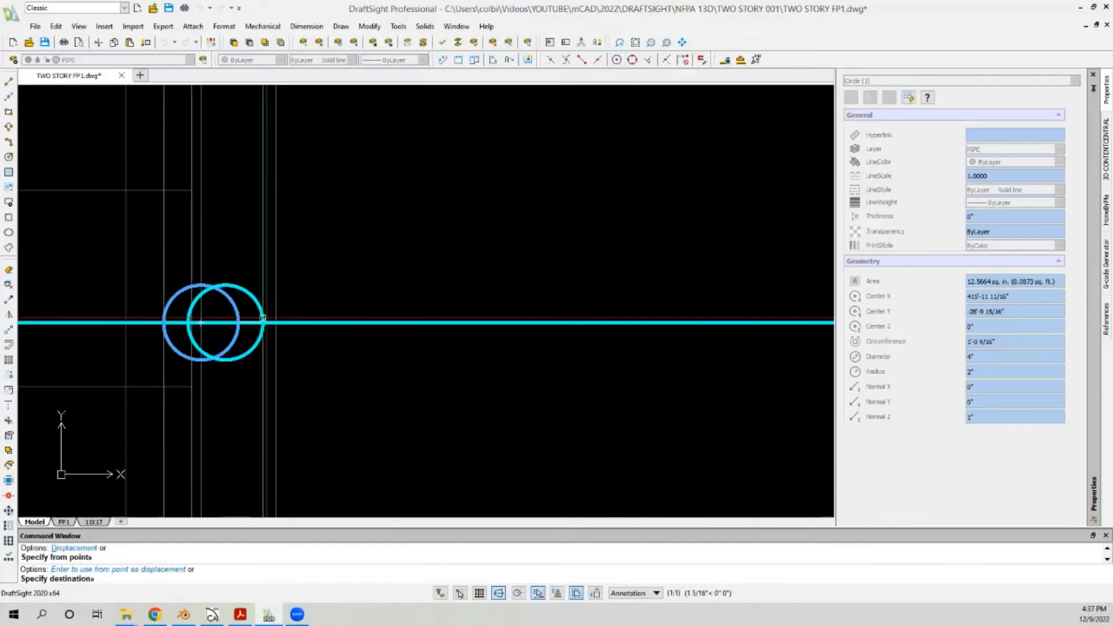
pyautogui.click(650, 61)
pyautogui.click(249, 303)
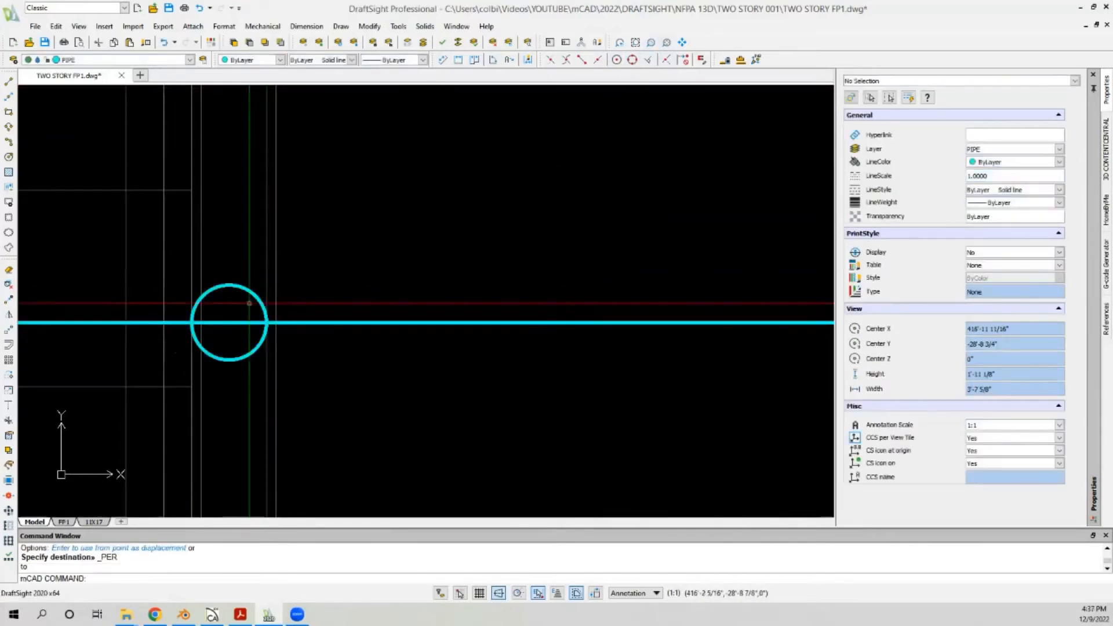
# Step: Shift the circle at the entry-family wall another 3.5 inches toward the entry along the branch pipe
pyautogui.click(255, 297)
pyautogui.click(229, 322)
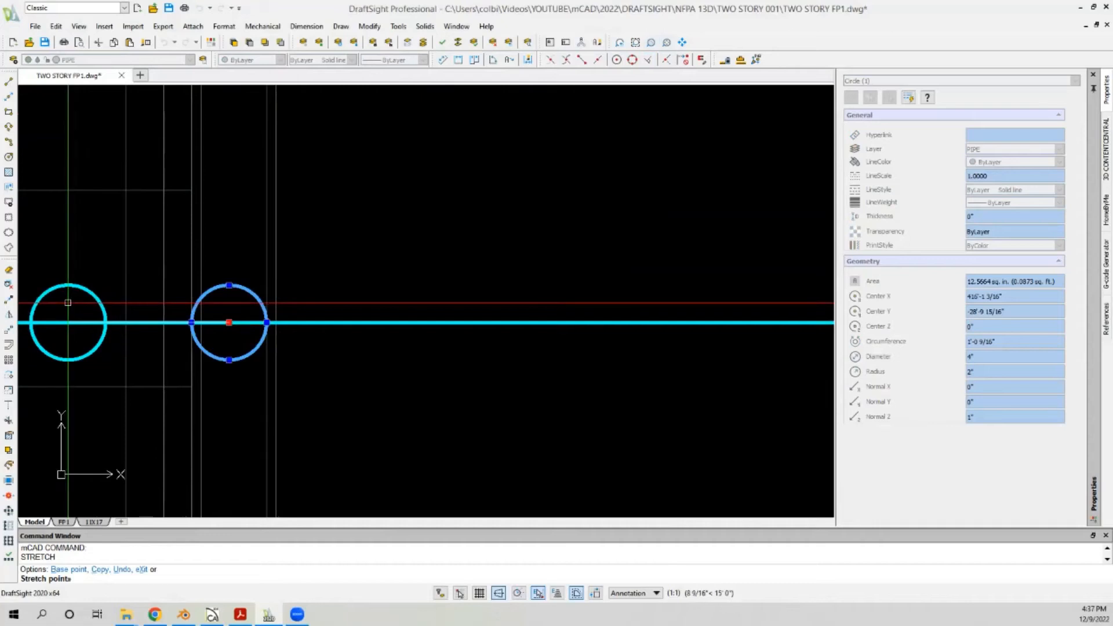
pyautogui.write('3.5')
pyautogui.press('Return')
pyautogui.press('Escape')
pyautogui.scroll(-6, 145, 325)
pyautogui.scroll(2, 157, 318)
pyautogui.scroll(-2, 150, 318)
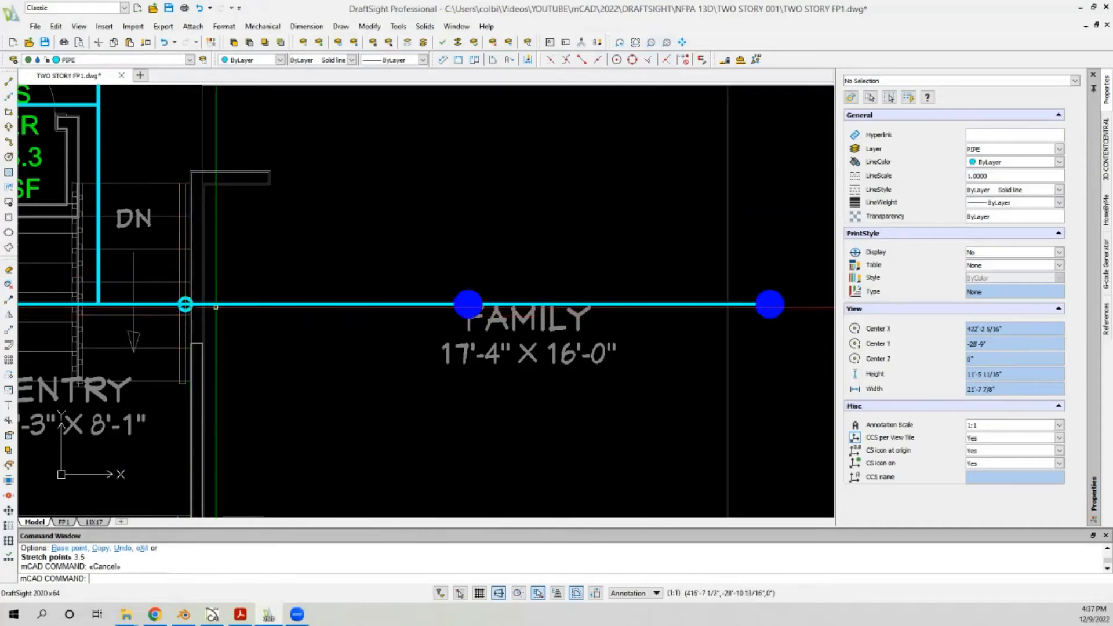
pyautogui.scroll(3, 192, 304)
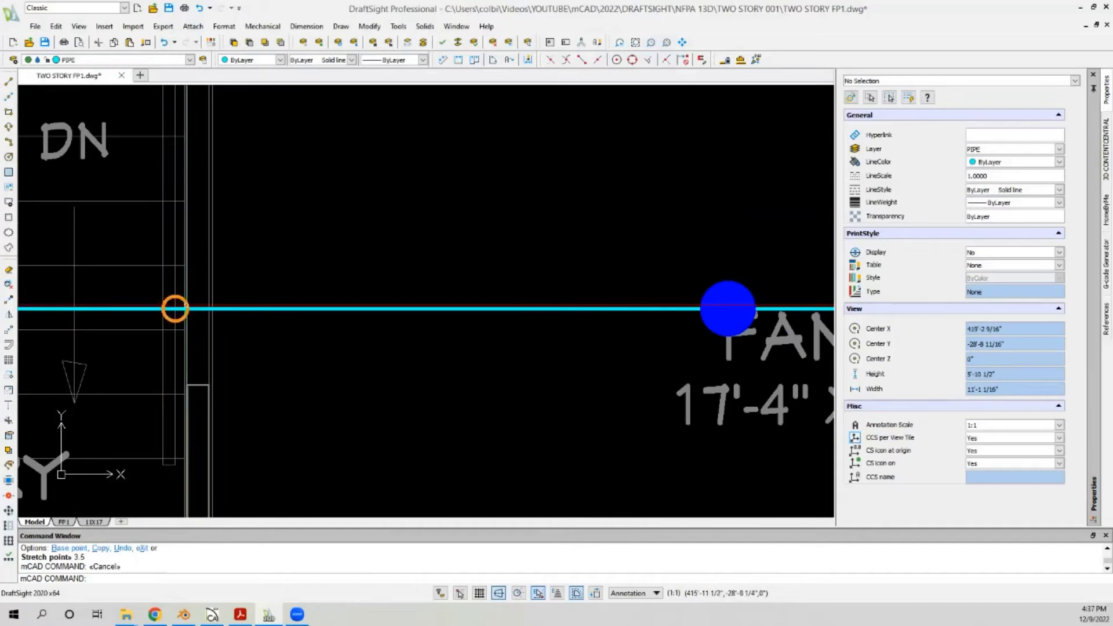
pyautogui.scroll(-2, 180, 308)
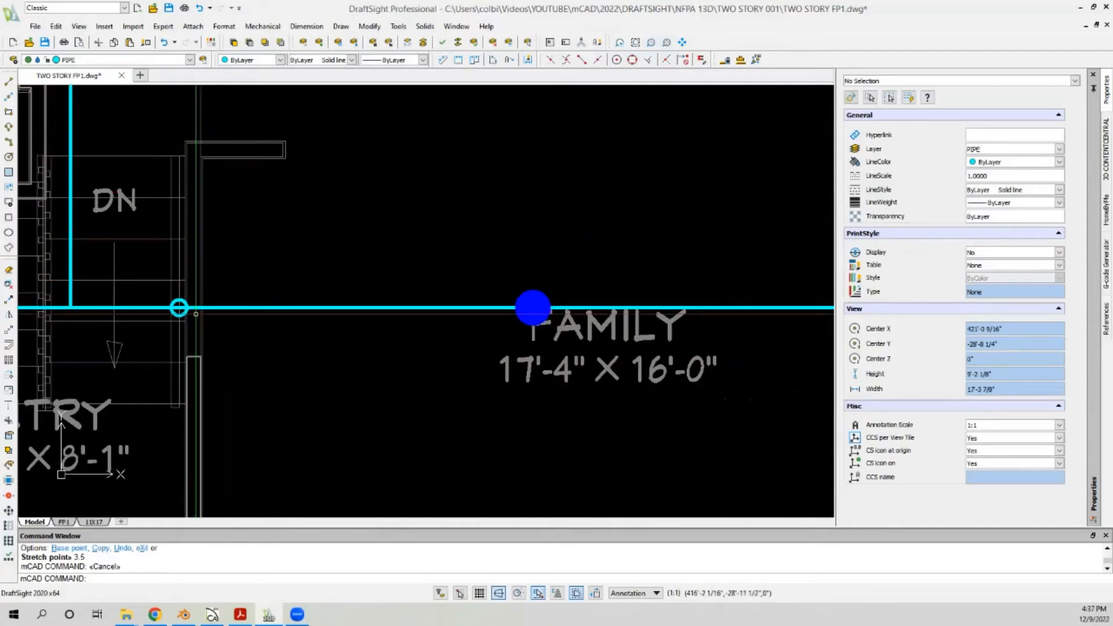
pyautogui.scroll(4, 191, 310)
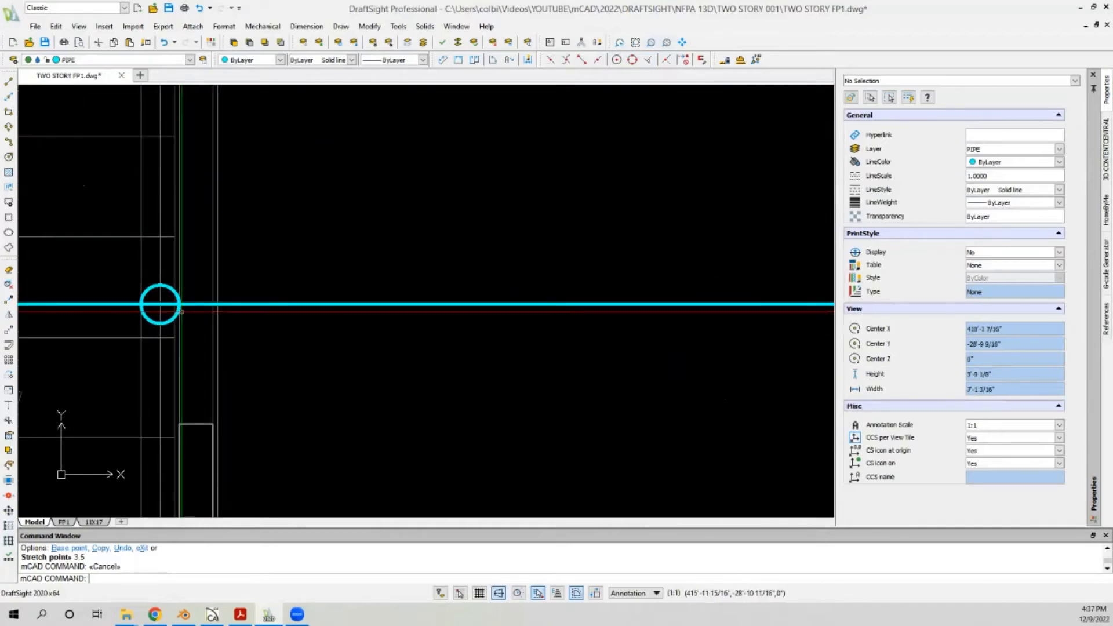
# Step: Move the circle 2 inches back toward the family room along the branch pipe
pyautogui.click(179, 310)
pyautogui.click(160, 304)
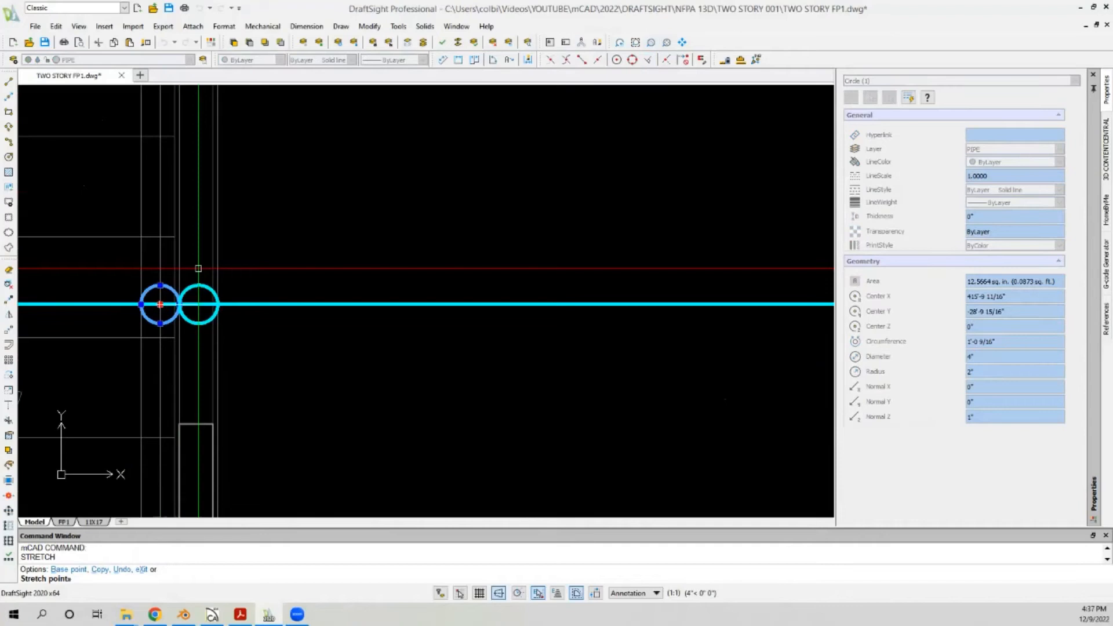
pyautogui.press('Return')
pyautogui.press('Escape')
# Step: Examine the circle's location at the entry-family wall and compare it with the building section through the living and family rooms
pyautogui.scroll(-4, 241, 243)
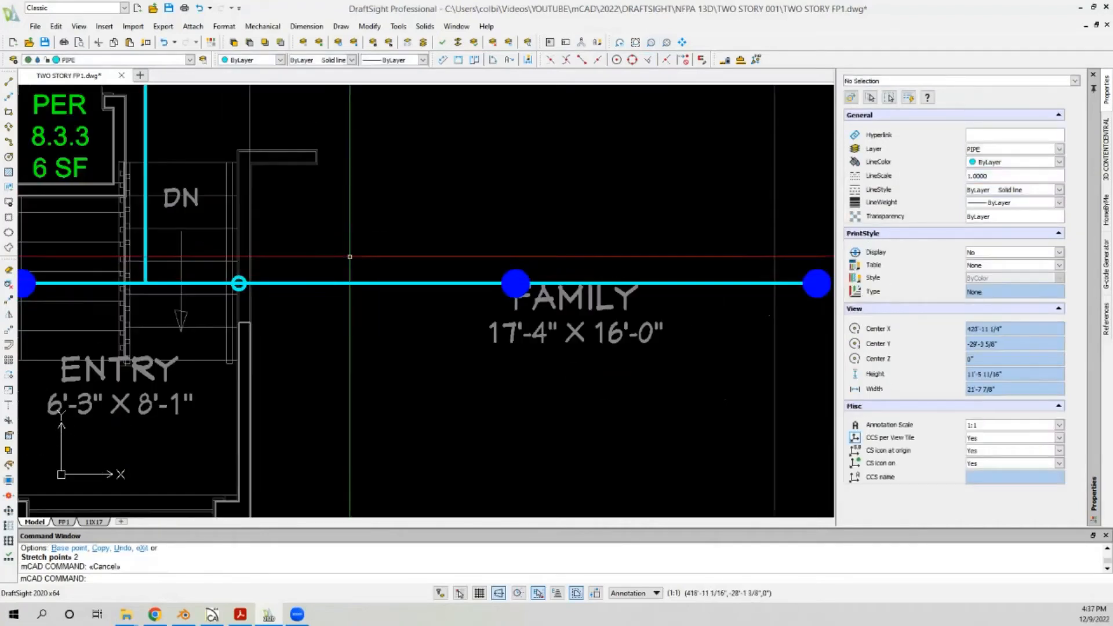
pyautogui.click(234, 296)
pyautogui.scroll(-2, 234, 297)
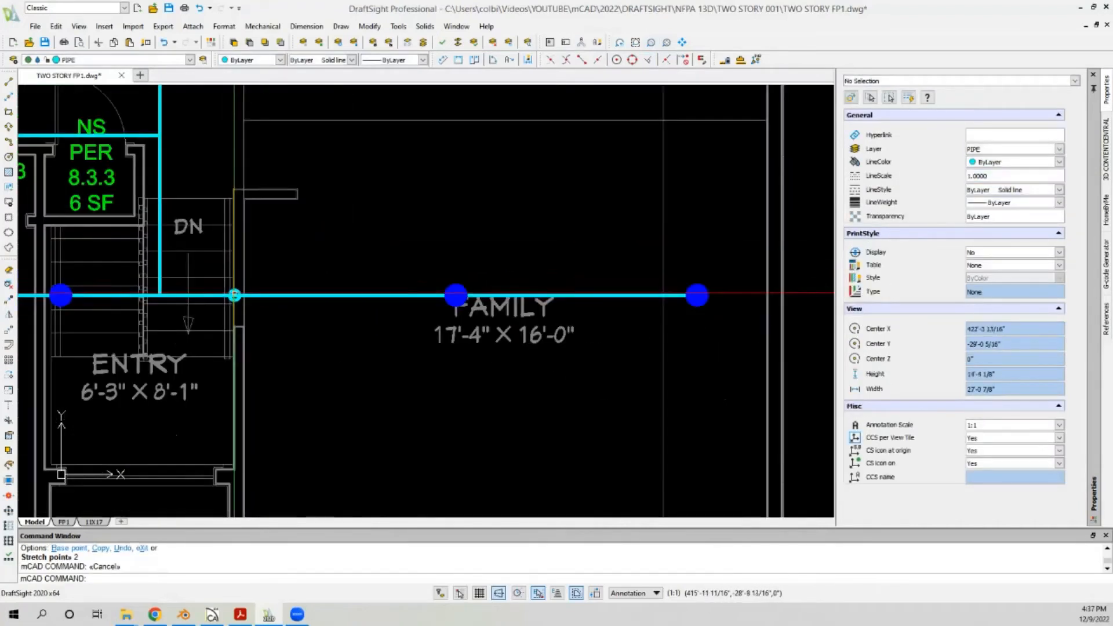
pyautogui.scroll(1, 235, 294)
pyautogui.scroll(-1, 235, 294)
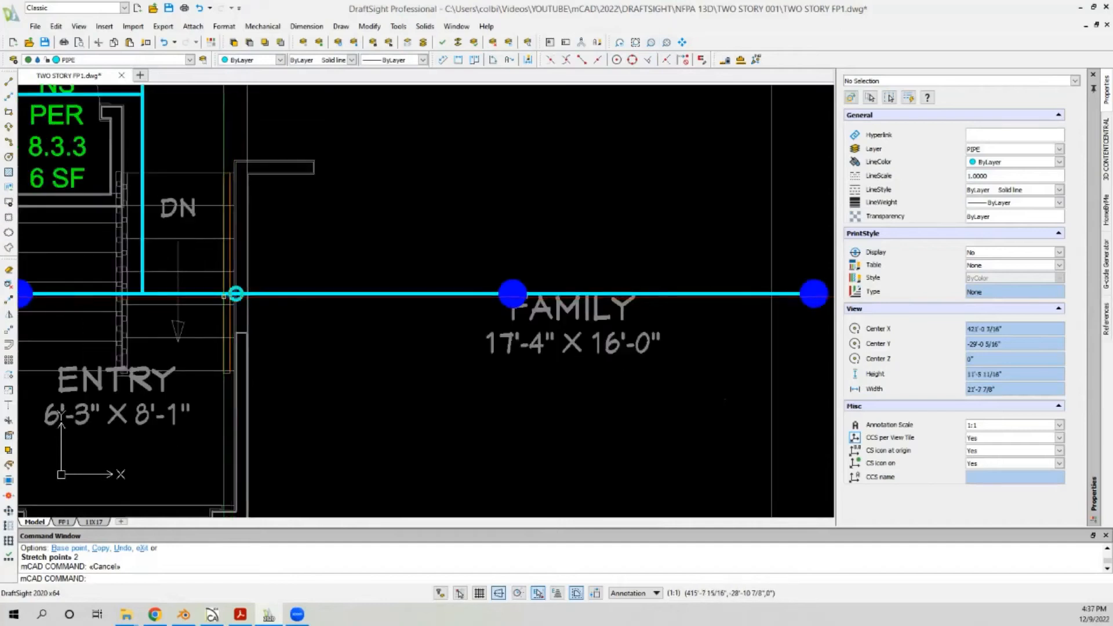
pyautogui.scroll(-8, 234, 294)
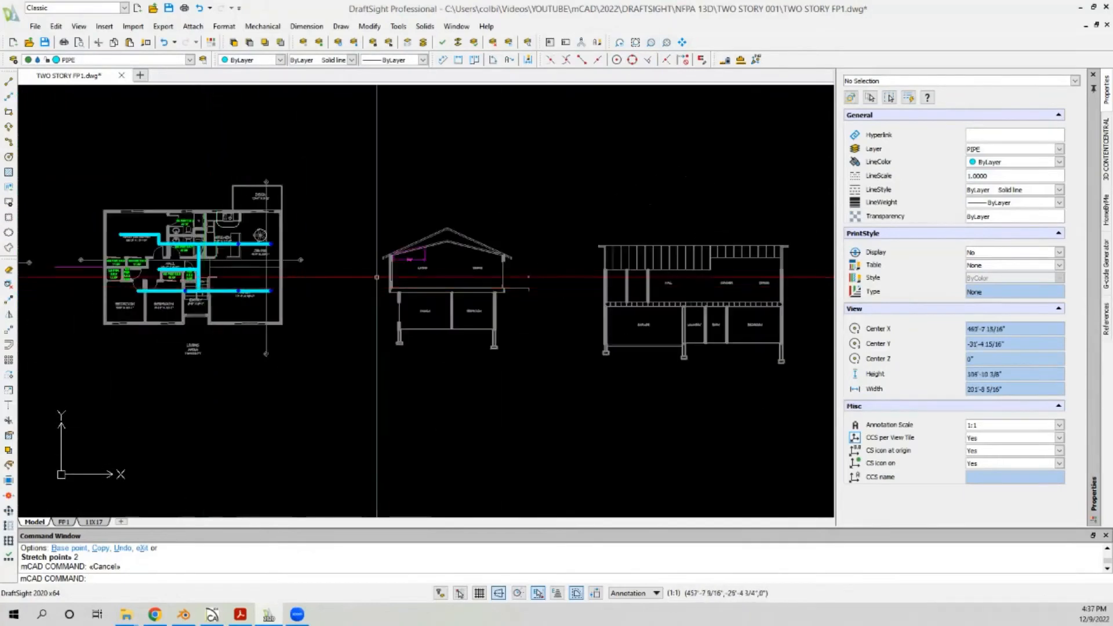
pyautogui.scroll(4, 430, 256)
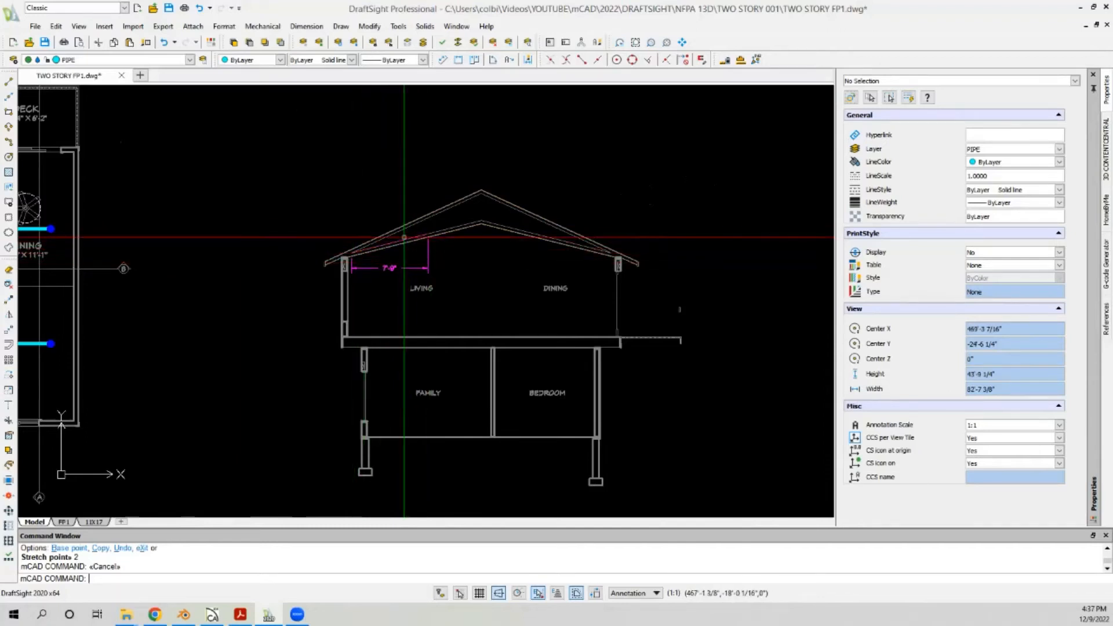
pyautogui.scroll(-3, 404, 237)
pyautogui.scroll(3, 229, 279)
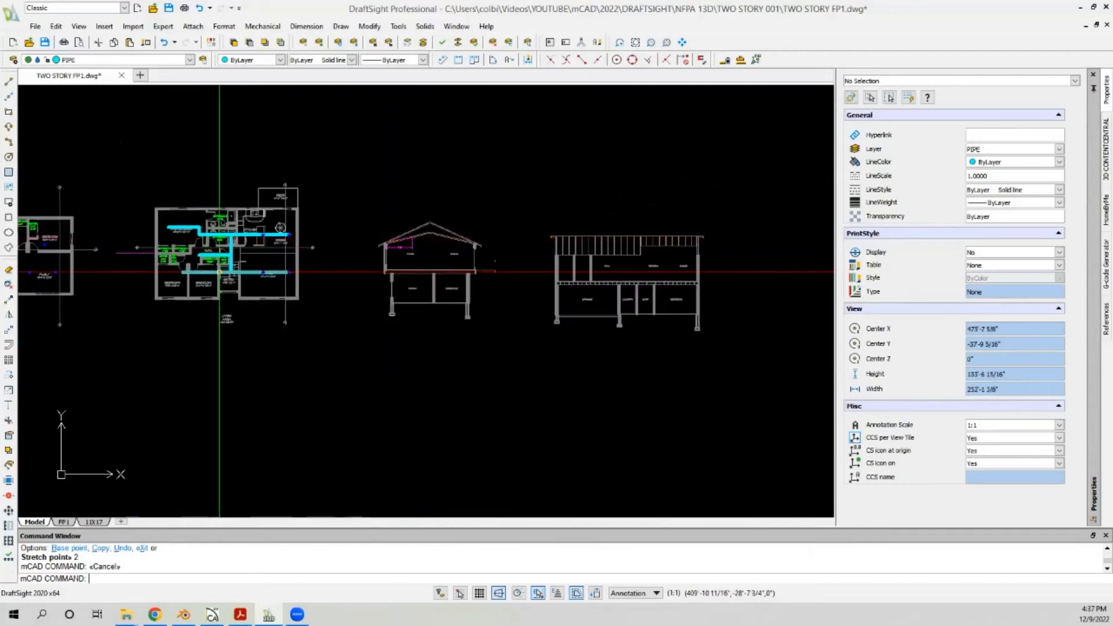
# Step: Trim away the family branch pipe segment inside the circle at the entry-family wall
pyautogui.scroll(6, 235, 280)
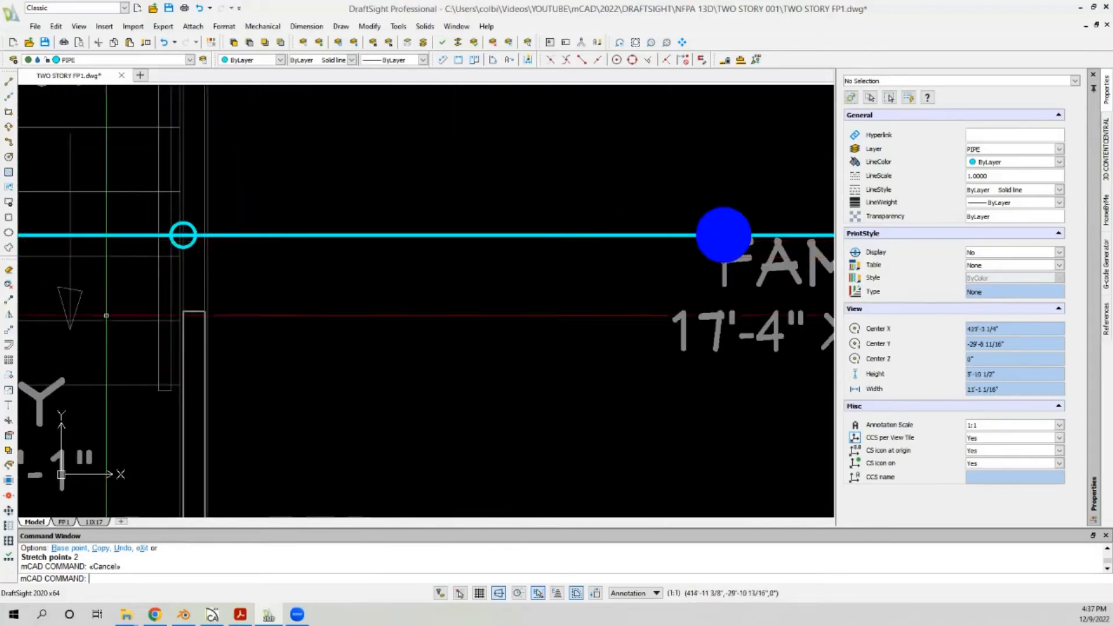
pyautogui.click(10, 427)
pyautogui.press('Return')
pyautogui.click(189, 241)
pyautogui.click(182, 231)
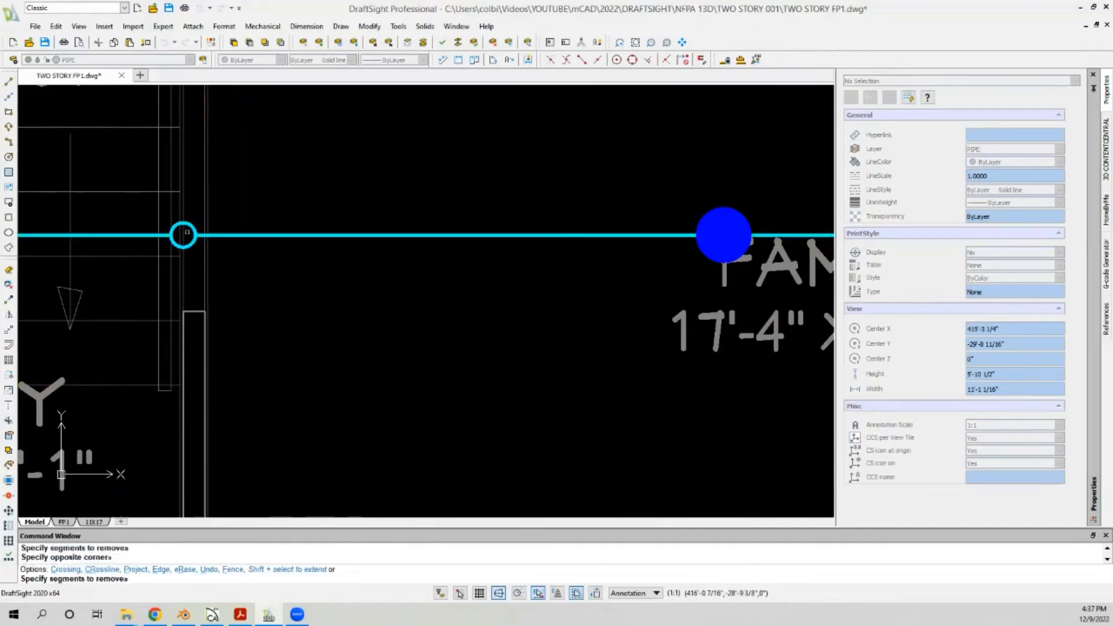
pyautogui.scroll(-5, 192, 285)
pyautogui.press('Return')
# Step: Copy the circle from the family branch straight up the plan, perpendicular onto the kitchen-dining branch pipe
pyautogui.scroll(-3, 191, 286)
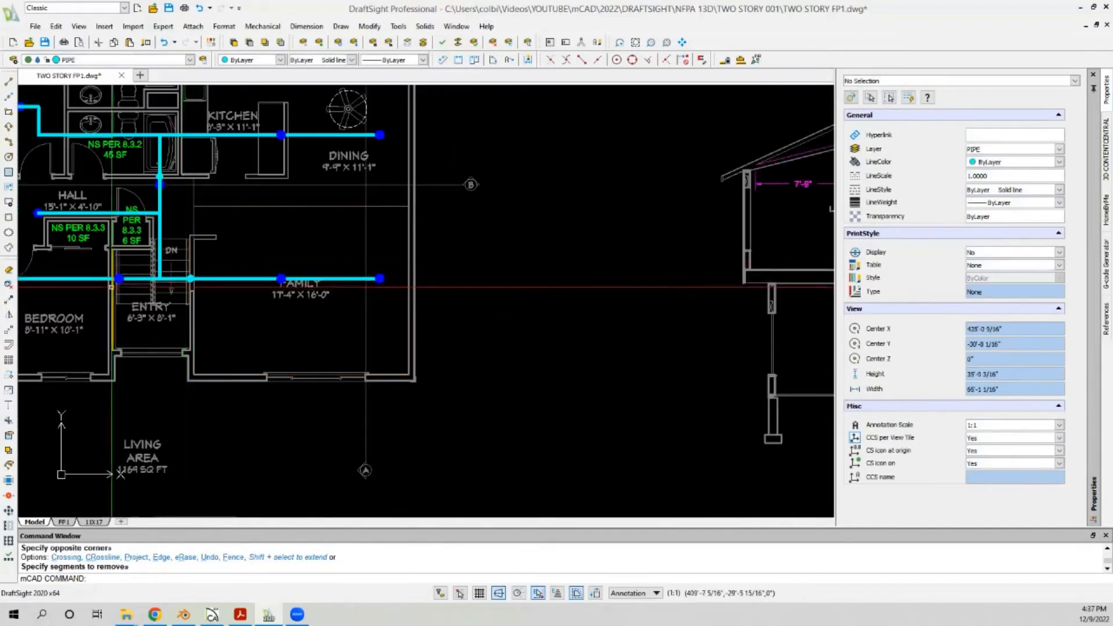
pyautogui.click(10, 308)
pyautogui.scroll(7, 200, 278)
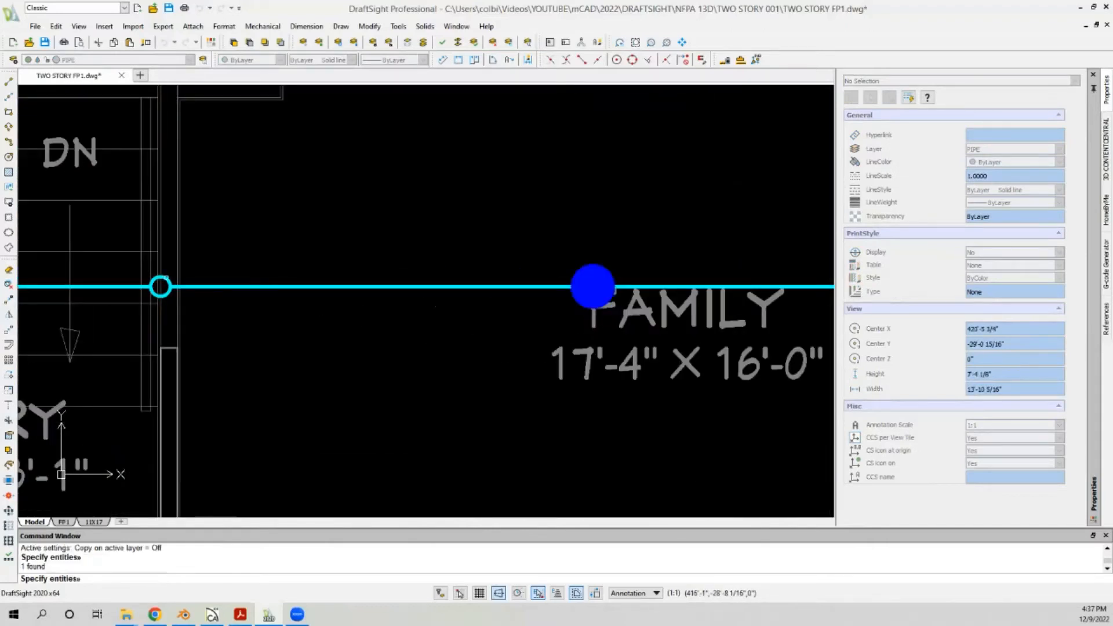
pyautogui.press('Return')
pyautogui.click(165, 279)
pyautogui.scroll(-7, 174, 394)
pyautogui.scroll(2, 163, 226)
pyautogui.scroll(5, 161, 239)
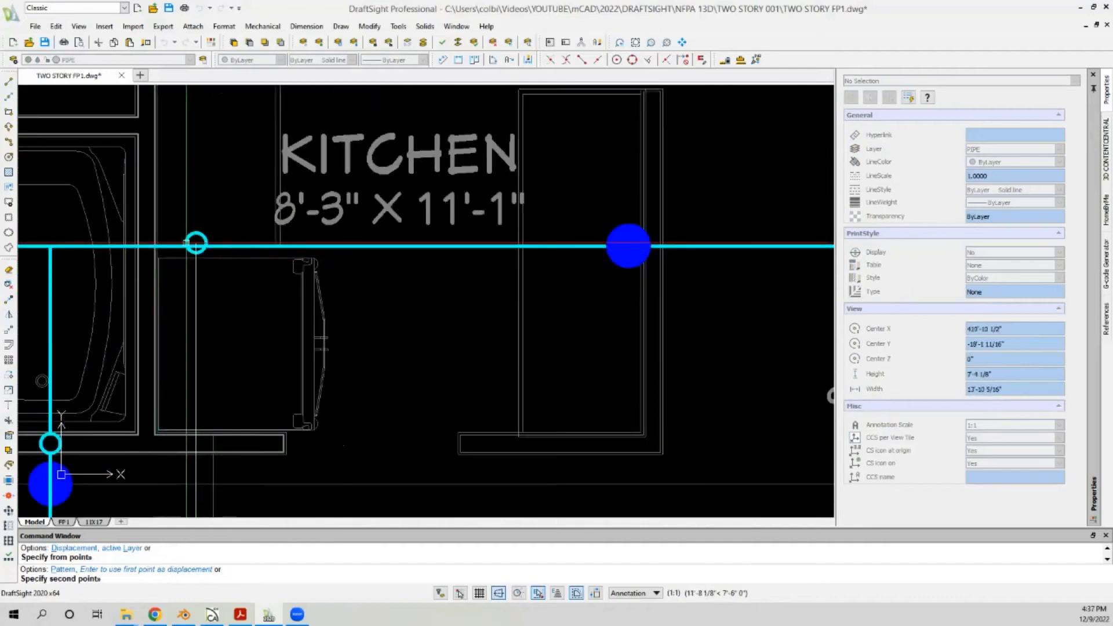
pyautogui.scroll(1, 186, 243)
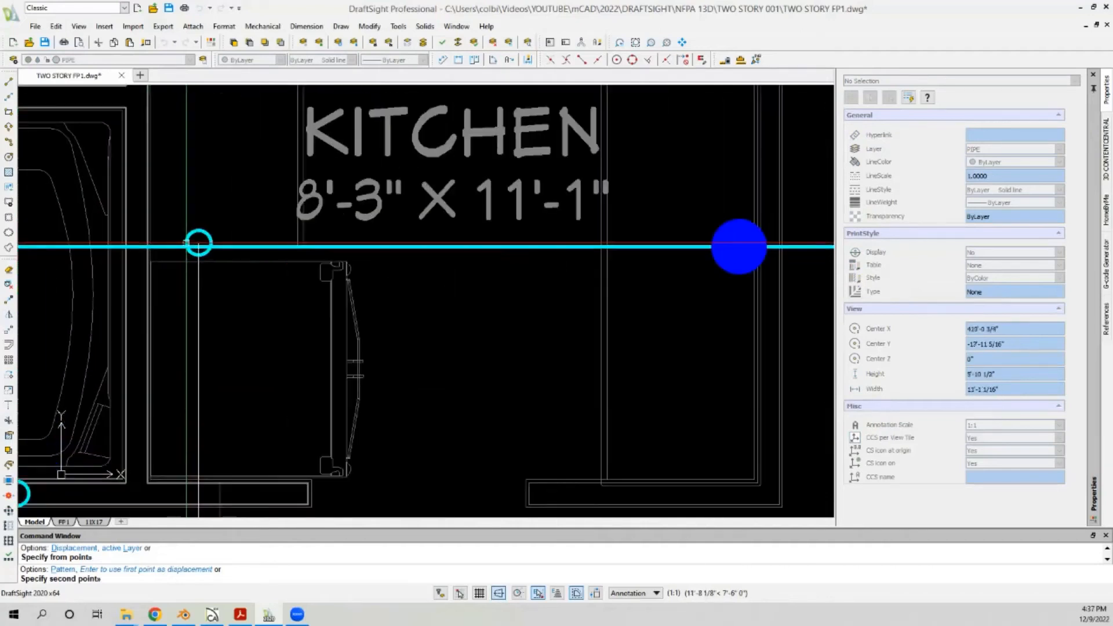
pyautogui.click(648, 60)
pyautogui.click(258, 248)
pyautogui.press('Escape')
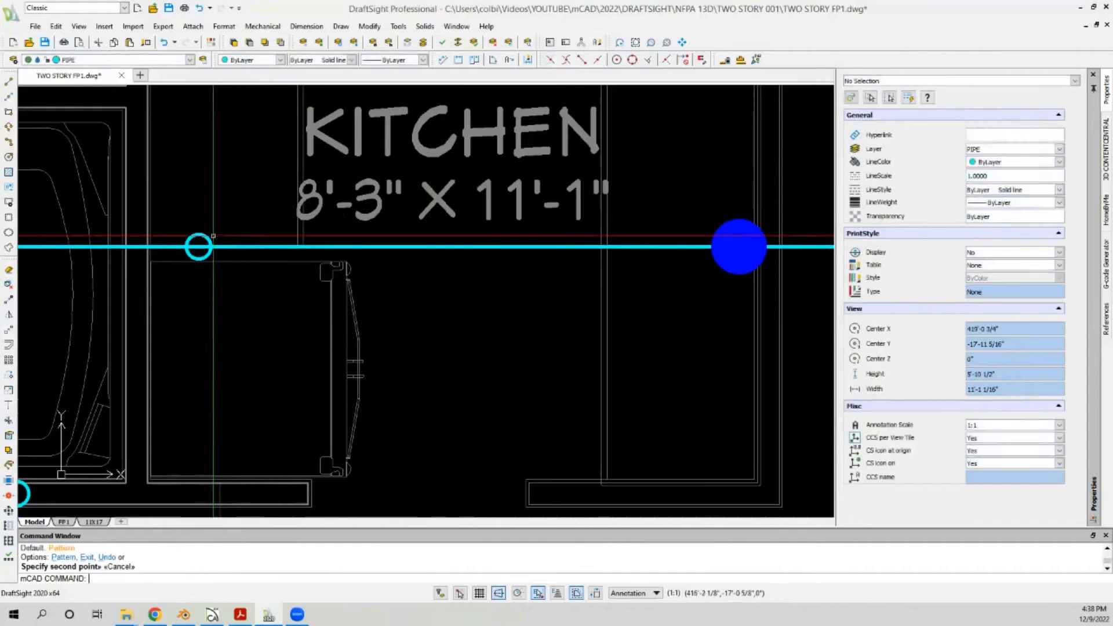
# Step: Move the kitchen branch circle by its quadrant along the pipe, perpendicular onto the wall line between the bathroom and kitchen
pyautogui.click(203, 240)
pyautogui.click(9, 329)
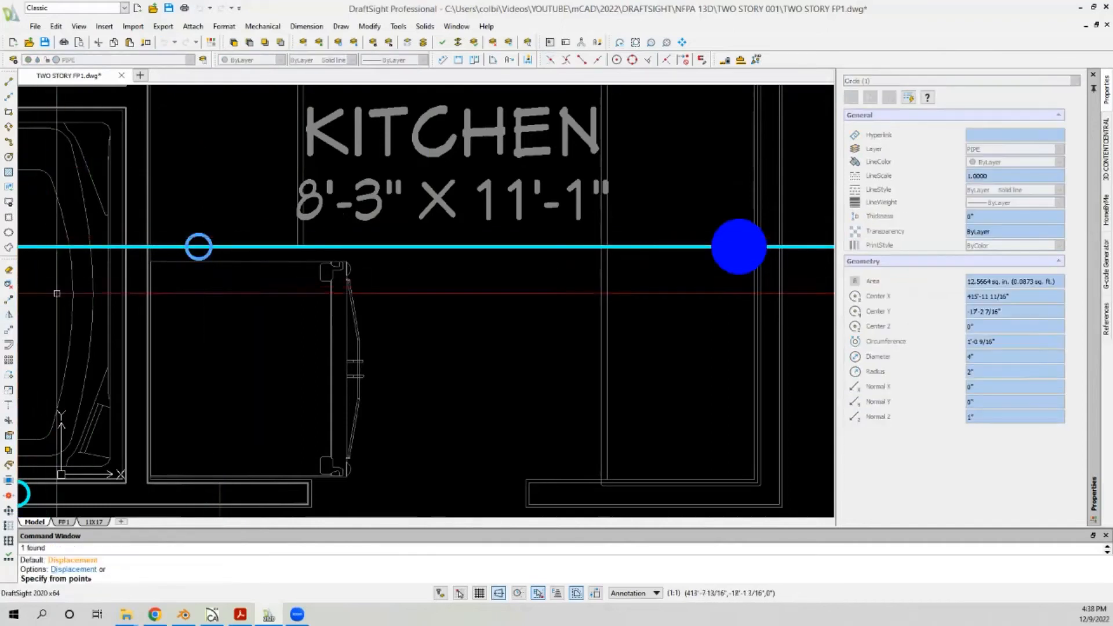
pyautogui.click(632, 59)
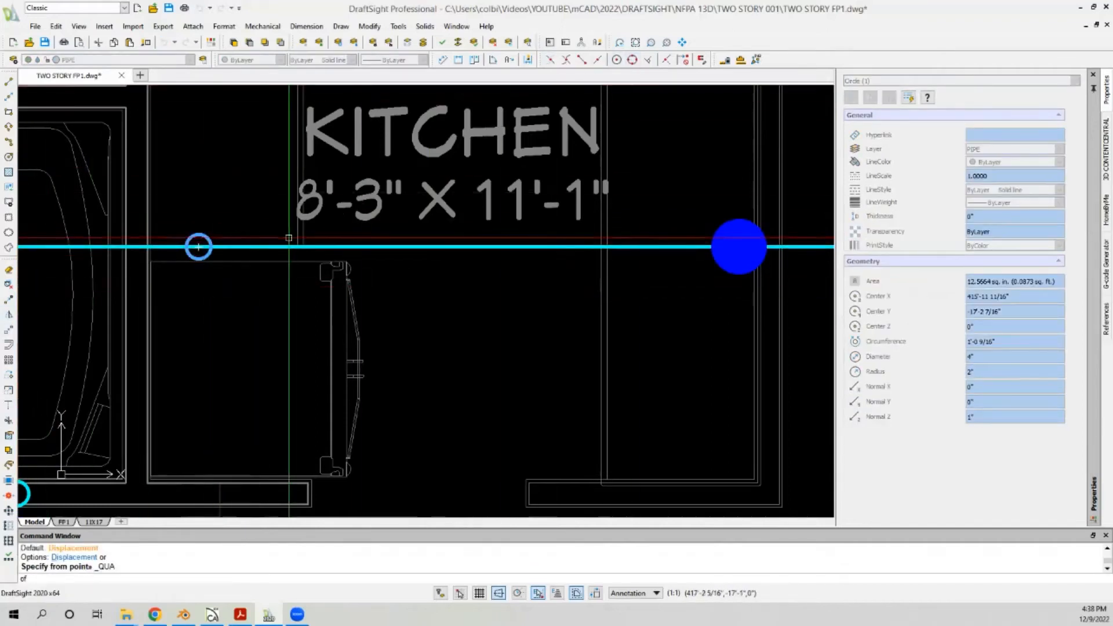
pyautogui.scroll(-4, 198, 246)
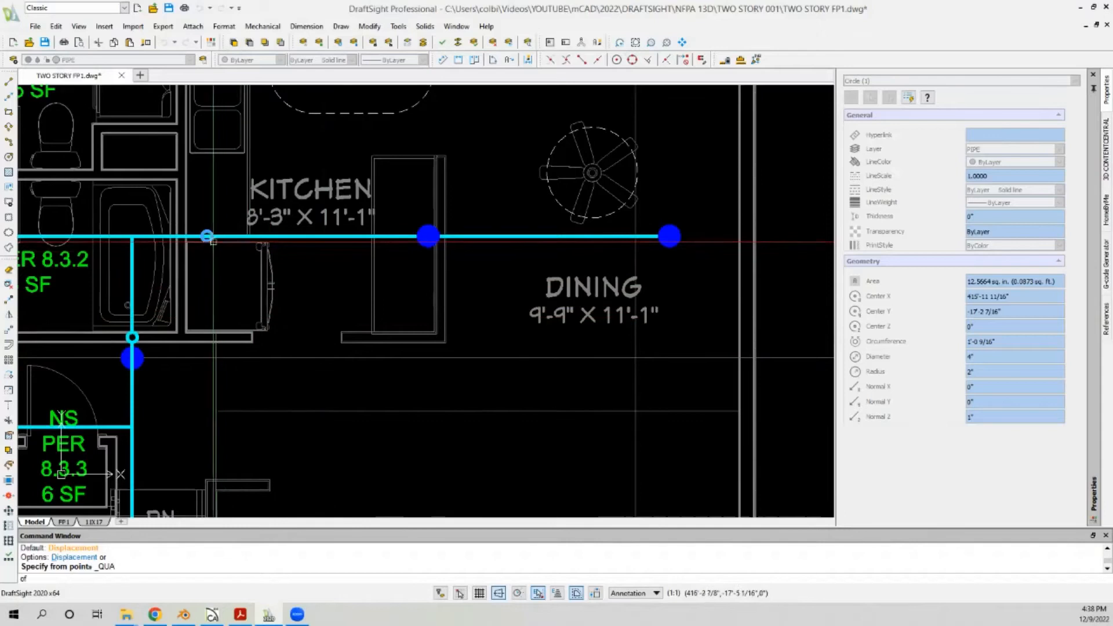
pyautogui.scroll(1, 214, 241)
pyautogui.scroll(1, 212, 238)
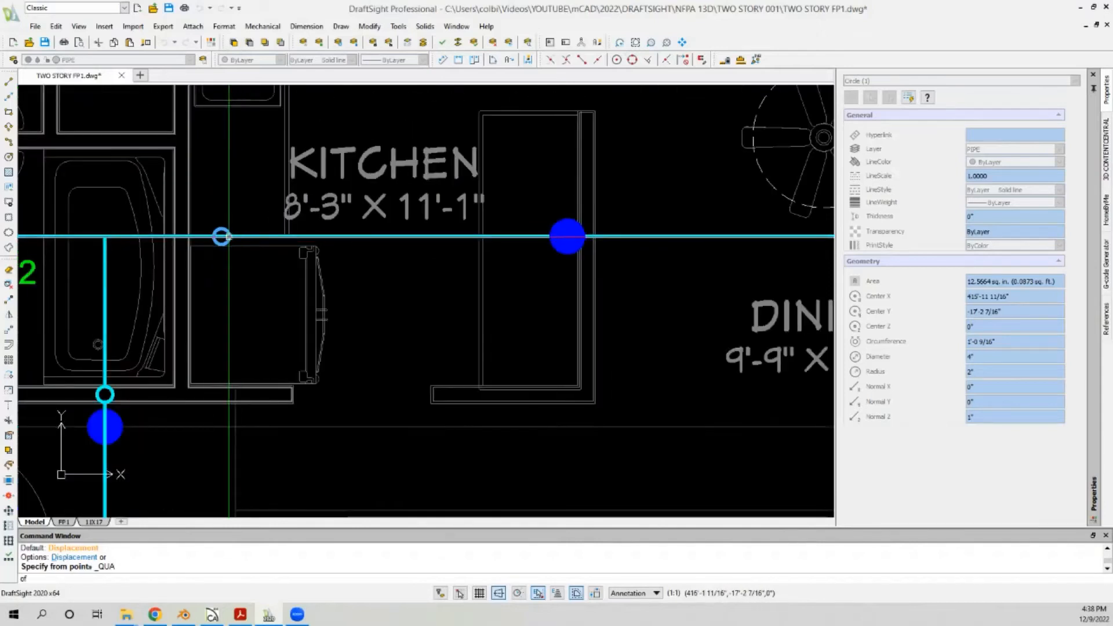
pyautogui.click(228, 236)
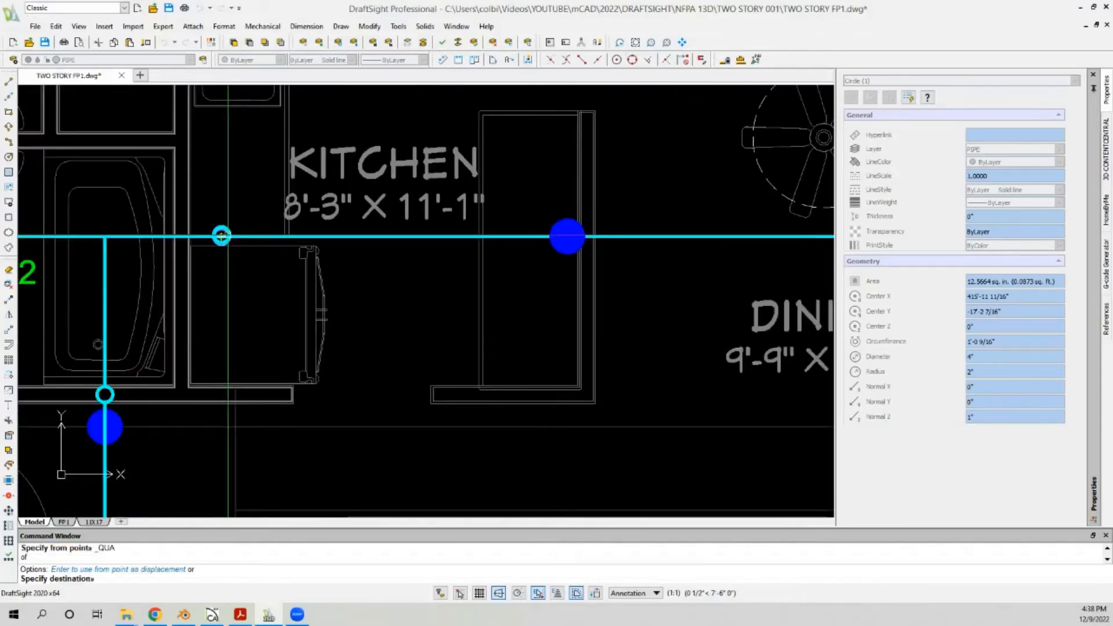
pyautogui.scroll(2, 186, 237)
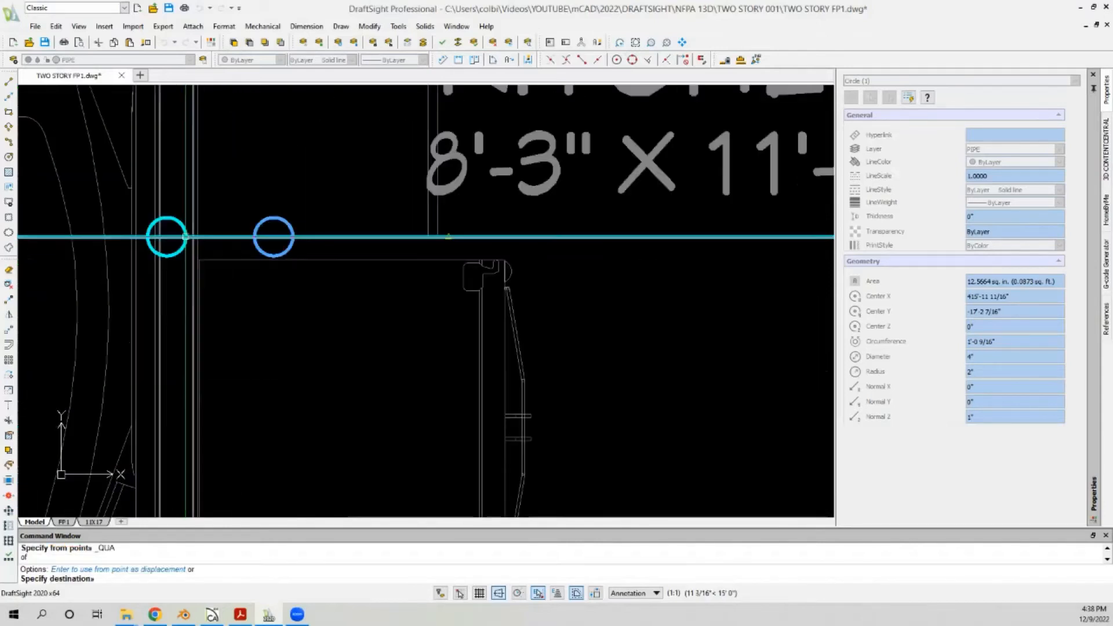
pyautogui.click(648, 61)
pyautogui.scroll(3, 230, 252)
pyautogui.click(138, 230)
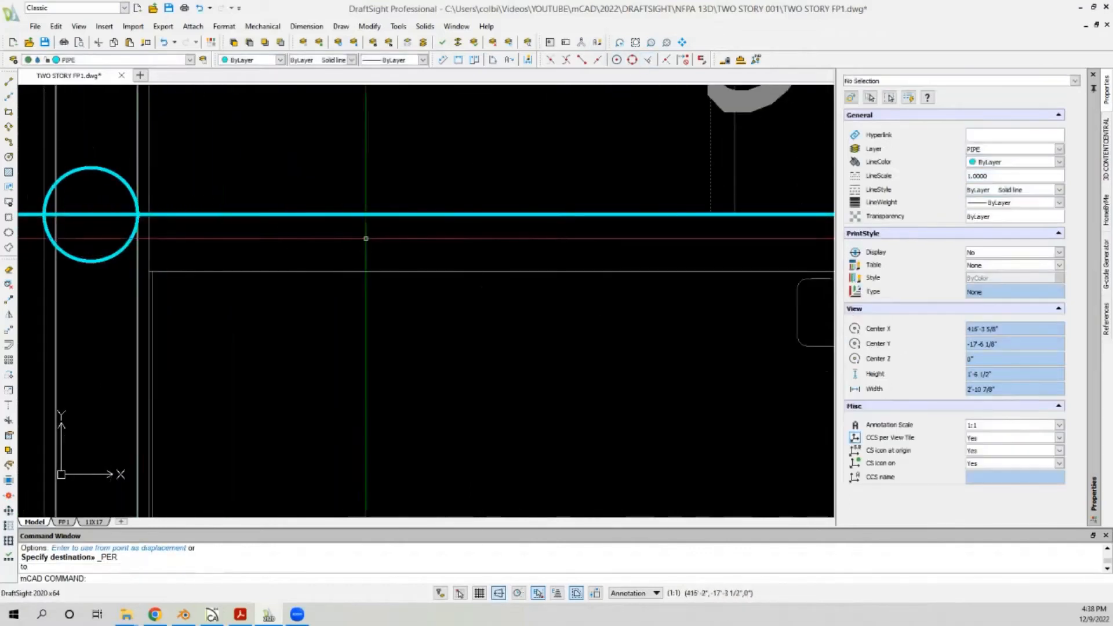
# Step: Shift the kitchen branch circle 1.5 inches along the pipe toward the bathtub
pyautogui.scroll(-3, 366, 238)
pyautogui.click(323, 242)
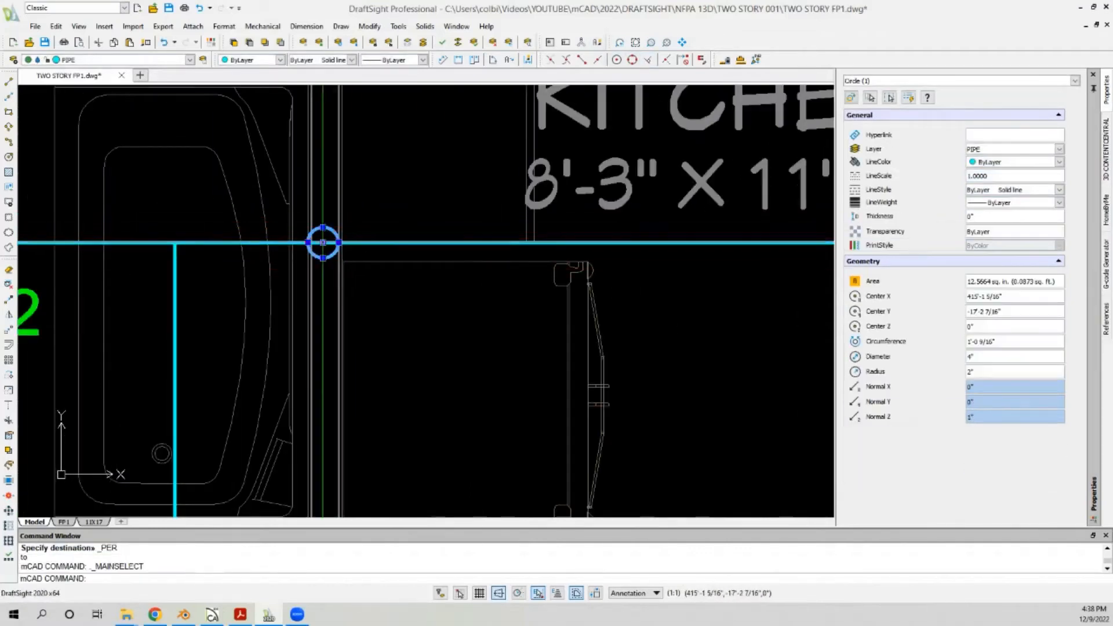
pyautogui.click(323, 242)
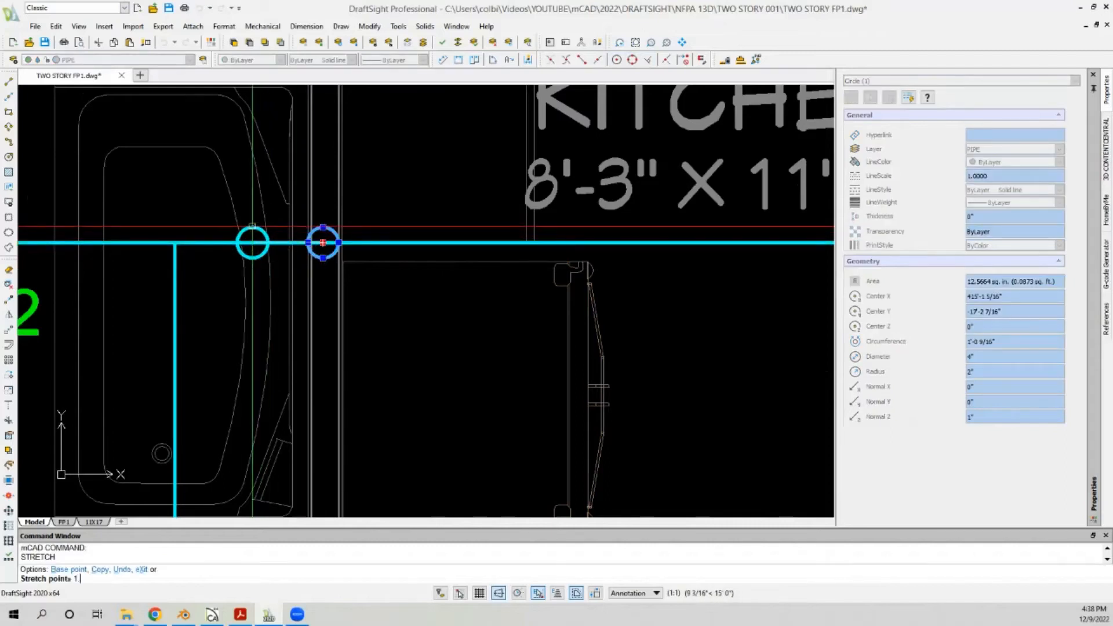
pyautogui.write('5')
pyautogui.press('Escape')
pyautogui.scroll(-4, 277, 240)
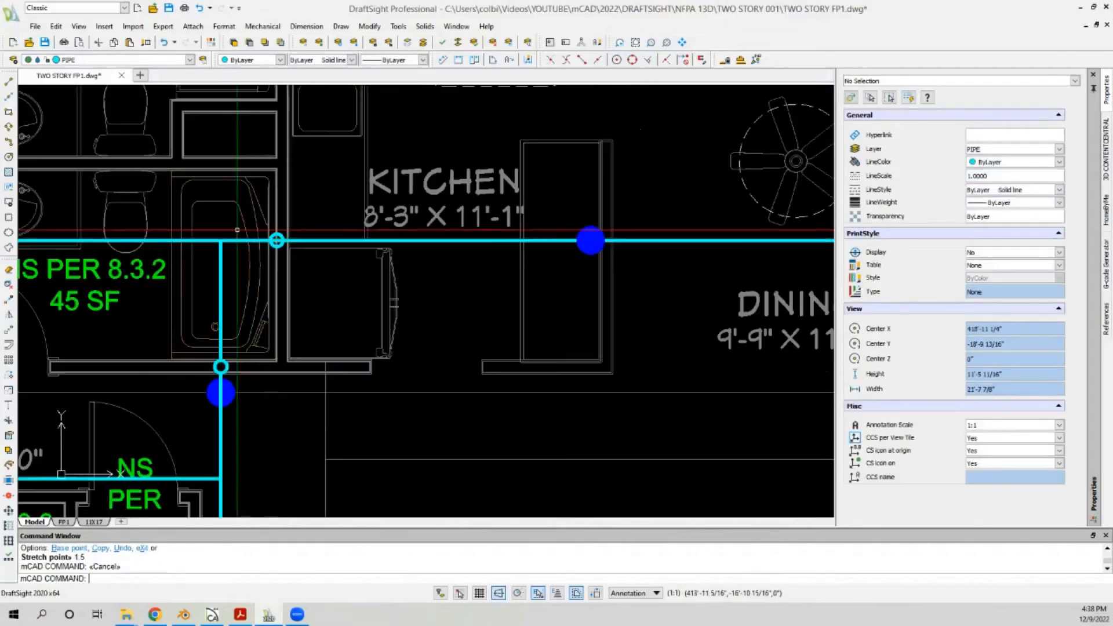
# Step: Trim away the kitchen branch pipe segment inside the circle at the bathroom-kitchen wall
pyautogui.click(9, 411)
pyautogui.scroll(5, 266, 228)
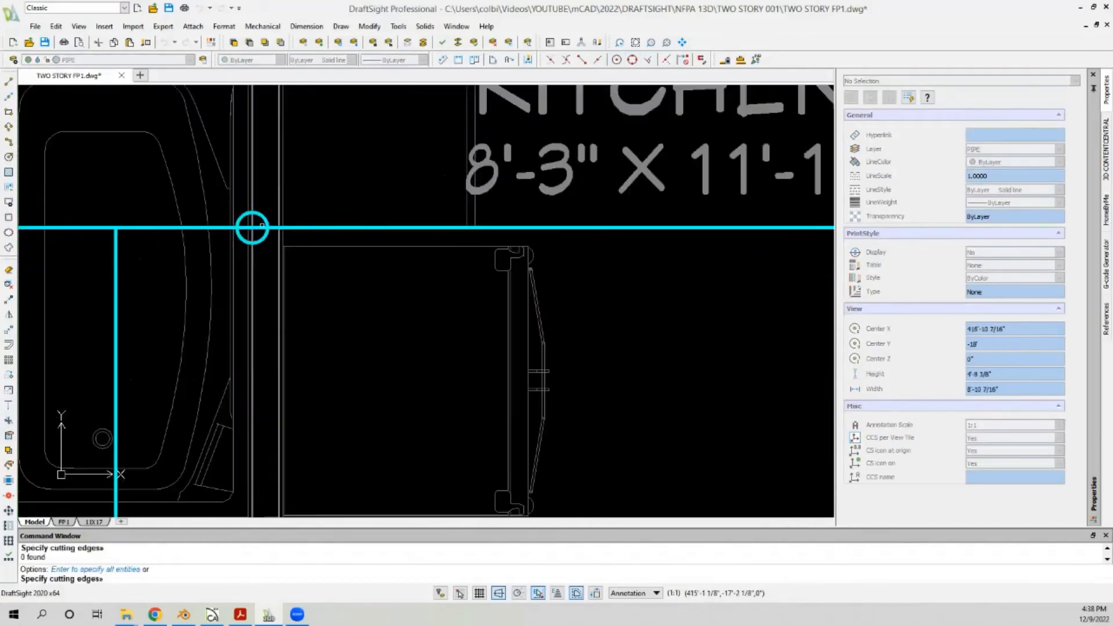
pyautogui.press('Return')
pyautogui.scroll(-8, 252, 226)
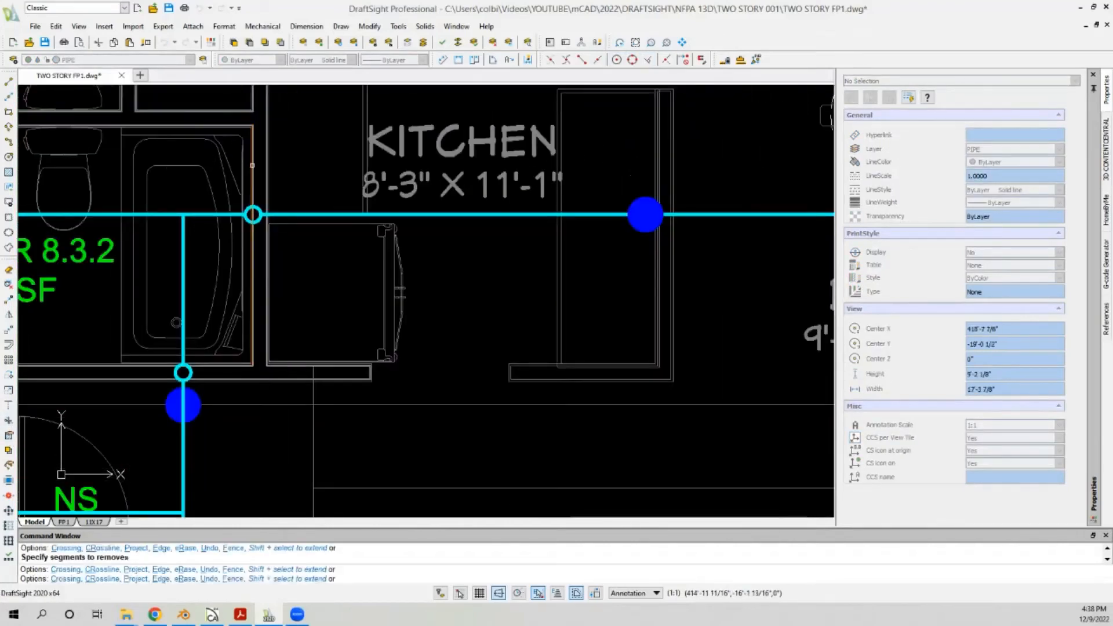
# Step: Examine the upper-floor branch piping, the building sections, and the lower floor's laundry, bedroom and family sprinkler layout
pyautogui.scroll(-2, 278, 232)
pyautogui.scroll(3, 301, 255)
pyautogui.scroll(-3, 319, 256)
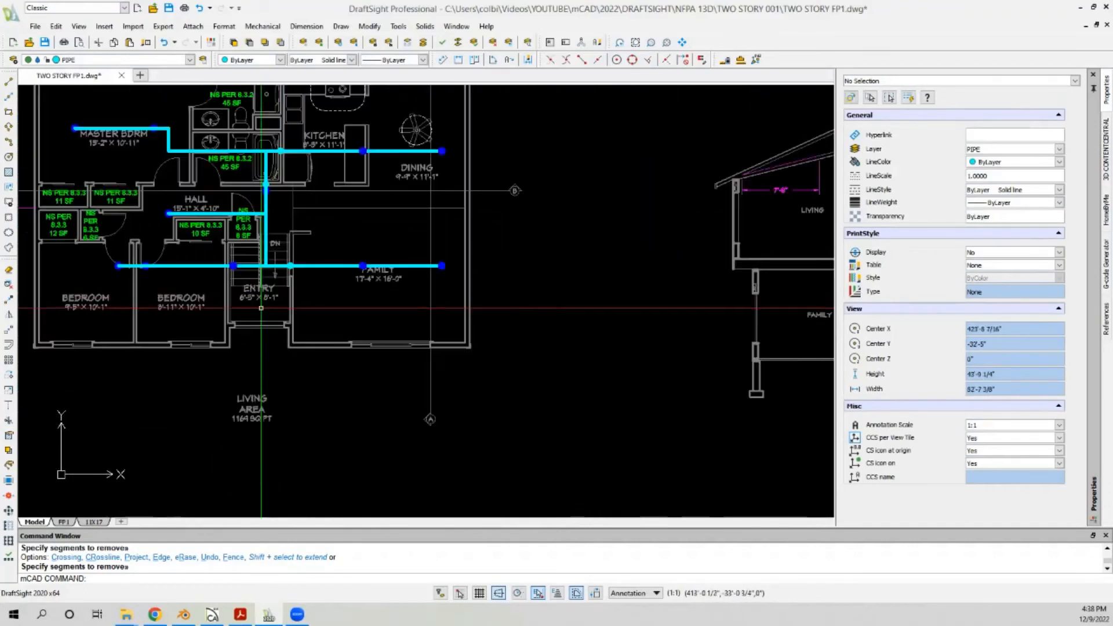
pyautogui.scroll(2, 322, 253)
pyautogui.scroll(-7, 226, 193)
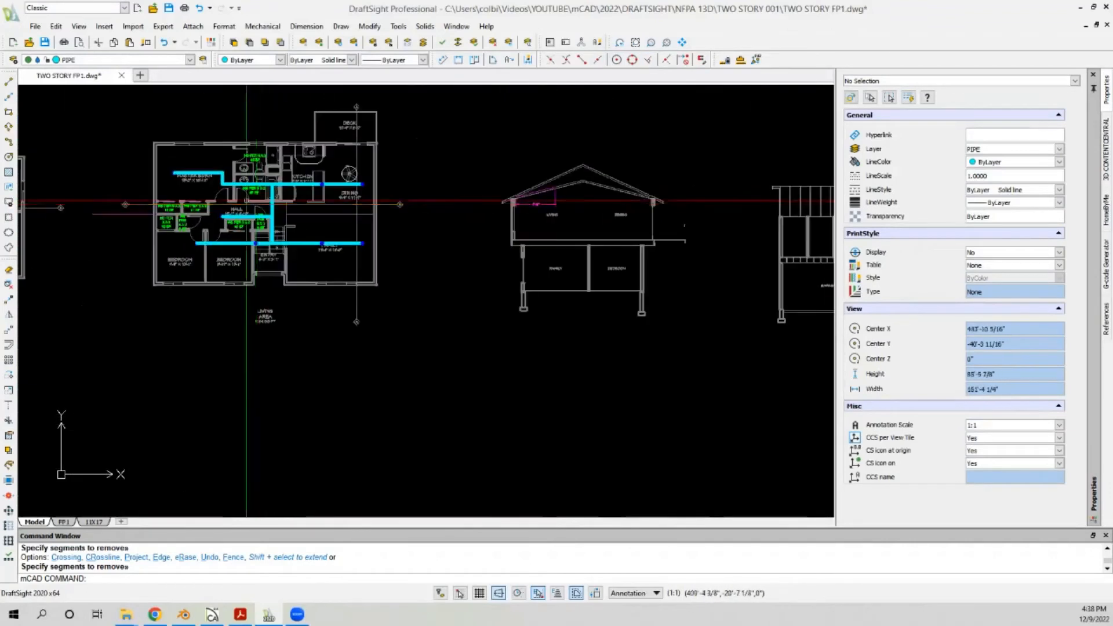
pyautogui.scroll(7, 191, 232)
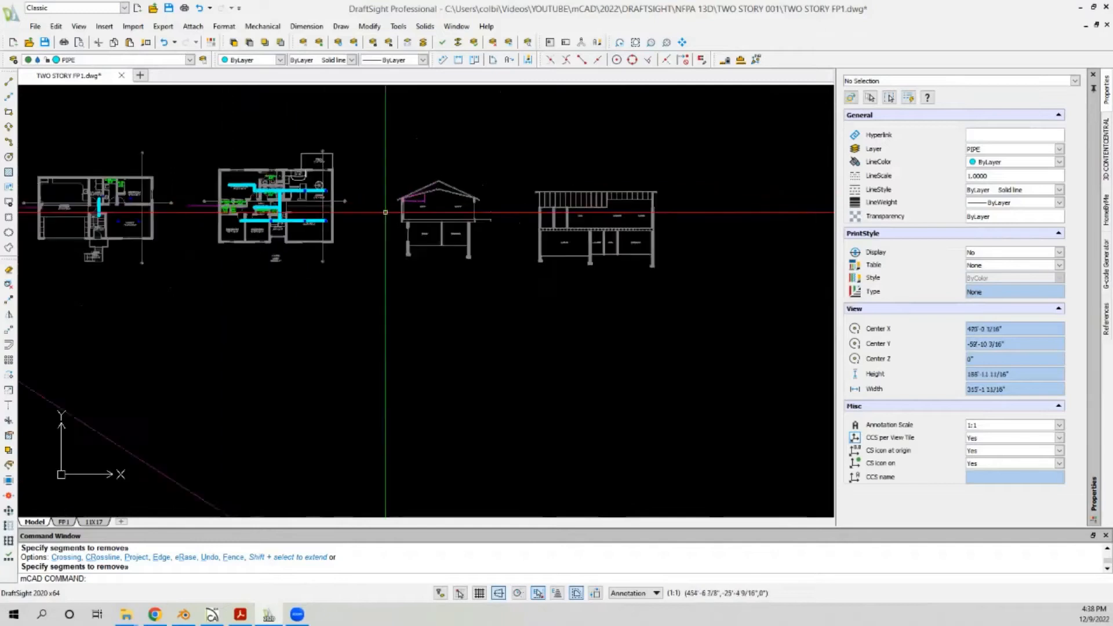
pyautogui.scroll(-2, 129, 252)
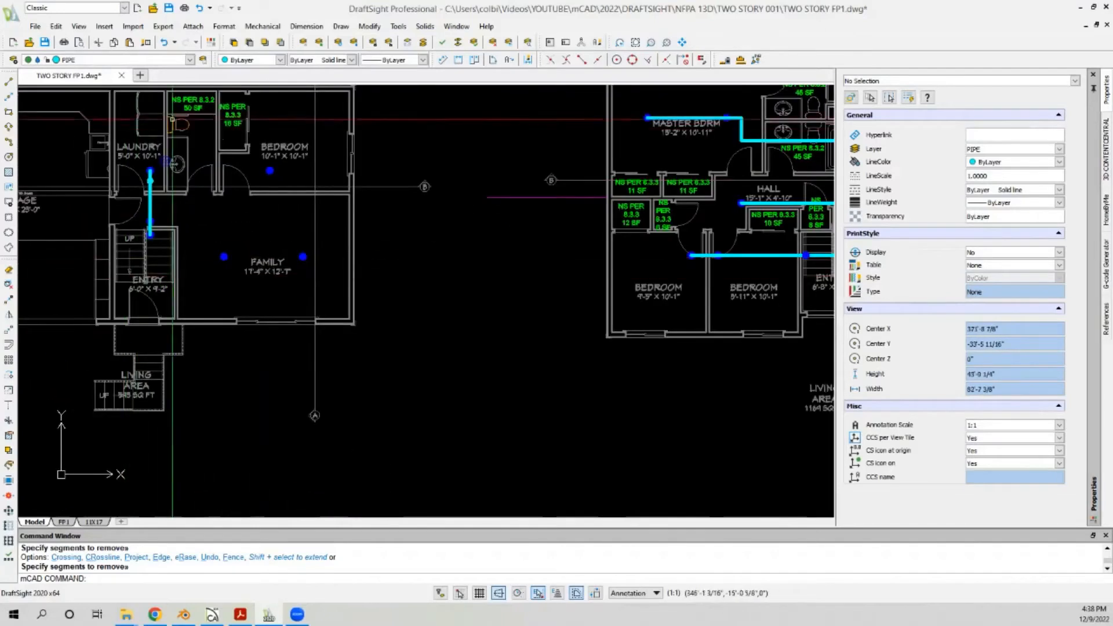
pyautogui.scroll(3, 174, 215)
pyautogui.scroll(1, 187, 203)
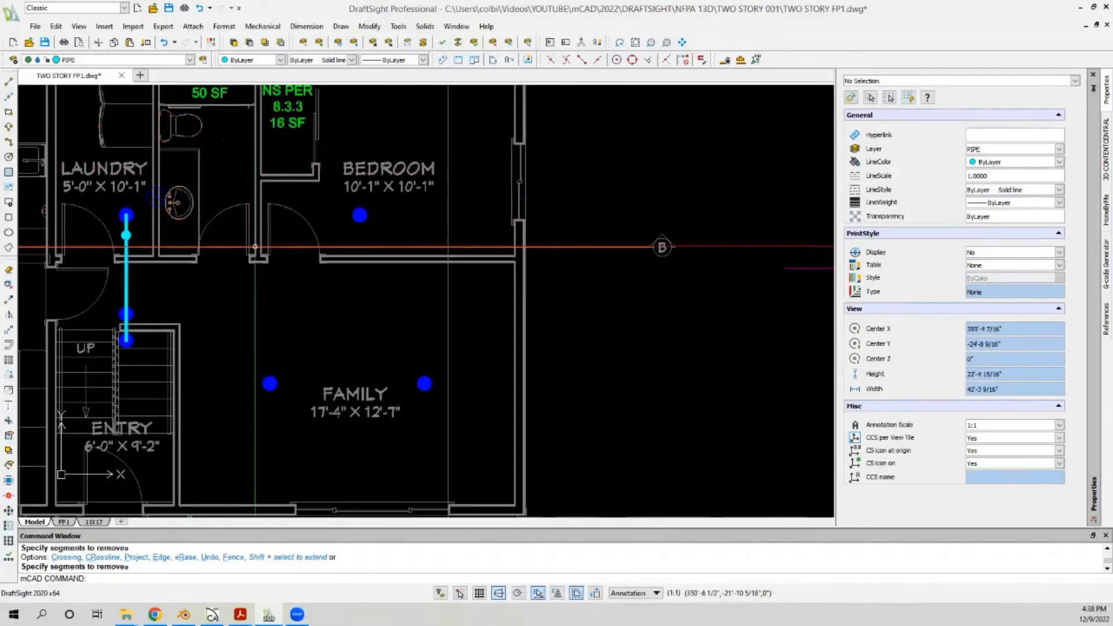
pyautogui.scroll(-4, 172, 273)
pyautogui.scroll(-1, 172, 273)
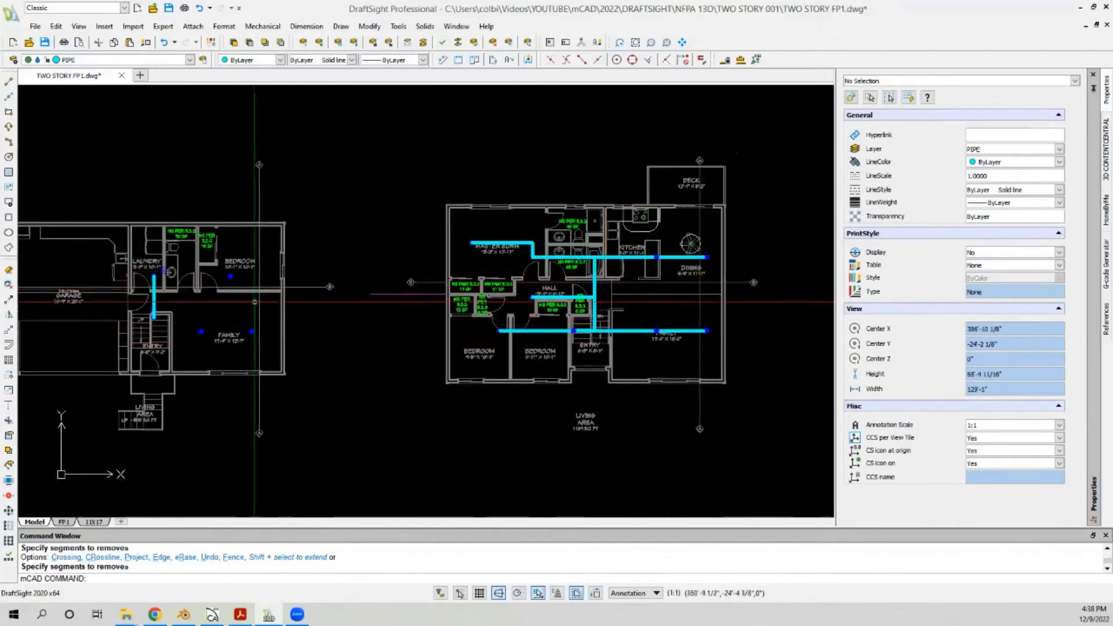
pyautogui.scroll(2, 198, 294)
pyautogui.scroll(1, 176, 343)
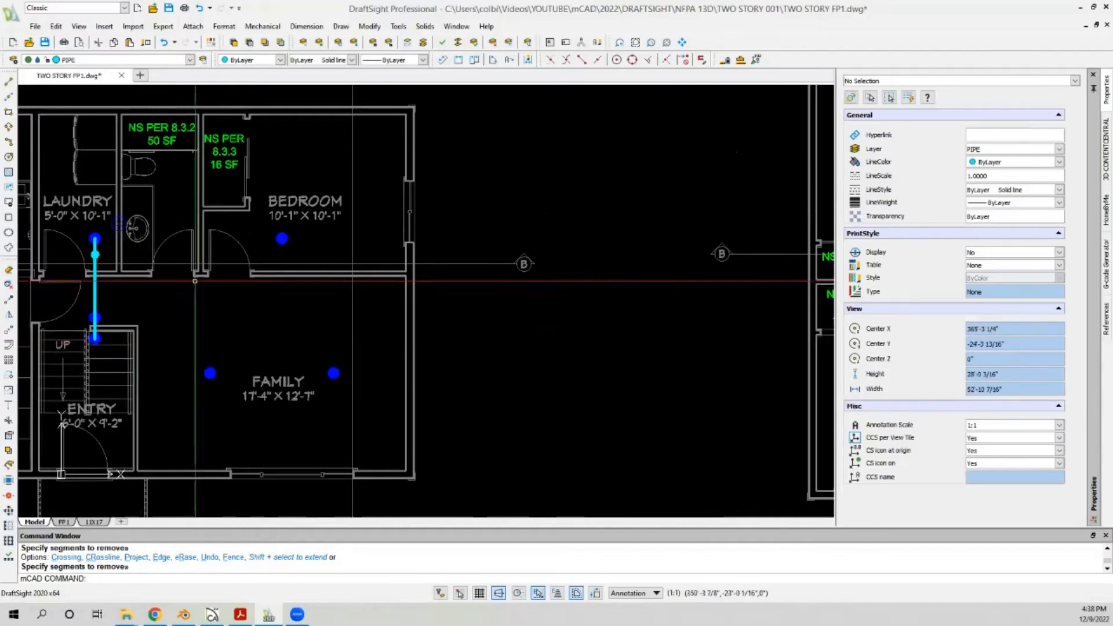
pyautogui.scroll(3, 124, 212)
pyautogui.scroll(-2, 123, 219)
pyautogui.scroll(1, 99, 242)
# Step: Draw a horizontal pipe line from the riser in the laundry-bathroom wall, perpendicular to the laundry pipe's alignment
pyautogui.click(9, 81)
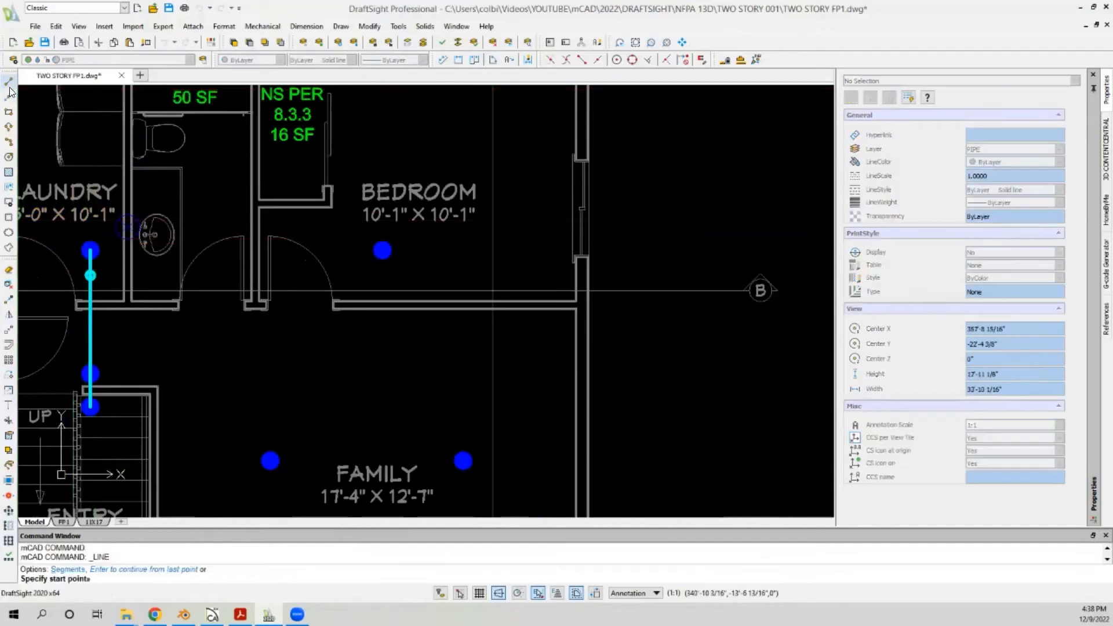
pyautogui.scroll(2, 128, 203)
pyautogui.click(127, 243)
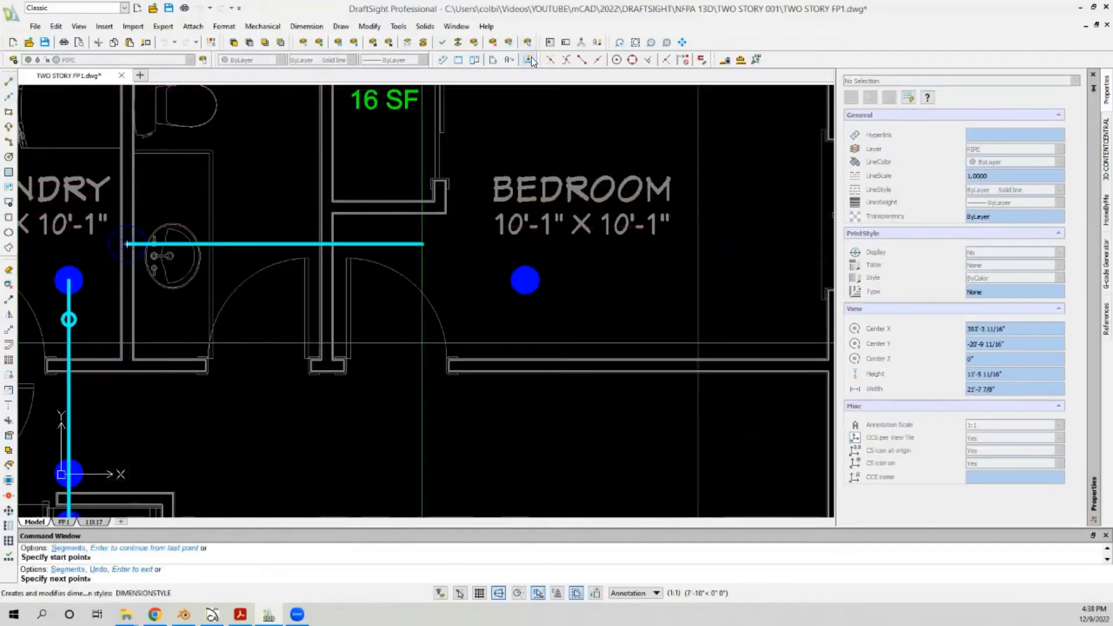
pyautogui.click(648, 61)
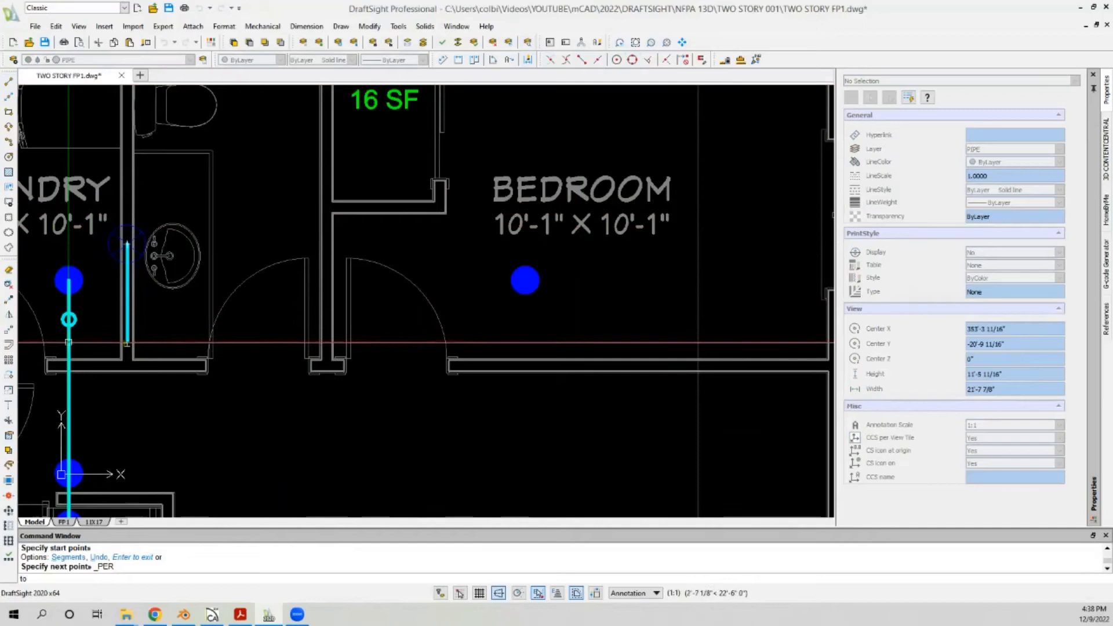
pyautogui.press('Escape')
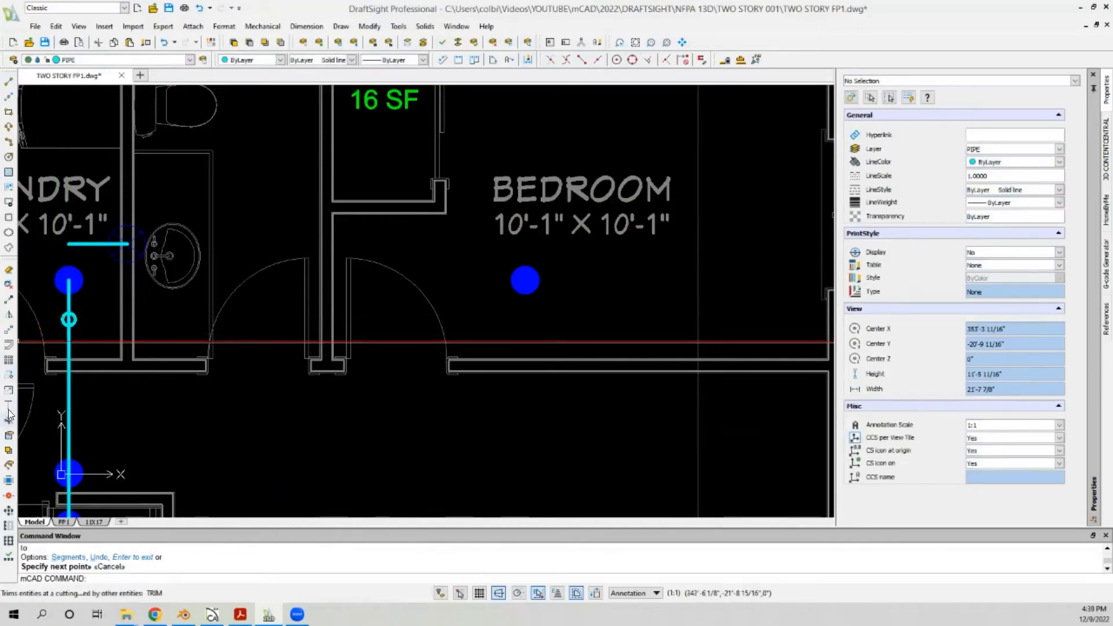
# Step: Extend the vertical laundry pipe up to the new horizontal pipe from the riser
pyautogui.click(9, 414)
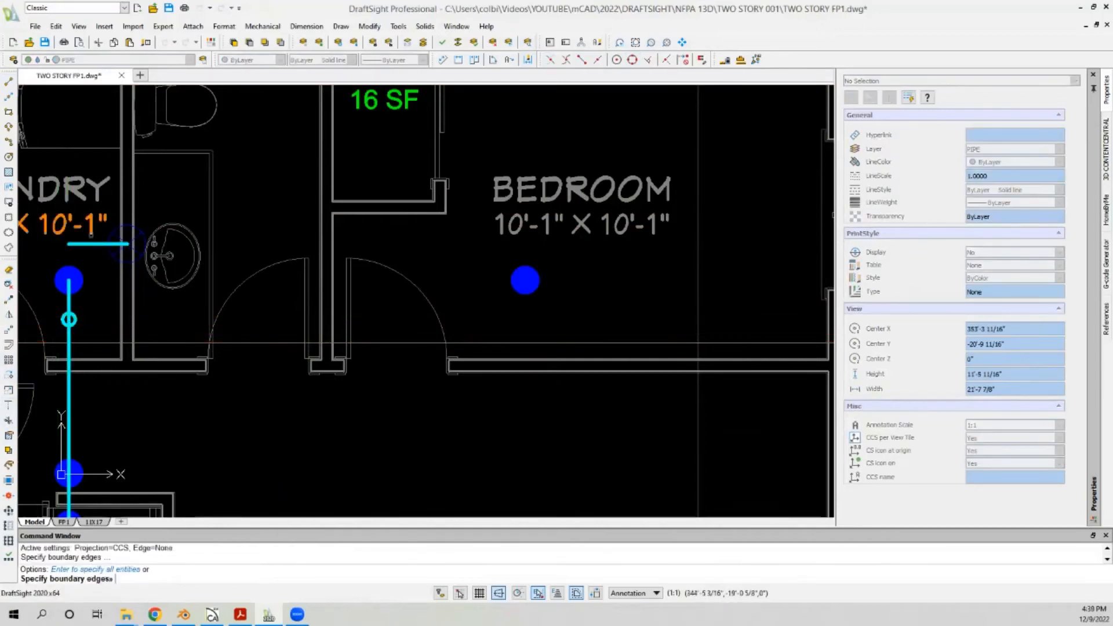
pyautogui.click(70, 304)
pyautogui.press('Return')
# Step: Trim away the laundry pipe segment inside the circle below the laundry sprinkler
pyautogui.click(10, 422)
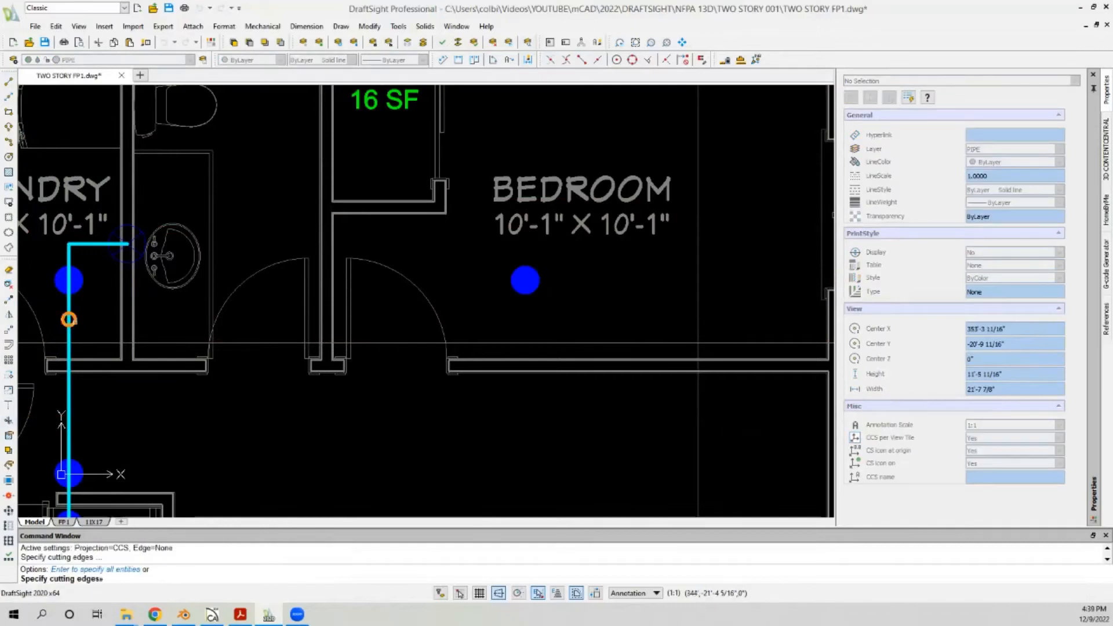
pyautogui.press('Return')
pyautogui.scroll(-5, 86, 308)
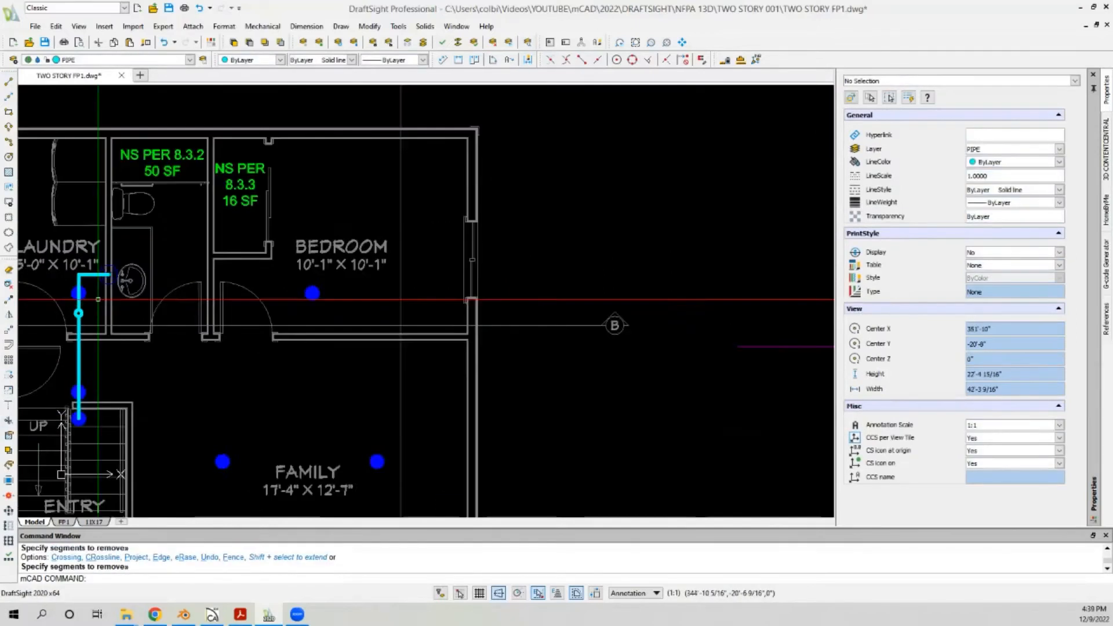
pyautogui.scroll(4, 87, 301)
pyautogui.scroll(-3, 267, 216)
pyautogui.scroll(3, 197, 273)
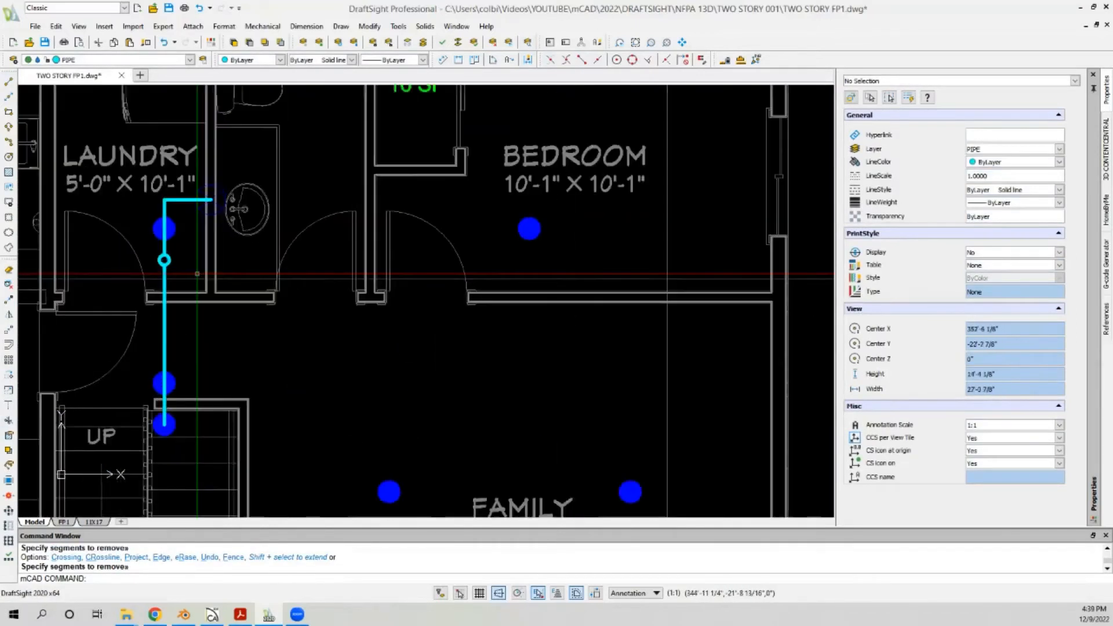
# Step: Draw a horizontal pipe line about 2'-7" long in the open area between the bathroom doorway and the family room
pyautogui.click(8, 82)
pyautogui.click(254, 350)
pyautogui.click(333, 333)
pyautogui.press('Escape')
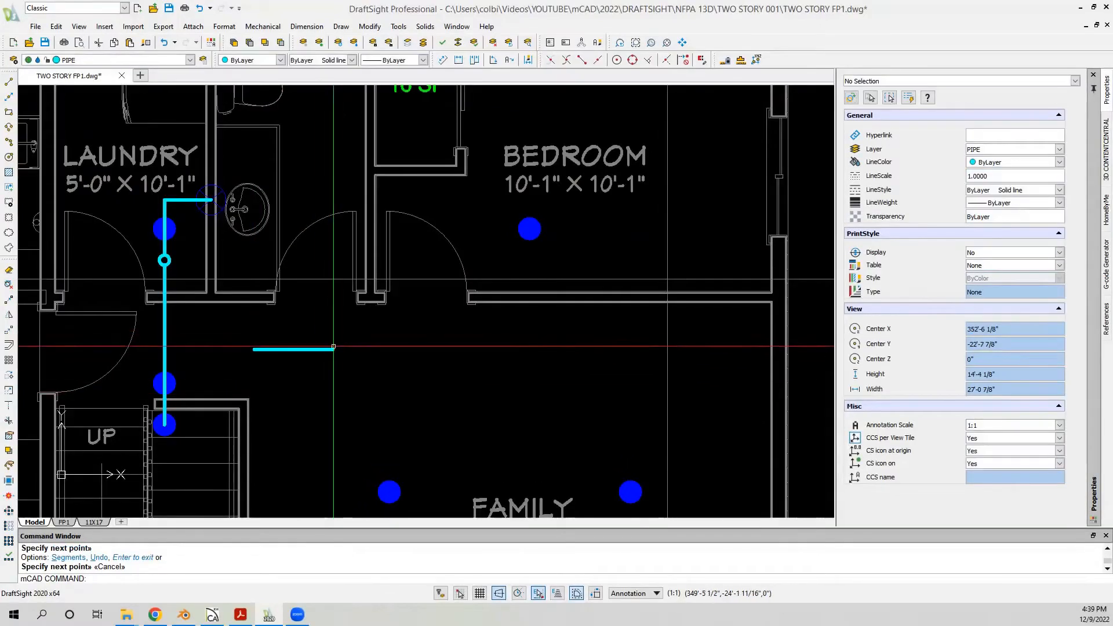
# Step: Stretch the bedroom-side end of the new horizontal line, making it about 8'-7" long
pyautogui.moveTo(340, 346); pyautogui.dragTo(310, 372)
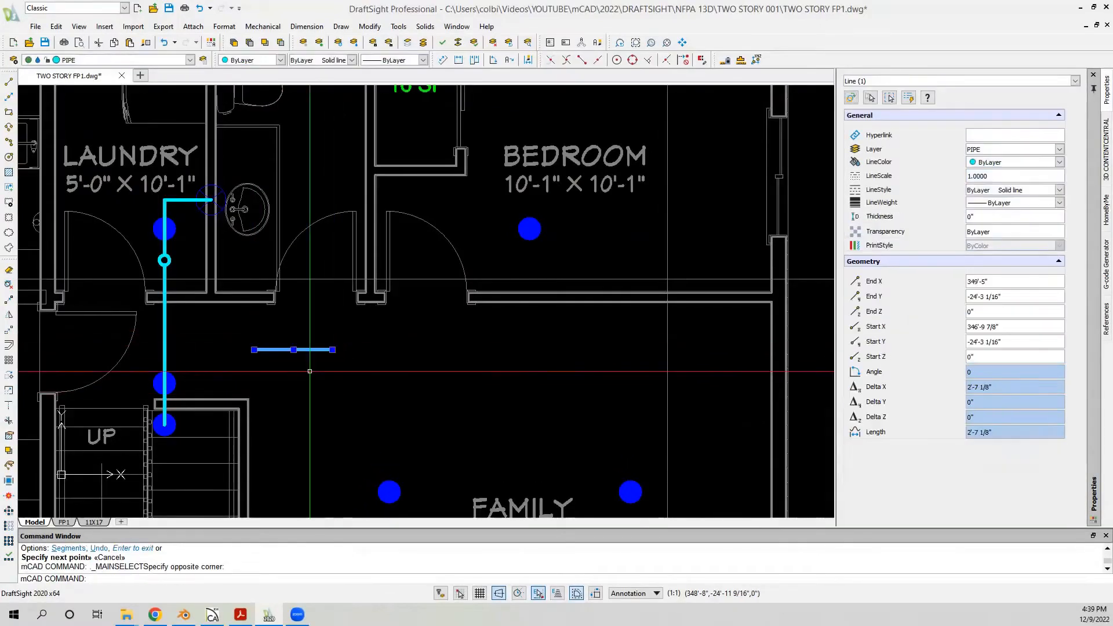
pyautogui.click(332, 349)
pyautogui.click(514, 369)
pyautogui.press('Escape')
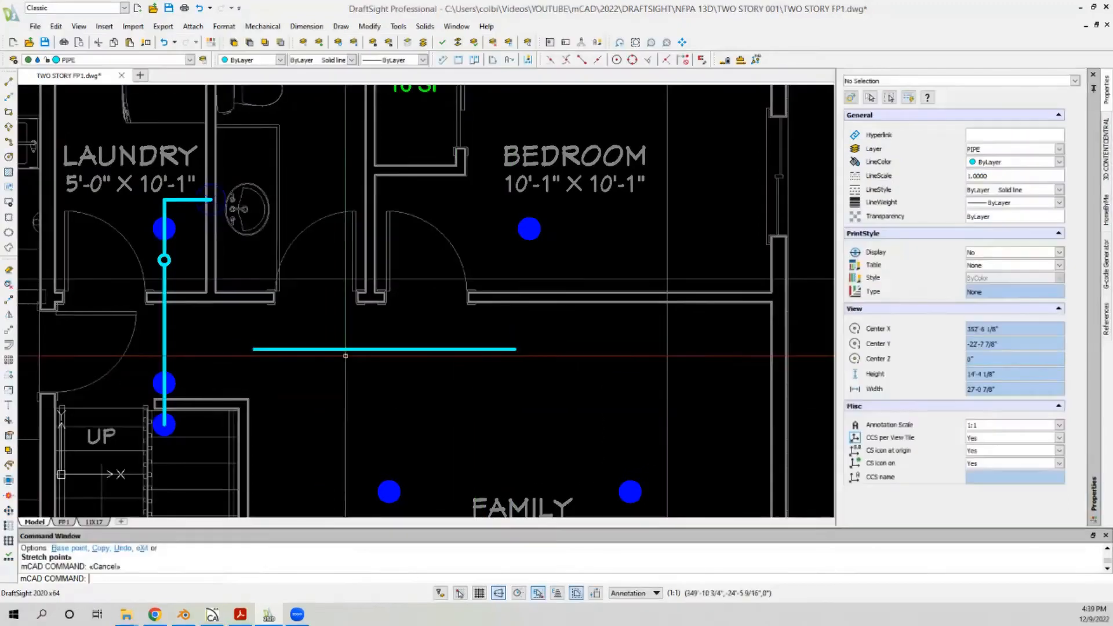
# Step: Move the horizontal line straight up the plan to just below the bedroom-family wall
pyautogui.click(409, 344)
pyautogui.click(373, 383)
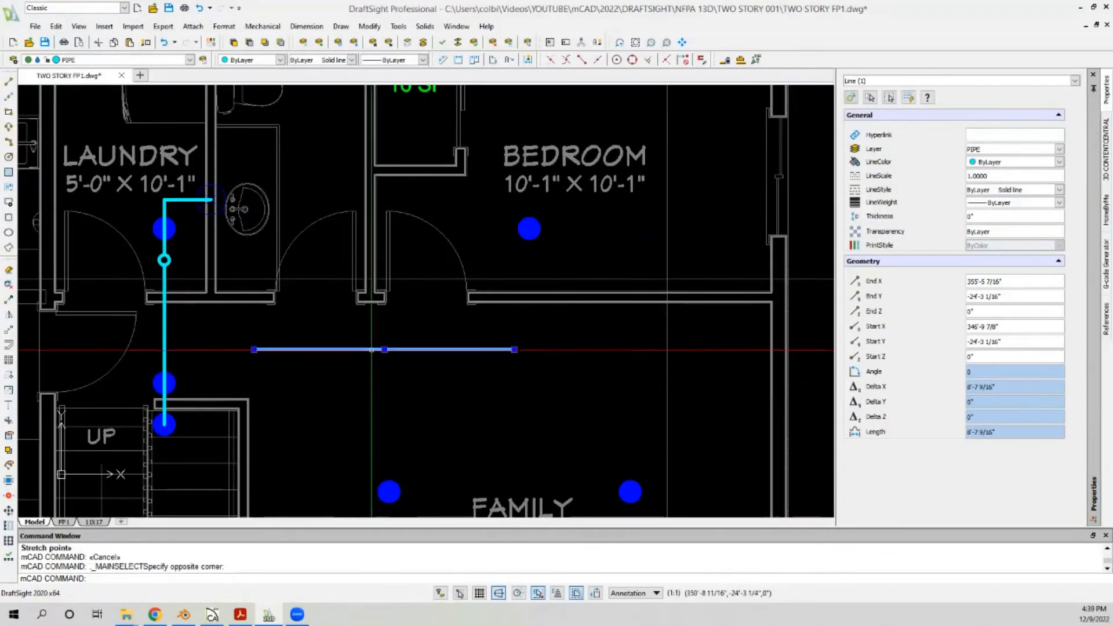
pyautogui.click(384, 350)
pyautogui.click(384, 322)
pyautogui.press('Escape')
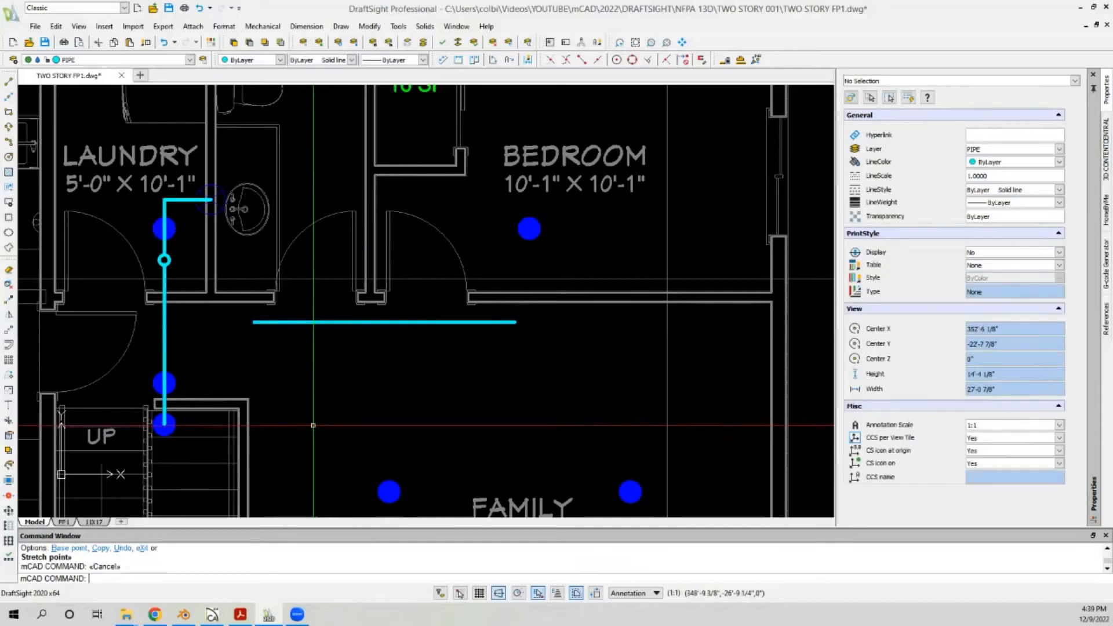
# Step: Draw a vertical pipe line about 2'-4" long crossing the horizontal line near its bathroom-side end
pyautogui.click(9, 82)
pyautogui.click(311, 309)
pyautogui.click(311, 381)
pyautogui.press('Escape')
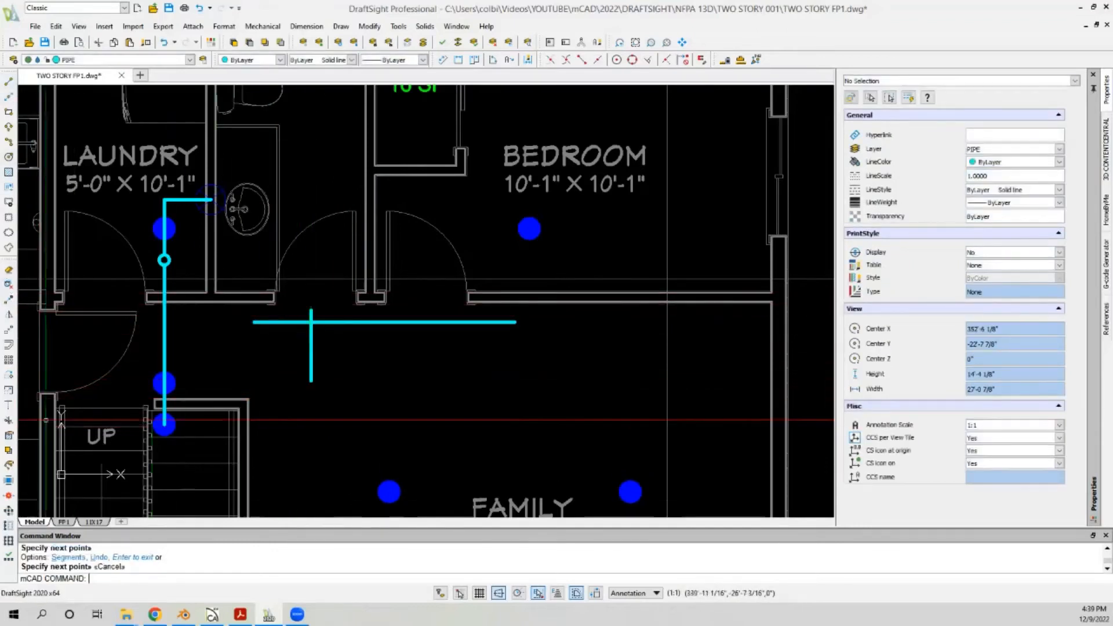
# Step: Trim the horizontal line's short end back to the vertical line, using the vertical line as the cutting edge
pyautogui.click(8, 420)
pyautogui.click(274, 335)
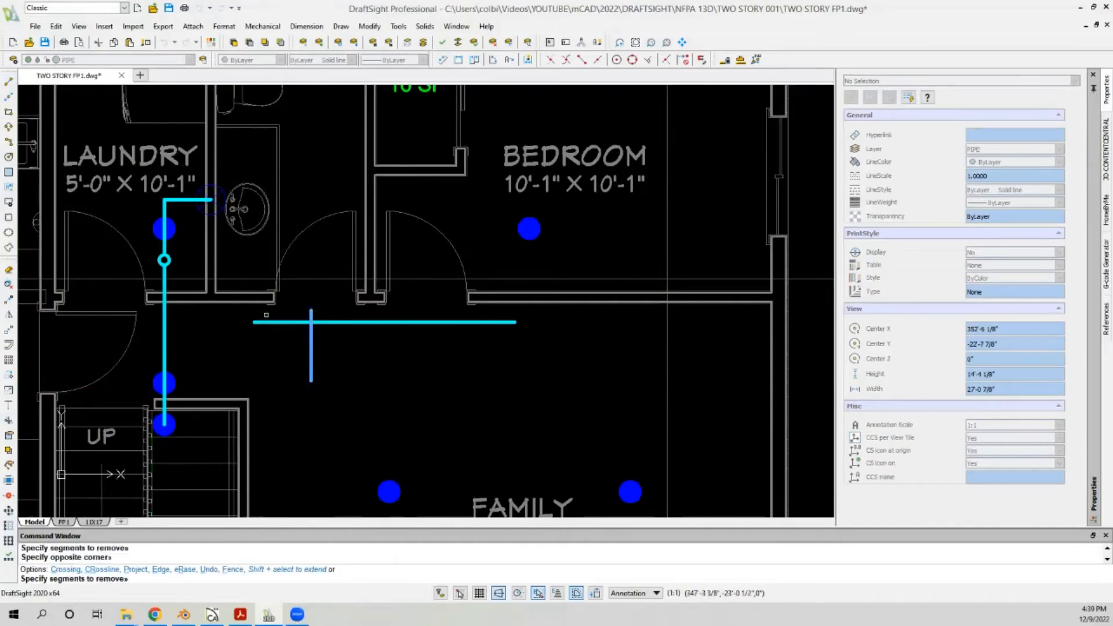
pyautogui.click(258, 338)
pyautogui.click(239, 316)
pyautogui.press('Escape')
# Step: Move the short vertical pipe line about 1'-11" horizontally toward the laundry pipe
pyautogui.click(337, 354)
pyautogui.click(299, 361)
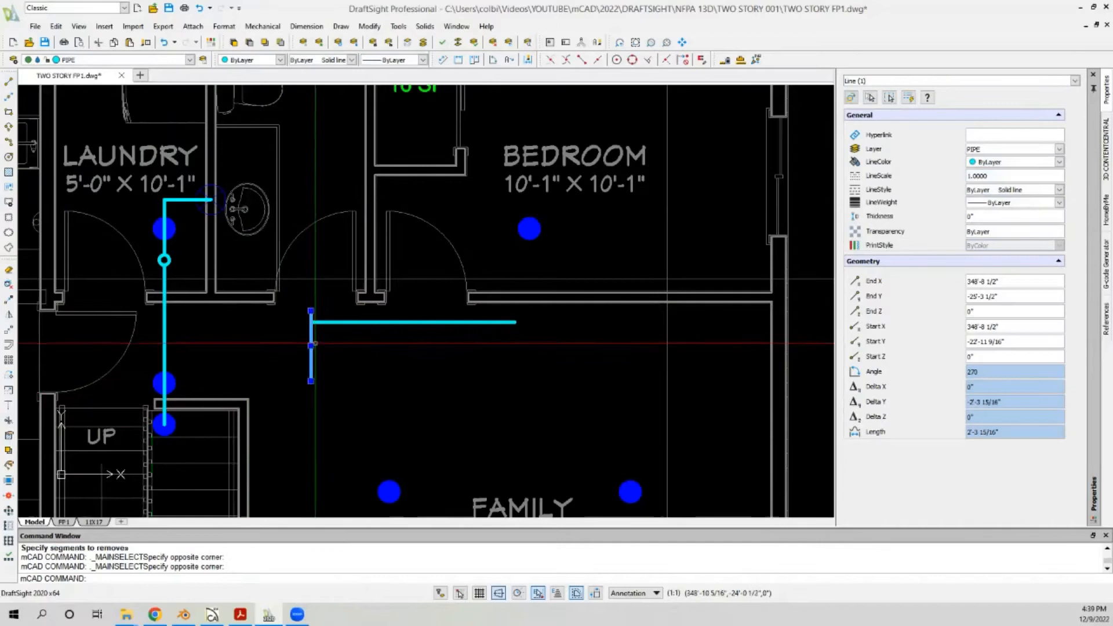
pyautogui.click(311, 346)
pyautogui.click(254, 346)
# Step: Extend the horizontal pipe line below the bedroom wall to meet the relocated vertical line
pyautogui.click(8, 405)
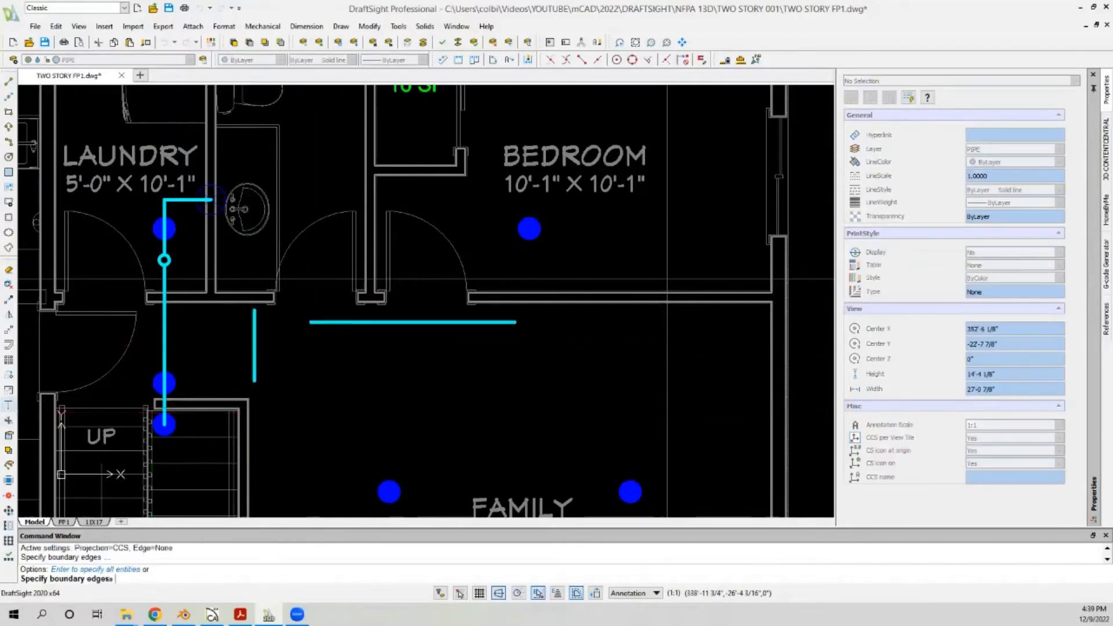
pyautogui.press('Return')
pyautogui.click(336, 316)
pyautogui.click(311, 342)
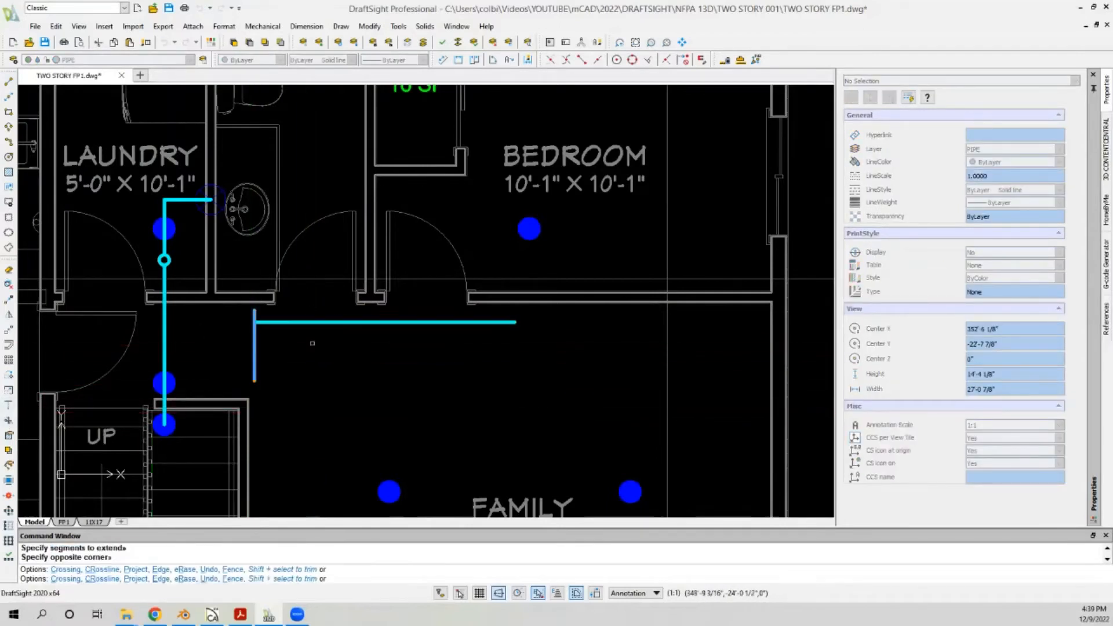
pyautogui.press('Escape')
pyautogui.click(302, 350)
pyautogui.press('Escape')
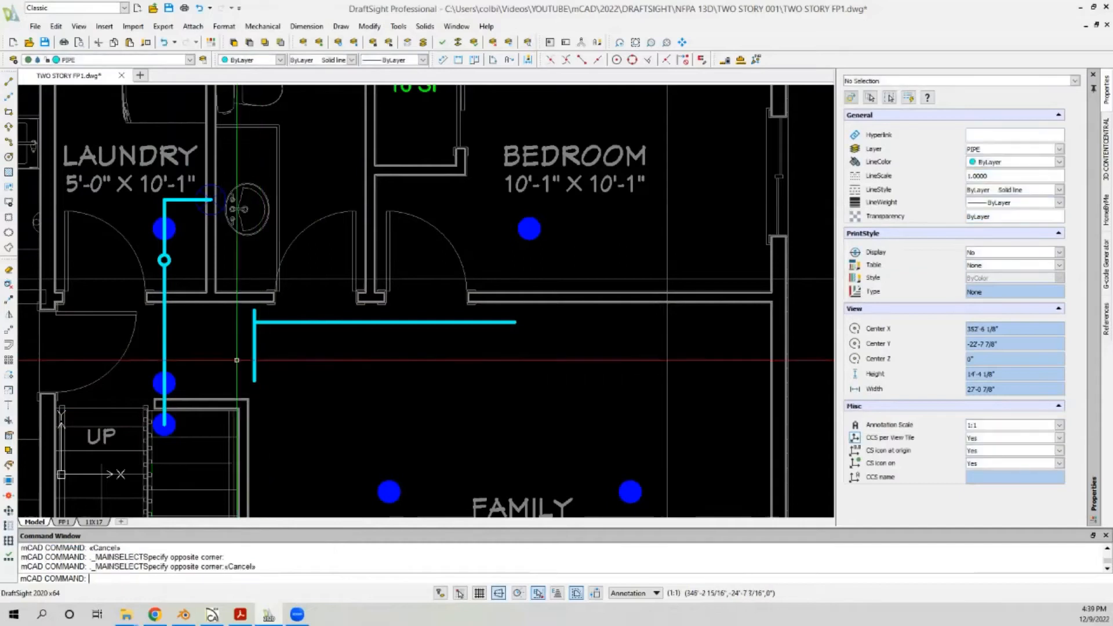
# Step: Delete the horizontal pipe line below the bedroom wall together with the short vertical line at its end
pyautogui.moveTo(284, 313); pyautogui.dragTo(226, 348)
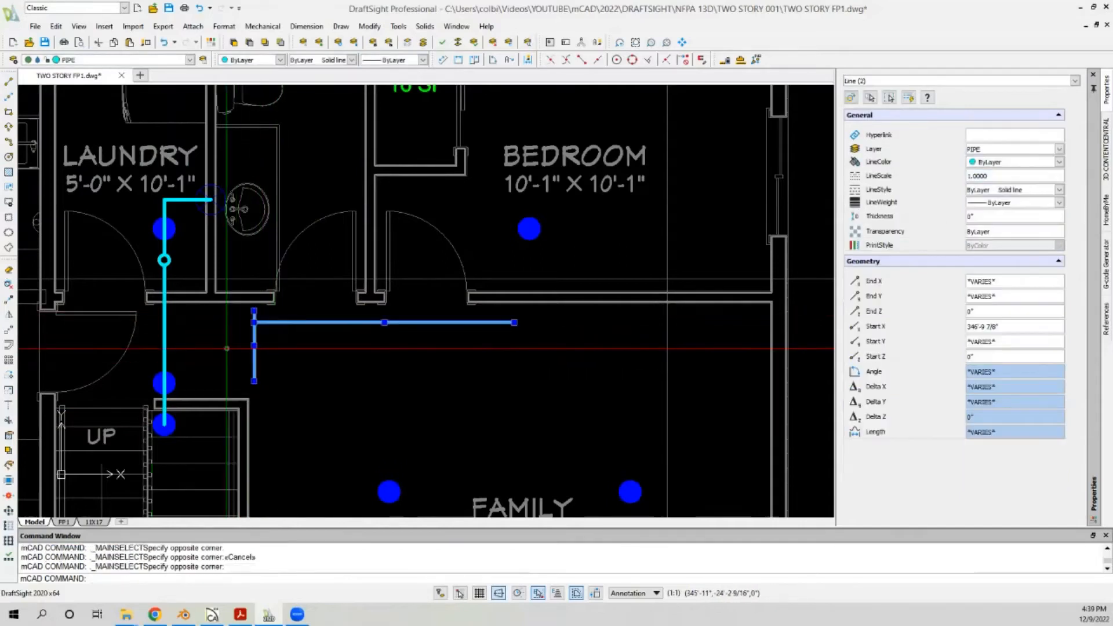
pyautogui.press('Delete')
# Step: Draw an 8' horizontal pipe line connecting the two sprinkler heads in the family room
pyautogui.scroll(-2, 209, 322)
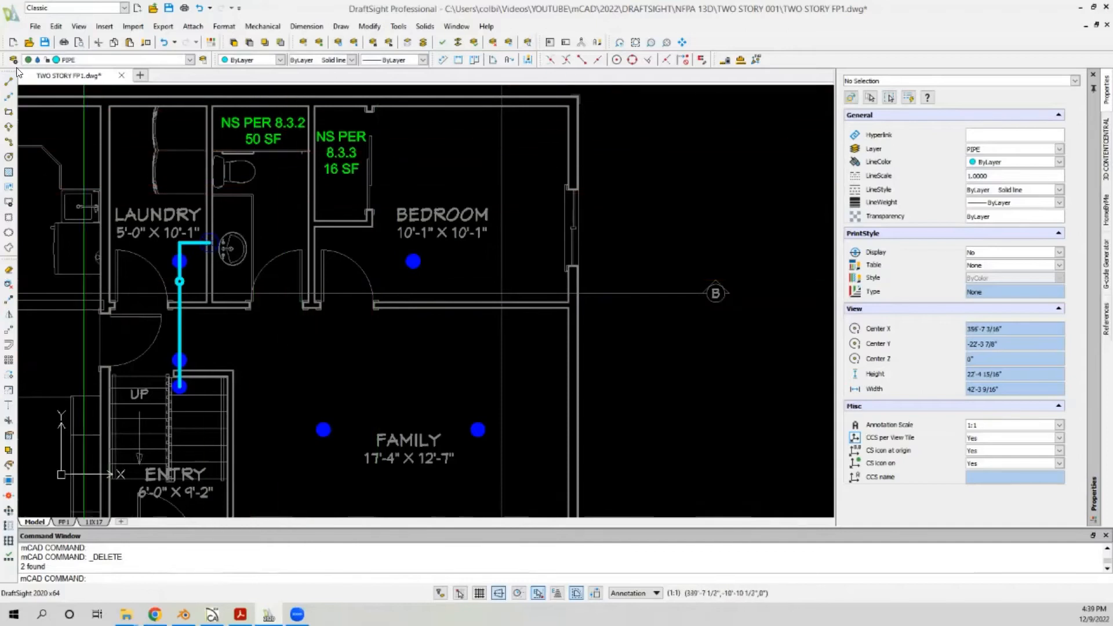
pyautogui.write('l')
pyautogui.press('Return')
pyautogui.scroll(-1, 303, 179)
pyautogui.scroll(1, 323, 330)
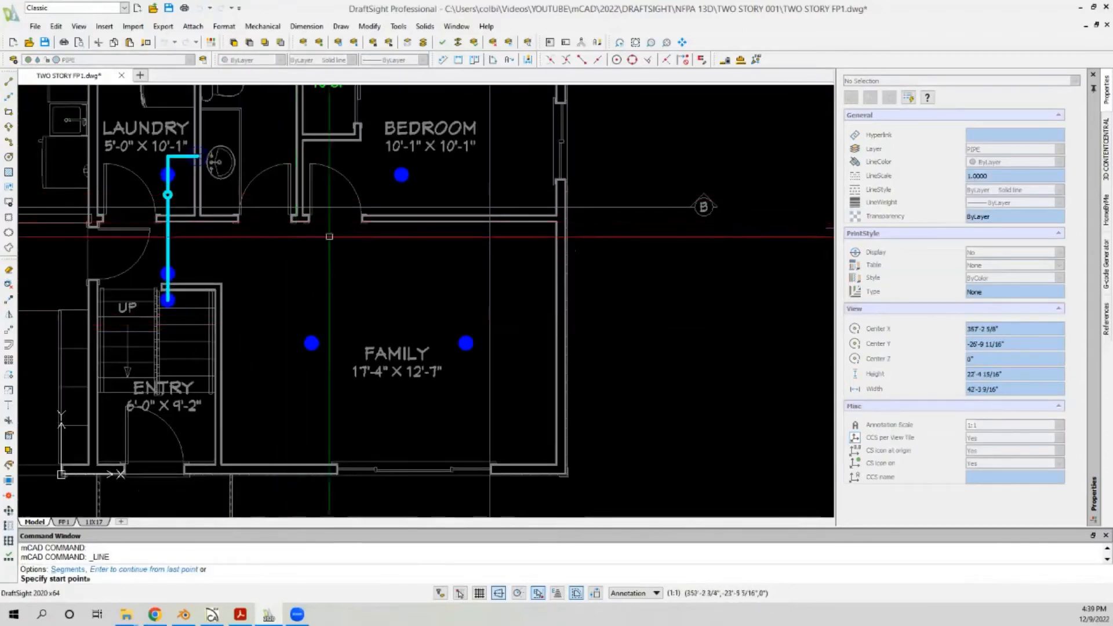
pyautogui.click(466, 343)
pyautogui.click(312, 344)
pyautogui.press('Escape')
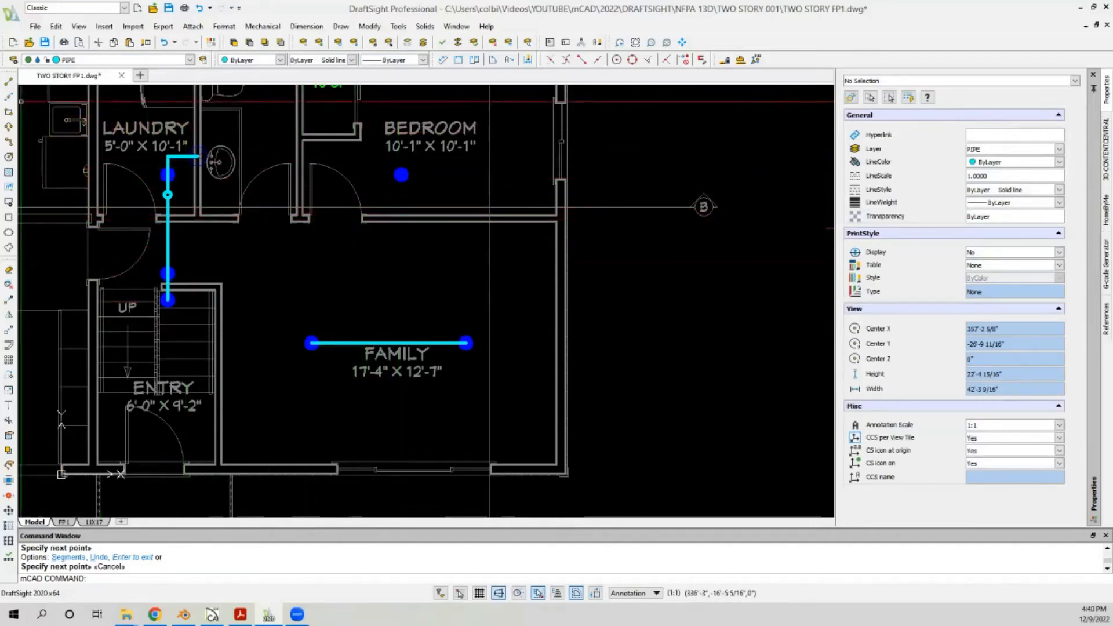
pyautogui.click(9, 81)
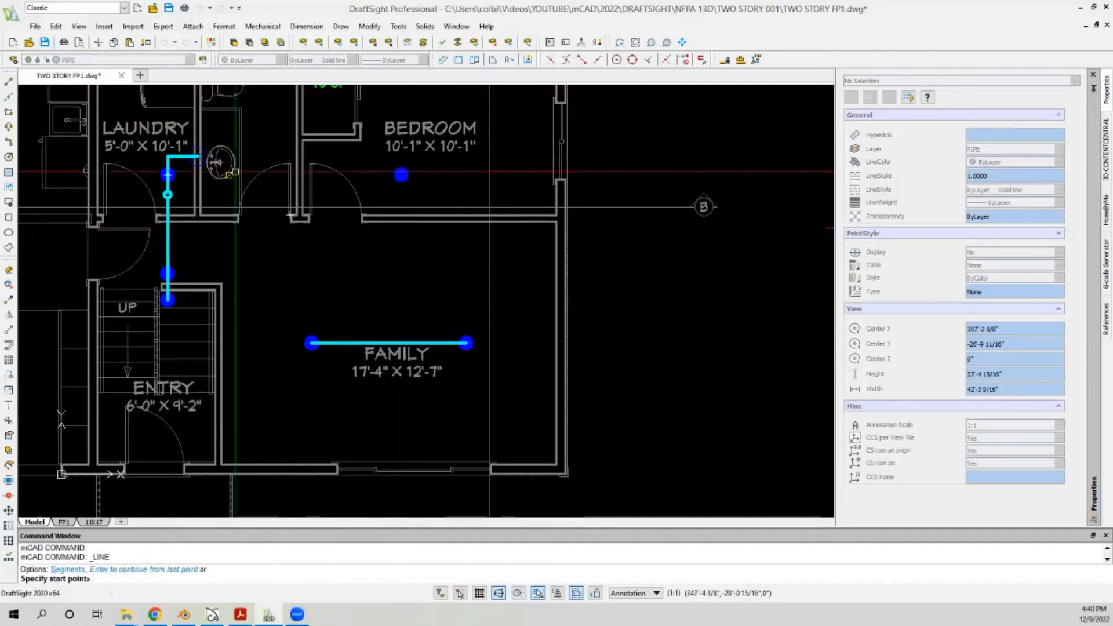
pyautogui.scroll(3, 205, 148)
pyautogui.click(190, 165)
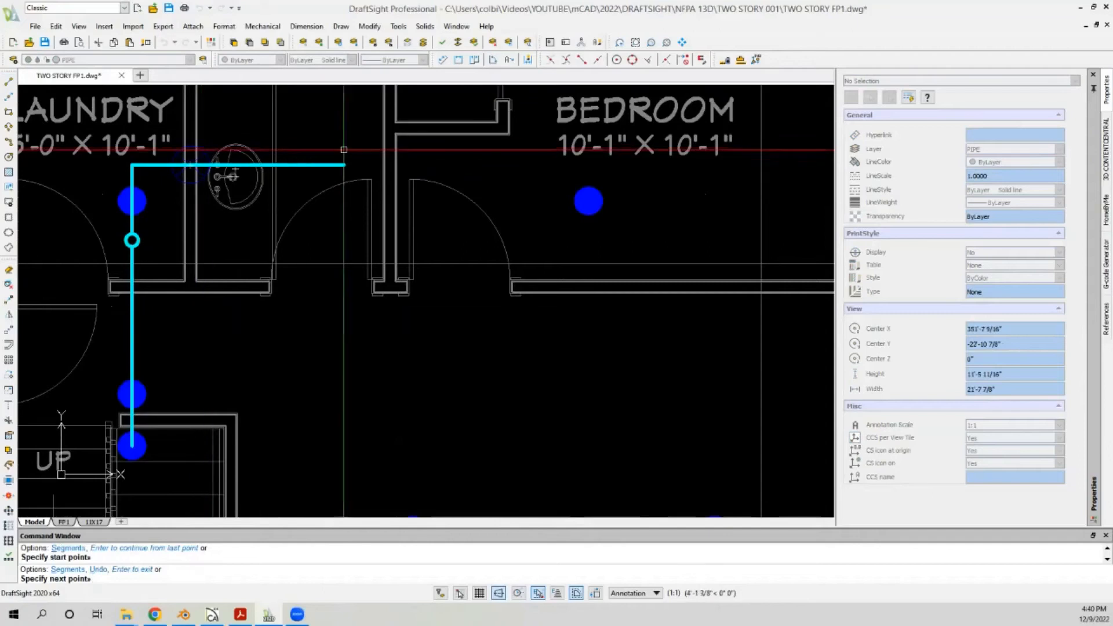
pyautogui.scroll(-1, 455, 167)
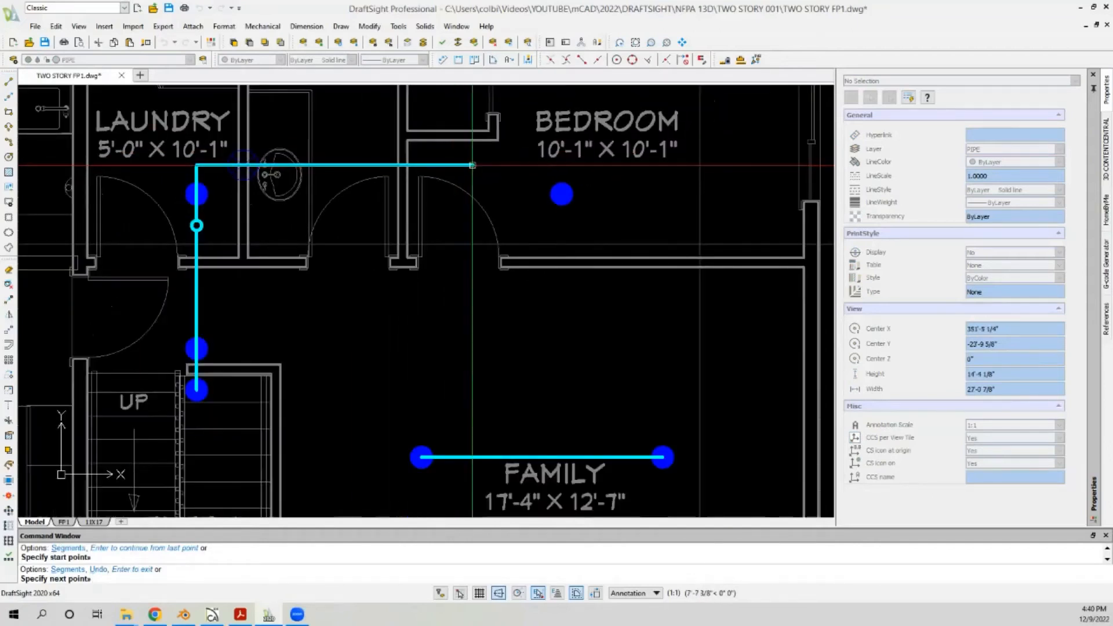
pyautogui.press('Escape')
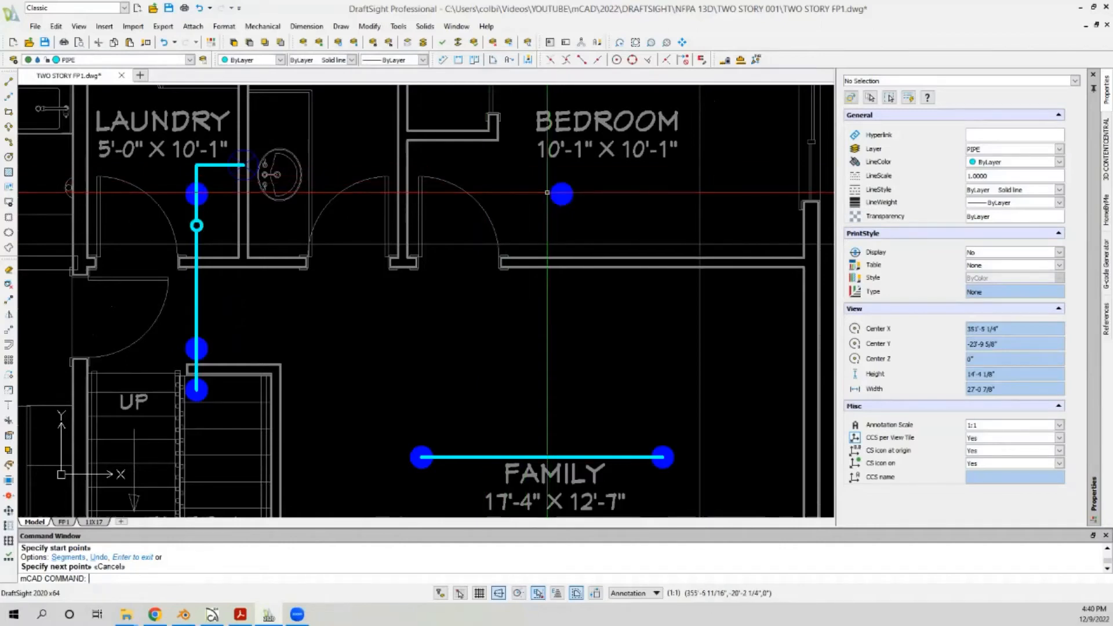
pyautogui.scroll(-3, 371, 191)
pyautogui.scroll(2, 449, 196)
pyautogui.scroll(-1, 315, 186)
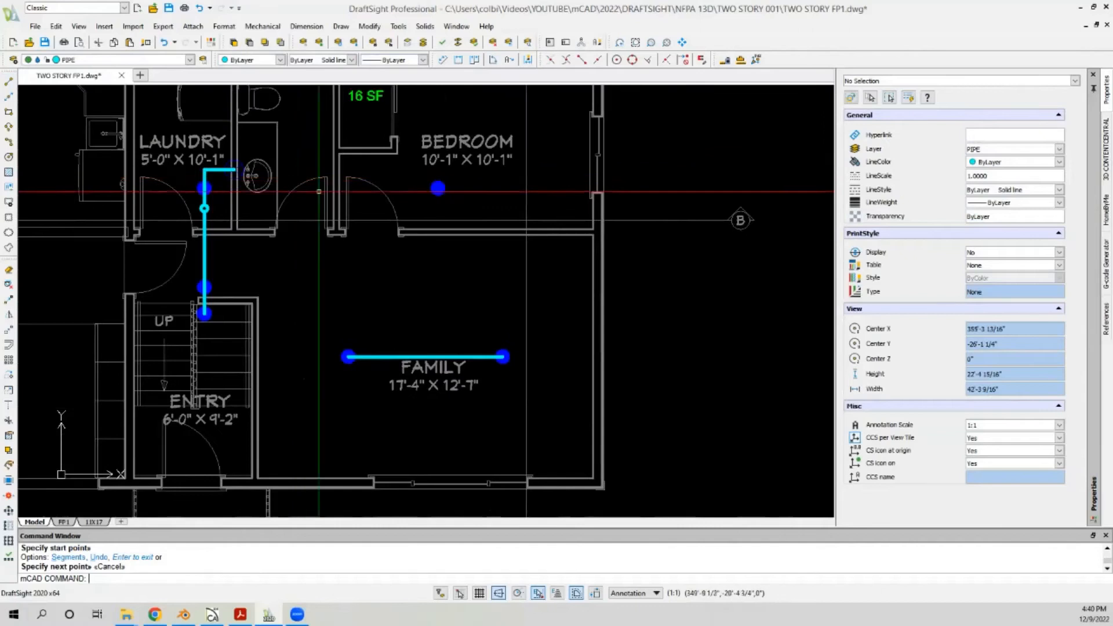
pyautogui.click(9, 81)
pyautogui.scroll(2, 247, 180)
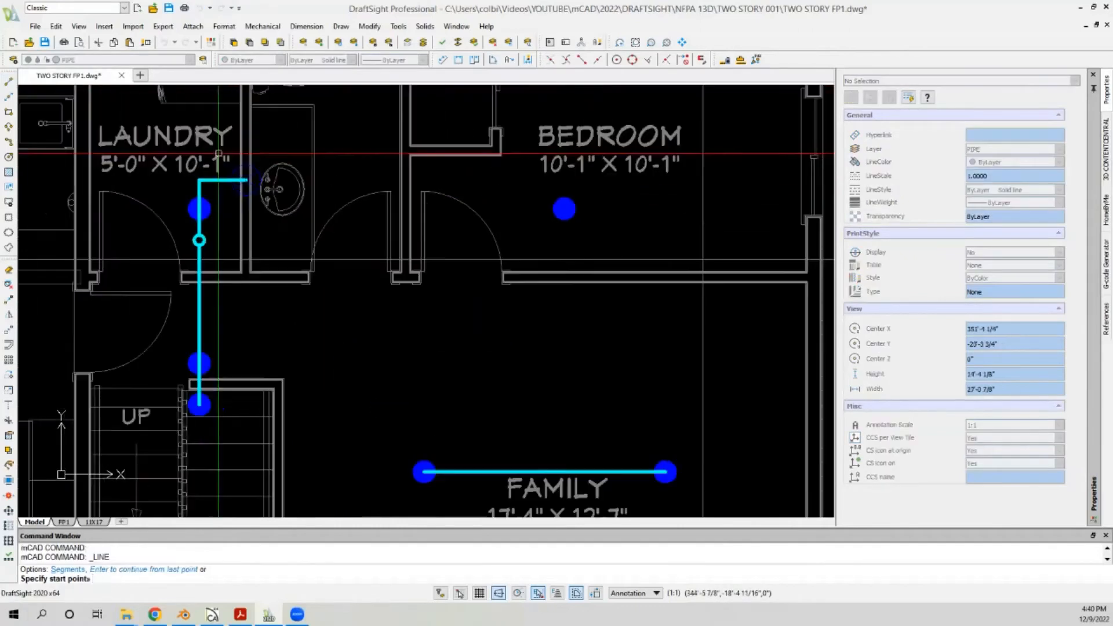
pyautogui.click(247, 180)
pyautogui.scroll(-1, 246, 181)
pyautogui.scroll(1, 464, 194)
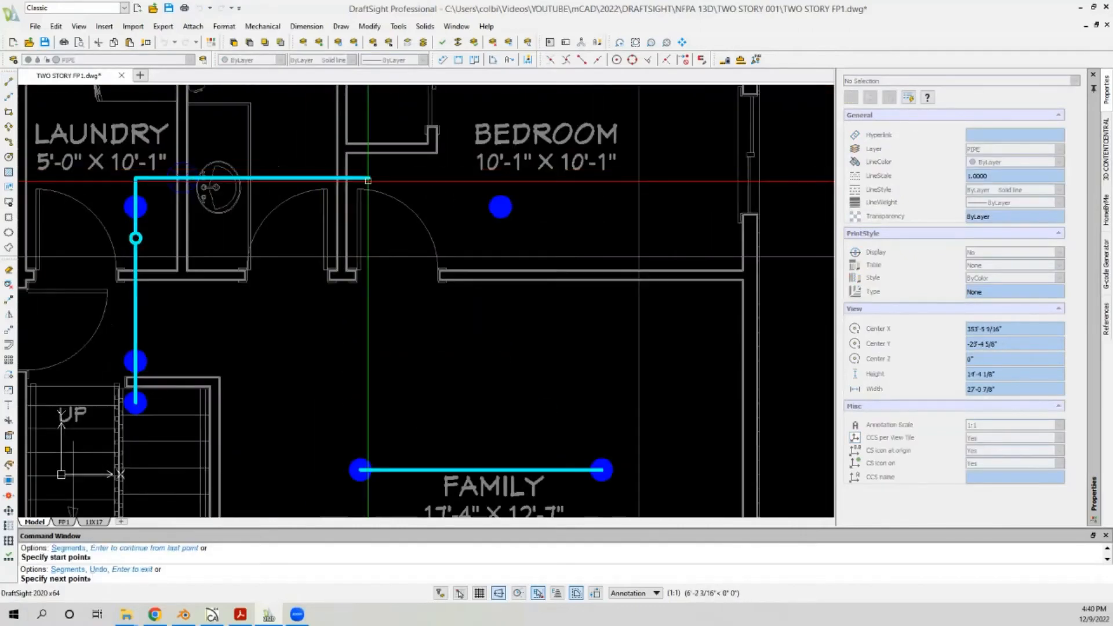
pyautogui.scroll(-1, 370, 183)
pyautogui.scroll(-1, 370, 183)
pyautogui.scroll(1, 405, 177)
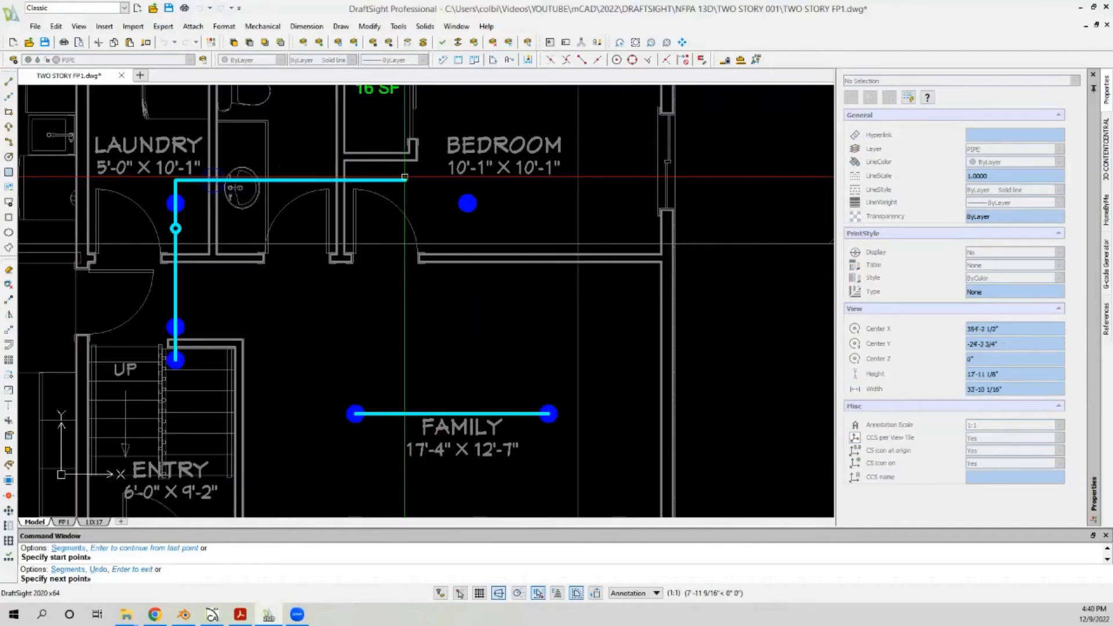
pyautogui.scroll(-1, 404, 177)
pyautogui.press('Escape')
# Step: Examine the lower-floor plan and the building section's floor framing above the laundry, bath and bedroom to judge the pipe route
pyautogui.scroll(-2, 397, 259)
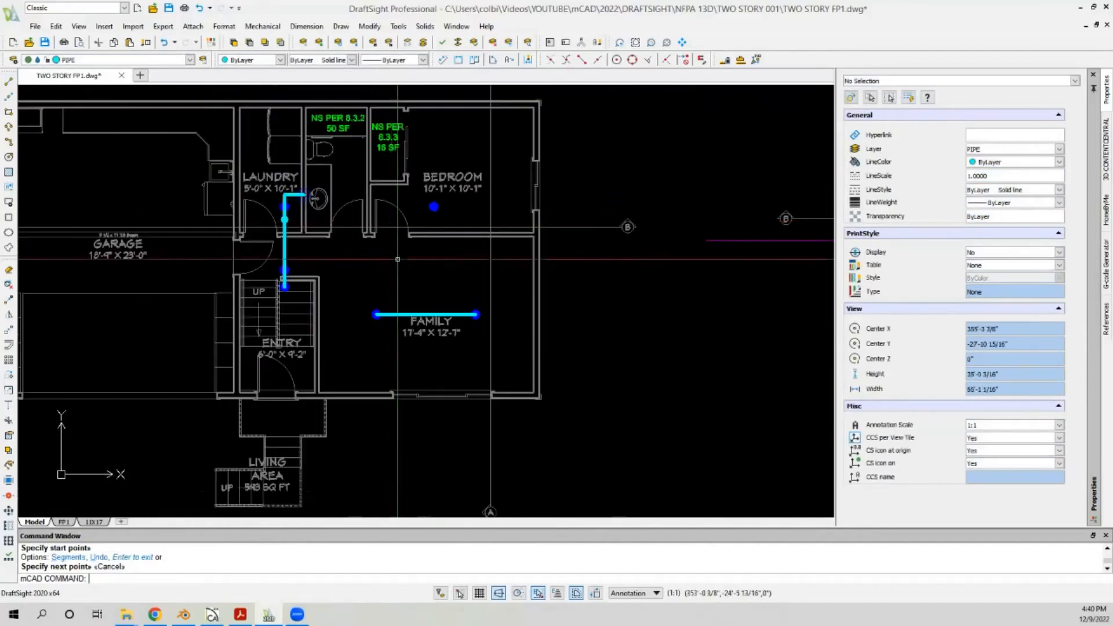
pyautogui.scroll(2, 473, 333)
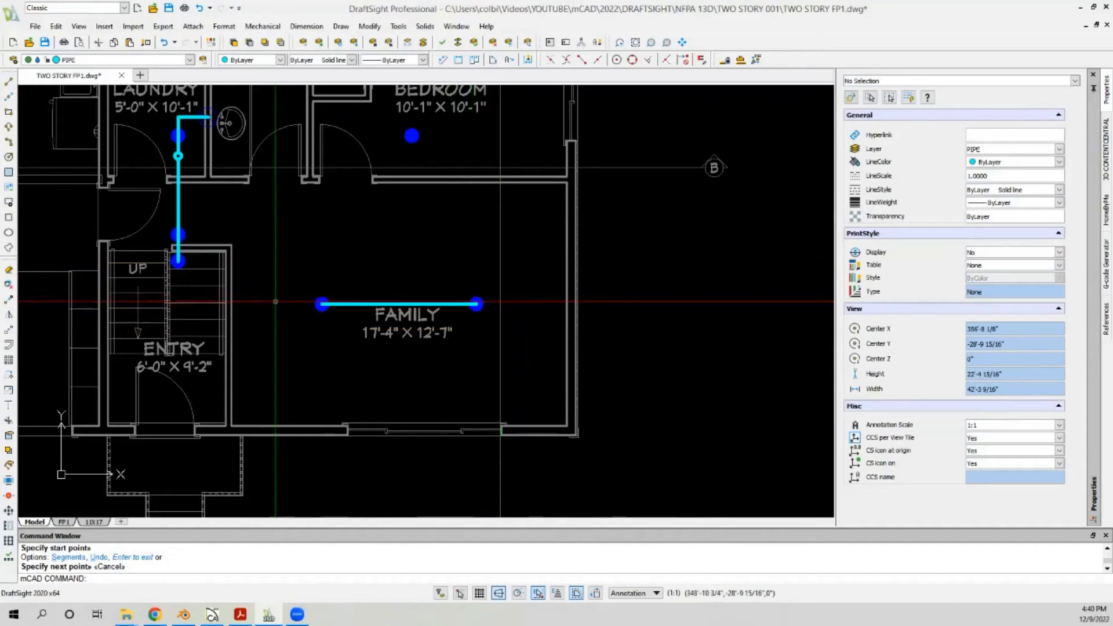
pyautogui.scroll(-1, 388, 286)
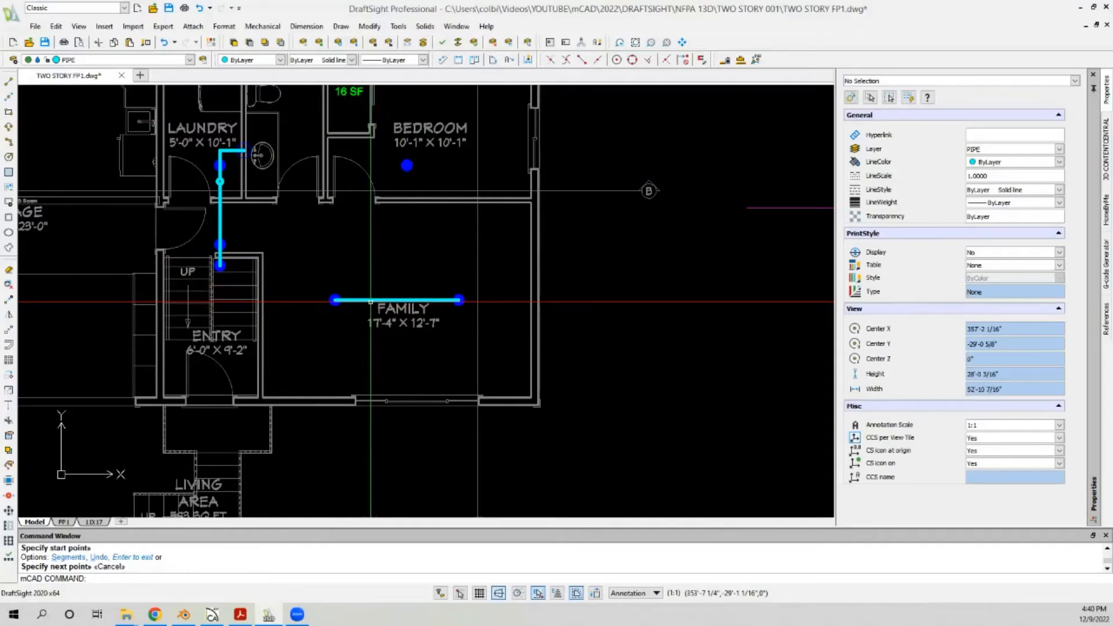
pyautogui.scroll(-8, 369, 301)
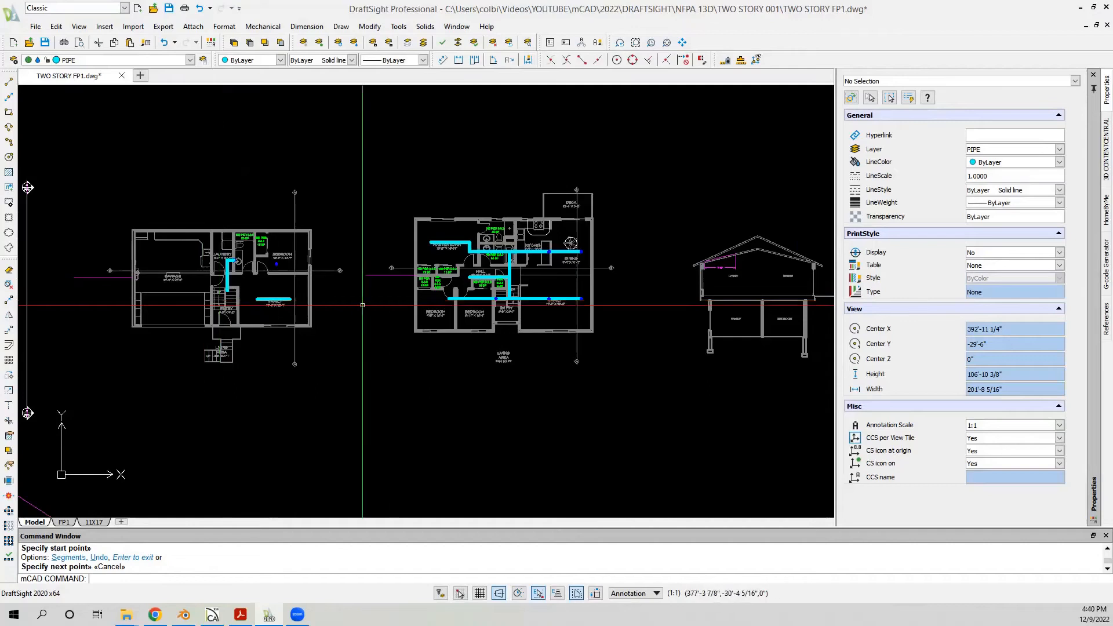
pyautogui.scroll(10, 573, 318)
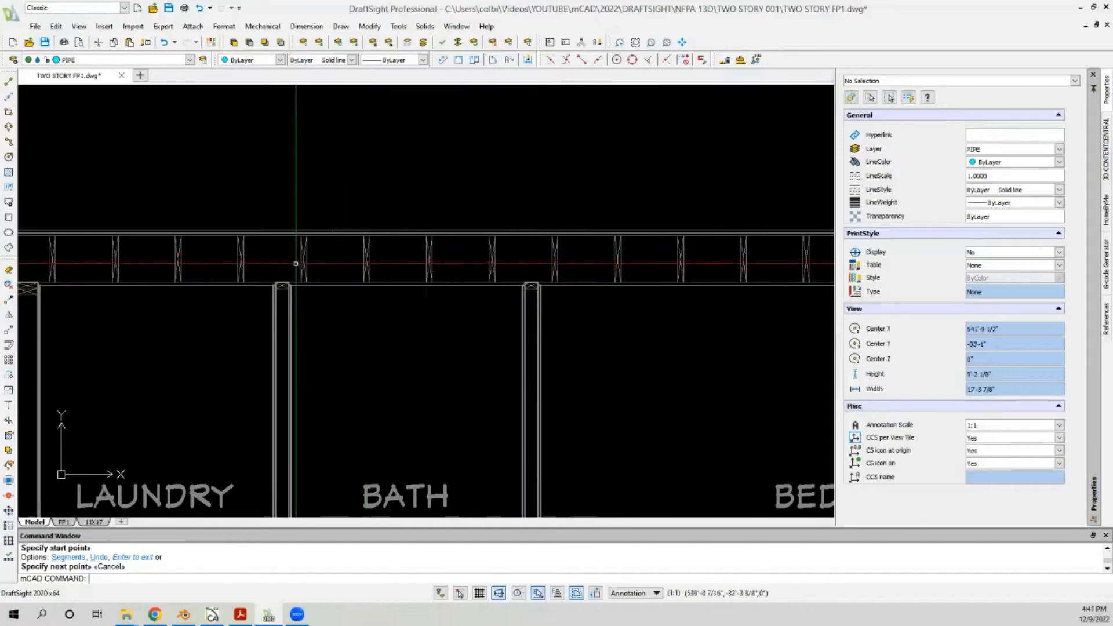
pyautogui.scroll(-6, 296, 264)
pyautogui.scroll(-5, 406, 290)
pyautogui.scroll(-1, 404, 283)
pyautogui.scroll(-2, 448, 298)
pyautogui.scroll(3, 182, 298)
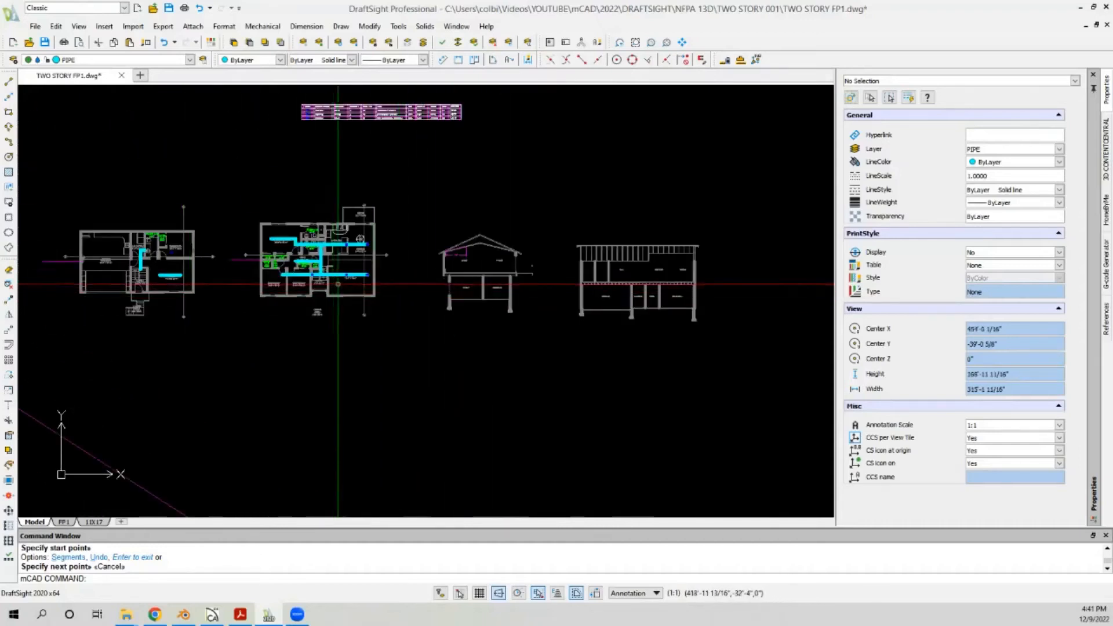
pyautogui.scroll(4, 351, 287)
pyautogui.scroll(4, 142, 267)
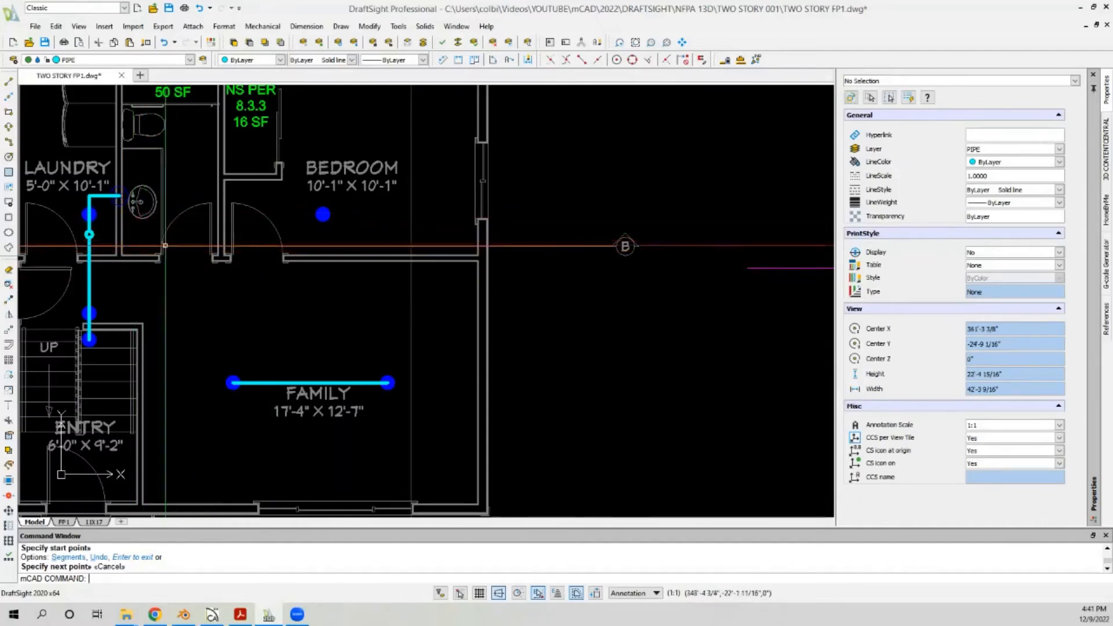
pyautogui.scroll(-3, 168, 273)
pyautogui.scroll(2, 168, 278)
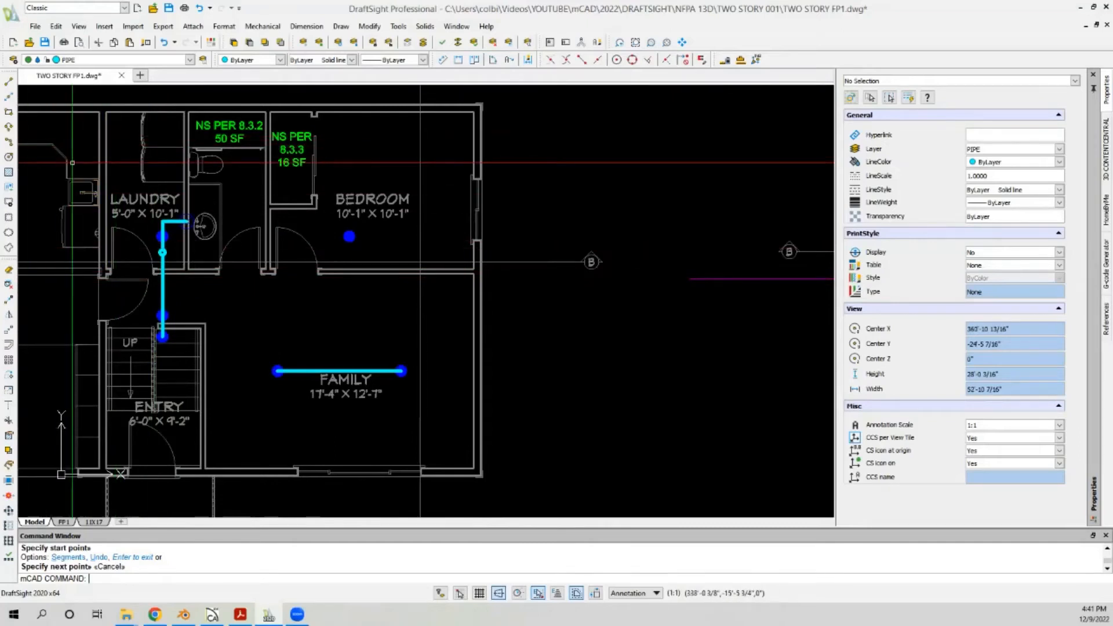
# Step: Draw a vertical pipe line from the bedroom sprinkler head perpendicular to the family room pipe
pyautogui.click(9, 87)
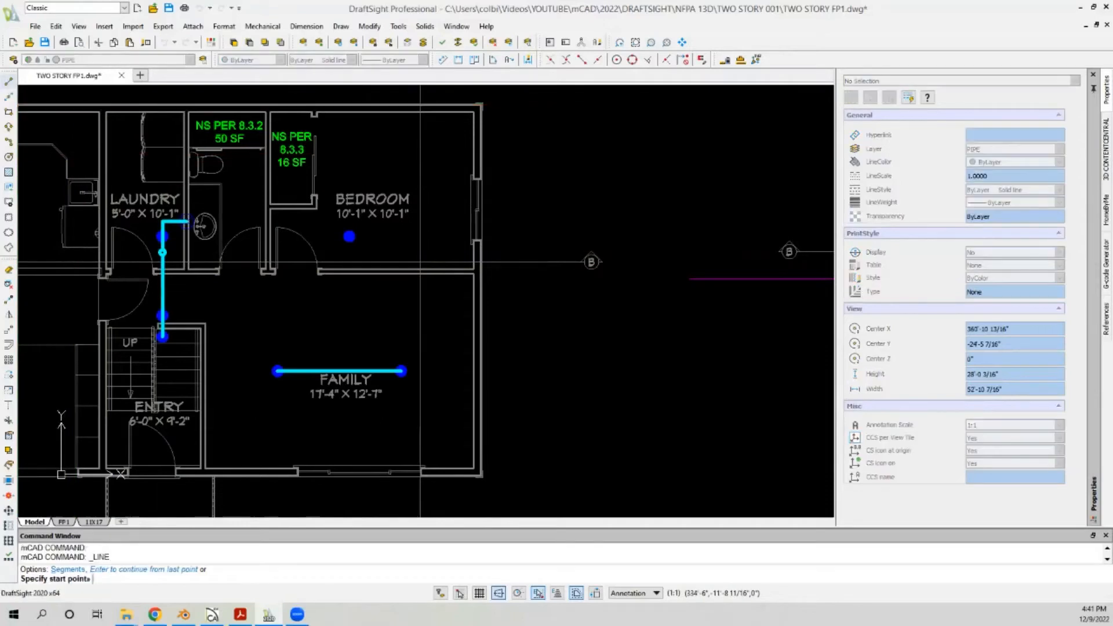
pyautogui.click(349, 236)
pyautogui.click(648, 58)
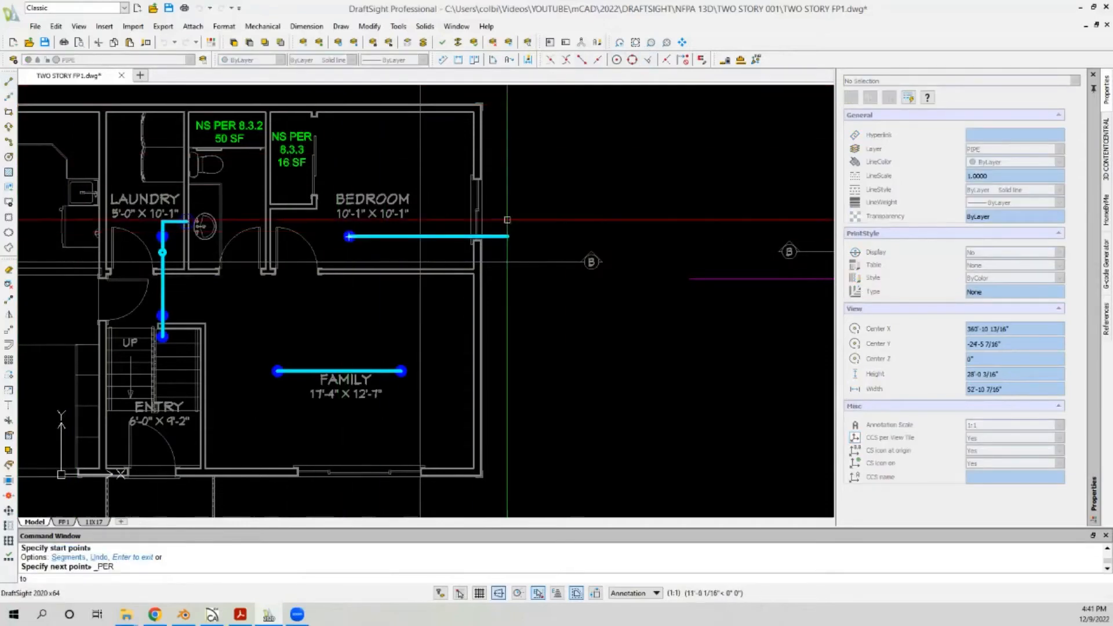
pyautogui.click(365, 371)
pyautogui.press('Return')
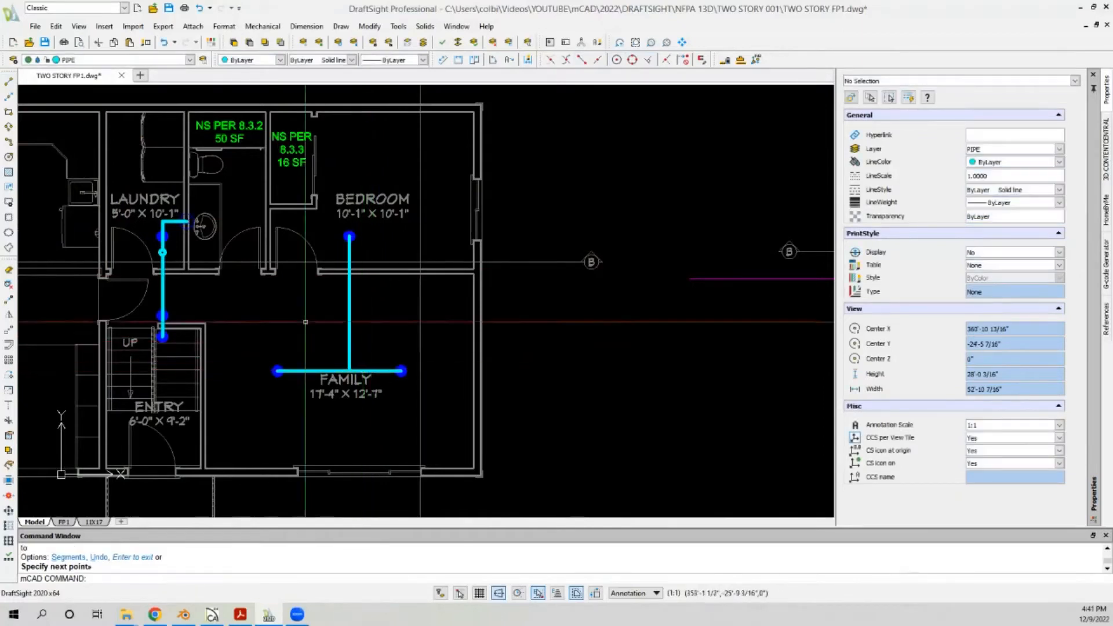
pyautogui.click(9, 81)
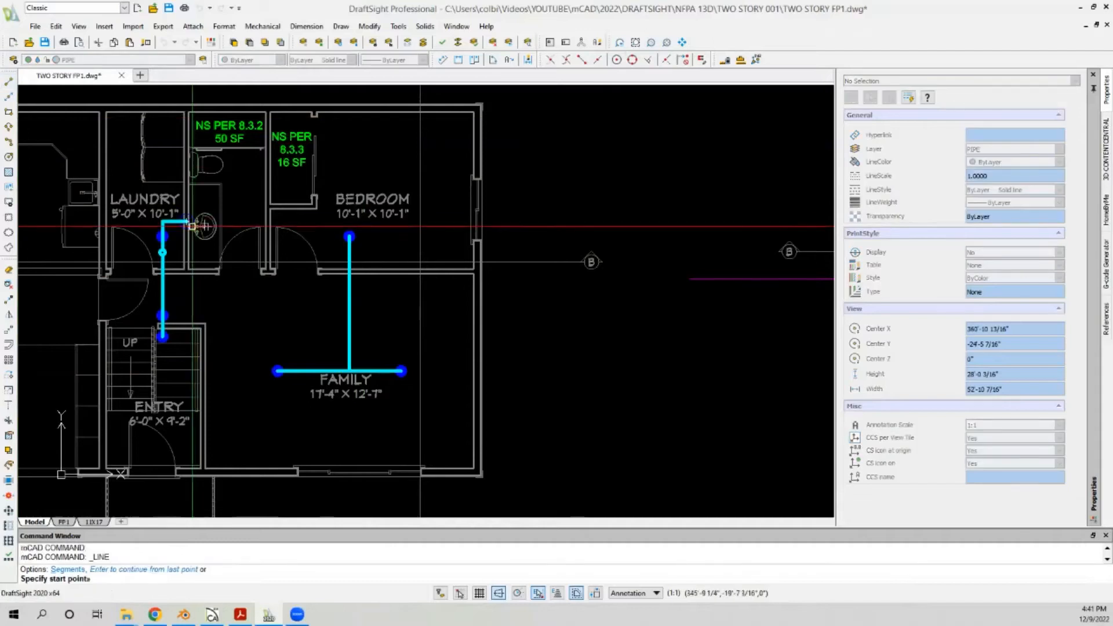
pyautogui.scroll(3, 192, 225)
pyautogui.scroll(-2, 184, 225)
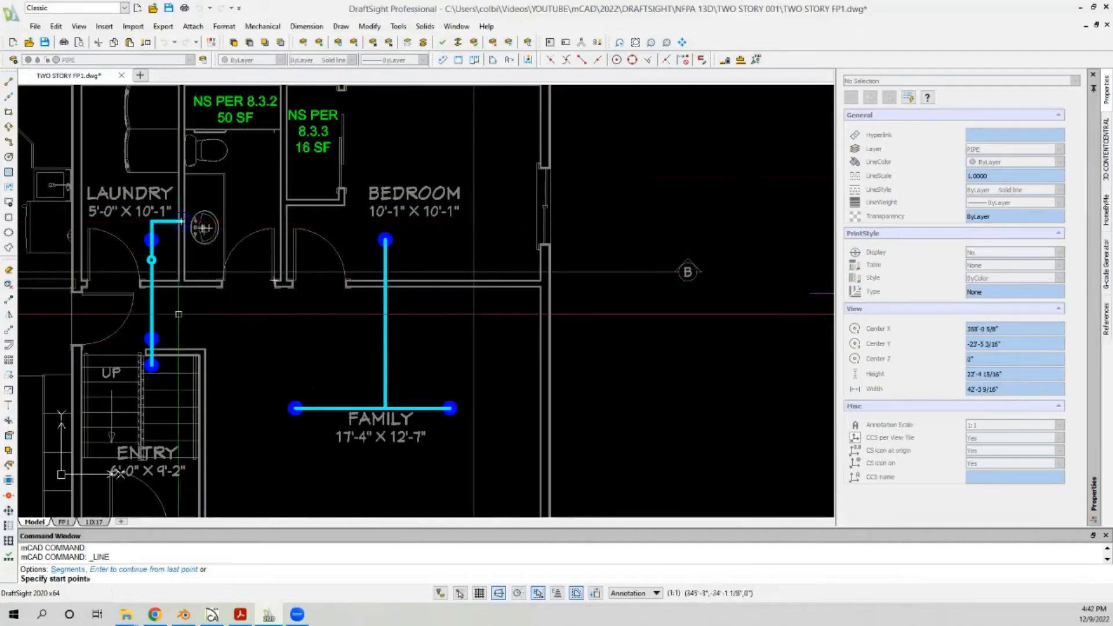
pyautogui.press('Escape')
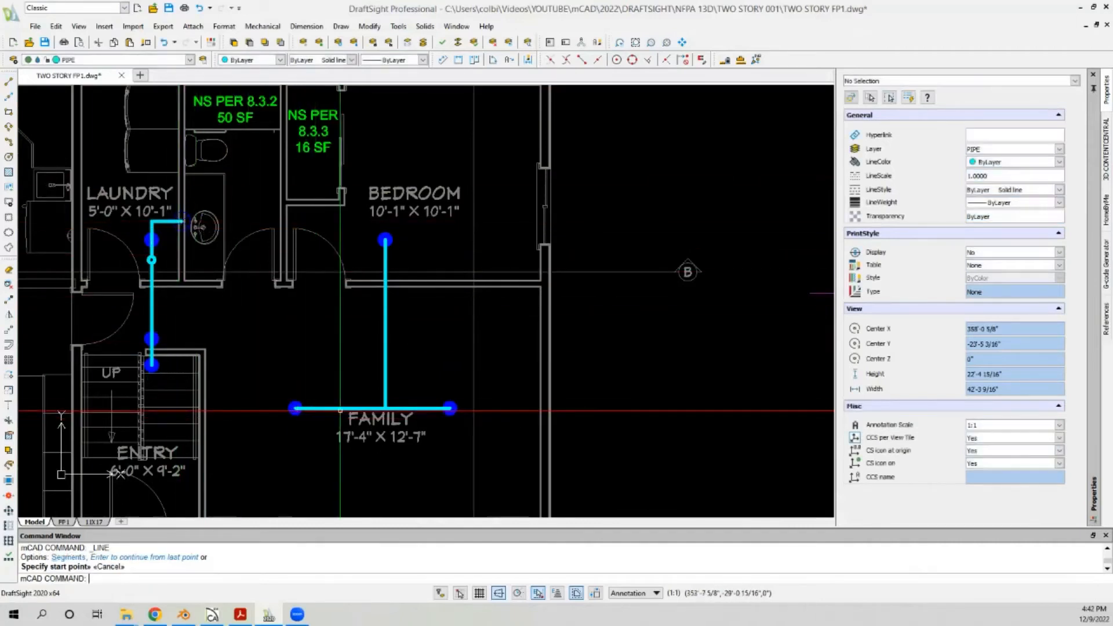
# Step: Move the horizontal family room pipe 60 inches straight up the plan toward the bedroom wall
pyautogui.click(301, 409)
pyautogui.click(370, 408)
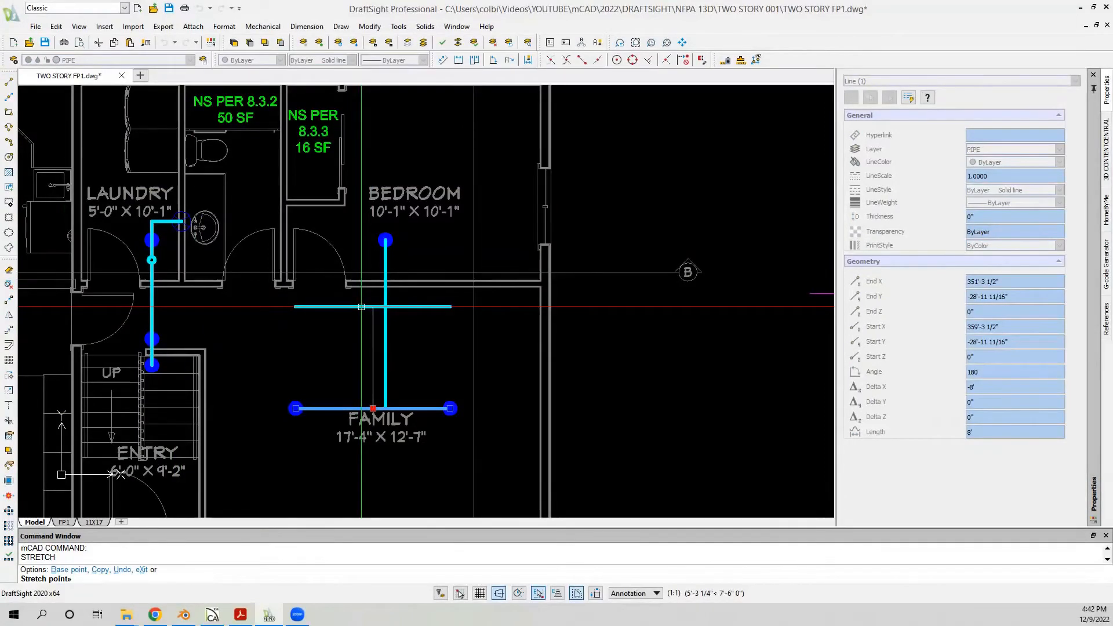
pyautogui.write('0')
pyautogui.press('Return')
pyautogui.press('Escape')
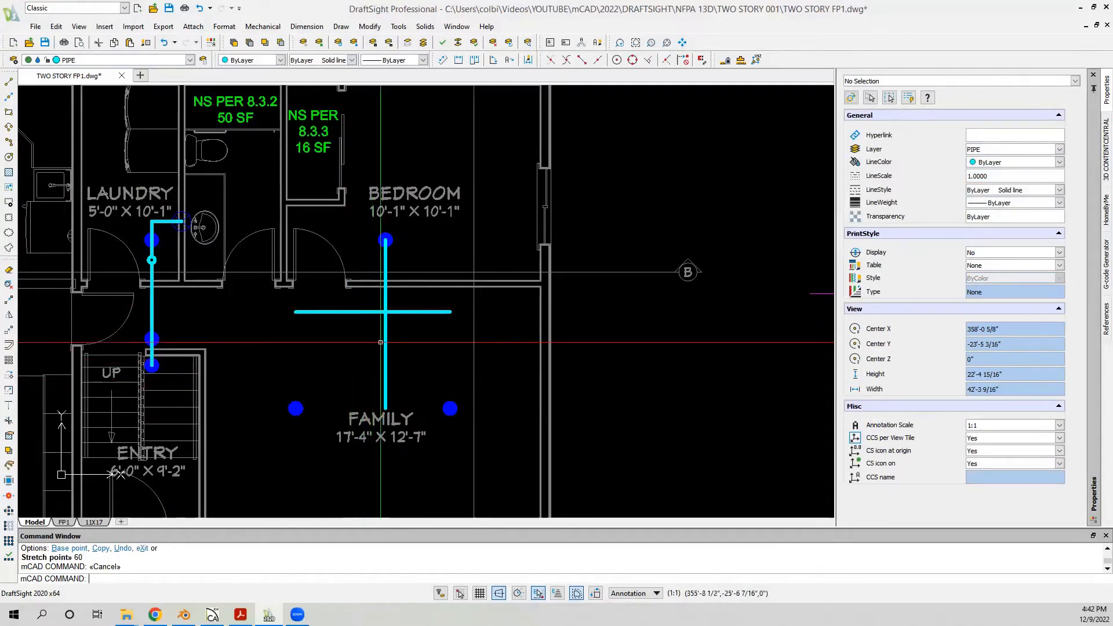
# Step: Trim the bedroom head's vertical pipe where it runs past the horizontal family room pipe into the room
pyautogui.click(9, 420)
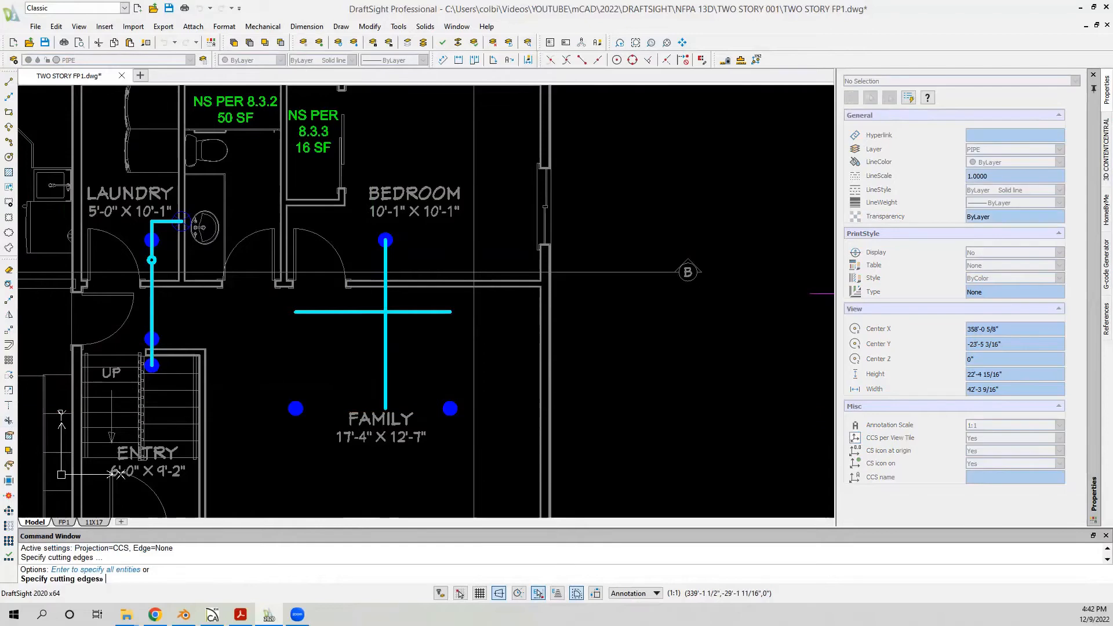
pyautogui.press('Return')
pyautogui.click(407, 400)
pyautogui.click(372, 393)
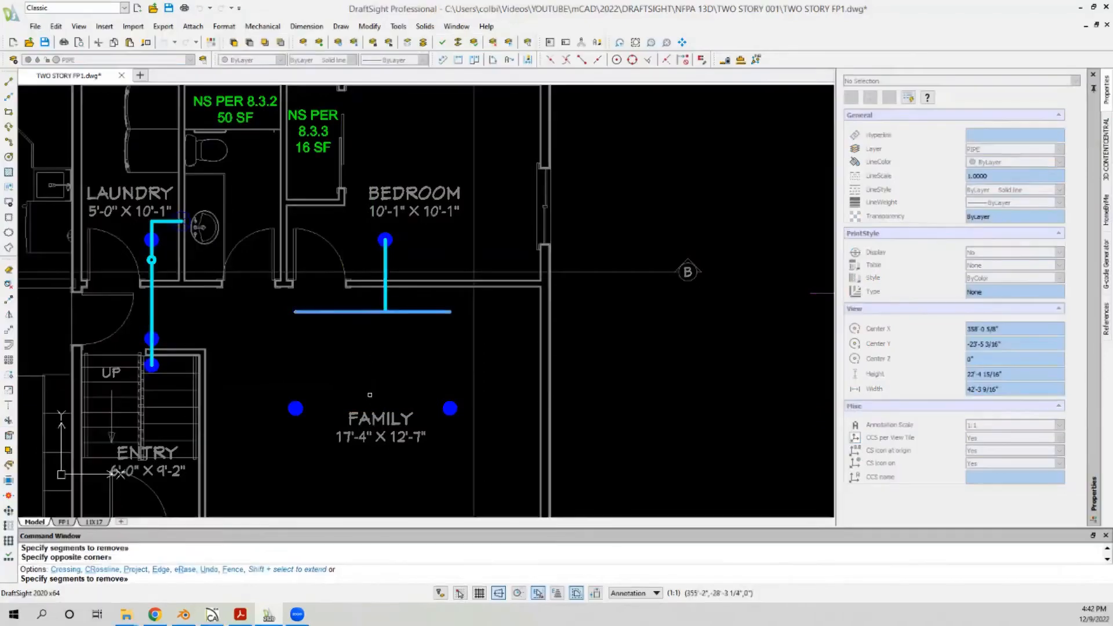
pyautogui.press('Return')
# Step: Stretch the open end of the horizontal family room pipe to meet the vertical laundry riser pipe
pyautogui.click(306, 312)
pyautogui.click(296, 311)
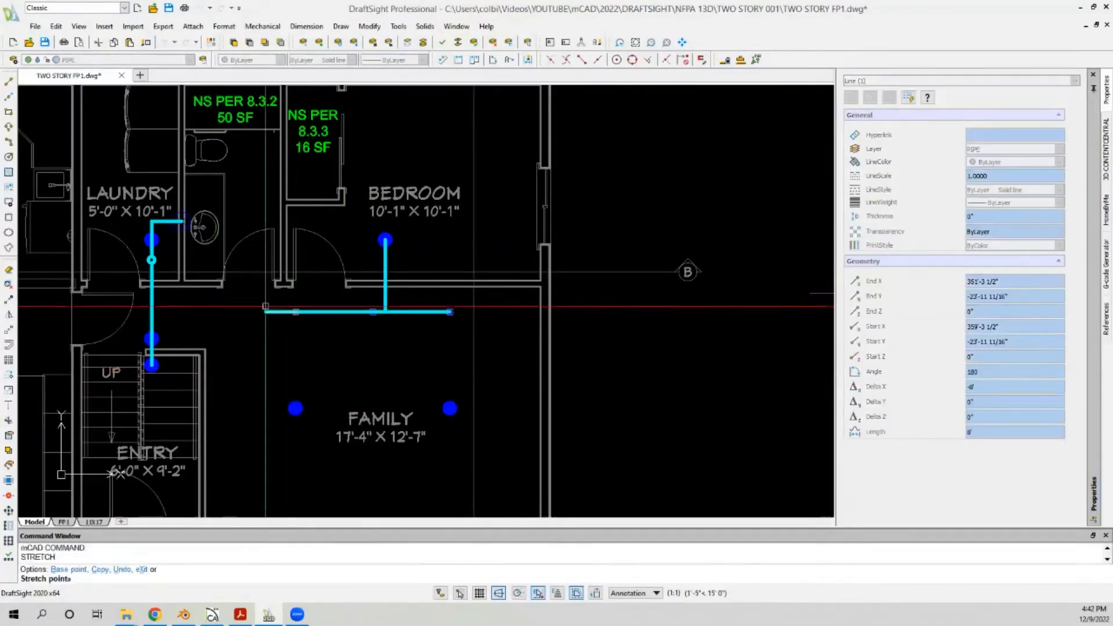
pyautogui.click(152, 311)
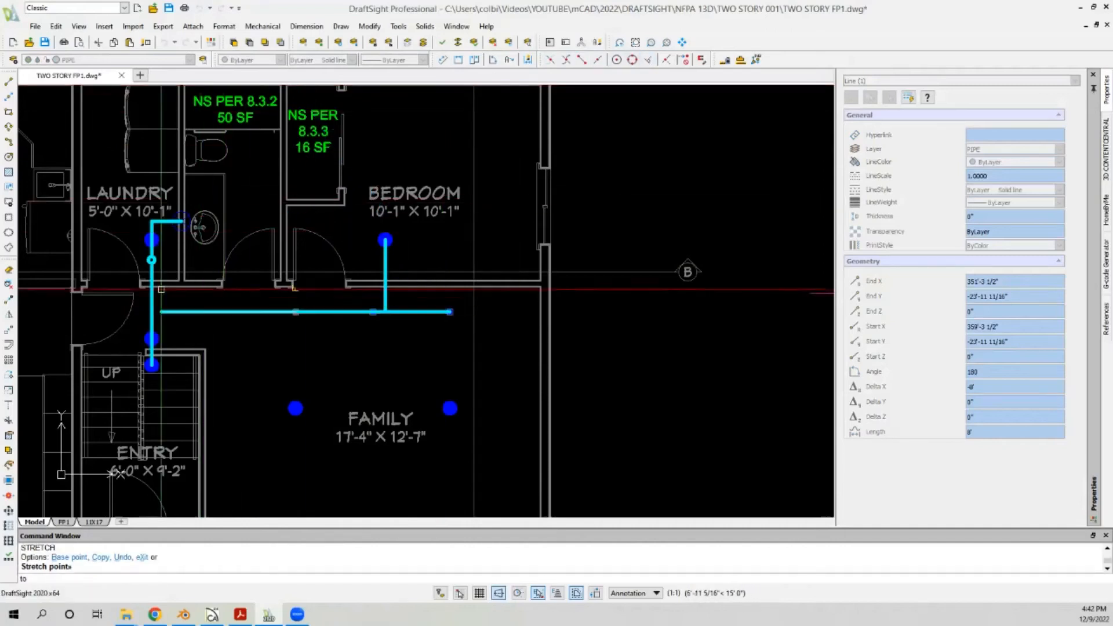
pyautogui.press('Escape')
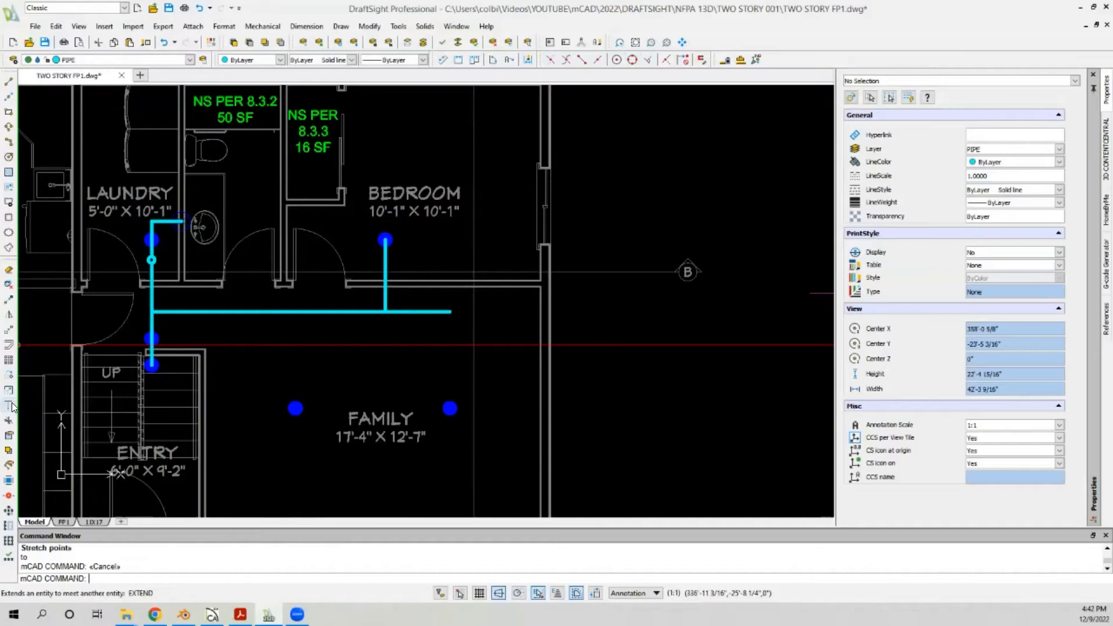
pyautogui.scroll(-2, 225, 373)
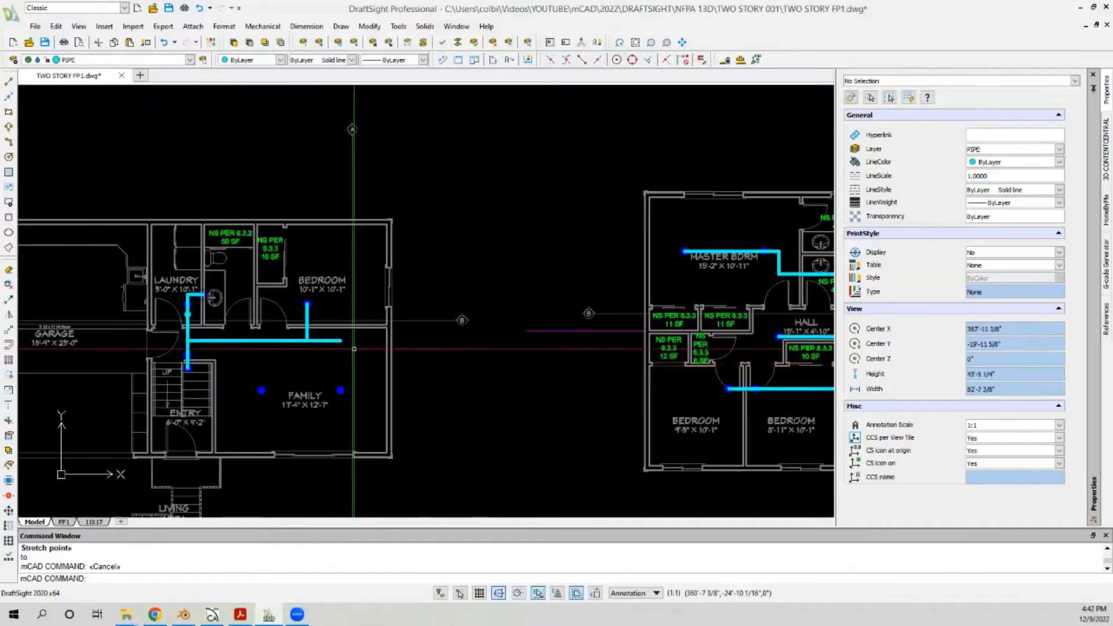
pyautogui.click(347, 343)
pyautogui.press('Escape')
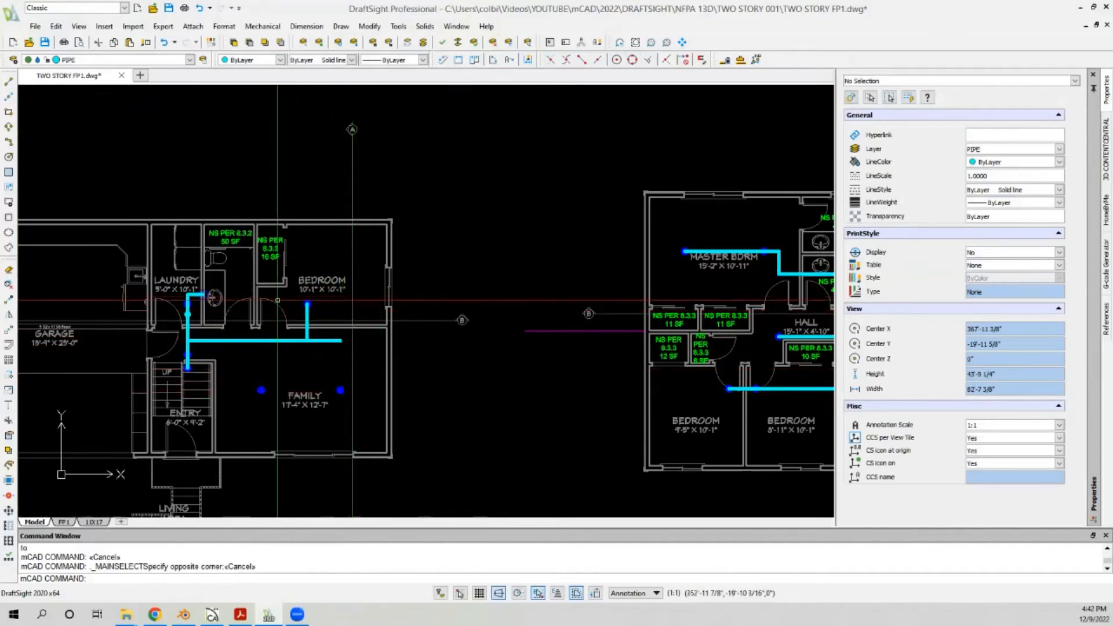
pyautogui.click(341, 341)
pyautogui.press('Escape')
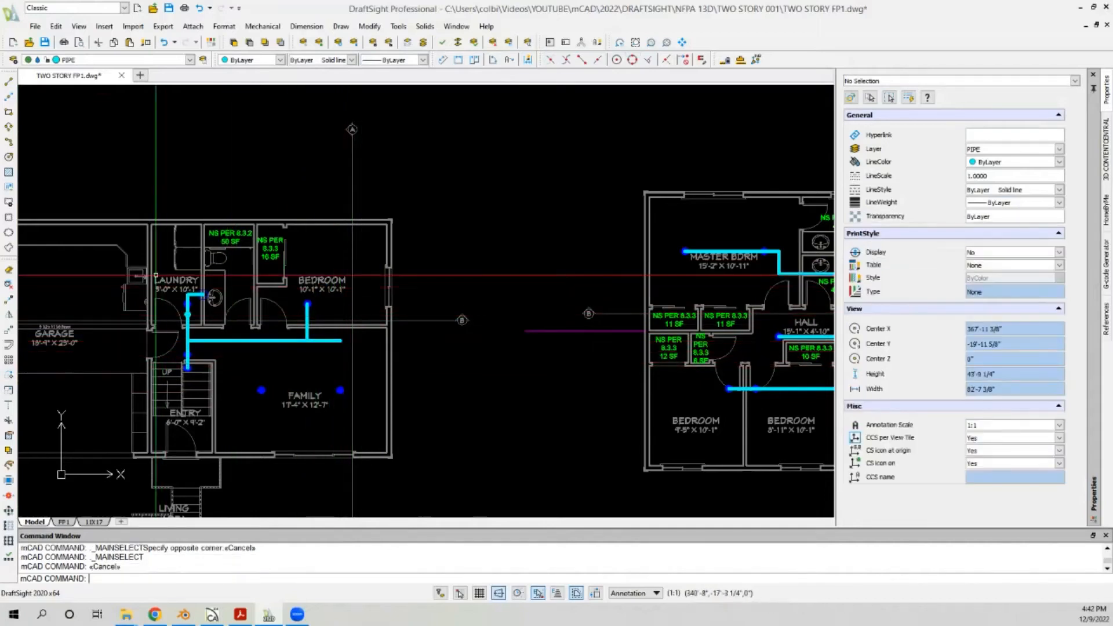
# Step: Draw a vertical pipe from the family room head nearest the stairs, perpendicular to the horizontal pipe
pyautogui.click(9, 81)
pyautogui.scroll(4, 261, 387)
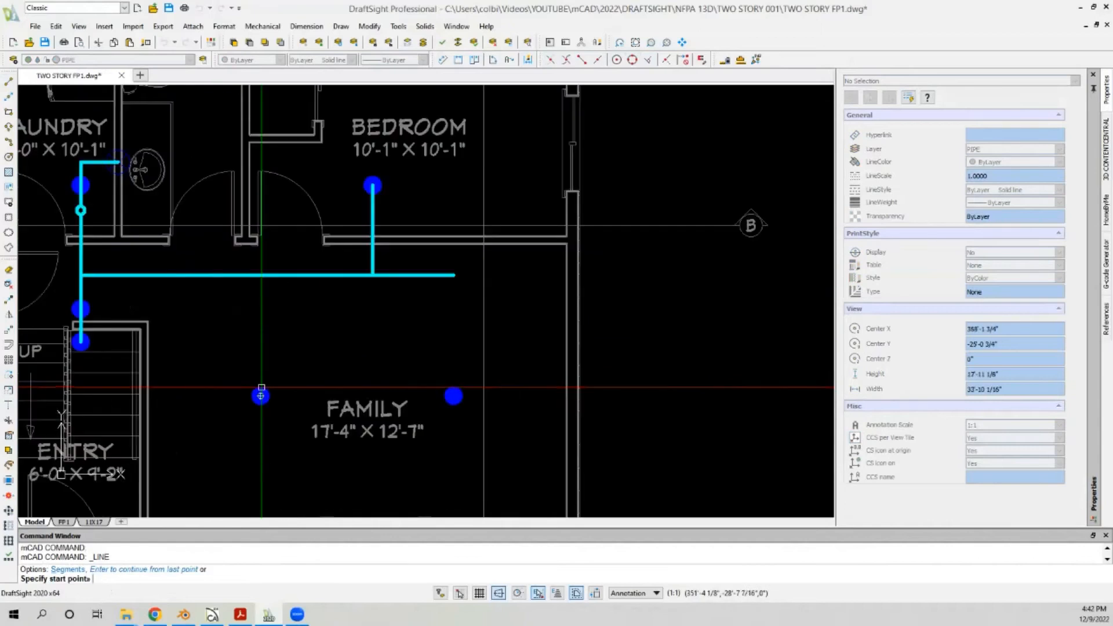
pyautogui.click(261, 394)
pyautogui.click(648, 60)
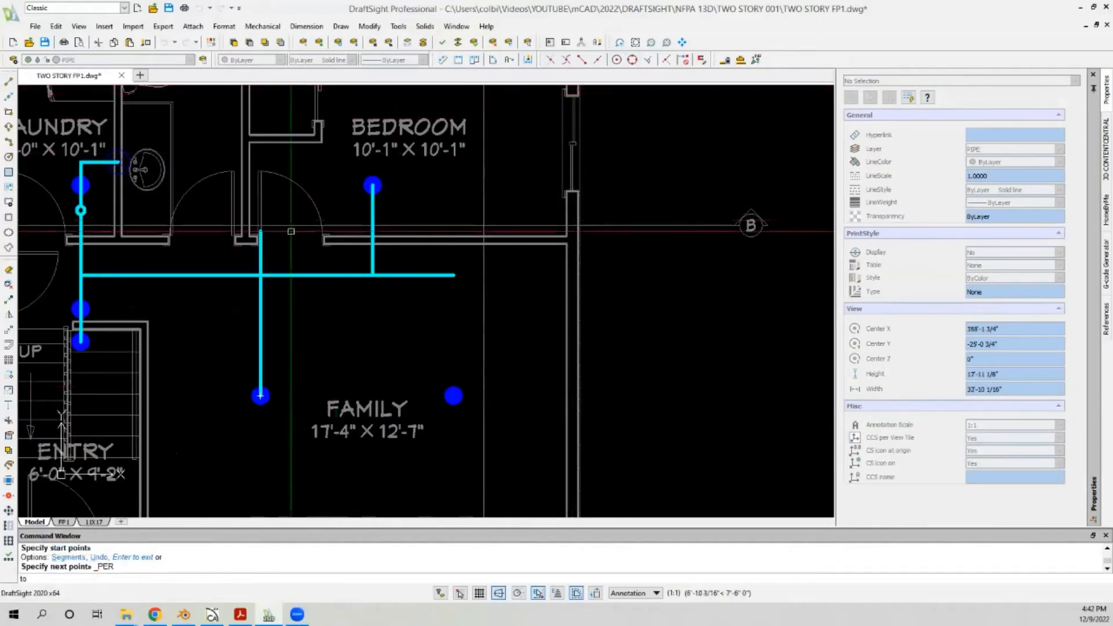
pyautogui.click(290, 275)
pyautogui.press('Escape')
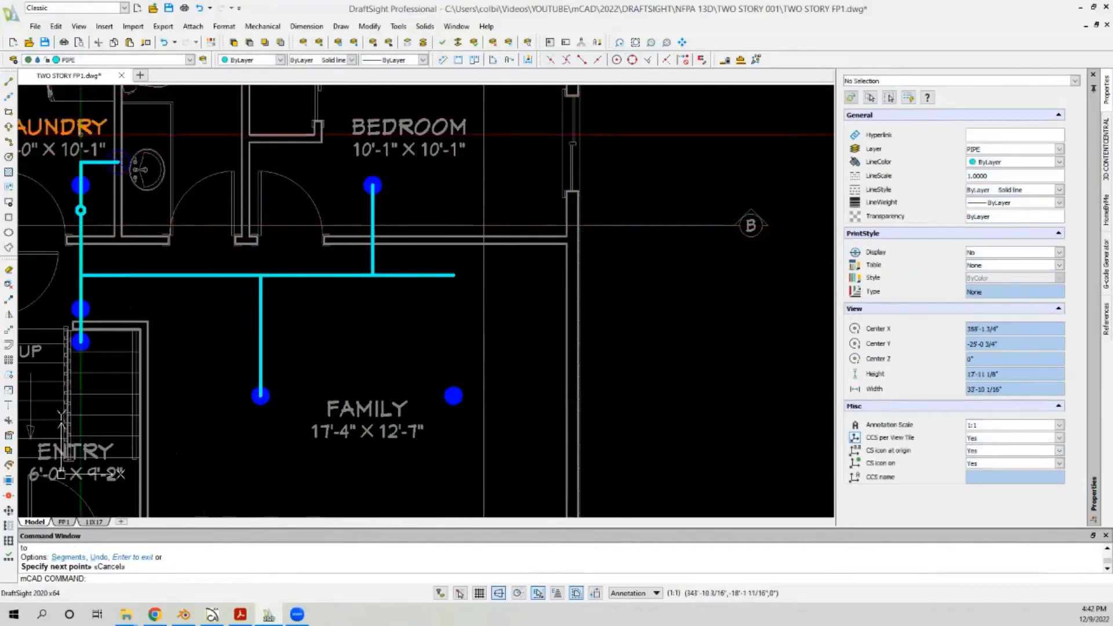
# Step: Draw a vertical pipe from the family room head nearest the exterior side wall, perpendicular to the horizontal pipe
pyautogui.click(9, 82)
pyautogui.click(454, 394)
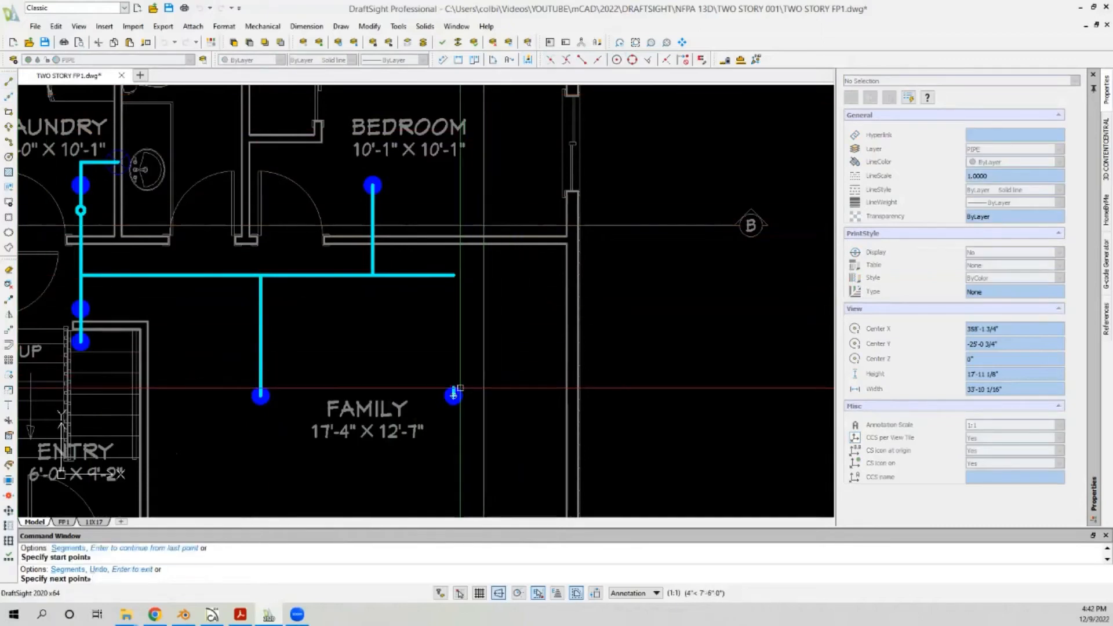
pyautogui.click(648, 60)
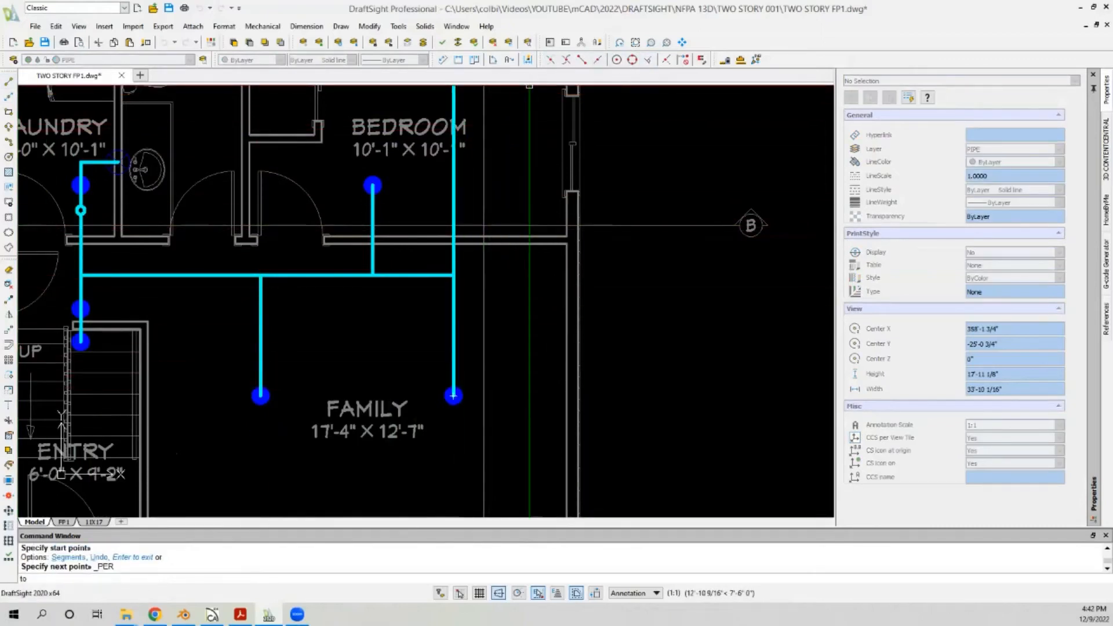
pyautogui.press('Escape')
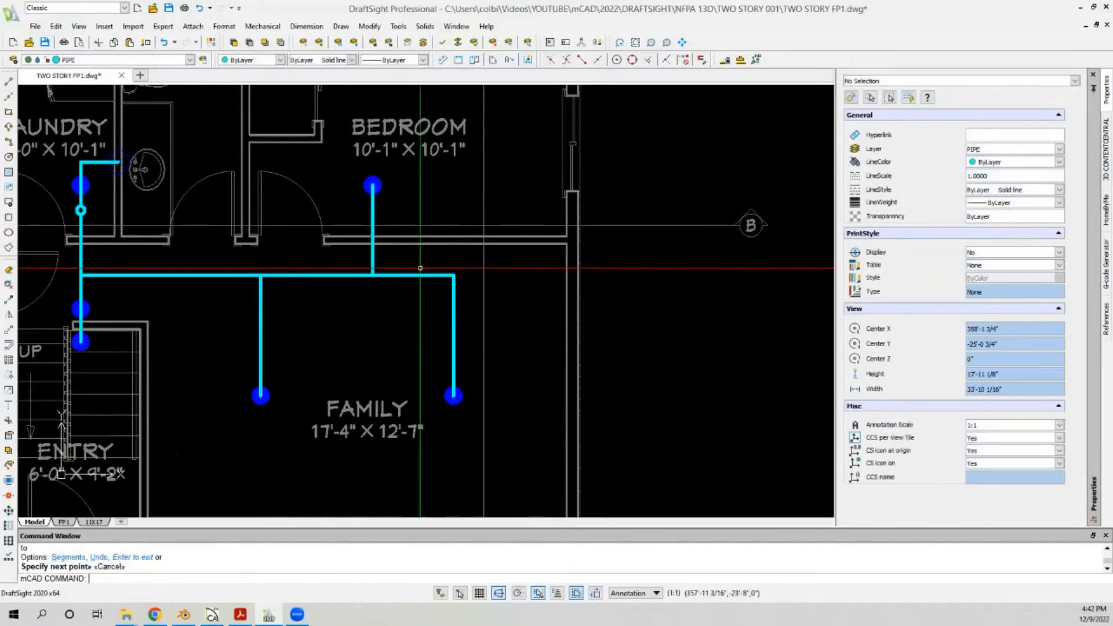
# Step: Draw a horizontal line about 53 feet long in the empty space below the lower-floor plan
pyautogui.scroll(-5, 426, 269)
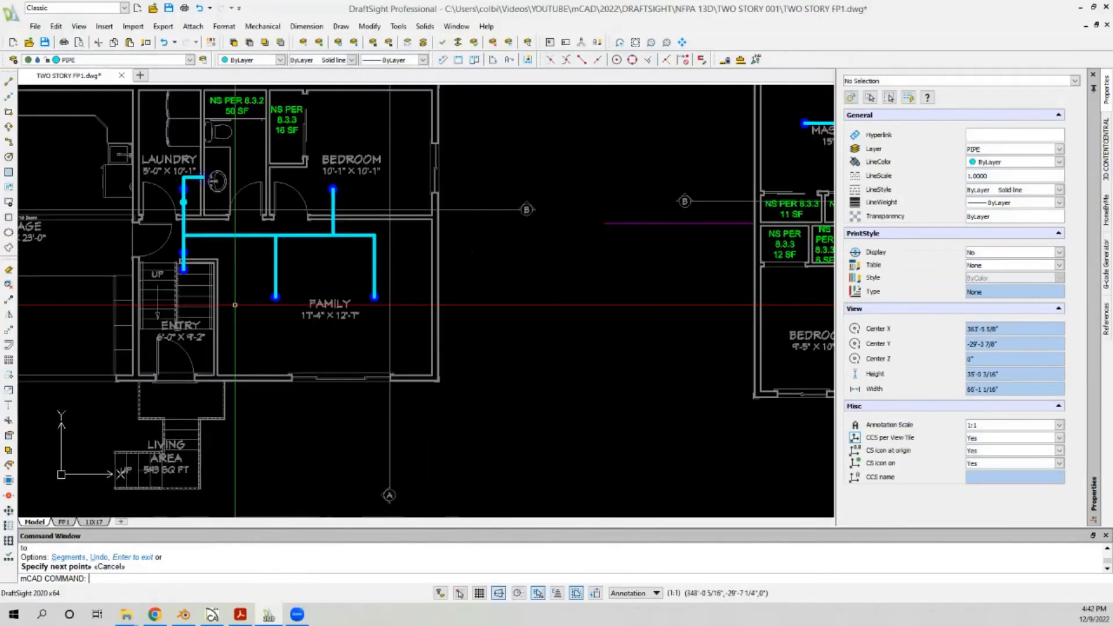
pyautogui.scroll(-2, 192, 266)
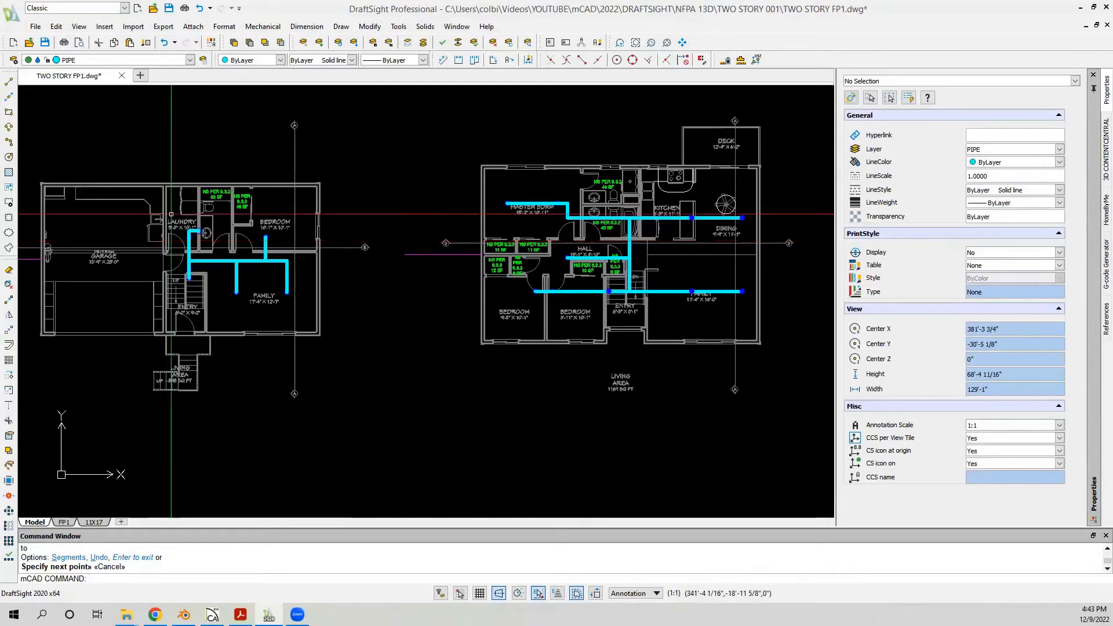
pyautogui.scroll(2, 179, 264)
pyautogui.scroll(2, 224, 219)
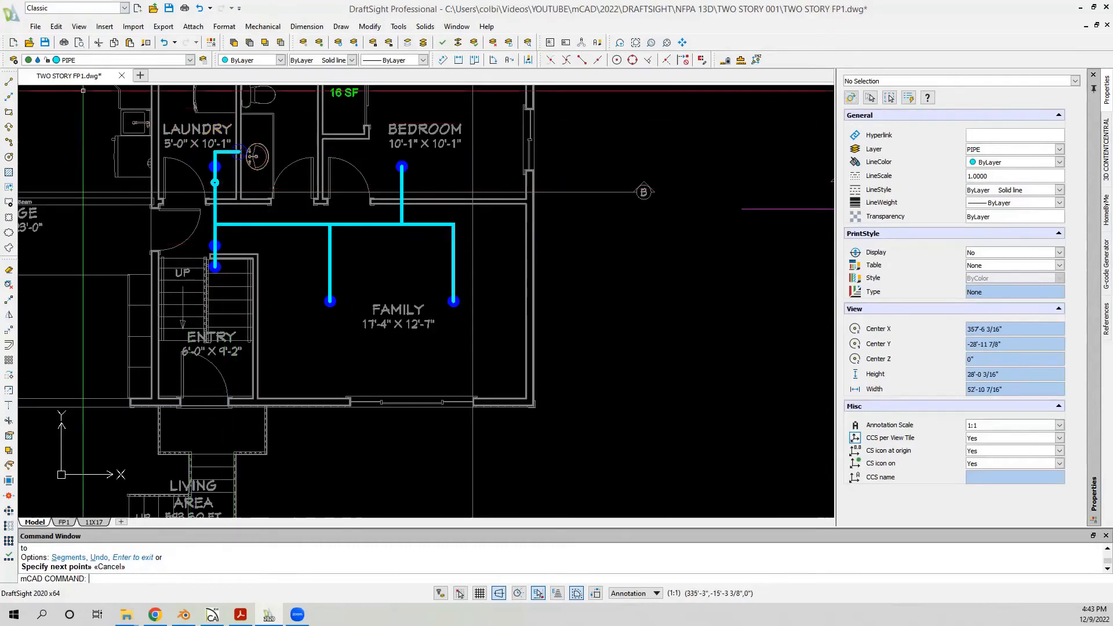
pyautogui.scroll(-7, 217, 275)
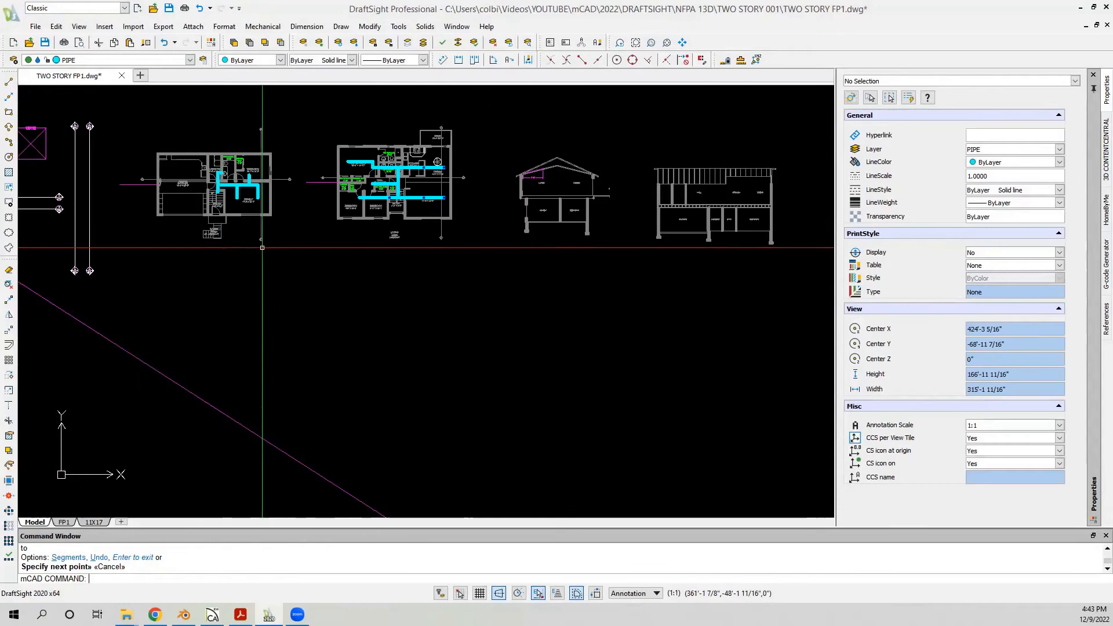
pyautogui.scroll(3, 156, 194)
pyautogui.scroll(-3, 236, 207)
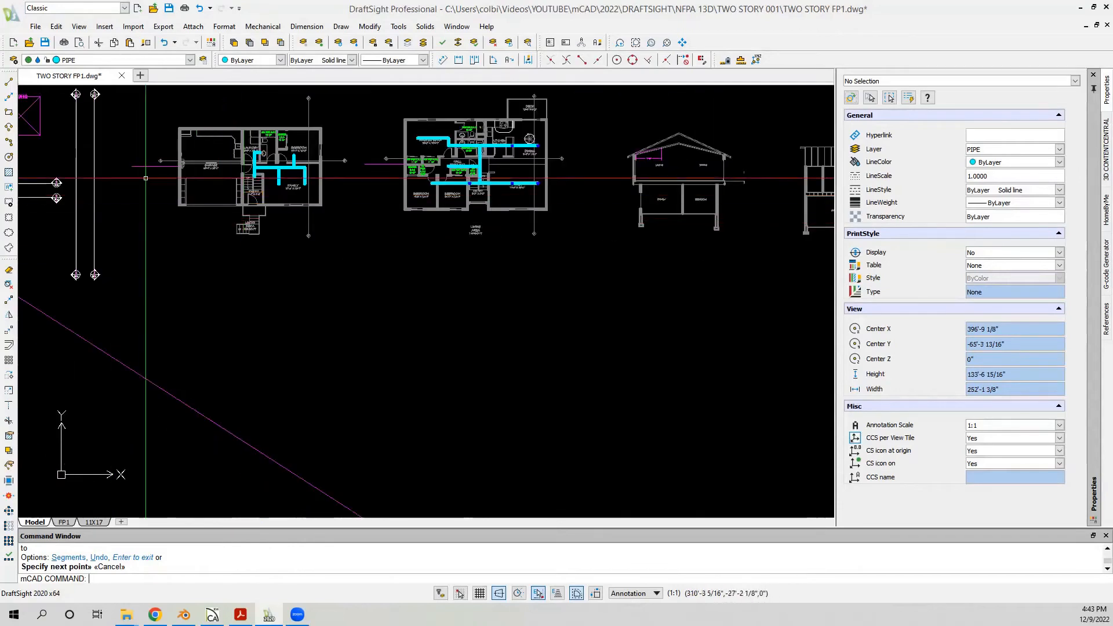
pyautogui.click(10, 85)
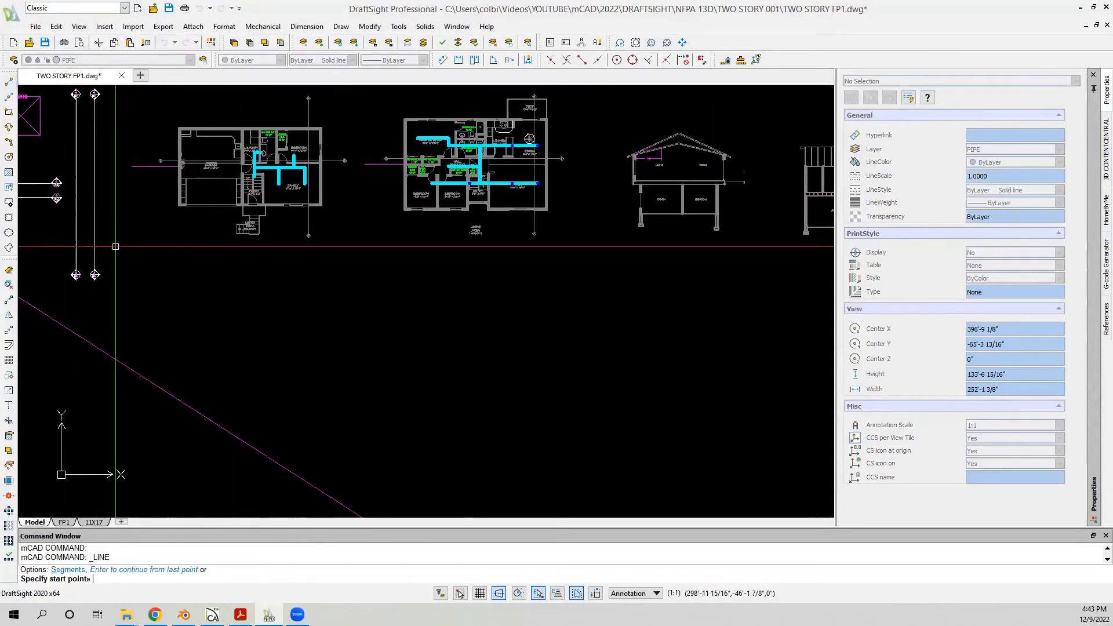
pyautogui.click(165, 302)
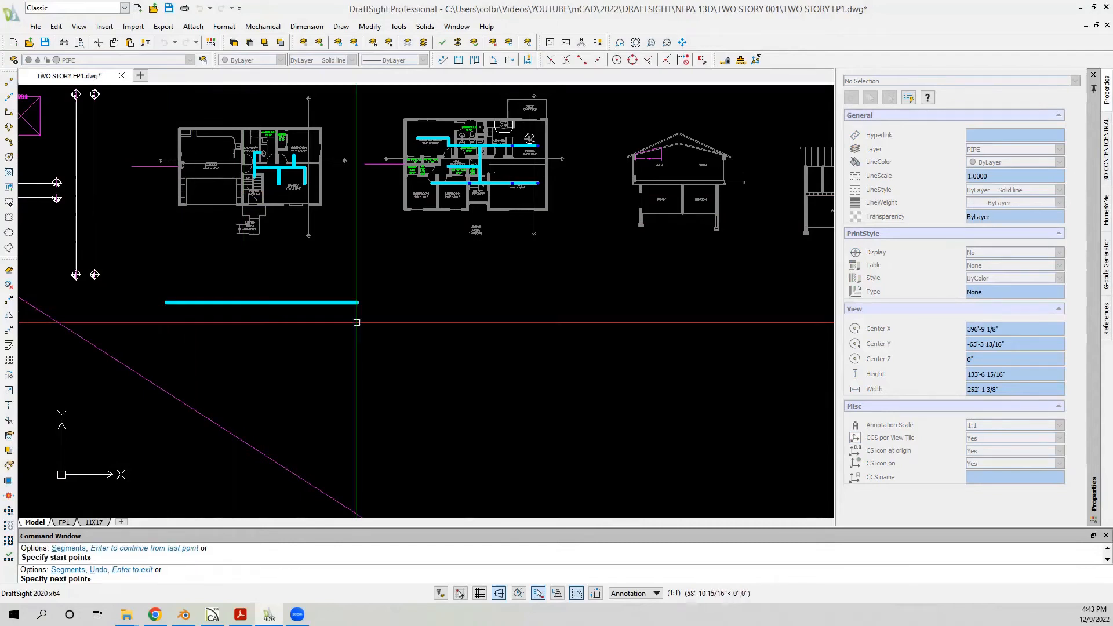
pyautogui.click(337, 277)
pyautogui.press('Escape')
# Step: Reassign the horizontal line below the lower-floor plan from the PIPE layer to a thin grey layer
pyautogui.click(296, 346)
pyautogui.click(268, 284)
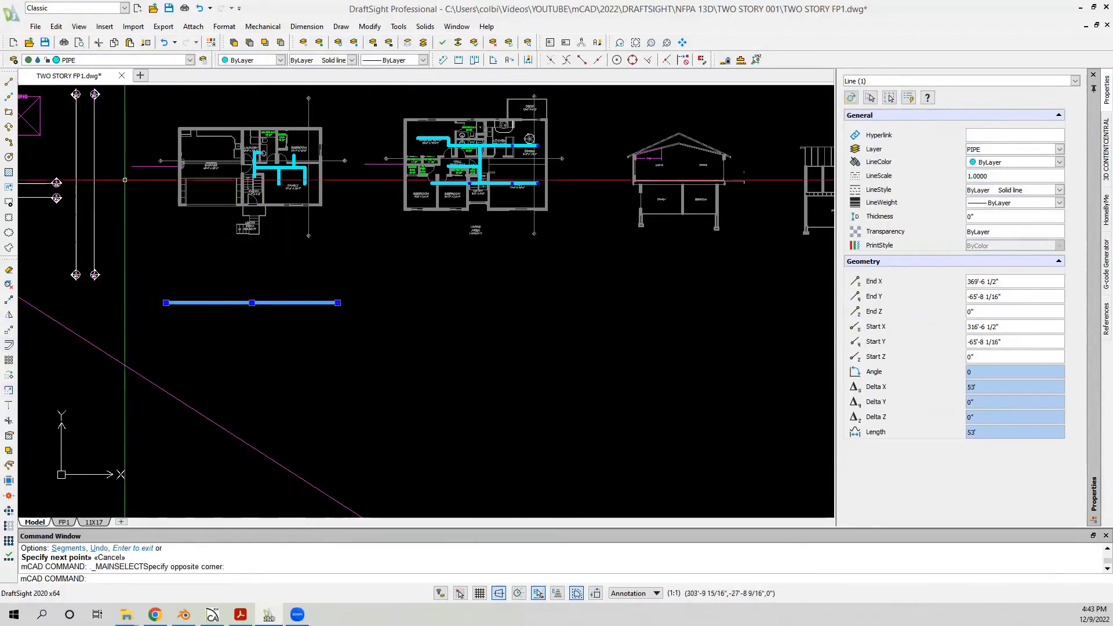
pyautogui.click(173, 60)
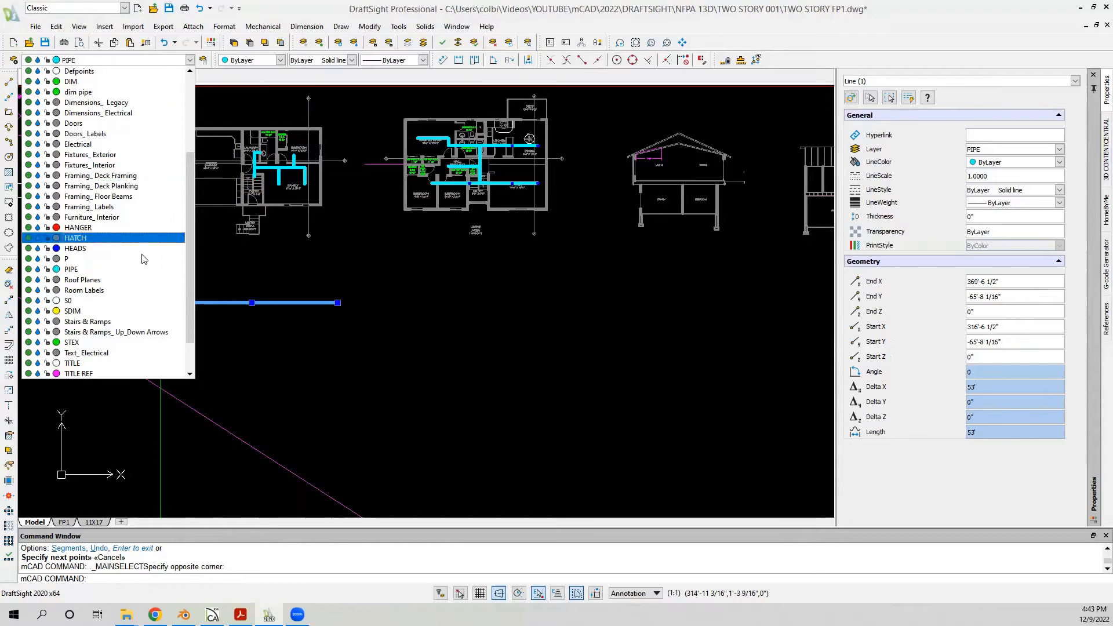
pyautogui.scroll(-2, 141, 281)
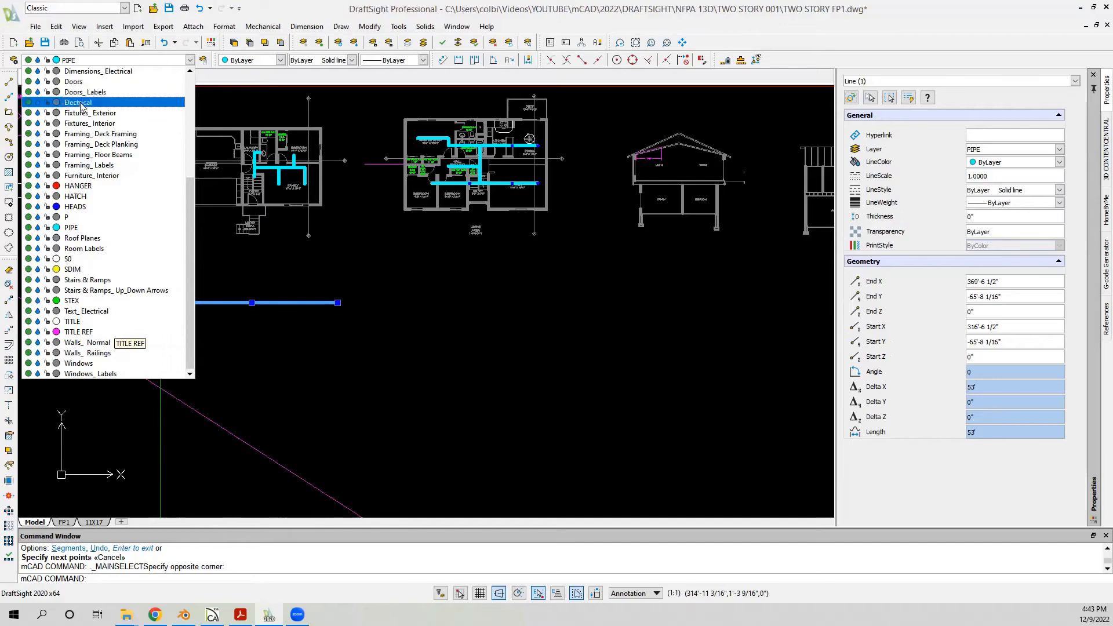
pyautogui.press('Escape')
pyautogui.press('Escape')
pyautogui.scroll(4, 198, 310)
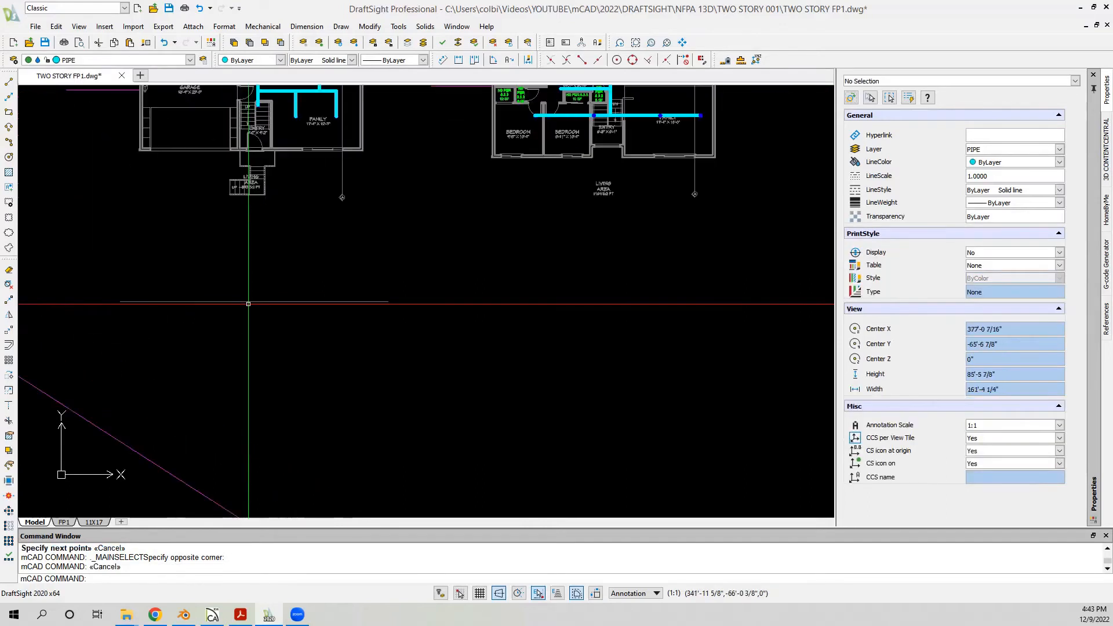
pyautogui.scroll(-2, 198, 310)
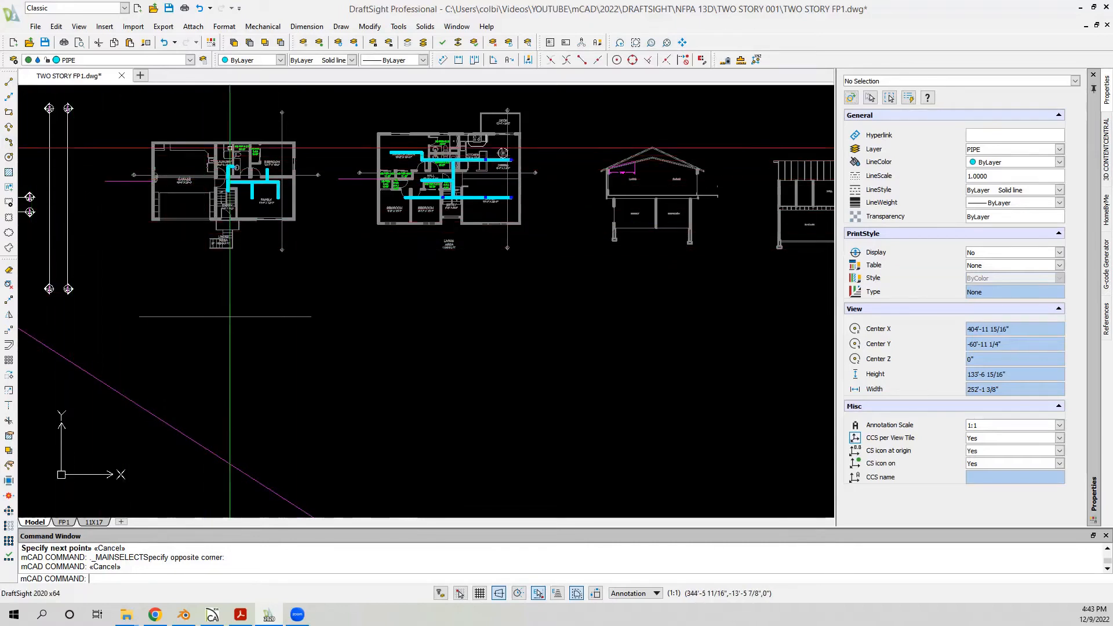
pyautogui.scroll(1, 247, 152)
pyautogui.scroll(-1, 247, 152)
pyautogui.scroll(4, 247, 152)
pyautogui.scroll(-11, 294, 172)
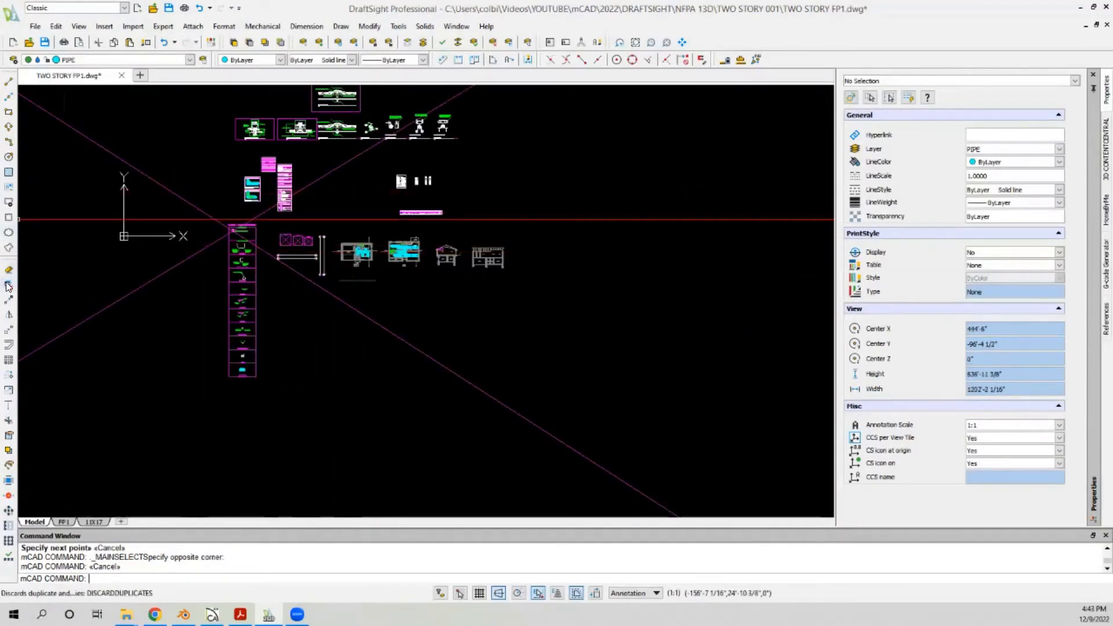
pyautogui.click(9, 302)
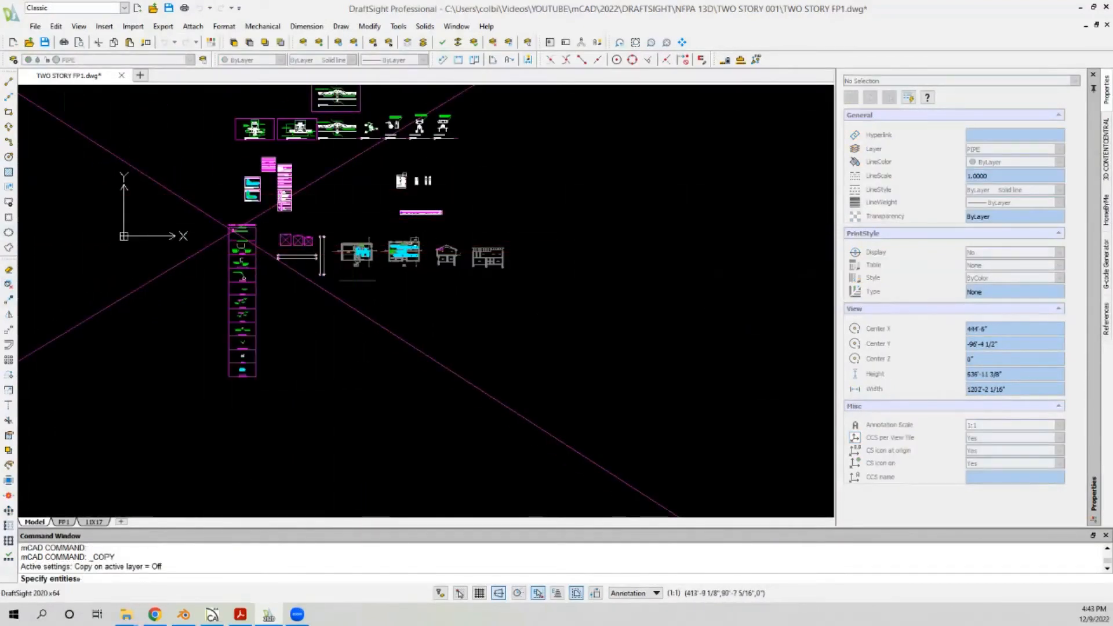
pyautogui.scroll(3, 393, 190)
pyautogui.scroll(3, 81, 235)
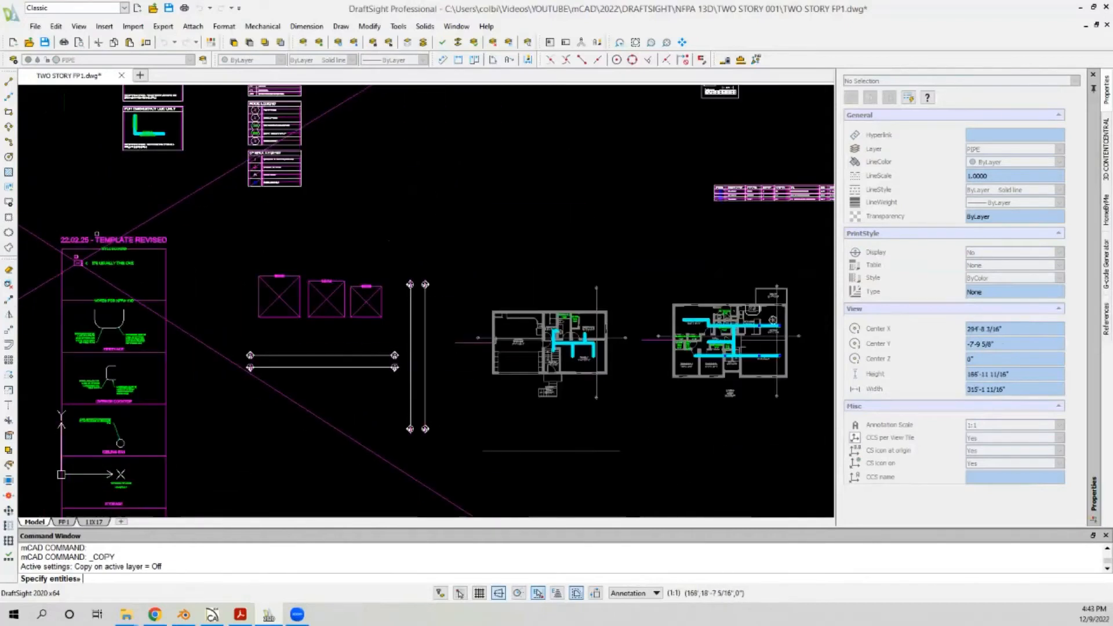
pyautogui.scroll(3, 104, 248)
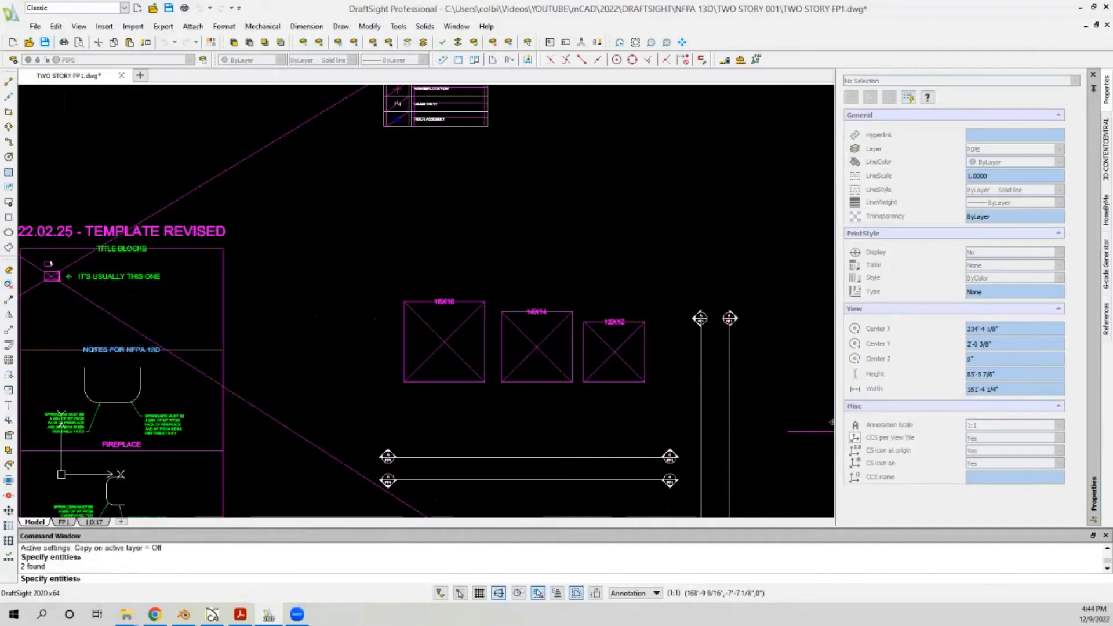
pyautogui.press('Escape')
# Step: Copy the "22.02.25 - TEMPLATE REVISED" heading, with Ortho off, to just beneath the line below the lower-floor plan
pyautogui.click(117, 232)
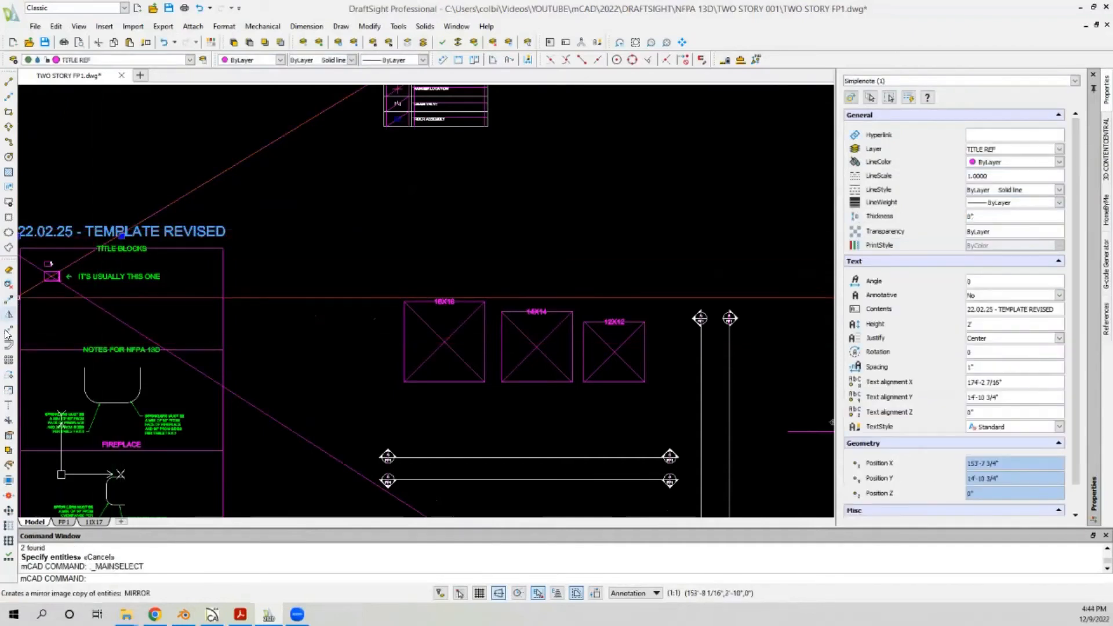
pyautogui.click(9, 300)
pyautogui.click(112, 219)
pyautogui.scroll(-6, 112, 168)
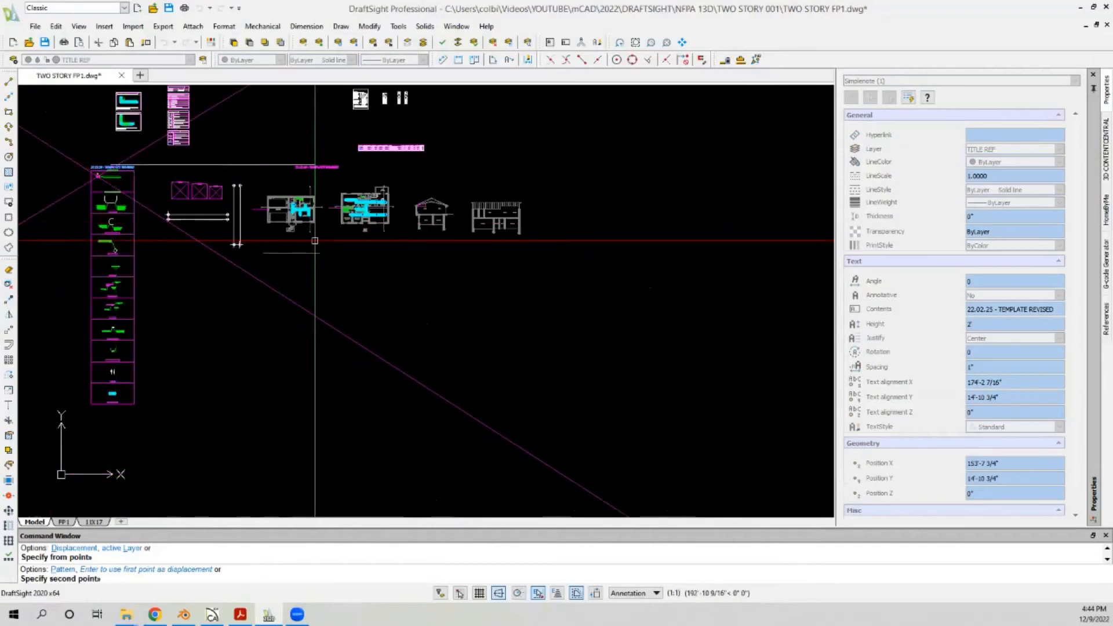
pyautogui.press('F8')
pyautogui.scroll(5, 307, 251)
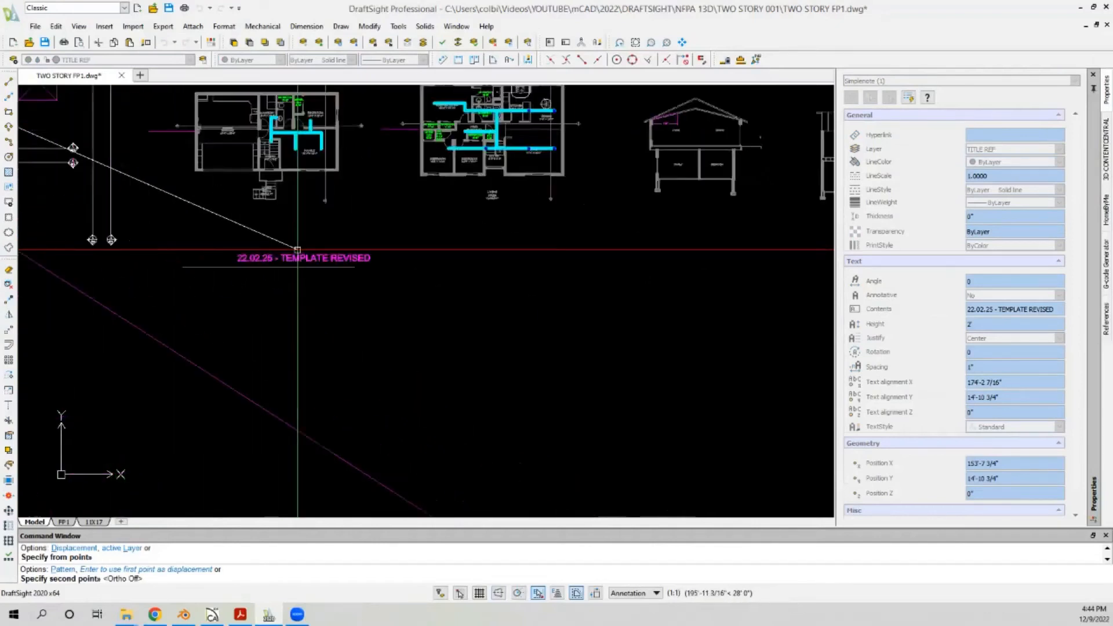
pyautogui.scroll(2, 290, 255)
pyautogui.press('Escape')
# Step: Change the copied heading's text to STREET
pyautogui.scroll(1, 282, 299)
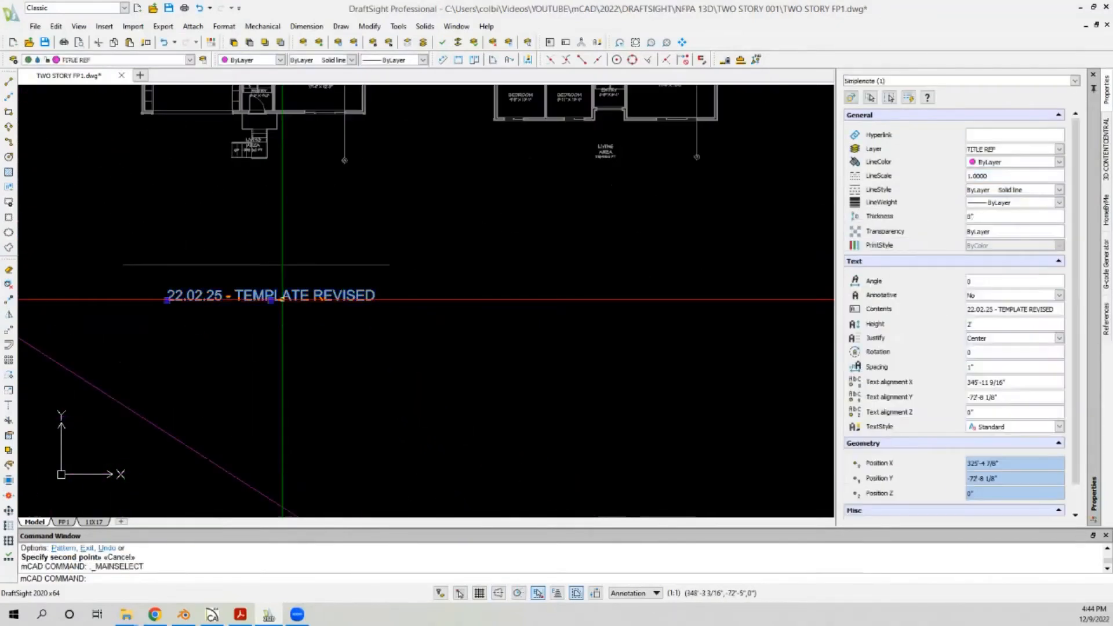
pyautogui.doubleClick(282, 297)
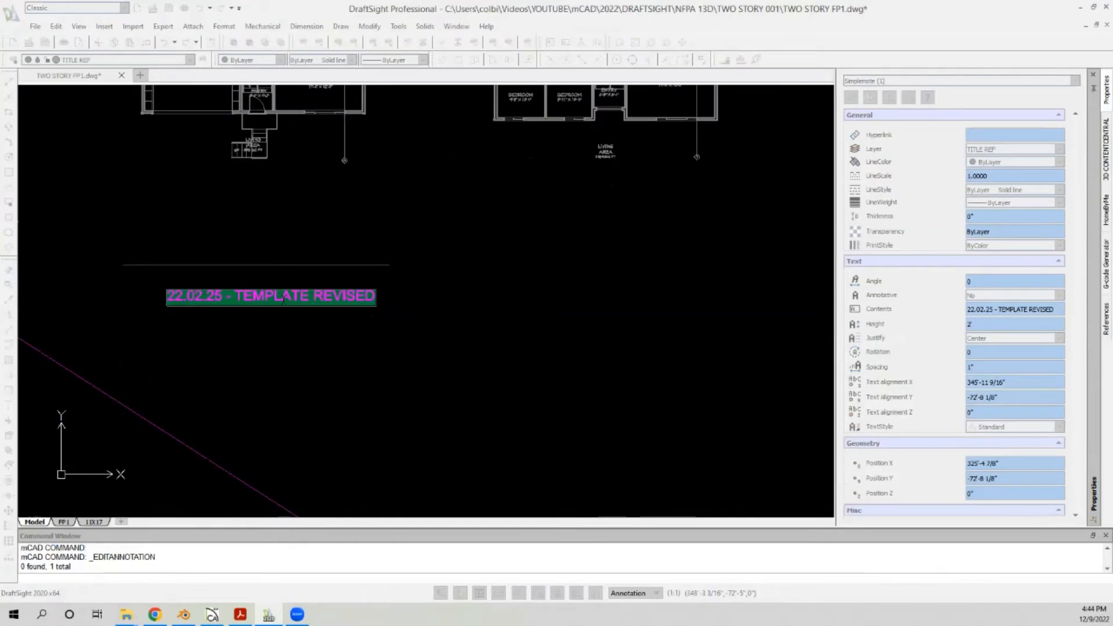
pyautogui.write('STREET')
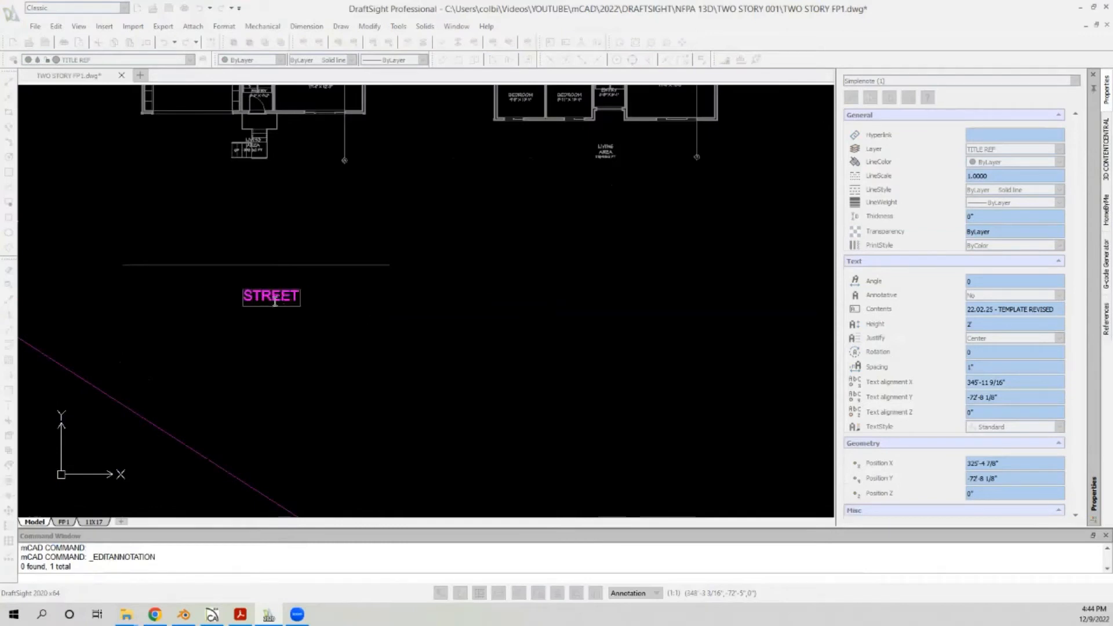
pyautogui.press('Return')
pyautogui.press('Escape')
# Step: Reassign the STREET text below the lower-floor plan from the TITLE REF layer to the Doors layer
pyautogui.click(314, 291)
pyautogui.click(232, 278)
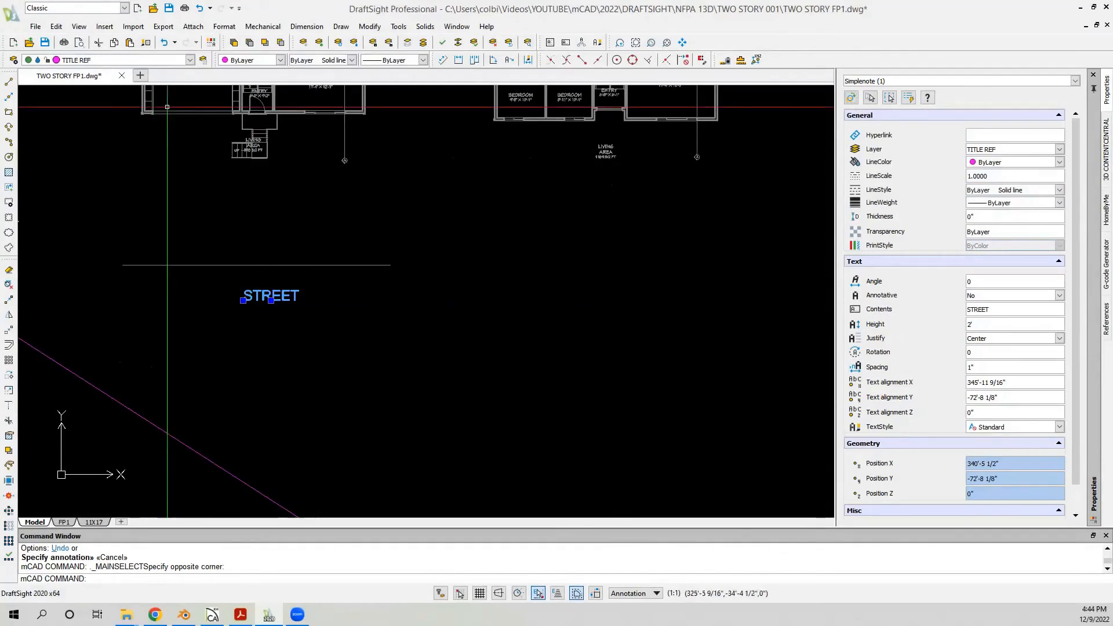
pyautogui.press('Escape')
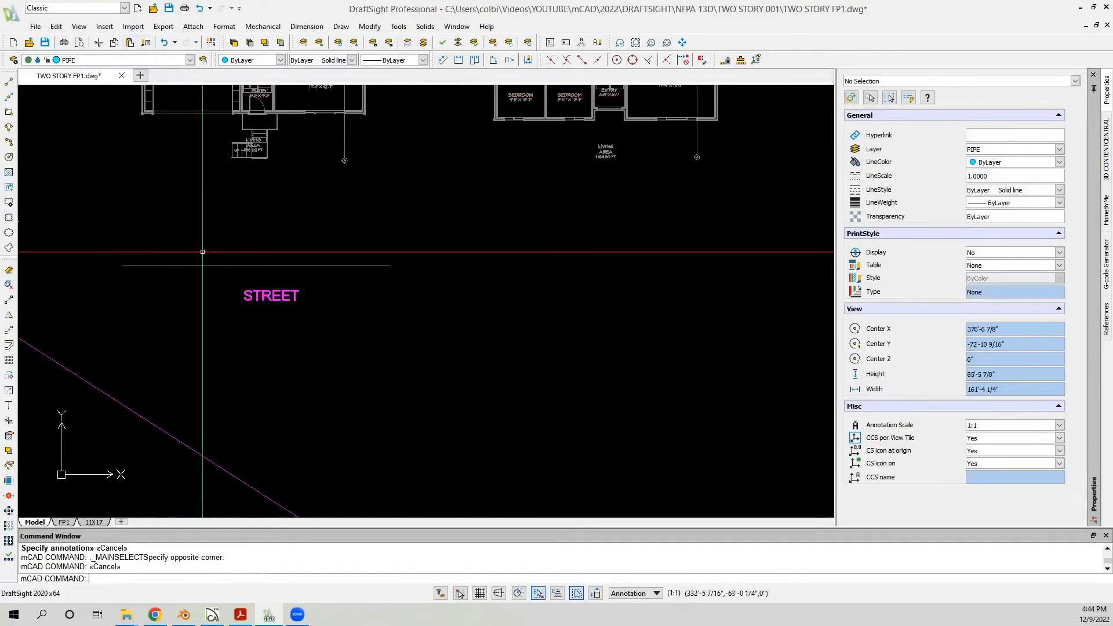
pyautogui.click(249, 265)
pyautogui.press('Escape')
pyautogui.click(263, 326)
pyautogui.click(225, 282)
pyautogui.click(145, 60)
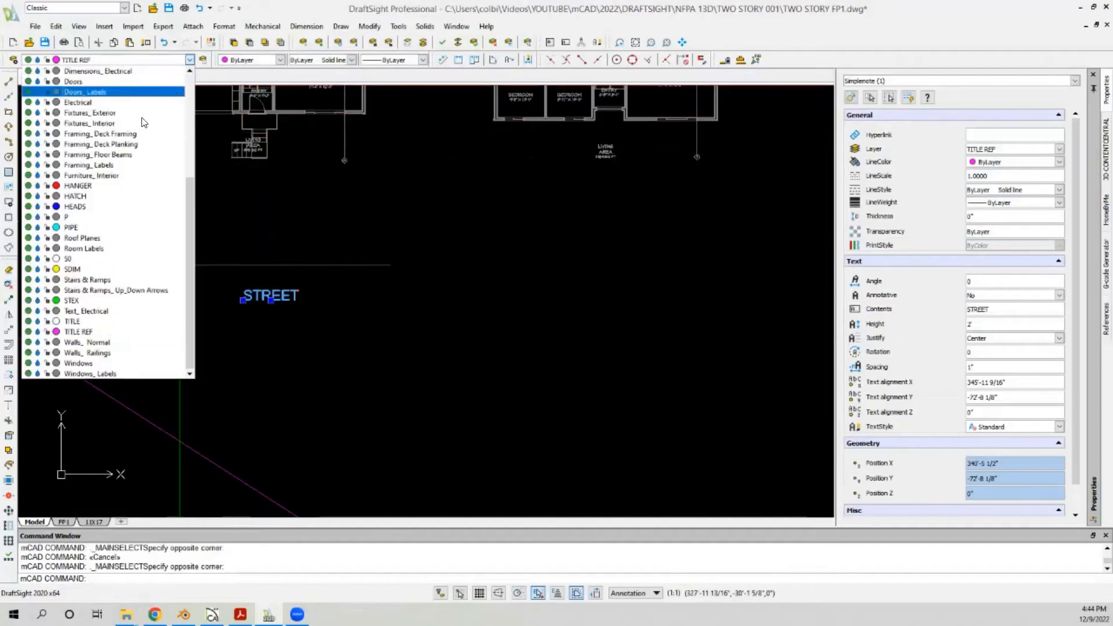
pyautogui.click(91, 81)
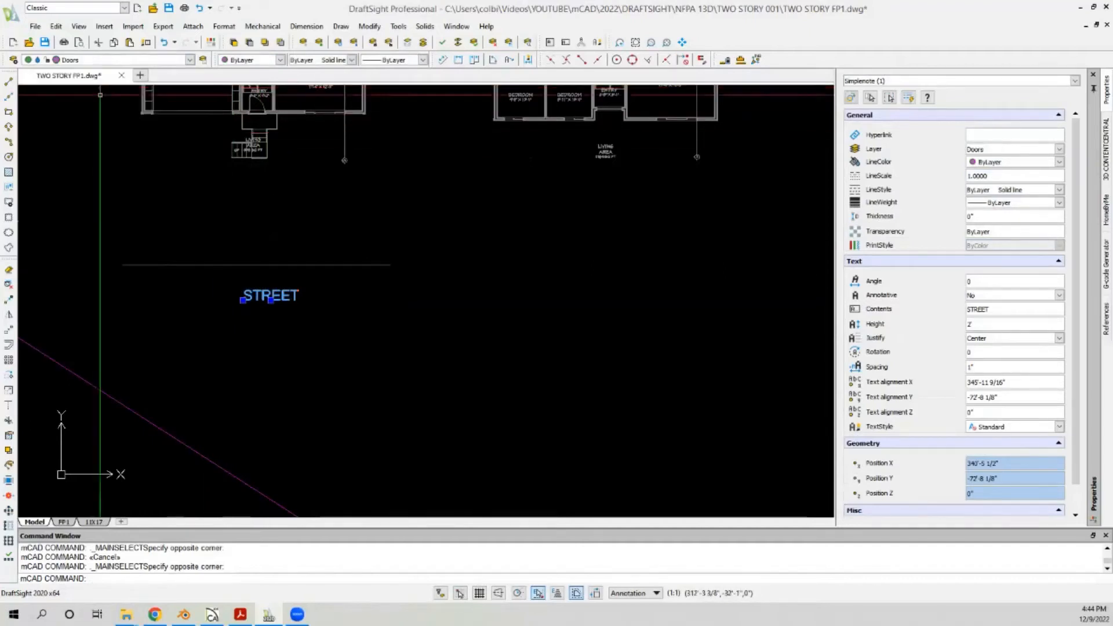
pyautogui.press('Escape')
# Step: Move the STREET text straight up by about 2'-10" so it sits closer beneath the street line
pyautogui.scroll(-2, 223, 316)
pyautogui.scroll(2, 266, 304)
pyautogui.scroll(-2, 266, 304)
pyautogui.scroll(2, 264, 320)
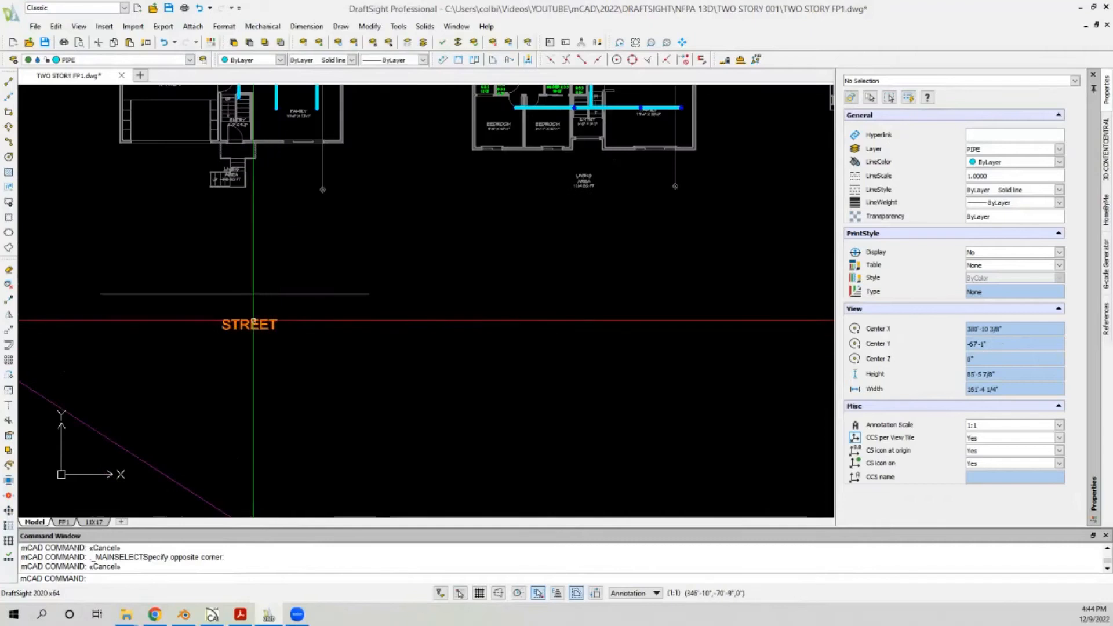
pyautogui.click(262, 322)
pyautogui.click(9, 329)
pyautogui.click(82, 352)
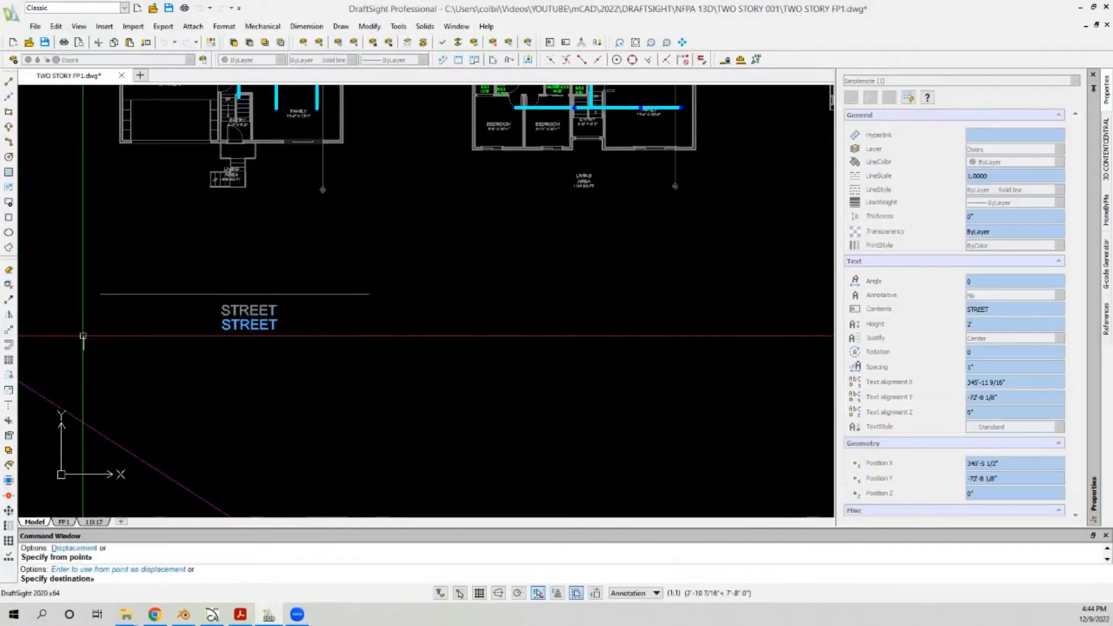
pyautogui.click(82, 335)
# Step: Draw a pipe line from the pipe end at the laundry's bathroom-side wall through the family room to just outside the front wall
pyautogui.scroll(-2, 128, 406)
pyautogui.scroll(2, 122, 254)
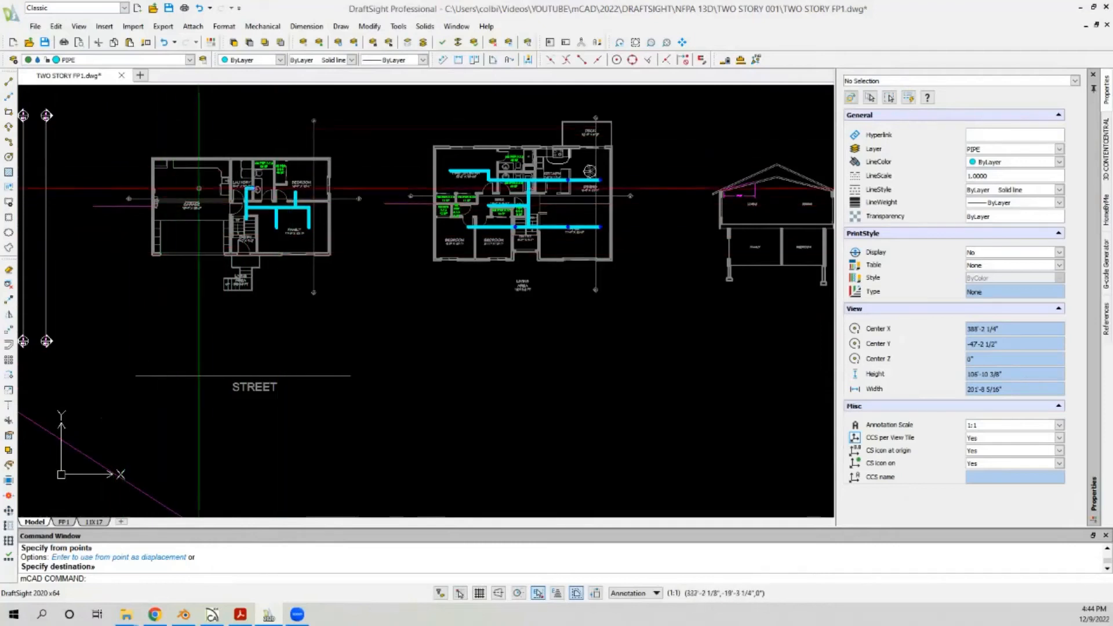
pyautogui.scroll(-2, 307, 136)
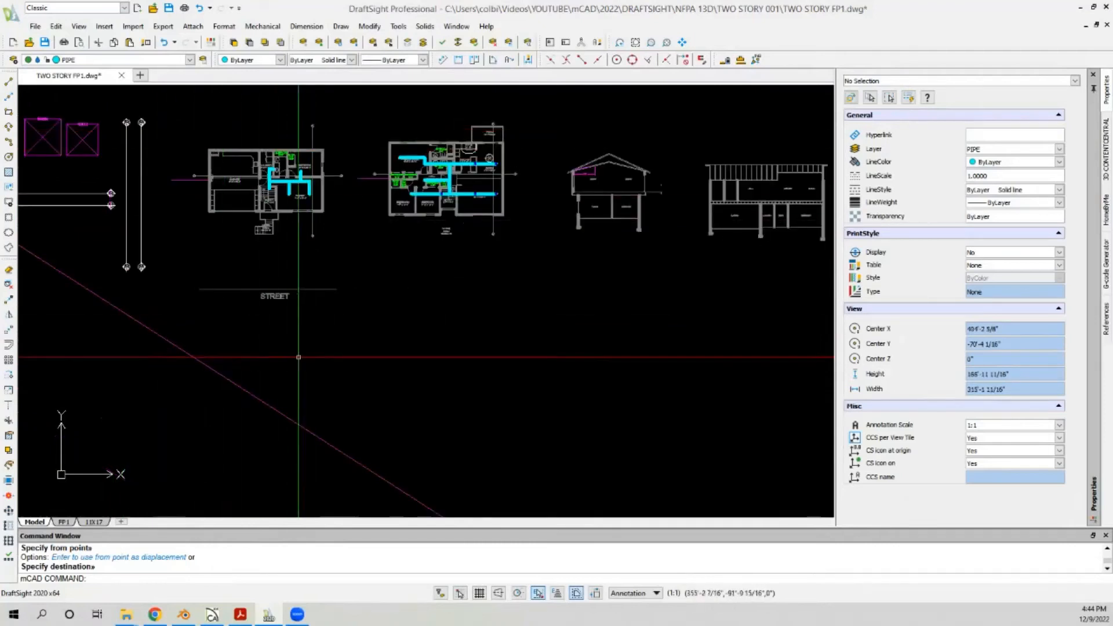
pyautogui.click(12, 82)
pyautogui.scroll(10, 323, 164)
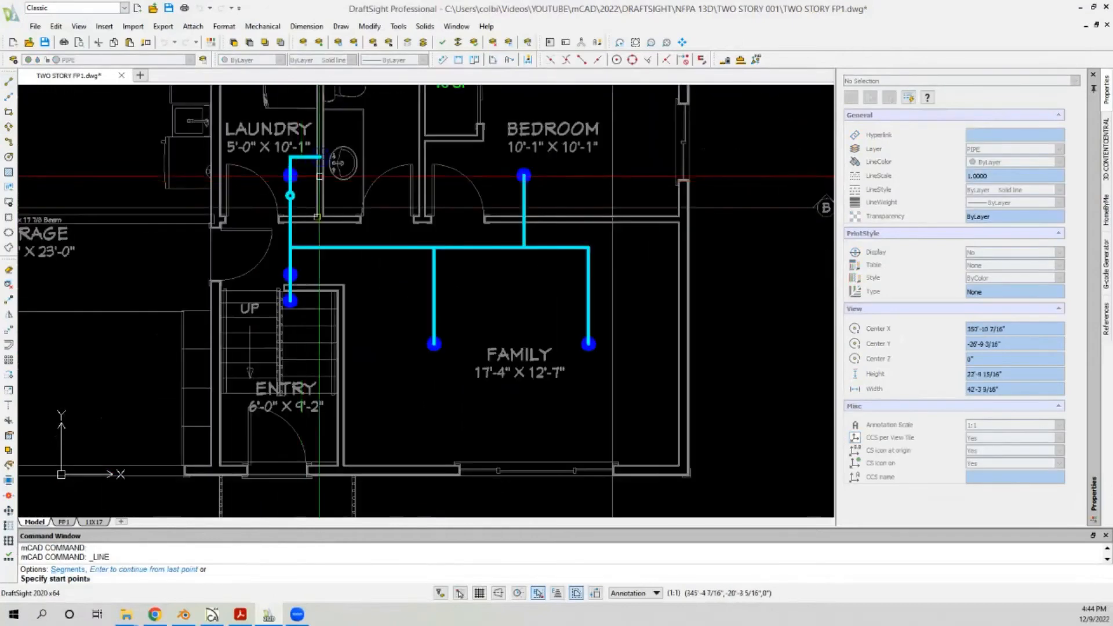
pyautogui.scroll(4, 323, 164)
pyautogui.click(322, 150)
pyautogui.scroll(-4, 322, 149)
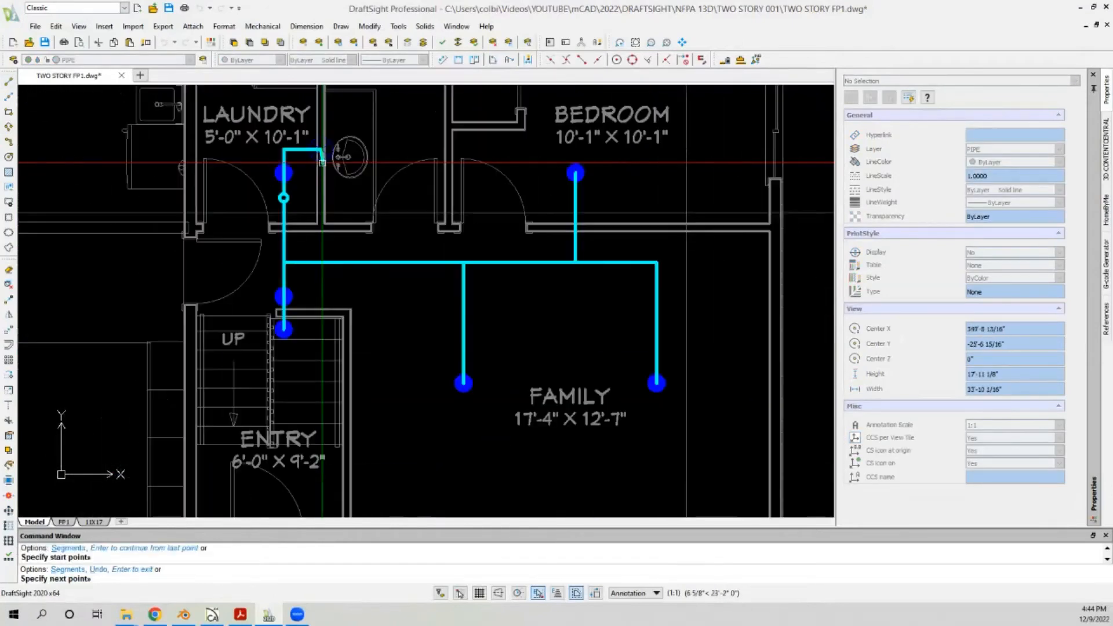
pyautogui.scroll(-4, 265, 193)
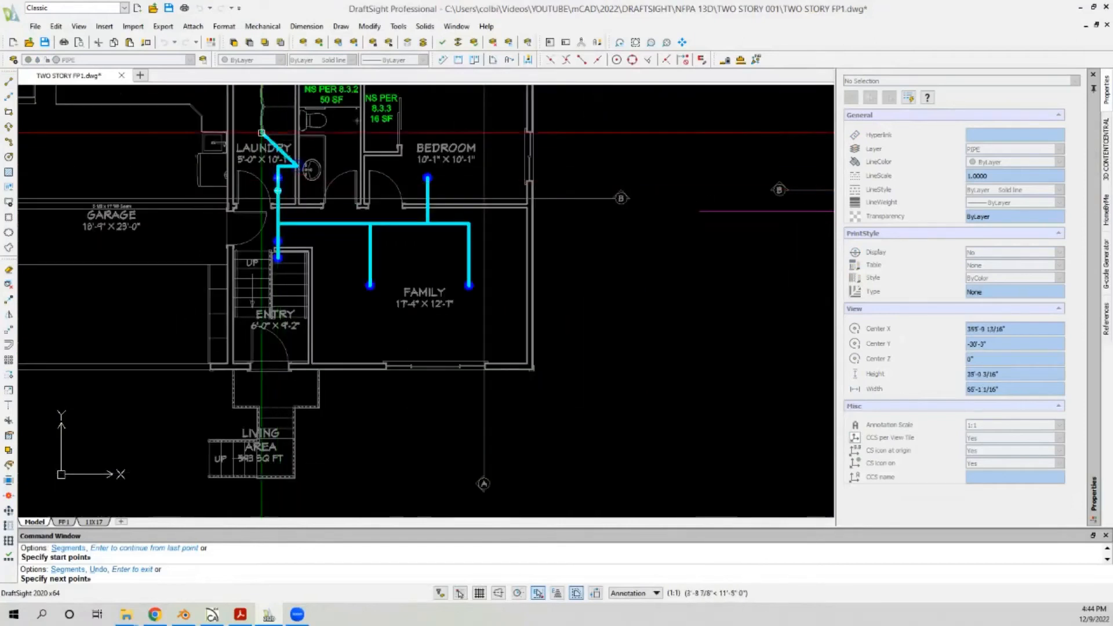
pyautogui.scroll(4, 261, 145)
pyautogui.scroll(-3, 262, 141)
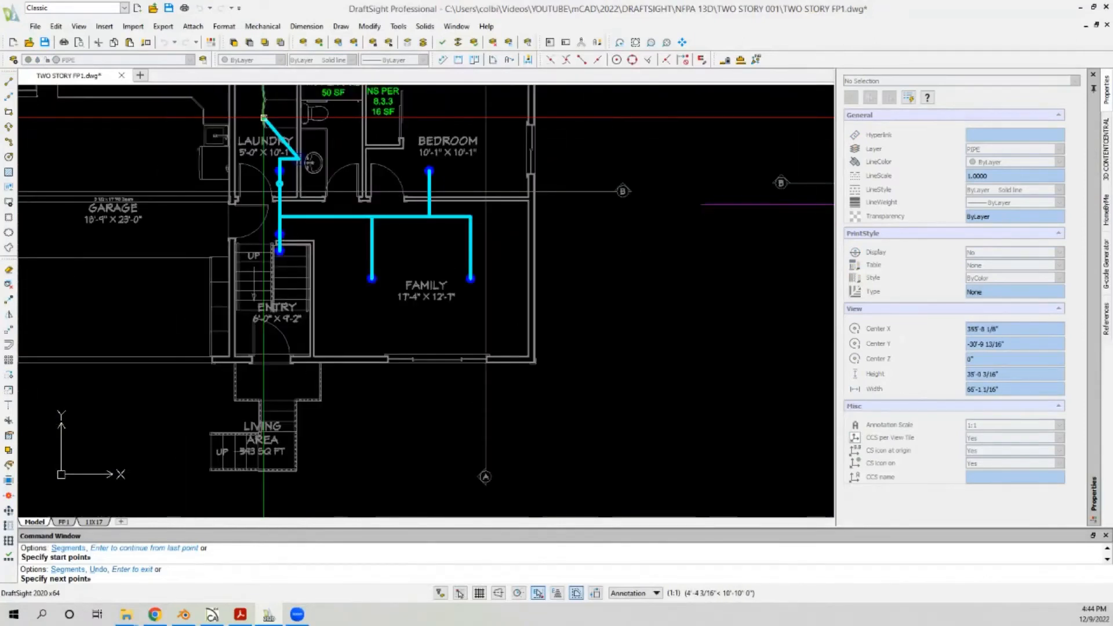
pyautogui.scroll(4, 262, 119)
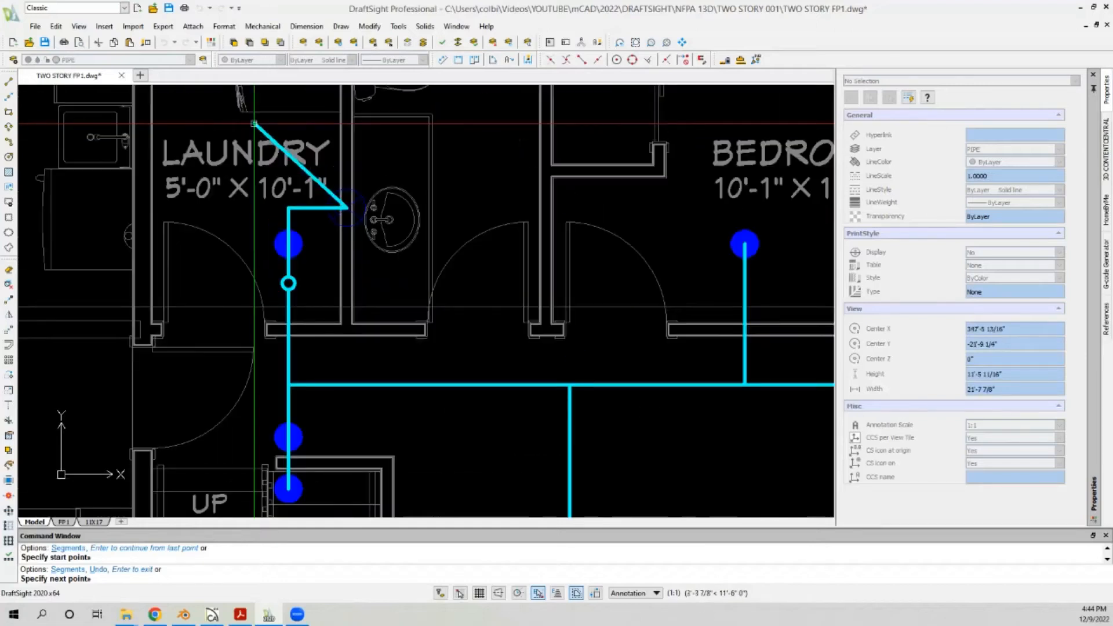
pyautogui.scroll(-2, 264, 124)
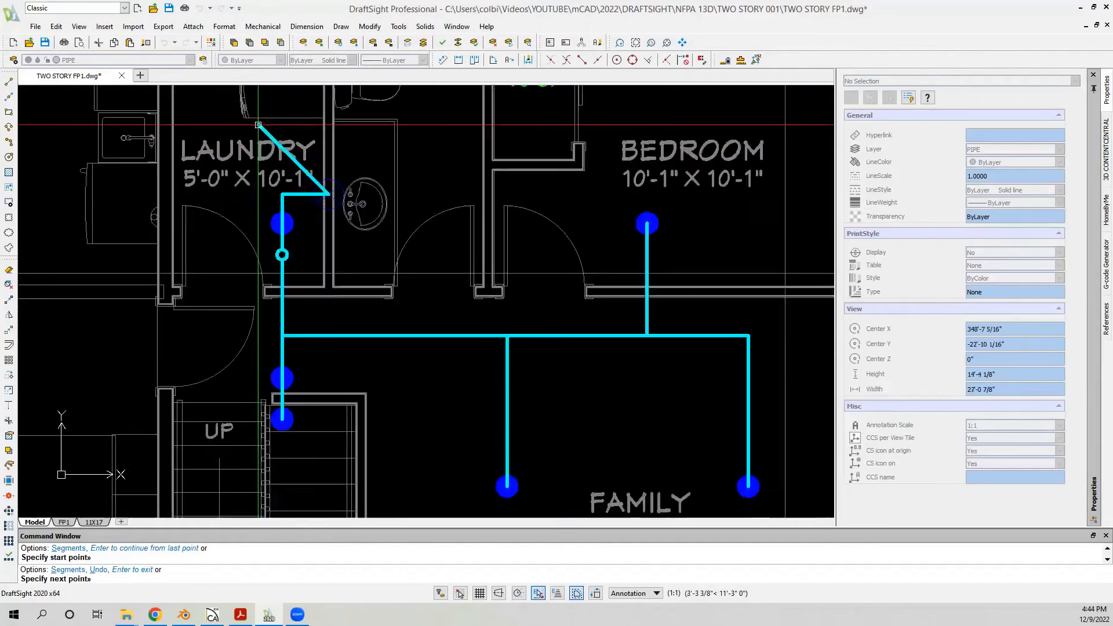
pyautogui.scroll(-1, 258, 125)
pyautogui.scroll(-3, 211, 129)
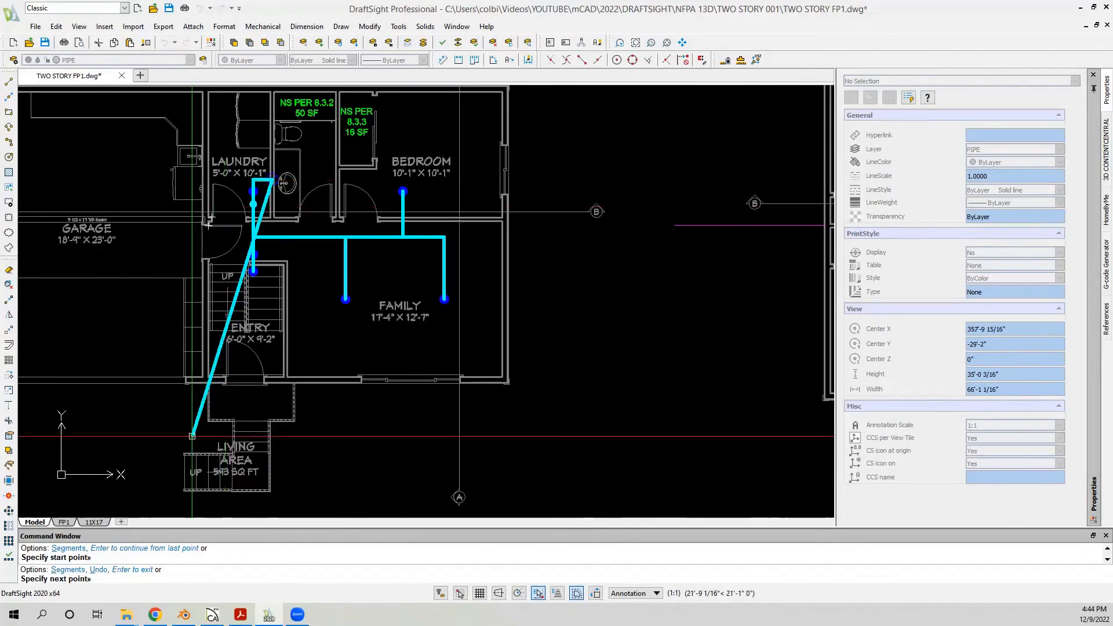
pyautogui.scroll(-1, 319, 308)
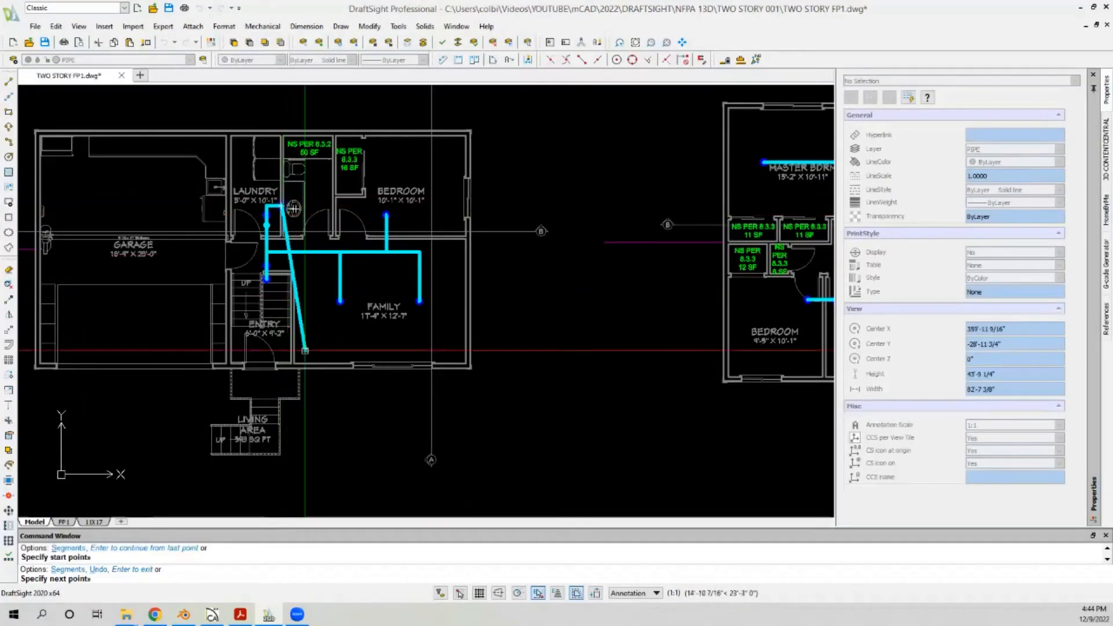
pyautogui.scroll(-1, 305, 399)
pyautogui.scroll(2, 295, 317)
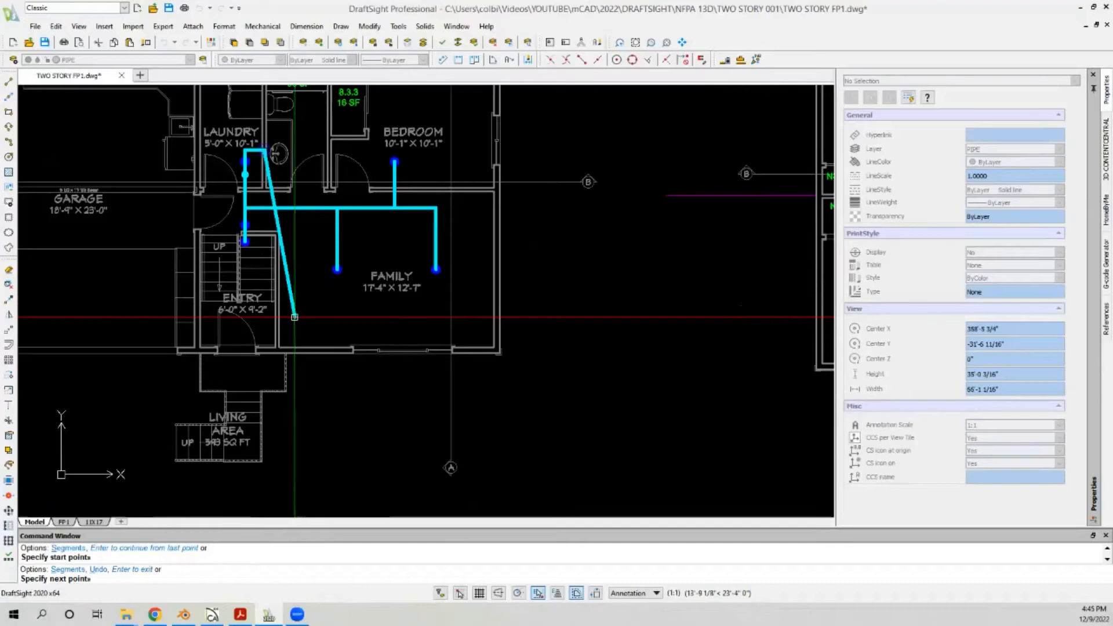
pyautogui.scroll(-1, 291, 316)
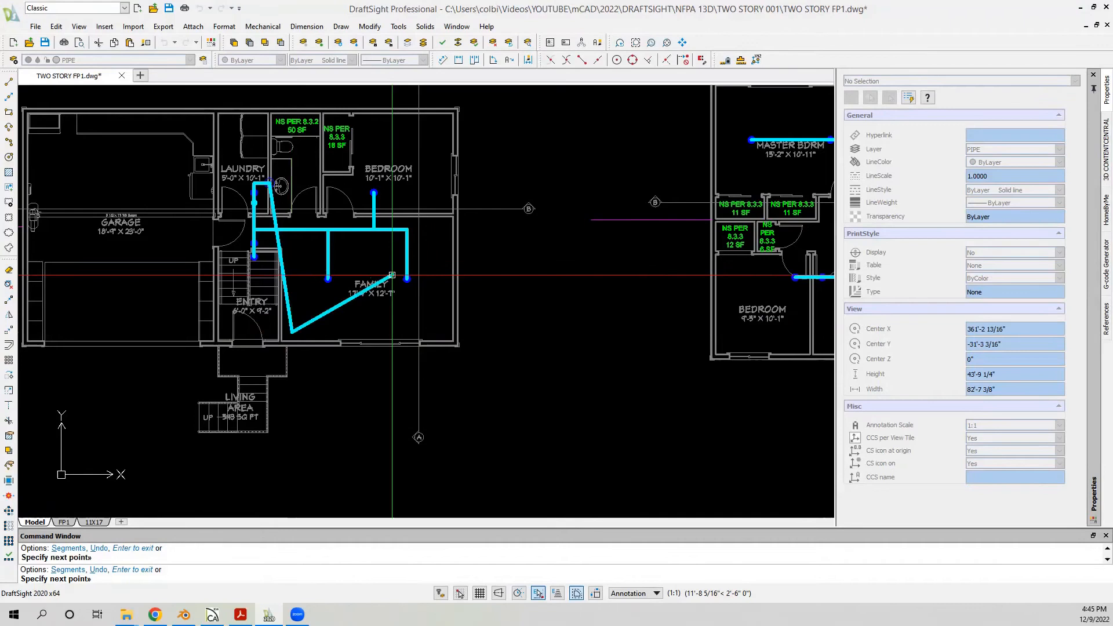
pyautogui.scroll(-4, 348, 335)
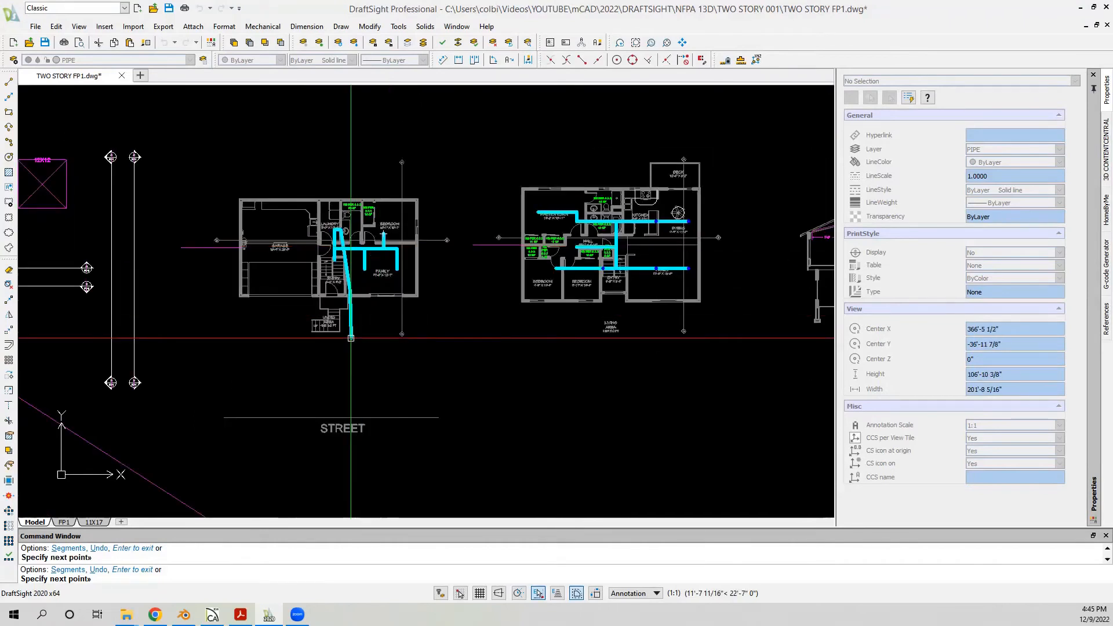
pyautogui.scroll(4, 351, 307)
pyautogui.scroll(2, 357, 298)
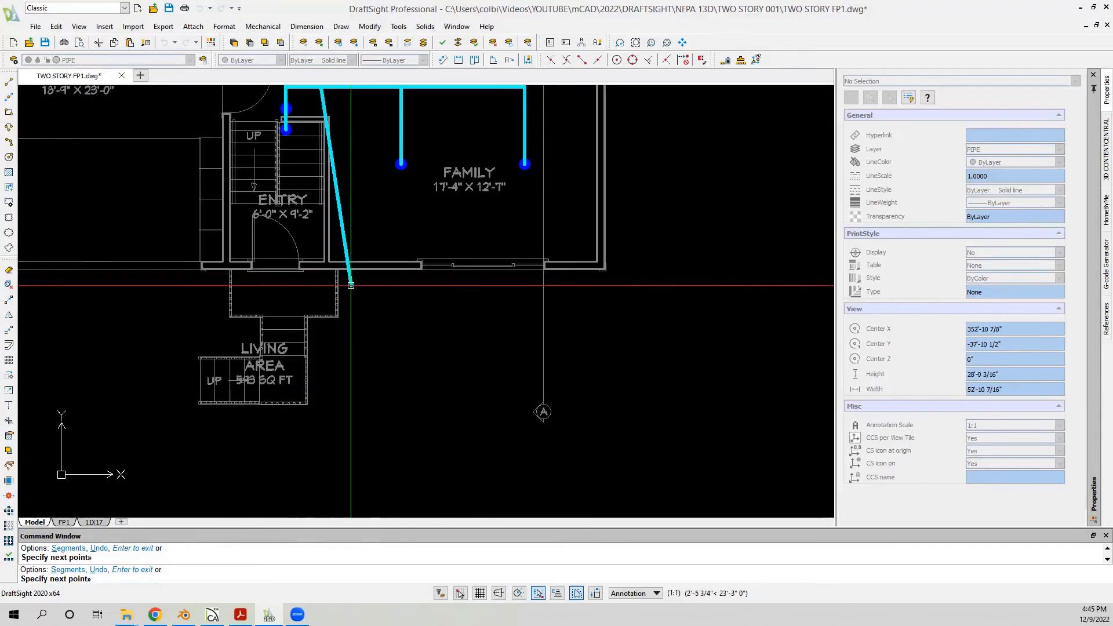
pyautogui.click(347, 280)
# Step: Continue the pipe line about 28 feet along the front of the house to just past the garage's outer corner
pyautogui.scroll(-2, 466, 284)
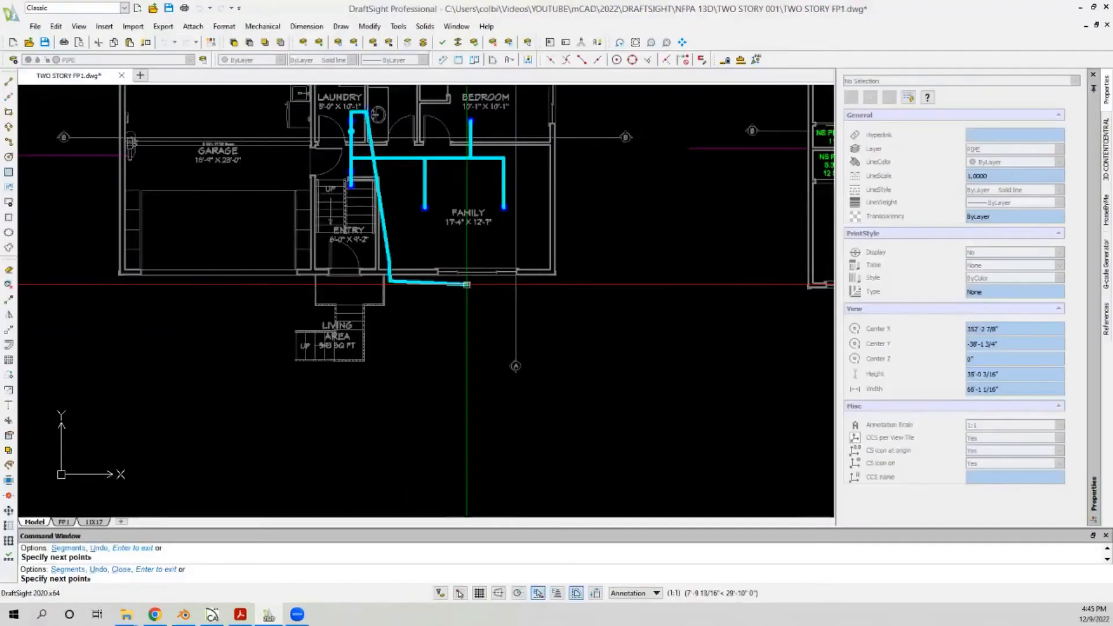
pyautogui.scroll(-3, 461, 284)
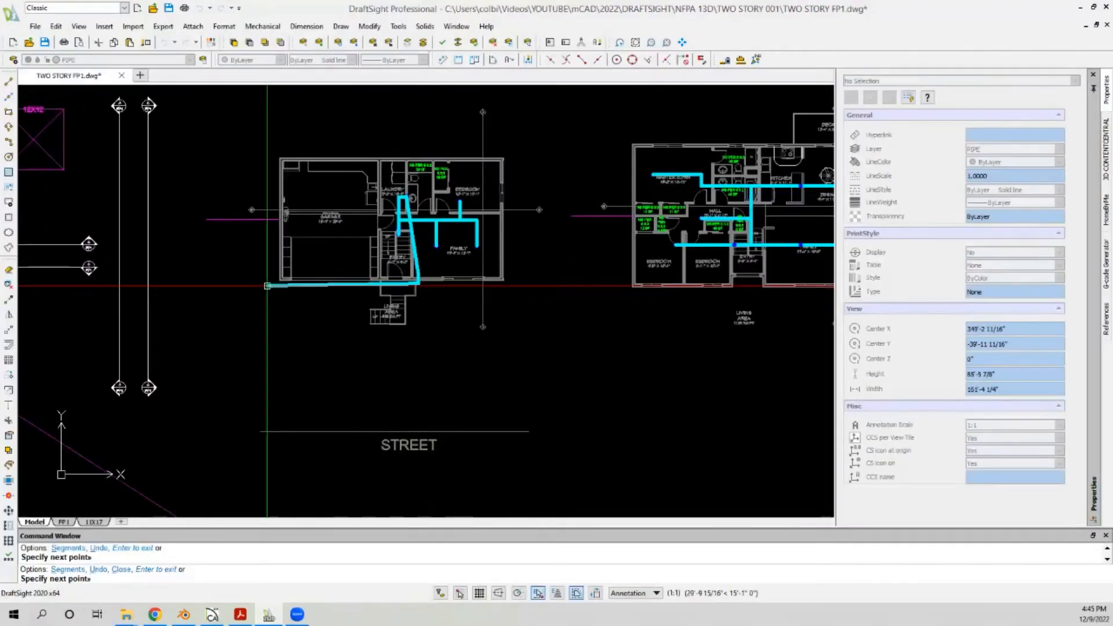
pyautogui.scroll(2, 275, 287)
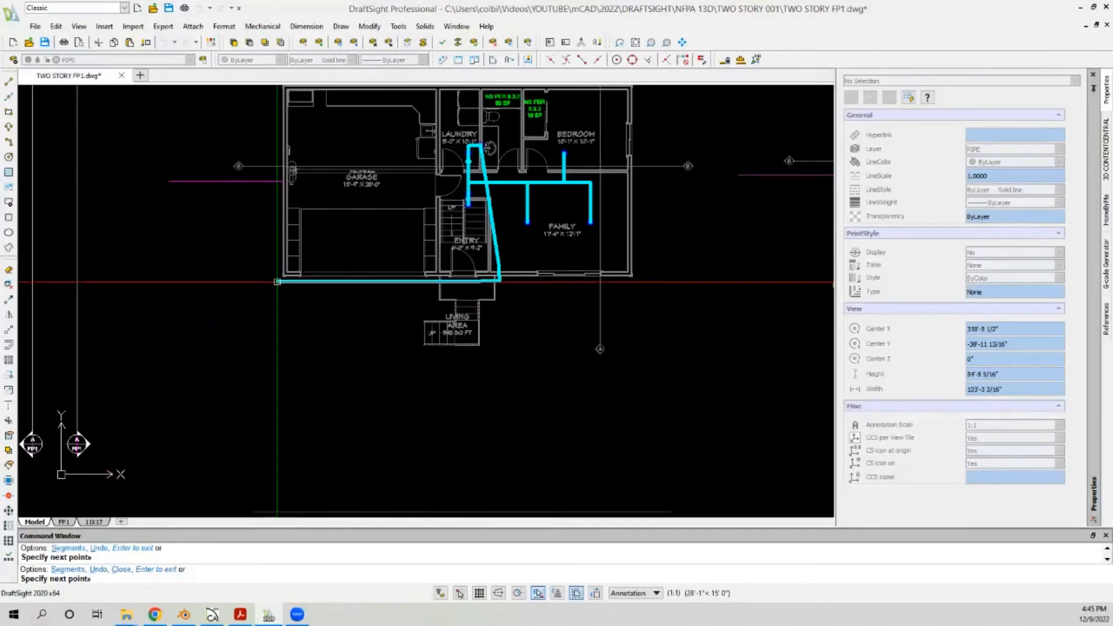
pyautogui.click(277, 283)
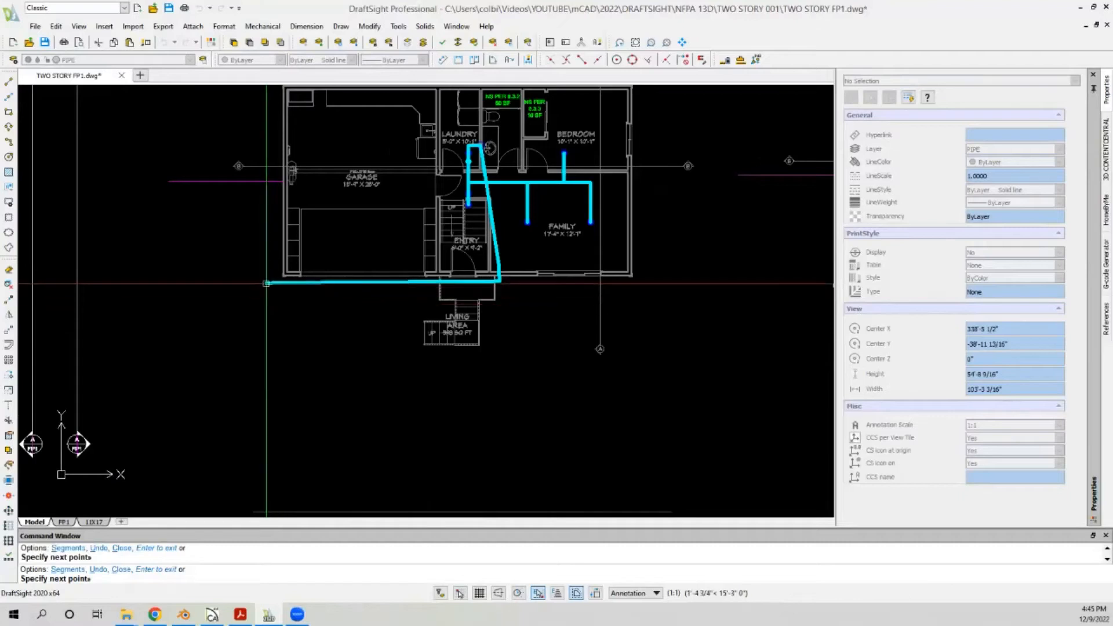
# Step: Continue the pipe line about 24 feet down from the garage corner to just short of the street line, and finish it
pyautogui.scroll(-2, 275, 284)
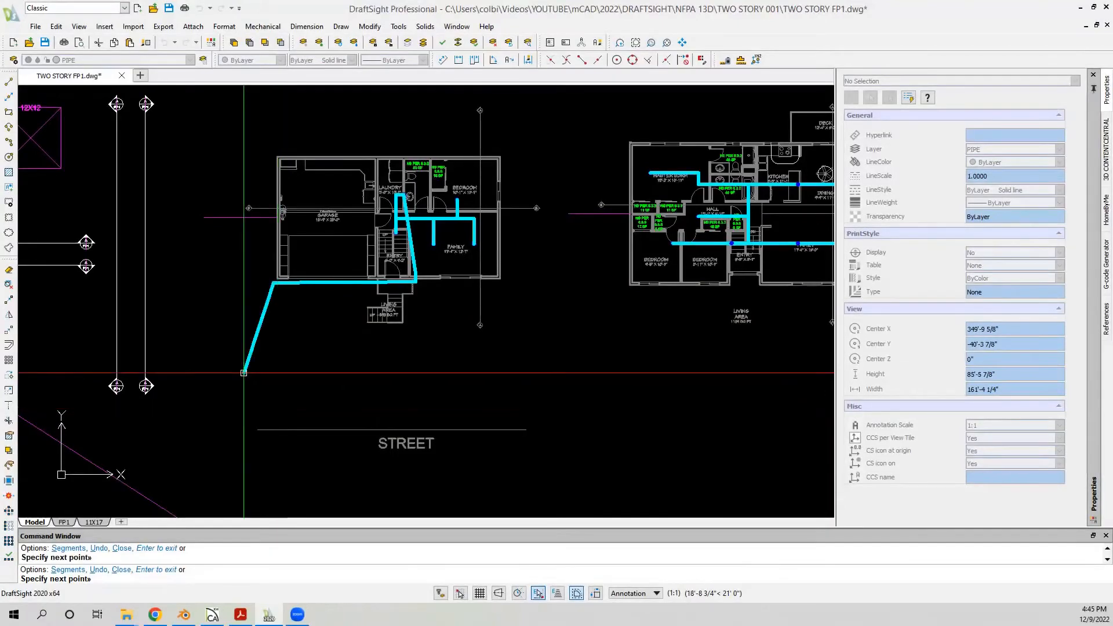
pyautogui.scroll(-1, 269, 359)
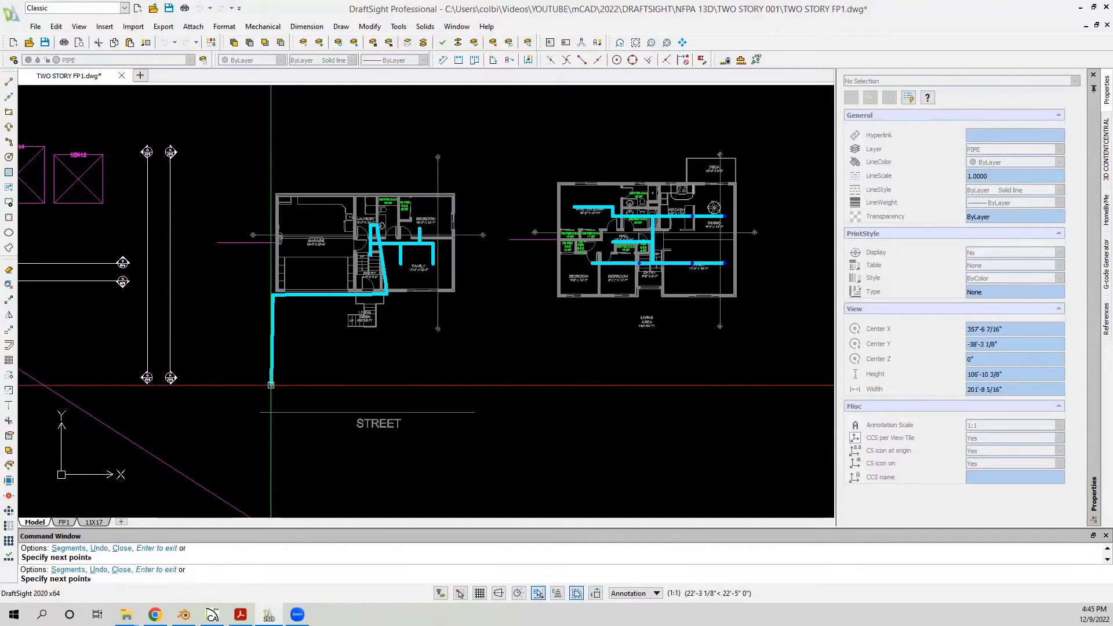
pyautogui.scroll(2, 270, 390)
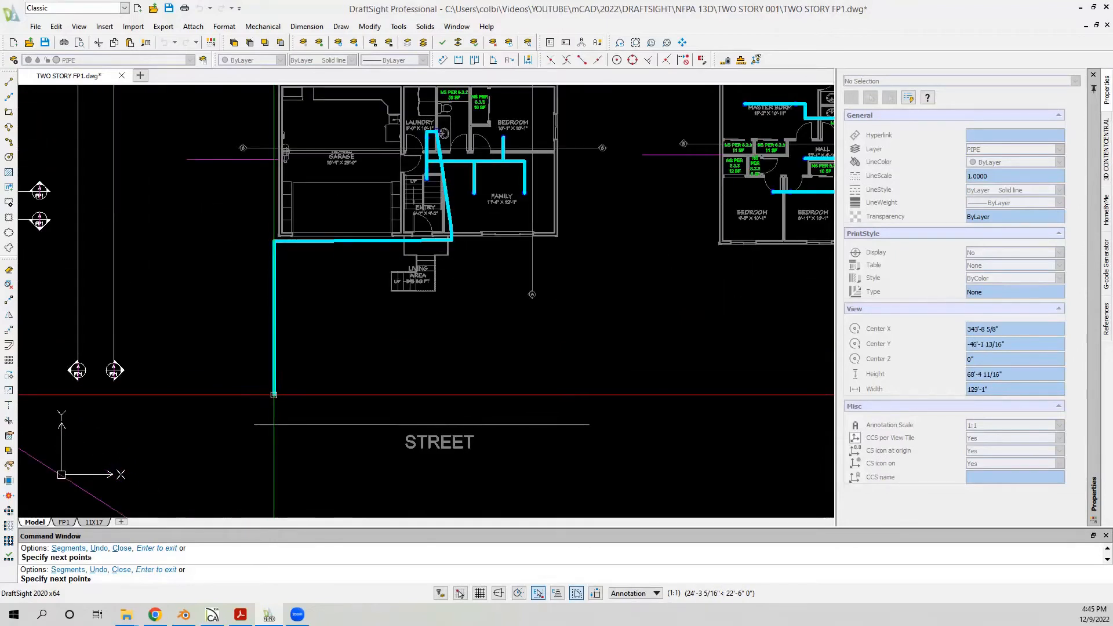
pyautogui.click(273, 395)
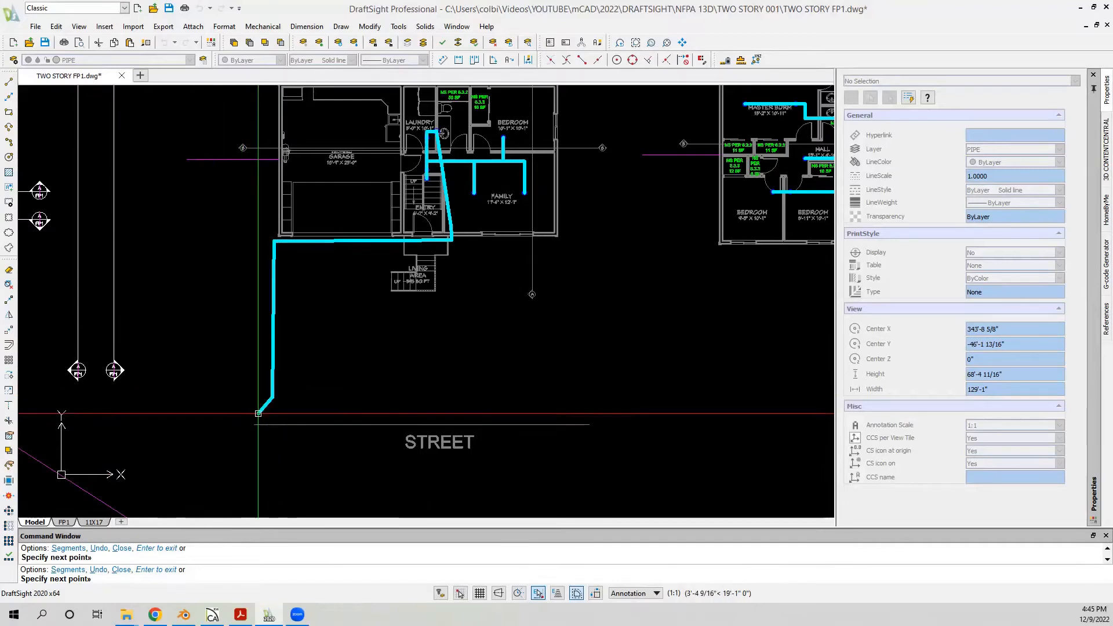
pyautogui.press('Escape')
# Step: Copy the water meter symbol from the symbol legend into the open space beside the supply pipe's vertical run
pyautogui.scroll(-9, 171, 417)
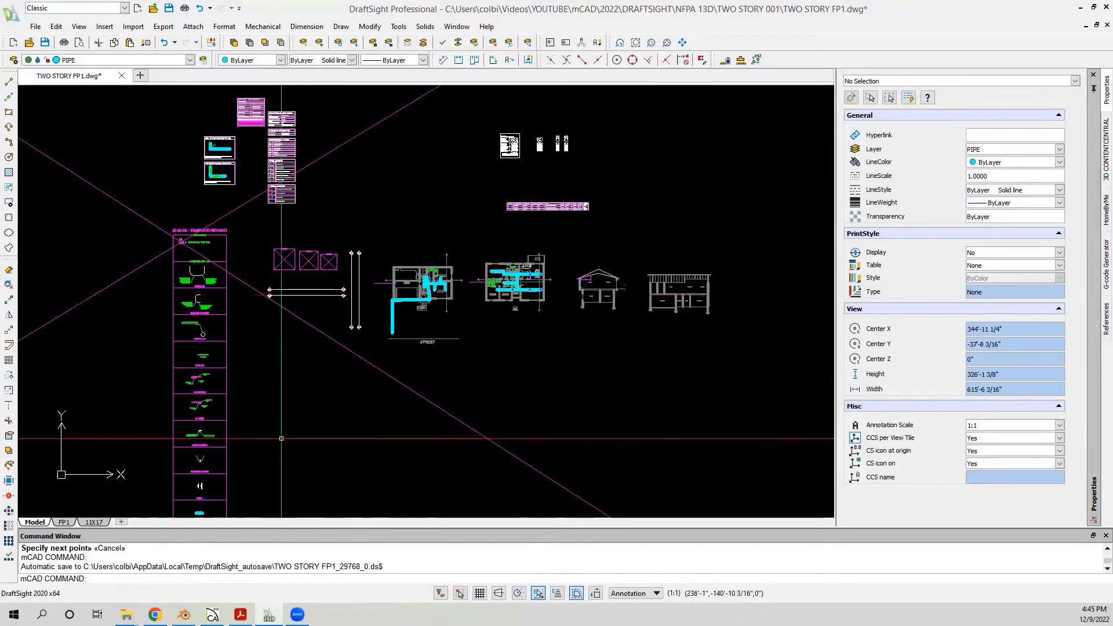
pyautogui.scroll(10, 236, 293)
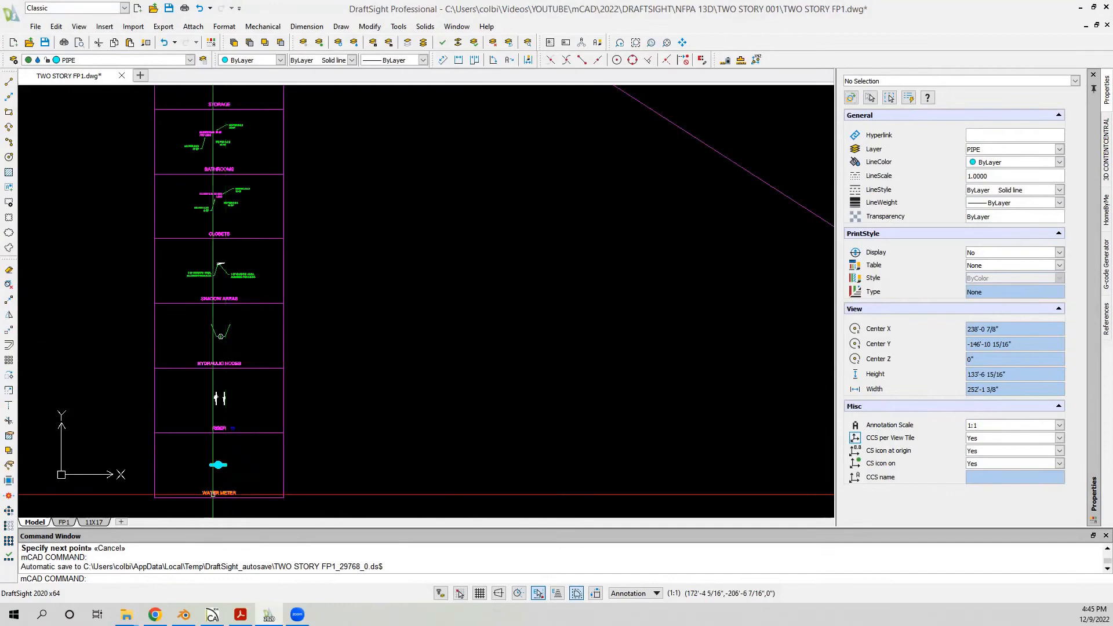
pyautogui.scroll(6, 219, 466)
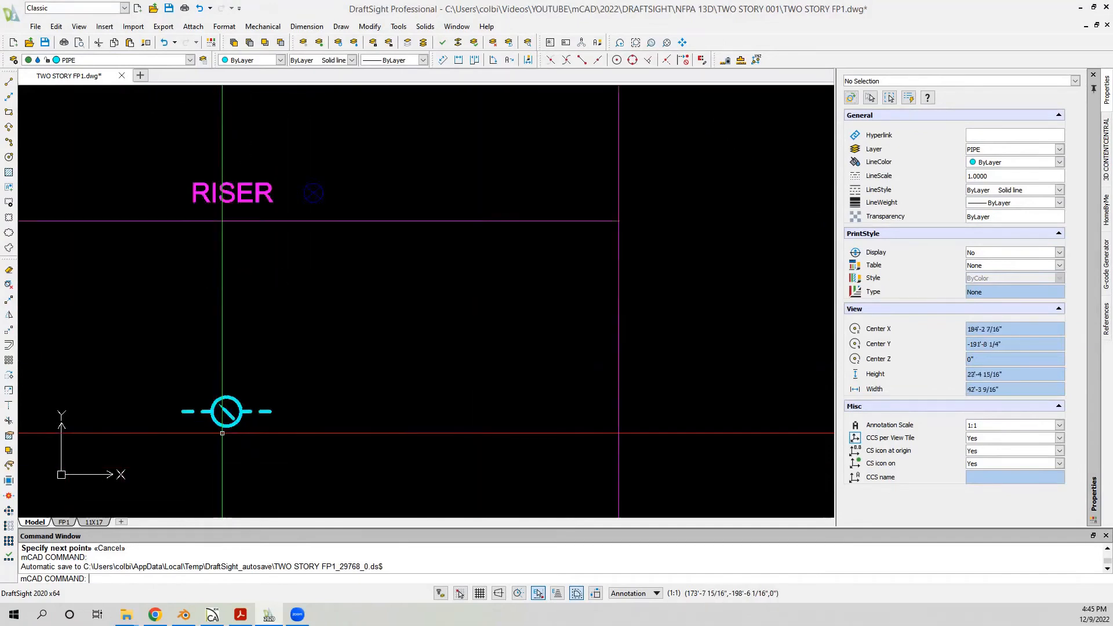
pyautogui.click(129, 333)
pyautogui.click(339, 462)
pyautogui.click(9, 301)
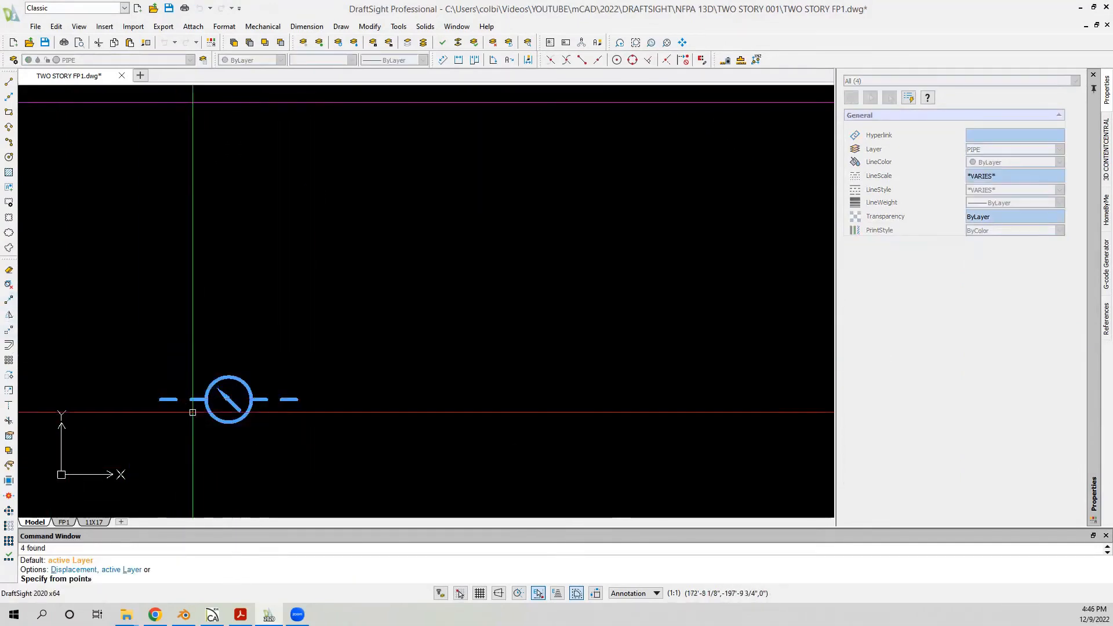
pyautogui.click(197, 407)
pyautogui.scroll(-4, 99, 321)
pyautogui.scroll(-8, 99, 323)
pyautogui.scroll(2, 224, 235)
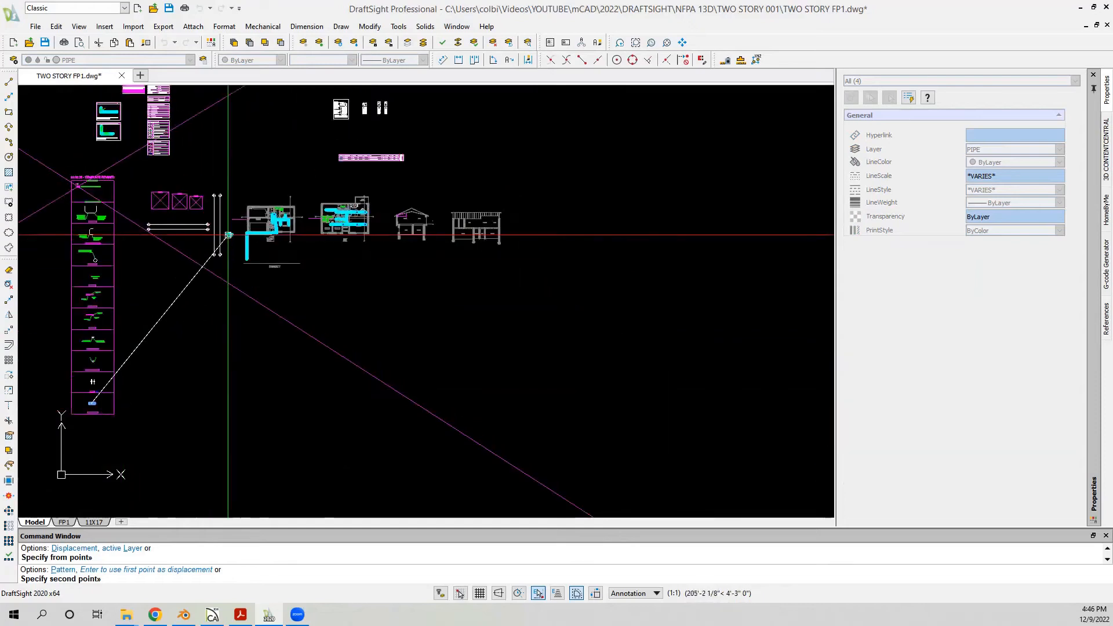
pyautogui.scroll(4, 342, 255)
pyautogui.scroll(-4, 355, 258)
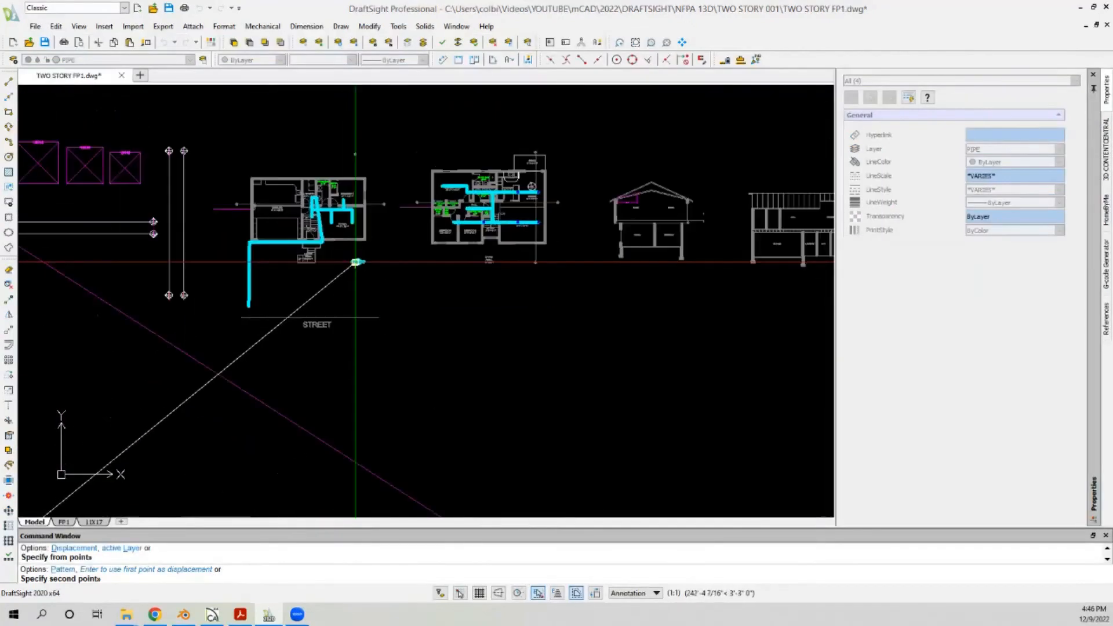
pyautogui.scroll(5, 425, 258)
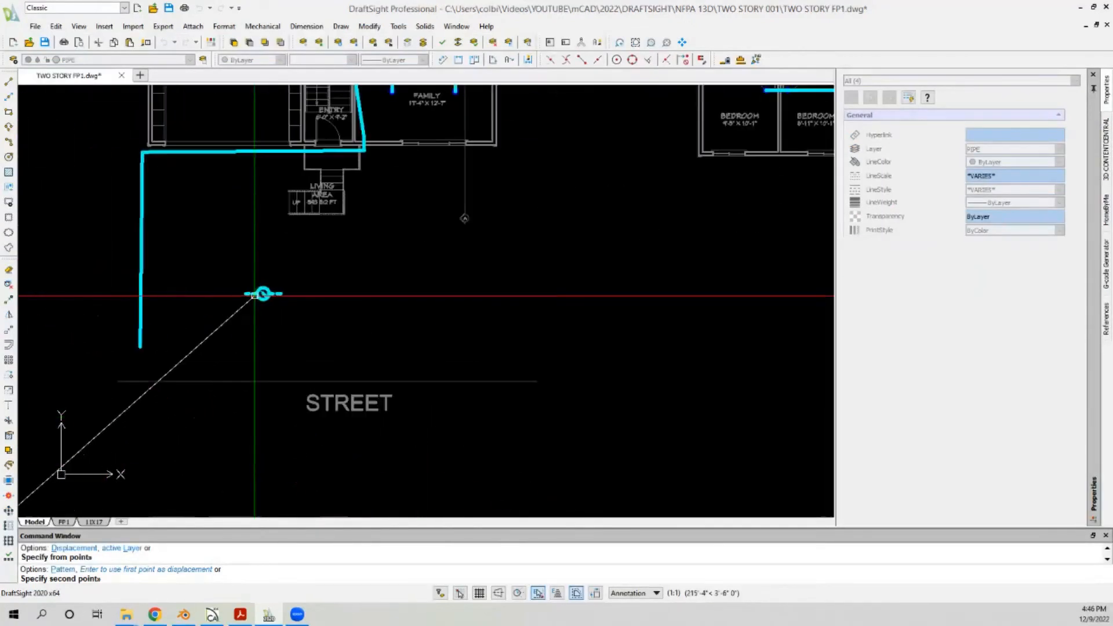
pyautogui.scroll(3, 347, 321)
pyautogui.scroll(-3, 194, 283)
pyautogui.scroll(5, 255, 286)
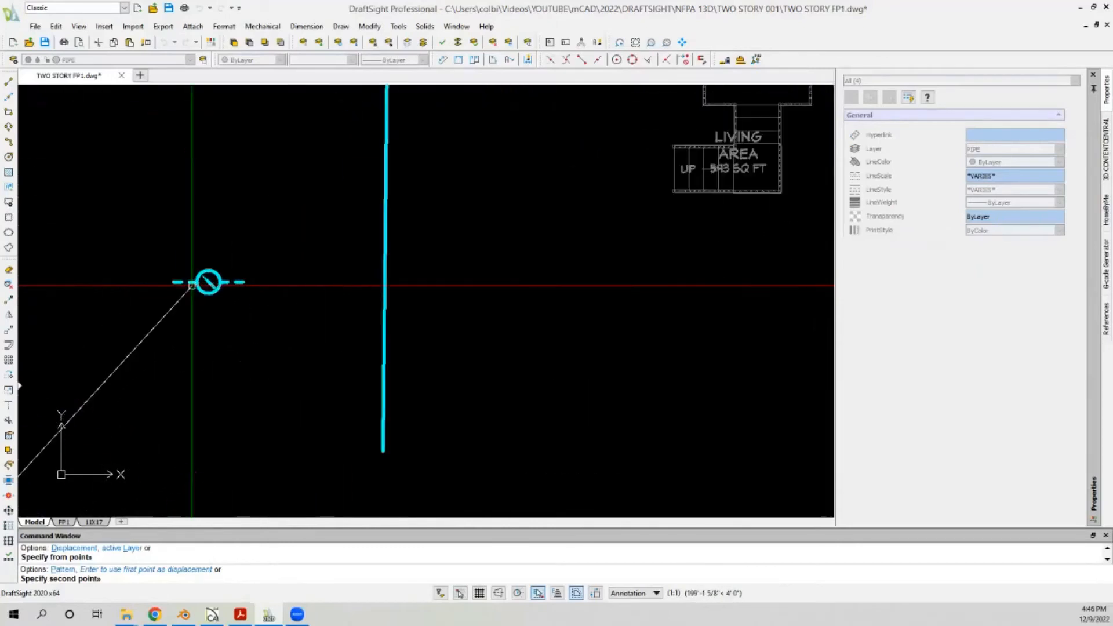
pyautogui.scroll(-3, 209, 281)
pyautogui.press('Escape')
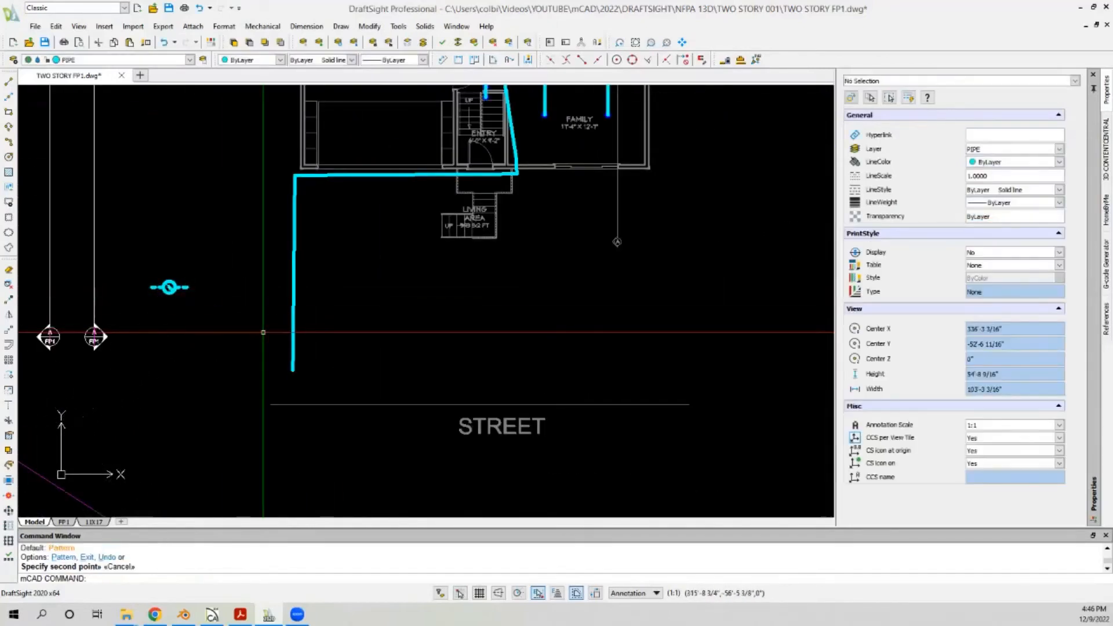
# Step: Rotate the copied water meter symbol a quarter turn about its centre with Ortho on, so its dashed line runs vertically
pyautogui.scroll(-1, 273, 327)
pyautogui.scroll(1, 235, 298)
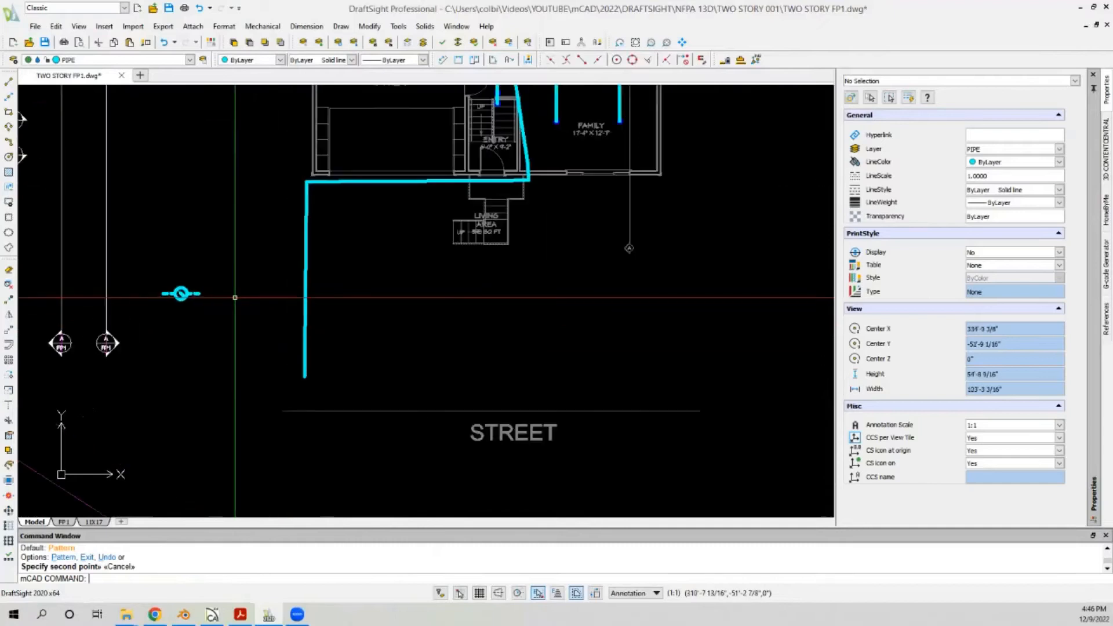
pyautogui.scroll(2, 200, 304)
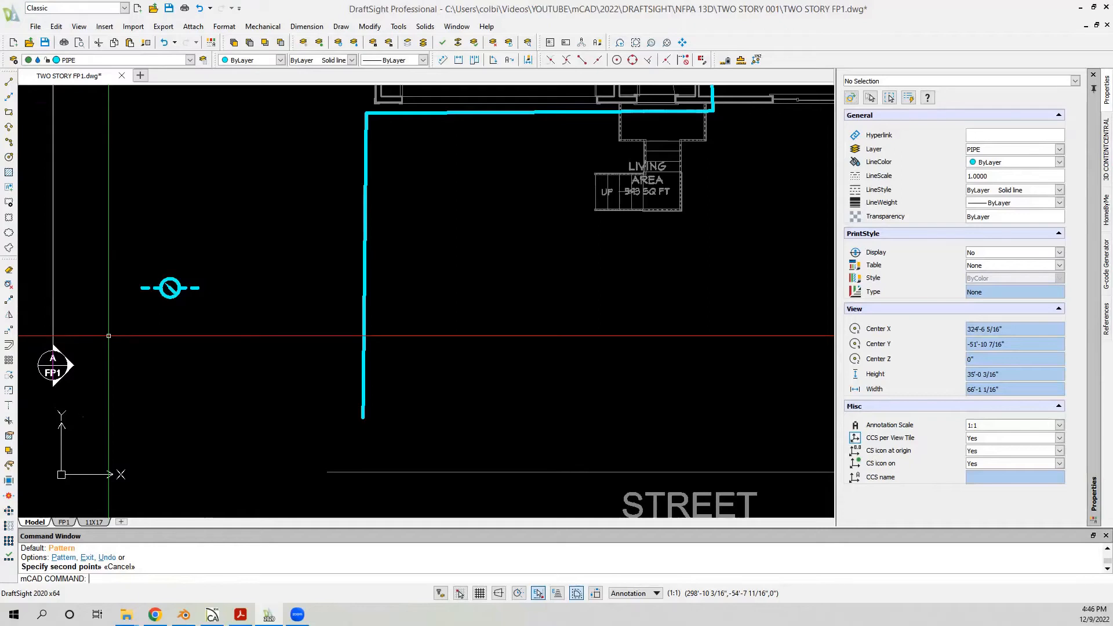
pyautogui.click(129, 311)
pyautogui.click(214, 260)
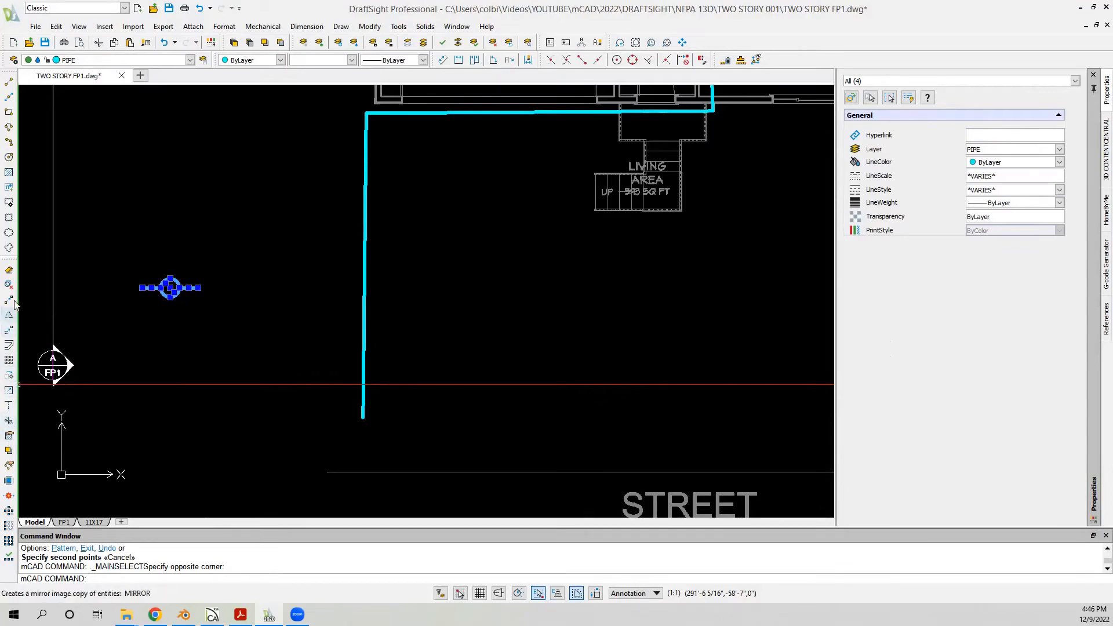
pyautogui.click(10, 382)
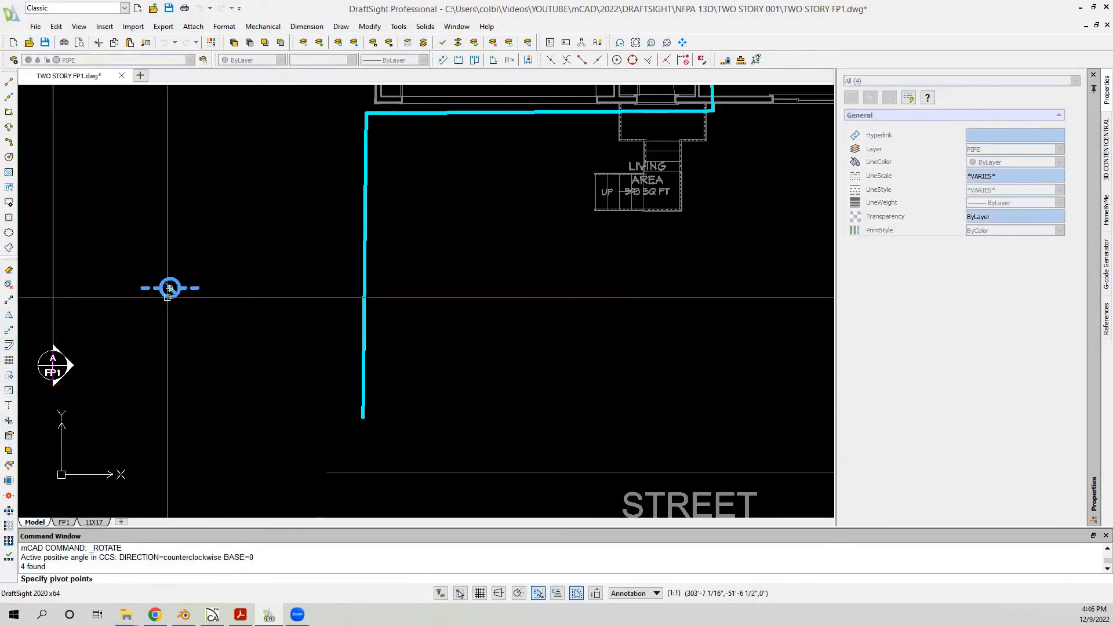
pyautogui.click(170, 288)
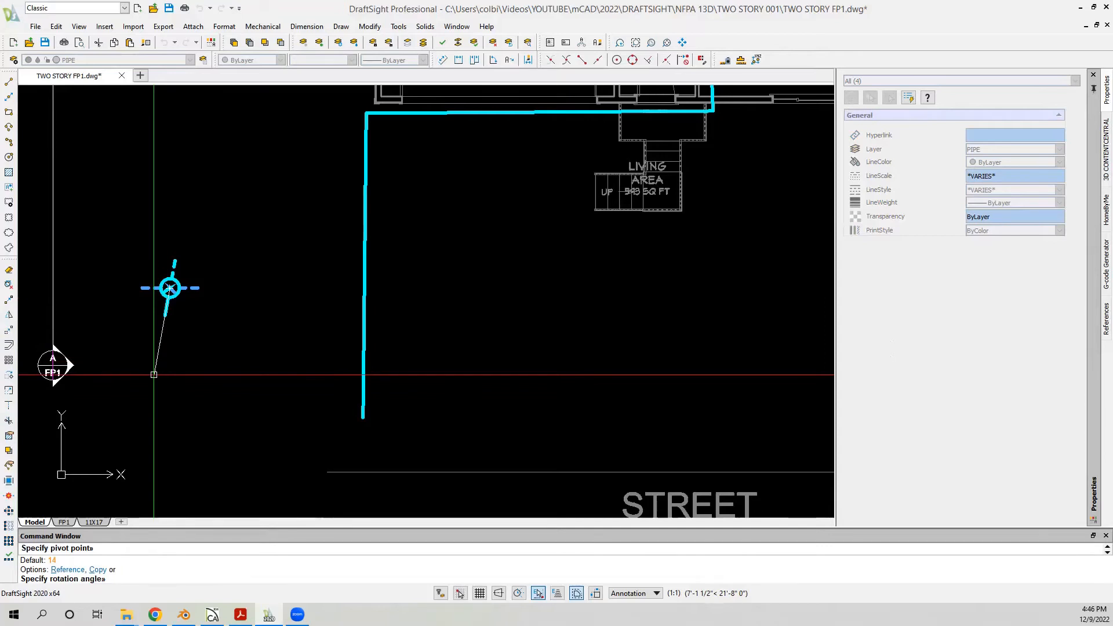
pyautogui.press('F8')
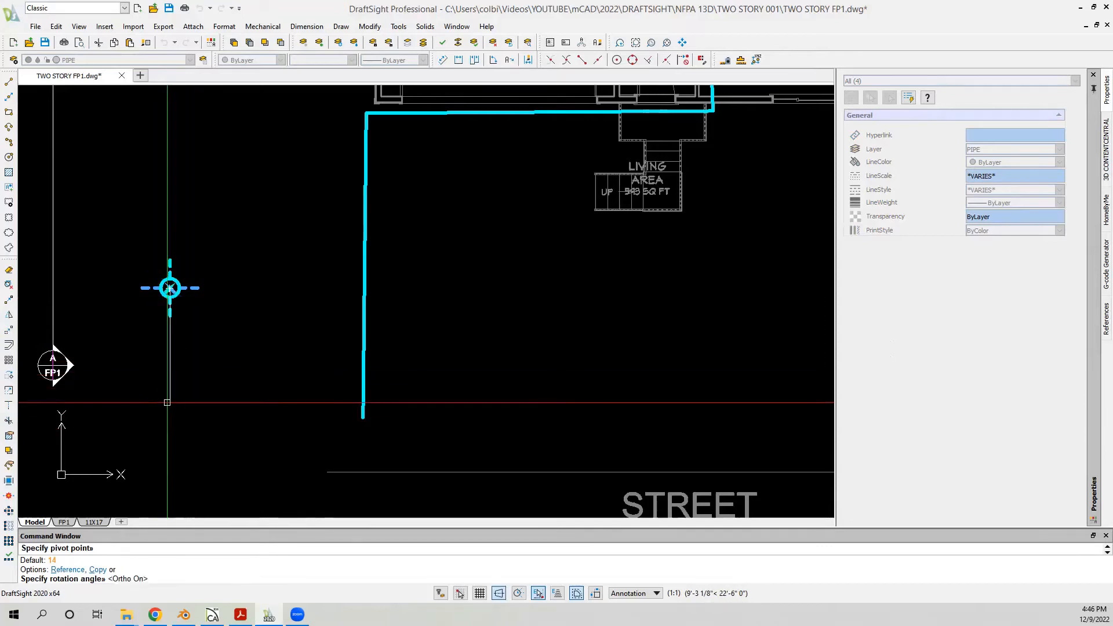
pyautogui.click(167, 402)
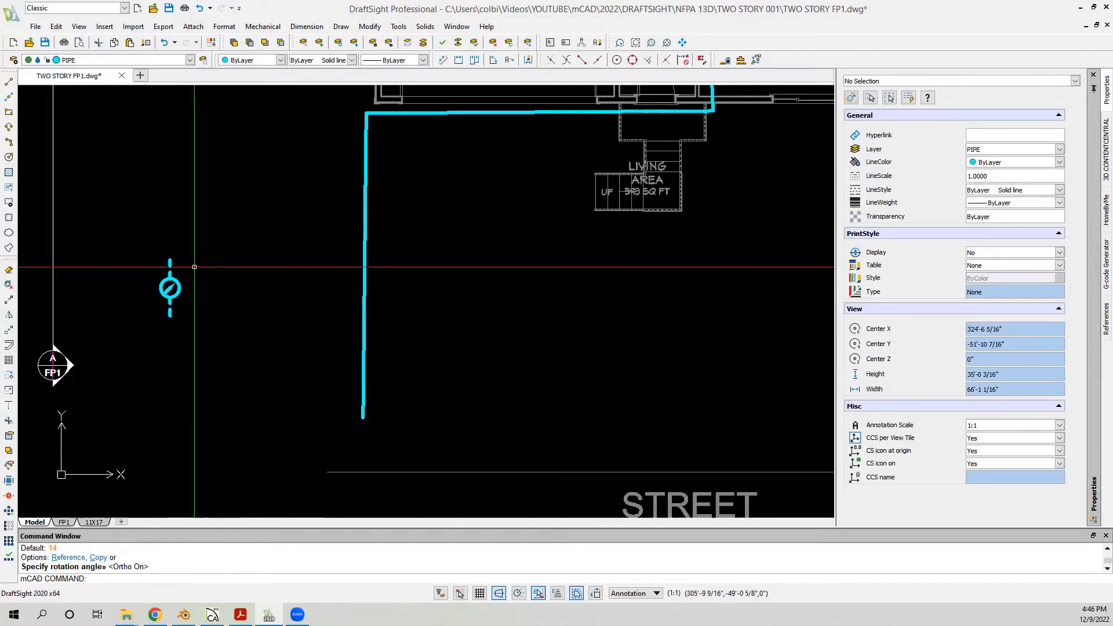
# Step: Move the water meter's circle and arrow by the circle's centre onto the supply pipe's end near the street, leaving the dashes behind
pyautogui.click(154, 276)
pyautogui.click(194, 303)
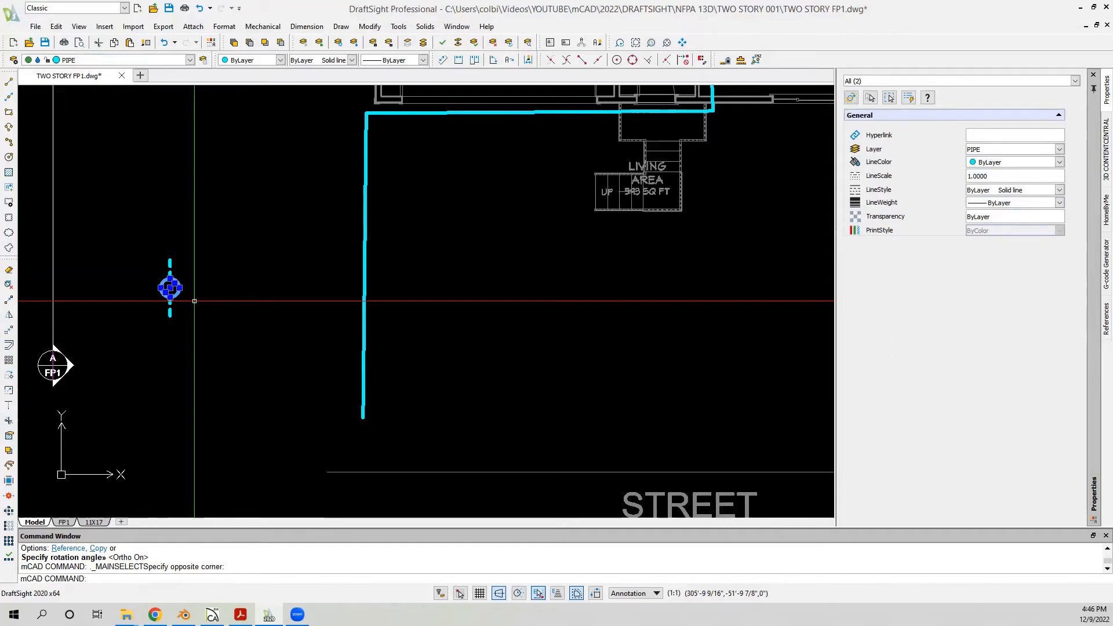
pyautogui.click(9, 330)
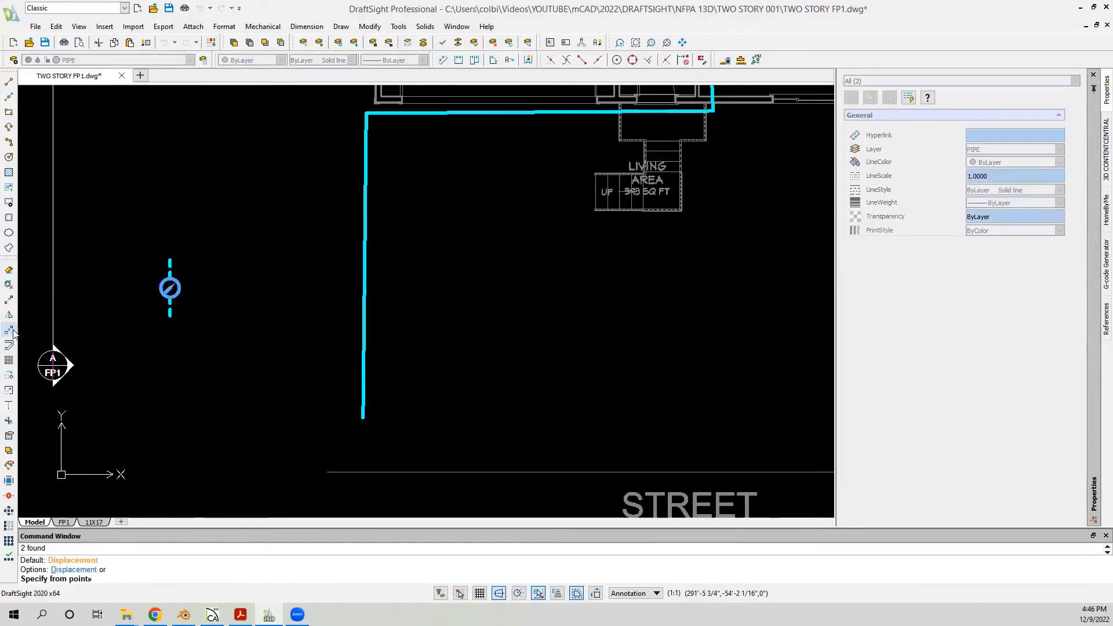
pyautogui.click(170, 288)
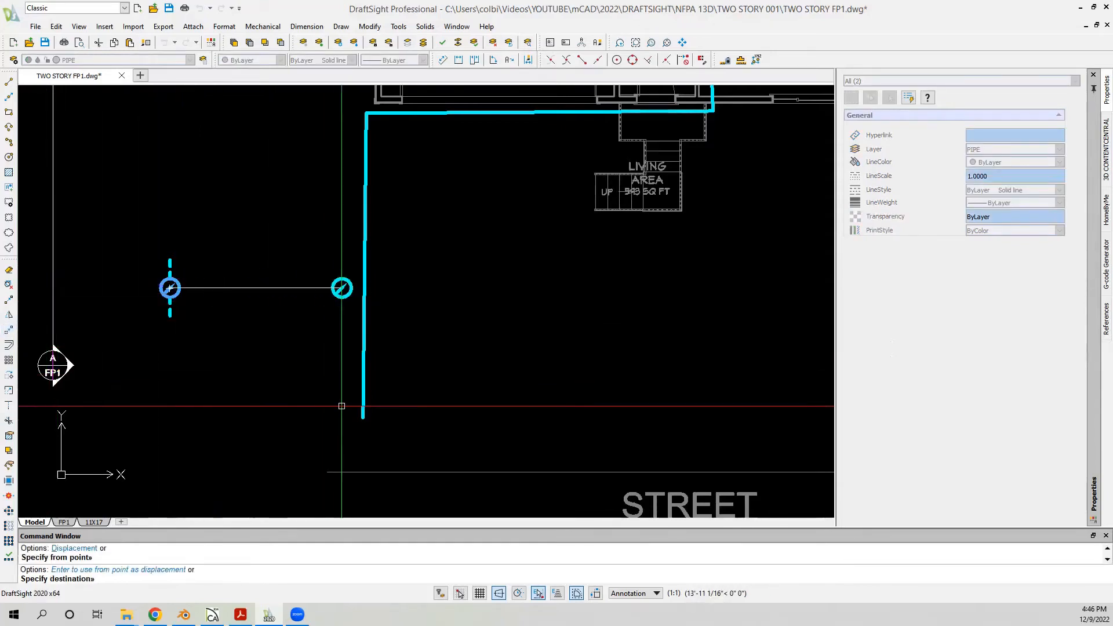
pyautogui.click(363, 416)
pyautogui.scroll(-2, 165, 384)
pyautogui.scroll(3, 343, 429)
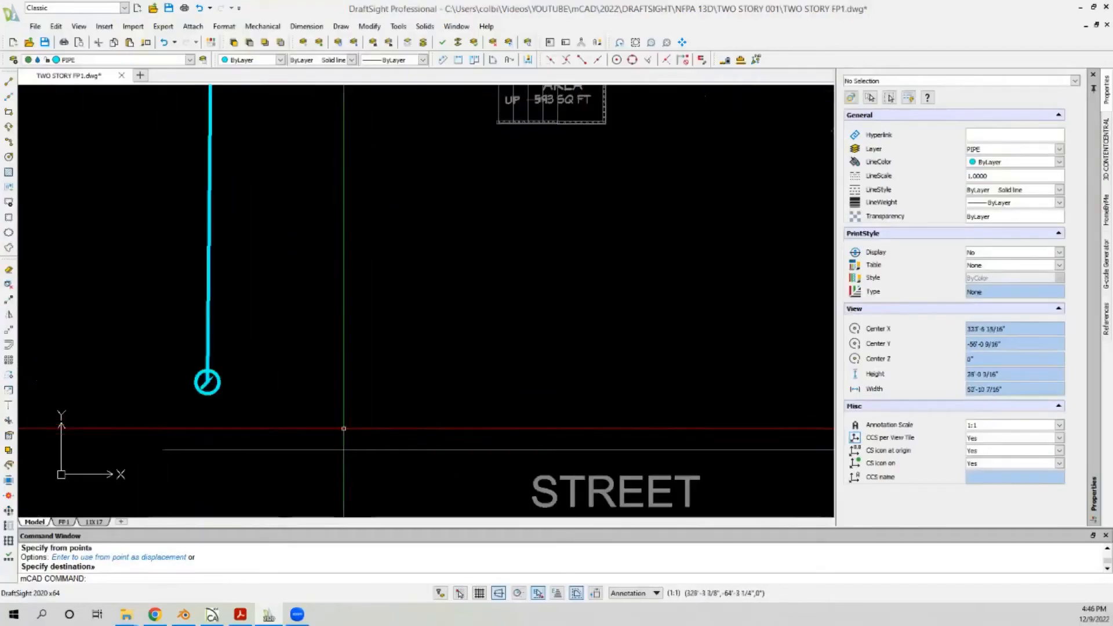
pyautogui.scroll(-3, 257, 399)
pyautogui.scroll(2, 181, 405)
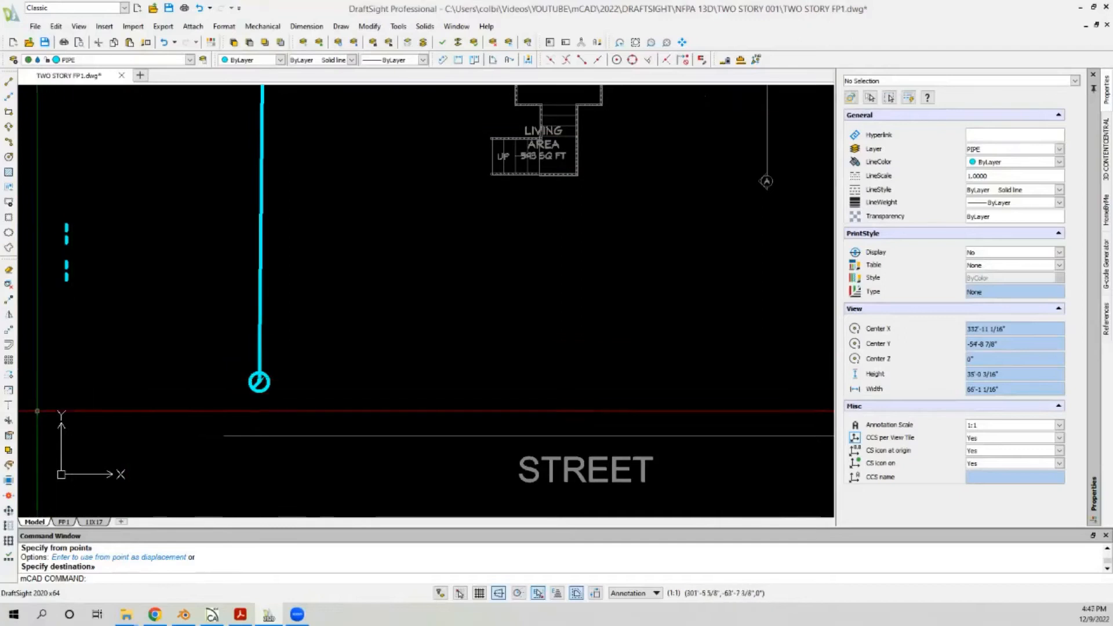
pyautogui.click(9, 83)
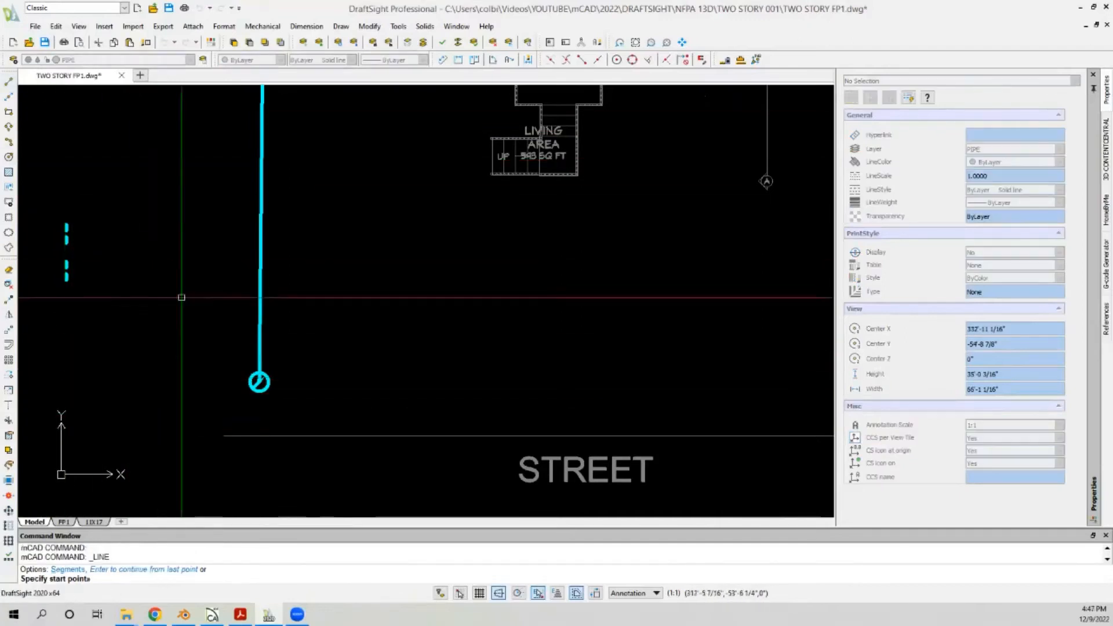
pyautogui.scroll(-3, 271, 278)
pyautogui.press('Escape')
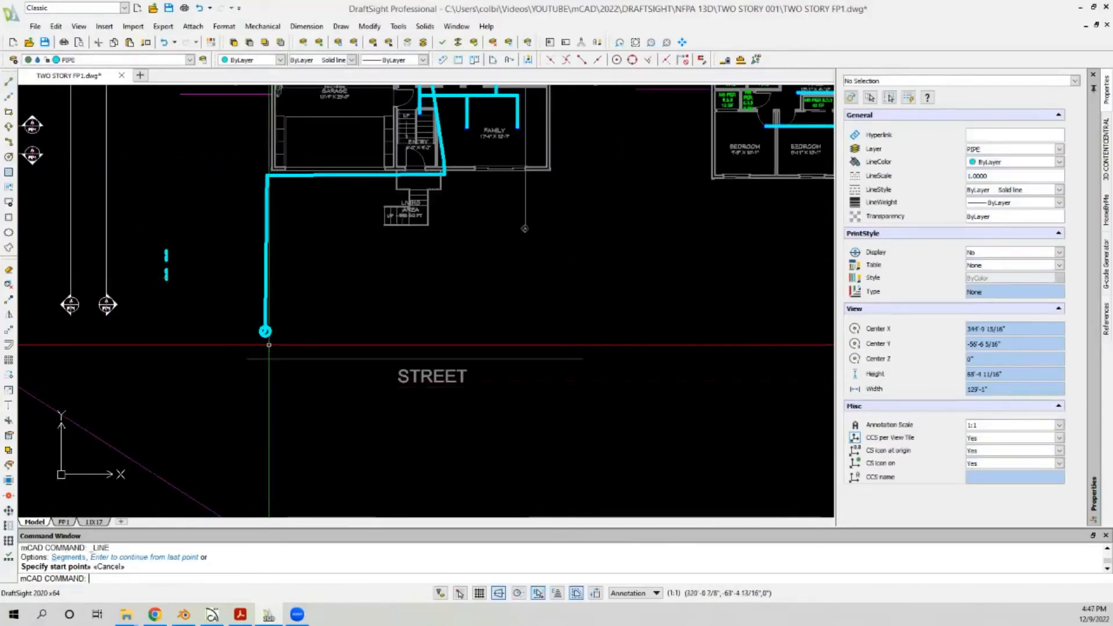
pyautogui.scroll(-3, 272, 302)
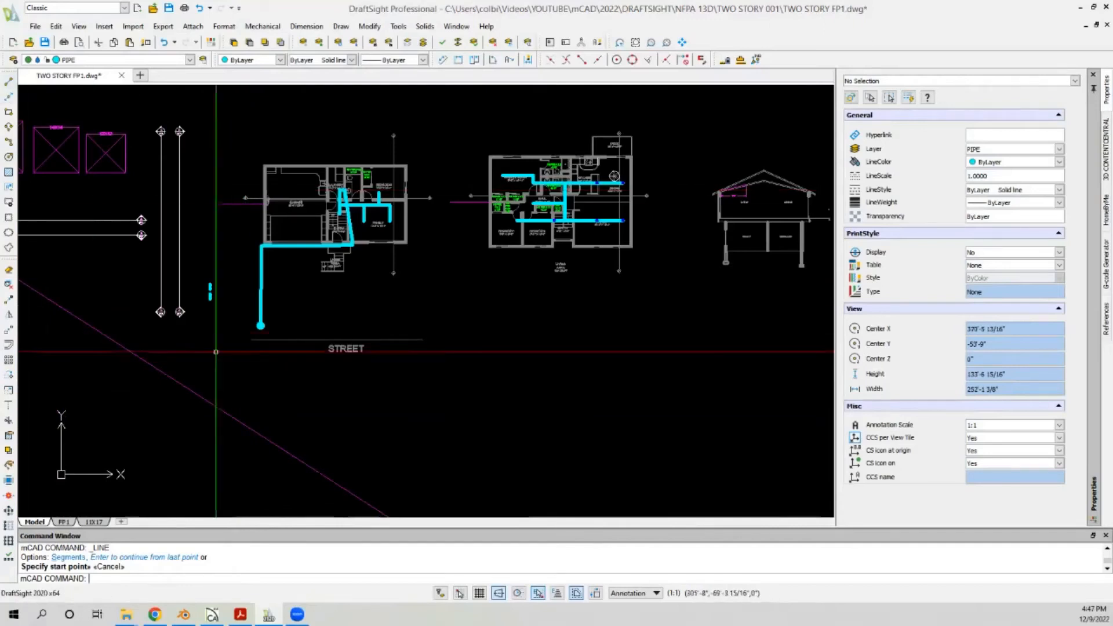
pyautogui.click(255, 389)
pyautogui.press('Escape')
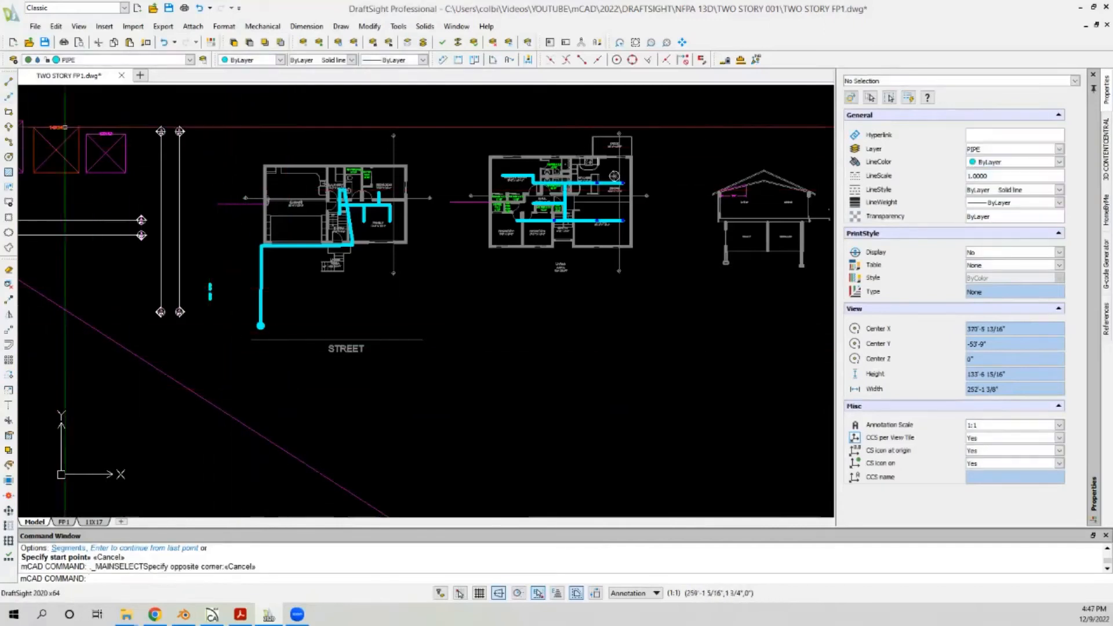
# Step: Draw a horizontal pipe line about 79 feet long below the STREET text, running past both ends of the street line
pyautogui.press('Return')
pyautogui.click(215, 386)
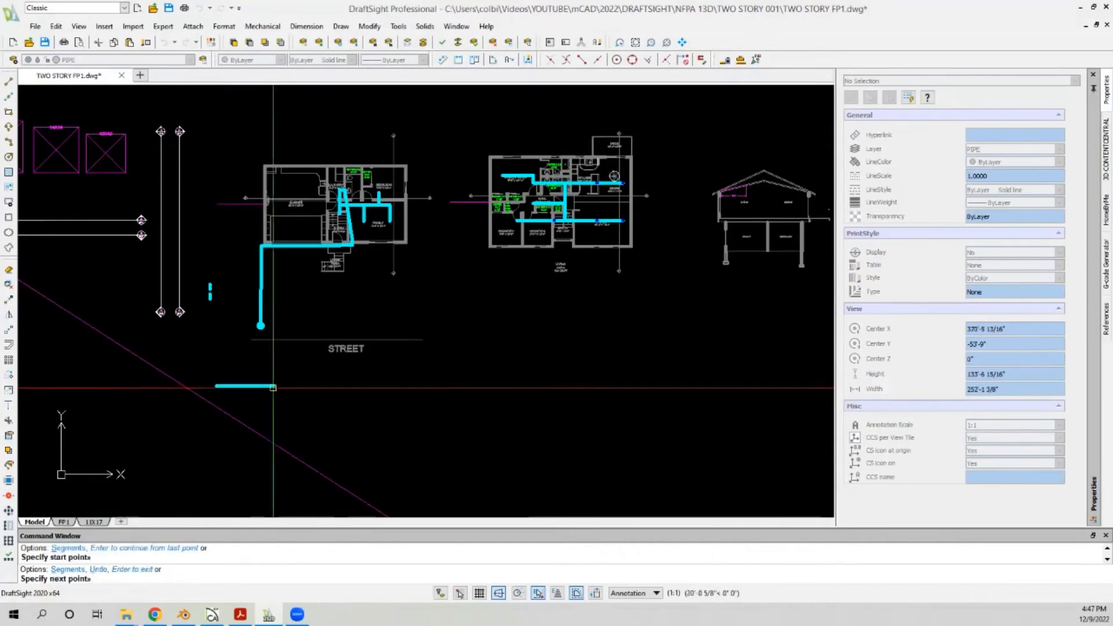
pyautogui.click(472, 403)
pyautogui.press('Escape')
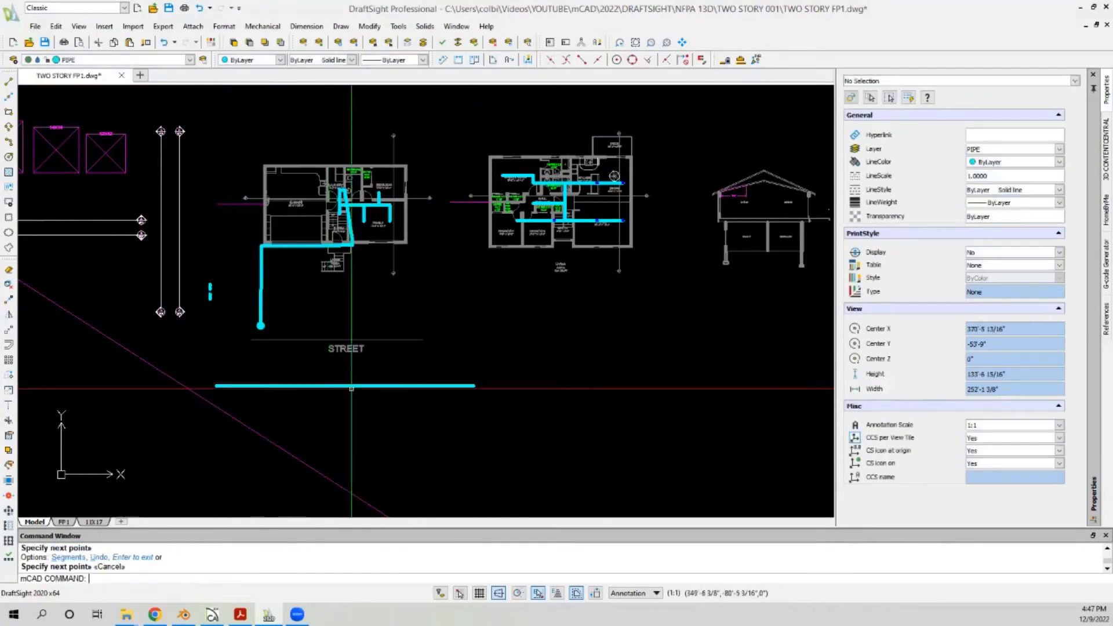
pyautogui.scroll(3, 259, 363)
pyautogui.scroll(-2, 360, 365)
pyautogui.scroll(1, 305, 381)
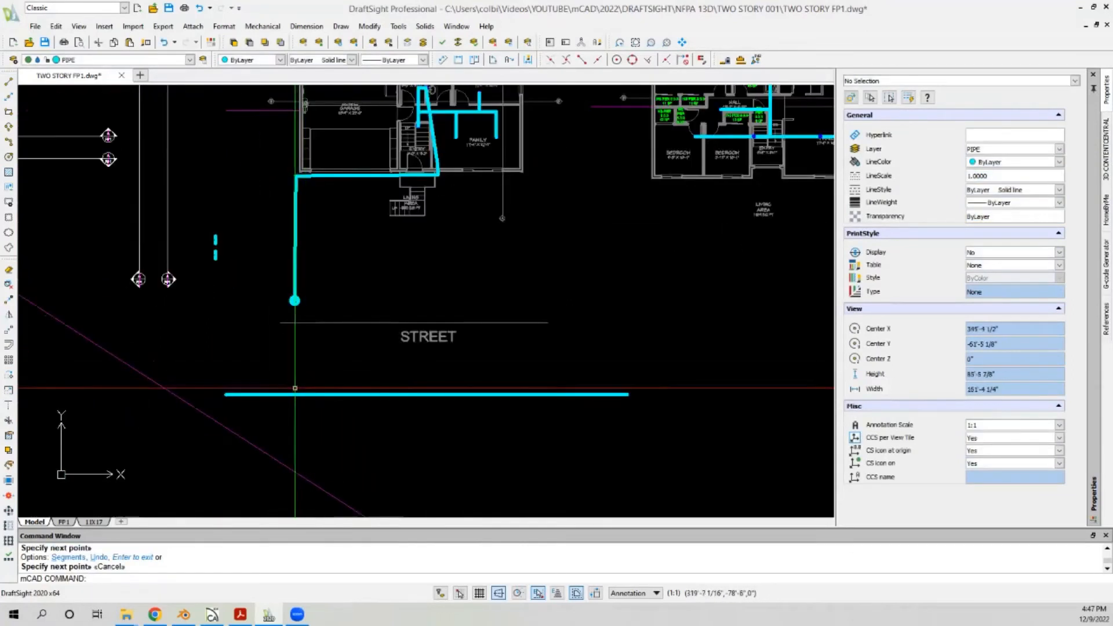
pyautogui.click(294, 395)
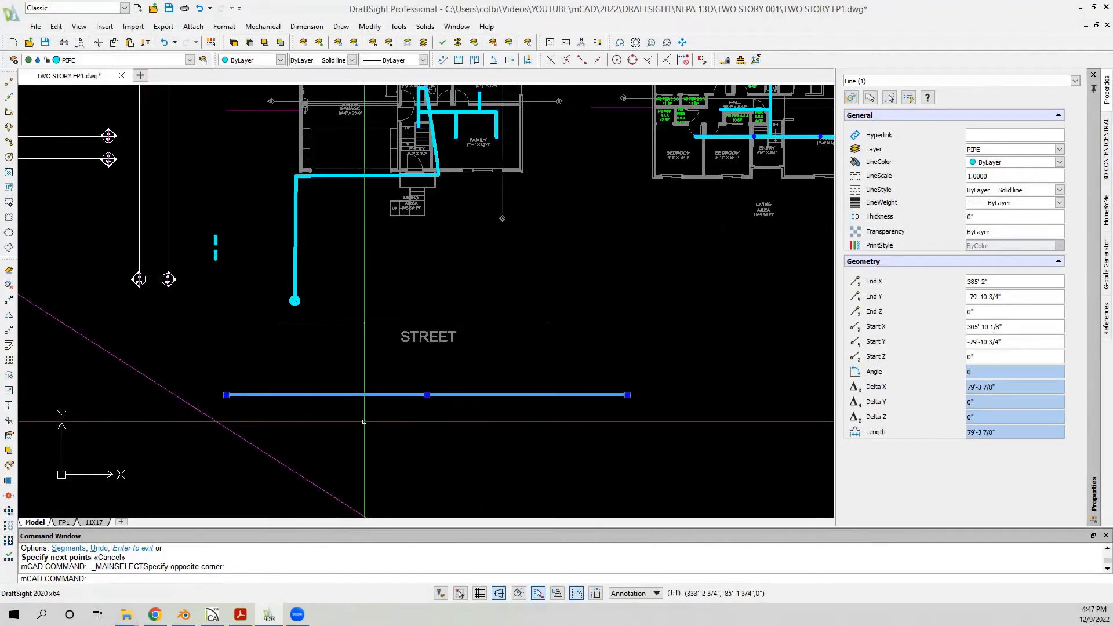
pyautogui.press('Escape')
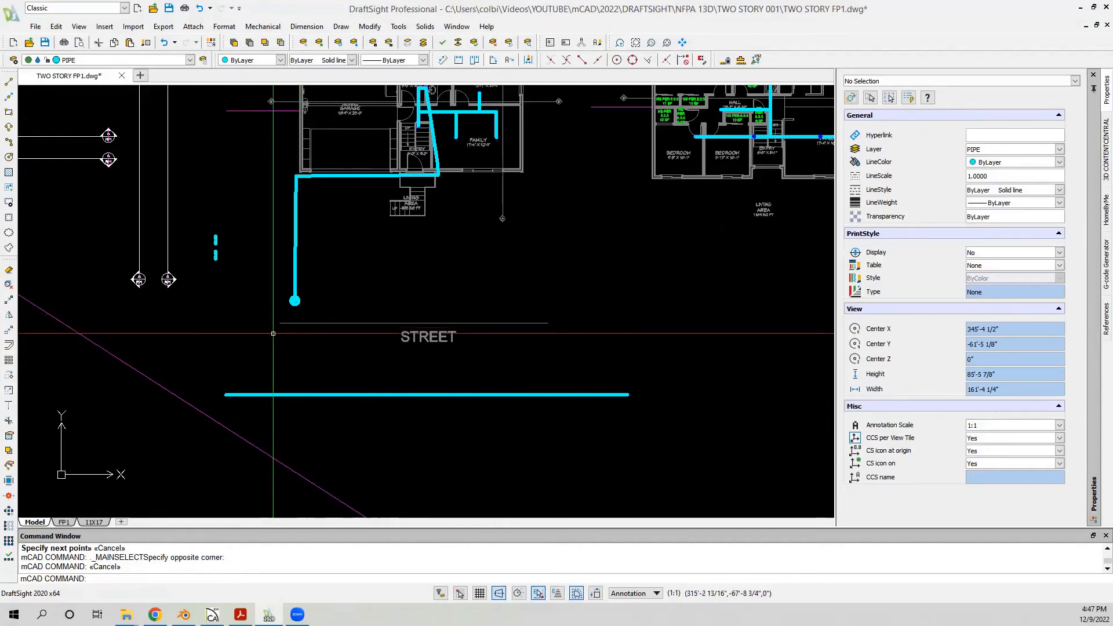
# Step: Extend the supply pipe's vertical run through the water meter down to the horizontal pipe line below the street
pyautogui.write('ex')
pyautogui.press('Return')
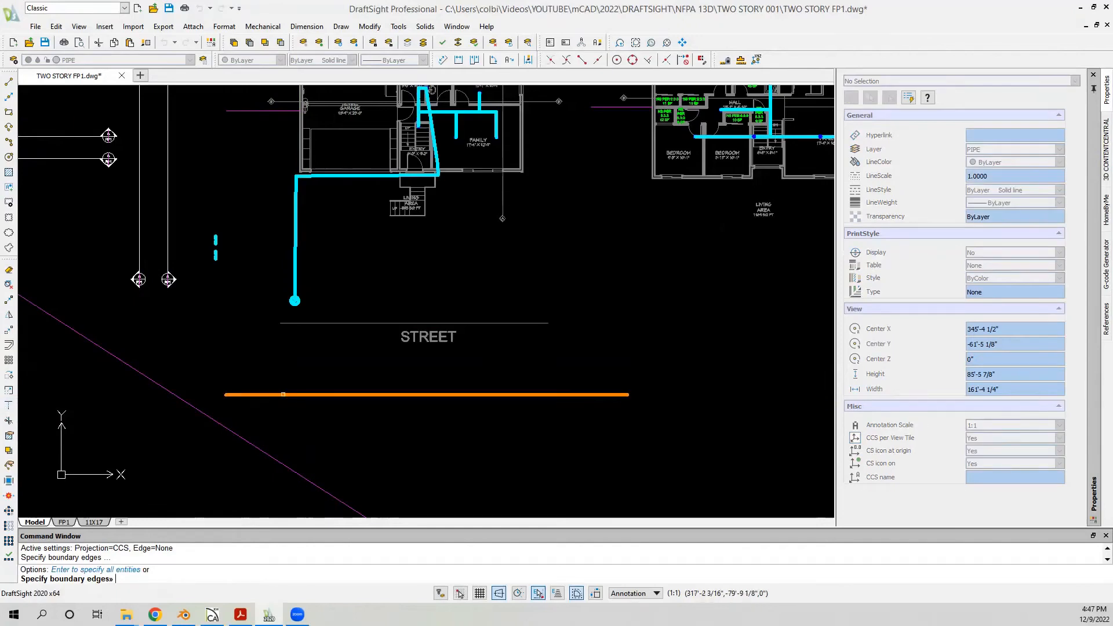
pyautogui.press('Return')
pyautogui.click(297, 289)
pyautogui.click(294, 300)
pyautogui.press('Return')
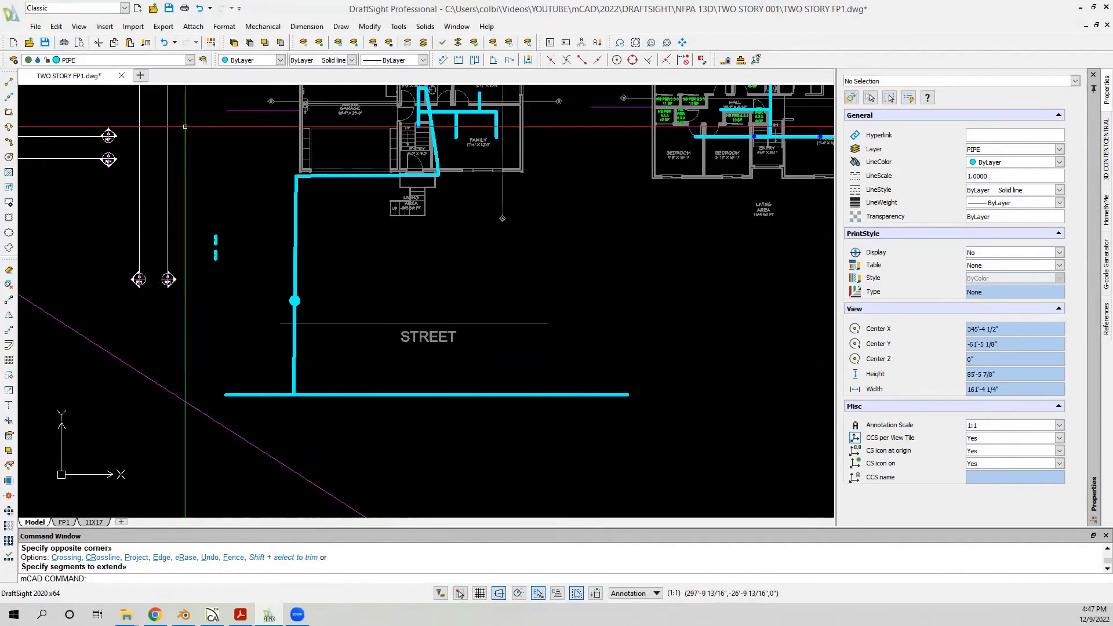
# Step: Copy the HIDDEN2 linestyle properties from the leftover dashes to the supply pipe's vertical run with Property Painter
pyautogui.click(146, 43)
pyautogui.scroll(6, 191, 243)
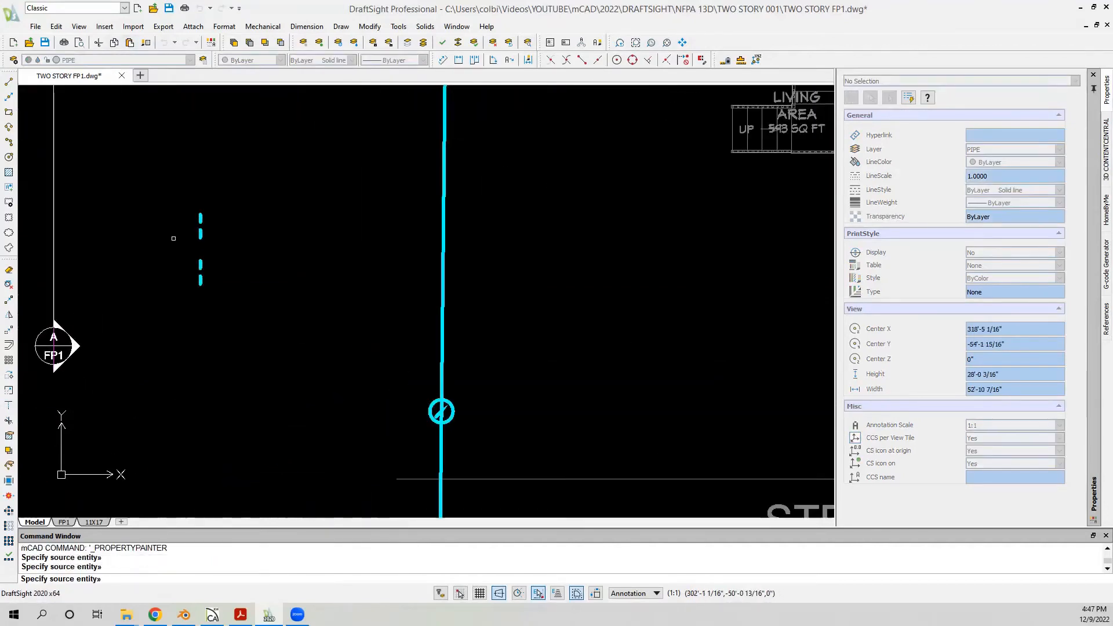
pyautogui.click(203, 234)
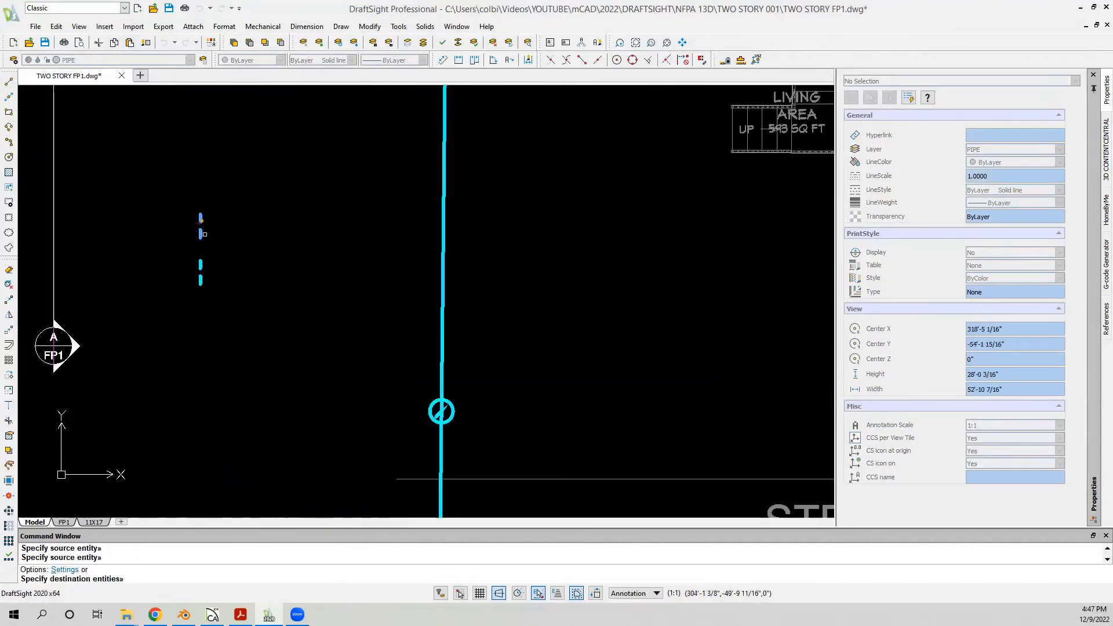
pyautogui.click(442, 255)
pyautogui.scroll(-1, 429, 255)
pyautogui.scroll(5, 456, 394)
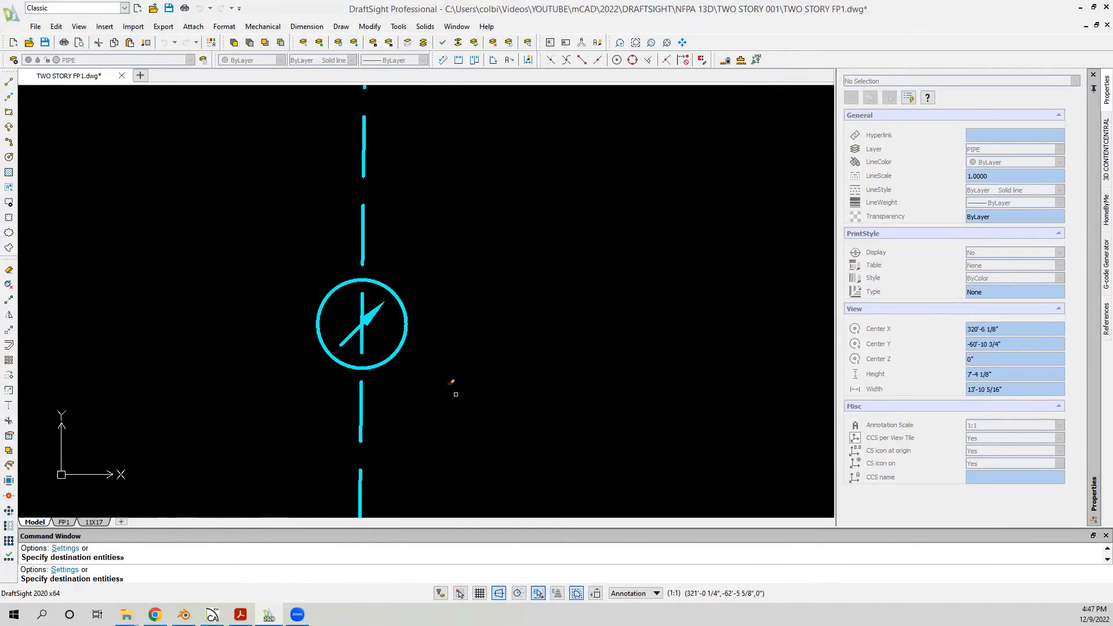
pyautogui.press('Escape')
# Step: Trim away the supply pipe segment inside the water meter's circle, using the circle as the cutting edge
pyautogui.scroll(3, 399, 377)
pyautogui.click(9, 421)
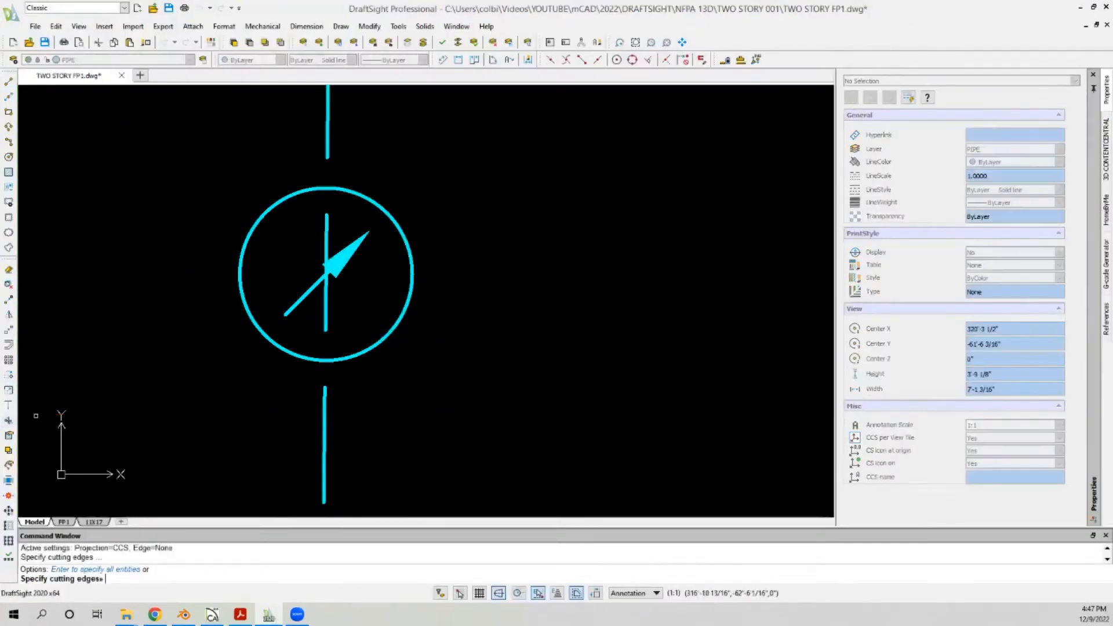
pyautogui.click(303, 354)
pyautogui.press('Return')
pyautogui.click(326, 325)
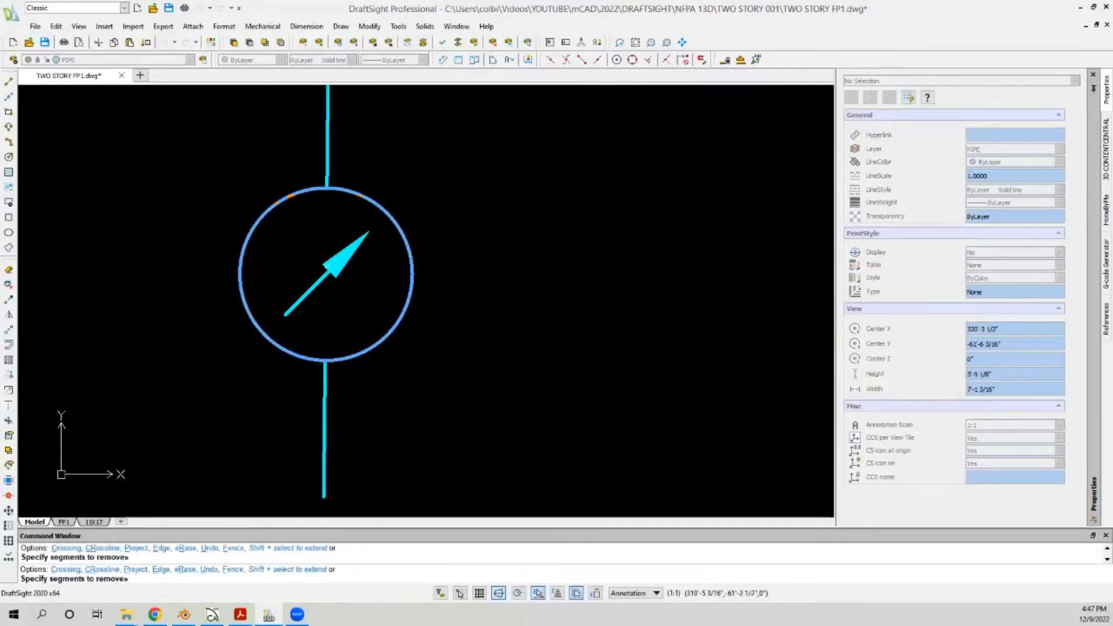
pyautogui.press('Return')
# Step: Paint the leftover dashes' HIDDEN2 properties onto the supply pipe's horizontal run, the short run at the front wall and the slanted run to the laundry
pyautogui.scroll(-8, 299, 328)
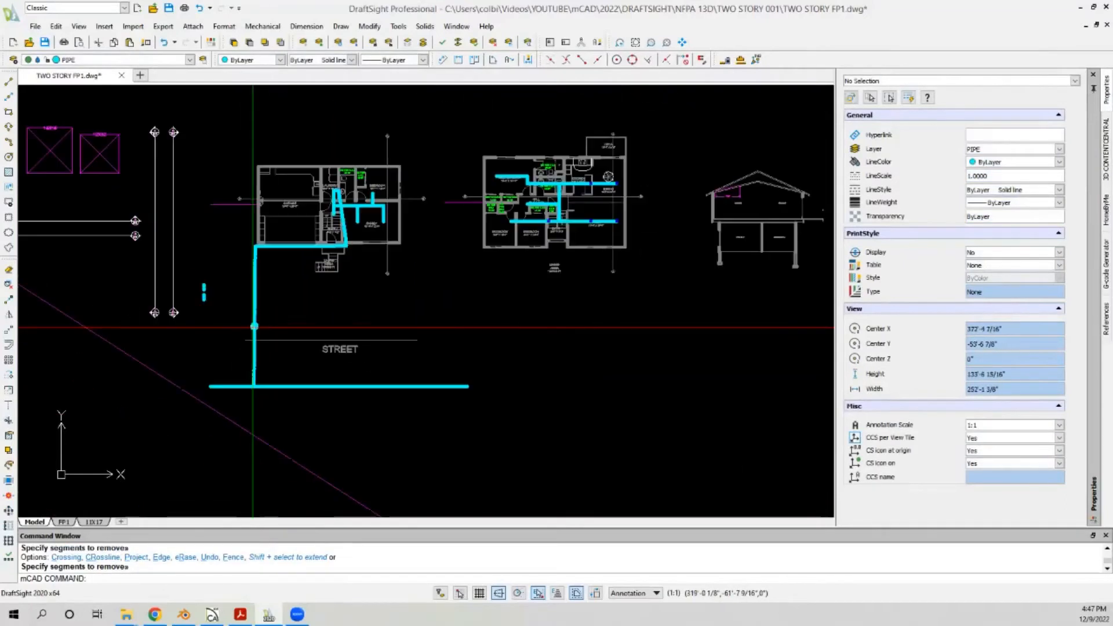
pyautogui.scroll(-2, 318, 243)
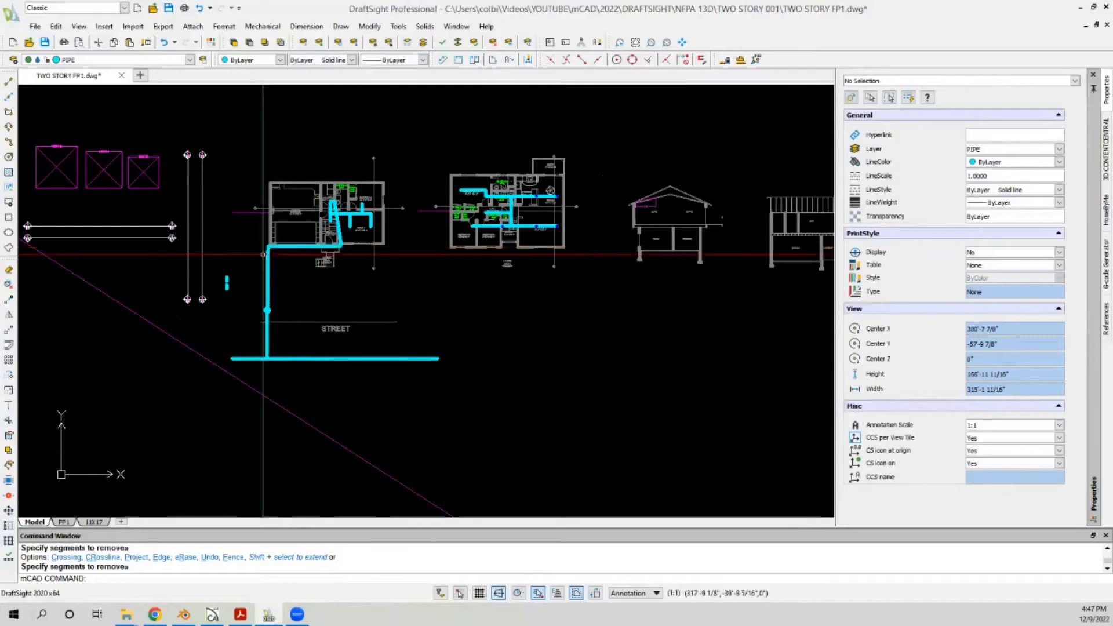
pyautogui.scroll(3, 242, 280)
pyautogui.click(241, 269)
pyautogui.click(210, 326)
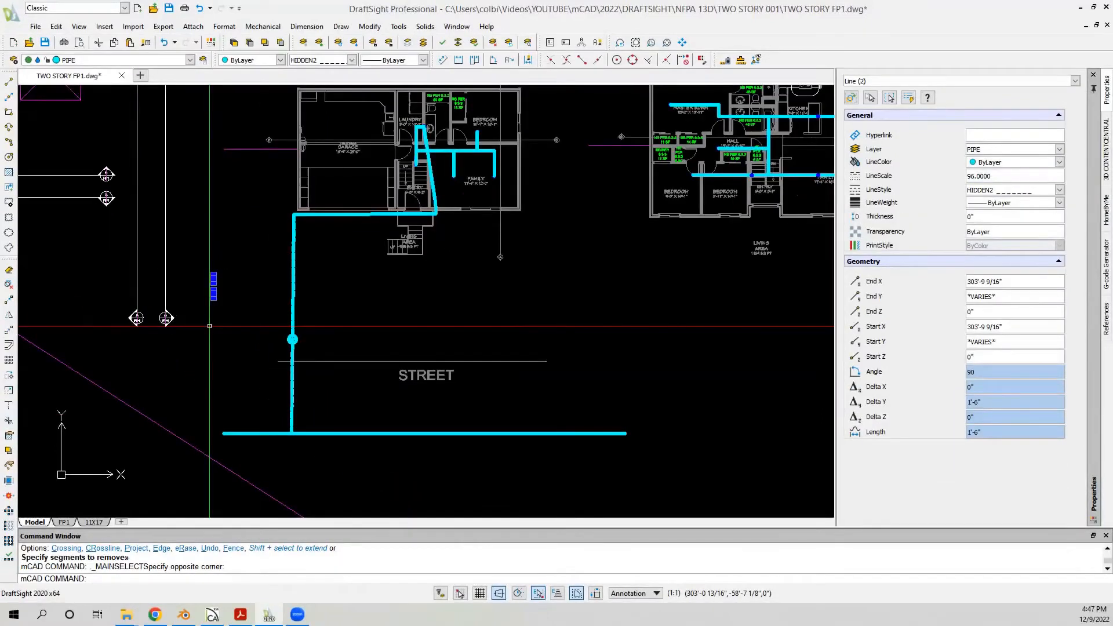
pyautogui.scroll(-1, 120, 308)
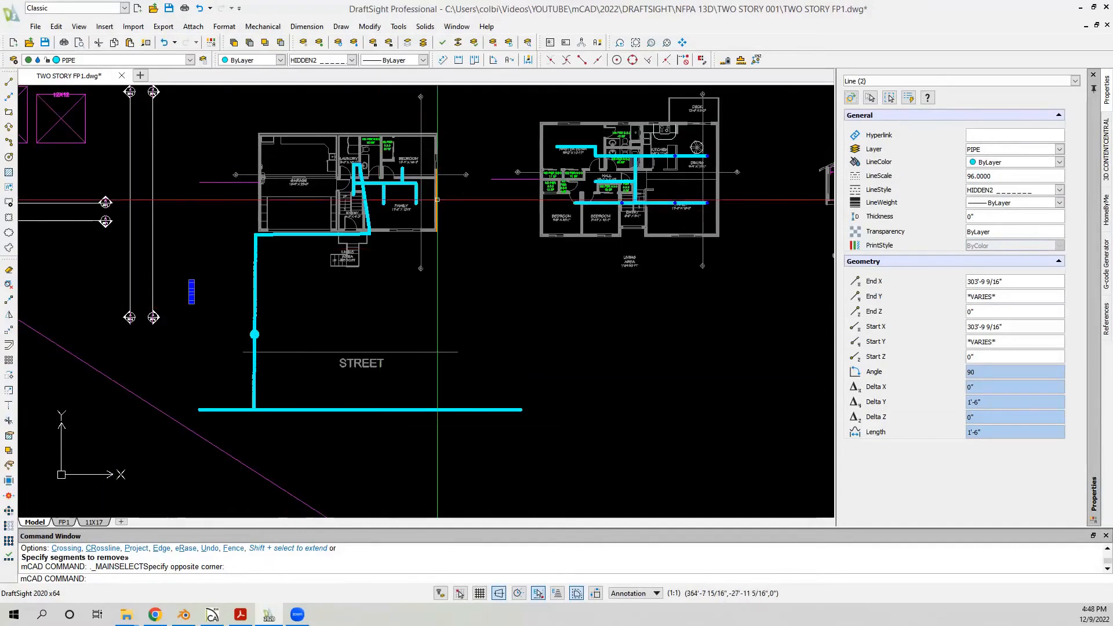
pyautogui.scroll(3, 432, 206)
pyautogui.scroll(-2, 411, 235)
pyautogui.scroll(3, 336, 239)
pyautogui.scroll(-2, 342, 236)
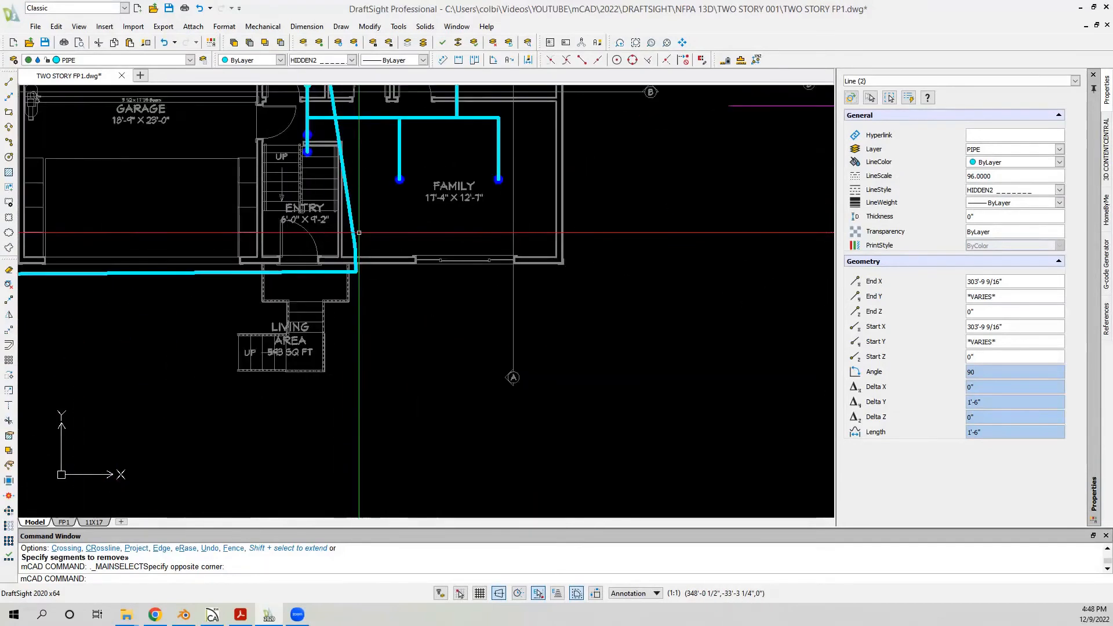
pyautogui.scroll(-2, 359, 232)
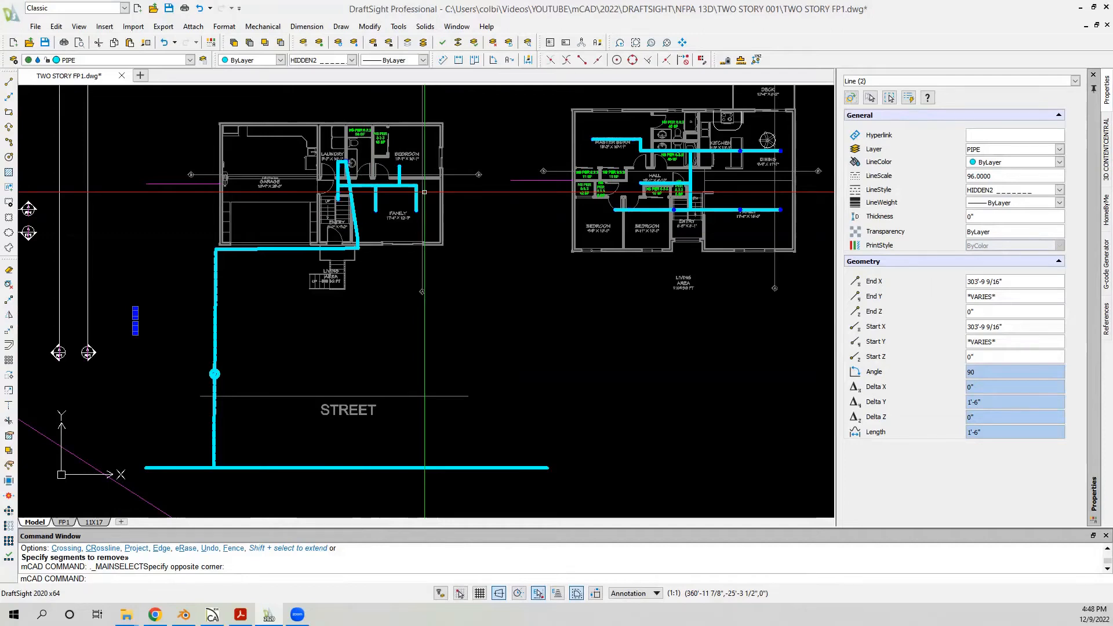
pyautogui.scroll(1, 425, 192)
pyautogui.scroll(3, 135, 269)
pyautogui.scroll(-3, 312, 207)
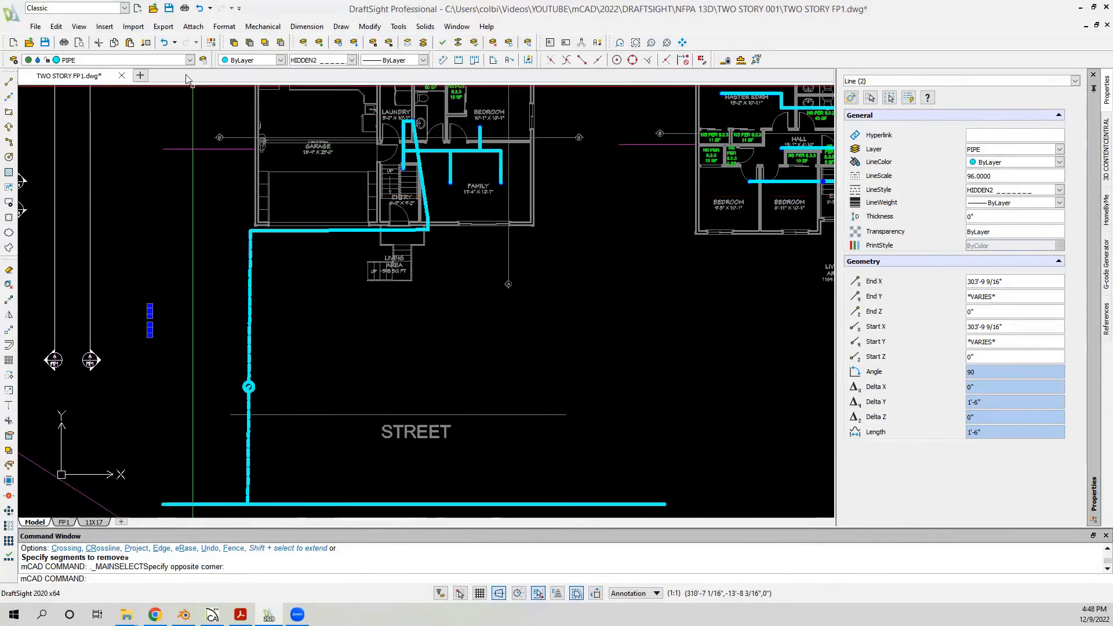
pyautogui.click(146, 44)
pyautogui.scroll(3, 247, 270)
pyautogui.click(239, 252)
pyautogui.scroll(-2, 239, 255)
pyautogui.scroll(2, 472, 248)
pyautogui.click(472, 248)
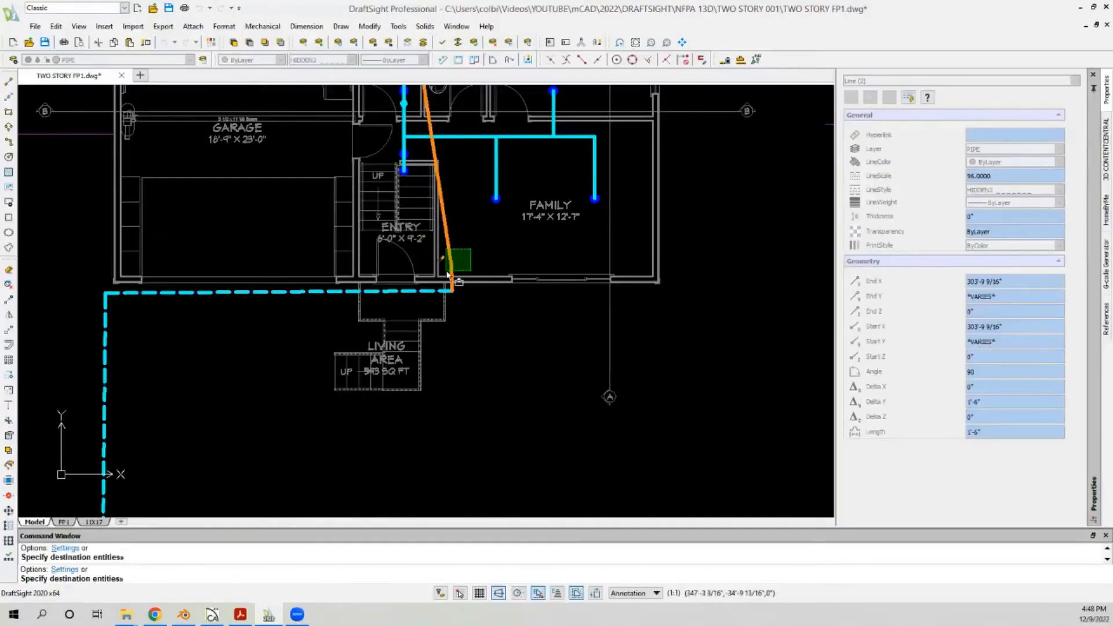
pyautogui.click(446, 271)
# Step: Examine the dashed supply line from the laundry room past the entry and water meter to the main below the street
pyautogui.scroll(-3, 435, 282)
pyautogui.scroll(3, 431, 175)
pyautogui.scroll(-1, 414, 185)
pyautogui.scroll(3, 415, 177)
pyautogui.scroll(-2, 396, 159)
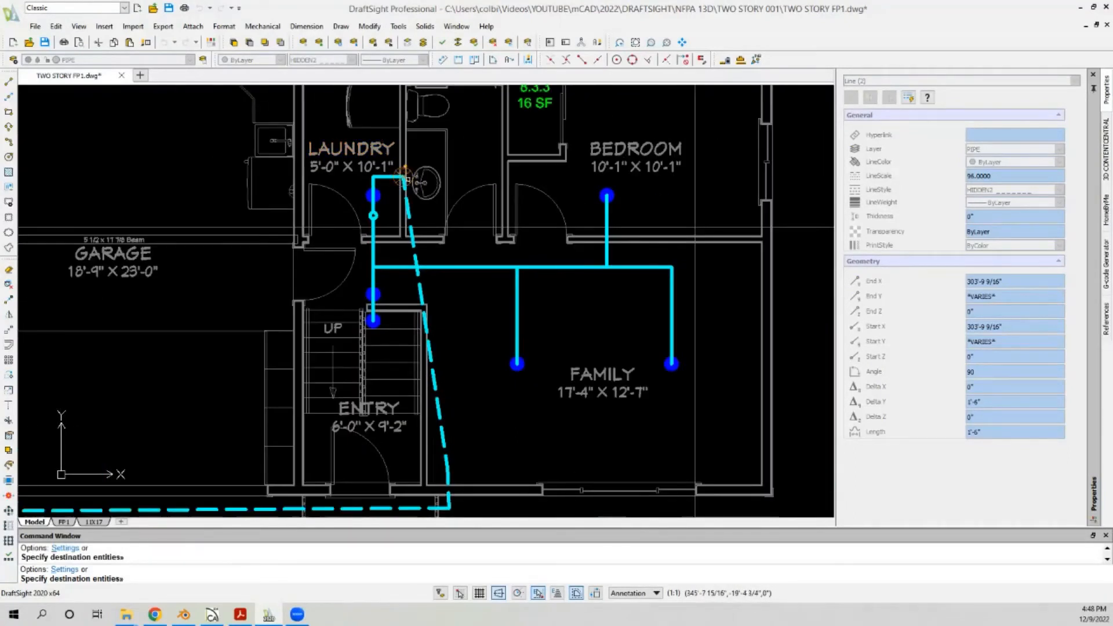
pyautogui.scroll(-2, 397, 159)
pyautogui.scroll(-1, 421, 328)
pyautogui.scroll(4, 422, 328)
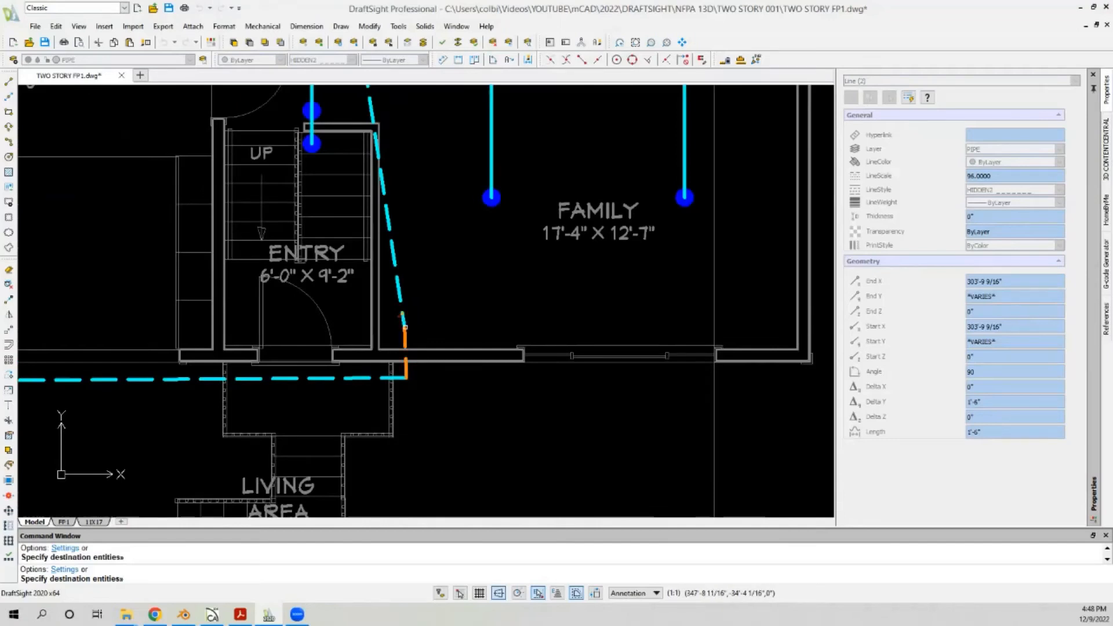
pyautogui.scroll(-8, 405, 328)
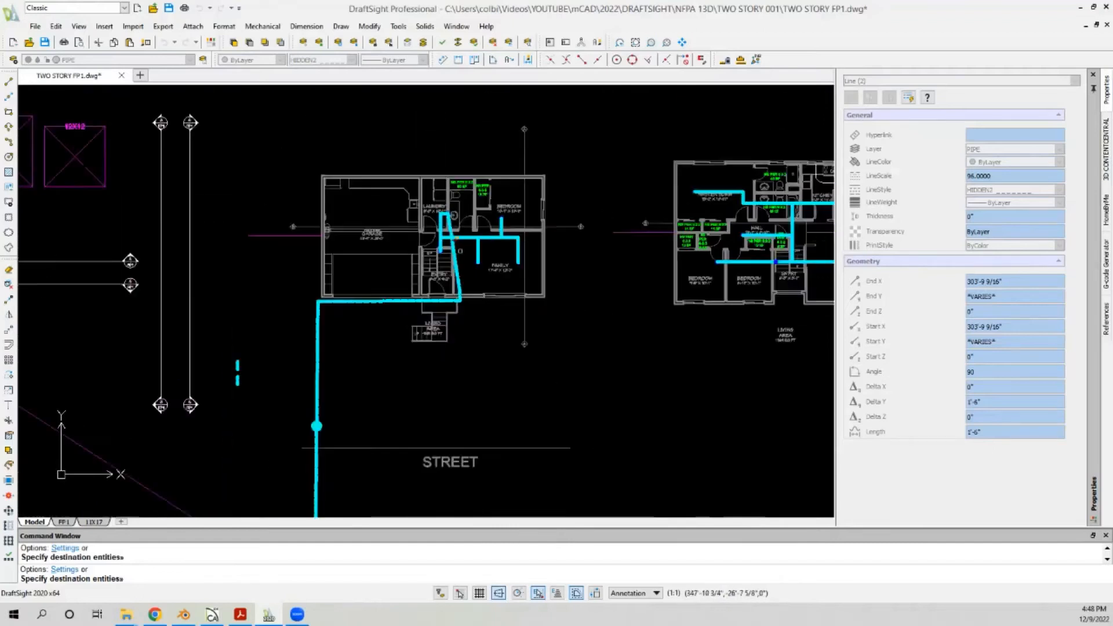
pyautogui.scroll(3, 282, 243)
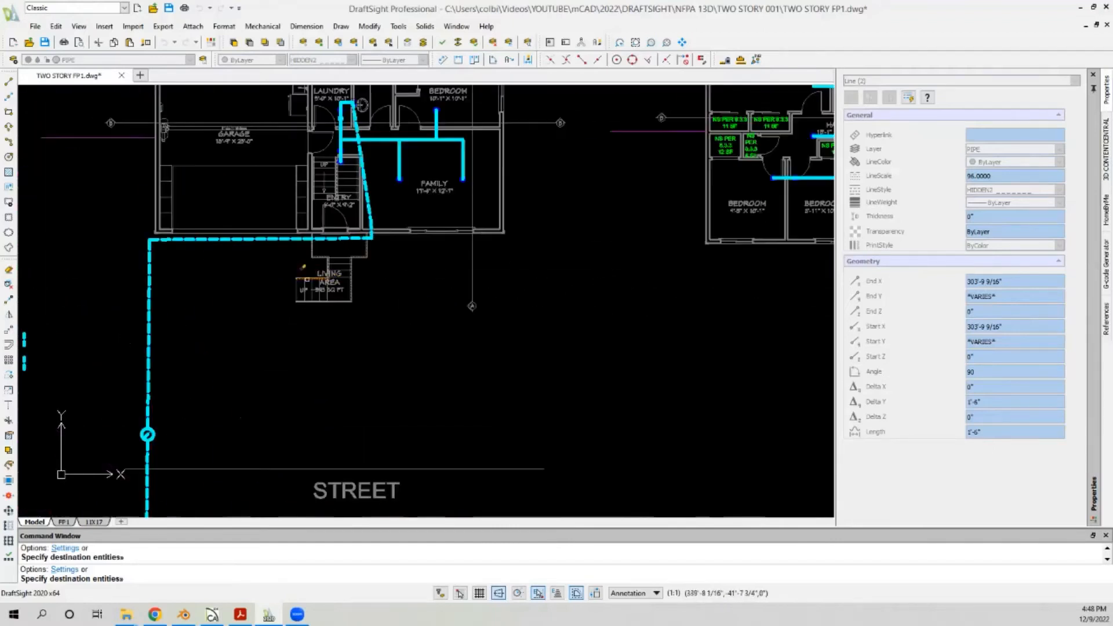
pyautogui.scroll(-1, 379, 241)
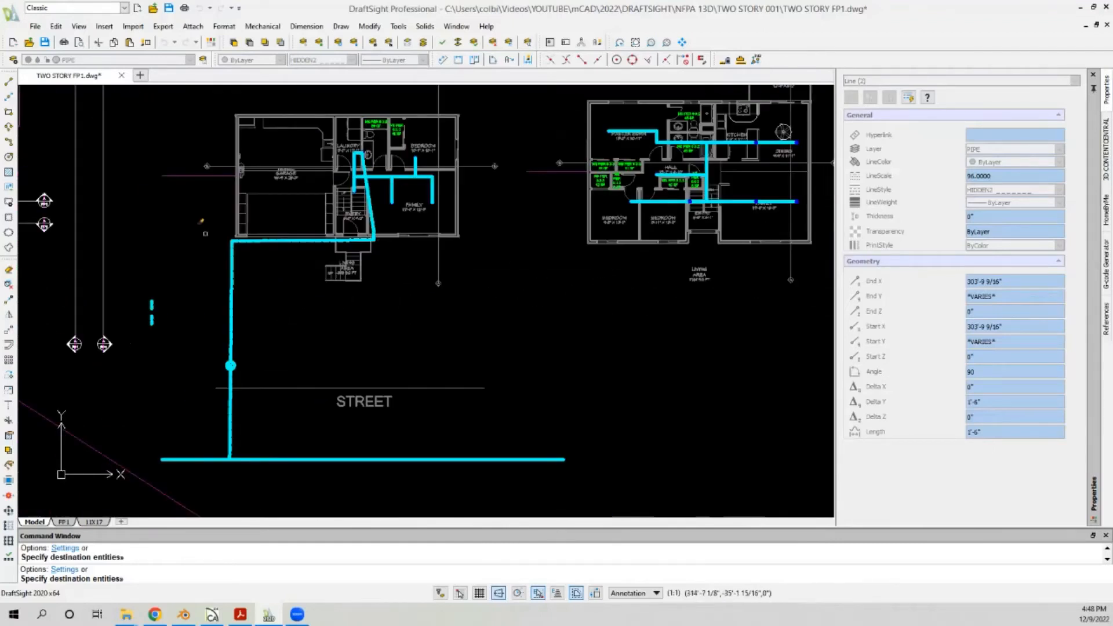
pyautogui.scroll(-4, 235, 232)
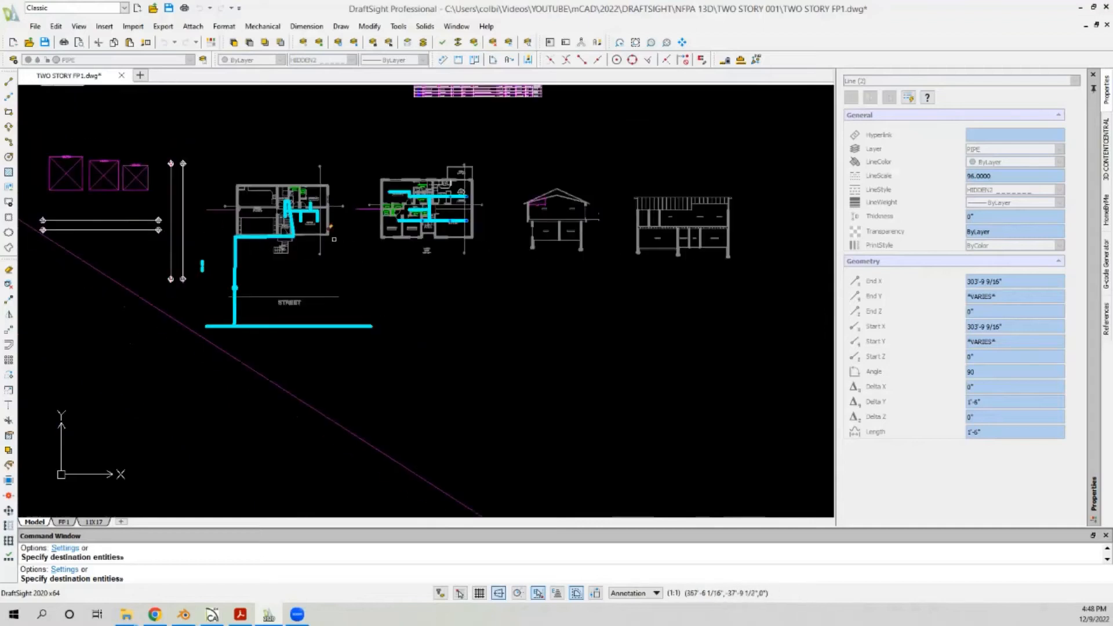
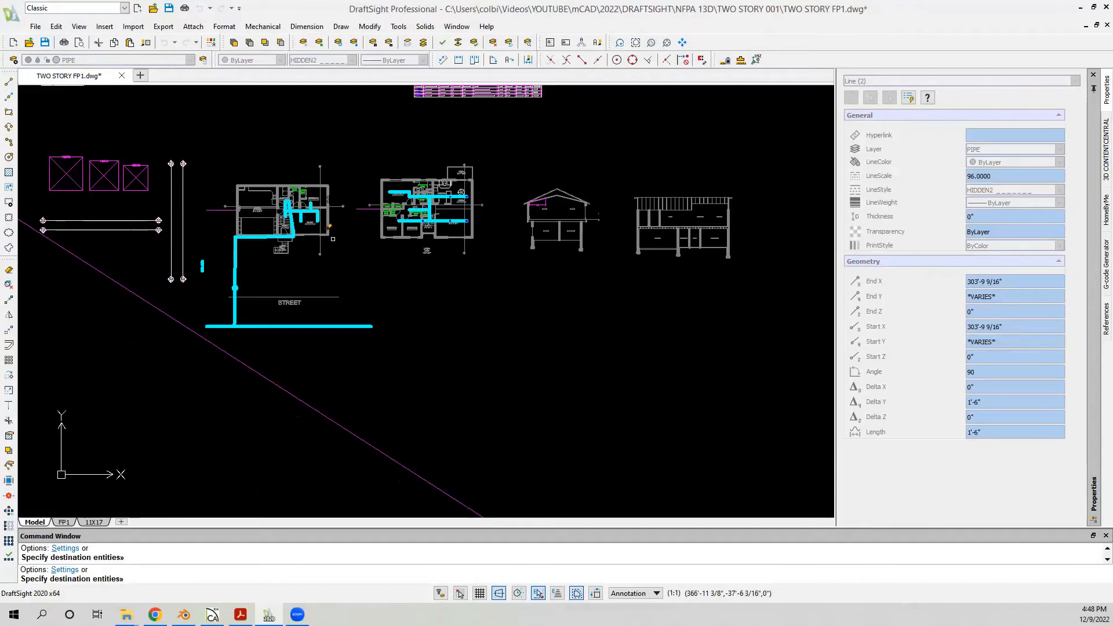
# Step: Inspect the dashed run between the front wall and the laundry beside the family room's sprinkler piping, and end Property Painter
pyautogui.scroll(2, 255, 318)
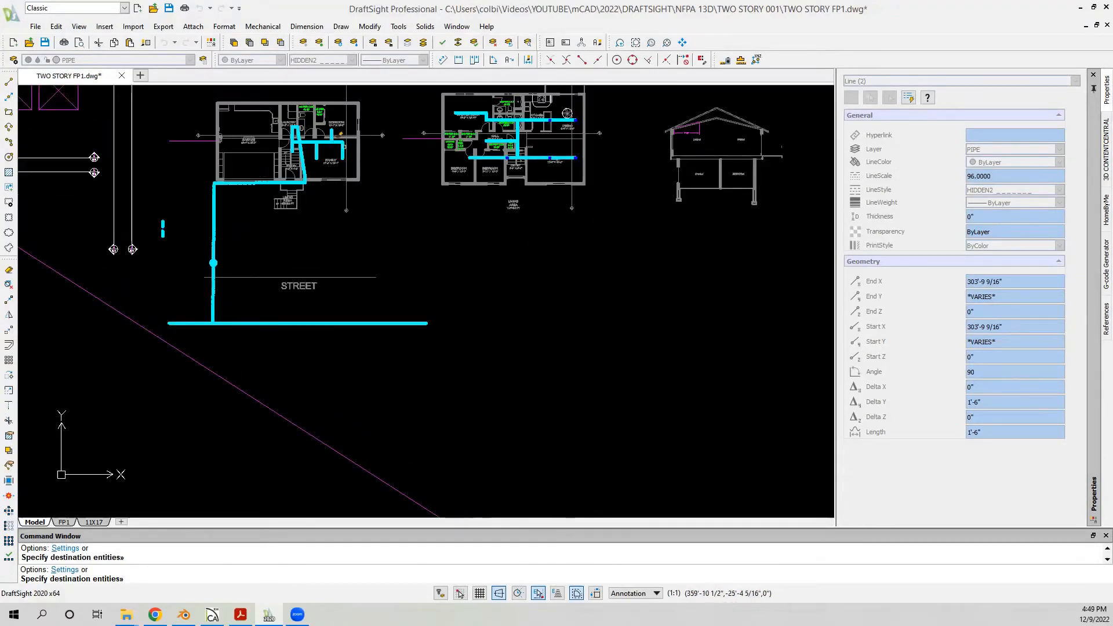
pyautogui.scroll(3, 313, 154)
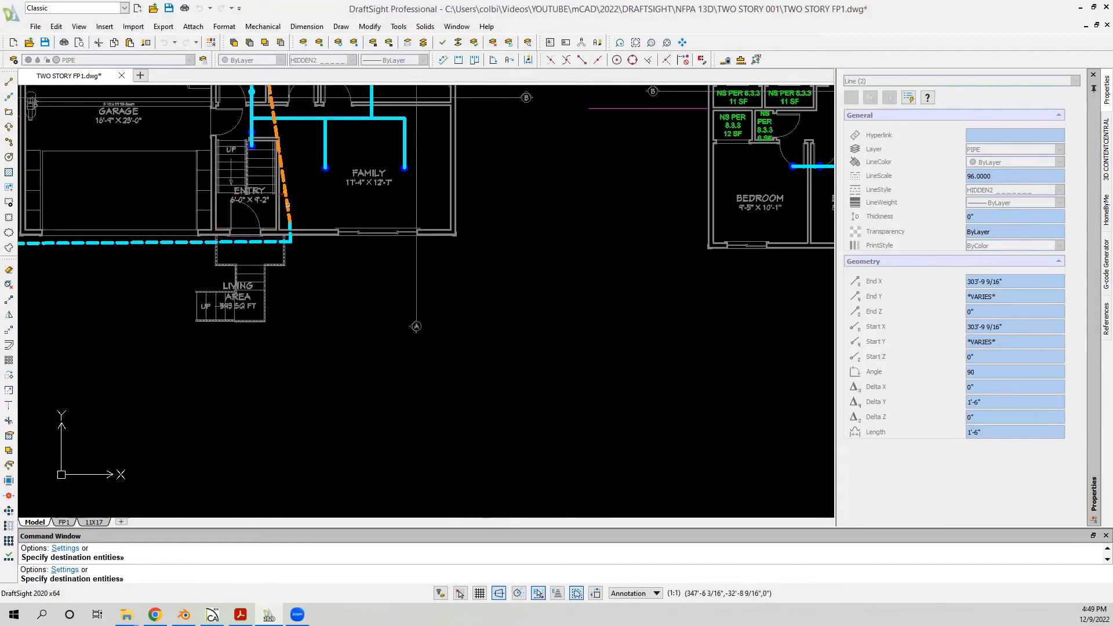
pyautogui.scroll(-3, 288, 219)
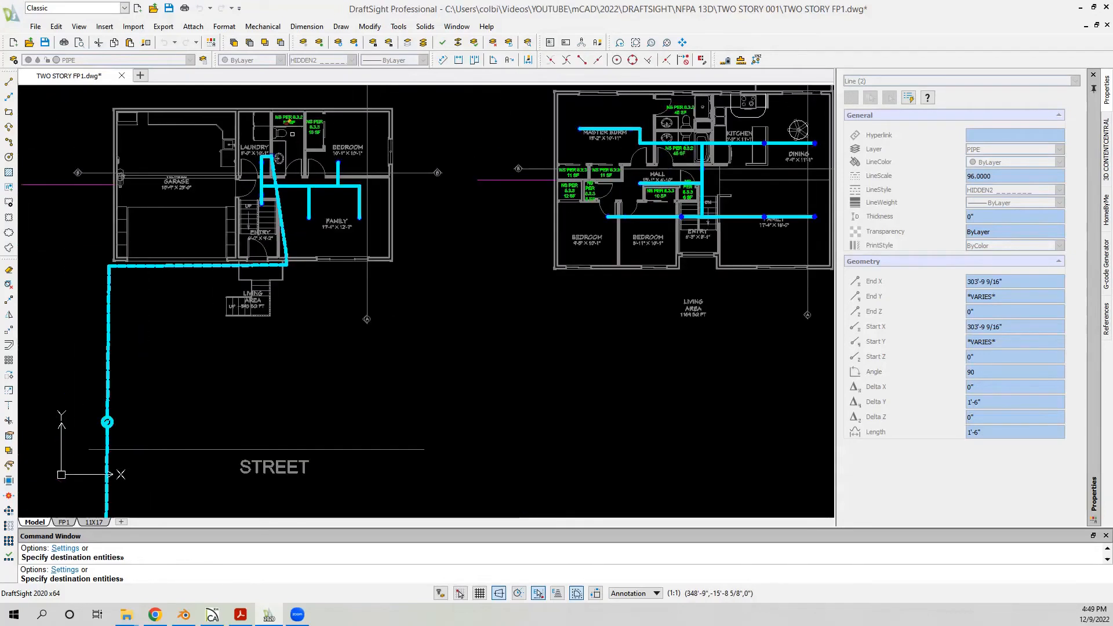
pyautogui.scroll(1, 293, 134)
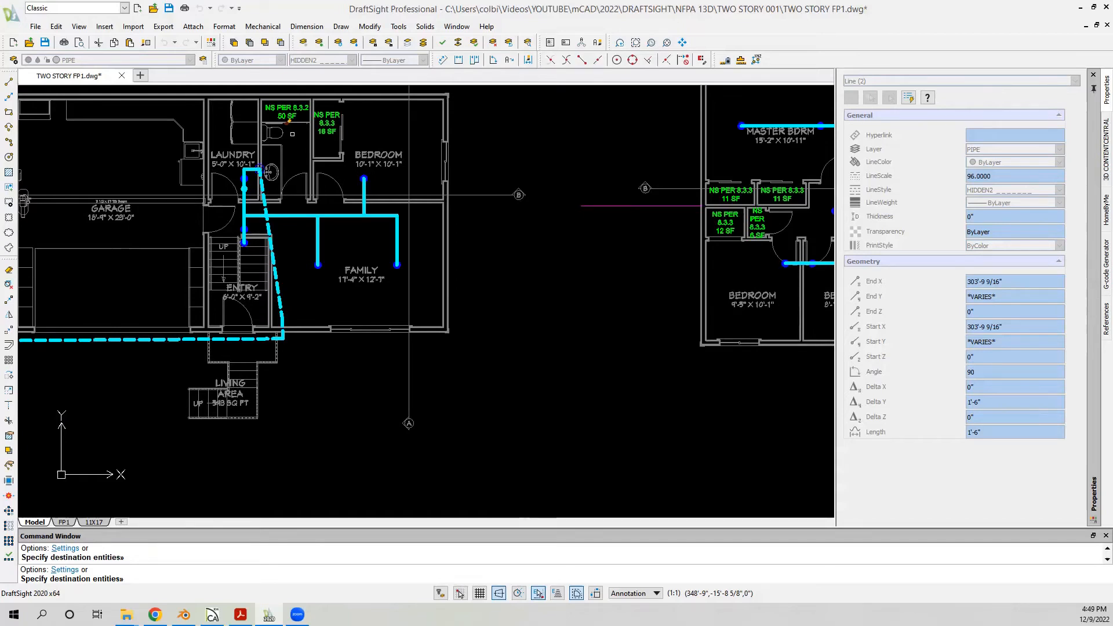
pyautogui.scroll(-1, 297, 314)
pyautogui.scroll(1, 297, 314)
pyautogui.click(282, 315)
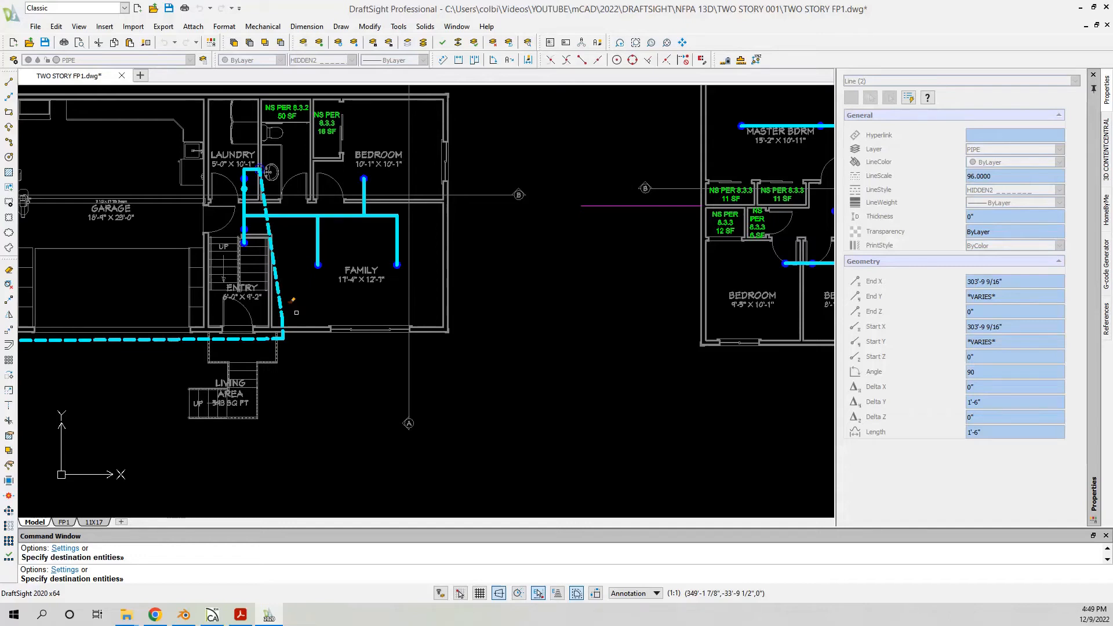
pyautogui.scroll(-1, 322, 295)
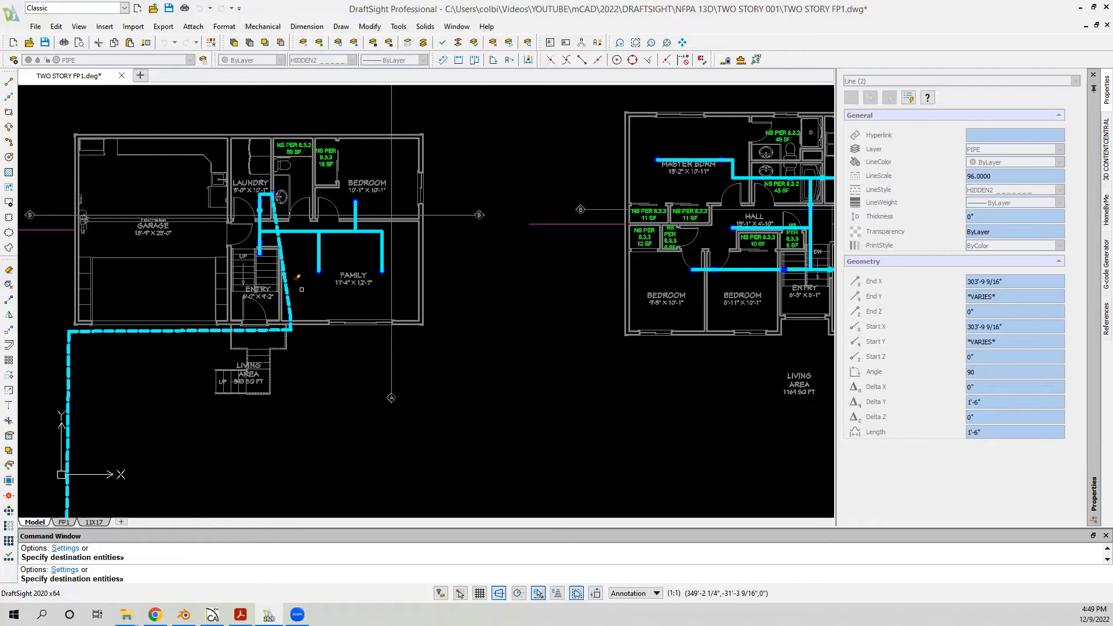
pyautogui.click(318, 235)
pyautogui.scroll(2, 295, 244)
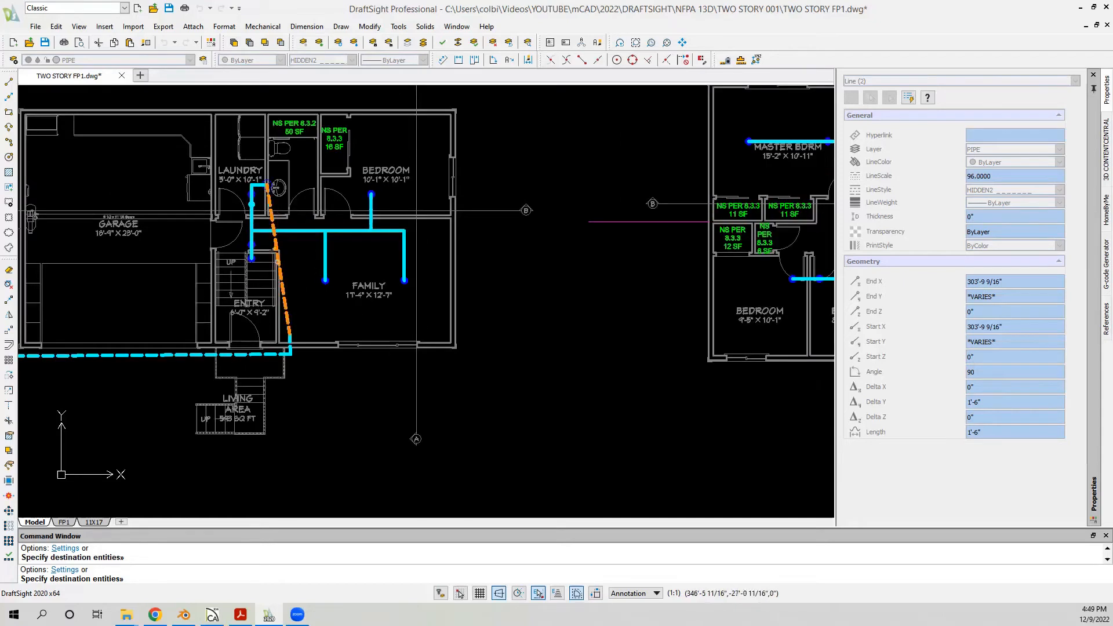
pyautogui.scroll(-2, 281, 267)
pyautogui.scroll(-3, 281, 270)
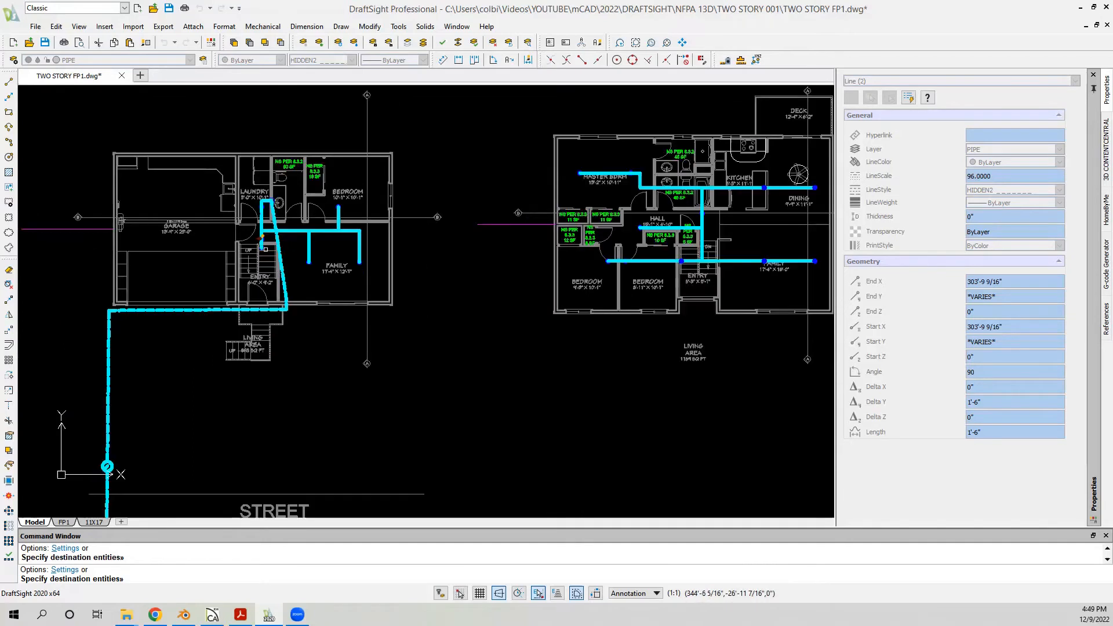
pyautogui.scroll(4, 290, 221)
pyautogui.scroll(1, 274, 199)
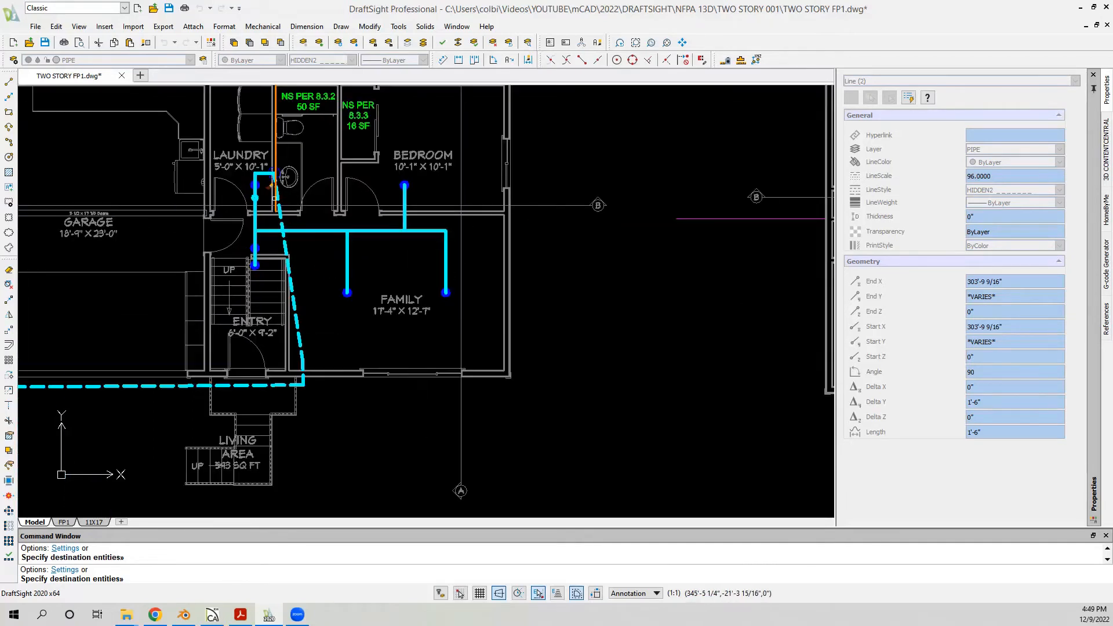
pyautogui.scroll(1, 273, 198)
pyautogui.scroll(-2, 274, 198)
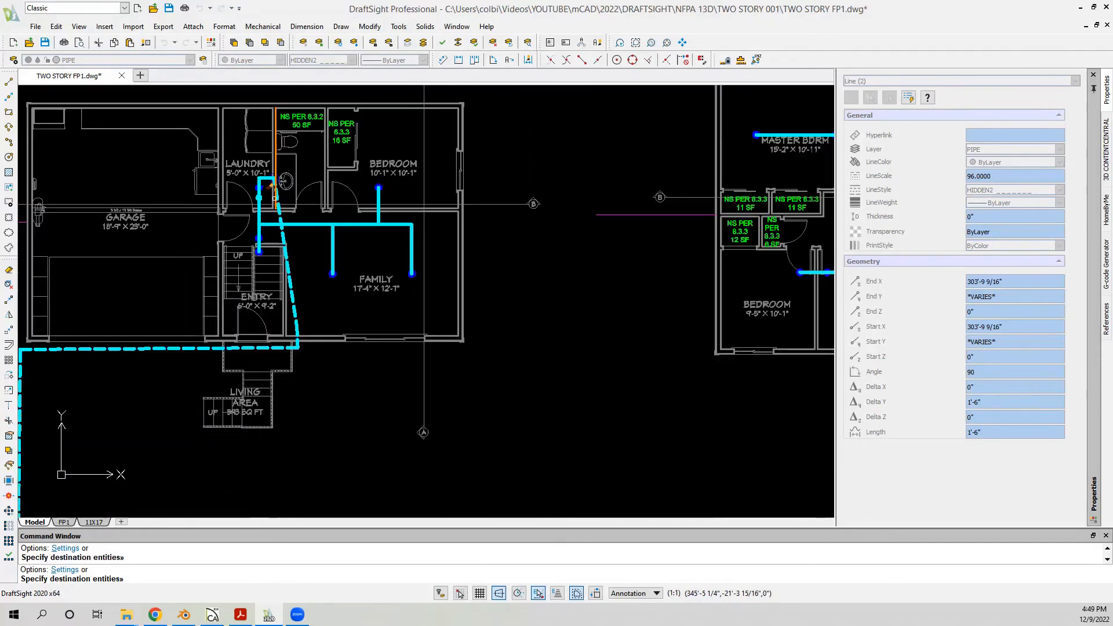
pyautogui.scroll(-1, 275, 198)
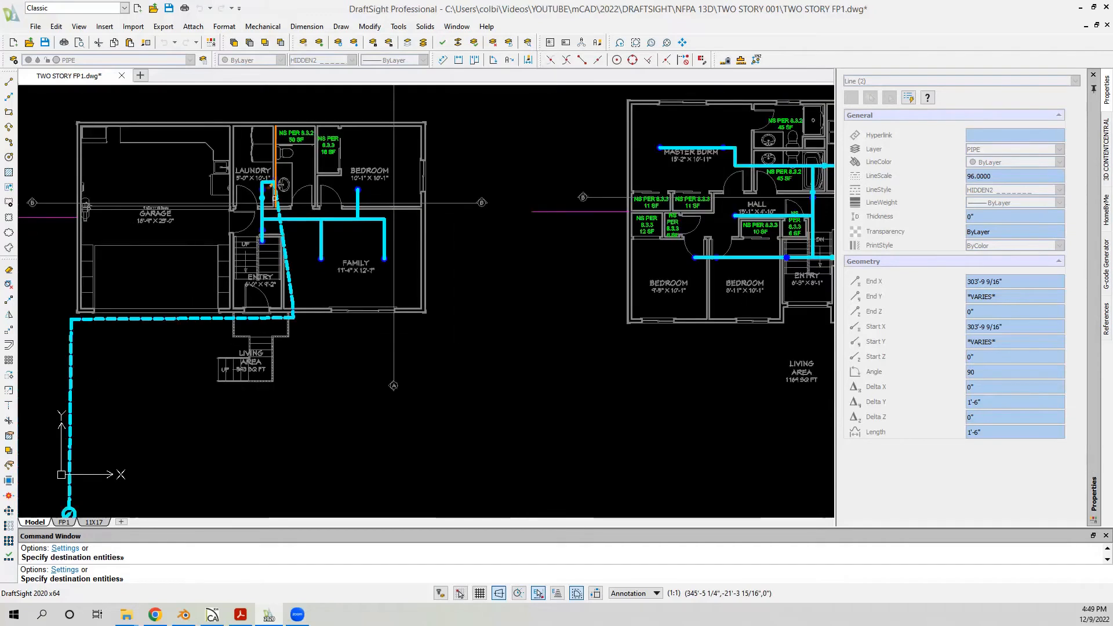
pyautogui.scroll(-1, 274, 199)
pyautogui.scroll(4, 243, 197)
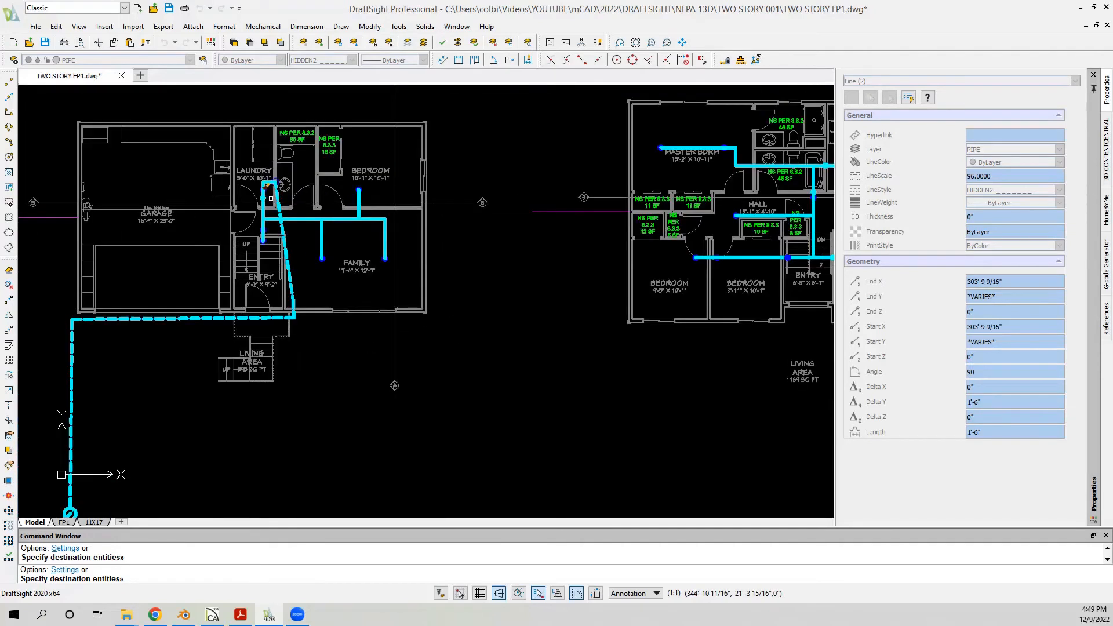
pyautogui.scroll(-1, 244, 198)
pyautogui.scroll(-3, 269, 170)
pyautogui.scroll(3, 269, 171)
pyautogui.scroll(1, 269, 170)
pyautogui.scroll(-1, 269, 170)
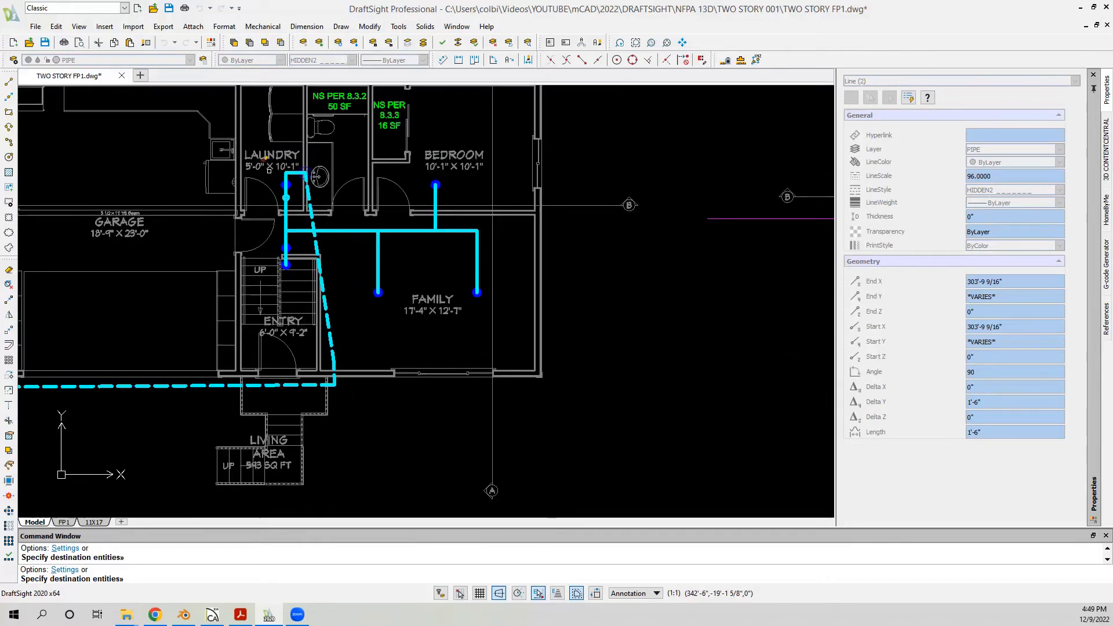
pyautogui.press('Return')
# Step: Make dim pipe the active layer for the pipe dimensions
pyautogui.scroll(-1, 269, 170)
pyautogui.scroll(-1, 269, 170)
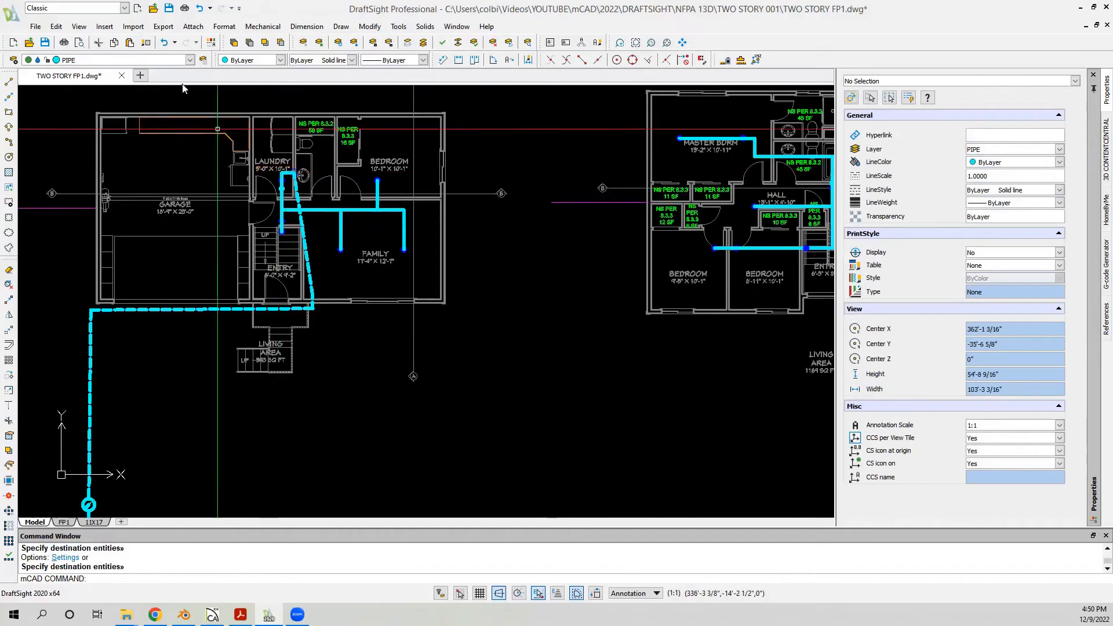
pyautogui.click(122, 60)
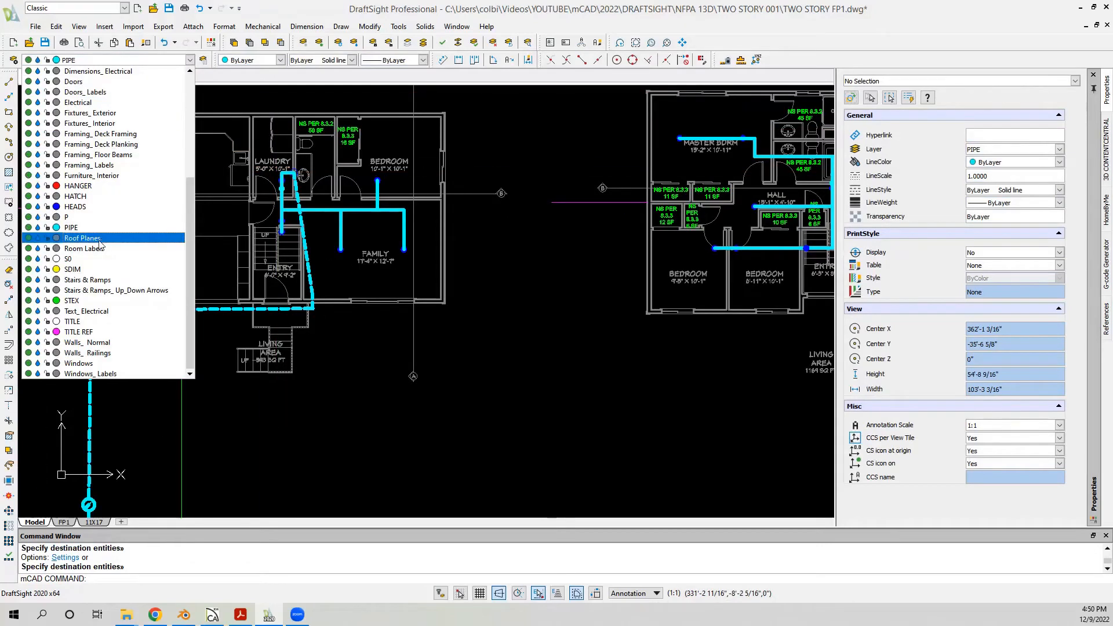
pyautogui.scroll(5, 101, 243)
pyautogui.click(89, 151)
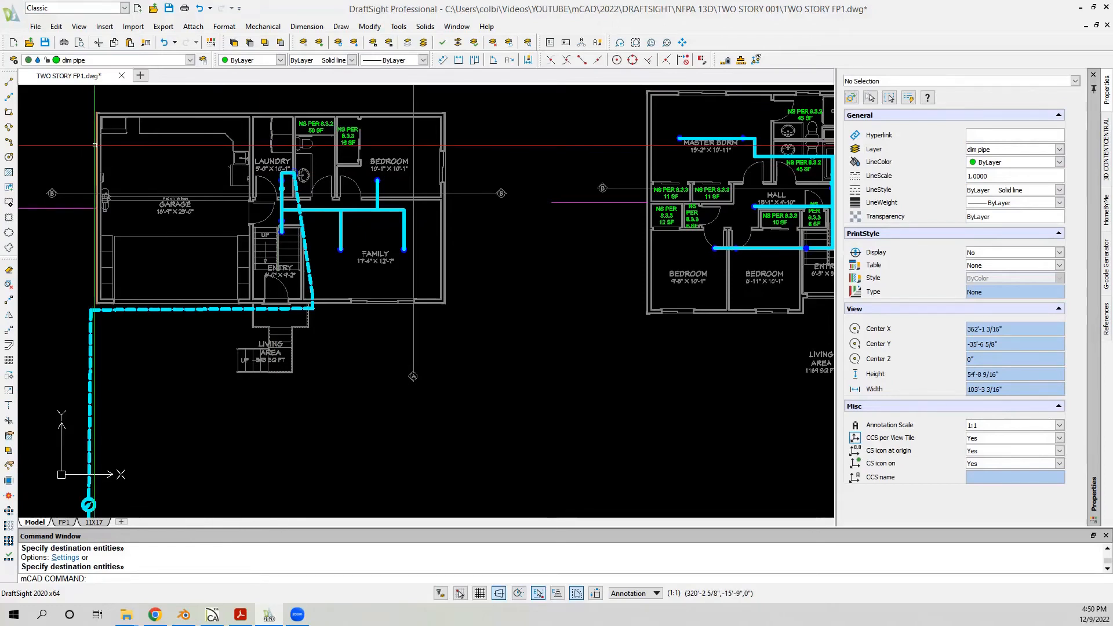
pyautogui.click(459, 60)
pyautogui.scroll(6, 288, 211)
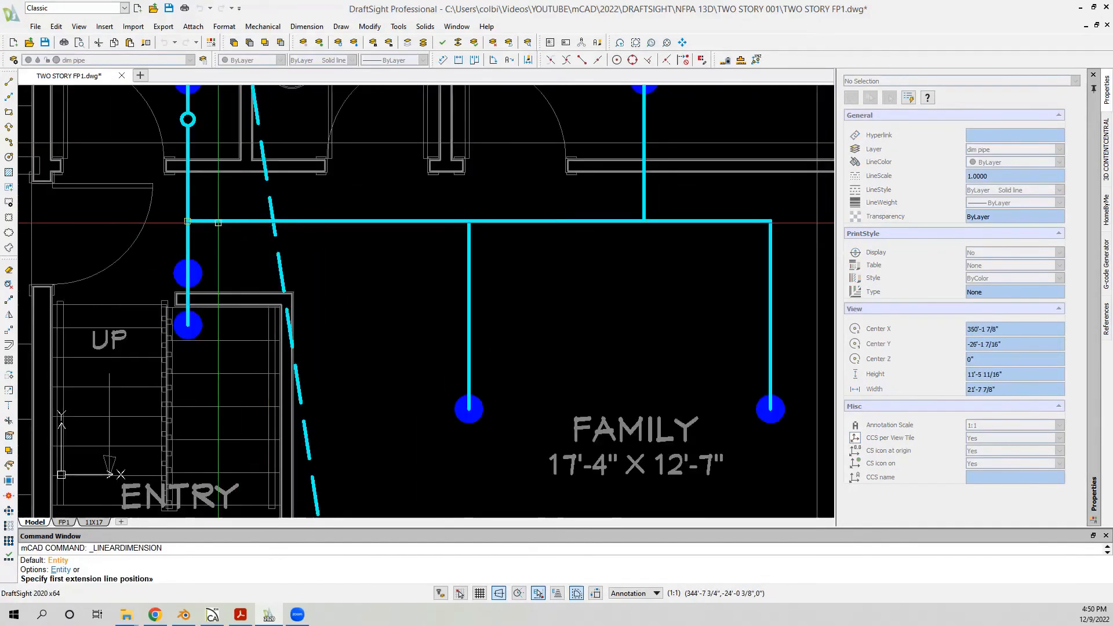
pyautogui.click(218, 222)
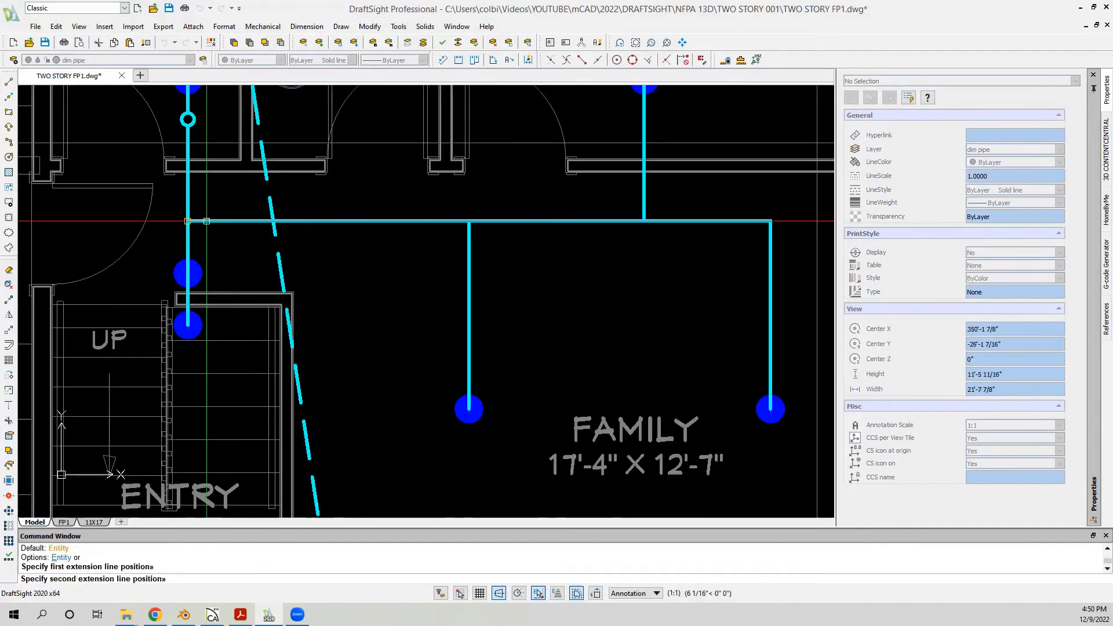
pyautogui.click(470, 245)
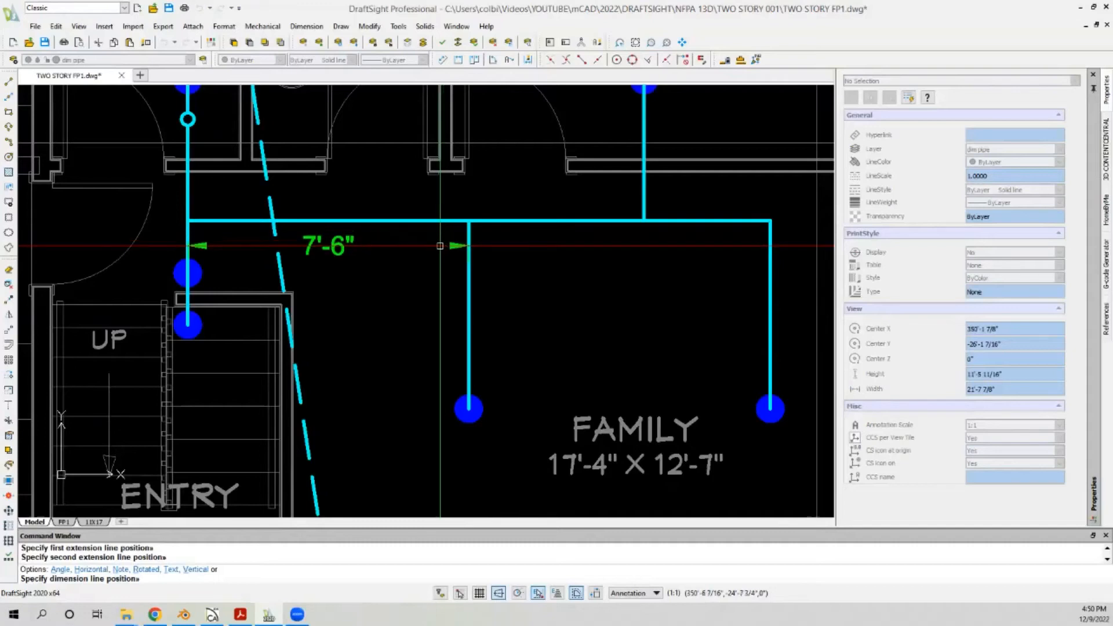
pyautogui.press('Escape')
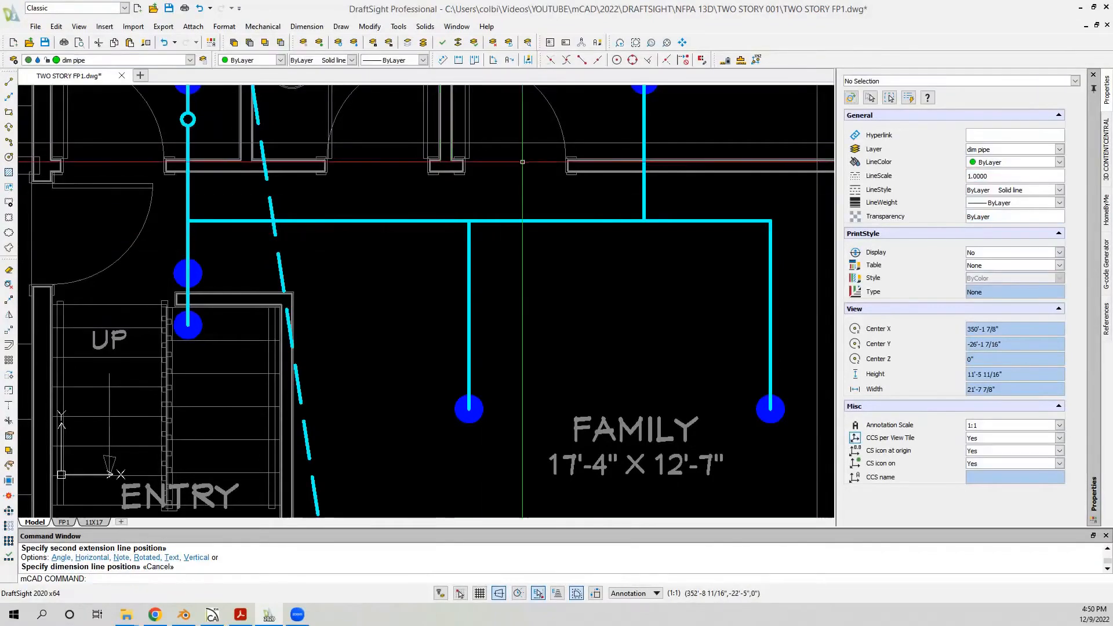
# Step: Activate the mCAD SPRINKLER PIPE dimension style and accept the drafting style options
pyautogui.click(527, 60)
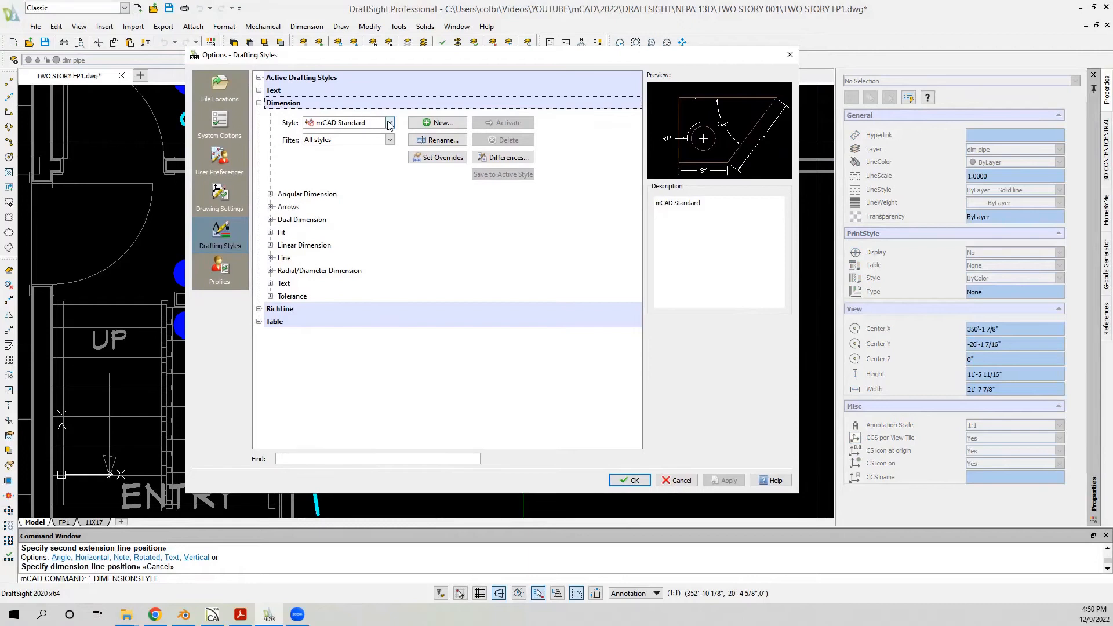
pyautogui.click(390, 123)
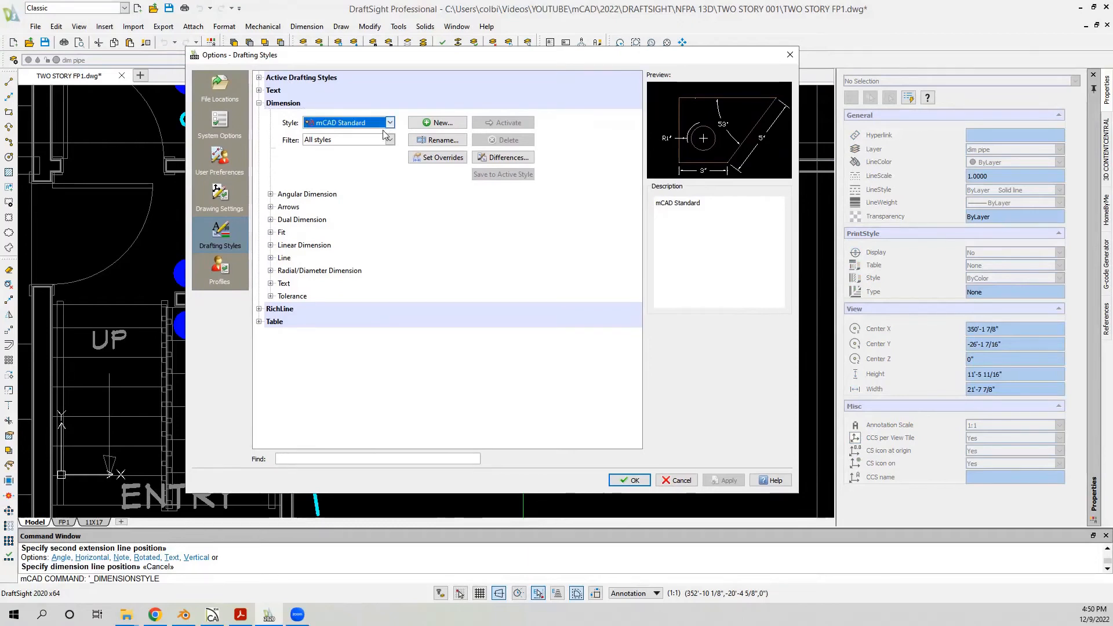
pyautogui.click(390, 123)
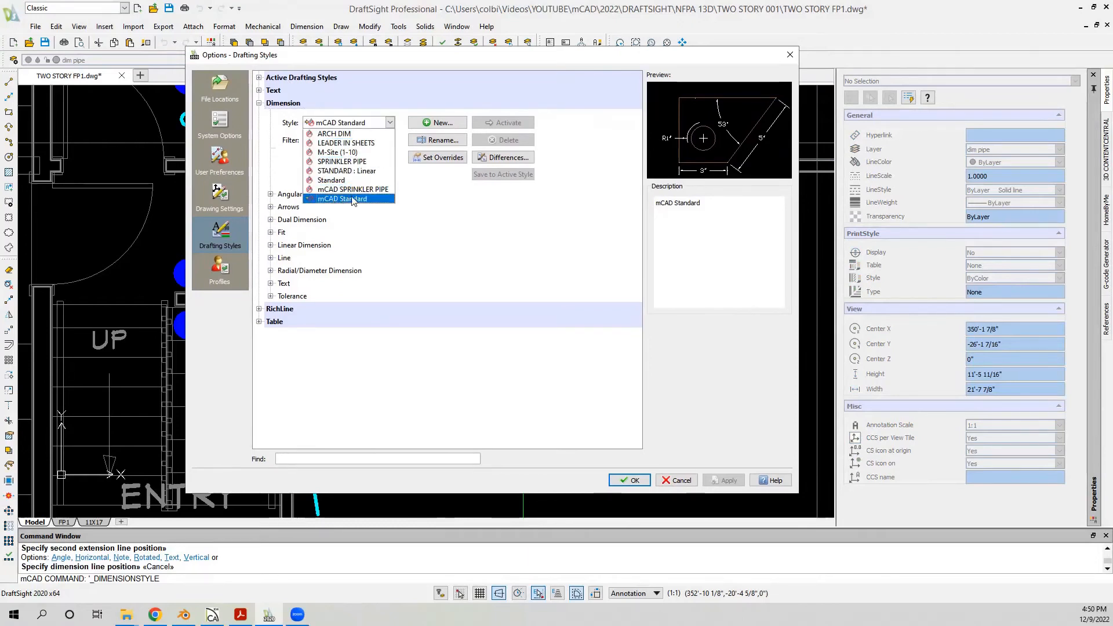
pyautogui.click(347, 189)
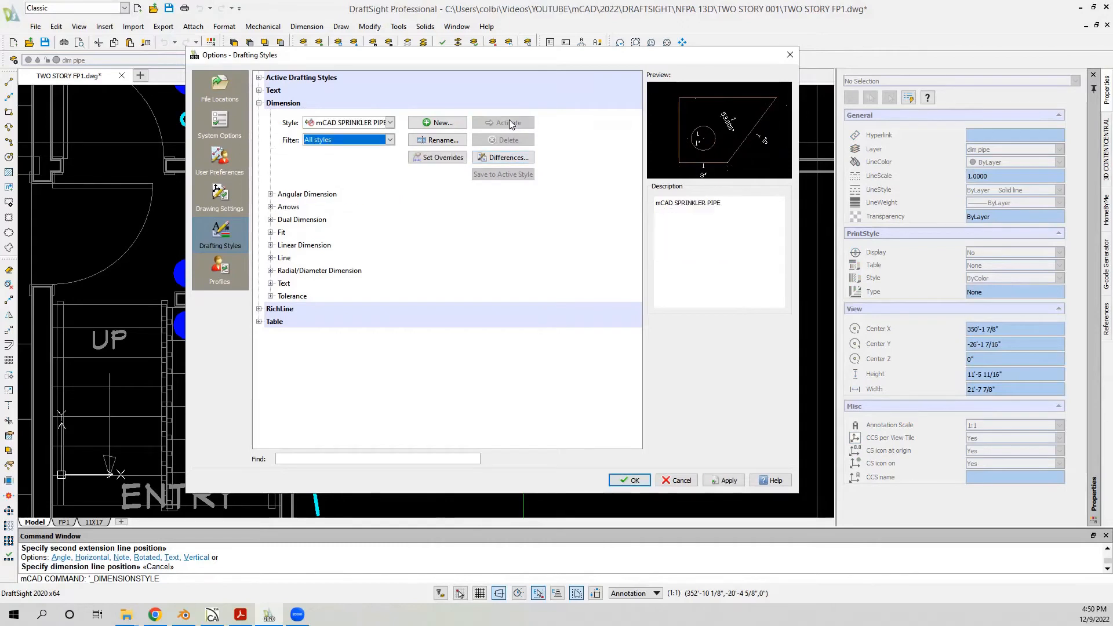
pyautogui.click(627, 483)
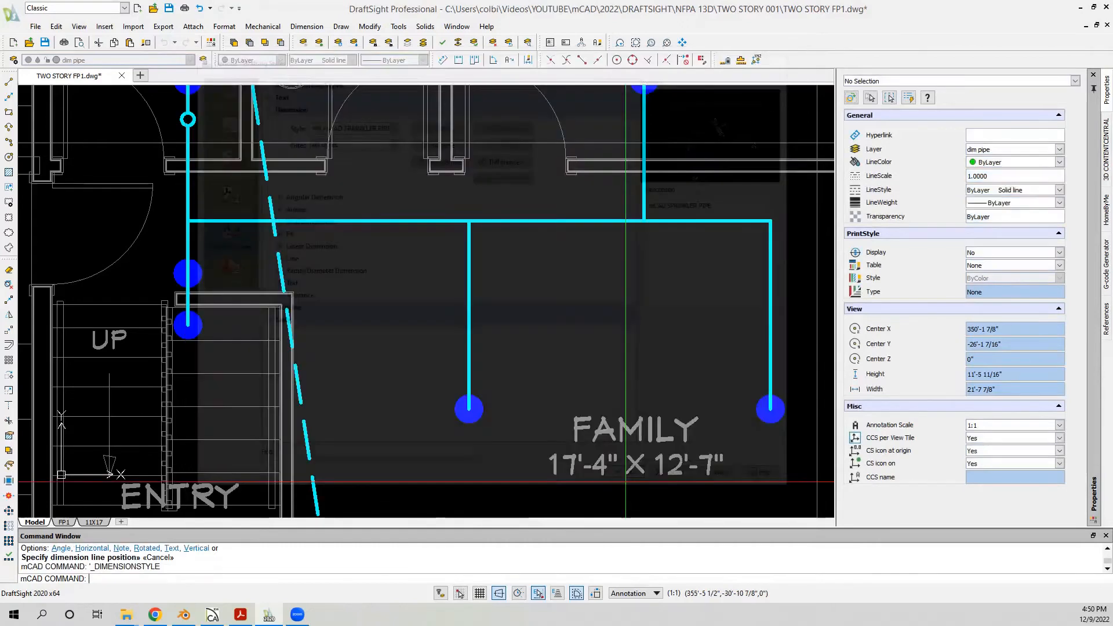
# Step: Add a linear dimension along the horizontal main from the entry-laundry pipe to the first family room branch, placed on the pipe
pyautogui.click(462, 60)
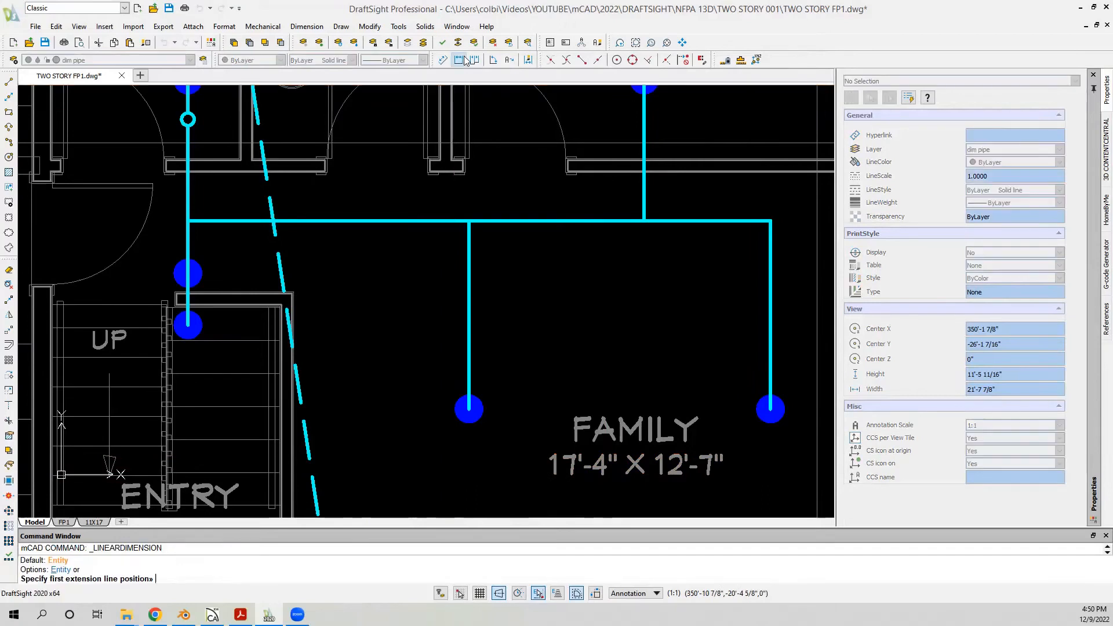
pyautogui.click(188, 220)
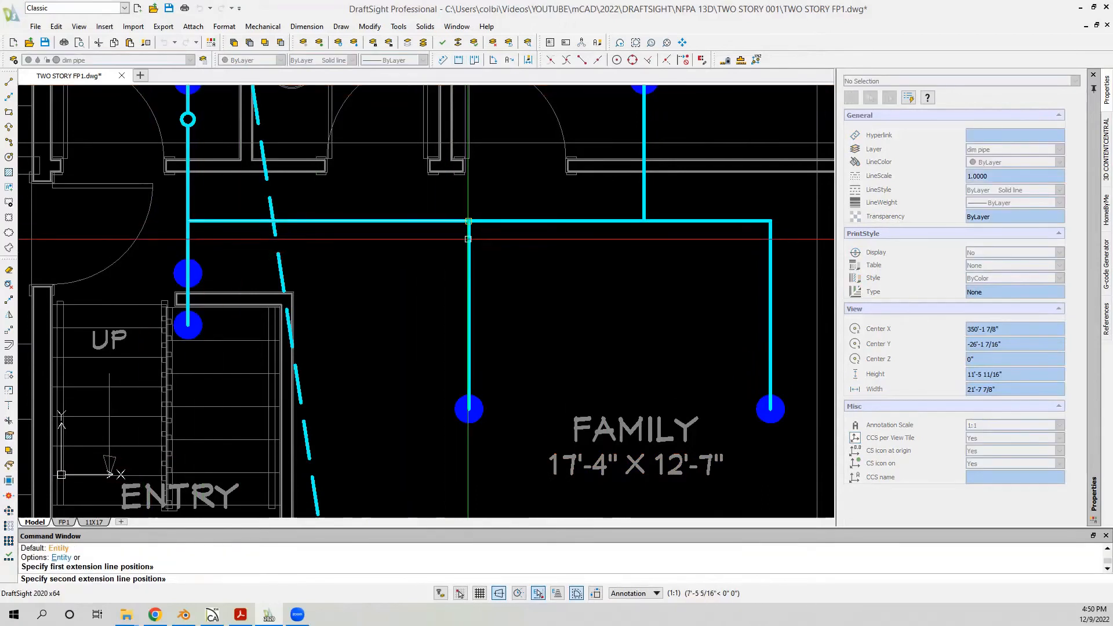
pyautogui.click(469, 221)
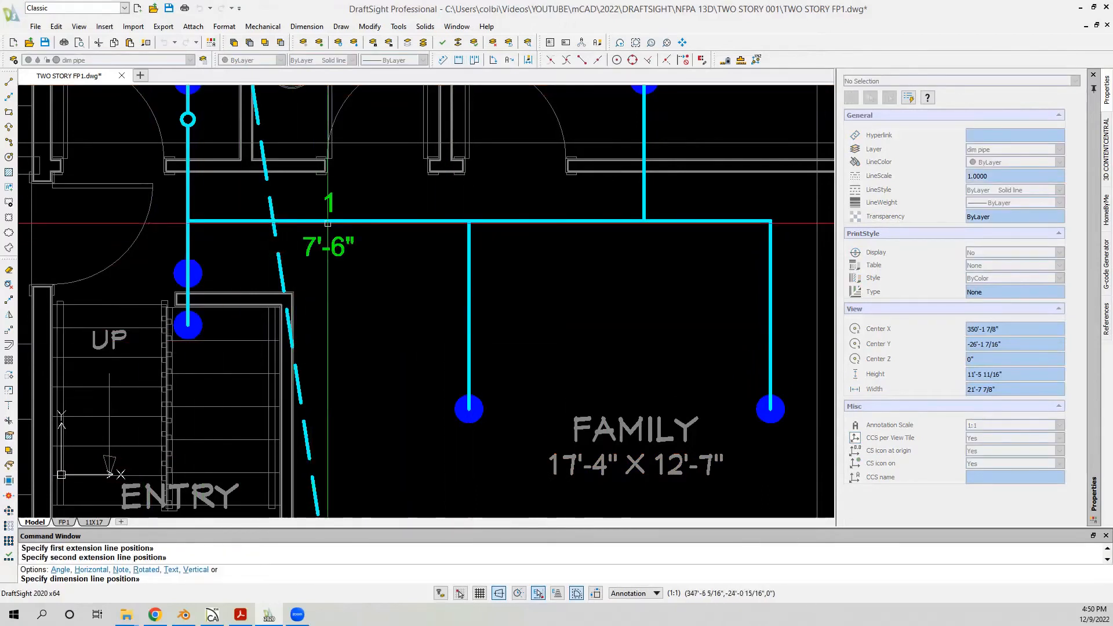
pyautogui.click(475, 223)
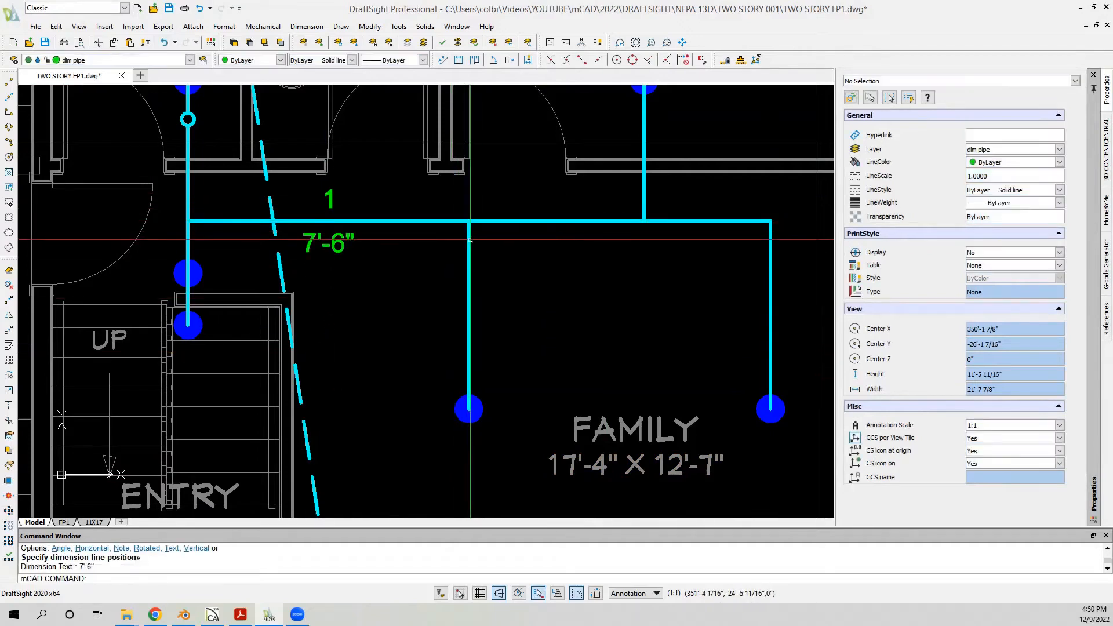
# Step: Continue the dimension chain along the main to the bedroom branch and on to the main's far corner
pyautogui.scroll(-2, 217, 258)
pyautogui.scroll(2, 287, 236)
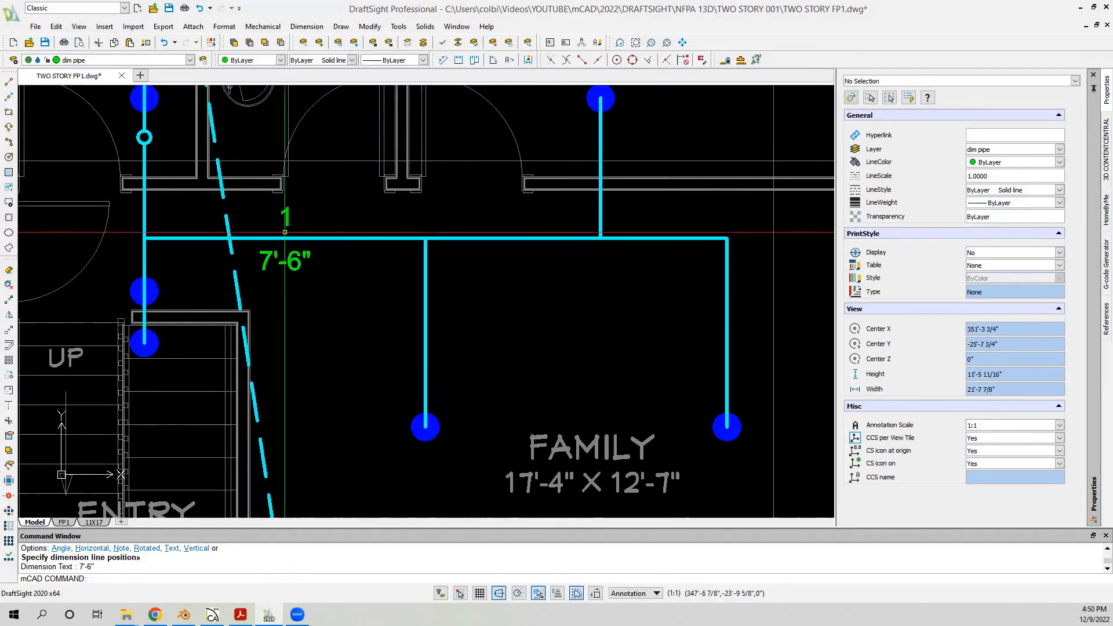
pyautogui.click(474, 62)
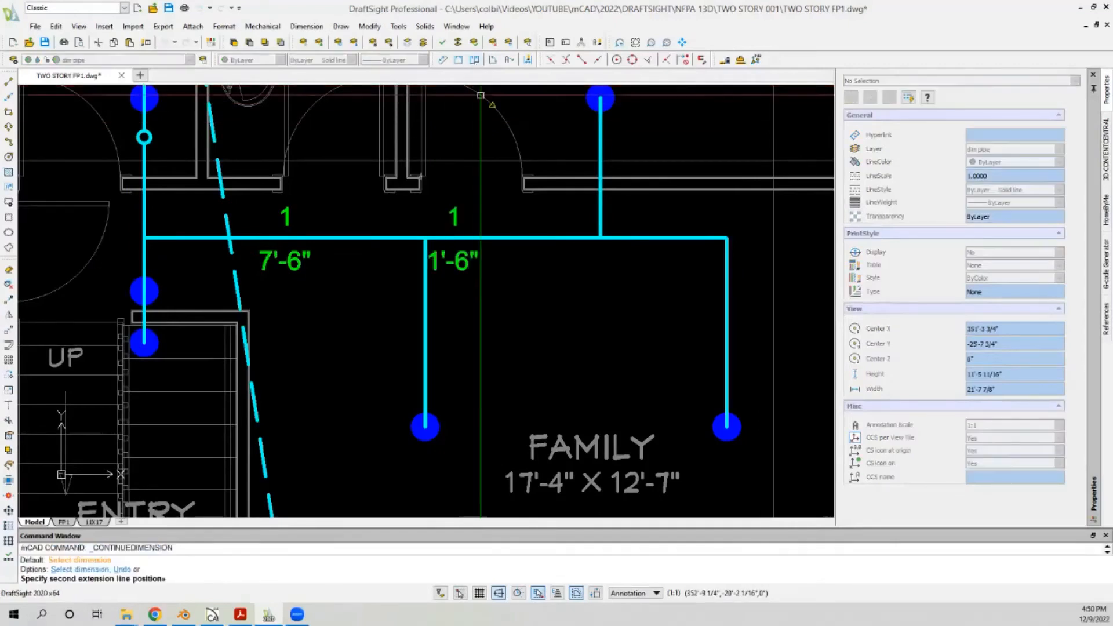
pyautogui.click(600, 228)
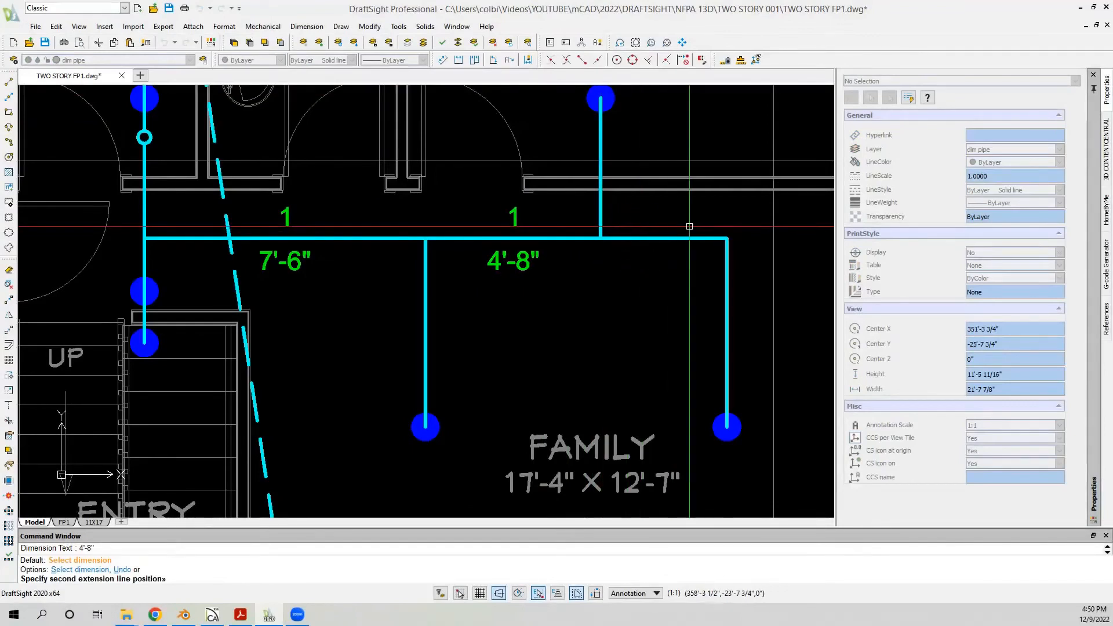
pyautogui.click(728, 238)
pyautogui.press('Escape')
pyautogui.scroll(-2, 481, 254)
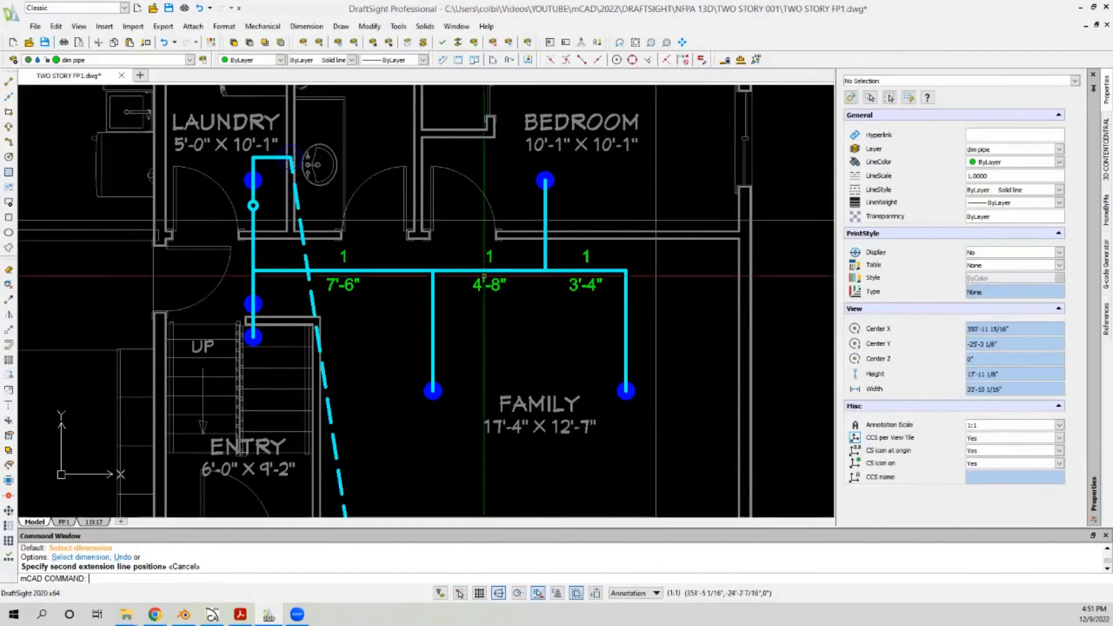
# Step: Isolate the layers of the family room's pipes, sprinkler heads and dimensions, hiding the floor plan
pyautogui.click(639, 259)
pyautogui.click(378, 379)
pyautogui.click(468, 366)
pyautogui.click(415, 402)
pyautogui.scroll(-2, 340, 267)
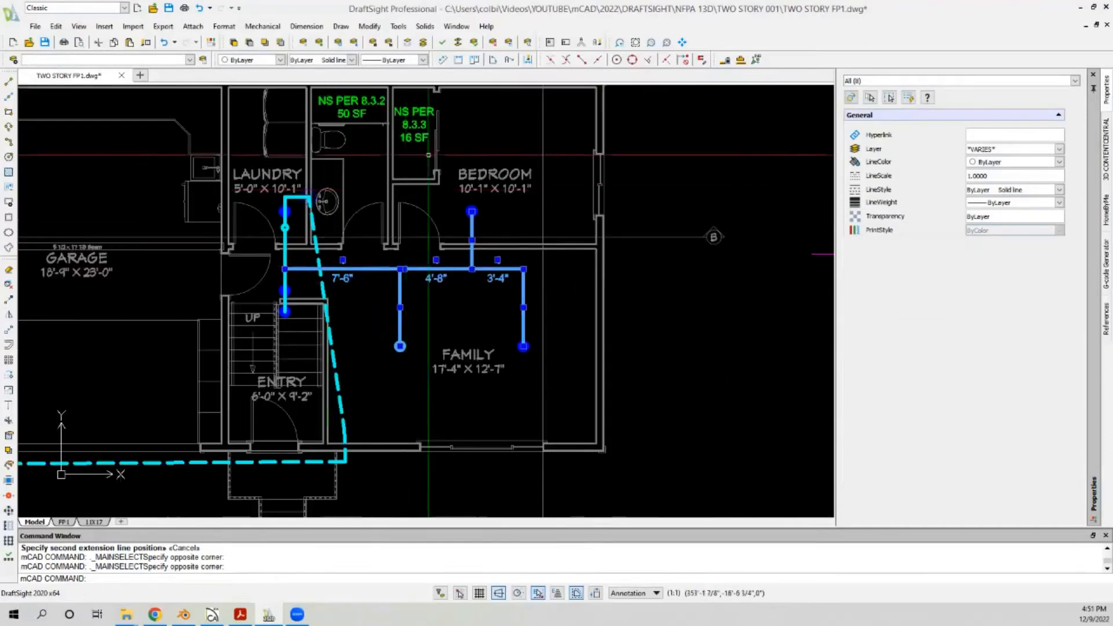
pyautogui.click(405, 45)
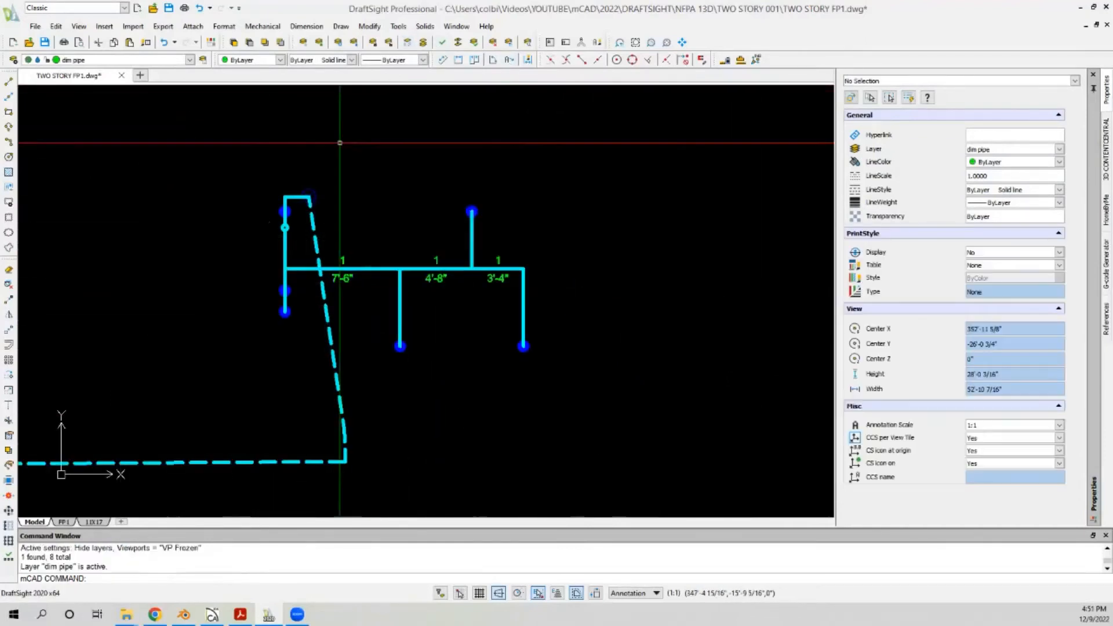
# Step: Dimension the vertical pipe segment between the two sprinkler heads beside the entry stairs, placing the text on the pipe
pyautogui.click(454, 60)
pyautogui.scroll(5, 291, 306)
pyautogui.click(291, 316)
pyautogui.click(290, 247)
pyautogui.click(292, 248)
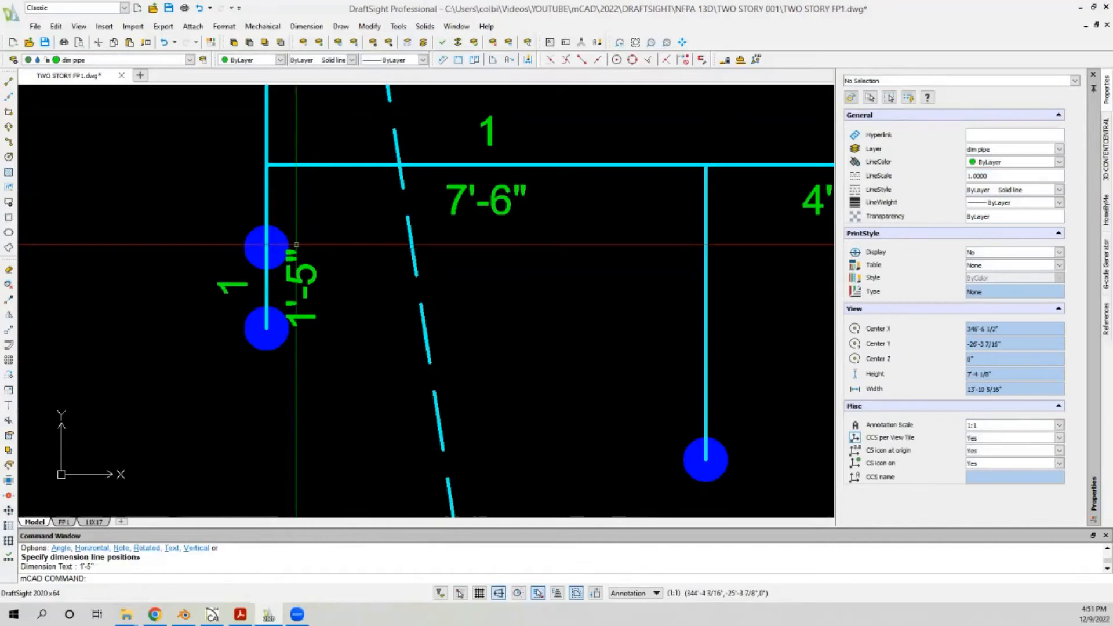
# Step: Continue the vertical dimension chain up past the main junction, the riser circle and the laundry head to the pipe's upper corner
pyautogui.click(471, 58)
pyautogui.click(292, 165)
pyautogui.scroll(-5, 294, 455)
pyautogui.scroll(3, 288, 328)
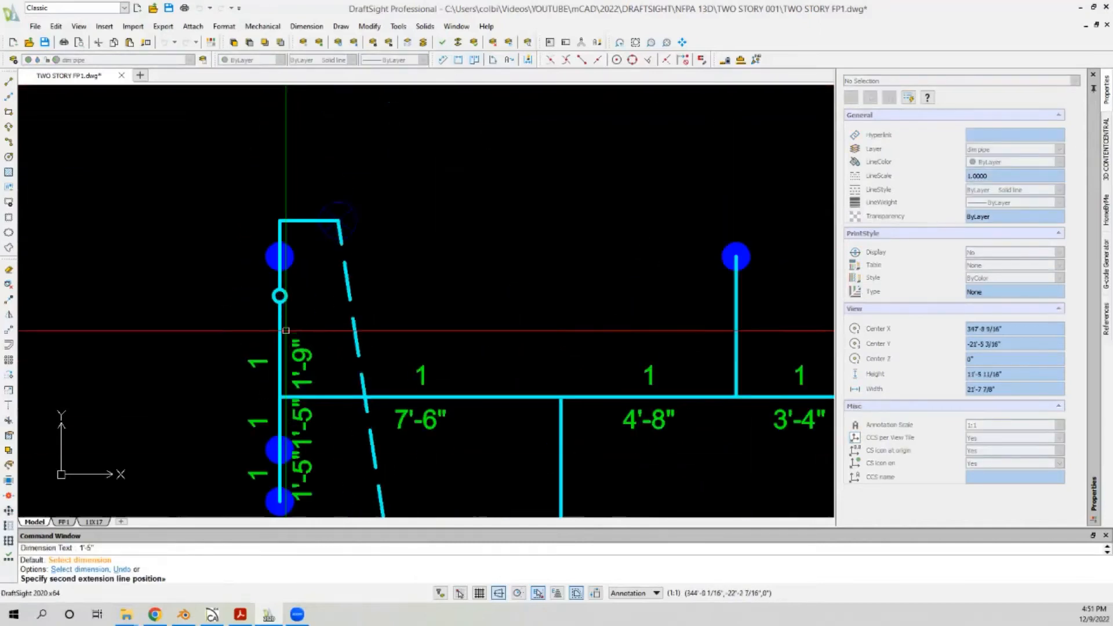
pyautogui.click(286, 299)
pyautogui.click(290, 223)
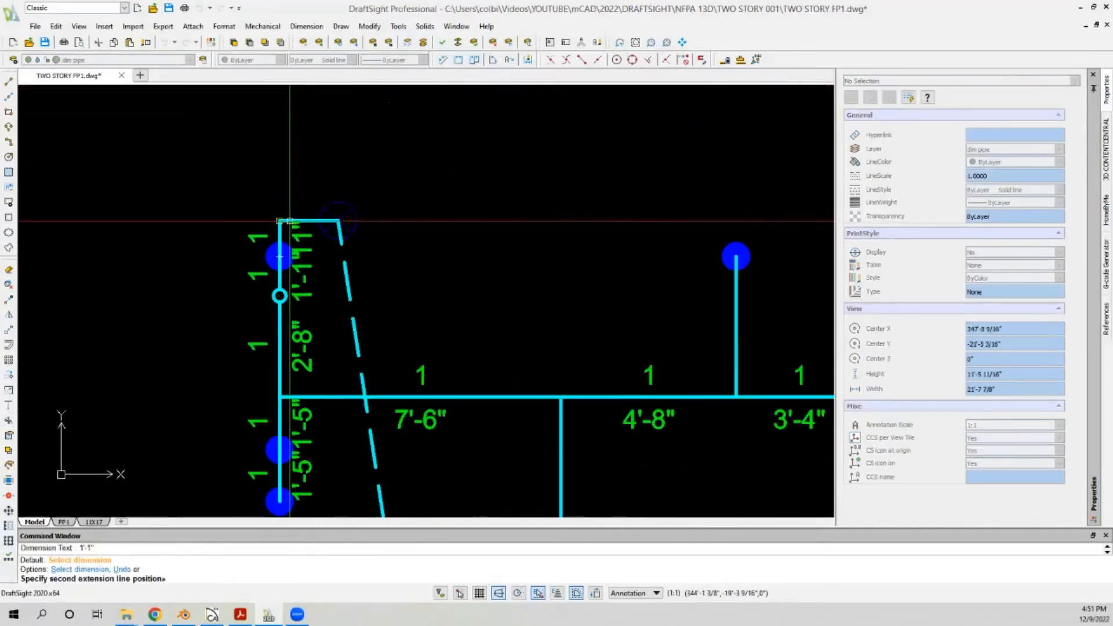
pyautogui.press('Escape')
# Step: Dimension the short horizontal laundry pipe between the vertical pipe's upper corner and the dashed supply line
pyautogui.click(458, 59)
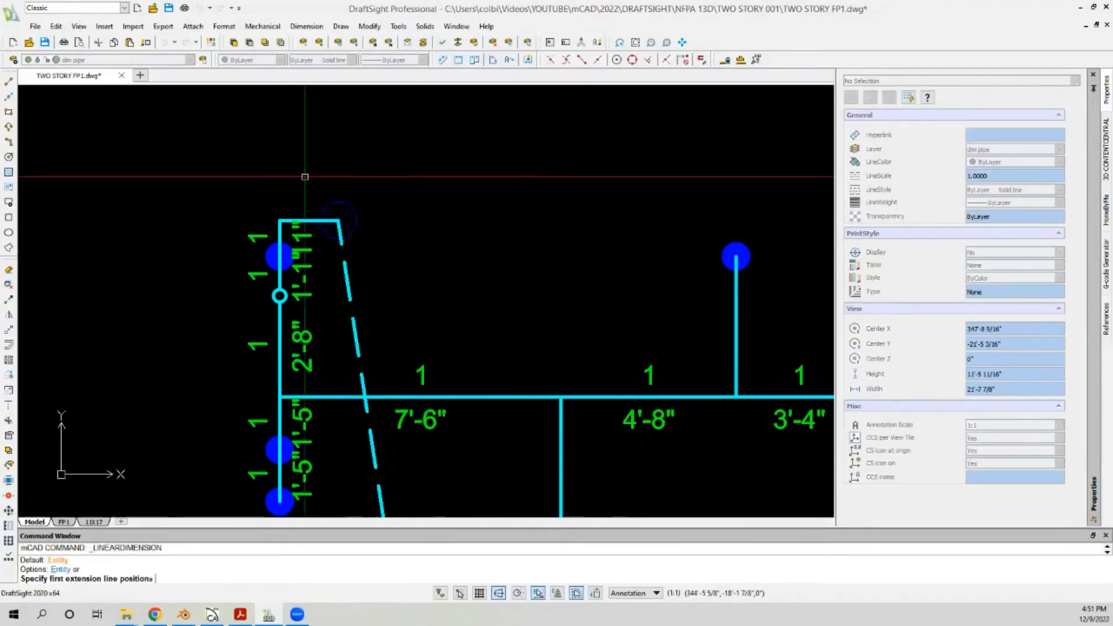
pyautogui.click(279, 221)
pyautogui.click(328, 219)
pyautogui.click(329, 221)
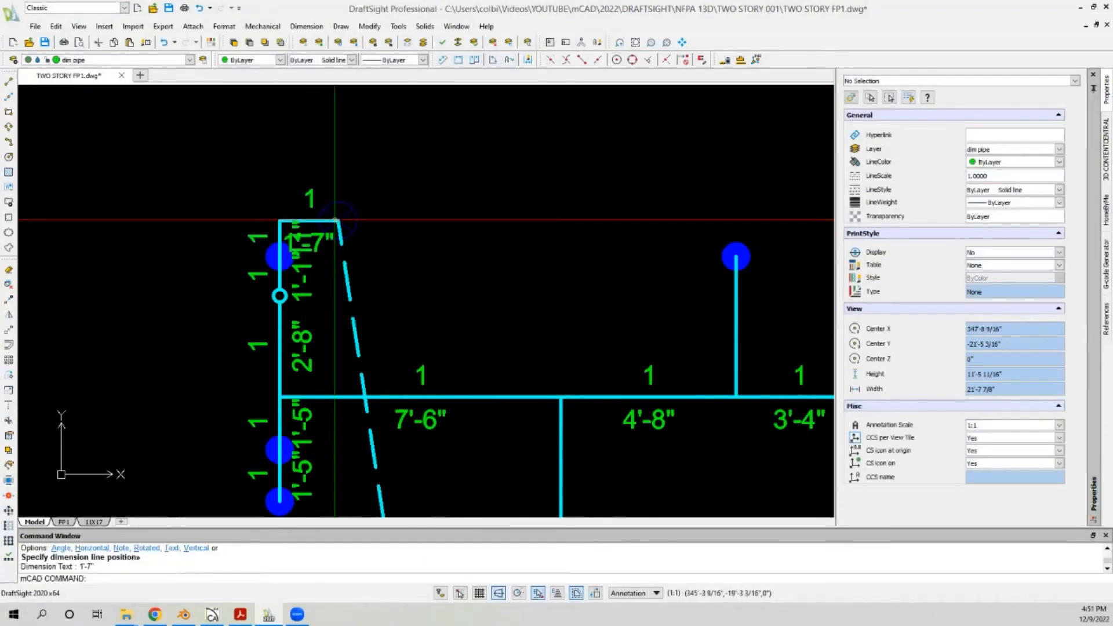
# Step: Dimension both vertical family room branches from their sprinkler heads up to the main
pyautogui.scroll(-4, 243, 219)
pyautogui.click(458, 60)
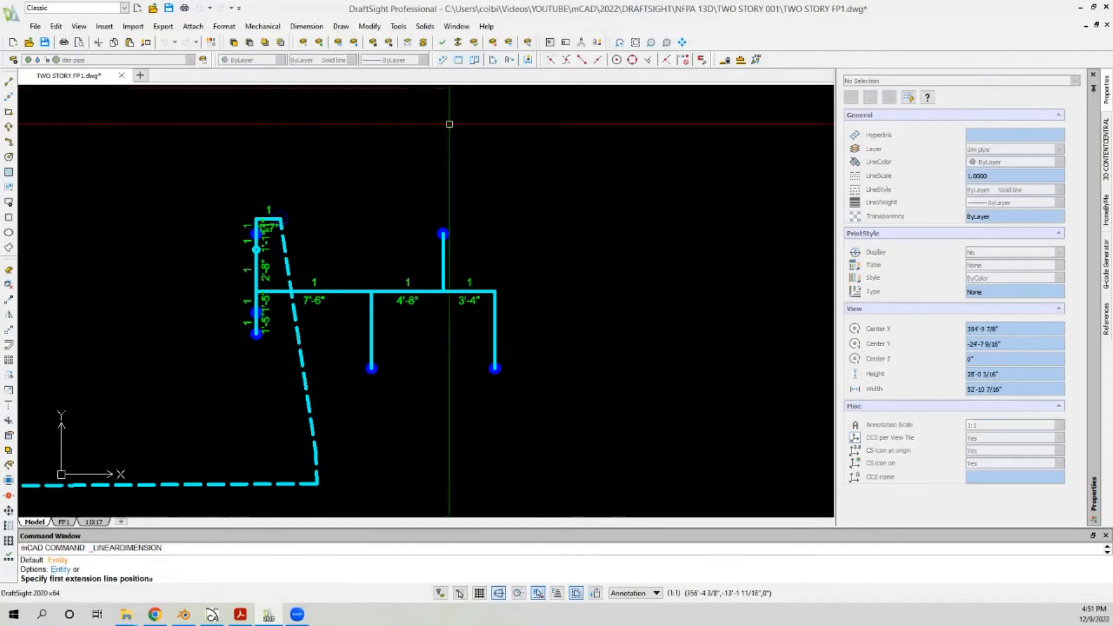
pyautogui.scroll(3, 406, 380)
pyautogui.click(340, 352)
pyautogui.click(340, 203)
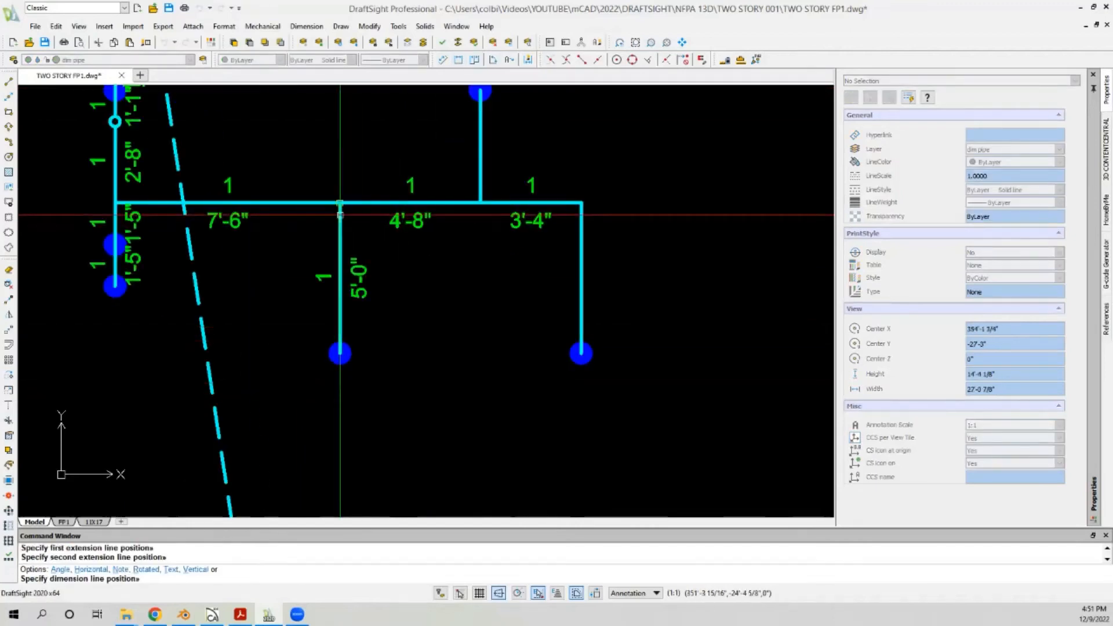
pyautogui.click(342, 278)
pyautogui.click(442, 60)
pyautogui.click(582, 353)
pyautogui.click(582, 203)
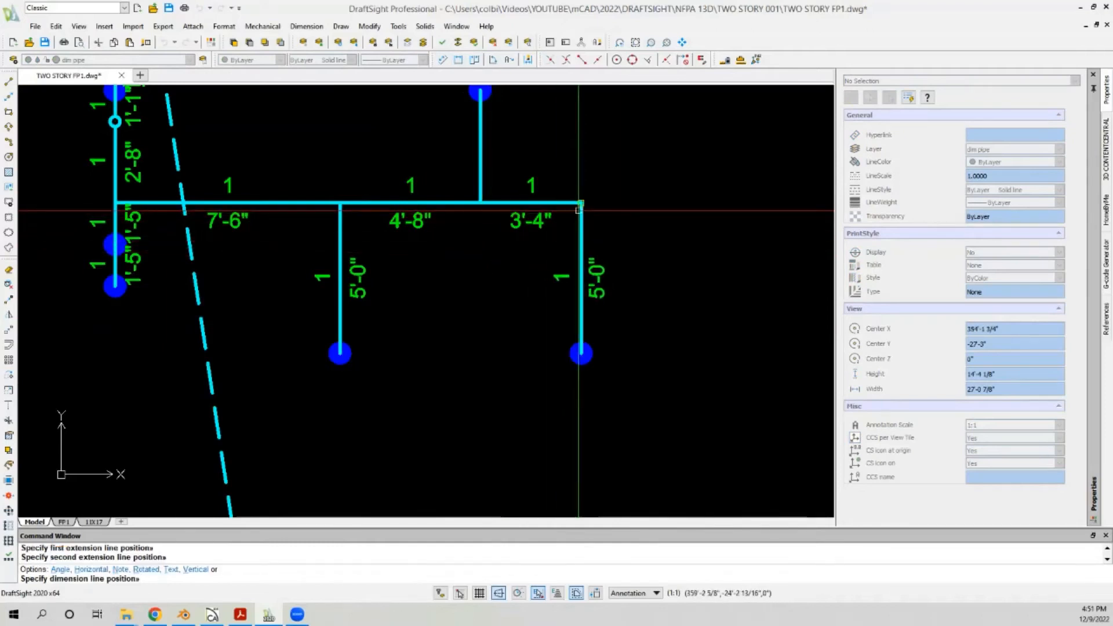
pyautogui.click(580, 211)
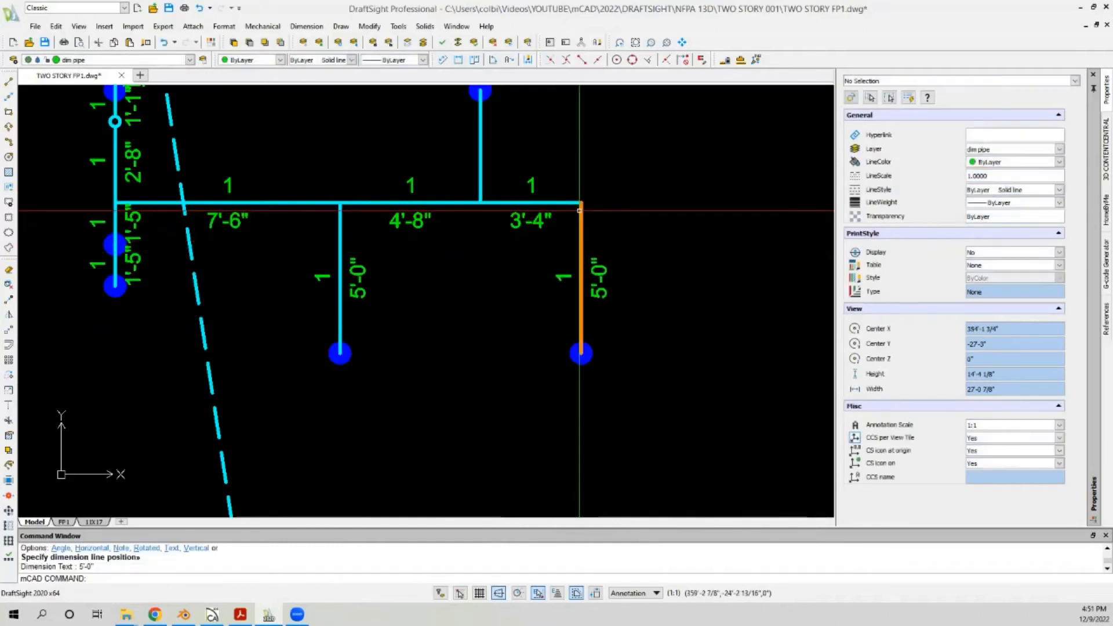
# Step: Dimension the bedroom branch from the main up to its sprinkler head
pyautogui.click(459, 60)
pyautogui.click(480, 202)
pyautogui.scroll(-3, 480, 197)
pyautogui.scroll(3, 475, 174)
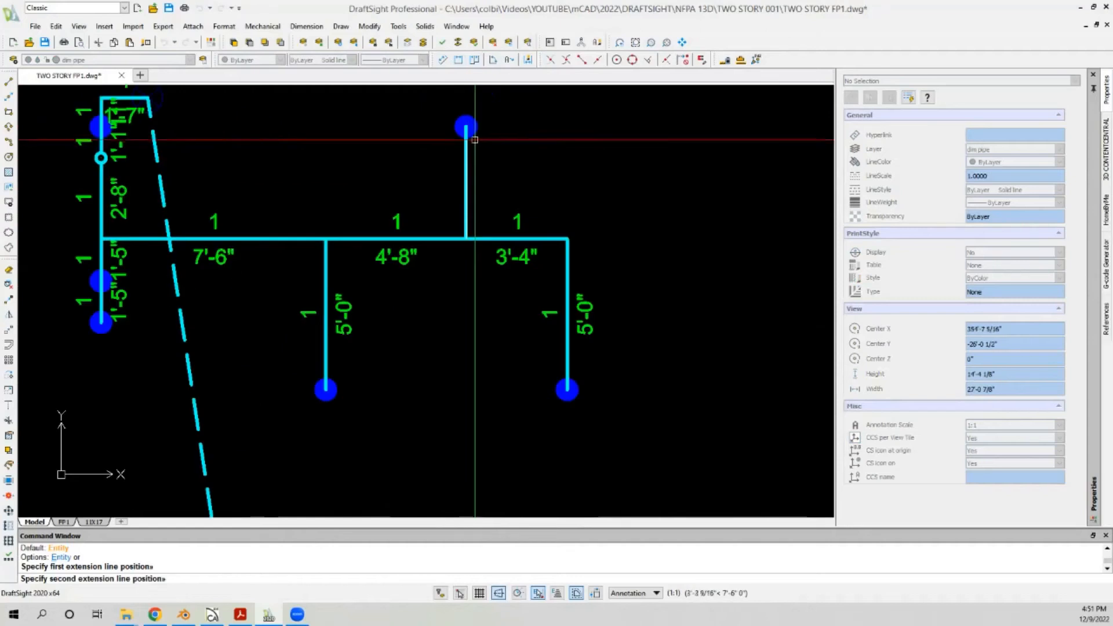
pyautogui.click(477, 133)
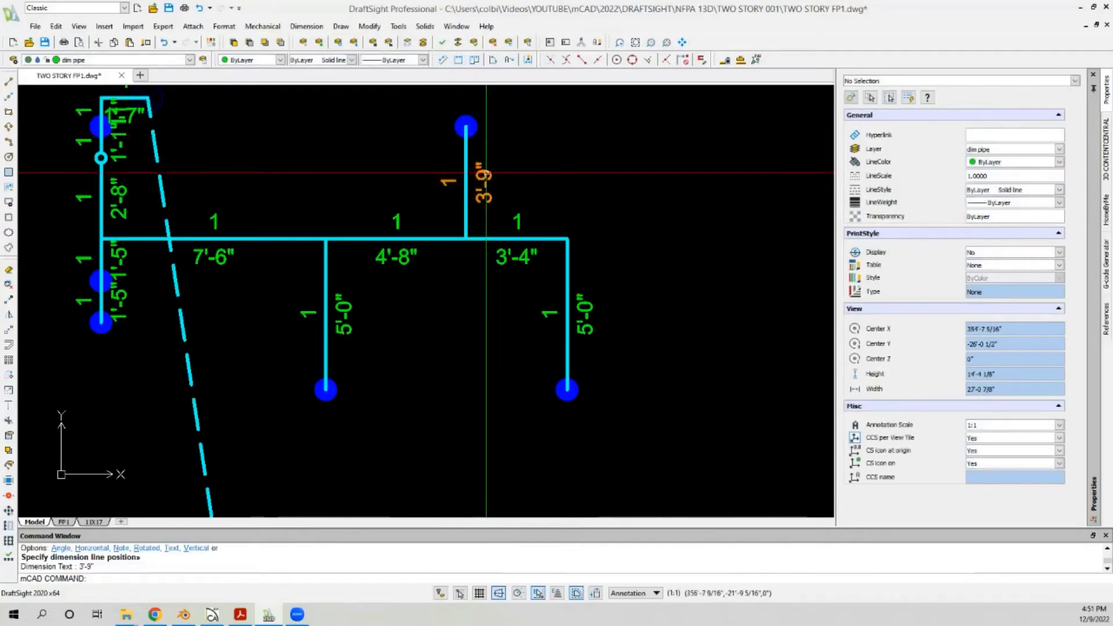
pyautogui.click(491, 133)
pyautogui.press('Escape')
# Step: Dimension the other layout's upper-left horizontal pipe from its end sprinkler head past the second head to the corner
pyautogui.scroll(-5, 191, 193)
pyautogui.scroll(3, 632, 154)
pyautogui.scroll(-2, 353, 164)
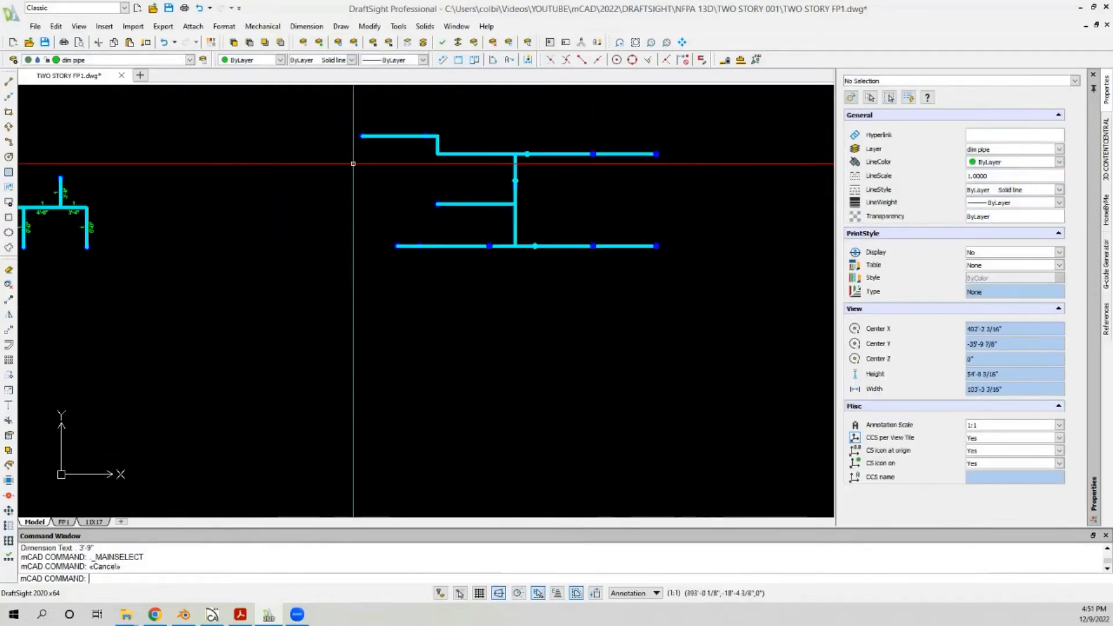
pyautogui.scroll(3, 459, 136)
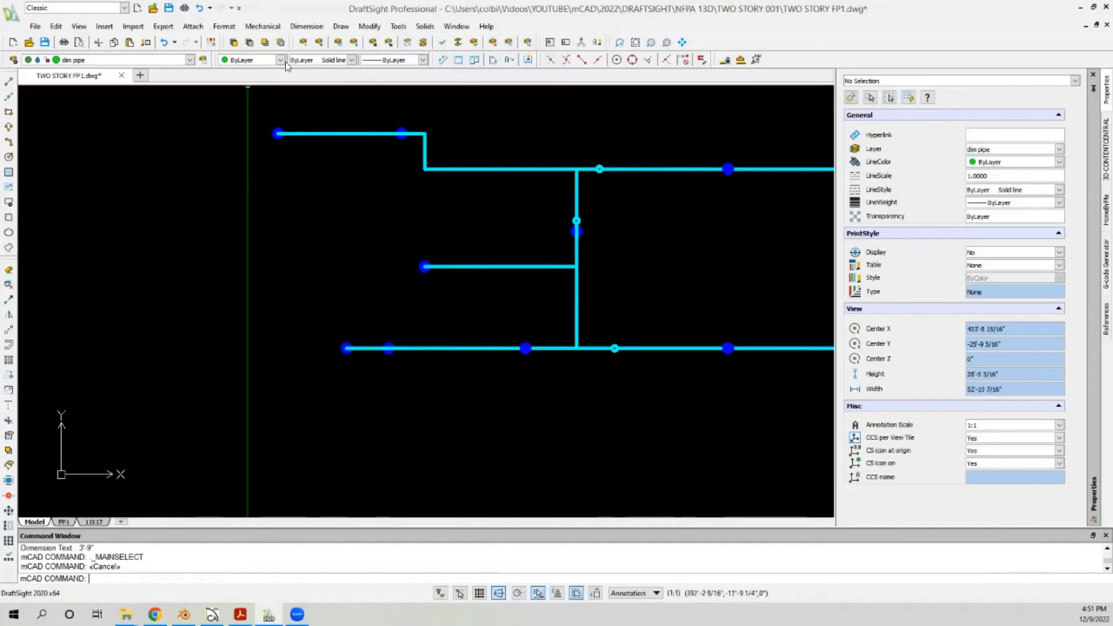
pyautogui.click(459, 60)
pyautogui.click(298, 135)
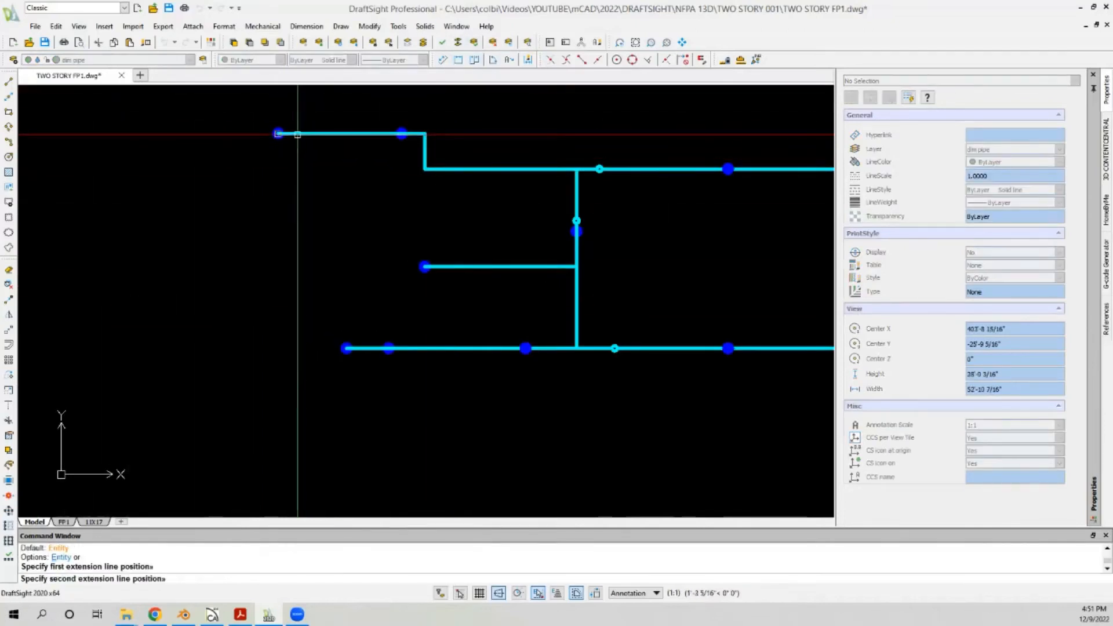
pyautogui.click(402, 124)
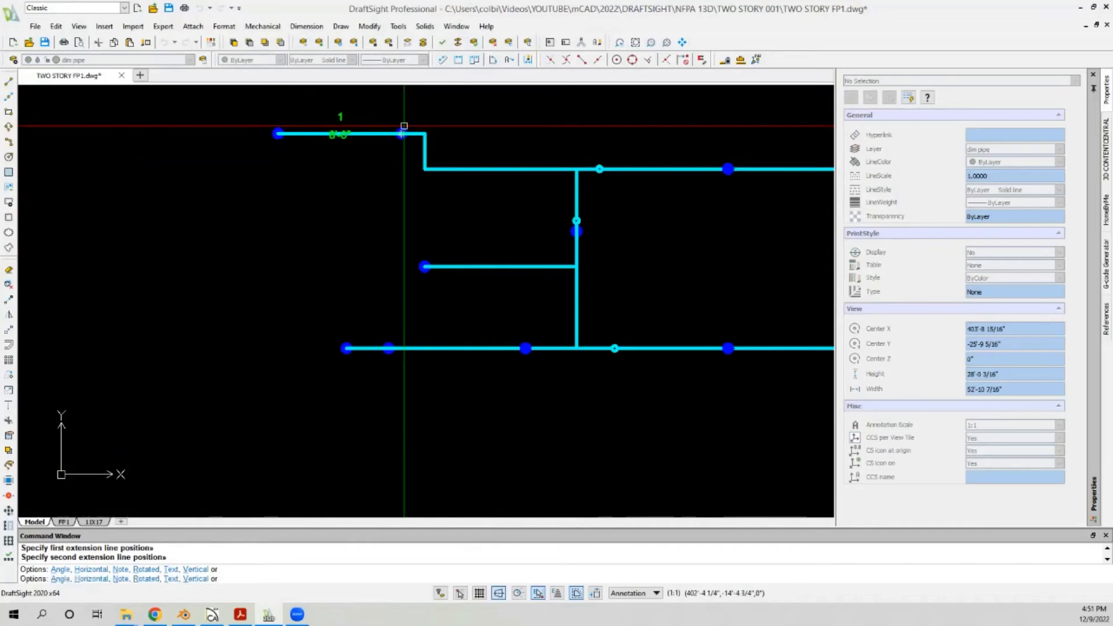
pyautogui.click(404, 133)
pyautogui.click(425, 134)
pyautogui.press('Escape')
# Step: Dimension the short vertical offset between the two horizontal runs of the upper branch
pyautogui.click(459, 60)
pyautogui.click(425, 169)
pyautogui.click(425, 134)
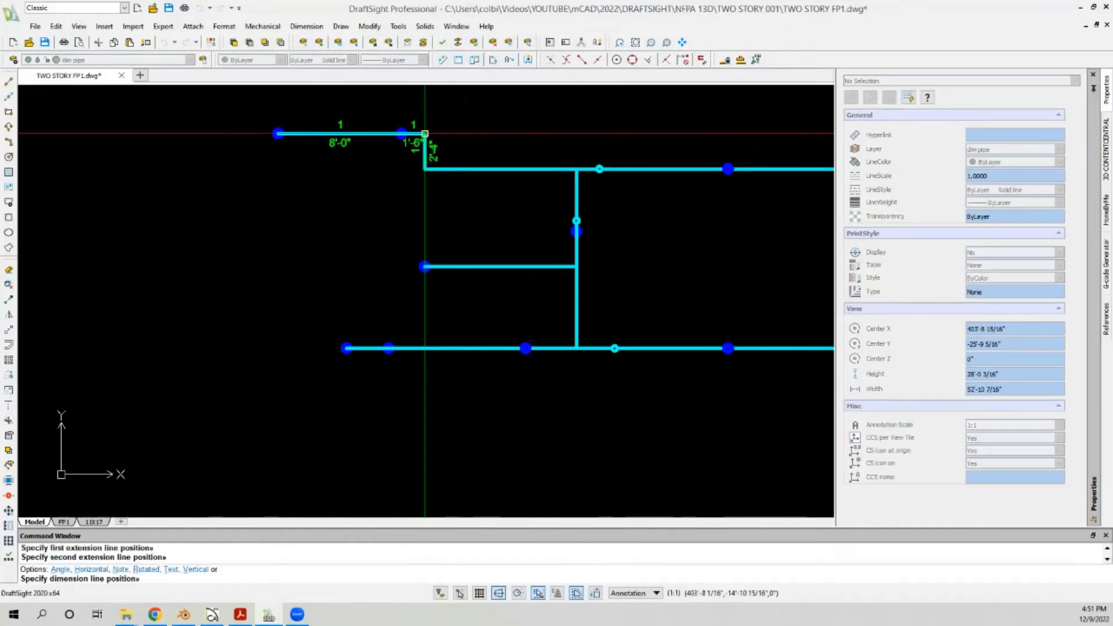
pyautogui.click(425, 134)
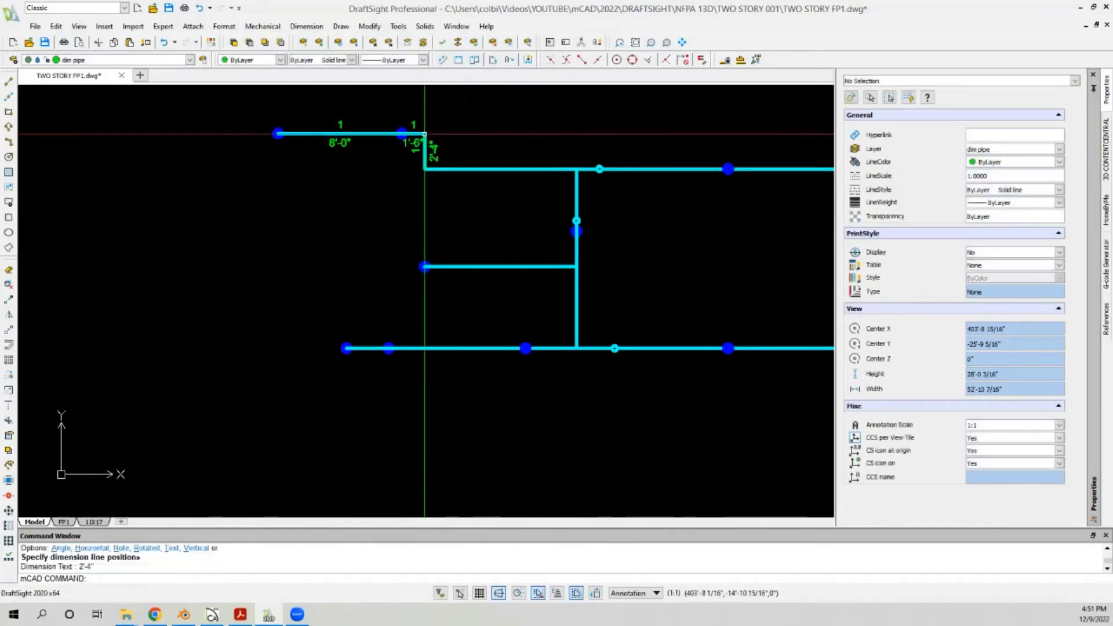
# Step: Dimension the upper horizontal run from the offset's lower corner to the vertical main
pyautogui.click(426, 170)
pyautogui.click(578, 178)
pyautogui.click(577, 176)
# Step: Continue the upper branch's dimension chain from the vertical main past the riser circle and the next sprinkler head to the far right head
pyautogui.click(476, 62)
pyautogui.scroll(3, 586, 138)
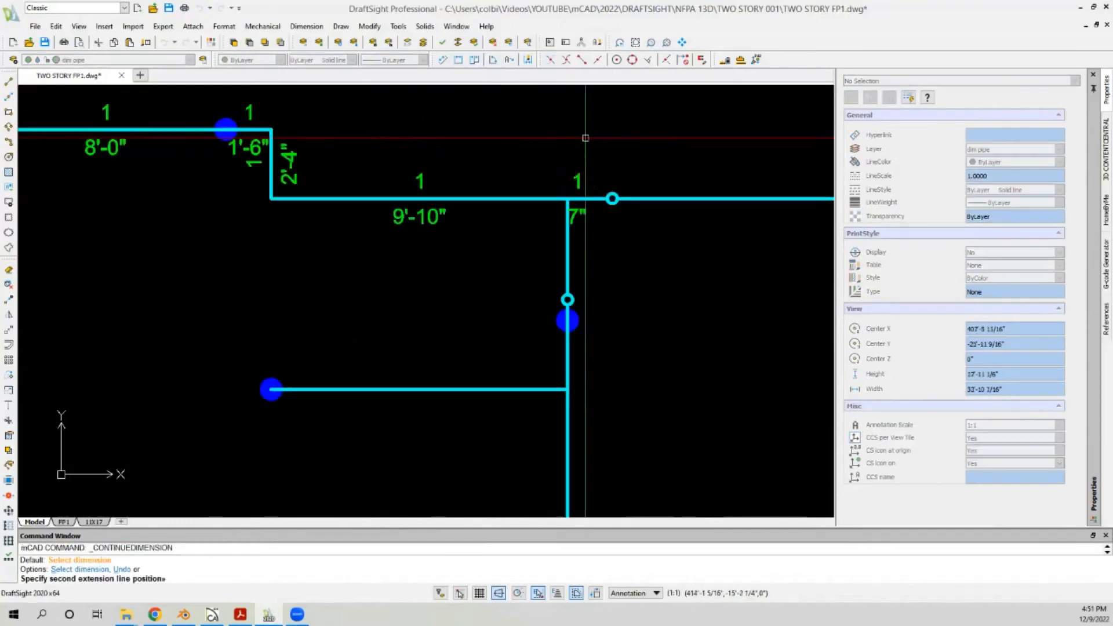
pyautogui.scroll(-3, 368, 209)
pyautogui.scroll(3, 595, 201)
pyautogui.click(646, 208)
pyautogui.scroll(-4, 255, 224)
pyautogui.scroll(3, 571, 222)
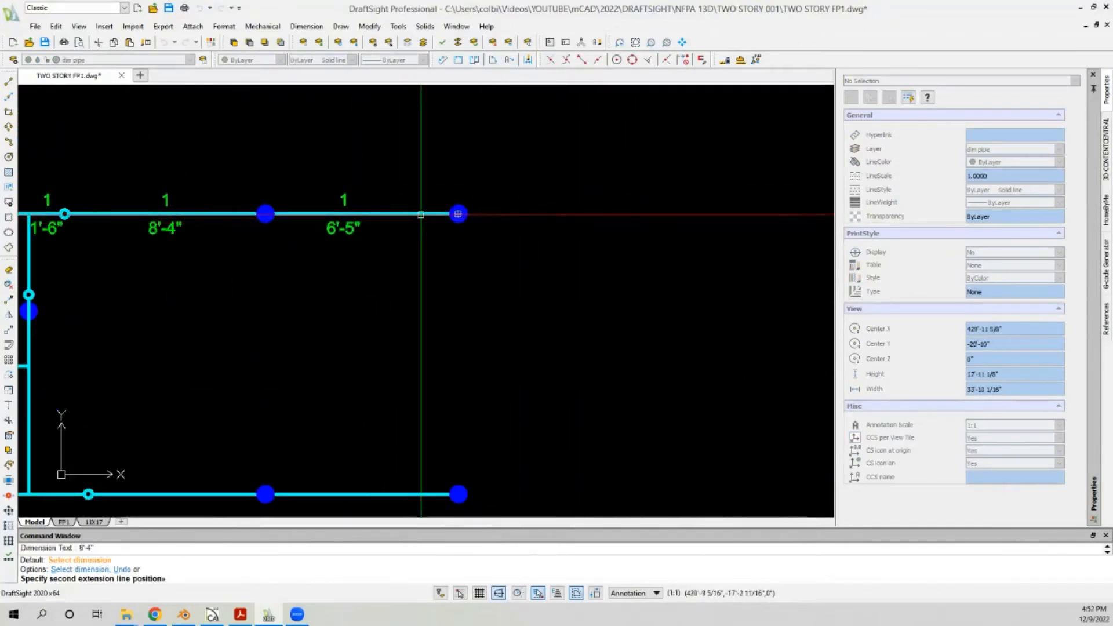
pyautogui.click(458, 213)
pyautogui.scroll(-4, 671, 172)
pyautogui.press('Escape')
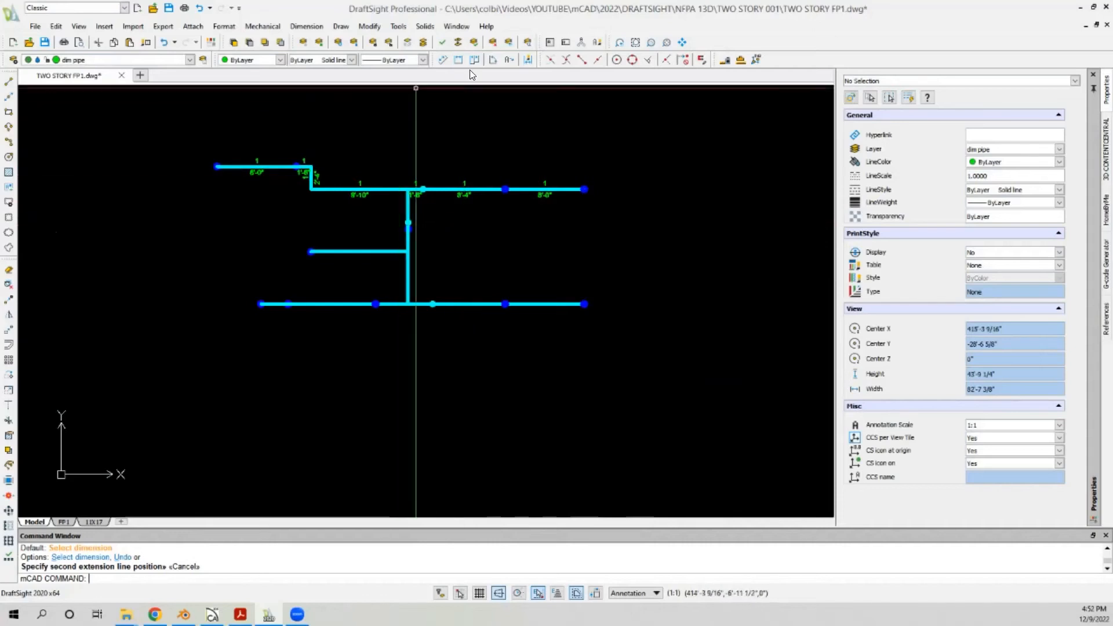
# Step: Dimension the middle horizontal branch from its sprinkler head to the vertical main
pyautogui.click(458, 61)
pyautogui.scroll(3, 311, 233)
pyautogui.scroll(3, 337, 258)
pyautogui.click(287, 278)
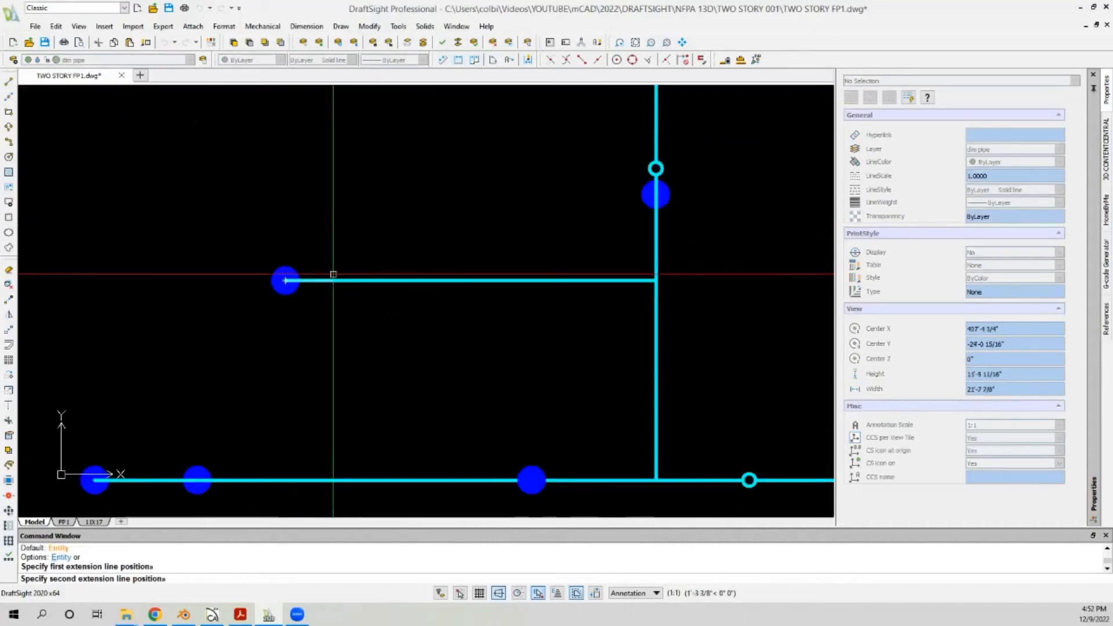
pyautogui.scroll(-2, 333, 273)
pyautogui.scroll(2, 454, 280)
pyautogui.click(468, 273)
pyautogui.scroll(-2, 468, 274)
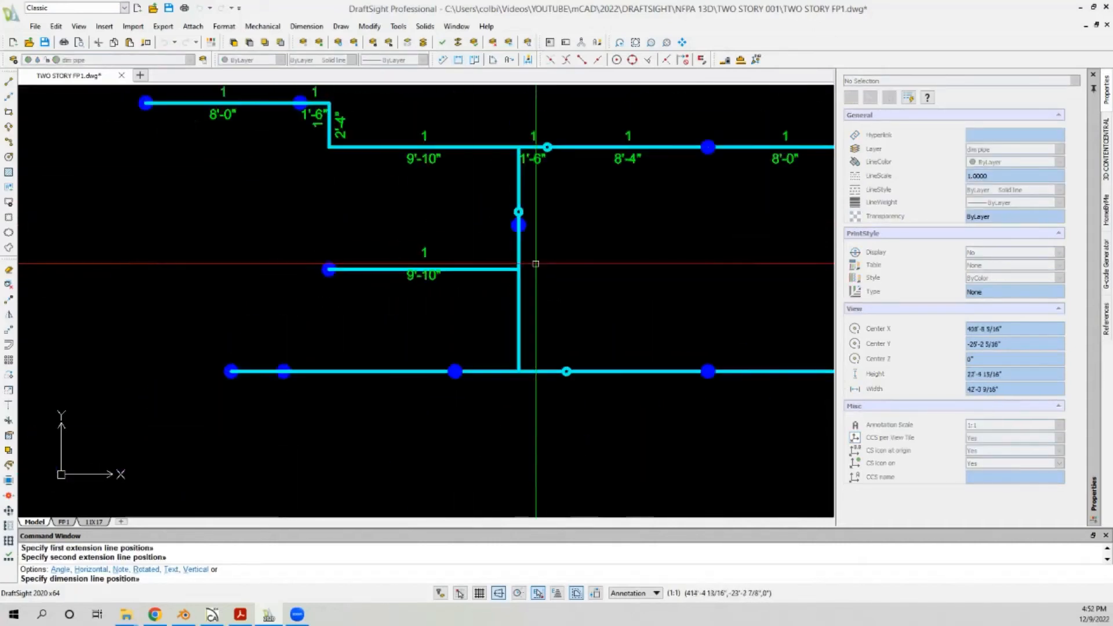
# Step: Place the middle branch line's length dimension and dimension the leftmost segment of the lower branch line between its first two sprinklers
pyautogui.click(505, 270)
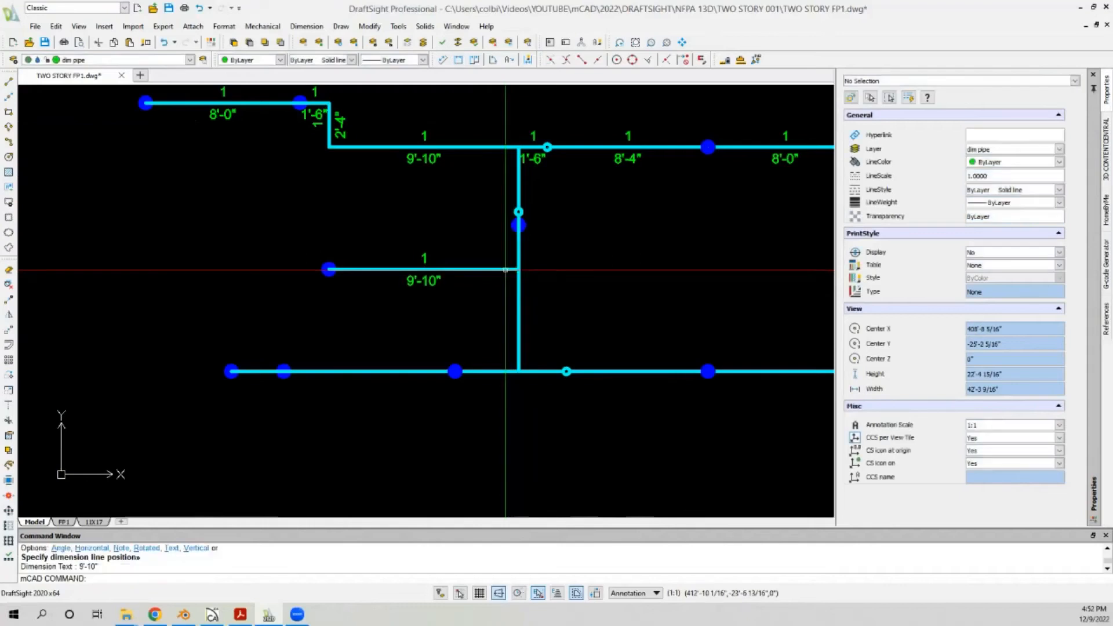
pyautogui.click(455, 59)
pyautogui.scroll(-2, 236, 281)
pyautogui.scroll(3, 247, 362)
pyautogui.click(242, 356)
pyautogui.click(293, 355)
pyautogui.click(296, 348)
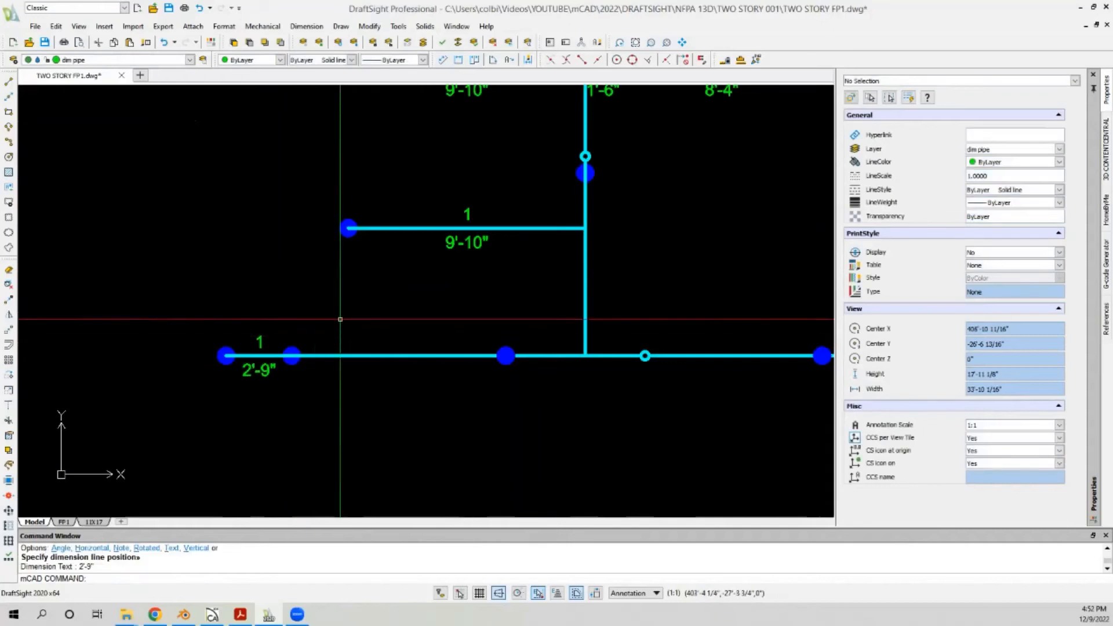
pyautogui.scroll(-2, 331, 138)
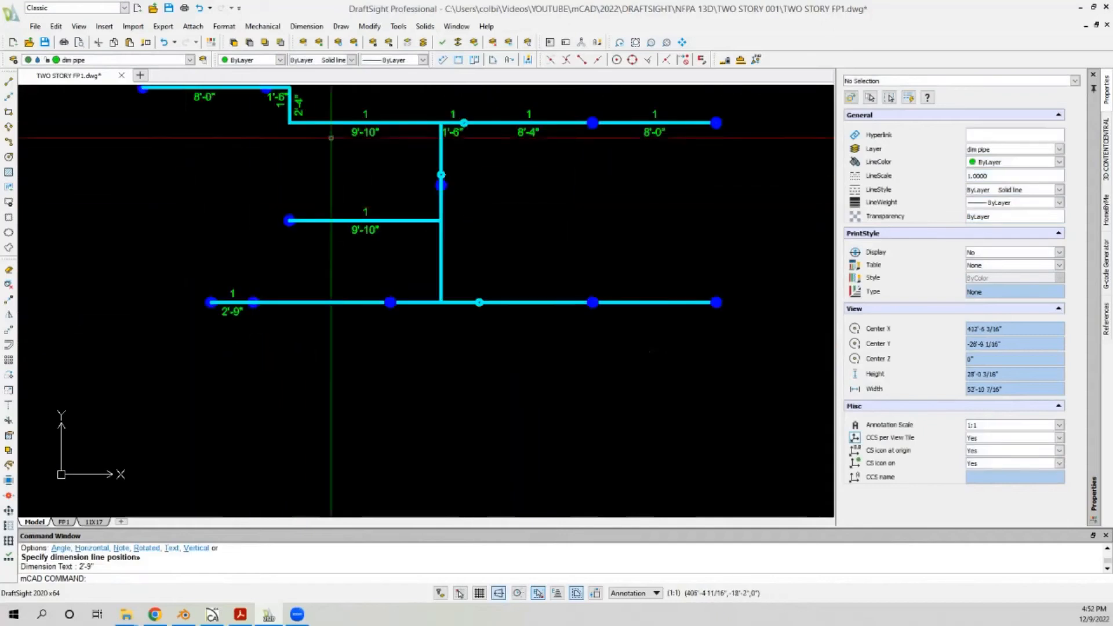
# Step: Continue the dimension along the lower branch line through every sprinkler, the cross main junction and the riser to its right end
pyautogui.click(474, 60)
pyautogui.click(392, 301)
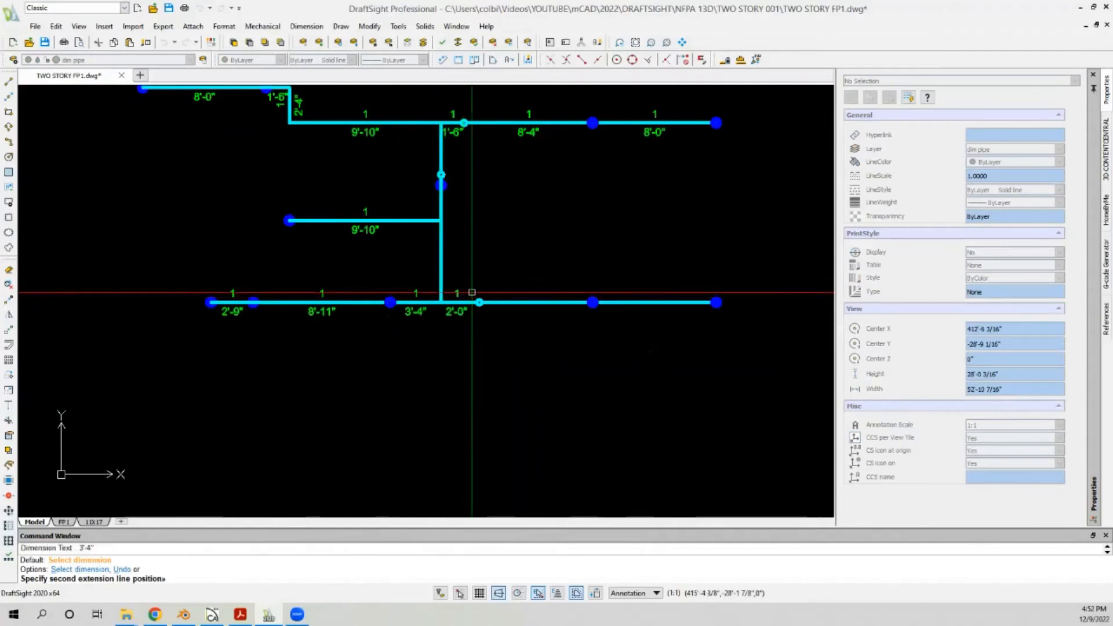
pyautogui.scroll(2, 585, 296)
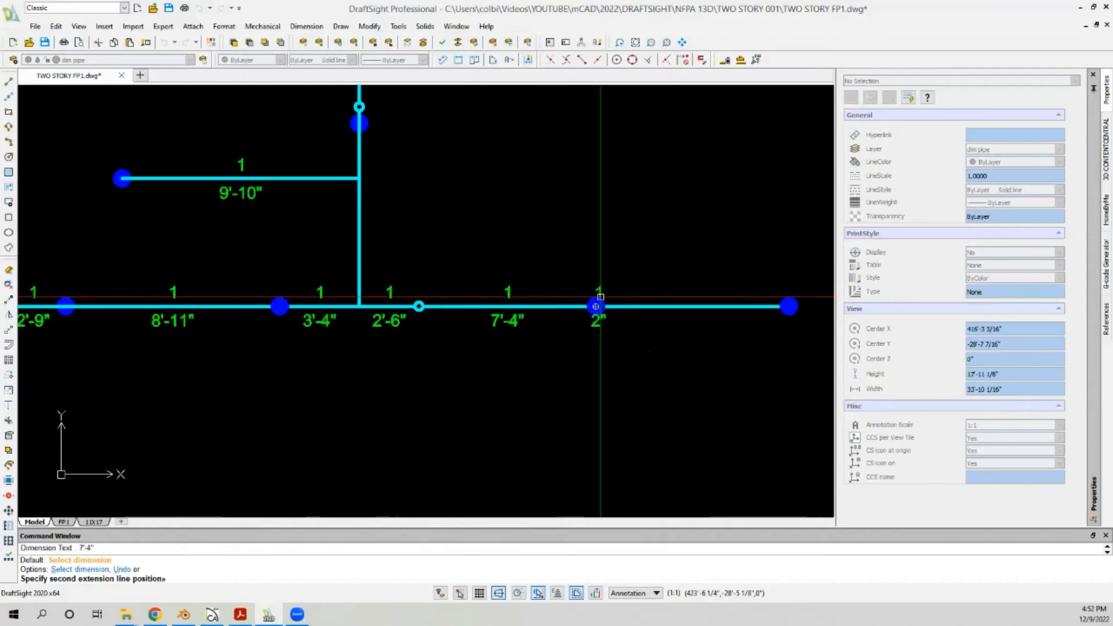
pyautogui.scroll(-3, 601, 297)
pyautogui.scroll(3, 393, 293)
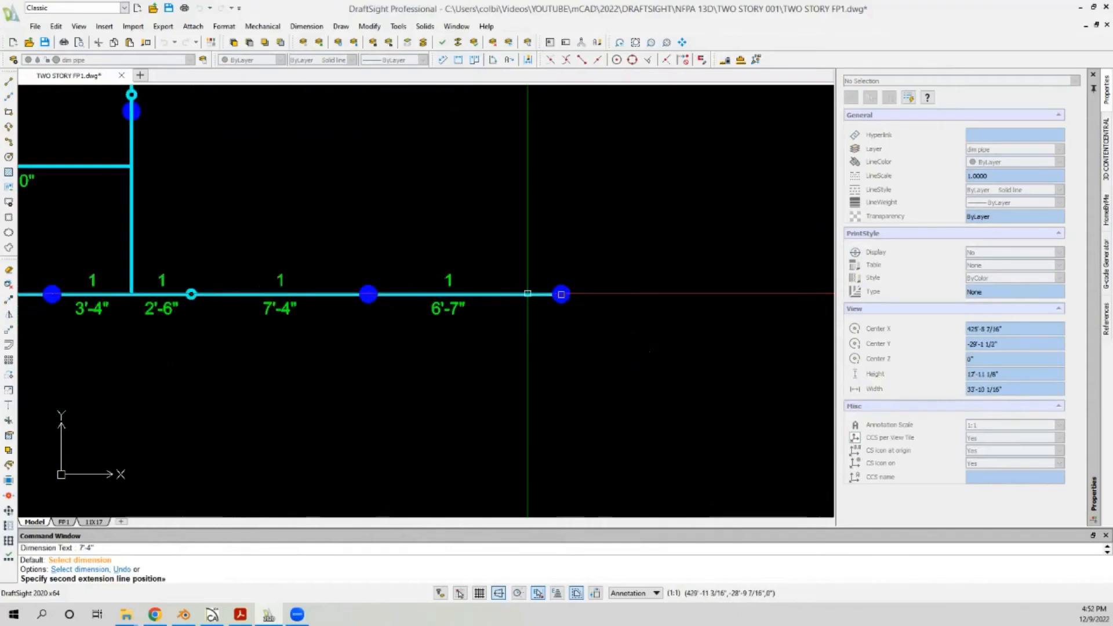
pyautogui.scroll(-2, 528, 293)
pyautogui.press('Escape')
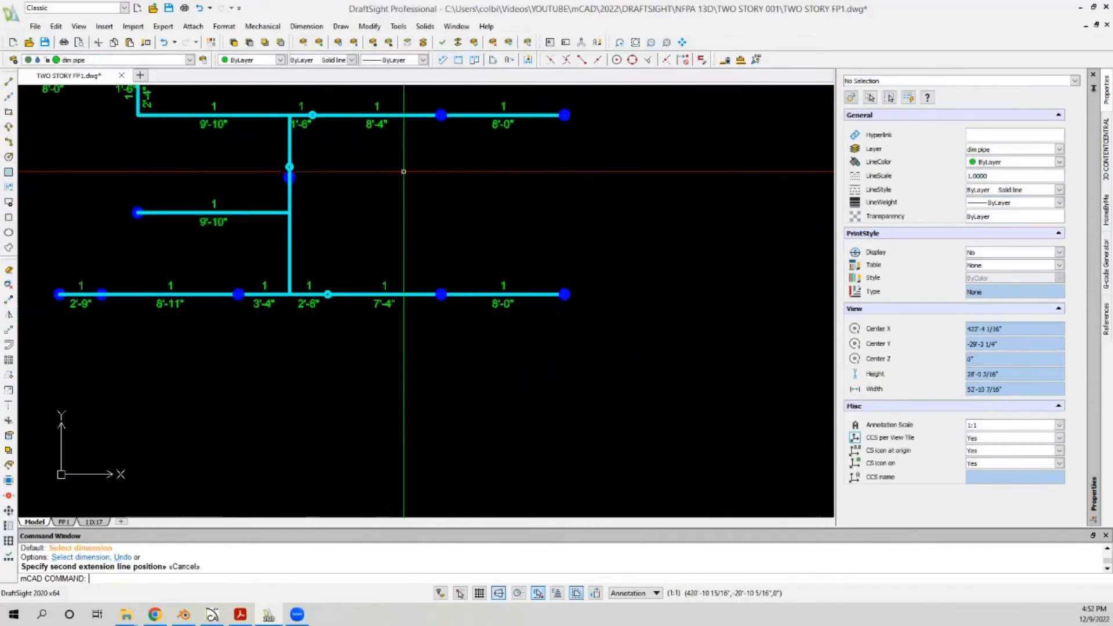
# Step: Add a linear dimension on the vertical main from the lower branch line to the middle branch line
pyautogui.click(458, 59)
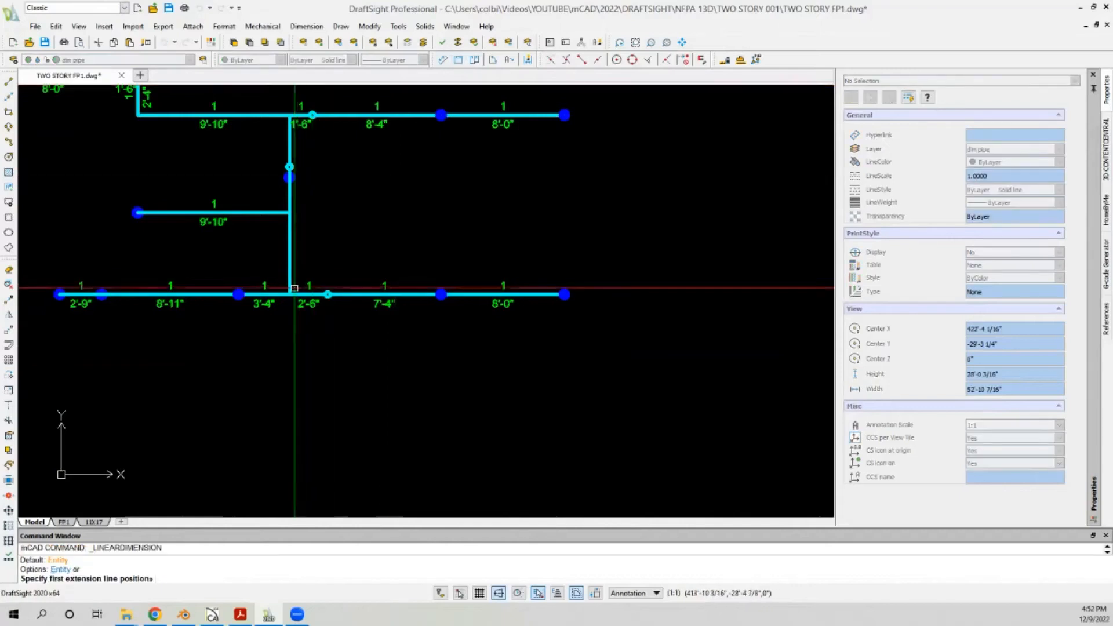
pyautogui.click(290, 288)
pyautogui.click(280, 209)
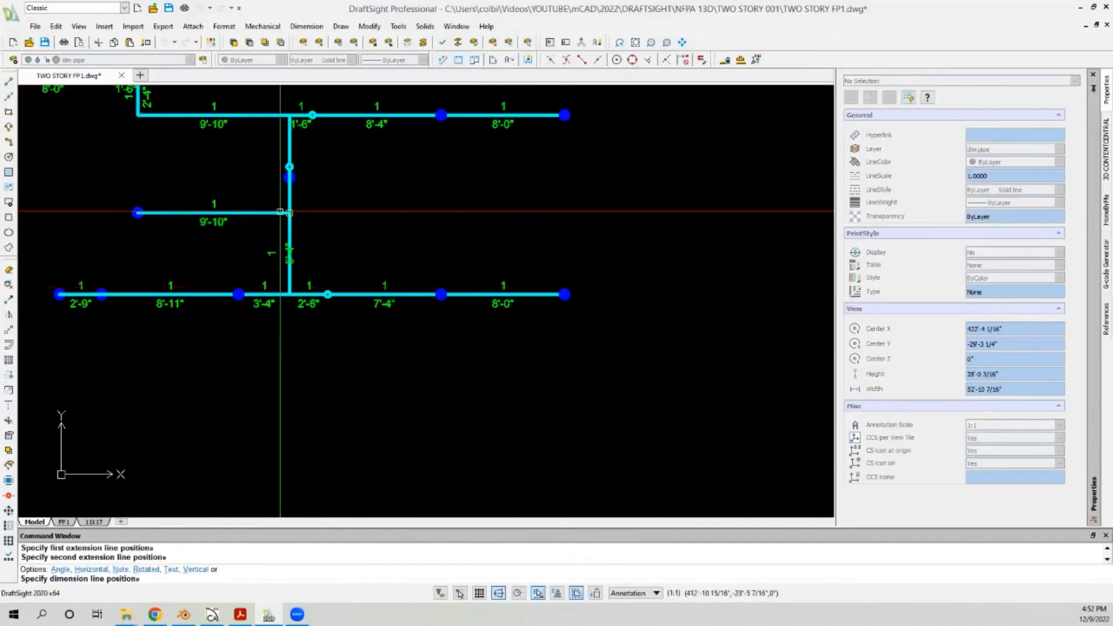
pyautogui.scroll(3, 280, 210)
pyautogui.click(303, 199)
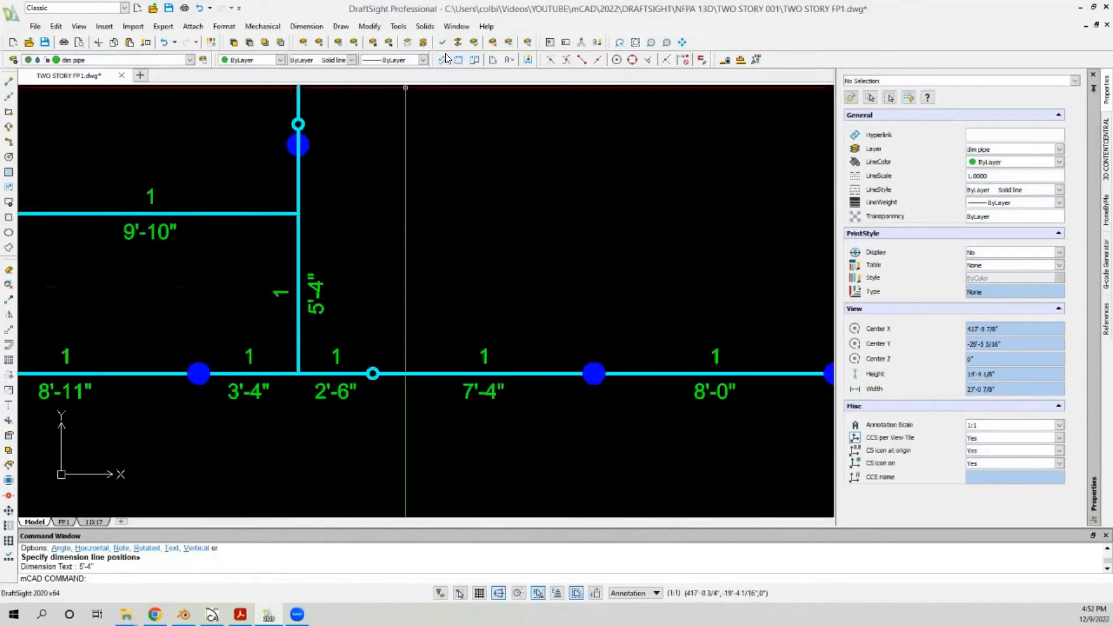
# Step: Continue the vertical main's dimensions from the middle branch through the sprinkler and riser circle up to the upper branch line
pyautogui.click(481, 56)
pyautogui.click(298, 145)
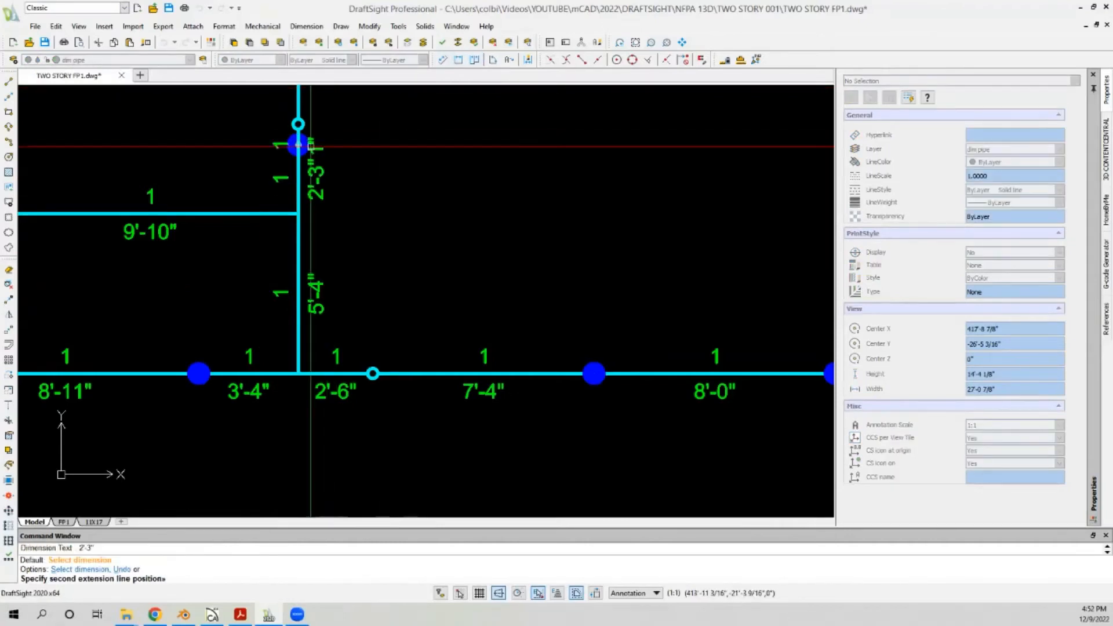
pyautogui.scroll(-3, 312, 286)
pyautogui.scroll(5, 312, 281)
pyautogui.click(291, 189)
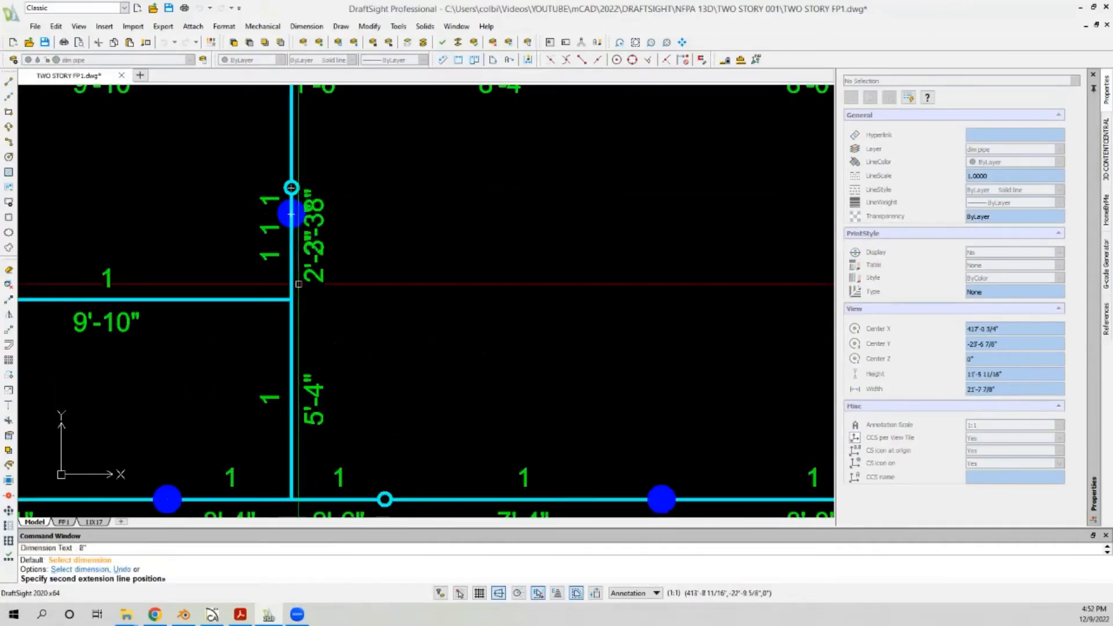
pyautogui.scroll(-5, 298, 284)
pyautogui.scroll(3, 298, 175)
pyautogui.scroll(2, 297, 239)
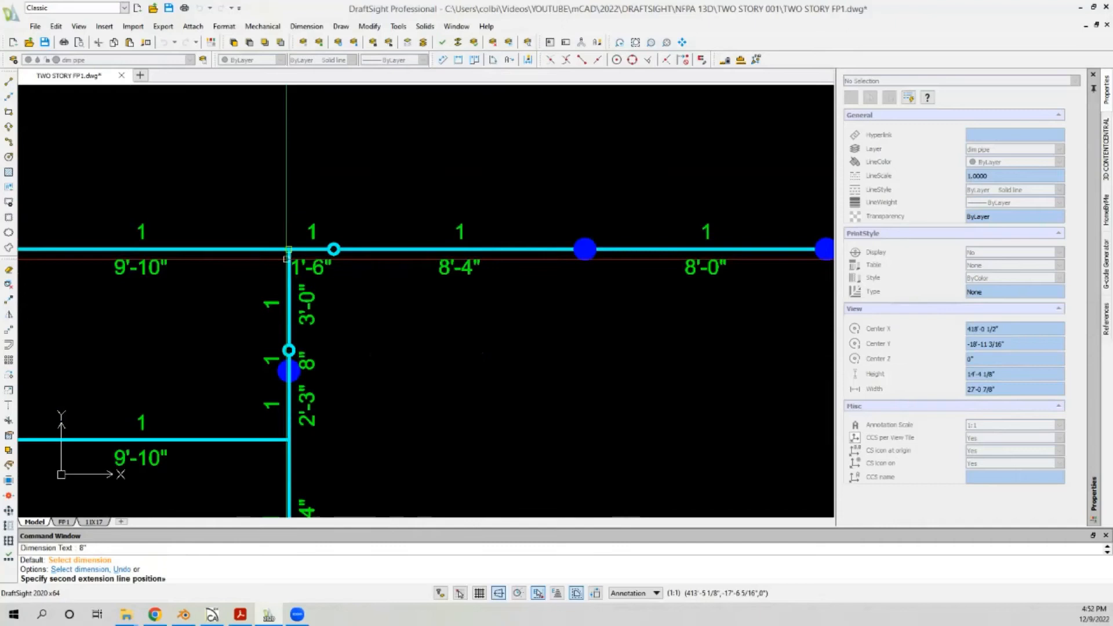
pyautogui.click(290, 261)
pyautogui.scroll(-5, 388, 216)
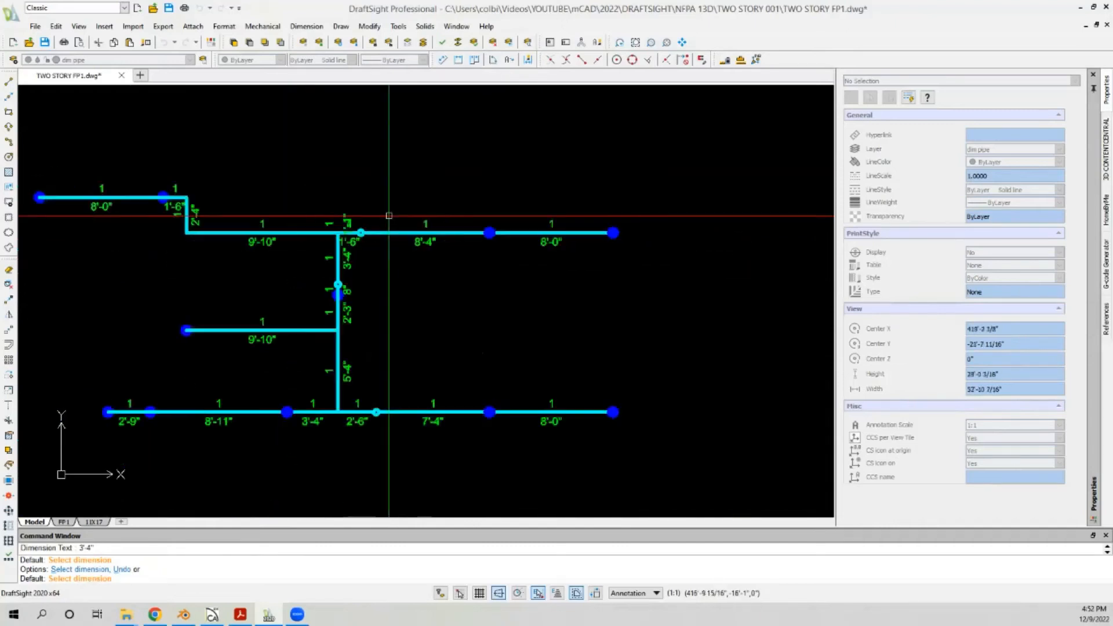
pyautogui.press('Escape')
# Step: Unisolate the layers to restore the floor plans around the dimensioned piping
pyautogui.scroll(-4, 485, 254)
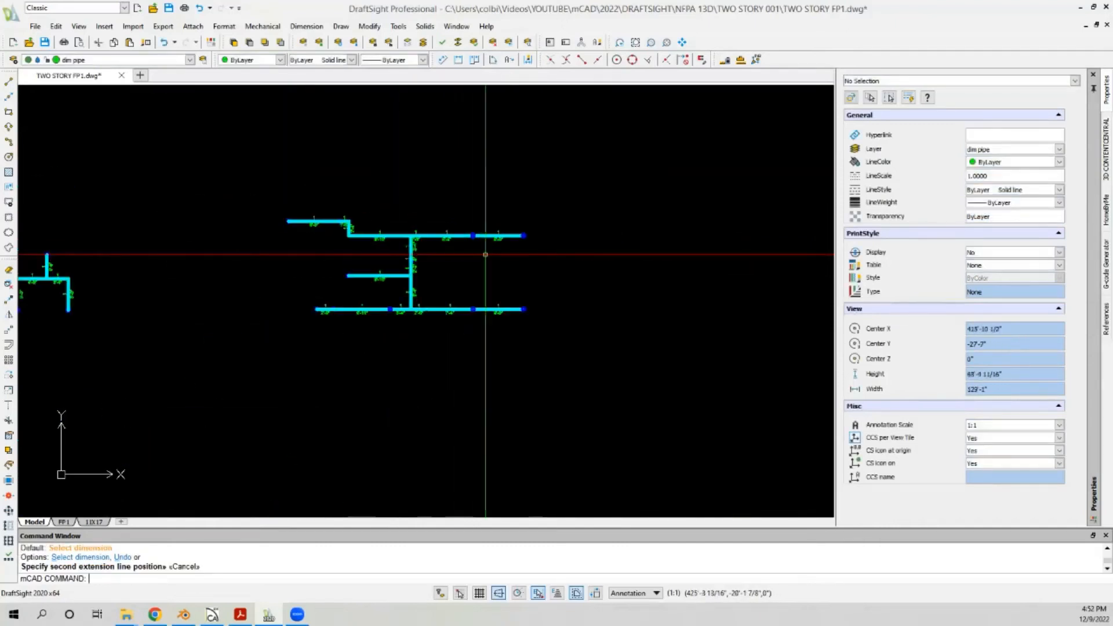
pyautogui.scroll(3, 233, 292)
pyautogui.scroll(-2, 197, 247)
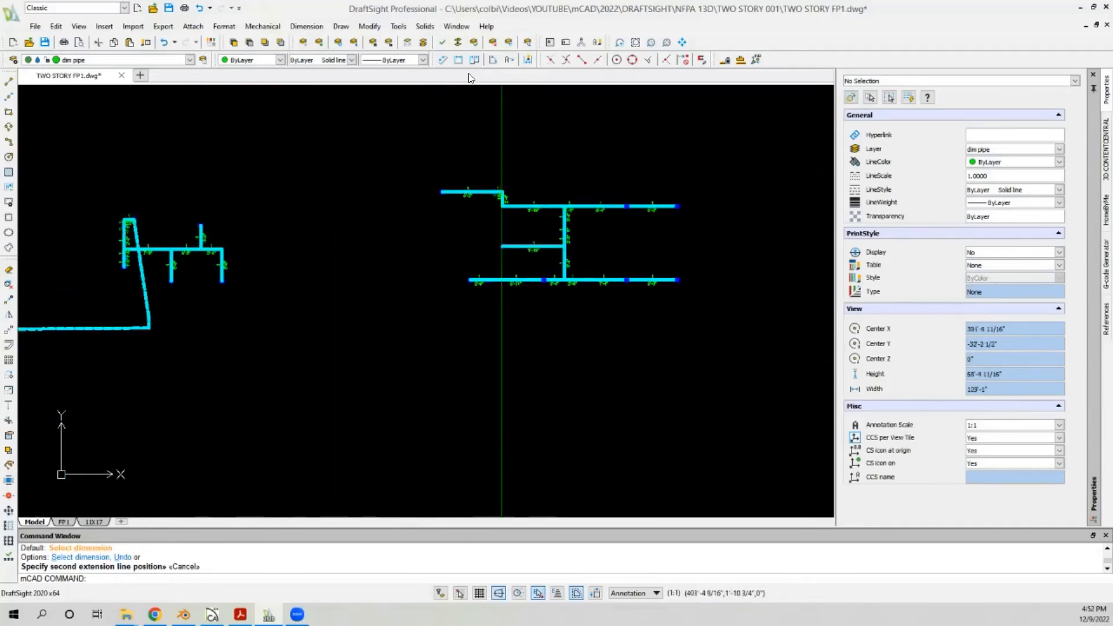
pyautogui.click(442, 58)
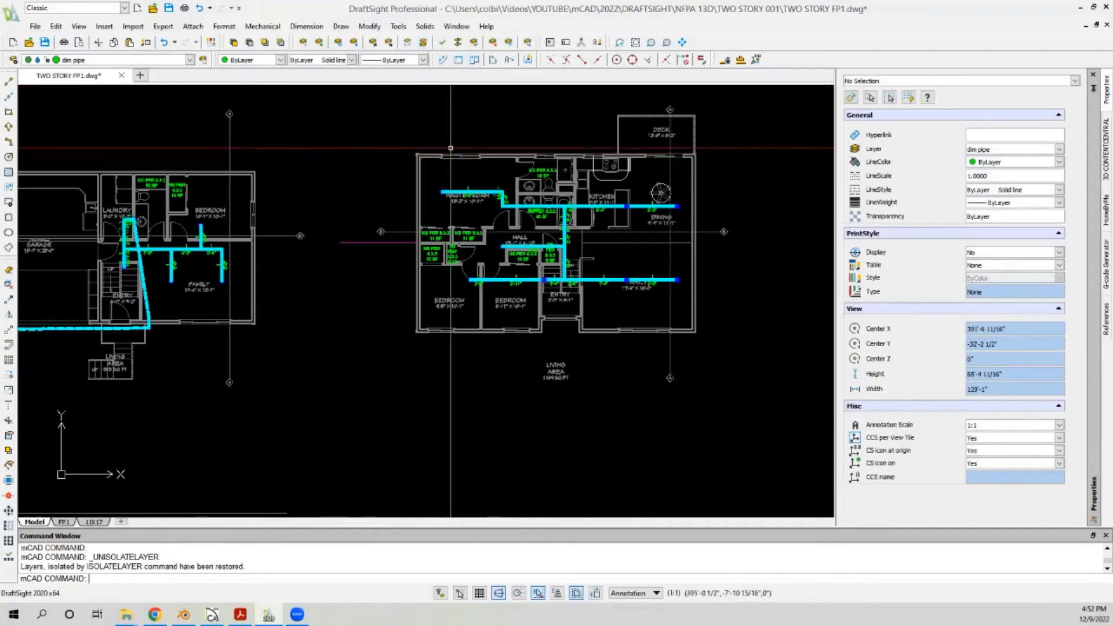
# Step: Review the dimensioned piping on both floor plans, the street supply line, the building sections and the column of detail blocks
pyautogui.scroll(-1, 480, 175)
pyautogui.scroll(-2, 434, 215)
pyautogui.scroll(2, 390, 224)
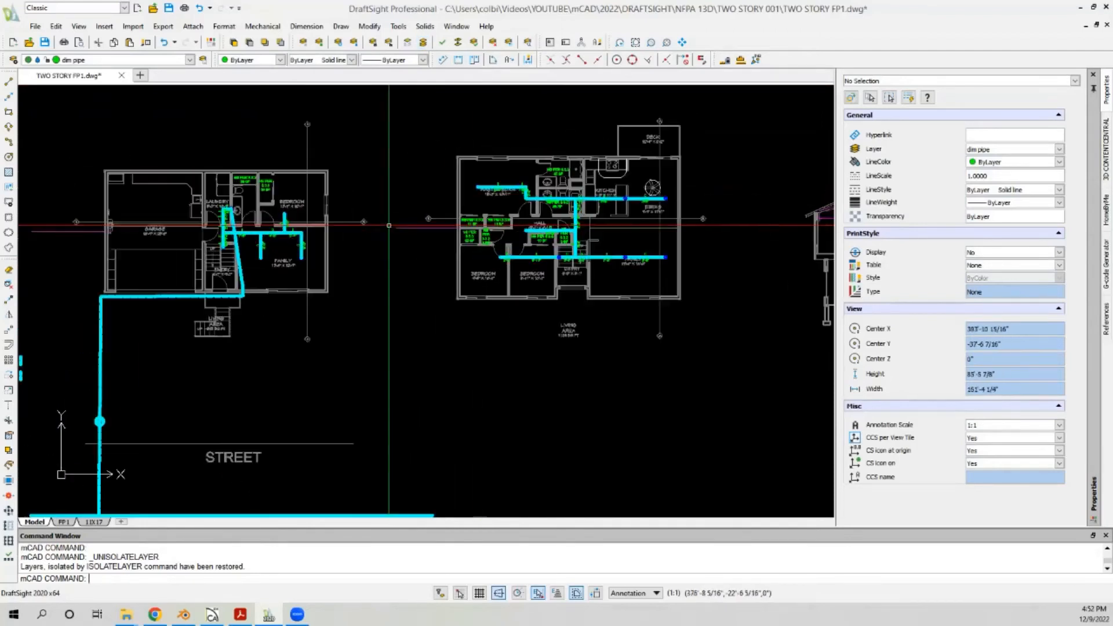
pyautogui.scroll(-1, 351, 260)
pyautogui.scroll(2, 314, 264)
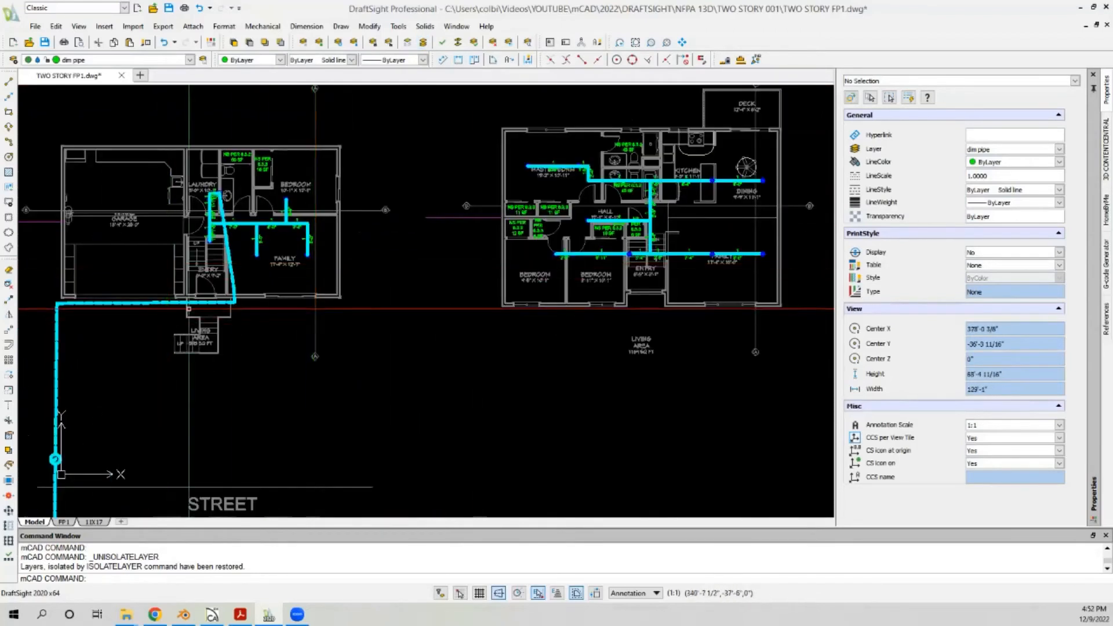
pyautogui.scroll(-2, 174, 316)
pyautogui.scroll(1, 199, 310)
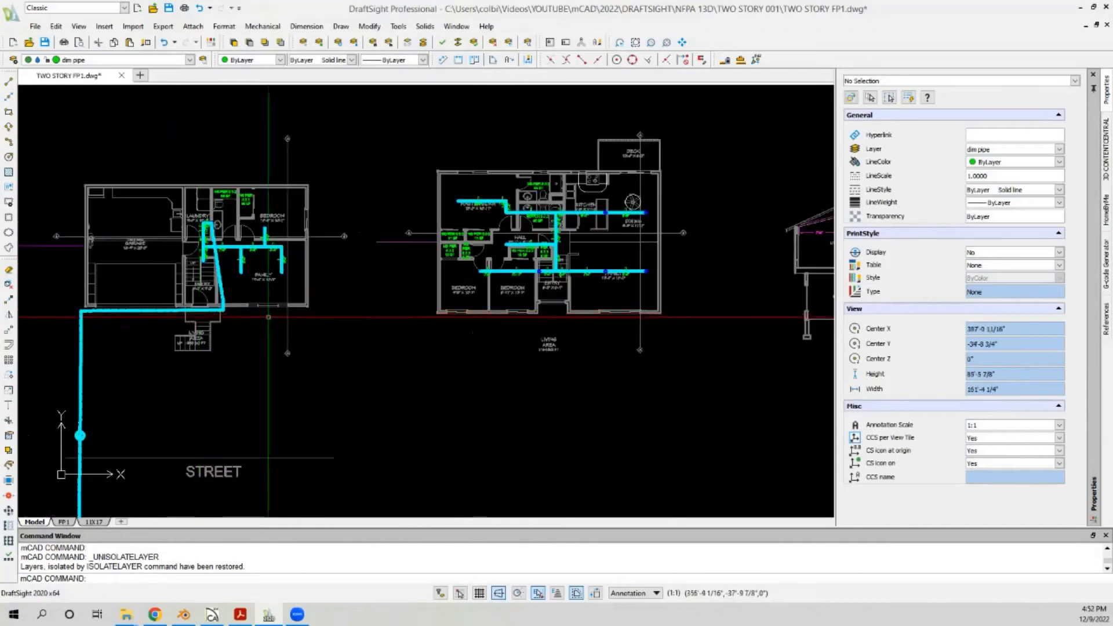
pyautogui.scroll(-1, 266, 313)
pyautogui.scroll(3, 272, 317)
pyautogui.scroll(-1, 284, 319)
pyautogui.scroll(3, 636, 272)
pyautogui.scroll(-2, 620, 332)
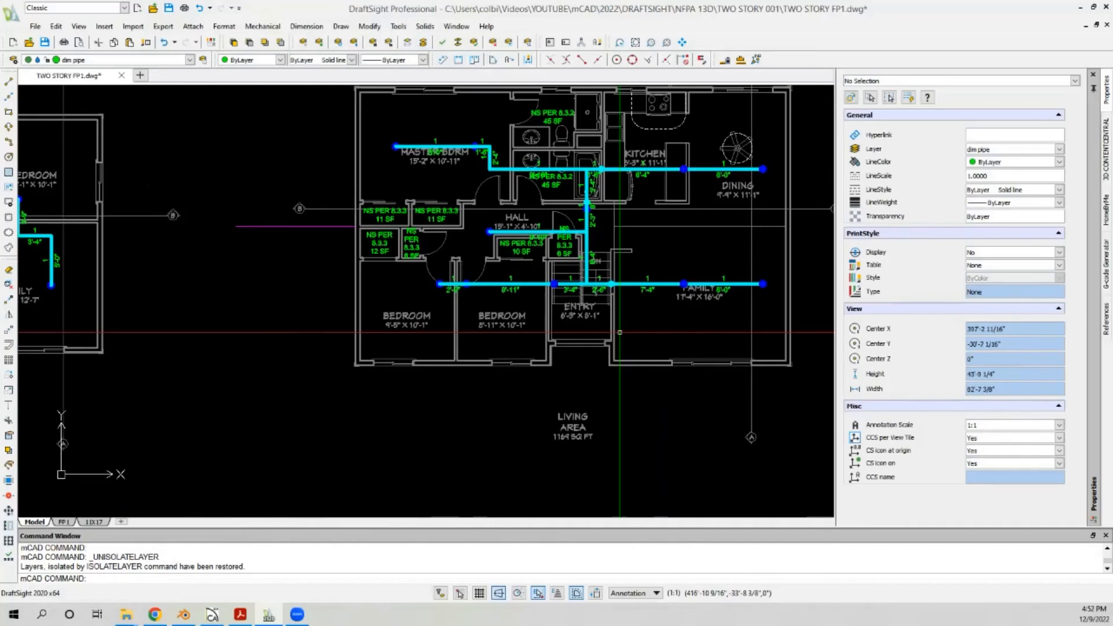
pyautogui.scroll(-2, 655, 317)
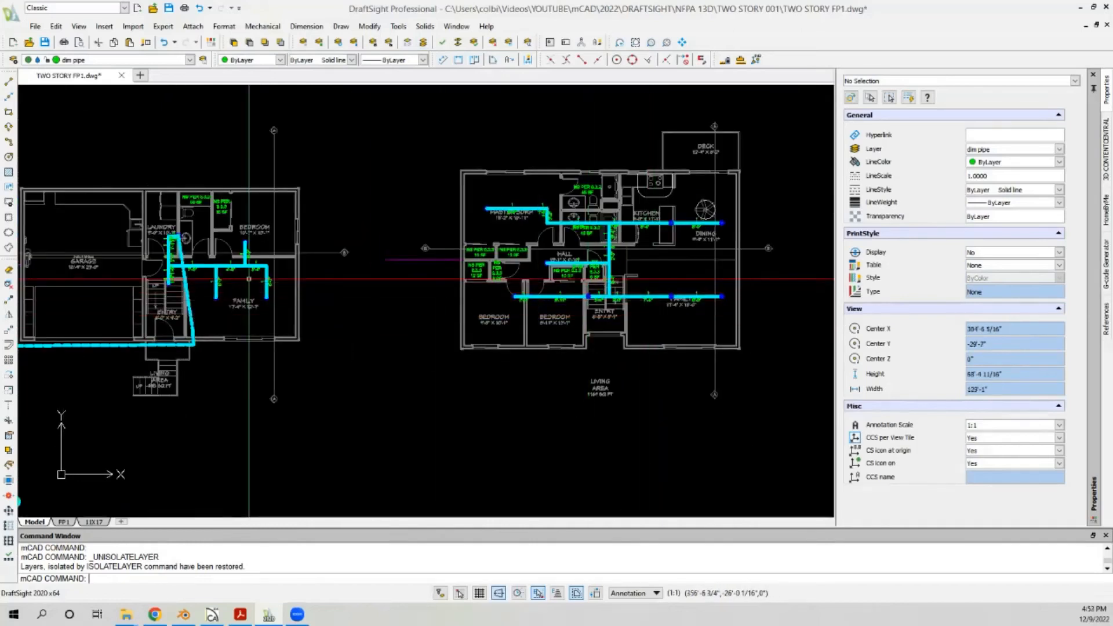
pyautogui.scroll(-3, 249, 279)
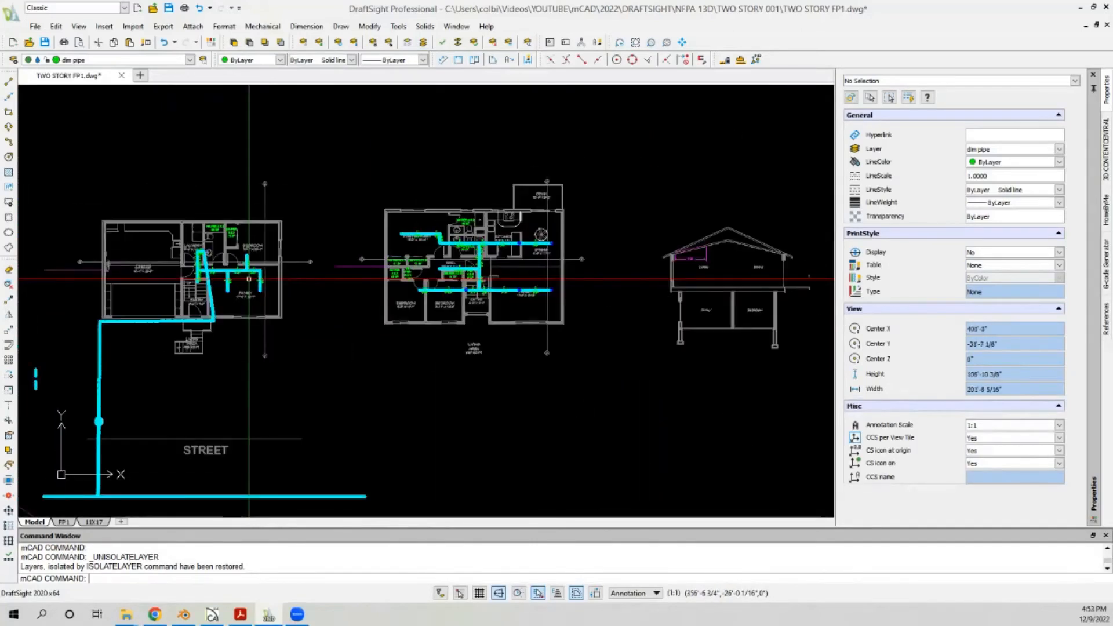
pyautogui.scroll(-3, 249, 279)
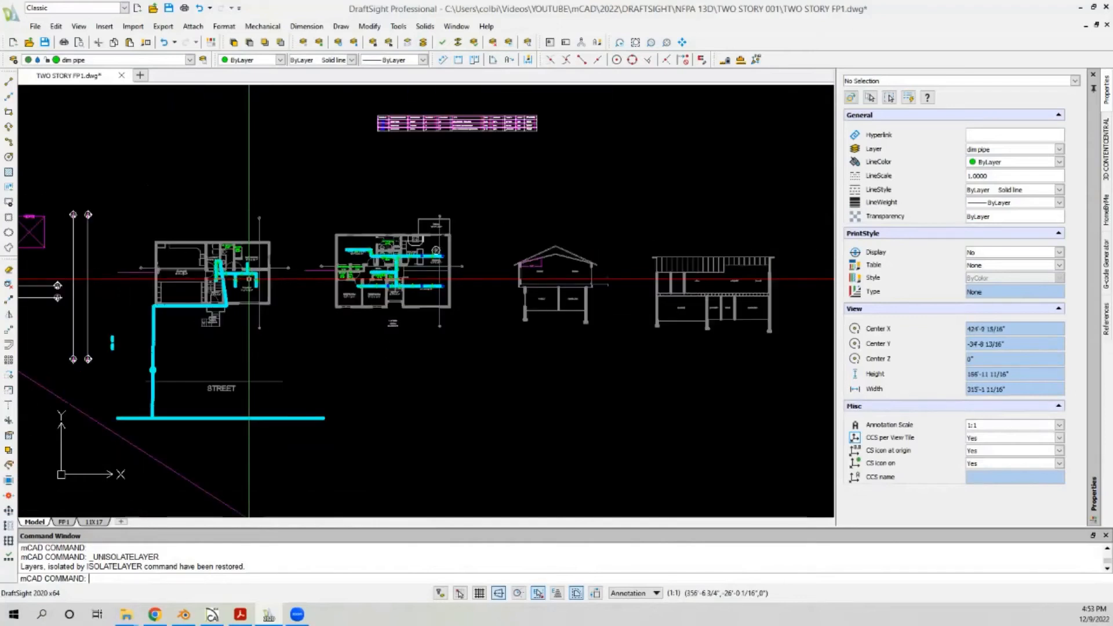
pyautogui.scroll(-3, 270, 275)
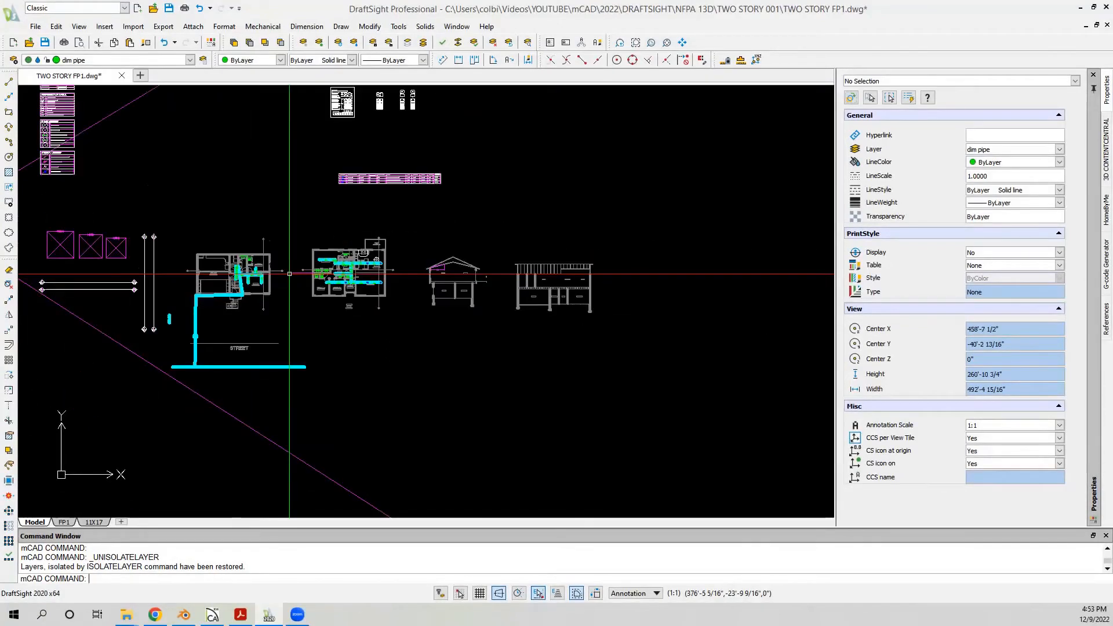
pyautogui.scroll(3, 289, 273)
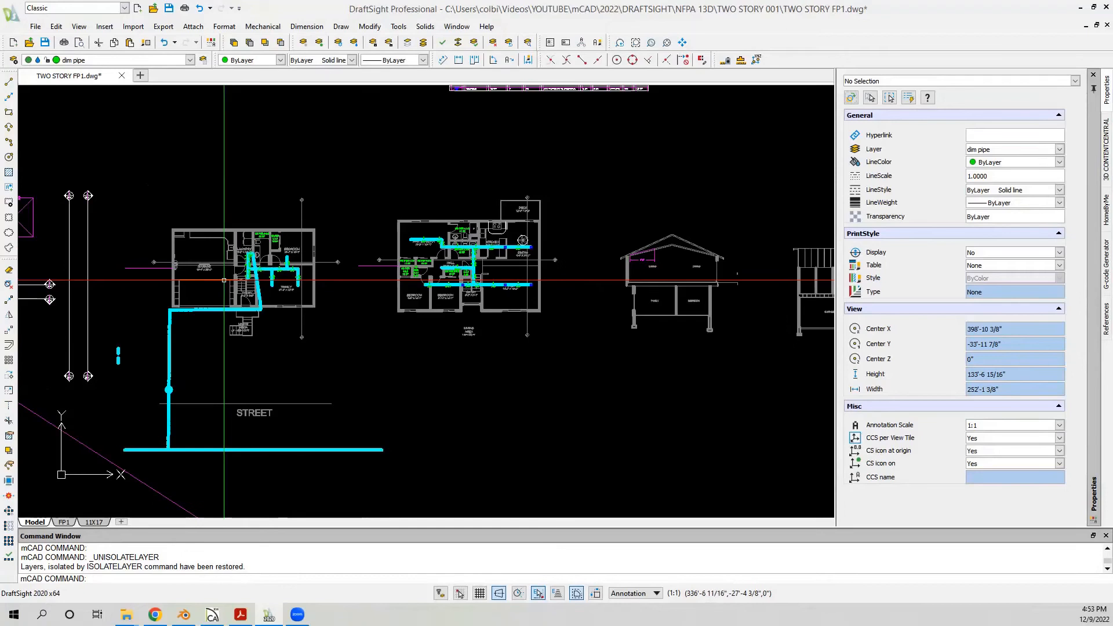
pyautogui.scroll(-3, 361, 267)
pyautogui.scroll(3, 128, 447)
pyautogui.scroll(2, 128, 447)
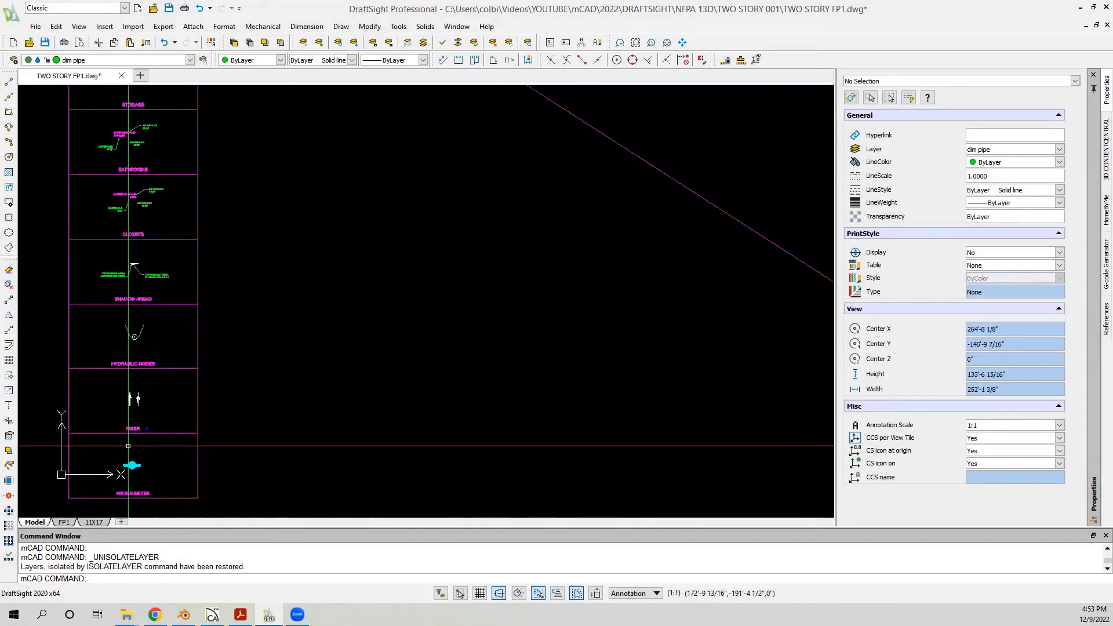
pyautogui.scroll(-6, 128, 447)
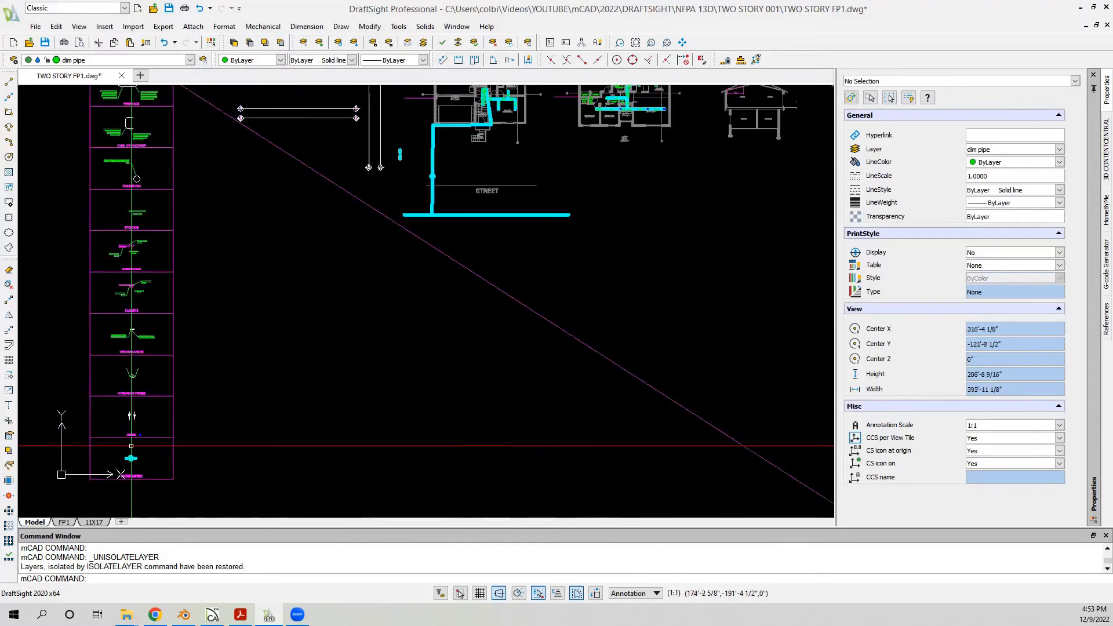
# Step: Copy the hanger location symbol from the symbol legend to the empty area above the garage-level floor plan, with Ortho off
pyautogui.scroll(4, 224, 262)
pyautogui.scroll(20, 226, 177)
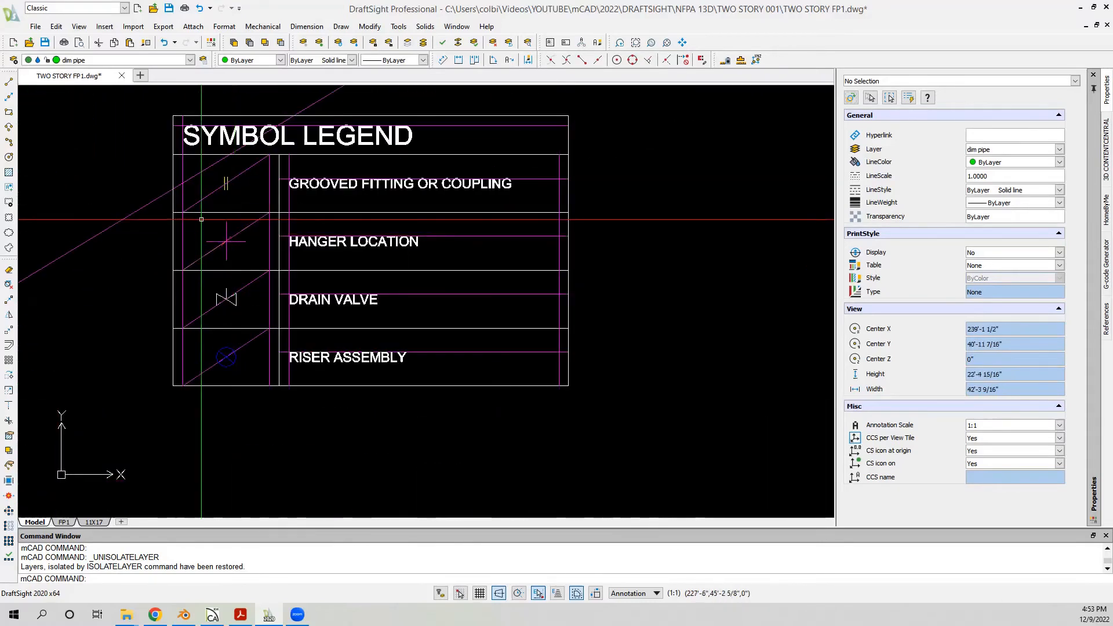
pyautogui.click(200, 219)
pyautogui.click(287, 297)
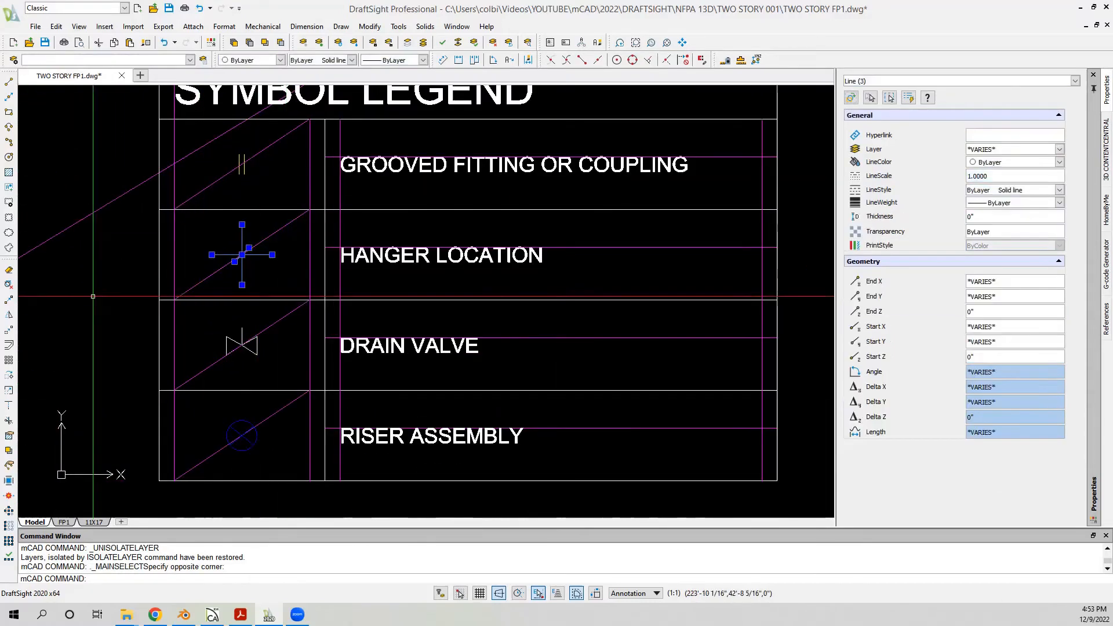
pyautogui.click(8, 302)
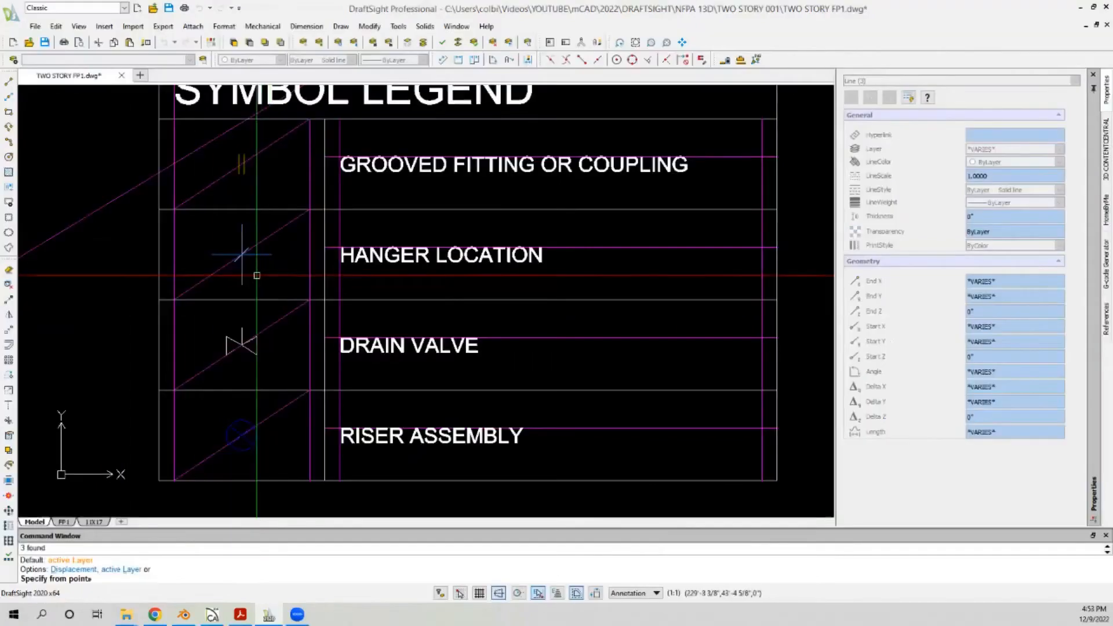
pyautogui.click(242, 255)
pyautogui.scroll(-10, 149, 255)
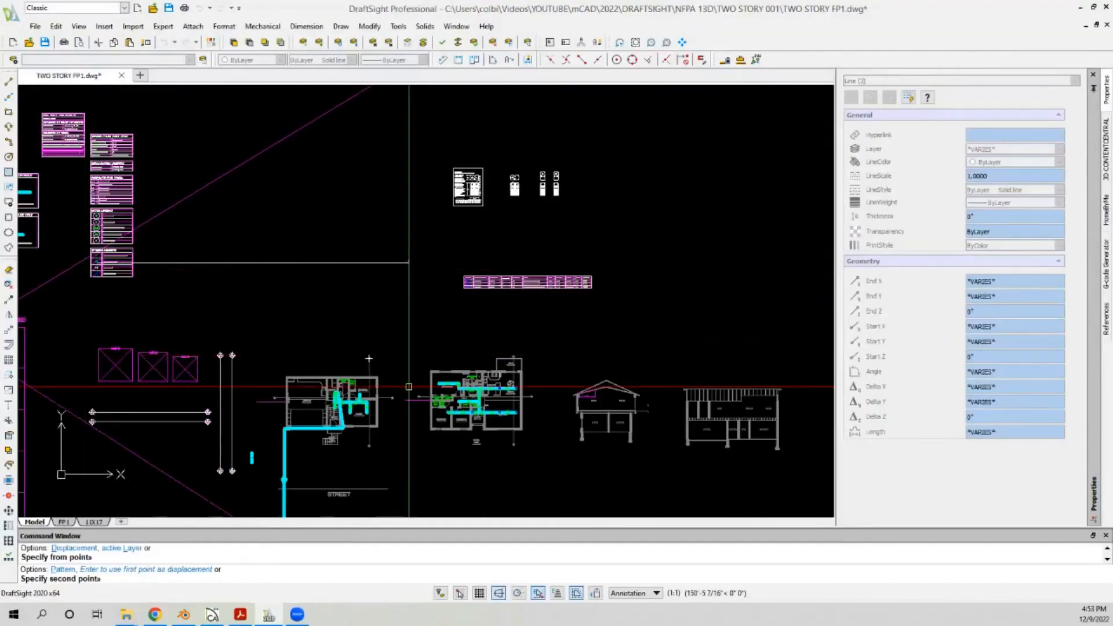
pyautogui.press('F8')
pyautogui.scroll(7, 331, 476)
pyautogui.scroll(-2, 309, 461)
pyautogui.scroll(2, 301, 455)
pyautogui.scroll(-6, 278, 450)
pyautogui.scroll(2, 309, 215)
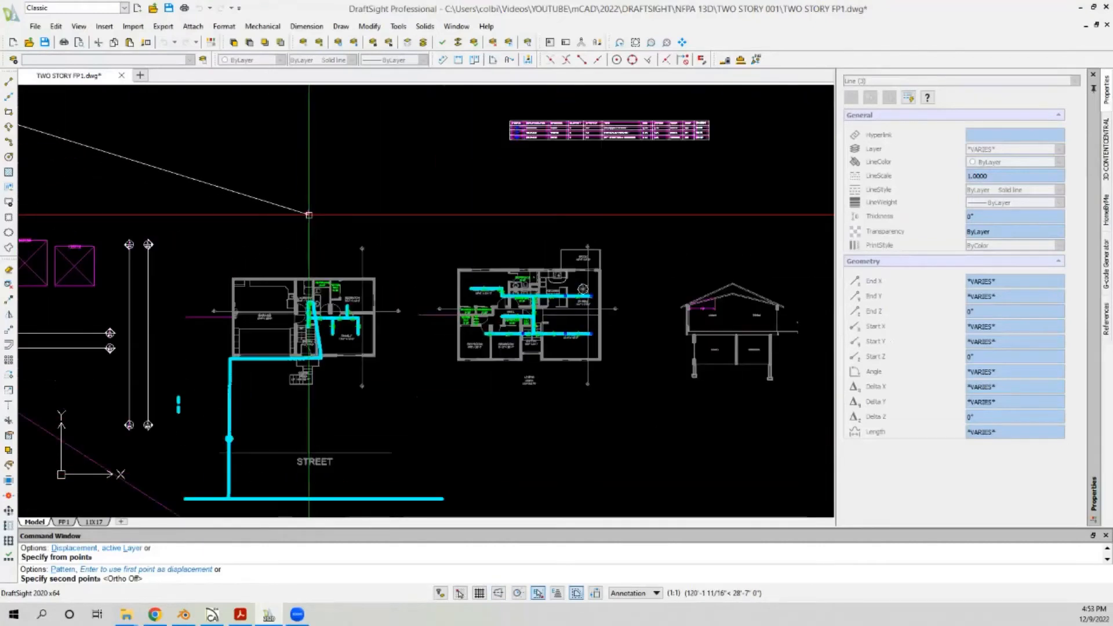
pyautogui.press('Escape')
# Step: Copy the red 45-degree hanger symbol from above the garage-level plan to the outermost Master Bdrm sprinkler on the upper-floor plan
pyautogui.scroll(6, 298, 169)
pyautogui.scroll(-1, 296, 170)
pyautogui.scroll(1, 296, 171)
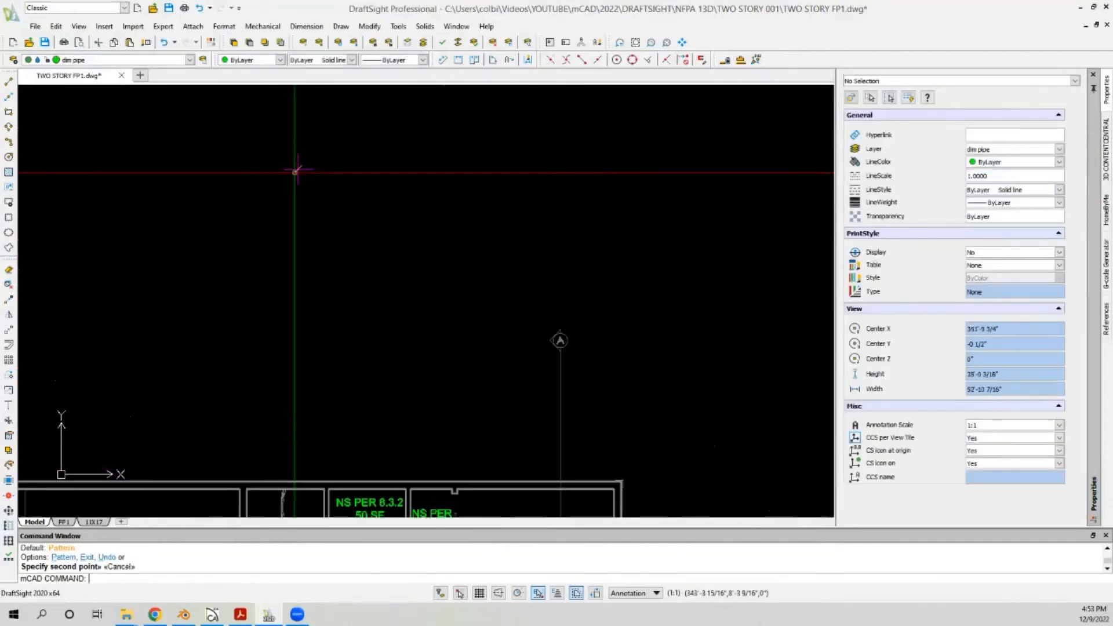
pyautogui.click(297, 170)
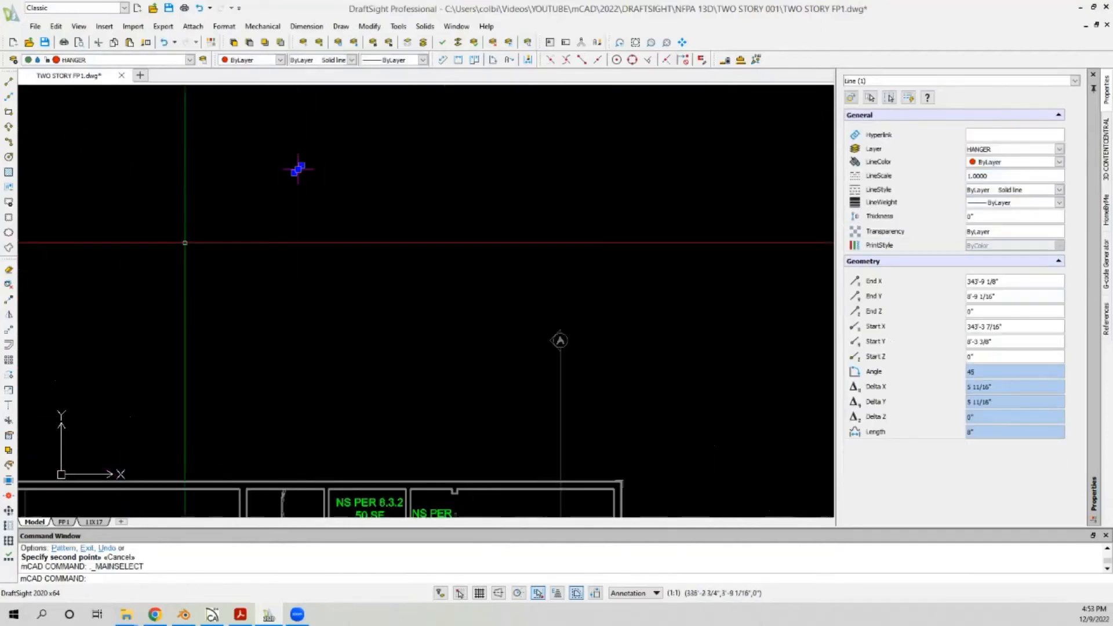
pyautogui.click(9, 302)
pyautogui.click(291, 168)
pyautogui.scroll(-5, 293, 159)
pyautogui.scroll(6, 308, 326)
pyautogui.scroll(-2, 283, 345)
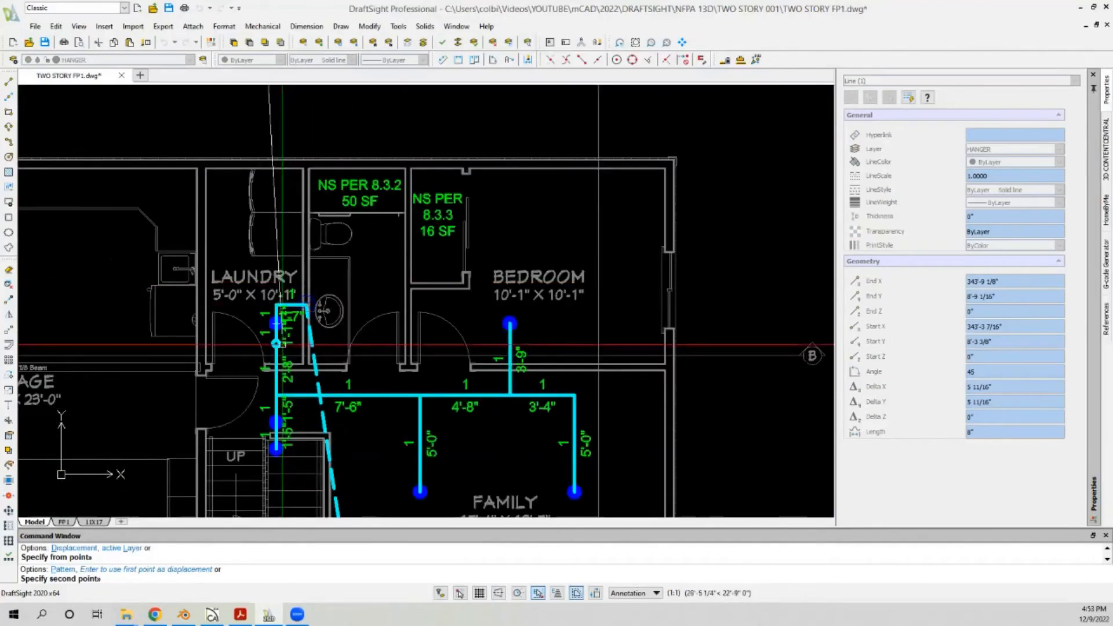
pyautogui.scroll(-1, 284, 348)
pyautogui.scroll(-5, 290, 361)
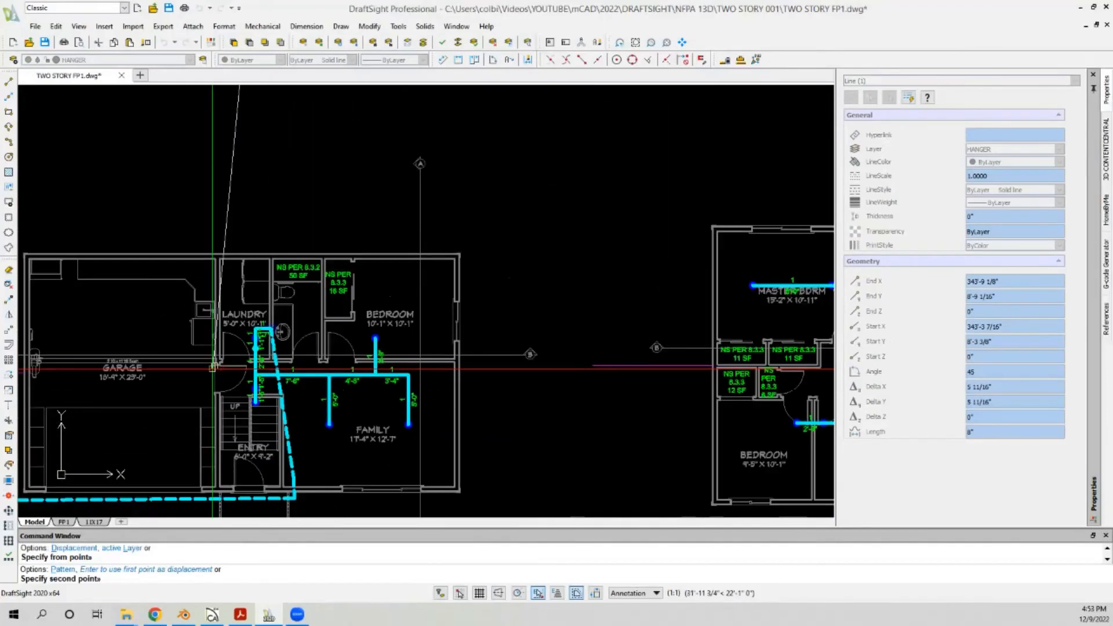
pyautogui.scroll(6, 554, 319)
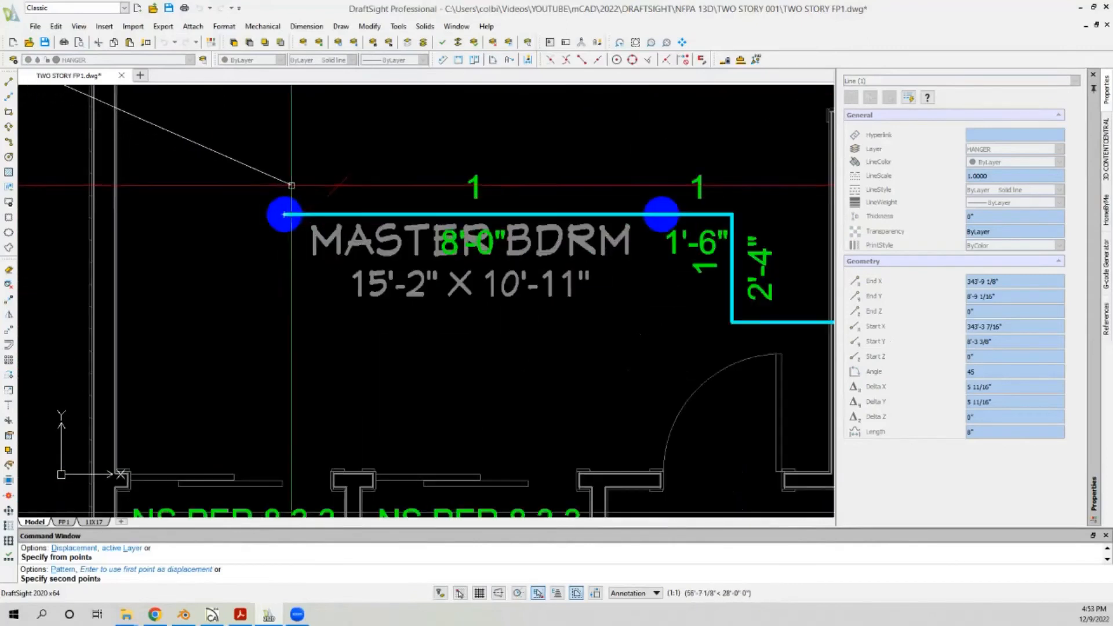
pyautogui.click(296, 218)
pyautogui.scroll(-2, 297, 218)
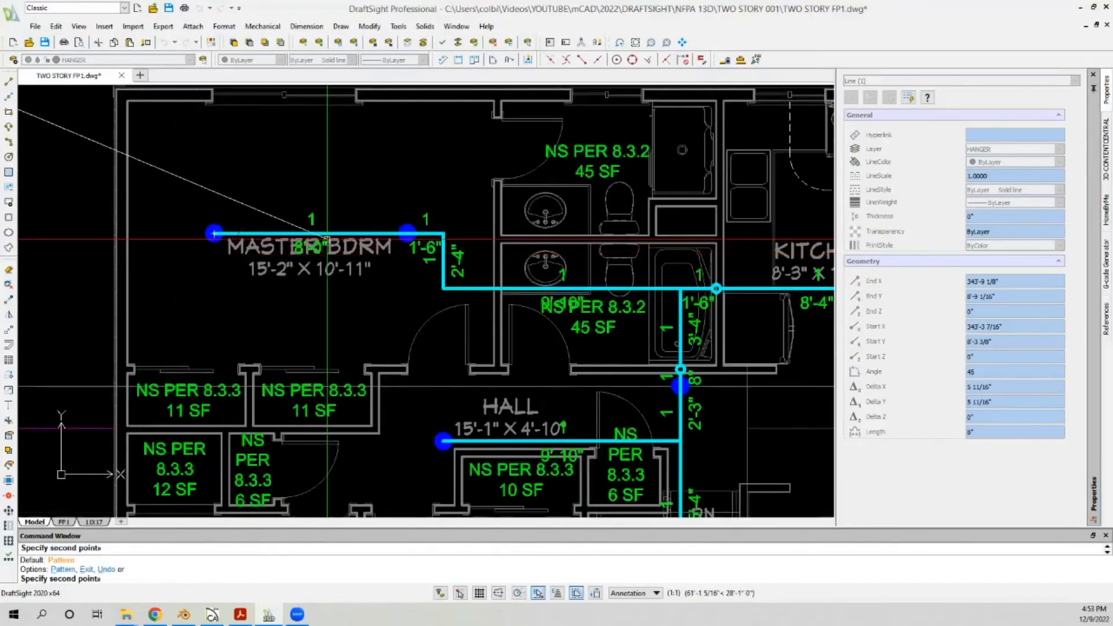
# Step: Place further hanger symbol copies beside the hall sprinkler and the bedroom and entry sprinklers on the upper floor's lower branch line
pyautogui.scroll(-3, 359, 313)
pyautogui.scroll(4, 362, 320)
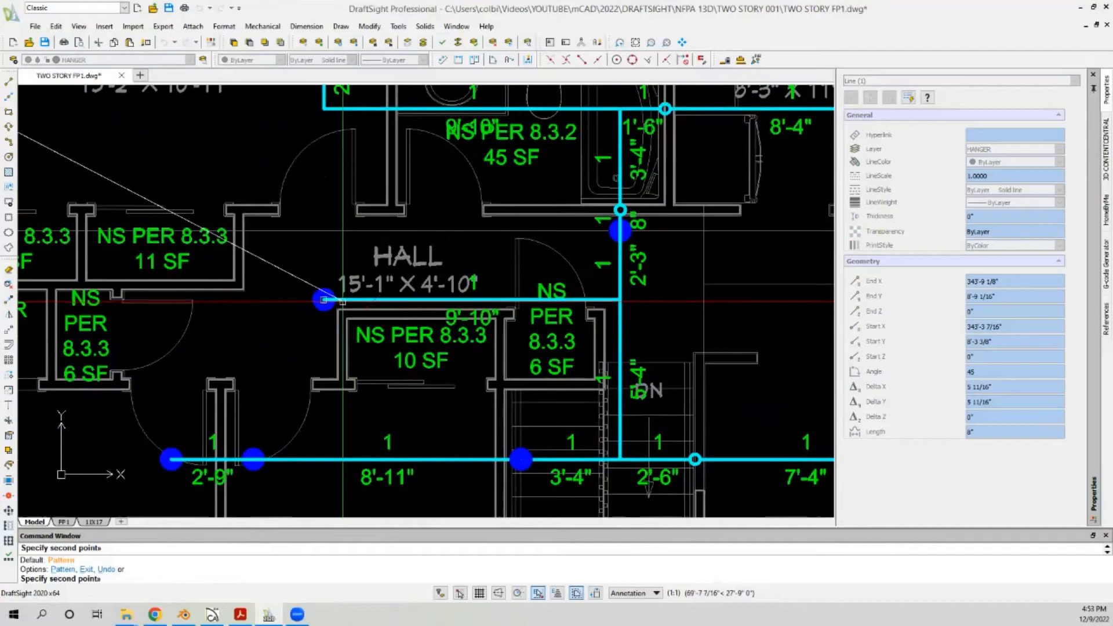
pyautogui.scroll(1, 176, 438)
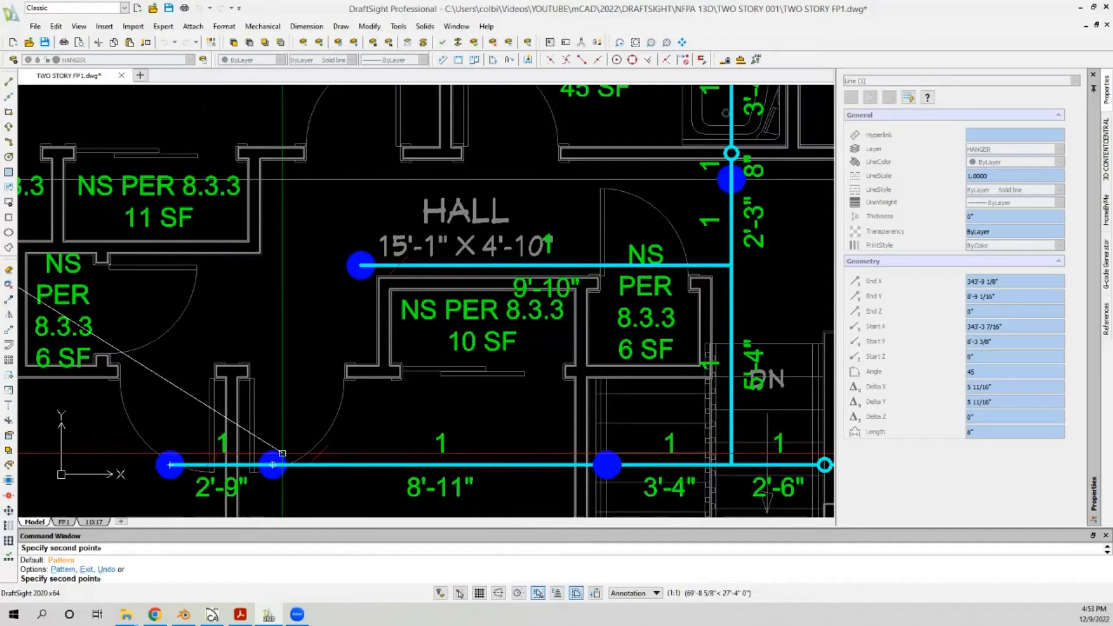
pyautogui.scroll(-2, 283, 453)
pyautogui.scroll(5, 389, 421)
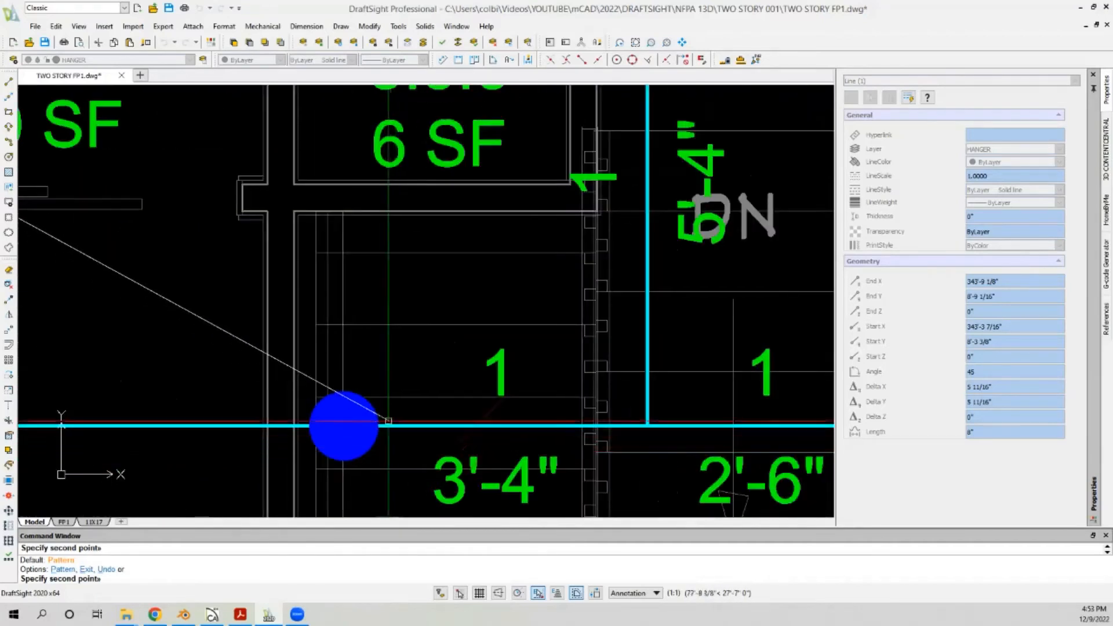
pyautogui.scroll(-3, 250, 432)
pyautogui.scroll(-2, 249, 432)
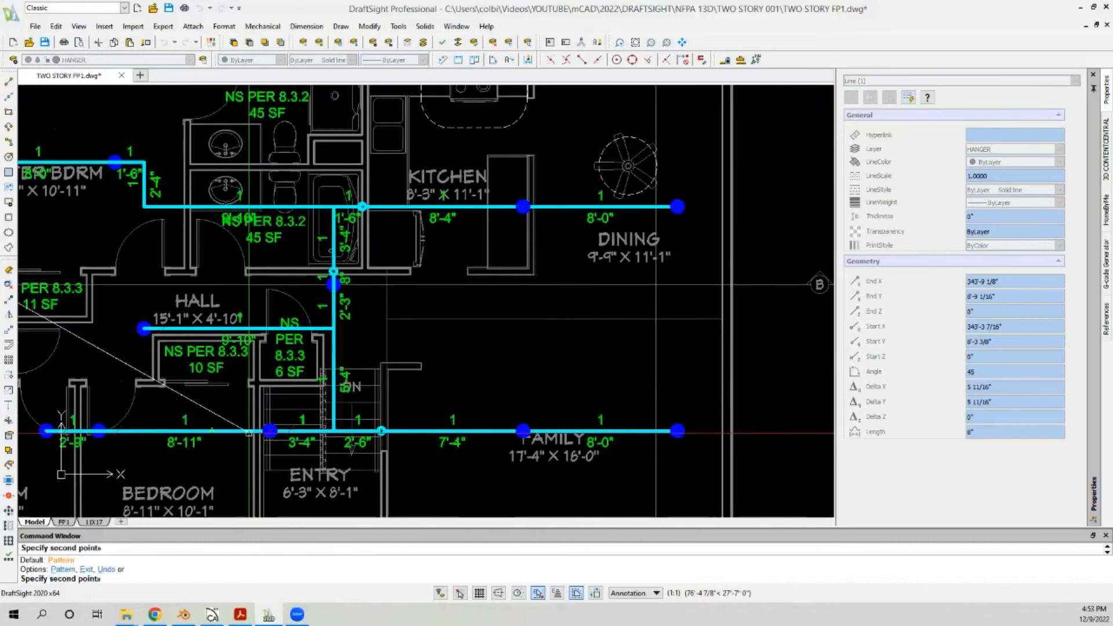
pyautogui.scroll(-6, 395, 439)
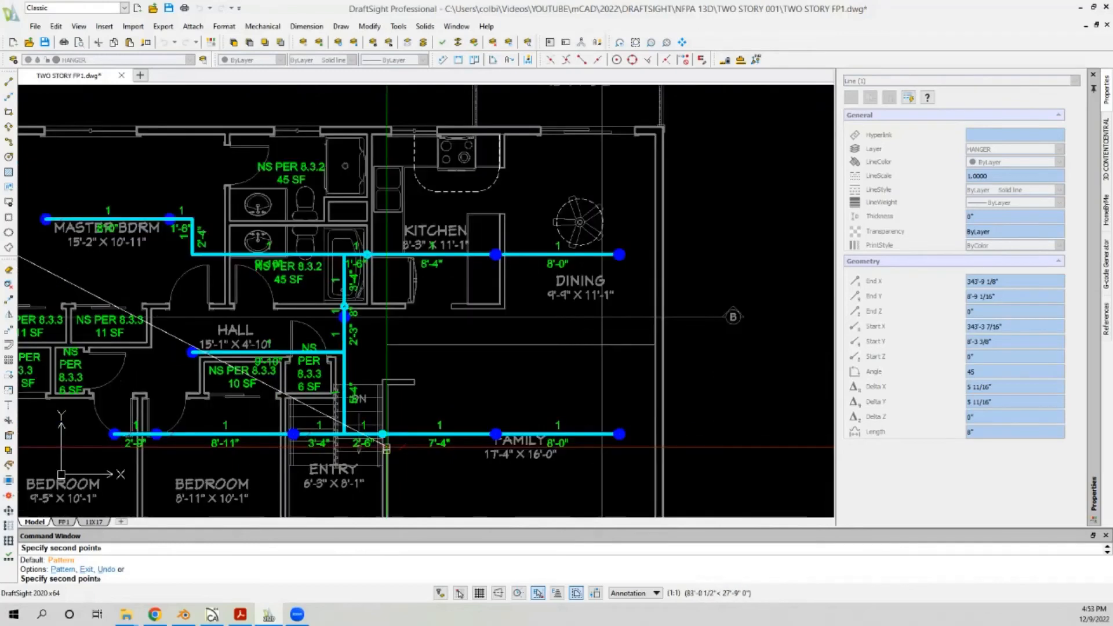
pyautogui.scroll(-1, 522, 359)
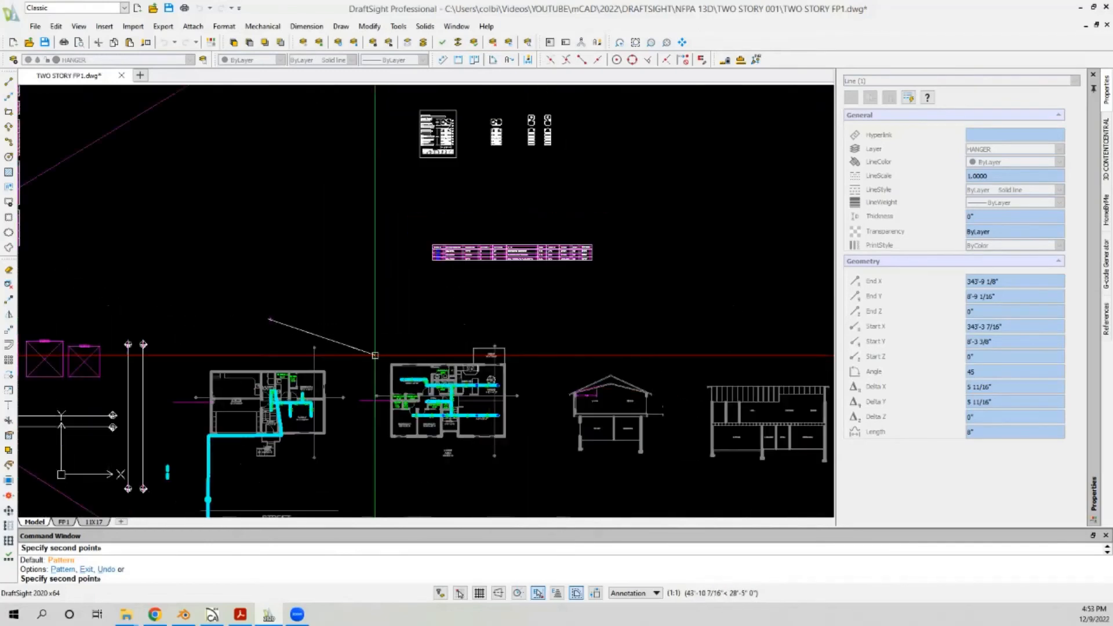
pyautogui.scroll(-1, 260, 324)
pyautogui.scroll(2, 270, 340)
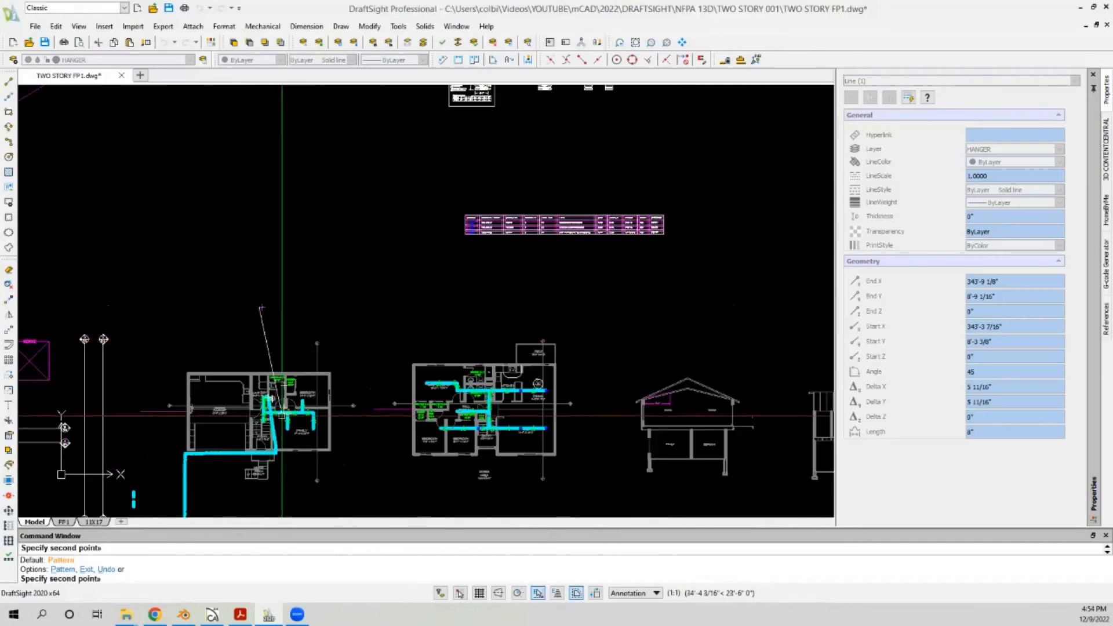
pyautogui.scroll(5, 282, 415)
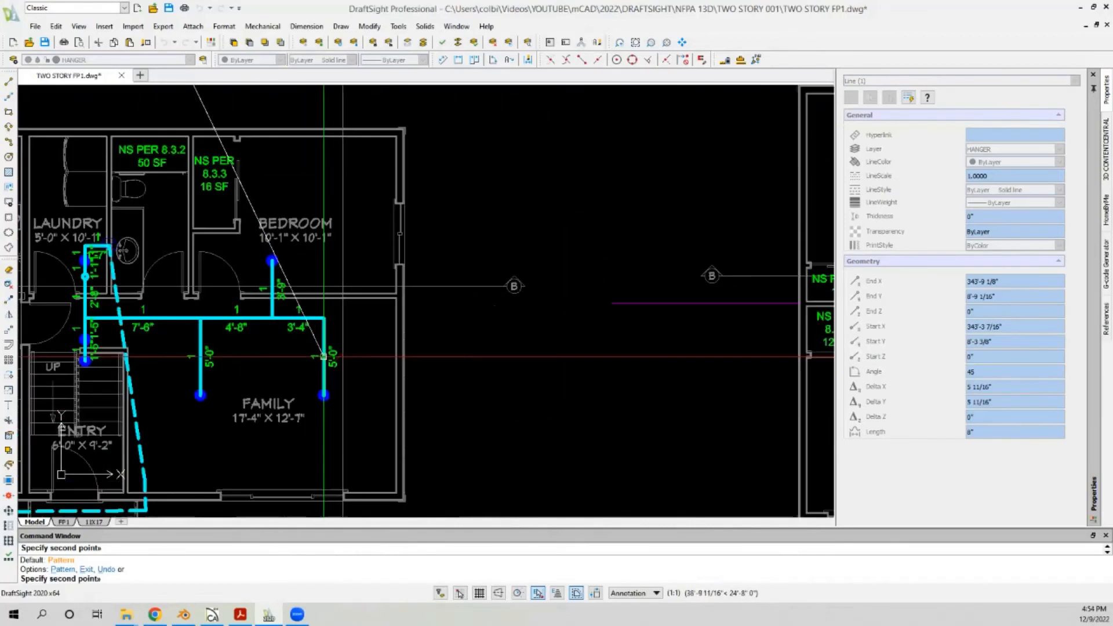
pyautogui.scroll(-3, 324, 356)
pyautogui.scroll(1, 290, 315)
pyautogui.scroll(-1, 290, 315)
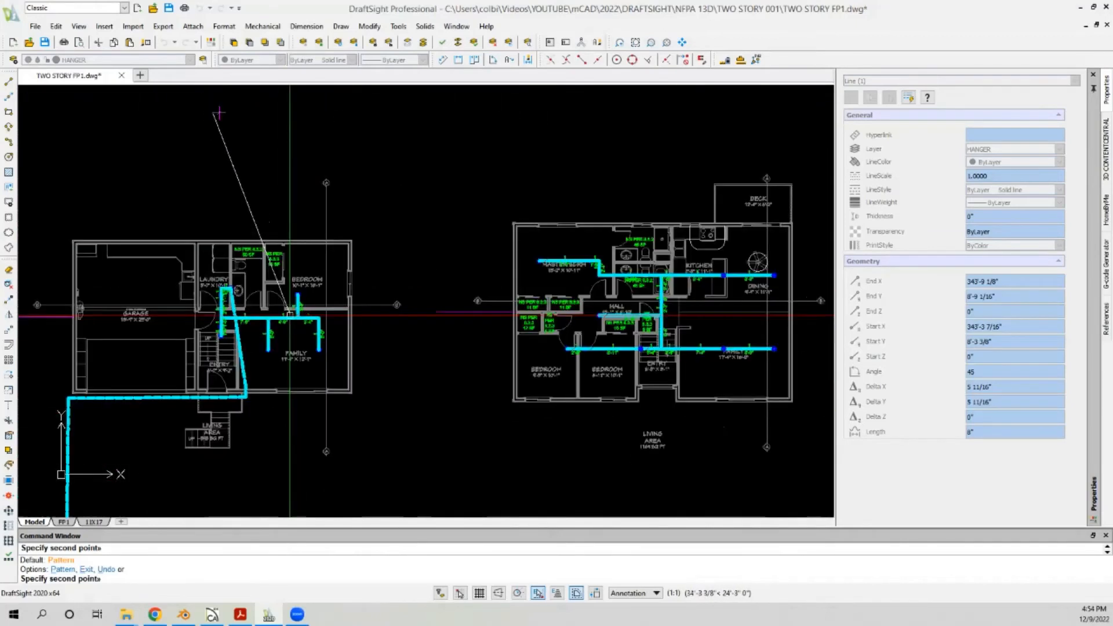
pyautogui.scroll(8, 278, 171)
pyautogui.press('Escape')
# Step: Copy the original hanger symbol, with a base point just right of it, onto the branch piping above the garage-level family room
pyautogui.scroll(4, 284, 164)
pyautogui.click(292, 213)
pyautogui.click(269, 220)
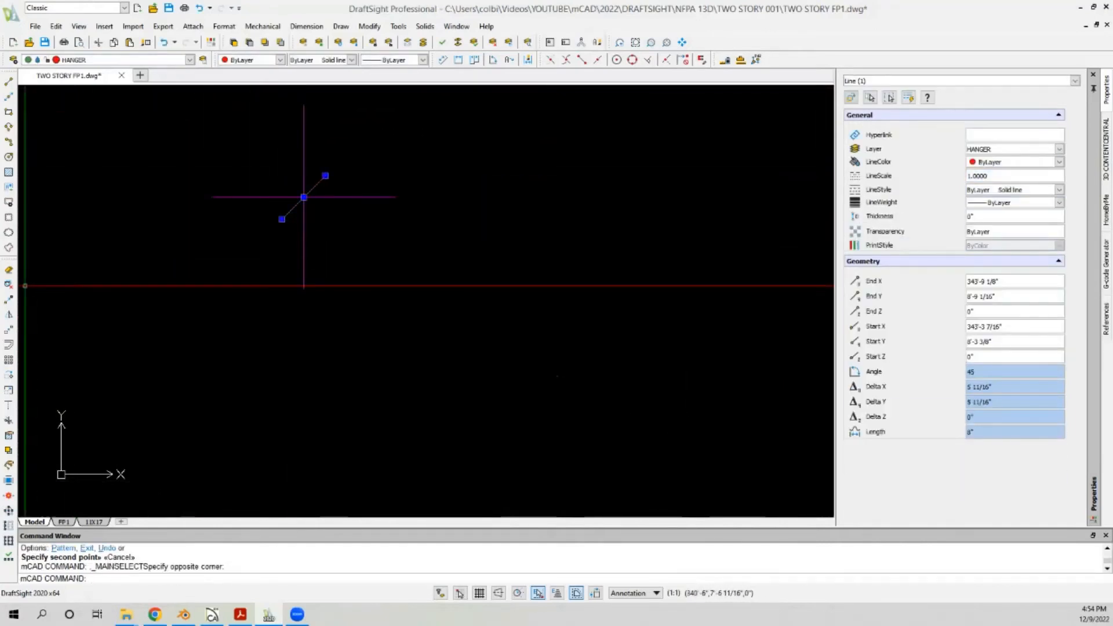
pyautogui.click(11, 300)
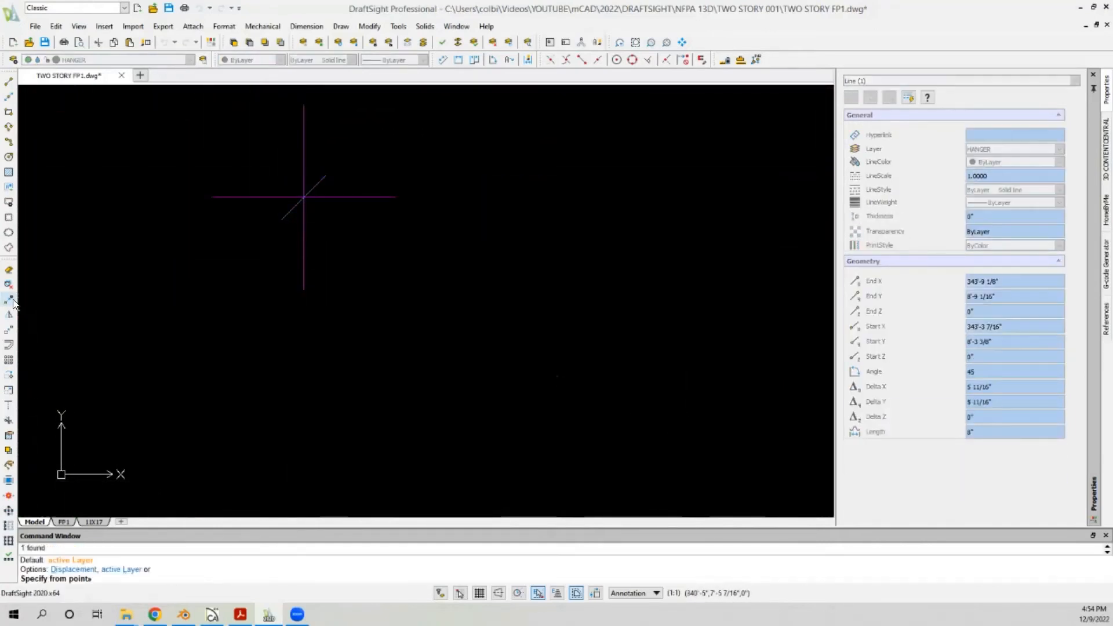
pyautogui.click(365, 198)
pyautogui.scroll(-8, 266, 171)
pyautogui.scroll(6, 296, 261)
pyautogui.scroll(3, 240, 299)
pyautogui.scroll(-3, 284, 226)
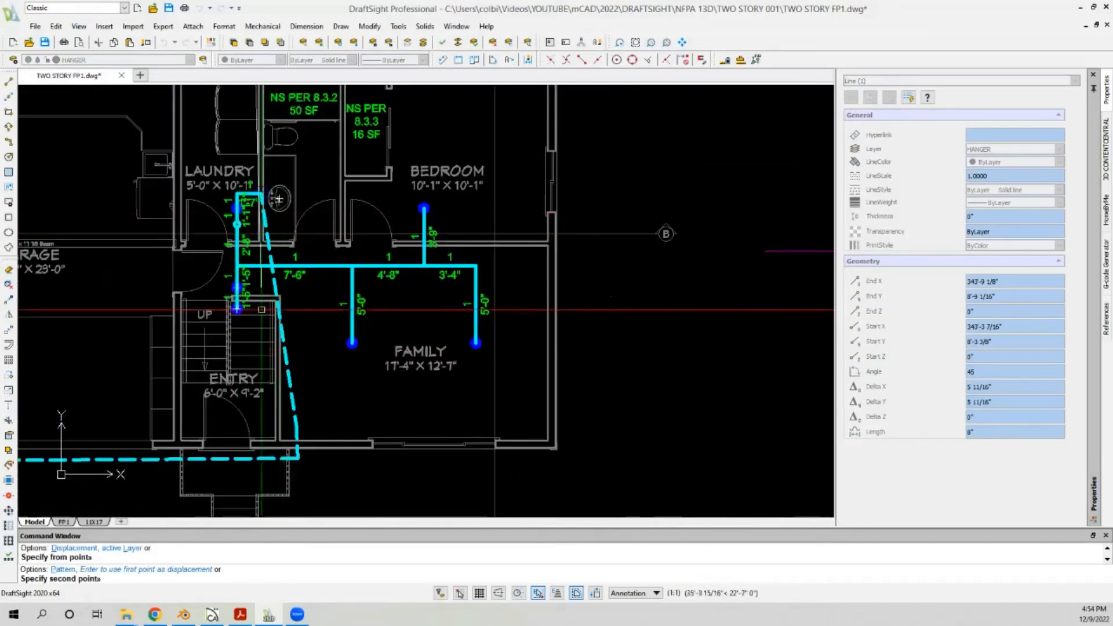
pyautogui.scroll(2, 303, 291)
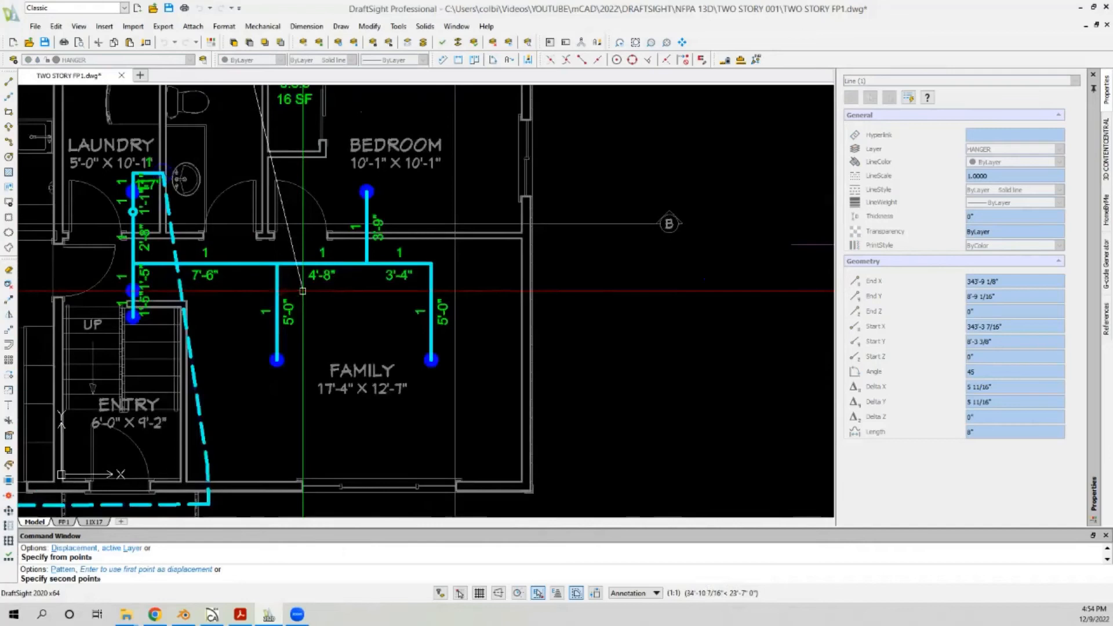
pyautogui.click(278, 276)
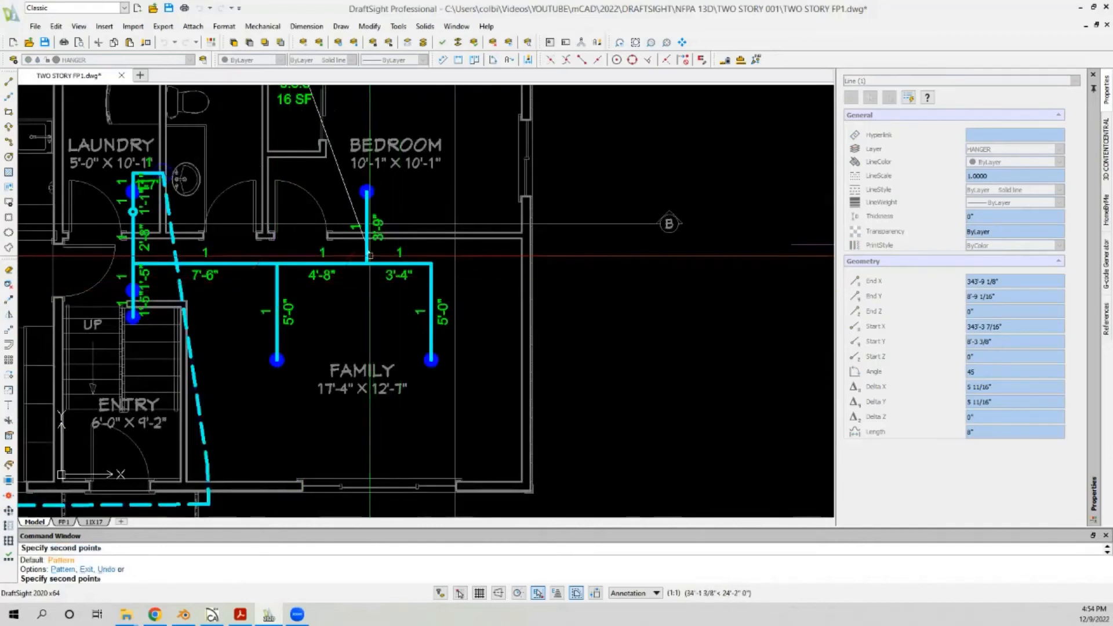
# Step: Place hanger symbol copies beside both upper-floor family room sprinklers and the riser circle on the lower branch line
pyautogui.scroll(-5, 252, 300)
pyautogui.scroll(6, 252, 324)
pyautogui.scroll(-2, 164, 322)
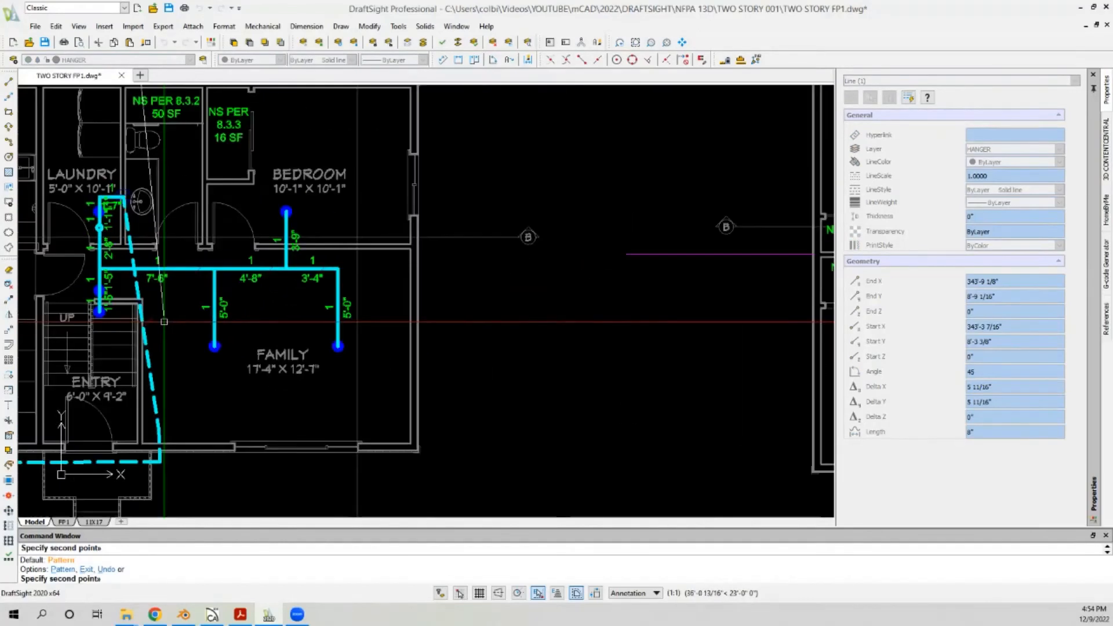
pyautogui.scroll(-2, 94, 298)
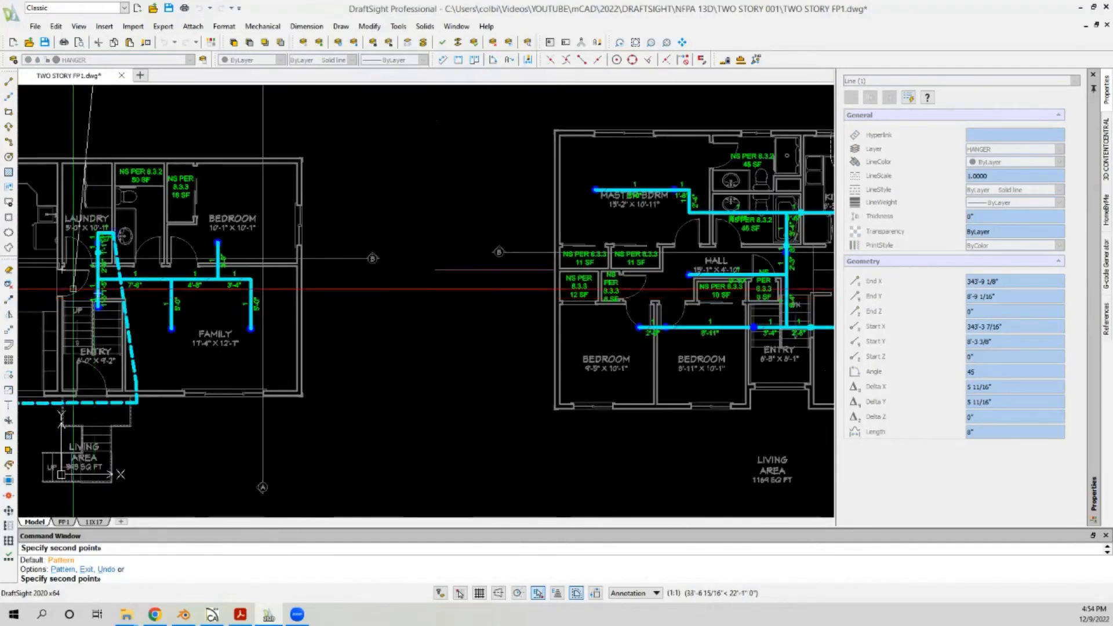
pyautogui.scroll(-2, 406, 289)
pyautogui.scroll(6, 632, 355)
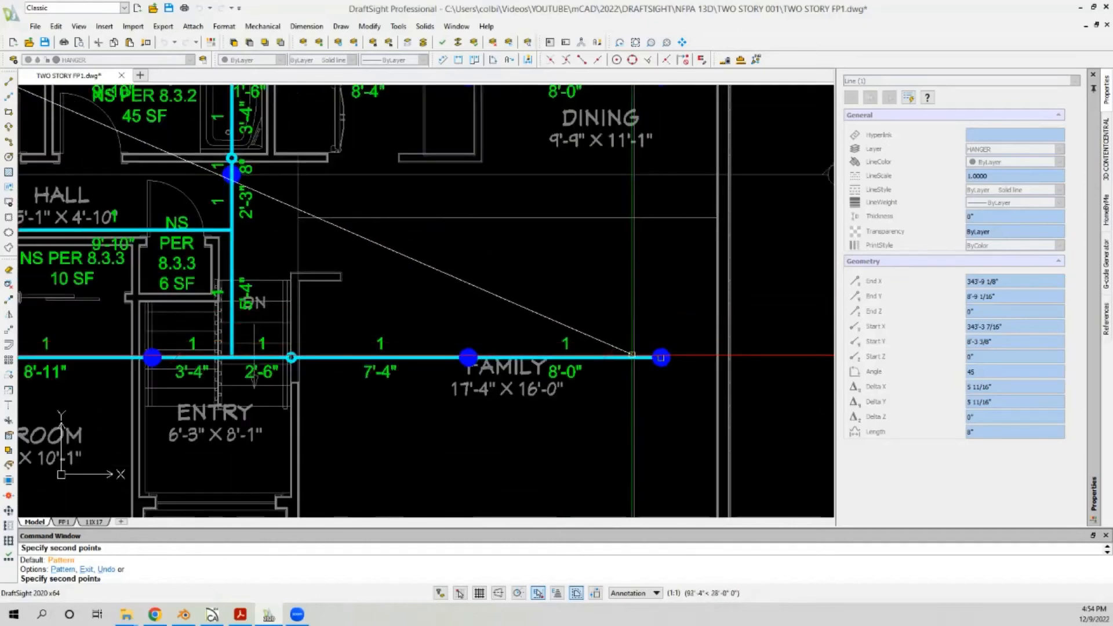
pyautogui.scroll(2, 496, 357)
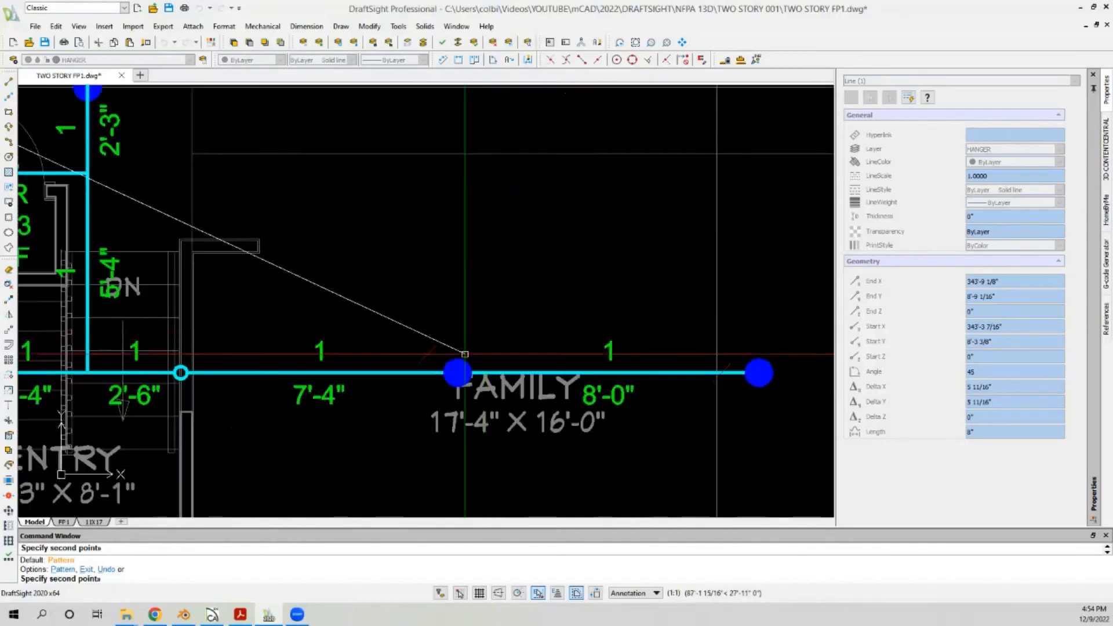
pyautogui.scroll(-4, 486, 359)
pyautogui.scroll(6, 352, 360)
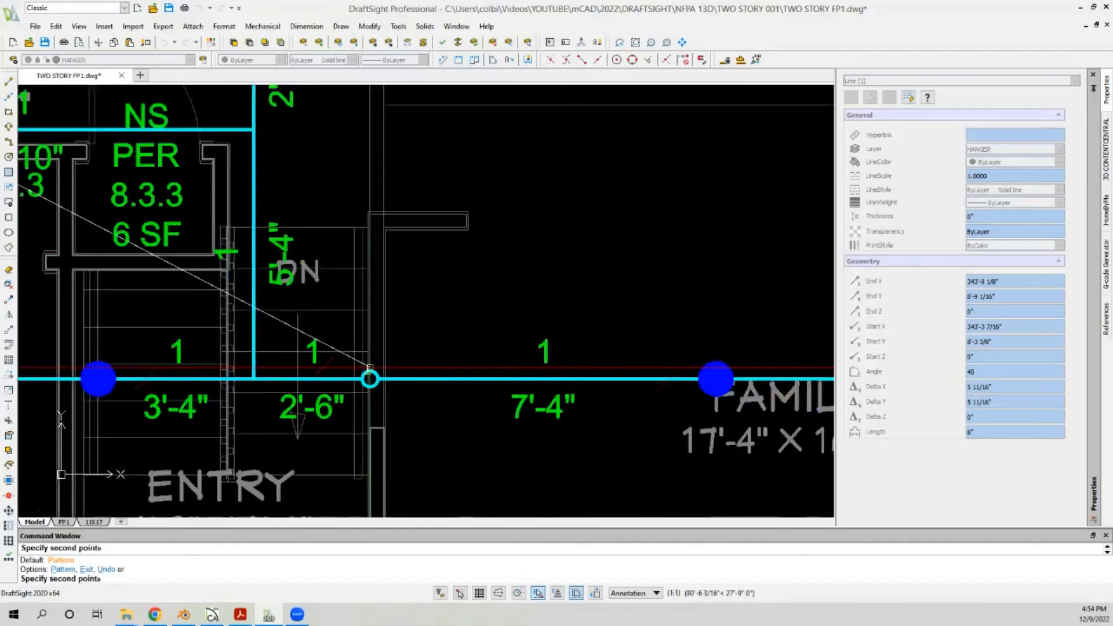
pyautogui.scroll(-3, 370, 381)
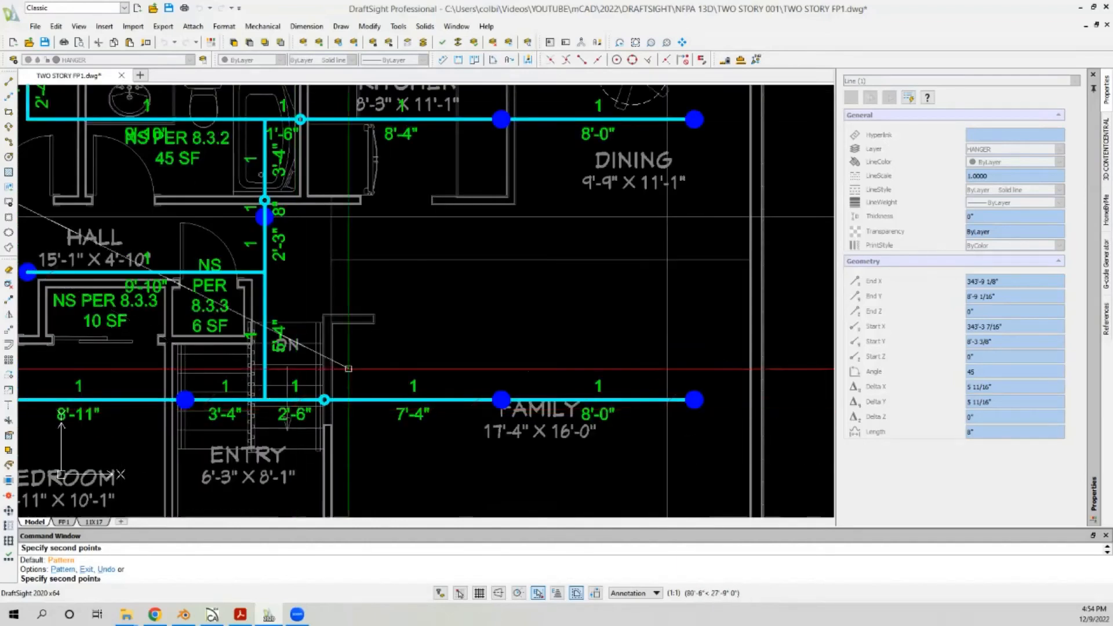
# Step: Place hanger symbol copies along the upper branch line through the kitchen and dining room, and end the copying
pyautogui.scroll(-3, 522, 243)
pyautogui.scroll(8, 500, 231)
pyautogui.scroll(2, 496, 232)
pyautogui.scroll(-5, 513, 240)
pyautogui.scroll(6, 406, 235)
pyautogui.scroll(-4, 322, 229)
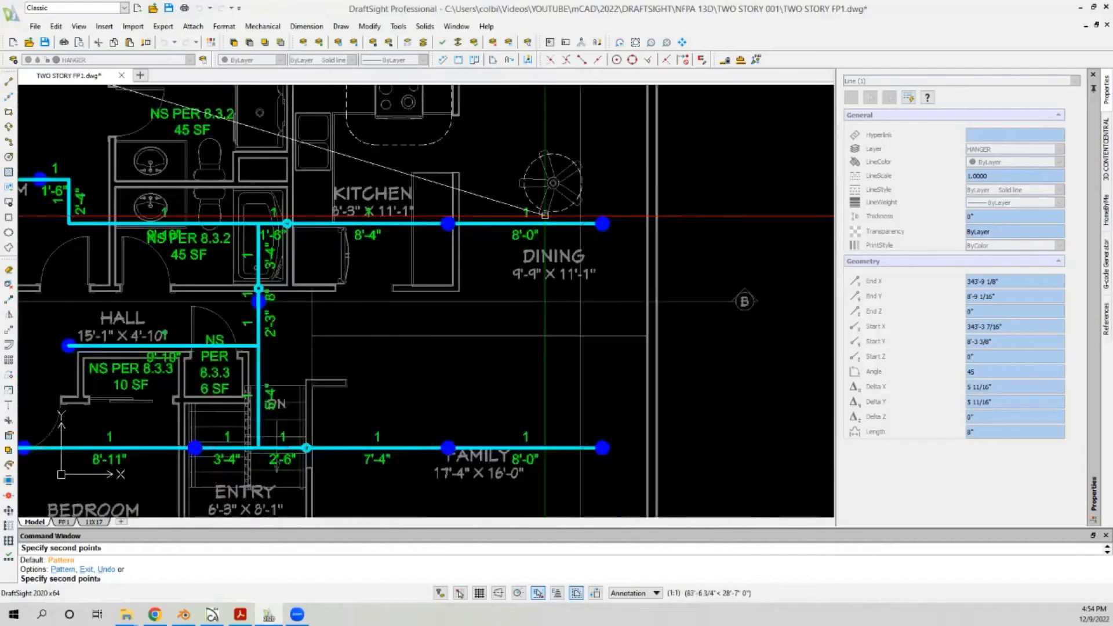
pyautogui.scroll(3, 434, 219)
pyautogui.scroll(-3, 434, 219)
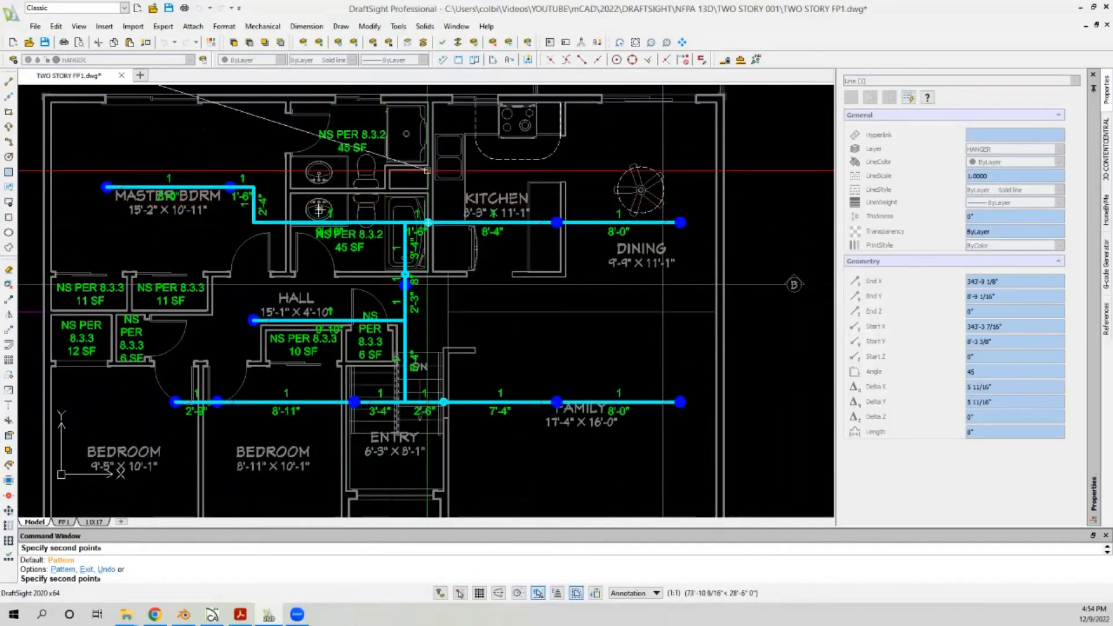
pyautogui.scroll(-2, 455, 185)
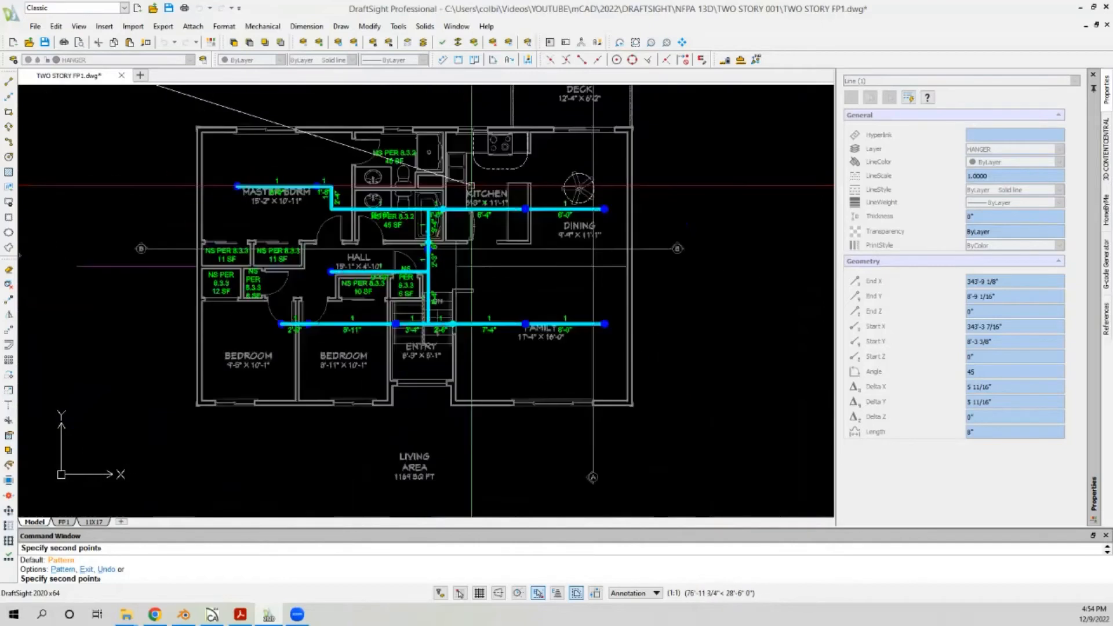
pyautogui.scroll(1, 464, 192)
pyautogui.scroll(-3, 452, 174)
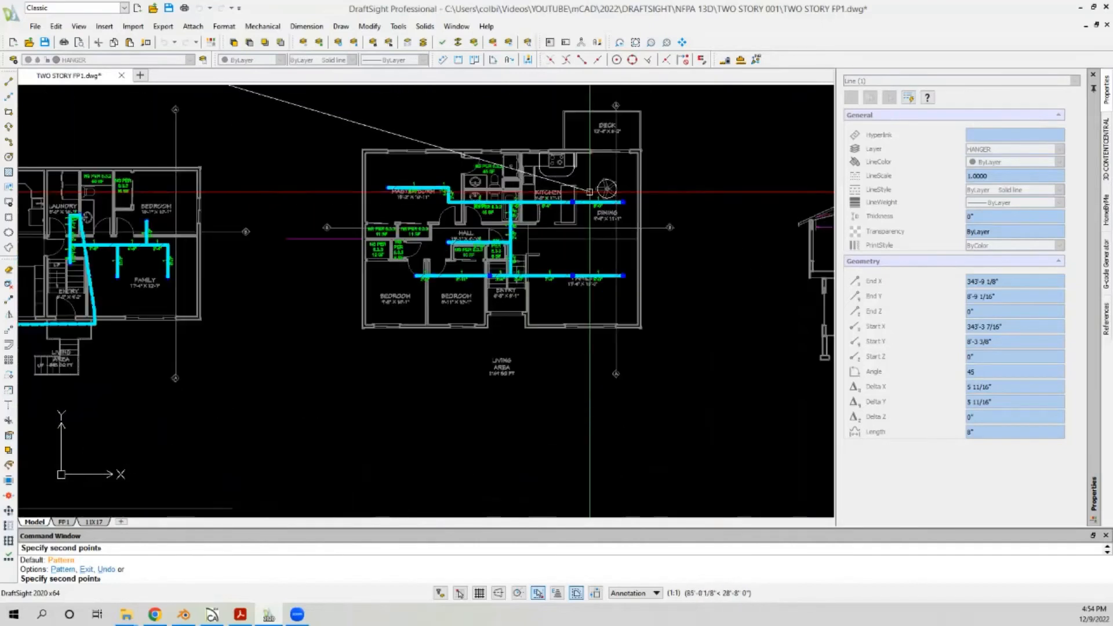
pyautogui.scroll(4, 498, 191)
pyautogui.press('Escape')
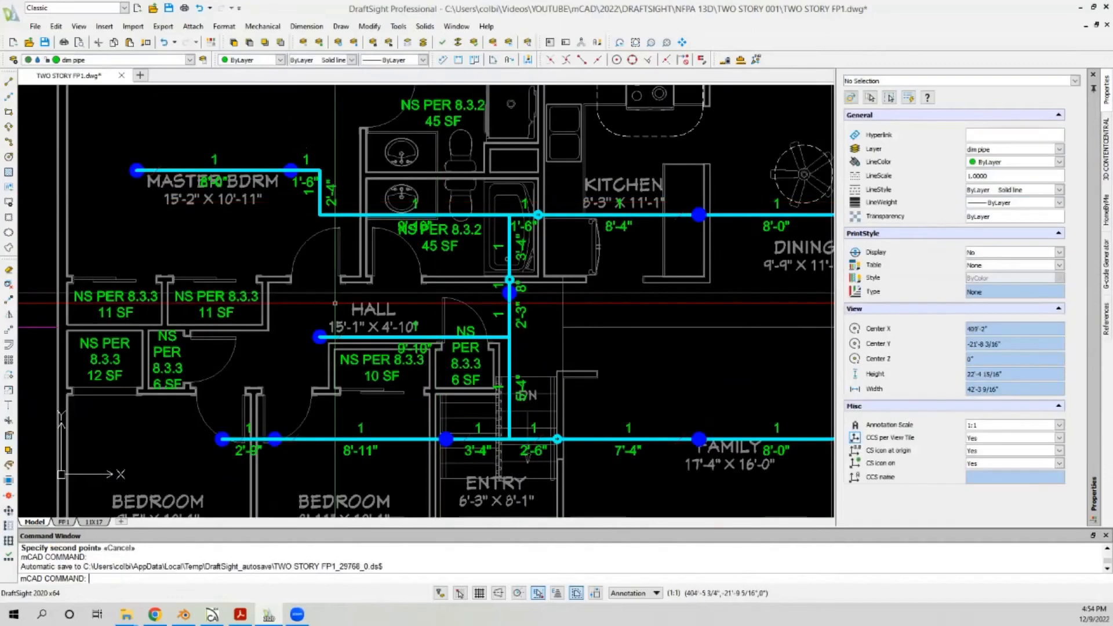
# Step: Copy the hall hanger symbol from the hall sprinkler's centre to the sprinkler on the vertical main
pyautogui.scroll(4, 371, 271)
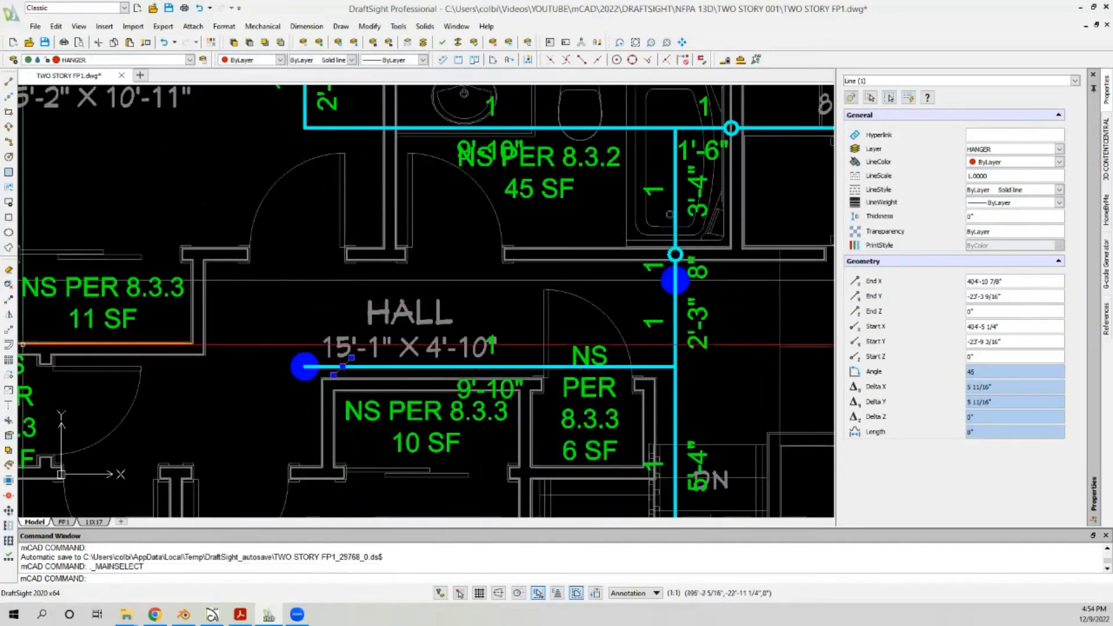
pyautogui.click(8, 316)
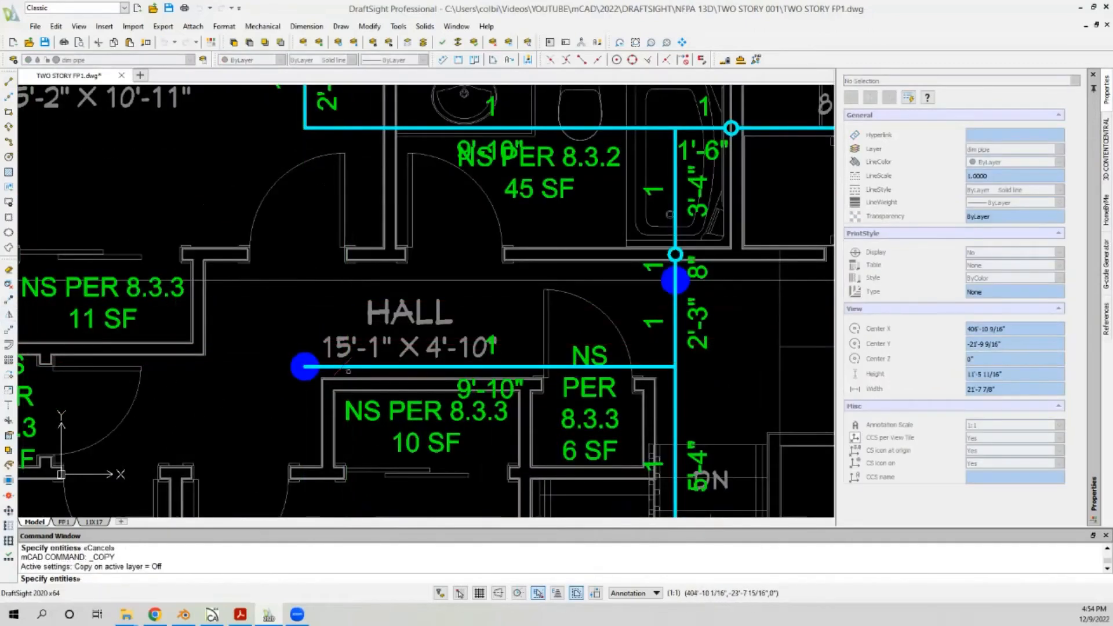
pyautogui.press('Return')
pyautogui.click(313, 353)
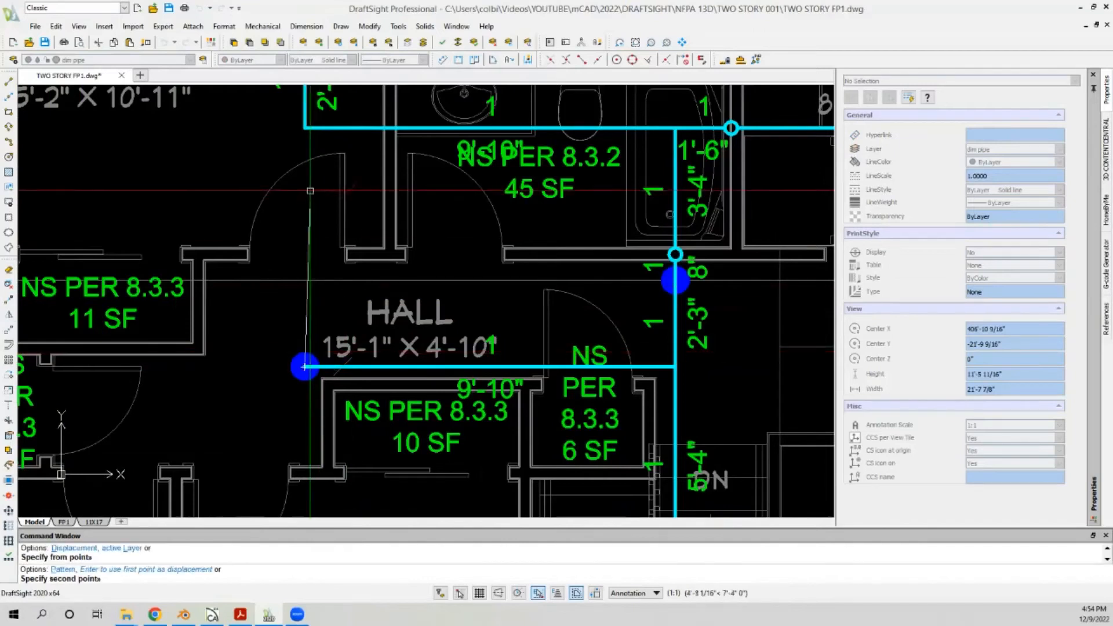
pyautogui.press('Escape')
pyautogui.scroll(-4, 384, 233)
pyautogui.scroll(-6, 385, 233)
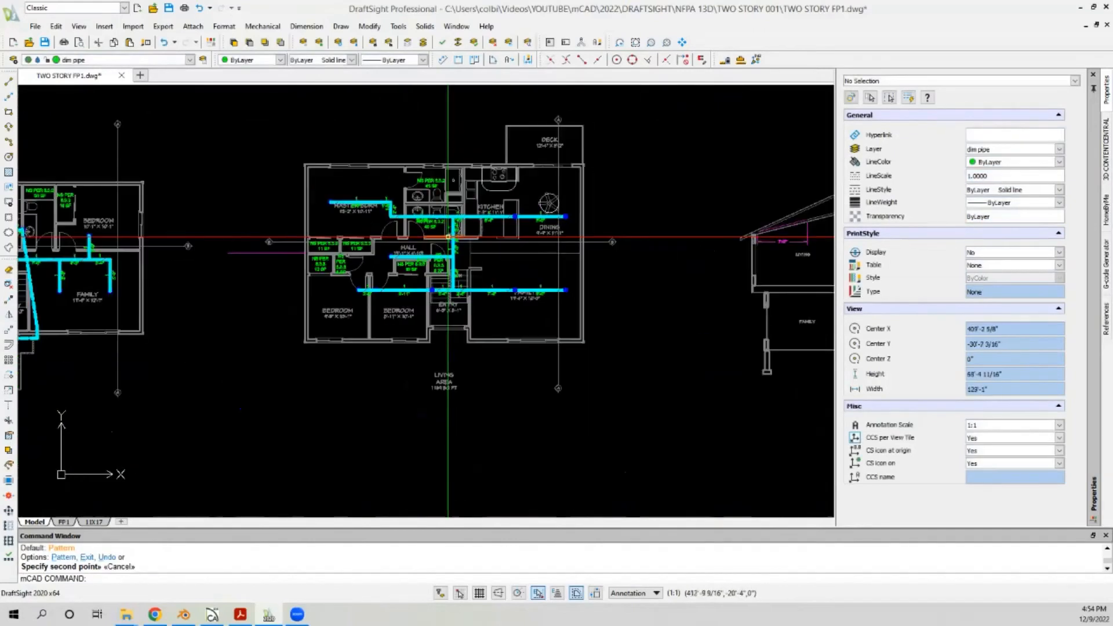
# Step: Copy the original hanger symbol, with its upper end as base point, onto the branch serving the garage-level bedroom sprinkler
pyautogui.scroll(10, 226, 129)
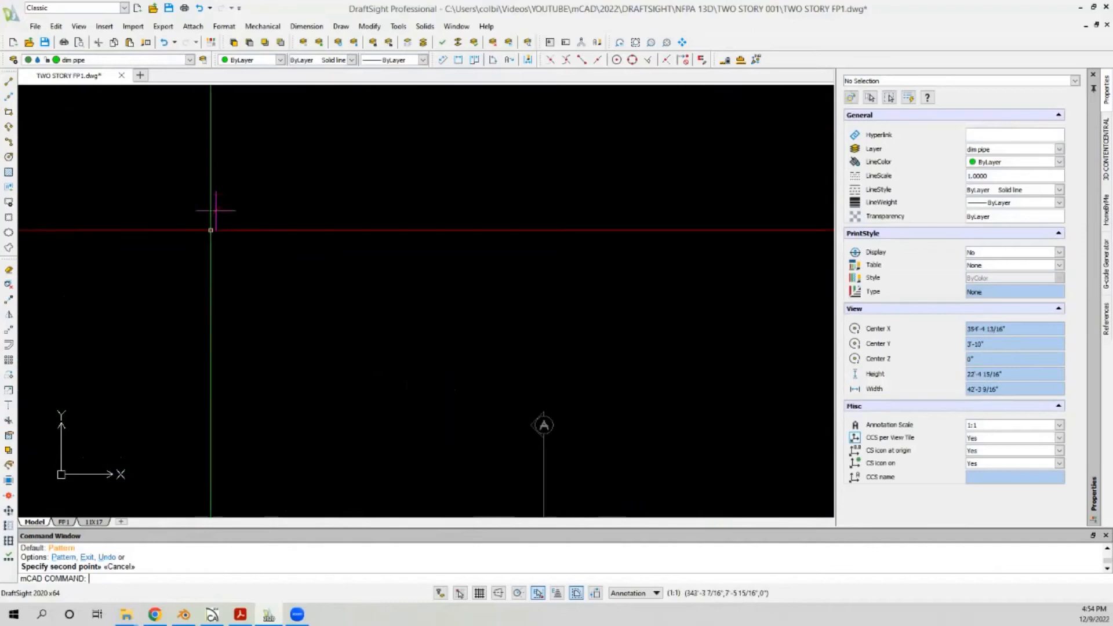
pyautogui.click(225, 152)
pyautogui.click(10, 300)
pyautogui.scroll(-2, 211, 307)
pyautogui.click(220, 160)
pyautogui.scroll(-7, 246, 157)
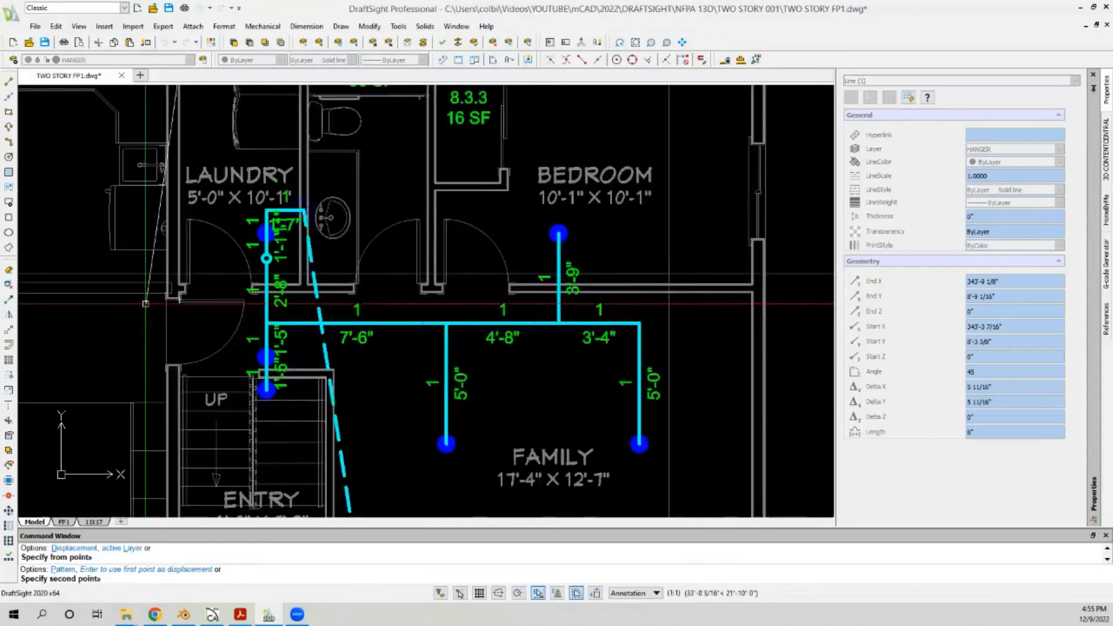
pyautogui.scroll(3, 585, 259)
pyautogui.click(533, 256)
# Step: Check the upper-floor branch lines from the master bedroom to the dining room for missing hangers, and end the copying
pyautogui.scroll(-5, 457, 235)
pyautogui.scroll(4, 679, 212)
pyautogui.scroll(5, 679, 214)
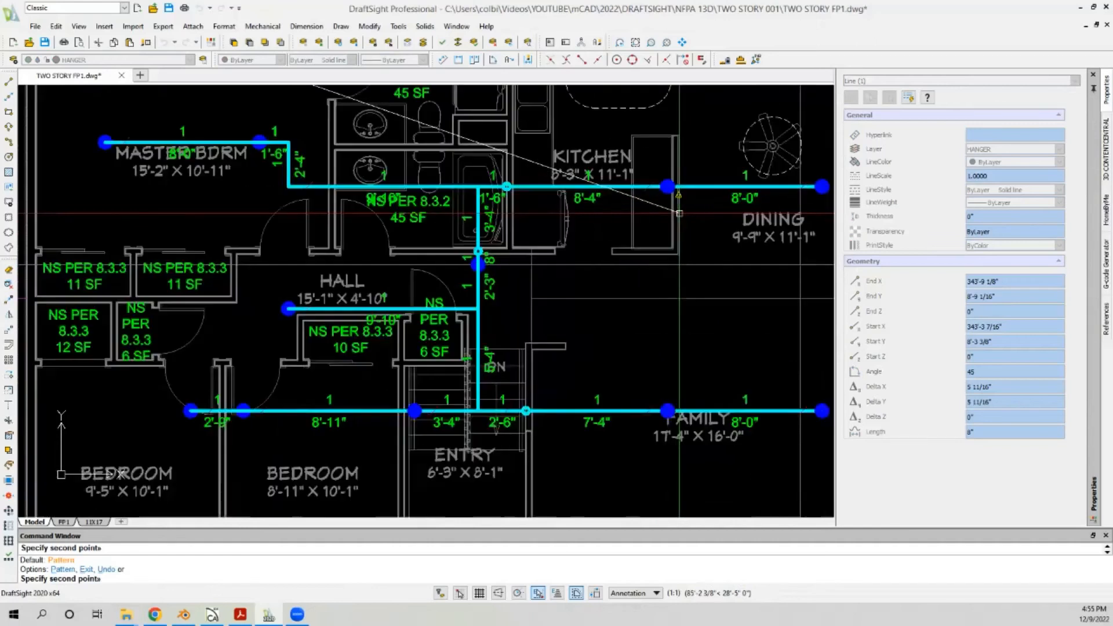
pyautogui.scroll(-3, 197, 118)
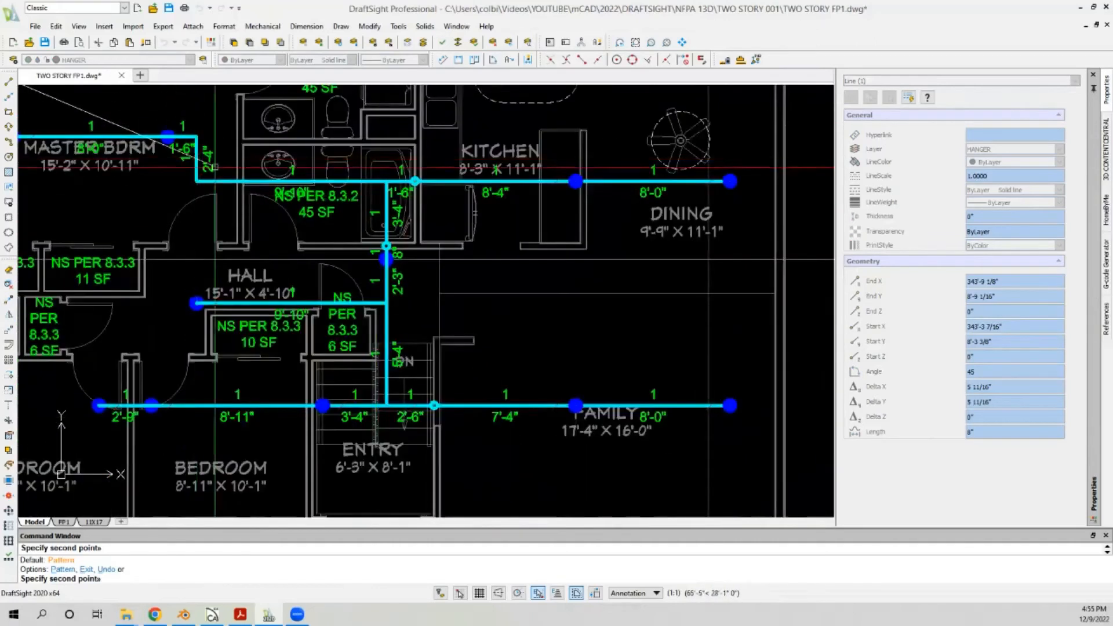
pyautogui.scroll(3, 395, 193)
pyautogui.scroll(-1, 411, 185)
pyautogui.scroll(-3, 410, 185)
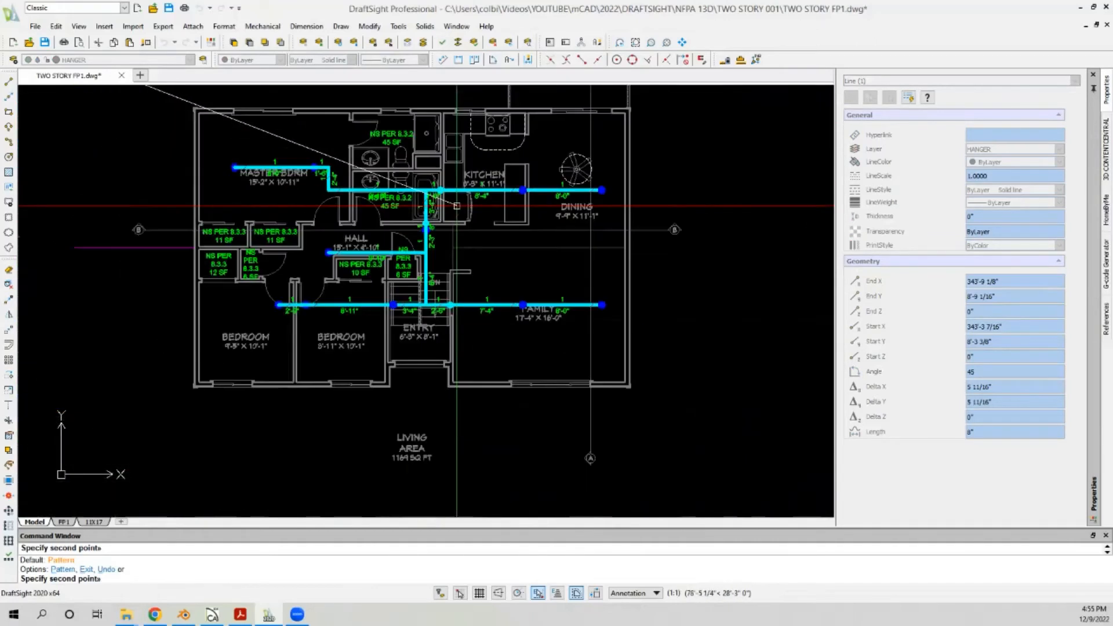
pyautogui.scroll(-4, 457, 209)
pyautogui.scroll(10, 371, 145)
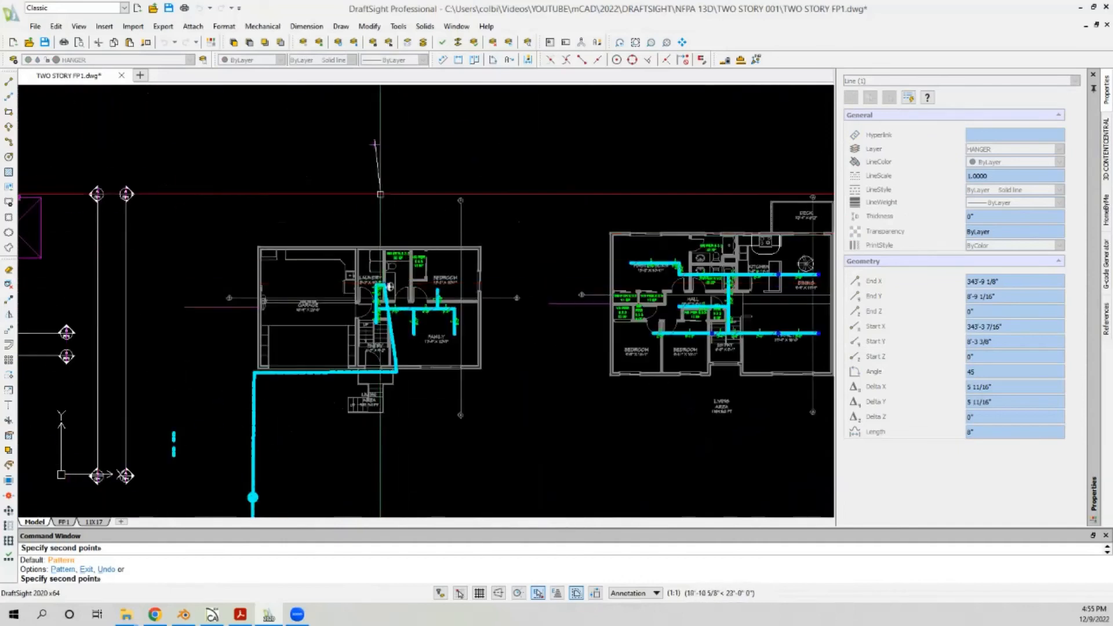
pyautogui.scroll(-3, 303, 400)
pyautogui.scroll(4, 308, 315)
pyautogui.scroll(-1, 386, 216)
pyautogui.scroll(3, 376, 110)
pyautogui.press('Escape')
# Step: Copy the original hanger line, with its centre as base point, onto the garage-level family room piping
pyautogui.click(343, 191)
pyautogui.click(279, 209)
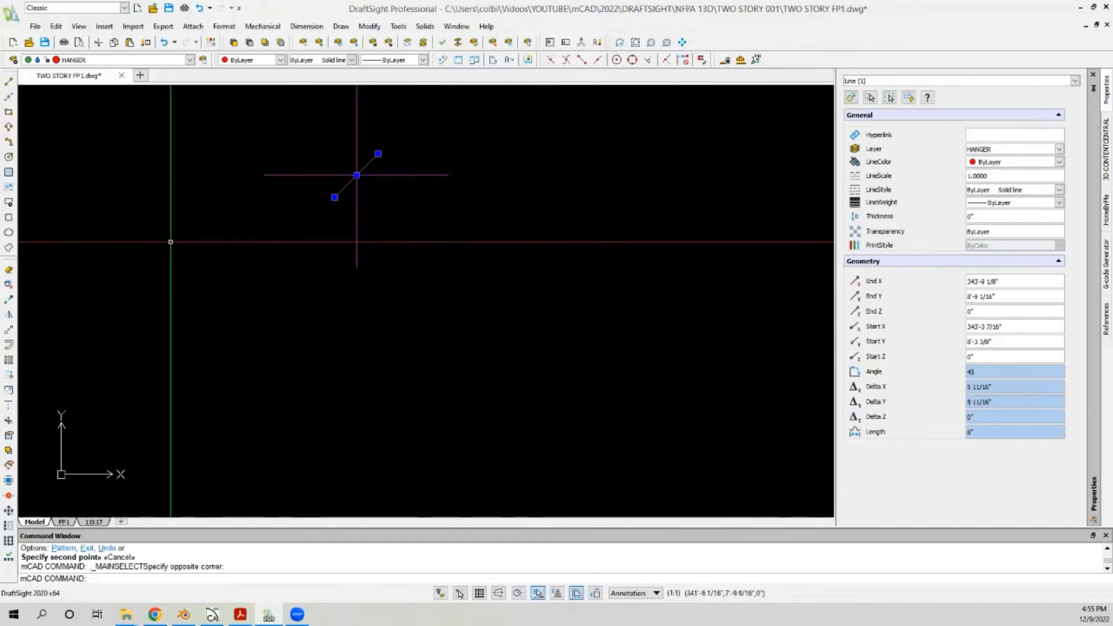
pyautogui.click(8, 302)
pyautogui.scroll(-2, 233, 301)
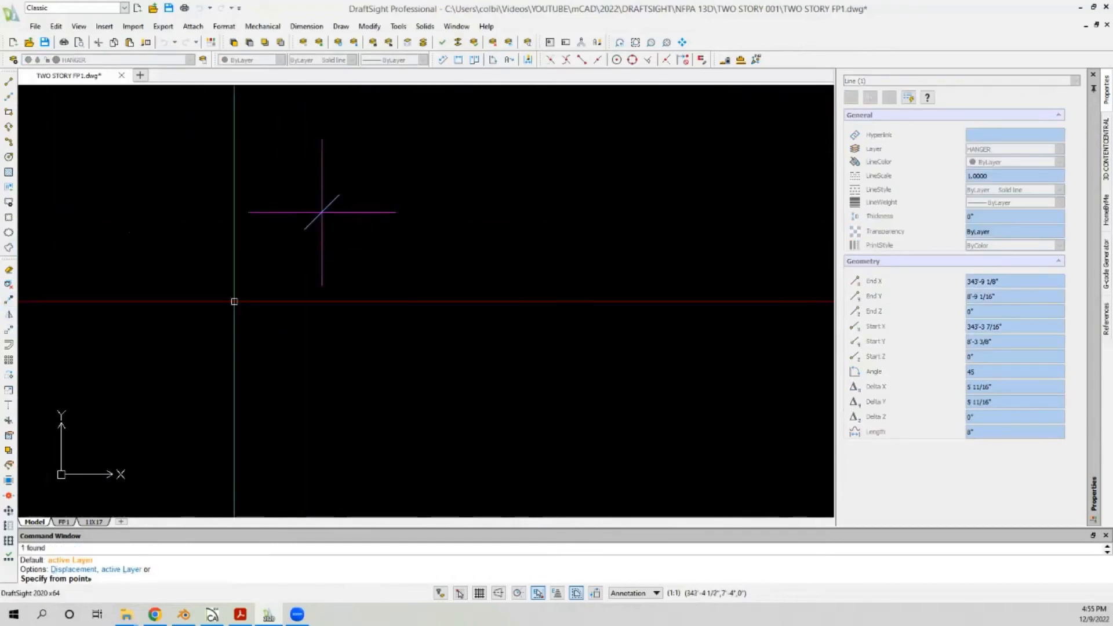
pyautogui.scroll(-5, 252, 250)
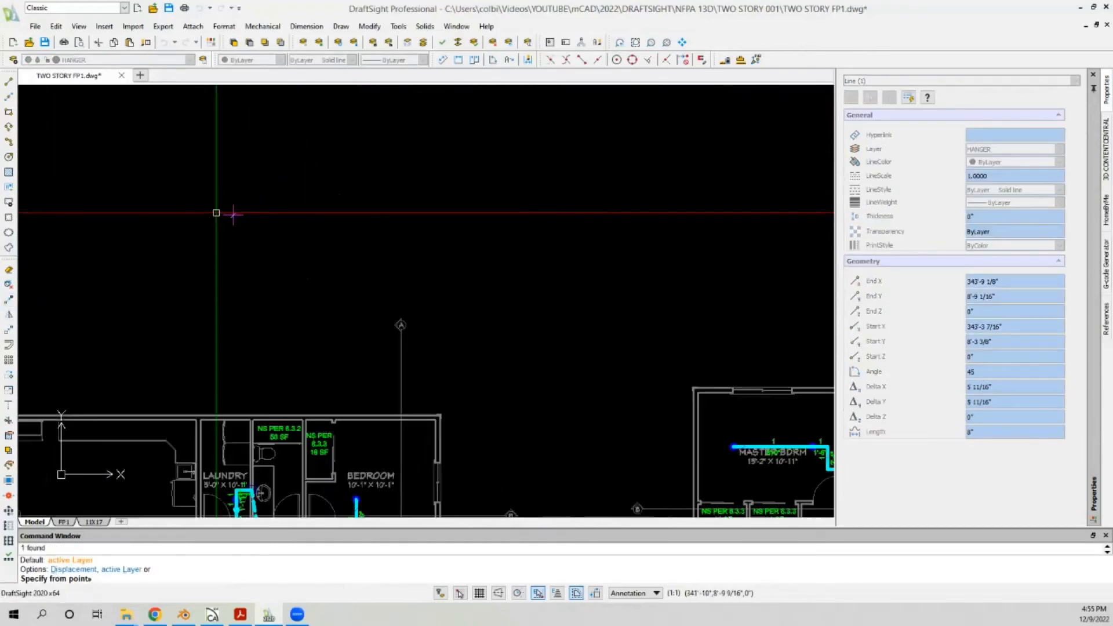
pyautogui.scroll(4, 234, 214)
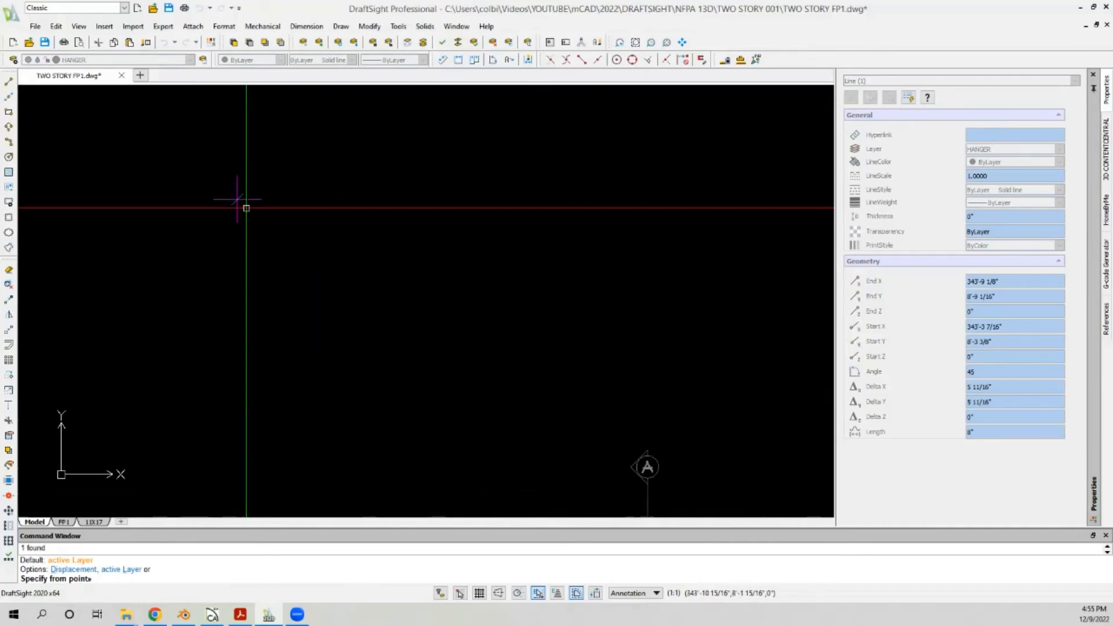
pyautogui.click(237, 199)
pyautogui.scroll(-5, 248, 163)
pyautogui.scroll(3, 247, 231)
pyautogui.scroll(5, 247, 231)
pyautogui.click(463, 339)
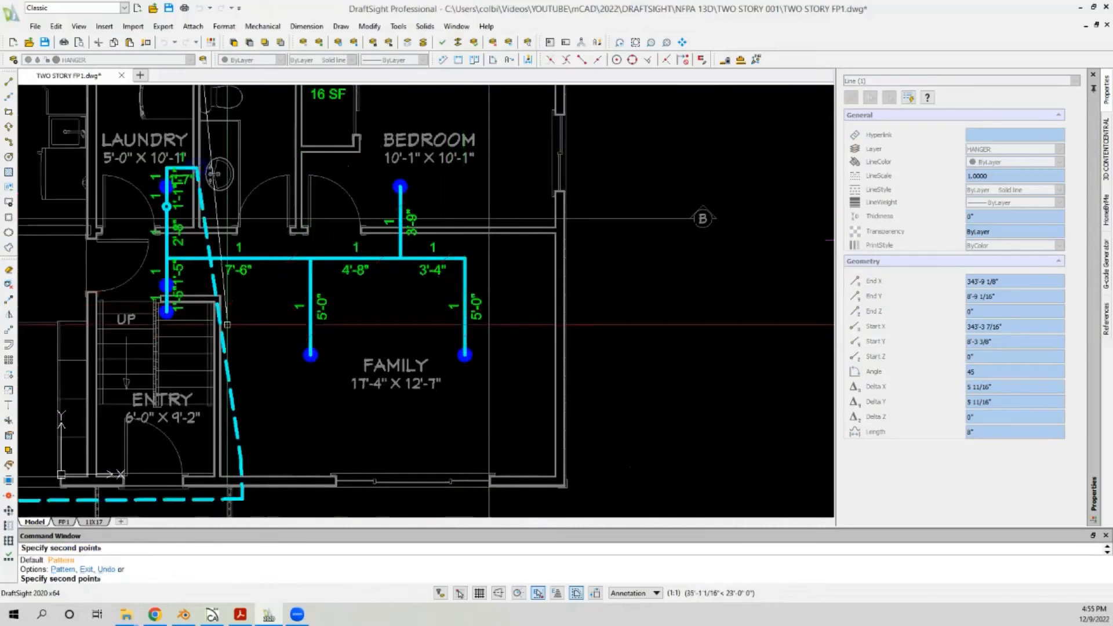
# Step: Review the garage-level piping and the upper-floor vertical main for remaining hanger locations, and end the copying
pyautogui.scroll(-3, 113, 285)
pyautogui.scroll(4, 134, 266)
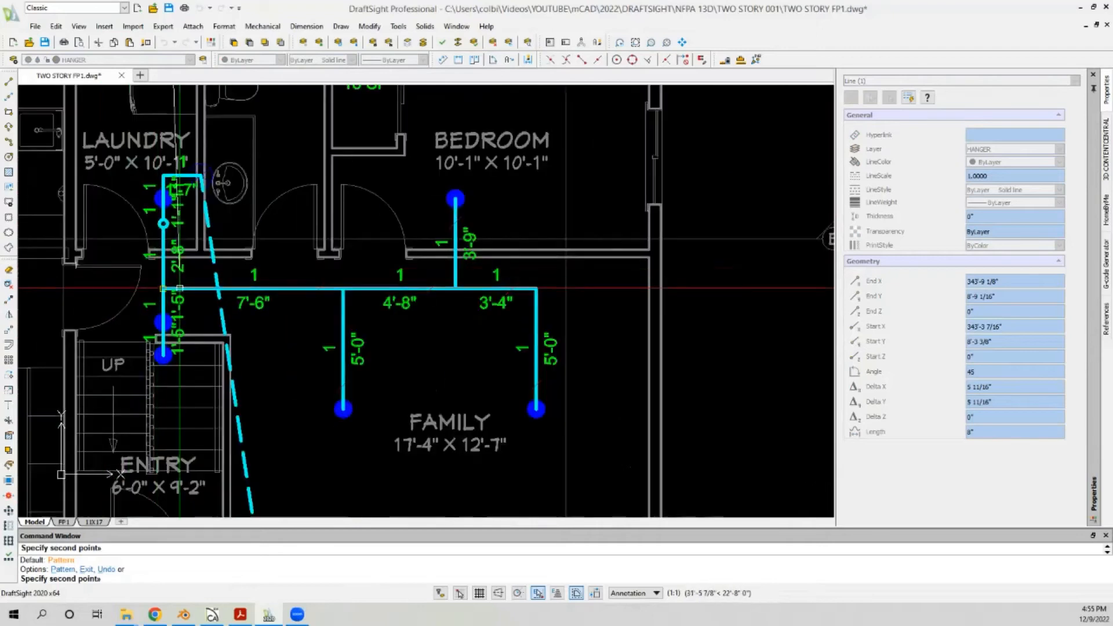
pyautogui.scroll(-5, 107, 272)
pyautogui.scroll(-2, 103, 273)
pyautogui.scroll(7, 322, 304)
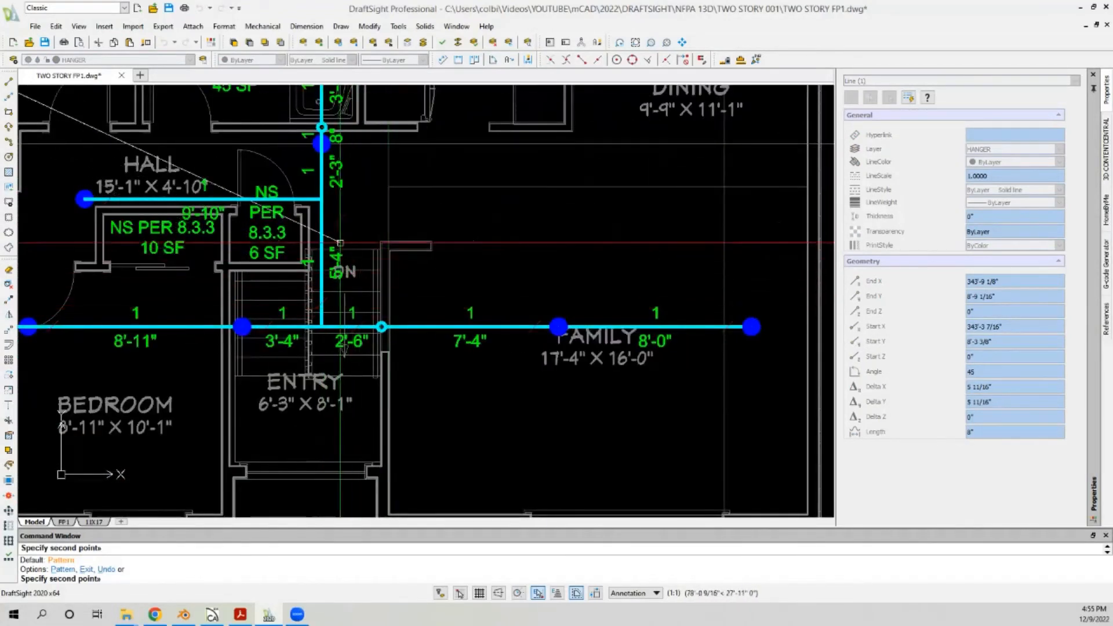
pyautogui.scroll(2, 343, 249)
pyautogui.scroll(-3, 346, 333)
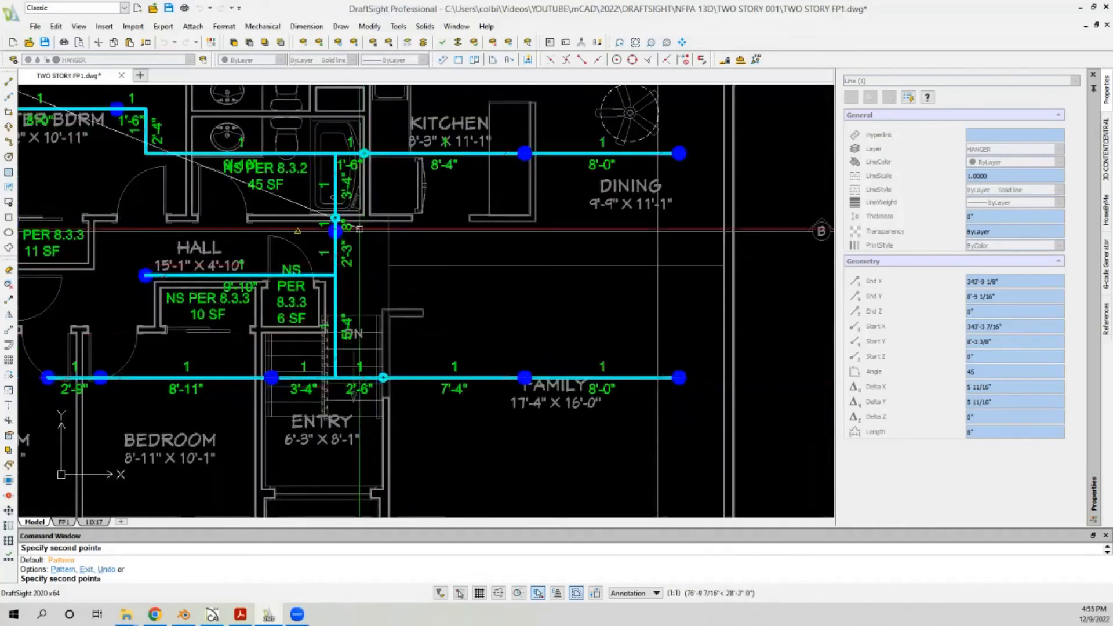
pyautogui.scroll(-2, 419, 234)
pyautogui.scroll(-4, 419, 234)
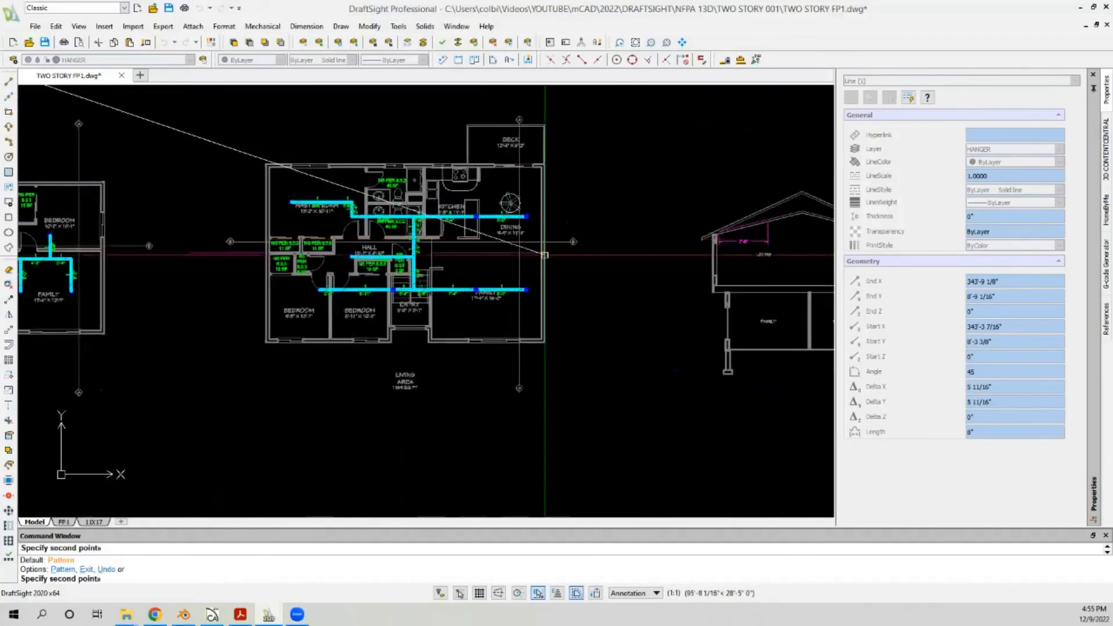
pyautogui.press('Escape')
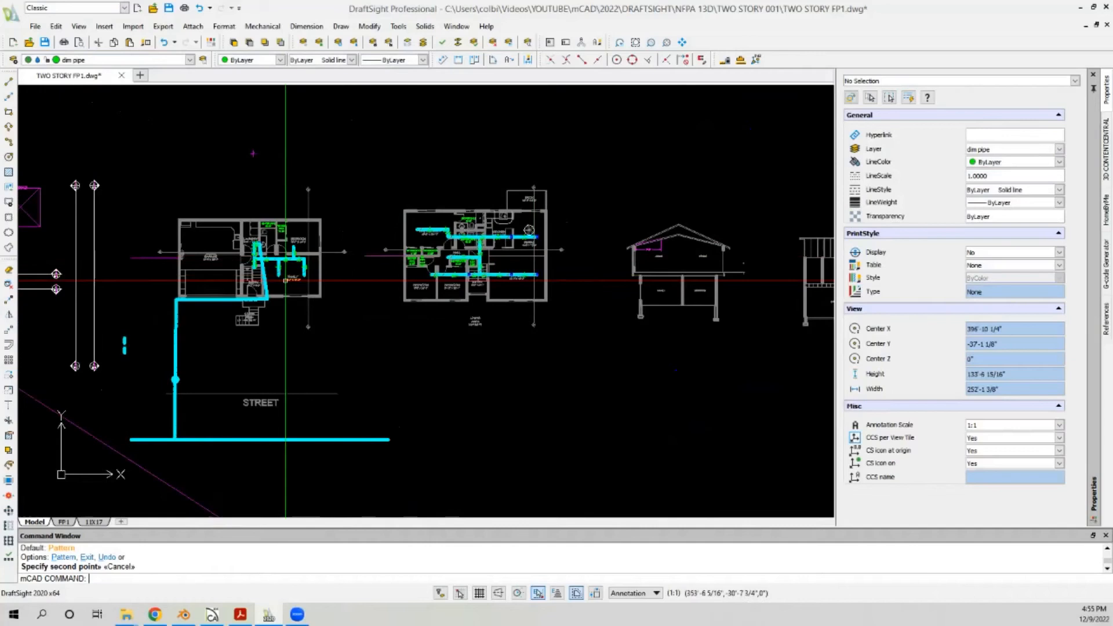
# Step: Delete the short dashed pipe piece at the family room's front wall and extend the slanted pipe to the underground pipe's corner
pyautogui.scroll(3, 226, 222)
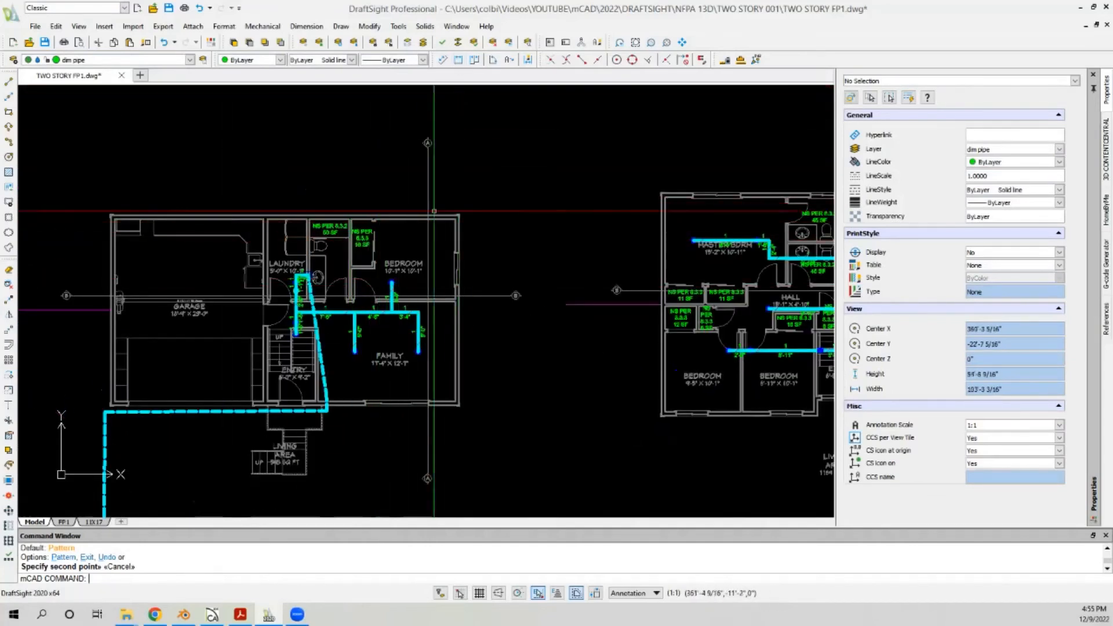
pyautogui.scroll(2, 311, 359)
pyautogui.click(342, 439)
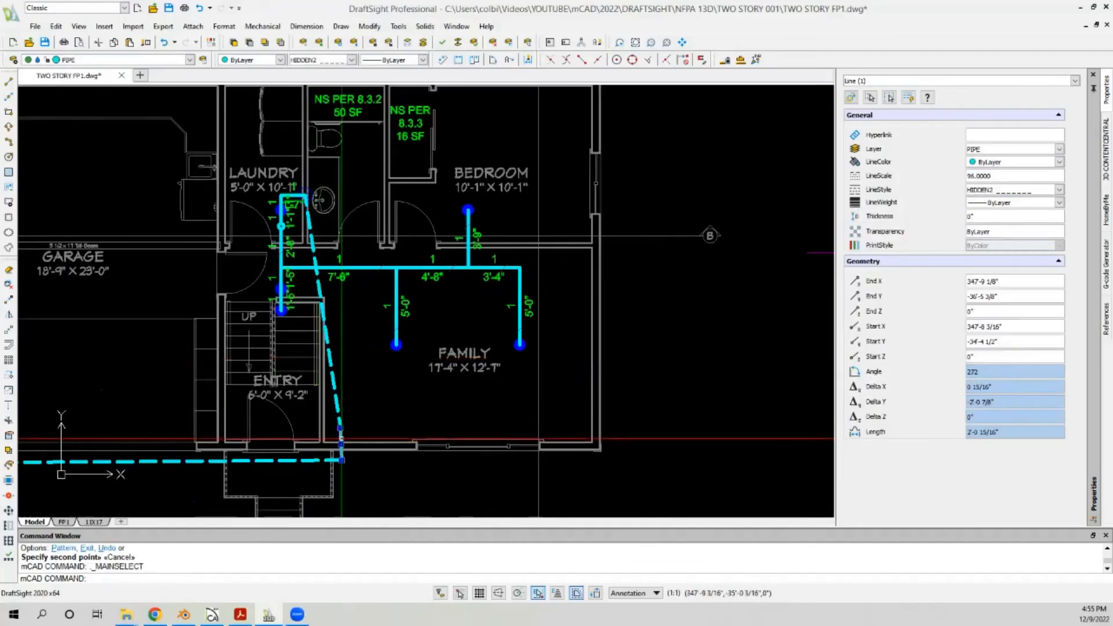
pyautogui.press('Delete')
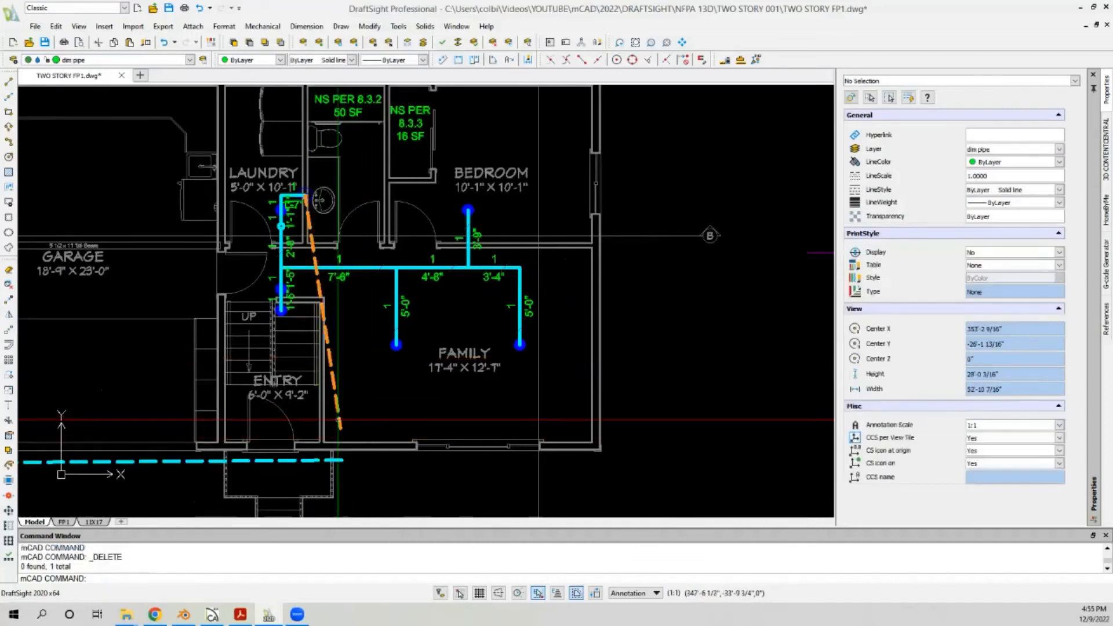
pyautogui.click(338, 413)
pyautogui.click(341, 428)
pyautogui.click(342, 460)
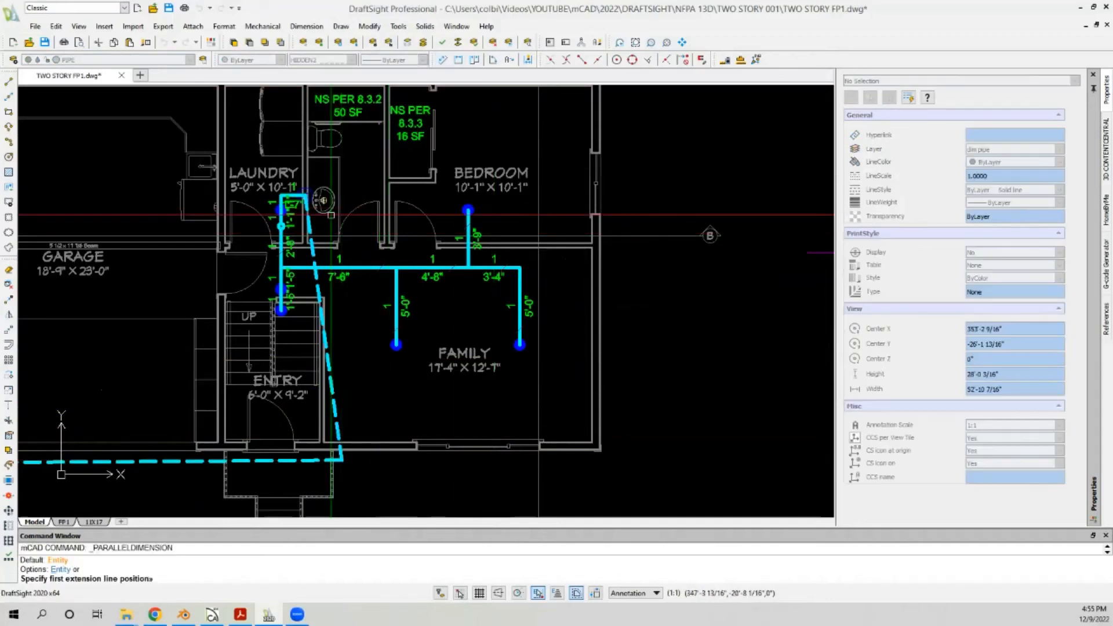
# Step: Add a parallel dimension along the slanted dashed pipe from the laundry wall to the corner outside the front wall
pyautogui.scroll(4, 336, 171)
pyautogui.click(304, 197)
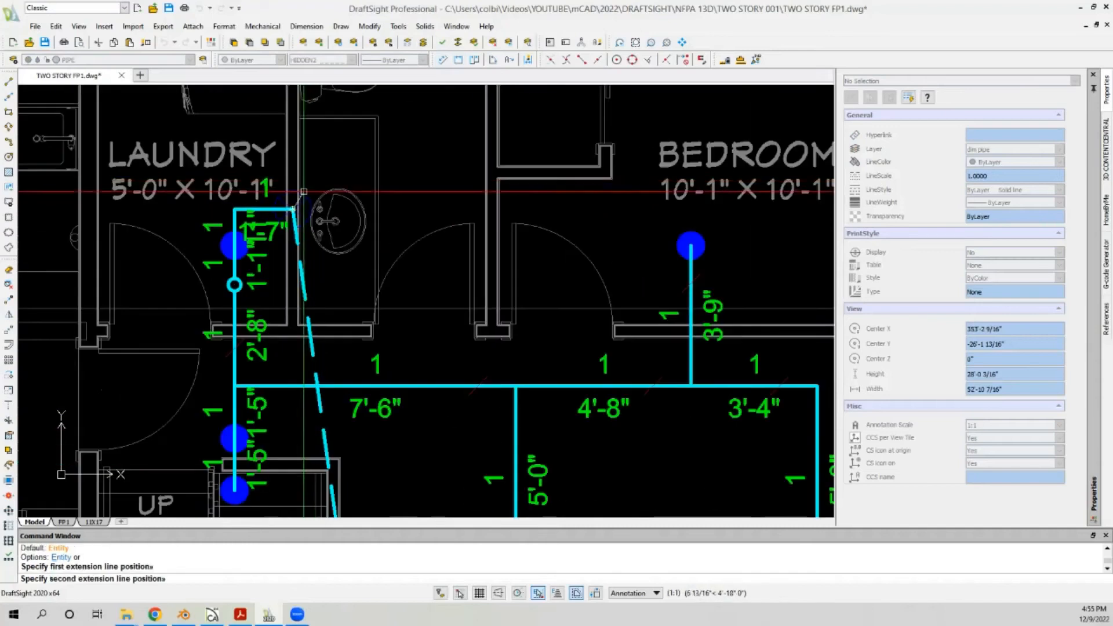
pyautogui.scroll(-4, 338, 341)
pyautogui.scroll(2, 339, 411)
pyautogui.click(338, 437)
pyautogui.click(338, 437)
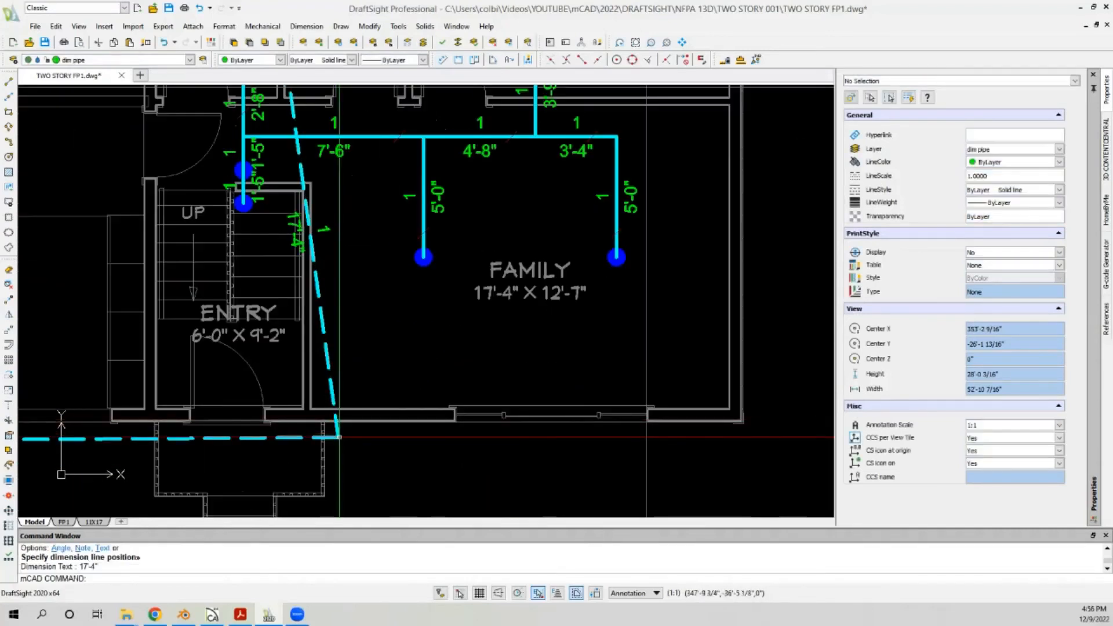
# Step: Add a parallel dimension along the horizontal dashed underground pipe running in front of the garage
pyautogui.scroll(-3, 421, 282)
pyautogui.click(443, 60)
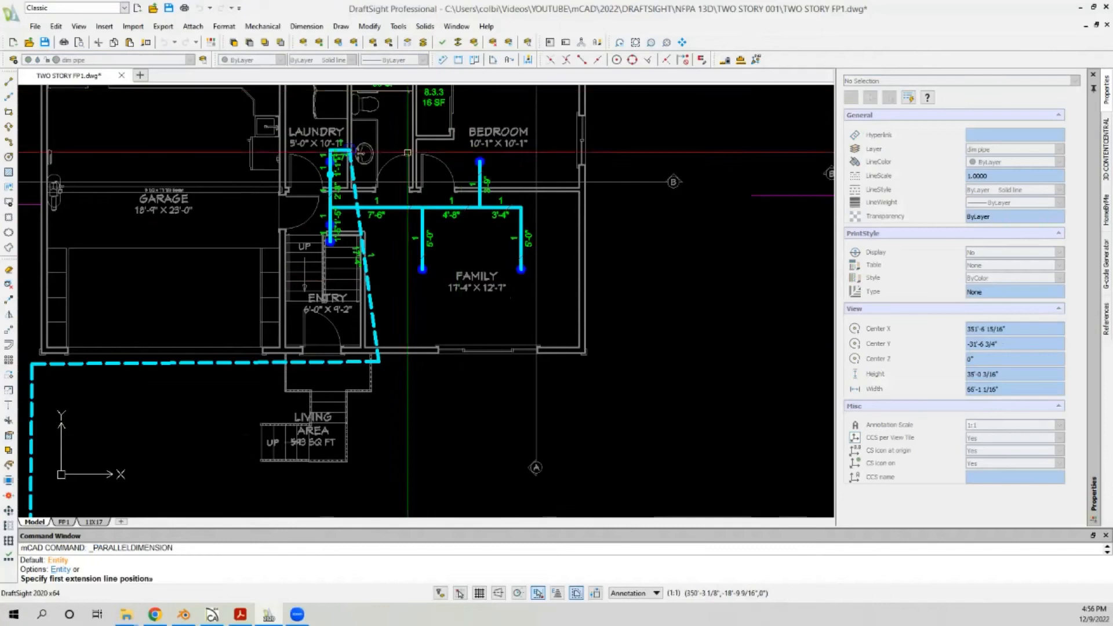
pyautogui.moveTo(106, 419); pyautogui.dragTo(215, 324, button='middle')
pyautogui.click(488, 267)
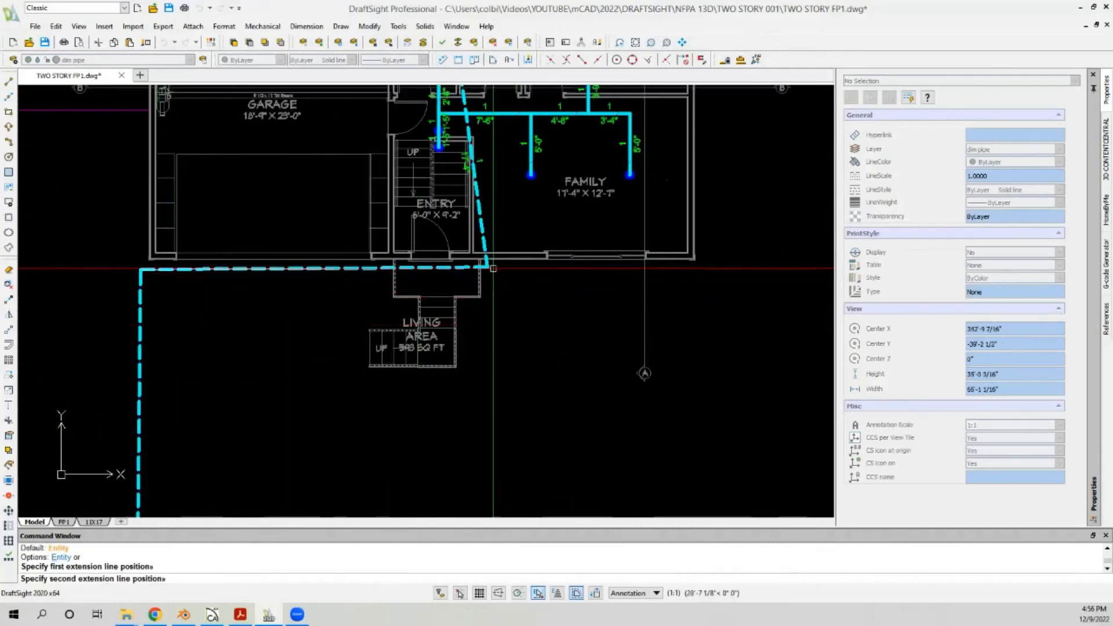
pyautogui.click(140, 268)
pyautogui.click(313, 270)
# Step: Add a parallel dimension along the vertical service pipe from the street main to the centre of the circular symbol
pyautogui.scroll(-3, 470, 194)
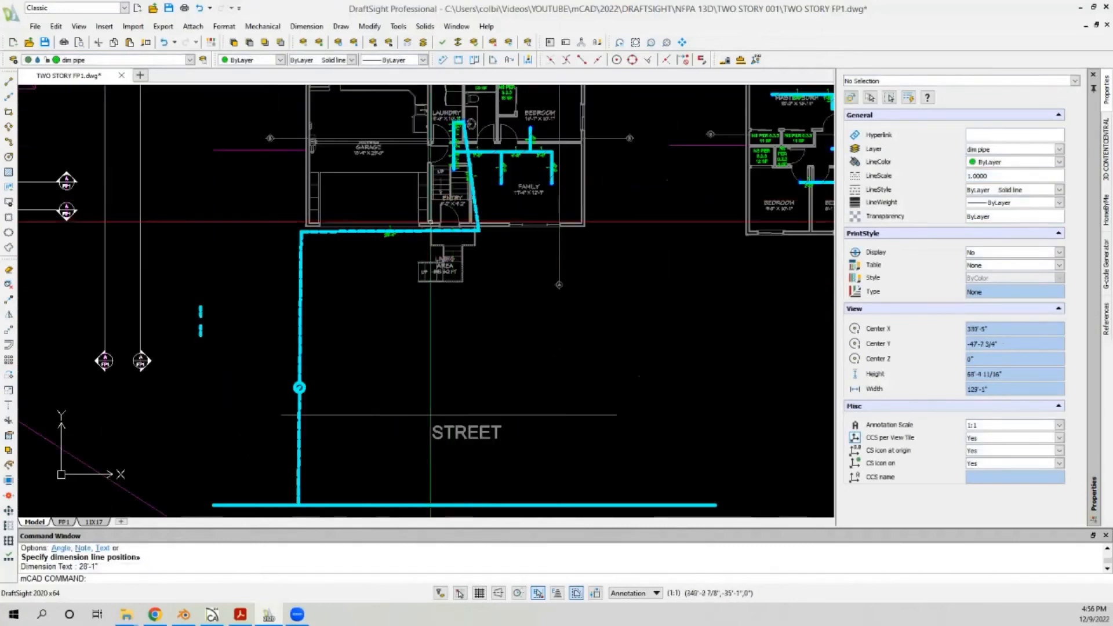
pyautogui.scroll(3, 282, 391)
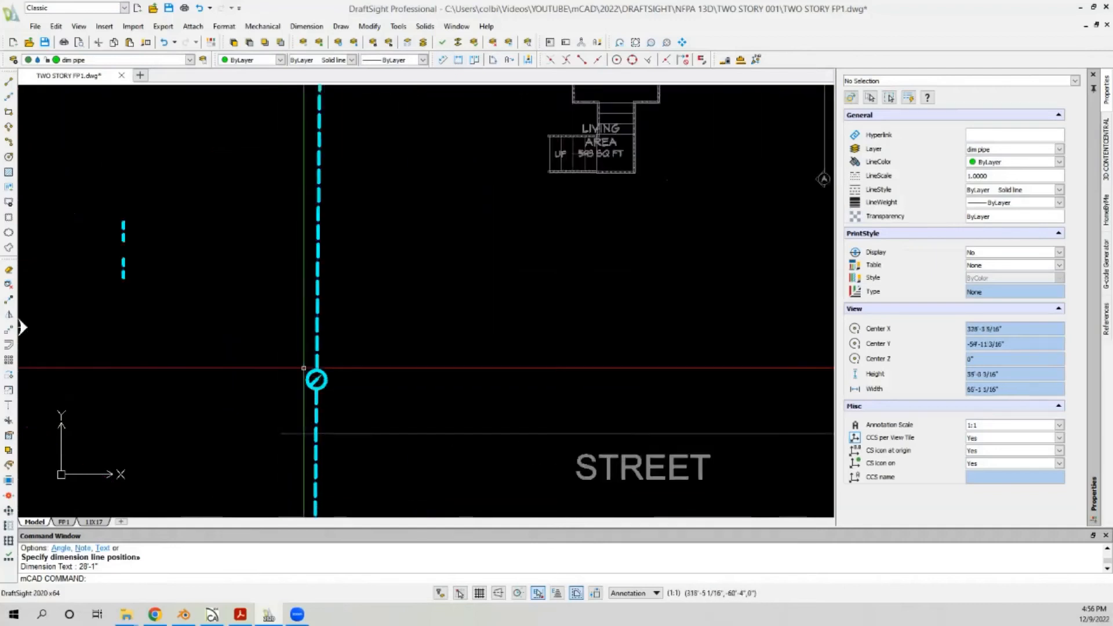
pyautogui.scroll(-2, 376, 119)
pyautogui.click(443, 61)
pyautogui.scroll(2, 304, 442)
pyautogui.click(354, 426)
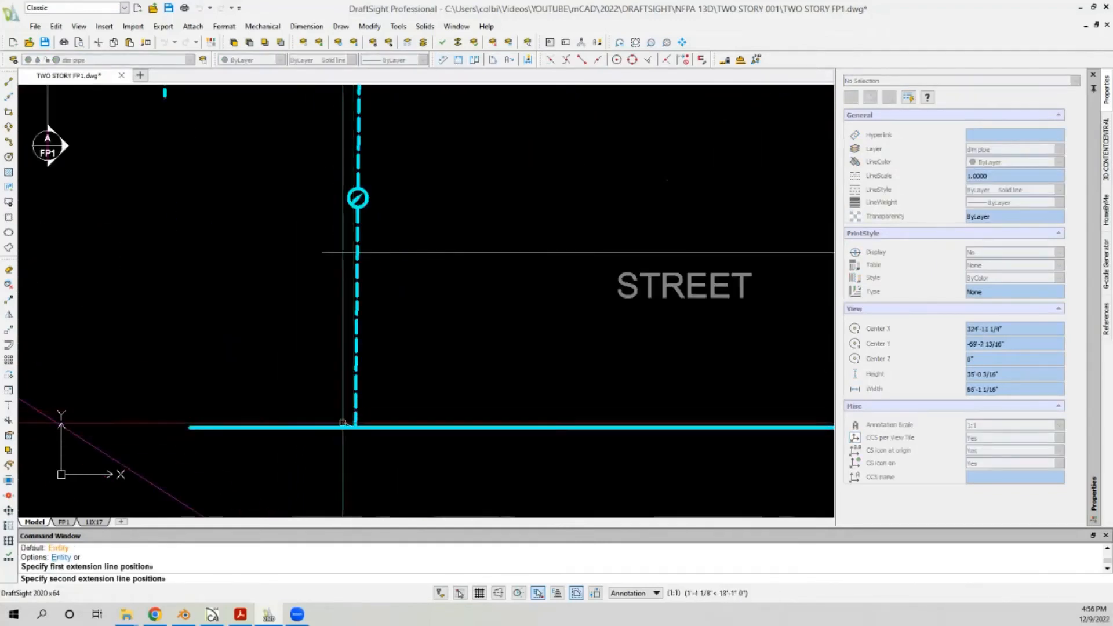
pyautogui.scroll(-3, 255, 511)
pyautogui.scroll(3, 322, 341)
pyautogui.click(298, 369)
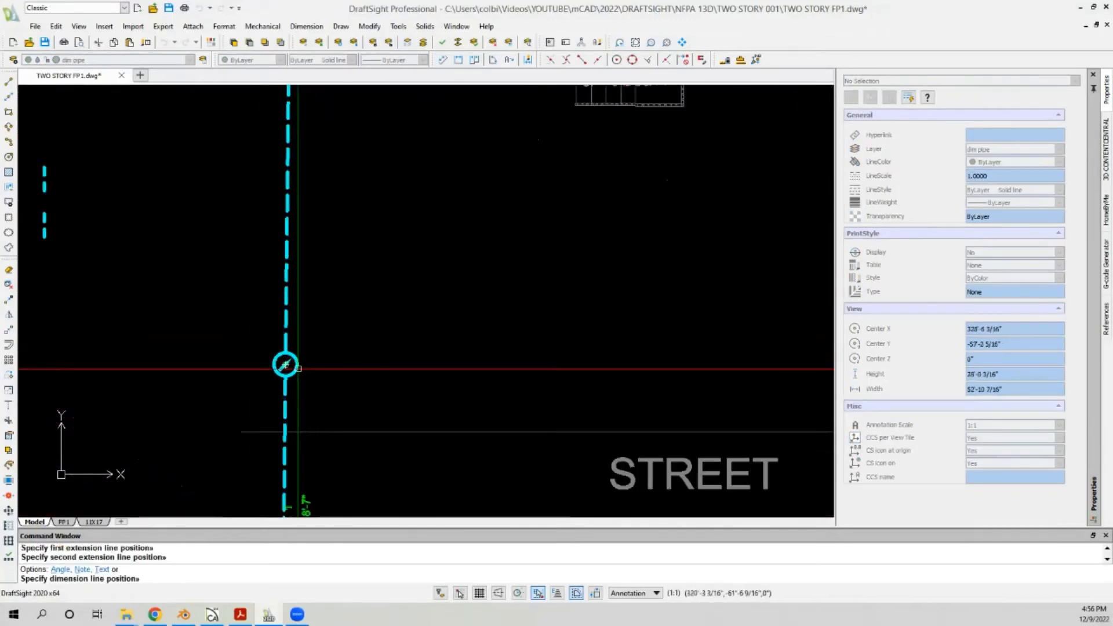
pyautogui.click(290, 354)
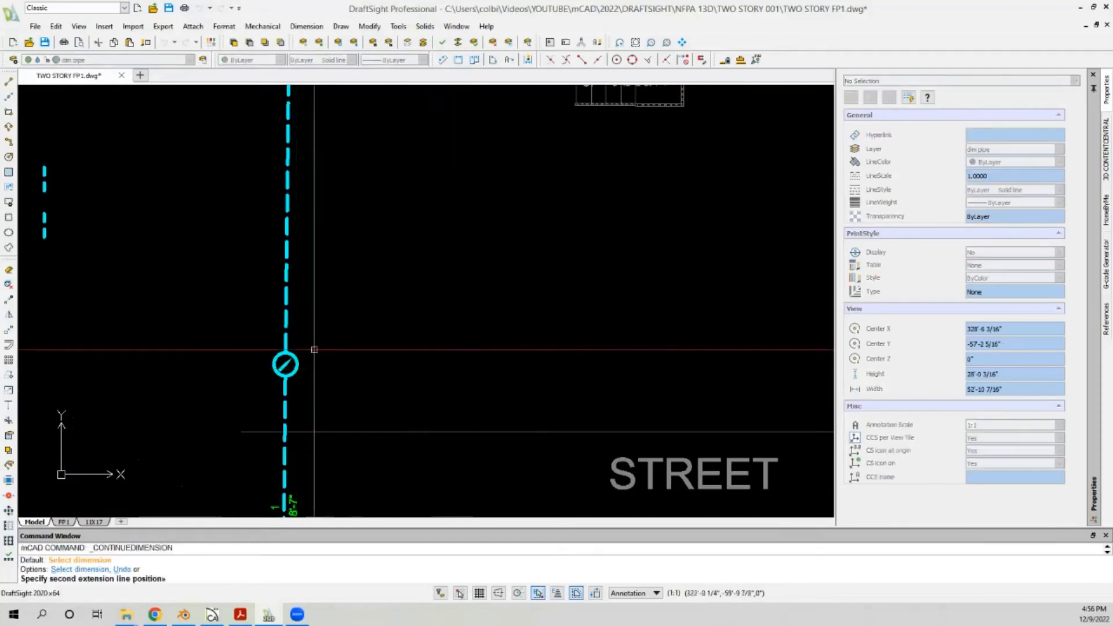
# Step: Continue the service pipe dimension from the circular symbol up to the corner near the garage, and end the dimensioning
pyautogui.scroll(-3, 299, 357)
pyautogui.scroll(-1, 333, 186)
pyautogui.press('Return')
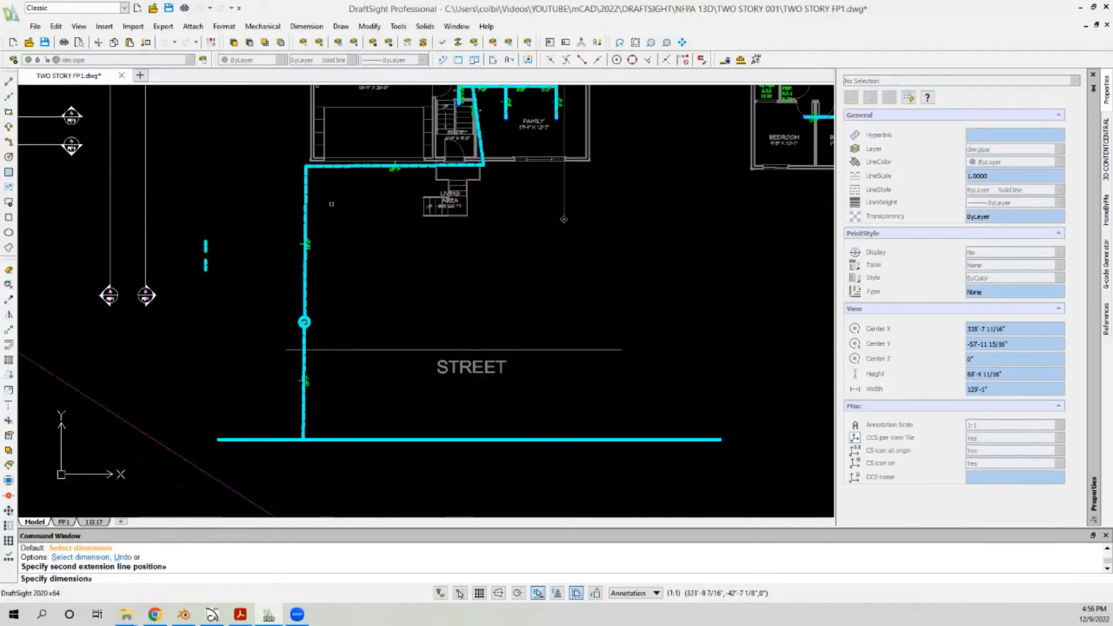
pyautogui.scroll(-1, 292, 244)
pyautogui.scroll(-1, 222, 397)
pyautogui.scroll(3, 294, 391)
pyautogui.scroll(-2, 290, 383)
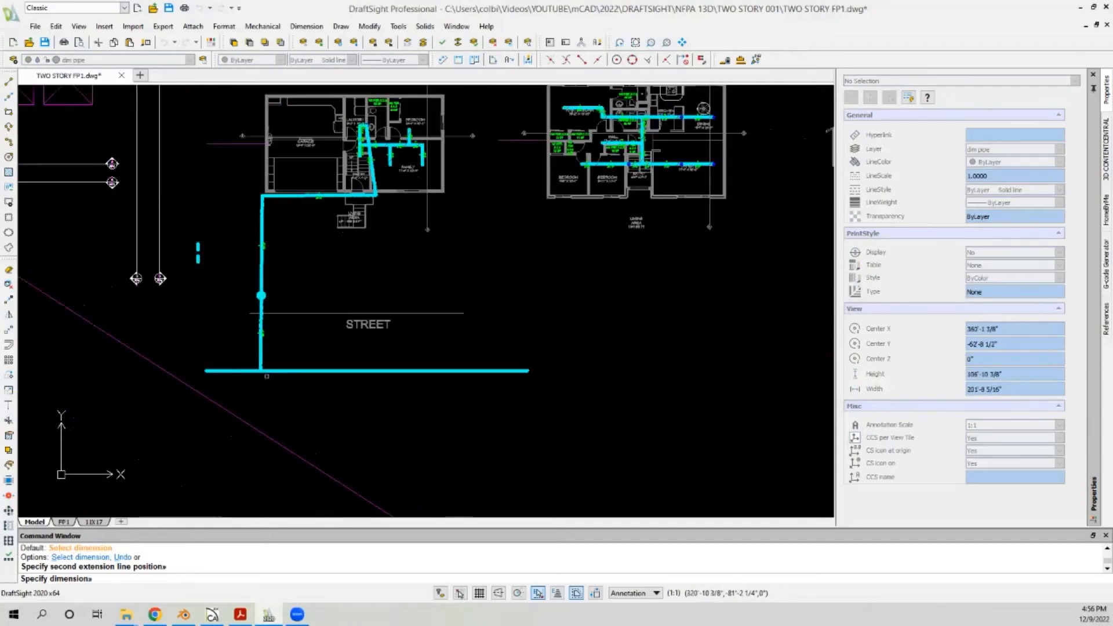
pyautogui.scroll(-2, 236, 384)
pyautogui.scroll(-1, 59, 142)
pyautogui.scroll(-1, 197, 174)
pyautogui.press('Return')
# Step: Inspect the horizontal pipe dimension in the template's "USE THIS DIMENSION STYLE" sample
pyautogui.scroll(-2, 288, 233)
pyautogui.scroll(1, 158, 104)
pyautogui.scroll(8, 117, 103)
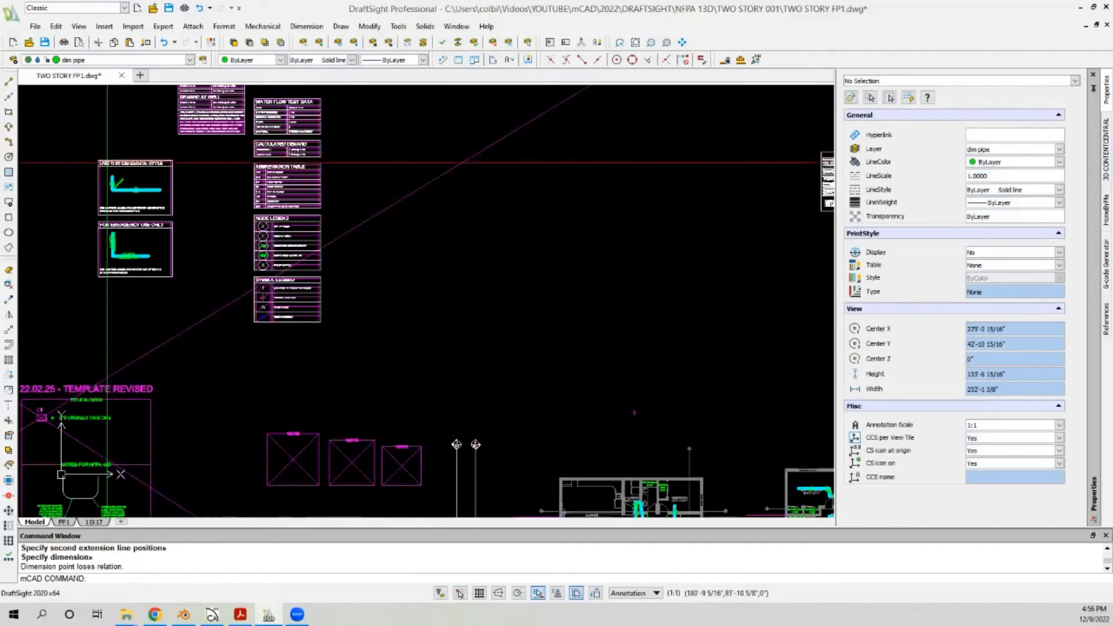
pyautogui.scroll(4, 192, 225)
pyautogui.click(193, 225)
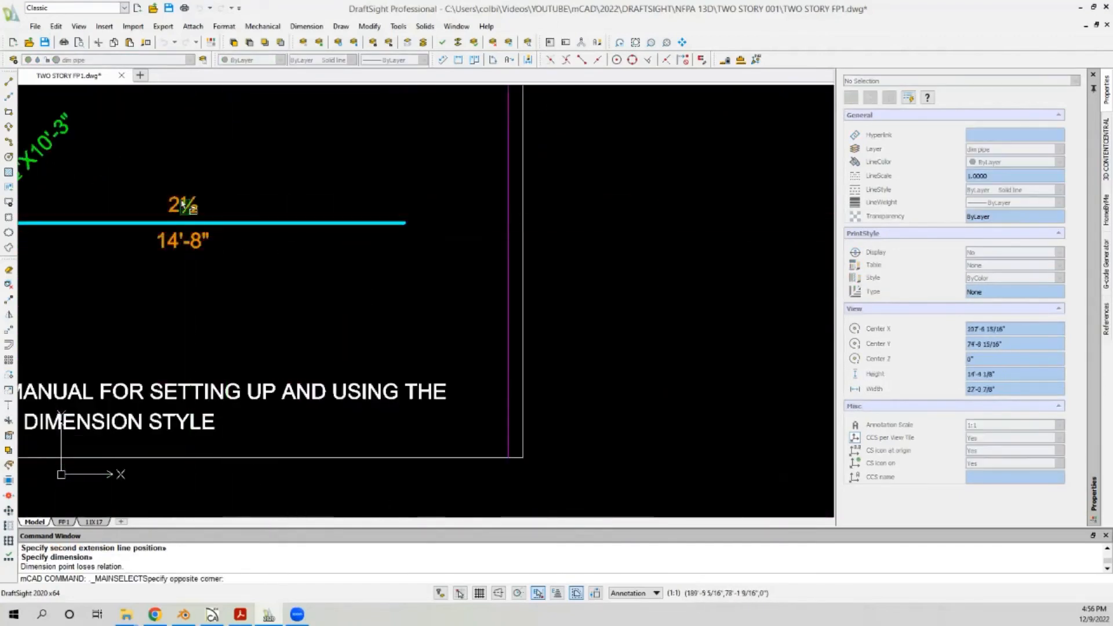
pyautogui.scroll(-3, 273, 211)
pyautogui.scroll(-1, 236, 226)
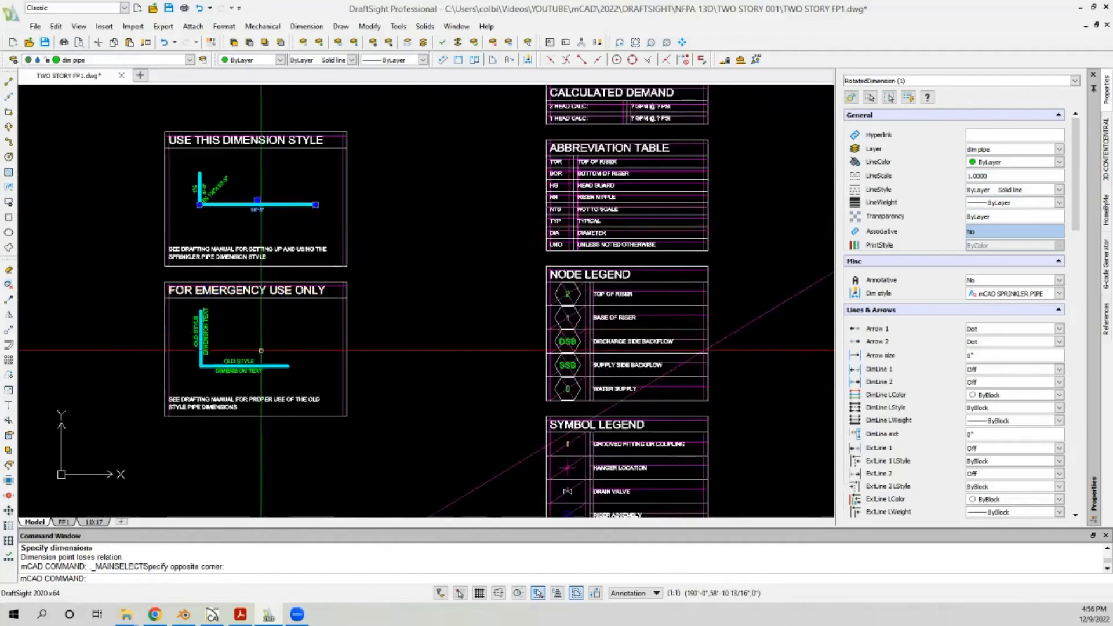
# Step: Copy the horizontal "OLD STYLE" text from the "FOR EMERGENCY USE ONLY" sample onto the street main below the STREET label
pyautogui.scroll(4, 246, 340)
pyautogui.press('Escape')
pyautogui.click(209, 376)
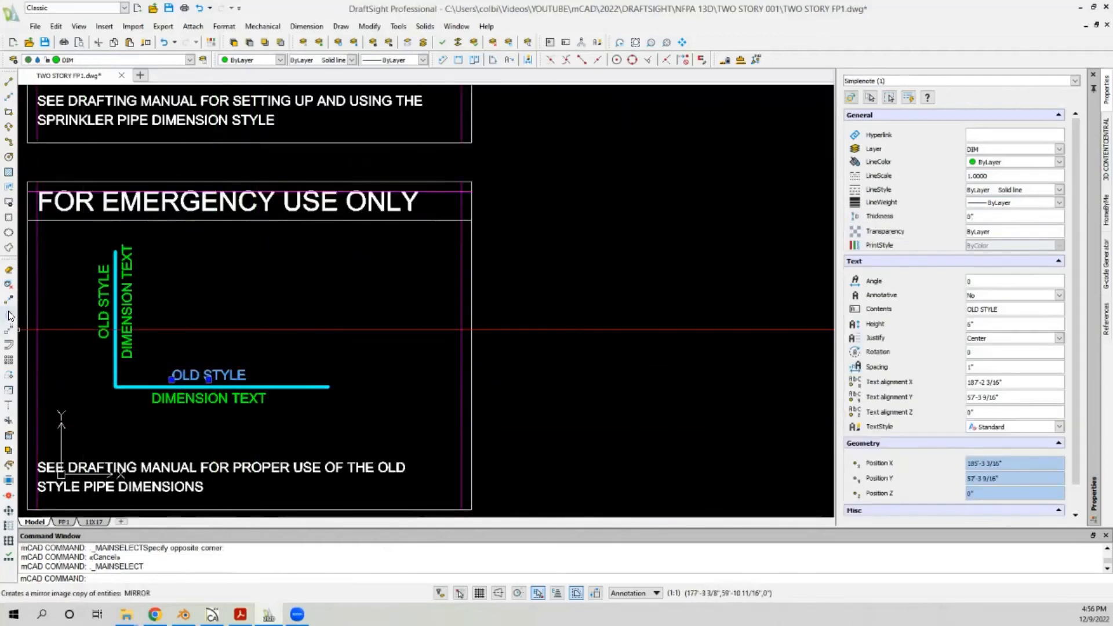
pyautogui.write('m')
pyautogui.press('Return')
pyautogui.click(213, 384)
pyautogui.scroll(-6, 212, 383)
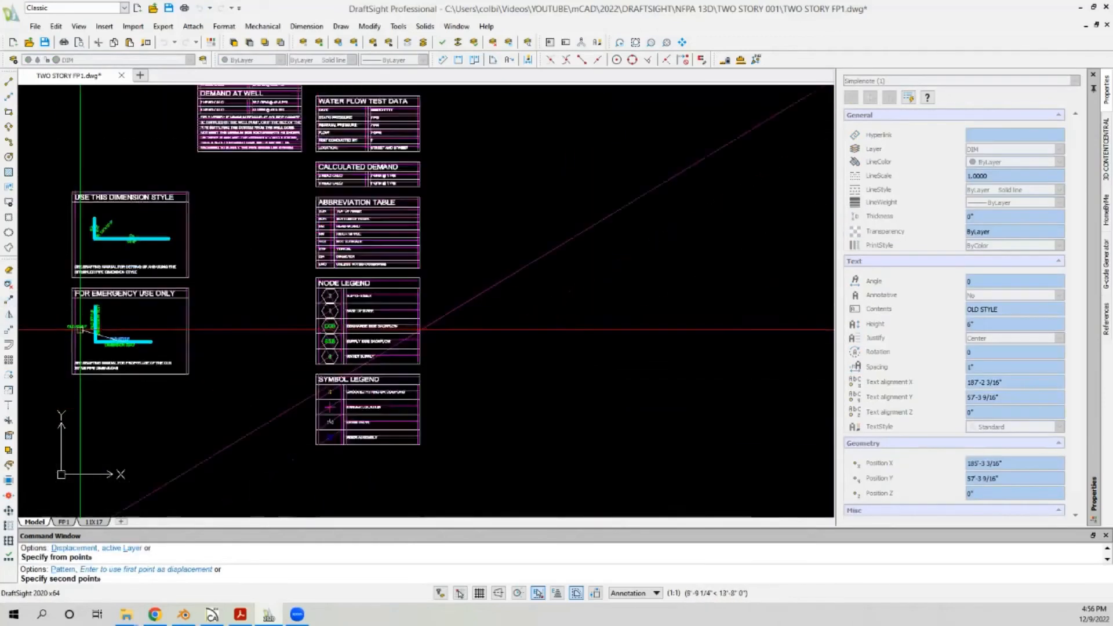
pyautogui.scroll(4, 381, 474)
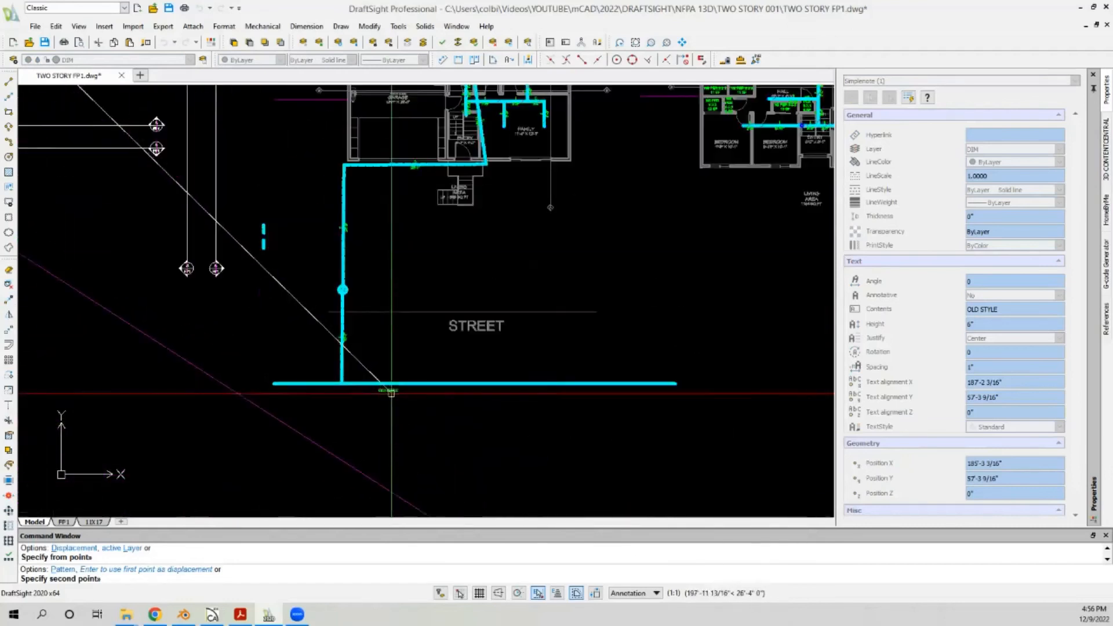
pyautogui.click(475, 383)
pyautogui.press('Escape')
# Step: Change the copied text on the street main to CITY MAIN
pyautogui.scroll(4, 475, 383)
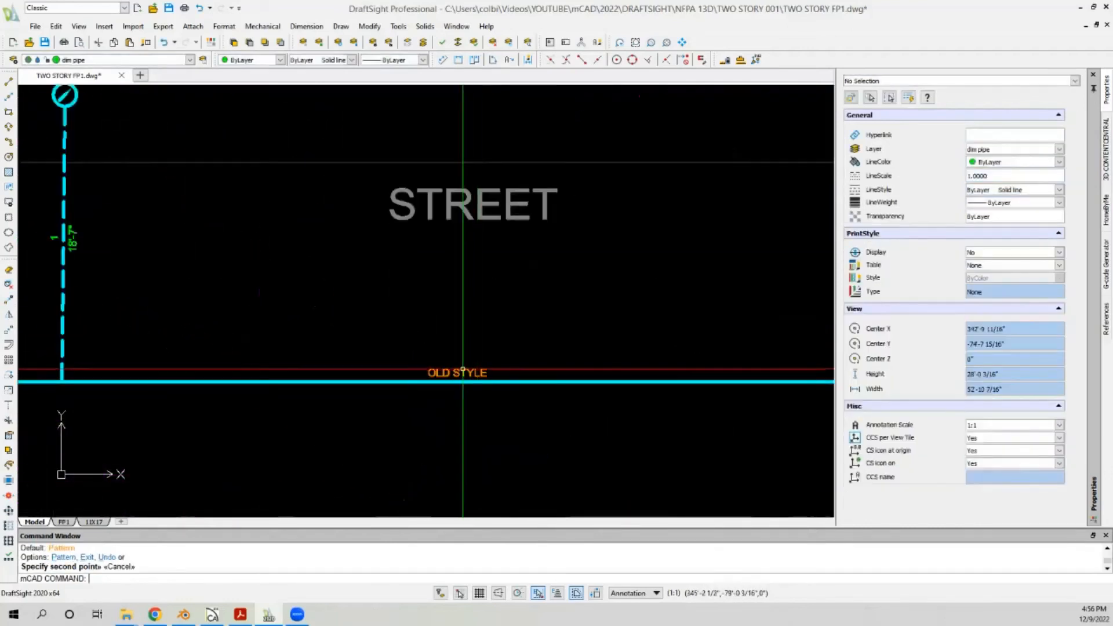
pyautogui.doubleClick(463, 373)
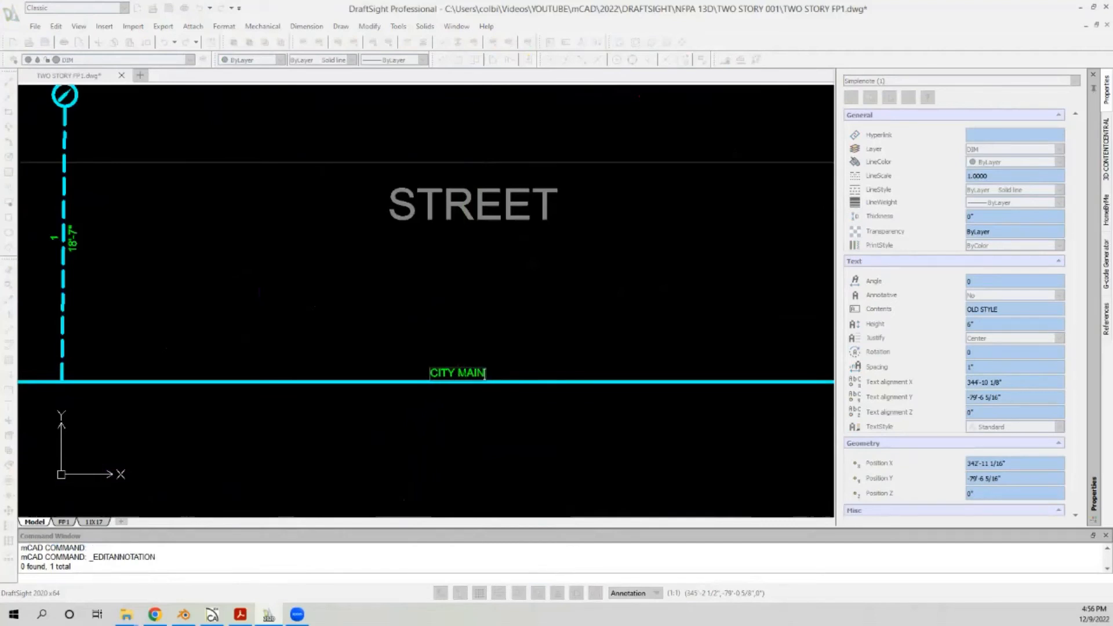
pyautogui.press('Escape')
pyautogui.scroll(-3, 485, 374)
pyautogui.scroll(-2, 485, 373)
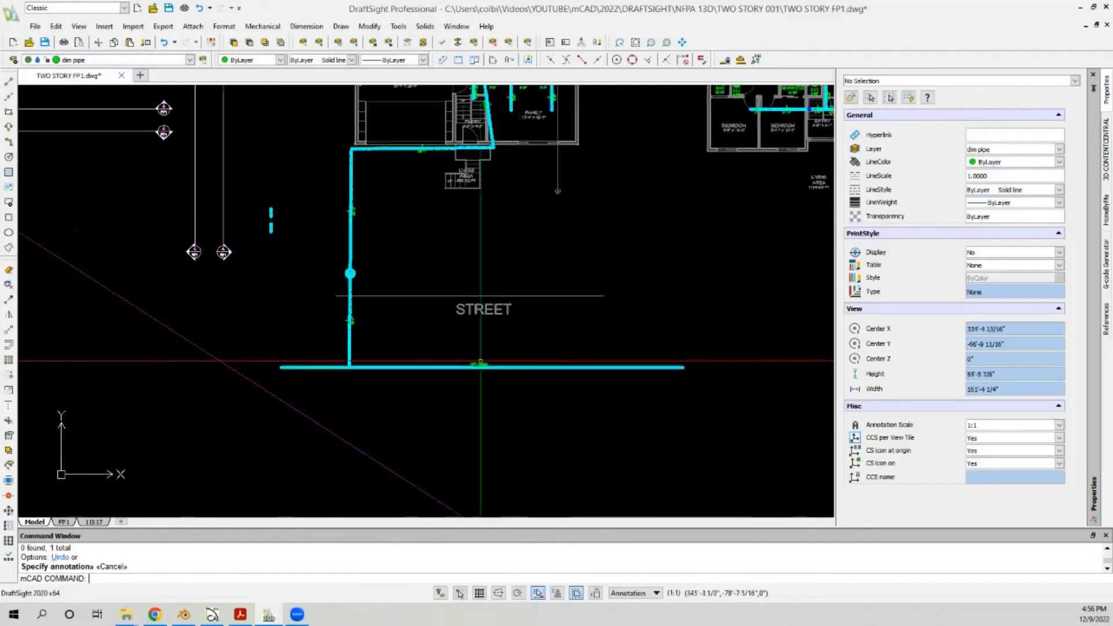
# Step: Move the CITY MAIN label horizontally along the main, with Ortho on, to just right of the service pipe connection
pyautogui.scroll(2, 485, 371)
pyautogui.click(486, 369)
pyautogui.click(8, 330)
pyautogui.click(531, 454)
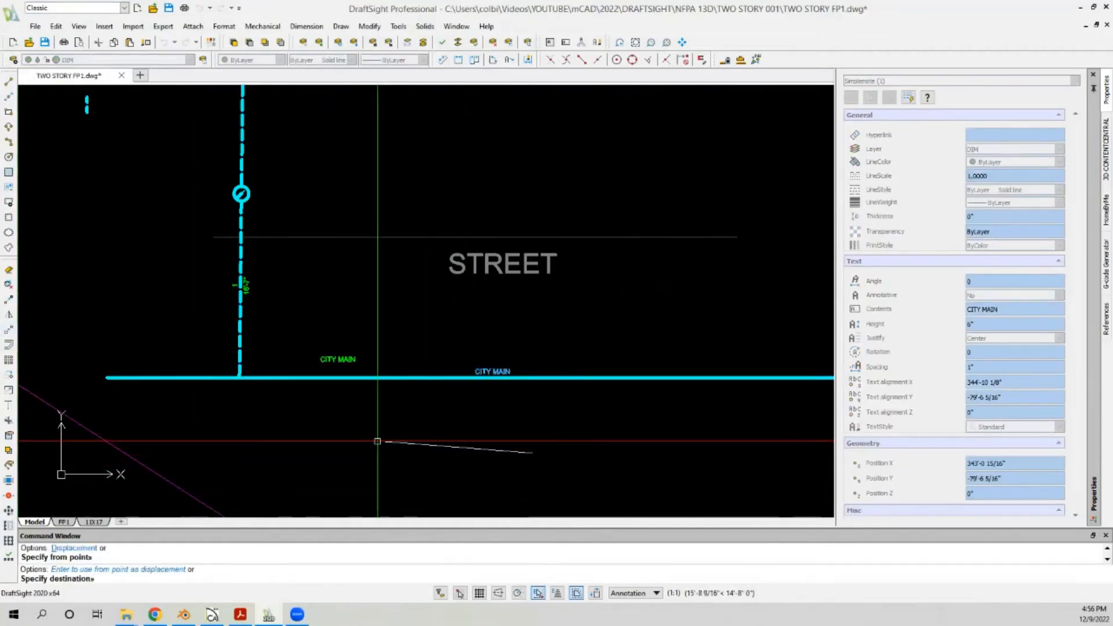
pyautogui.press('F8')
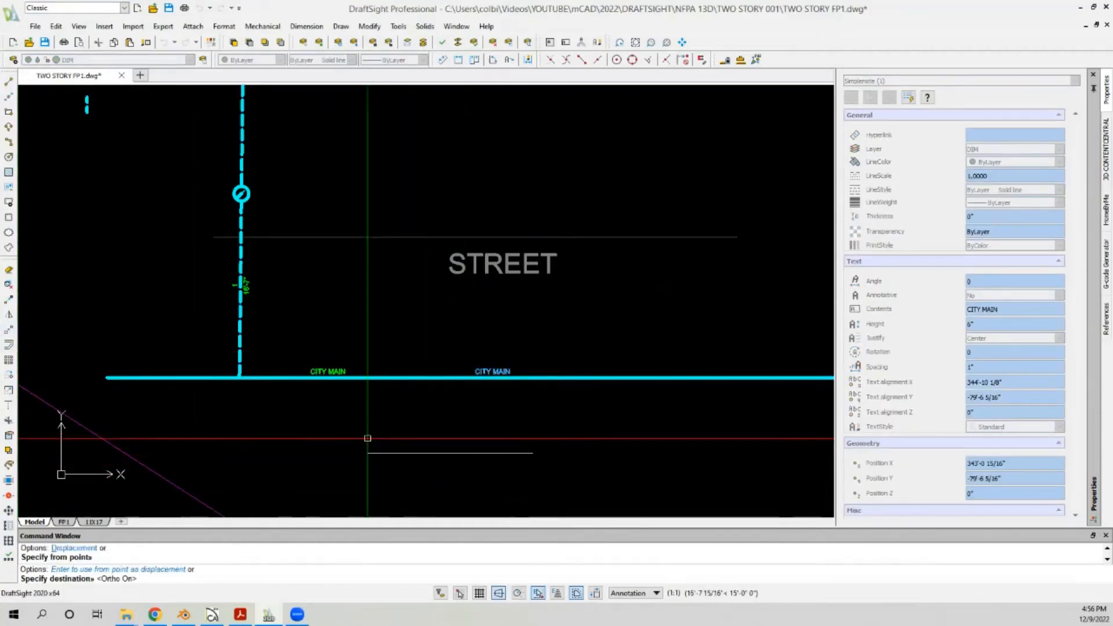
pyautogui.click(317, 431)
# Step: Review the city main label, the dimensioned underground service pipe and the first-floor sprinkler piping
pyautogui.scroll(-6, 317, 431)
pyautogui.scroll(3, 308, 400)
pyautogui.scroll(-1, 318, 401)
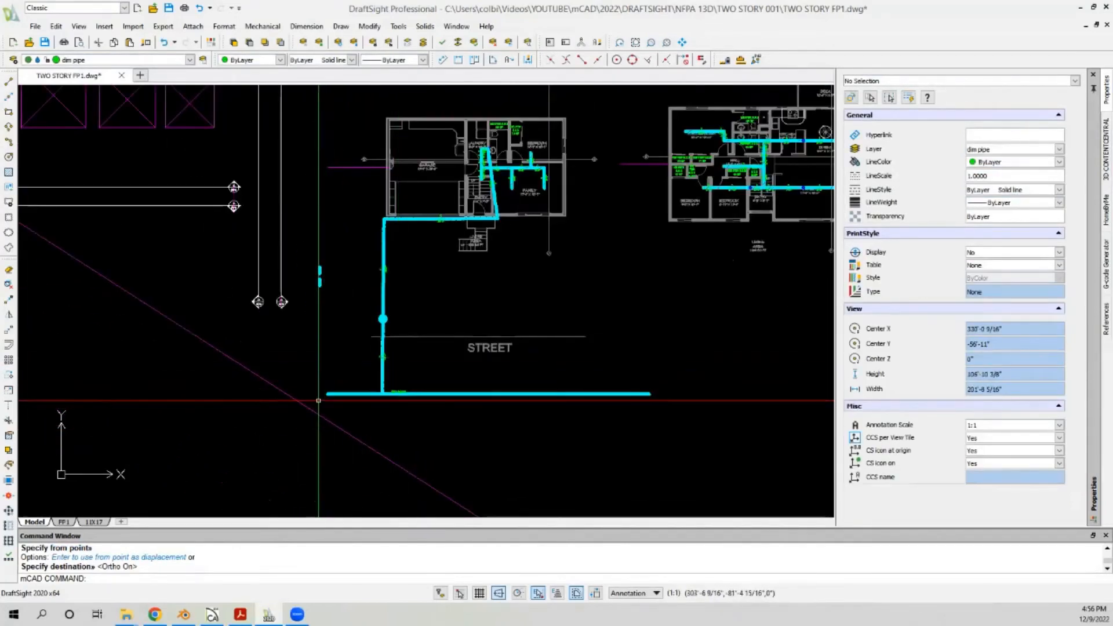
pyautogui.scroll(-3, 290, 404)
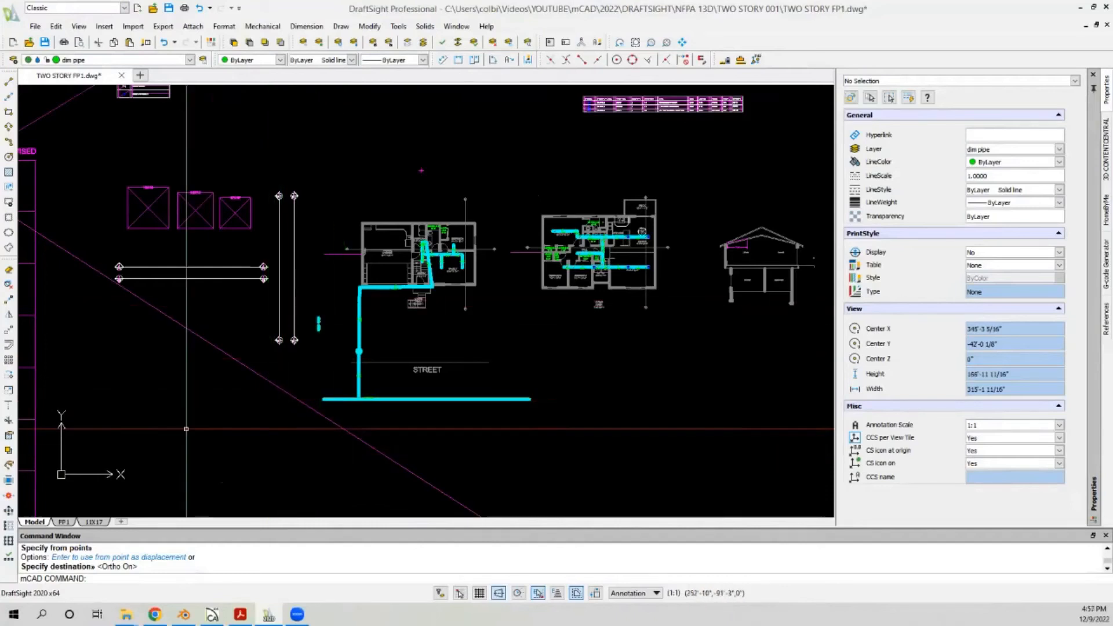
pyautogui.scroll(1, 379, 397)
pyautogui.scroll(3, 379, 397)
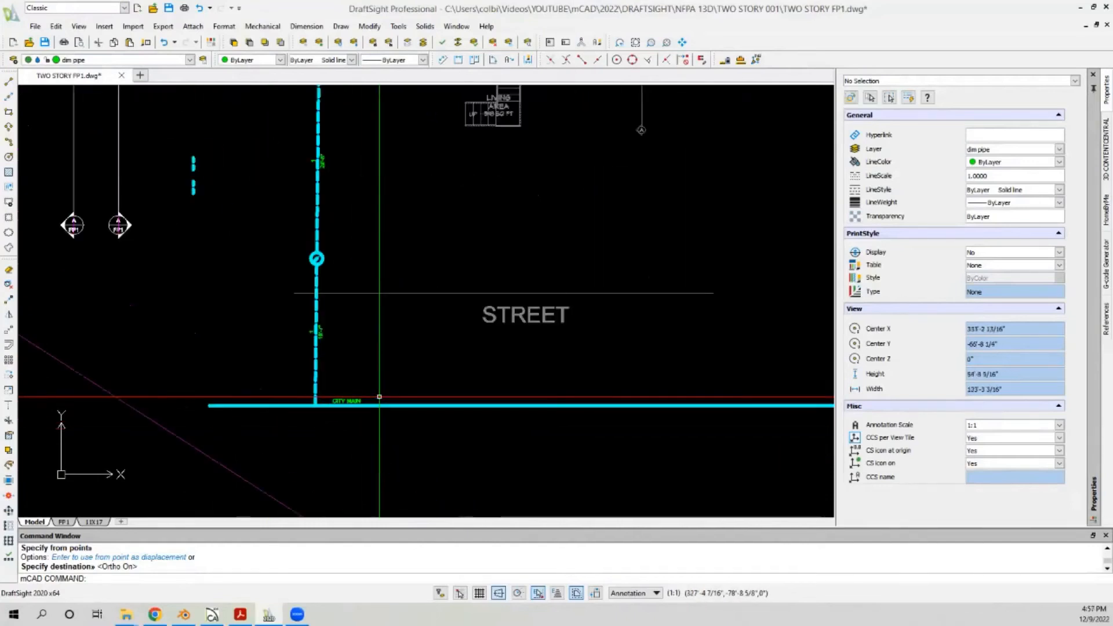
pyautogui.scroll(-3, 274, 394)
pyautogui.scroll(2, 274, 394)
pyautogui.scroll(-2, 274, 394)
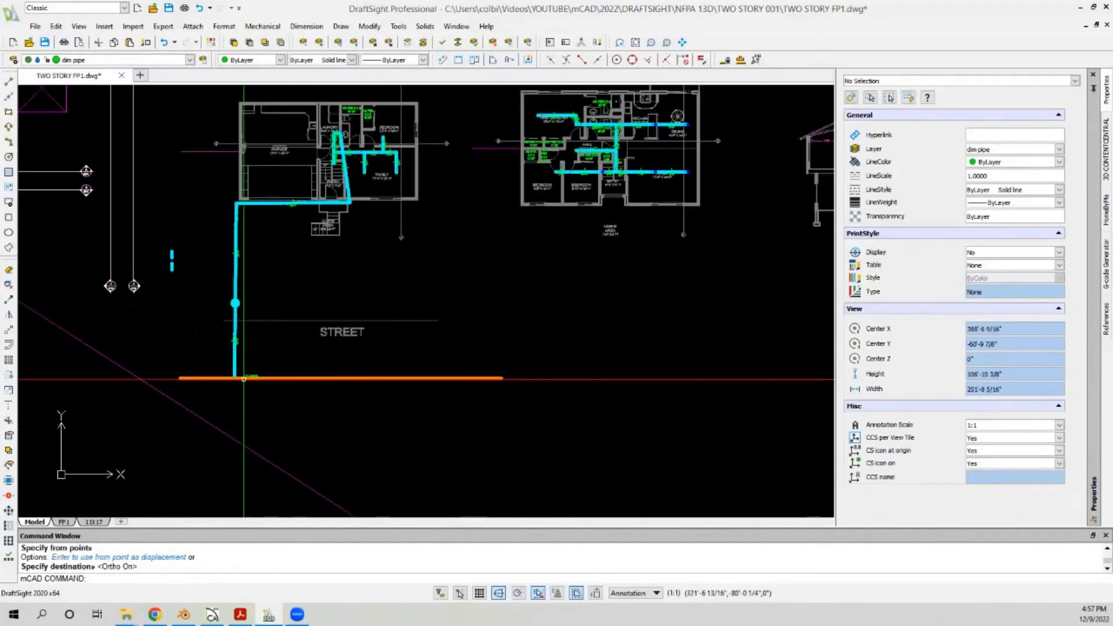
pyautogui.scroll(3, 244, 378)
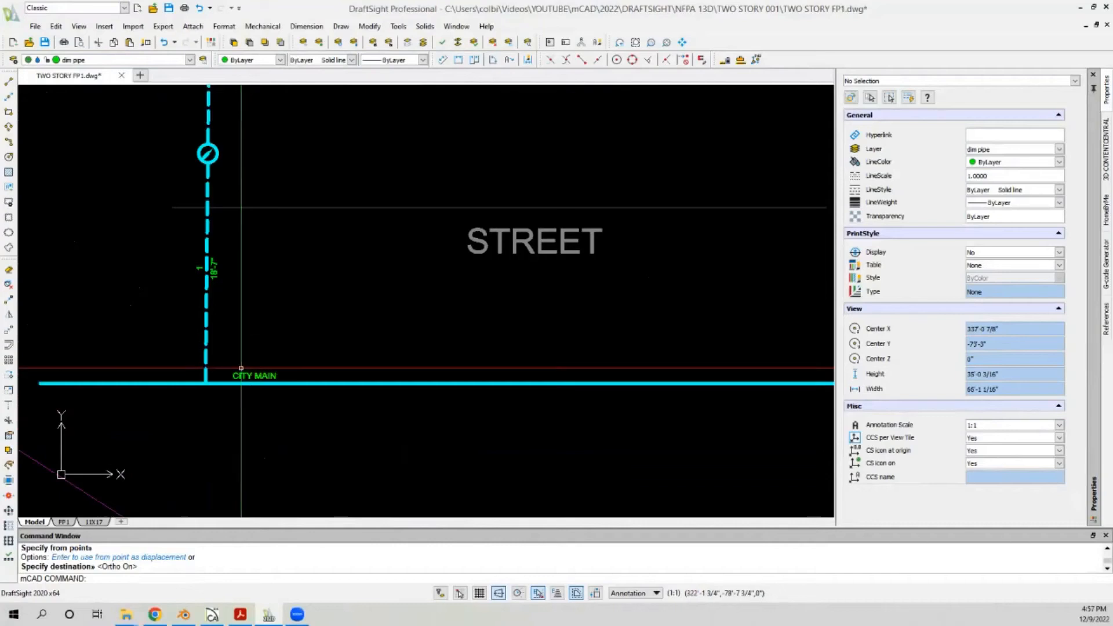
pyautogui.scroll(-2, 235, 376)
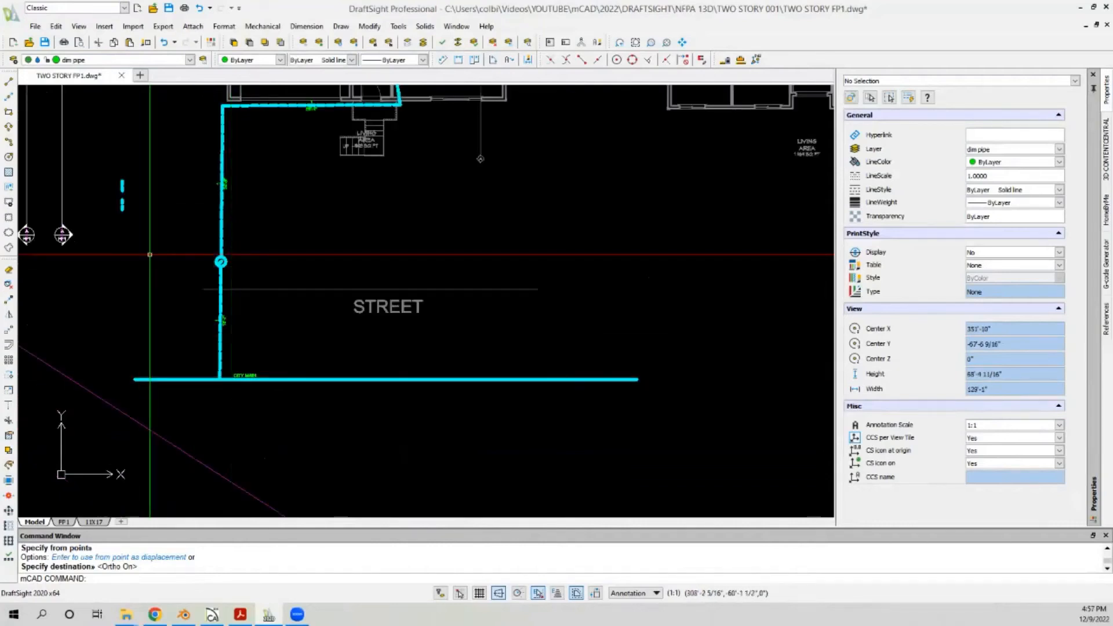
pyautogui.scroll(-1, 150, 255)
pyautogui.scroll(-1, 199, 261)
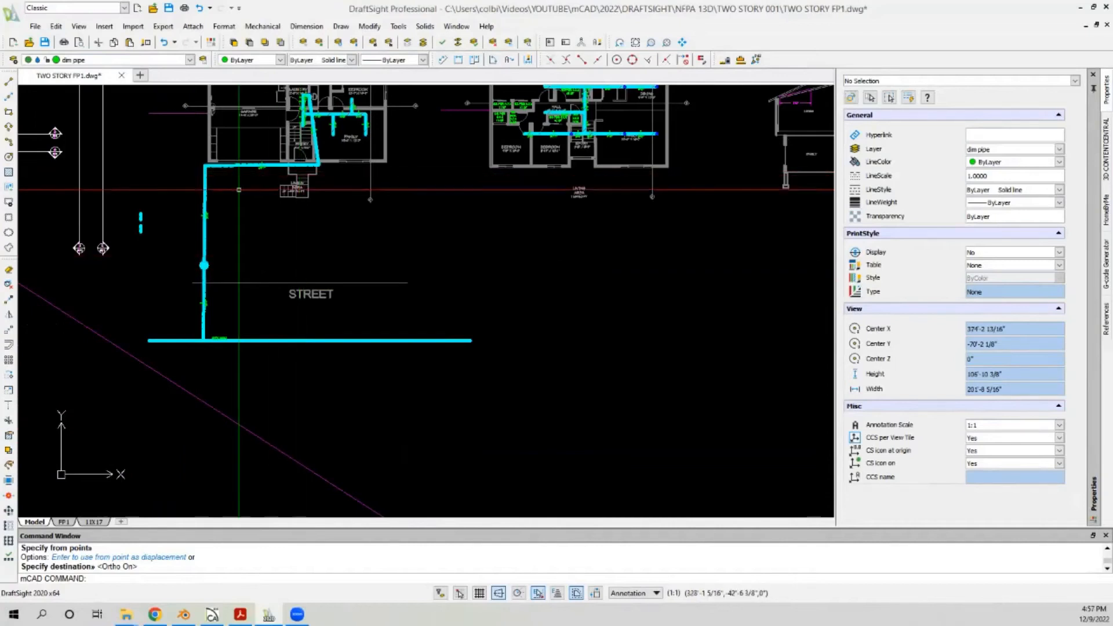
pyautogui.scroll(-1, 242, 194)
pyautogui.scroll(4, 244, 134)
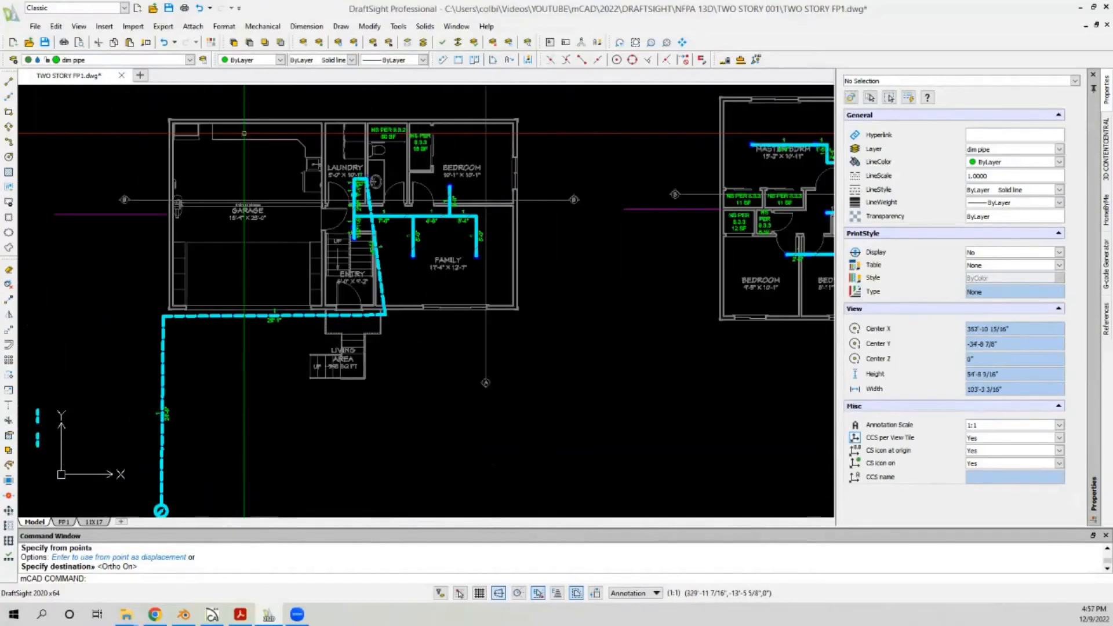
pyautogui.scroll(-2, 244, 133)
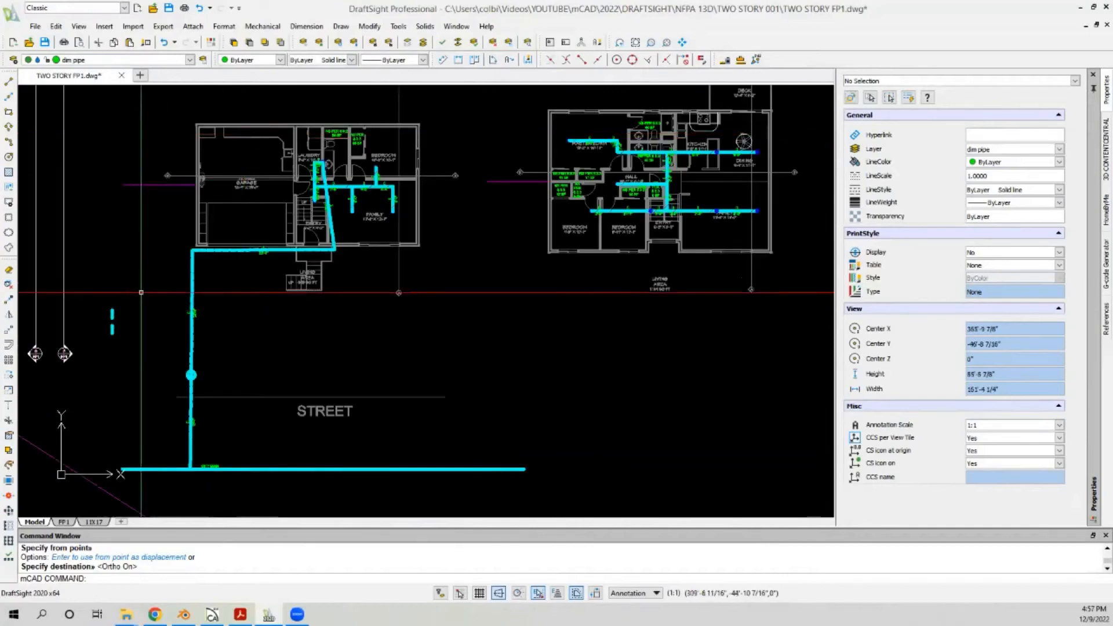
# Step: Delete the two short leftover dashed pipe pieces beside the vertical service pipe
pyautogui.click(101, 293)
pyautogui.click(137, 352)
pyautogui.press('Delete')
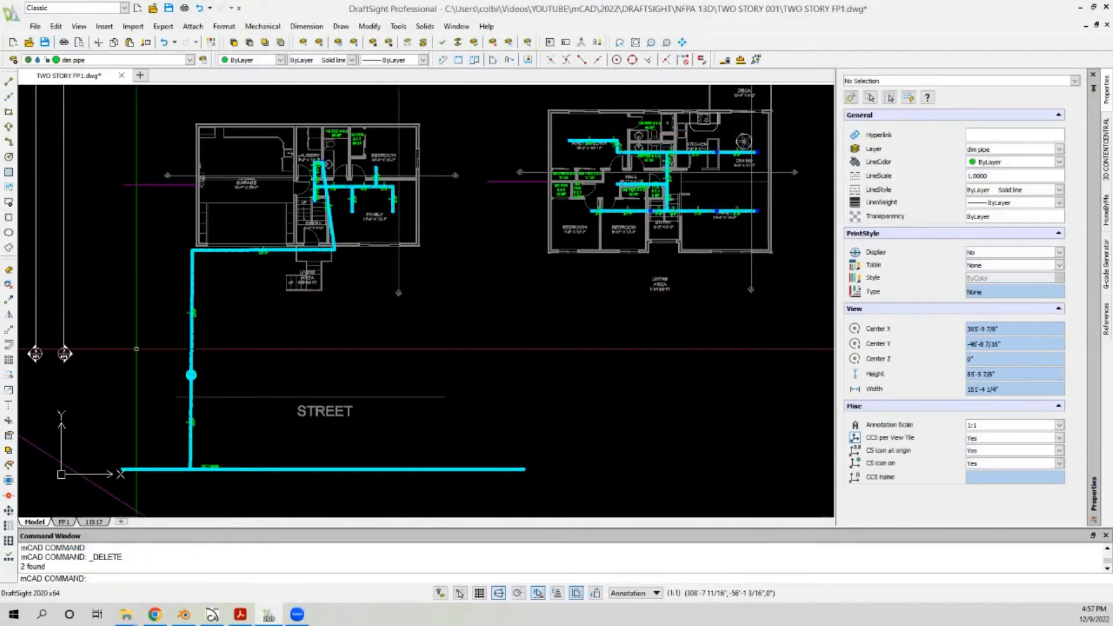
pyautogui.scroll(-1, 280, 300)
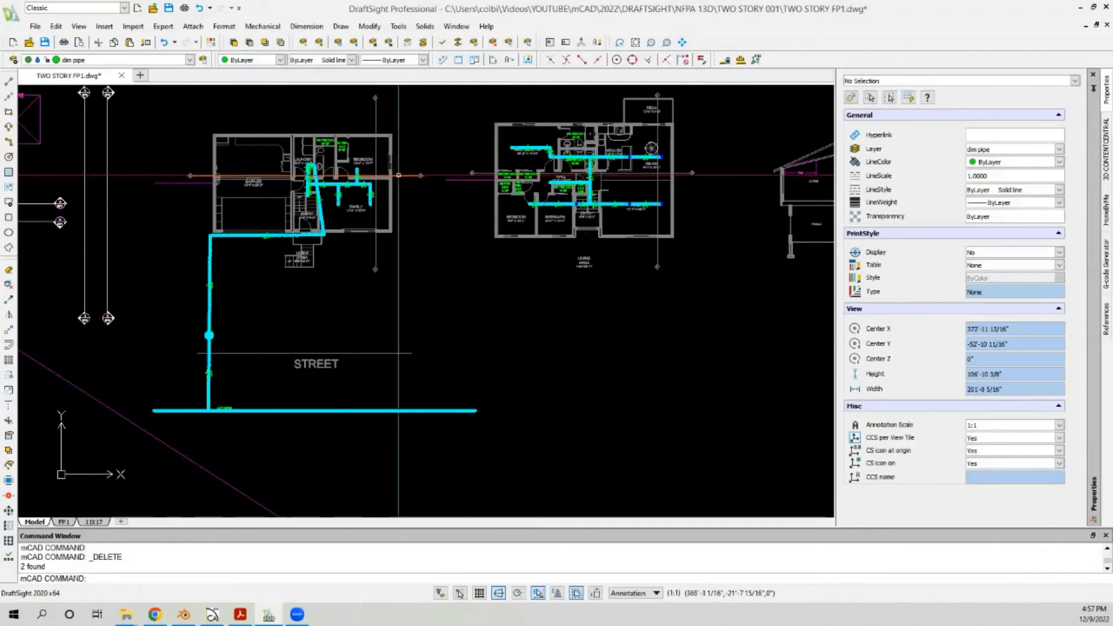
# Step: Move both building sections horizontally away from the second-floor plan to free space between them
pyautogui.scroll(4, 592, 151)
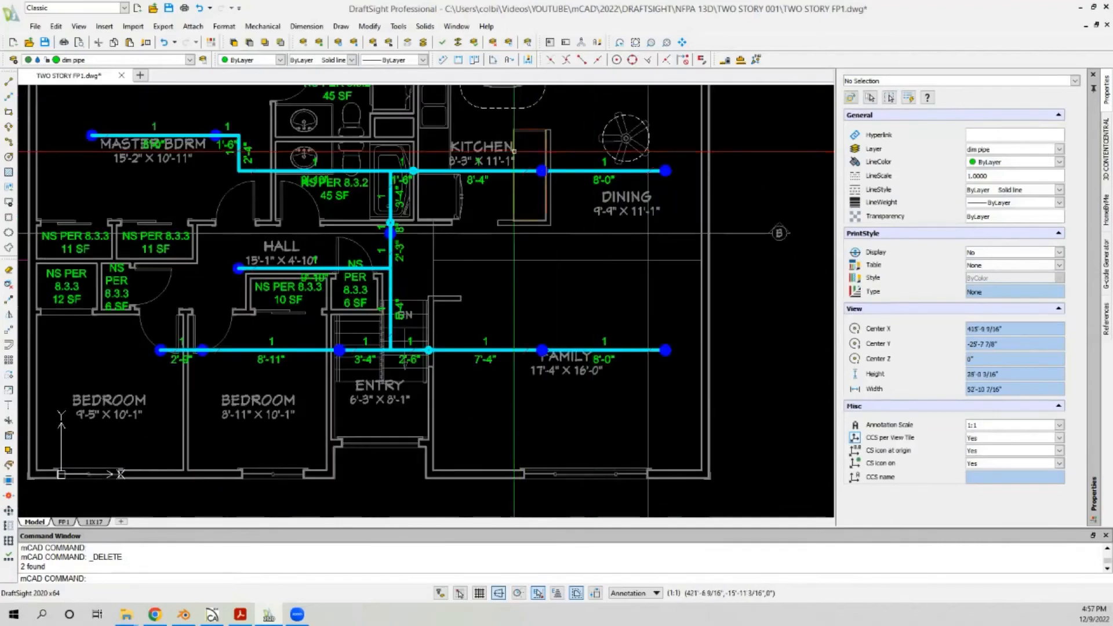
pyautogui.scroll(-2, 426, 171)
pyautogui.scroll(2, 518, 168)
pyautogui.scroll(-3, 90, 164)
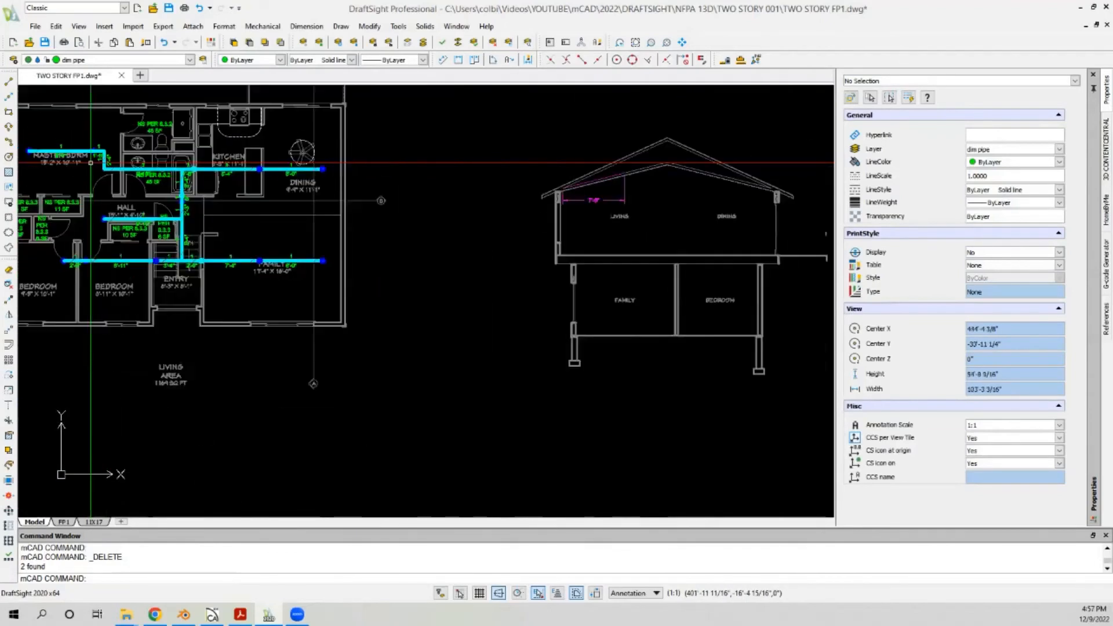
pyautogui.scroll(1, 187, 153)
pyautogui.scroll(-4, 230, 207)
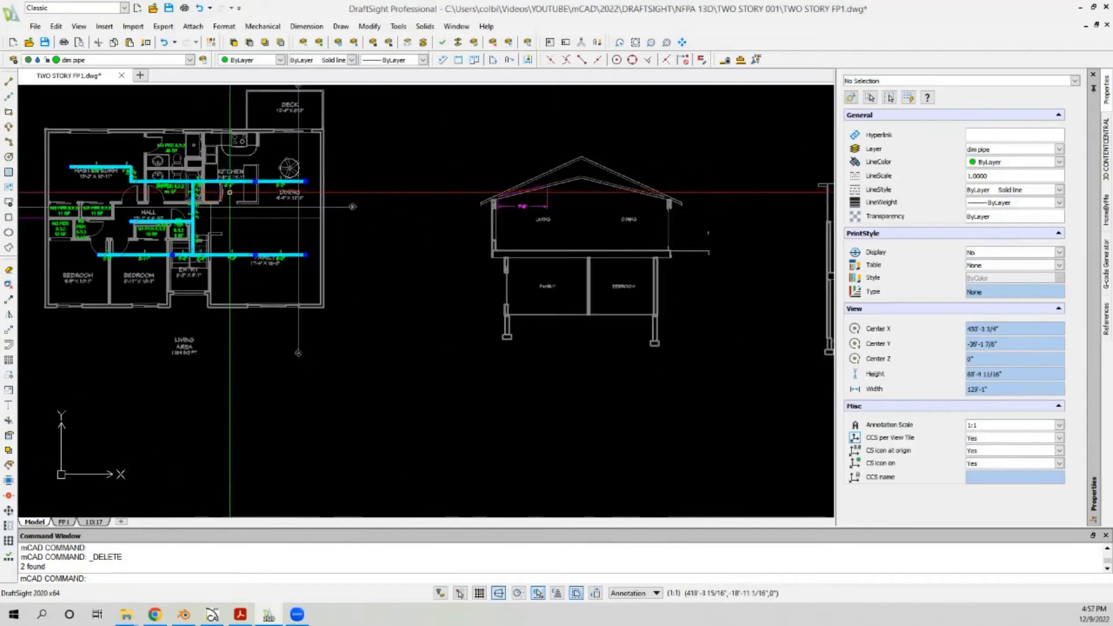
pyautogui.scroll(-1, 231, 206)
pyautogui.moveTo(313, 158); pyautogui.dragTo(624, 315)
pyautogui.click(11, 332)
pyautogui.click(193, 333)
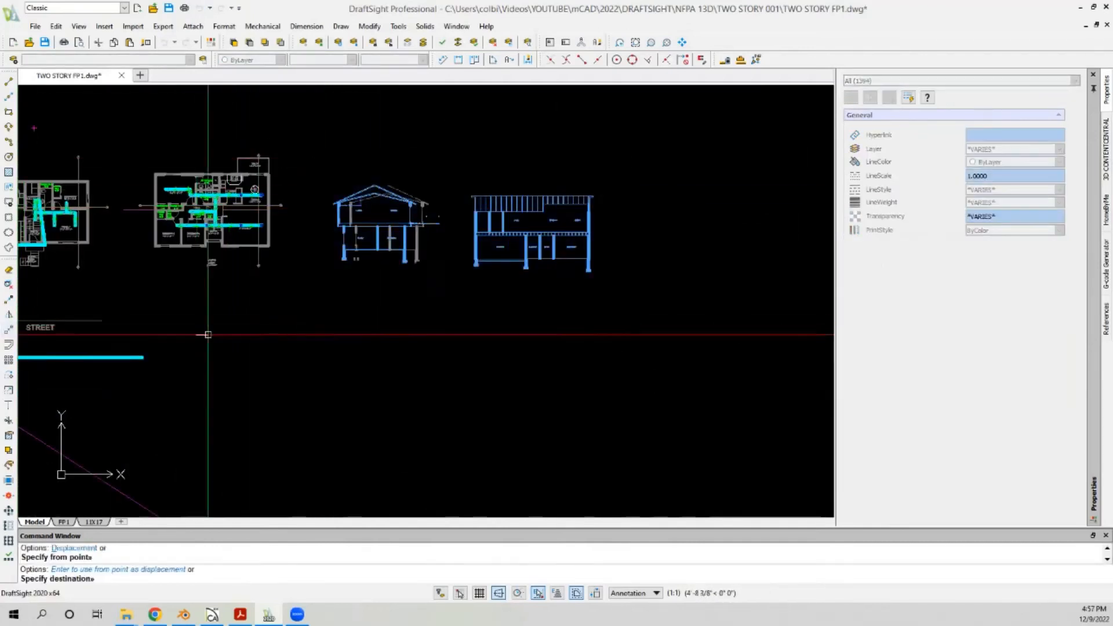
pyautogui.click(368, 333)
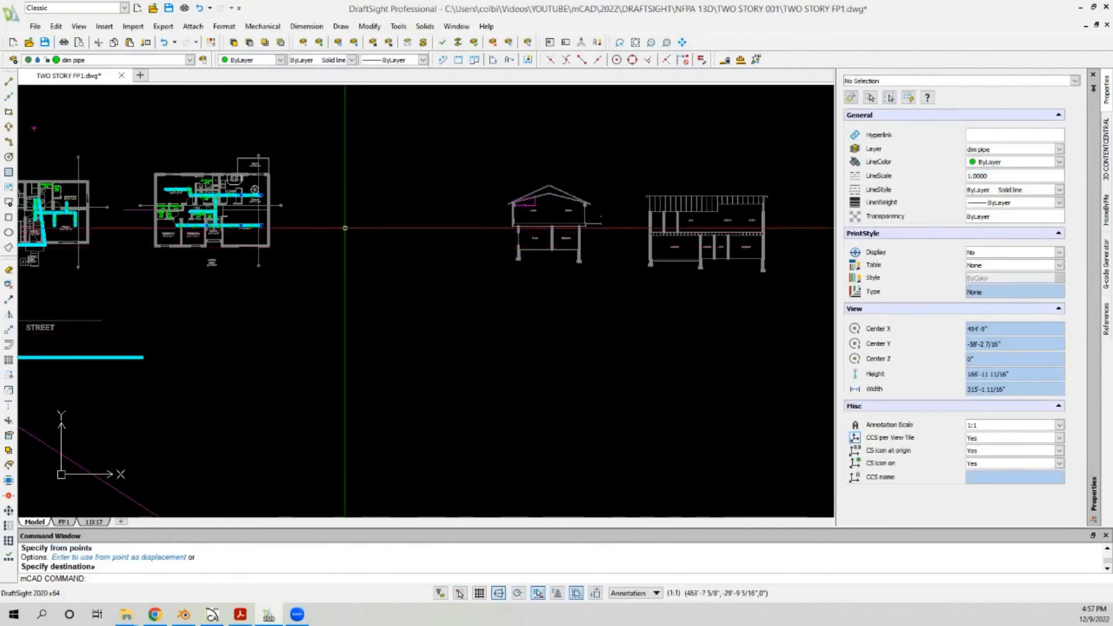
# Step: Copy the gable-end building section horizontally into the free space beside the second-floor plan
pyautogui.moveTo(474, 160); pyautogui.dragTo(579, 284)
pyautogui.click(615, 284)
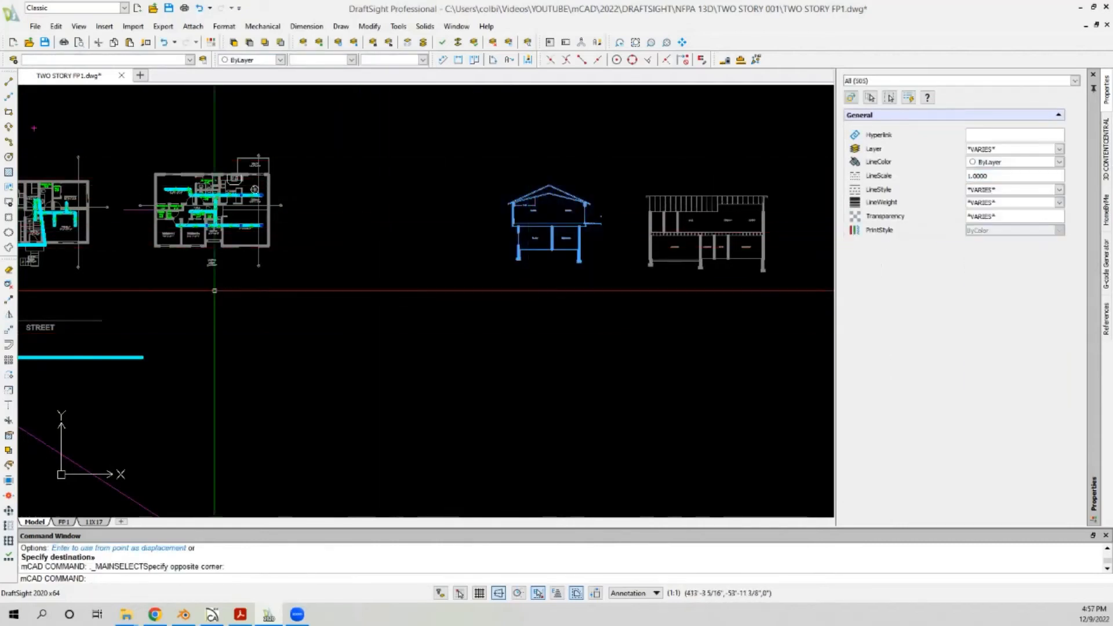
pyautogui.click(9, 299)
pyautogui.click(678, 316)
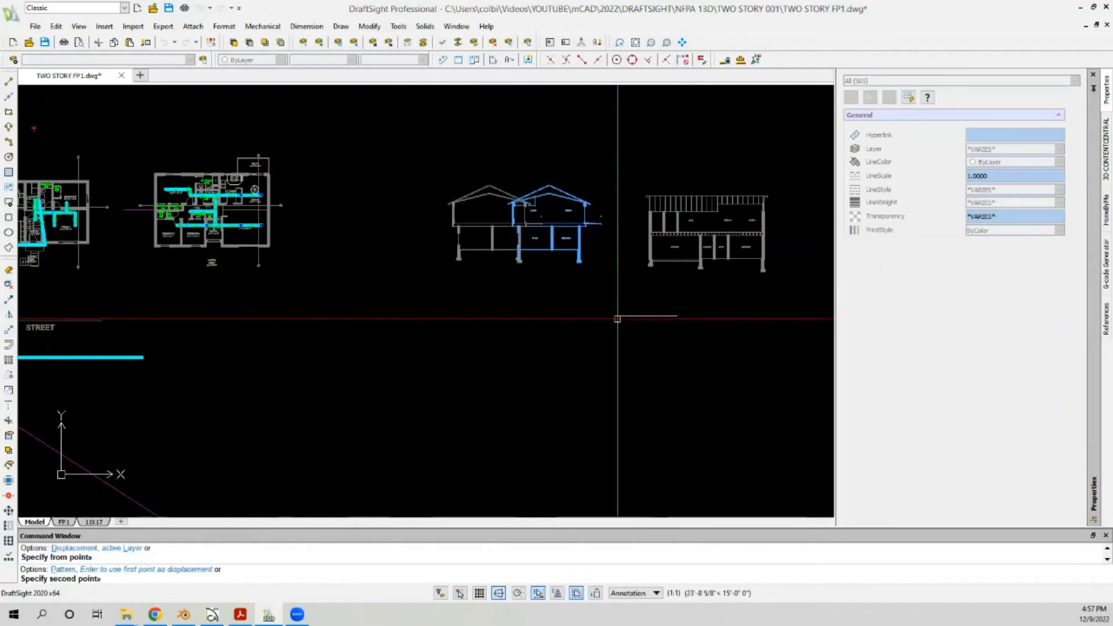
pyautogui.click(509, 325)
pyautogui.press('Escape')
pyautogui.scroll(3, 325, 183)
pyautogui.scroll(-3, 285, 302)
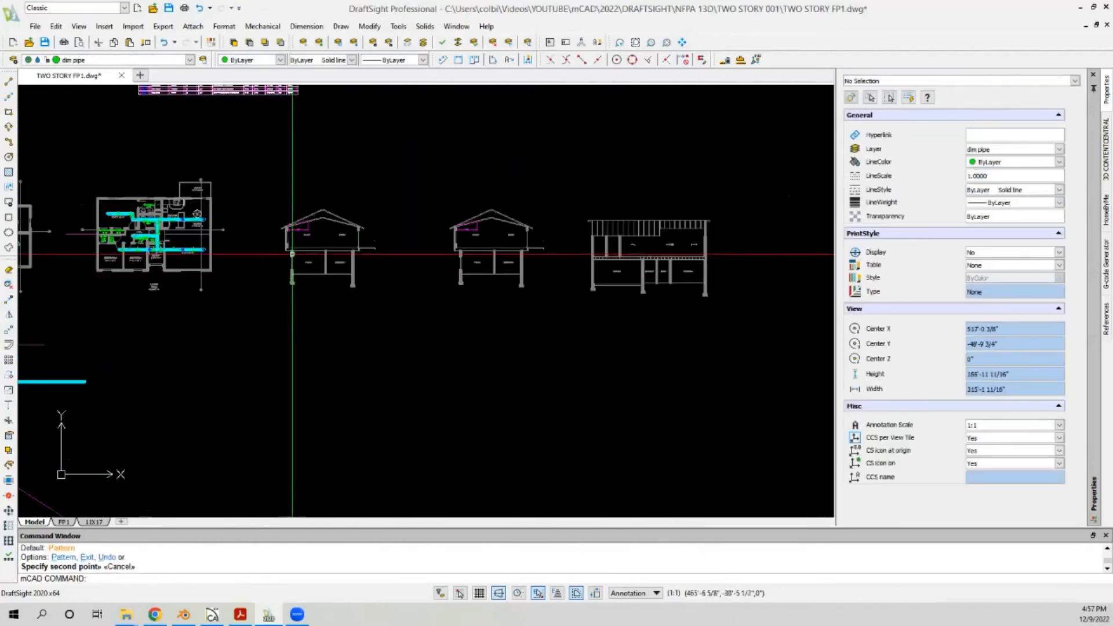
# Step: Rotate the copied gable section 90 degrees clockwise so its roof points away from the second-floor plan
pyautogui.click(276, 197)
pyautogui.click(390, 332)
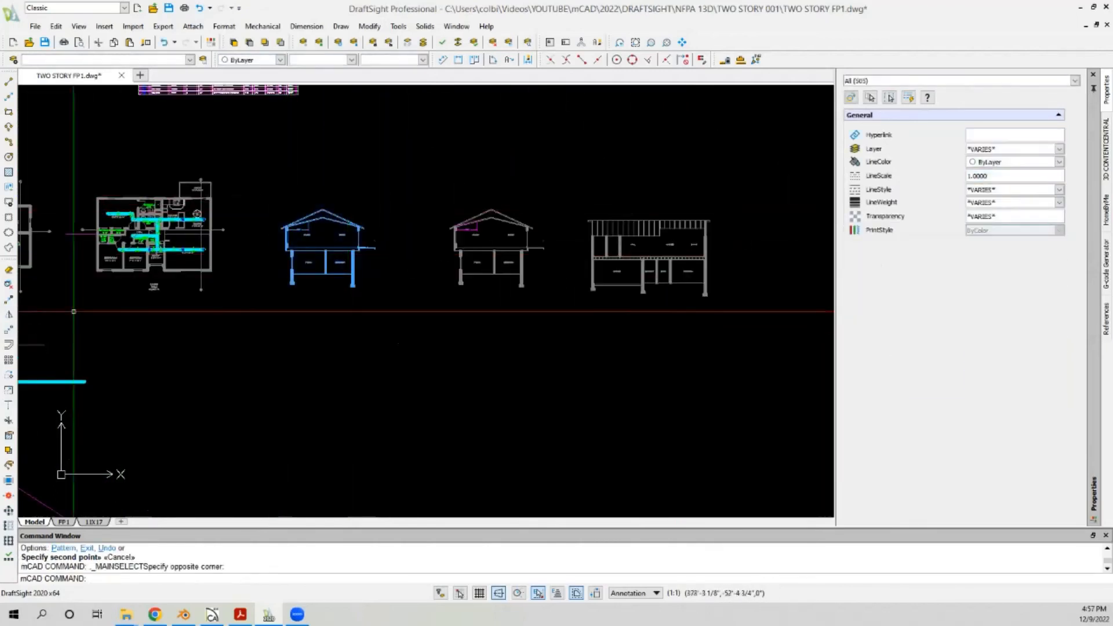
pyautogui.click(9, 383)
pyautogui.click(316, 263)
pyautogui.click(279, 330)
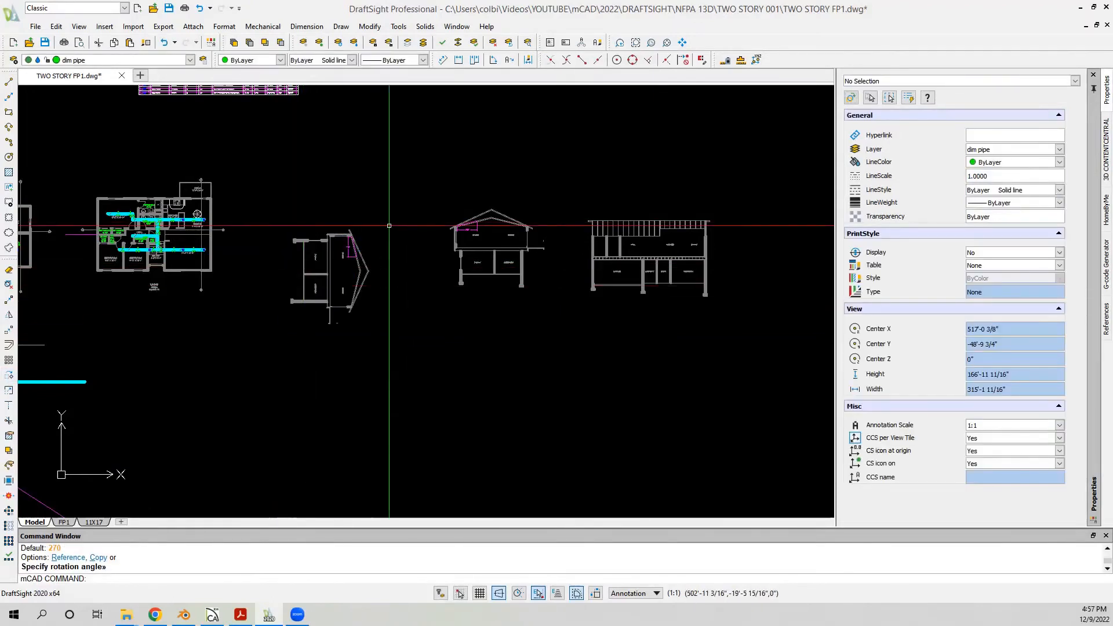
# Step: Move the rotated gable section so its exterior wall lines up perpendicularly with the kitchen-side exterior wall of the second-floor plan
pyautogui.scroll(1, 389, 225)
pyautogui.click(247, 208)
pyautogui.click(386, 373)
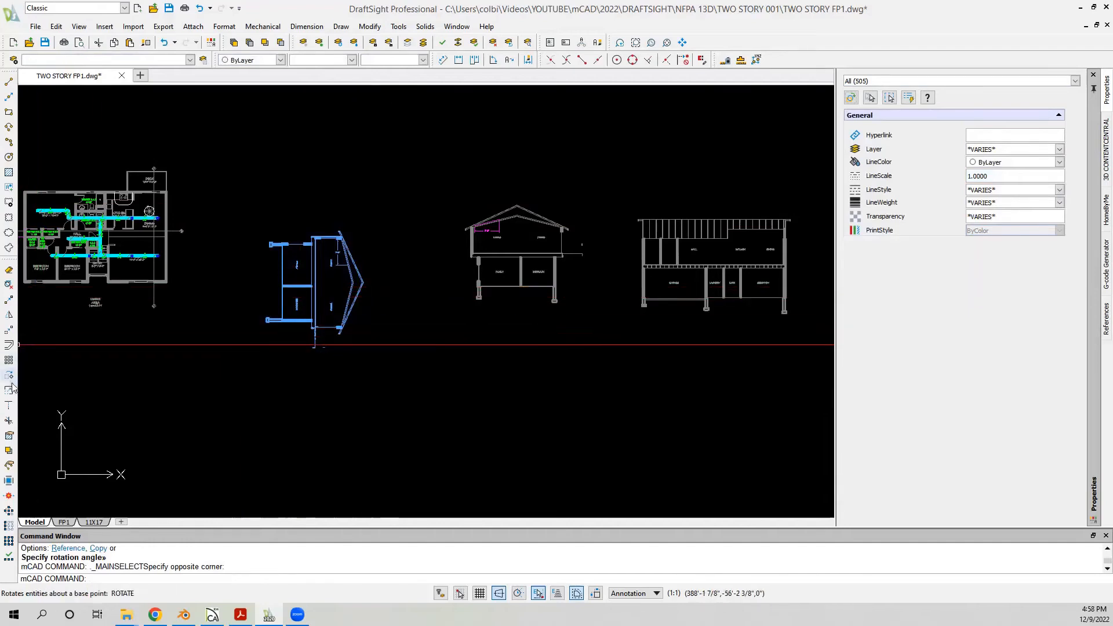
pyautogui.scroll(-2, 361, 231)
pyautogui.scroll(3, 441, 242)
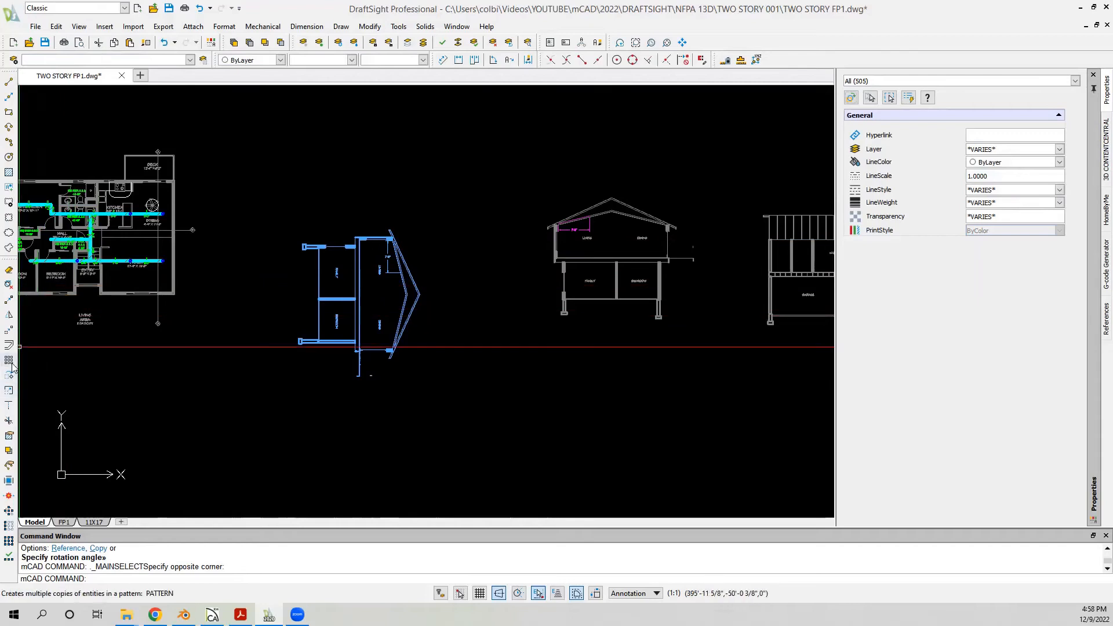
pyautogui.click(9, 332)
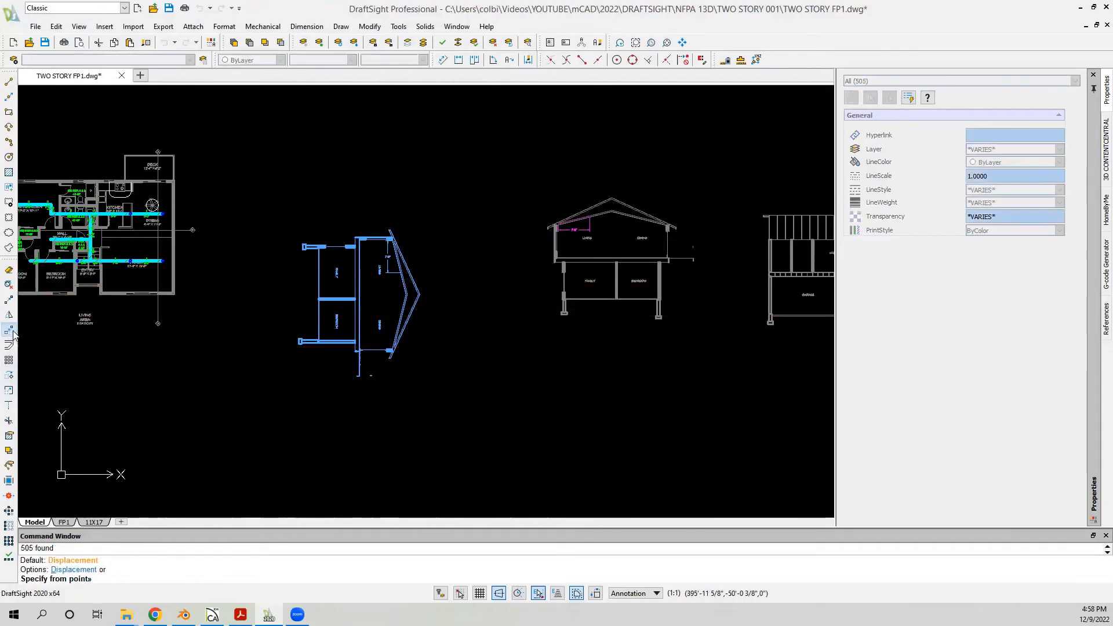
pyautogui.scroll(8, 264, 237)
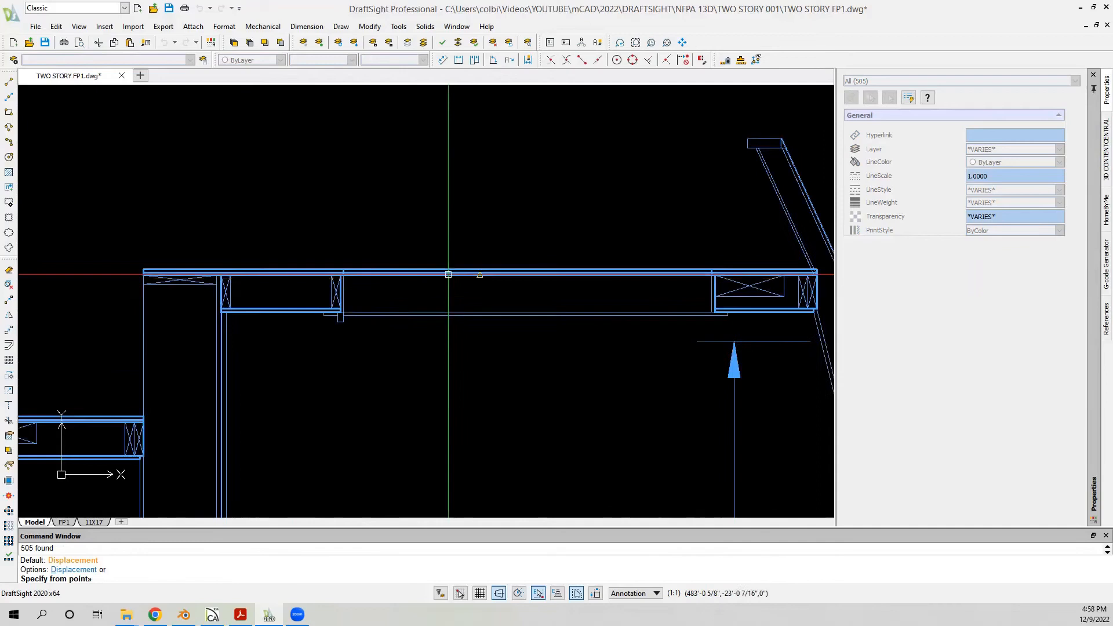
pyautogui.click(331, 266)
pyautogui.scroll(-5, 497, 293)
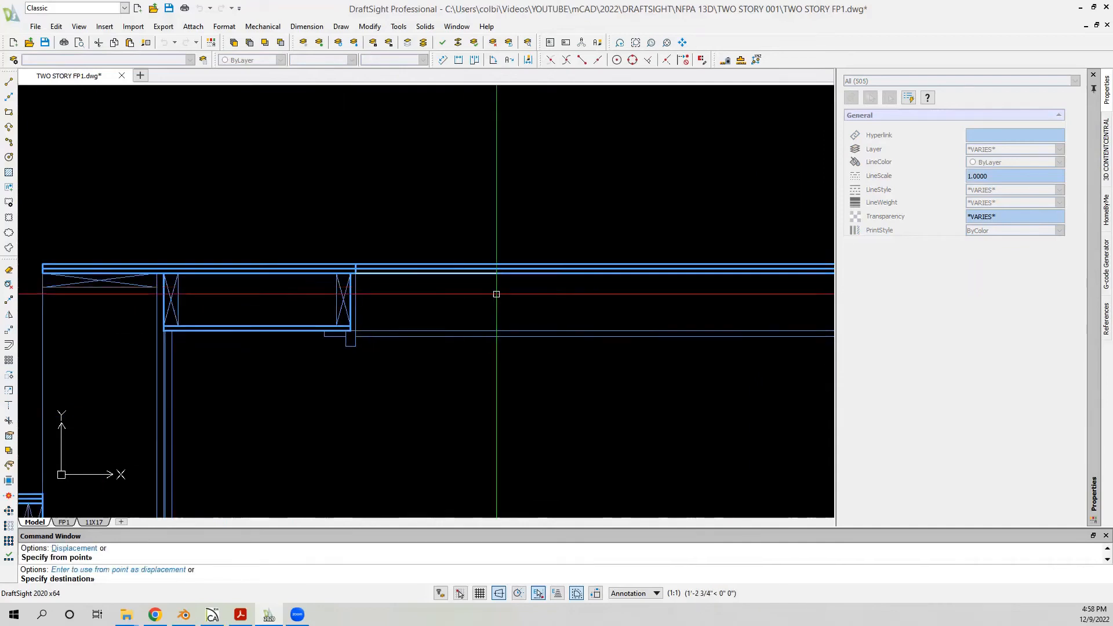
pyautogui.click(648, 61)
pyautogui.scroll(-6, 597, 291)
pyautogui.scroll(5, 390, 243)
pyautogui.scroll(7, 516, 275)
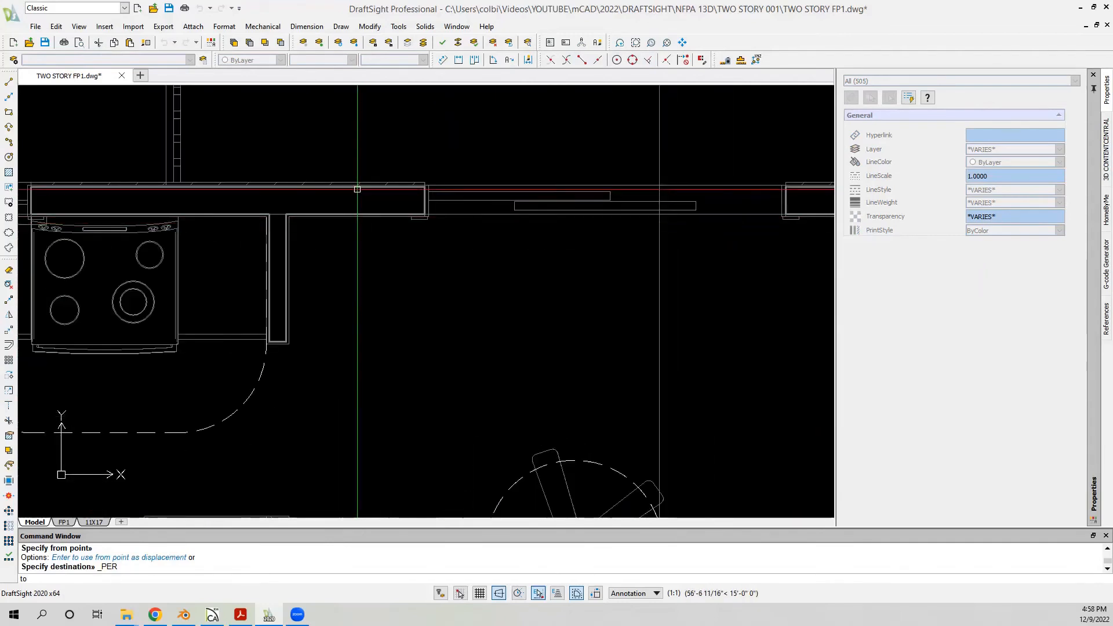
pyautogui.click(358, 189)
pyautogui.scroll(-6, 359, 194)
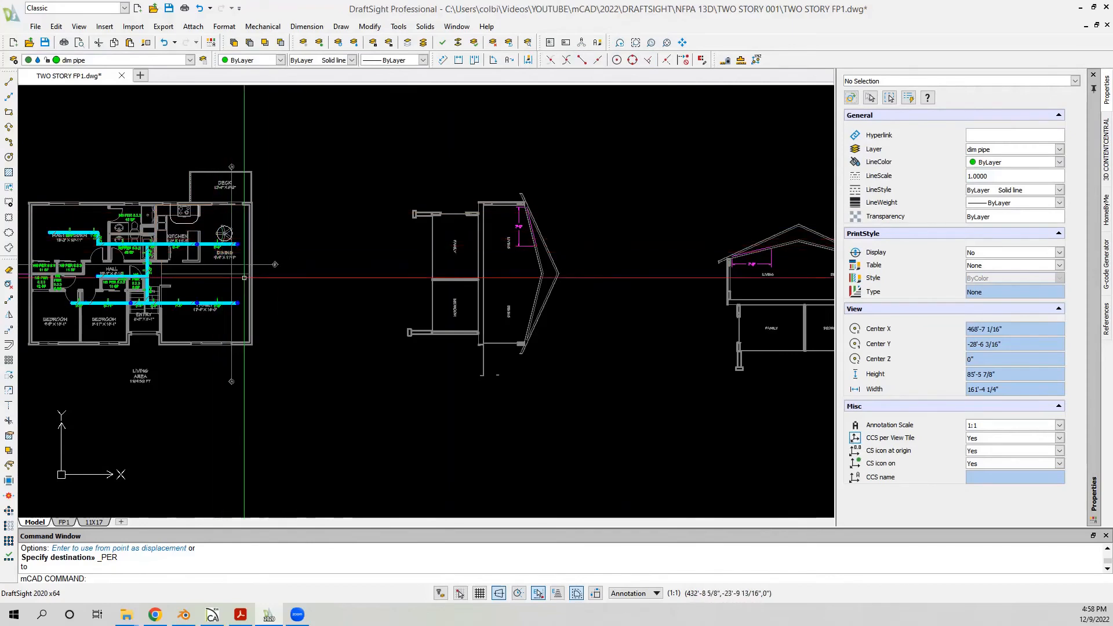
# Step: Rotate the aligned gable section 180 degrees about its roof ridge so the roof points toward the second-floor plan
pyautogui.scroll(1, 239, 276)
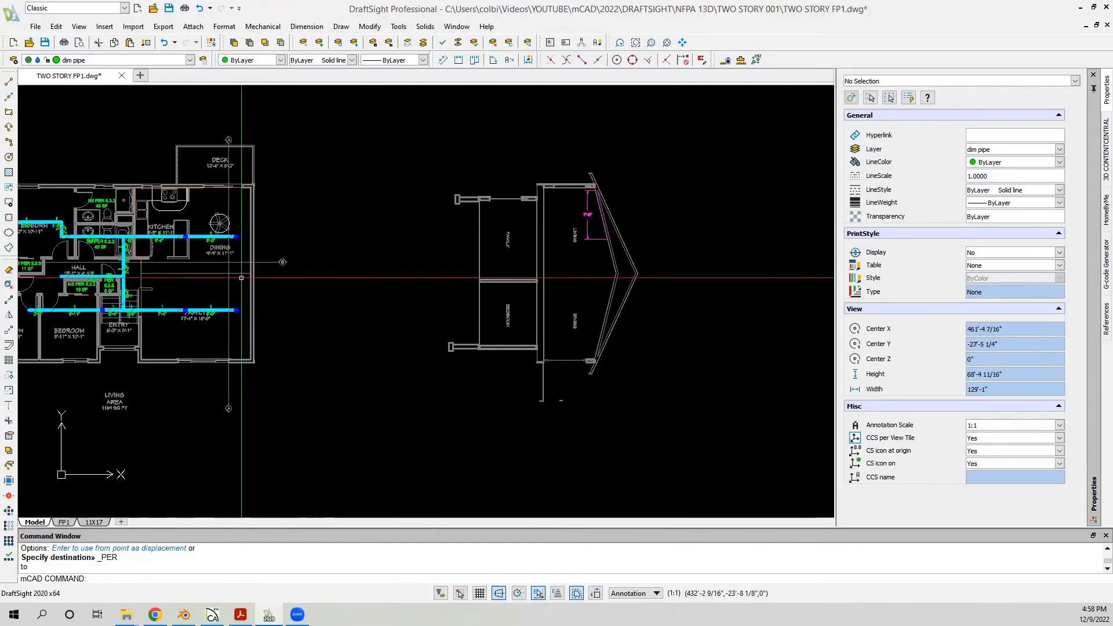
pyautogui.click(663, 161)
pyautogui.click(385, 435)
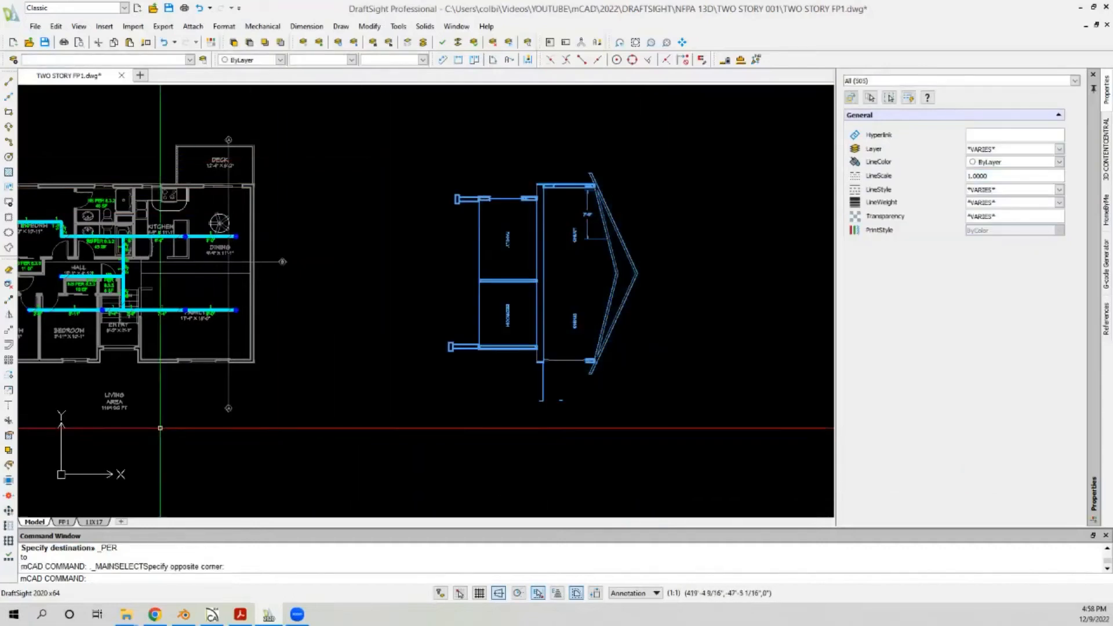
pyautogui.click(9, 381)
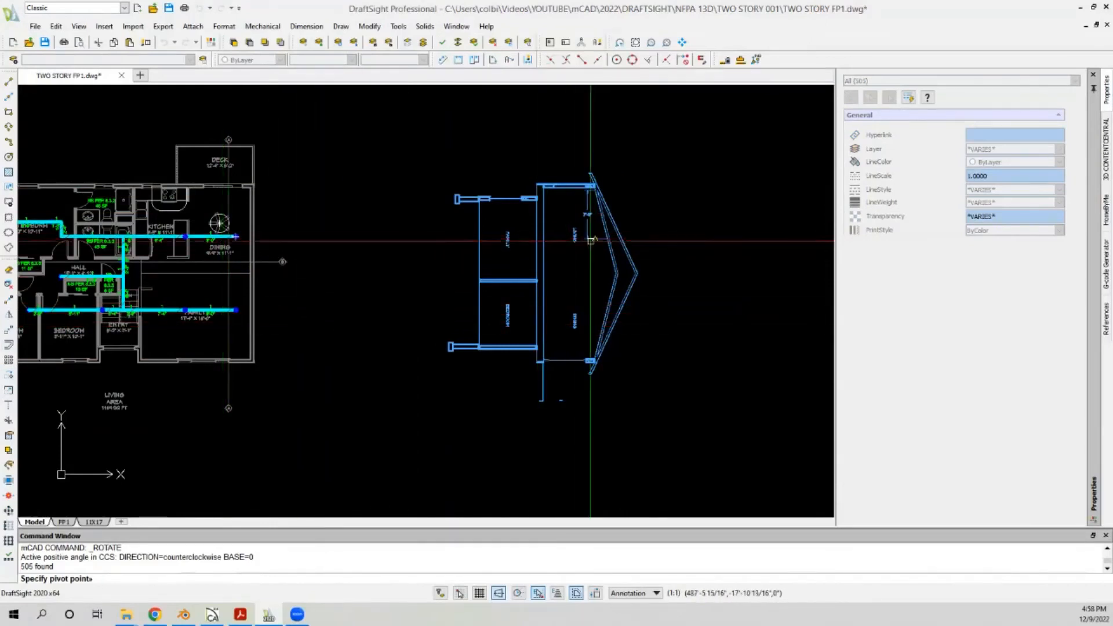
pyautogui.scroll(5, 628, 267)
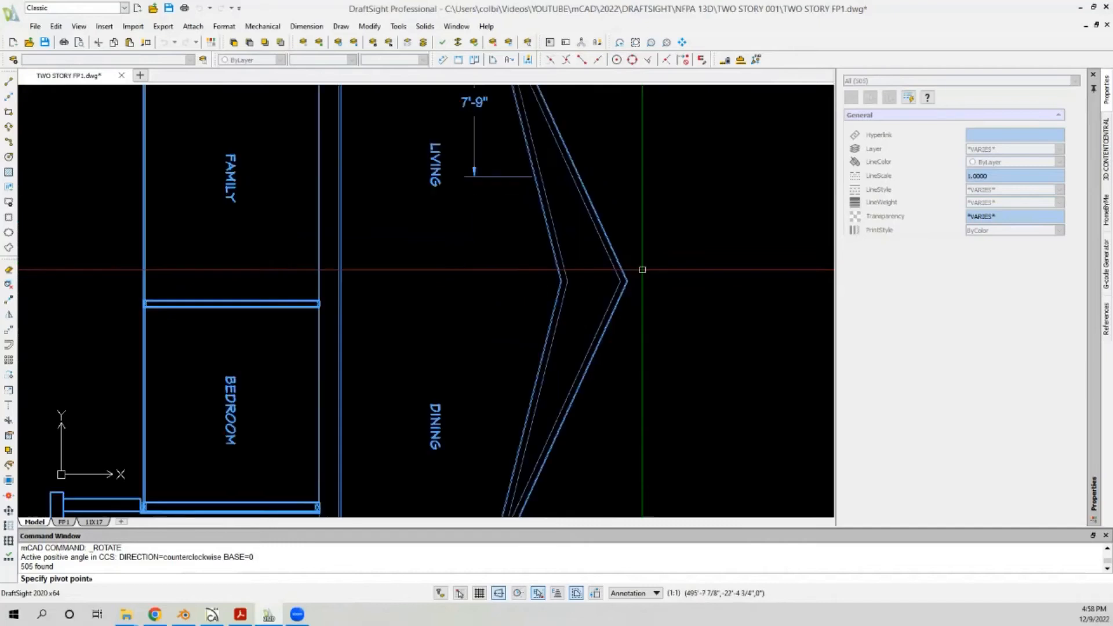
pyautogui.click(587, 290)
pyautogui.scroll(-6, 587, 291)
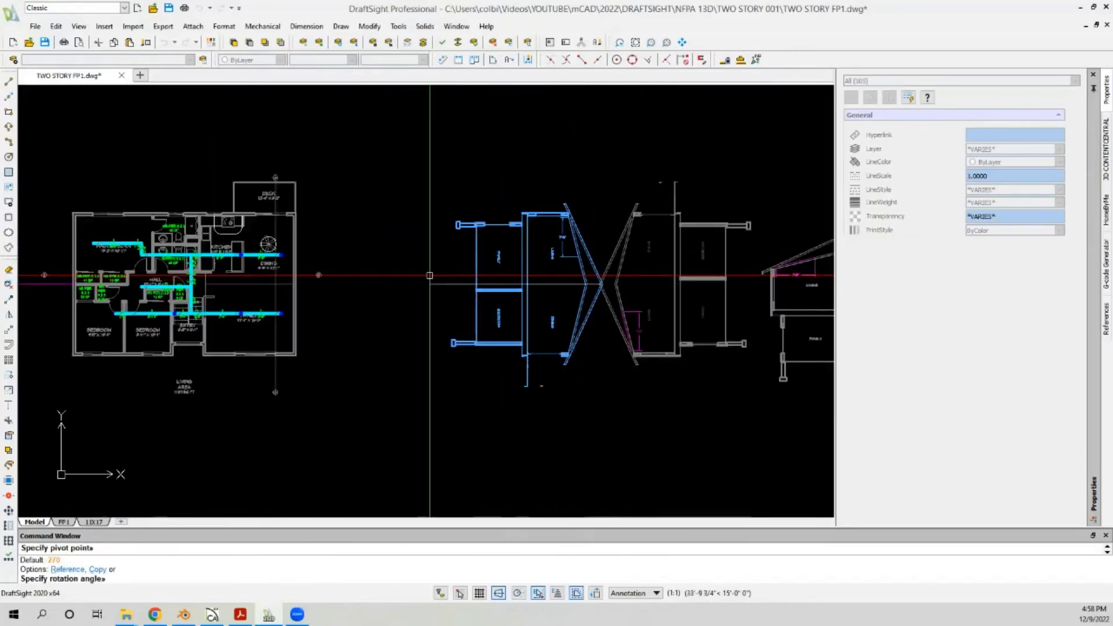
pyautogui.click(407, 309)
pyautogui.scroll(-1, 504, 268)
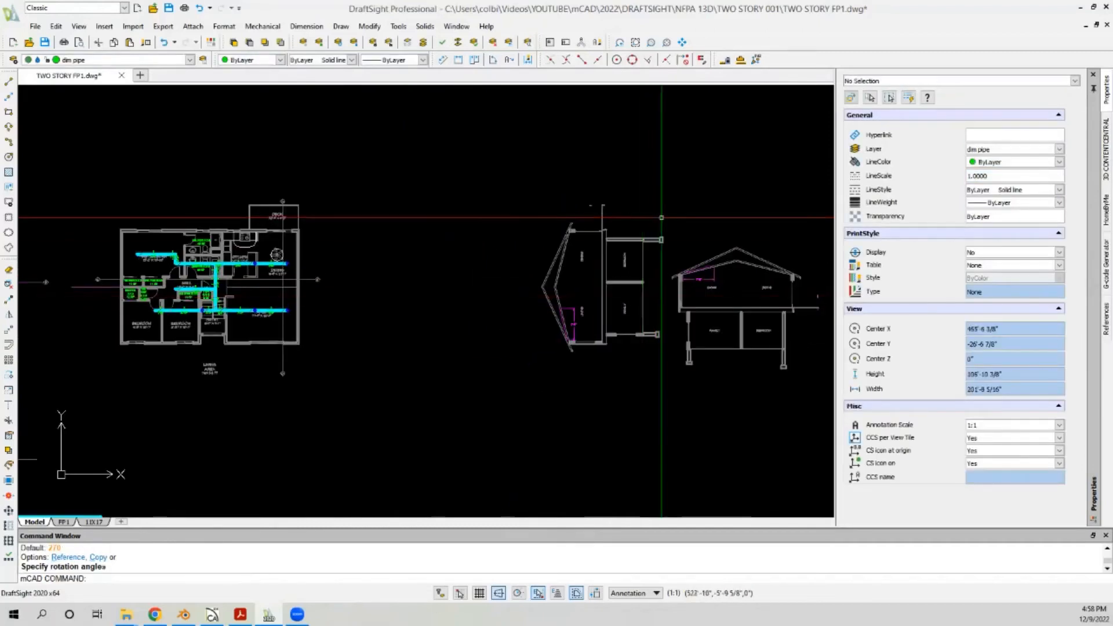
# Step: Move the flipped gable section horizontally until it sits close beside the second-floor plan
pyautogui.click(663, 215)
pyautogui.click(509, 383)
pyautogui.click(659, 172)
pyautogui.click(576, 251)
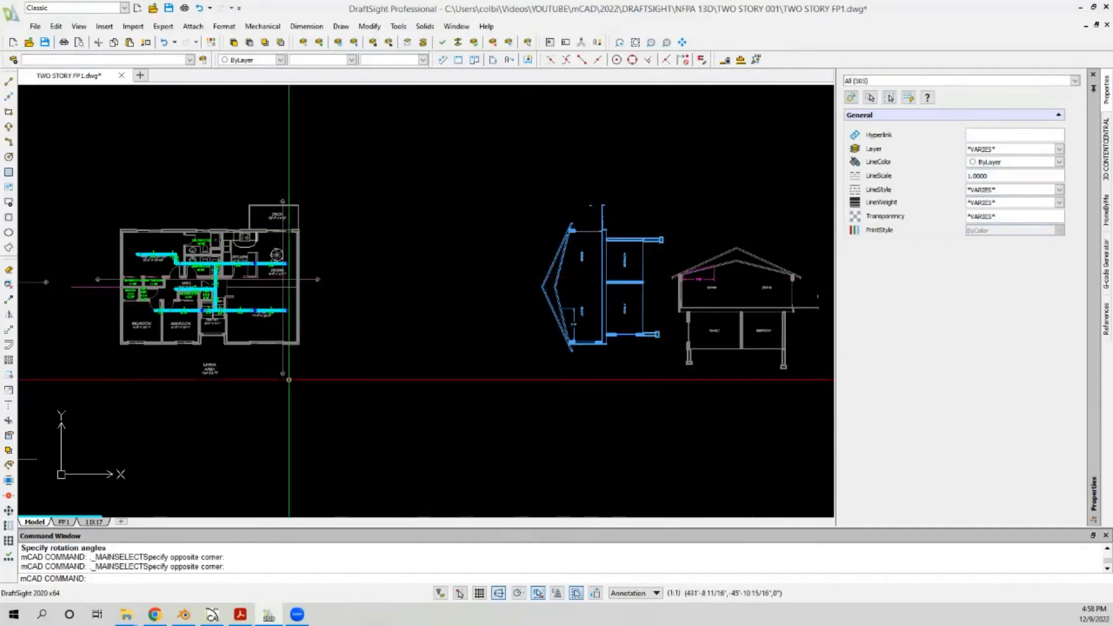
pyautogui.click(8, 332)
pyautogui.click(556, 367)
pyautogui.click(371, 367)
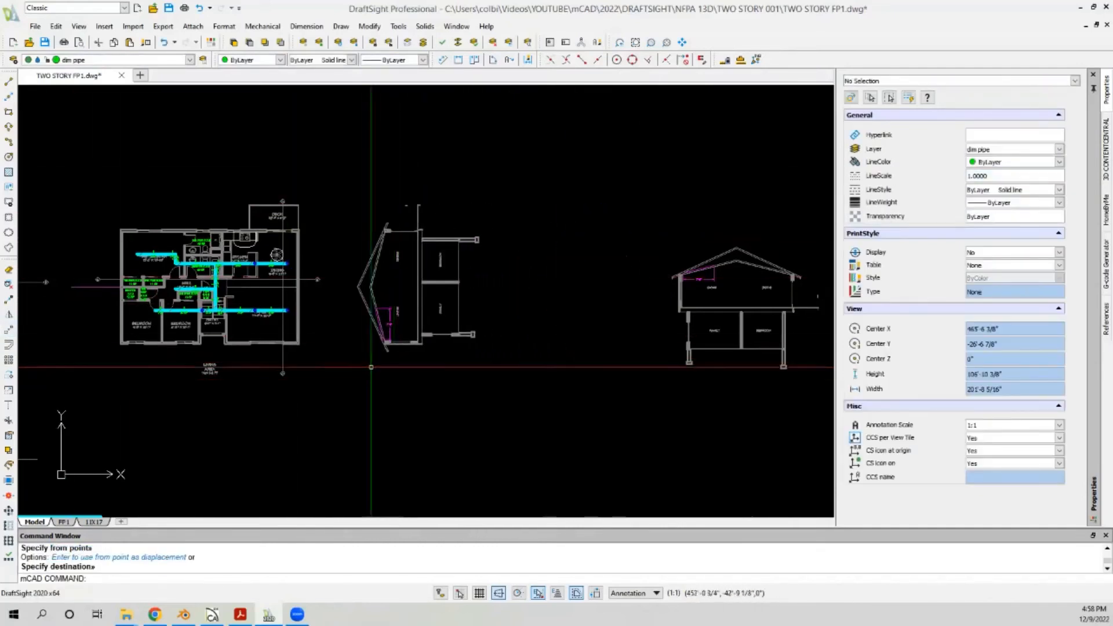
# Step: Compare the room names and layout in the building sections with those on the second-floor plan
pyautogui.scroll(2, 312, 240)
pyautogui.scroll(1, 527, 269)
pyautogui.scroll(-1, 528, 290)
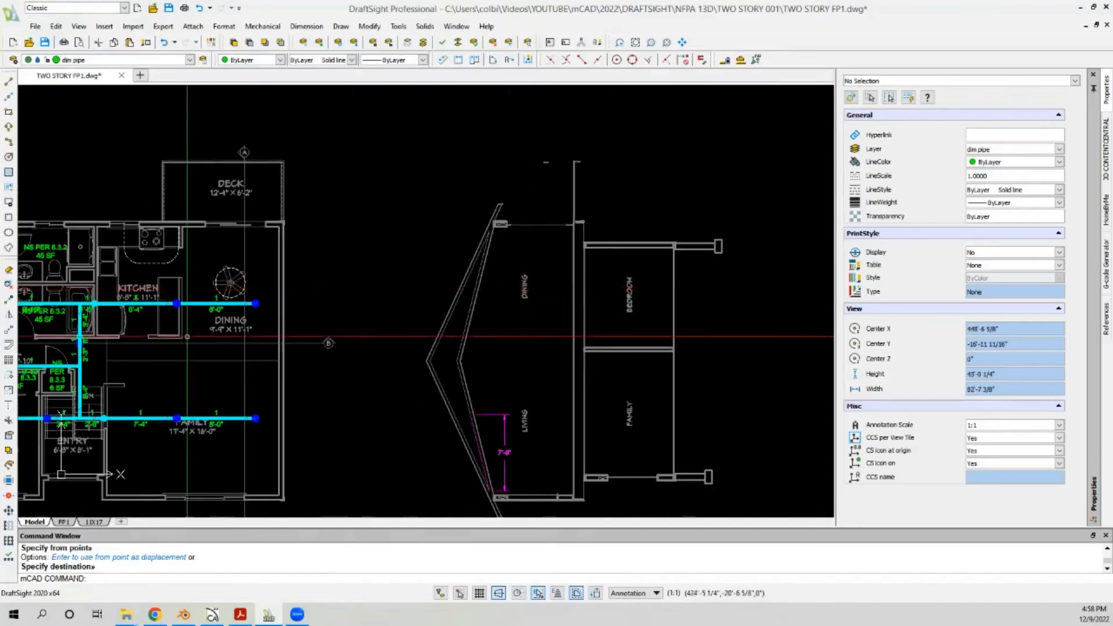
pyautogui.scroll(-1, 206, 316)
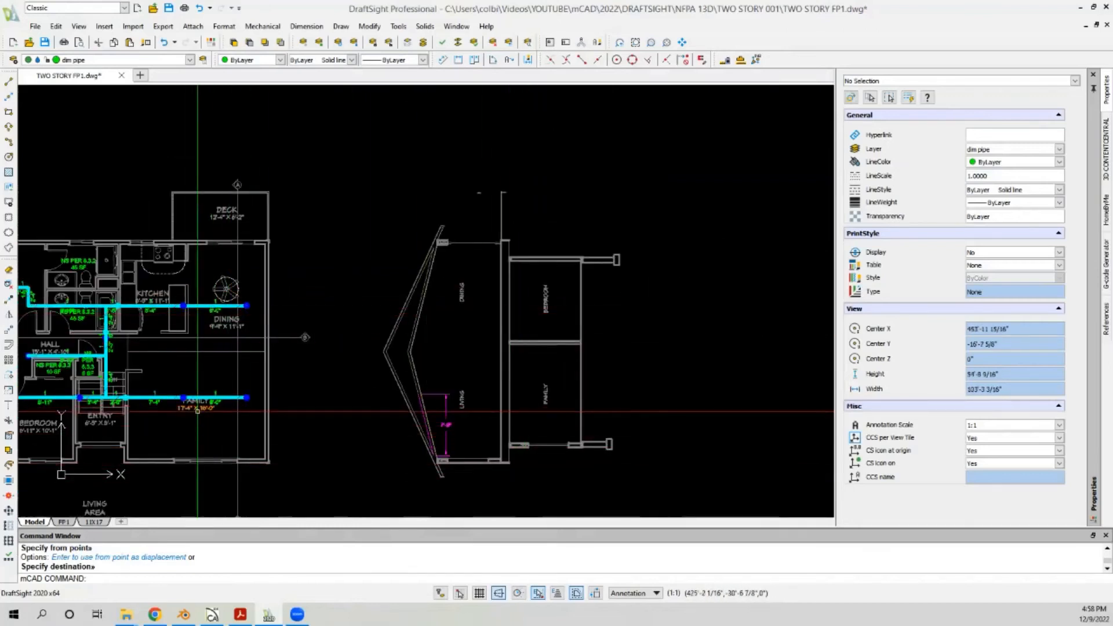
pyautogui.scroll(-4, 269, 337)
pyautogui.scroll(5, 725, 371)
pyautogui.scroll(-6, 507, 353)
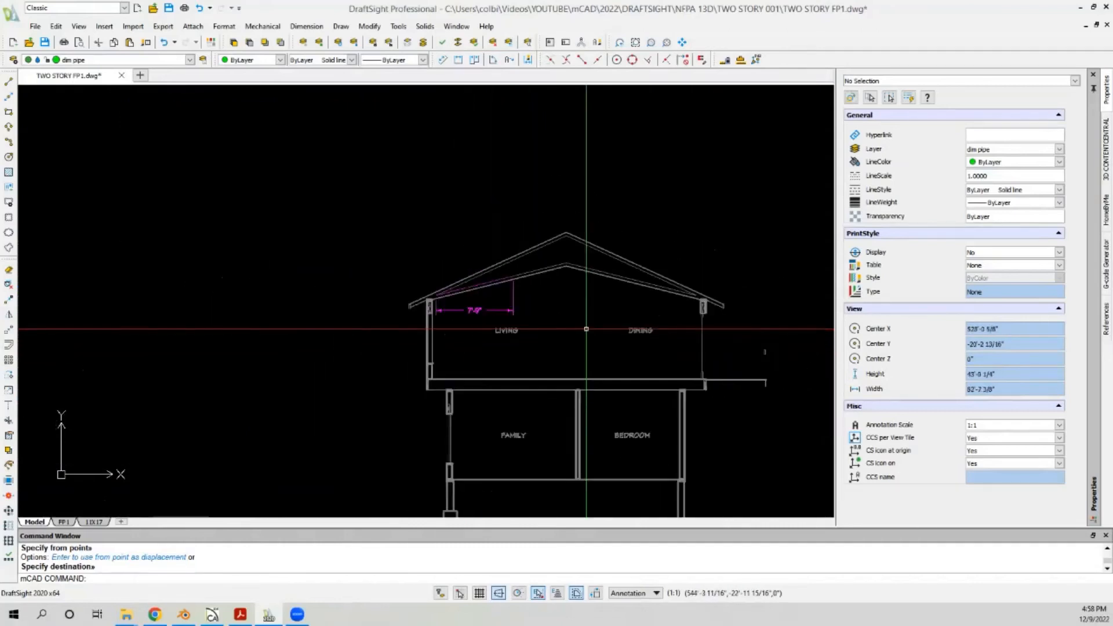
pyautogui.scroll(4, 155, 341)
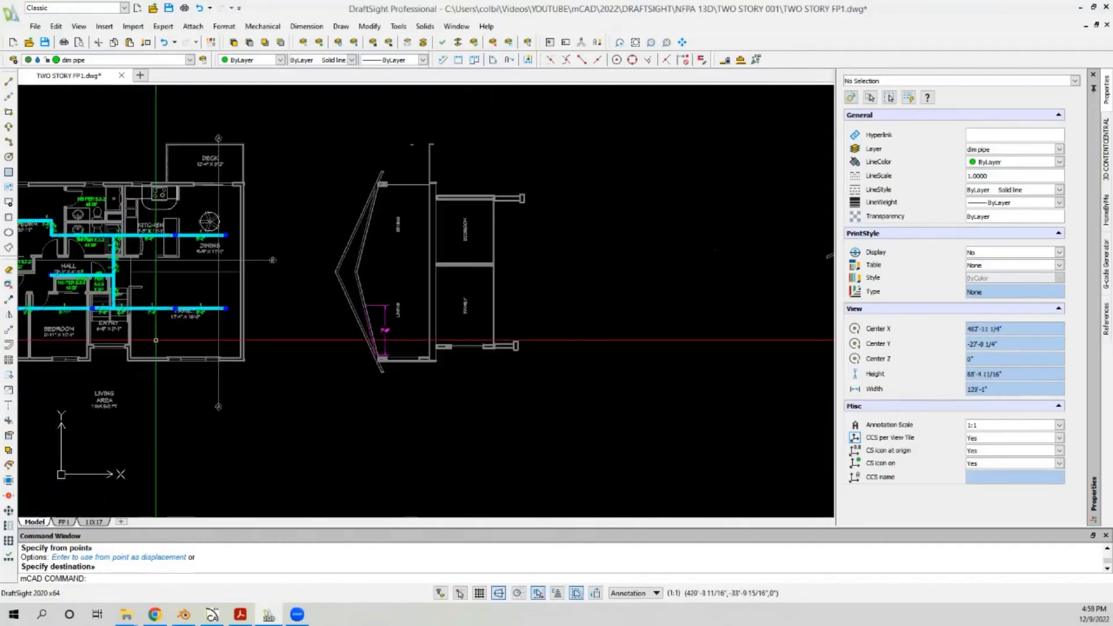
pyautogui.scroll(-5, 155, 341)
pyautogui.scroll(-3, 603, 333)
pyautogui.scroll(5, 174, 290)
pyautogui.scroll(-3, 179, 280)
pyautogui.scroll(-3, 178, 279)
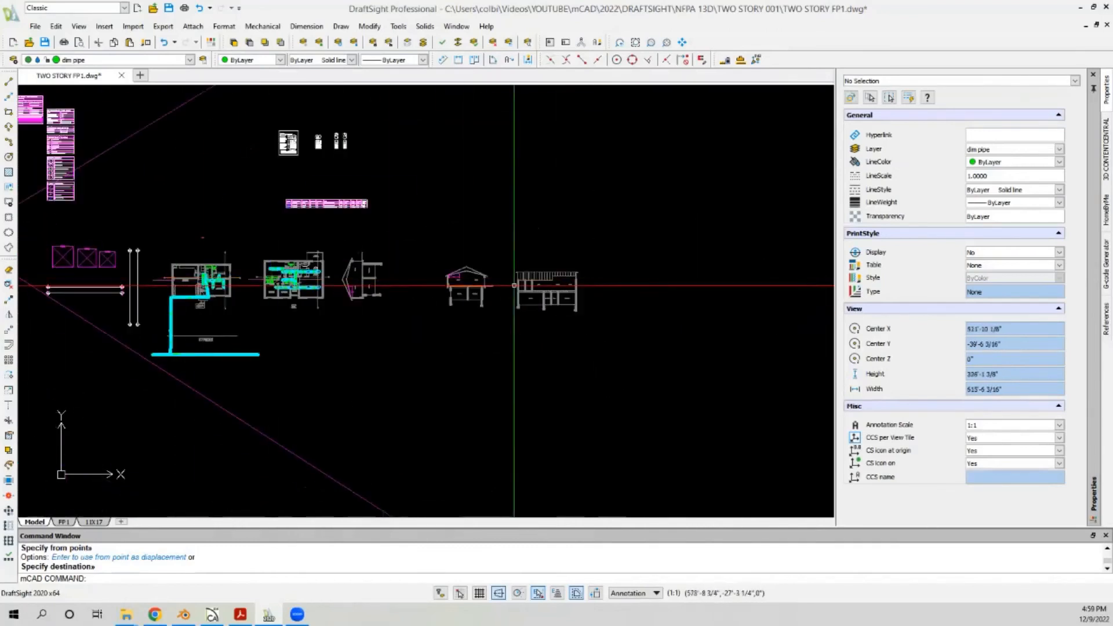
# Step: Change the upper-floor LIVING label in the upright gable section to FAMILY
pyautogui.scroll(4, 516, 287)
pyautogui.scroll(3, 373, 285)
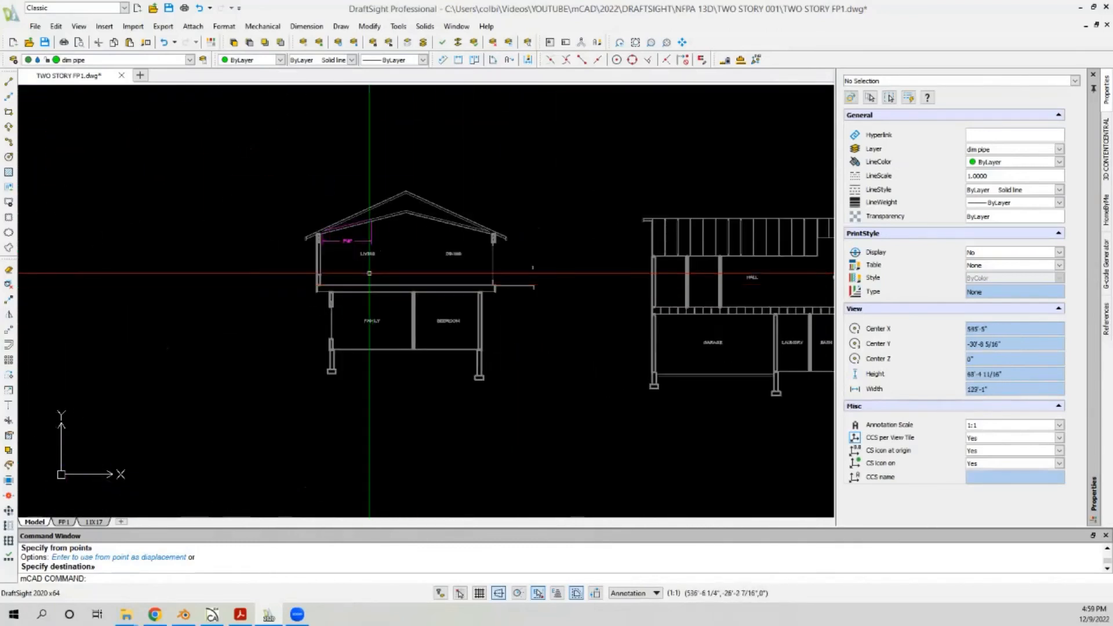
pyautogui.scroll(-2, 405, 273)
pyautogui.scroll(5, 406, 276)
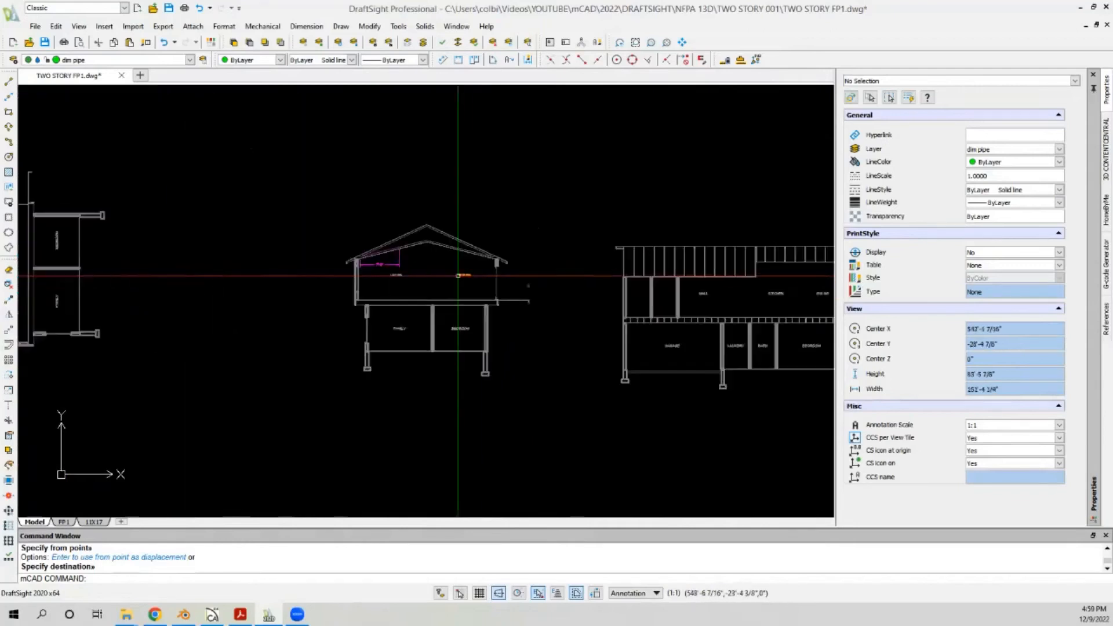
pyautogui.doubleClick(368, 274)
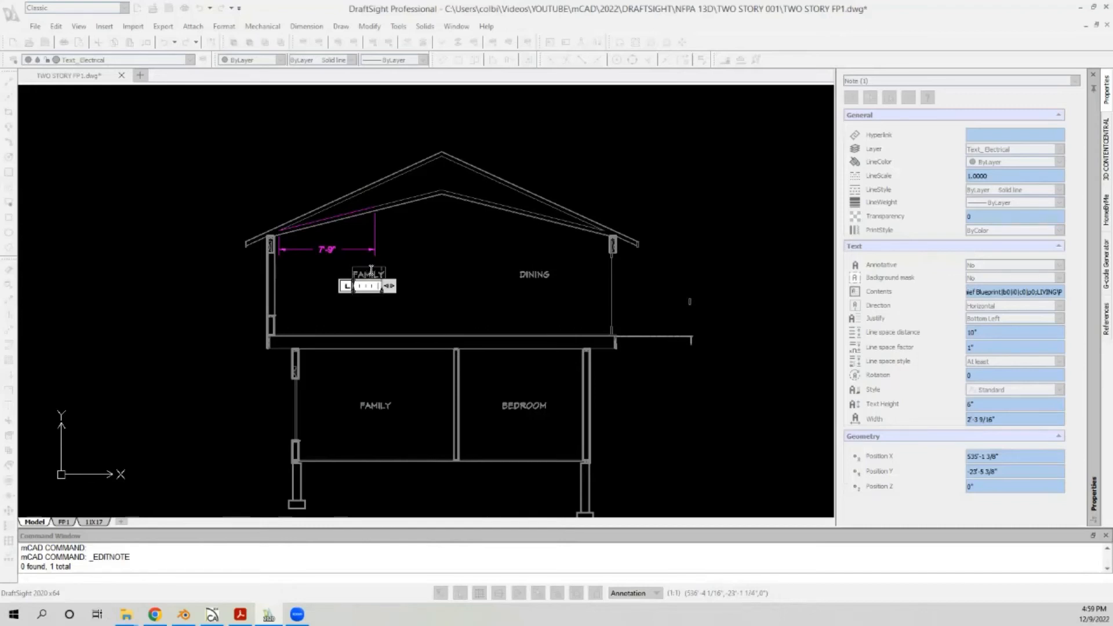
pyautogui.click(437, 239)
# Step: Draw a horizontal projection line from the dining room's end sprinkler across the roof into the rotated section's dining area
pyautogui.scroll(-8, 435, 241)
pyautogui.scroll(3, 308, 249)
pyautogui.scroll(2, 64, 253)
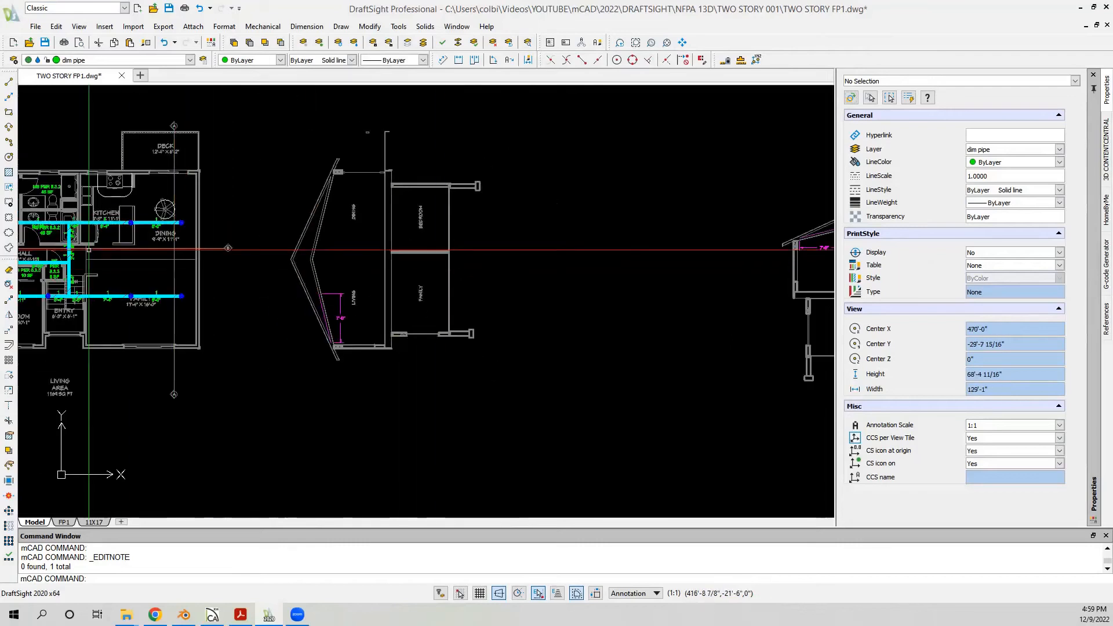
pyautogui.scroll(2, 106, 237)
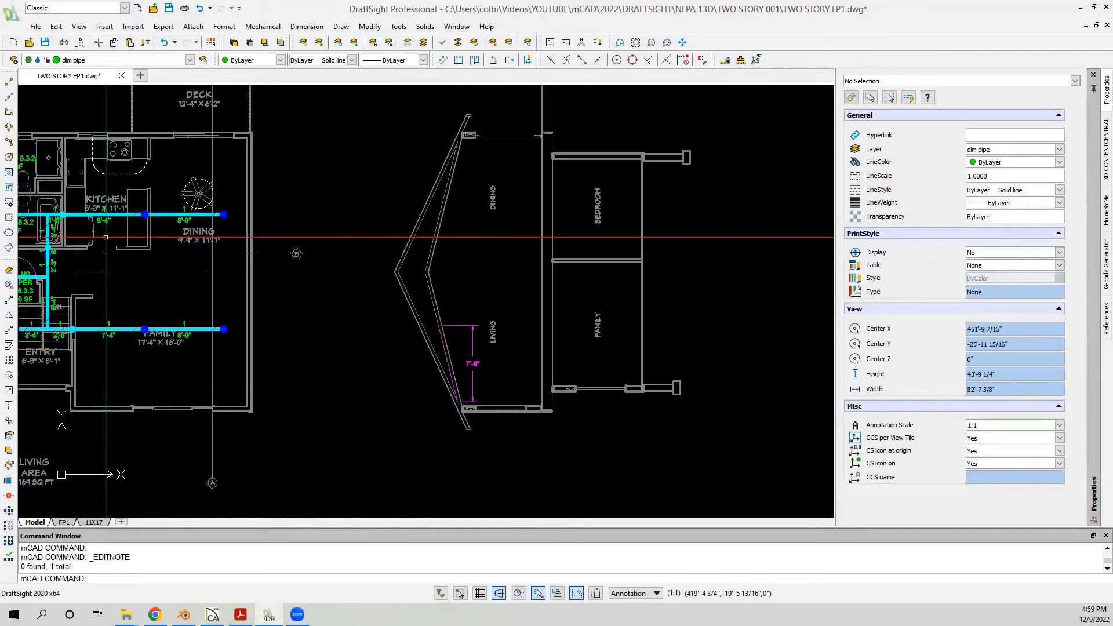
pyautogui.click(9, 81)
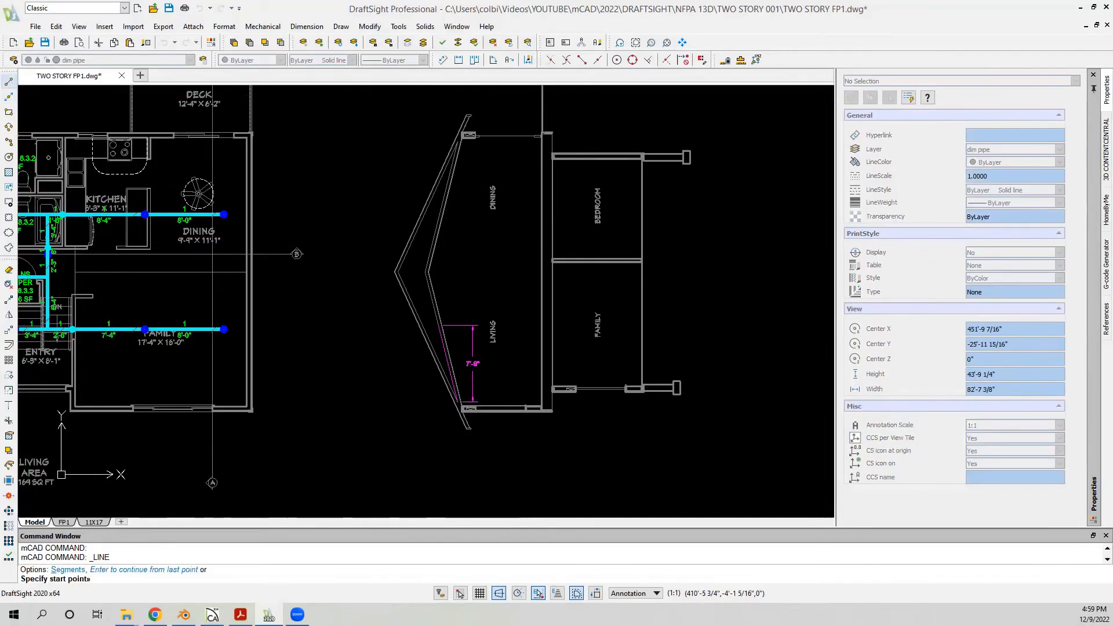
pyautogui.click(224, 213)
pyautogui.click(503, 223)
pyautogui.press('Escape')
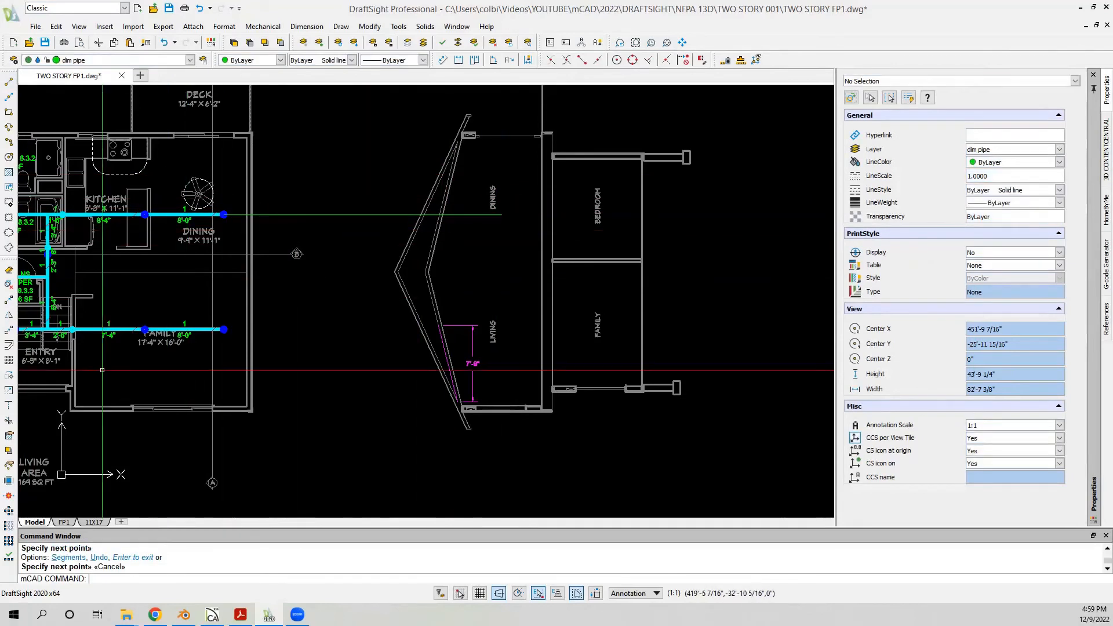
# Step: Draw a horizontal projection line from the family room's end sprinkler across the roof into the rotated section's living area
pyautogui.click(10, 84)
pyautogui.scroll(3, 219, 338)
pyautogui.click(220, 322)
pyautogui.scroll(-1, 160, 354)
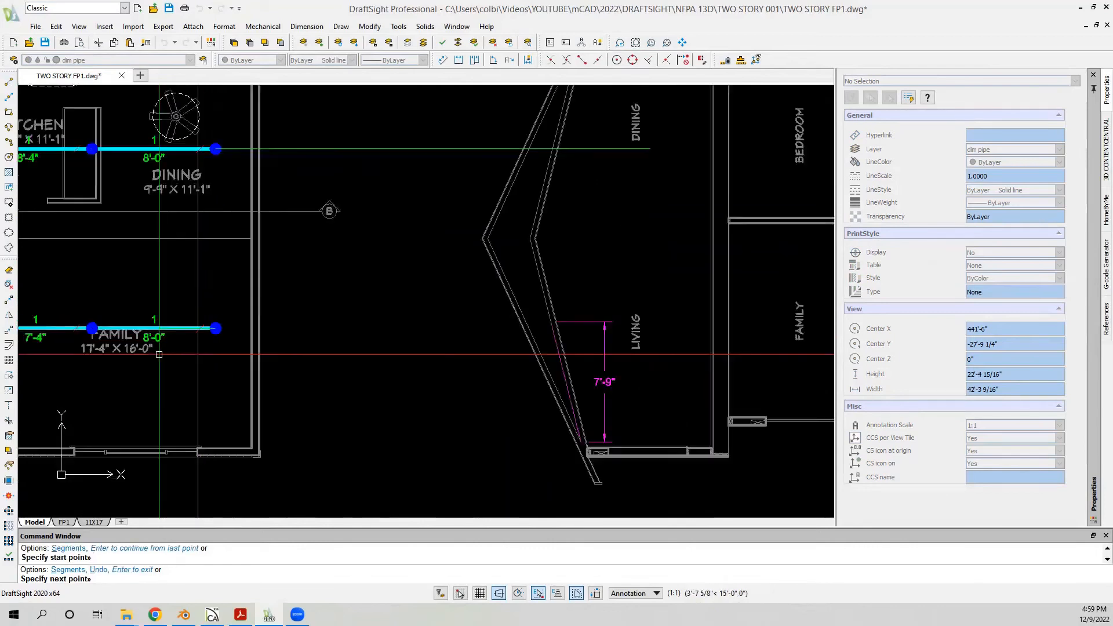
pyautogui.scroll(-3, 159, 355)
pyautogui.click(410, 319)
pyautogui.press('Escape')
# Step: Copy the pipe circle between the 2'-6" and 7'-4" pipe pieces onto the family-room projection line beside the section's sloped ceiling
pyautogui.scroll(3, 371, 360)
pyautogui.scroll(-5, 371, 360)
pyautogui.scroll(5, 348, 356)
pyautogui.scroll(-1, 286, 356)
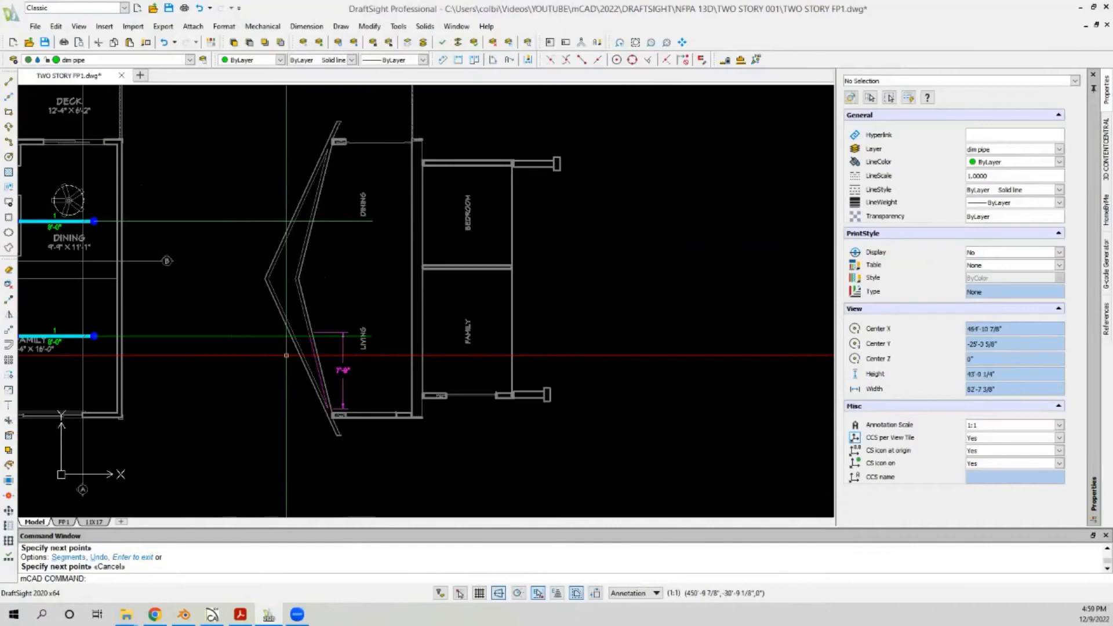
pyautogui.scroll(-2, 304, 316)
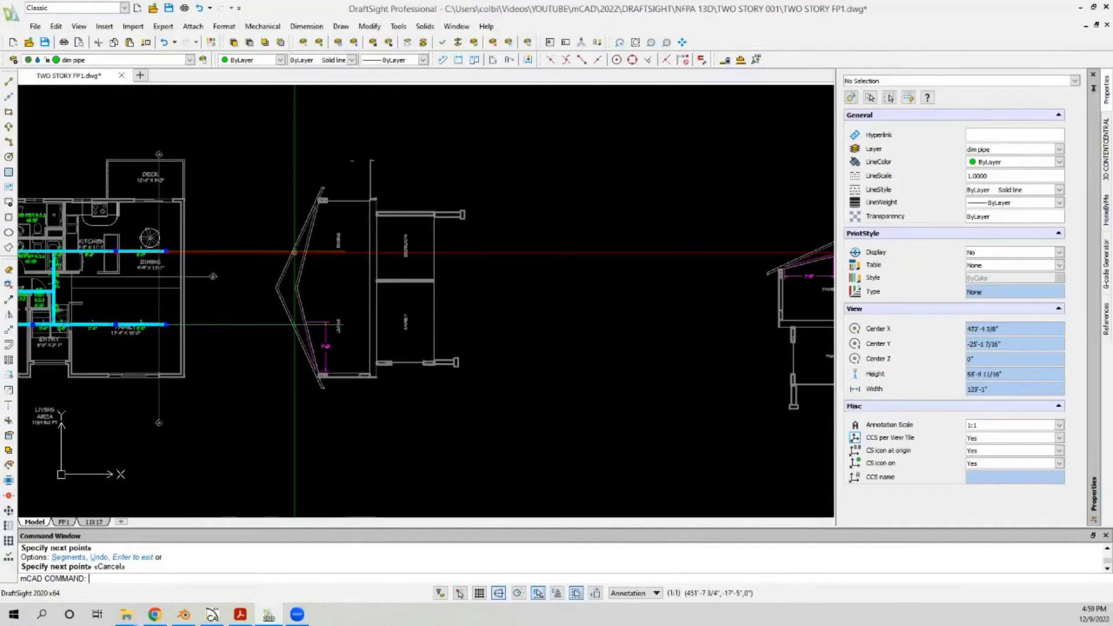
pyautogui.click(8, 301)
pyautogui.scroll(10, 237, 310)
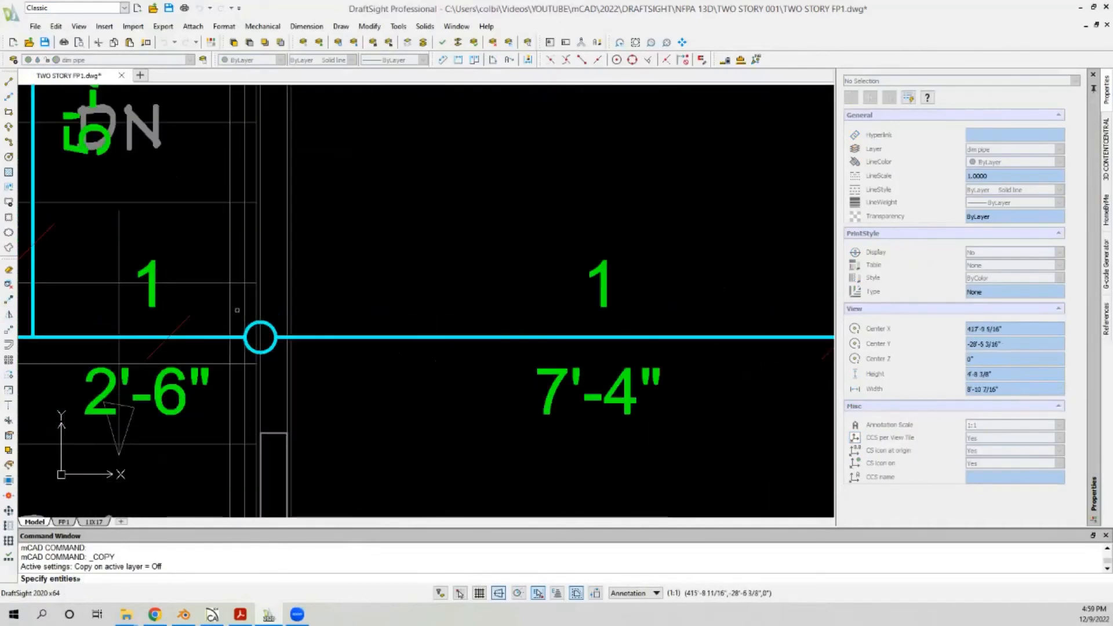
pyautogui.rightClick(269, 322)
pyautogui.click(268, 323)
pyautogui.scroll(-10, 128, 316)
pyautogui.scroll(5, 685, 305)
pyautogui.scroll(4, 226, 353)
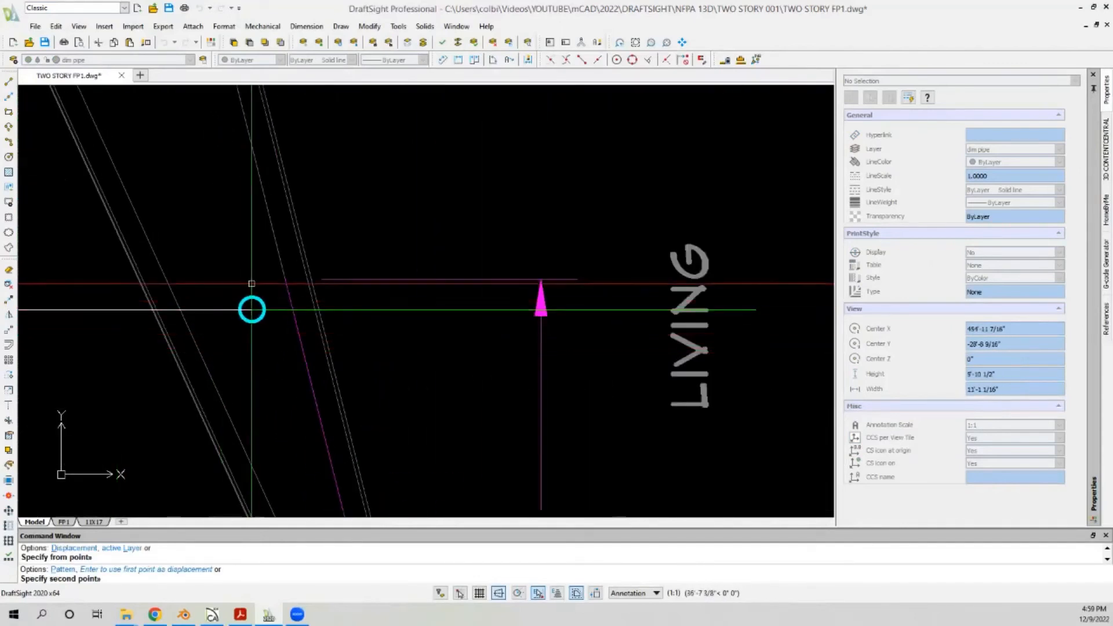
pyautogui.scroll(3, 267, 316)
pyautogui.click(269, 323)
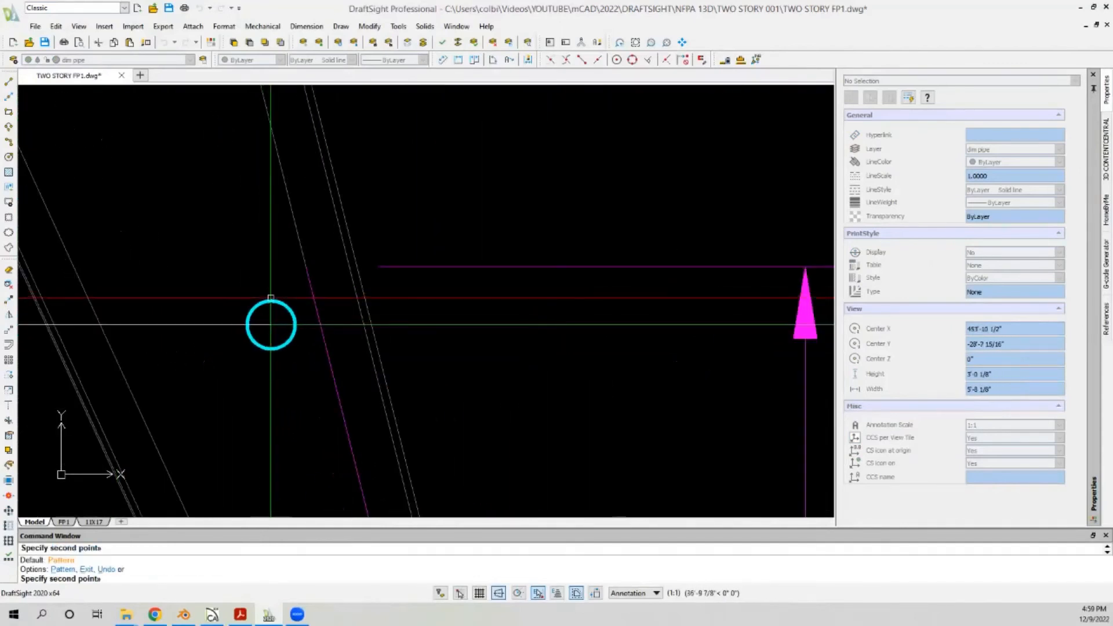
pyautogui.press('Escape')
# Step: Move the pipe circle by its ceiling-side quadrant to the intersection of the family-room projection line and the magenta sloped line
pyautogui.scroll(3, 285, 310)
pyautogui.click(295, 300)
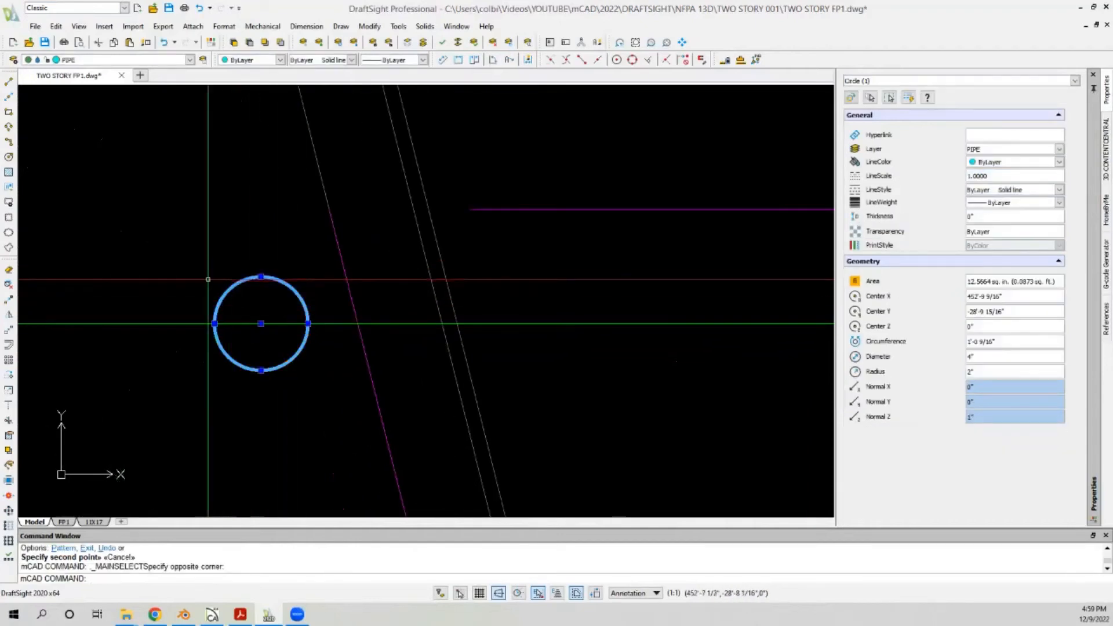
pyautogui.click(8, 329)
pyautogui.click(633, 59)
pyautogui.click(306, 323)
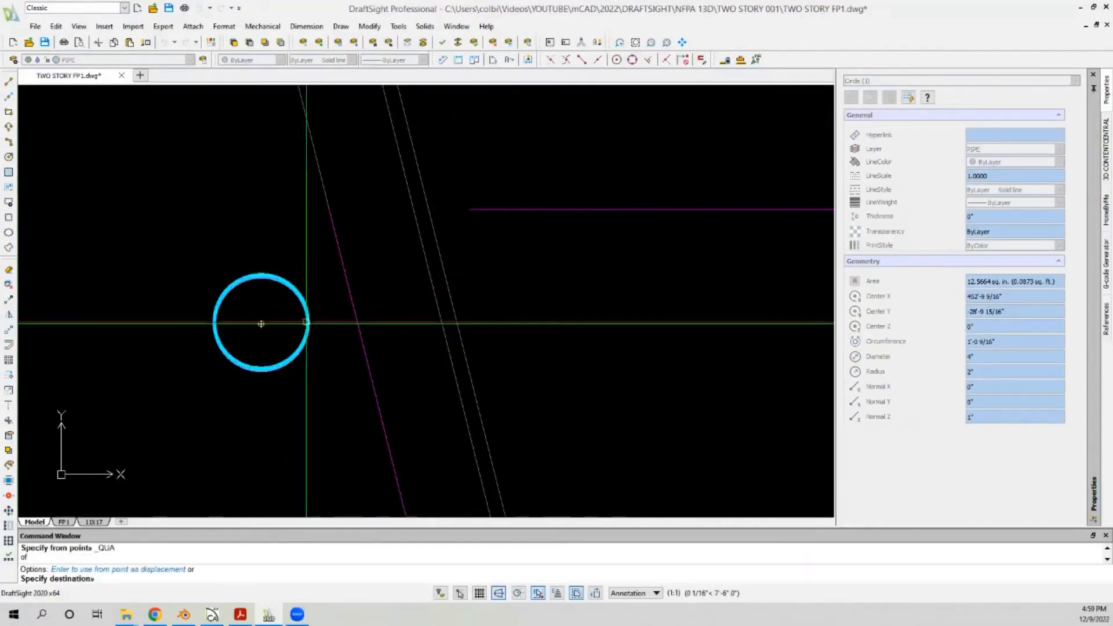
pyautogui.click(566, 59)
pyautogui.click(358, 324)
pyautogui.scroll(-7, 232, 377)
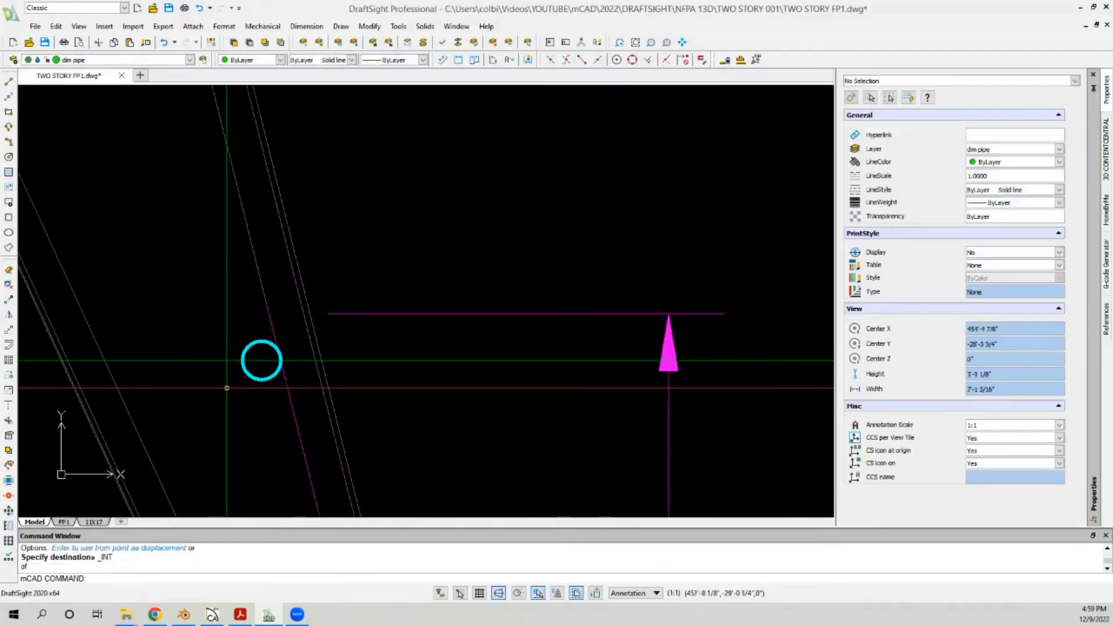
pyautogui.click(236, 383)
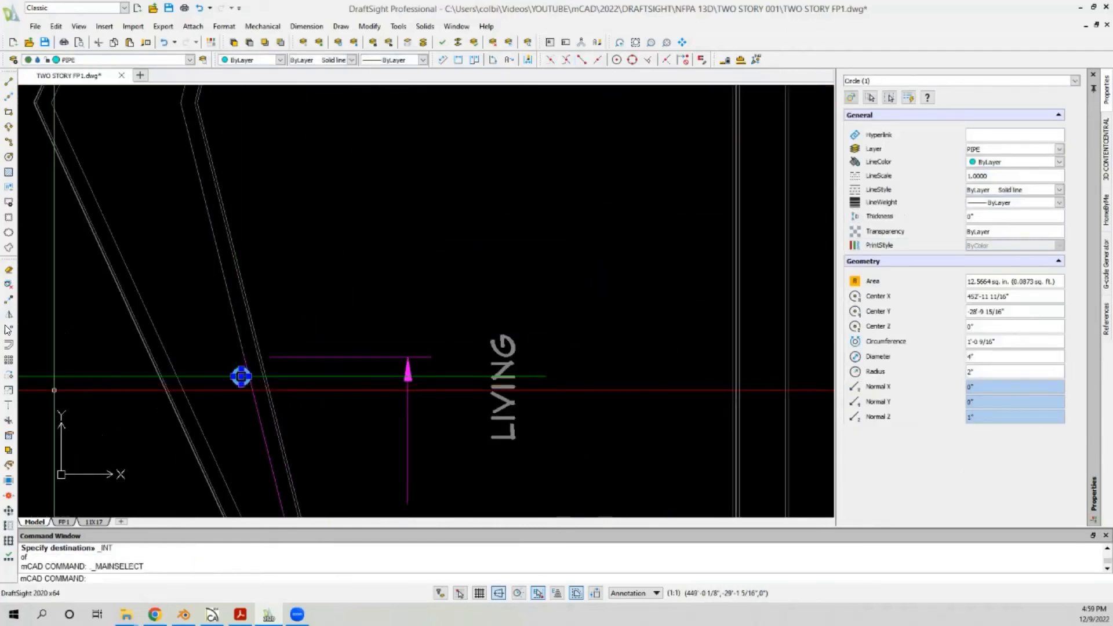
pyautogui.click(9, 303)
pyautogui.click(241, 377)
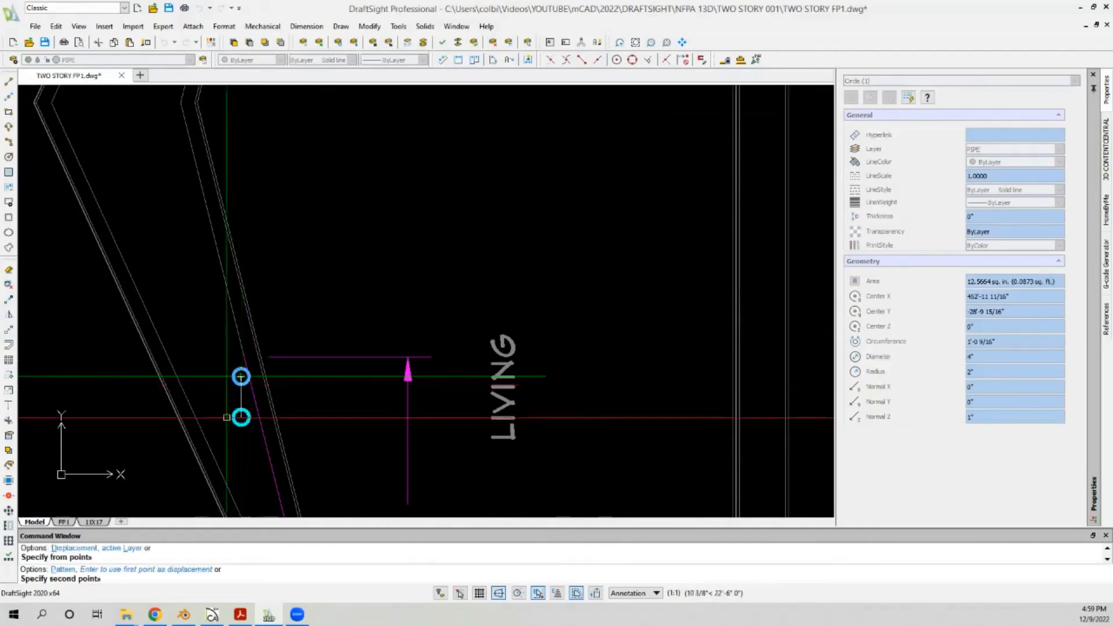
pyautogui.scroll(-5, 215, 493)
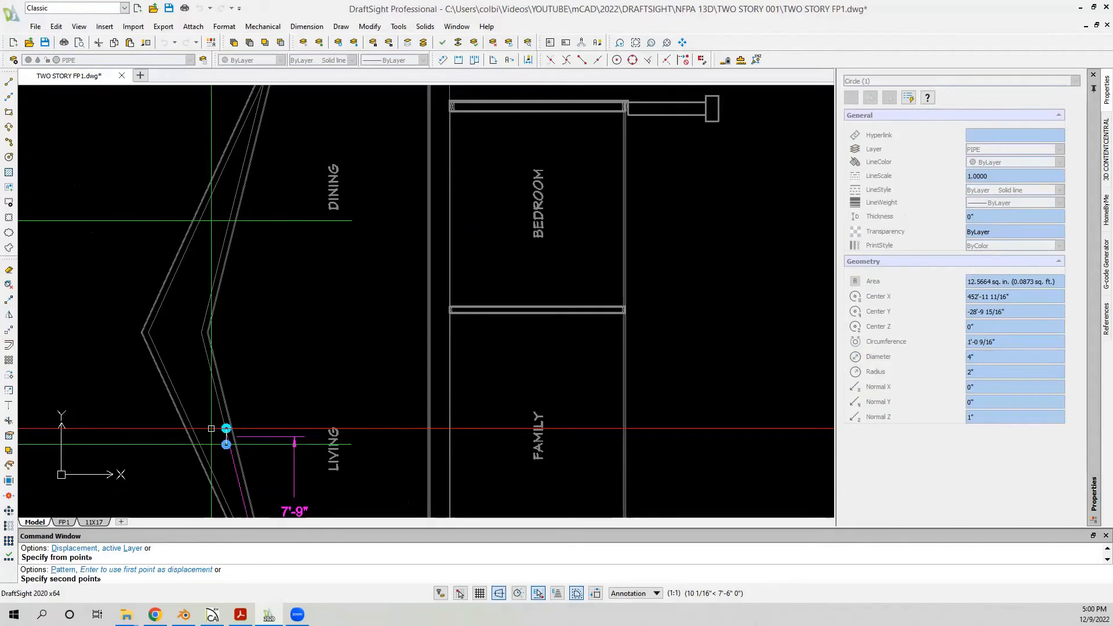
pyautogui.press('Escape')
pyautogui.scroll(10, 211, 429)
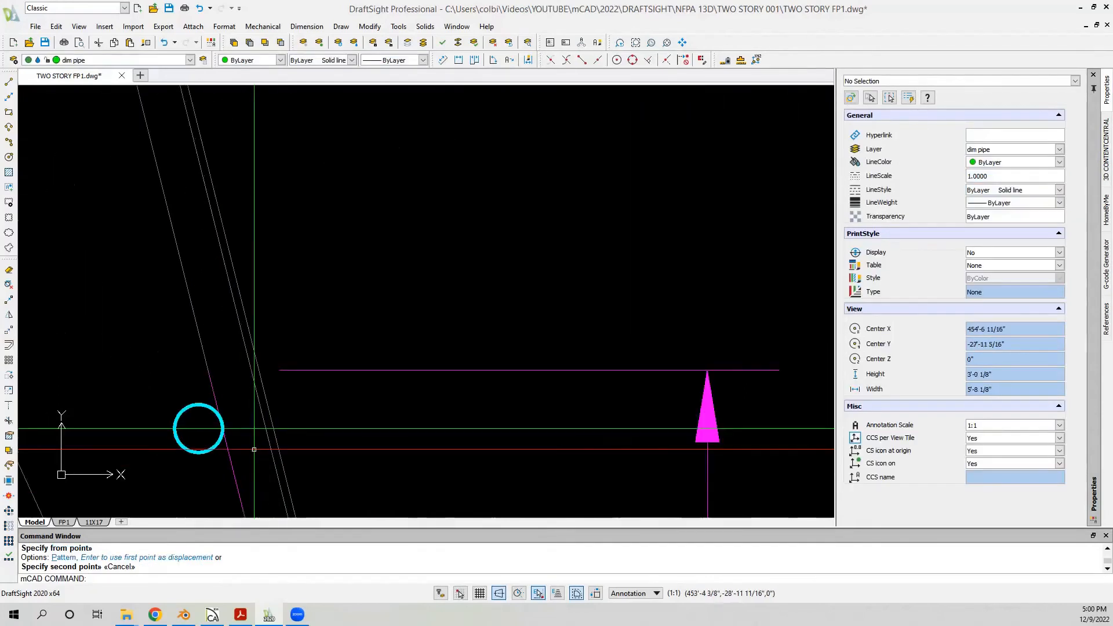
pyautogui.scroll(7, 227, 412)
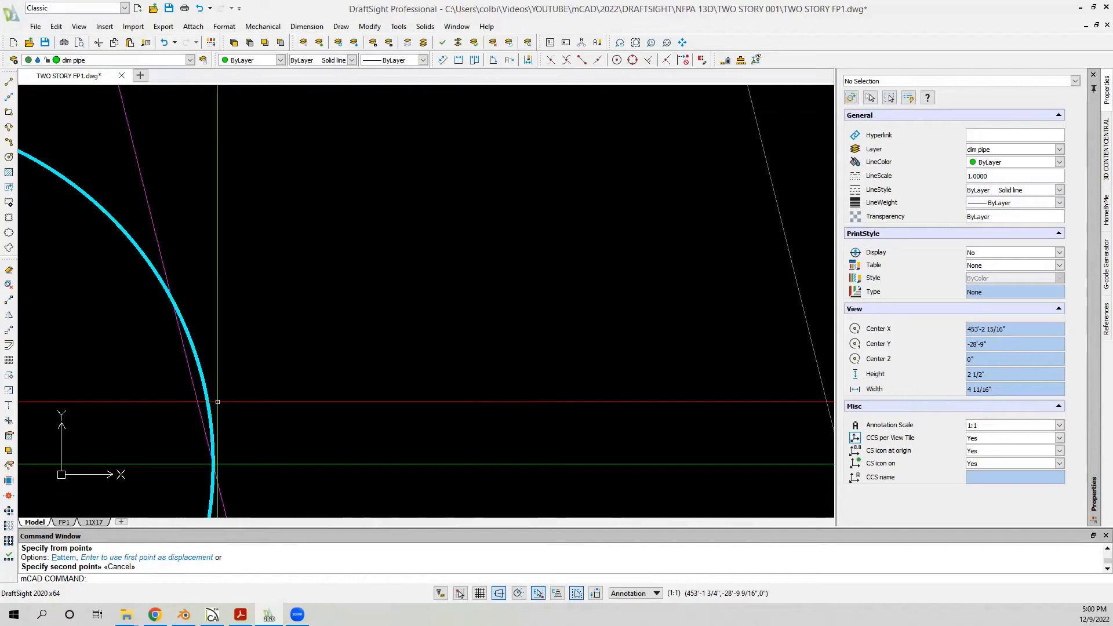
pyautogui.scroll(-12, 178, 328)
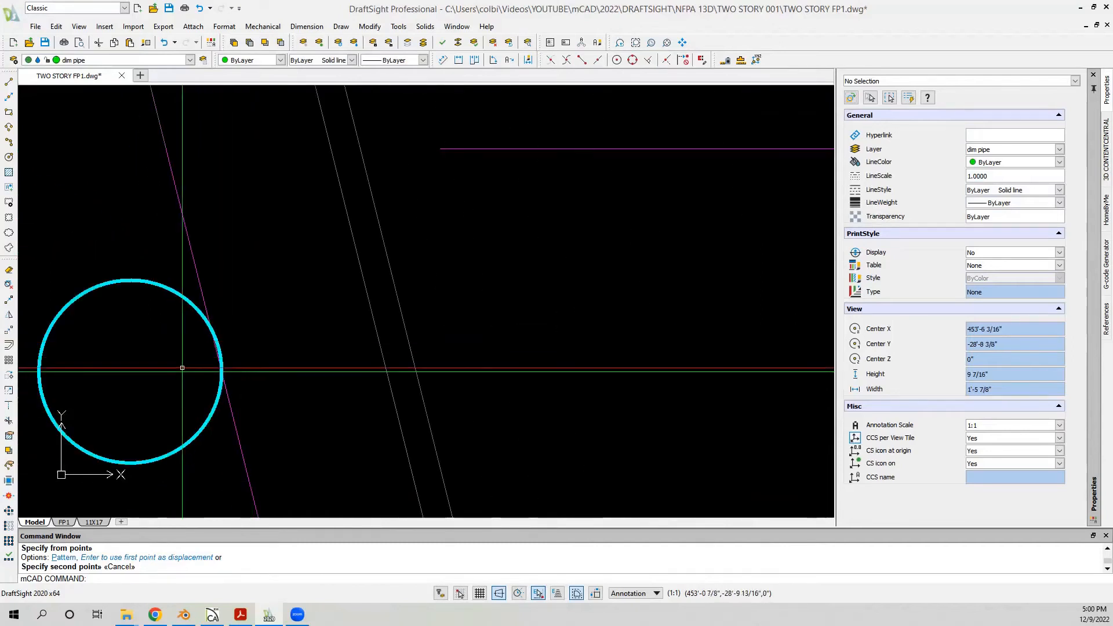
pyautogui.scroll(-3, 223, 358)
pyautogui.scroll(7, 215, 356)
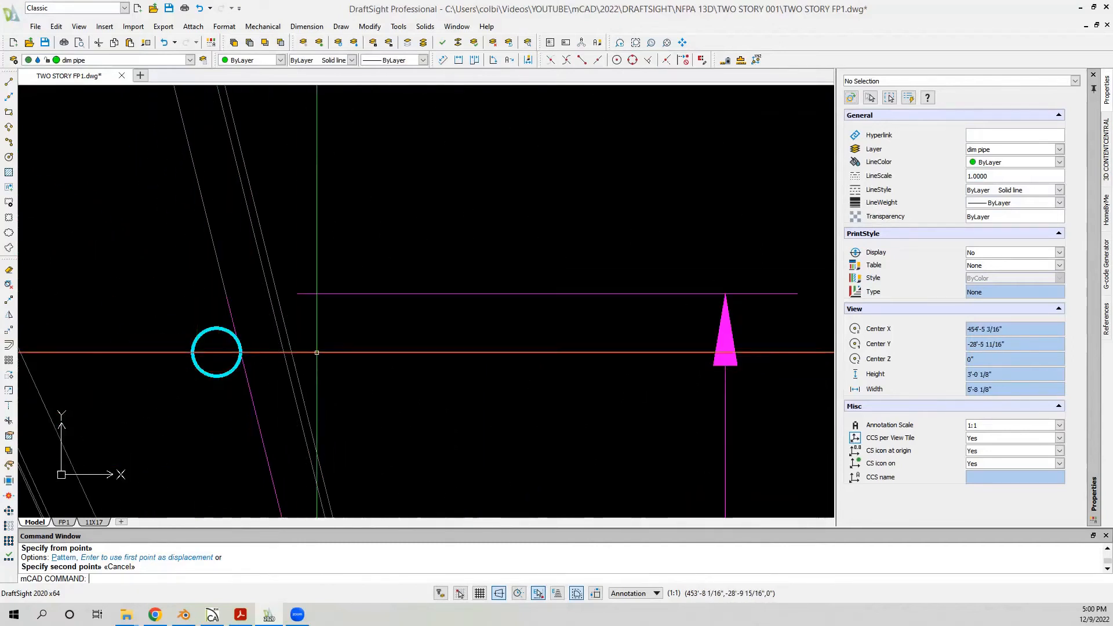
pyautogui.click(305, 363)
pyautogui.click(278, 391)
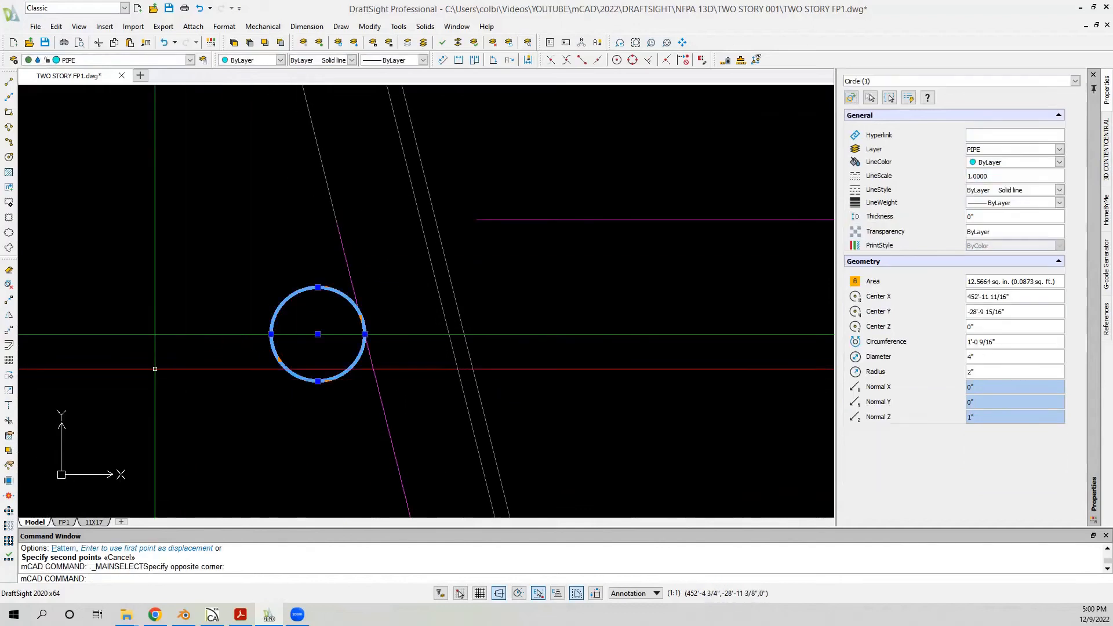
pyautogui.click(11, 331)
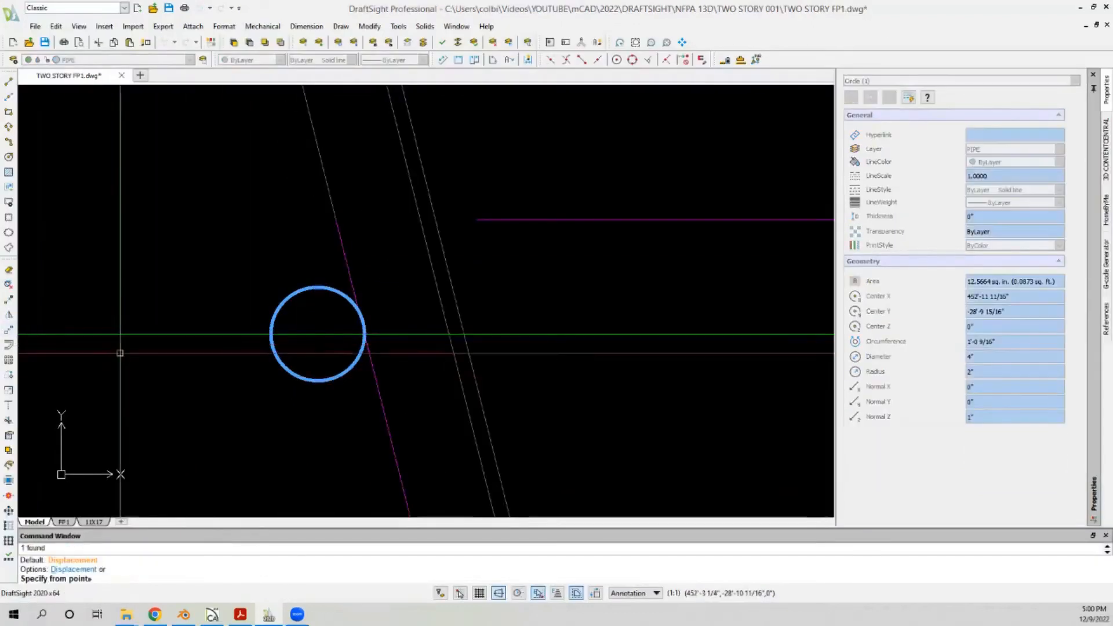
pyautogui.scroll(-5, 273, 394)
pyautogui.scroll(4, 227, 294)
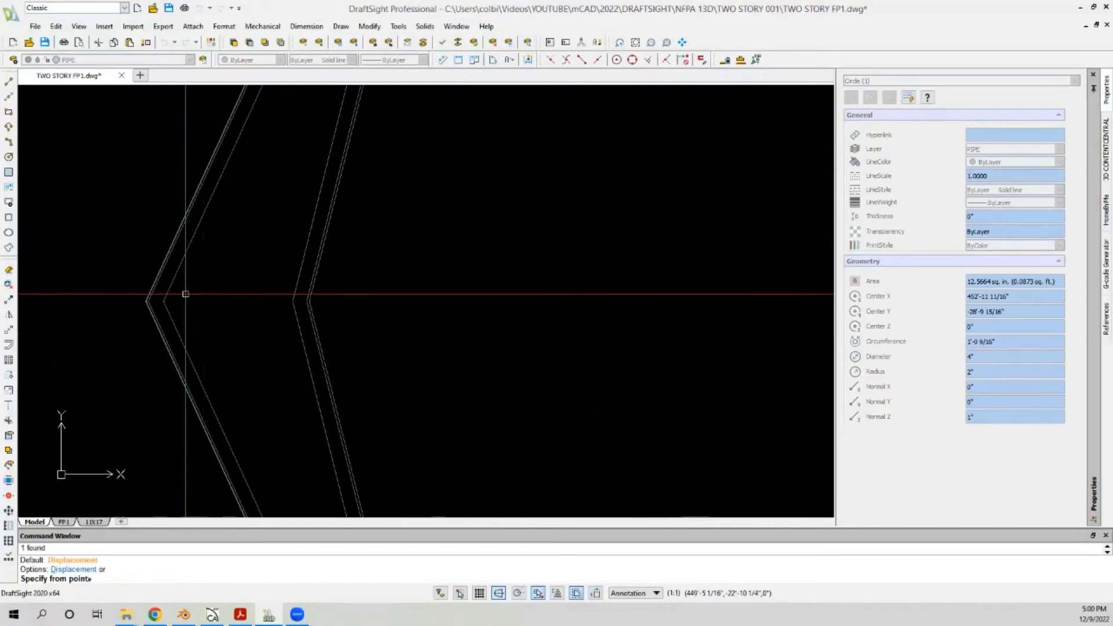
pyautogui.click(165, 294)
pyautogui.scroll(-4, 165, 295)
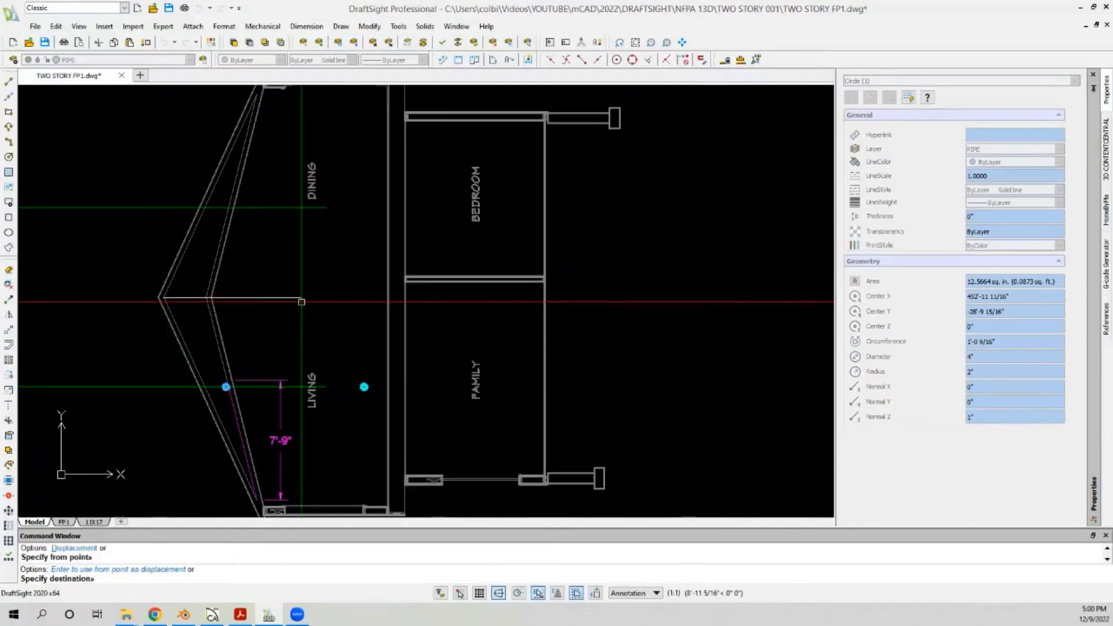
pyautogui.scroll(-4, 313, 299)
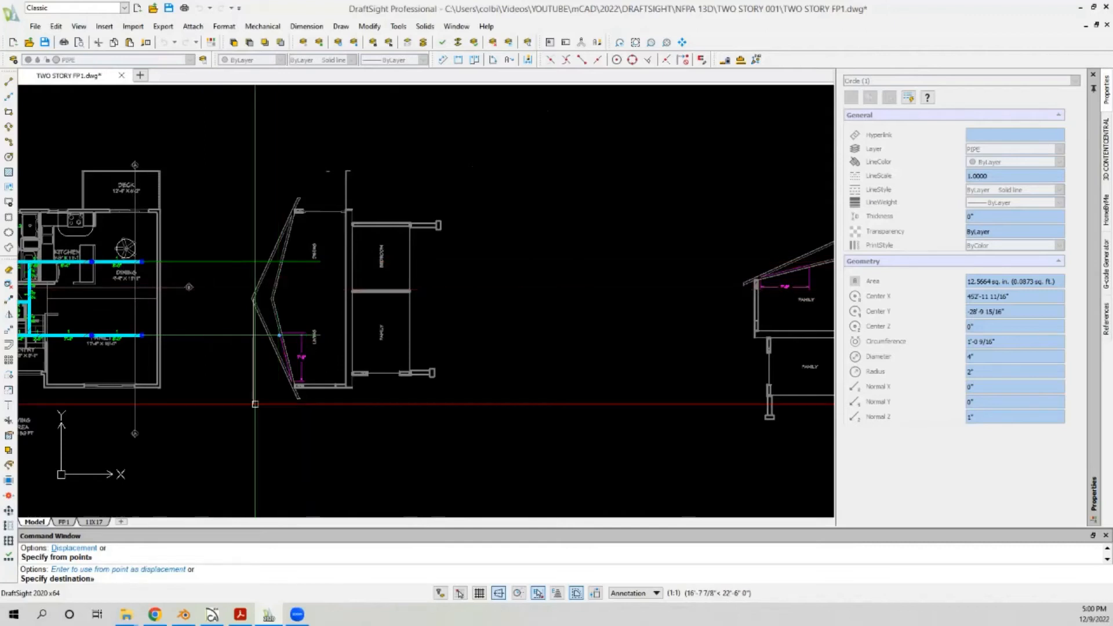
pyautogui.press('Escape')
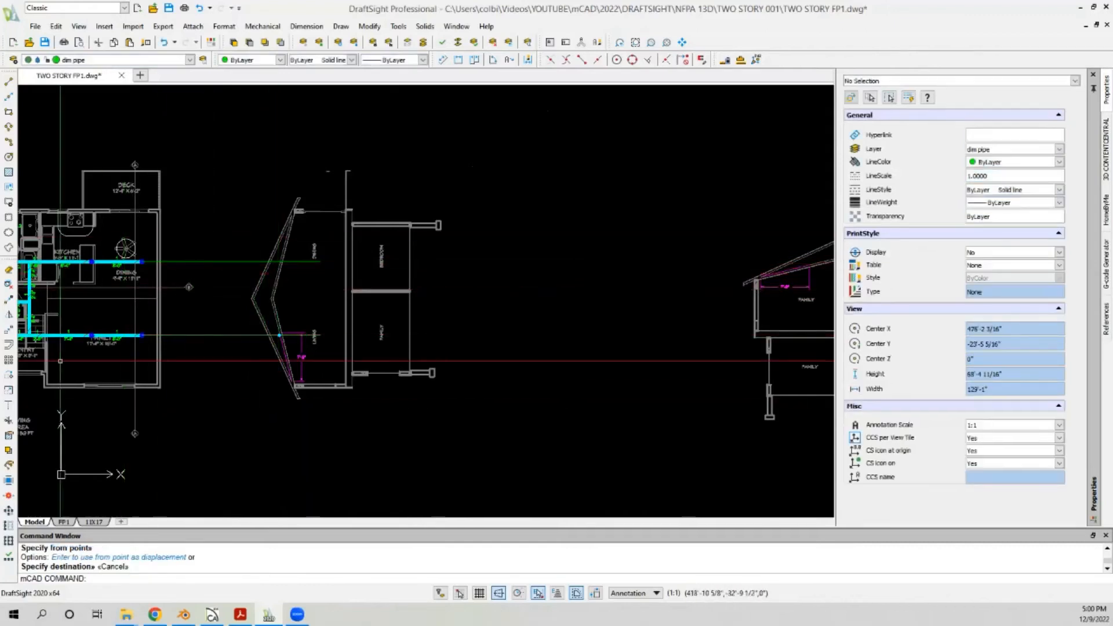
# Step: Copy the living-area pipe circle from its center straight up, perpendicular onto the dining-room projection line
pyautogui.click(9, 301)
pyautogui.scroll(8, 272, 334)
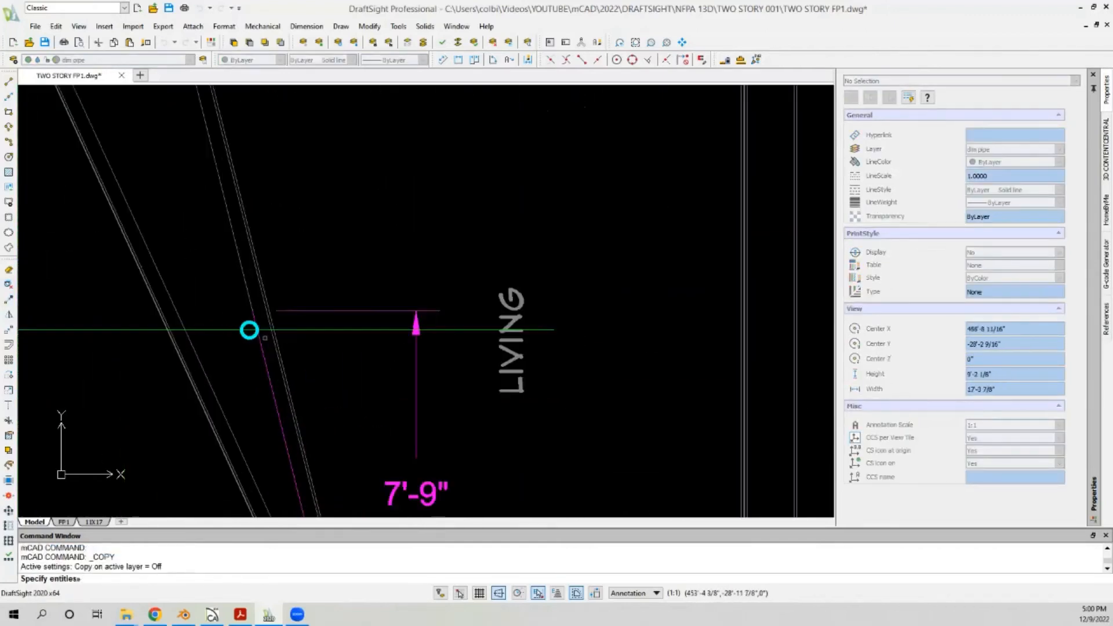
pyautogui.click(246, 327)
pyautogui.press('Return')
pyautogui.click(248, 329)
pyautogui.scroll(-5, 233, 430)
pyautogui.scroll(2, 240, 253)
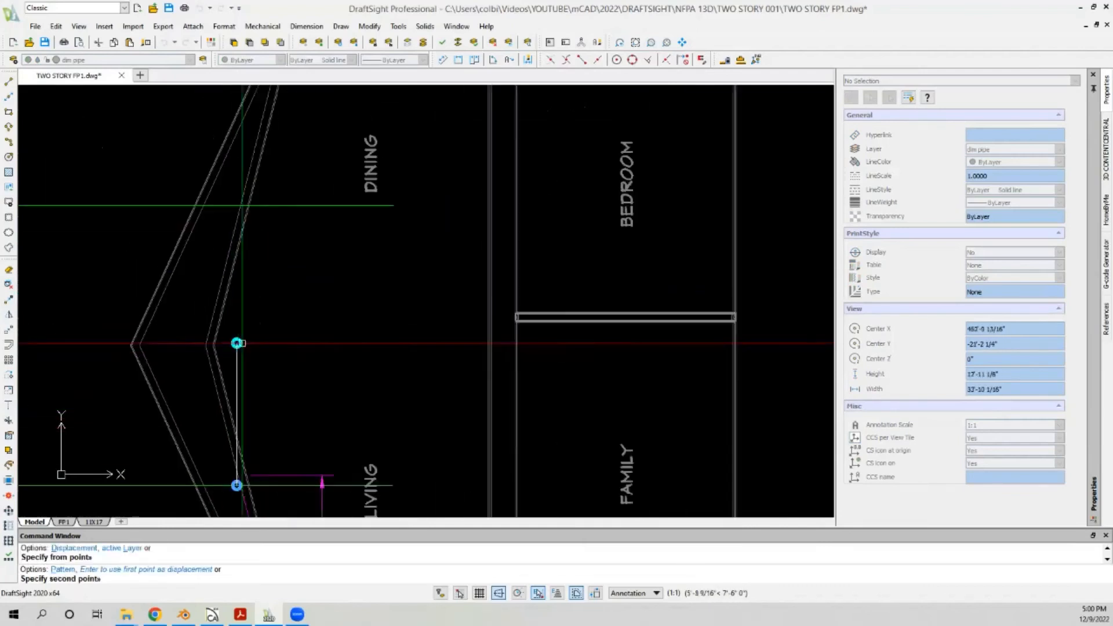
pyautogui.click(649, 60)
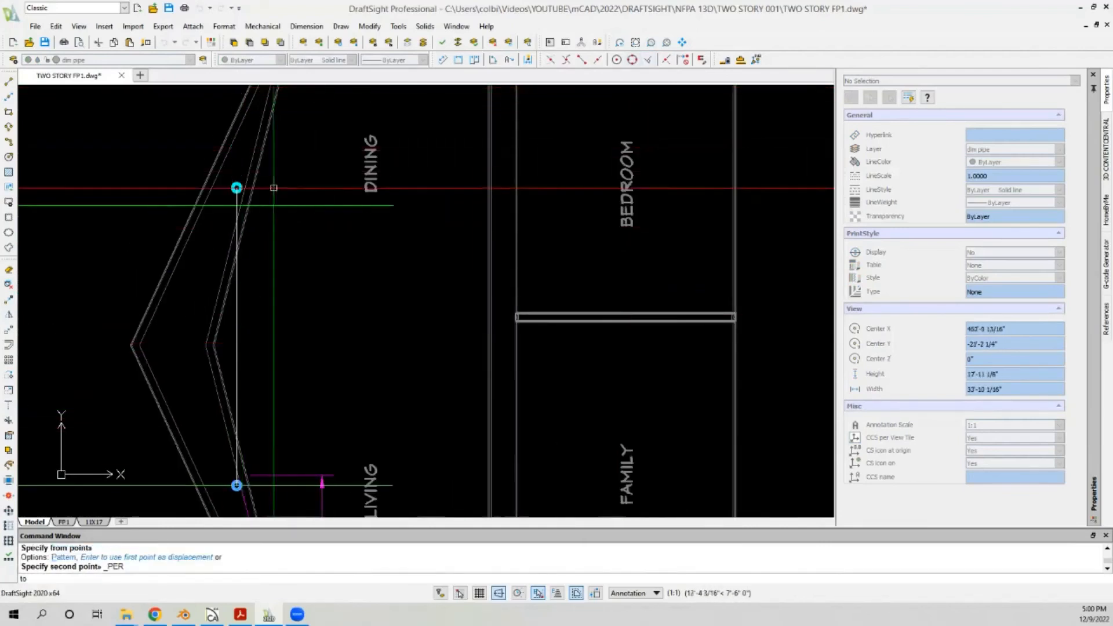
pyautogui.press('Escape')
# Step: Delete the two horizontal projection lines running from the floor plan into the rotated section
pyautogui.scroll(-4, 322, 218)
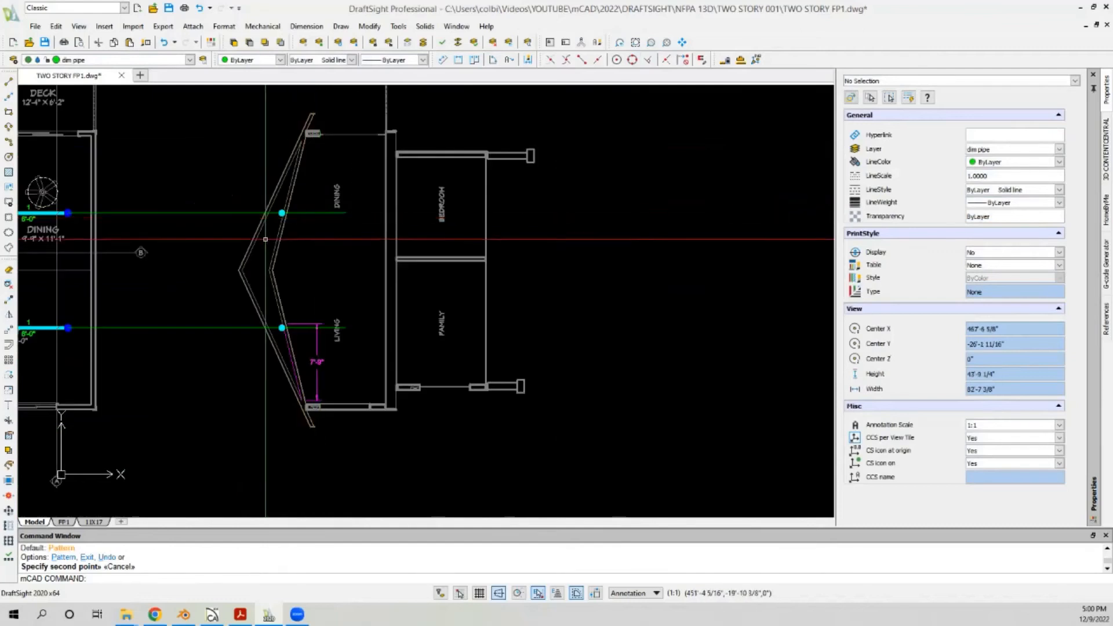
pyautogui.scroll(-2, 255, 237)
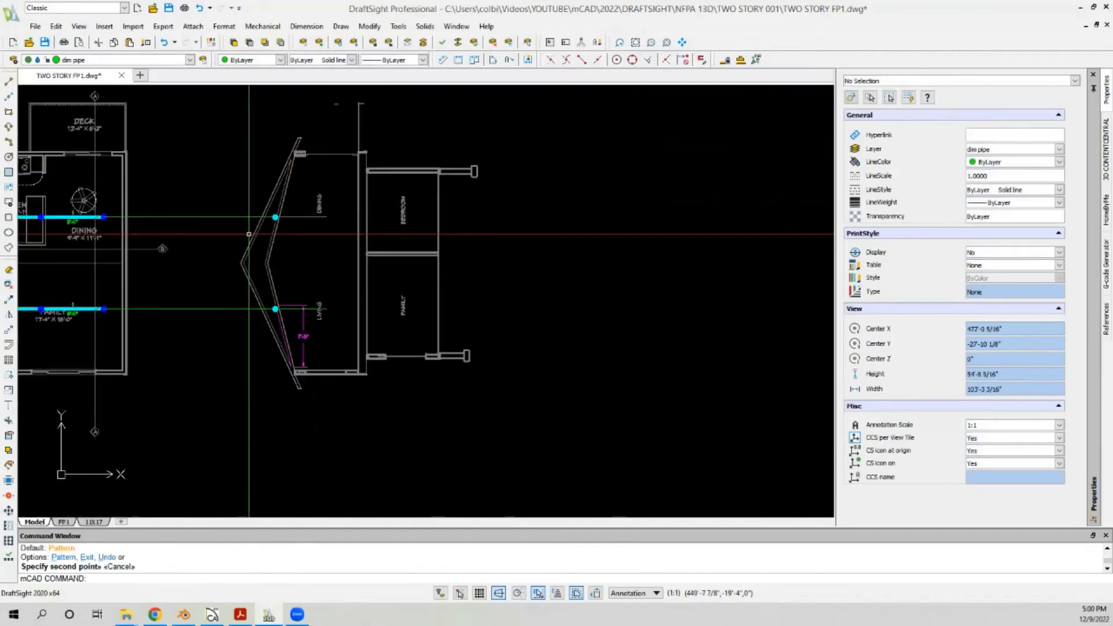
pyautogui.scroll(-3, 215, 173)
pyautogui.click(221, 176)
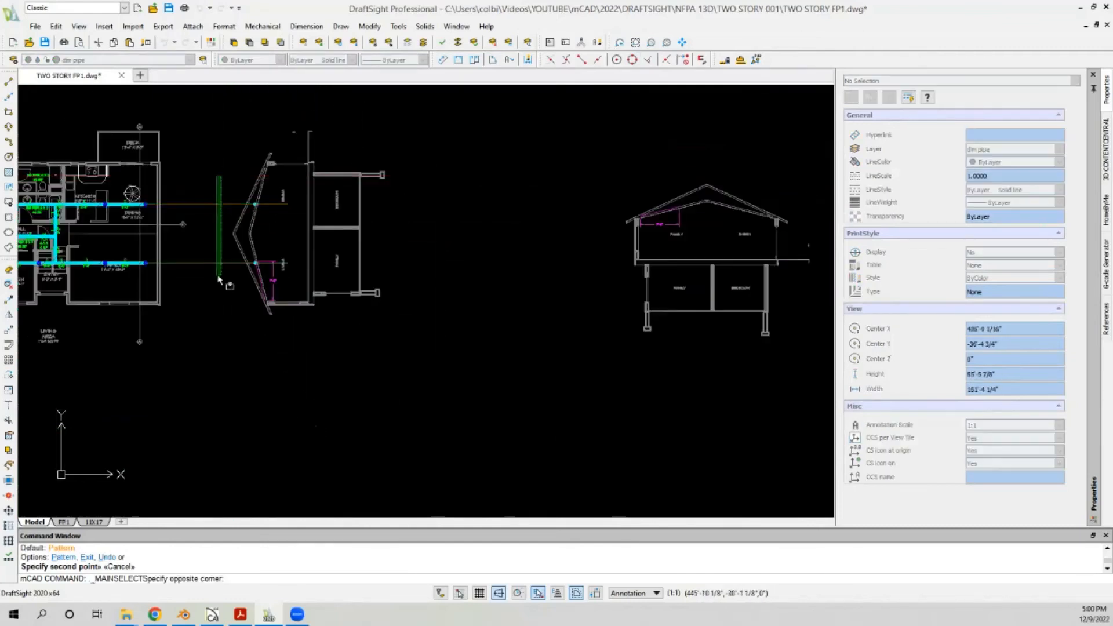
pyautogui.click(216, 282)
pyautogui.press('Delete')
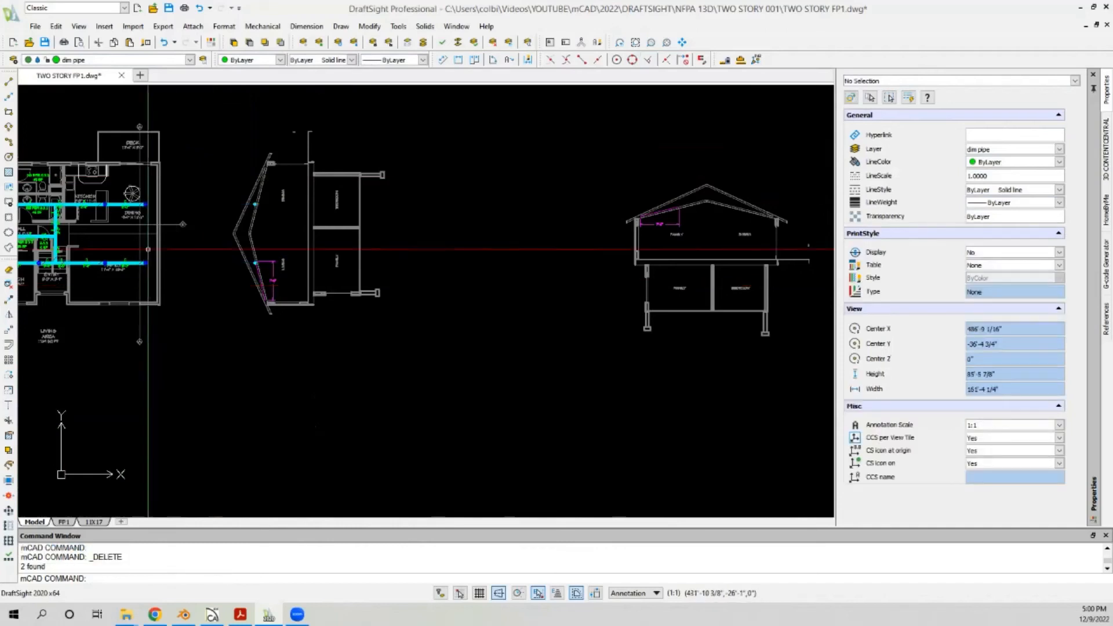
# Step: Rotate the whole sideways section, including its two pipe circles, a quarter turn clockwise so the gable stands upright
pyautogui.scroll(-2, 148, 247)
pyautogui.click(193, 149)
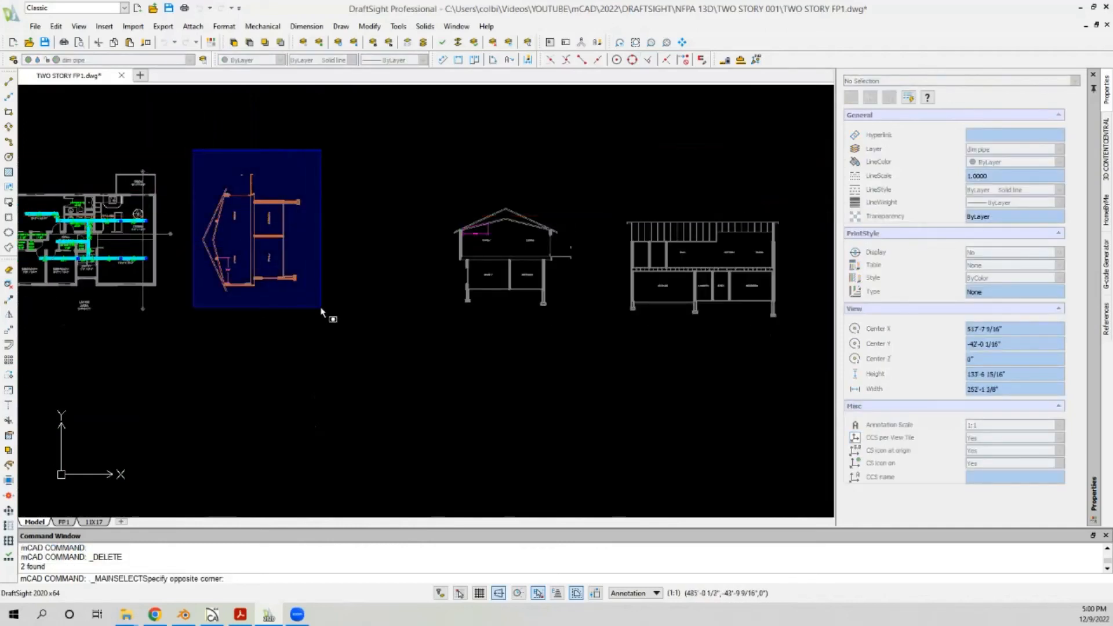
pyautogui.press('Escape')
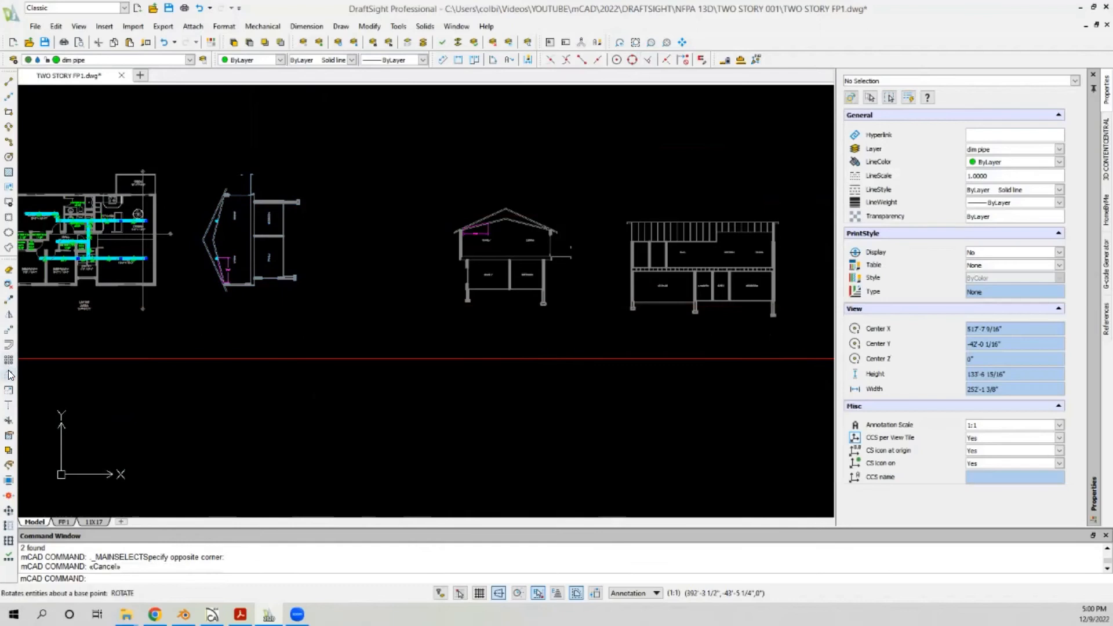
pyautogui.click(9, 374)
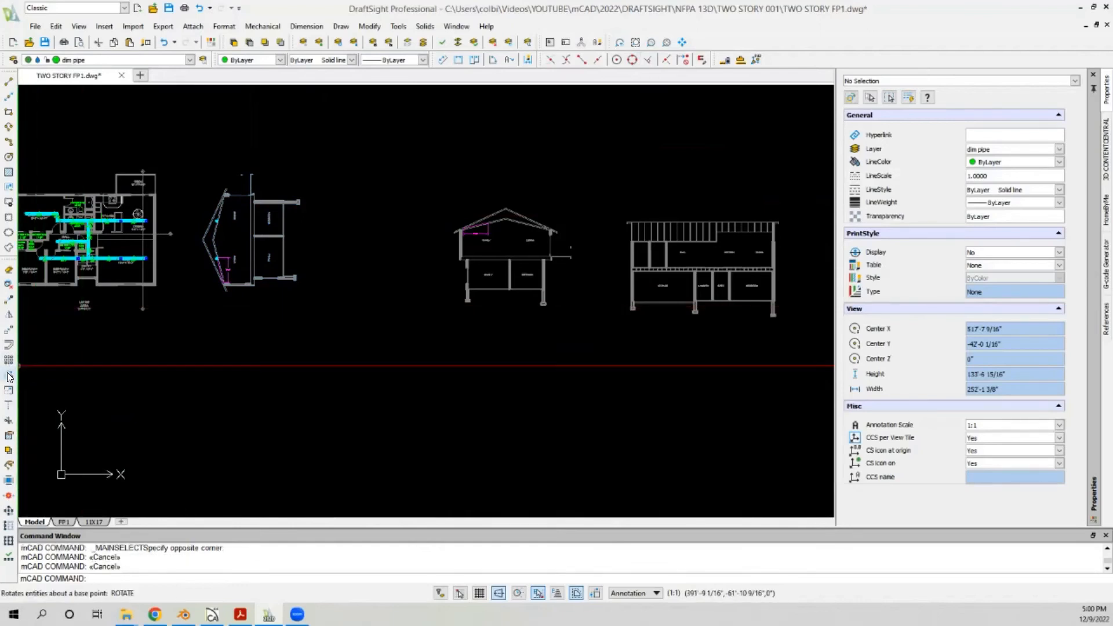
pyautogui.click(193, 168)
pyautogui.click(343, 348)
pyautogui.click(302, 237)
pyautogui.click(302, 348)
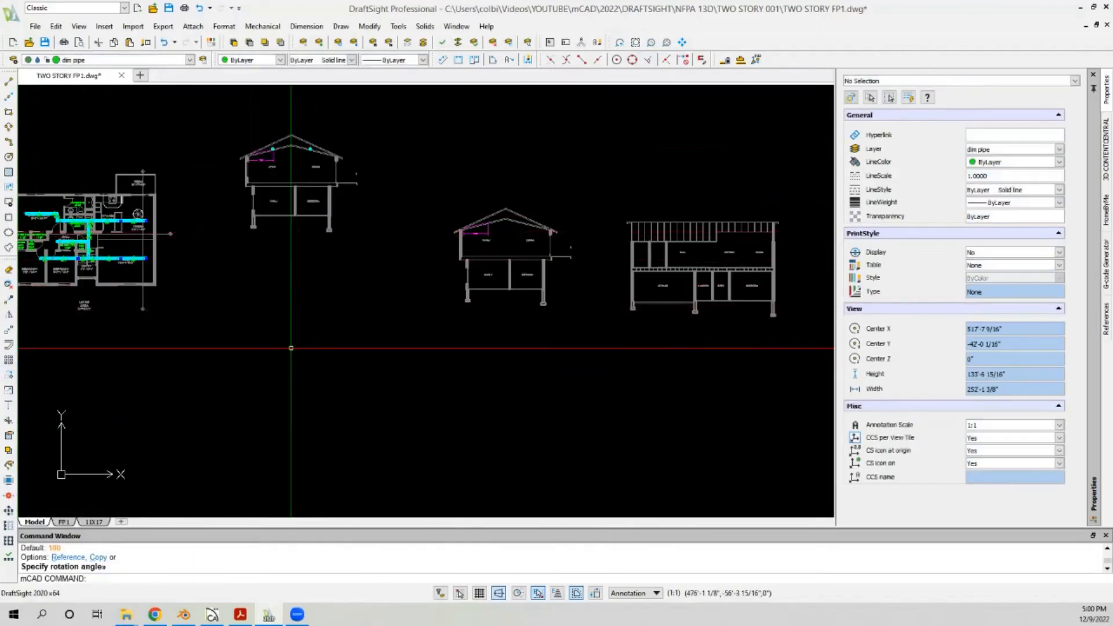
# Step: Examine the two pipe circles at the sloped ceiling above the living and dining areas, and compare with the other gable section
pyautogui.scroll(6, 286, 133)
pyautogui.scroll(-5, 287, 133)
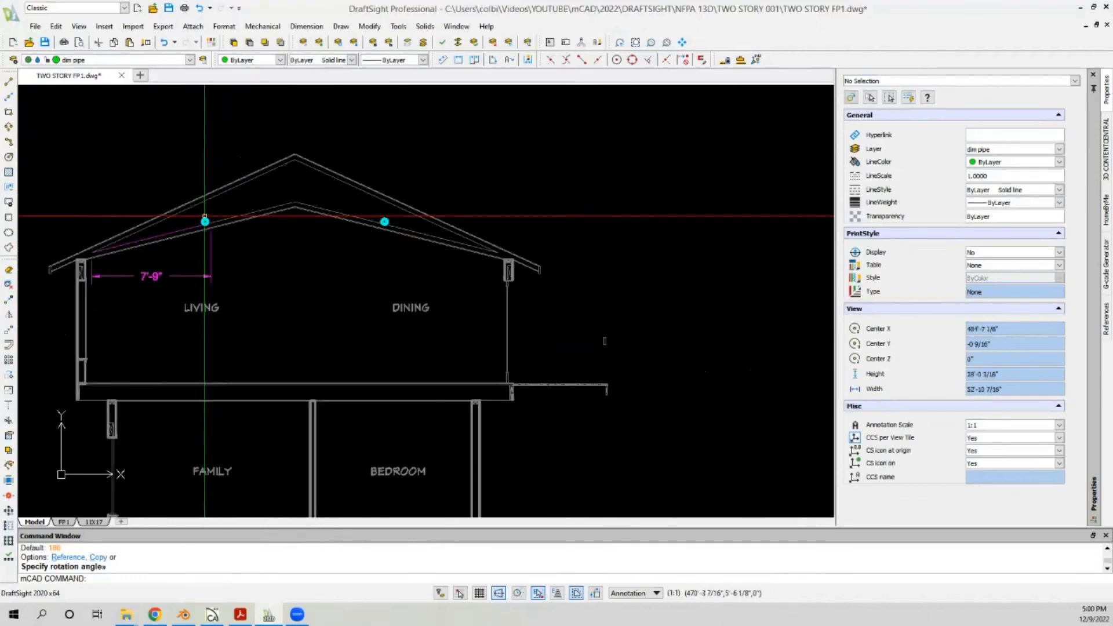
pyautogui.scroll(3, 204, 214)
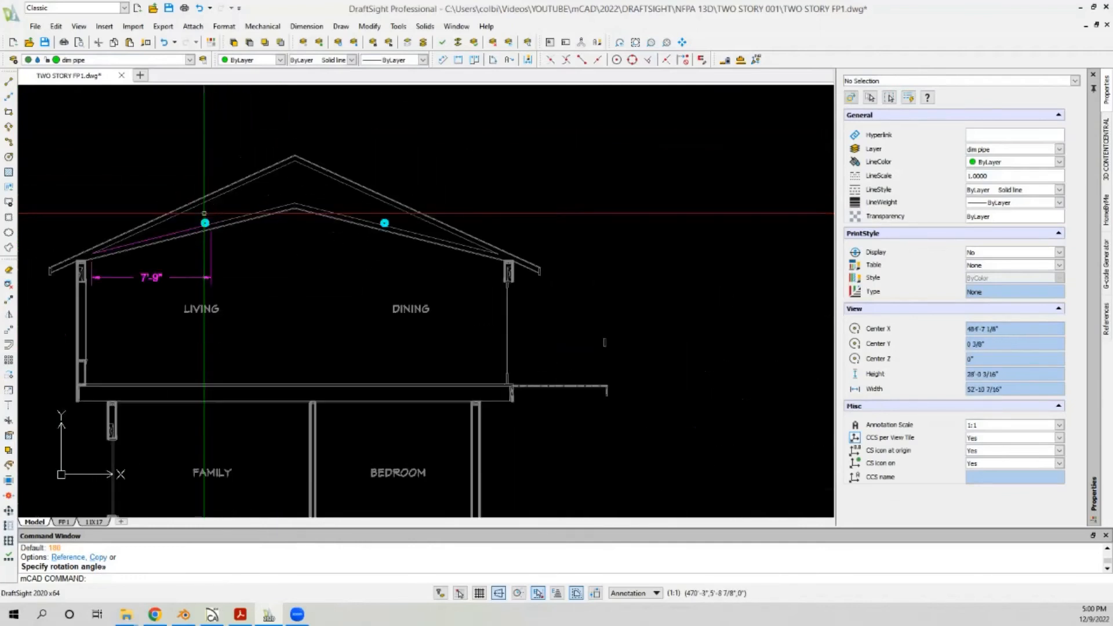
pyautogui.click(202, 223)
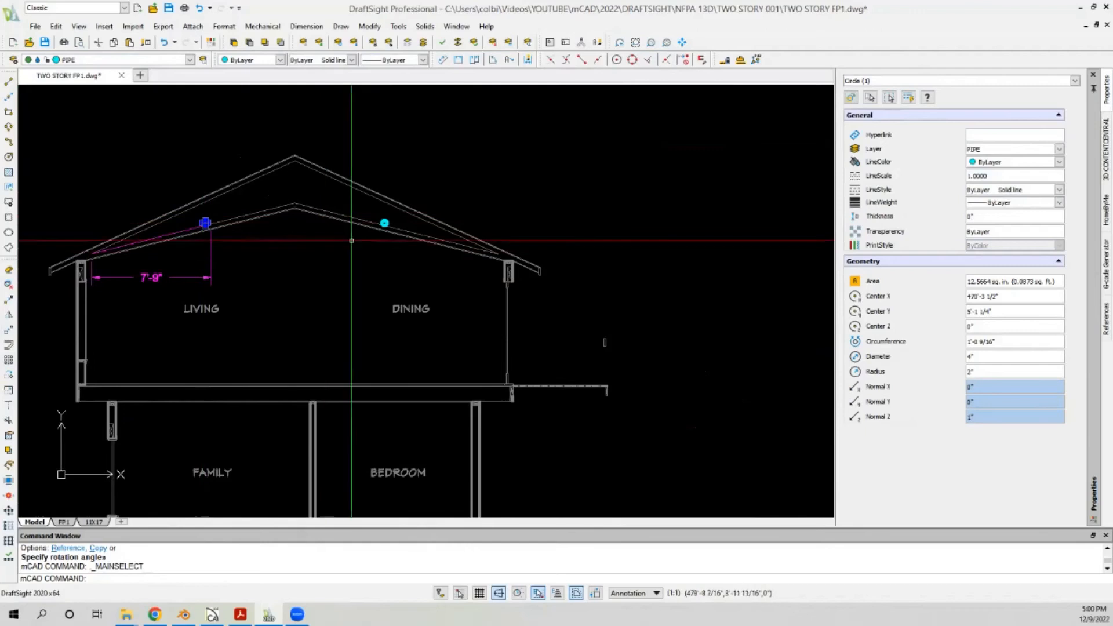
pyautogui.click(384, 223)
pyautogui.scroll(-5, 288, 177)
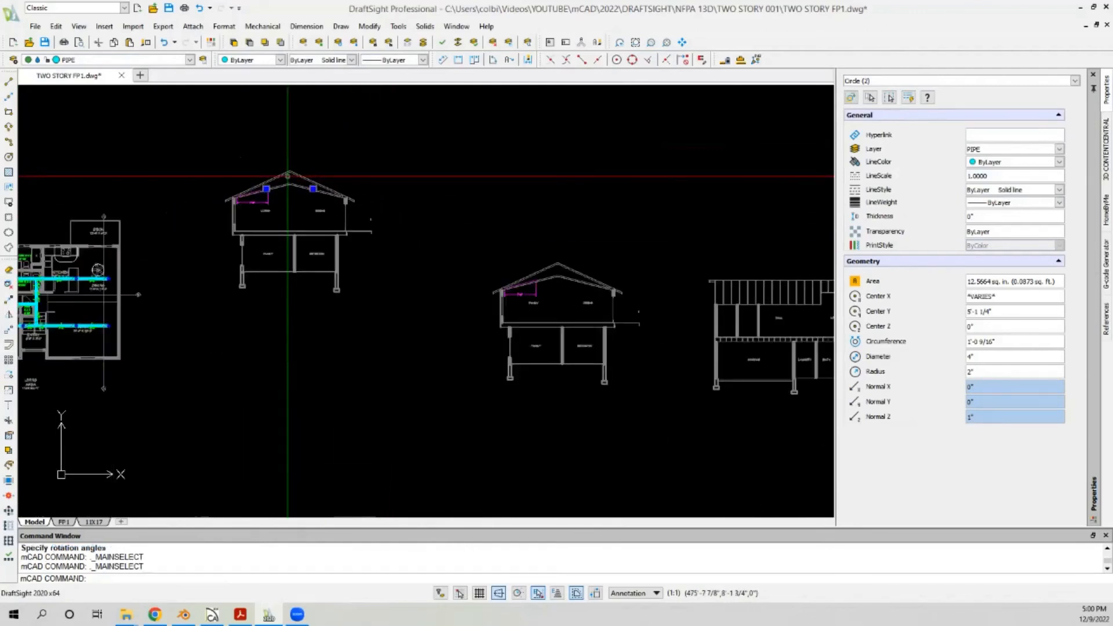
pyautogui.press('Escape')
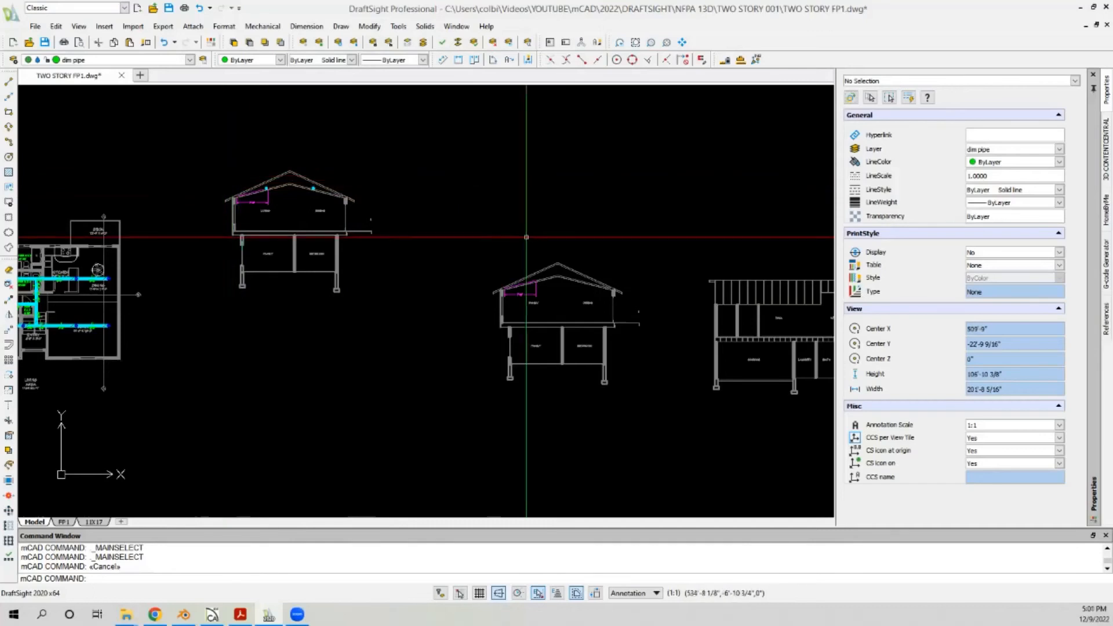
pyautogui.click(494, 217)
pyautogui.click(529, 240)
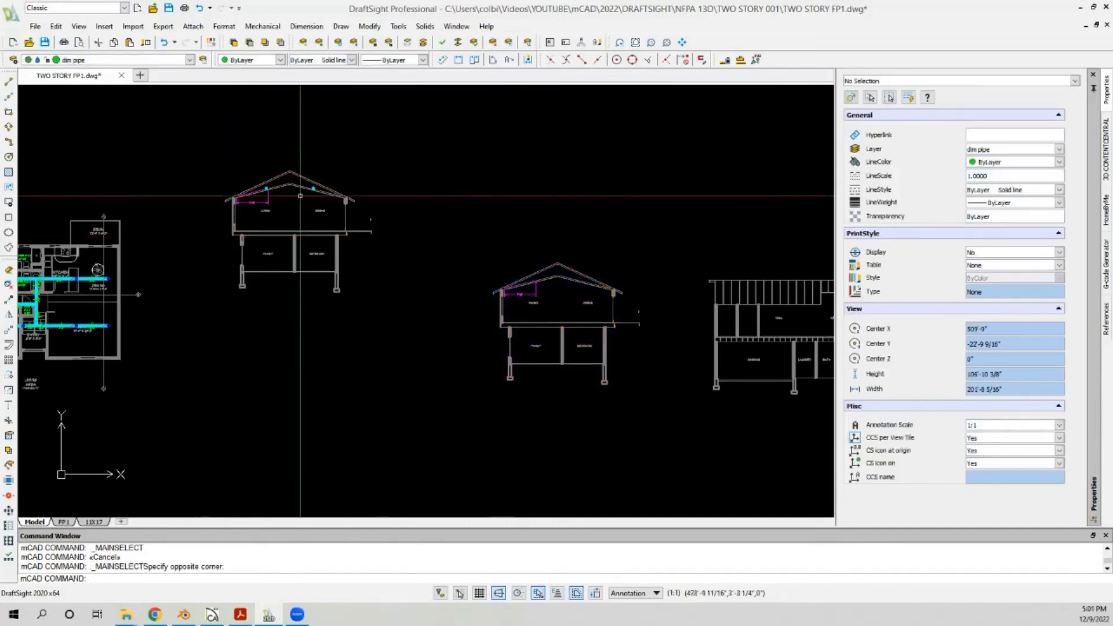
pyautogui.scroll(8, 309, 176)
pyautogui.scroll(-2, 310, 176)
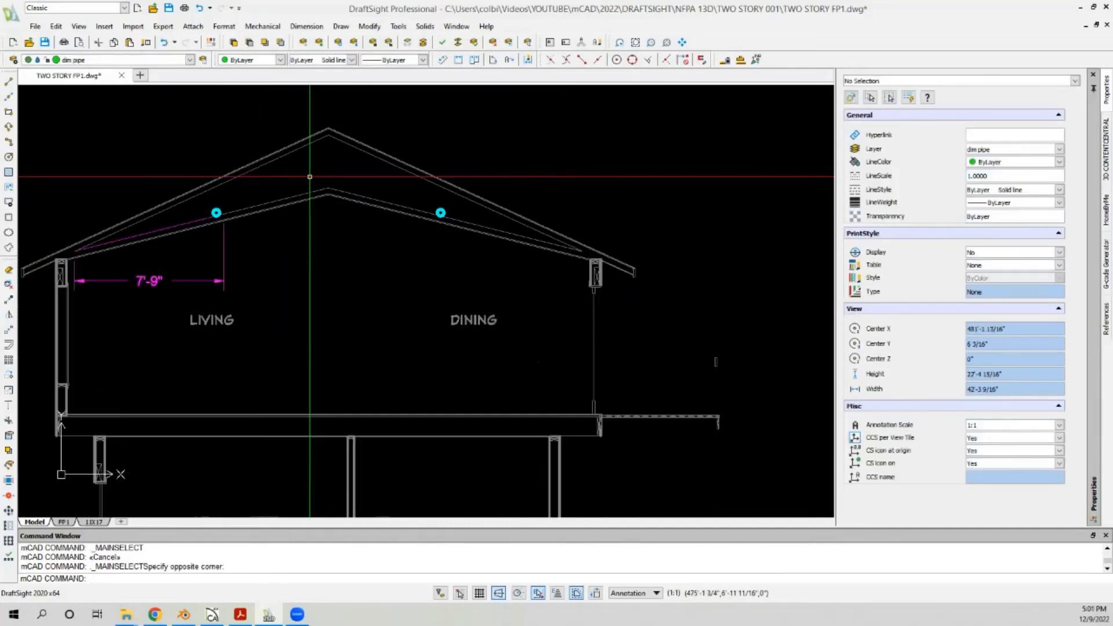
pyautogui.scroll(-3, 310, 176)
pyautogui.scroll(15, 212, 221)
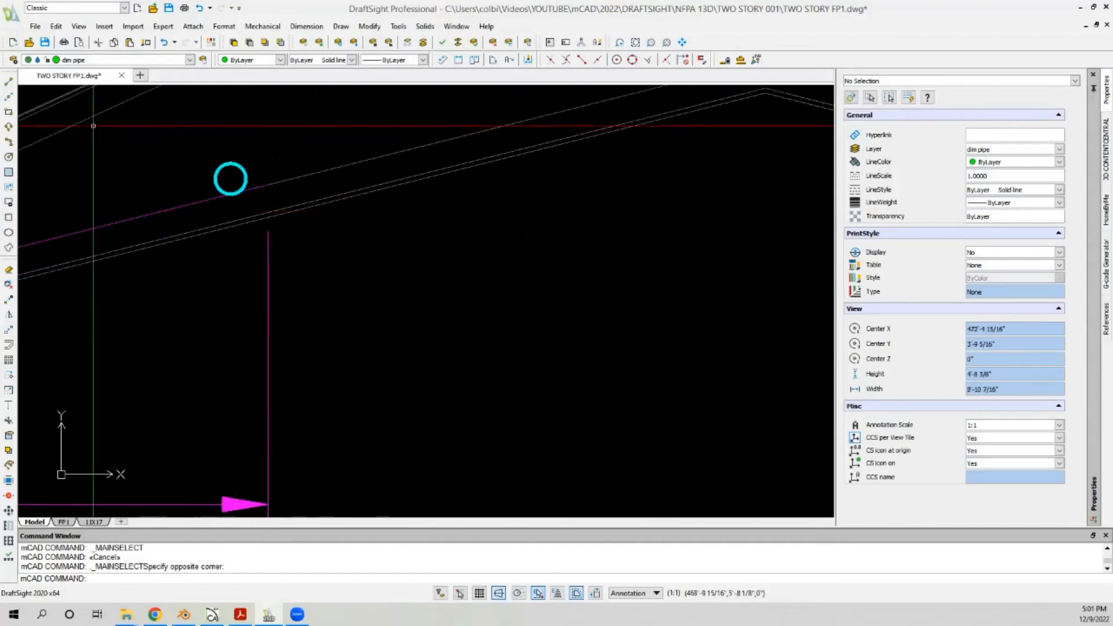
pyautogui.click(8, 80)
pyautogui.scroll(-4, 242, 191)
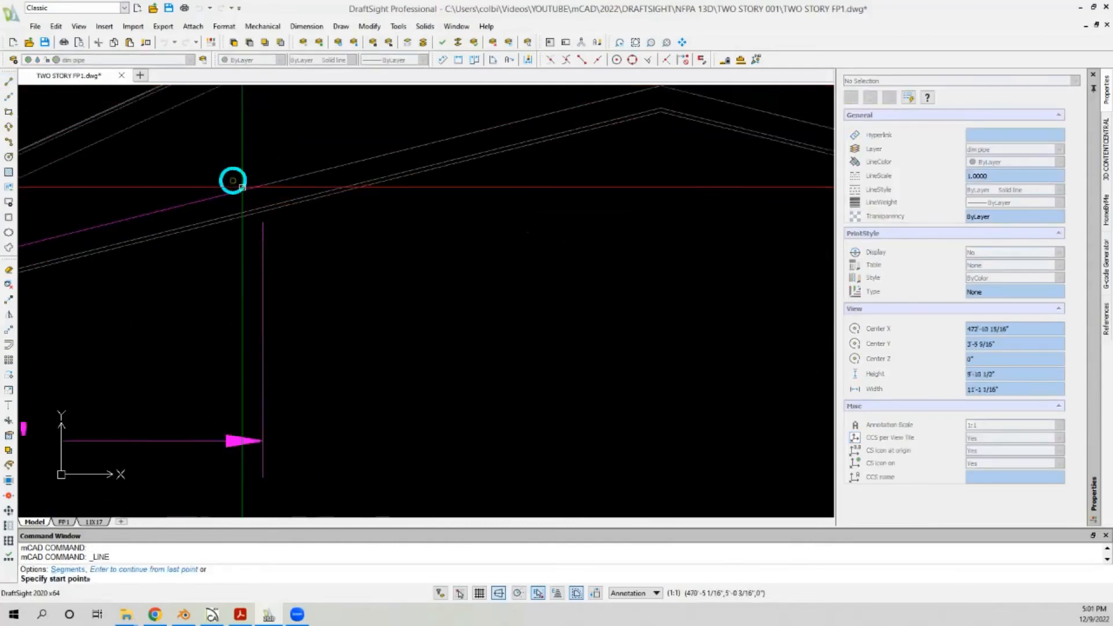
pyautogui.scroll(-3, 243, 191)
pyautogui.scroll(2, 242, 192)
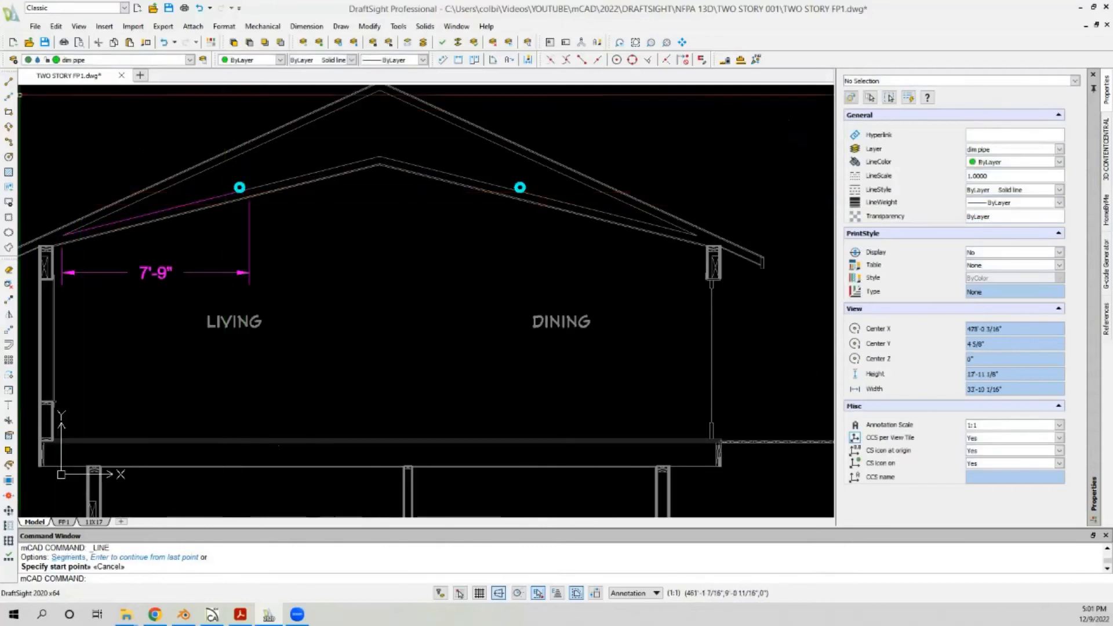
pyautogui.press('Escape')
# Step: Make TITLE REF the current layer
pyautogui.click(188, 60)
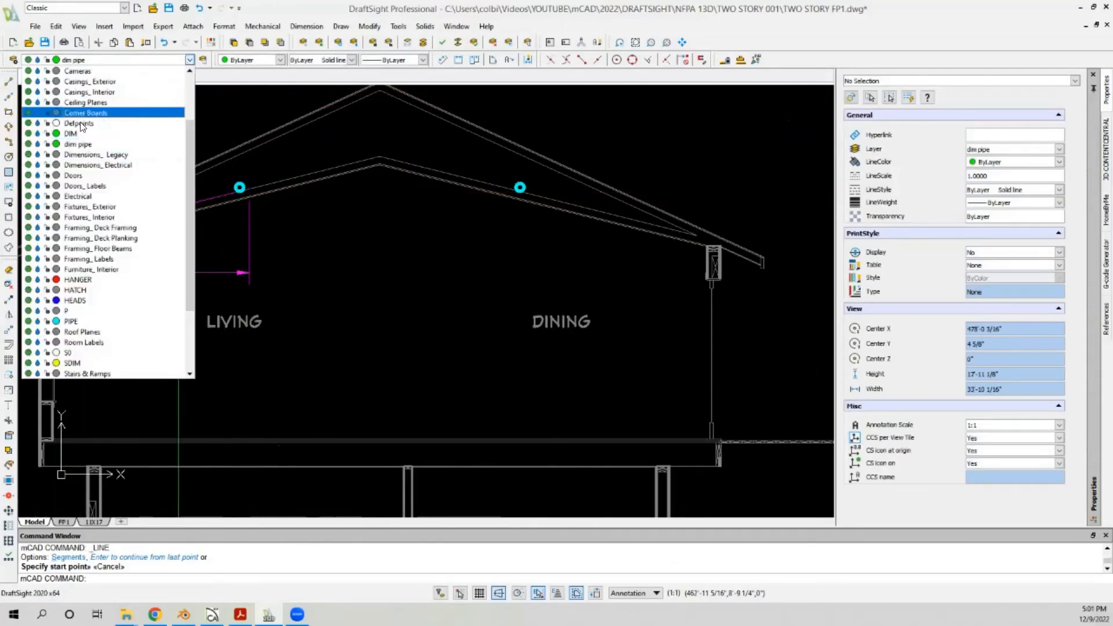
pyautogui.scroll(-3, 80, 338)
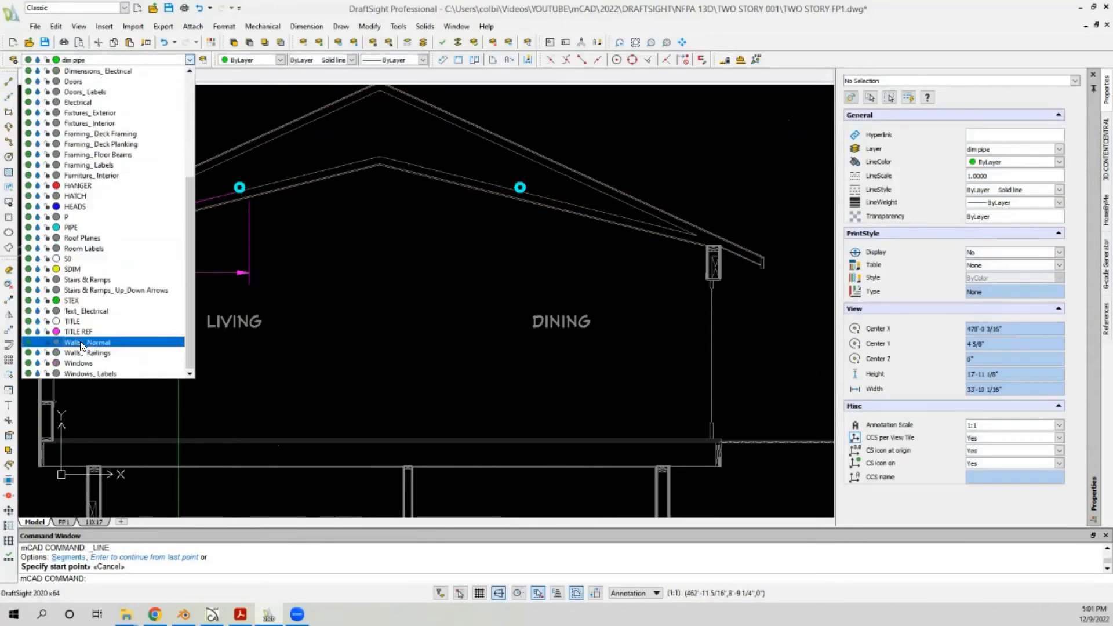
pyautogui.click(81, 332)
pyautogui.scroll(4, 51, 238)
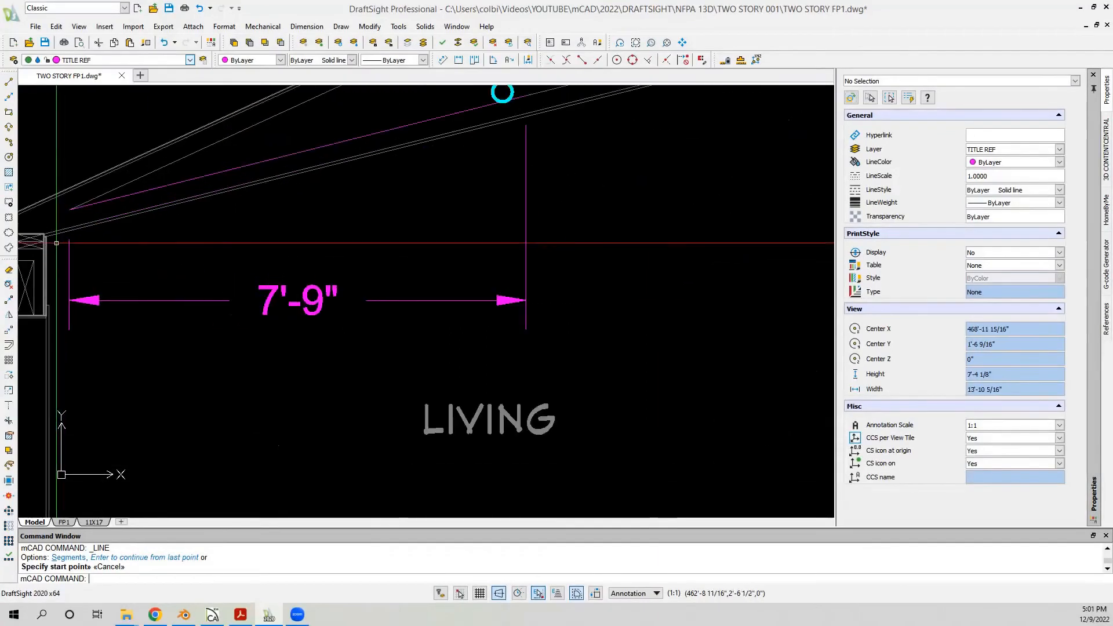
pyautogui.click(9, 81)
pyautogui.scroll(3, 75, 277)
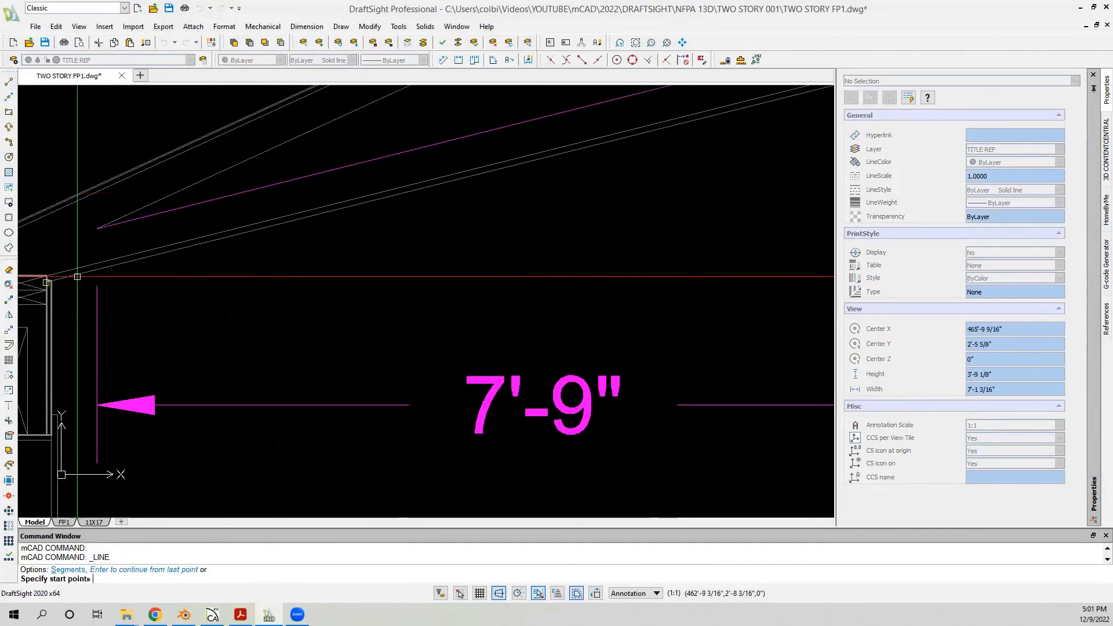
pyautogui.click(74, 279)
pyautogui.scroll(-5, 74, 279)
pyautogui.scroll(6, 79, 275)
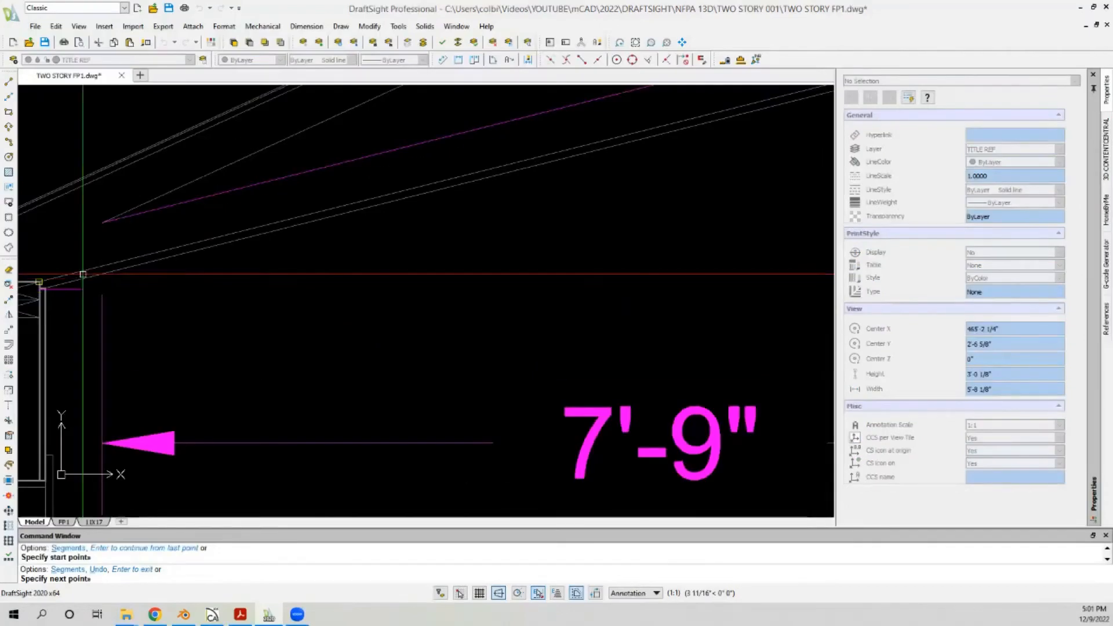
pyautogui.scroll(-1, 83, 274)
pyautogui.scroll(-1, 347, 267)
pyautogui.scroll(3, 135, 293)
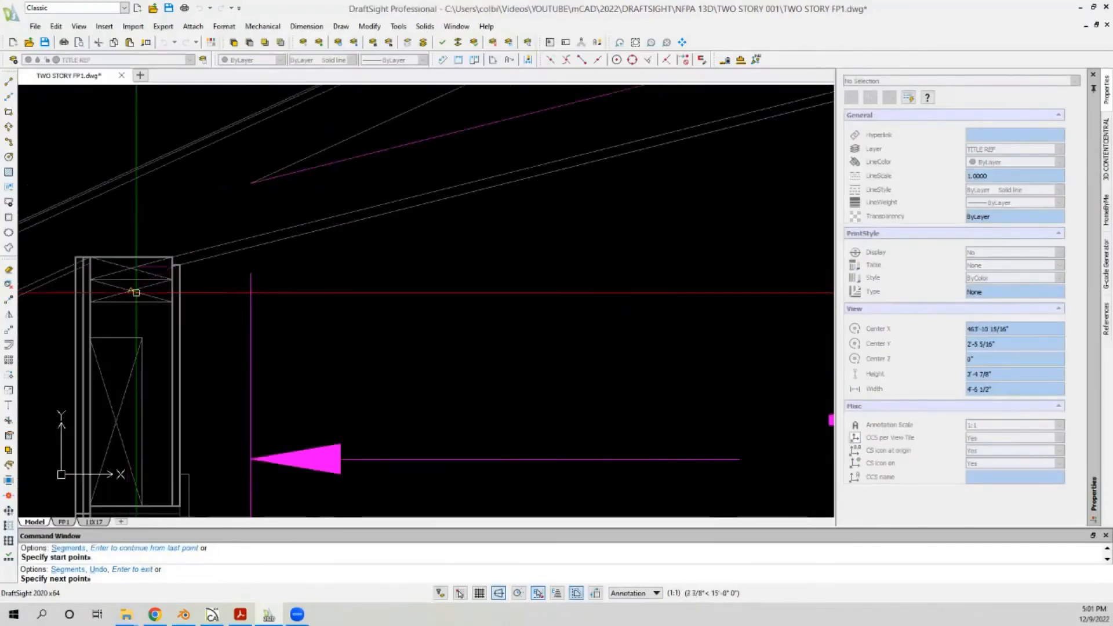
pyautogui.scroll(1, 169, 277)
pyautogui.press('Escape')
pyautogui.scroll(-4, 181, 259)
pyautogui.scroll(-1, 161, 256)
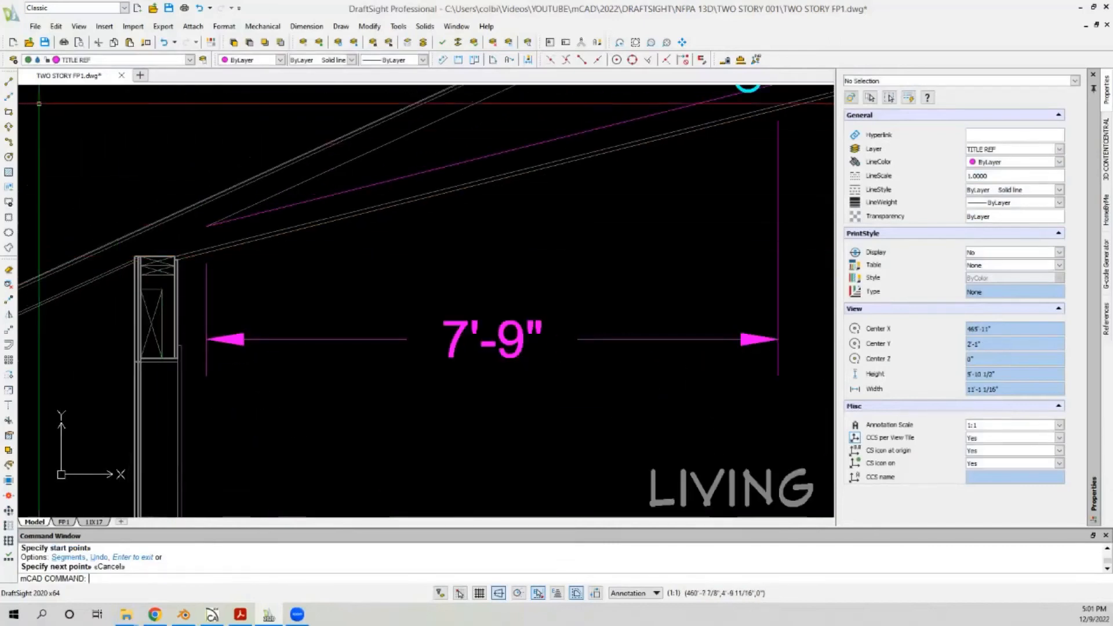
# Step: Draw a horizontal reference line from the living-side wall's inner top corner across the gable section to the dining-side wall
pyautogui.click(9, 82)
pyautogui.scroll(3, 223, 227)
pyautogui.click(148, 296)
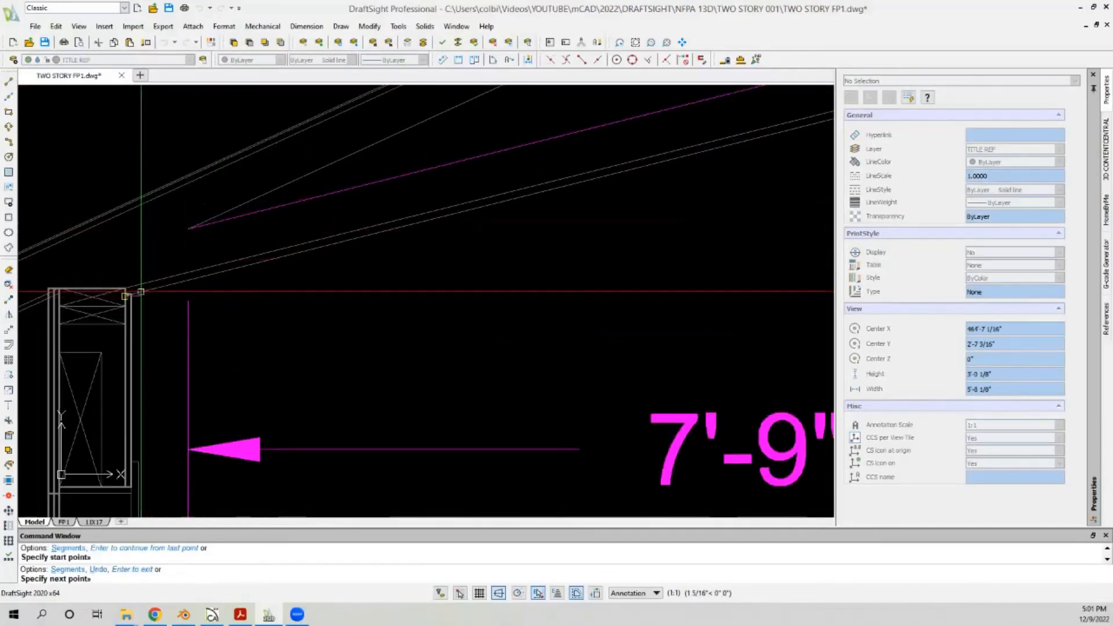
pyautogui.scroll(-4, 110, 284)
pyautogui.scroll(-3, 506, 270)
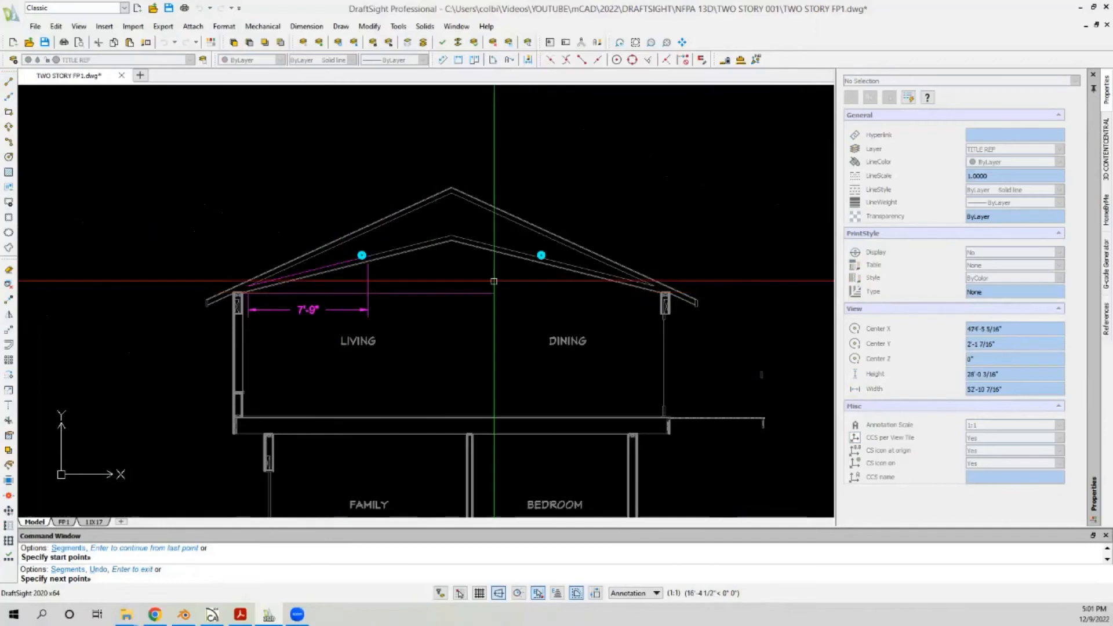
pyautogui.press('Escape')
# Step: Copy the living-area pipe circle straight down to a spot between the sloped ceiling and the horizontal reference line
pyautogui.scroll(2, 423, 287)
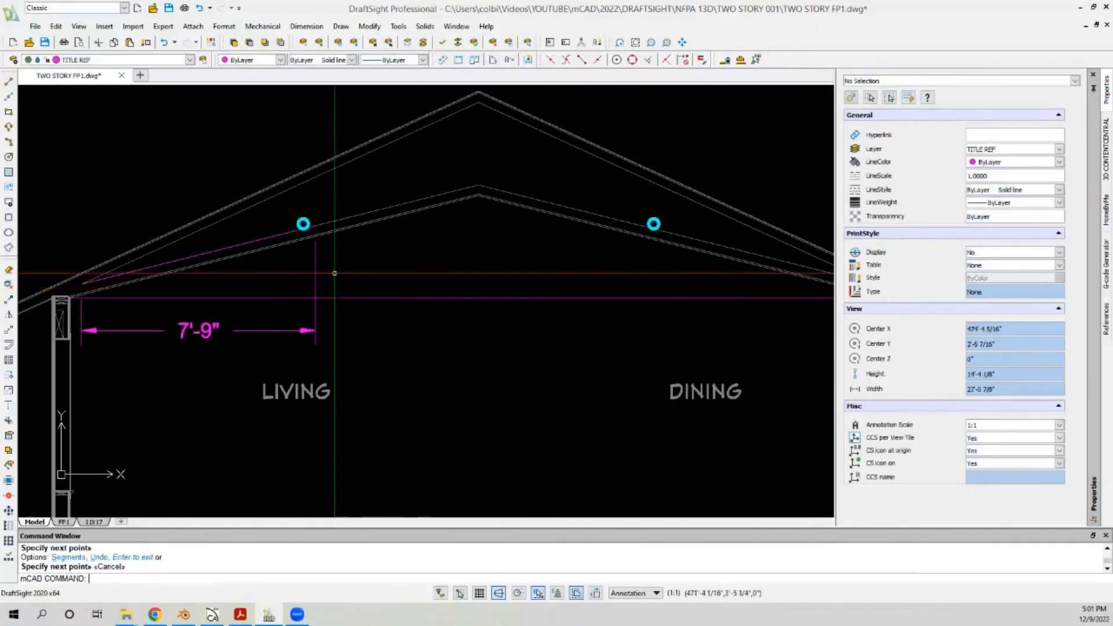
pyautogui.scroll(3, 298, 235)
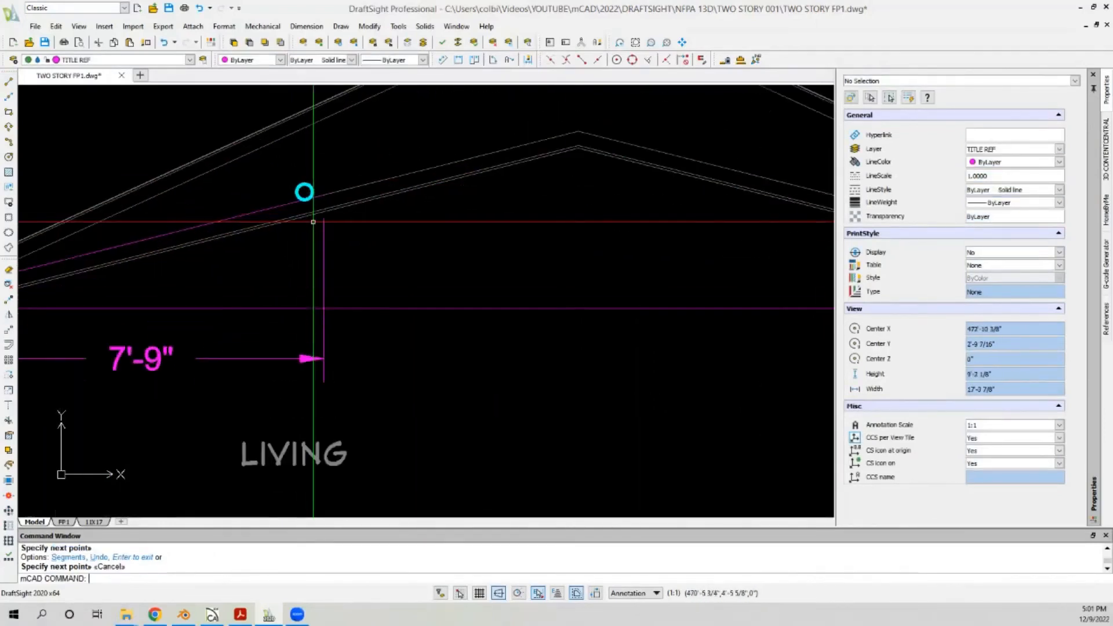
pyautogui.scroll(-2, 298, 188)
pyautogui.scroll(1, 341, 193)
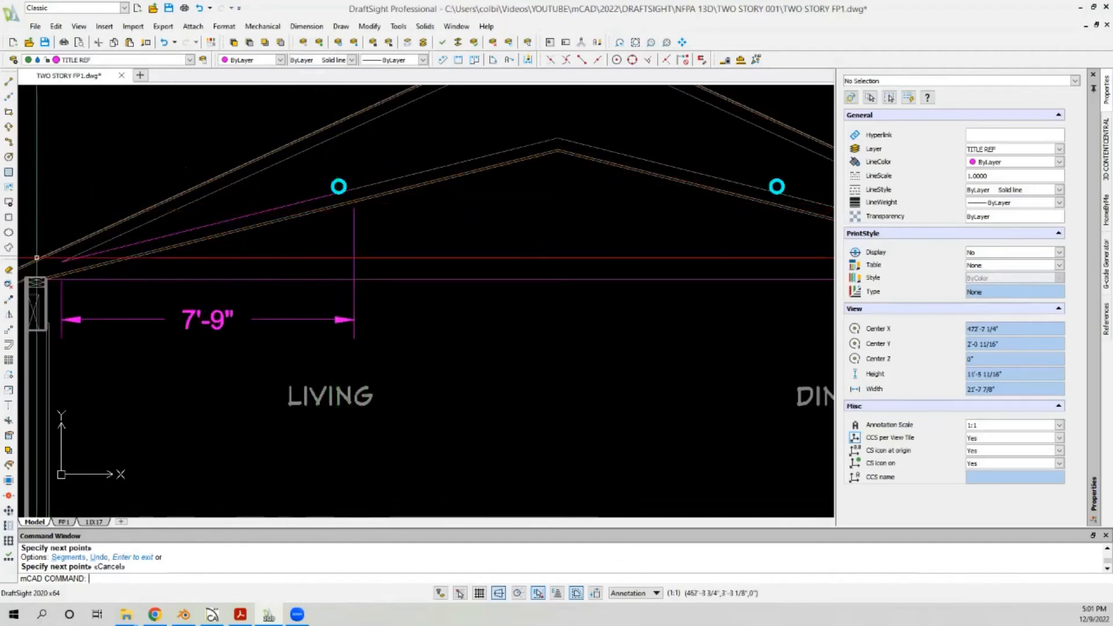
pyautogui.click(9, 300)
pyautogui.click(336, 181)
pyautogui.rightClick(334, 175)
pyautogui.click(451, 202)
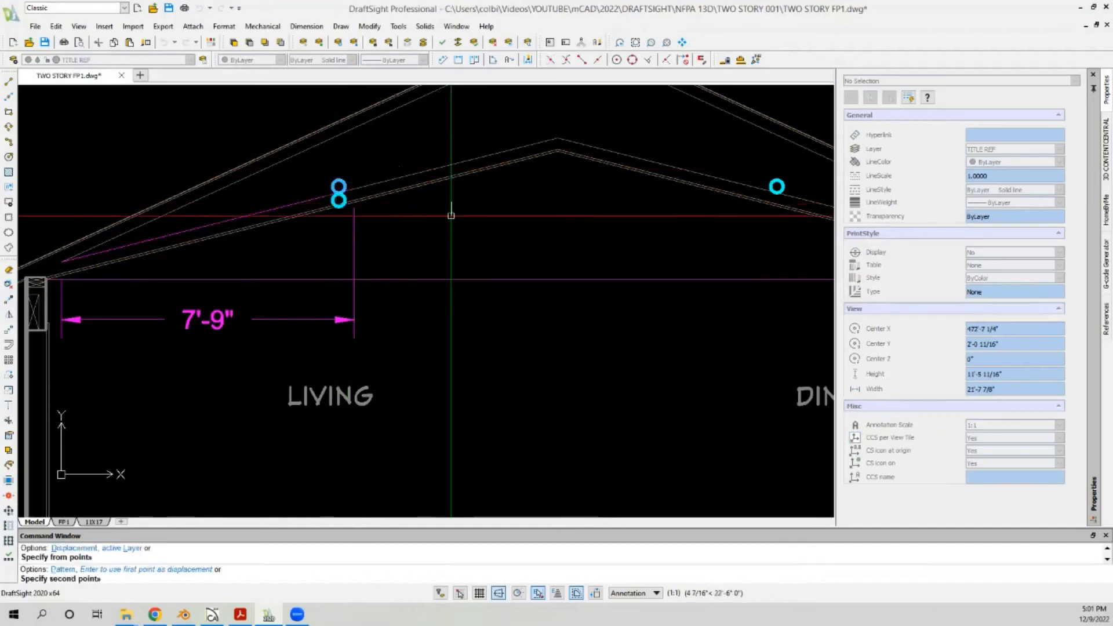
pyautogui.click(449, 266)
pyautogui.press('Escape')
# Step: Move the copied circle by its bottom quadrant straight down, perpendicular onto the horizontal reference line
pyautogui.scroll(2, 329, 280)
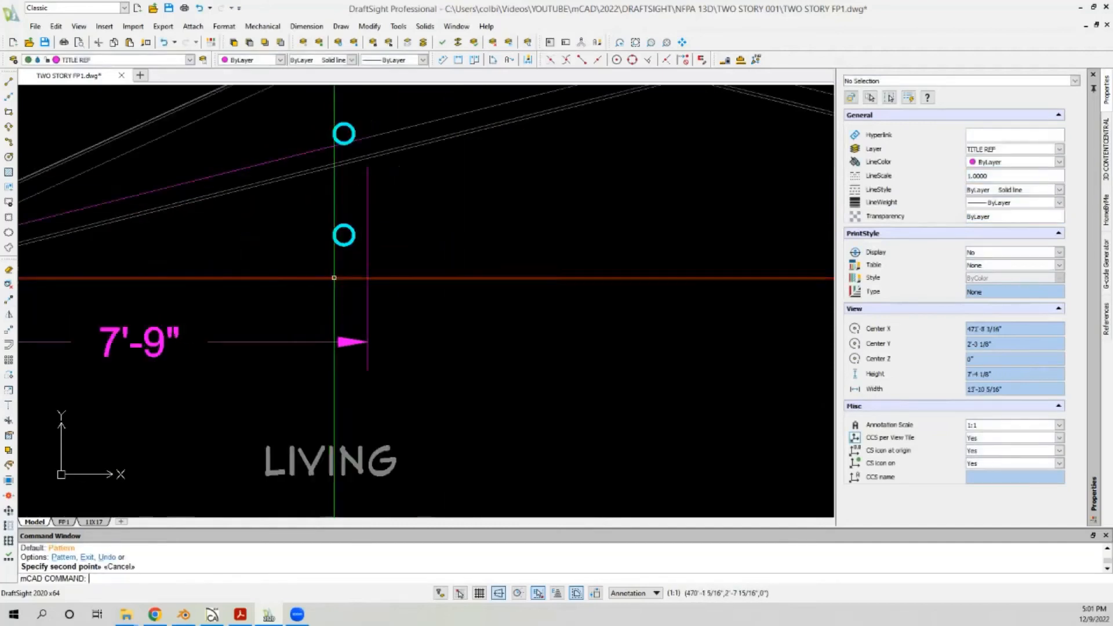
pyautogui.click(343, 246)
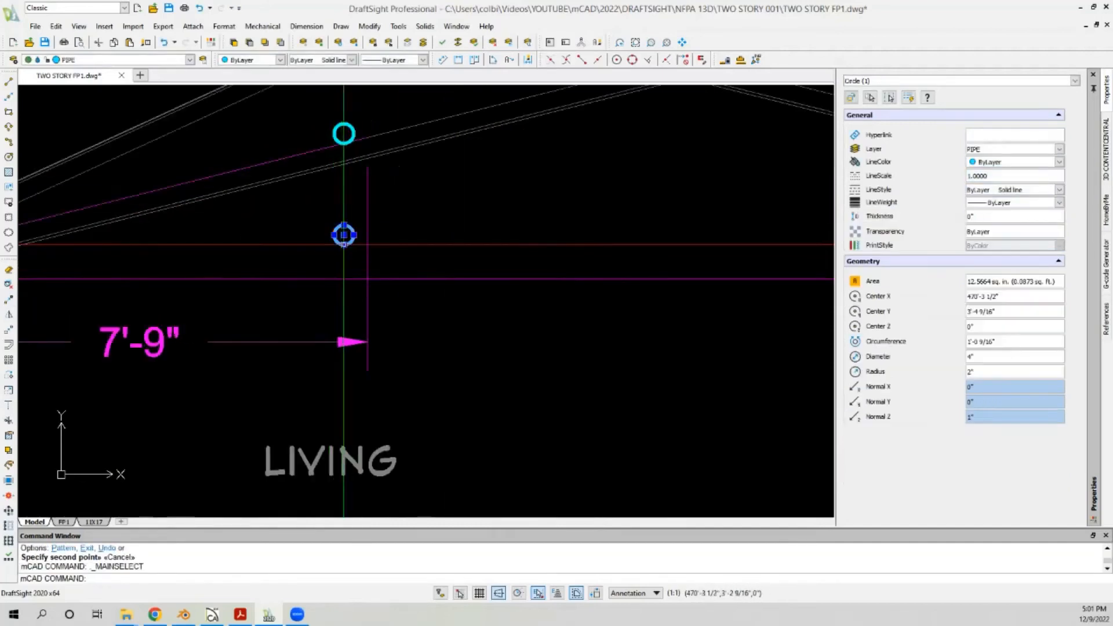
pyautogui.click(10, 335)
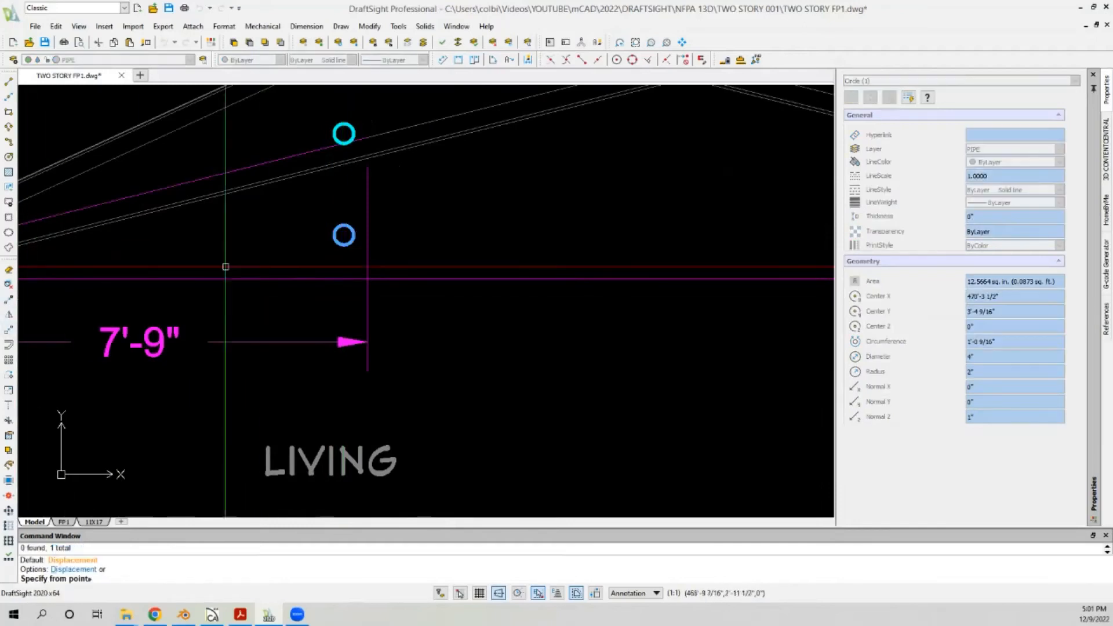
pyautogui.click(633, 62)
pyautogui.click(344, 247)
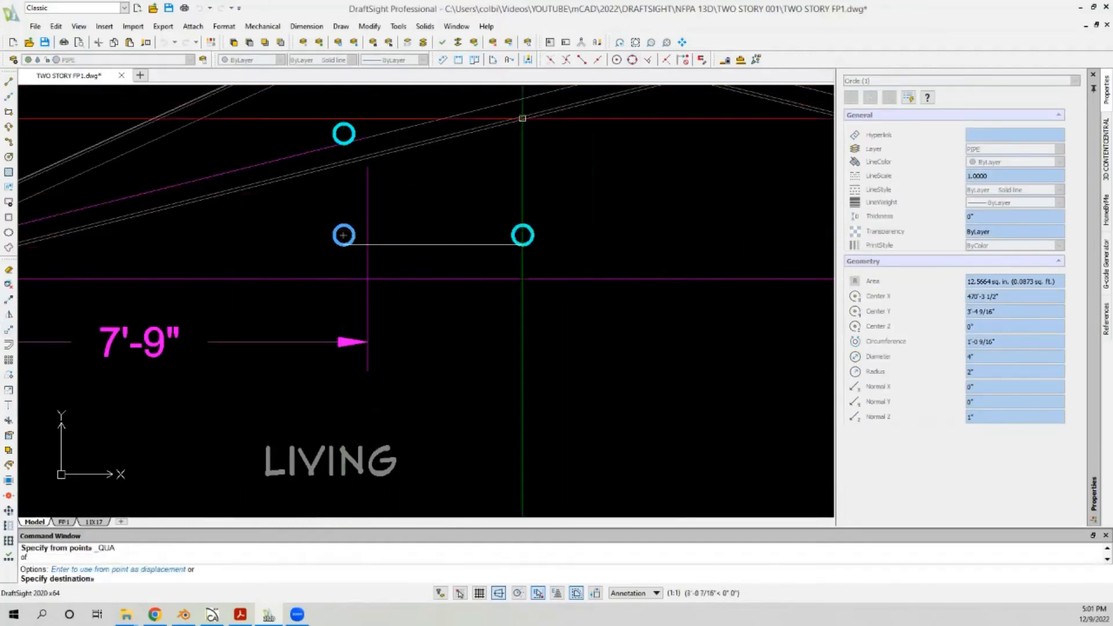
pyautogui.click(649, 59)
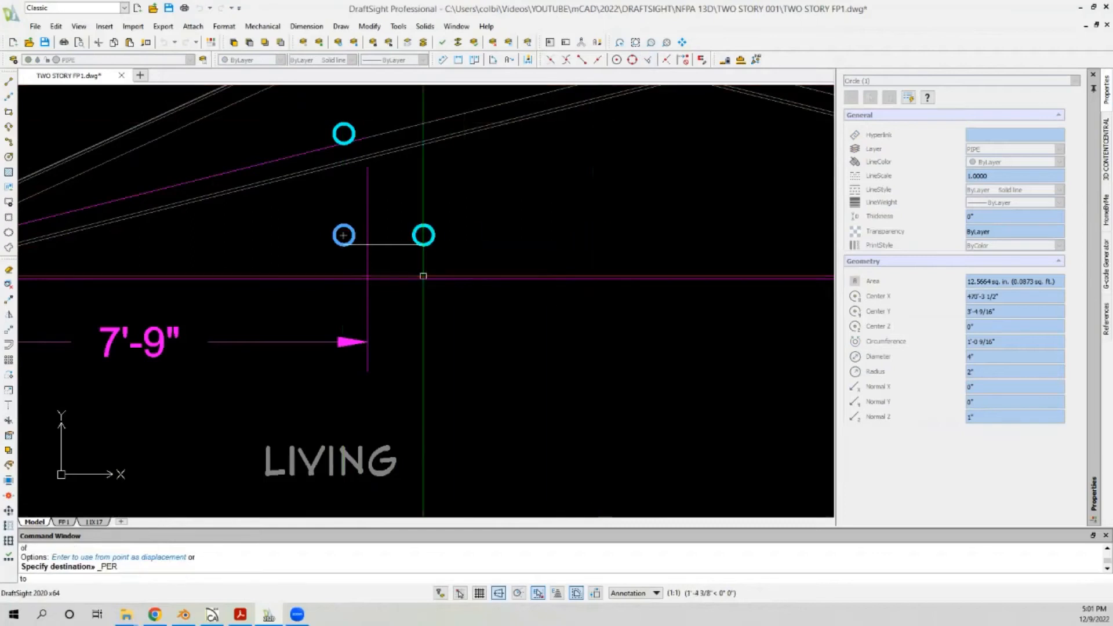
pyautogui.click(357, 281)
# Step: Raise the copied circle 4 inches straight up from the horizontal reference line
pyautogui.scroll(-3, 351, 289)
pyautogui.scroll(3, 348, 278)
pyautogui.click(345, 265)
pyautogui.click(345, 275)
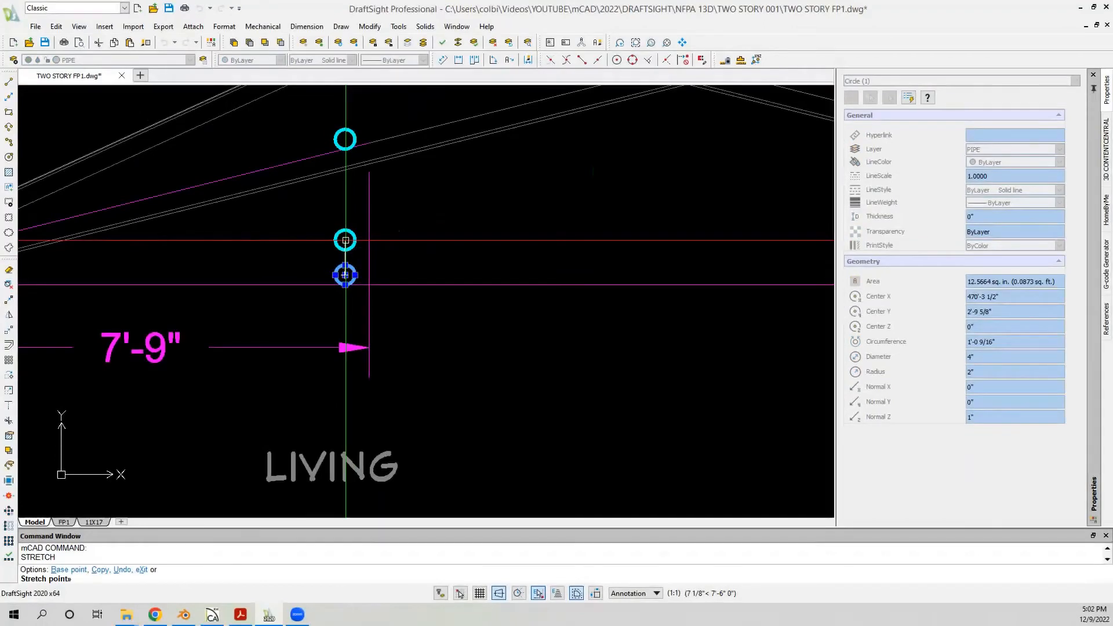
pyautogui.write('4')
pyautogui.press('Escape')
pyautogui.press('Escape')
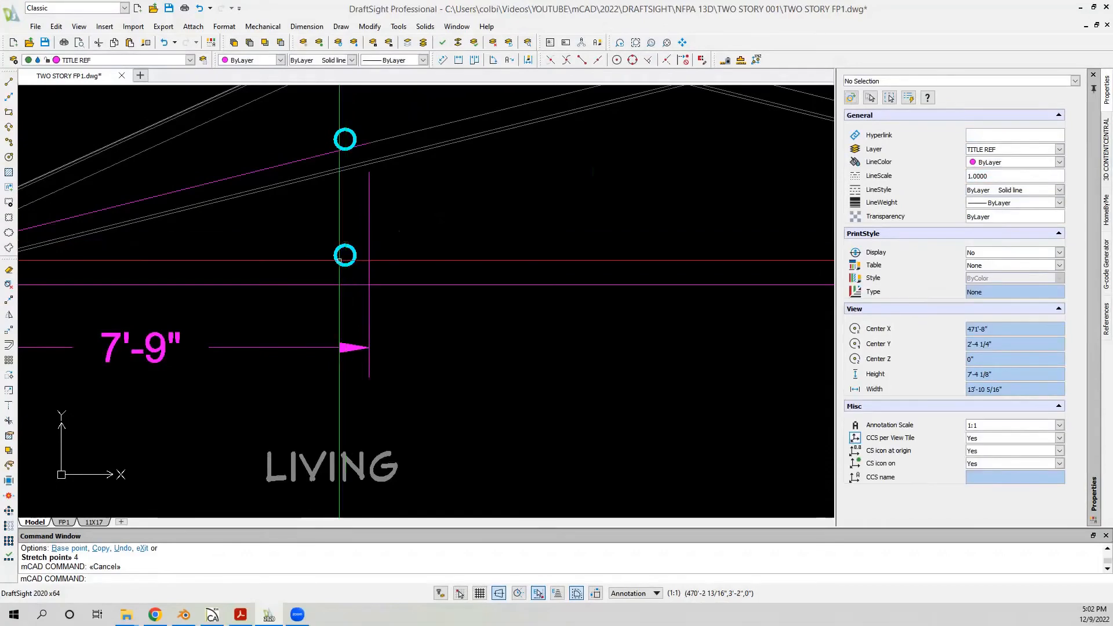
# Step: Put the lower copied circle on the TITLE REF layer
pyautogui.scroll(-3, 302, 295)
pyautogui.scroll(-5, 301, 295)
pyautogui.scroll(4, 339, 274)
pyautogui.scroll(3, 339, 275)
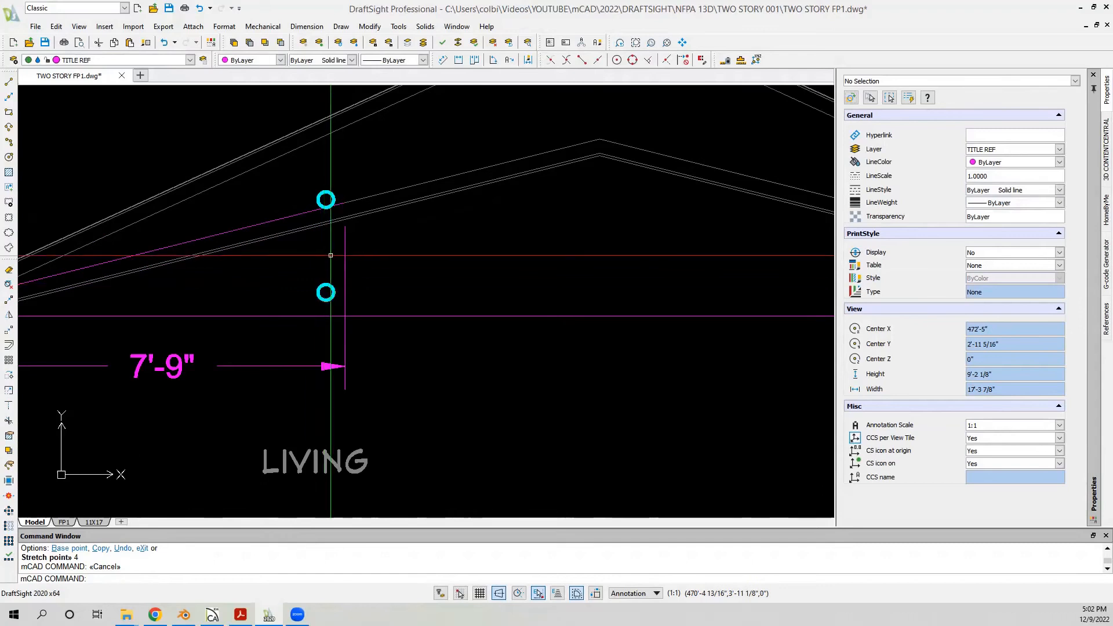
pyautogui.click(331, 295)
pyautogui.click(328, 292)
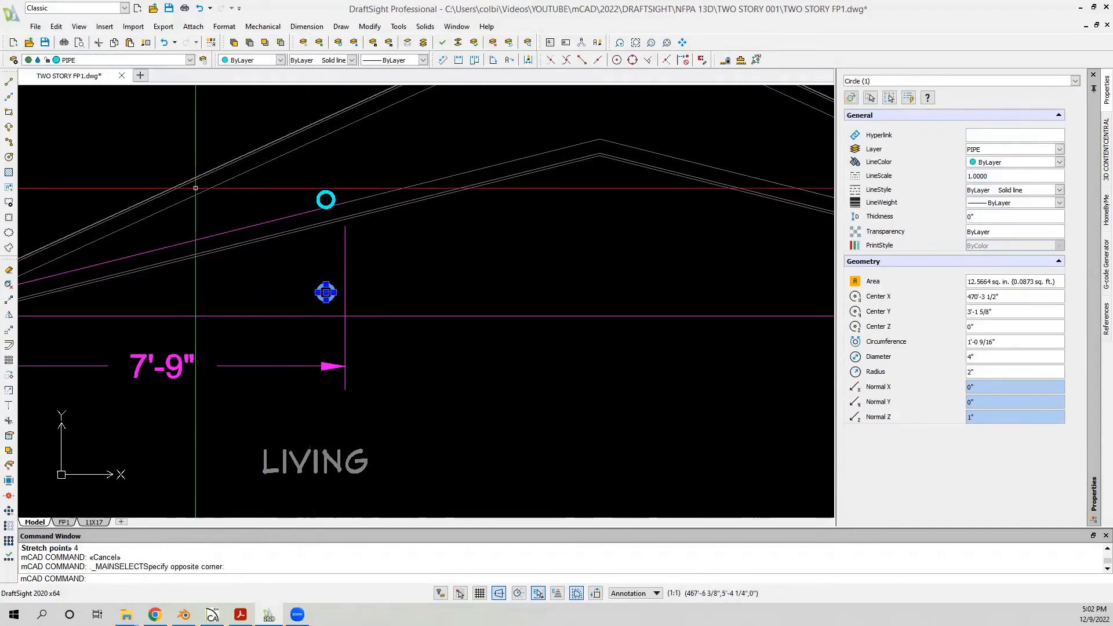
pyautogui.click(146, 61)
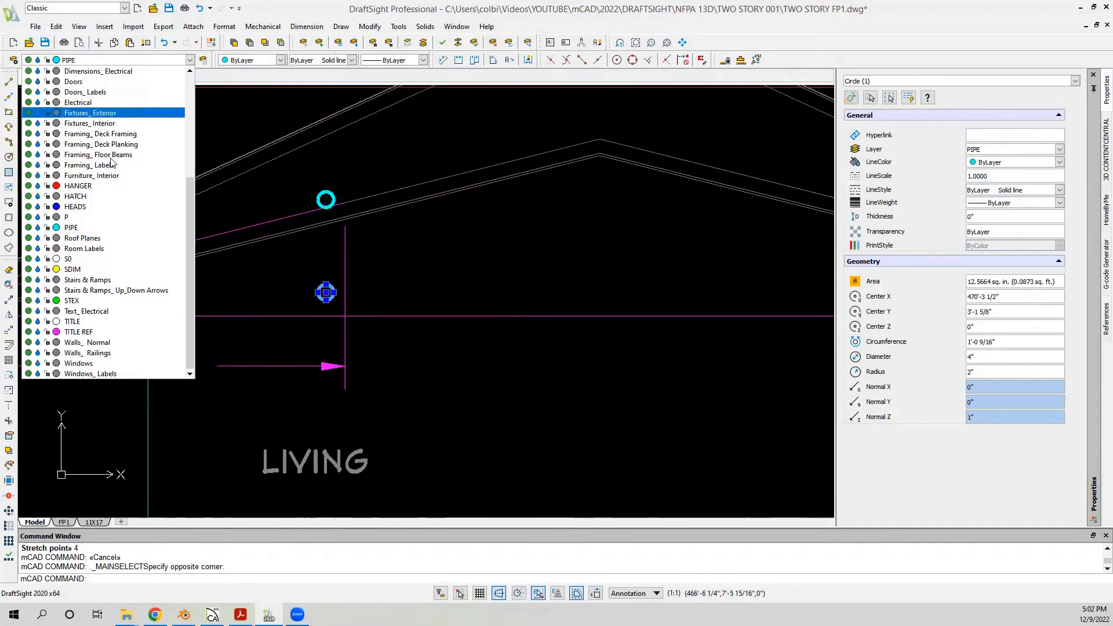
pyautogui.click(96, 332)
pyautogui.press('Escape')
# Step: Add a vertical dimension between the centers of the ceiling pipe circle and the lower reference circle in the living area
pyautogui.scroll(-2, 365, 288)
pyautogui.scroll(1, 365, 288)
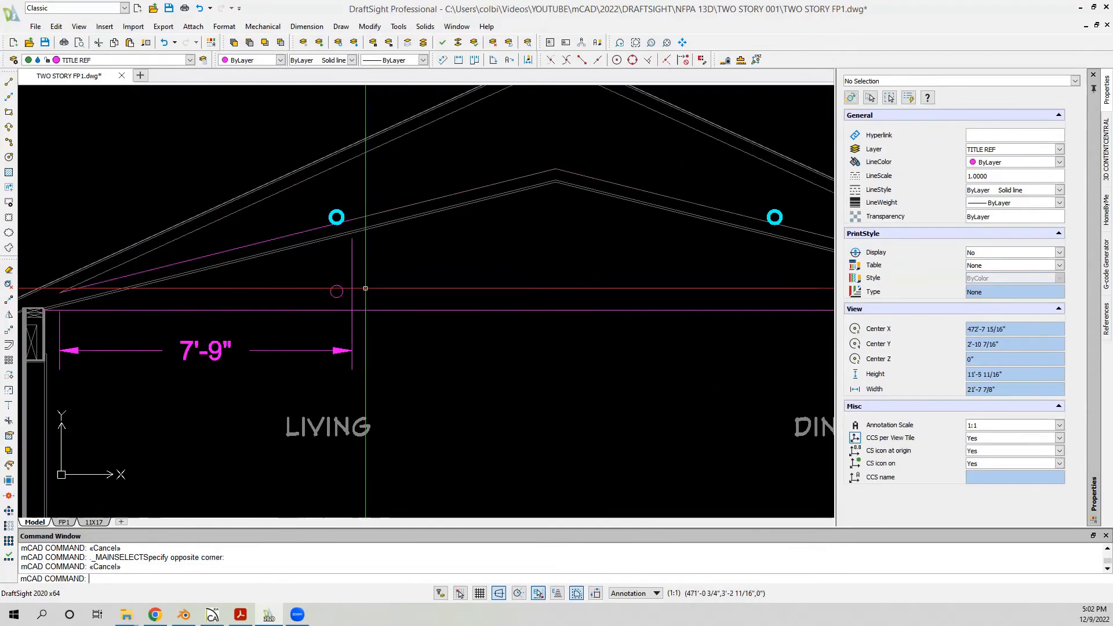
pyautogui.click(459, 60)
pyautogui.click(336, 218)
pyautogui.click(336, 292)
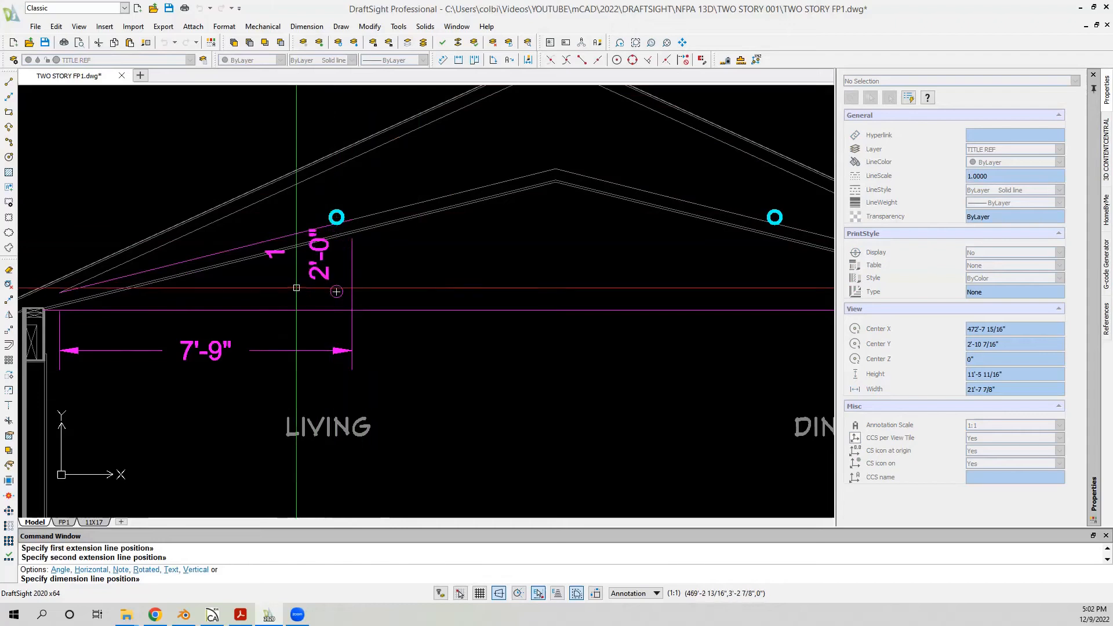
pyautogui.scroll(1, 297, 287)
pyautogui.click(294, 287)
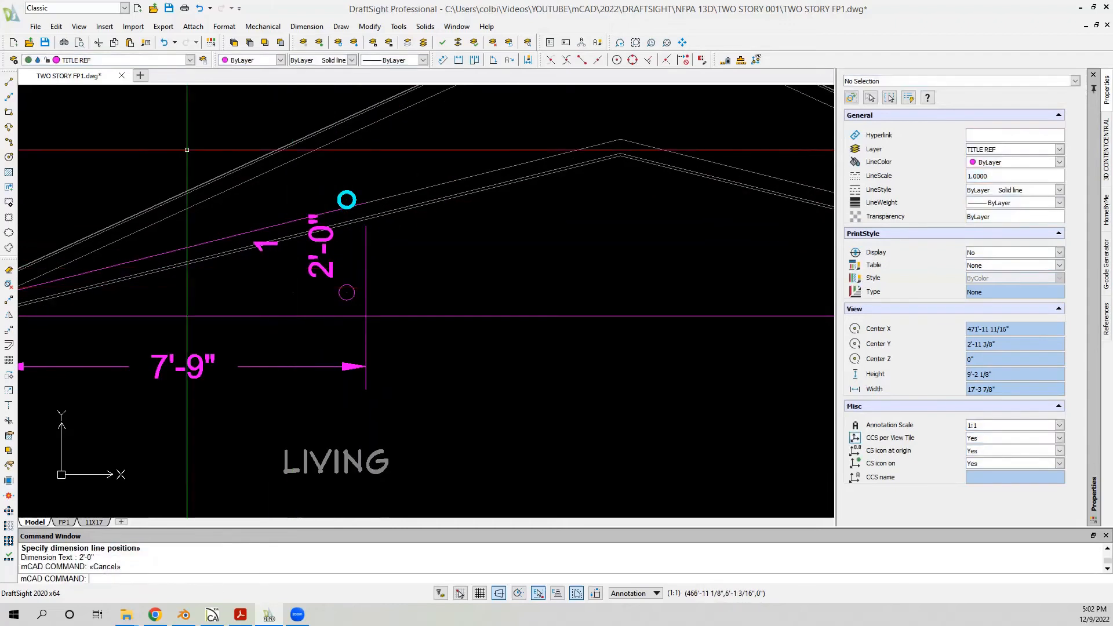
# Step: Match the new vertical dimension's properties to the 7'-9" horizontal dimension with the Property Painter
pyautogui.click(146, 42)
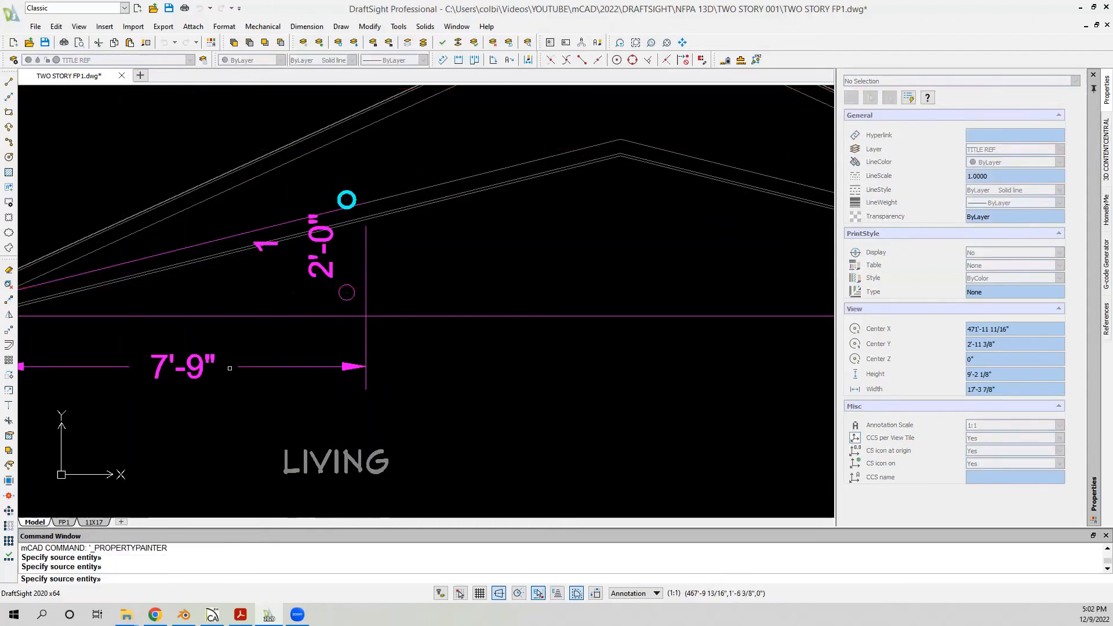
pyautogui.click(210, 361)
pyautogui.scroll(-10, 306, 268)
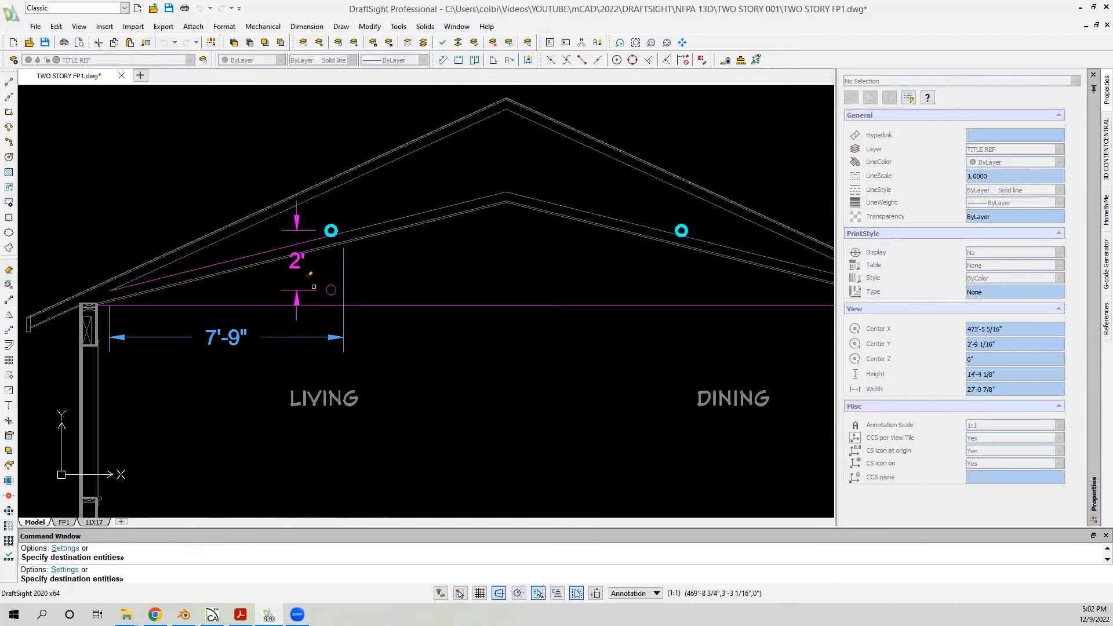
pyautogui.press('Escape')
# Step: Examine the second-floor plan's branch piping and the pipe circle between the entry and the family room
pyautogui.scroll(4, 327, 415)
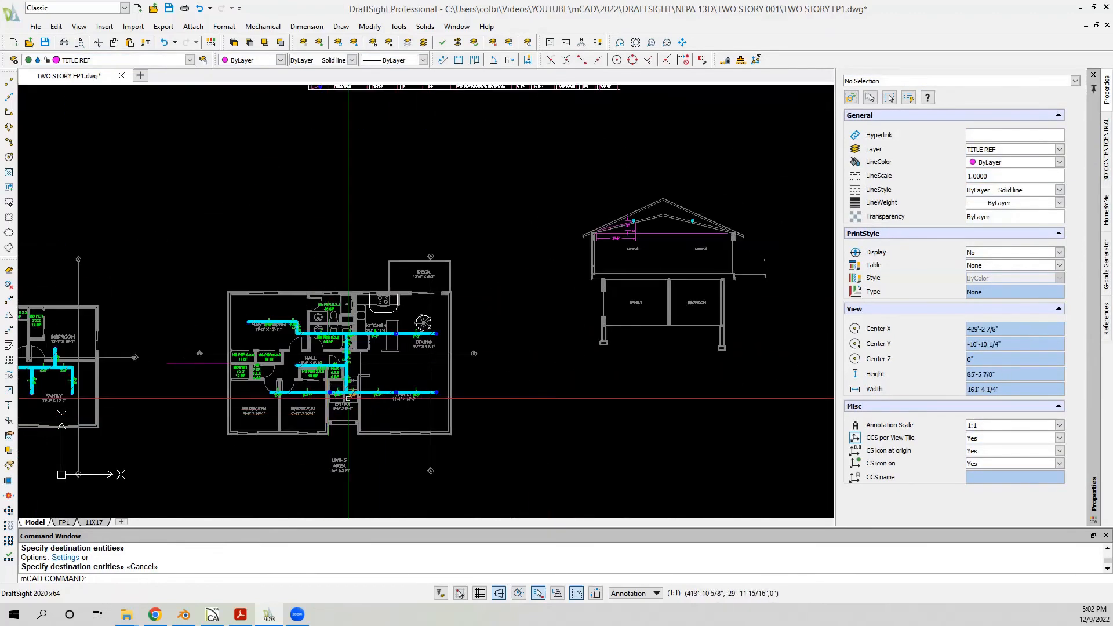
pyautogui.scroll(-3, 150, 319)
pyautogui.scroll(8, 231, 346)
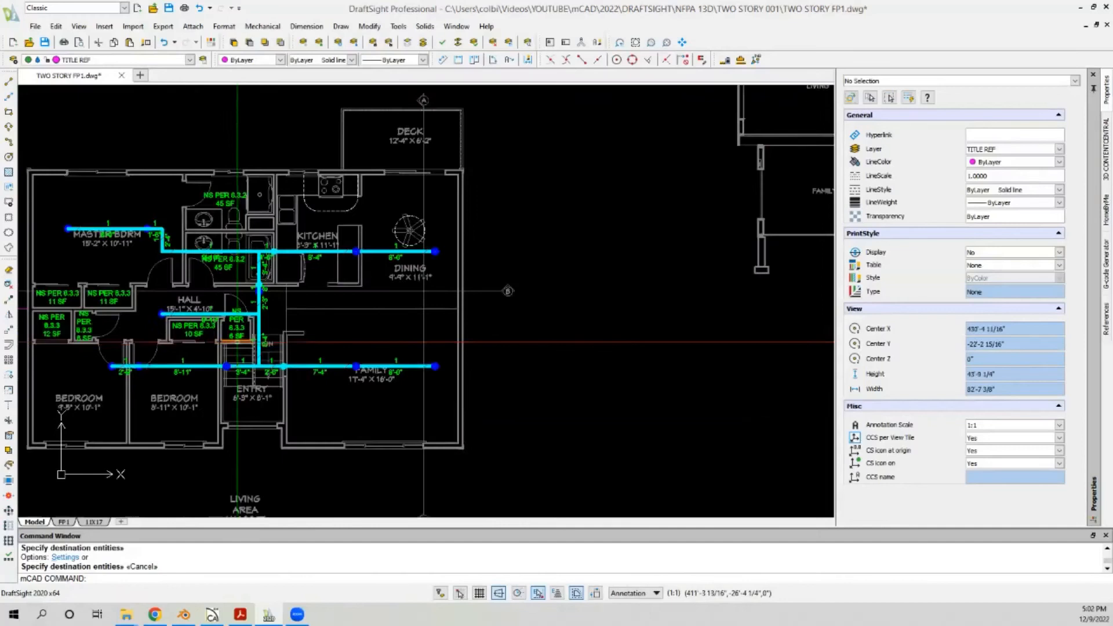
pyautogui.scroll(4, 290, 336)
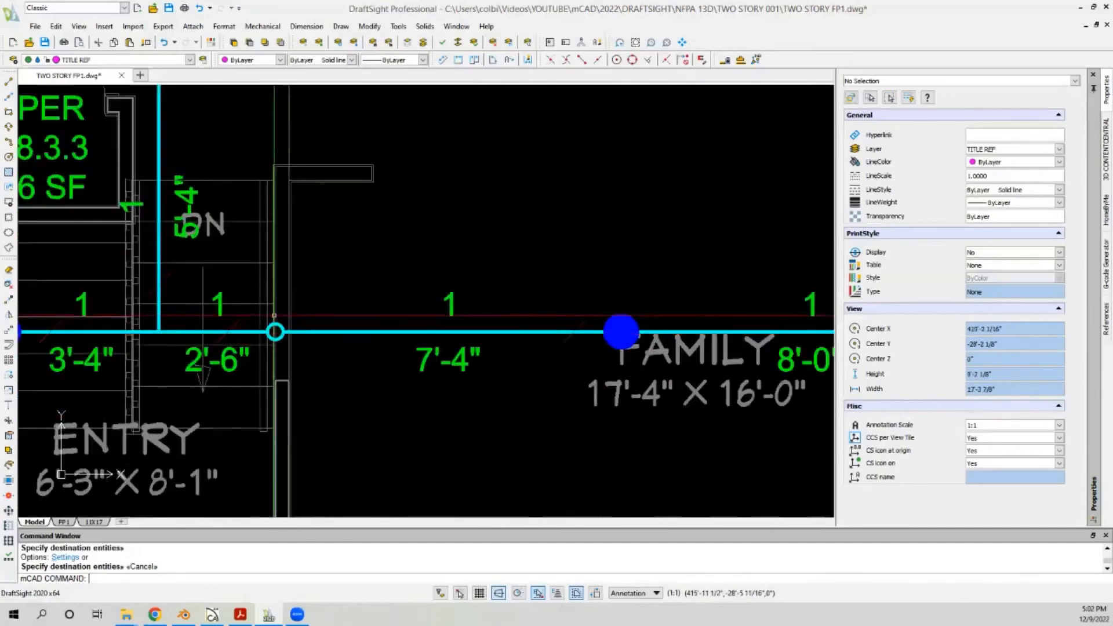
pyautogui.scroll(-14, 276, 332)
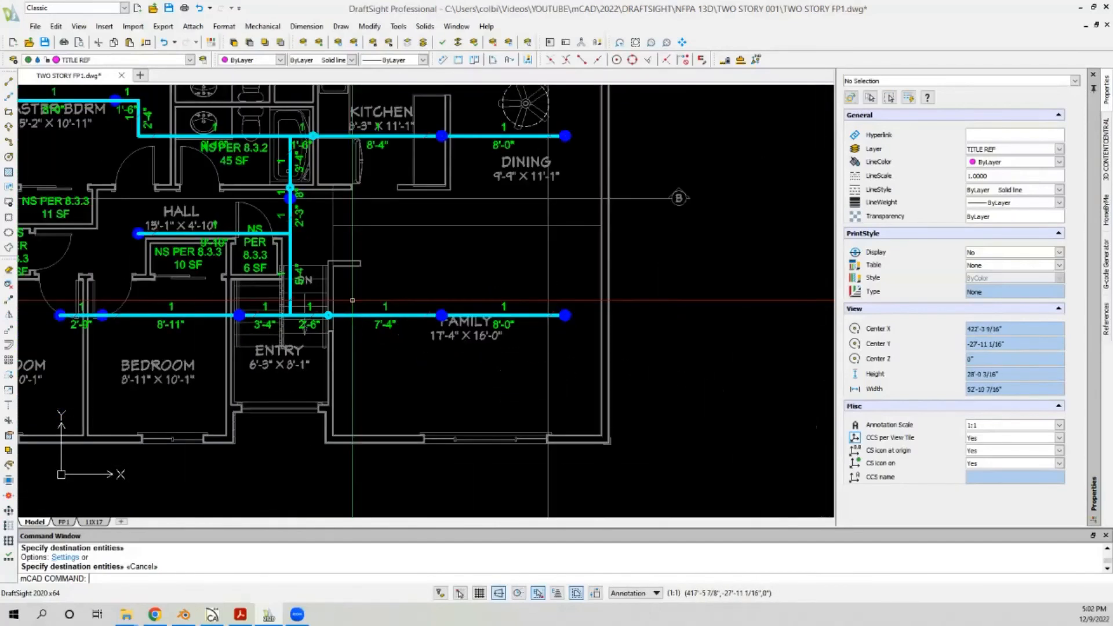
pyautogui.scroll(-5, 355, 298)
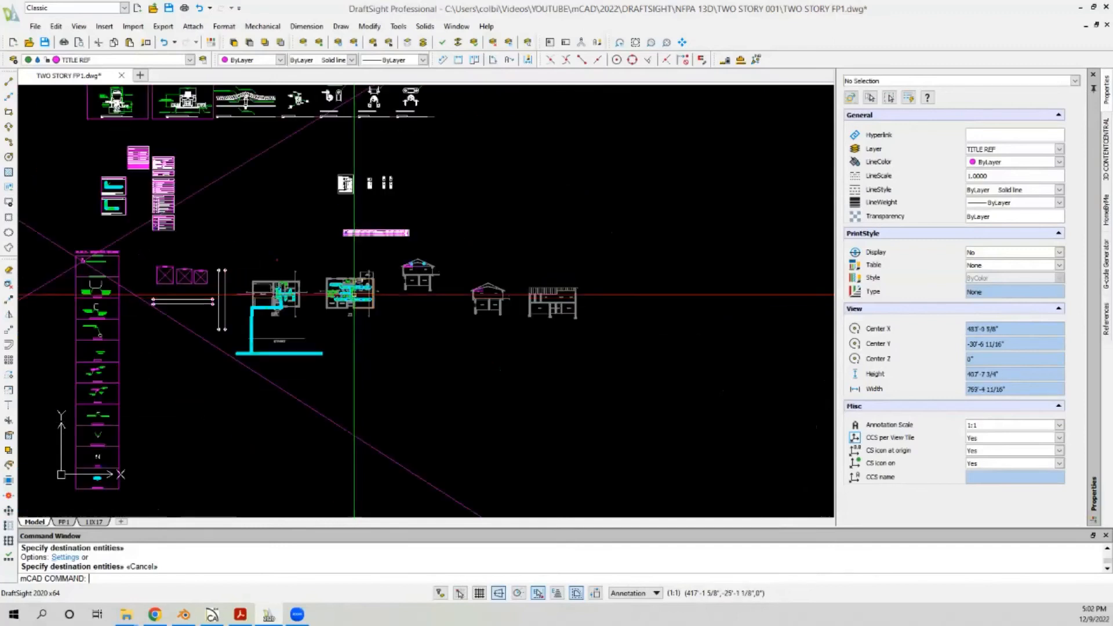
# Step: Copy the RN 1½"X10'-3" label from the sprinkler pipe dimension detail to the pipe circle between the entry and the family room
pyautogui.scroll(3, 99, 183)
pyautogui.scroll(6, 99, 183)
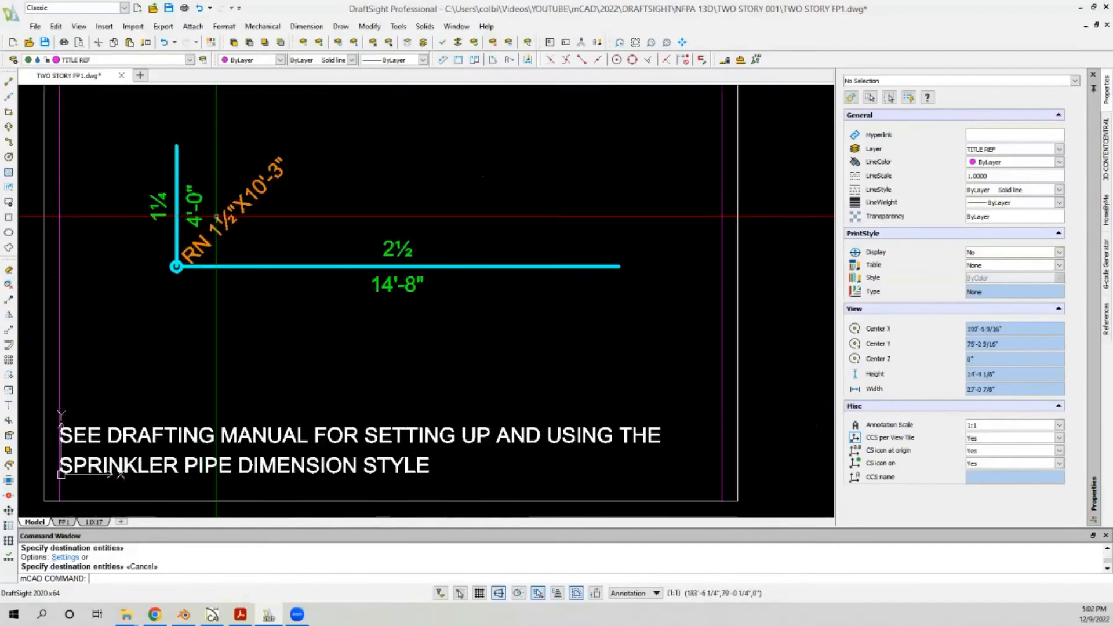
pyautogui.click(229, 212)
pyautogui.click(9, 301)
pyautogui.click(176, 267)
pyautogui.scroll(-6, 189, 292)
pyautogui.scroll(10, 373, 428)
pyautogui.scroll(5, 373, 428)
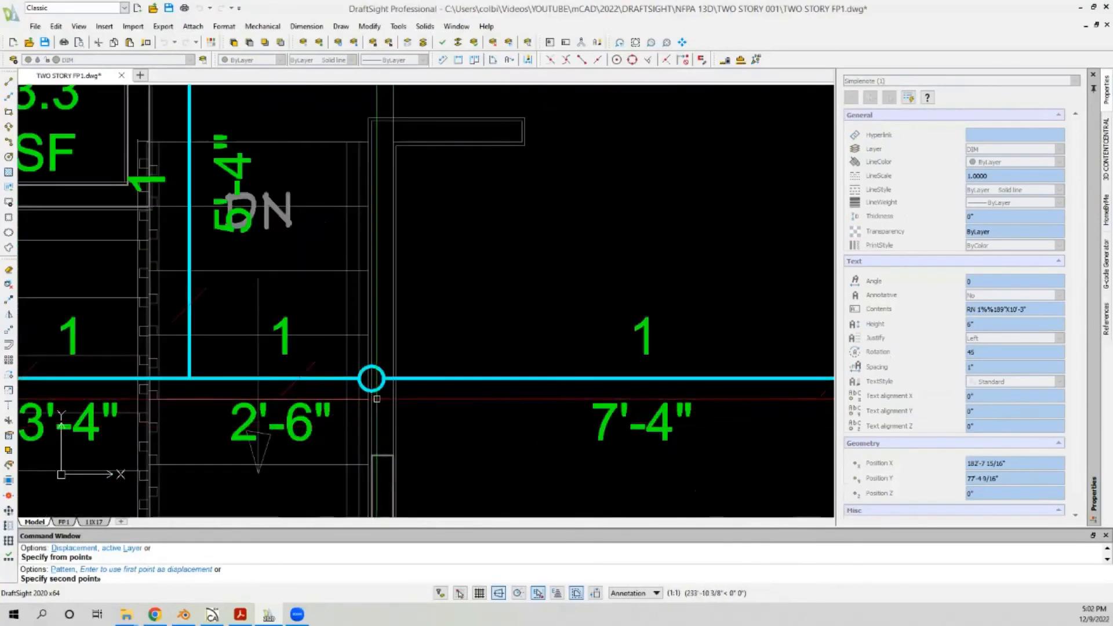
pyautogui.click(371, 400)
pyautogui.press('Escape')
pyautogui.scroll(-1, 232, 393)
pyautogui.scroll(-3, 230, 394)
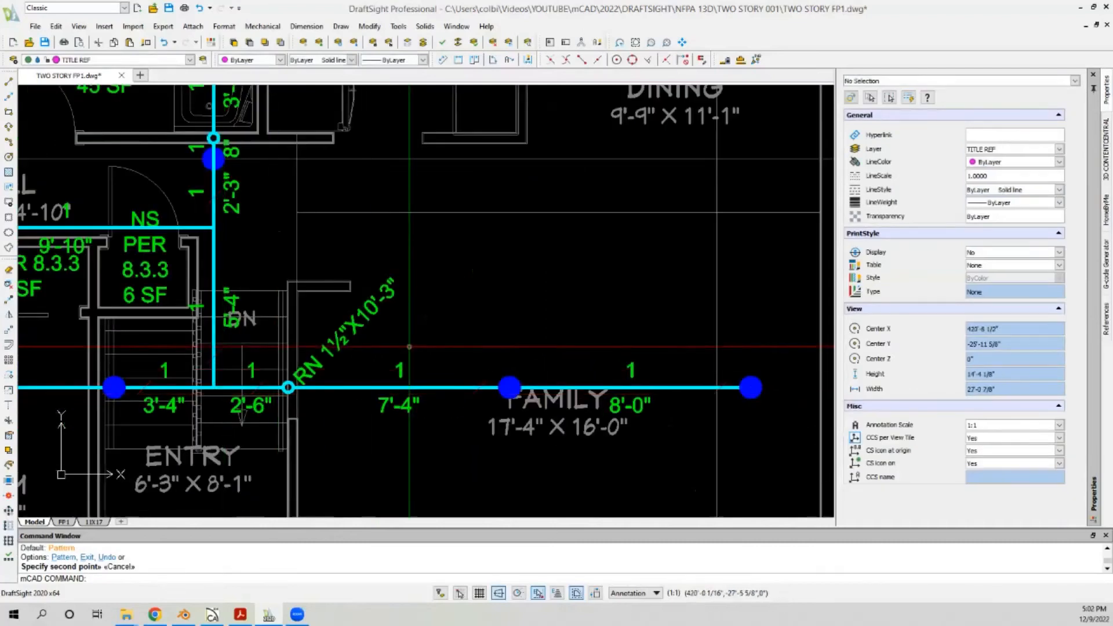
# Step: Change the copied riser nipple label beside the family room to RN 1"X2'-0"
pyautogui.scroll(1, 404, 346)
pyautogui.doubleClick(319, 339)
pyautogui.click(432, 386)
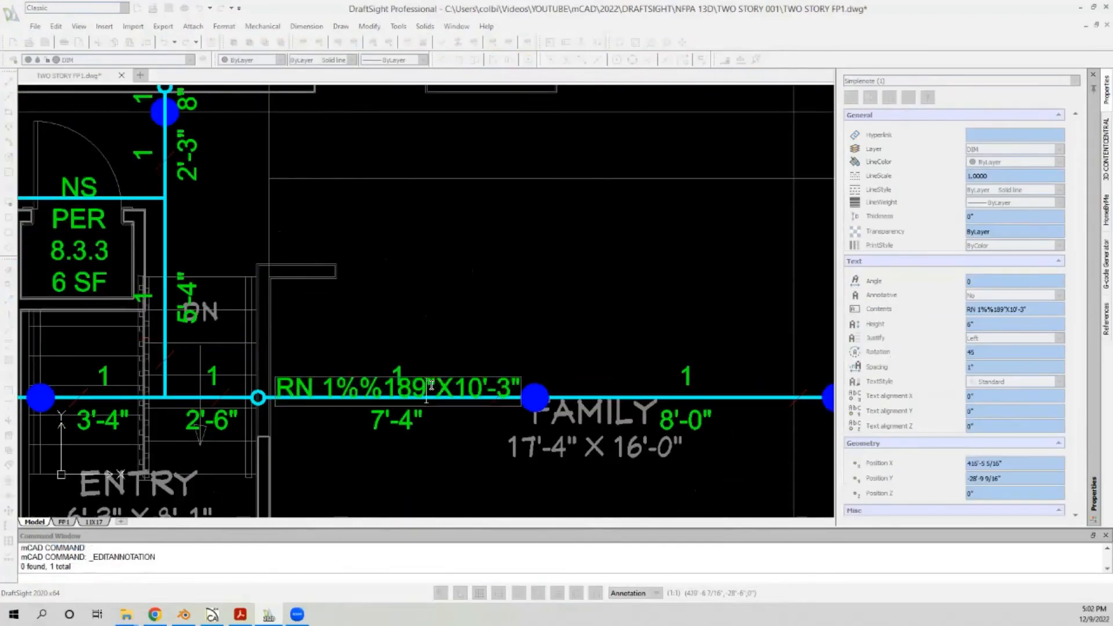
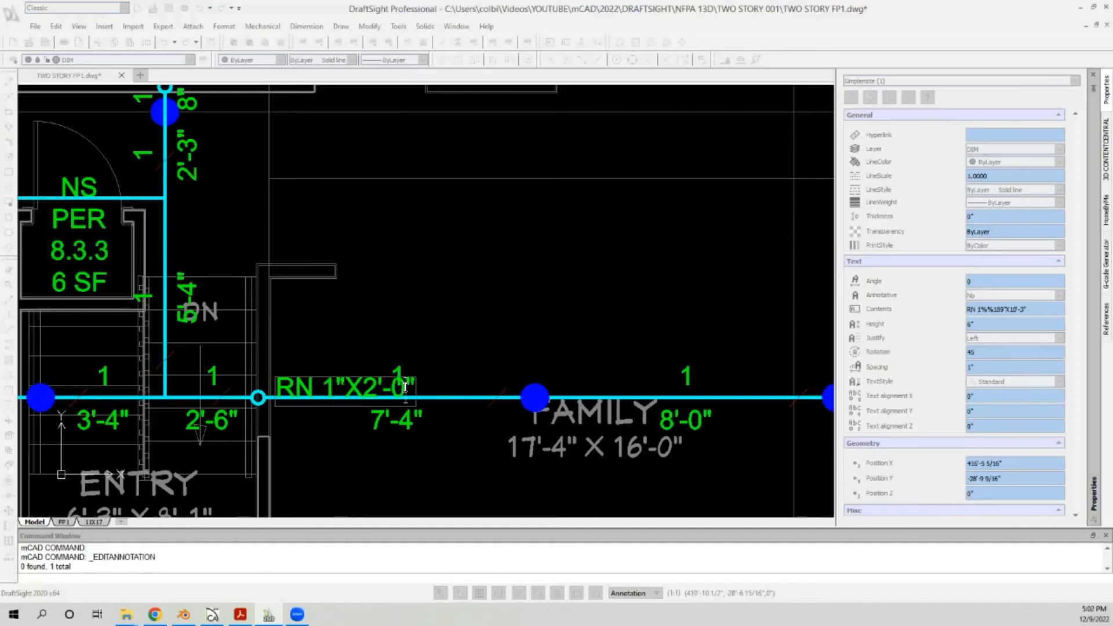
pyautogui.press('Return')
pyautogui.press('Return')
# Step: Copy the RN 1"X2'-0" label from the family room pipe circle to the pipe circle at the kitchen wall
pyautogui.click(349, 329)
pyautogui.click(320, 342)
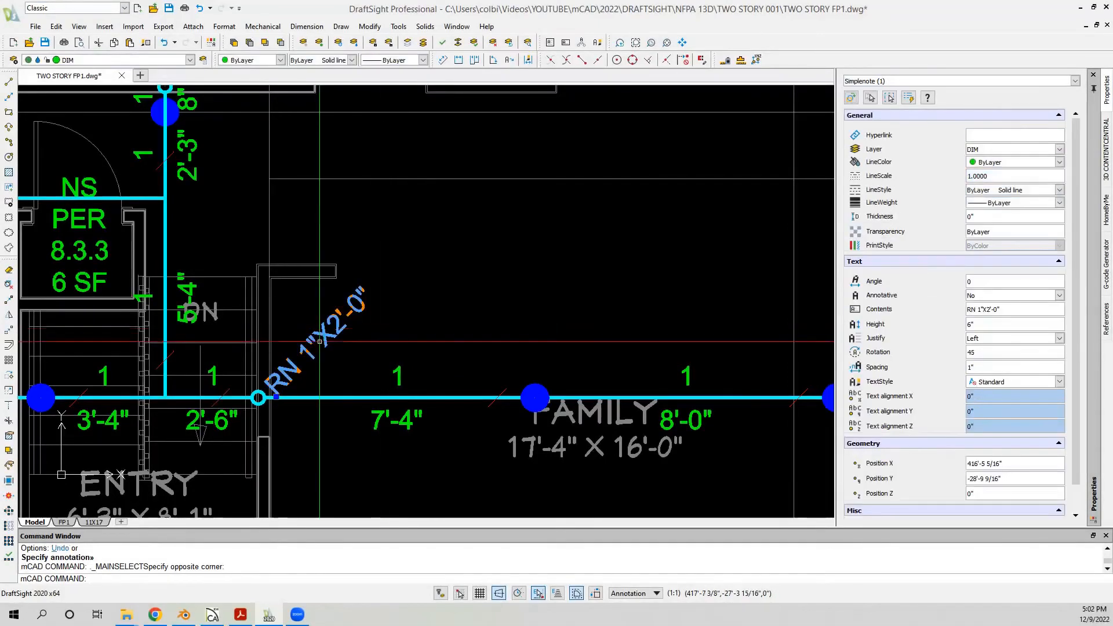
pyautogui.click(9, 300)
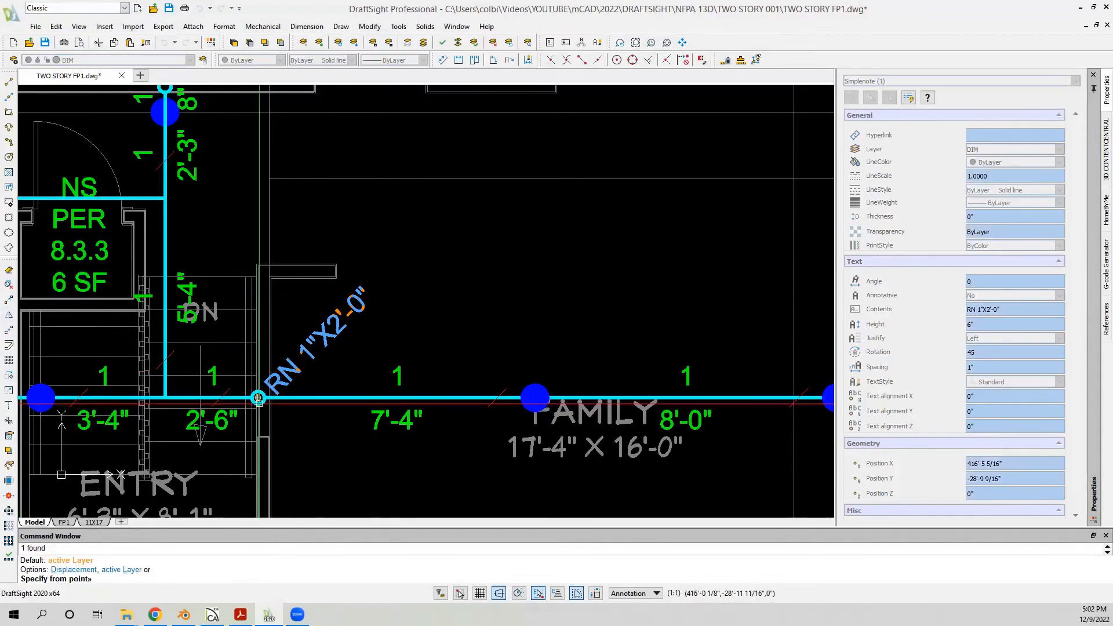
pyautogui.click(259, 398)
pyautogui.scroll(-3, 244, 481)
pyautogui.scroll(4, 244, 197)
pyautogui.scroll(2, 224, 246)
pyautogui.click(215, 273)
pyautogui.scroll(-1, 248, 269)
pyautogui.press('Escape')
pyautogui.scroll(-6, 348, 261)
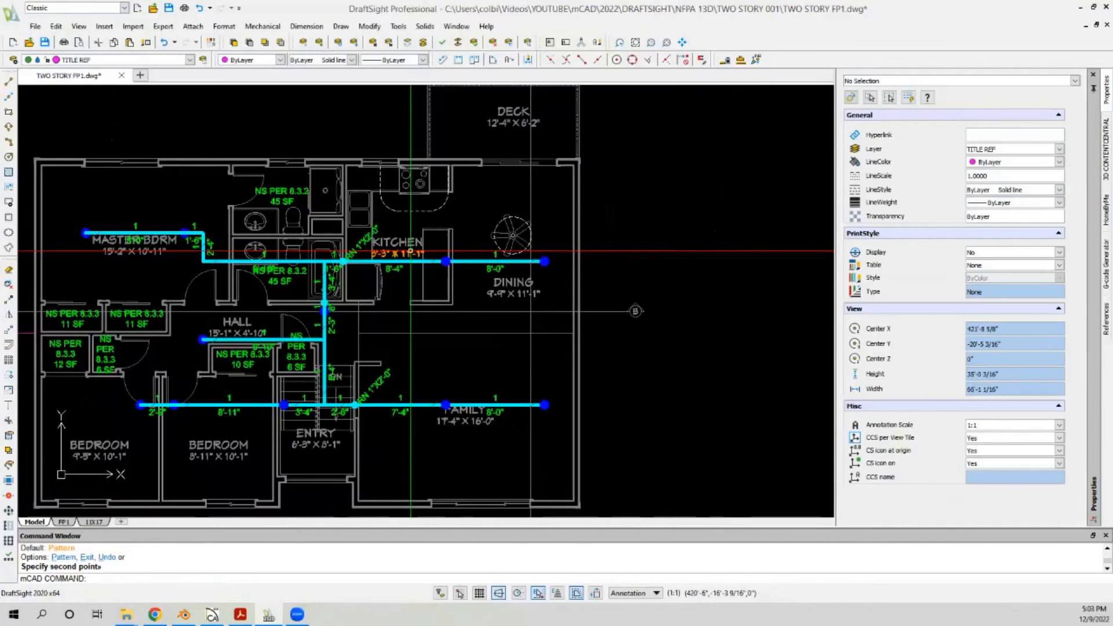
# Step: Copy the kitchen's RN 1"X2'-0" label to the pipe circle on the wall between the bathroom and the hall
pyautogui.scroll(5, 343, 315)
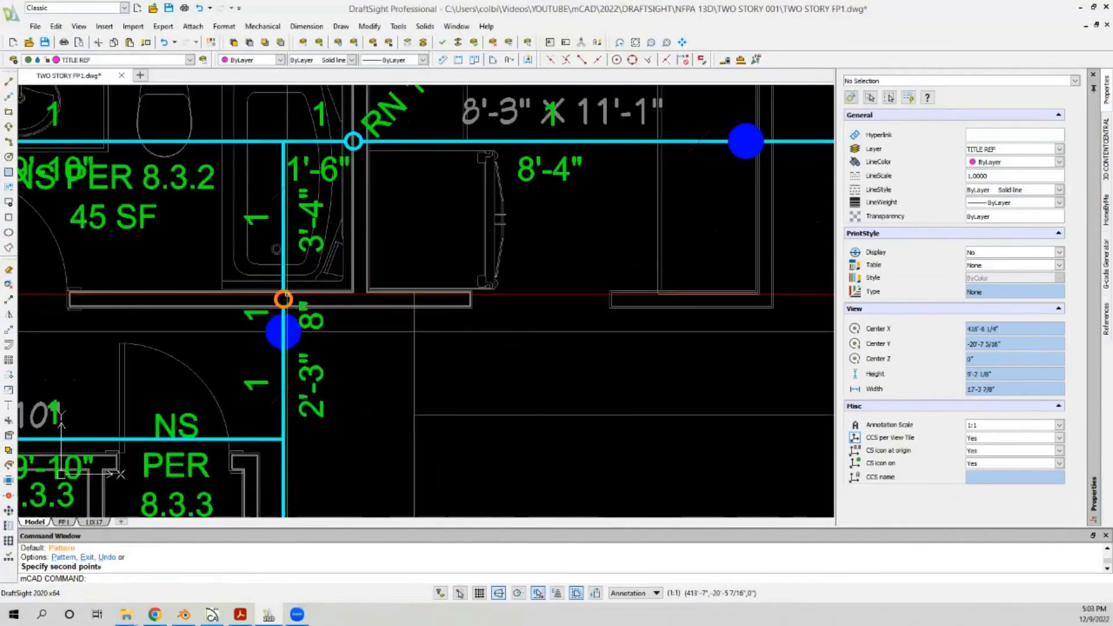
pyautogui.click(380, 125)
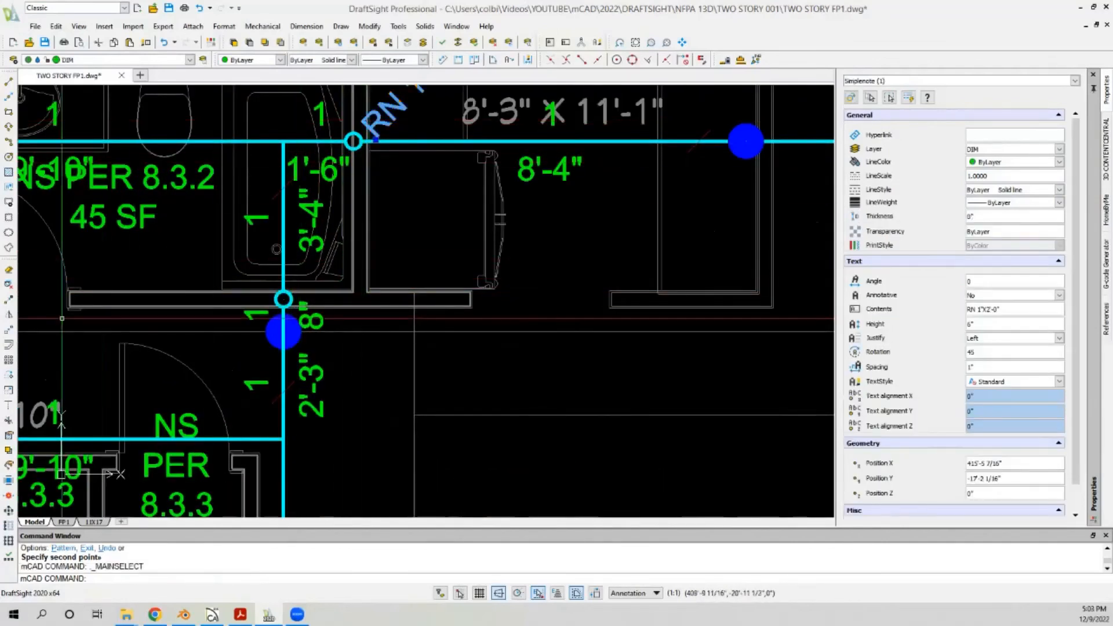
pyautogui.click(9, 300)
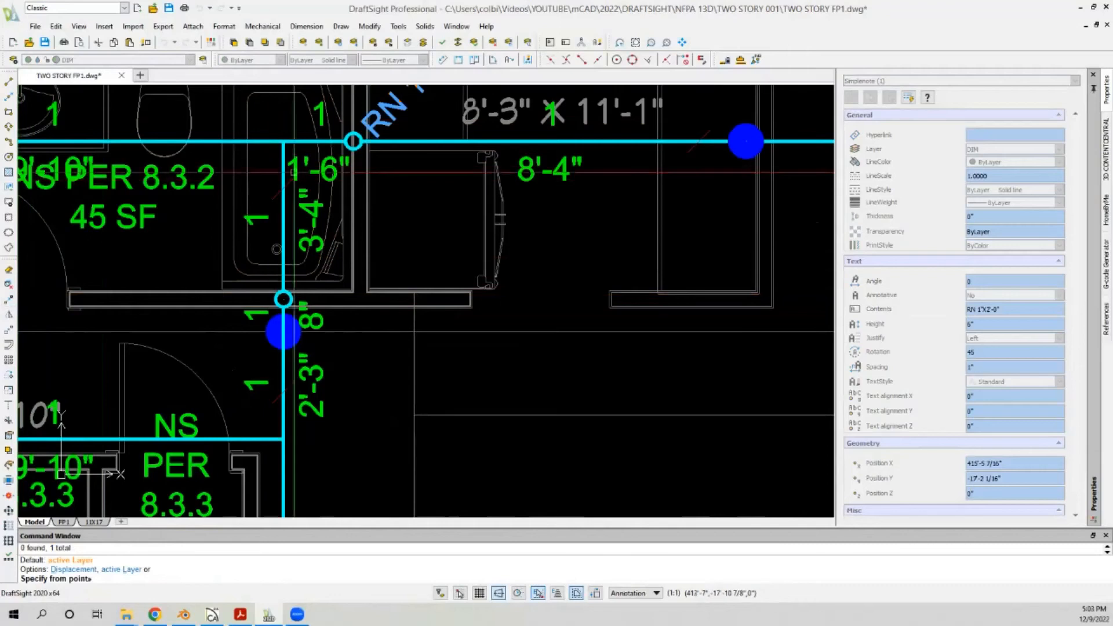
pyautogui.click(353, 141)
pyautogui.scroll(2, 312, 346)
pyautogui.click(269, 276)
pyautogui.scroll(-5, 209, 386)
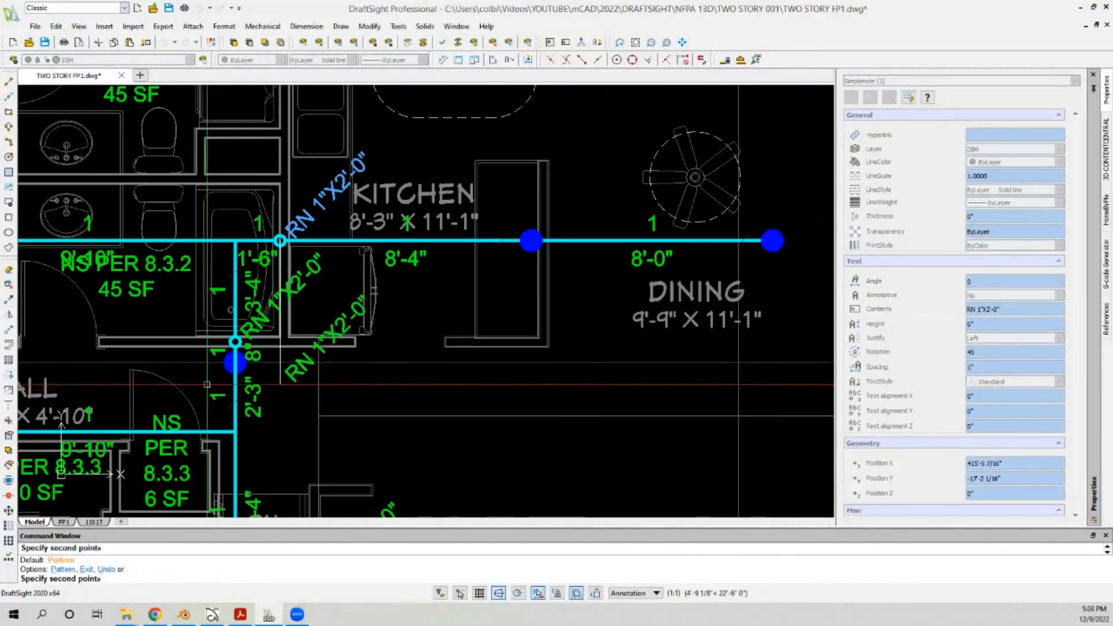
pyautogui.press('Escape')
# Step: Make PIPE the active layer for drawing at the living area's ceiling pipe in the building section
pyautogui.scroll(-3, 211, 380)
pyautogui.scroll(1, 239, 358)
pyautogui.scroll(-4, 160, 337)
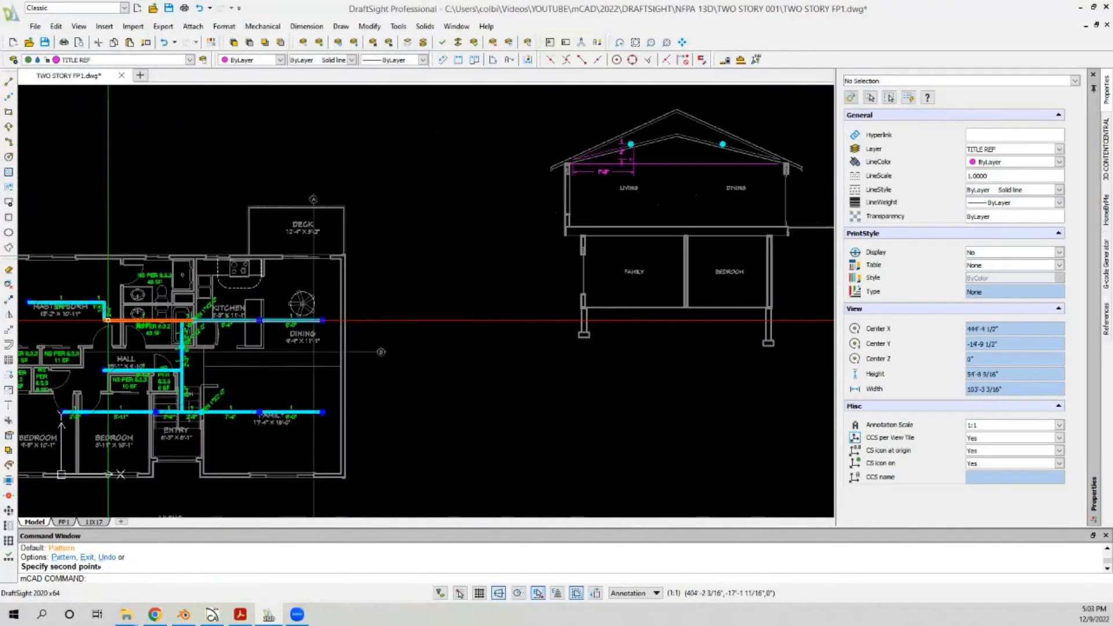
pyautogui.scroll(-4, 108, 320)
pyautogui.scroll(2, 429, 313)
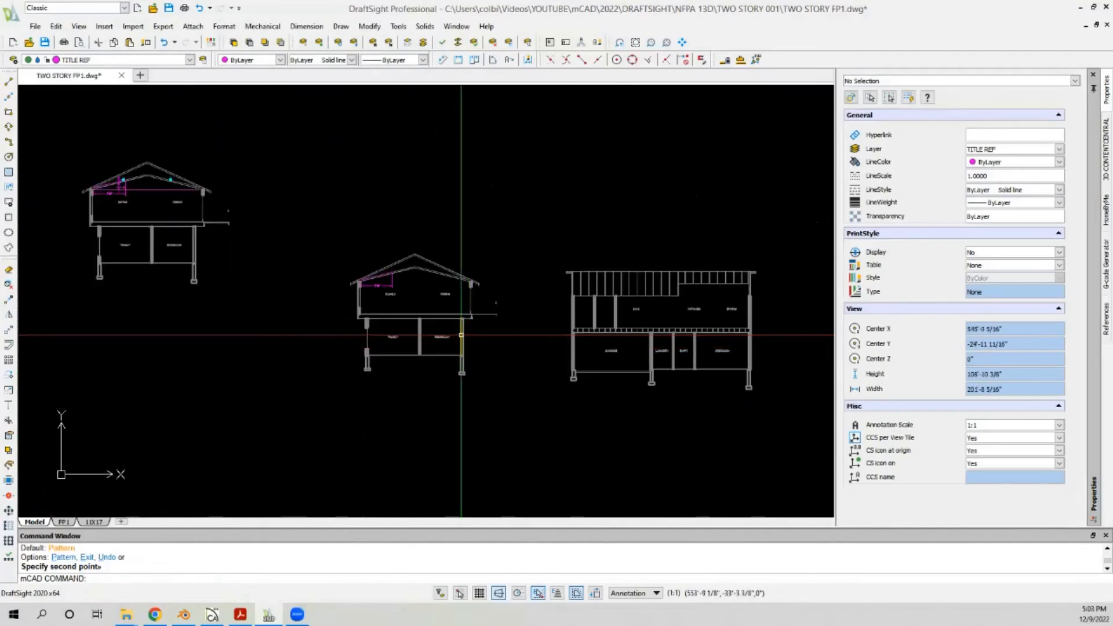
pyautogui.scroll(-1, 487, 282)
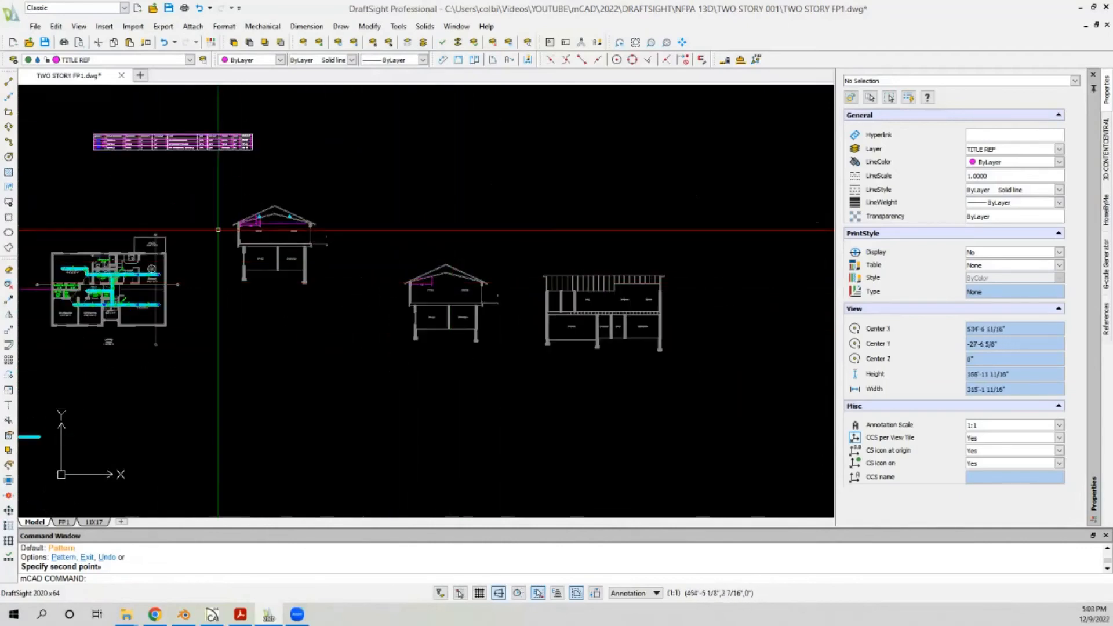
pyautogui.scroll(8, 218, 230)
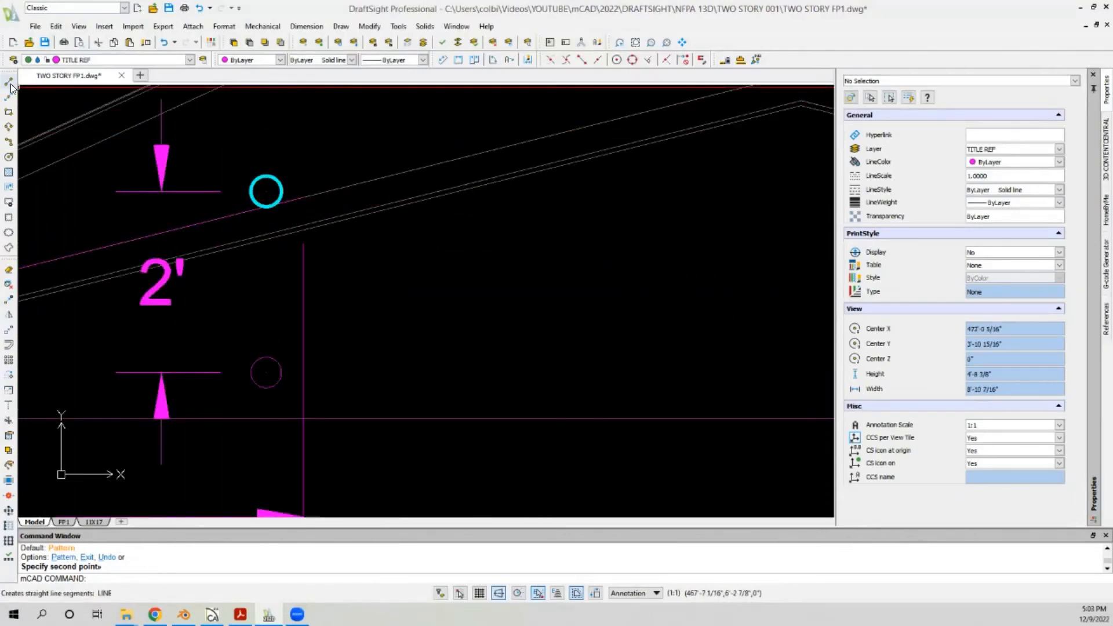
pyautogui.click(74, 61)
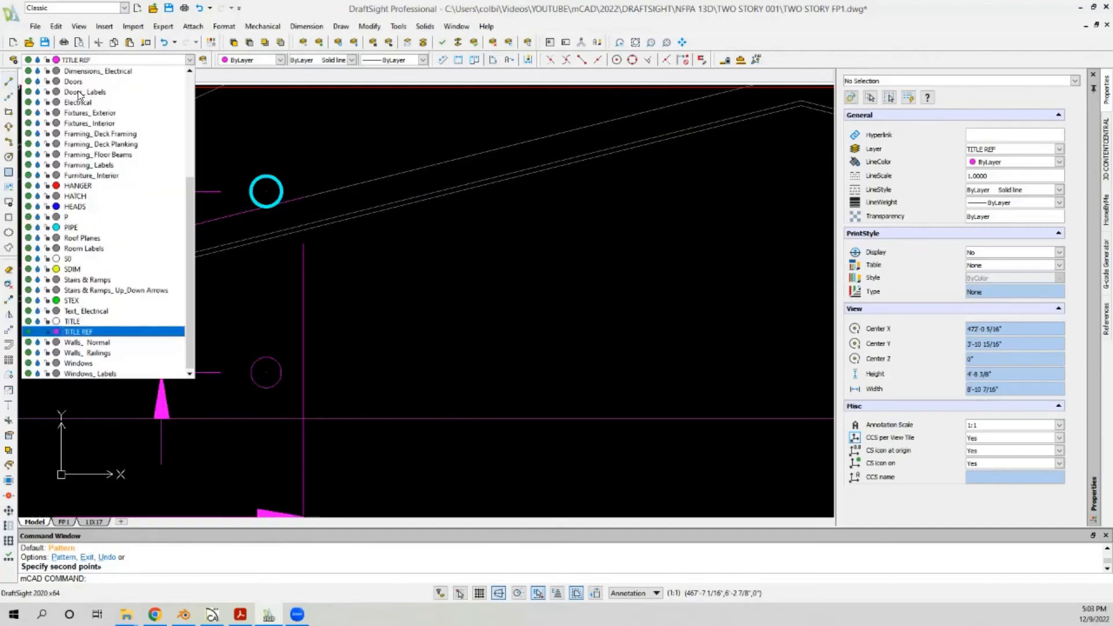
pyautogui.click(82, 228)
# Step: Draw a line from the center of the living area's ceiling pipe circle perpendicular to the sloped ceiling
pyautogui.click(8, 81)
pyautogui.click(267, 191)
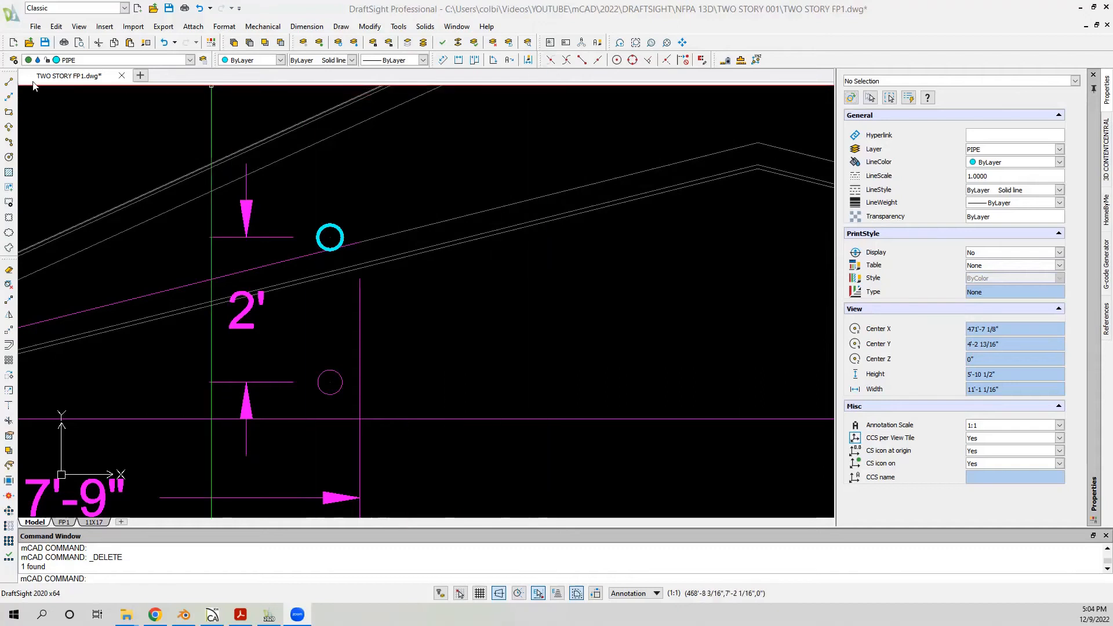
pyautogui.click(9, 83)
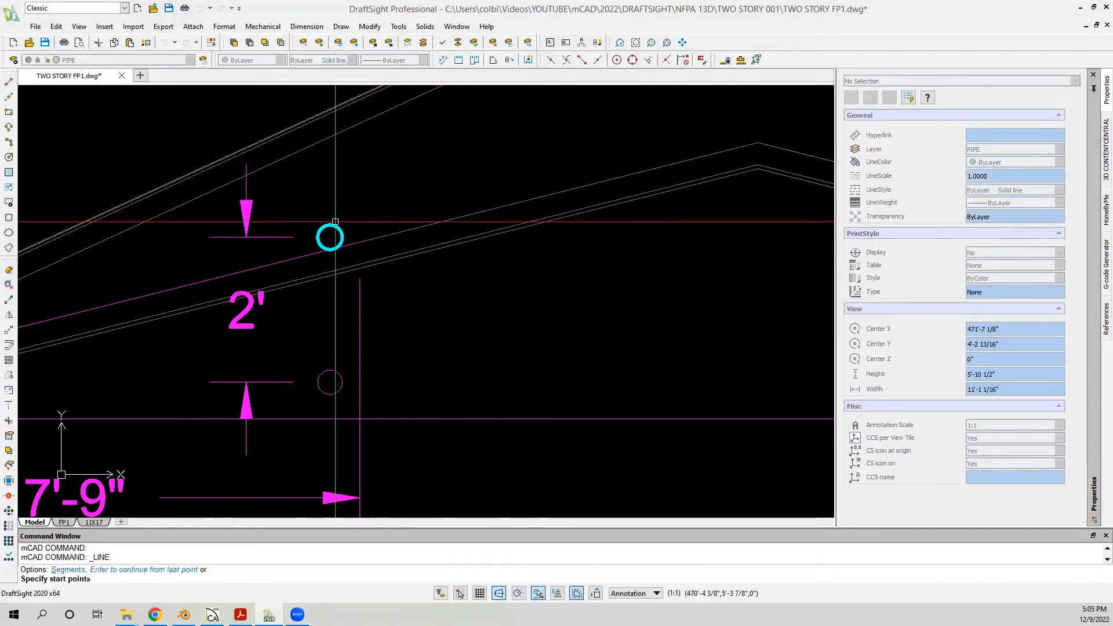
pyautogui.scroll(-2, 335, 224)
pyautogui.scroll(2, 348, 220)
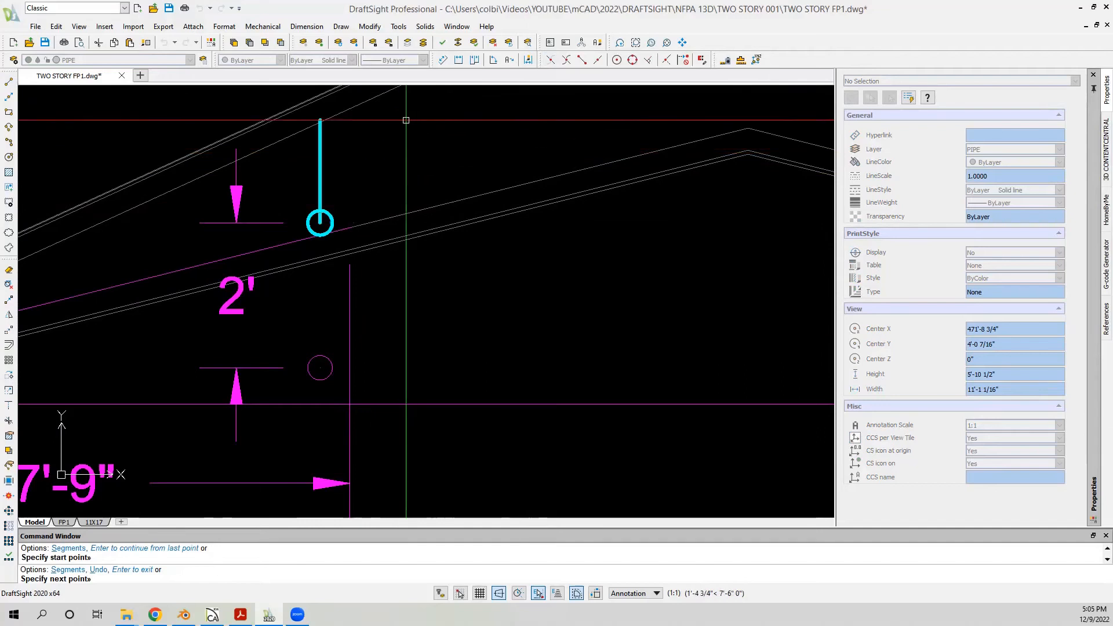
pyautogui.click(649, 60)
pyautogui.scroll(3, 328, 257)
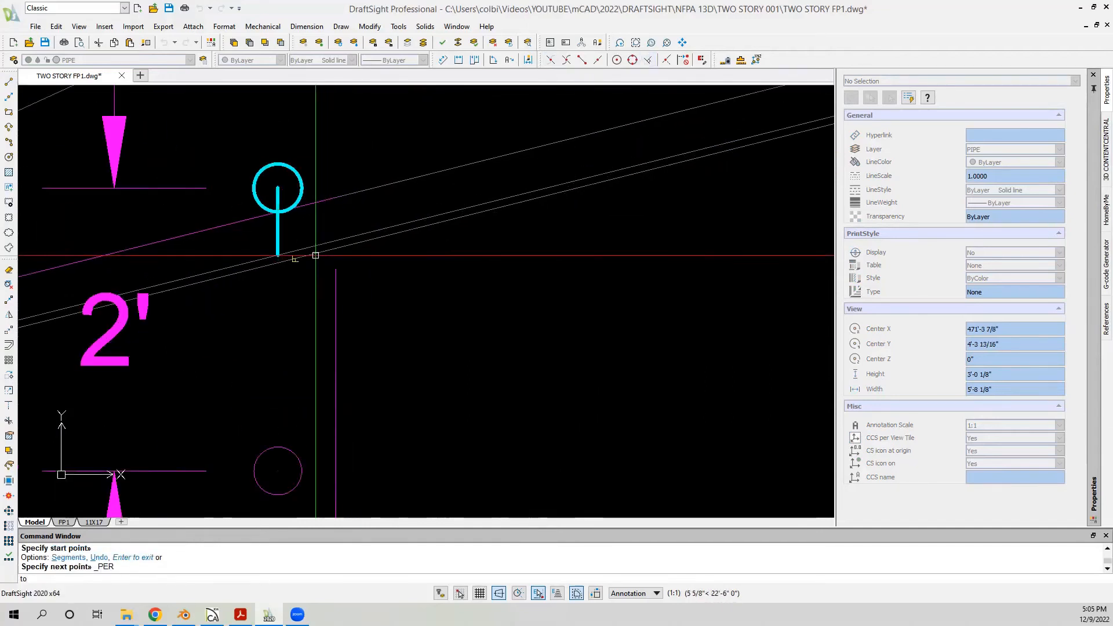
pyautogui.click(315, 255)
pyautogui.scroll(-3, 316, 255)
pyautogui.scroll(2, 497, 253)
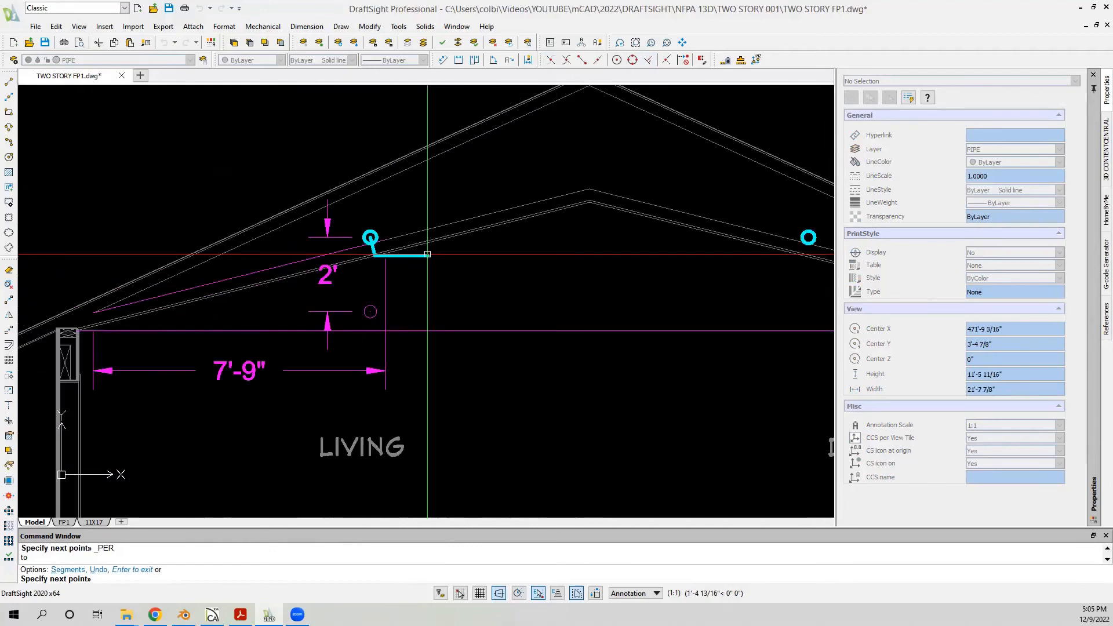
pyautogui.scroll(2, 406, 257)
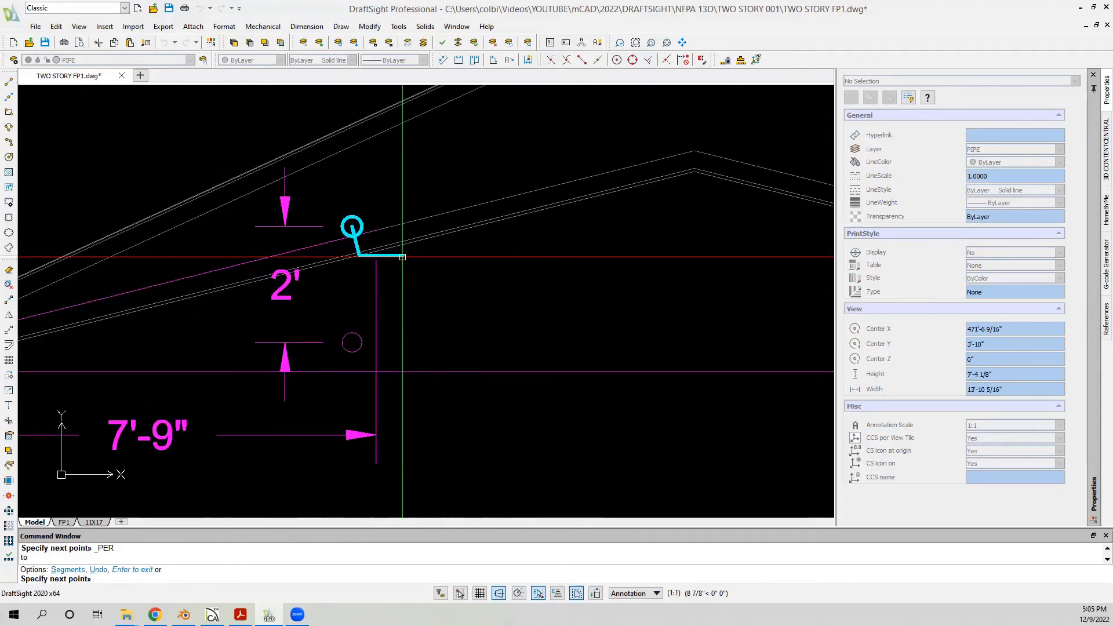
pyautogui.scroll(-2, 402, 257)
pyautogui.scroll(2, 403, 257)
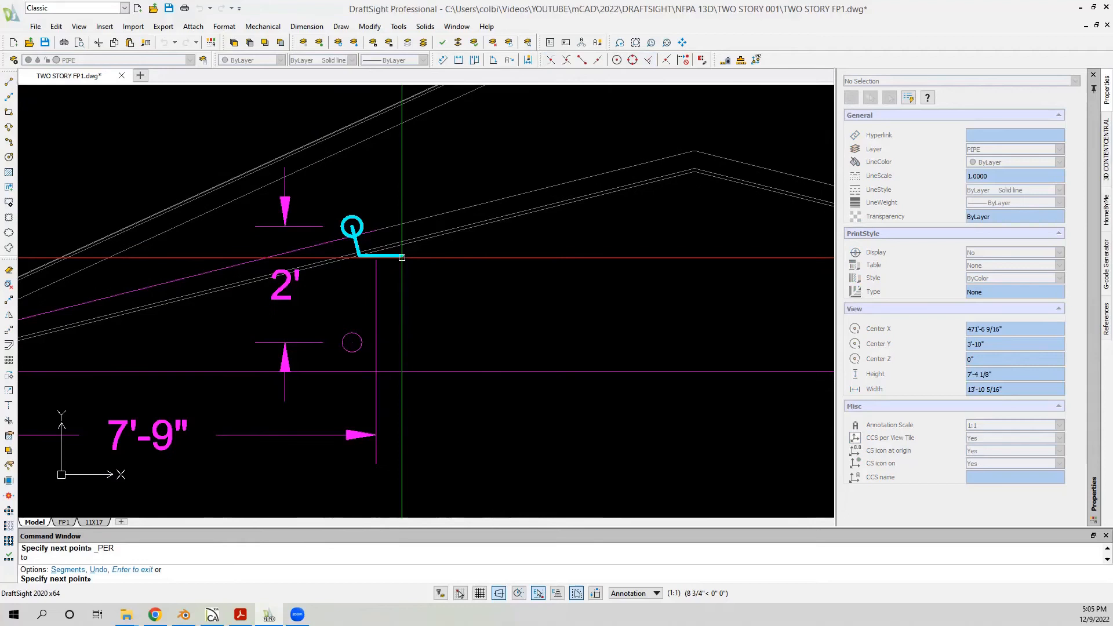
pyautogui.press('Escape')
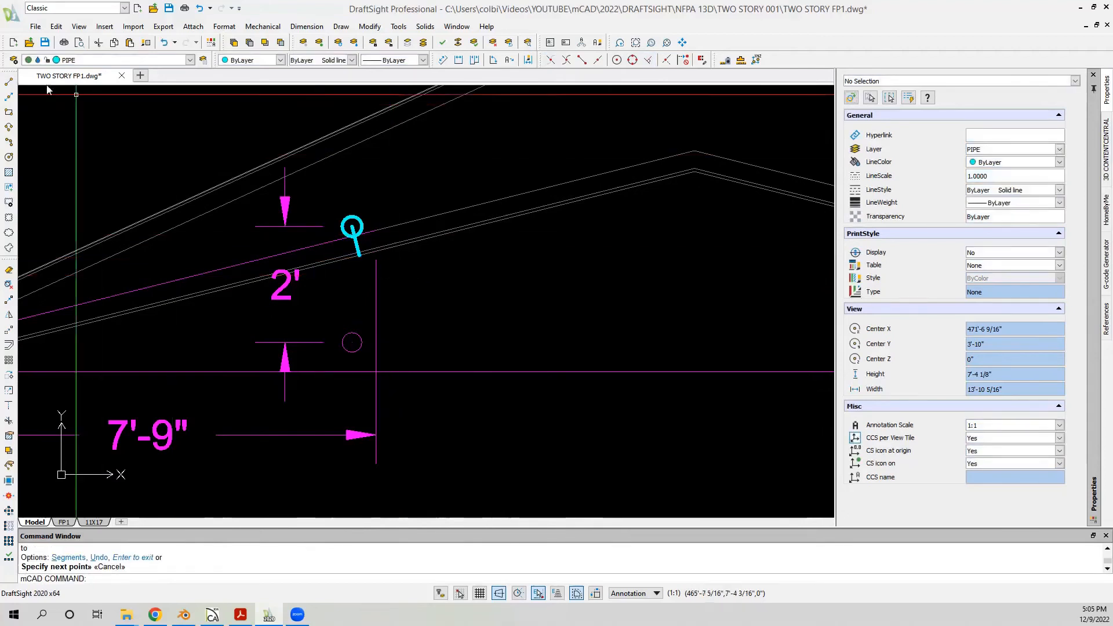
# Step: Draw a 6" vertical line and a 6" horizontal line from its lower end in open space in the living area
pyautogui.click(9, 85)
pyautogui.click(531, 247)
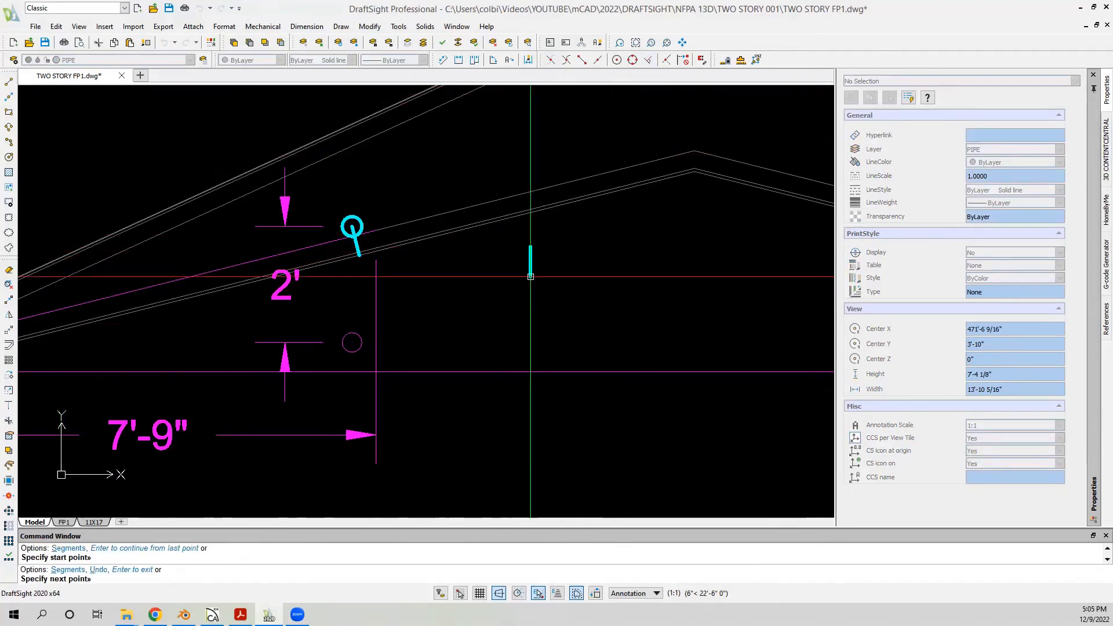
pyautogui.press('Return')
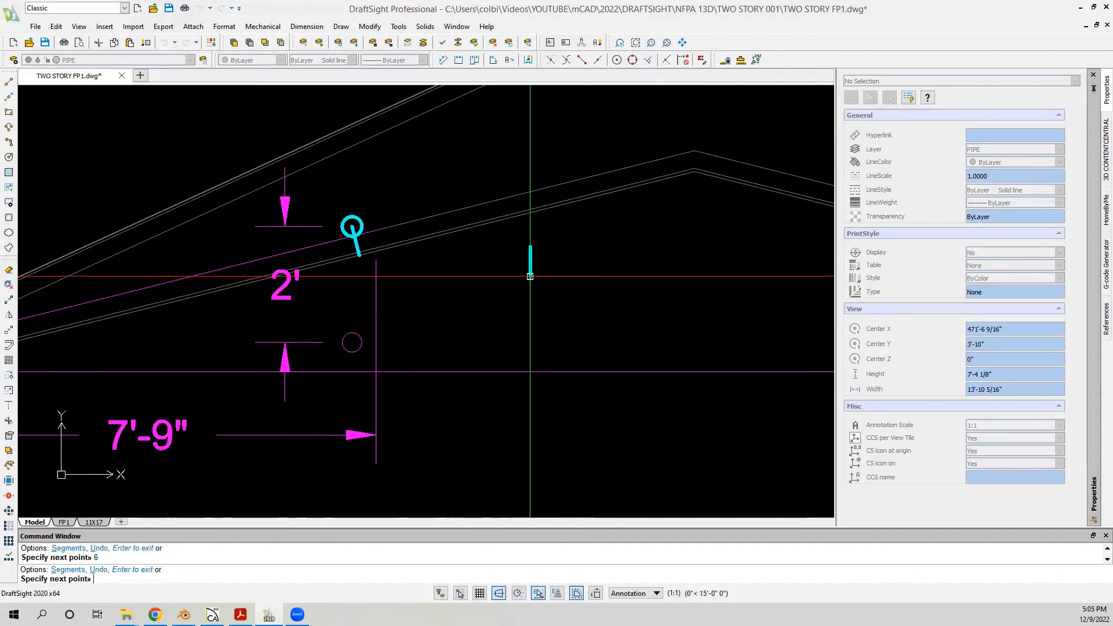
pyautogui.press('Escape')
# Step: Shift the 6" horizontal line so its midpoint sits on the lower end of the vertical line
pyautogui.click(612, 276)
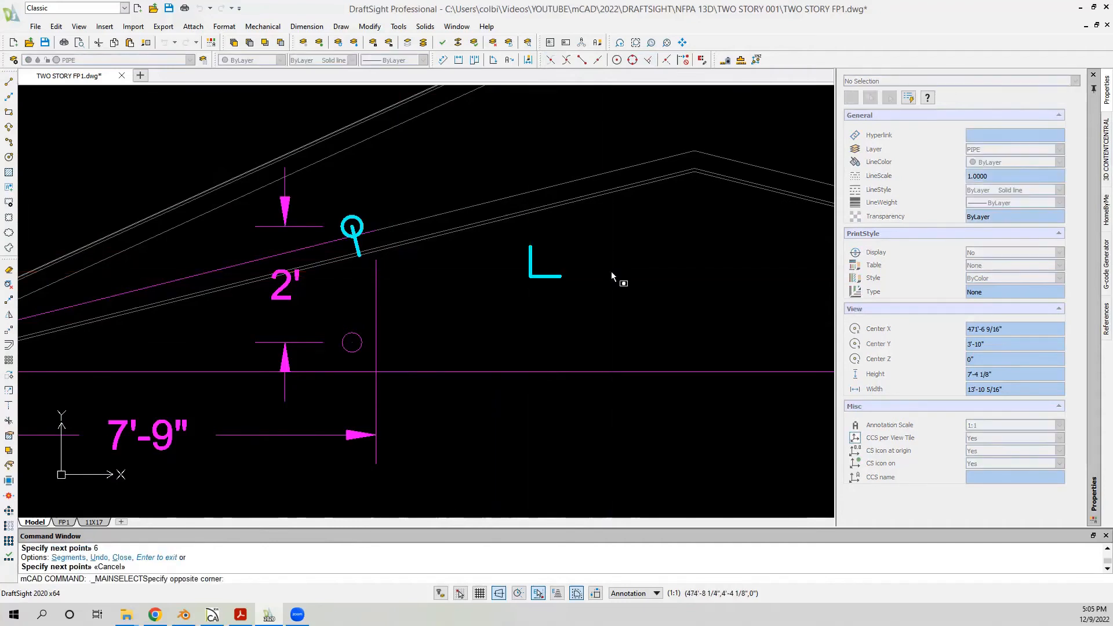
pyautogui.click(548, 292)
pyautogui.click(530, 276)
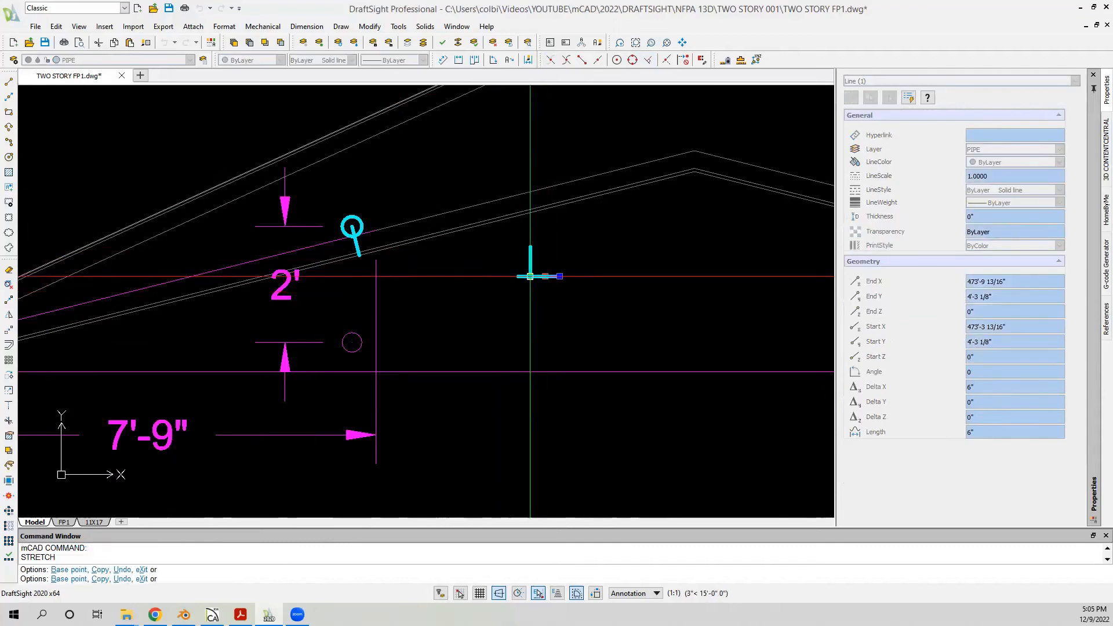
pyautogui.press('Escape')
# Step: Move the inverted-T symbol by its upper end onto the ceiling end of the short perpendicular pipe line
pyautogui.click(551, 250)
pyautogui.click(525, 291)
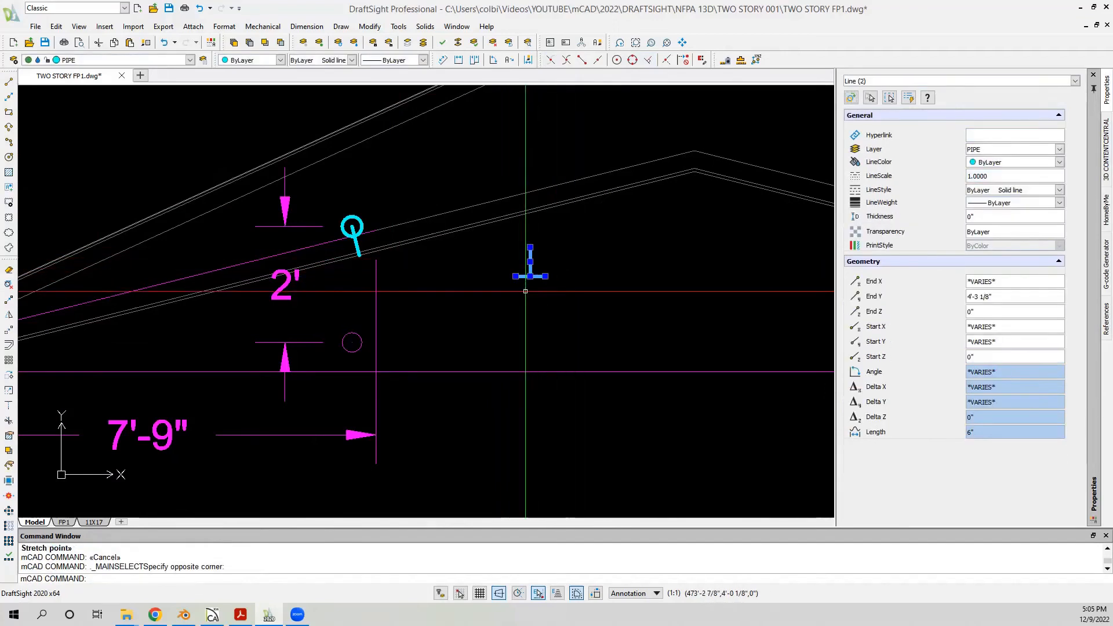
pyautogui.click(8, 330)
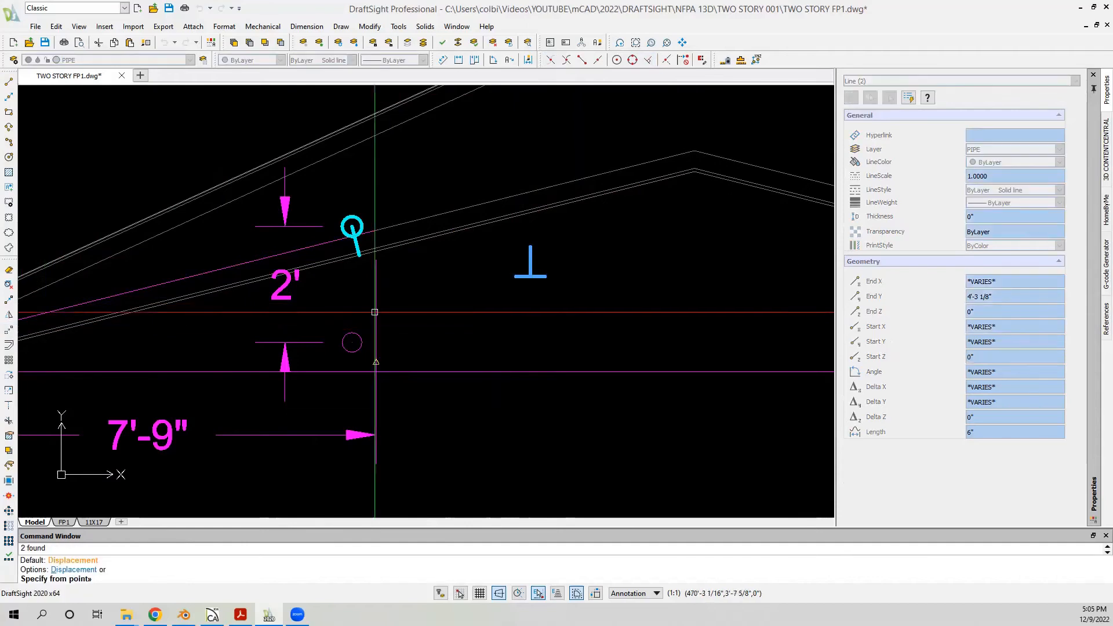
pyautogui.click(530, 247)
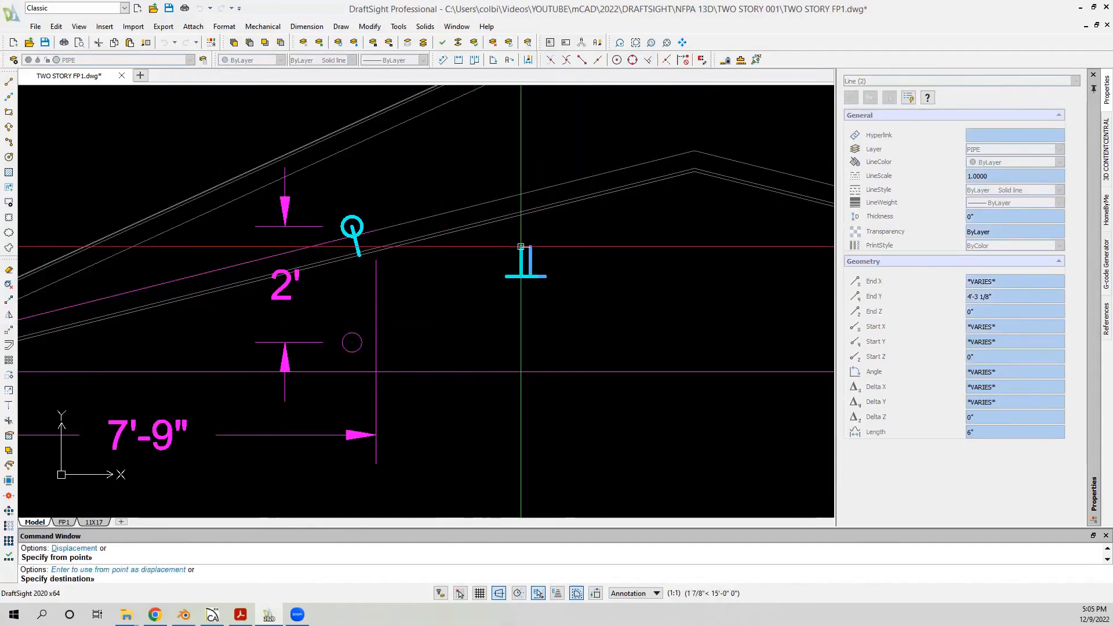
pyautogui.click(359, 255)
# Step: Rotate the inverted-T symbol about the pipe line's ceiling end, picking the pipe circle's center to set the angle
pyautogui.scroll(3, 371, 265)
pyautogui.click(367, 284)
pyautogui.click(316, 325)
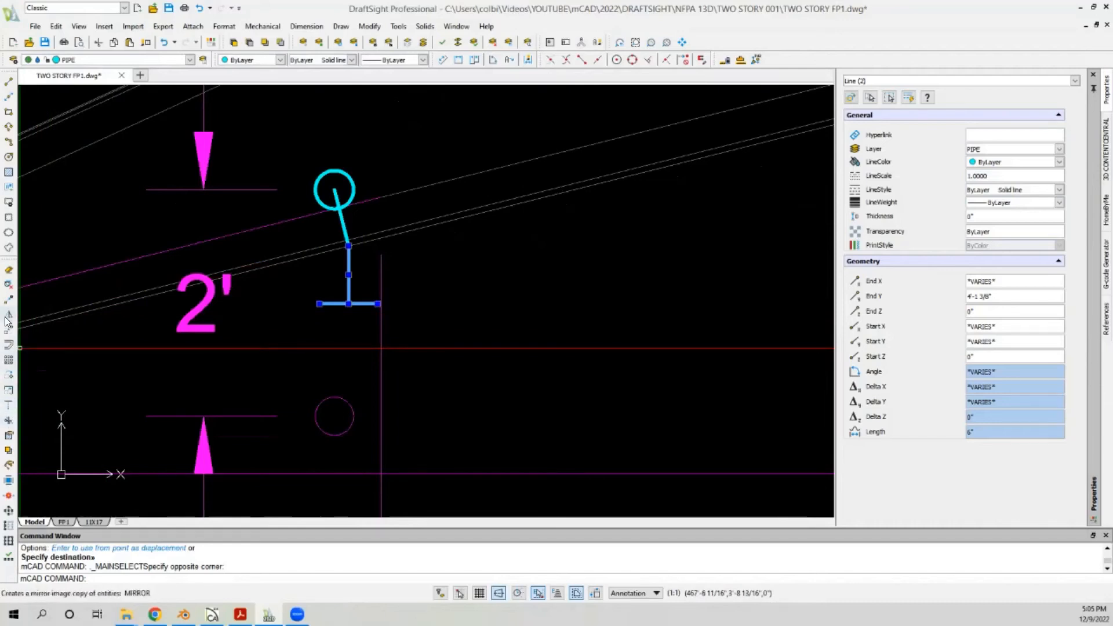
pyautogui.click(9, 392)
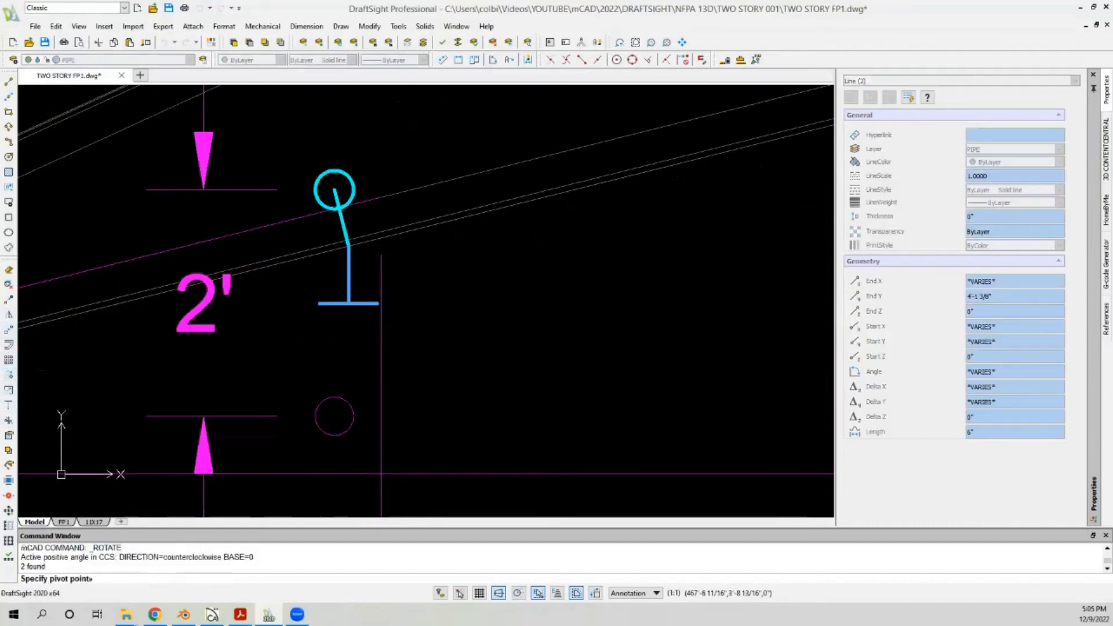
pyautogui.click(349, 246)
pyautogui.click(334, 191)
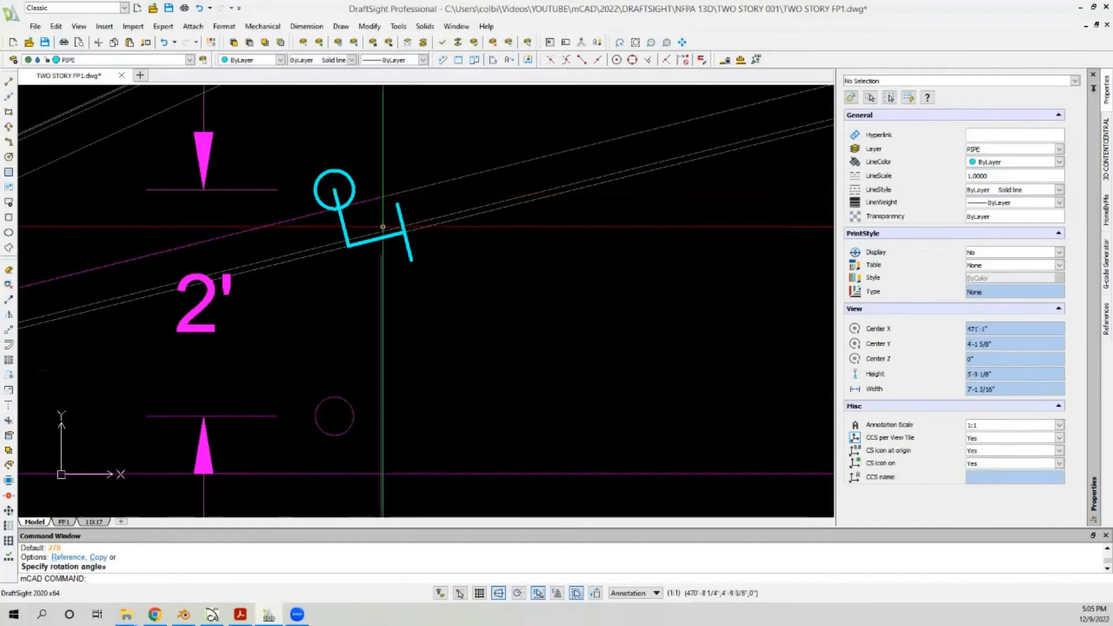
# Step: Rotate the T symbol about the short pipe line's ceiling end so its stem points straight down in line with the pipe
pyautogui.click(399, 210)
pyautogui.click(383, 238)
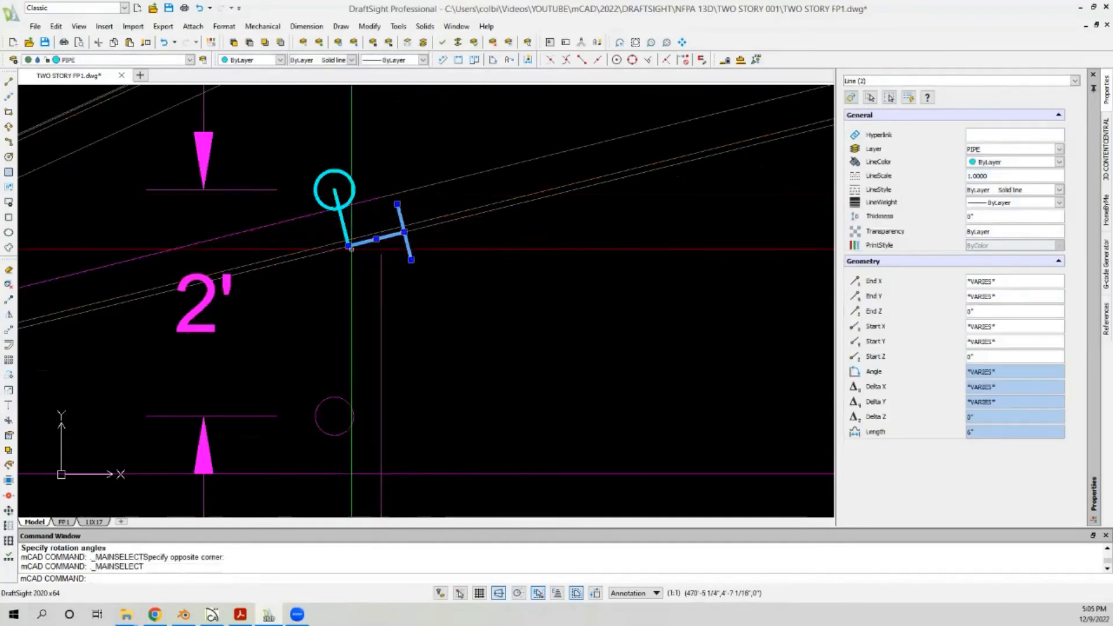
pyautogui.click(9, 391)
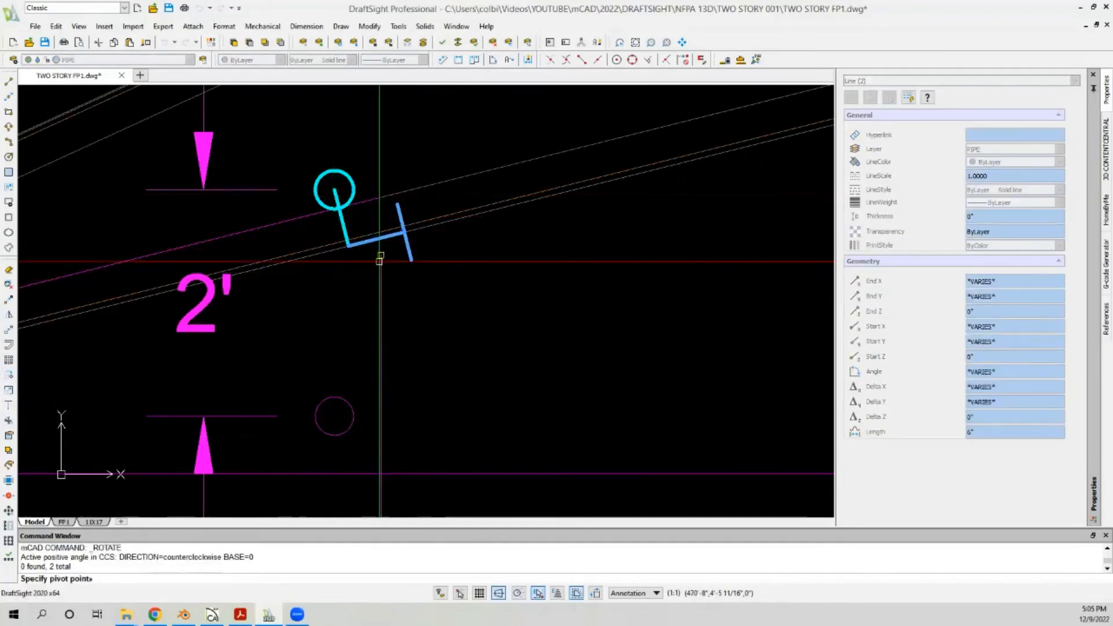
pyautogui.click(348, 246)
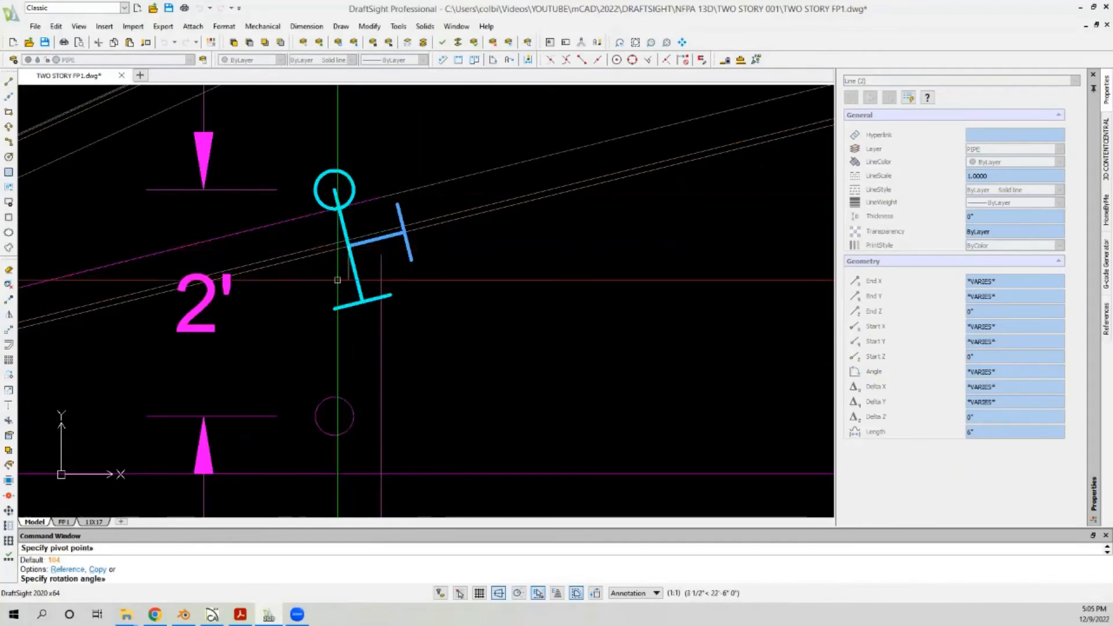
pyautogui.click(349, 280)
pyautogui.scroll(-2, 226, 291)
pyautogui.scroll(4, 304, 264)
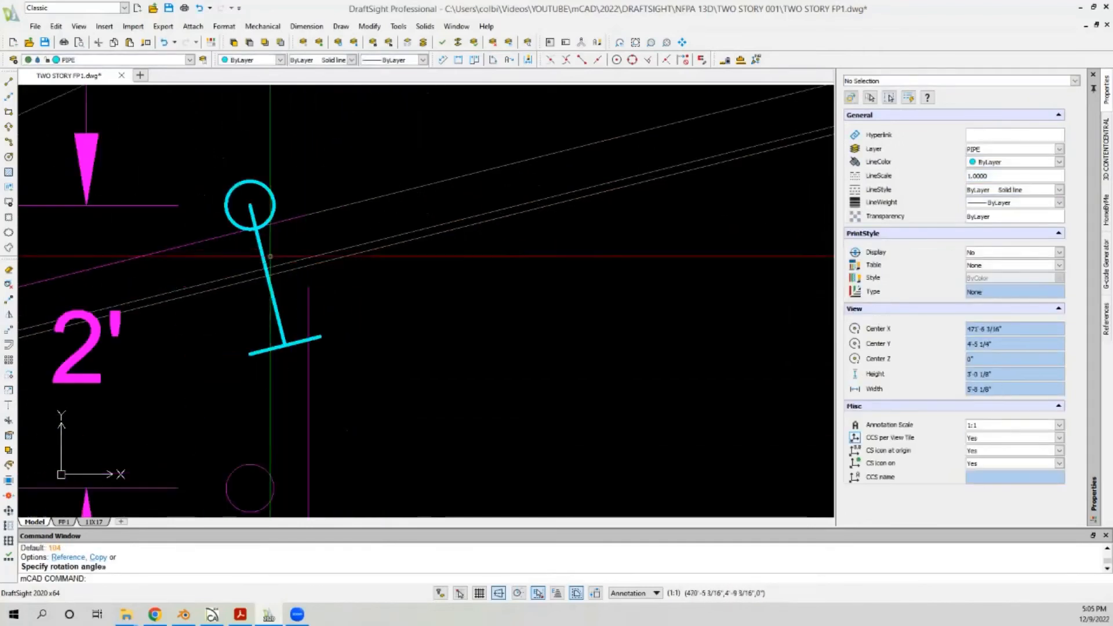
# Step: Delete the T symbol's stem and extend the short pipe line from the pipe circle down to the crossbar
pyautogui.click(280, 302)
pyautogui.click(258, 315)
pyautogui.press('Delete')
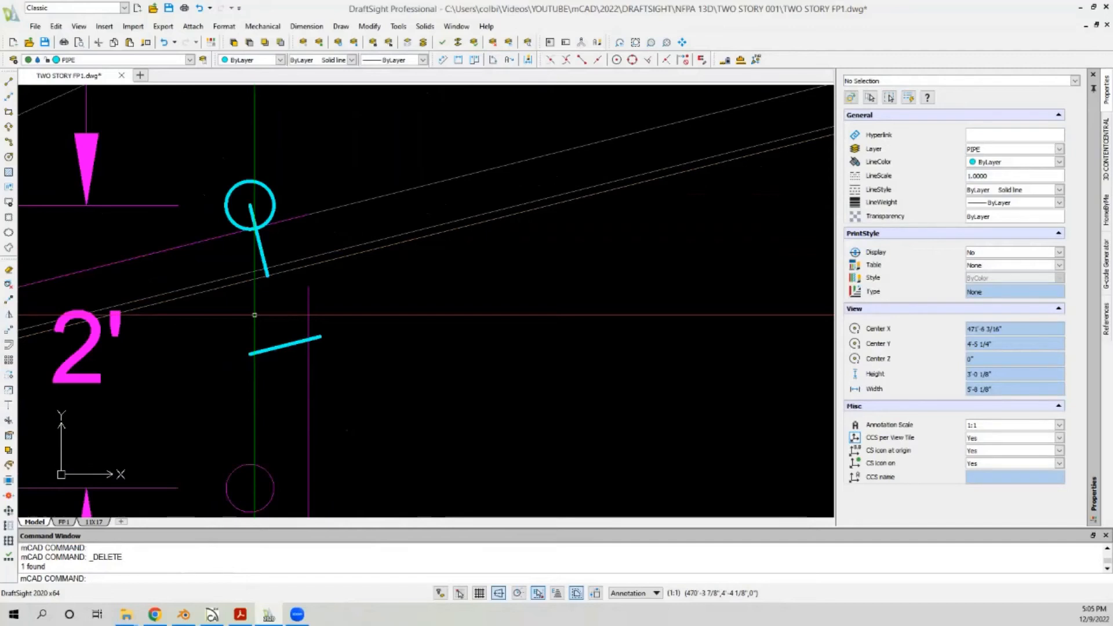
pyautogui.click(9, 405)
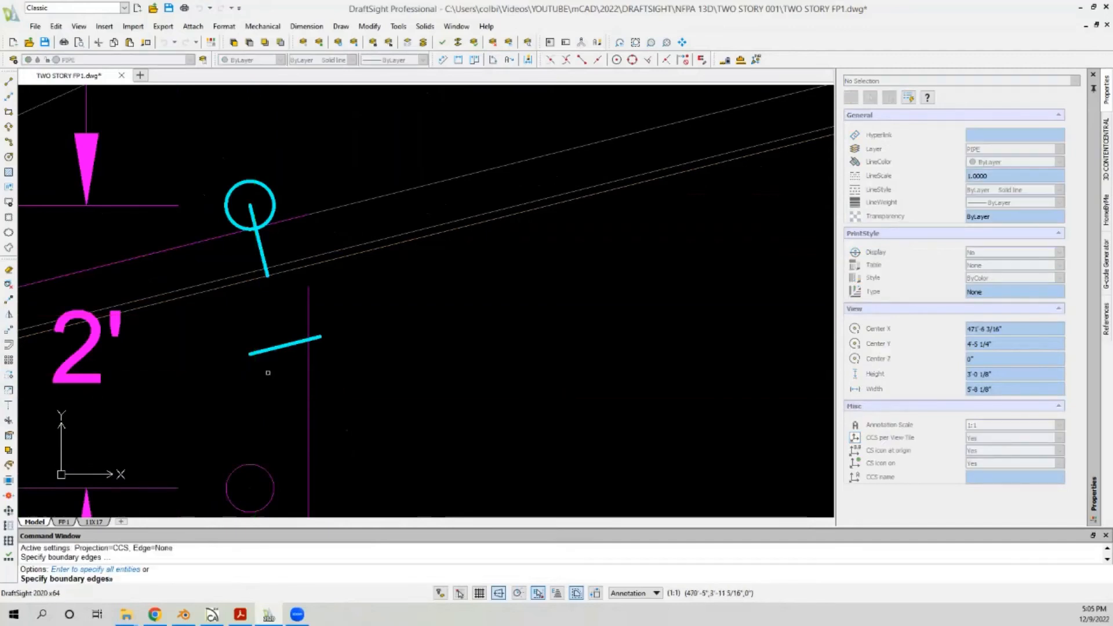
pyautogui.click(266, 274)
pyautogui.press('Return')
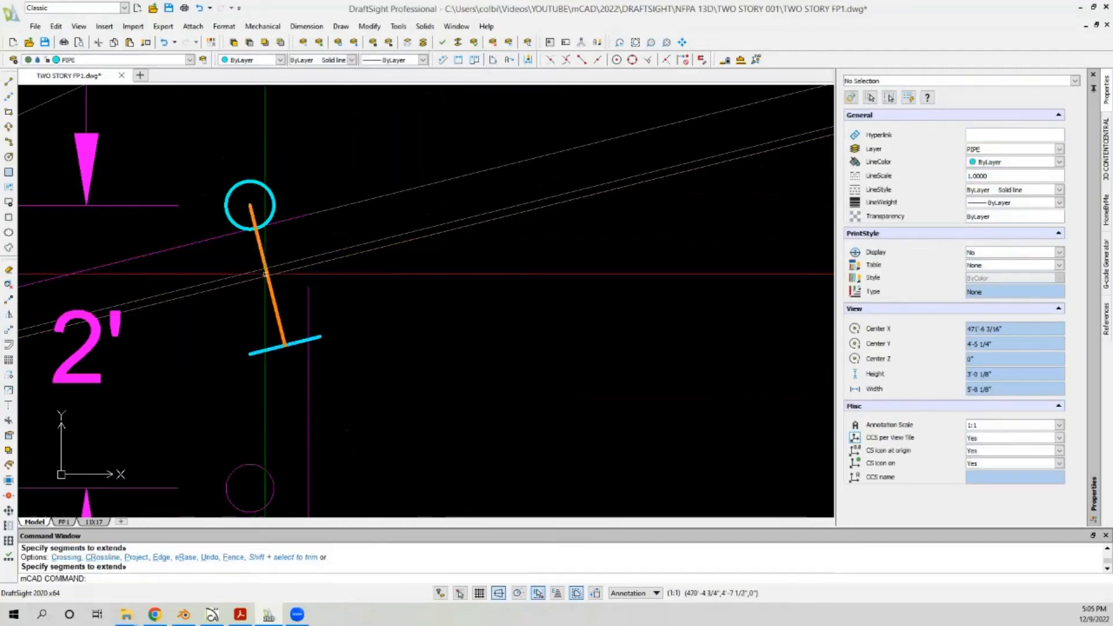
# Step: Mirror the living-side sprinkler drop and crossbar to the dining side about the vertical axis through the ceiling peak, keeping the original
pyautogui.scroll(-5, 165, 288)
pyautogui.scroll(-3, 165, 288)
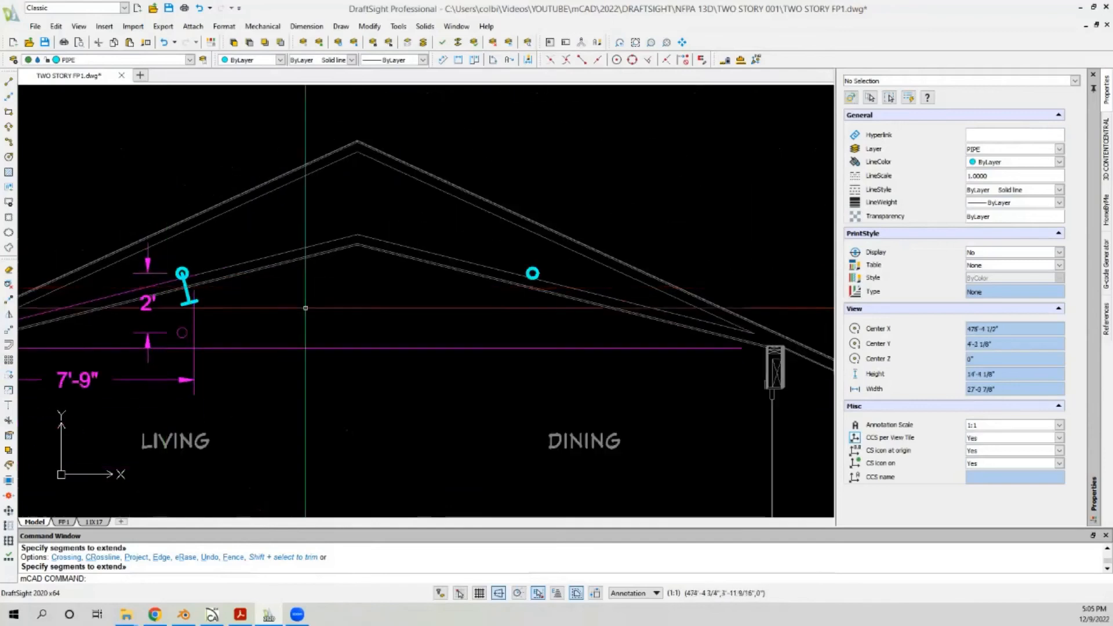
pyautogui.scroll(3, 278, 296)
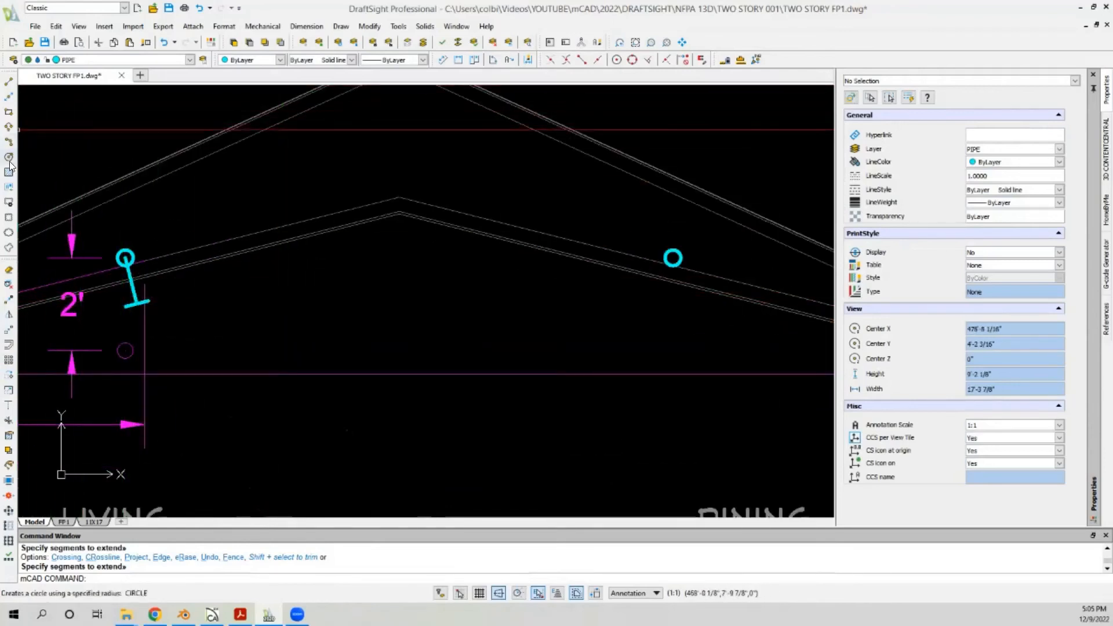
pyautogui.click(9, 316)
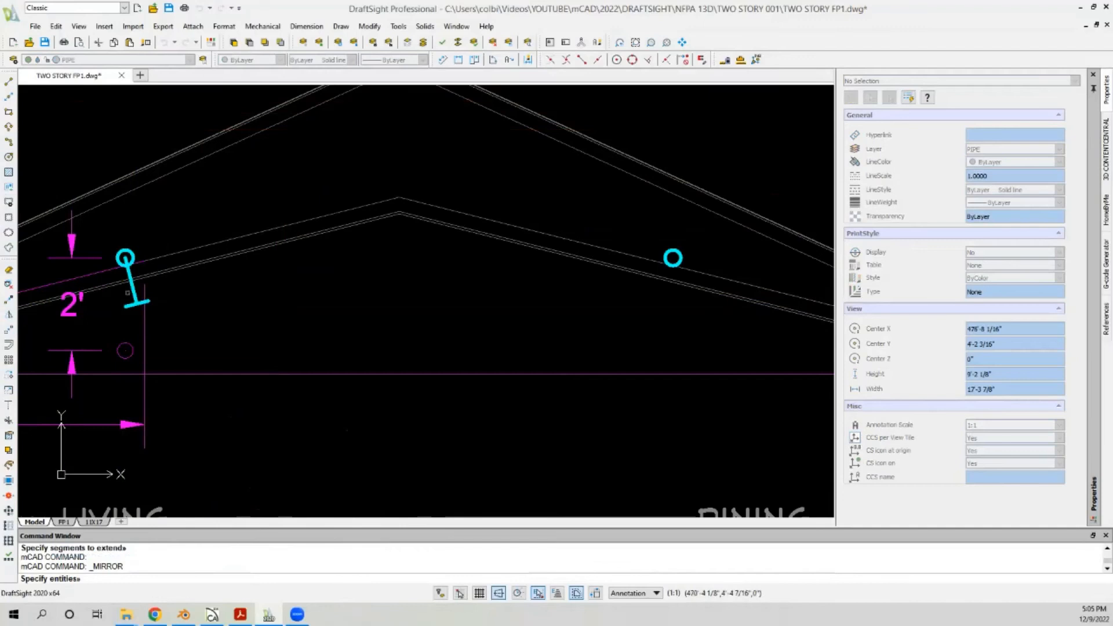
pyautogui.press('Return')
pyautogui.click(398, 198)
pyautogui.click(396, 290)
pyautogui.press('Return')
pyautogui.scroll(-6, 396, 291)
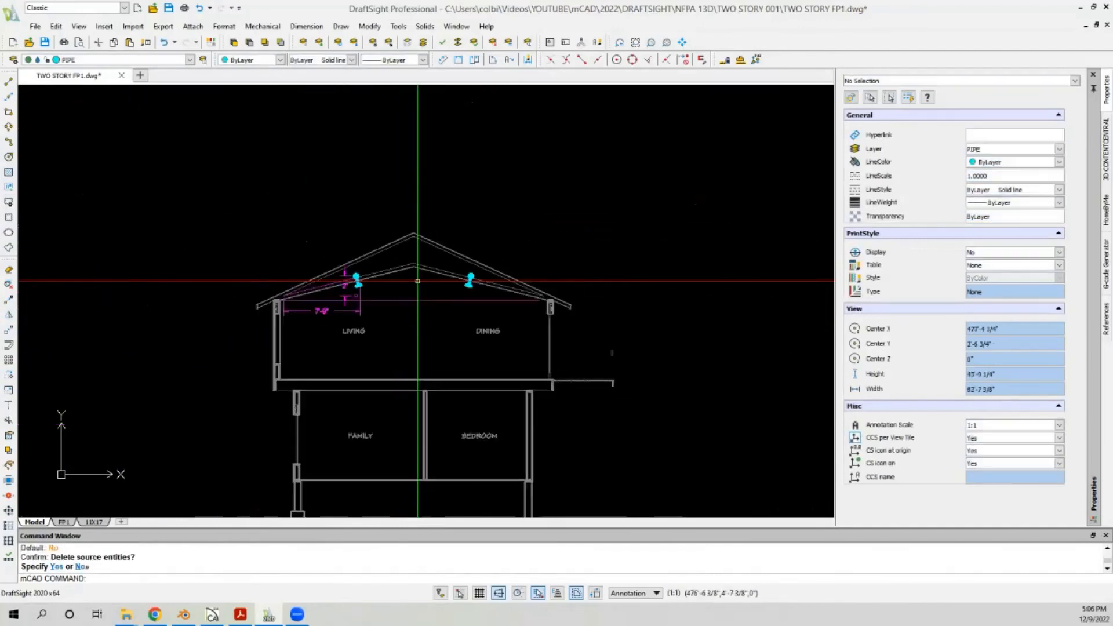
# Step: Compare the building section's family and bedroom levels with the floor plans and their section lines
pyautogui.scroll(-2, 309, 189)
pyautogui.scroll(4, 342, 299)
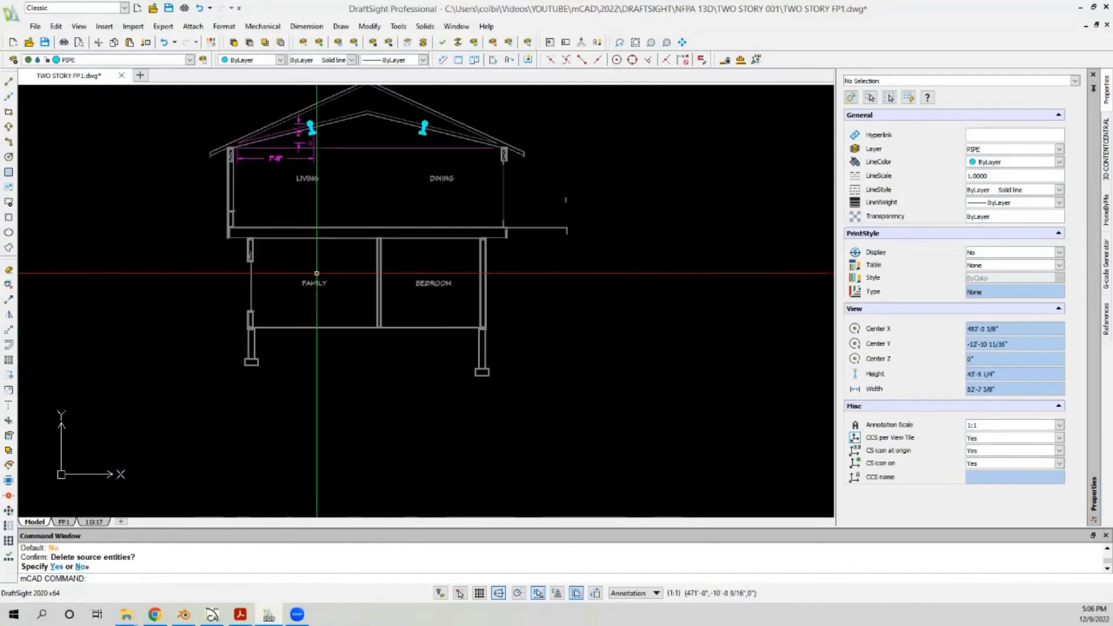
pyautogui.scroll(-2, 426, 265)
pyautogui.scroll(-2, 82, 336)
pyautogui.scroll(6, 126, 304)
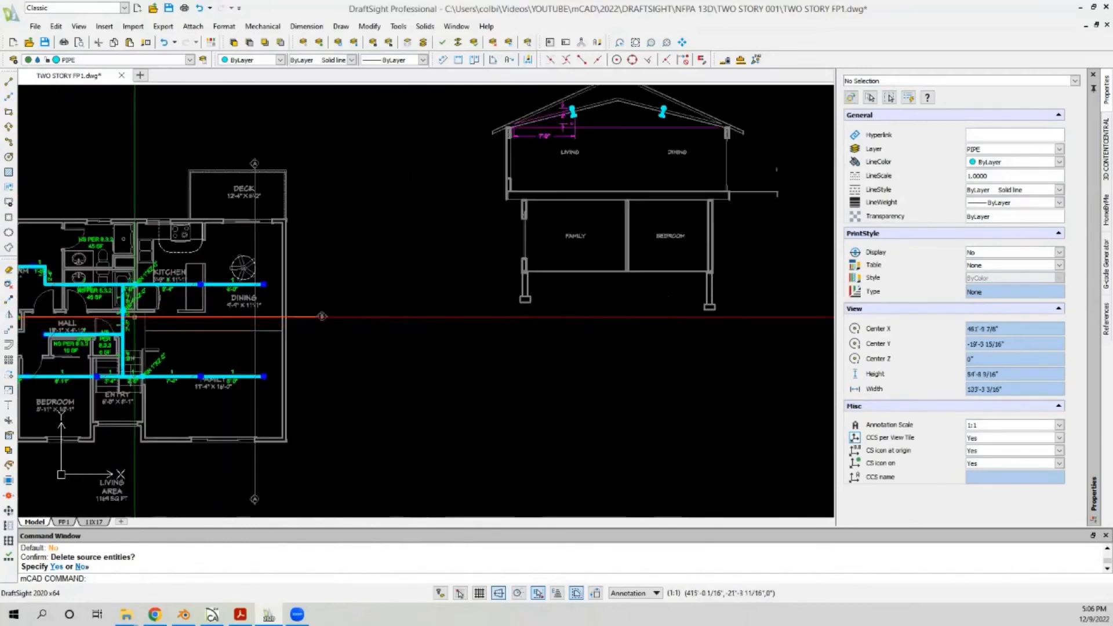
pyautogui.scroll(-3, 141, 289)
pyautogui.scroll(6, 264, 232)
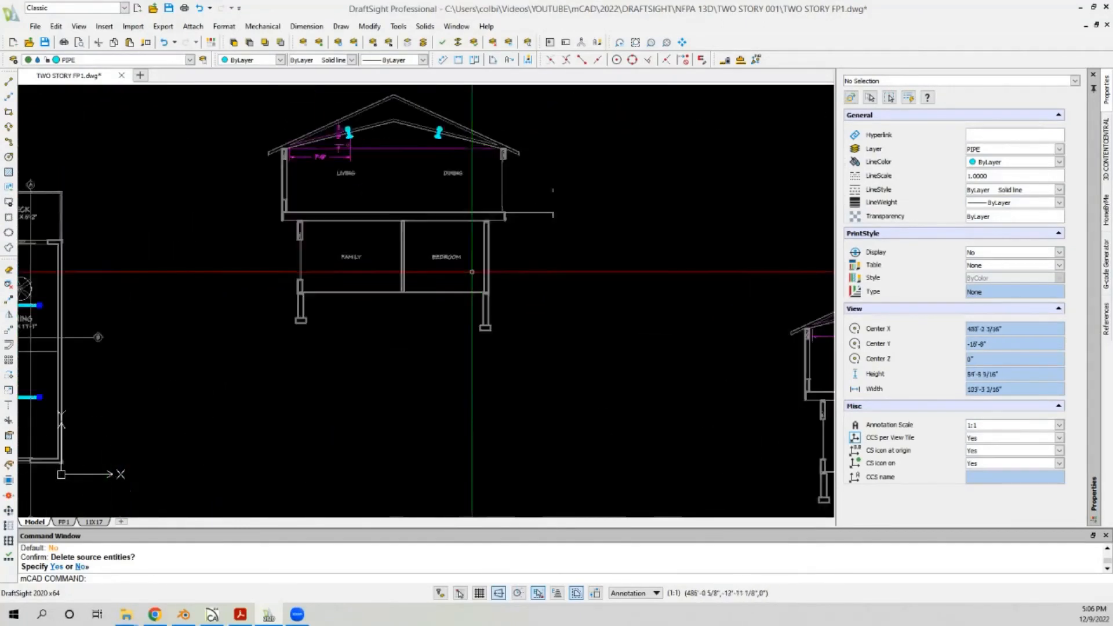
pyautogui.scroll(-3, 265, 208)
pyautogui.scroll(6, 249, 253)
pyautogui.scroll(-3, 264, 257)
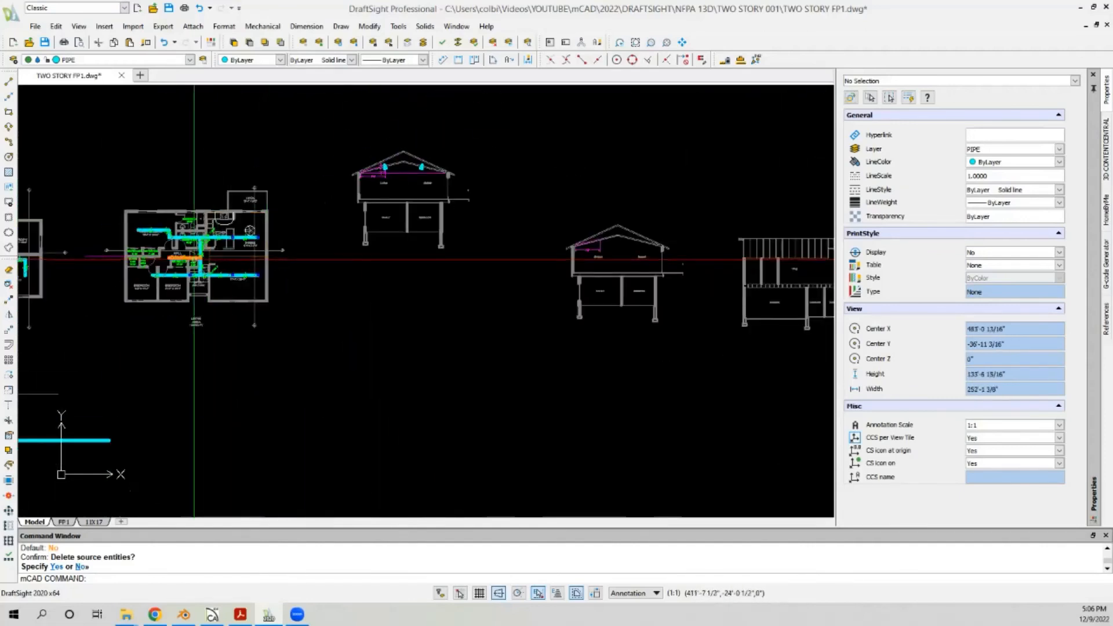
# Step: Try to delete the section B line and both of its end markers from the second-floor plan
pyautogui.scroll(1, 194, 259)
pyautogui.scroll(4, 94, 239)
pyautogui.click(97, 238)
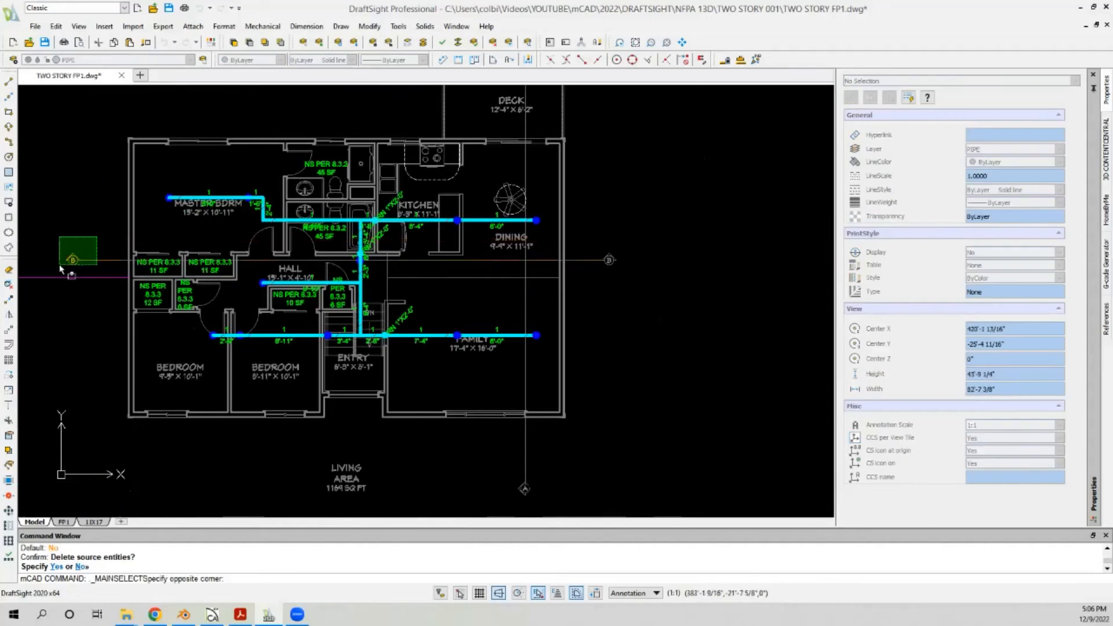
pyautogui.click(52, 267)
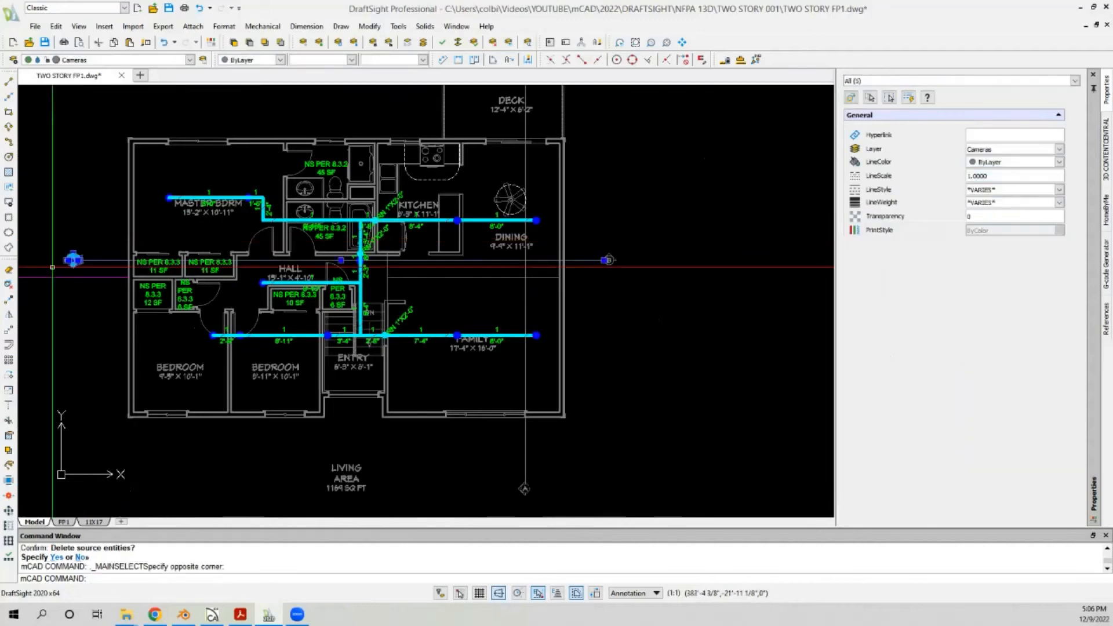
pyautogui.click(652, 241)
pyautogui.click(596, 277)
pyautogui.press('Delete')
pyautogui.scroll(-4, 596, 276)
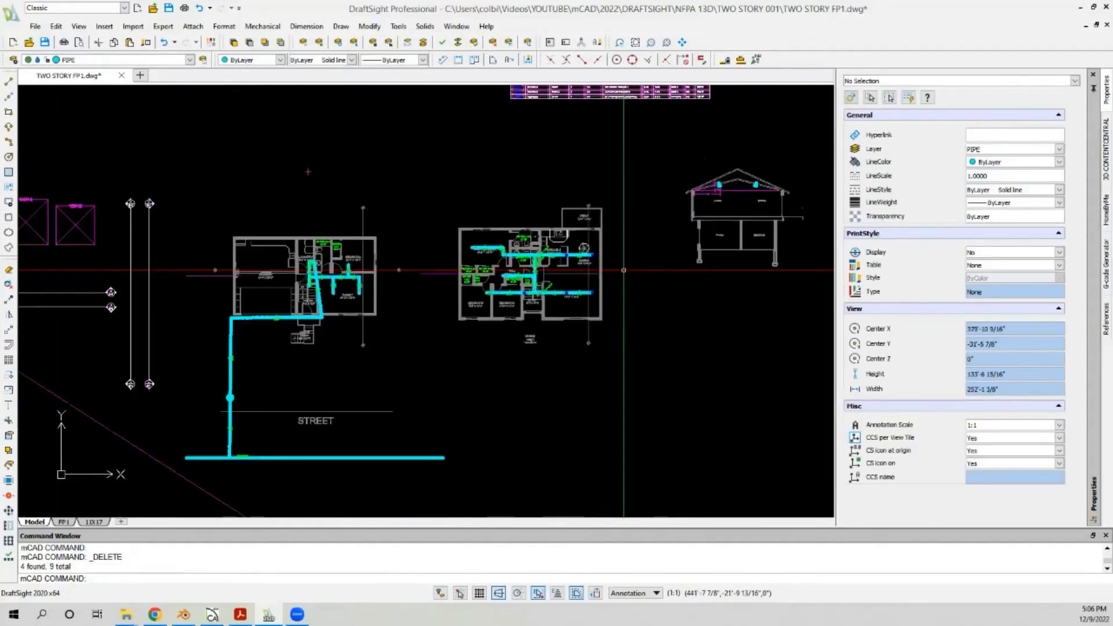
# Step: Try to delete the section B markers and line on the first-floor plan
pyautogui.scroll(2, 238, 267)
pyautogui.click(211, 271)
pyautogui.click(189, 277)
pyautogui.press('Delete')
pyautogui.click(562, 261)
pyautogui.click(554, 282)
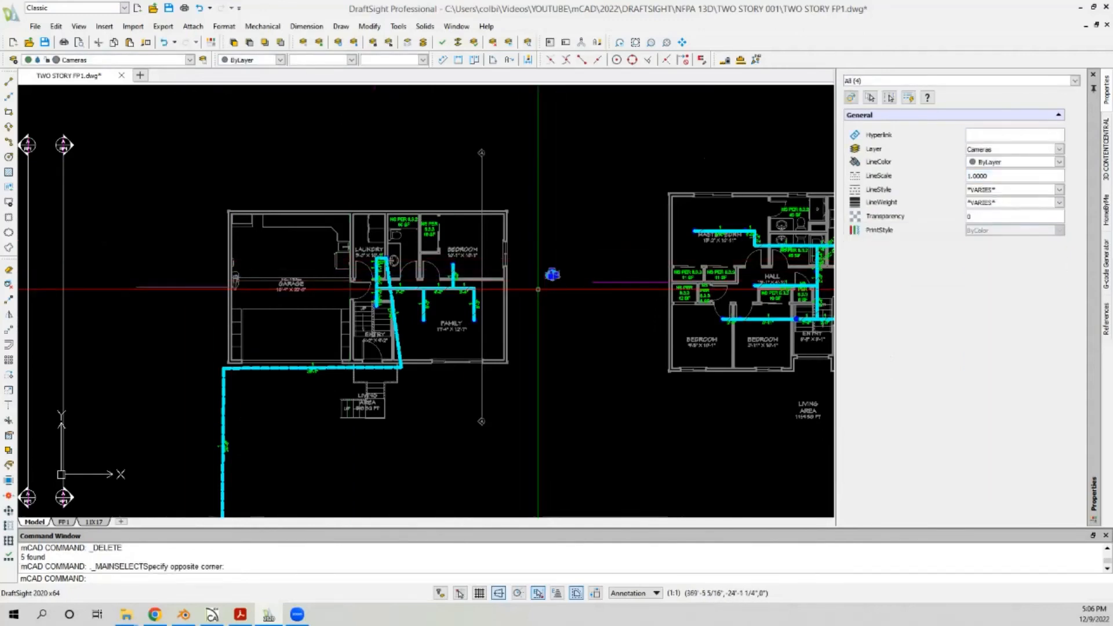
# Step: Undo the section B deletions on both floor plans
pyautogui.press('Escape')
pyautogui.hotkey('ctrl', 'z')
pyautogui.hotkey('ctrl', 'z')
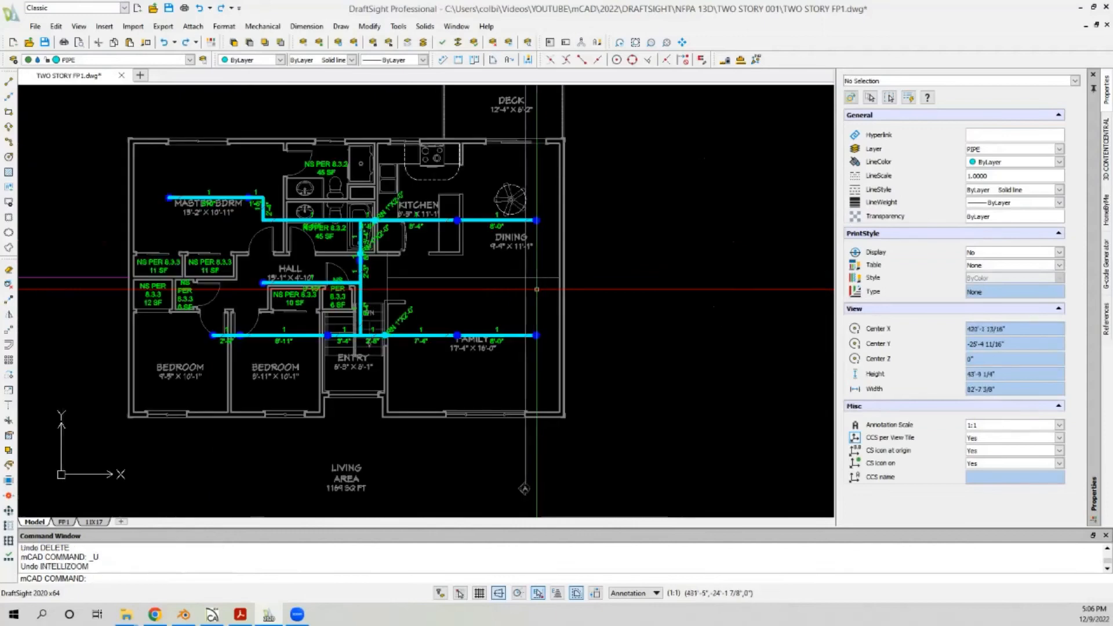
# Step: Move the section B lines and end markers on both floor plans to the TITLE REF layer
pyautogui.click(596, 288)
pyautogui.click(105, 246)
pyautogui.click(58, 286)
pyautogui.scroll(-4, 458, 237)
pyautogui.scroll(3, 232, 238)
pyautogui.click(283, 241)
pyautogui.click(241, 290)
pyautogui.scroll(-3, 339, 280)
pyautogui.scroll(2, 156, 269)
pyautogui.click(47, 261)
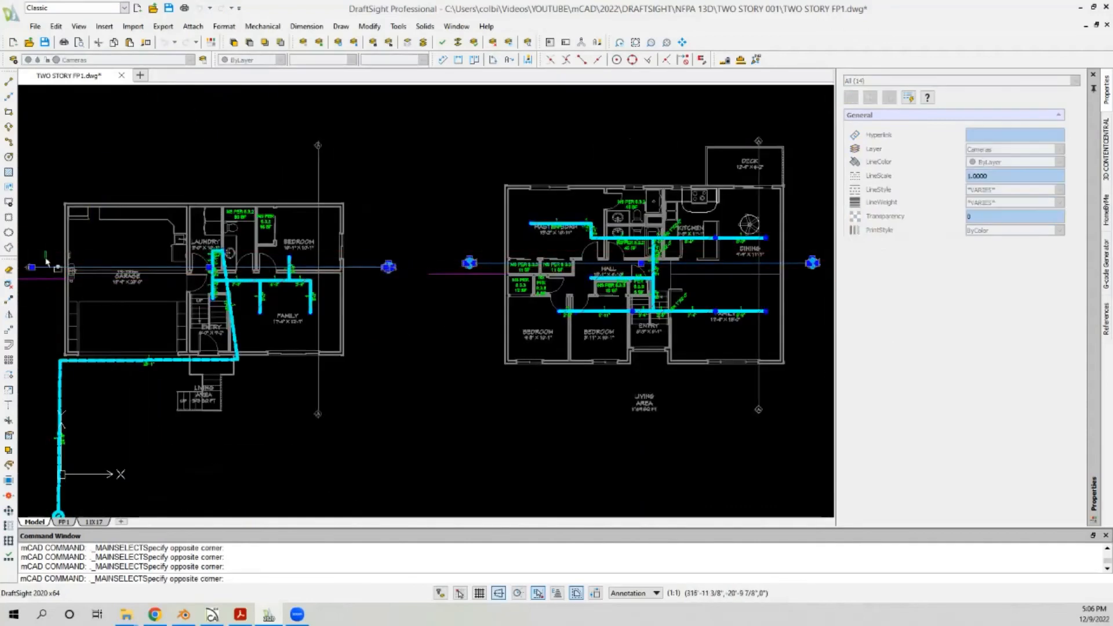
pyautogui.click(24, 278)
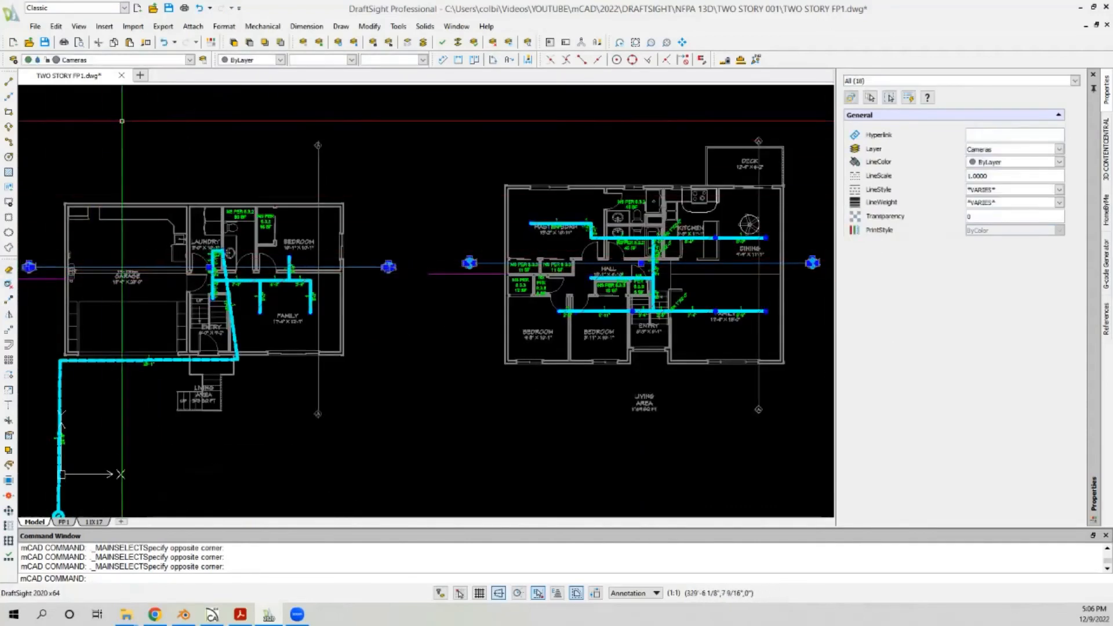
pyautogui.click(162, 61)
pyautogui.scroll(-3, 121, 308)
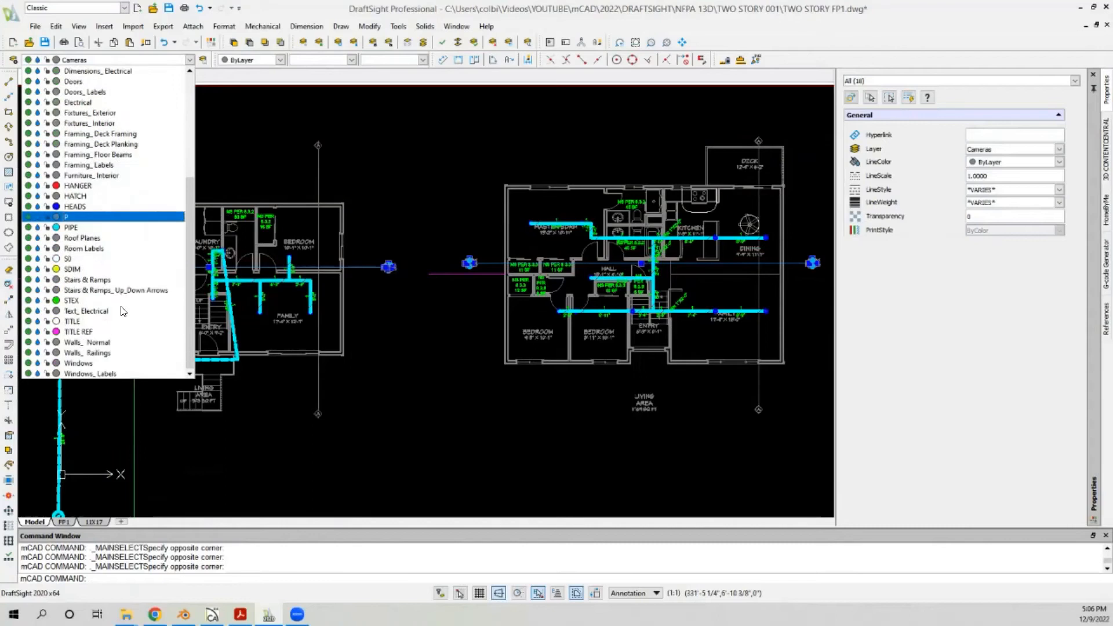
pyautogui.click(101, 329)
pyautogui.scroll(-3, 296, 252)
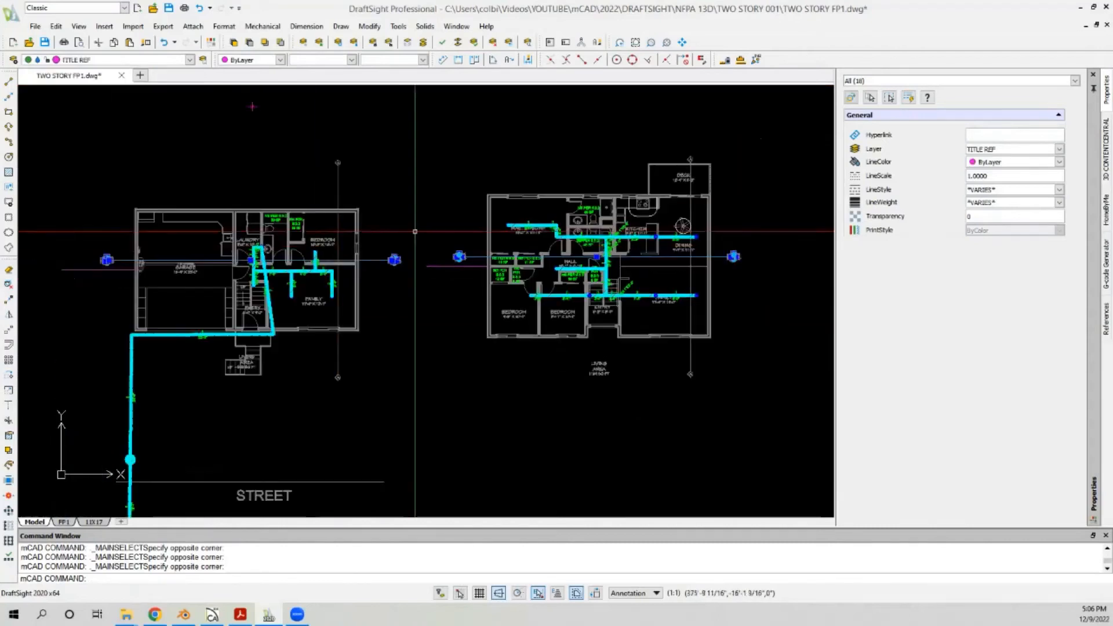
pyautogui.press('Escape')
# Step: Compare the first-floor family room heads on the plan with the family room in the building section
pyautogui.scroll(-2, 212, 215)
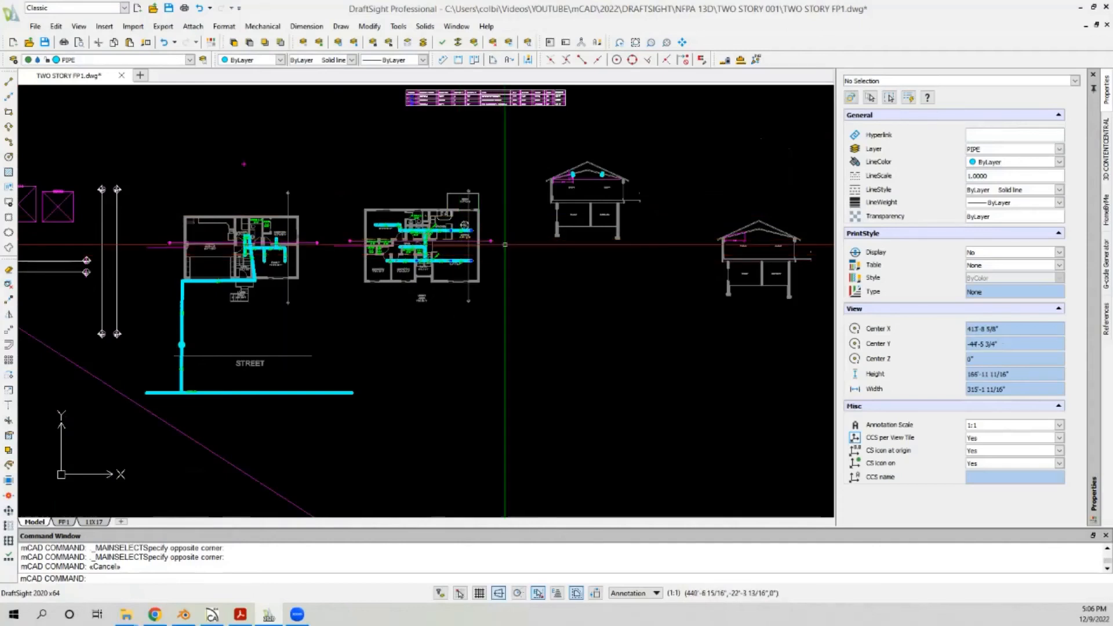
pyautogui.scroll(-1, 505, 245)
pyautogui.scroll(1, 468, 225)
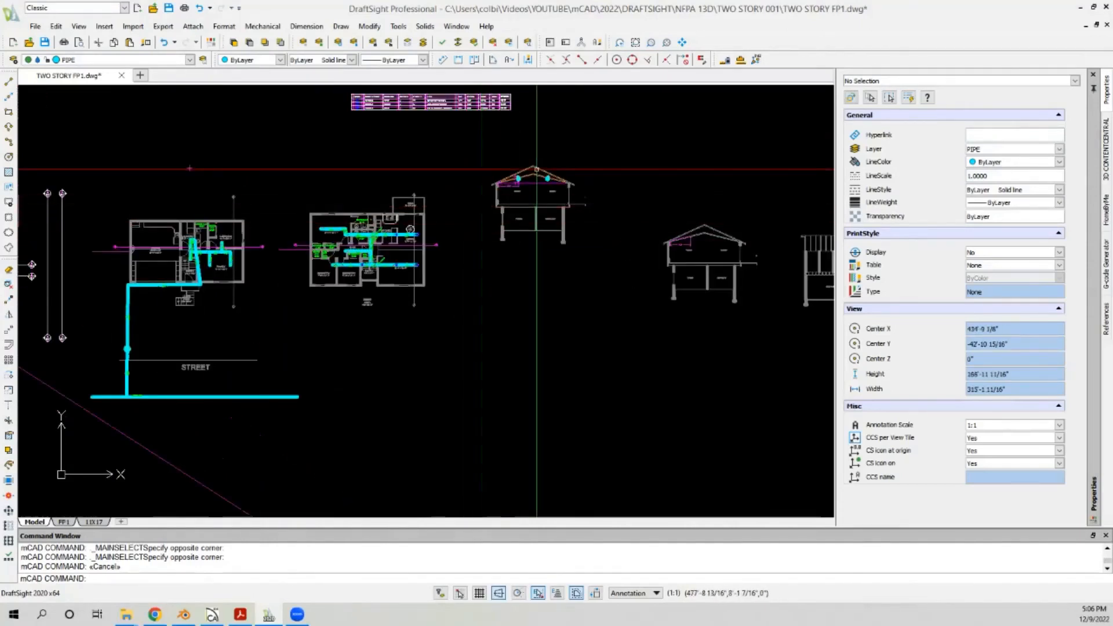
pyautogui.scroll(5, 235, 252)
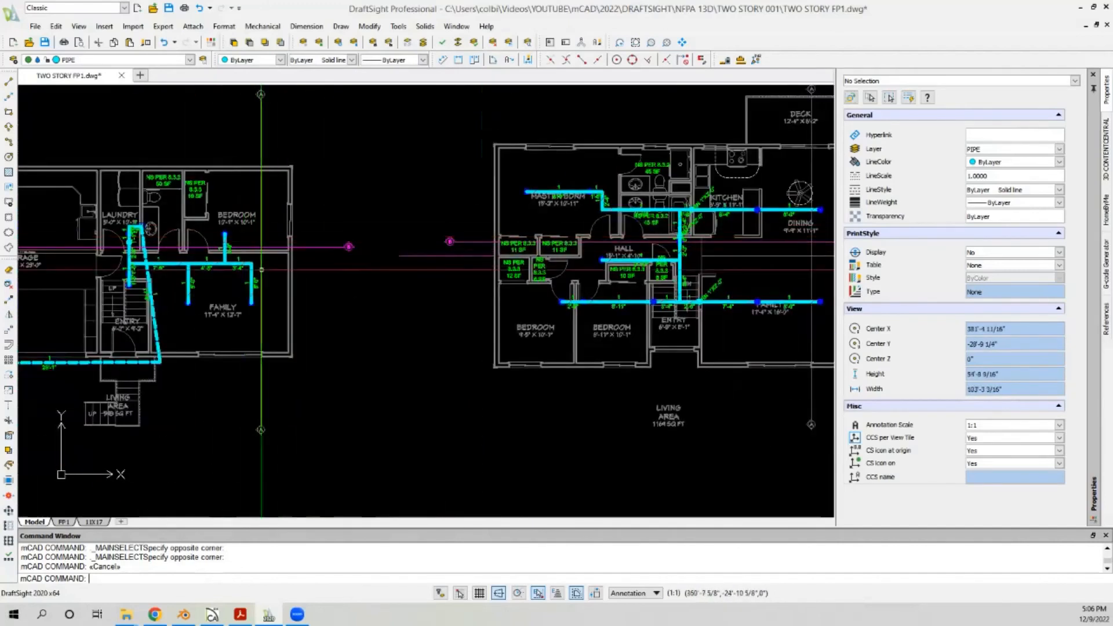
pyautogui.scroll(2, 251, 303)
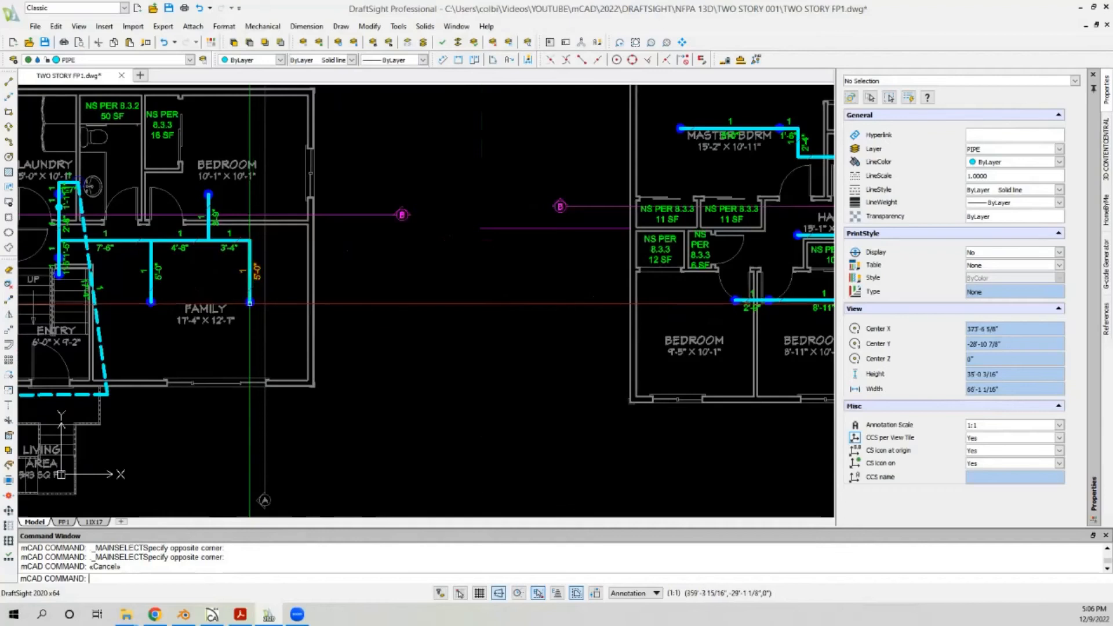
pyautogui.scroll(-7, 249, 302)
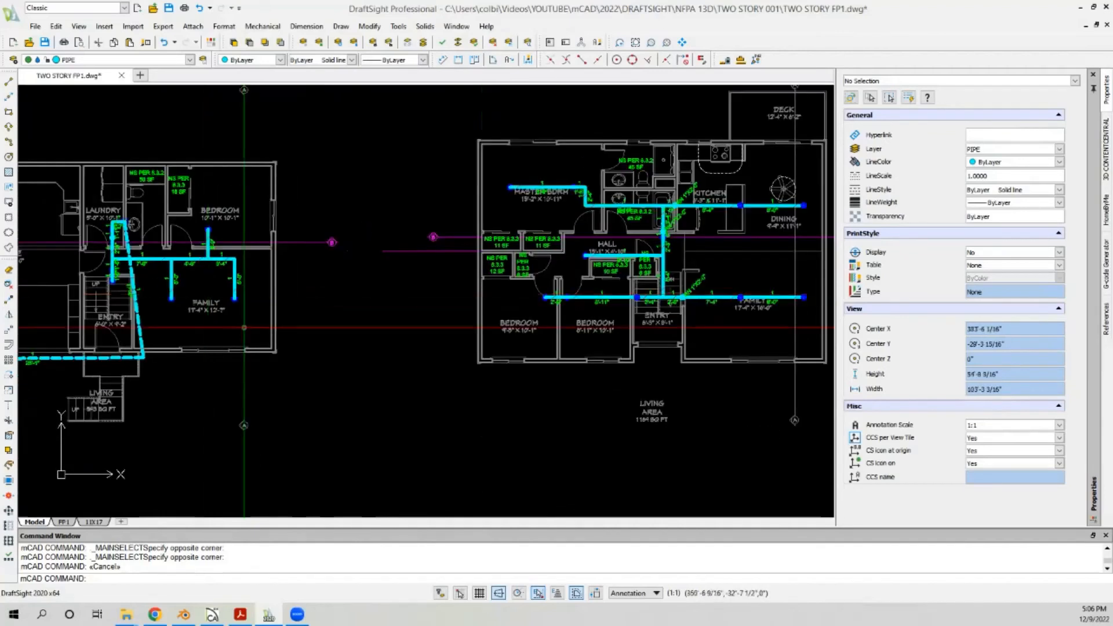
pyautogui.scroll(9, 491, 241)
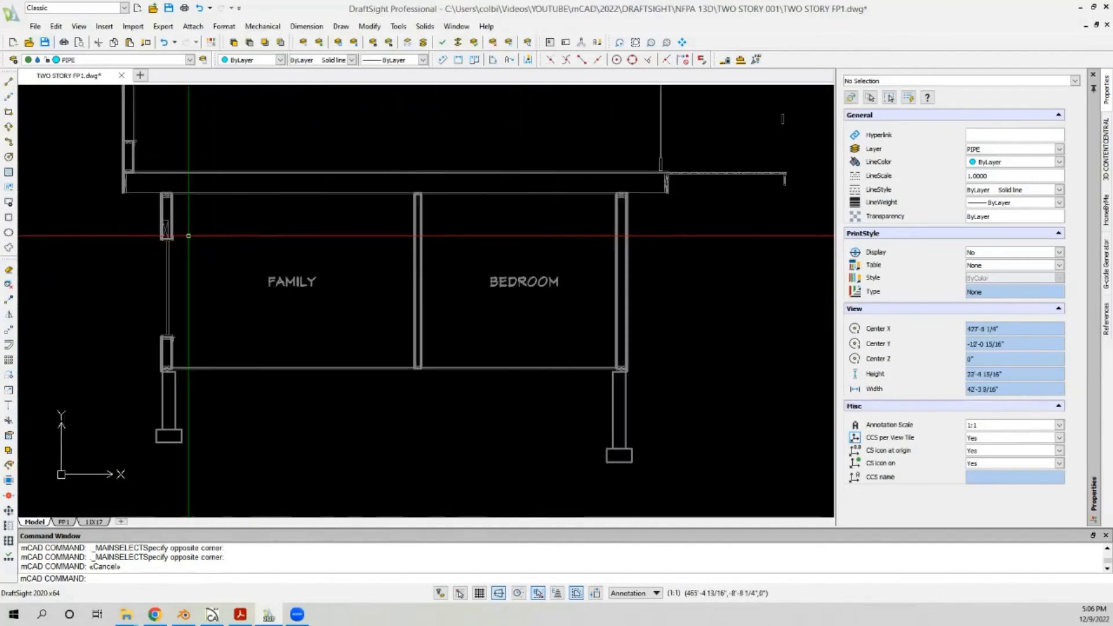
pyautogui.click(9, 87)
pyautogui.scroll(3, 157, 193)
pyautogui.scroll(-10, 443, 231)
pyautogui.scroll(2, 334, 278)
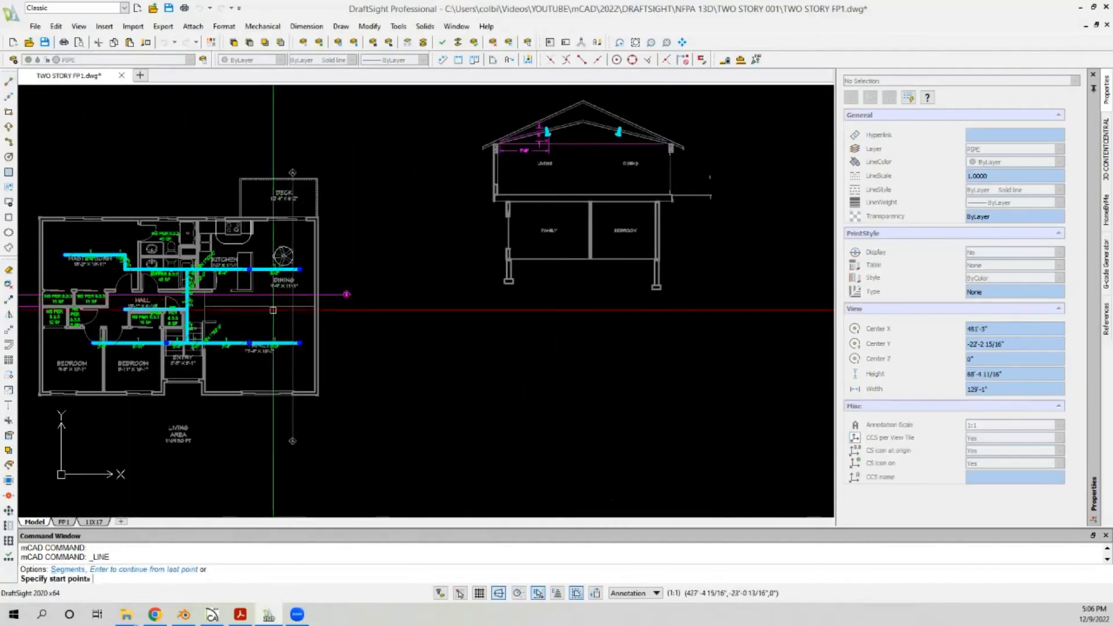
pyautogui.scroll(2, 260, 336)
pyautogui.scroll(-5, 261, 335)
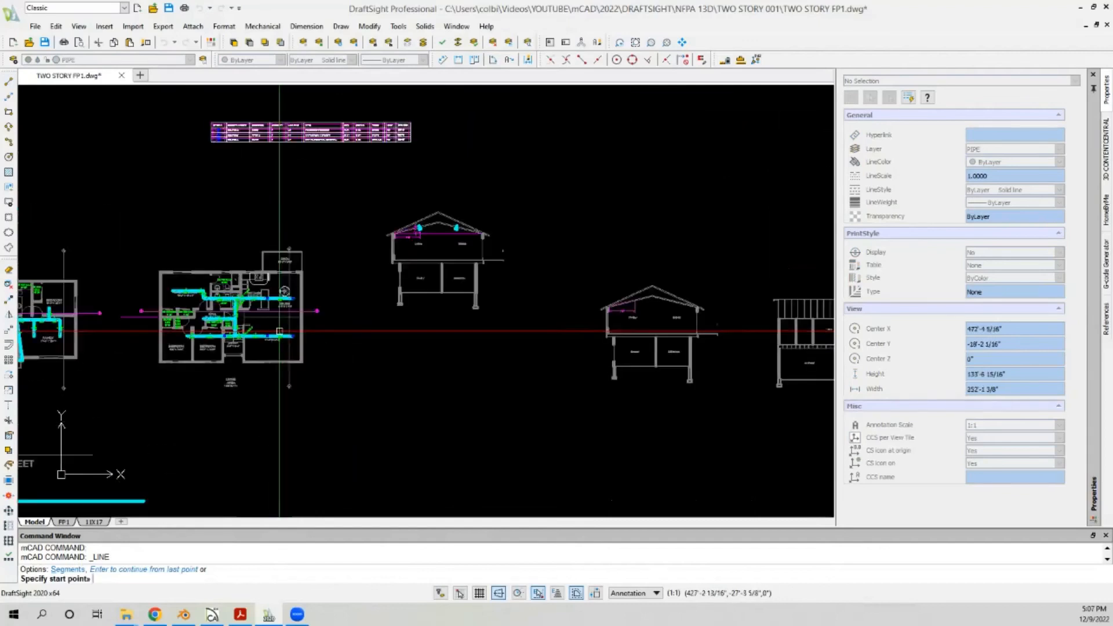
pyautogui.scroll(4, 140, 320)
pyautogui.scroll(-1, 139, 321)
pyautogui.scroll(3, 112, 333)
pyautogui.press('Escape')
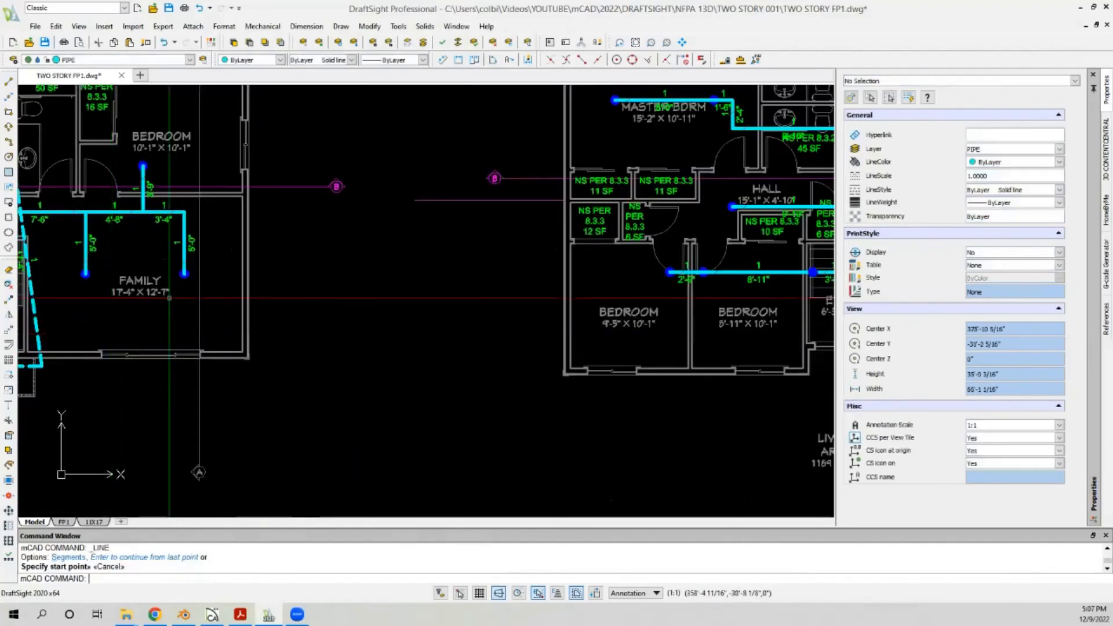
# Step: Measure the distance from the family room's sprinkler head nearest the exterior corner, perpendicular to the window wall, on the first-floor plan
pyautogui.click(458, 60)
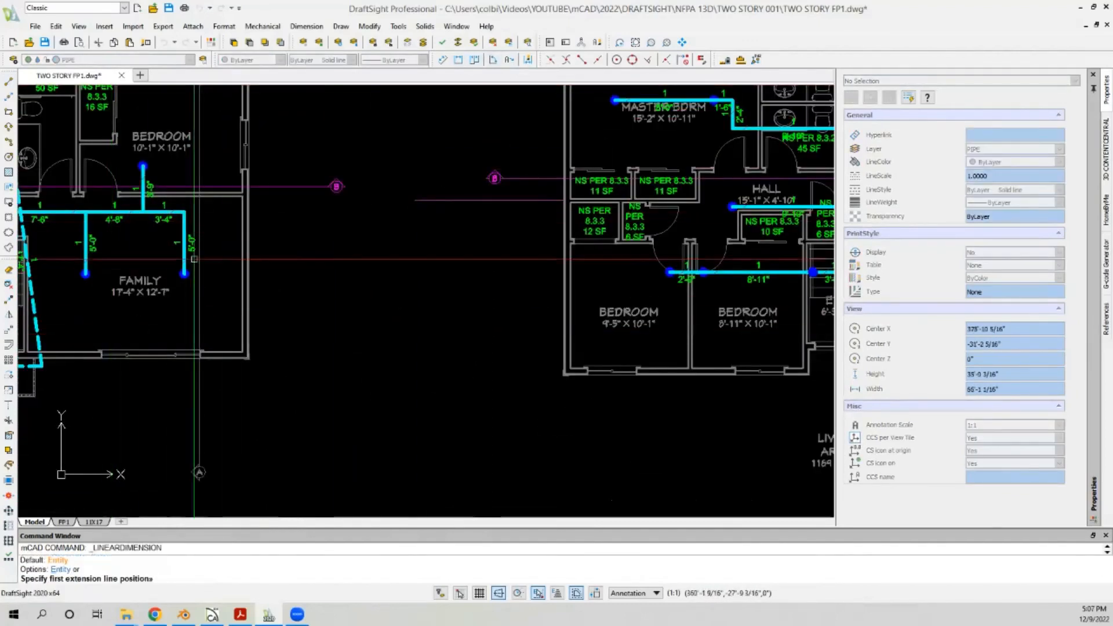
pyautogui.scroll(4, 183, 254)
pyautogui.click(186, 297)
pyautogui.scroll(-4, 281, 210)
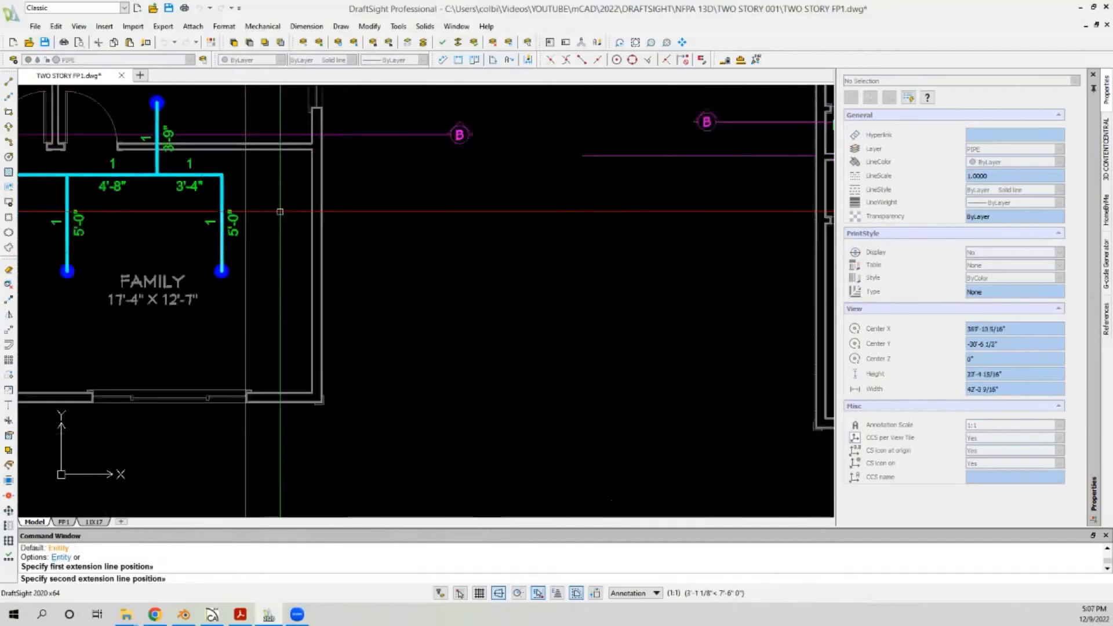
pyautogui.click(648, 60)
pyautogui.scroll(3, 308, 295)
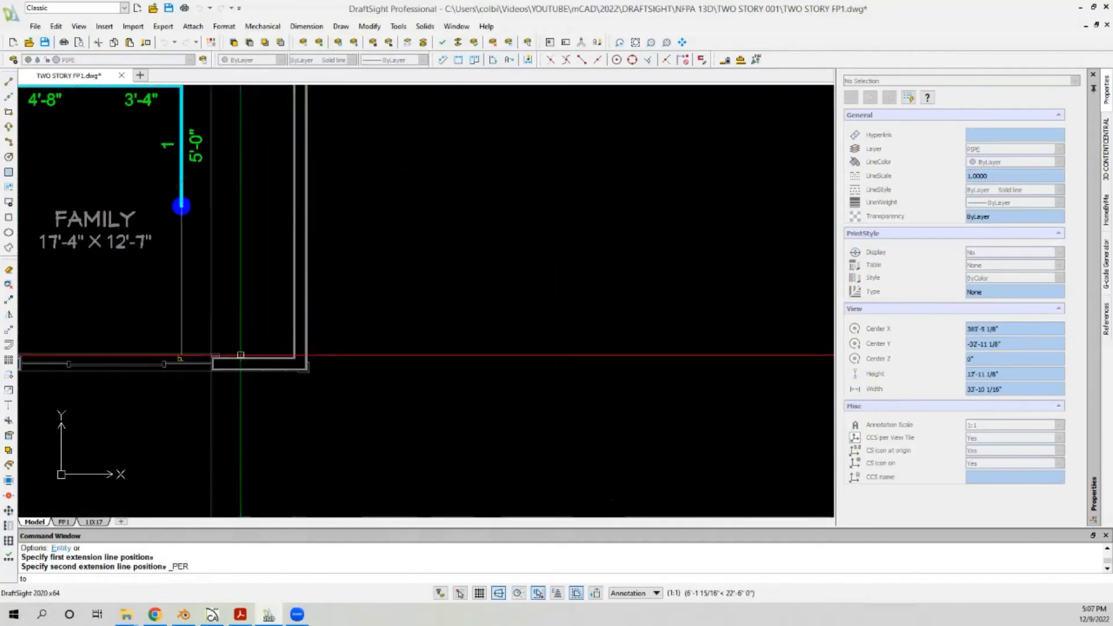
pyautogui.scroll(4, 239, 354)
pyautogui.click(218, 360)
pyautogui.scroll(-4, 227, 331)
pyautogui.press('Escape')
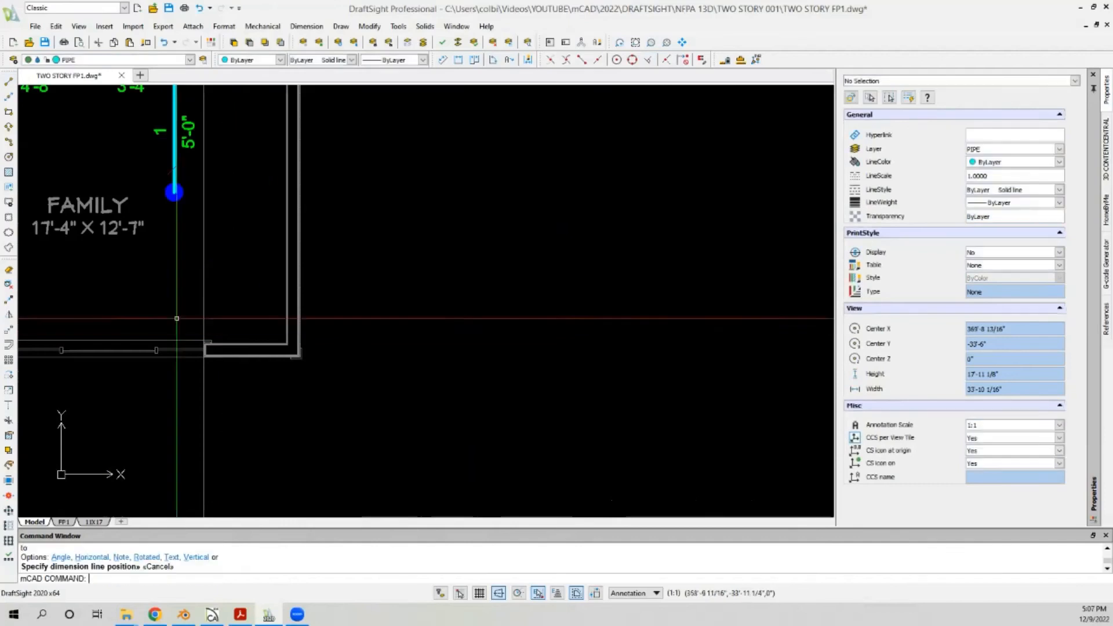
# Step: Draw a vertical locator line through the floor 6'3" from the family room's exterior wall in the building section, removing the horizontal offset line
pyautogui.scroll(-6, 531, 307)
pyautogui.scroll(15, 531, 307)
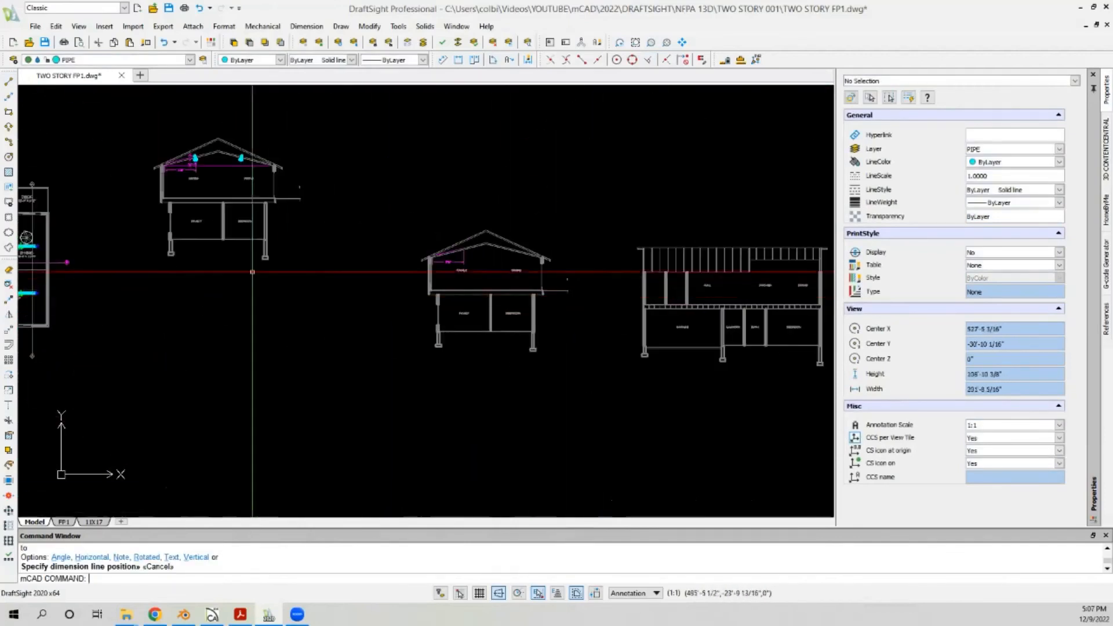
pyautogui.click(9, 81)
pyautogui.click(246, 250)
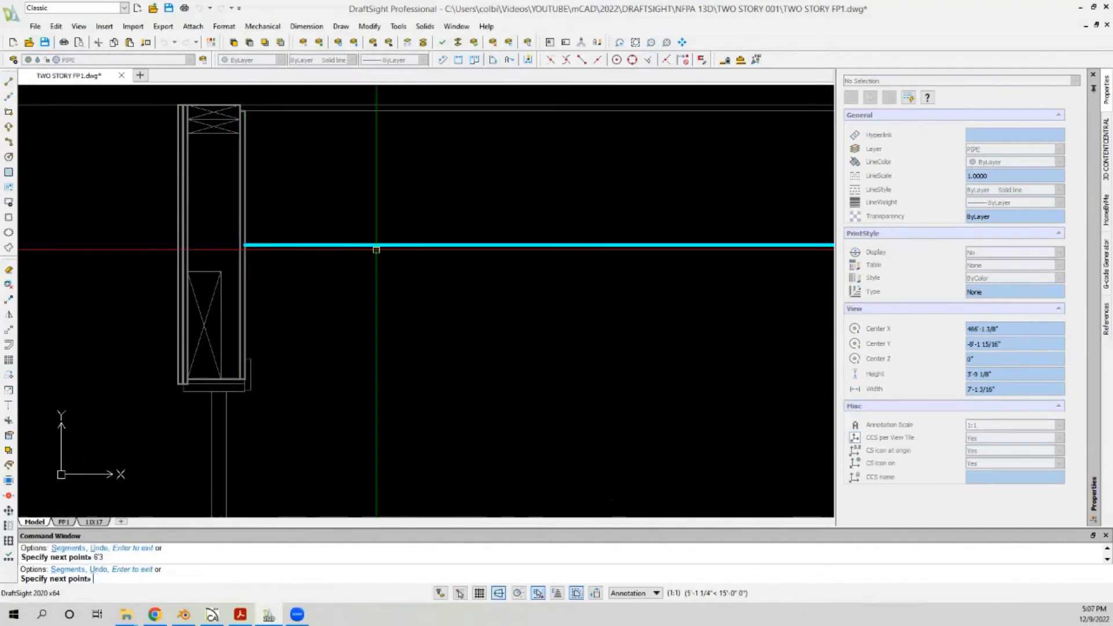
pyautogui.scroll(-5, 376, 250)
pyautogui.click(342, 193)
pyautogui.press('Escape')
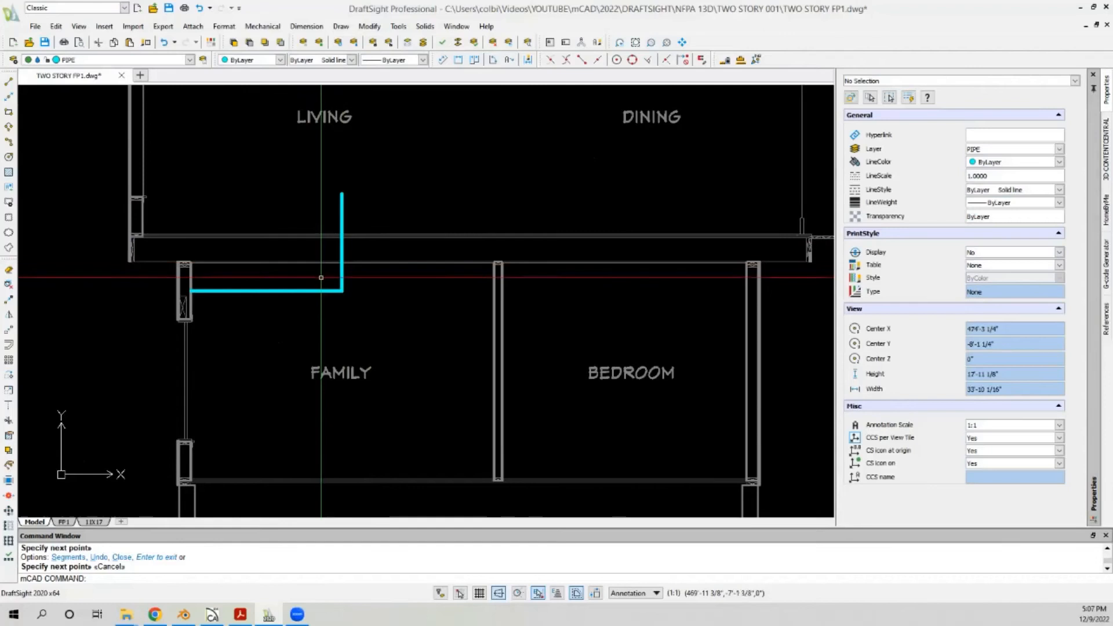
pyautogui.moveTo(322, 278); pyautogui.dragTo(282, 308)
pyautogui.press('Delete')
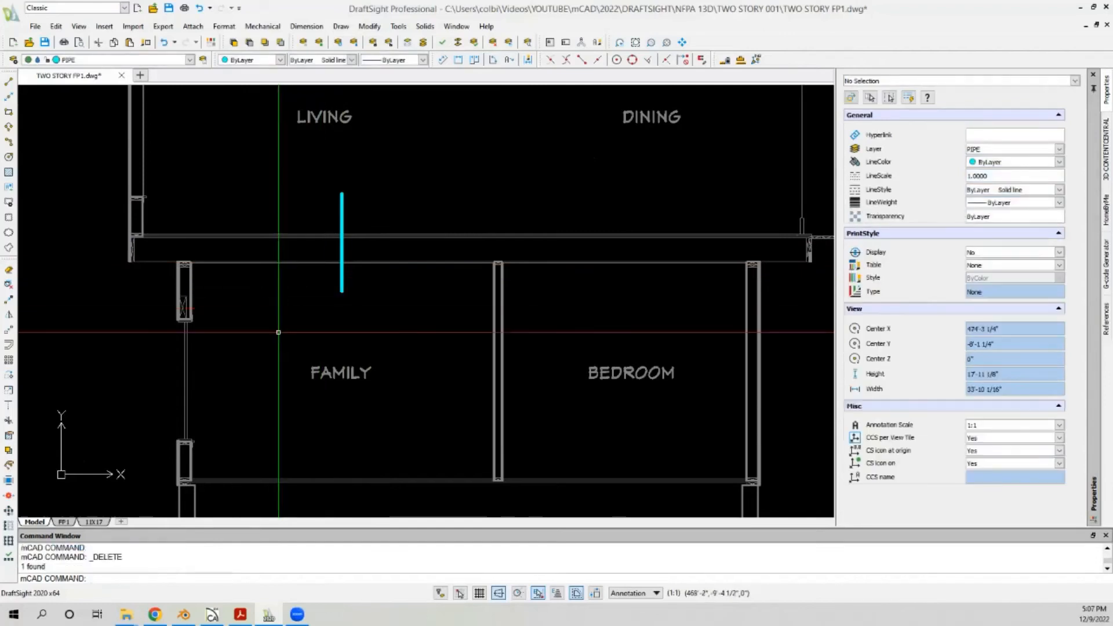
# Step: Copy the pipe circle from the living room sprinkler head to the middle of the rim joist above the family room
pyautogui.scroll(-3, 281, 324)
pyautogui.click(9, 300)
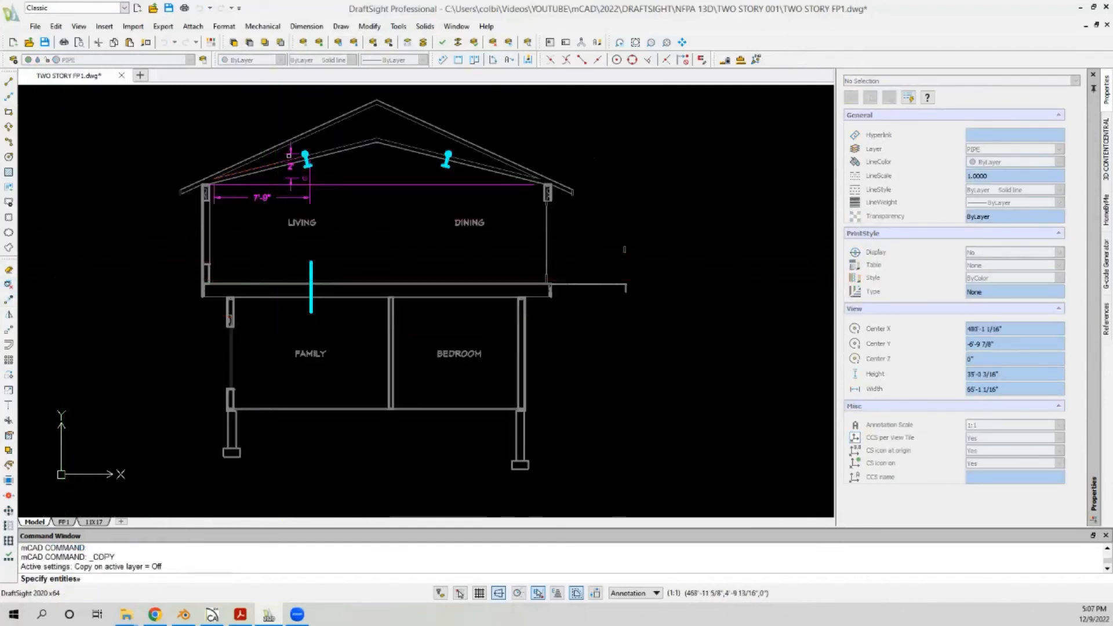
pyautogui.scroll(3, 291, 152)
pyautogui.click(321, 149)
pyautogui.rightClick(320, 151)
pyautogui.click(319, 154)
pyautogui.scroll(-1, 302, 163)
pyautogui.scroll(9, 161, 339)
pyautogui.click(121, 436)
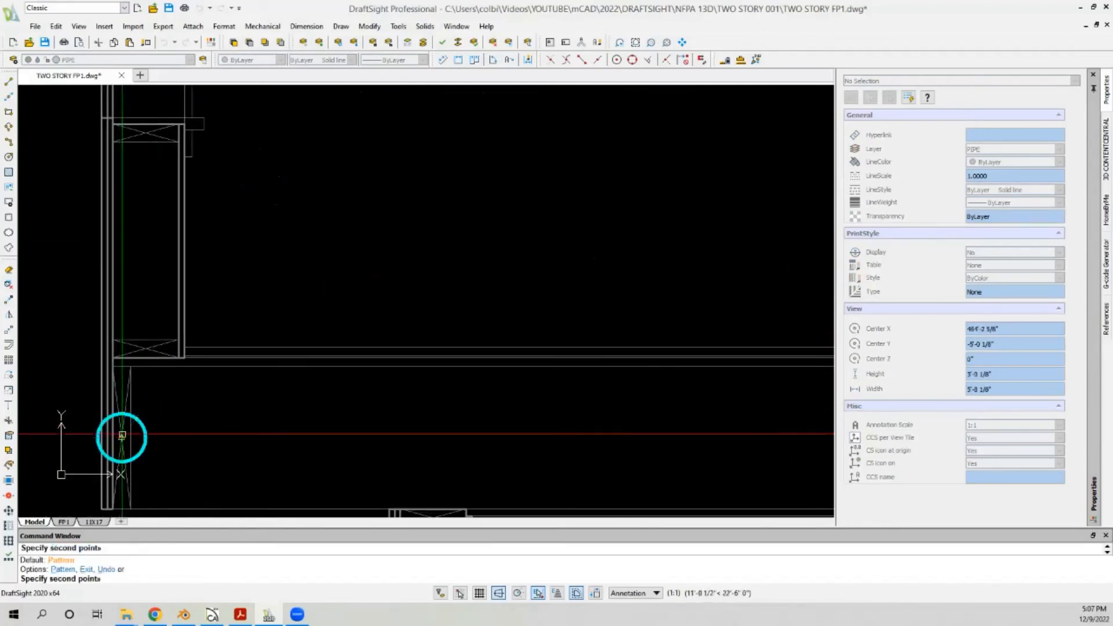
pyautogui.scroll(-5, 155, 302)
pyautogui.press('Escape')
# Step: Move the copied pipe circle horizontally within the floor, perpendicular onto the vertical locator line
pyautogui.scroll(-1, 180, 305)
pyautogui.scroll(1, 244, 311)
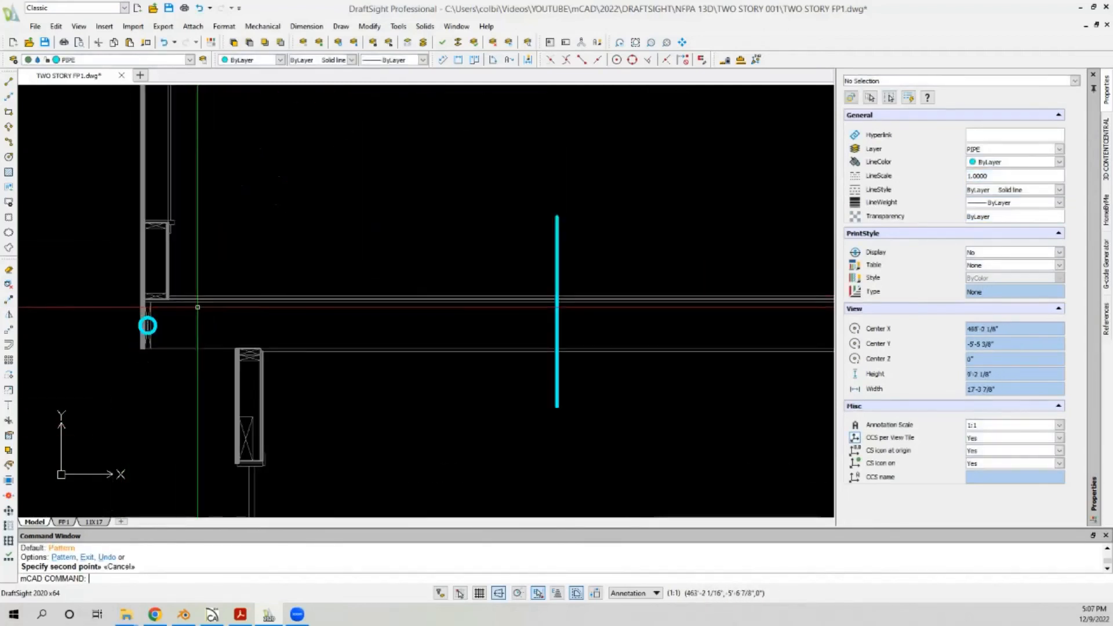
pyautogui.click(147, 326)
pyautogui.click(147, 325)
pyautogui.scroll(-3, 151, 307)
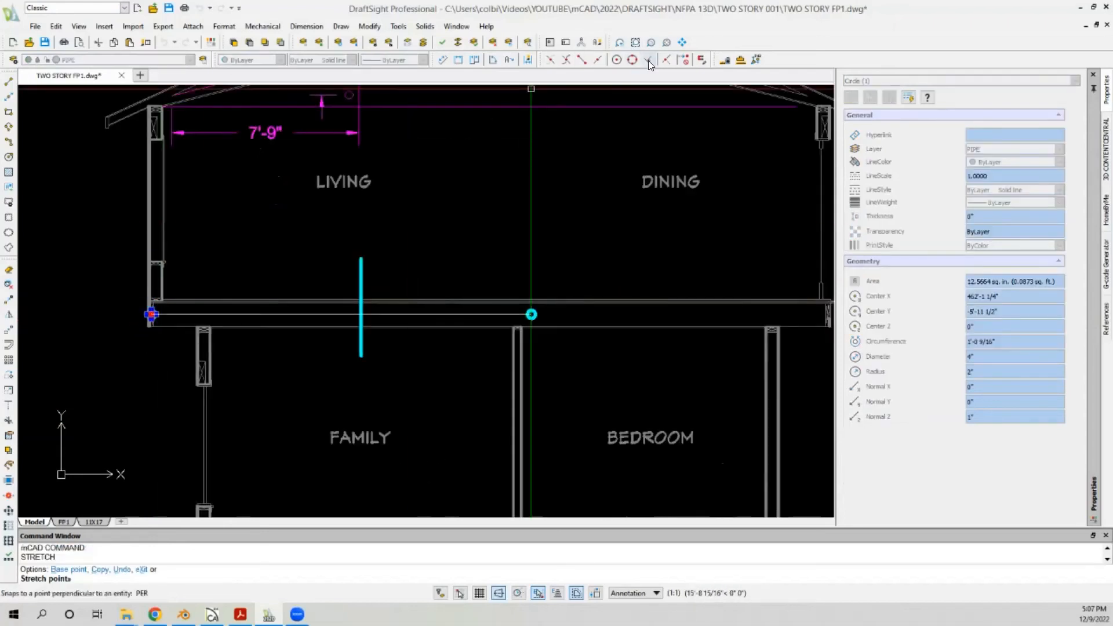
pyautogui.scroll(2, 340, 307)
pyautogui.click(373, 293)
pyautogui.scroll(-2, 170, 343)
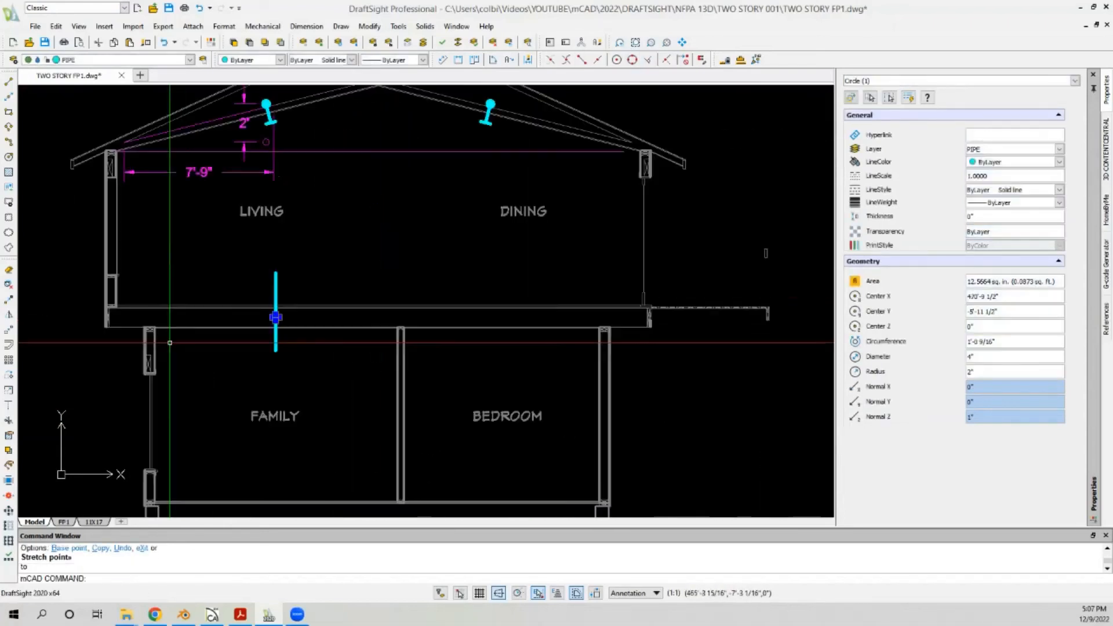
pyautogui.press('Escape')
# Step: Delete the vertical locator line running through the floor above the family room
pyautogui.scroll(-5, 323, 329)
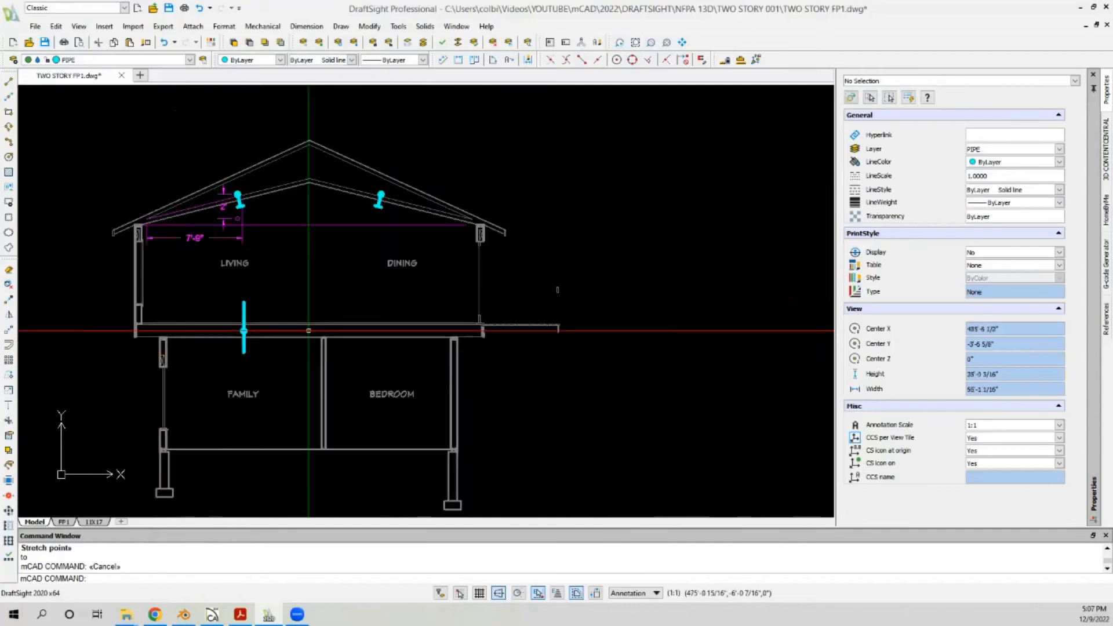
pyautogui.scroll(3, 336, 329)
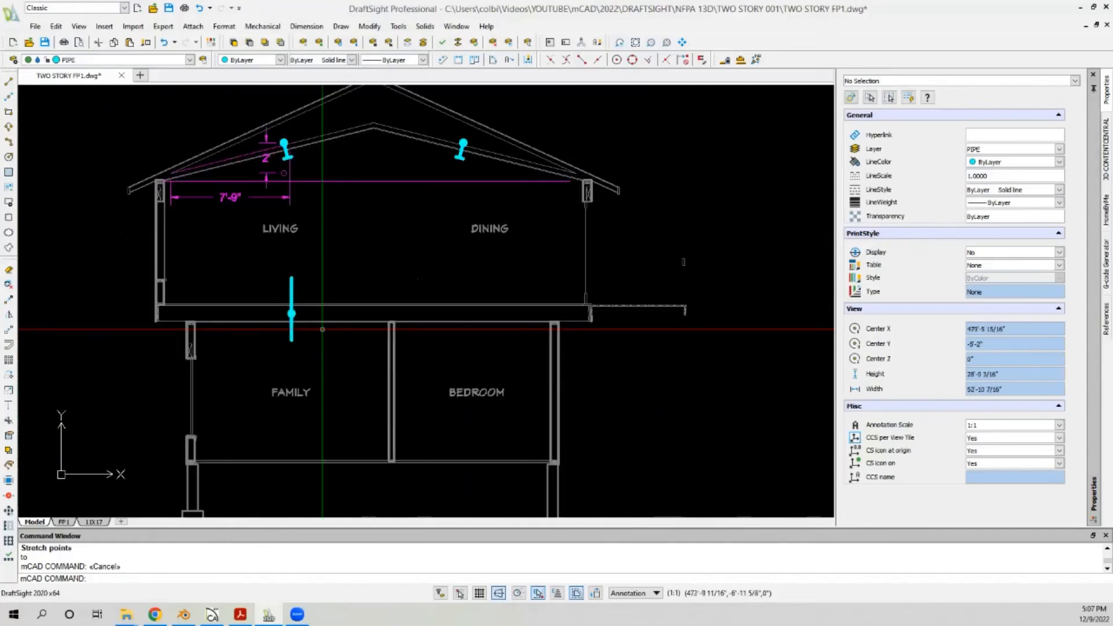
pyautogui.click(300, 334)
pyautogui.click(250, 349)
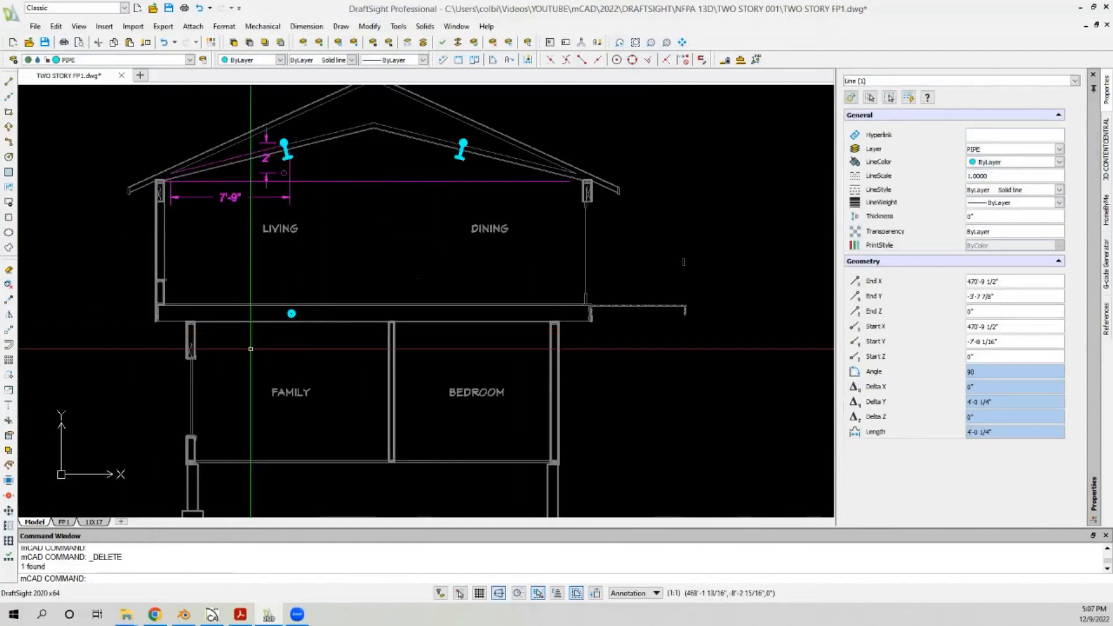
# Step: Draw a horizontal 5' pipe line within the floor from the pipe circle's center toward the bedroom, matching the plan's branch length
pyautogui.scroll(-5, 432, 305)
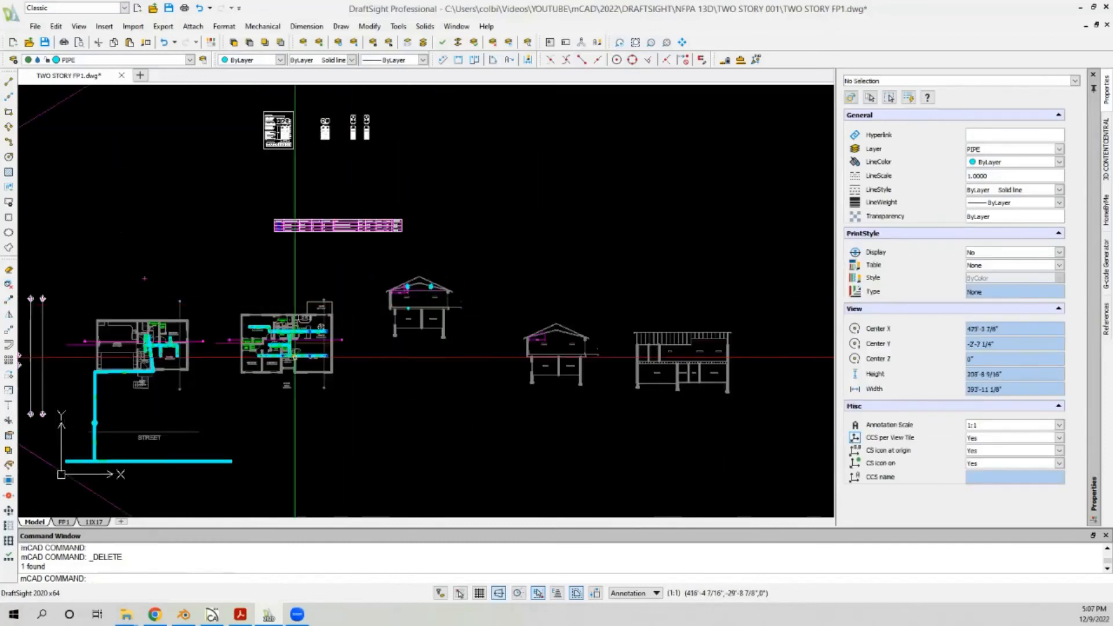
pyautogui.scroll(6, 160, 366)
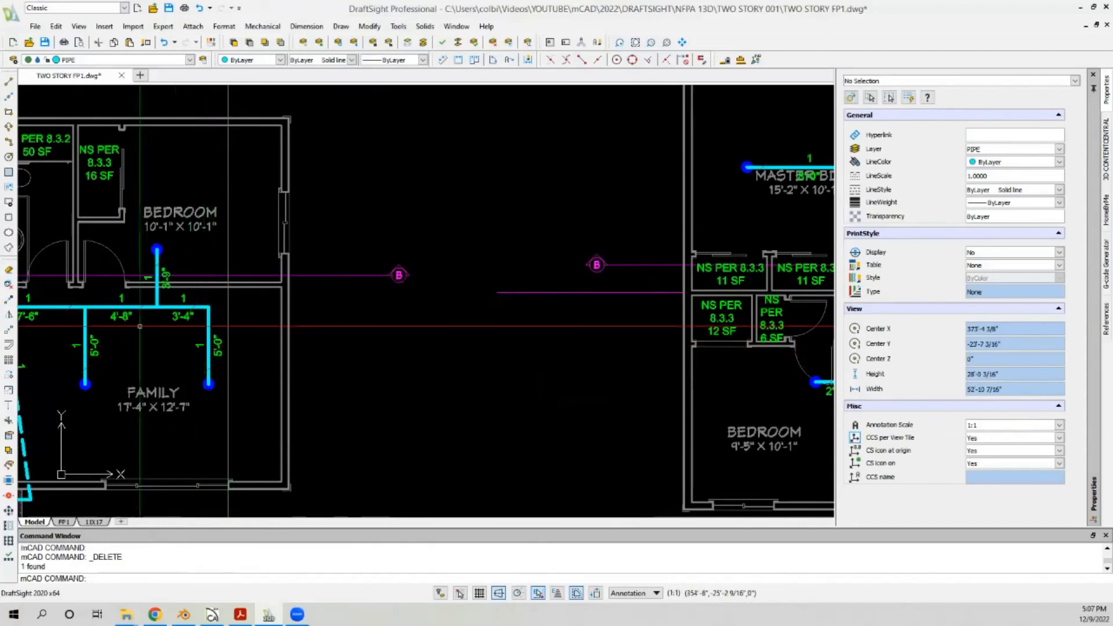
pyautogui.scroll(-5, 140, 327)
pyautogui.scroll(6, 812, 360)
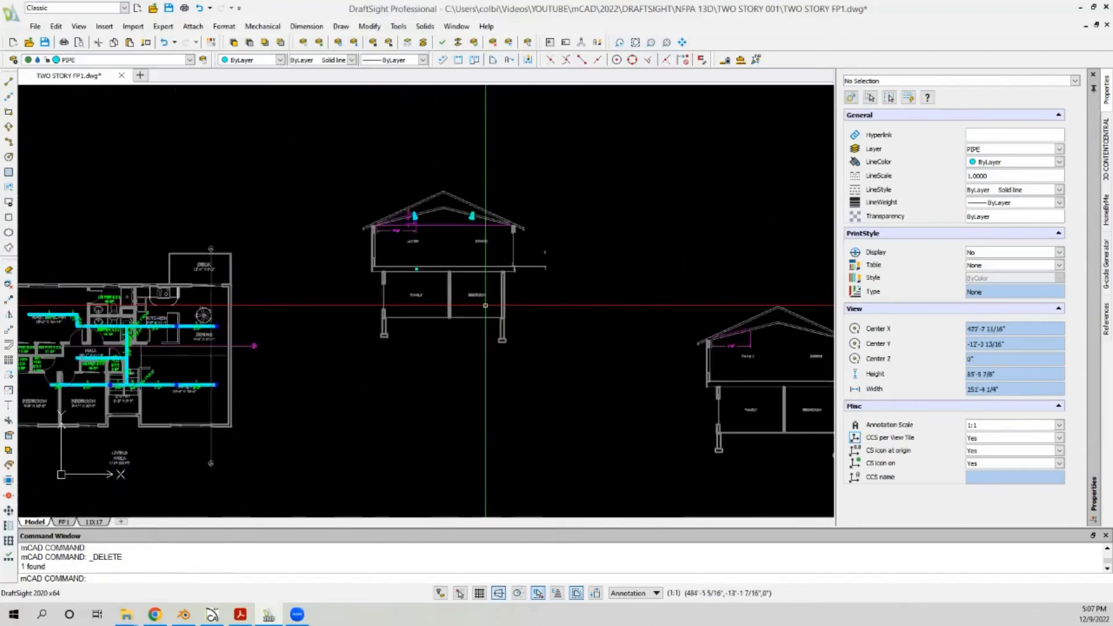
pyautogui.click(9, 82)
pyautogui.scroll(3, 450, 229)
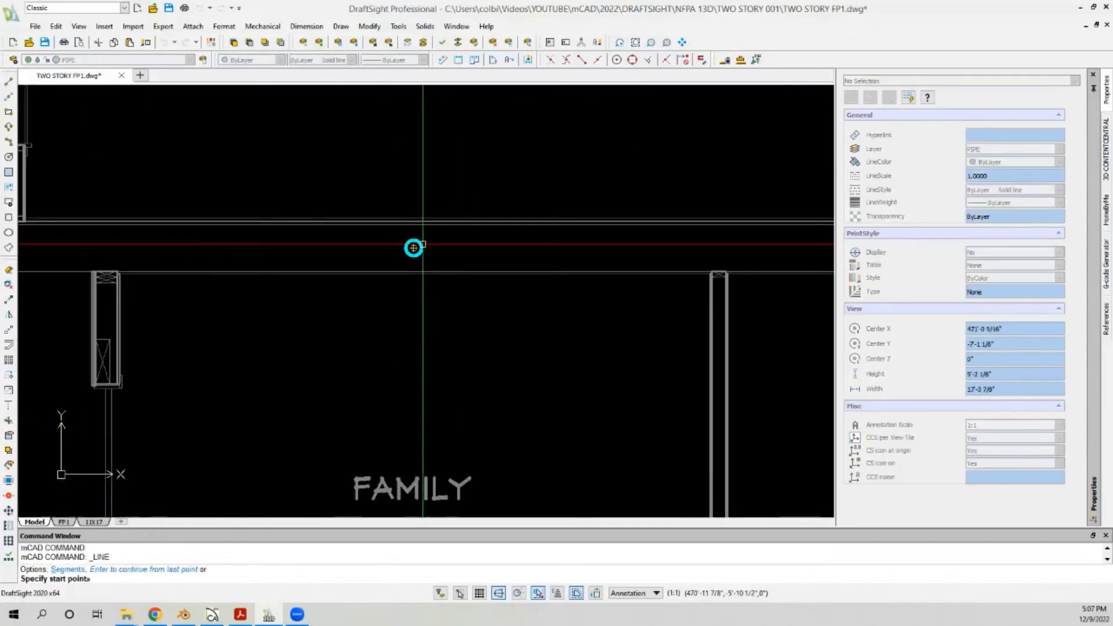
pyautogui.click(435, 237)
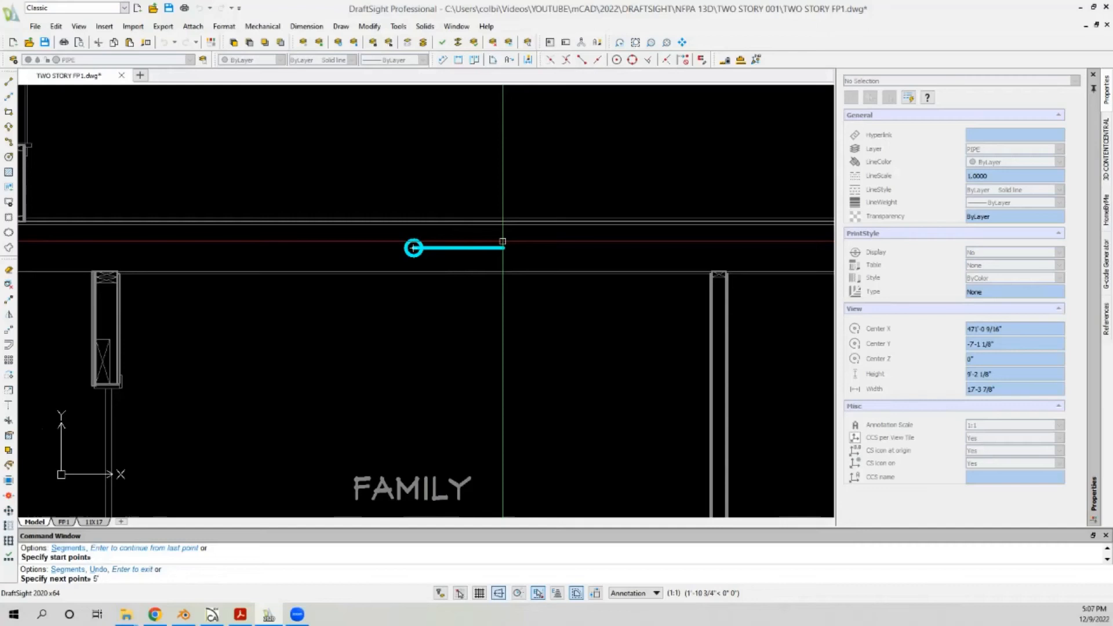
pyautogui.scroll(-3, 503, 241)
pyautogui.press('Escape')
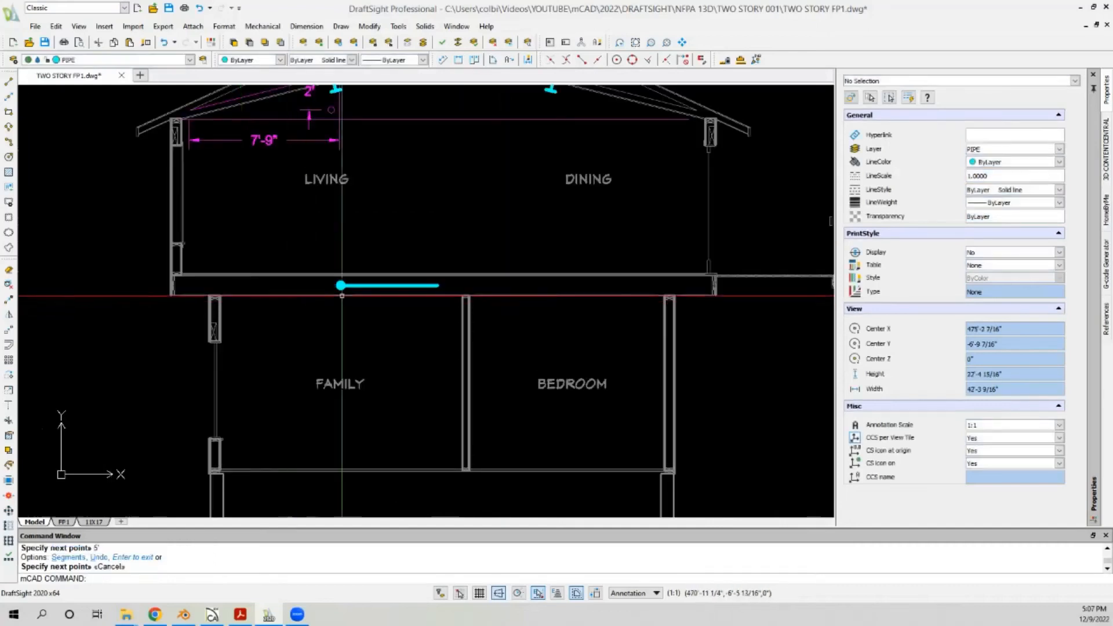
# Step: Move the pipe circle from the start of the 5' pipe line to its end near the bedroom partition
pyautogui.scroll(3, 336, 276)
pyautogui.click(338, 275)
pyautogui.click(338, 275)
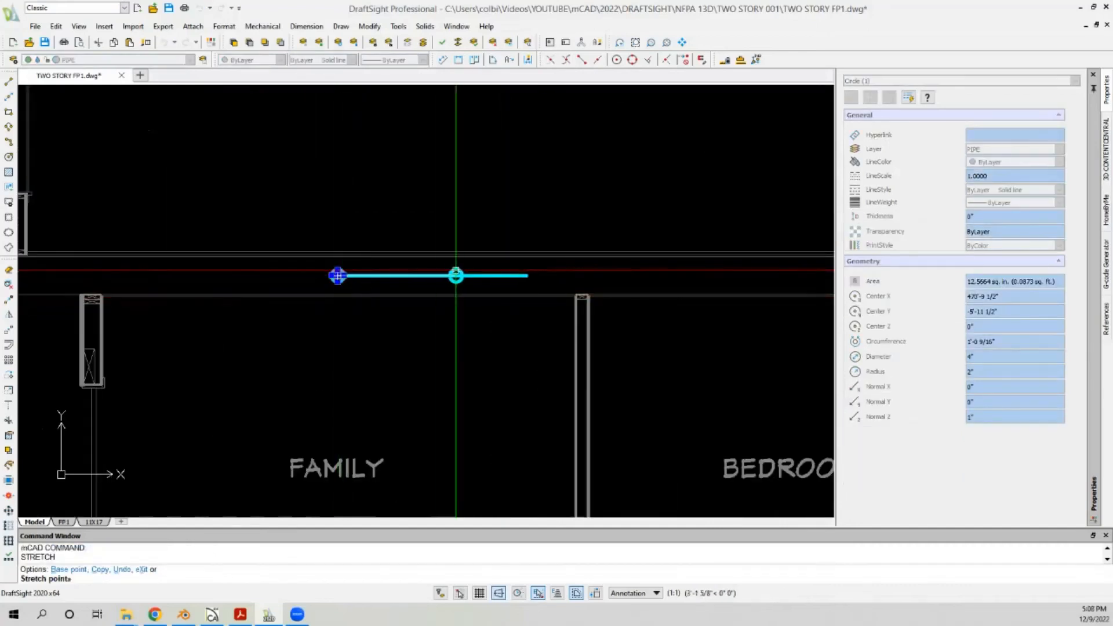
pyautogui.click(527, 276)
pyautogui.scroll(-2, 284, 286)
pyautogui.press('Escape')
pyautogui.scroll(-5, 283, 286)
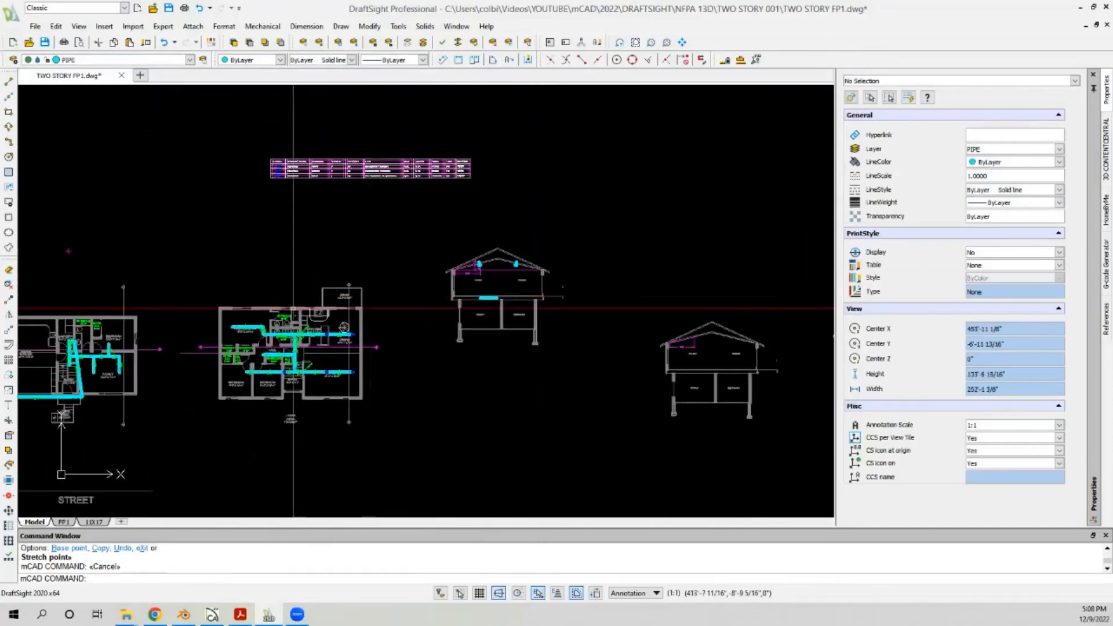
# Step: Draw pipe from the circle's center 3'9" toward the bedroom, down perpendicular to the ceiling, and 6" further below it
pyautogui.scroll(-1, 354, 340)
pyautogui.scroll(6, 229, 331)
pyautogui.scroll(-6, 177, 335)
pyautogui.scroll(-4, 177, 335)
pyautogui.scroll(10, 385, 298)
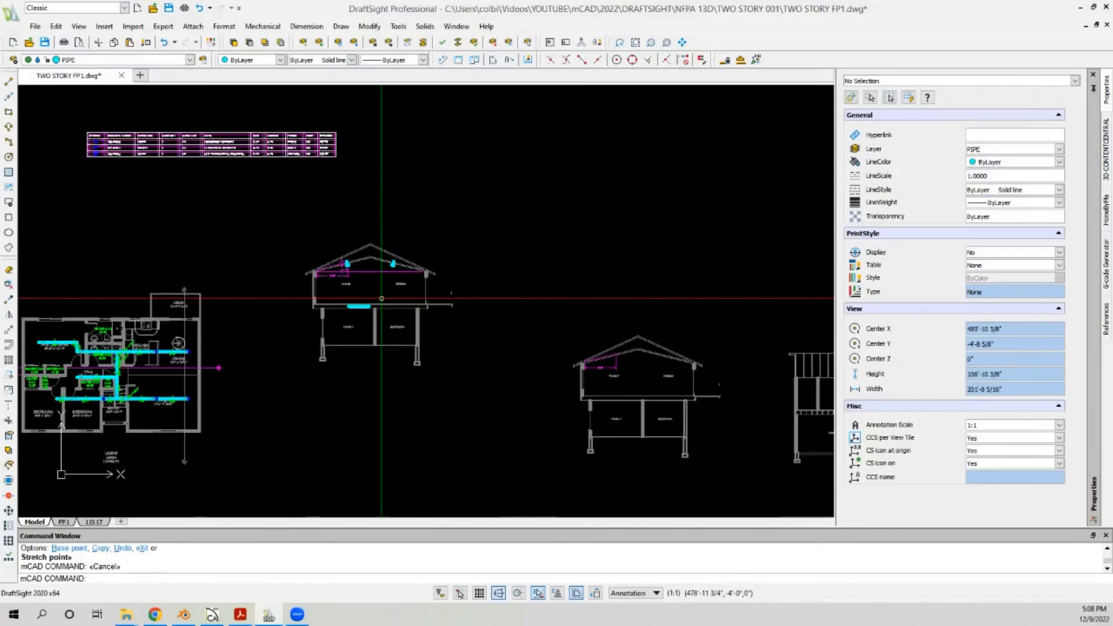
pyautogui.scroll(5, 367, 307)
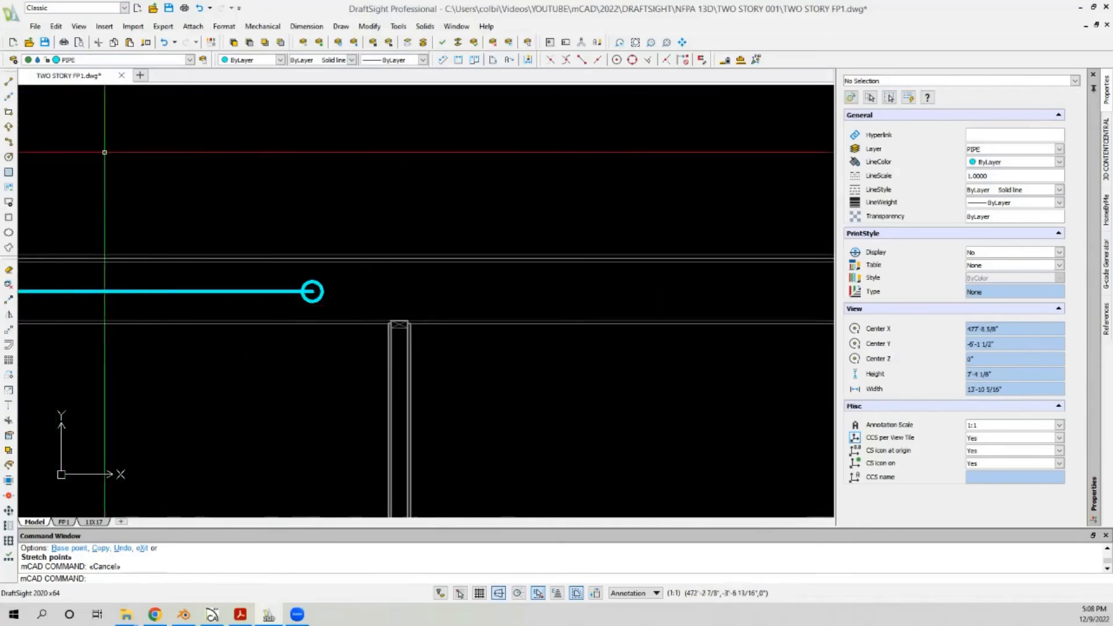
pyautogui.click(9, 83)
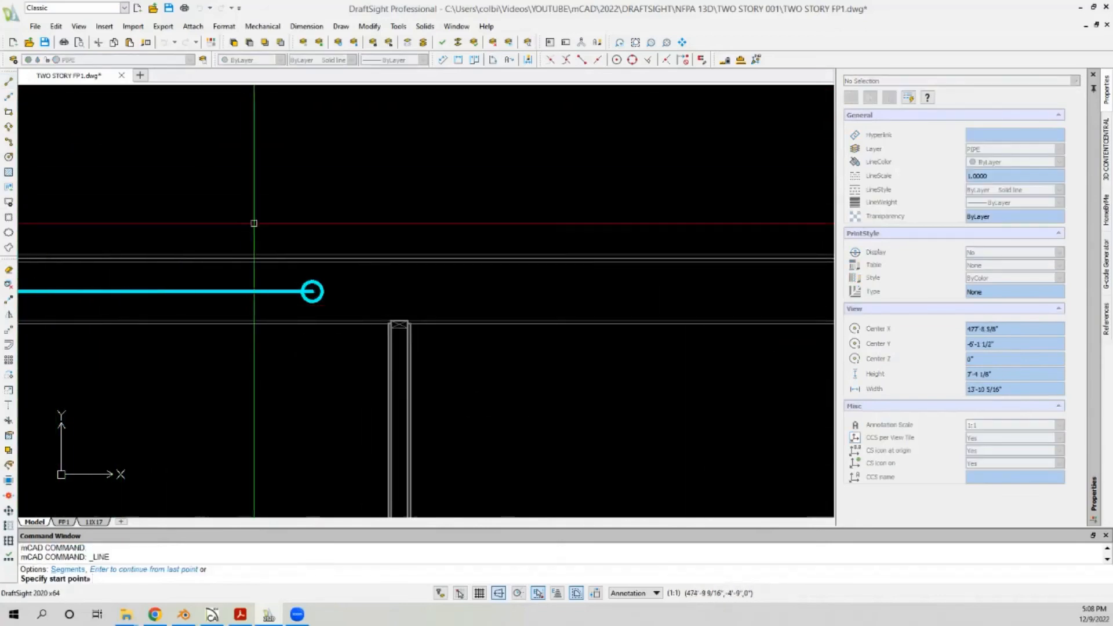
pyautogui.click(312, 291)
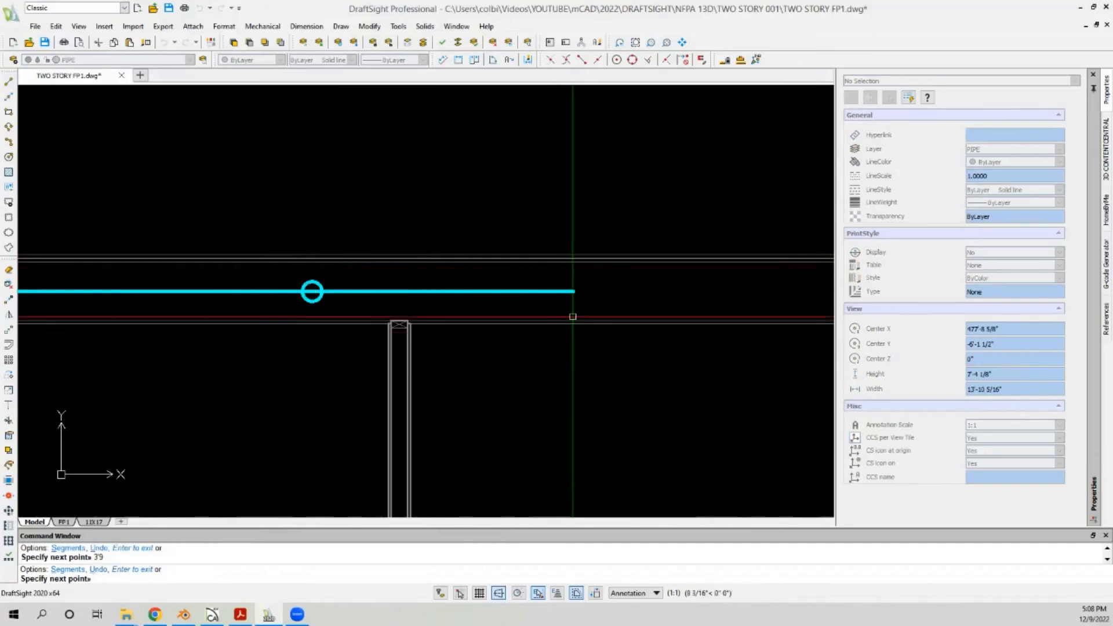
pyautogui.click(648, 59)
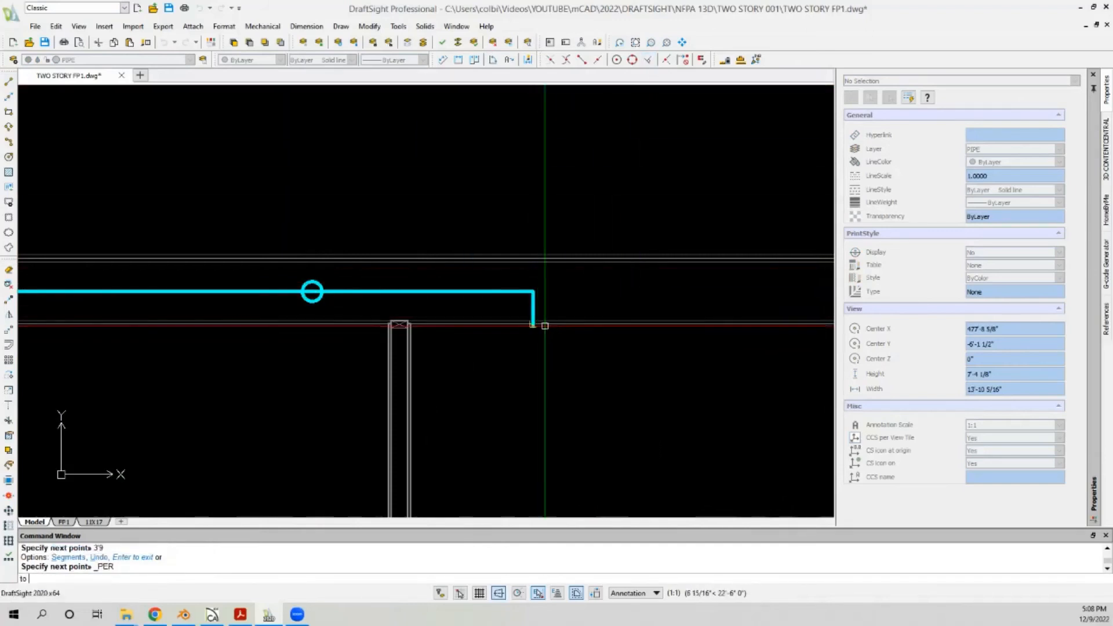
pyautogui.click(528, 383)
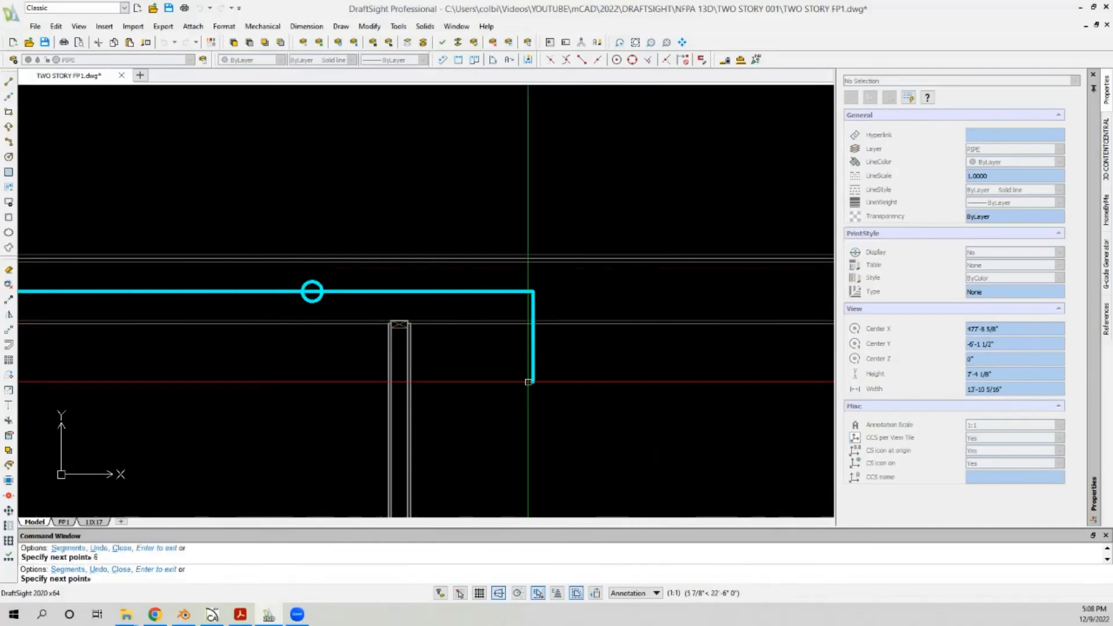
# Step: Draw a 6" horizontal line at the bottom of the bedroom drop and center it on the drop as the sprinkler deflector
pyautogui.write('6')
pyautogui.press('Return')
pyautogui.press('Escape')
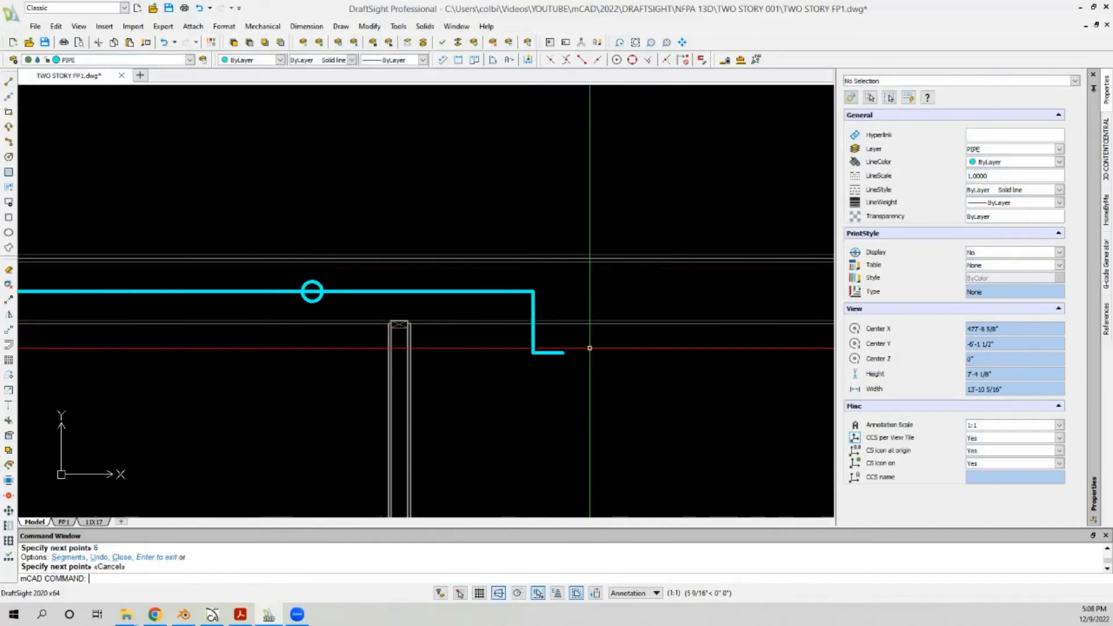
pyautogui.click(609, 346)
pyautogui.click(535, 378)
pyautogui.click(548, 352)
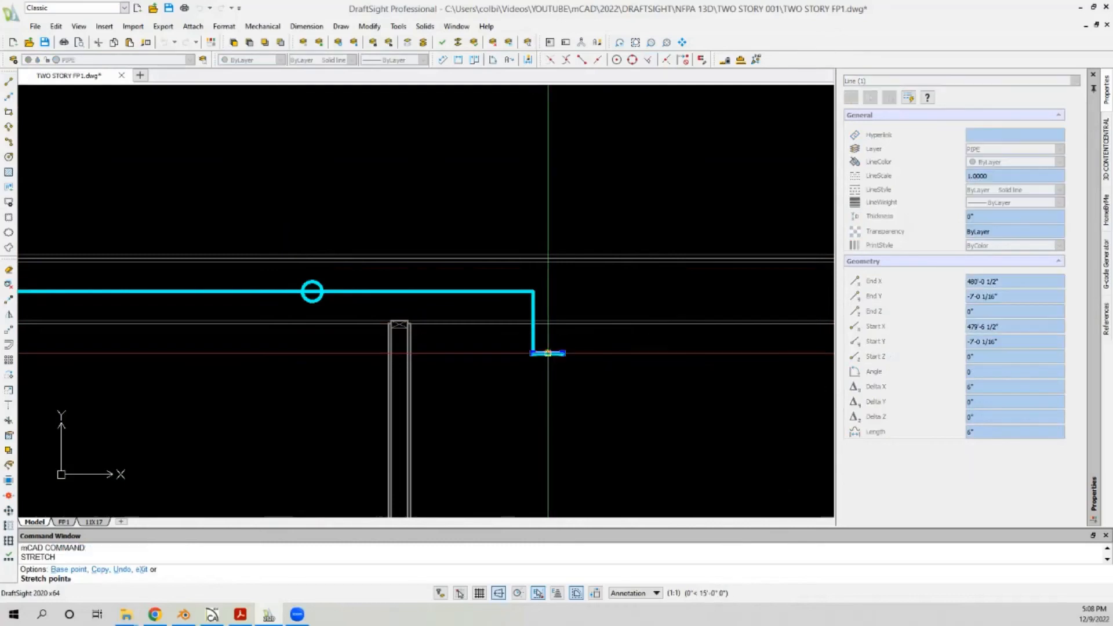
pyautogui.click(533, 353)
pyautogui.press('Escape')
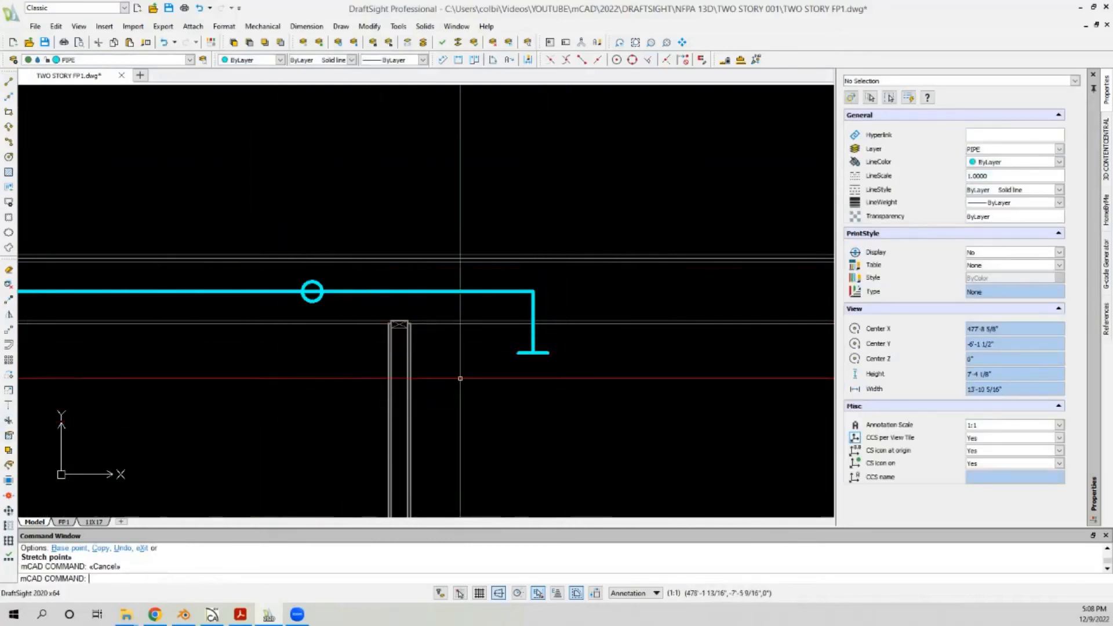
# Step: Delete the vertical drop segment between the horizontal pipe and the bedroom ceiling
pyautogui.scroll(-2, 501, 373)
pyautogui.scroll(3, 528, 313)
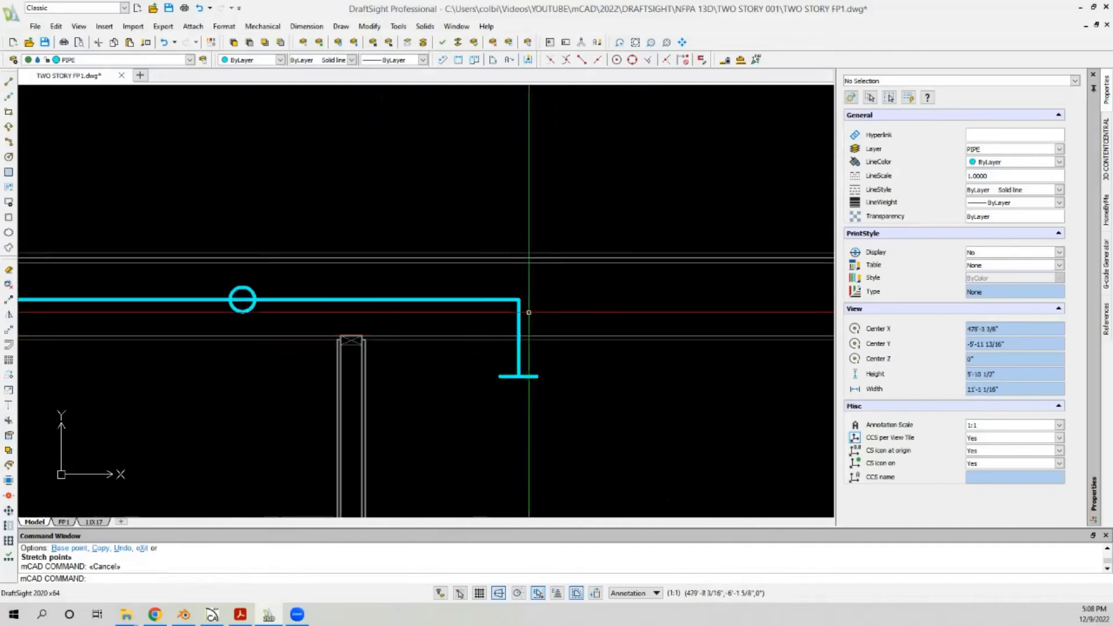
pyautogui.click(517, 323)
pyautogui.press('Delete')
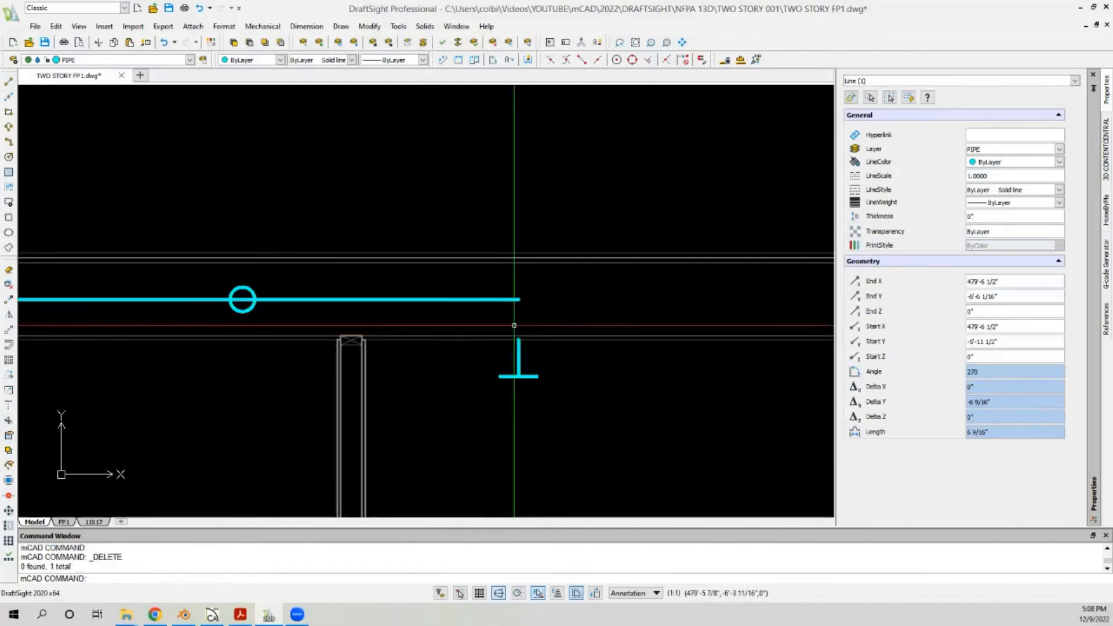
# Step: Extend the bedroom sprinkler drop up through the ceiling to meet the horizontal pipe
pyautogui.click(9, 405)
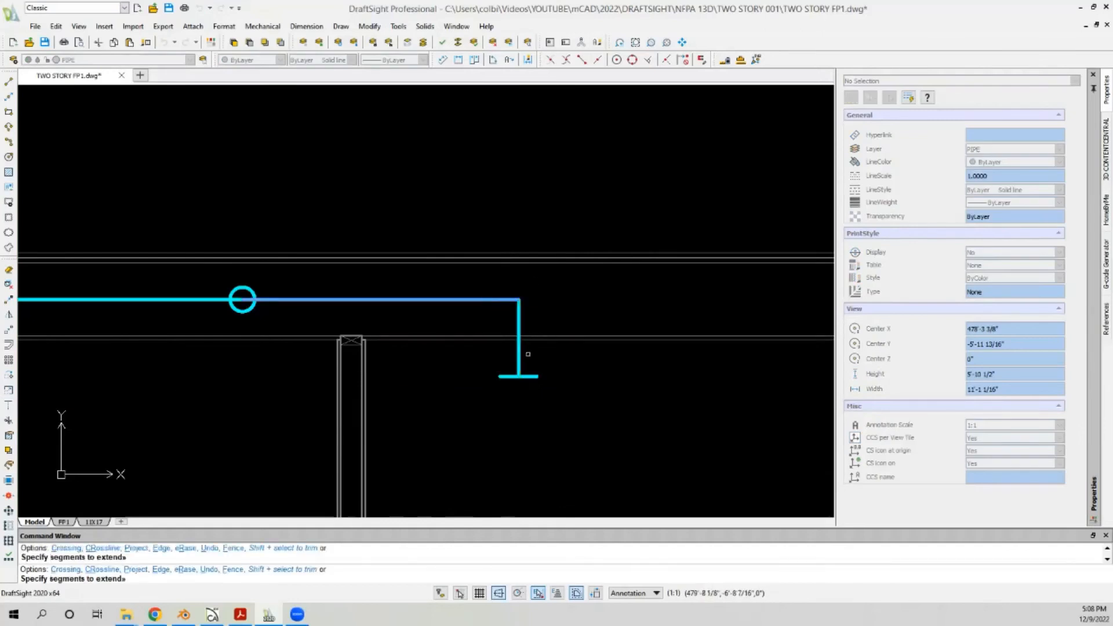
pyautogui.press('Return')
pyautogui.scroll(-3, 601, 348)
pyautogui.scroll(2, 445, 338)
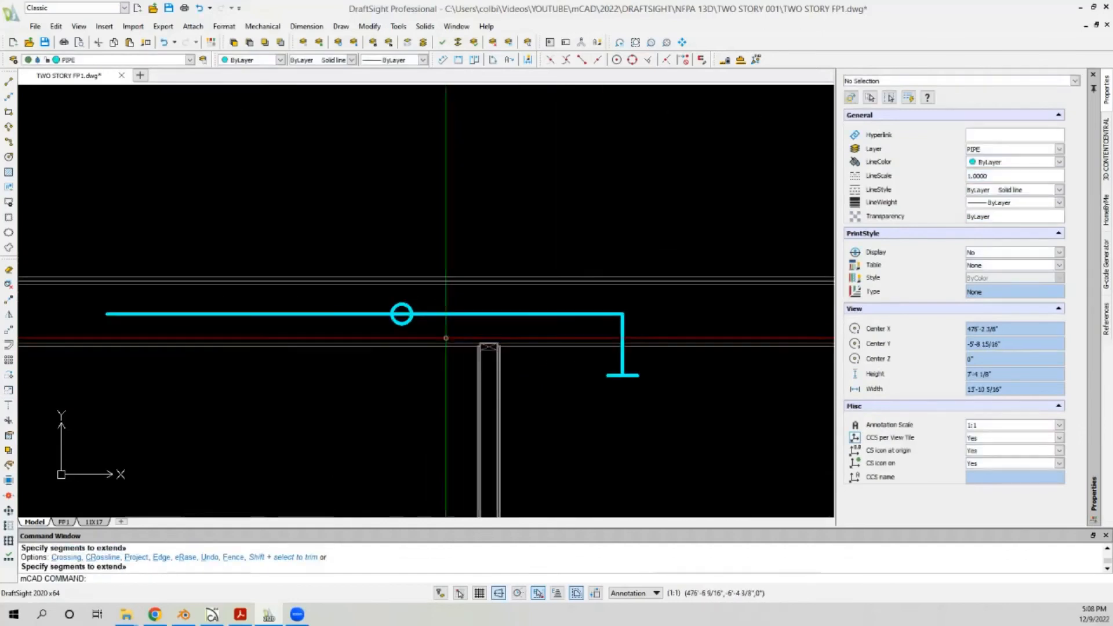
# Step: Trim away the pipe line inside the circle in the first-floor ceiling space
pyautogui.click(9, 423)
pyautogui.scroll(1, 430, 301)
pyautogui.click(399, 309)
pyautogui.click(405, 320)
pyautogui.scroll(-3, 489, 311)
pyautogui.press('Return')
# Step: Copy the bedroom drop and its deflector from the pipe's elbow to the open pipe end above the family room
pyautogui.click(595, 341)
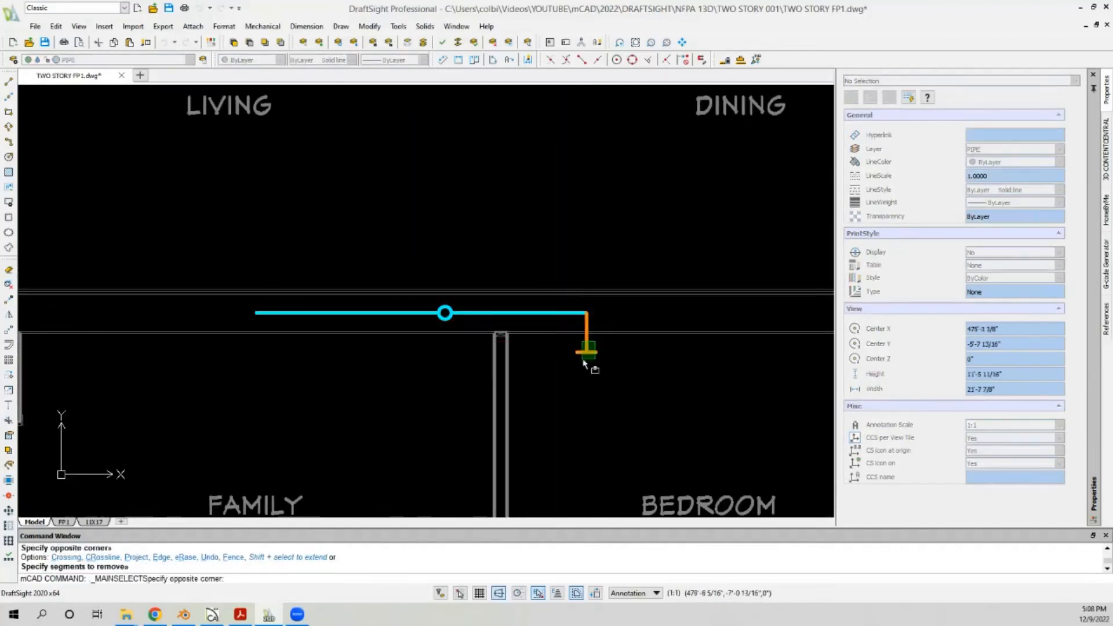
pyautogui.click(584, 362)
pyautogui.click(8, 299)
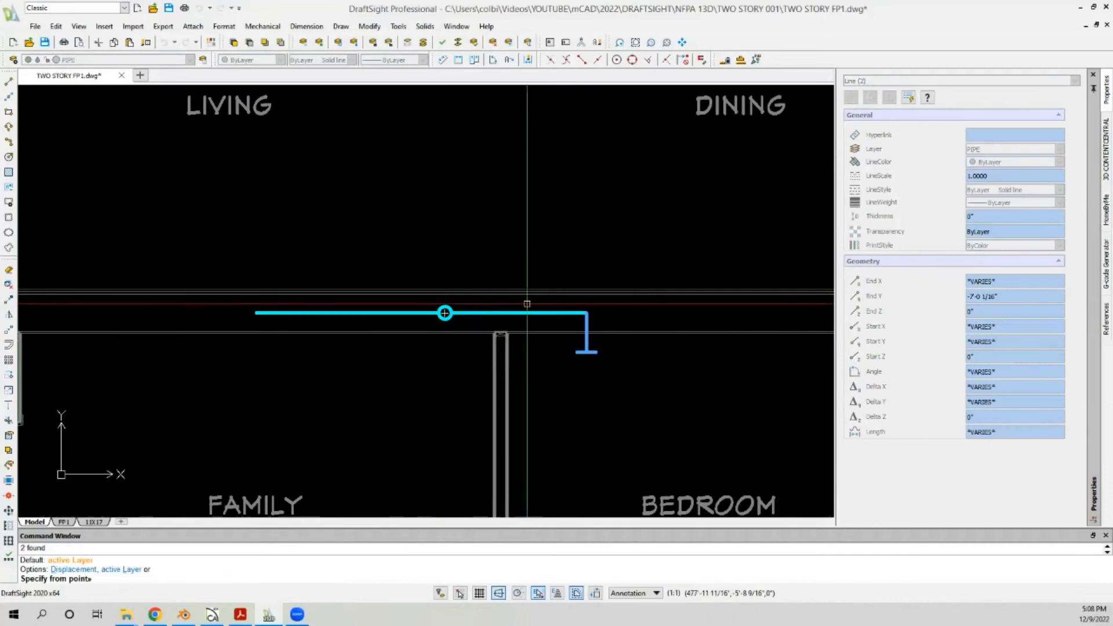
pyautogui.click(587, 314)
pyautogui.click(257, 313)
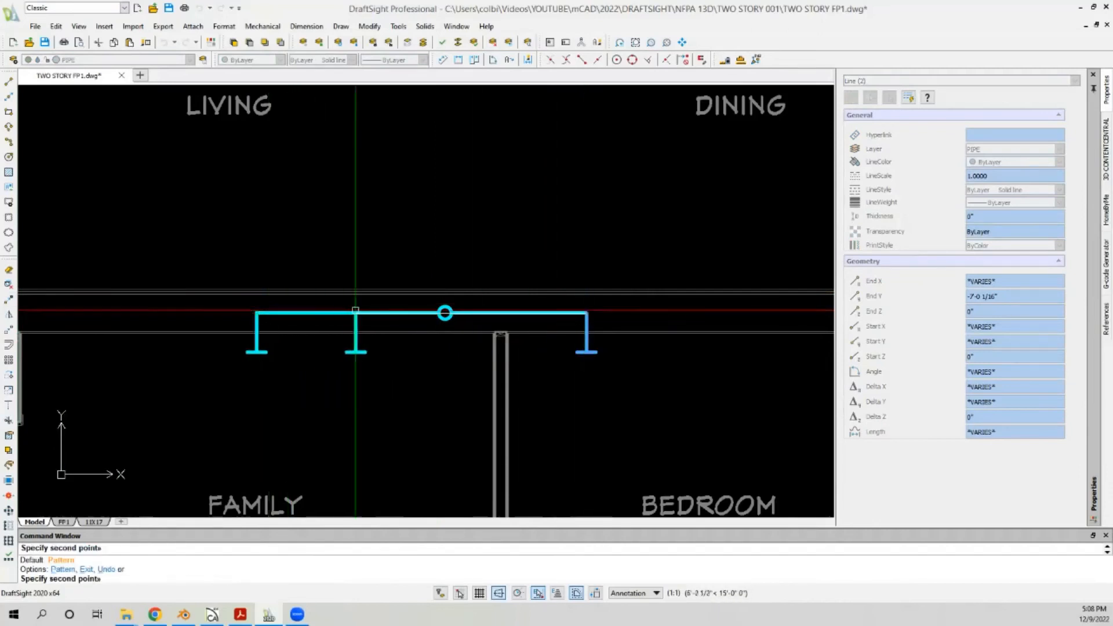
pyautogui.scroll(-5, 498, 281)
pyautogui.press('Escape')
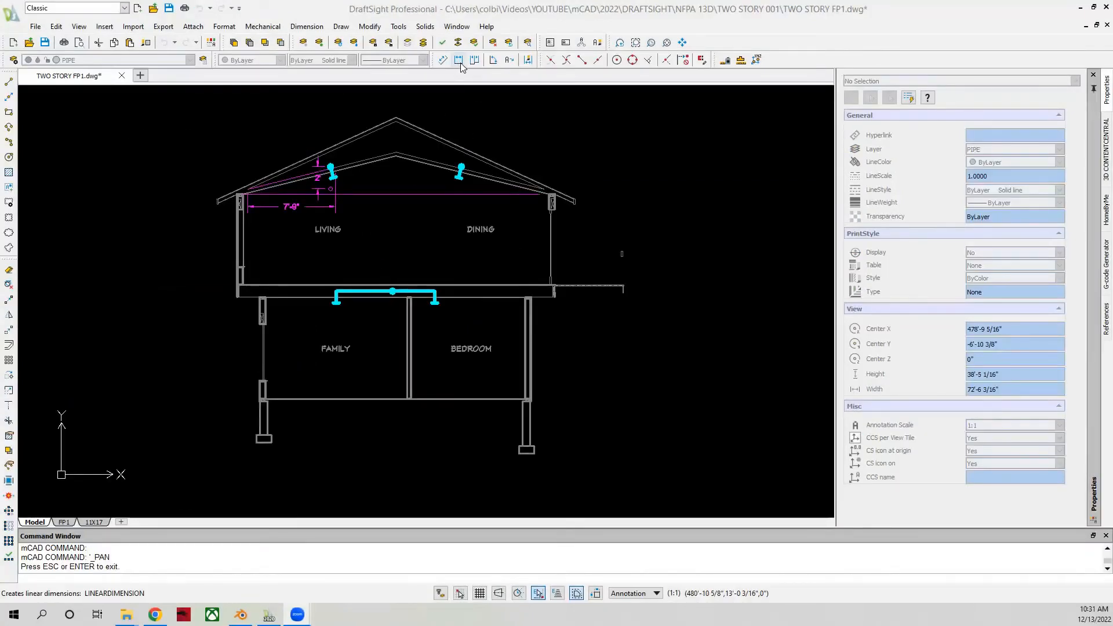
# Step: Add a vertical linear dimension from the center of the small magenta circle in the living room to the first-floor ceiling pipe
pyautogui.click(461, 62)
pyautogui.scroll(4, 330, 184)
pyautogui.scroll(3, 333, 189)
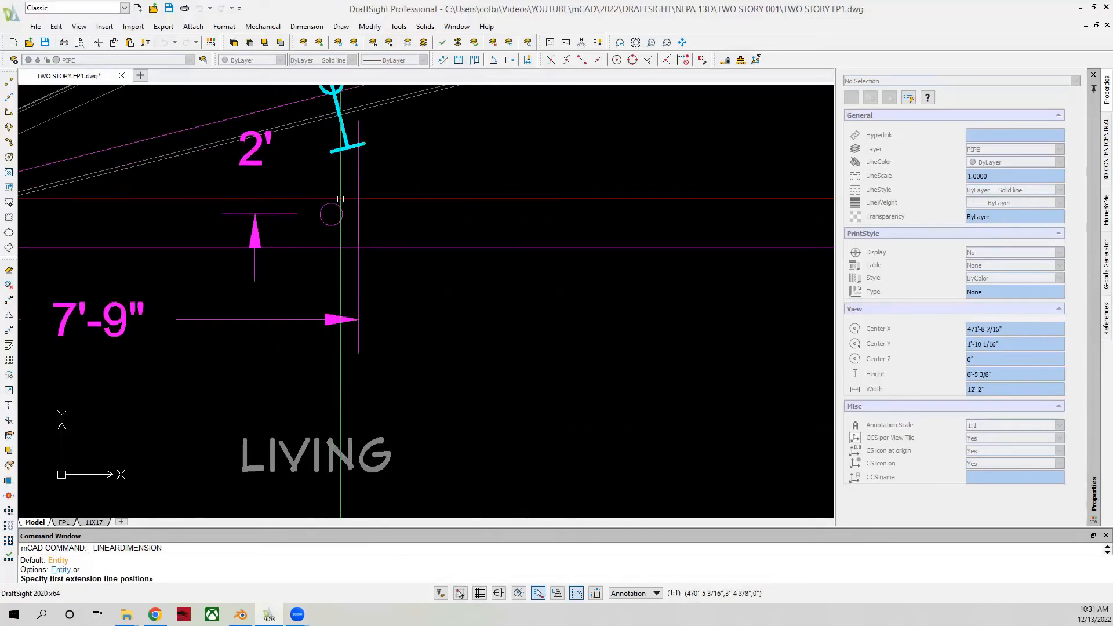
pyautogui.click(331, 214)
pyautogui.scroll(-5, 327, 213)
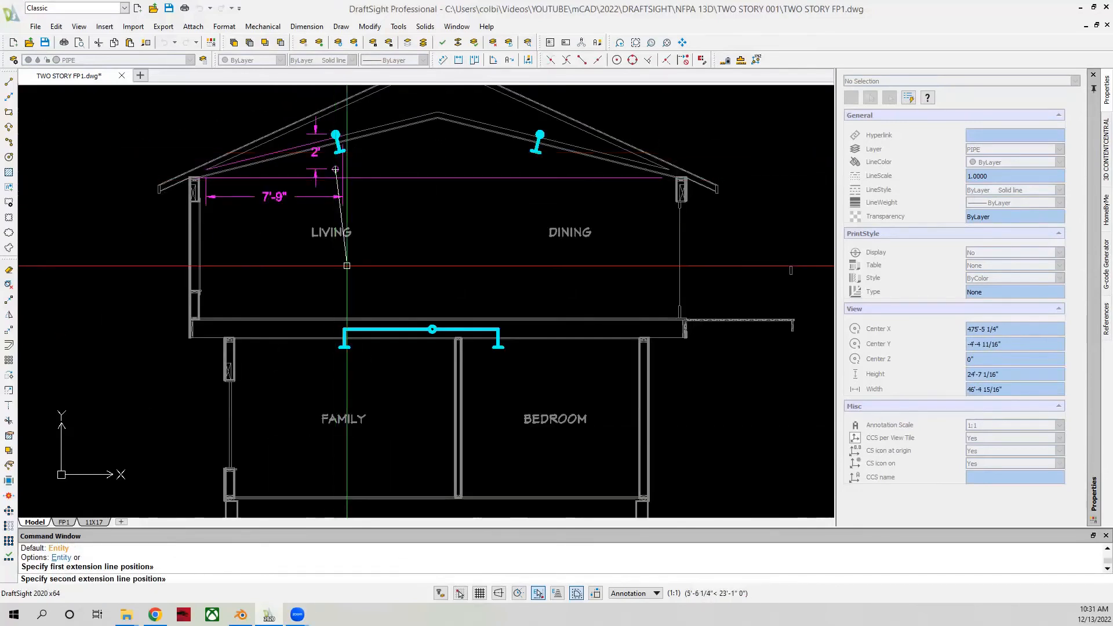
pyautogui.click(356, 328)
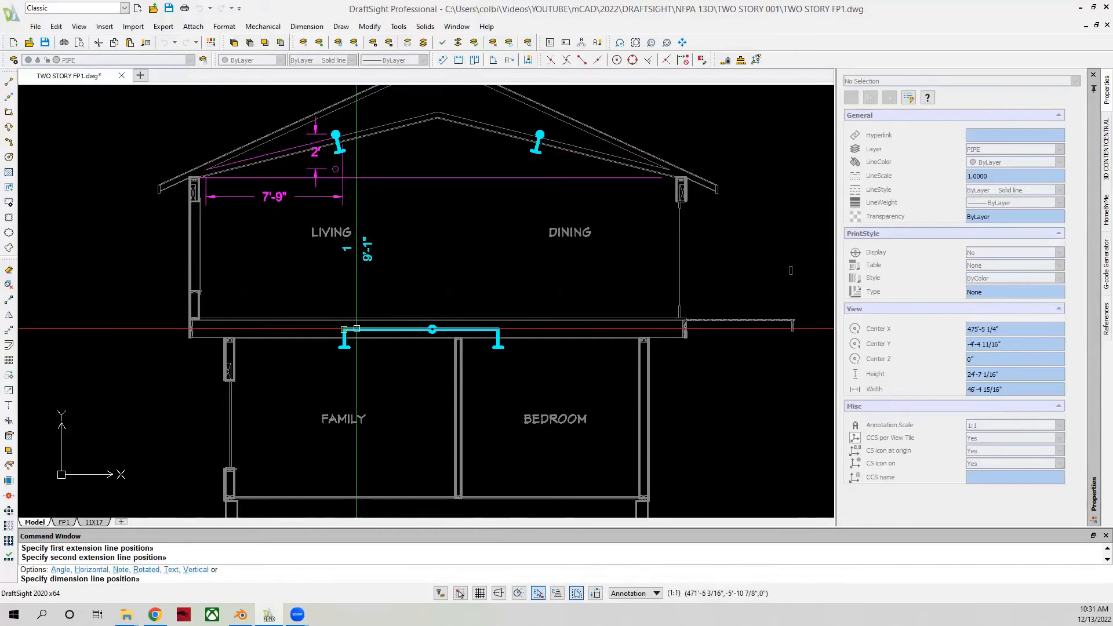
pyautogui.click(383, 250)
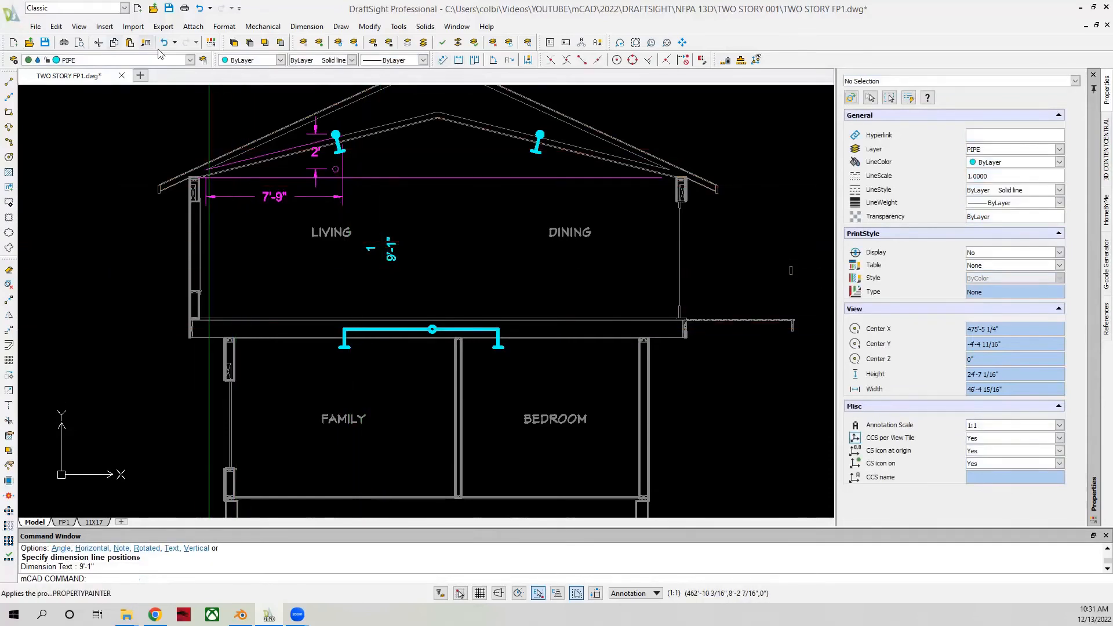
# Step: Match the new vertical dimension's properties to the 2' dimension with Property Painter
pyautogui.click(148, 46)
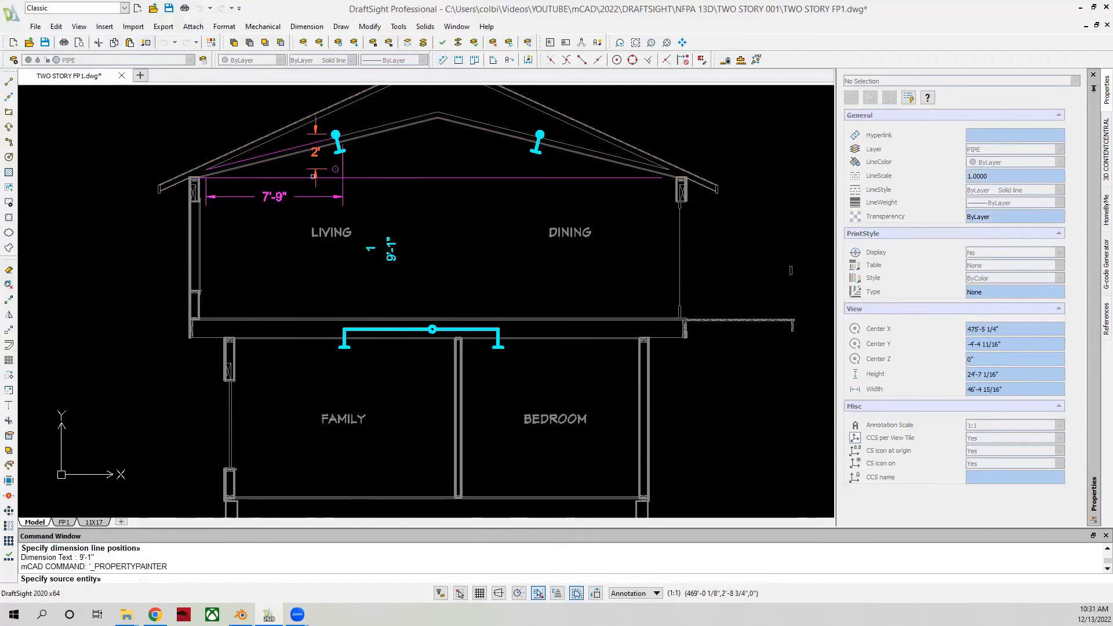
pyautogui.click(313, 170)
pyautogui.click(387, 233)
pyautogui.press('Return')
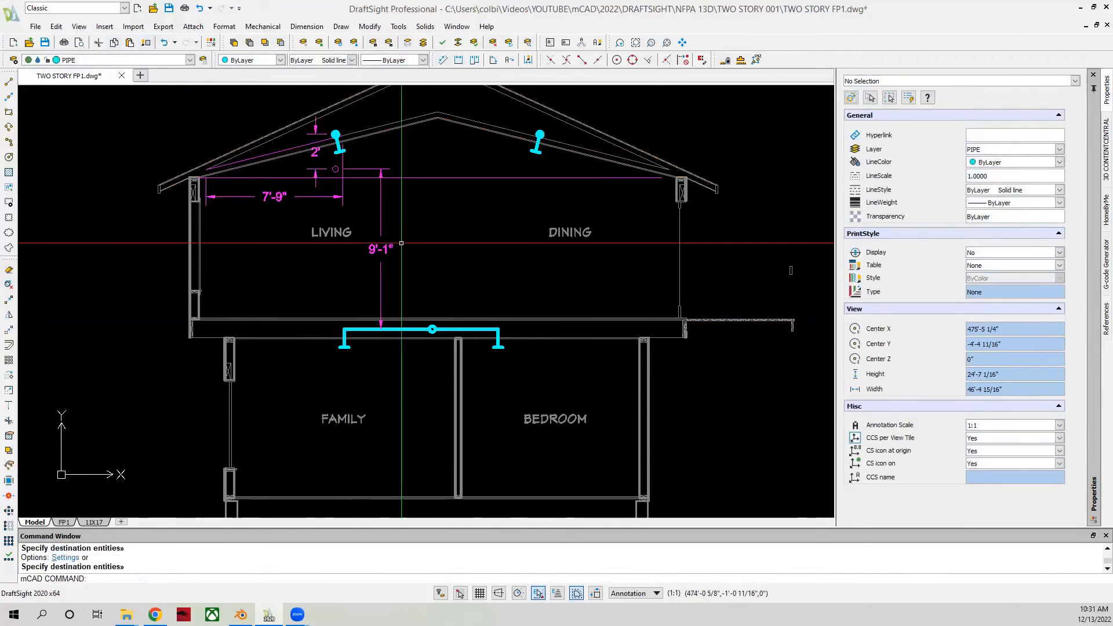
# Step: Change the riser nipple label beside the lower riser circle near the kitchen on the second-floor plan to RN 1"X9'-1"
pyautogui.scroll(-8, 371, 313)
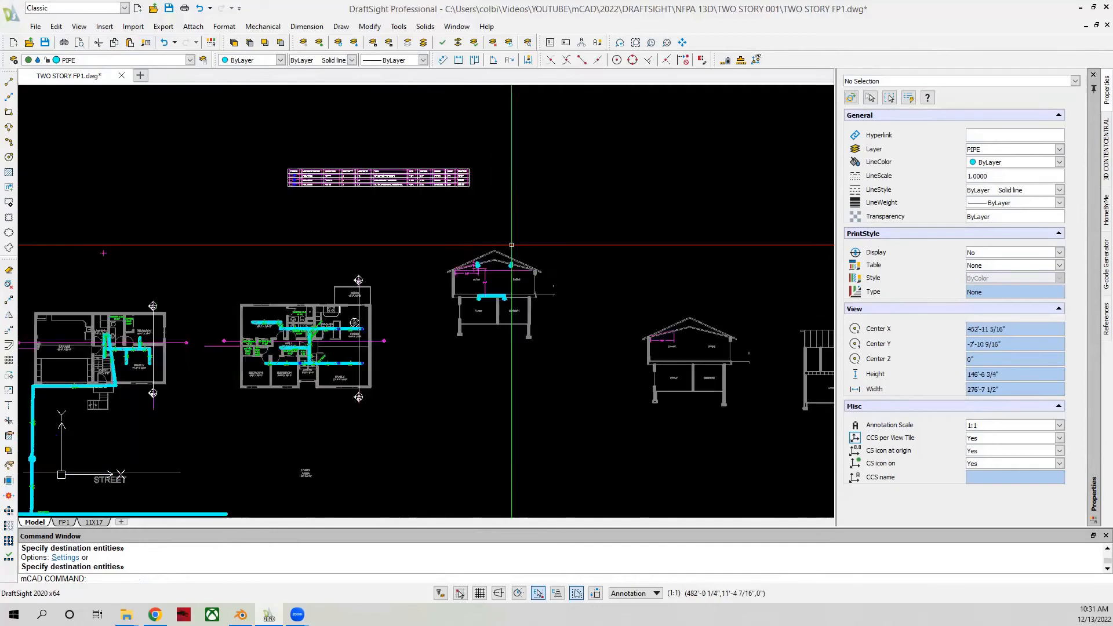
pyautogui.scroll(10, 357, 319)
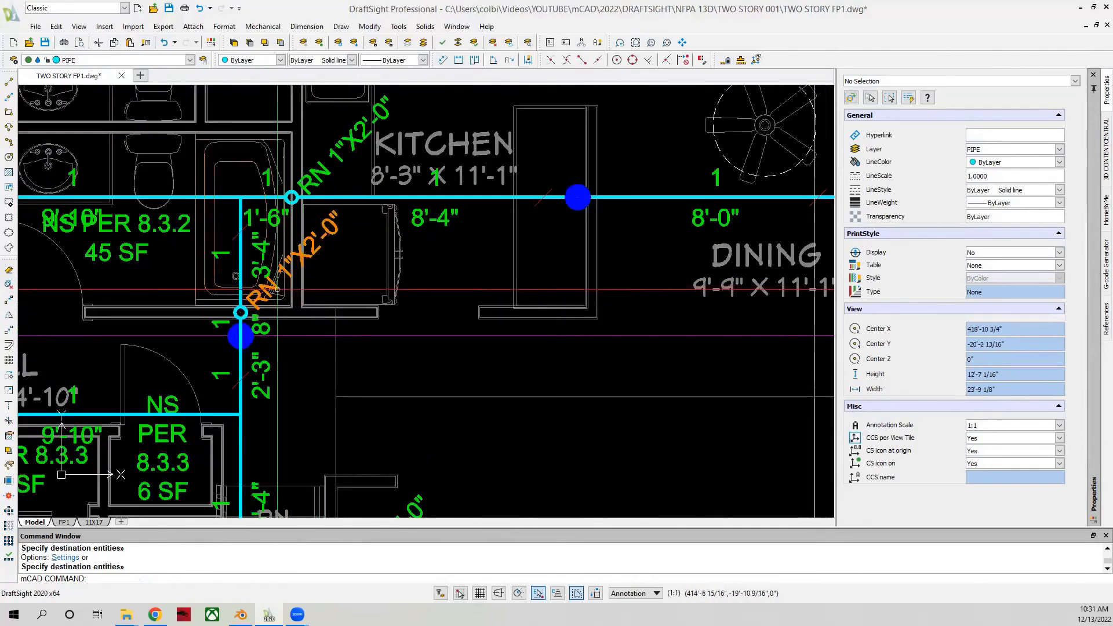
pyautogui.doubleClick(313, 248)
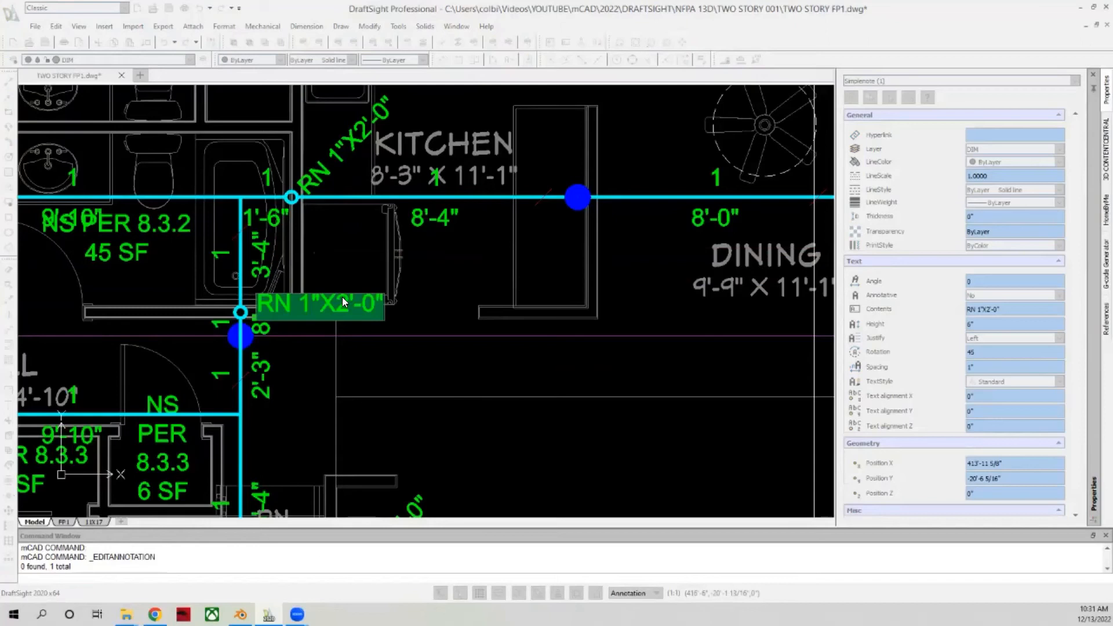
pyautogui.click(371, 303)
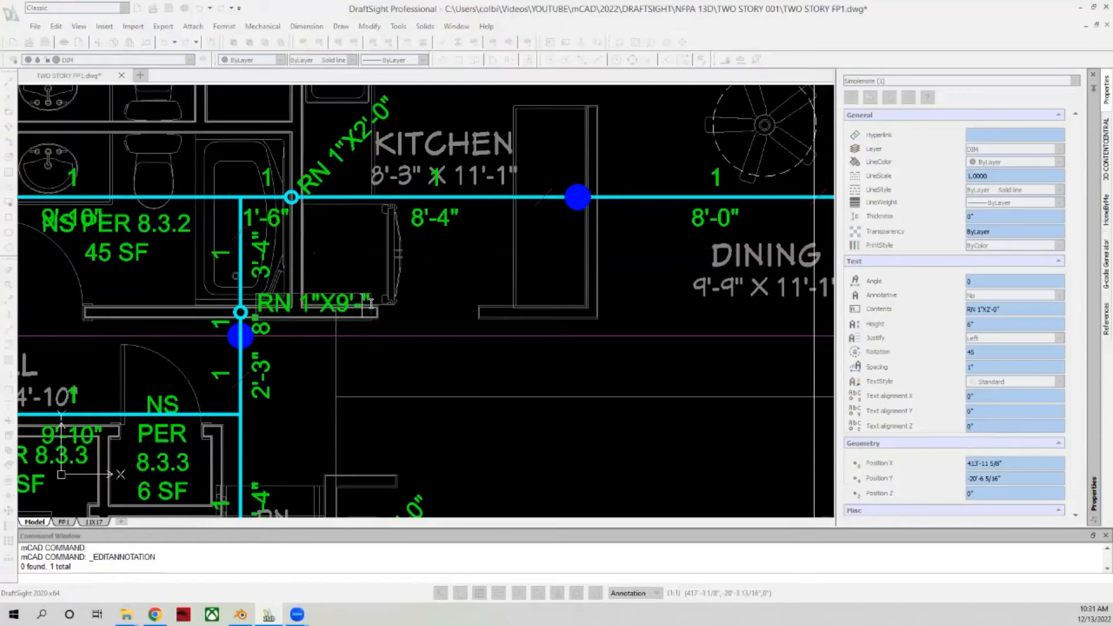
pyautogui.click(310, 330)
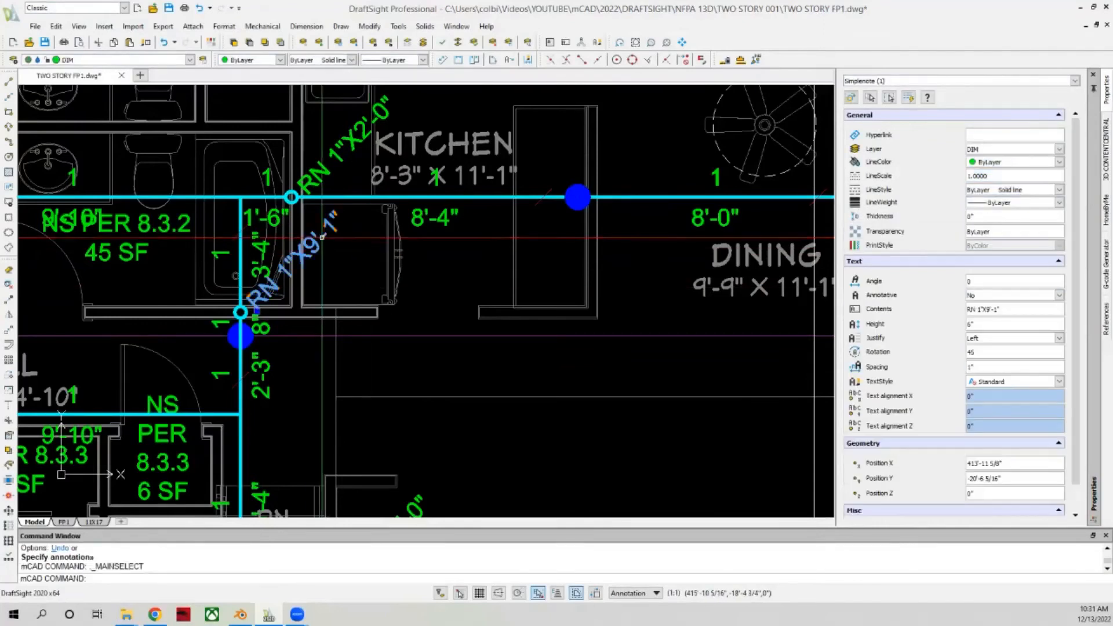
# Step: Copy the RN 1"X9'-1" label from the second-floor plan to the riser circle by the laundry on the first-floor plan
pyautogui.click(8, 300)
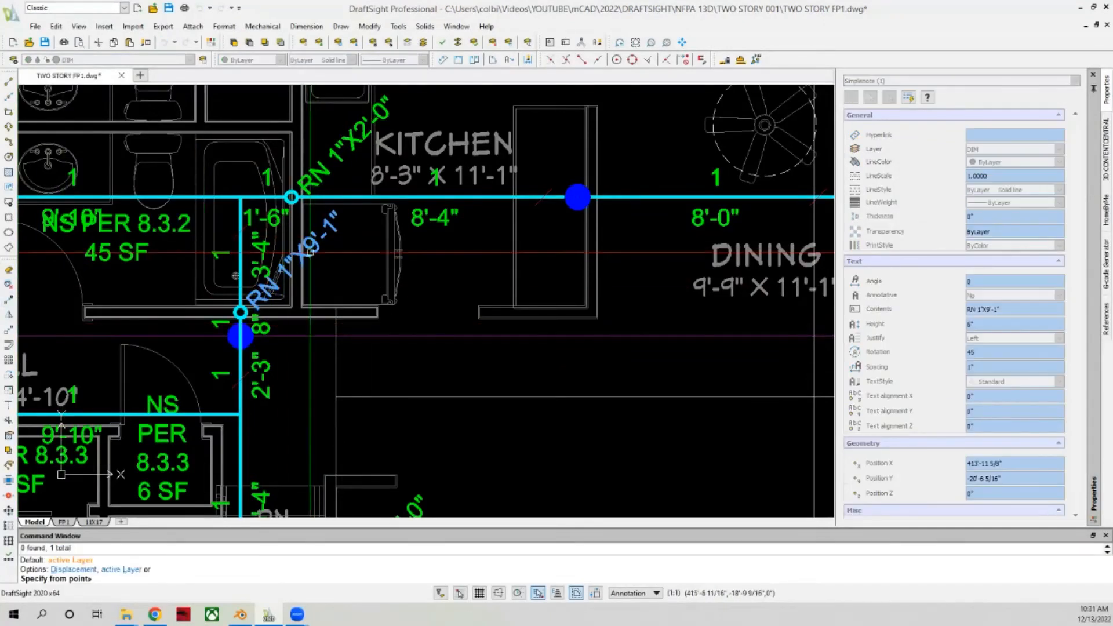
pyautogui.click(309, 252)
pyautogui.scroll(-6, 393, 252)
pyautogui.scroll(-3, 395, 252)
pyautogui.scroll(10, 163, 282)
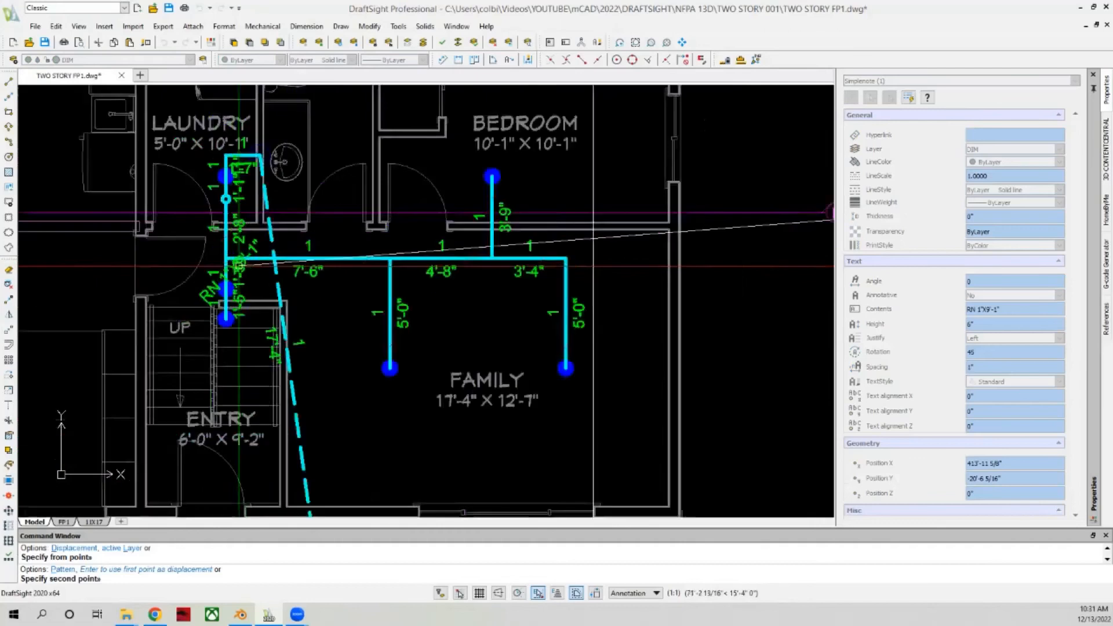
pyautogui.scroll(-1, 163, 283)
pyautogui.scroll(2, 168, 267)
pyautogui.scroll(-4, 178, 219)
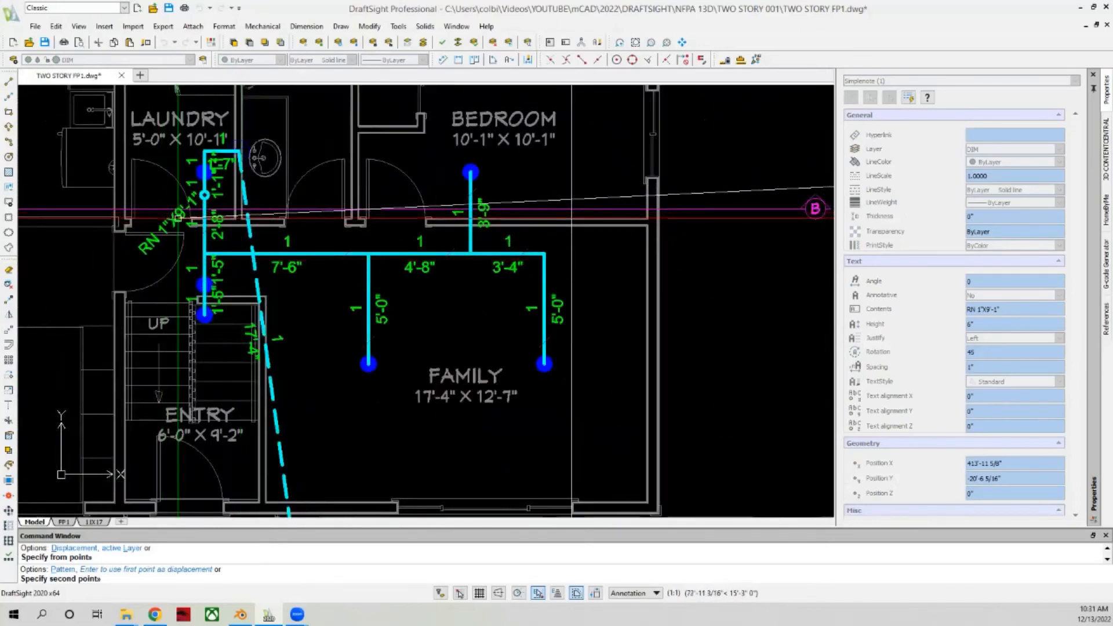
pyautogui.click(178, 218)
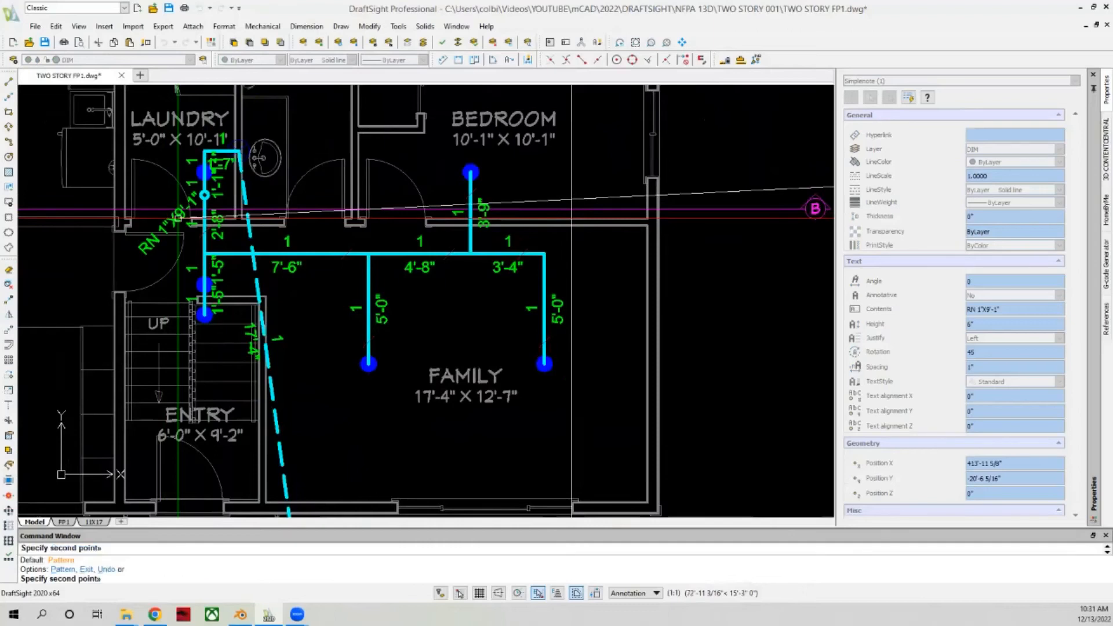
pyautogui.press('Escape')
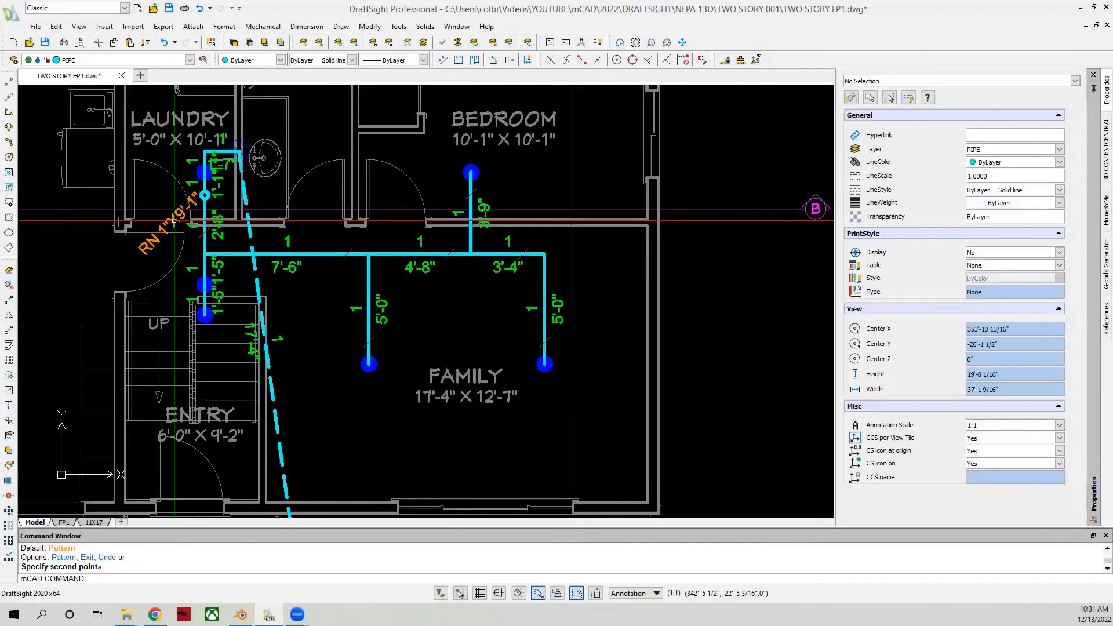
# Step: Review the underground service line to the city main and locate the node legend with its riser and backflow symbols
pyautogui.scroll(-8, 174, 220)
pyautogui.scroll(3, 145, 233)
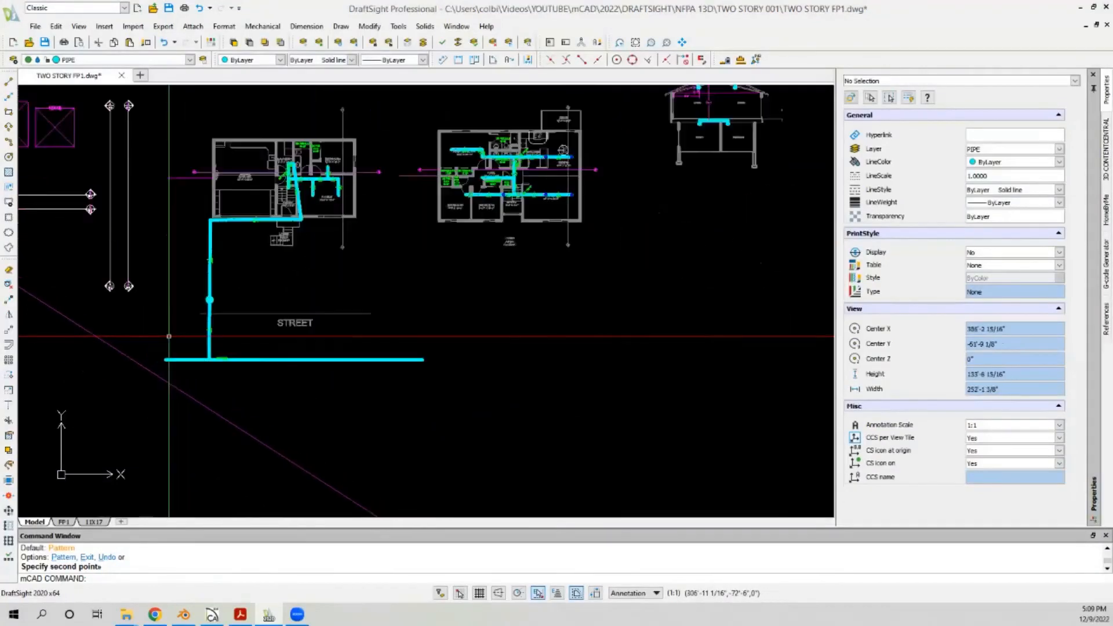
pyautogui.scroll(3, 219, 292)
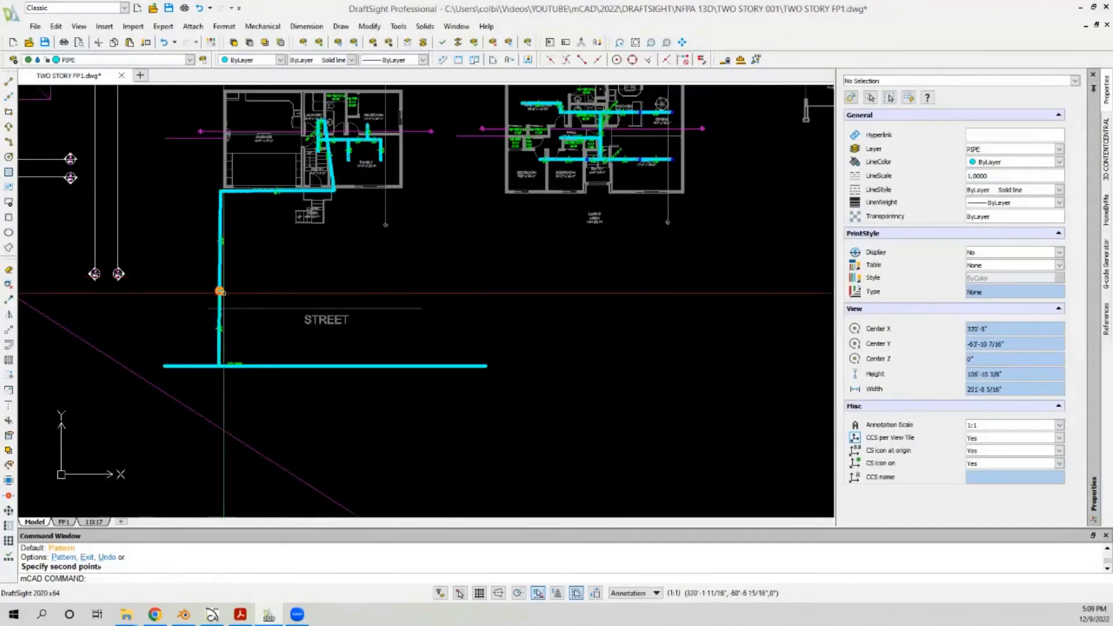
pyautogui.scroll(-5, 236, 301)
pyautogui.scroll(-3, 251, 281)
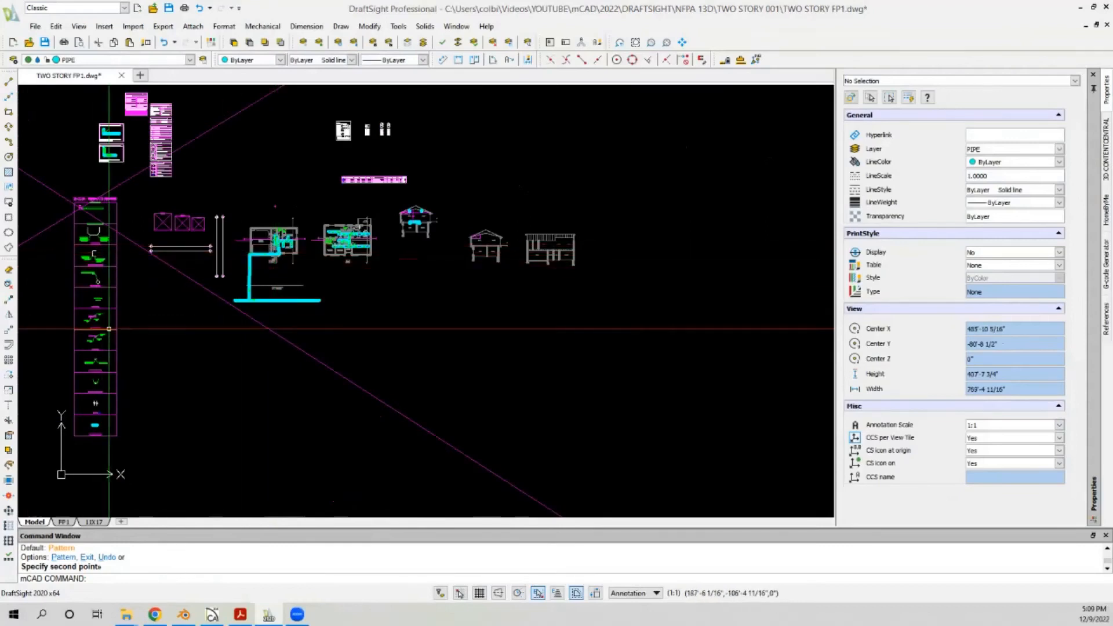
pyautogui.scroll(5, 348, 239)
pyautogui.scroll(-3, 373, 238)
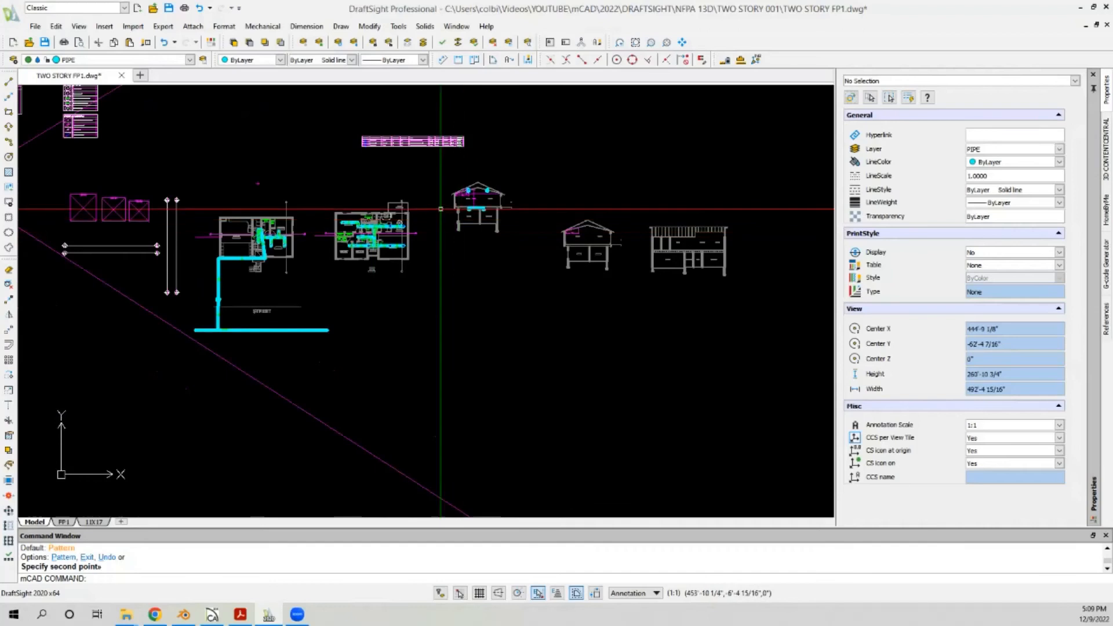
pyautogui.scroll(4, 73, 136)
pyautogui.moveTo(73, 136); pyautogui.dragTo(116, 235, button='middle')
pyautogui.scroll(-2, 116, 235)
pyautogui.scroll(12, 115, 178)
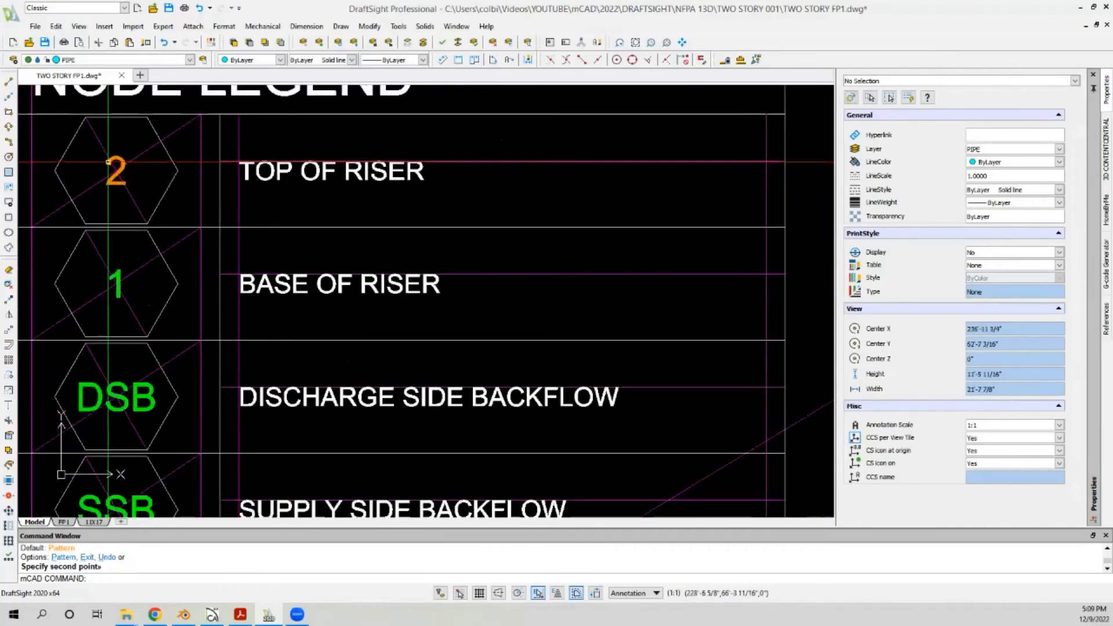
# Step: Copy the TOP OF RISER hexagon and its number from the node legend to just below the service connection at the city main
pyautogui.click(107, 162)
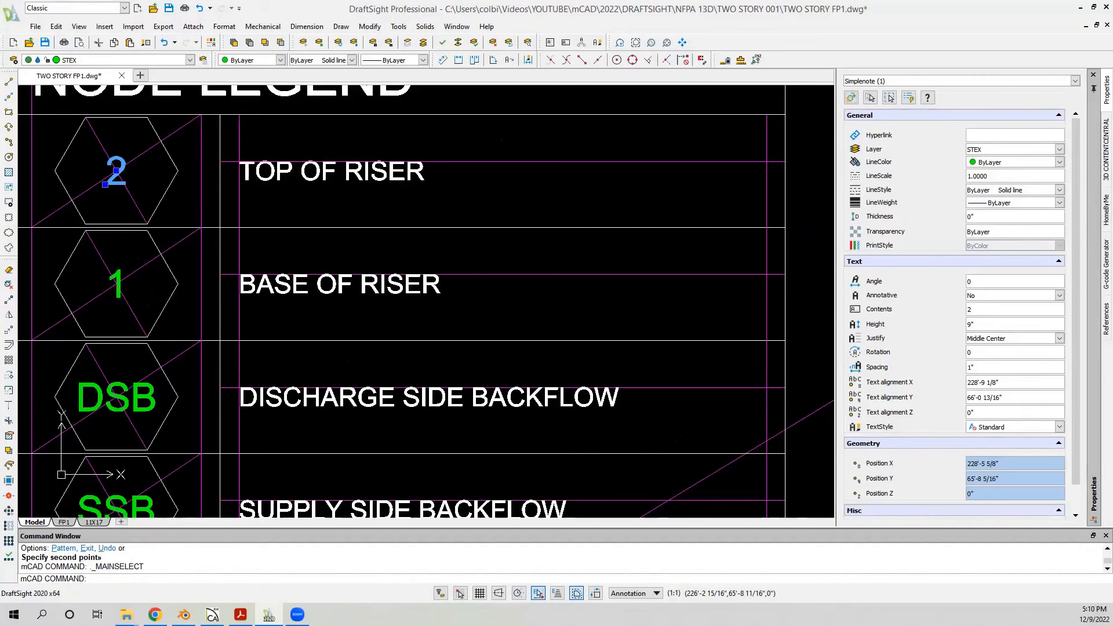
pyautogui.click(167, 160)
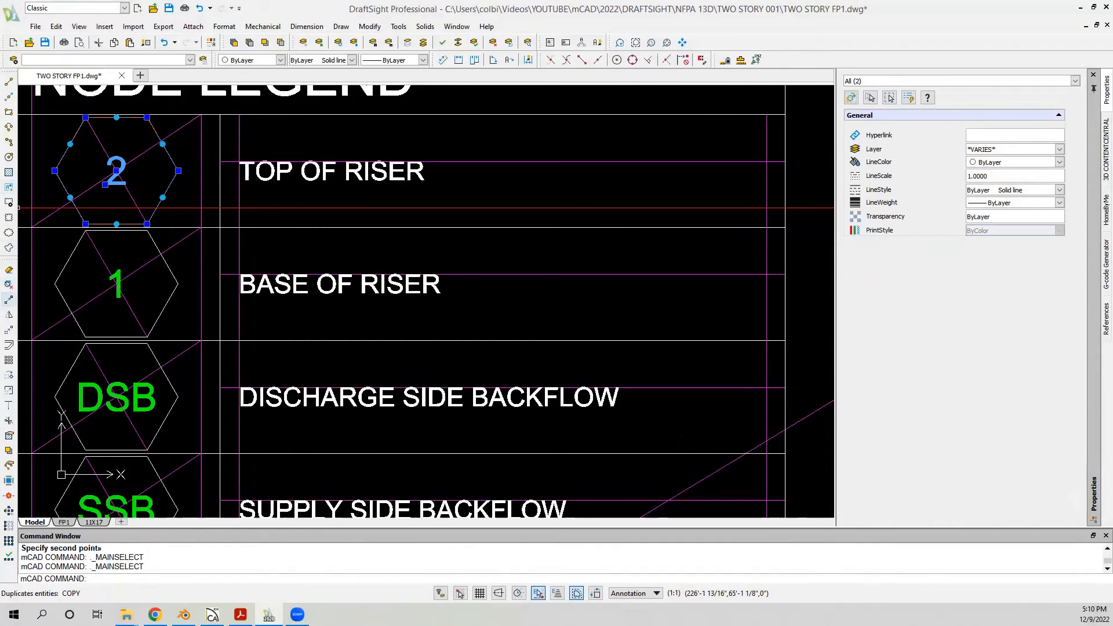
pyautogui.click(8, 300)
pyautogui.scroll(-2, 118, 235)
pyautogui.click(78, 195)
pyautogui.scroll(-5, 96, 196)
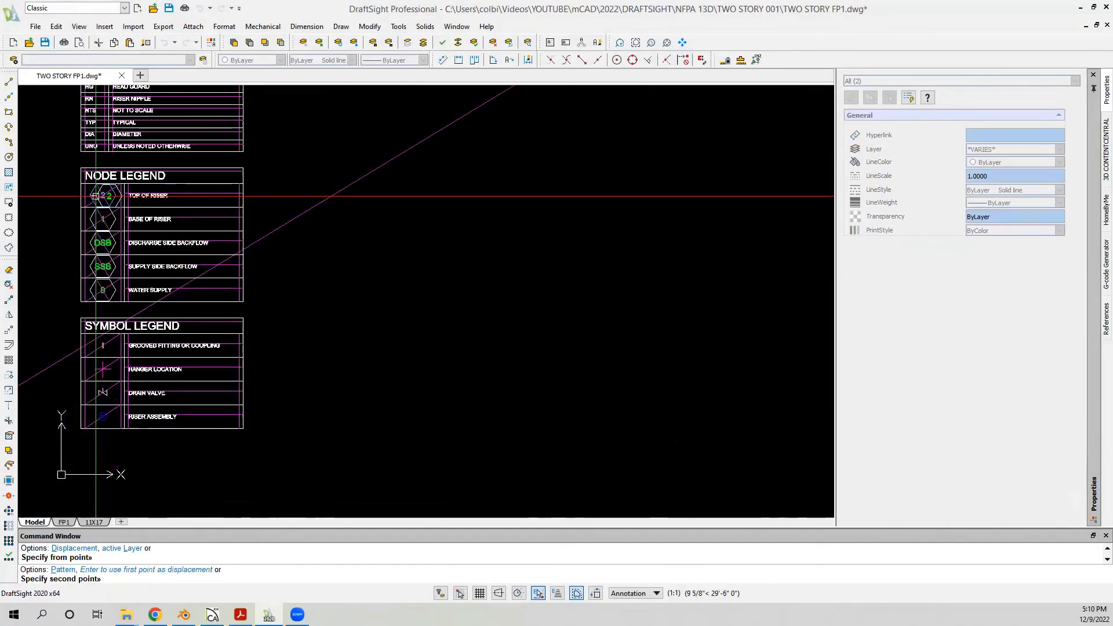
pyautogui.scroll(-5, 96, 196)
pyautogui.scroll(5, 253, 437)
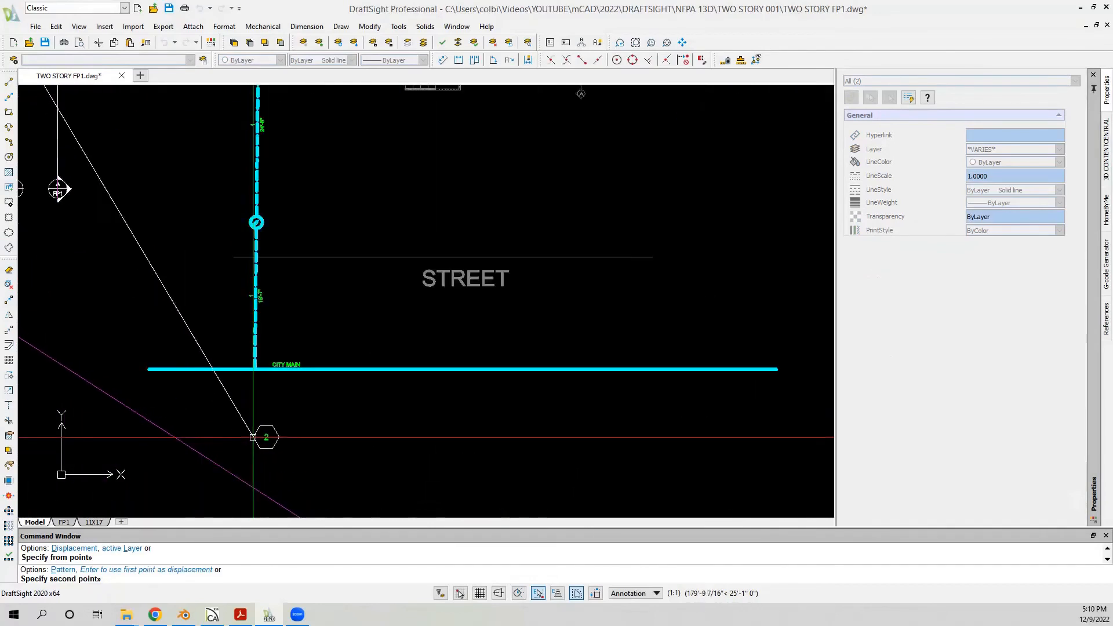
pyautogui.scroll(3, 253, 437)
pyautogui.click(241, 363)
pyautogui.press('Escape')
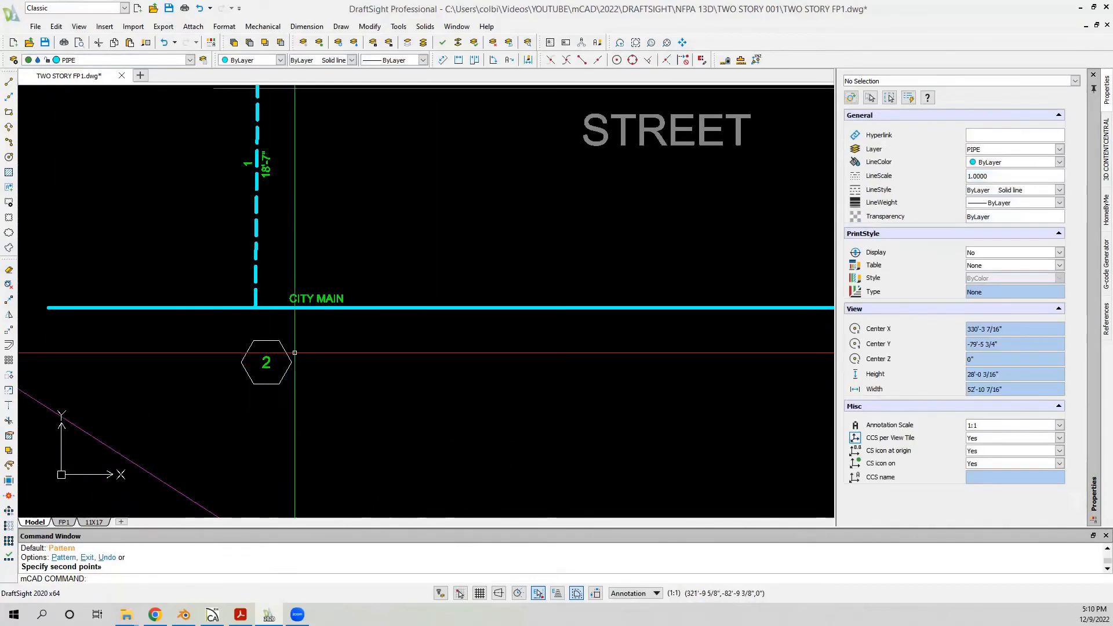
pyautogui.click(290, 342)
pyautogui.click(264, 374)
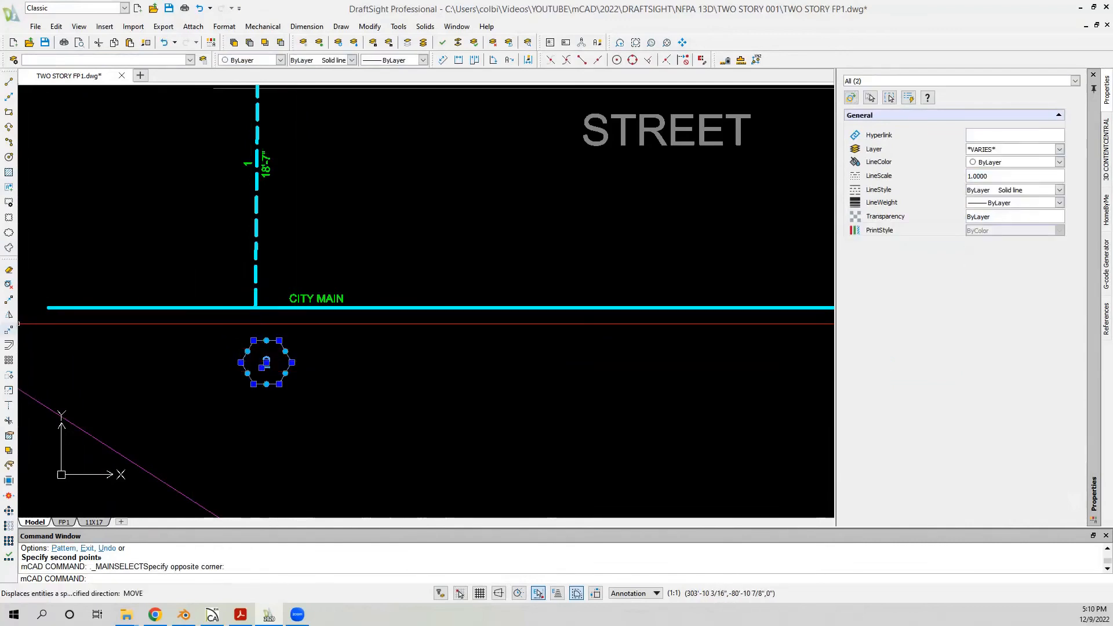
pyautogui.press('Escape')
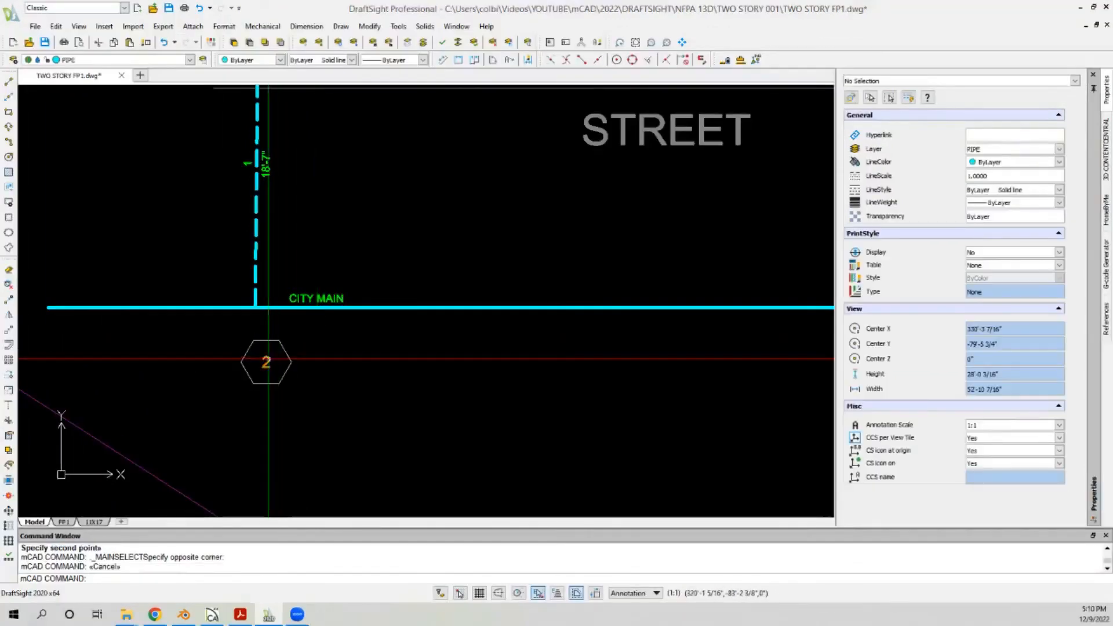
# Step: Change the number in the hexagon below the city main to 0
pyautogui.doubleClick(268, 359)
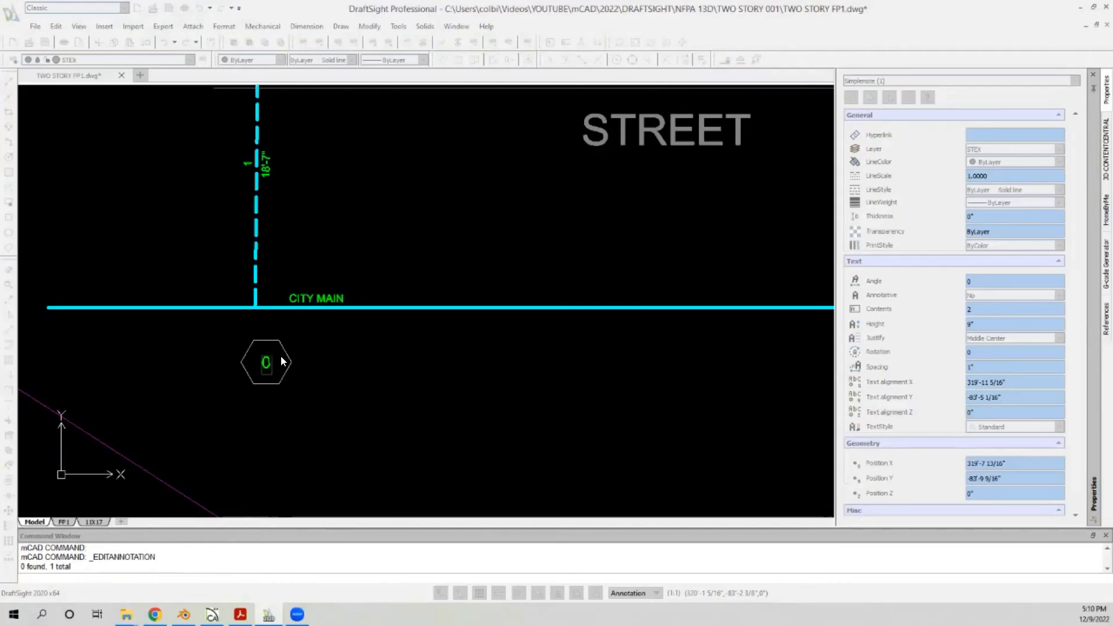
# Step: Confirm the hexagon tag's label as 0 and move the tag to the dashed supply pipe's connection with the city main
pyautogui.press('Return')
pyautogui.press('Return')
pyautogui.click(313, 342)
pyautogui.click(259, 361)
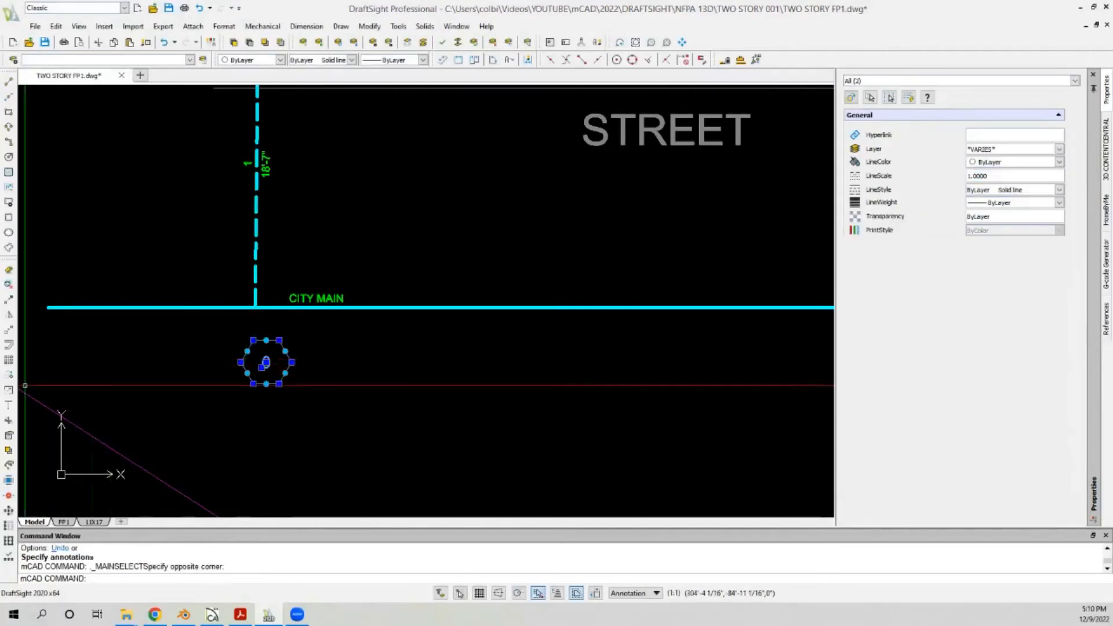
pyautogui.click(9, 330)
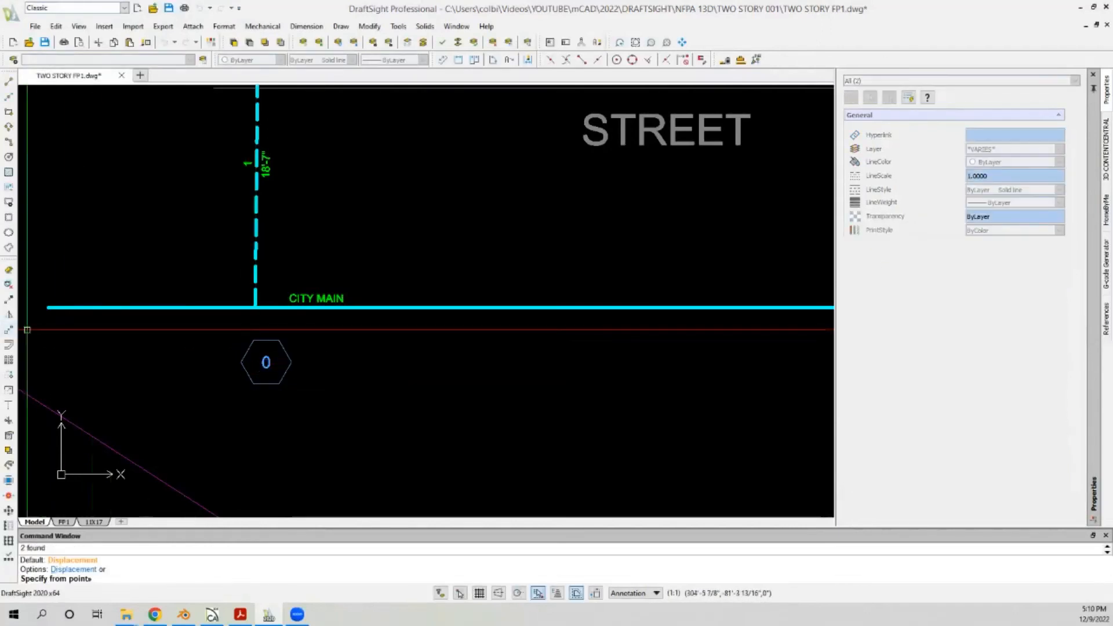
pyautogui.click(276, 340)
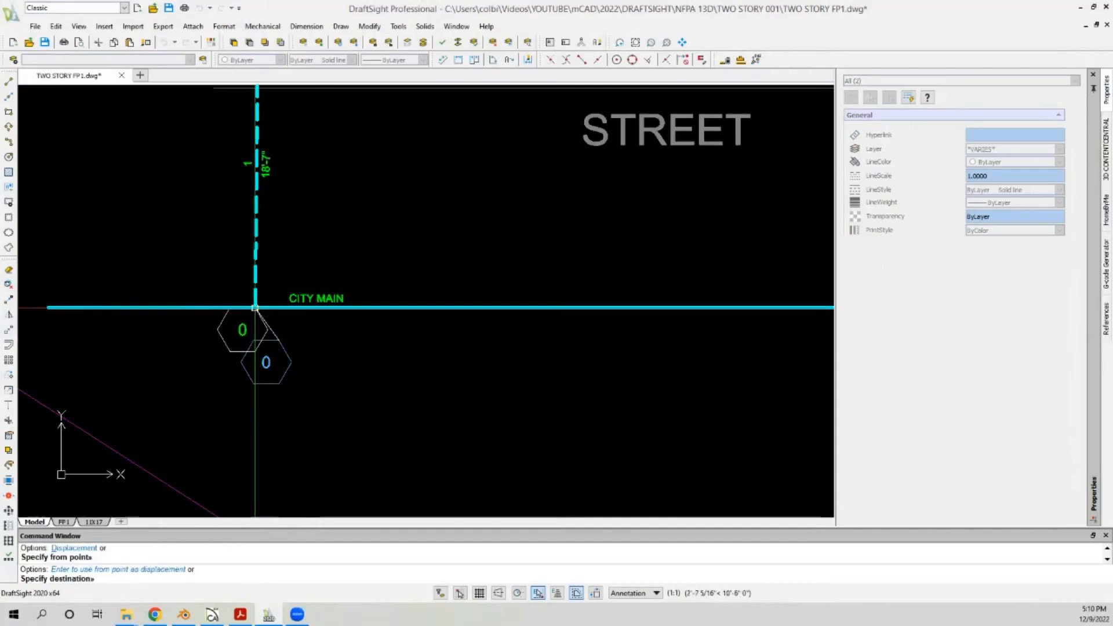
# Step: Examine the node numbering in the riser detail on the FP1 sheet and return to model space
pyautogui.scroll(-5, 223, 348)
pyautogui.scroll(3, 278, 202)
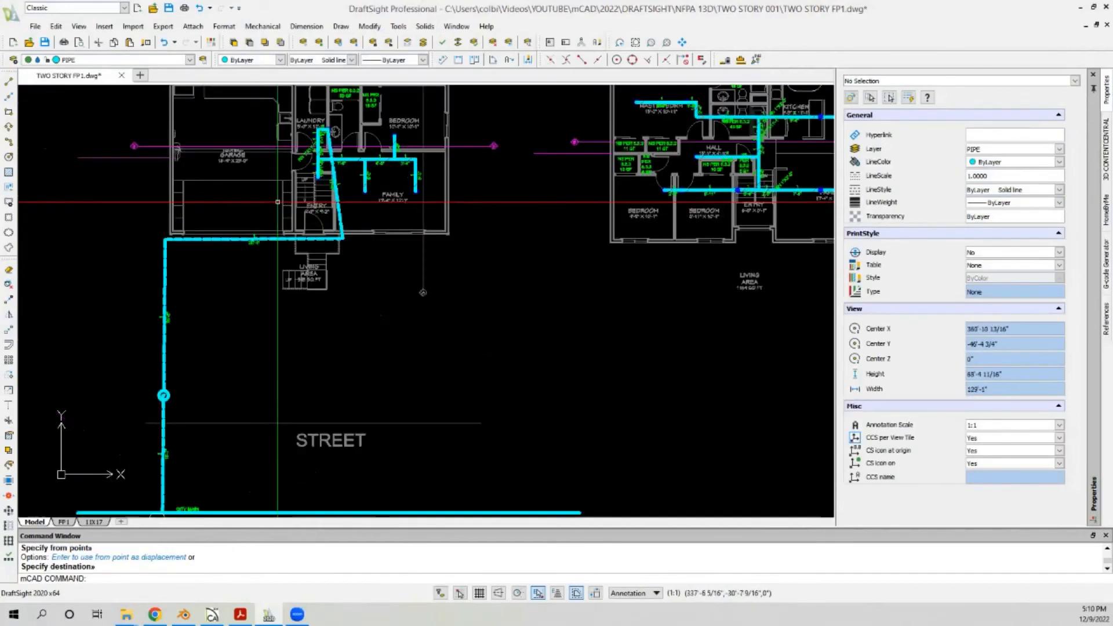
pyautogui.scroll(-5, 268, 217)
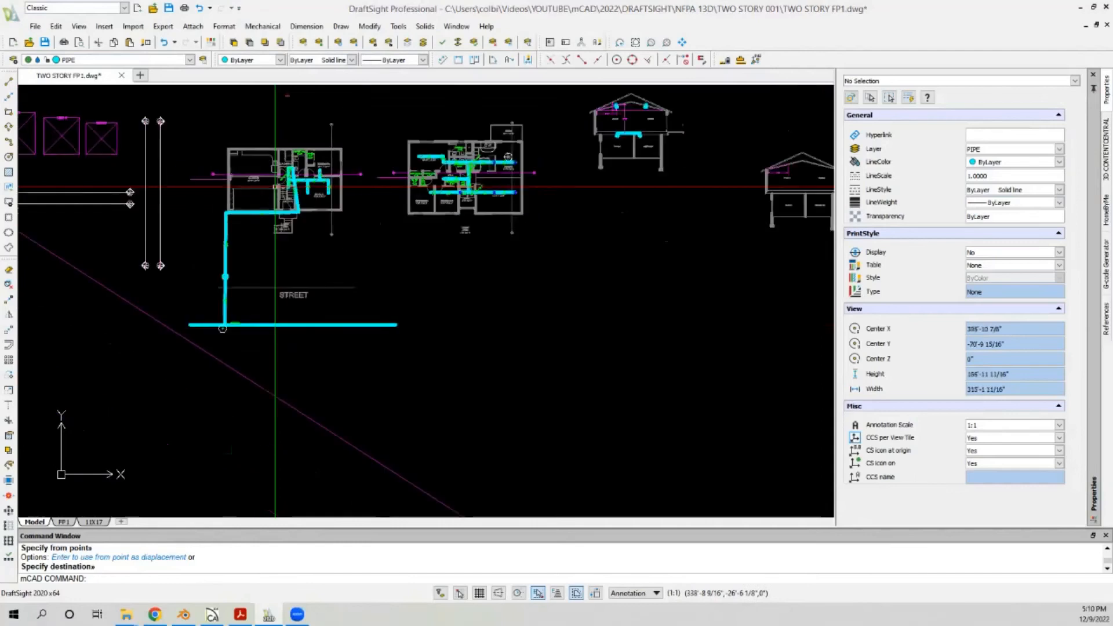
pyautogui.scroll(-2, 274, 203)
pyautogui.scroll(5, 282, 182)
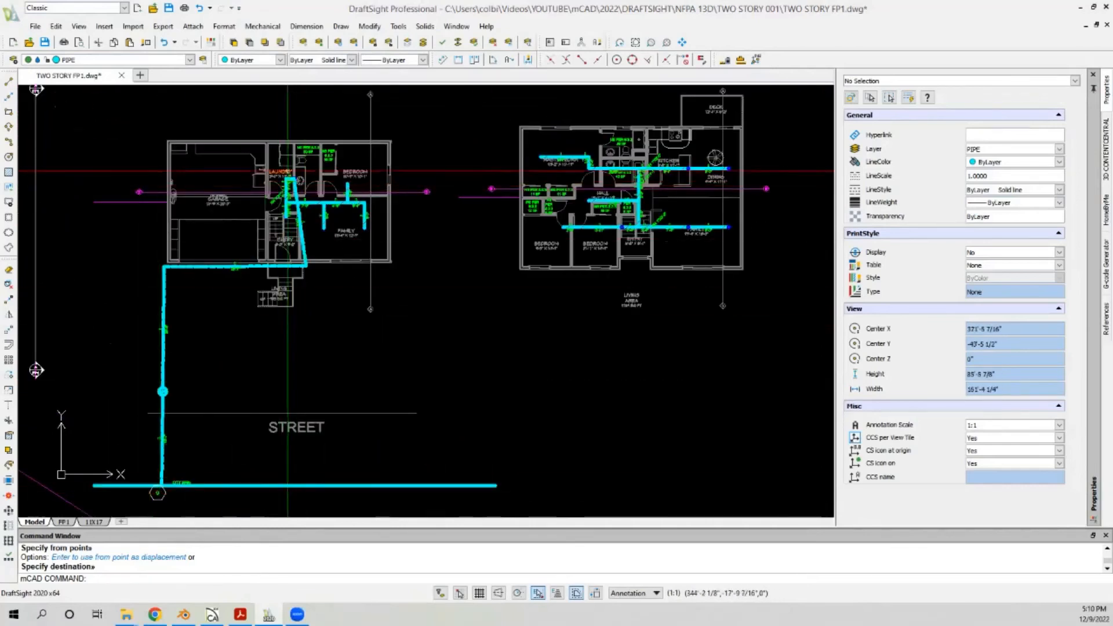
pyautogui.scroll(-7, 330, 209)
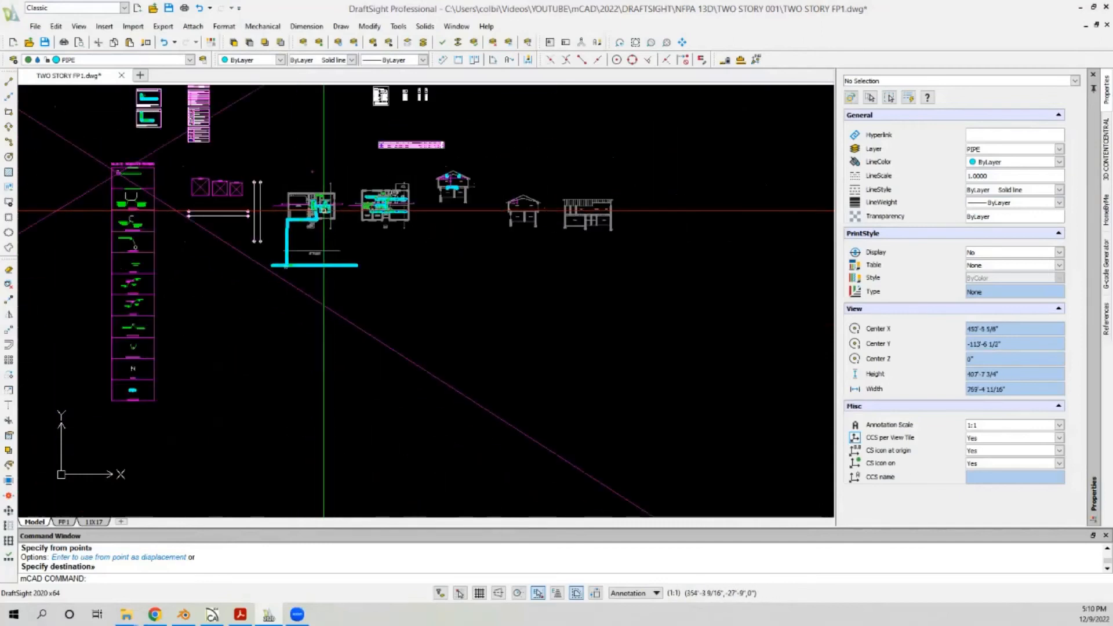
pyautogui.click(64, 522)
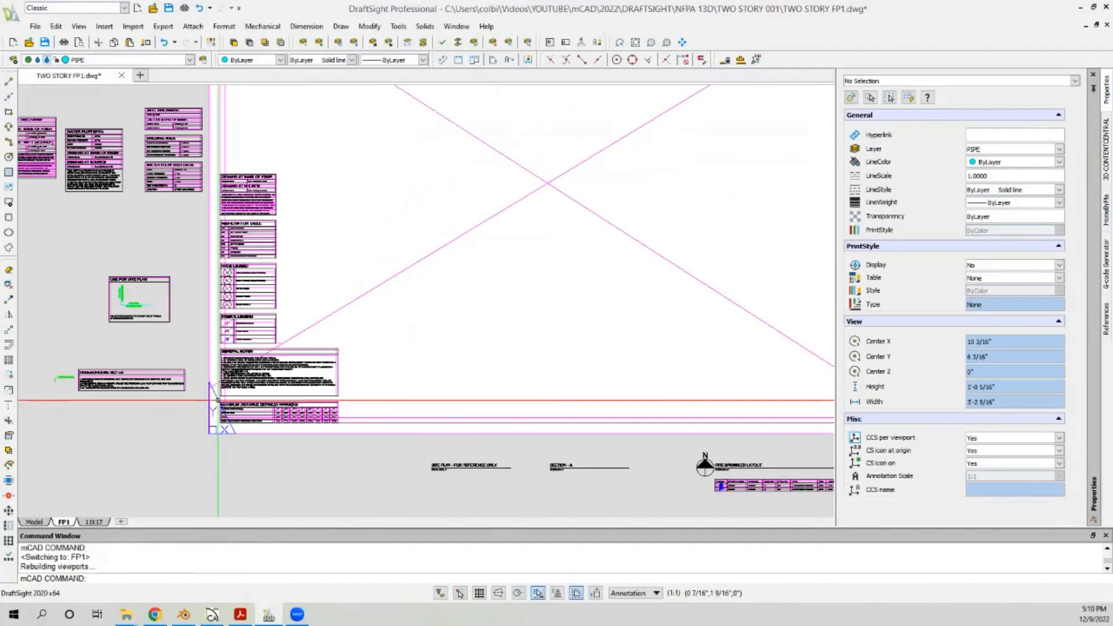
pyautogui.scroll(6, 232, 163)
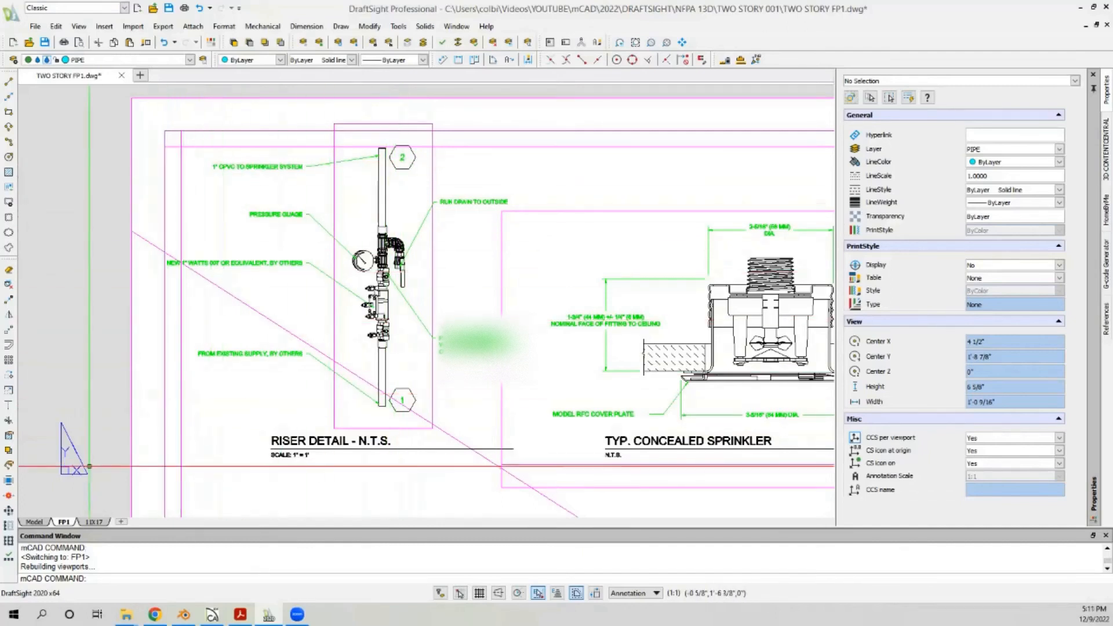
pyautogui.click(44, 518)
pyautogui.scroll(12, 302, 198)
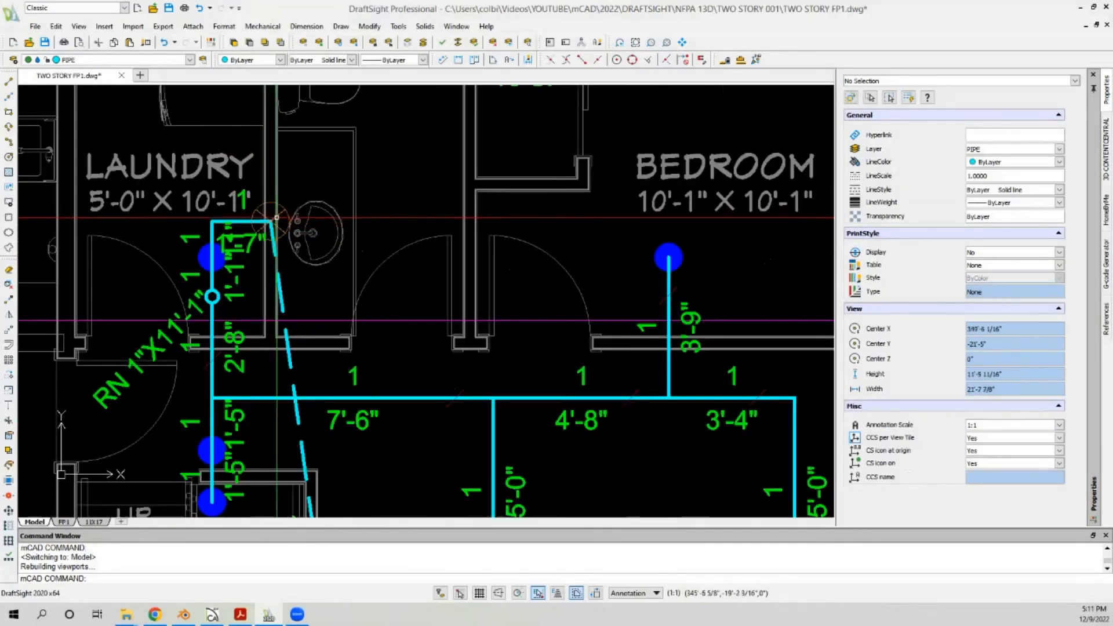
# Step: Copy the hexagon tag labelled 0 from the city main to the top of the dashed supply pipe beside the laundry
pyautogui.scroll(-10, 277, 217)
pyautogui.scroll(5, 197, 391)
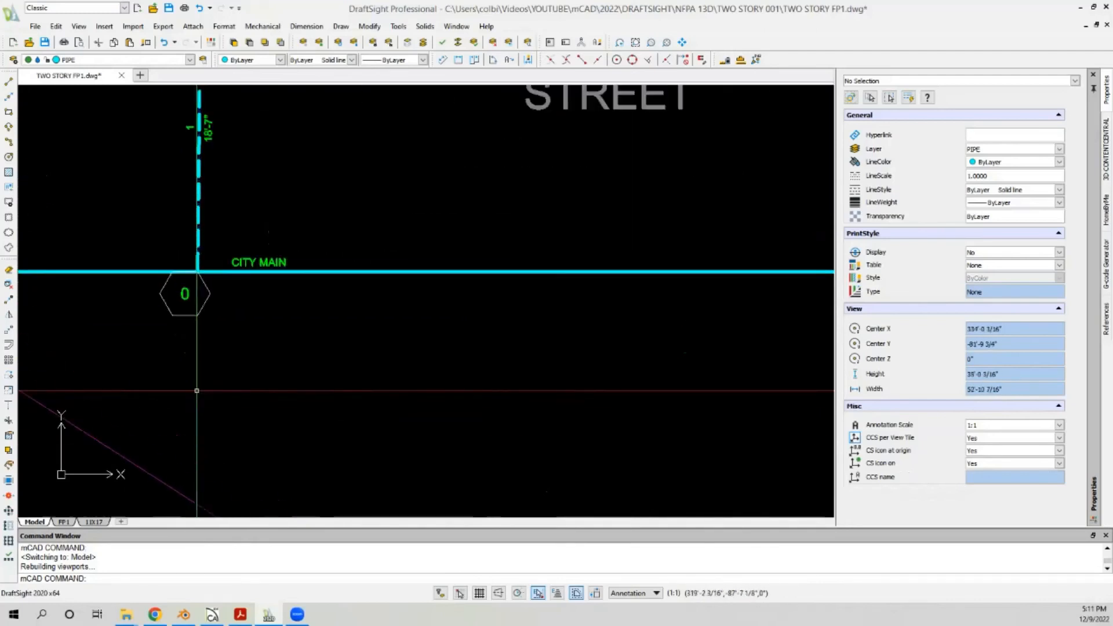
pyautogui.click(210, 338)
pyautogui.click(160, 311)
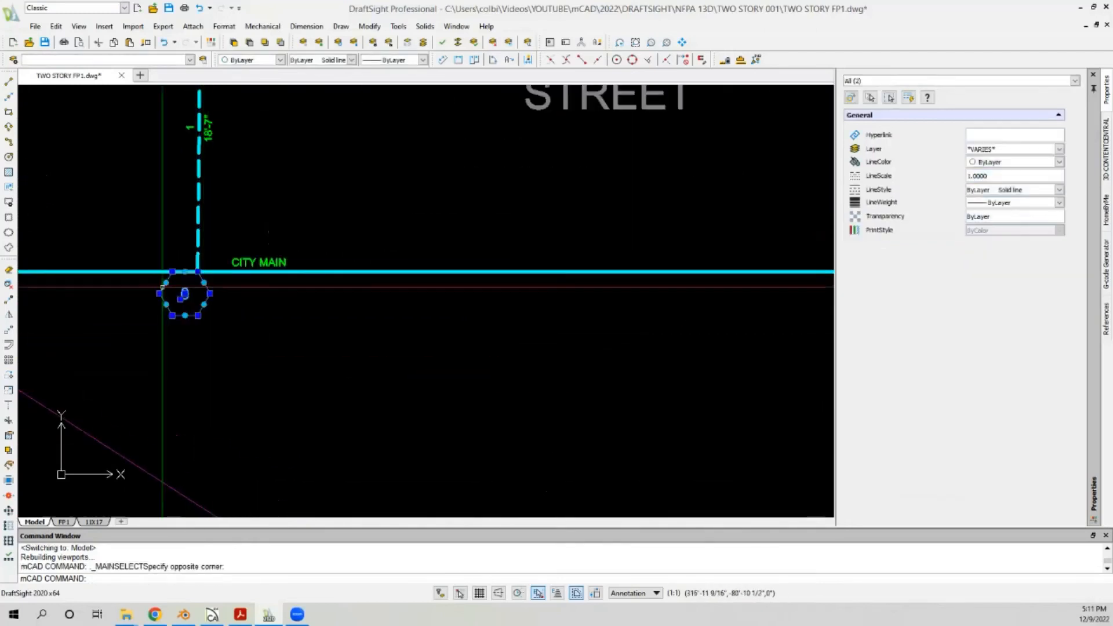
pyautogui.click(9, 285)
pyautogui.click(198, 315)
pyautogui.scroll(-3, 199, 313)
pyautogui.scroll(-3, 226, 498)
pyautogui.scroll(8, 262, 216)
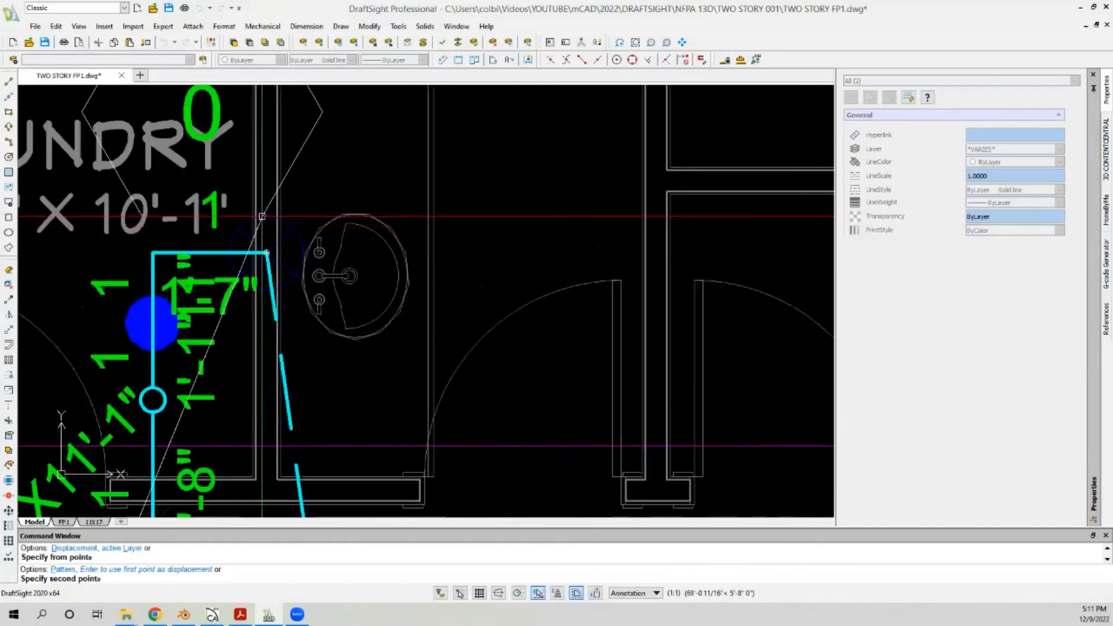
pyautogui.click(267, 253)
# Step: Change the label of the copied hexagon tag by the laundry to 2
pyautogui.doubleClick(211, 152)
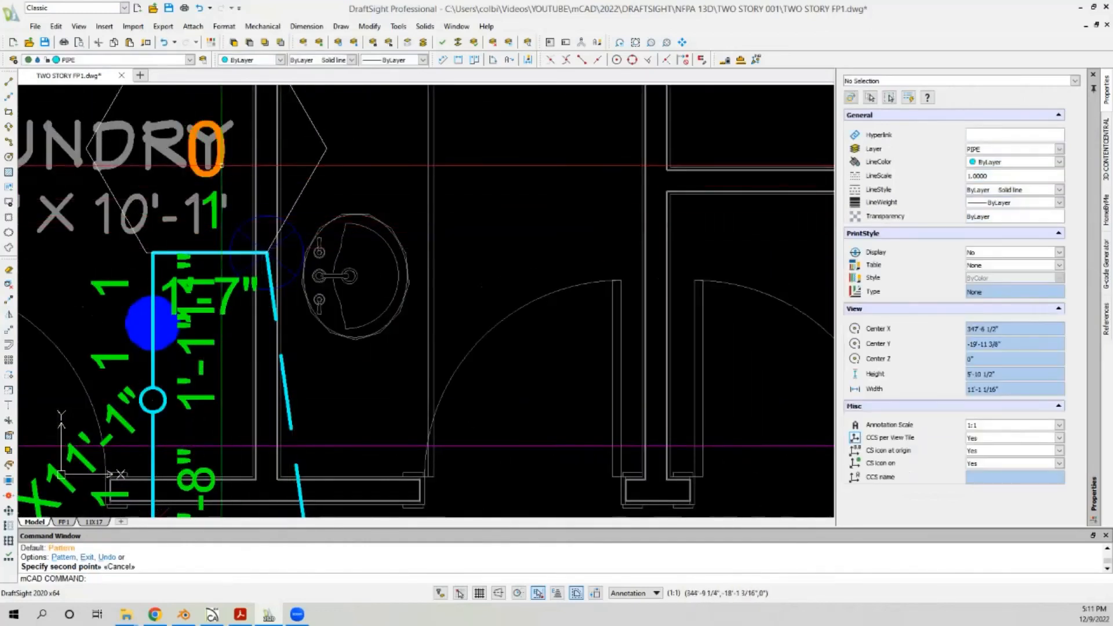
pyautogui.rightClick(290, 220)
pyautogui.click(370, 377)
pyautogui.scroll(-3, 335, 388)
pyautogui.click(334, 289)
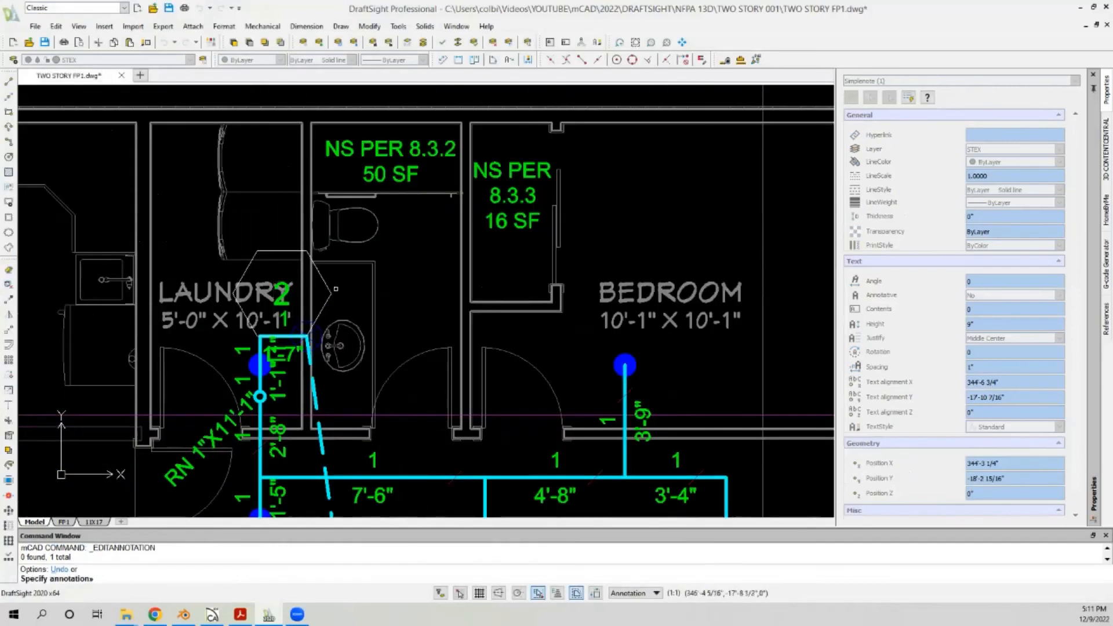
pyautogui.press('Escape')
# Step: Move the hexagon tag labelled 2 so its lower-left corner sits on the top end of the dashed supply pipe
pyautogui.click(335, 283)
pyautogui.click(249, 296)
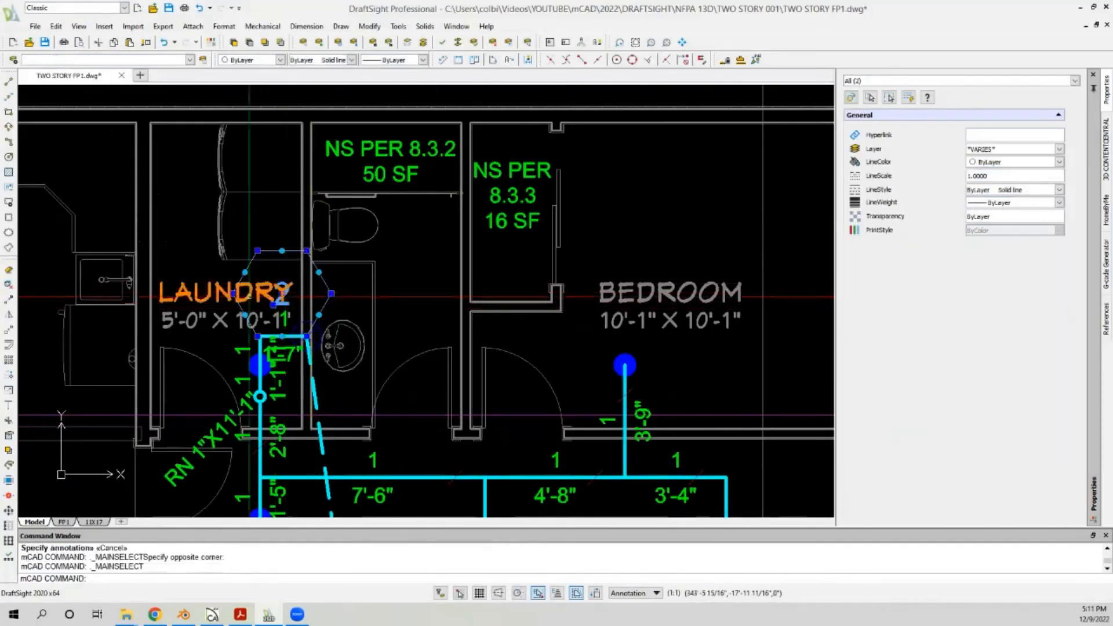
pyautogui.click(9, 300)
pyautogui.click(257, 337)
pyautogui.click(303, 318)
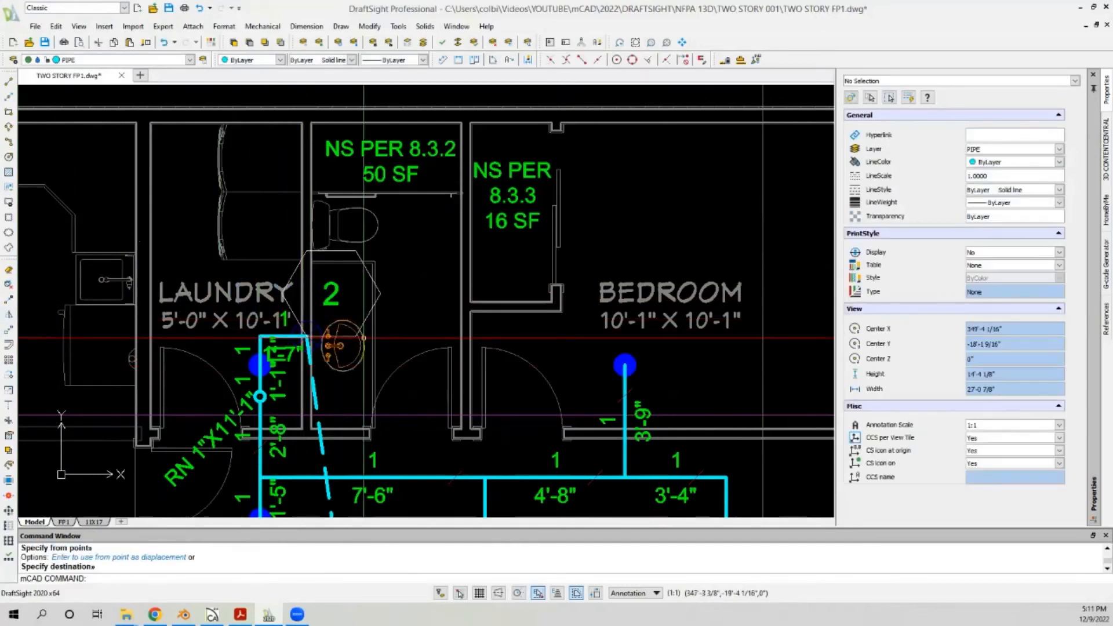
pyautogui.scroll(-5, 364, 338)
pyautogui.scroll(3, 322, 343)
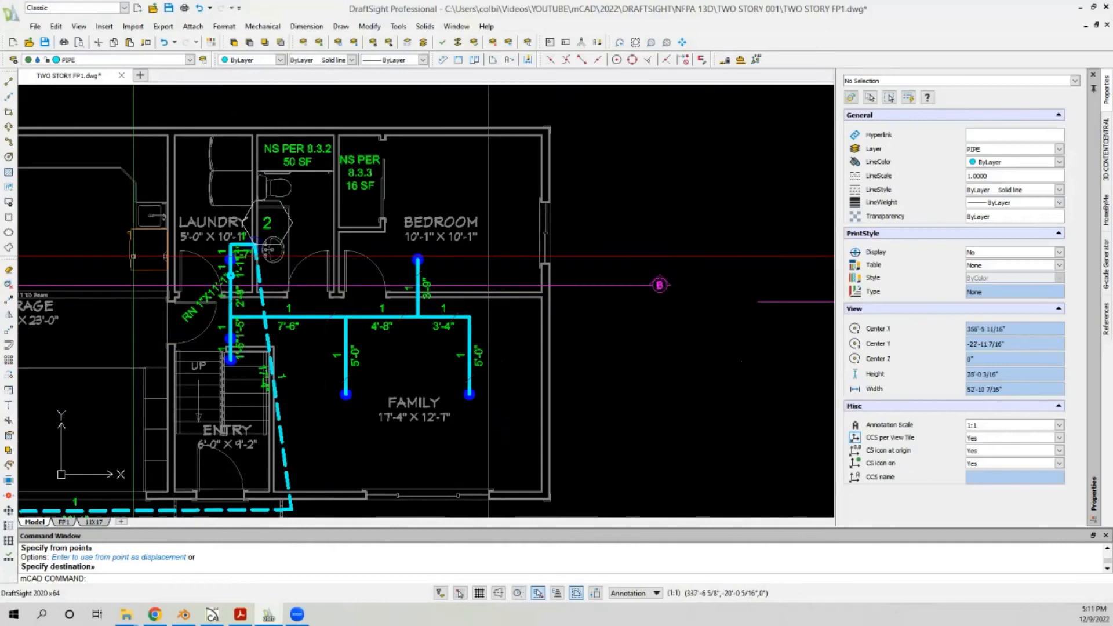
pyautogui.scroll(3, 311, 240)
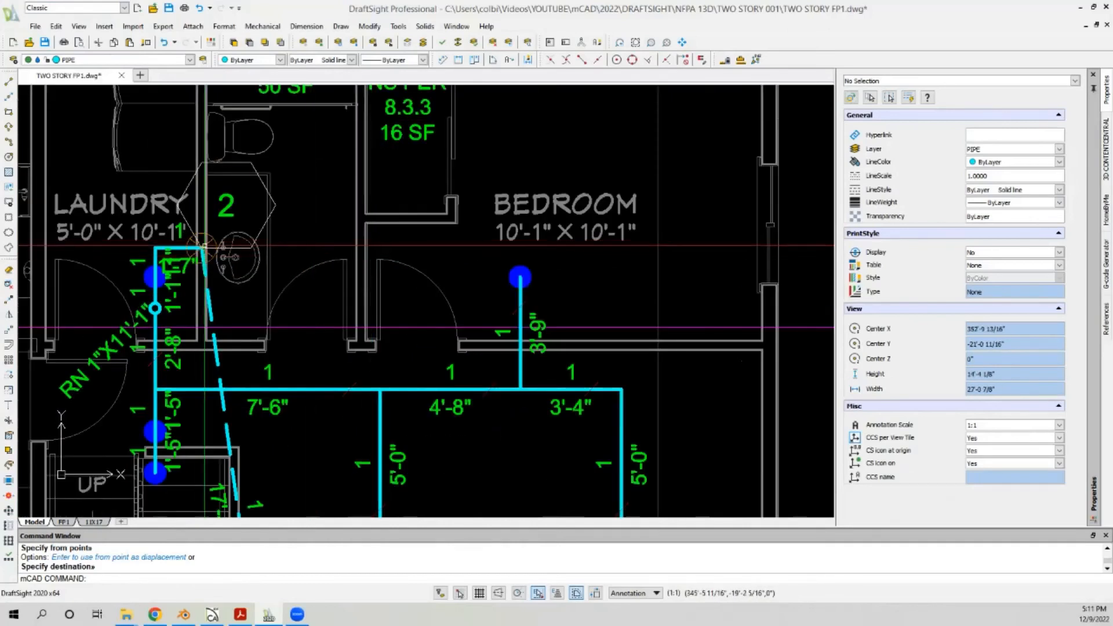
pyautogui.scroll(-1, 365, 229)
pyautogui.scroll(2, 279, 199)
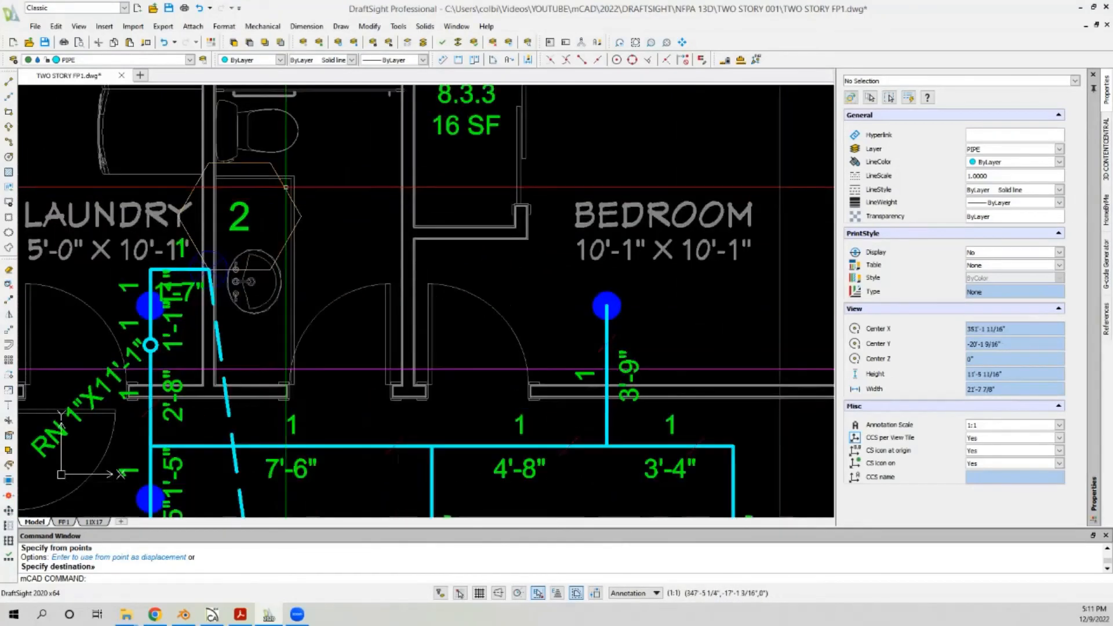
pyautogui.click(284, 187)
pyautogui.click(237, 204)
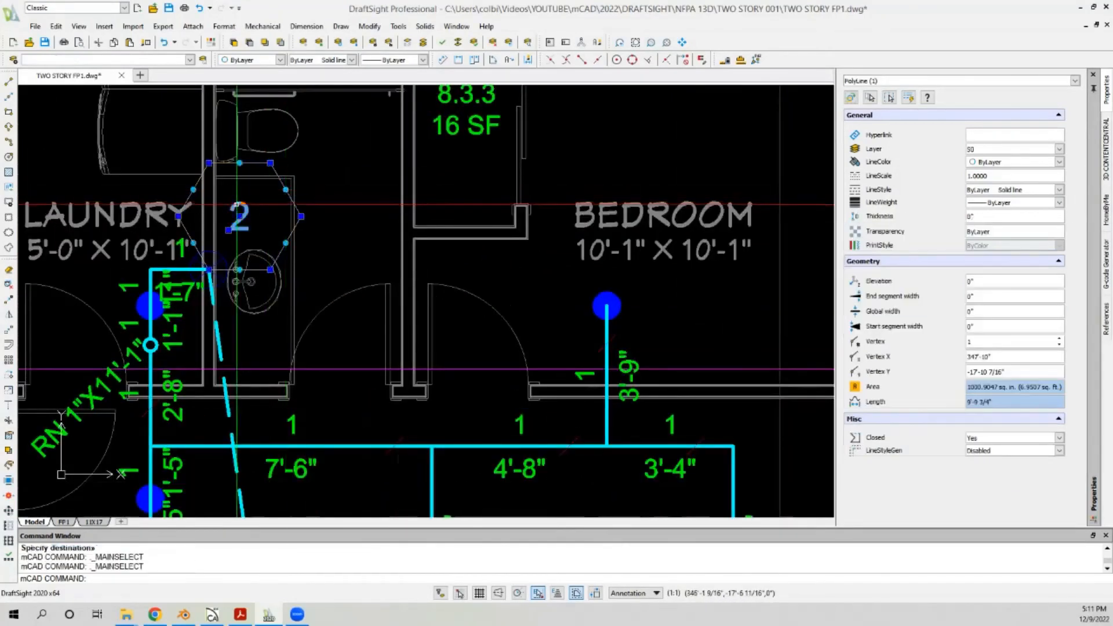
pyautogui.click(9, 300)
pyautogui.scroll(-1, 363, 245)
pyautogui.scroll(2, 363, 245)
pyautogui.scroll(-3, 360, 232)
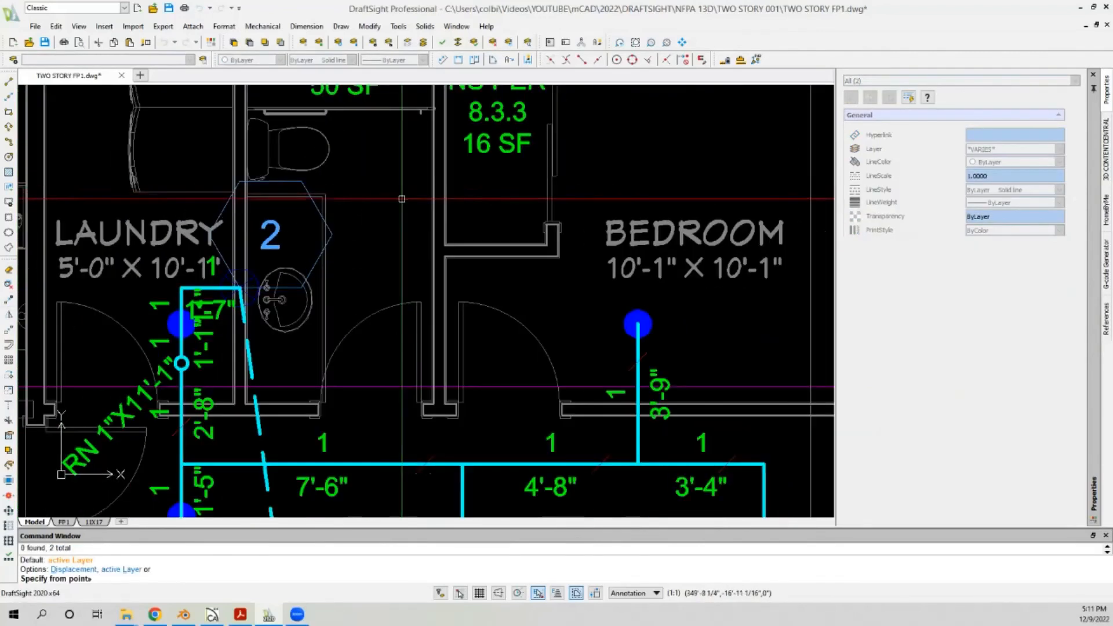
pyautogui.scroll(4, 357, 181)
pyautogui.scroll(-2, 357, 181)
pyautogui.scroll(3, 429, 183)
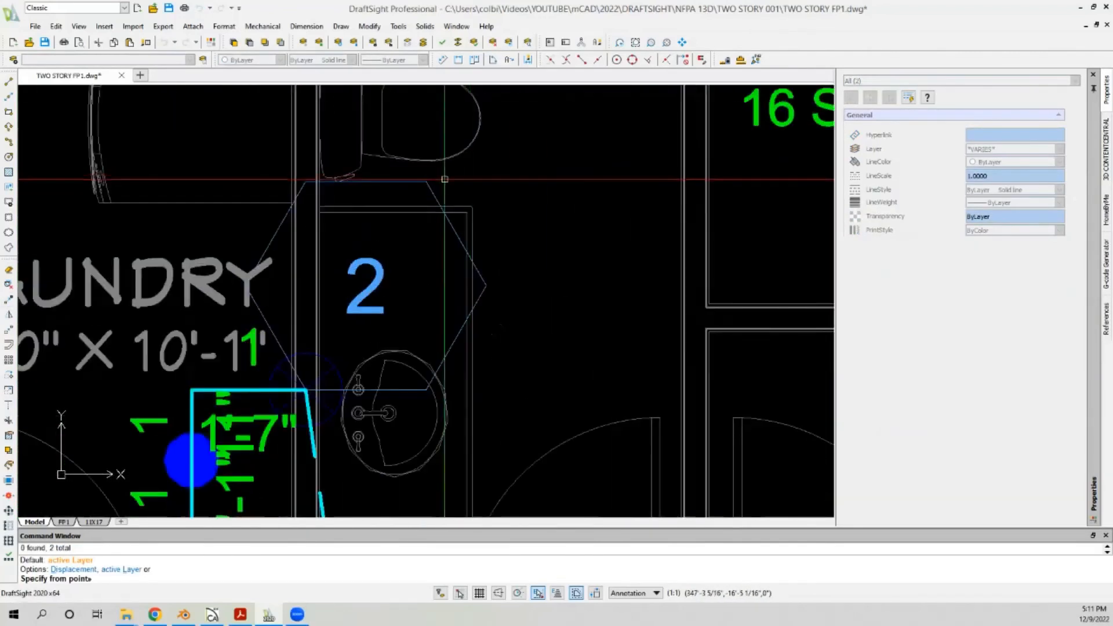
pyautogui.click(427, 182)
pyautogui.scroll(-3, 434, 185)
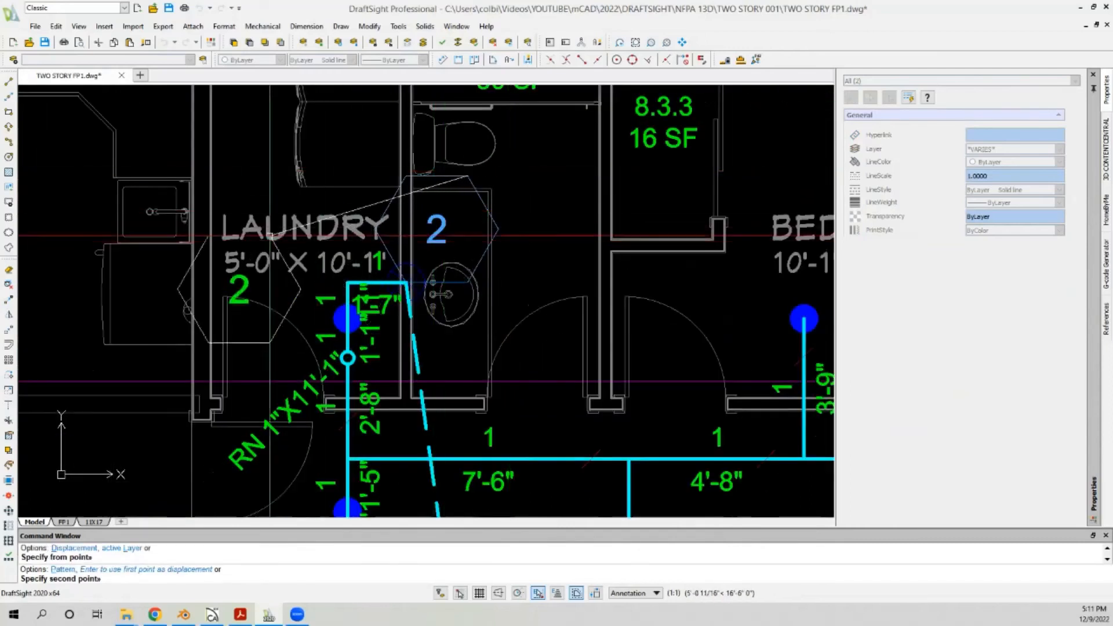
pyautogui.scroll(2, 267, 273)
pyautogui.scroll(-3, 313, 248)
pyautogui.scroll(3, 316, 250)
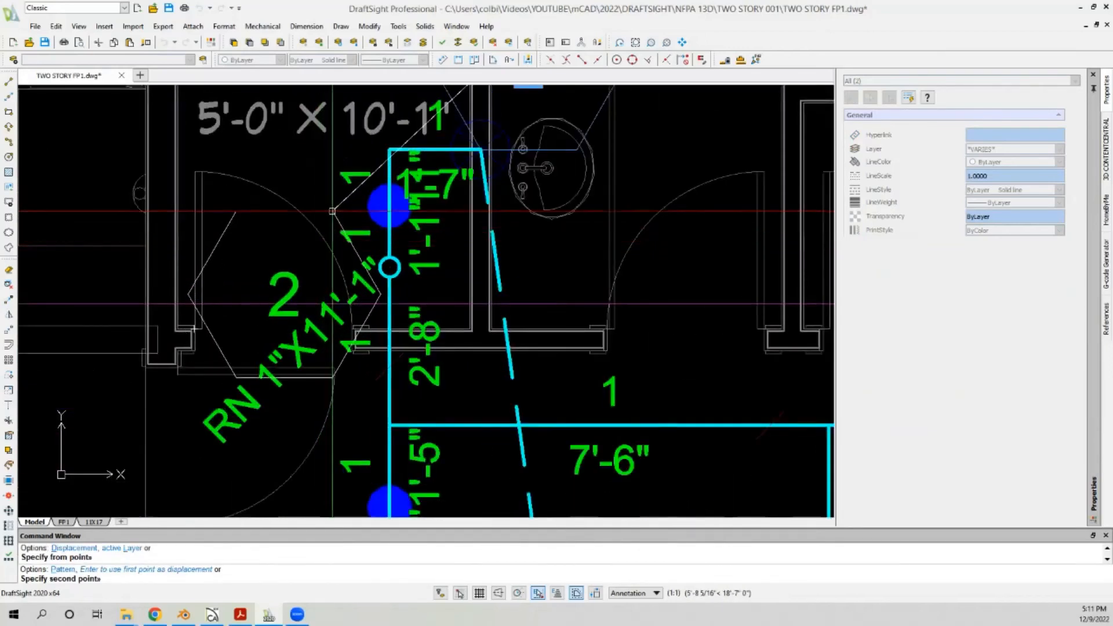
pyautogui.press('Escape')
pyautogui.scroll(-3, 342, 235)
pyautogui.scroll(3, 460, 158)
pyautogui.scroll(-3, 461, 159)
pyautogui.scroll(3, 458, 163)
pyautogui.scroll(-3, 447, 168)
pyautogui.scroll(3, 444, 174)
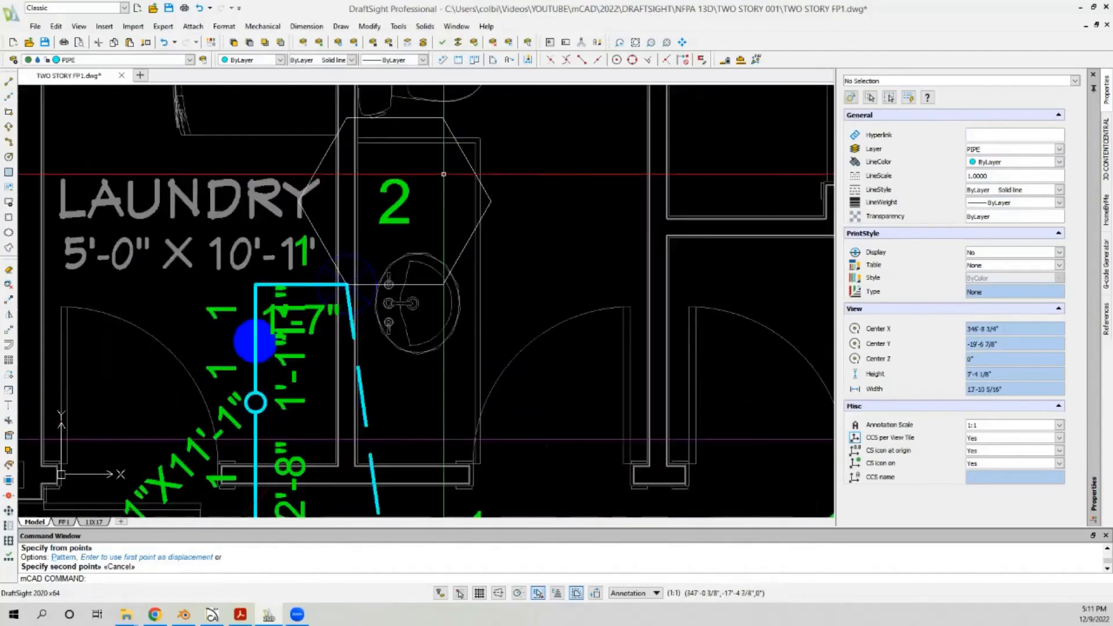
pyautogui.click(464, 249)
pyautogui.click(407, 221)
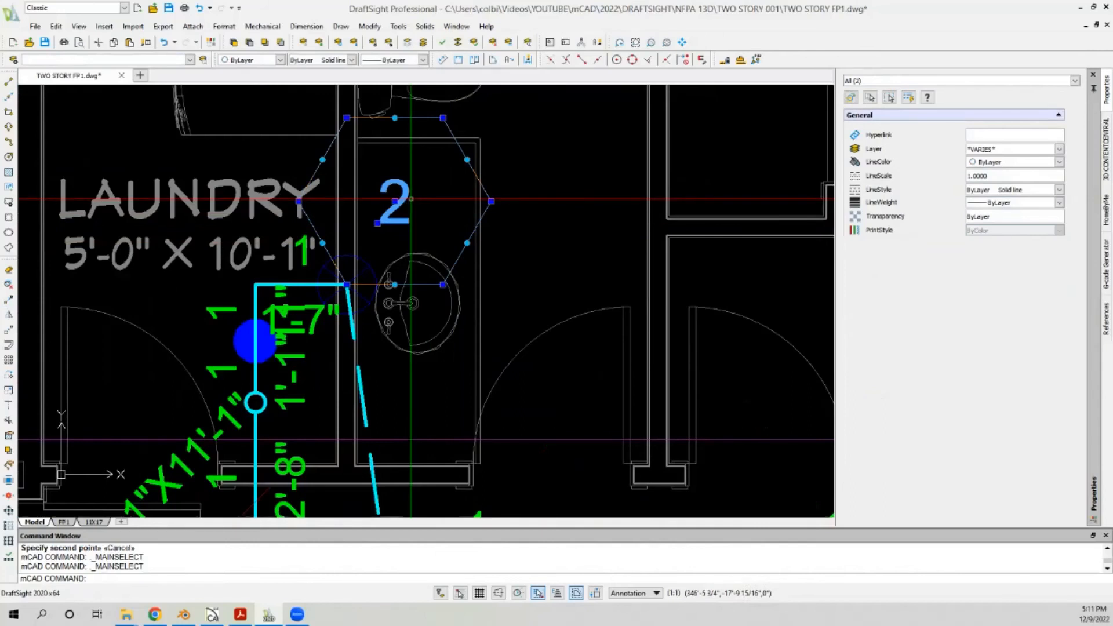
pyautogui.scroll(-3, 411, 199)
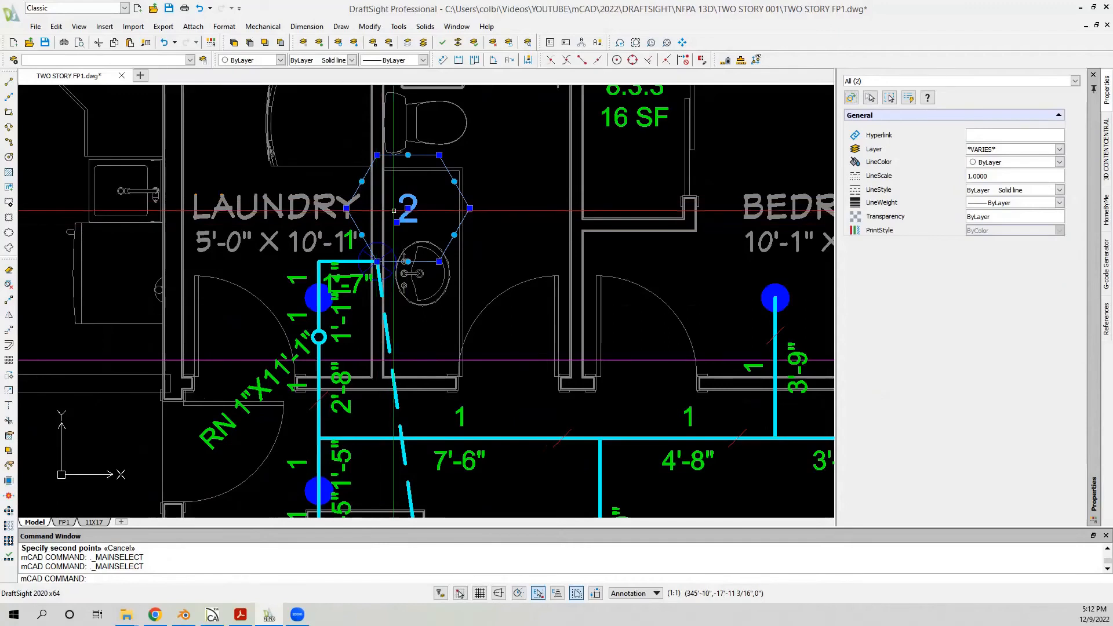
pyautogui.click(9, 330)
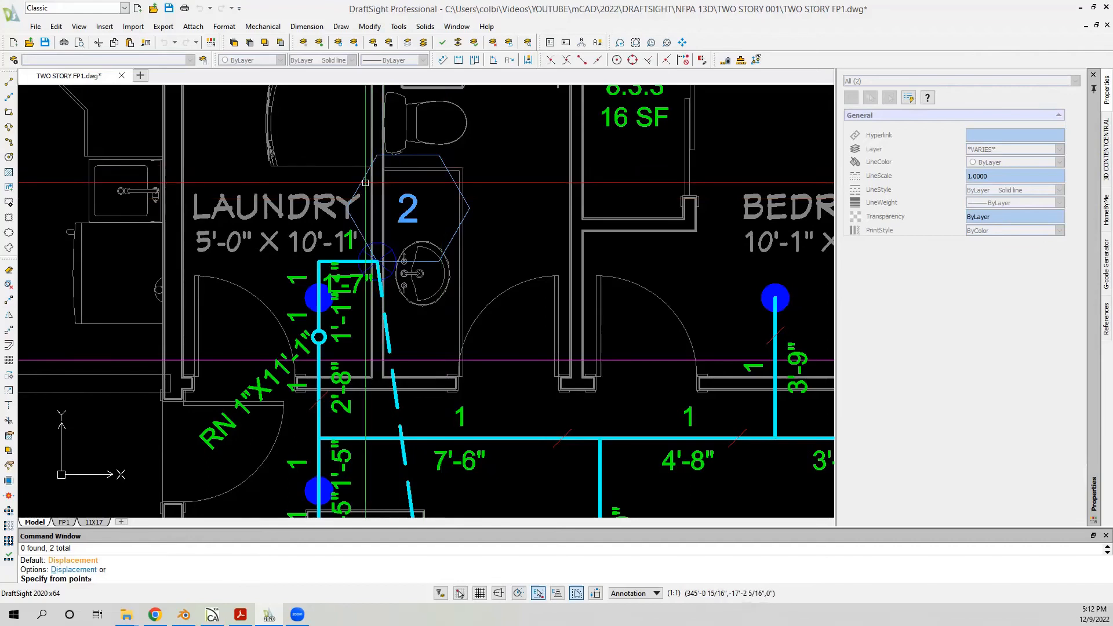
pyautogui.click(377, 156)
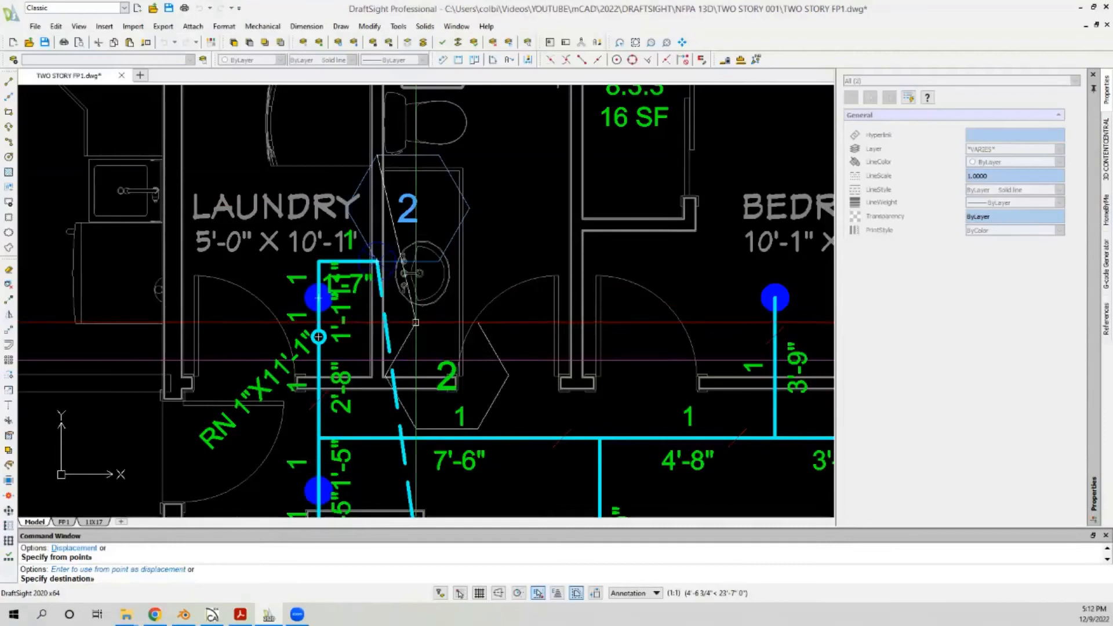
pyautogui.press('Escape')
pyautogui.click(226, 280)
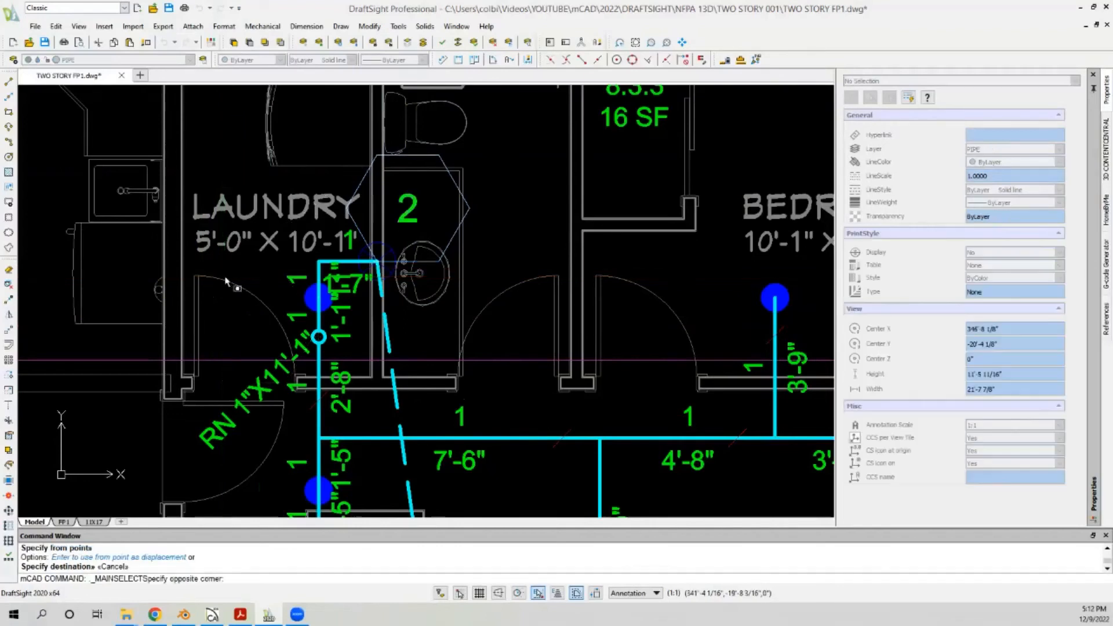
pyautogui.press('Escape')
# Step: Copy the hexagon tag labelled 2 by its rightmost corner onto the riser nipple circle near the laundry door
pyautogui.click(400, 213)
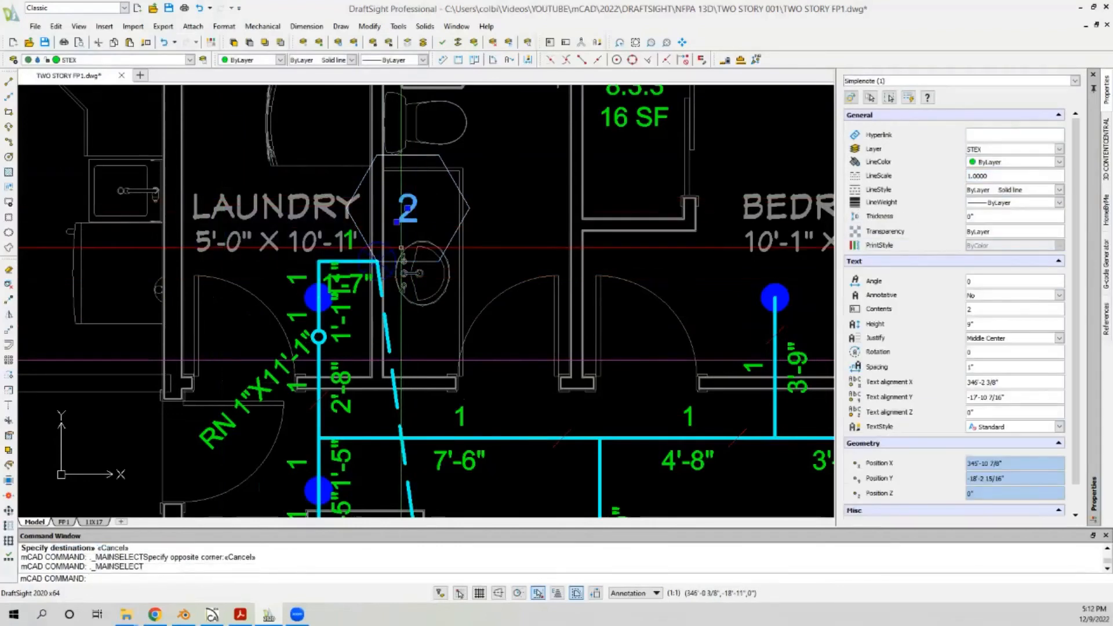
pyautogui.click(443, 162)
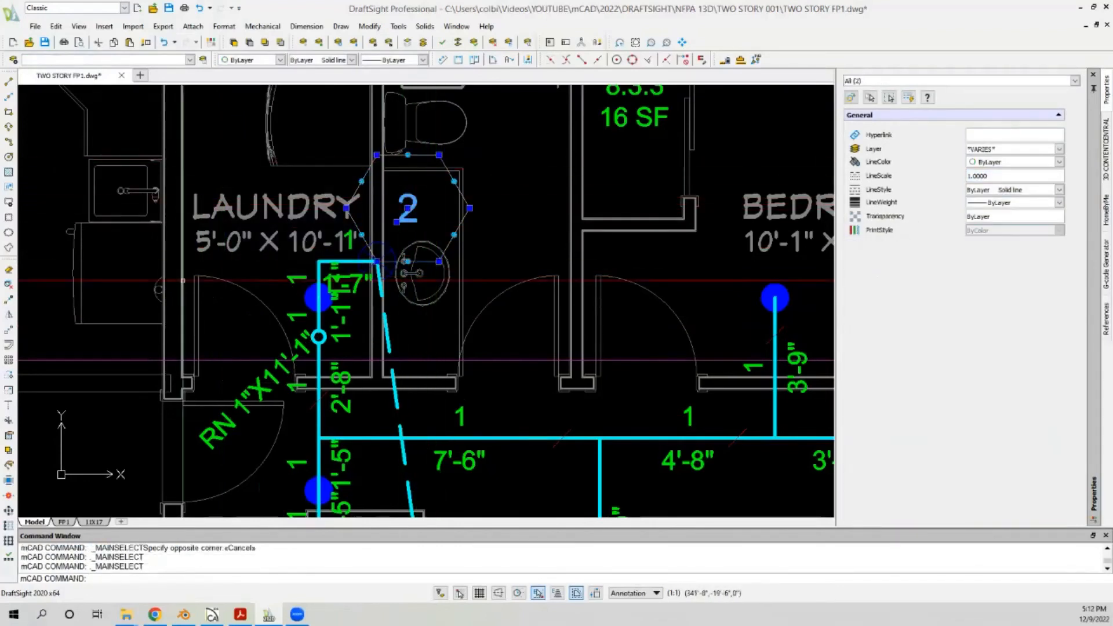
pyautogui.click(8, 300)
pyautogui.click(473, 207)
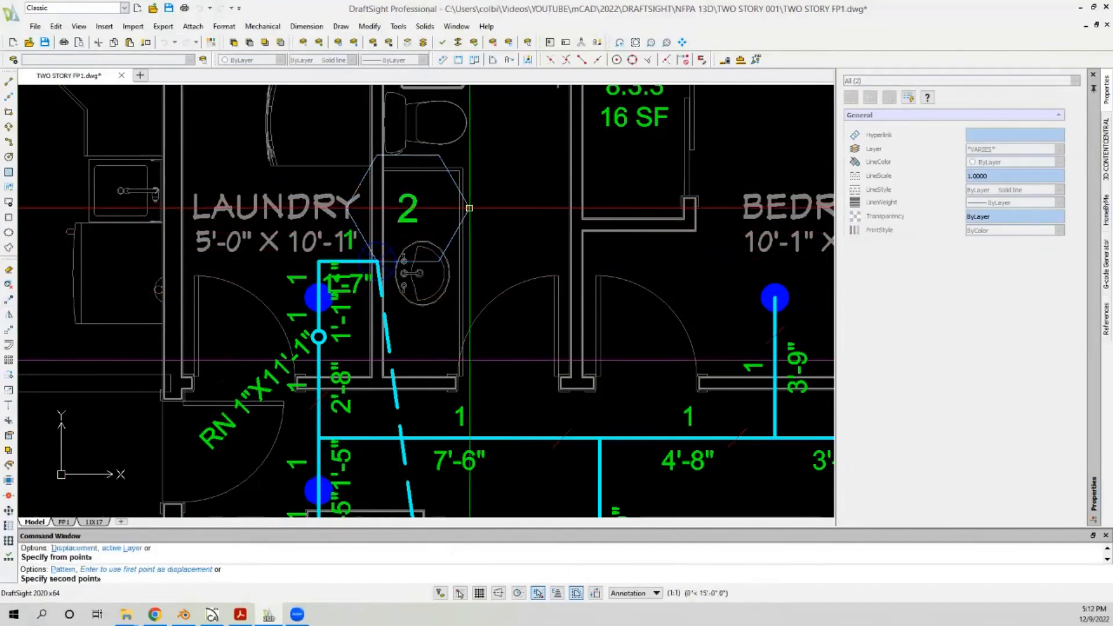
pyautogui.click(318, 337)
pyautogui.press('Escape')
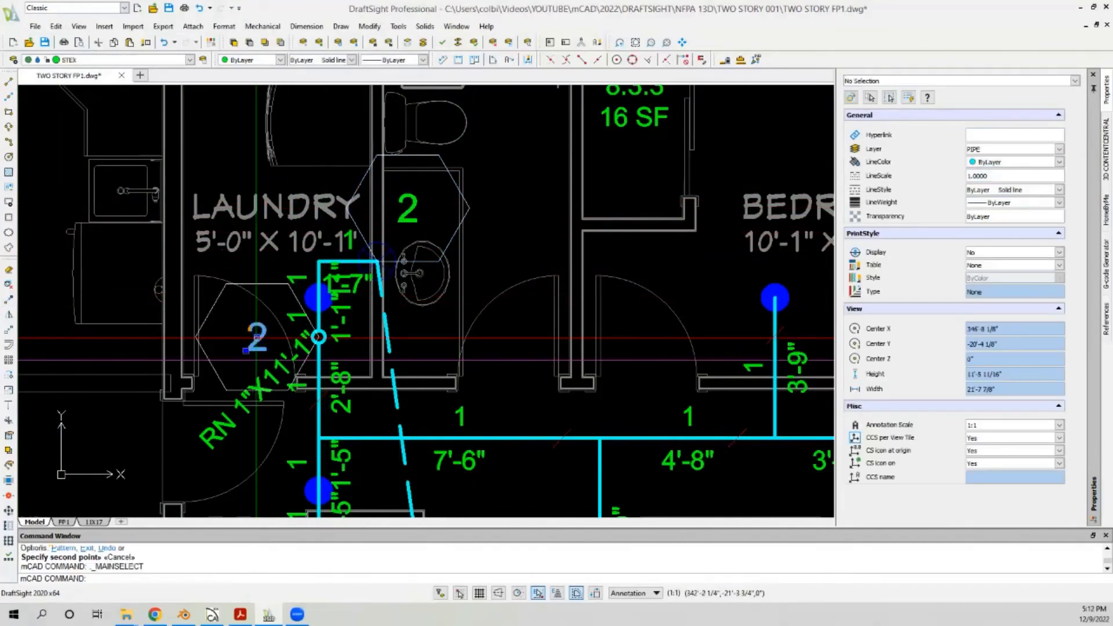
# Step: Change the label of the hexagon tag at the riser nipple near the laundry door to 3
pyautogui.doubleClick(256, 337)
pyautogui.click(422, 314)
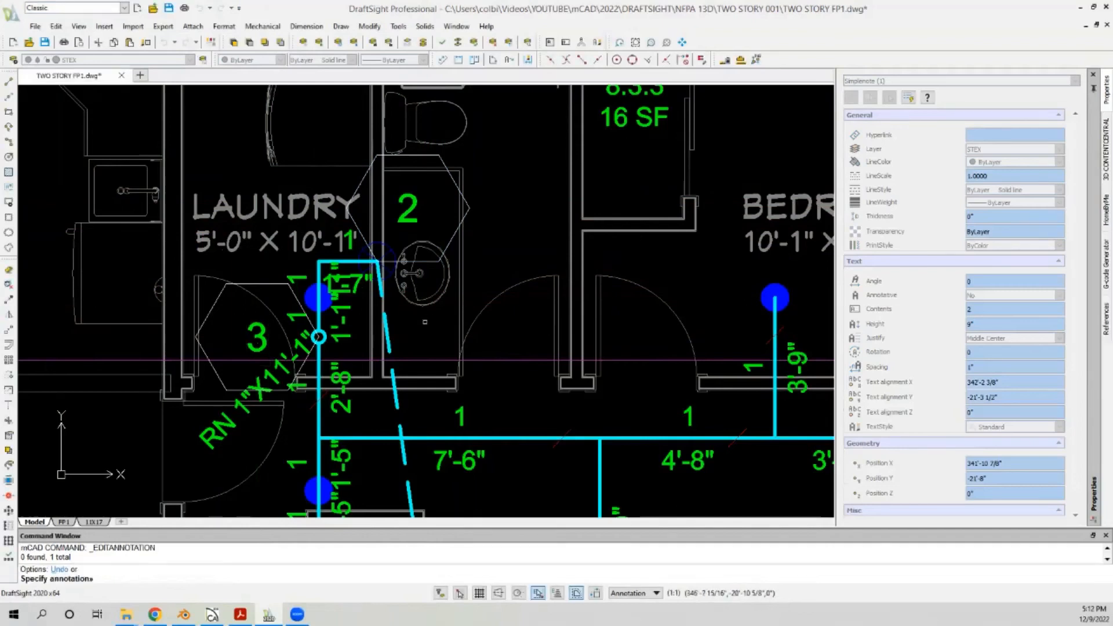
pyautogui.press('Escape')
# Step: Copy the hexagon tag labelled 3 by its rightmost corner onto the RN 1"X11'-1" riser nipple circle above the hall on the upper floor
pyautogui.click(252, 323)
pyautogui.click(203, 323)
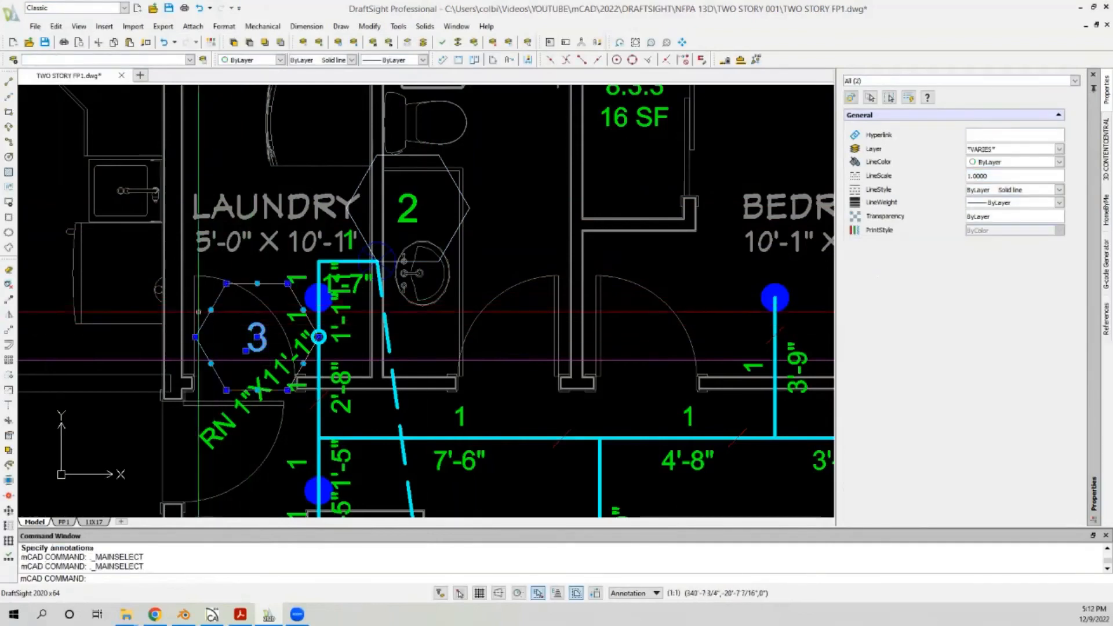
pyautogui.click(8, 304)
pyautogui.click(320, 336)
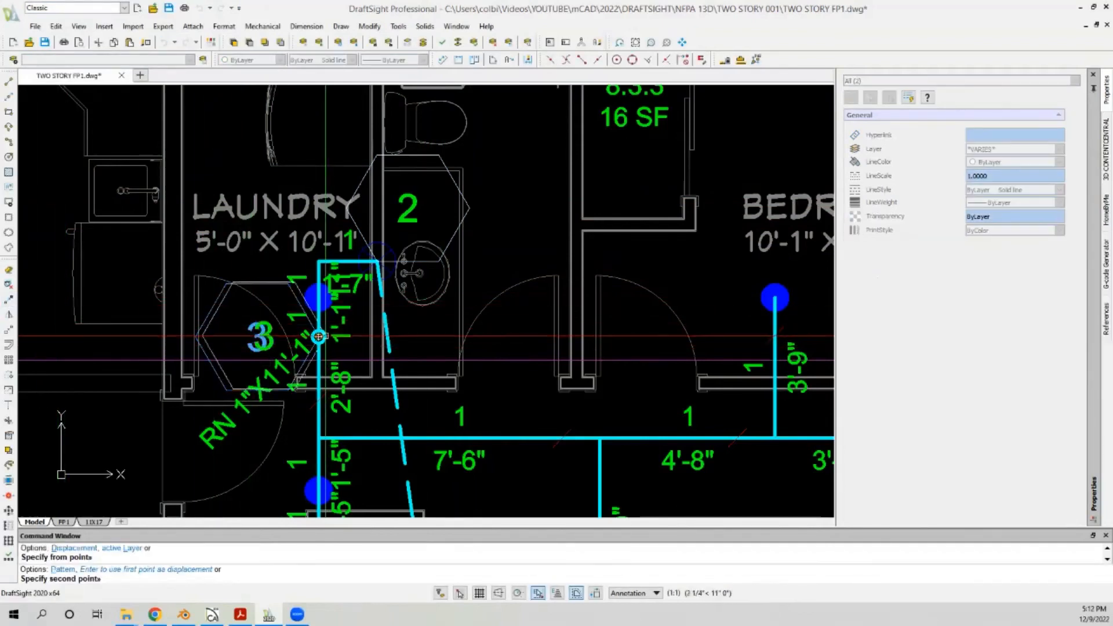
pyautogui.scroll(-10, 222, 370)
pyautogui.scroll(15, 510, 362)
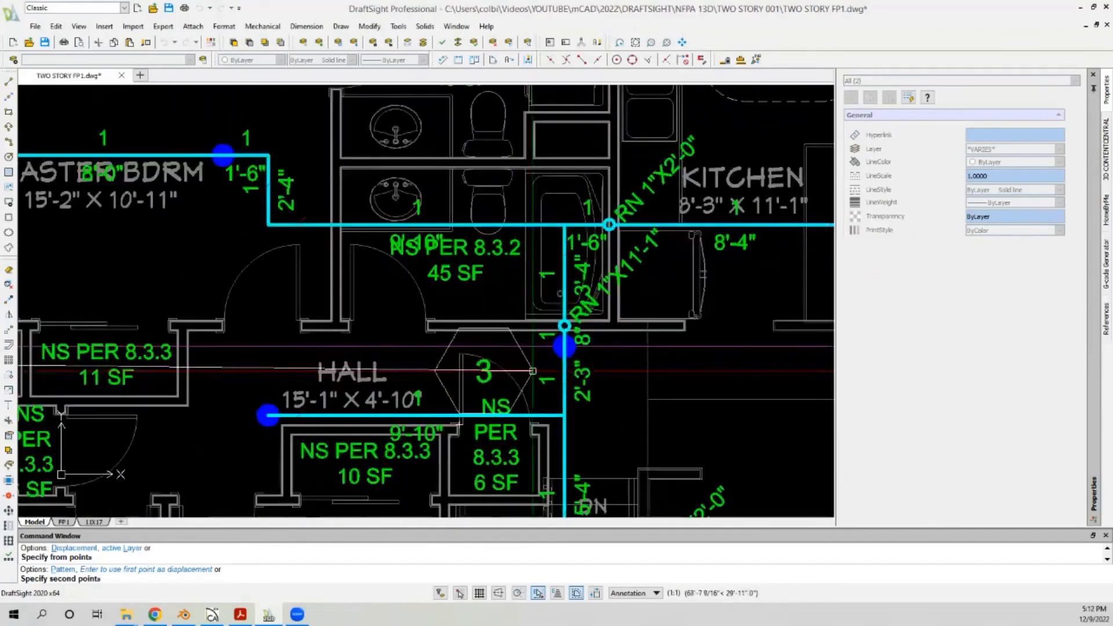
pyautogui.click(509, 302)
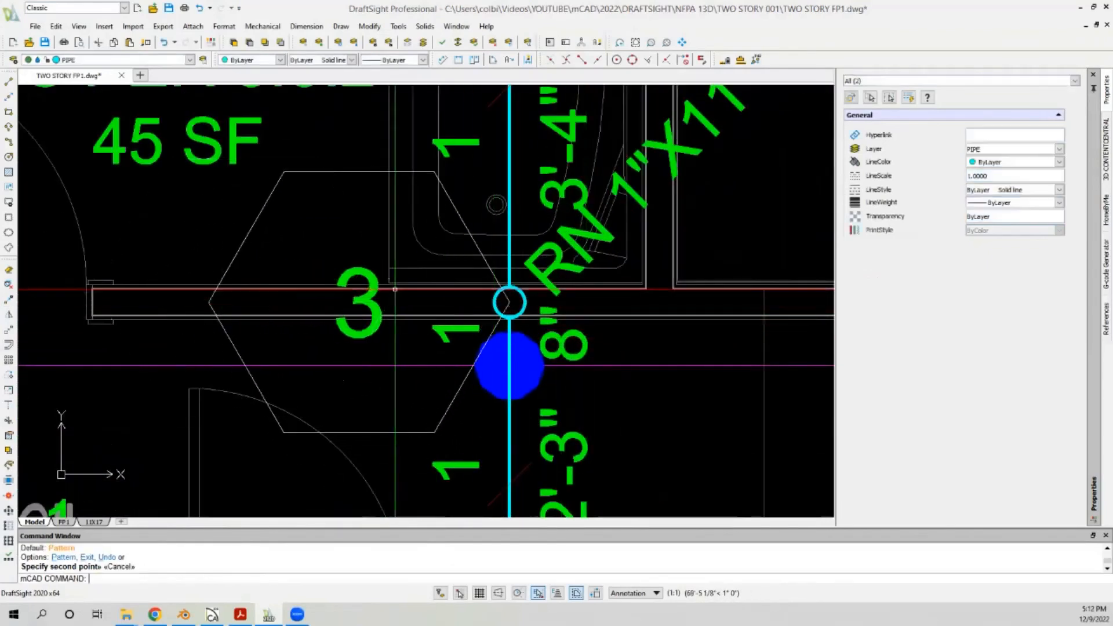
# Step: Change the label of the copied hexagon tag by the upper-floor hall to 4
pyautogui.doubleClick(360, 307)
pyautogui.write('4')
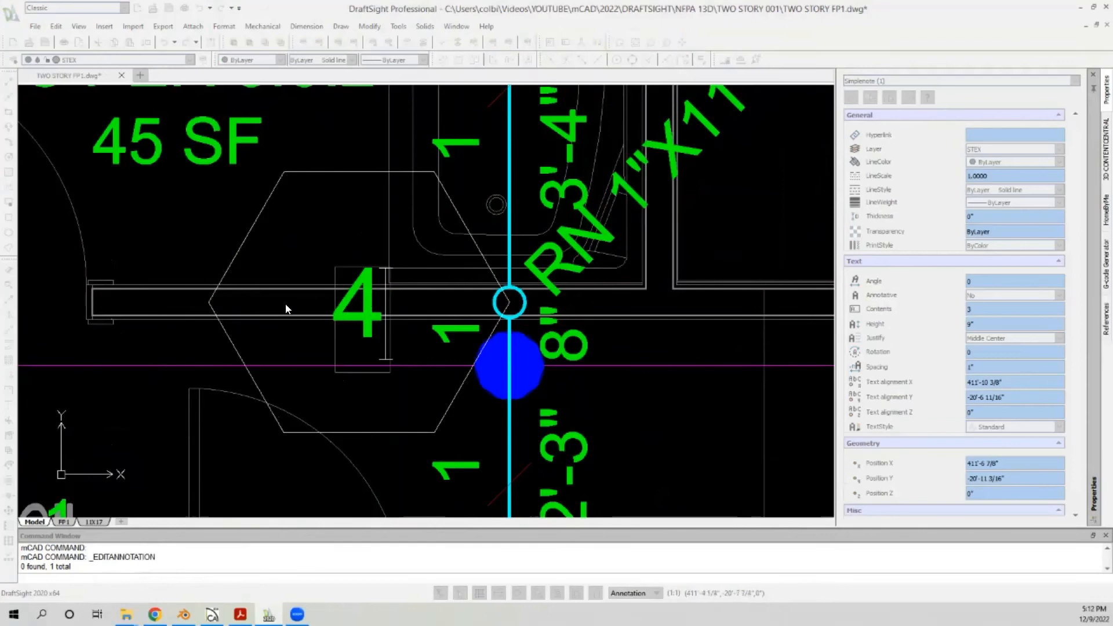
pyautogui.click(293, 256)
# Step: Examine the upper-floor sprinkler piping branches from the hall riser nipple to the outermost sprinklers
pyautogui.scroll(-5, 419, 325)
pyautogui.scroll(-6, 419, 325)
pyautogui.scroll(6, 394, 322)
pyautogui.scroll(-1, 455, 345)
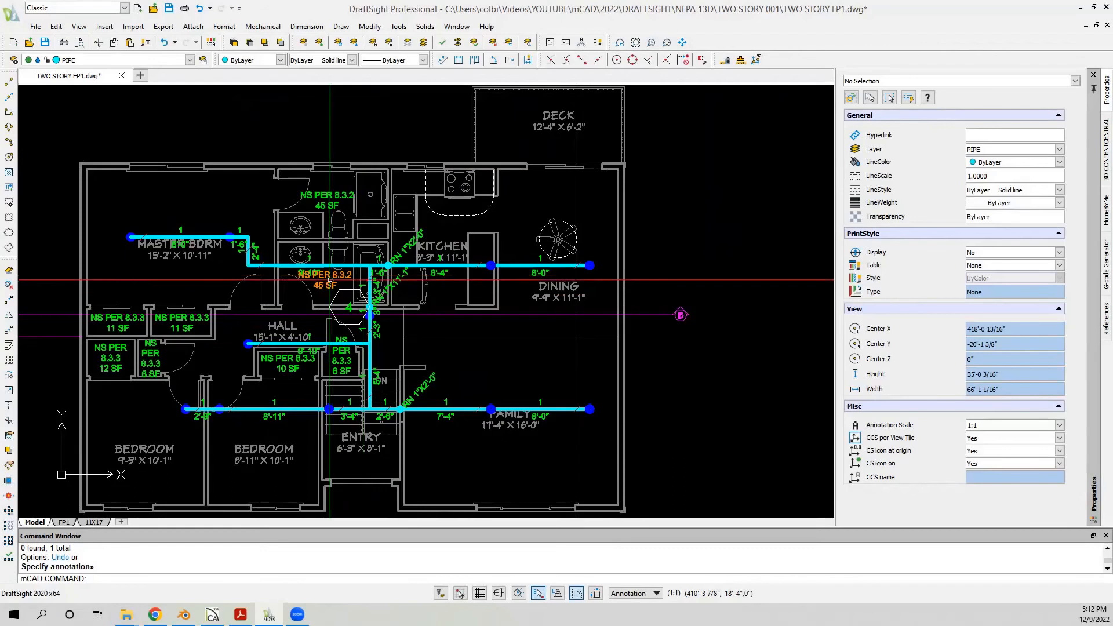
pyautogui.scroll(1, 149, 250)
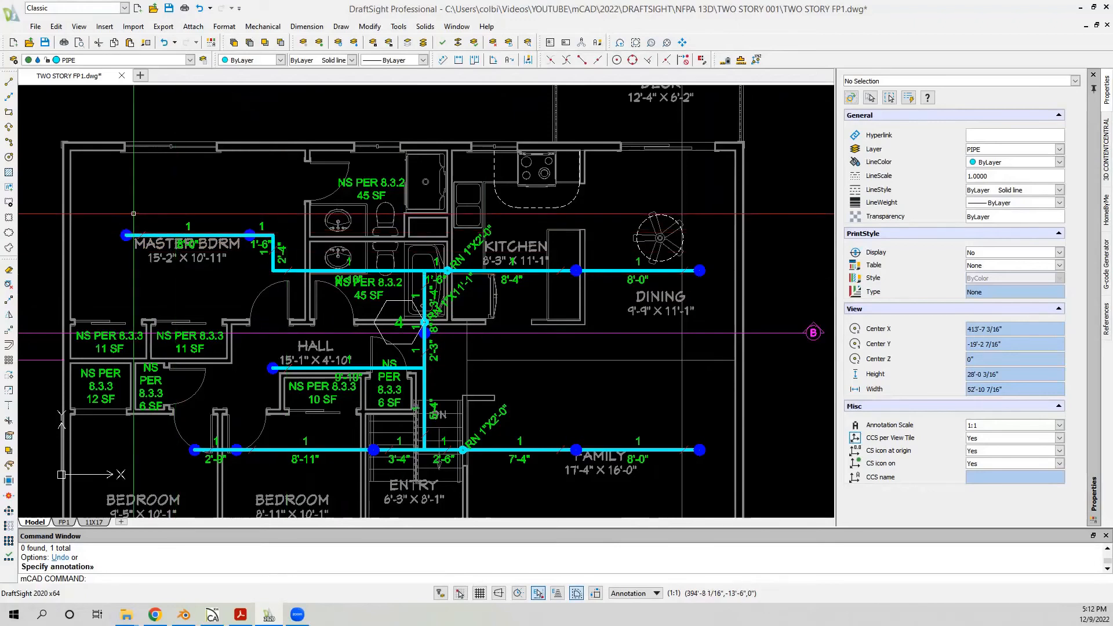
pyautogui.scroll(1, 130, 213)
pyautogui.scroll(2, 501, 375)
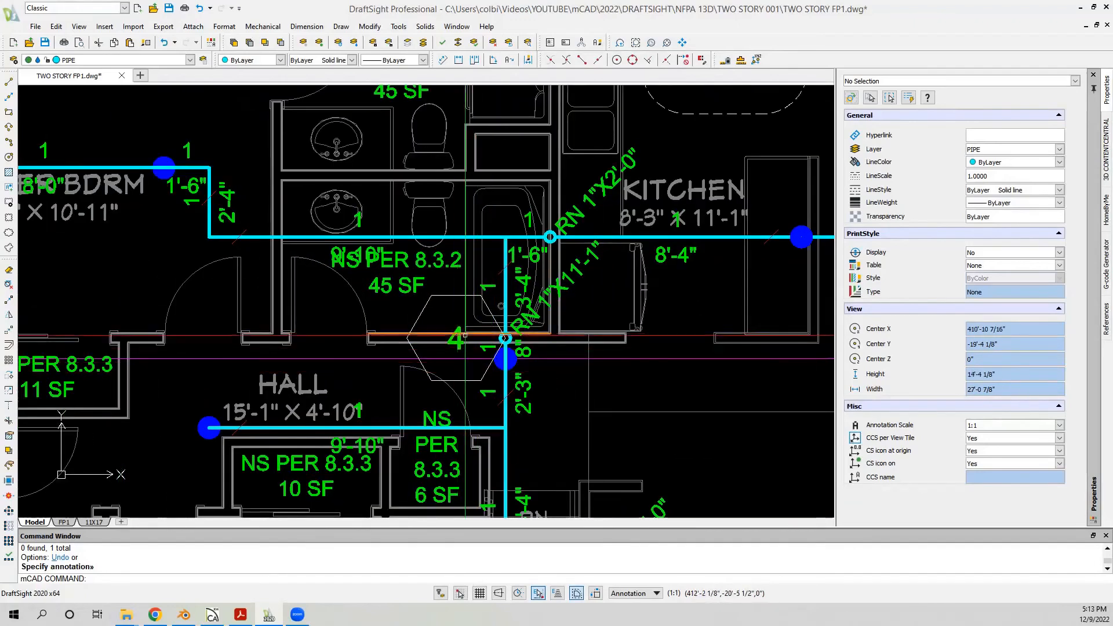
pyautogui.scroll(-4, 400, 293)
pyautogui.scroll(-1, 235, 214)
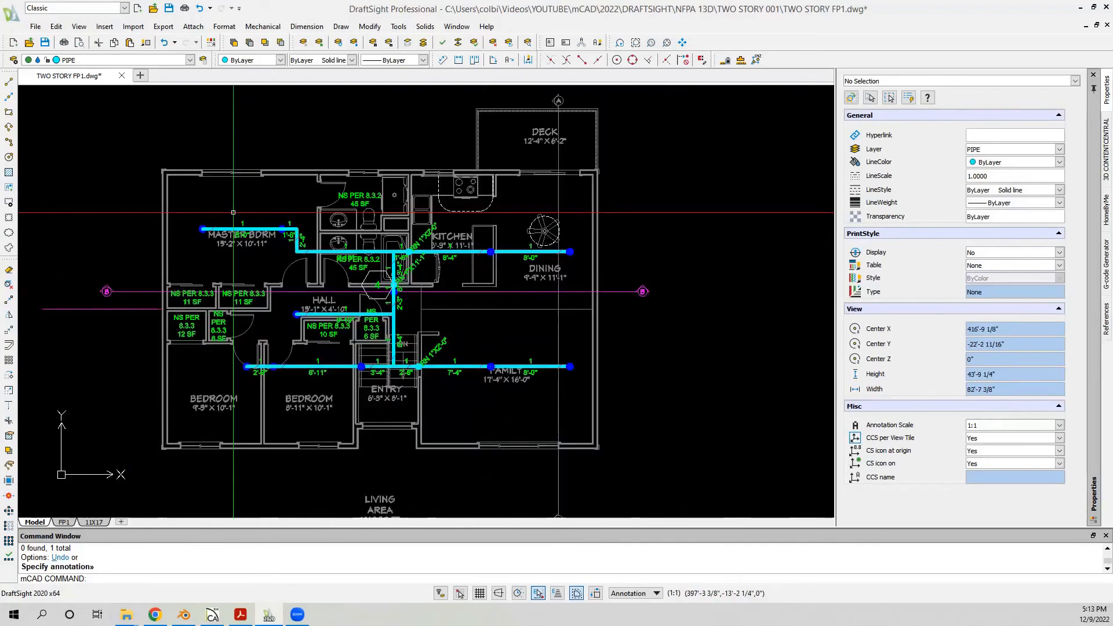
pyautogui.scroll(1, 234, 221)
pyautogui.scroll(-1, 198, 221)
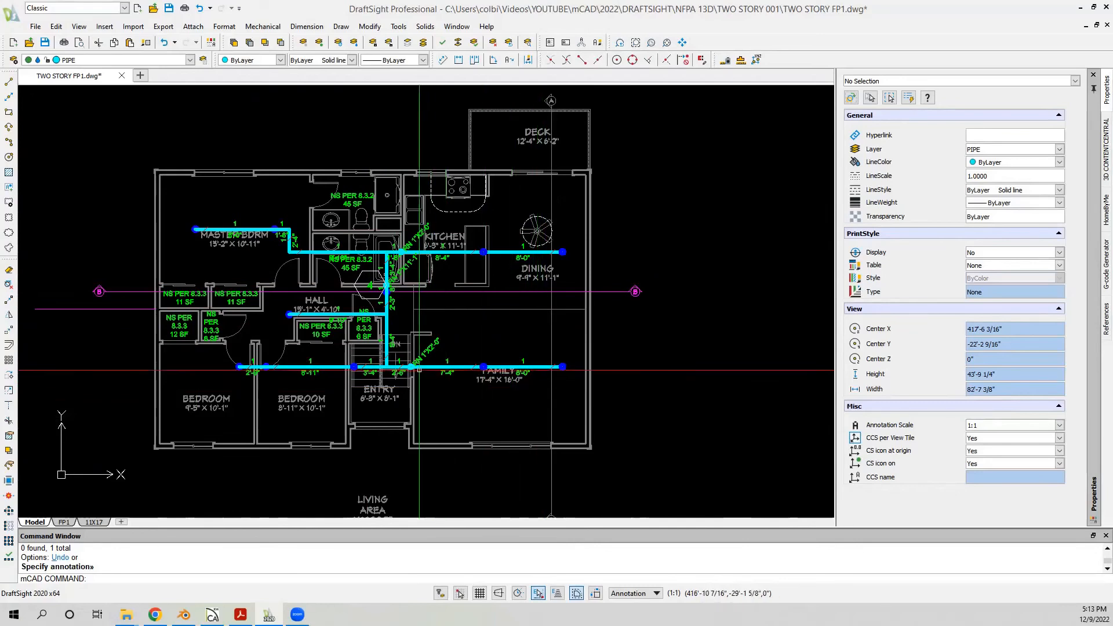
pyautogui.scroll(1, 598, 377)
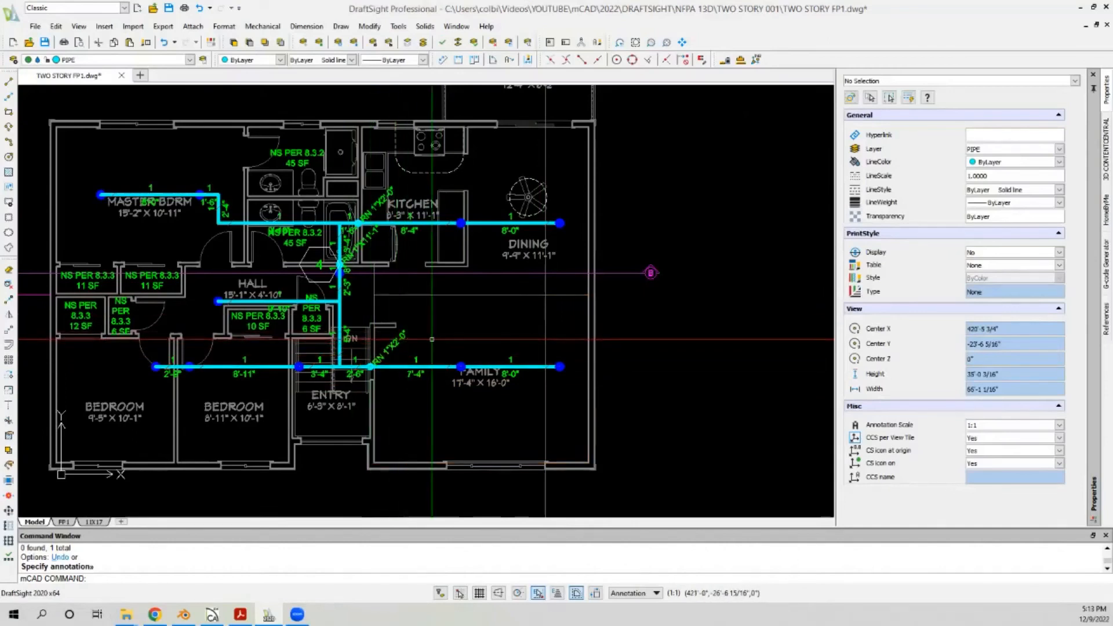
# Step: Copy the hexagon tag labelled 4 by its upper-left corner onto the end sprinkler of the family room branch
pyautogui.scroll(3, 327, 262)
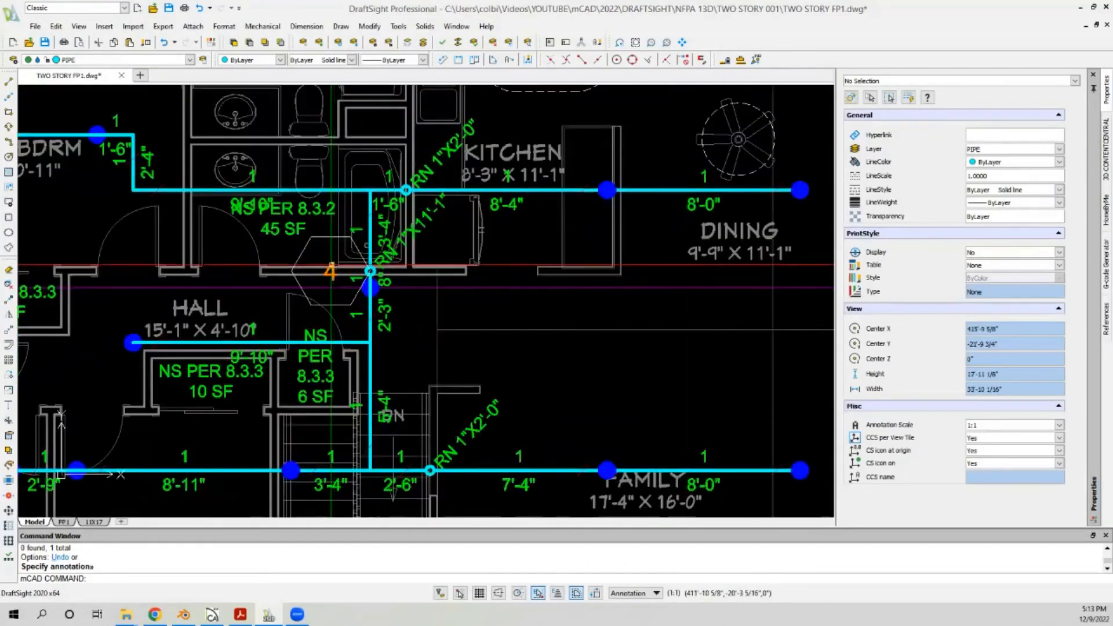
pyautogui.click(331, 268)
pyautogui.click(322, 259)
pyautogui.click(303, 247)
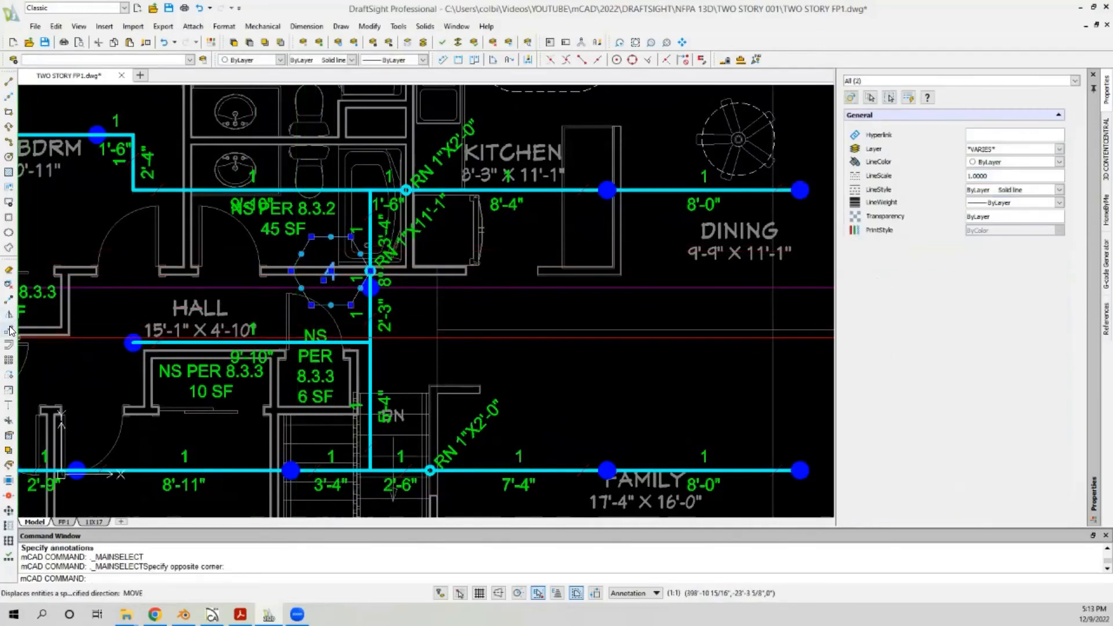
pyautogui.click(9, 299)
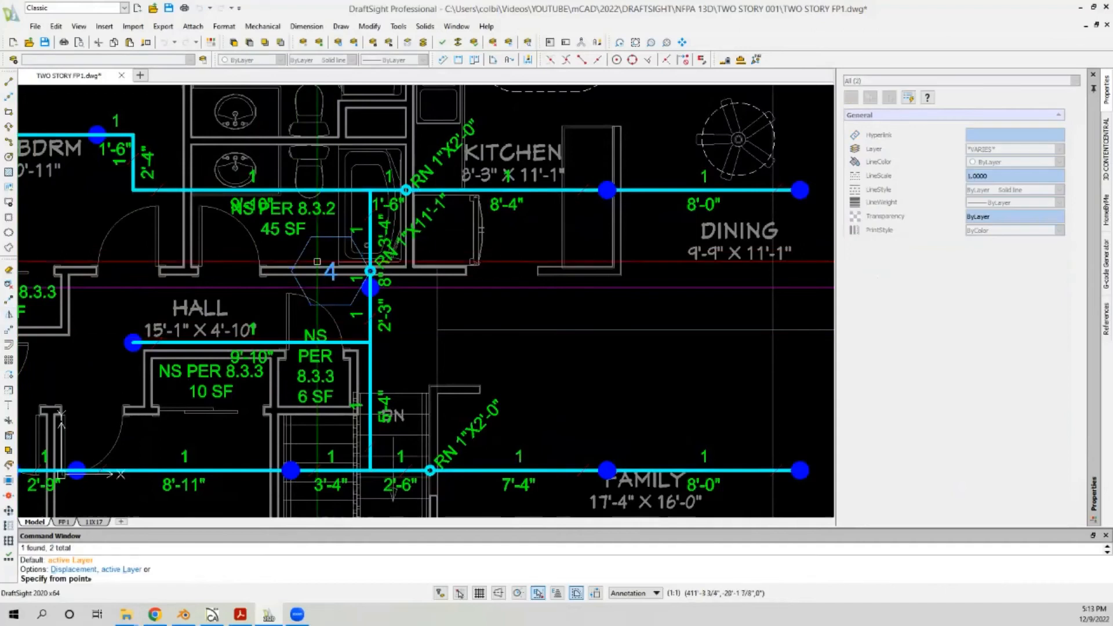
pyautogui.click(311, 237)
pyautogui.scroll(-3, 310, 238)
pyautogui.scroll(1, 546, 352)
pyautogui.scroll(2, 553, 353)
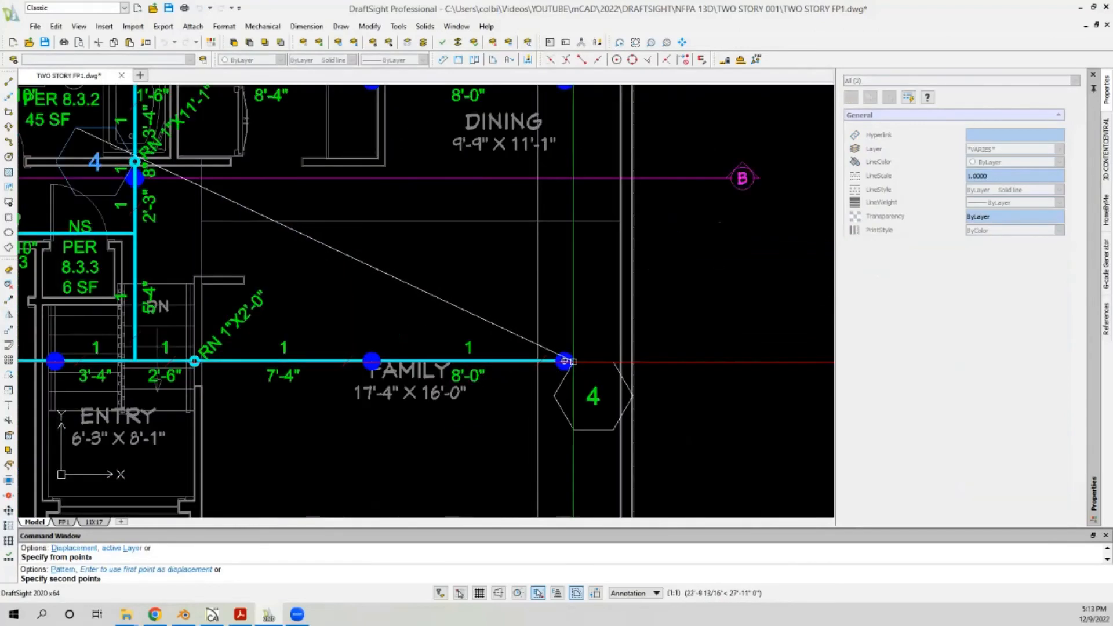
pyautogui.click(563, 359)
pyautogui.press('Escape')
# Step: Change the label of the hexagon tag at the family room's end sprinkler to 12
pyautogui.doubleClick(587, 395)
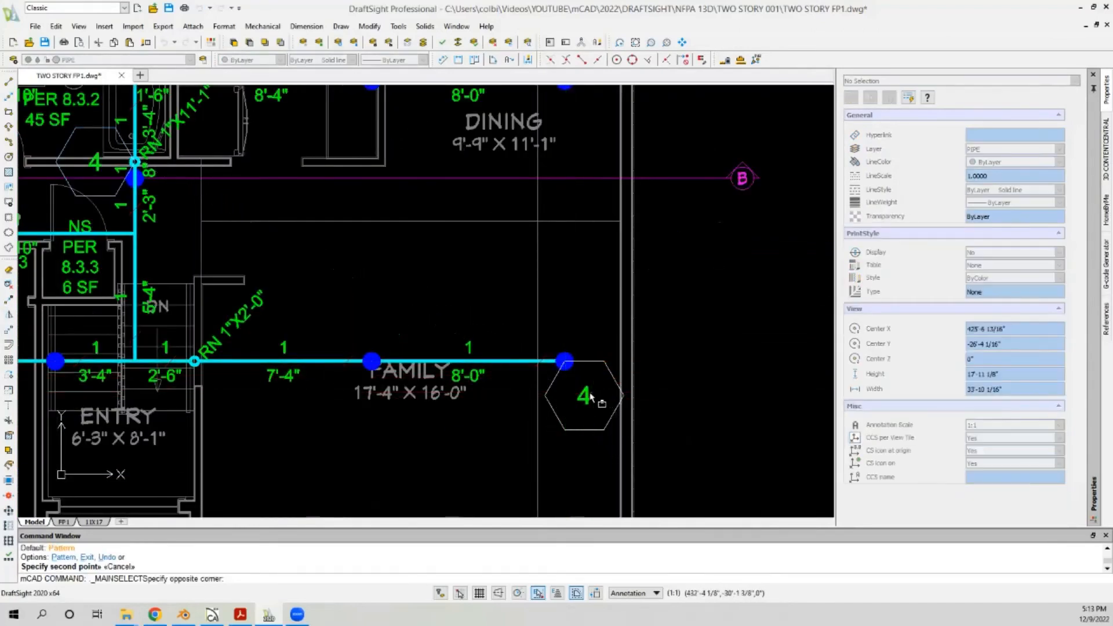
pyautogui.click(568, 304)
pyautogui.press('Escape')
# Step: Move the FAMILY room name and its size text down into the open floor area, clear of the sprinkler pipe
pyautogui.click(420, 398)
pyautogui.click(400, 374)
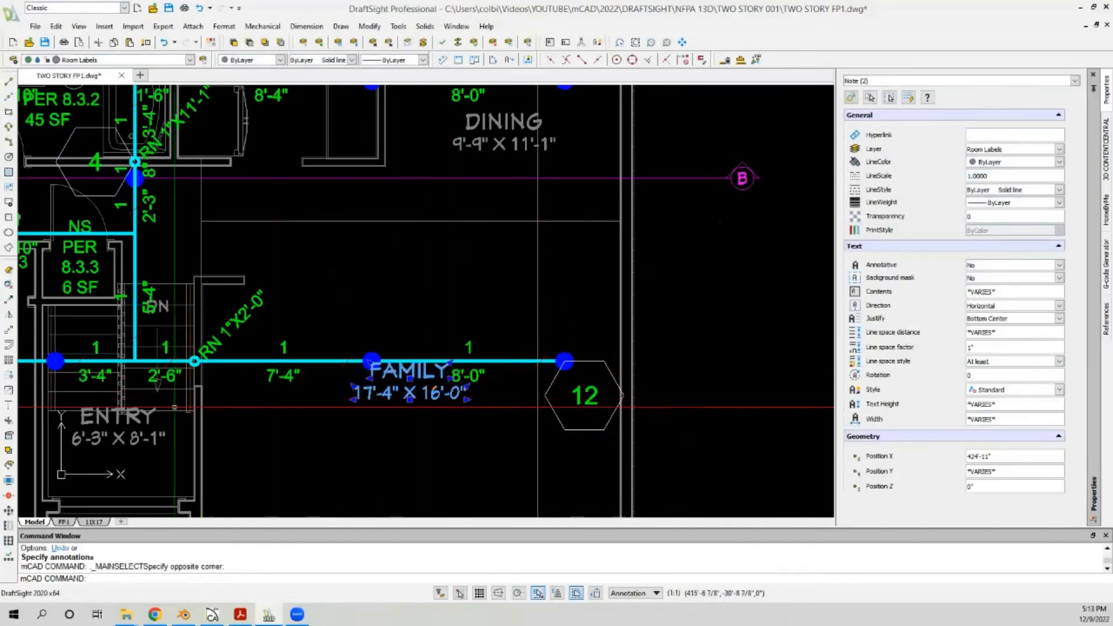
pyautogui.click(8, 330)
pyautogui.scroll(-2, 359, 299)
pyautogui.click(363, 286)
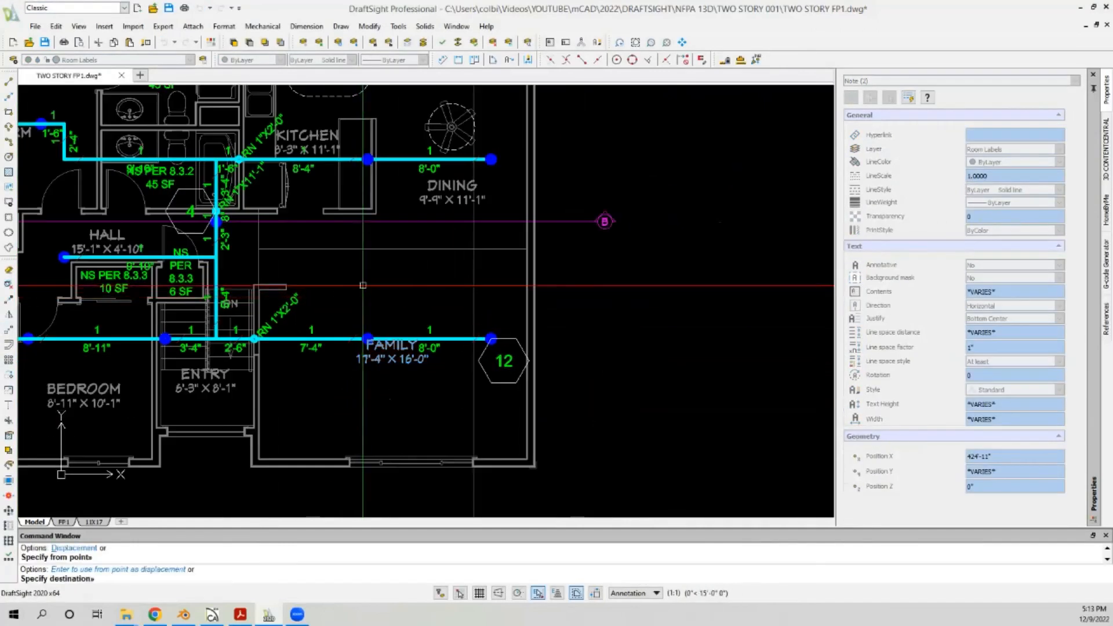
pyautogui.click(345, 350)
# Step: Copy the hexagon tag labelled 12 from the end sprinkler onto the neighbouring family room sprinkler on the same pipe
pyautogui.click(503, 383)
pyautogui.click(503, 383)
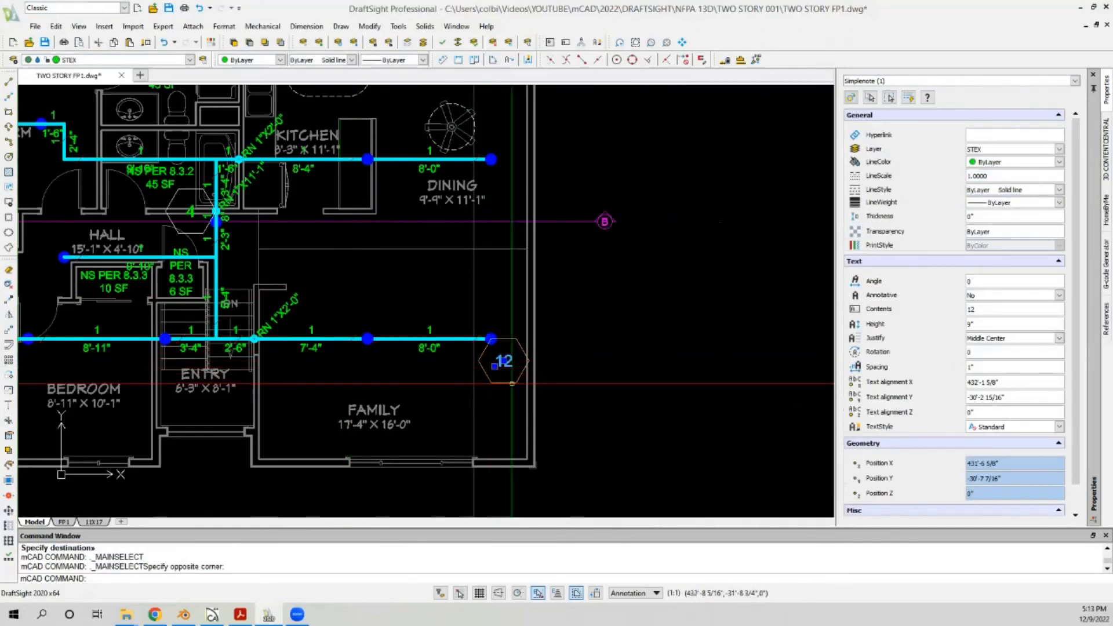
pyautogui.click(512, 383)
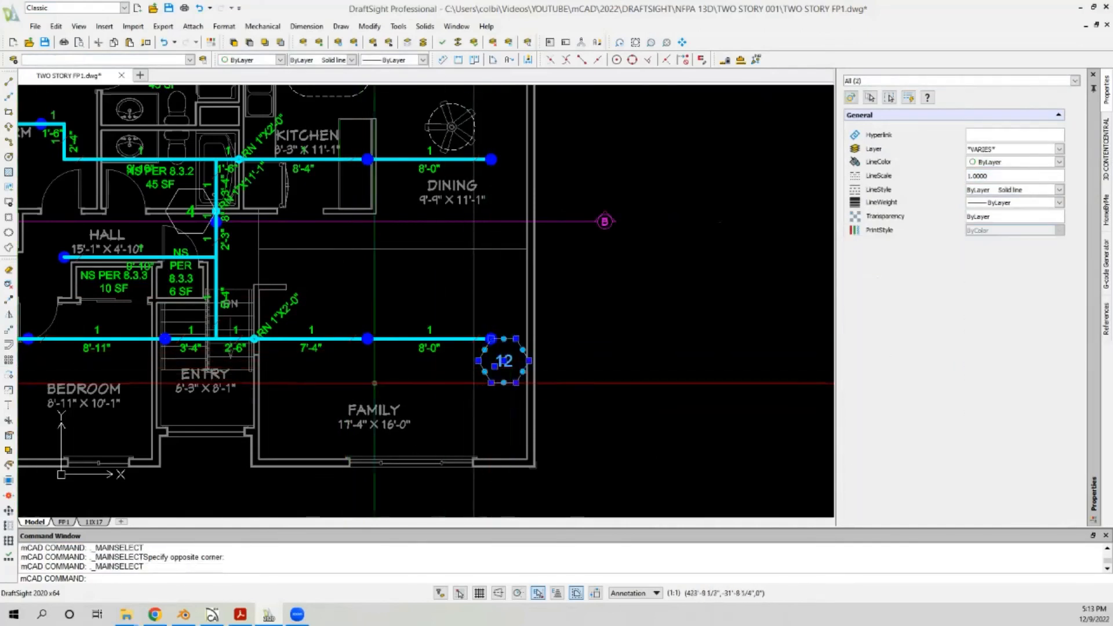
pyautogui.click(8, 300)
pyautogui.click(491, 338)
pyautogui.click(367, 339)
# Step: Change the label of the copied hexagon tag at the inner family room sprinkler to 11
pyautogui.doubleClick(380, 362)
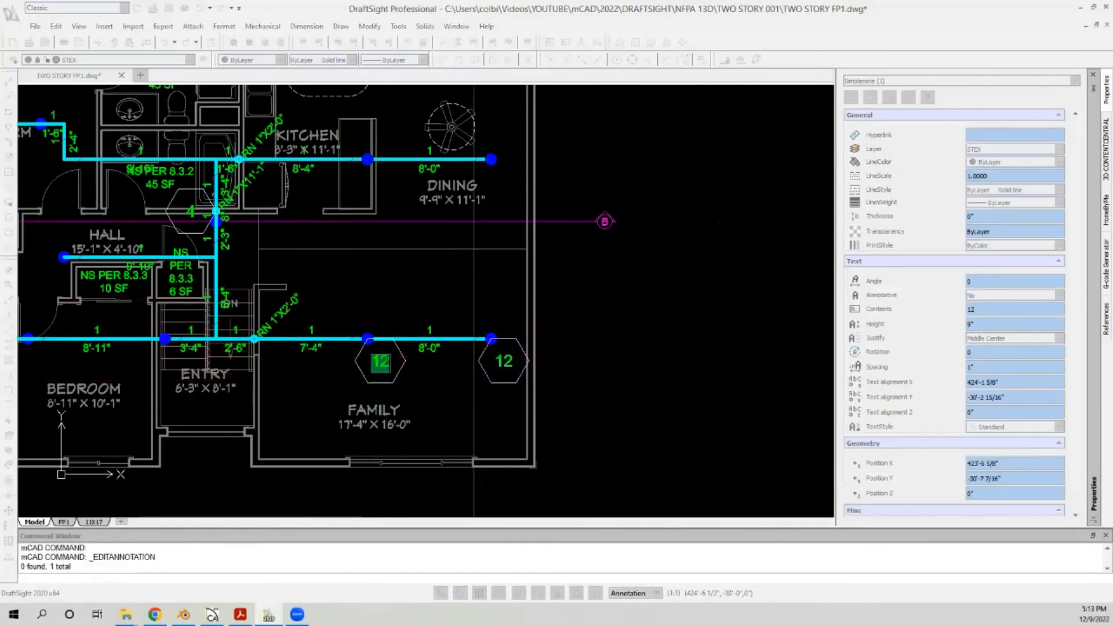
pyautogui.click(426, 390)
pyautogui.press('Return')
# Step: Review both floor plans, the street main and the building sections across the model space
pyautogui.scroll(-5, 430, 392)
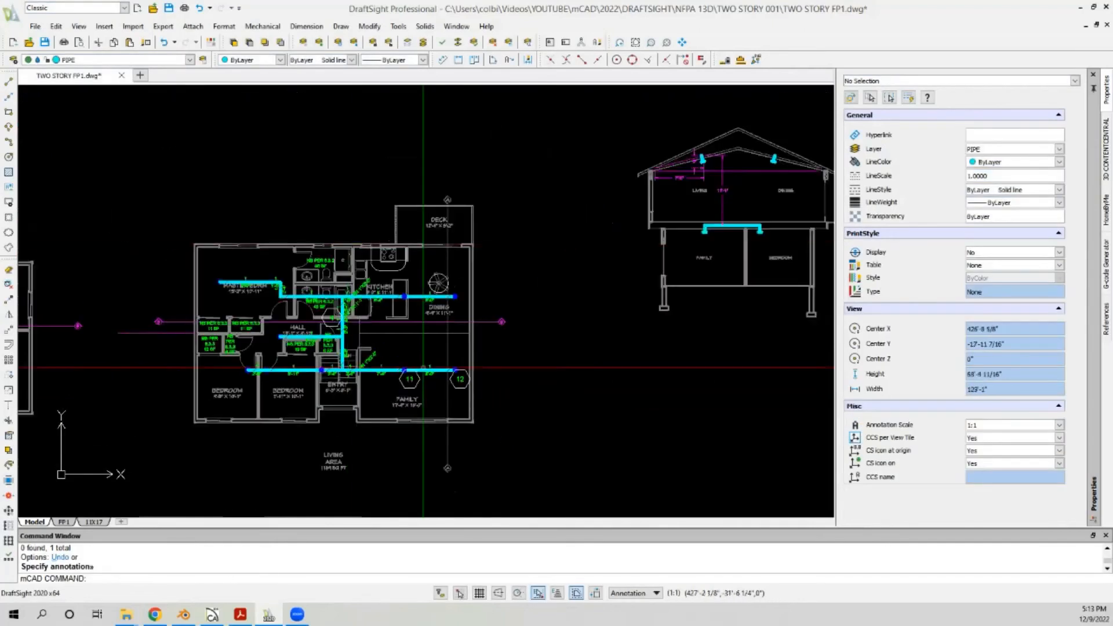
pyautogui.scroll(-4, 333, 230)
pyautogui.scroll(2, 253, 294)
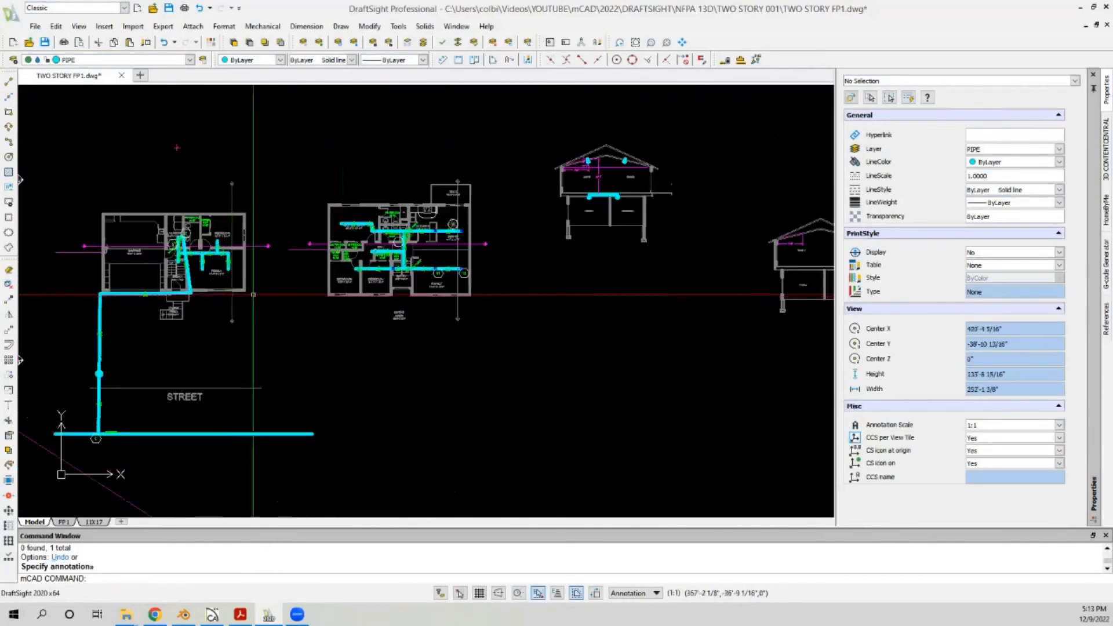
pyautogui.scroll(-1, 399, 290)
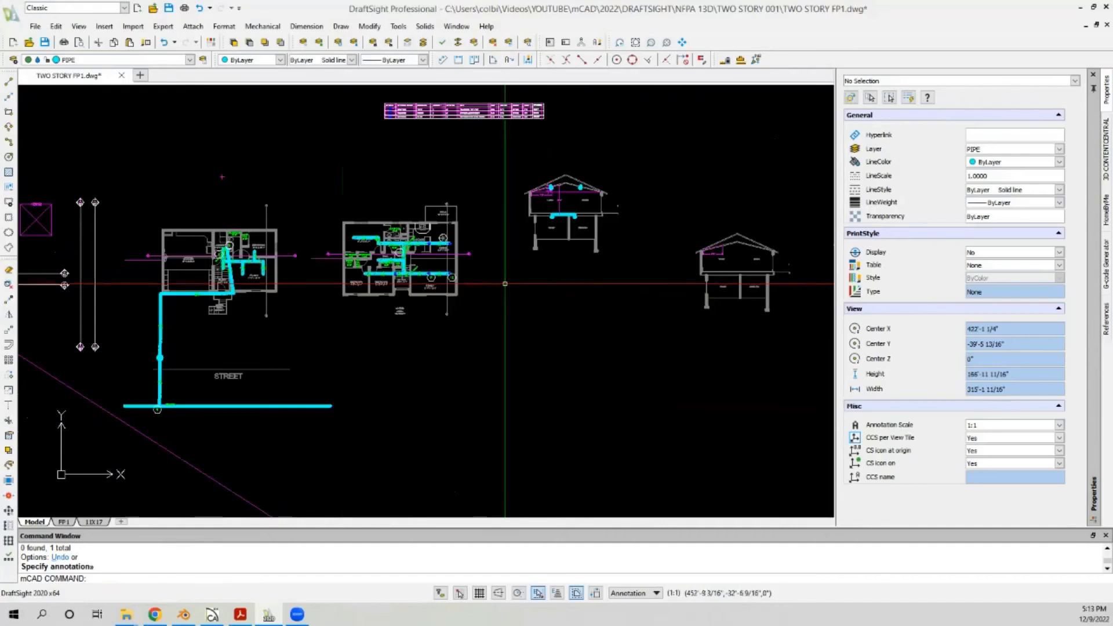
pyautogui.scroll(-3, 504, 283)
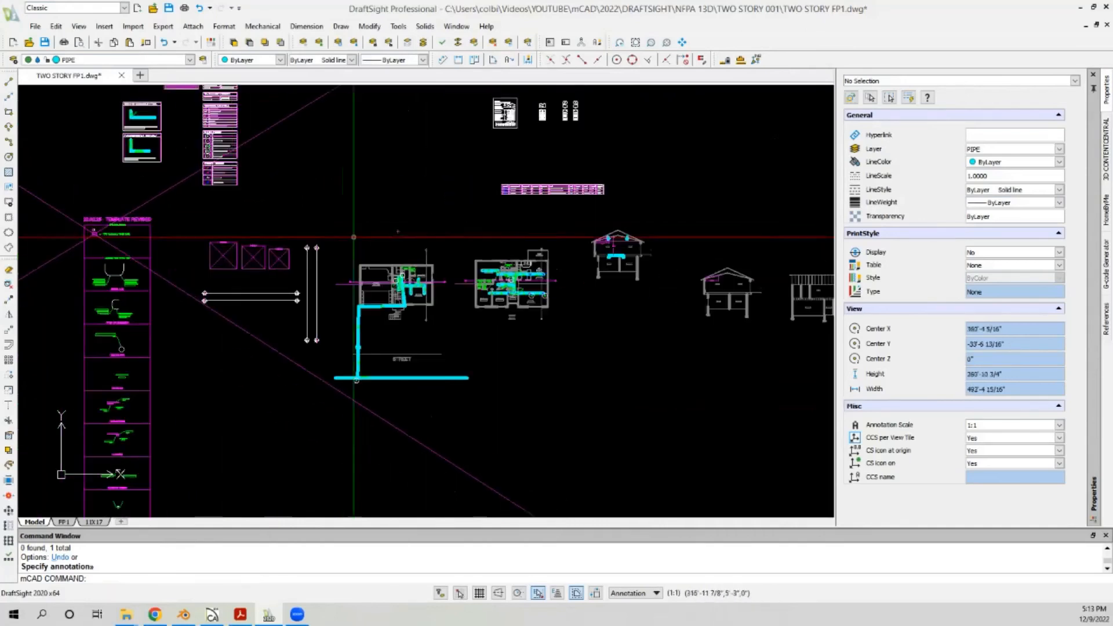
pyautogui.scroll(4, 372, 258)
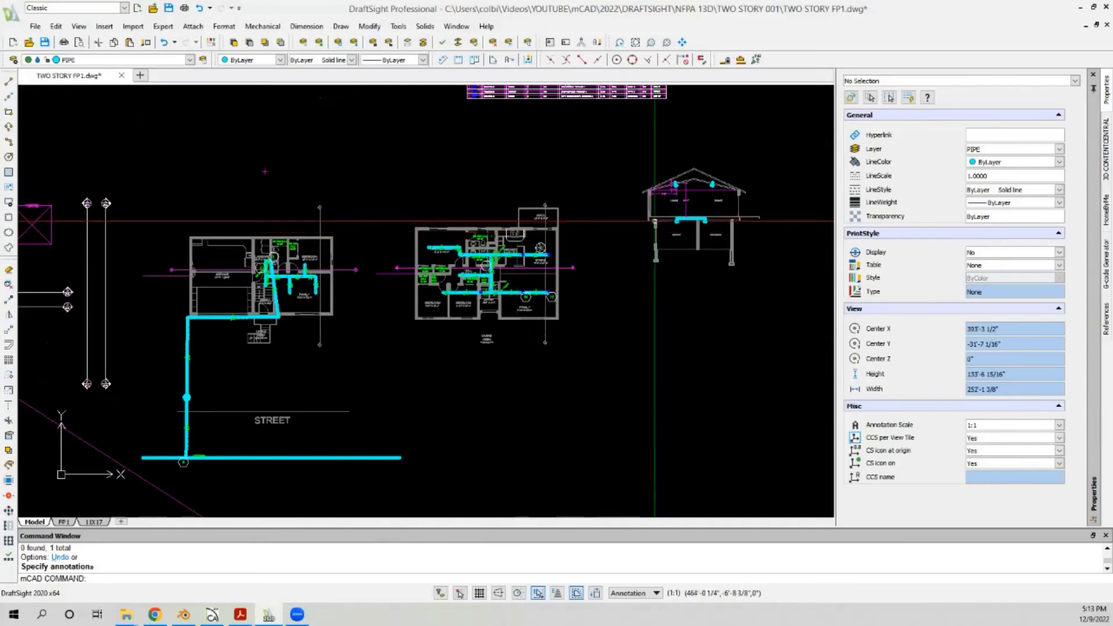
pyautogui.scroll(-2, 532, 231)
pyautogui.scroll(2, 383, 230)
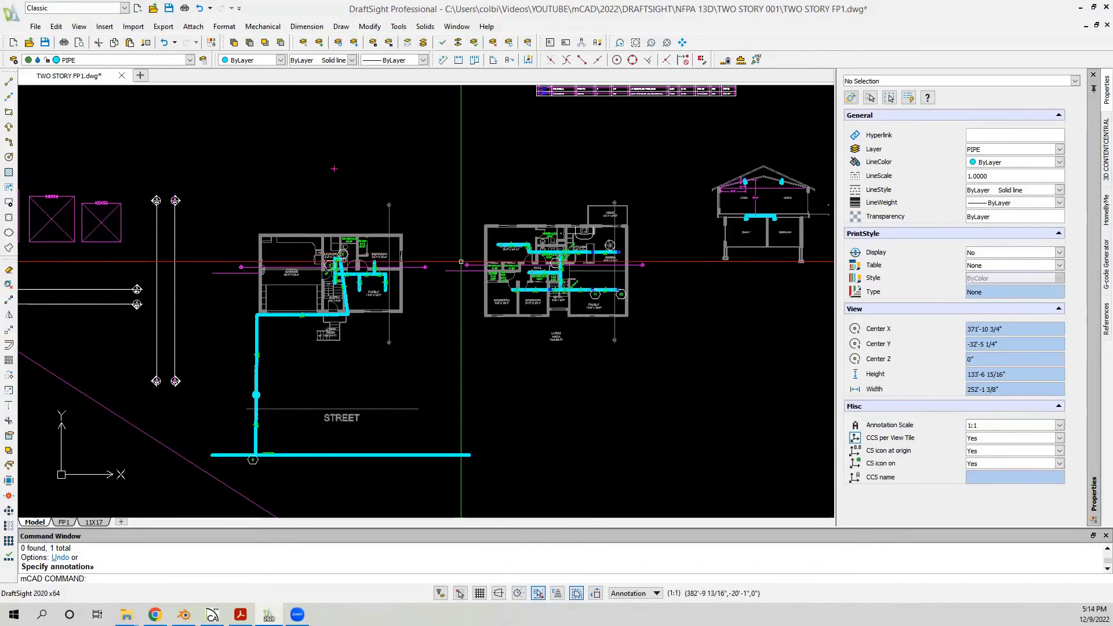
pyautogui.scroll(-1, 302, 309)
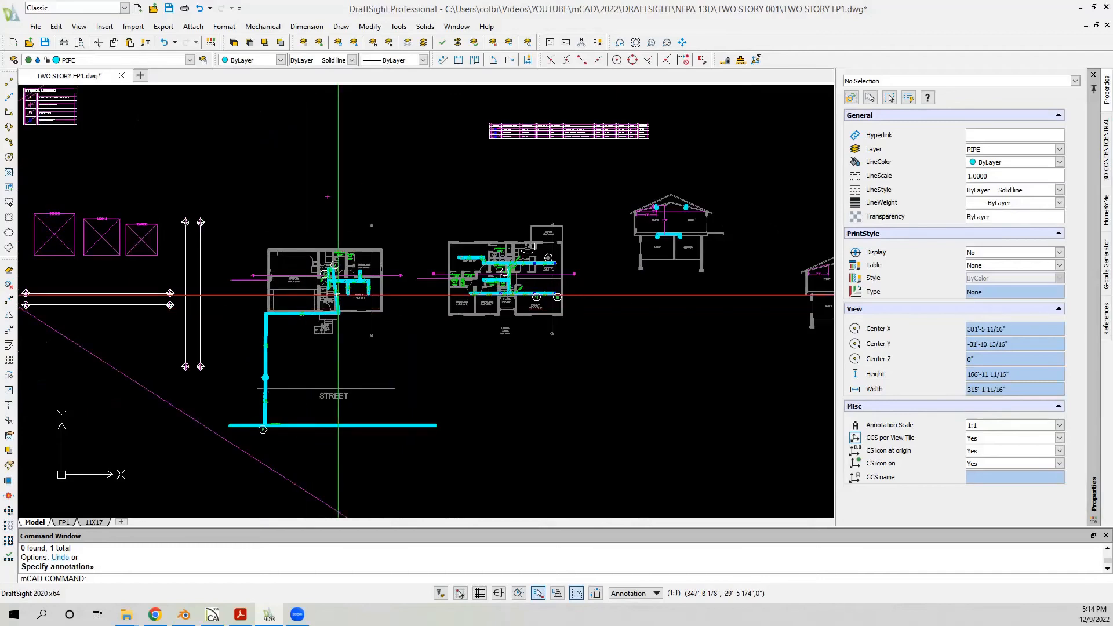
pyautogui.scroll(2, 505, 285)
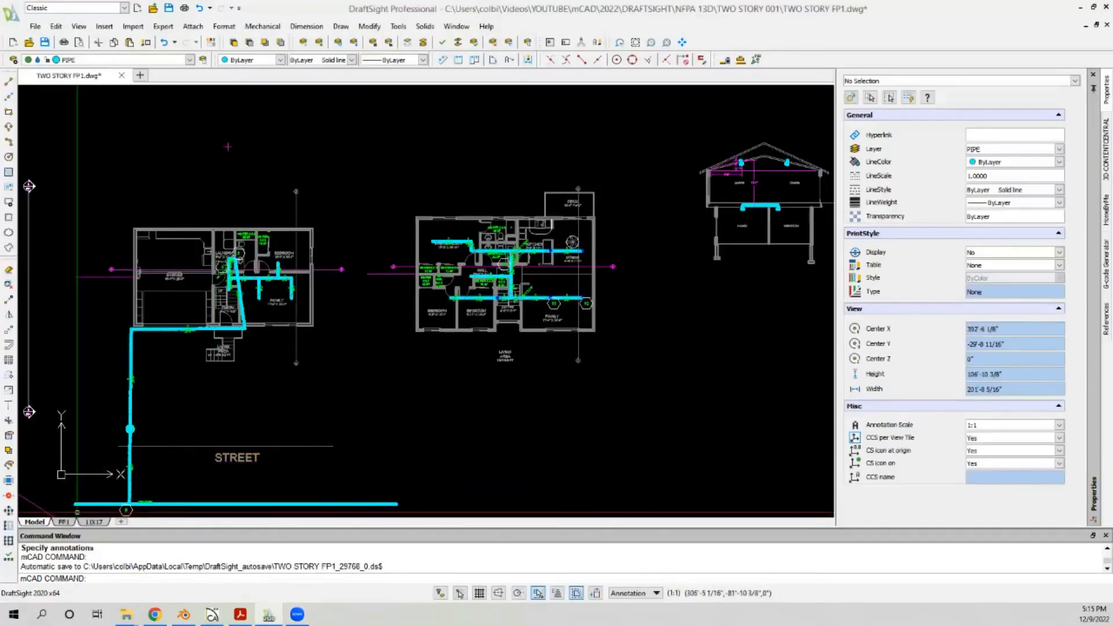
# Step: Switch to the FP1 sheet layout and examine its detail drawings and the riser detail above the sheet border
pyautogui.click(64, 522)
pyautogui.scroll(-5, 162, 242)
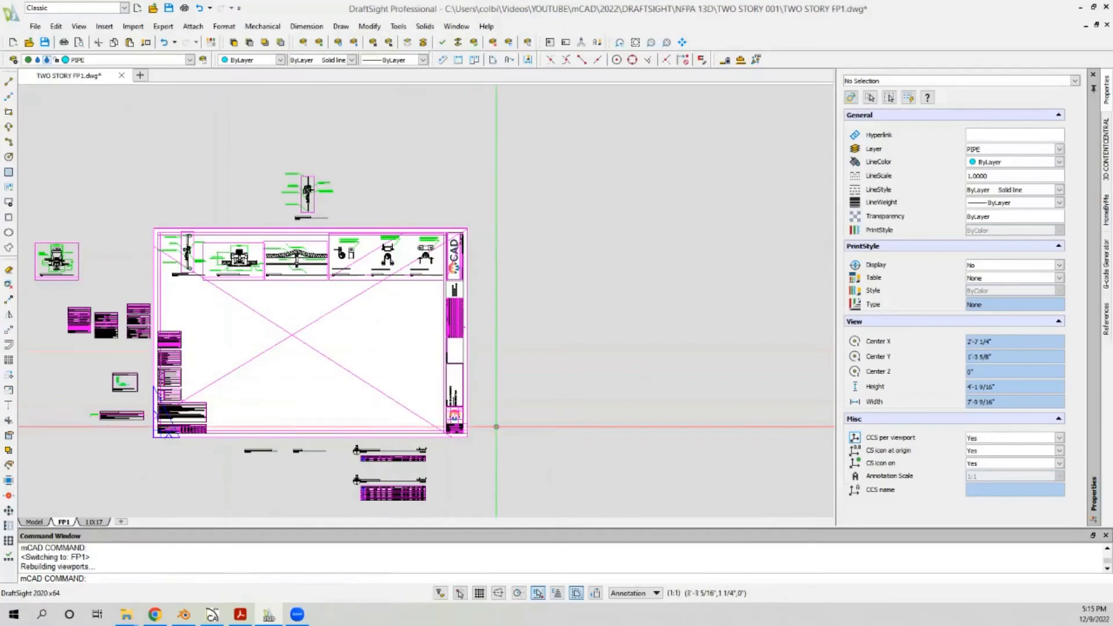
pyautogui.scroll(1, 430, 436)
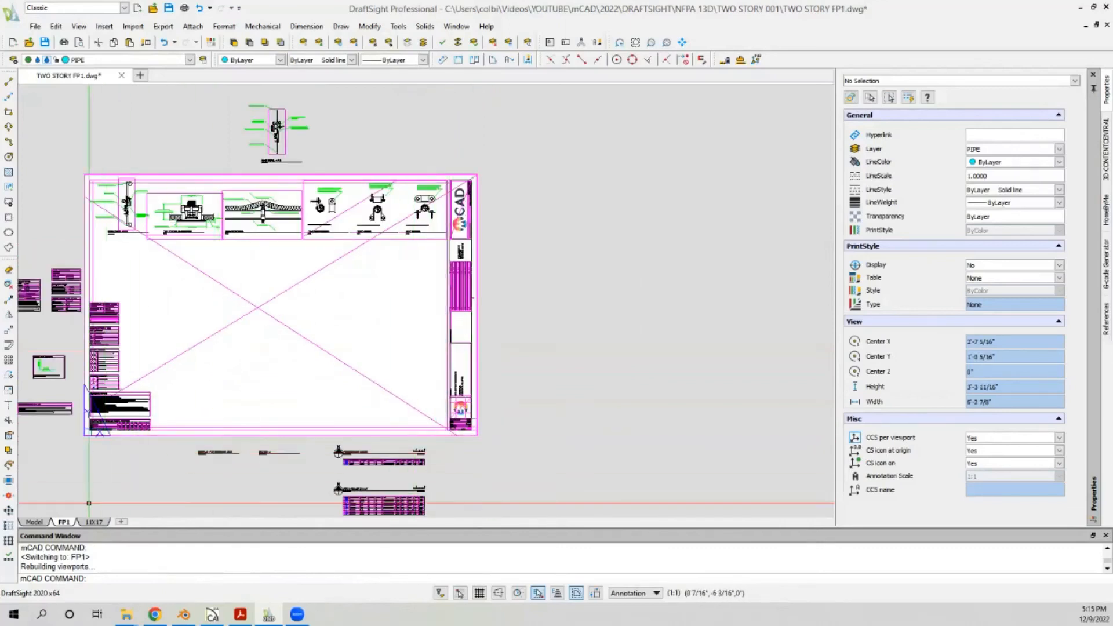
pyautogui.click(38, 521)
pyautogui.click(59, 521)
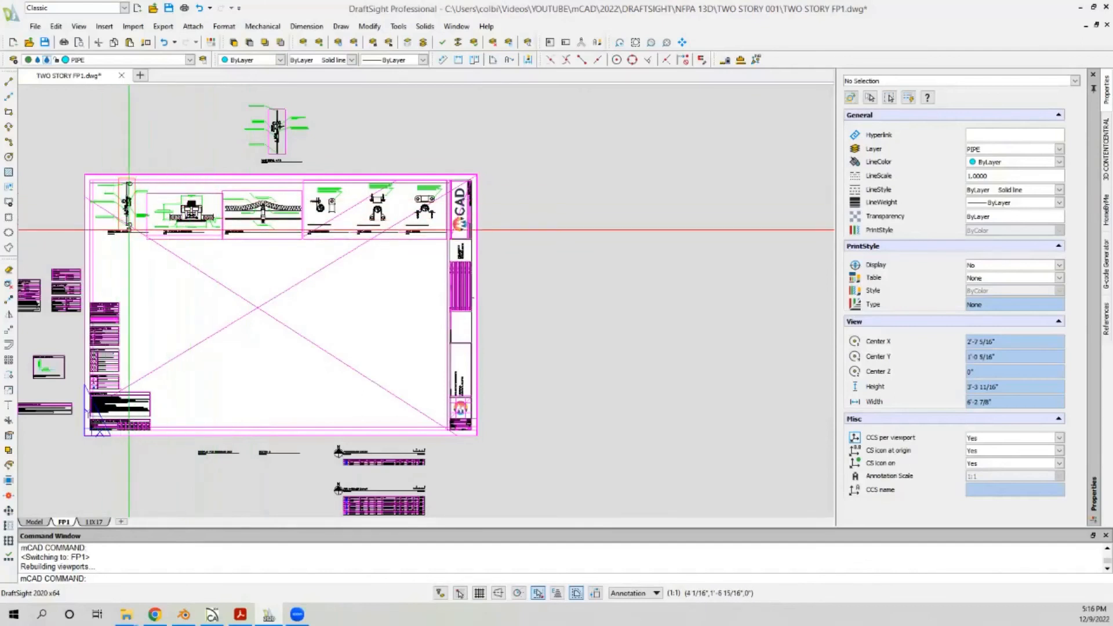
pyautogui.scroll(2, 392, 235)
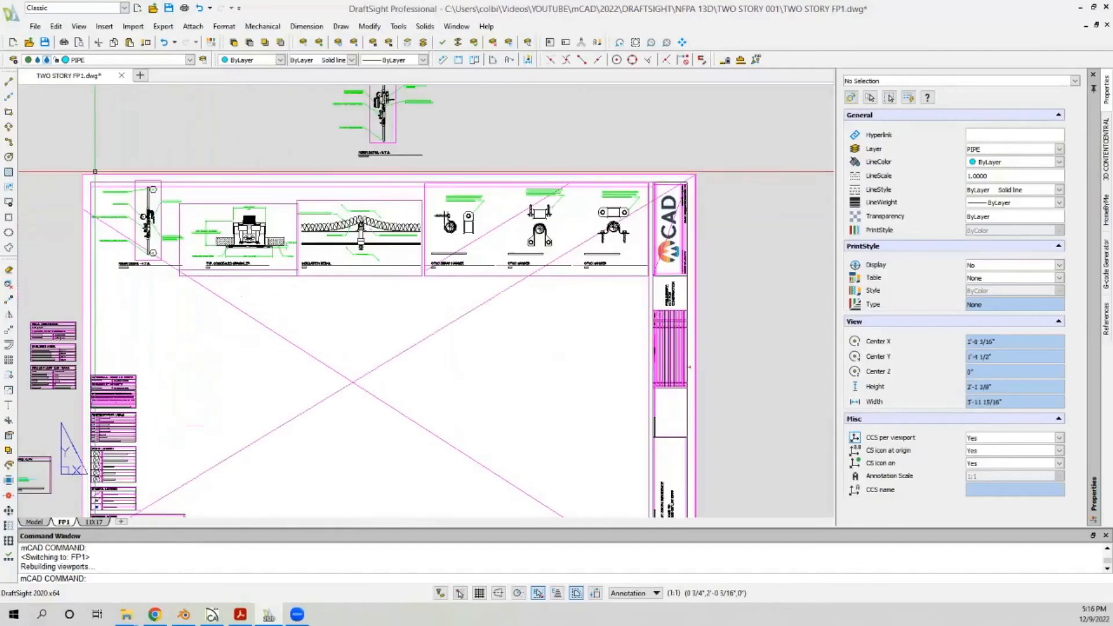
pyautogui.scroll(-1, 392, 235)
pyautogui.scroll(4, 371, 209)
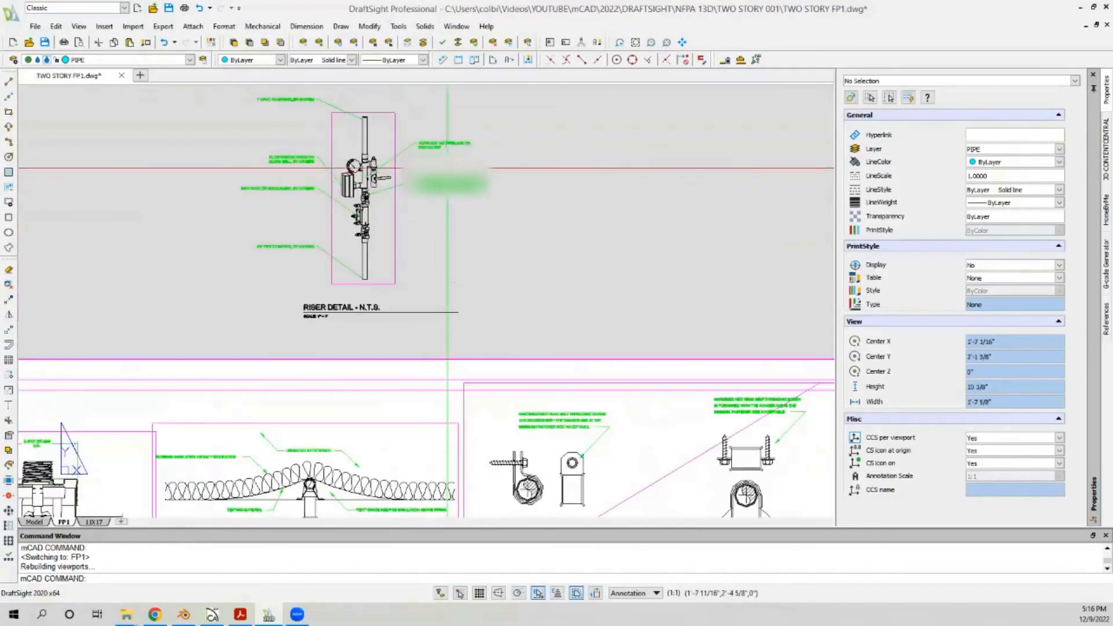
# Step: Examine the riser detail above the FP1 border and the notes, tables and details around the whole sheet
pyautogui.scroll(2, 316, 174)
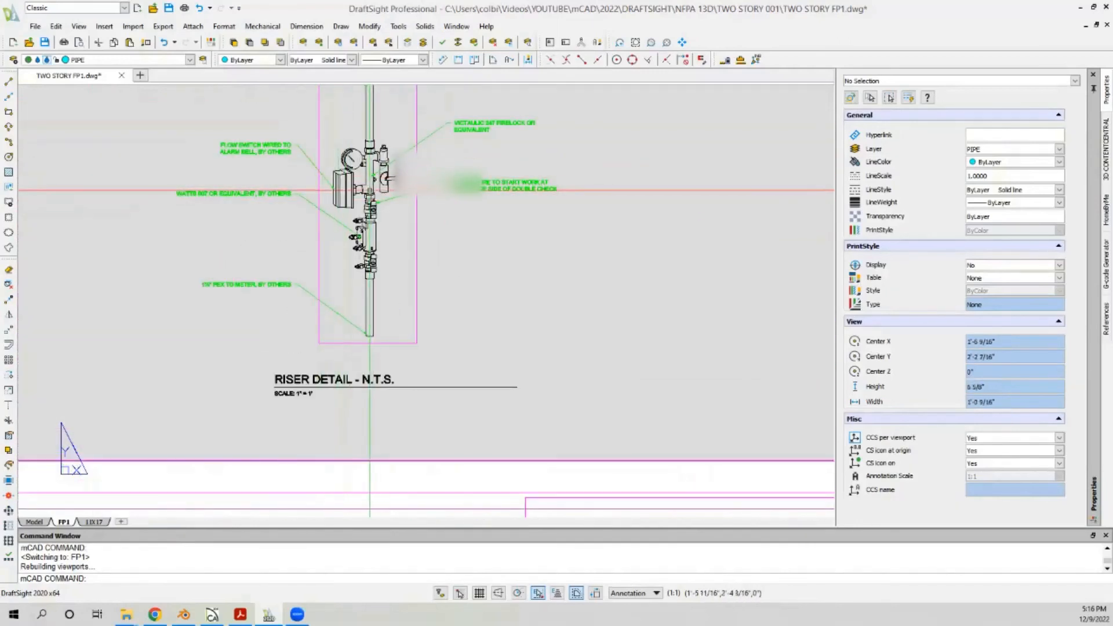
pyautogui.scroll(-6, 355, 195)
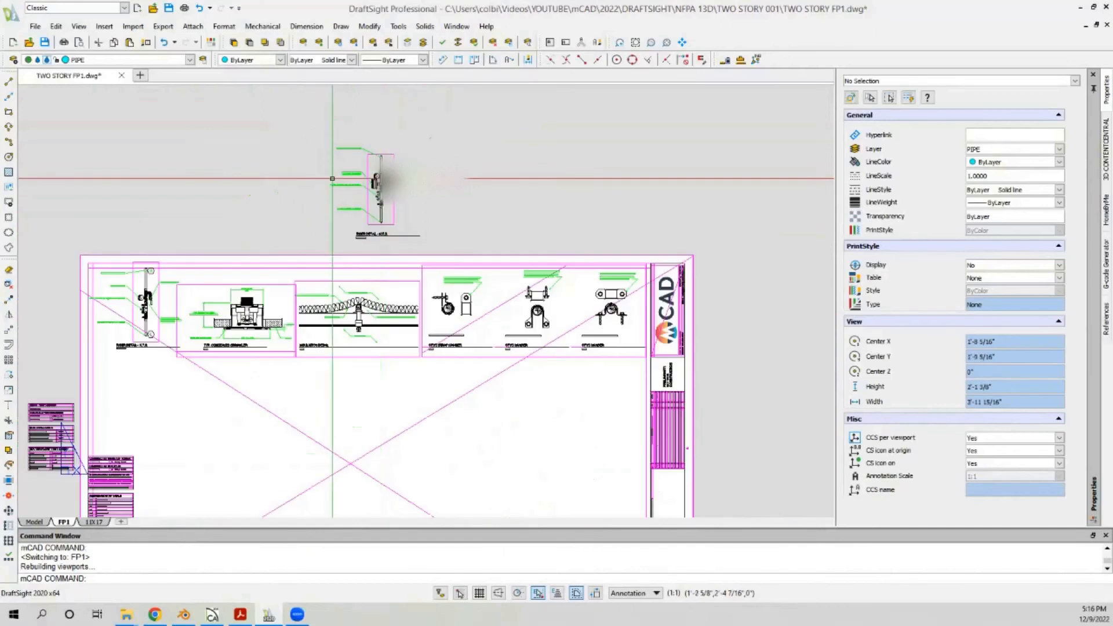
pyautogui.scroll(-3, 184, 226)
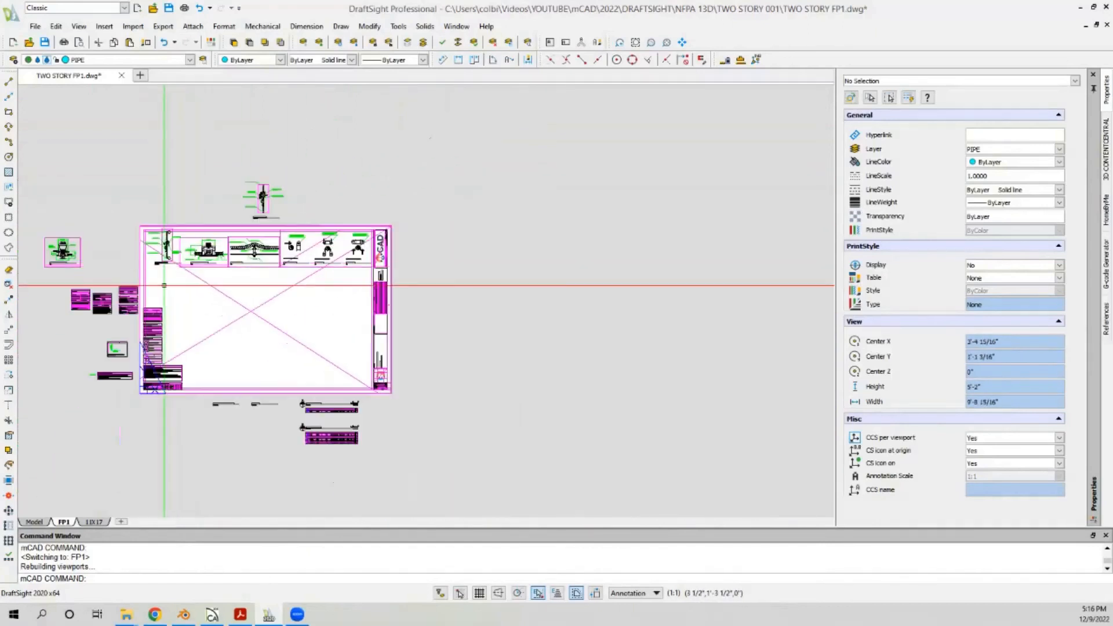
pyautogui.scroll(-1, 145, 279)
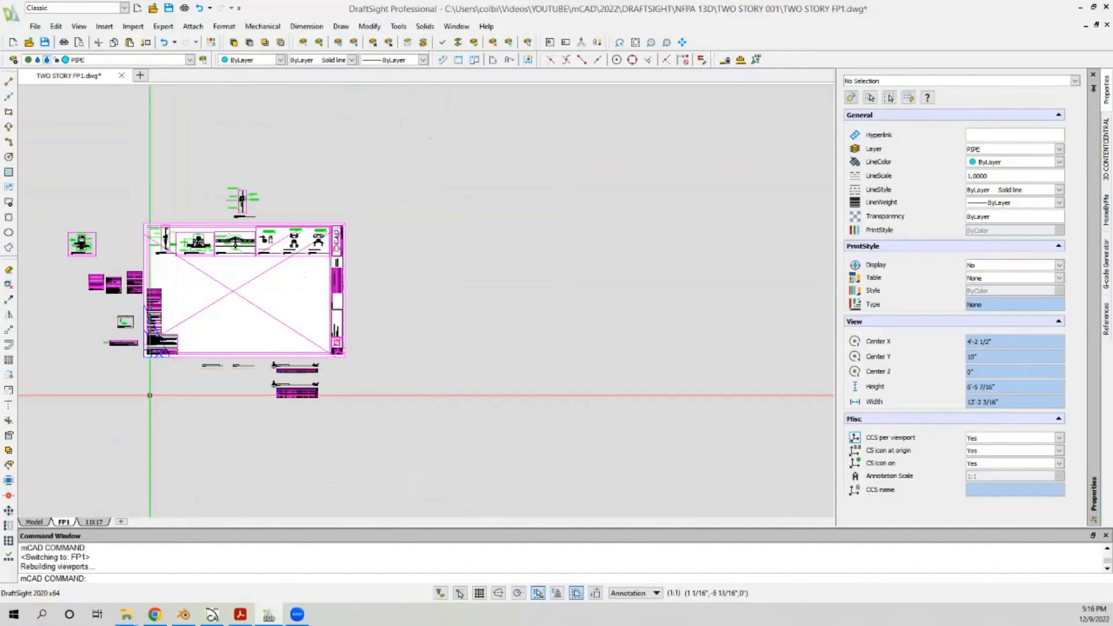
pyautogui.scroll(2, 163, 367)
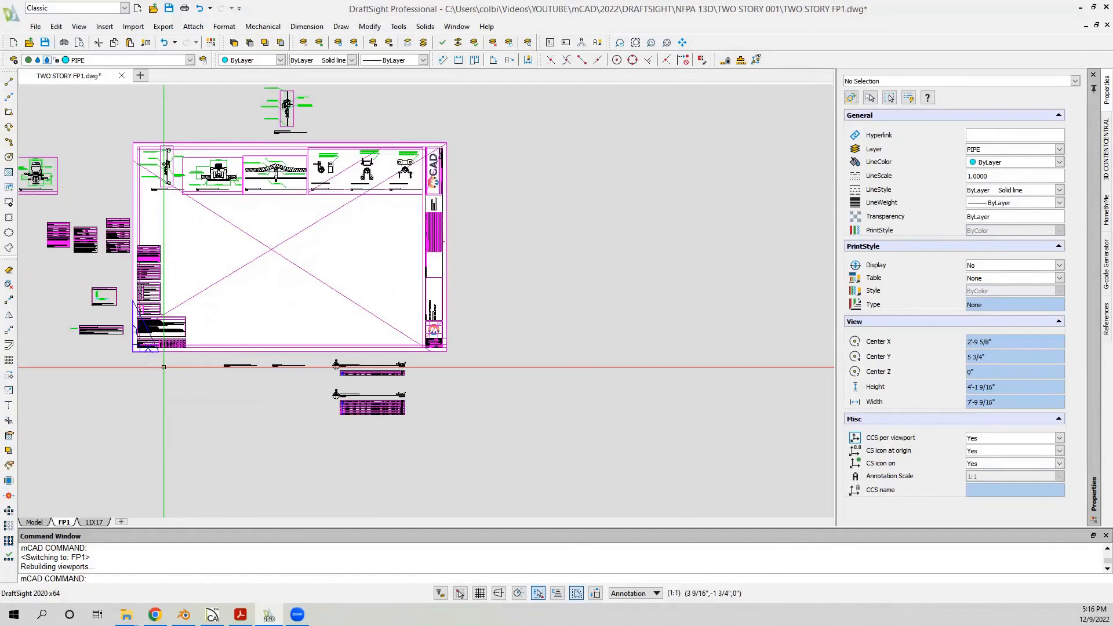
pyautogui.scroll(-1, 164, 367)
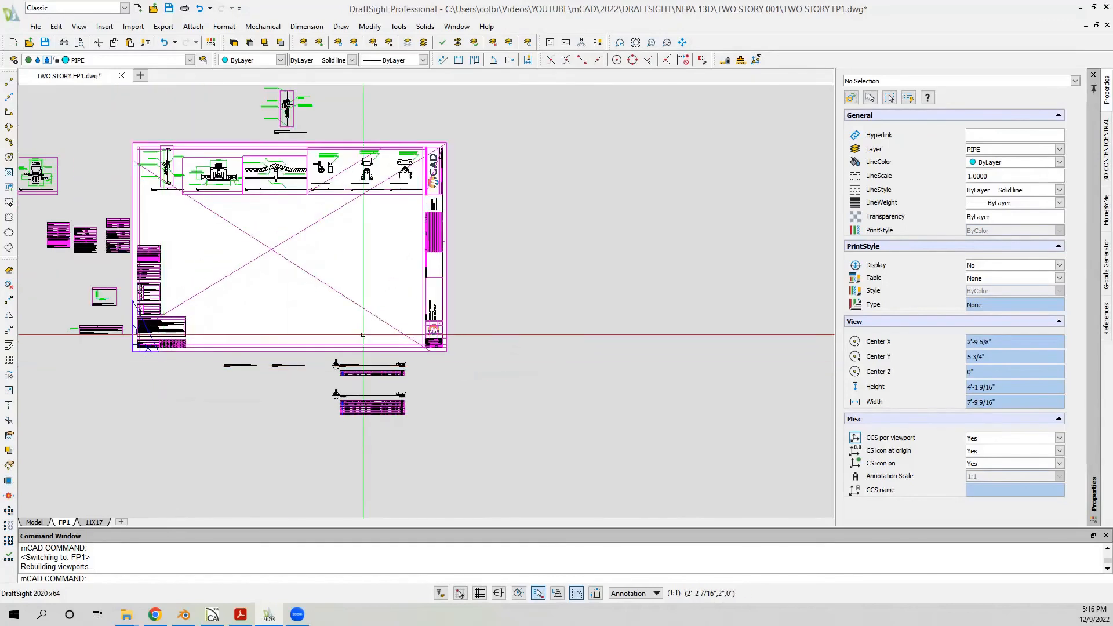
pyautogui.scroll(-1, 142, 261)
pyautogui.scroll(1, 316, 238)
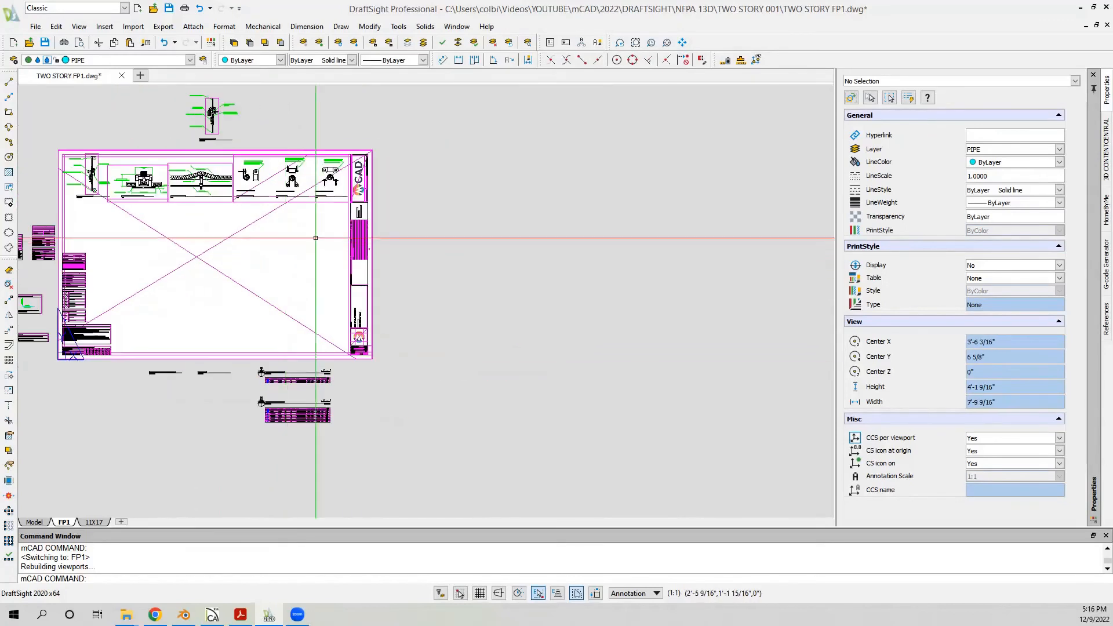
# Step: Copy the pipe hanger details viewport from the FP1 sheet to the empty space beyond the title block side
pyautogui.click(324, 203)
pyautogui.scroll(-1, 102, 220)
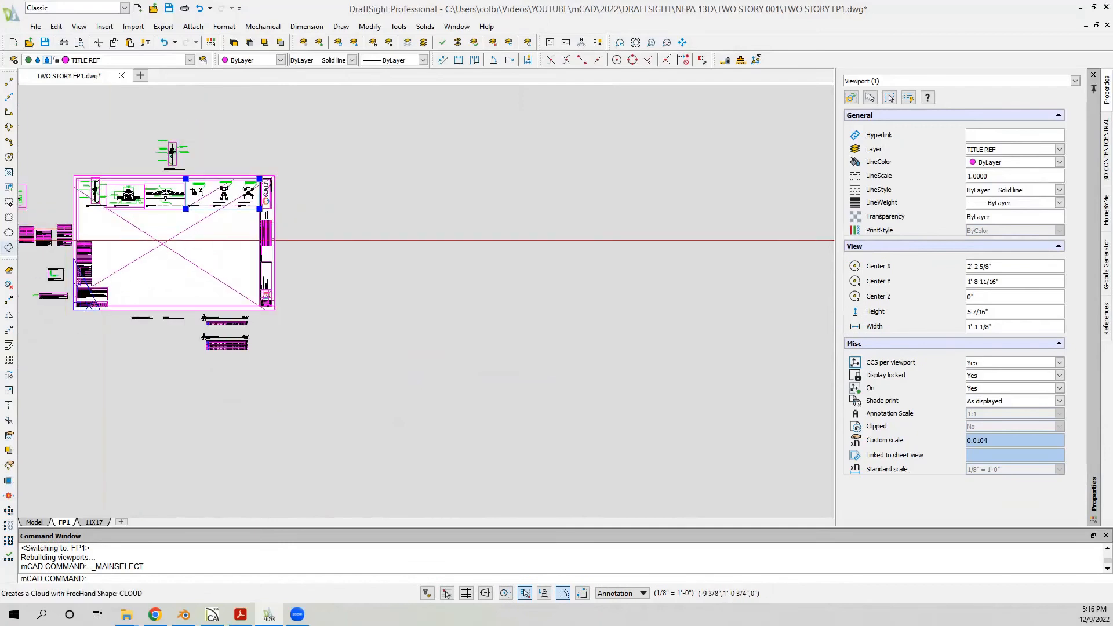
pyautogui.click(10, 302)
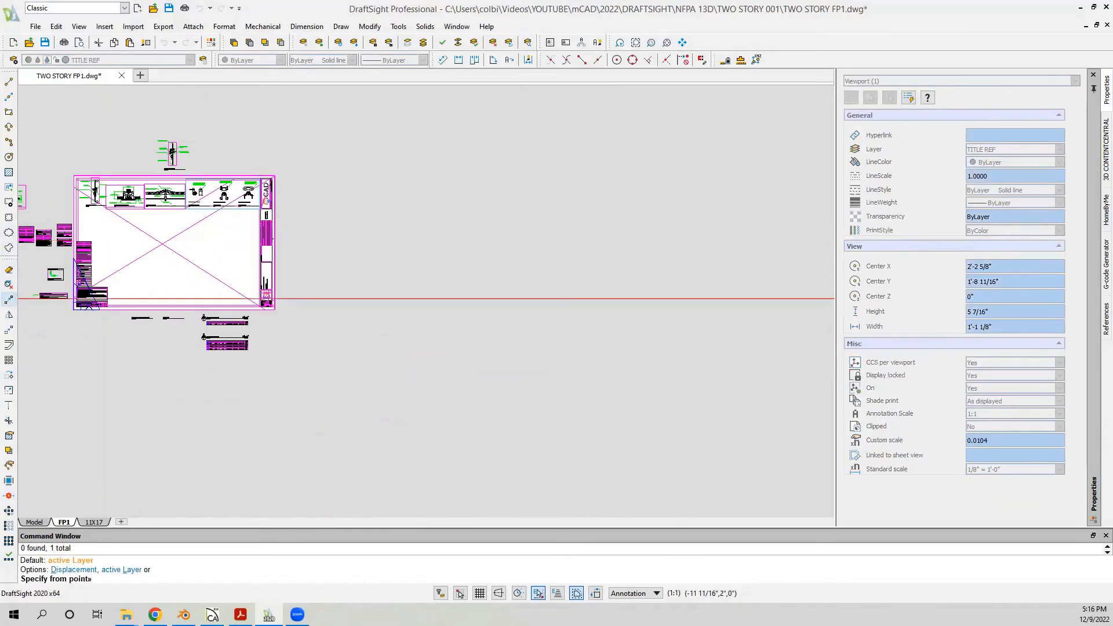
pyautogui.click(231, 149)
pyautogui.click(488, 177)
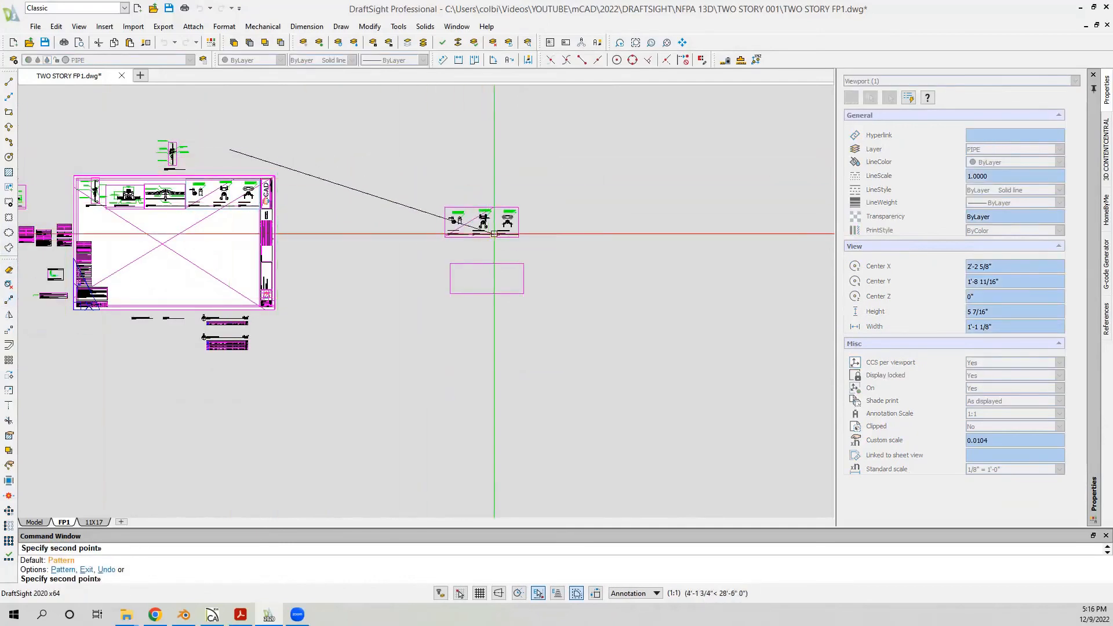
pyautogui.press('Escape')
# Step: Stretch two corners of the copied viewport to about 6'-8" by 2'-6" to expose the floor plans and elevations
pyautogui.click(518, 237)
pyautogui.click(519, 237)
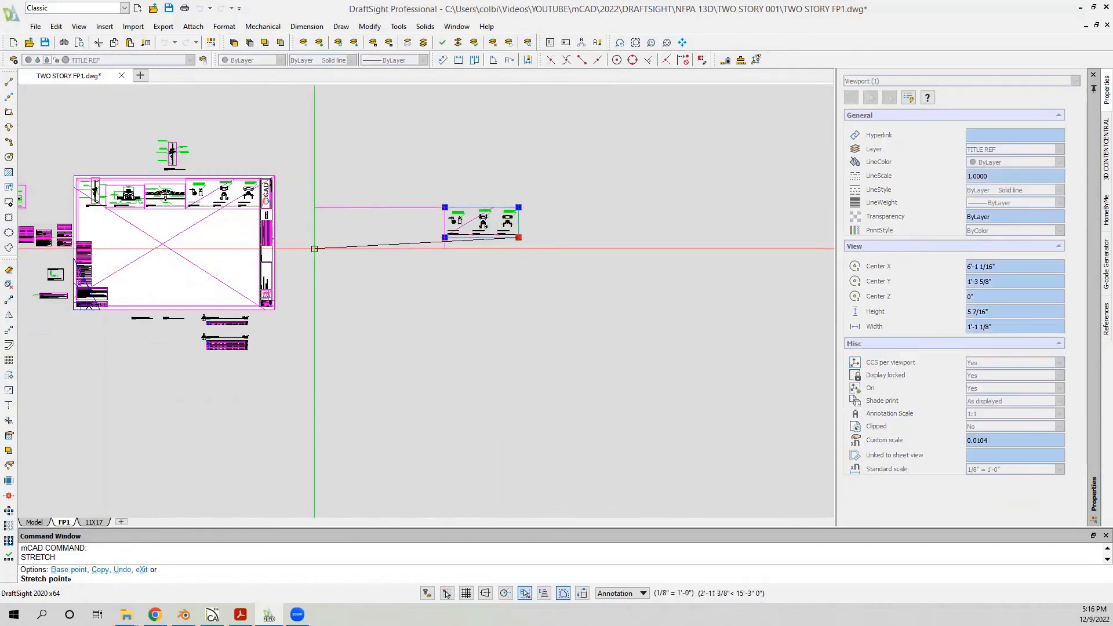
pyautogui.scroll(-3, 313, 248)
pyautogui.click(485, 292)
pyautogui.scroll(4, 367, 283)
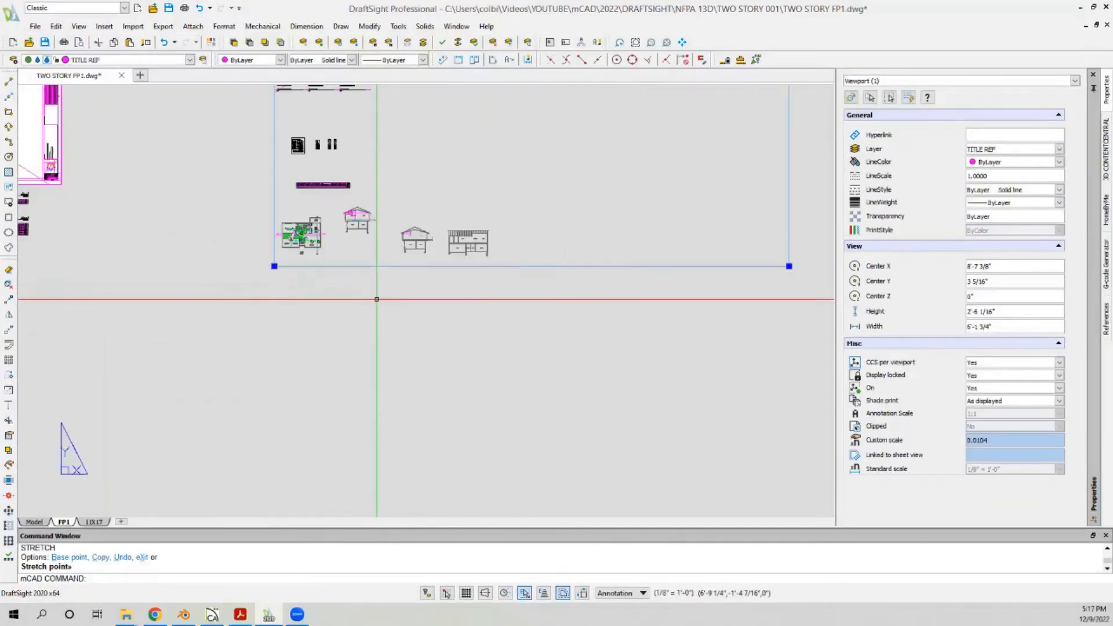
pyautogui.click(274, 266)
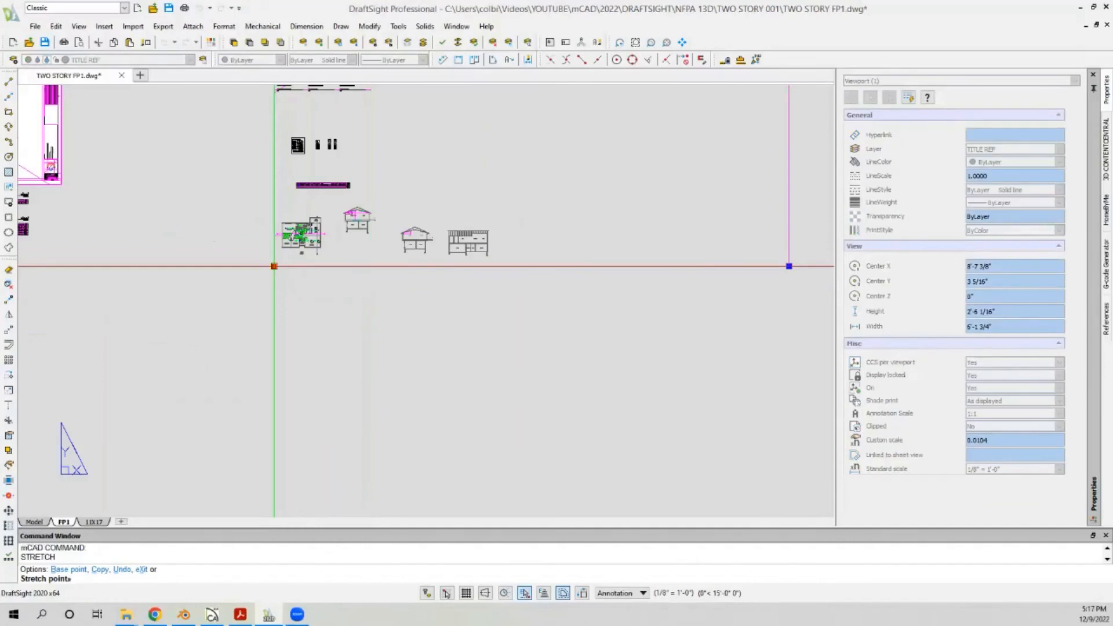
pyautogui.click(230, 264)
pyautogui.scroll(-2, 313, 311)
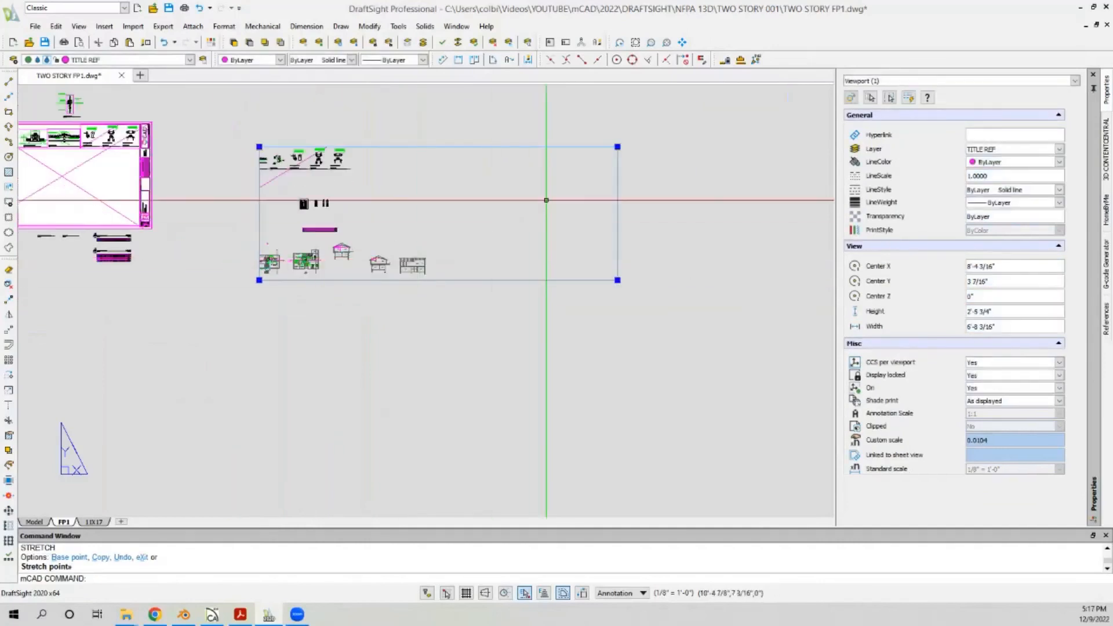
# Step: Crop the copied viewport to the two floor plans, about 1'-2" wide and 8" high
pyautogui.click(617, 147)
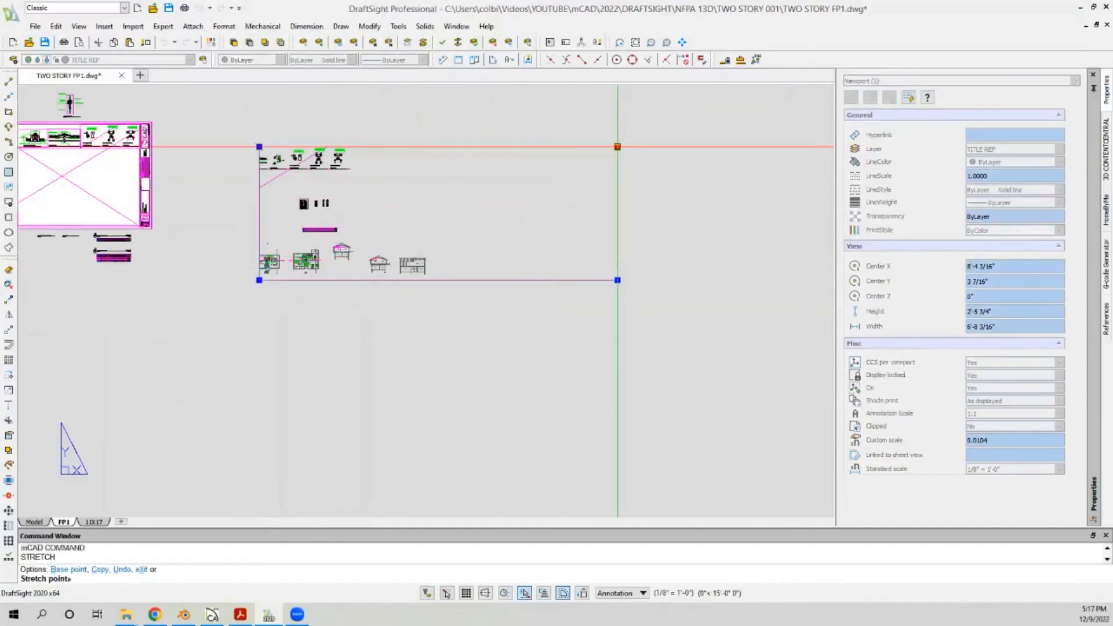
pyautogui.click(322, 244)
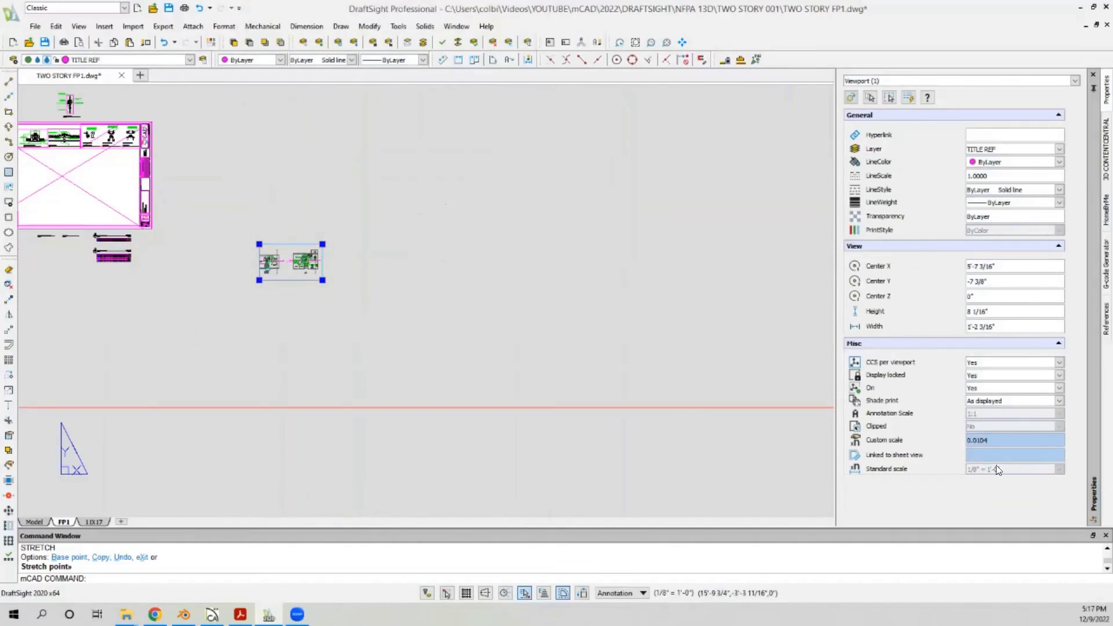
pyautogui.scroll(4, 304, 290)
pyautogui.click(274, 264)
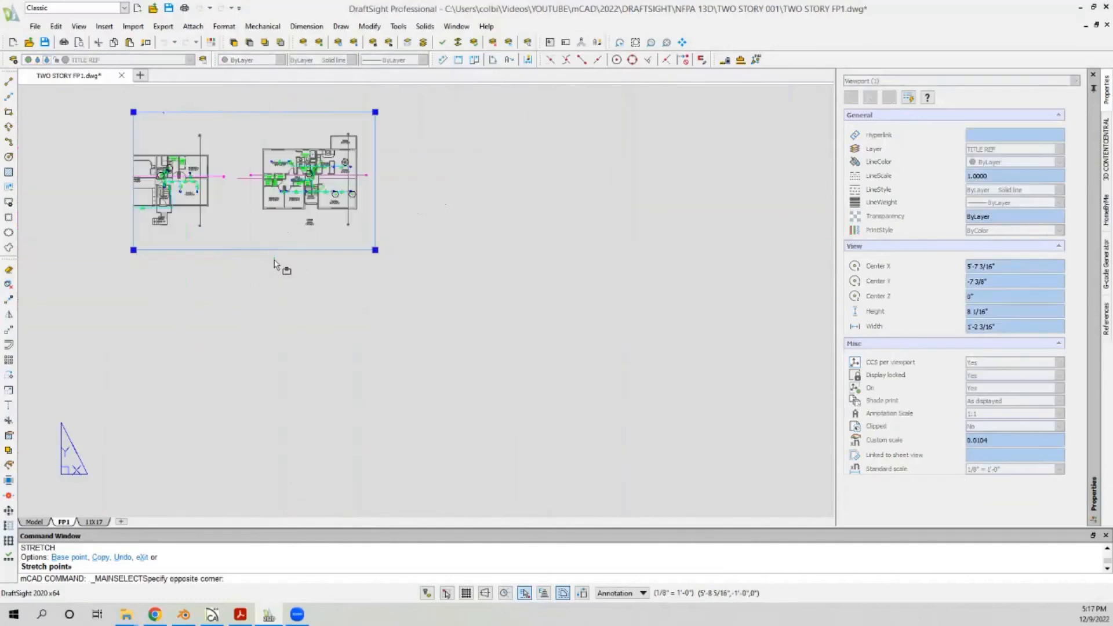
pyautogui.click(216, 243)
pyautogui.scroll(-3, 254, 278)
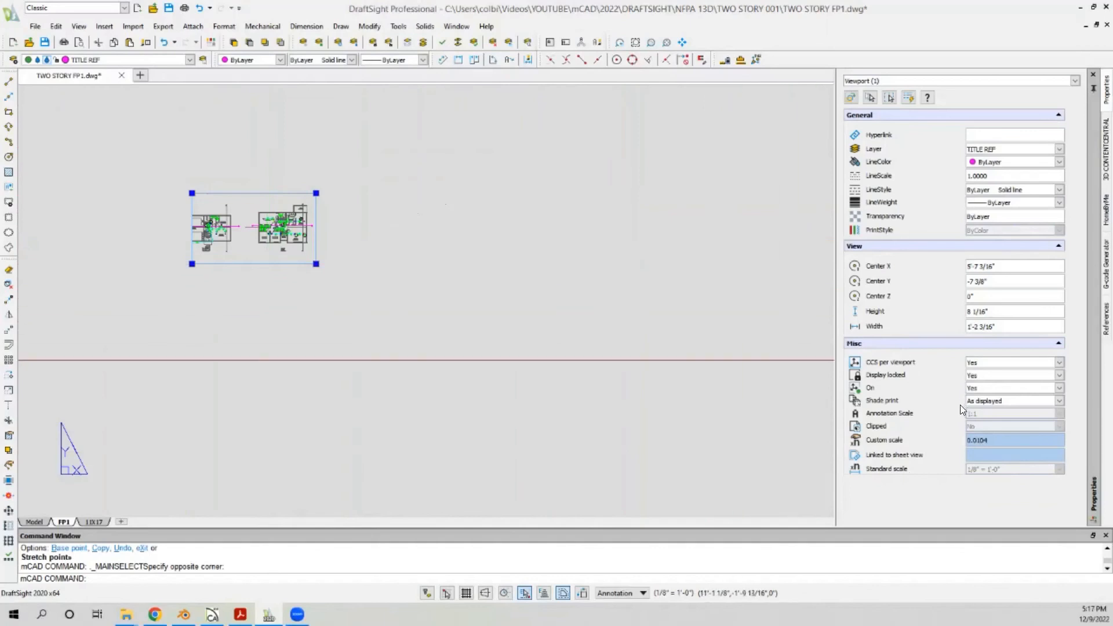
# Step: Unlock the floor plan viewport's display, set its standard scale to 1/4" = 1'-0", and lock the display again
pyautogui.click(972, 376)
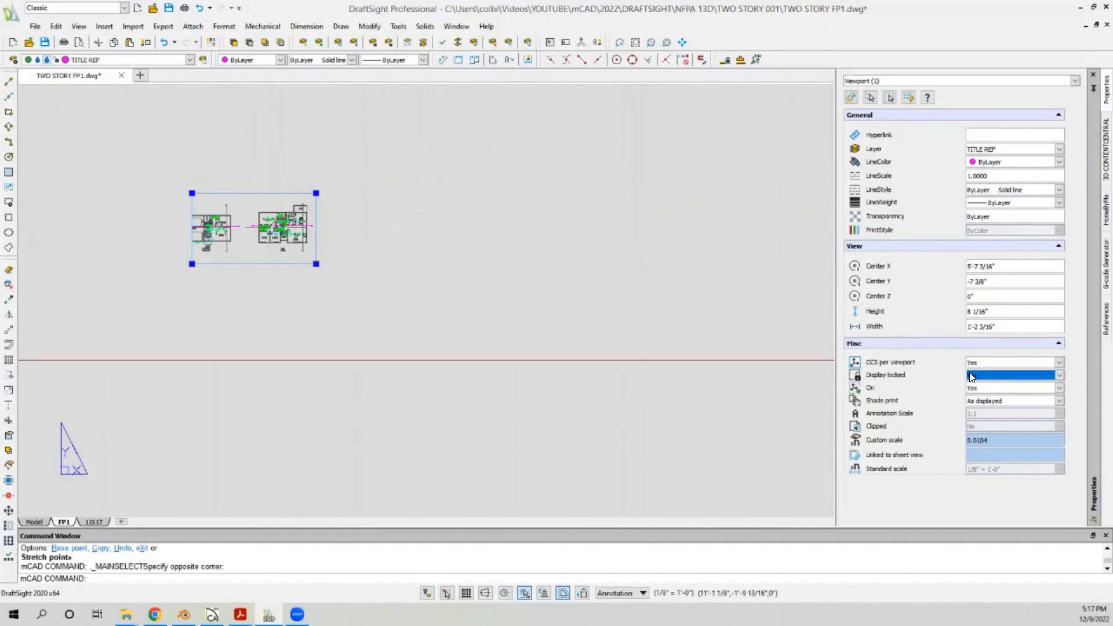
pyautogui.click(980, 392)
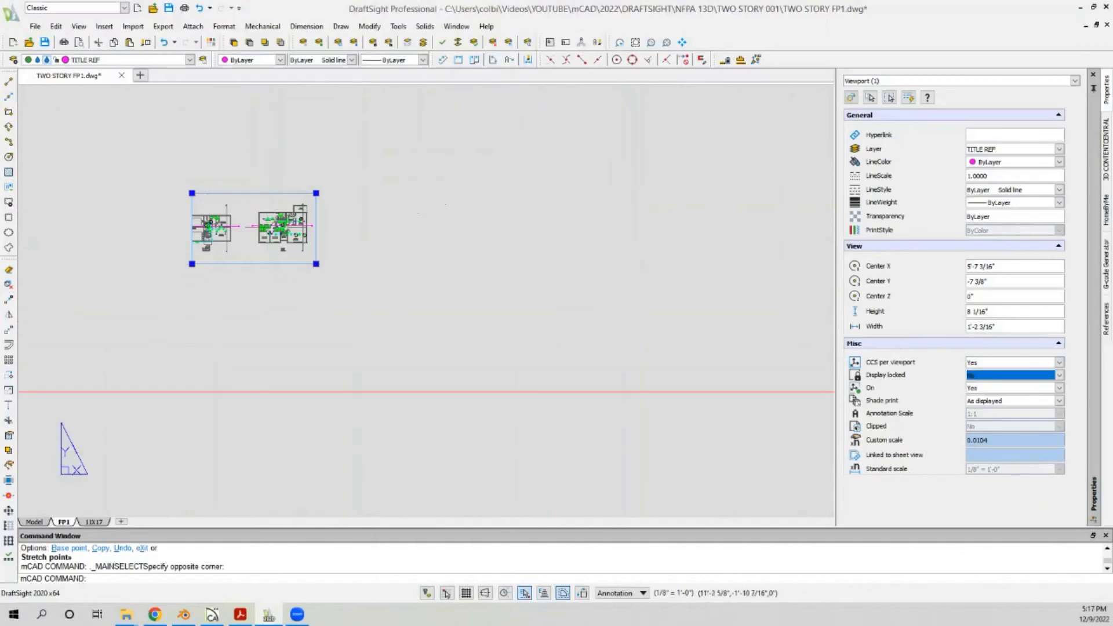
pyautogui.click(1002, 441)
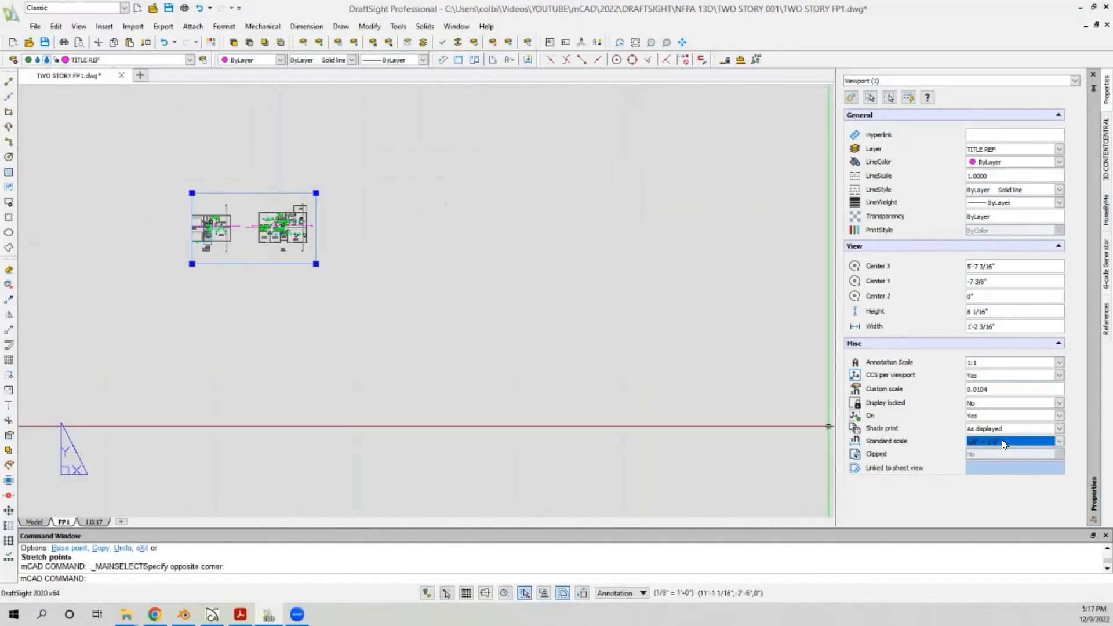
pyautogui.click(1002, 441)
pyautogui.scroll(-1, 994, 497)
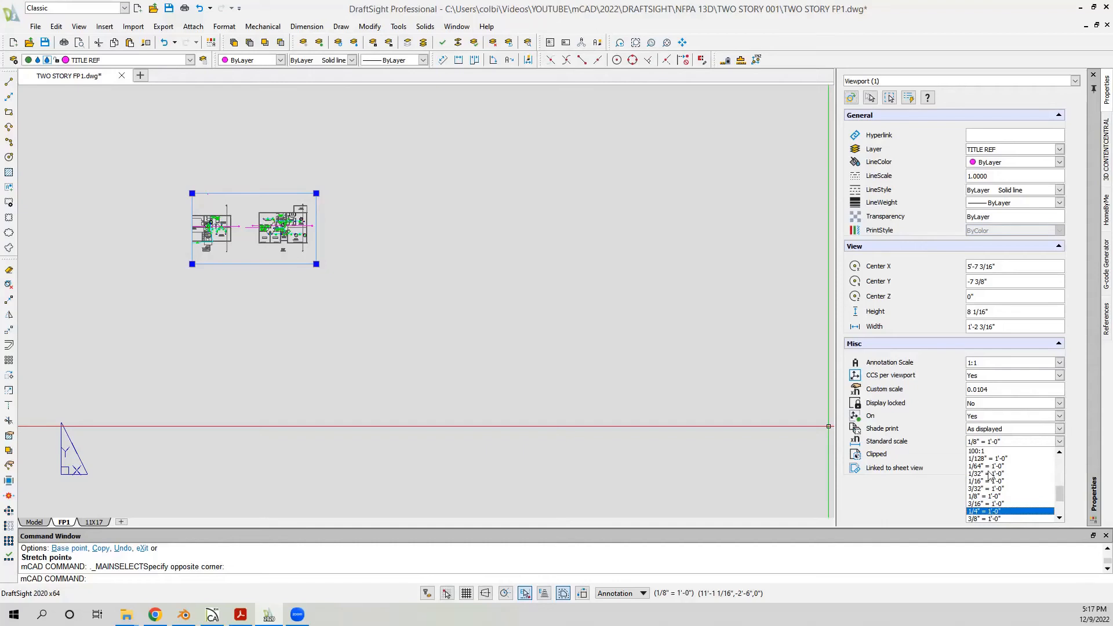
pyautogui.press('Return')
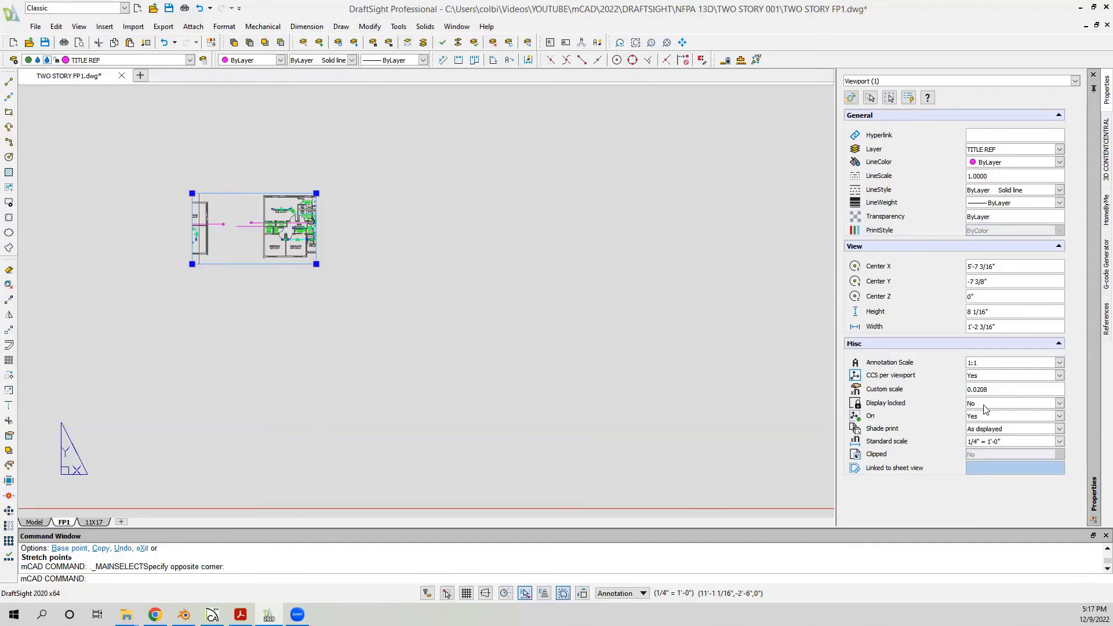
pyautogui.click(984, 407)
pyautogui.click(986, 414)
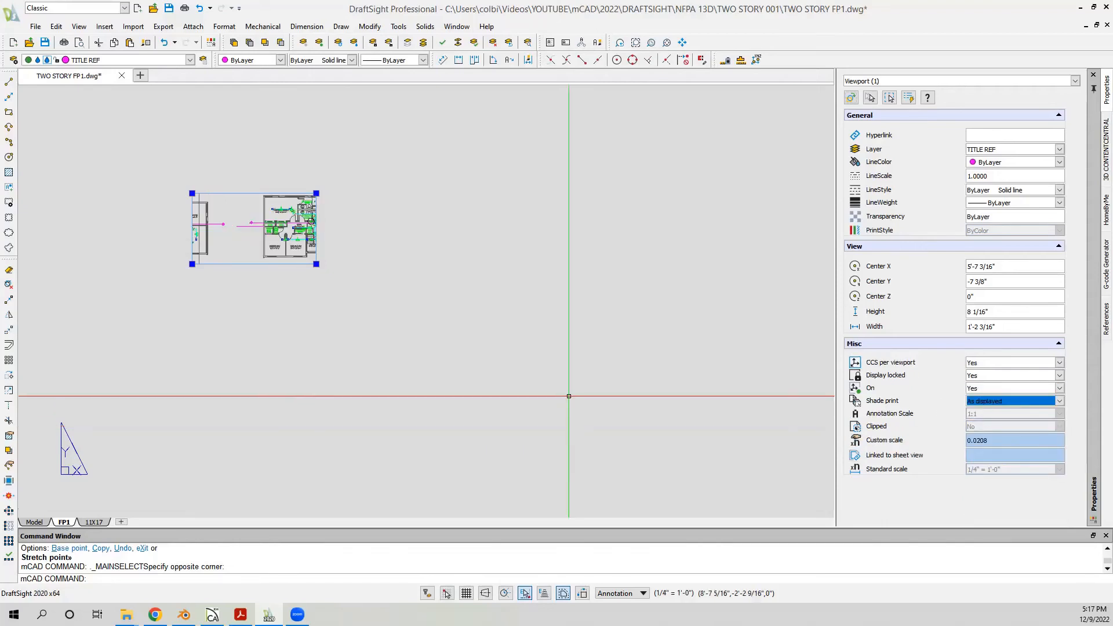
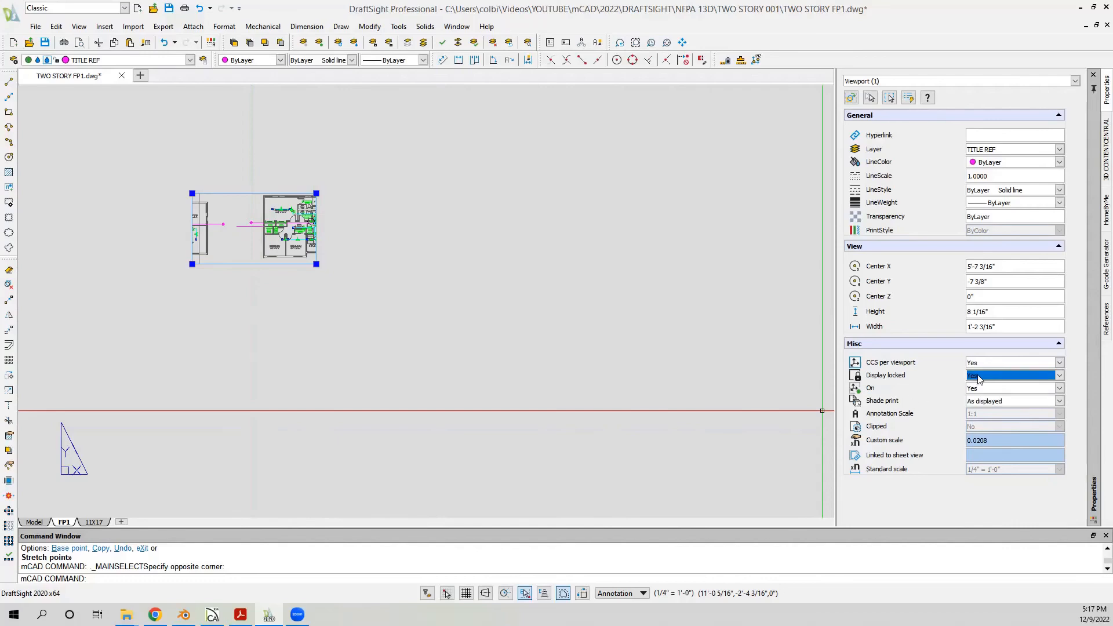
# Step: Unlock the floor plan viewport, activate it to zoom its contents out, and return to the sheet
pyautogui.click(980, 393)
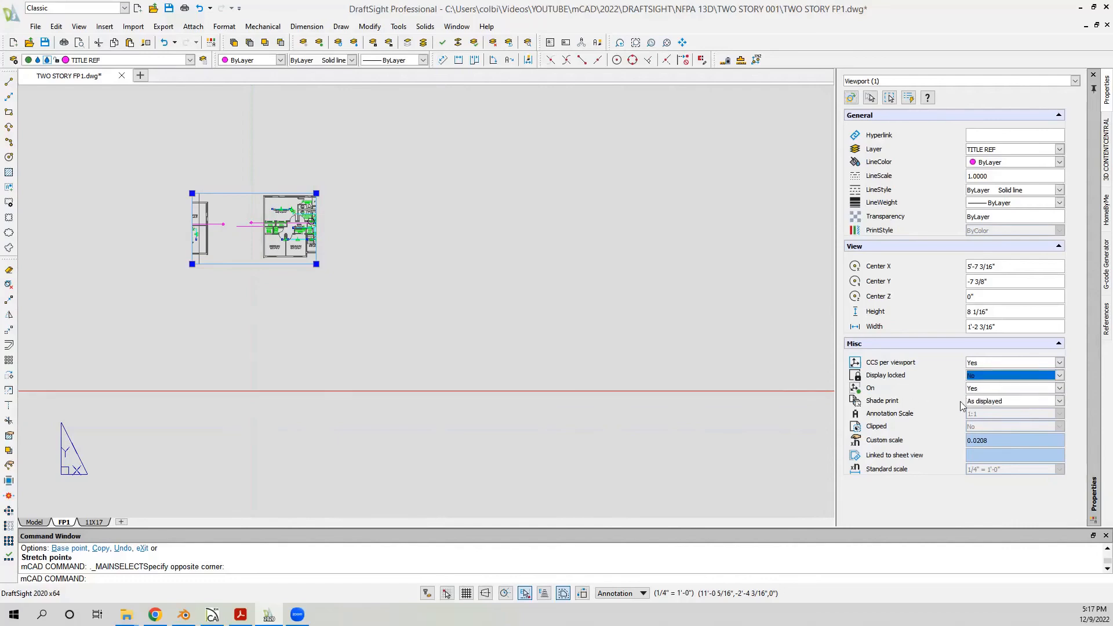
pyautogui.scroll(-2, 371, 305)
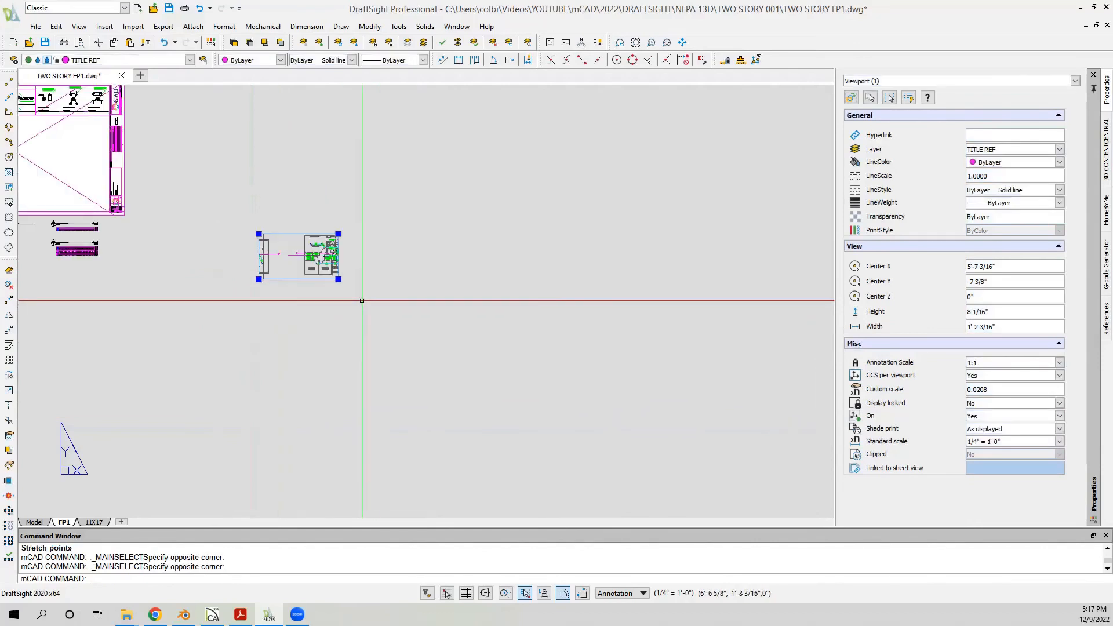
pyautogui.doubleClick(286, 261)
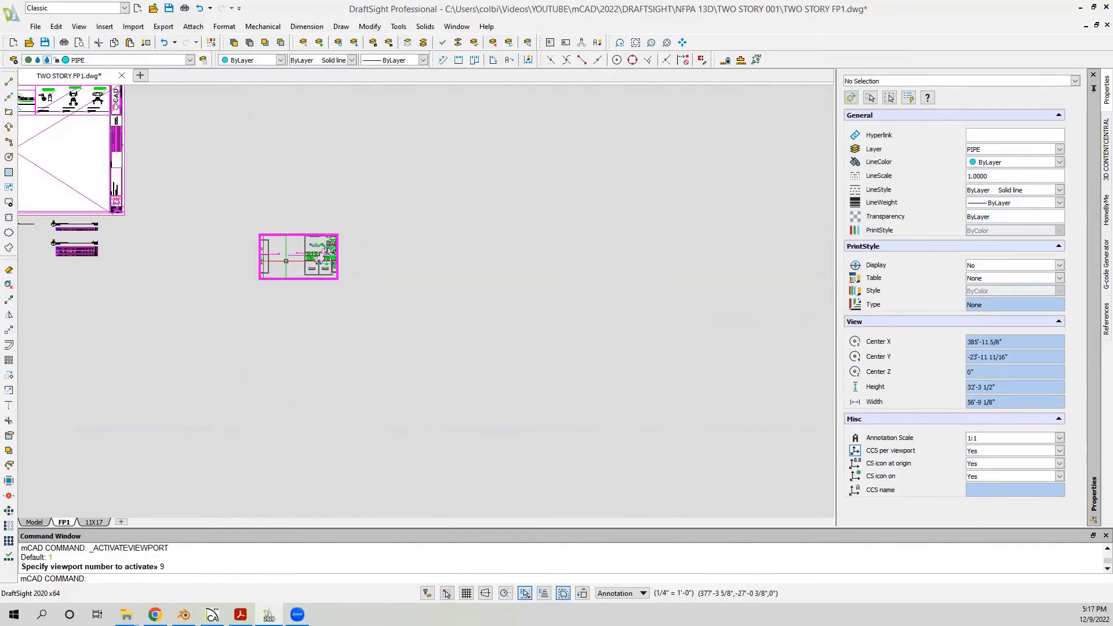
pyautogui.scroll(-2, 286, 261)
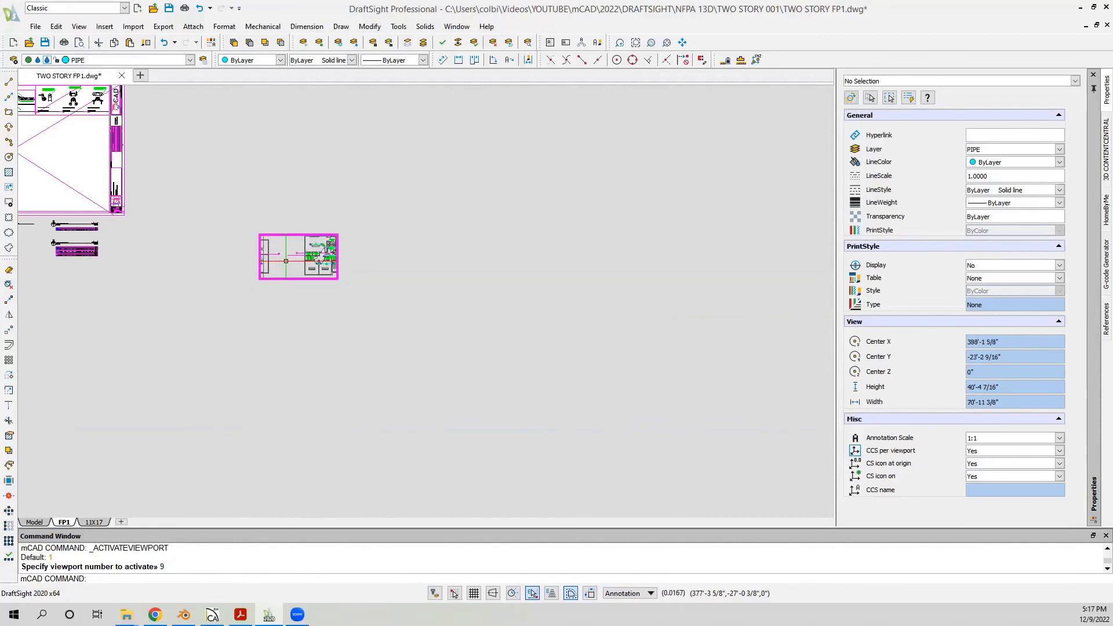
pyautogui.doubleClick(301, 296)
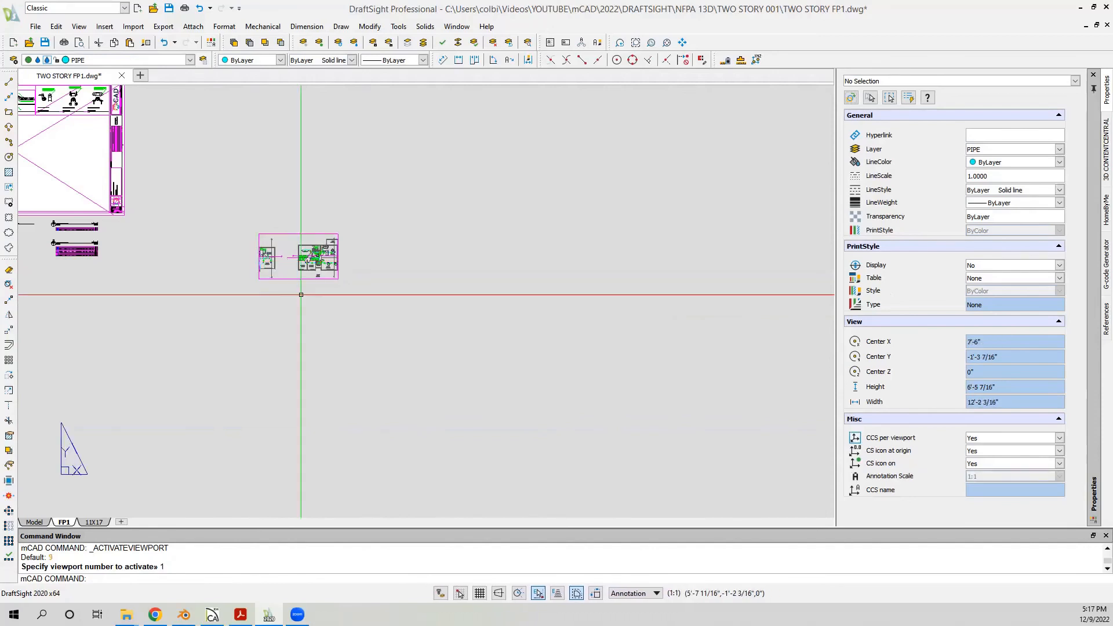
# Step: Reset the floor plan viewport's standard scale to 1/4" = 1'-0" and lock its display
pyautogui.click(294, 278)
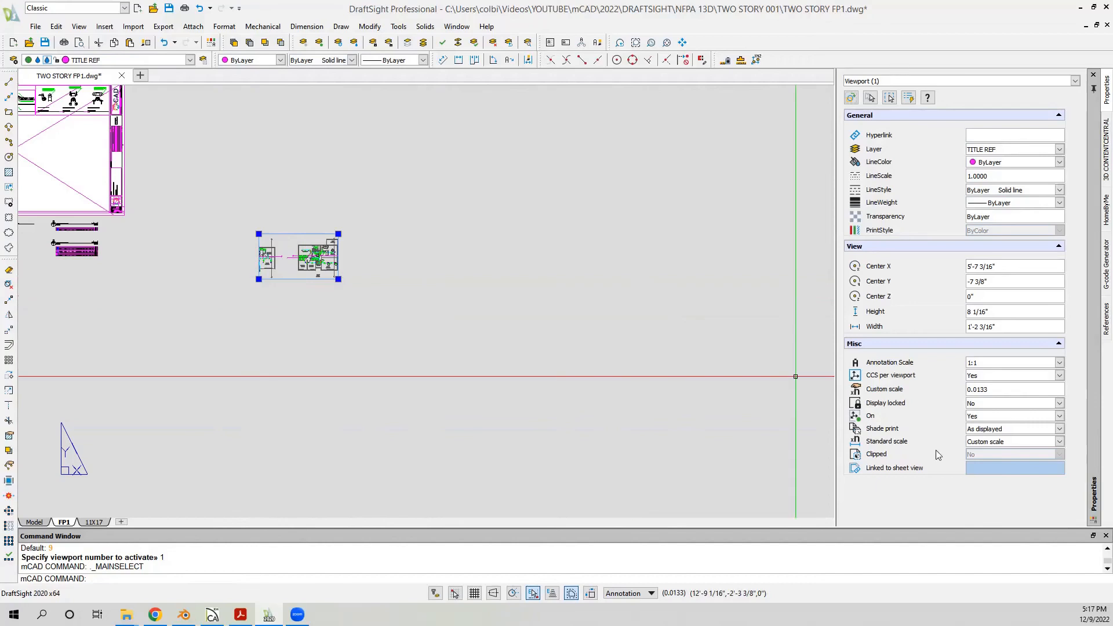
pyautogui.click(1003, 445)
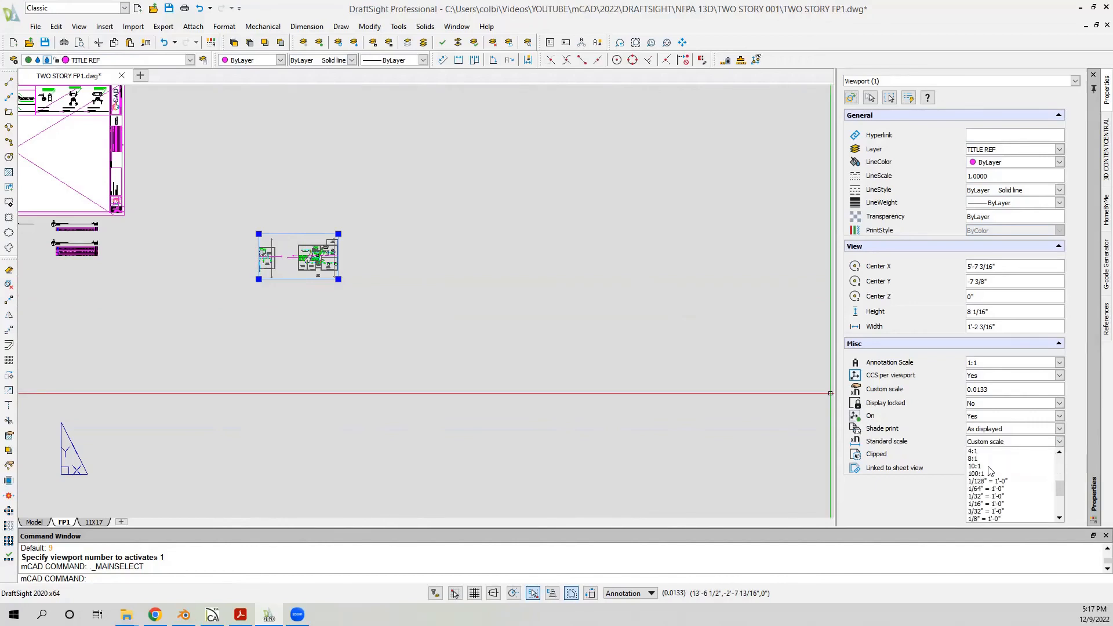
pyautogui.click(985, 466)
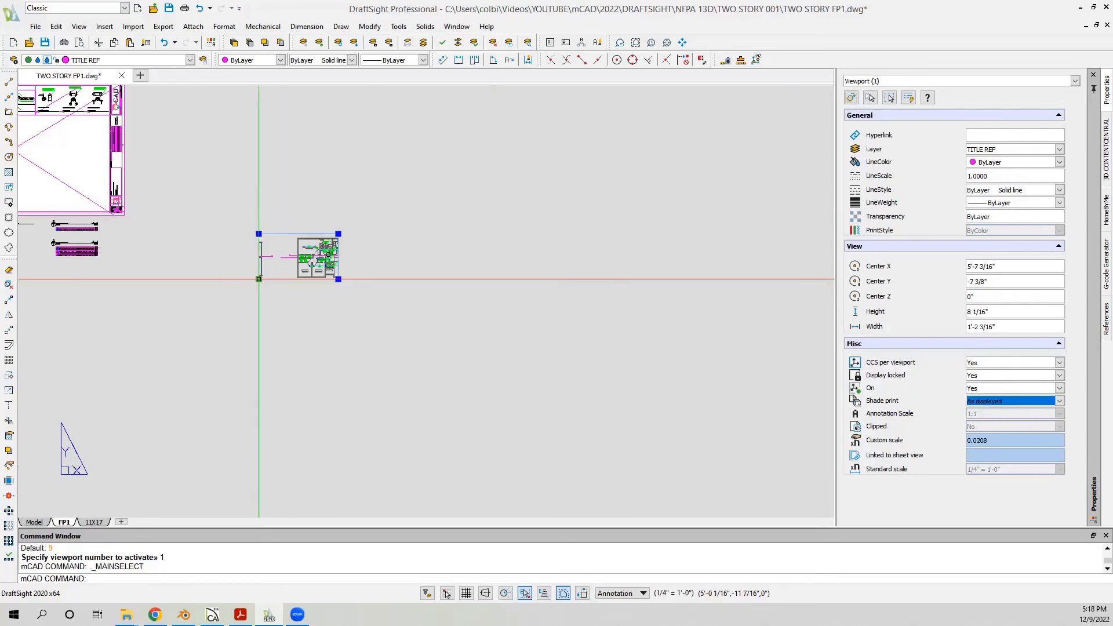
# Step: Resize the selected viewport to frame only the garage floor plan, about 1'-2 3/4" wide and 1'-0" high
pyautogui.click(259, 279)
pyautogui.click(194, 291)
pyautogui.scroll(3, 194, 264)
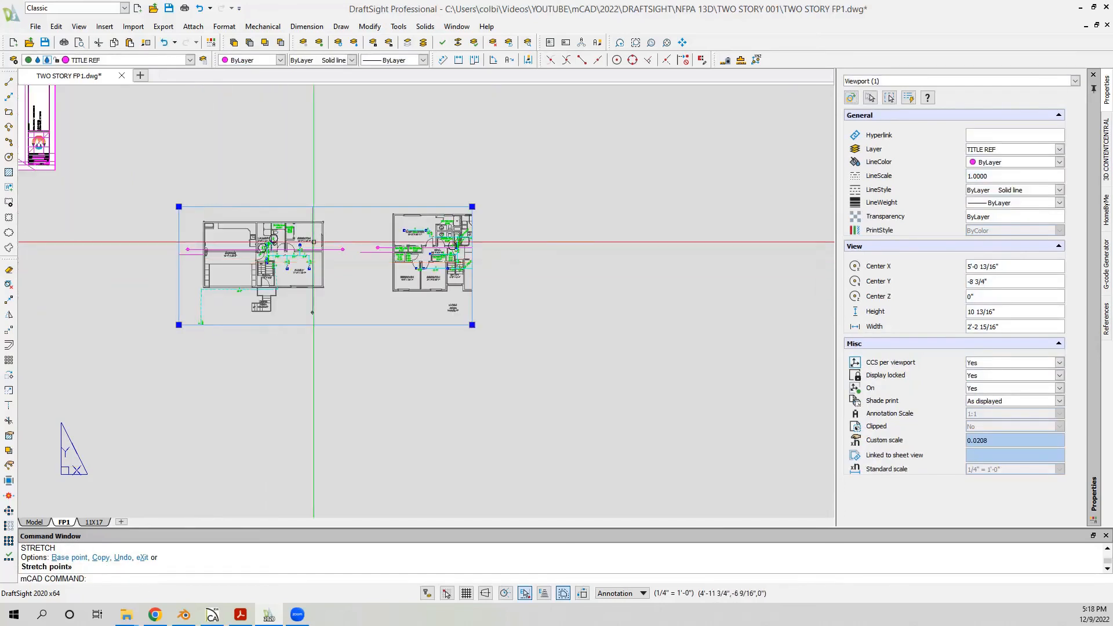
pyautogui.click(472, 206)
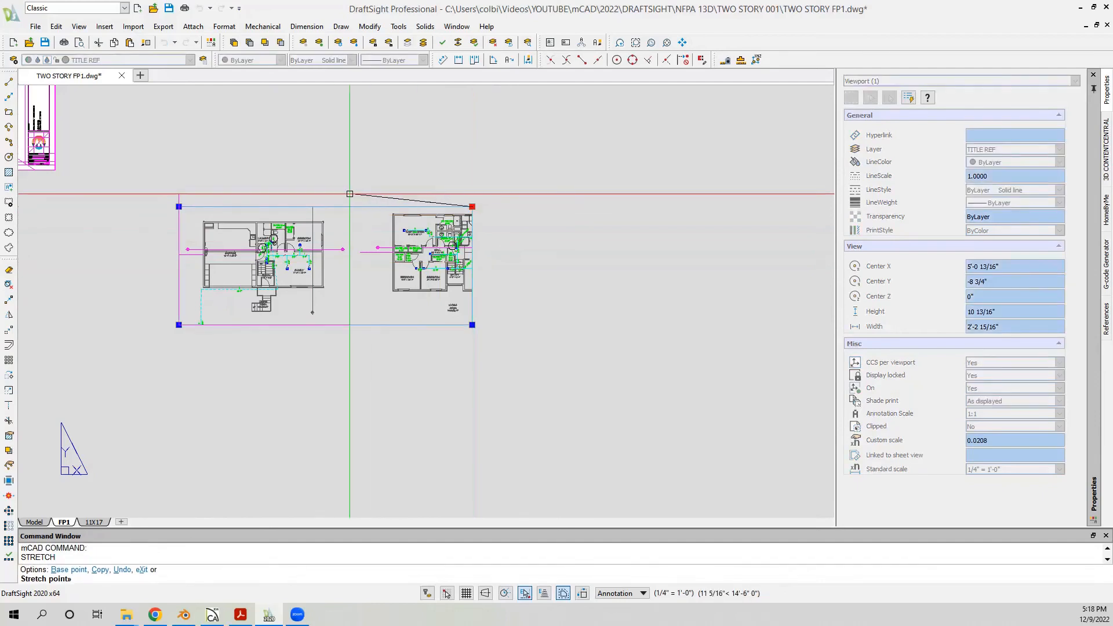
pyautogui.click(340, 193)
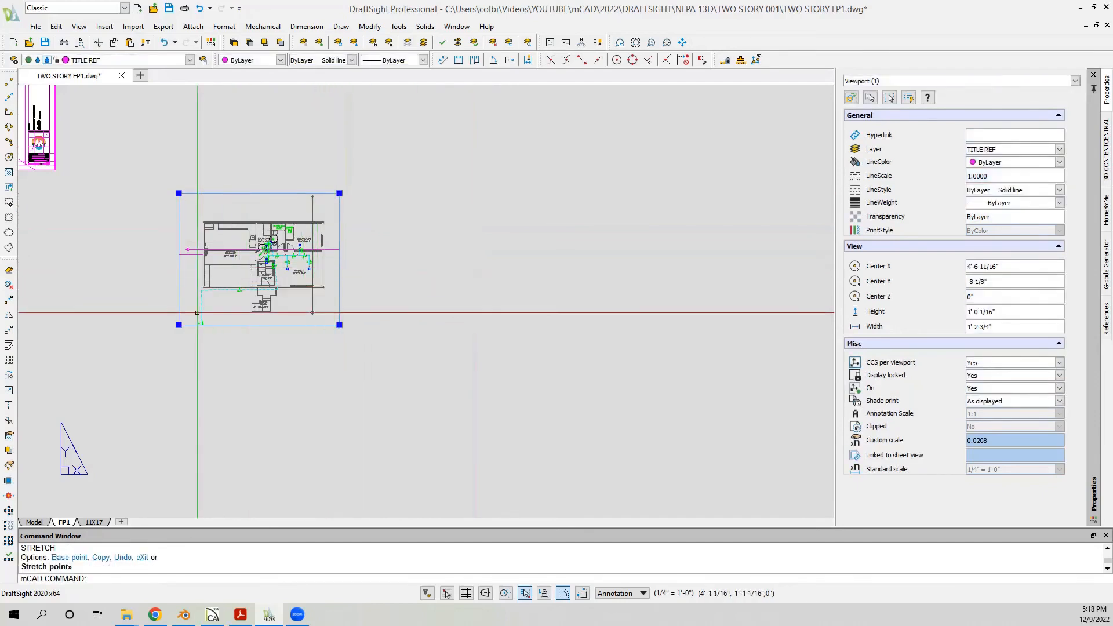
# Step: Copy the garage floor plan viewport about 1'-5" to its right
pyautogui.click(8, 303)
pyautogui.click(89, 368)
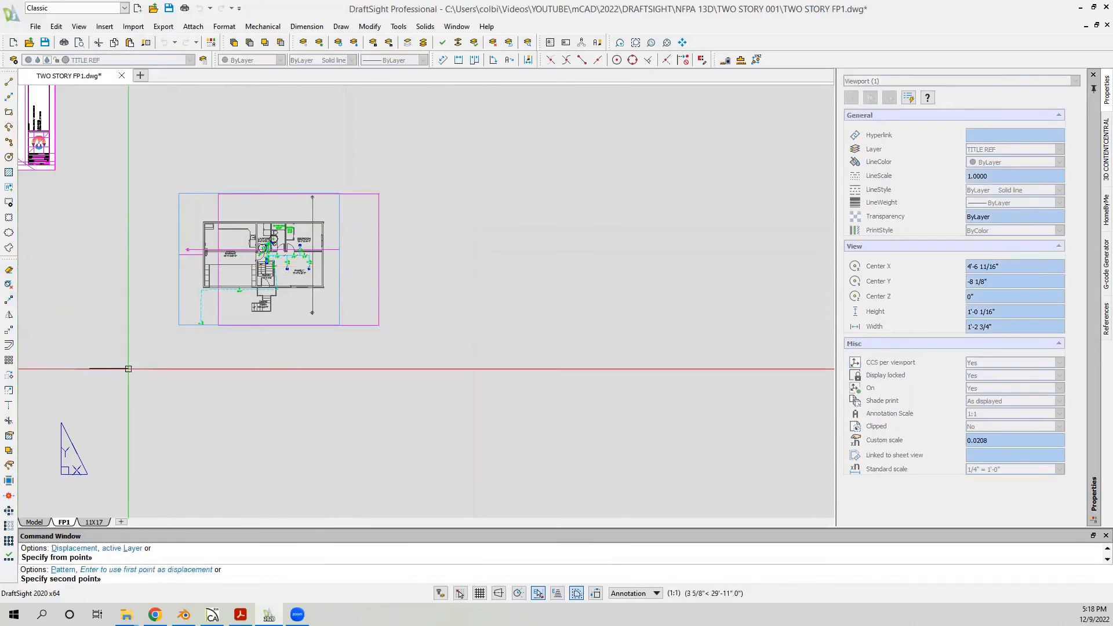
pyautogui.click(270, 370)
pyautogui.press('Escape')
# Step: Resize the copied viewport to frame only the kitchen floor plan, about 1'-1 3/4" wide and 1'-1 7/16" high
pyautogui.click(408, 327)
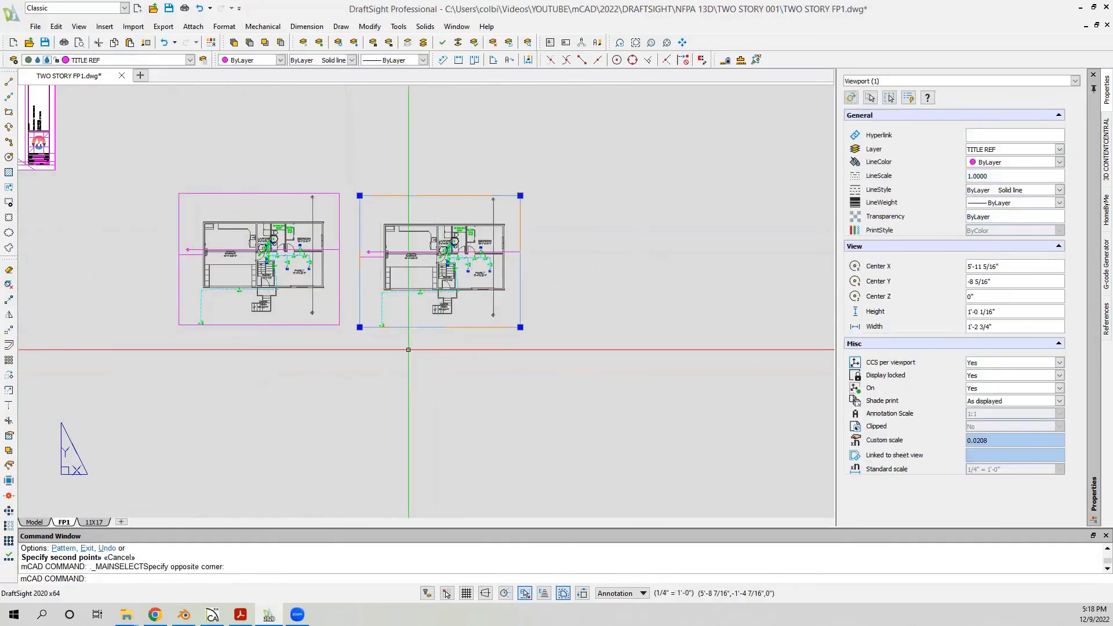
pyautogui.click(521, 327)
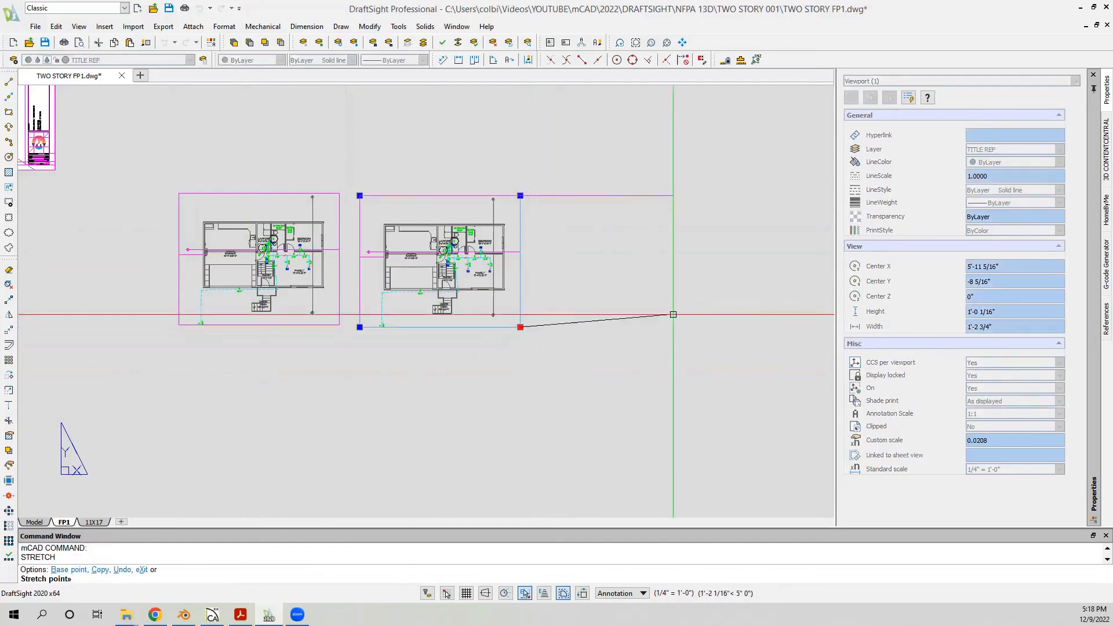
pyautogui.click(718, 328)
pyautogui.click(360, 196)
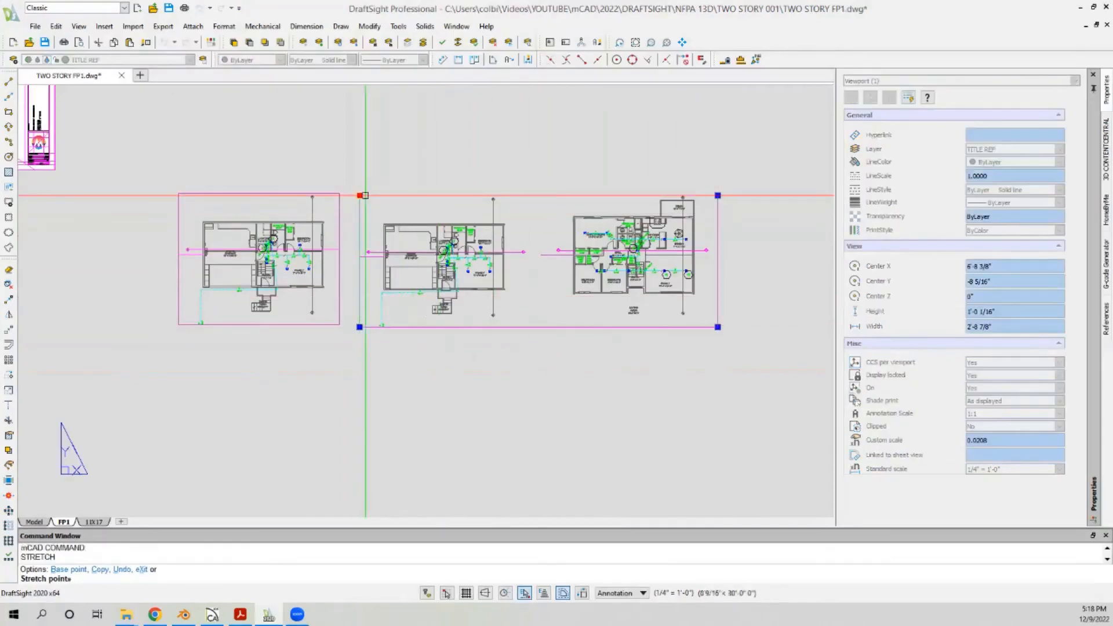
pyautogui.click(568, 180)
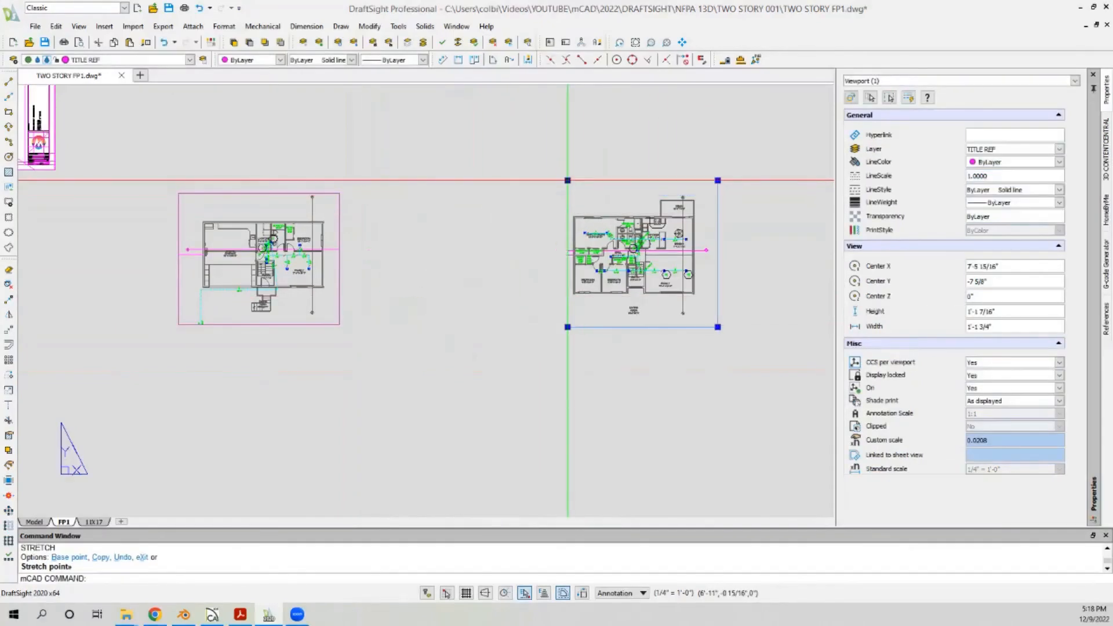
# Step: Copy the kitchen floor plan viewport about 2'-6" to its right
pyautogui.scroll(-3, 298, 328)
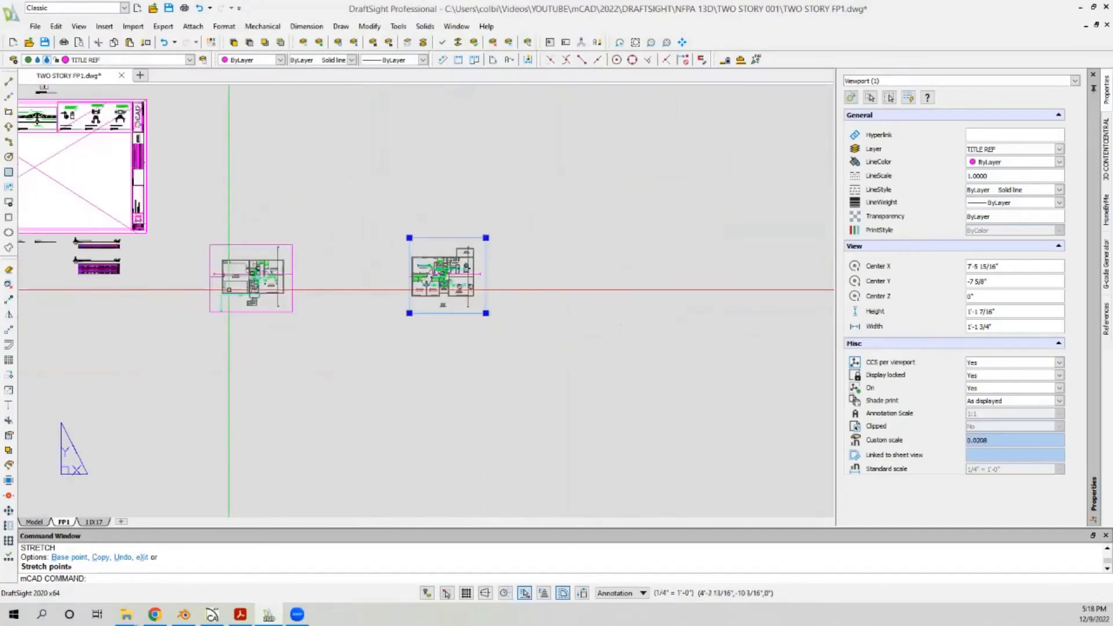
pyautogui.click(8, 300)
pyautogui.click(106, 335)
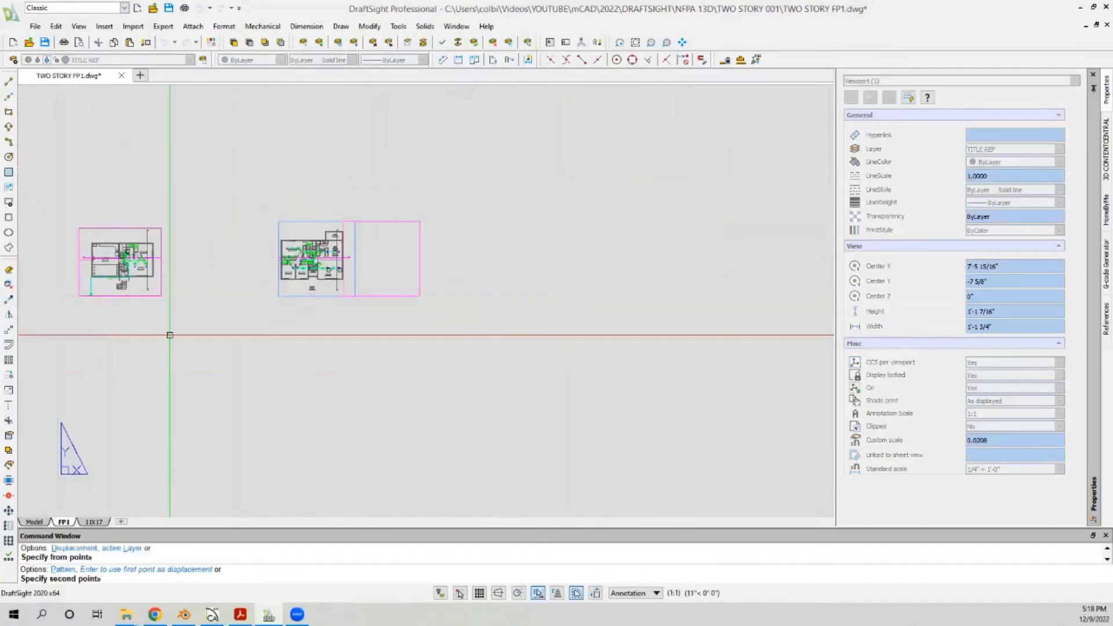
pyautogui.click(275, 348)
pyautogui.press('Escape')
# Step: Resize the new viewport copy to frame only the building section with piping, about 1'-0 3/8" wide and 11 1/2" high
pyautogui.click(481, 217)
pyautogui.click(462, 241)
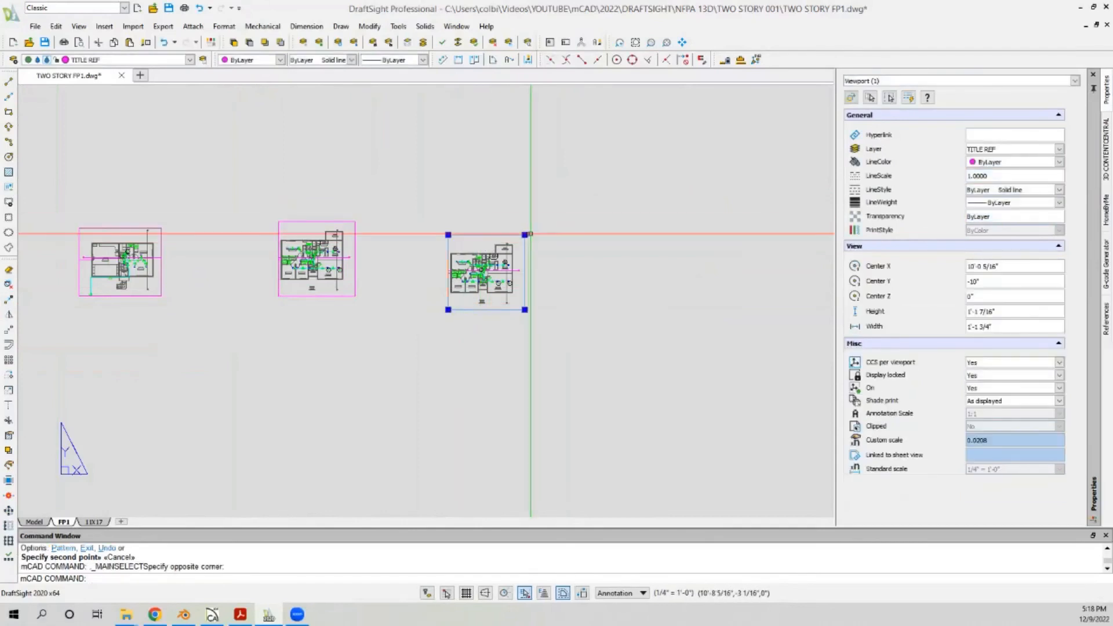
pyautogui.click(525, 235)
pyautogui.click(696, 222)
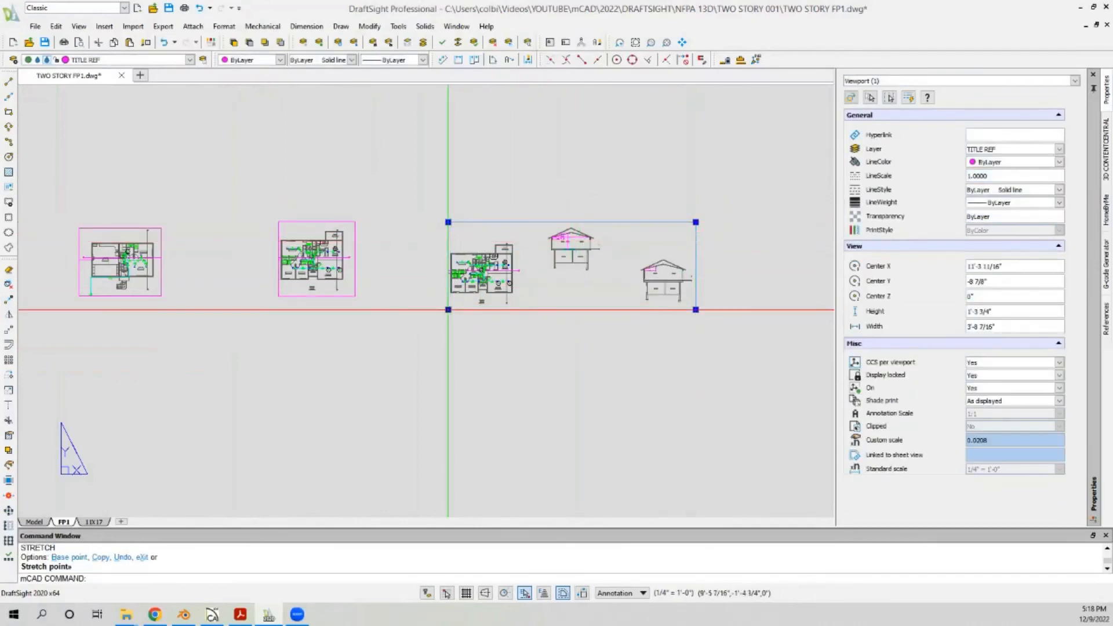
pyautogui.click(448, 310)
pyautogui.click(540, 277)
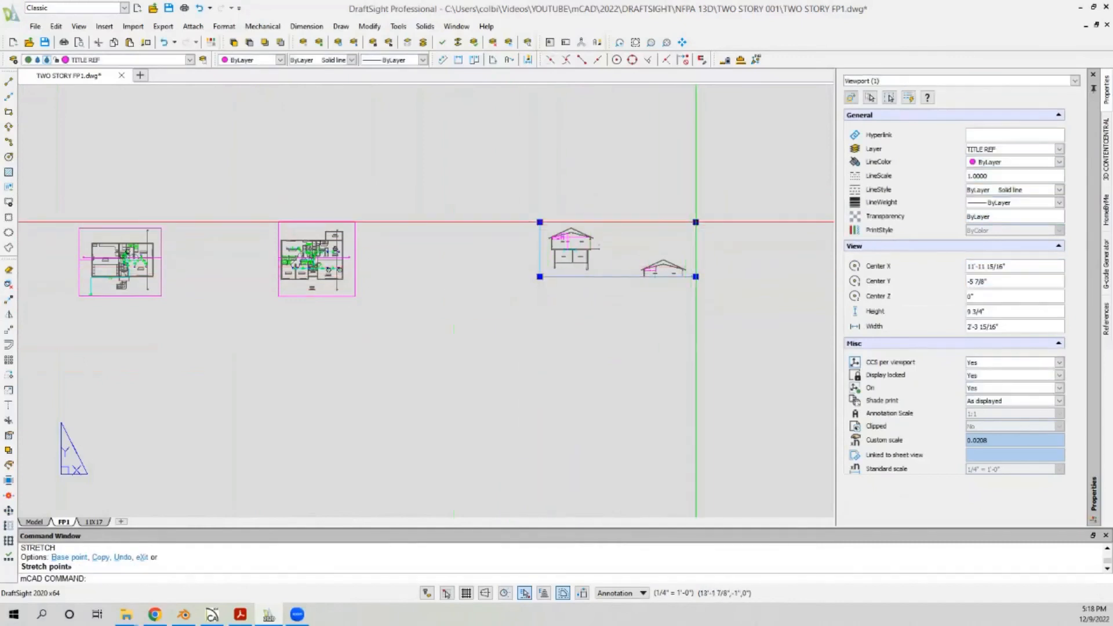
pyautogui.click(696, 223)
pyautogui.click(609, 213)
pyautogui.scroll(5, 607, 253)
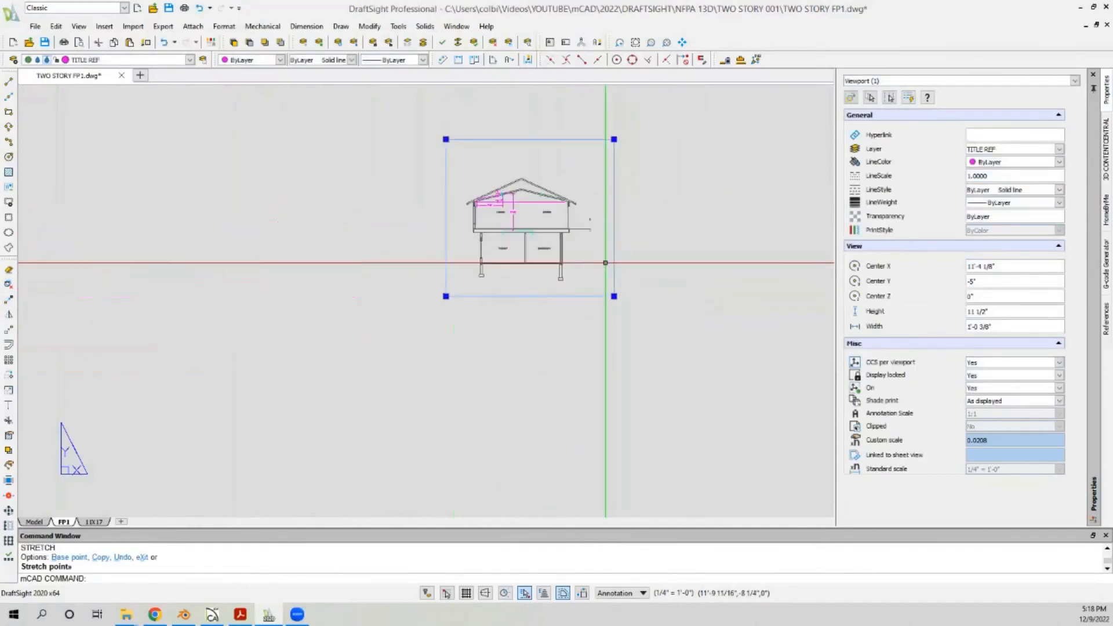
pyautogui.scroll(-4, 506, 298)
pyautogui.scroll(-3, 506, 299)
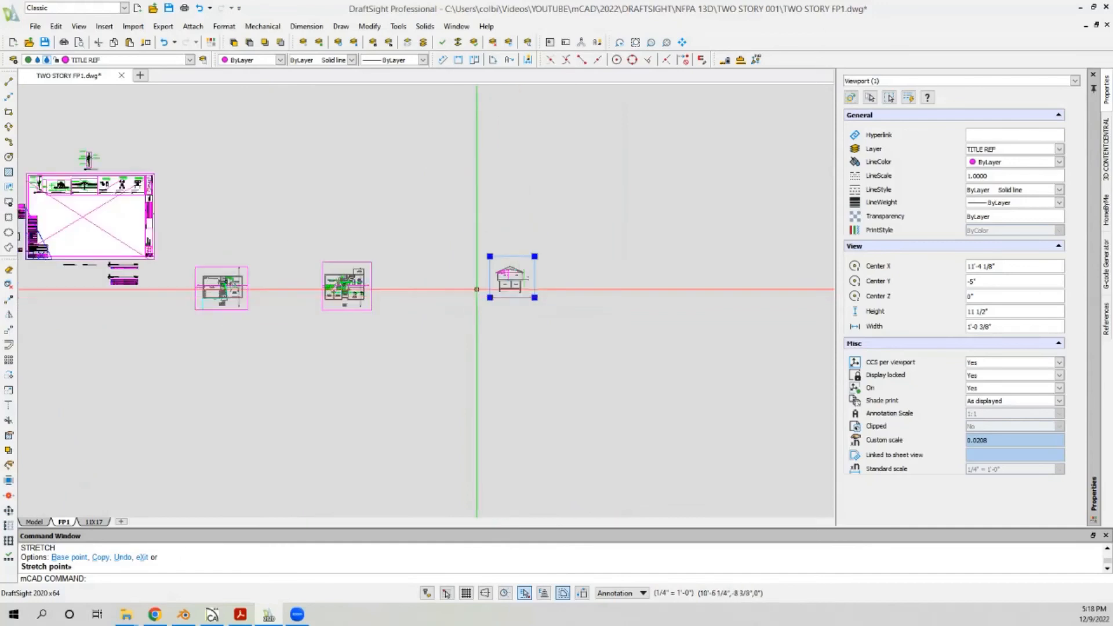
pyautogui.press('Escape')
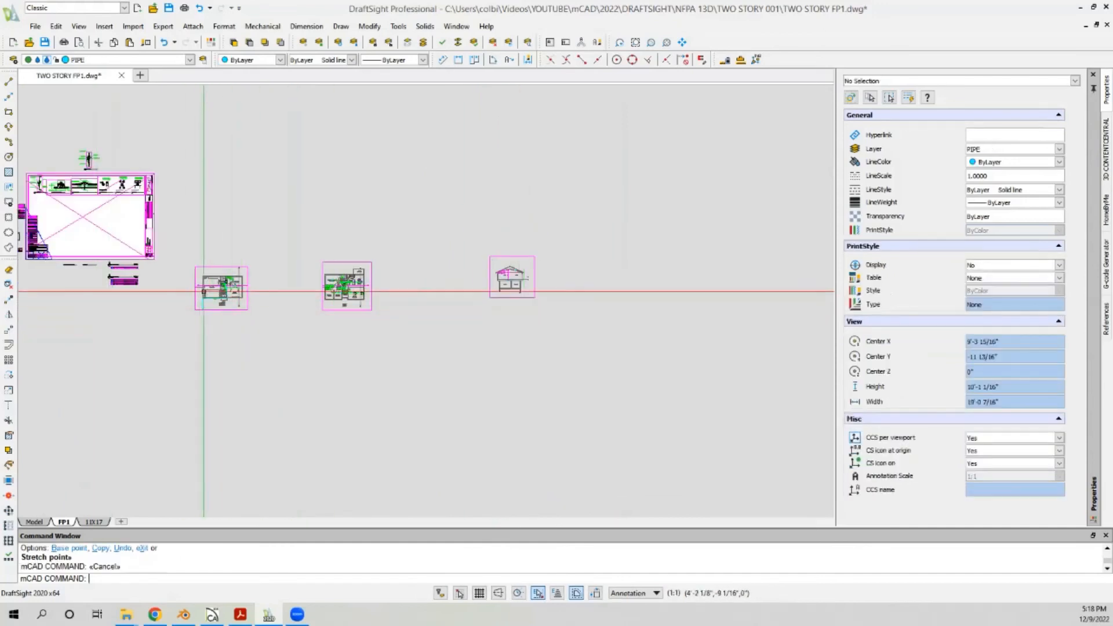
# Step: Switch from the FP1 sheet to the model and bring the floor plans and reference section markers into view
pyautogui.scroll(3, 192, 292)
pyautogui.click(43, 522)
pyautogui.scroll(2, 309, 176)
pyautogui.click(308, 179)
pyautogui.press('Escape')
pyautogui.scroll(-4, 266, 220)
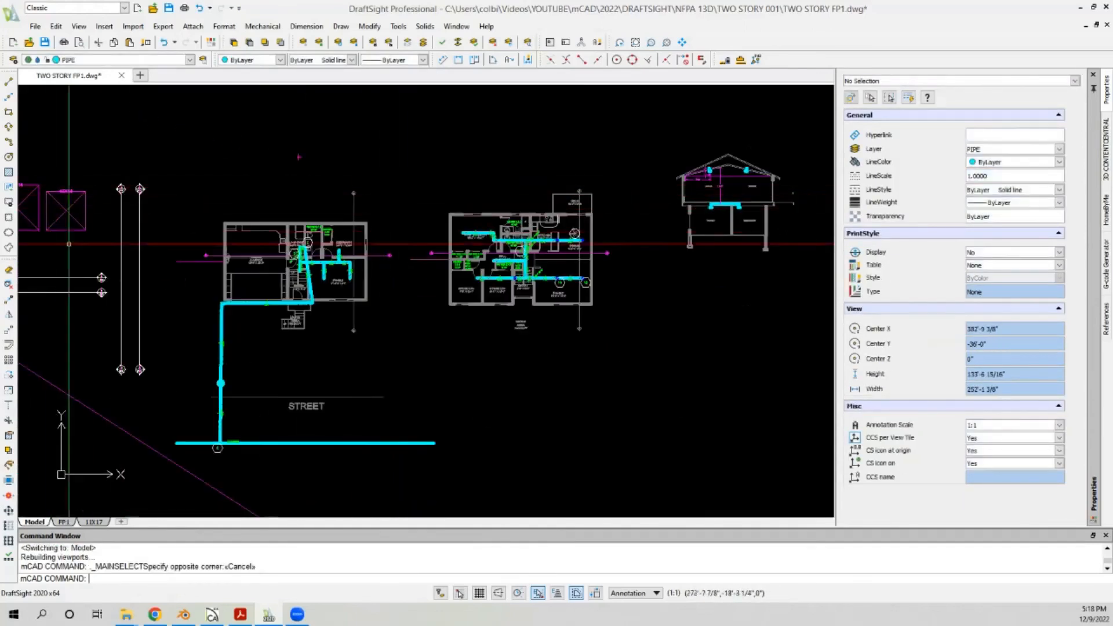
# Step: Move the vertical section A lines and their end markers on both floor plans to the TITLE REF layer
pyautogui.scroll(3, 137, 168)
pyautogui.scroll(-1, 137, 168)
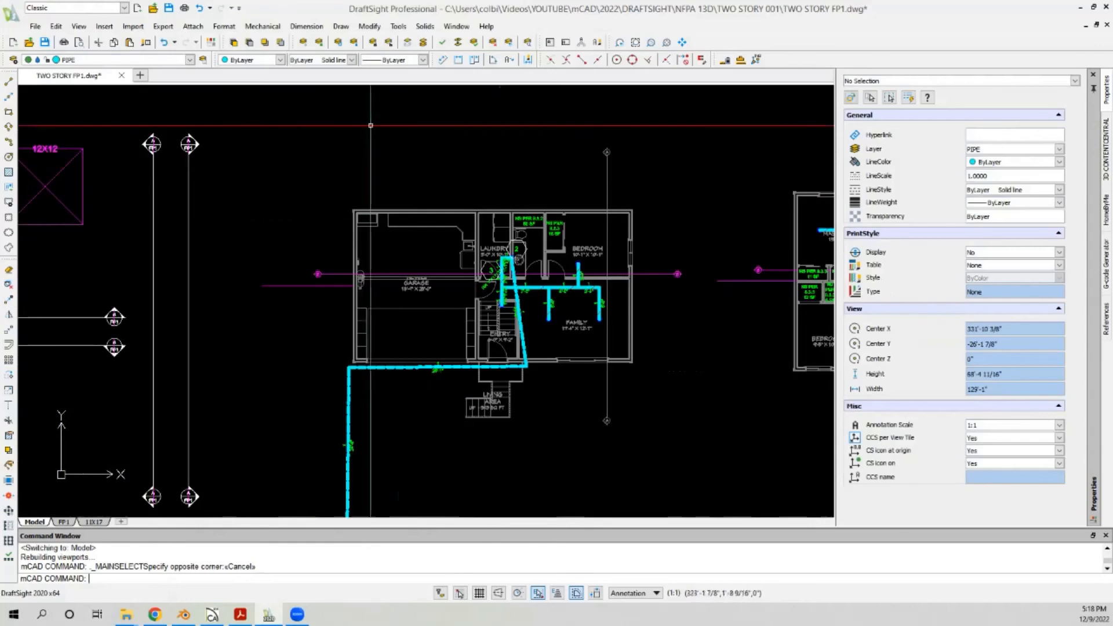
pyautogui.scroll(3, 545, 153)
pyautogui.click(583, 143)
pyautogui.click(512, 178)
pyautogui.scroll(-4, 450, 129)
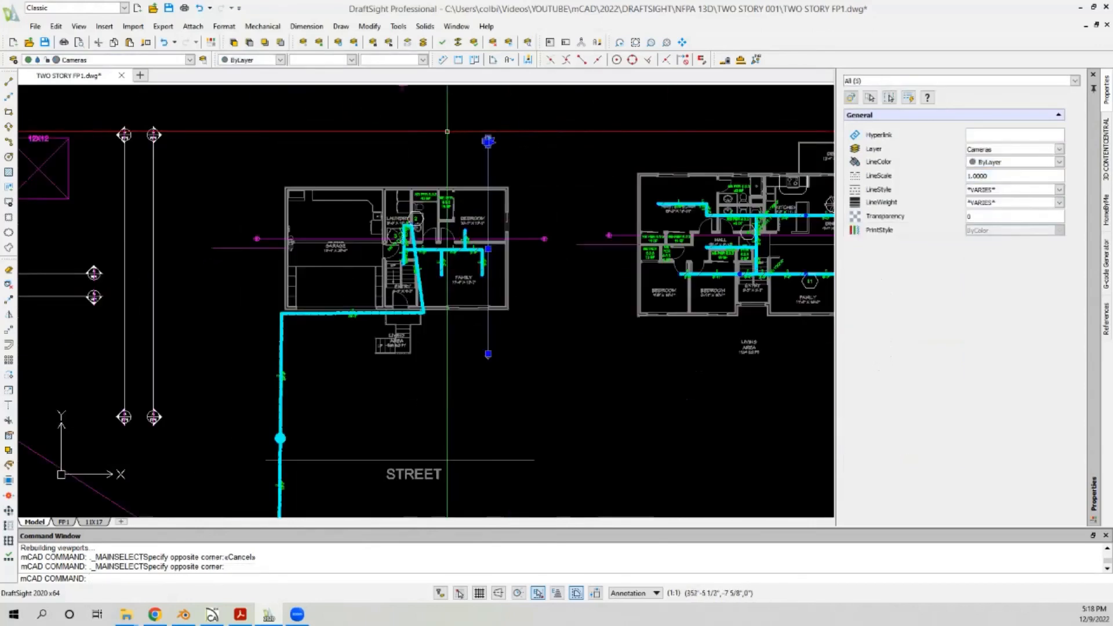
pyautogui.scroll(3, 491, 325)
pyautogui.click(503, 344)
pyautogui.click(476, 411)
pyautogui.scroll(-3, 360, 399)
pyautogui.scroll(-1, 360, 399)
pyautogui.scroll(2, 698, 243)
pyautogui.scroll(-3, 583, 94)
pyautogui.scroll(3, 632, 305)
pyautogui.click(648, 236)
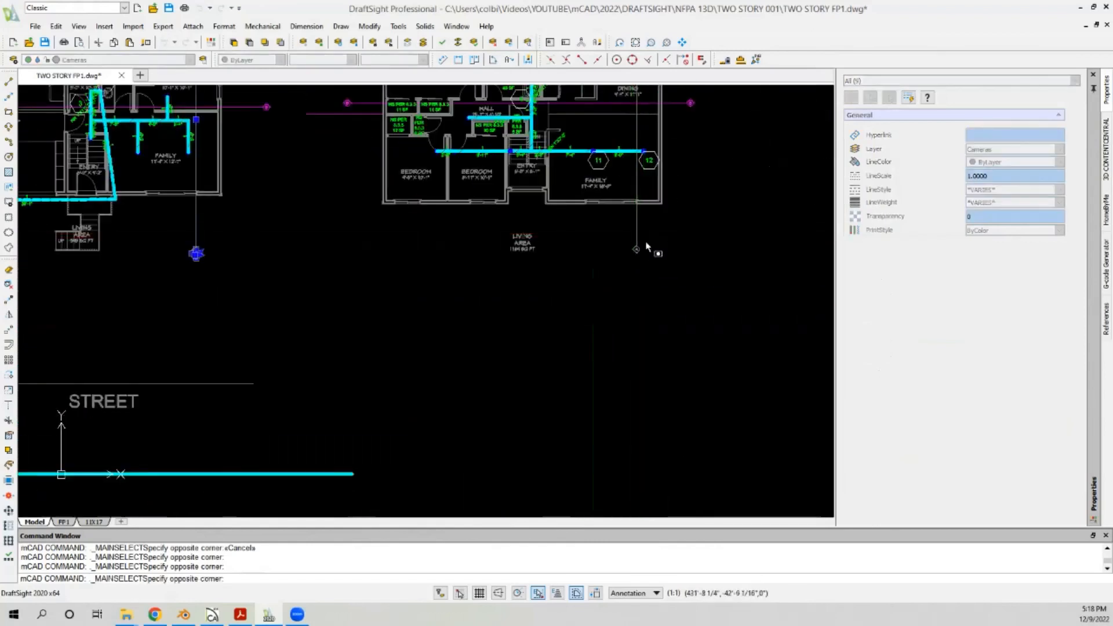
pyautogui.click(618, 272)
pyautogui.scroll(-3, 616, 275)
pyautogui.scroll(3, 673, 139)
pyautogui.scroll(5, 592, 104)
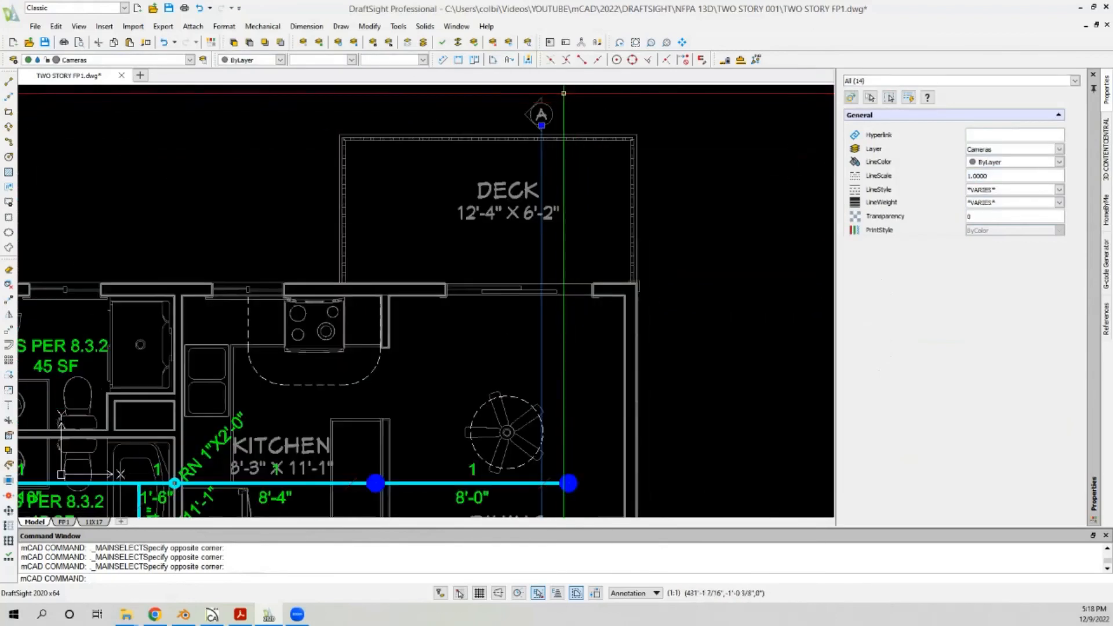
pyautogui.click(559, 96)
pyautogui.click(518, 132)
pyautogui.scroll(-5, 522, 132)
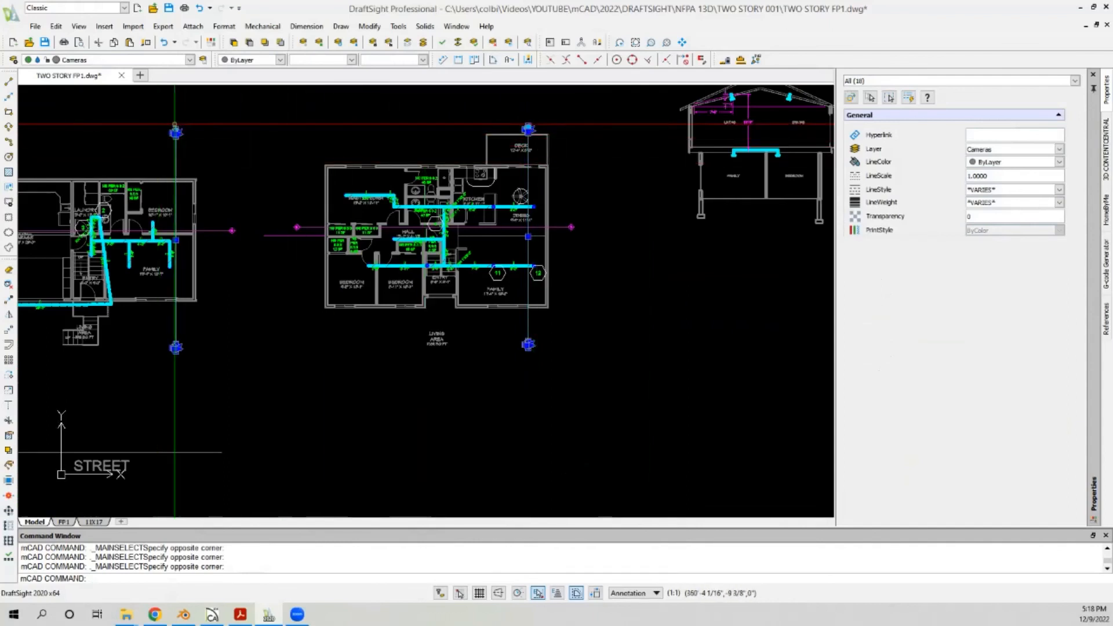
pyautogui.click(120, 60)
pyautogui.scroll(-3, 94, 320)
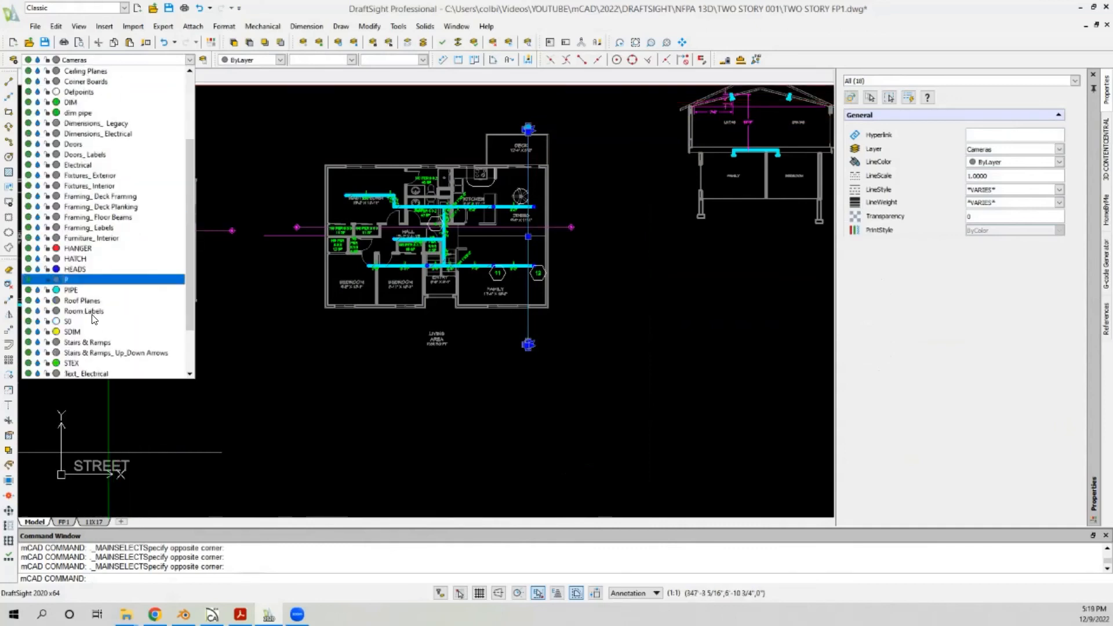
pyautogui.click(79, 332)
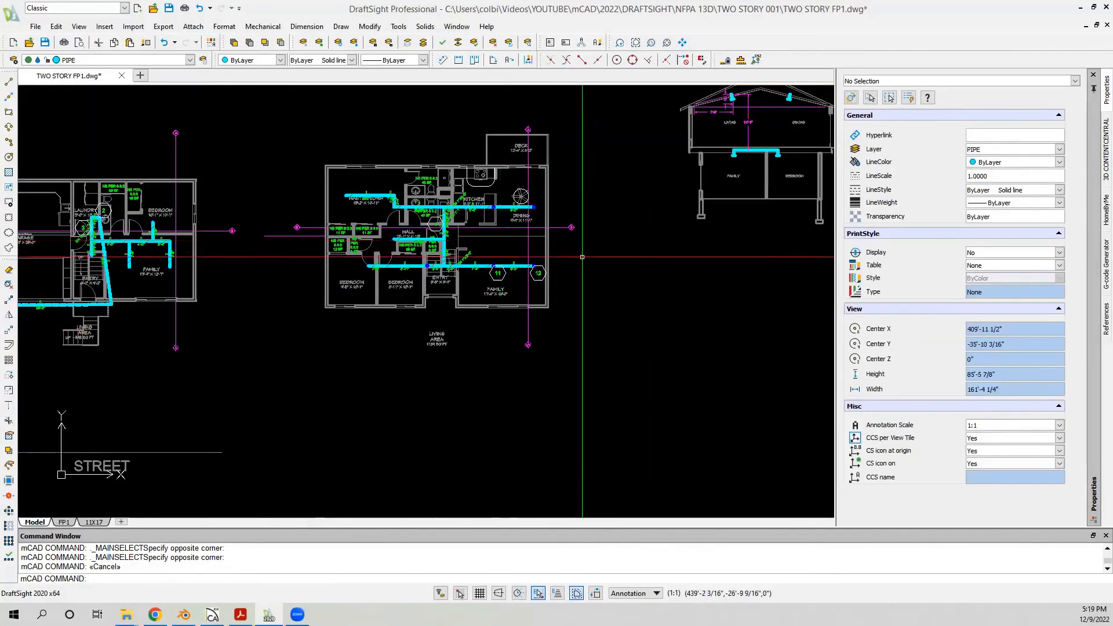
# Step: Copy the left vertical section line with A/FP1 bubbles onto the garage floor plan's section A line
pyautogui.scroll(-2, 493, 241)
pyautogui.scroll(4, 82, 174)
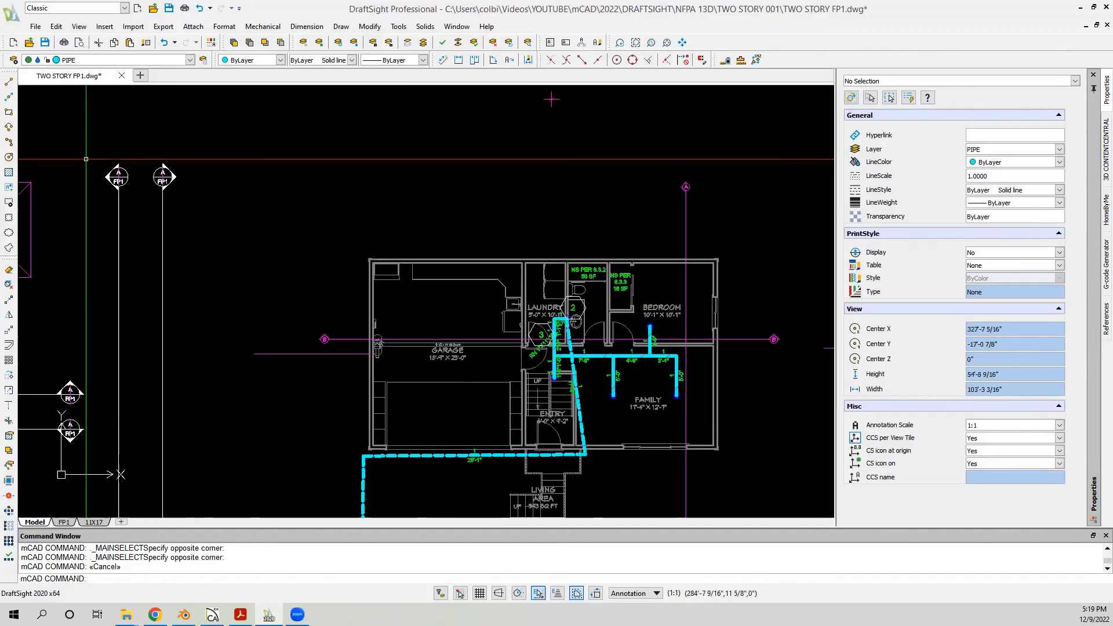
pyautogui.click(84, 153)
pyautogui.scroll(-5, 93, 158)
pyautogui.click(110, 324)
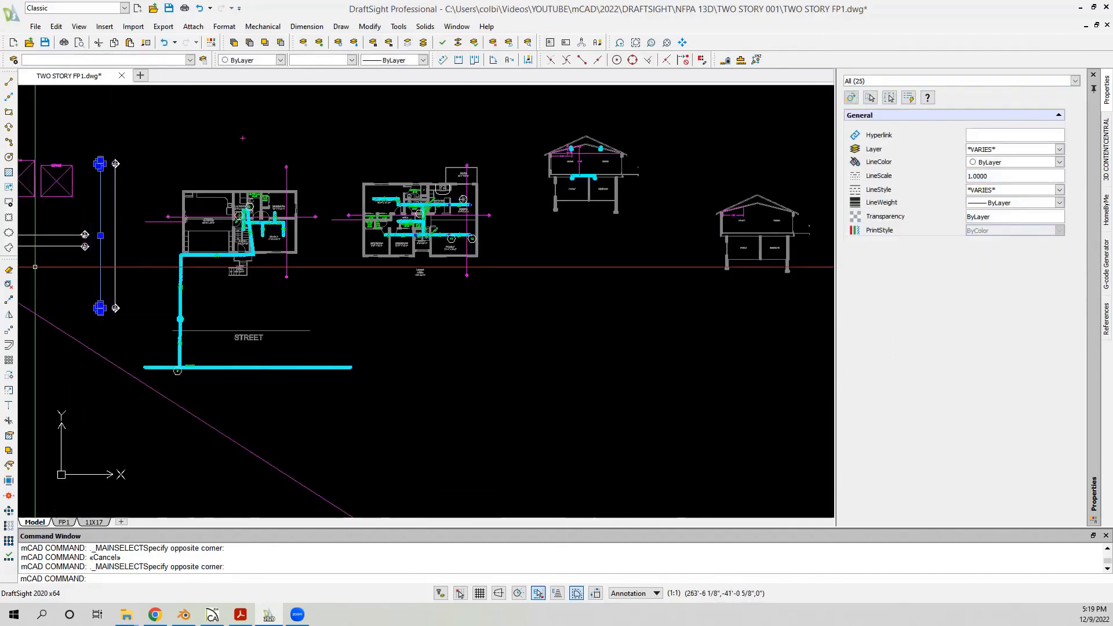
pyautogui.click(9, 300)
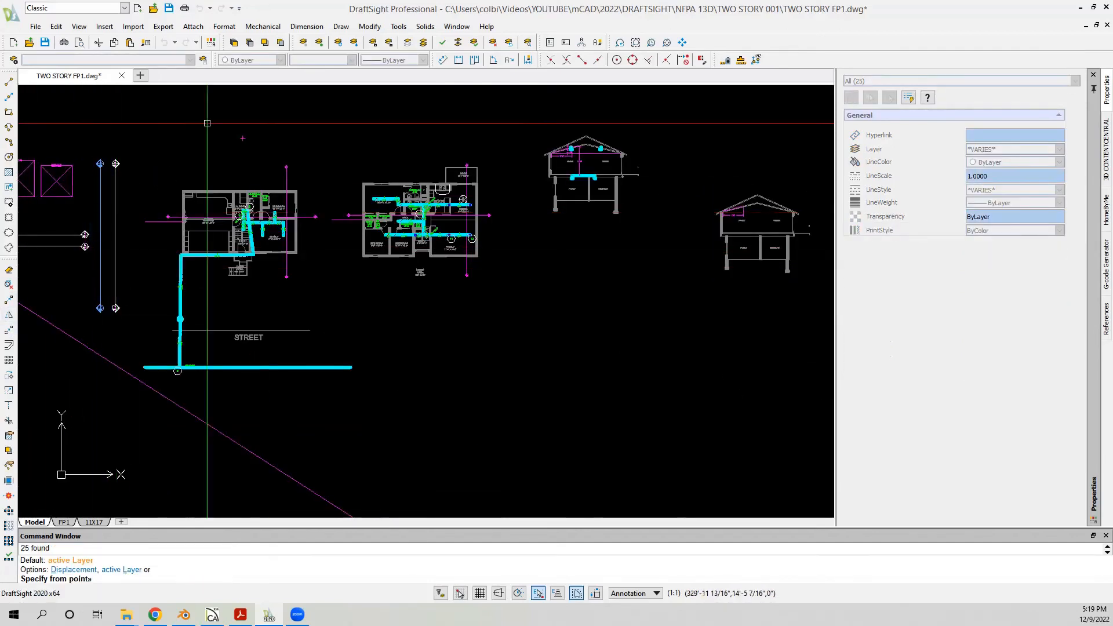
pyautogui.scroll(4, 101, 183)
pyautogui.click(137, 134)
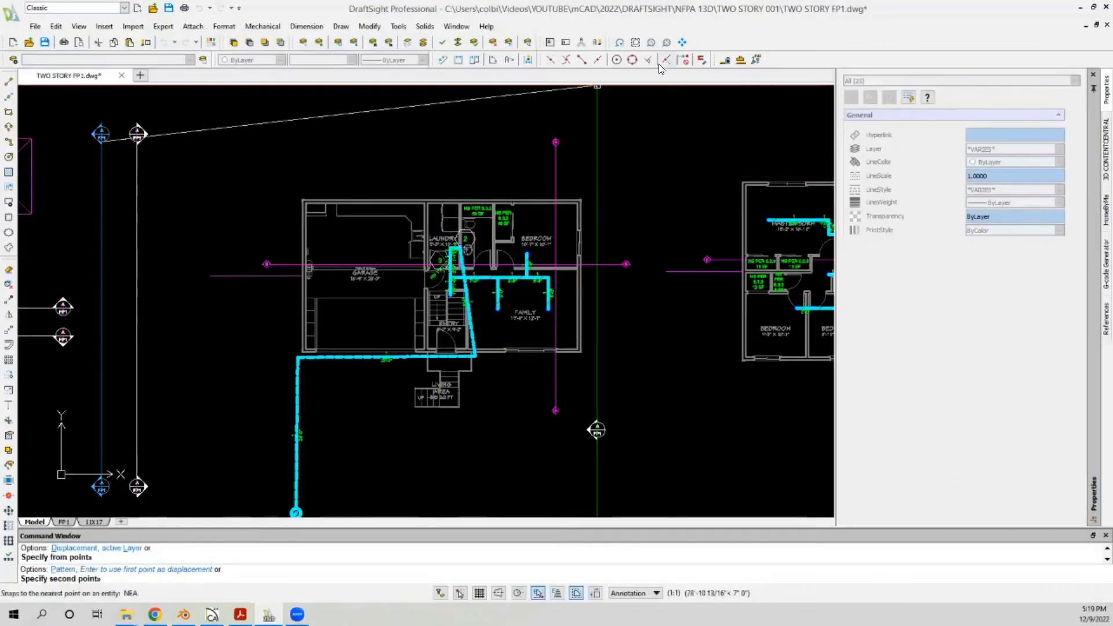
pyautogui.click(555, 134)
pyautogui.press('Escape')
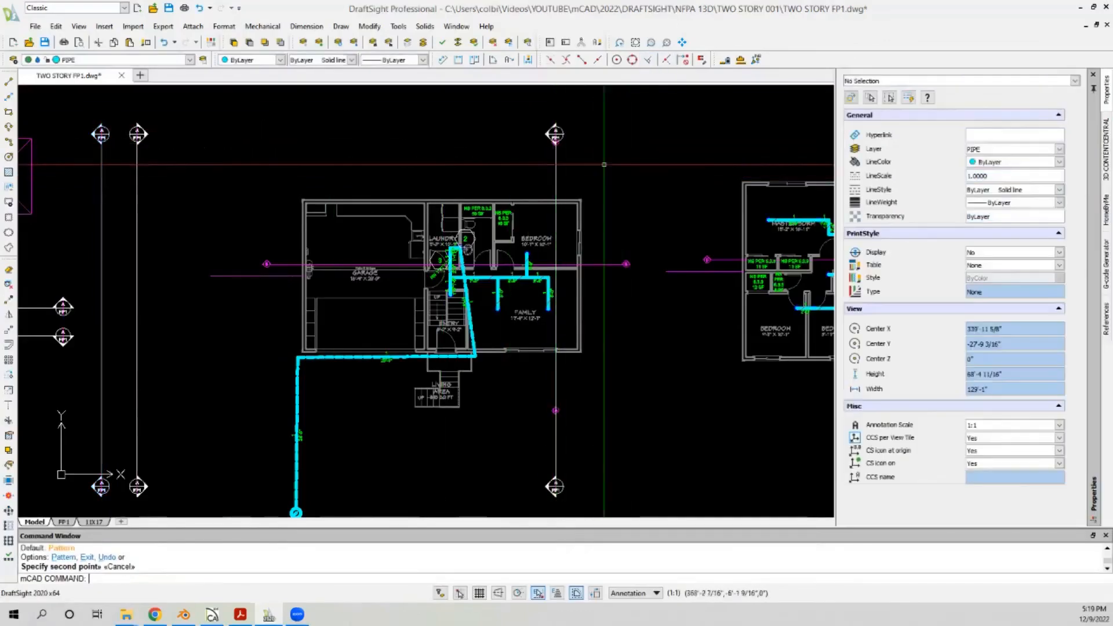
# Step: Delete the old small A markers at both ends of the garage floor plan's vertical section line
pyautogui.scroll(5, 532, 429)
pyautogui.moveTo(551, 340); pyautogui.dragTo(598, 373)
pyautogui.press('Delete')
pyautogui.scroll(-5, 463, 360)
pyautogui.scroll(8, 426, 145)
pyautogui.moveTo(294, 312); pyautogui.dragTo(511, 232)
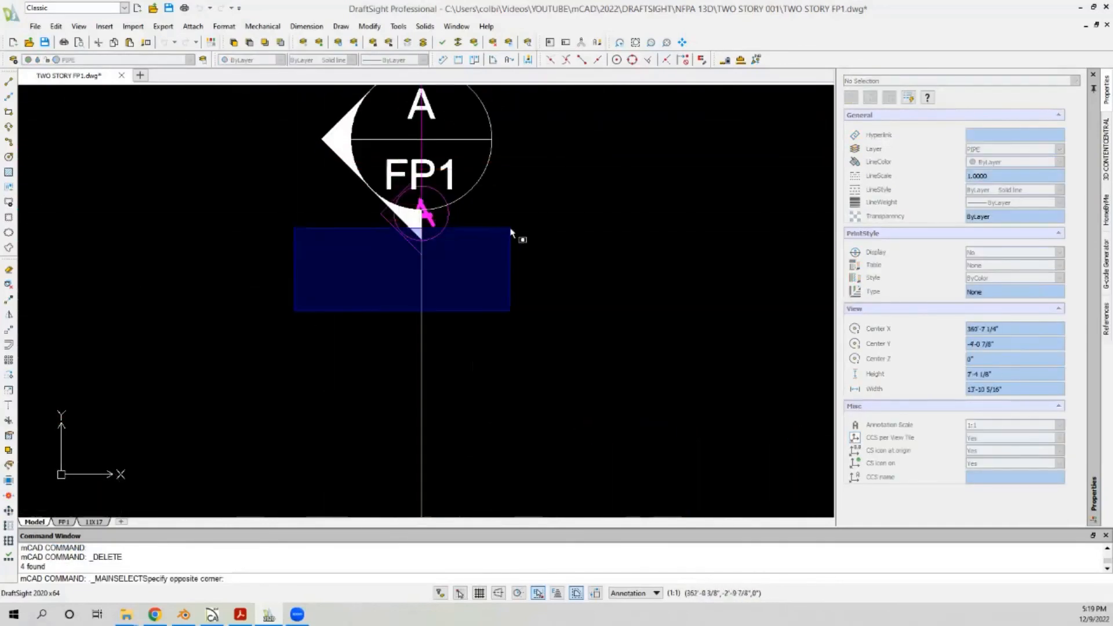
pyautogui.moveTo(543, 172); pyautogui.dragTo(543, 174)
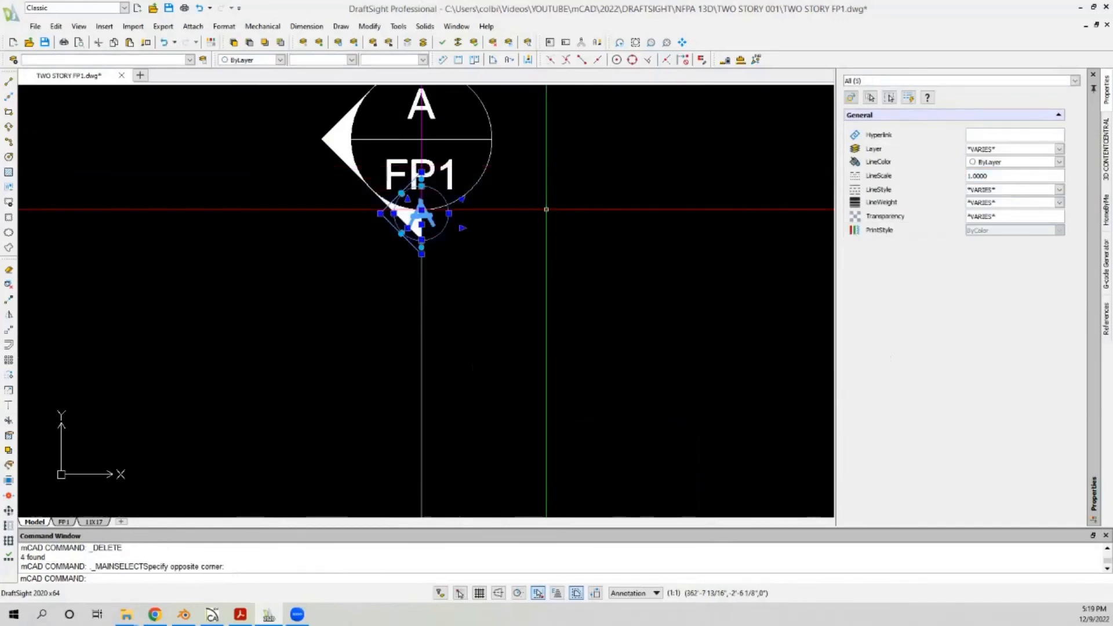
pyautogui.press('Escape')
pyautogui.press('Escape')
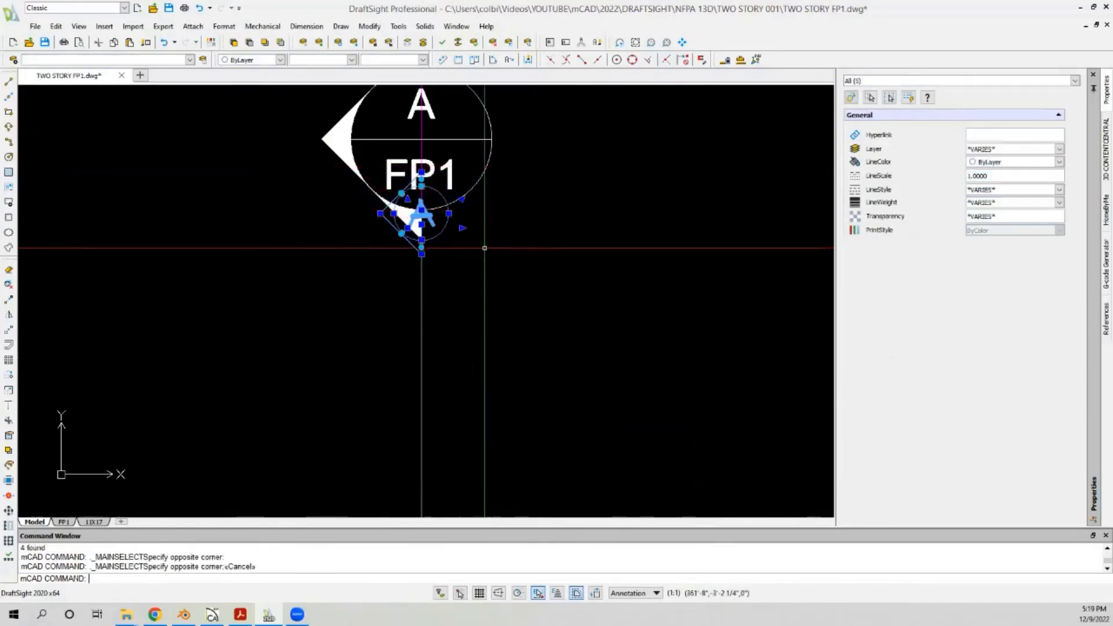
pyautogui.click(428, 216)
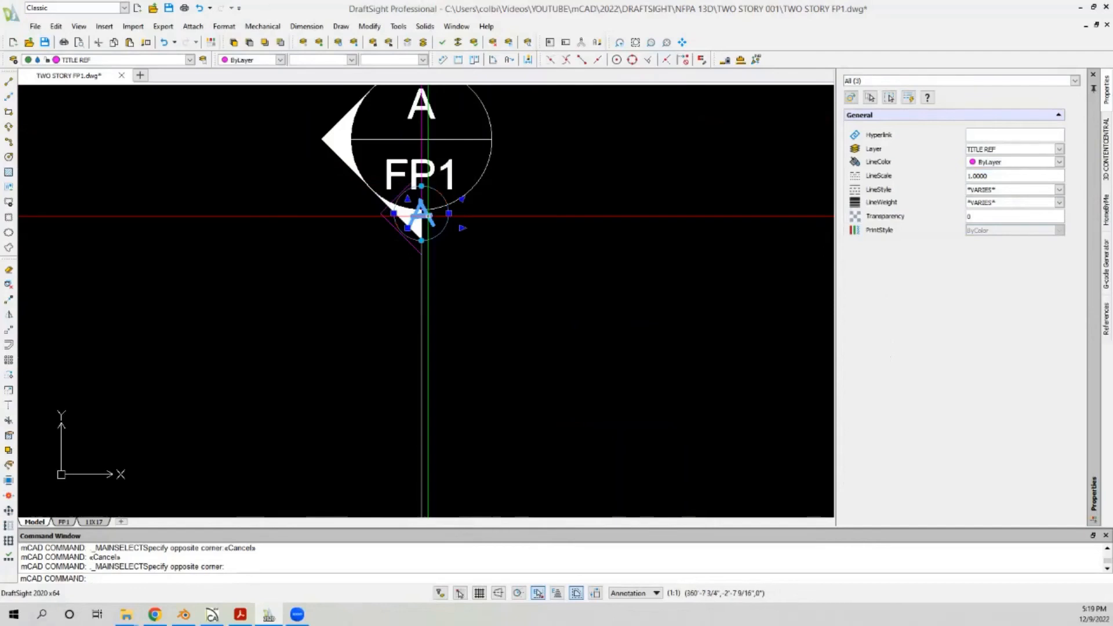
pyautogui.press('Delete')
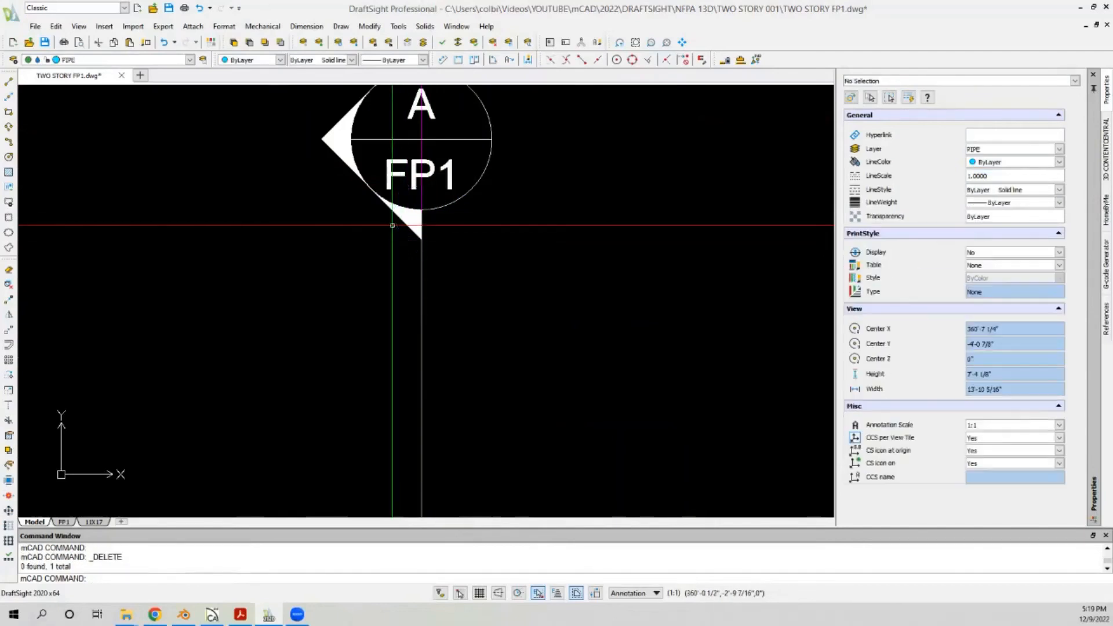
# Step: Stretch the upper A/FP1 bubble of the garage floor plan's vertical section line down closer to the building
pyautogui.scroll(-1, 353, 223)
pyautogui.scroll(-3, 354, 223)
pyautogui.click(442, 142)
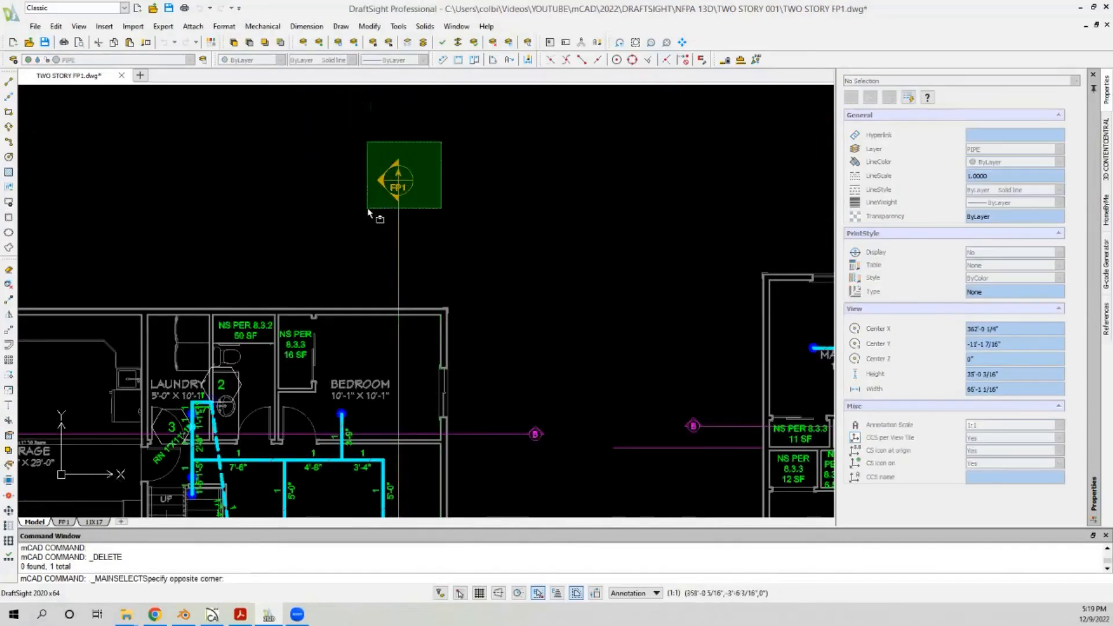
pyautogui.click(358, 218)
pyautogui.press('Return')
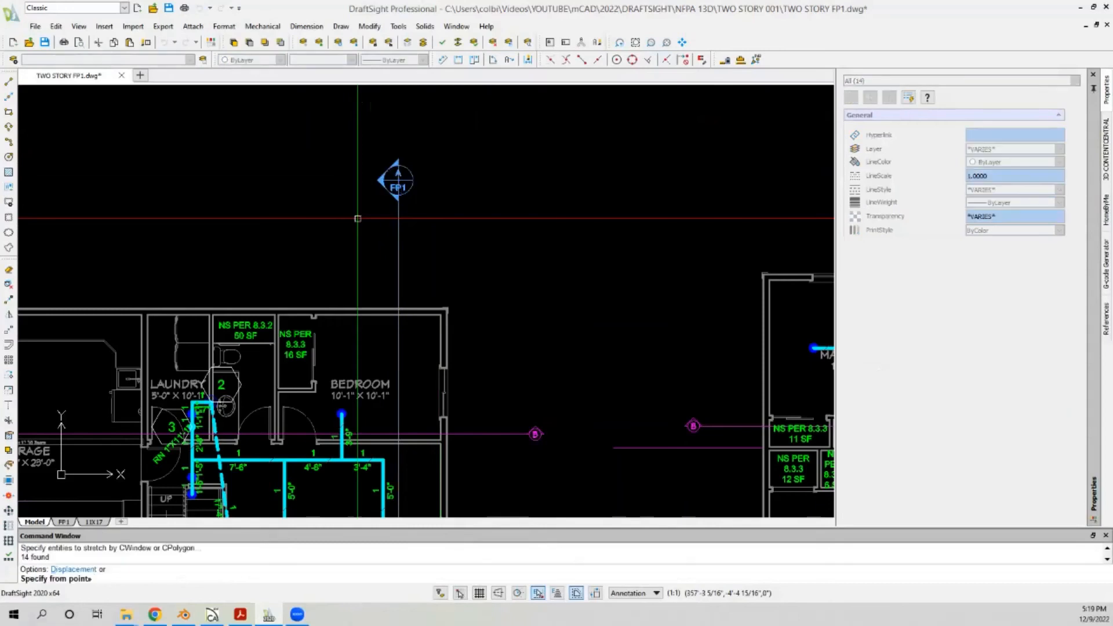
pyautogui.scroll(-1, 399, 179)
pyautogui.click(367, 161)
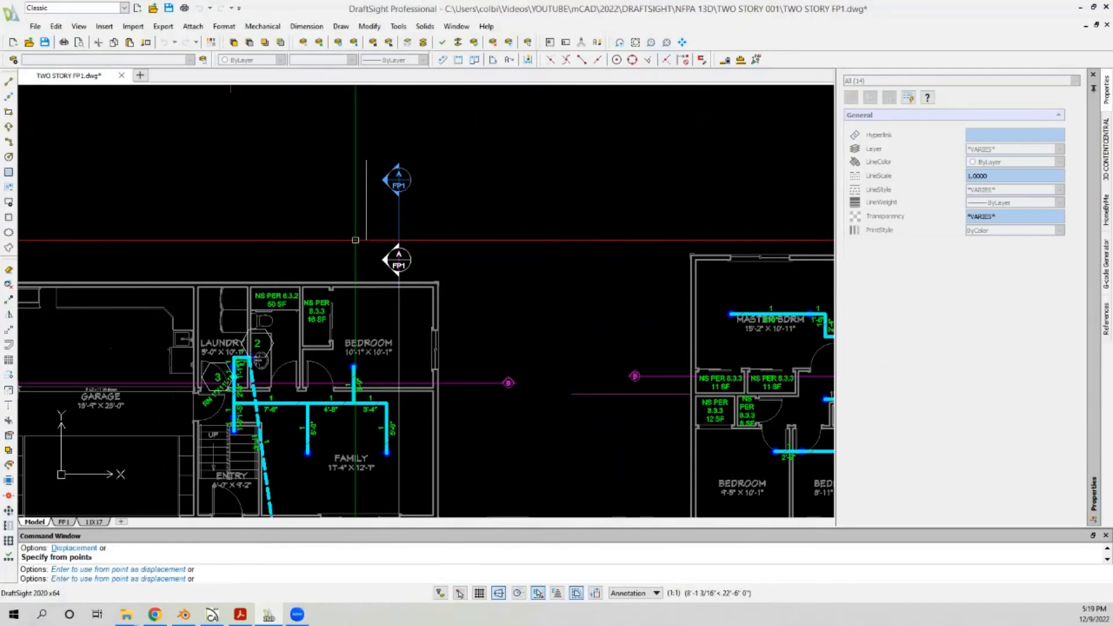
pyautogui.click(369, 202)
# Step: Stretch the lower A/FP1 bubble of the garage floor plan's section line up to just below the building
pyautogui.scroll(-4, 371, 199)
pyautogui.scroll(5, 382, 425)
pyautogui.click(436, 347)
pyautogui.click(359, 445)
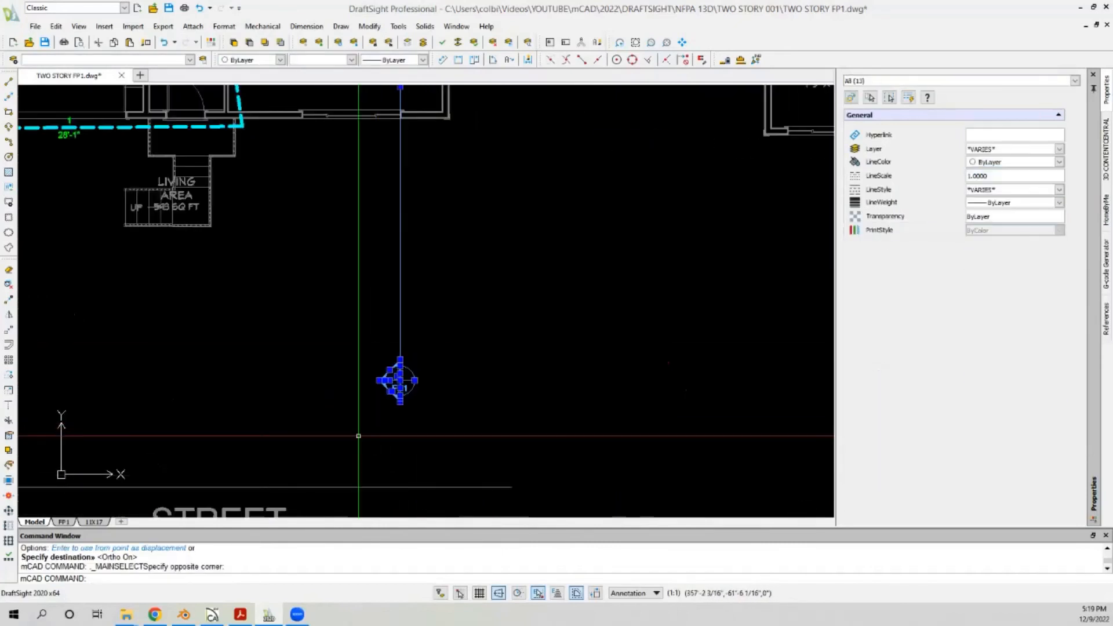
pyautogui.press('Return')
pyautogui.click(399, 381)
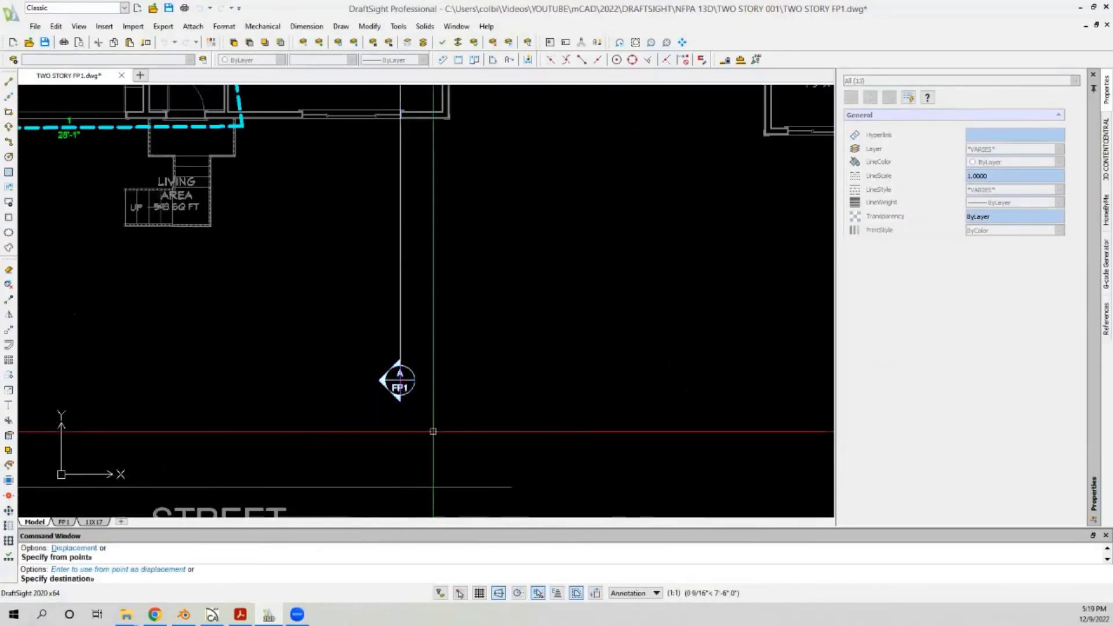
pyautogui.click(444, 209)
# Step: Delete the old small A markers at both ends of the vertical section line on the floor plan with the deck
pyautogui.scroll(-5, 443, 209)
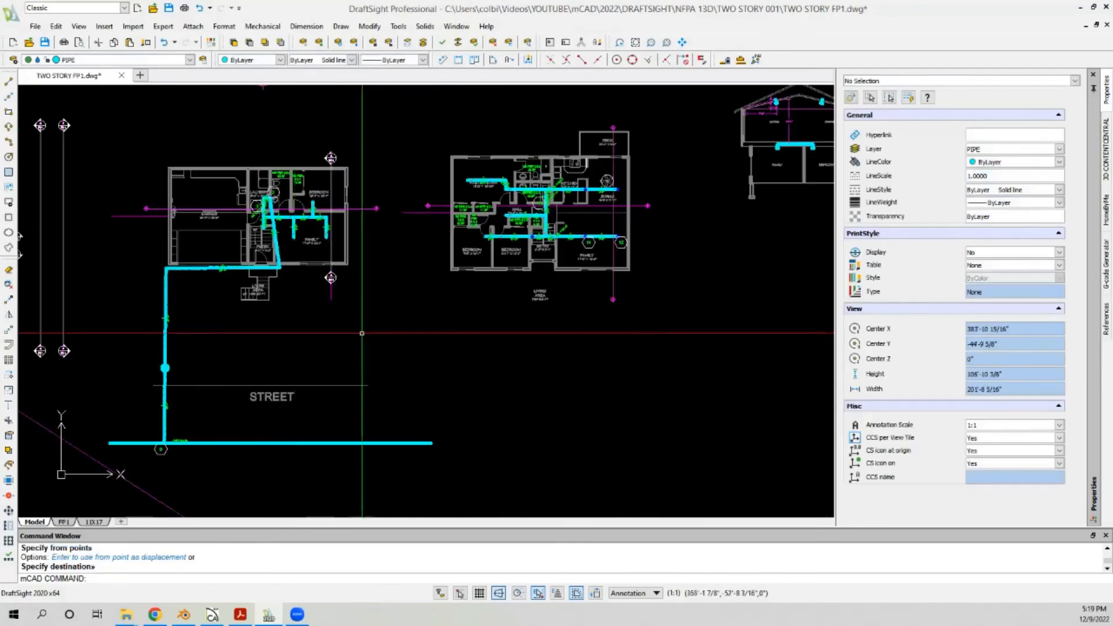
pyautogui.moveTo(673, 304); pyautogui.dragTo(563, 284, button='middle')
pyautogui.moveTo(563, 285); pyautogui.dragTo(637, 344)
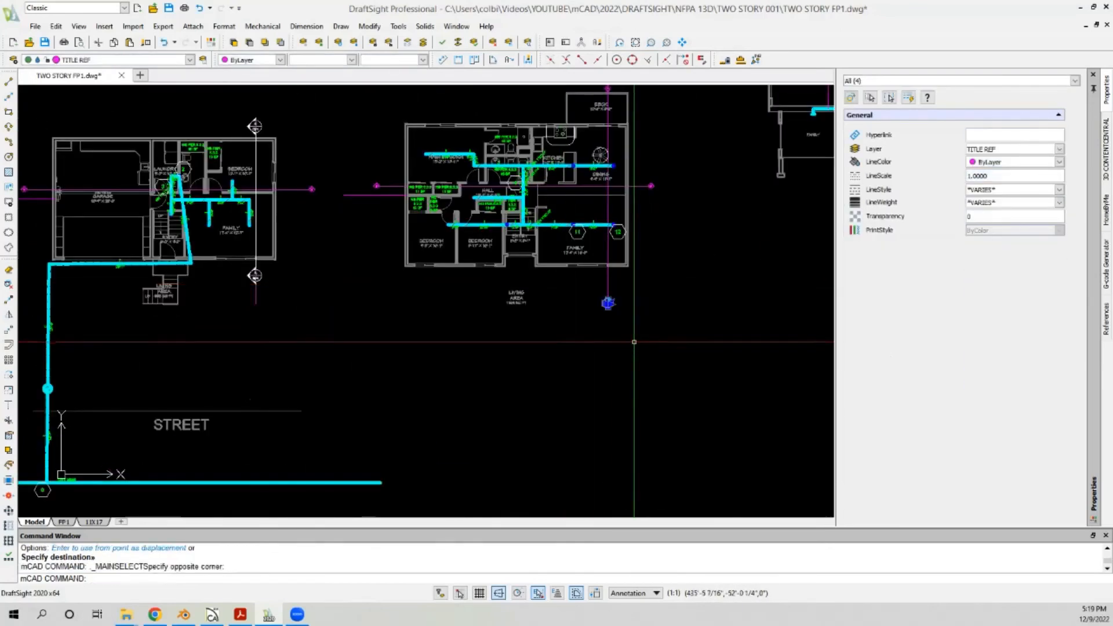
pyautogui.press('Delete')
pyautogui.scroll(-2, 571, 199)
pyautogui.scroll(8, 571, 199)
pyautogui.moveTo(510, 254); pyautogui.dragTo(552, 305)
pyautogui.press('Delete')
pyautogui.click(539, 268)
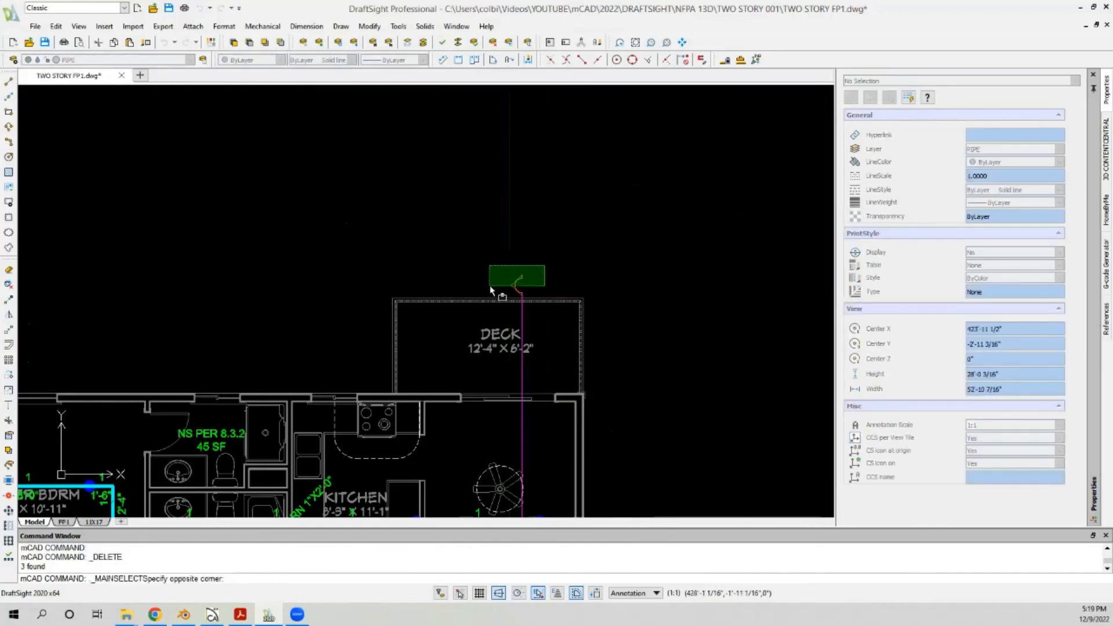
pyautogui.click(490, 289)
pyautogui.press('Delete')
# Step: Copy the left vertical reference section line with its A/FP1 bubbles perpendicular onto section line A of the floor plan with the deck
pyautogui.scroll(-6, 542, 211)
pyautogui.scroll(-5, 278, 272)
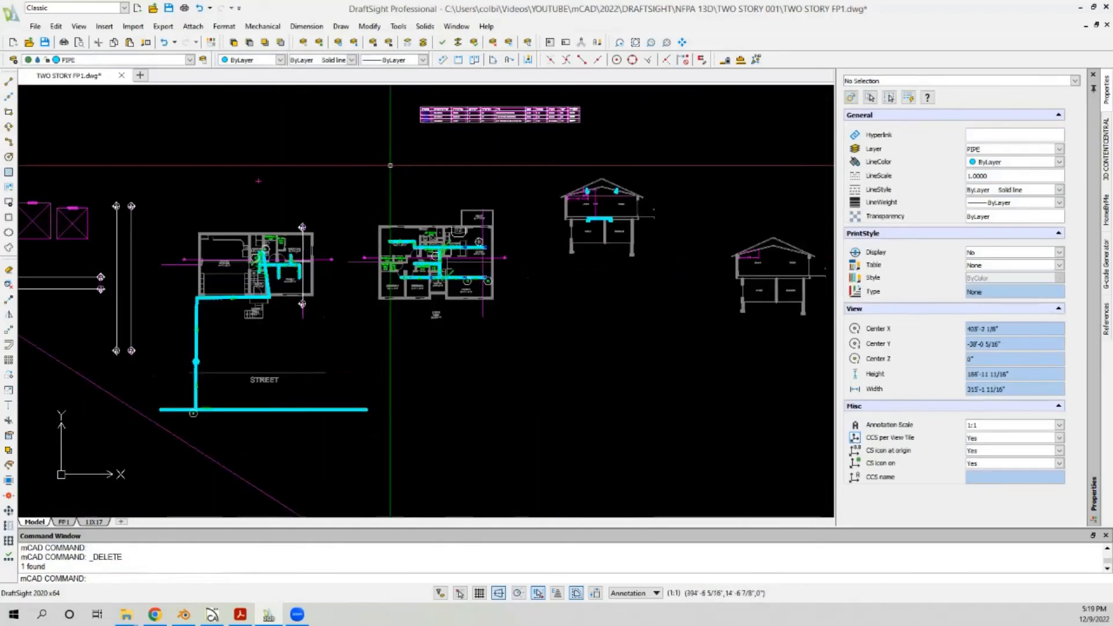
pyautogui.scroll(6, 319, 159)
pyautogui.click(350, 155)
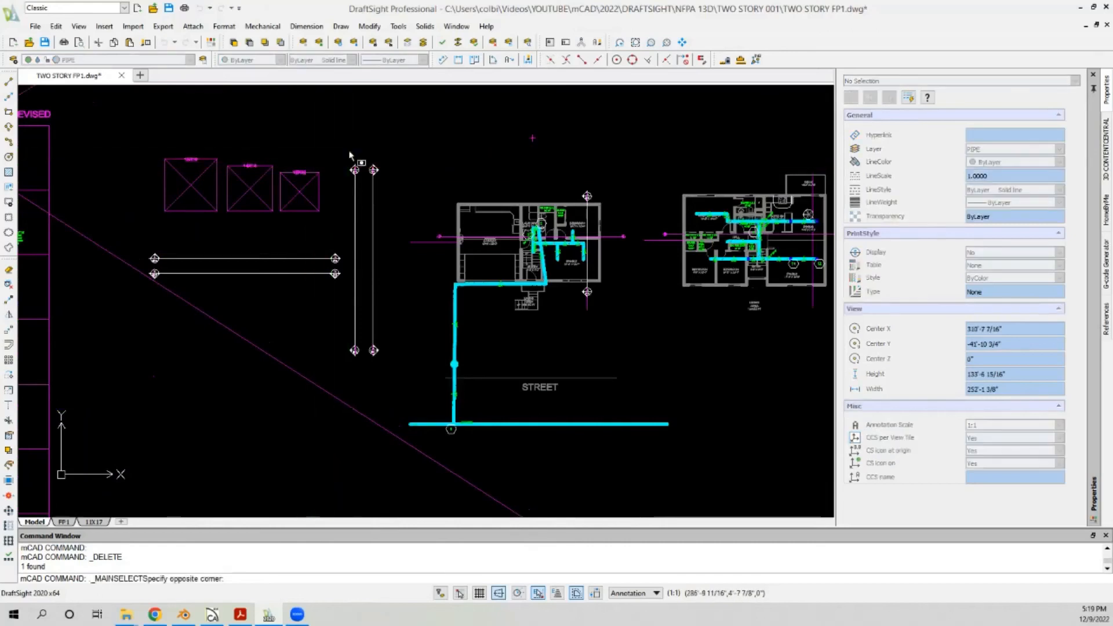
pyautogui.click(346, 164)
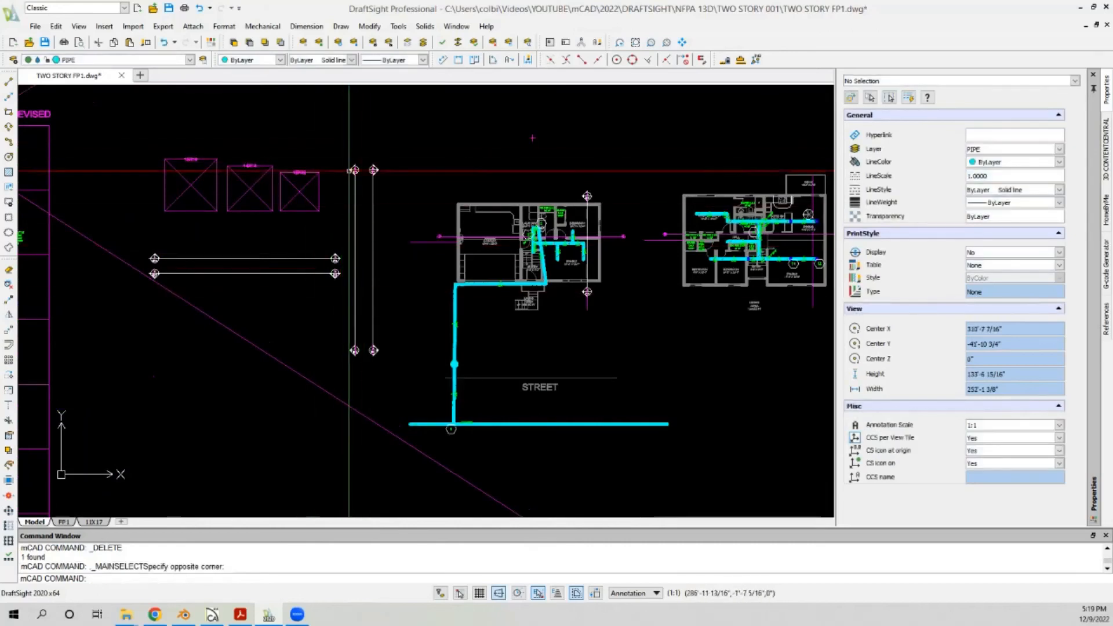
pyautogui.click(347, 153)
pyautogui.click(360, 358)
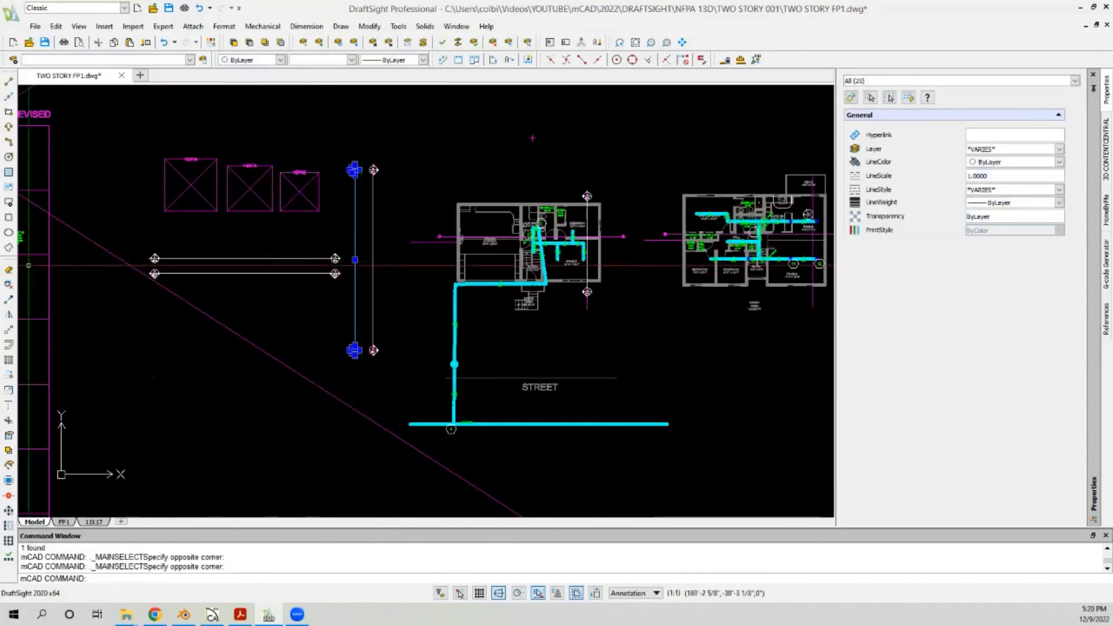
pyautogui.click(9, 303)
pyautogui.click(355, 261)
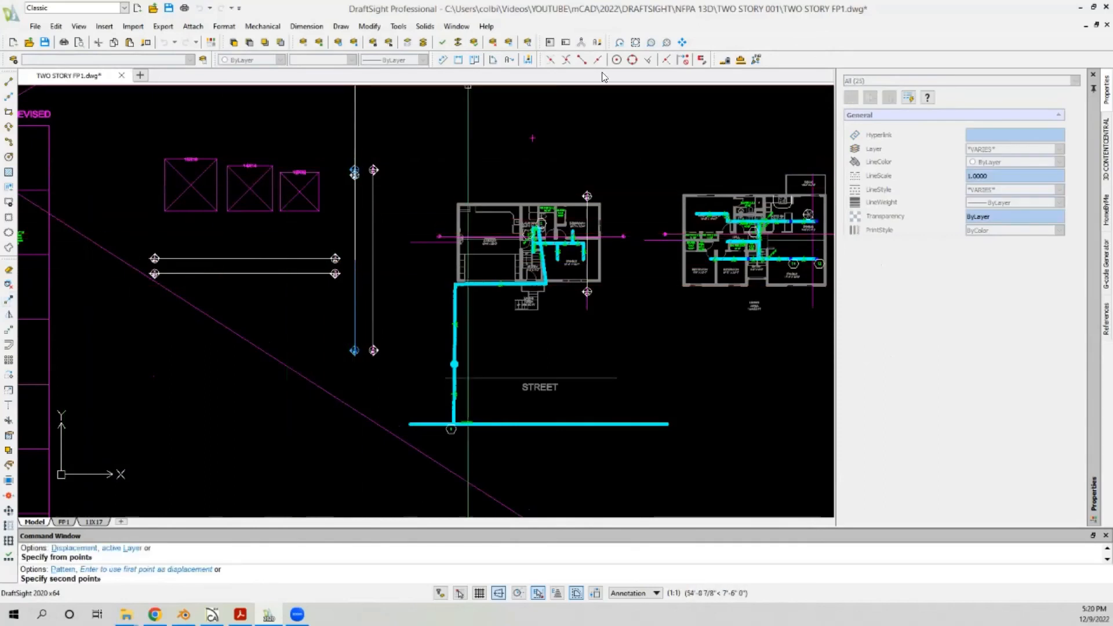
pyautogui.click(653, 59)
pyautogui.scroll(-3, 410, 156)
pyautogui.scroll(6, 597, 195)
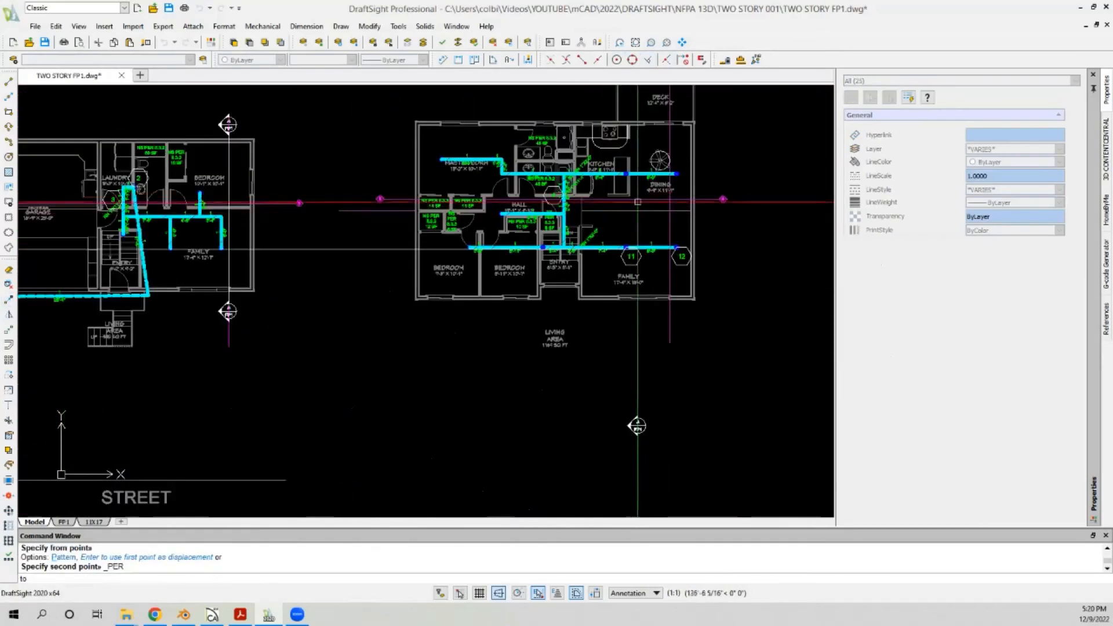
pyautogui.click(669, 218)
pyautogui.scroll(-3, 392, 215)
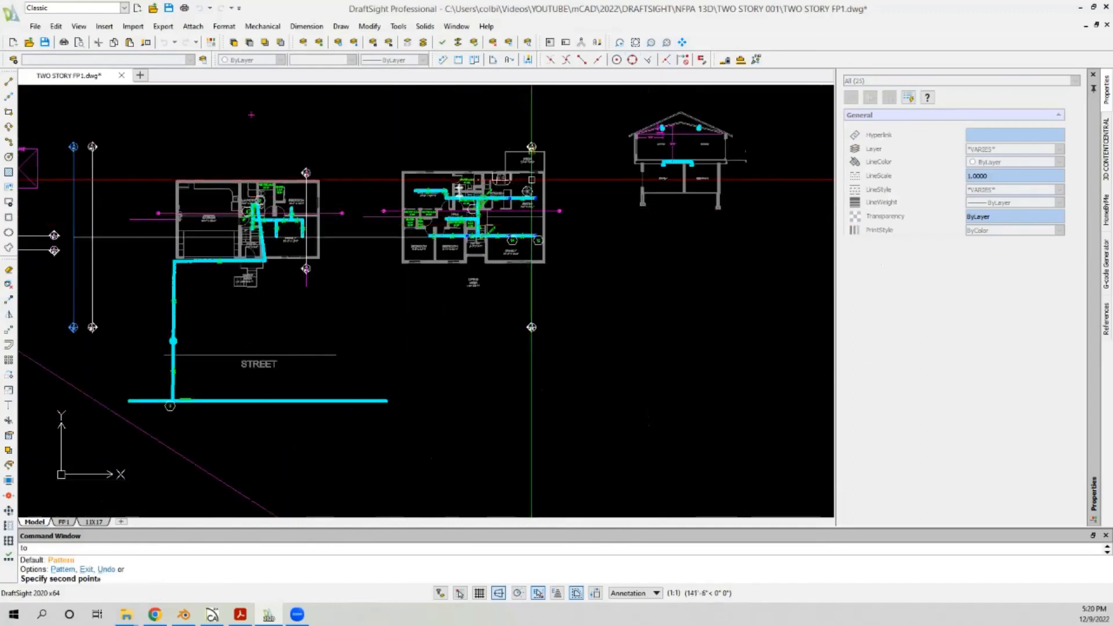
pyautogui.press('Return')
# Step: Move the copied section line with both A/FP1 bubbles straight up so the upper bubble clears the deck
pyautogui.scroll(4, 550, 331)
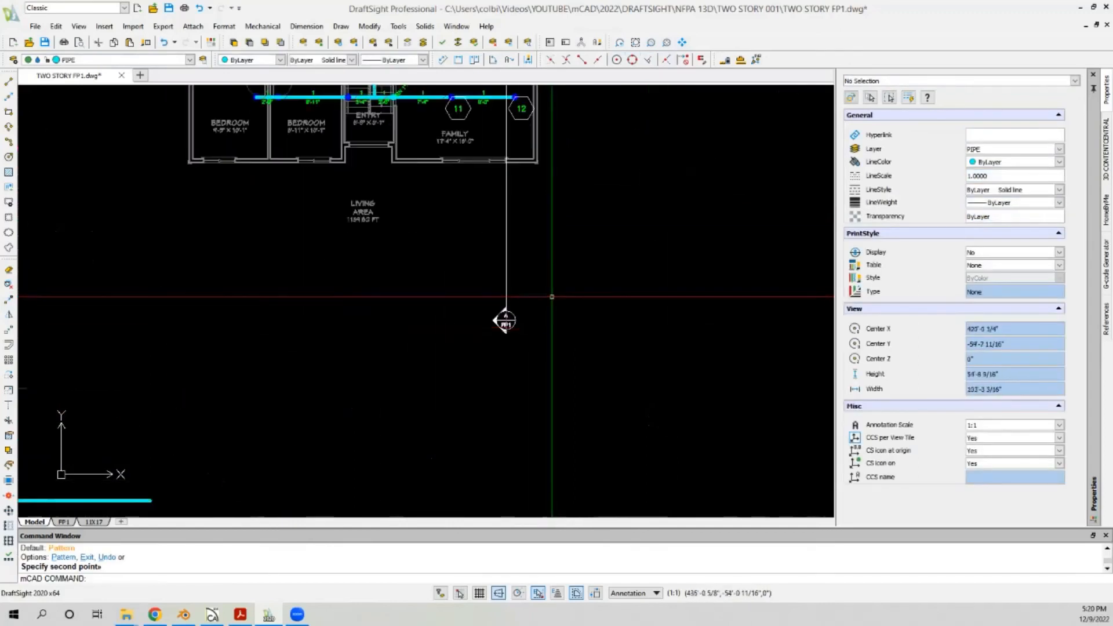
pyautogui.click(551, 297)
pyautogui.click(449, 378)
pyautogui.scroll(-4, 447, 378)
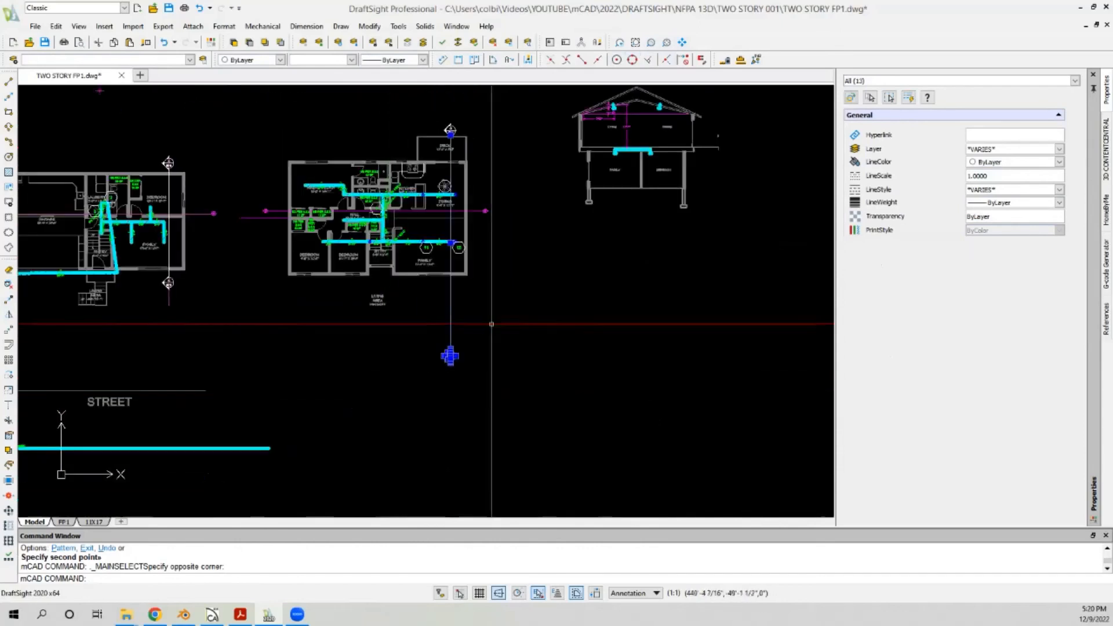
pyautogui.scroll(3, 460, 241)
pyautogui.scroll(3, 527, 319)
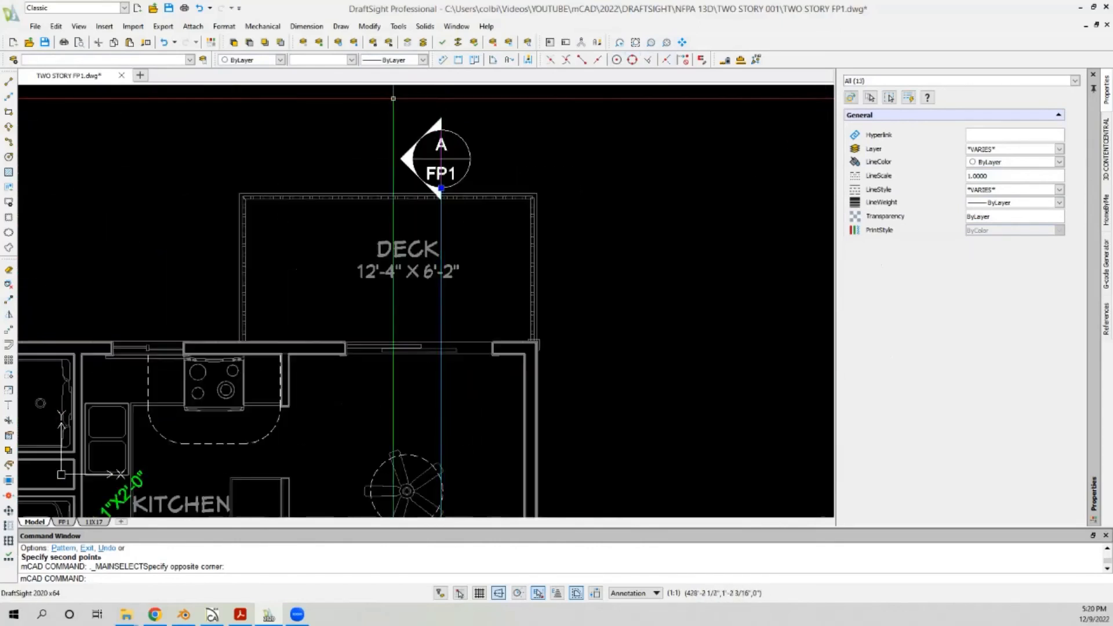
pyautogui.click(490, 115)
pyautogui.click(377, 190)
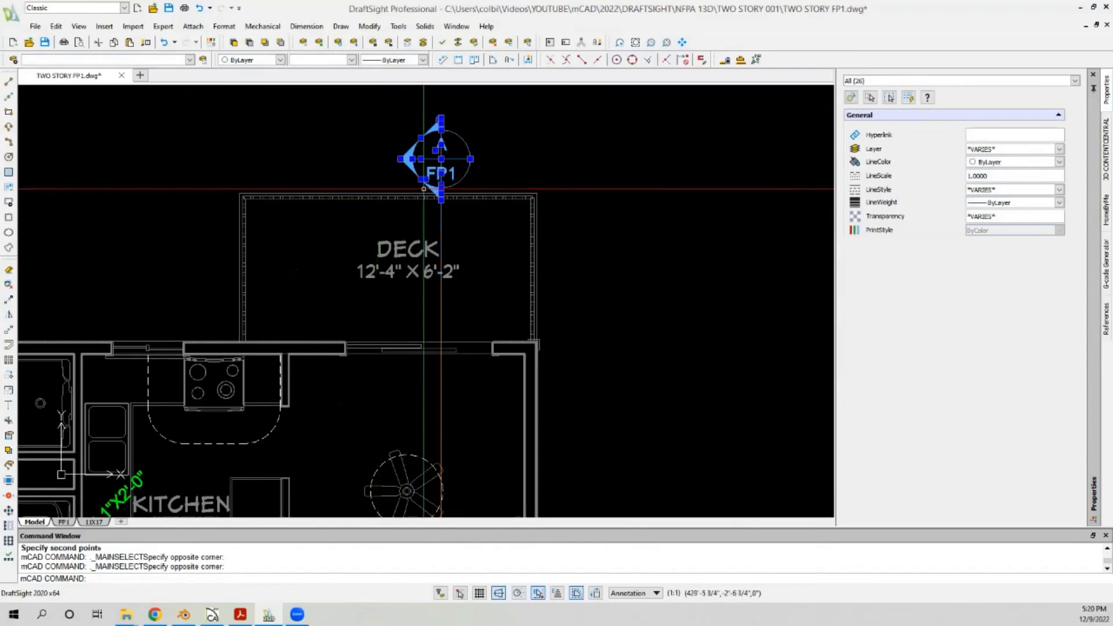
pyautogui.scroll(5, 424, 189)
pyautogui.click(436, 145)
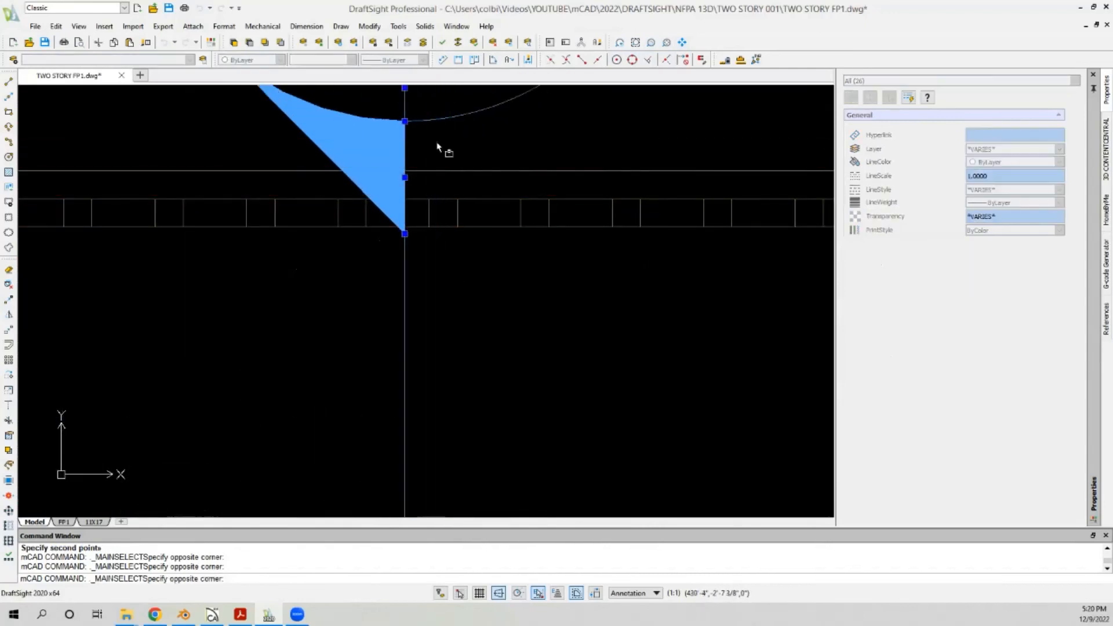
pyautogui.click(299, 151)
pyautogui.click(415, 185)
pyautogui.click(346, 192)
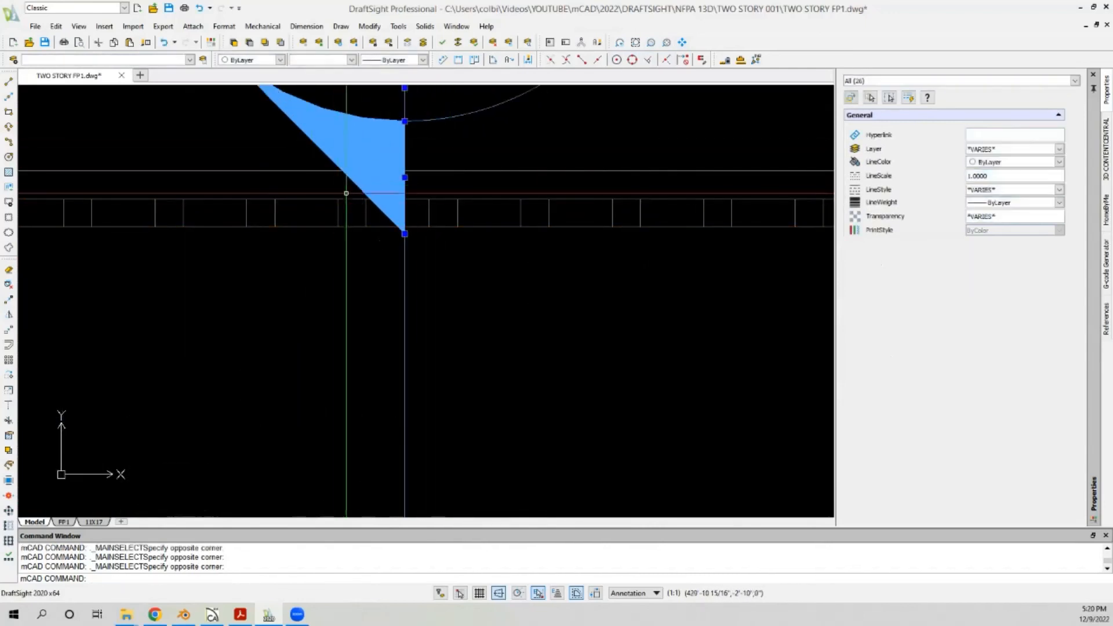
pyautogui.scroll(-5, 391, 233)
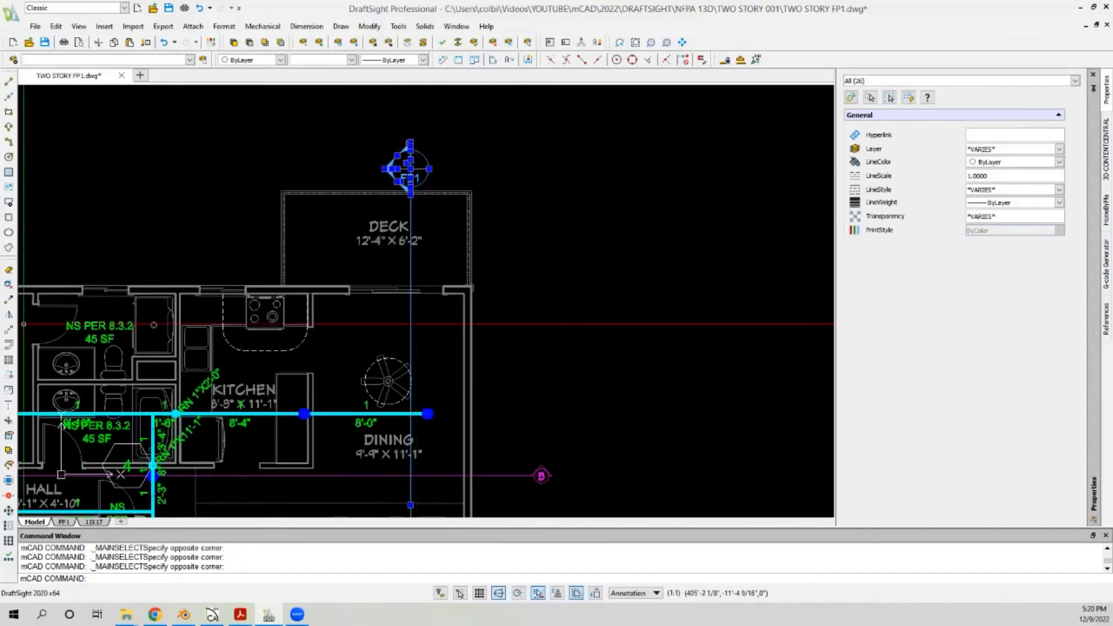
pyautogui.click(9, 335)
pyautogui.click(531, 346)
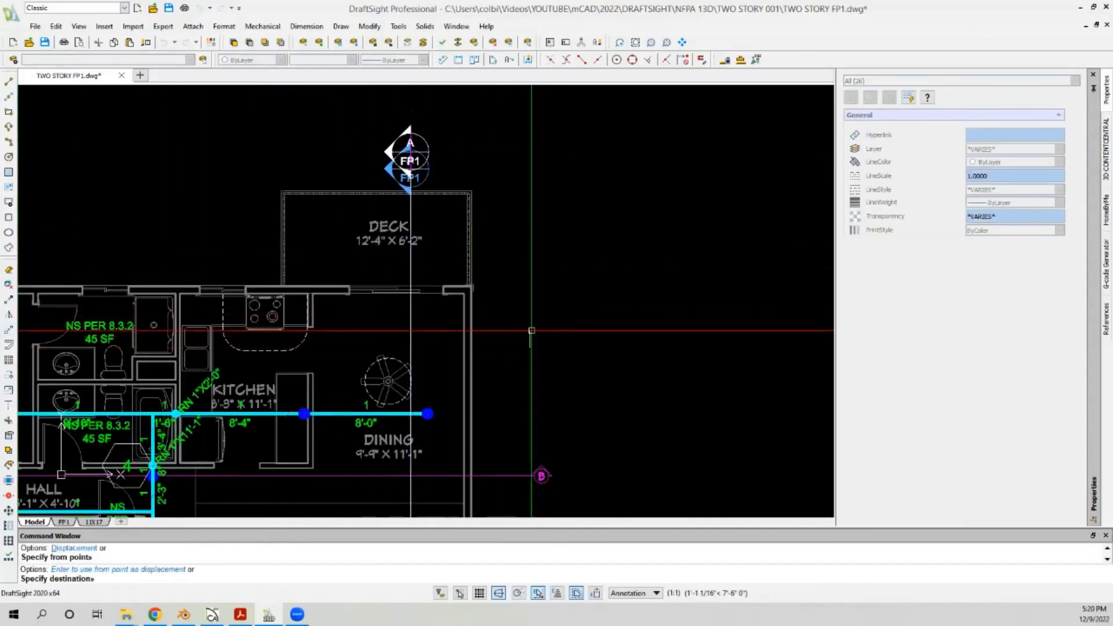
pyautogui.scroll(2, 532, 330)
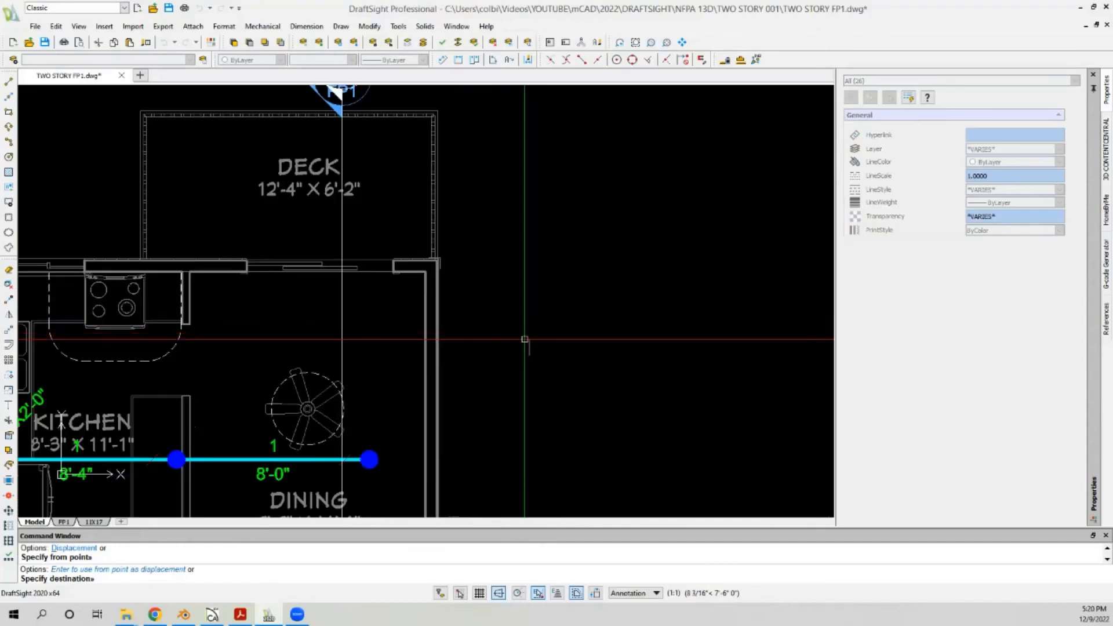
pyautogui.click(524, 340)
# Step: Stretch the lower A/FP1 bubble of the deck floor plan's section line up closer to the building
pyautogui.scroll(-6, 526, 325)
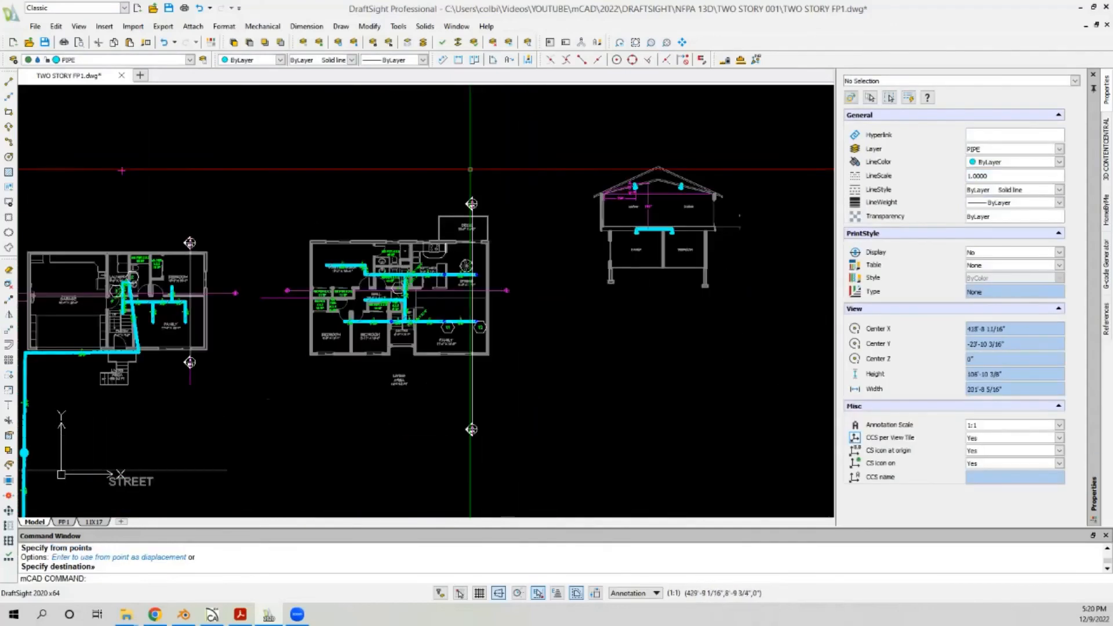
pyautogui.scroll(3, 518, 443)
pyautogui.moveTo(458, 363); pyautogui.dragTo(401, 430)
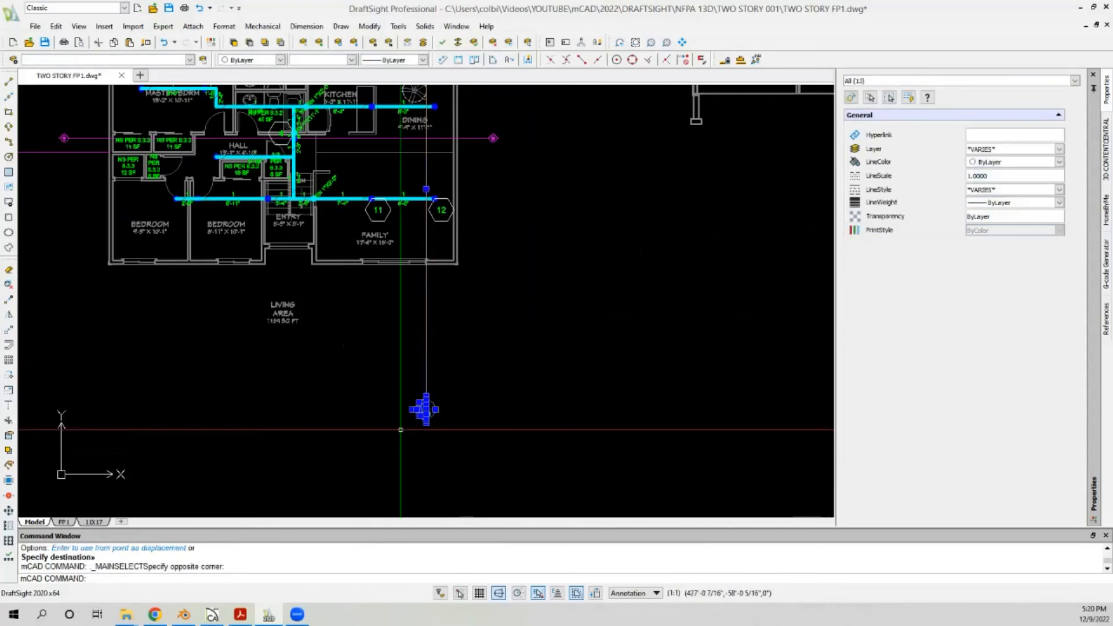
pyautogui.write('s')
pyautogui.press('Return')
pyautogui.click(404, 428)
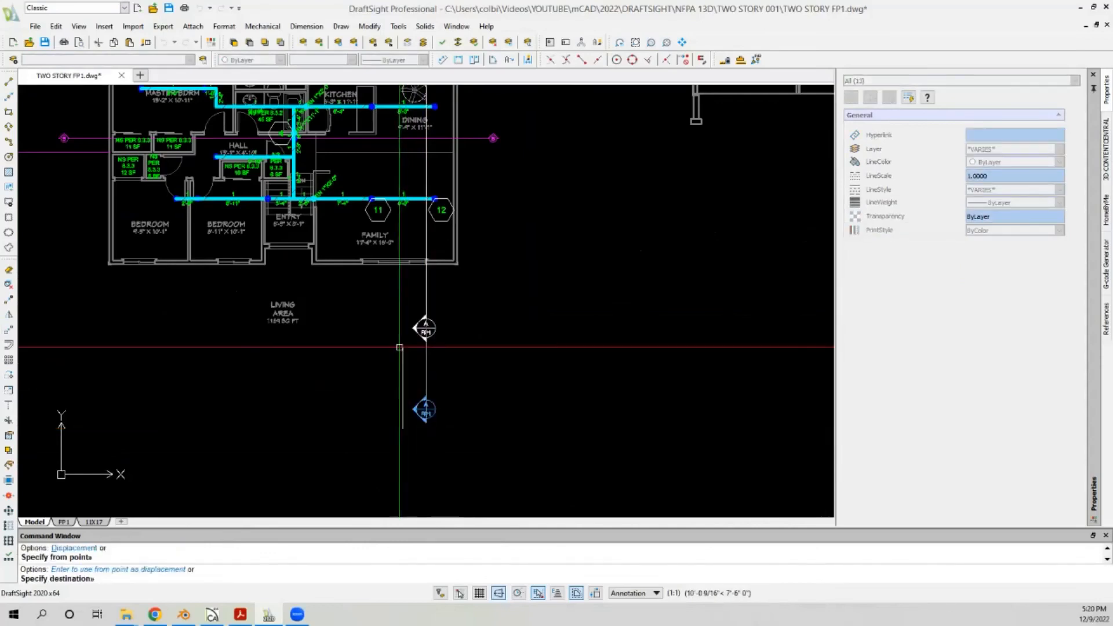
pyautogui.click(400, 311)
# Step: Stretch the upper A/FP1 bubble of the deck floor plan's section line slightly down toward the deck
pyautogui.scroll(-3, 406, 244)
pyautogui.scroll(5, 374, 122)
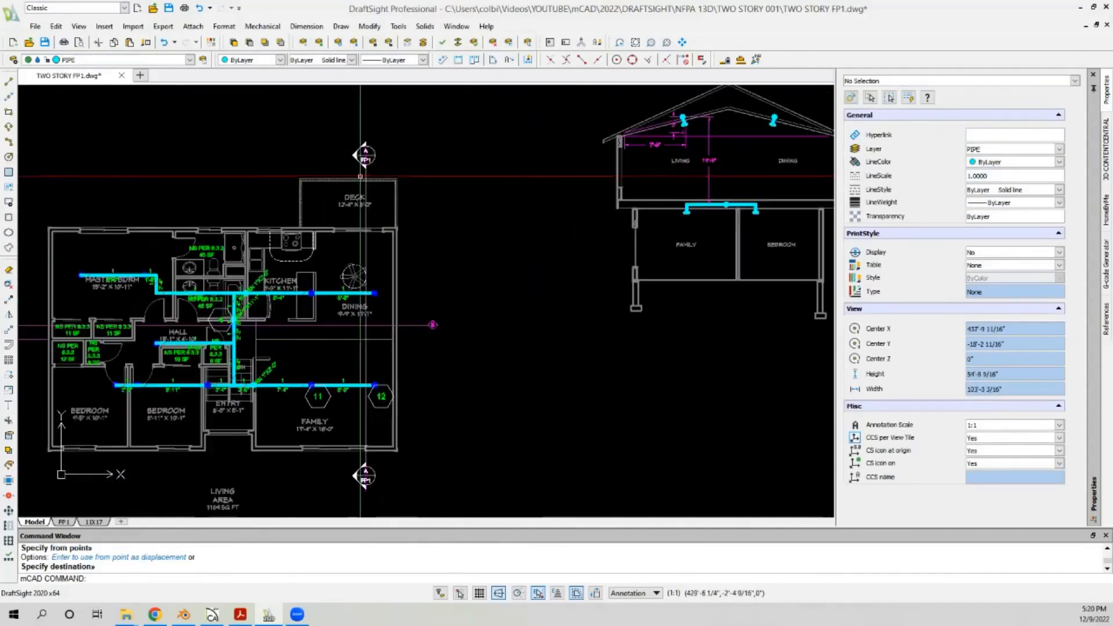
pyautogui.scroll(2, 385, 111)
pyautogui.click(385, 109)
pyautogui.click(295, 209)
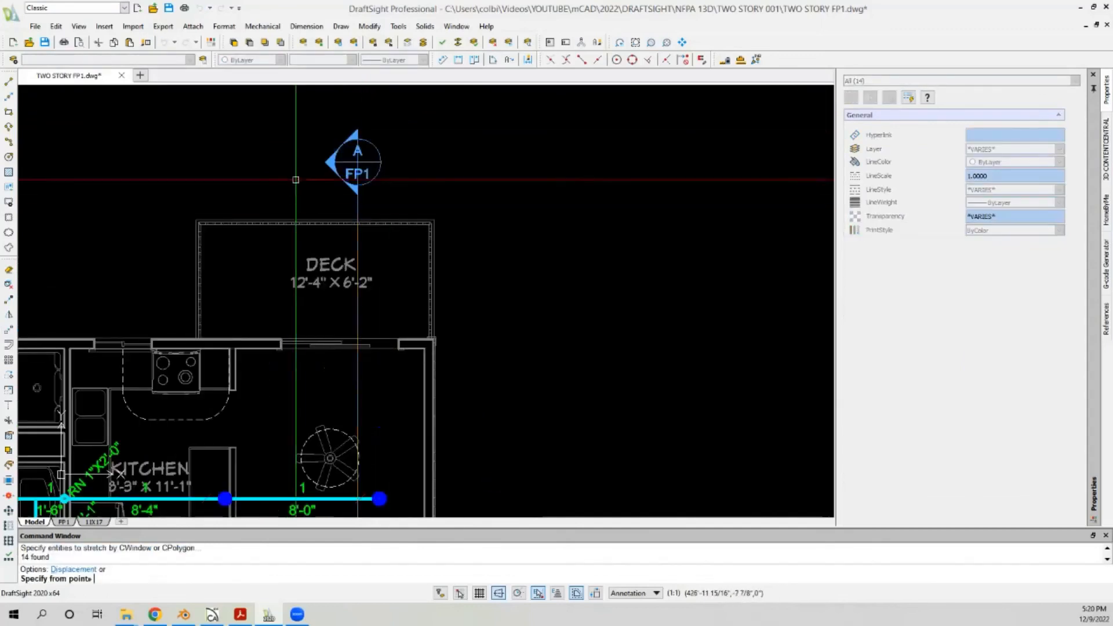
pyautogui.click(296, 127)
pyautogui.click(295, 144)
# Step: On the FP1 sheet, extend the garage floor plan viewport downward to about 1'-10" high so it includes the street and underground main
pyautogui.scroll(-4, 383, 141)
pyautogui.scroll(-5, 409, 141)
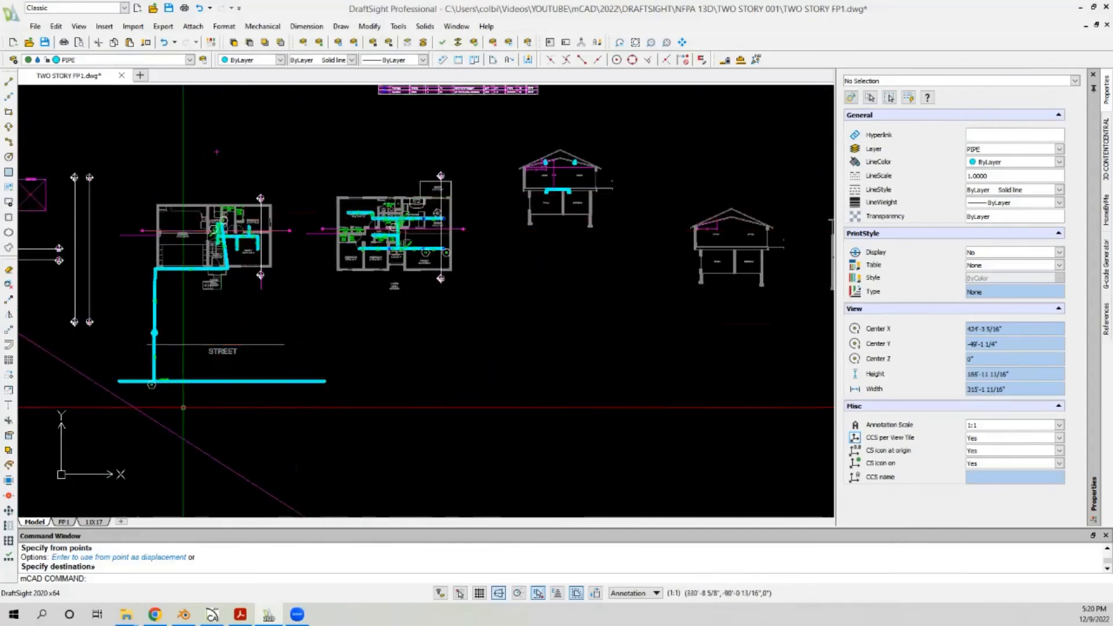
pyautogui.click(61, 523)
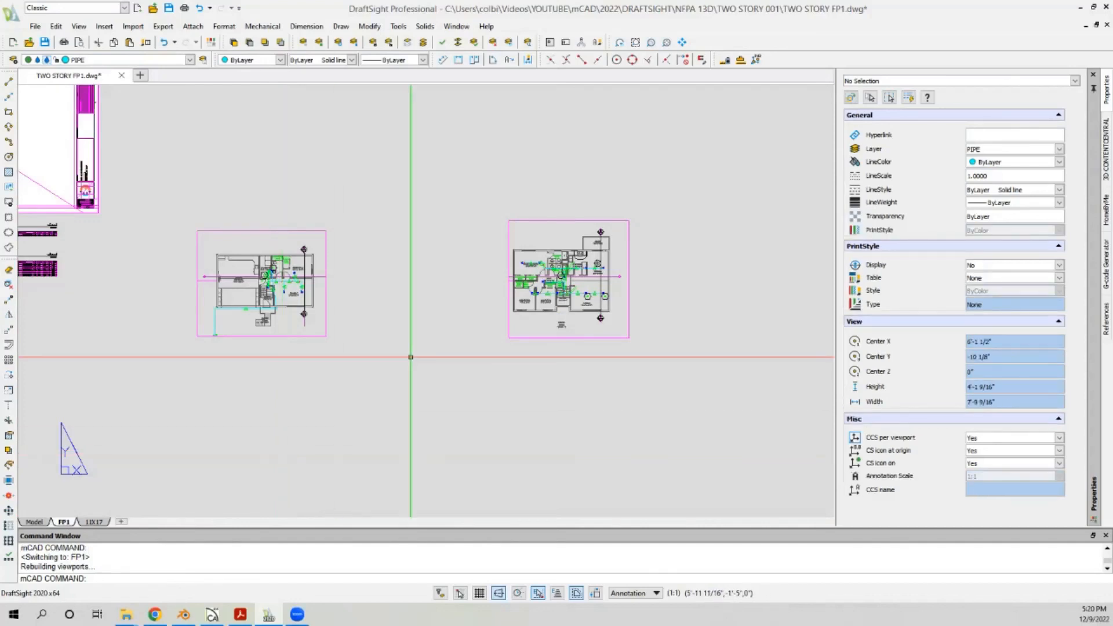
pyautogui.click(241, 336)
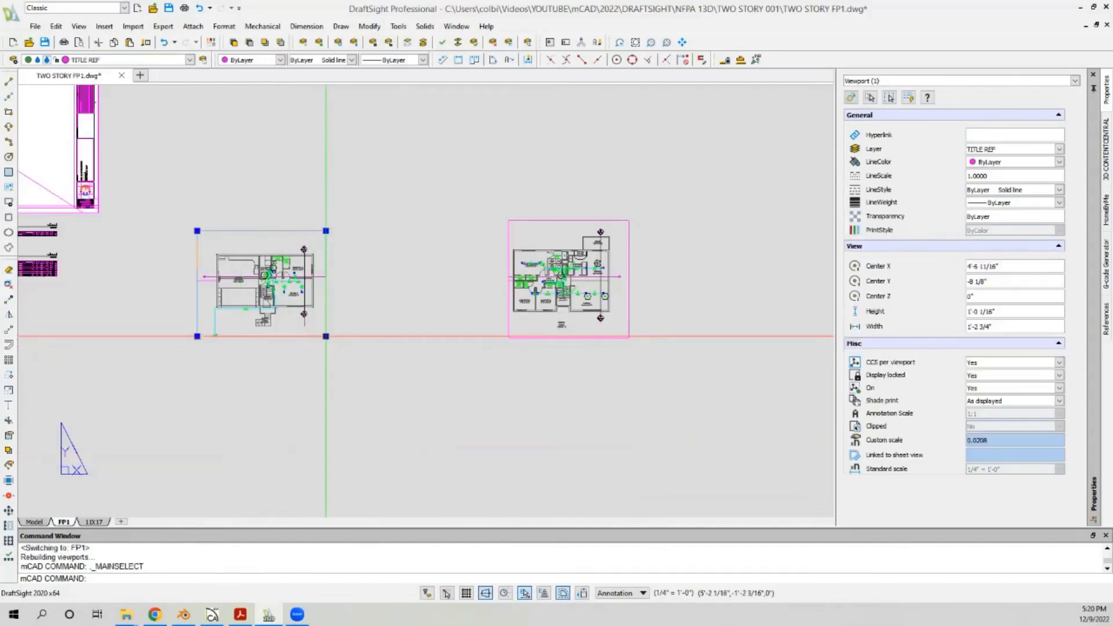
pyautogui.click(326, 337)
pyautogui.scroll(1, 325, 363)
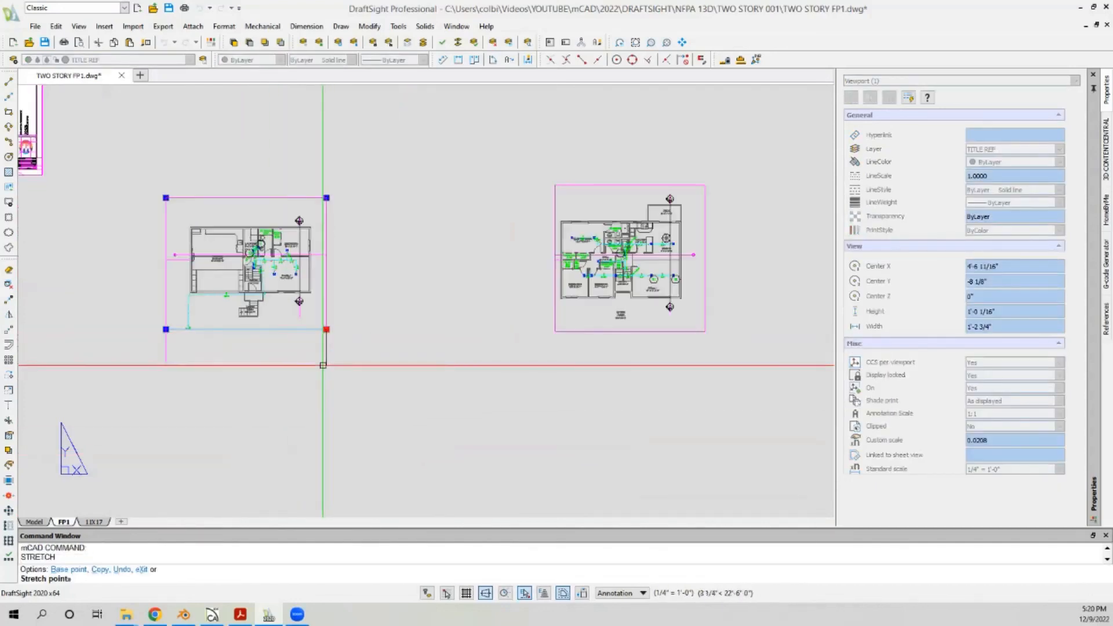
pyautogui.click(328, 410)
pyautogui.click(327, 440)
pyautogui.scroll(1, 254, 462)
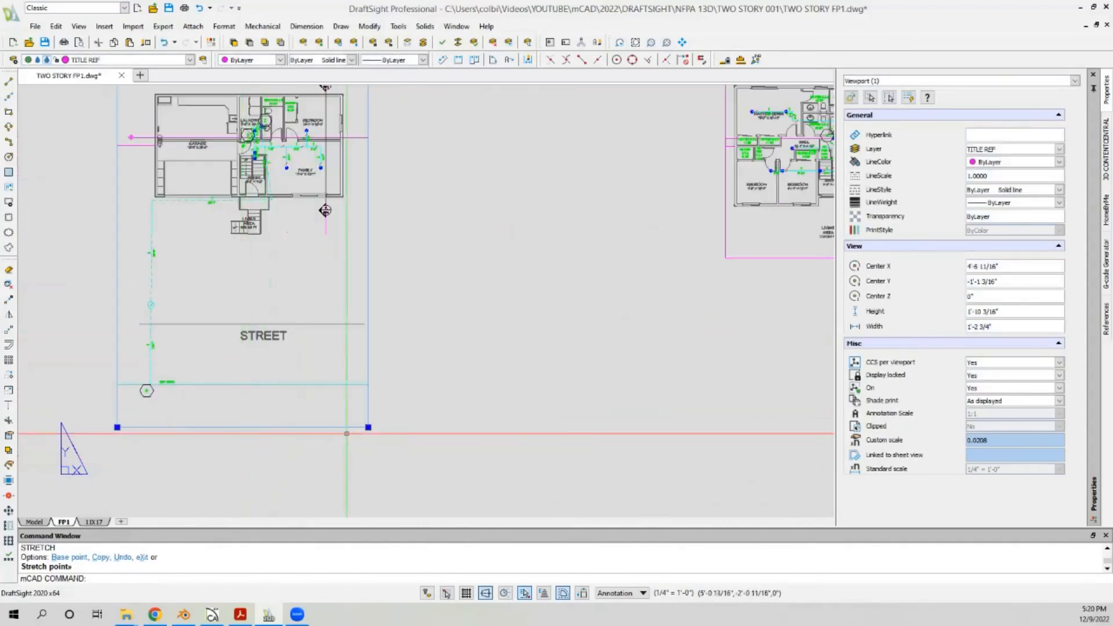
pyautogui.scroll(-1, 242, 425)
pyautogui.scroll(1, 149, 167)
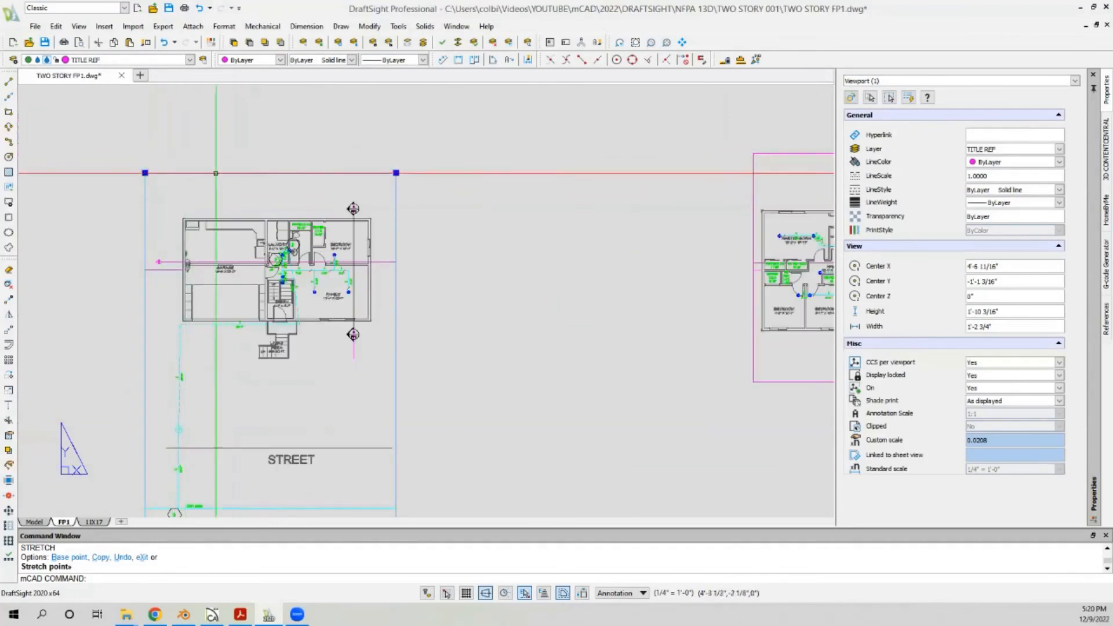
# Step: Trim the garage floor plan viewport's upper and left edges to about 1'-8 13/16" high by 1'-1 3/4" wide
pyautogui.click(396, 172)
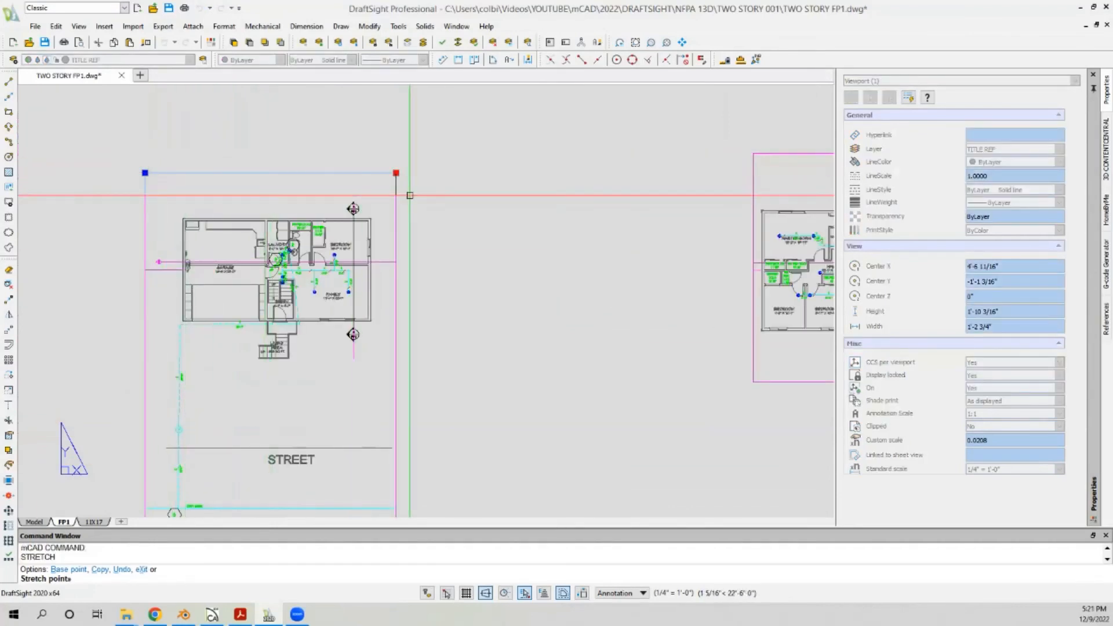
pyautogui.click(410, 196)
pyautogui.scroll(-1, 243, 220)
pyautogui.scroll(1, 259, 333)
pyautogui.scroll(1, 254, 335)
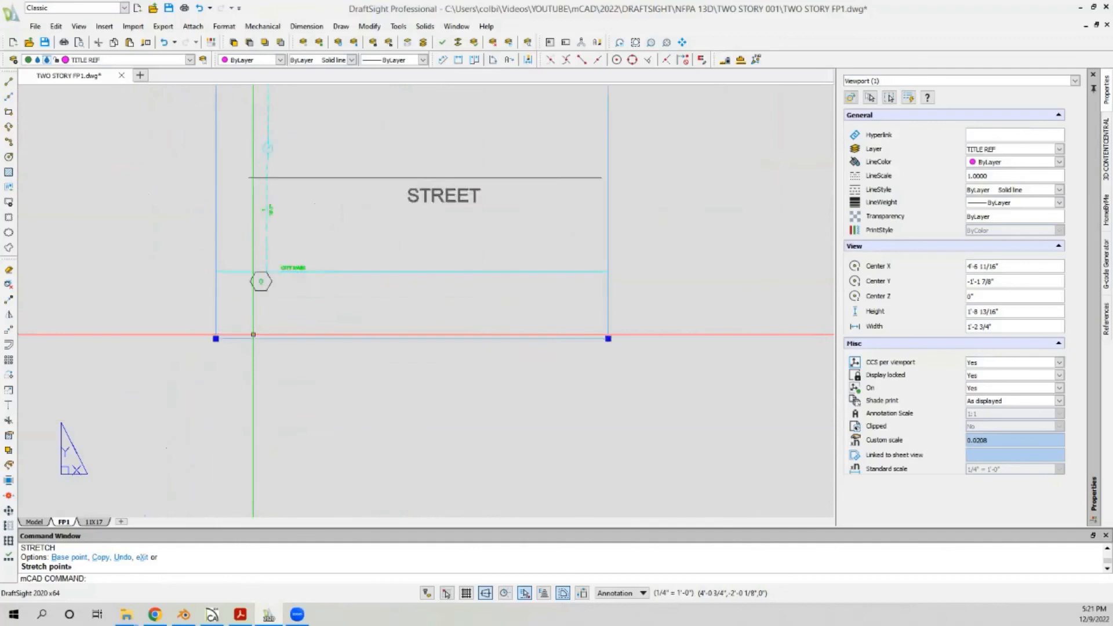
pyautogui.scroll(1, 254, 335)
pyautogui.click(207, 341)
pyautogui.click(240, 348)
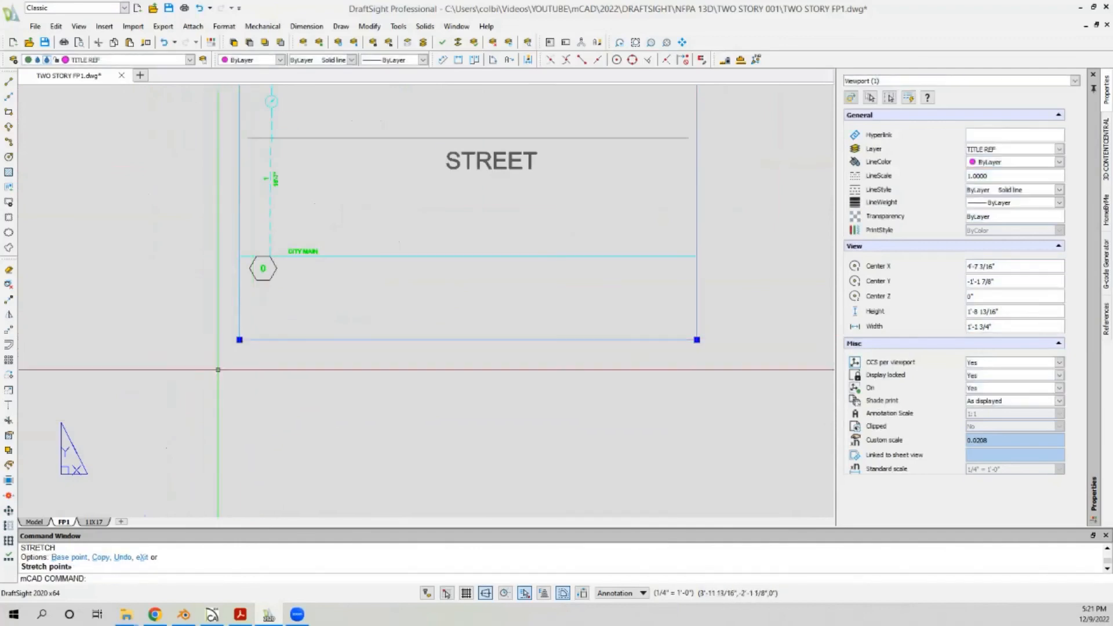
# Step: Pull the upper right corner of the deck floor plan viewport in to about 11 11/16" wide by 1'-1 7/16" high
pyautogui.scroll(-4, 218, 369)
pyautogui.scroll(3, 639, 228)
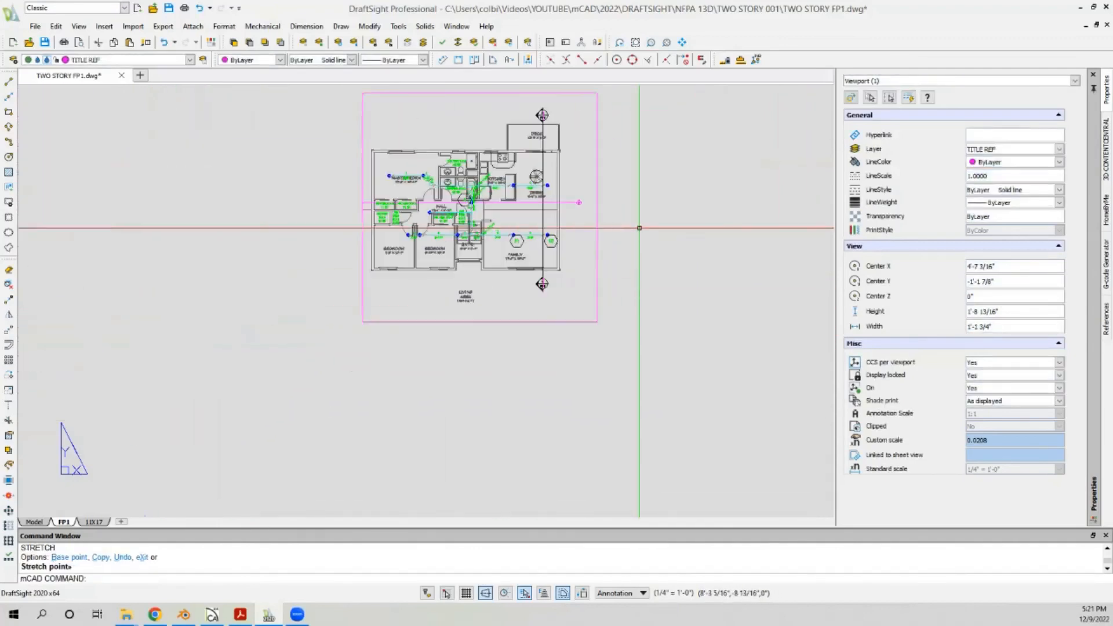
pyautogui.scroll(3, 609, 87)
pyautogui.click(593, 94)
pyautogui.click(559, 119)
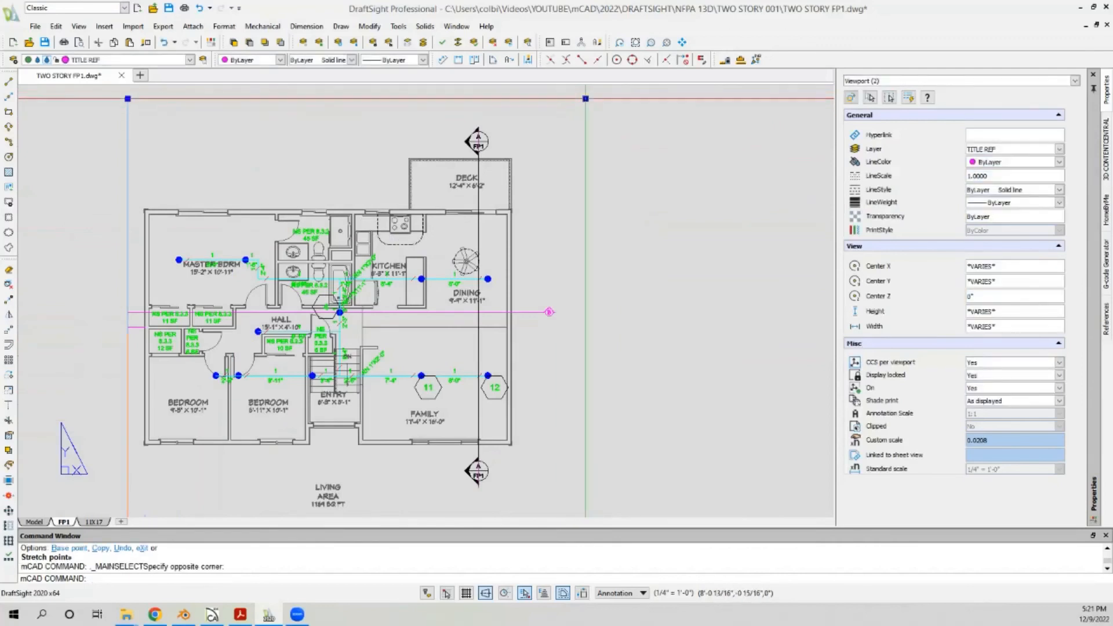
pyautogui.click(586, 99)
pyautogui.click(517, 119)
pyautogui.scroll(-4, 406, 136)
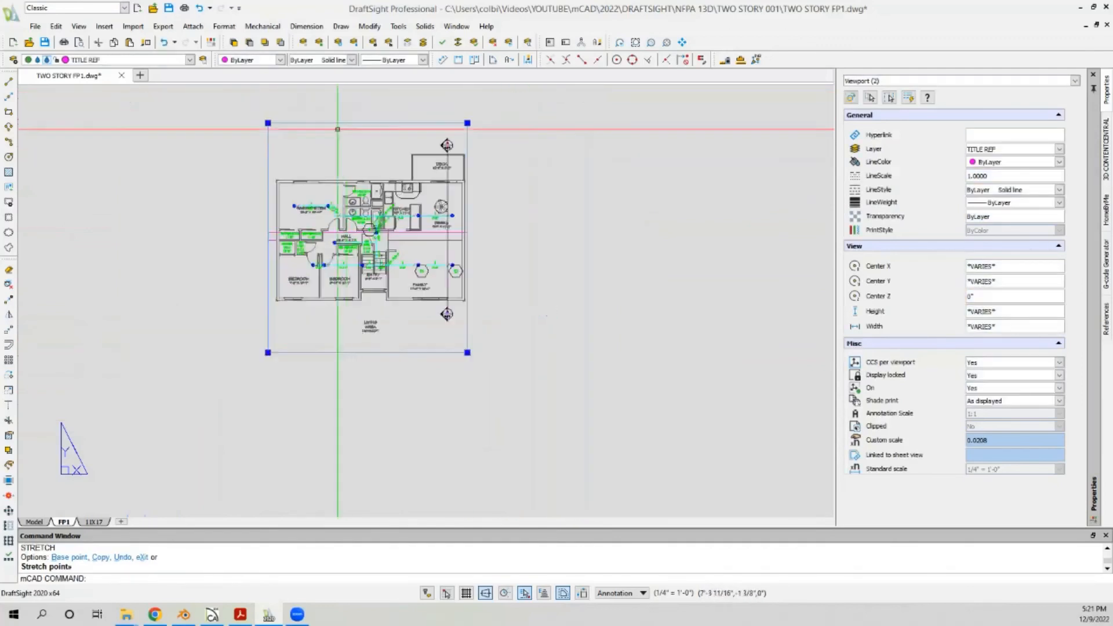
pyautogui.scroll(3, 431, 291)
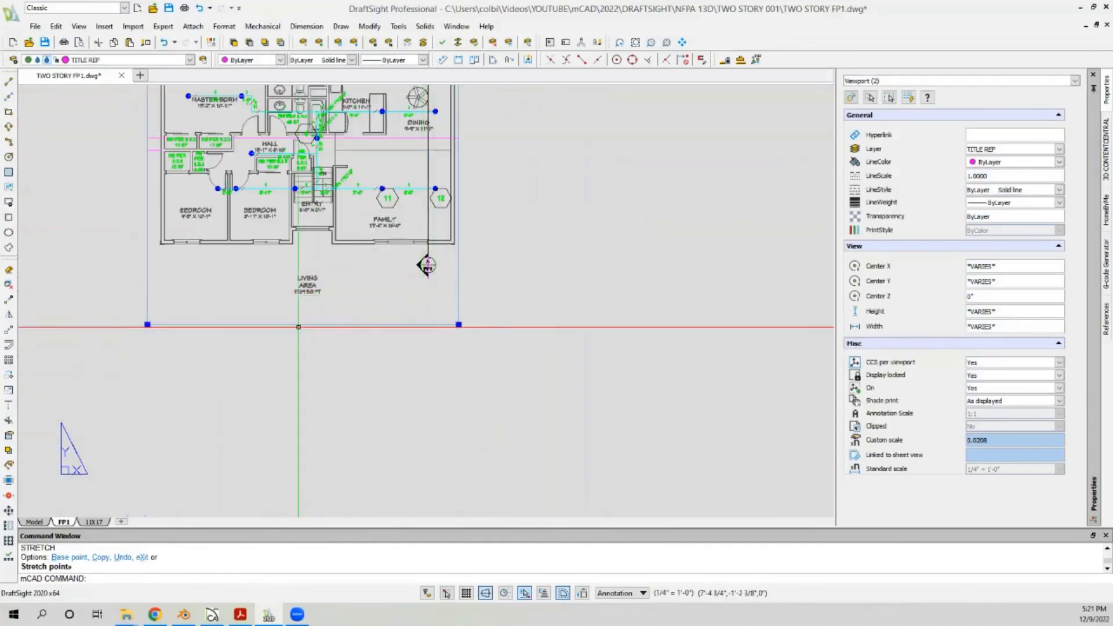
pyautogui.scroll(-5, 505, 237)
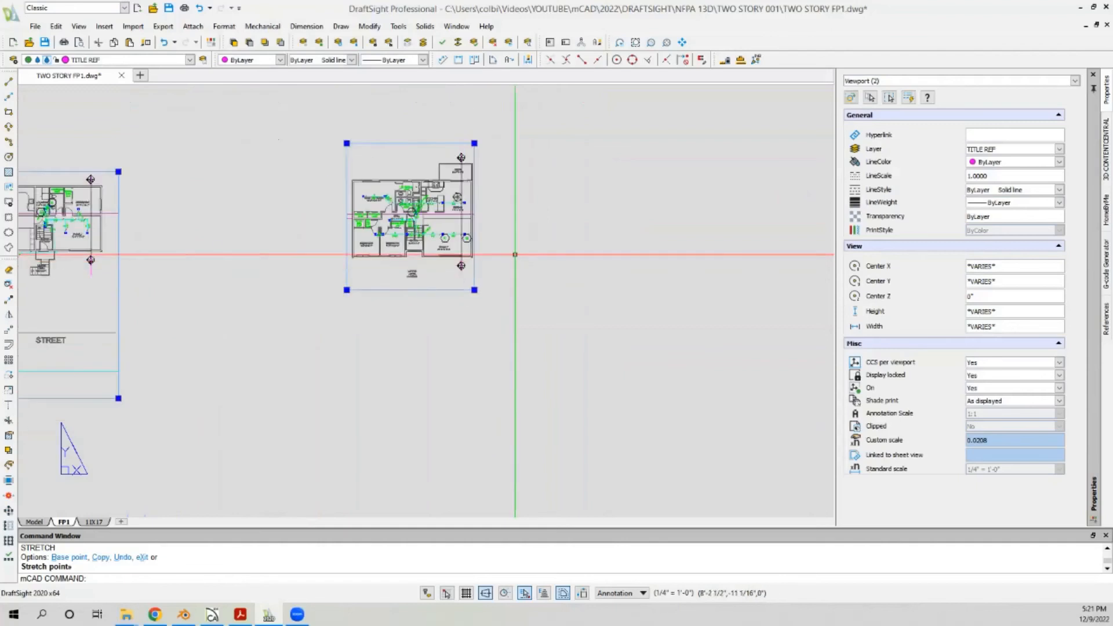
# Step: In model space, move the deck floor plan's LIVING AREA label straight down, well clear of the building
pyautogui.click(35, 522)
pyautogui.scroll(4, 490, 283)
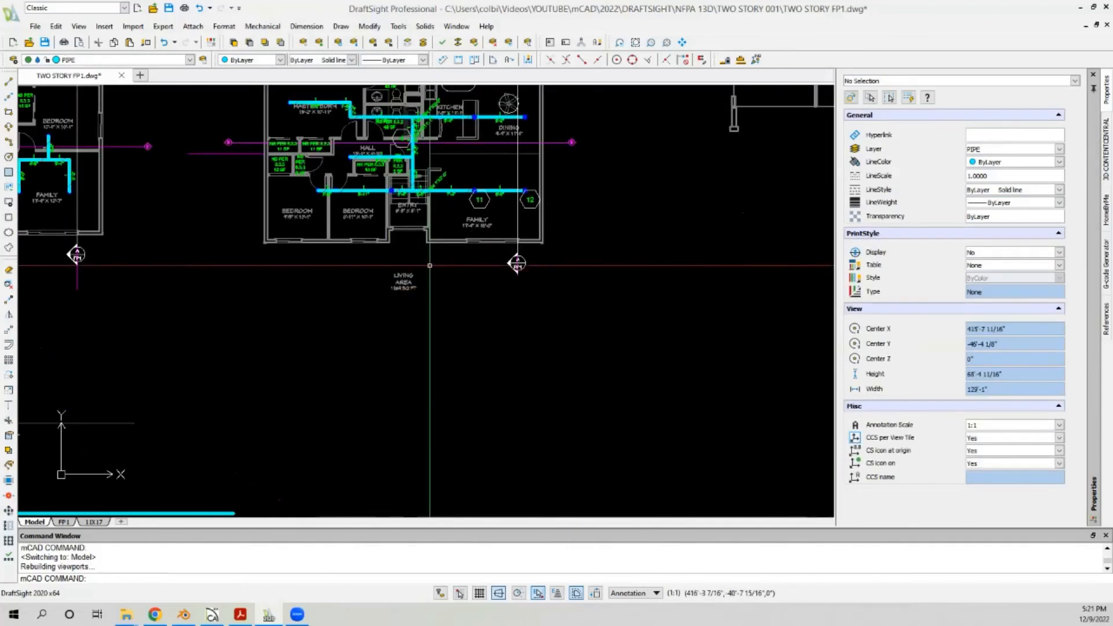
pyautogui.click(431, 265)
pyautogui.click(382, 313)
pyautogui.click(9, 330)
pyautogui.click(235, 291)
pyautogui.click(270, 434)
# Step: Move the garage floor plan's LIVING AREA and square-footage notes off the entry stairs to below the city main
pyautogui.scroll(-3, 271, 434)
pyautogui.scroll(12, 340, 249)
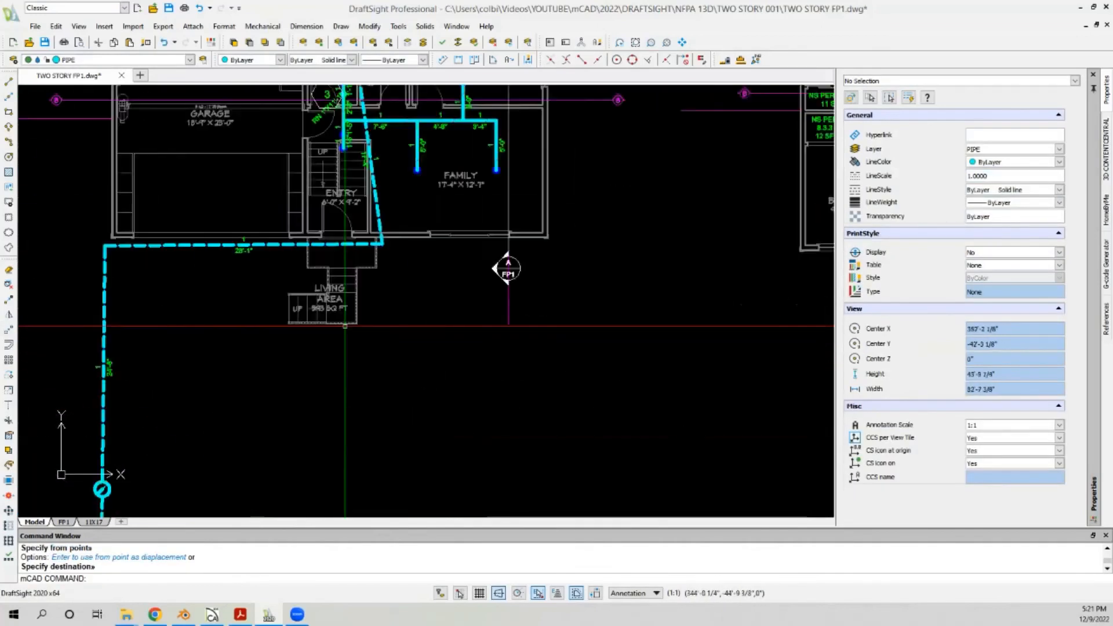
pyautogui.click(326, 244)
pyautogui.click(329, 265)
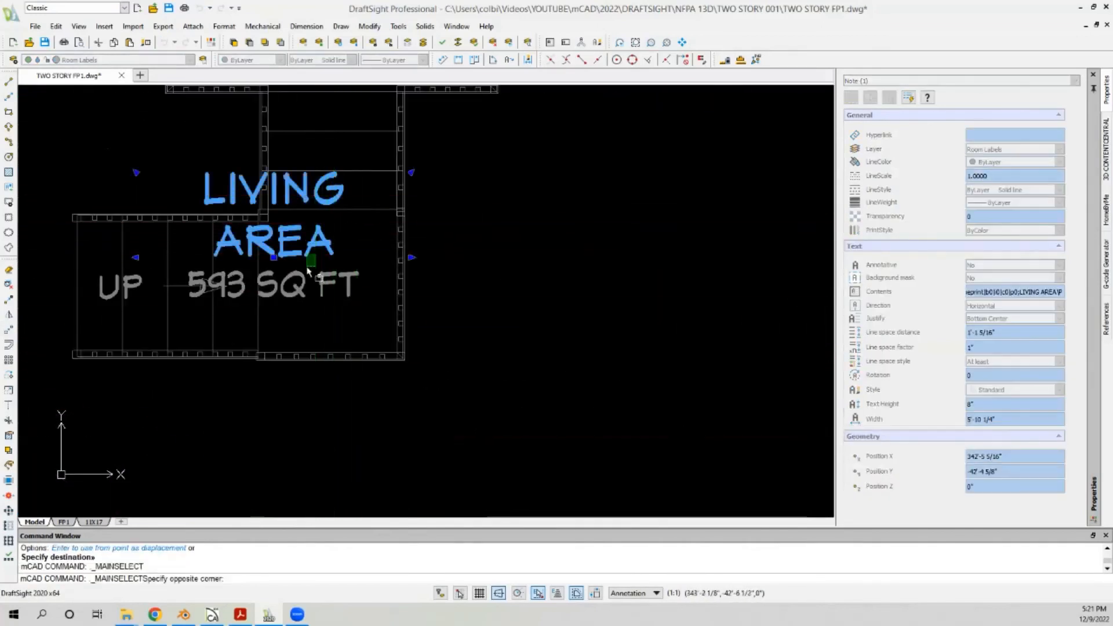
pyautogui.click(284, 294)
pyautogui.scroll(-4, 262, 292)
pyautogui.scroll(-2, 277, 269)
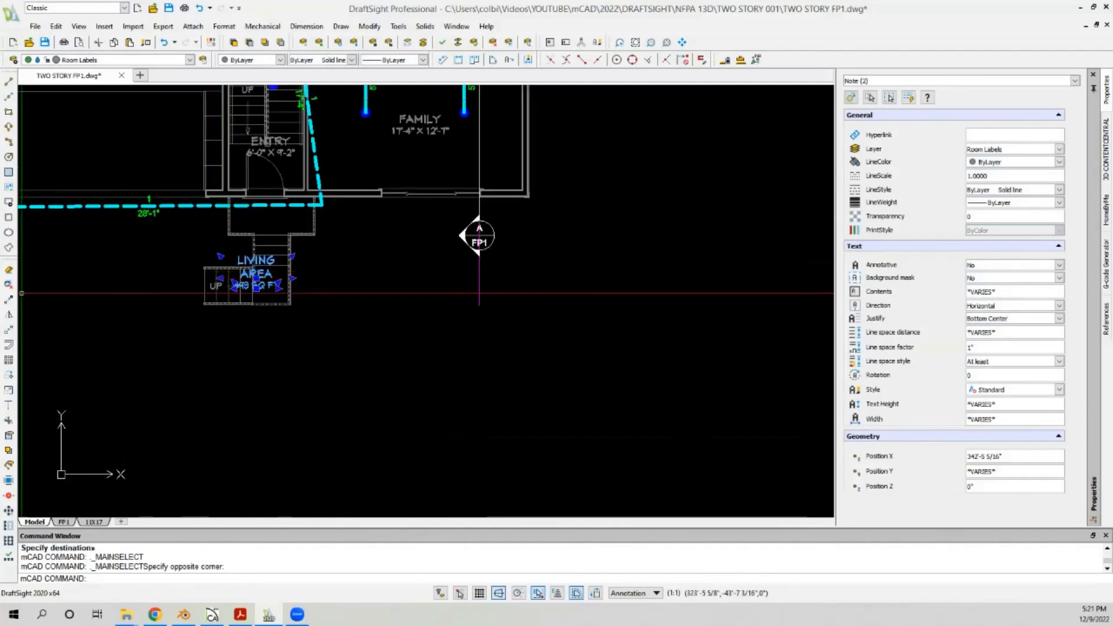
pyautogui.click(9, 333)
pyautogui.scroll(-4, 313, 257)
pyautogui.click(311, 264)
pyautogui.scroll(-4, 312, 250)
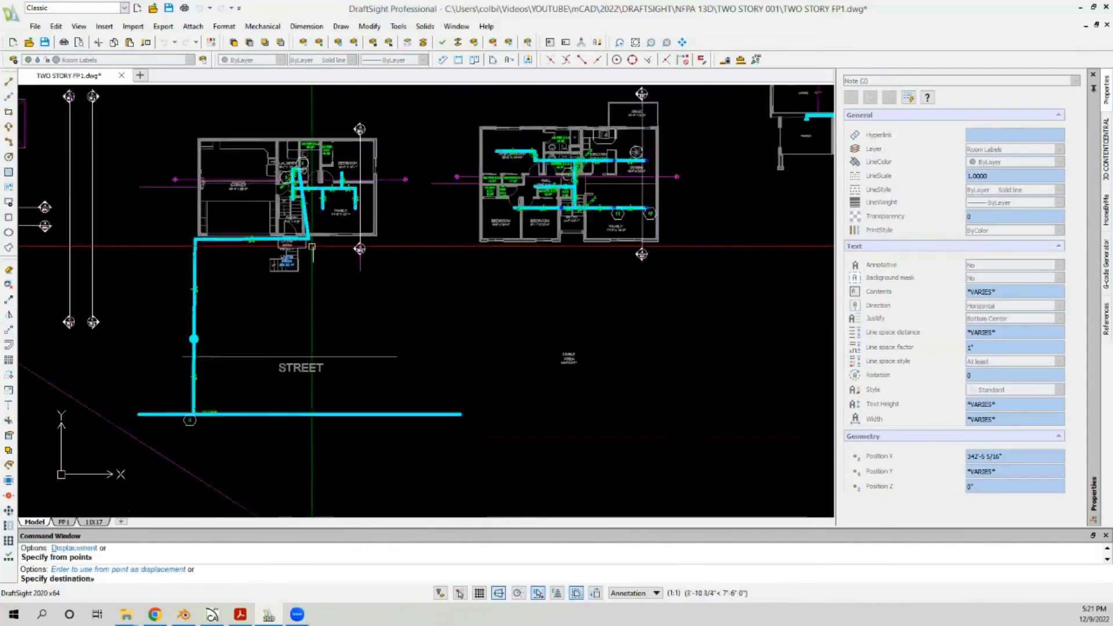
pyautogui.press('Escape')
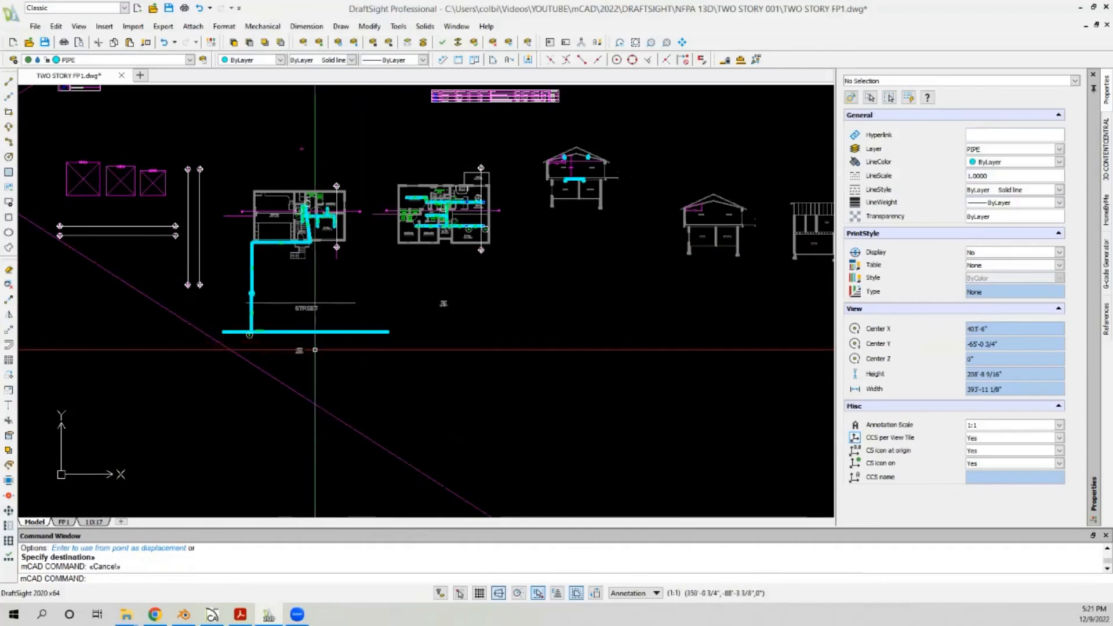
pyautogui.scroll(5, 314, 351)
# Step: On the FP1 sheet, trim the deck floor plan viewport's lower and upper edges to about 11 1/4" high
pyautogui.click(64, 522)
pyautogui.scroll(-1, 341, 213)
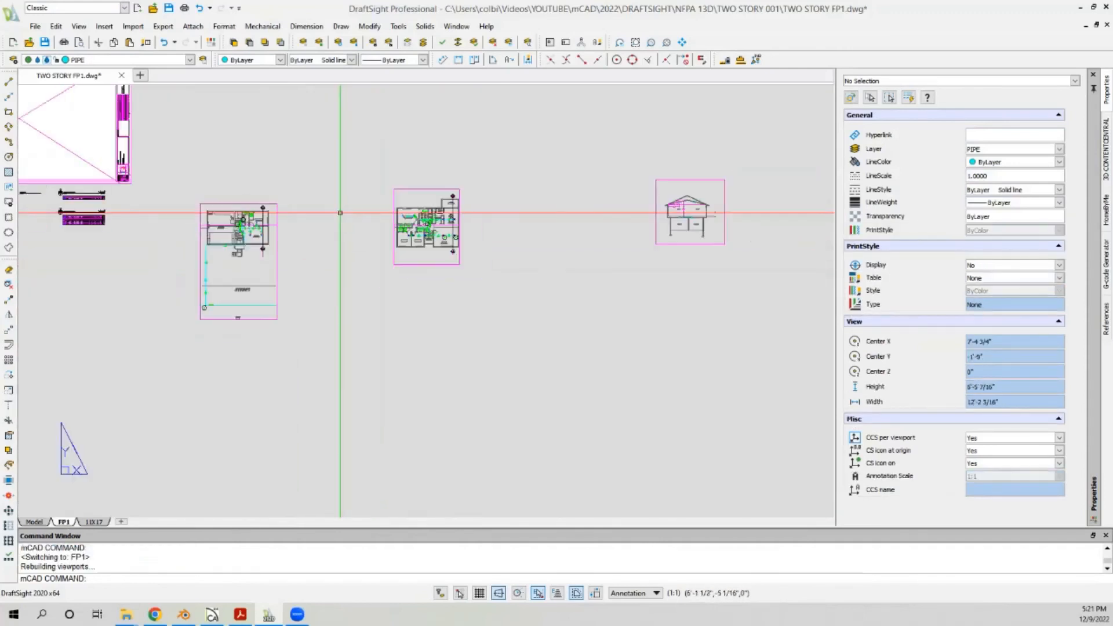
pyautogui.scroll(-1, 341, 213)
pyautogui.scroll(4, 397, 255)
pyautogui.click(410, 251)
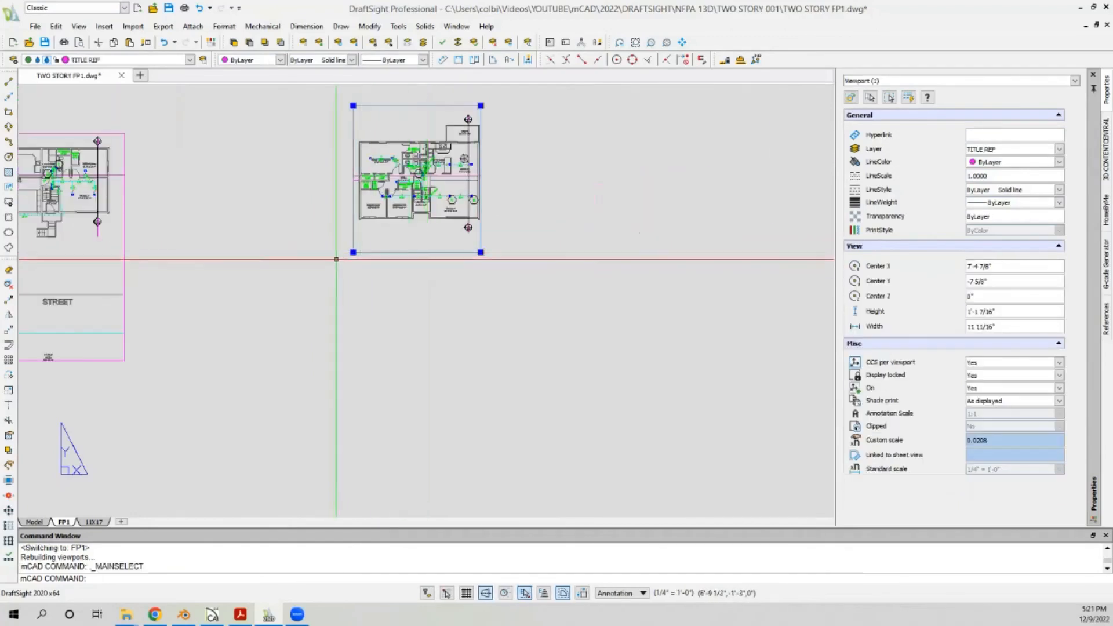
pyautogui.click(353, 252)
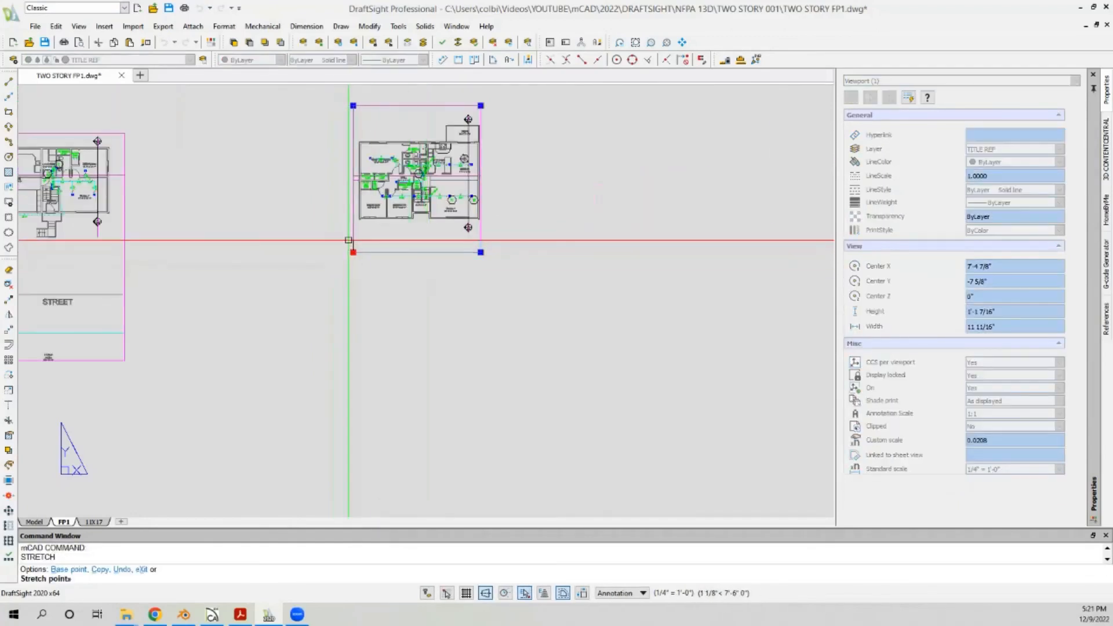
pyautogui.click(348, 236)
pyautogui.scroll(5, 479, 124)
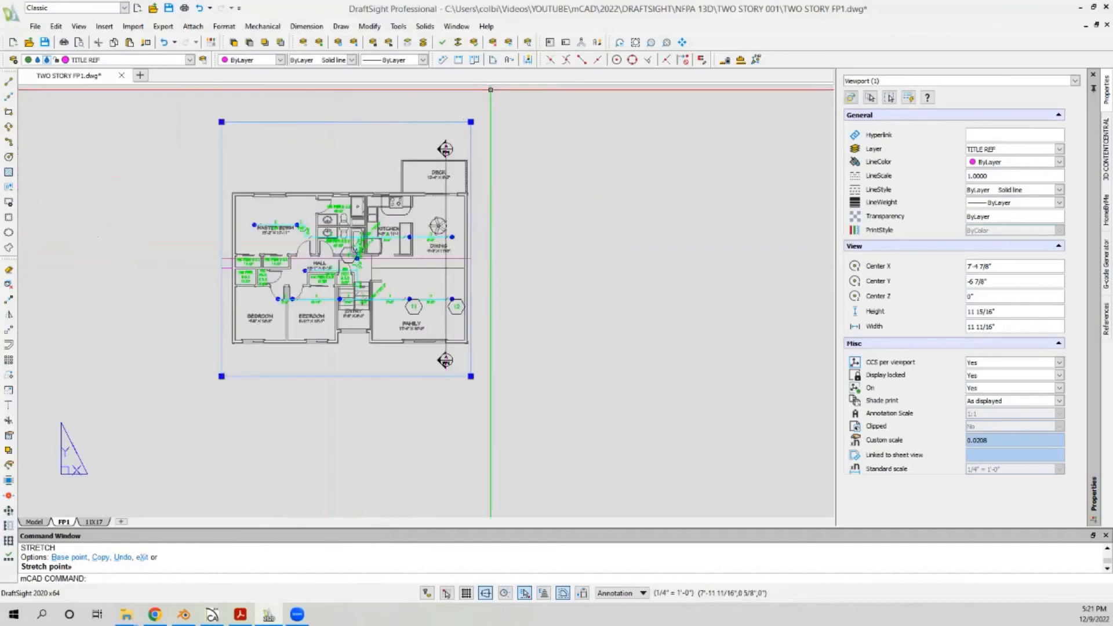
pyautogui.scroll(-8, 464, 133)
pyautogui.press('Escape')
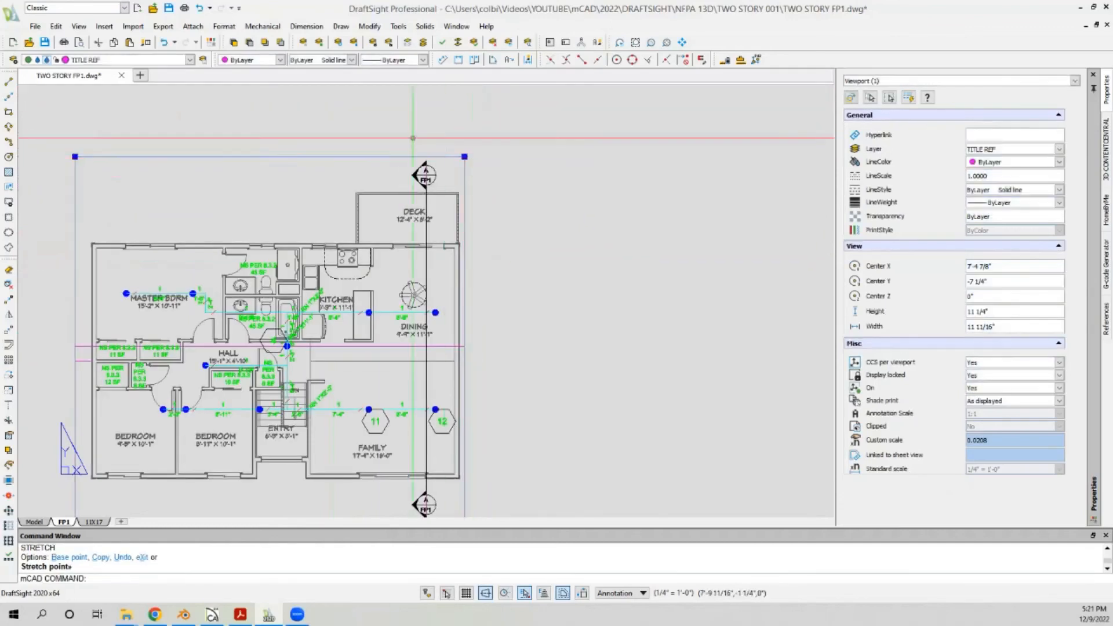
# Step: Trim the building section viewport's left and upper edges to about 10 13/16" wide by 8 7/8" high
pyautogui.scroll(4, 590, 174)
pyautogui.scroll(2, 631, 128)
pyautogui.scroll(-3, 463, 241)
pyautogui.scroll(1, 508, 131)
pyautogui.click(503, 154)
pyautogui.click(436, 178)
pyautogui.scroll(2, 429, 179)
pyautogui.click(405, 151)
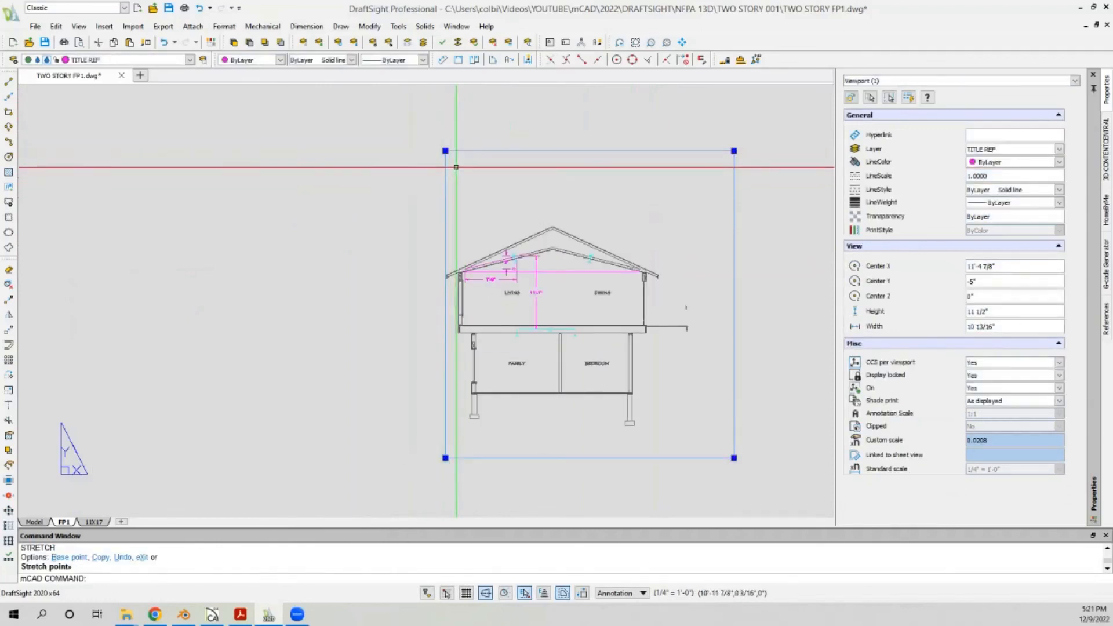
pyautogui.click(445, 151)
pyautogui.click(435, 223)
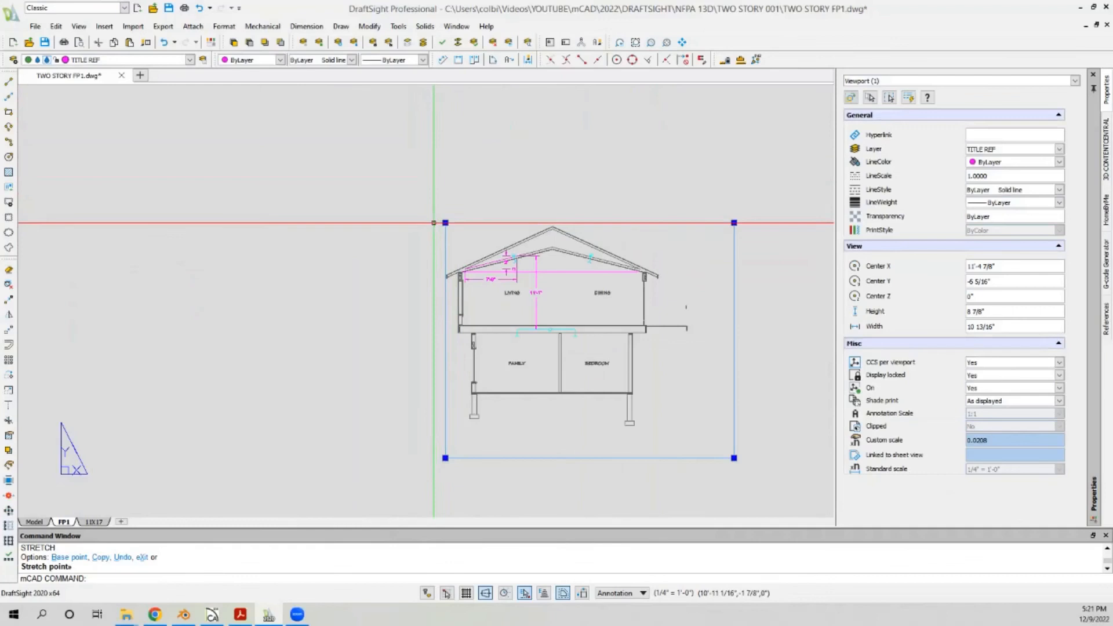
# Step: Trim the building section viewport's right and lower edges to about 9 1/4" wide by 7 13/16" high
pyautogui.click(734, 458)
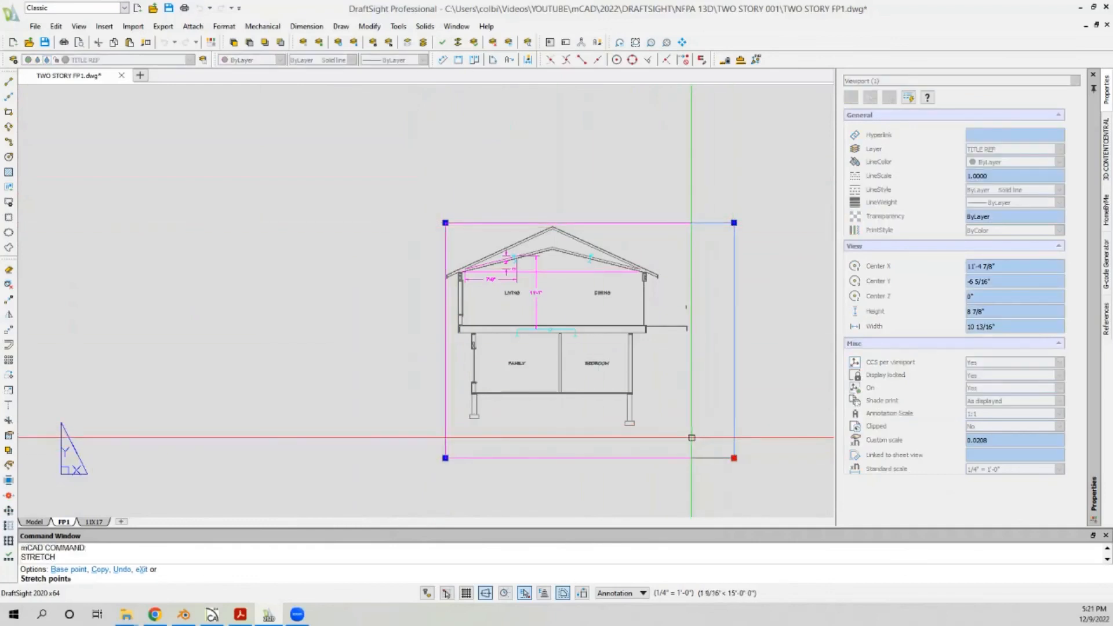
pyautogui.click(692, 438)
pyautogui.click(692, 459)
pyautogui.click(692, 432)
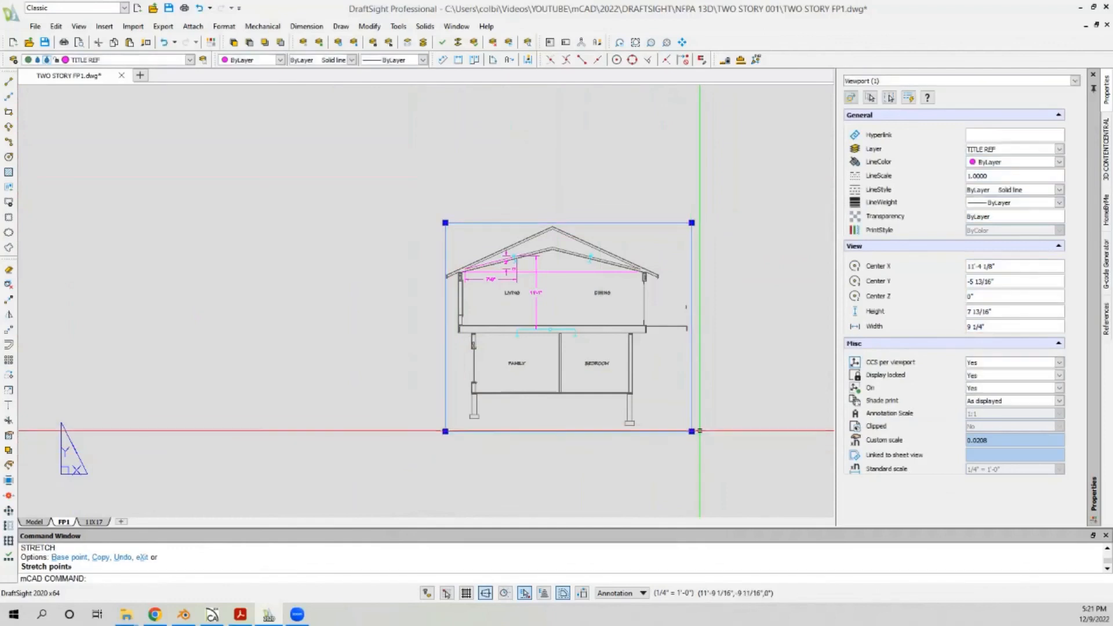
# Step: Move the building section viewport sideways so it sits just to the right of the deck floor plan viewport
pyautogui.scroll(-5, 577, 198)
pyautogui.write('m')
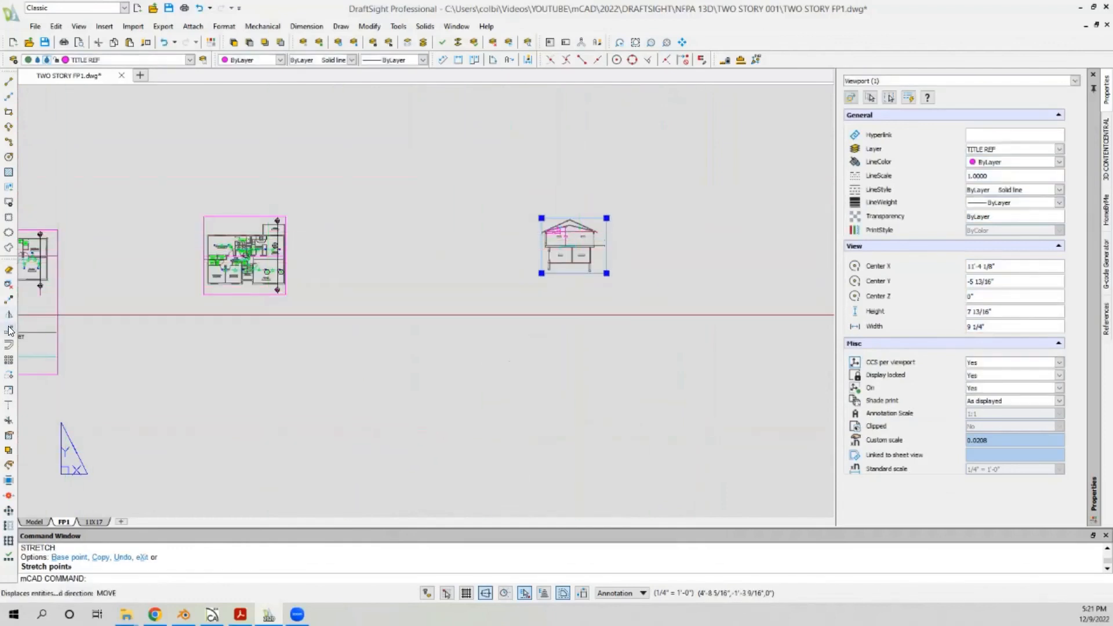
pyautogui.press('Return')
pyautogui.click(548, 321)
pyautogui.click(321, 333)
pyautogui.scroll(-4, 643, 284)
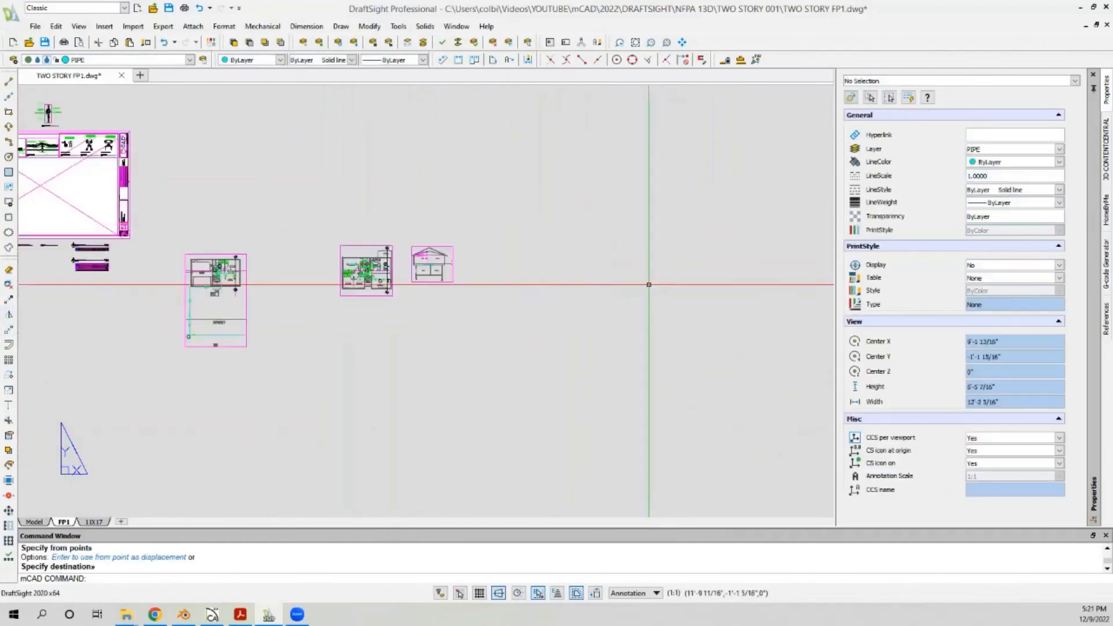
# Step: Move the garage floor plan viewport straight up so it sits level with the title block sheet
pyautogui.scroll(3, 228, 294)
pyautogui.scroll(-2, 258, 291)
pyautogui.scroll(1, 312, 254)
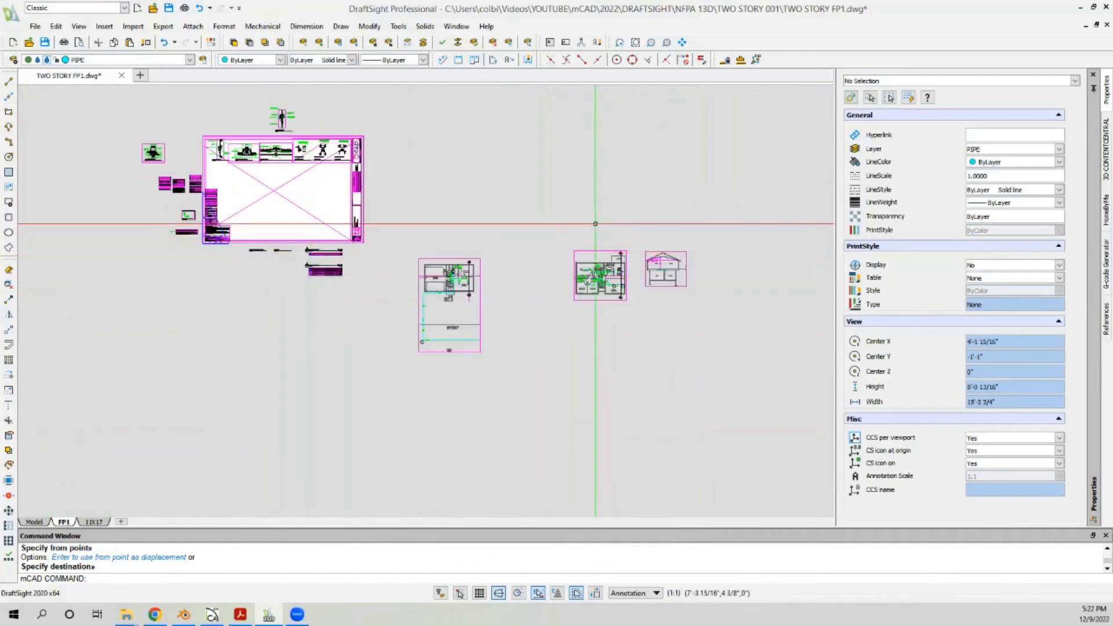
pyautogui.scroll(2, 448, 293)
pyautogui.click(403, 241)
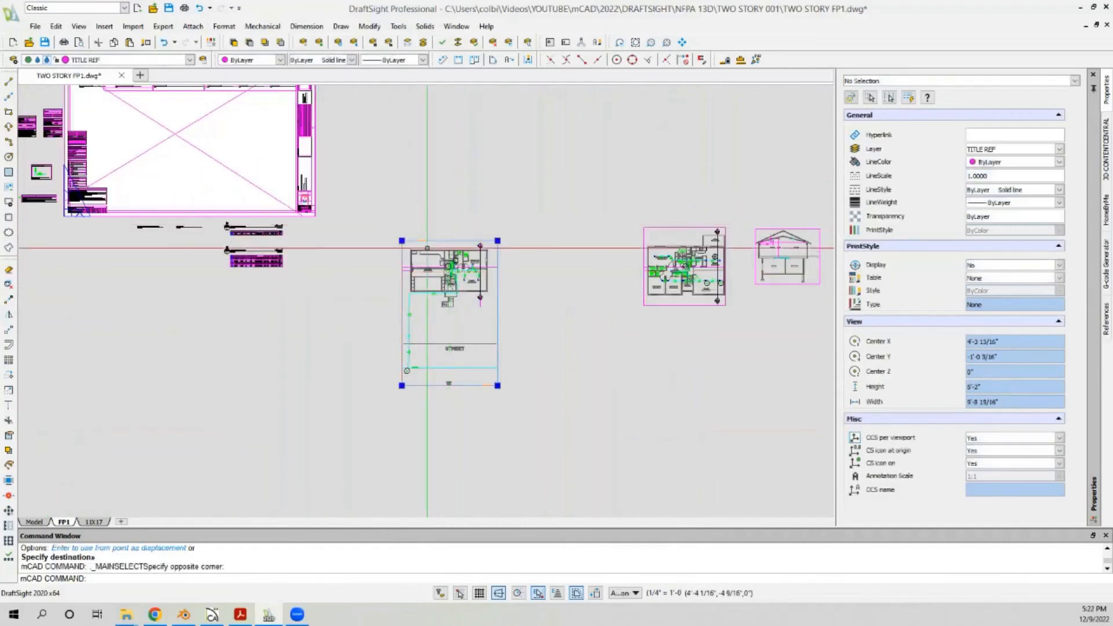
pyautogui.click(8, 330)
pyautogui.click(263, 448)
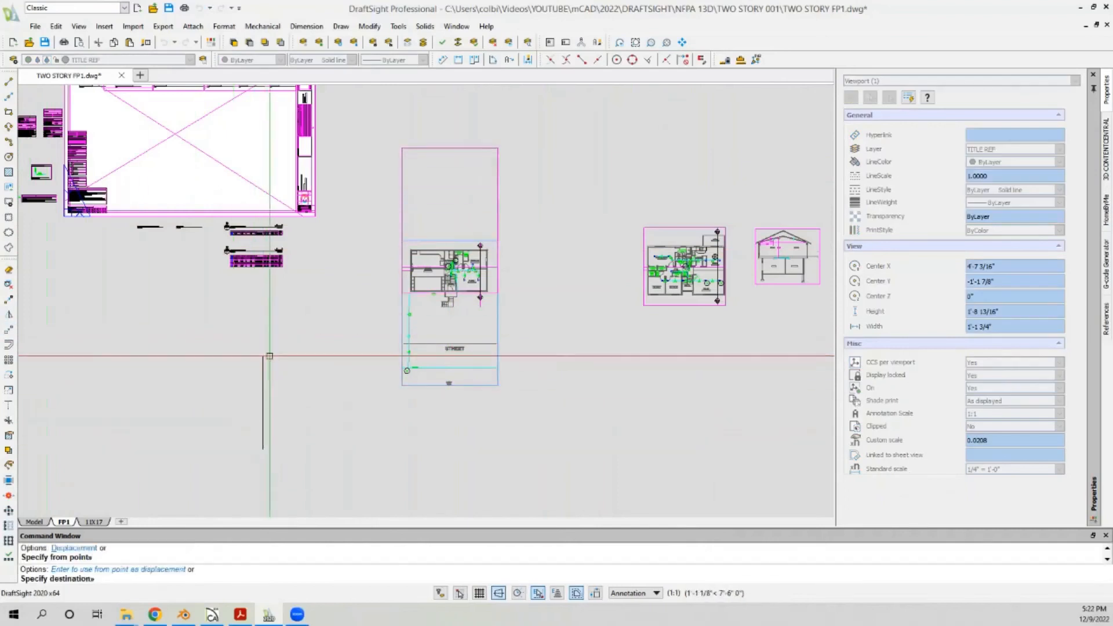
pyautogui.scroll(-1, 246, 430)
pyautogui.scroll(1, 260, 369)
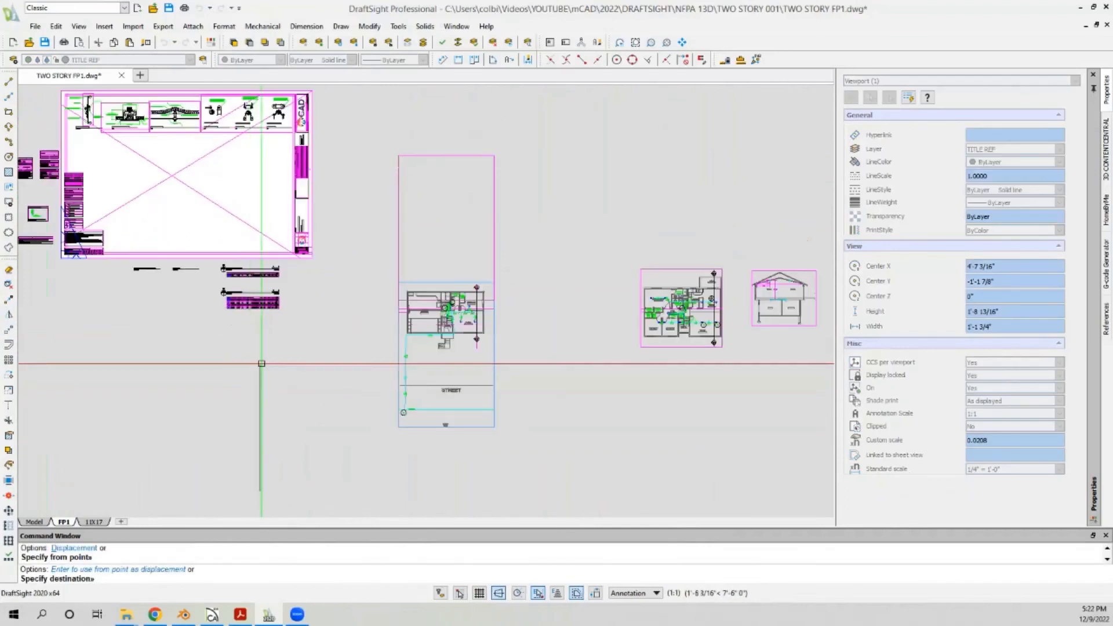
pyautogui.click(267, 333)
pyautogui.scroll(1, 410, 179)
pyautogui.scroll(-1, 410, 231)
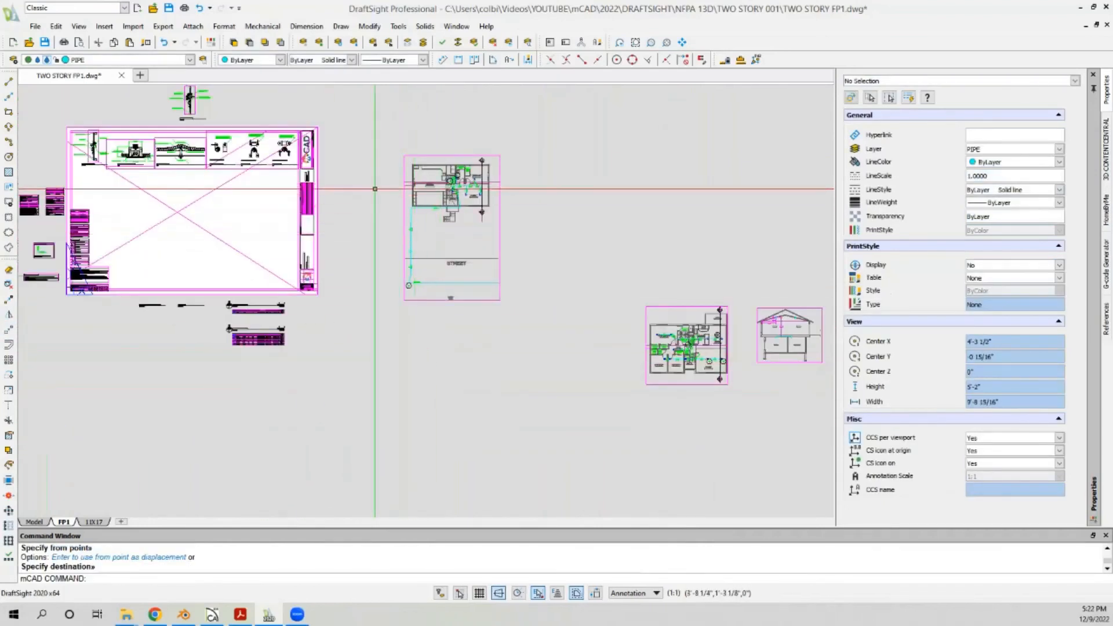
# Step: Raise the garage floor plan viewport's lower edge above the LIVING AREA label, making it about 1'-7 1/4" high
pyautogui.scroll(1, 475, 325)
pyautogui.scroll(4, 459, 293)
pyautogui.click(473, 300)
pyautogui.moveTo(485, 319); pyautogui.dragTo(477, 328, button='middle')
pyautogui.press('Escape')
pyautogui.click(475, 328)
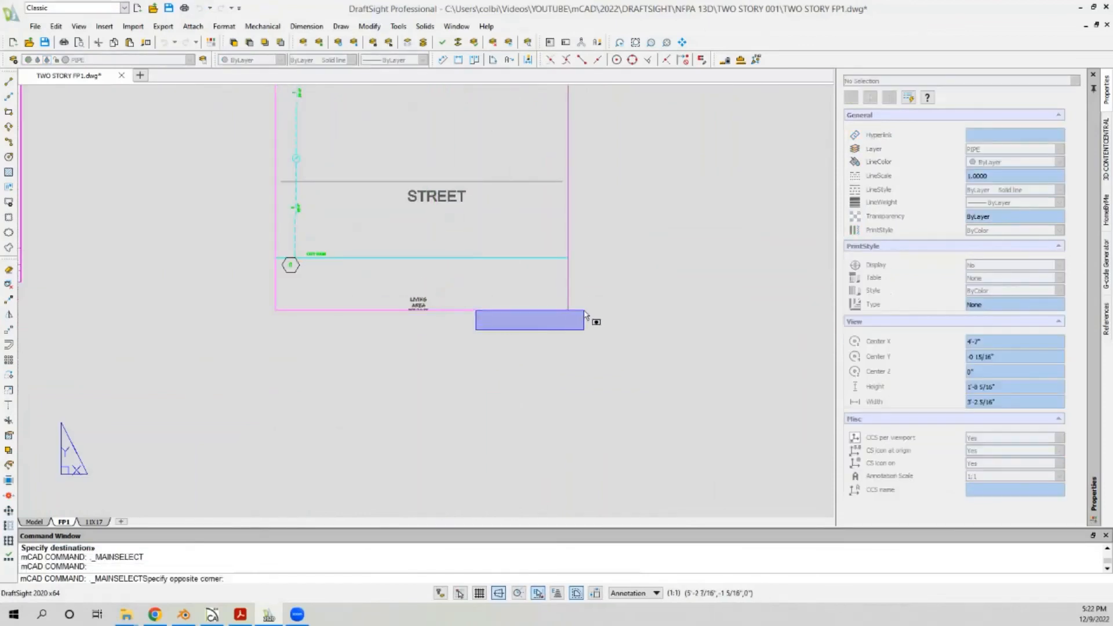
pyautogui.click(585, 311)
pyautogui.click(568, 311)
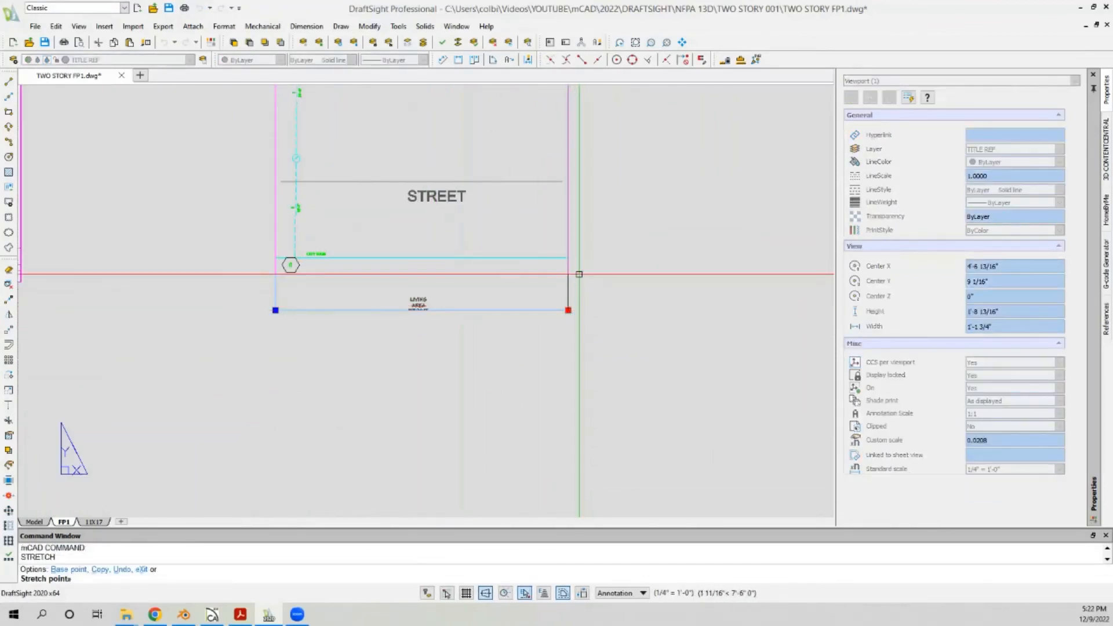
pyautogui.click(580, 279)
pyautogui.scroll(-3, 490, 286)
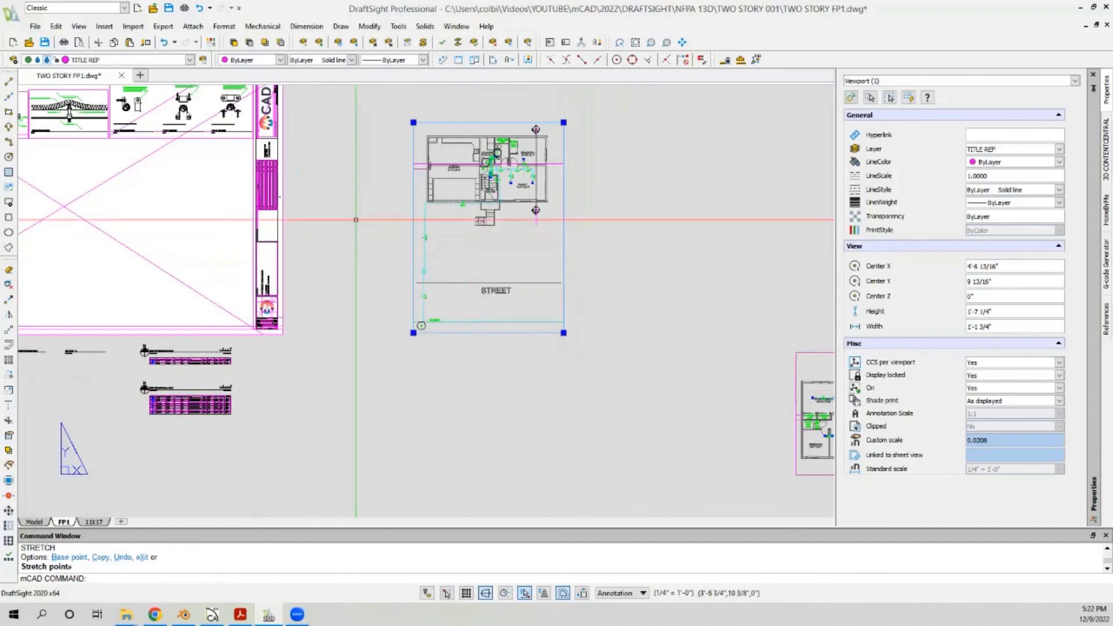
pyautogui.scroll(-3, 316, 290)
pyautogui.scroll(3, 377, 236)
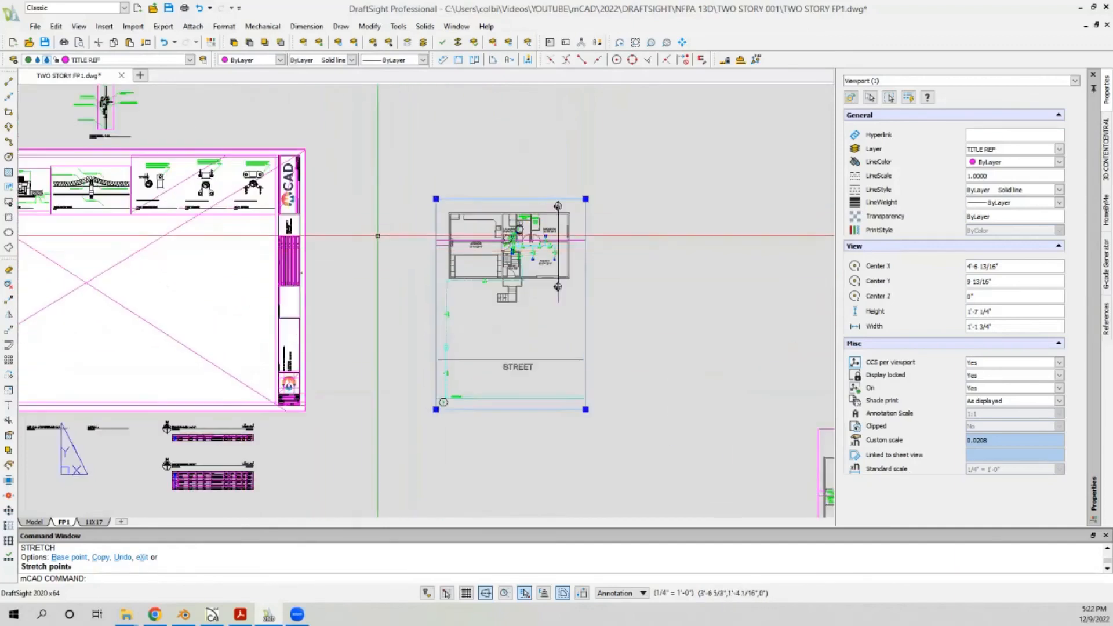
pyautogui.scroll(-1, 540, 234)
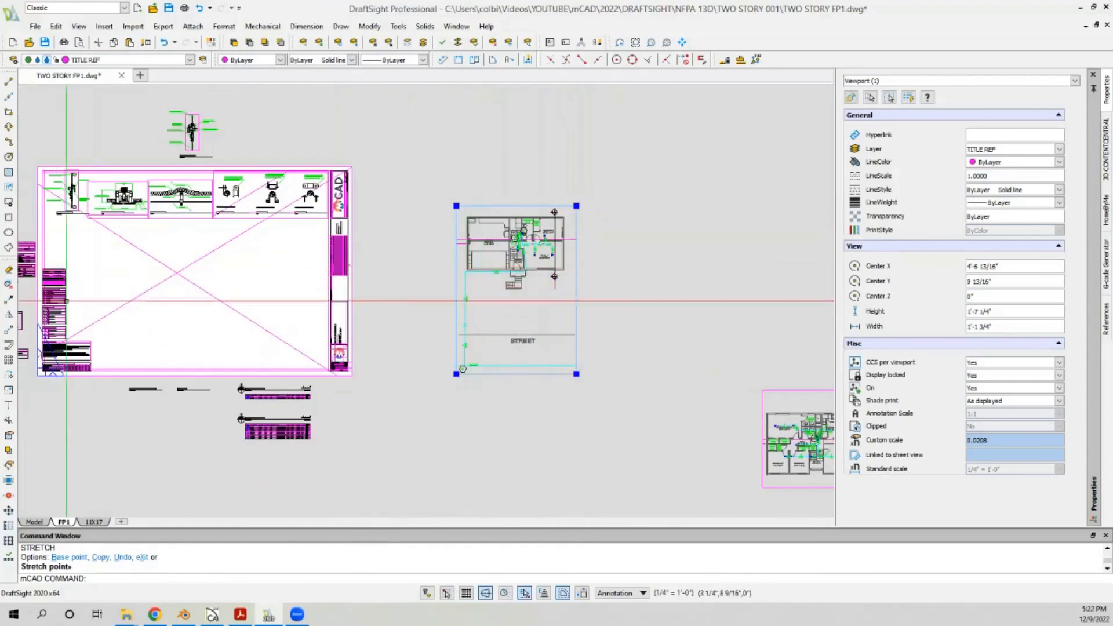
# Step: Move the garage floor plan viewport straight across onto the right end of the title block sheet, beside the title strip
pyautogui.click(9, 335)
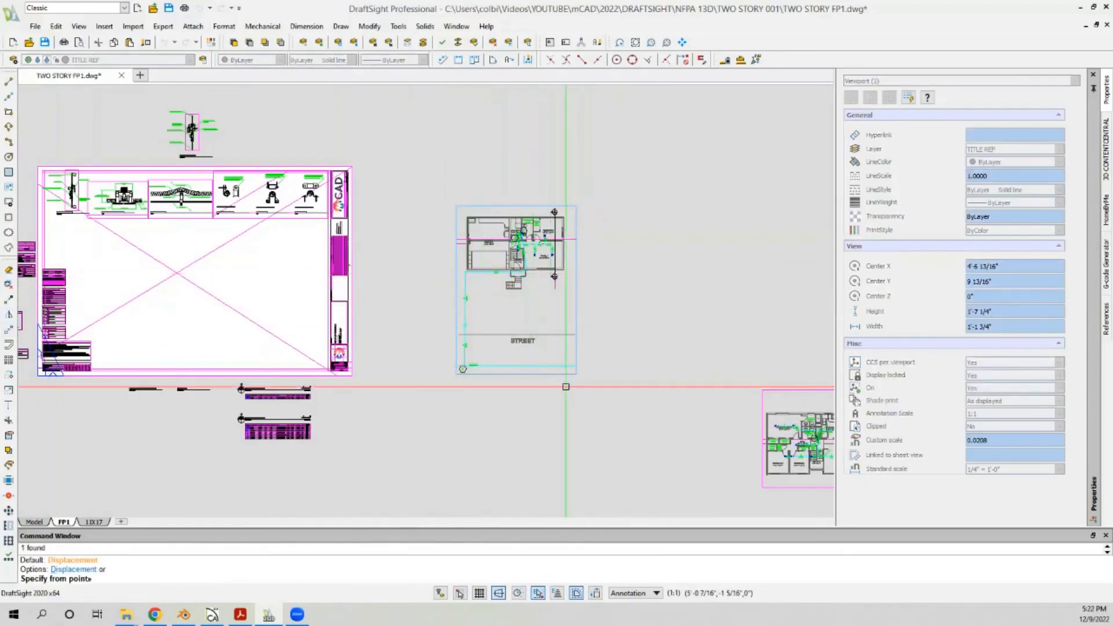
pyautogui.click(619, 405)
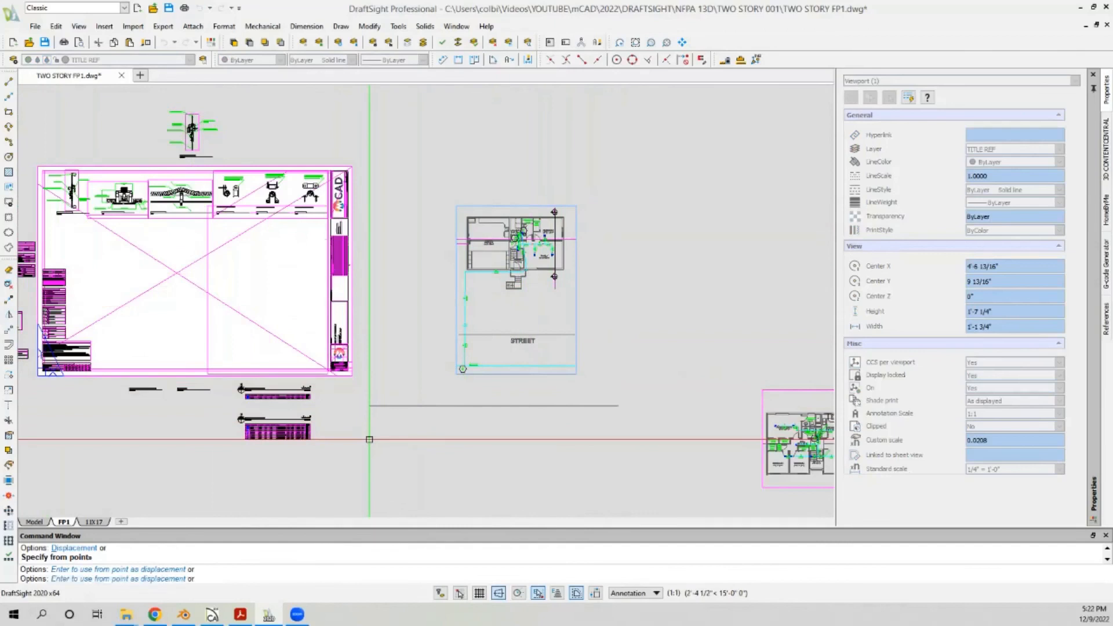
pyautogui.click(370, 440)
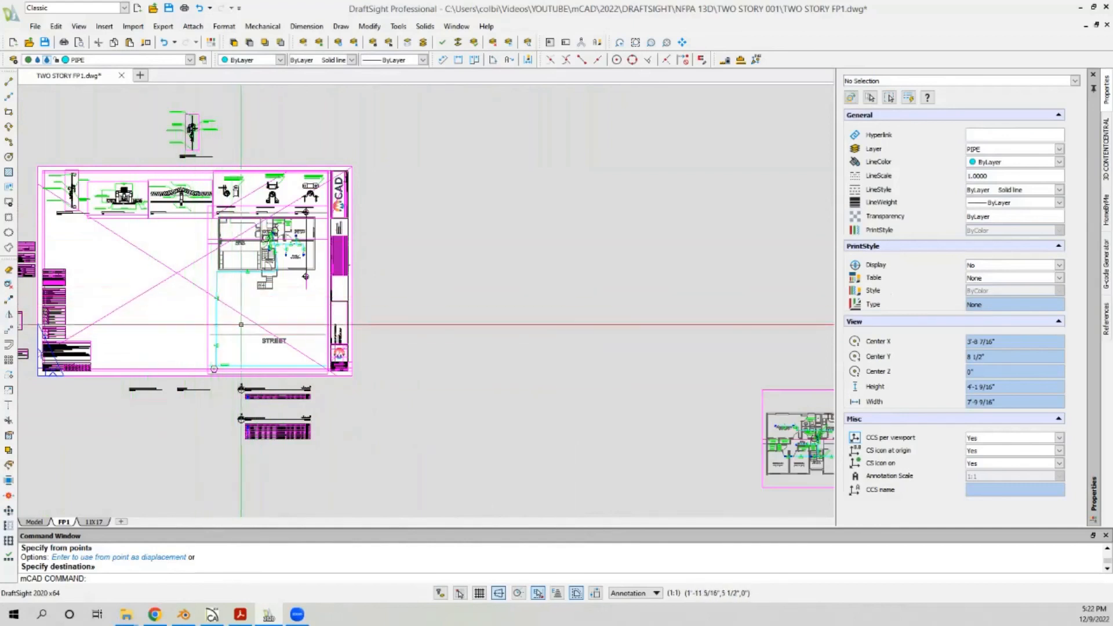
# Step: Move the CPVC hanger details viewport slightly up, so its upper edge sits near the sheet's outer edge
pyautogui.scroll(3, 273, 211)
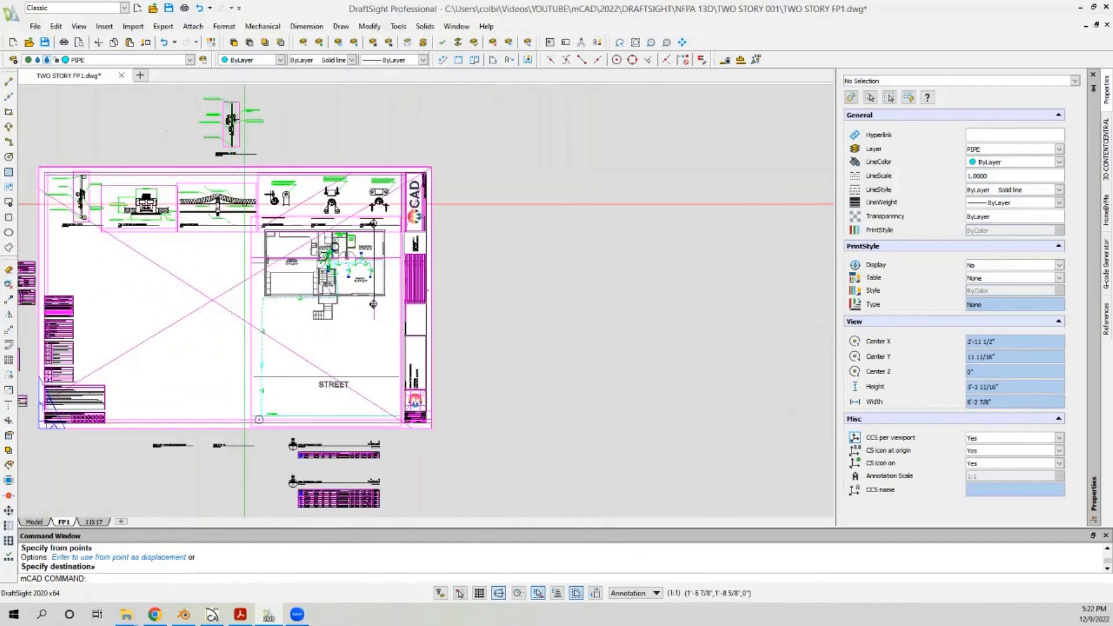
pyautogui.scroll(2, 332, 170)
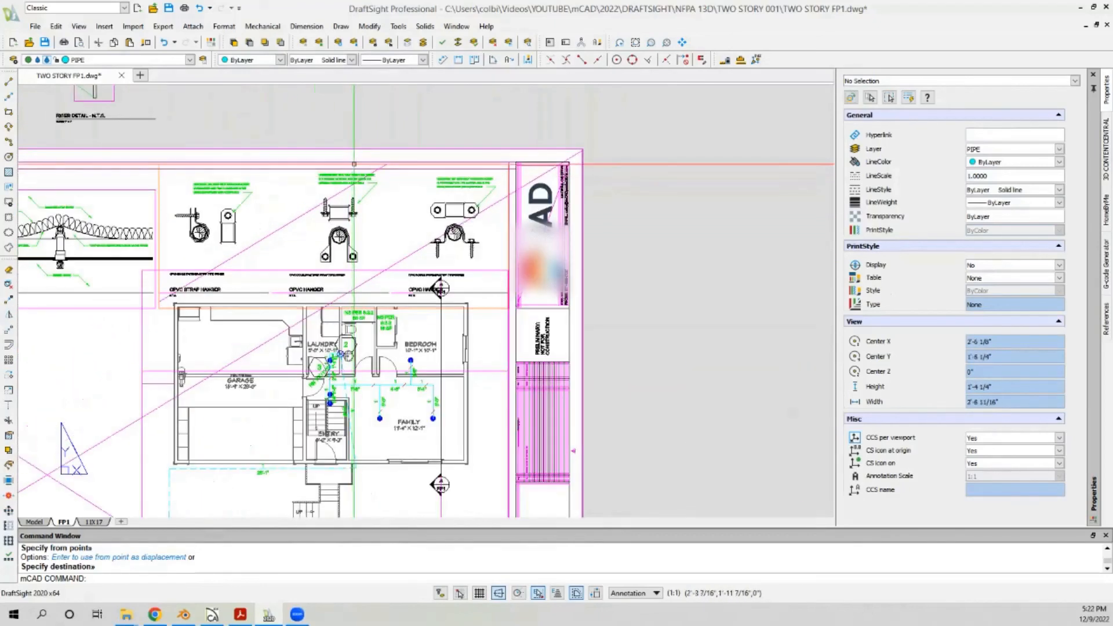
pyautogui.click(156, 176)
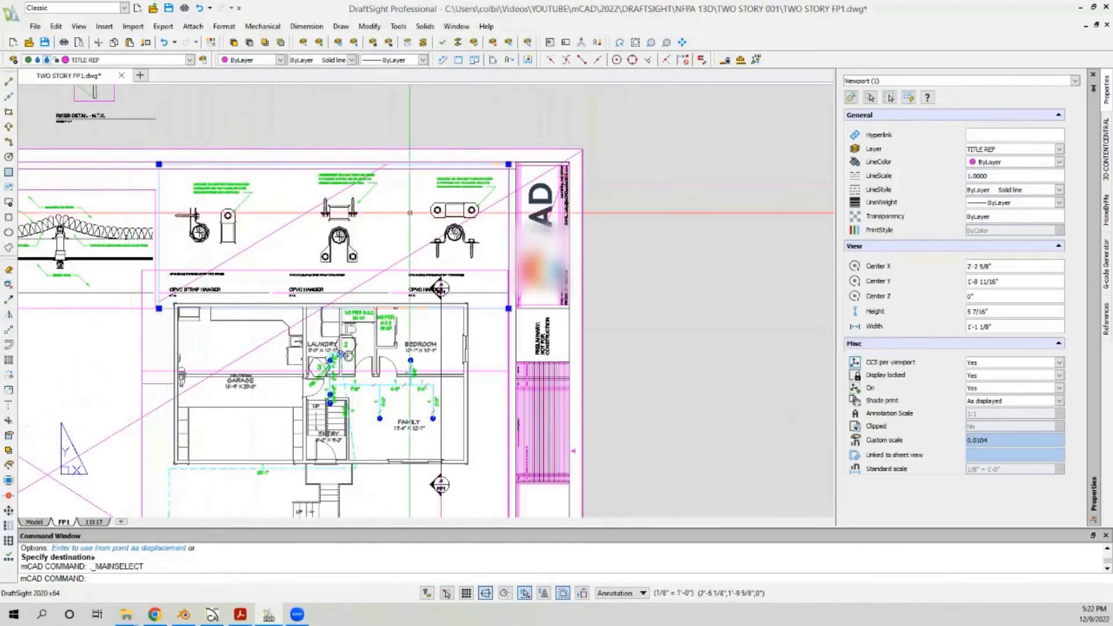
pyautogui.click(12, 329)
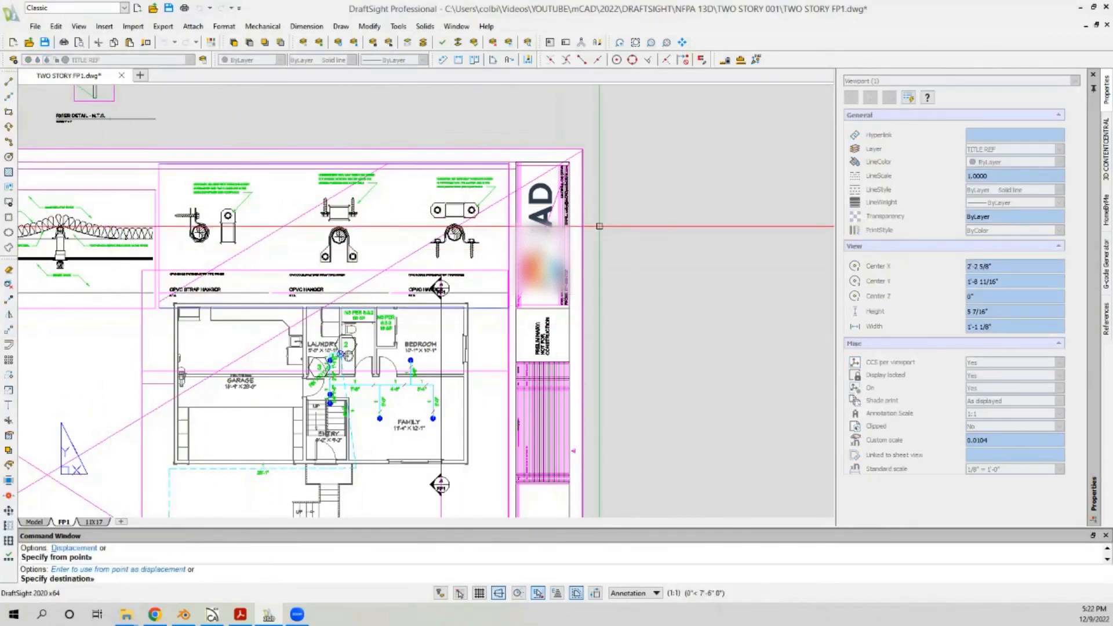
pyautogui.click(599, 215)
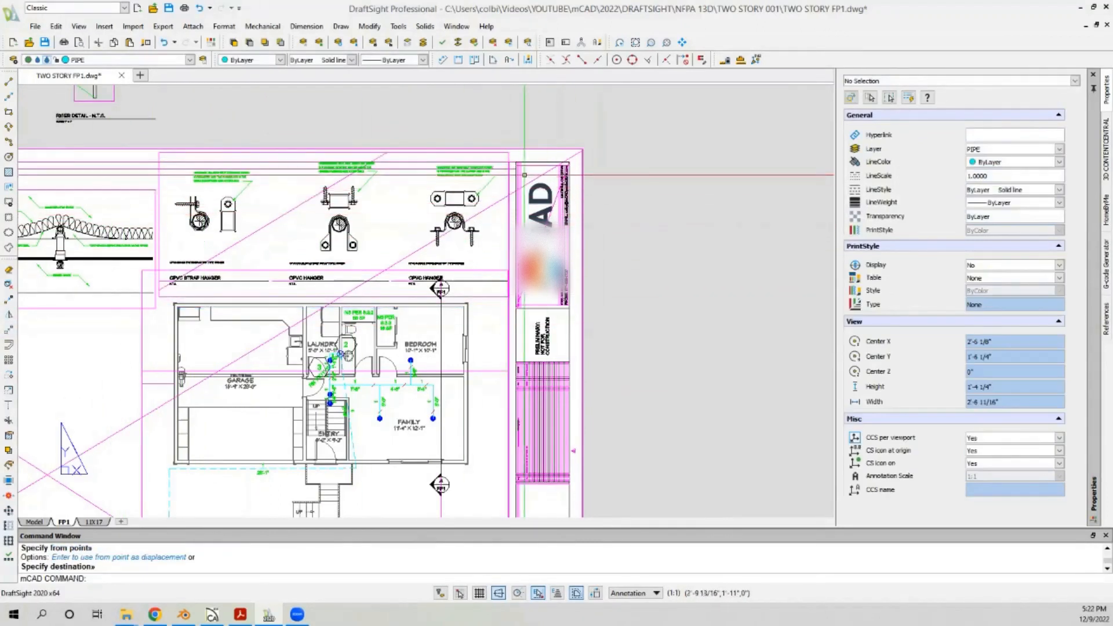
# Step: Pull in the garage floor plan viewport's right edge until the viewport is about 1'-0 7/16" wide
pyautogui.scroll(-1, 525, 173)
pyautogui.scroll(1, 467, 264)
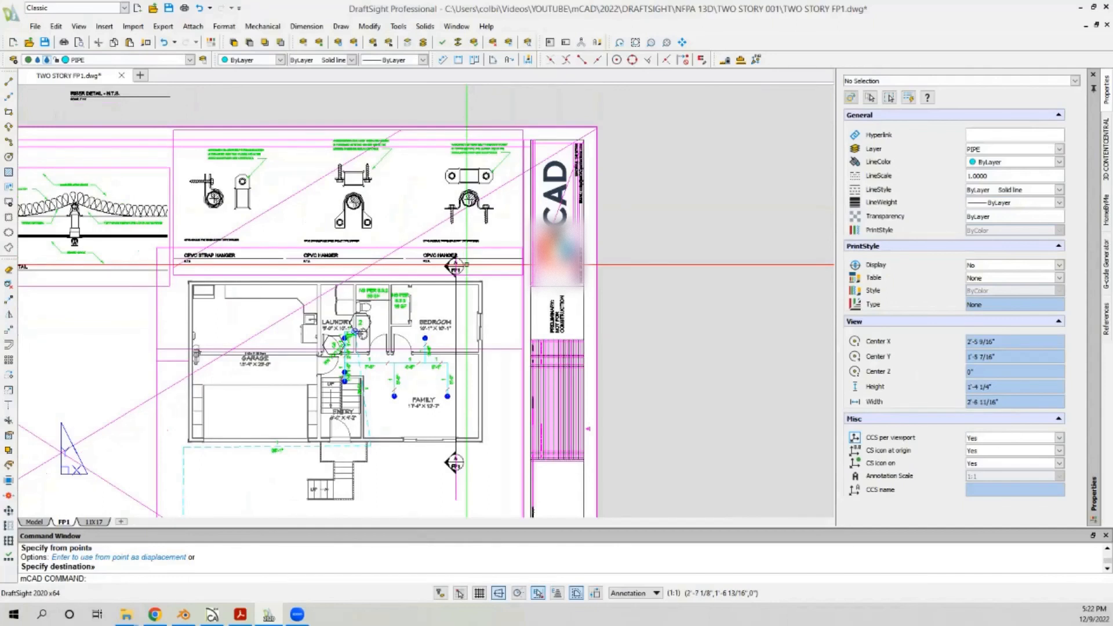
pyautogui.scroll(-2, 461, 258)
pyautogui.scroll(-2, 436, 220)
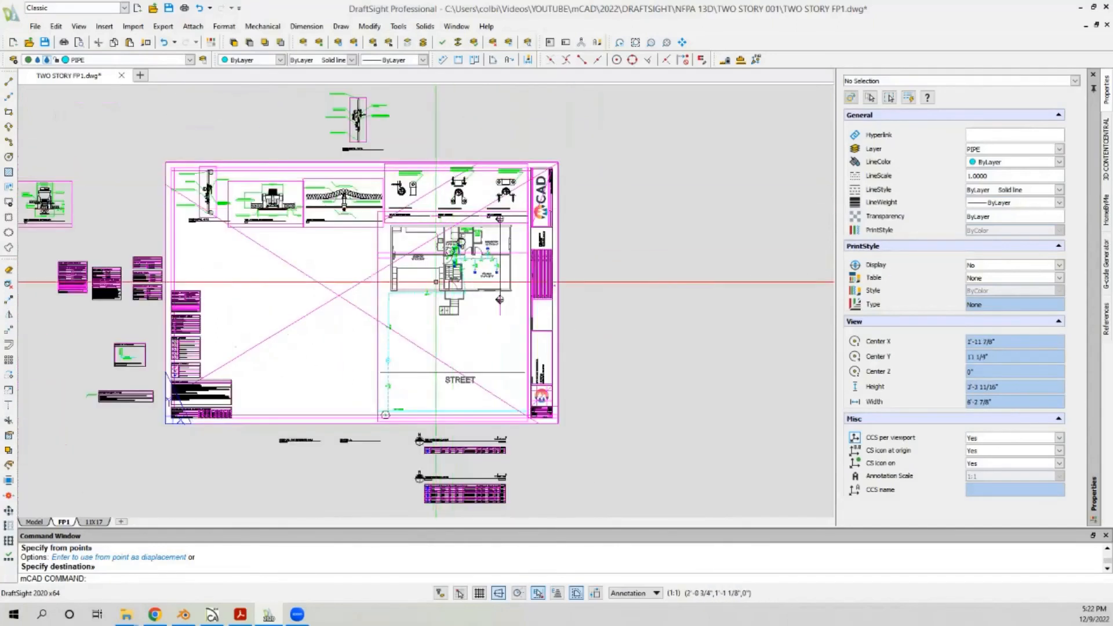
pyautogui.scroll(2, 555, 307)
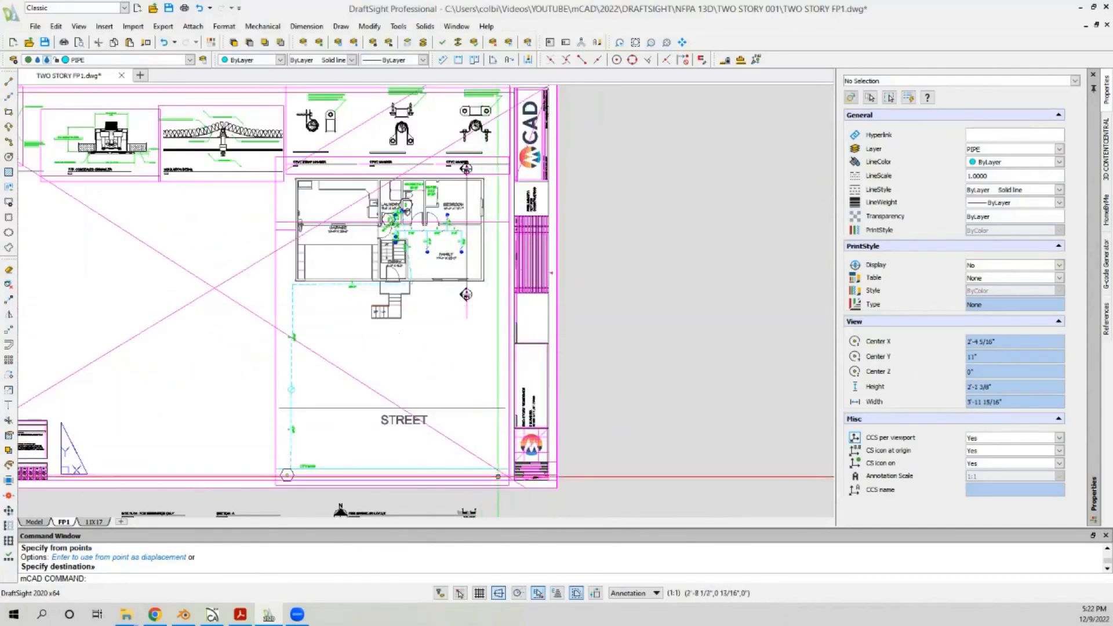
pyautogui.scroll(2, 498, 476)
pyautogui.click(503, 480)
pyautogui.scroll(3, 504, 482)
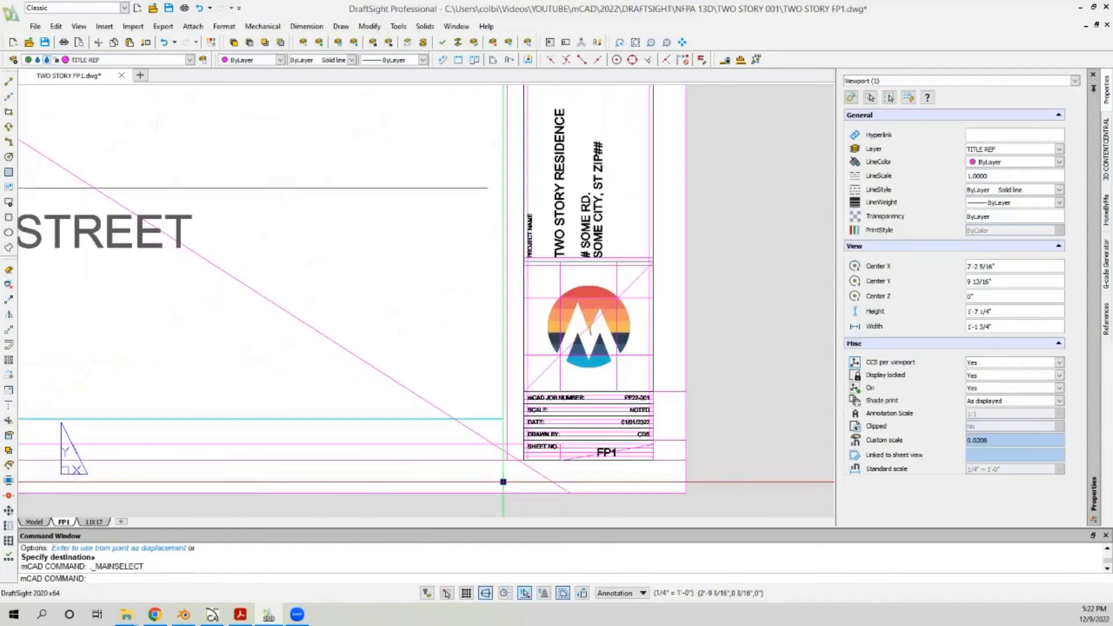
pyautogui.click(503, 481)
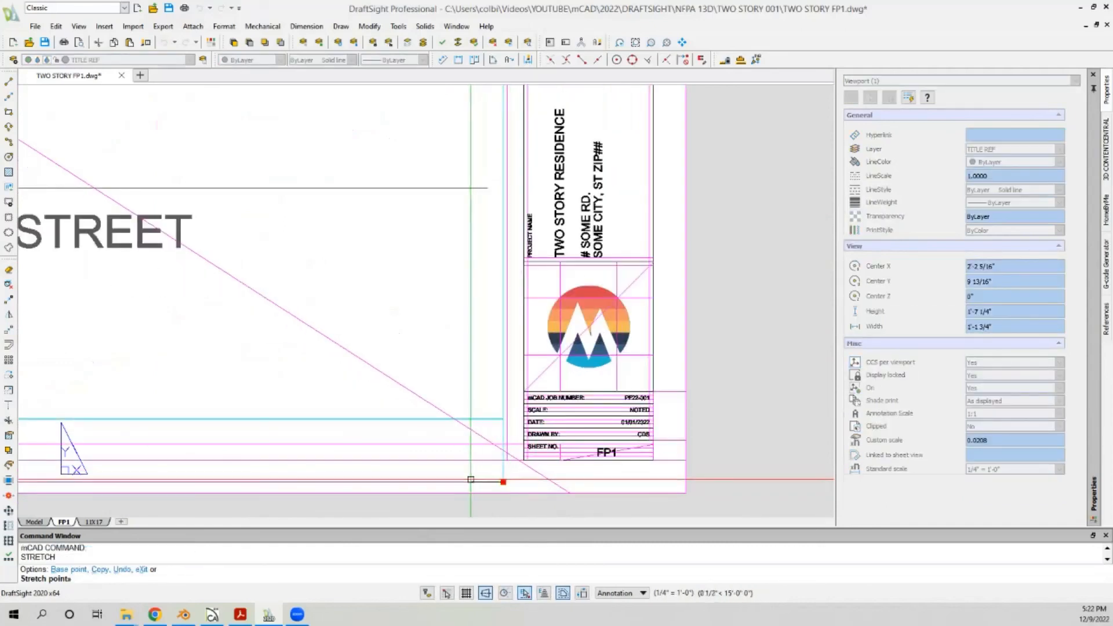
pyautogui.click(471, 480)
pyautogui.scroll(-4, 441, 487)
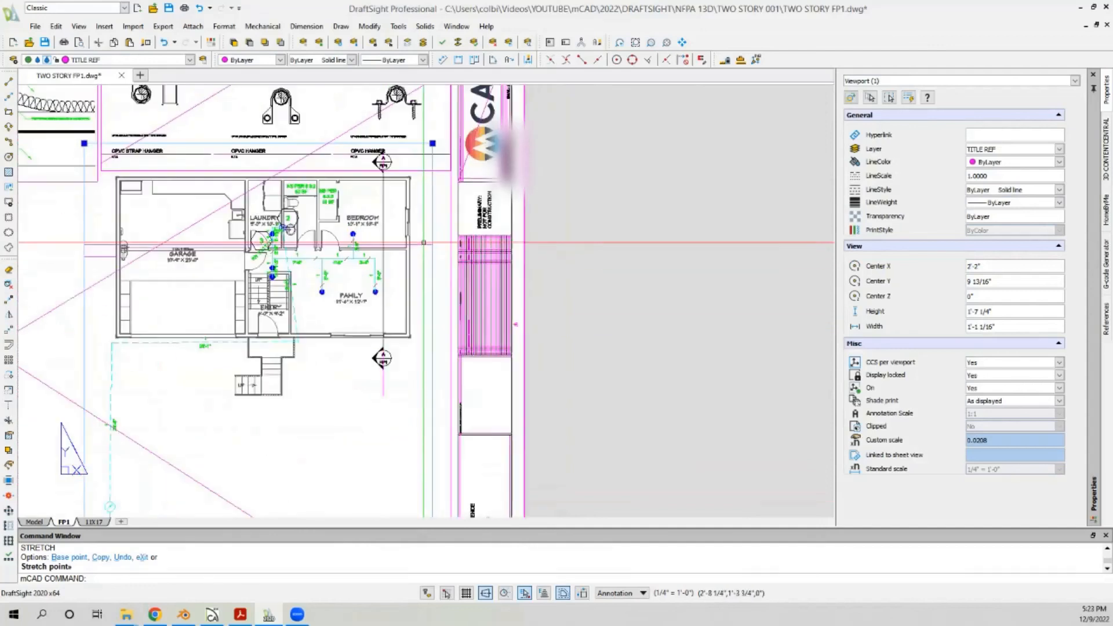
pyautogui.scroll(2, 458, 122)
pyautogui.click(415, 160)
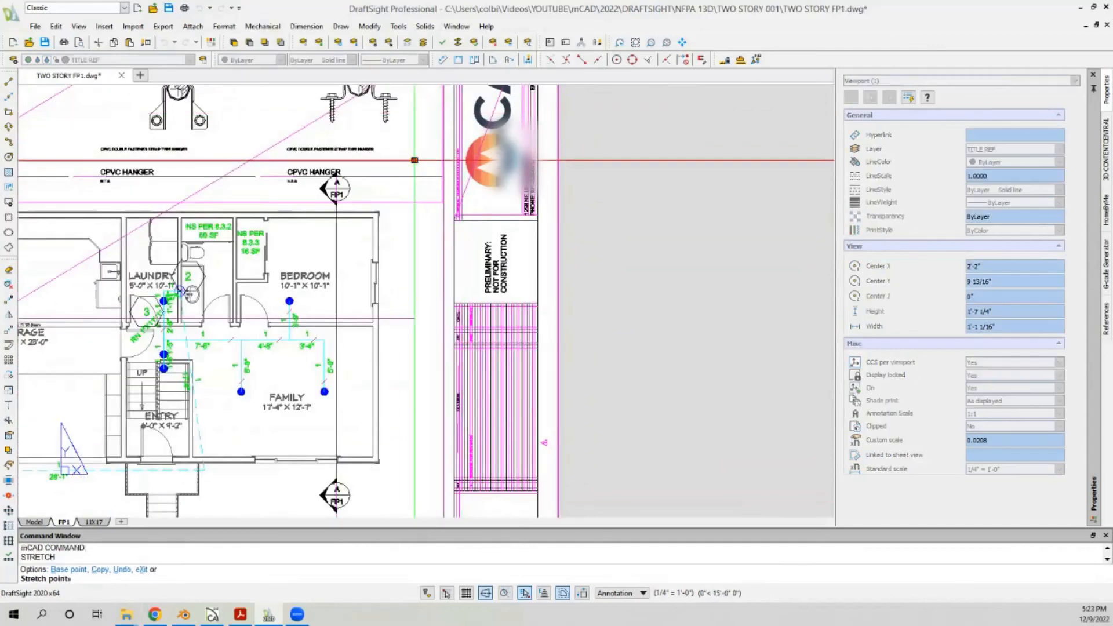
pyautogui.click(392, 153)
pyautogui.scroll(-3, 394, 168)
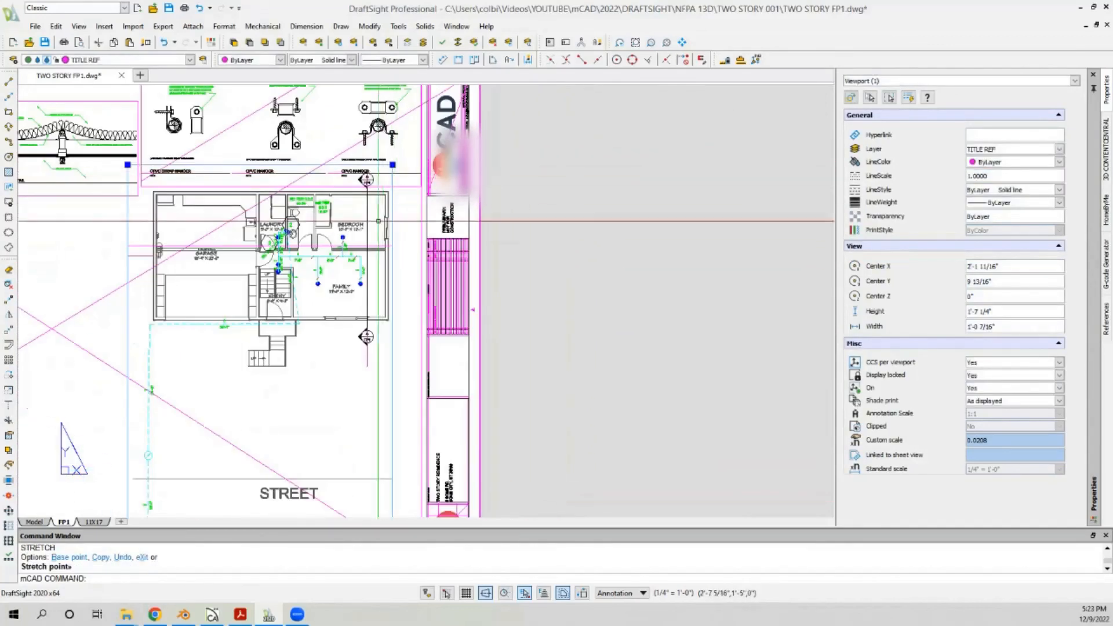
# Step: Move the garage floor plan viewport straight right so its right edge sits close to the title strip
pyautogui.click(9, 330)
pyautogui.click(180, 384)
pyautogui.click(207, 384)
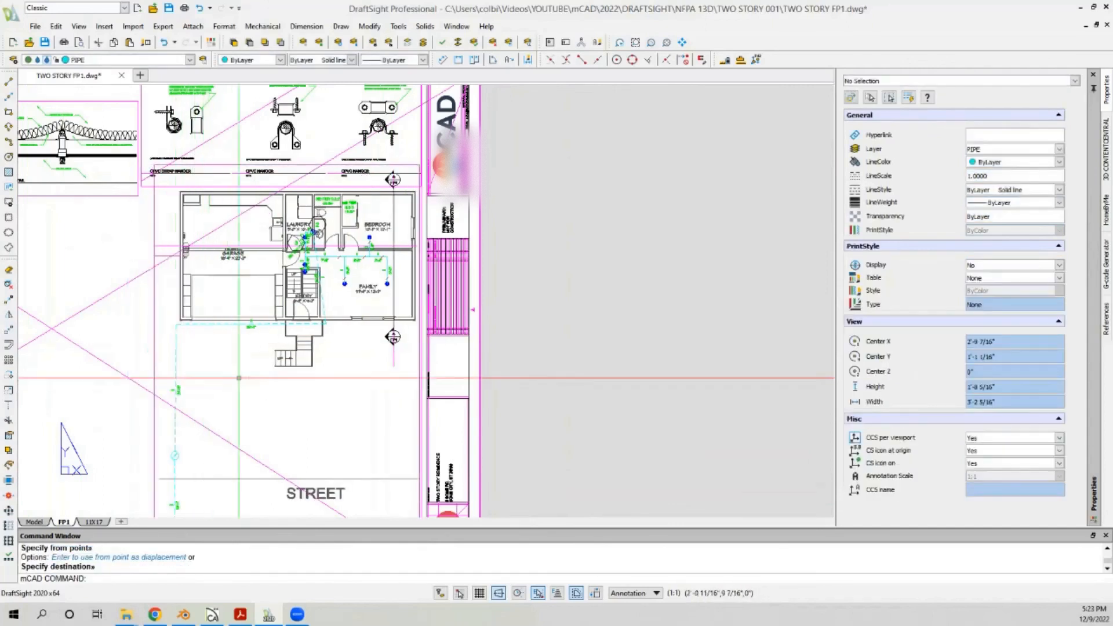
# Step: Move the garage floor plan viewport slightly down so its lower edge falls just below the sheet's outer edge
pyautogui.scroll(-2, 239, 378)
pyautogui.scroll(5, 348, 261)
pyautogui.scroll(-4, 367, 235)
pyautogui.scroll(-1, 415, 210)
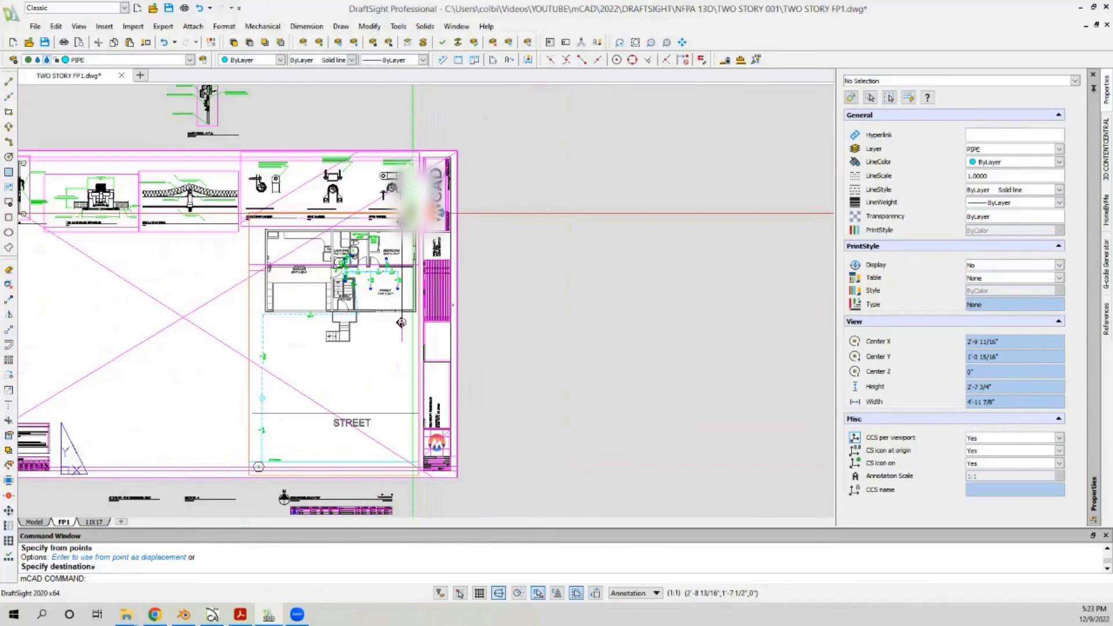
pyautogui.scroll(4, 334, 495)
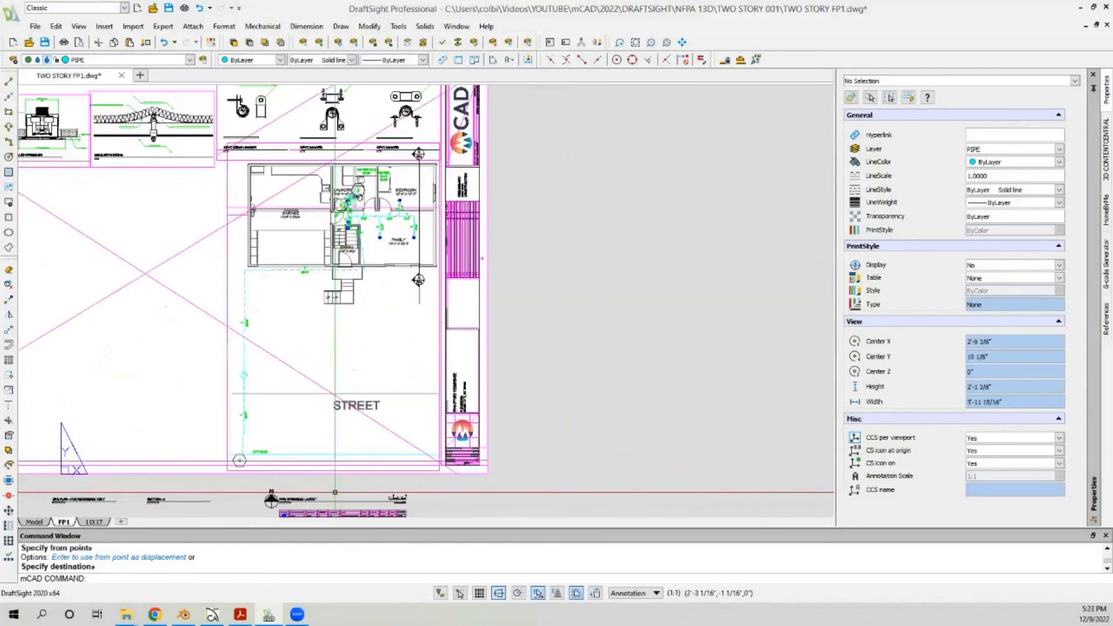
pyautogui.click(120, 447)
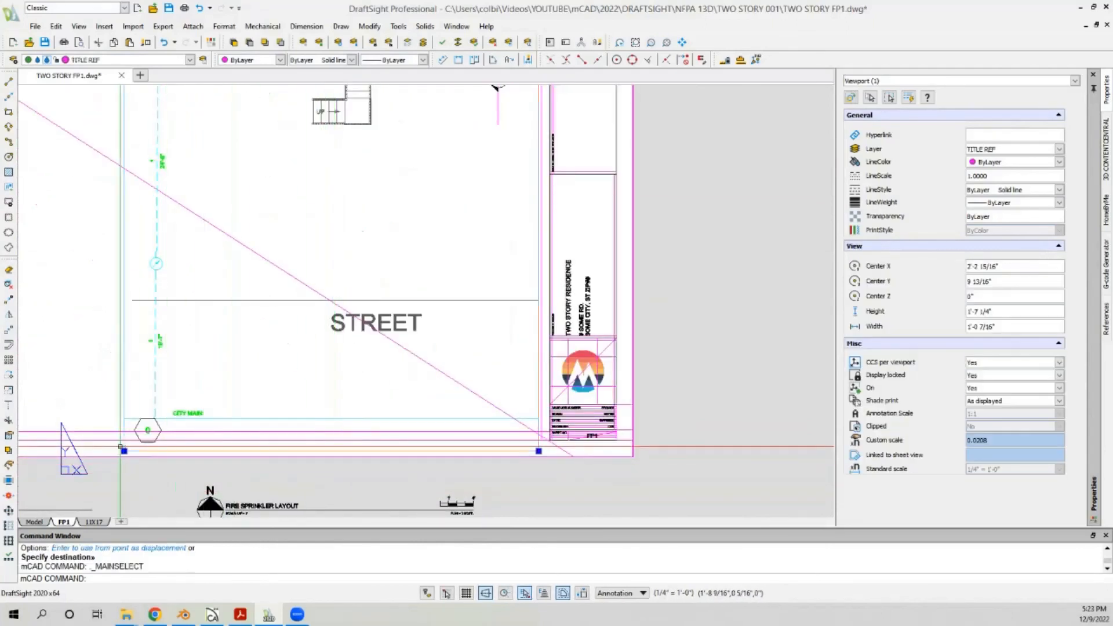
pyautogui.click(8, 341)
pyautogui.click(70, 349)
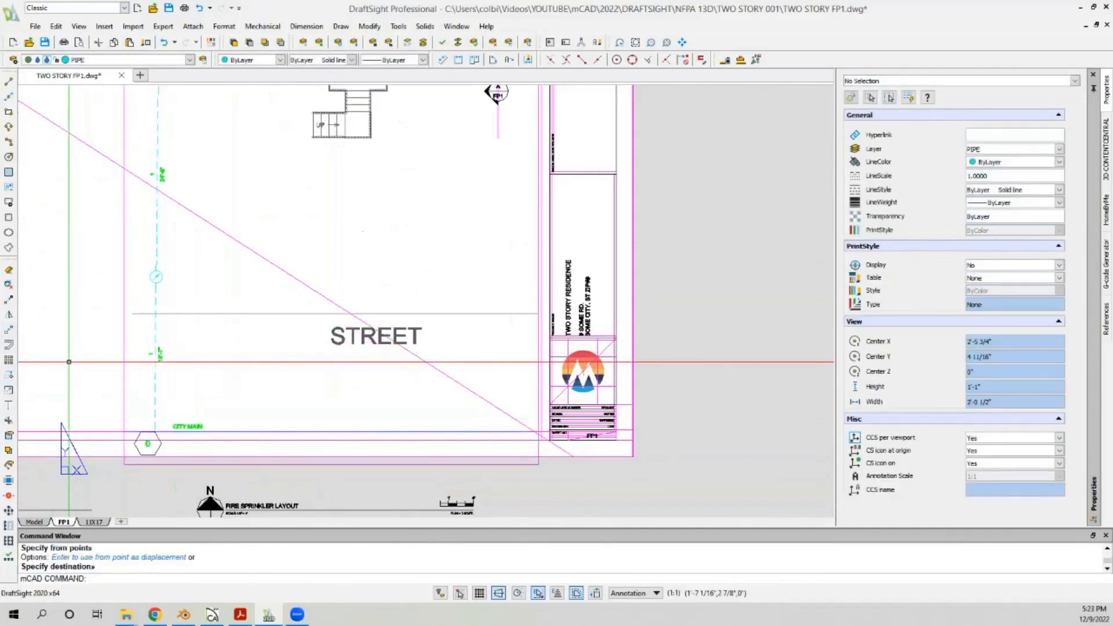
# Step: In model space, move the hexagon tag numbered 0 and its text up so they sit above the CITY MAIN line
pyautogui.scroll(-3, 202, 452)
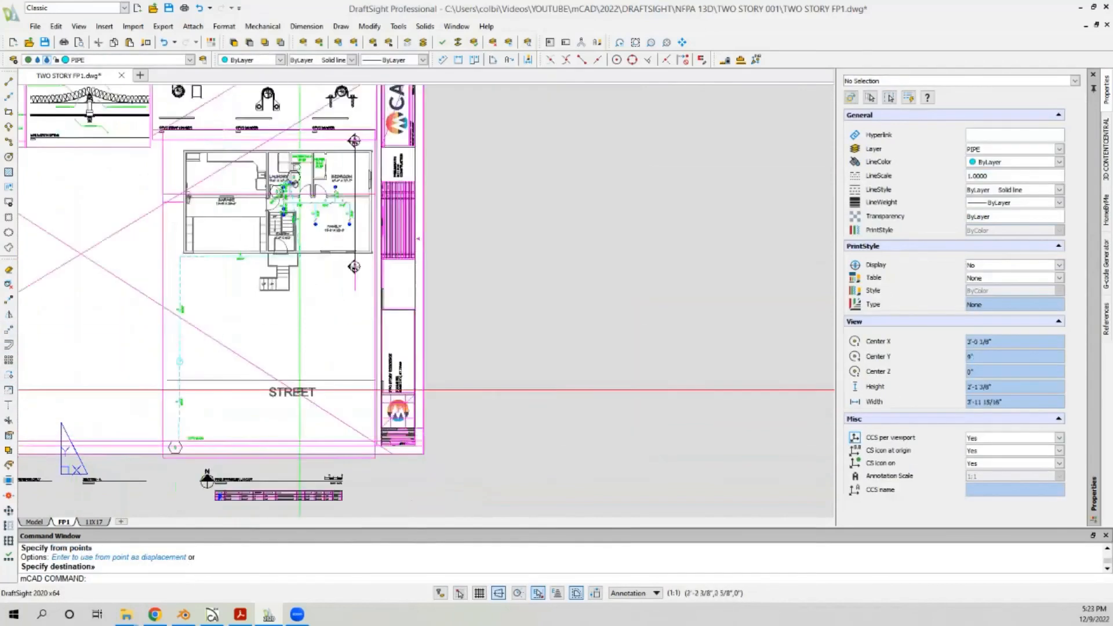
pyautogui.scroll(2, 194, 450)
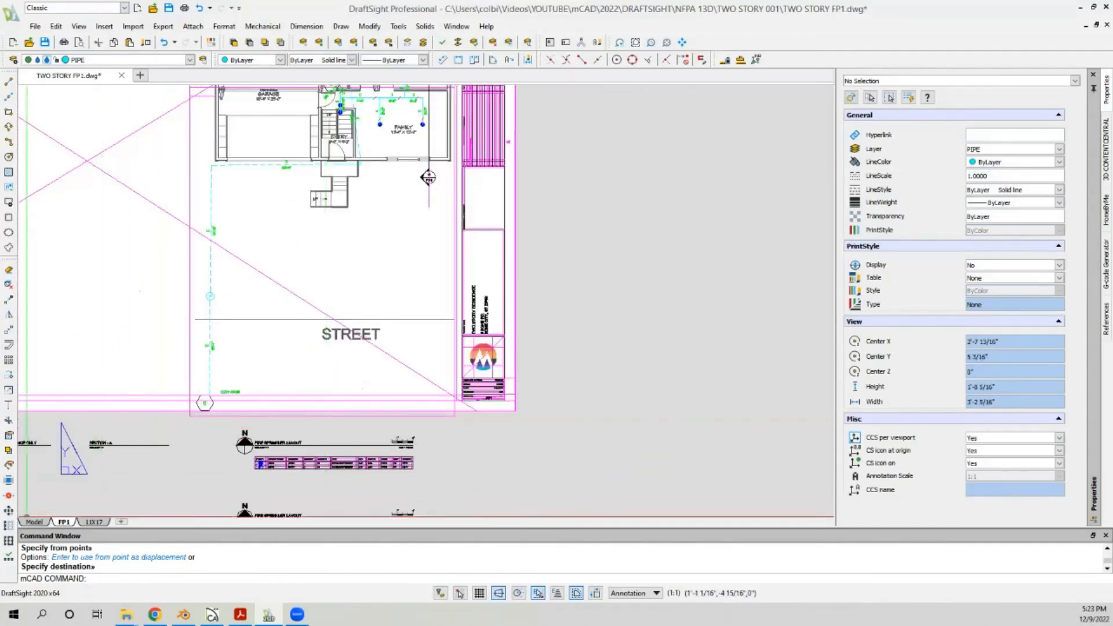
pyautogui.click(34, 522)
pyautogui.scroll(-2, 515, 298)
pyautogui.scroll(5, 236, 299)
pyautogui.click(242, 283)
pyautogui.click(217, 301)
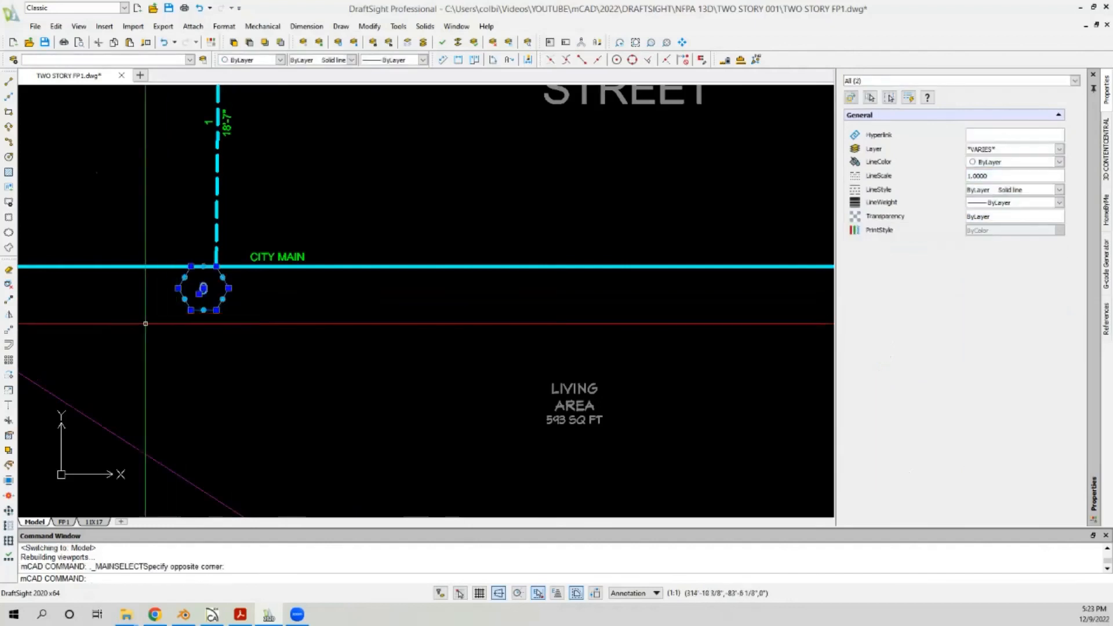
pyautogui.click(9, 330)
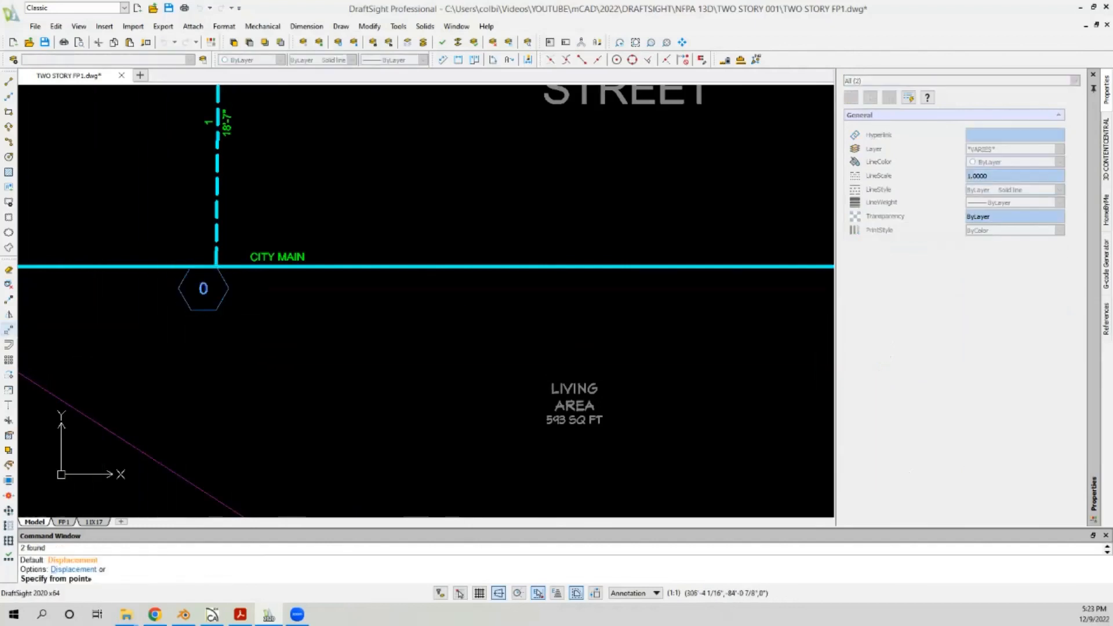
pyautogui.click(216, 310)
pyautogui.click(218, 266)
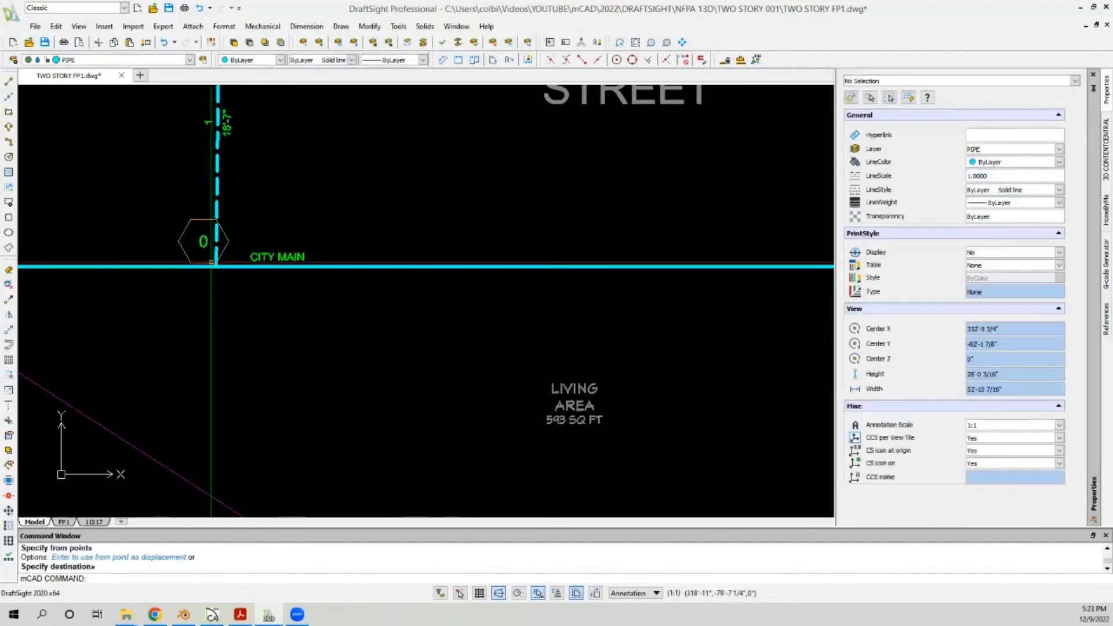
# Step: Nudge the hexagon tag numbered 0 slightly to adjust its position beside the vertical pipe, just above the city main
pyautogui.scroll(3, 209, 249)
pyautogui.click(228, 228)
pyautogui.click(96, 316)
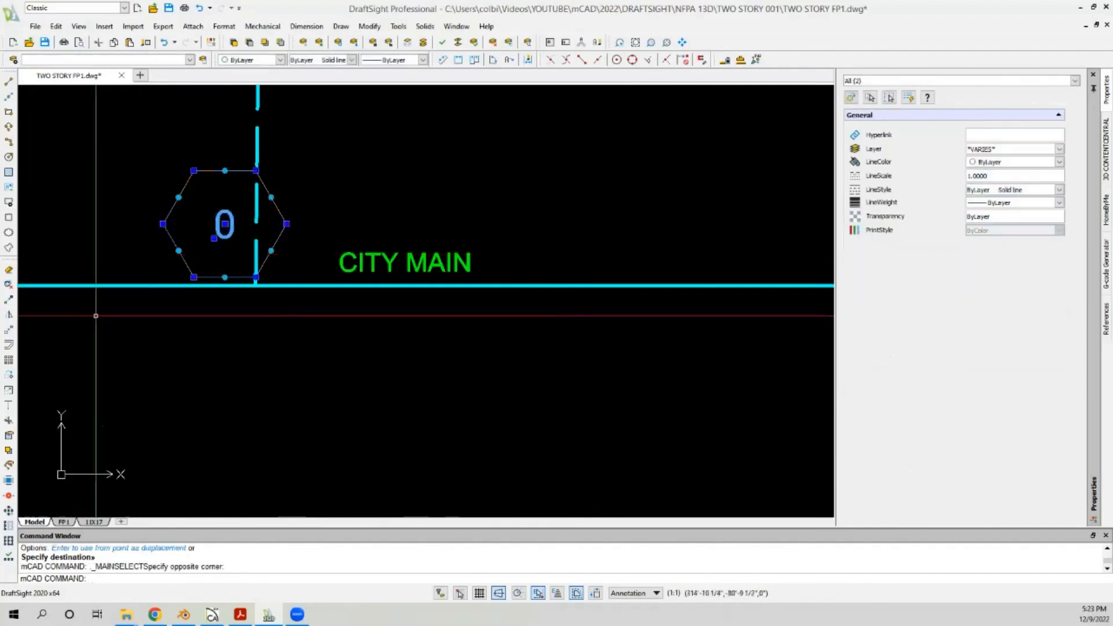
pyautogui.click(9, 329)
pyautogui.click(258, 275)
pyautogui.press('Escape')
pyautogui.scroll(-6, 273, 293)
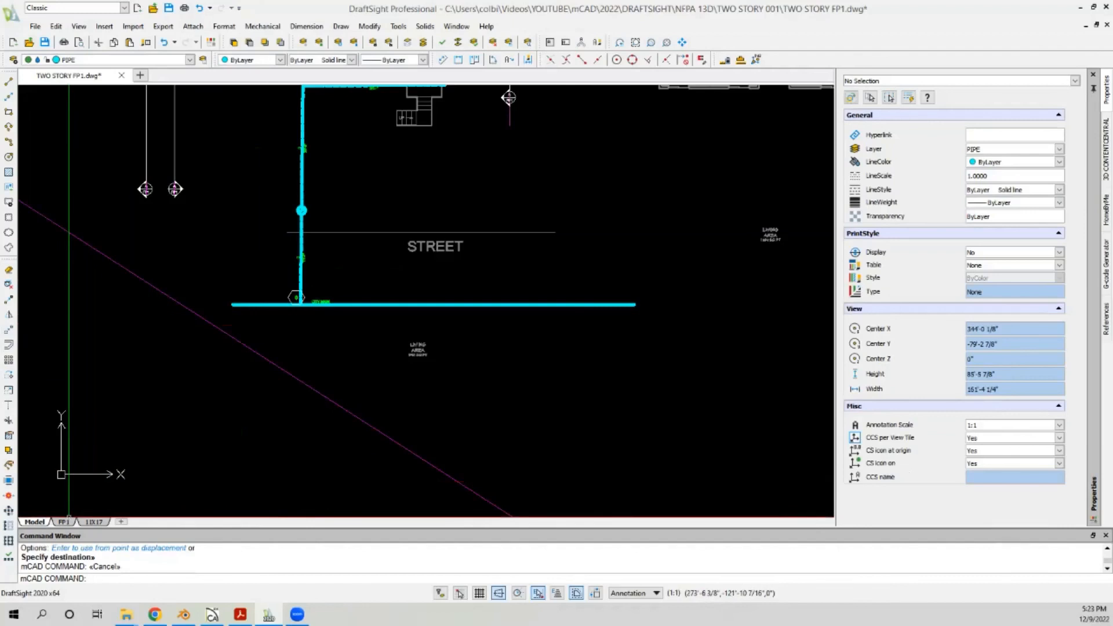
# Step: Return to the FP1 layout and check the FIRE SPRINKLER LAYOUT schedule against the SENJU SS8464 datasheet in Adobe Acrobat Reader
pyautogui.hotkey('ctrl', 'pagedown')
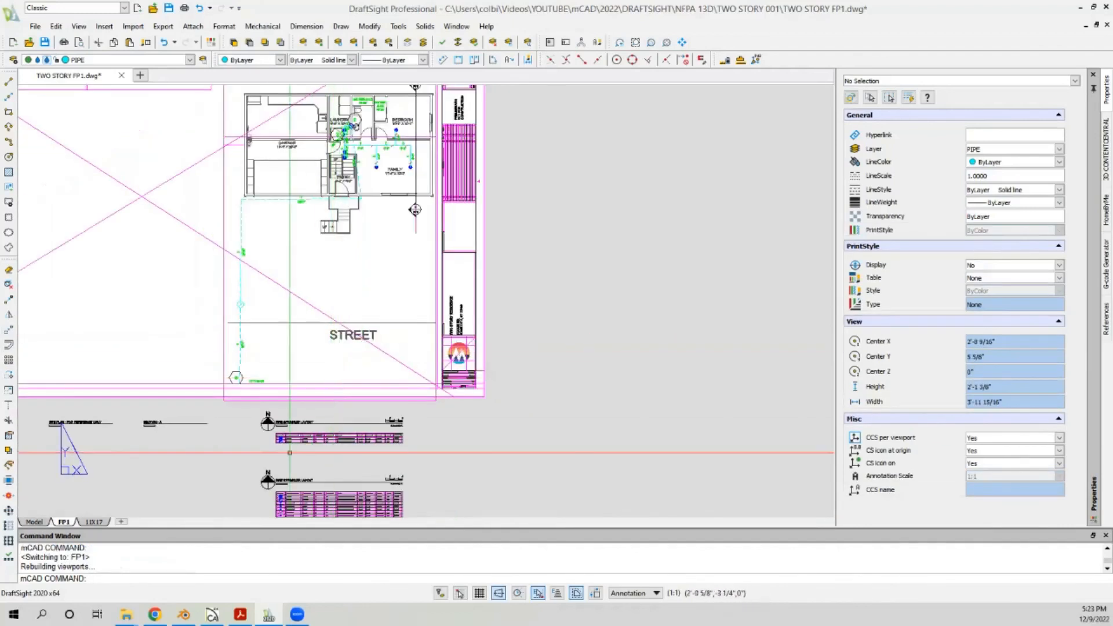
pyautogui.scroll(3, 290, 453)
pyautogui.scroll(-4, 282, 421)
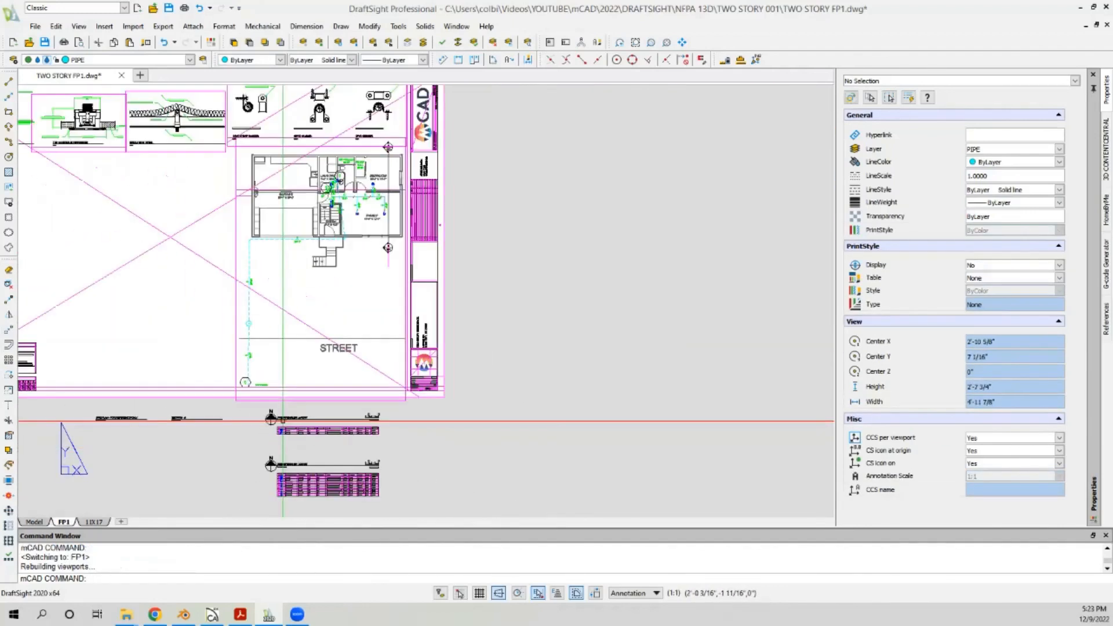
pyautogui.scroll(8, 282, 421)
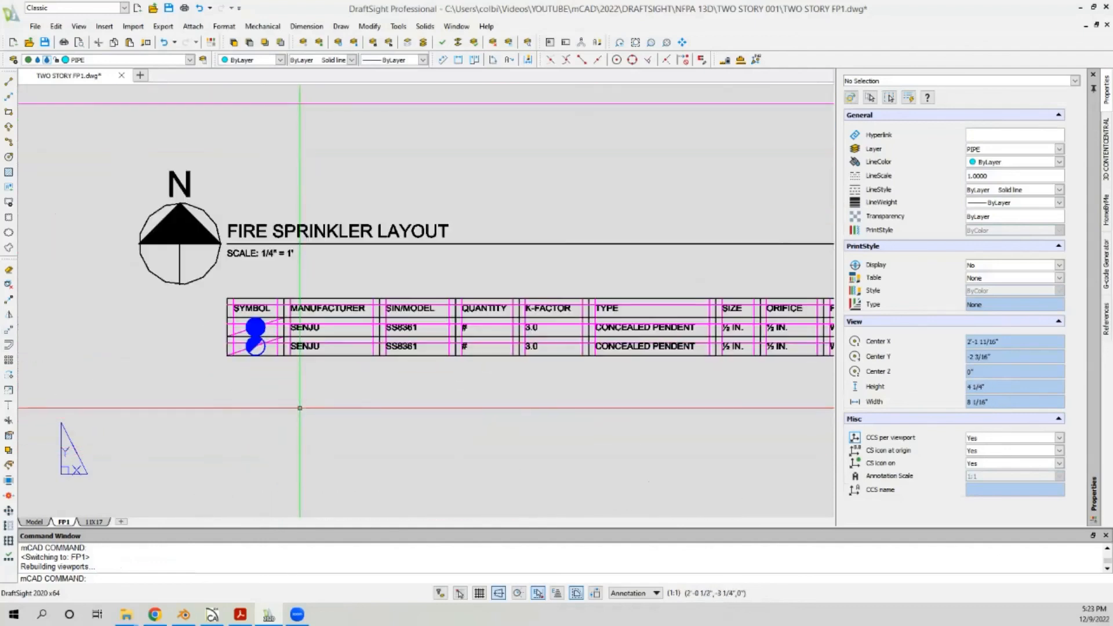
pyautogui.scroll(-1, 208, 352)
pyautogui.scroll(2, 389, 313)
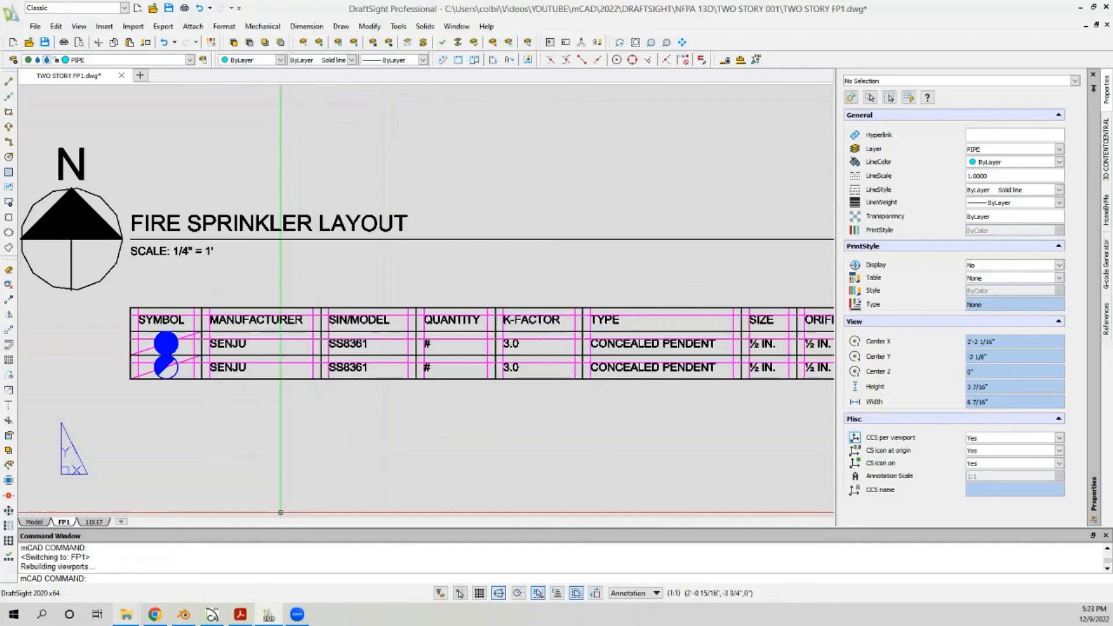
pyautogui.click(250, 560)
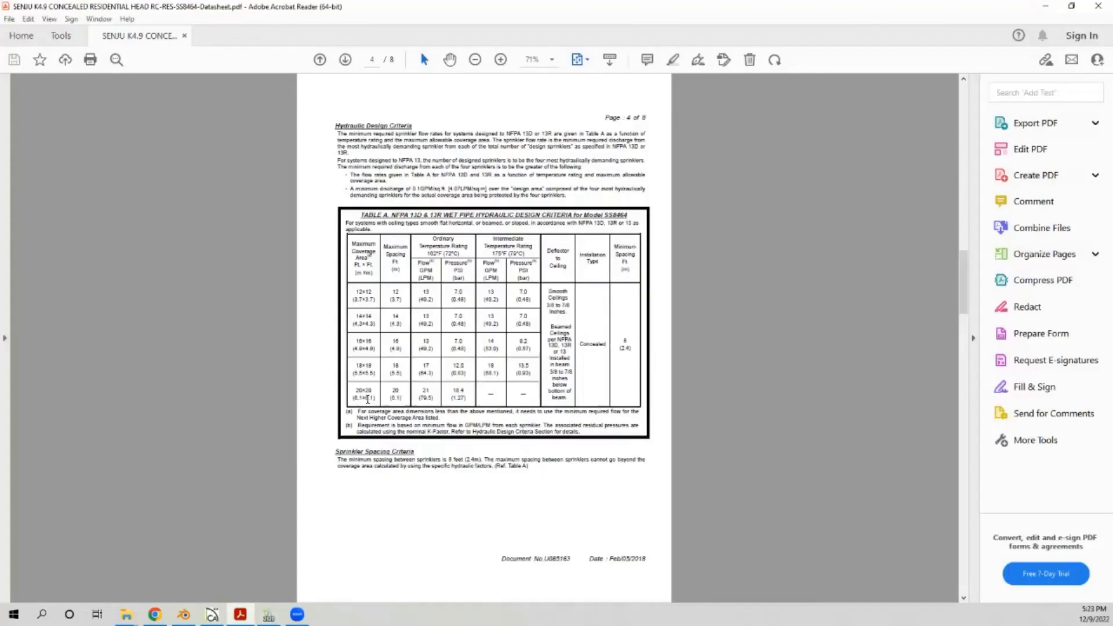
pyautogui.scroll(1, 514, 213)
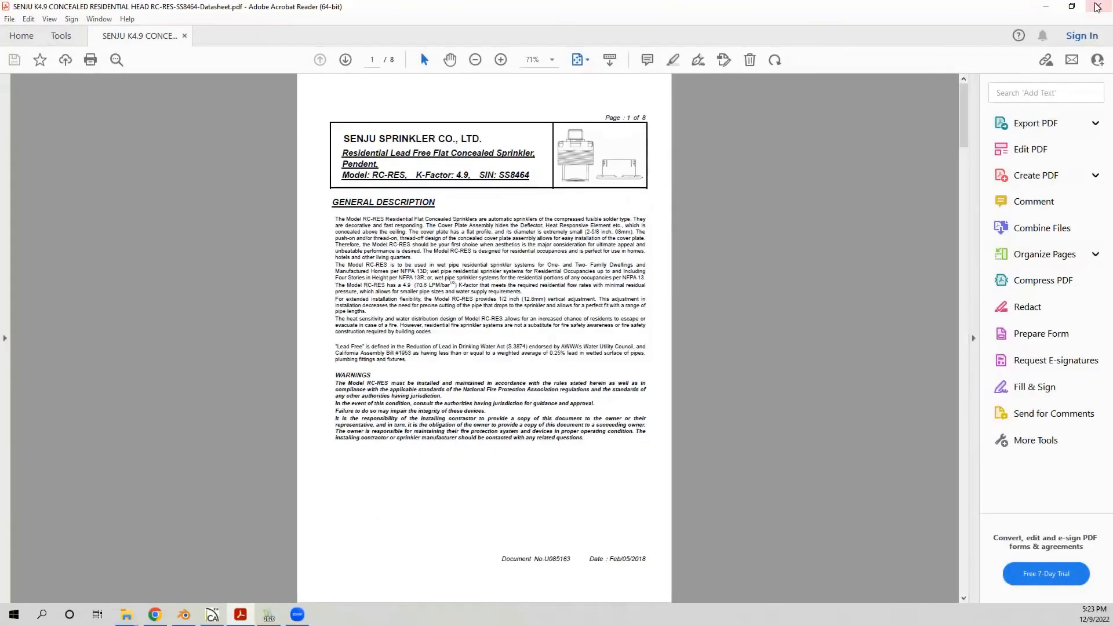
pyautogui.click(1054, 7)
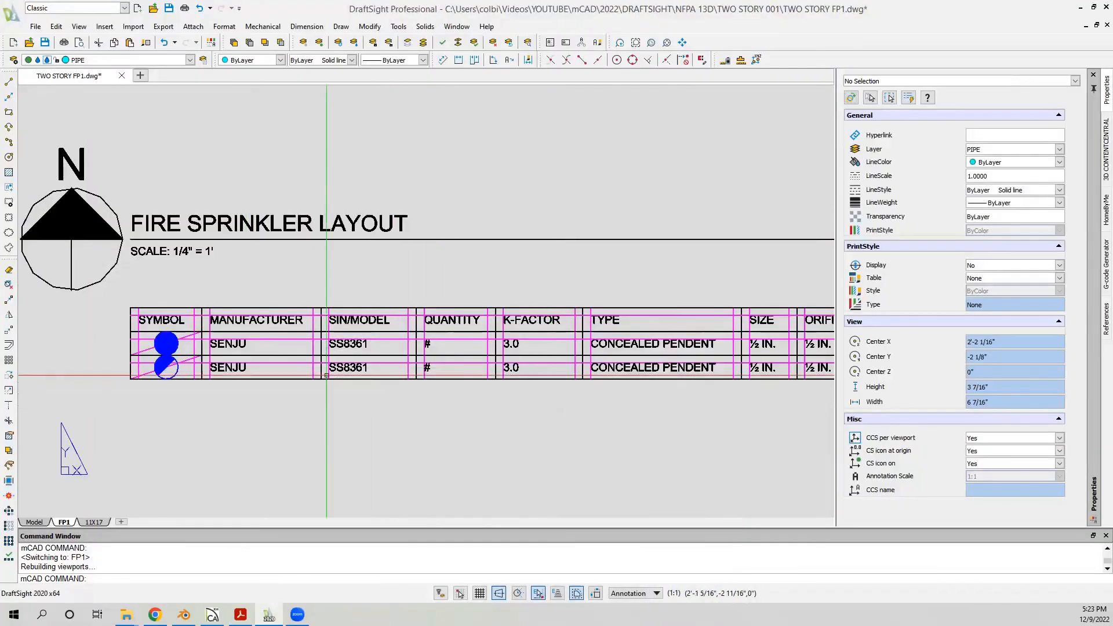
# Step: Set the SIN/MODEL entries in both rows of the two-row sprinkler schedule to SS8464
pyautogui.doubleClick(358, 343)
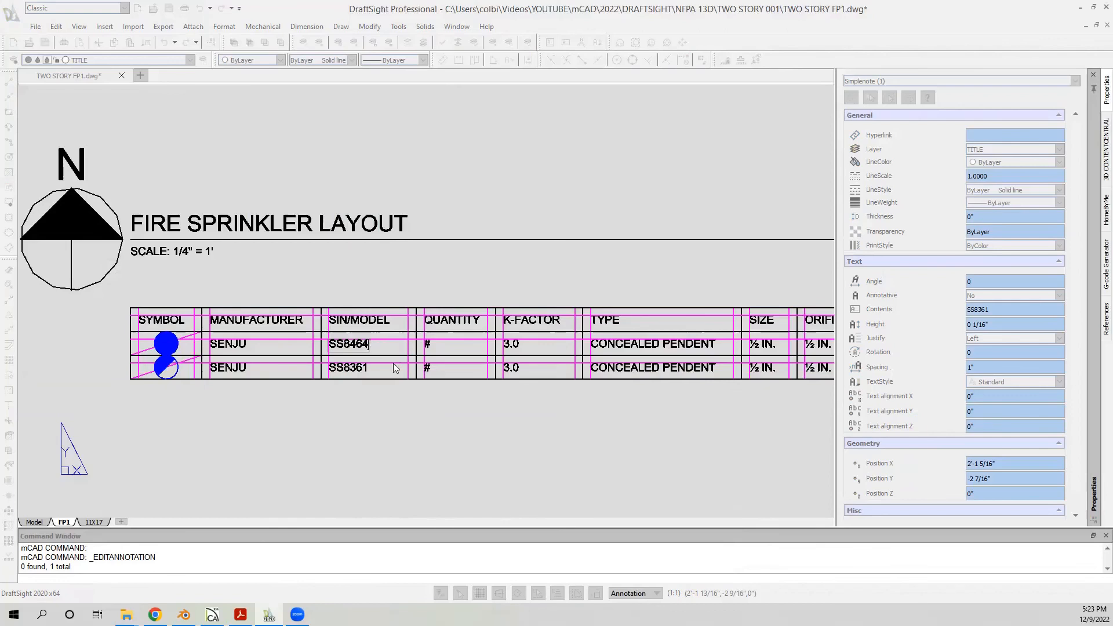
pyautogui.click(442, 281)
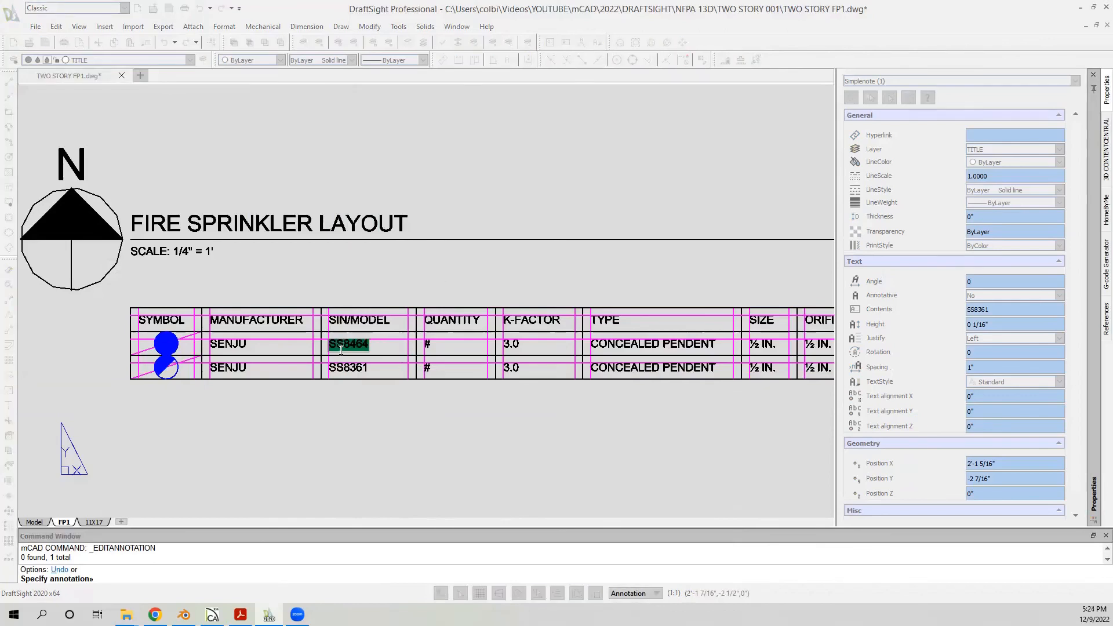
pyautogui.click(371, 388)
pyautogui.click(355, 369)
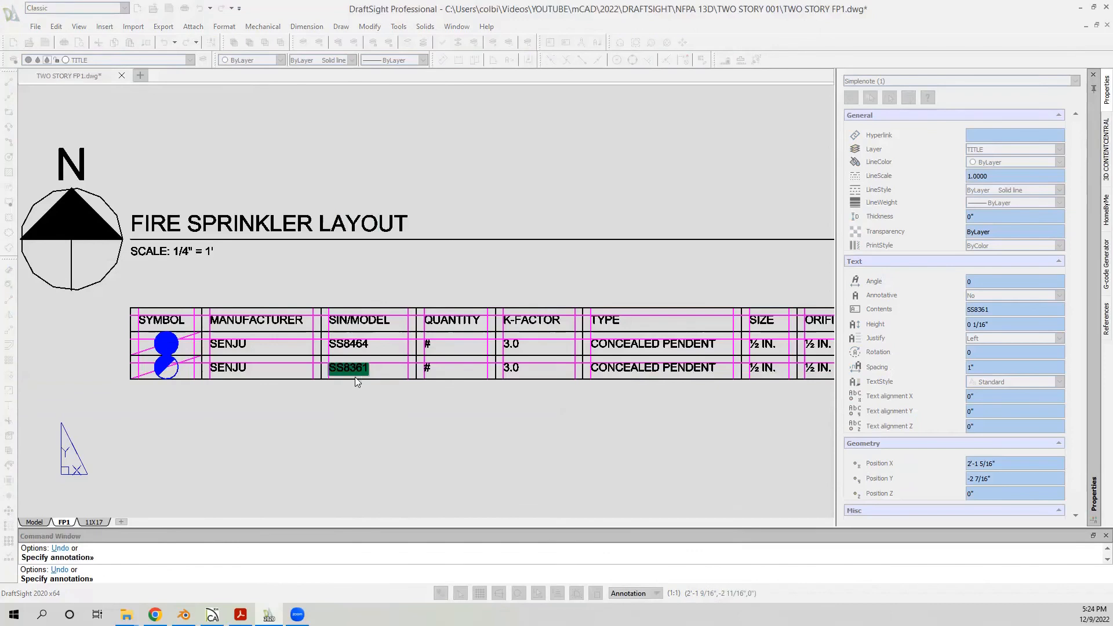
pyautogui.click(516, 387)
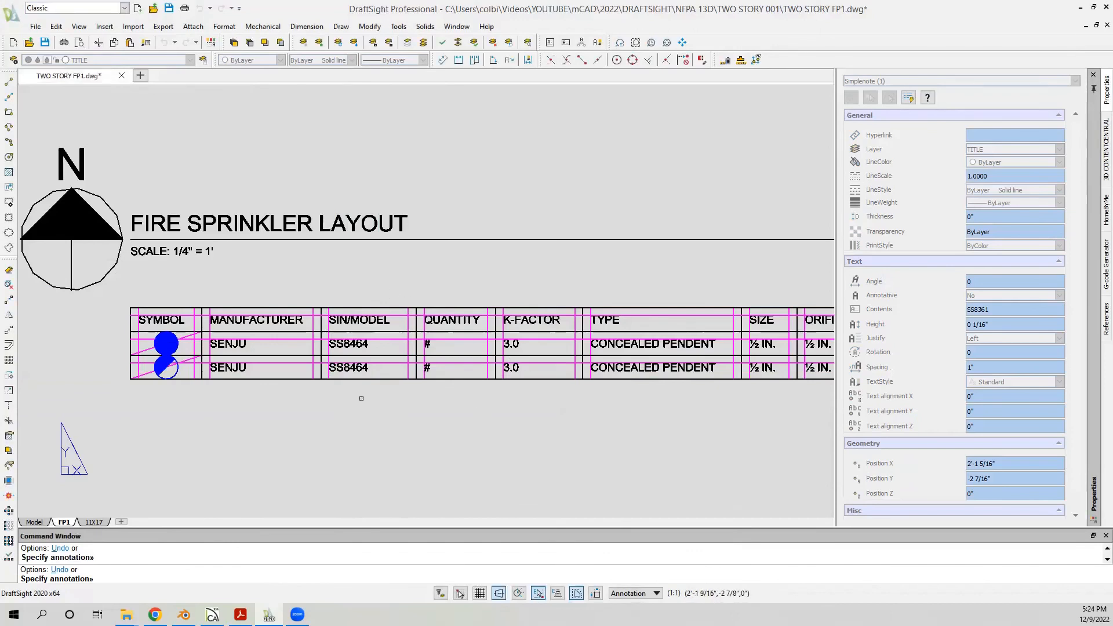
# Step: Set the K-FACTOR values in both SENJU rows of the schedule to 4.9
pyautogui.scroll(-3, 361, 398)
pyautogui.scroll(2, 447, 385)
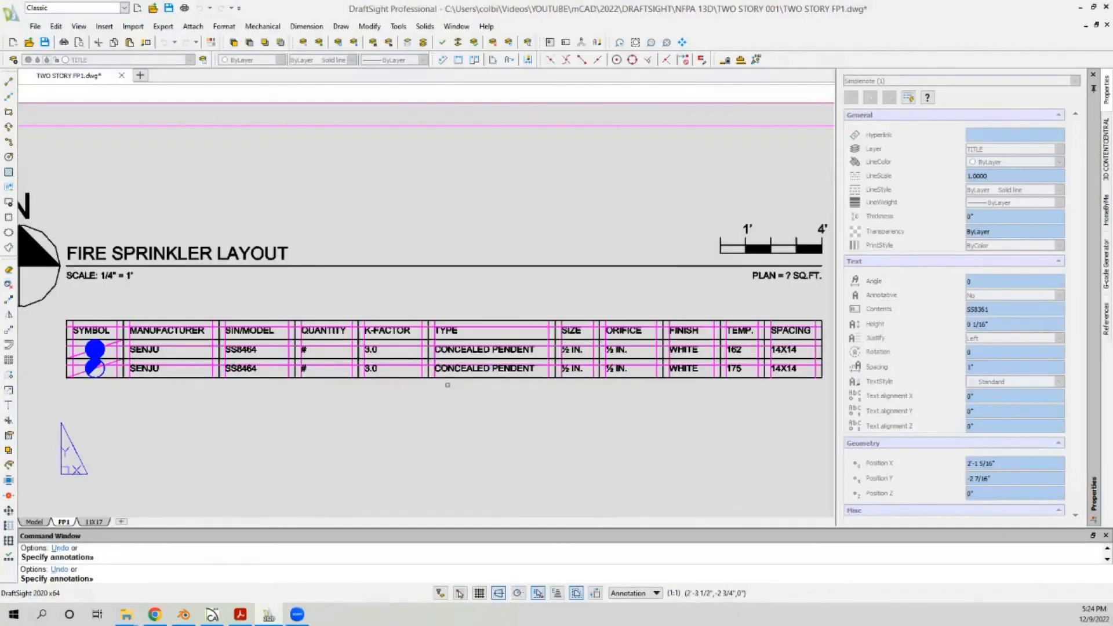
pyautogui.doubleClick(370, 349)
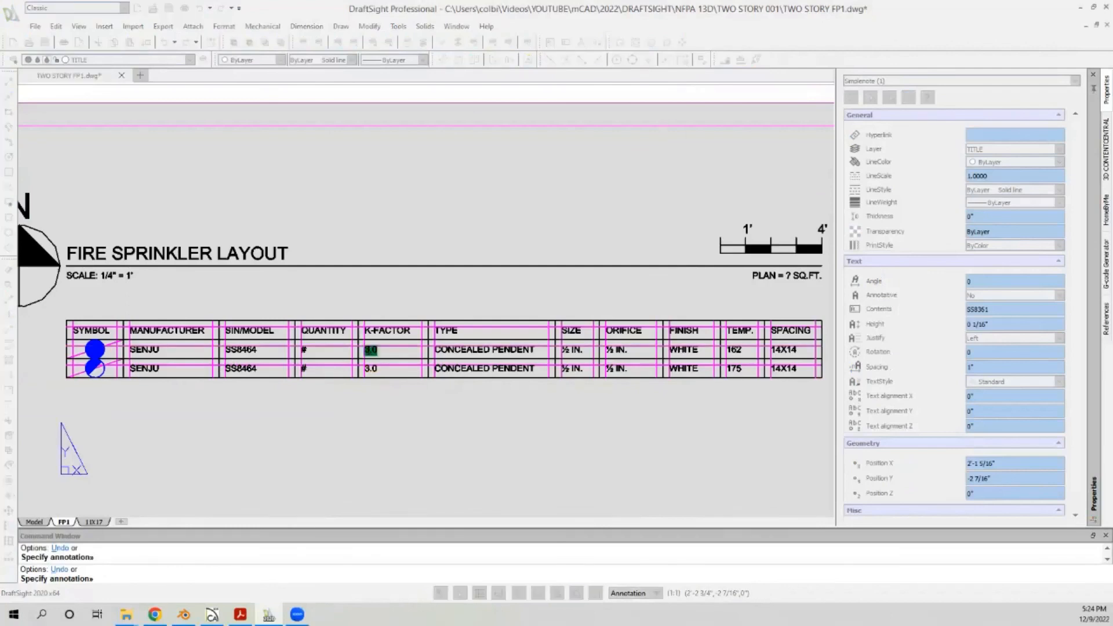
pyautogui.click(374, 431)
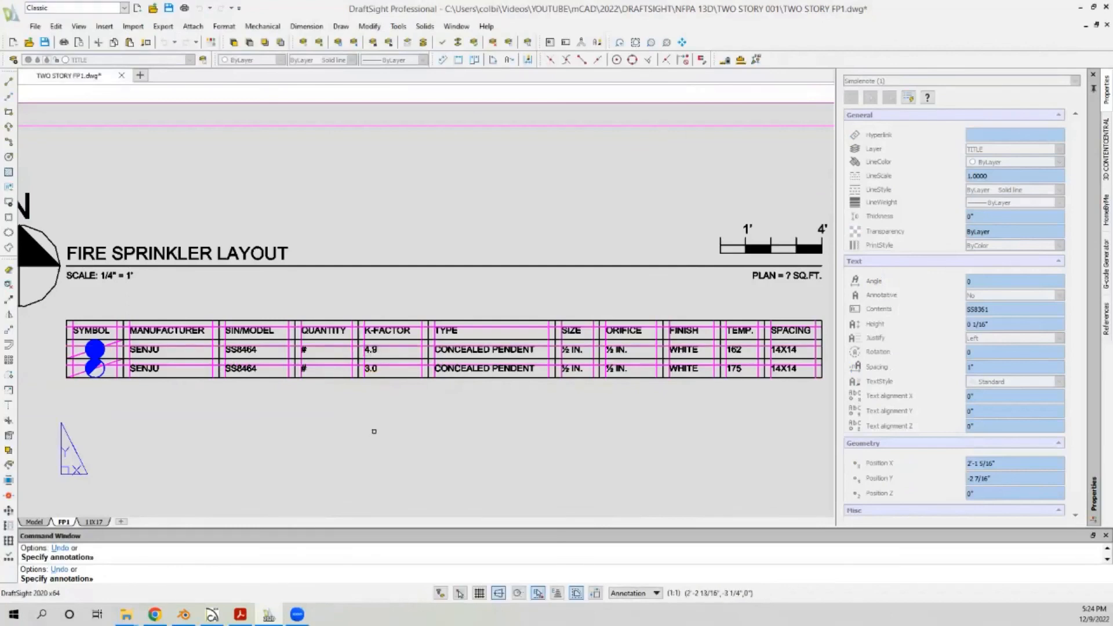
pyautogui.doubleClick(371, 368)
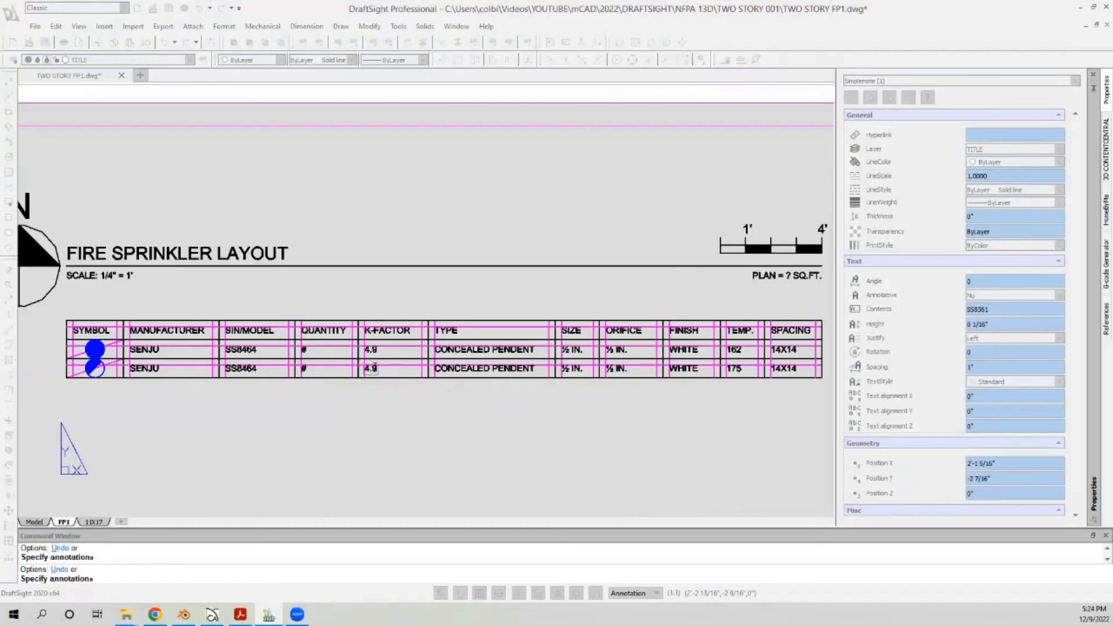
pyautogui.click(262, 394)
# Step: Set the SPACING entry in the schedule's first sprinkler row to 16X16
pyautogui.scroll(-3, 261, 392)
pyautogui.scroll(4, 525, 373)
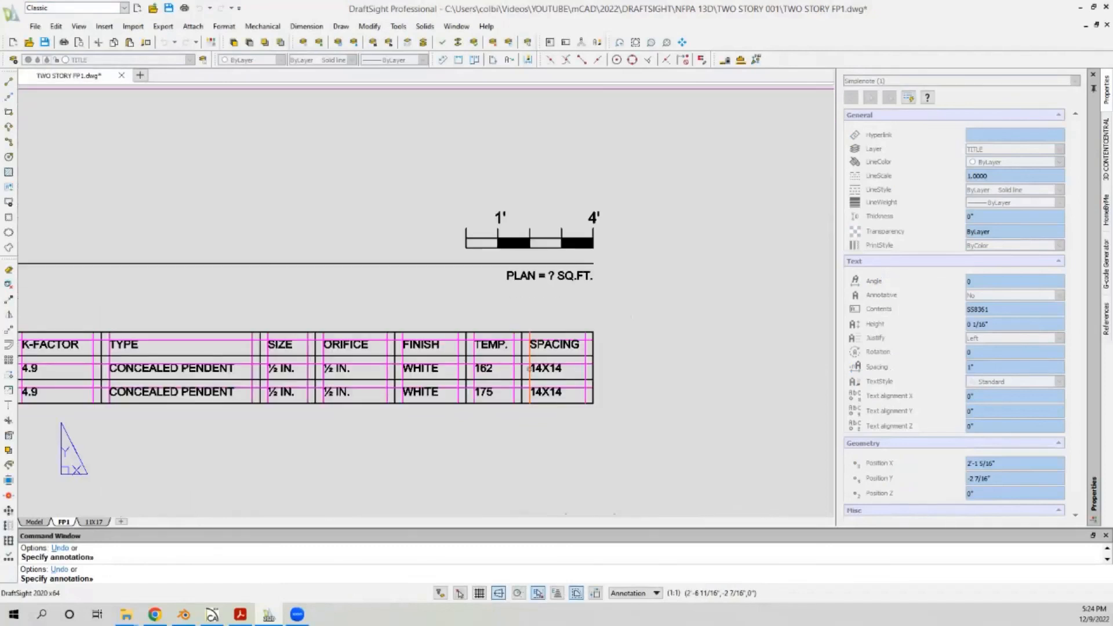
pyautogui.doubleClick(544, 369)
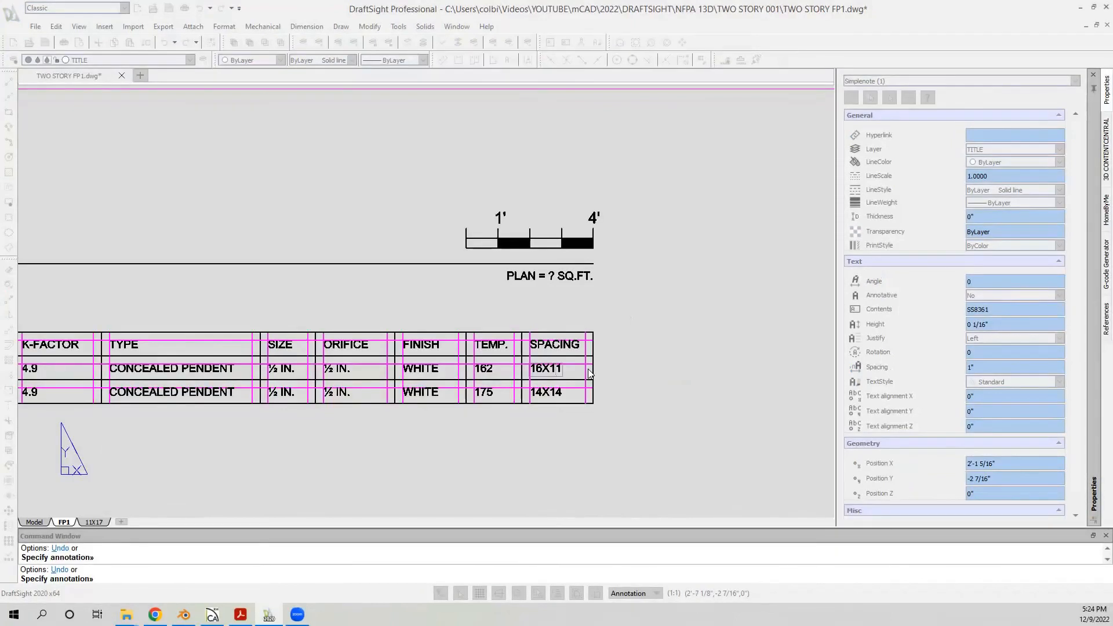
pyautogui.press('BackSpace')
pyautogui.scroll(-3, 613, 360)
pyautogui.scroll(4, 613, 368)
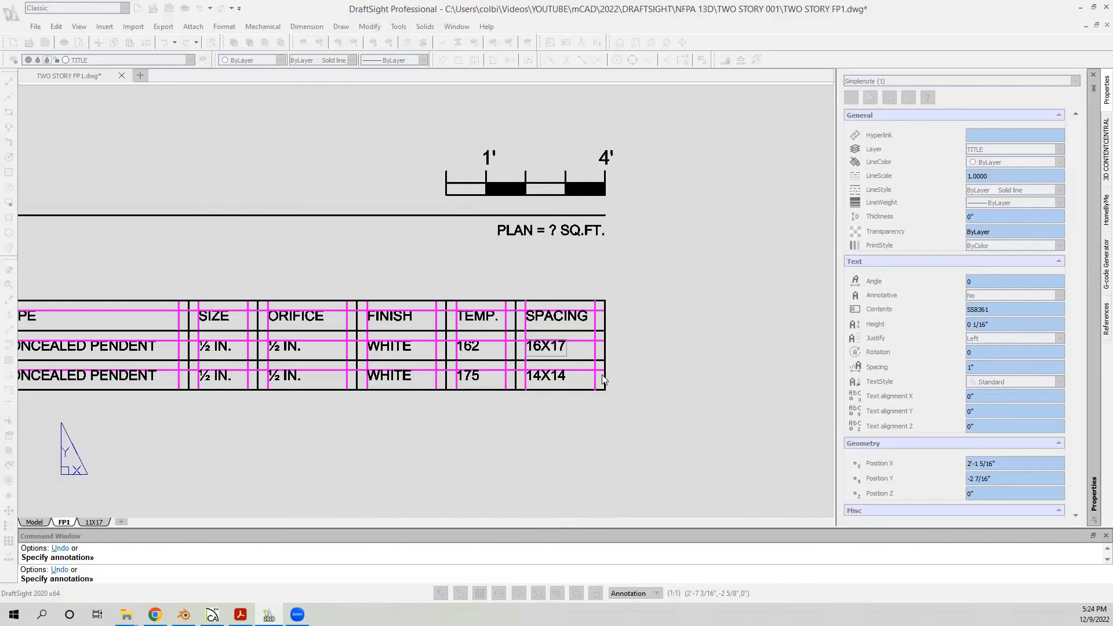
pyautogui.click(582, 366)
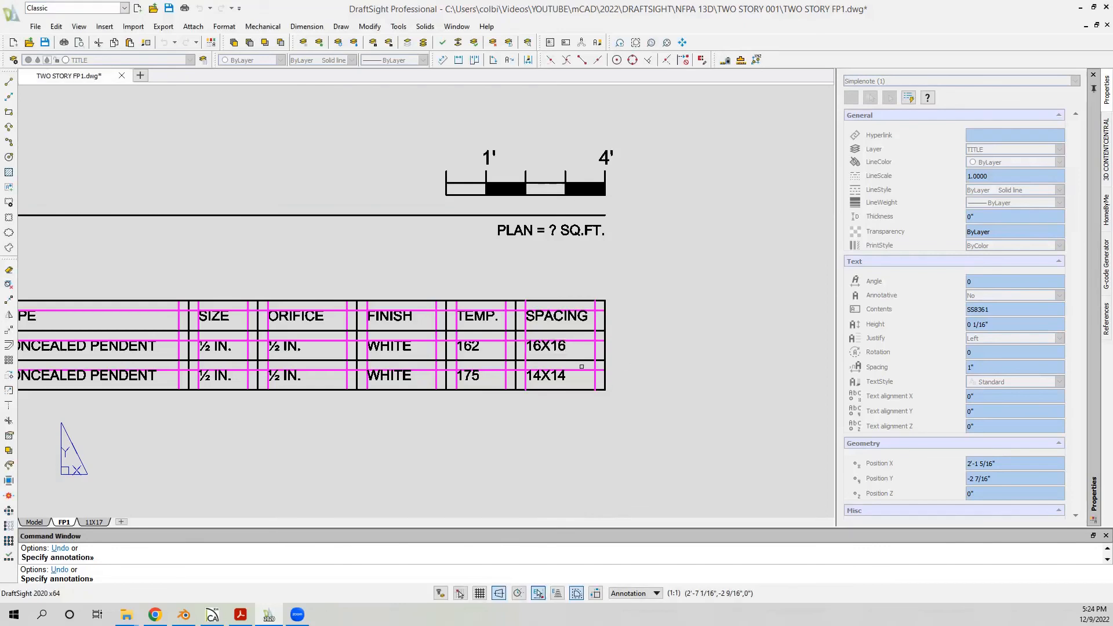
# Step: Set the SPACING entry in the second sprinkler row to 16X16 to match the first row
pyautogui.doubleClick(561, 347)
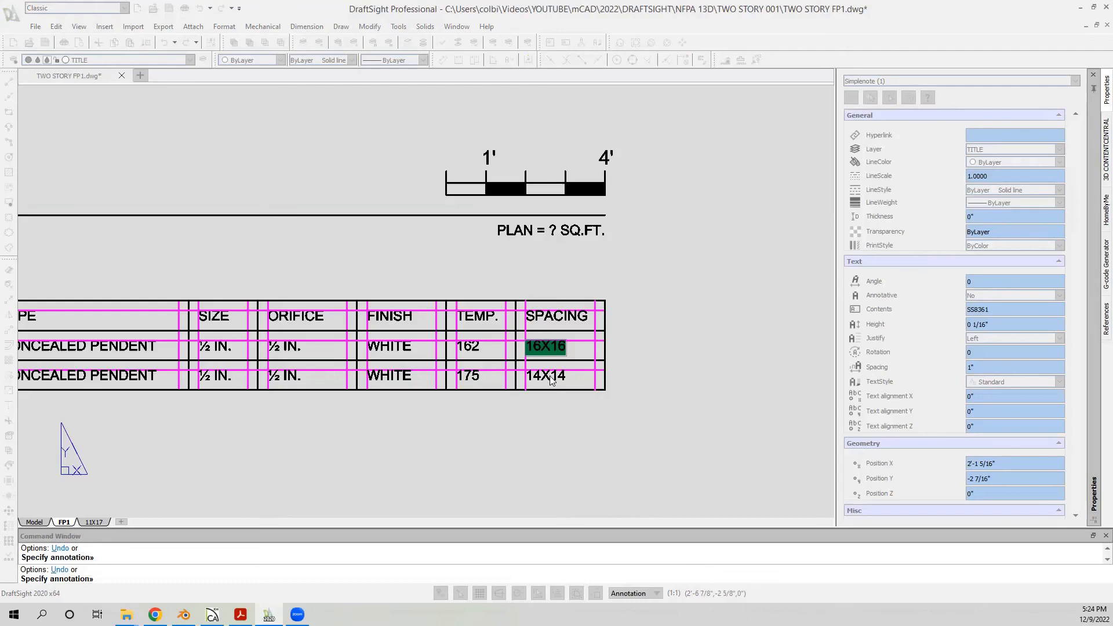
pyautogui.click(557, 425)
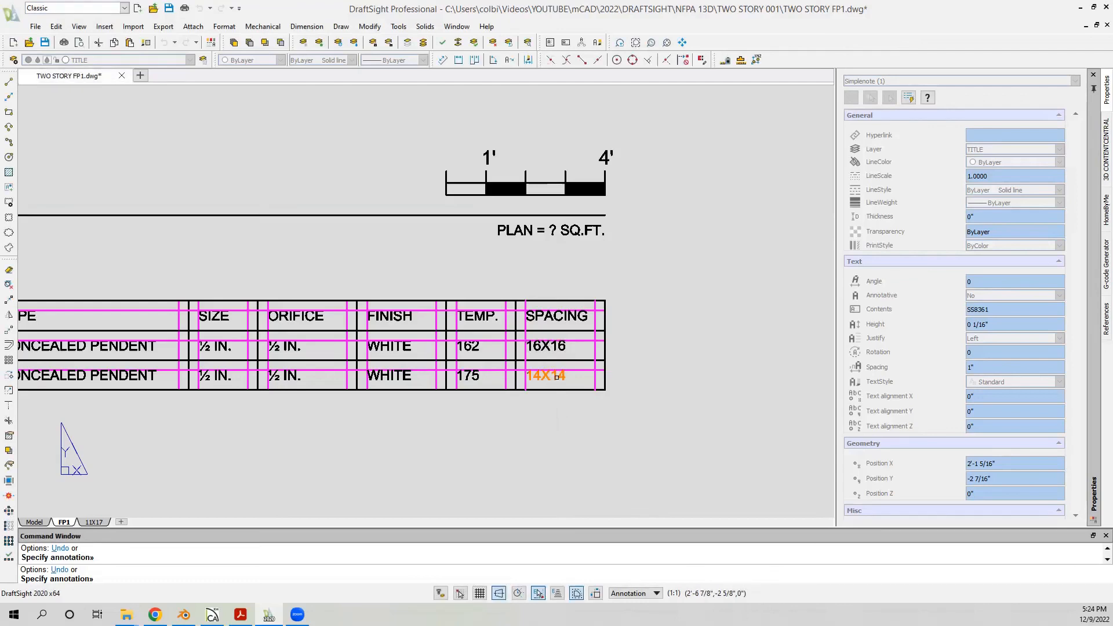
pyautogui.doubleClick(556, 377)
pyautogui.write('16X16')
pyautogui.click(557, 427)
pyautogui.scroll(-2, 607, 403)
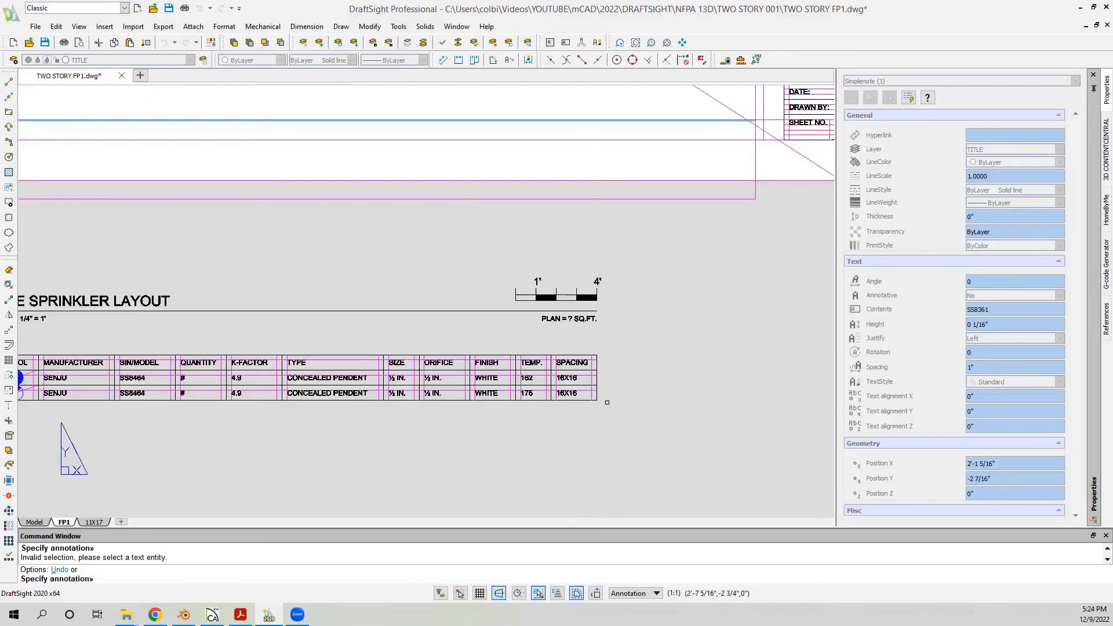
pyautogui.press('Escape')
# Step: Delete the half-filled head symbol and its diagonal reference line from the schedule's second row
pyautogui.scroll(-3, 620, 377)
pyautogui.scroll(2, 480, 371)
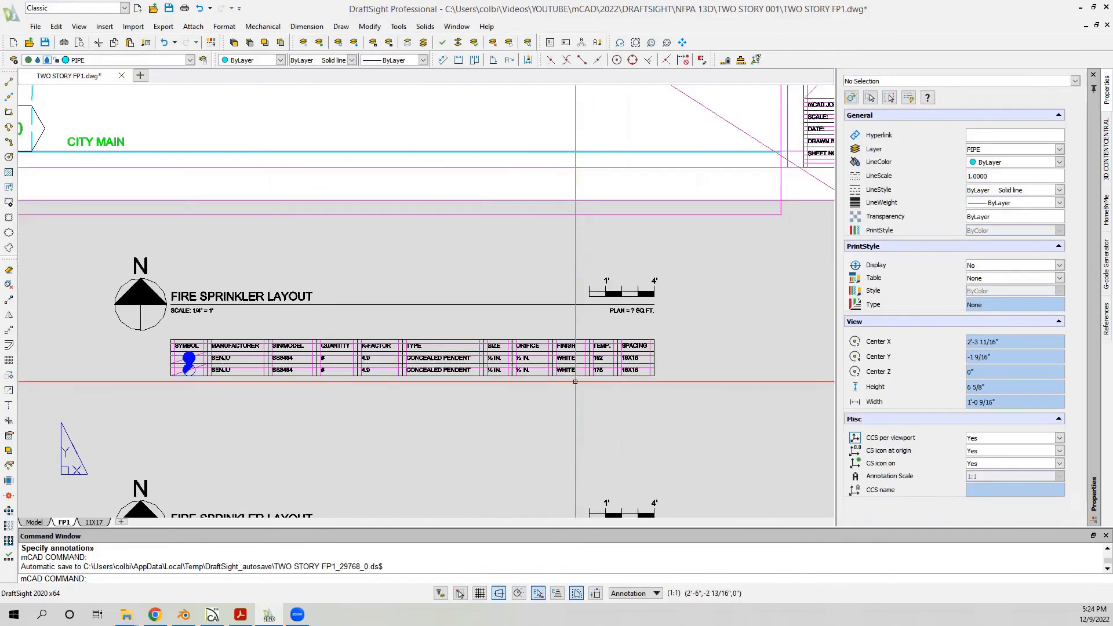
pyautogui.scroll(3, 186, 371)
pyautogui.click(180, 372)
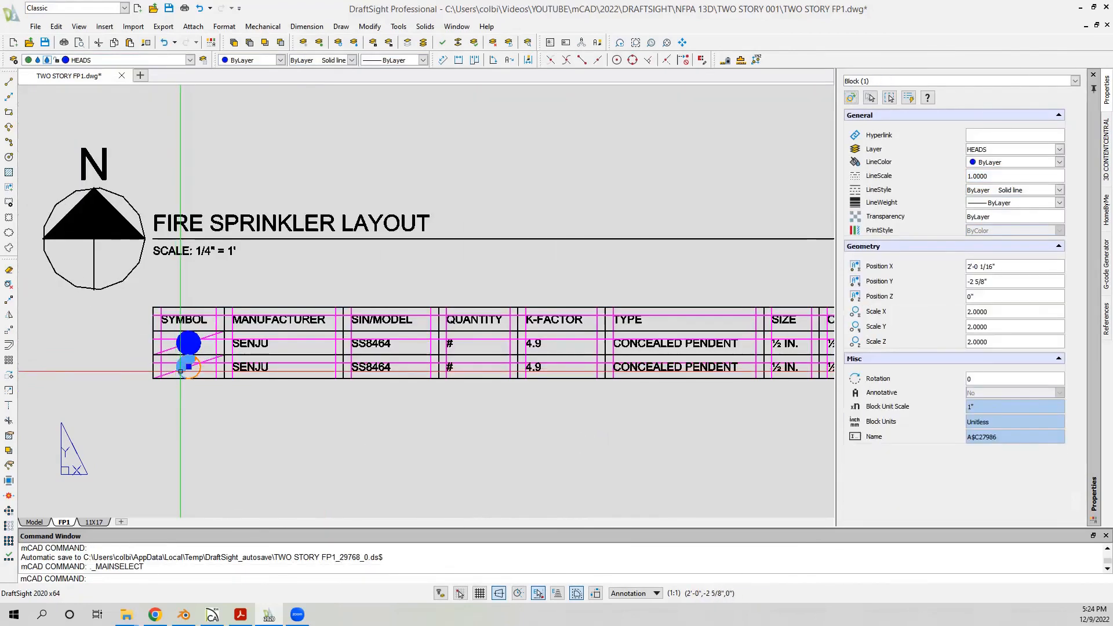
pyautogui.press('Delete')
pyautogui.click(186, 364)
pyautogui.press('Delete')
# Step: Delete the remaining texts and bottom border of the schedule's second sprinkler row
pyautogui.click(124, 367)
pyautogui.scroll(-3, 124, 368)
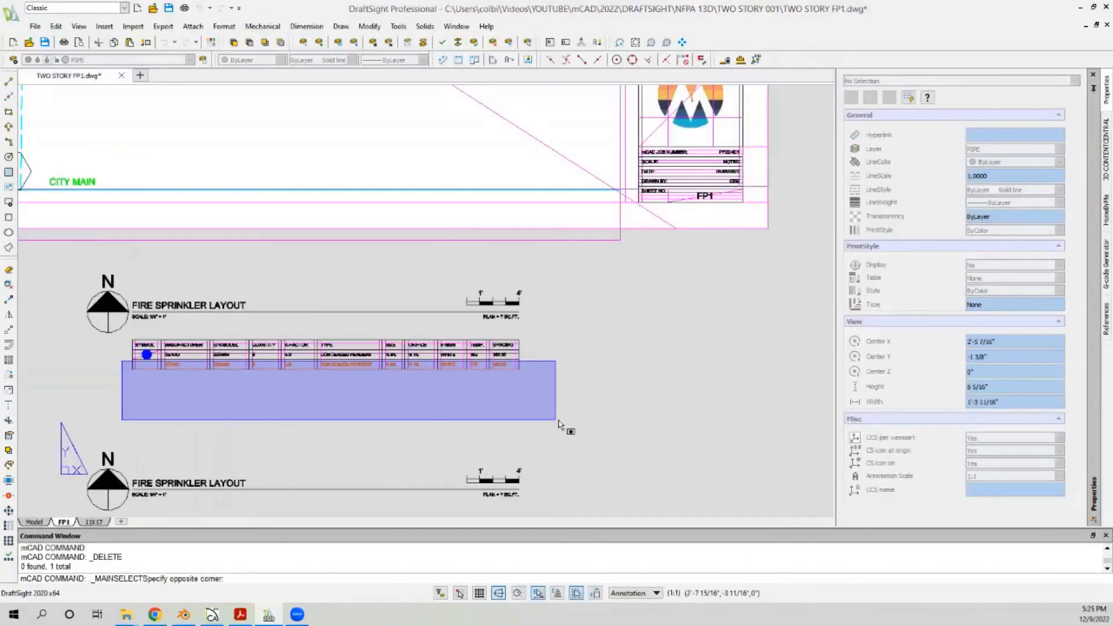
pyautogui.click(572, 427)
pyautogui.press('Delete')
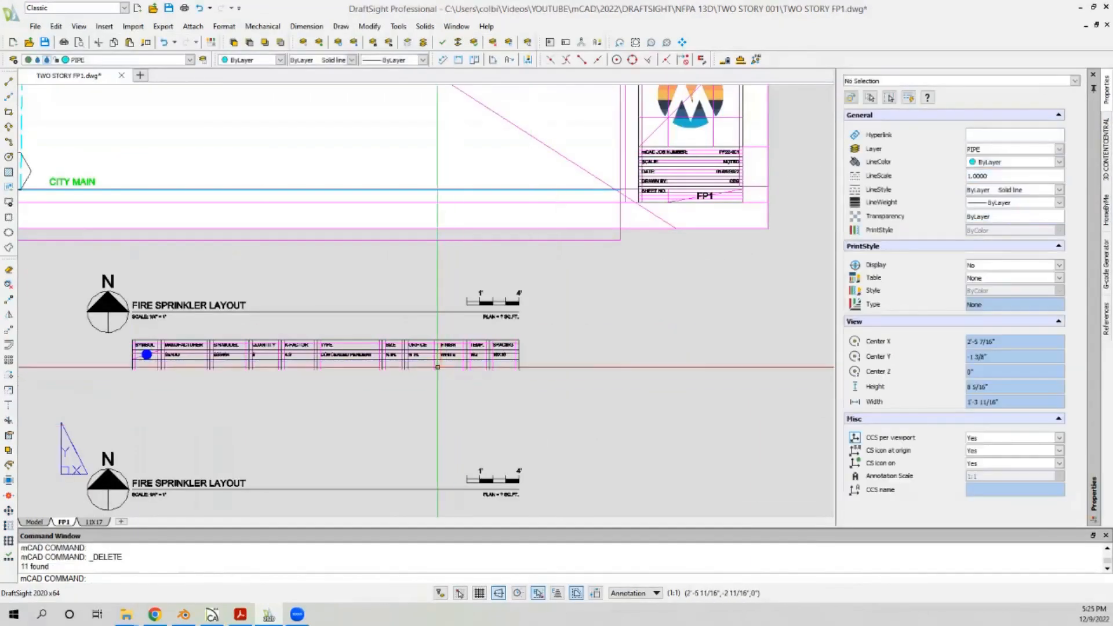
# Step: Trim the vertical column lines that extend below the schedule's remaining sprinkler row
pyautogui.click(7, 420)
pyautogui.press('Return')
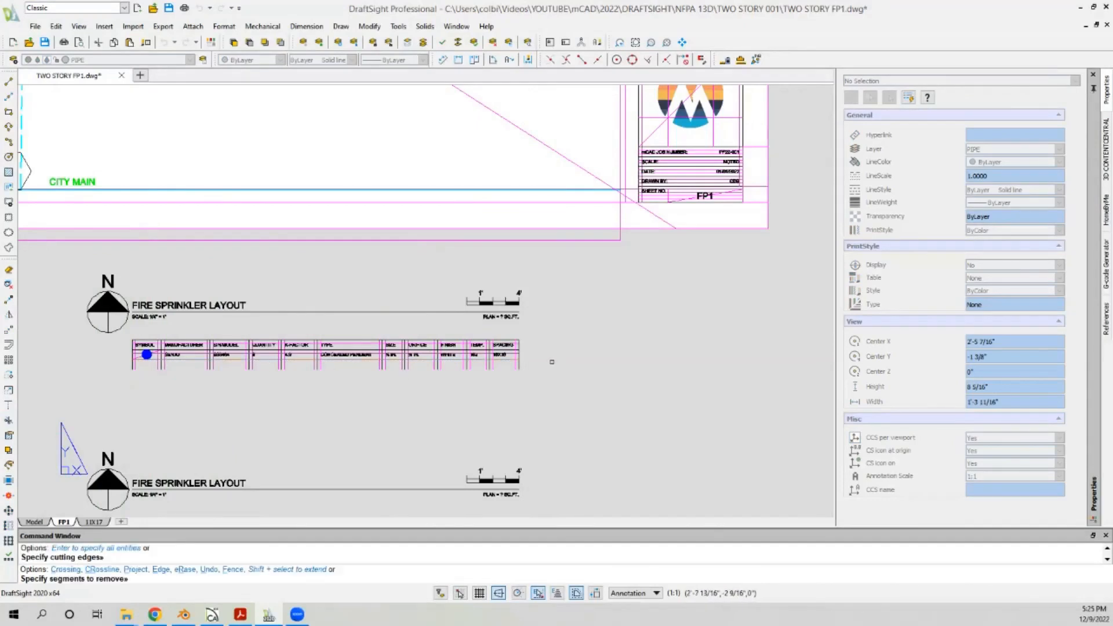
pyautogui.click(555, 366)
pyautogui.click(104, 386)
pyautogui.press('Return')
# Step: Change the title above the one-row schedule to MAIN FLOOR - FIRE SPRINKLER LAYOUT
pyautogui.scroll(-3, 555, 326)
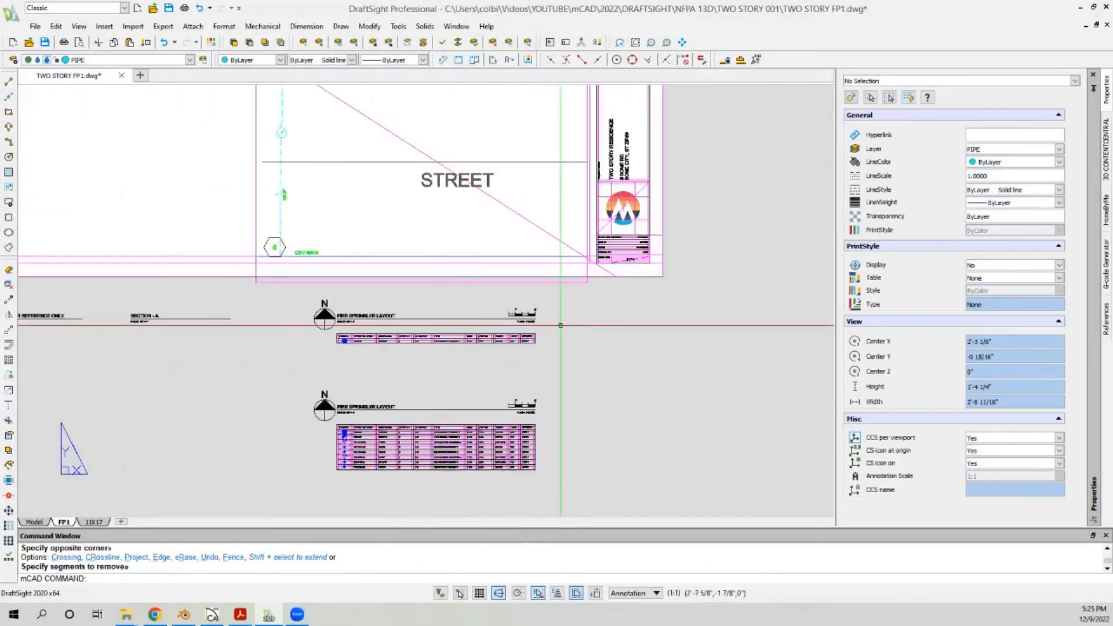
pyautogui.scroll(3, 432, 321)
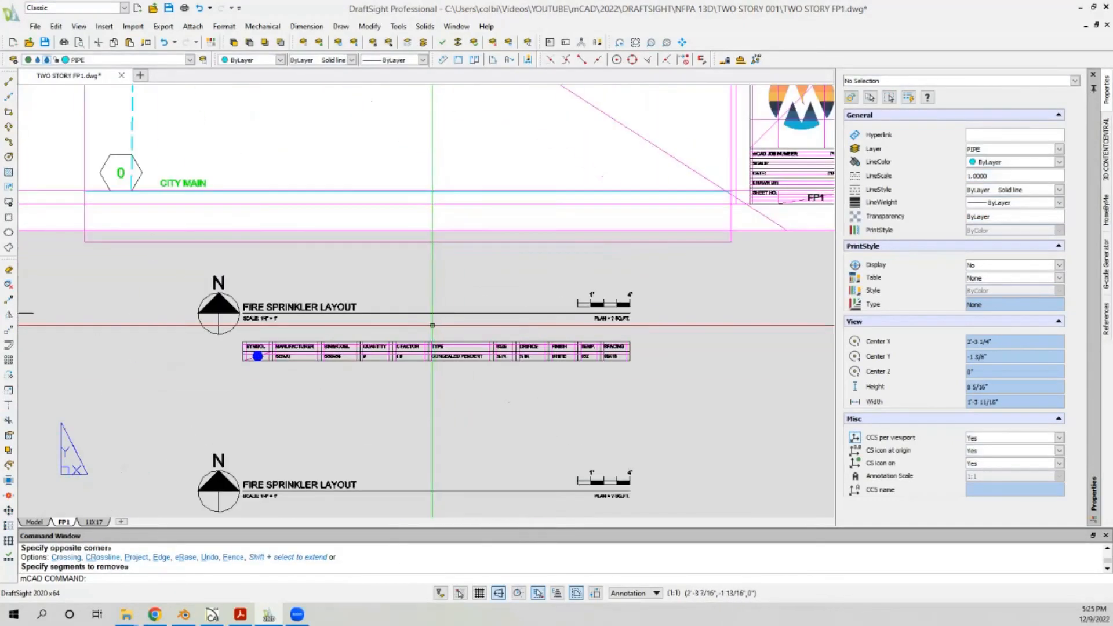
pyautogui.doubleClick(256, 309)
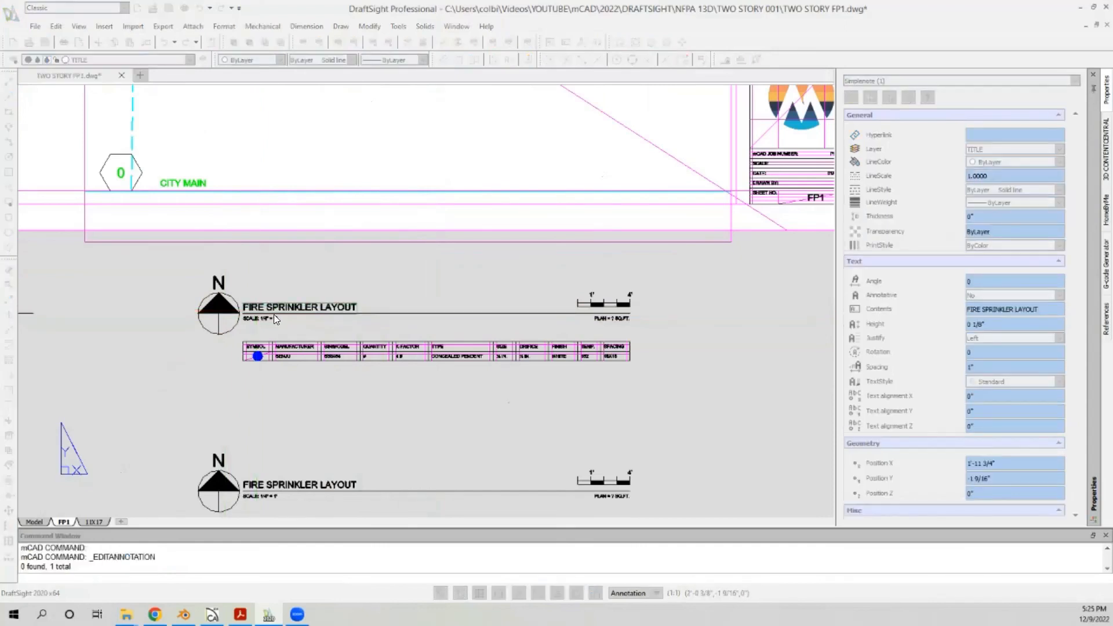
pyautogui.write('M')
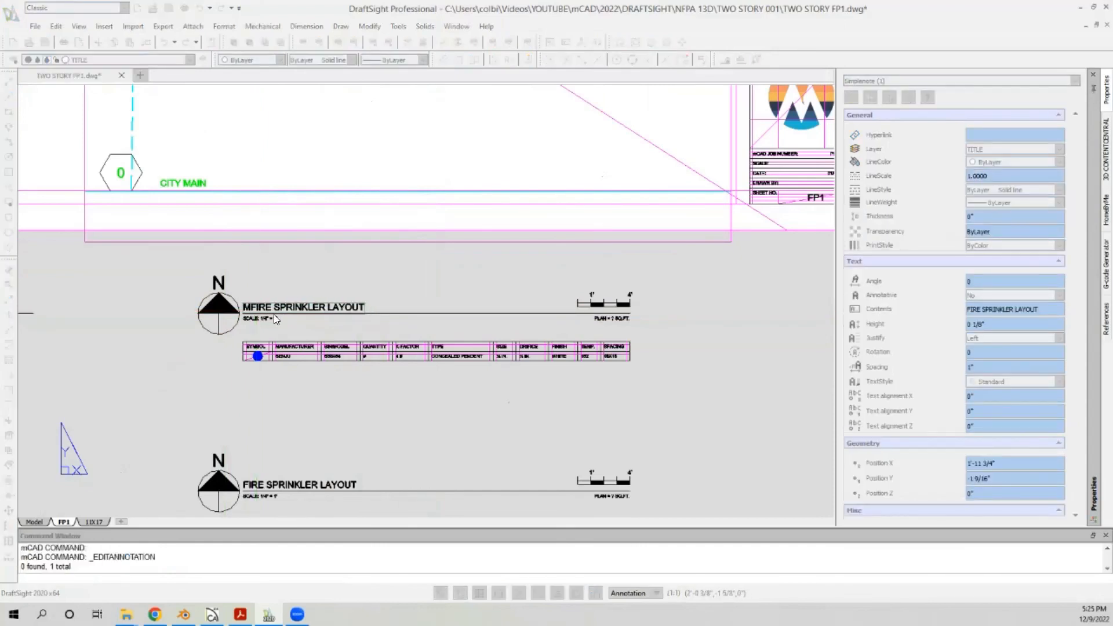
pyautogui.write('AIN FLOOR')
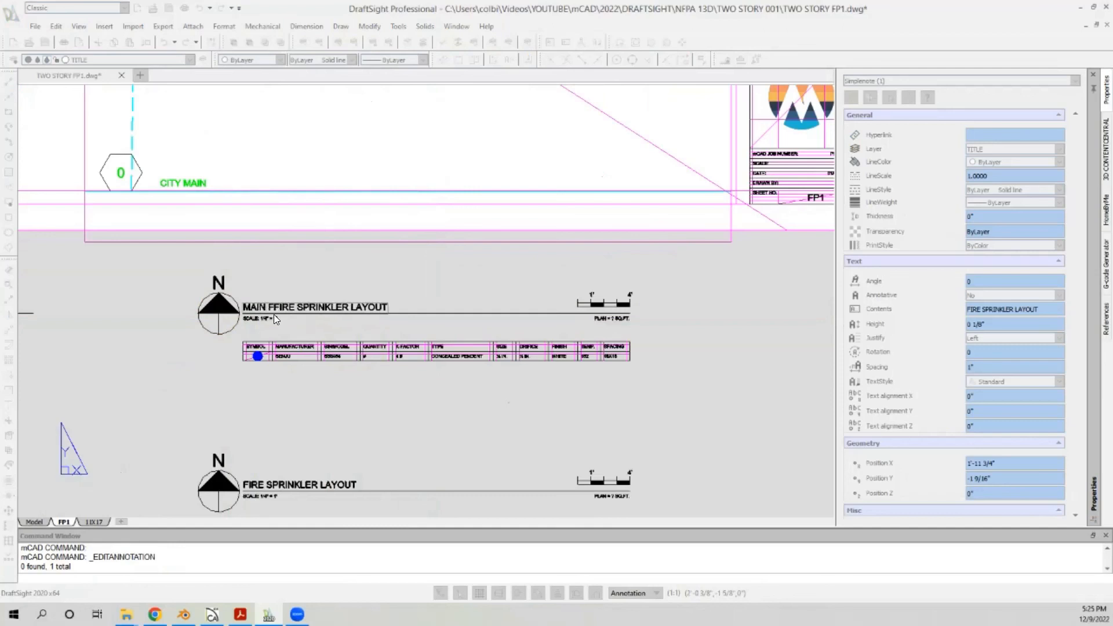
pyautogui.write(' -')
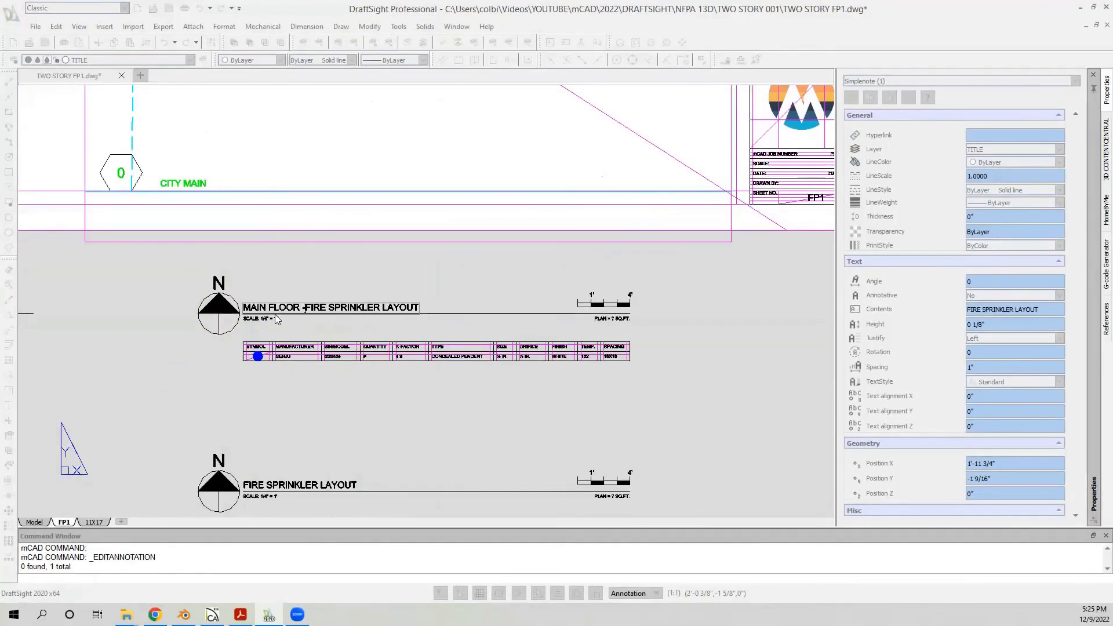
pyautogui.click(611, 408)
# Step: Move the main floor title, north arrow, scale bar and schedule straight up onto the sheet, between the floor plan and the STREET label
pyautogui.scroll(-3, 426, 444)
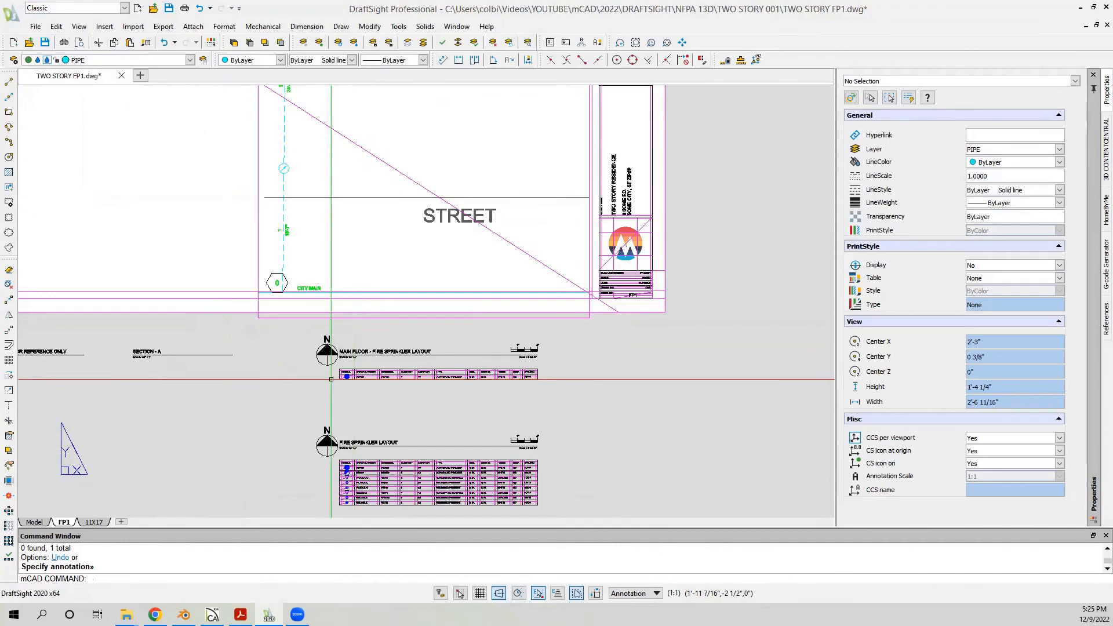
pyautogui.click(273, 342)
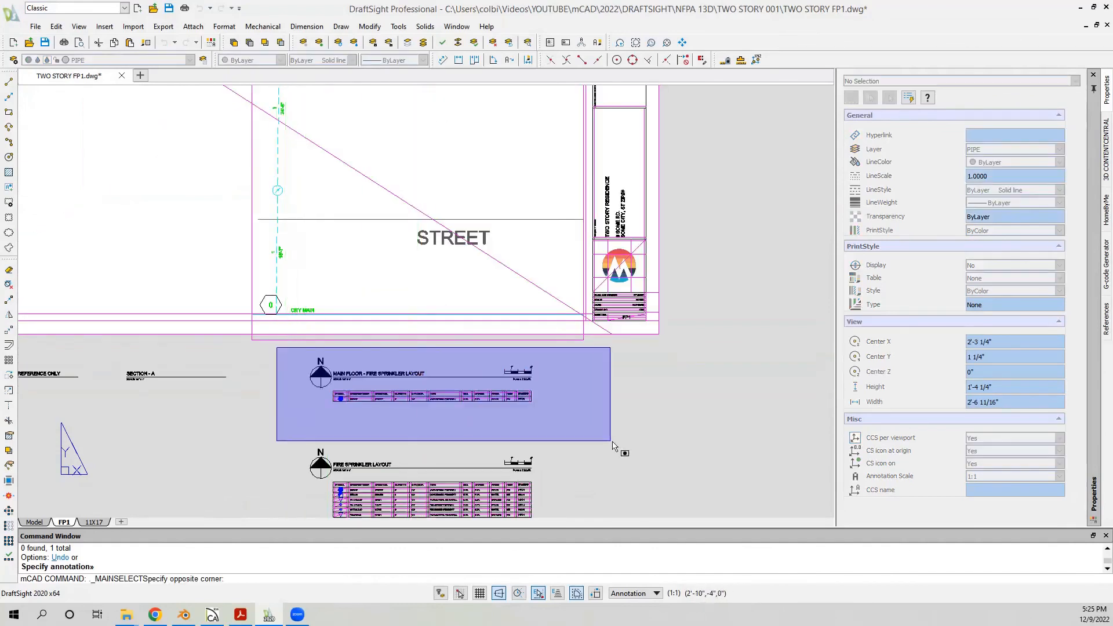
pyautogui.click(609, 442)
pyautogui.click(11, 336)
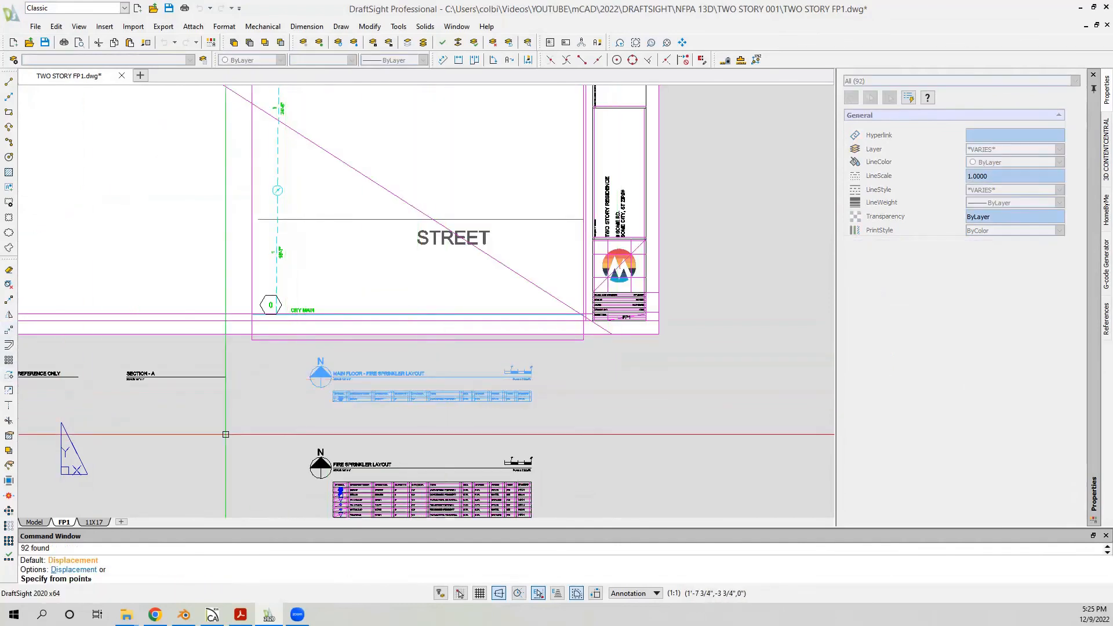
pyautogui.scroll(-3, 221, 438)
pyautogui.click(503, 434)
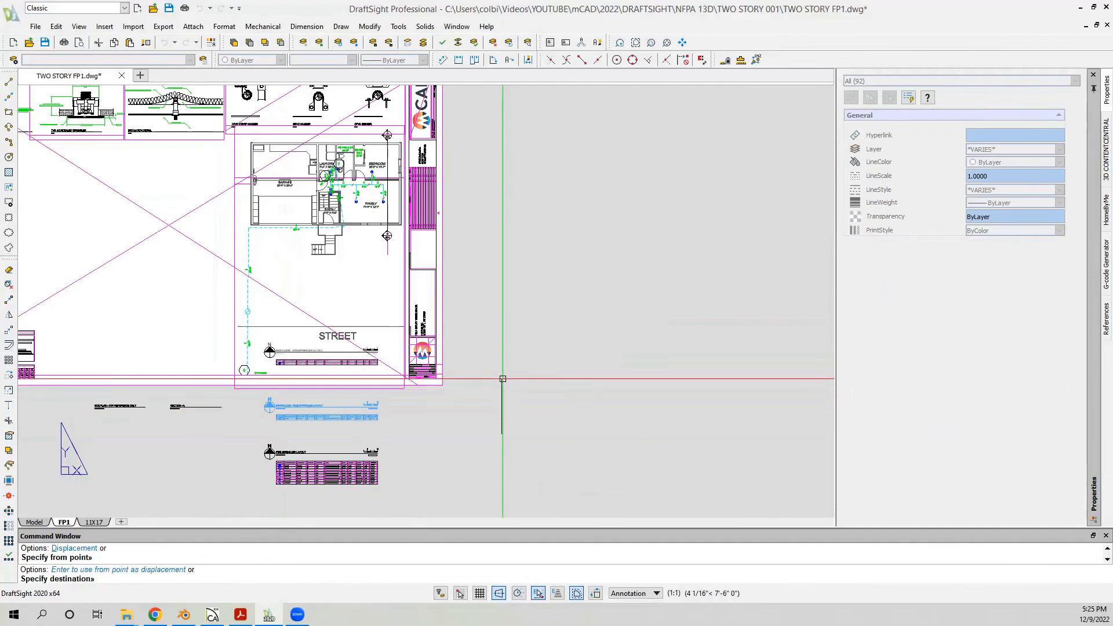
pyautogui.click(502, 311)
pyautogui.scroll(-4, 458, 374)
pyautogui.press('Escape')
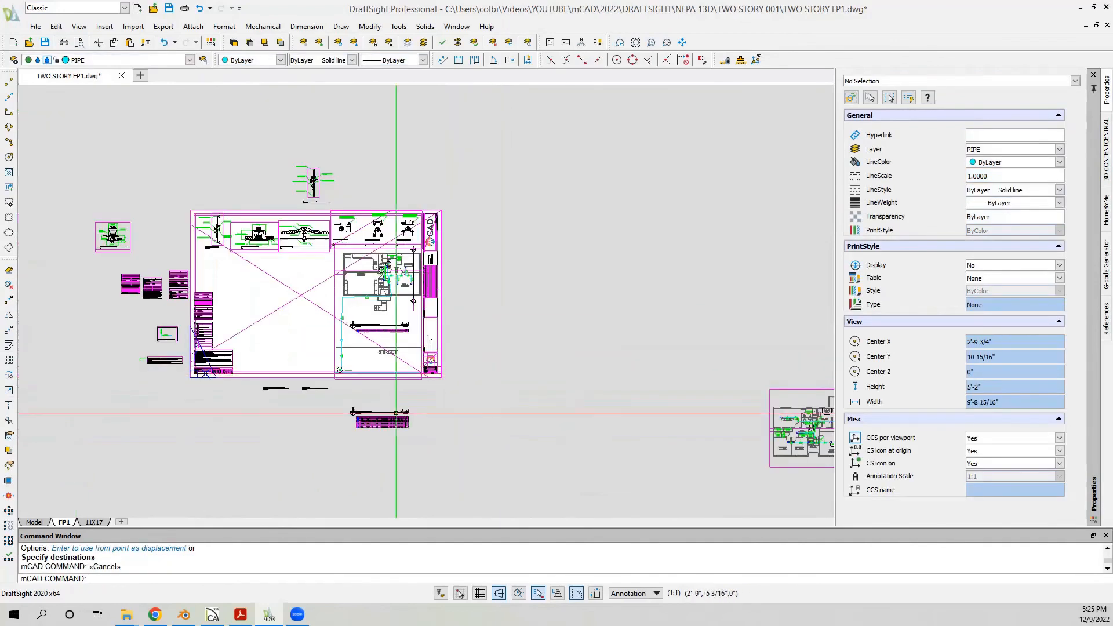
# Step: Move the 1/4" = 1'-0" floor plan viewport from outside the sheet to just below it, beside the remaining FIRE SPRINKLER LAYOUT title
pyautogui.click(599, 410)
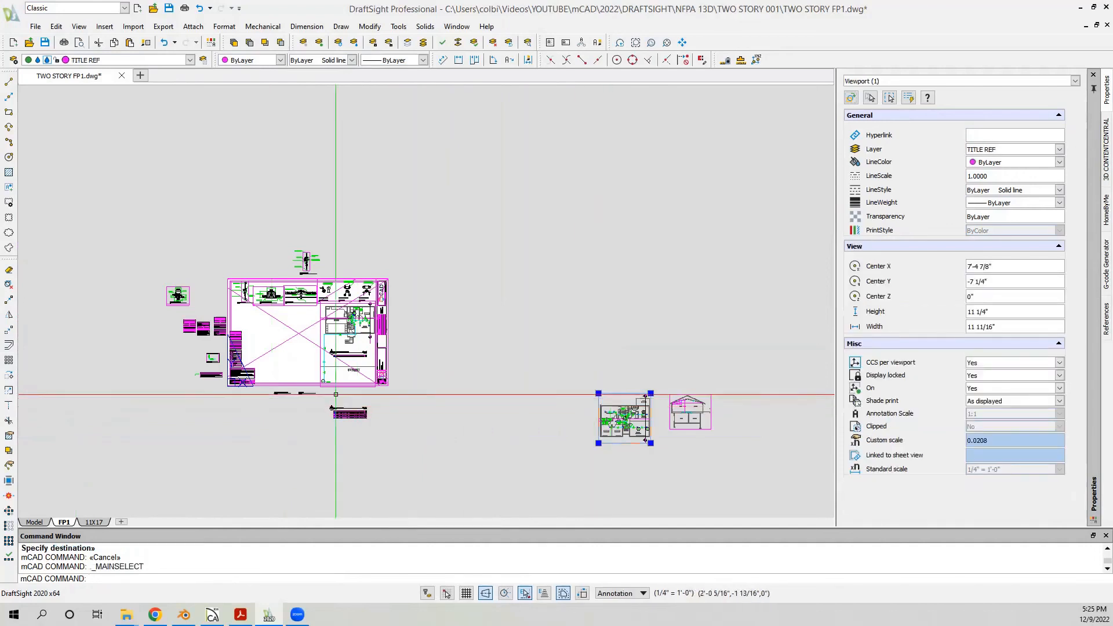
pyautogui.click(9, 330)
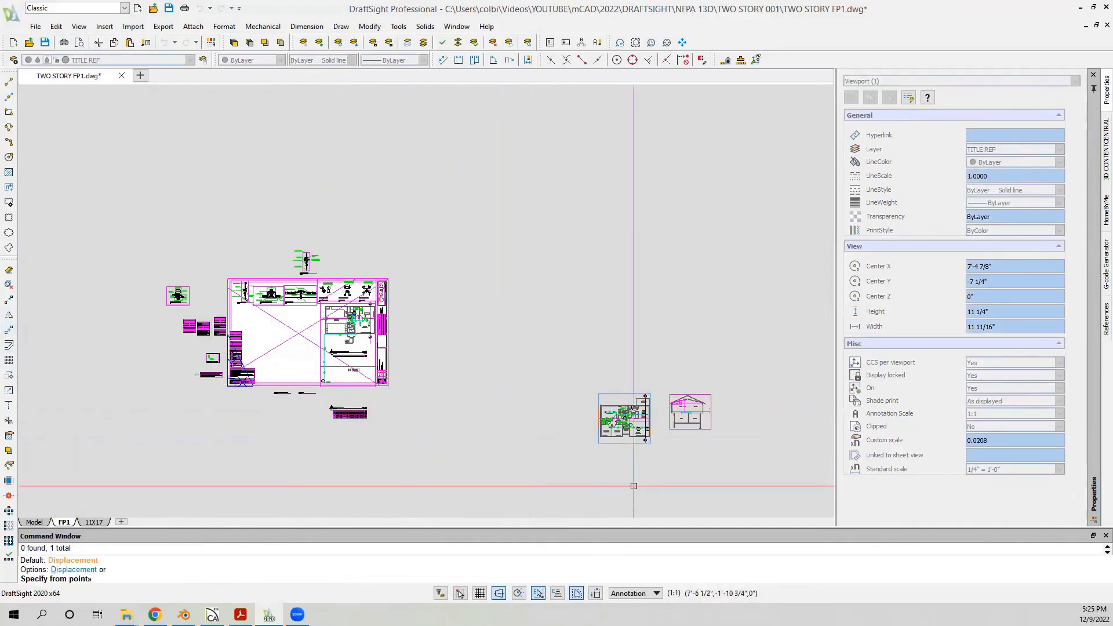
pyautogui.click(652, 480)
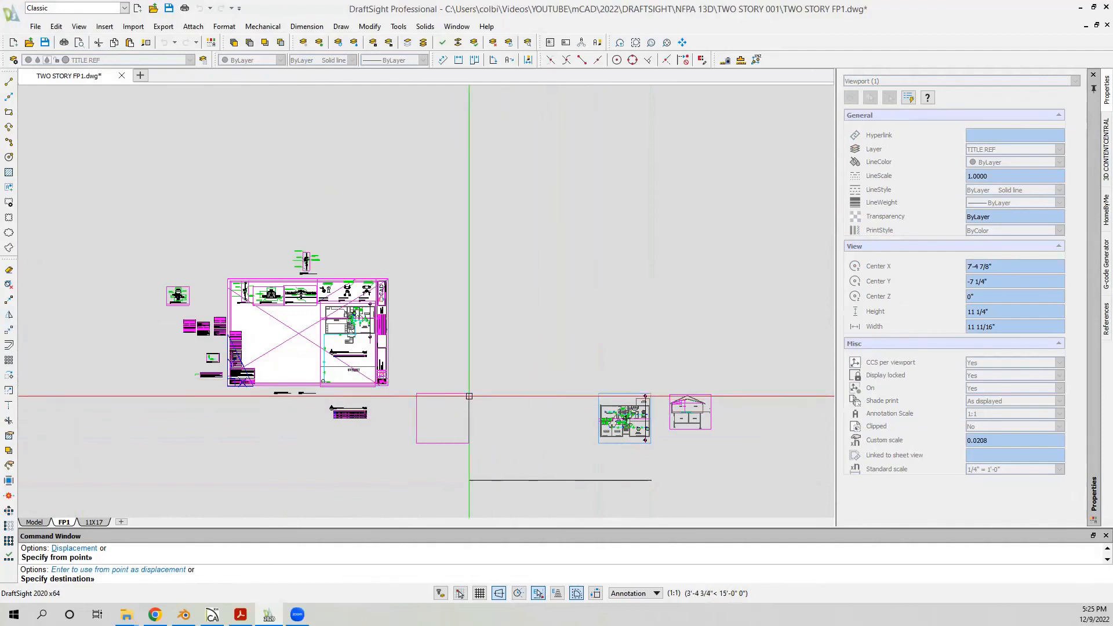
pyautogui.click(310, 412)
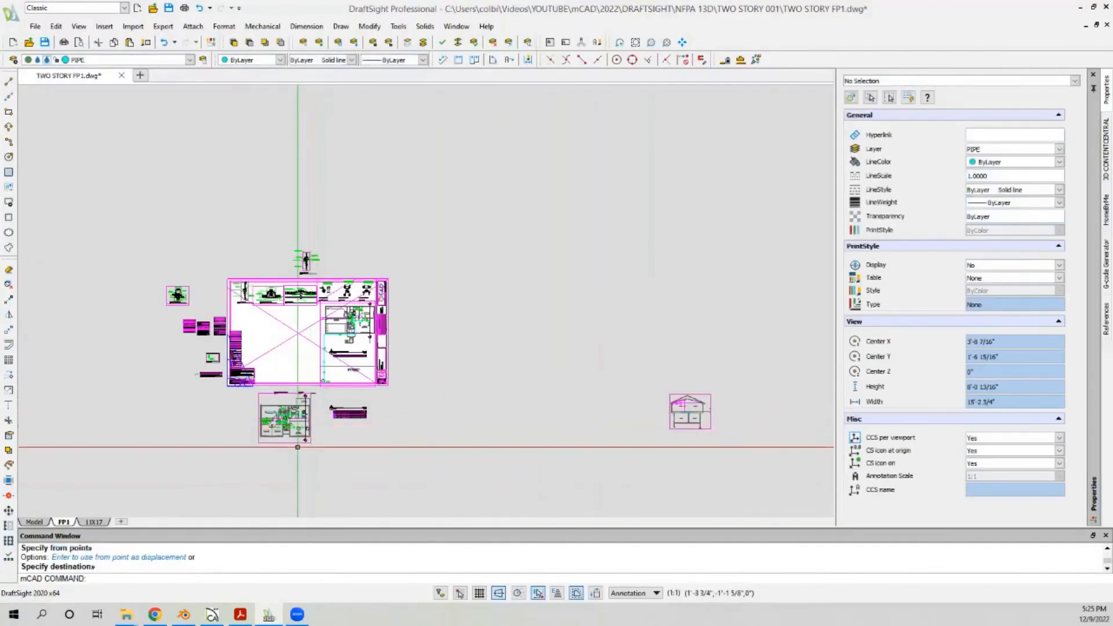
# Step: Move the 1/4" = 1'-0" floor plan viewport straight up from below the sheet to beside the main floor plan
pyautogui.click(9, 330)
pyautogui.press('Escape')
pyautogui.scroll(6, 255, 270)
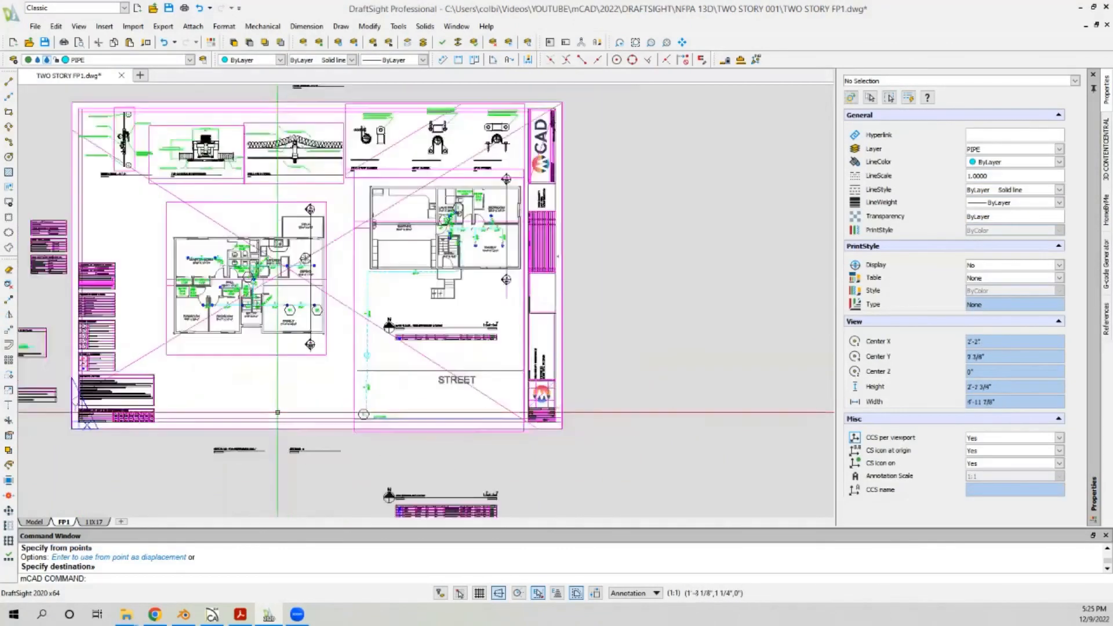
pyautogui.scroll(2, 320, 209)
pyautogui.scroll(-2, 363, 204)
# Step: Move the deck-level floor plan viewport slightly higher, to just beneath the row of detail viewports
pyautogui.click(366, 241)
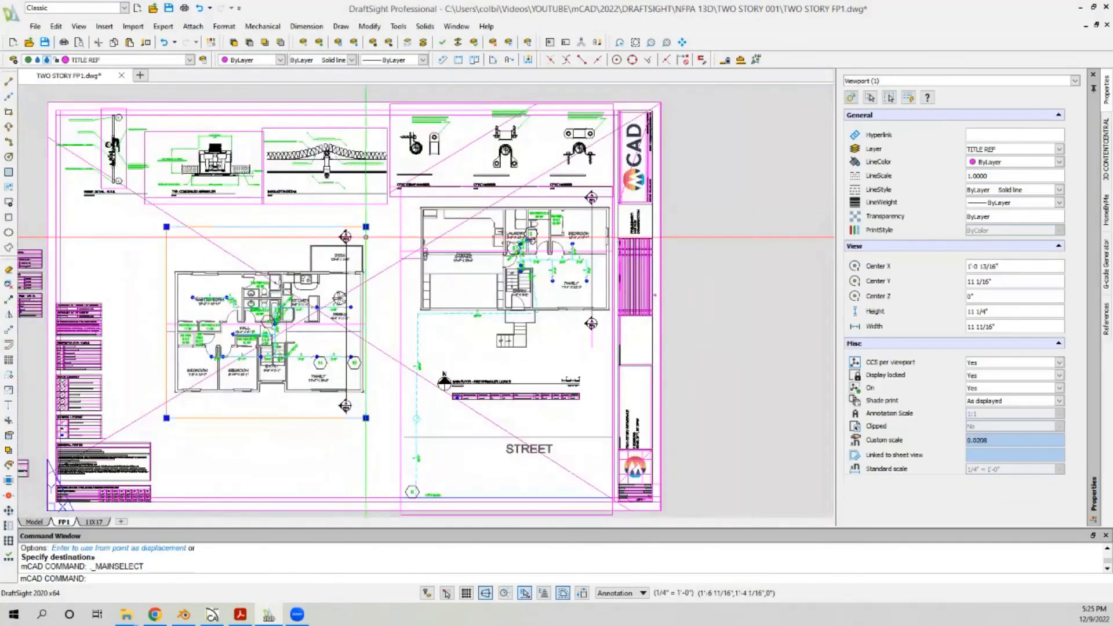
pyautogui.click(8, 330)
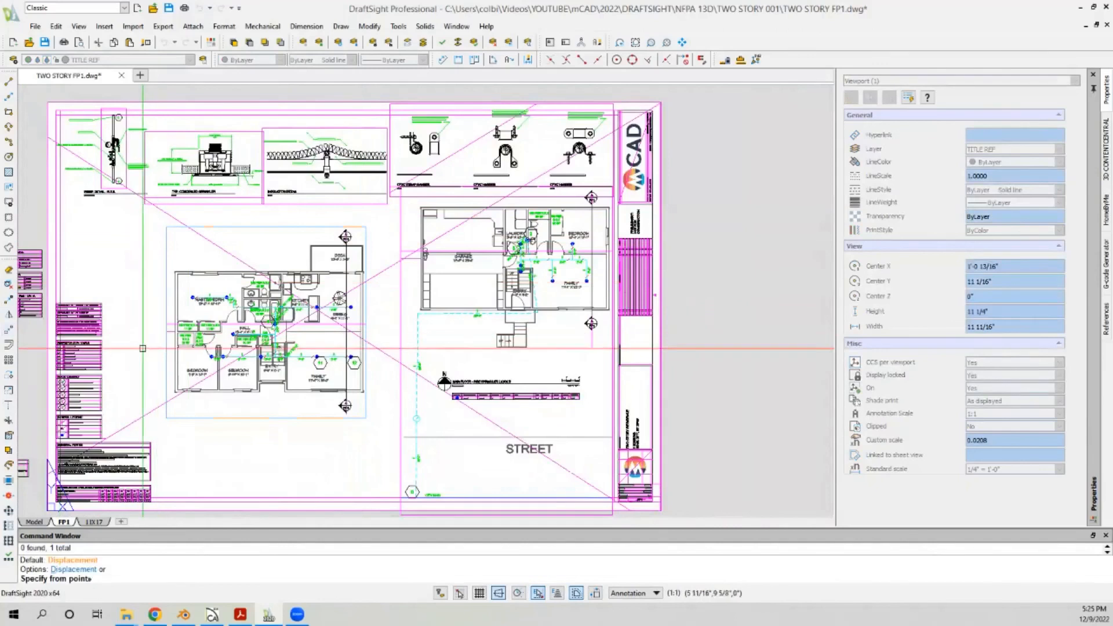
pyautogui.click(143, 318)
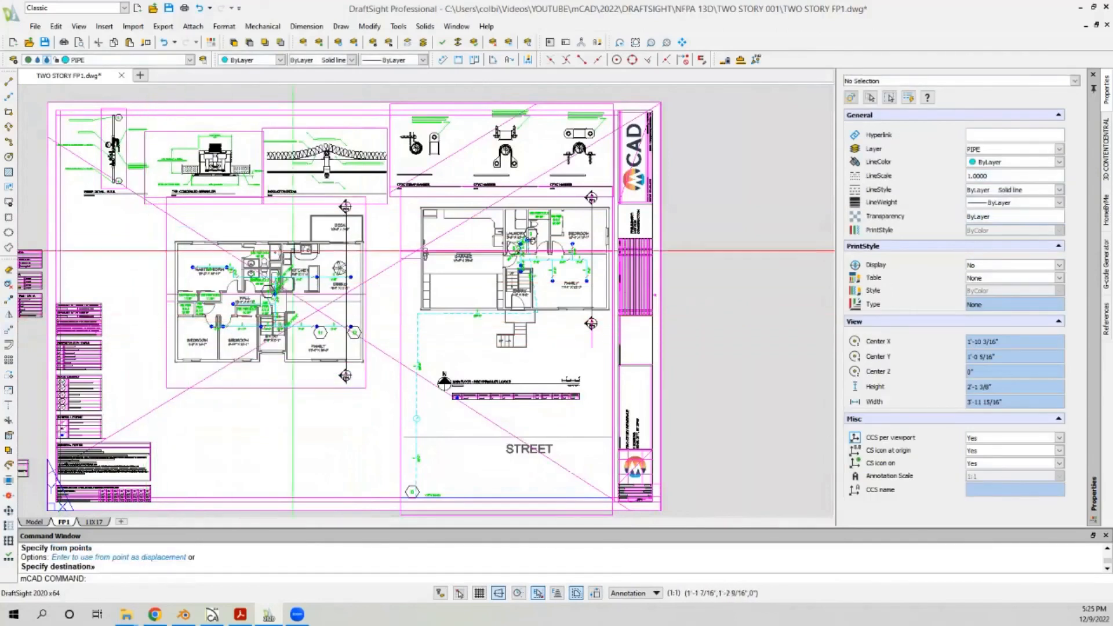
pyautogui.scroll(1, 320, 237)
pyautogui.scroll(-1, 346, 290)
pyautogui.scroll(2, 345, 286)
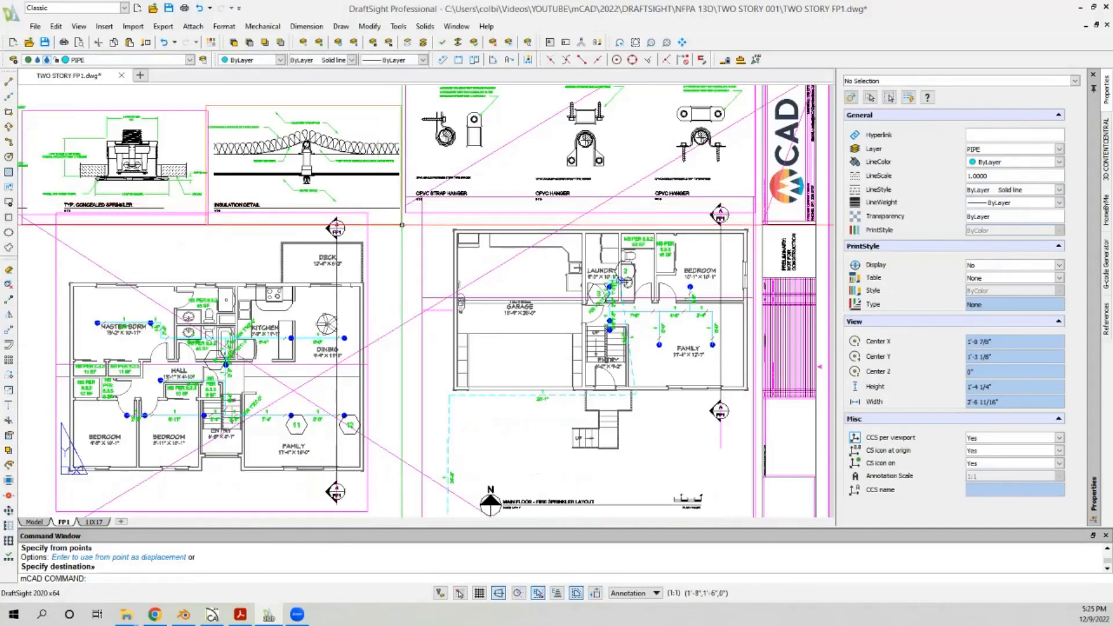
# Step: Move the concealed sprinkler and insulation detail viewports straight up, aligning their title lines perpendicular to the CPVC STRAP HANGER title line
pyautogui.click(401, 223)
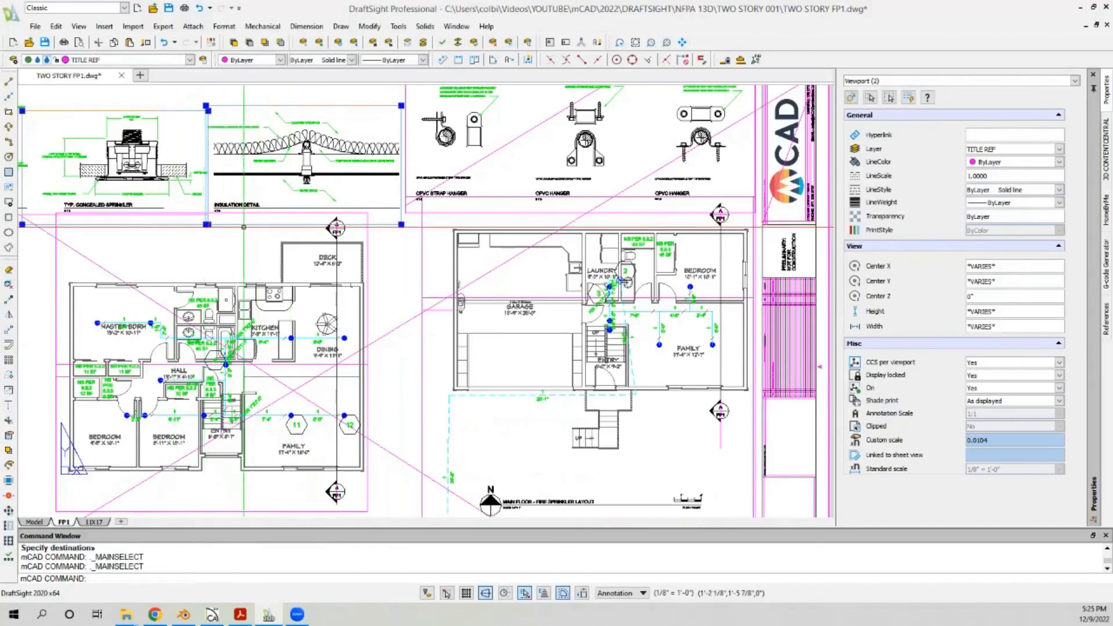
pyautogui.scroll(-2, 472, 224)
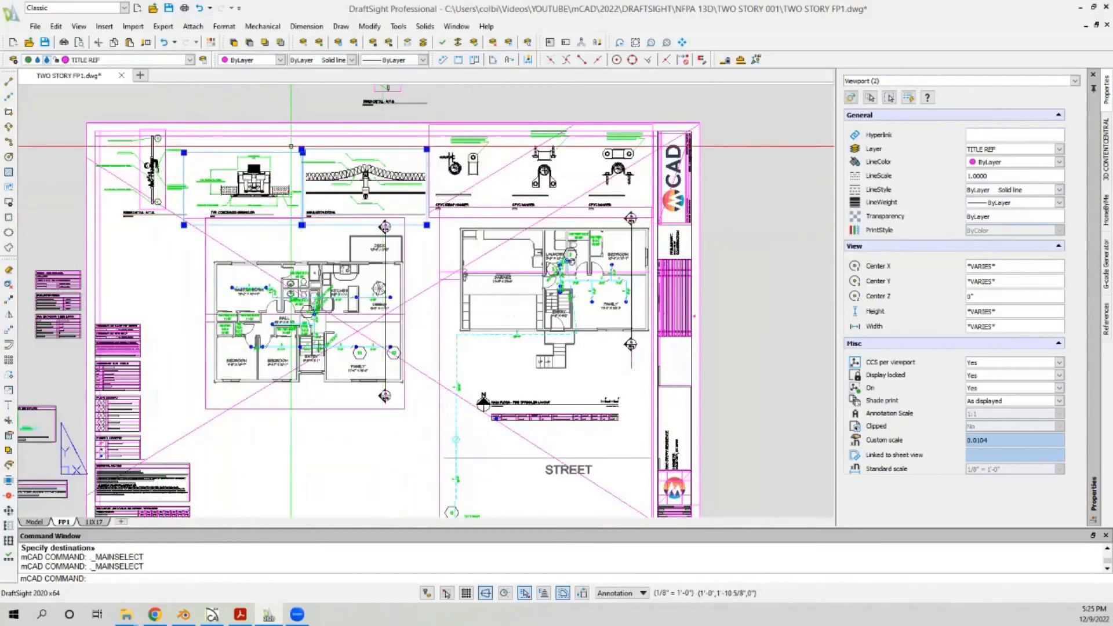
pyautogui.scroll(2, 406, 168)
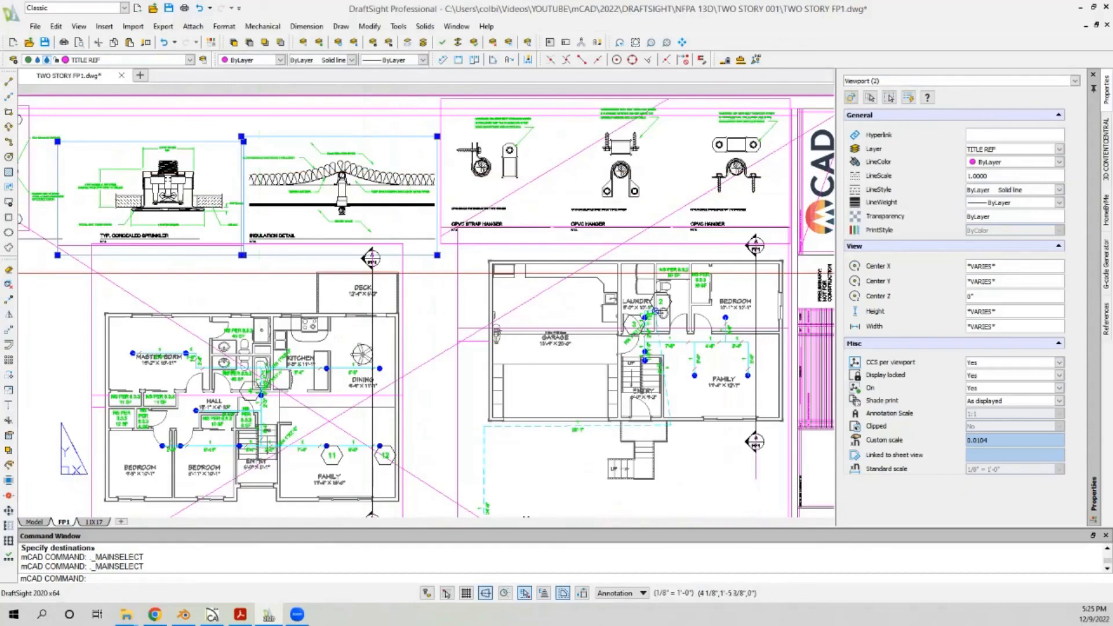
pyautogui.click(9, 329)
pyautogui.scroll(1, 428, 252)
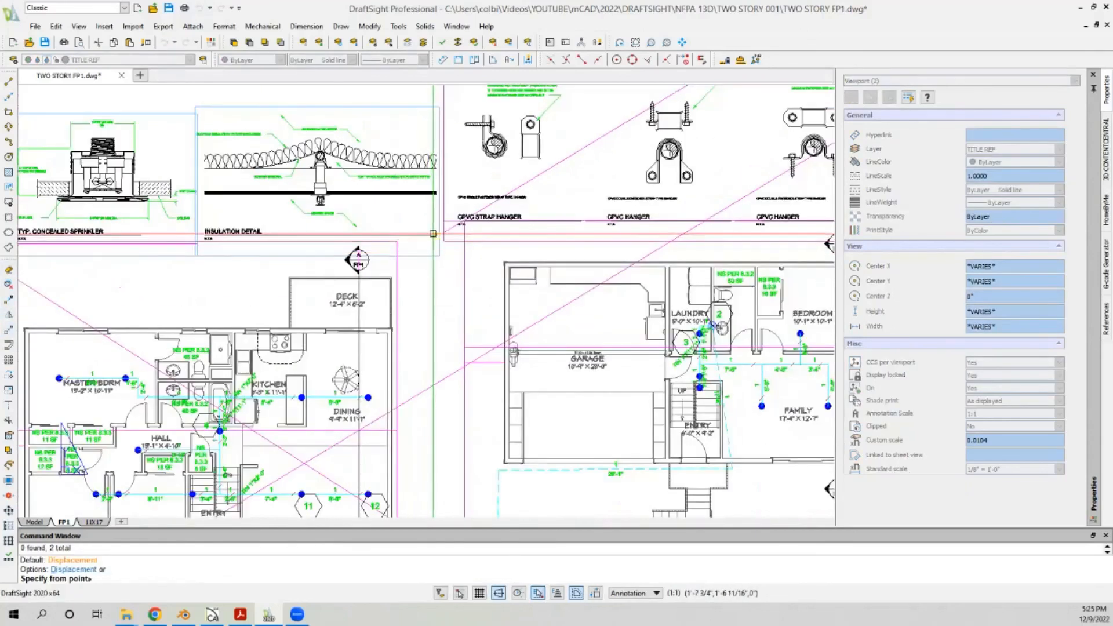
pyautogui.click(436, 235)
pyautogui.click(646, 61)
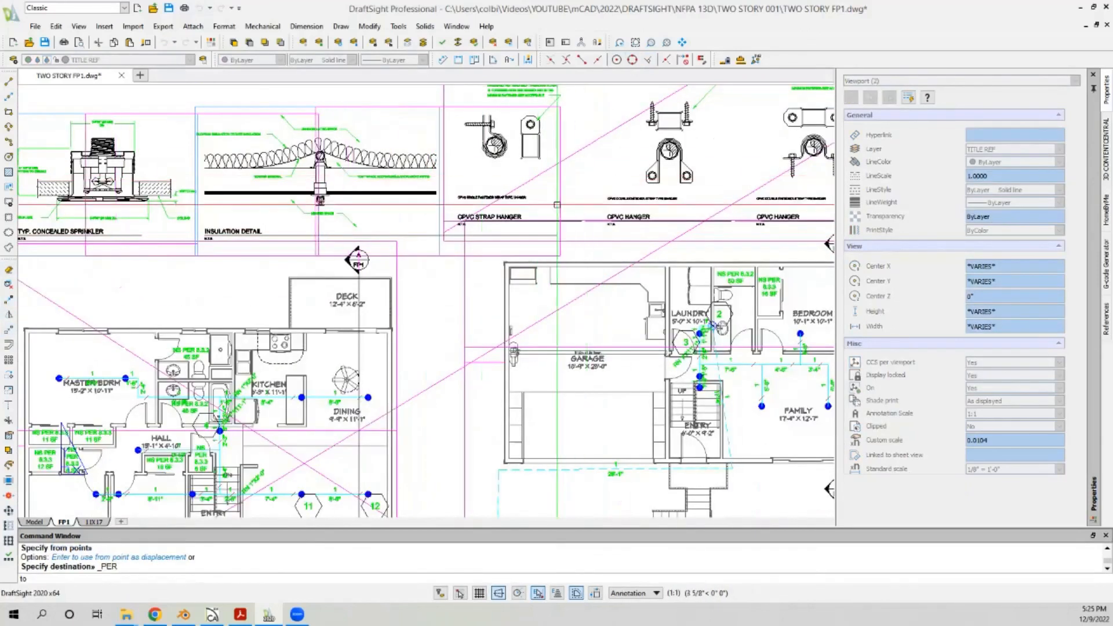
pyautogui.scroll(3, 534, 224)
pyautogui.scroll(4, 518, 224)
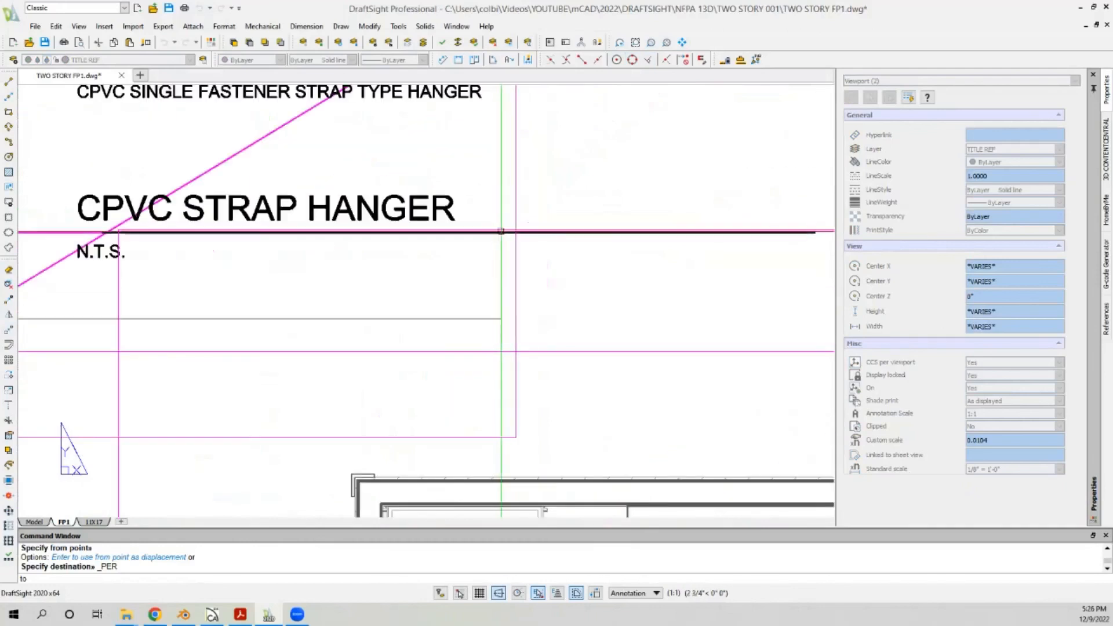
pyautogui.click(502, 232)
pyautogui.scroll(-5, 575, 176)
pyautogui.scroll(-4, 574, 176)
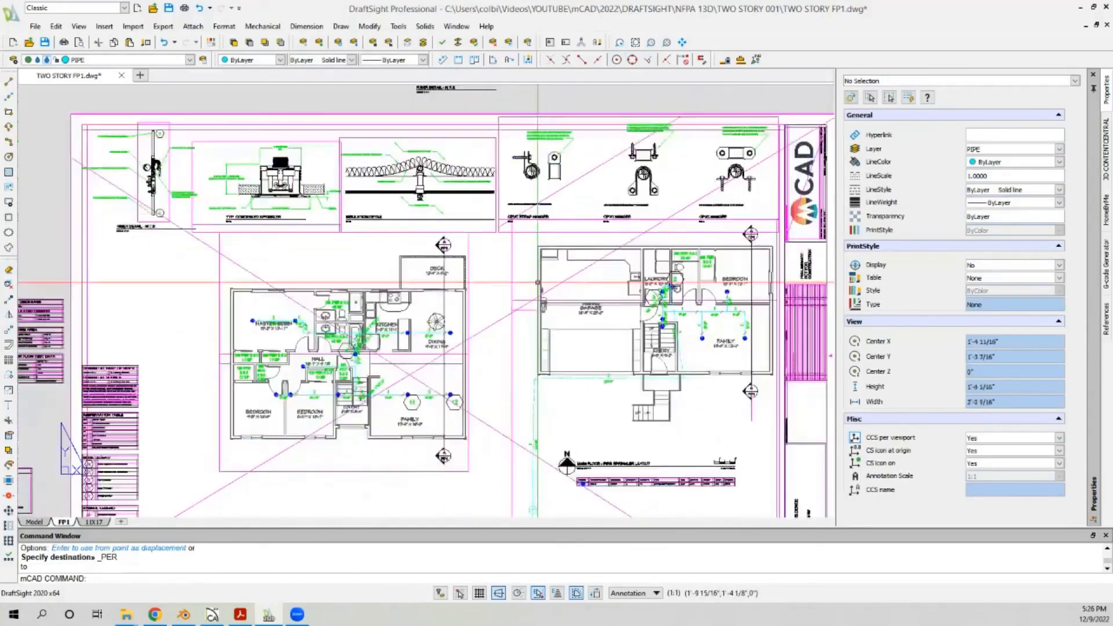
pyautogui.scroll(-2, 277, 238)
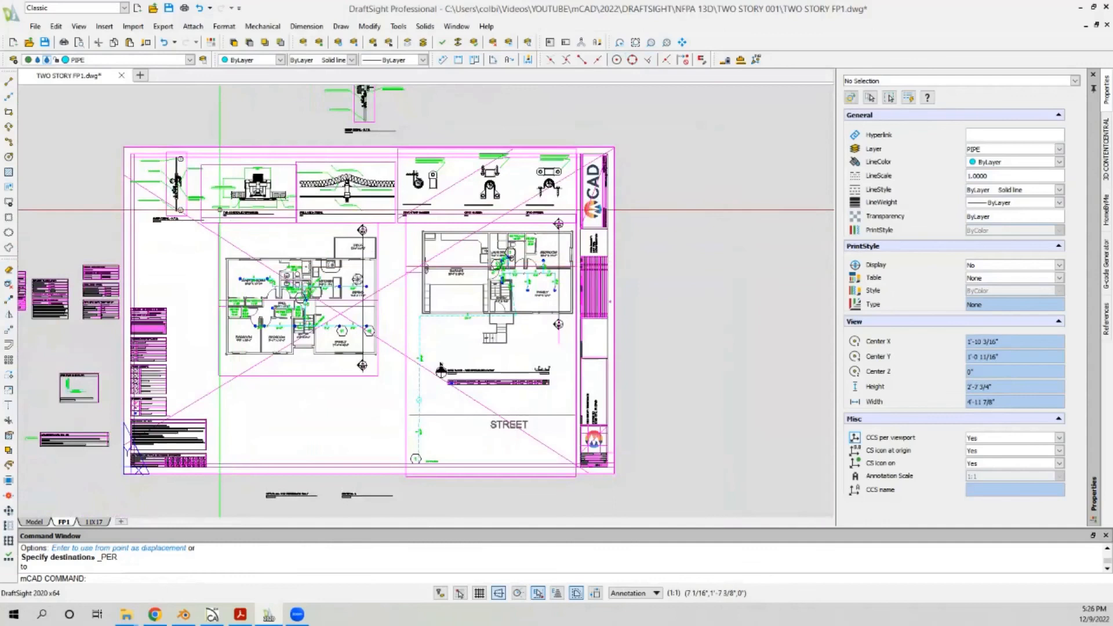
# Step: Move the deck-level floor plan viewport horizontally toward the main floor plan until their viewport borders nearly meet
pyautogui.scroll(3, 291, 282)
pyautogui.scroll(-3, 291, 283)
pyautogui.scroll(2, 393, 385)
pyautogui.click(320, 291)
pyautogui.click(274, 328)
pyautogui.click(8, 330)
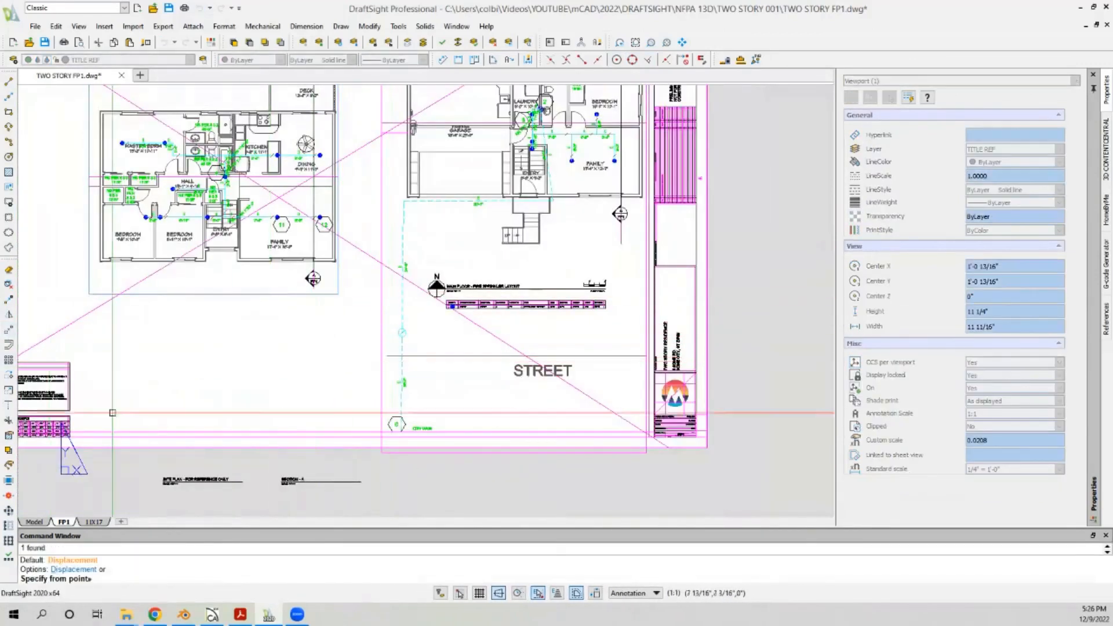
pyautogui.scroll(-2, 115, 414)
pyautogui.click(184, 372)
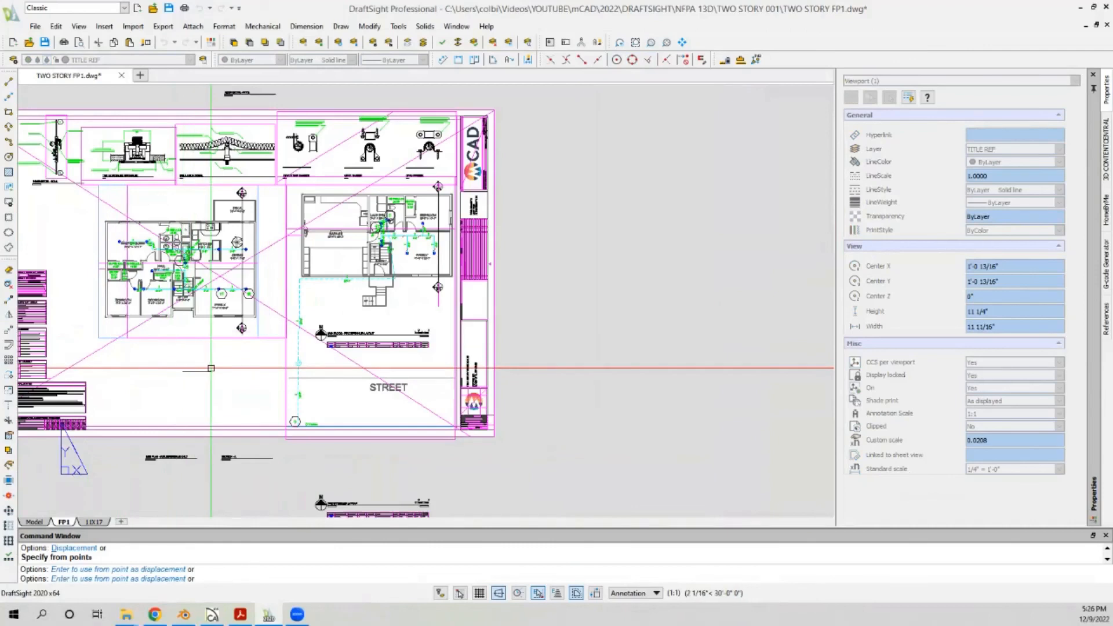
pyautogui.click(211, 368)
pyautogui.scroll(2, 258, 351)
pyautogui.click(260, 335)
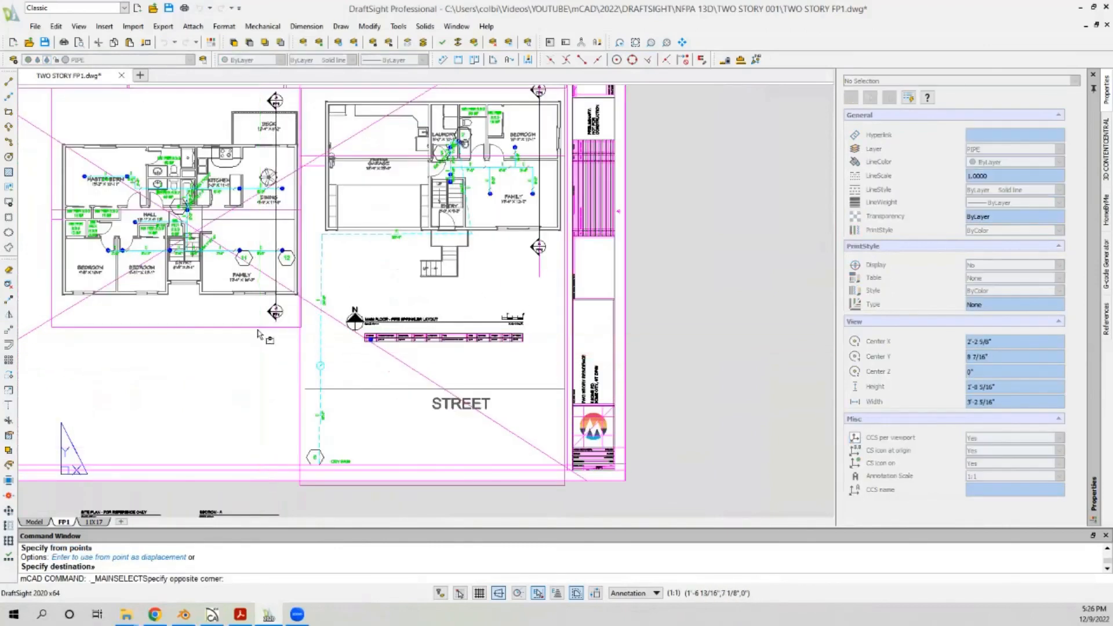
pyautogui.click(251, 321)
pyautogui.scroll(-2, 196, 384)
pyautogui.press('Escape')
# Step: Copy the main floor title, north arrow, scale bar and one-row schedule horizontally to beneath the deck-level floor plan
pyautogui.scroll(2, 291, 335)
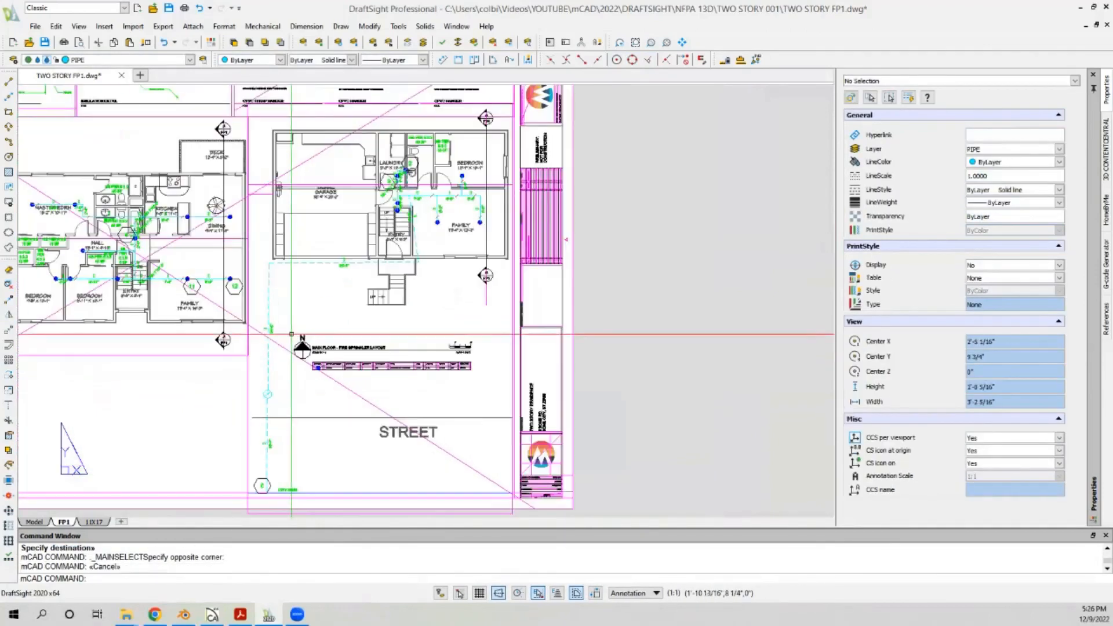
pyautogui.click(290, 326)
pyautogui.click(515, 400)
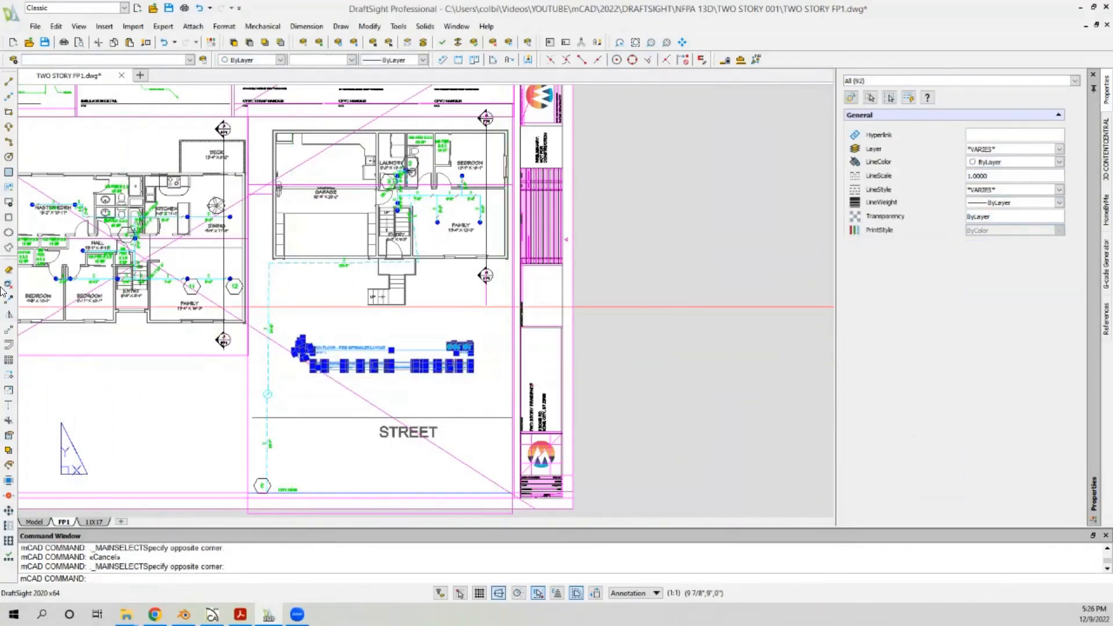
pyautogui.click(9, 301)
pyautogui.click(399, 392)
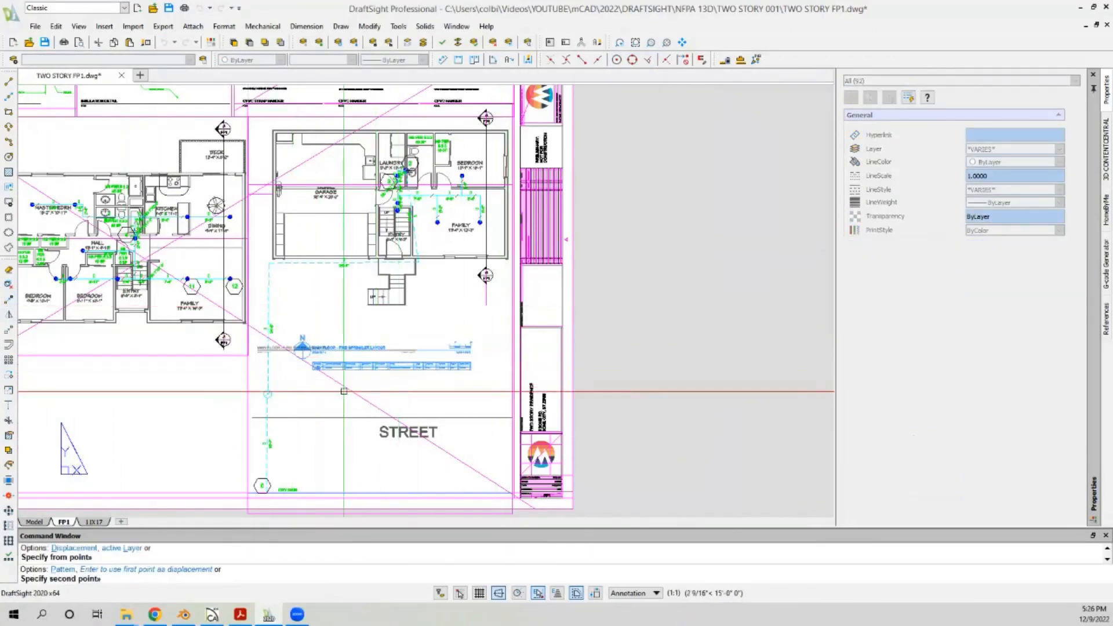
pyautogui.scroll(-2, 146, 391)
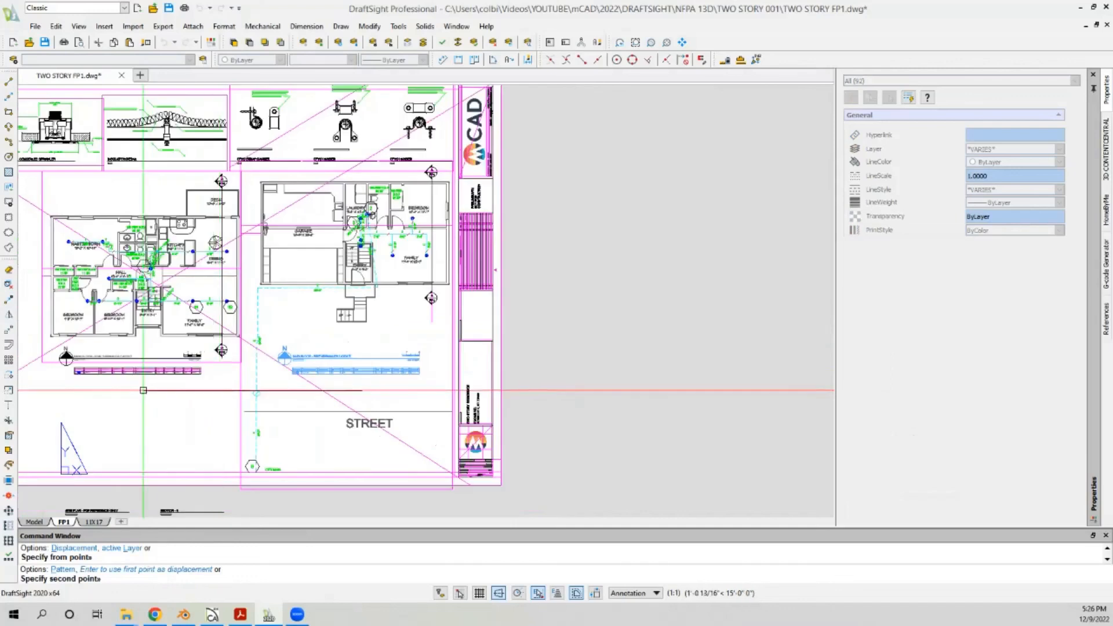
pyautogui.press('Escape')
pyautogui.press('Escape')
pyautogui.scroll(3, 119, 354)
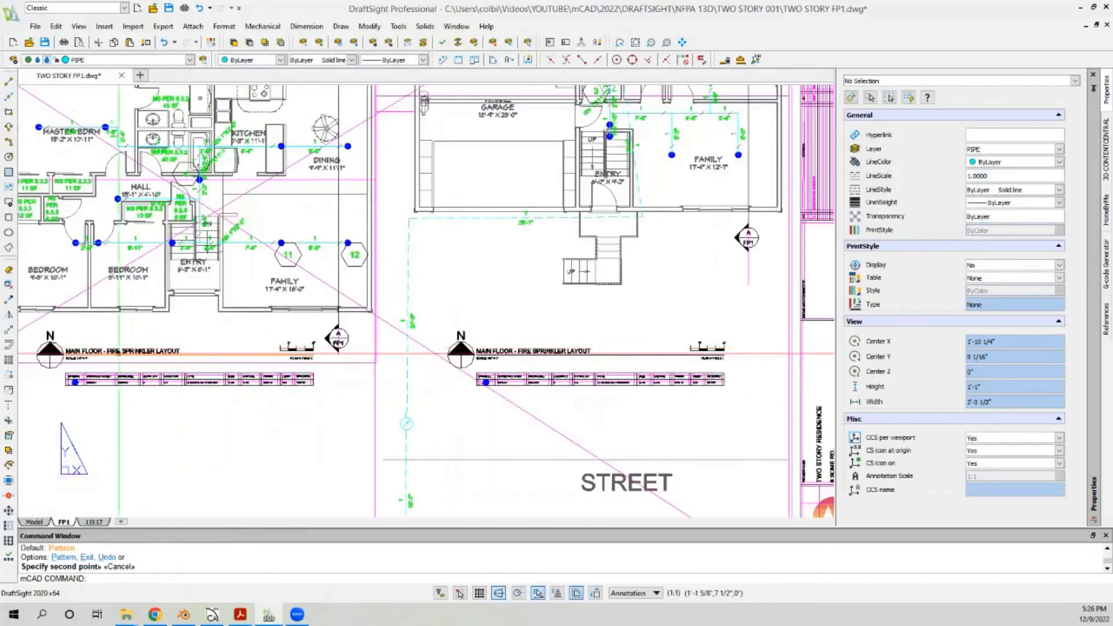
# Step: Change the copied title to UPPER FLOOR - FIRE SPRINKLER LAYOUT
pyautogui.scroll(2, 98, 351)
pyautogui.doubleClick(69, 350)
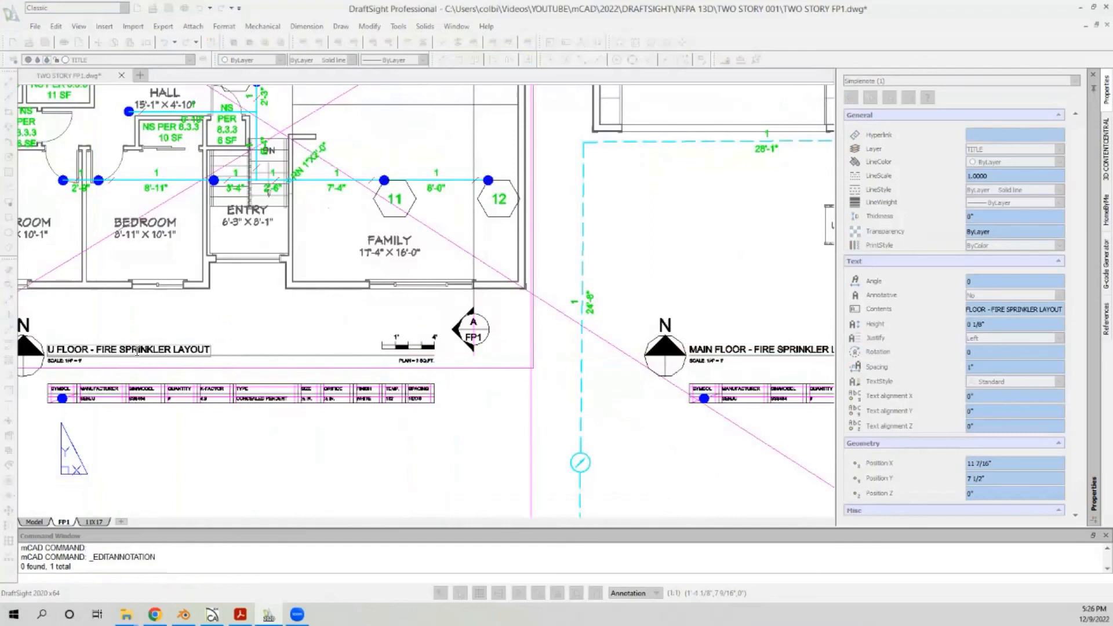
pyautogui.click(169, 330)
pyautogui.scroll(-7, 293, 357)
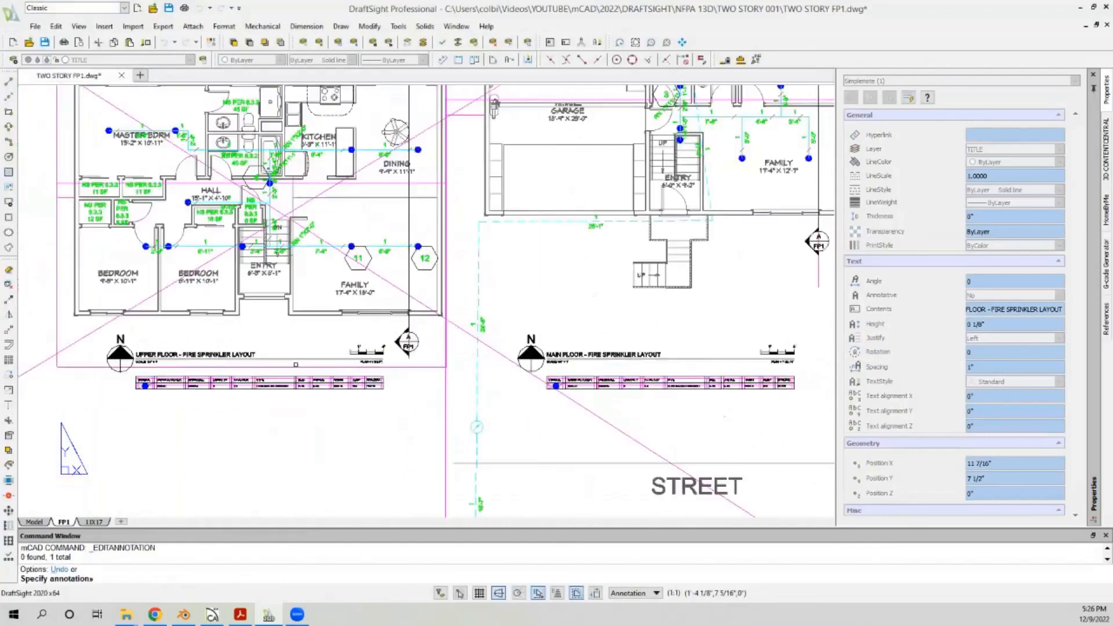
pyautogui.press('Return')
# Step: Check the main floor's living area label in model space and set the main floor area note to PLAN = 593 SQ.FT
pyautogui.scroll(-1, 347, 322)
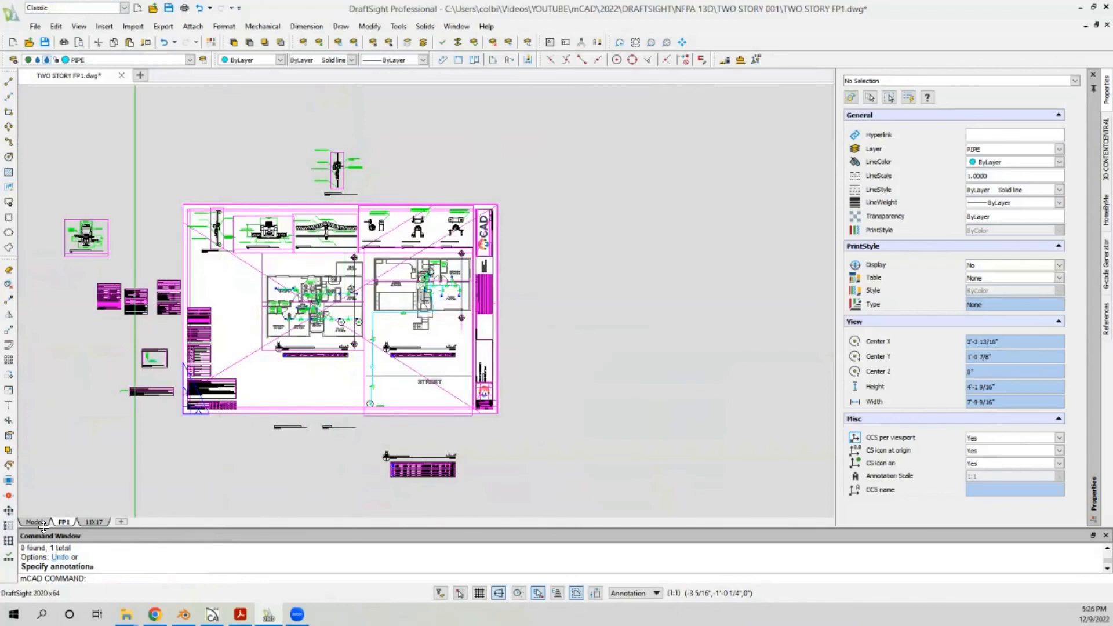
pyautogui.hotkey('ctrl', 'pageup')
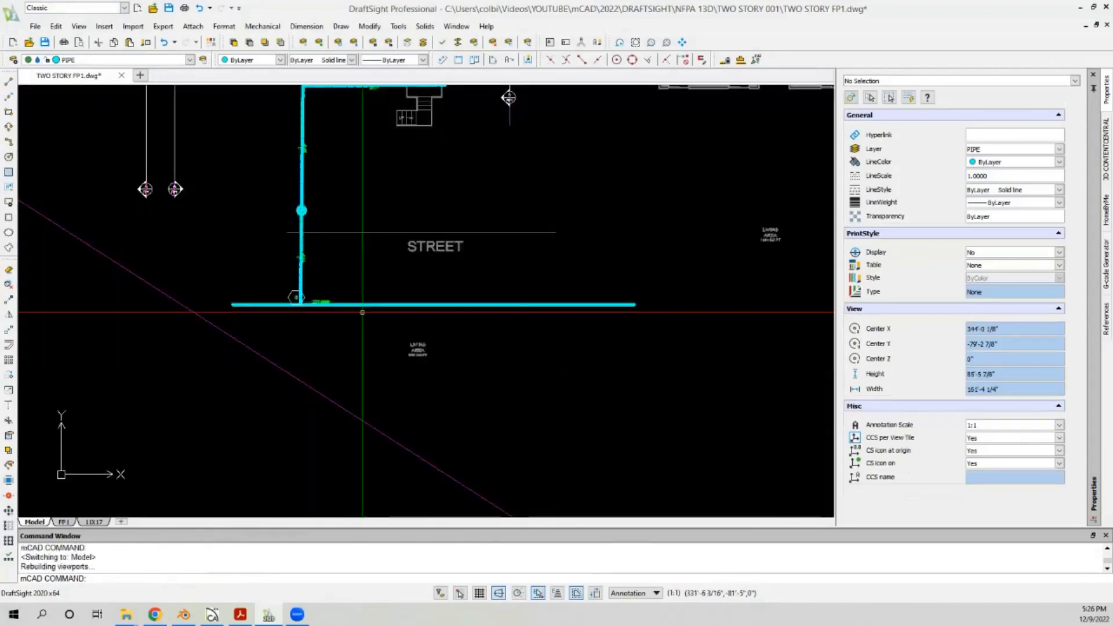
pyautogui.scroll(6, 390, 350)
pyautogui.scroll(2, 428, 352)
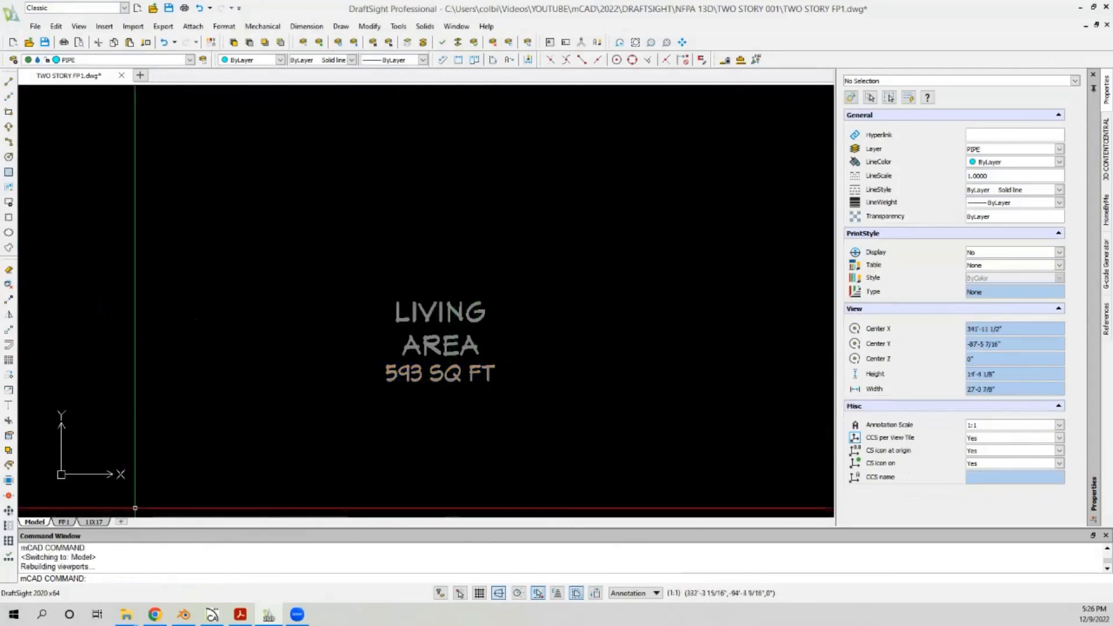
pyautogui.click(63, 522)
pyautogui.scroll(8, 314, 354)
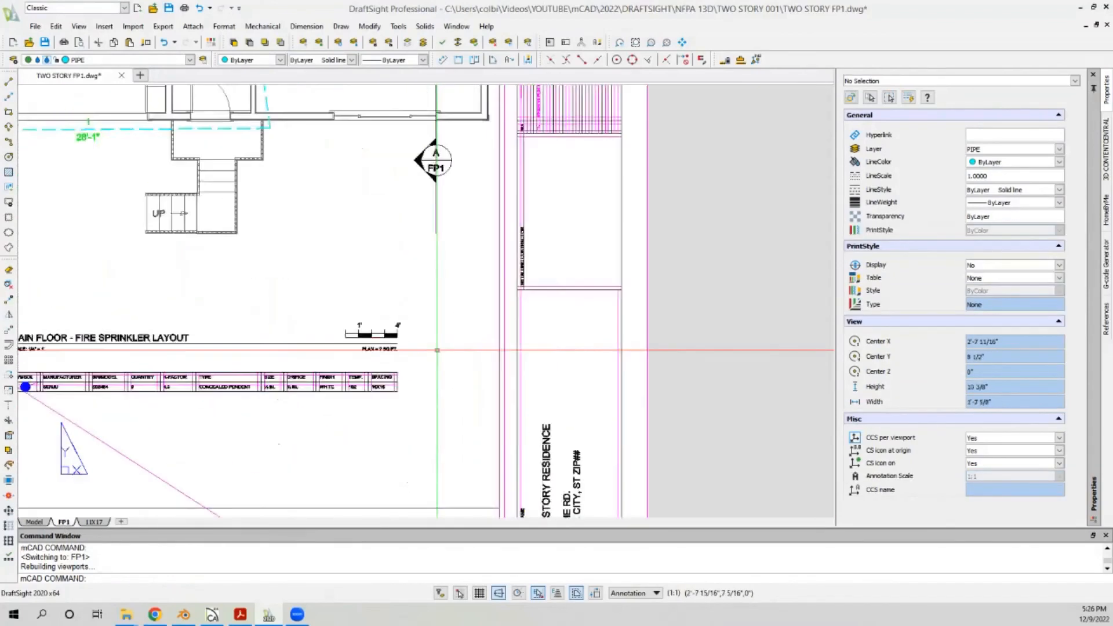
pyautogui.click(314, 350)
pyautogui.doubleClick(315, 349)
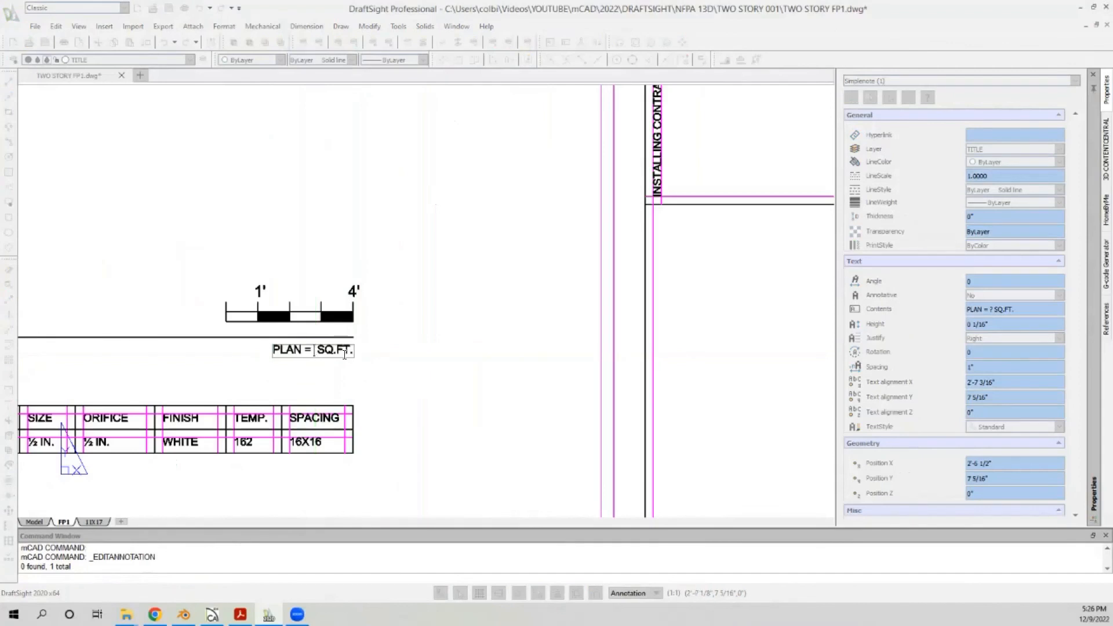
pyautogui.press('Return')
pyautogui.press('Return')
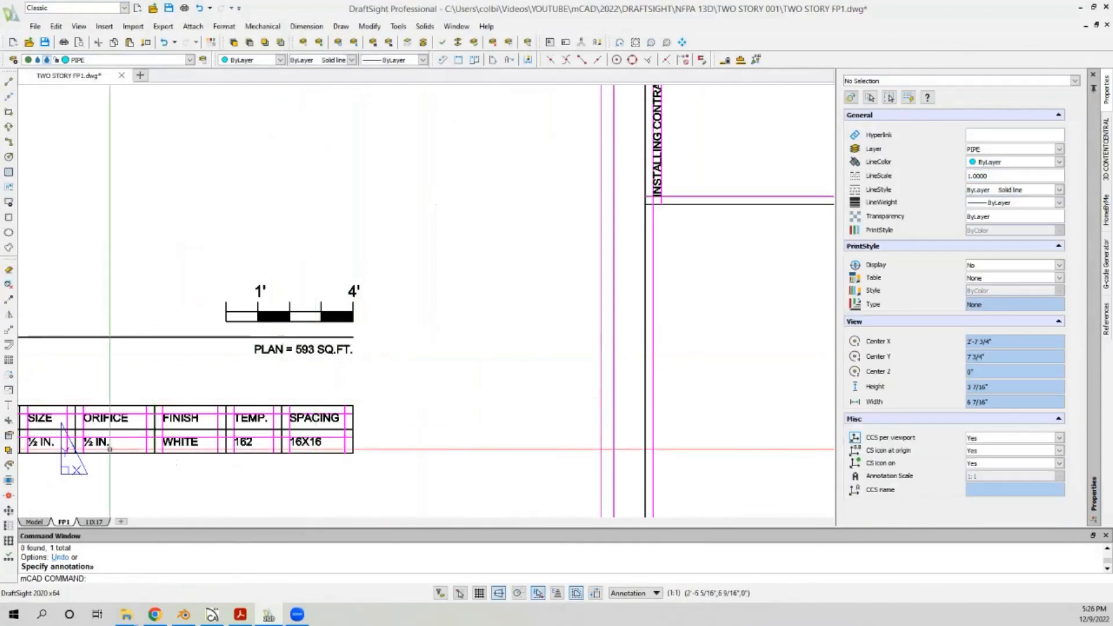
# Step: Check the upper floor's living area label in model space and set the upper floor area note to PLAN = 1,169 SQ.FT
pyautogui.scroll(-6, 467, 227)
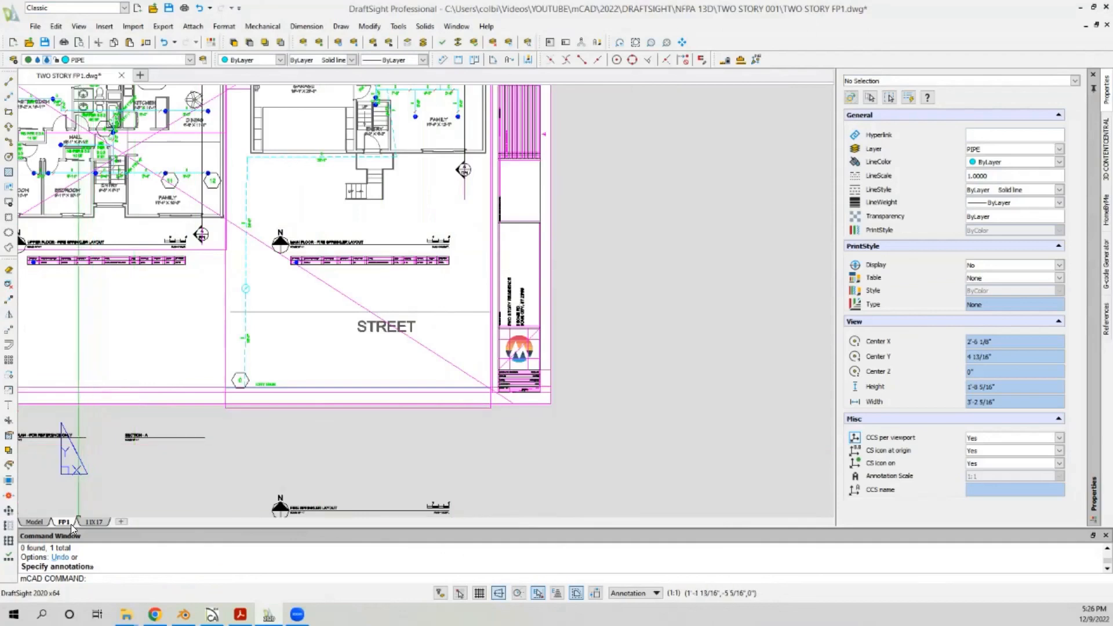
pyautogui.click(35, 522)
pyautogui.scroll(-8, 347, 301)
pyautogui.scroll(9, 441, 261)
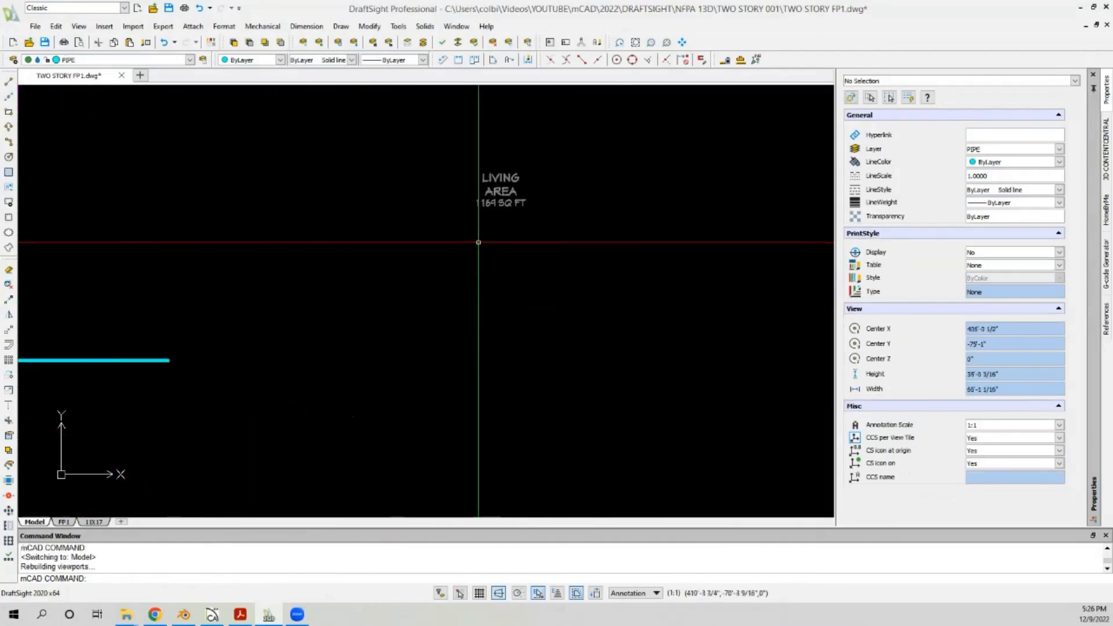
pyautogui.click(64, 522)
pyautogui.scroll(5, 290, 302)
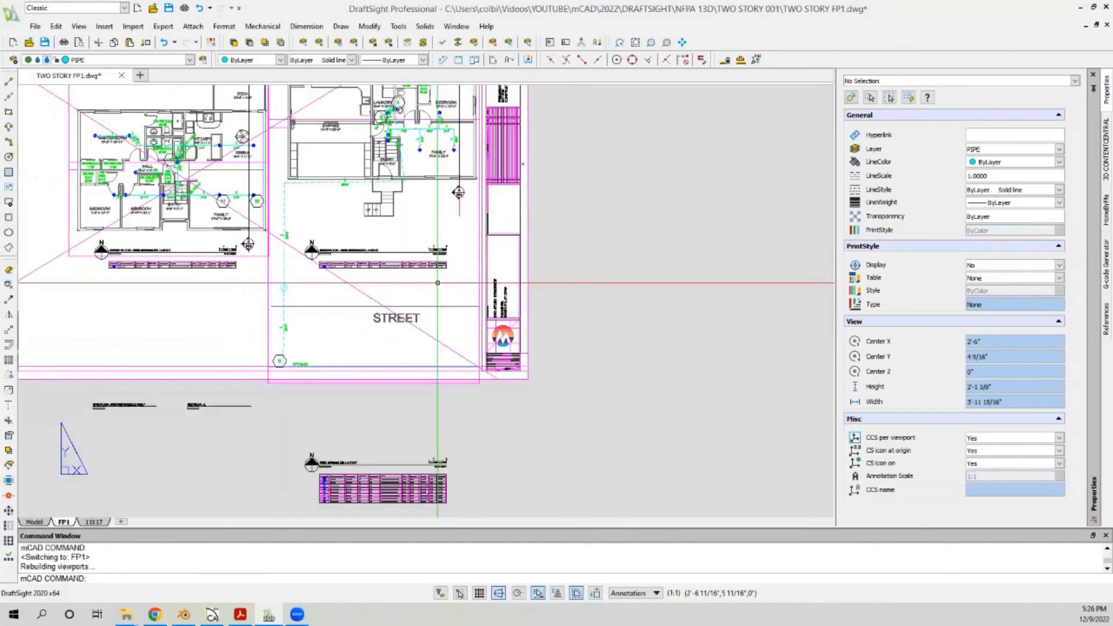
pyautogui.scroll(5, 336, 235)
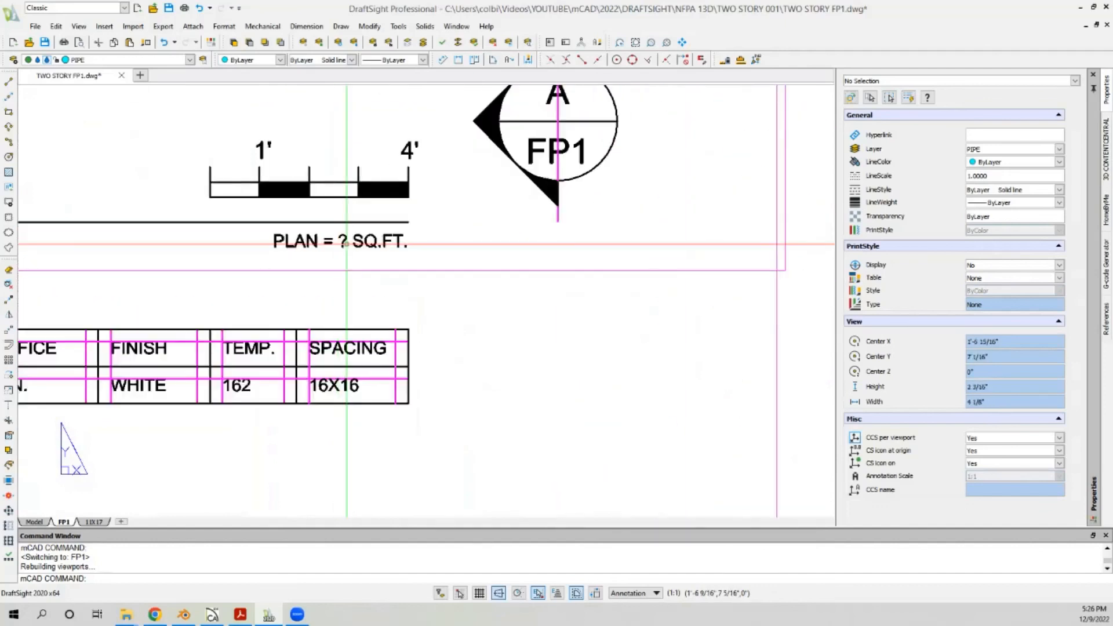
pyautogui.doubleClick(347, 239)
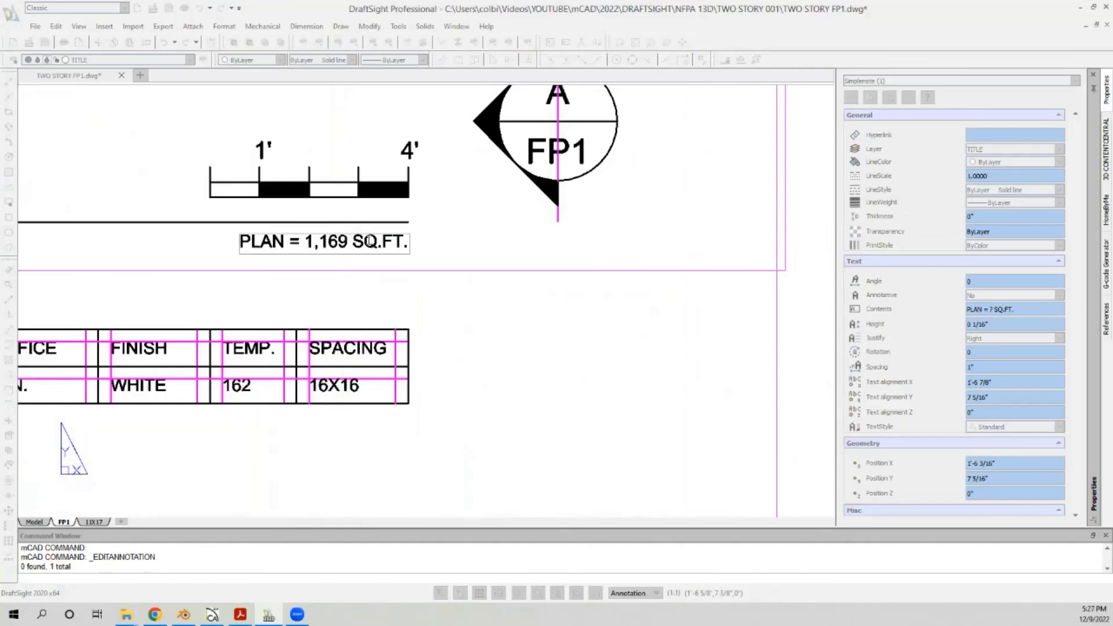
pyautogui.press('Return')
pyautogui.press('Return')
pyautogui.scroll(-10, 510, 324)
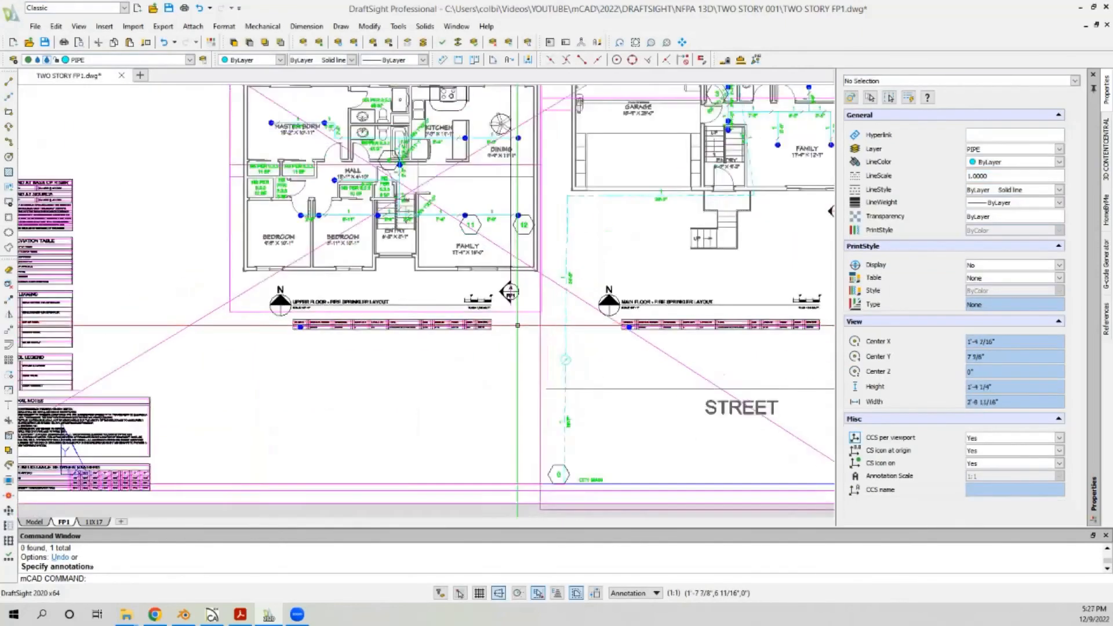
# Step: Move the building section viewport from outside the sheet to the open area beside the upper floor plan on FP1
pyautogui.scroll(-6, 418, 313)
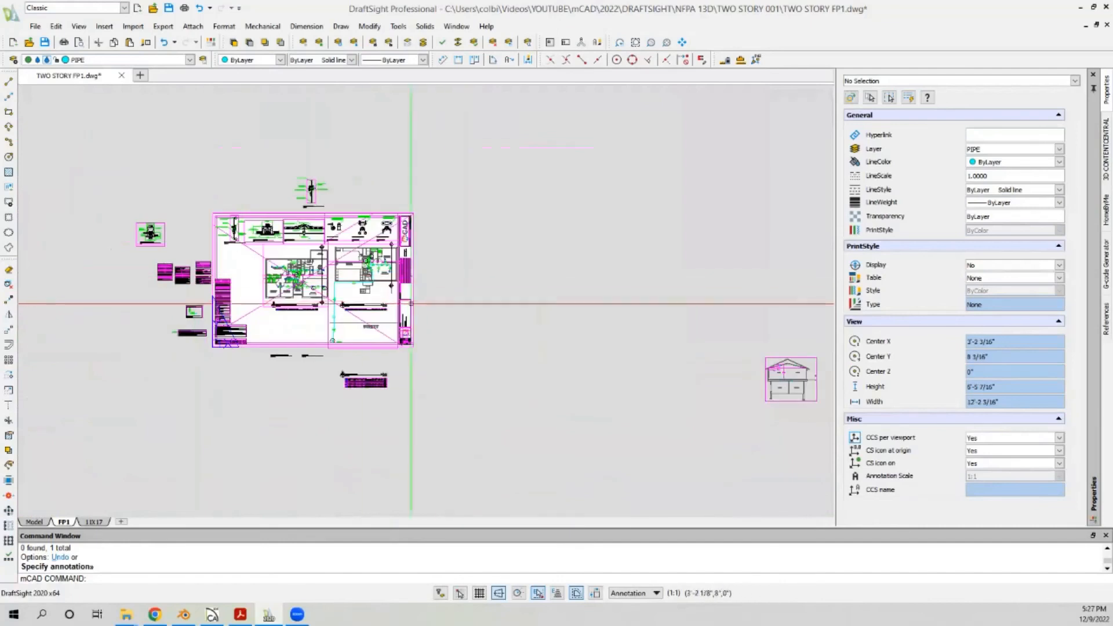
pyautogui.scroll(-2, 346, 301)
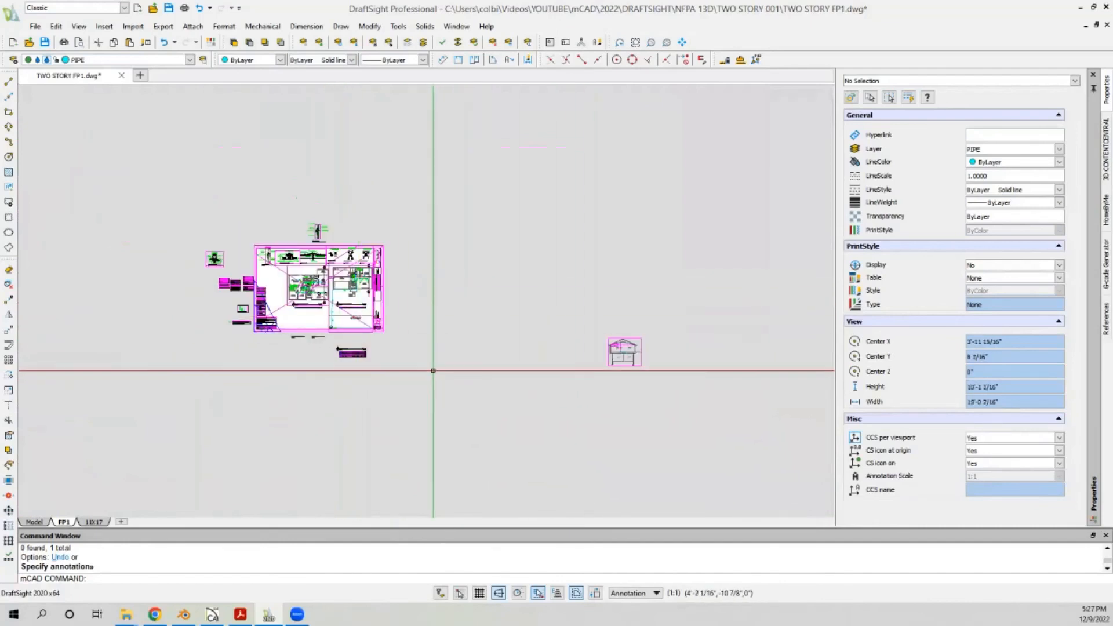
pyautogui.scroll(3, 606, 365)
pyautogui.click(615, 365)
pyautogui.click(9, 331)
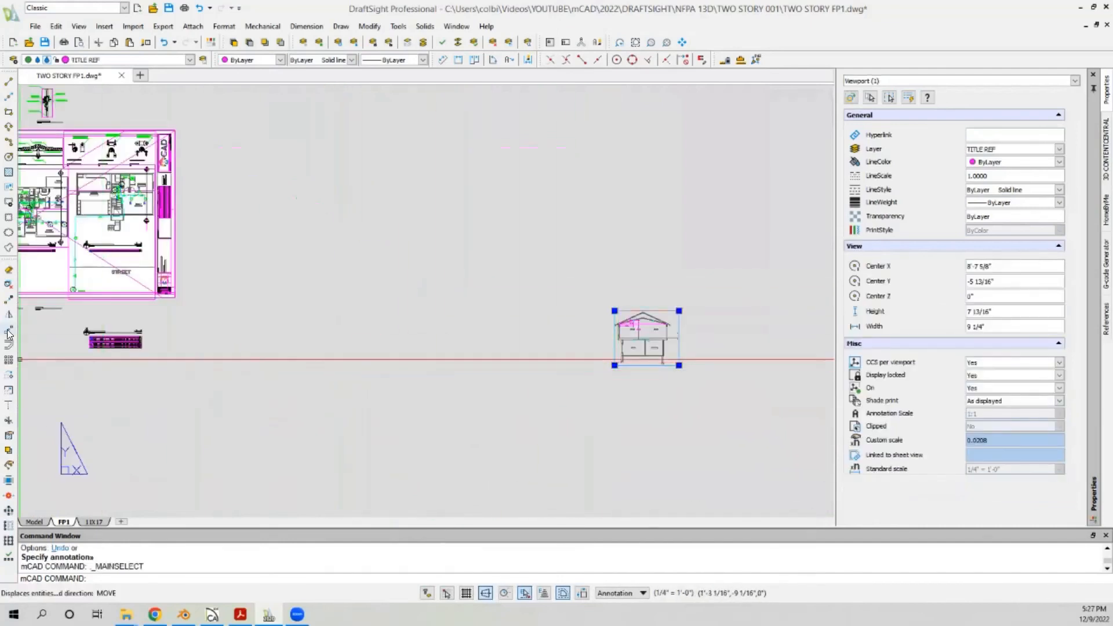
pyautogui.click(617, 366)
pyautogui.scroll(-3, 688, 367)
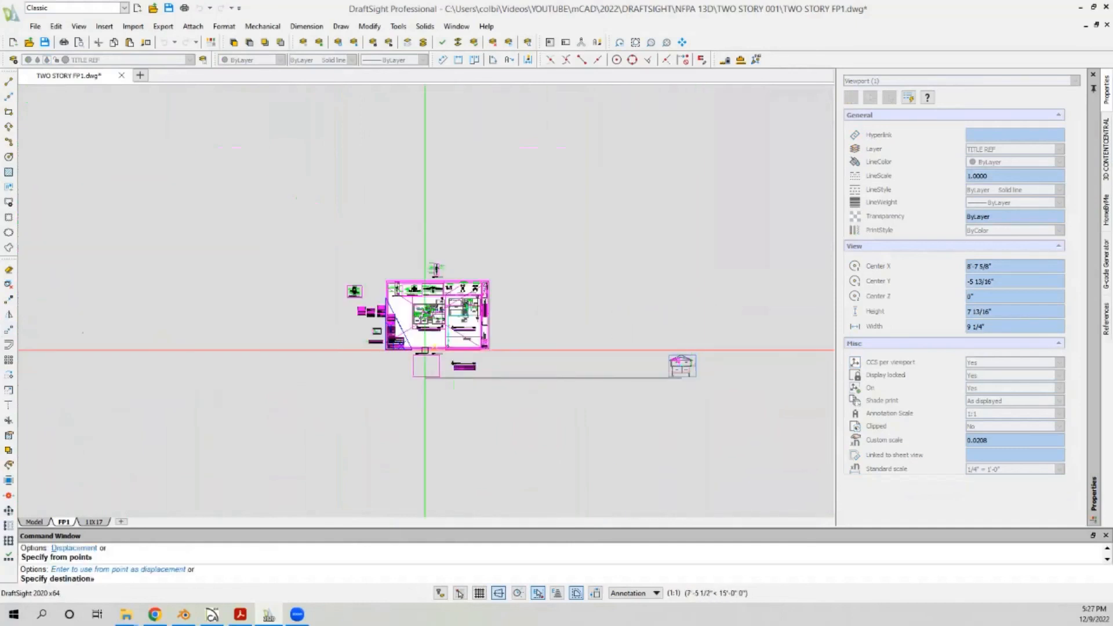
pyautogui.press('F8')
pyautogui.scroll(8, 425, 348)
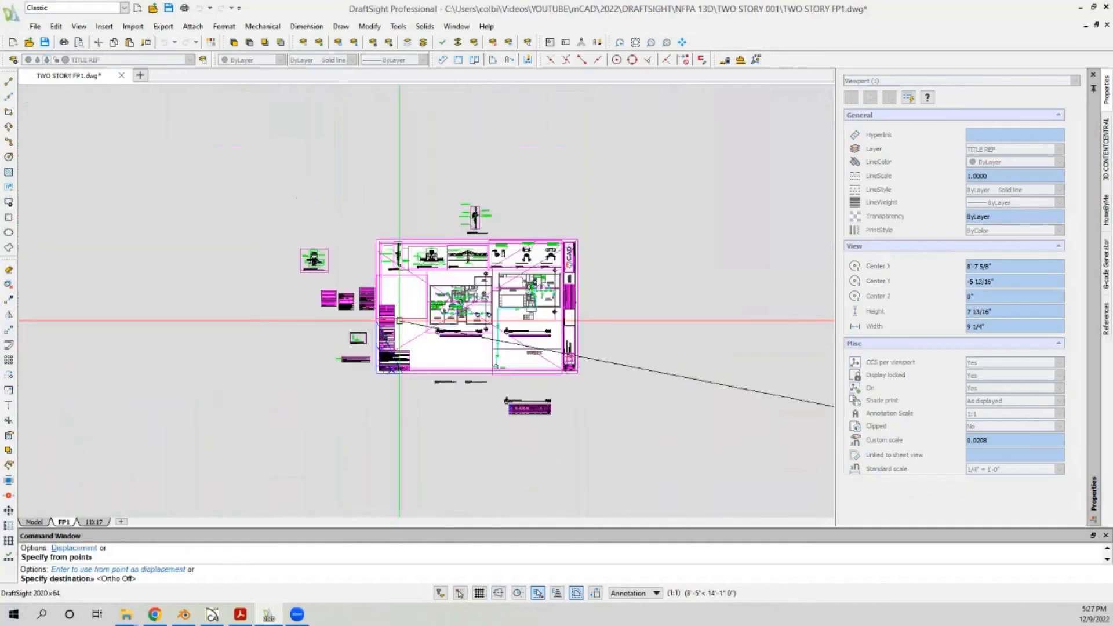
pyautogui.scroll(-5, 280, 327)
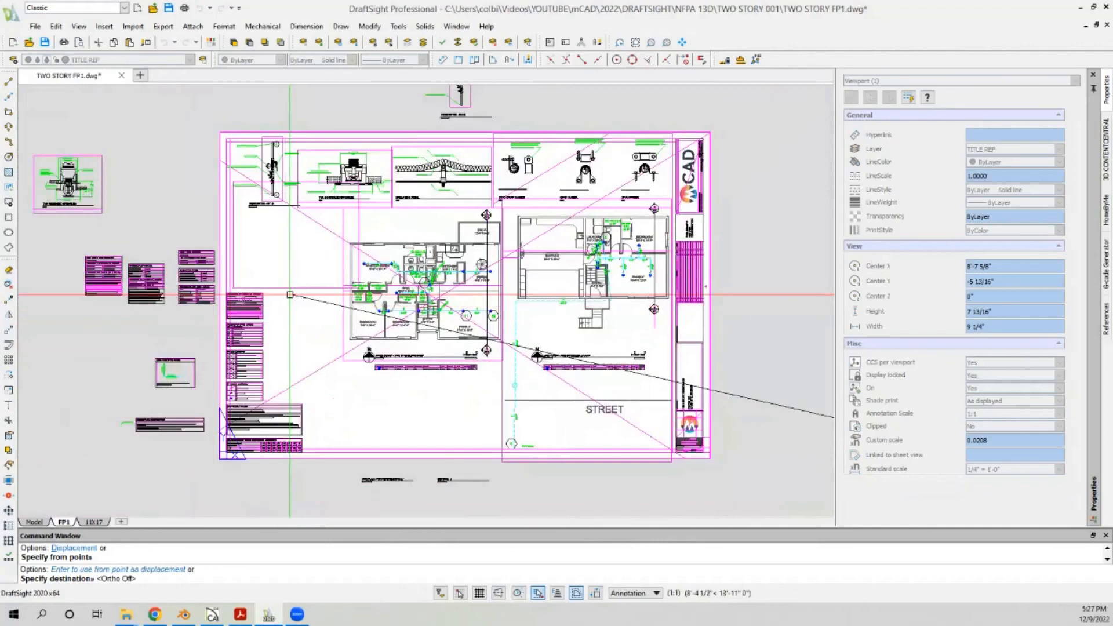
pyautogui.click(317, 340)
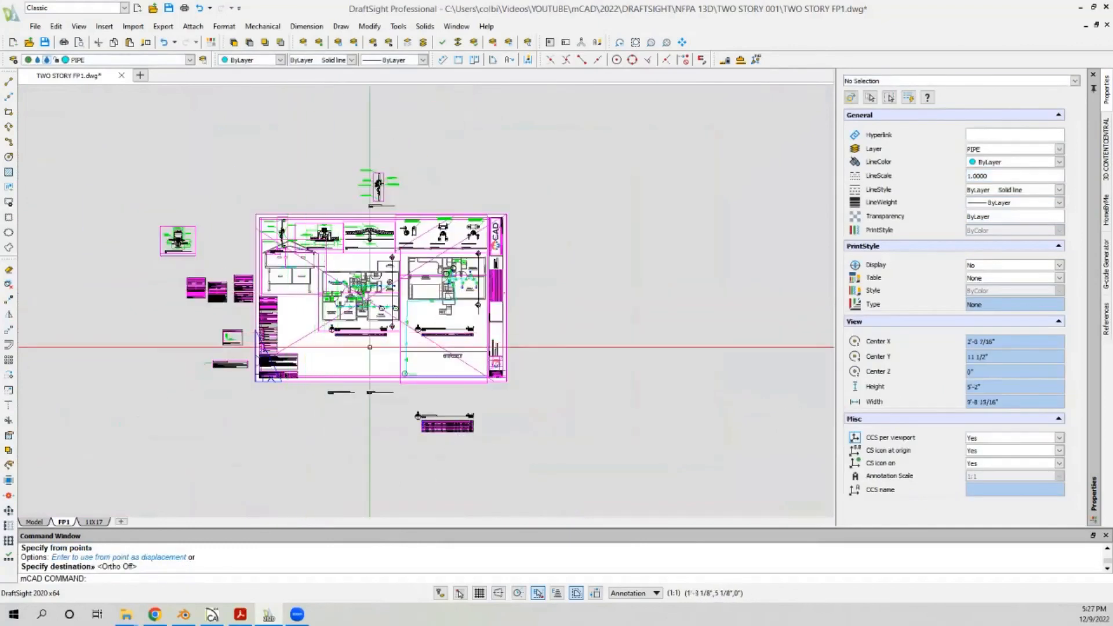
# Step: Move the upper floor plan viewport straight down together with its title, north arrow, scale bar and schedule
pyautogui.scroll(3, 381, 345)
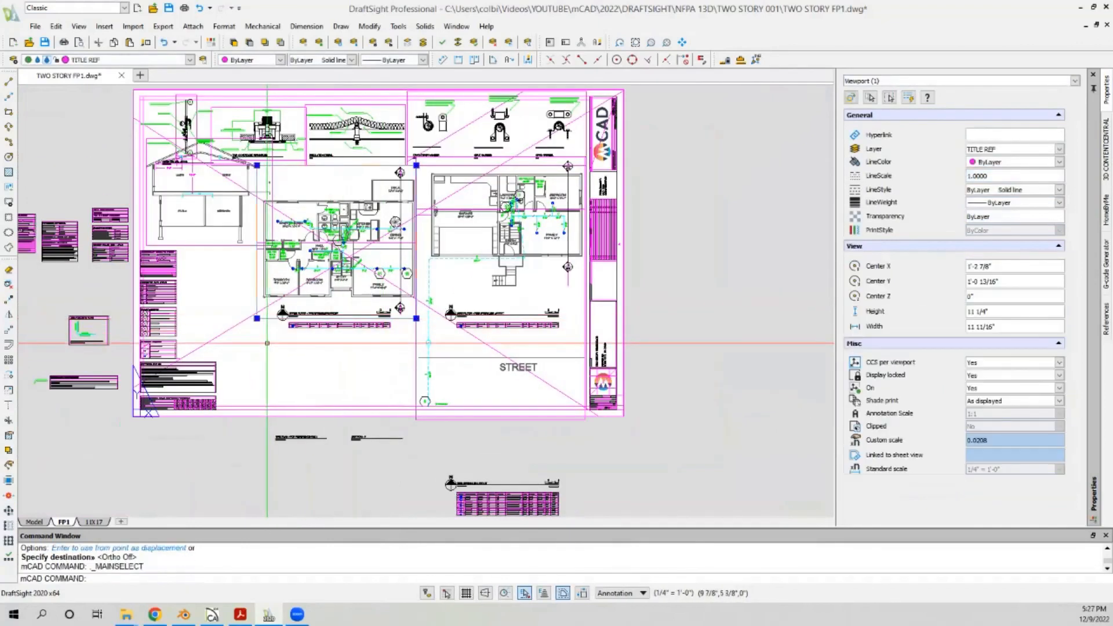
pyautogui.click(260, 303)
pyautogui.click(420, 344)
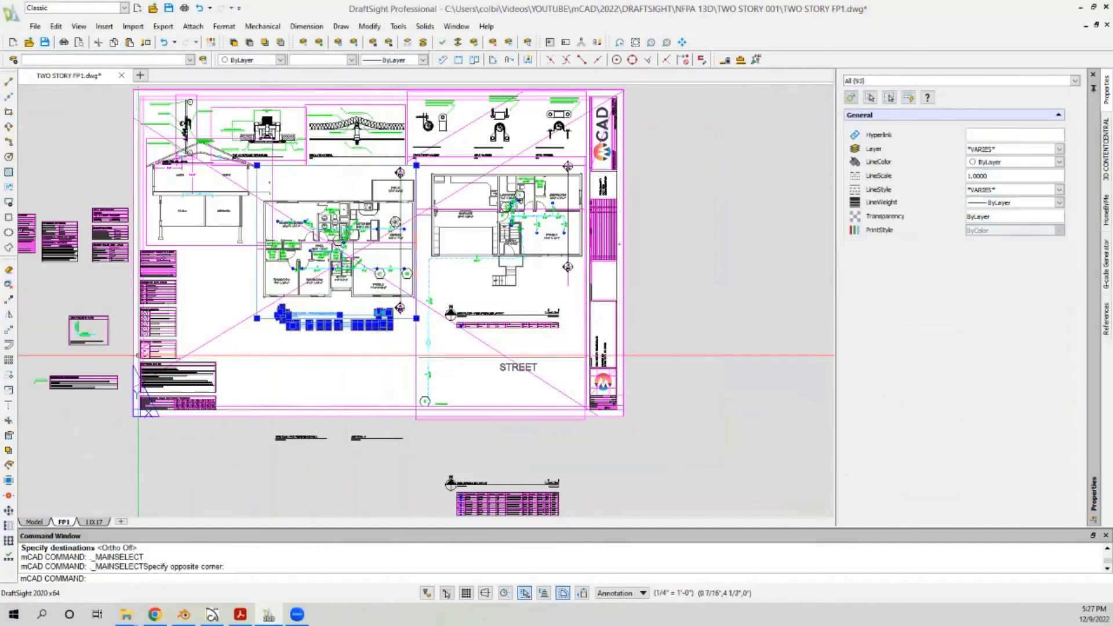
pyautogui.click(10, 330)
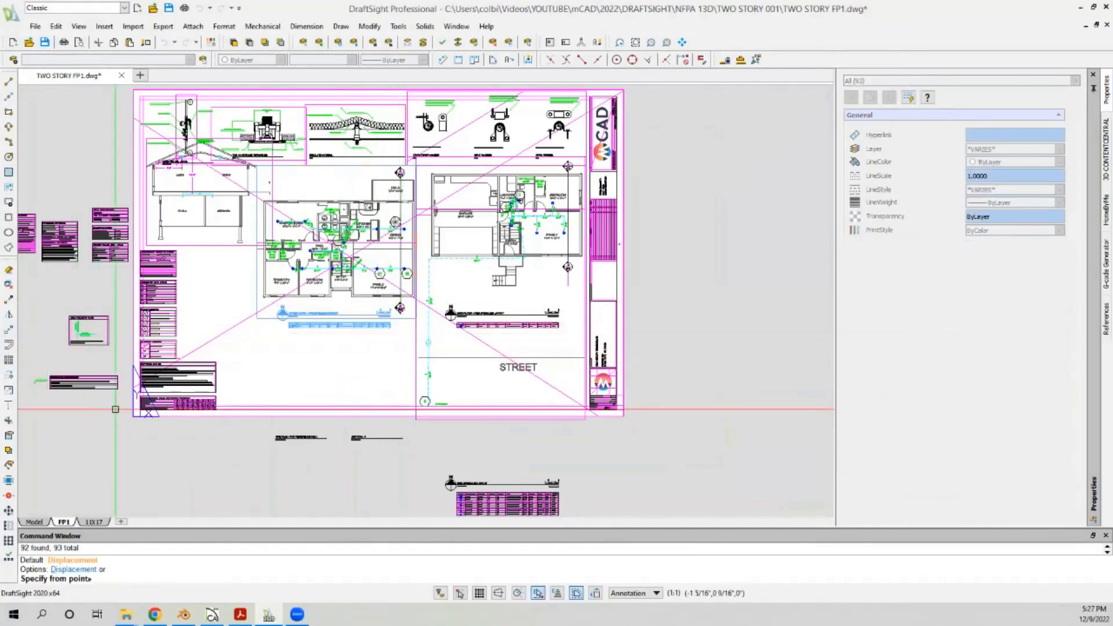
pyautogui.scroll(-1, 133, 417)
pyautogui.click(589, 317)
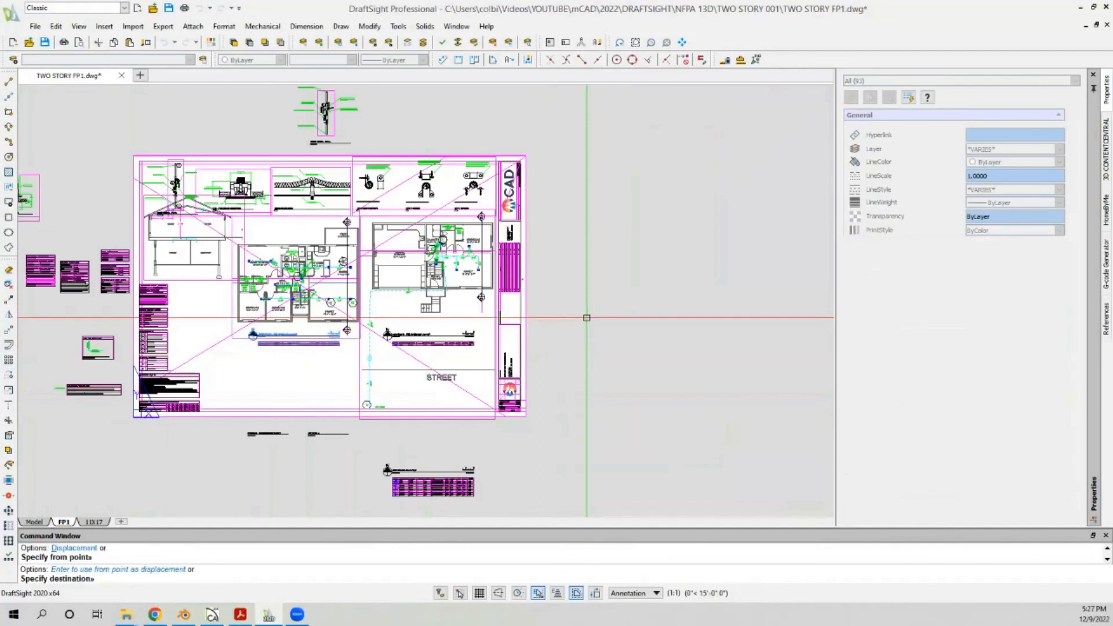
pyautogui.click(582, 375)
# Step: Shift the section viewport right and slightly down, clear of the riser detail and its title
pyautogui.scroll(1, 332, 277)
pyautogui.click(231, 227)
pyautogui.click(216, 219)
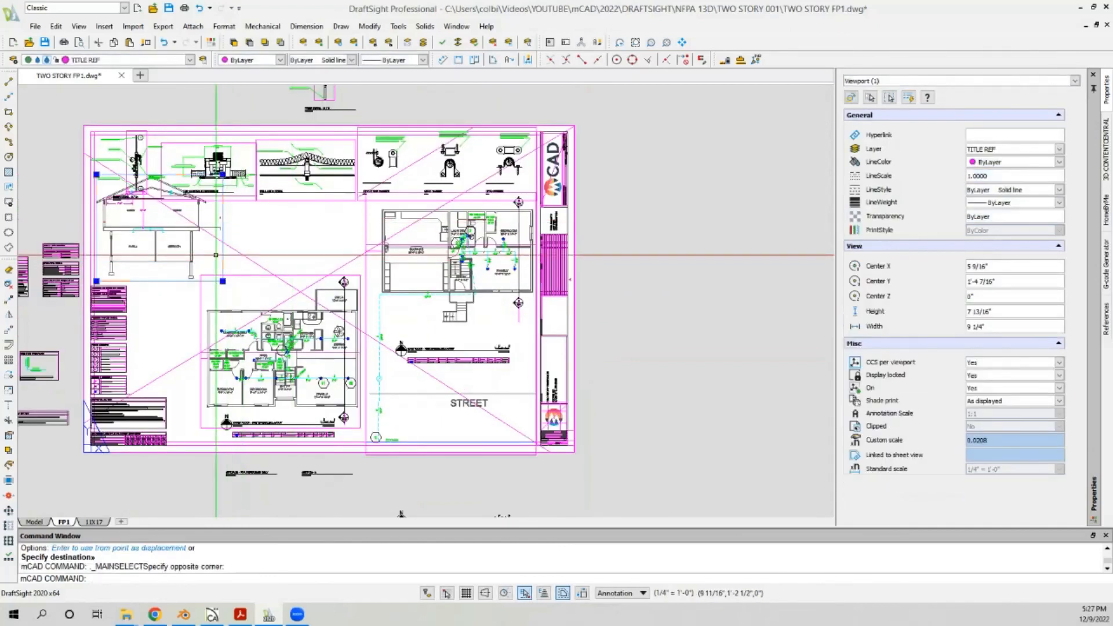
pyautogui.click(9, 329)
pyautogui.click(663, 244)
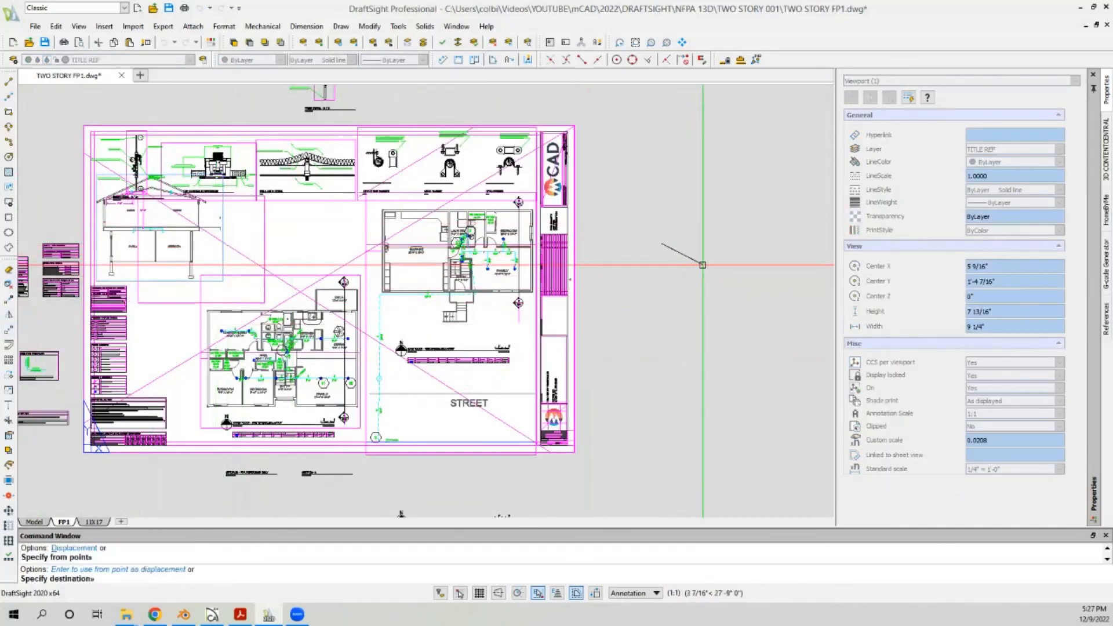
pyautogui.click(702, 263)
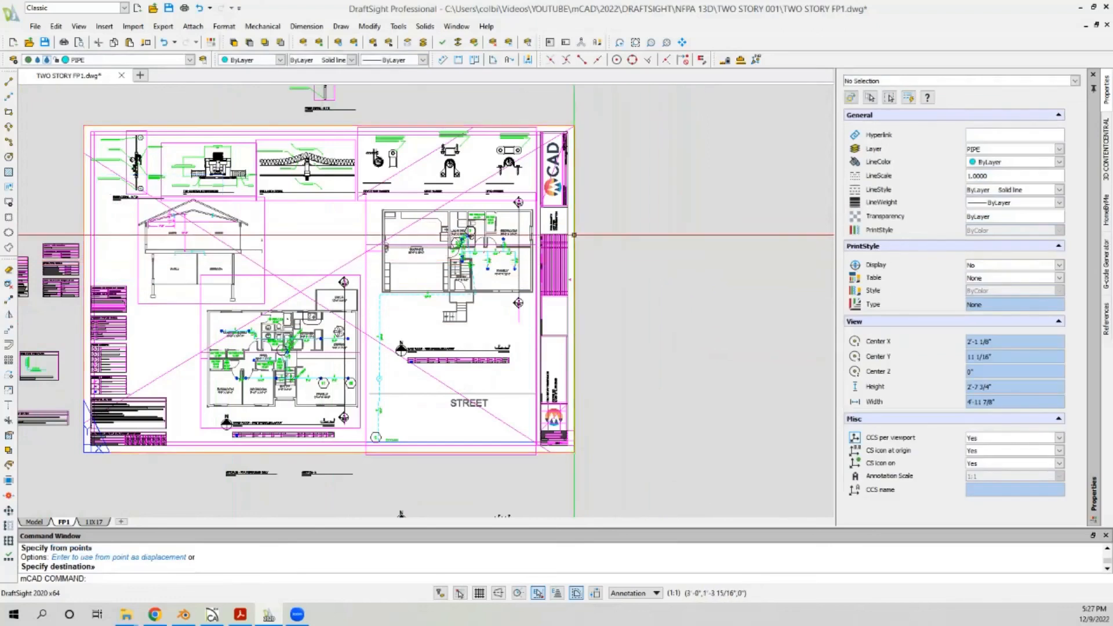
# Step: Shift the section viewport slightly to the left within the open area above the upper floor plan
pyautogui.scroll(3, 171, 218)
pyautogui.scroll(-1, 452, 189)
pyautogui.scroll(2, 87, 207)
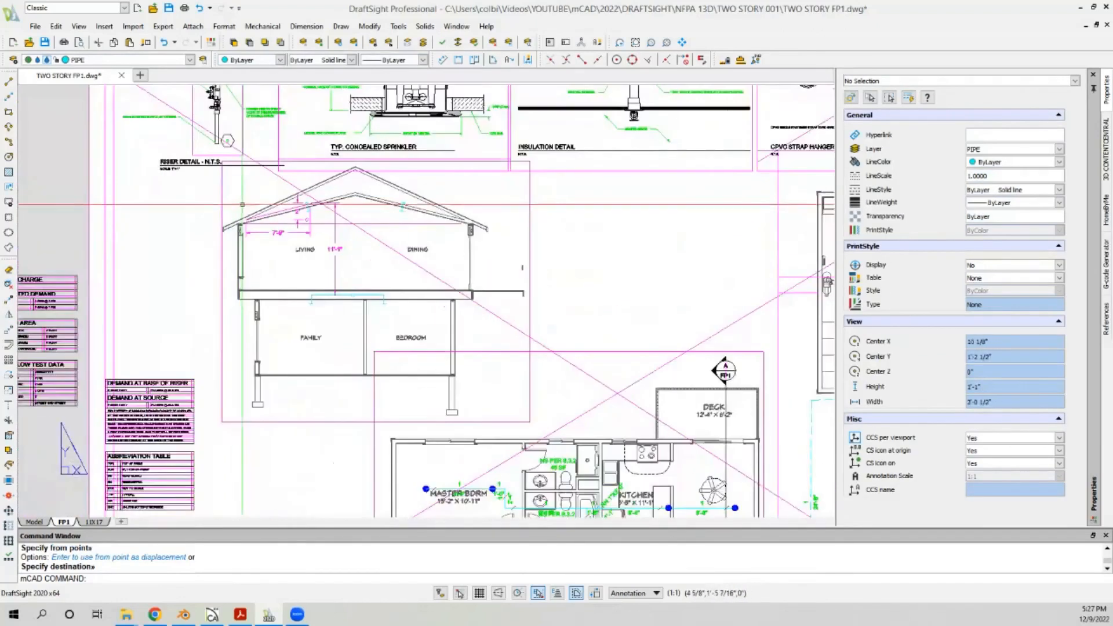
pyautogui.click(222, 247)
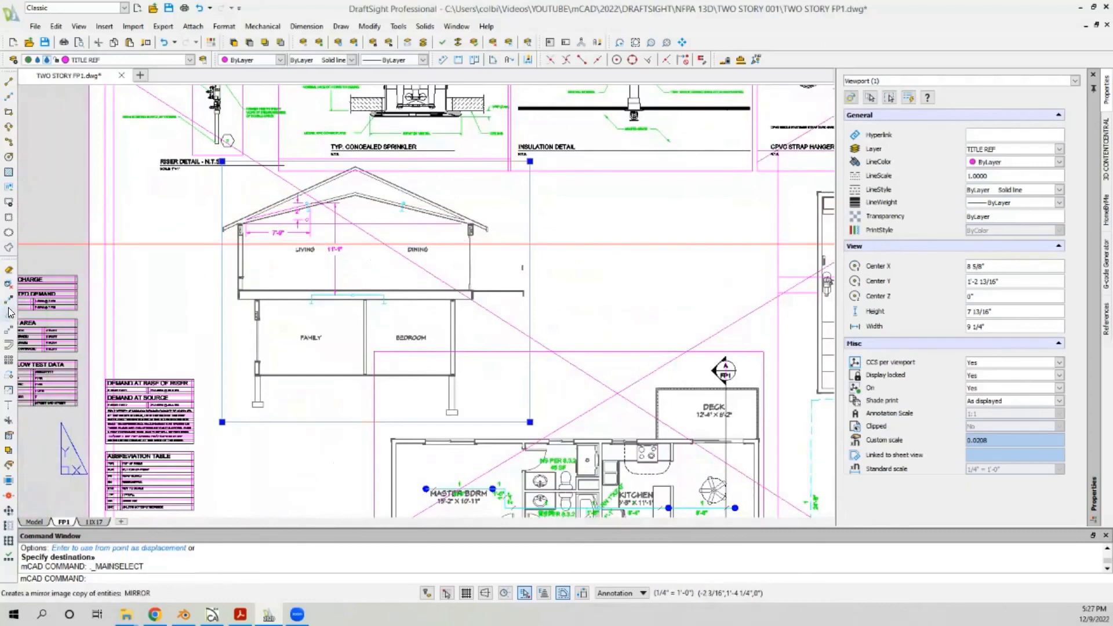
pyautogui.scroll(-3, 338, 277)
pyautogui.click(8, 331)
pyautogui.click(172, 239)
pyautogui.click(156, 238)
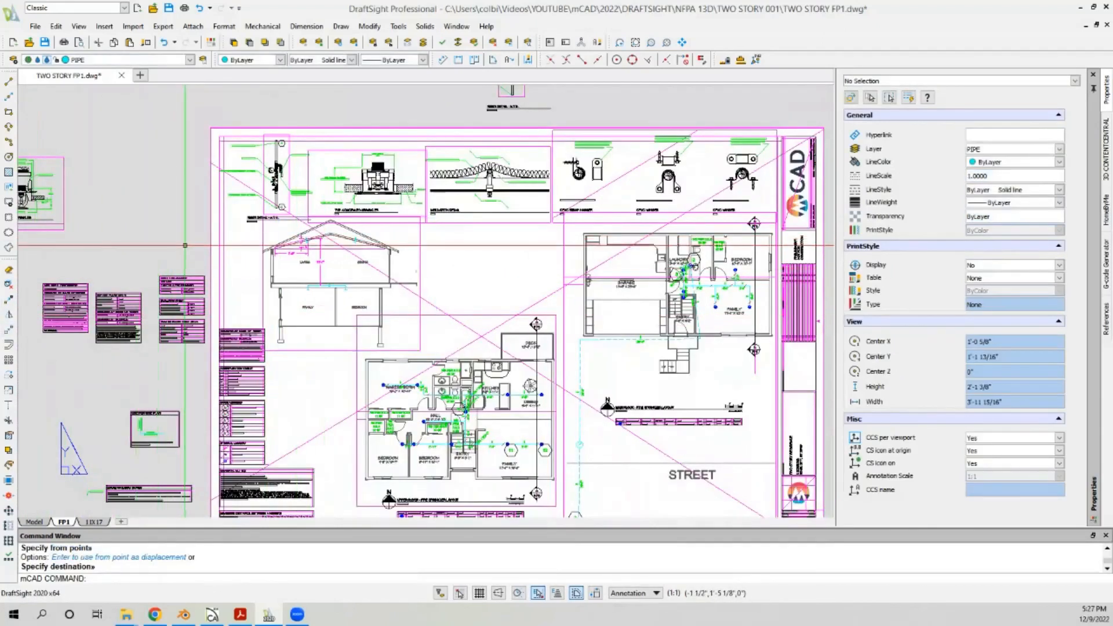
pyautogui.scroll(-3, 184, 244)
pyautogui.scroll(5, 352, 273)
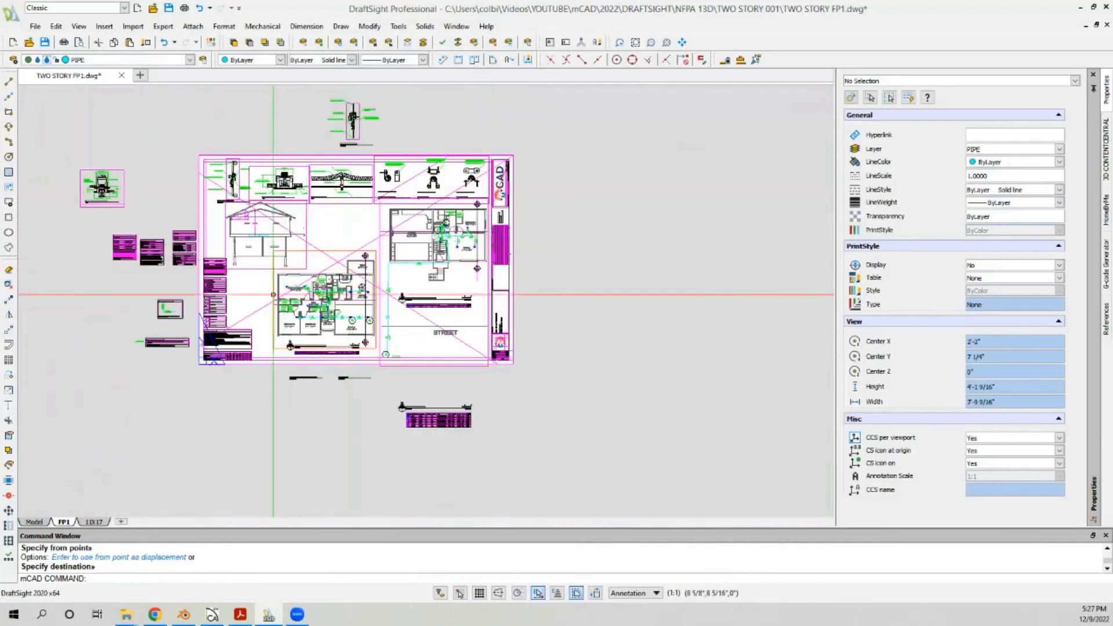
pyautogui.click(346, 315)
pyautogui.click(168, 373)
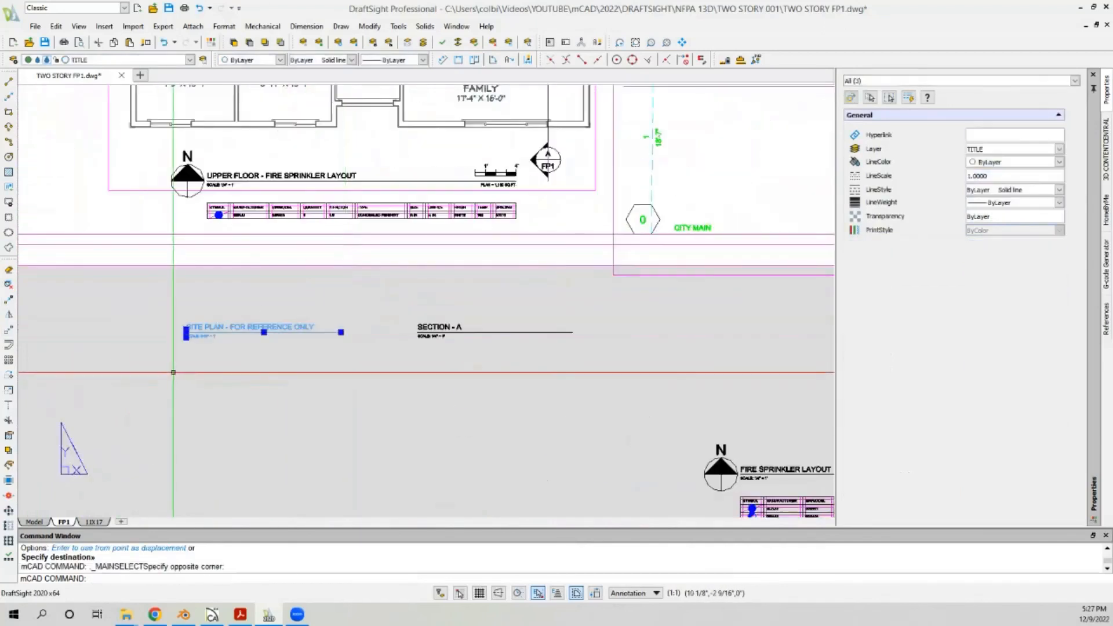
pyautogui.scroll(-5, 265, 328)
pyautogui.scroll(-2, 227, 312)
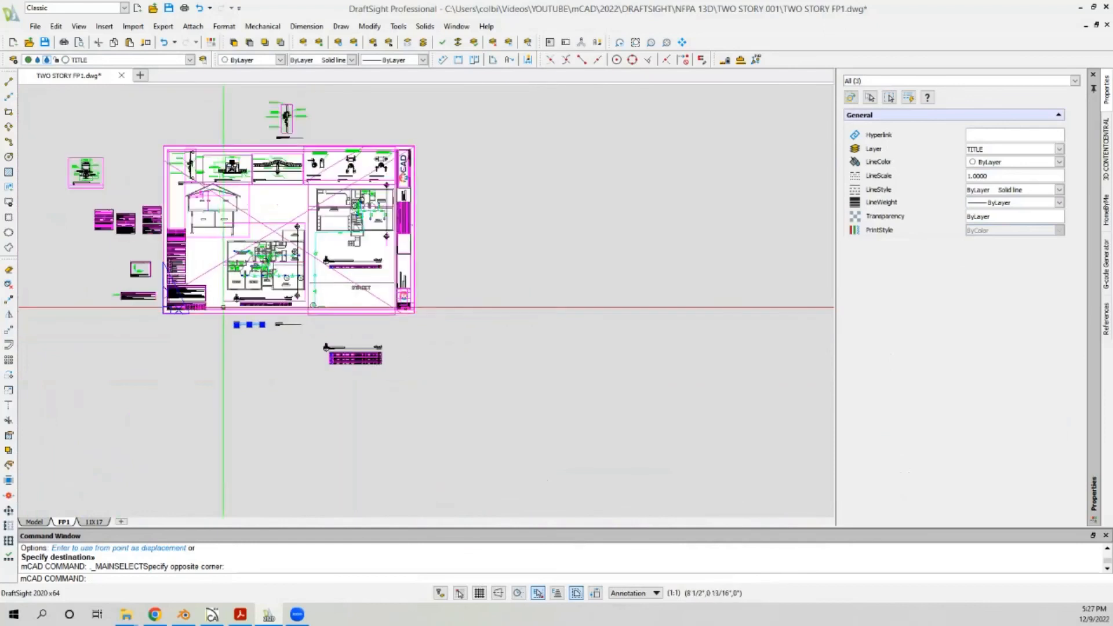
pyautogui.click(8, 330)
pyautogui.scroll(5, 255, 321)
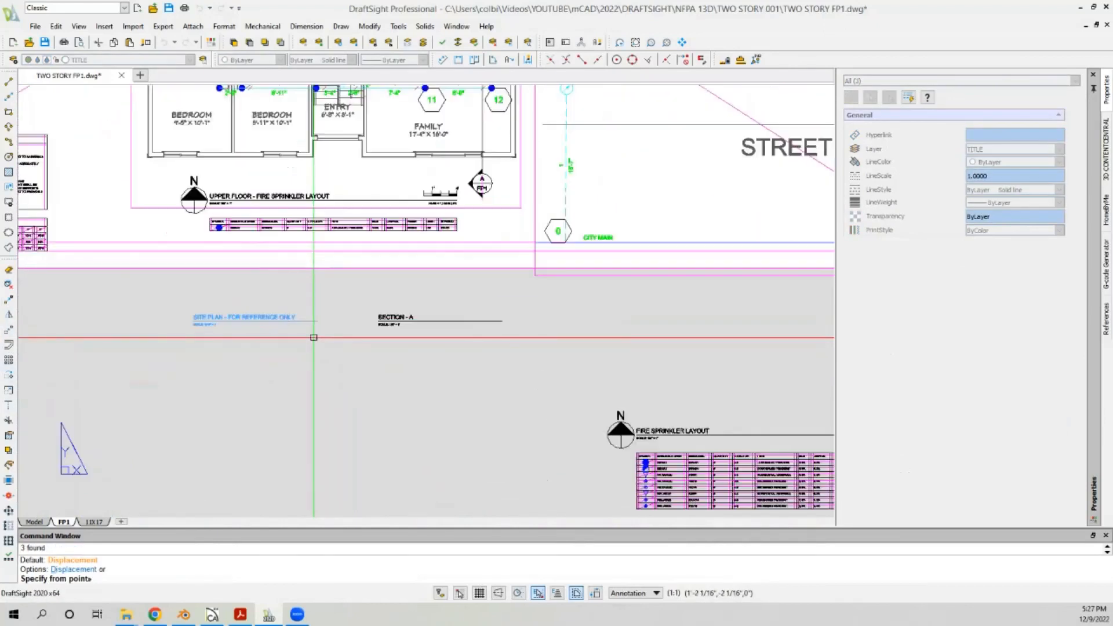
pyautogui.click(249, 324)
pyautogui.press('Escape')
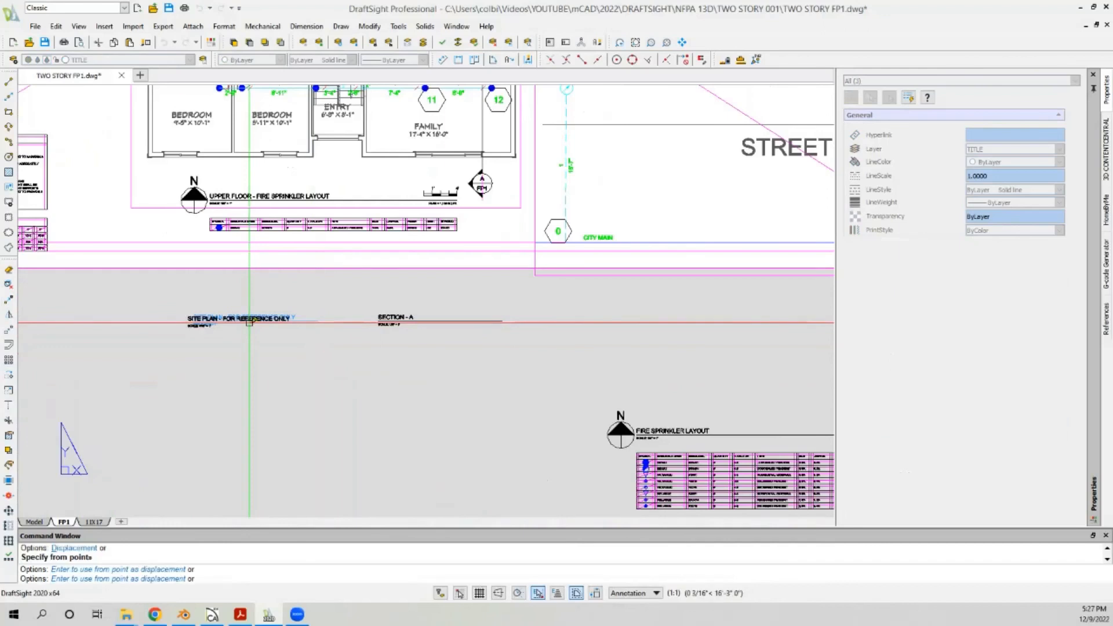
# Step: Move the SECTION - A title with its underline and scale note to beneath the building section view
pyautogui.click(361, 307)
pyautogui.click(525, 351)
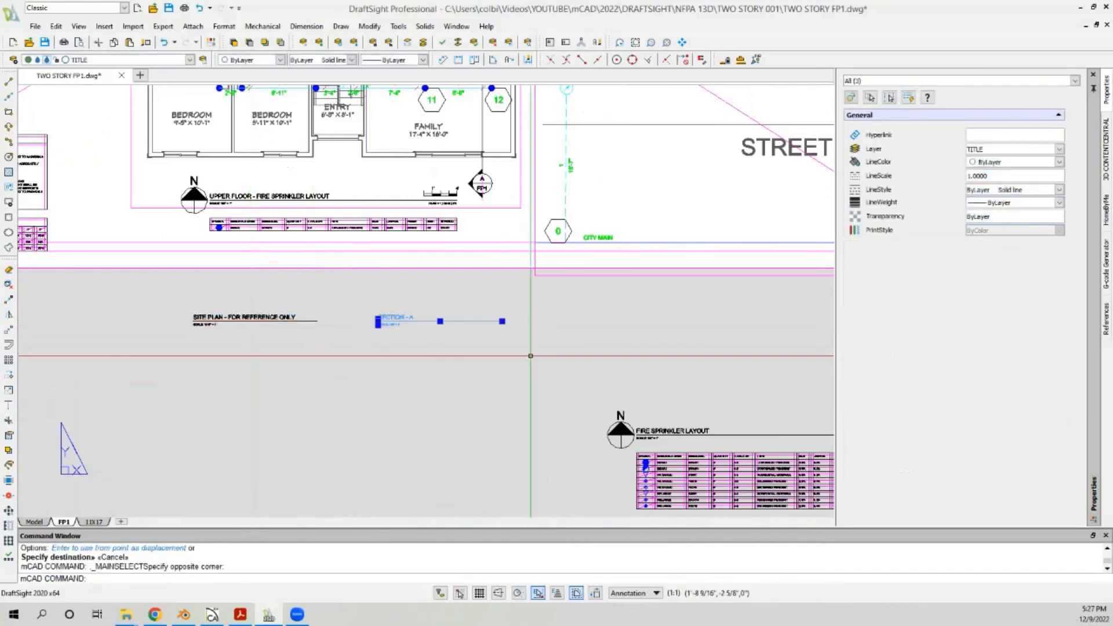
pyautogui.click(8, 331)
pyautogui.click(440, 321)
pyautogui.scroll(-4, 315, 446)
pyautogui.scroll(5, 222, 304)
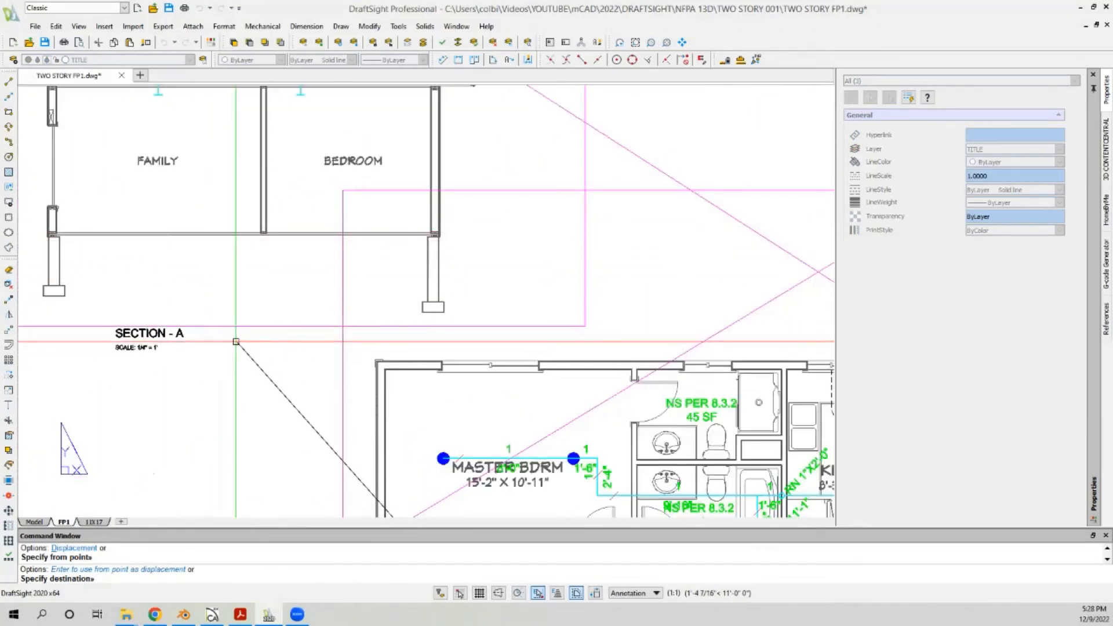
pyautogui.scroll(-3, 230, 344)
pyautogui.click(238, 343)
pyautogui.press('Escape')
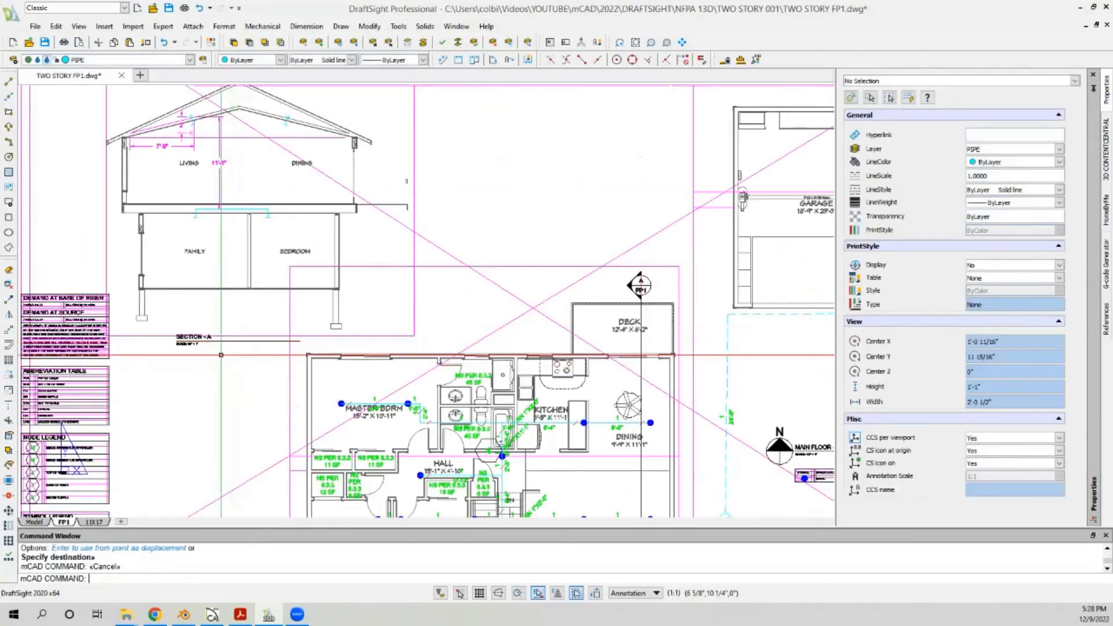
# Step: Examine the FP1 sheet arrangement around the section title, the street area and the city main near the border
pyautogui.scroll(-3, 232, 347)
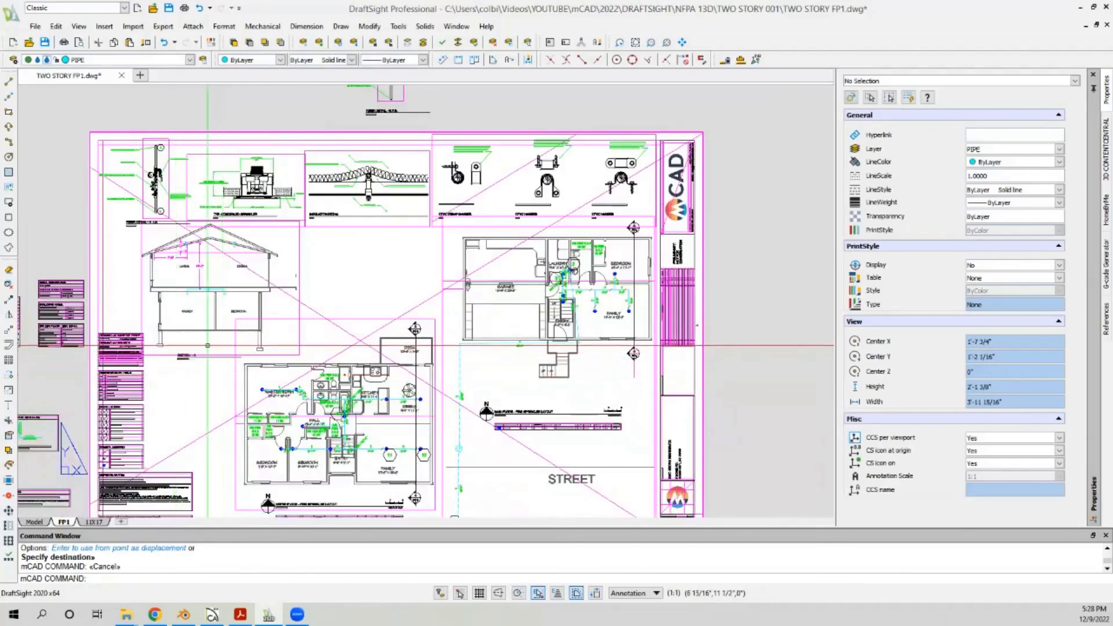
pyautogui.scroll(1, 210, 347)
pyautogui.scroll(2, 208, 359)
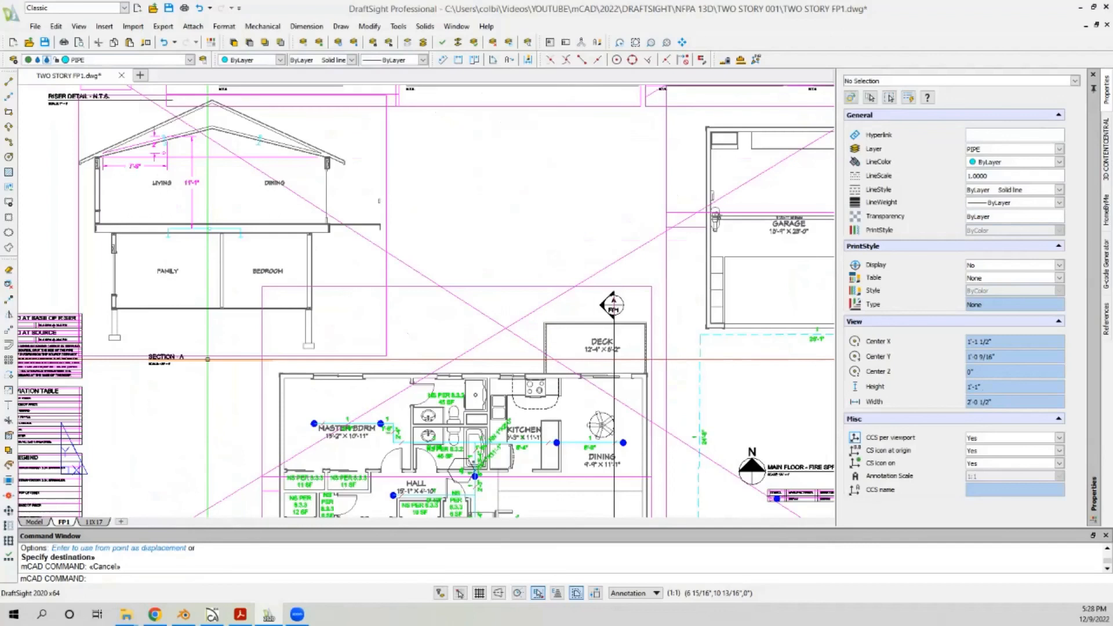
pyautogui.scroll(5, 154, 382)
pyautogui.scroll(-4, 104, 291)
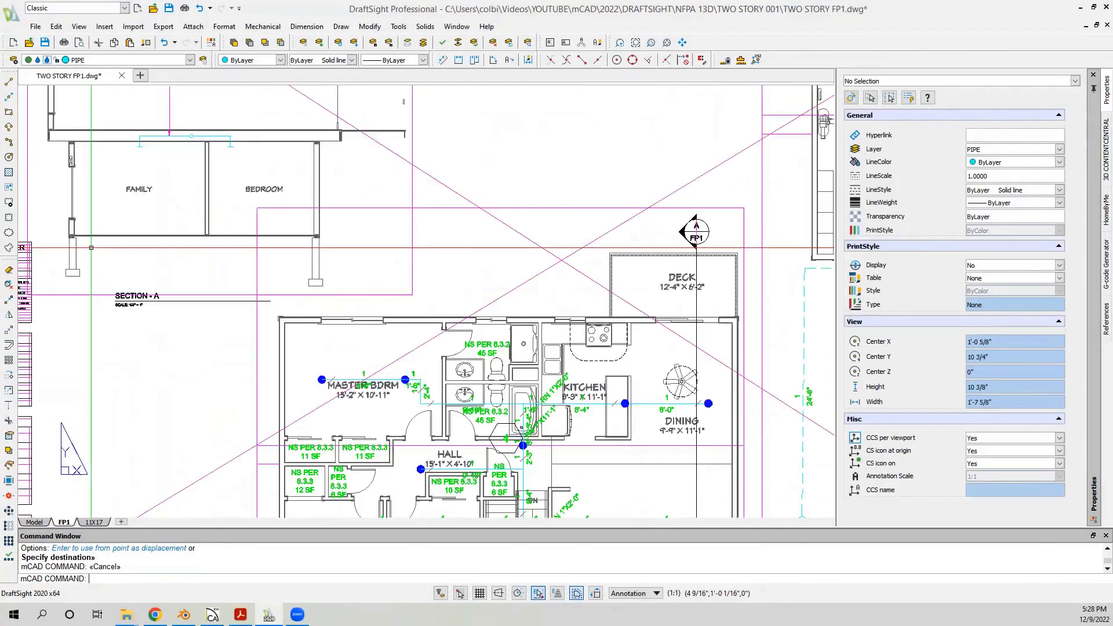
pyautogui.scroll(-6, 91, 247)
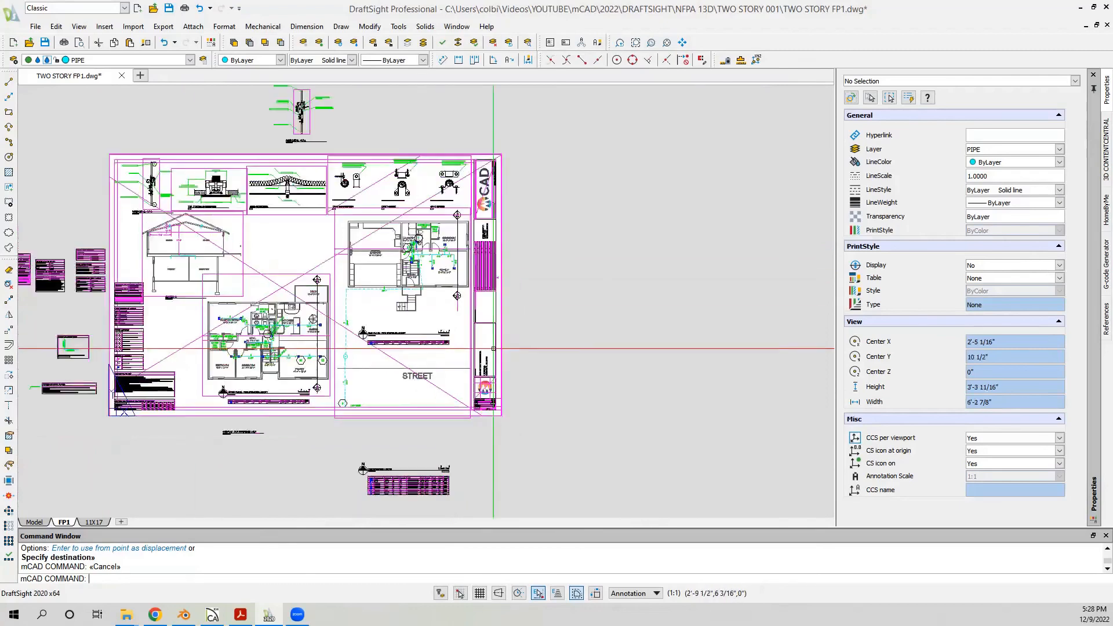
pyautogui.scroll(2, 494, 348)
pyautogui.scroll(-2, 590, 350)
pyautogui.scroll(4, 470, 407)
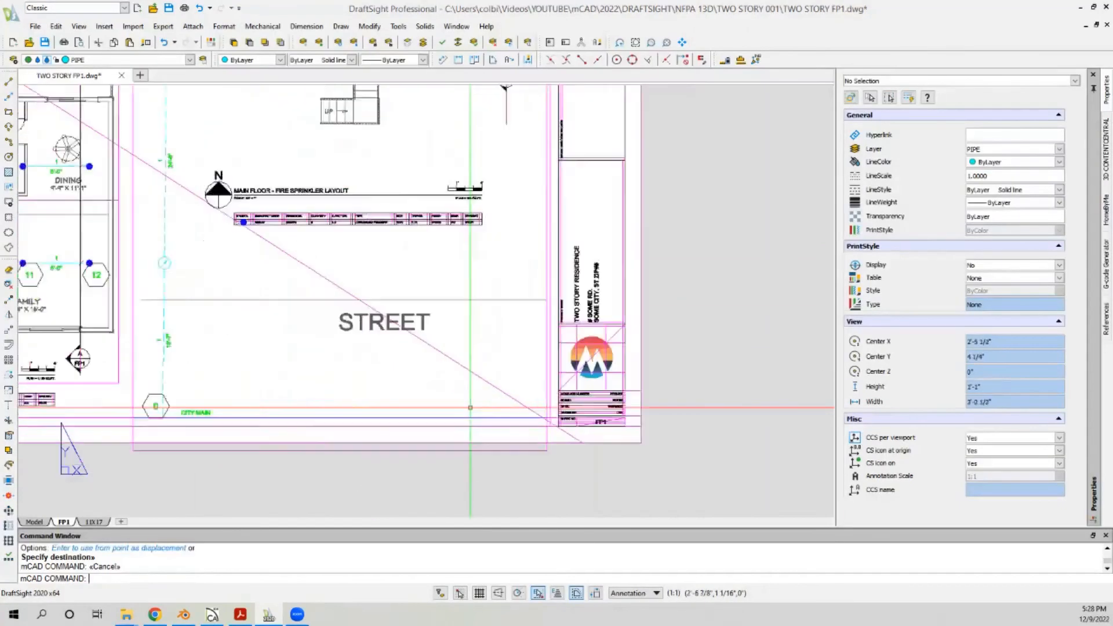
pyautogui.scroll(-2, 325, 348)
pyautogui.scroll(5, 94, 399)
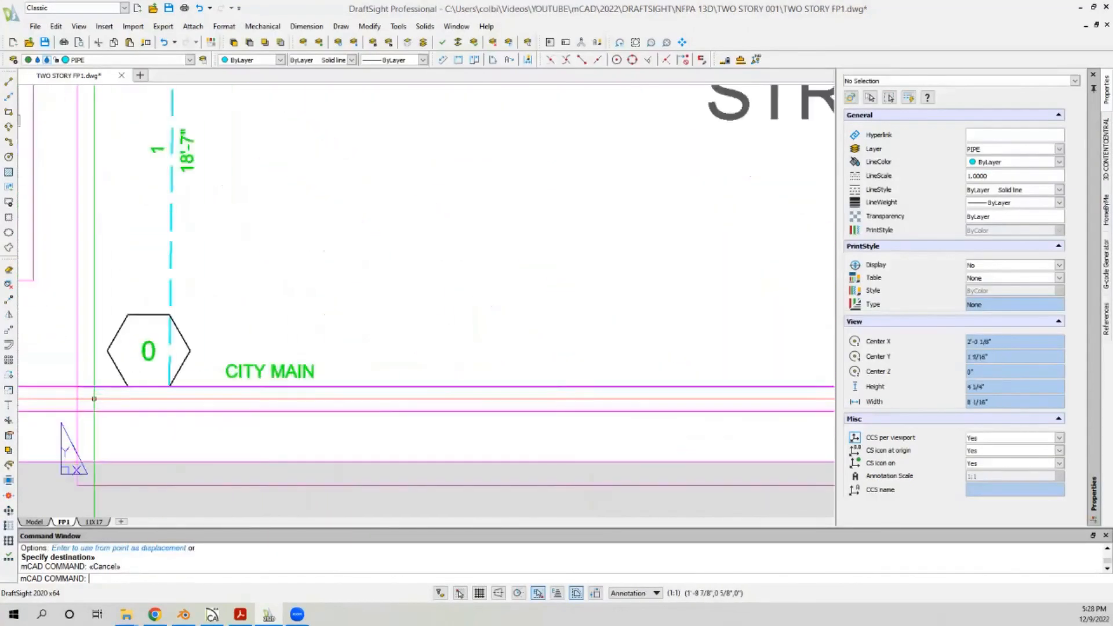
pyautogui.scroll(3, 94, 399)
pyautogui.scroll(-9, 94, 399)
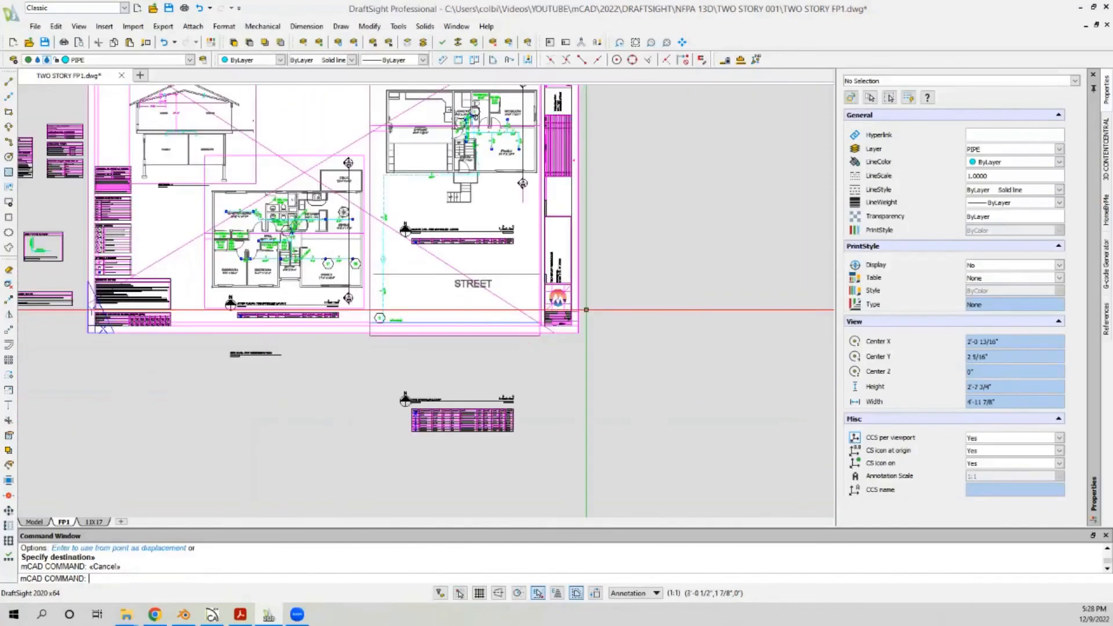
pyautogui.scroll(-1, 573, 287)
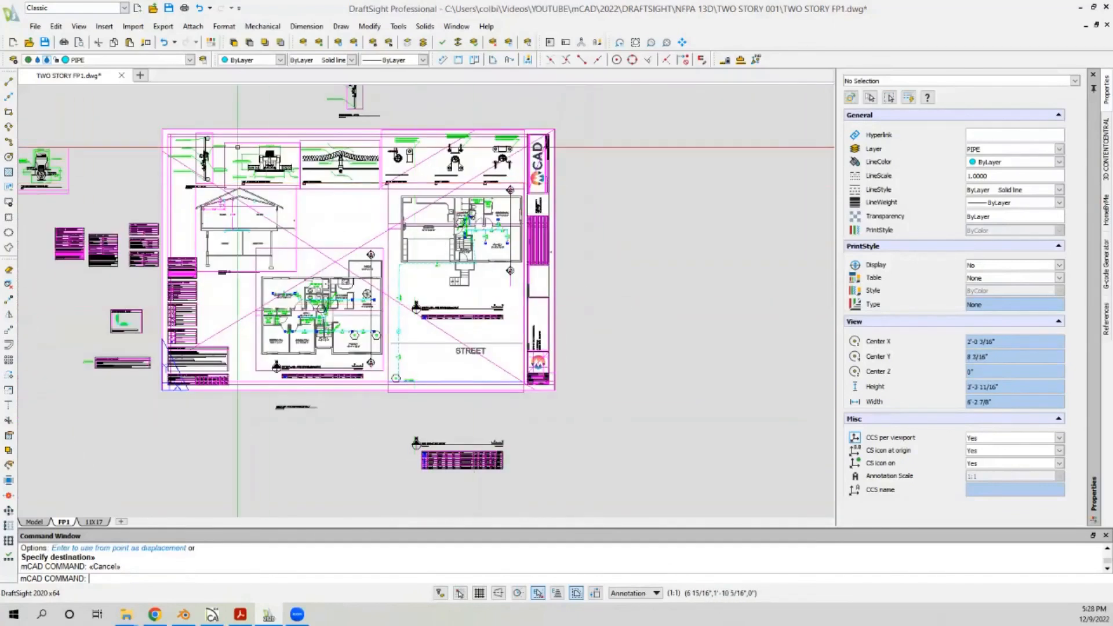
# Step: Save the drawing and sort the layer list in Layers Manager by line color
pyautogui.click(45, 41)
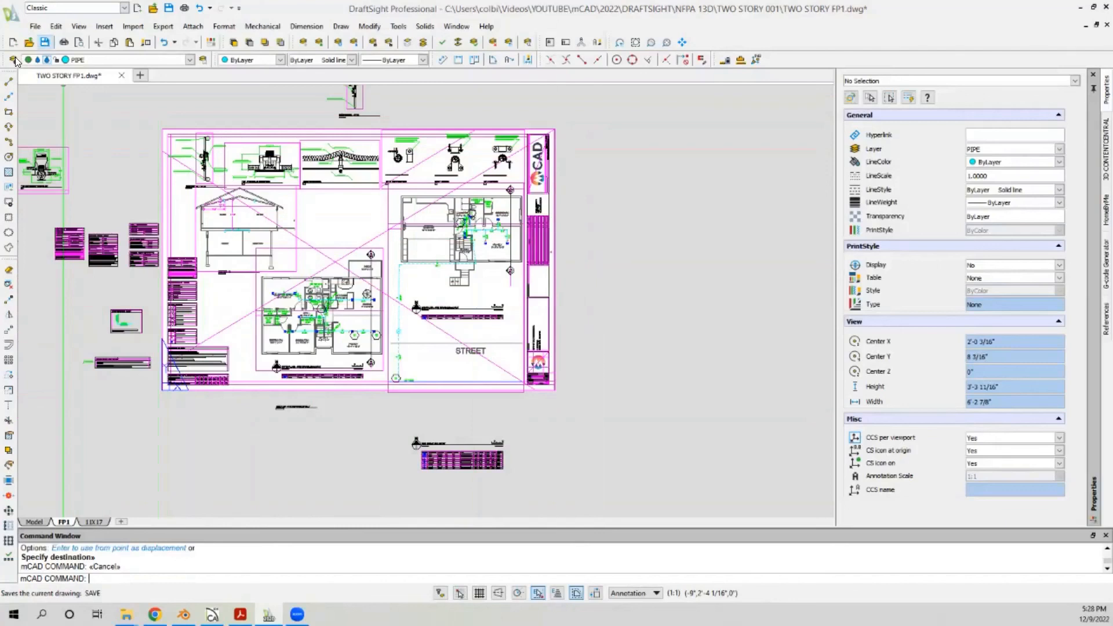
pyautogui.click(13, 60)
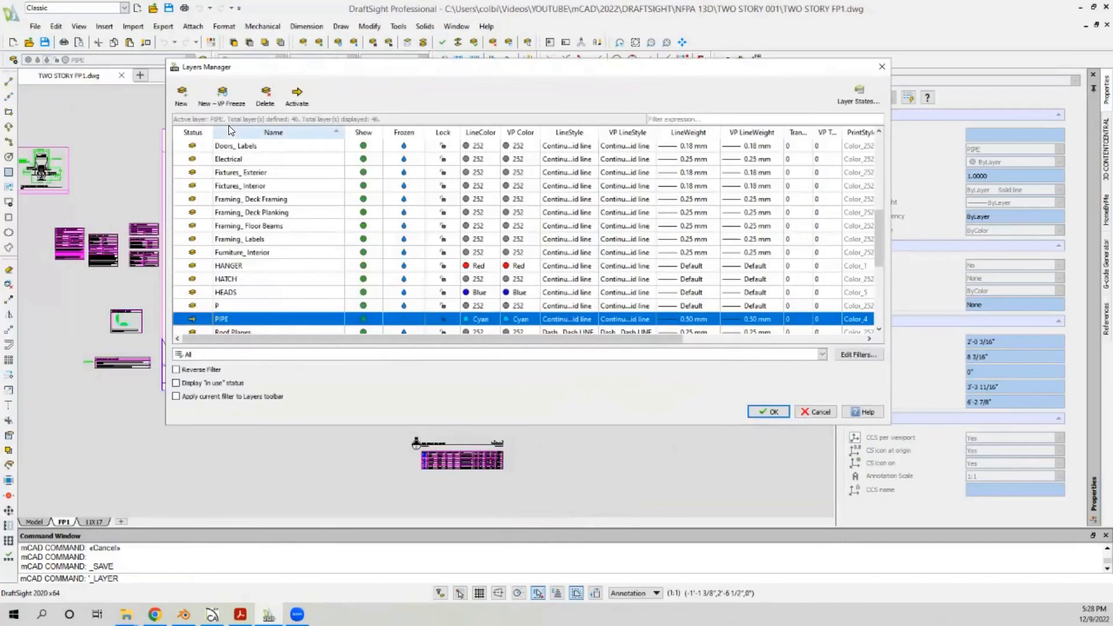
pyautogui.click(479, 132)
pyautogui.scroll(-1, 415, 225)
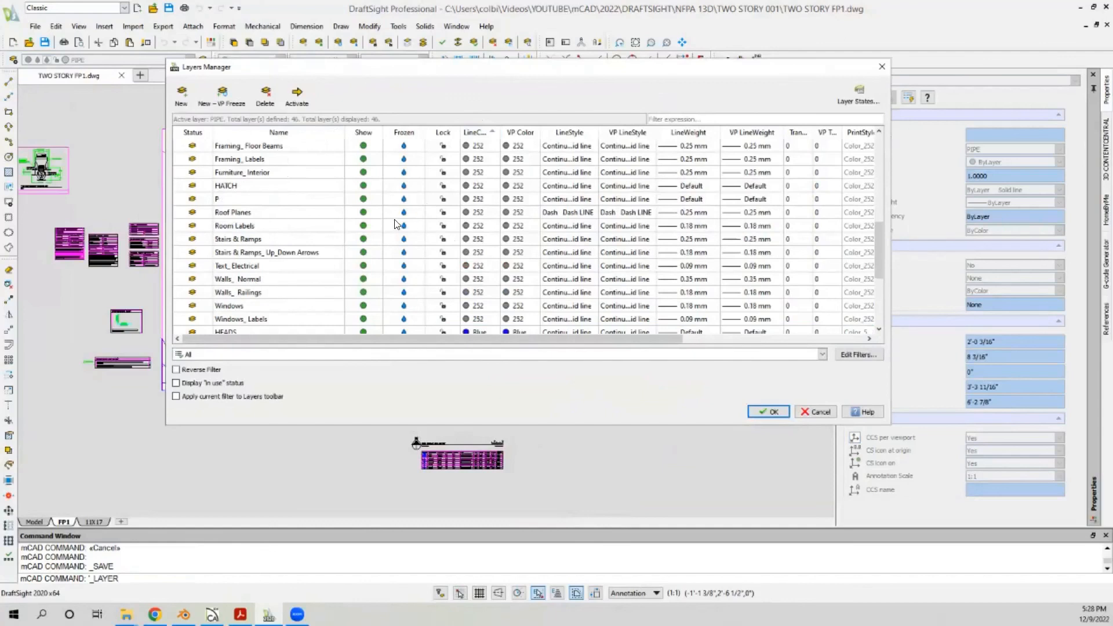
pyautogui.scroll(-3, 396, 224)
# Step: Set the line color of all layers from HEADS through SDIM to White
pyautogui.click(324, 213)
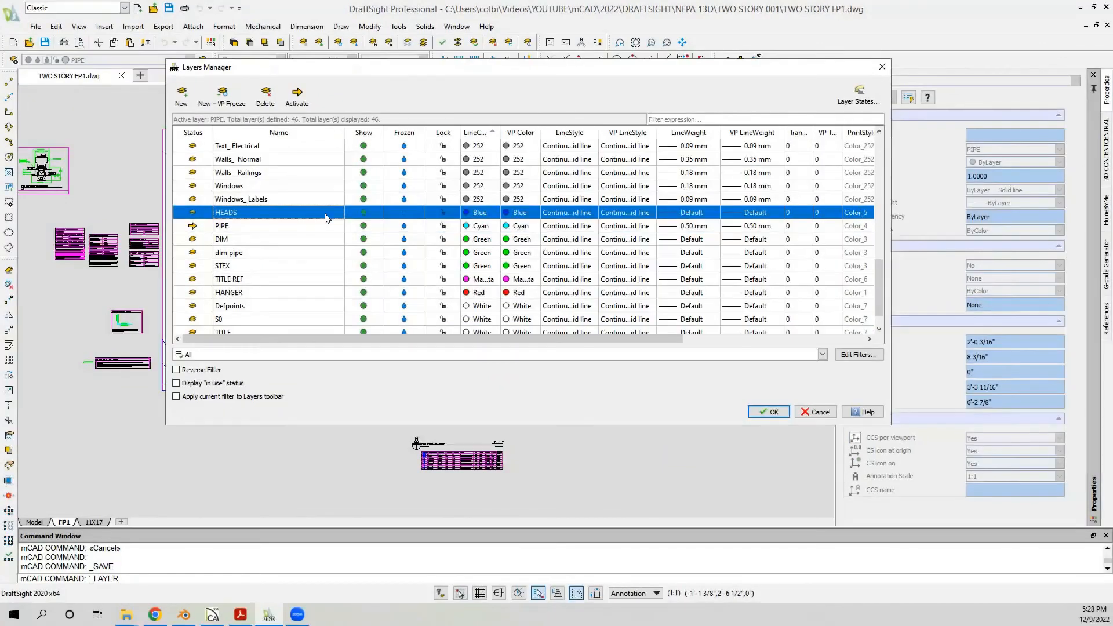
pyautogui.scroll(-1, 314, 265)
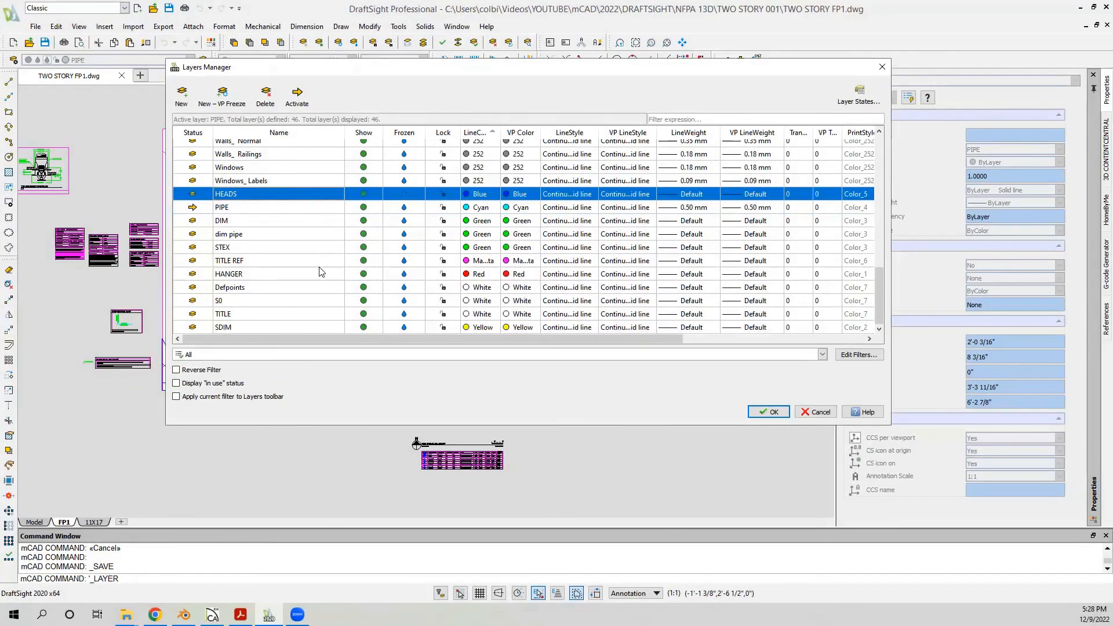
pyautogui.scroll(10, 435, 250)
pyautogui.scroll(-10, 375, 167)
pyautogui.keyDown('shift'); pyautogui.click(290, 326); pyautogui.keyUp('shift')
pyautogui.click(479, 196)
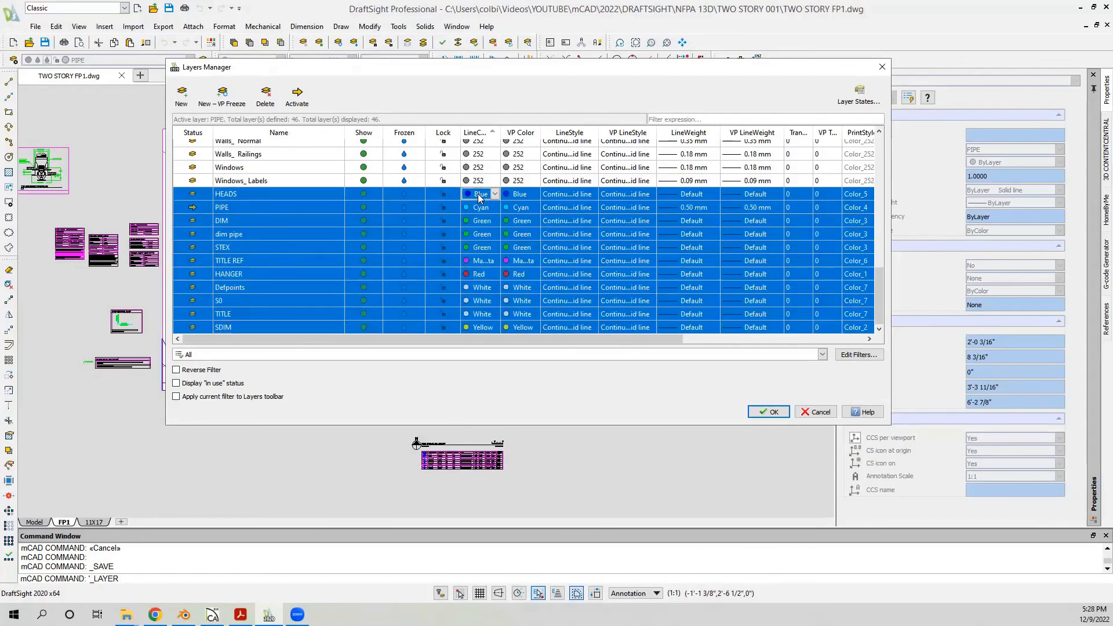
pyautogui.click(495, 194)
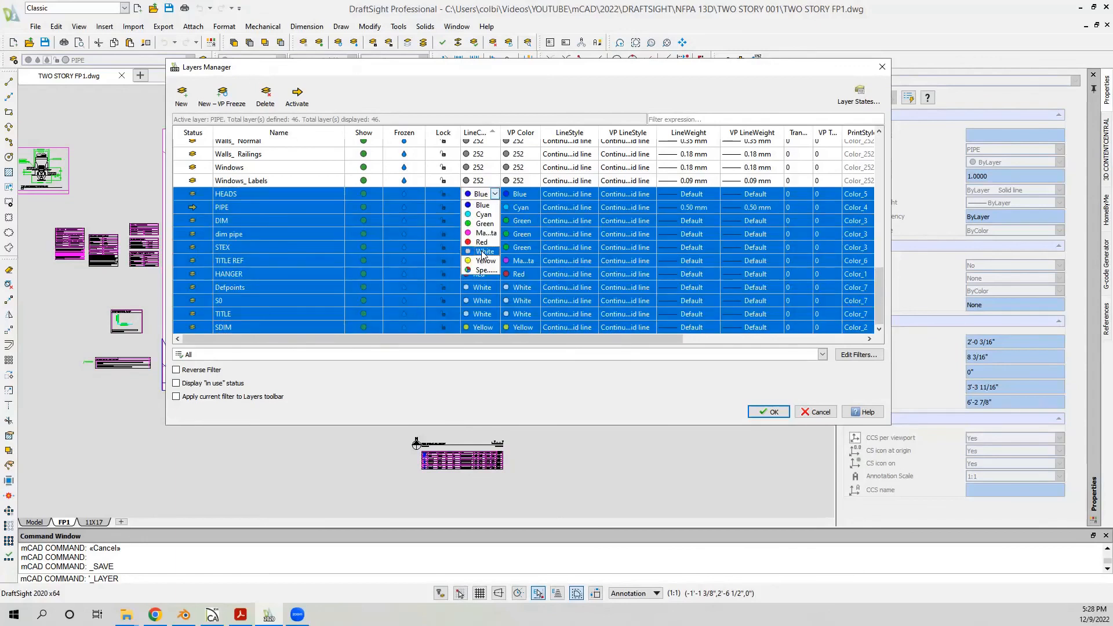
pyautogui.click(483, 252)
pyautogui.click(767, 412)
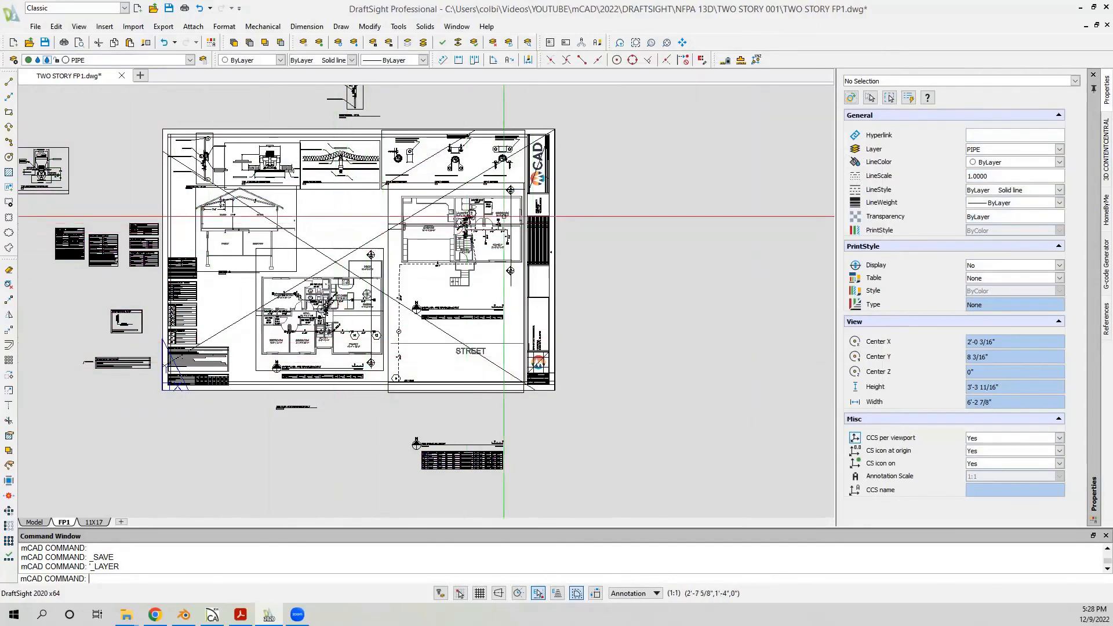
# Step: Print the FP1 sheet to PDF using the ARCH D LANDSCAPE configuration, 36 x 24 inches at 1:1 scale
pyautogui.click(63, 42)
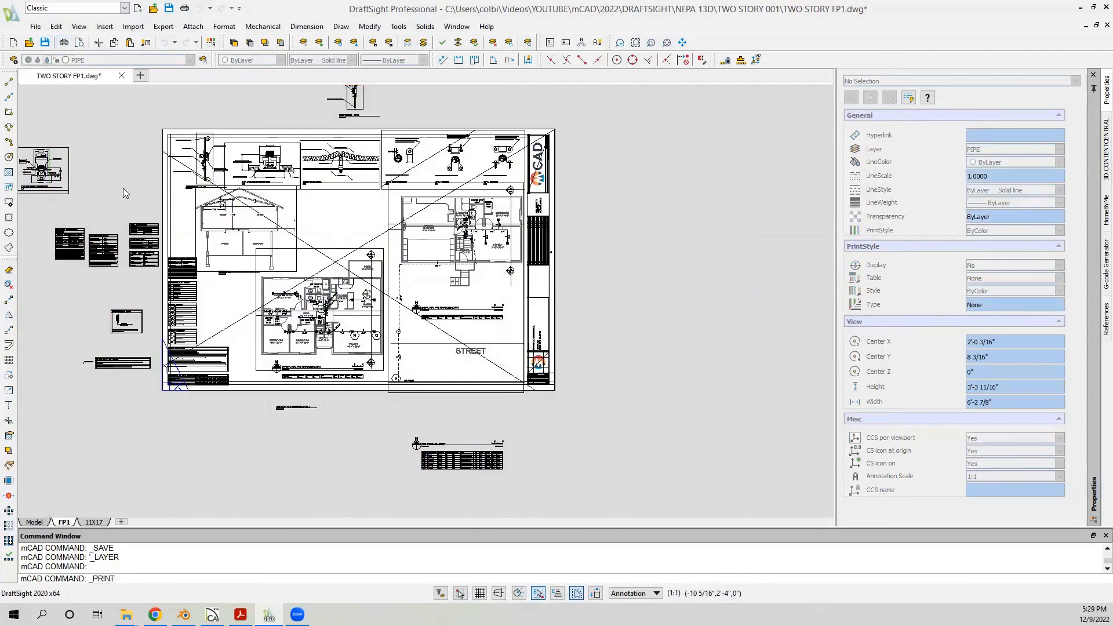
pyautogui.moveTo(300, 131); pyautogui.dragTo(506, 80)
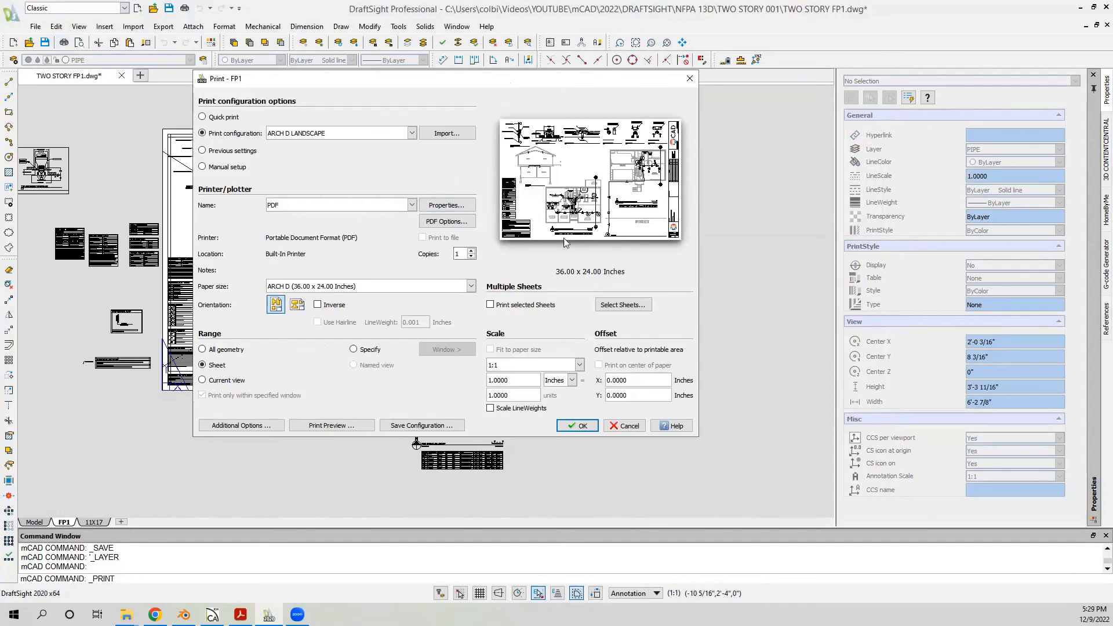
pyautogui.click(576, 426)
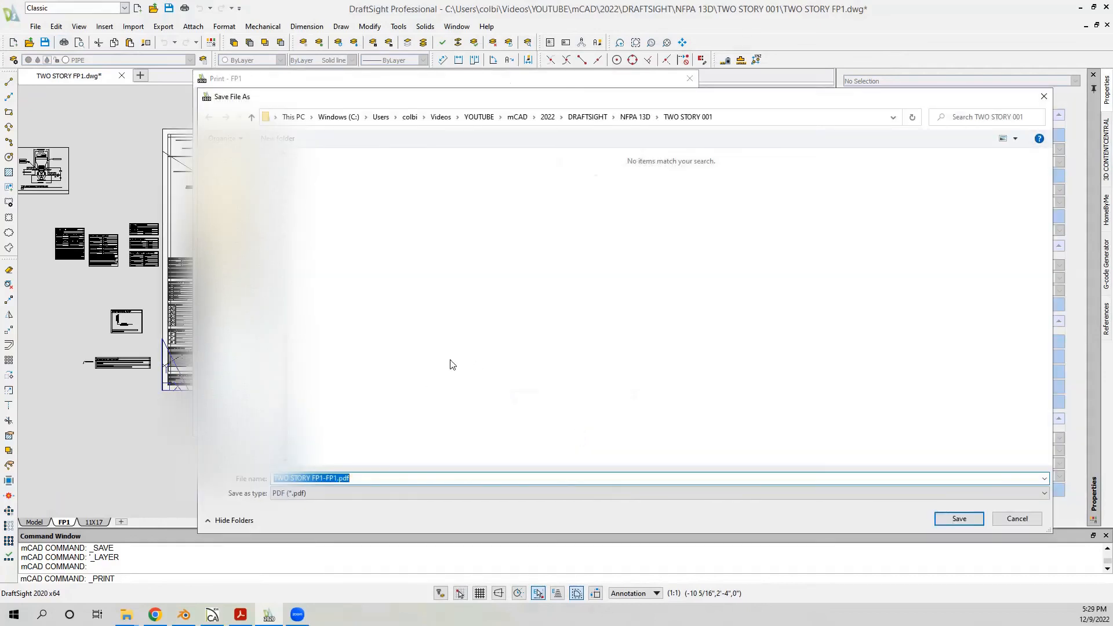
# Step: Name the PDF 22.12.09 TWO STORY FP1 - PRELIM - A.pdf and save it in the TWO STORY 001 folder
pyautogui.click(381, 478)
pyautogui.press('BackSpace')
pyautogui.press('BackSpace')
pyautogui.press('BackSpace')
pyautogui.press('BackSpace')
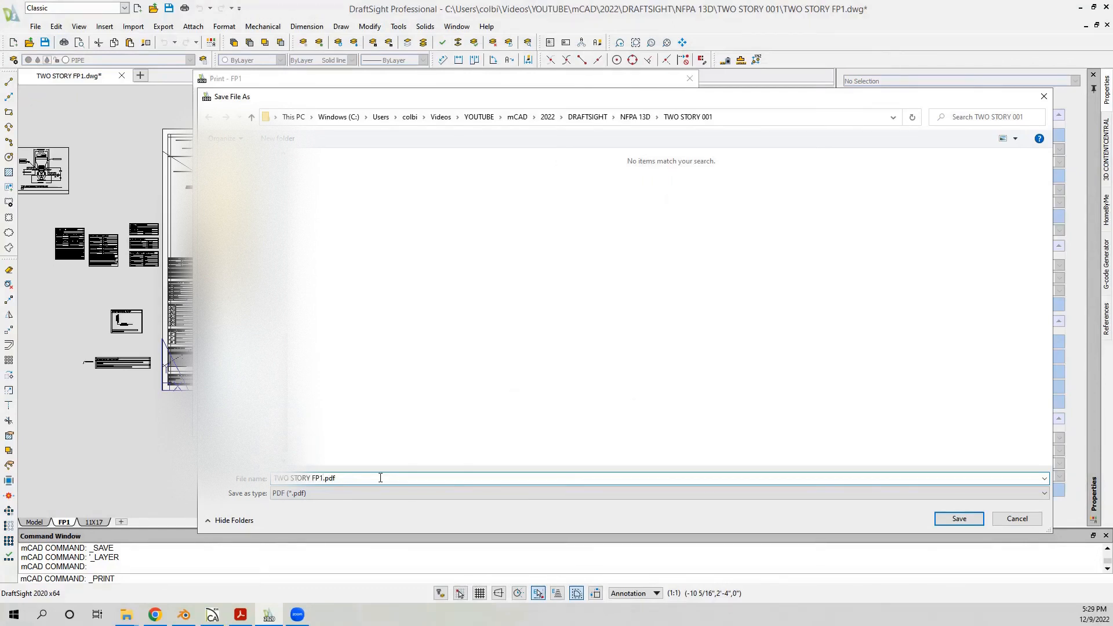
pyautogui.click(275, 478)
pyautogui.write('22.12.06')
pyautogui.press('BackSpace')
pyautogui.write('9')
pyautogui.click(349, 478)
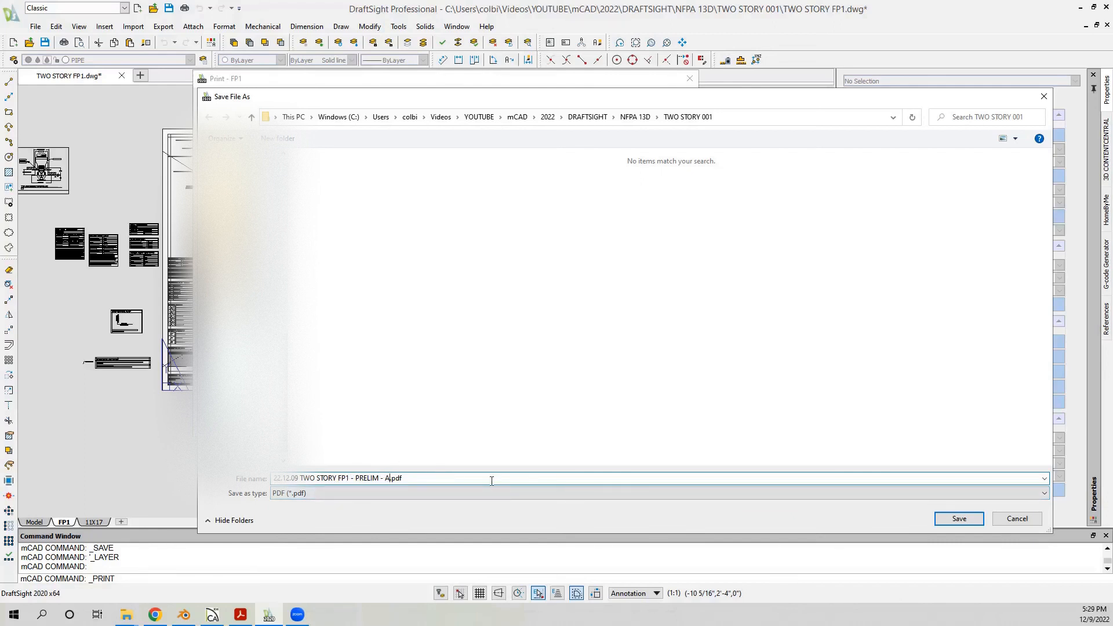
pyautogui.click(958, 519)
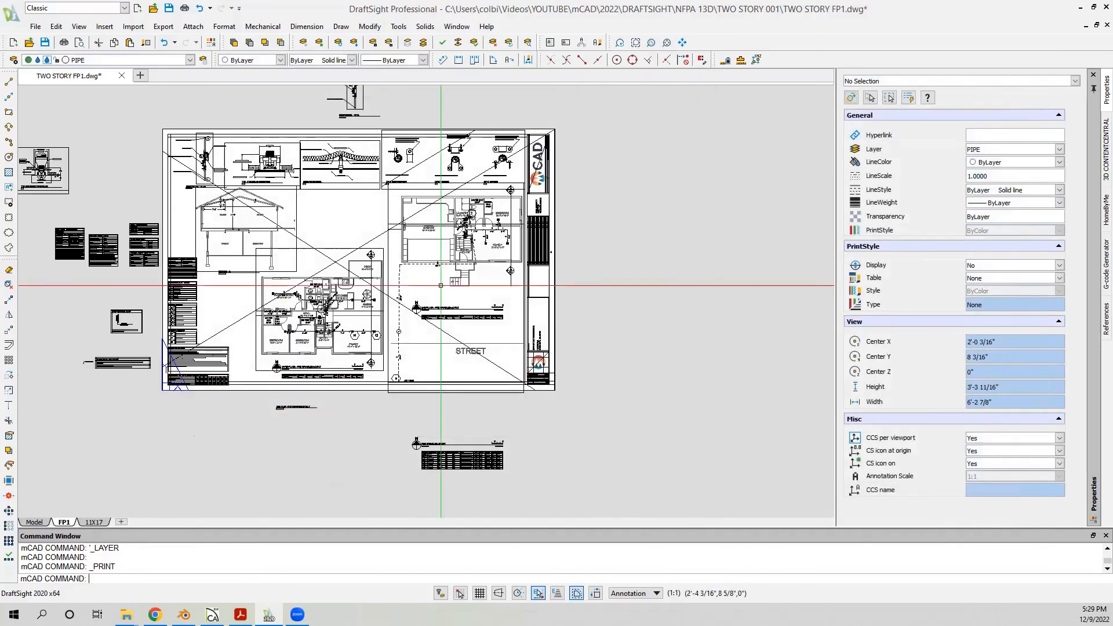
# Step: Undo the print and the white layer color change, and save the drawing
pyautogui.click(165, 45)
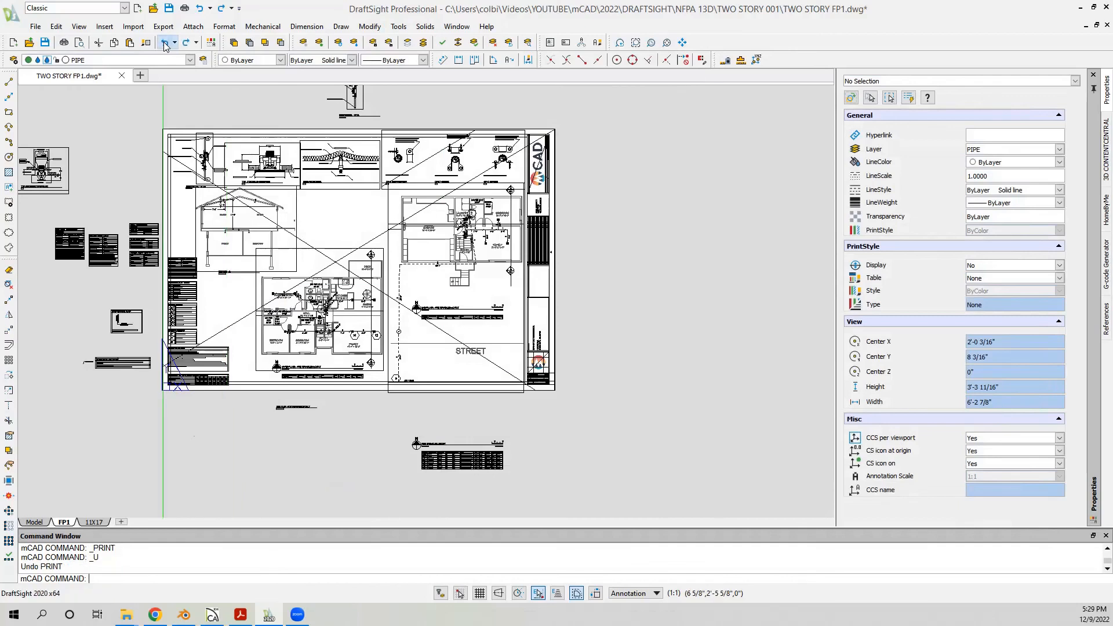
pyautogui.click(165, 45)
pyautogui.click(45, 43)
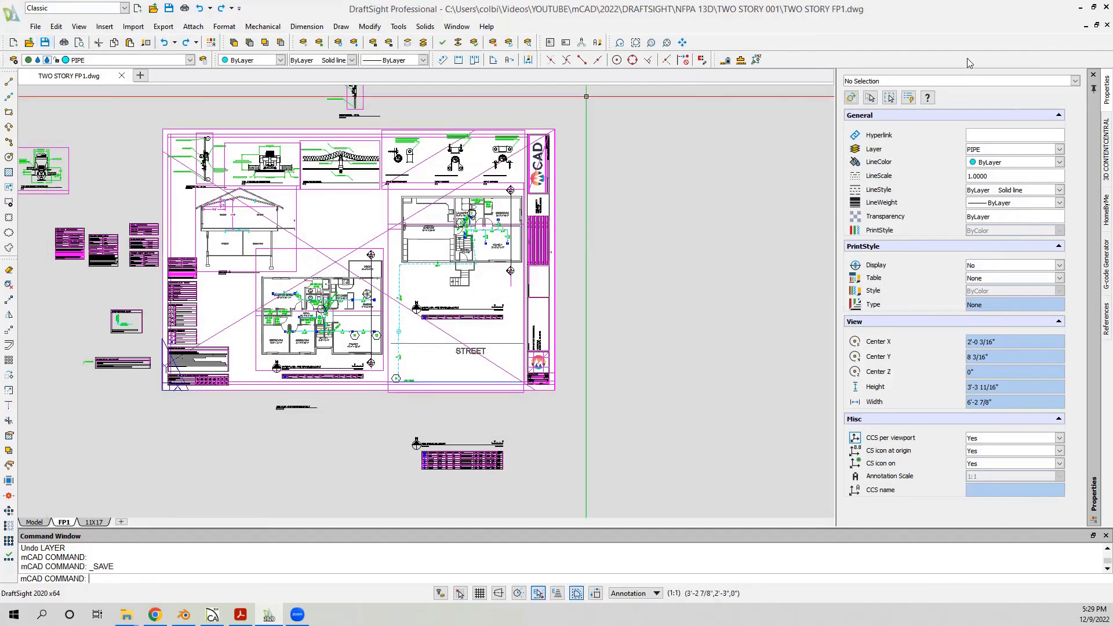
# Step: Close DraftSight and open the 22.12.09 TWO STORY FP1 - PRELIM - A PDF in Acrobat Reader with the Comment tools
pyautogui.click(1107, 8)
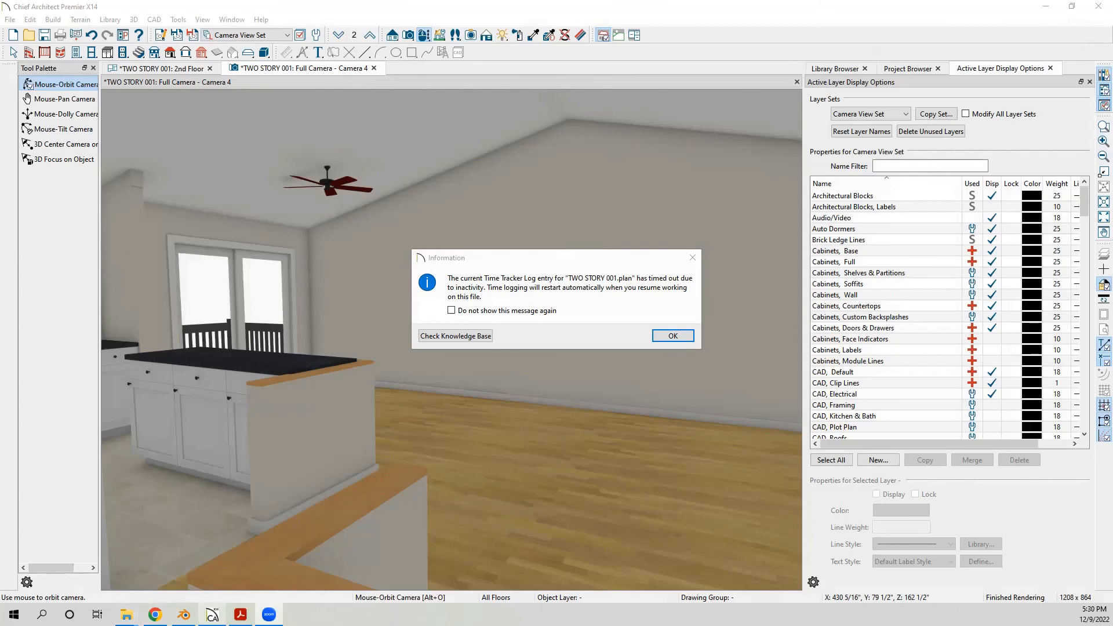
pyautogui.moveTo(127, 615)
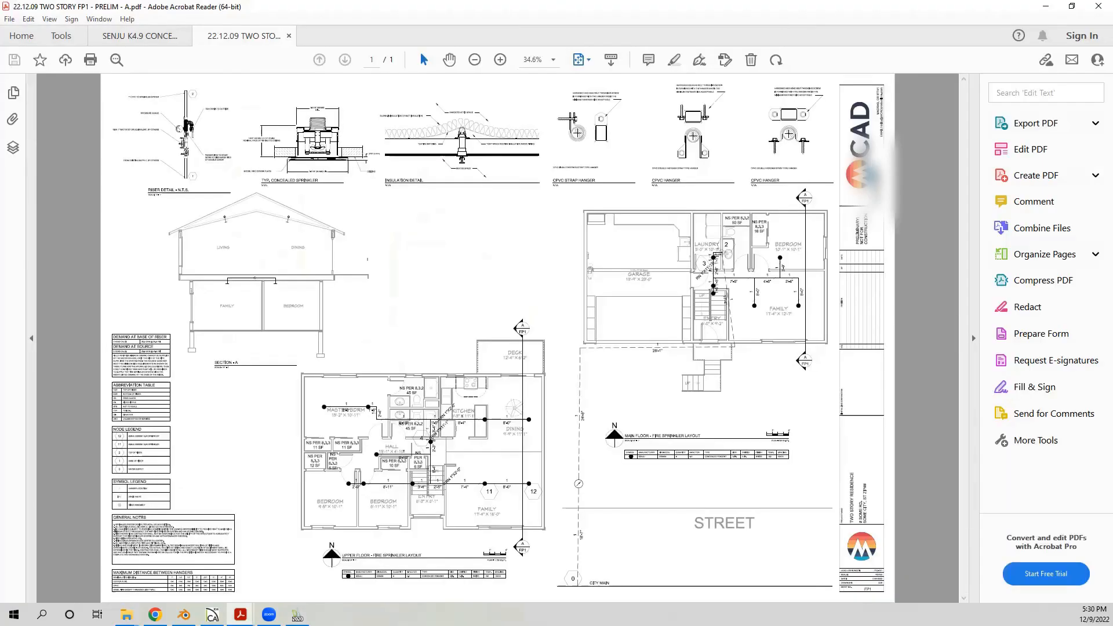
pyautogui.click(1034, 202)
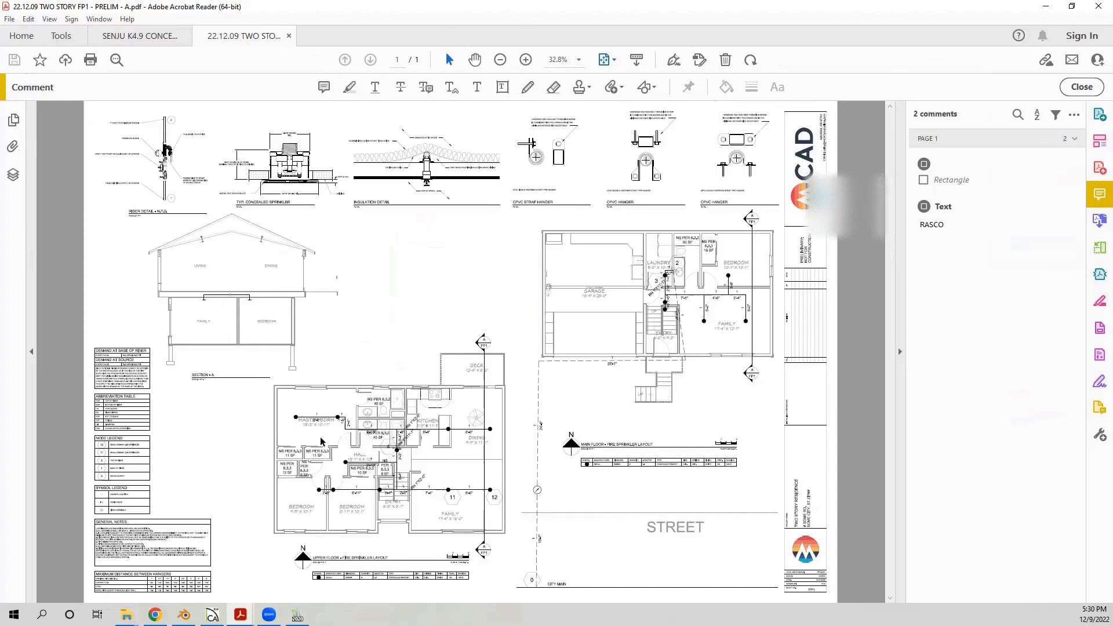
# Step: Examine the upper floor sprinkler layout in the PDF around the bathrooms, hall, kitchen and master bedroom
pyautogui.keyDown('ctrl'); pyautogui.scroll(1, 367, 444); pyautogui.keyUp('ctrl')
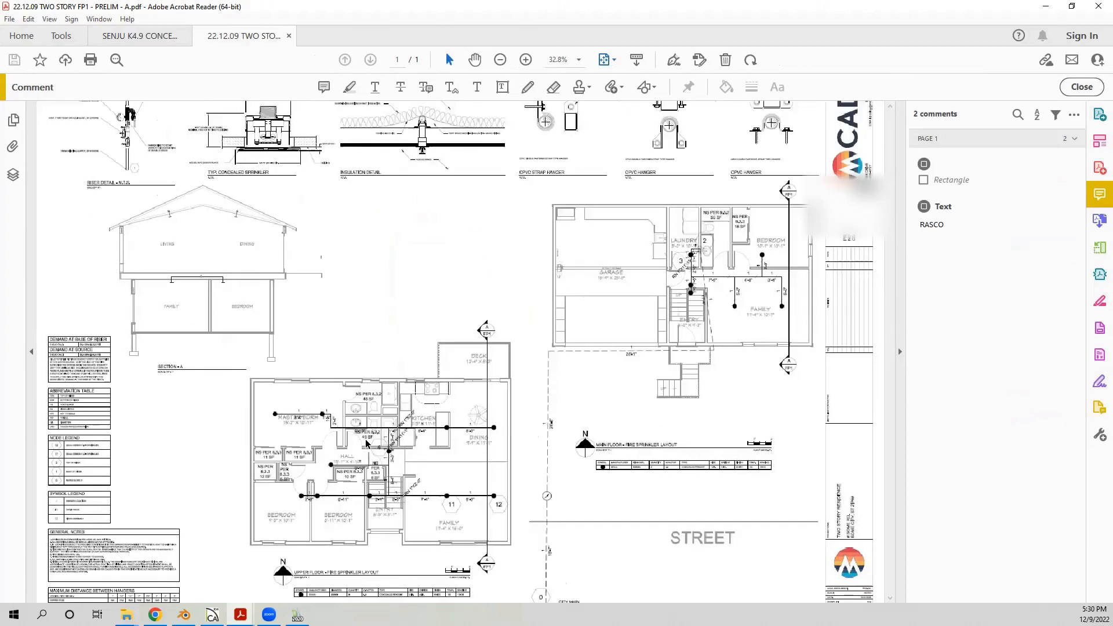
pyautogui.keyDown('ctrl'); pyautogui.scroll(8, 347, 370); pyautogui.keyUp('ctrl')
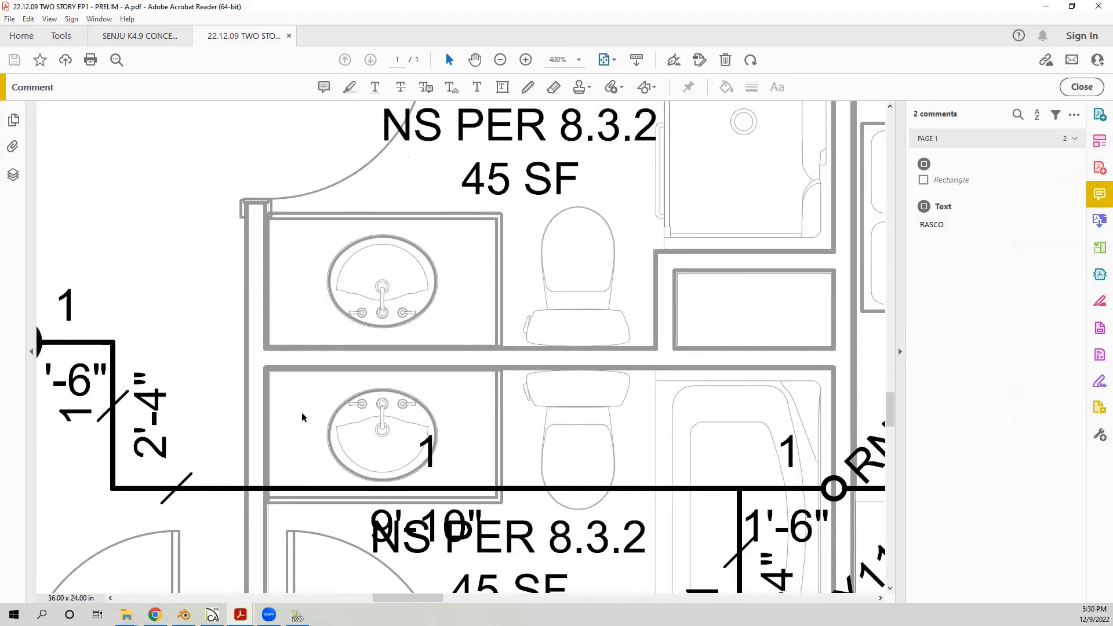
pyautogui.keyDown('ctrl'); pyautogui.scroll(-1, 302, 417); pyautogui.keyUp('ctrl')
pyautogui.keyDown('ctrl'); pyautogui.scroll(-2, 333, 250); pyautogui.keyUp('ctrl')
pyautogui.scroll(-3, 601, 335)
pyautogui.scroll(-1, 688, 335)
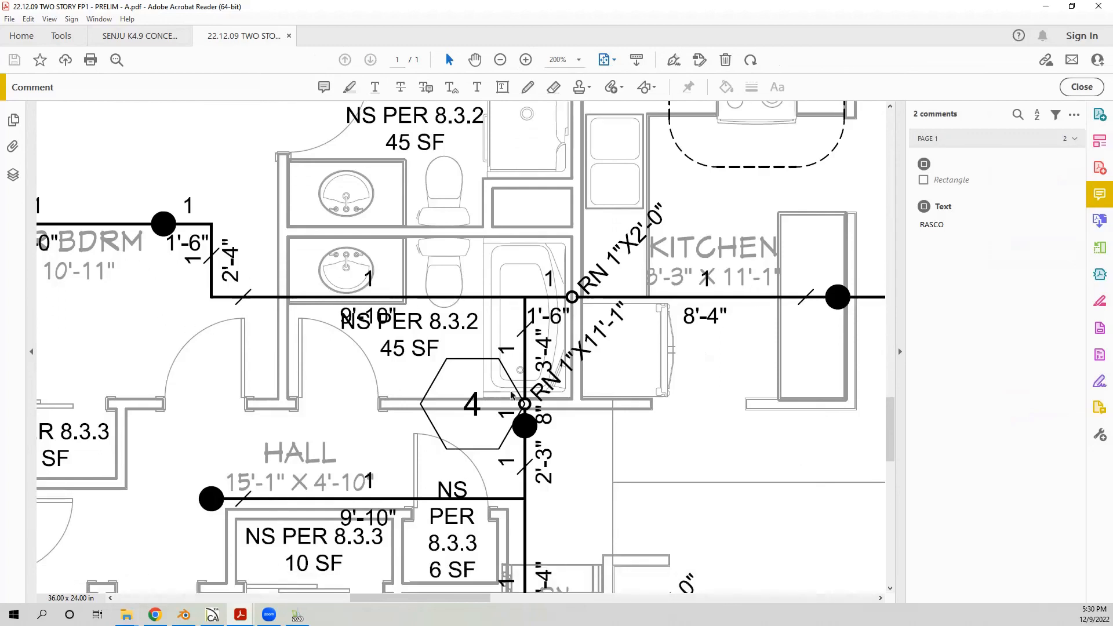
pyautogui.moveTo(307, 342)
pyautogui.mouseDown()
pyautogui.moveTo(476, 339)
pyautogui.moveTo(506, 371)
pyautogui.mouseUp()
pyautogui.moveTo(258, 308); pyautogui.dragTo(265, 315)
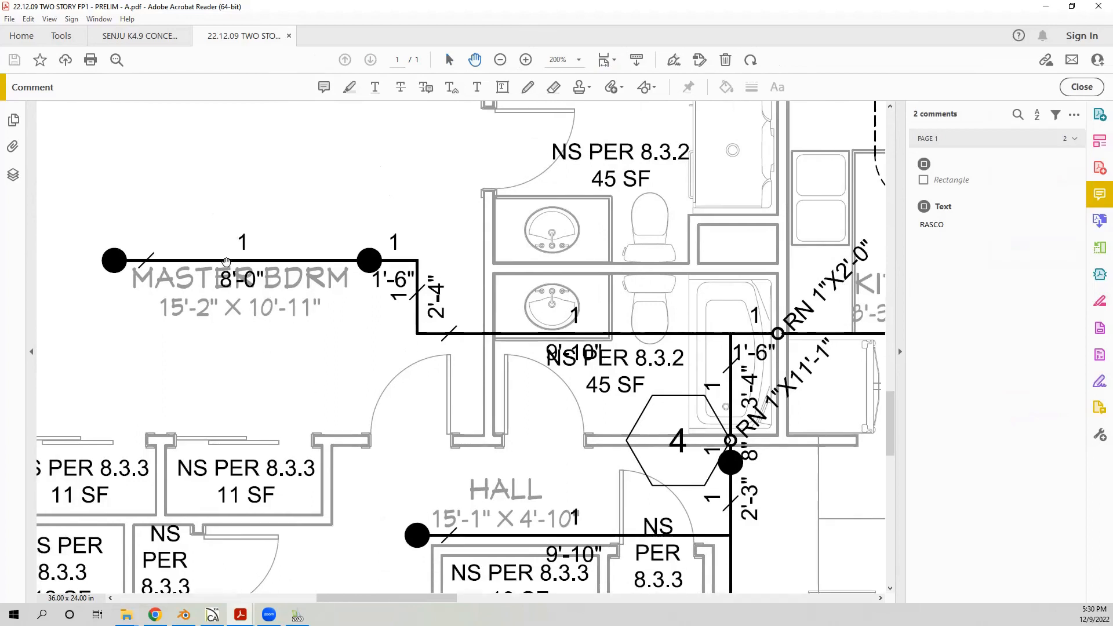
pyautogui.keyDown('ctrl'); pyautogui.scroll(-2, 239, 301); pyautogui.keyUp('ctrl')
pyautogui.keyDown('ctrl'); pyautogui.scroll(-2, 240, 346); pyautogui.keyUp('ctrl')
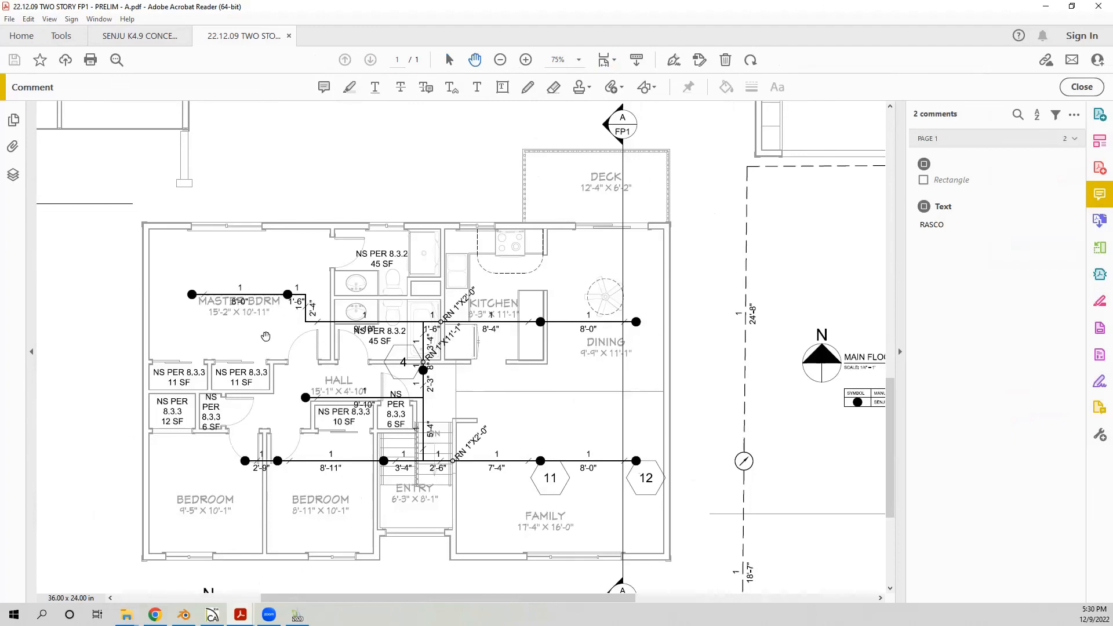
# Step: Examine the main floor sprinkler layout around the garage, laundry and family room, and return to the full page
pyautogui.keyDown('ctrl'); pyautogui.scroll(-2, 266, 337); pyautogui.keyUp('ctrl')
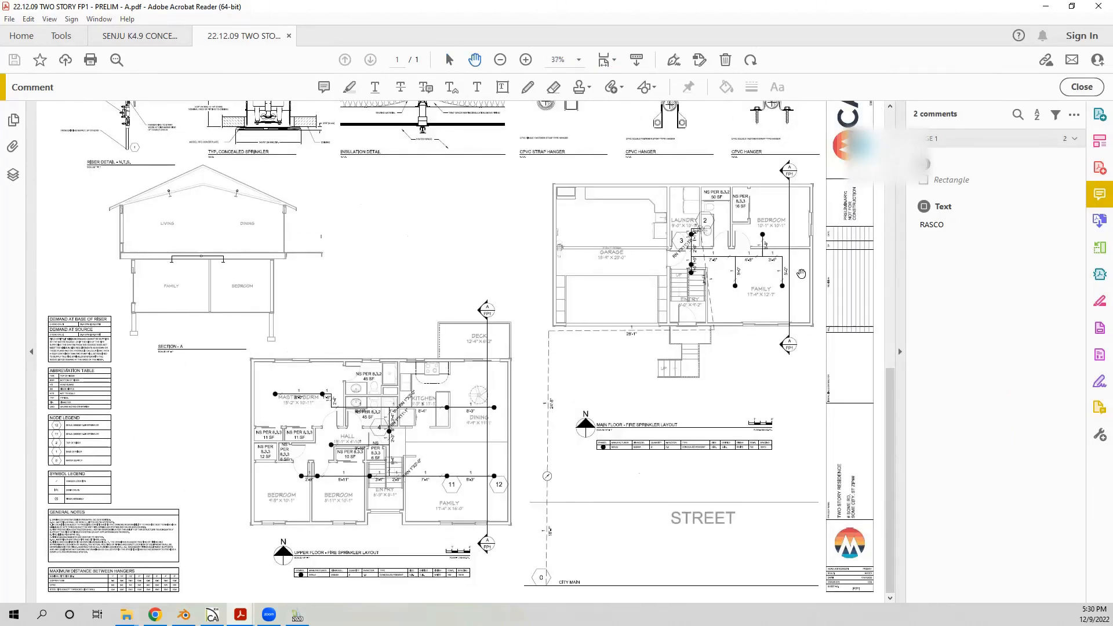
pyautogui.keyDown('ctrl'); pyautogui.scroll(1, 800, 291); pyautogui.keyUp('ctrl')
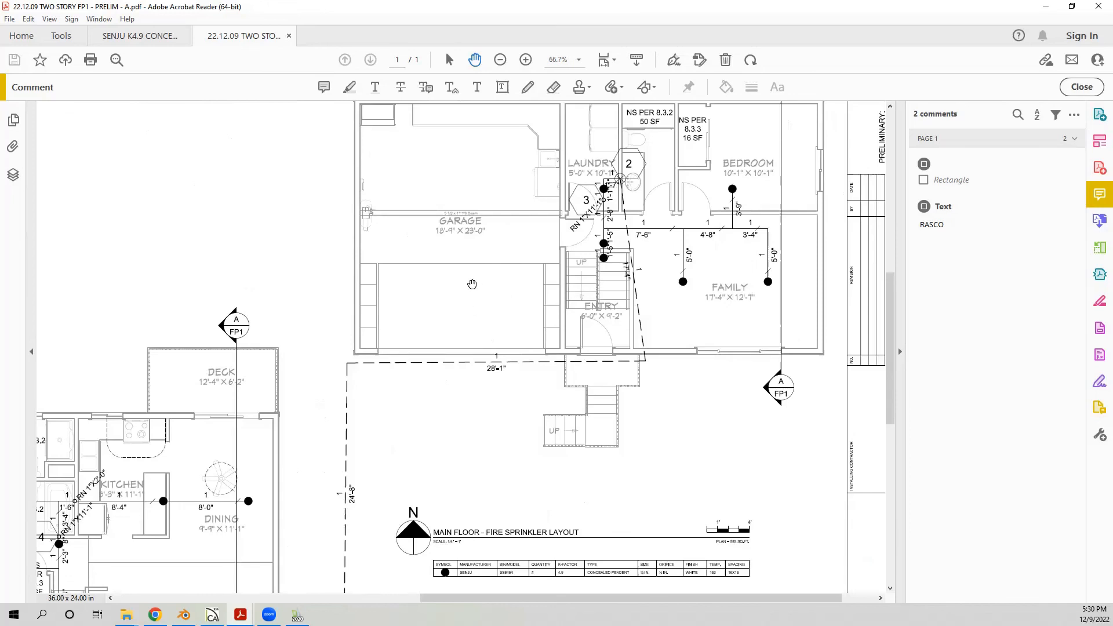
pyautogui.hotkey('ctrl', '0')
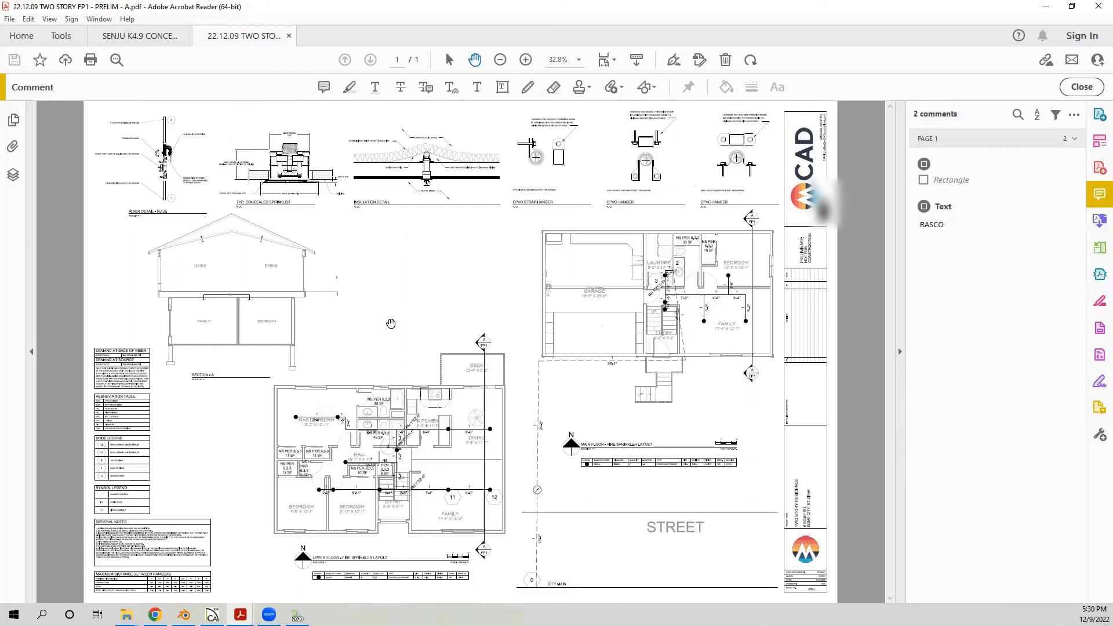